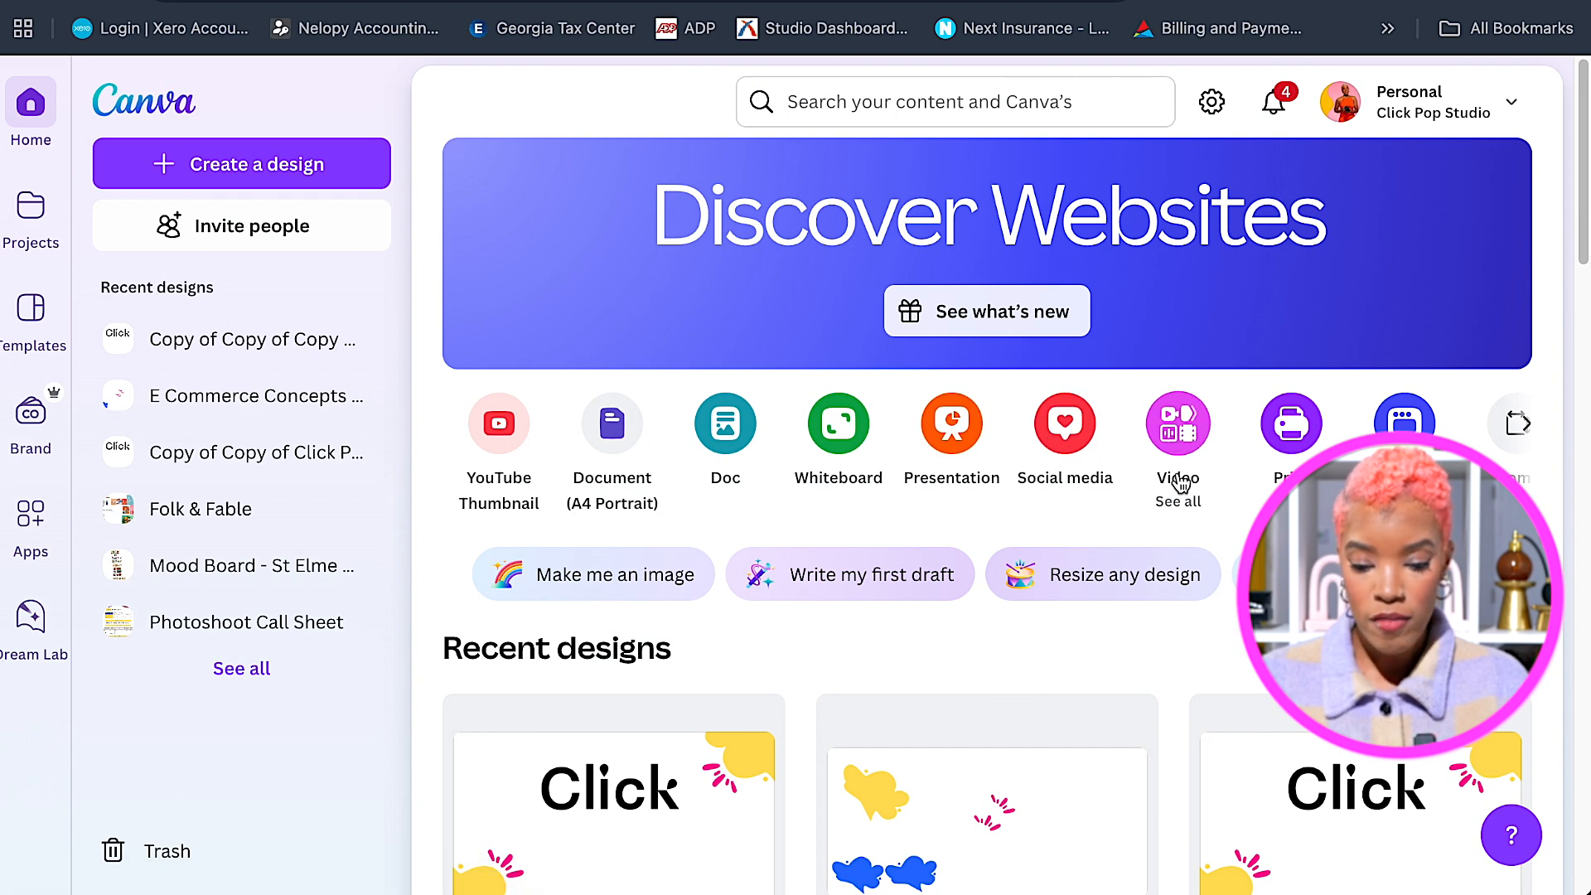
left_click(1178, 503)
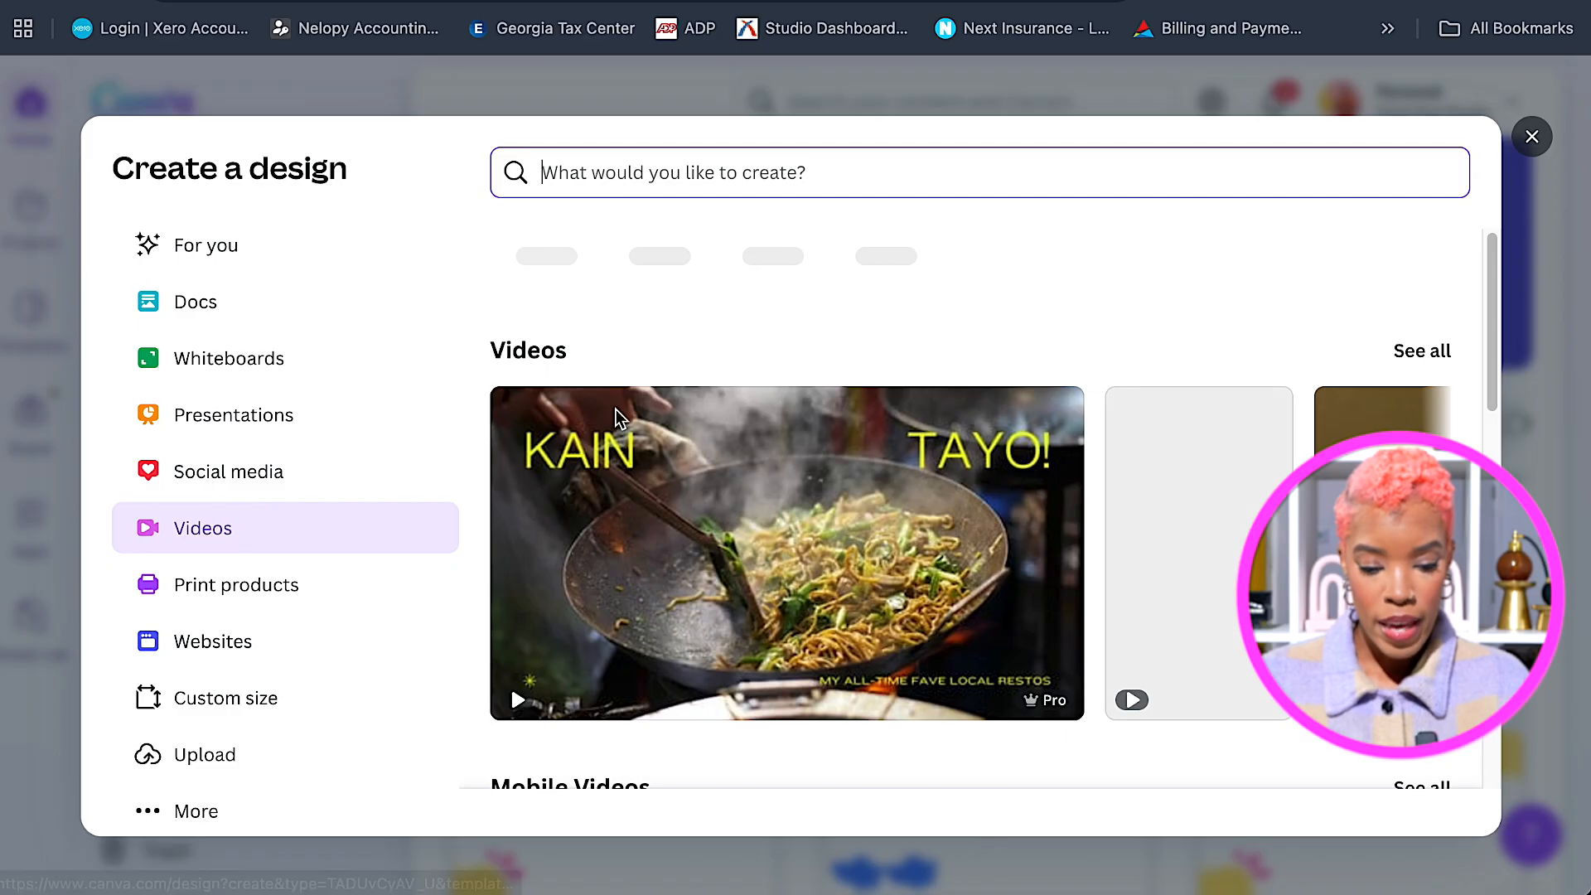
scroll(507, 524, "down", 3)
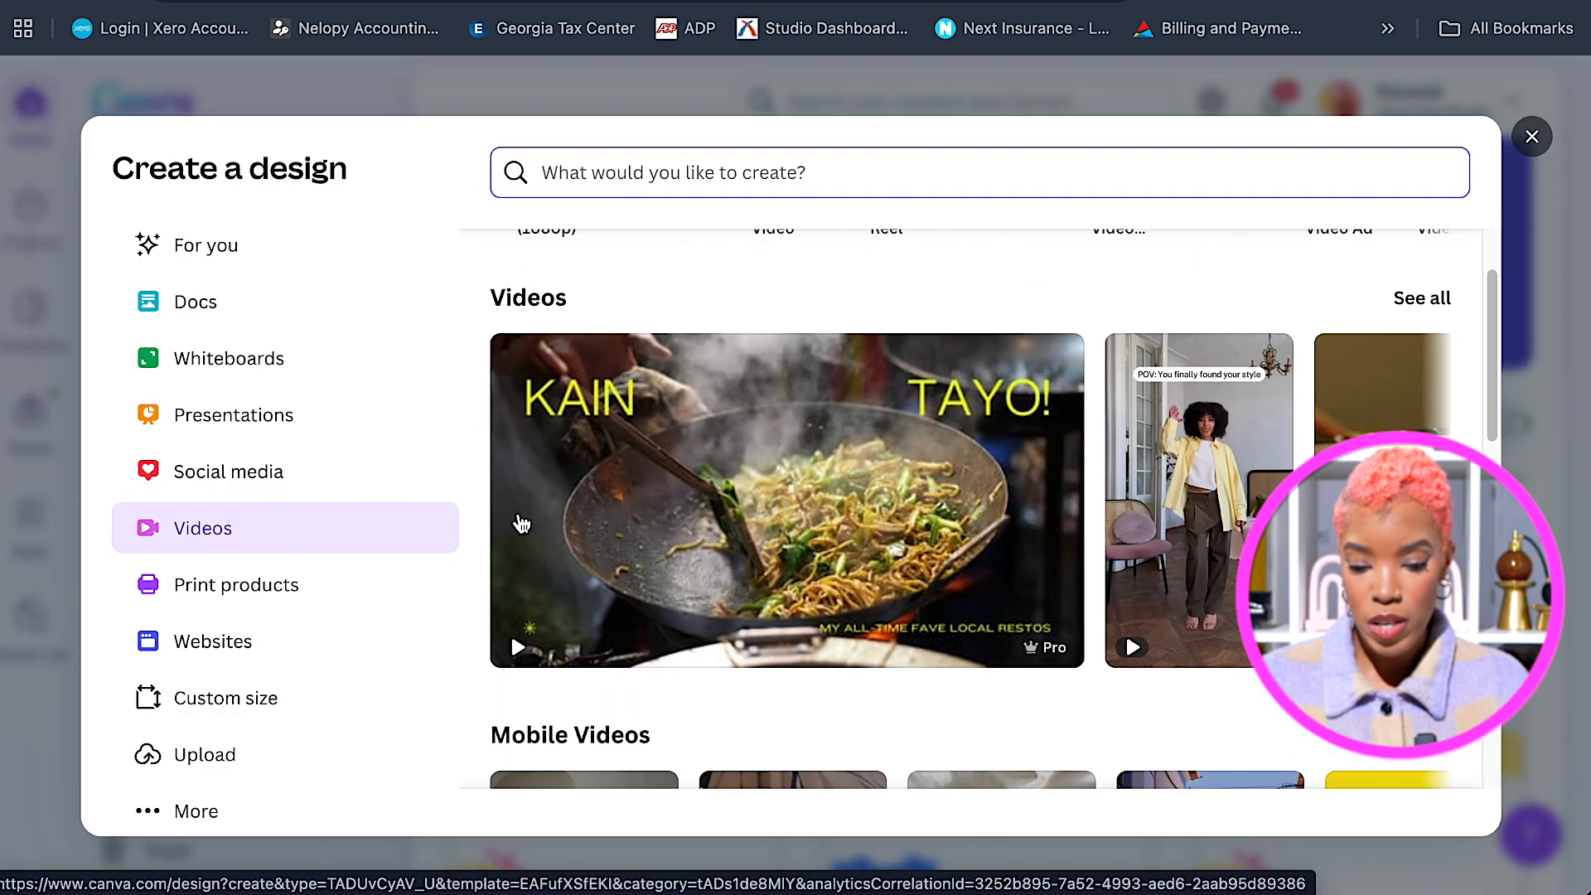
scroll(514, 522, "down", 1)
scroll(535, 493, "down", 1)
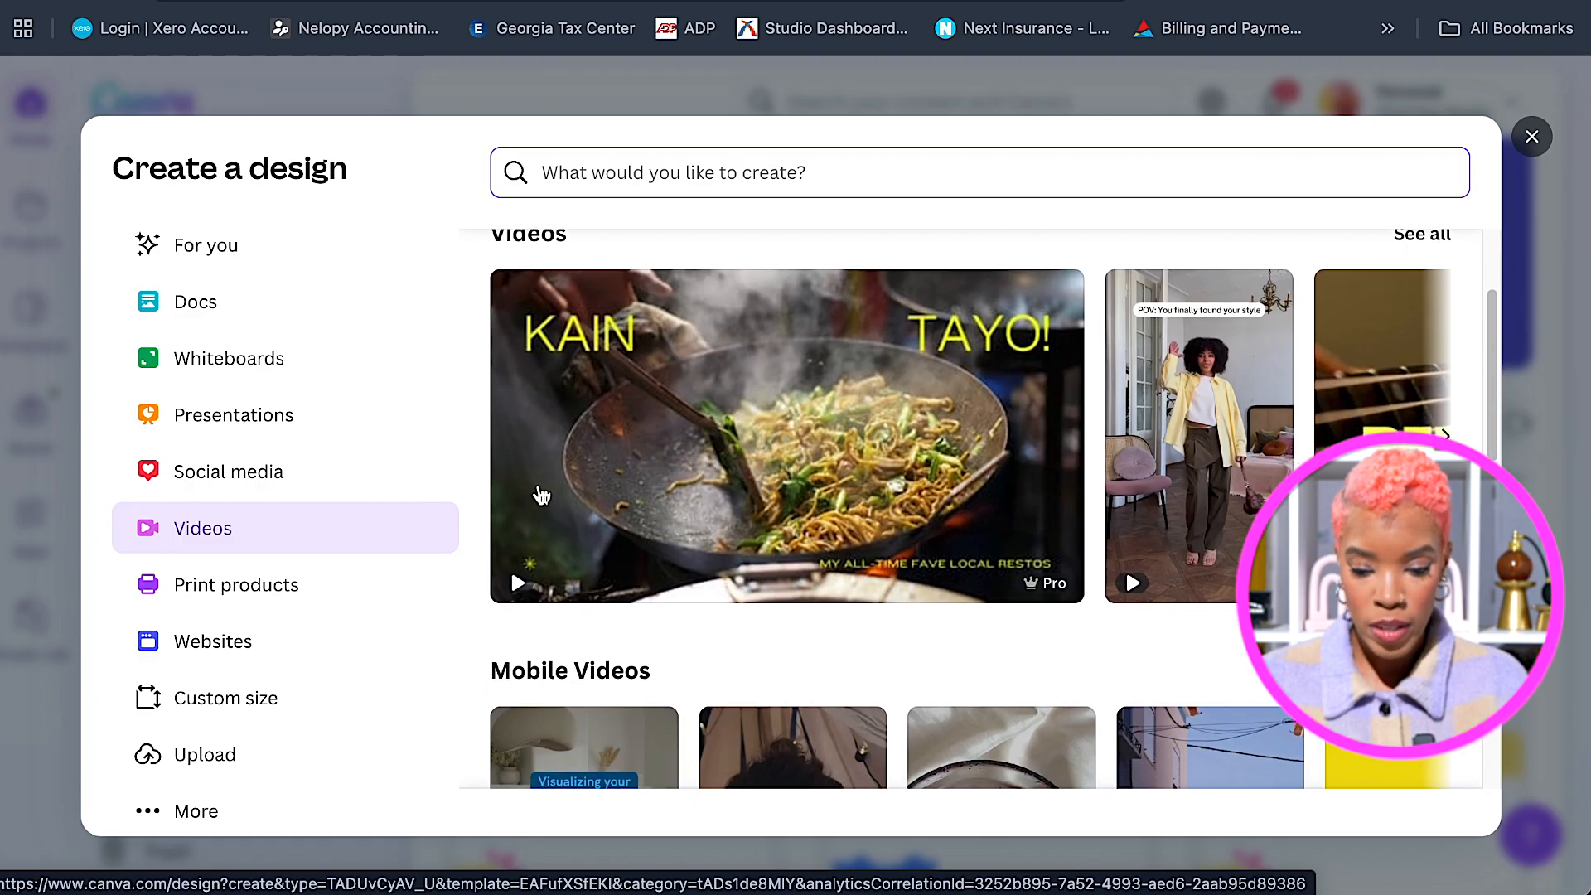
scroll(580, 495, "down", 5)
scroll(721, 486, "down", 4)
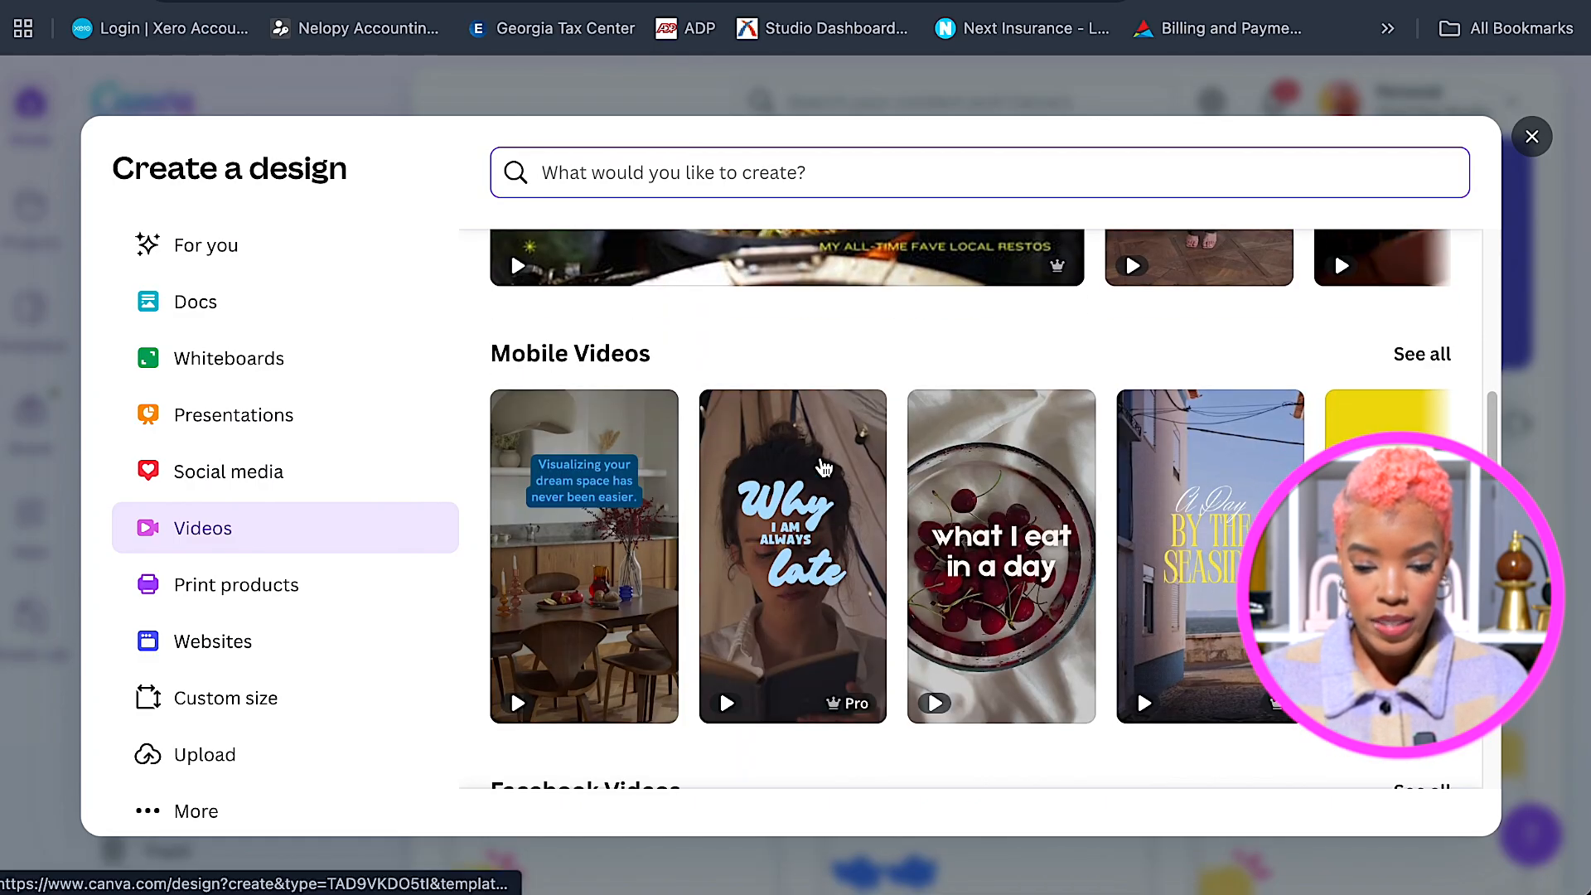
scroll(869, 468, "down", 4)
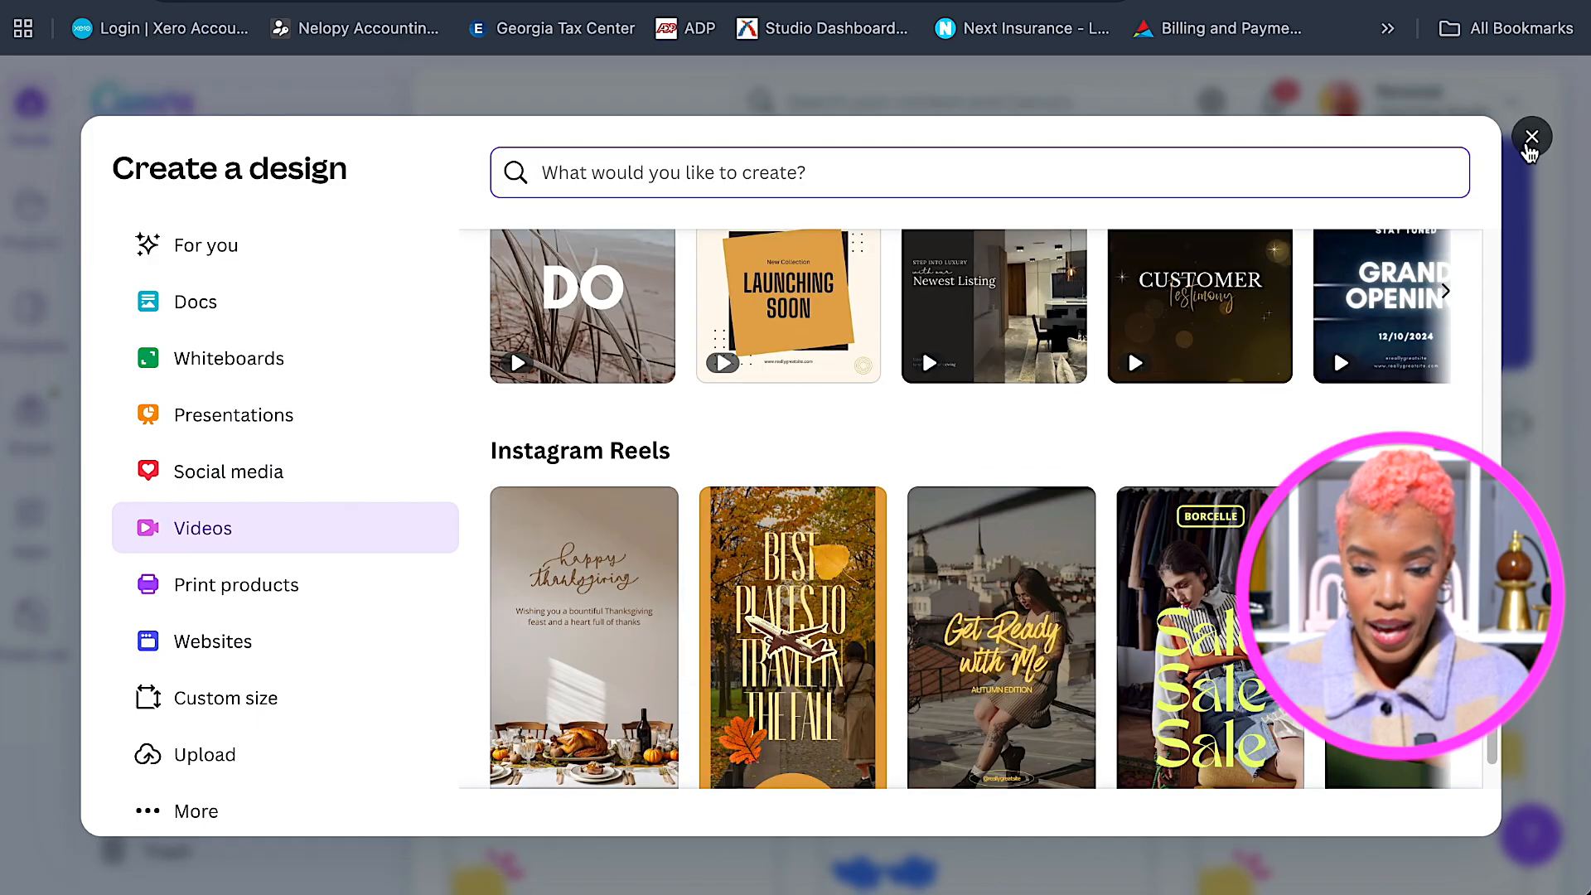
left_click(1531, 139)
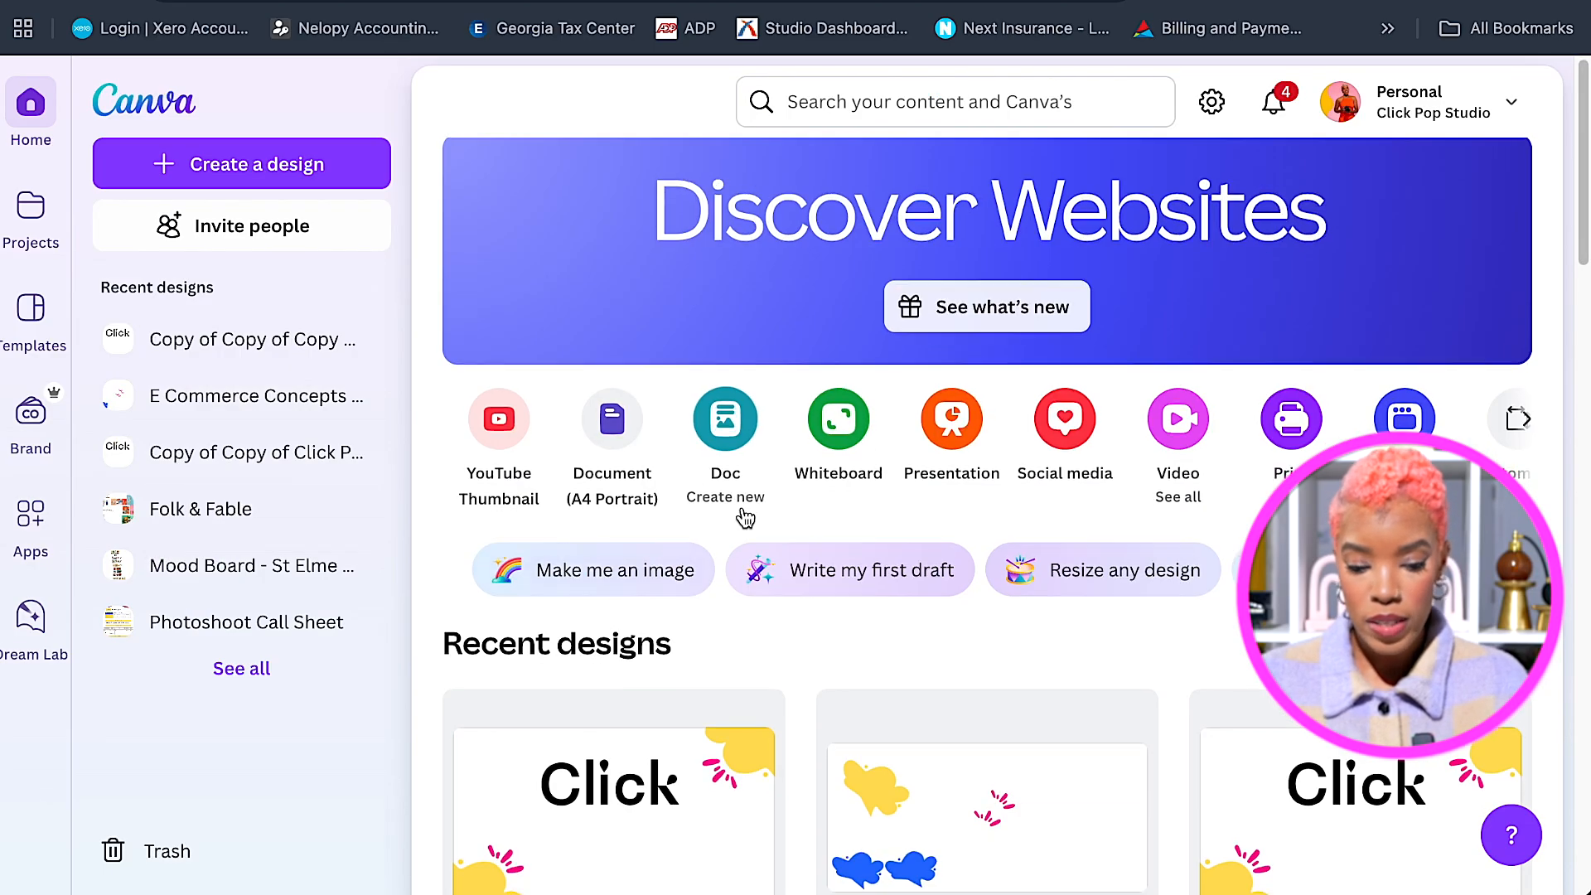
Open the 'Copy of Copy of Copy of Click Pop Studio' video from Recent designs and hide the sidebar.
scroll(746, 513, "down", 4)
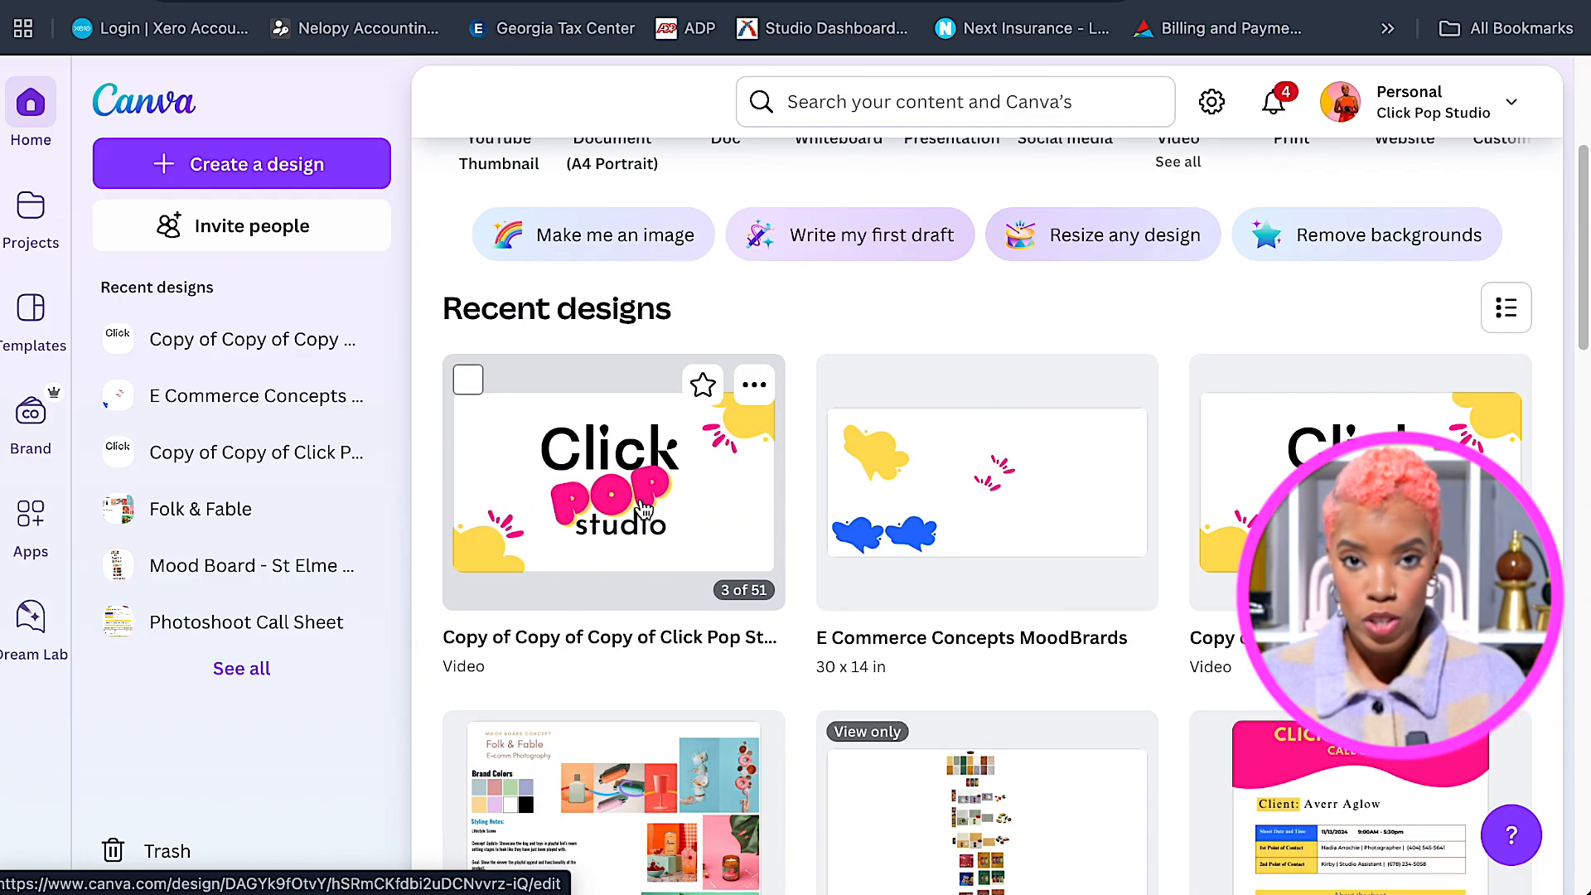
left_click(782, 510)
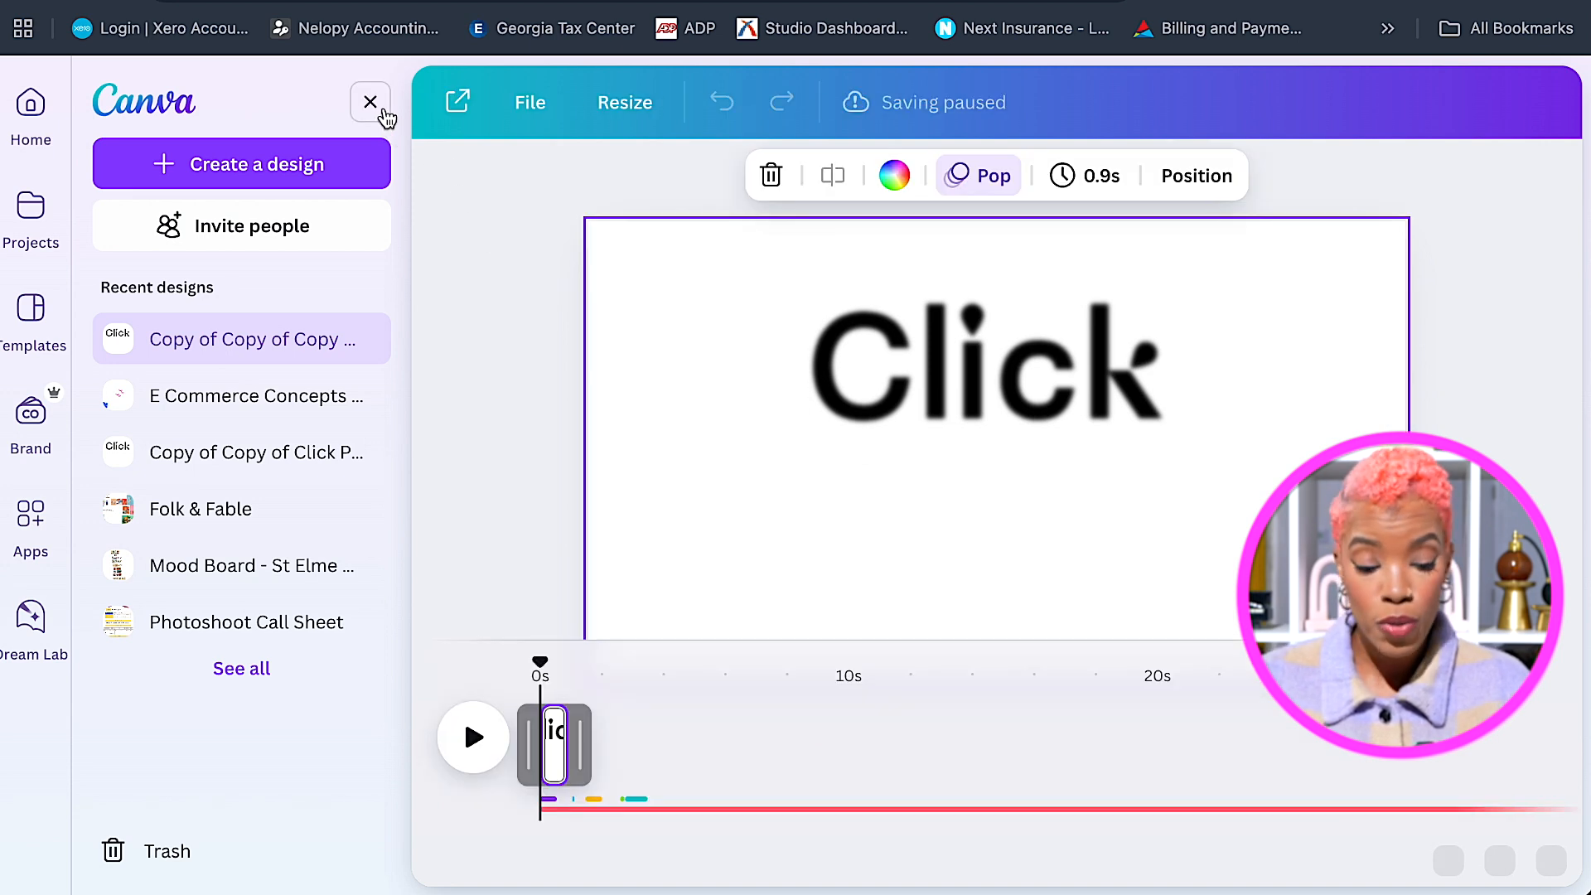
left_click(372, 108)
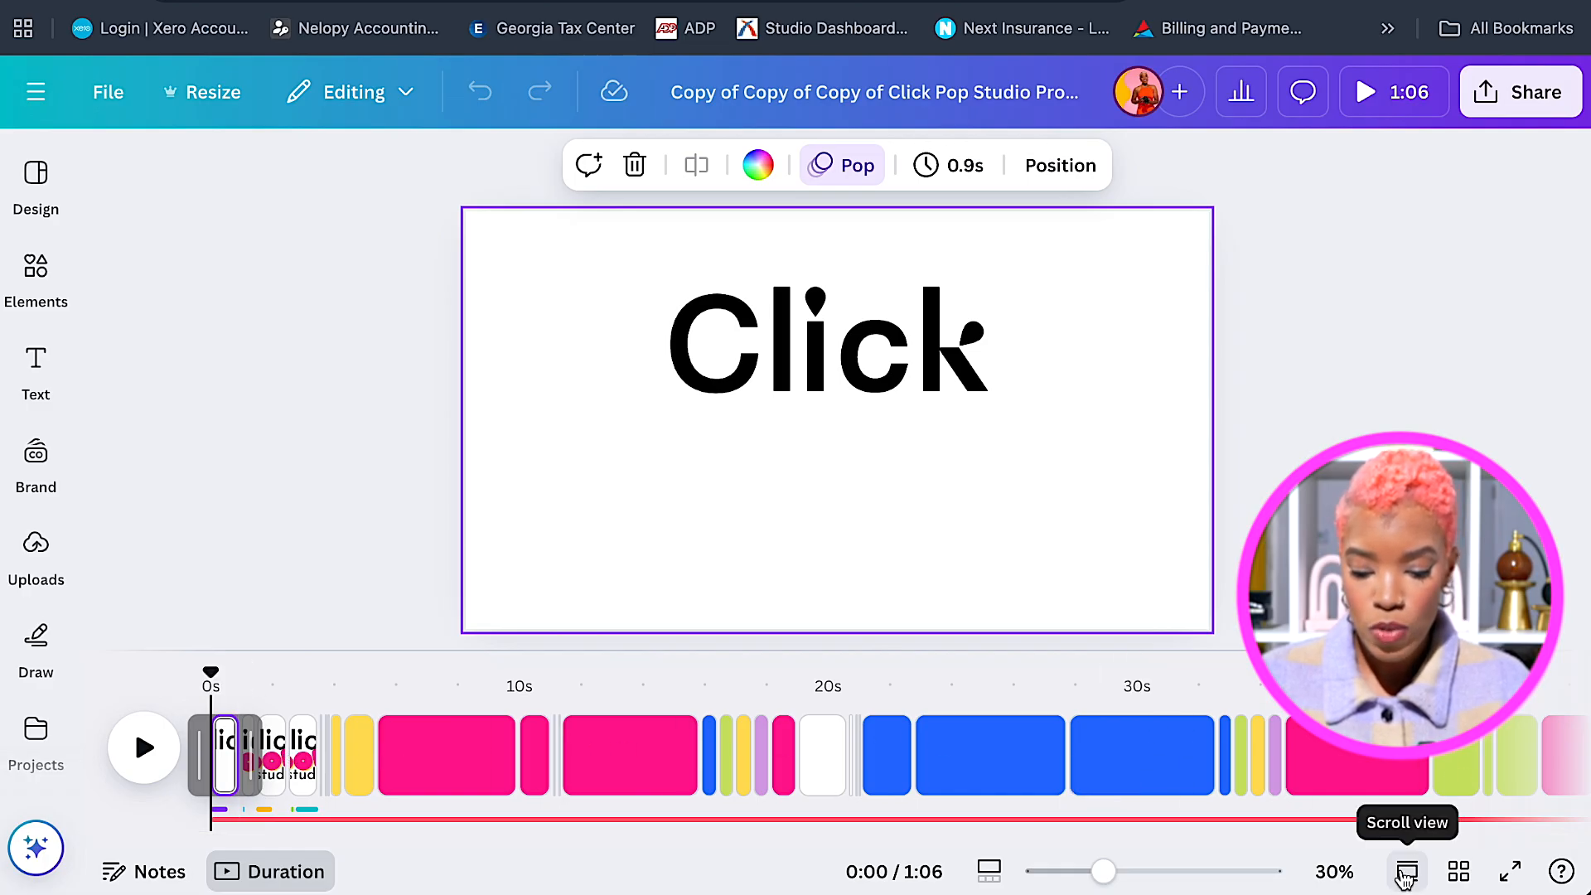
Switch to Scroll view, browse the stacked pages, and return to Page 1 at the top.
left_click(1407, 871)
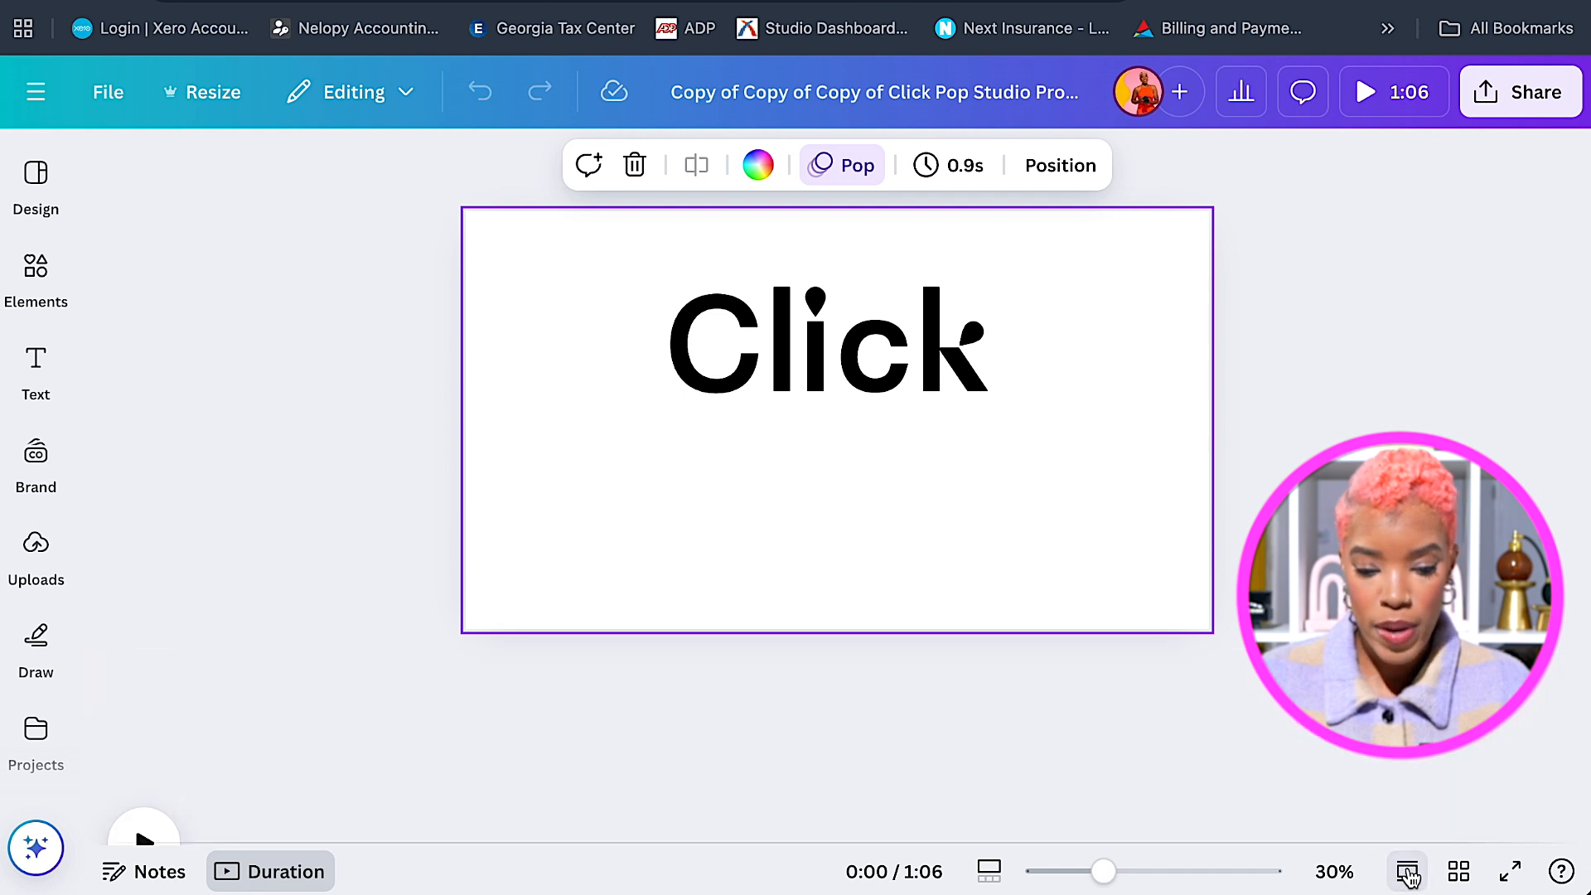
scroll(1069, 603, "down", 4)
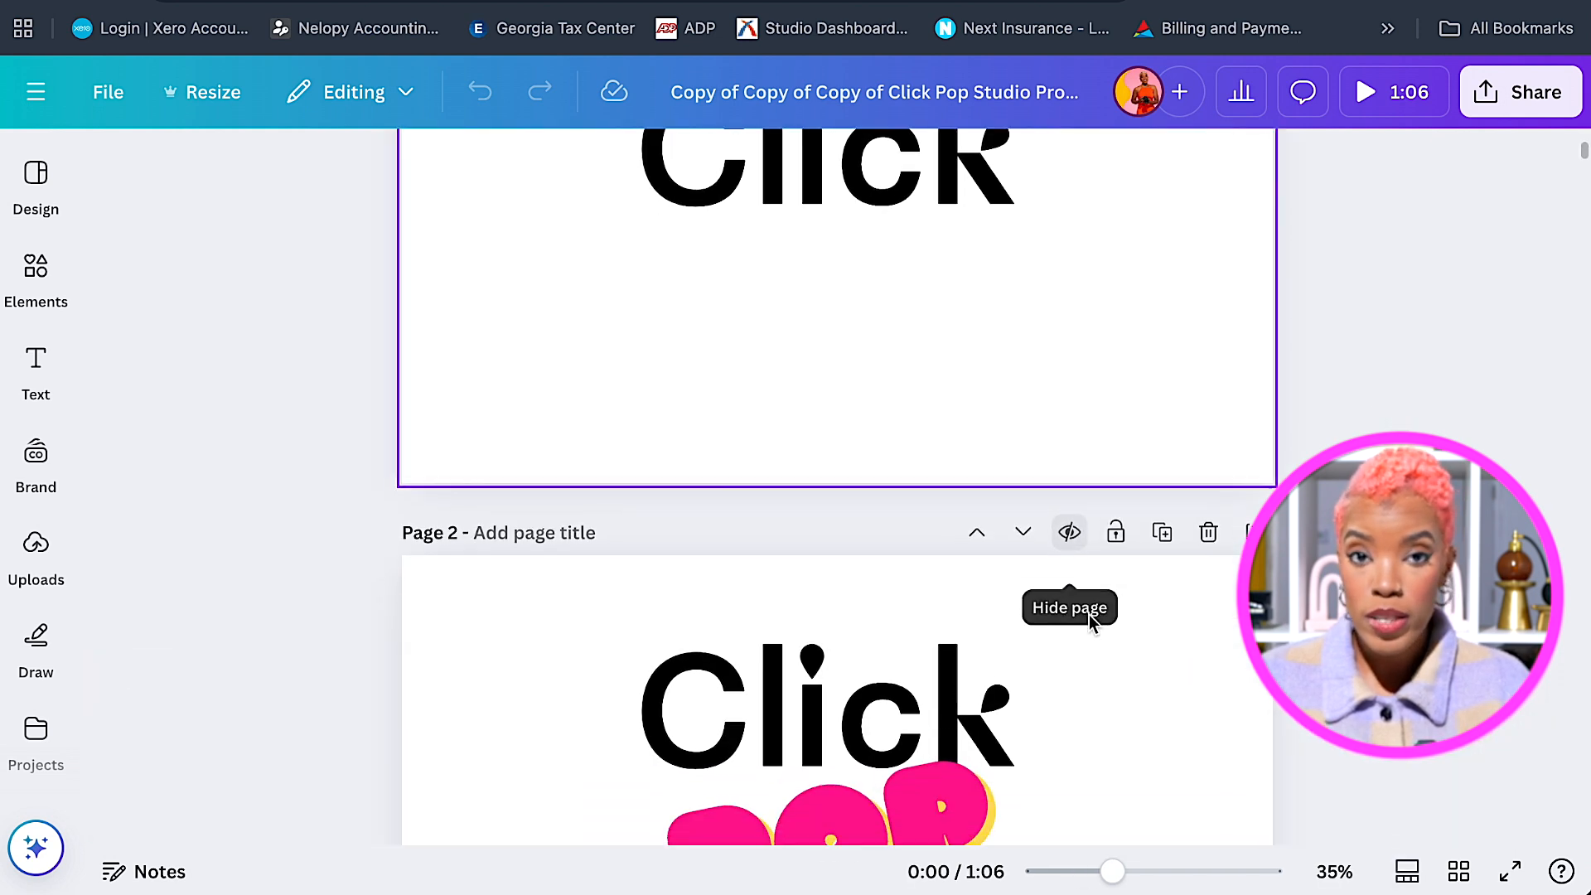
scroll(1117, 639, "down", 2)
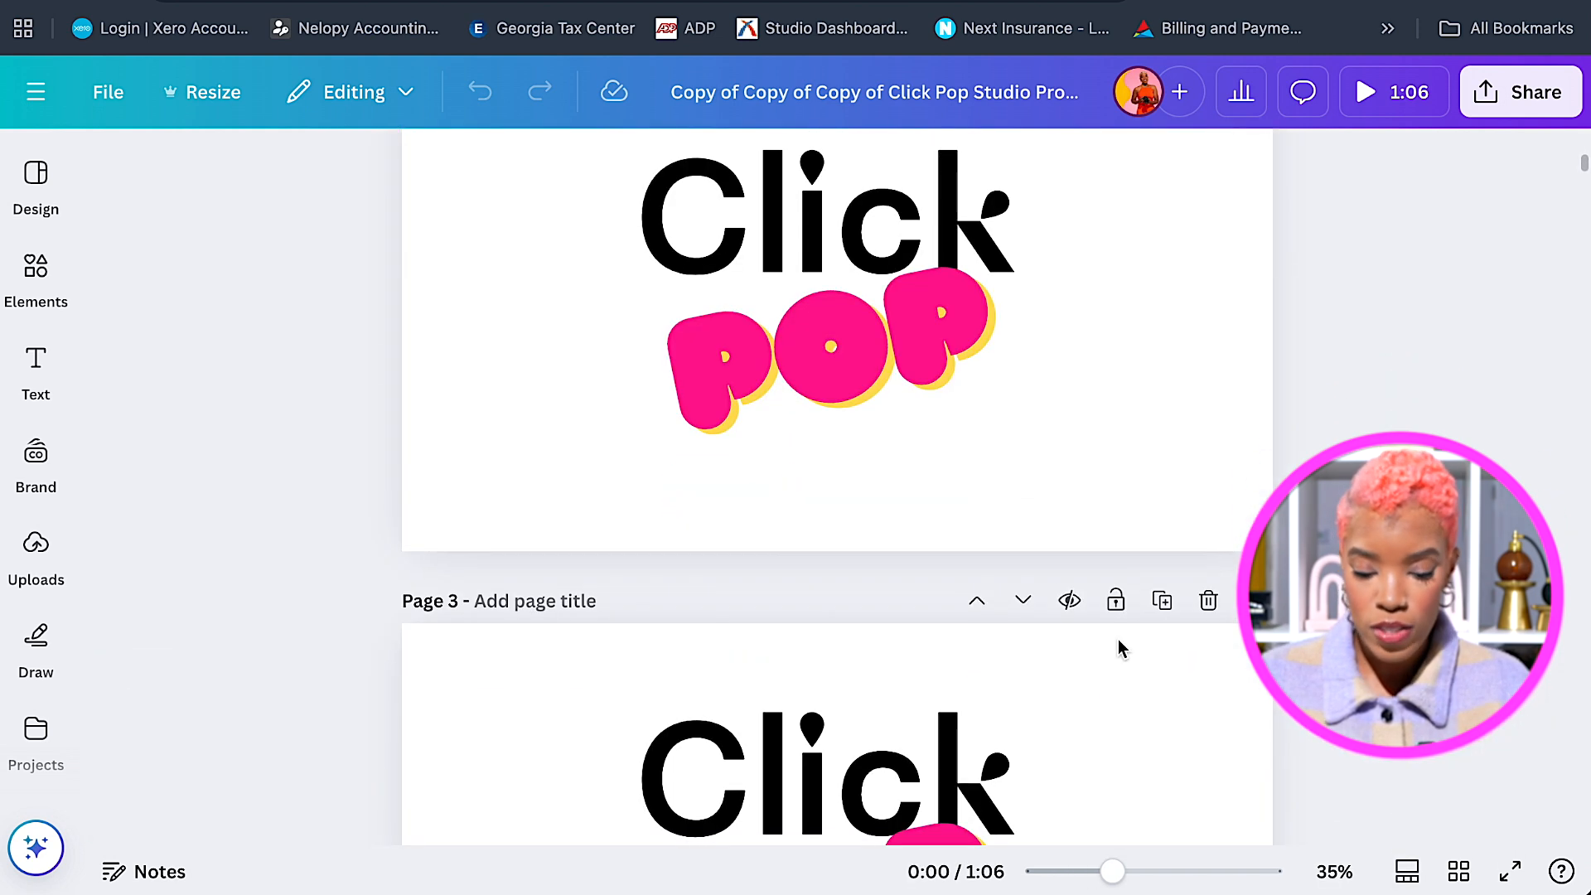
scroll(1120, 647, "up", 7)
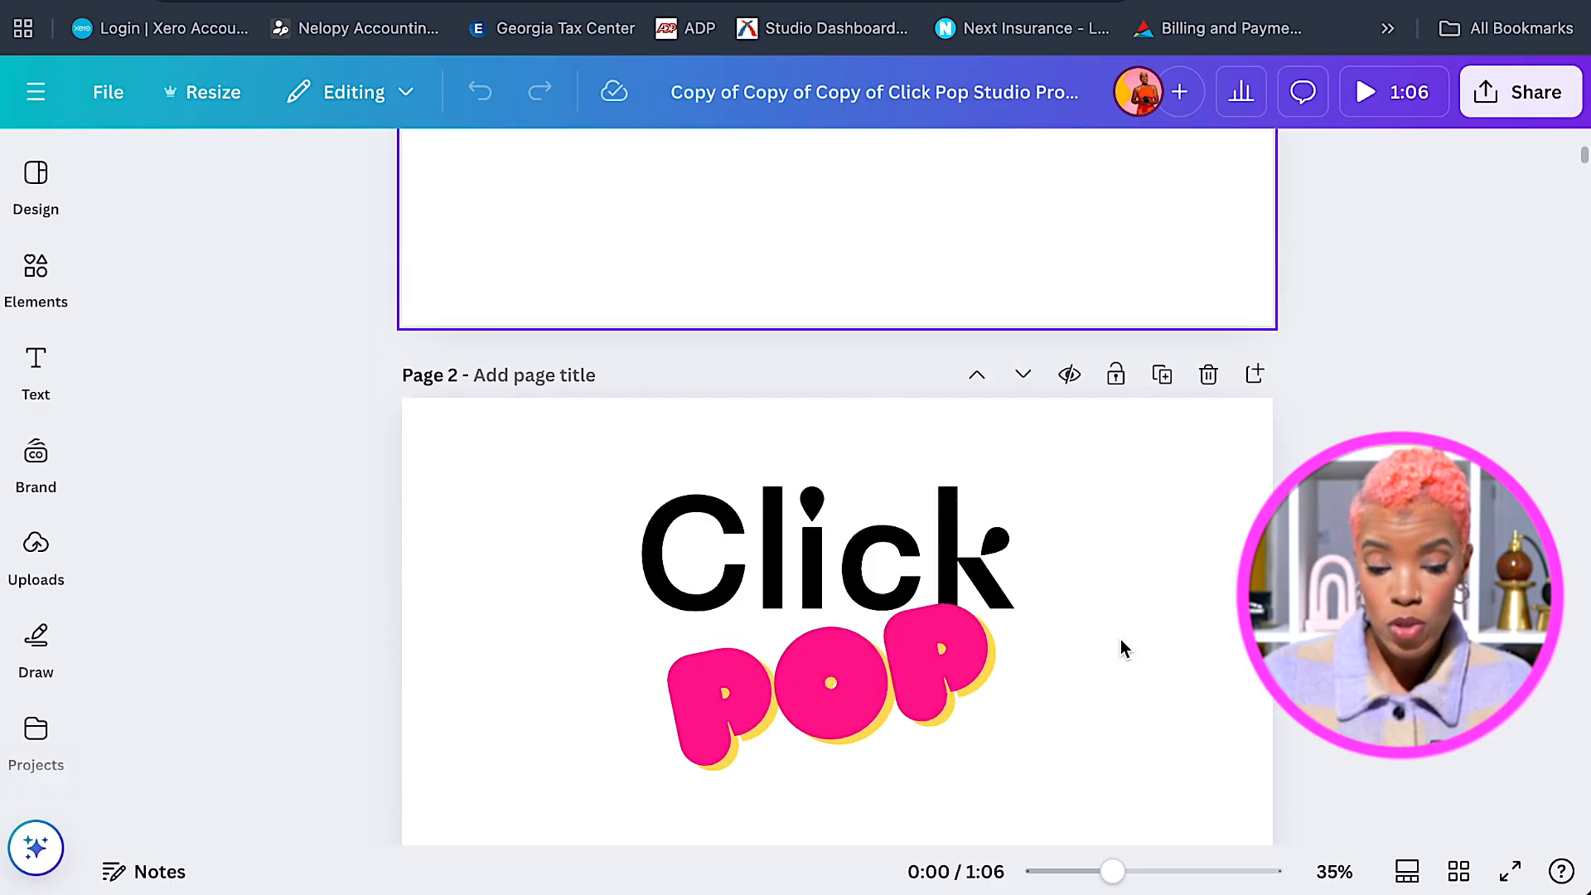
scroll(1121, 638, "up", 1)
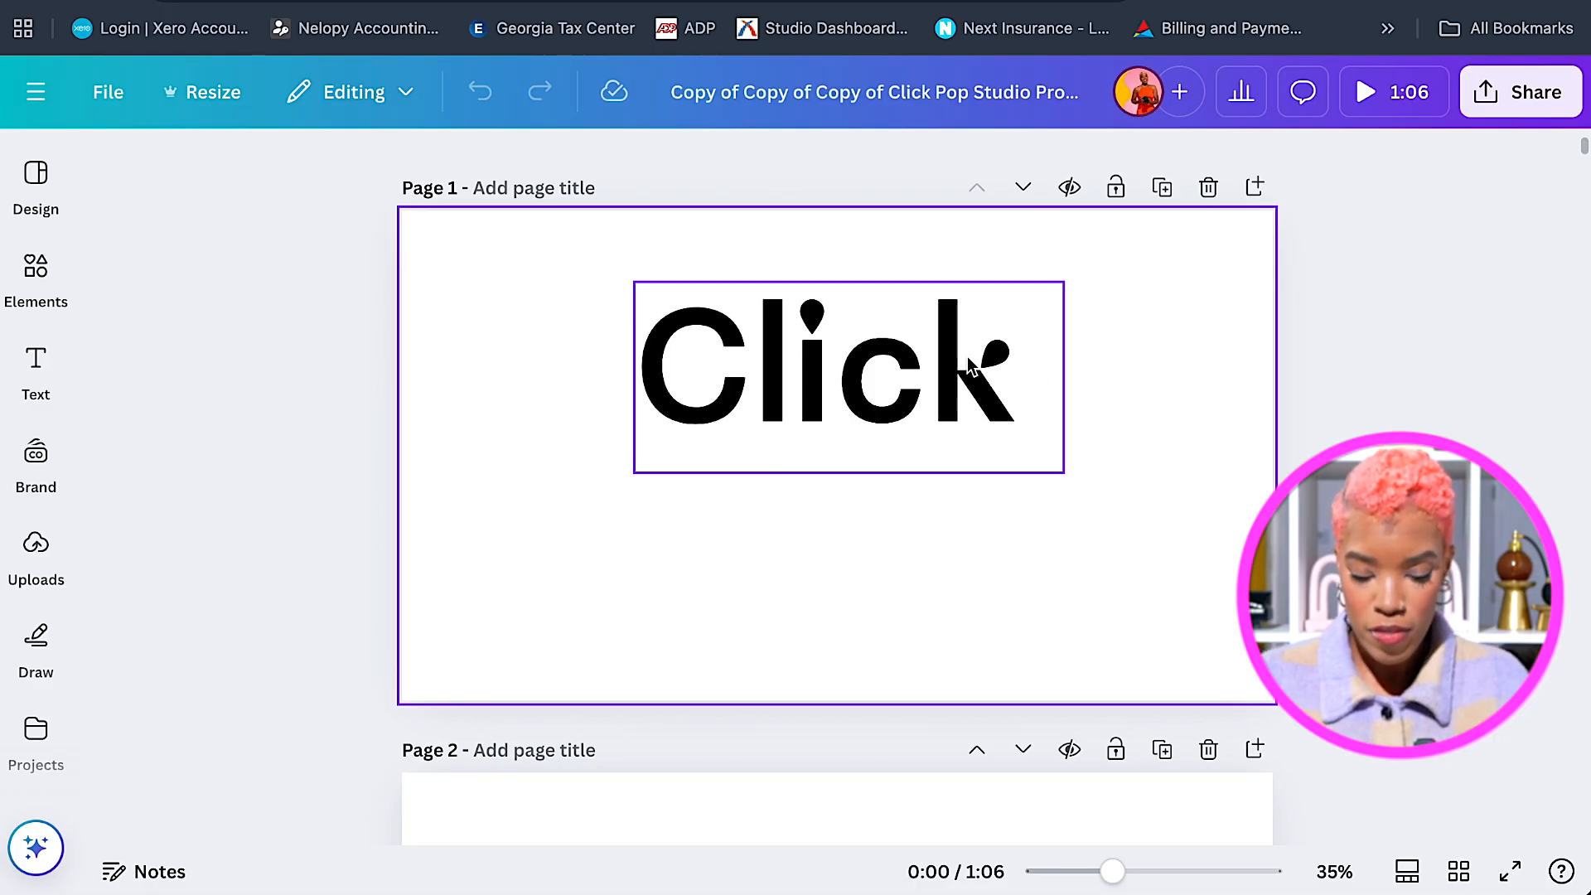
left_click(1205, 342)
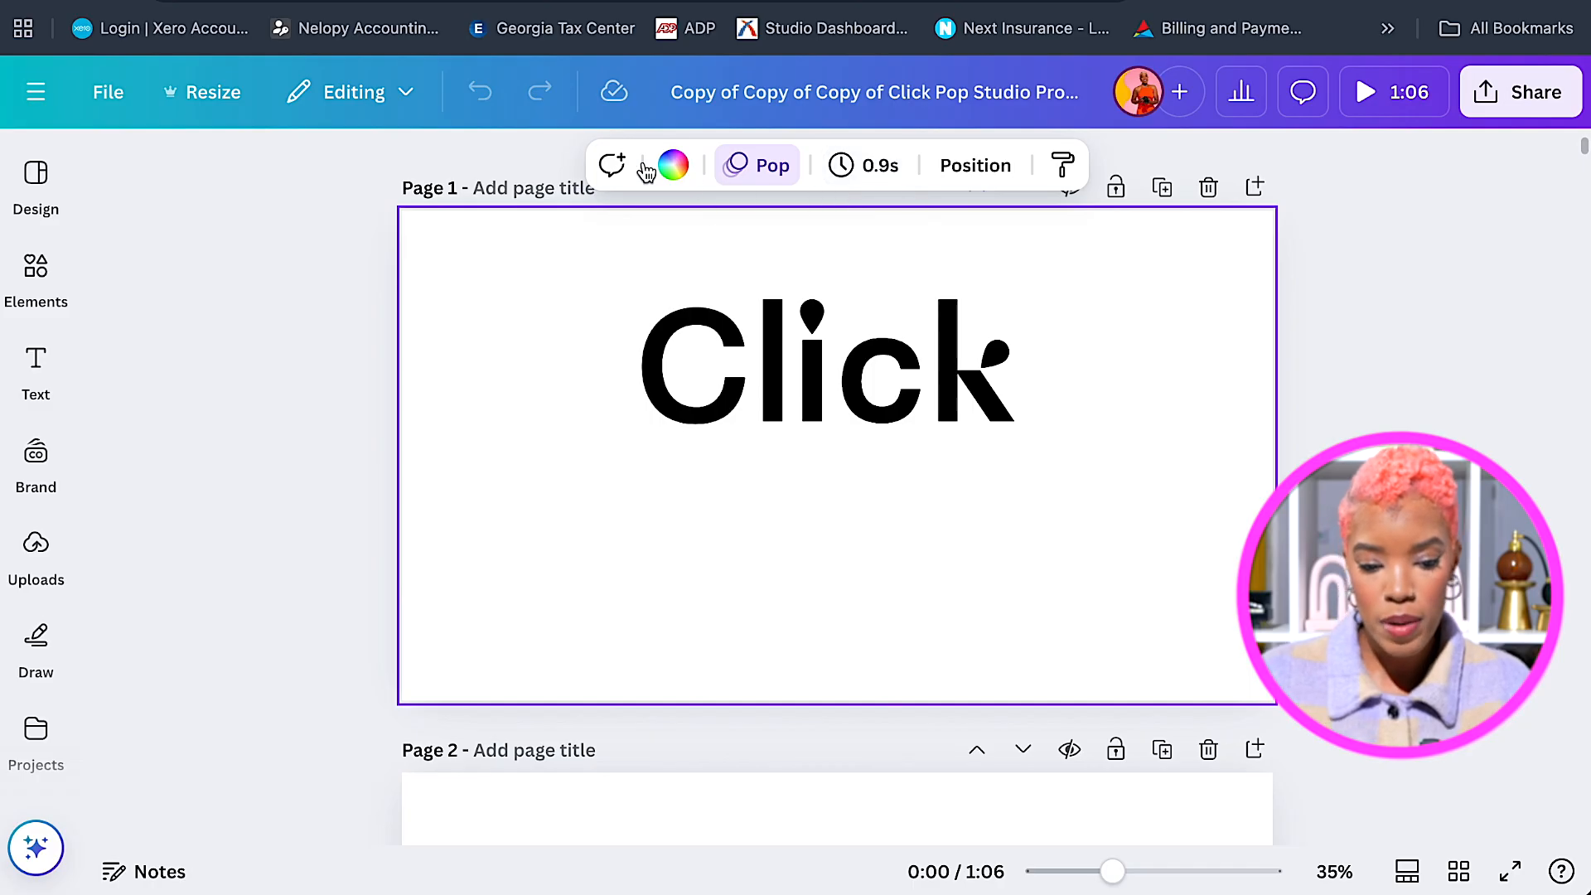
left_click(678, 171)
left_click(407, 369)
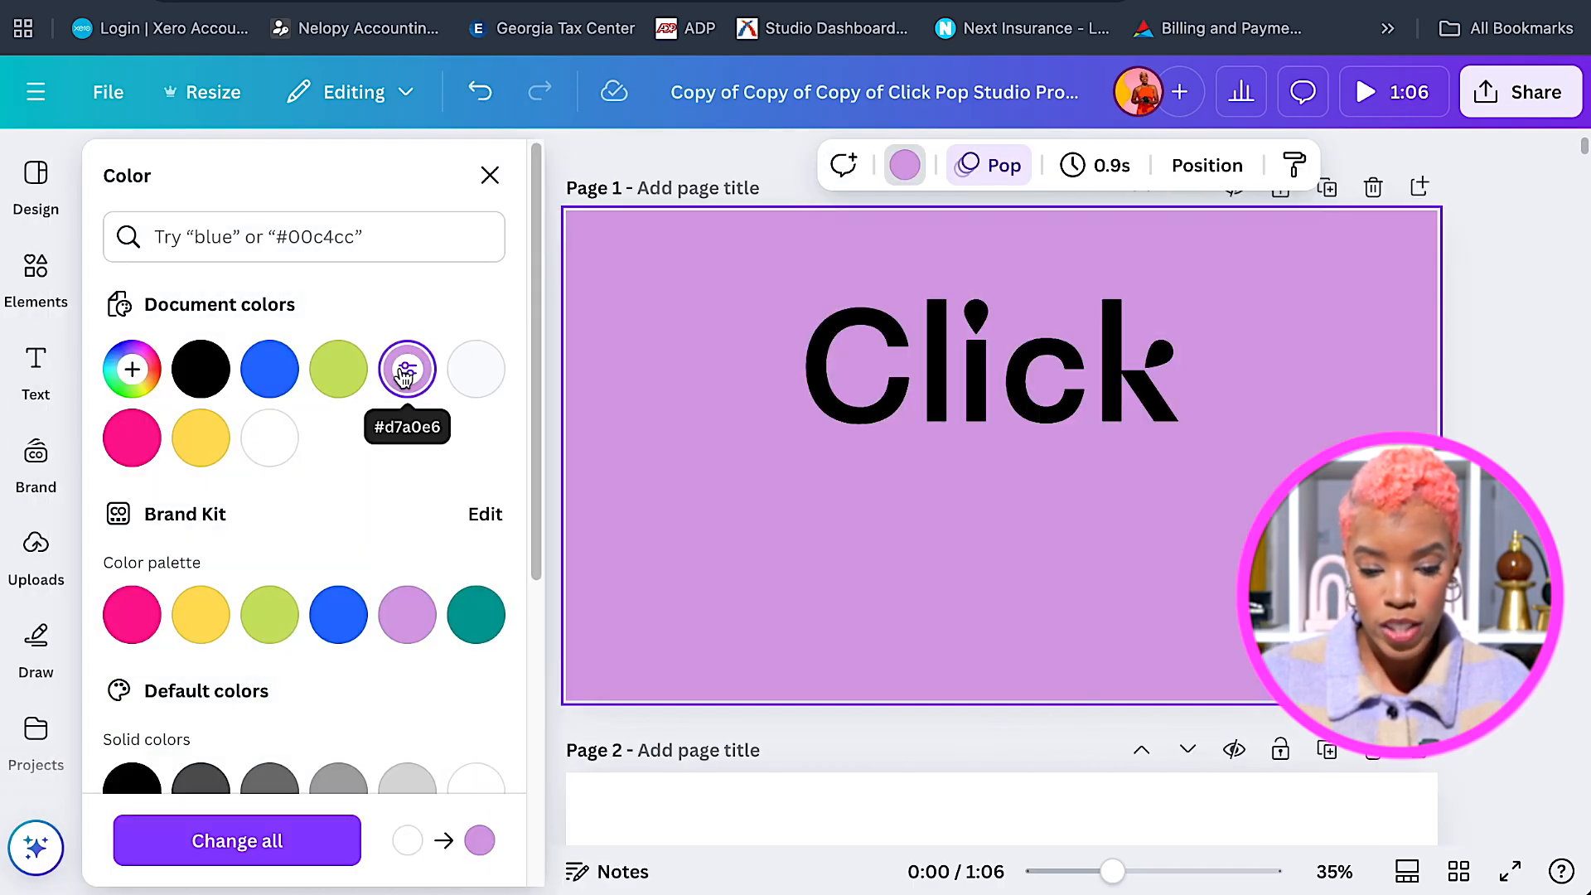
left_click(339, 372)
left_click(276, 377)
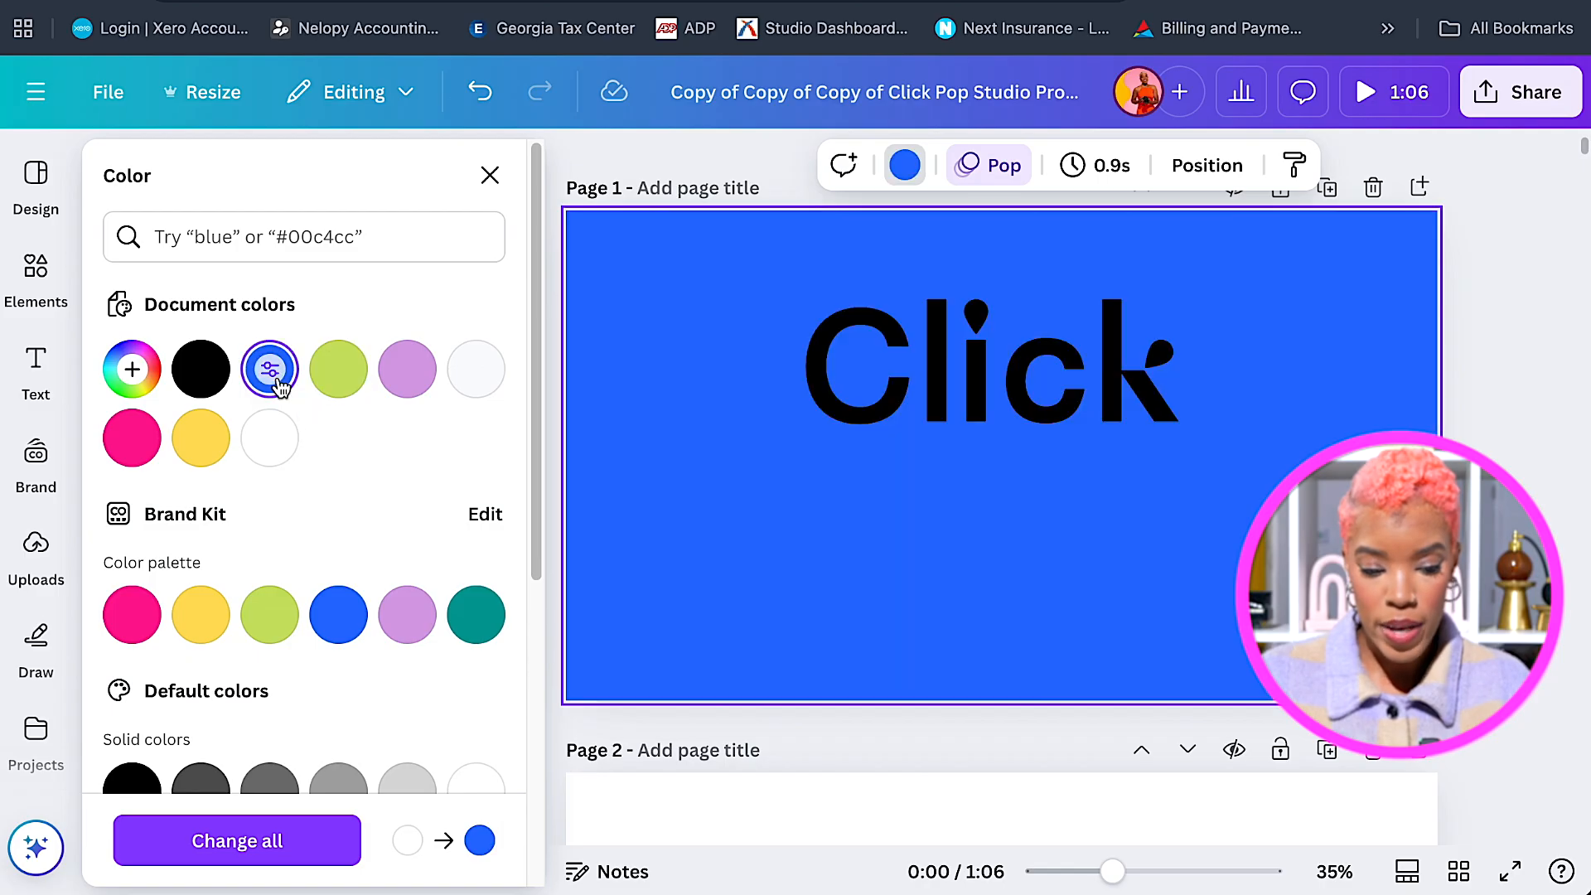
scroll(266, 460, "down", 2)
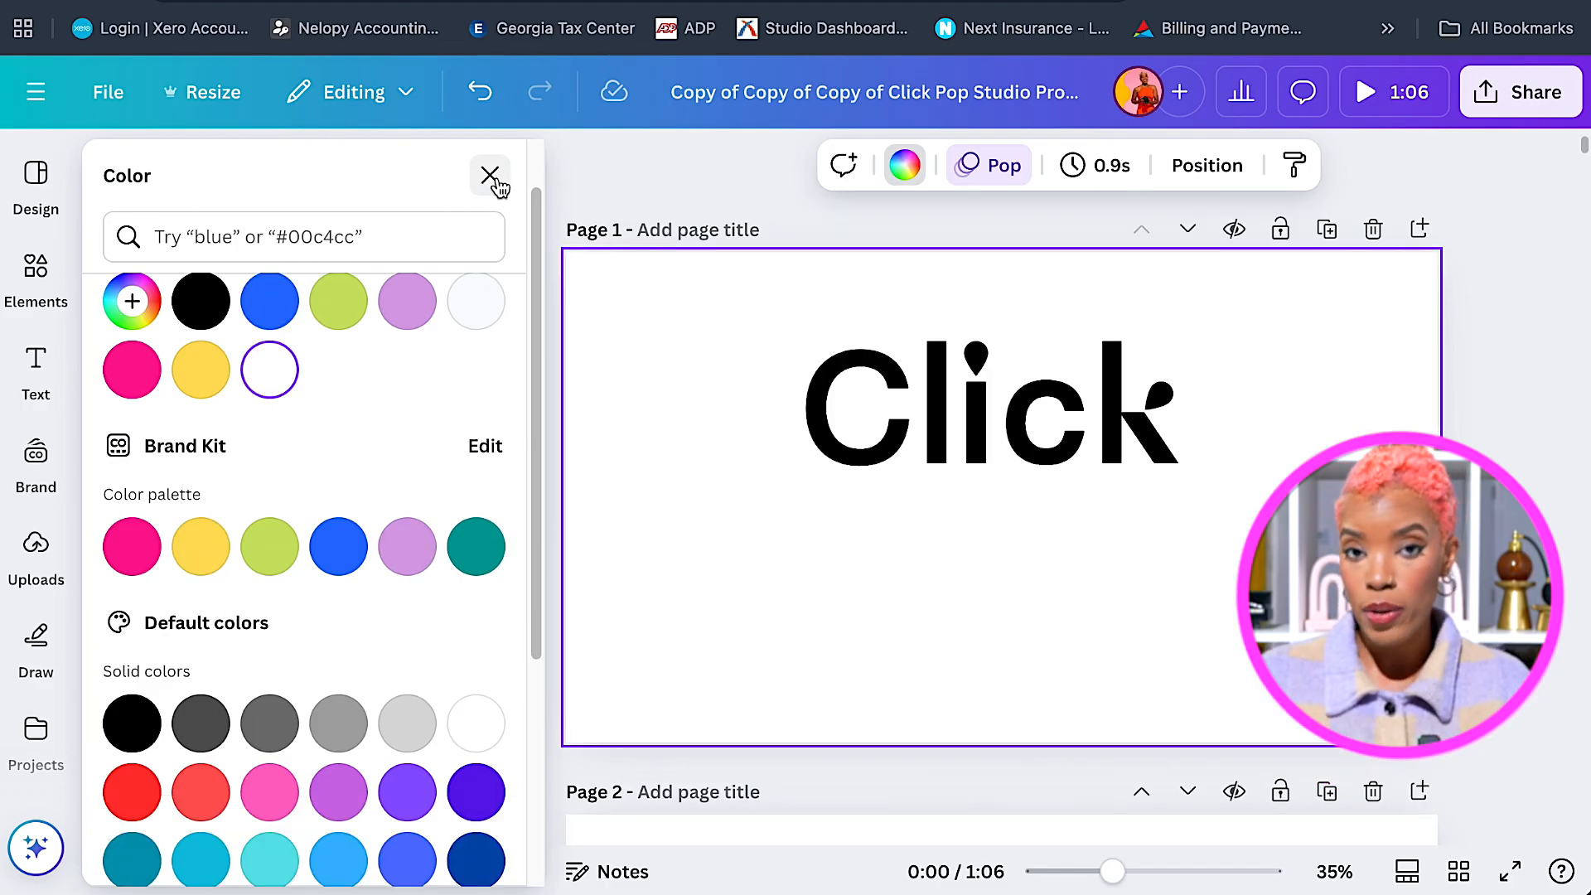
left_click(494, 179)
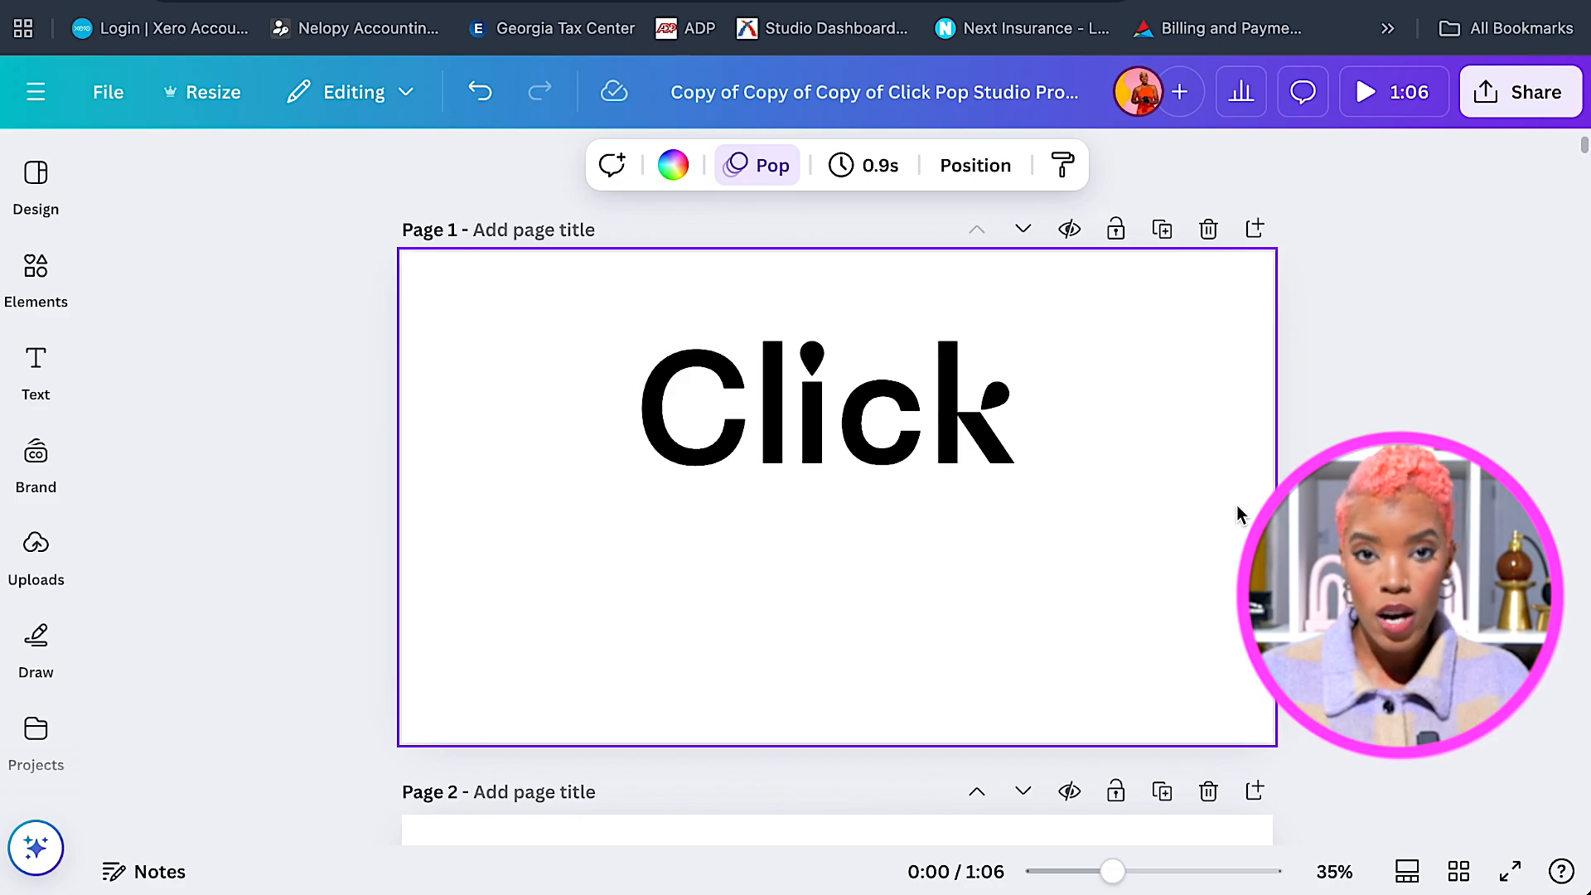
Show Page 1's Page Animations panel, with Pop at 0.9s currently applied.
left_click(926, 448)
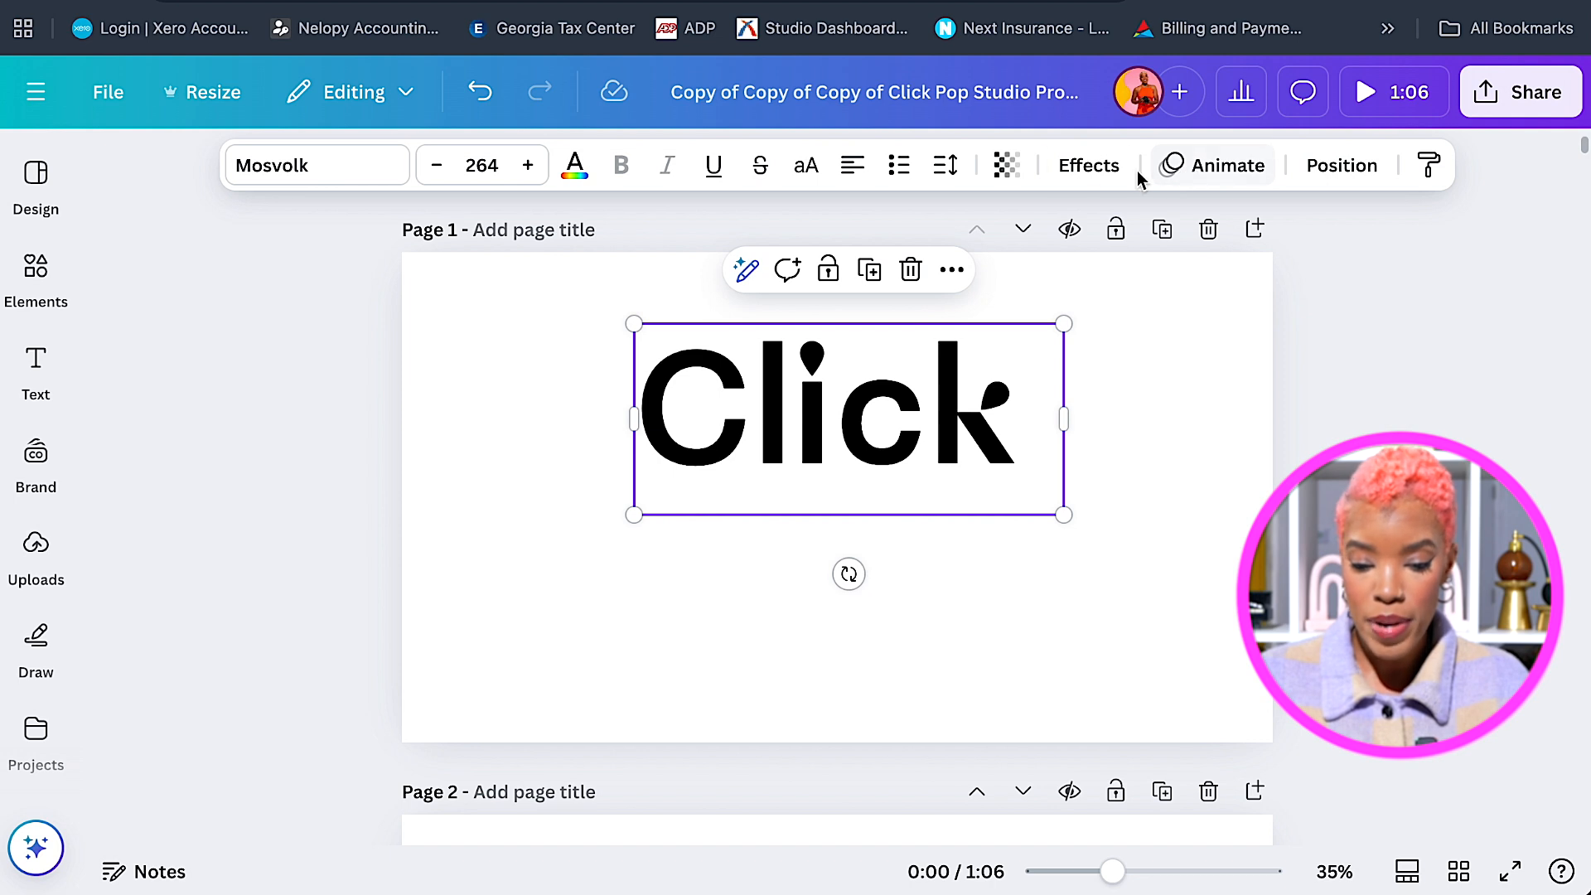
left_click(1194, 174)
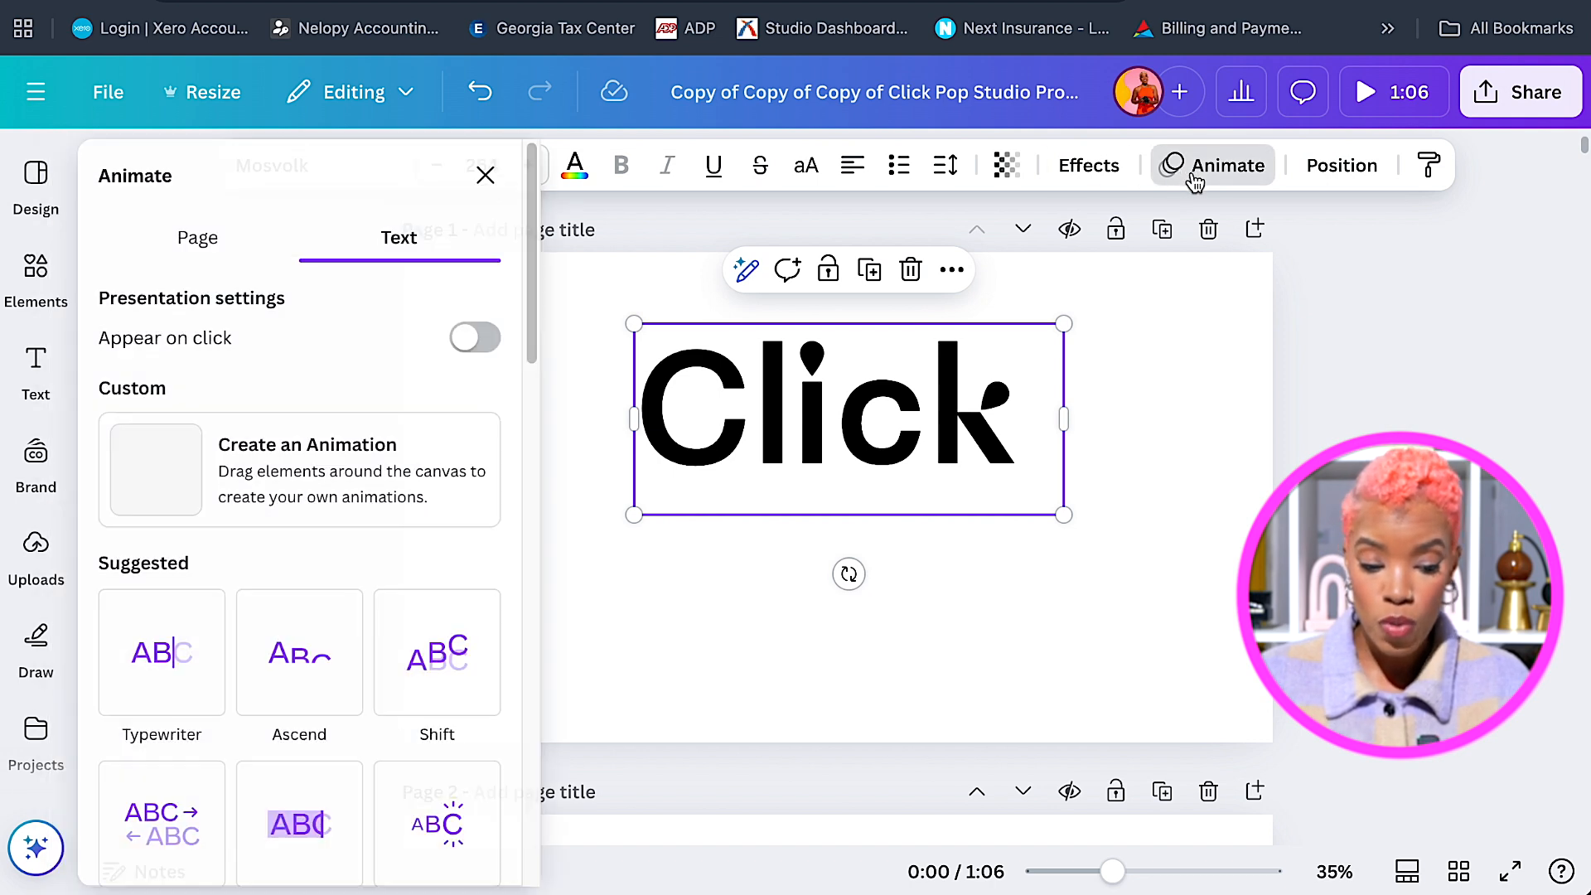
scroll(525, 500, "down", 2)
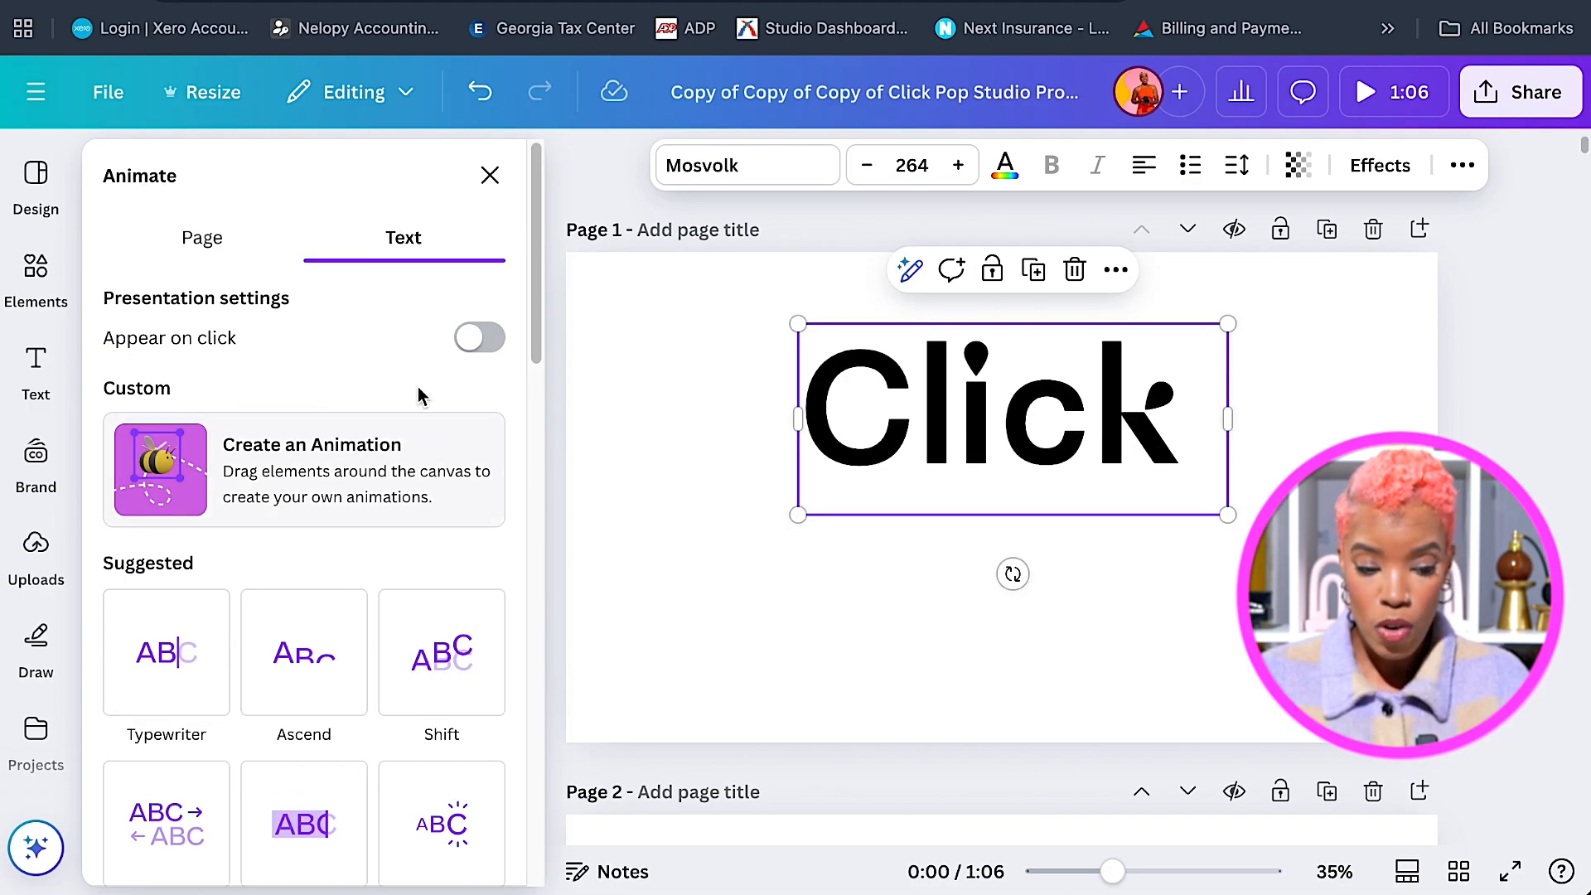
left_click(213, 257)
scroll(537, 423, "down", 5)
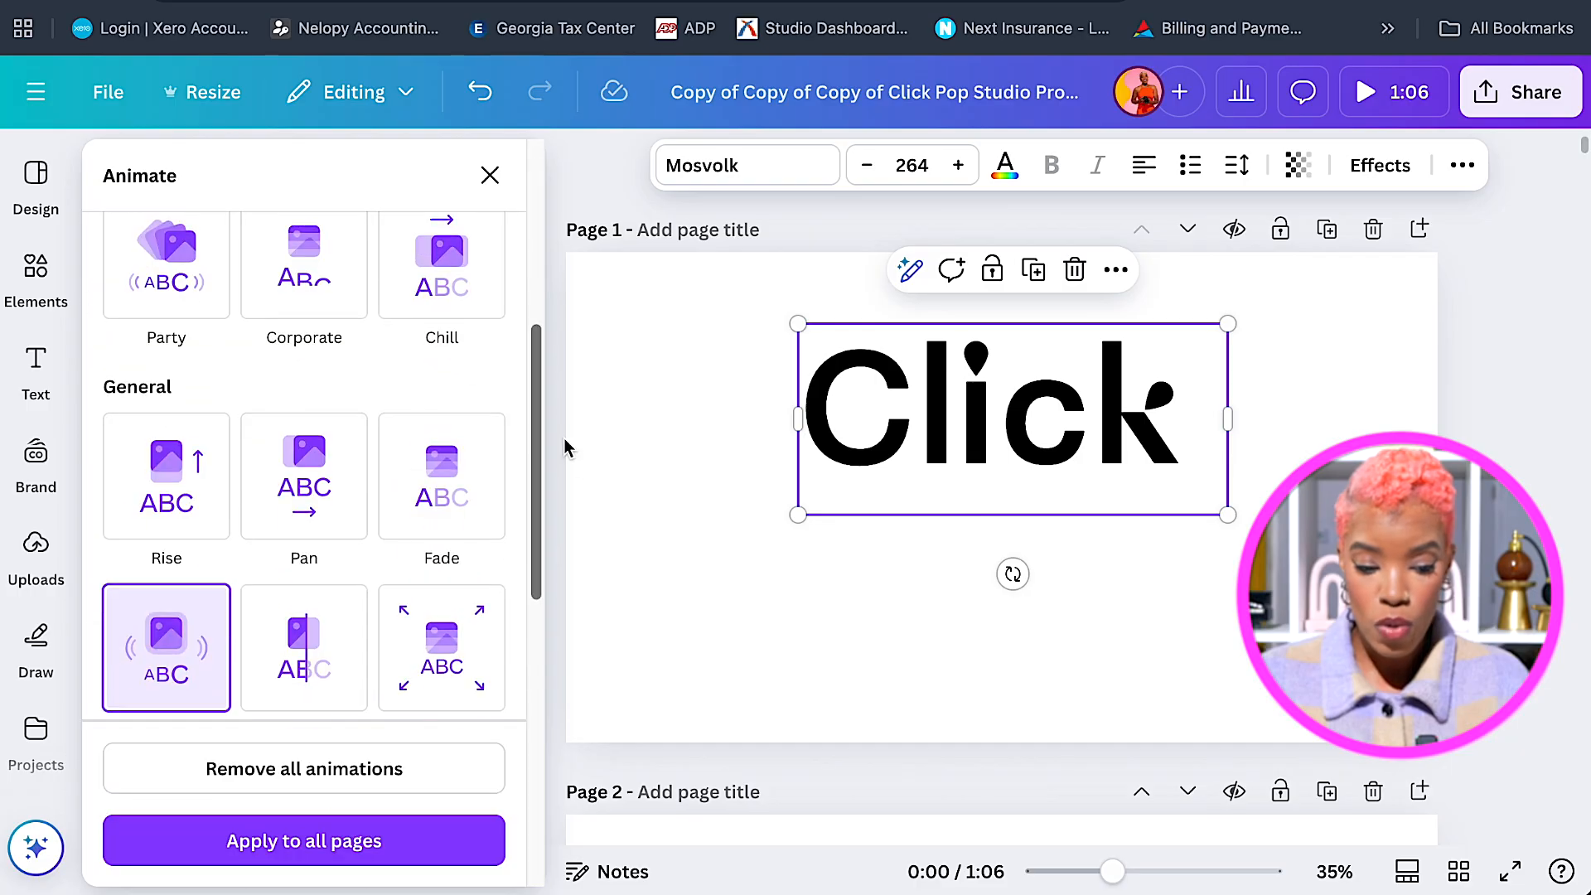
left_click(673, 551)
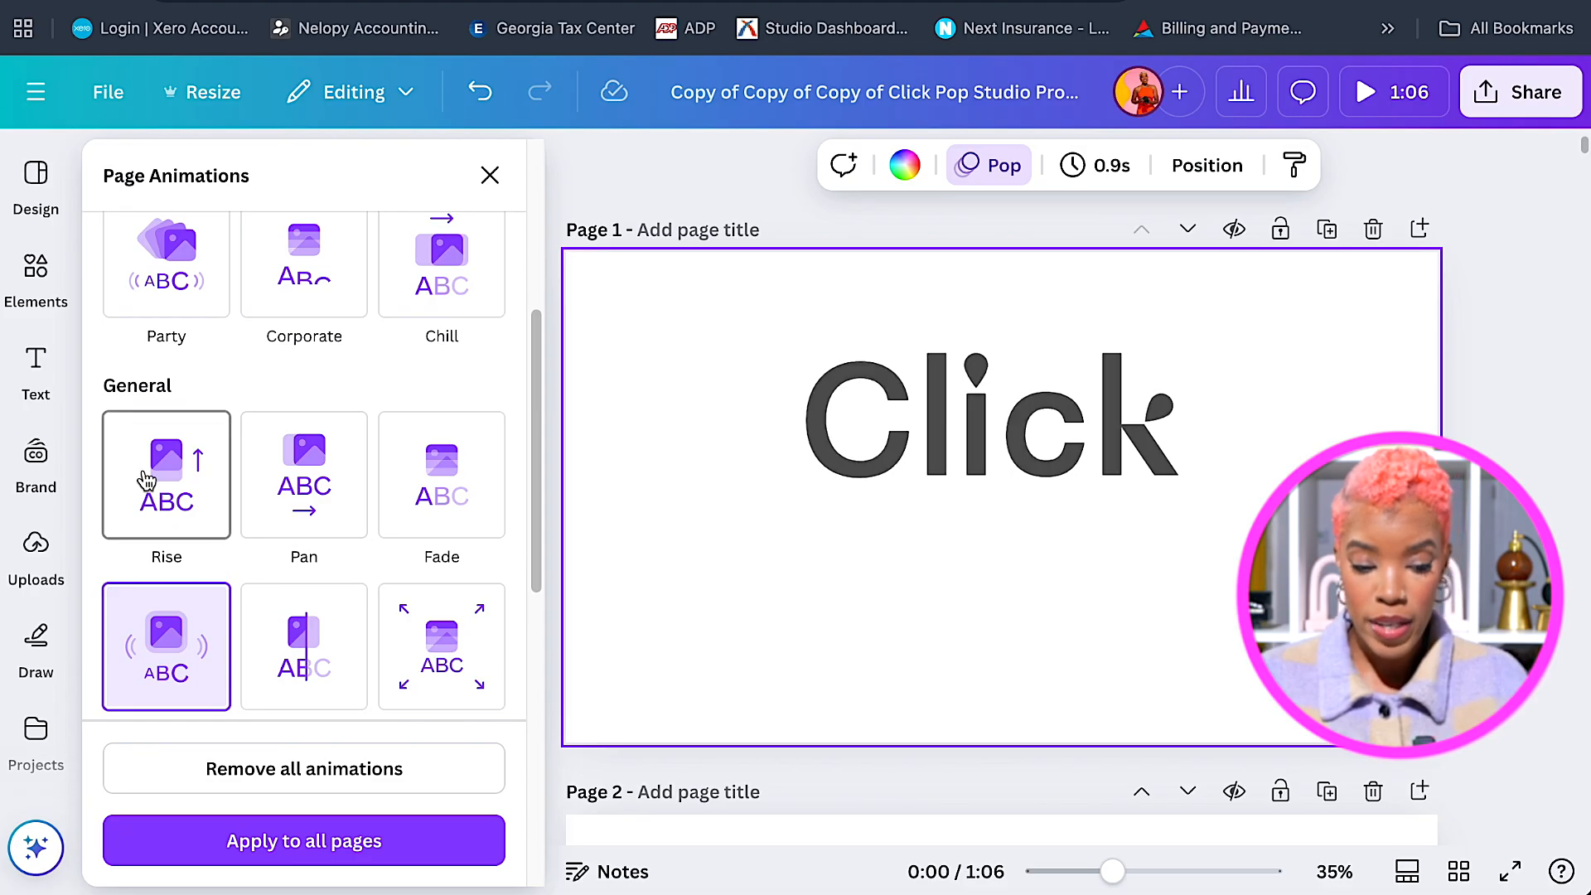
scroll(148, 484, "up", 5)
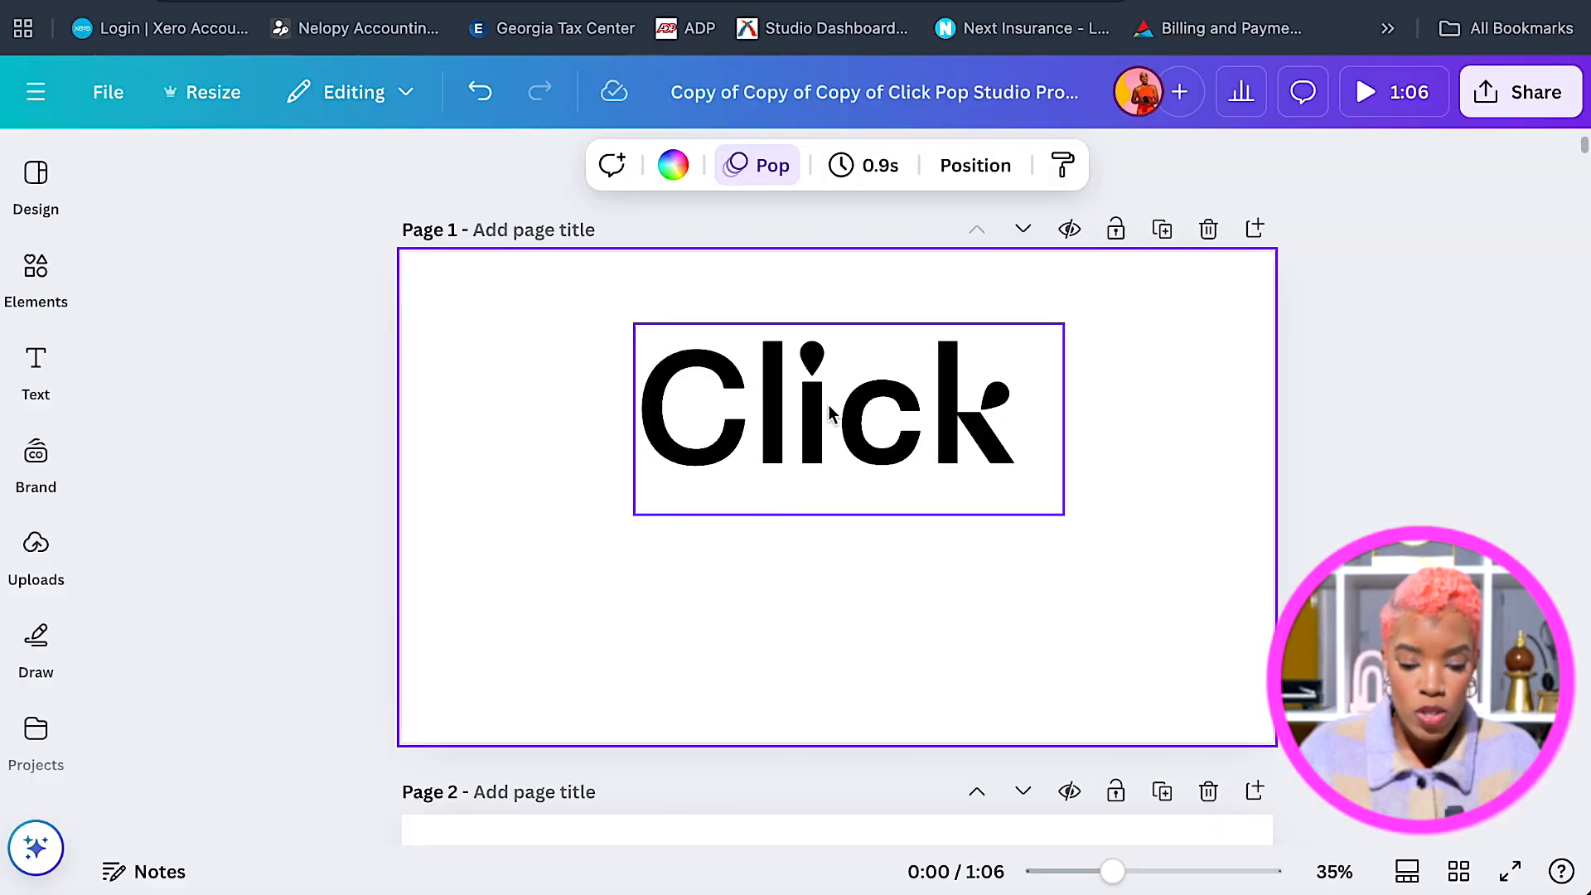
Apply the General Pop animation to the Click text on Page 1, animating on enter and exit.
left_click(832, 409)
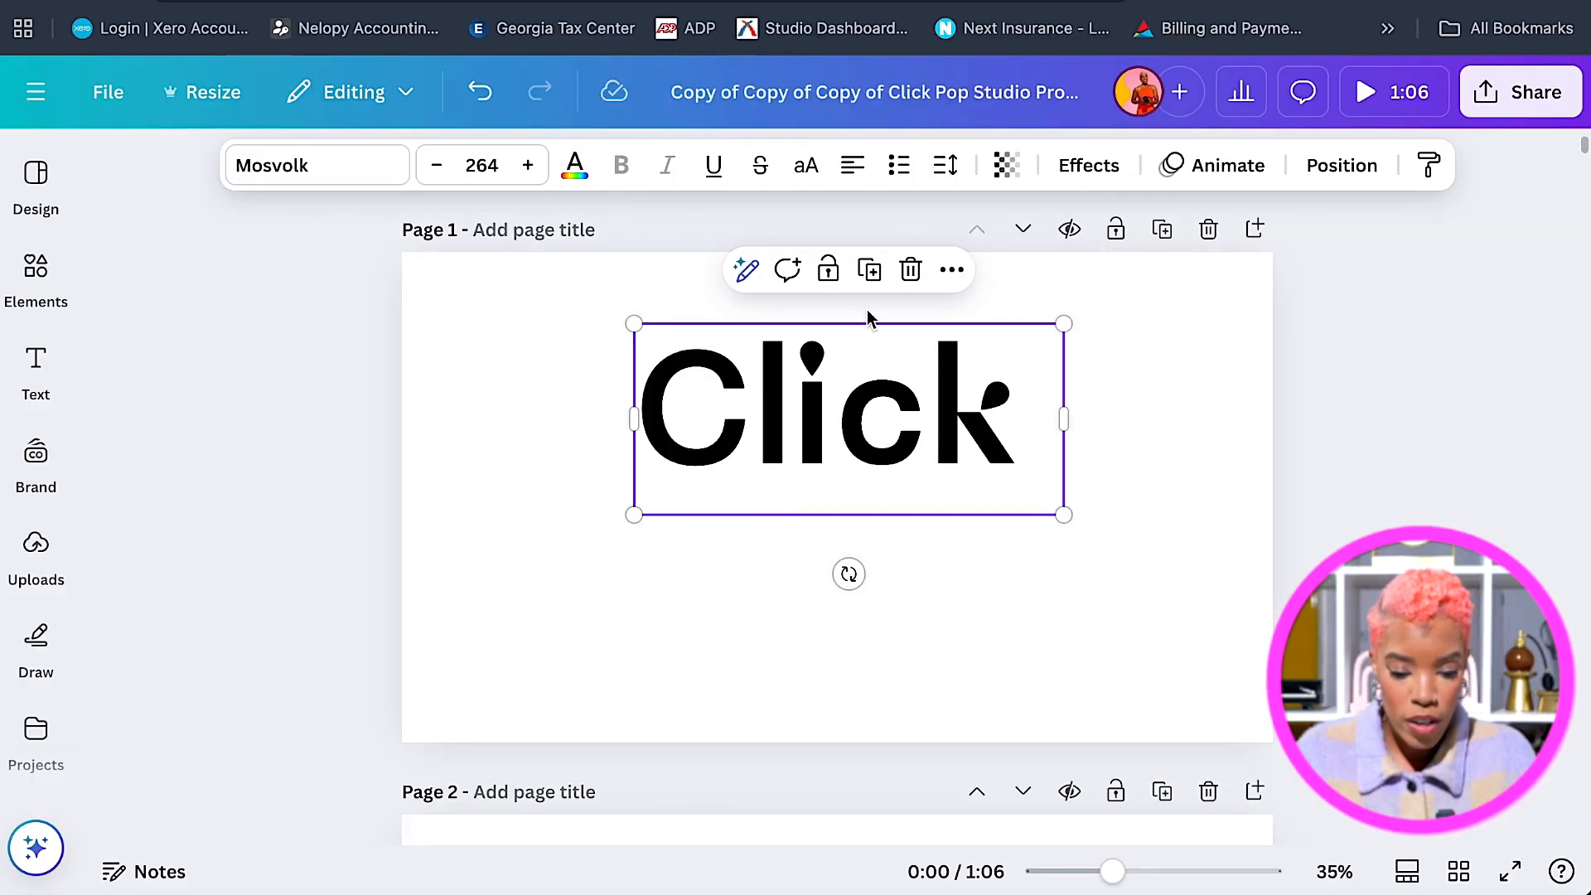
left_click(1215, 169)
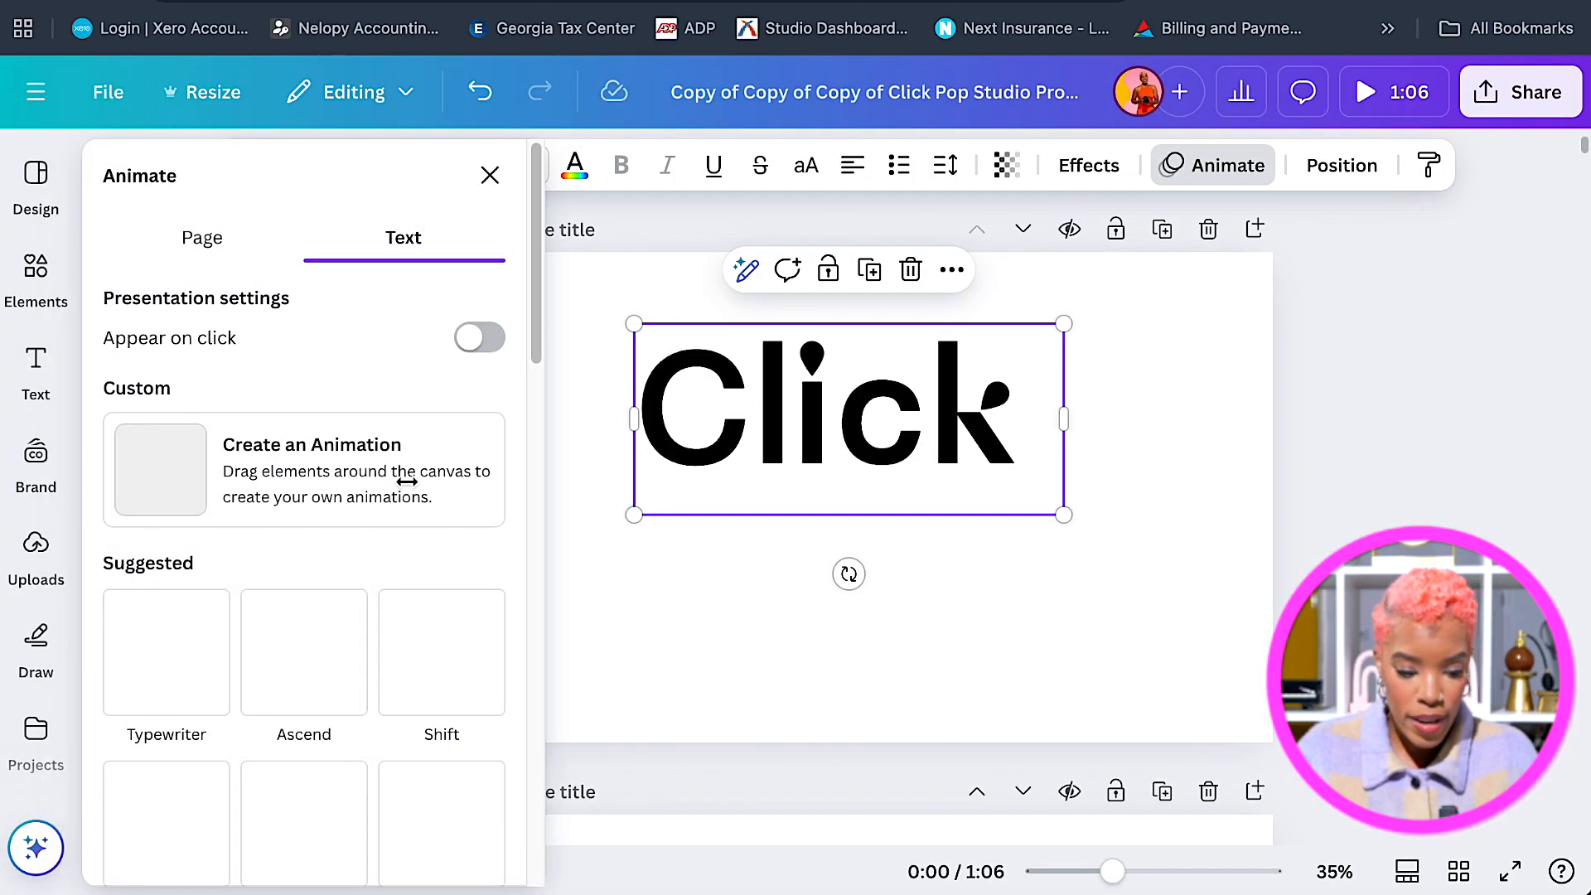
scroll(494, 641, "down", 10)
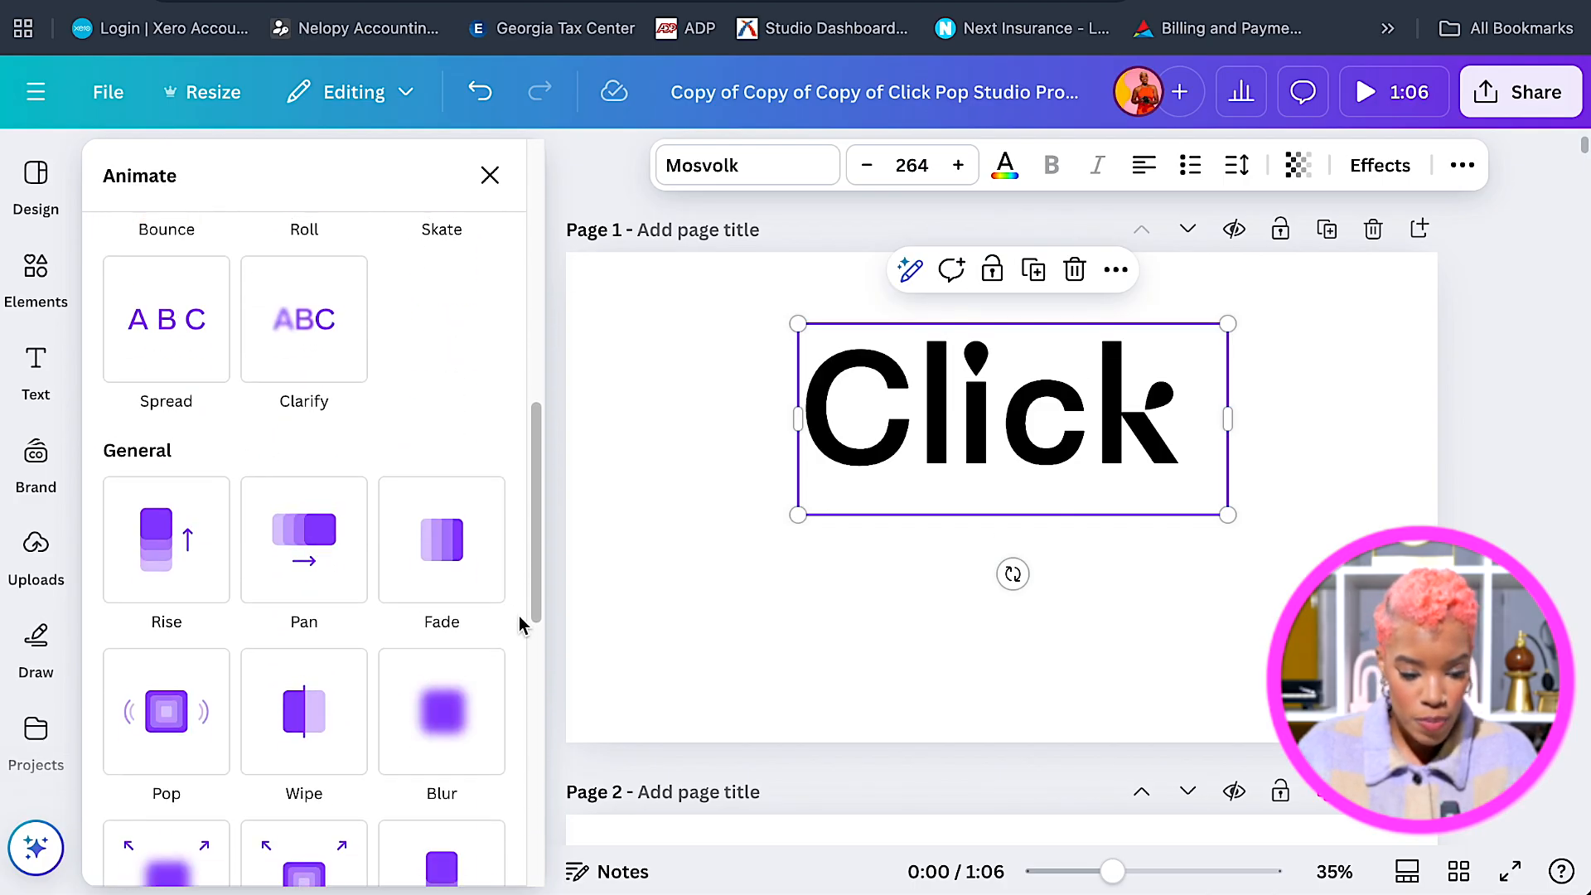
left_click(163, 678)
scroll(447, 630, "down", 2)
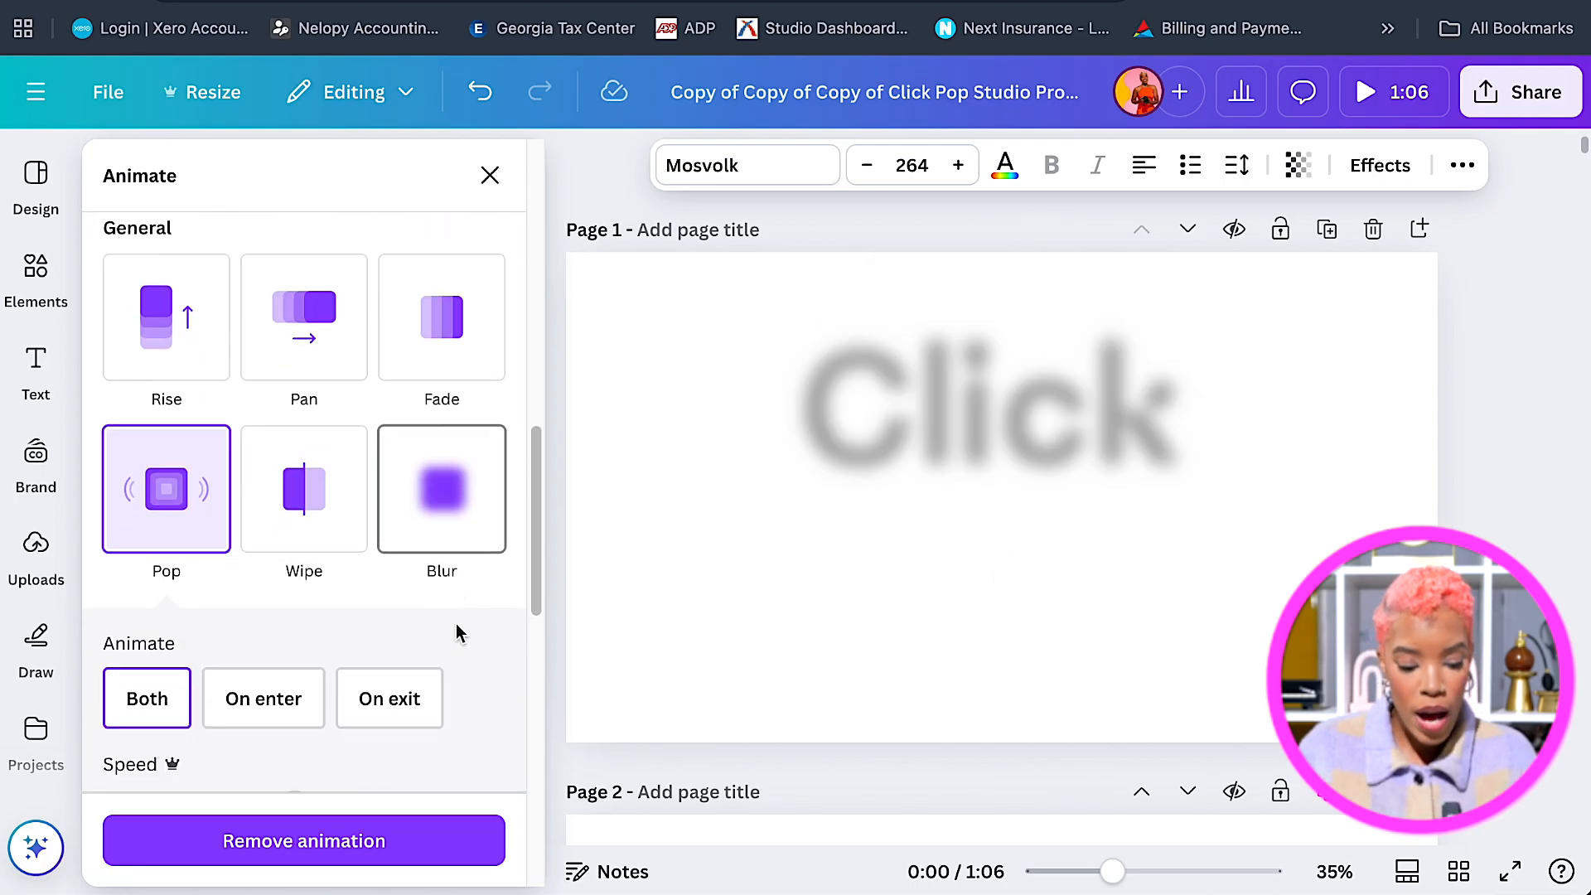
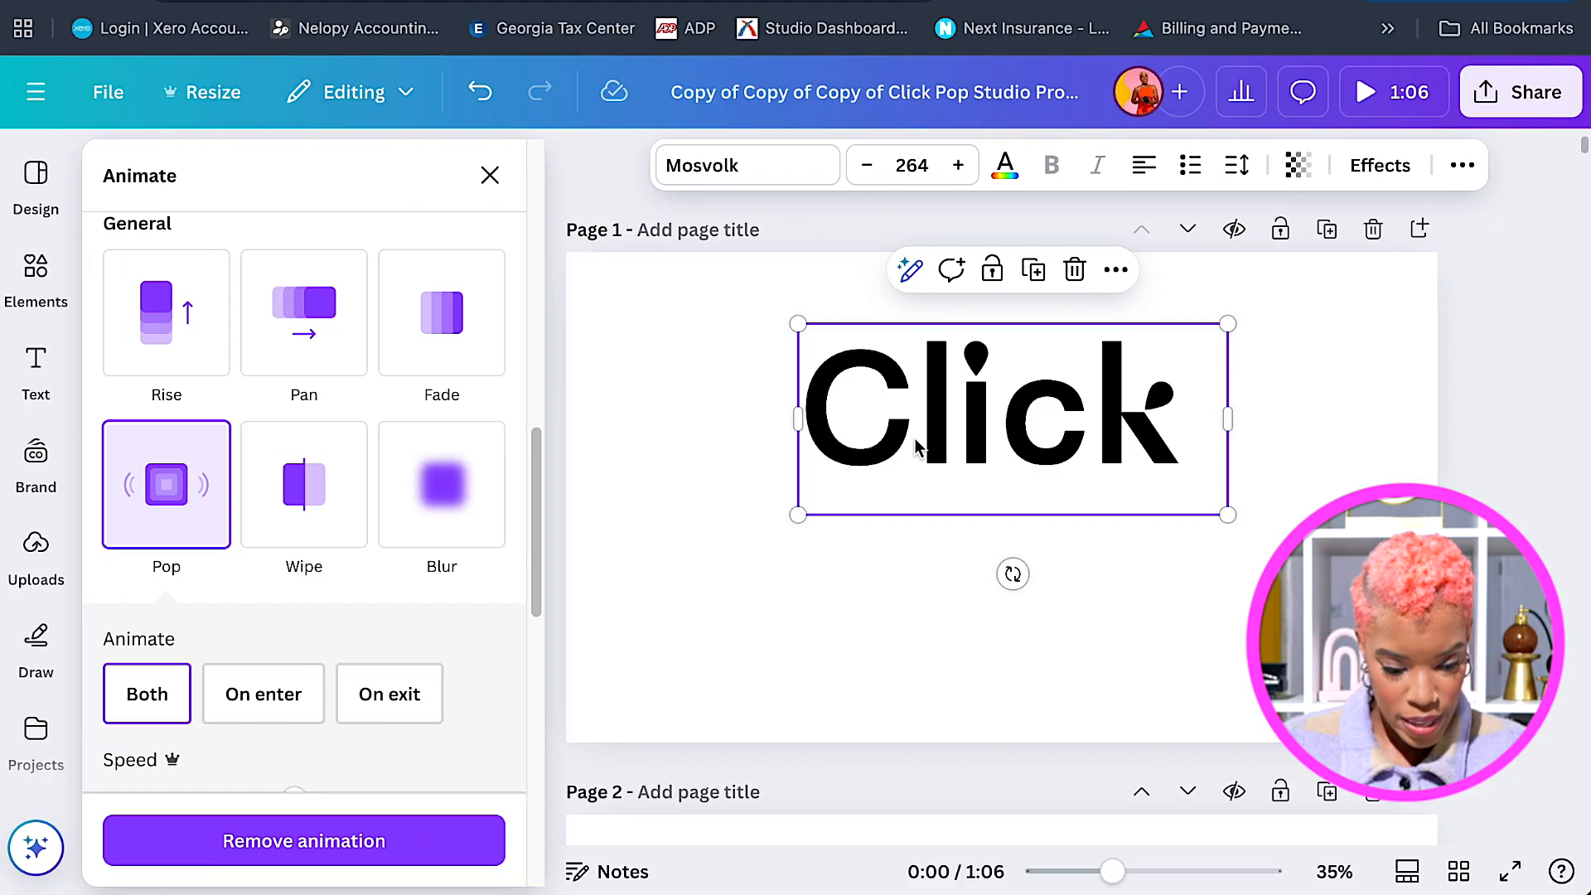
Apply the Tumble animation to the Click title, playing on both enter and exit.
scroll(510, 572, "down", 8)
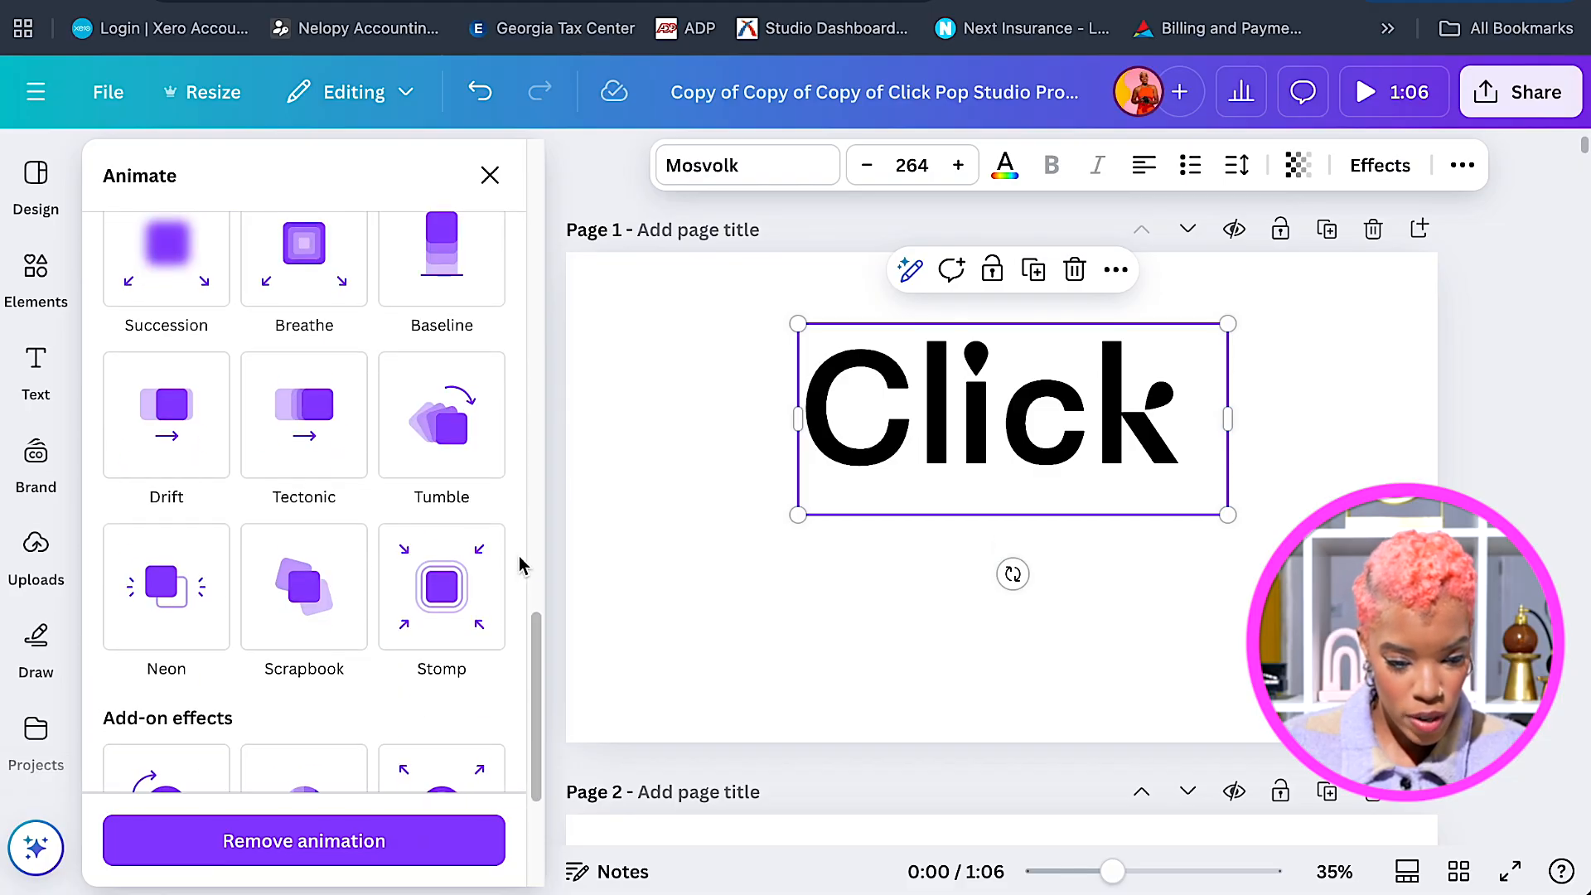
left_click(450, 427)
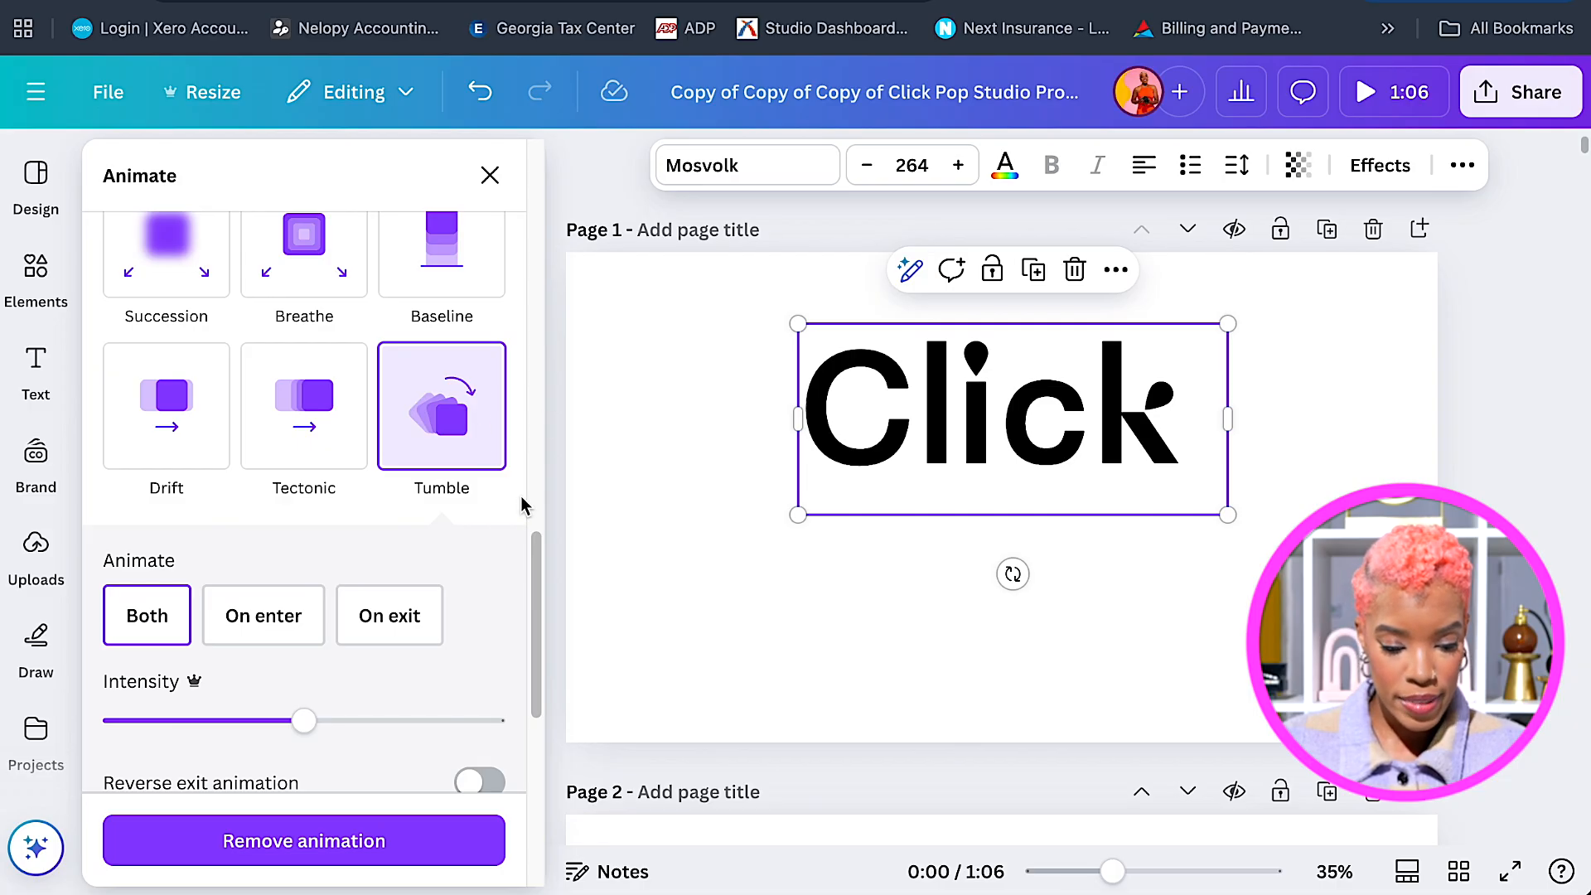
left_click(288, 623)
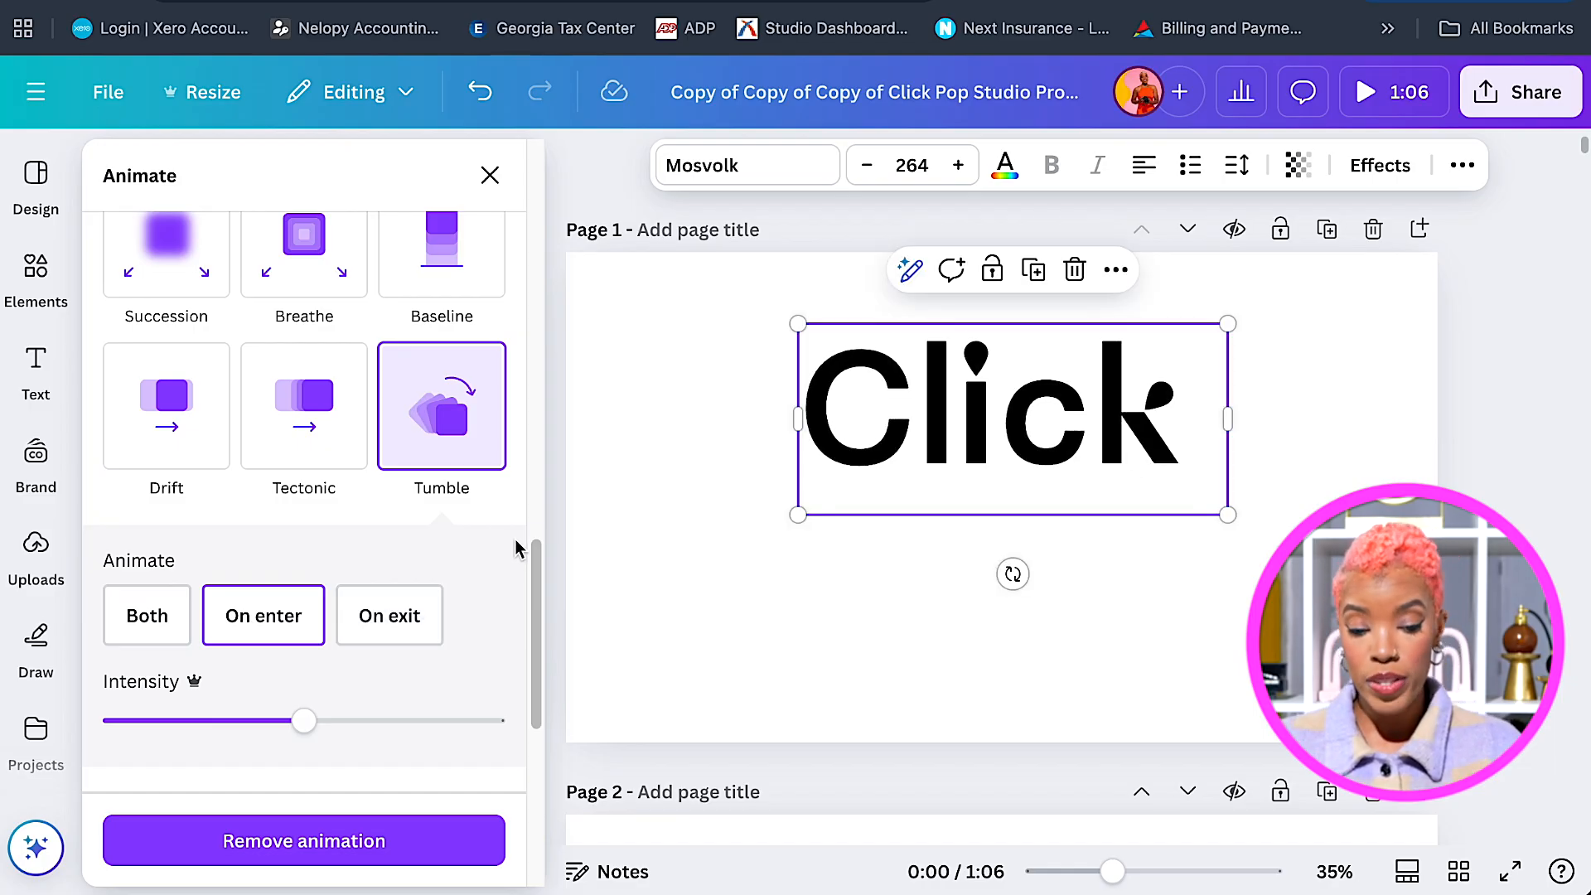
left_click(139, 632)
left_click(664, 519)
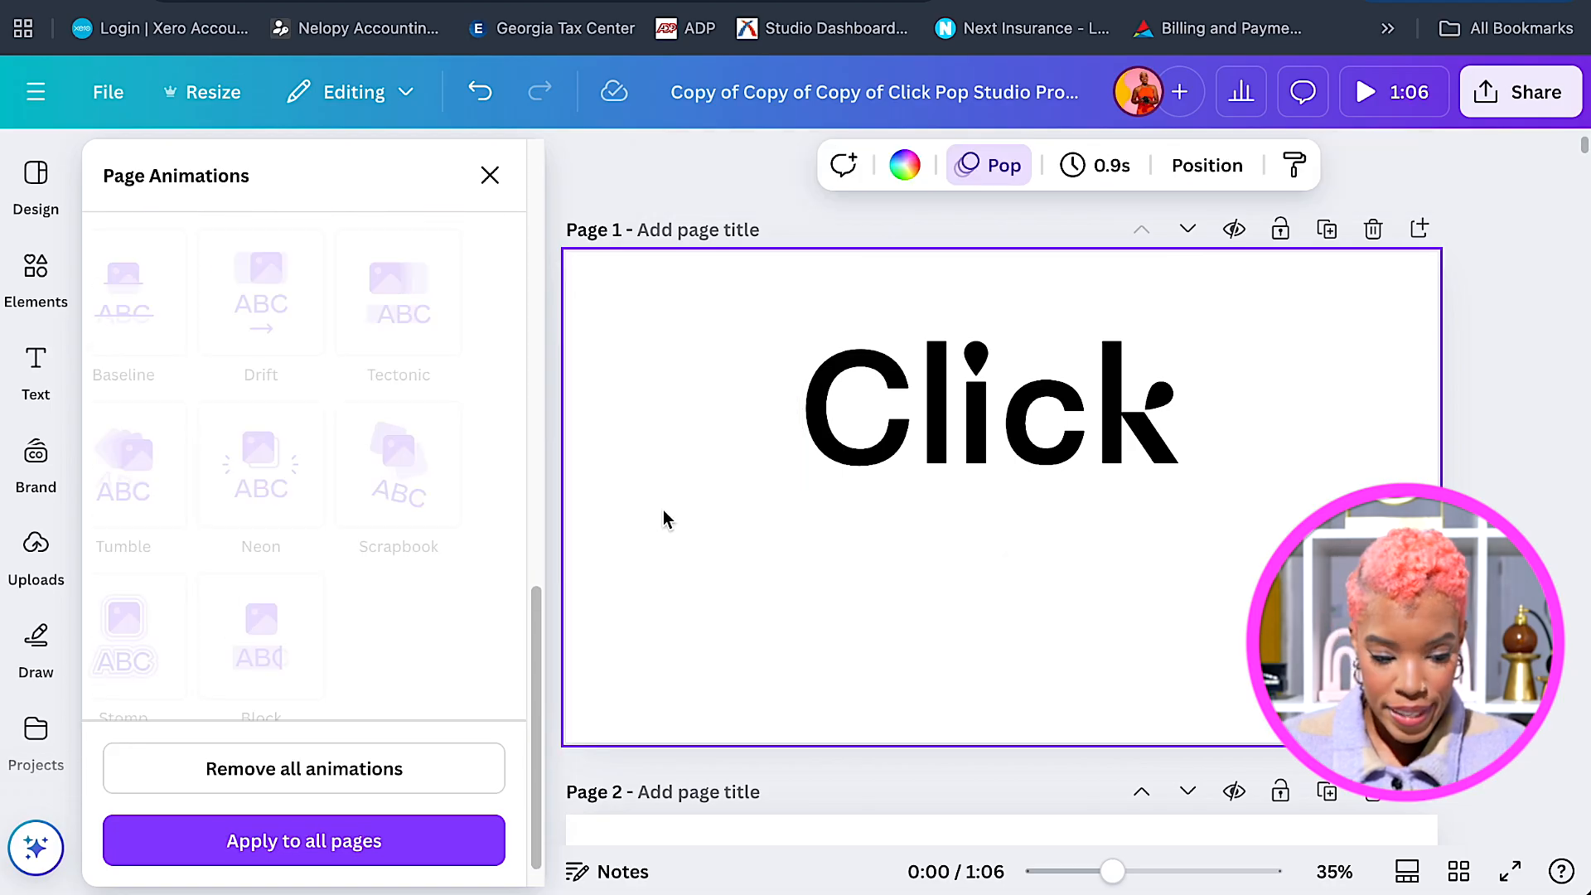
left_click(495, 195)
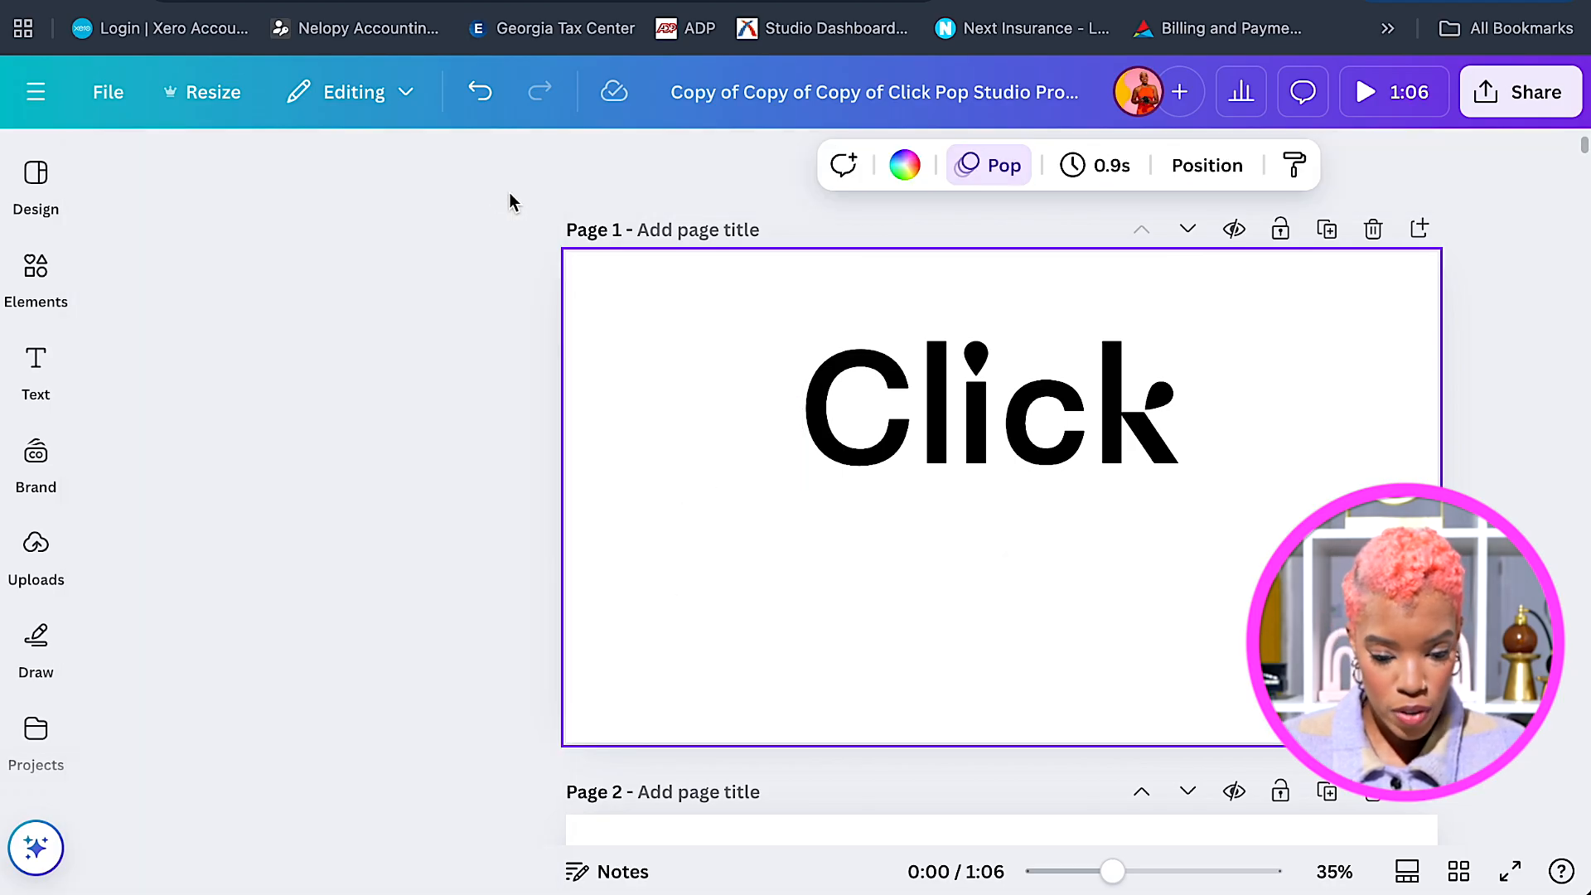
Add the teal blob shape from Elements below the Click text and recolour it yellow.
left_click(36, 361)
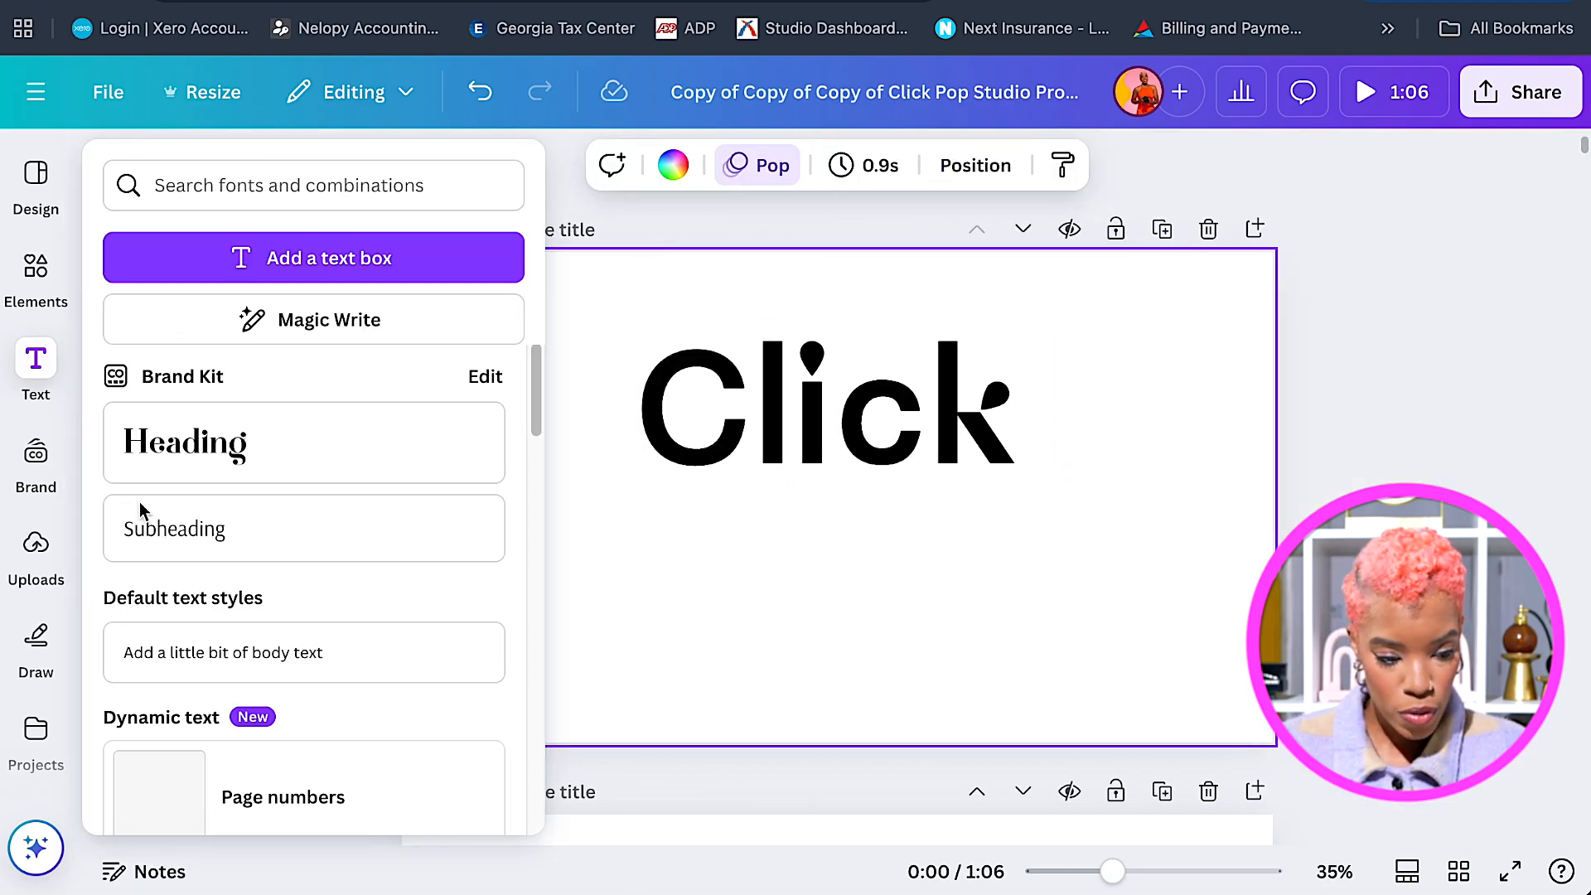
left_click(42, 274)
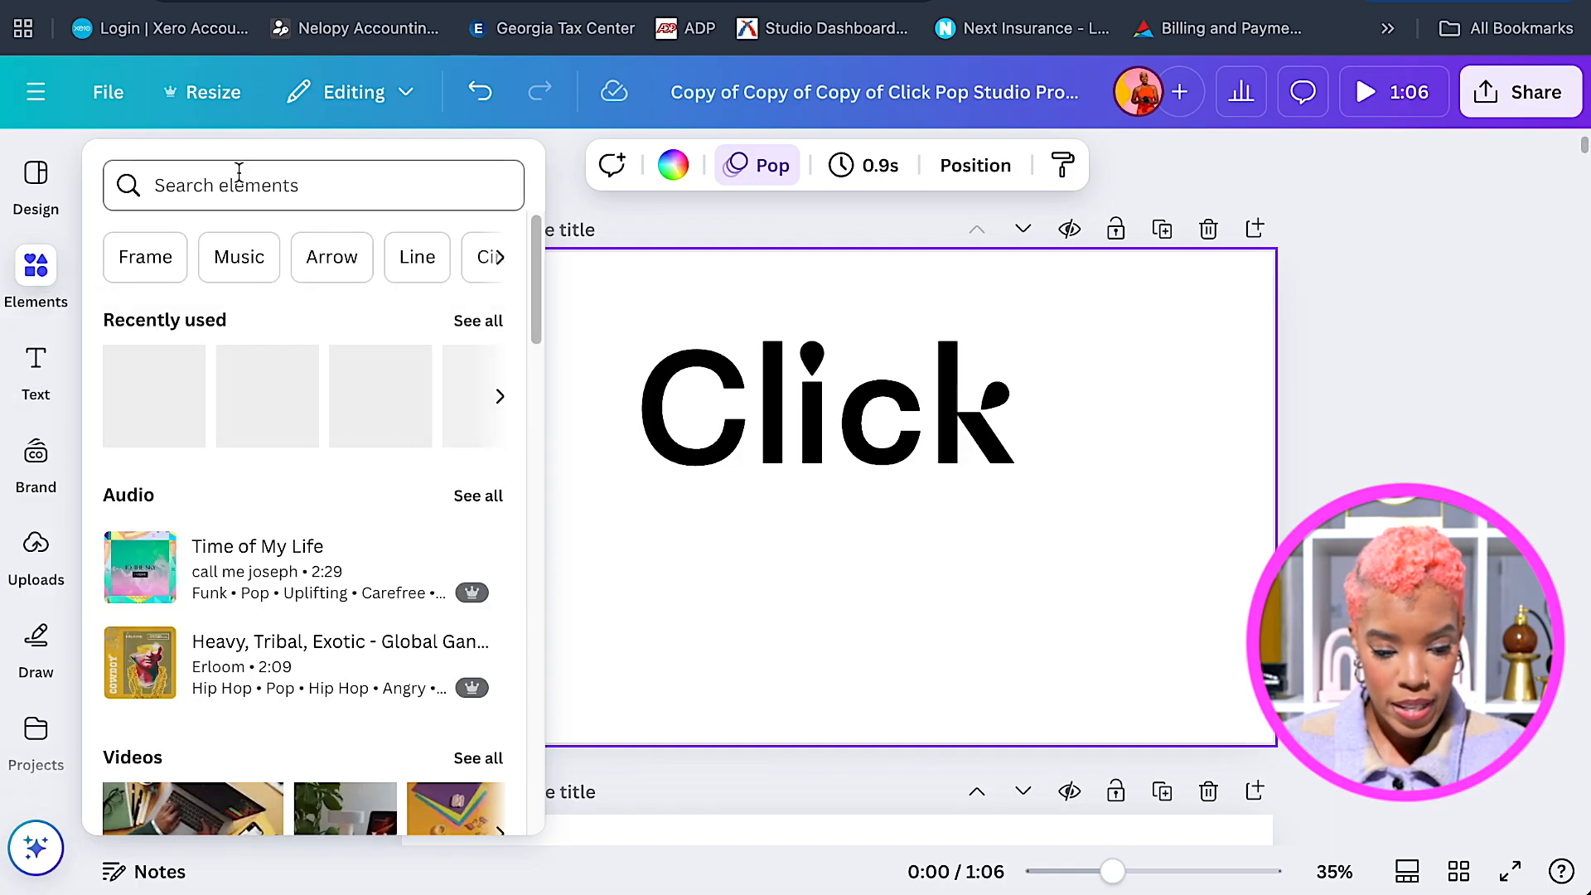
left_click(150, 396)
left_click_drag(1030, 569, 787, 680)
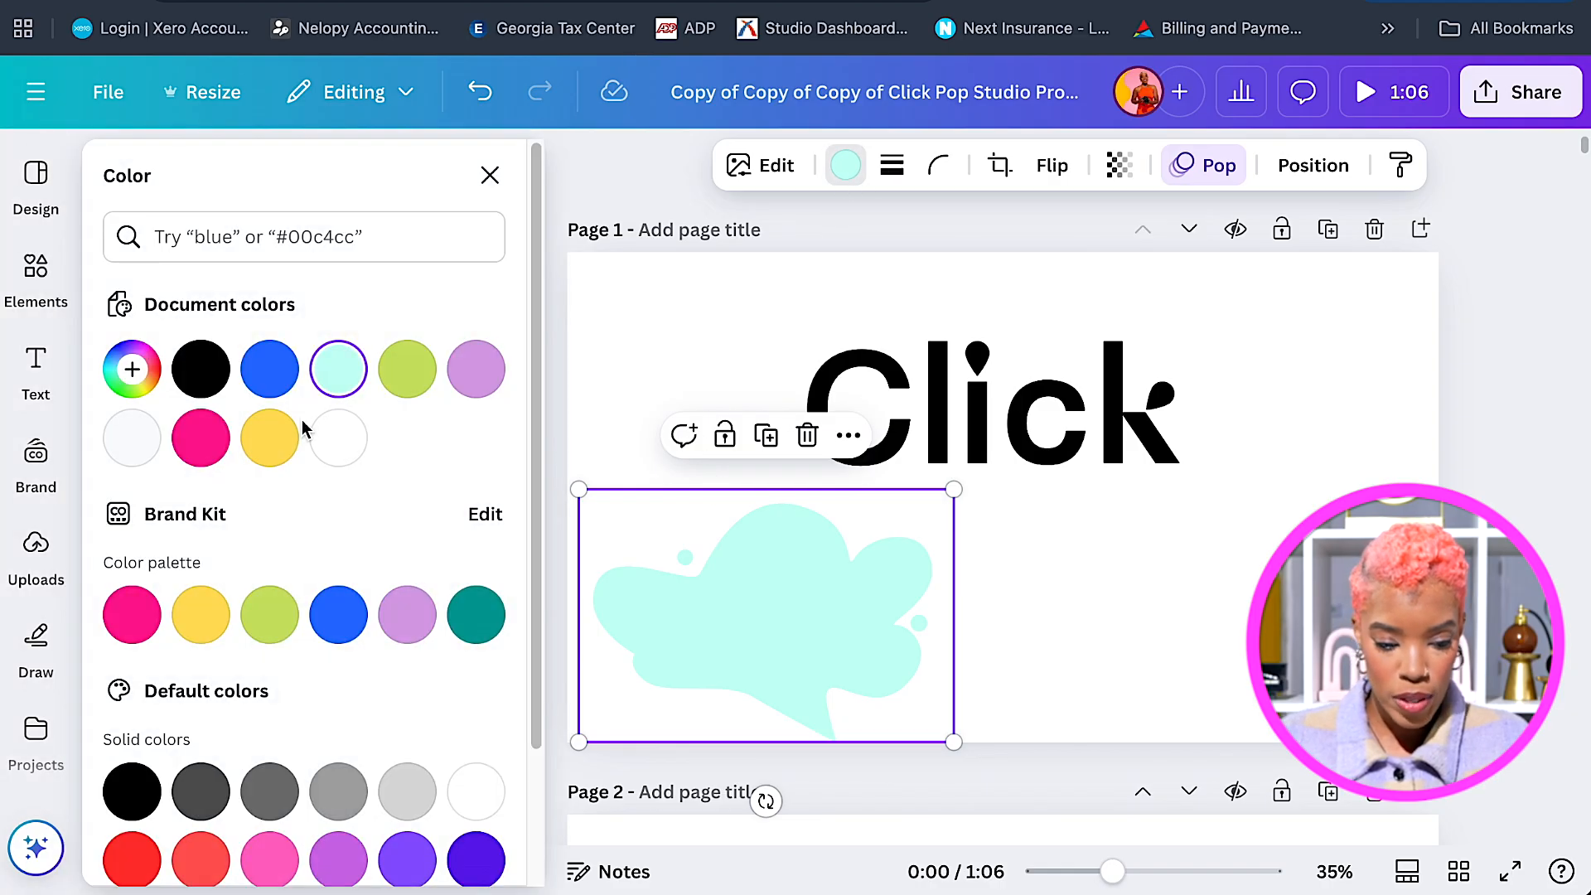
left_click(270, 436)
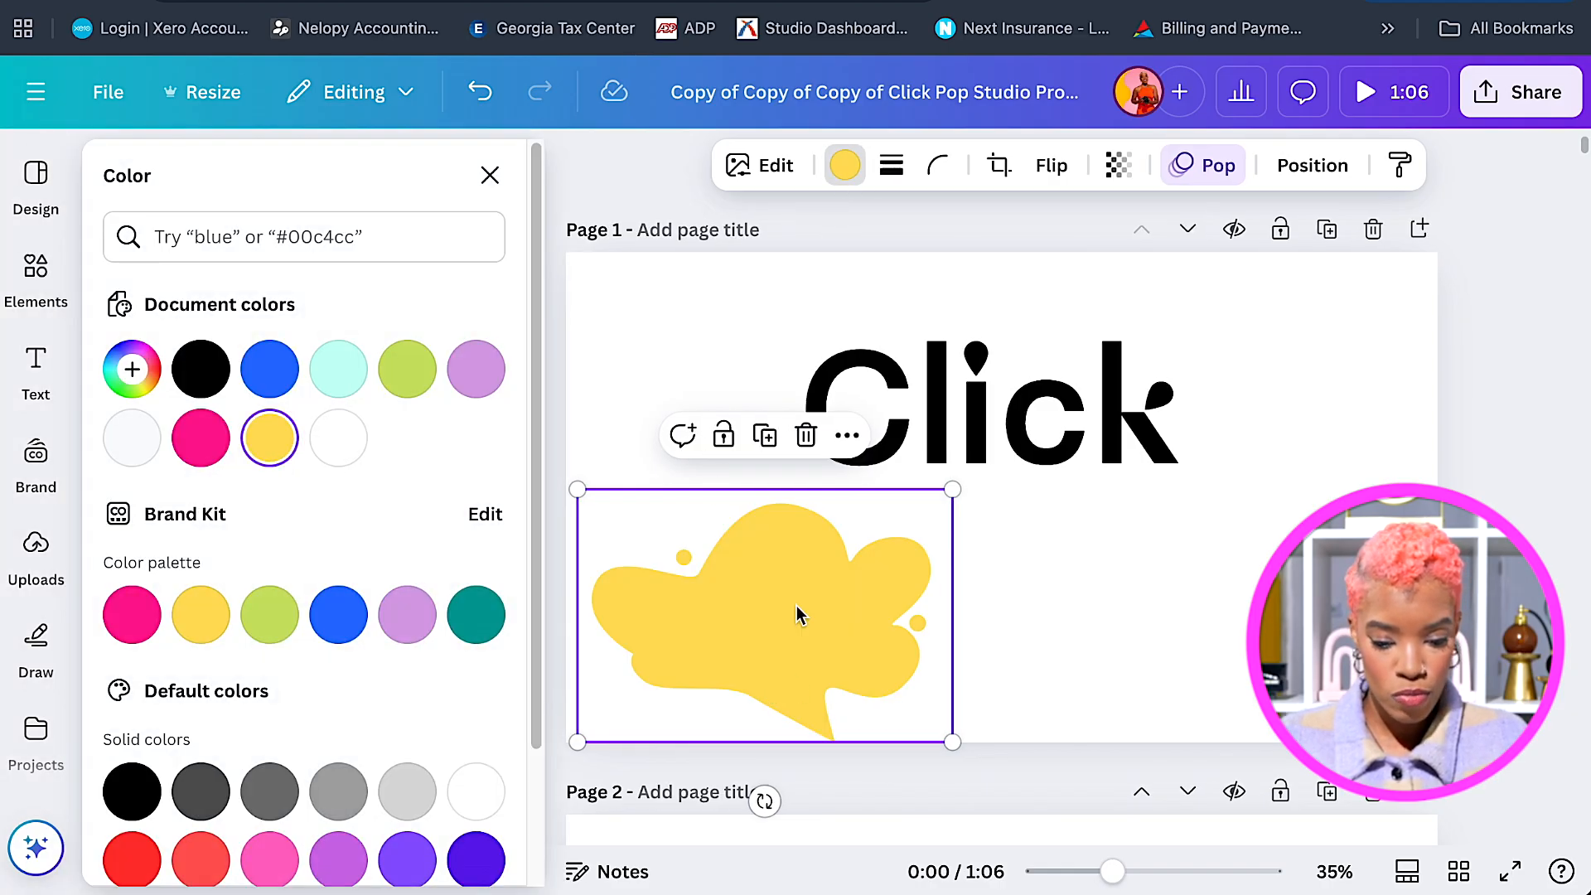
Resize the yellow blob and settle it into page 1's lower-left corner.
left_click_drag(794, 614, 629, 689)
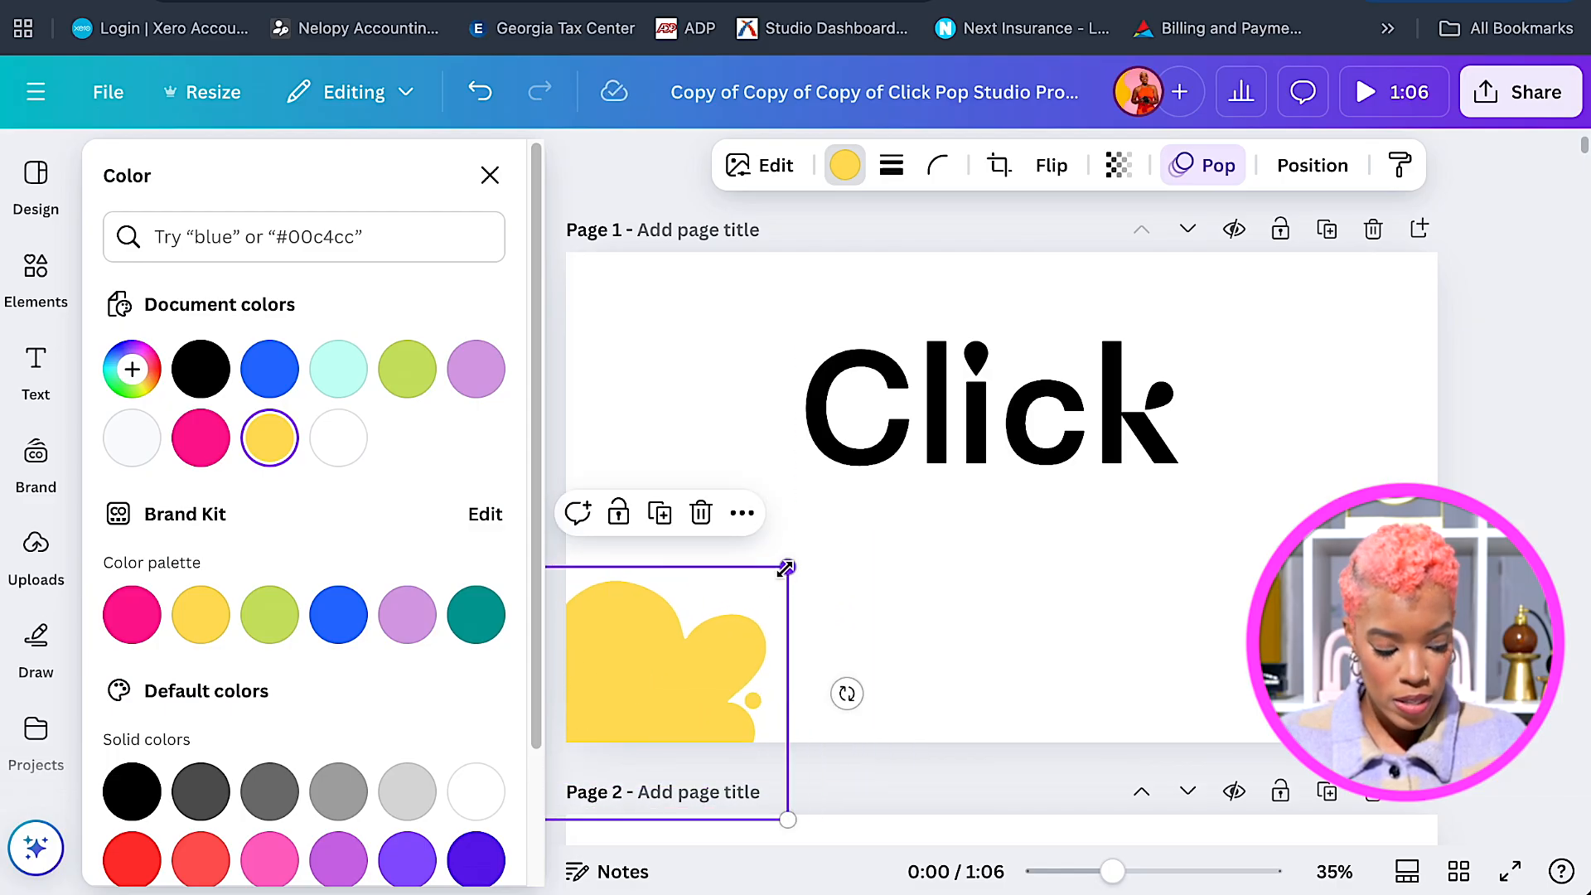
left_click_drag(785, 818, 1046, 778)
left_click_drag(902, 634, 774, 624)
left_click_drag(1009, 607, 877, 579)
left_click_drag(787, 609, 778, 619)
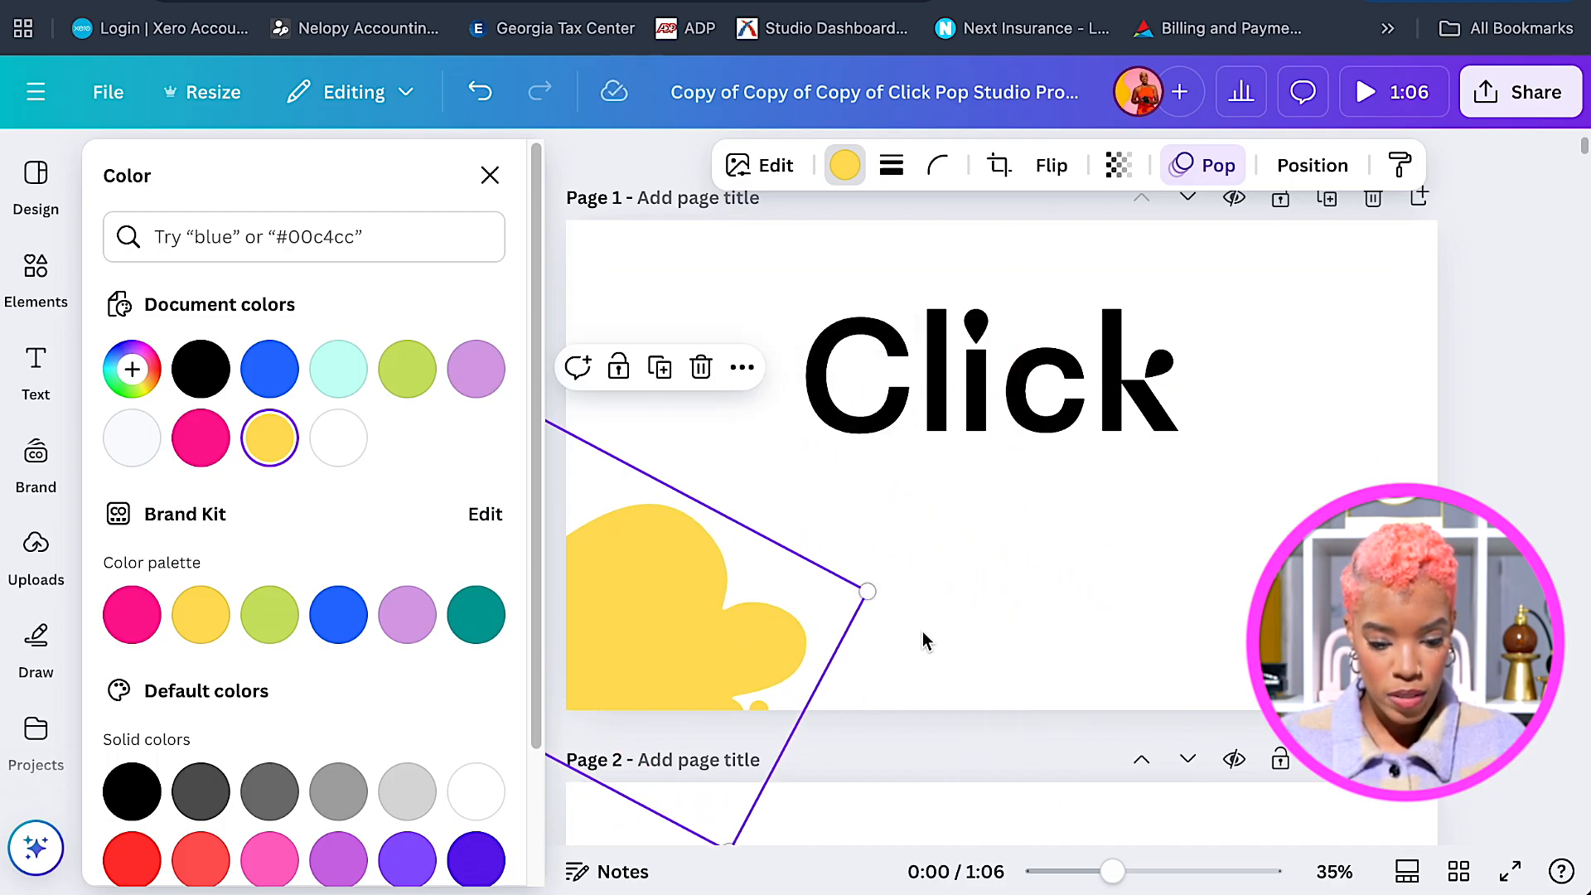
scroll(734, 582, "down", 2)
Tilt the yellow blob to about 30° and nudge it into final position.
left_click_drag(674, 485, 745, 485)
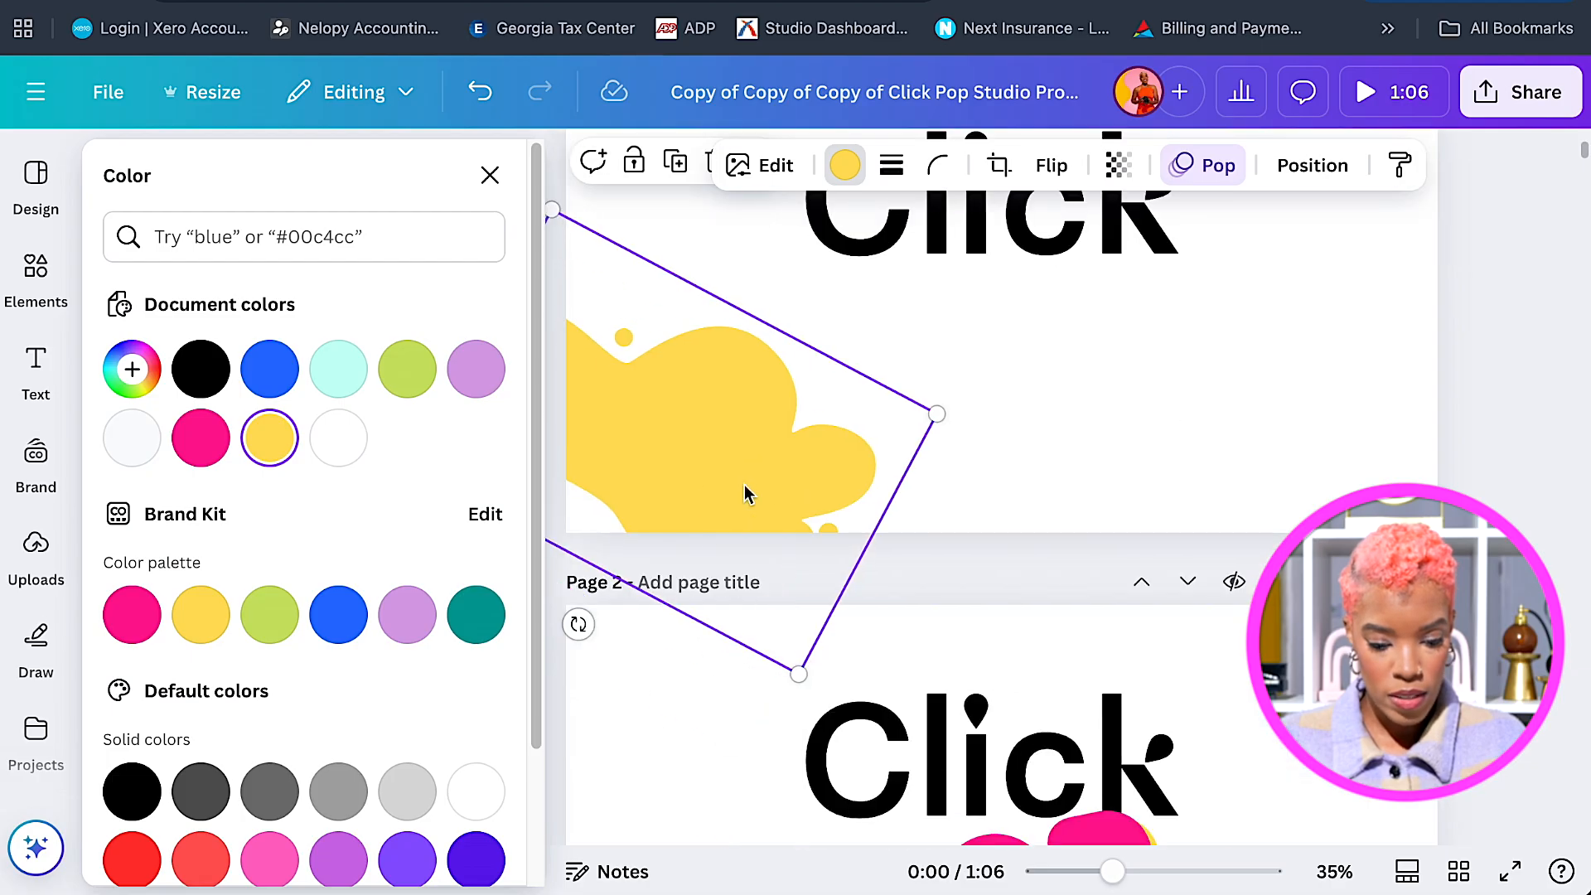
left_click_drag(579, 623, 604, 632)
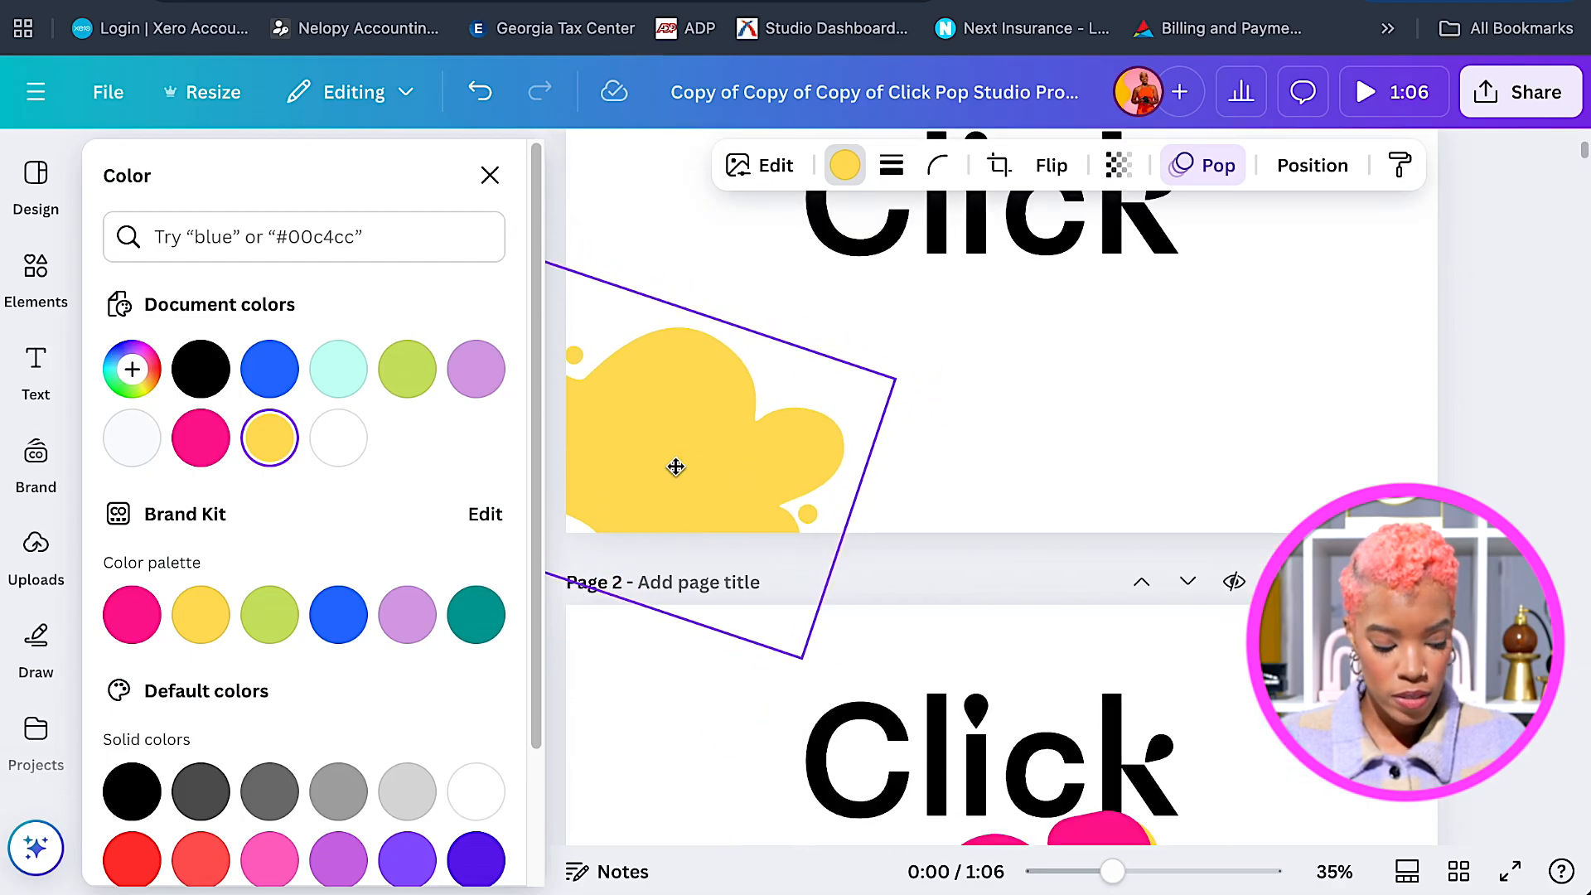
left_click_drag(674, 465, 665, 504)
left_click_drag(561, 678, 507, 694)
left_click_drag(738, 441, 733, 450)
left_click(862, 406)
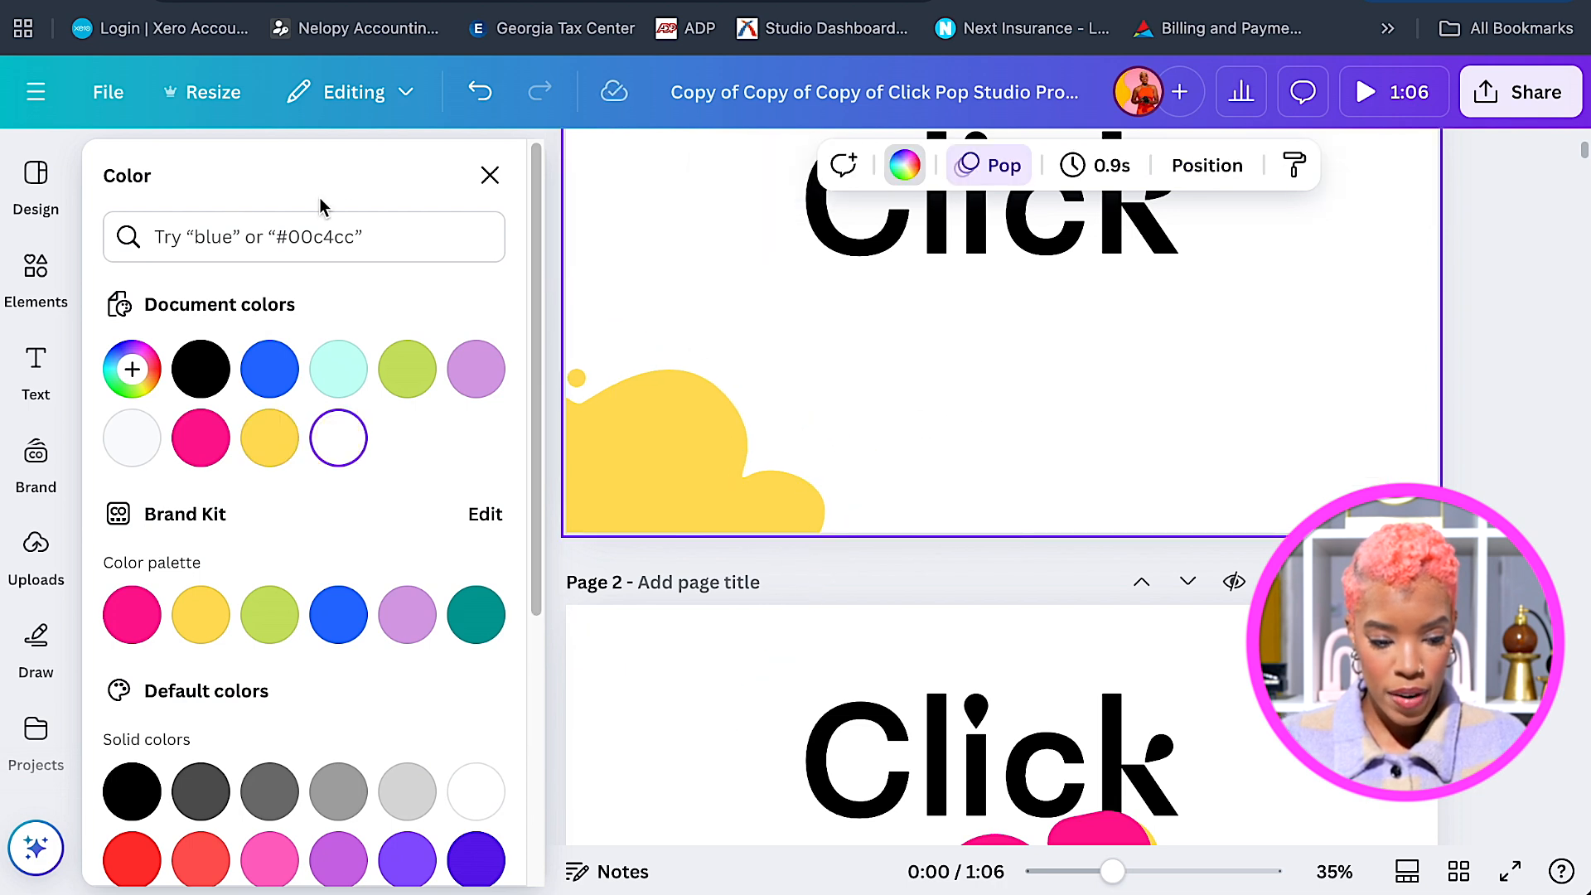
Add the dashes graphic, rotate it to about 98°, and place it above the yellow blob's edge.
left_click(490, 175)
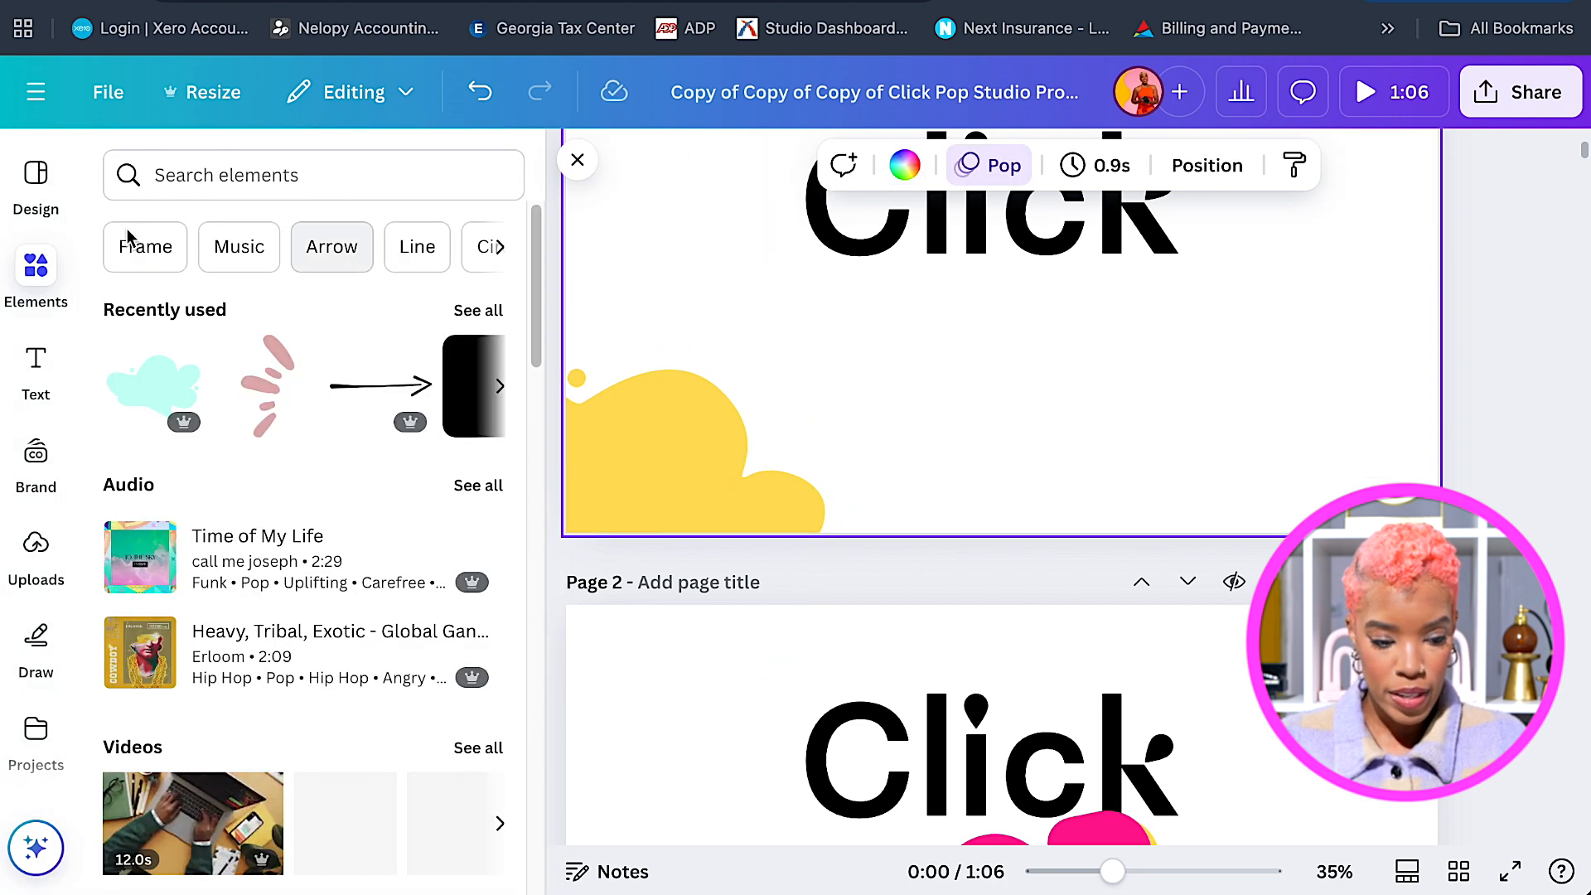
left_click(251, 387)
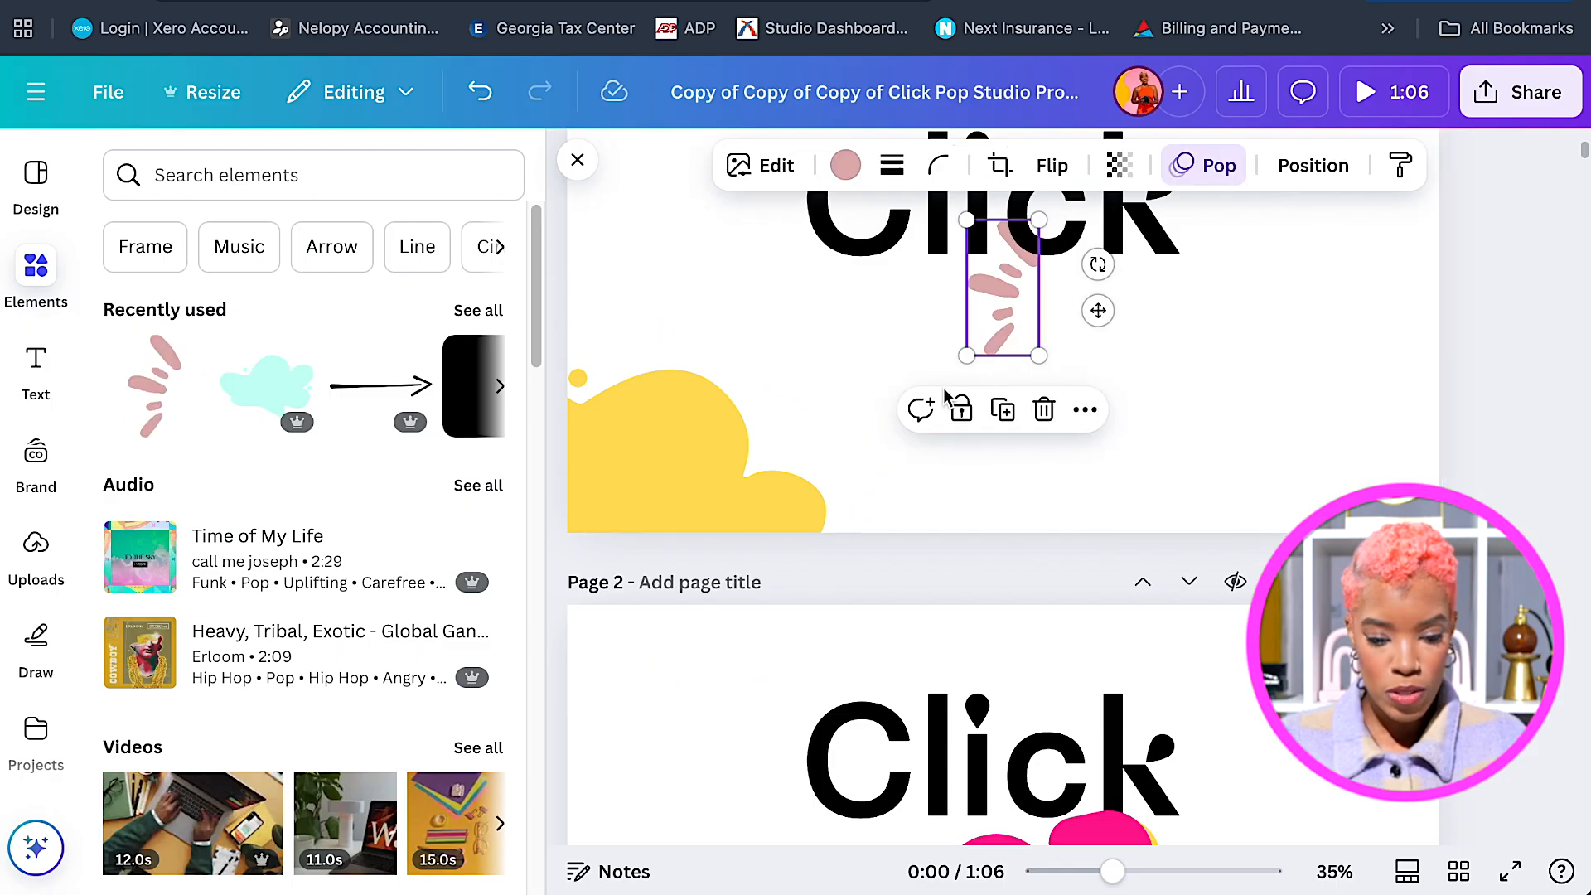
left_click_drag(1003, 290, 853, 364)
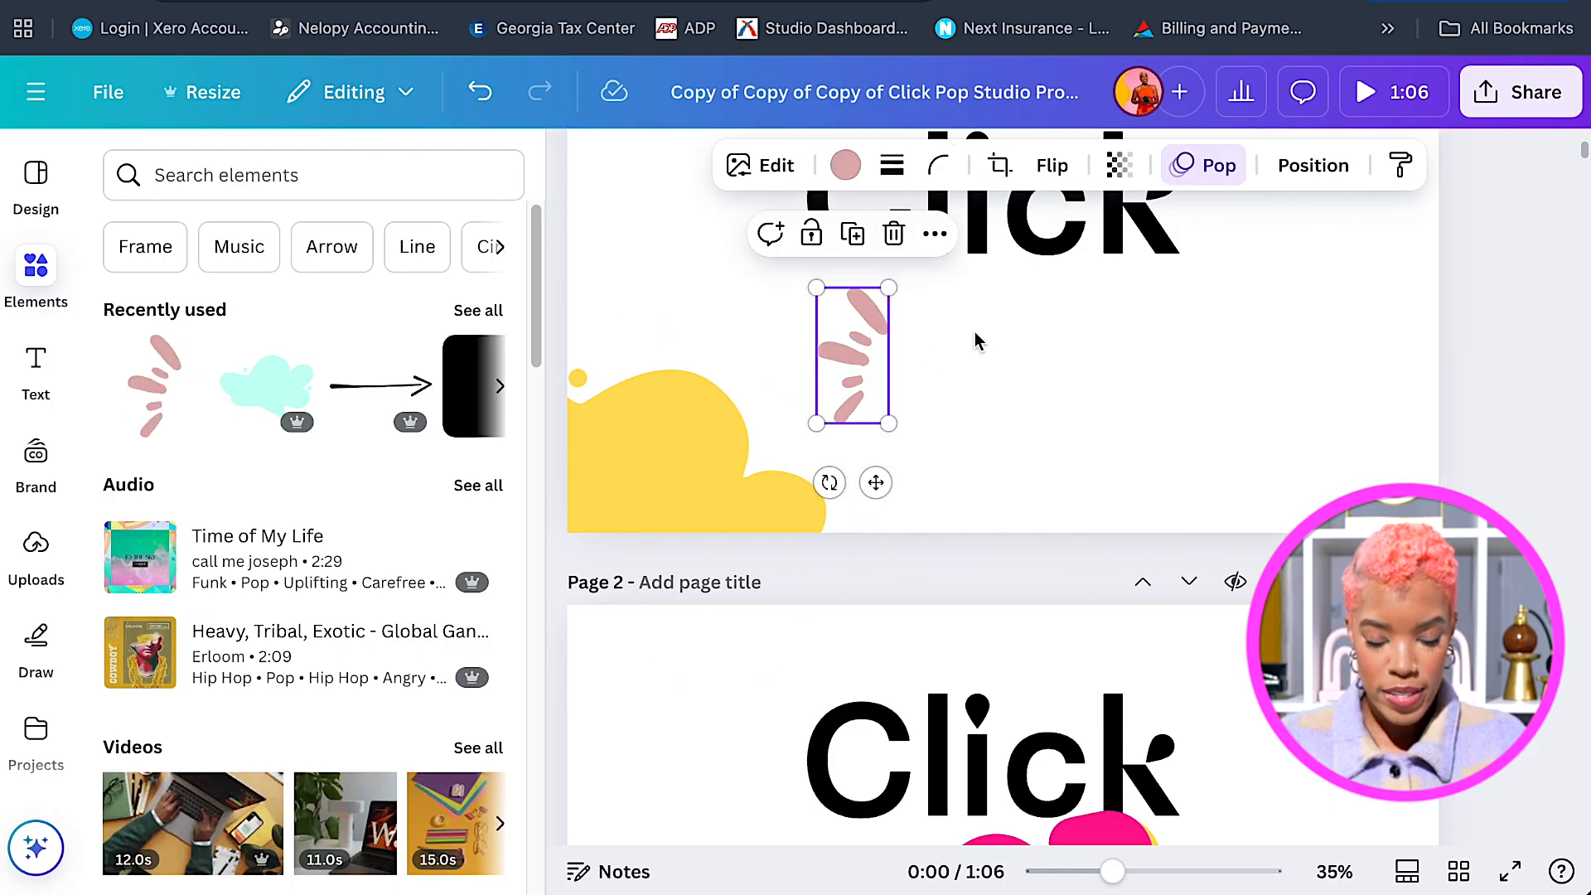
left_click_drag(830, 482, 746, 308)
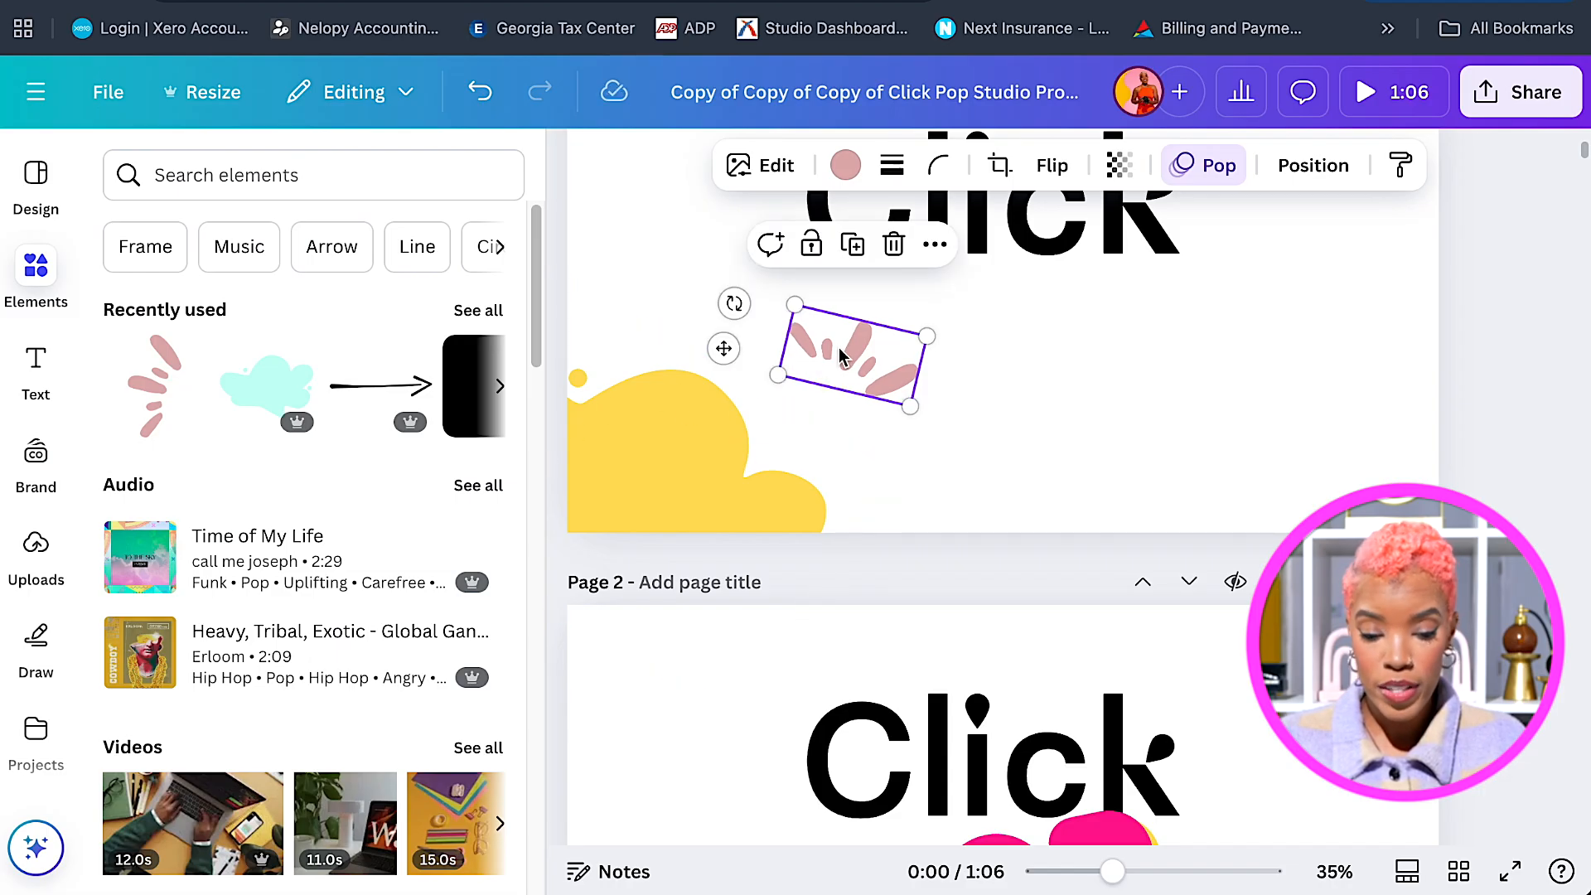
left_click_drag(816, 343, 720, 347)
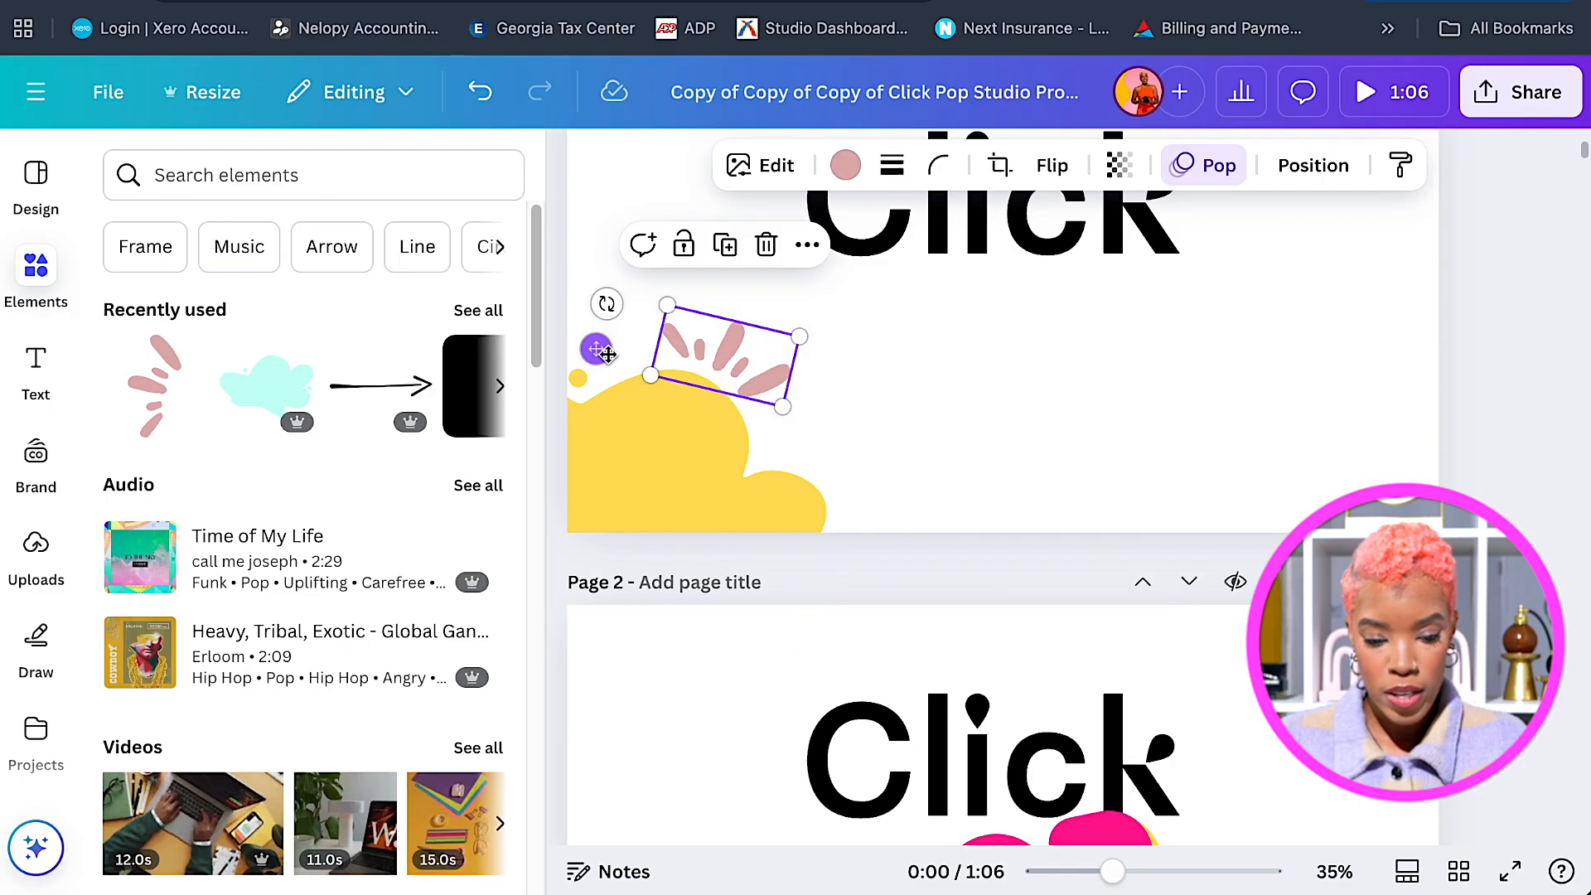
left_click_drag(607, 303, 611, 291)
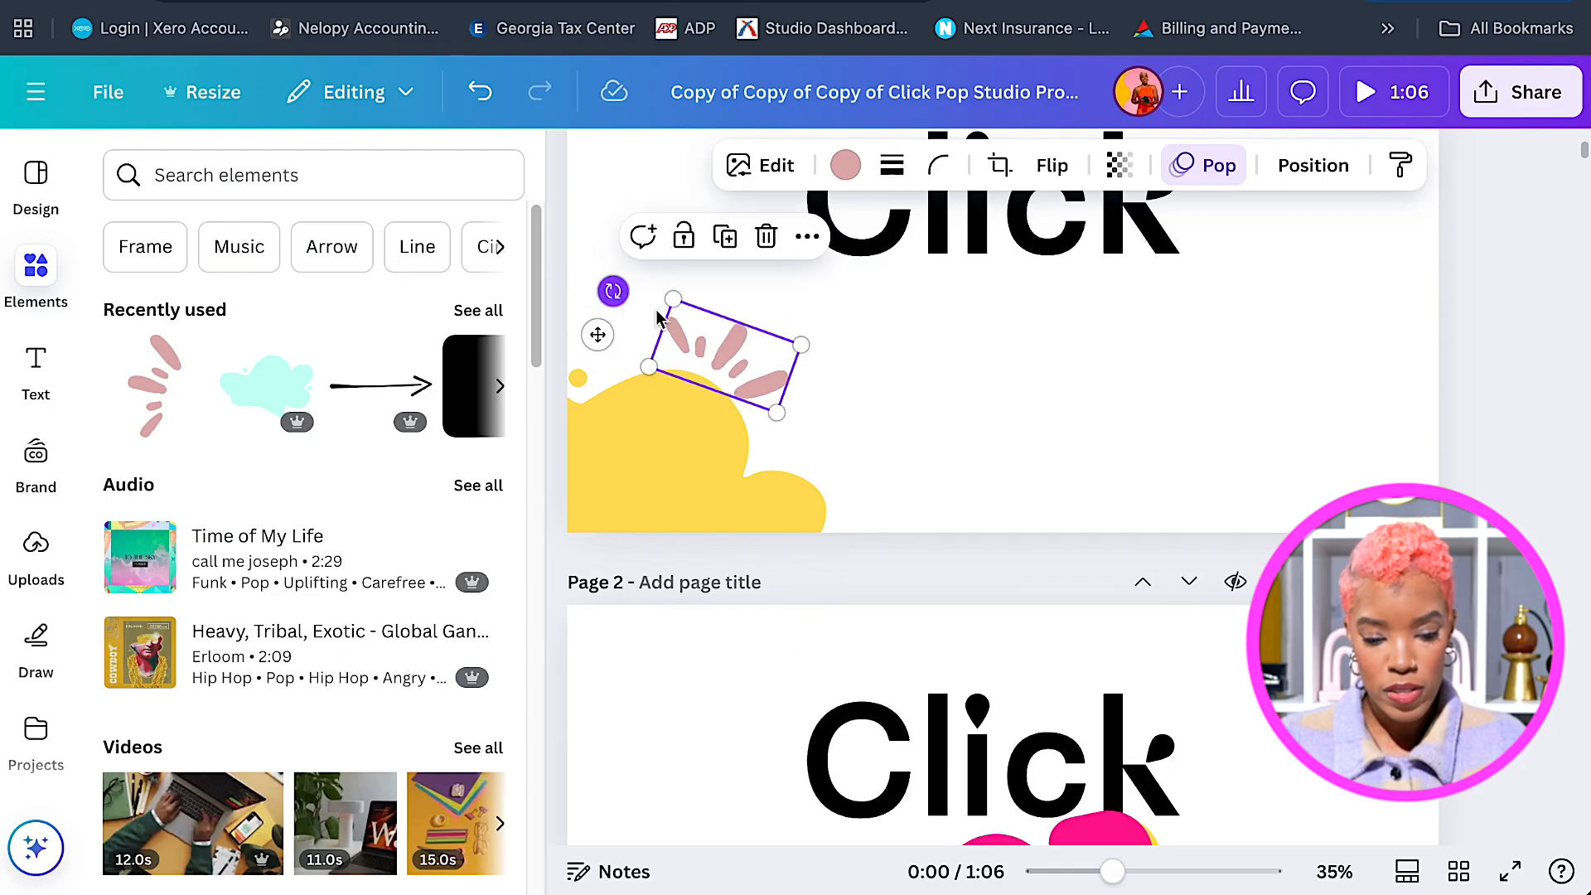
left_click_drag(738, 356, 747, 358)
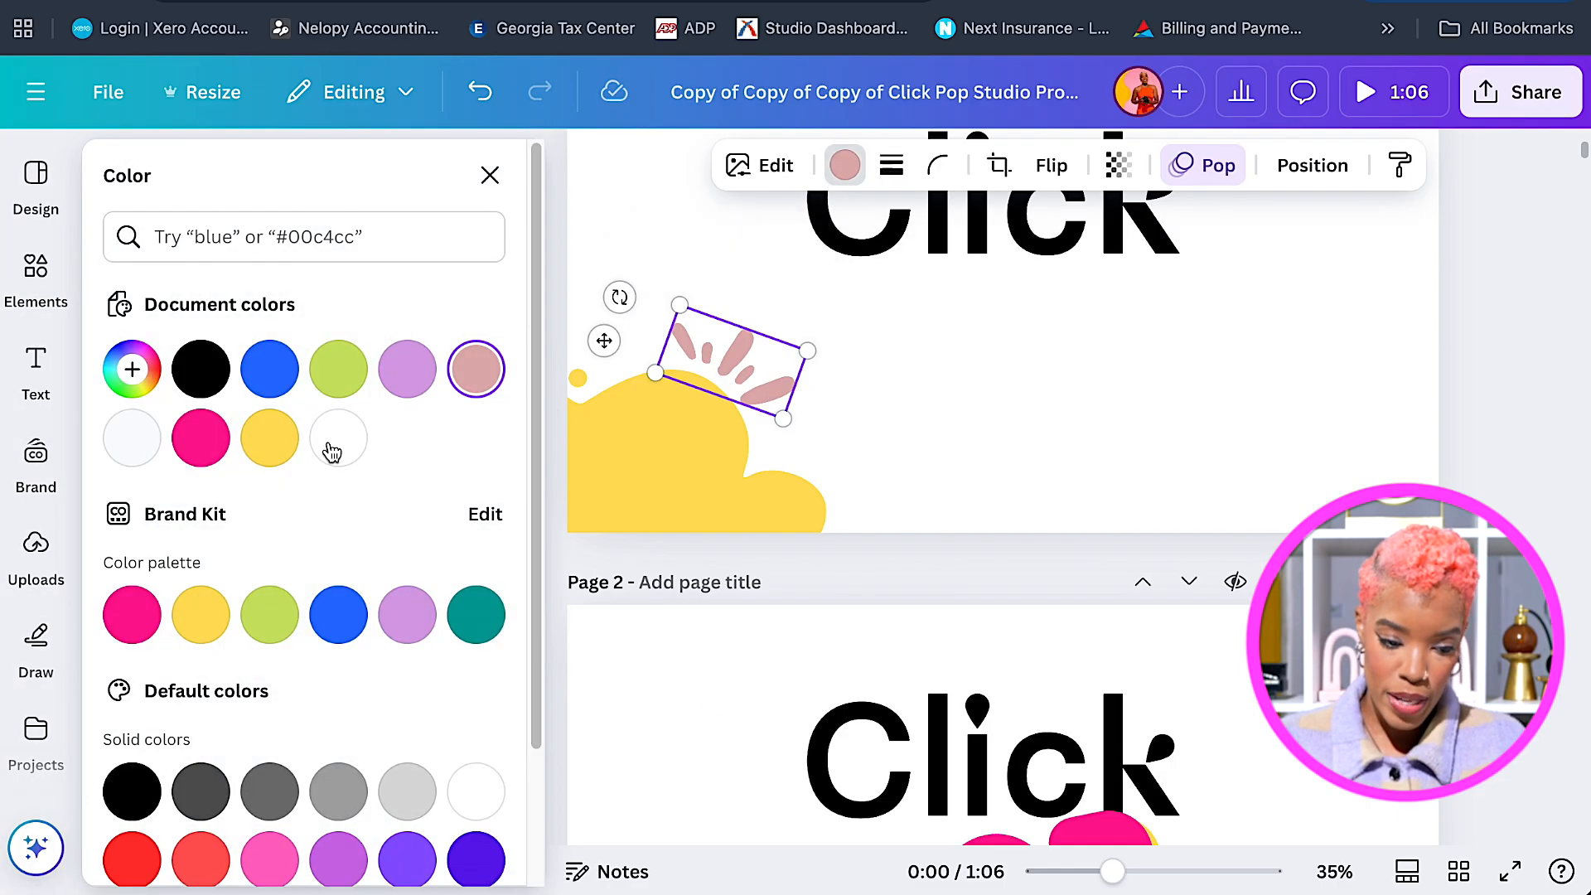
Recolour the dashes with the hot pink Brand Kit swatch.
left_click(151, 619)
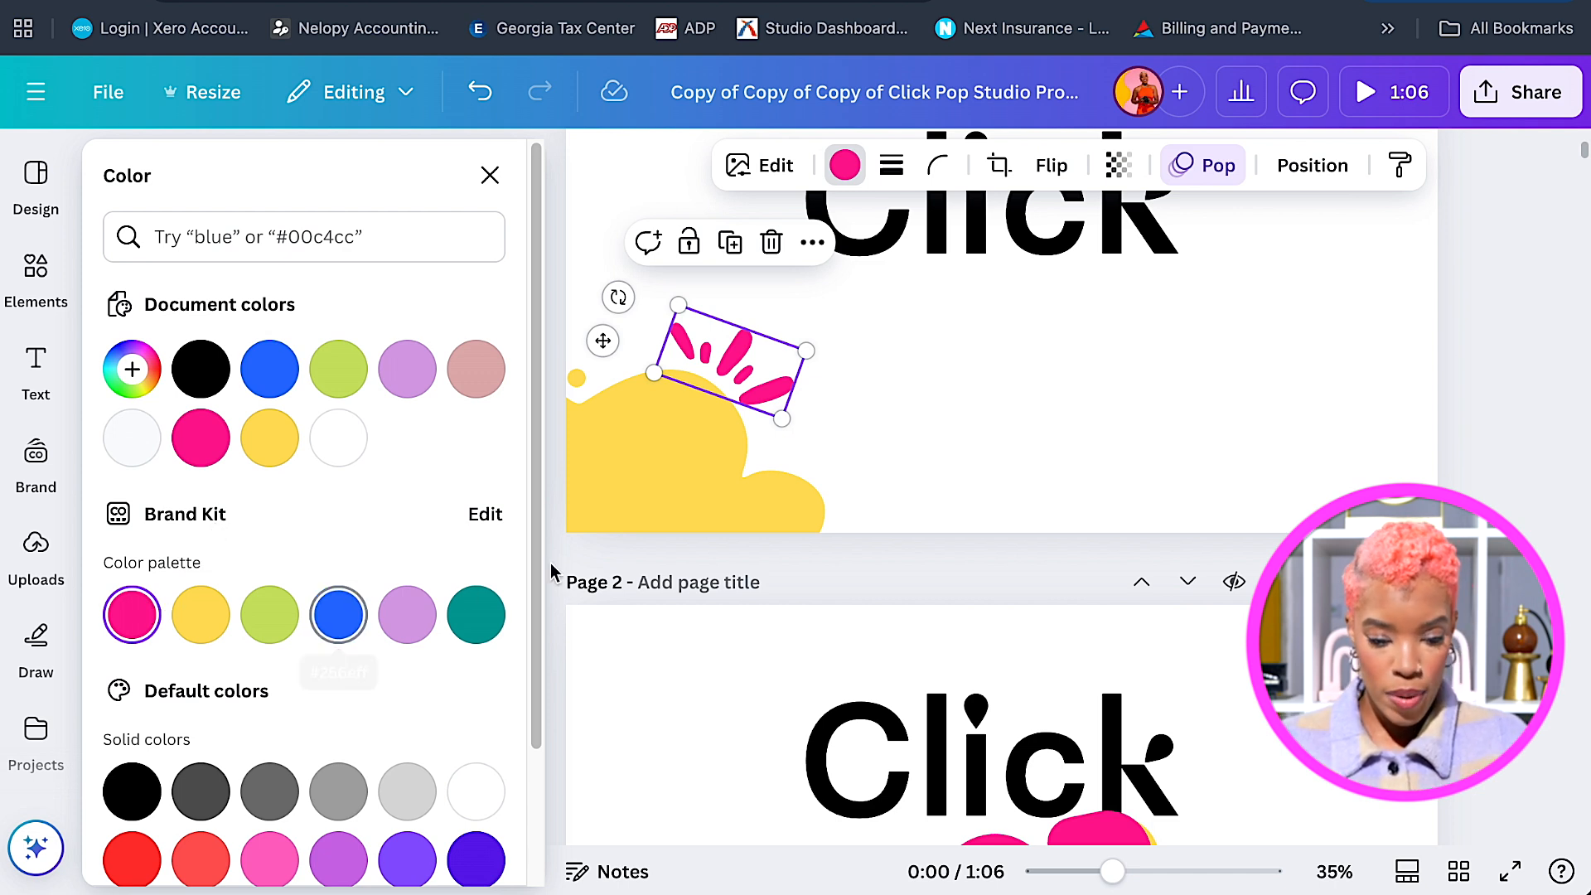
scroll(986, 464, "up", 1)
scroll(992, 474, "up", 2)
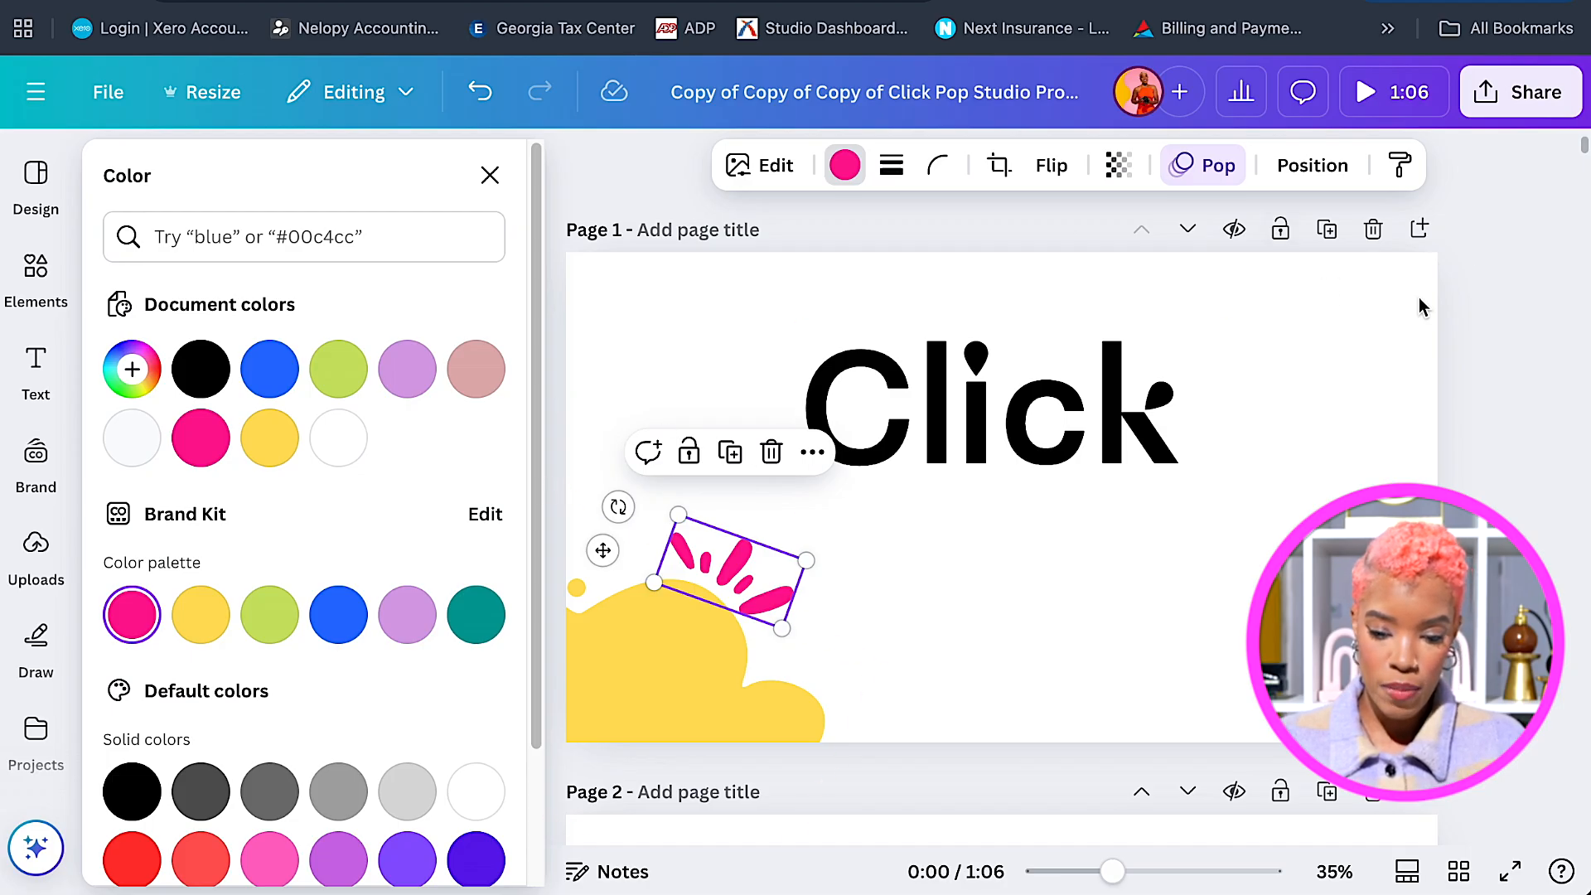
Turn the blob-and-dashes copy about half a turn and set it in page 1's top-right corner.
left_click(866, 678)
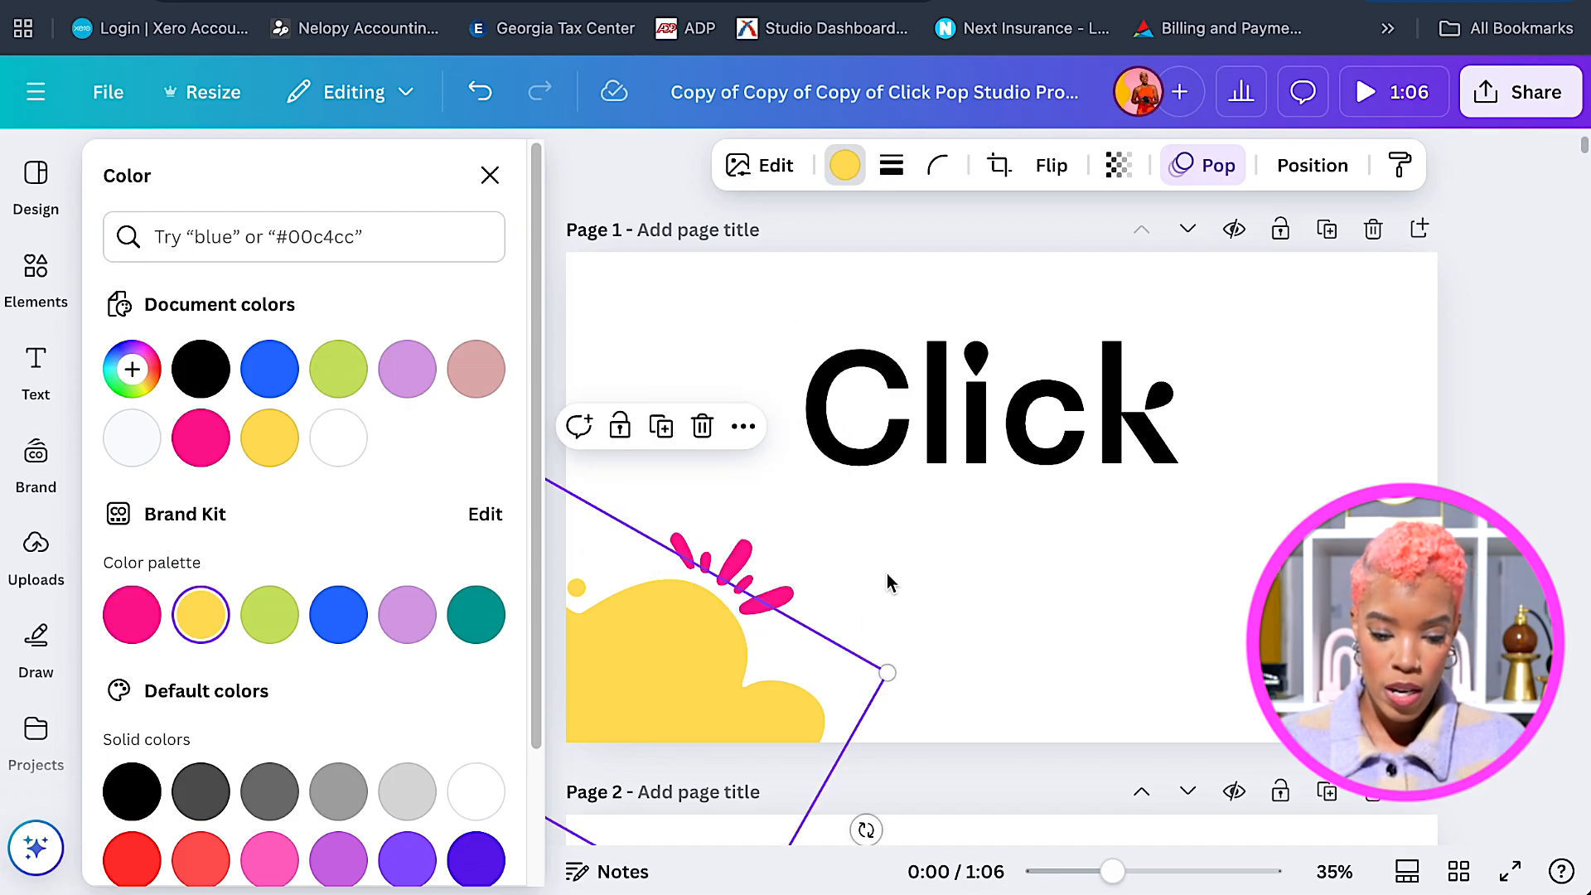
left_click_drag(848, 573, 1382, 412)
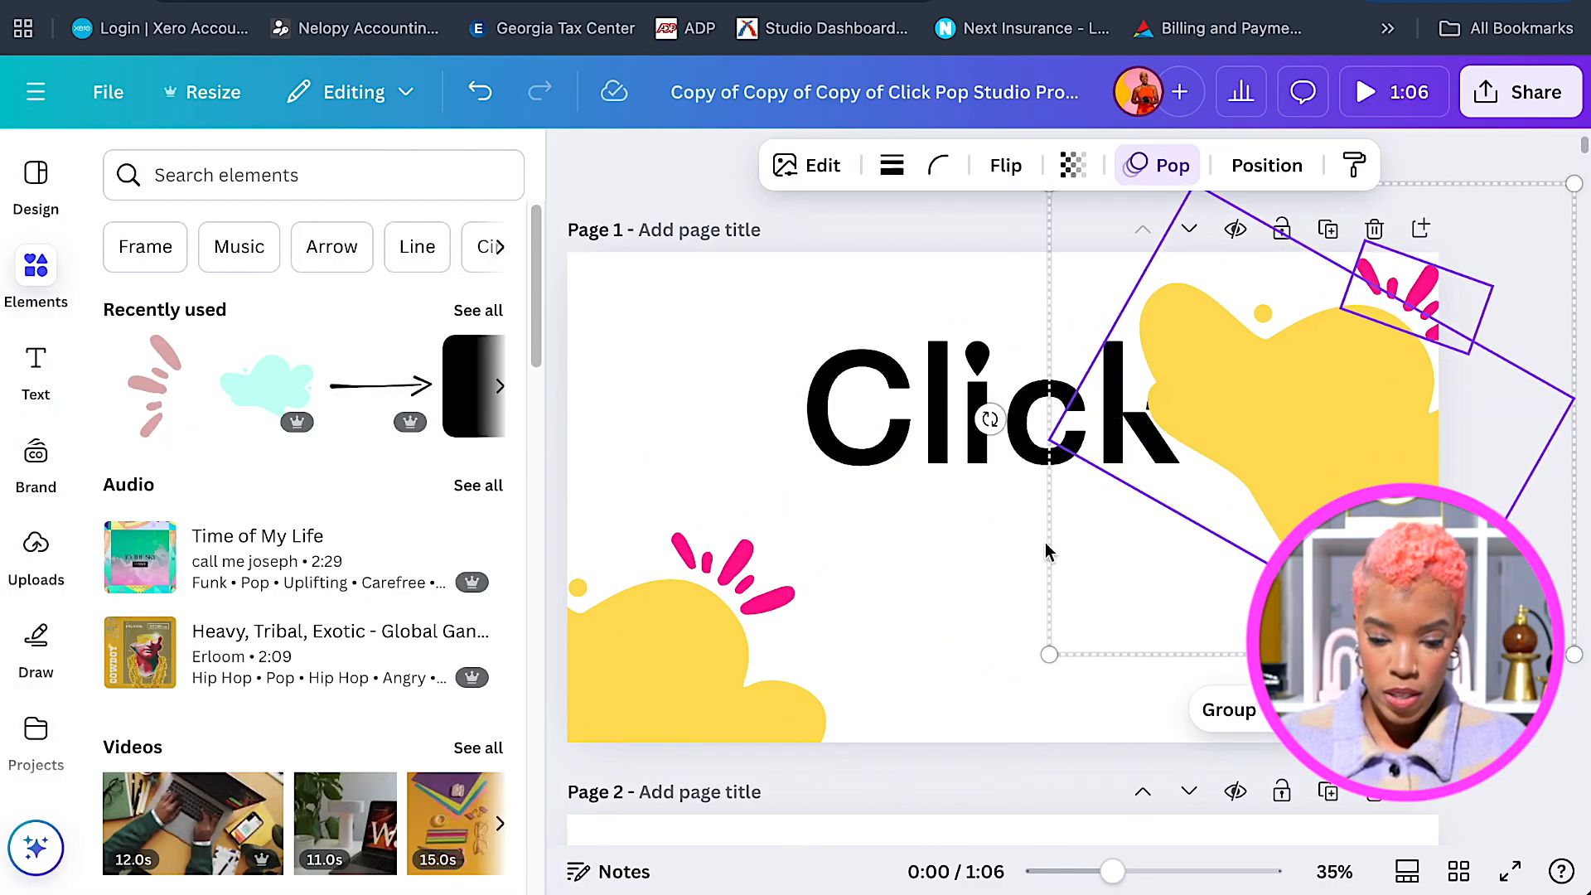
left_click_drag(990, 418, 1532, 485)
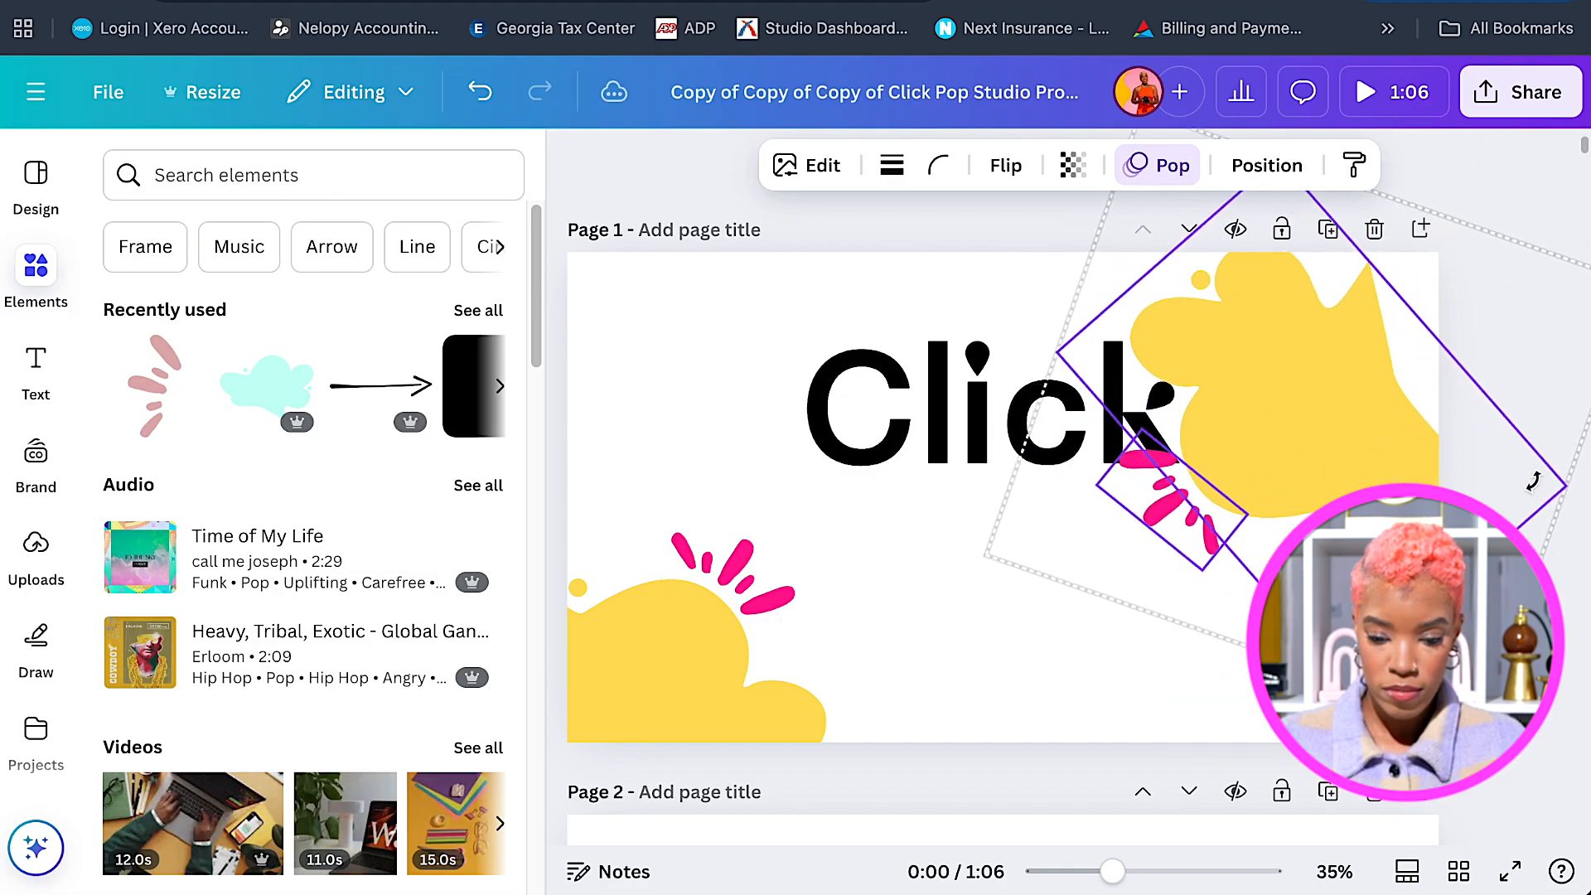
left_click_drag(1335, 415, 1409, 314)
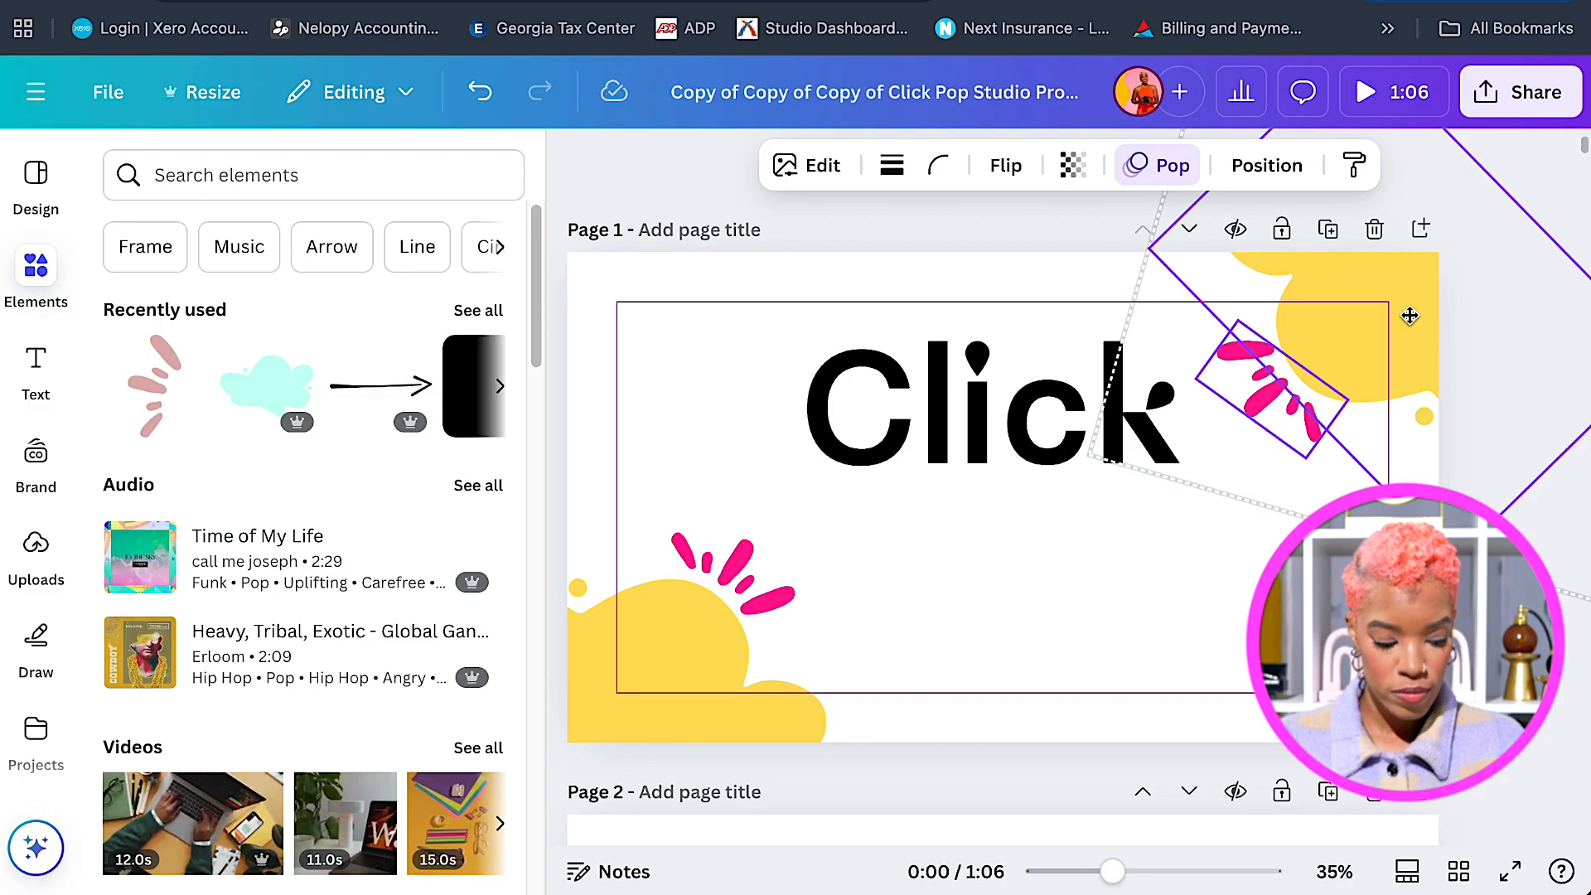
left_click_drag(1410, 316, 1398, 319)
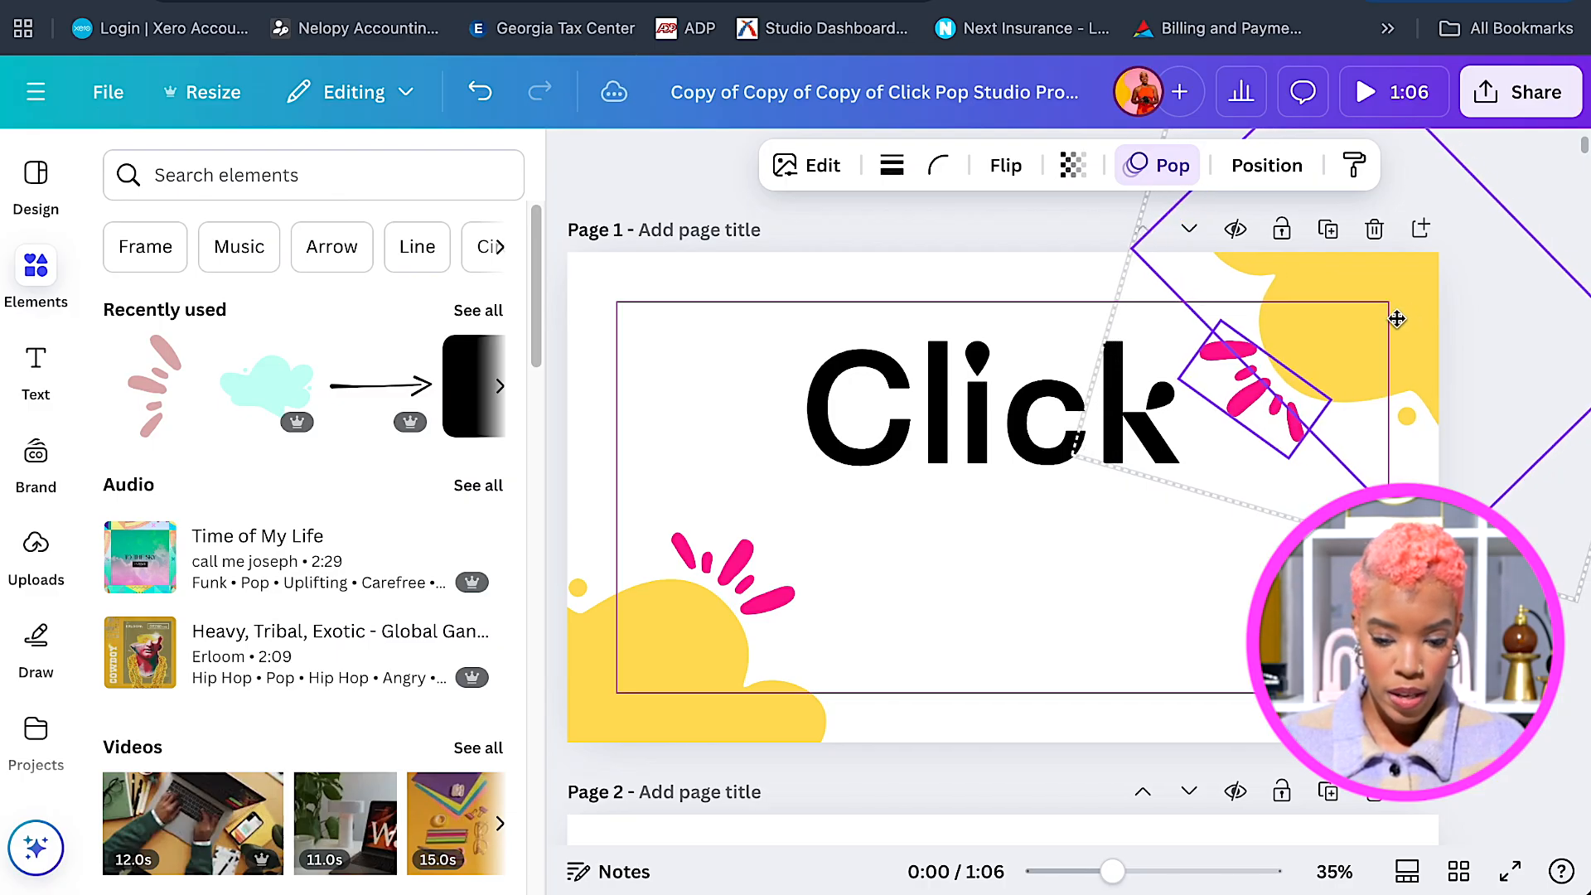
left_click_drag(1397, 319, 1397, 320)
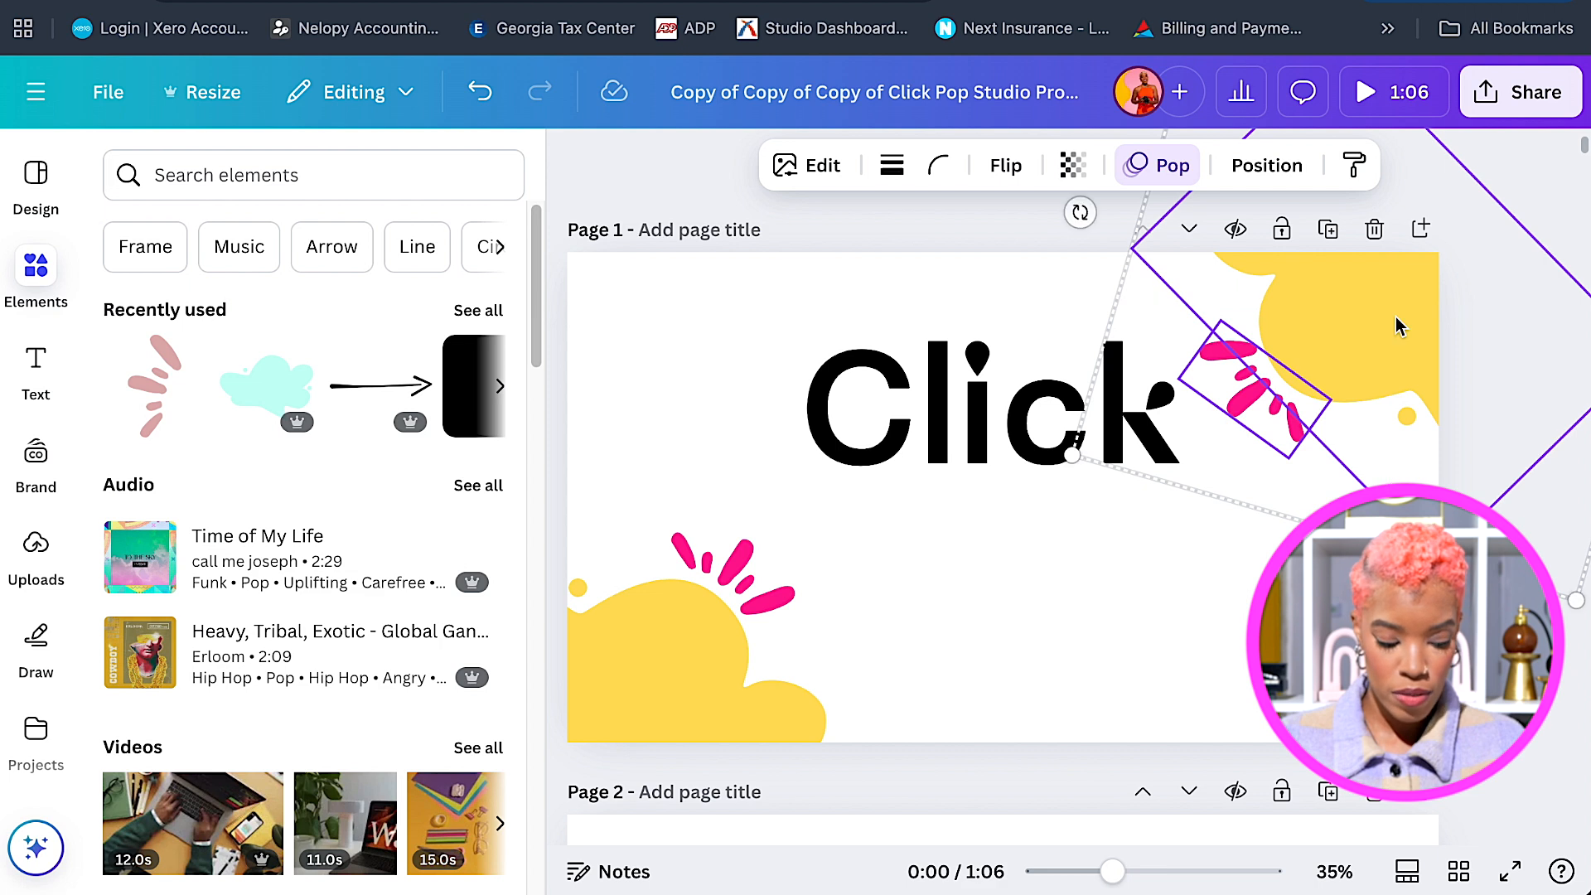
left_click(1060, 643)
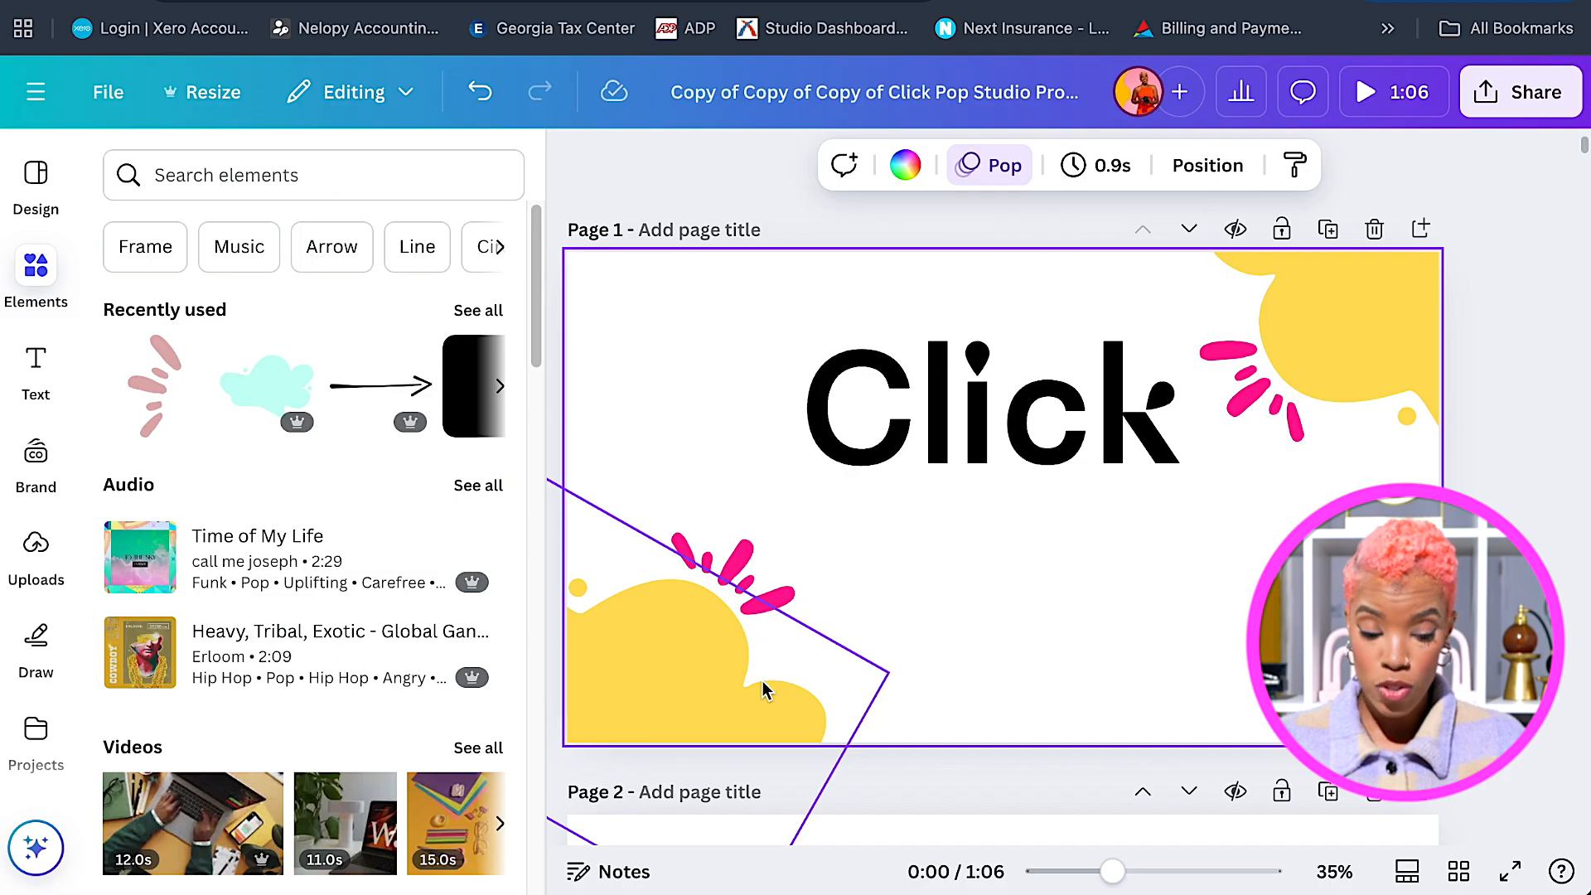
Set the lower-left yellow blob's animation to play on both entry and exit.
left_click(654, 590)
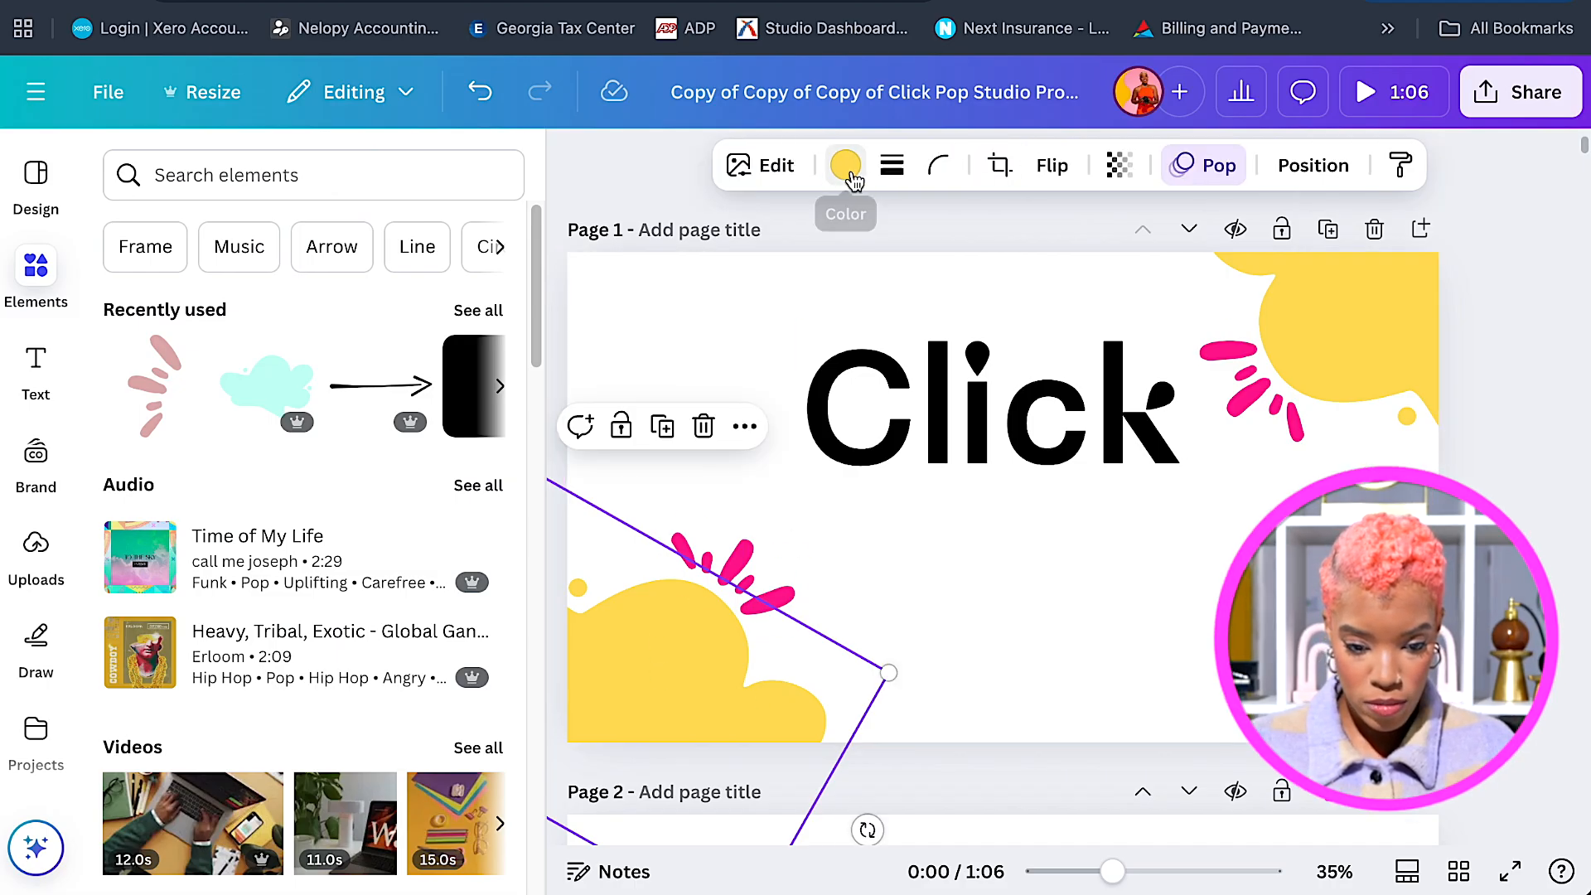
left_click(1218, 168)
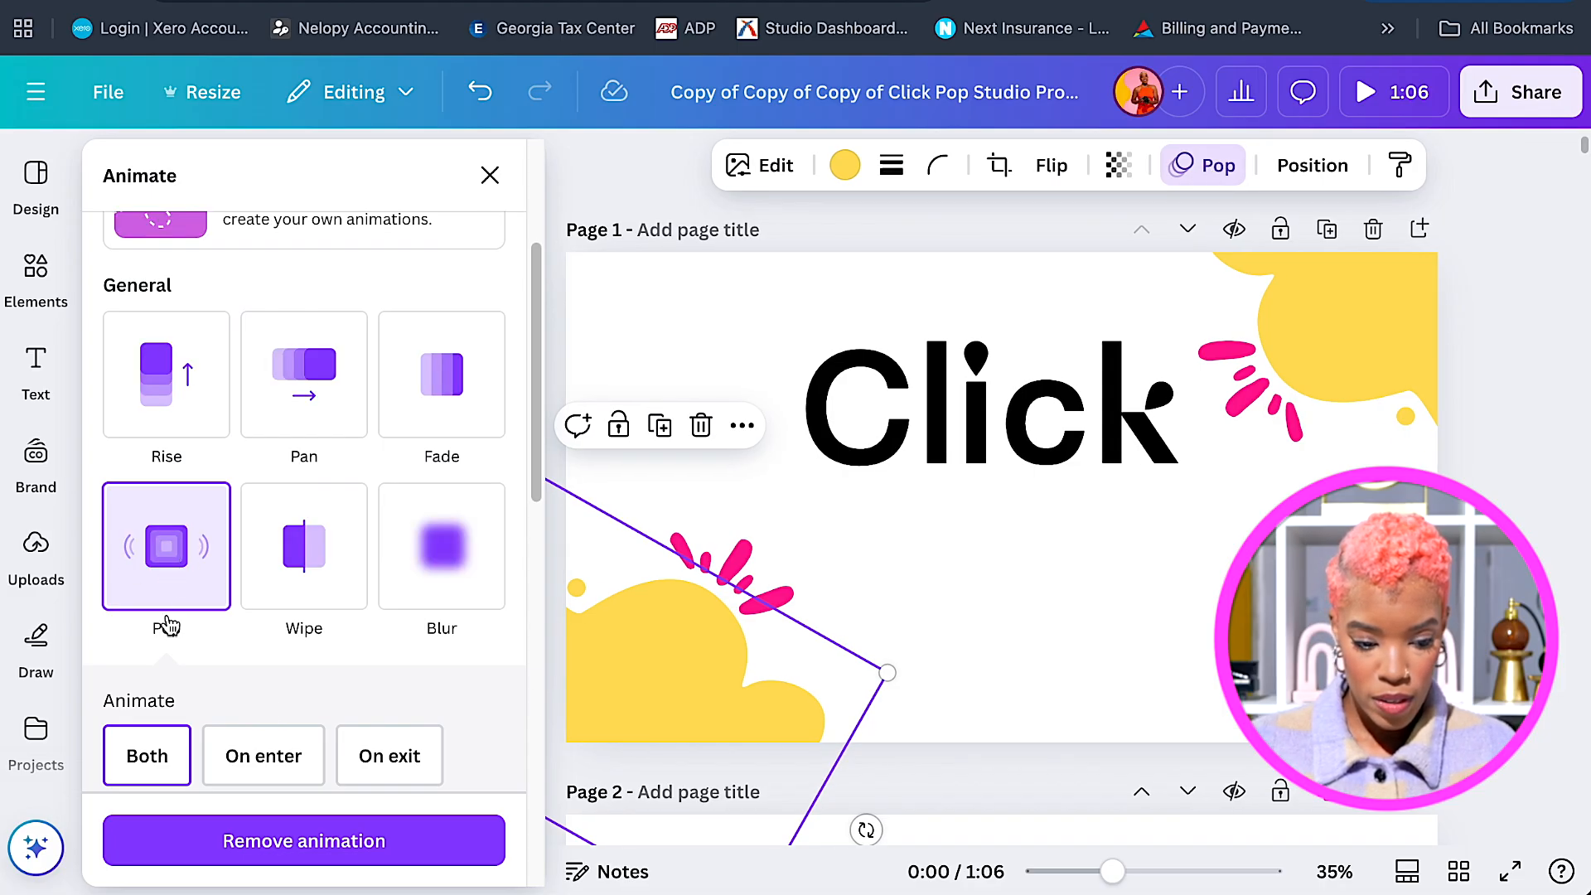
left_click(245, 764)
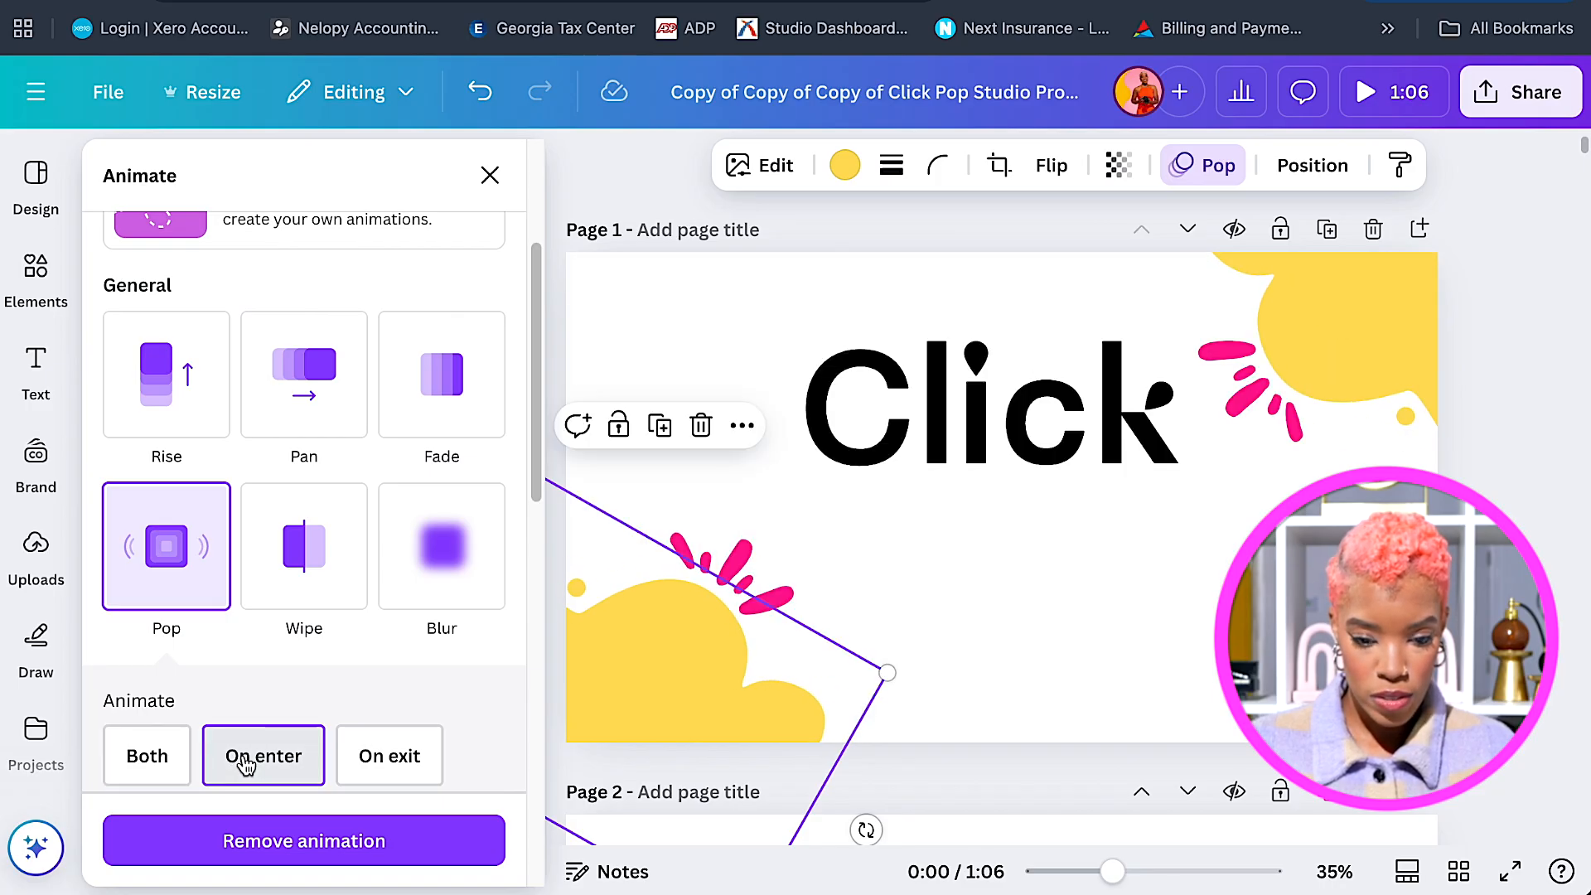
left_click(257, 767)
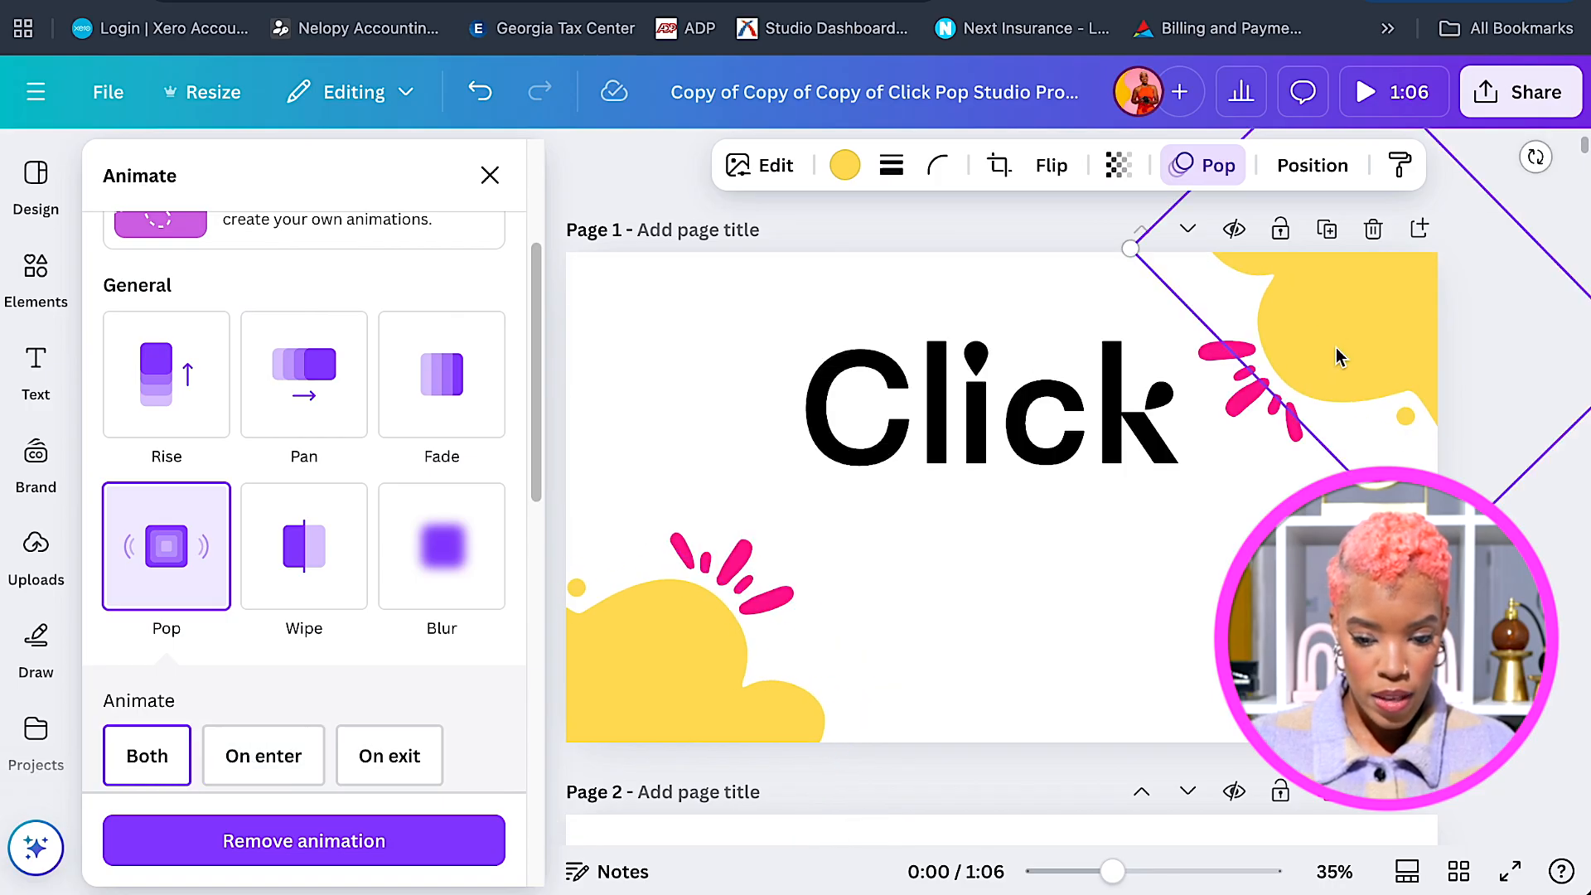
left_click(267, 767)
left_click(160, 771)
left_click(682, 600)
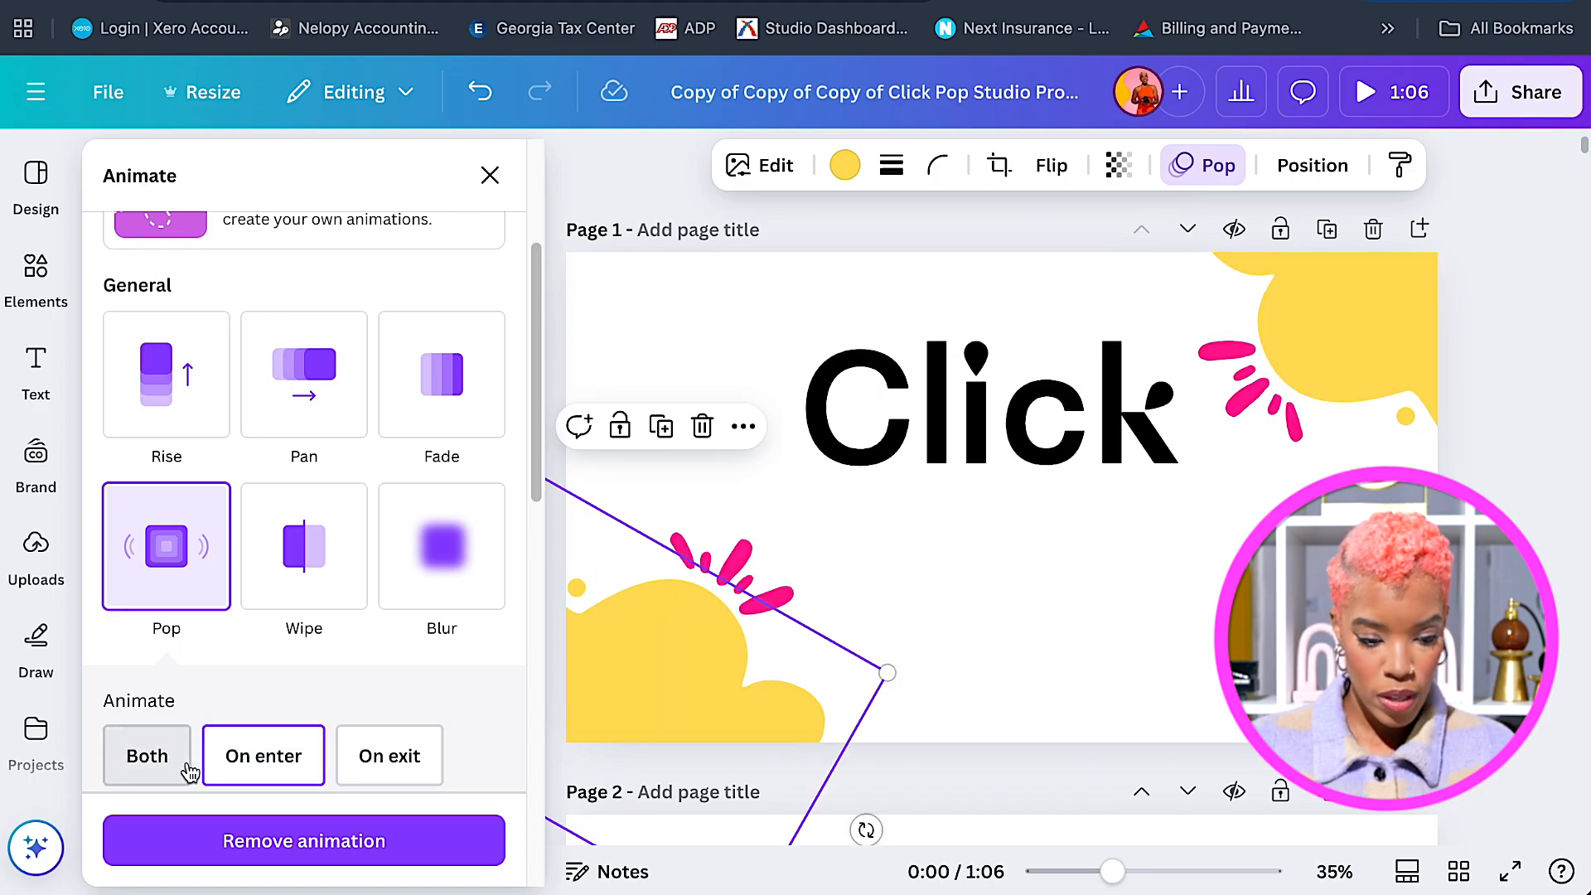
left_click(190, 770)
Give the top-right pink splash a Wiggle add-on effect.
left_click(750, 578)
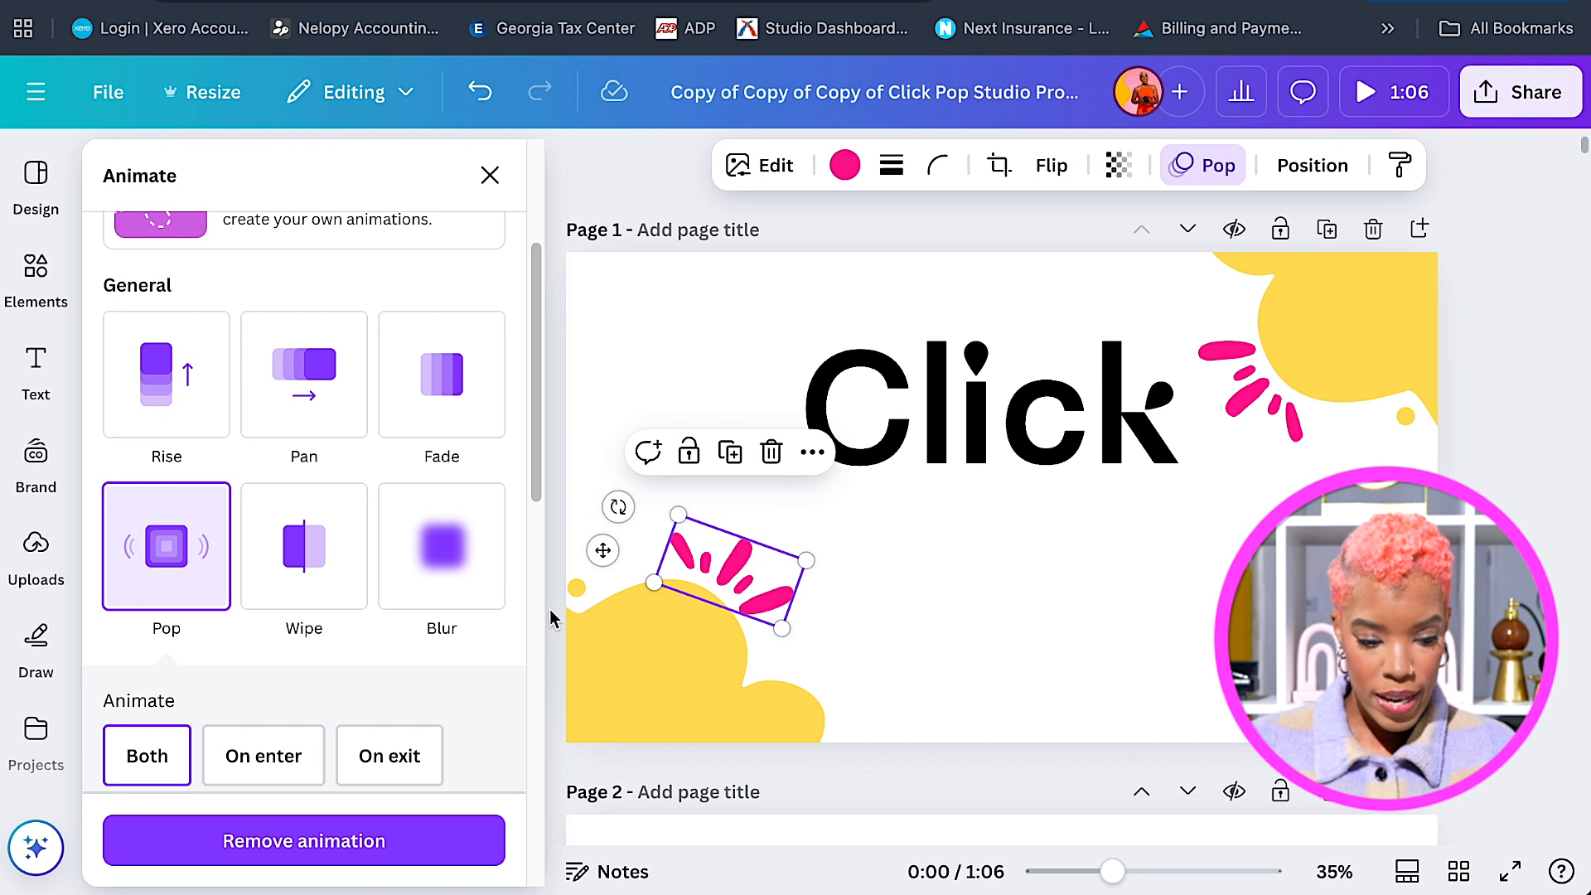
scroll(549, 613, "down", 1)
scroll(549, 613, "down", 4)
scroll(538, 617, "down", 10)
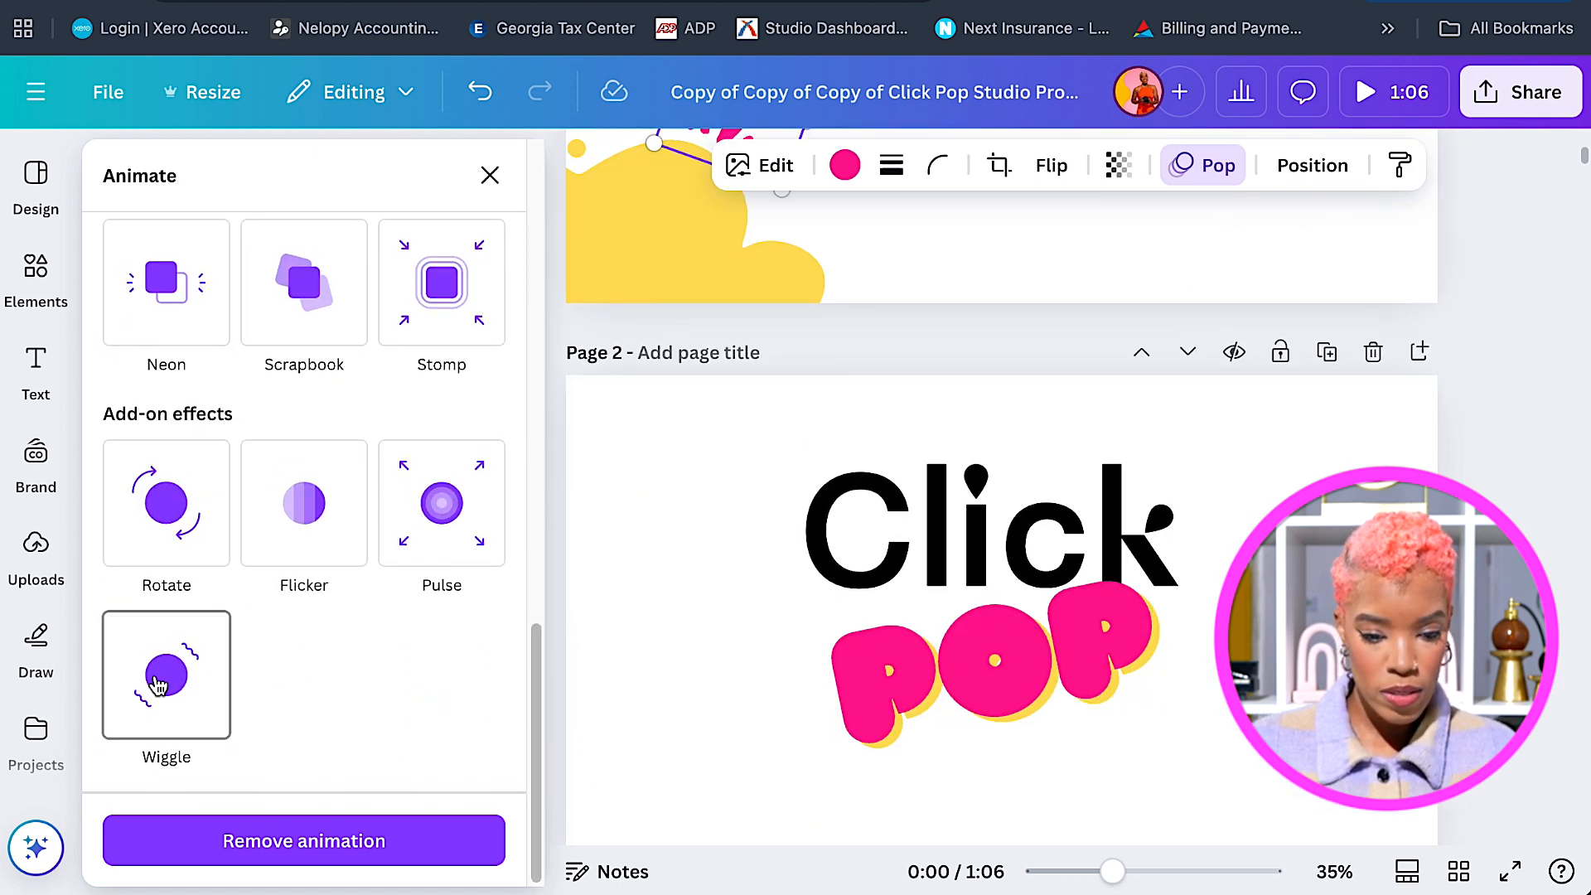
scroll(1002, 275, "up", 5)
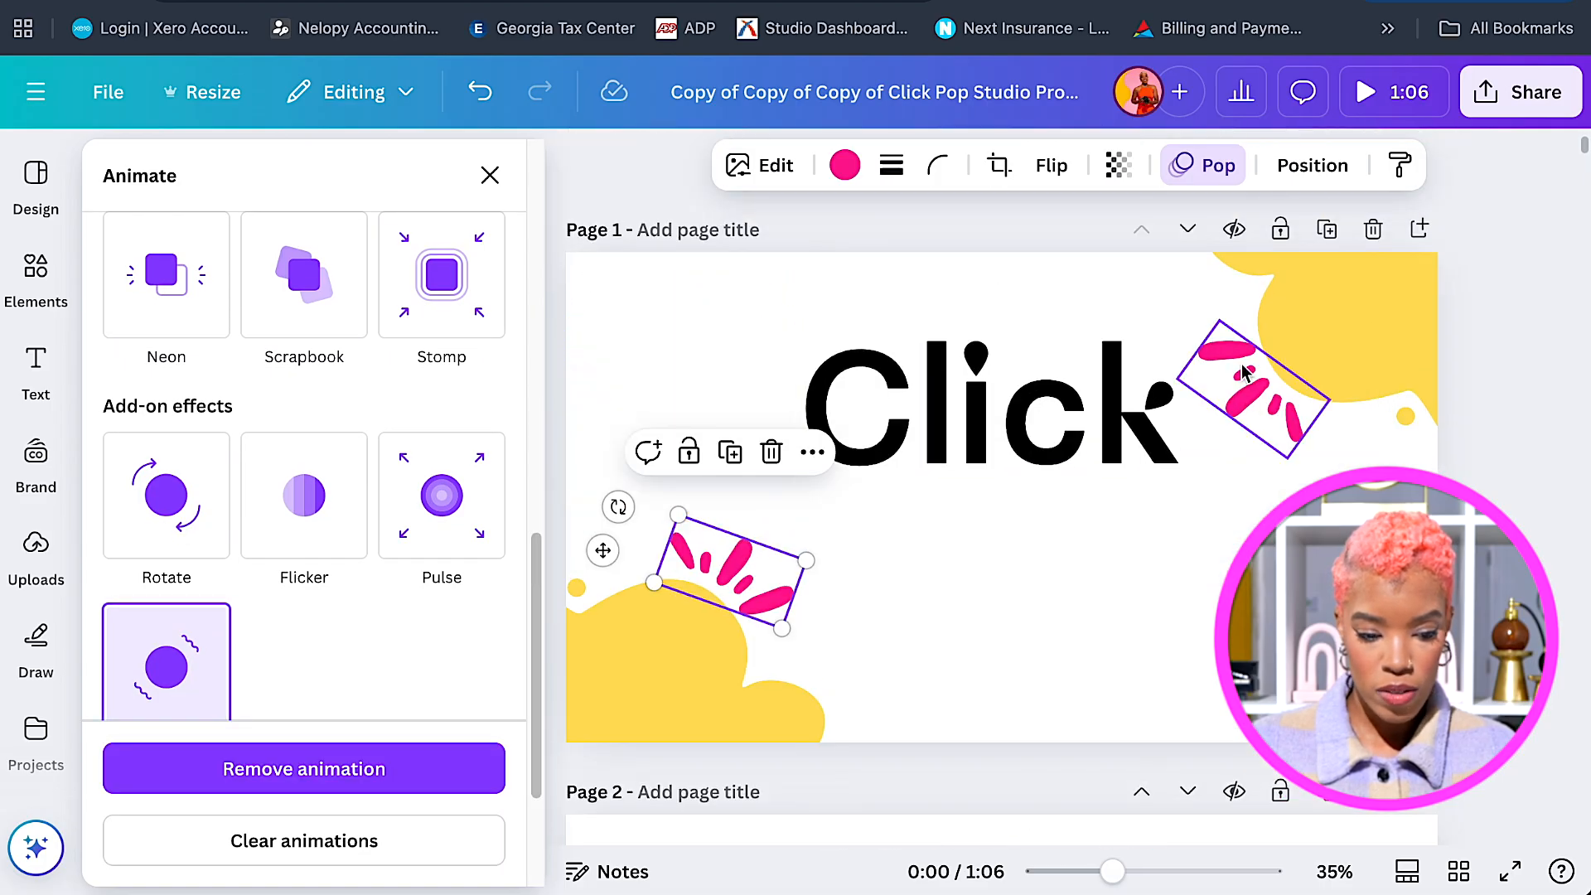
left_click(1243, 372)
left_click(168, 687)
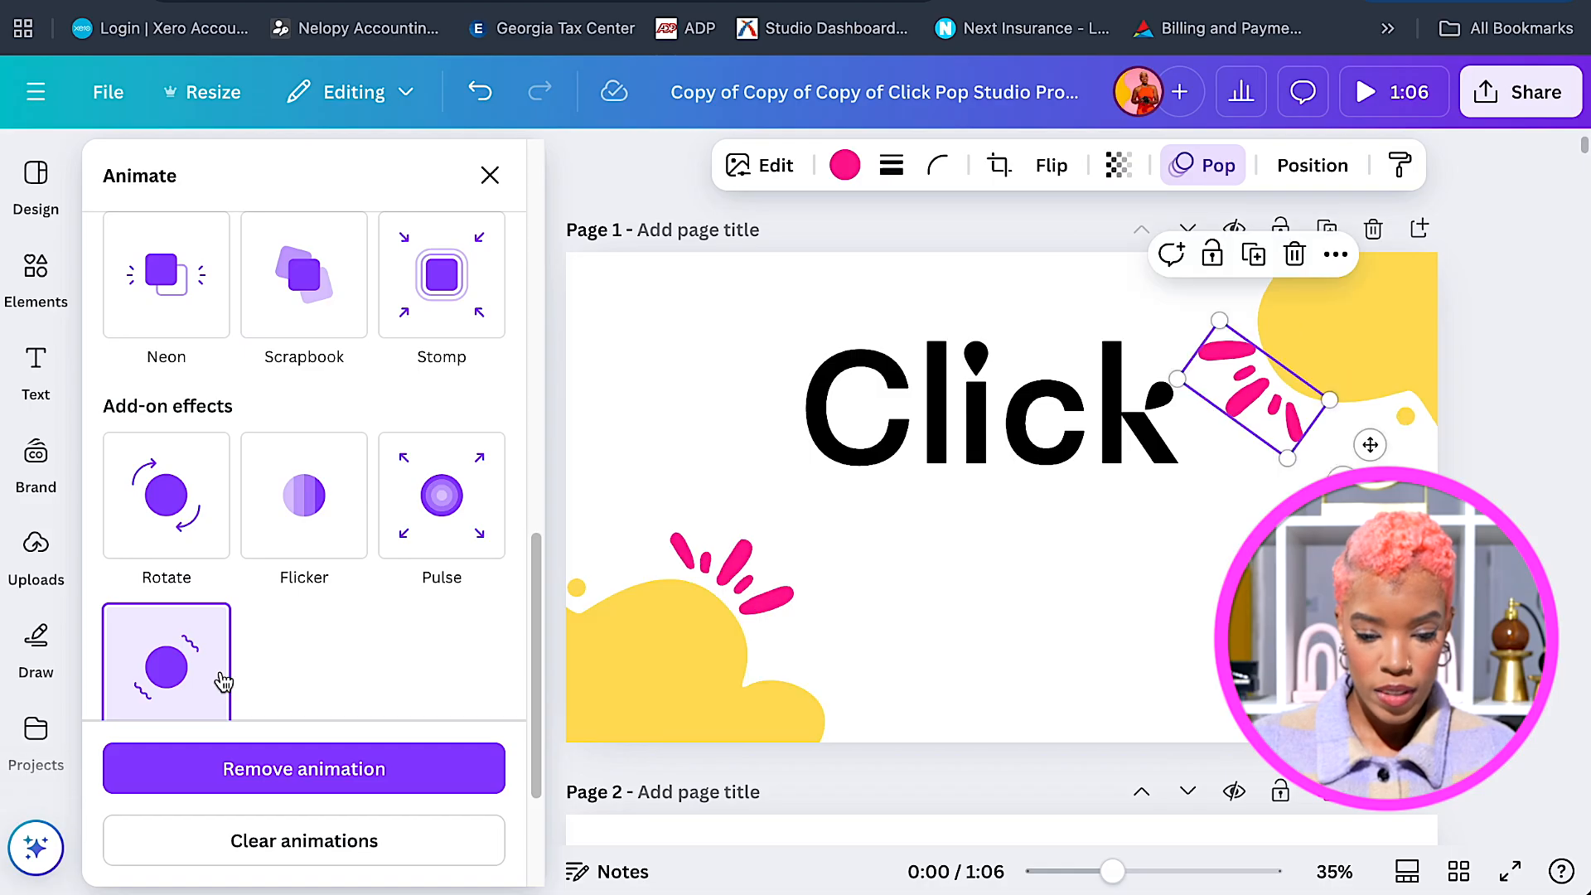
Move down to page 2 and select the POP text.
scroll(492, 644, "up", 3)
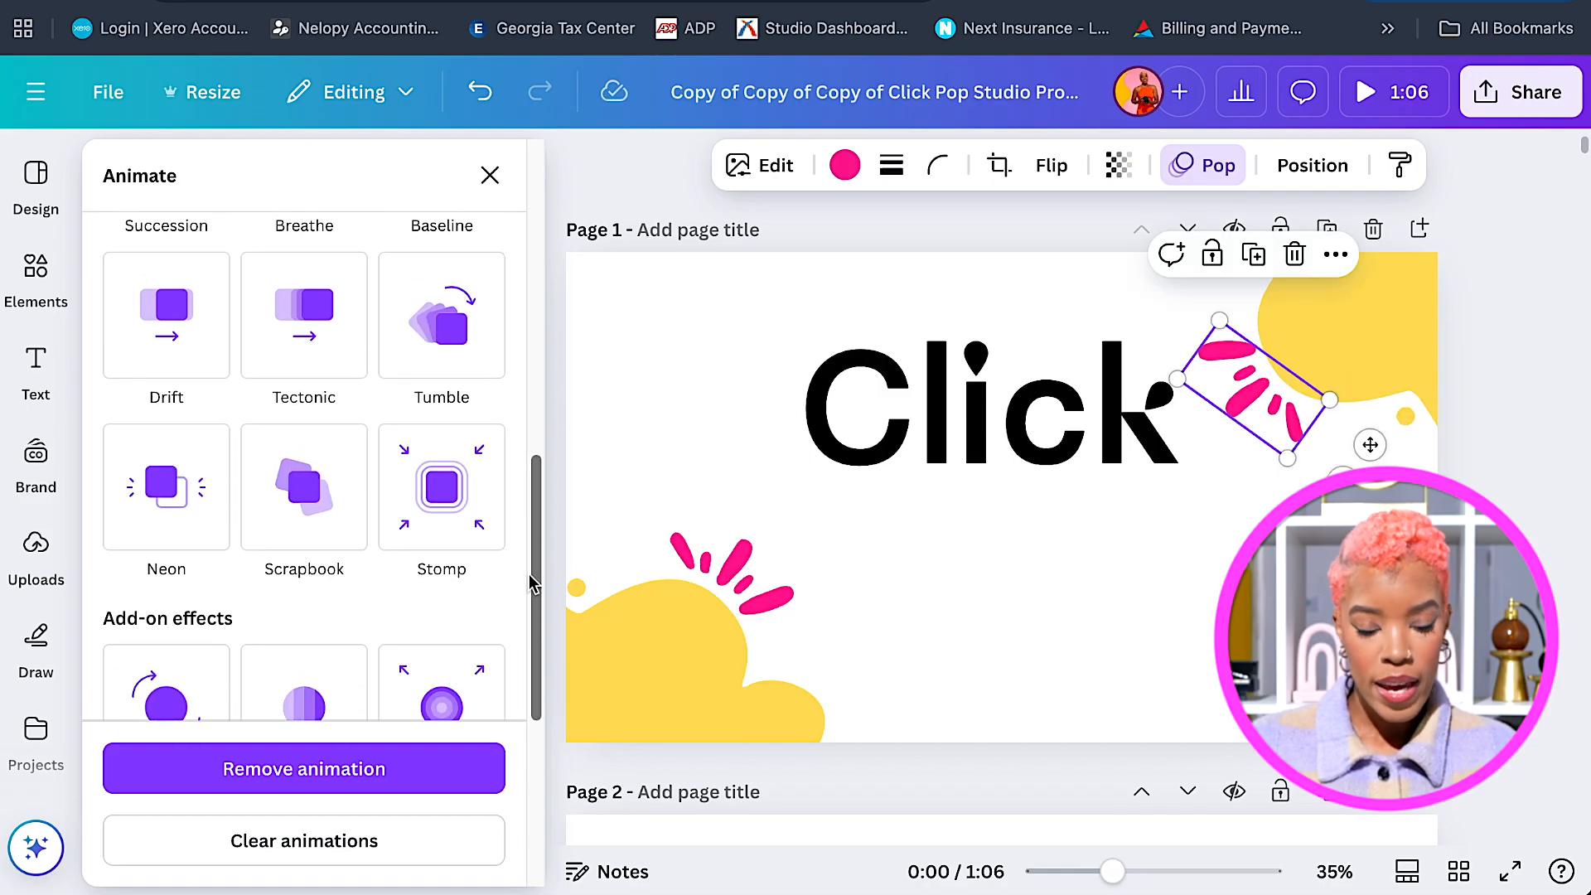
left_click_drag(529, 574, 537, 570)
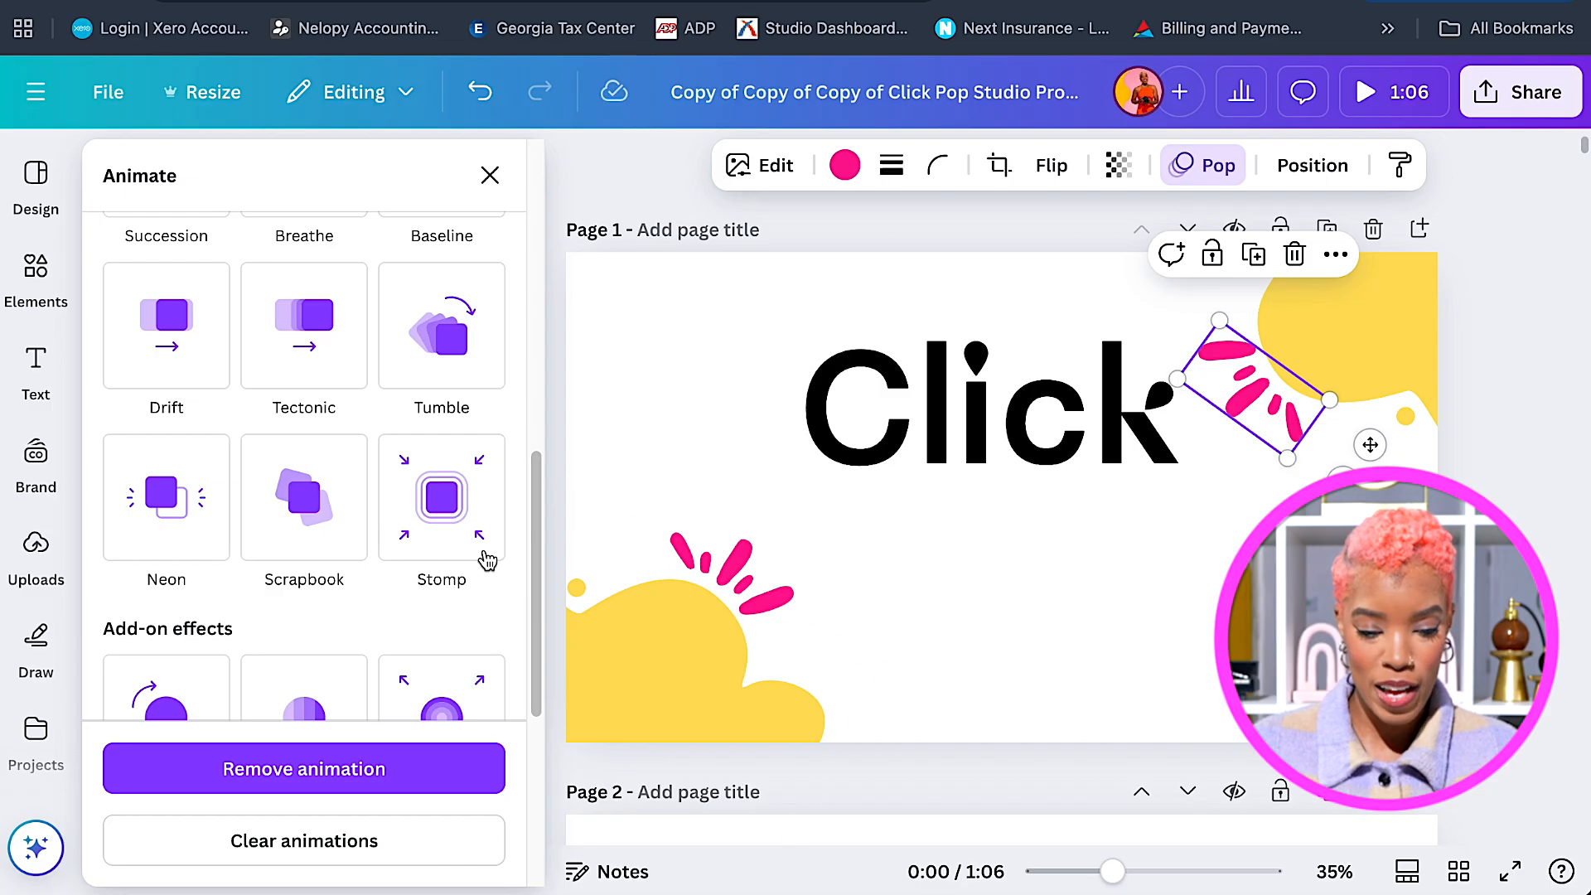
scroll(489, 559, "down", 5)
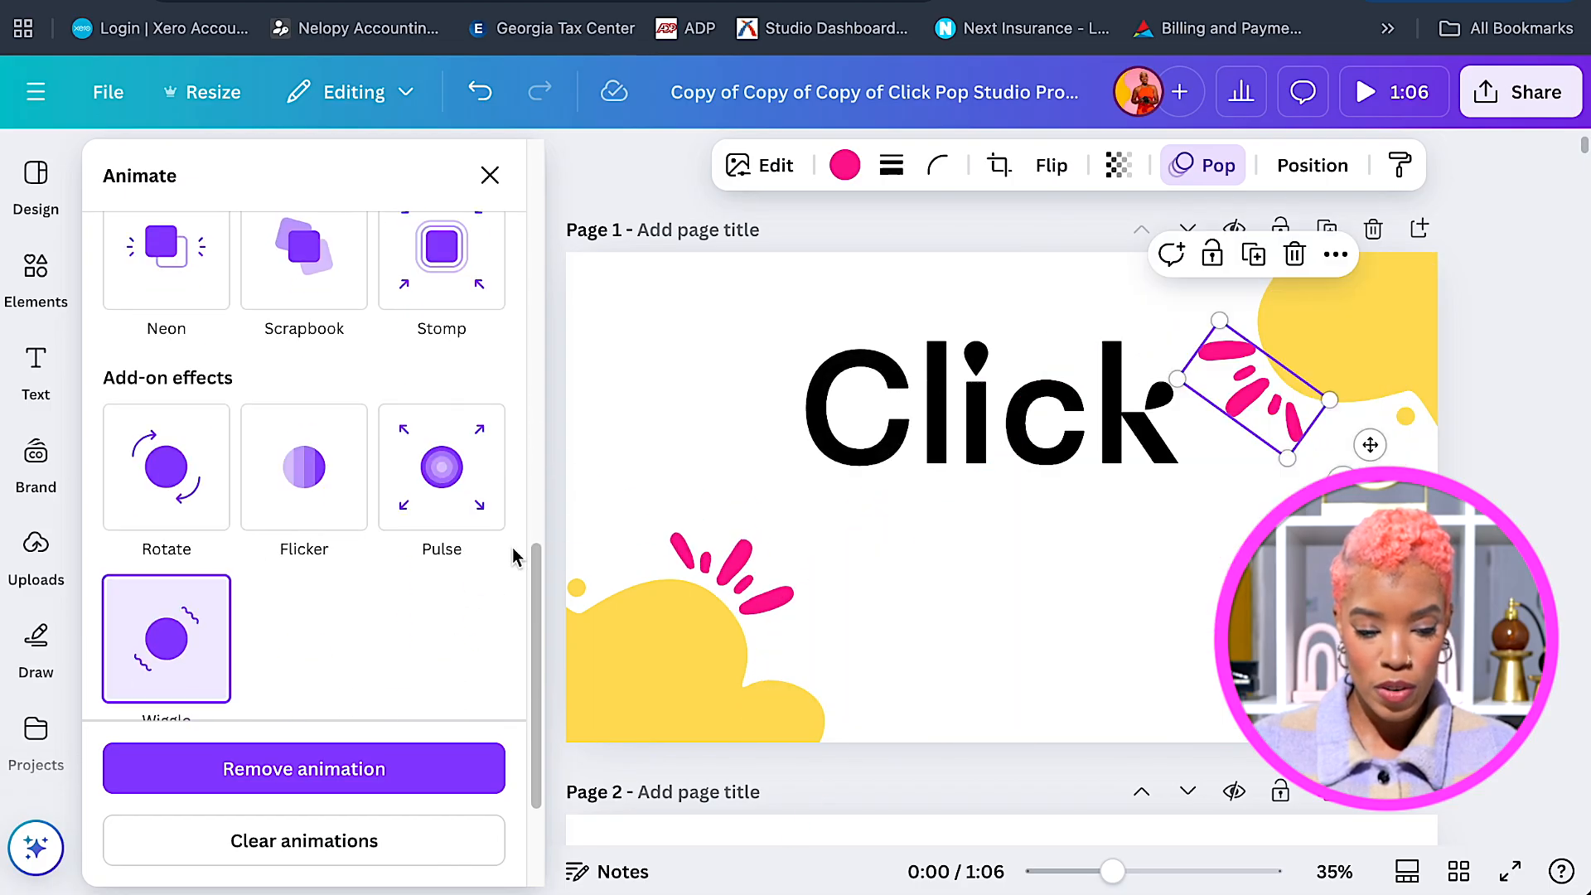
scroll(393, 600, "down", 1)
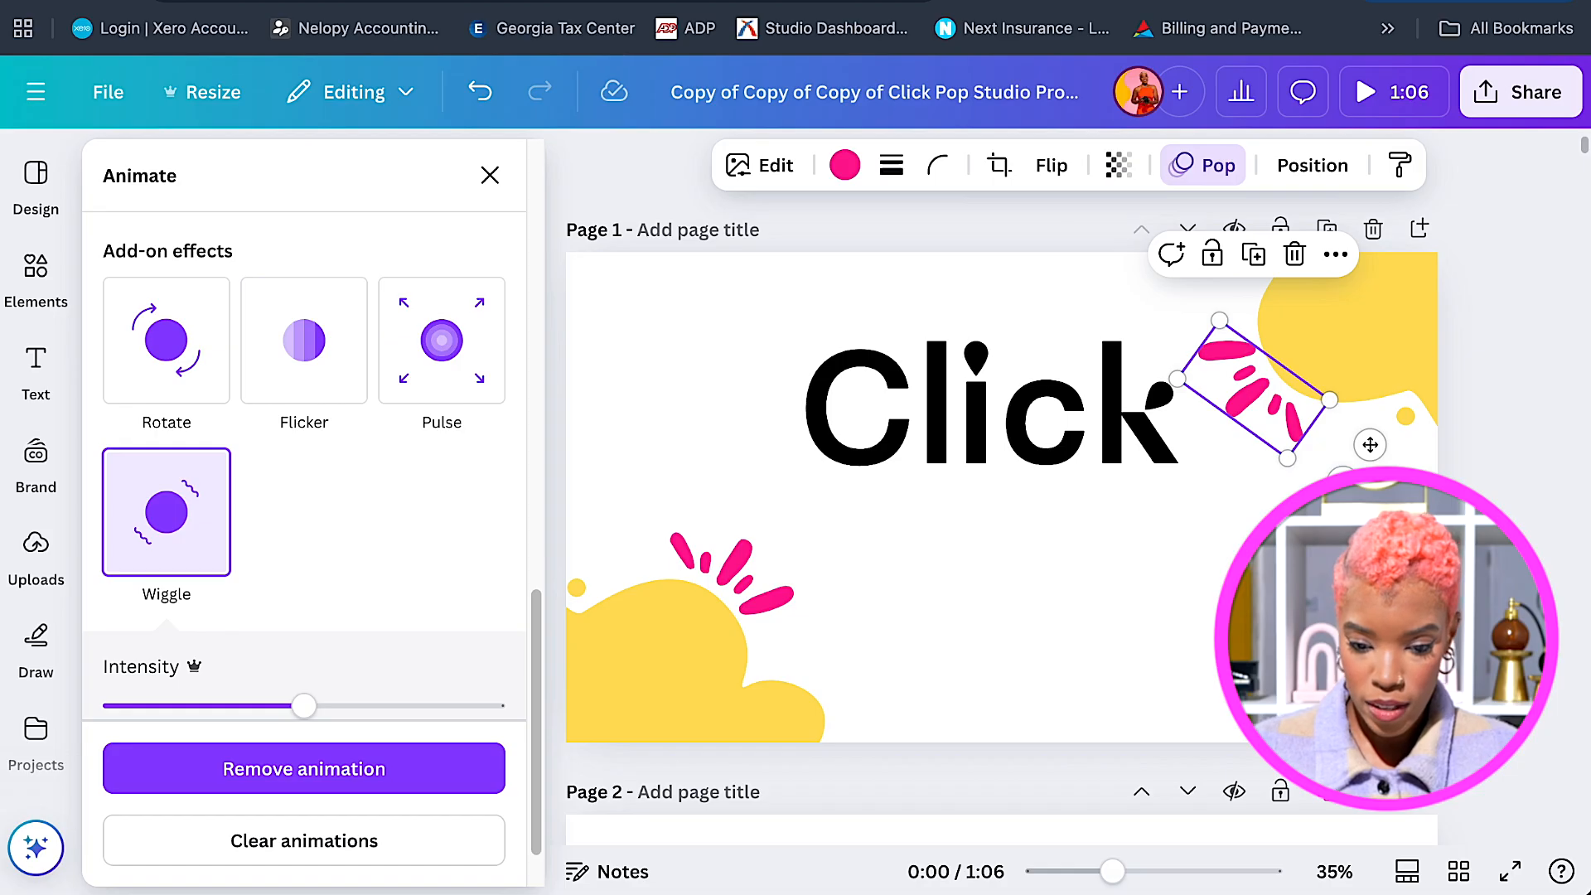
scroll(999, 463, "down", 8)
left_click(997, 460)
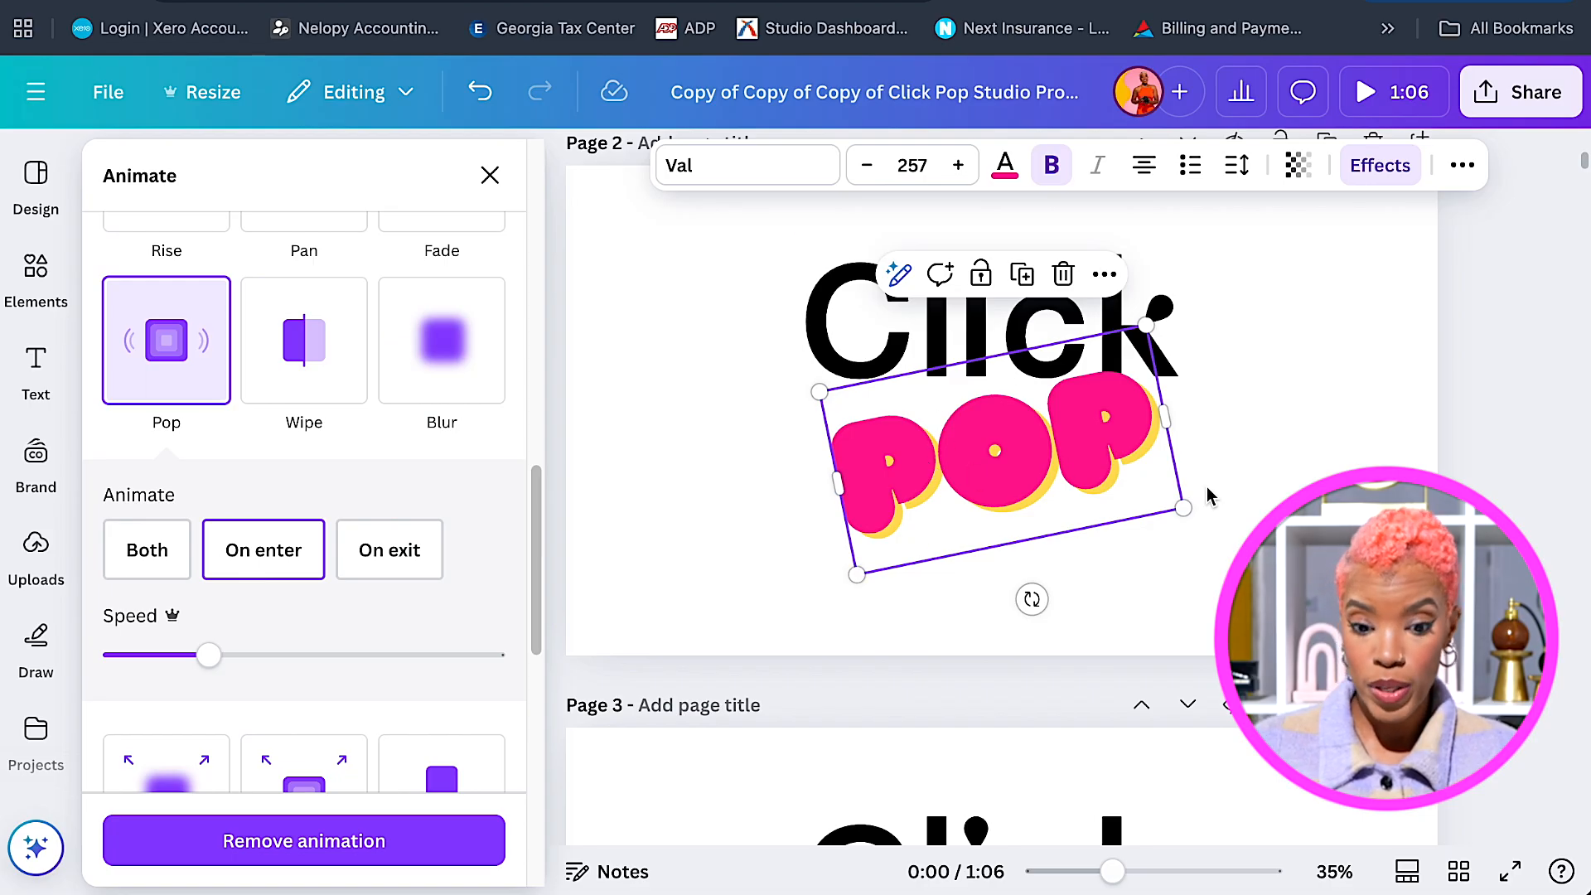
Reapply Pop to page 2's POP text, set to play On enter only.
left_click(1251, 479)
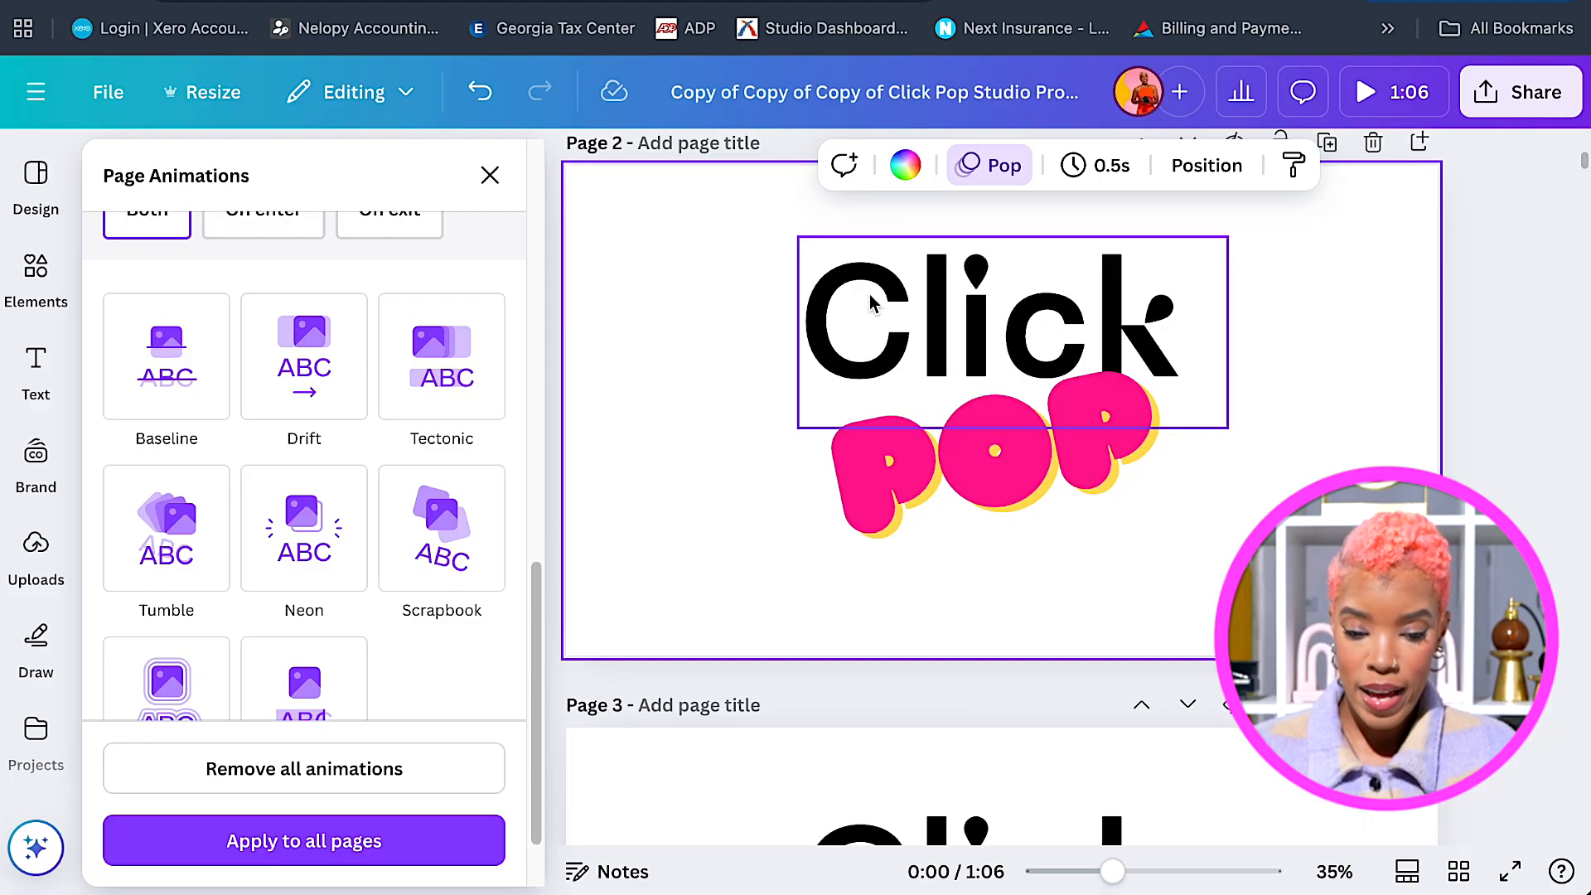
left_click(969, 469)
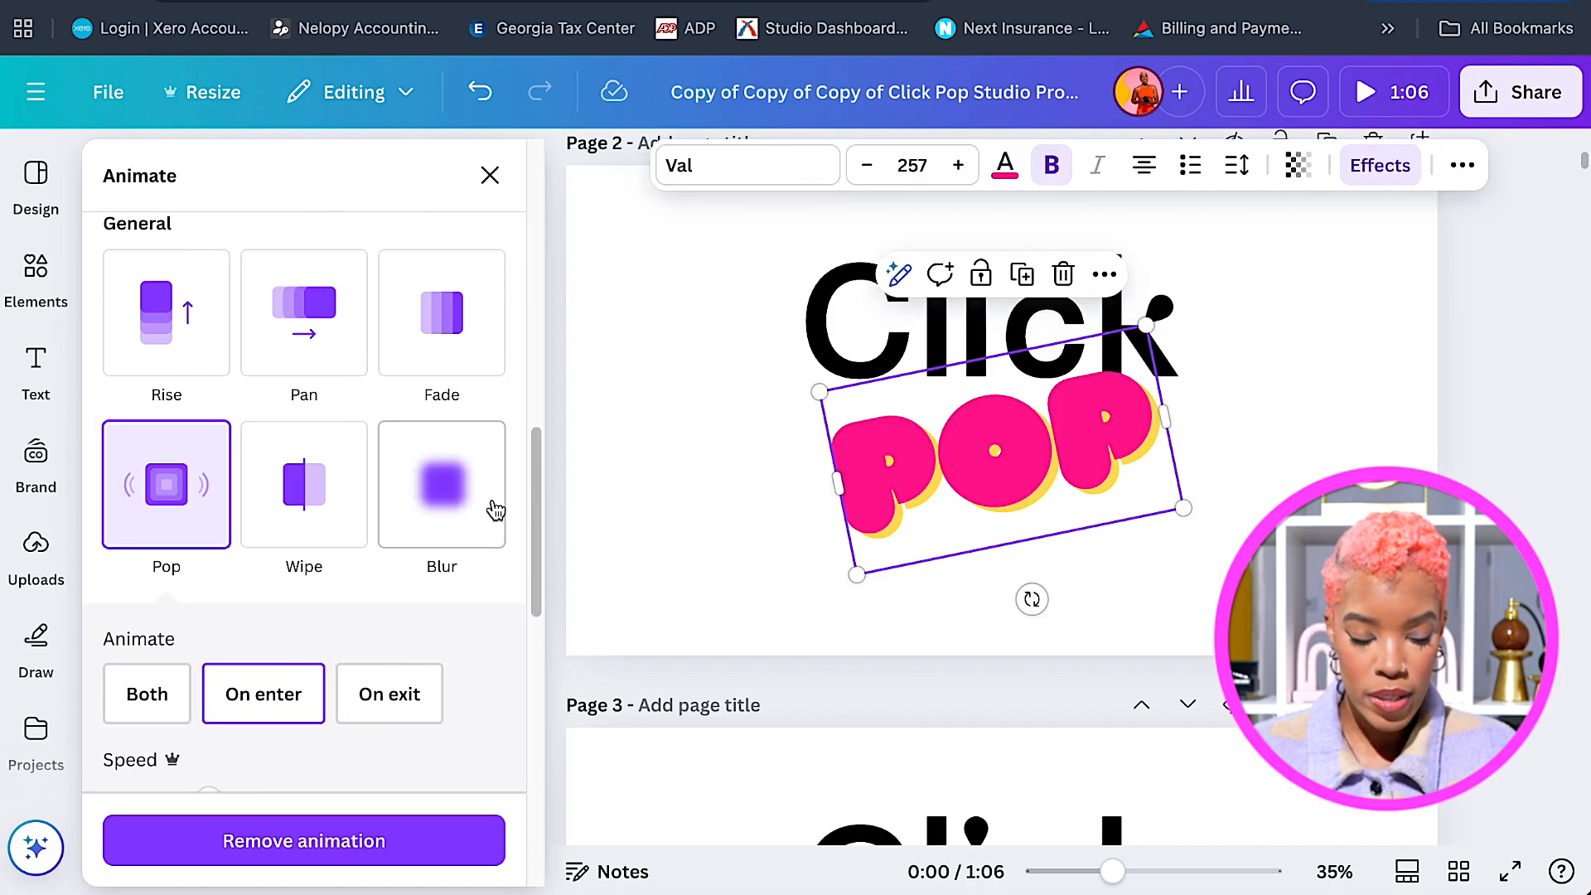
scroll(494, 506, "down", 1)
scroll(507, 534, "down", 1)
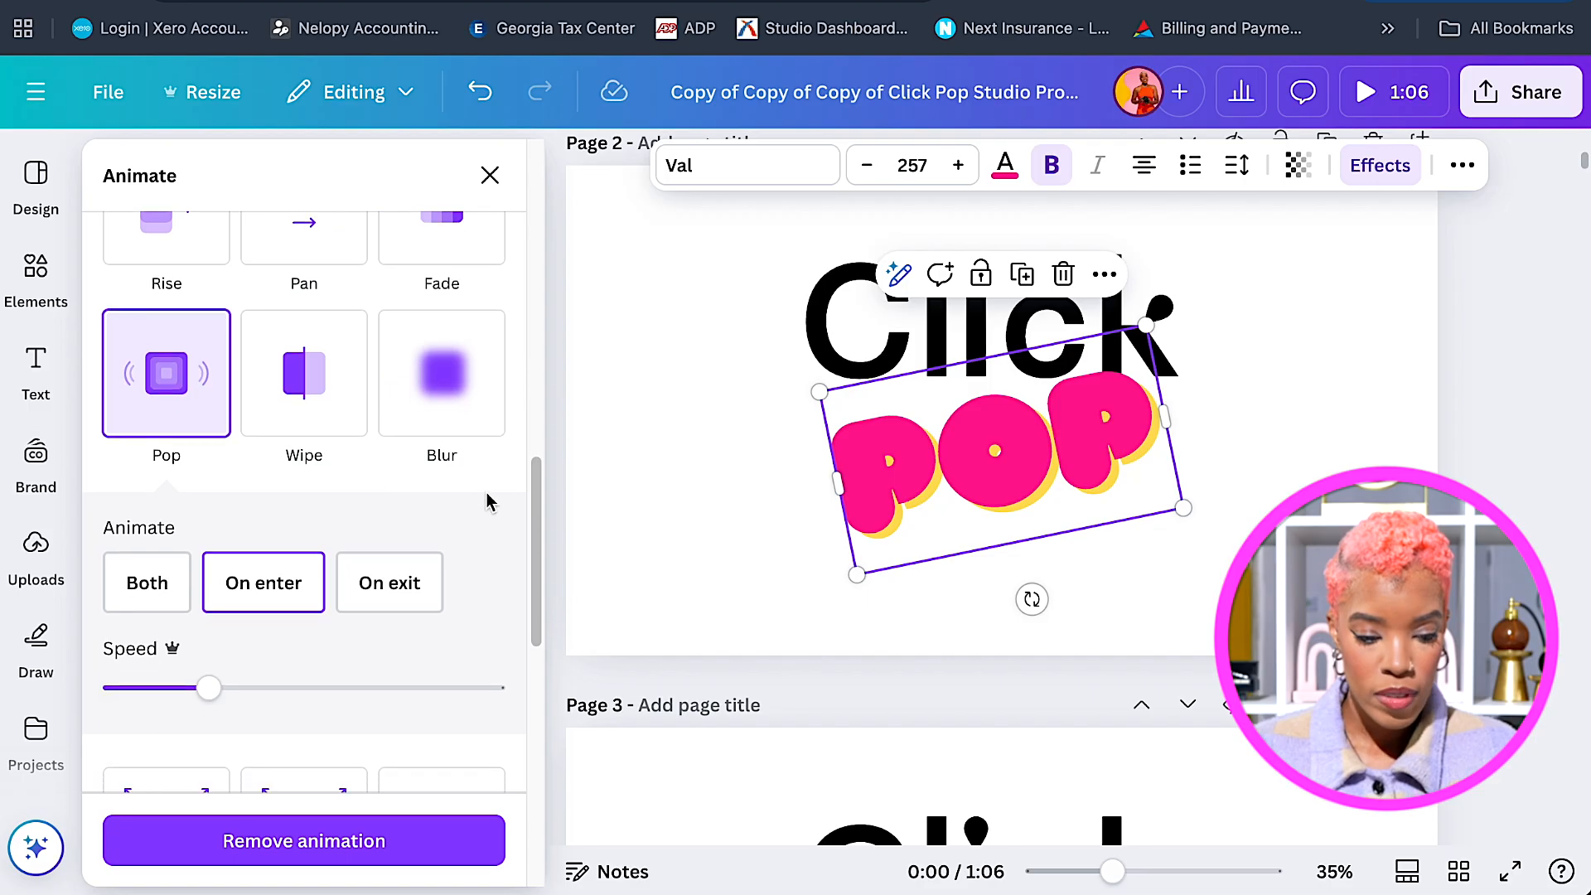
scroll(489, 501, "down", 4)
scroll(494, 505, "down", 7)
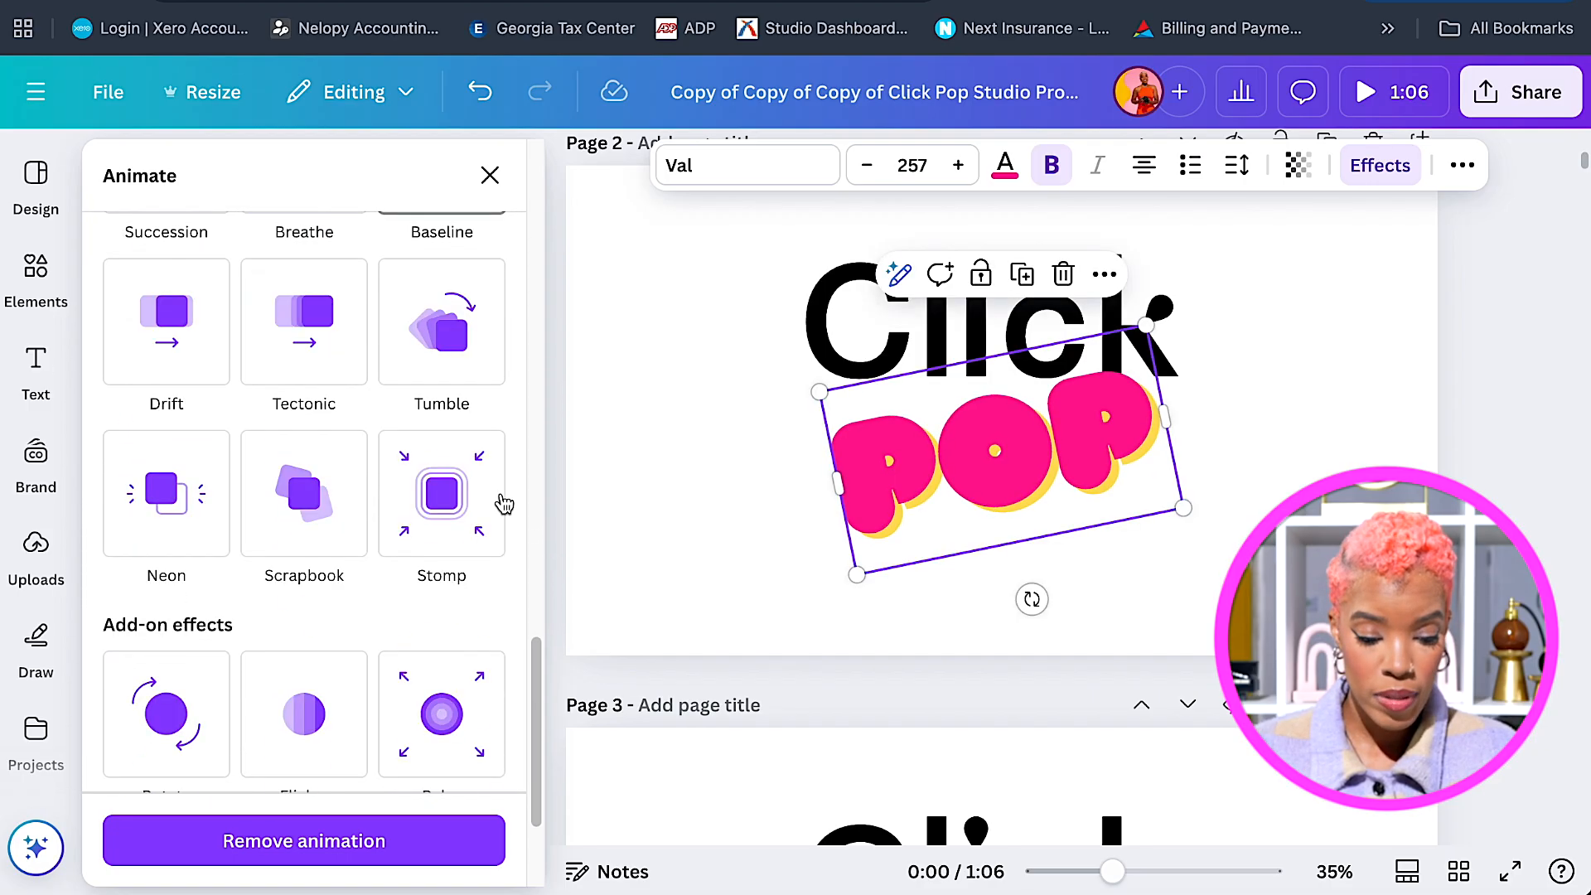
scroll(508, 501, "up", 10)
scroll(512, 502, "down", 9)
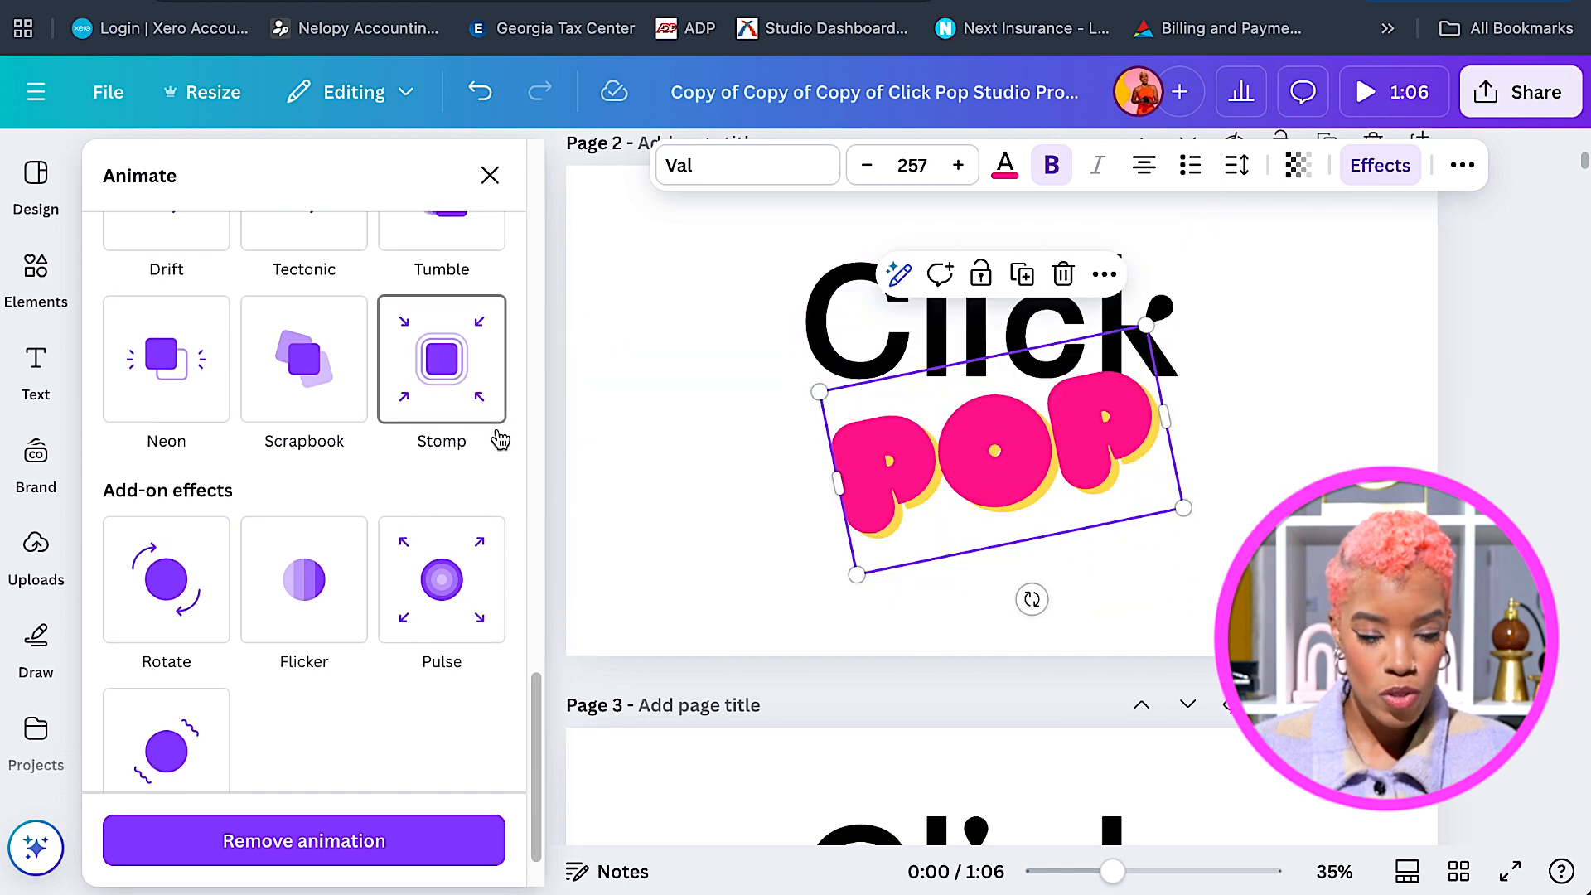
scroll(498, 437, "up", 8)
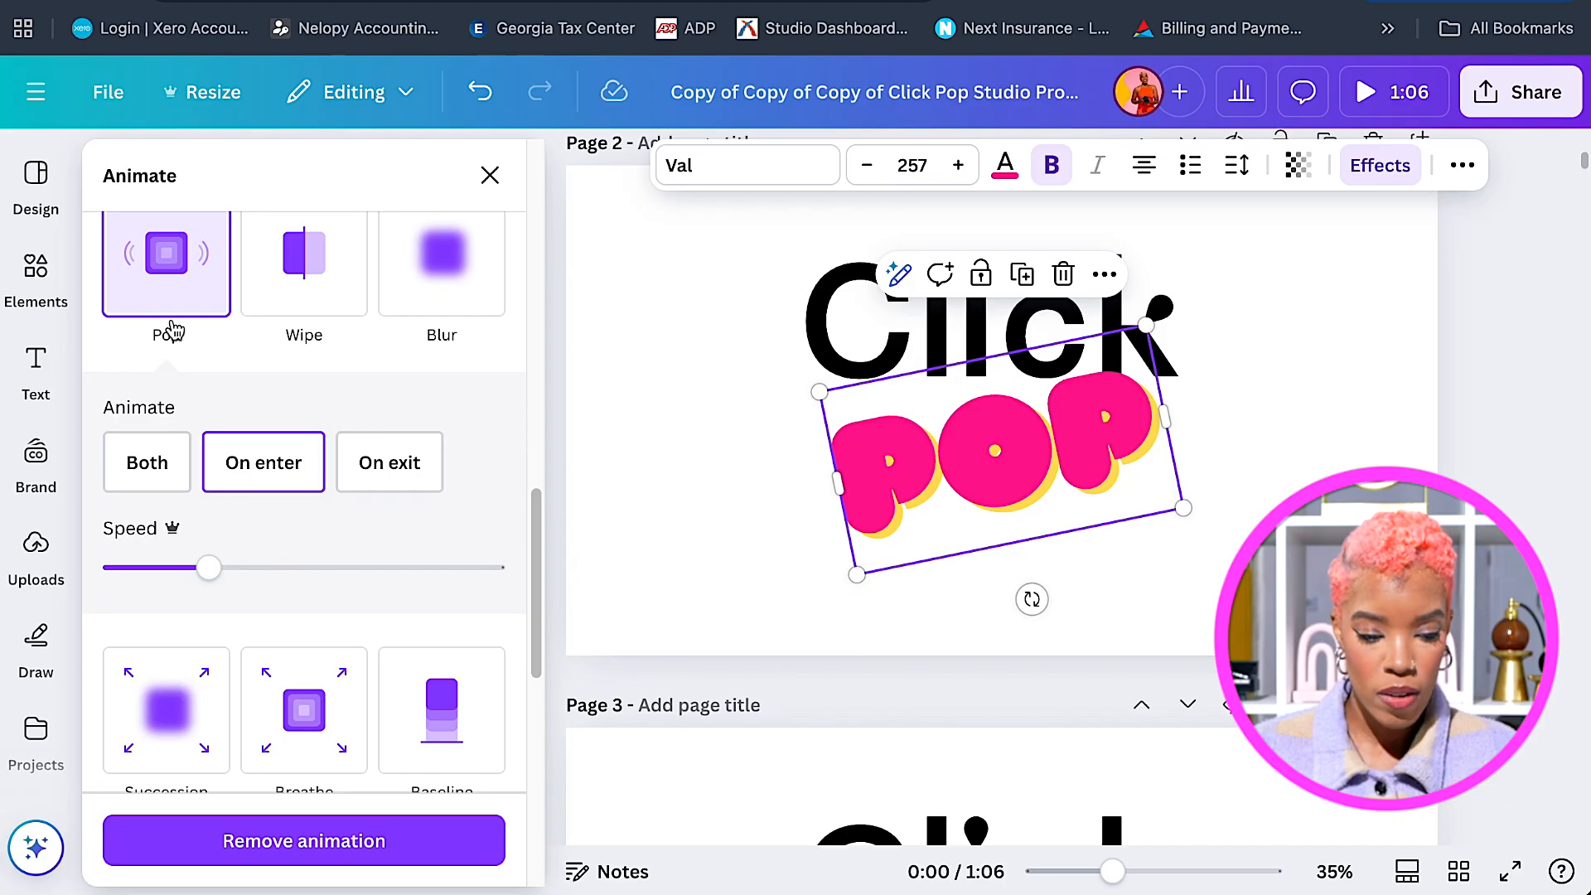
left_click(172, 287)
left_click(266, 474)
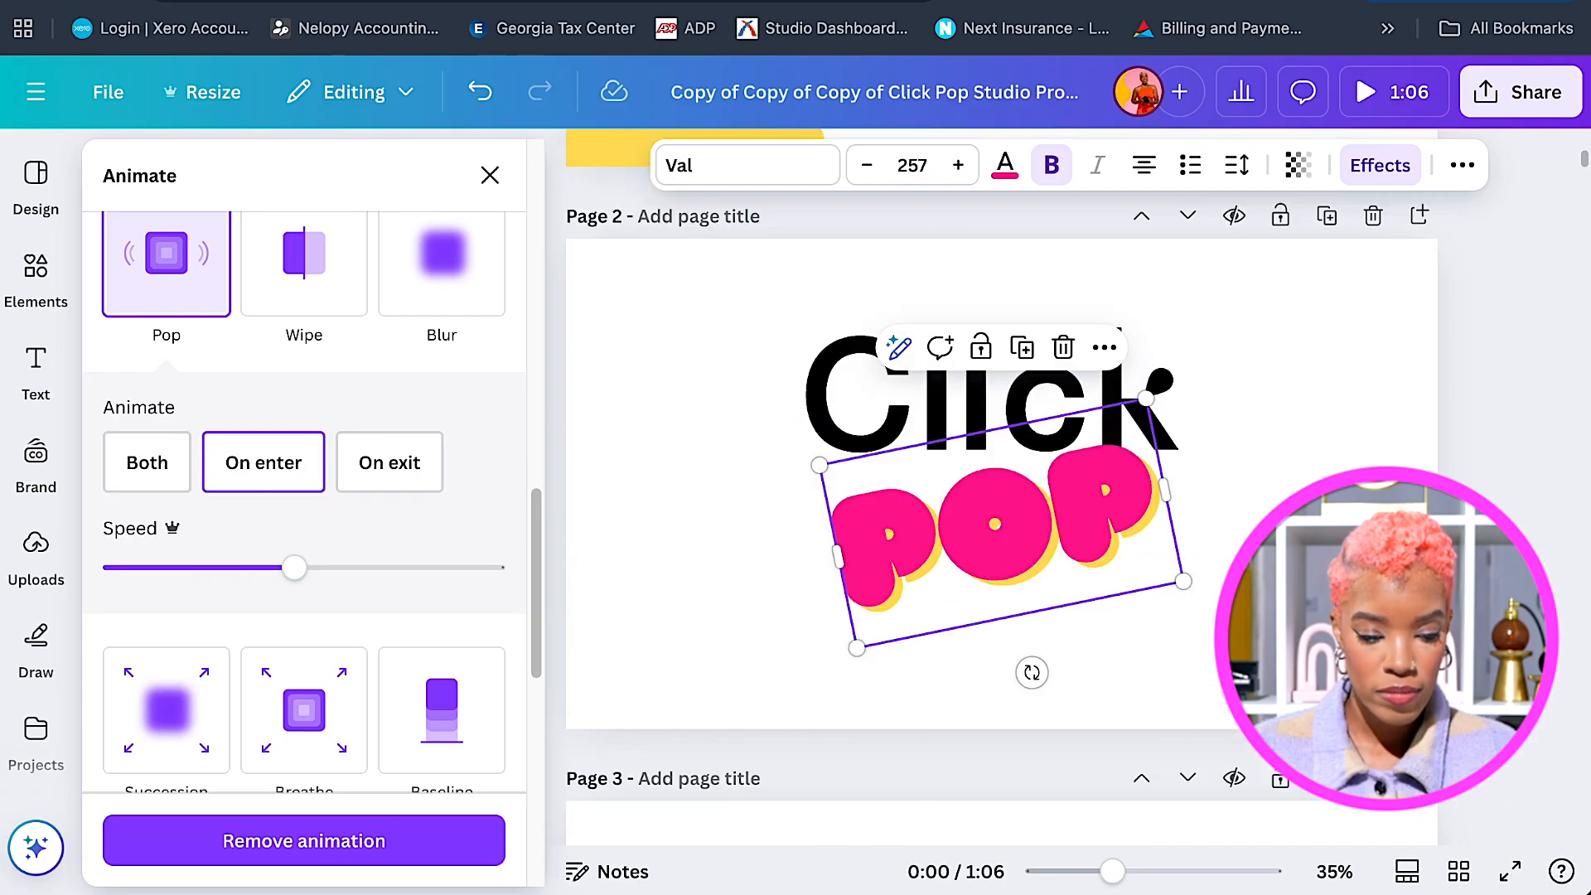
left_click(663, 492)
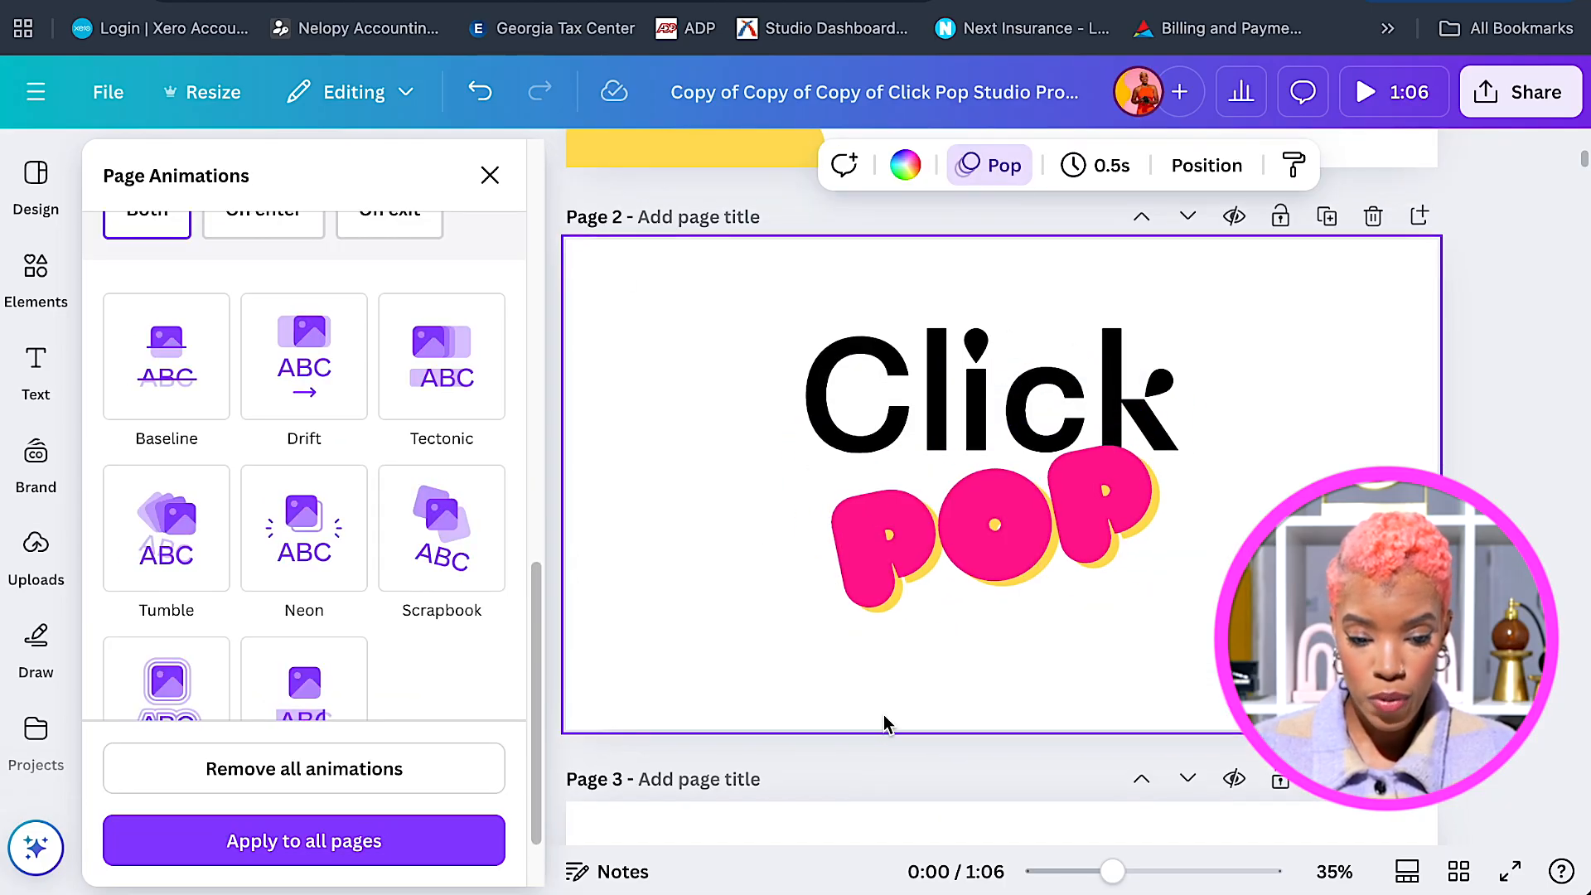
Select page 1's yellow blob and both pink splashes, and paste them onto page 2.
scroll(880, 713, "up", 2)
scroll(878, 696, "up", 3)
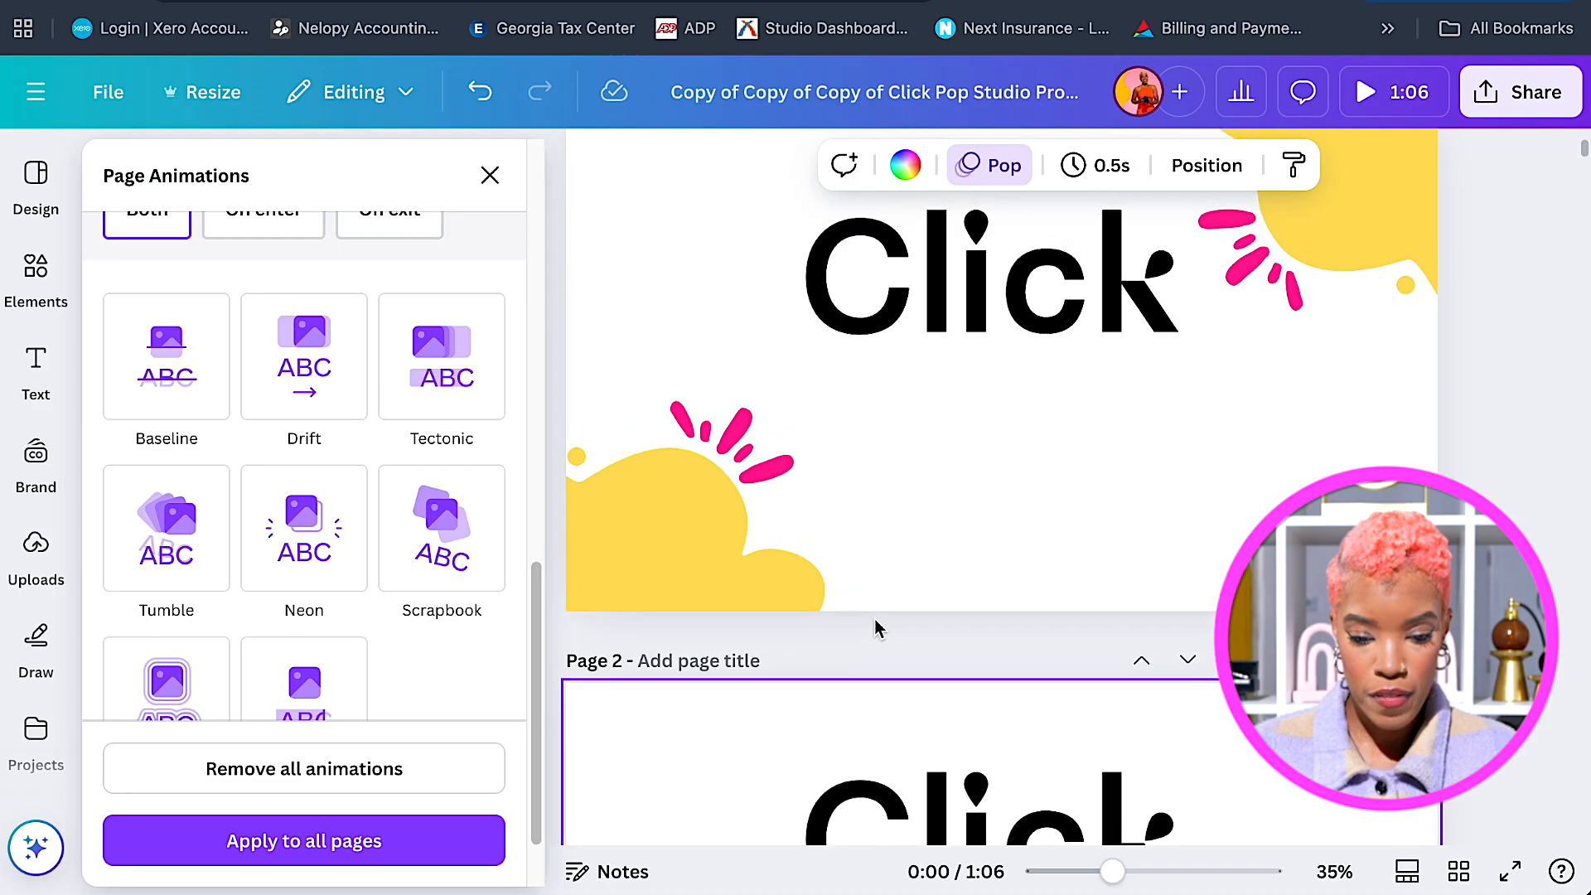
scroll(885, 649, "up", 1)
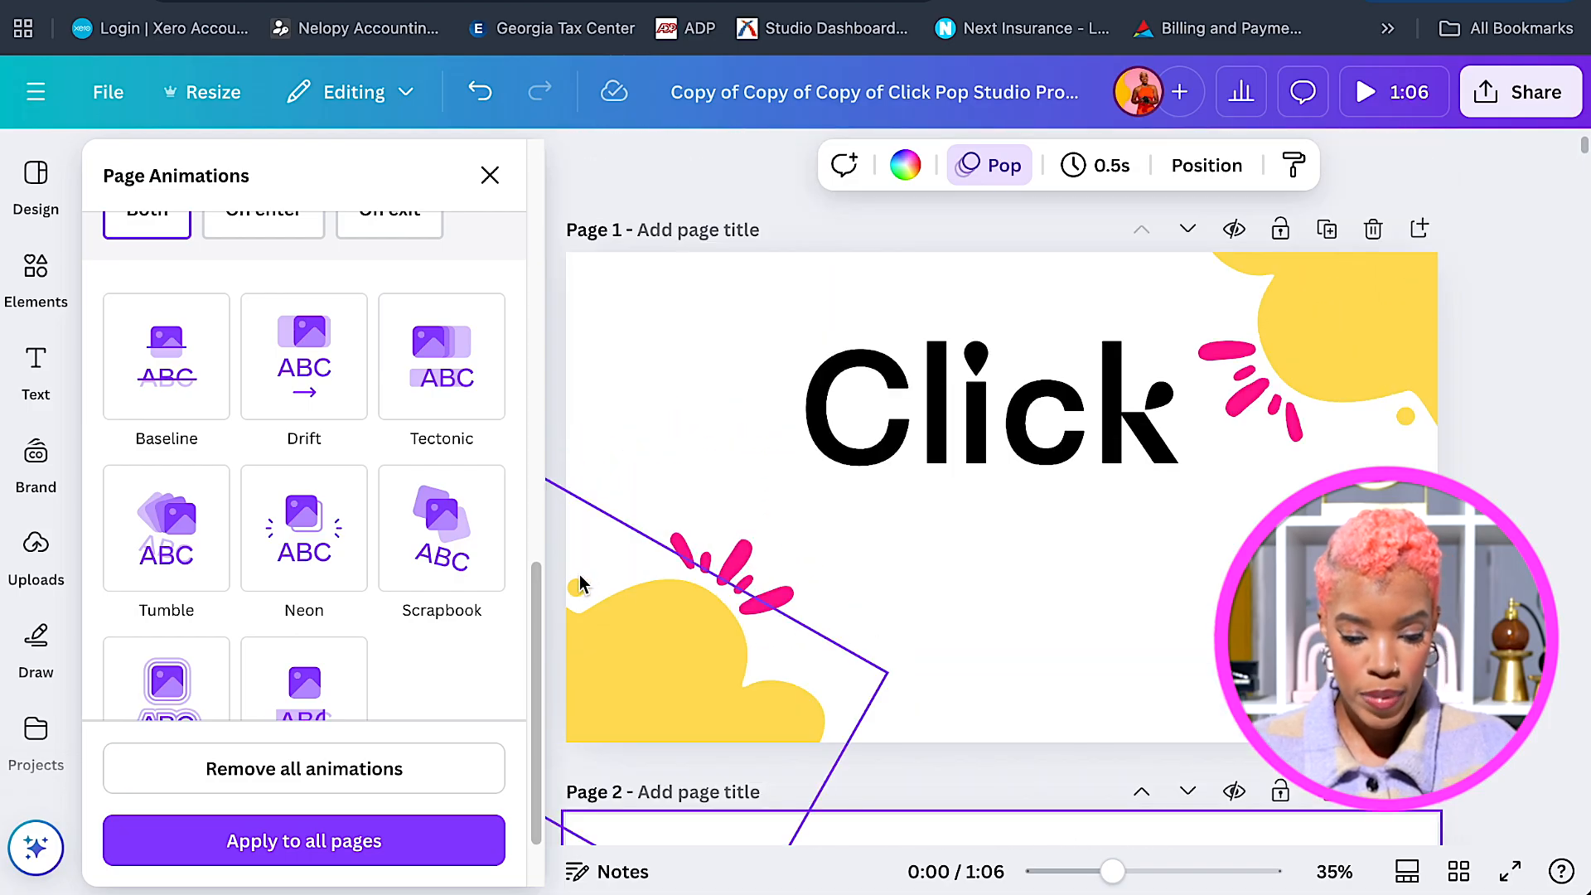
left_click(740, 564)
left_click(754, 567, "shift")
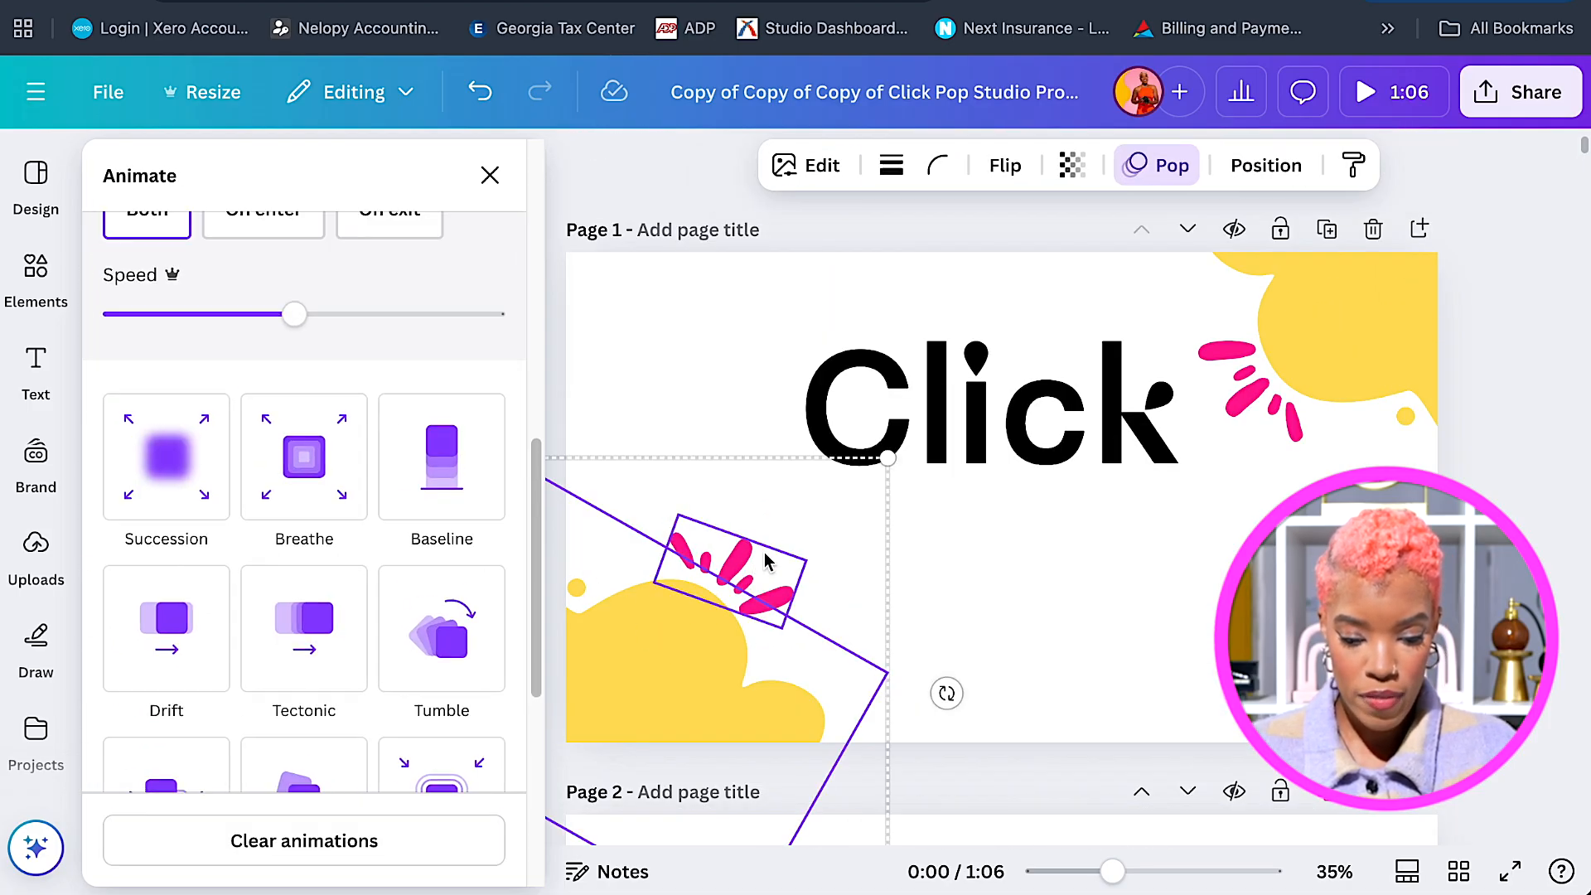
left_click(1261, 374, "shift")
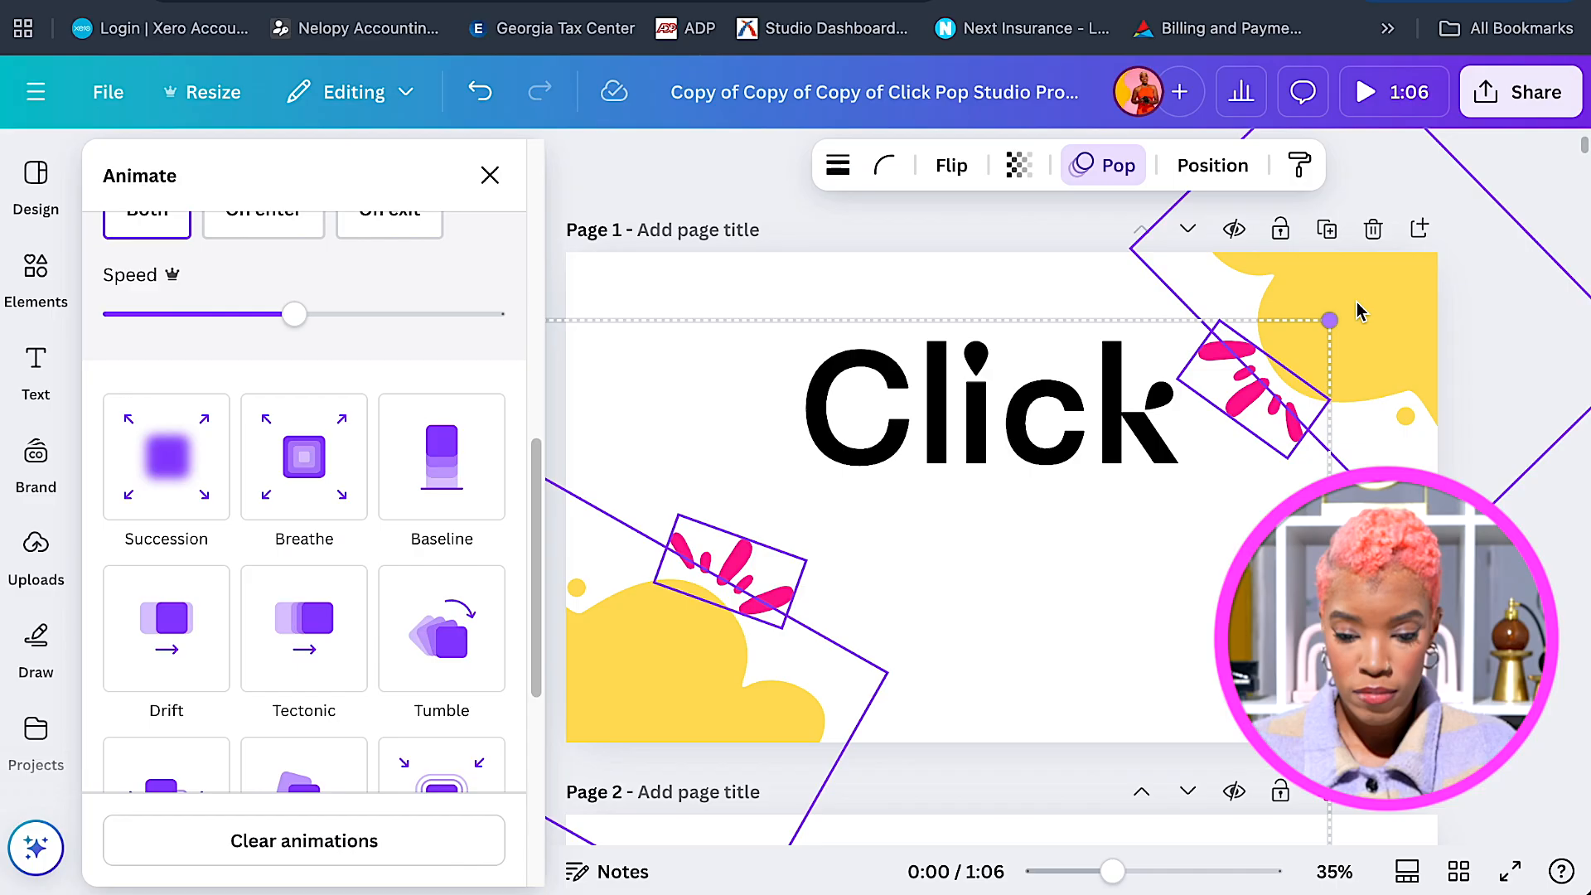
scroll(1368, 401, "down", 8)
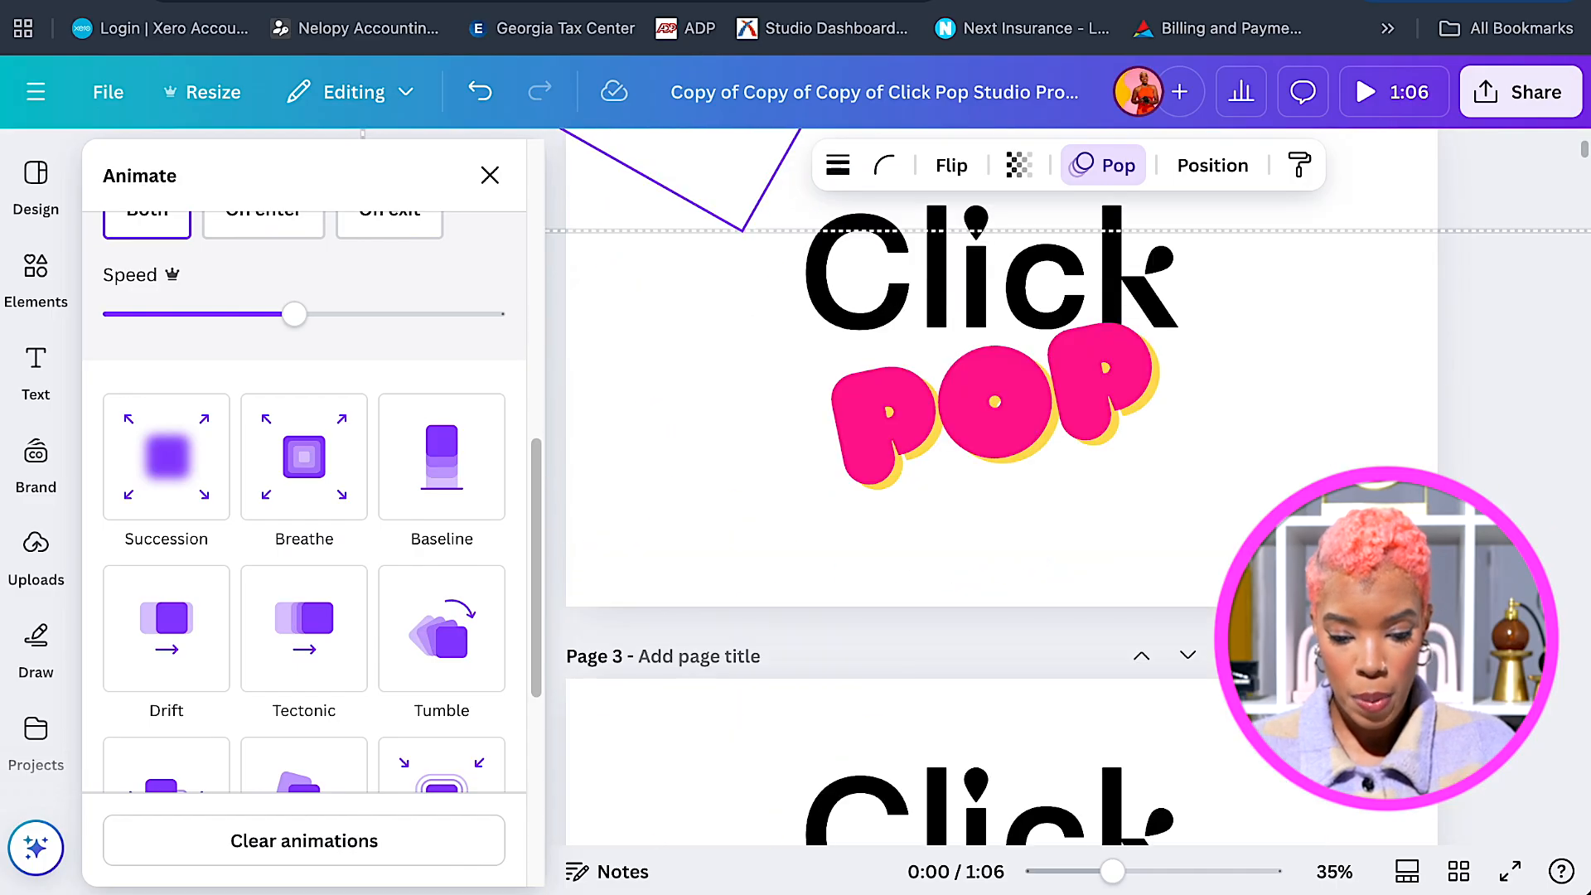
left_click(1344, 509)
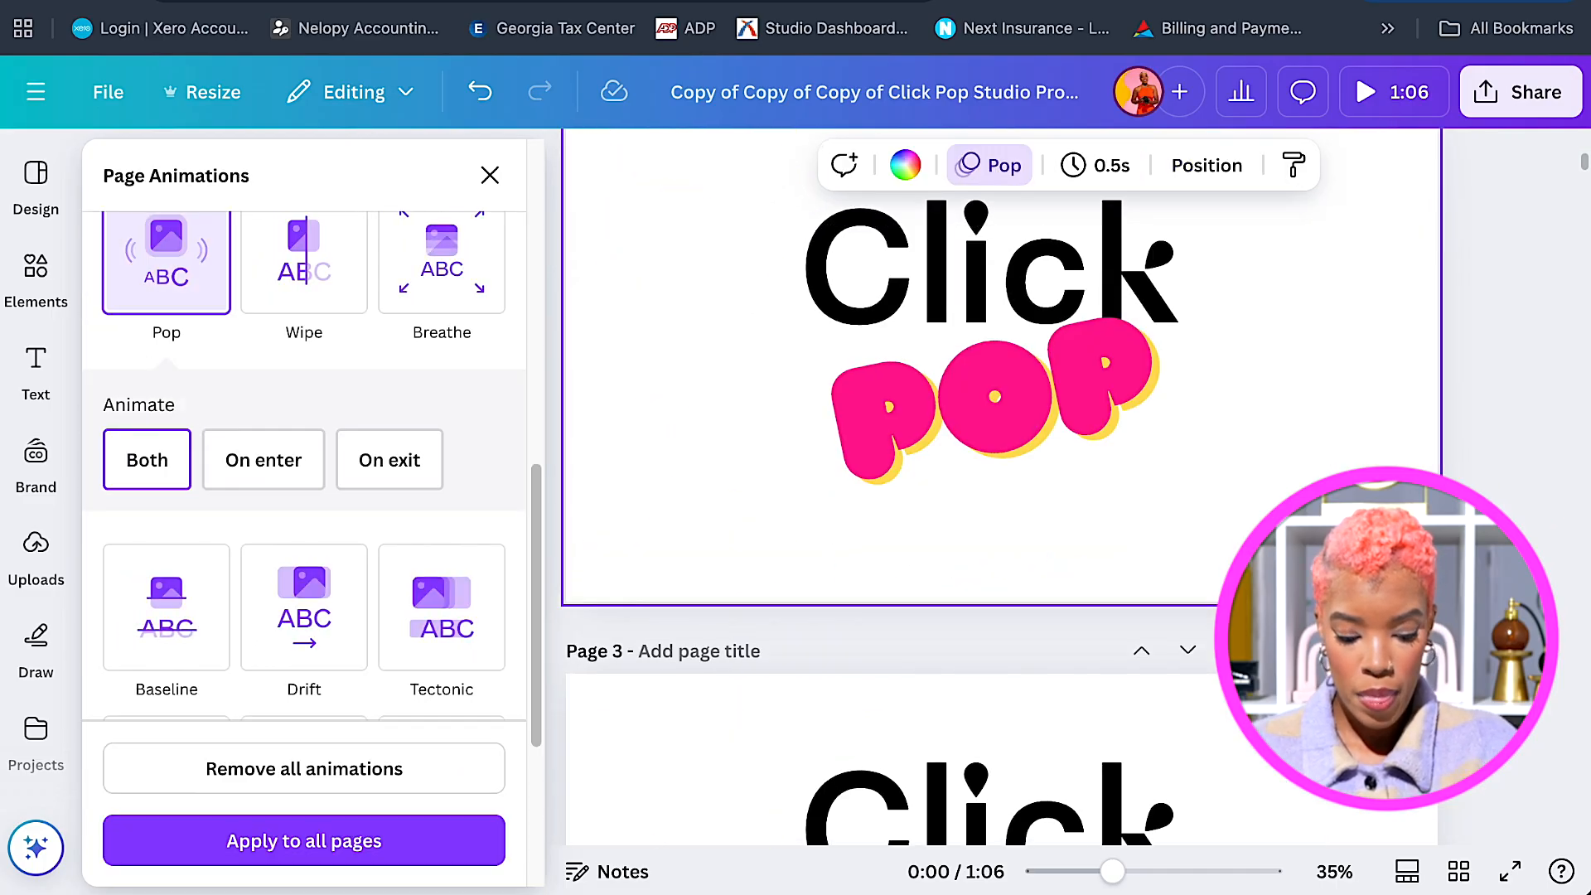
key("super+v")
Paste the same yellow blobs and pink strokes onto page 3.
scroll(1344, 510, "up", 1)
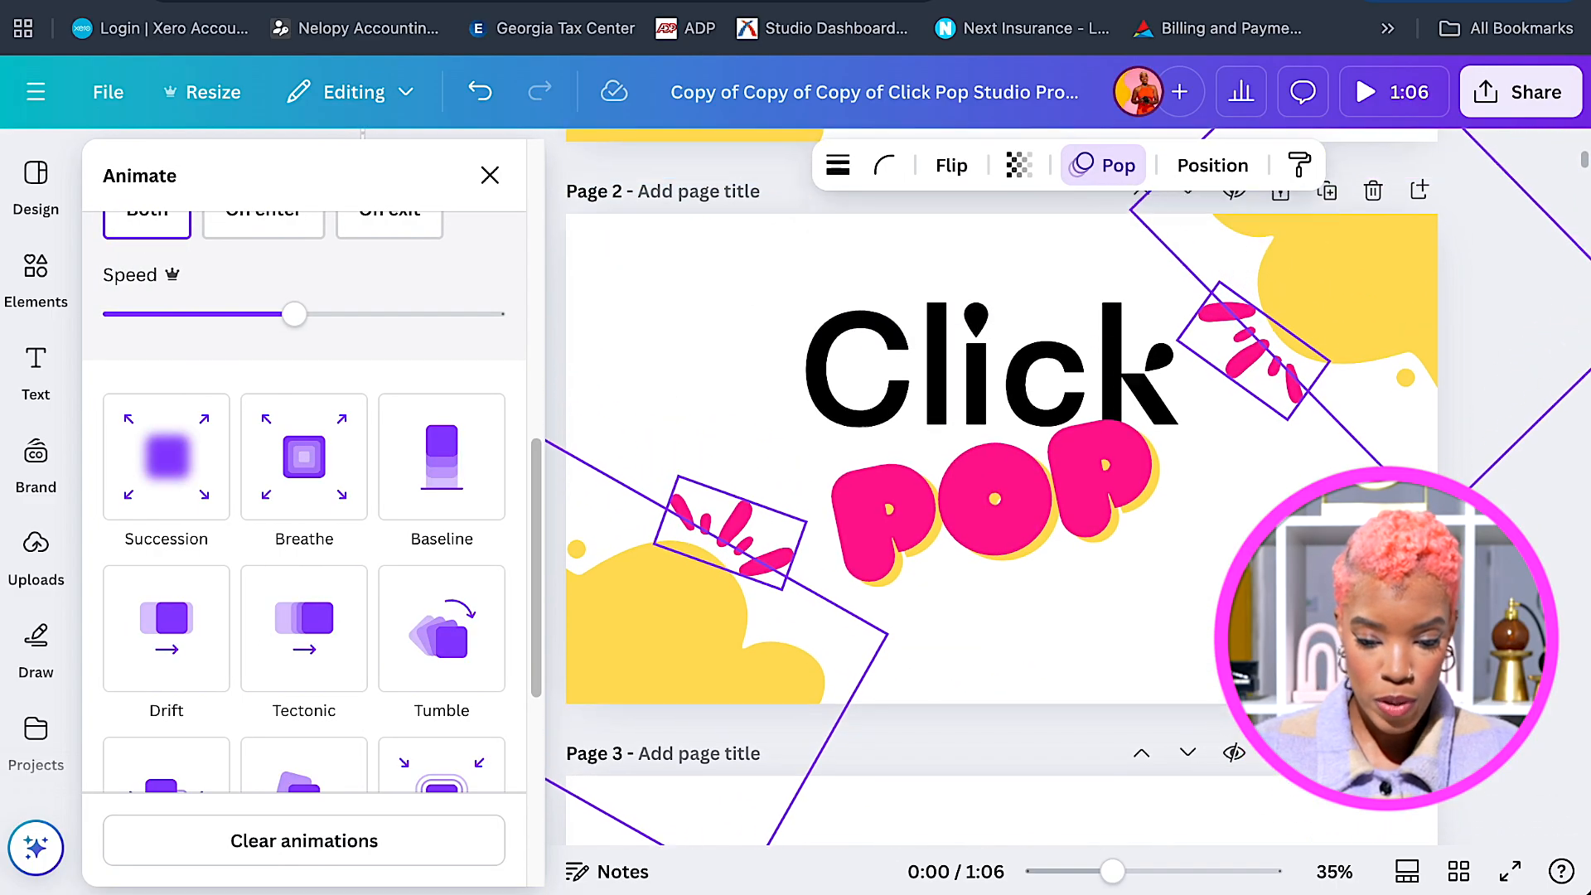
scroll(994, 489, "down", 8)
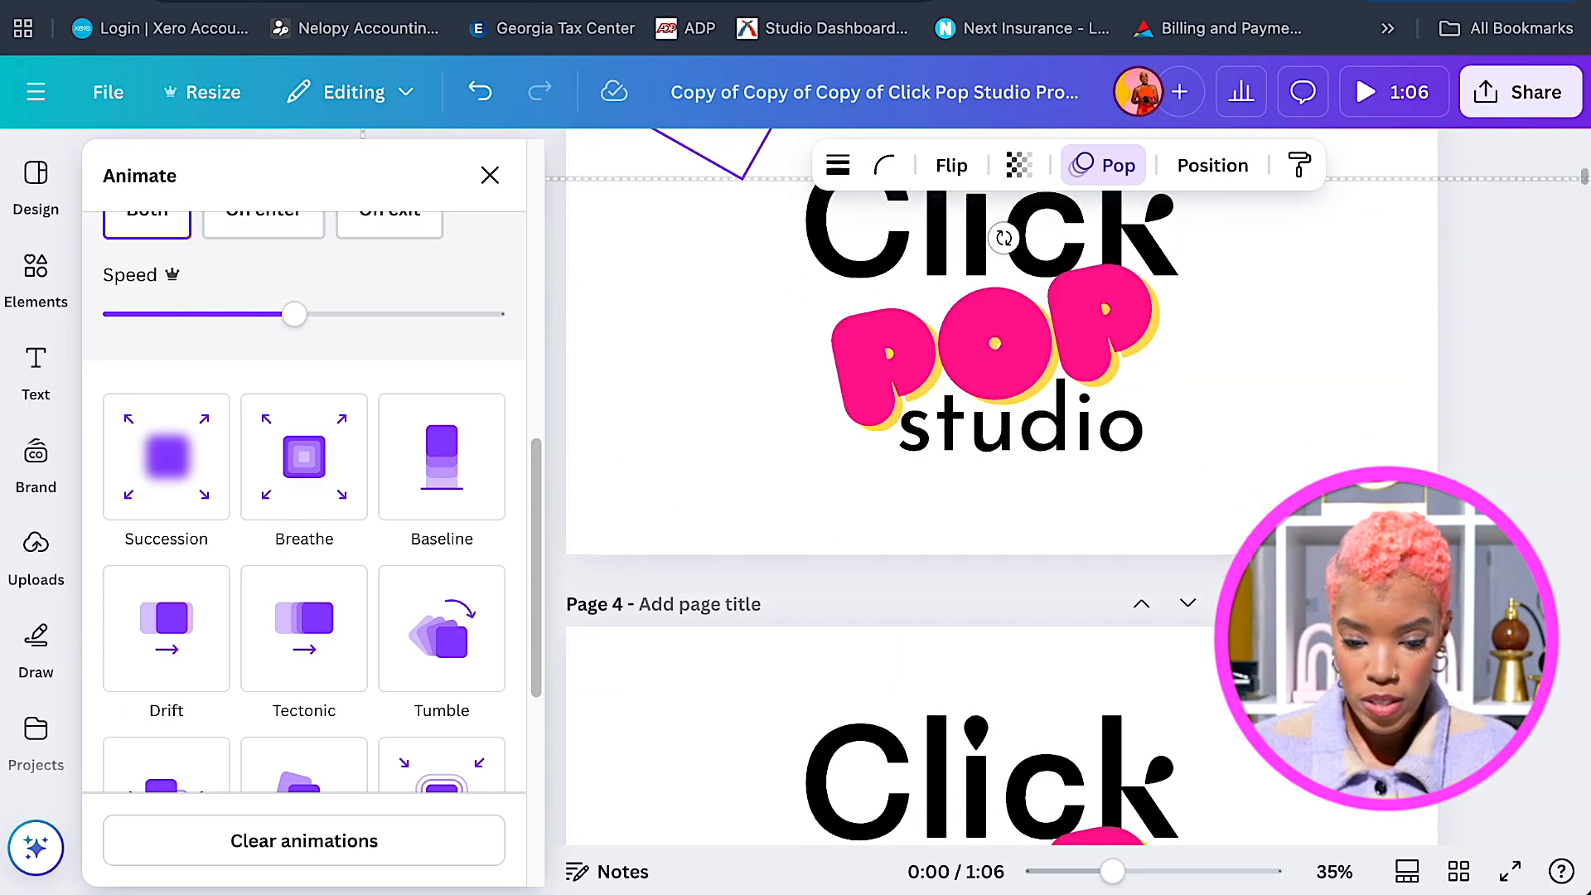
left_click(1301, 389)
scroll(1301, 389, "up", 3)
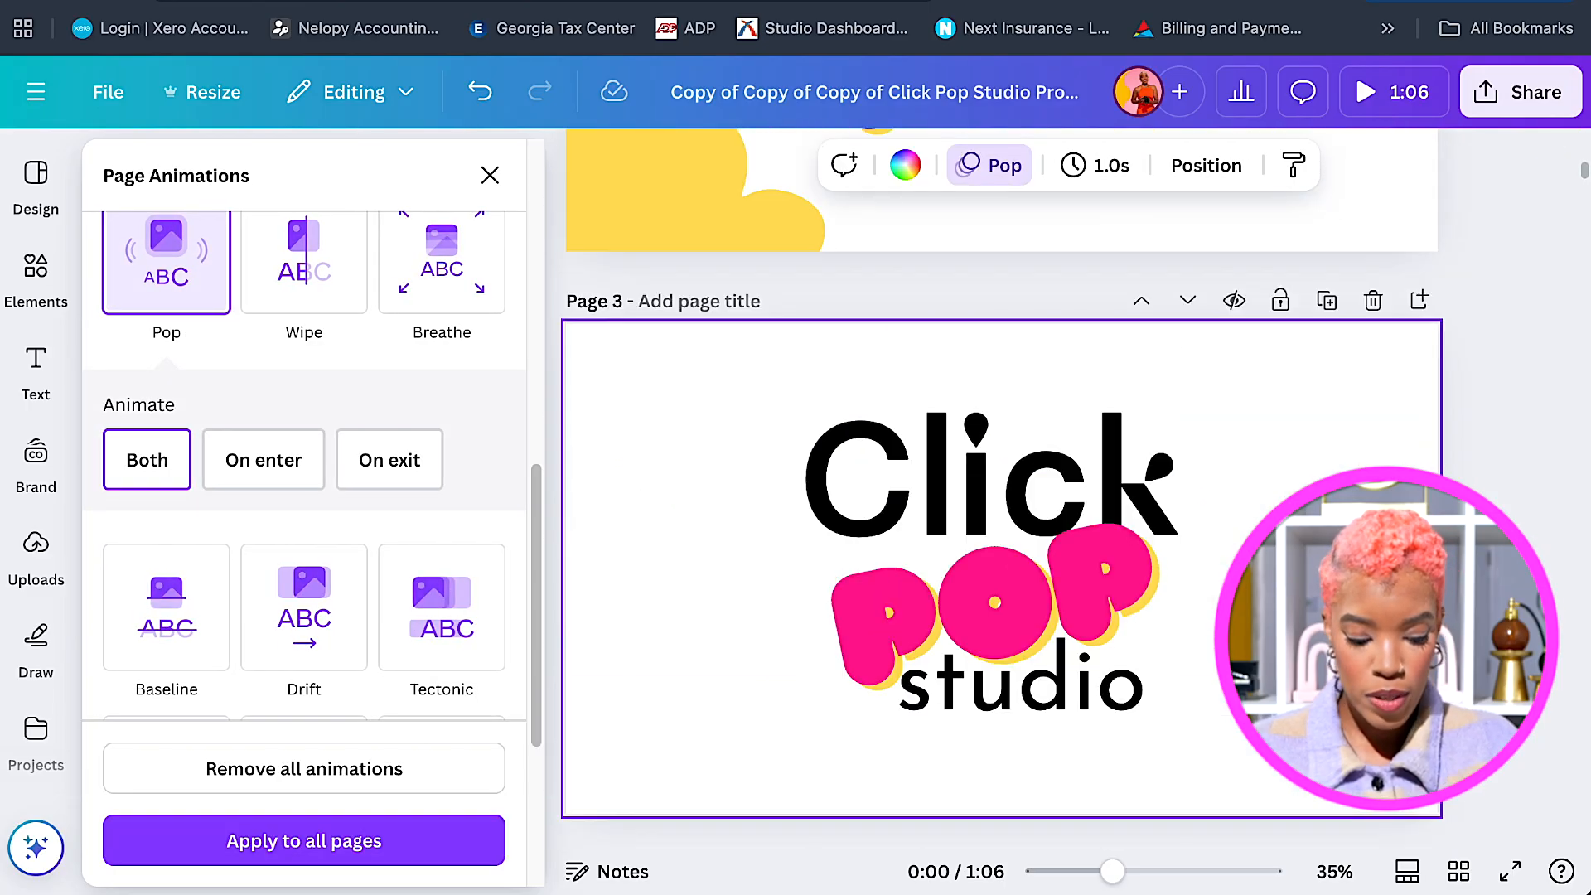
key("super+v")
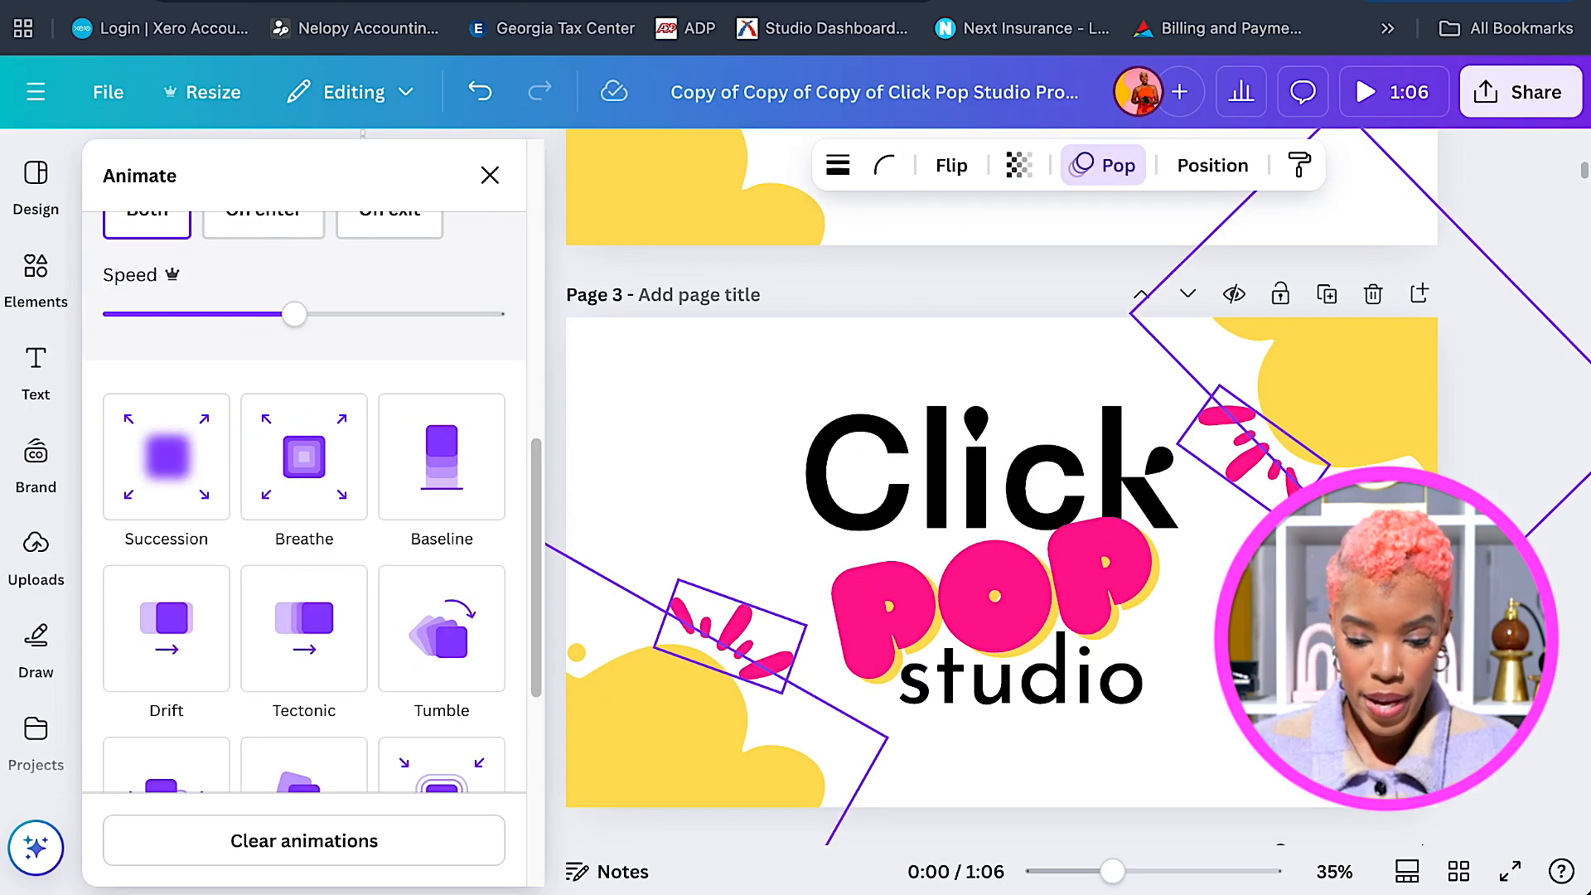
scroll(995, 489, "down", 1)
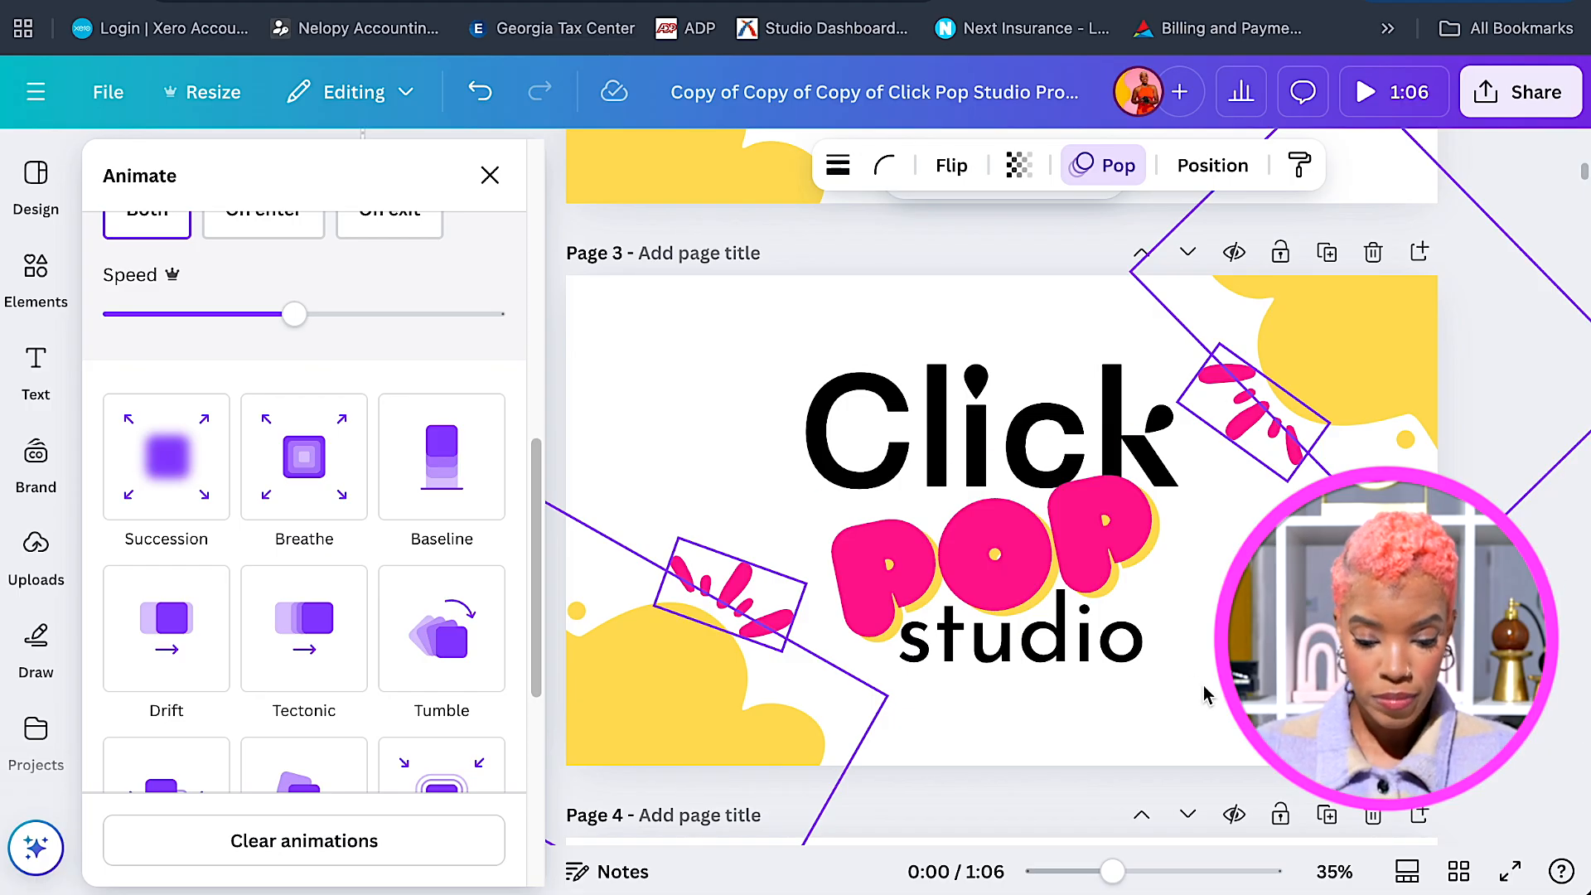
left_click(1200, 654)
Apply Skate to the studio text on page 3, playing on both enter and exit.
scroll(1141, 648, "up", 3)
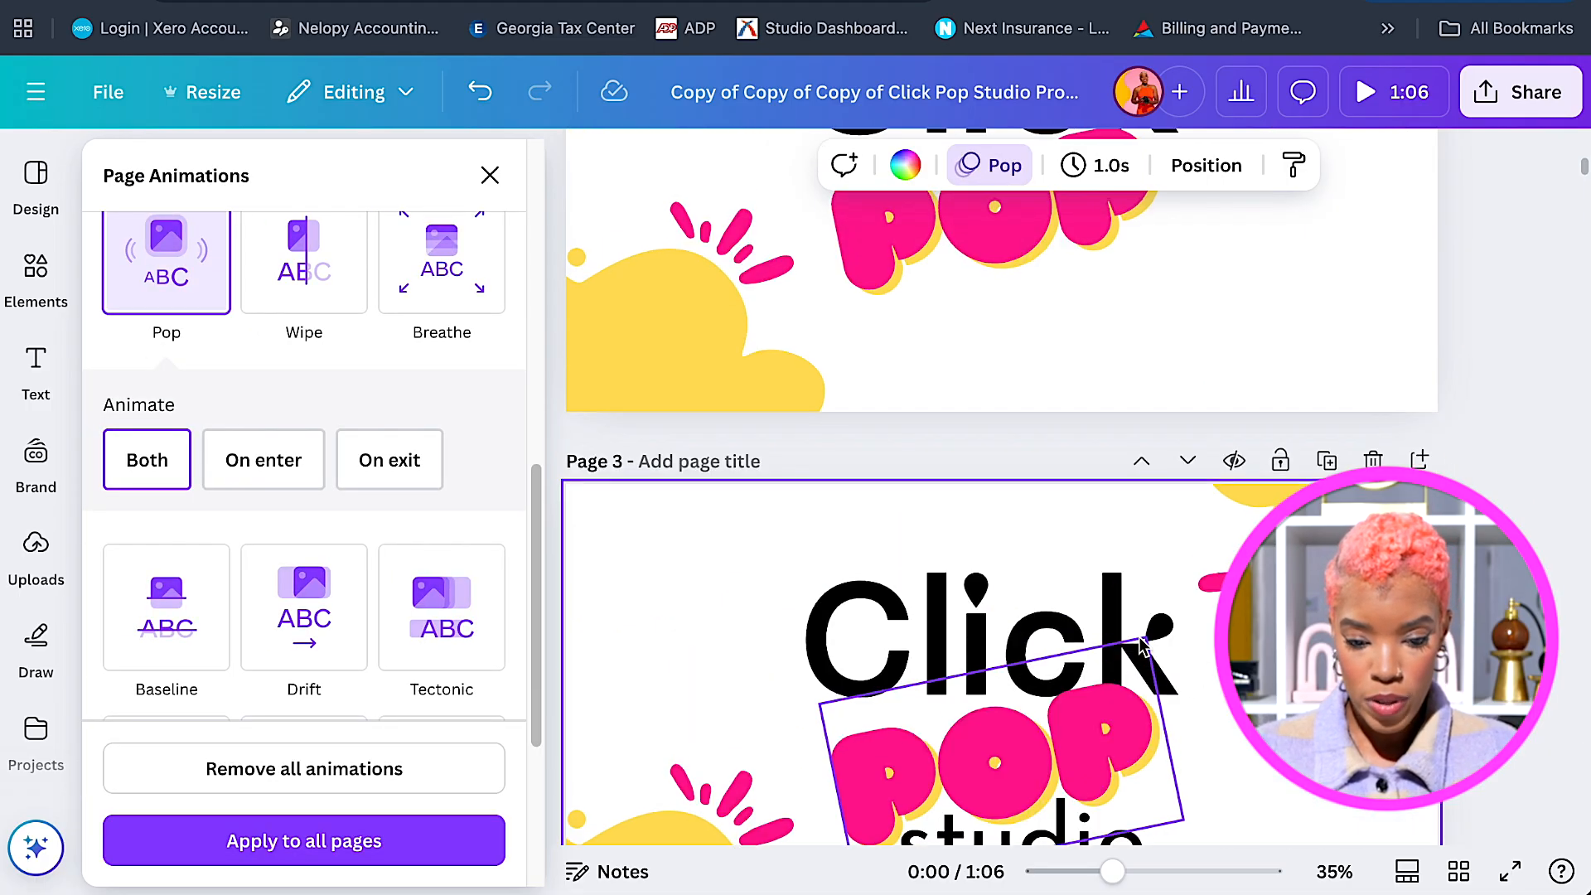
scroll(1142, 648, "down", 2)
left_click(1102, 684)
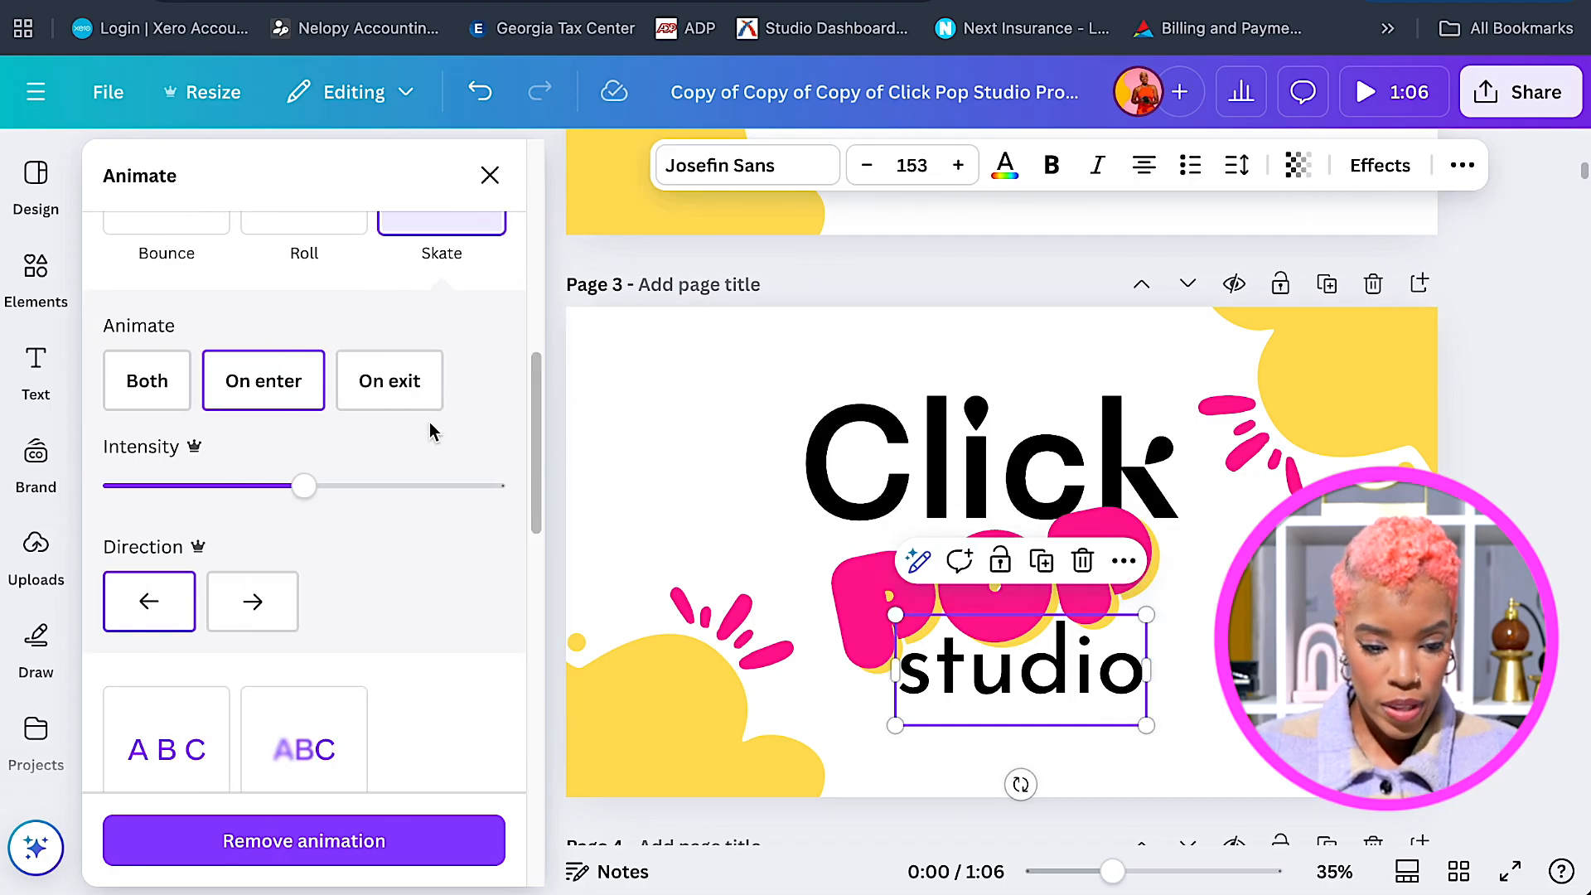
scroll(439, 398, "up", 2)
left_click(454, 323)
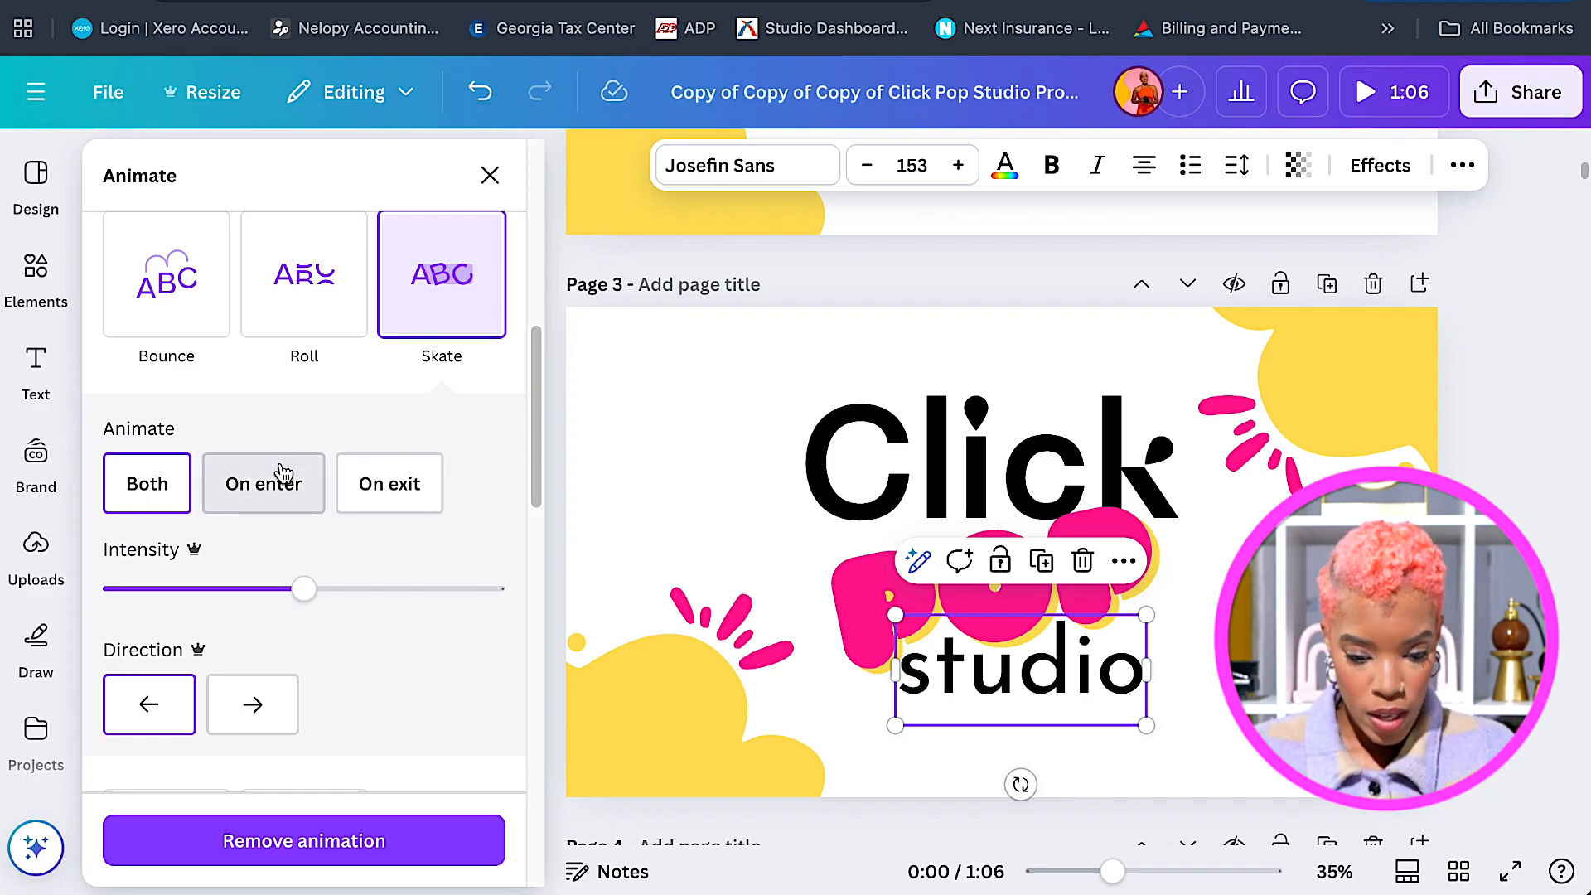
left_click(161, 484)
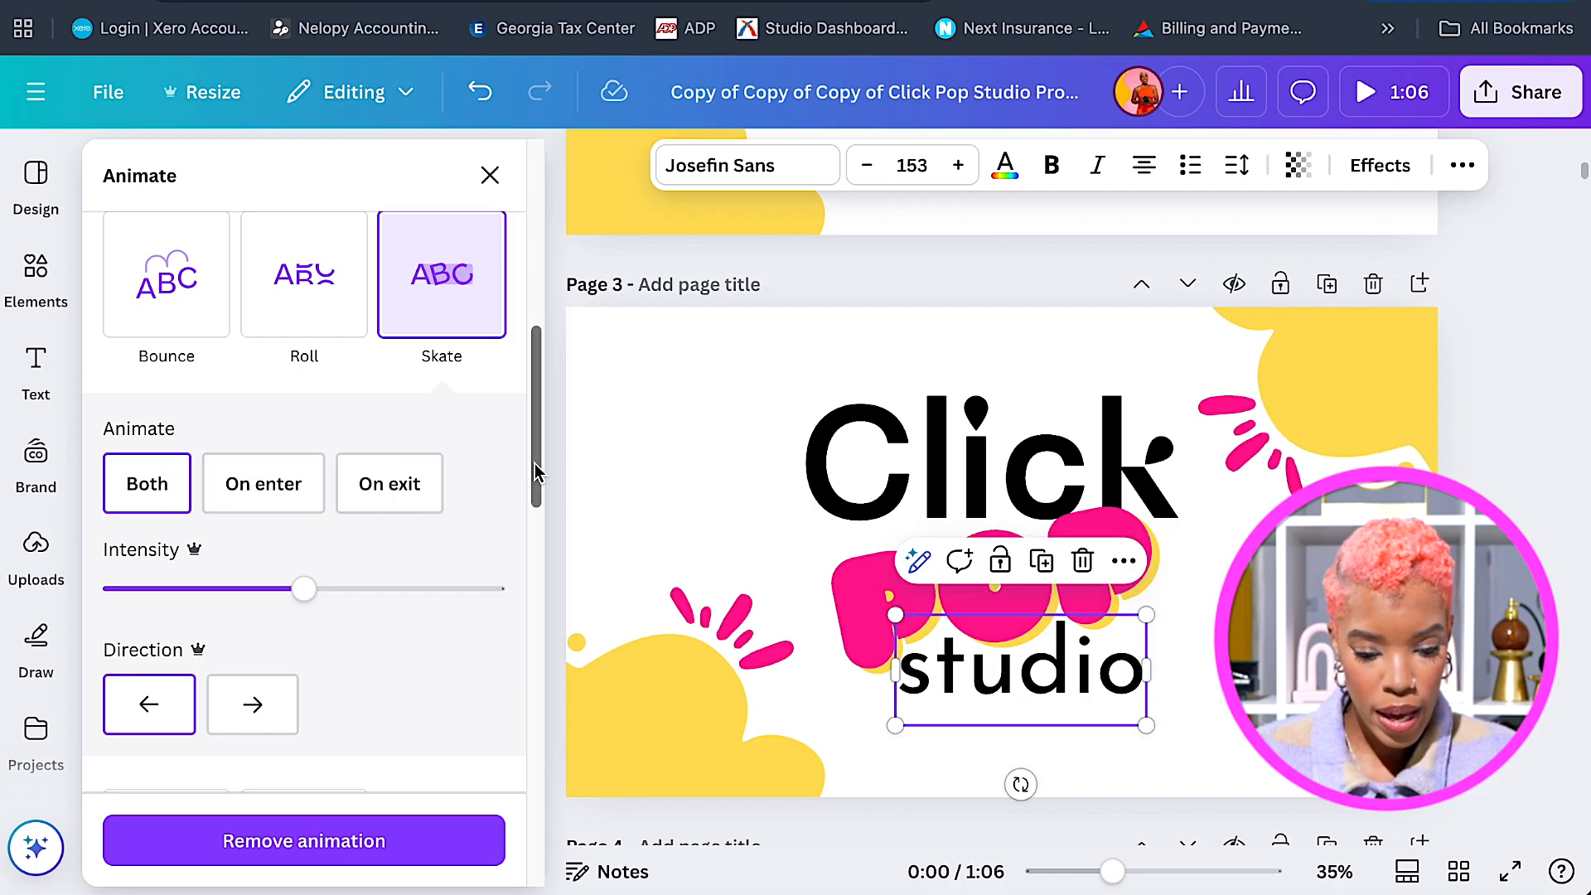
scroll(537, 472, "down", 1)
left_click_drag(537, 469, 537, 473)
left_click(168, 472)
Set the studio text's Skate direction to the left.
scroll(557, 557, "down", 1)
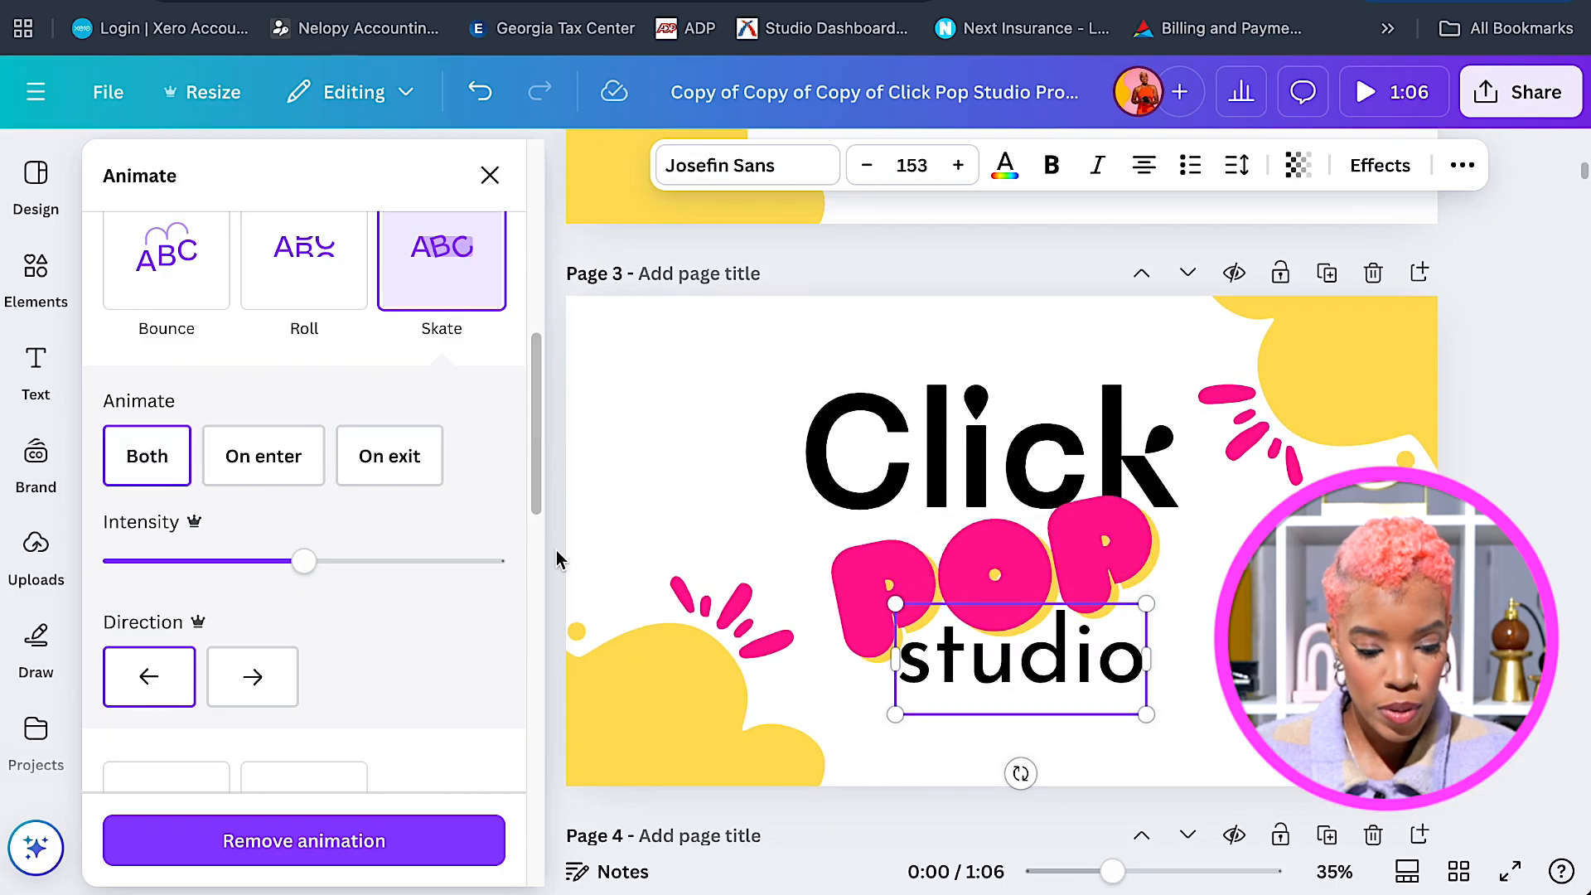
scroll(535, 544, "down", 4)
scroll(536, 540, "up", 1)
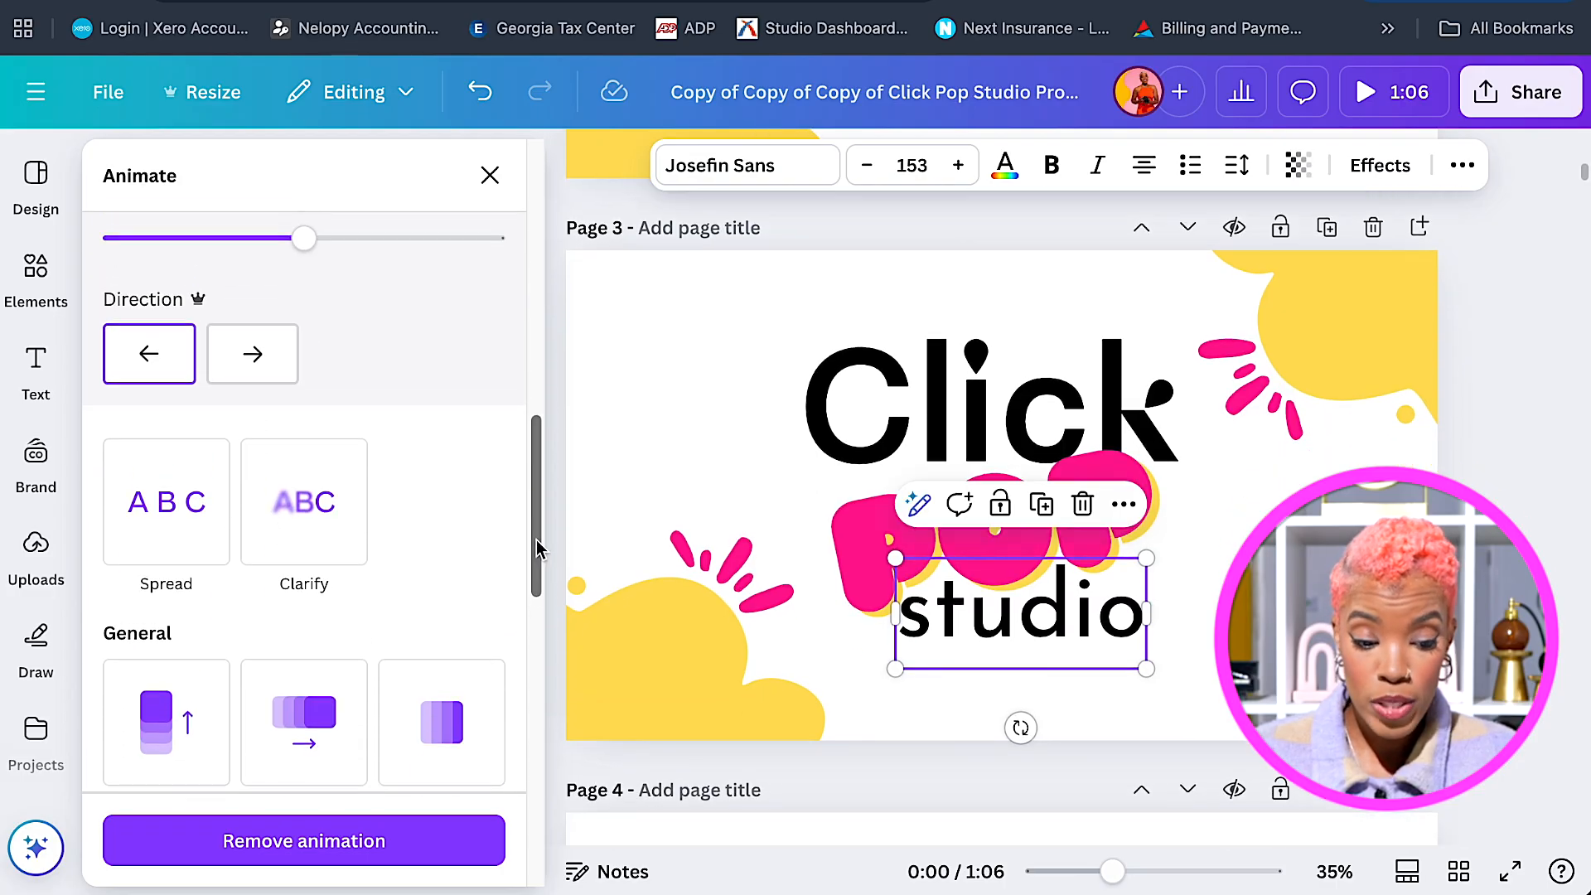
scroll(497, 537, "up", 2)
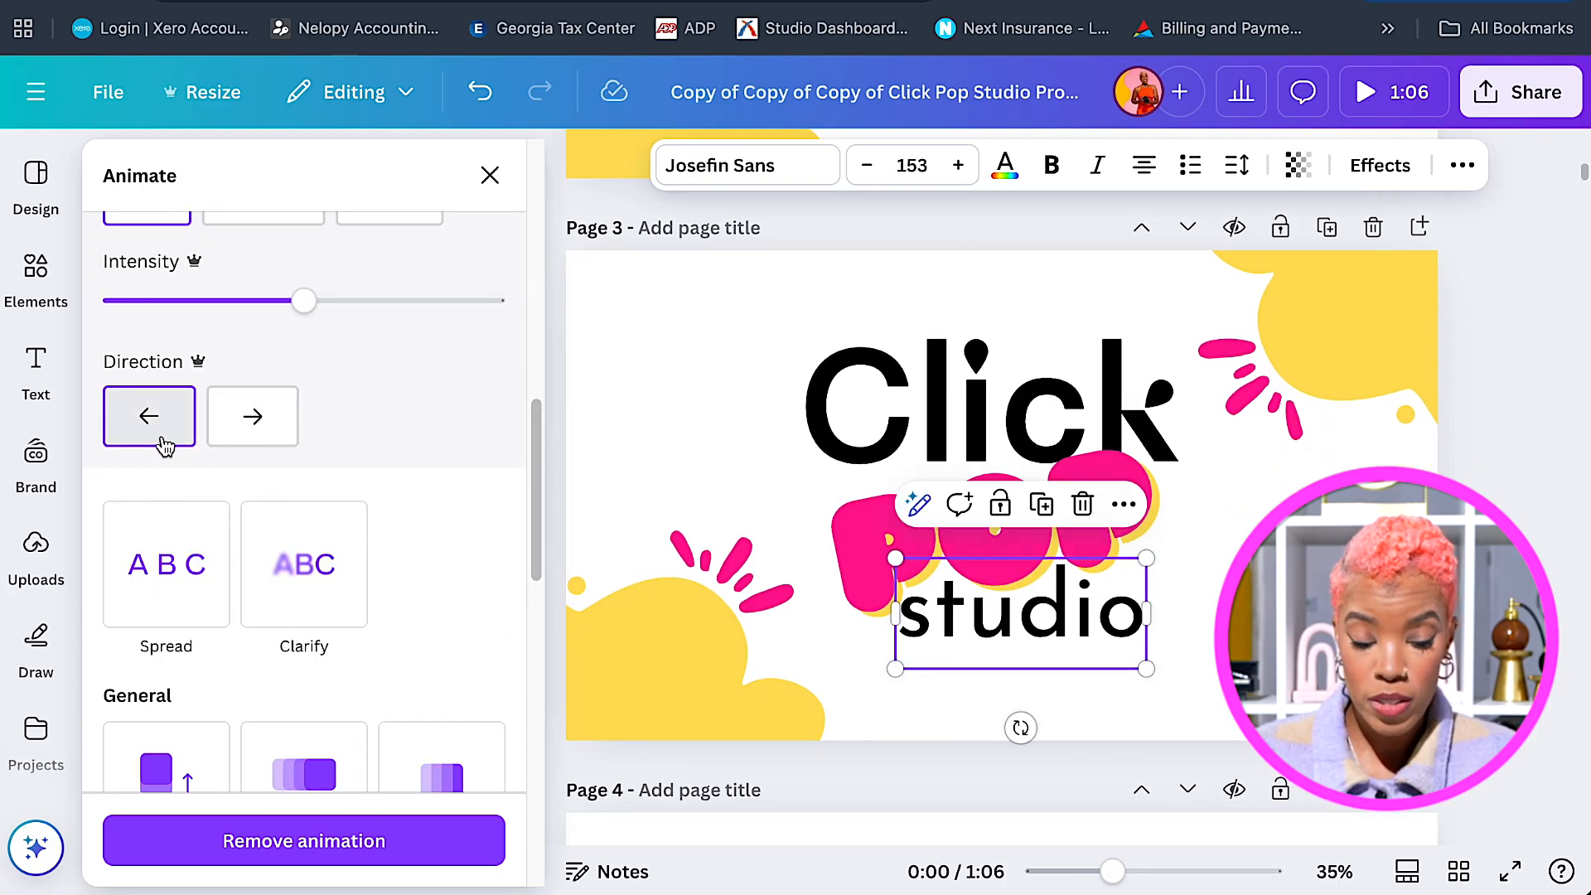
left_click(243, 441)
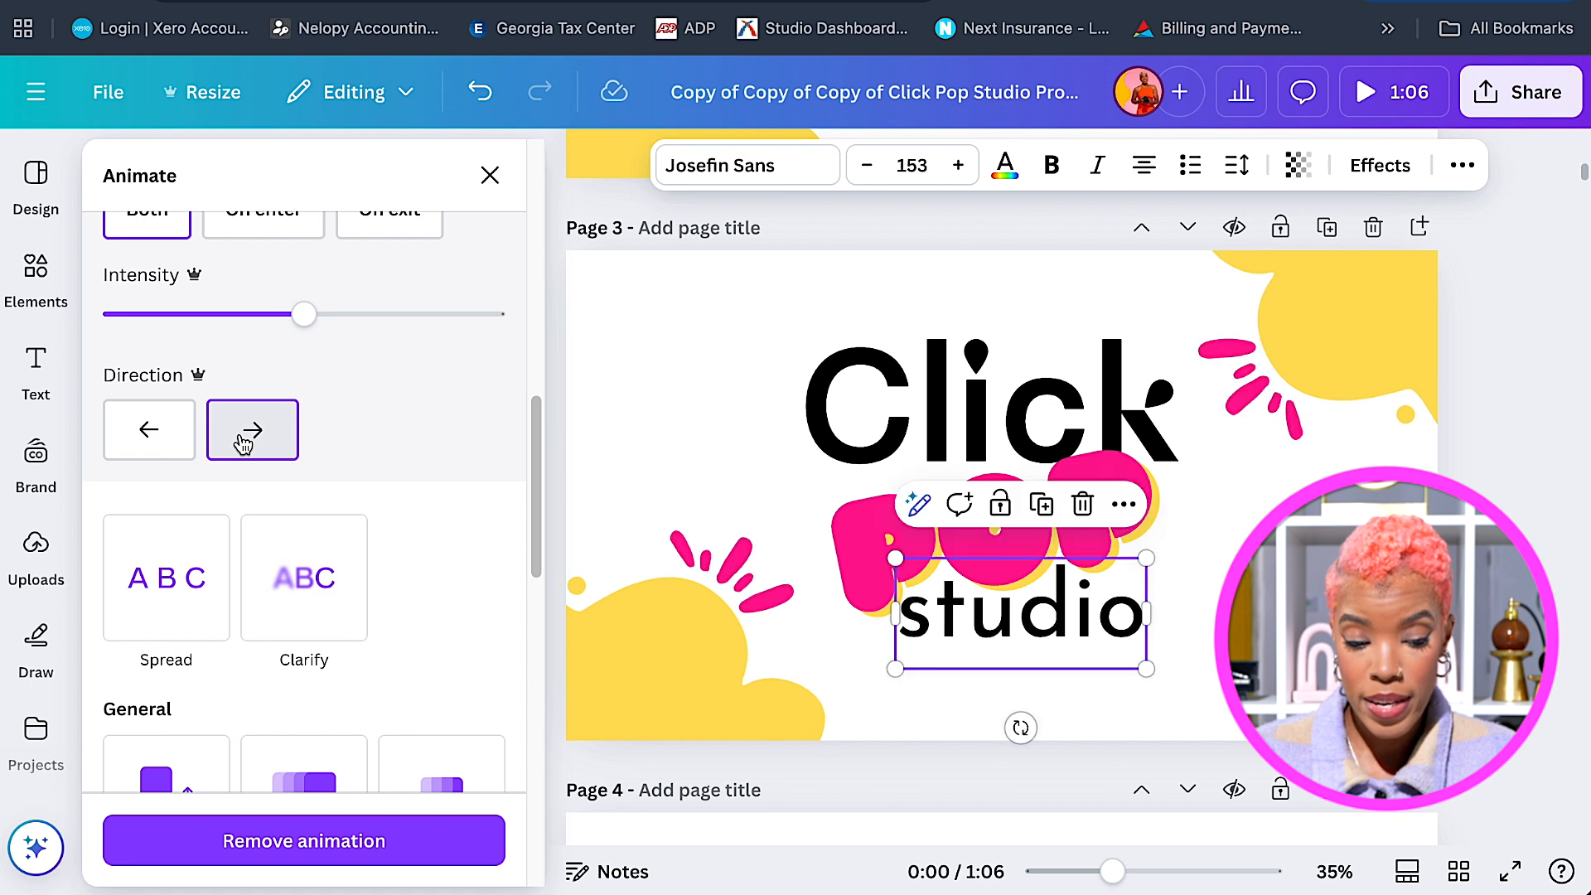
left_click(189, 445)
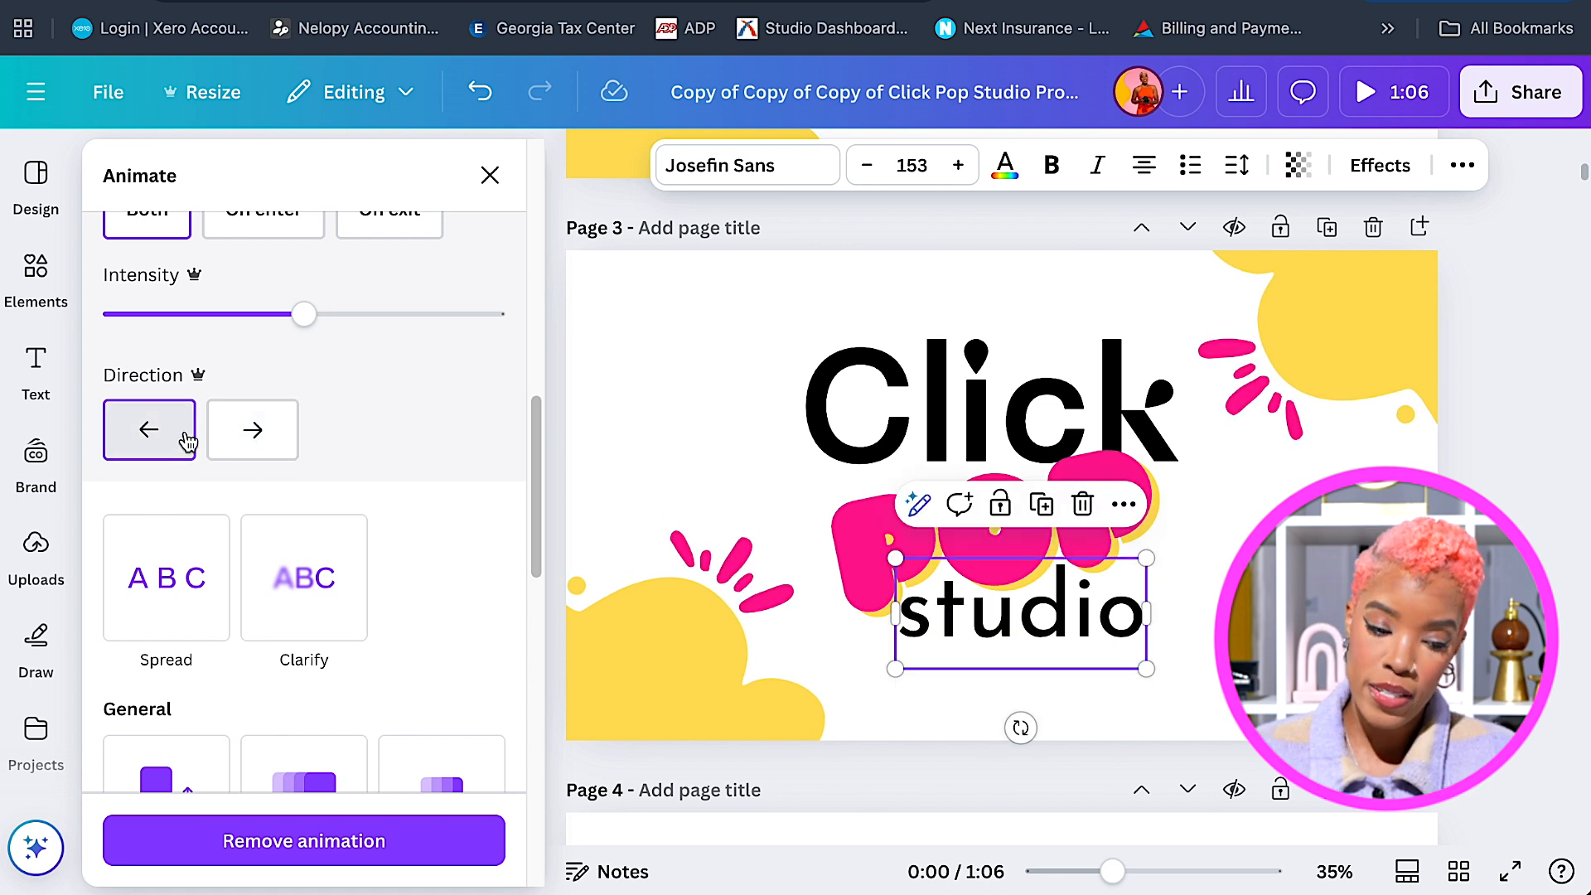
scroll(497, 452, "down", 1)
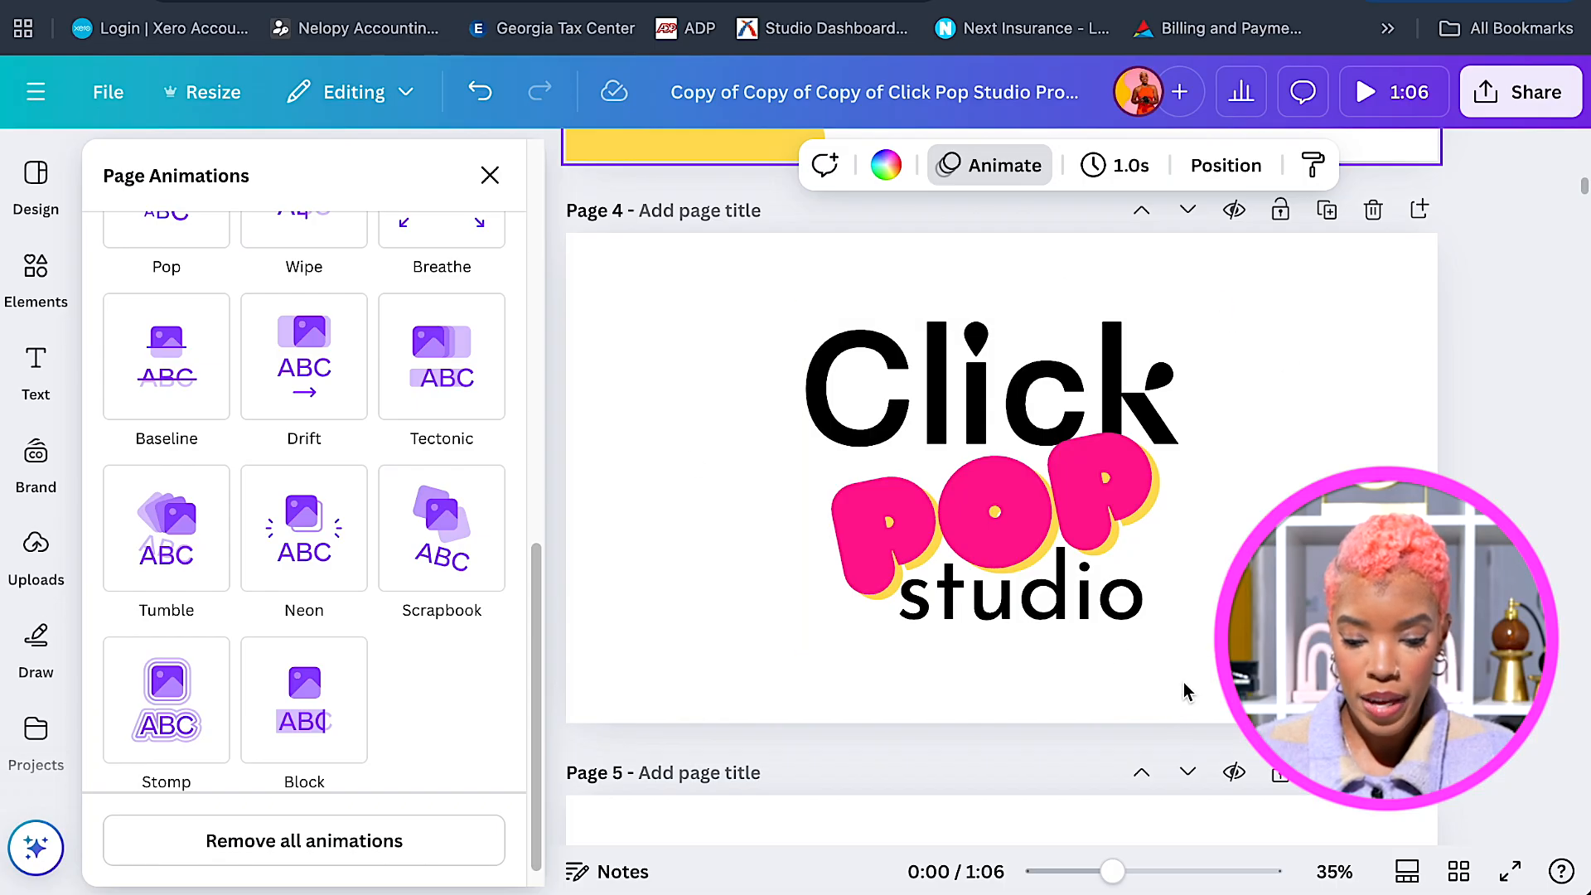
Ungroup page 4's logo, then marquee-select the separate Click, POP and studio parts.
left_click(1142, 538)
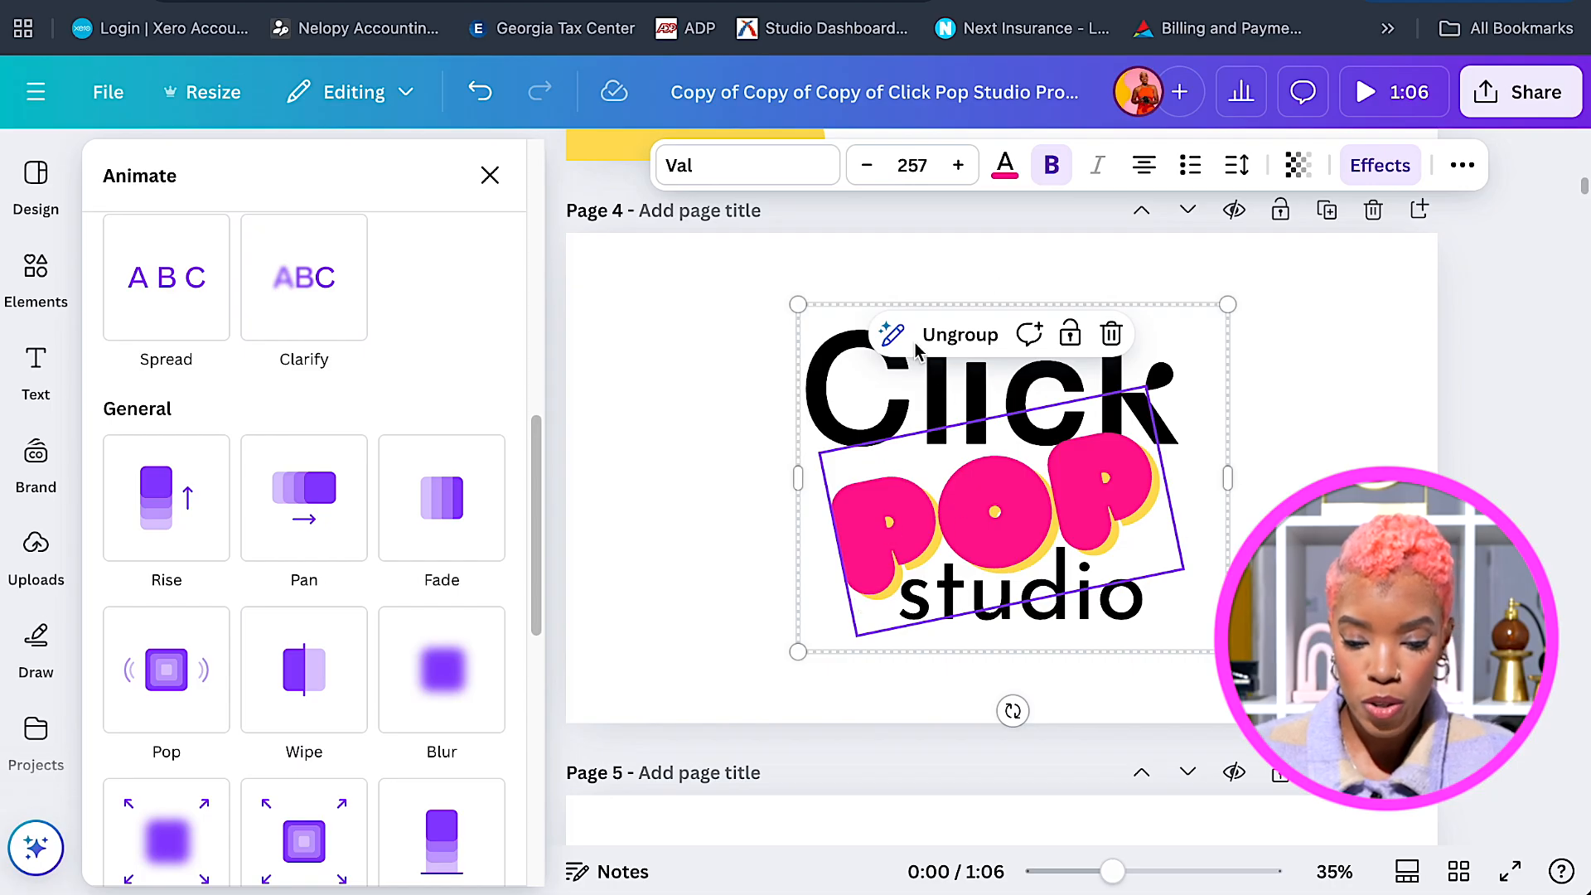
left_click(978, 335)
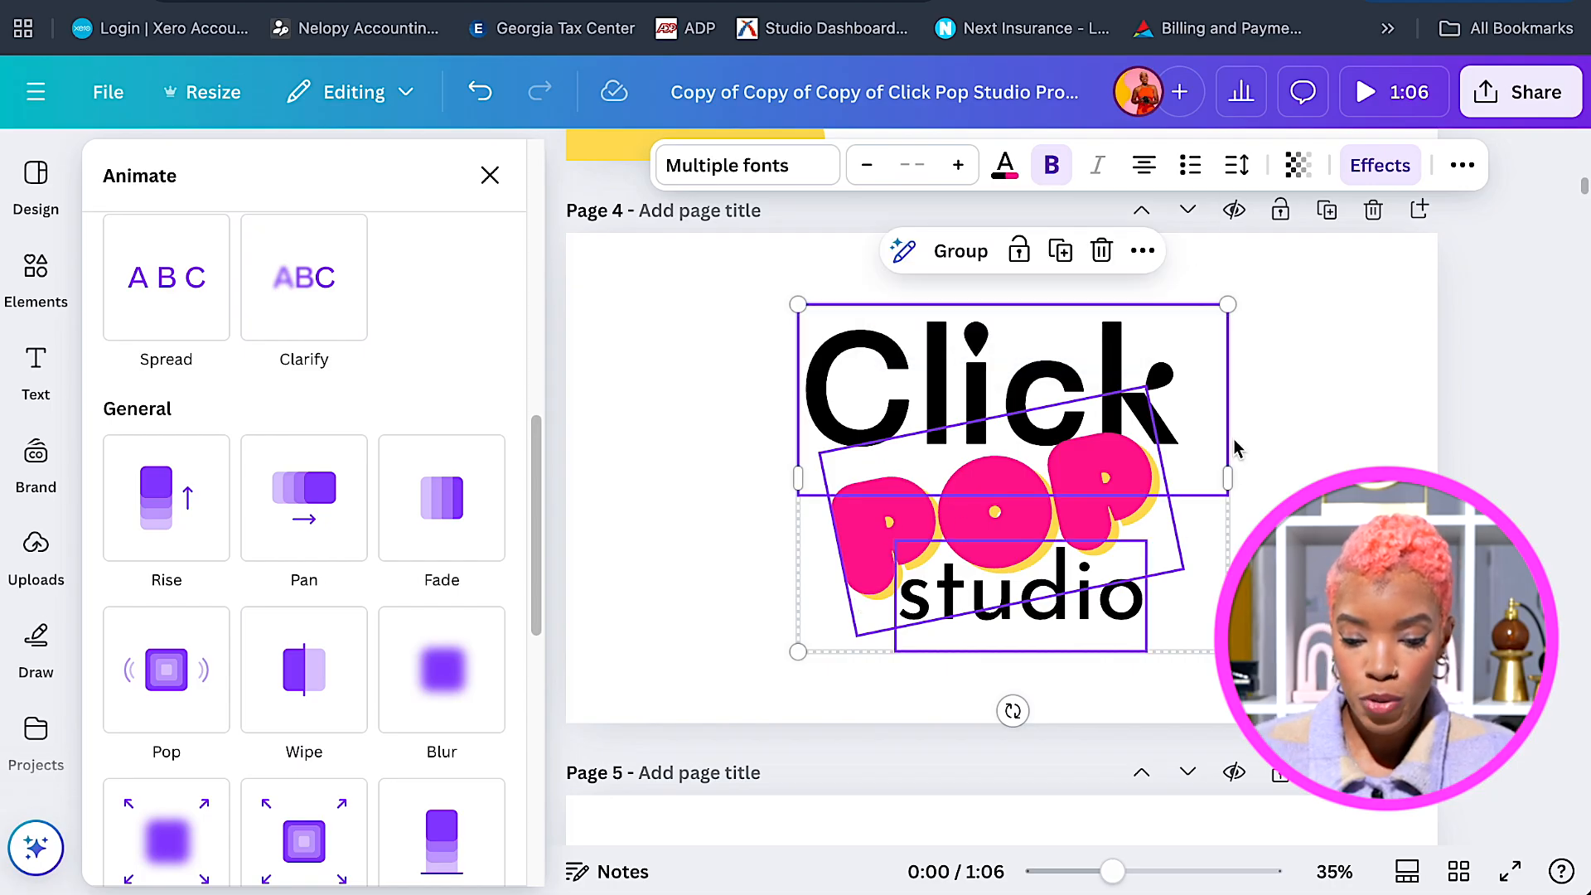
left_click(1263, 324)
left_click_drag(1252, 318, 1013, 634)
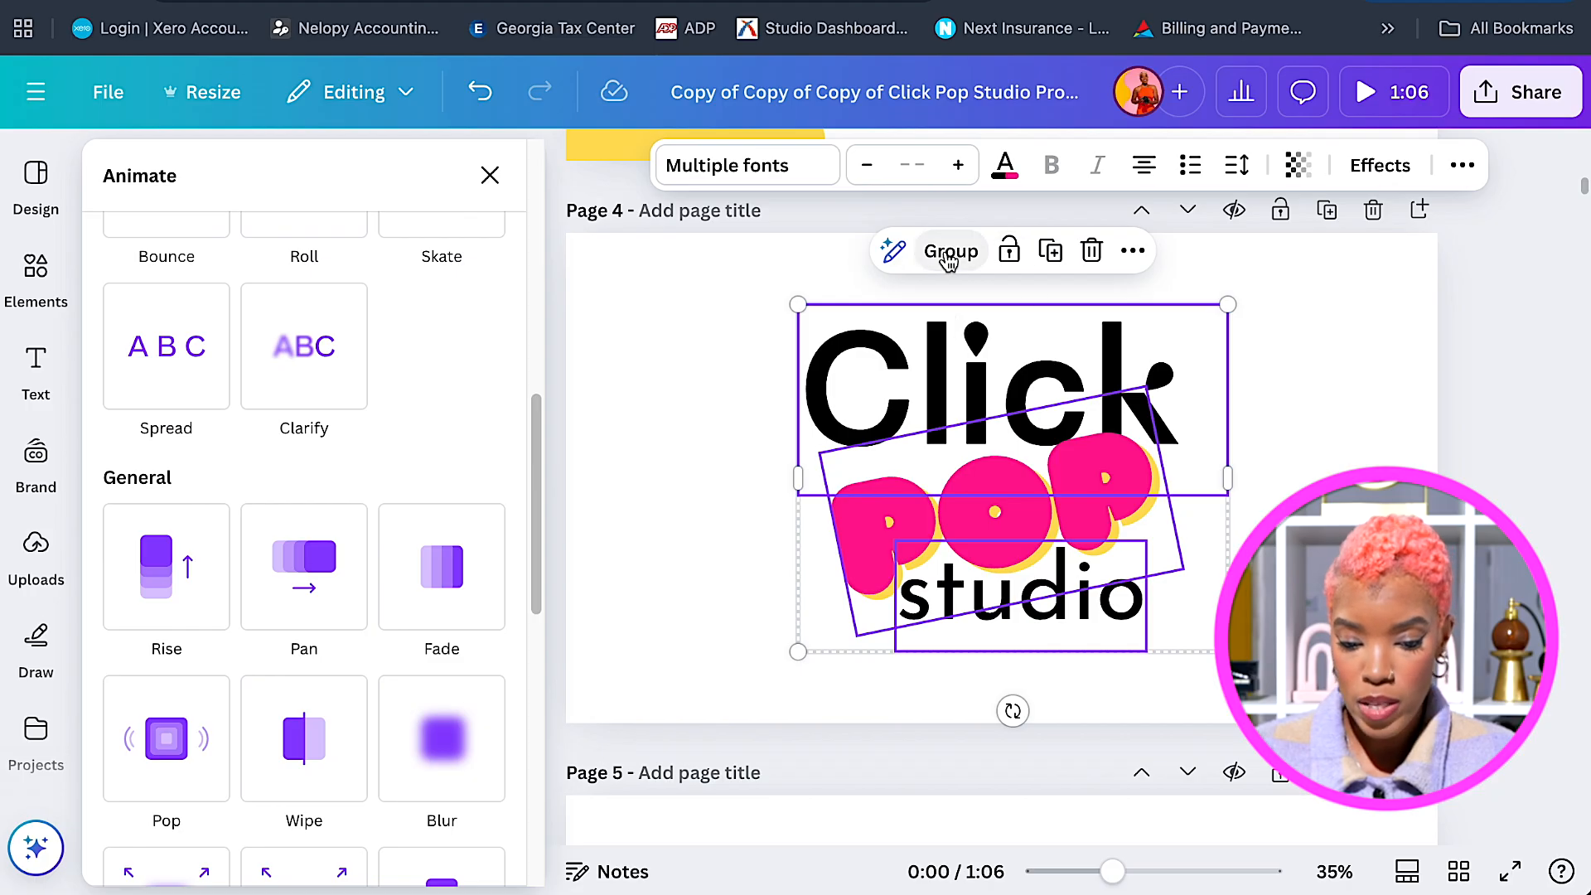
Regroup the three logo parts and give the logo a Tumble animation On exit.
left_click(949, 263)
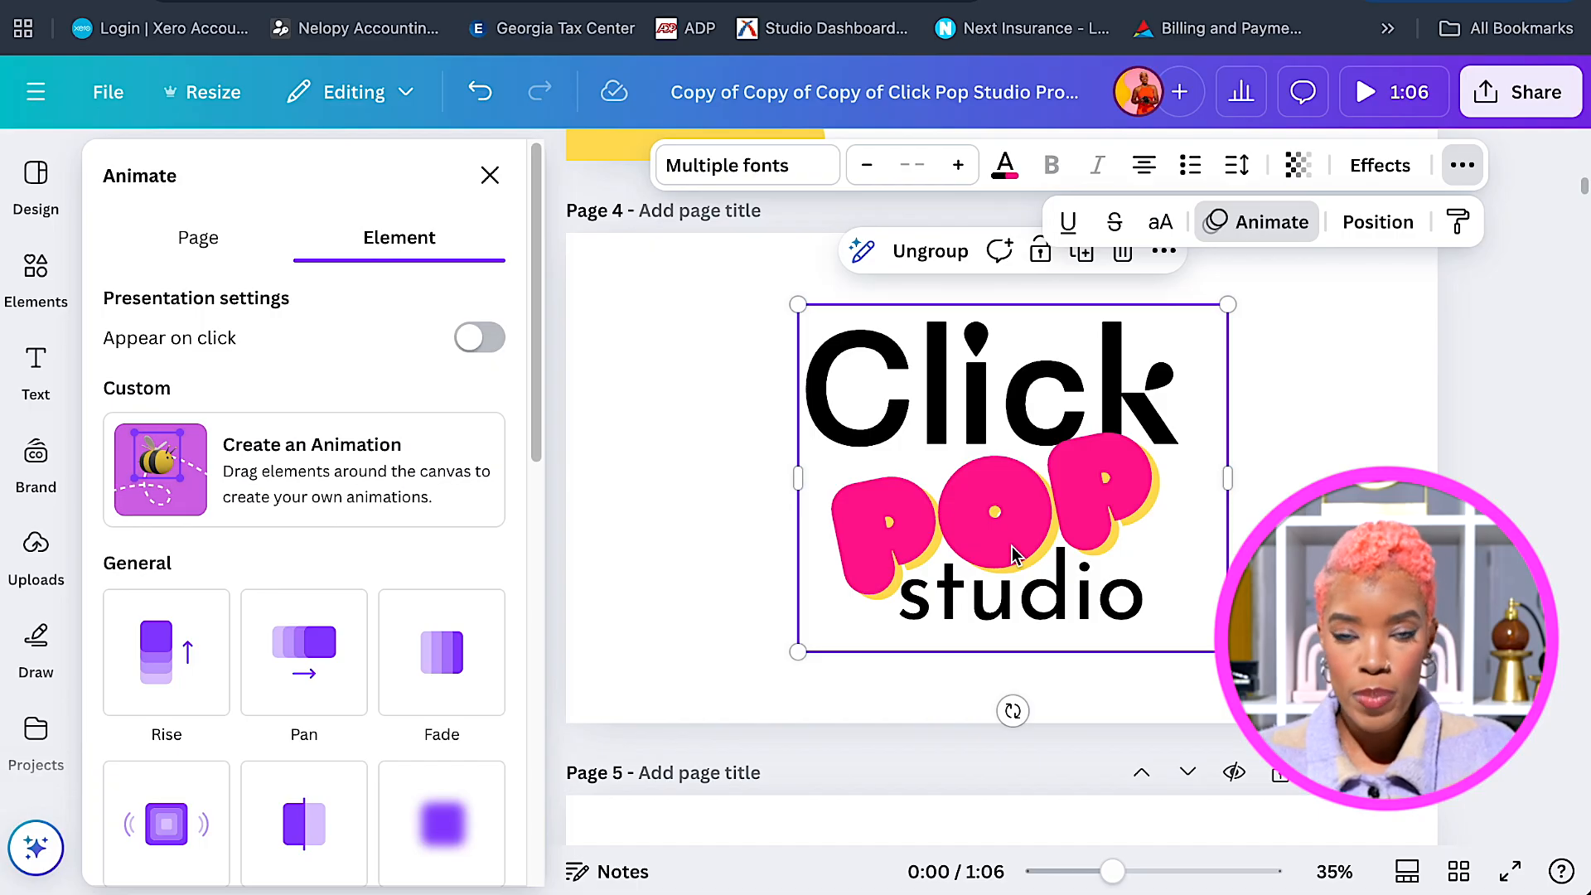
scroll(522, 630, "down", 3)
scroll(523, 634, "down", 9)
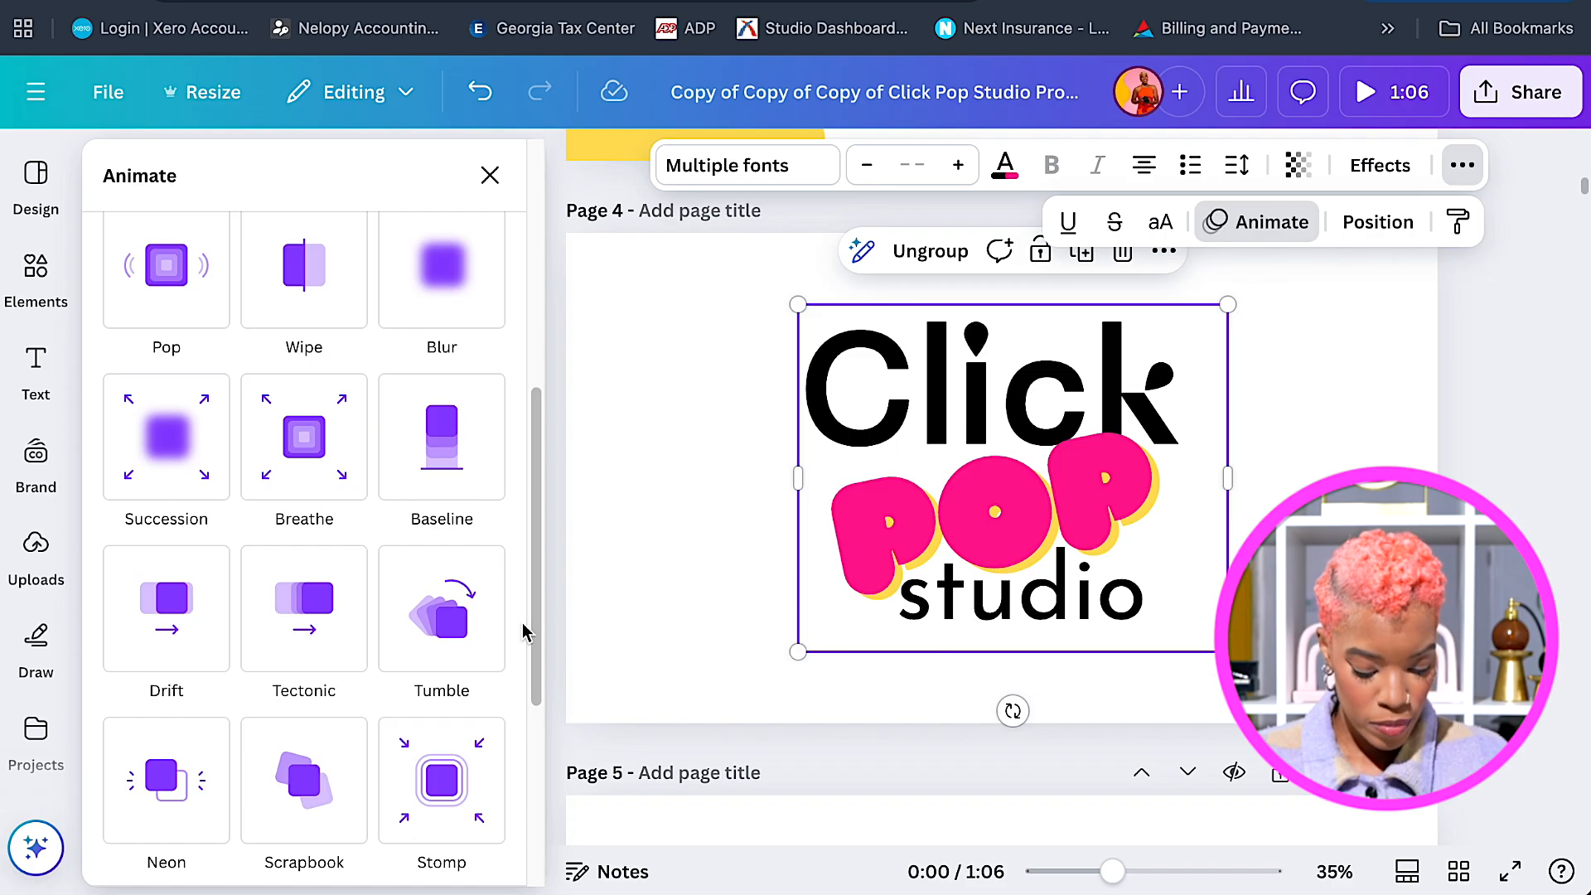
scroll(522, 631, "down", 8)
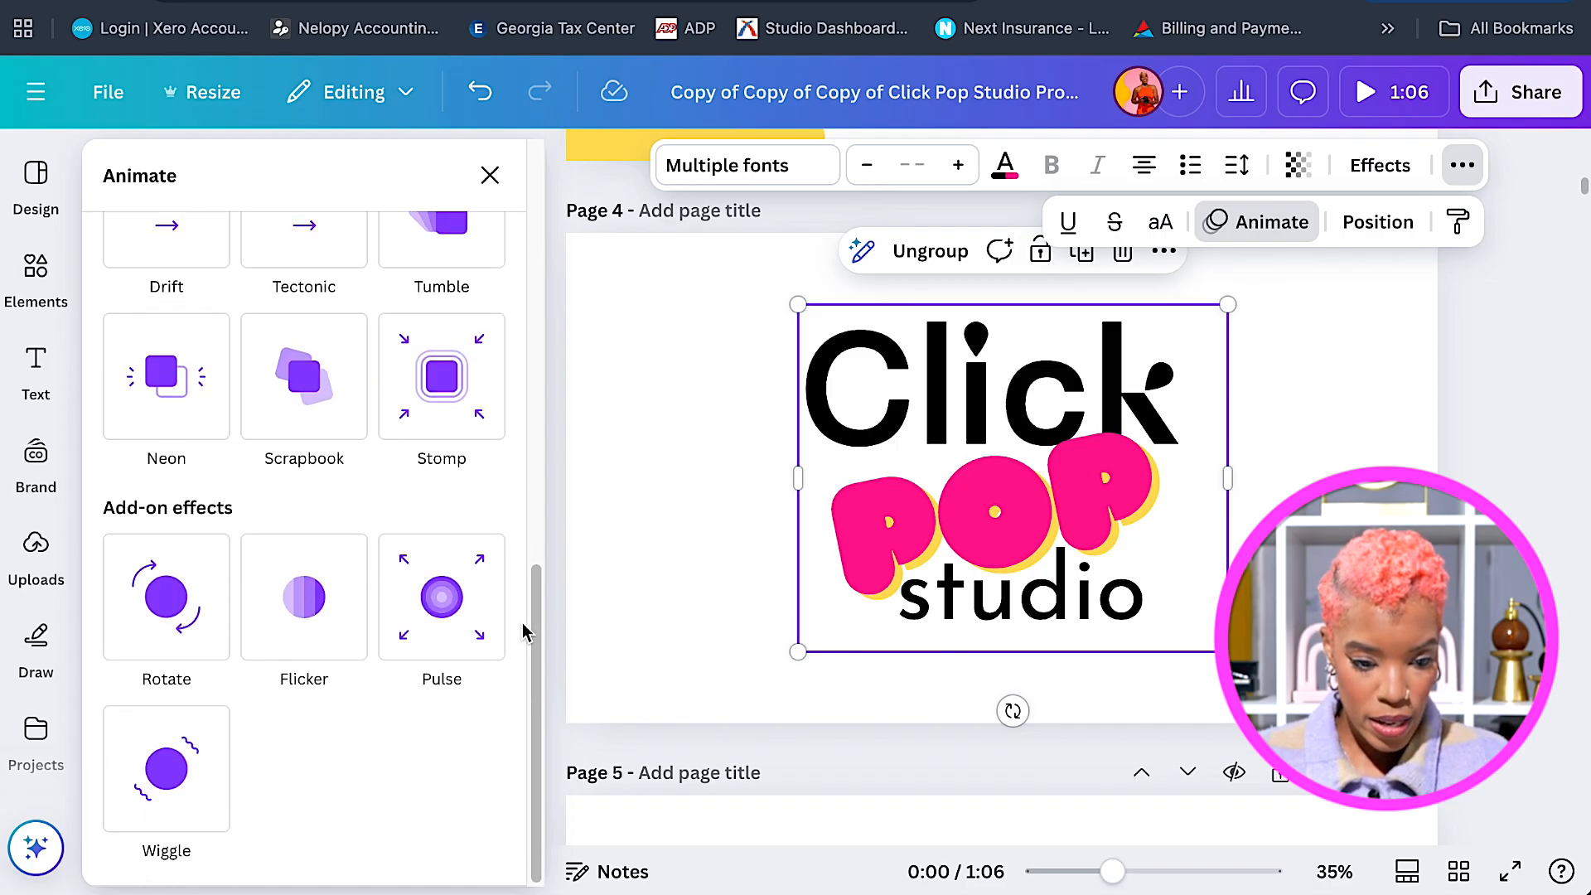
left_click(474, 272)
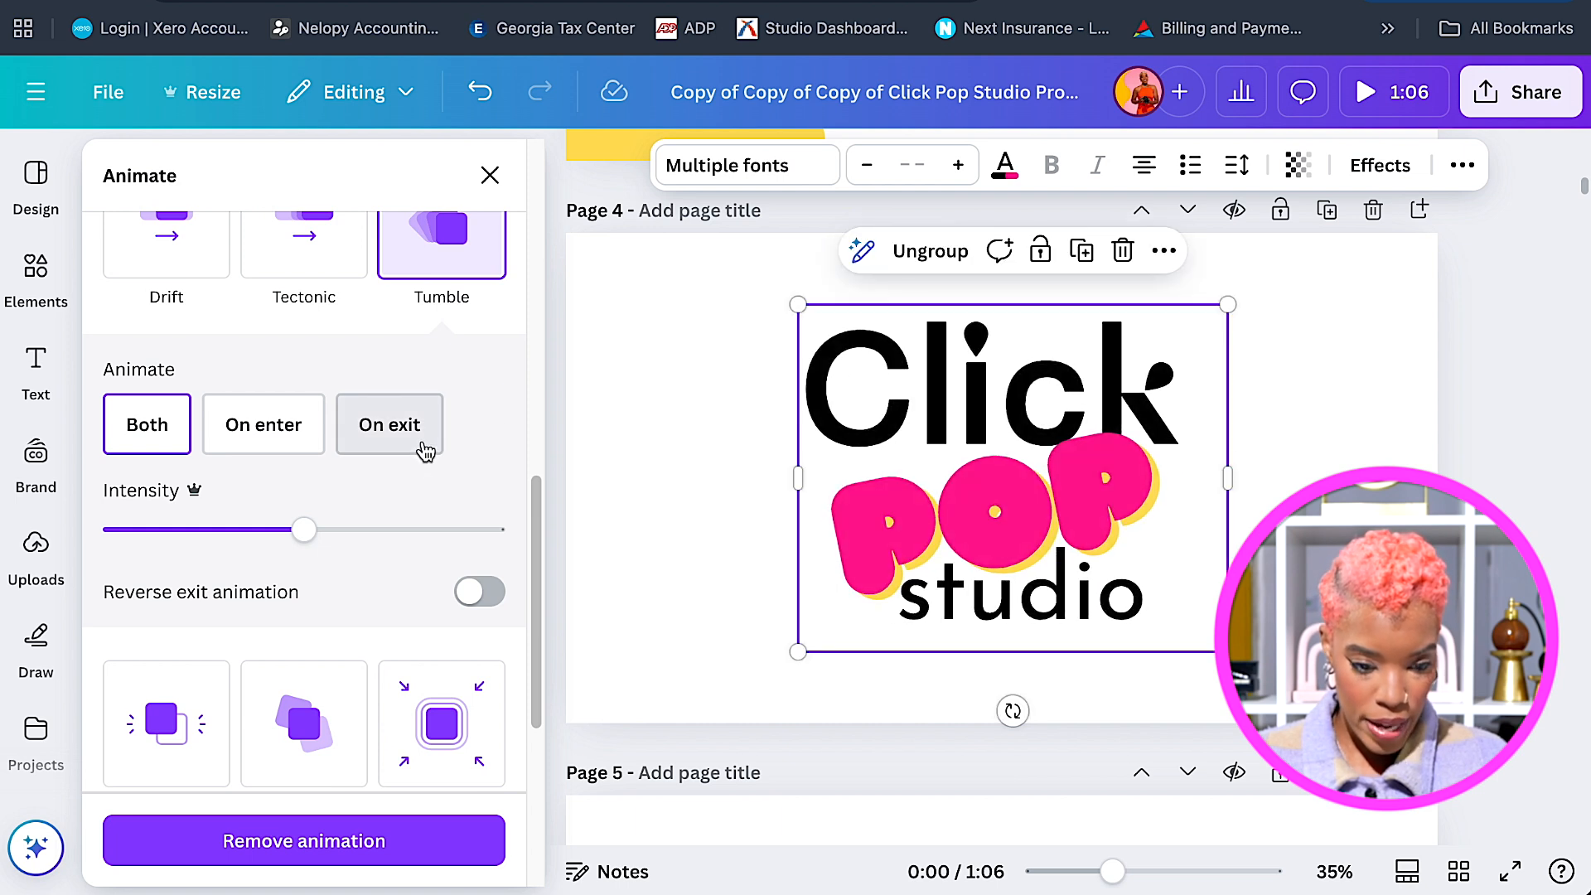
left_click(425, 451)
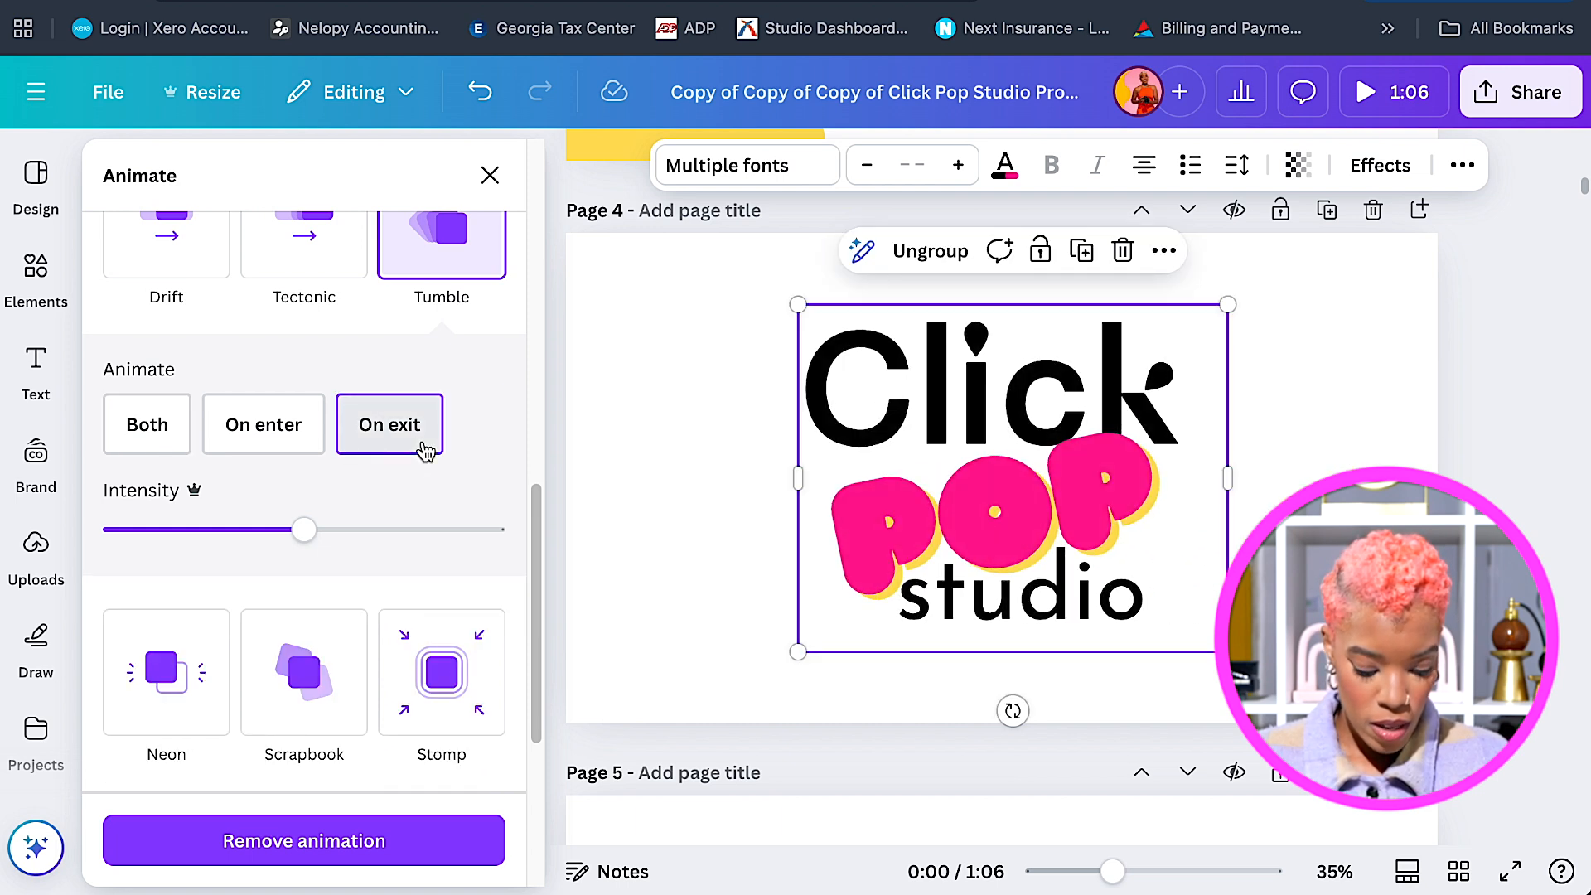
Try the Rotate and Pulse effects, then settle on the Wiggle add-on effect.
scroll(510, 607, "down", 4)
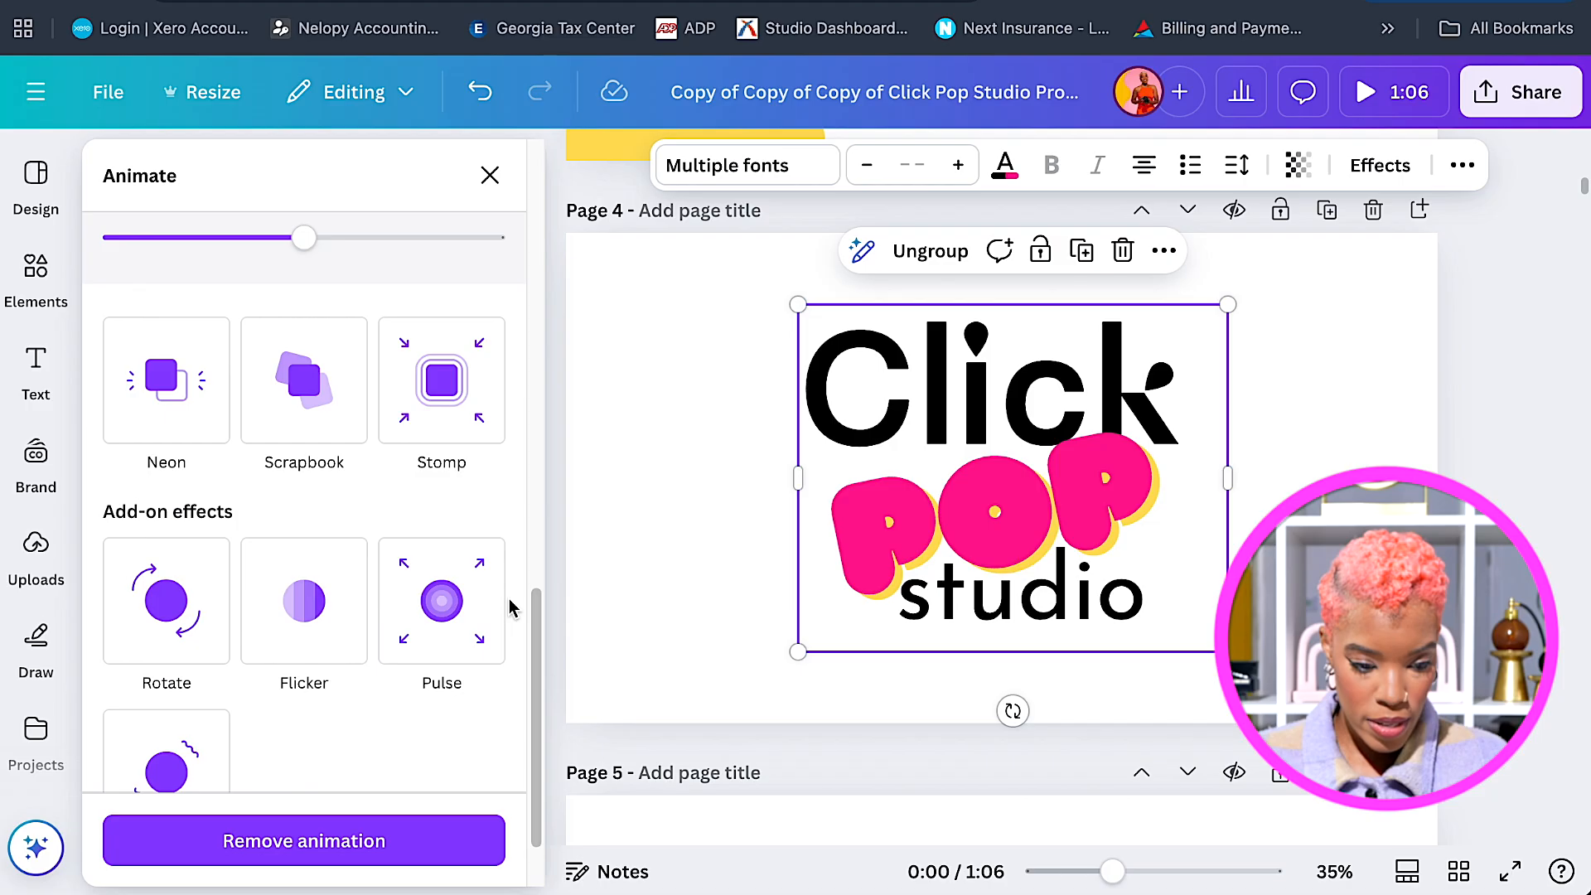
left_click(184, 570)
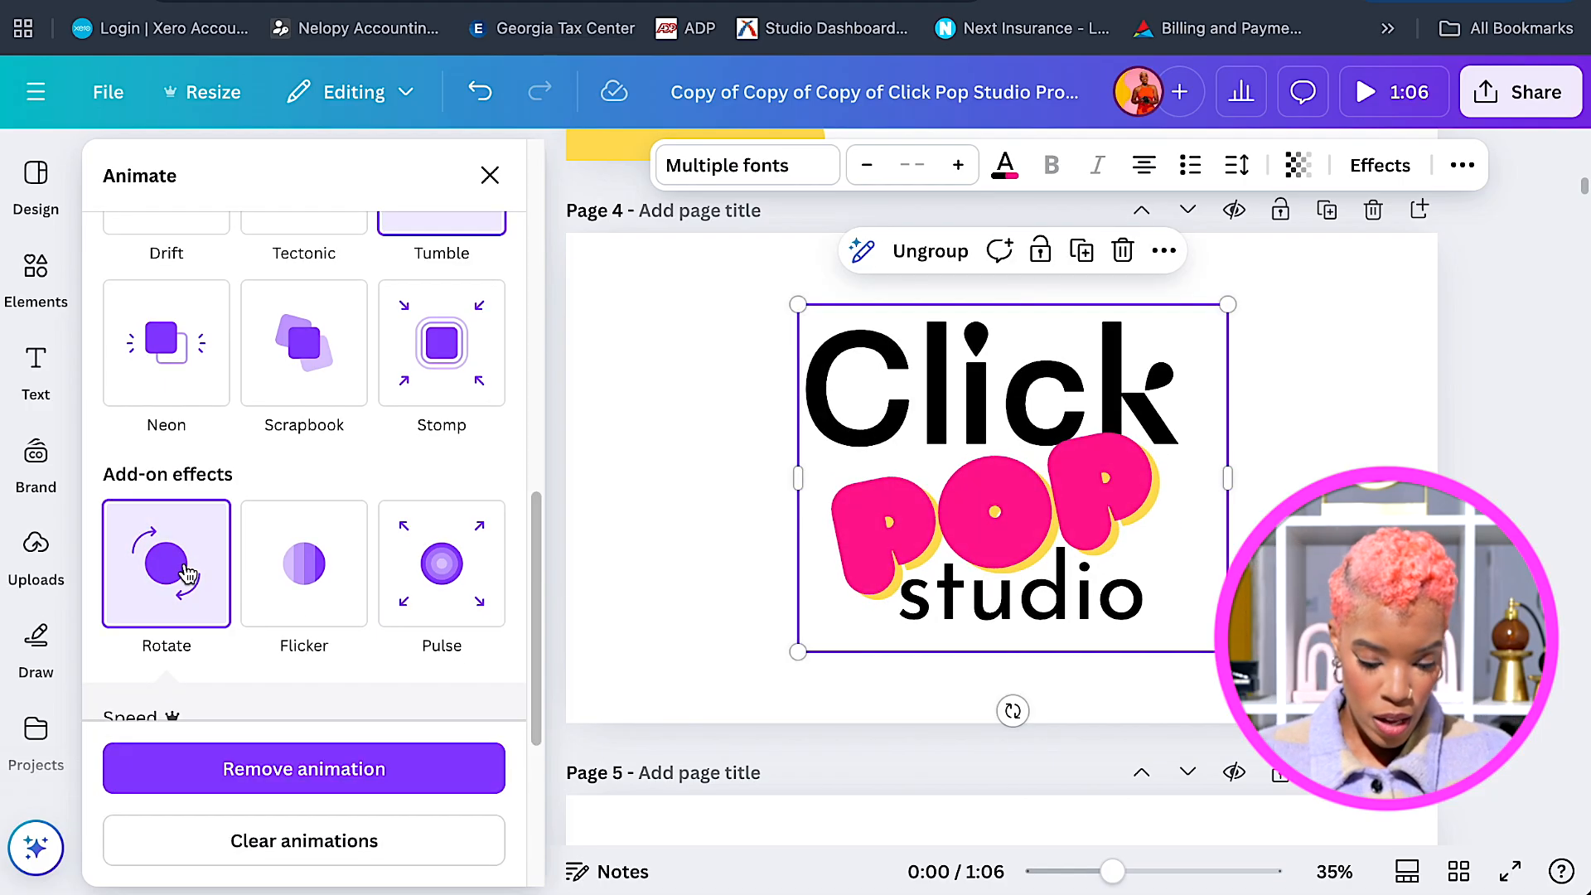
left_click(437, 570)
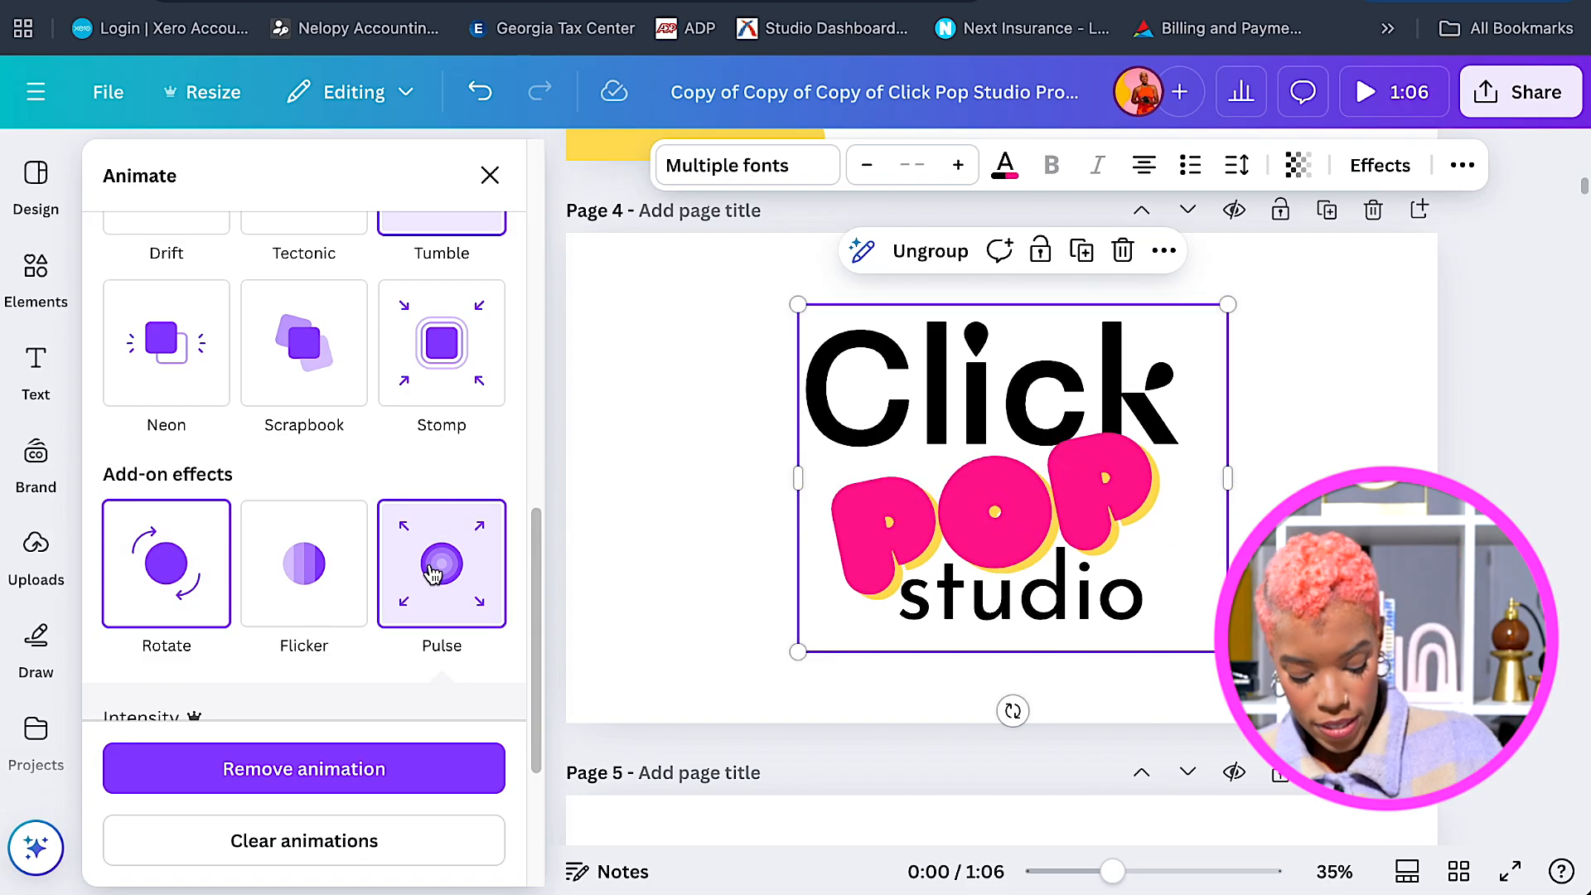
scroll(439, 575, "down", 4)
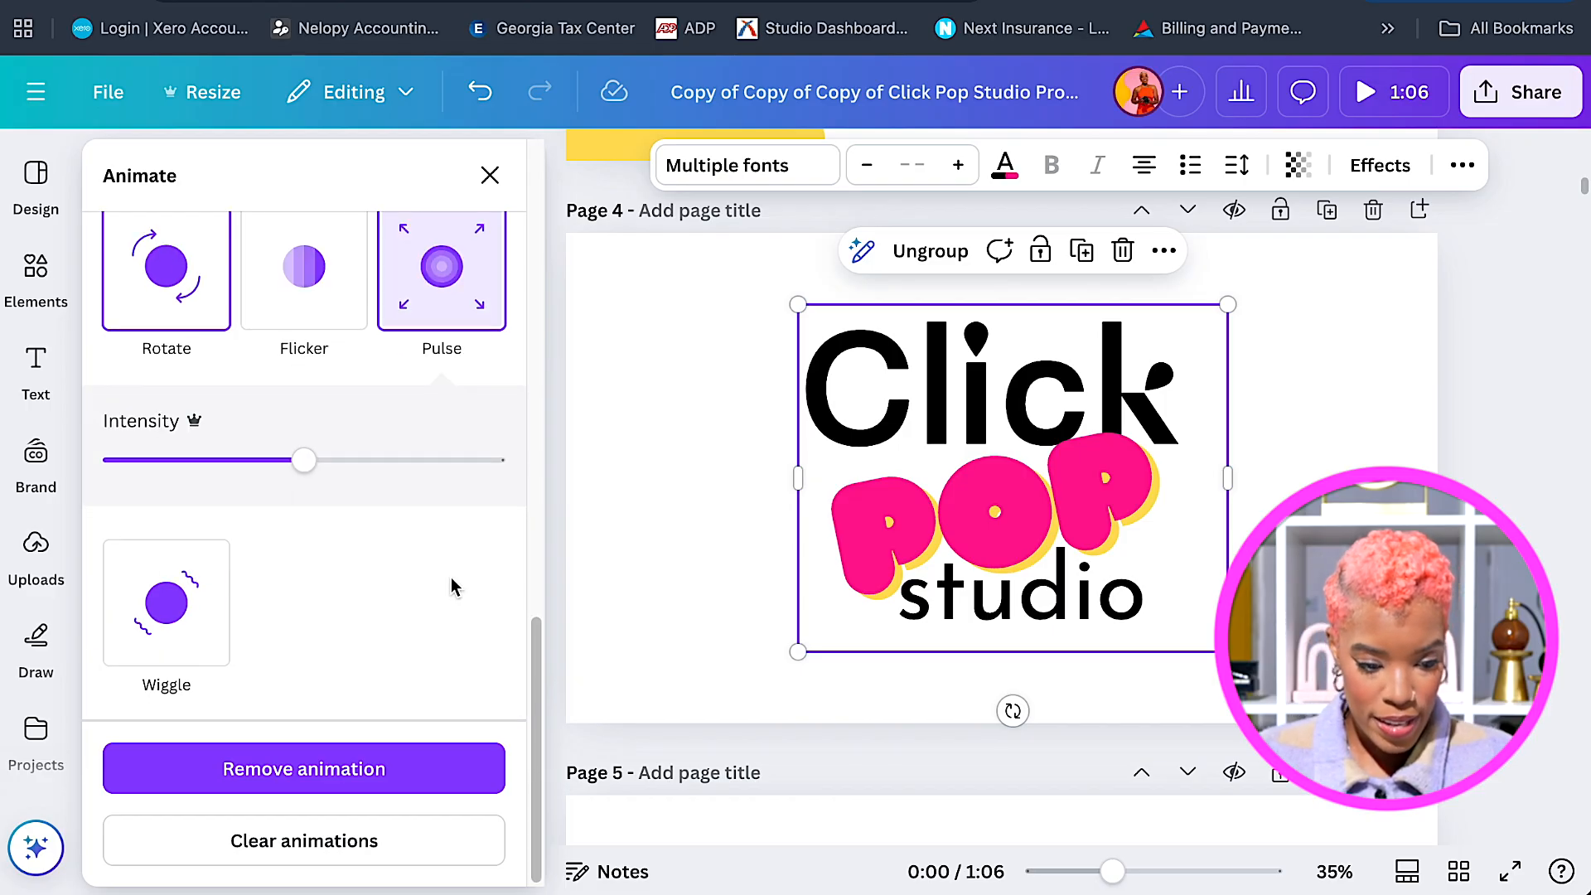
left_click(180, 613)
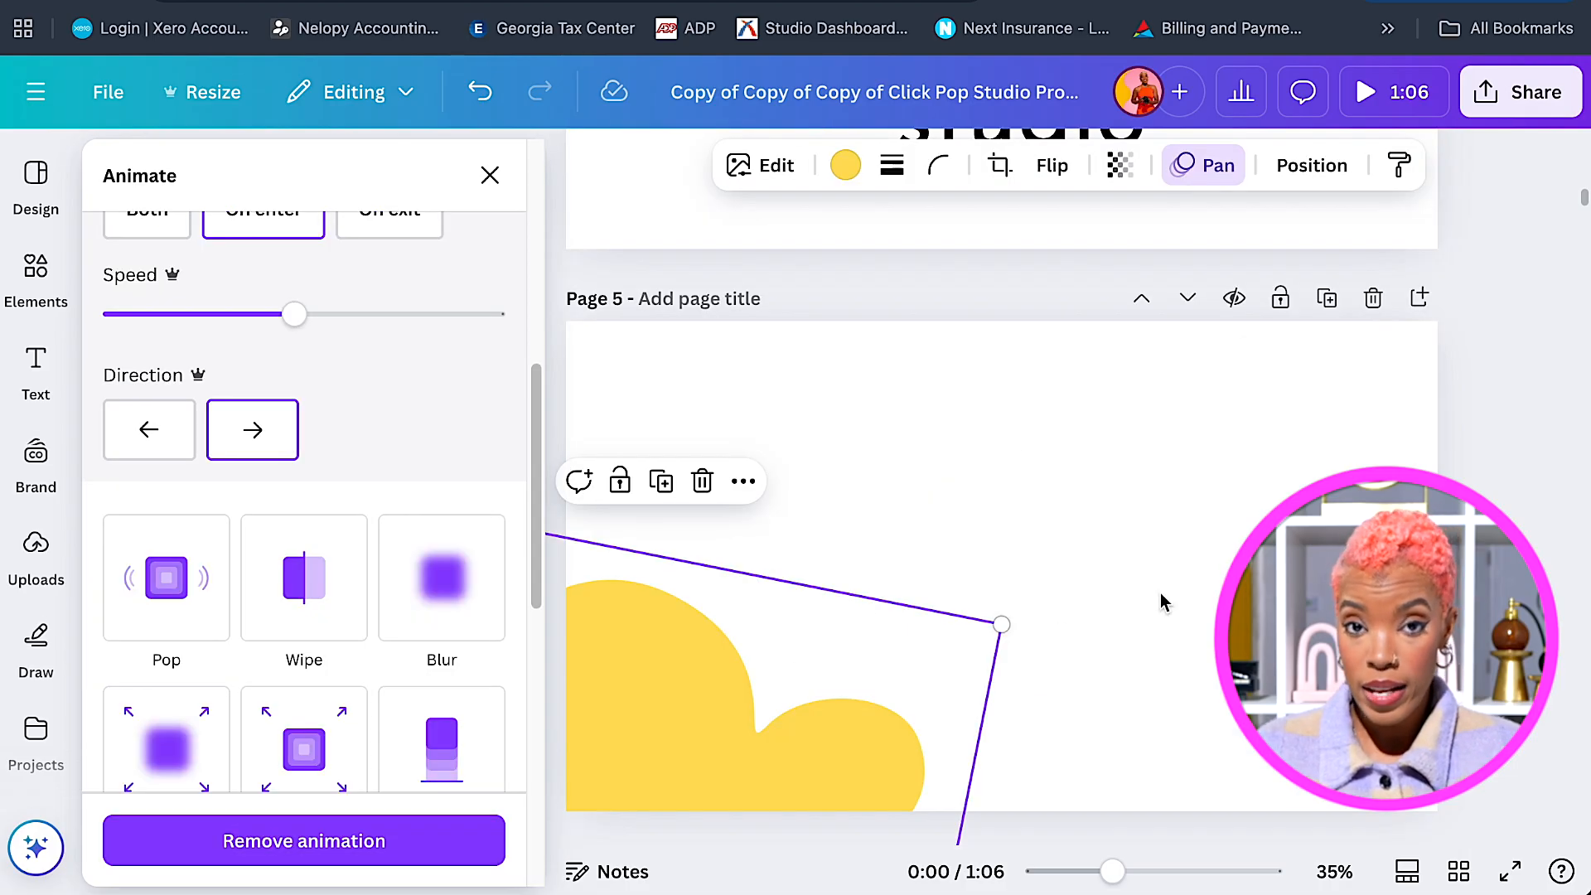
Nudge Page 5's yellow cloud slightly right and set its Pan animation to On enter.
scroll(965, 338, "down", 1)
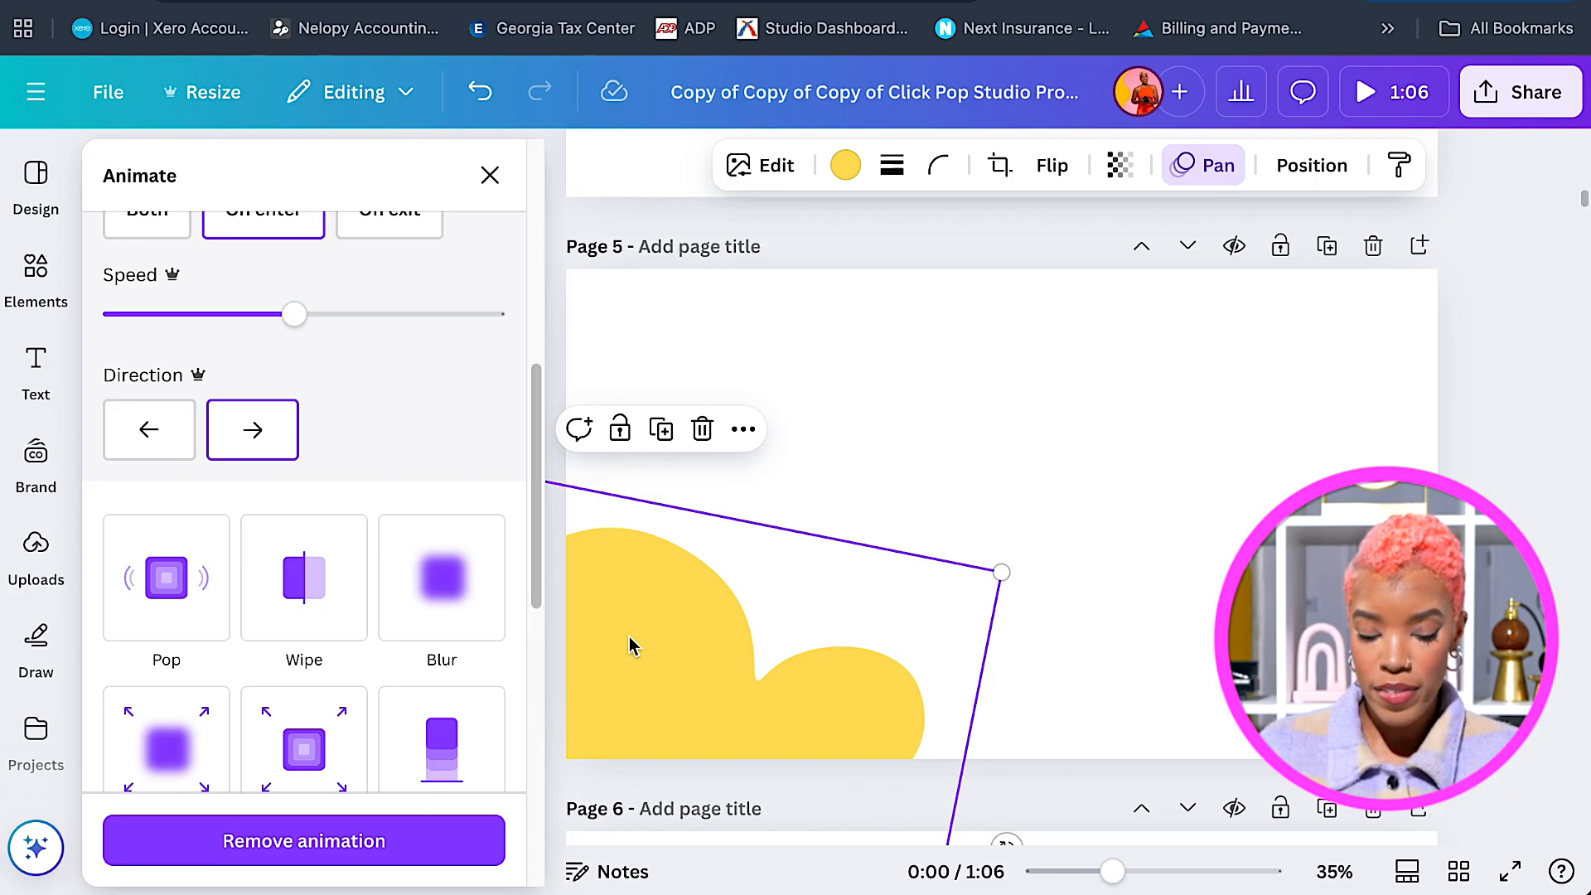
left_click_drag(644, 648, 655, 643)
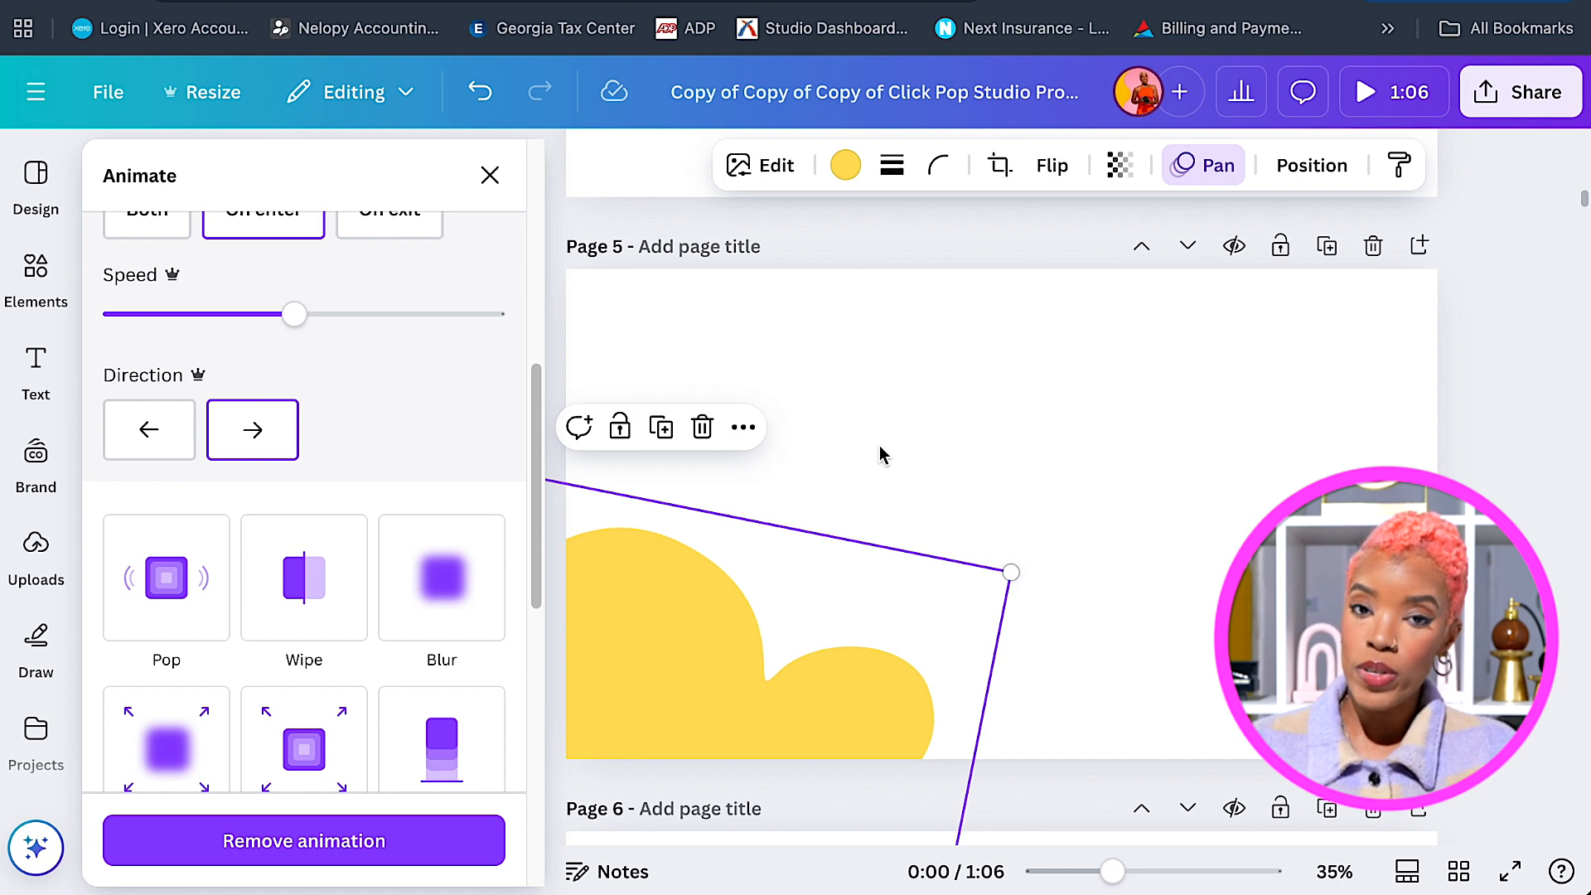
left_click(926, 457)
scroll(920, 514, "down", 5)
scroll(918, 577, "up", 5)
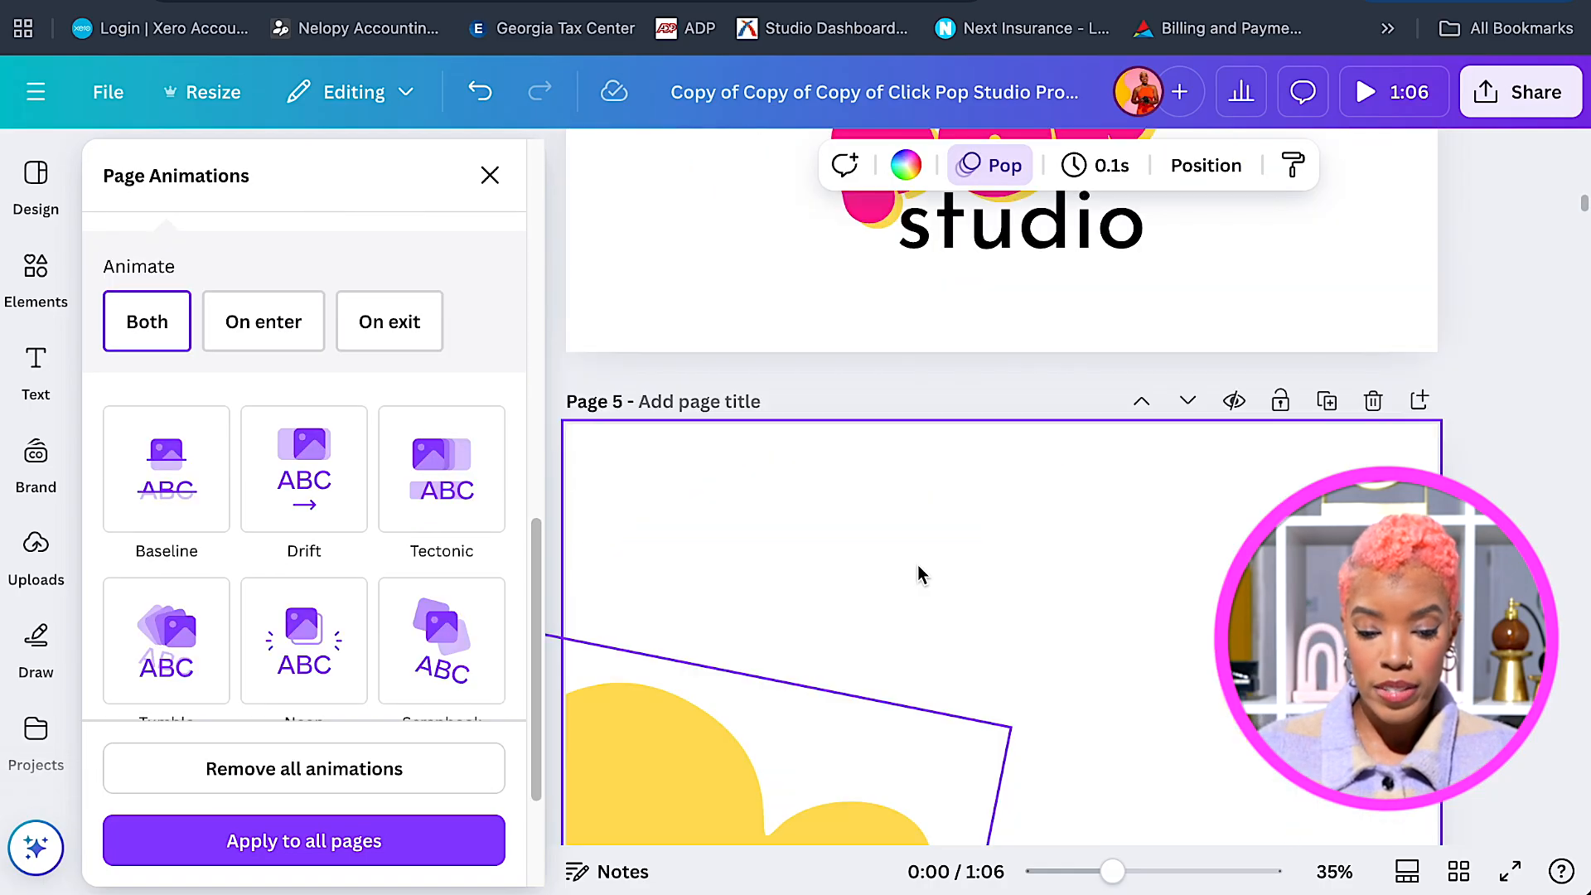
left_click(903, 578)
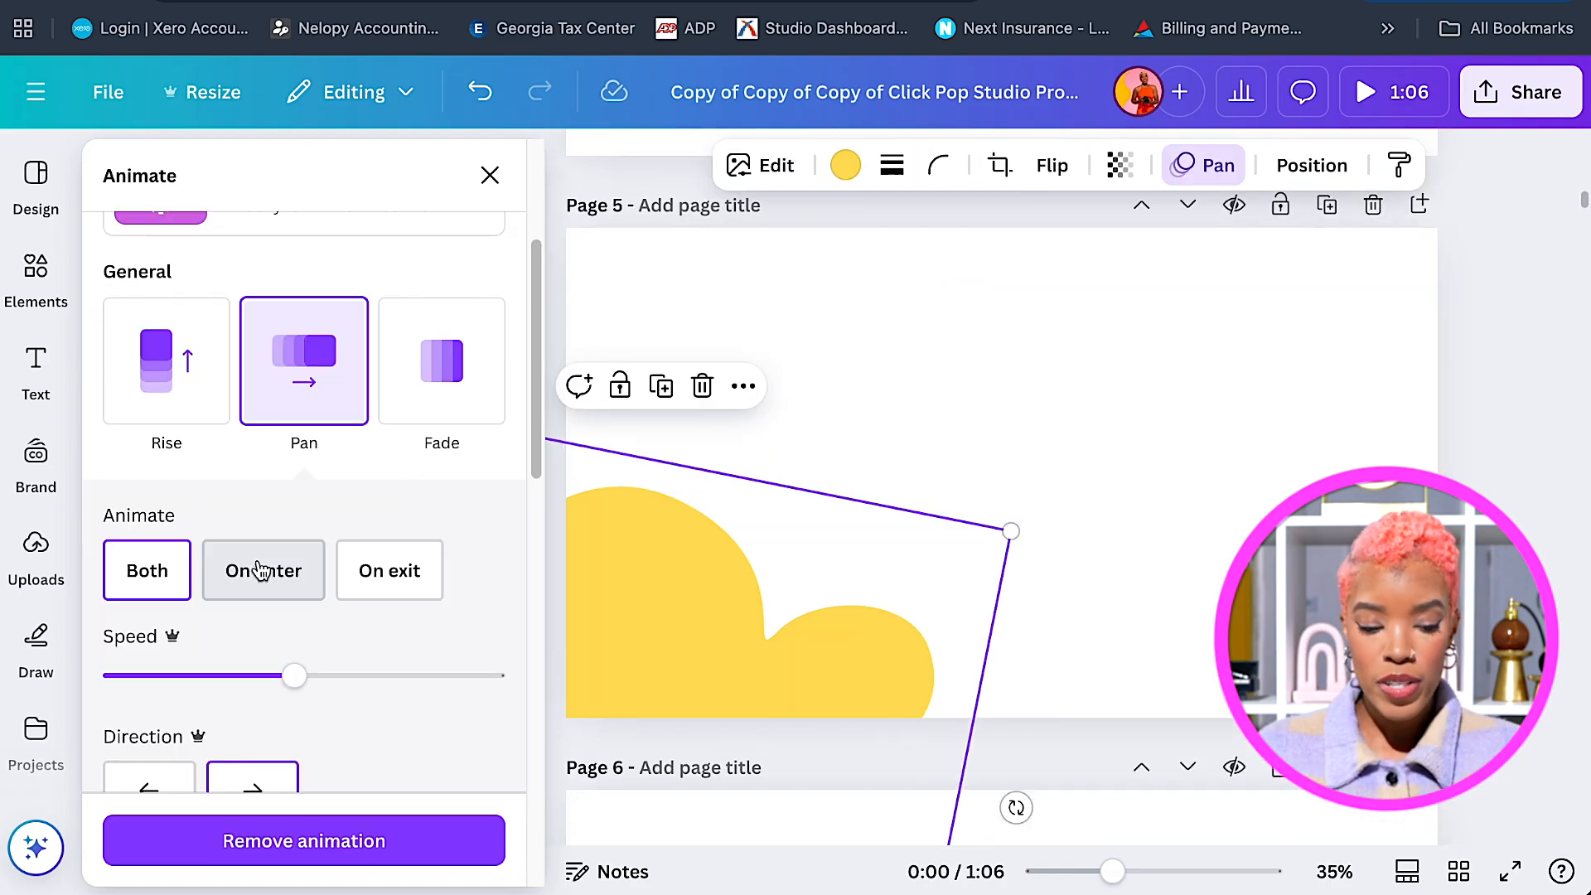
left_click(261, 572)
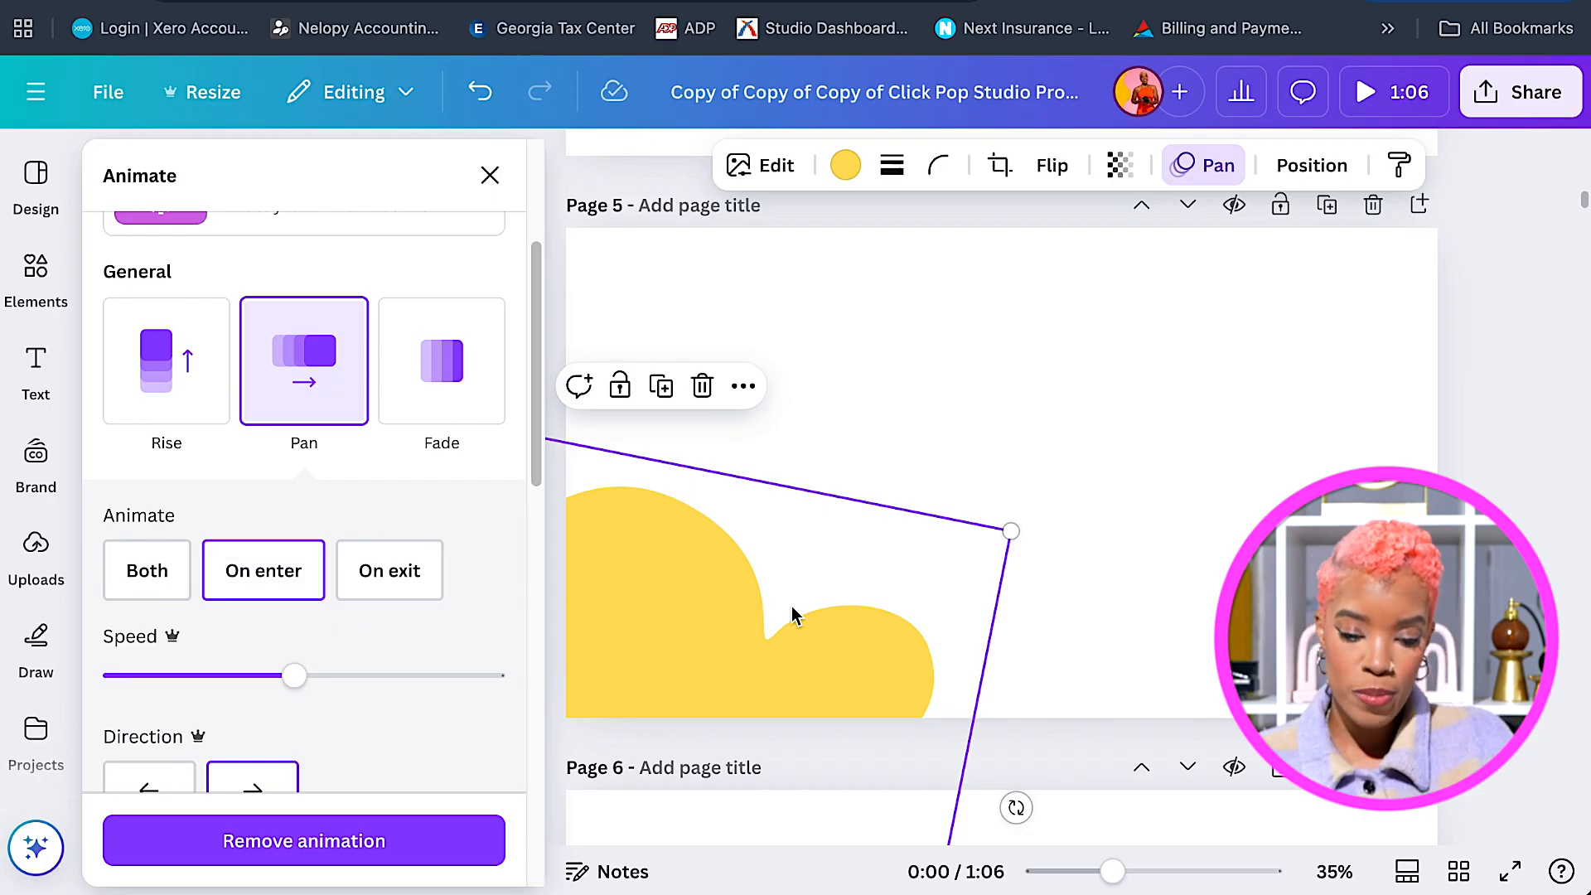
scroll(900, 554, "down", 1)
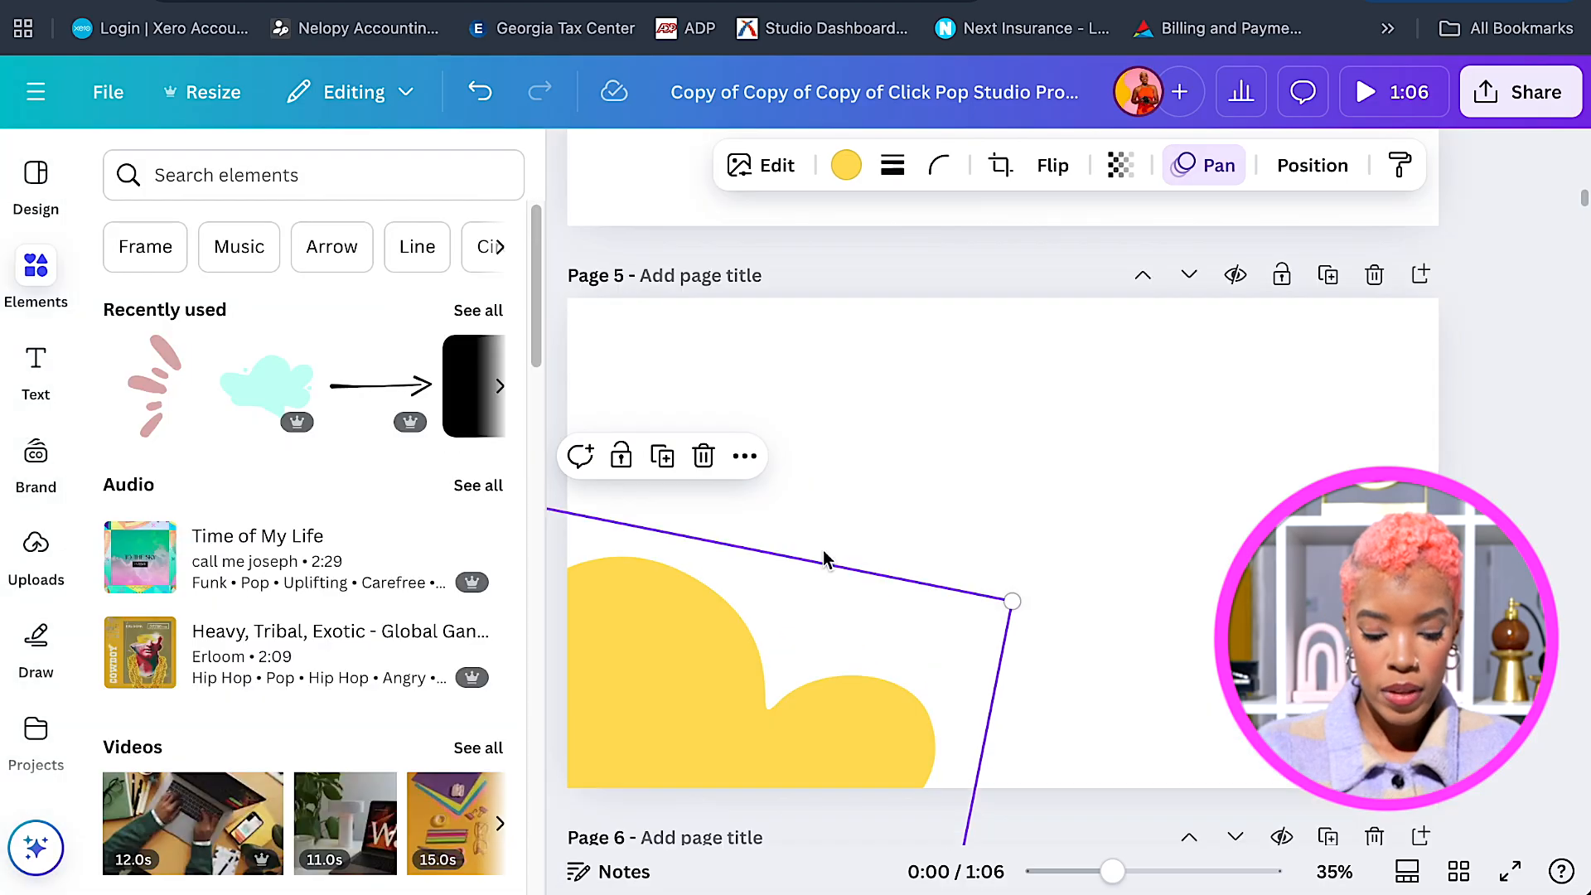
scroll(838, 550, "down", 8)
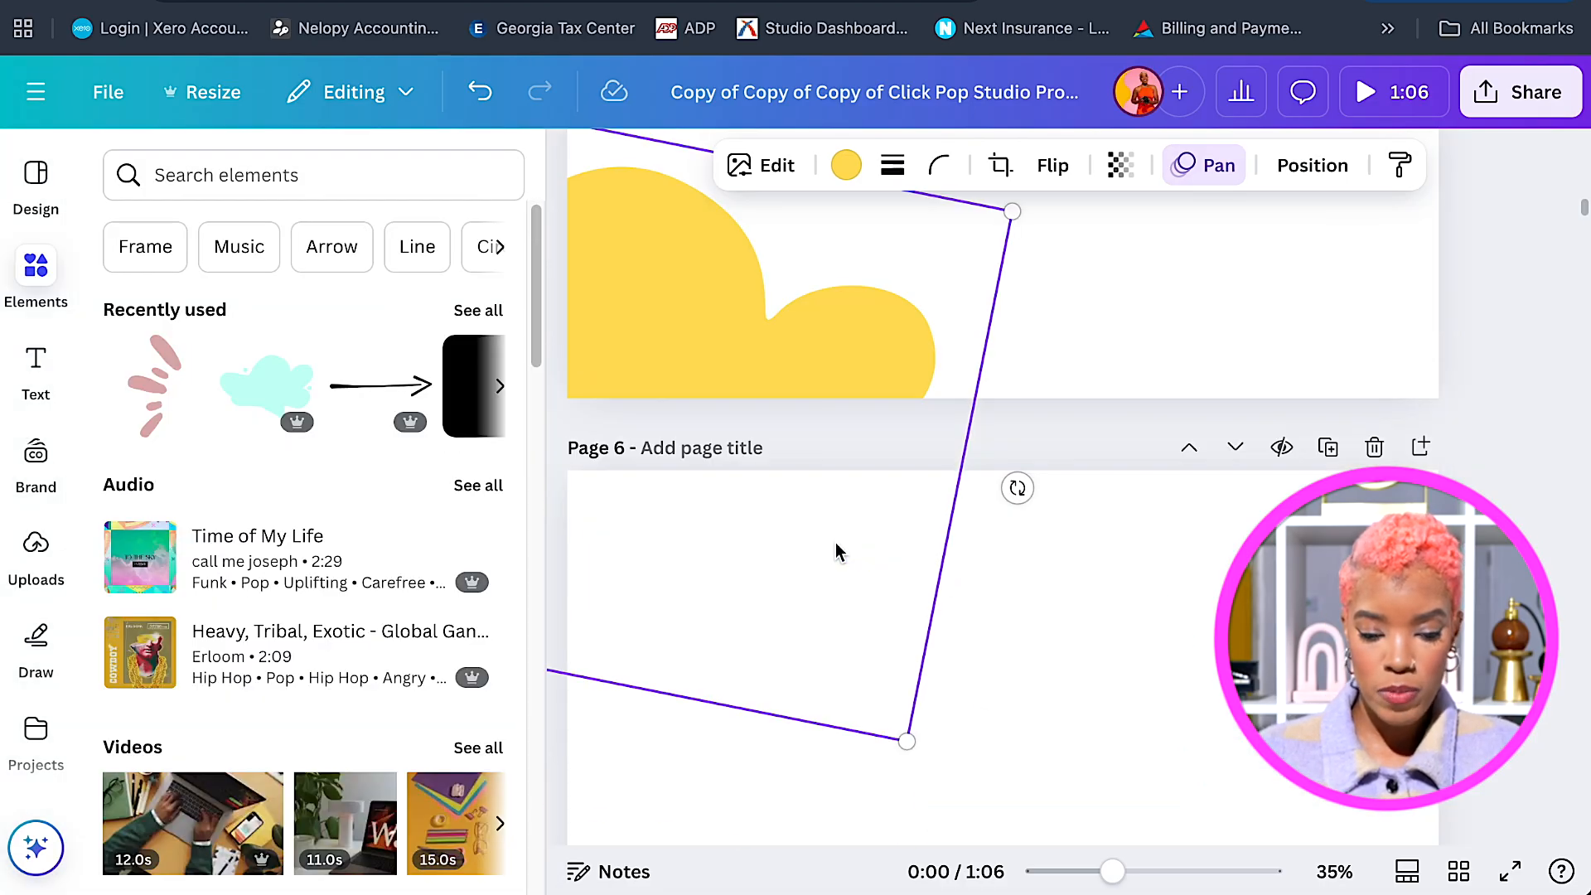
Move and enlarge the yellow cloud shape on Page 6 so it fills most of the page.
left_click(1010, 486)
scroll(1010, 487, "up", 1)
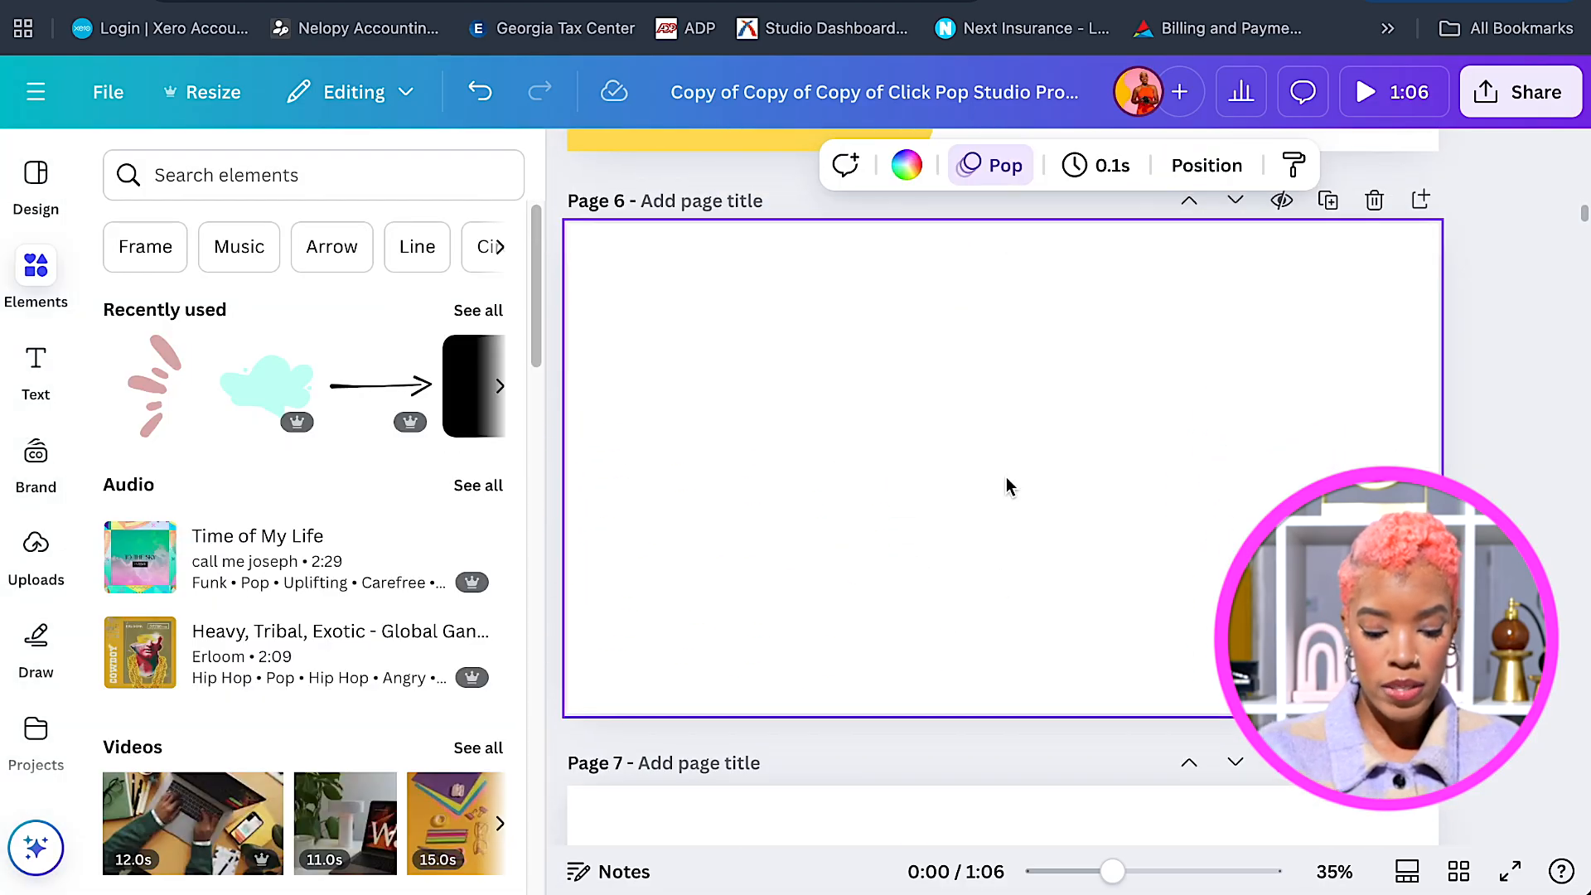
left_click(1008, 487)
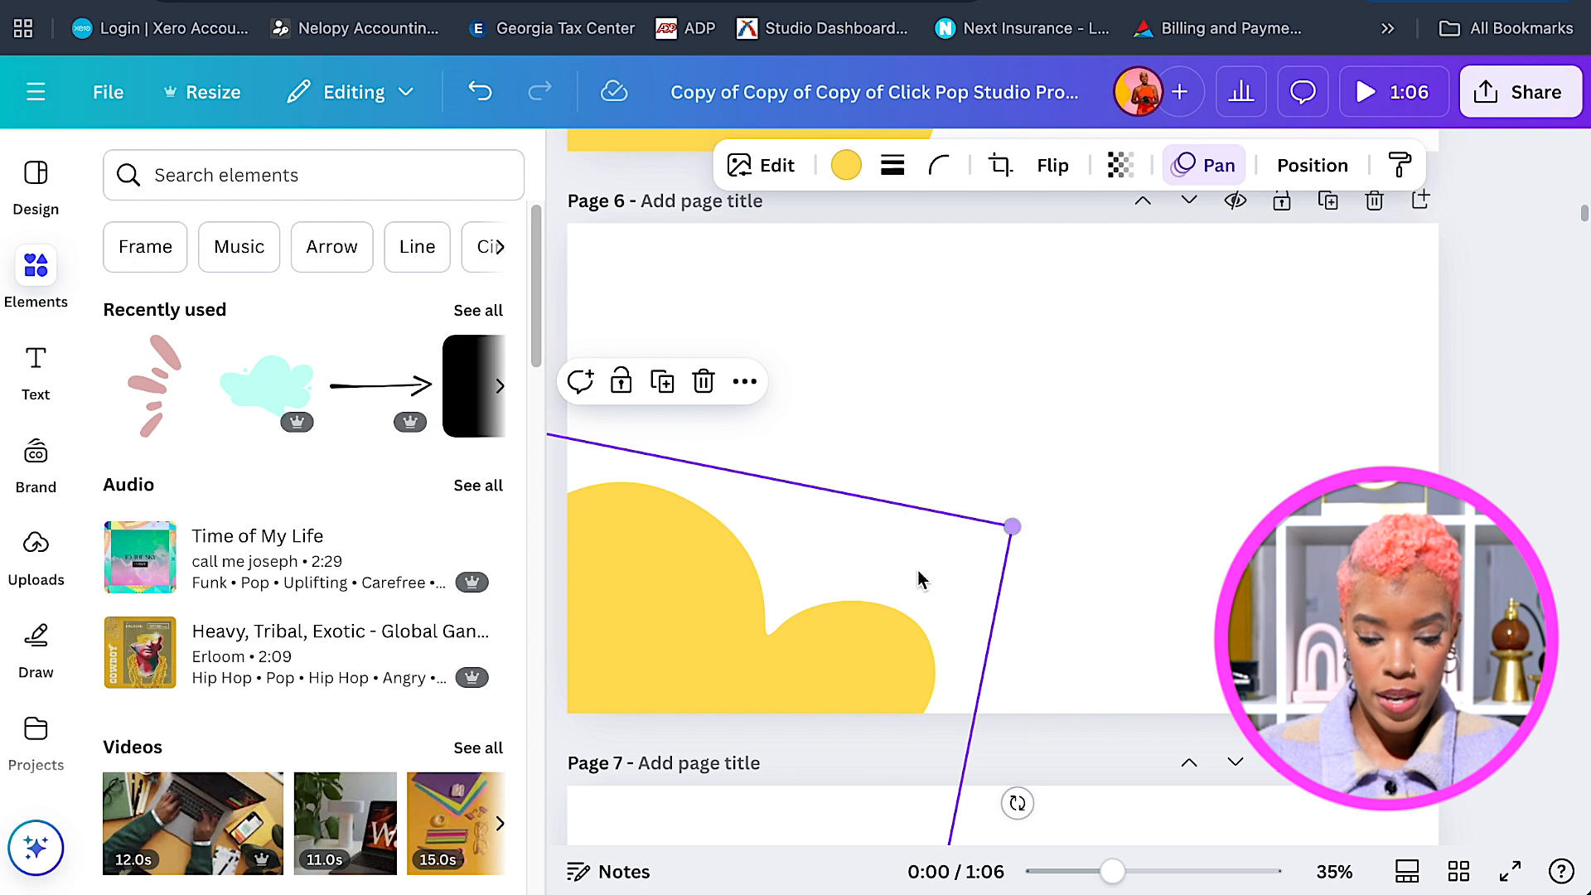
left_click_drag(714, 615, 842, 519)
left_click_drag(1136, 438, 1336, 235)
left_click_drag(1033, 433, 991, 401)
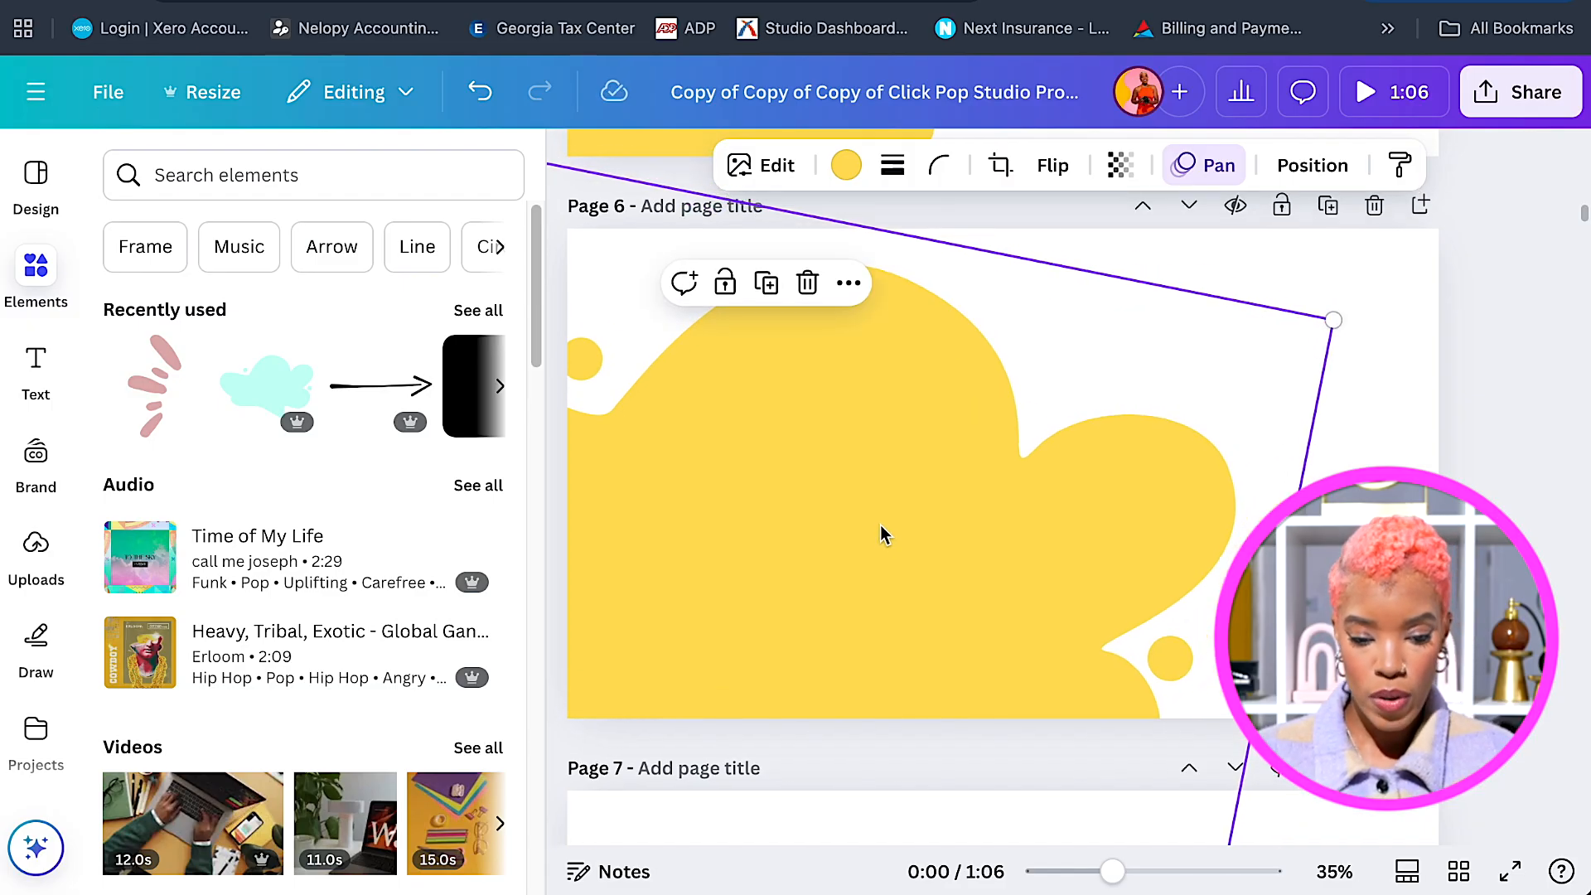
Paste the yellow cloud onto Page 7, enlarge it and shift it left and down.
scroll(1007, 533, "down", 2)
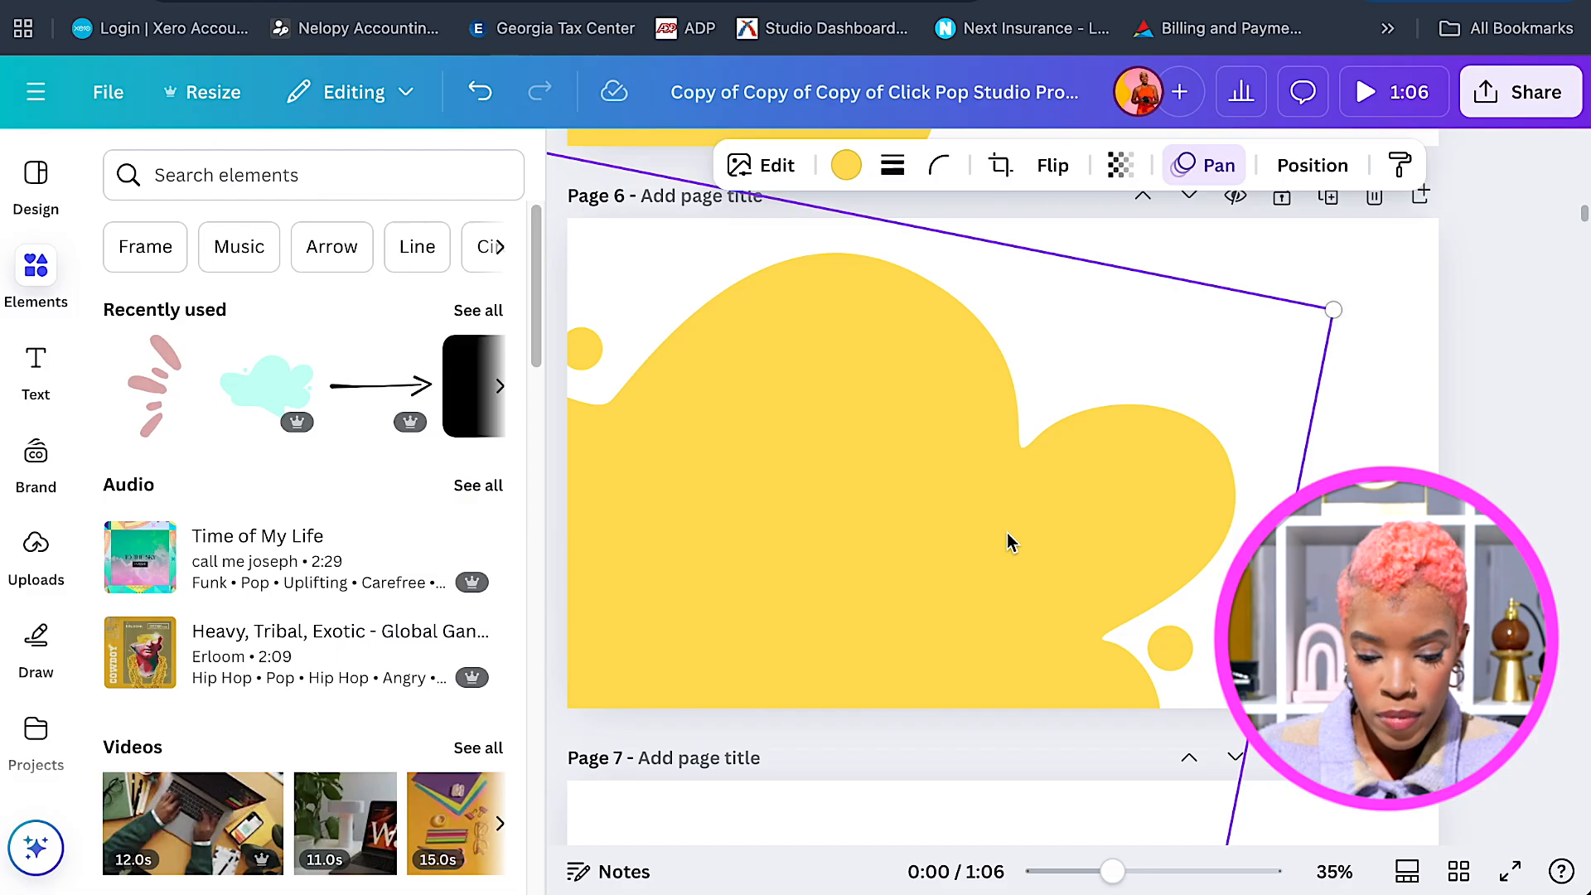
scroll(953, 480, "down", 1)
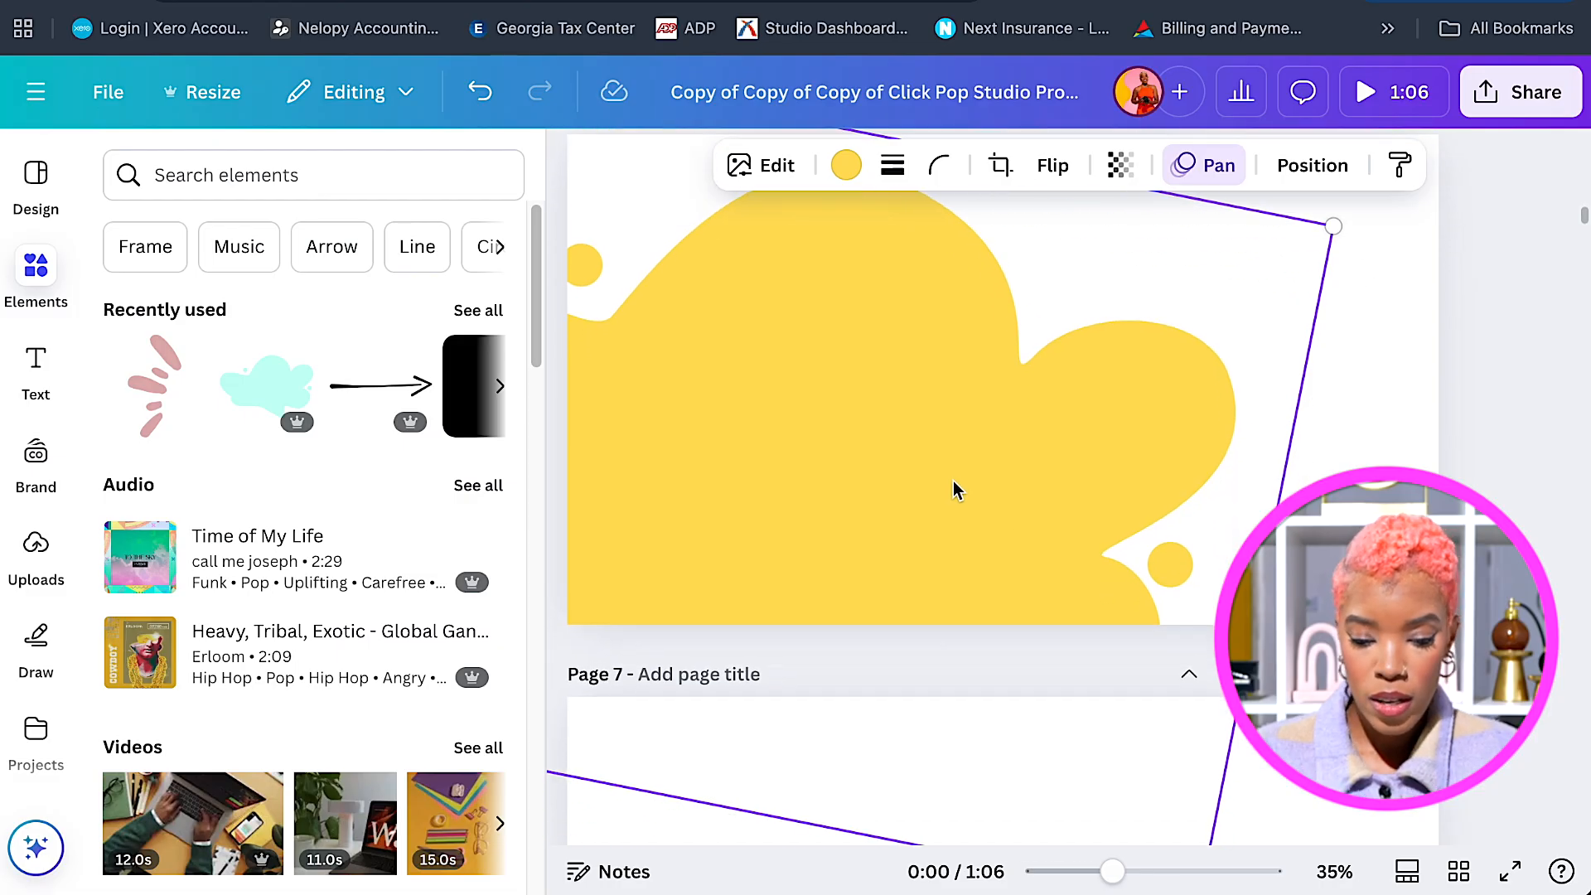
scroll(959, 495, "down", 5)
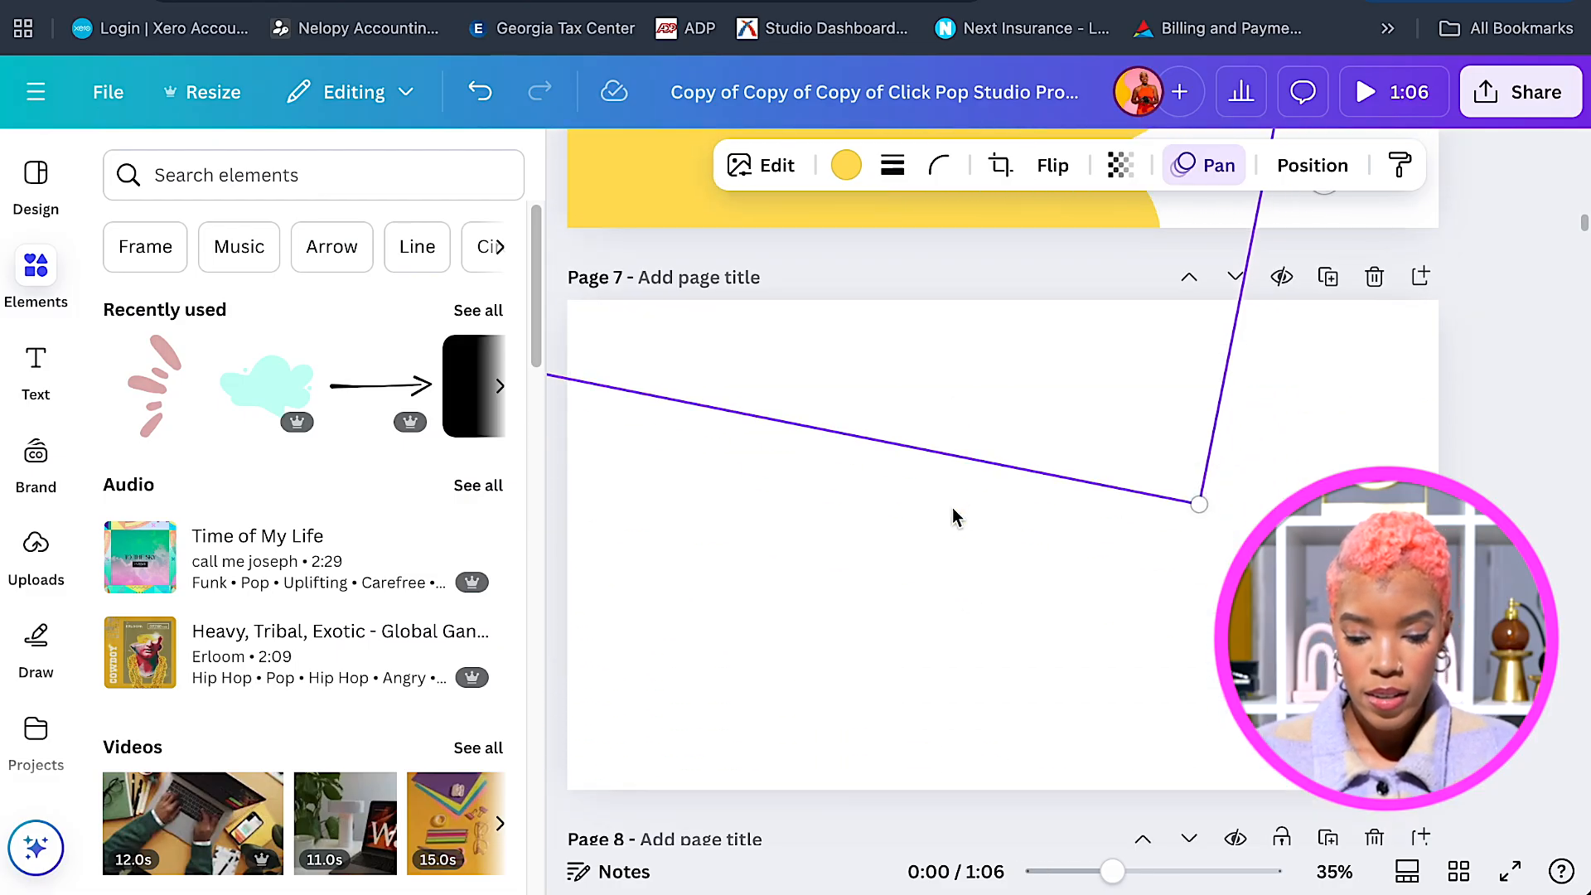
left_click(963, 601)
key("ctrl+v")
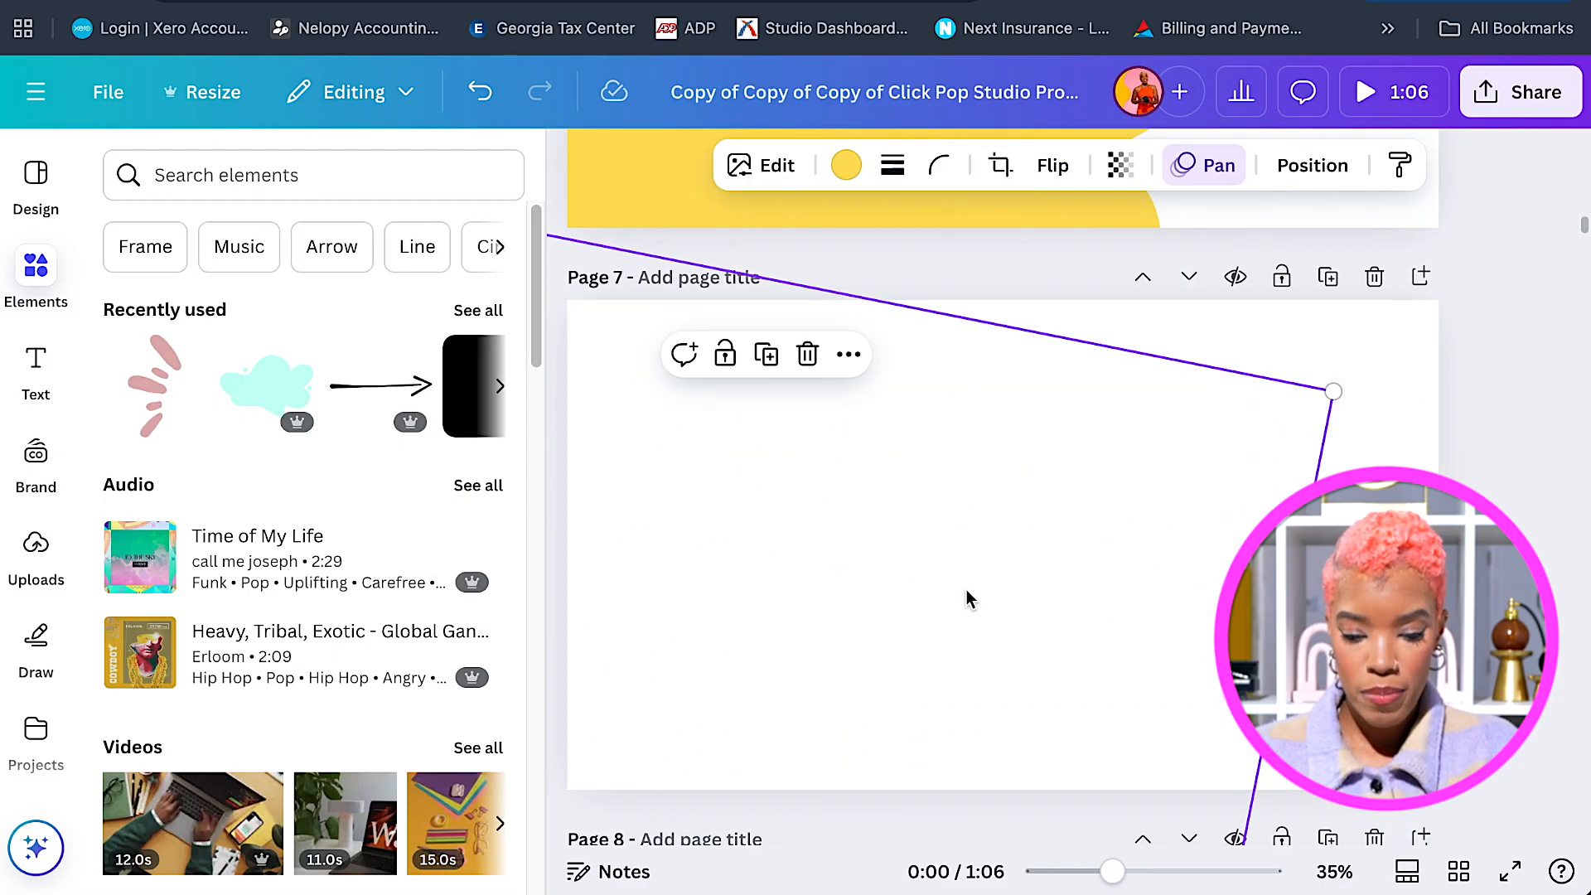
left_click_drag(1329, 386, 1585, 259)
left_click_drag(1083, 604, 1056, 626)
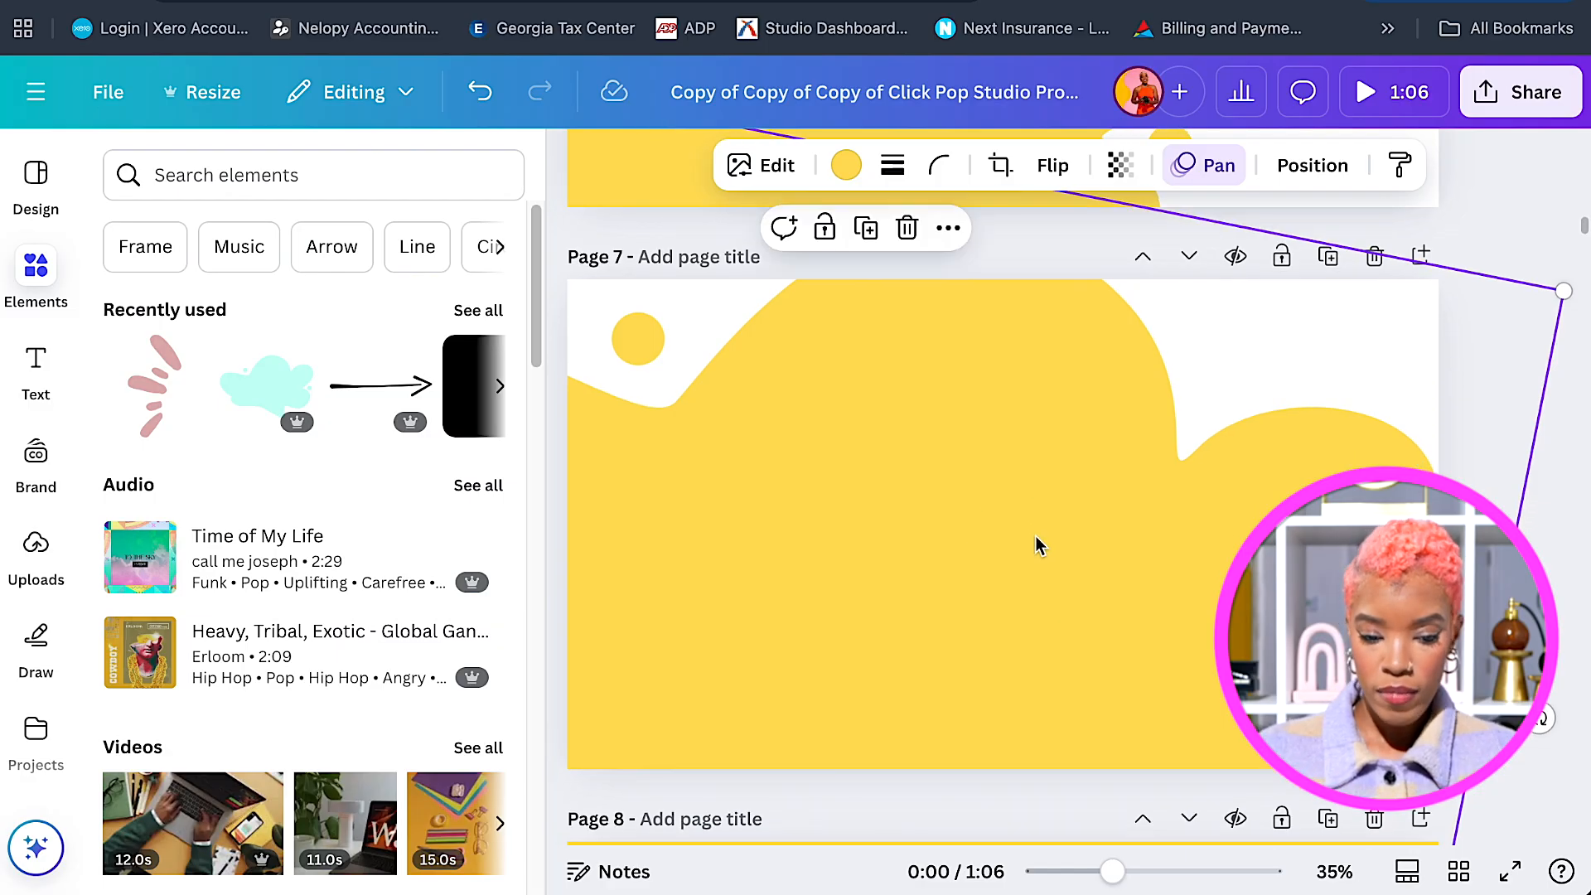
scroll(1042, 543, "up", 7)
scroll(1038, 546, "up", 5)
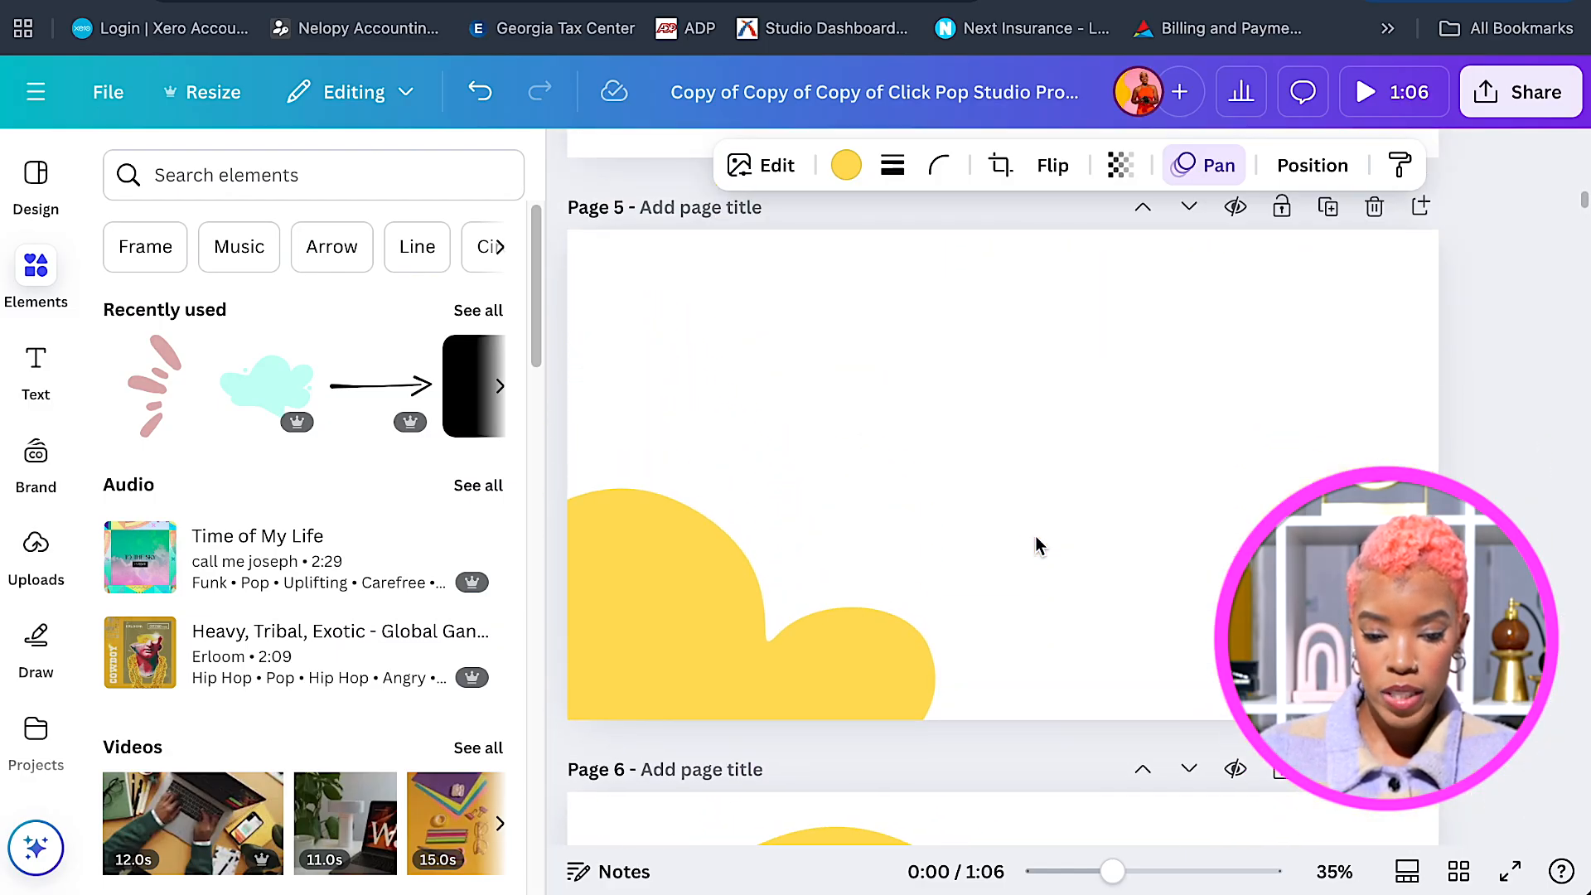
scroll(1037, 545, "down", 6)
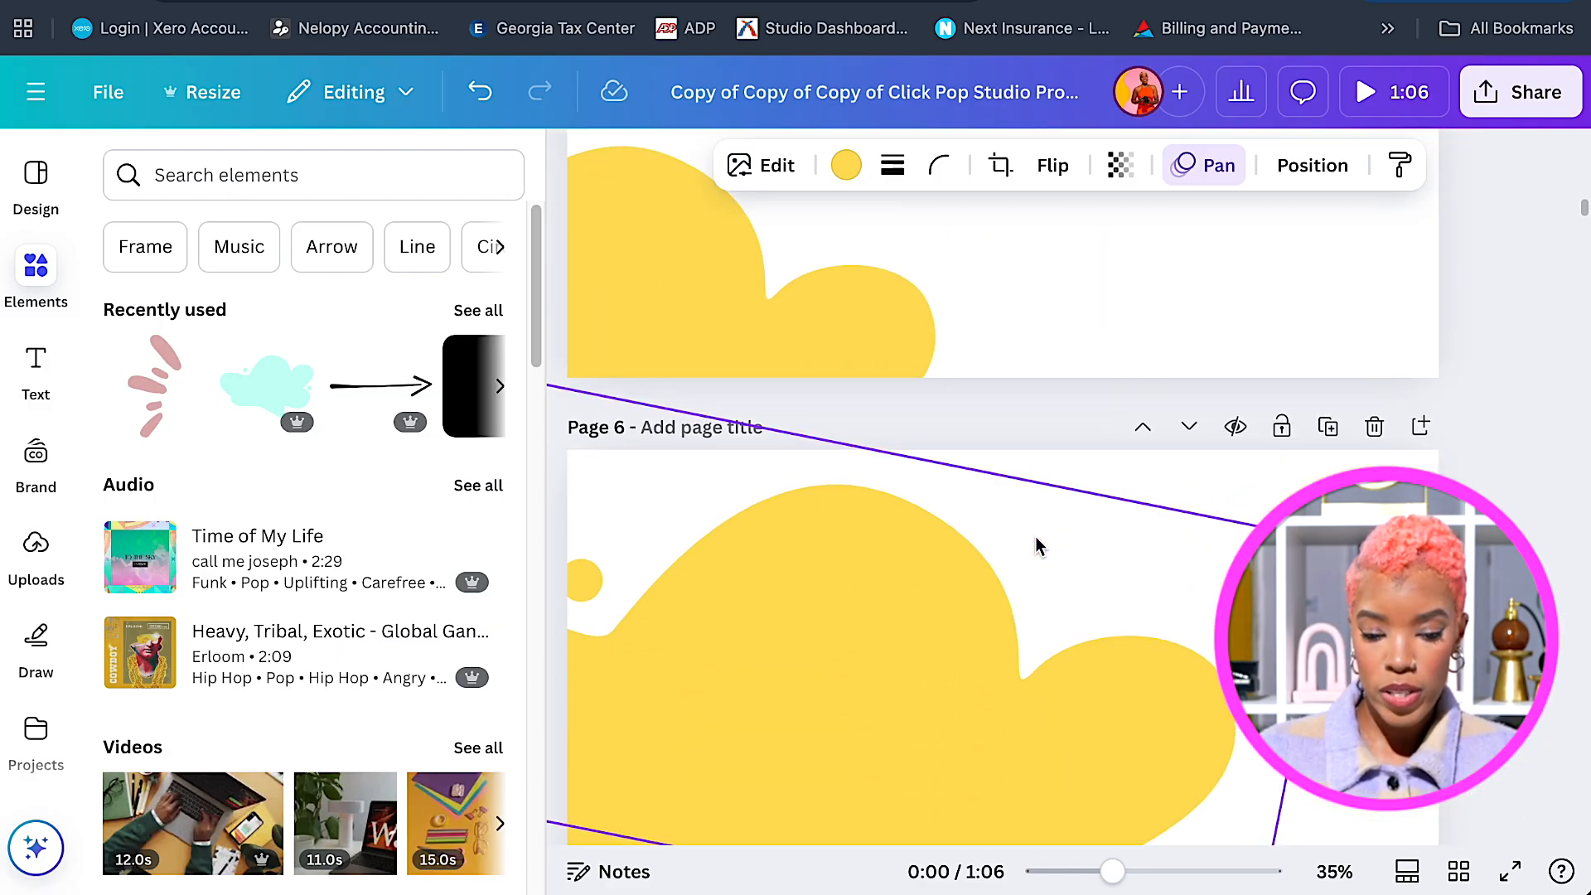
scroll(1040, 545, "down", 8)
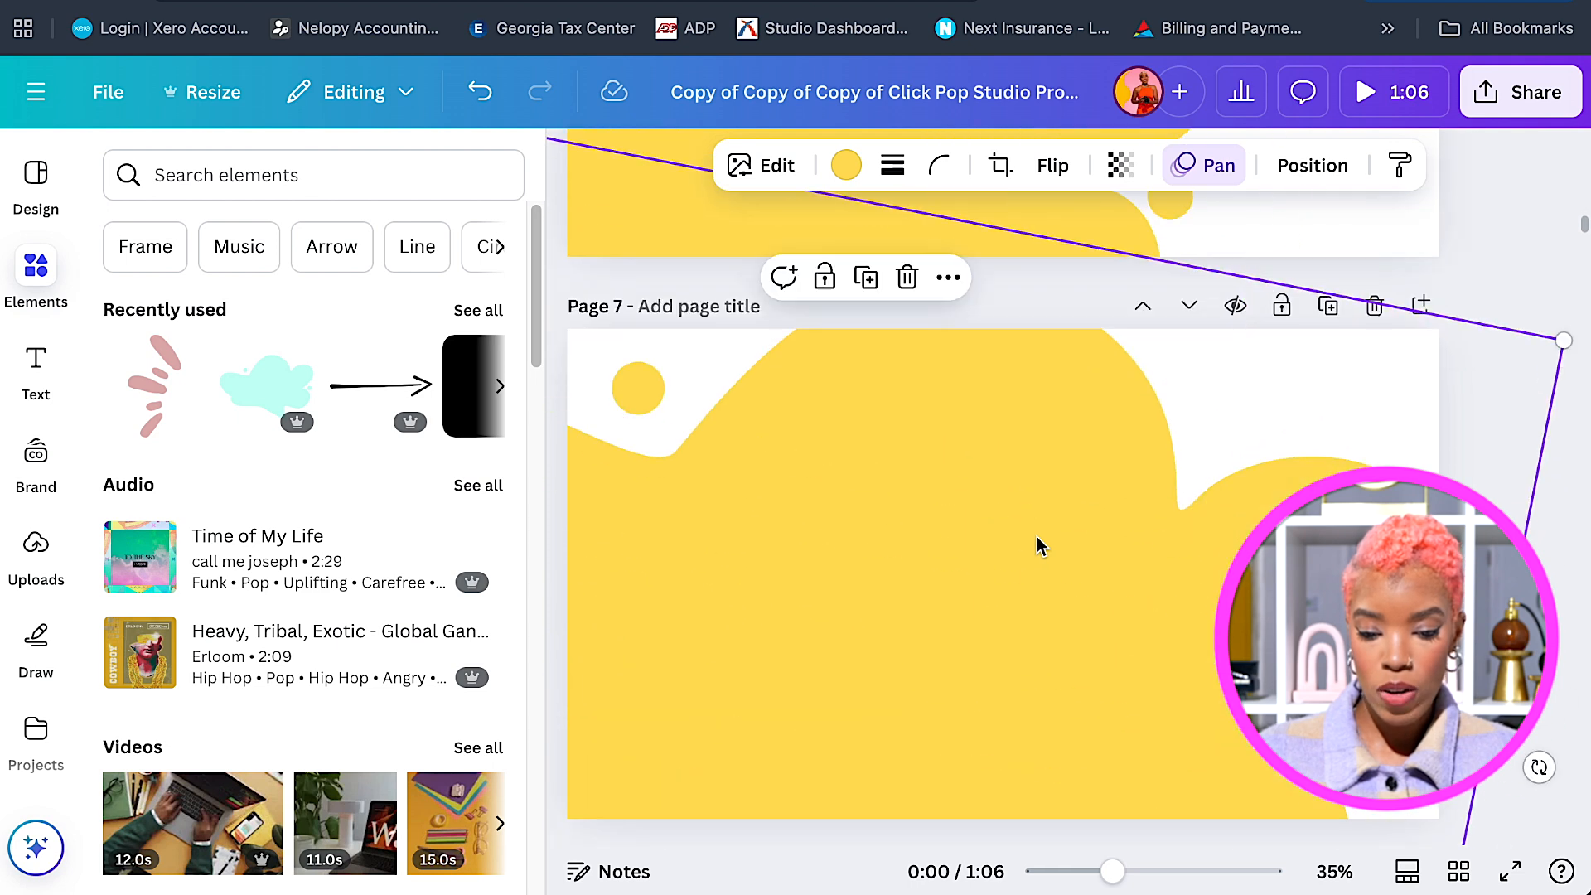
scroll(1040, 545, "down", 5)
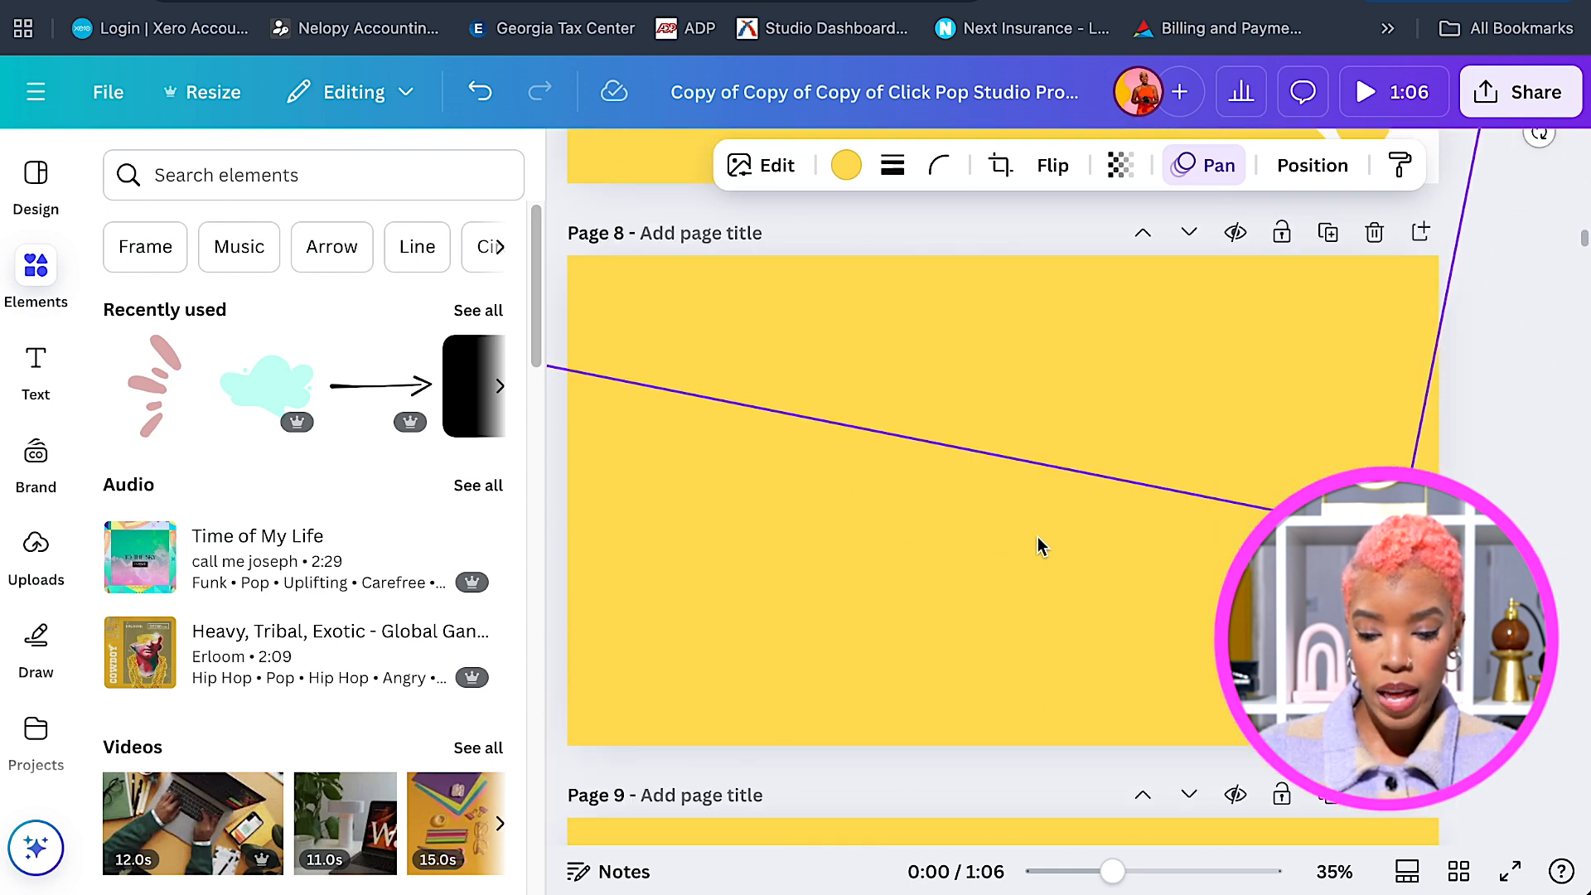
left_click(1315, 348)
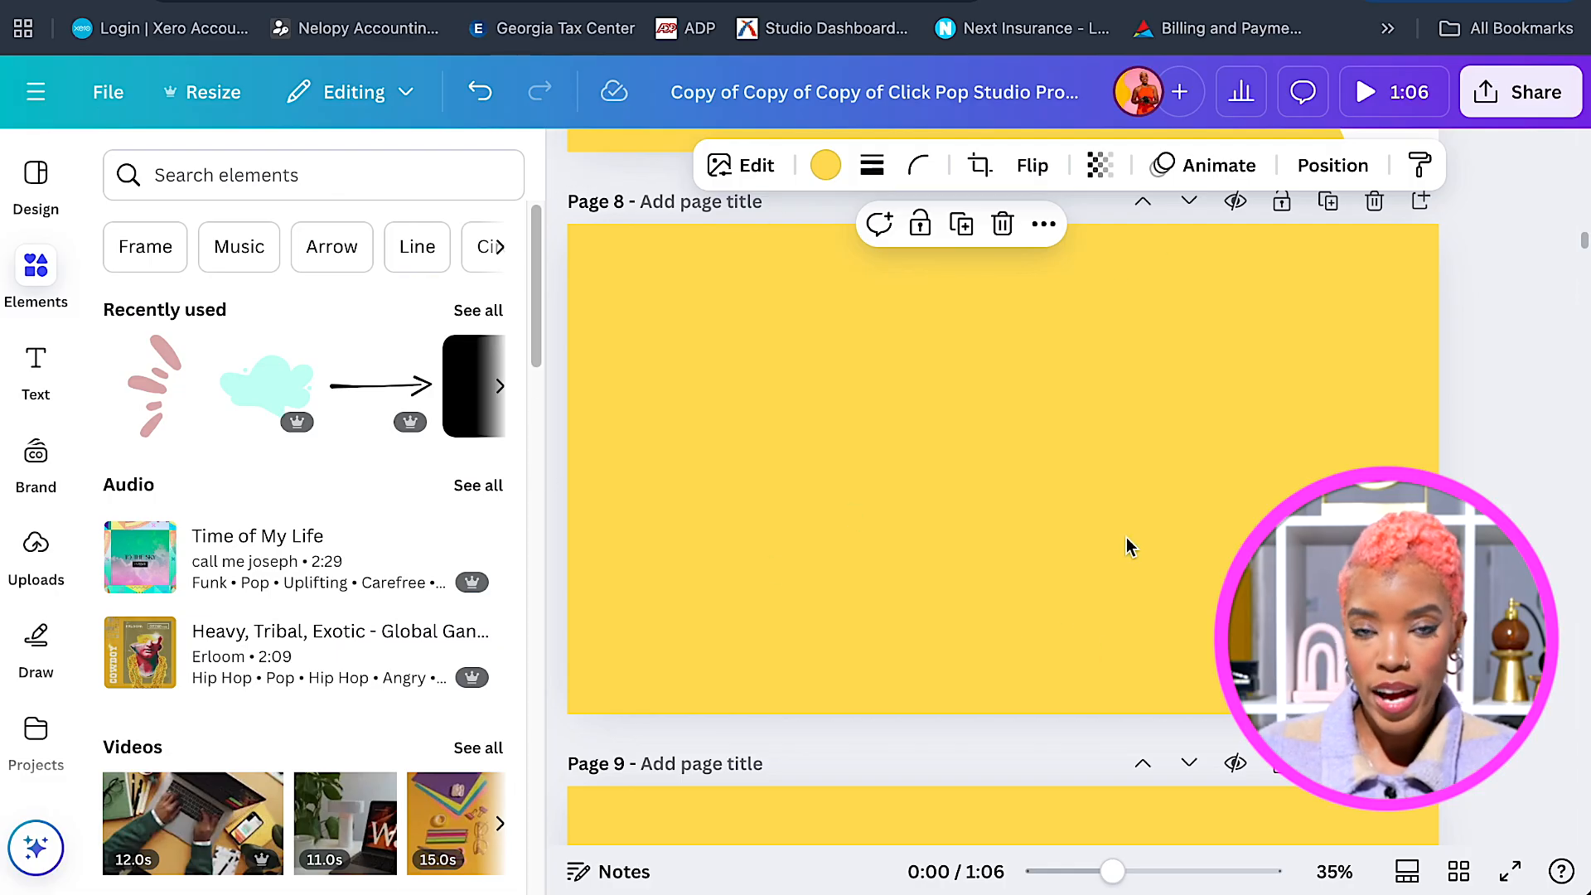
scroll(1118, 539, "up", 15)
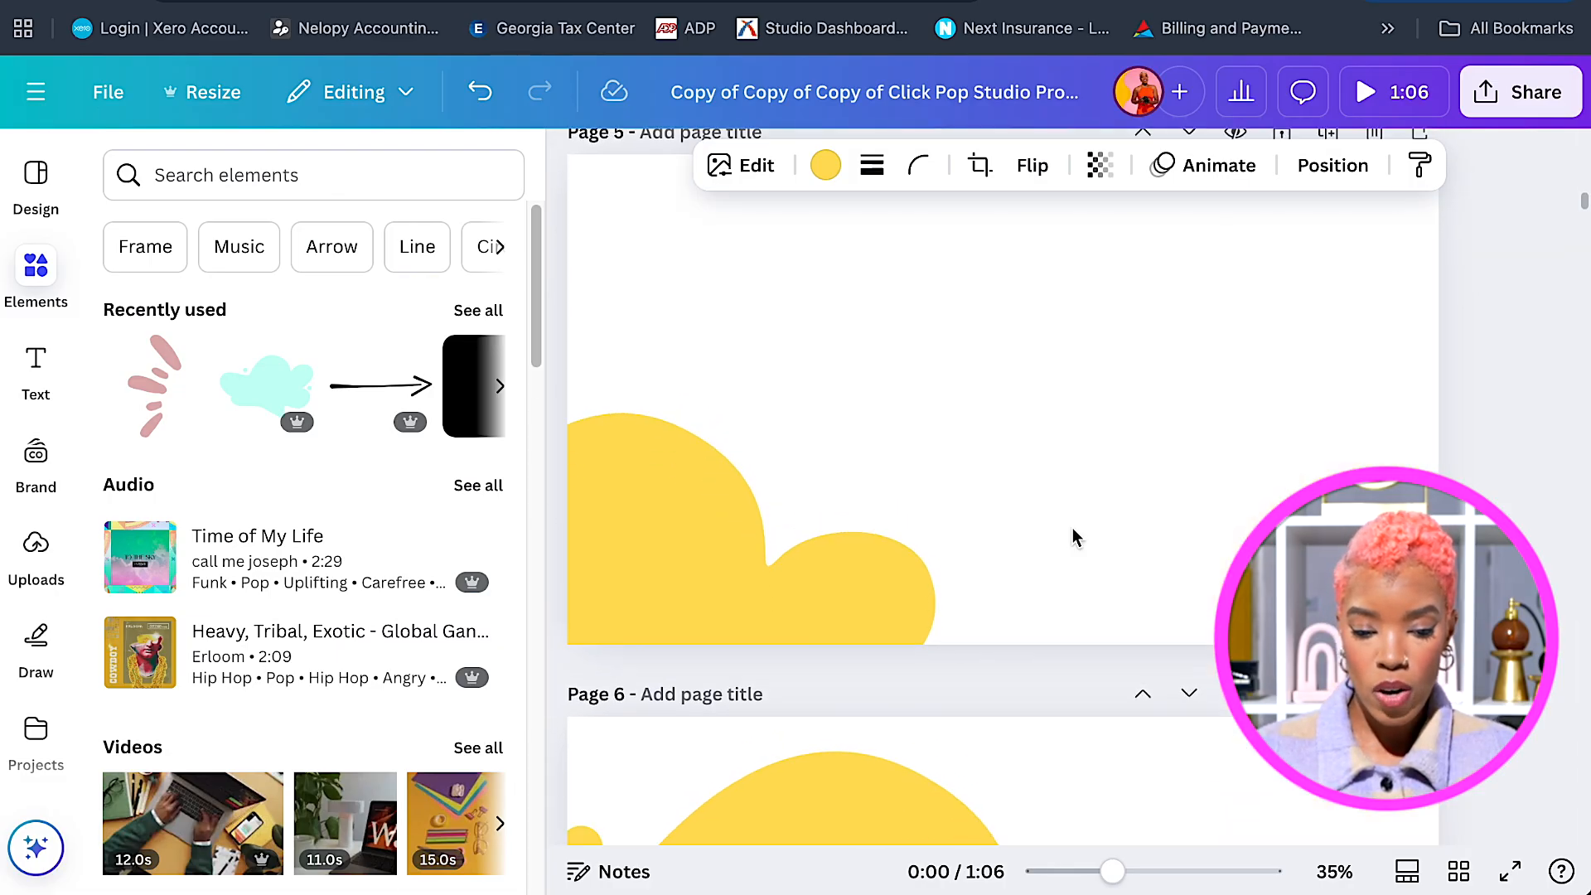
scroll(1073, 537, "down", 2)
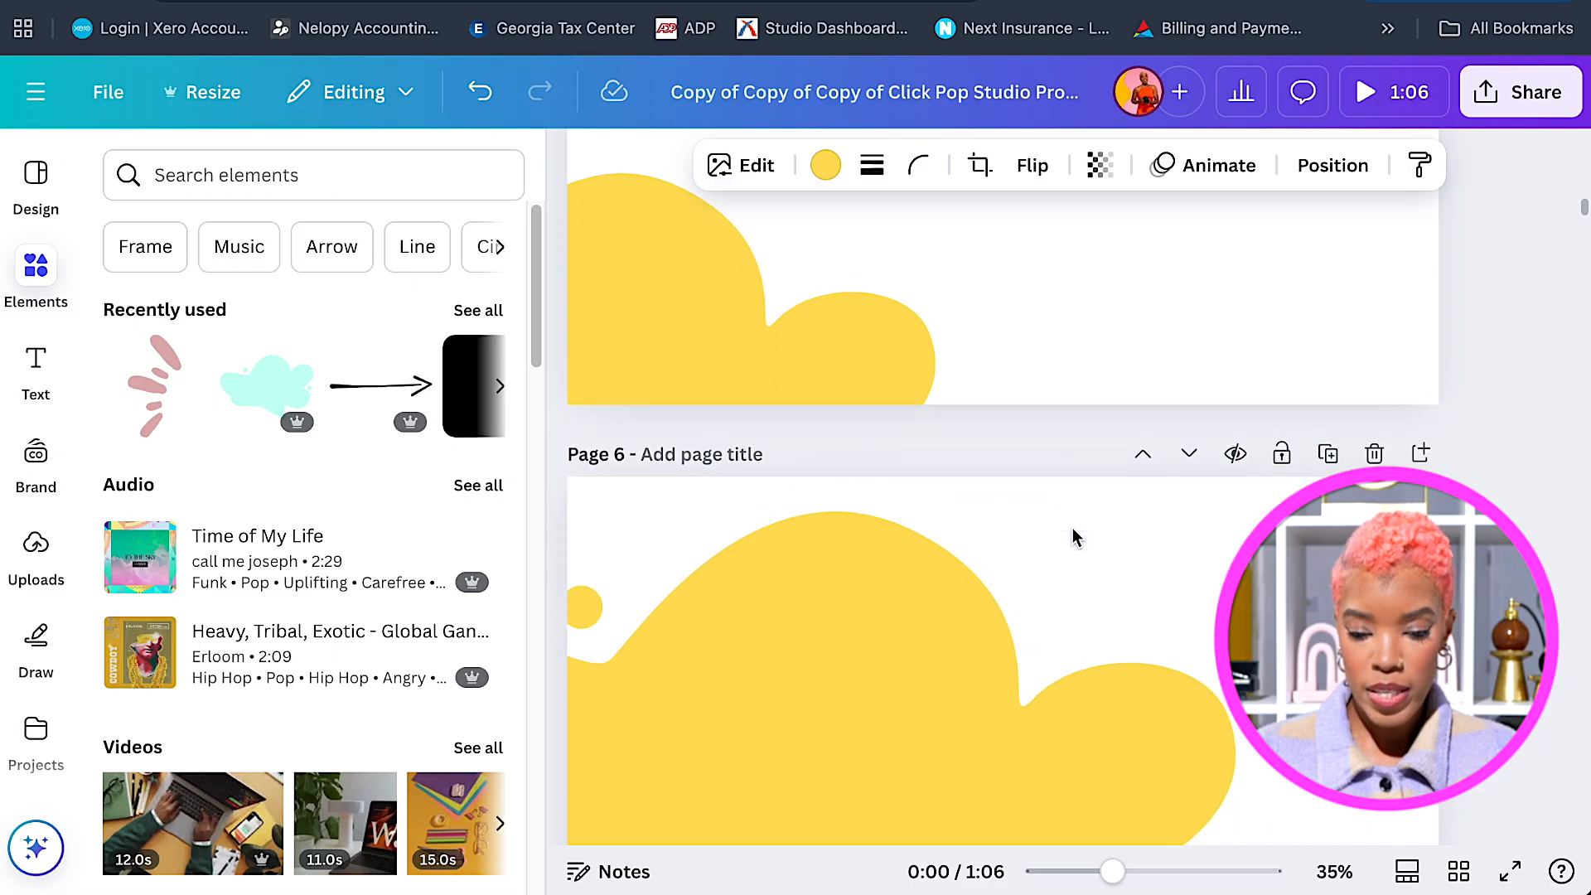
scroll(1073, 529, "down", 8)
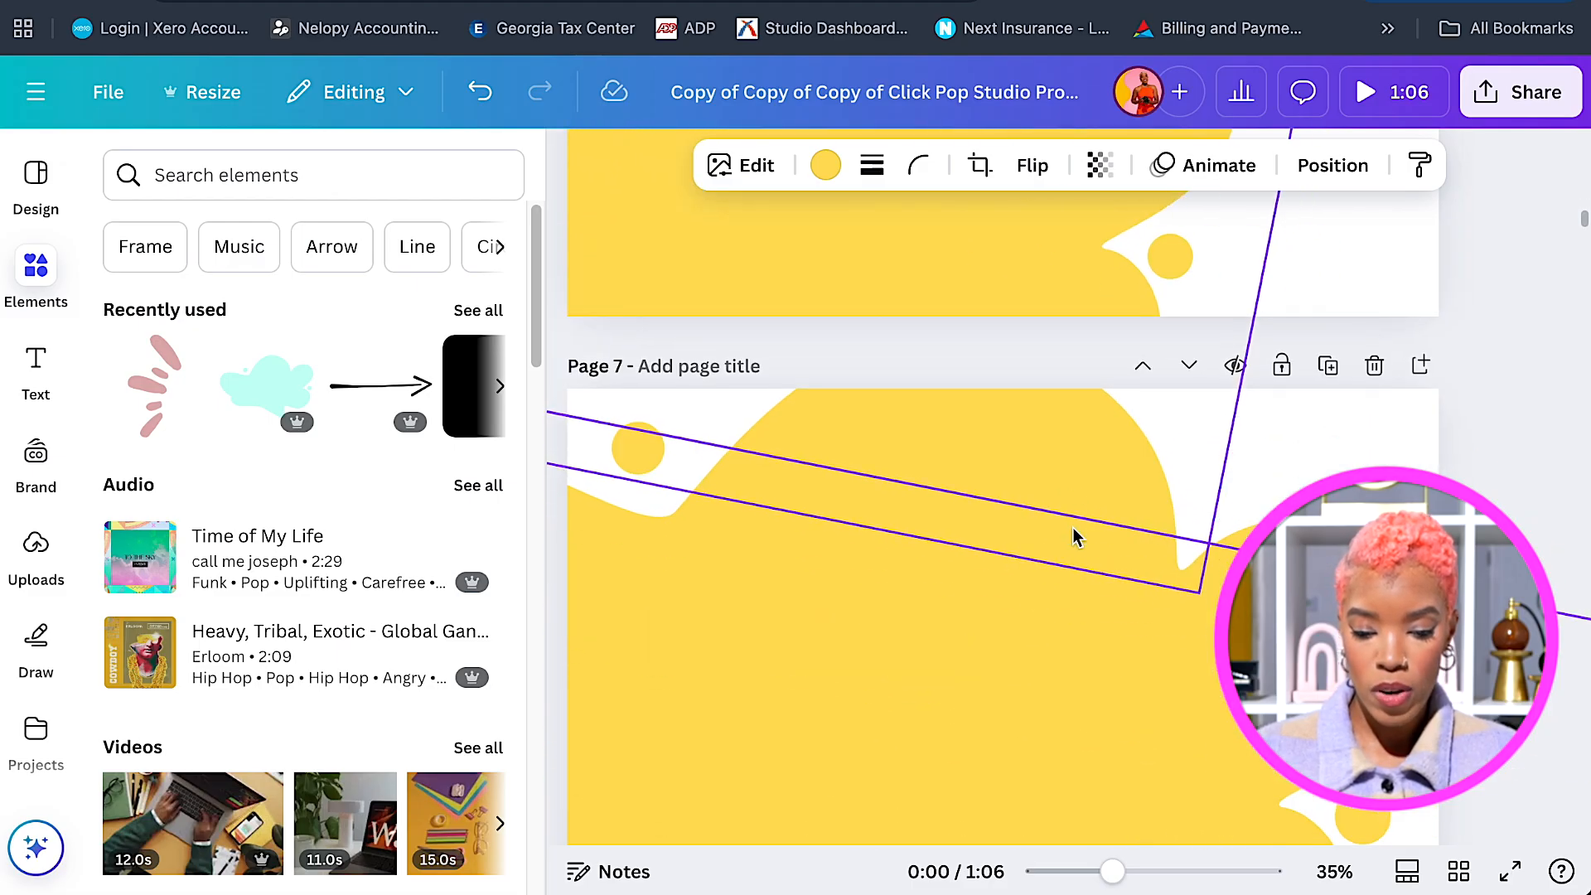
scroll(1073, 531, "down", 6)
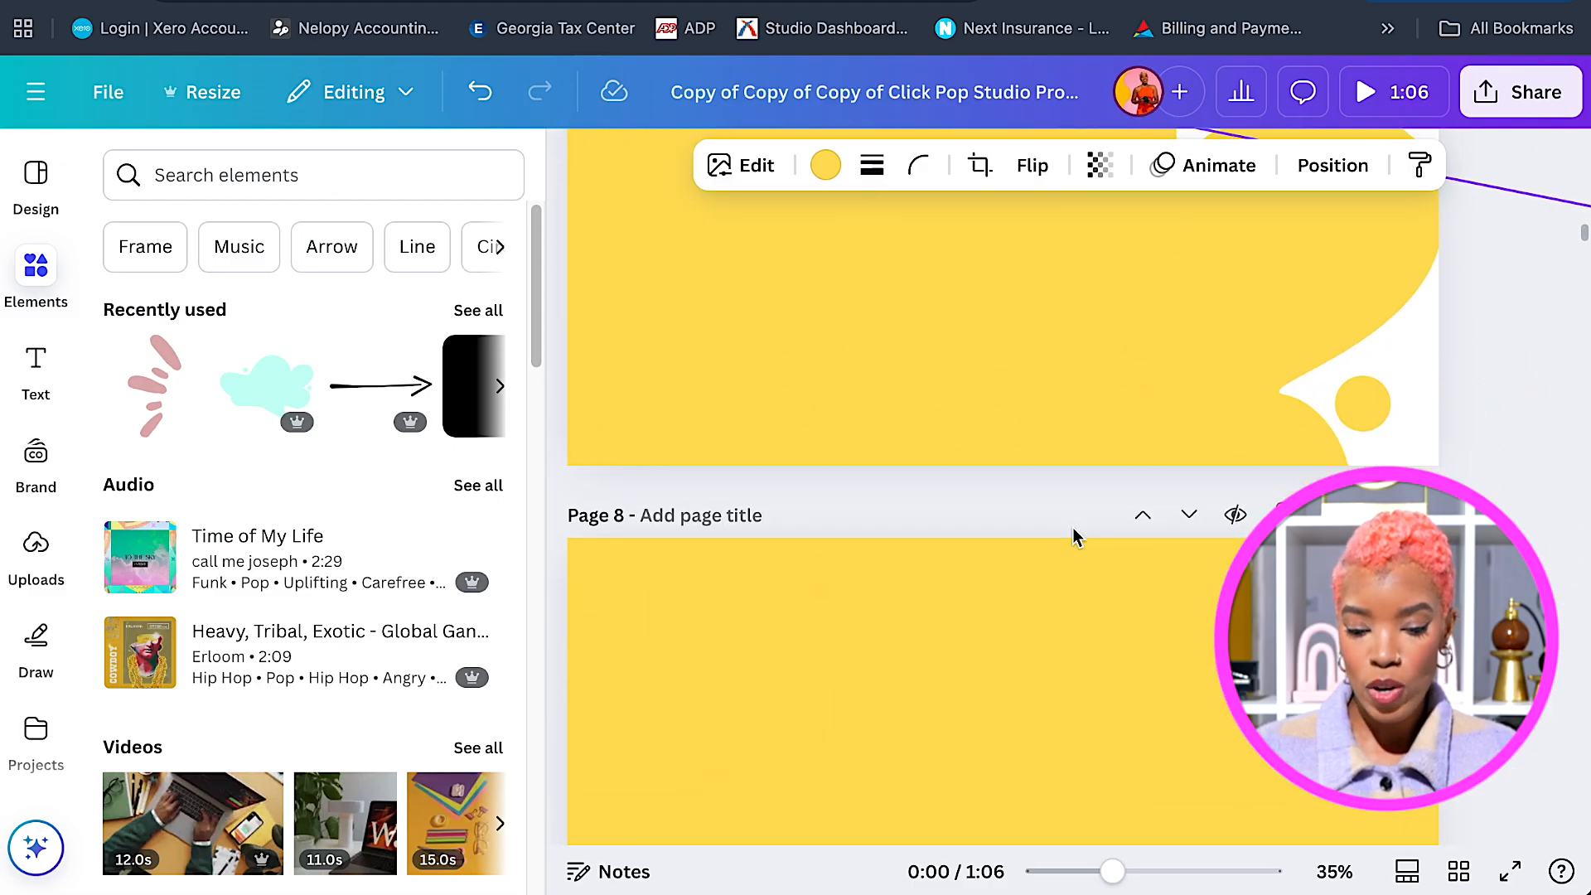
scroll(1072, 537, "down", 3)
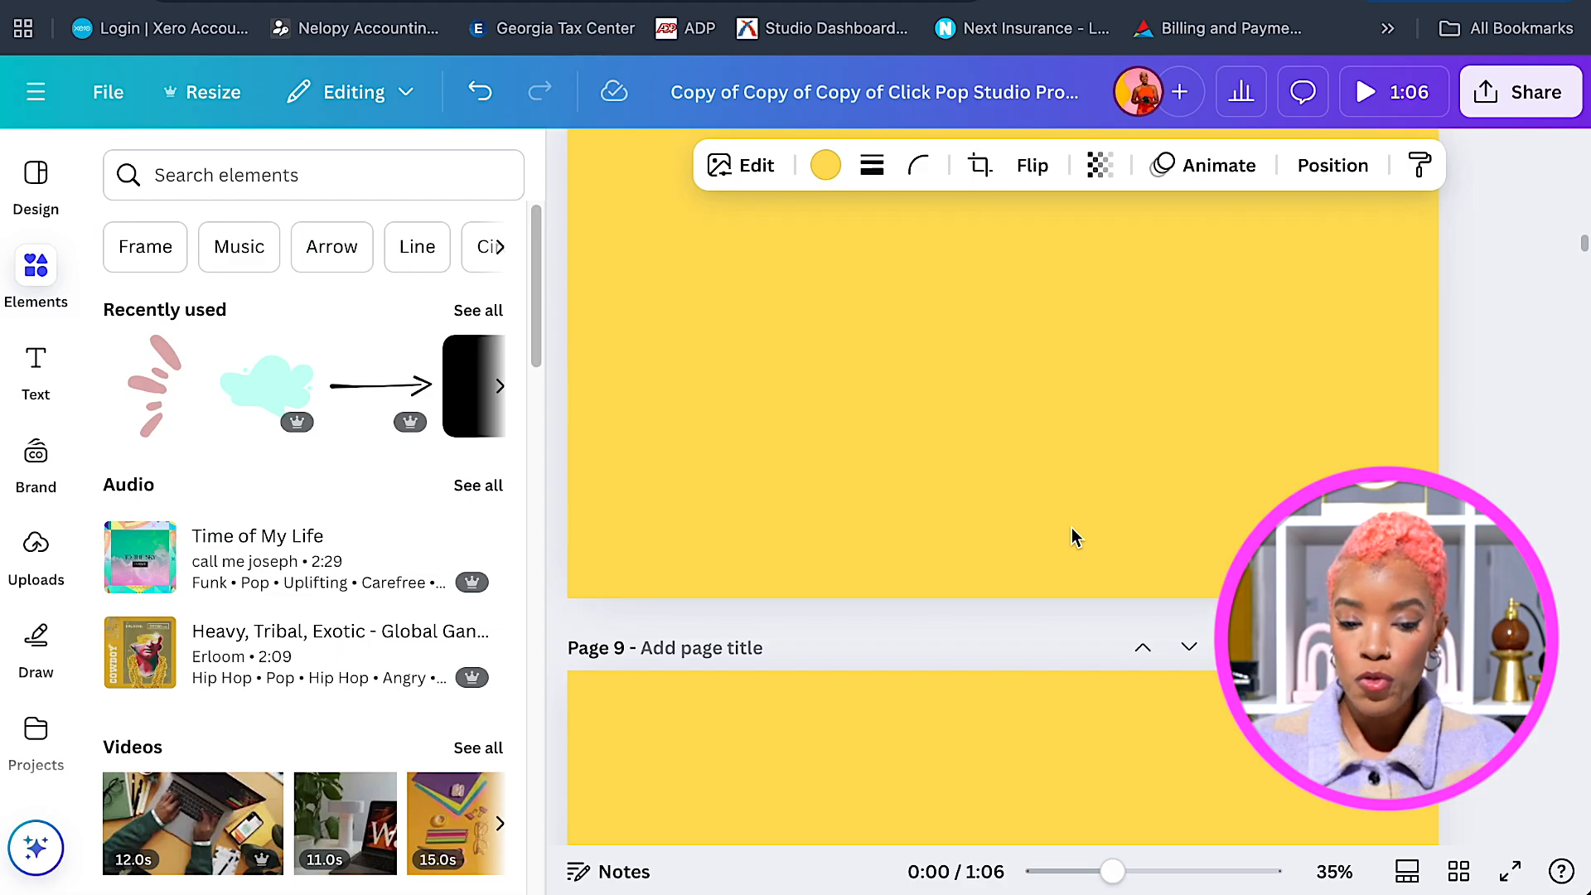
scroll(1074, 535, "up", 1)
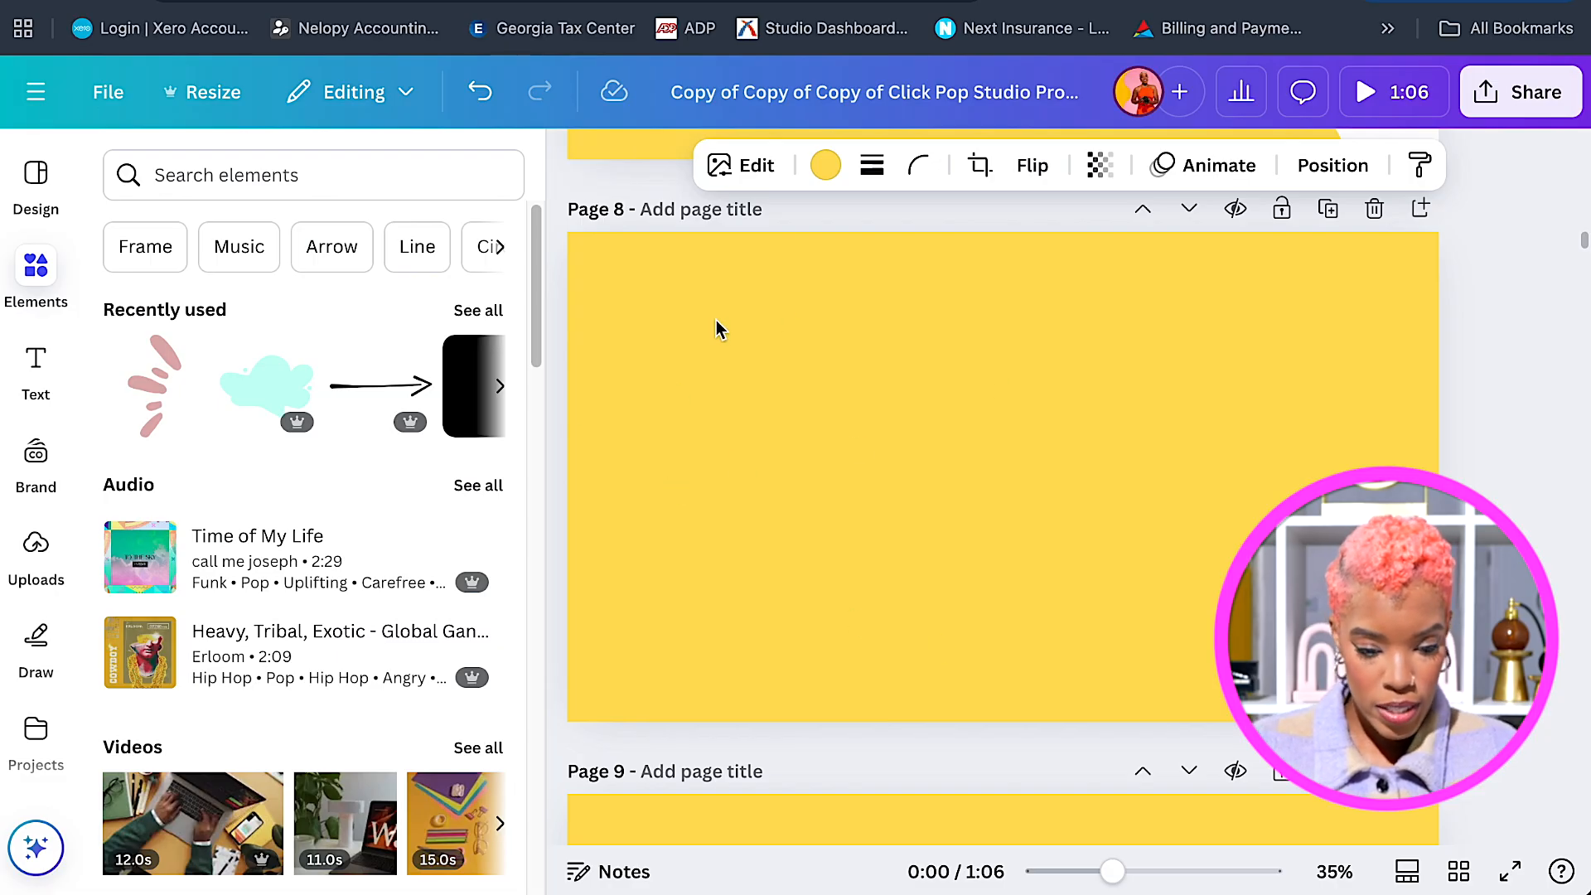
Add the tulip perfume photo from Uploads to Page 8 and move it to the left half.
left_click(36, 547)
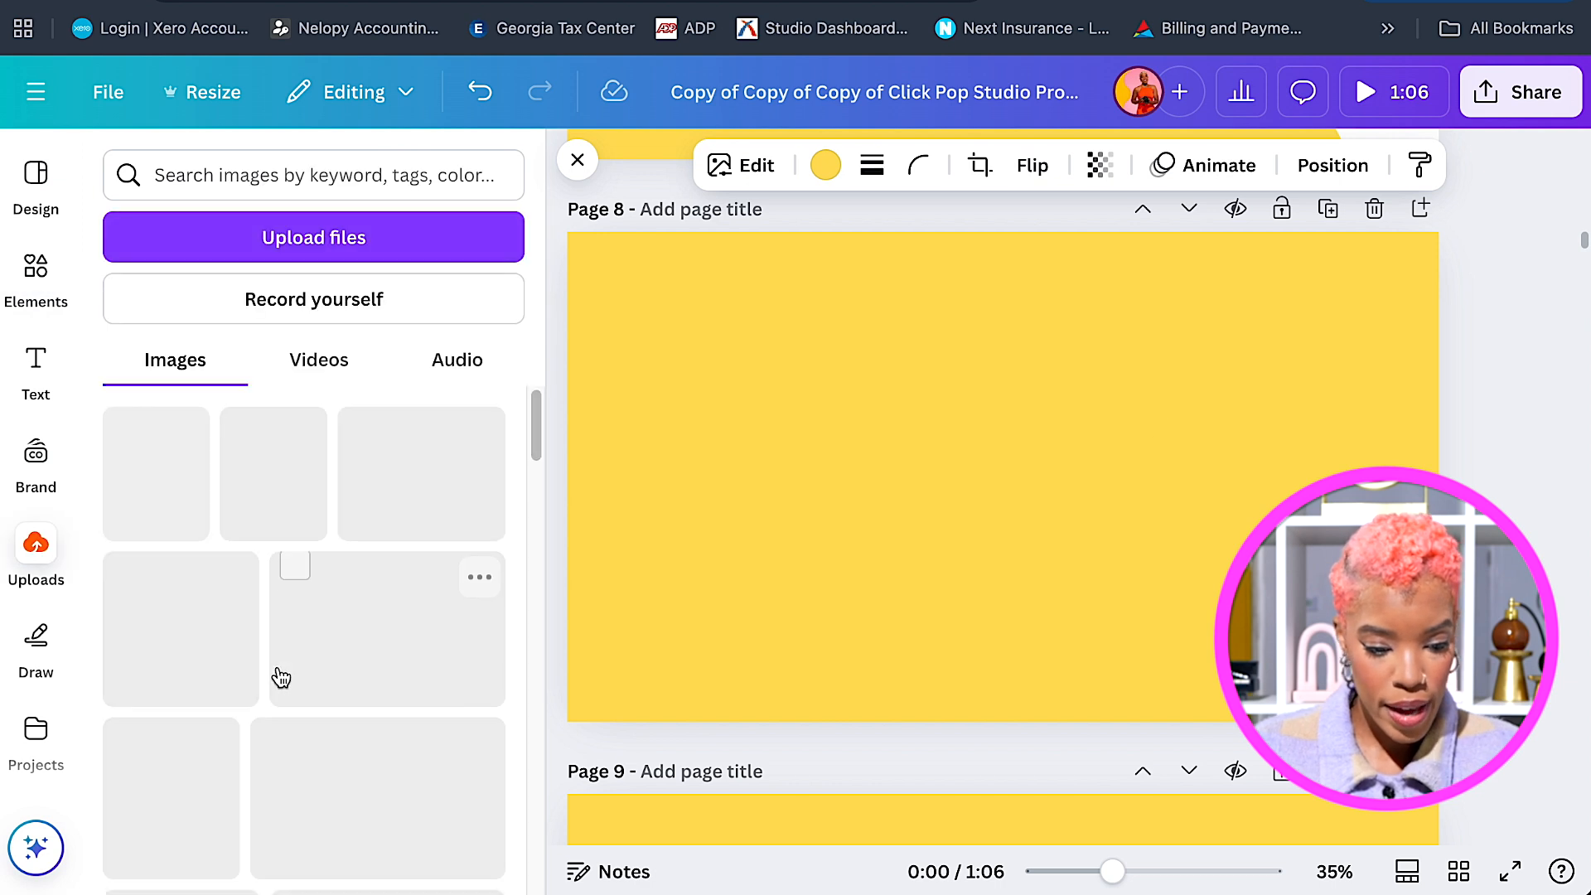
left_click(140, 506)
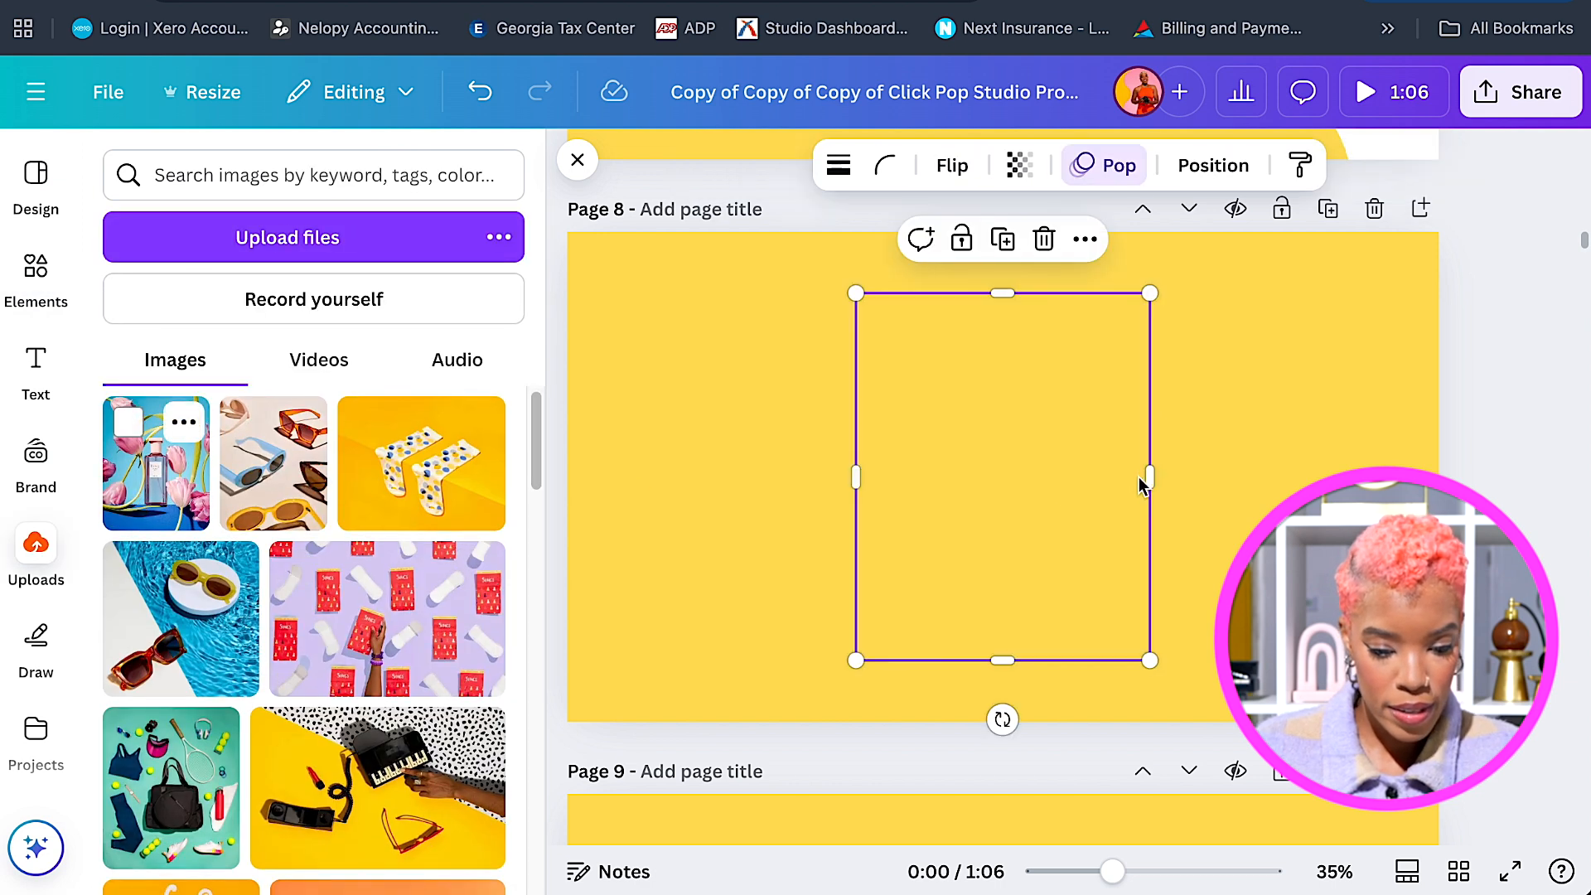
left_click_drag(998, 470, 818, 447)
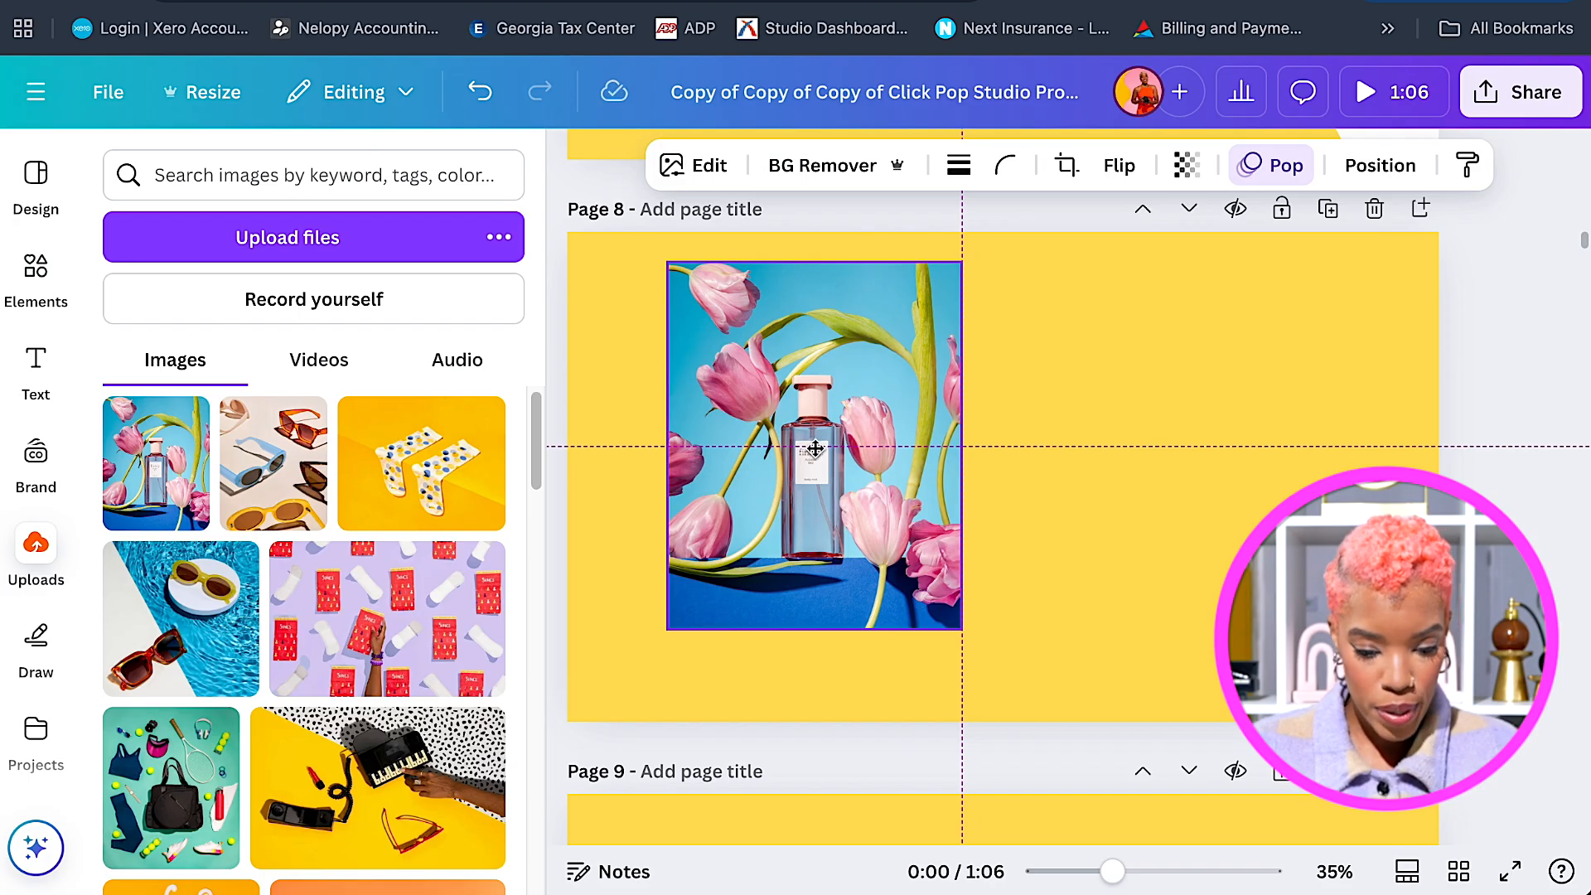
left_click_drag(805, 449, 805, 446)
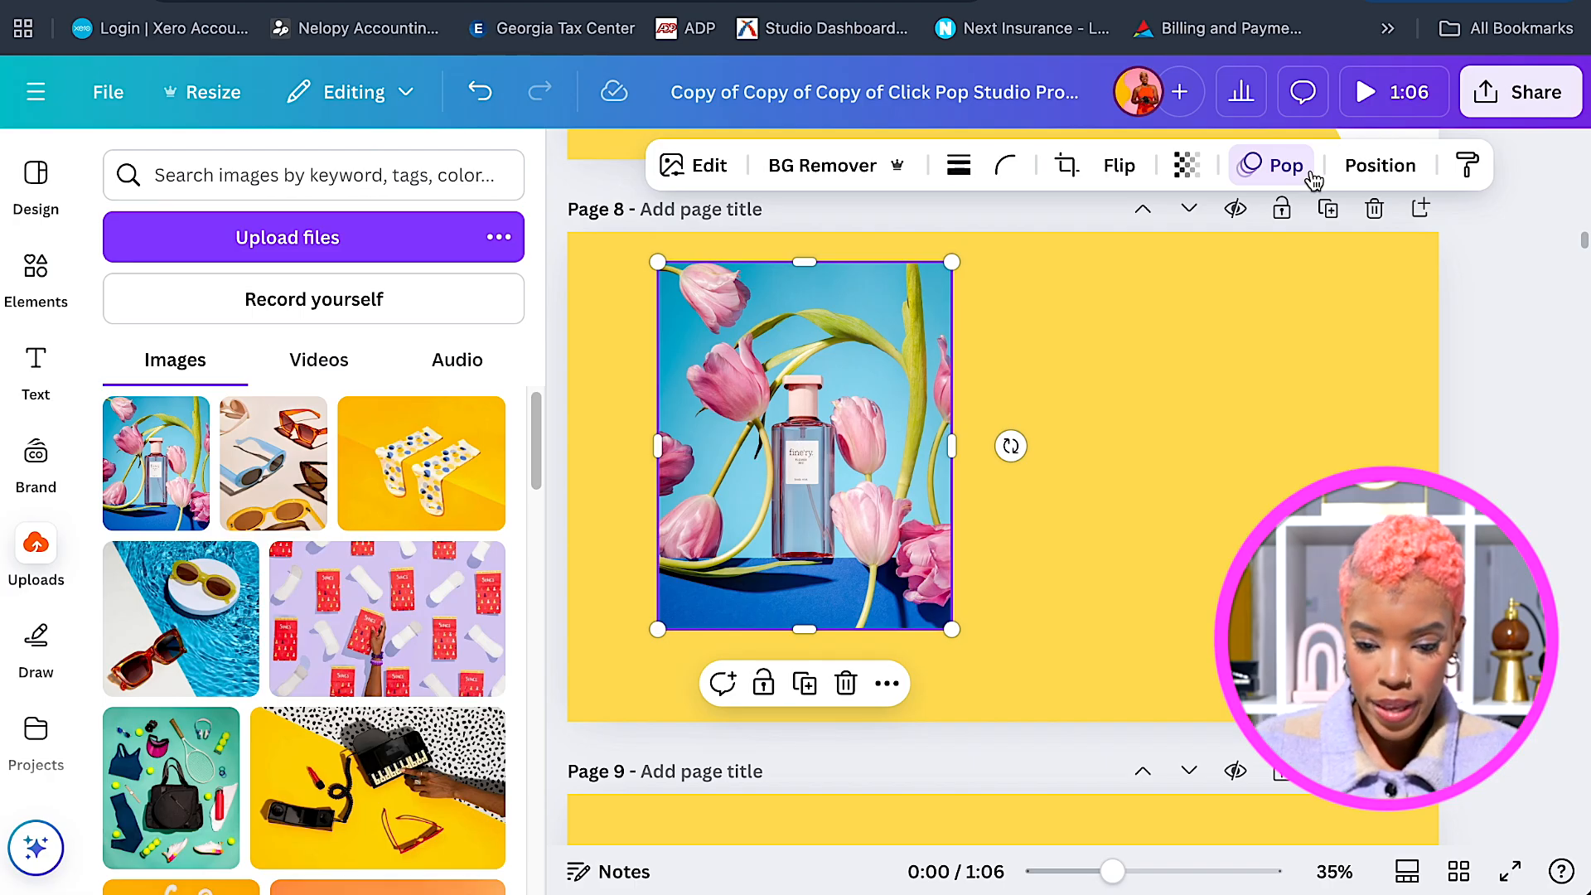
left_click(1283, 168)
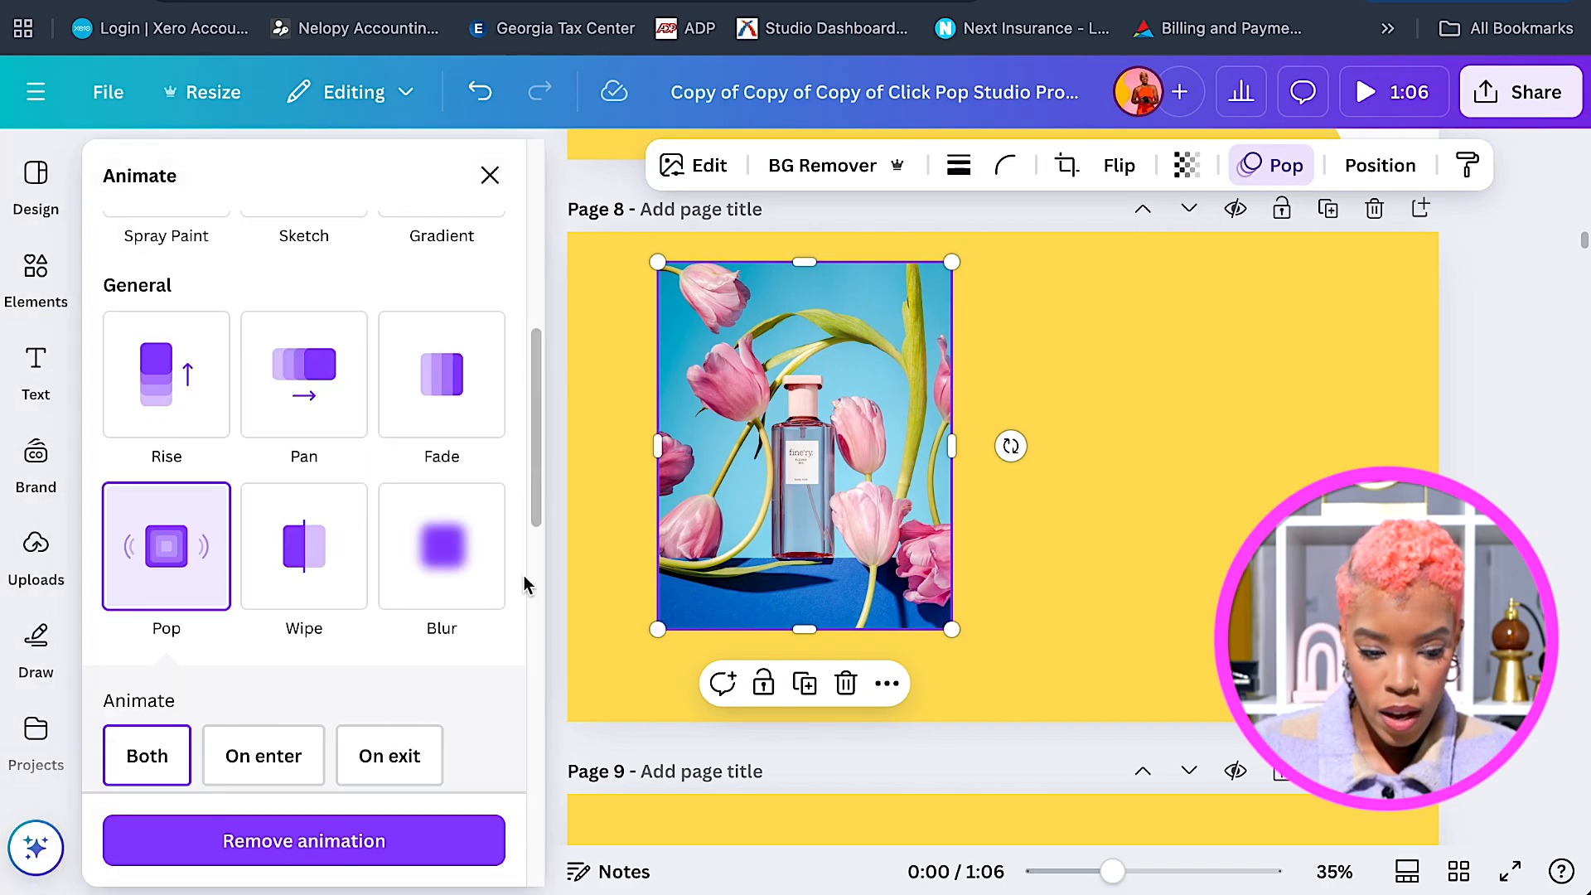
Give the tulip photo on Page 8 a Stomp animation that plays on enter only.
scroll(524, 617, "down", 1)
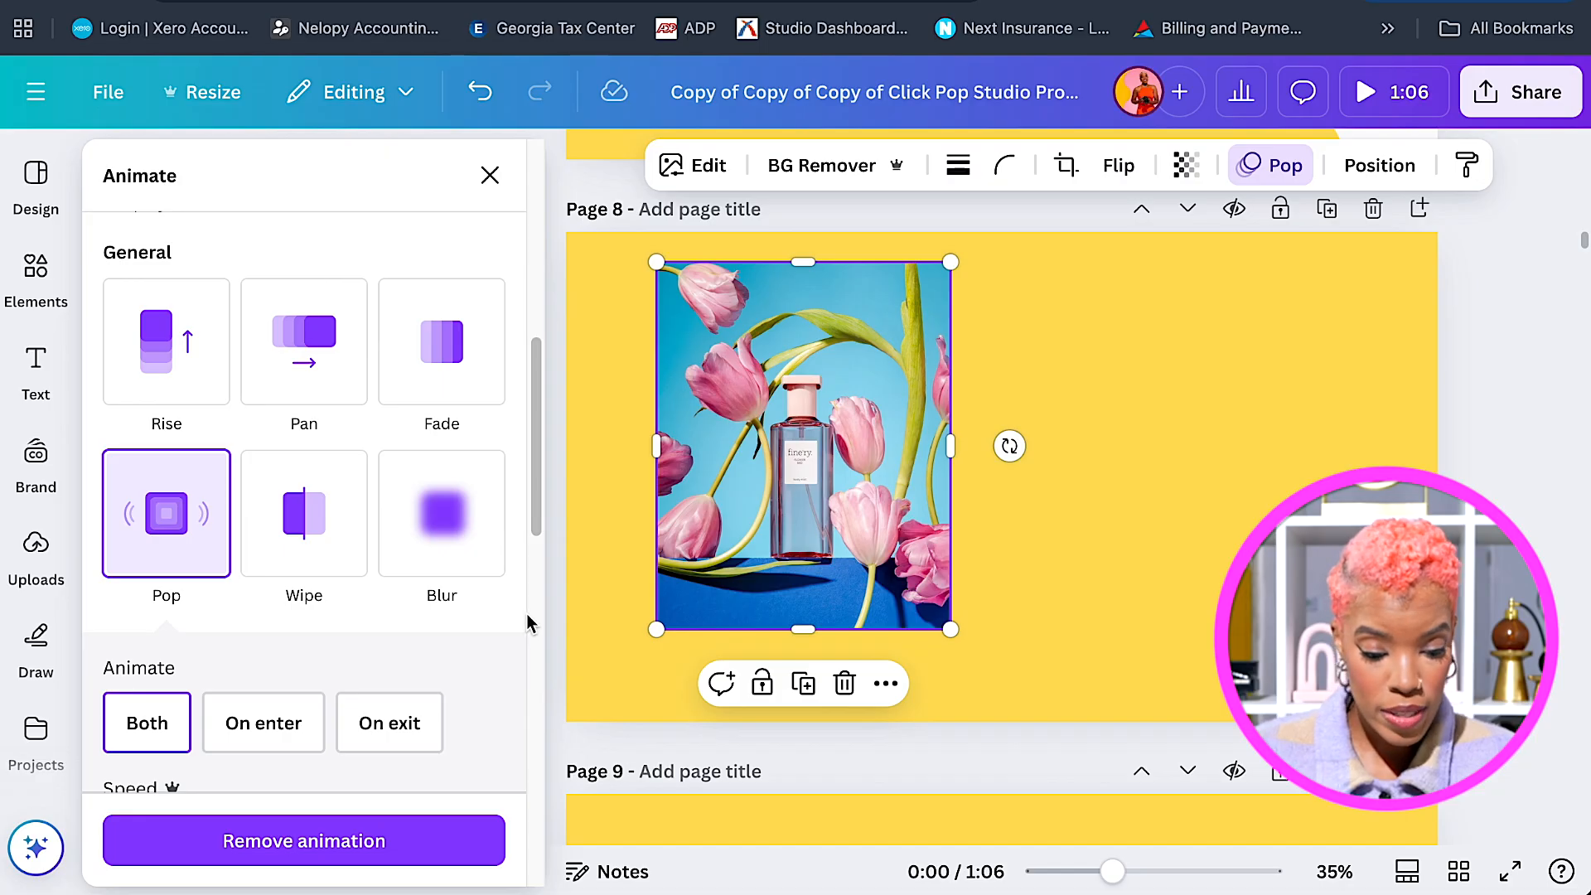
scroll(527, 623, "down", 5)
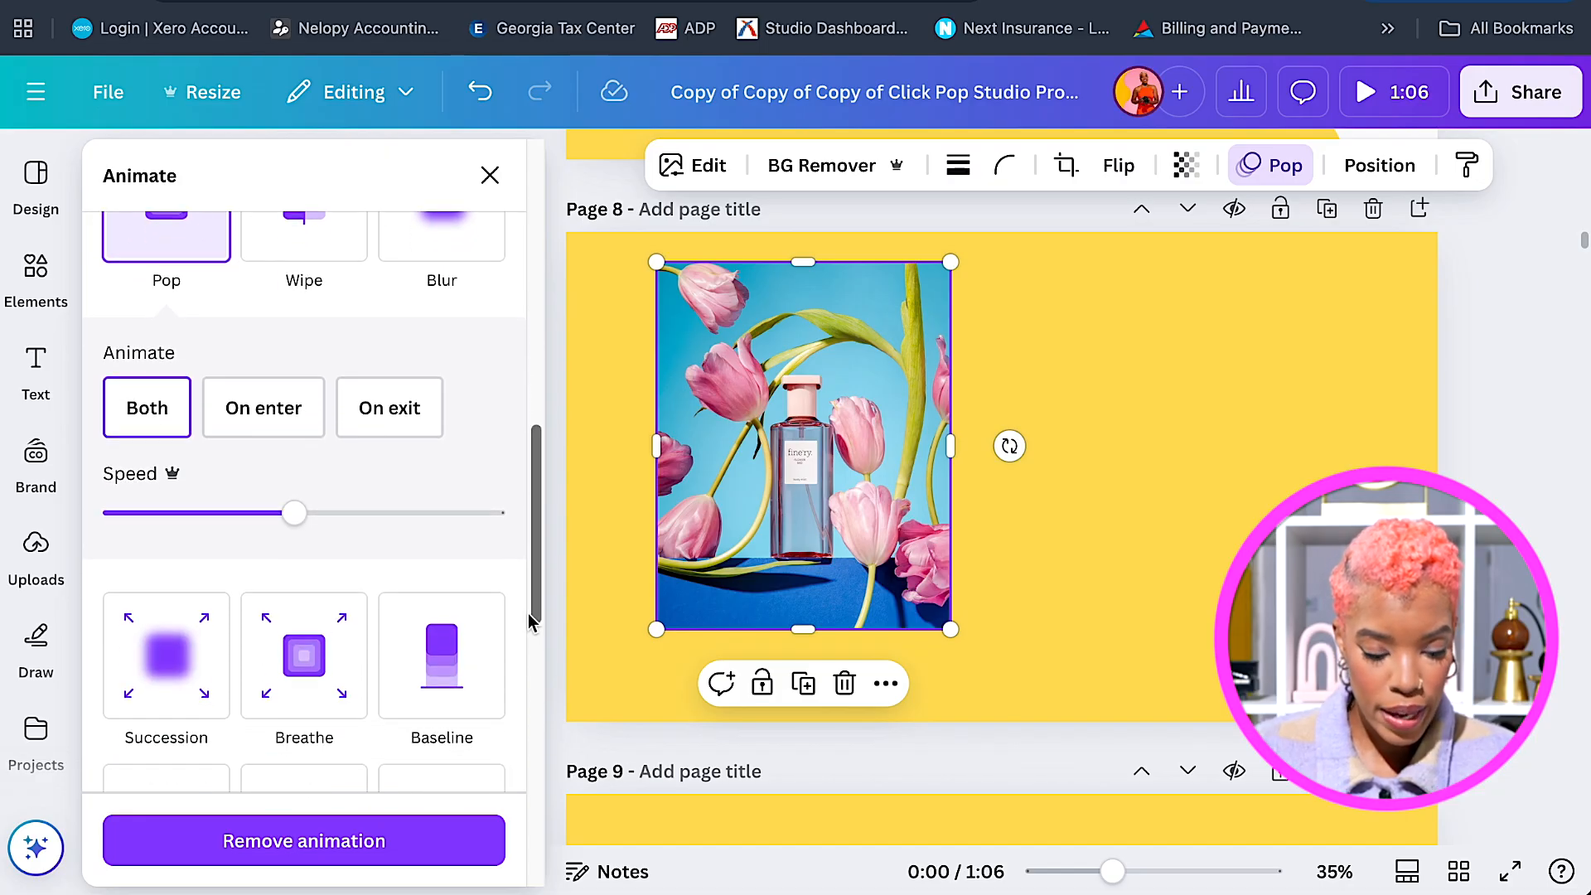
scroll(528, 624, "down", 5)
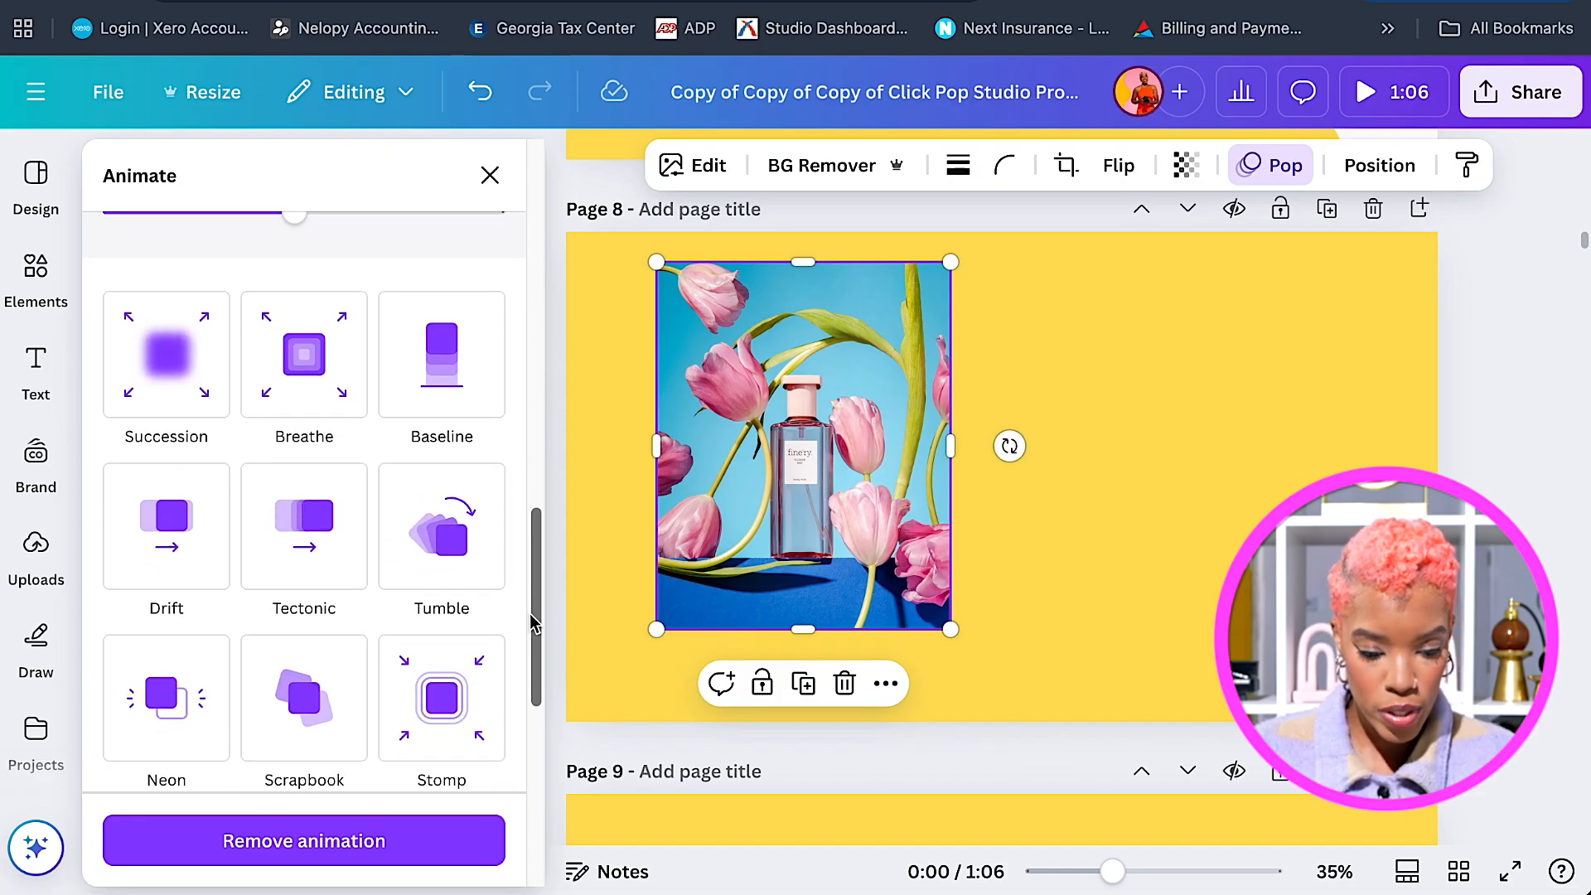
scroll(533, 623, "down", 2)
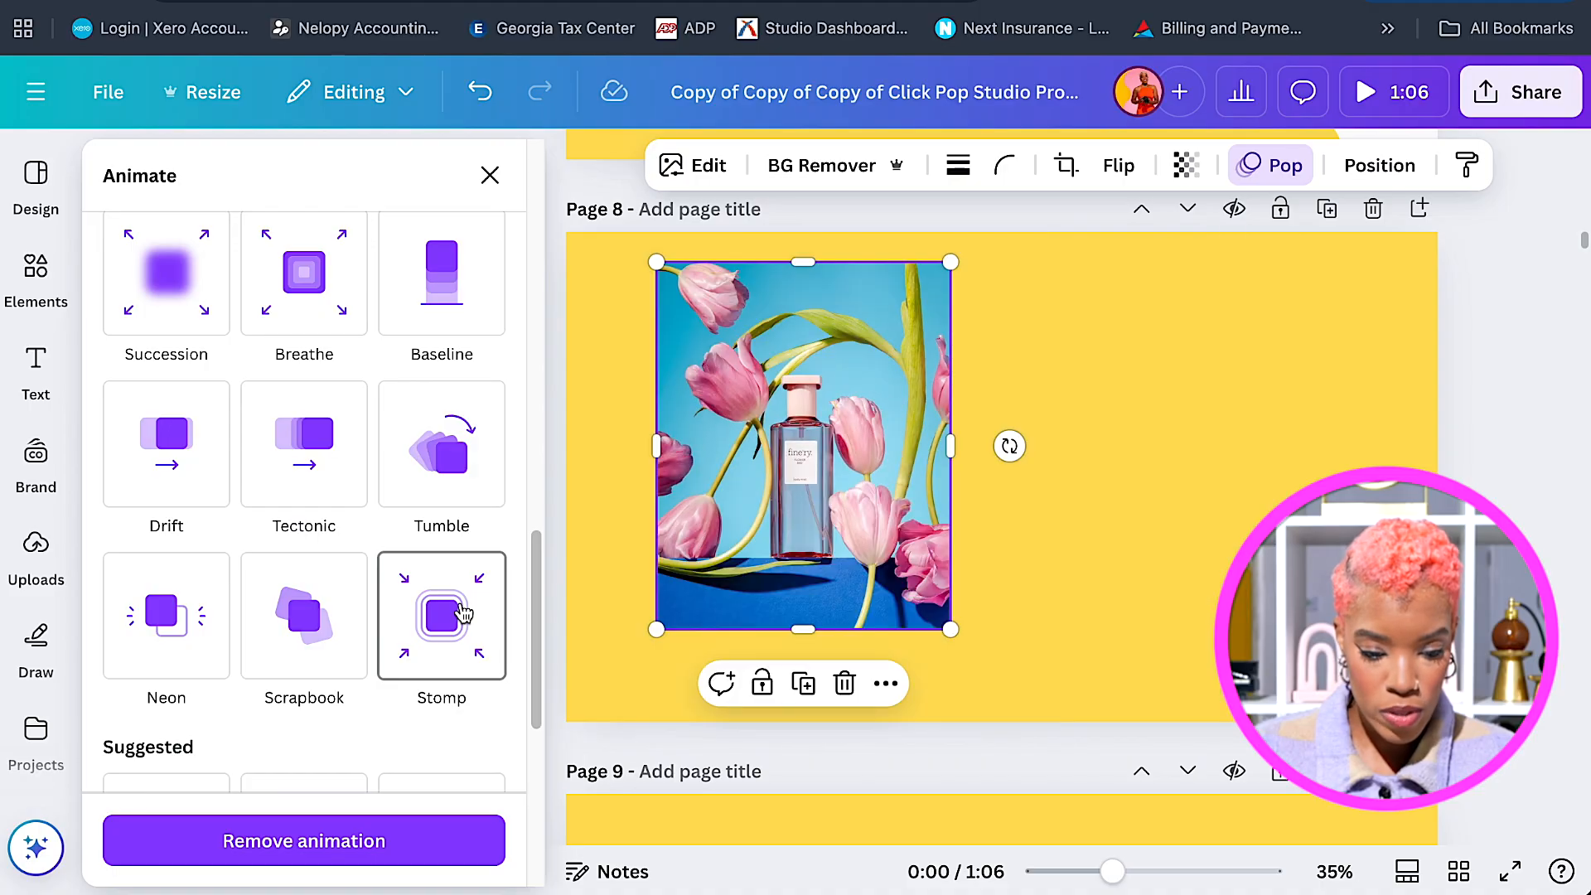
left_click(462, 613)
scroll(462, 613, "down", 2)
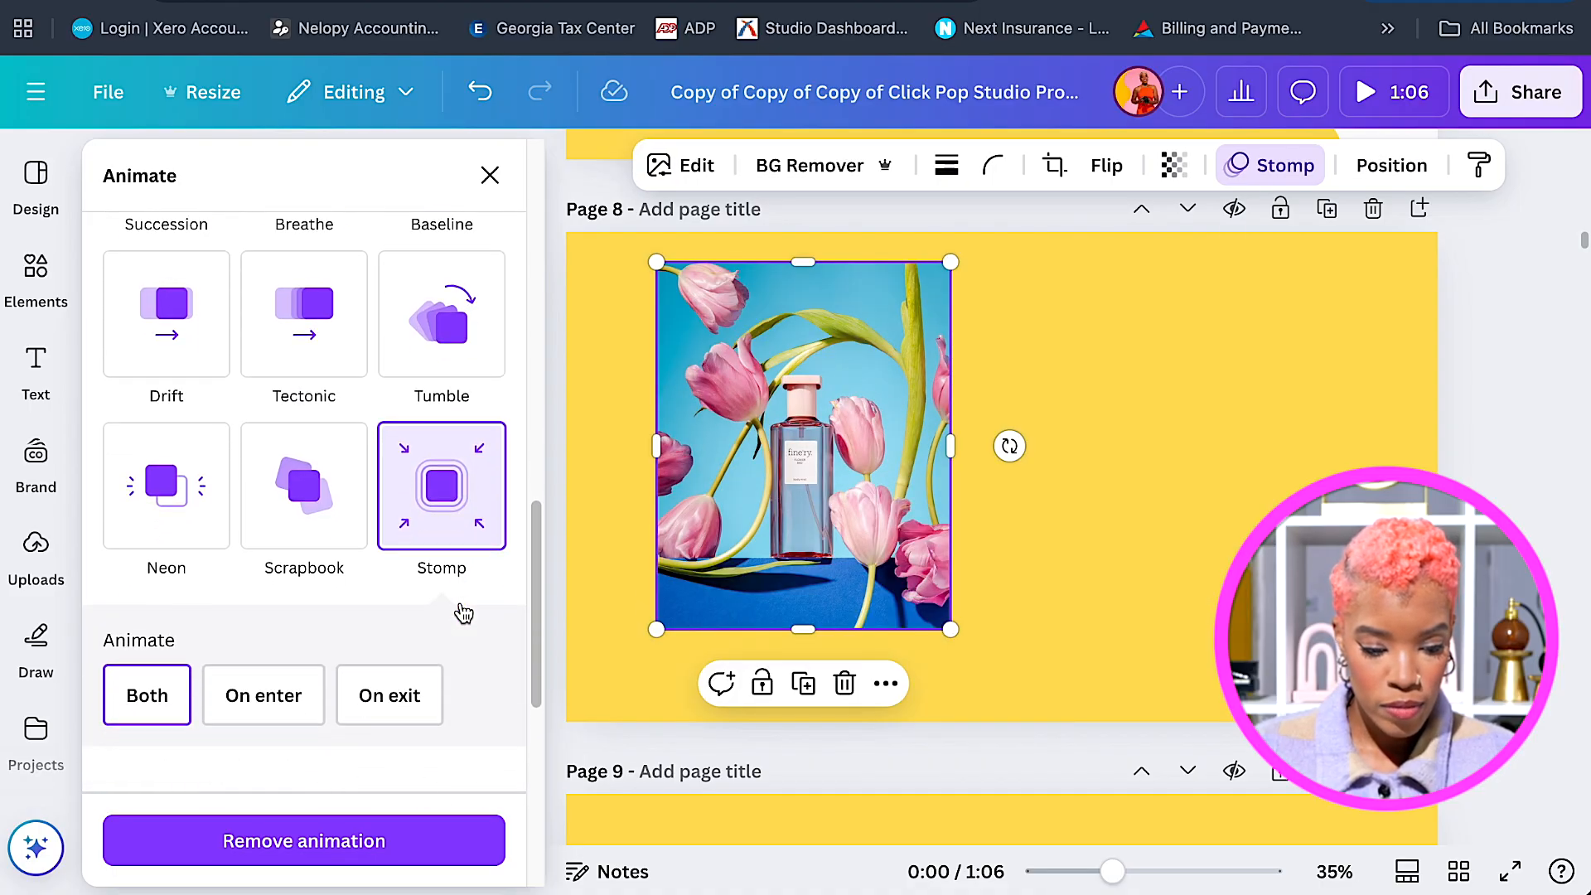
left_click(315, 691)
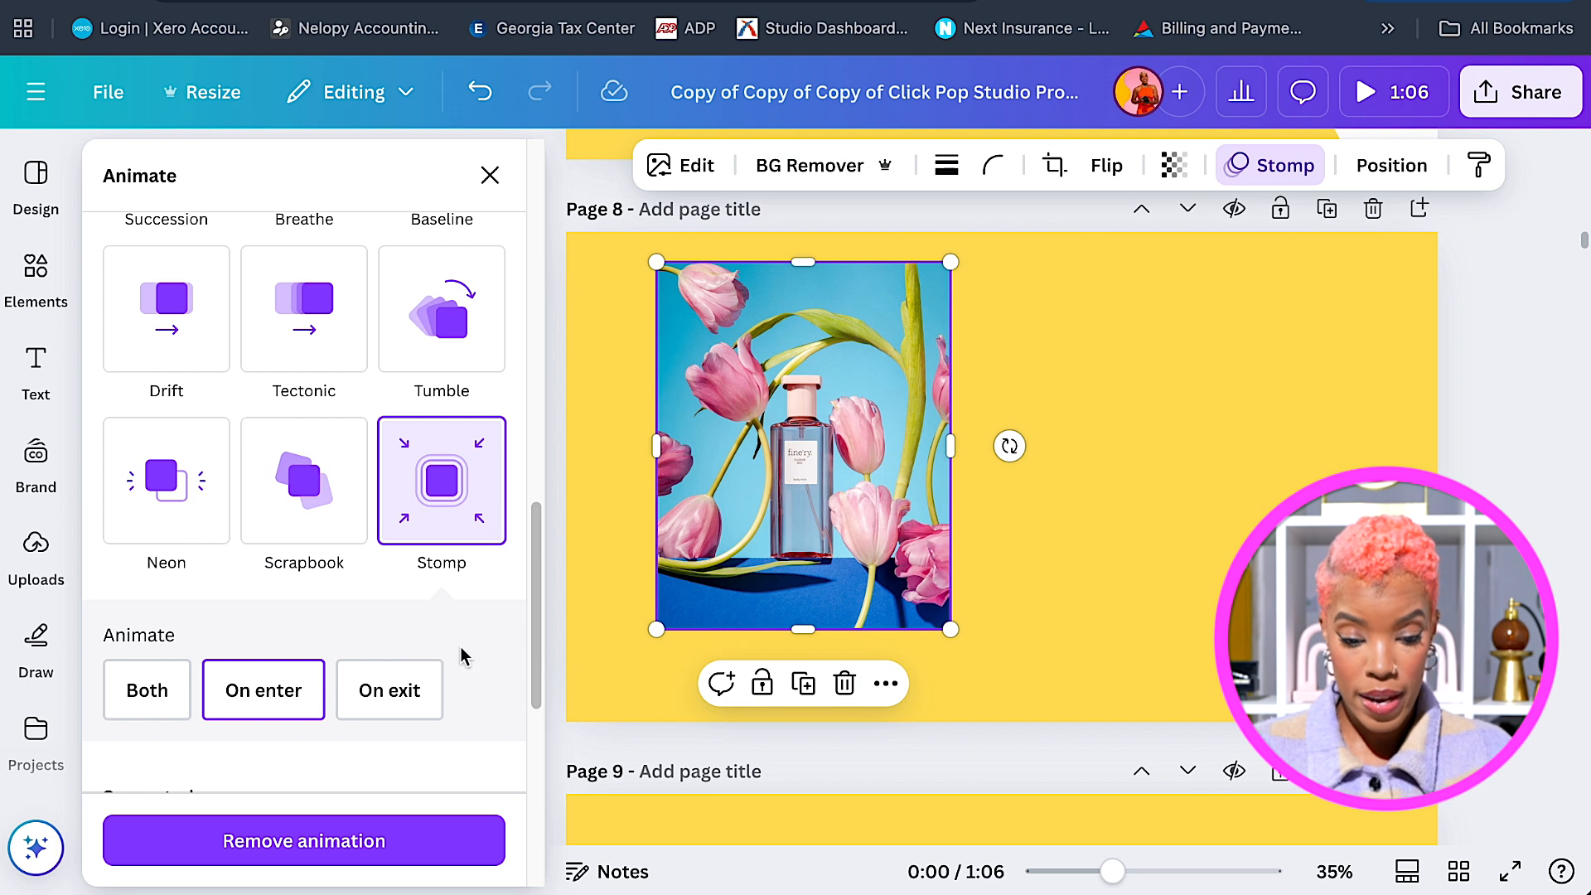
scroll(1055, 571, "down", 2)
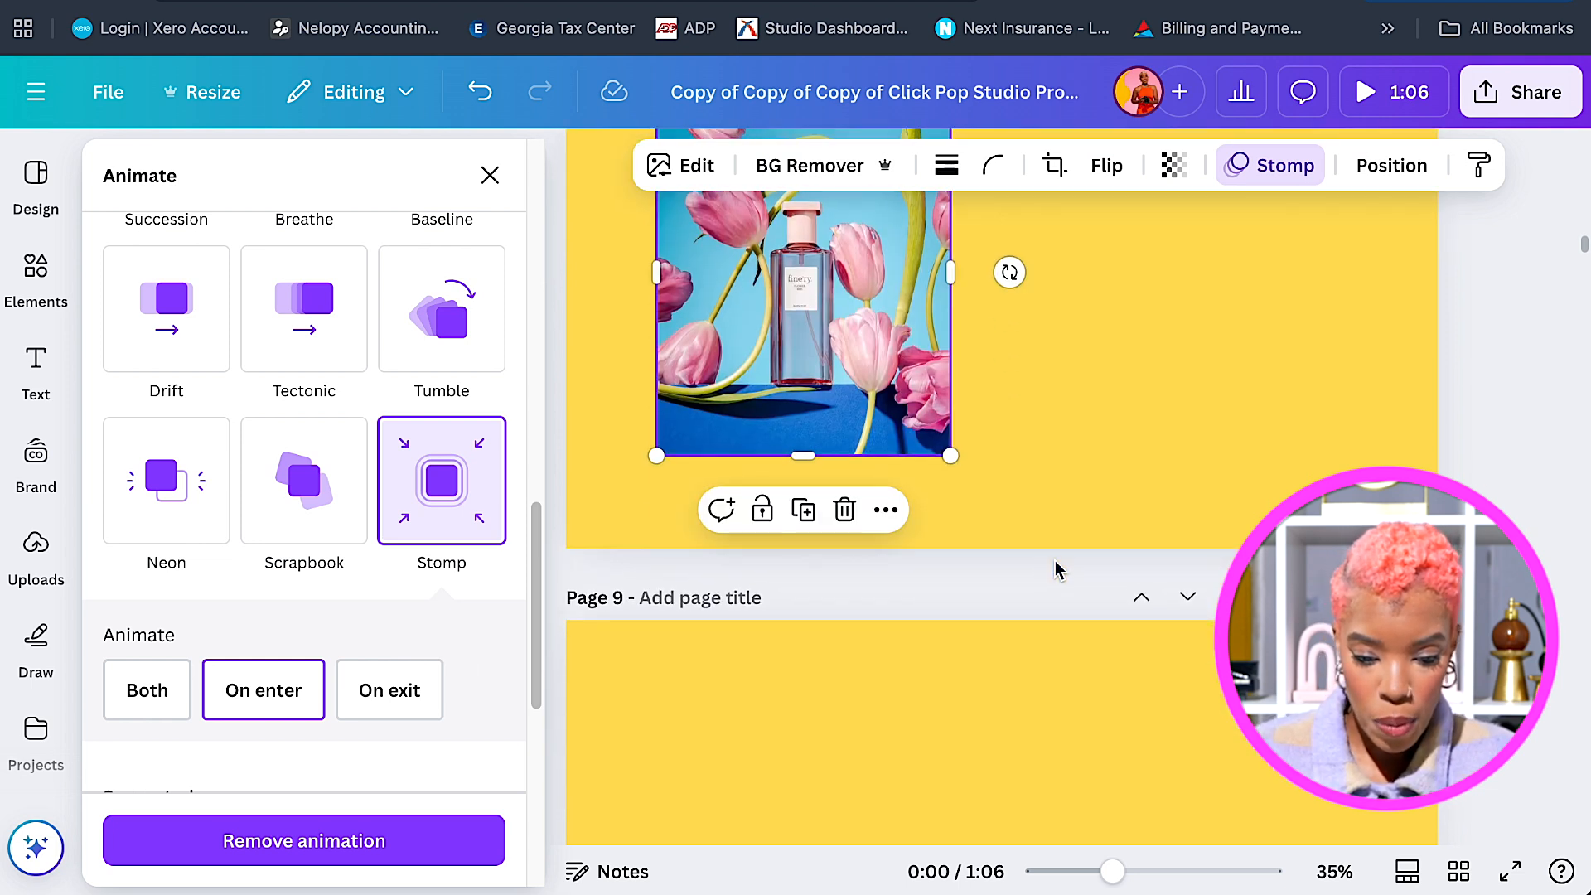
scroll(1144, 489, "up", 2)
scroll(1193, 422, "up", 1)
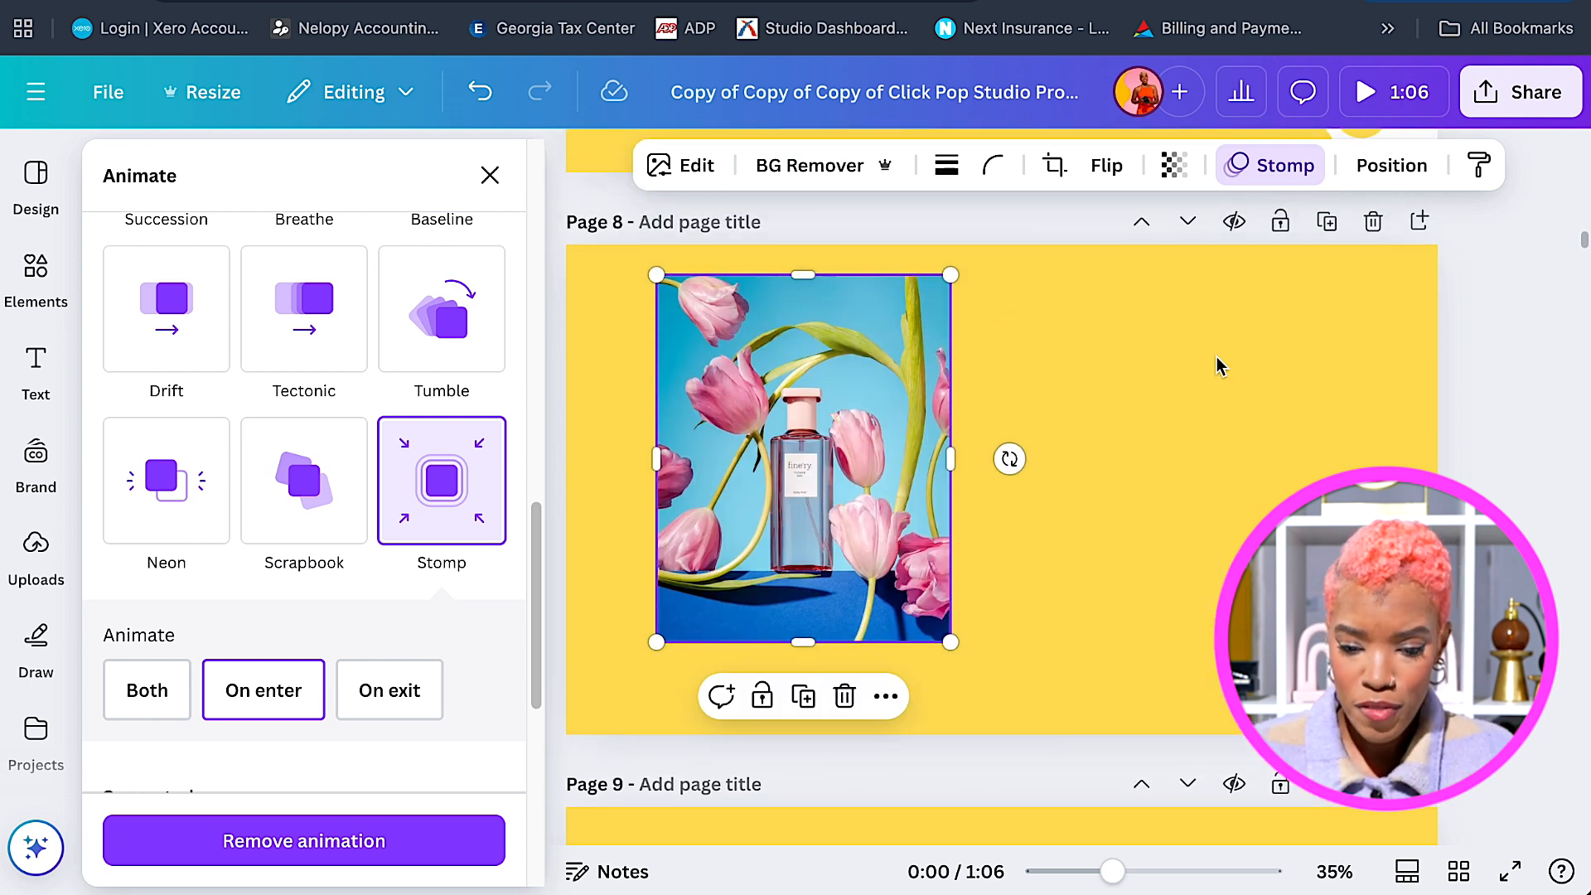
Apply the Pop animation to Page 8 itself.
left_click(1218, 362)
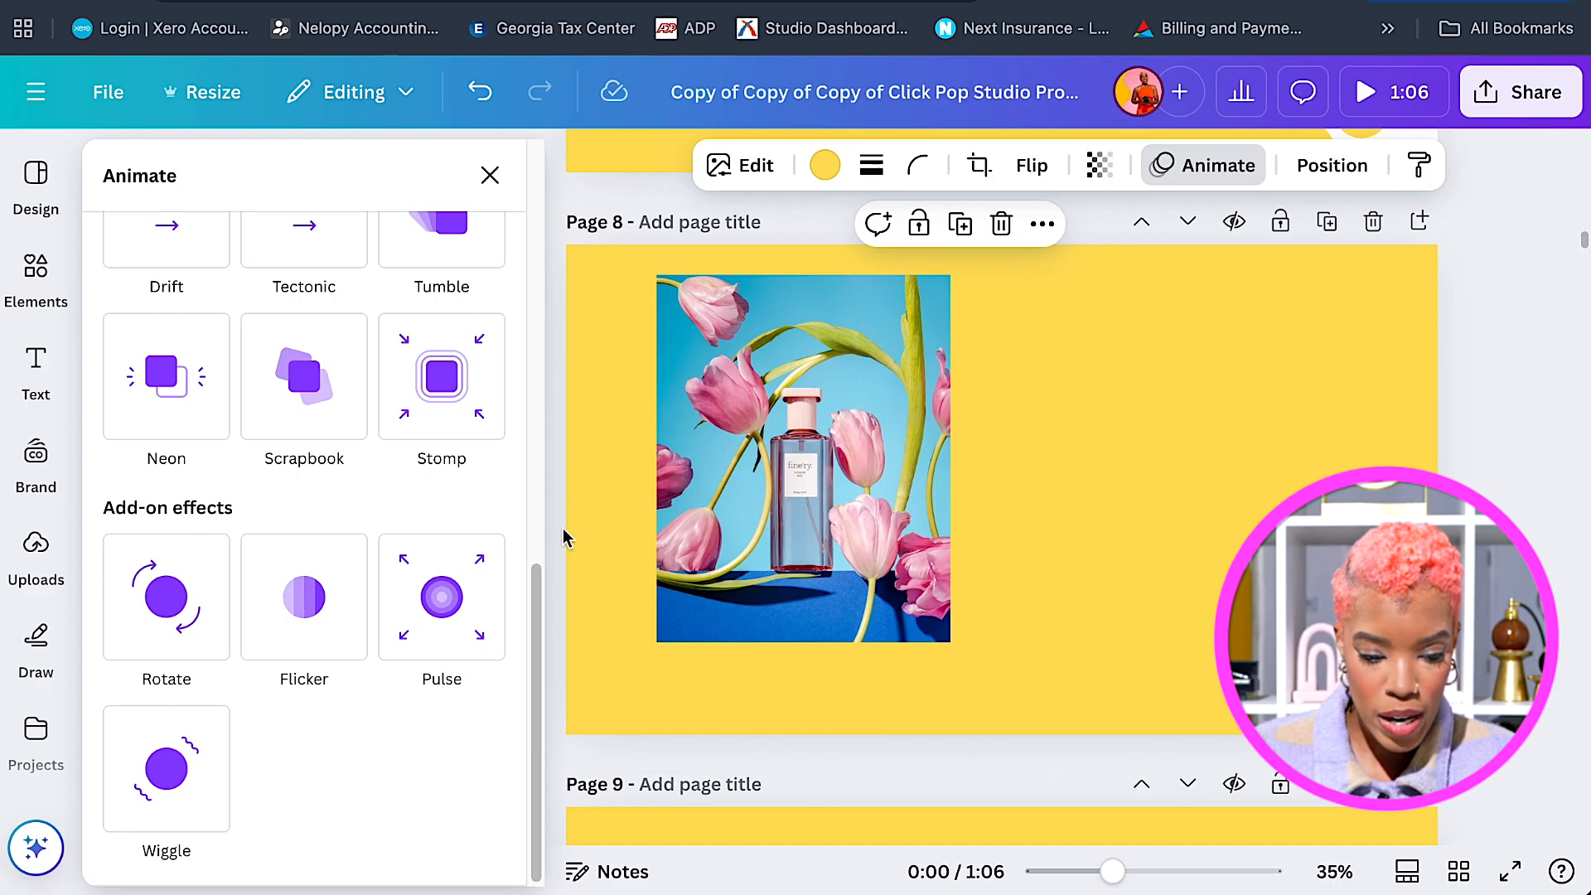
scroll(539, 595, "up", 5)
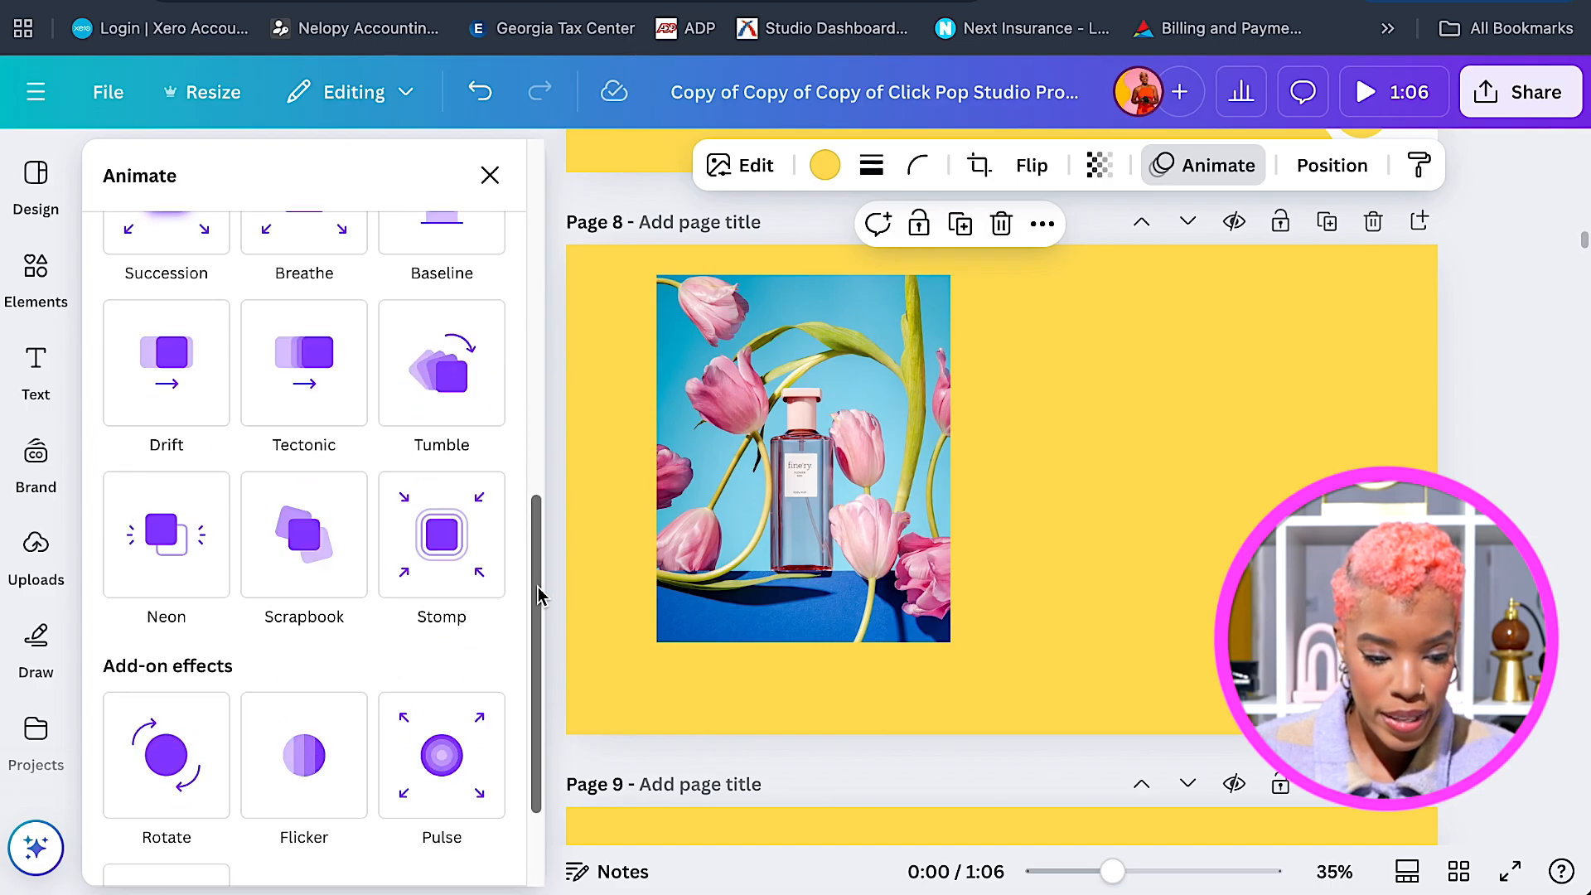
scroll(539, 585, "up", 1)
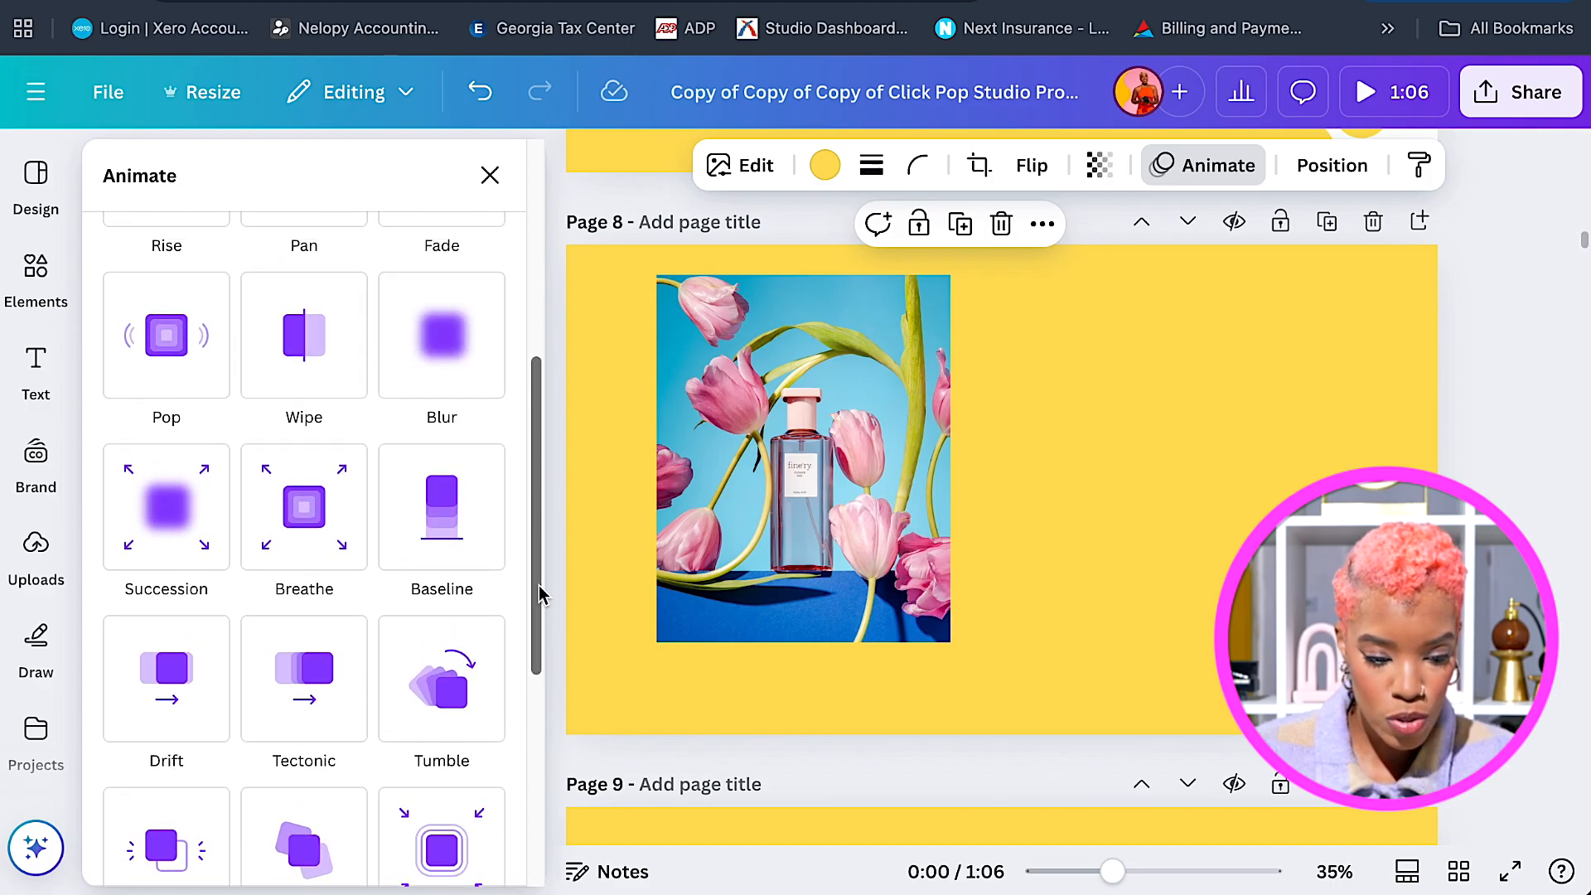
left_click(177, 362)
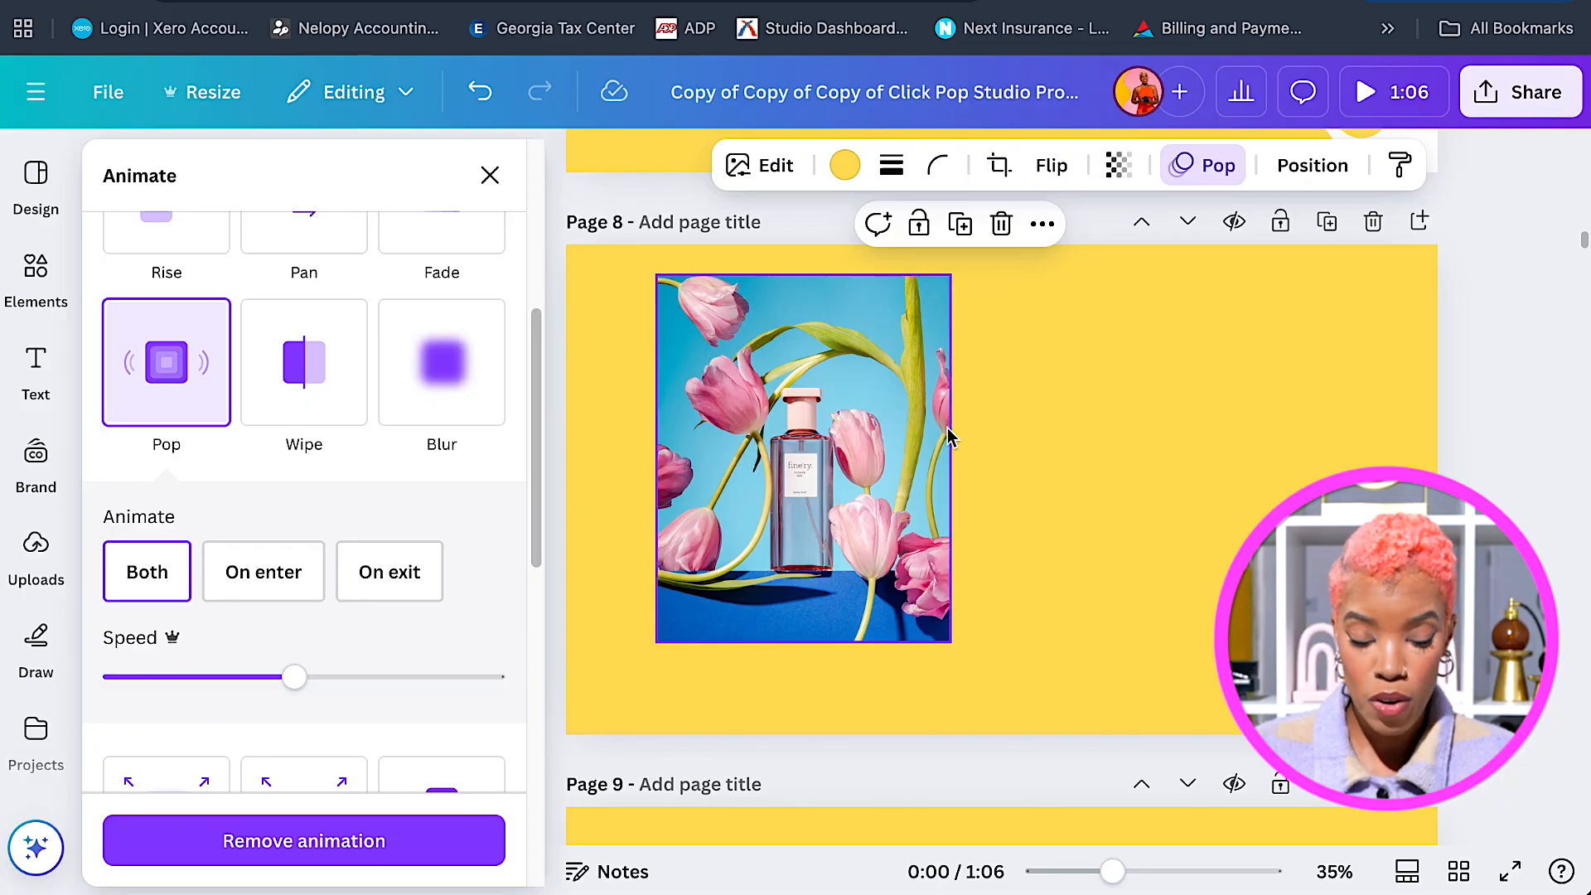
scroll(942, 435, "down", 2)
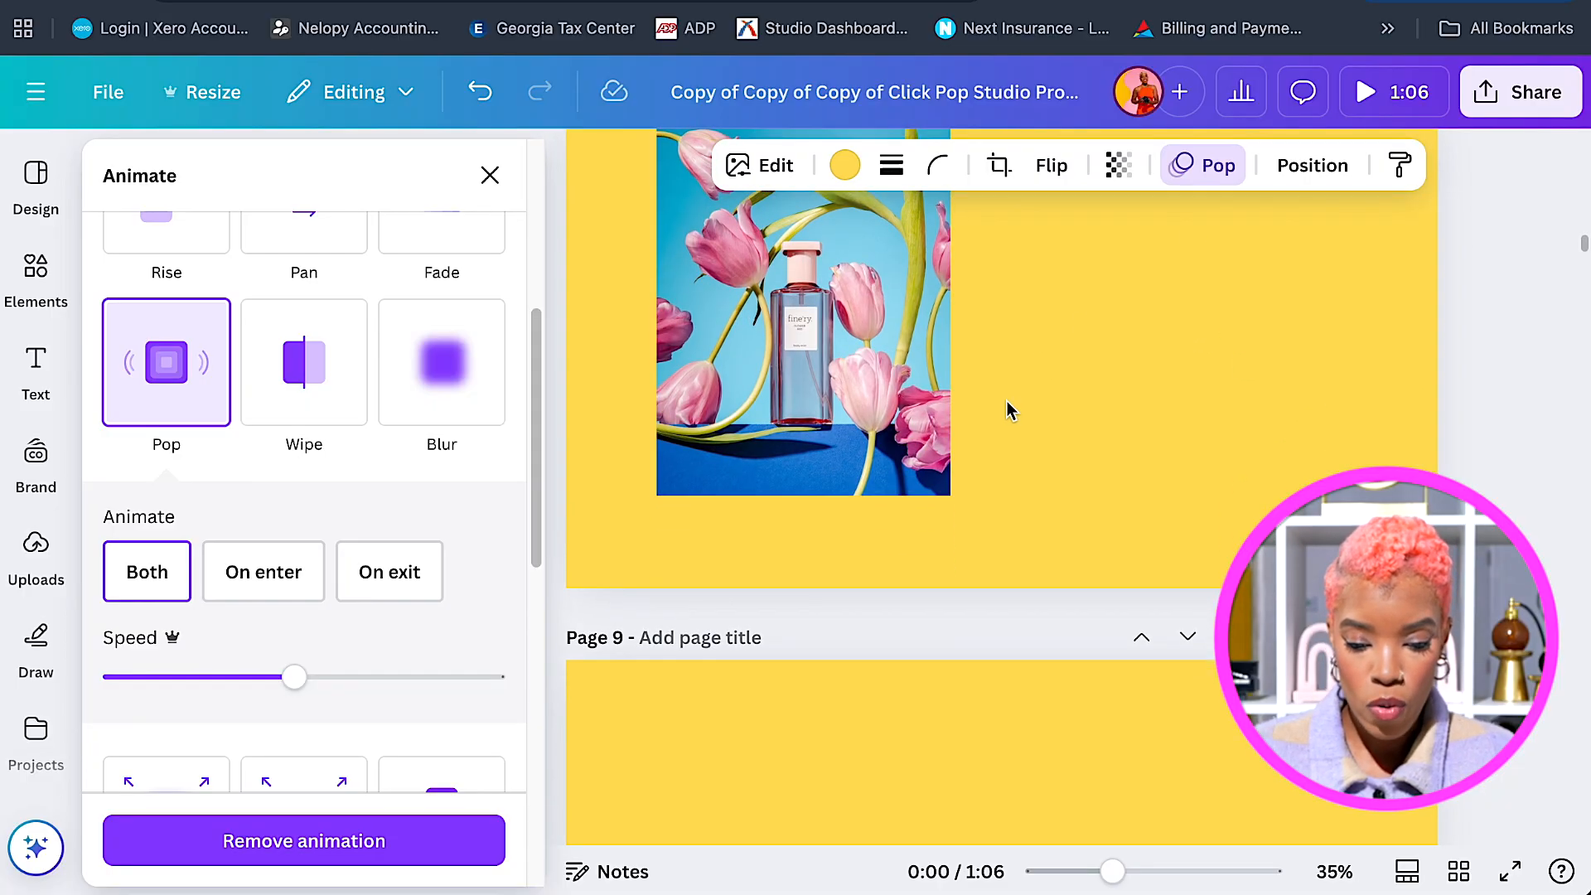
scroll(937, 381, "down", 1)
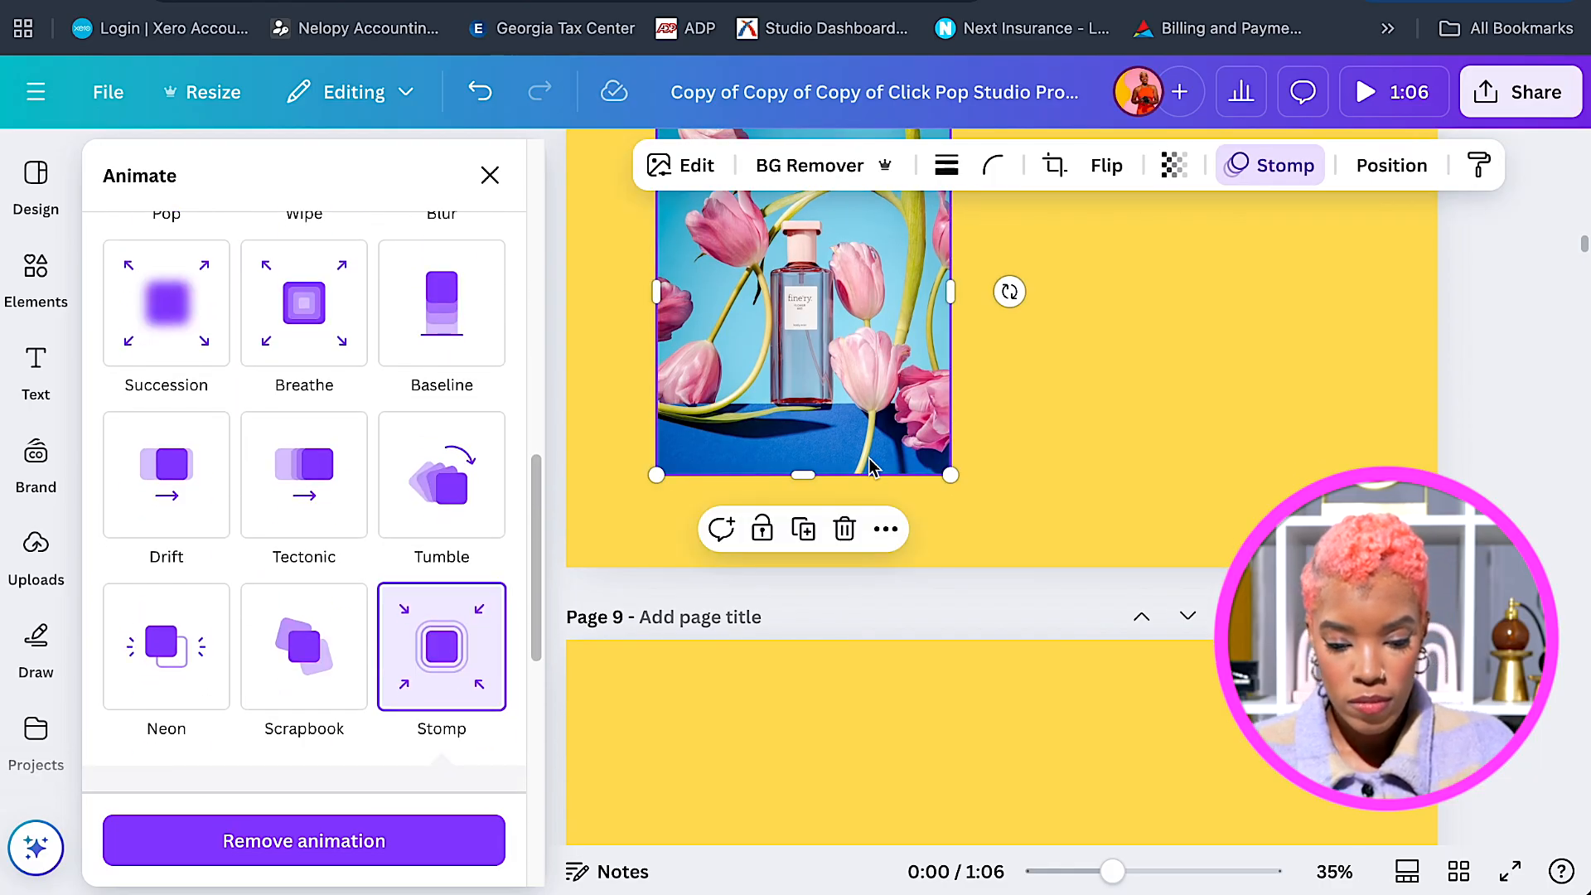
scroll(854, 497, "down", 5)
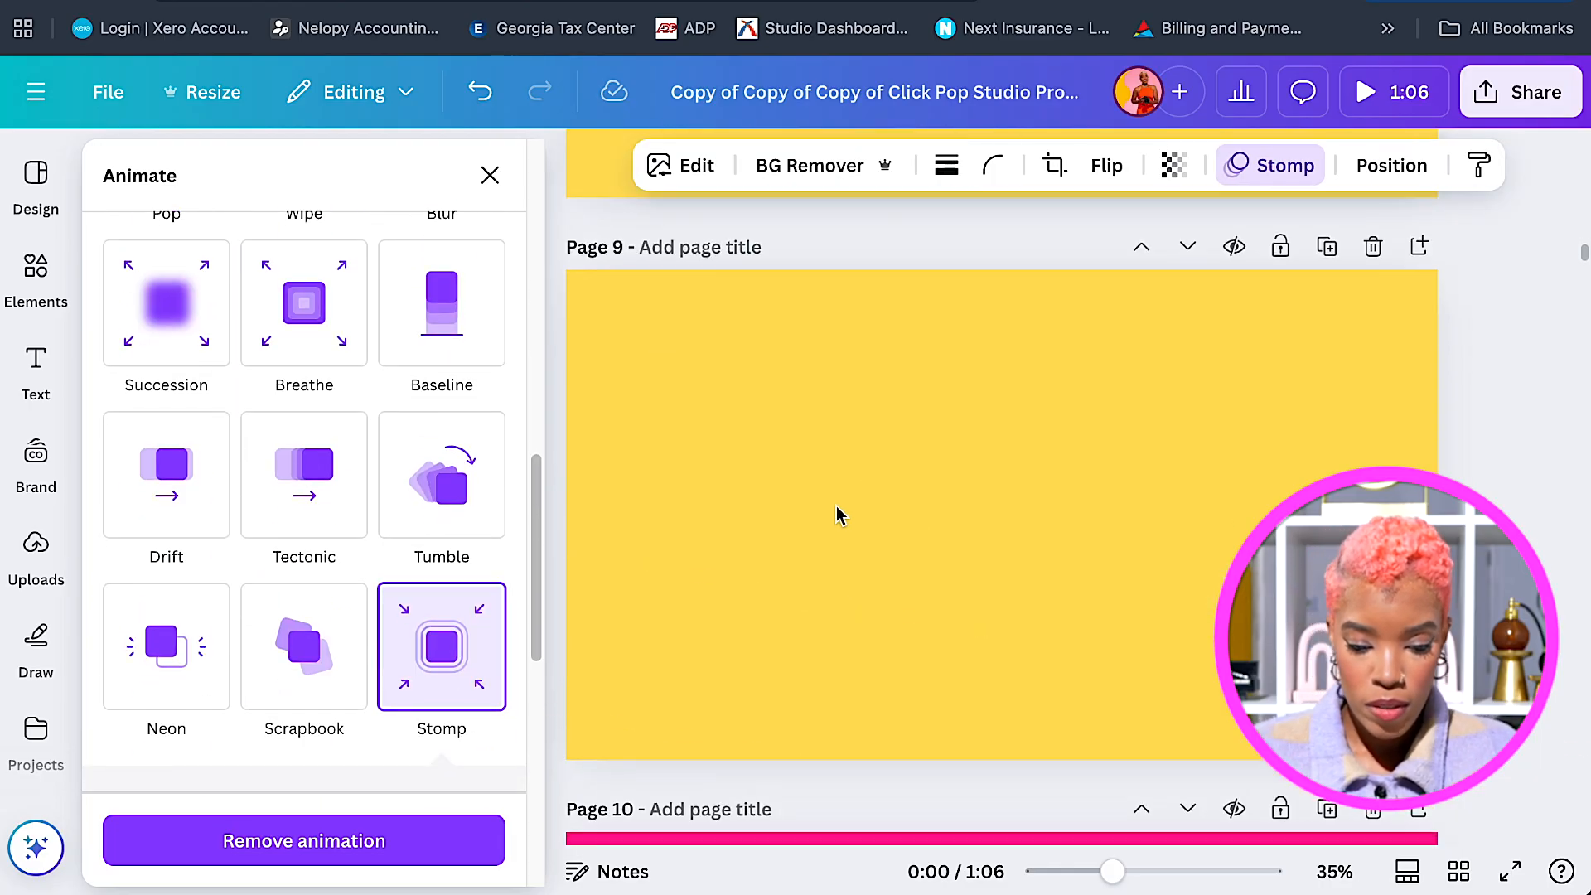
Place the orange-backdrop bottle photo at Page 9's top right, trimmed narrower from the left.
left_click(840, 514)
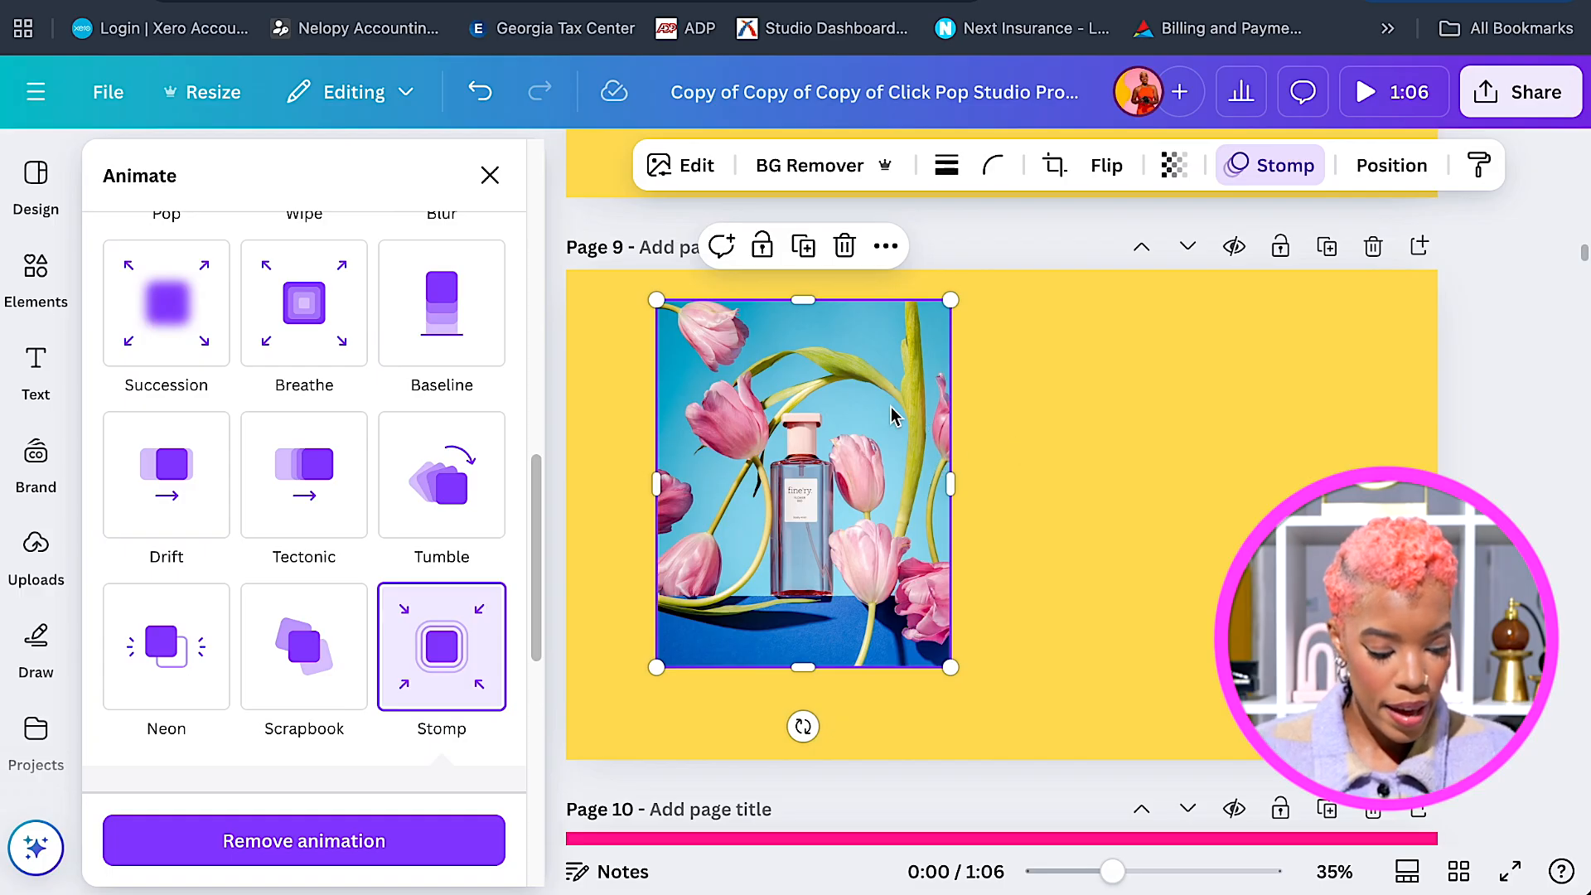
left_click(35, 543)
scroll(455, 634, "down", 10)
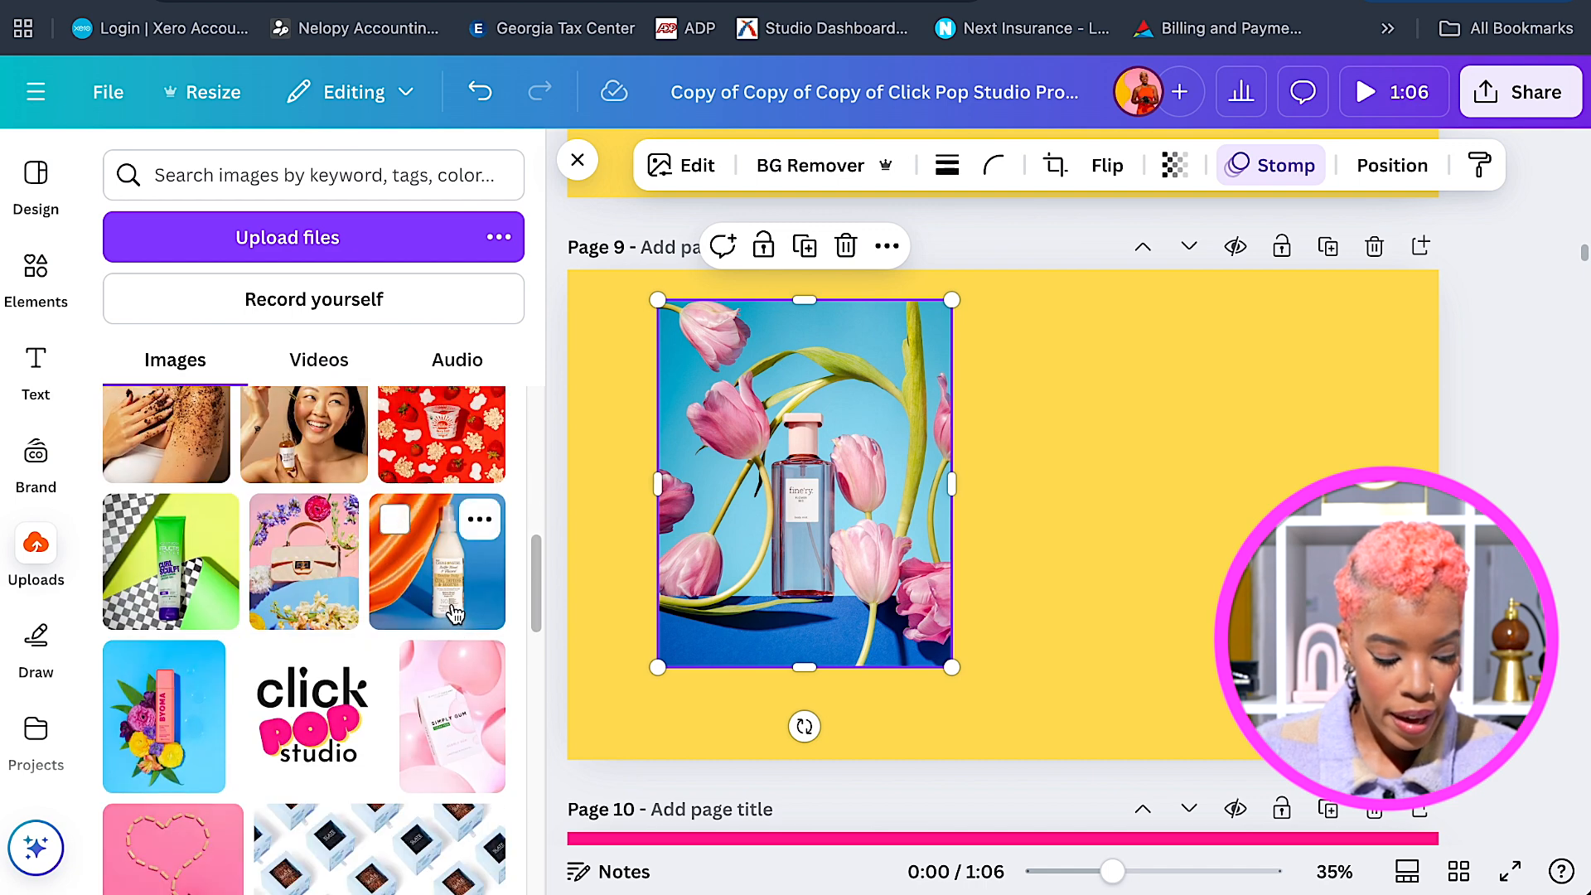
left_click_drag(455, 611, 971, 545)
left_click_drag(1075, 533, 1291, 466)
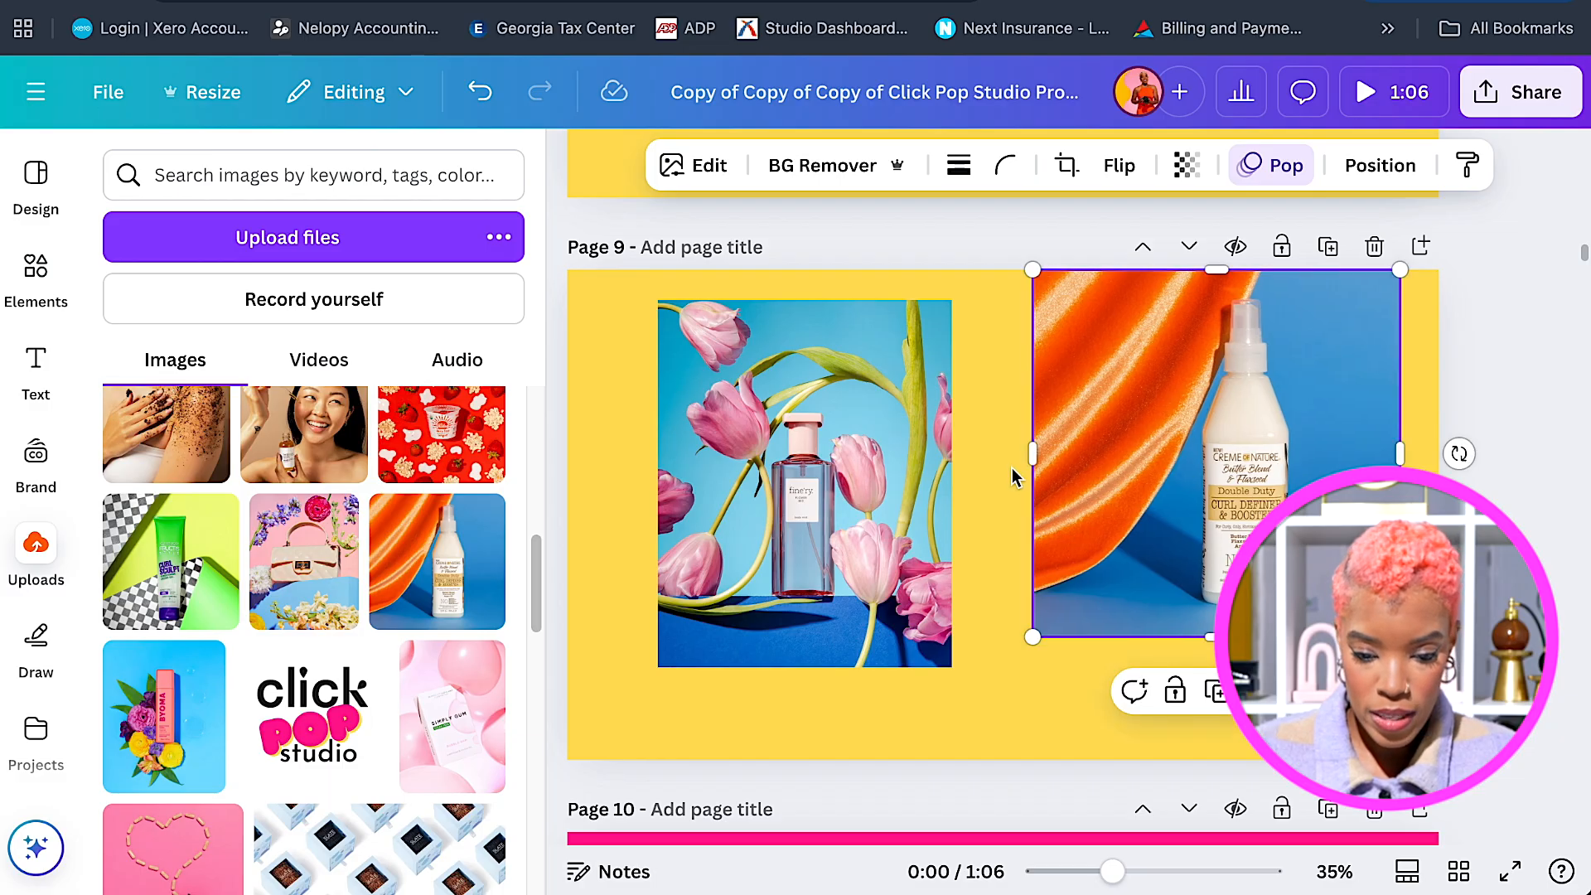
left_click_drag(1035, 455, 1113, 446)
mouse_move(1246, 435)
left_mouse_down()
mouse_move(1219, 435)
mouse_move(1235, 437)
left_mouse_up()
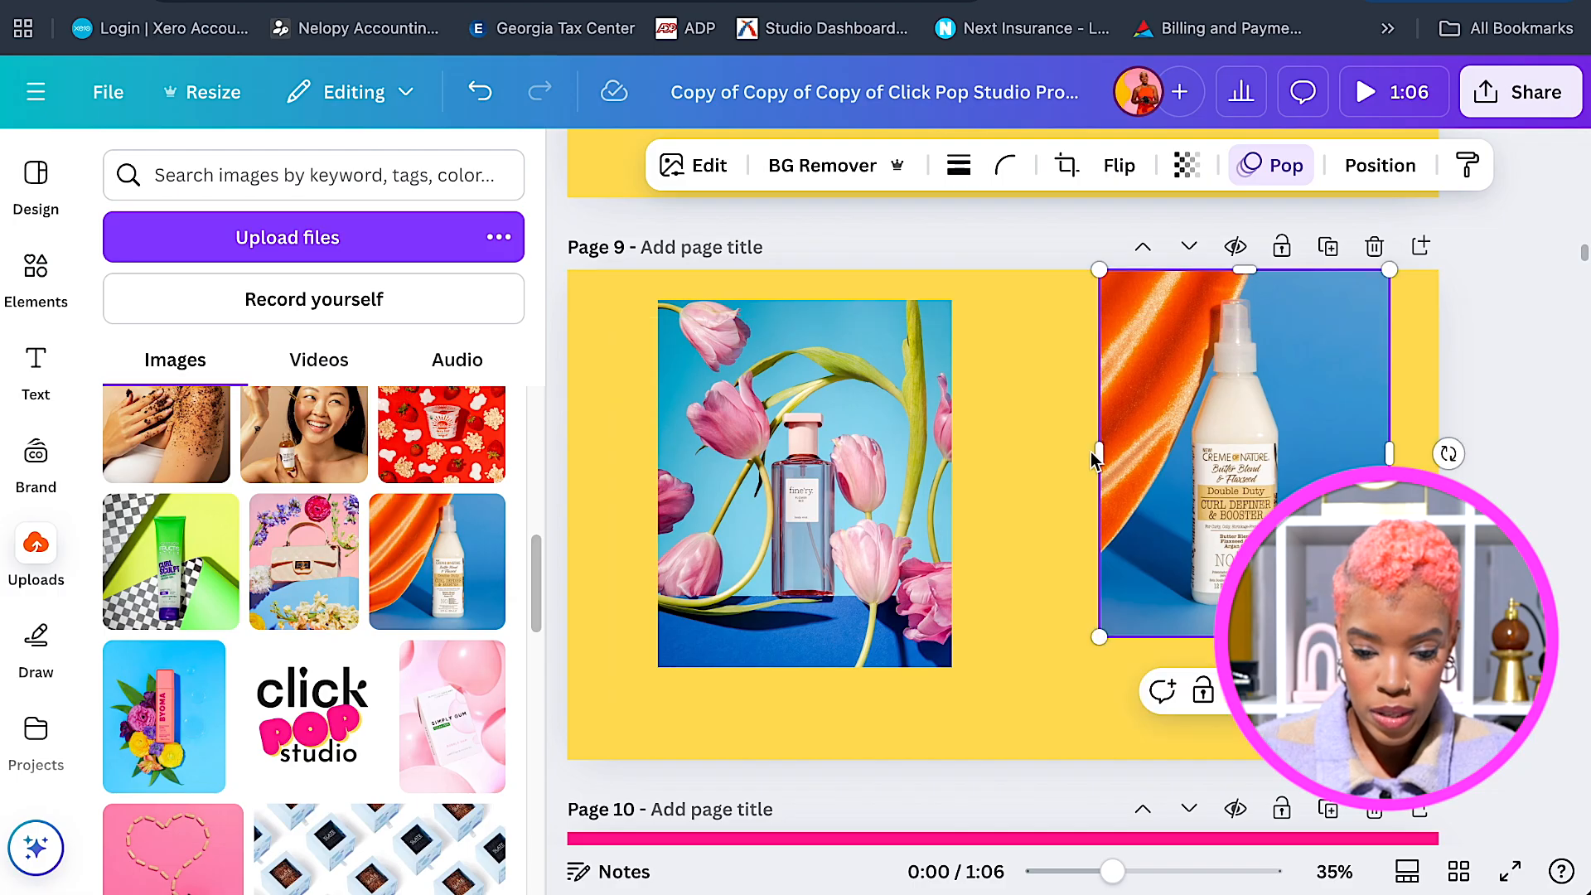
left_click_drag(1095, 450, 1085, 450)
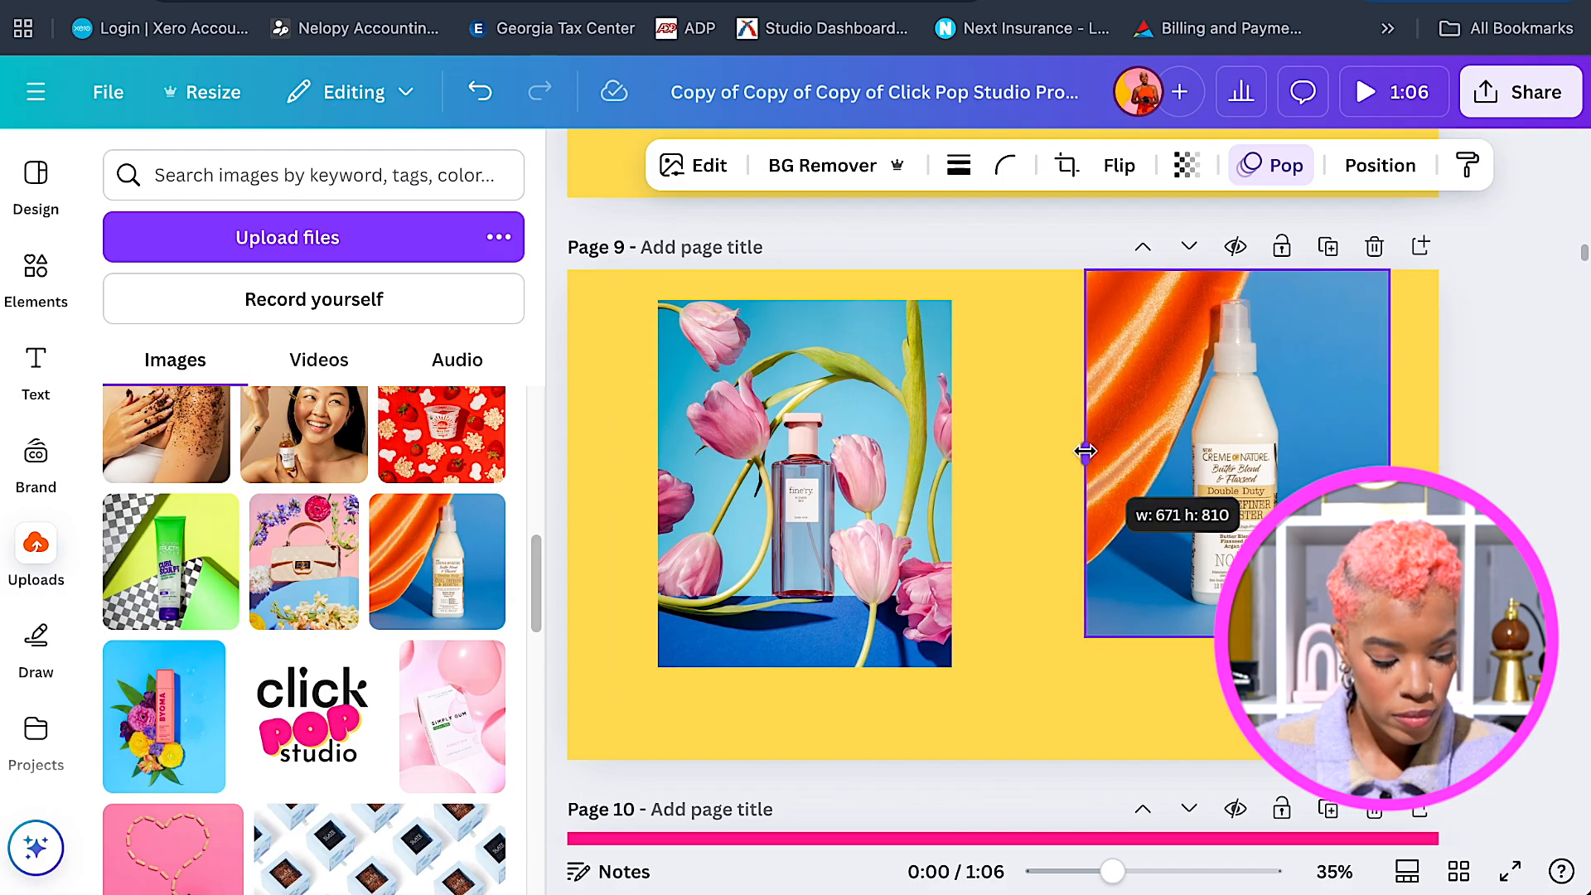
Lower the tulip photo to Page 9's bottom edge.
left_click(797, 496)
left_click_drag(801, 519, 802, 590)
left_click(1224, 481)
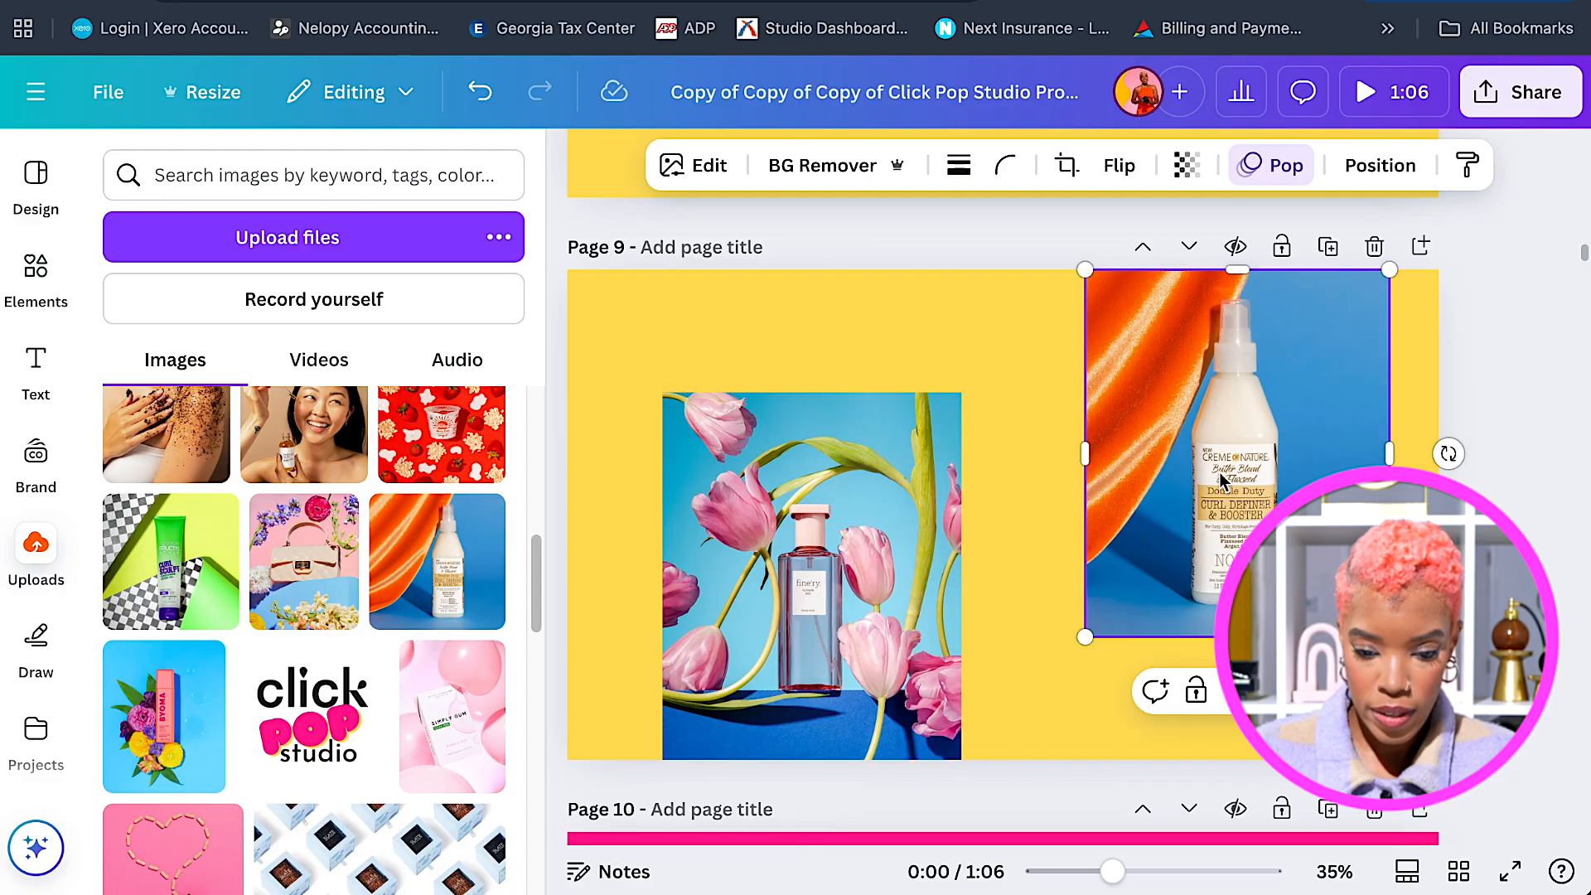
left_click(842, 590)
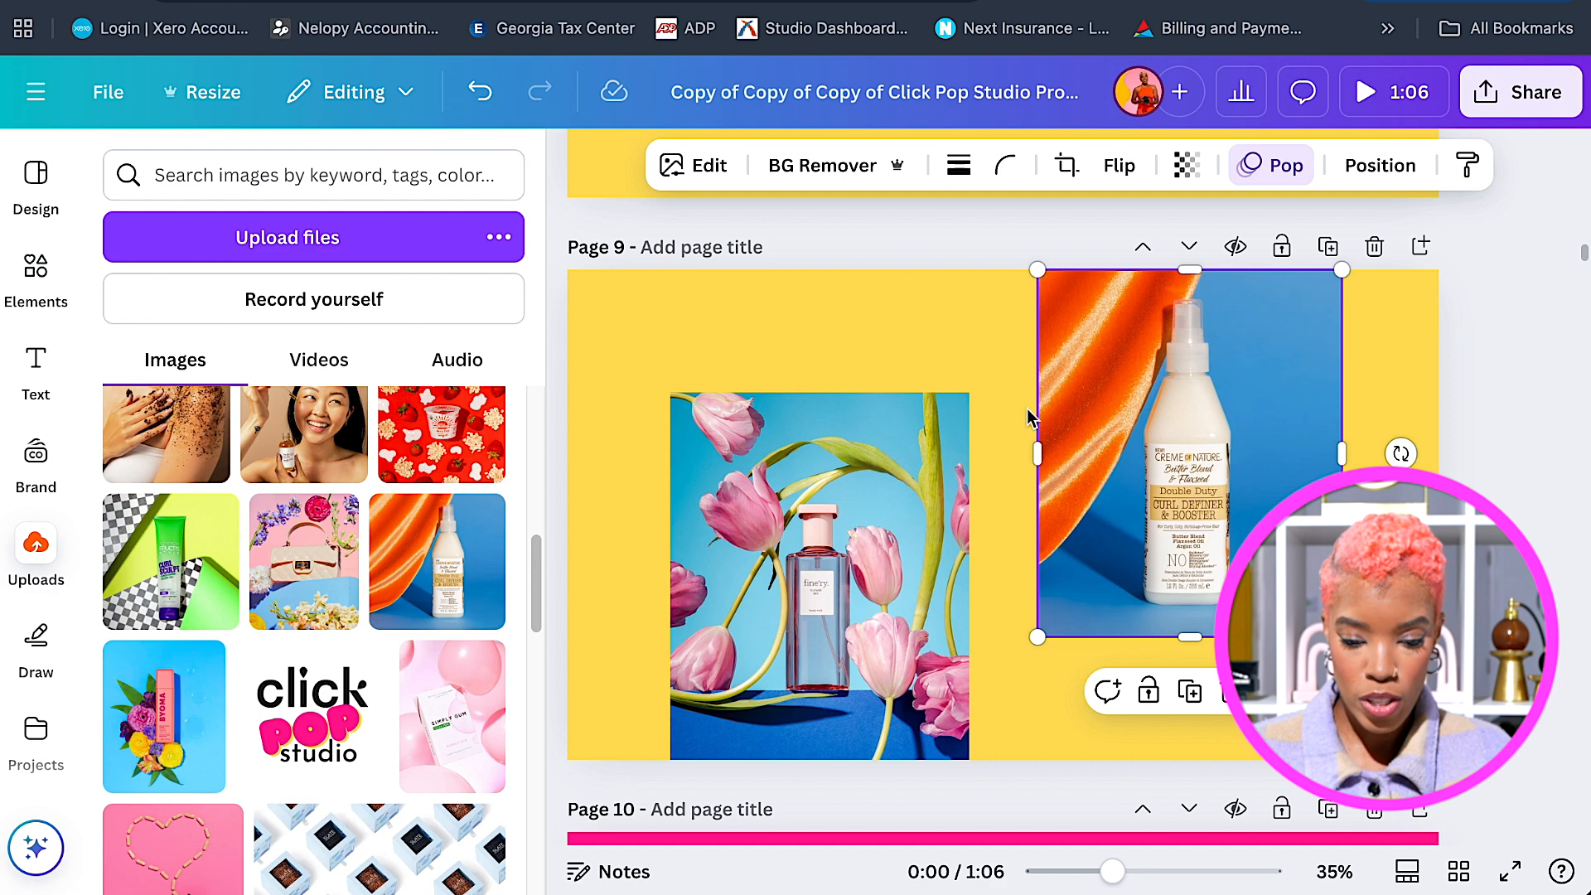
Check the bottle photo's animation, then remove the Stomp animation from Page 9's tulip photo.
left_click(1386, 388)
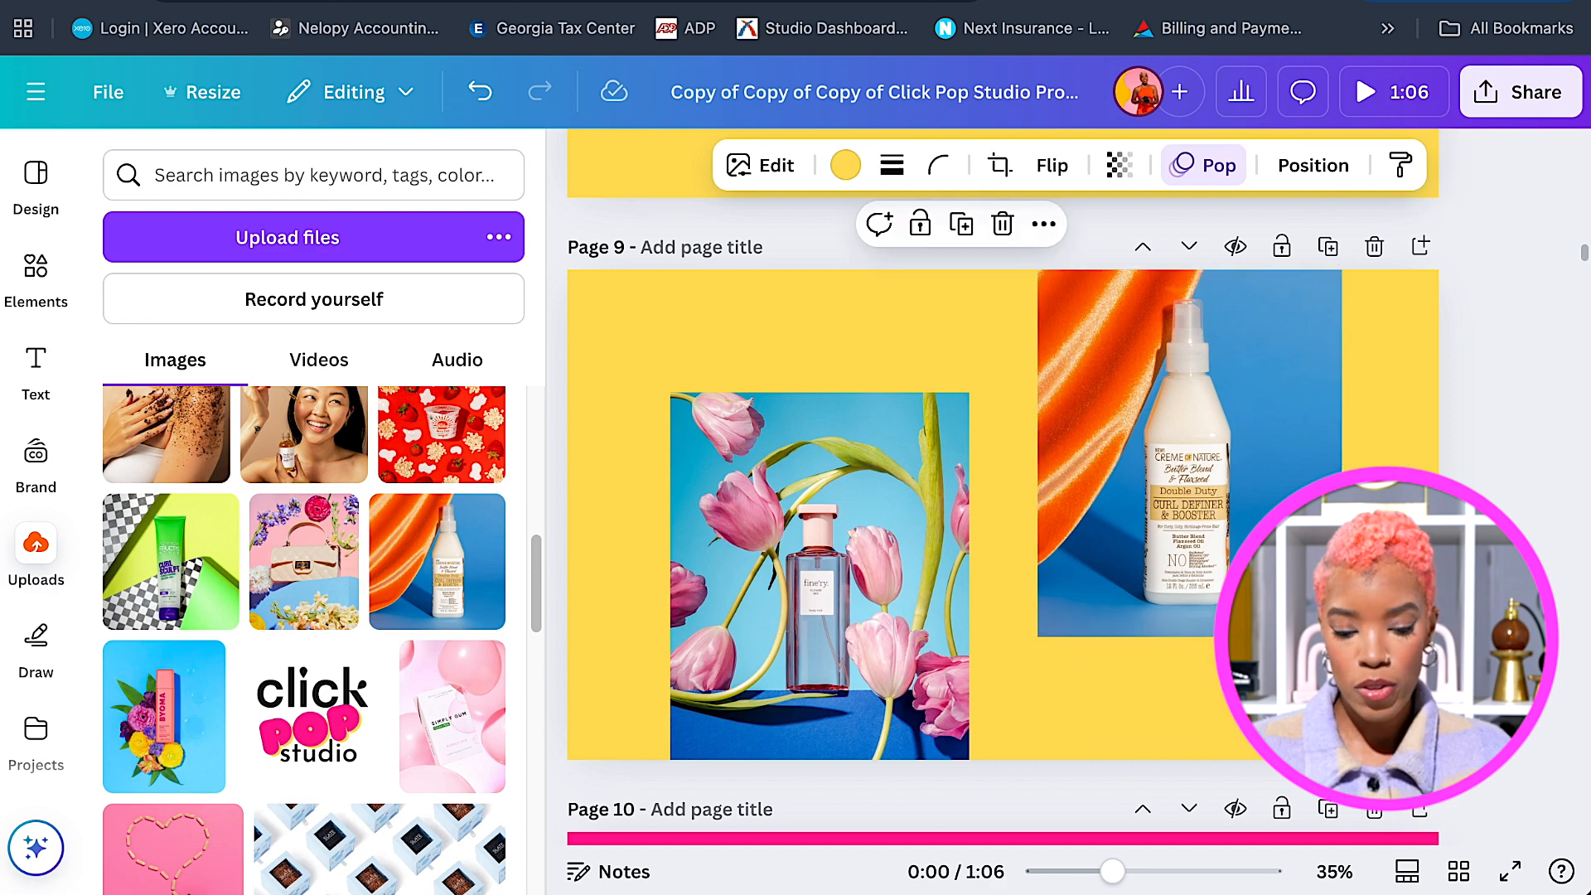
left_click(1195, 547)
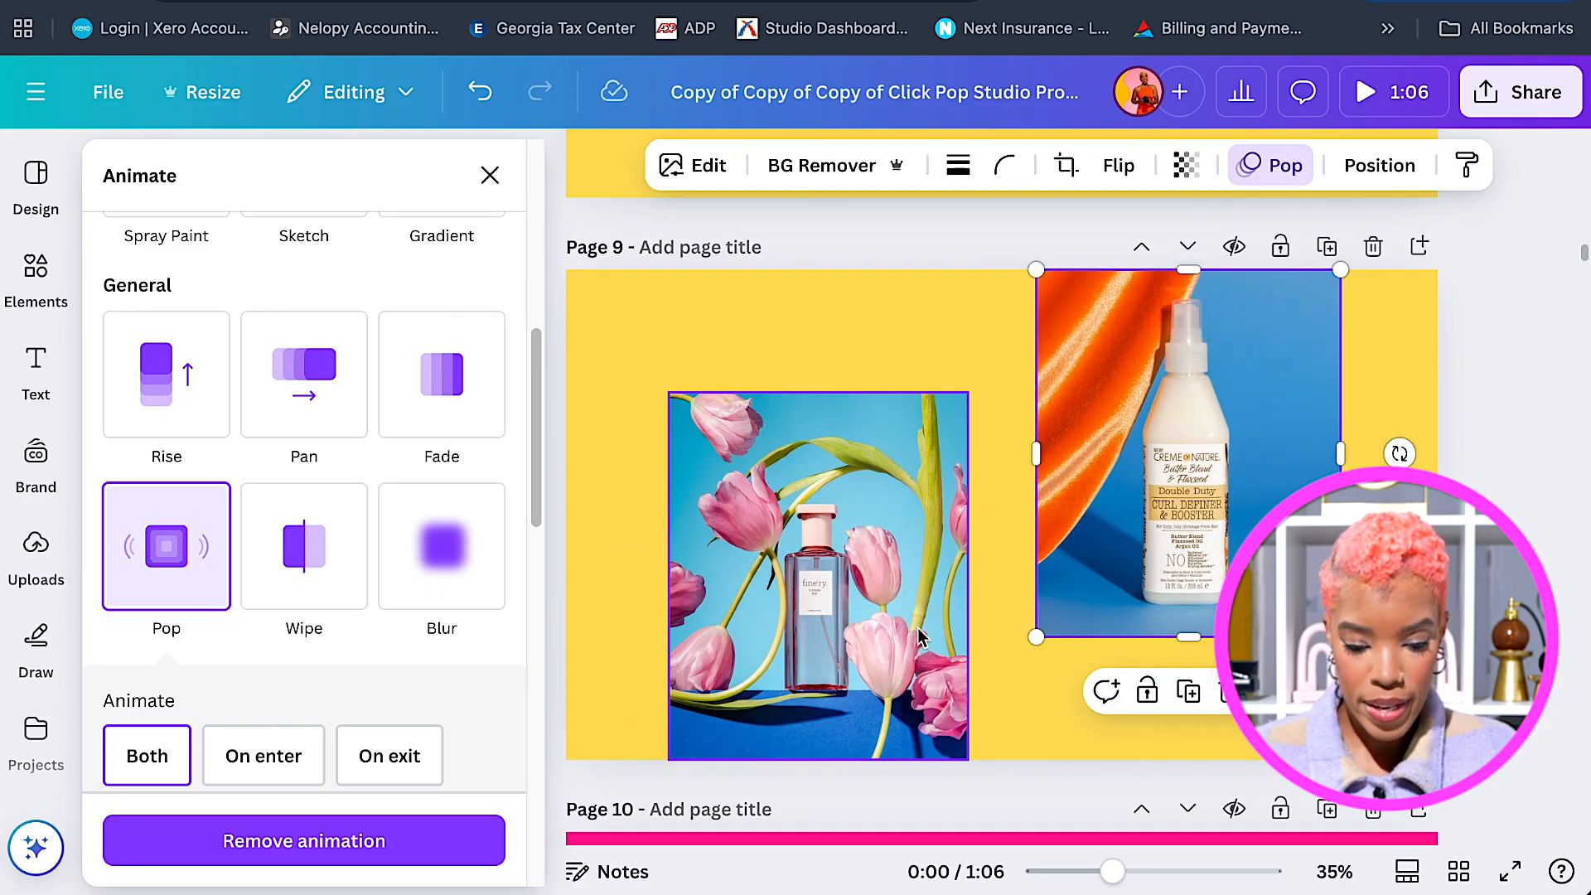
left_click(893, 570)
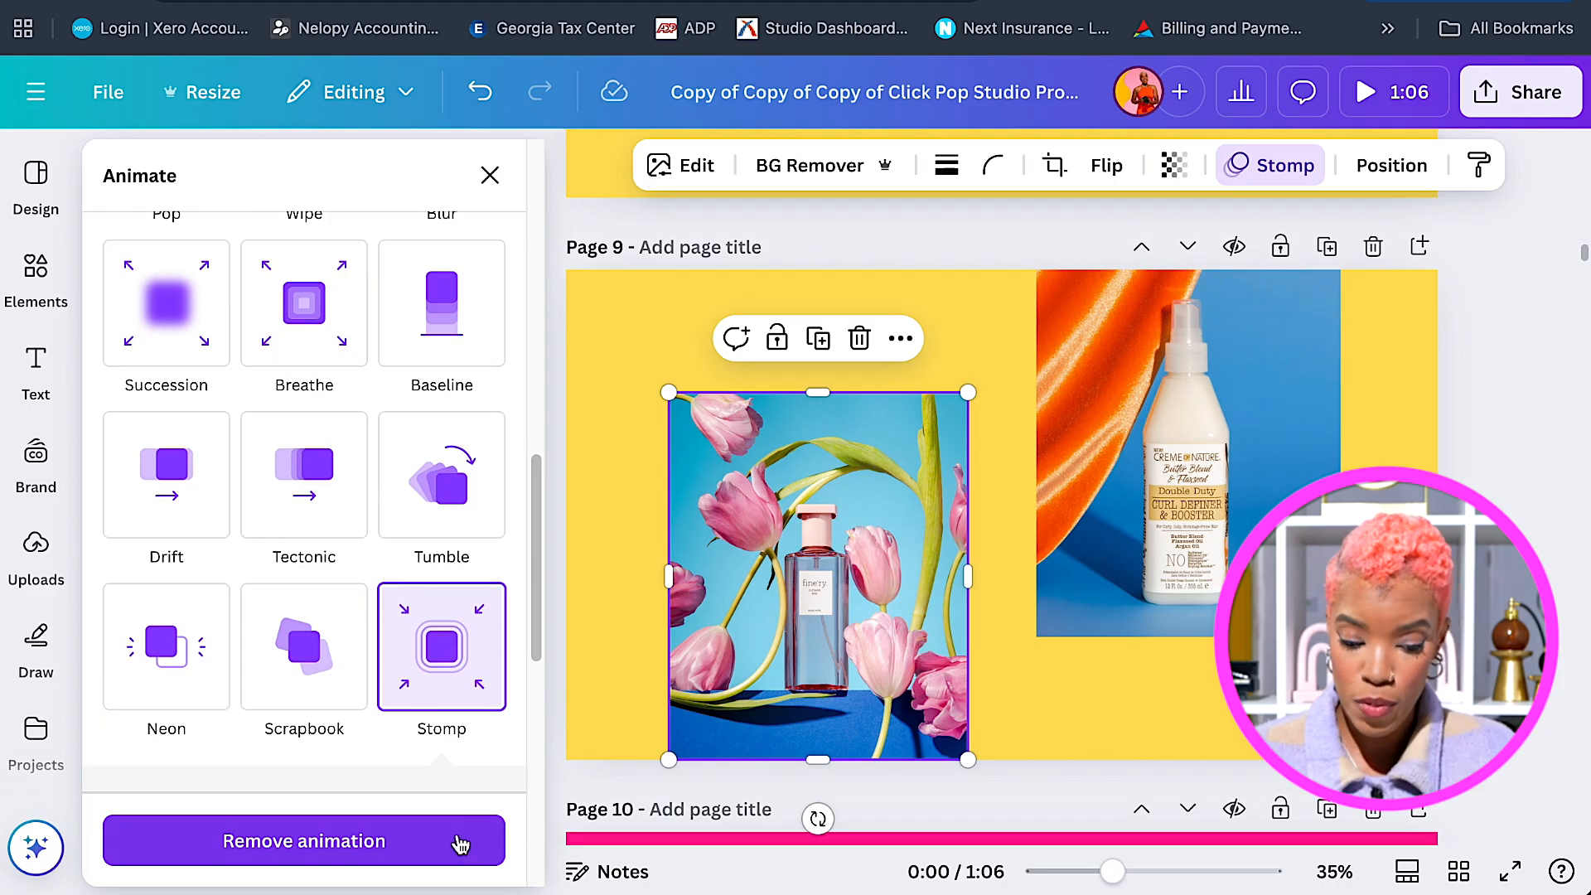
left_click(433, 856)
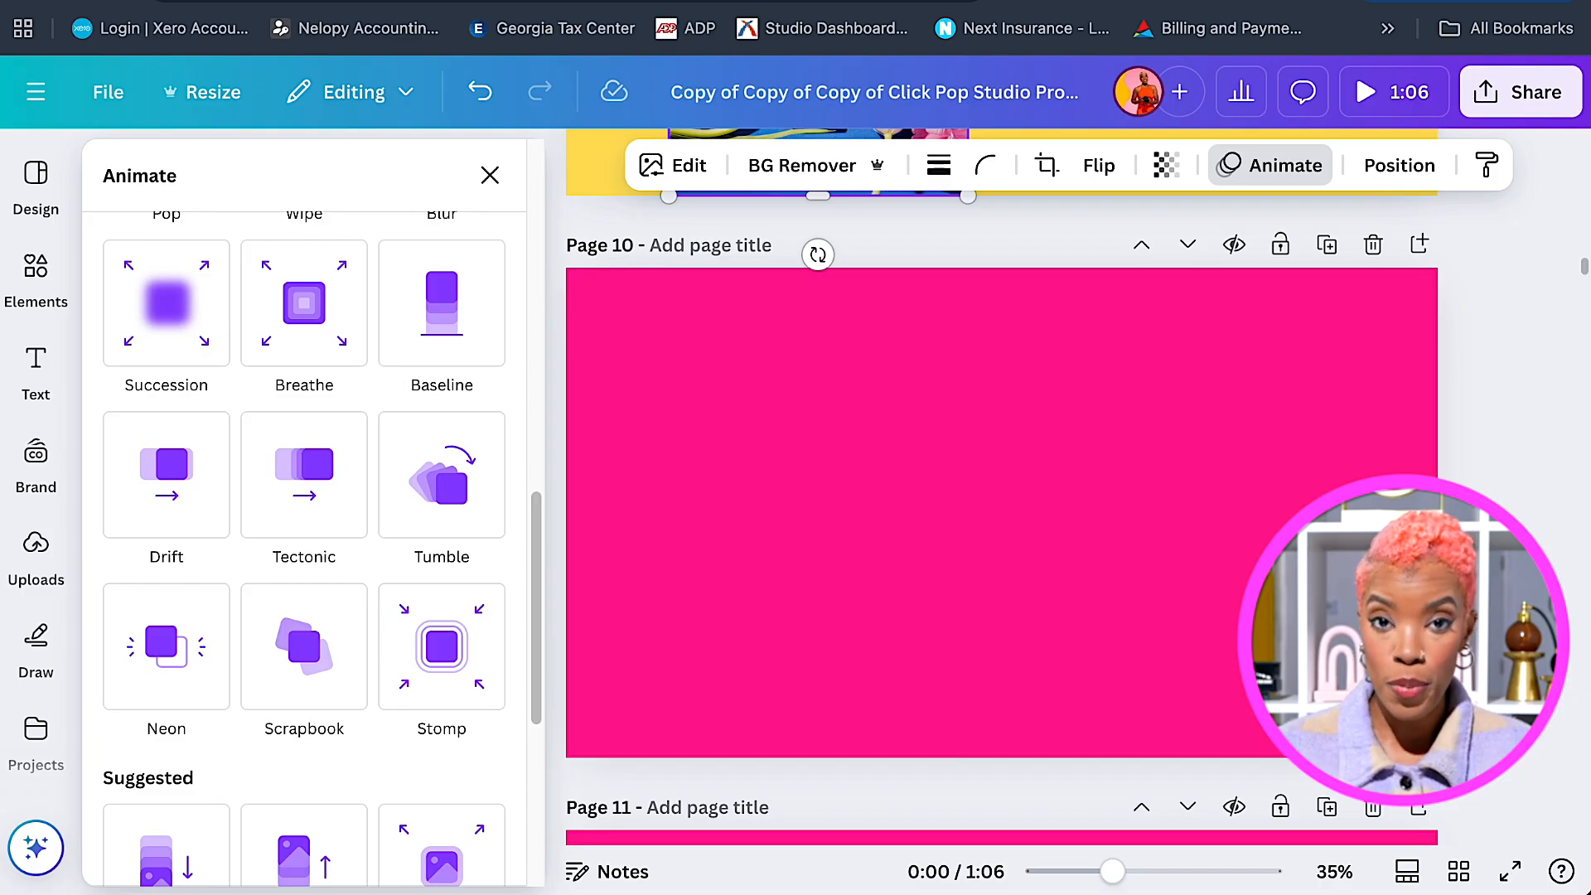
Show the uploaded videos beside blank pink Page 10 and browse their thumbnails.
scroll(1001, 498, "up", 2)
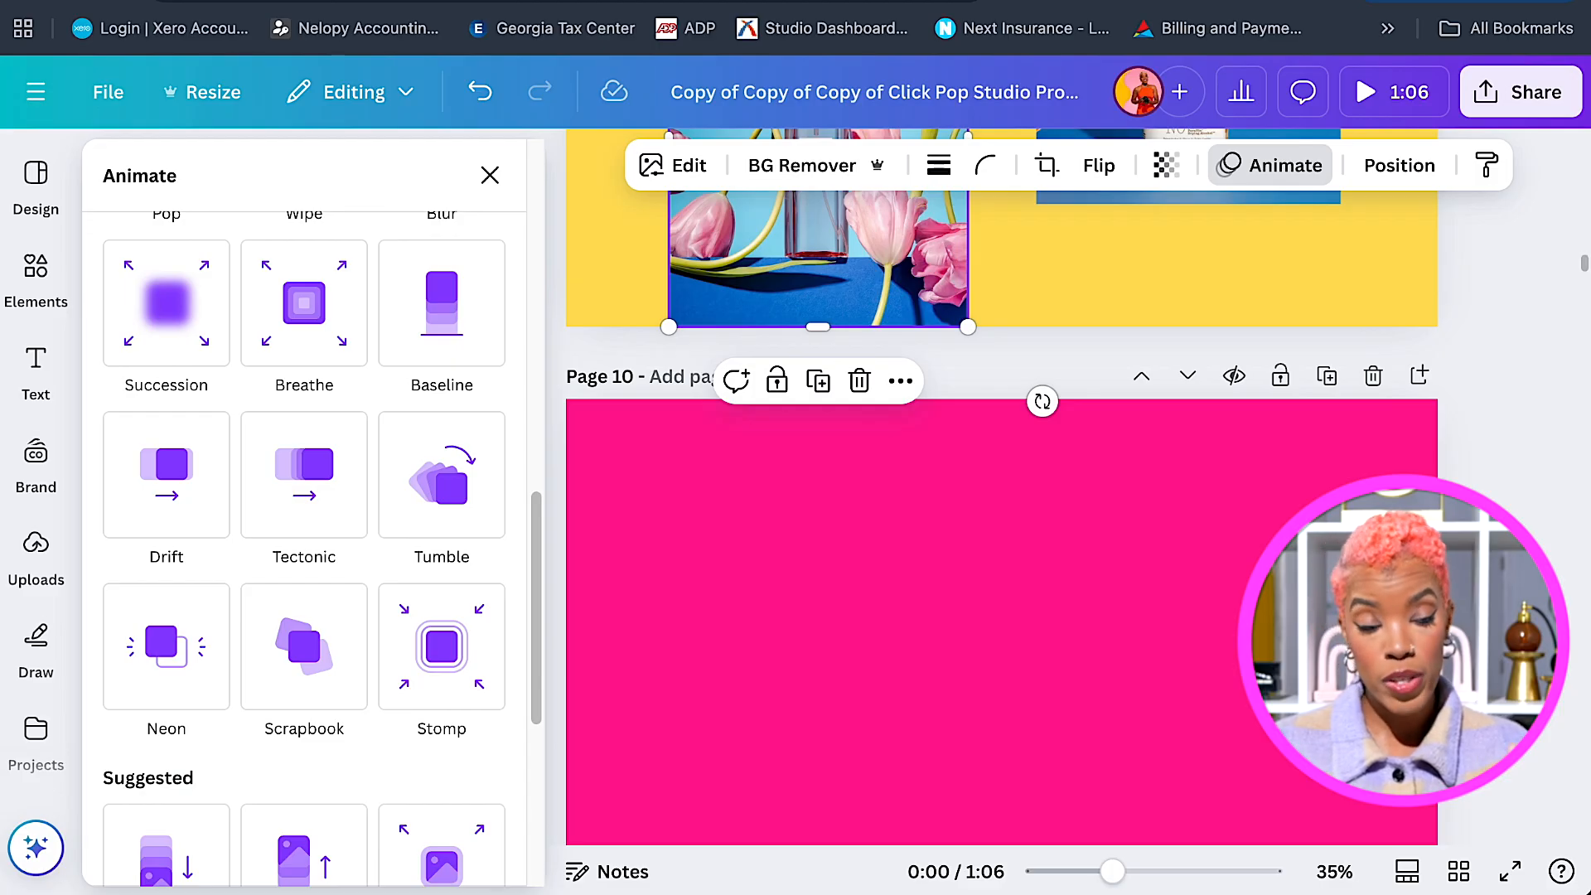
scroll(1001, 497, "down", 1)
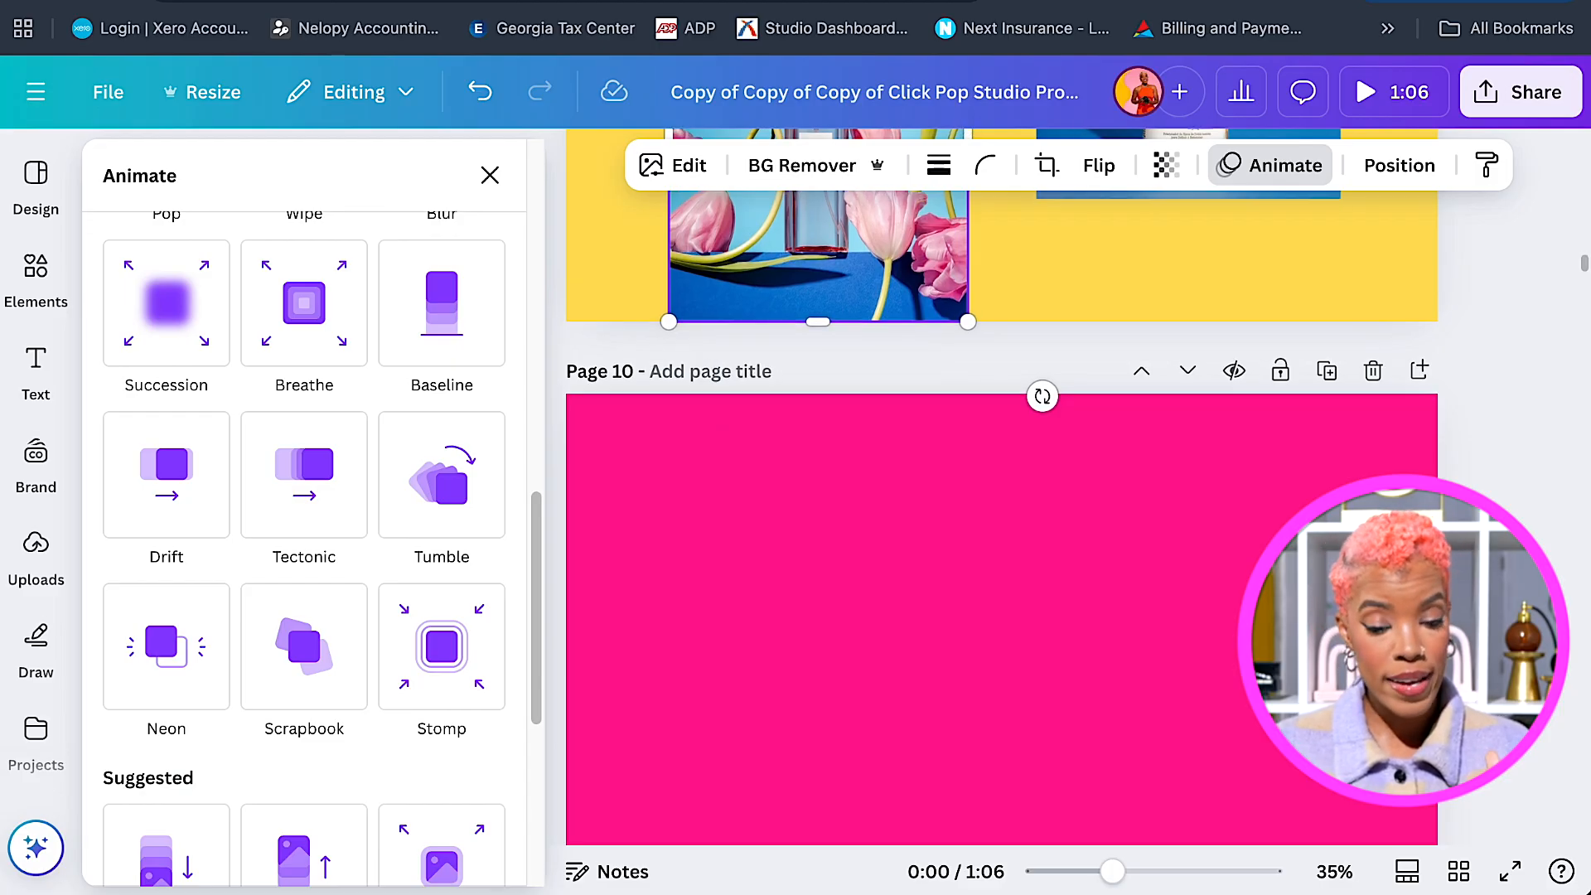
scroll(1001, 497, "up", 1)
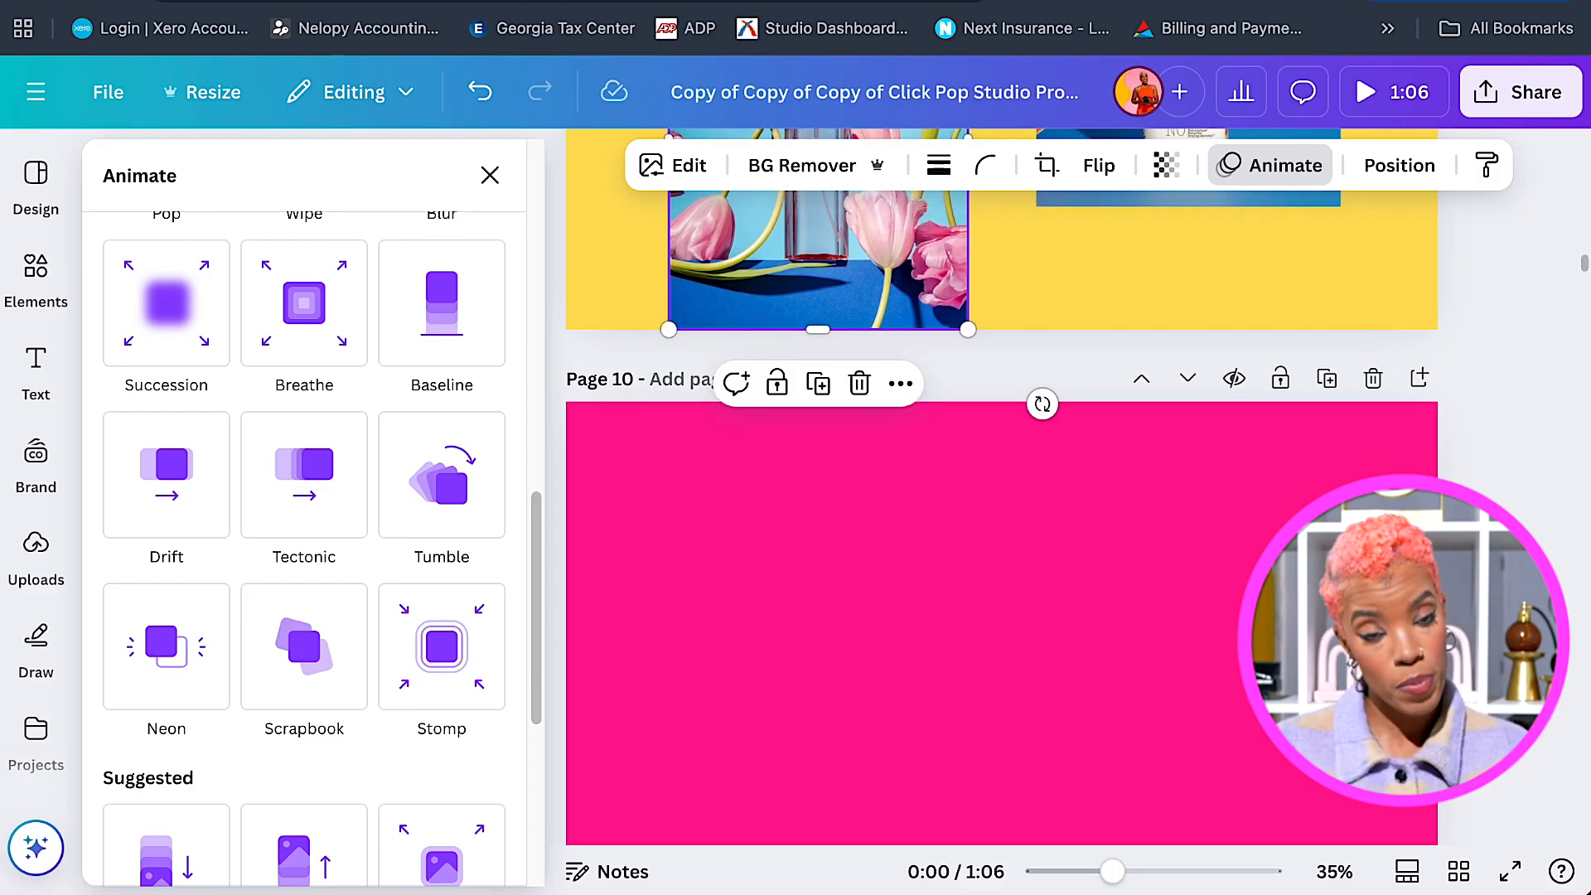
scroll(1001, 497, "down", 5)
scroll(1001, 497, "up", 3)
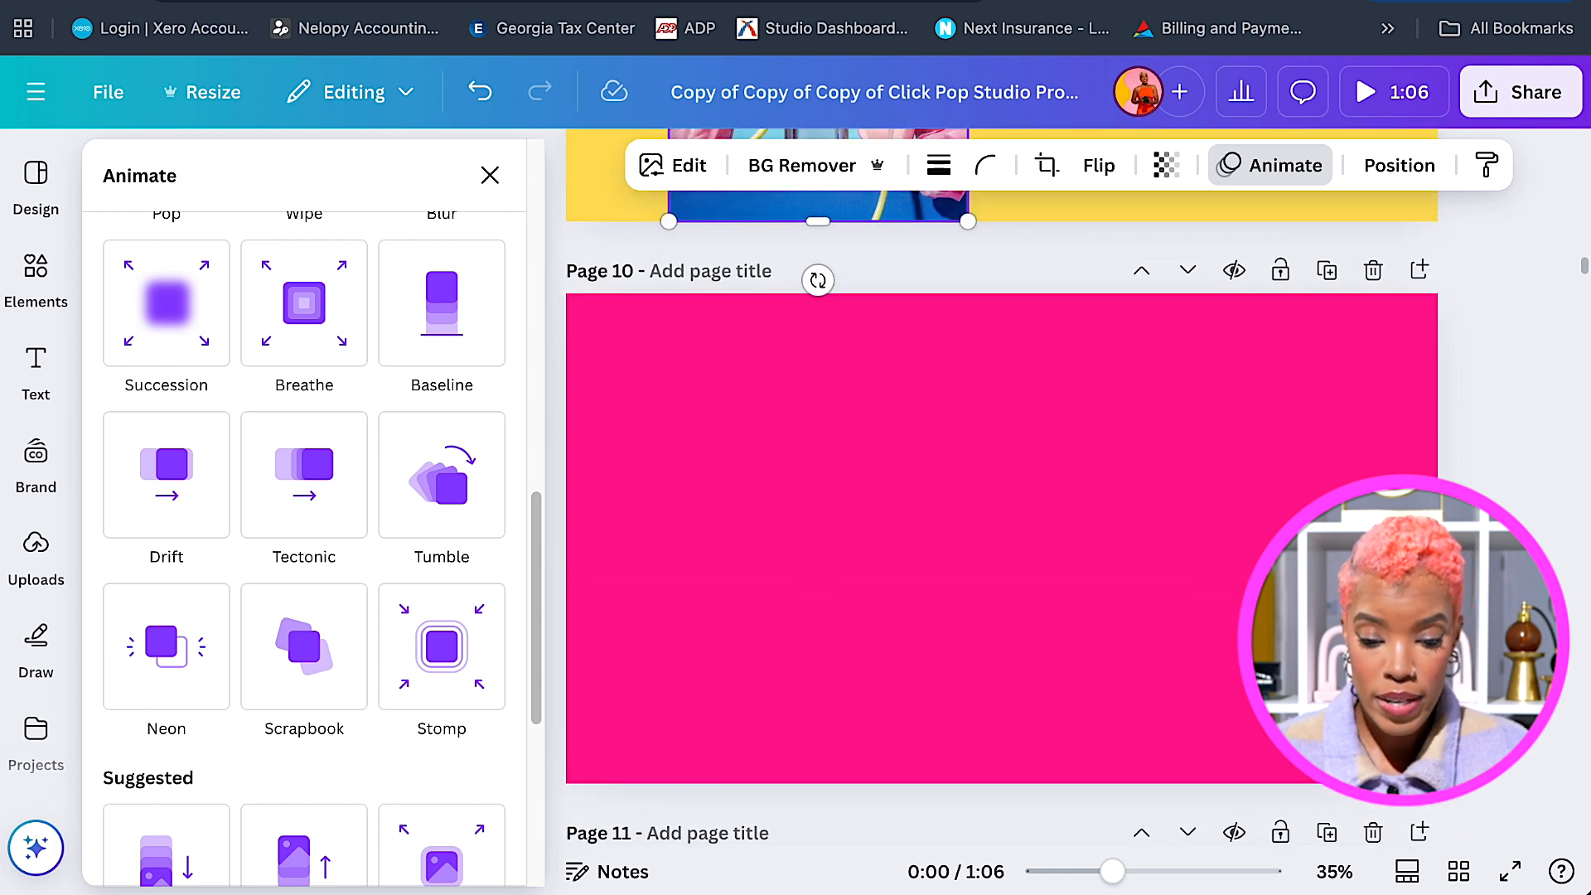
left_click(442, 468)
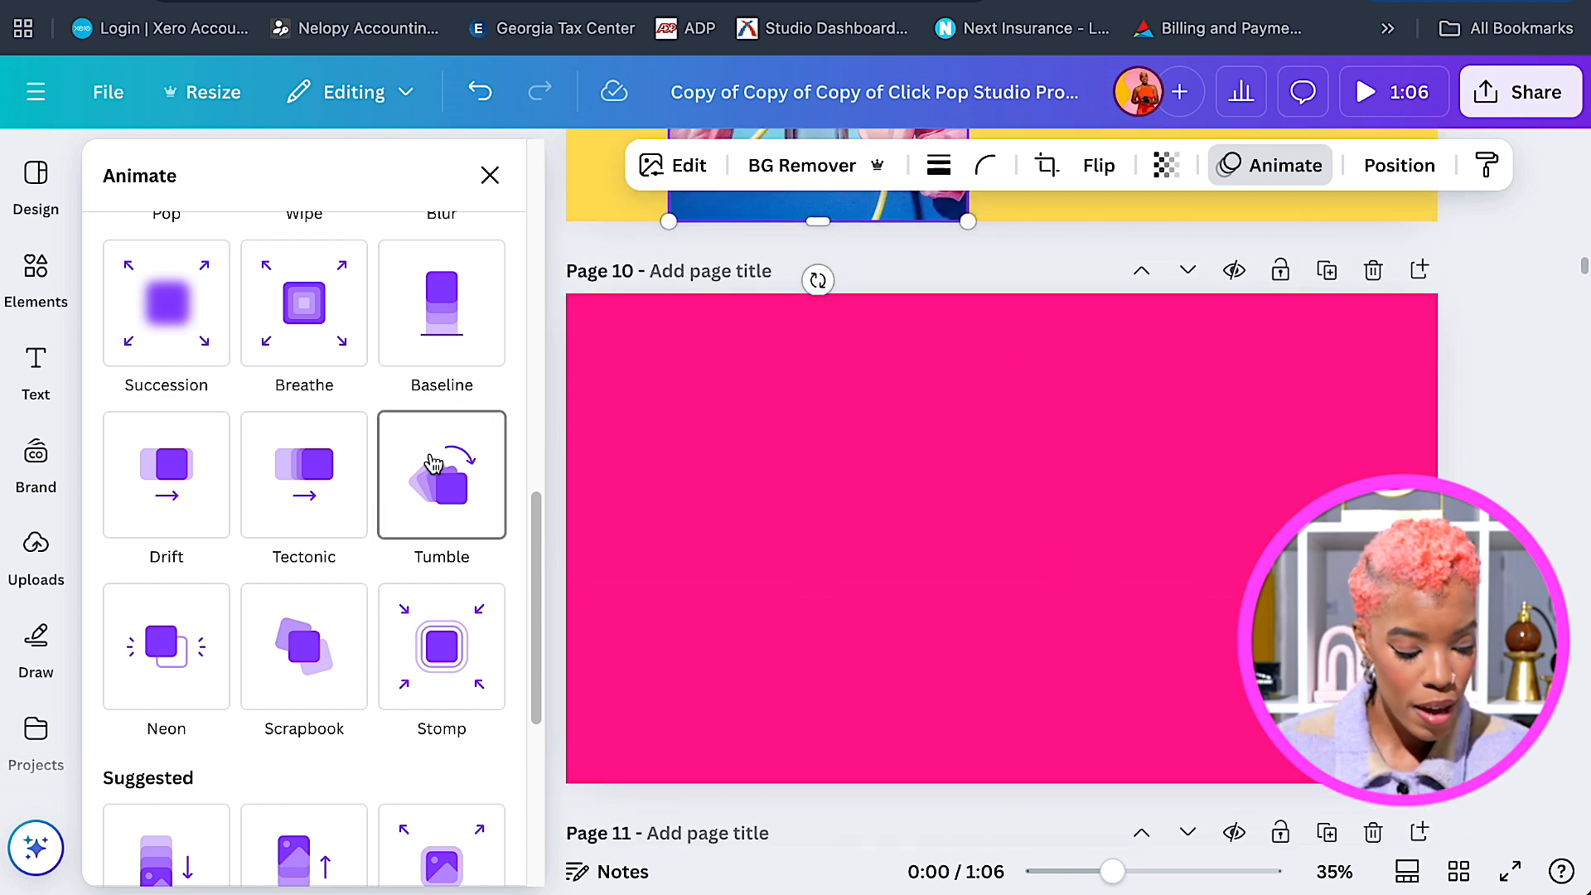
left_click(38, 545)
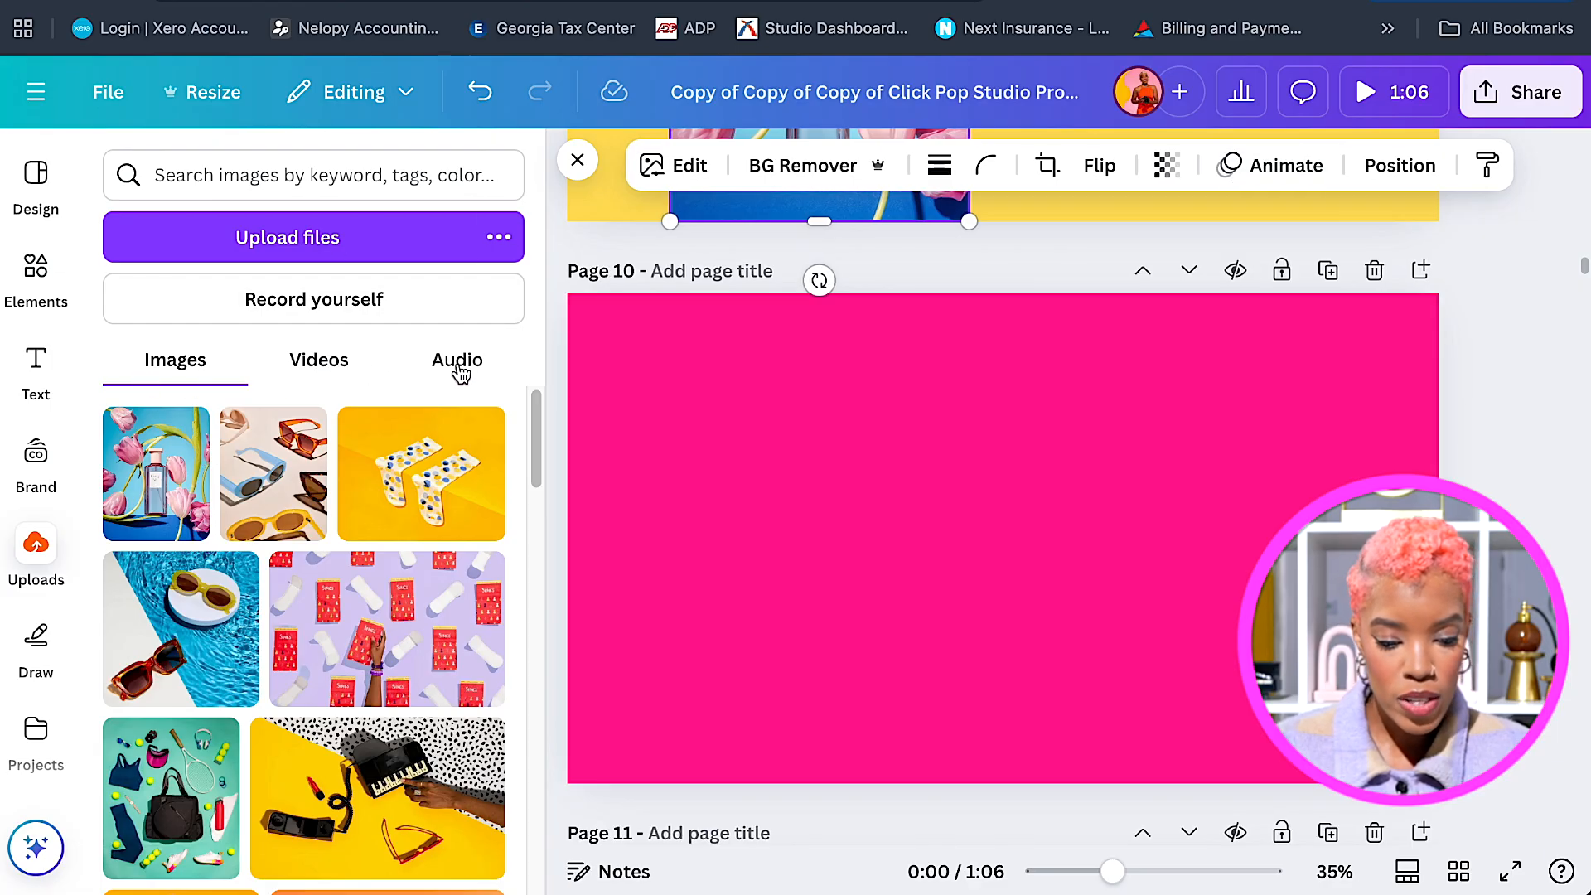
left_click(331, 365)
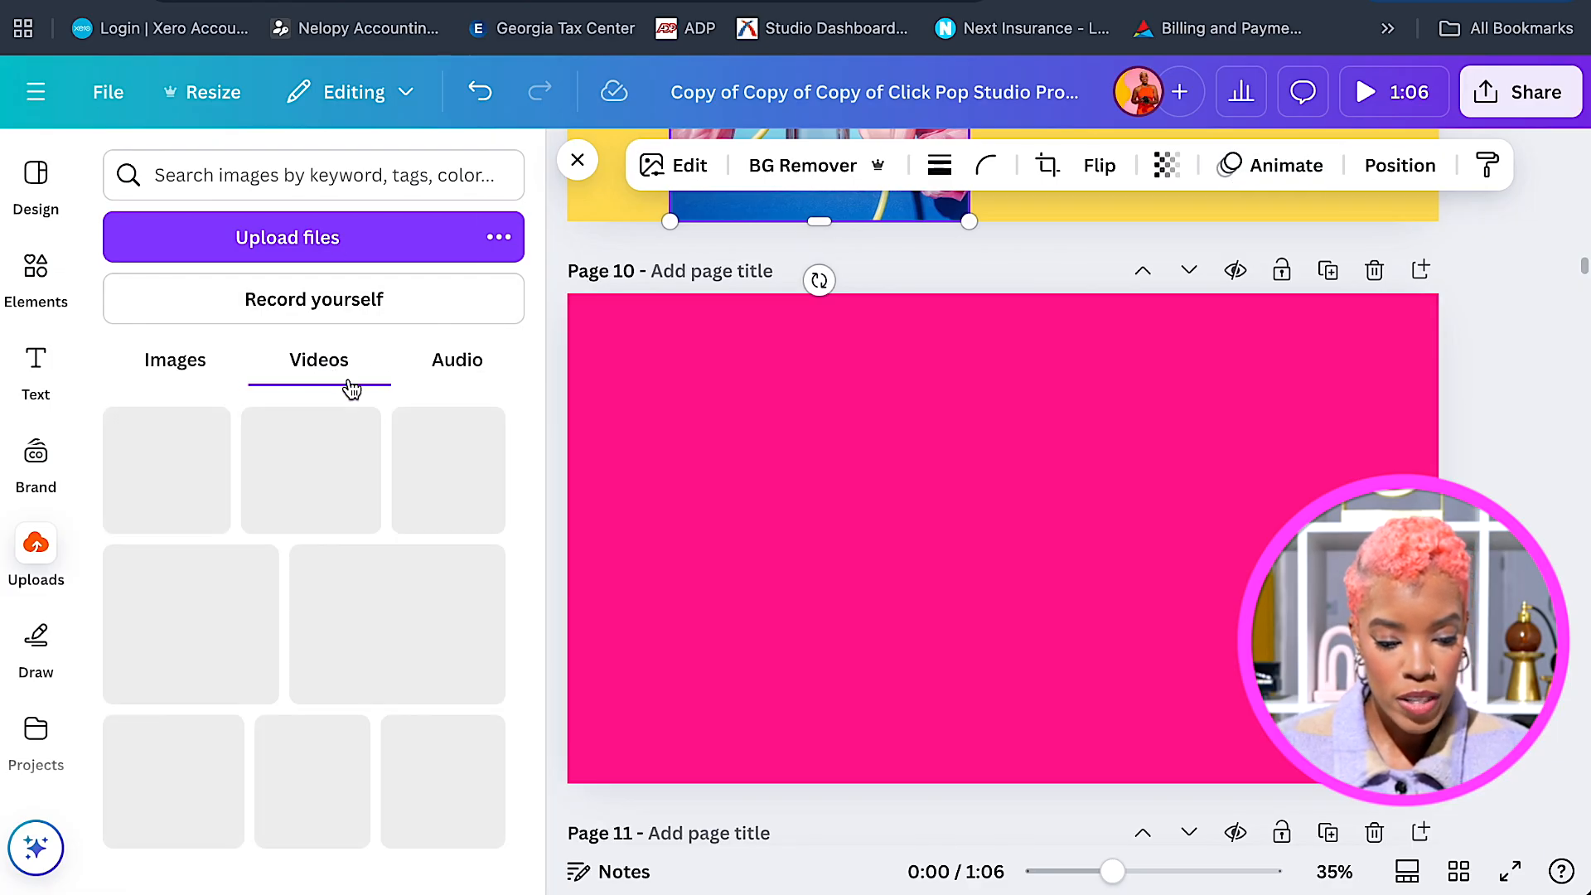
scroll(533, 451, "down", 4)
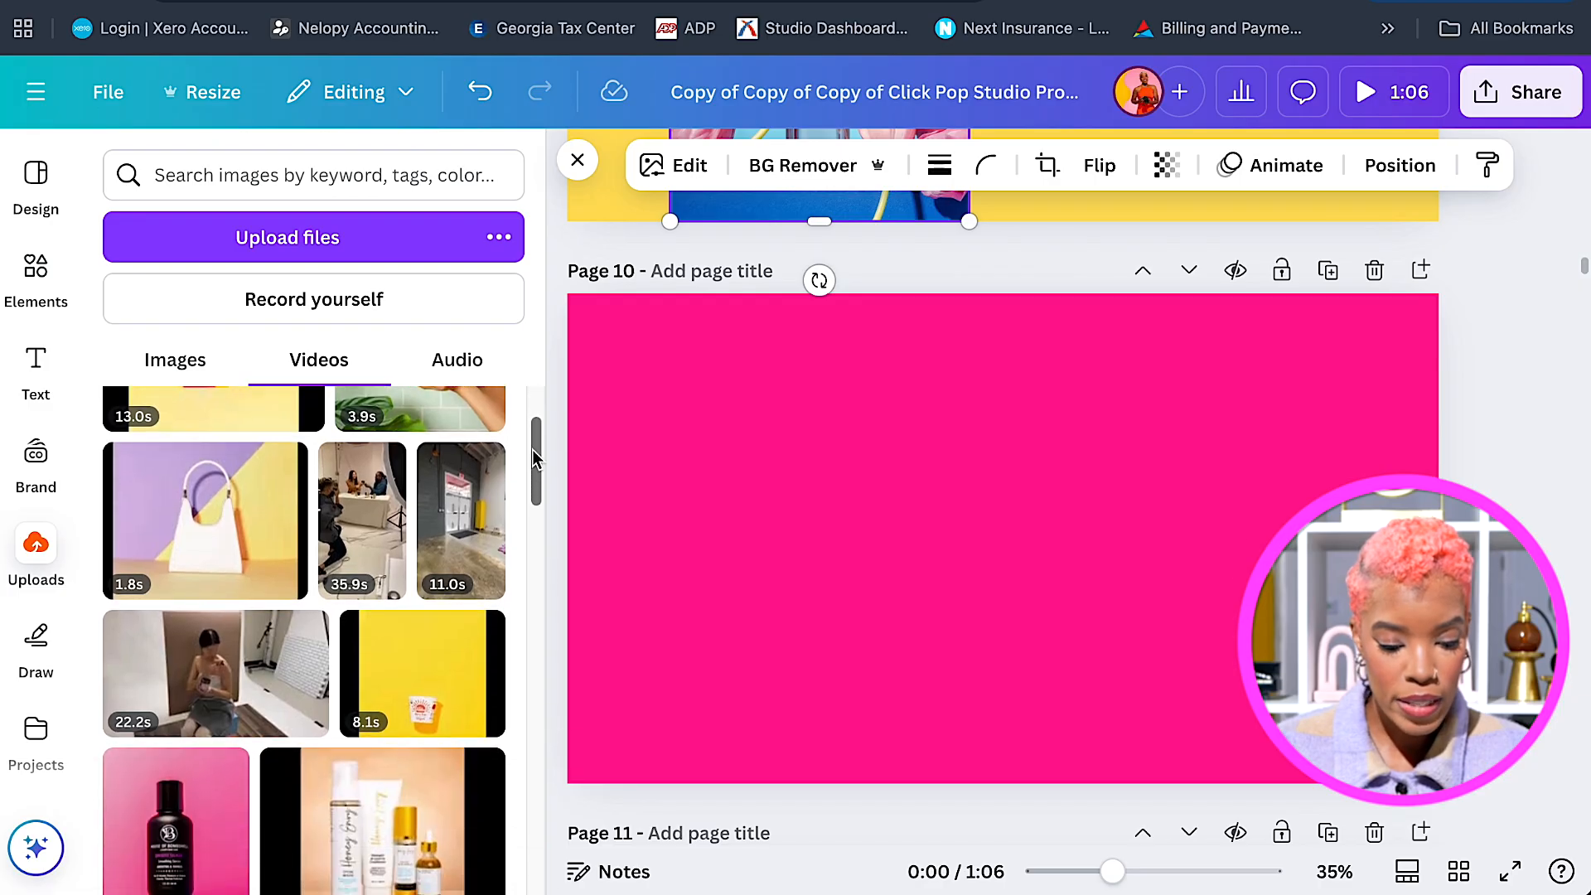
scroll(535, 460, "down", 5)
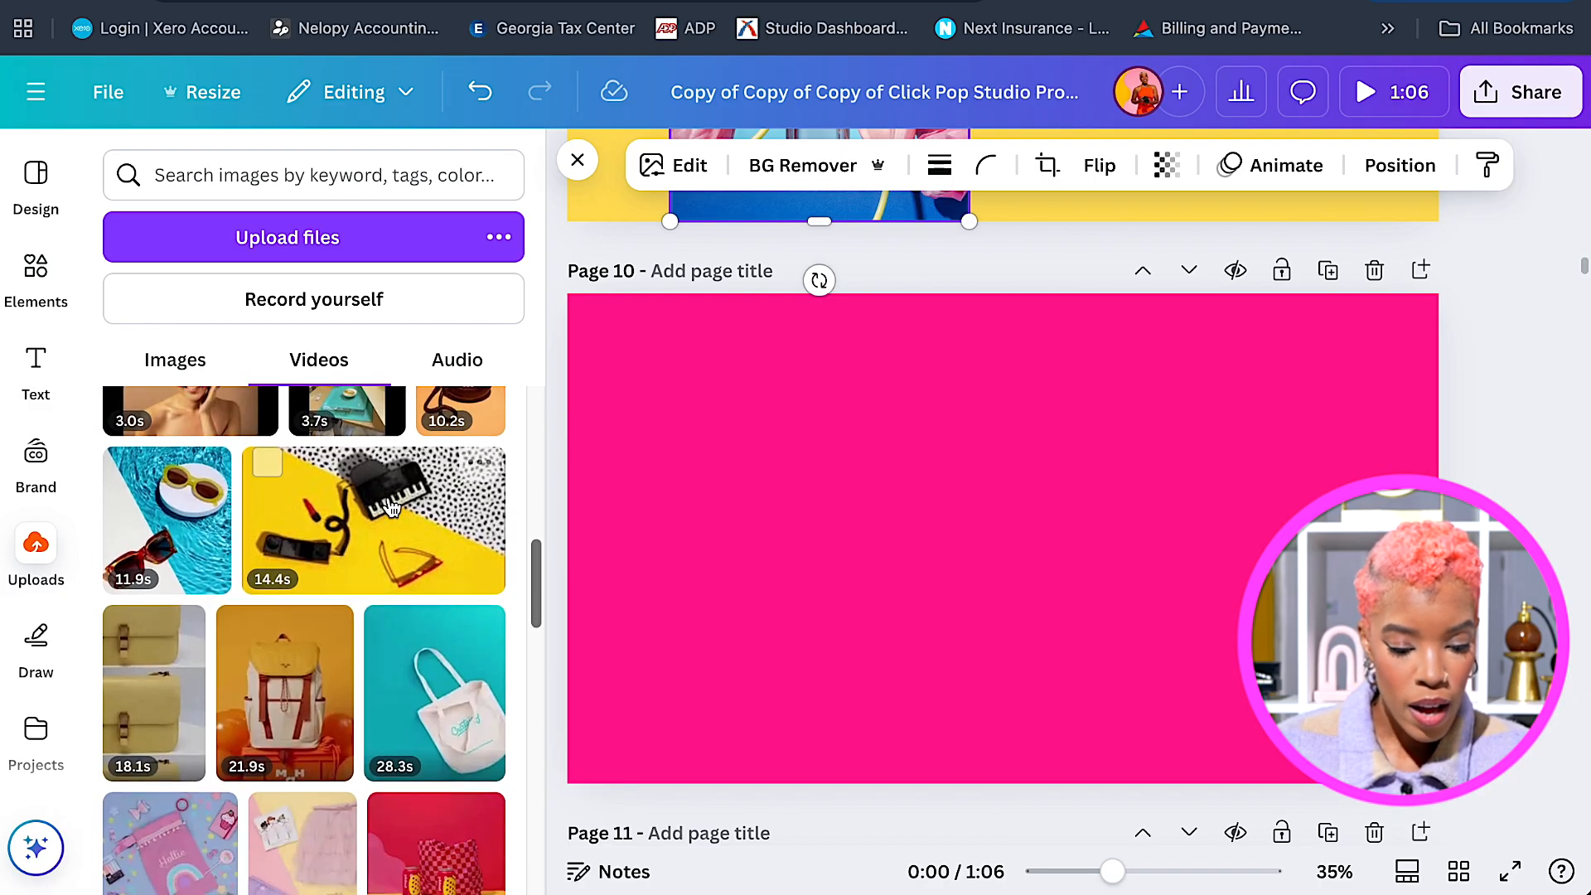
Add the 14.4s toy piano video to Page 10 with Pop and a Wiggle add-on effect.
left_click(383, 528)
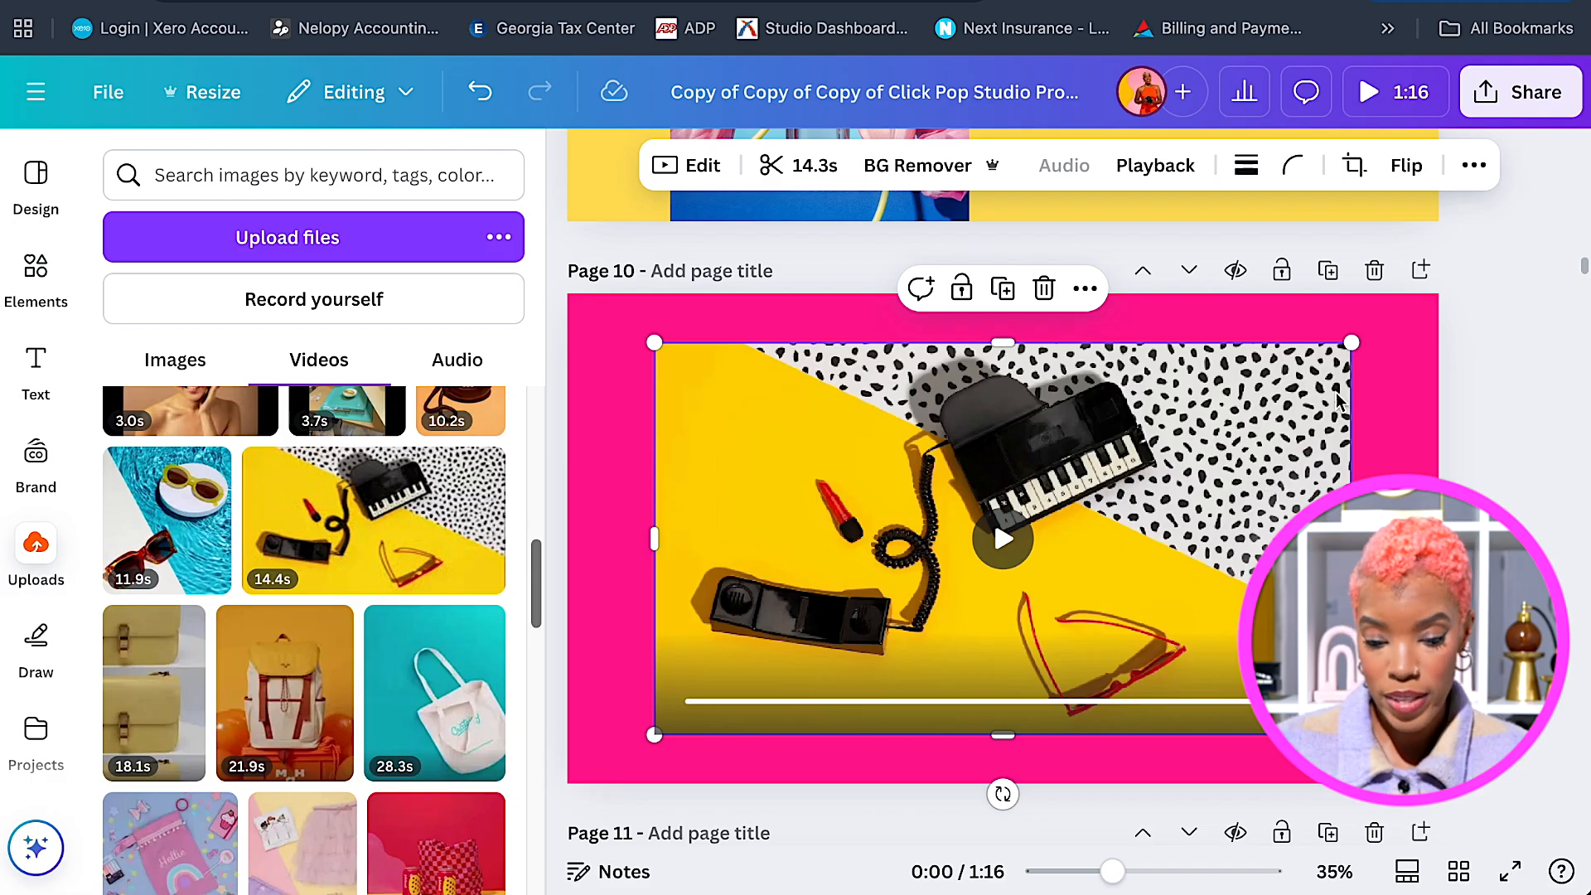
mouse_move(1171, 512)
left_mouse_down()
mouse_move(1158, 511)
mouse_move(1172, 507)
left_mouse_up()
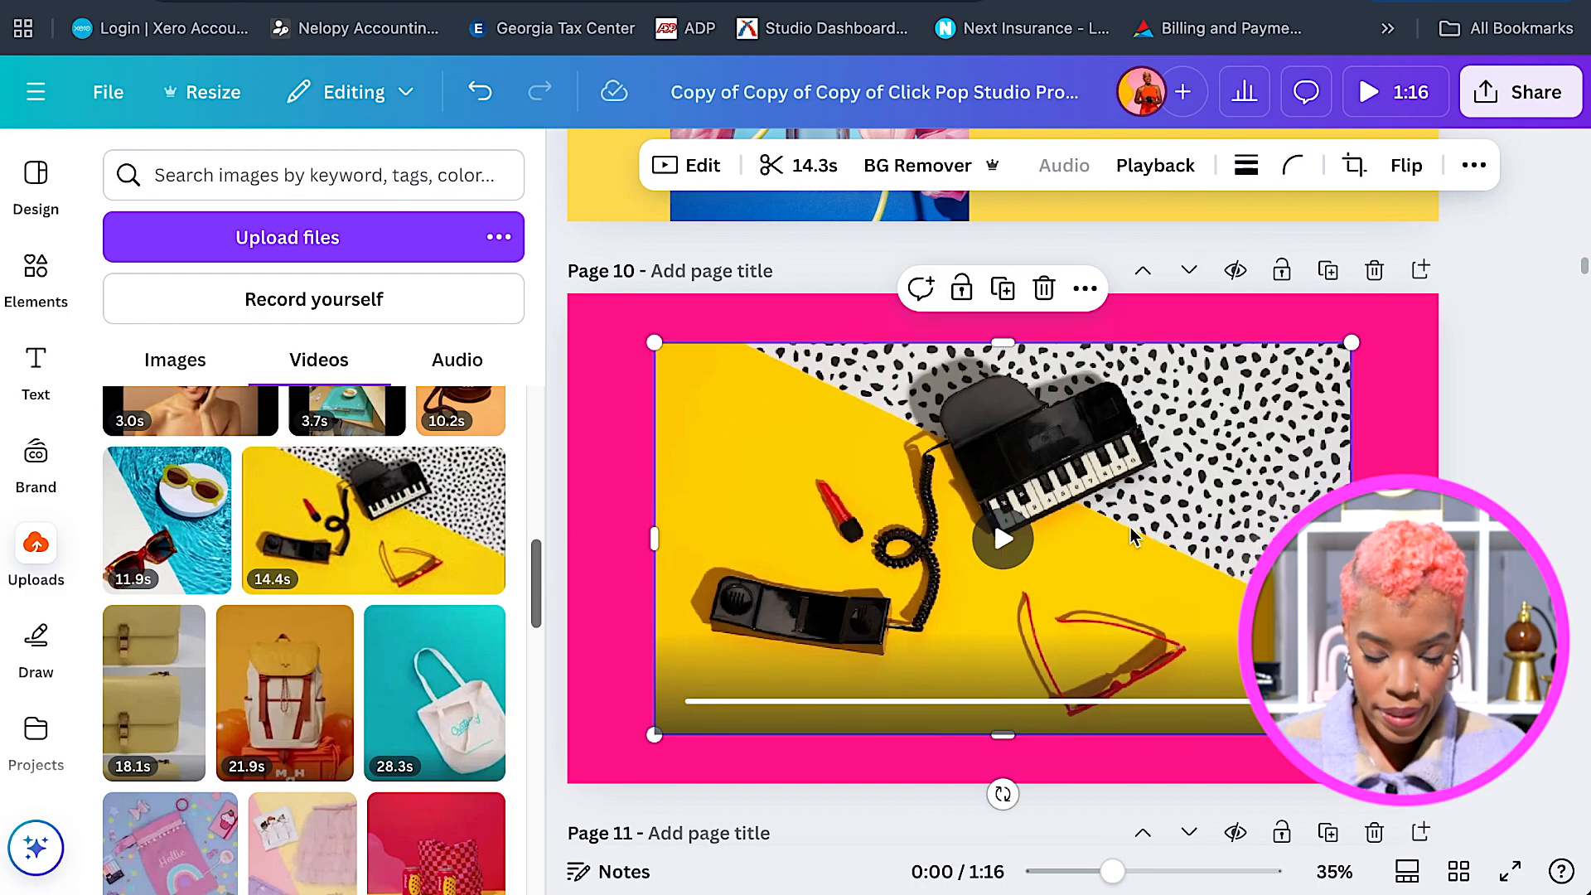
left_click(1474, 165)
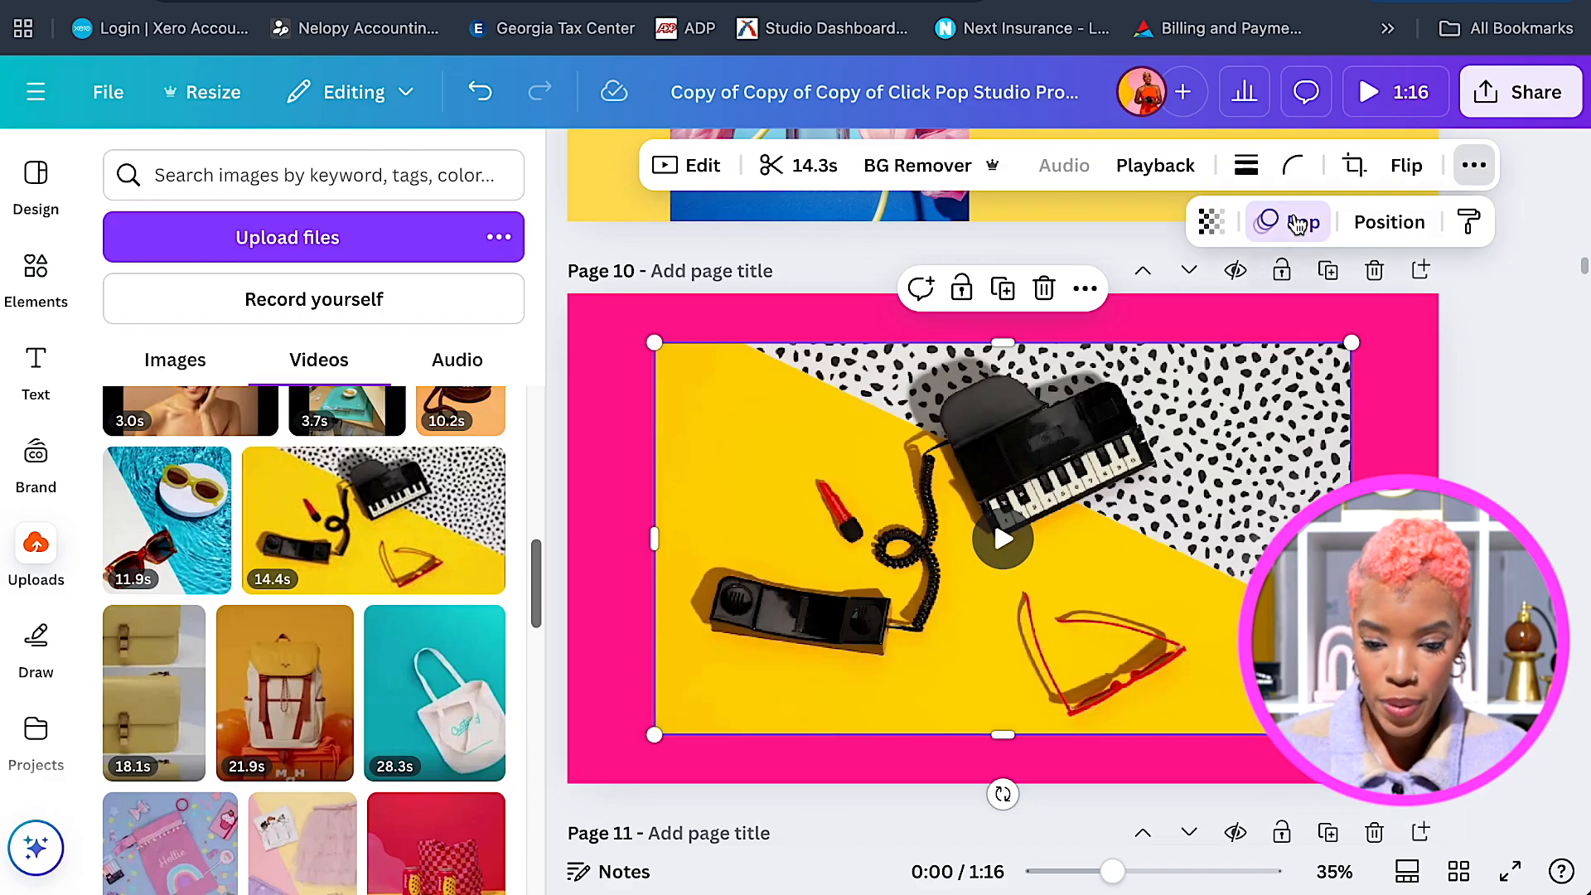
left_click(1302, 221)
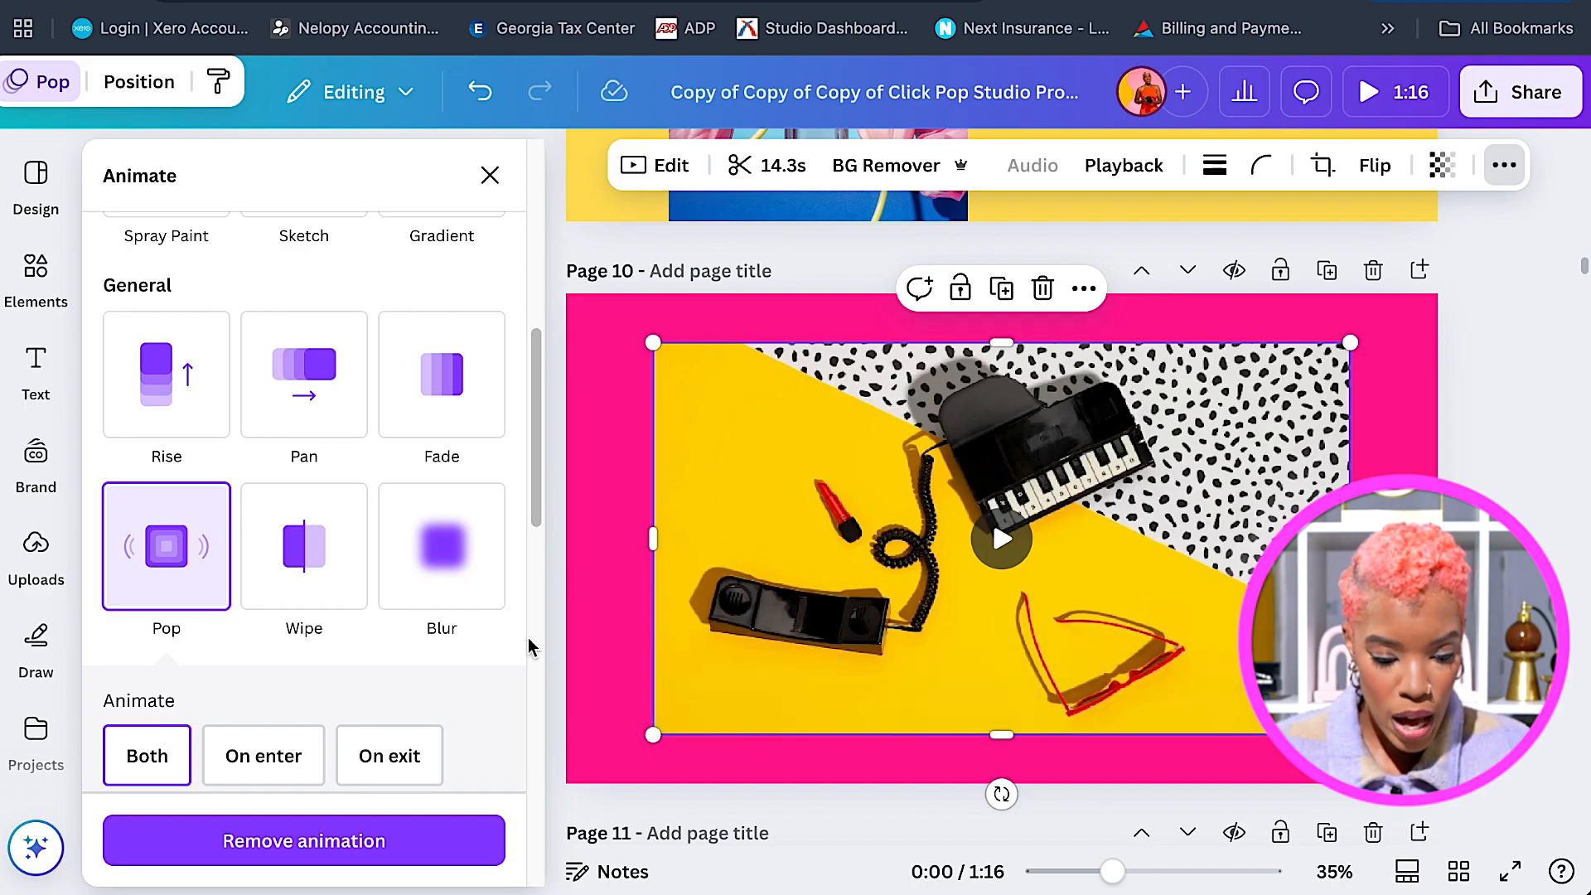
scroll(524, 701, "down", 2)
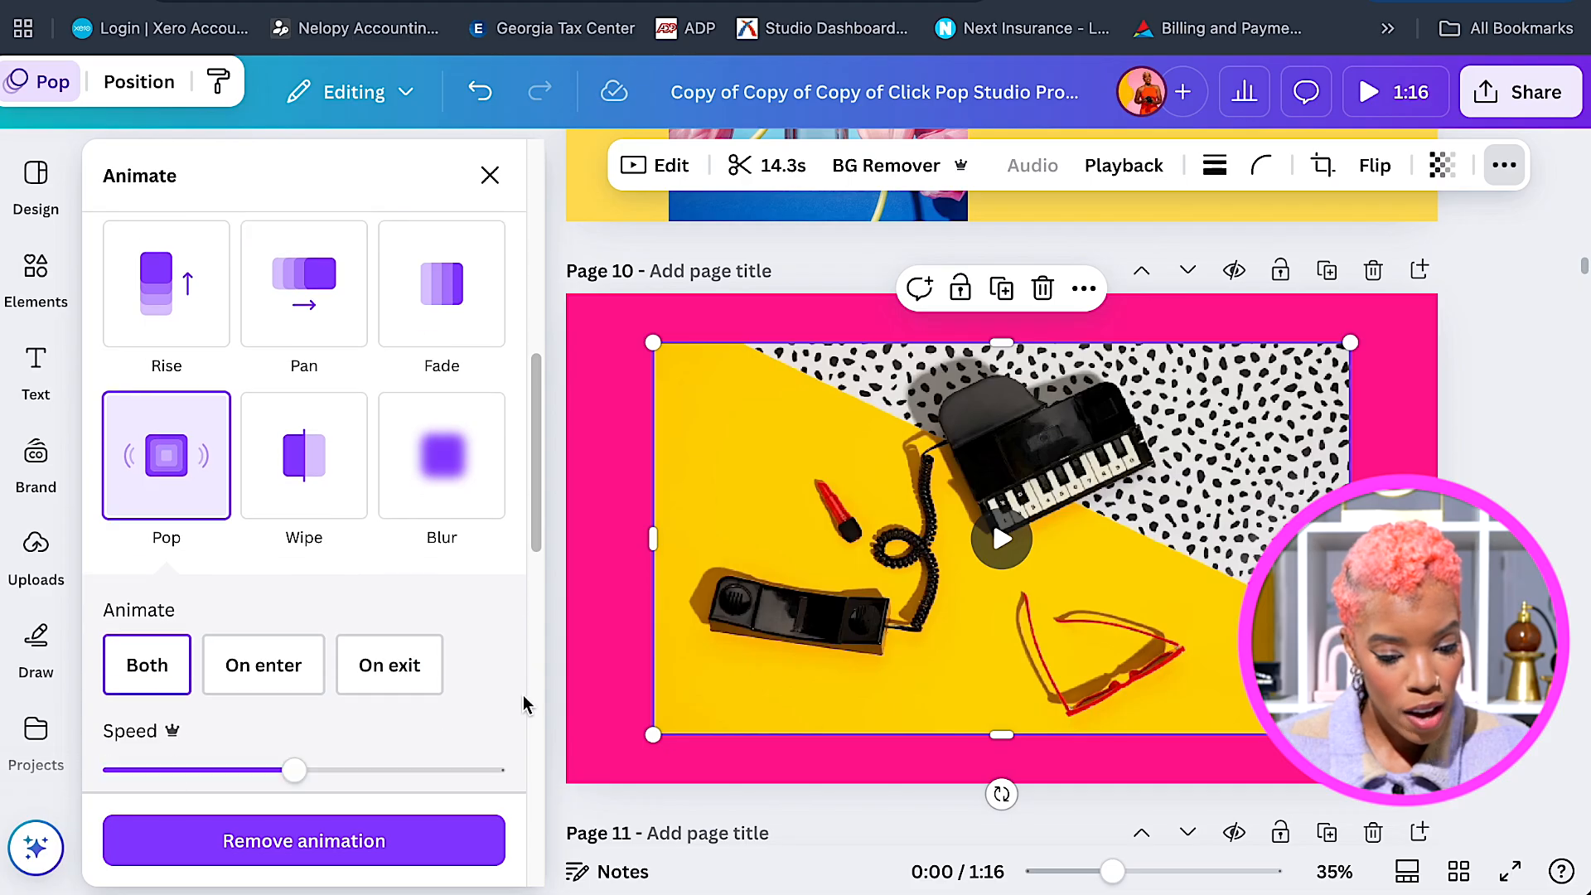
scroll(524, 701, "down", 10)
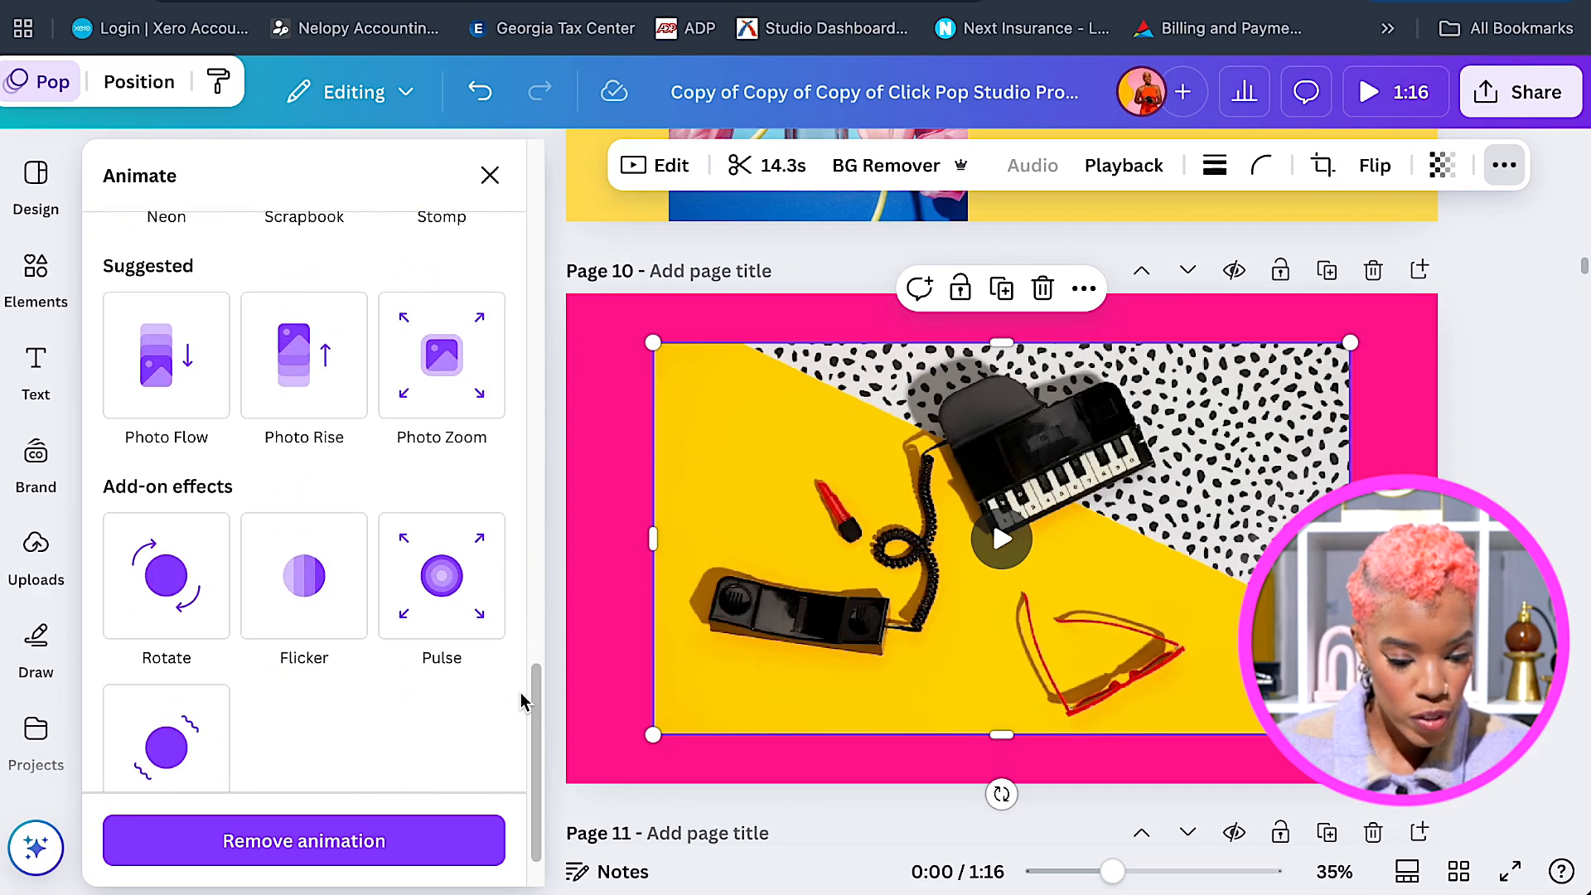
scroll(522, 698, "down", 2)
left_click(213, 699)
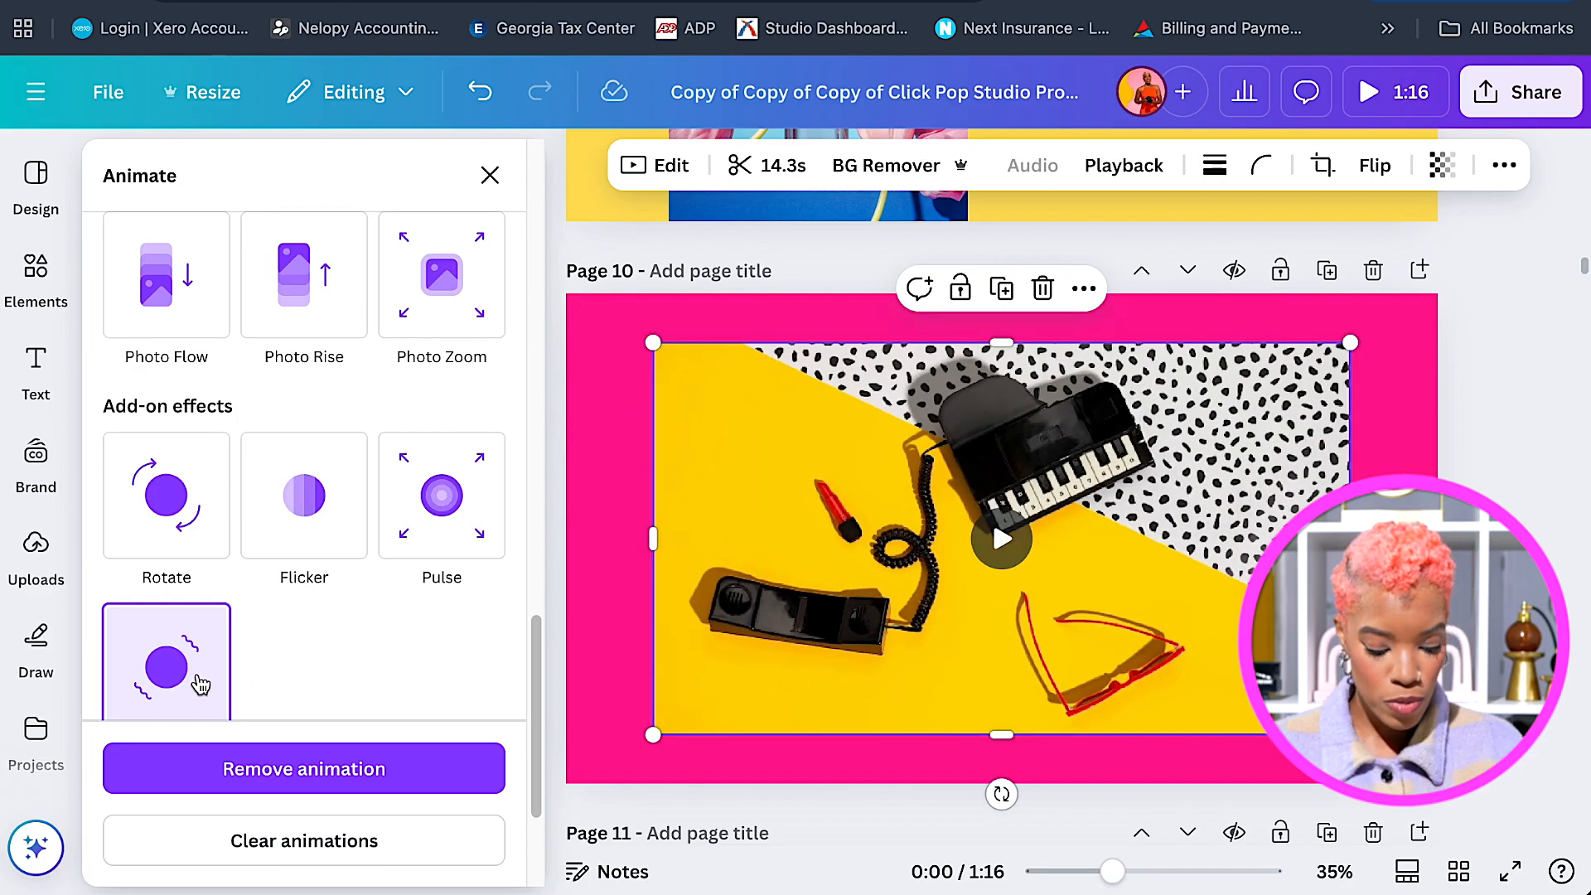
scroll(1136, 561, "down", 5)
scroll(1136, 561, "down", 2)
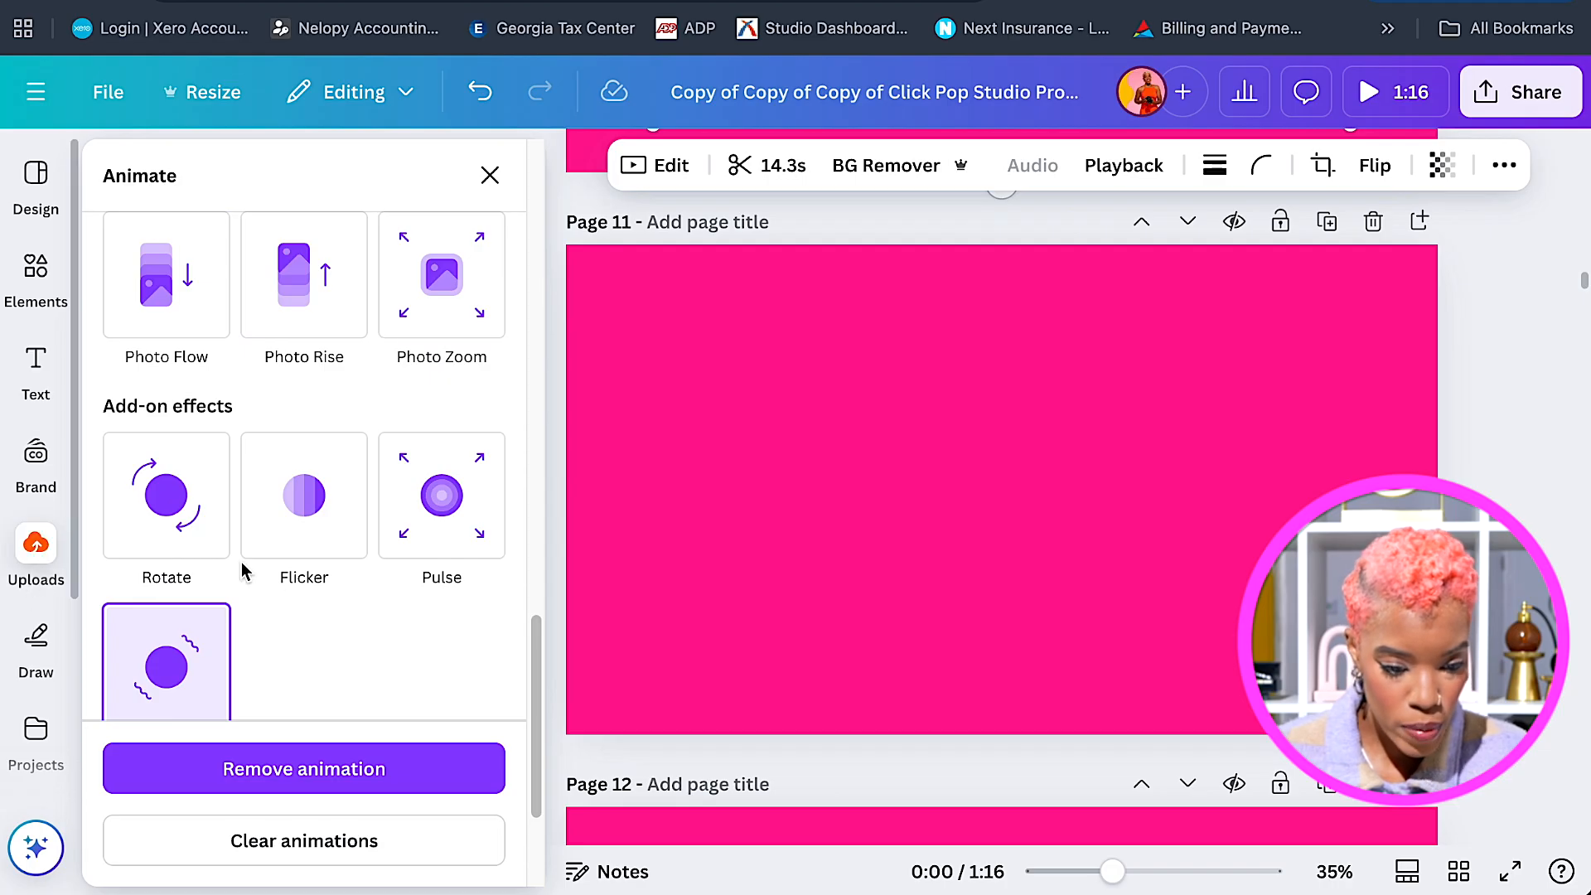
Add the yellow Pattern tube photo to Page 11 and move it to the left side.
left_click(35, 553)
left_click(170, 363)
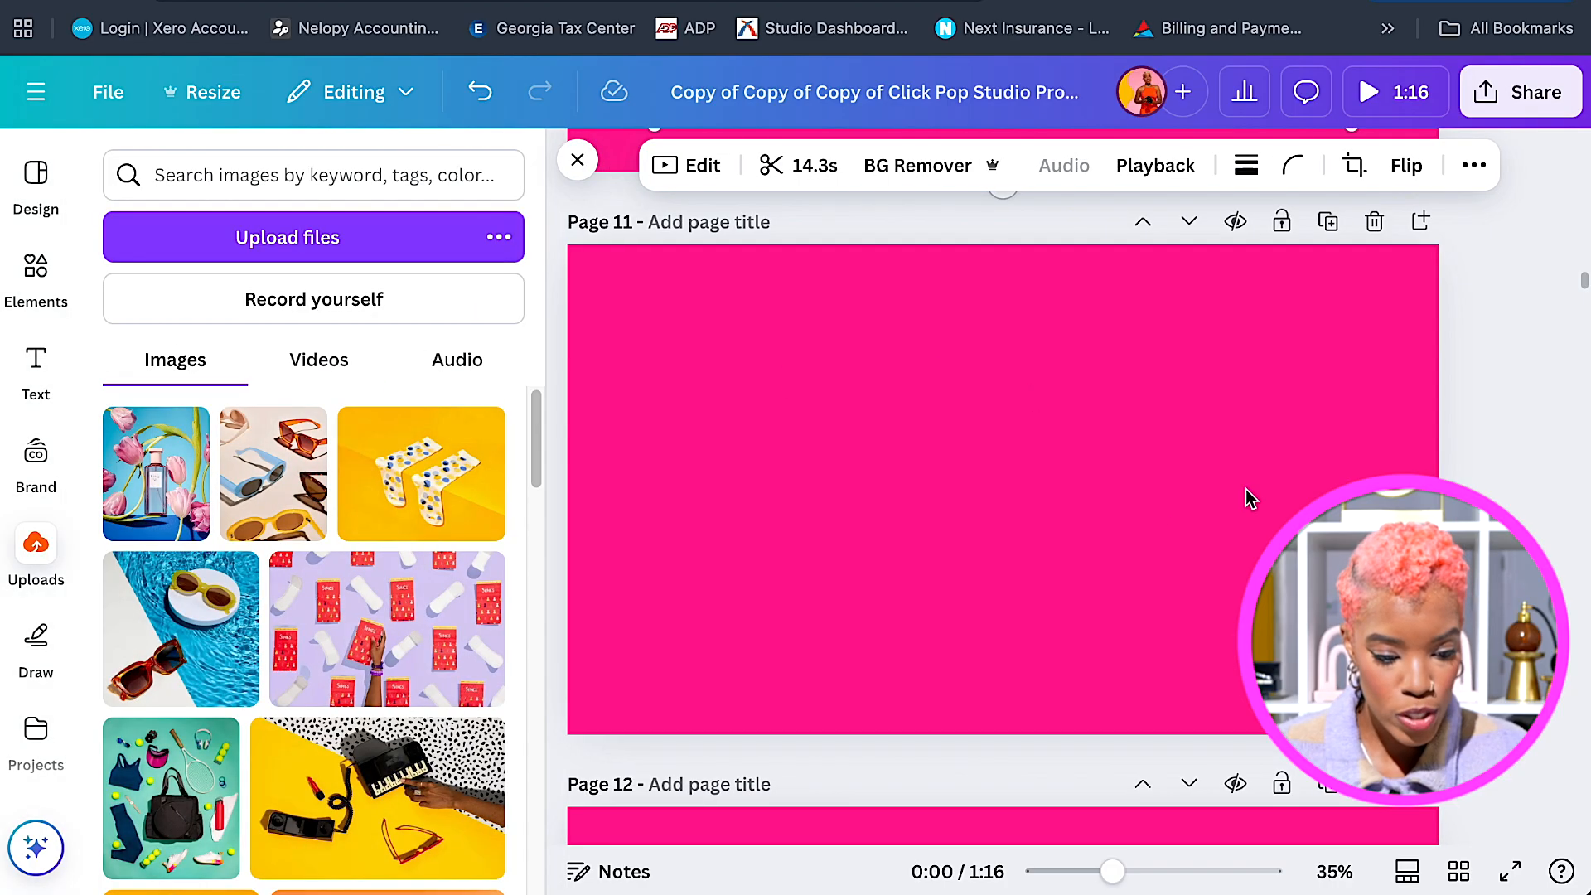
scroll(416, 676, "down", 2)
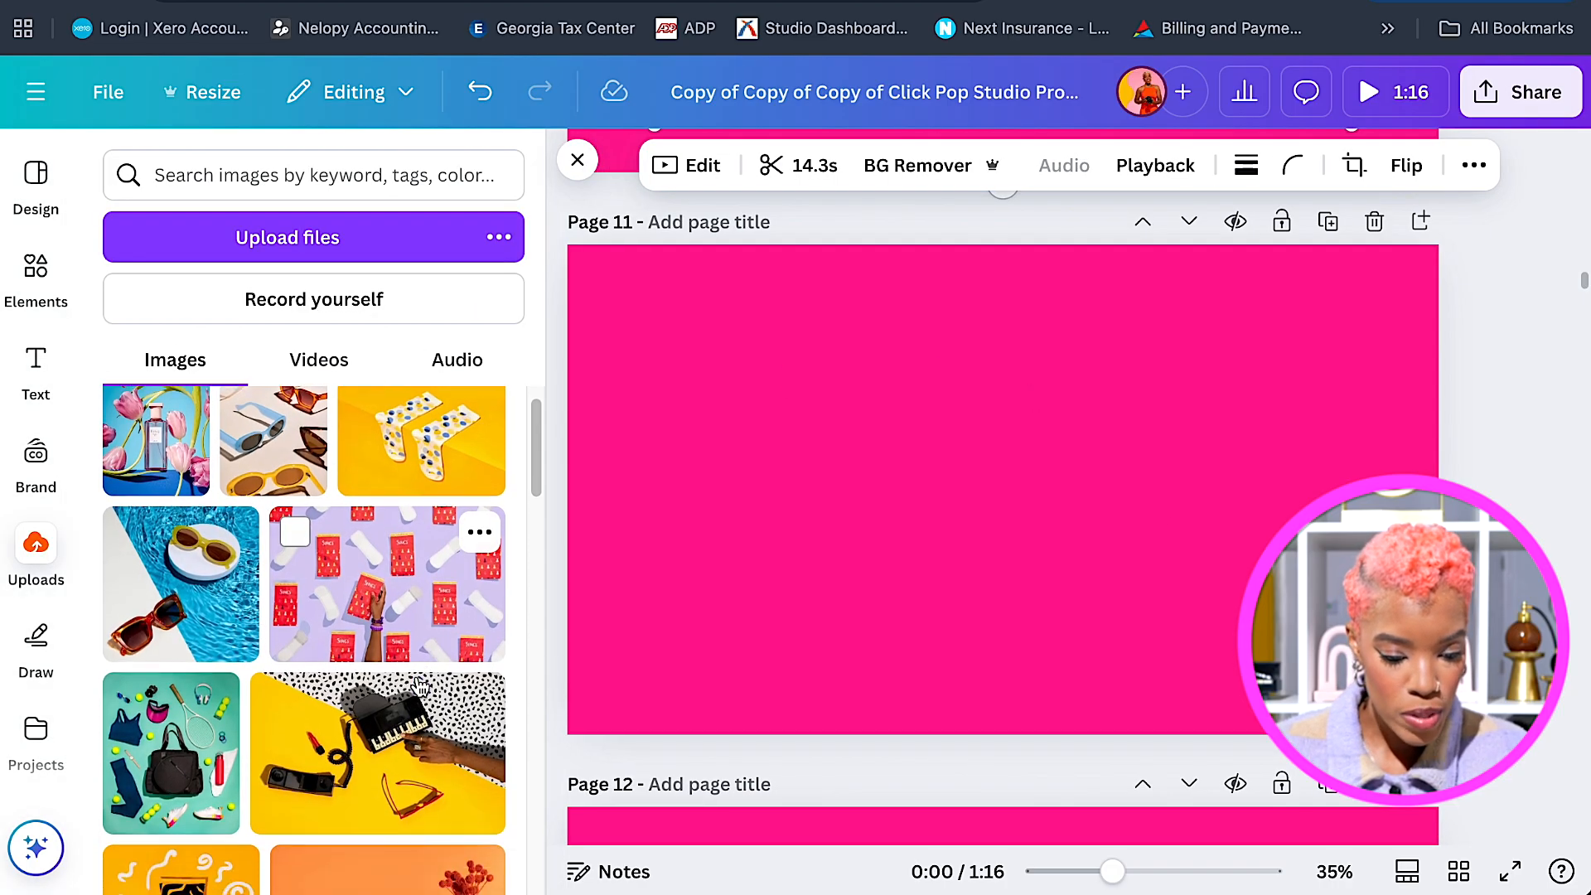
scroll(416, 685, "down", 1)
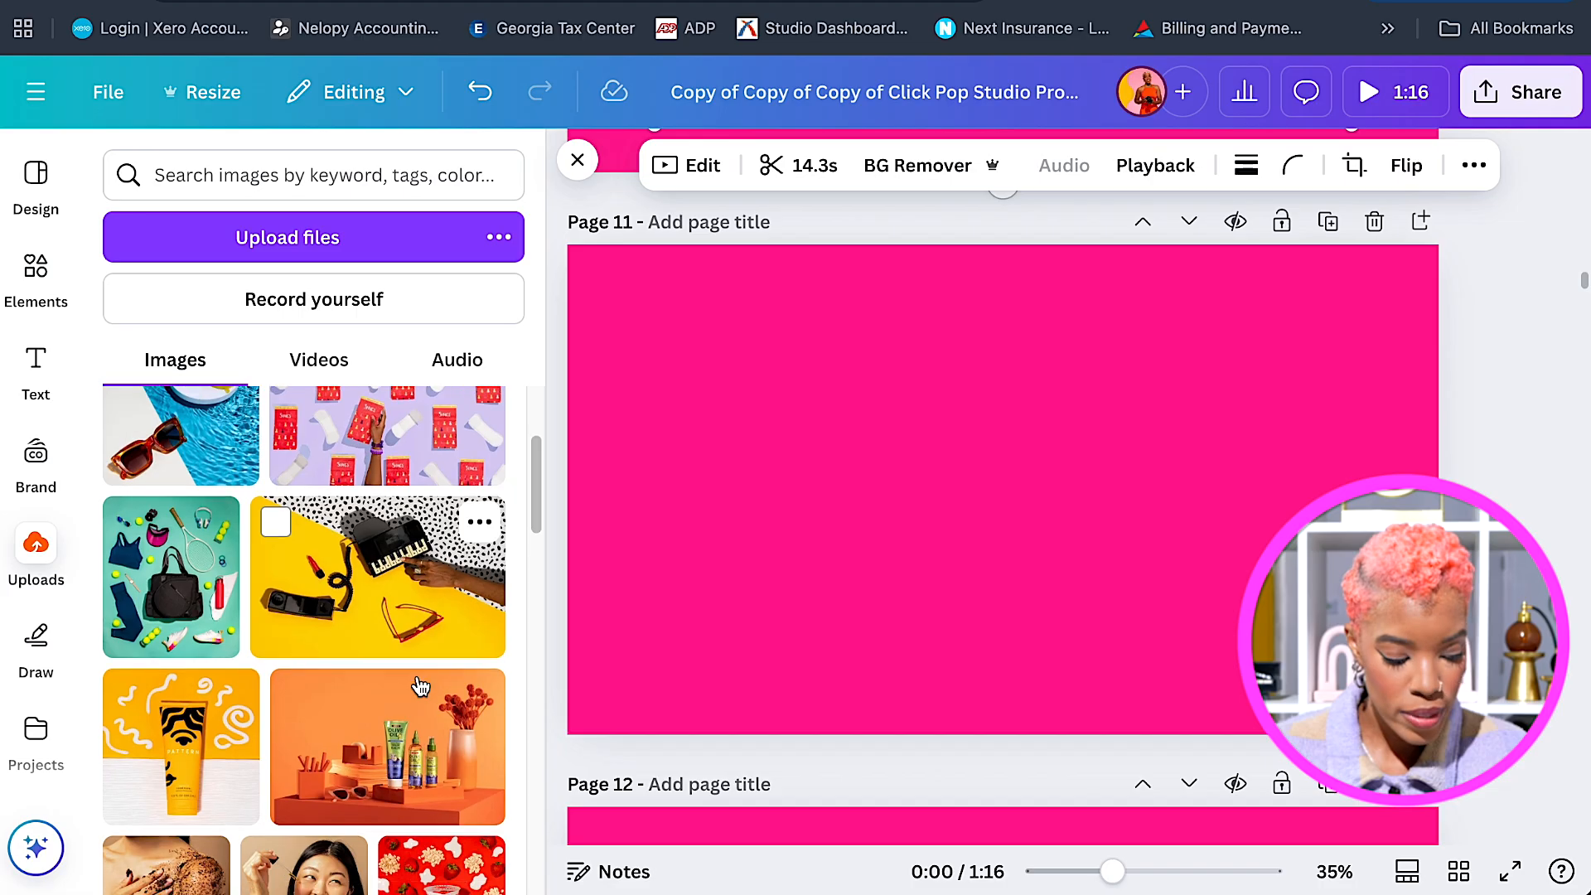
left_click(172, 749)
left_click_drag(996, 458, 783, 462)
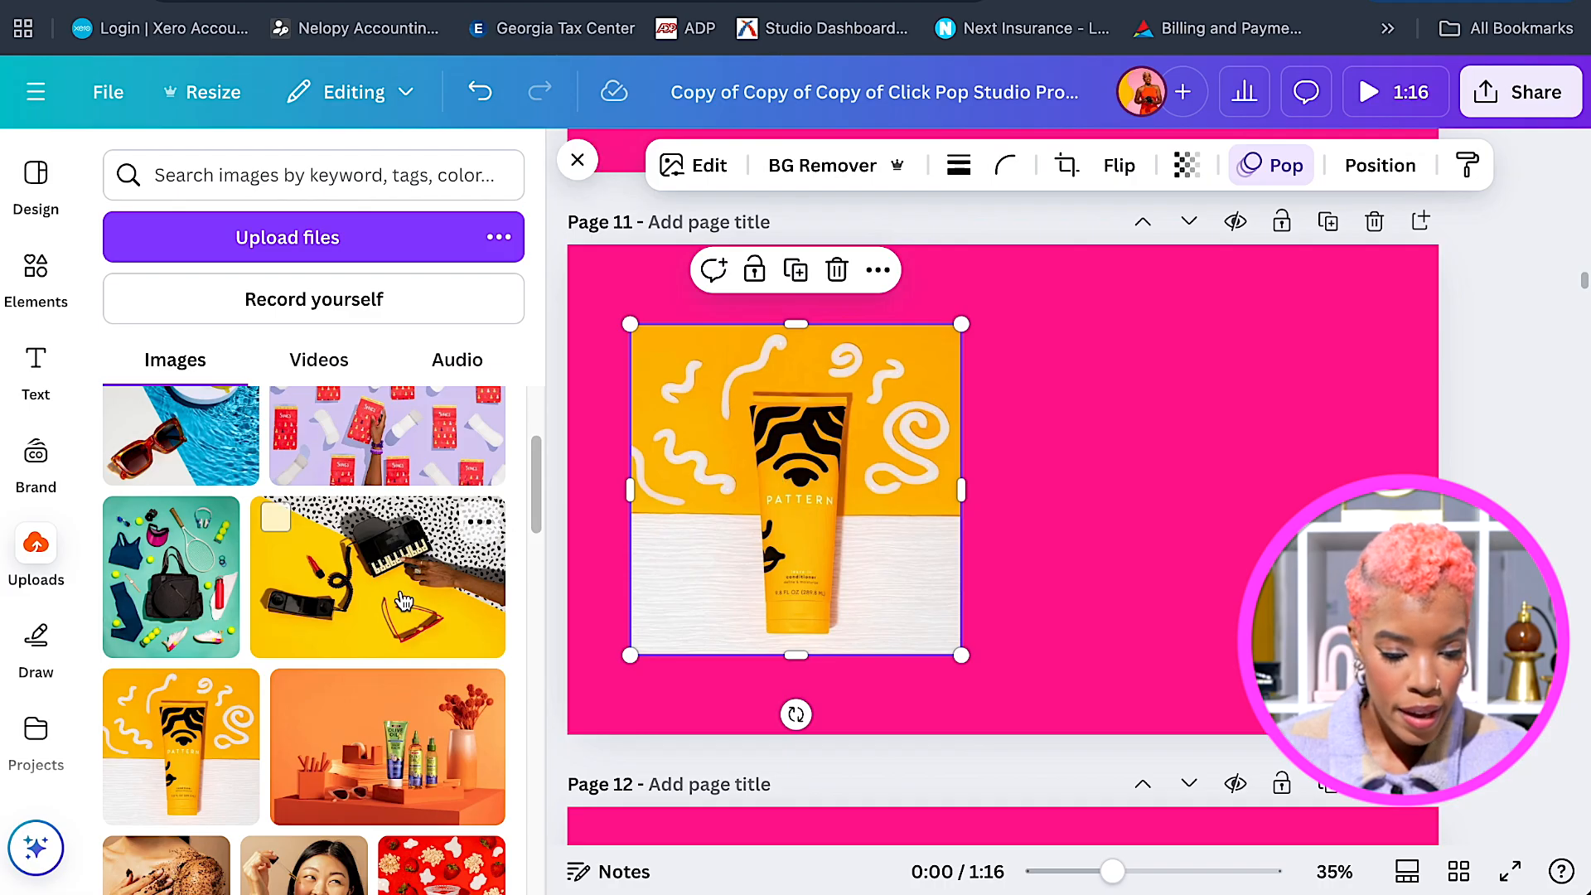
Place the Curl Sculpt photo beside it and trim its bottom edge slightly.
scroll(381, 668, "down", 3)
scroll(382, 668, "down", 1)
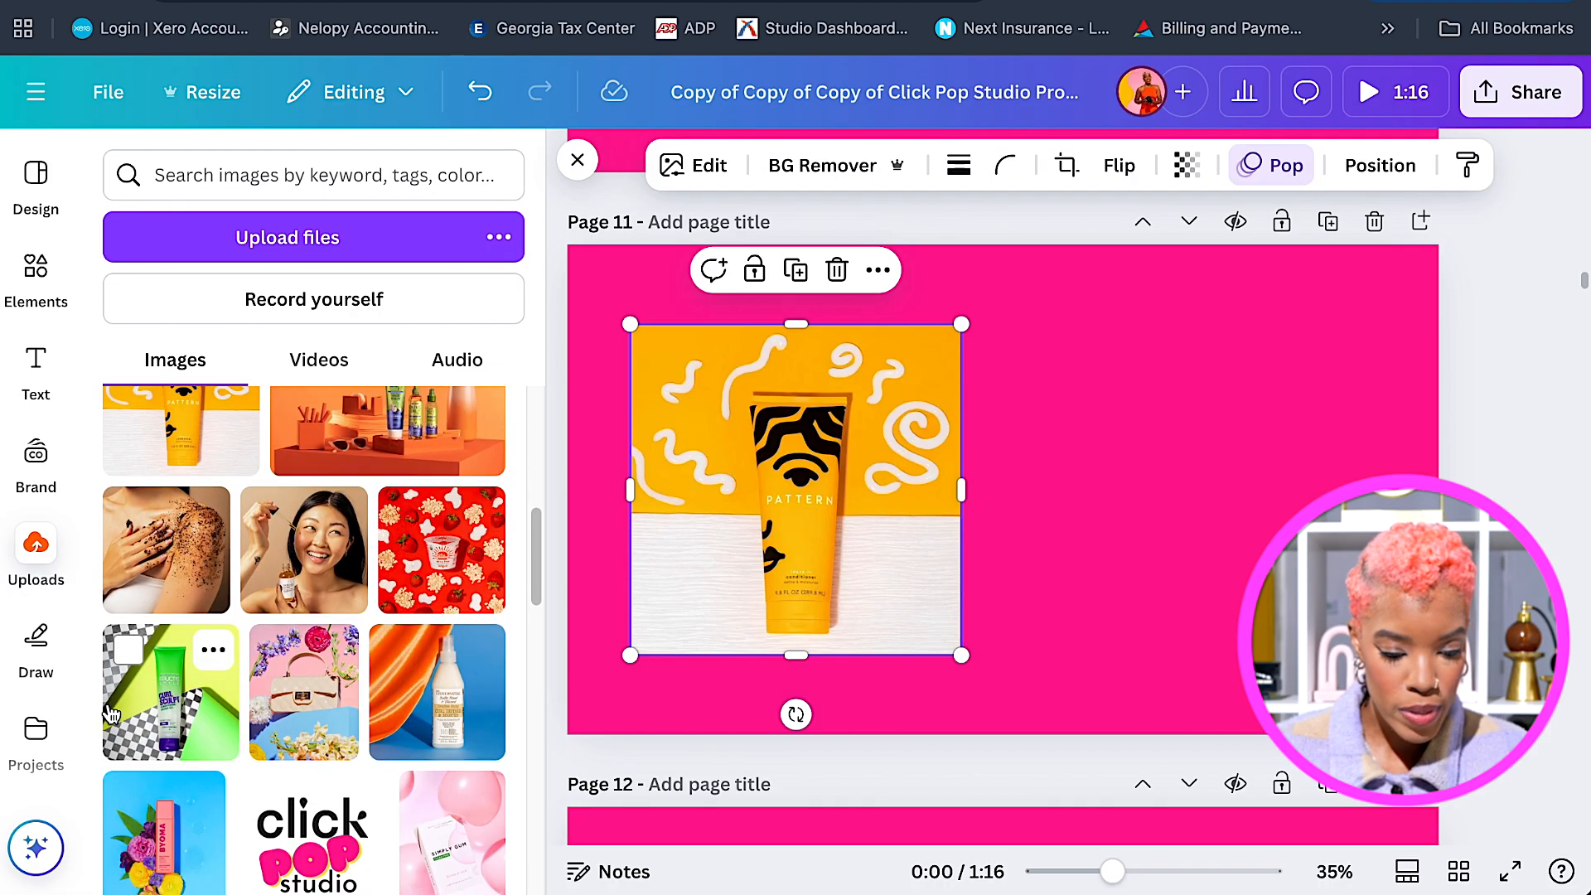
mouse_move(139, 714)
left_mouse_down()
mouse_move(1091, 533)
mouse_move(1021, 471)
mouse_move(1169, 475)
mouse_move(1200, 455)
mouse_move(1198, 472)
left_mouse_up()
left_click_drag(1175, 683, 1182, 657)
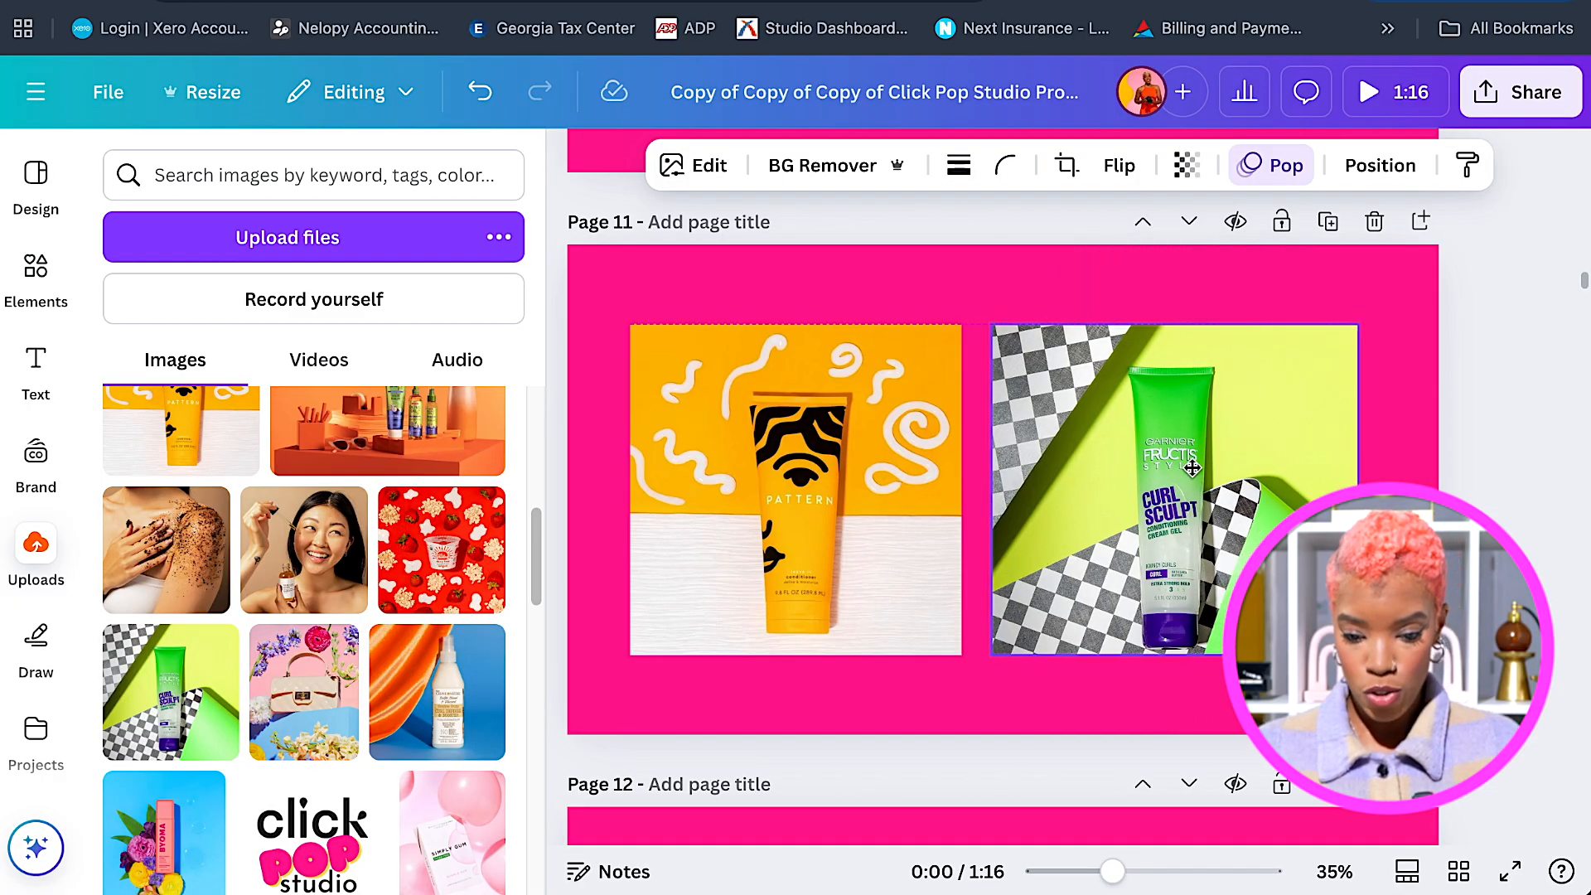
Adjust the Curl Sculpt photo's position inside its crop frame.
double_click(1141, 474)
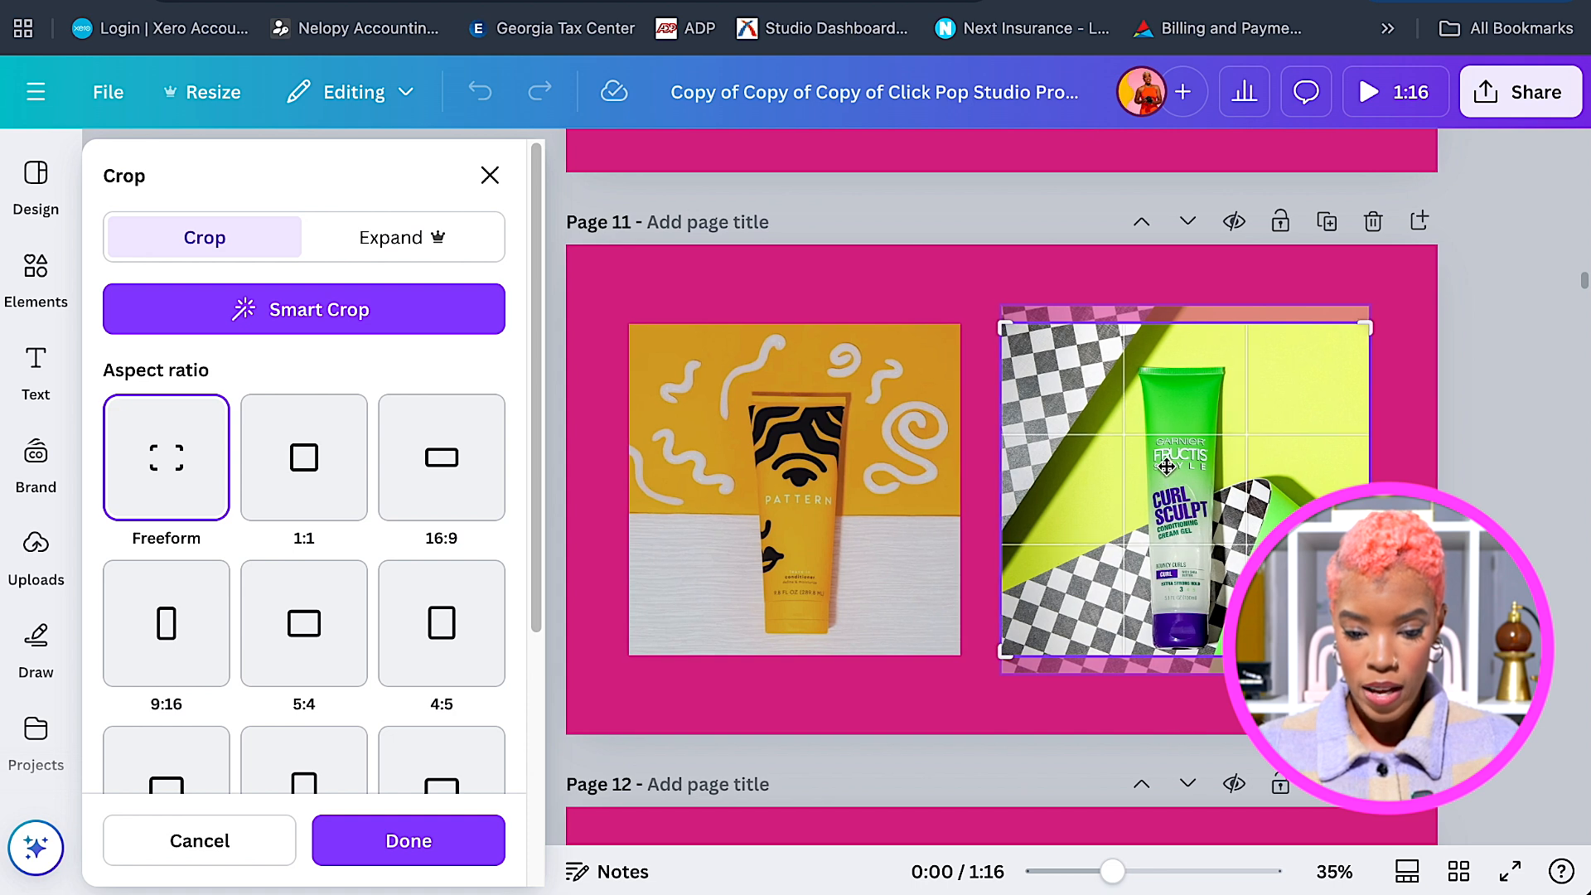
left_click_drag(1166, 470, 1168, 465)
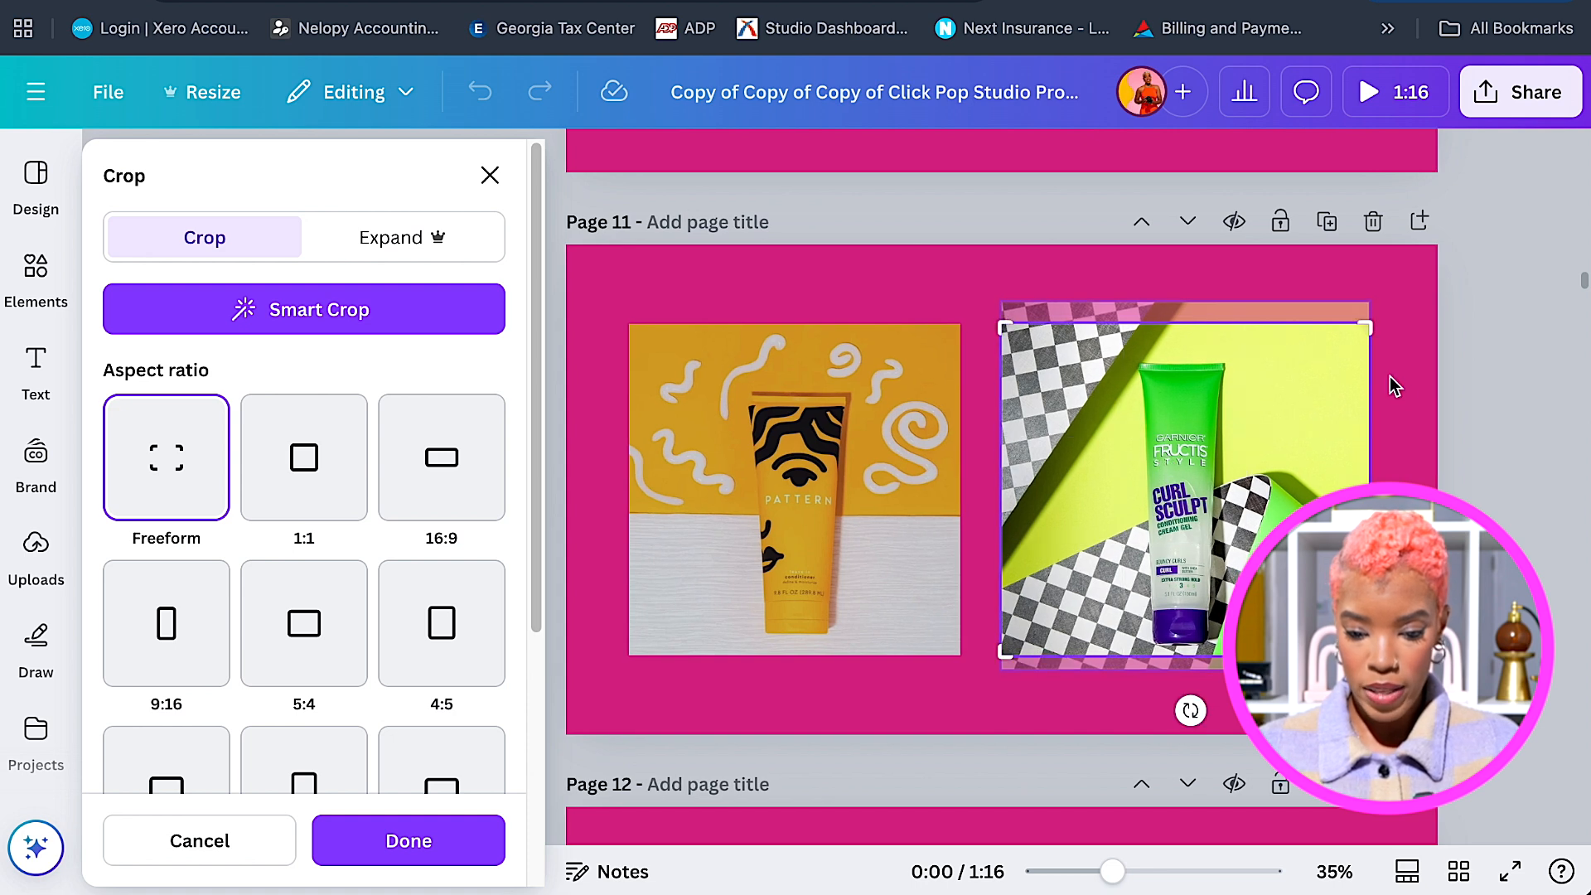
left_click(1395, 385)
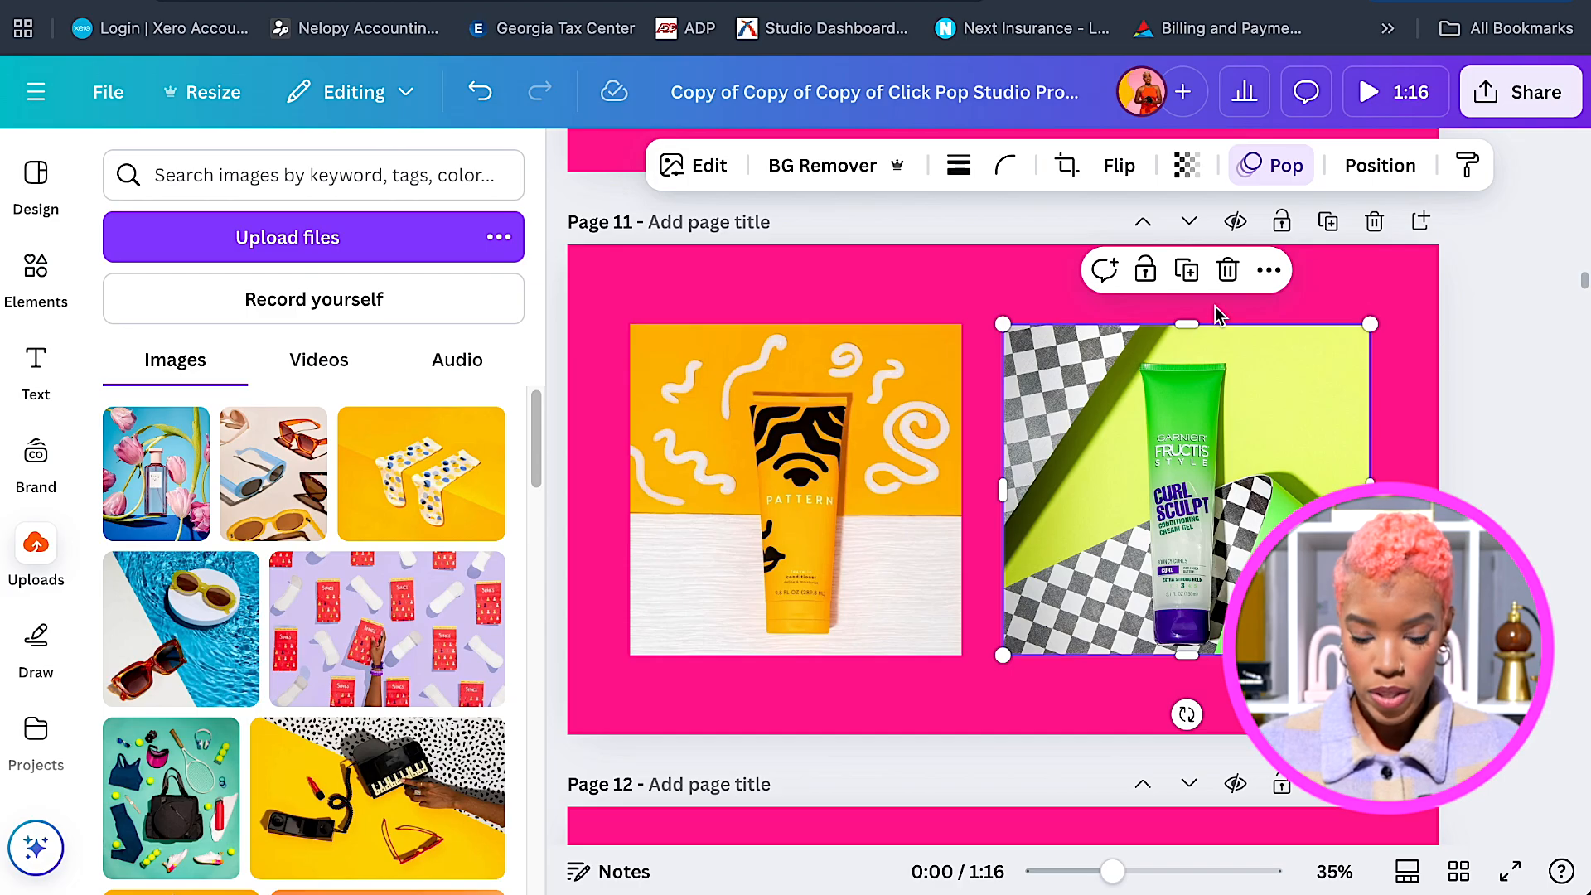
Give Page 11 the Pop animation, then reselect the Pattern and Curl Sculpt photos.
left_click(878, 262)
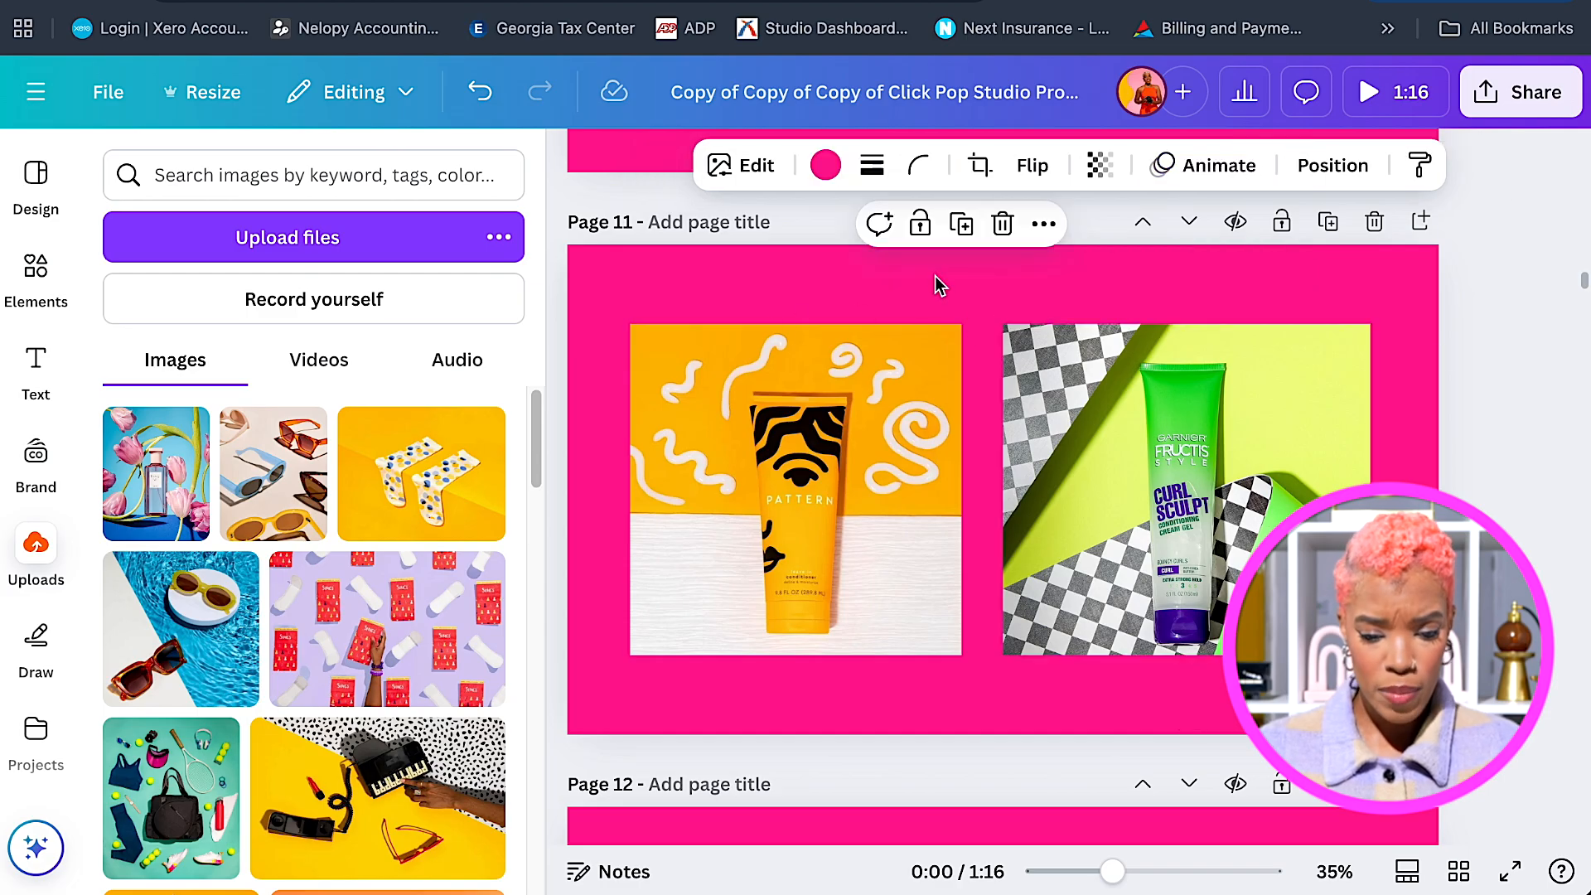
left_click(1202, 170)
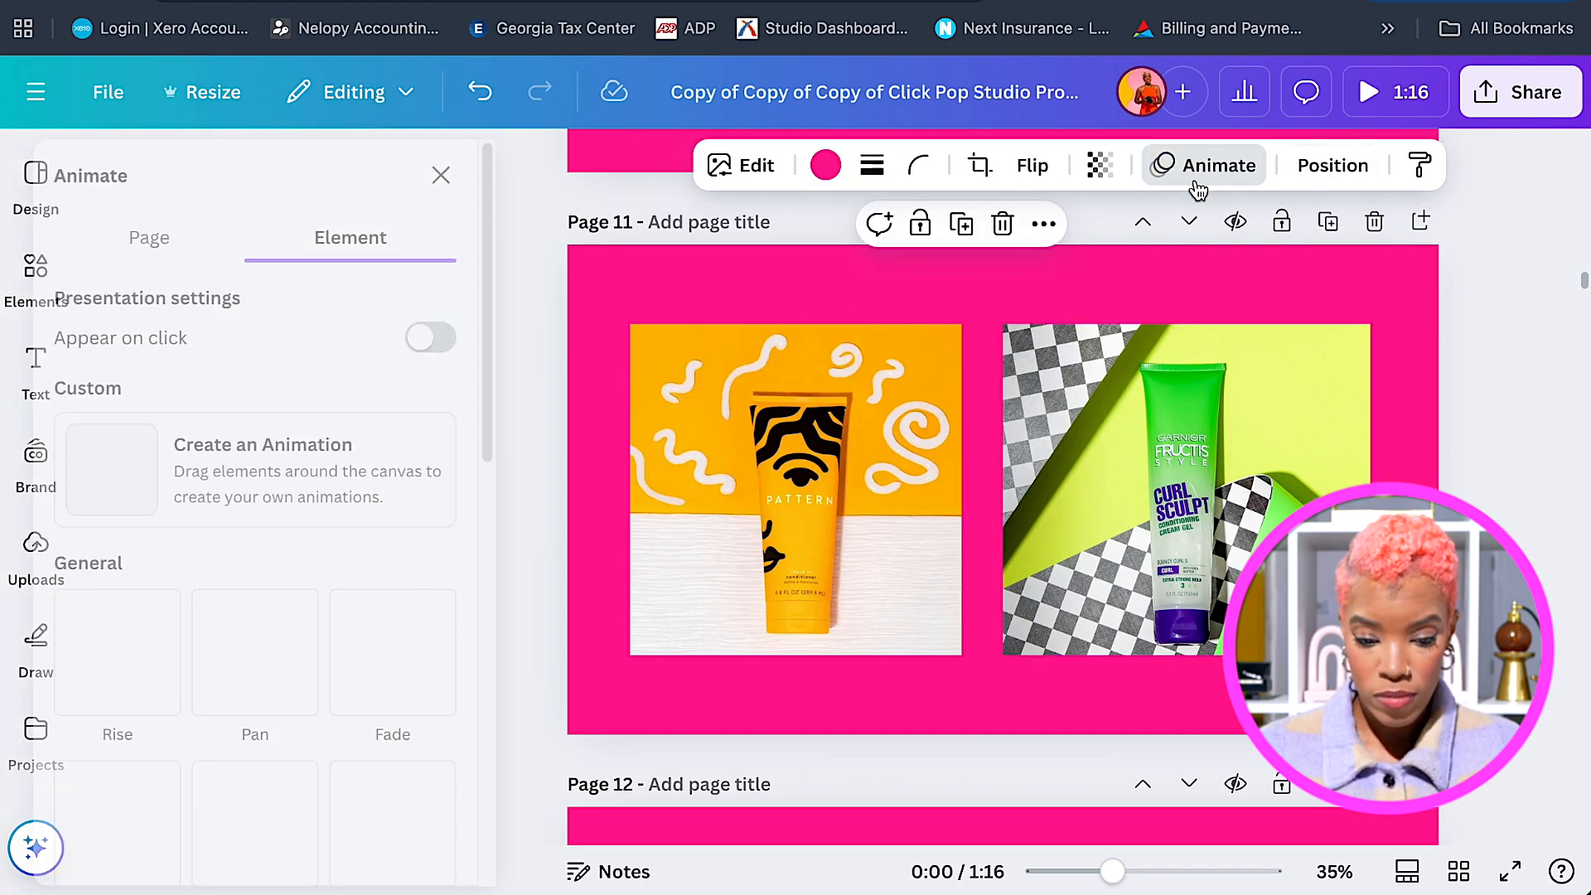
scroll(522, 584, "down", 4)
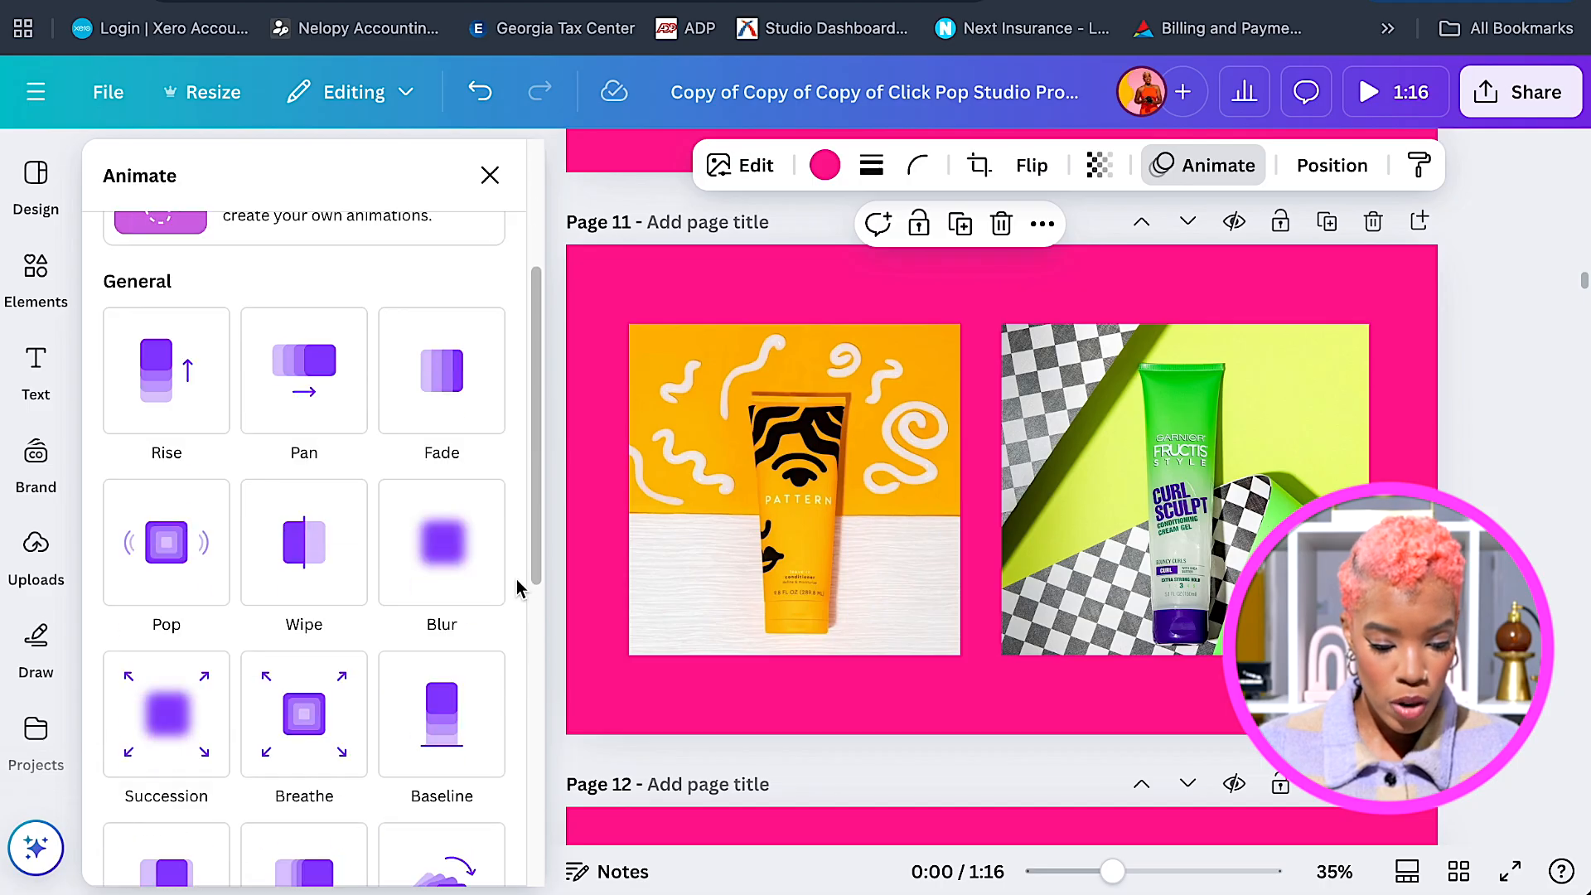
left_click(170, 549)
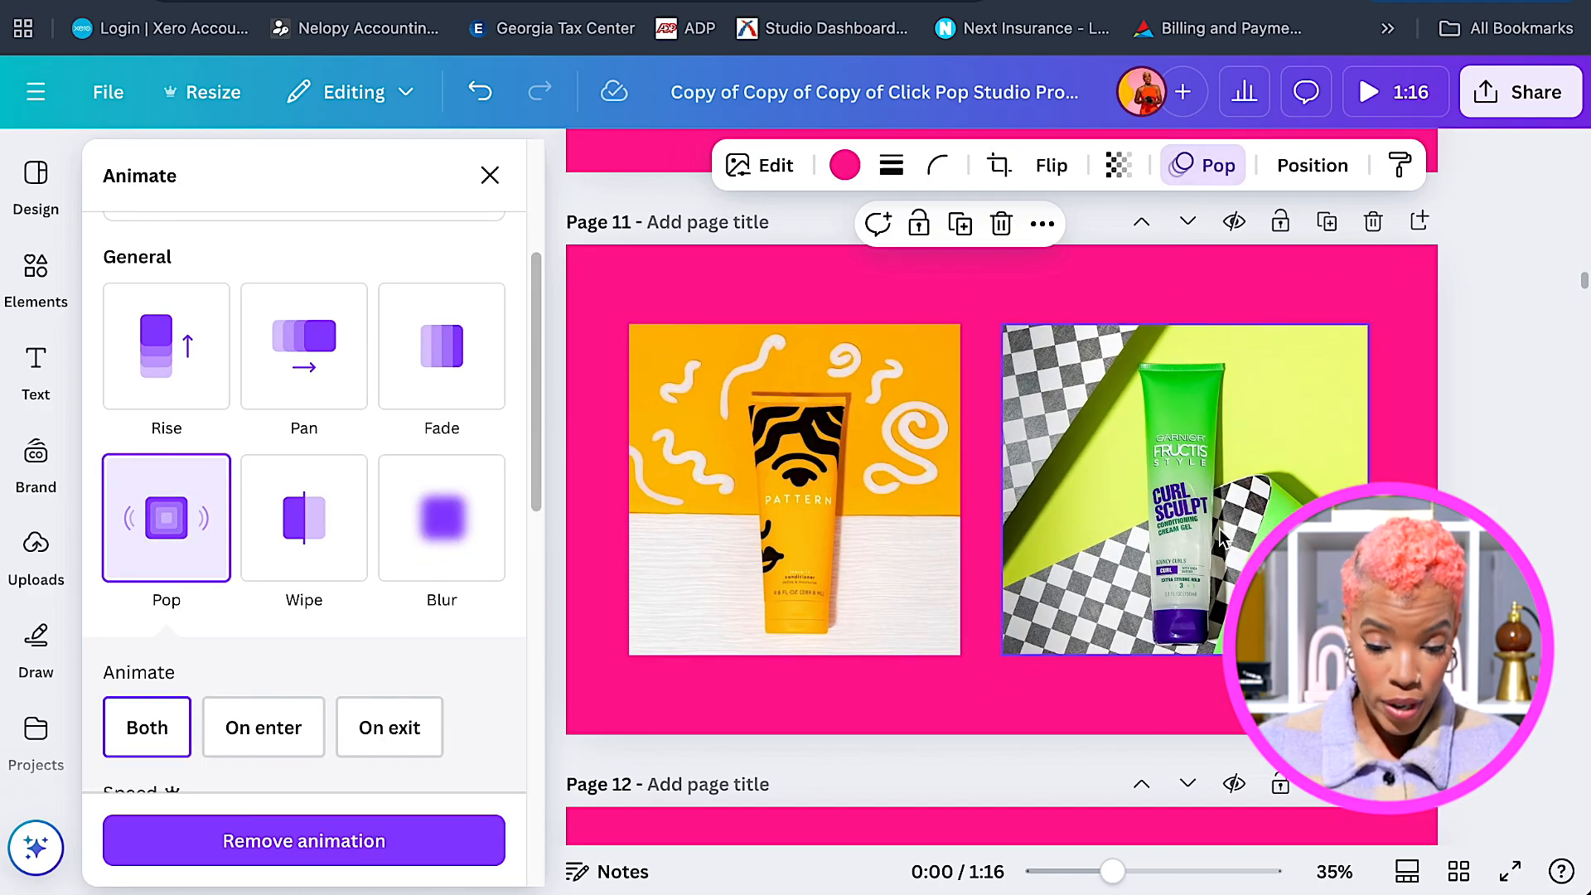
left_click(786, 489)
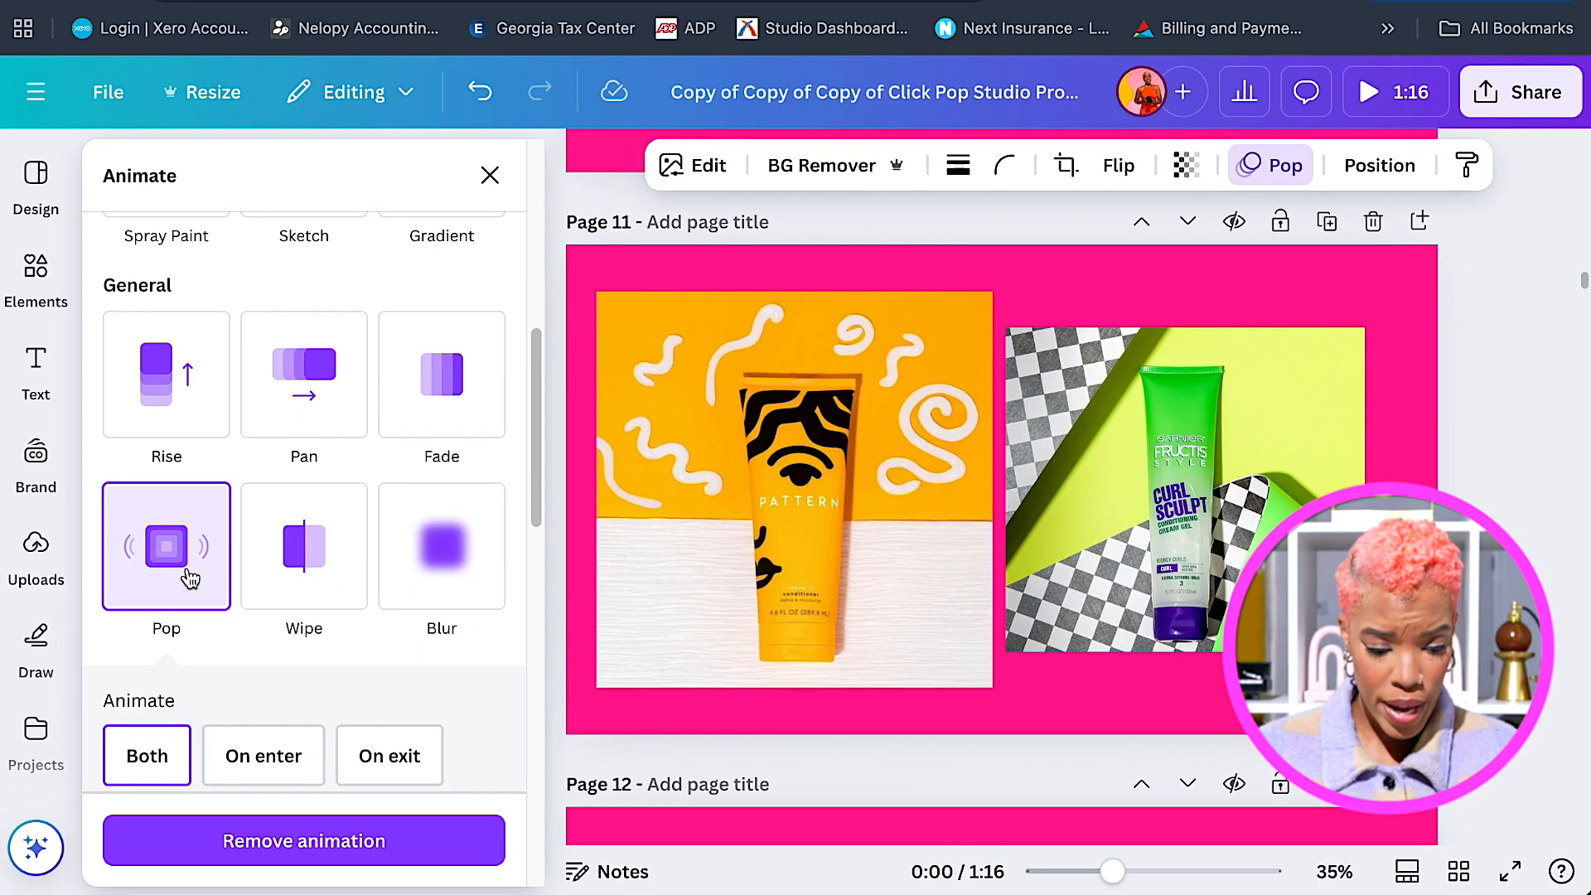
left_click(1191, 614)
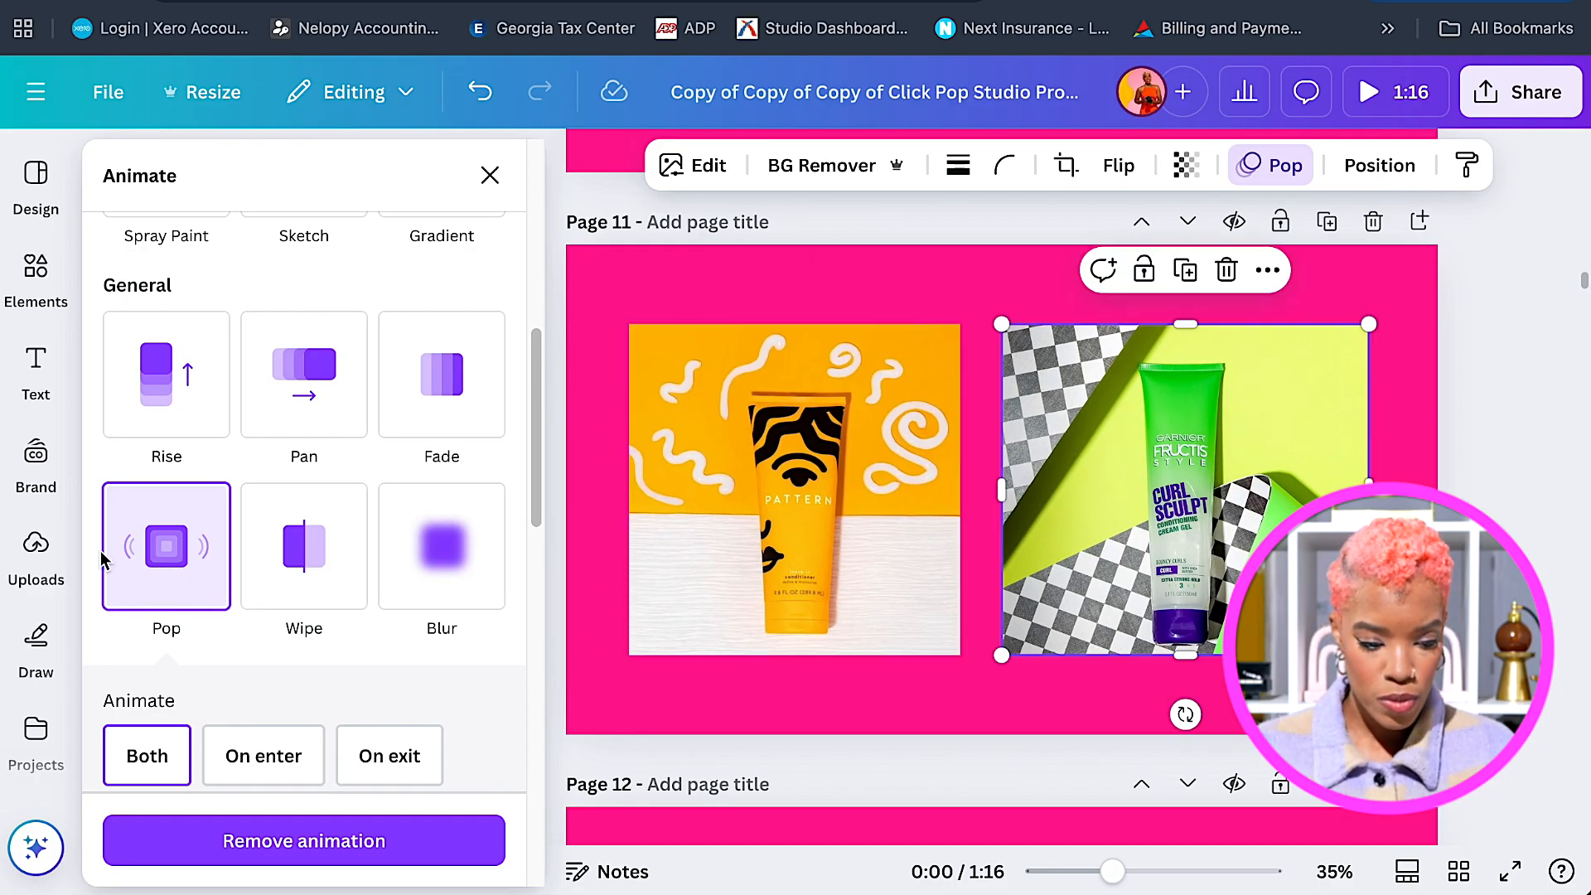
Paste both product photos onto Page 12 and clear their Pop animation.
scroll(1001, 464, "down", 7)
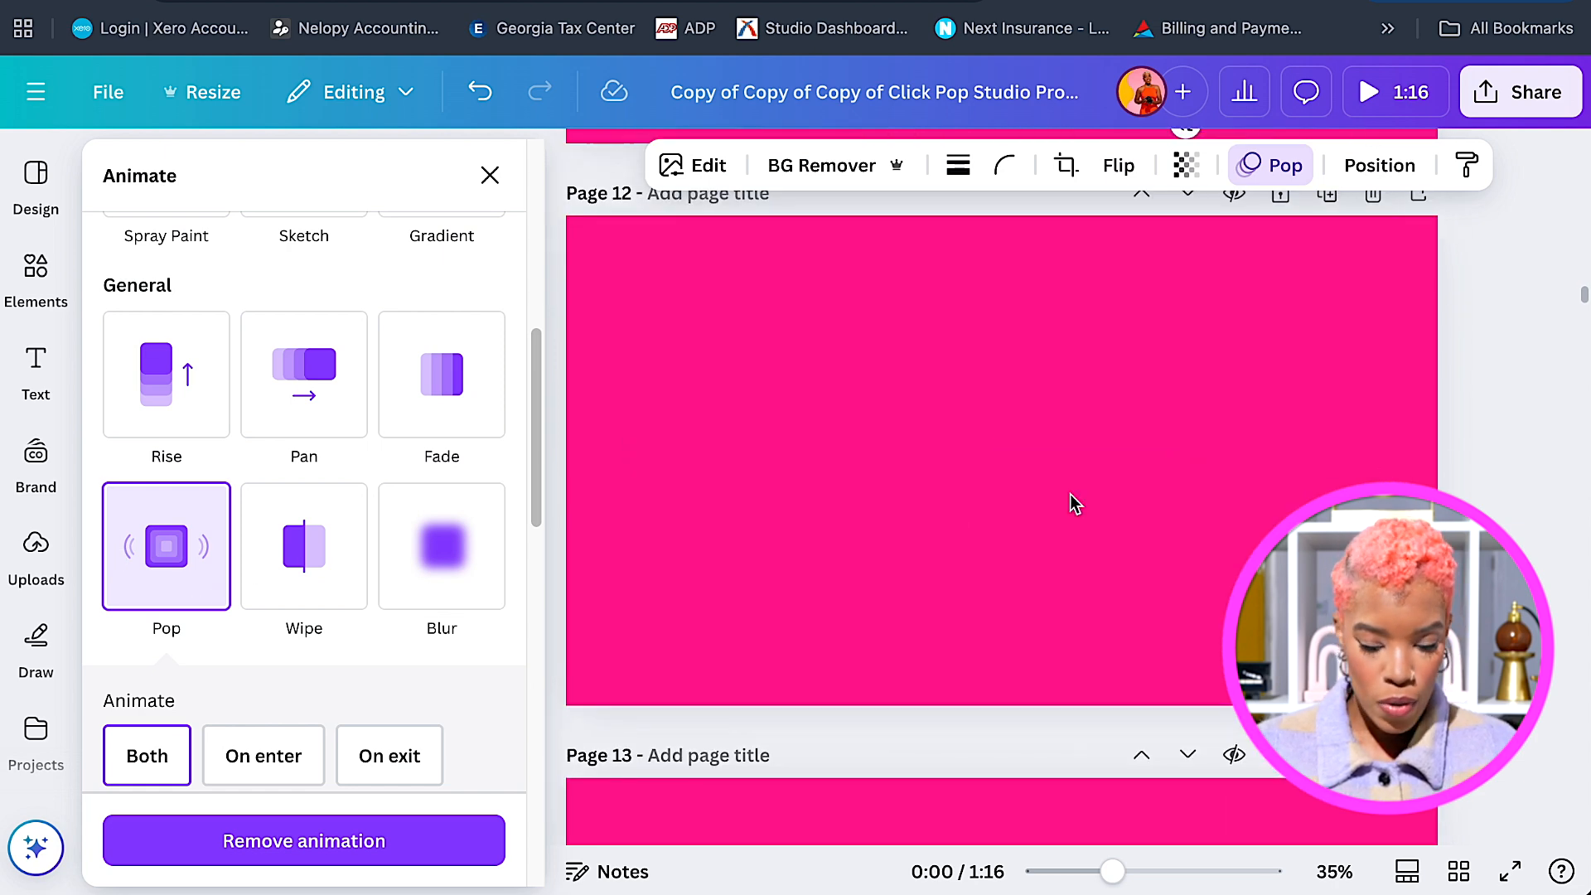
scroll(1071, 494, "up", 5)
left_click(828, 316)
left_click(1132, 309, "shift")
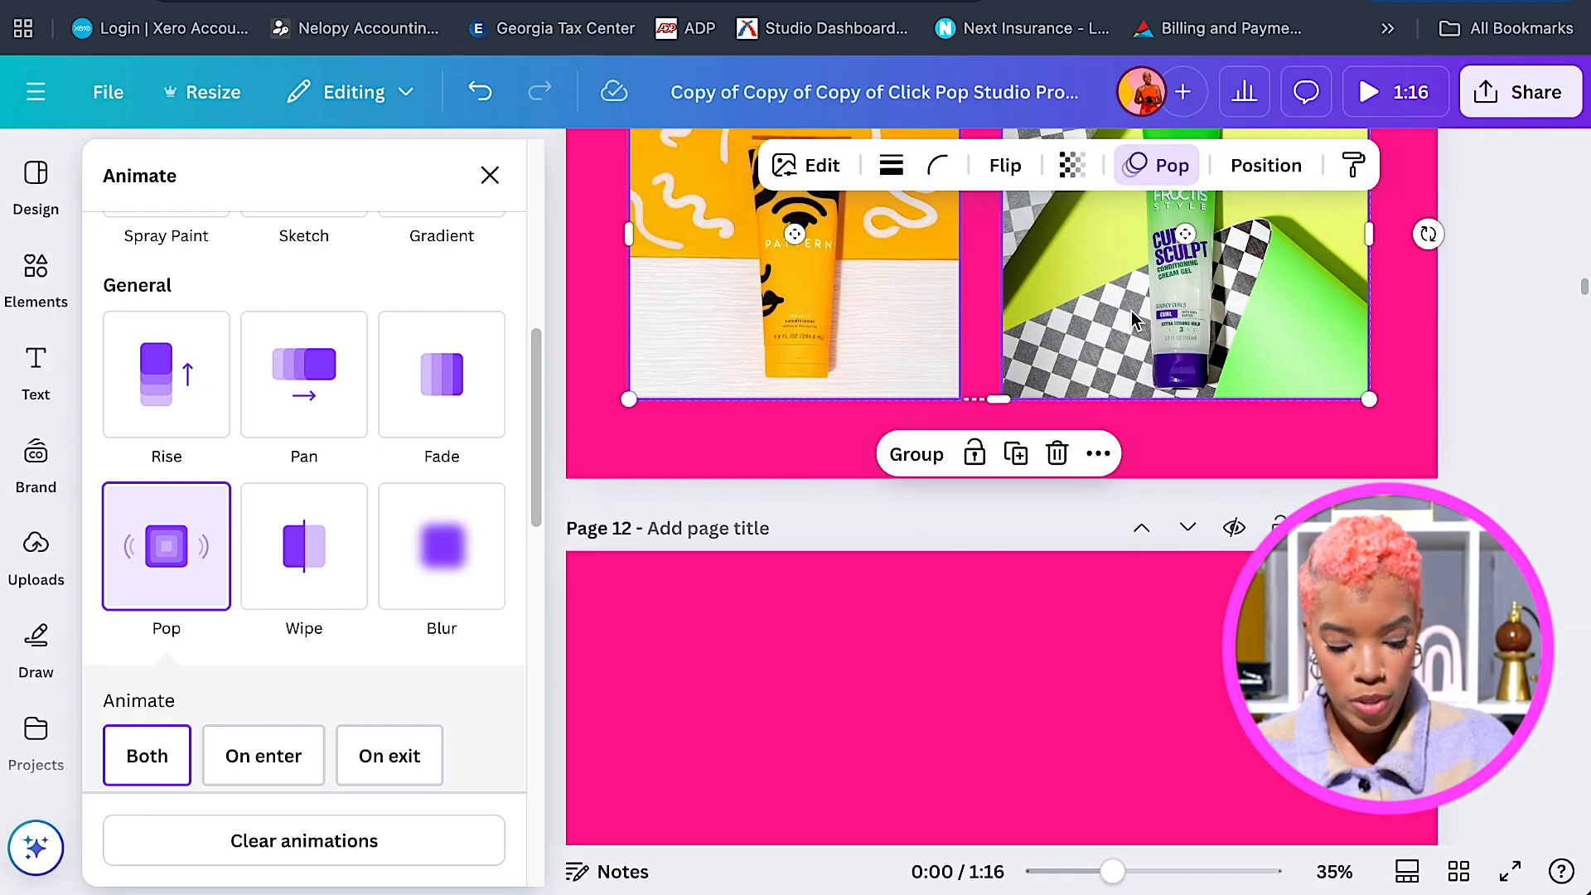
scroll(1140, 386, "down", 5)
left_click(1092, 381)
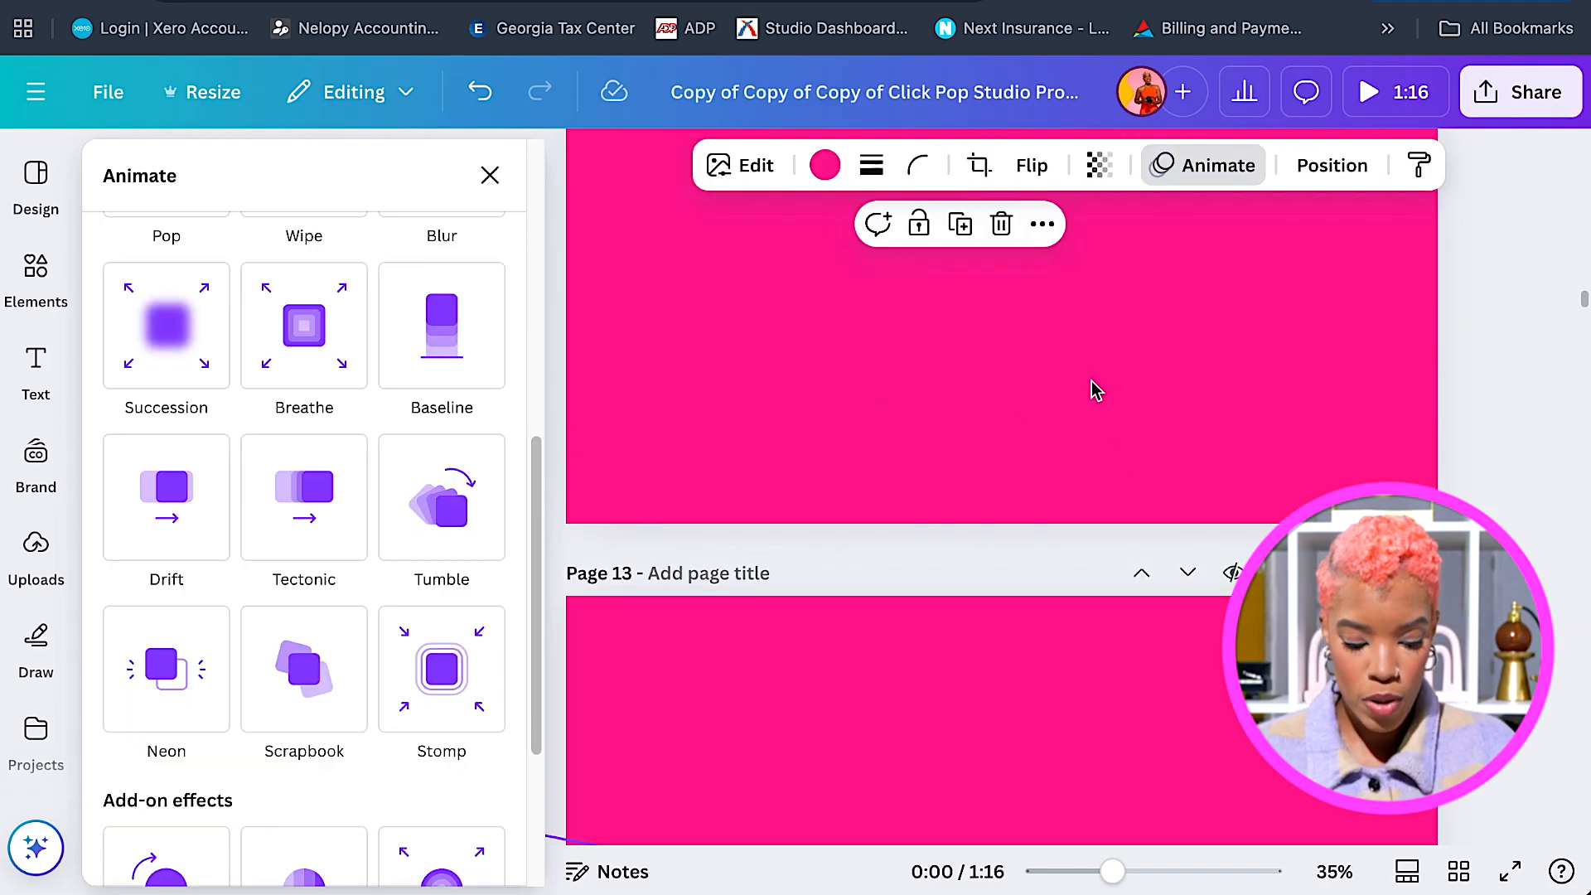
key("ctrl+v")
scroll(1090, 389, "up", 2)
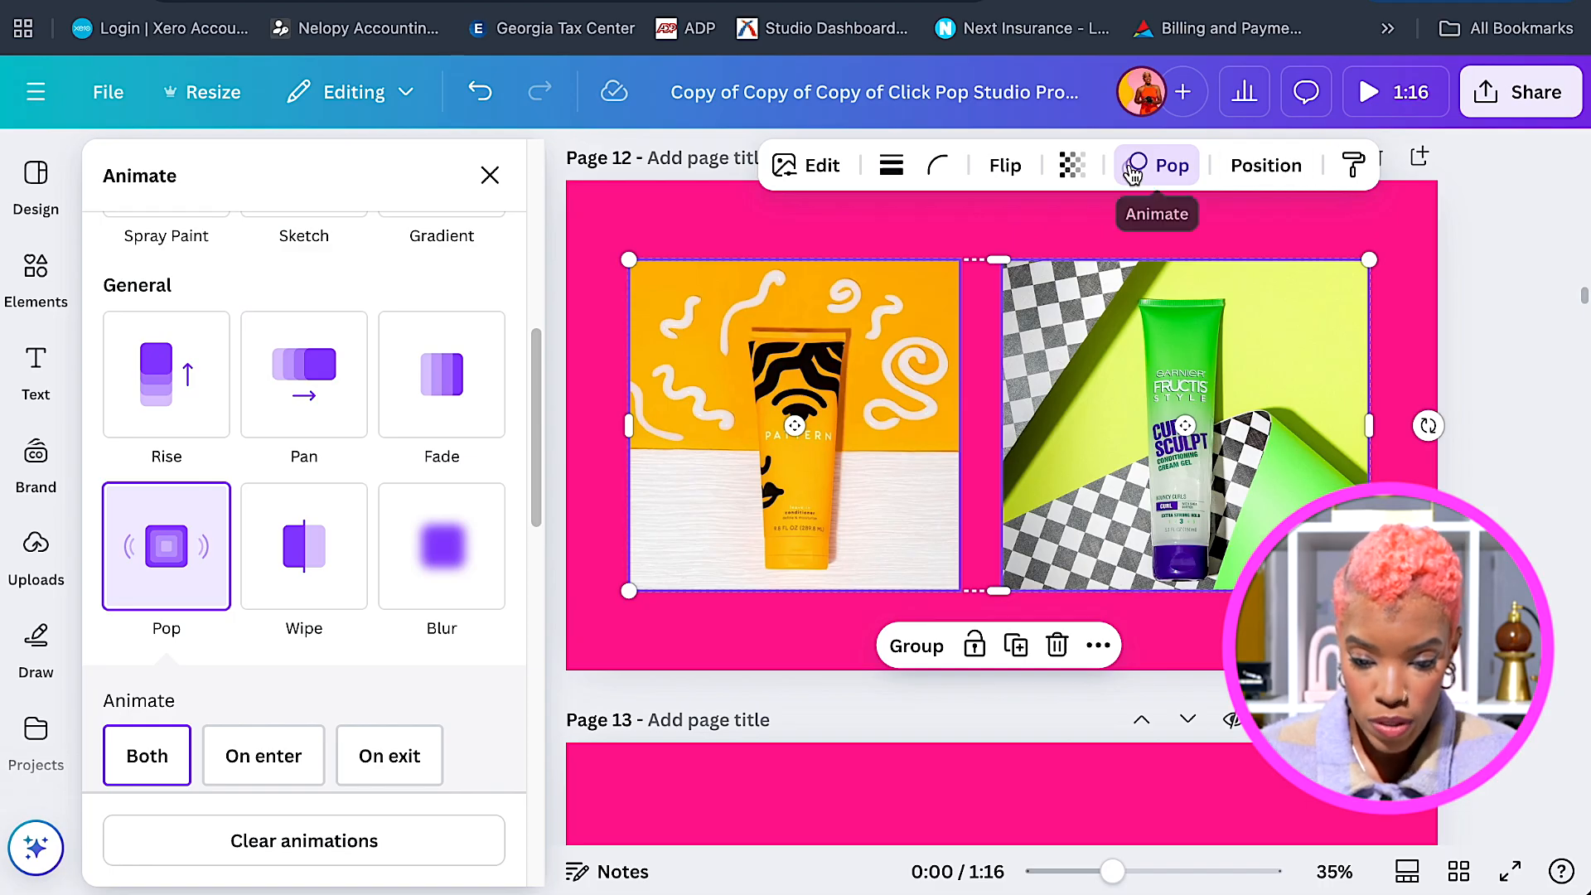
left_click(365, 841)
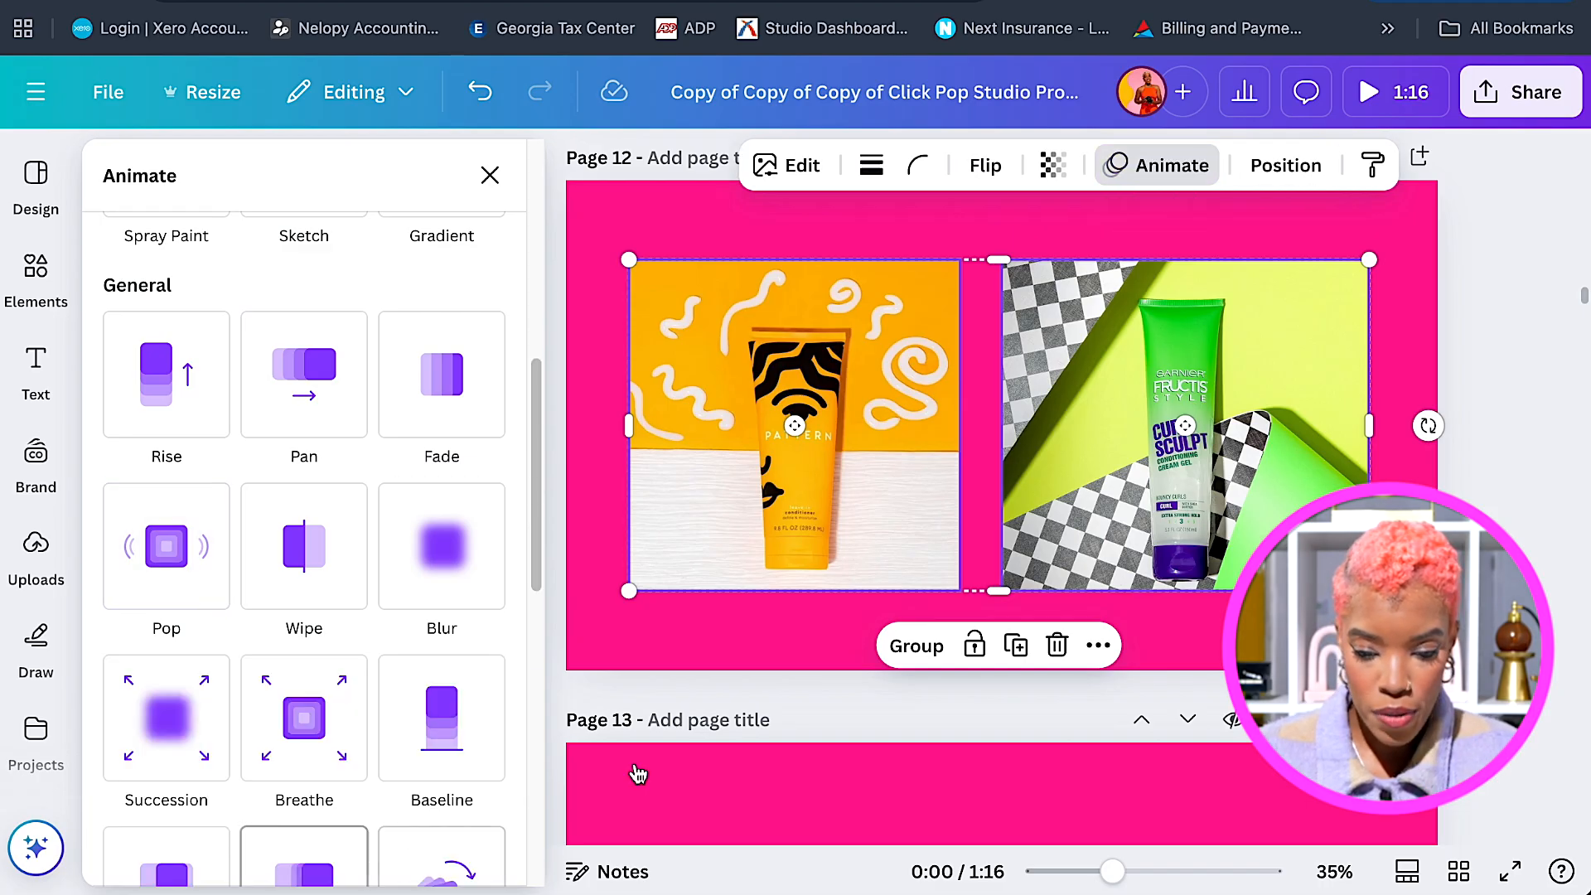
left_click(1481, 307)
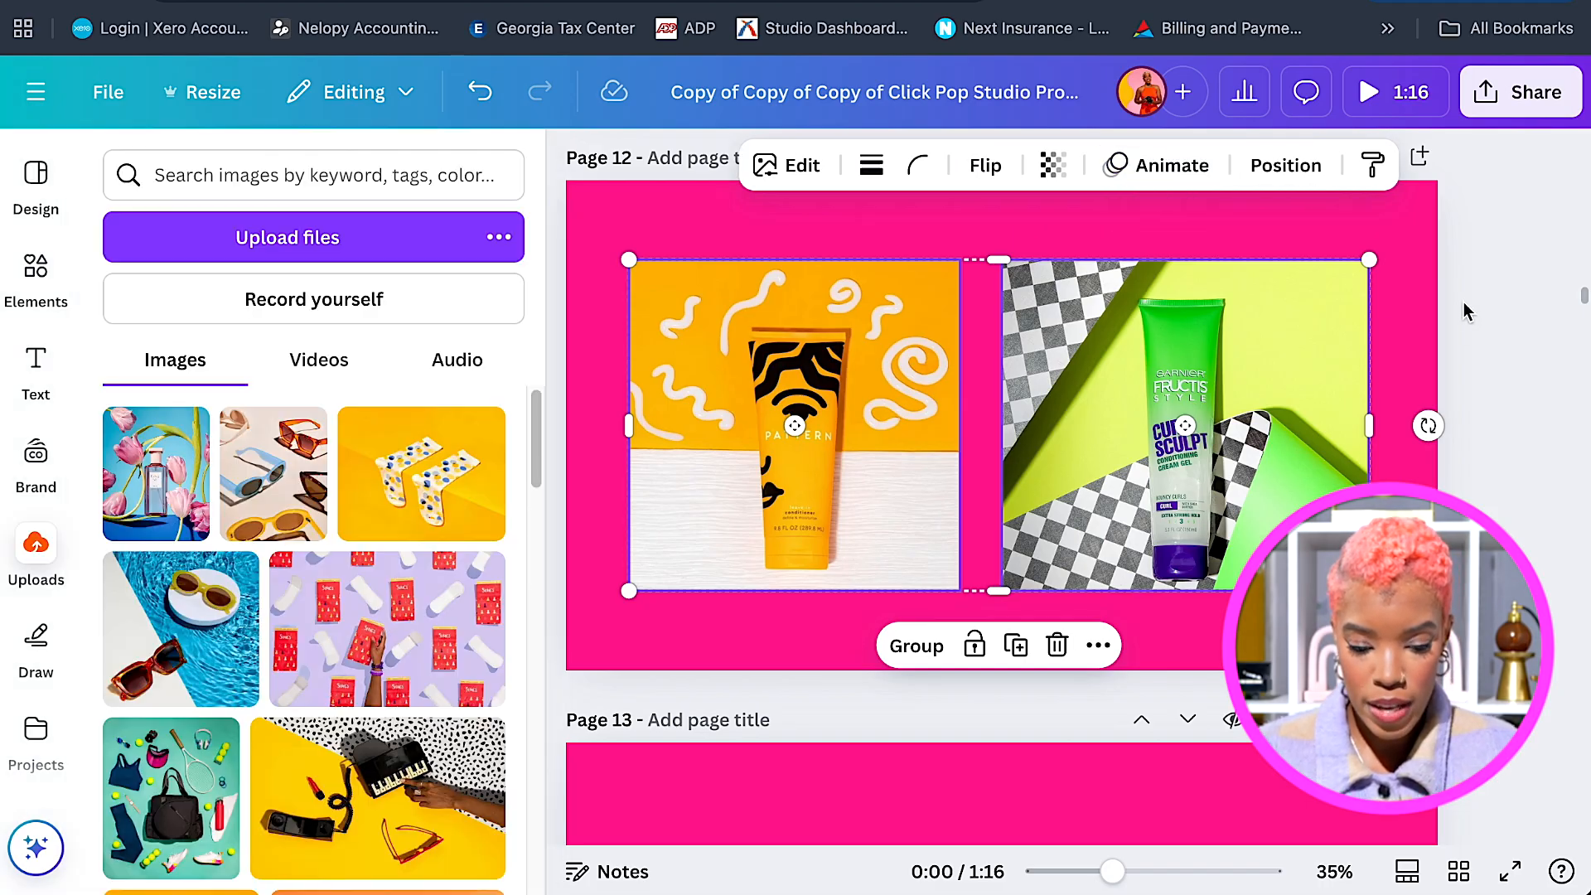
left_click(1544, 320)
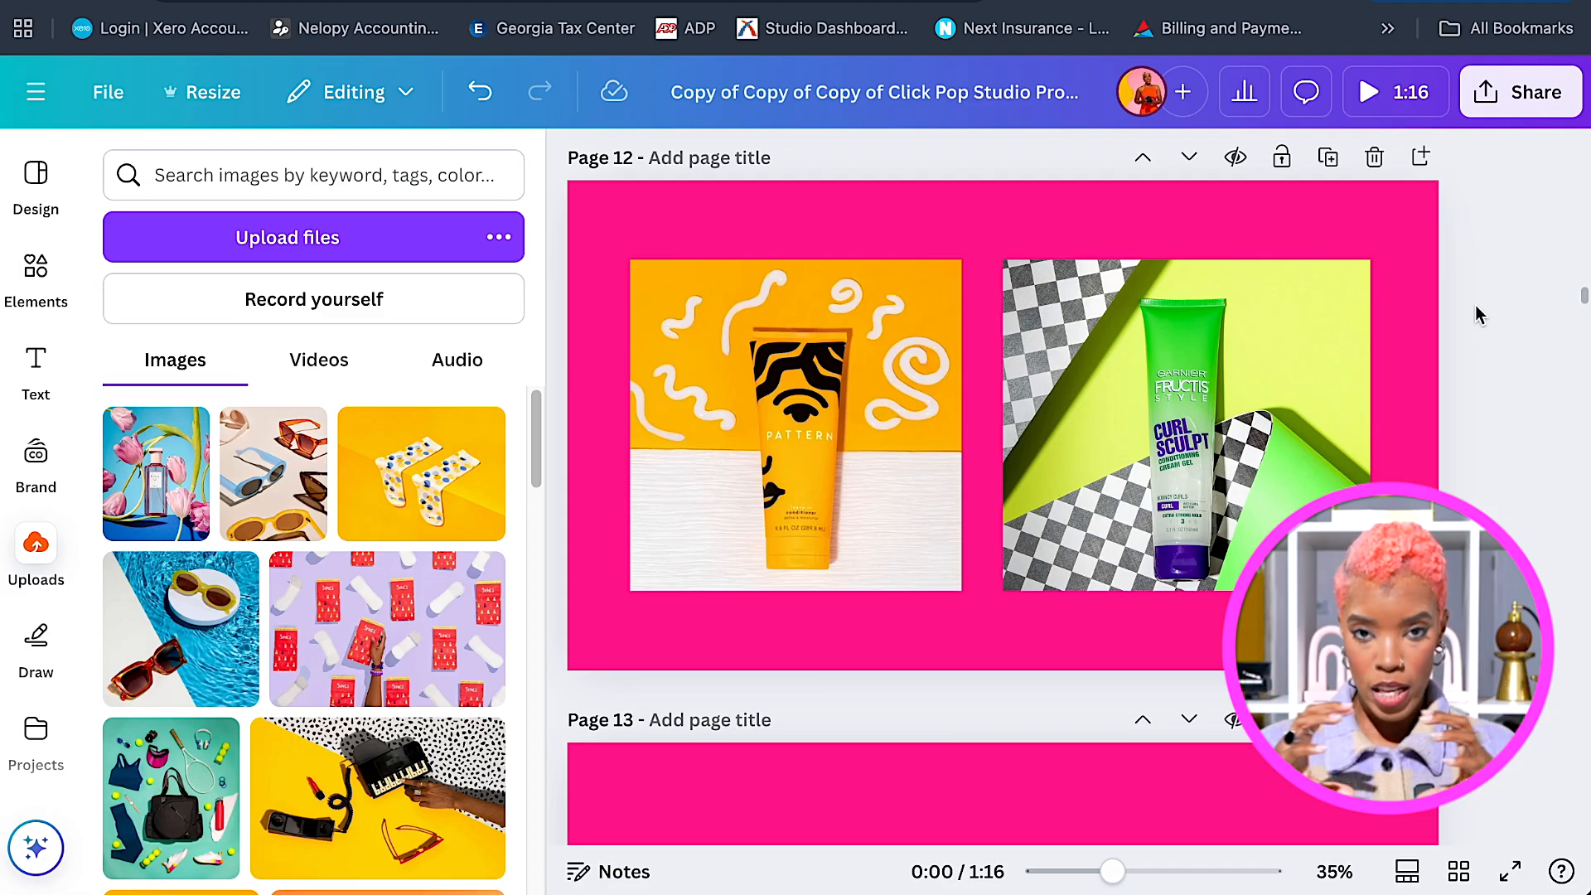
Move the Curl Sculpt photo to the right edge and the PATTERN photo partly off the left edge.
left_click(1213, 411)
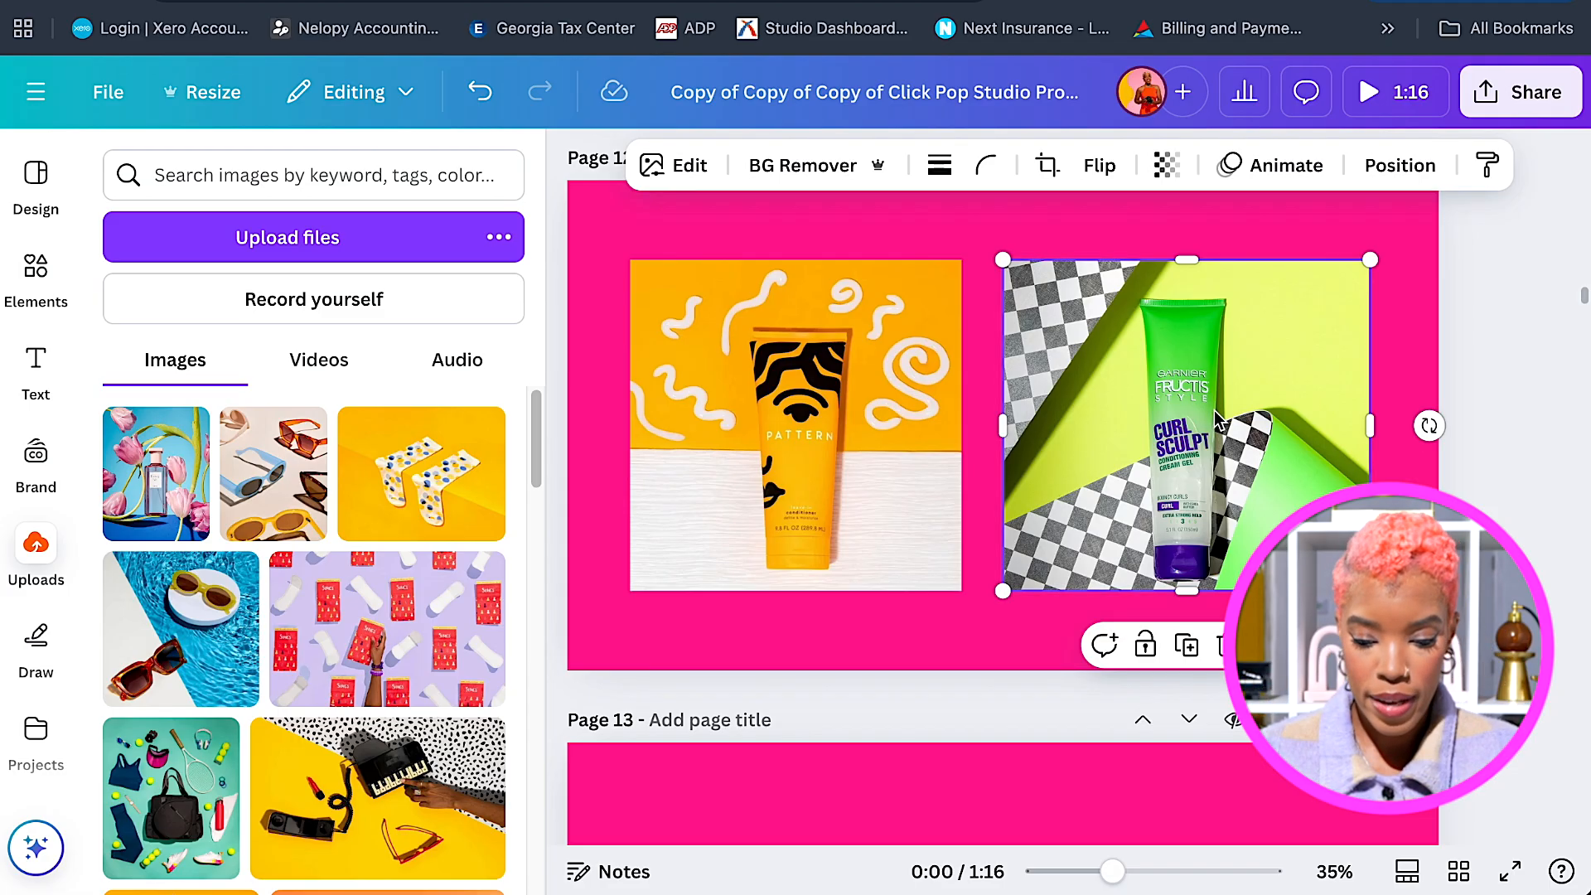
left_click_drag(1215, 410, 1406, 401)
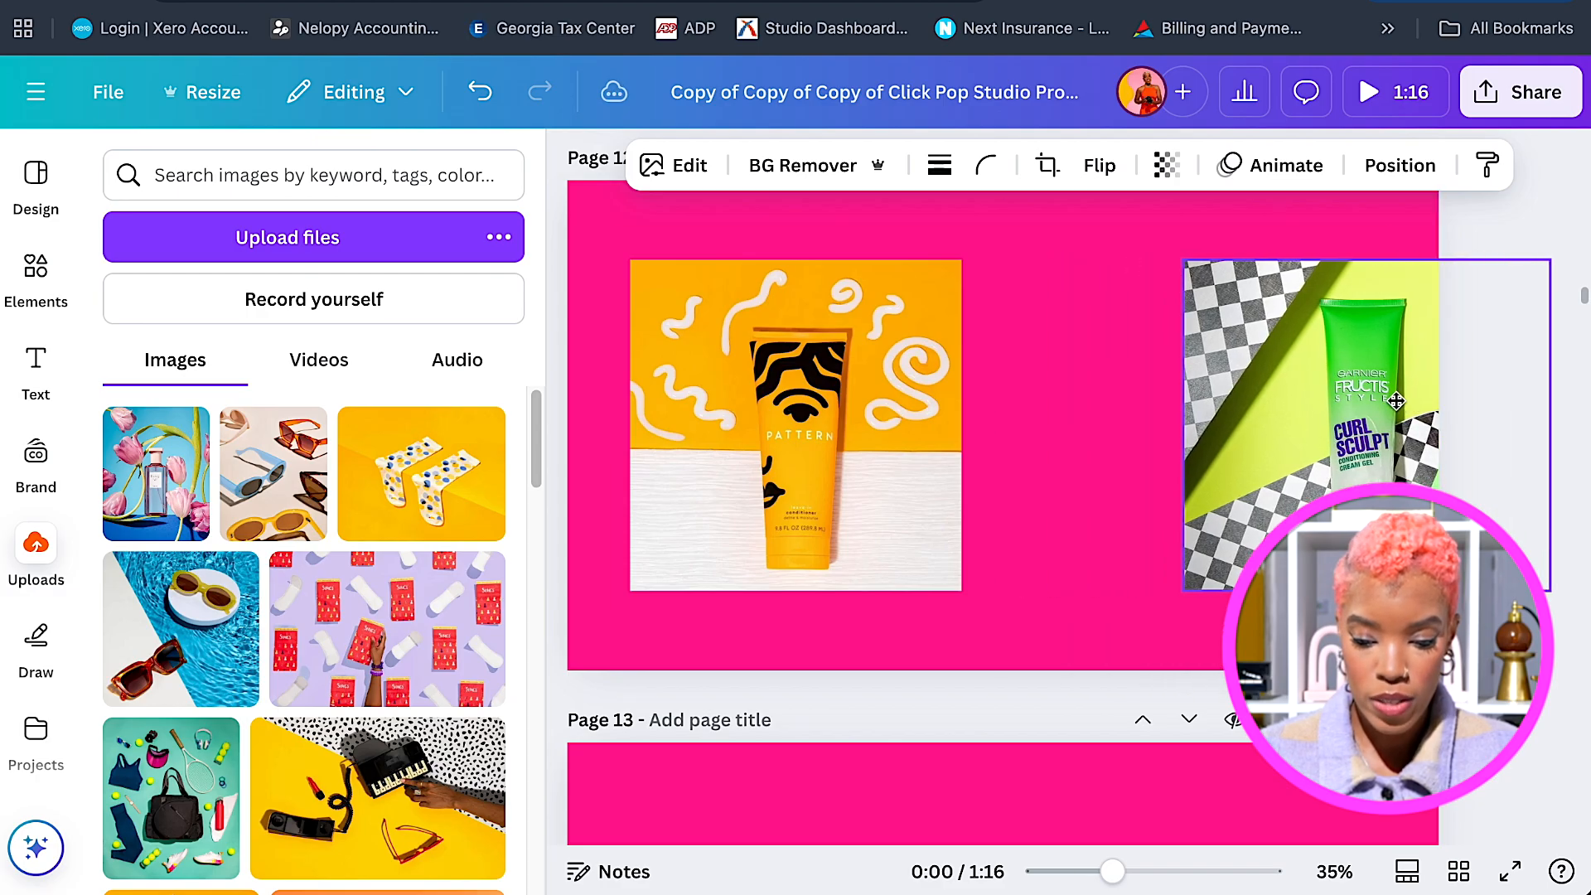
left_click(877, 443)
left_click_drag(875, 441, 699, 440)
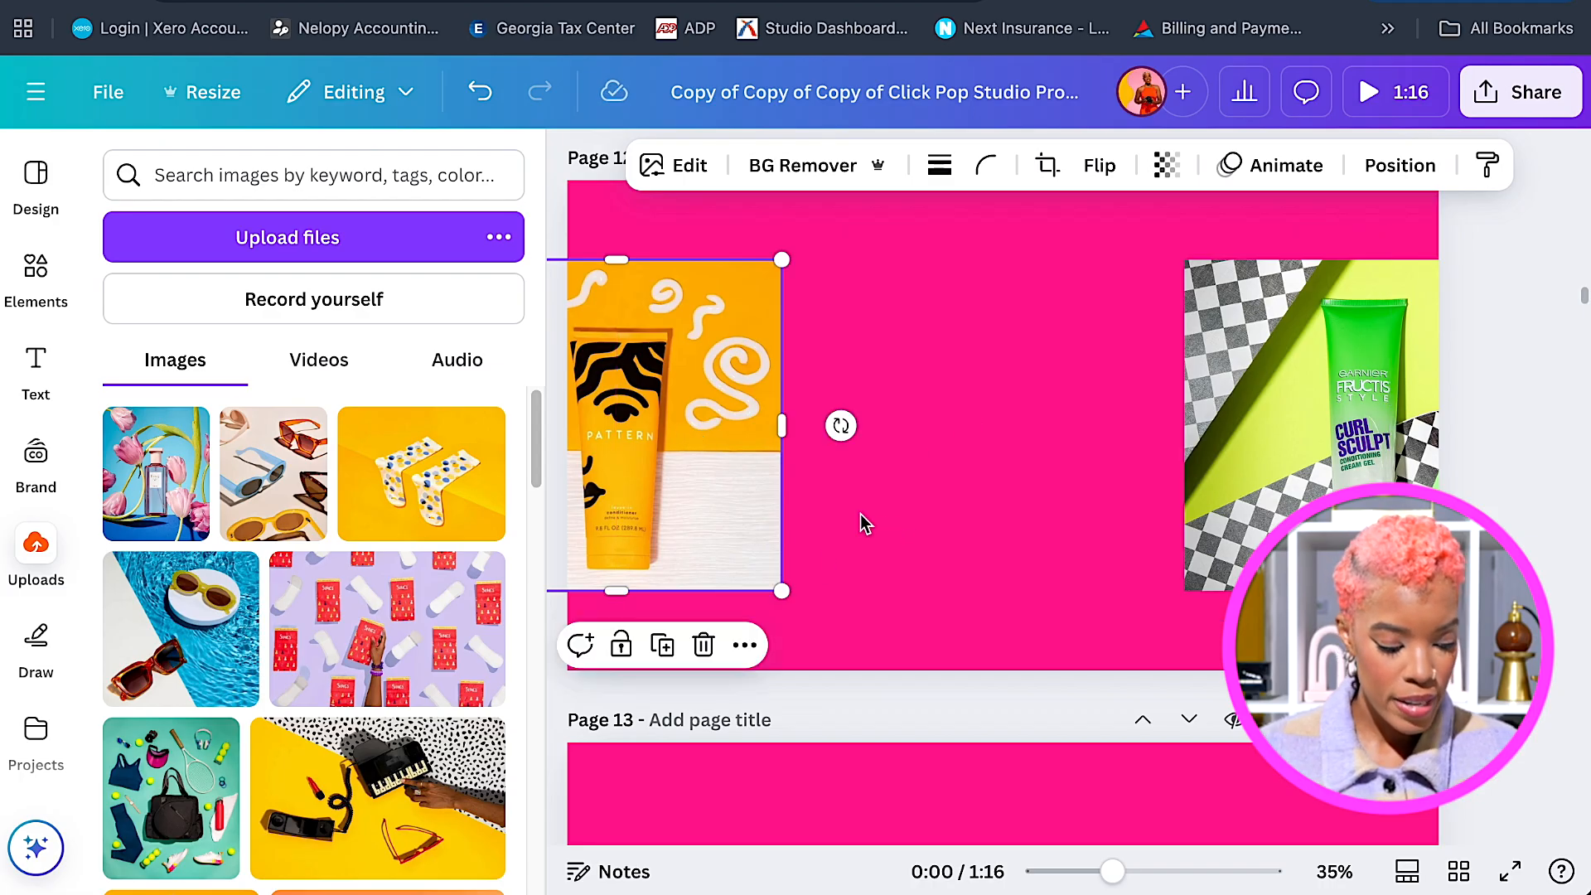
Add the 8.1s yogurt video from Uploads, crop both sides narrower and centre it high on Page 12.
scroll(398, 580, "down", 4)
scroll(351, 658, "down", 3)
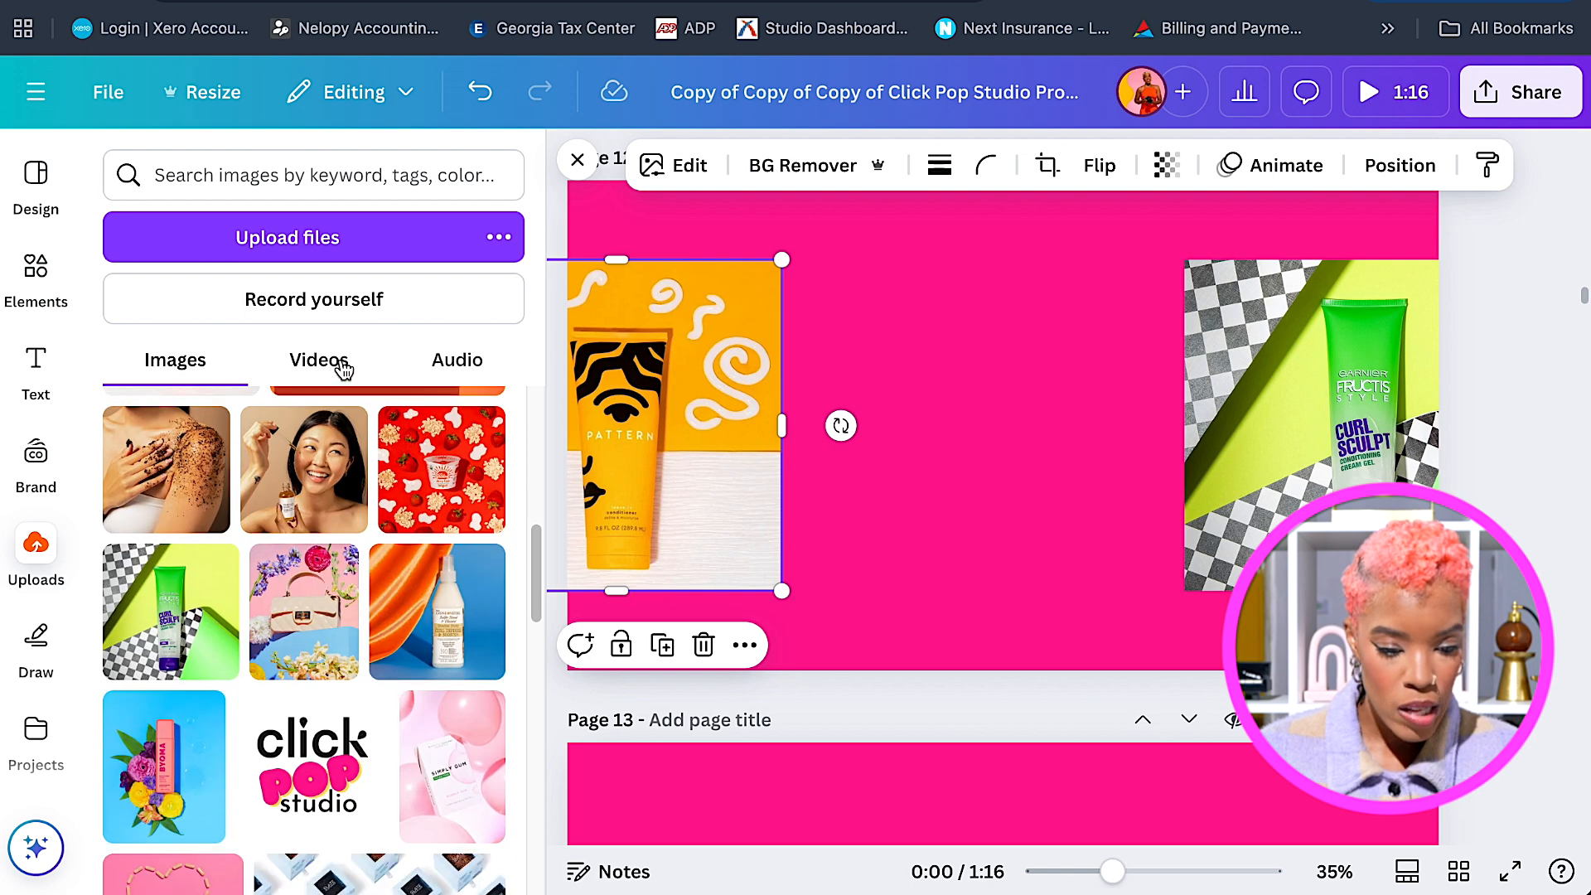
left_click(342, 364)
scroll(364, 721, "down", 1)
left_click(411, 734)
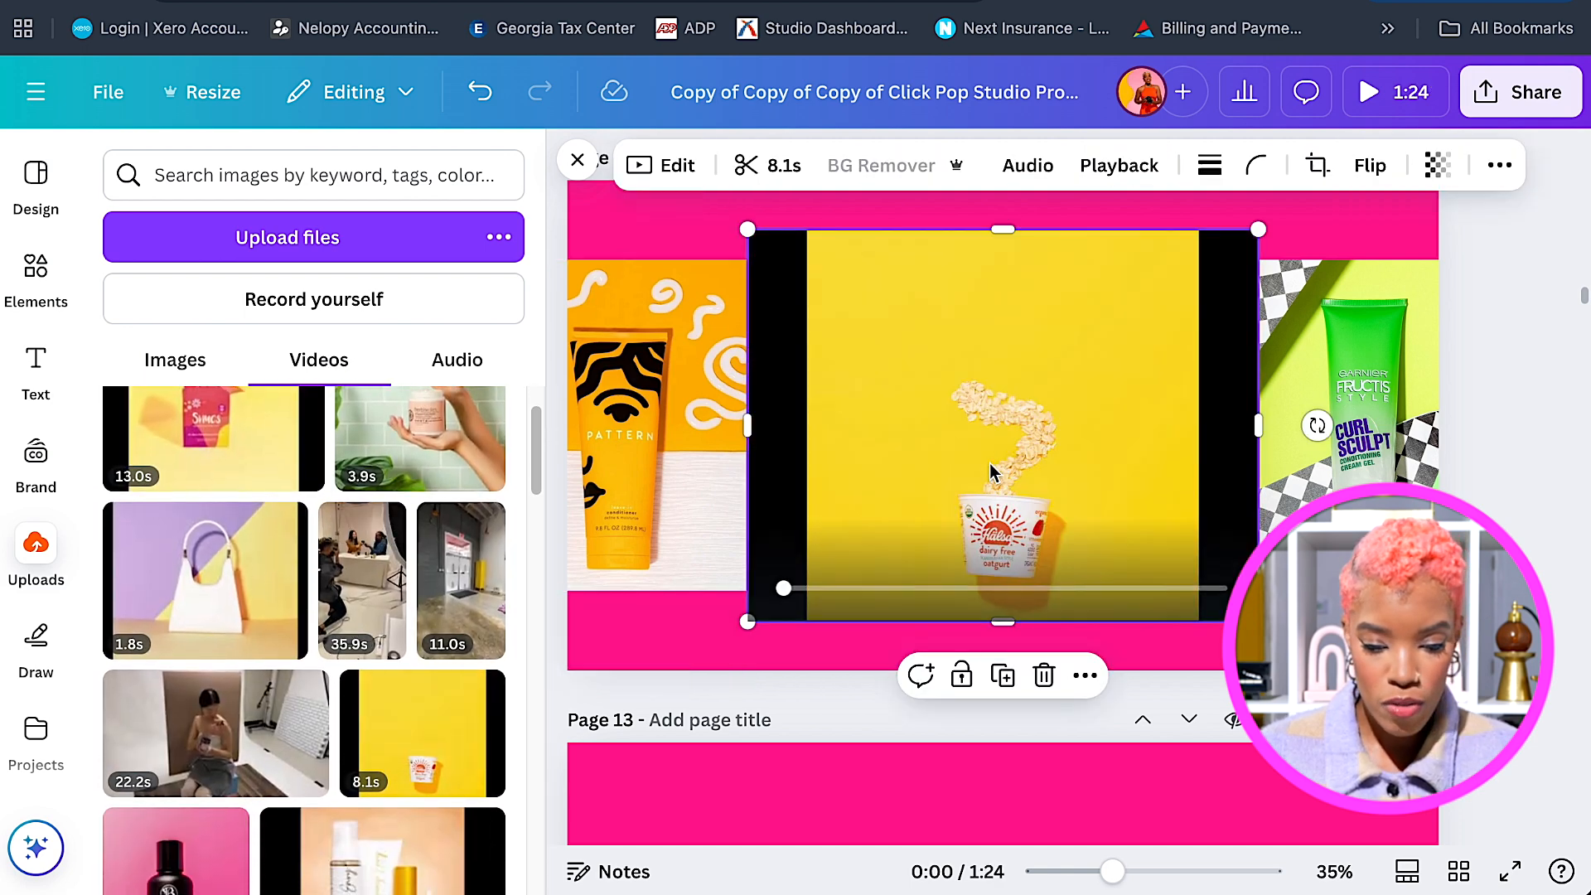
left_click_drag(747, 426, 809, 420)
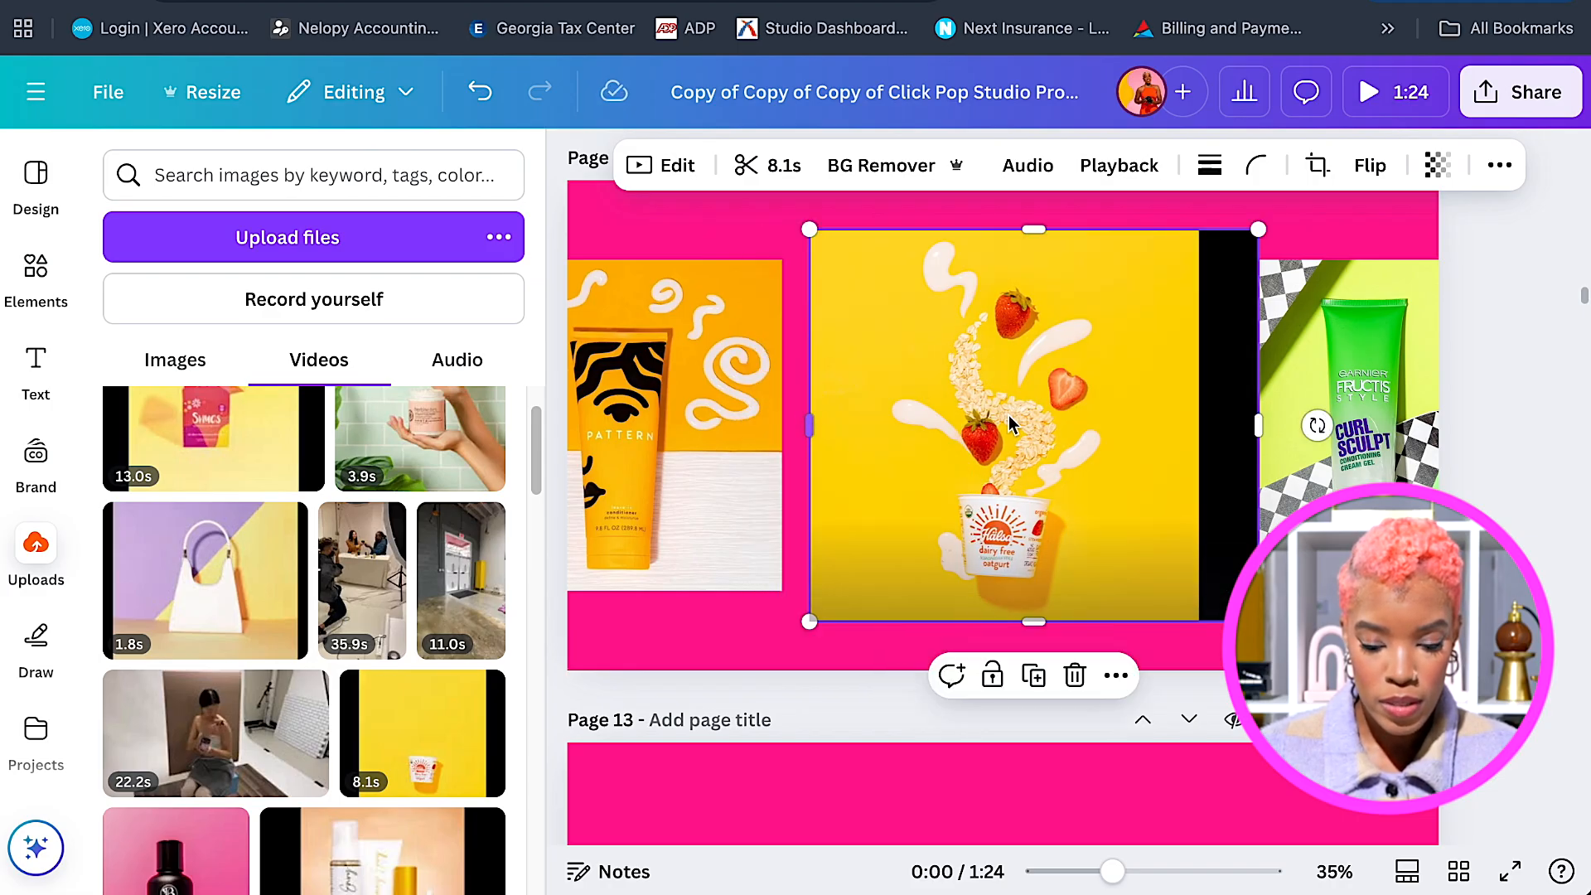
left_click_drag(1256, 420, 1199, 426)
left_click_drag(1088, 472, 1069, 226)
scroll(1067, 234, "up", 3)
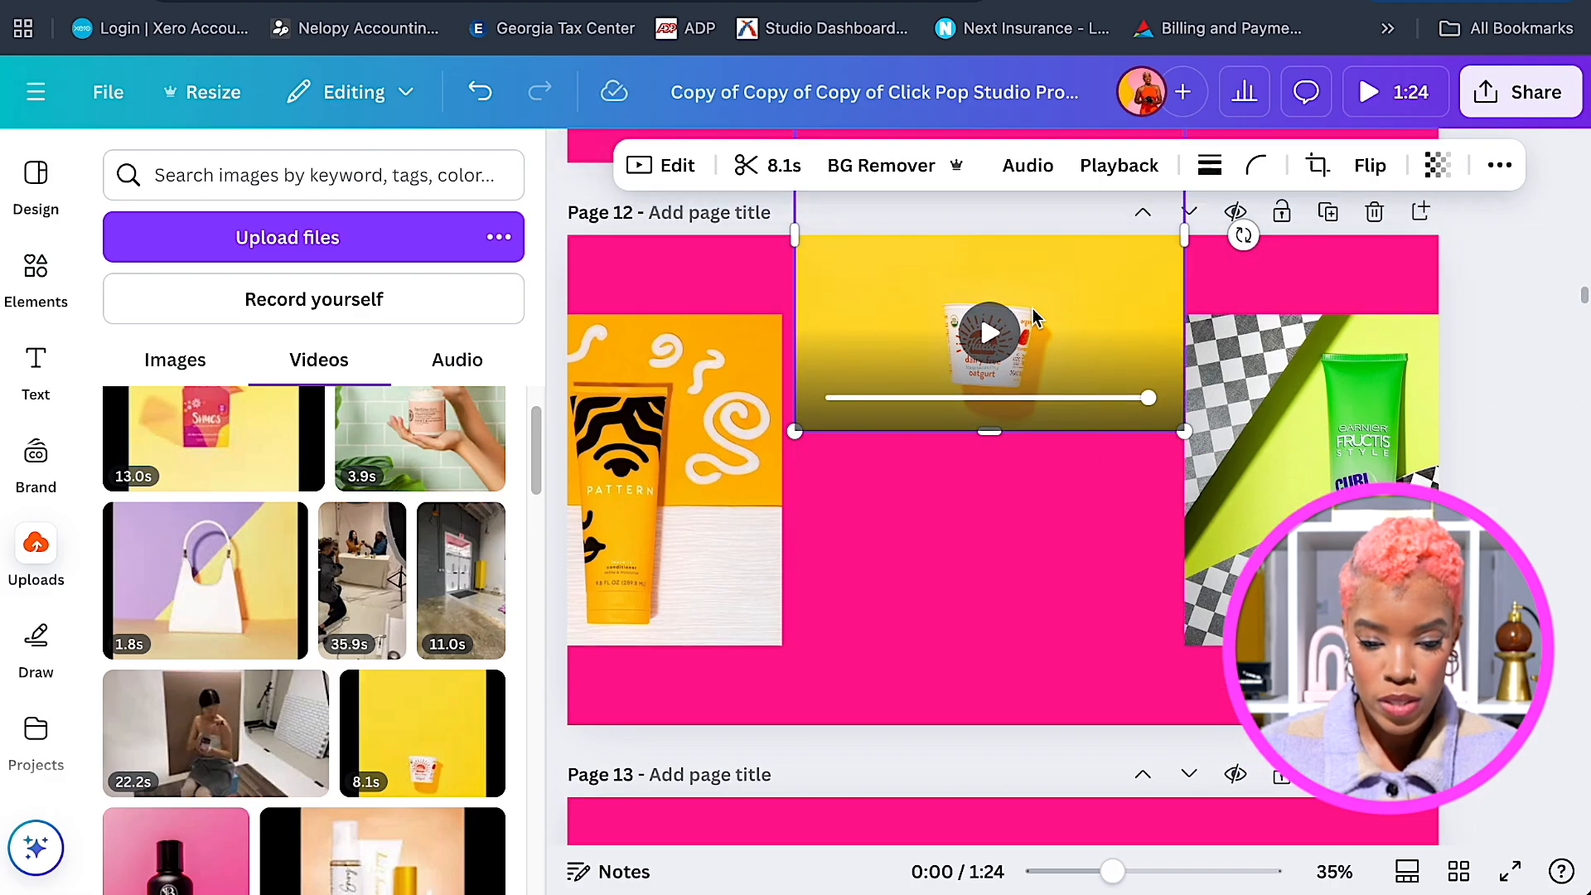
left_click_drag(1181, 414, 1154, 415)
left_click_drag(793, 419, 825, 412)
left_click_drag(963, 407, 981, 398)
Nudge the checkered and PATTERN photos slightly right and set the video at the top centre.
left_click(1301, 597)
left_click_drag(1301, 596, 1324, 596)
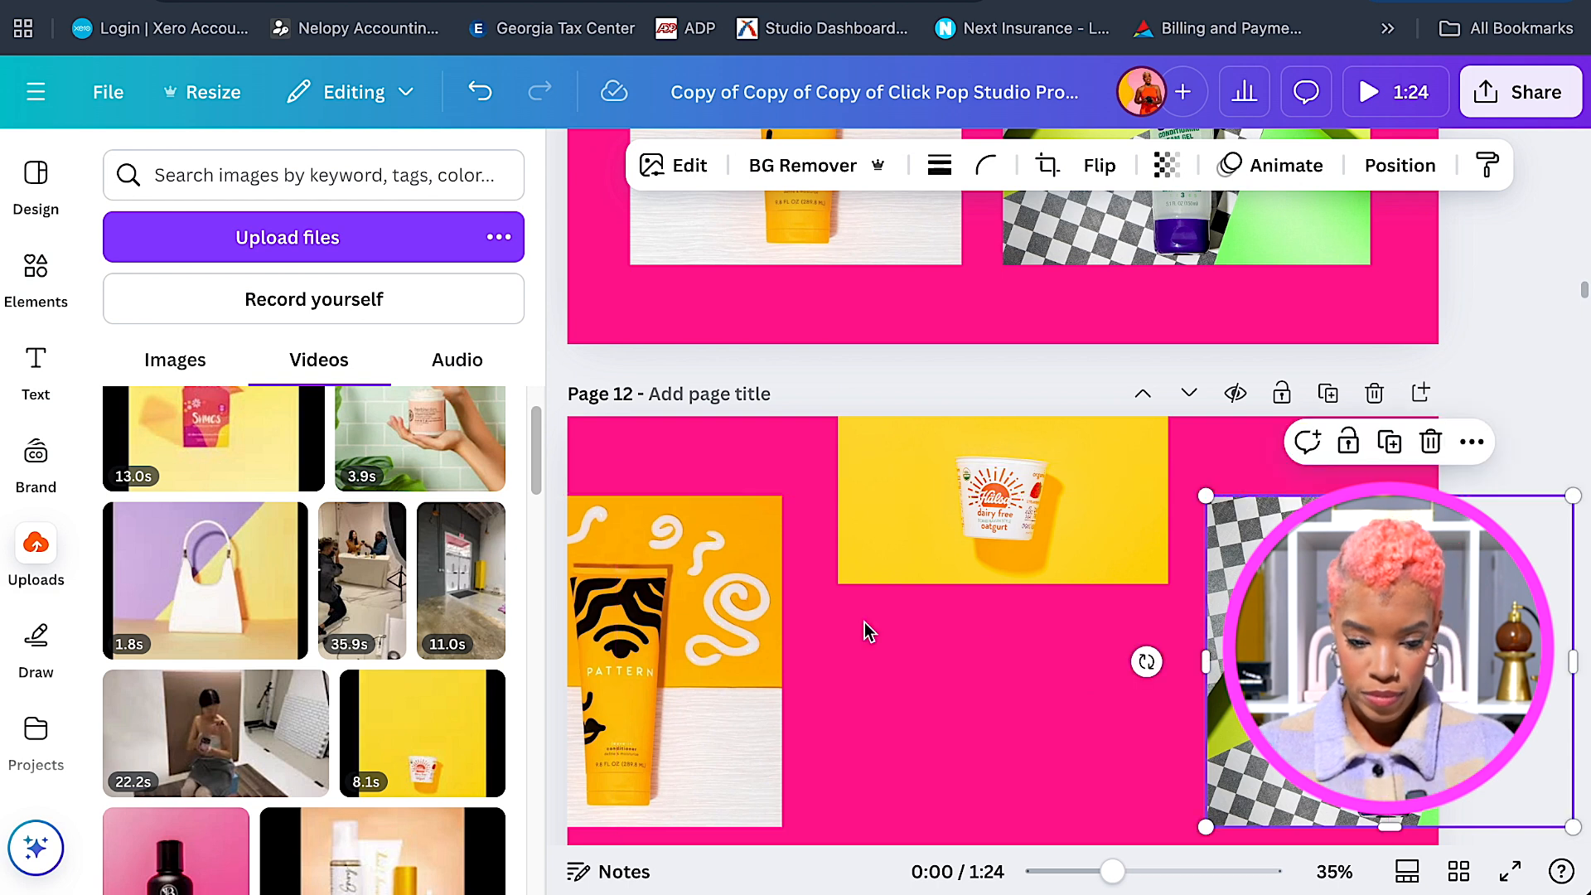
left_click_drag(698, 626, 712, 621)
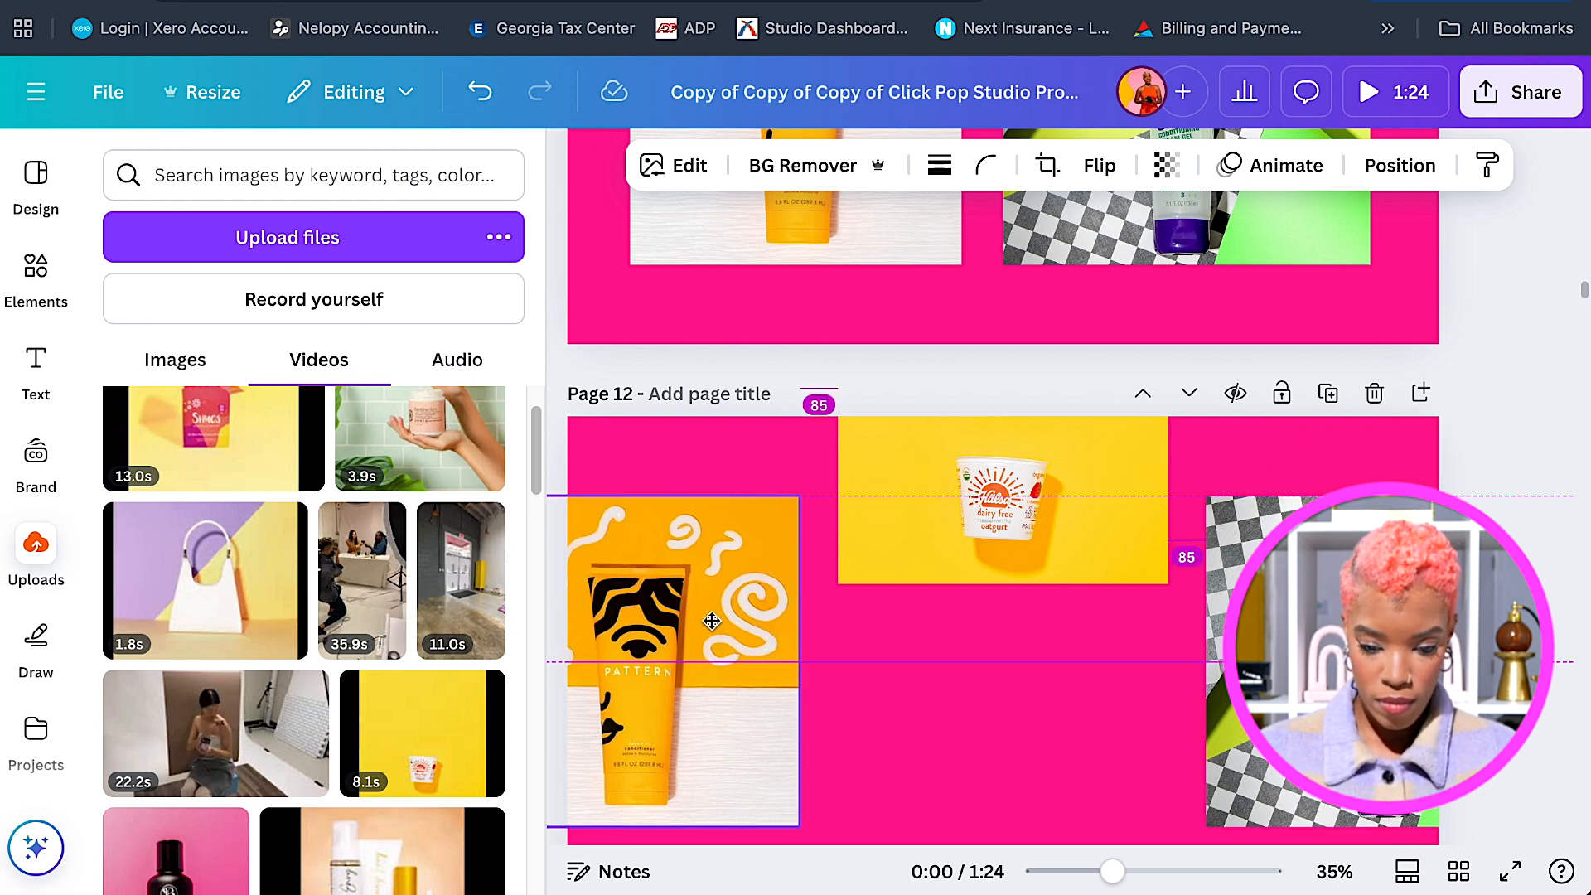
left_click_drag(710, 620, 710, 620)
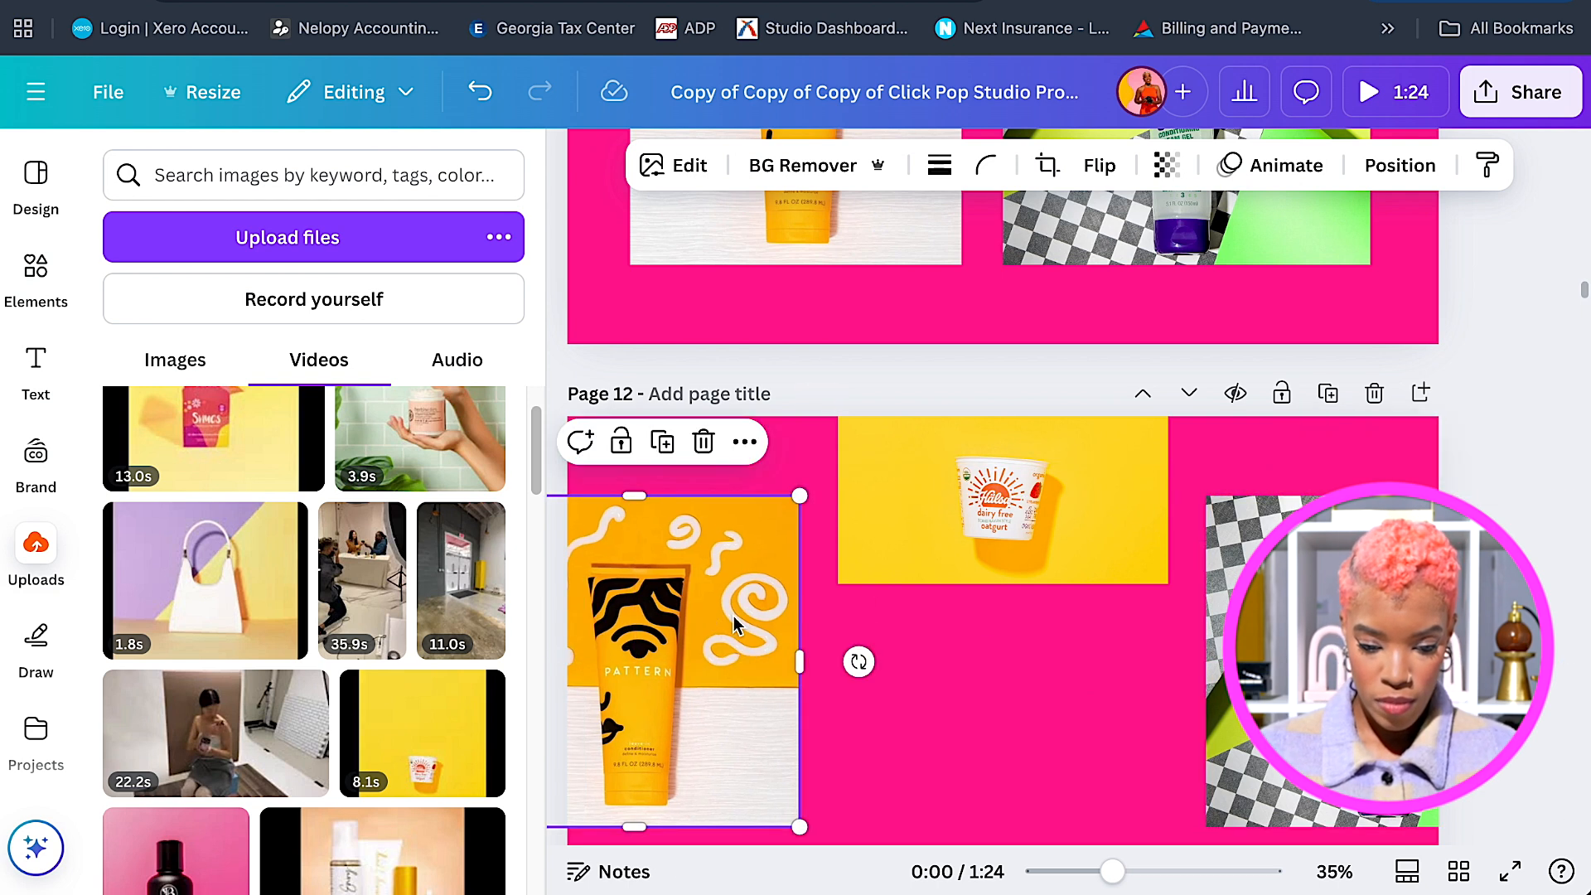
scroll(1055, 573, "down", 1)
left_click_drag(1031, 547, 1030, 469)
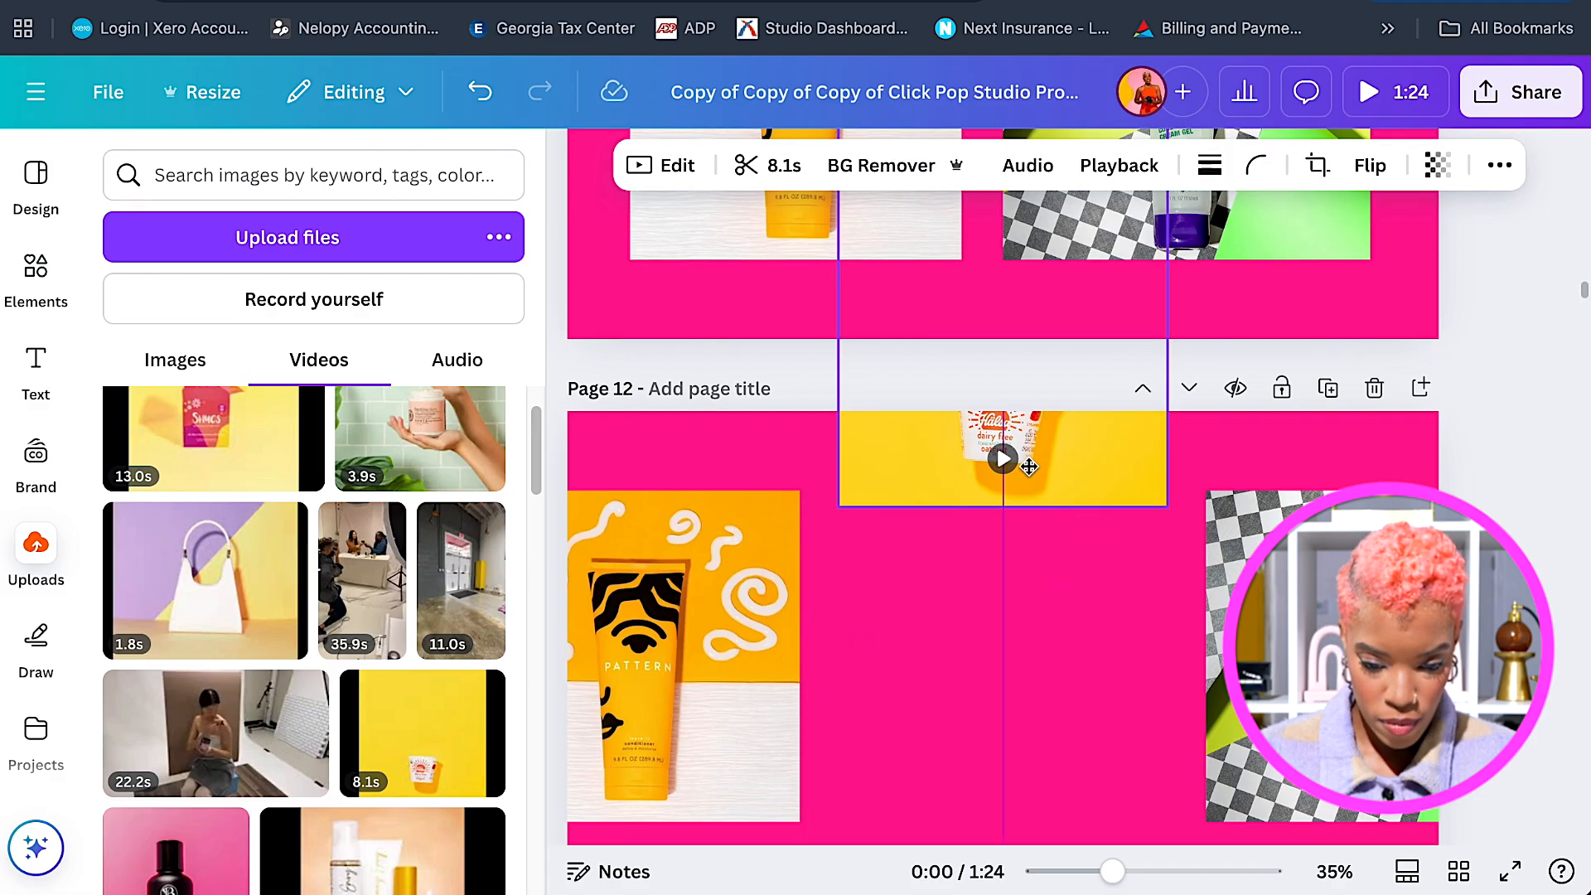
left_click_drag(1029, 466, 1028, 467)
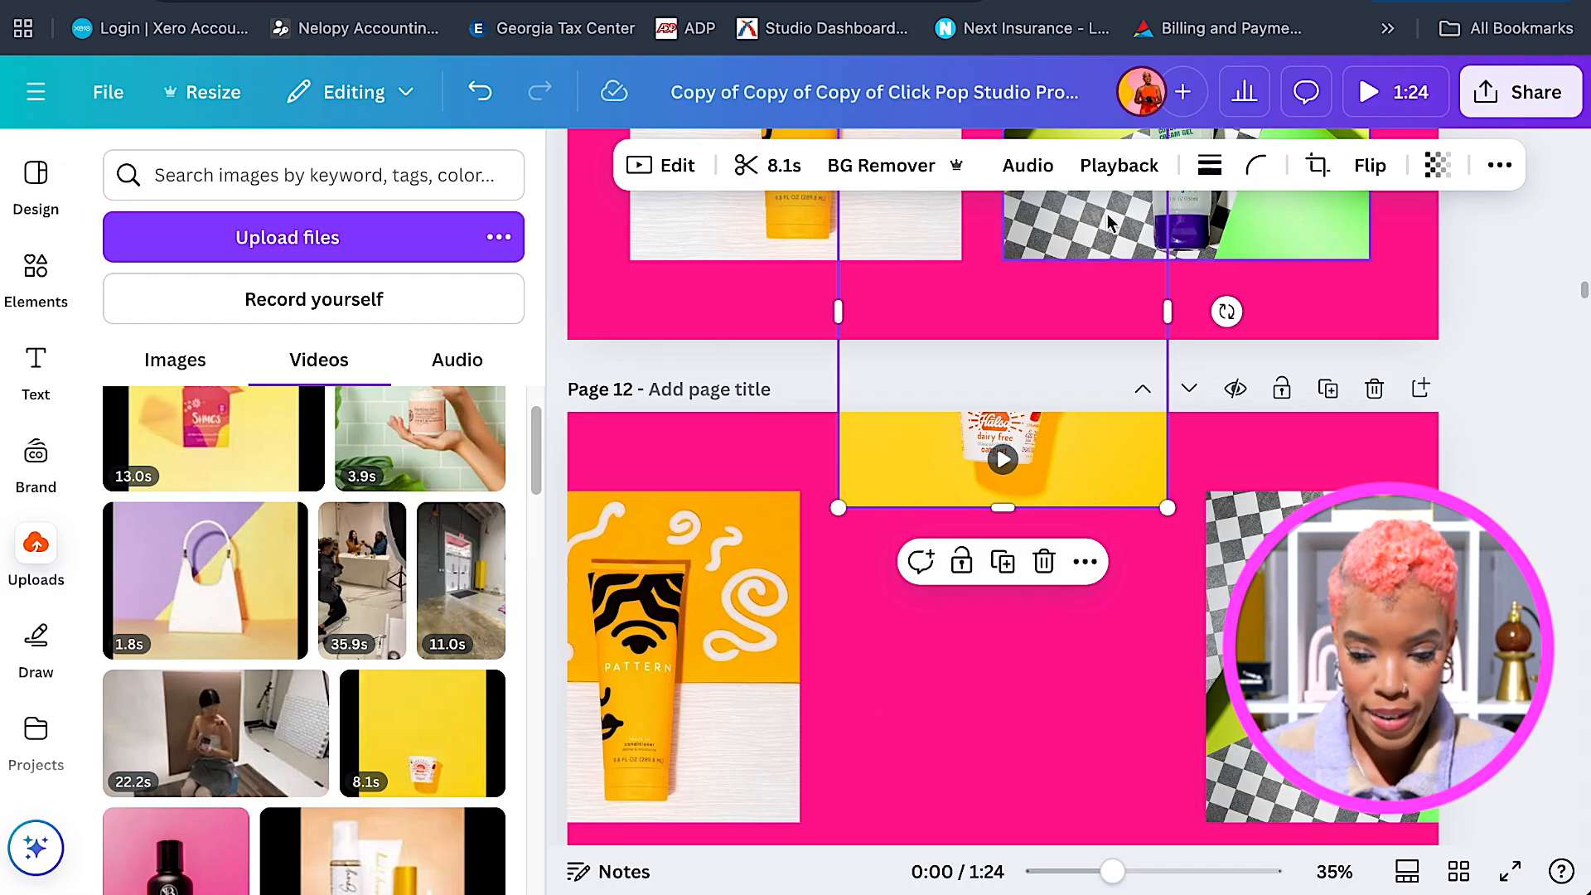
Apply the Baseline animation to the yogurt video with its direction set to downward.
left_click(1500, 165)
left_click(1347, 238)
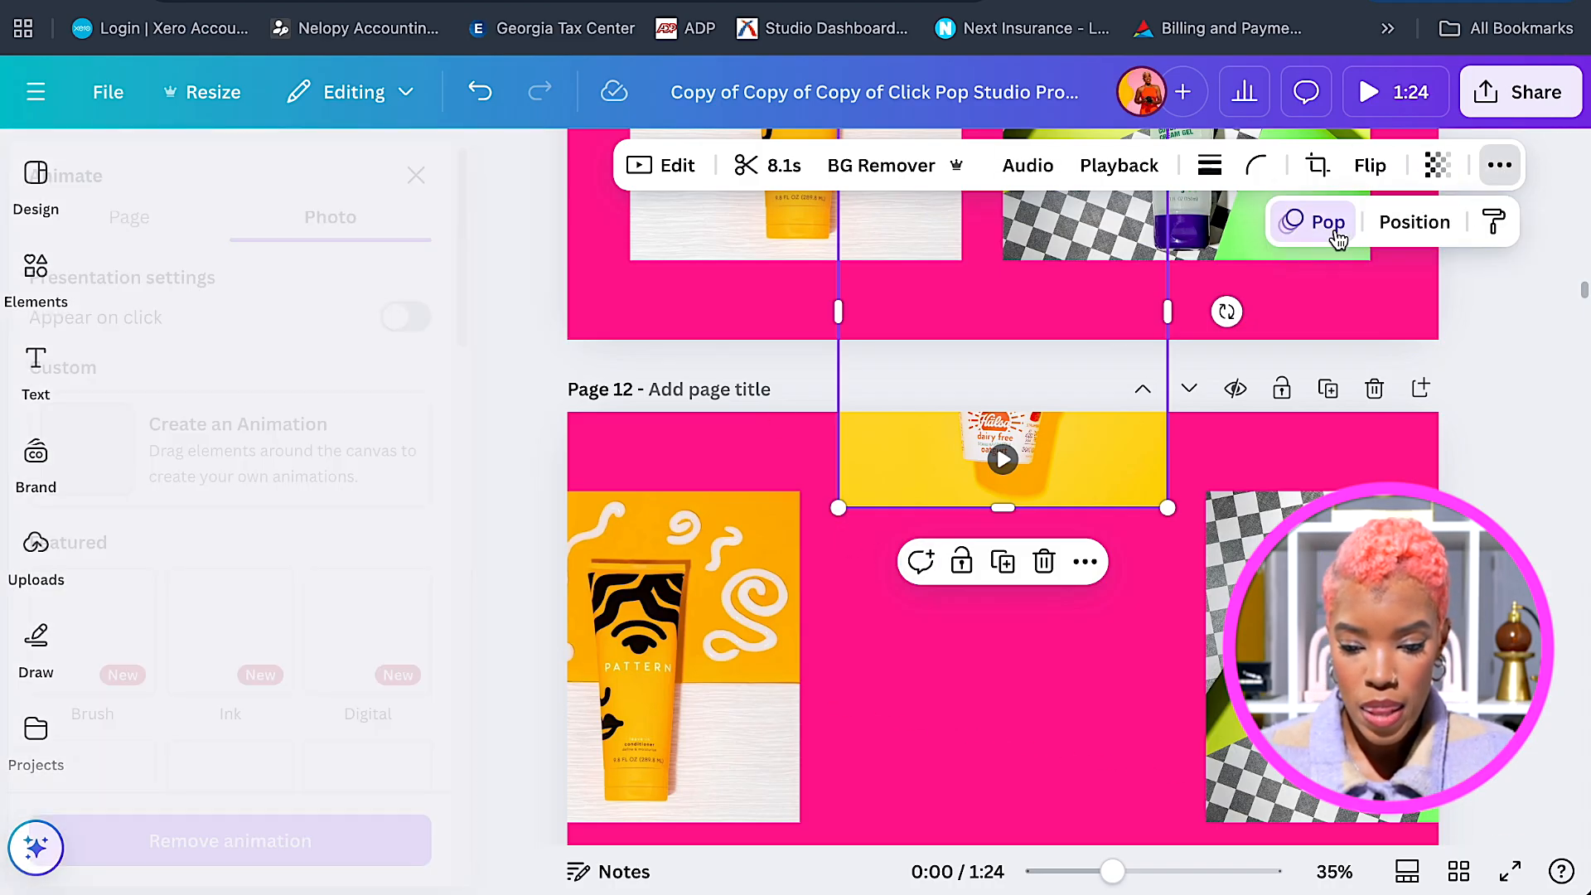
scroll(267, 711, "down", 6)
left_click(460, 736)
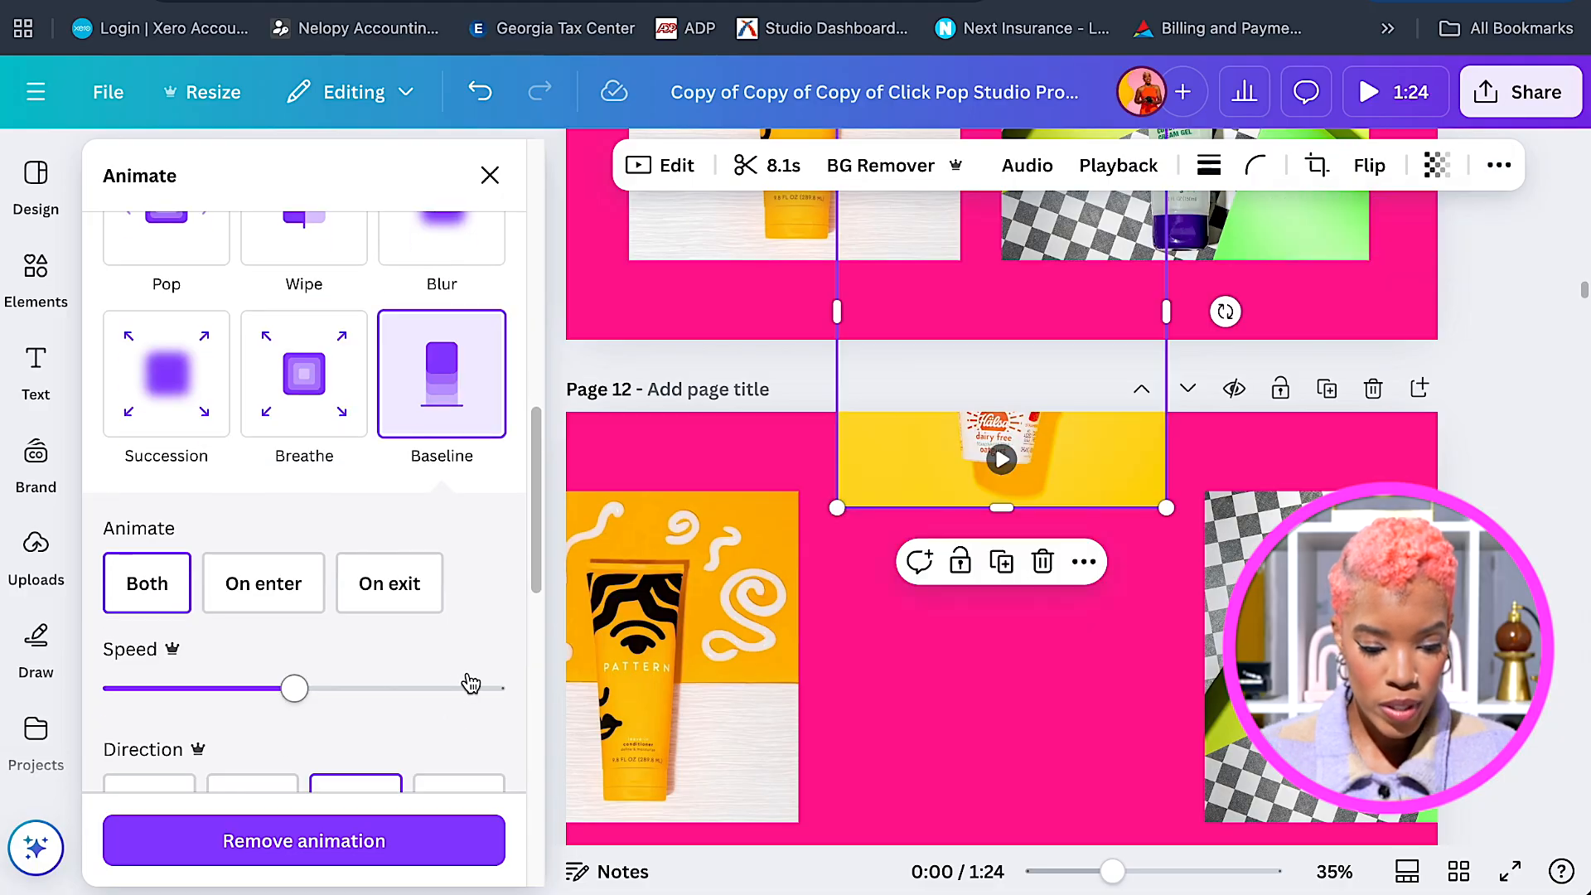
scroll(435, 676, "down", 2)
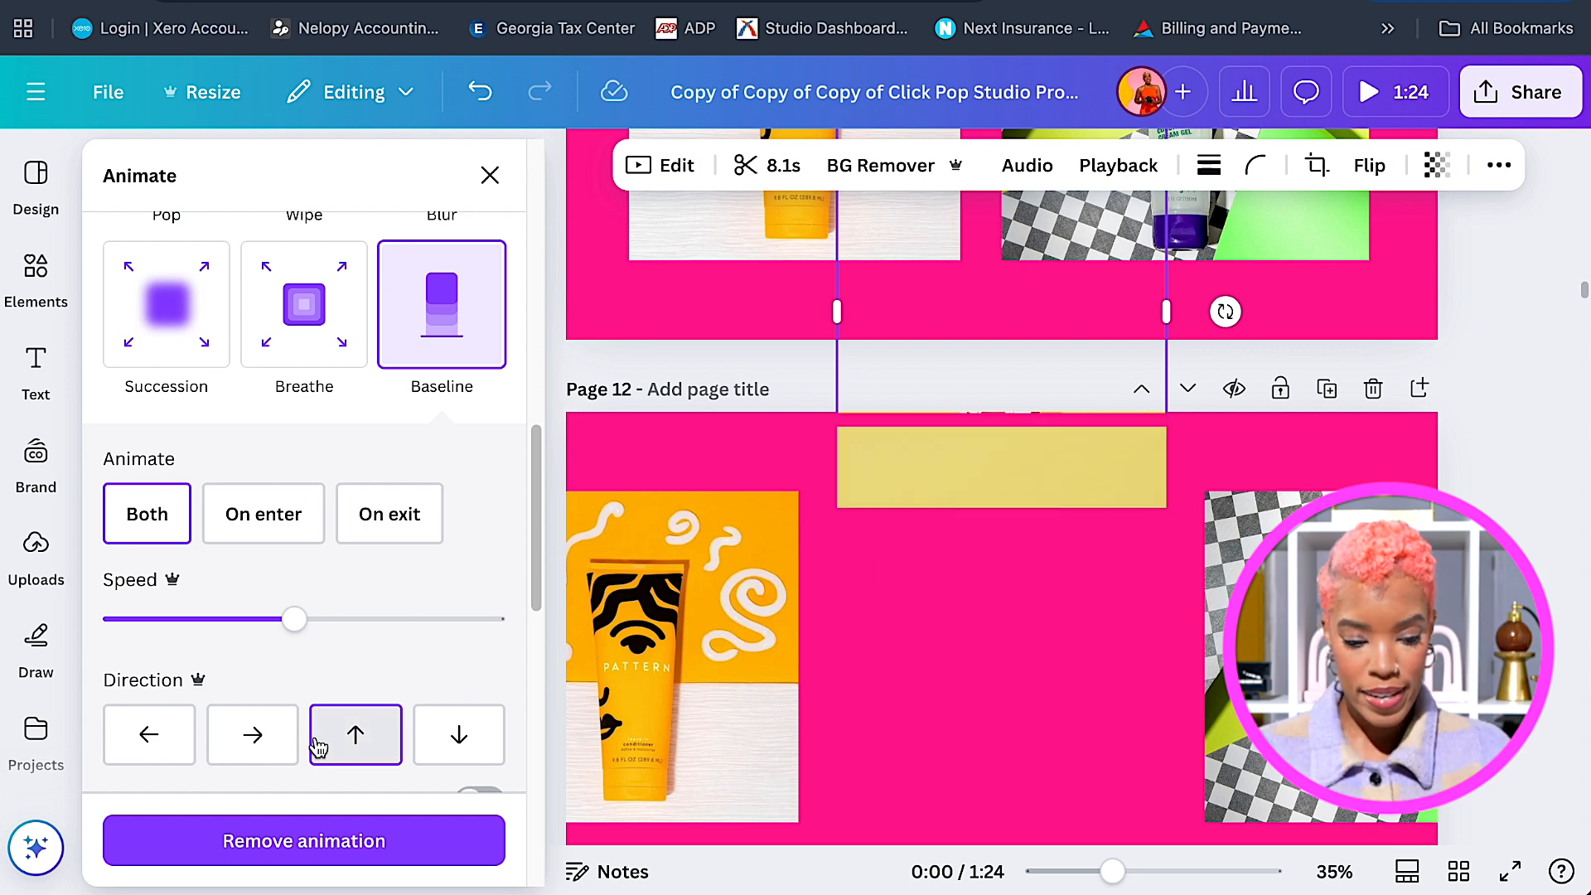
left_click(460, 737)
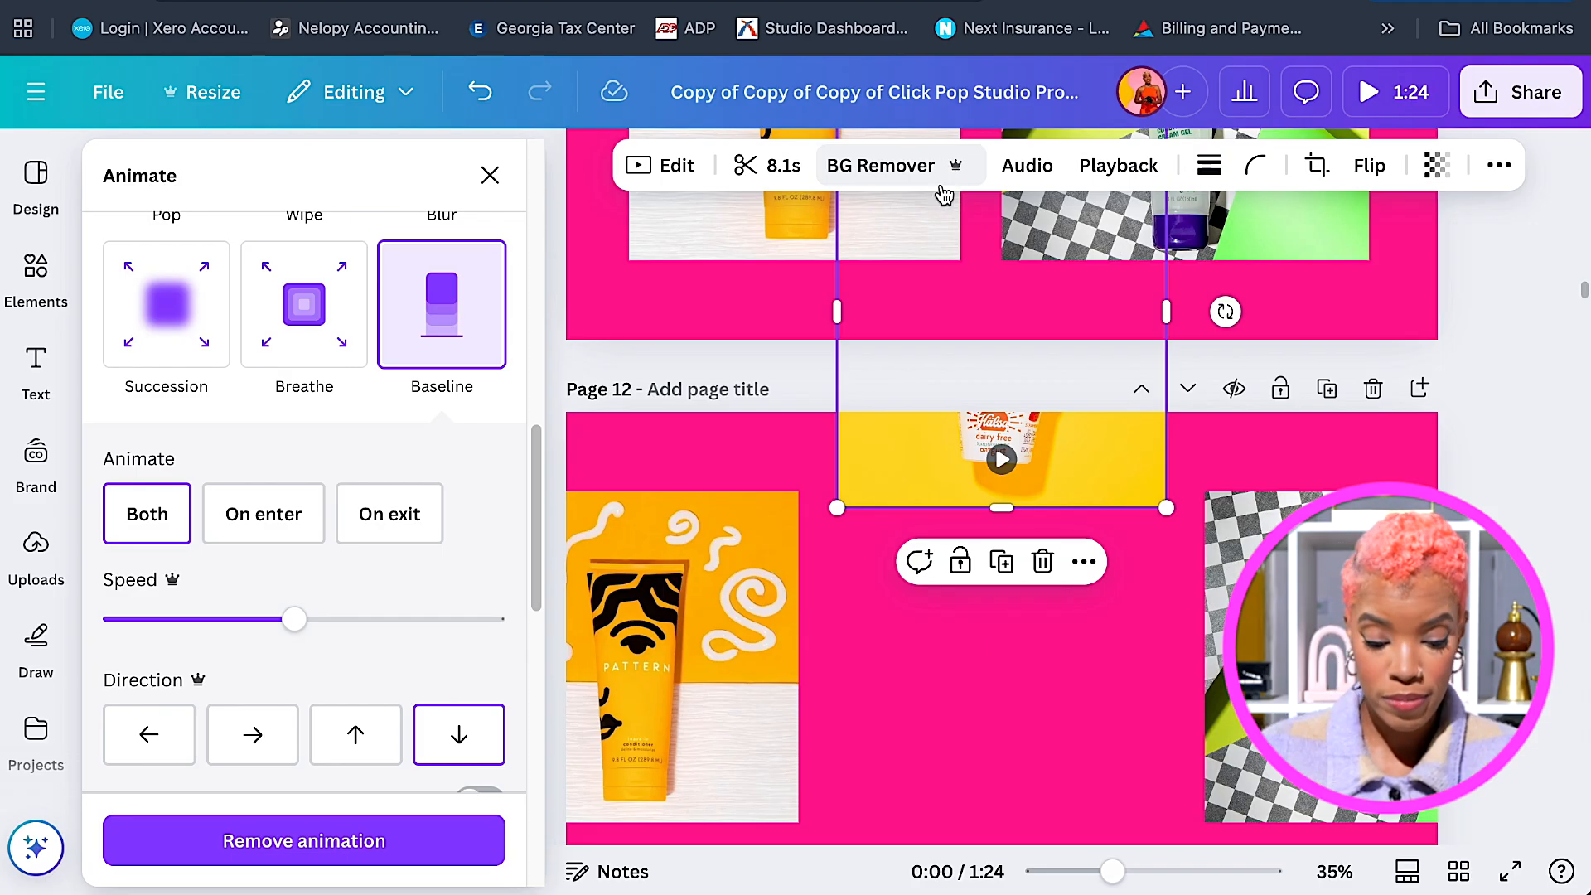
scroll(1032, 460, "down", 2)
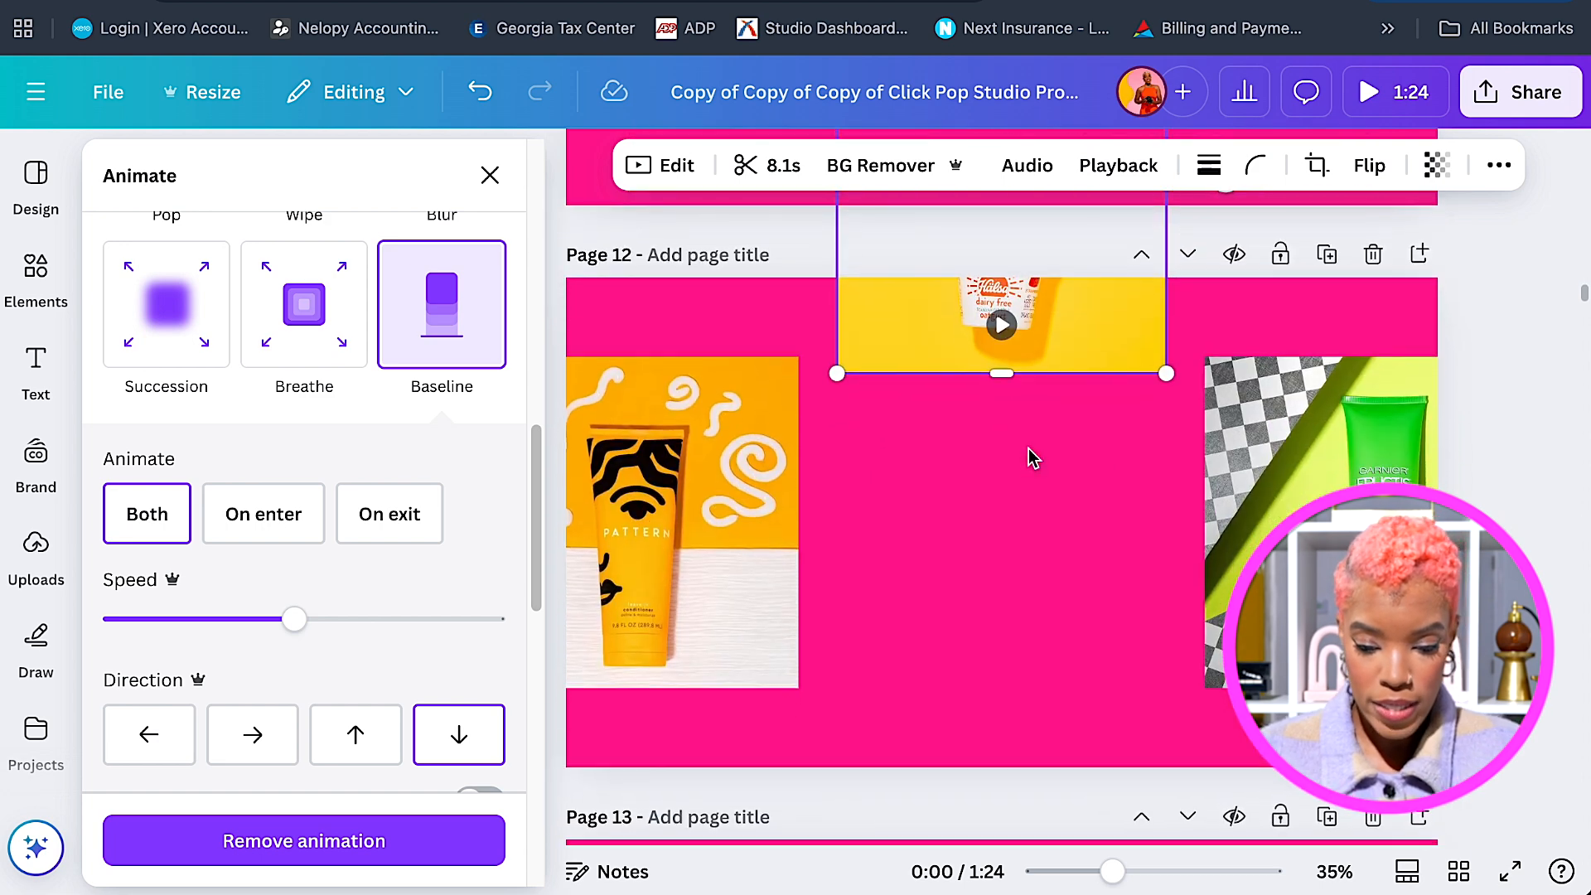
scroll(1036, 448, "down", 5)
scroll(1042, 414, "up", 4)
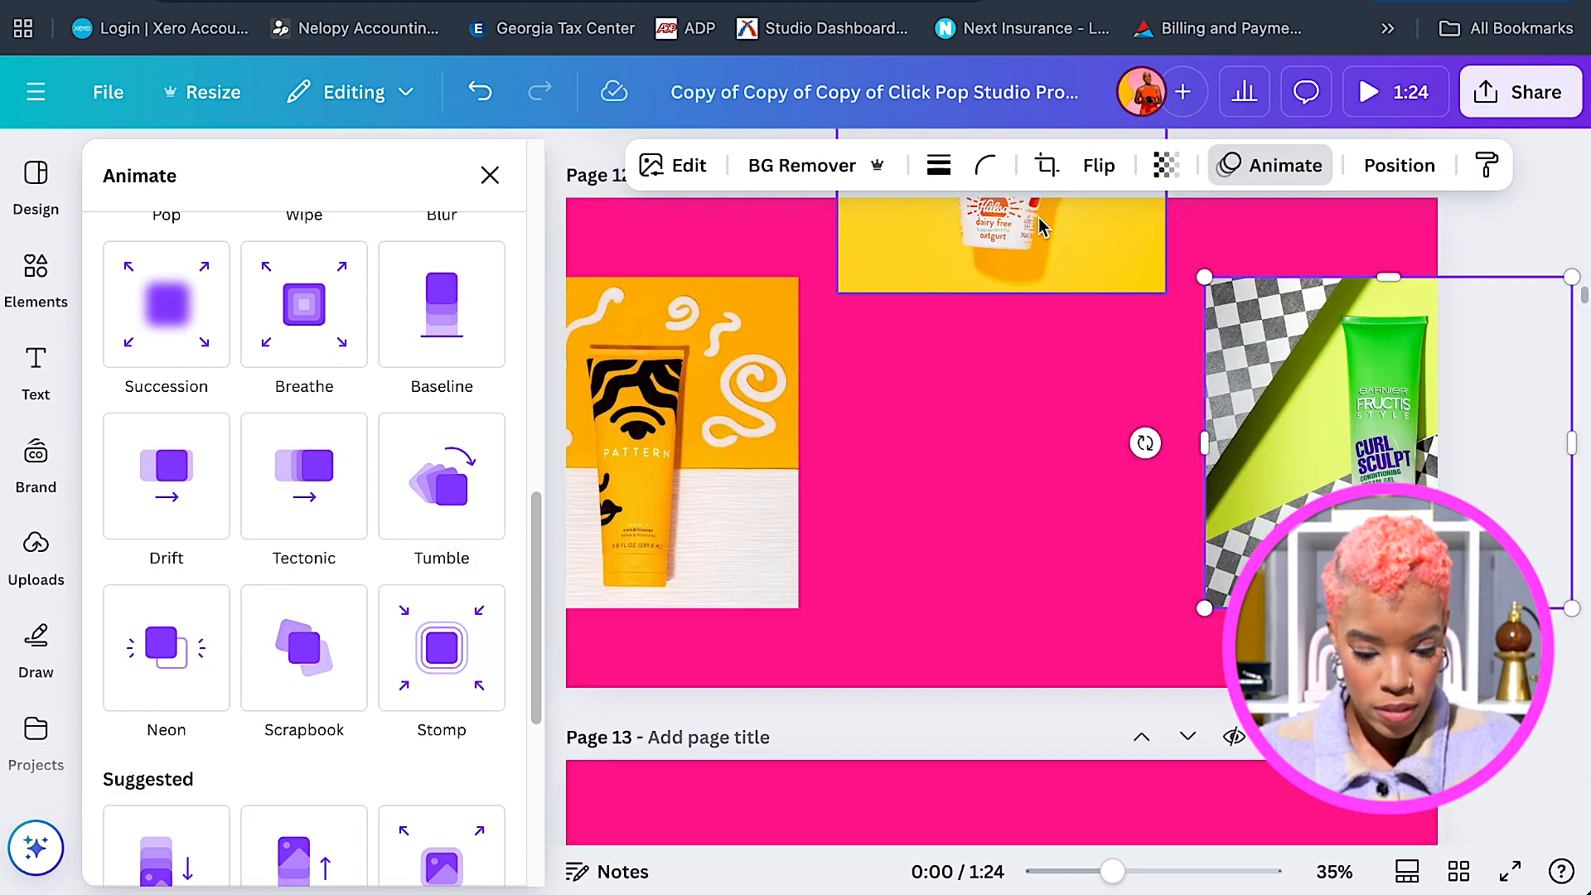
Copy the yogurt video and both product photos from Page 12 onto Page 13.
left_click(1043, 227, "shift")
left_click(764, 433, "shift")
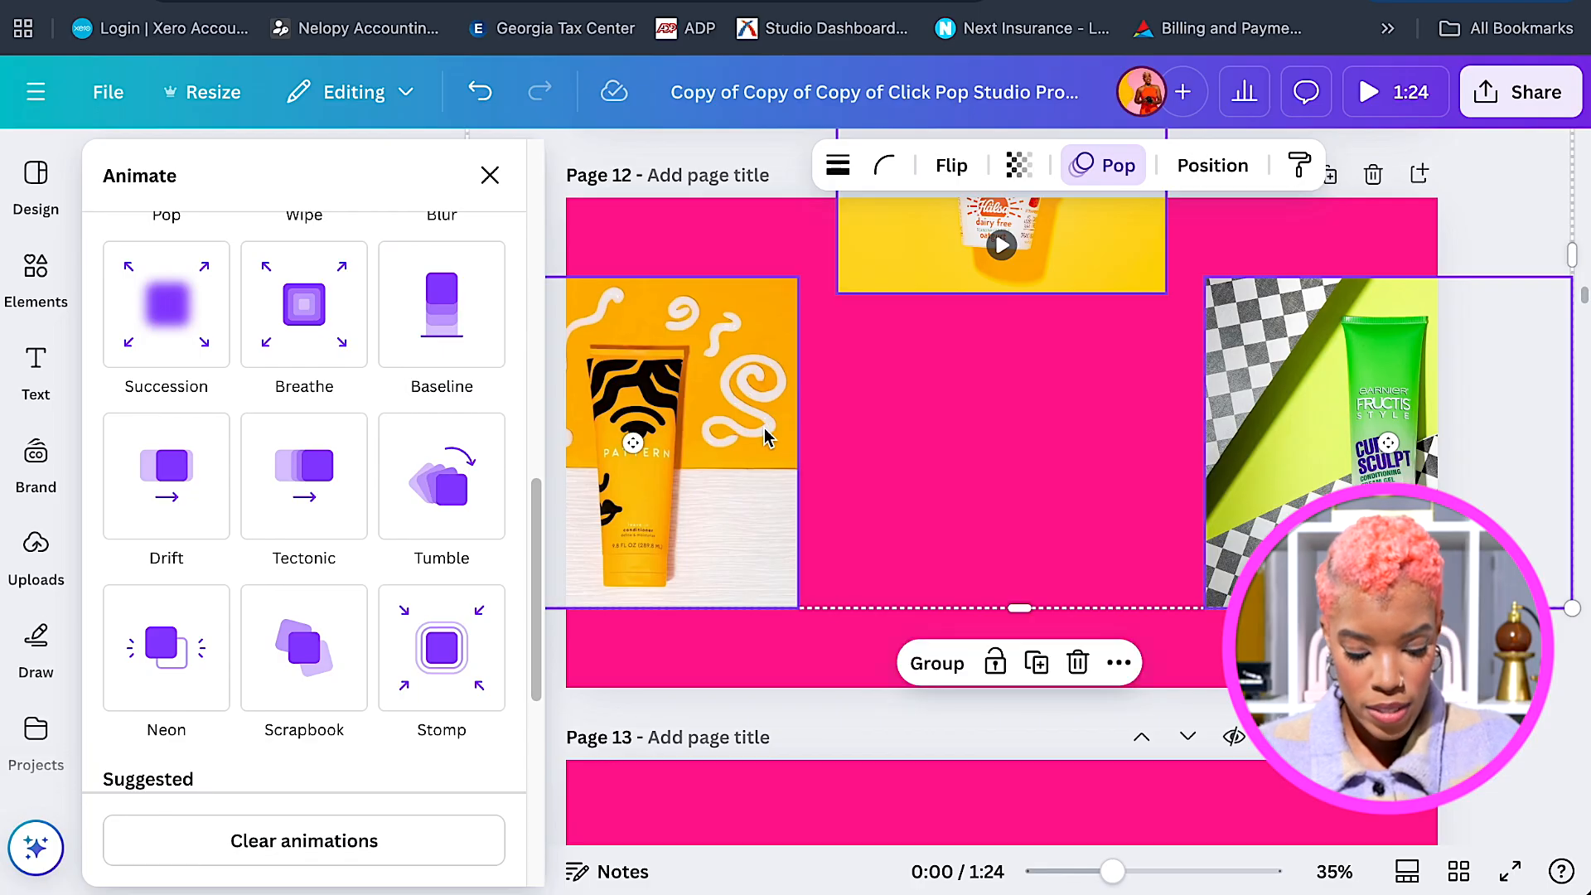
scroll(771, 431, "down", 5)
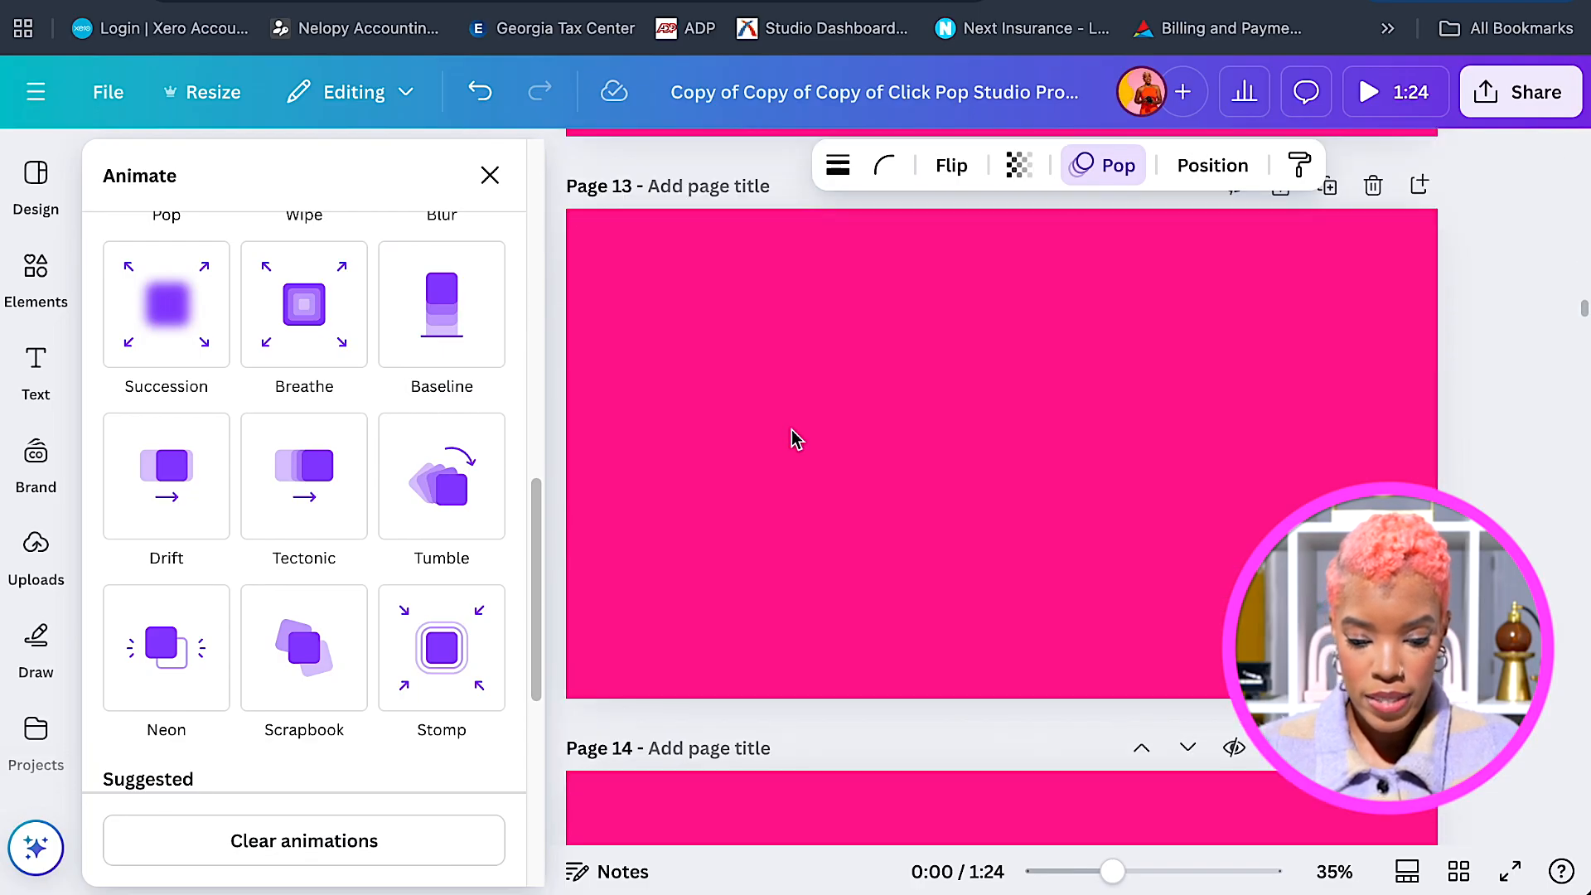
left_click(792, 429)
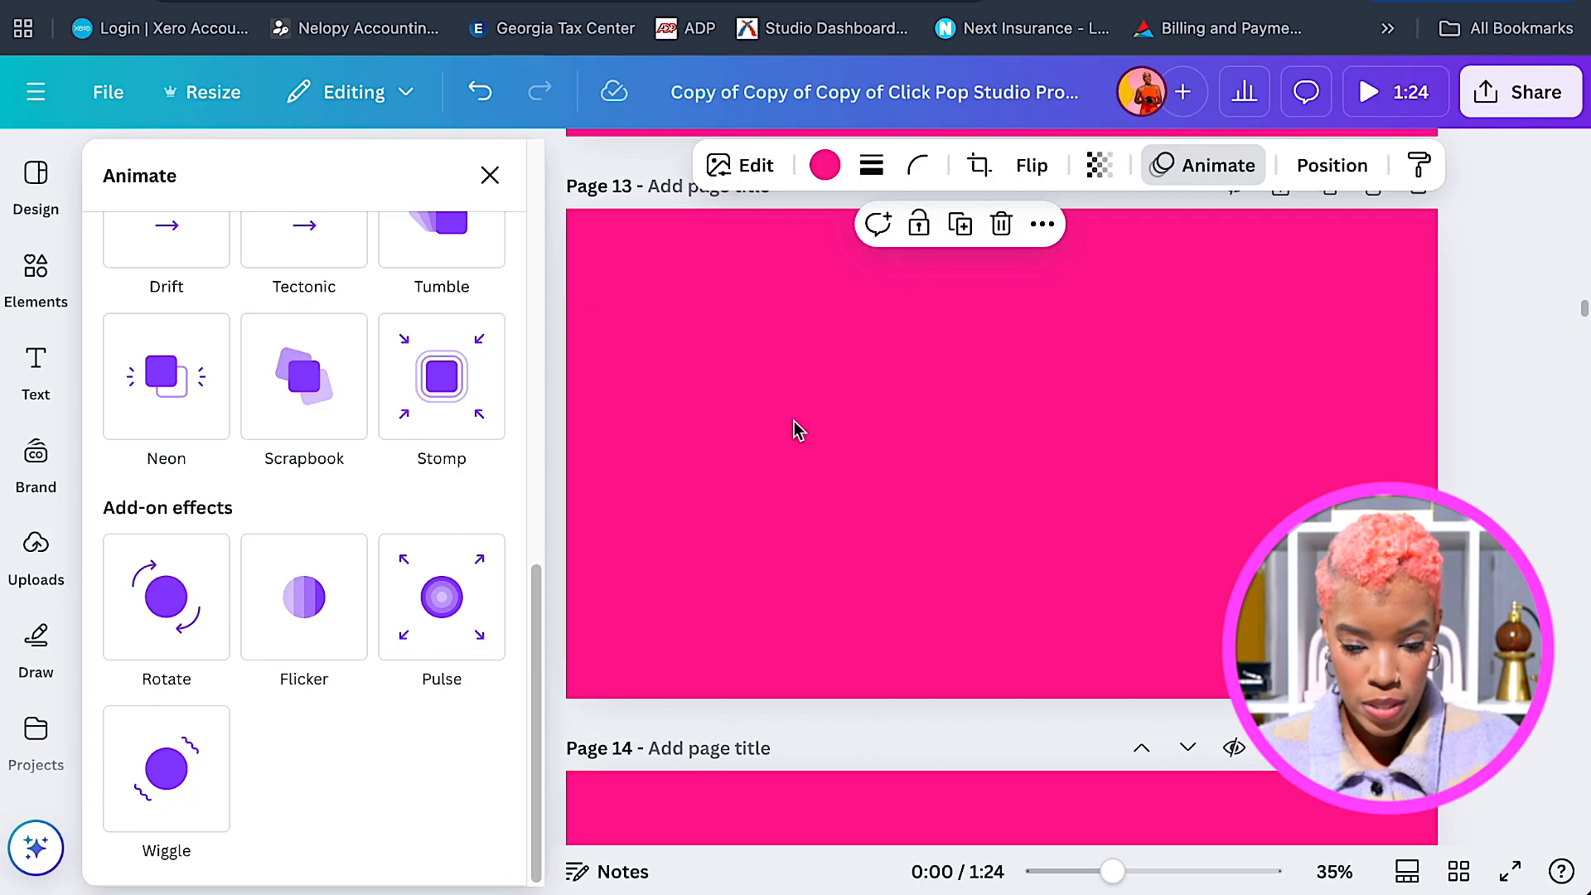
key("super+v")
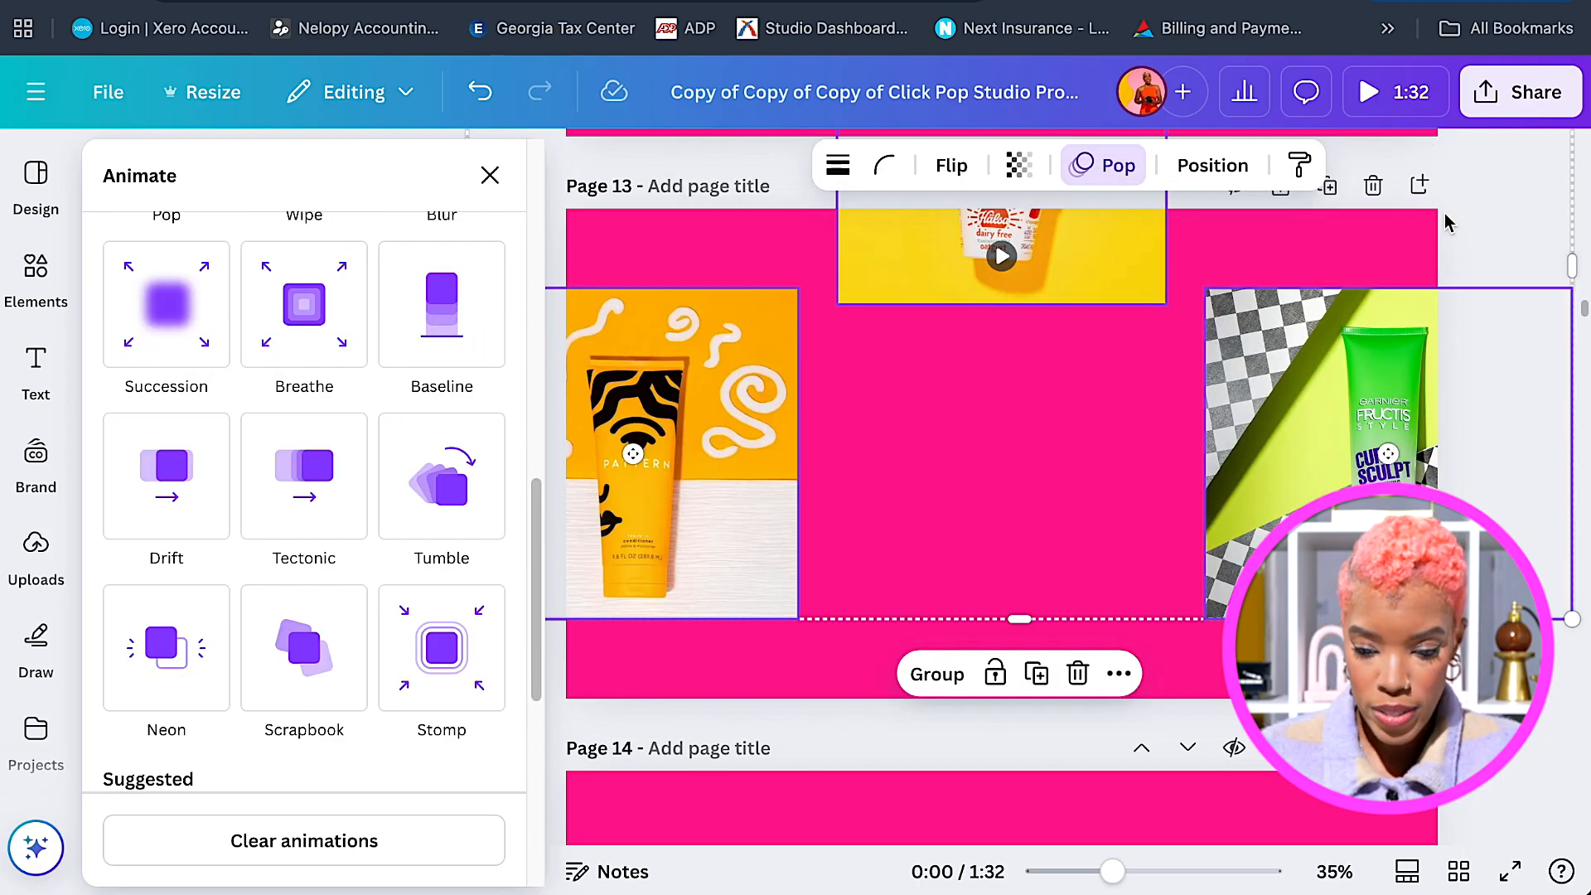
left_click(1479, 225)
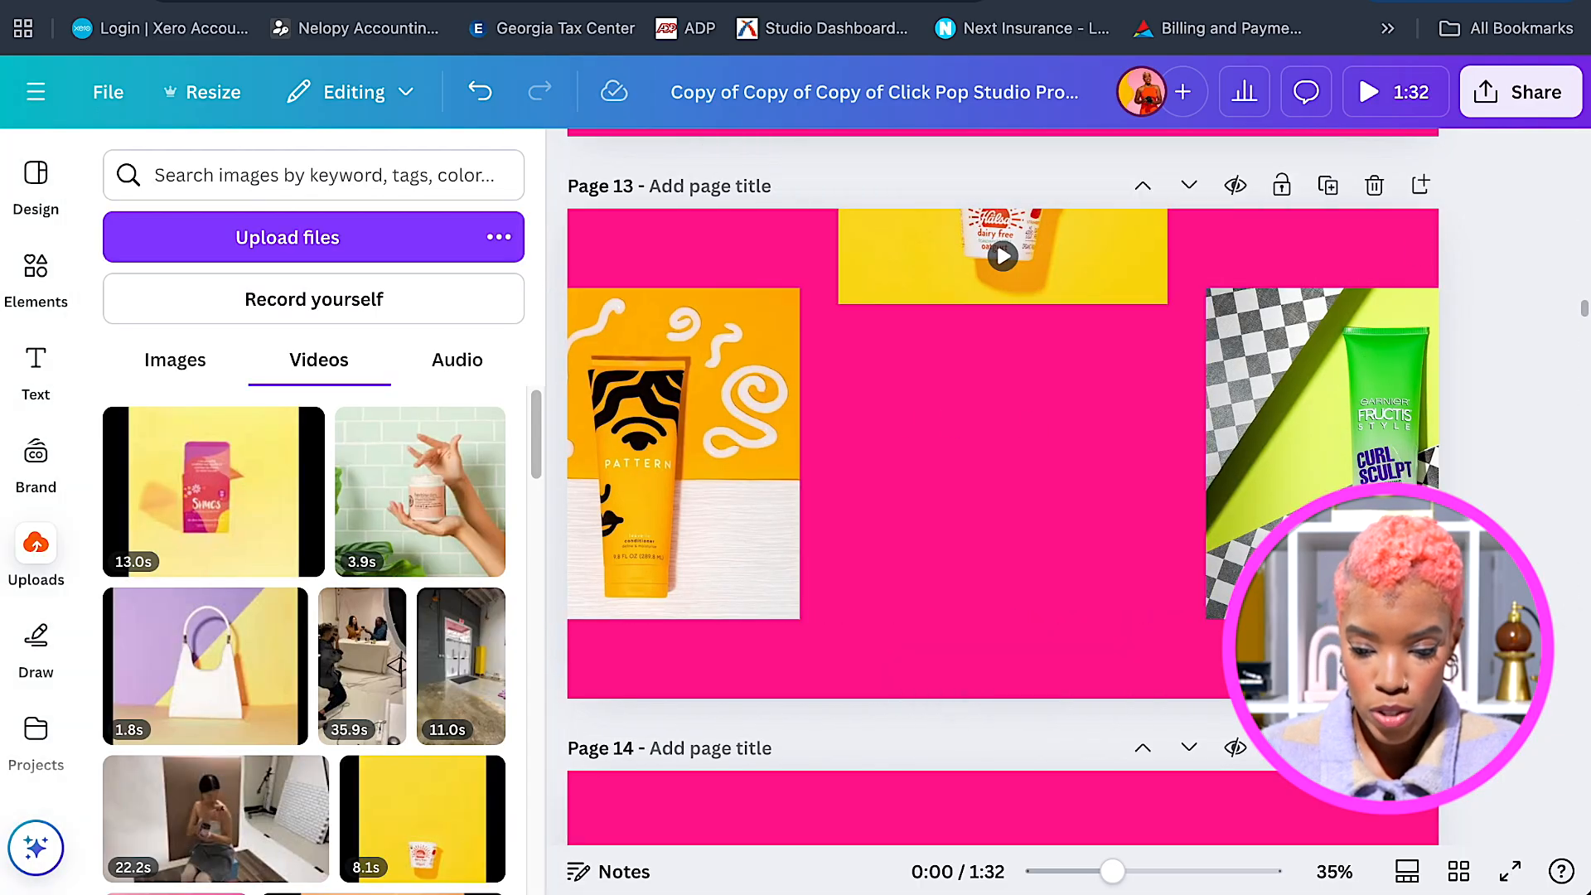
Push the Garnier photo to the right edge and the Pattern photo to the left edge.
left_click(1368, 551)
left_click_drag(1367, 551, 1477, 551)
left_click_drag(1399, 495, 1471, 495)
left_click(785, 521)
left_click_drag(779, 512, 593, 511)
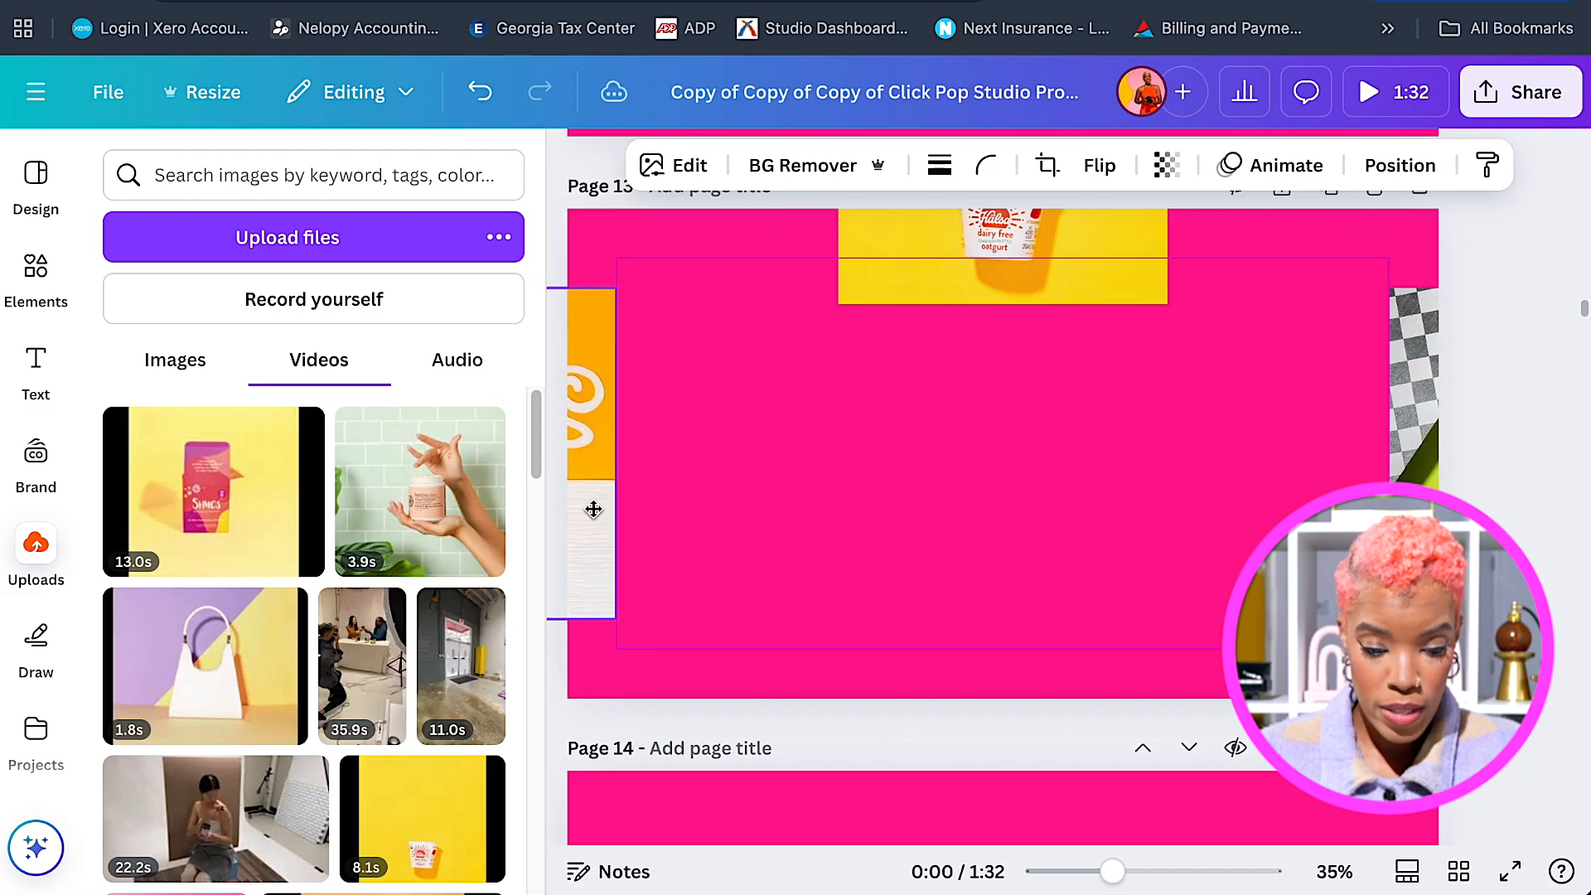
Move the oatgurt video down, stretch it to full page height, widen it and centre it.
left_click(1021, 285)
left_click_drag(1050, 256, 1048, 631)
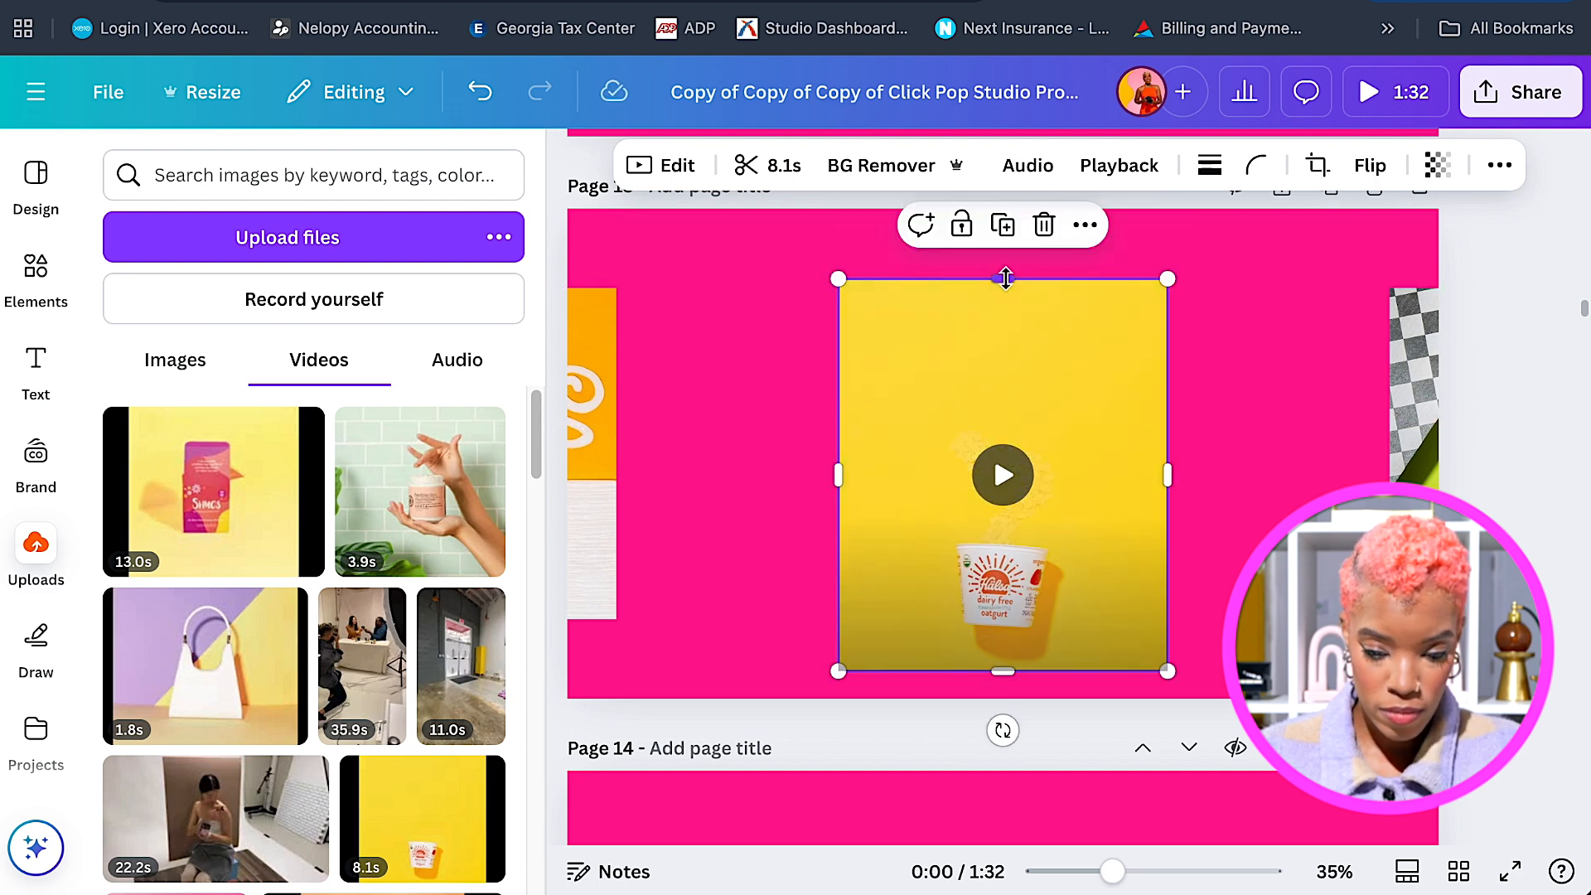
left_click_drag(988, 207, 998, 209)
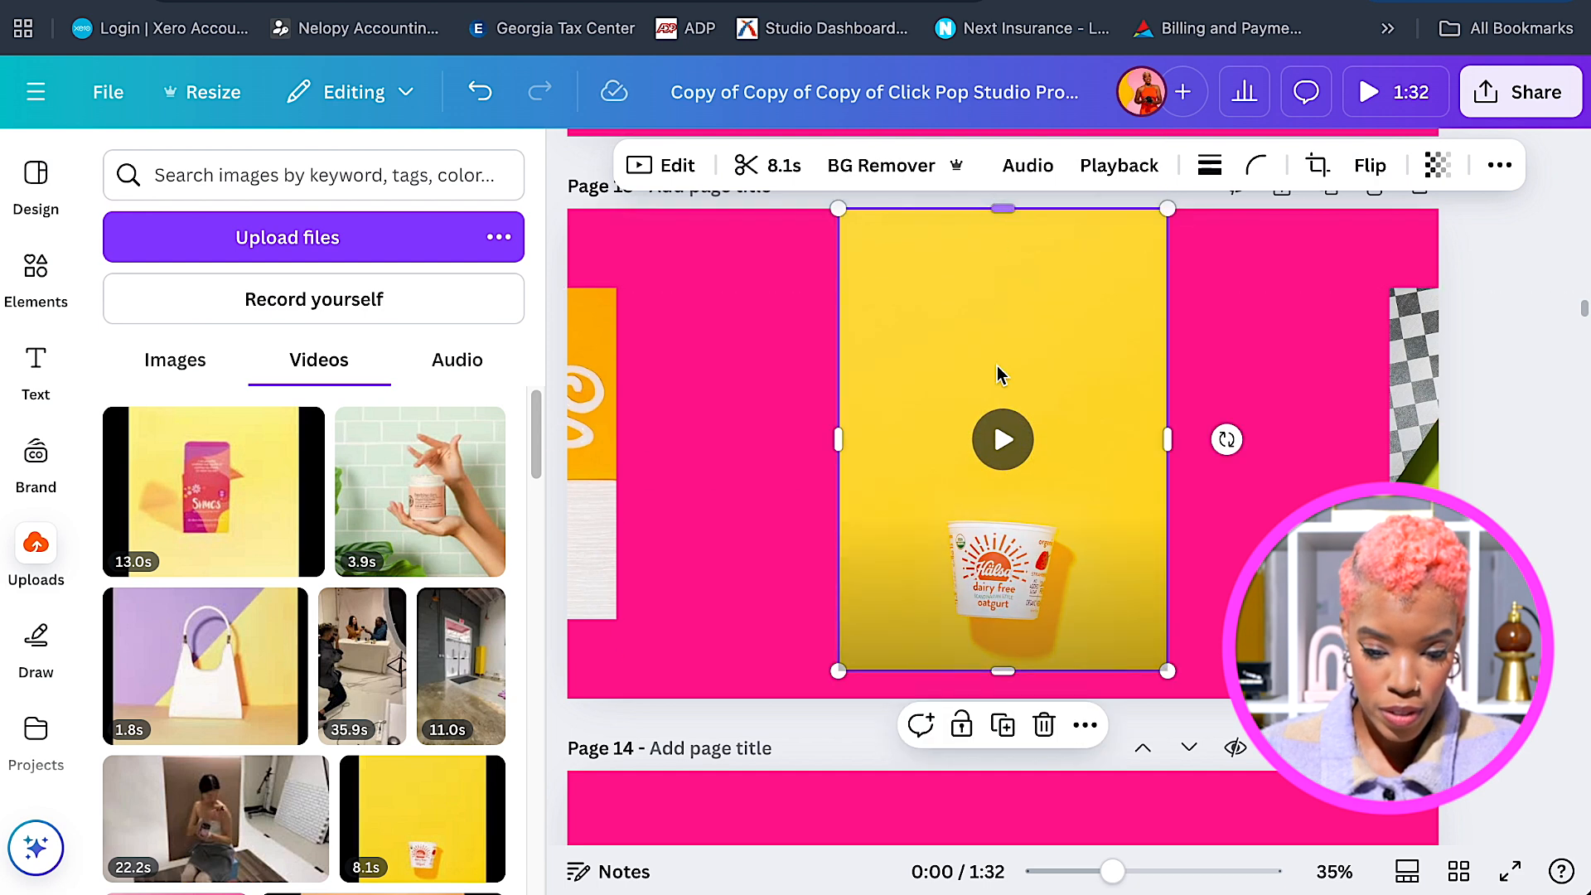
left_click_drag(1002, 640, 996, 699)
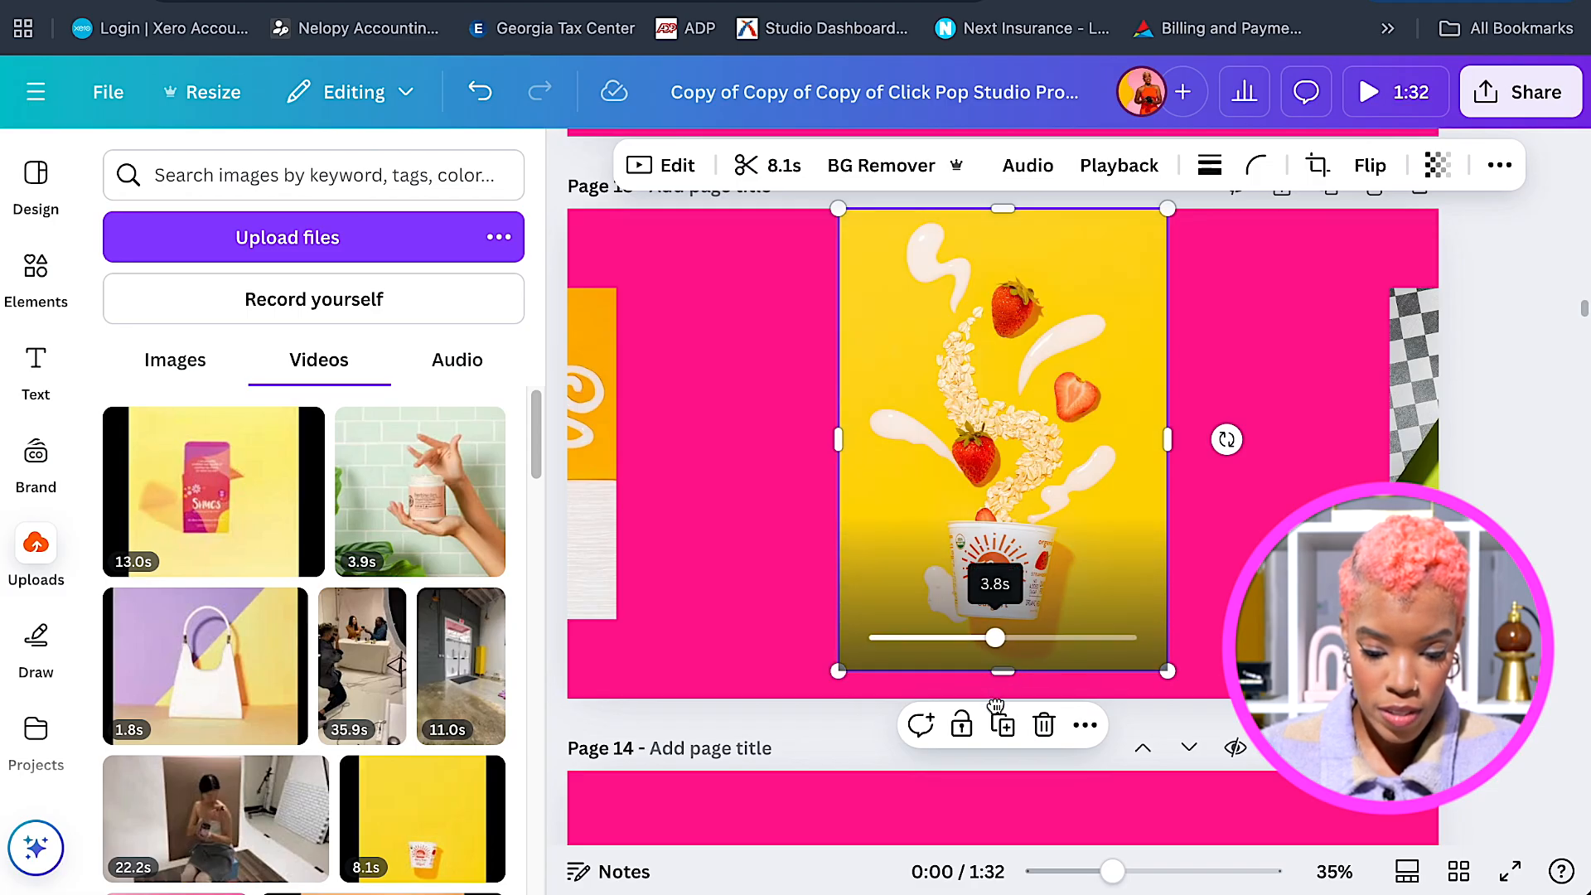
left_click_drag(1002, 671, 1003, 702)
mouse_move(842, 465)
left_mouse_down()
mouse_move(760, 464)
mouse_move(819, 460)
left_mouse_up()
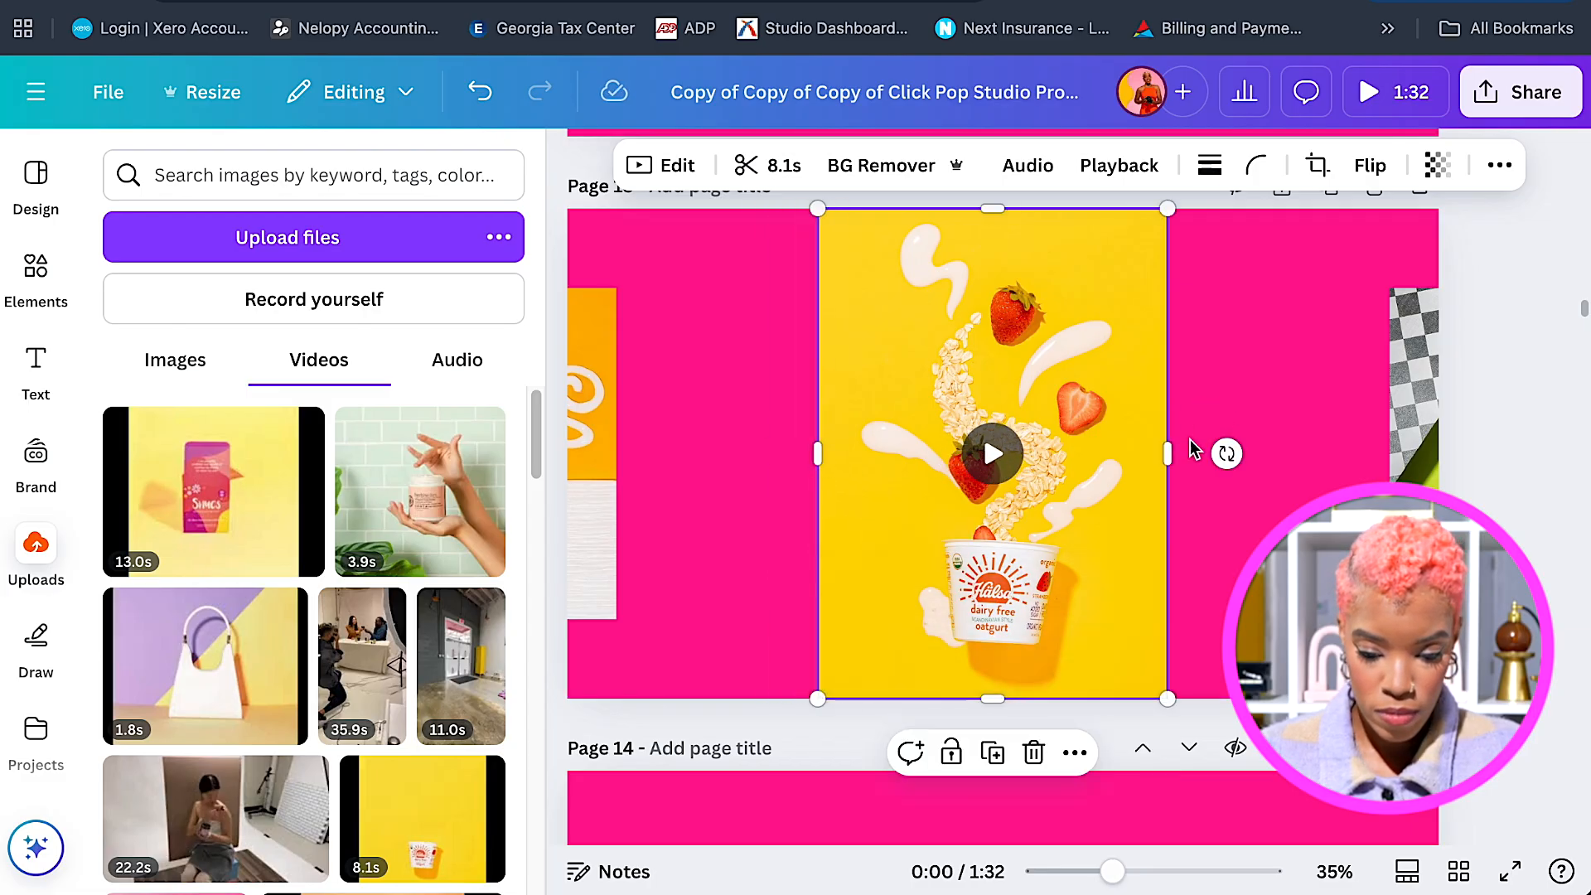
left_click_drag(1167, 453, 1184, 452)
left_click_drag(1104, 419, 1063, 418)
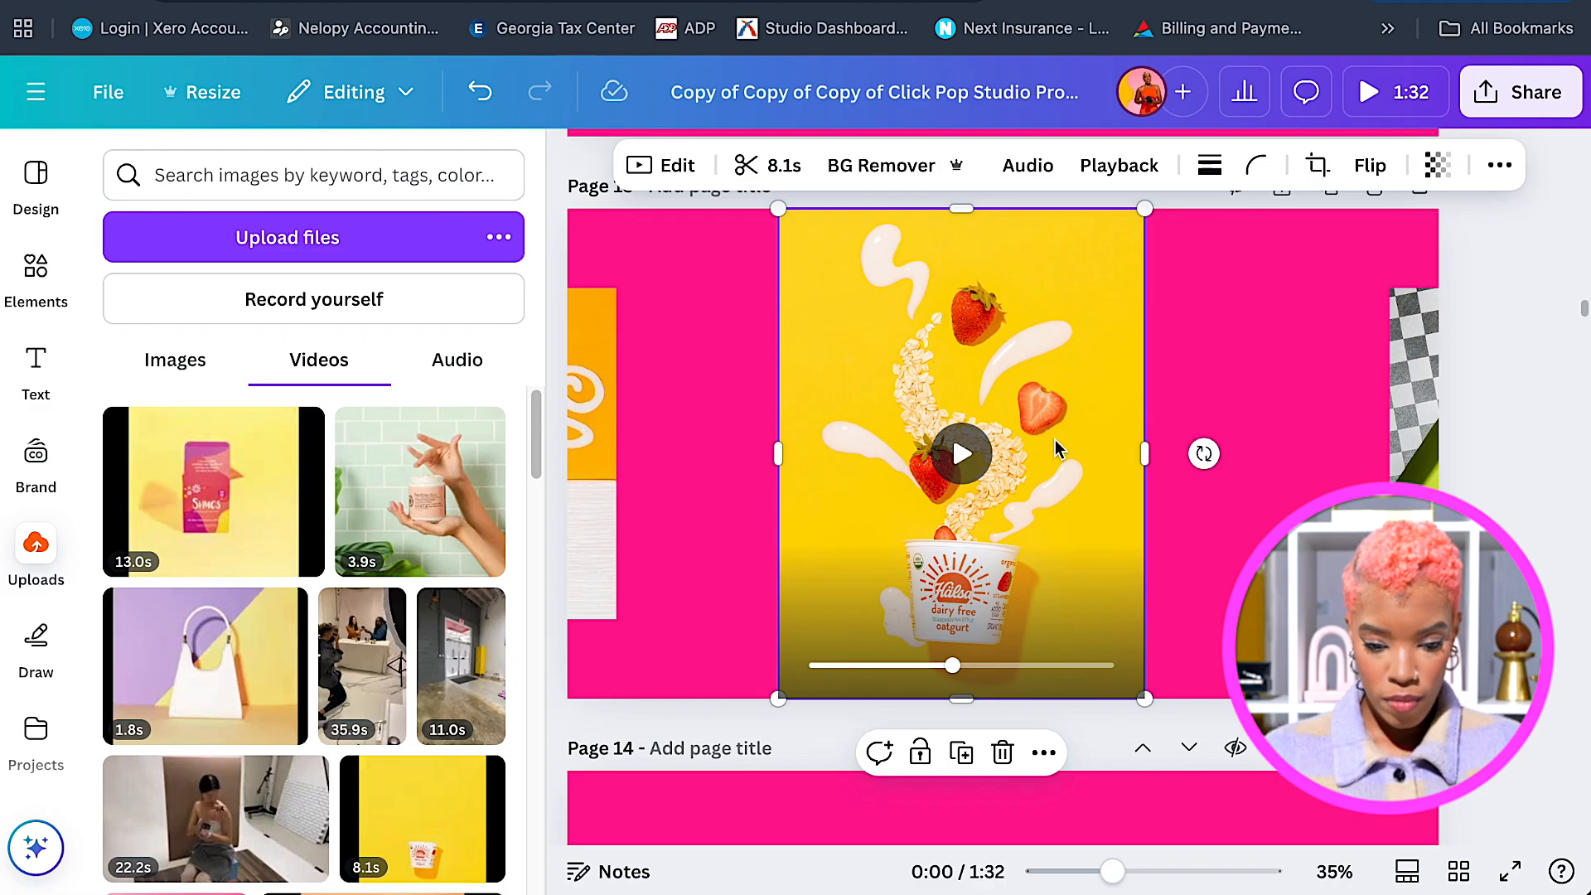
scroll(1078, 348, "up", 6)
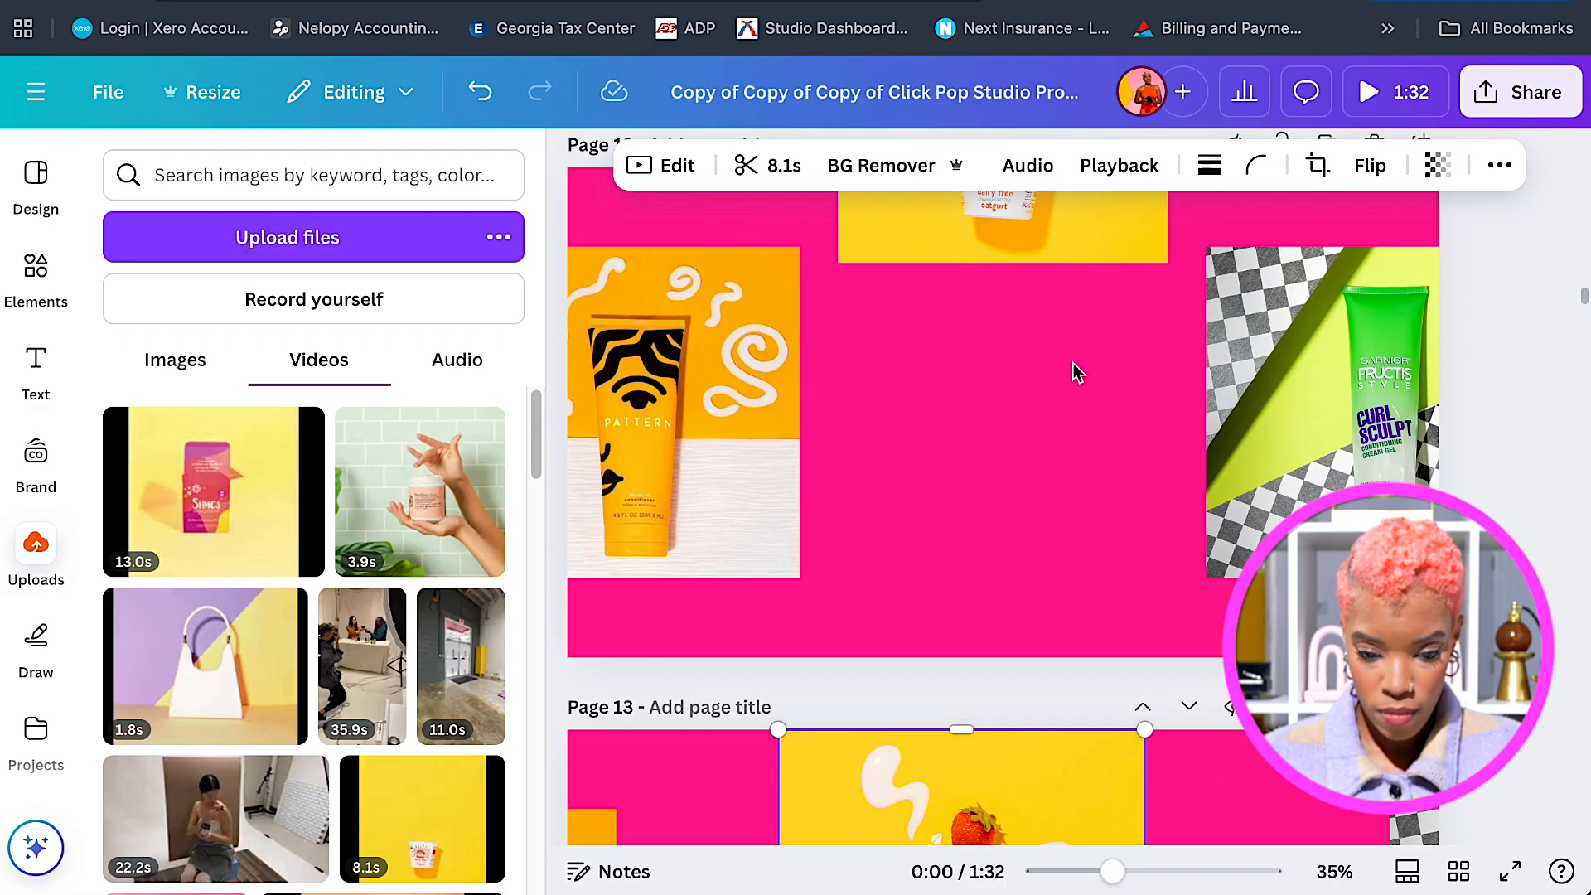
On page 12, centre the video slightly higher and realign the Pattern and checkered photos with guides.
left_click(1032, 242)
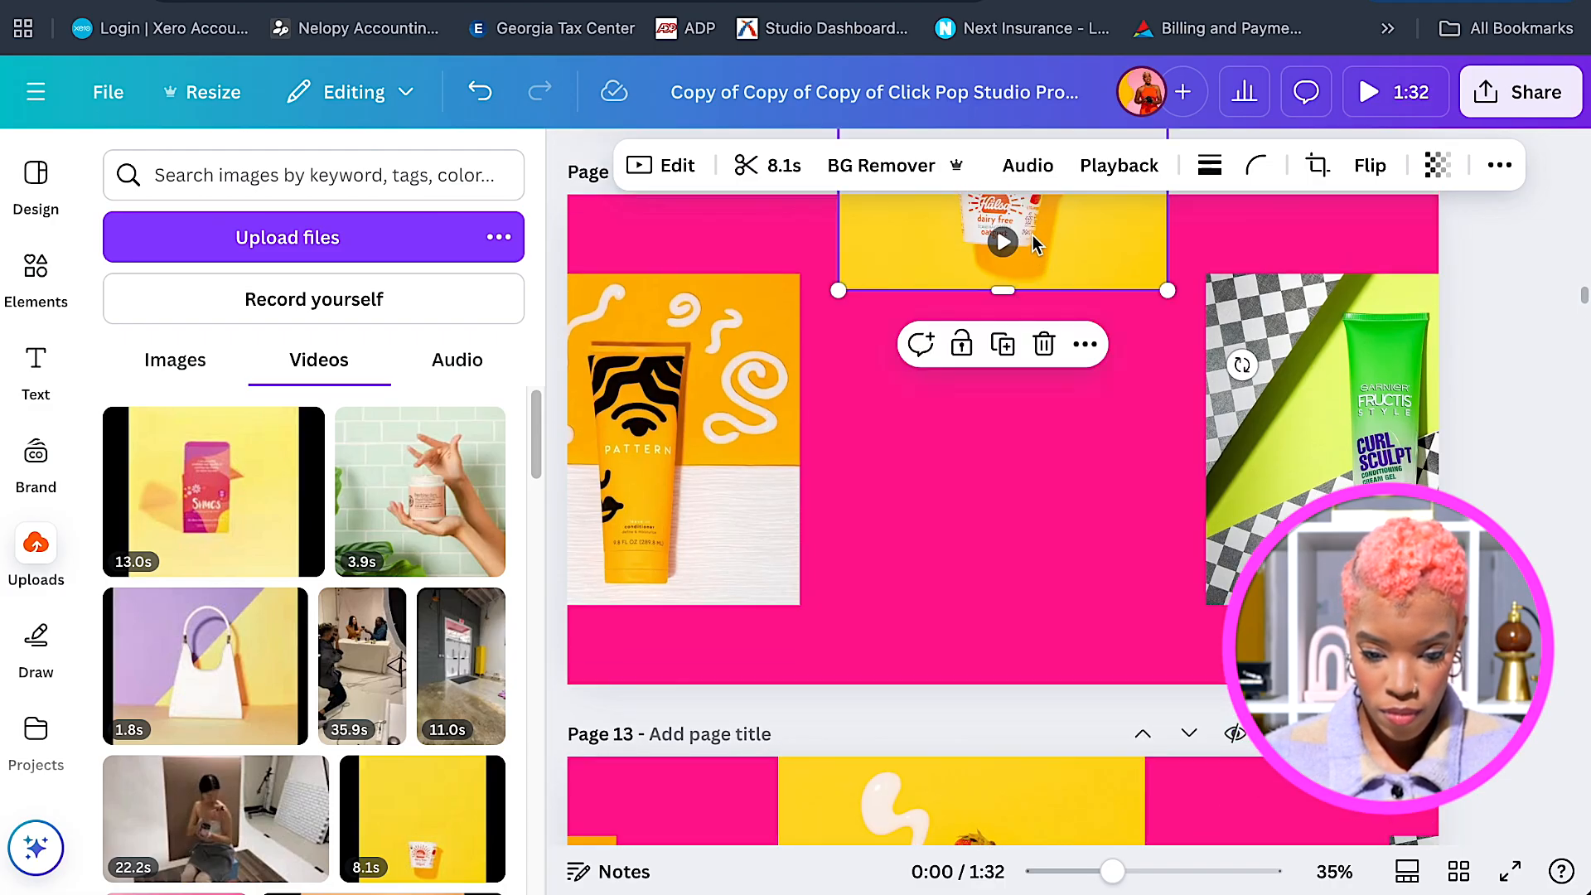
left_click_drag(1051, 205, 1008, 211)
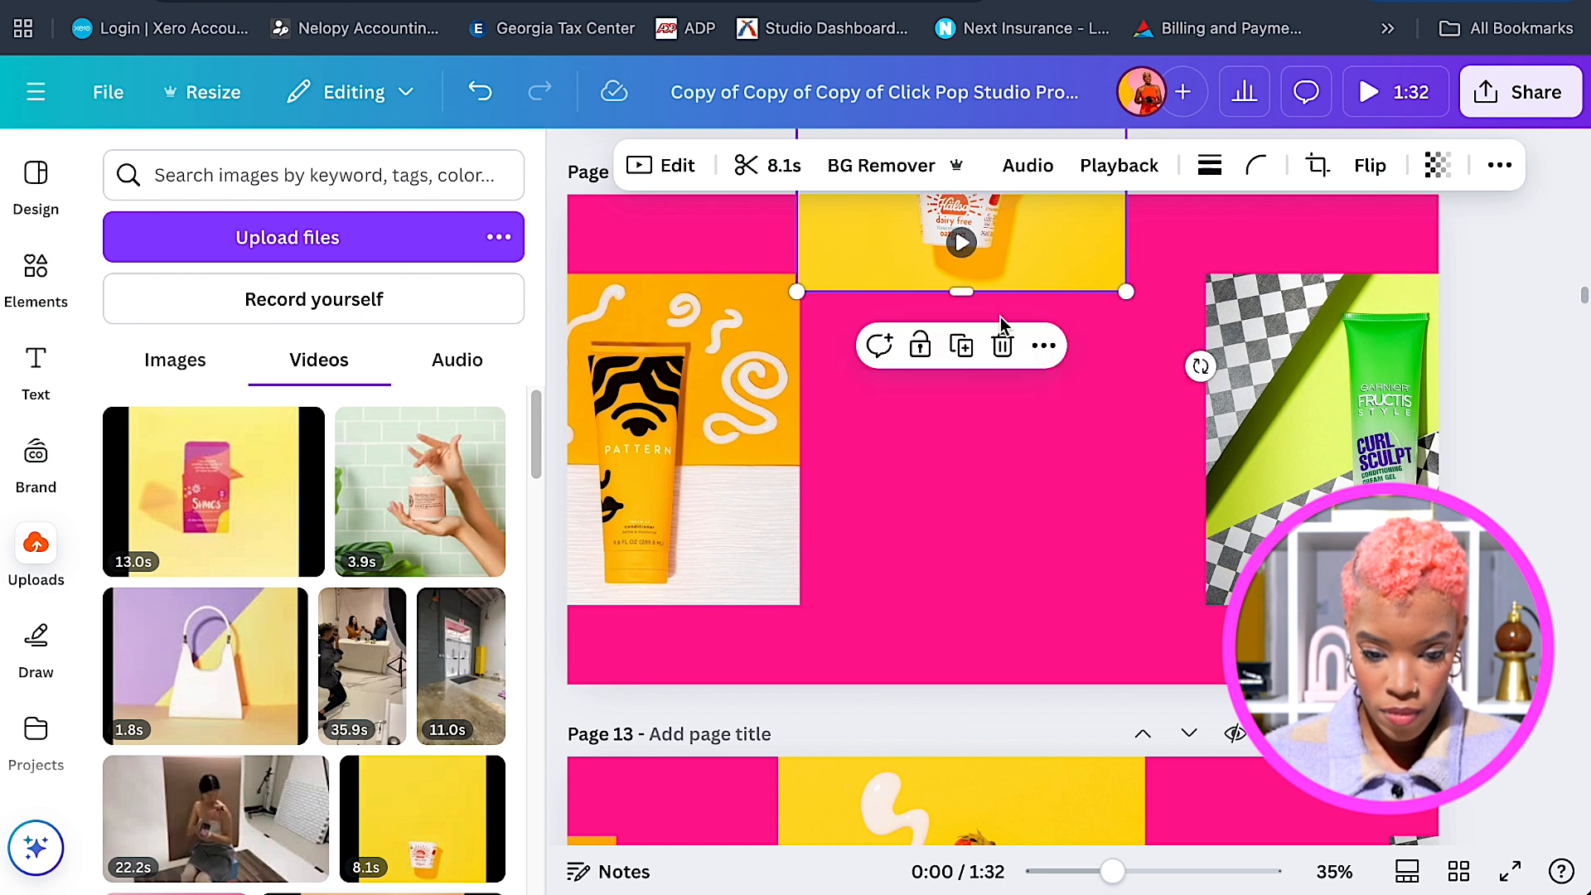
scroll(1001, 317, "up", 2)
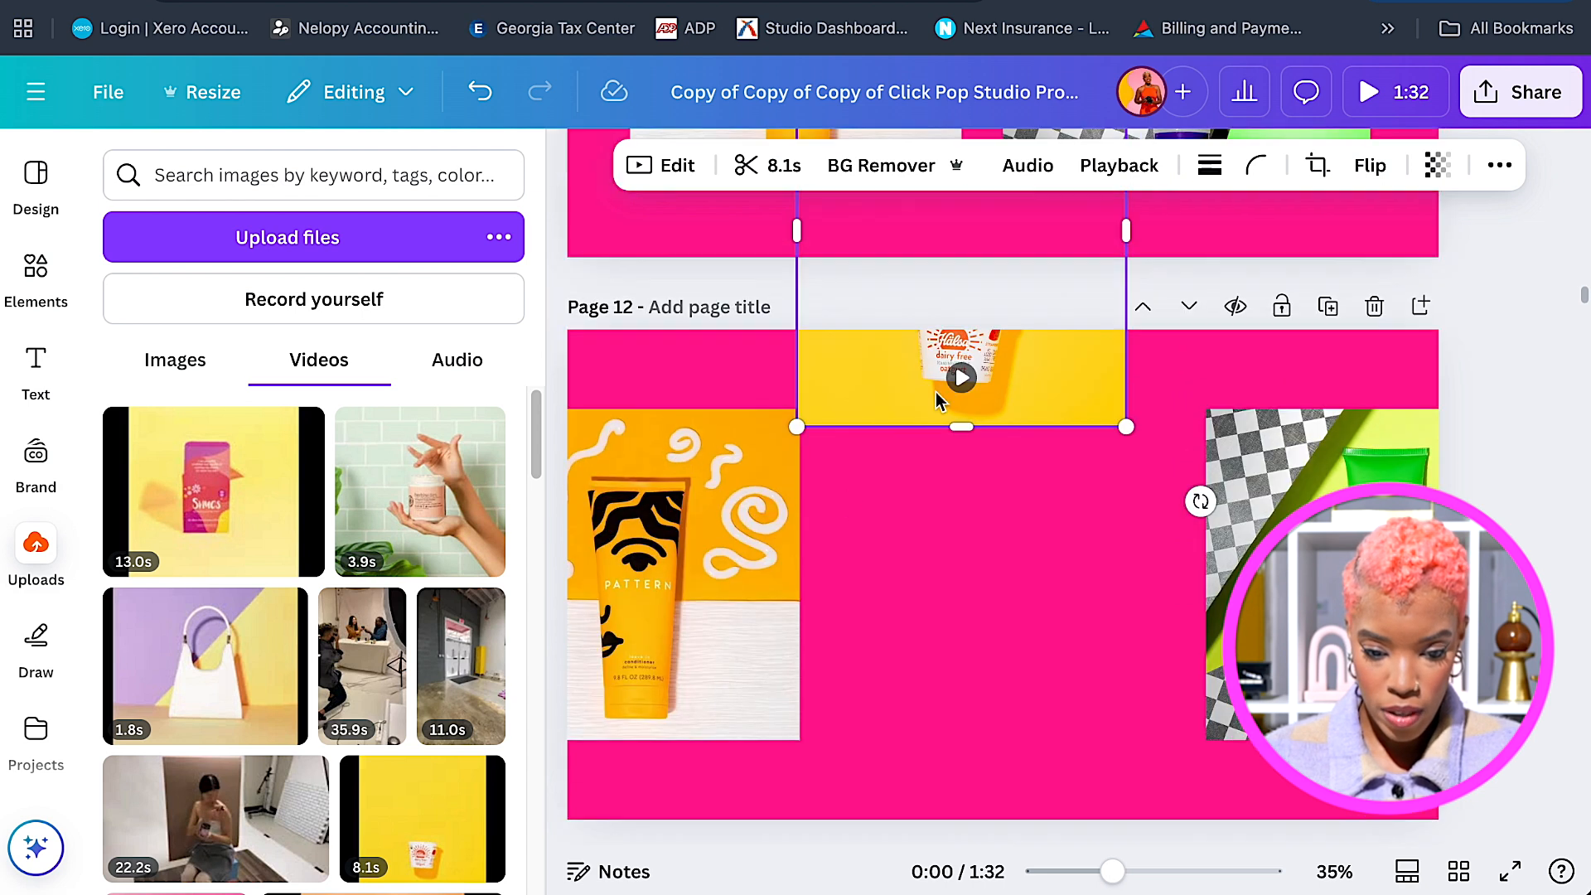
left_click(738, 570)
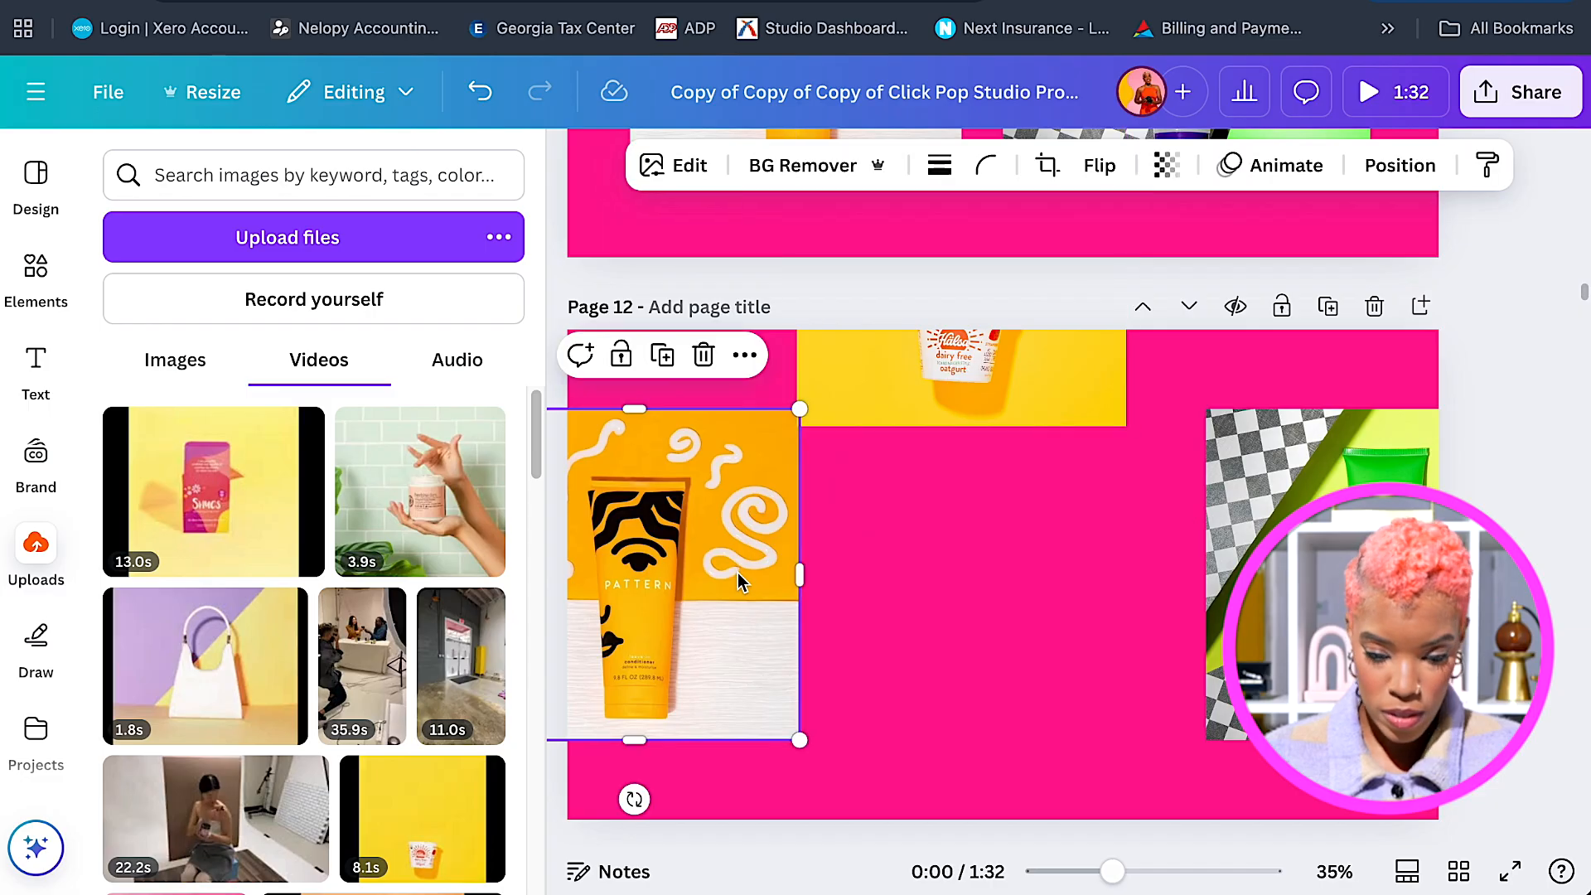
left_click_drag(981, 380, 983, 355)
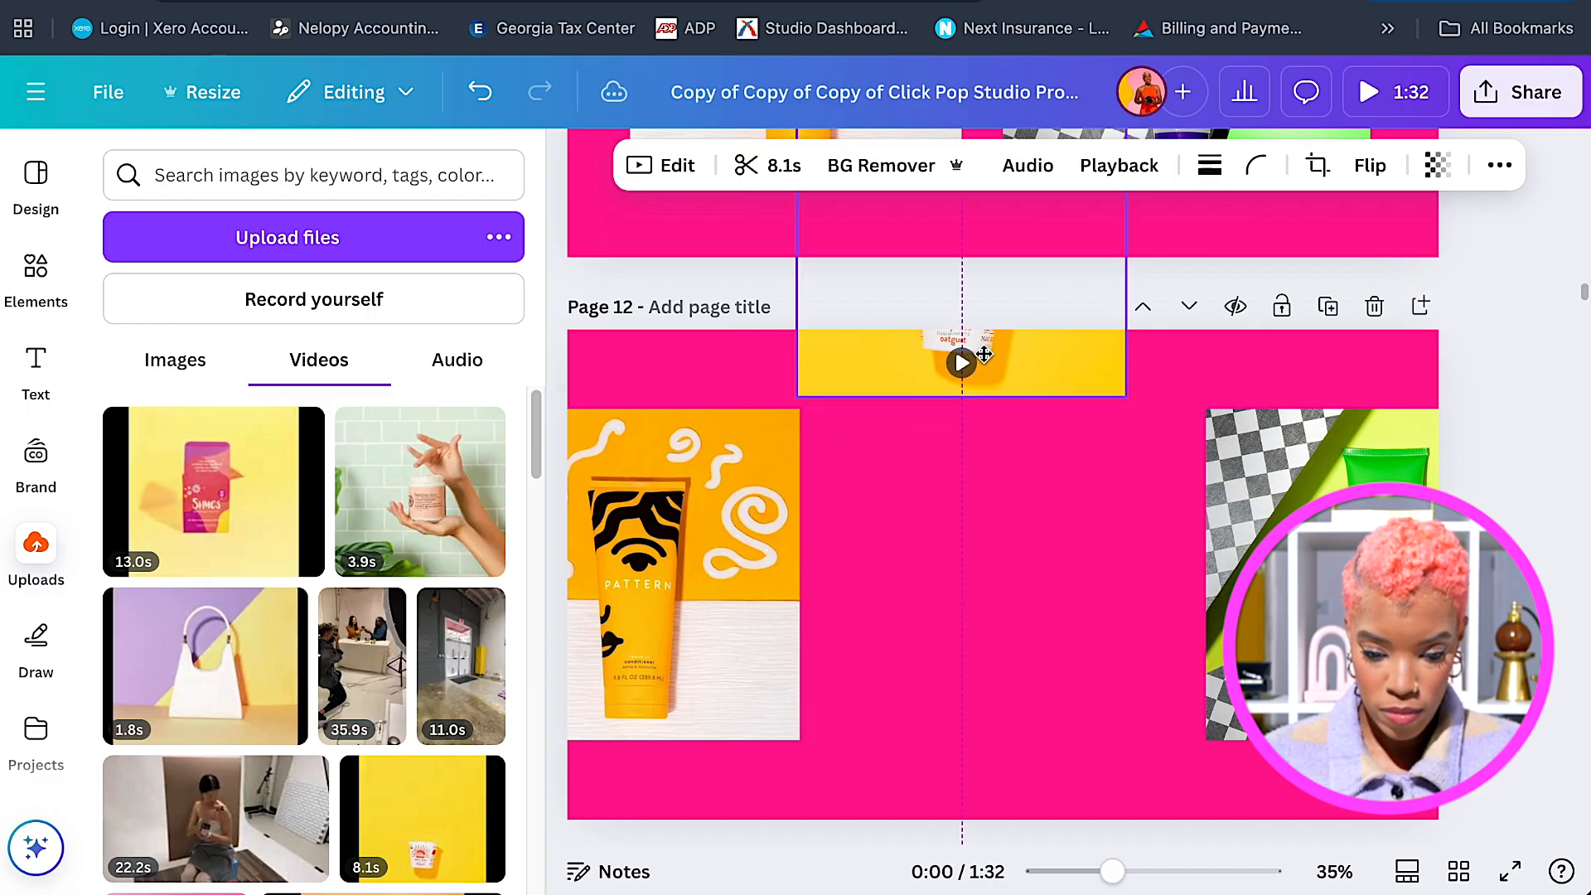
left_click_drag(1318, 475, 1294, 476)
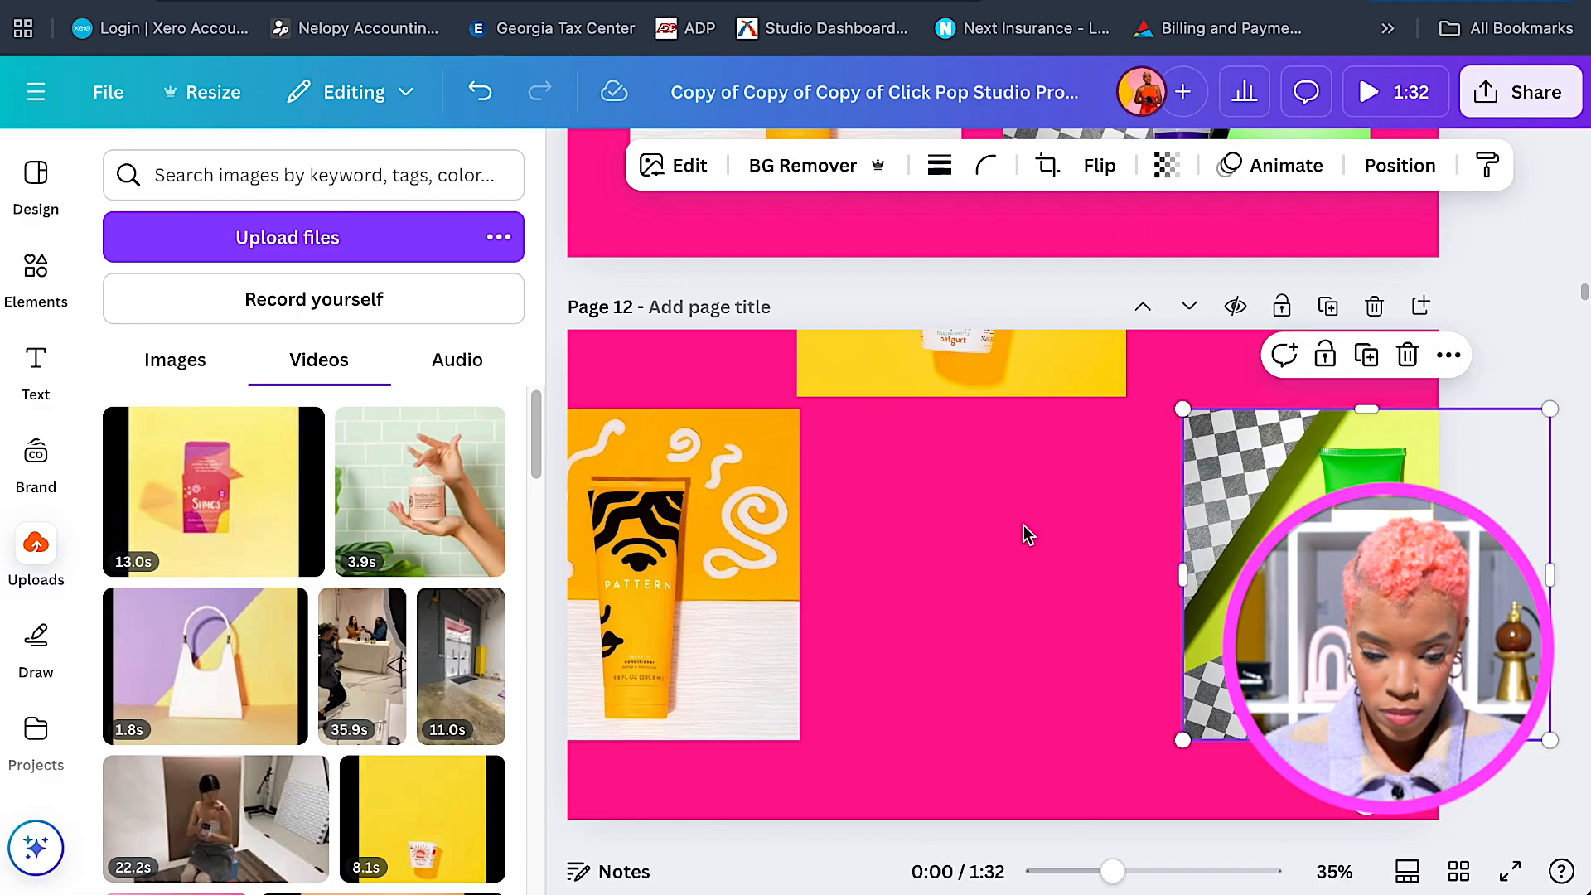
left_click_drag(729, 582, 707, 576)
left_click_drag(1326, 572, 1349, 572)
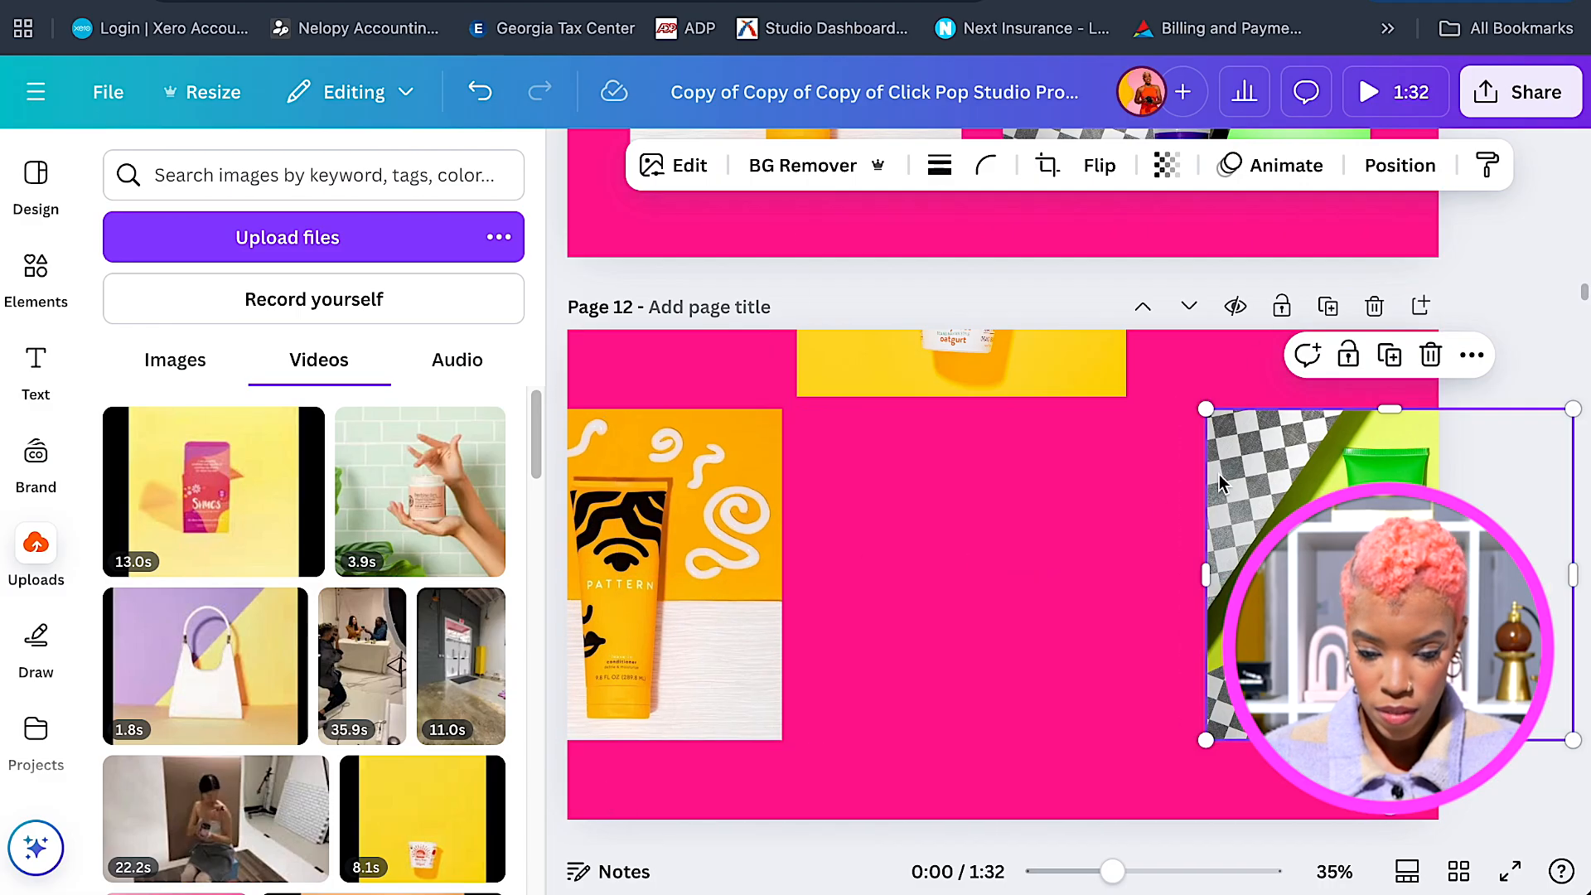
Shift the page 12 oatgurt video right and lower, and move the Pattern photo slightly right.
left_click(980, 368)
left_click_drag(980, 368, 1025, 368)
scroll(1067, 378, "down", 1)
left_click_drag(1066, 377, 1067, 393)
left_click_drag(735, 543, 755, 543)
Drag the oatgurt video on page 13 back to the horizontal centre.
scroll(976, 594, "down", 5)
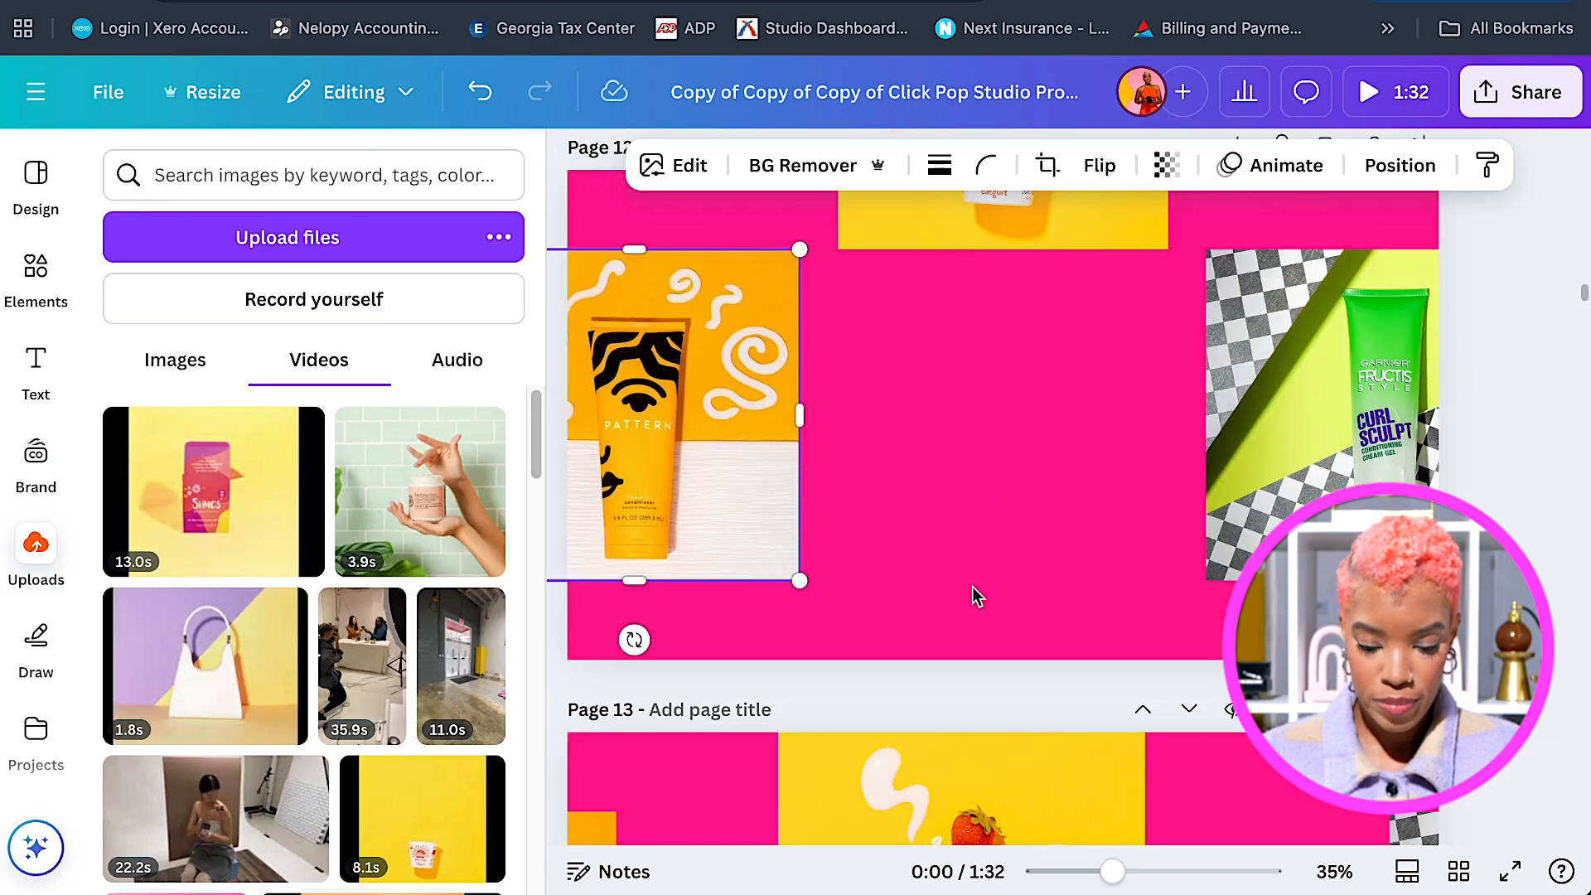
left_click_drag(1000, 578, 1041, 580)
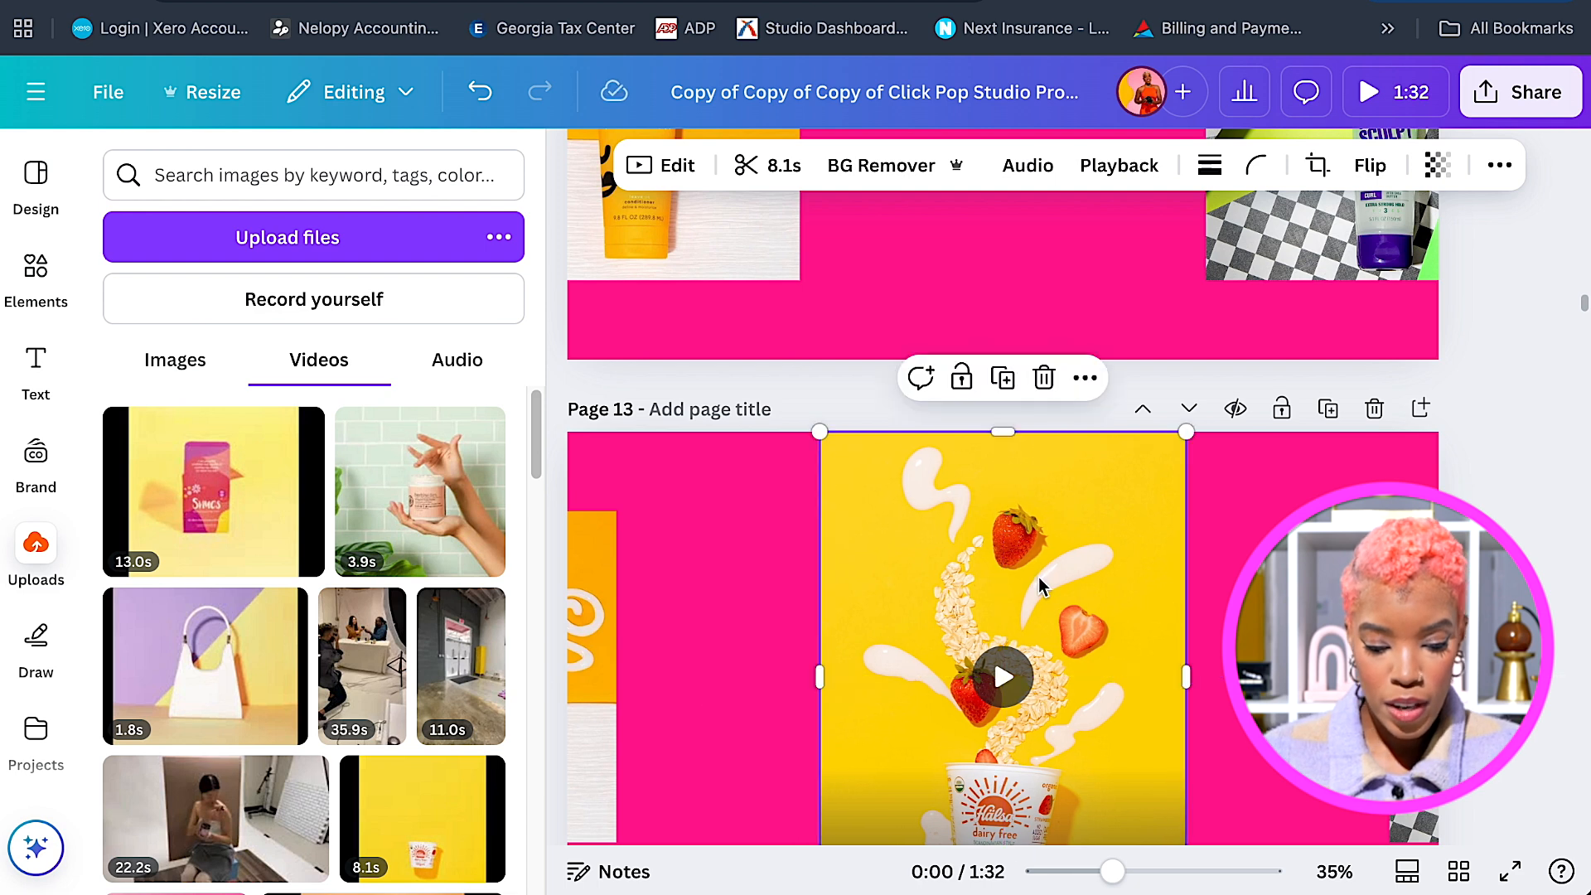
scroll(1036, 584, "down", 2)
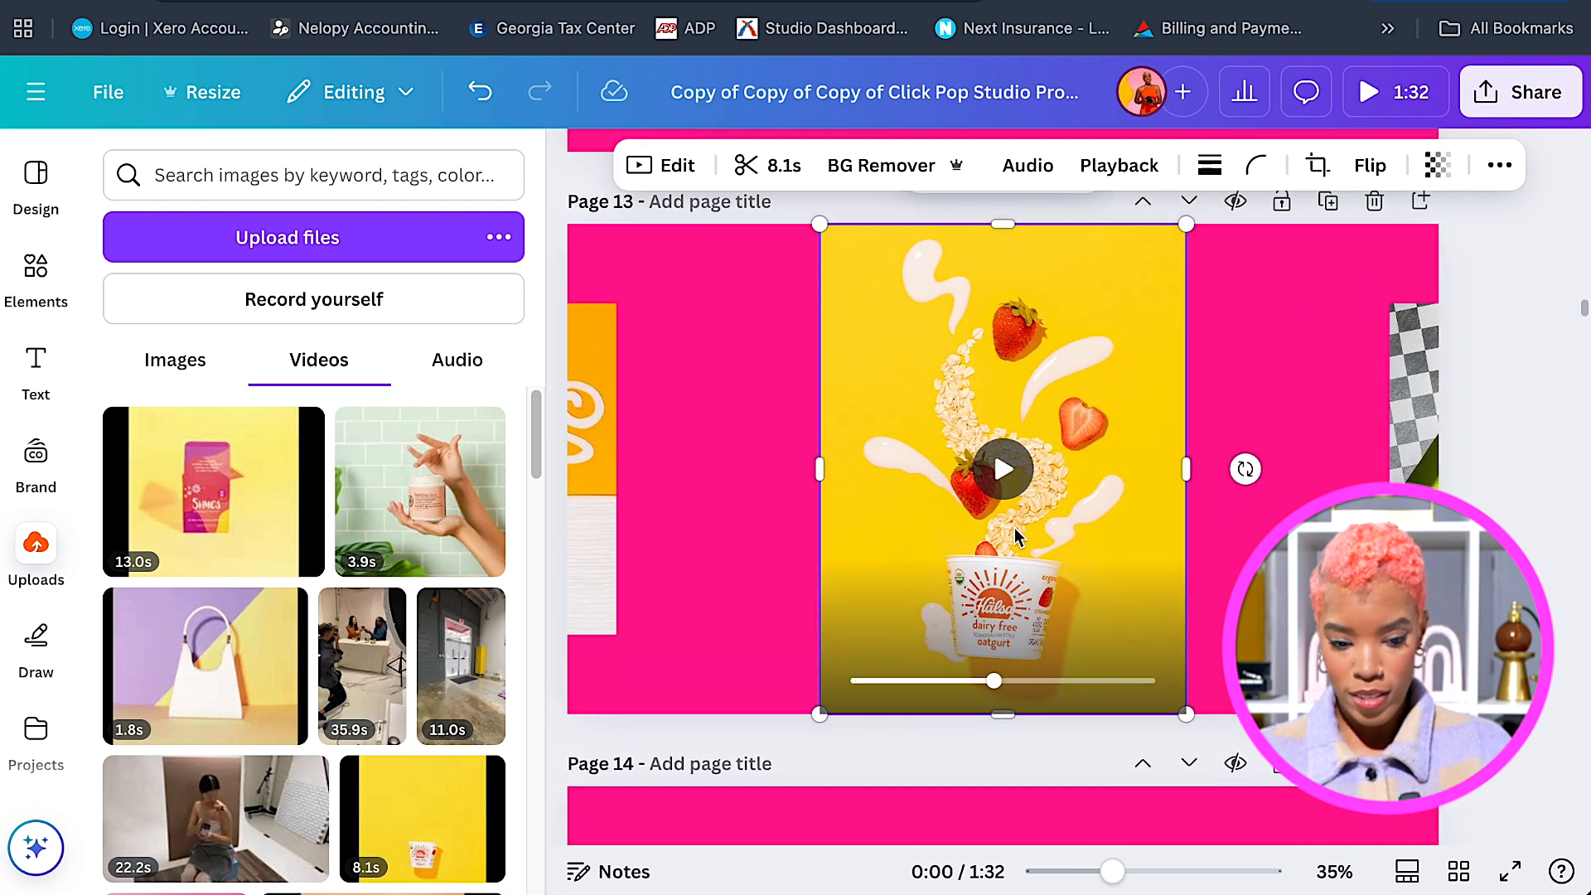
scroll(995, 596, "down", 1)
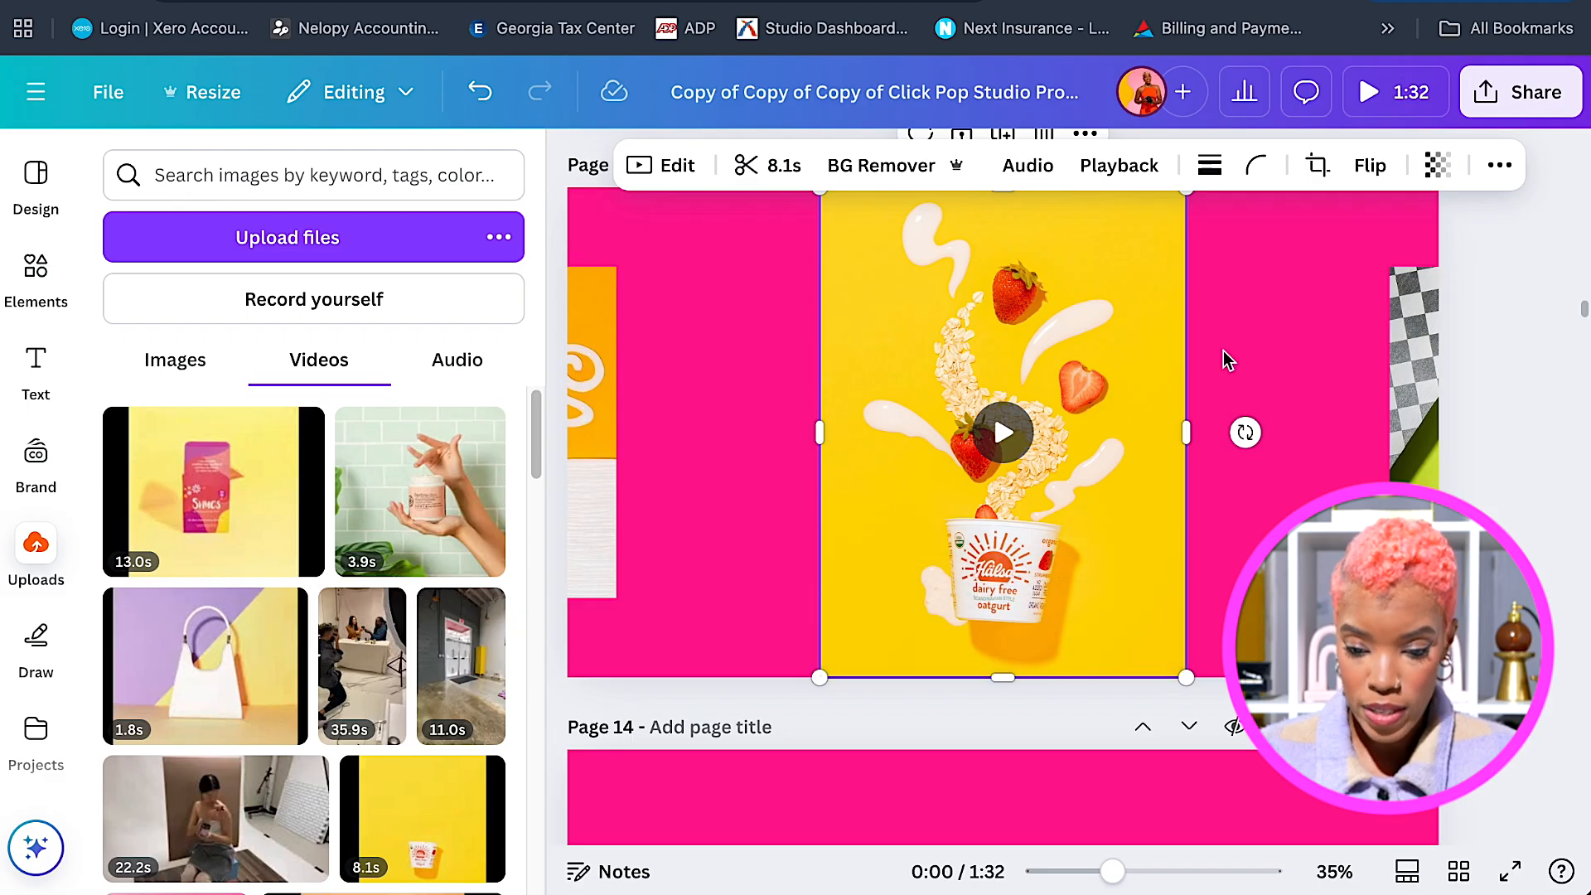
Set the page 13 video's Baseline animation direction to downward.
left_click(1500, 165)
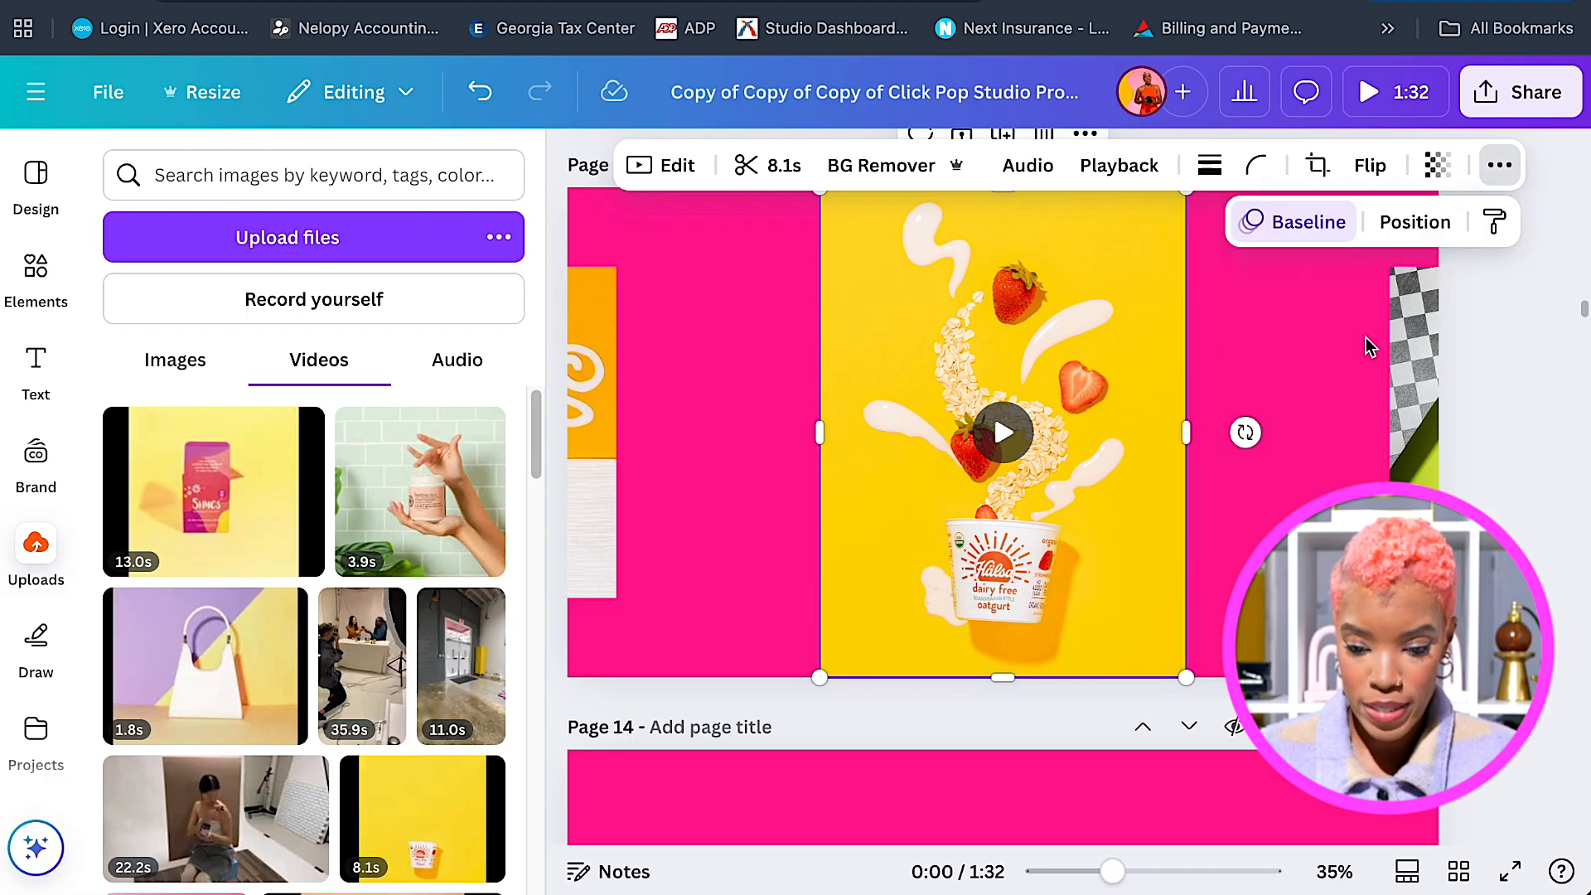
left_click(1310, 222)
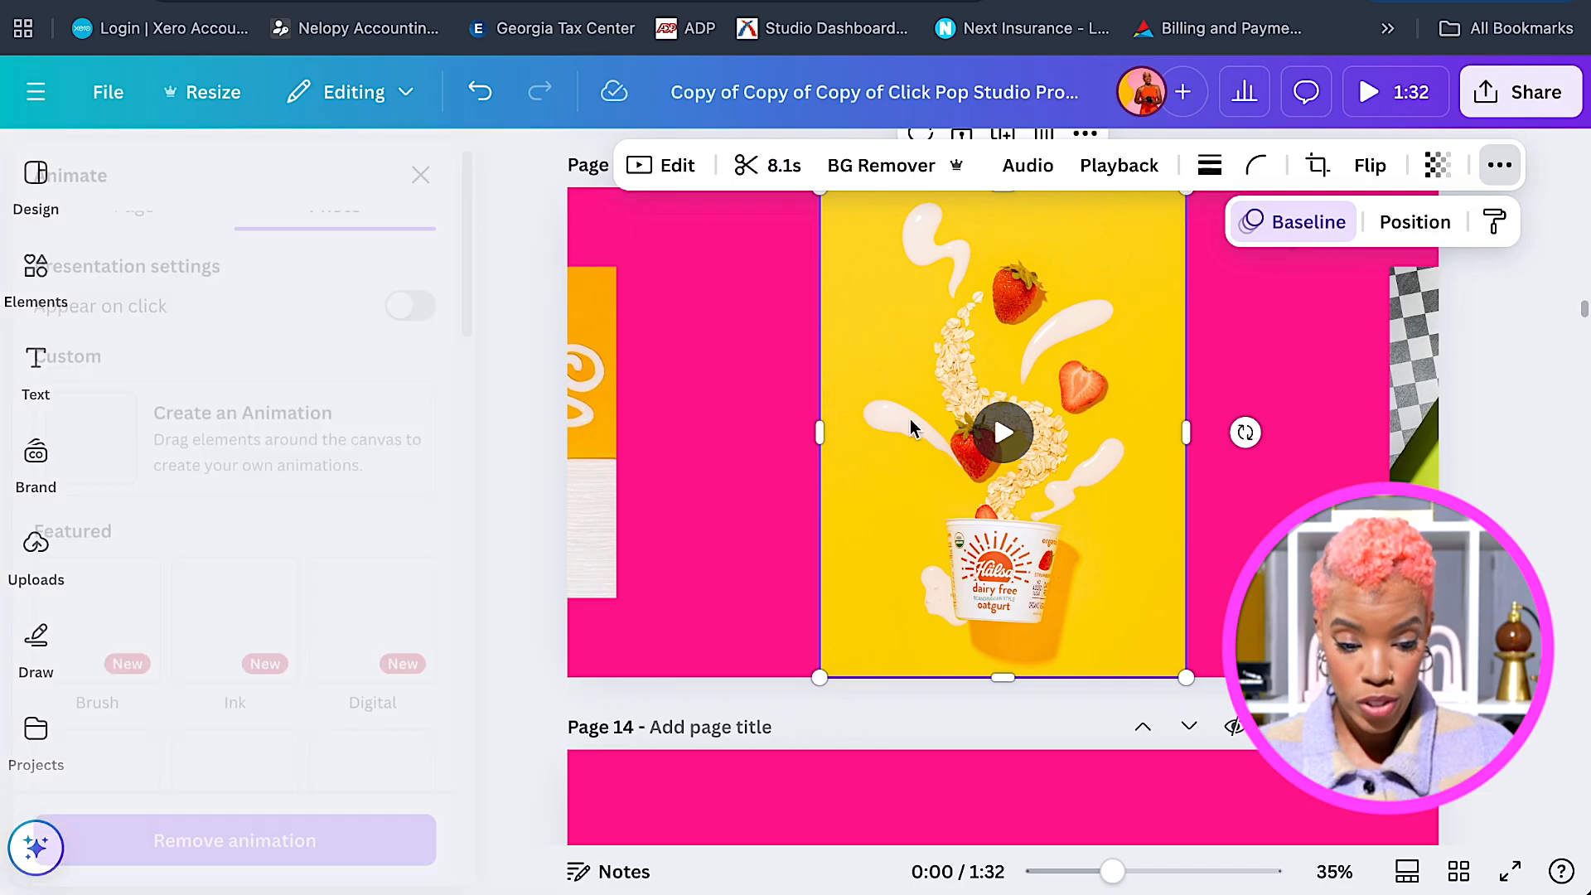
scroll(522, 604, "down", 2)
scroll(453, 660, "down", 2)
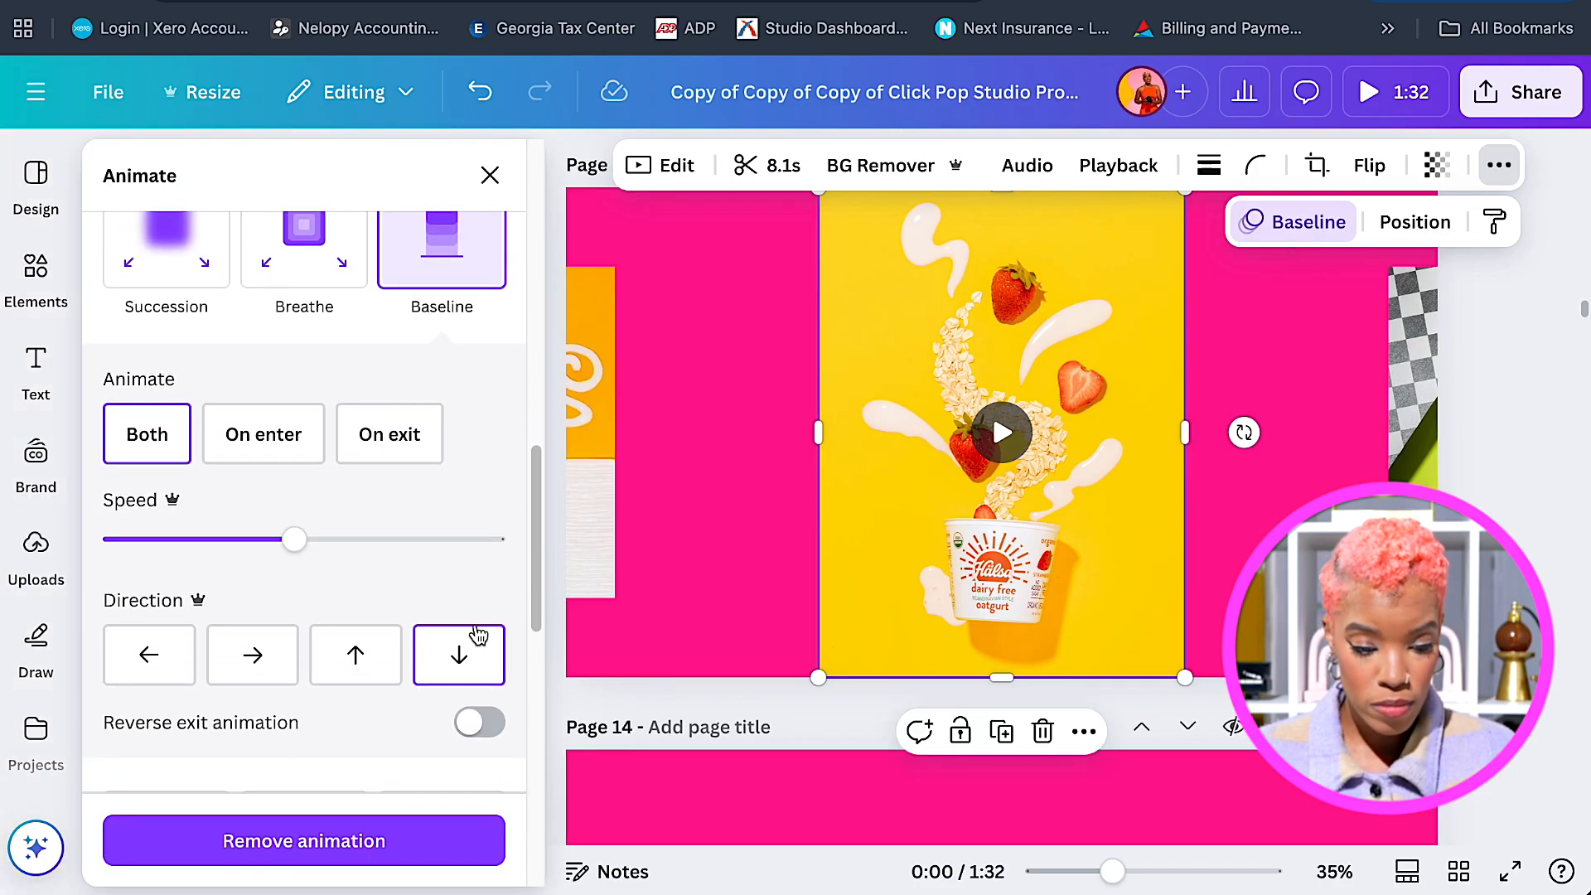
left_click(447, 667)
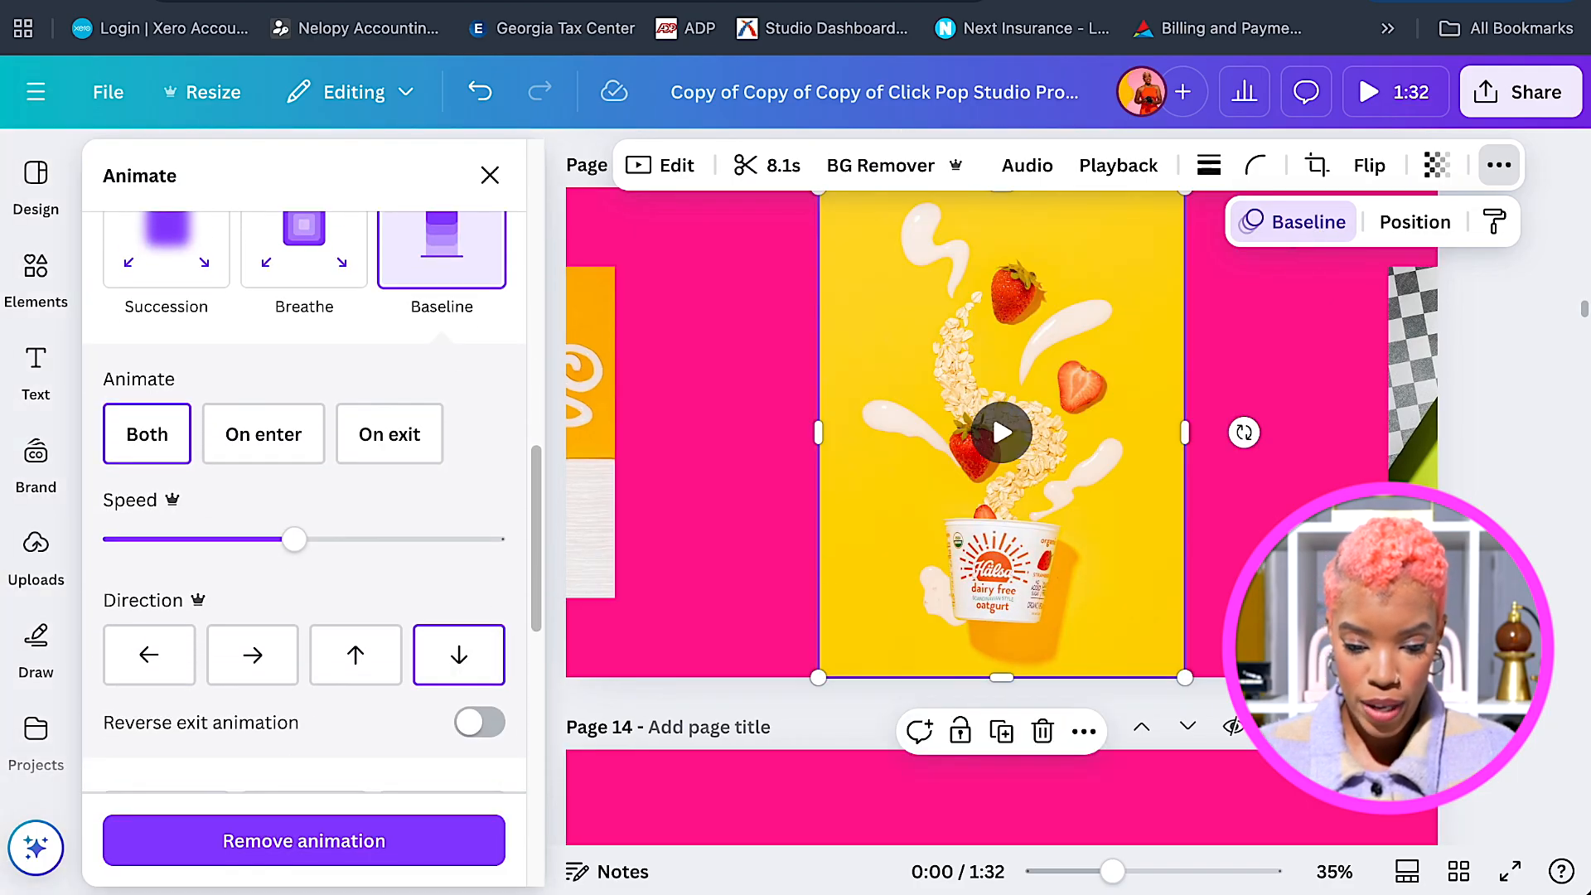
Place the oatgurt video centred at full height on page 14.
scroll(994, 414, "down", 3)
scroll(991, 277, "down", 3)
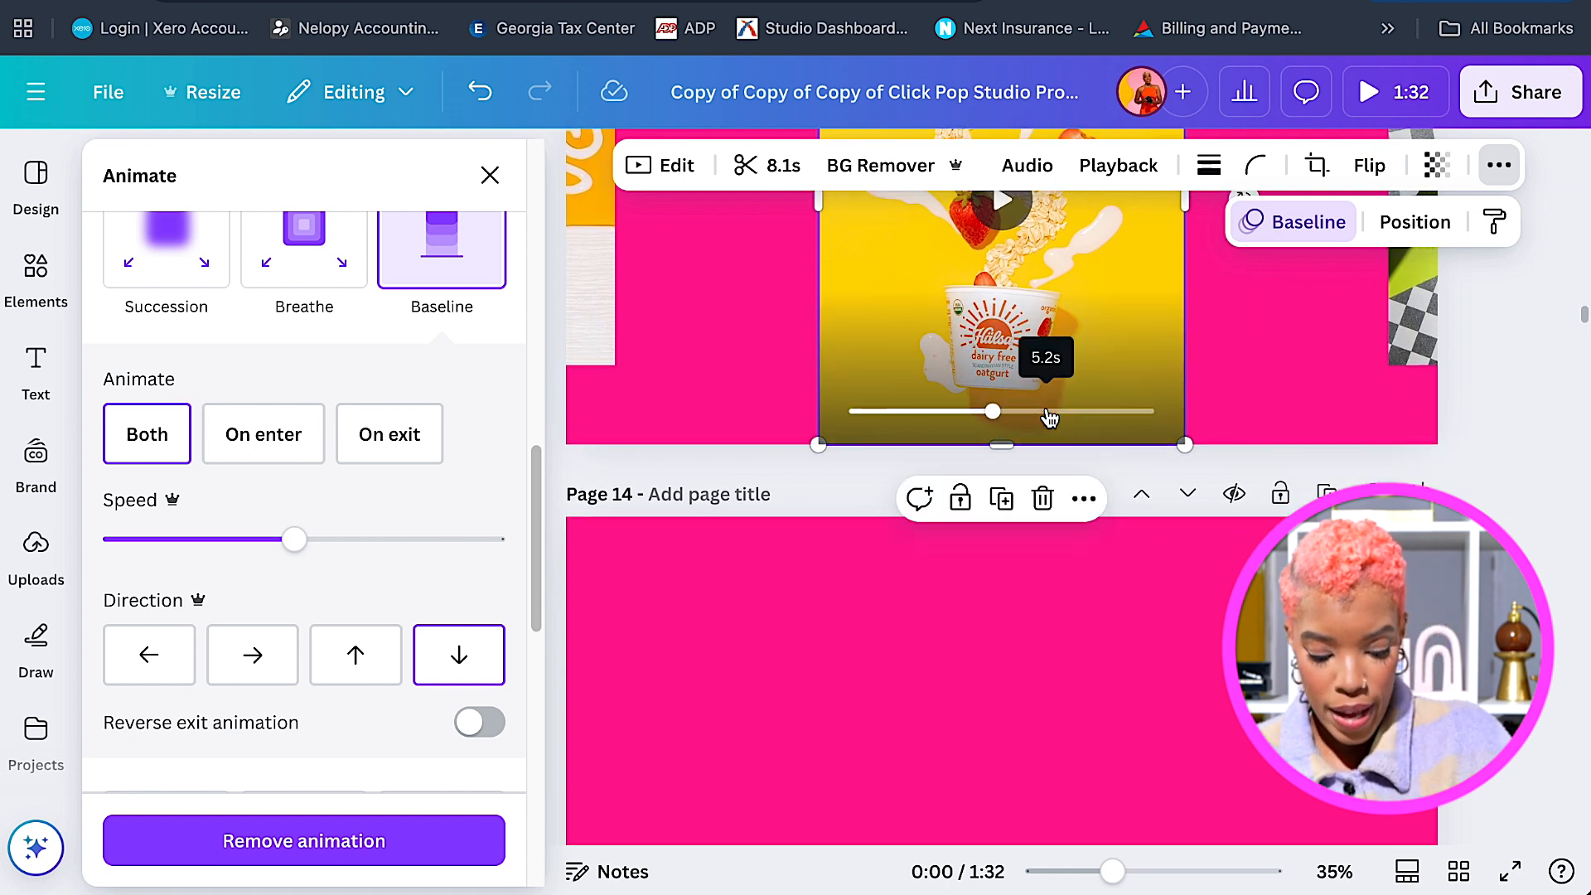
scroll(1048, 415, "down", 7)
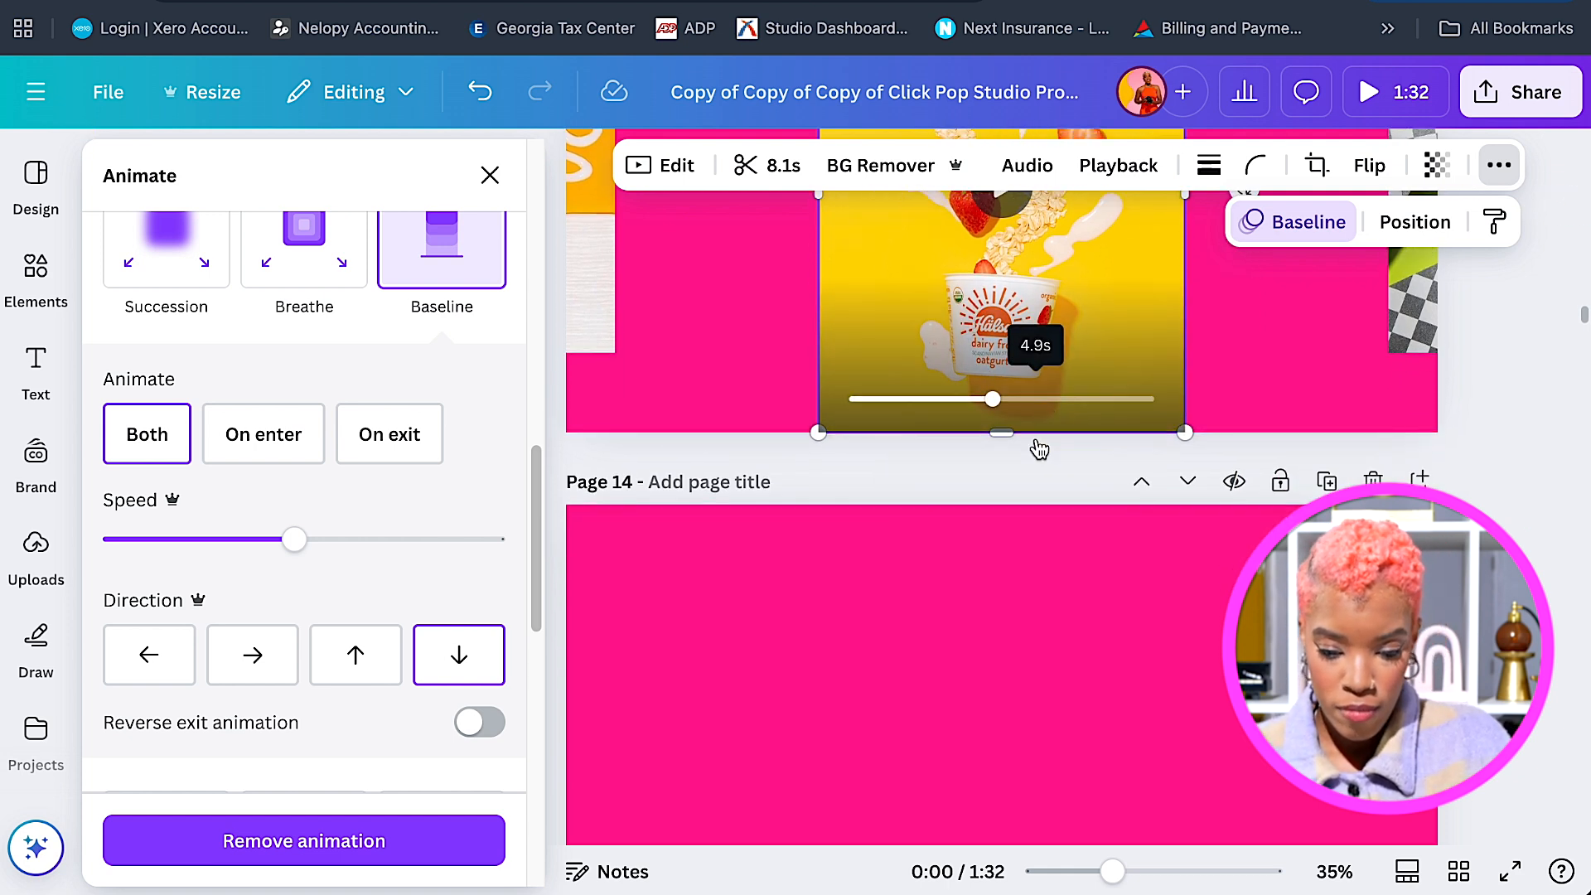
left_click(1035, 524)
left_click(957, 445)
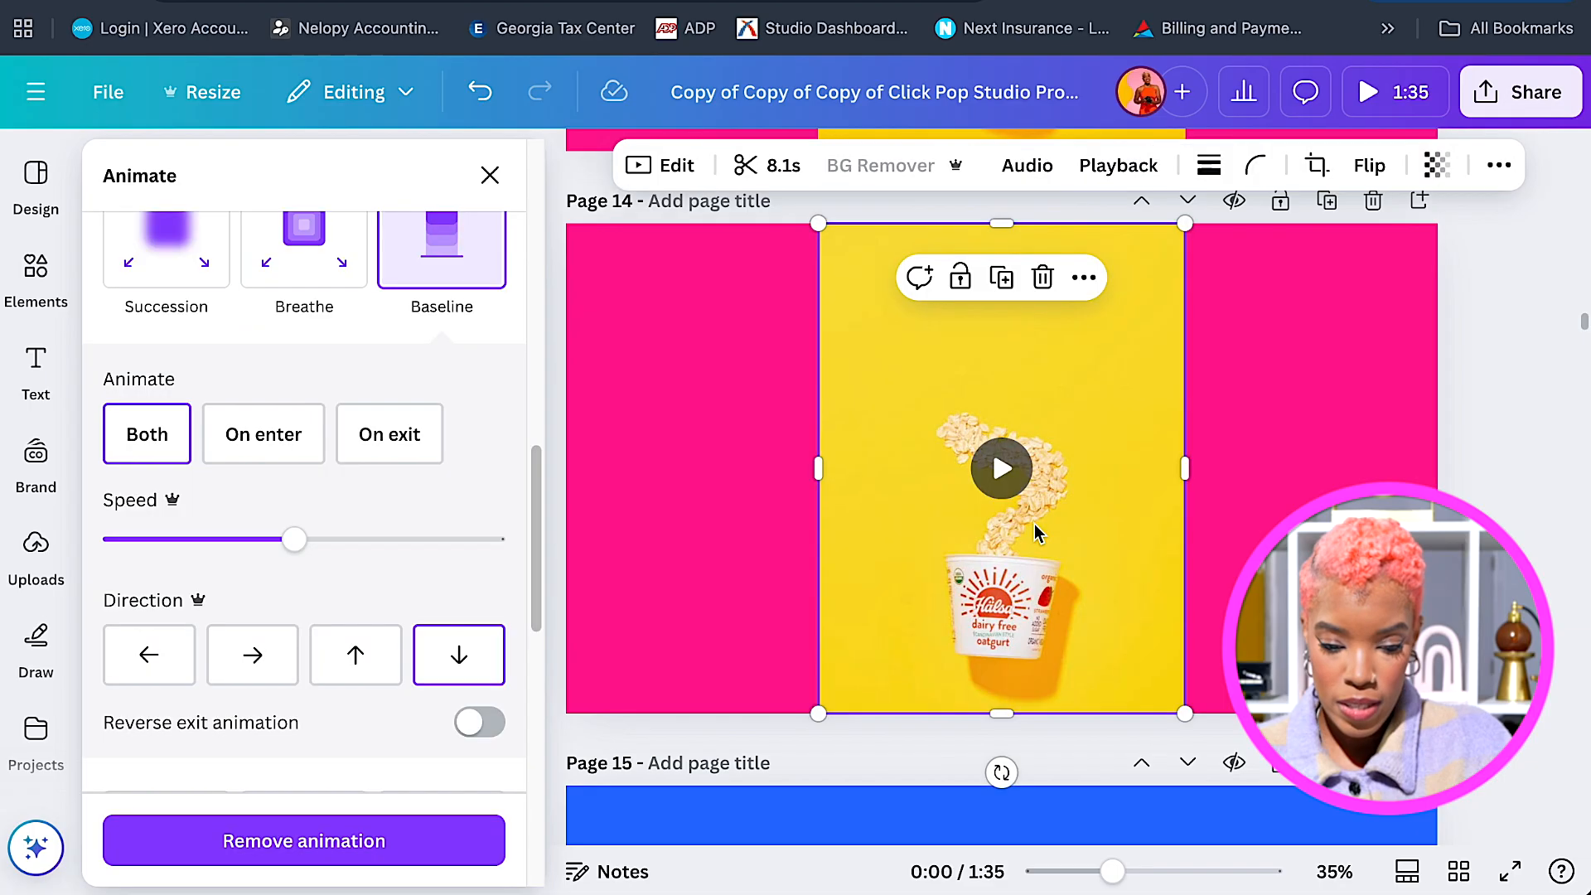
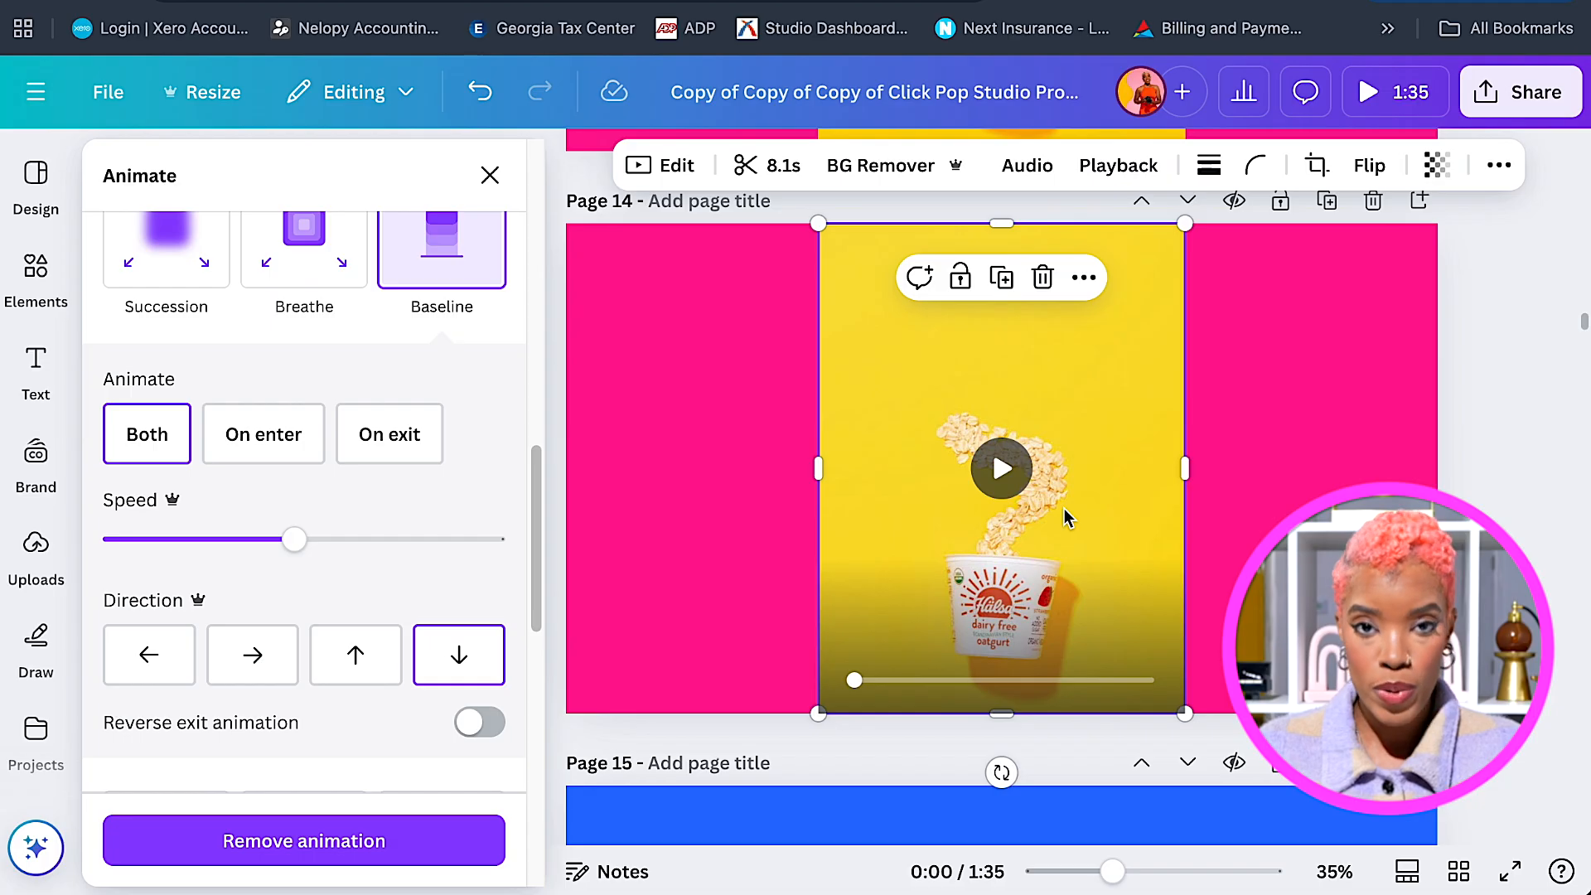
Deselect the video and insert a default text box on page 14.
left_click(678, 459)
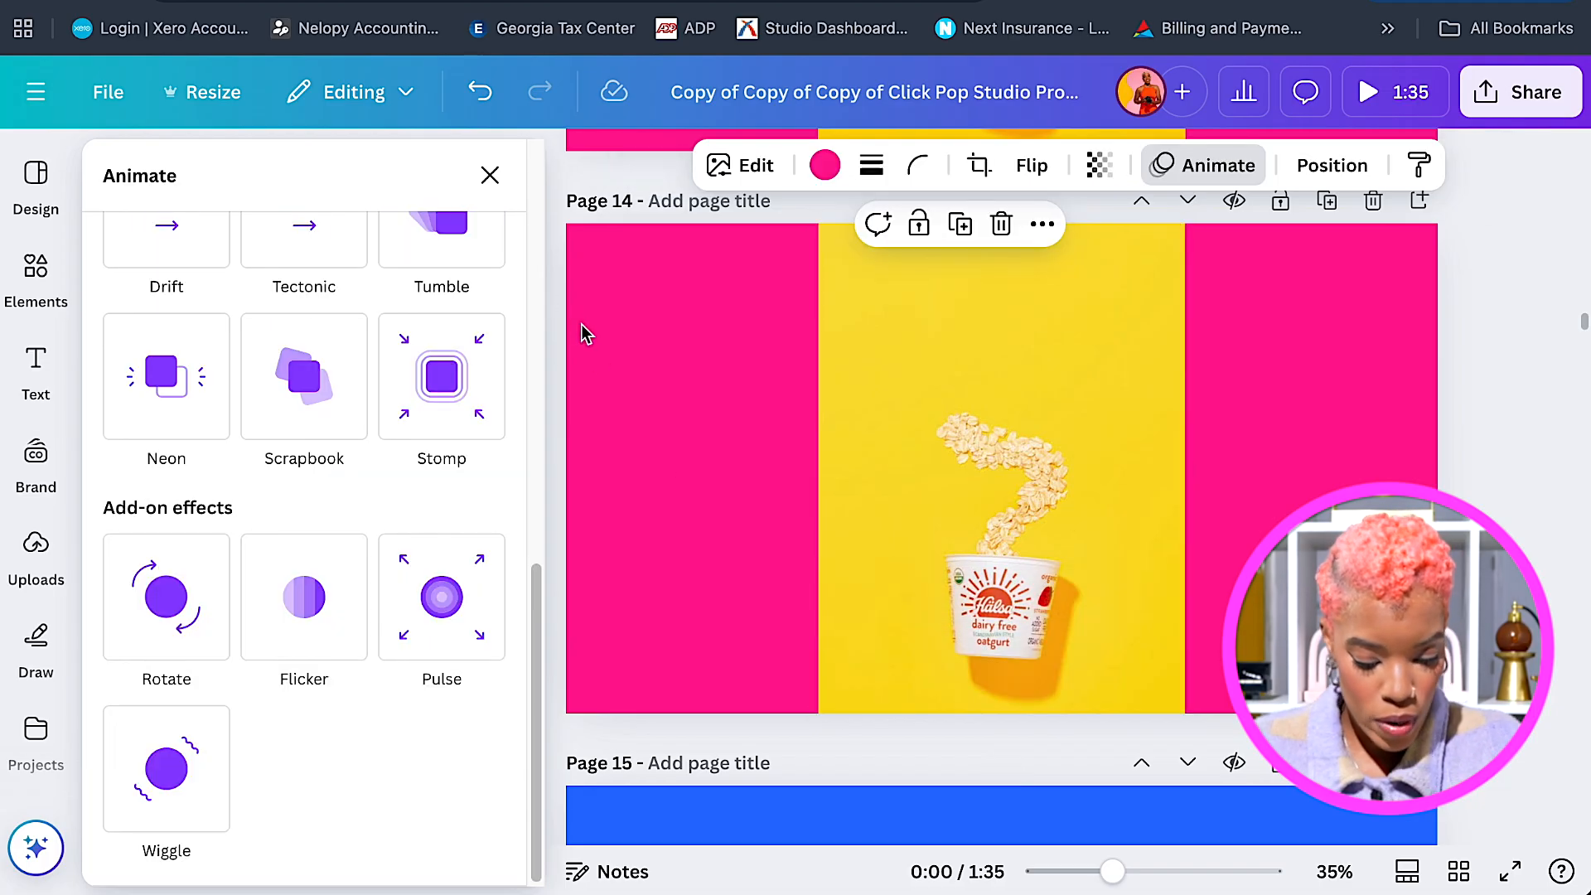
key("t")
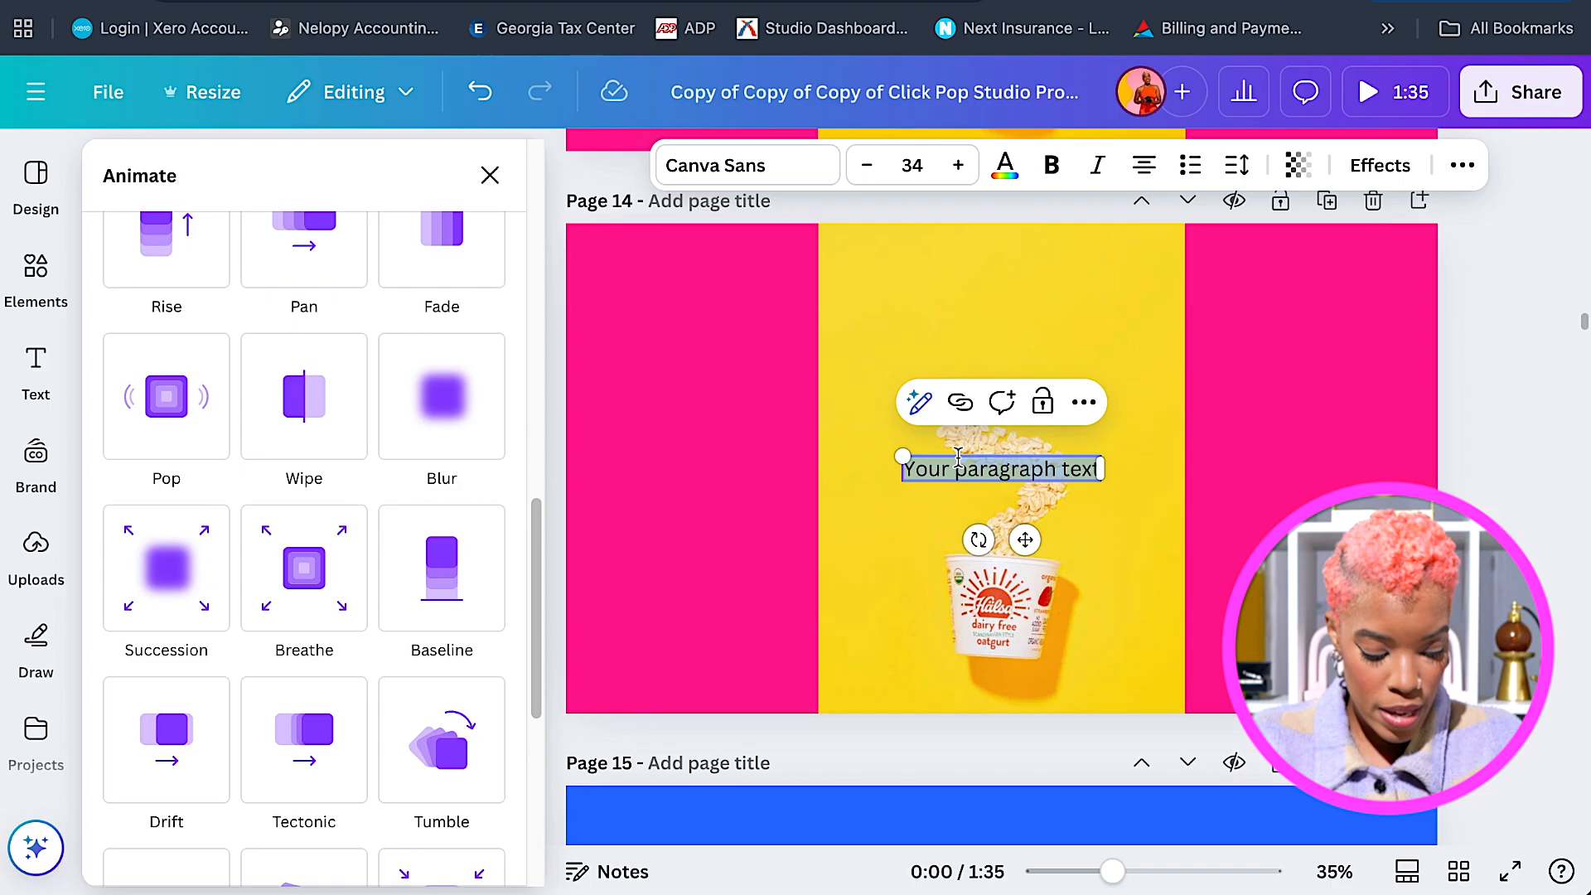
Type 'Creative' into the new text box and set its font to Anton.
type("C")
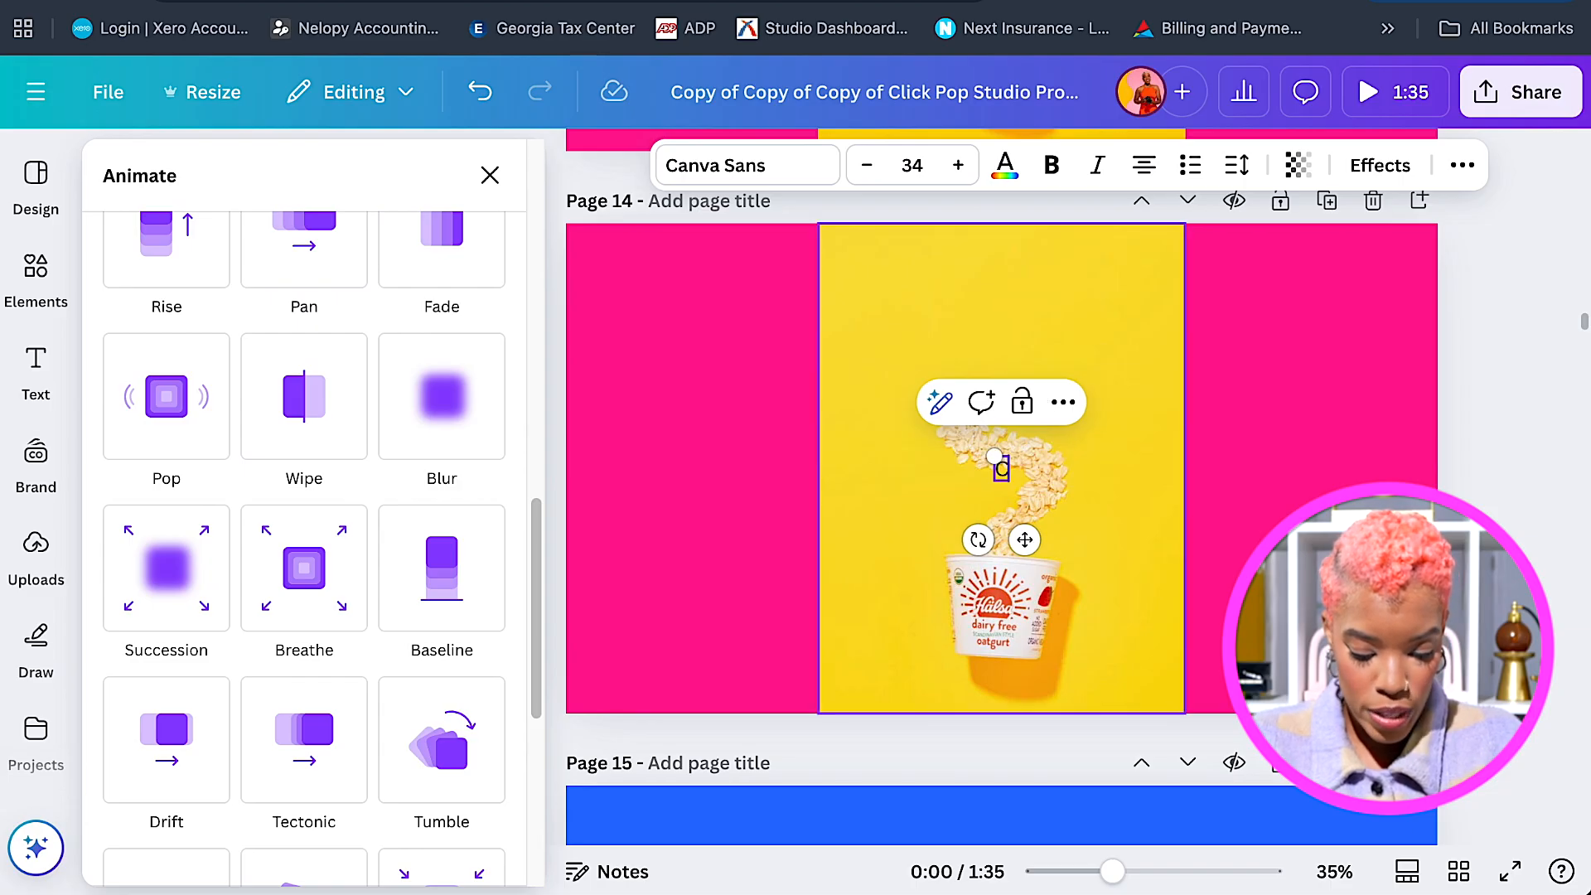
type("reative")
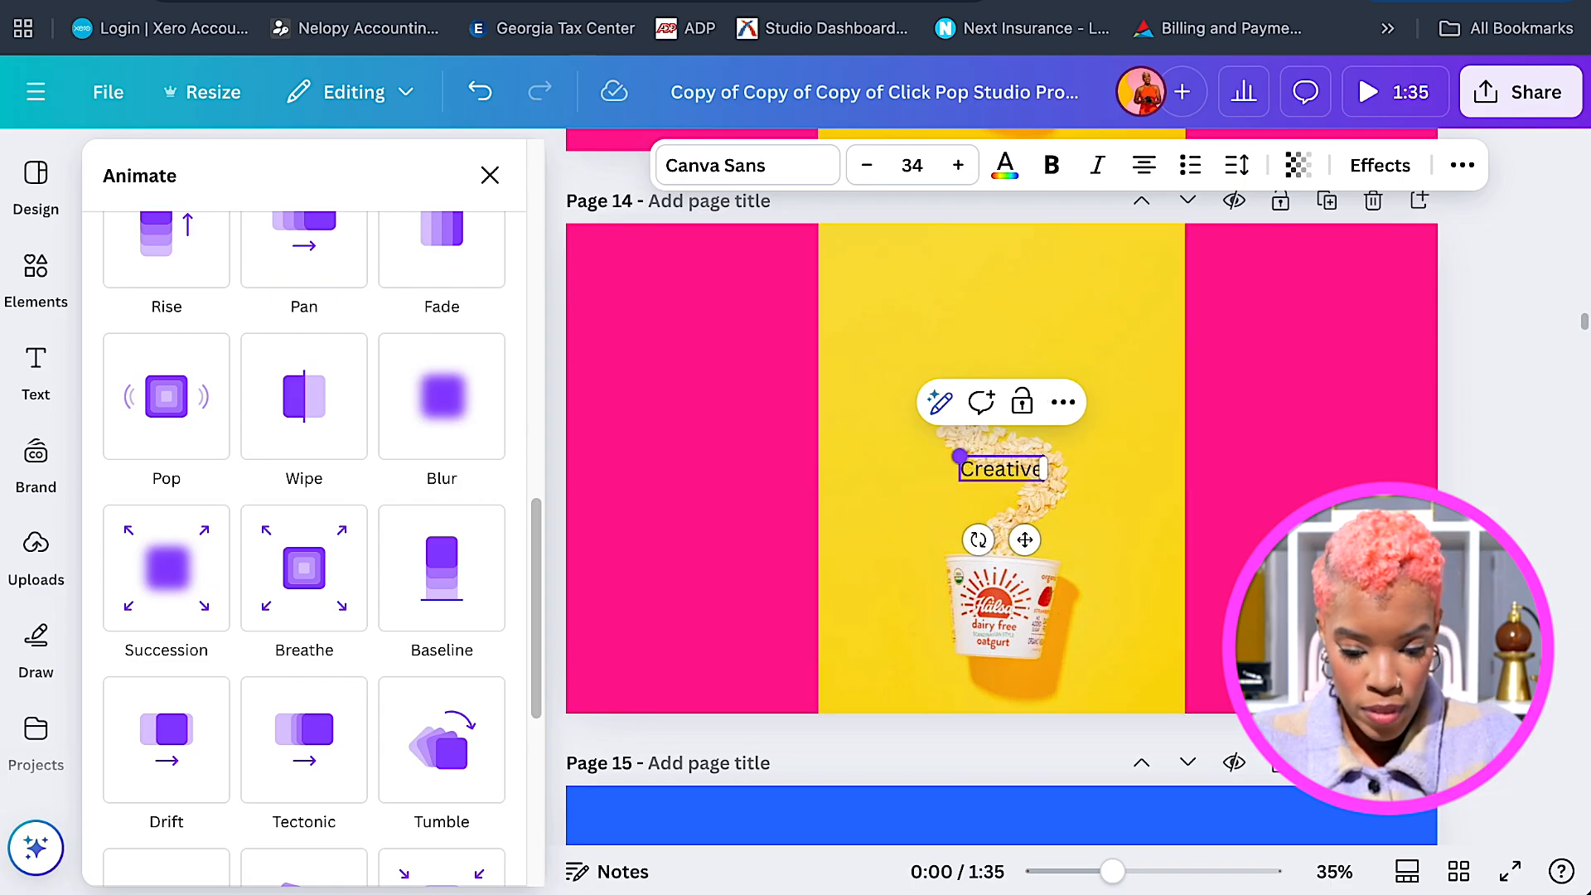
left_click_drag(1025, 539, 695, 453)
left_click(780, 168)
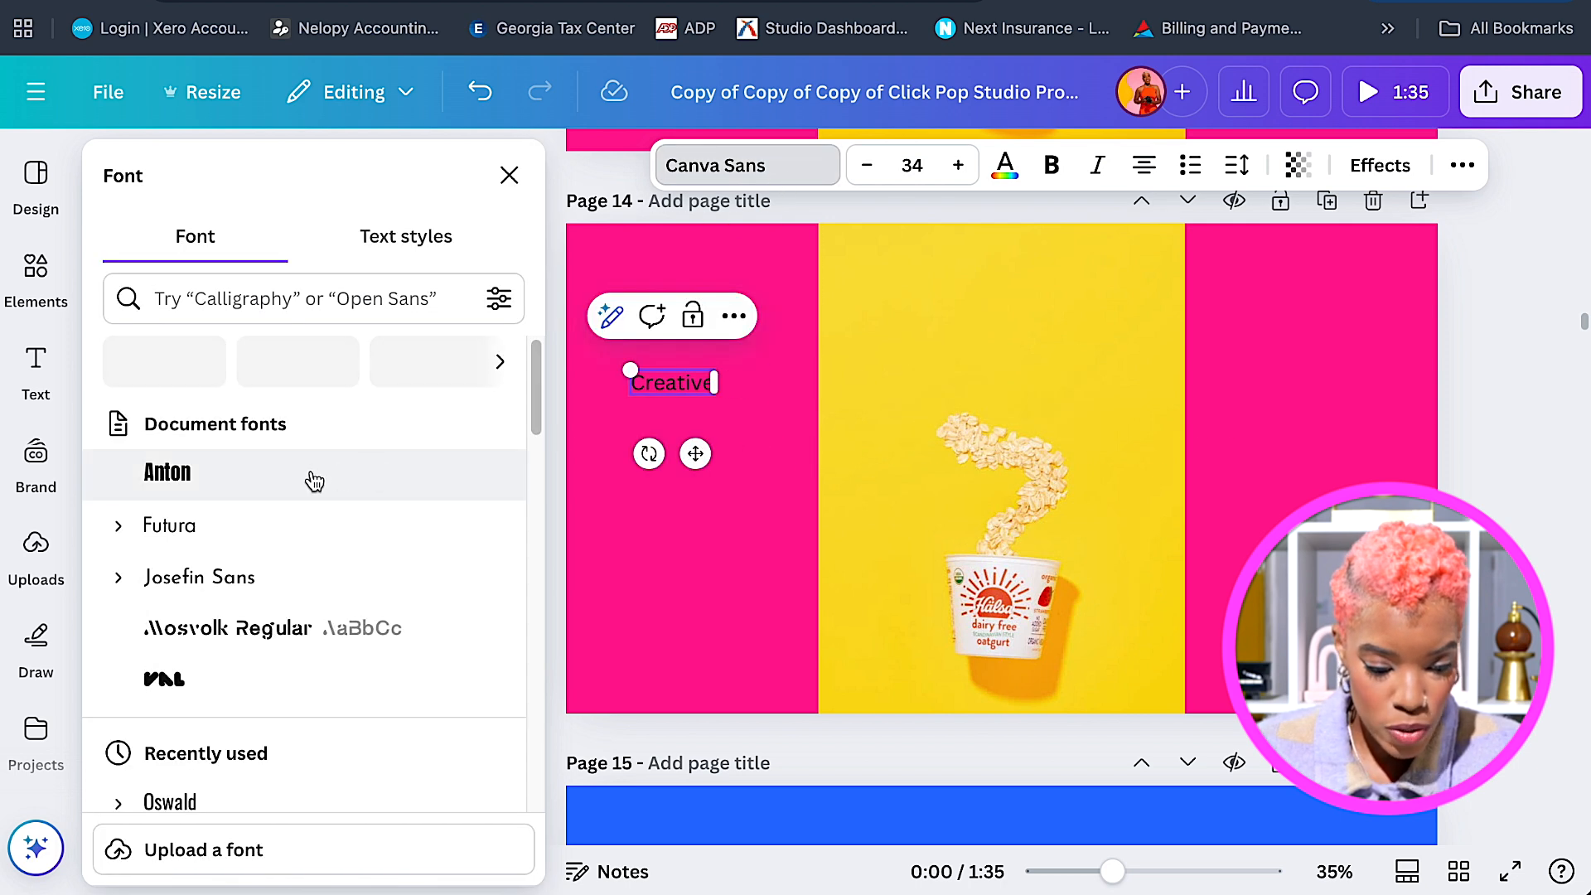
left_click(318, 482)
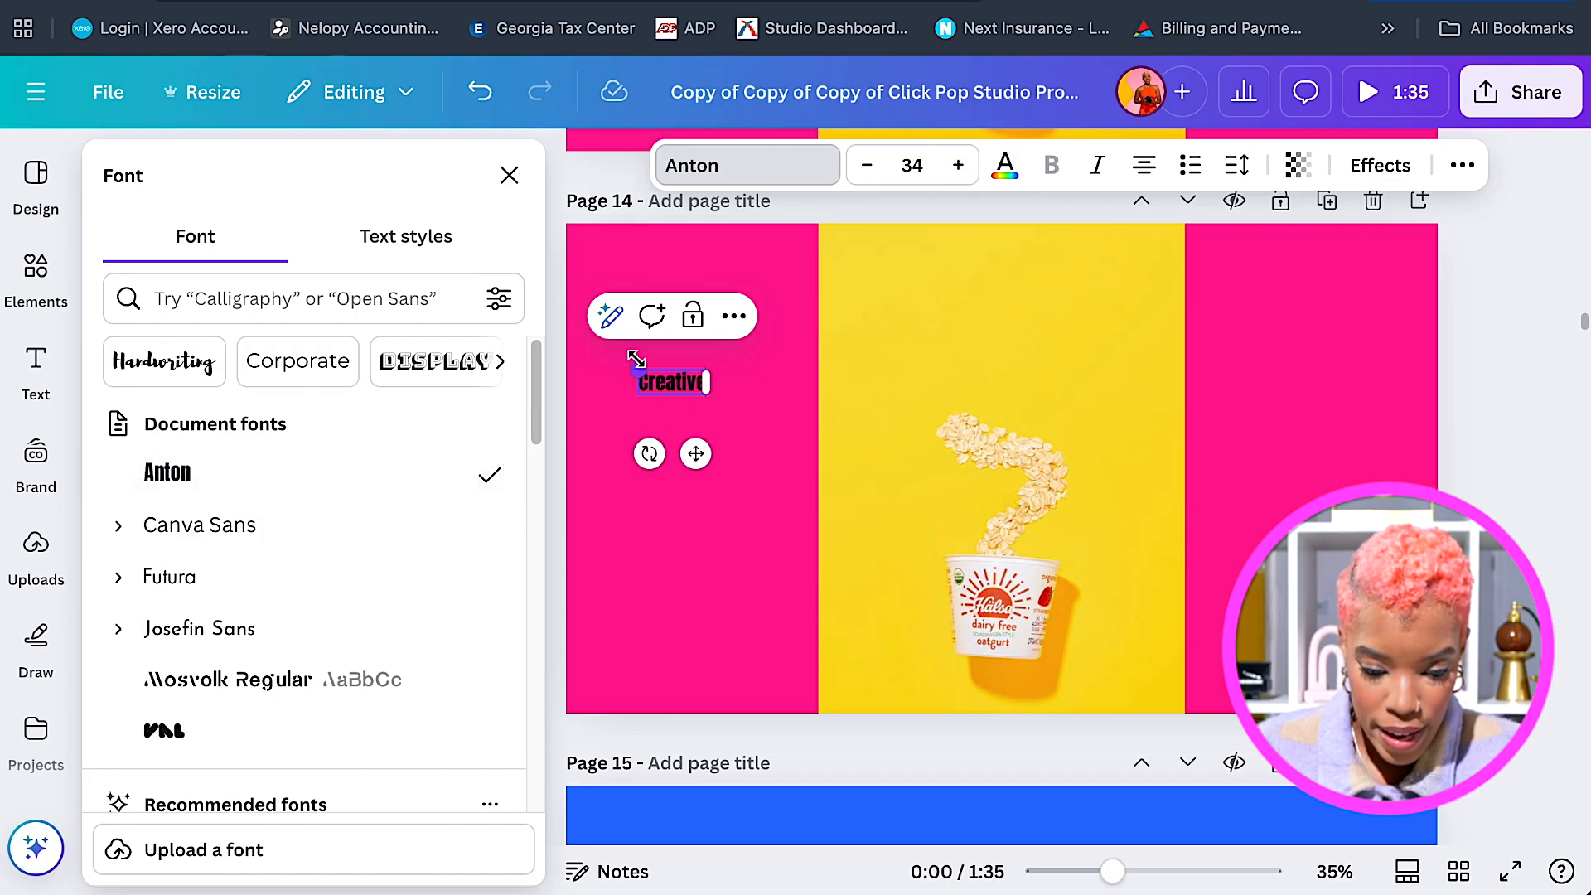
Enlarge 'Creative' to about 95 and position it at the top of the left pink strip.
left_click_drag(588, 326, 565, 292)
left_click_drag(652, 451, 698, 458)
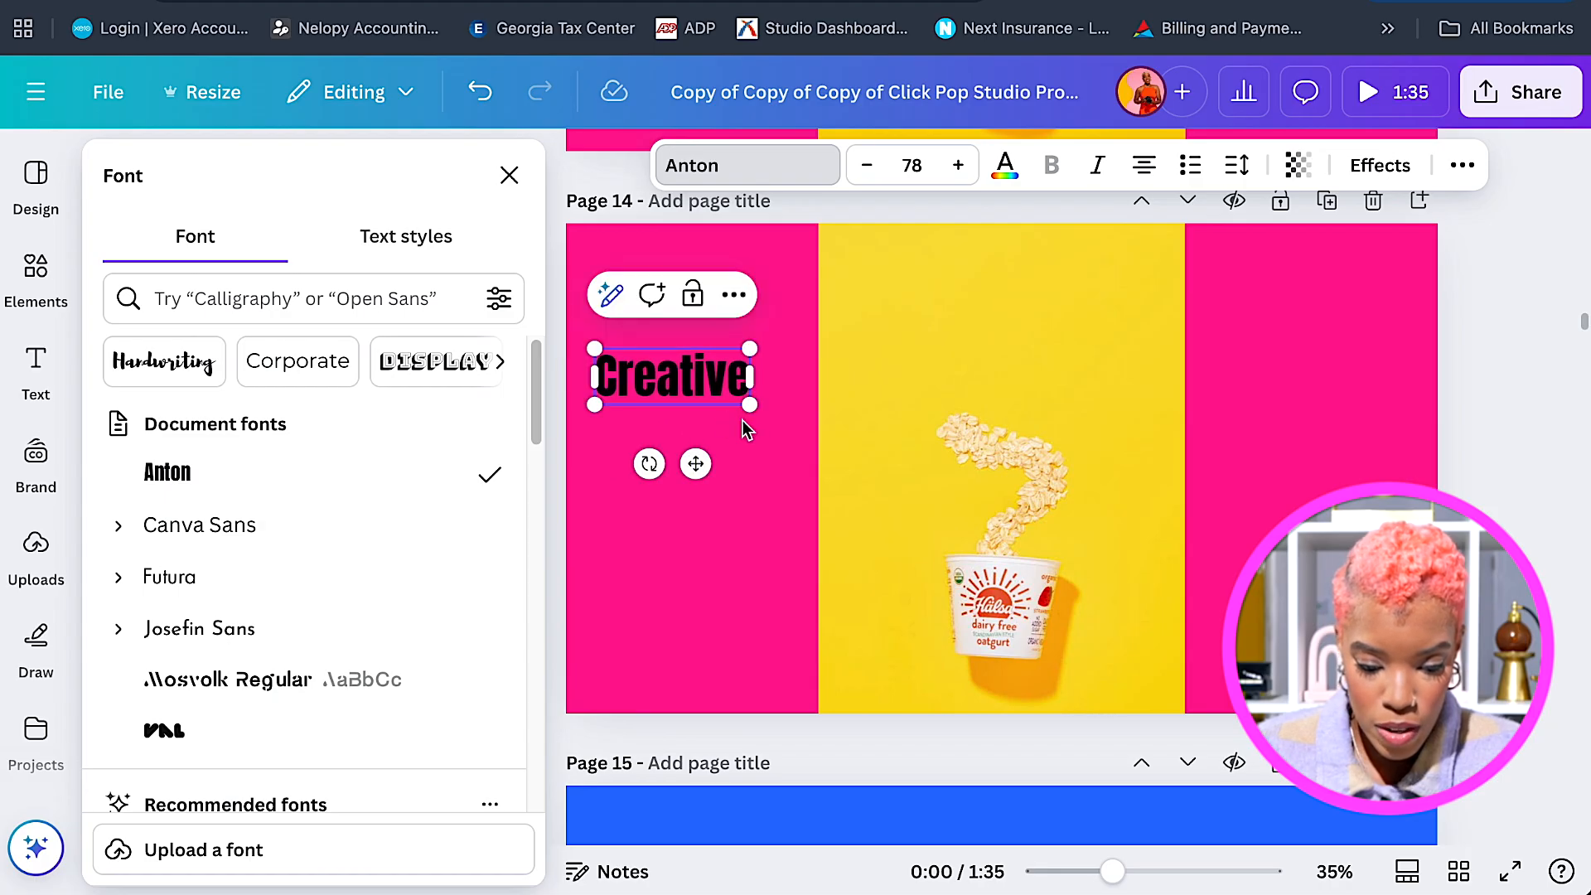
left_click_drag(752, 403, 779, 437)
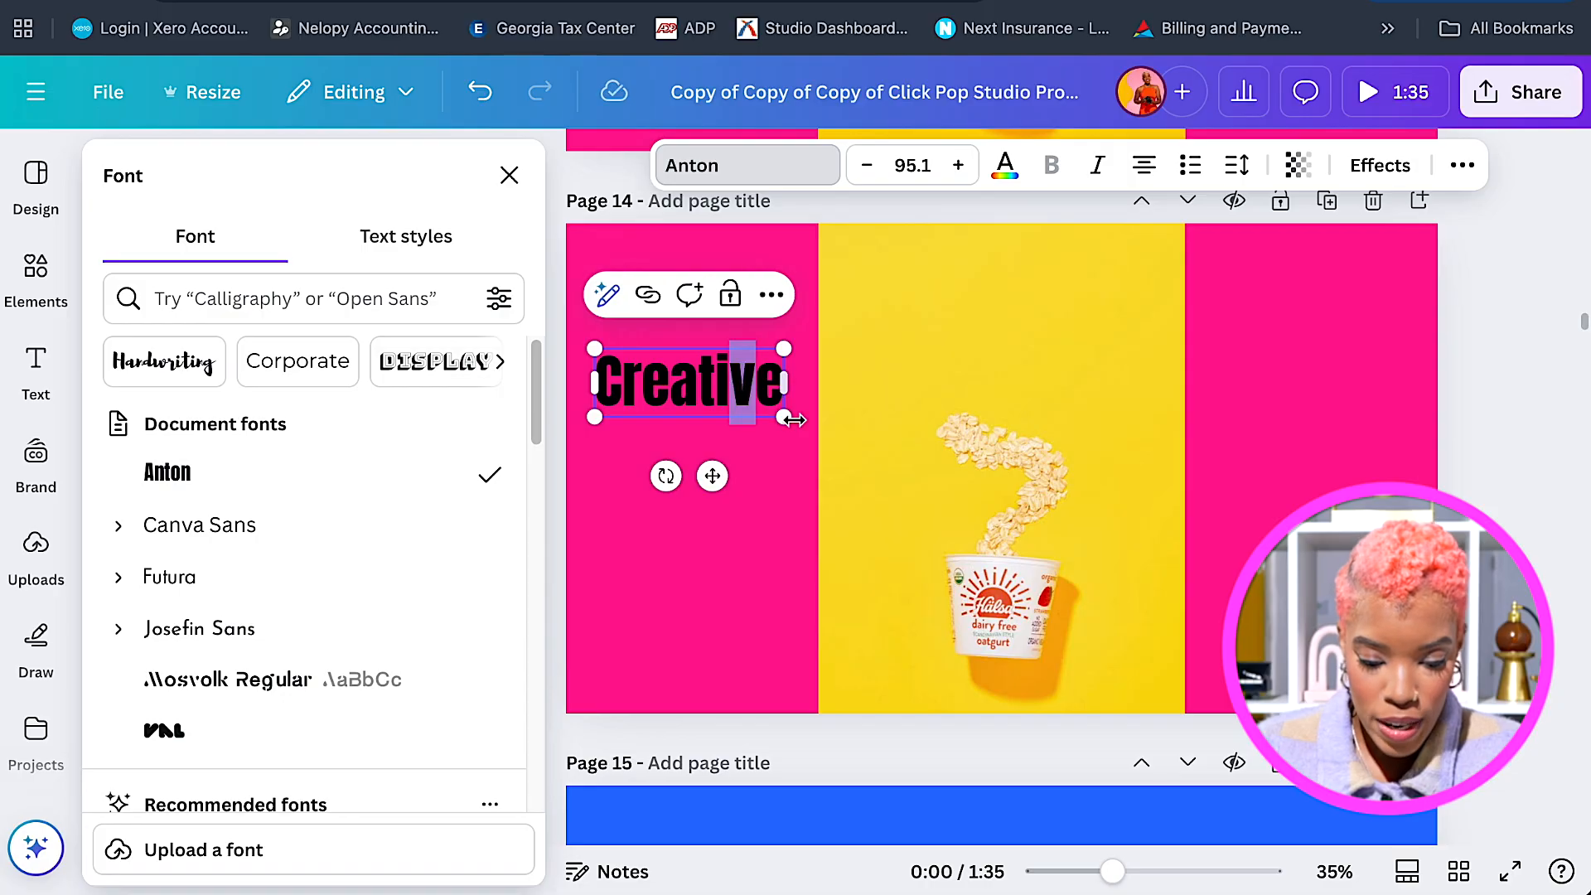
left_click(742, 391)
left_click(734, 389)
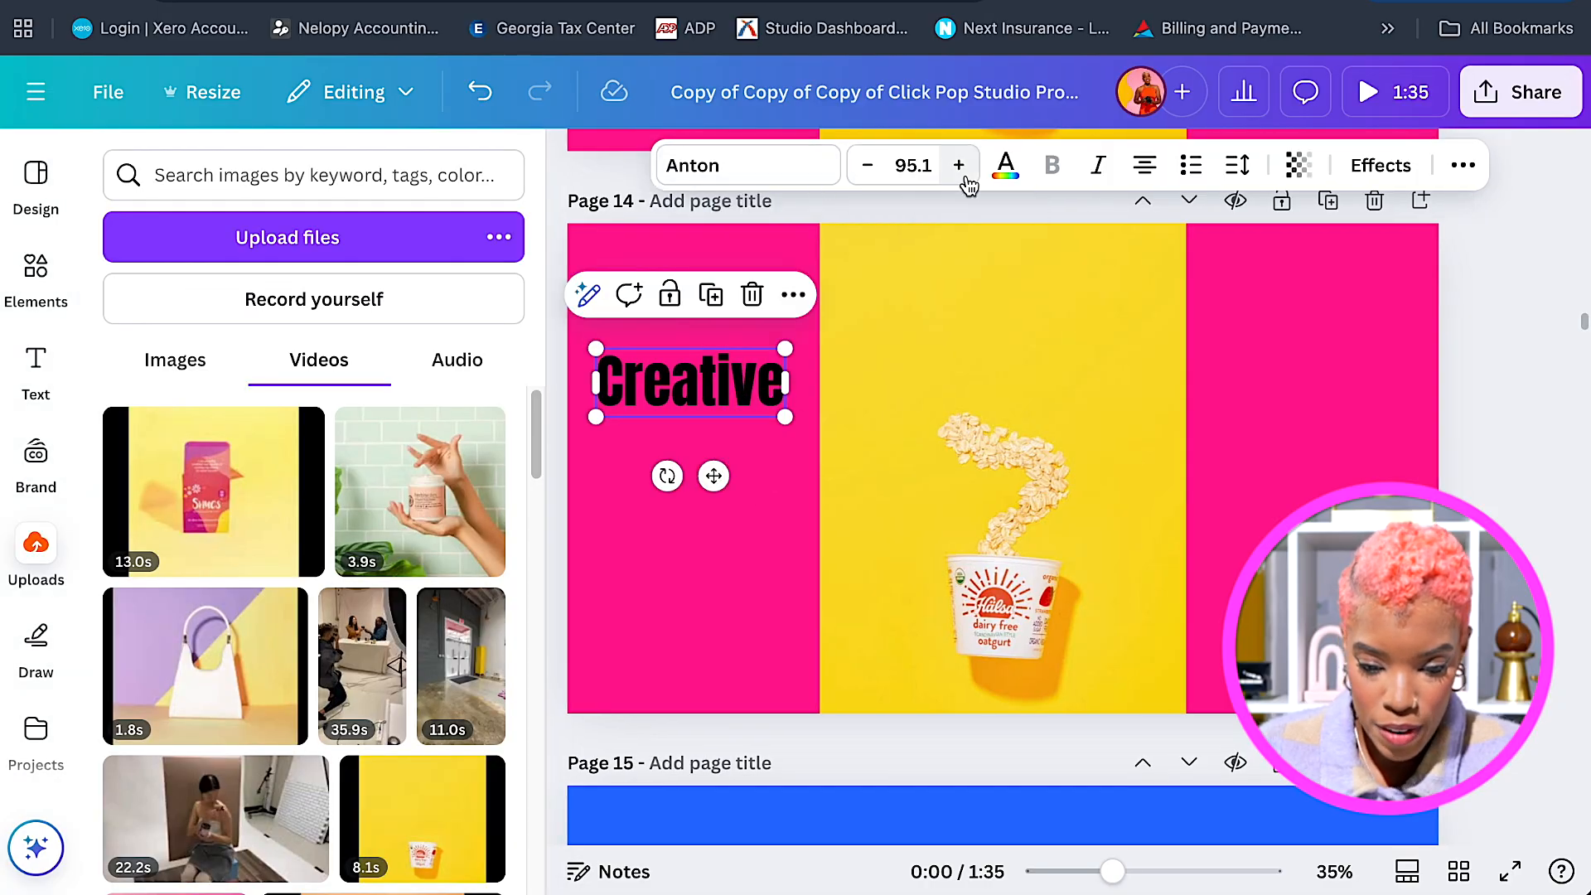
left_click(1003, 172)
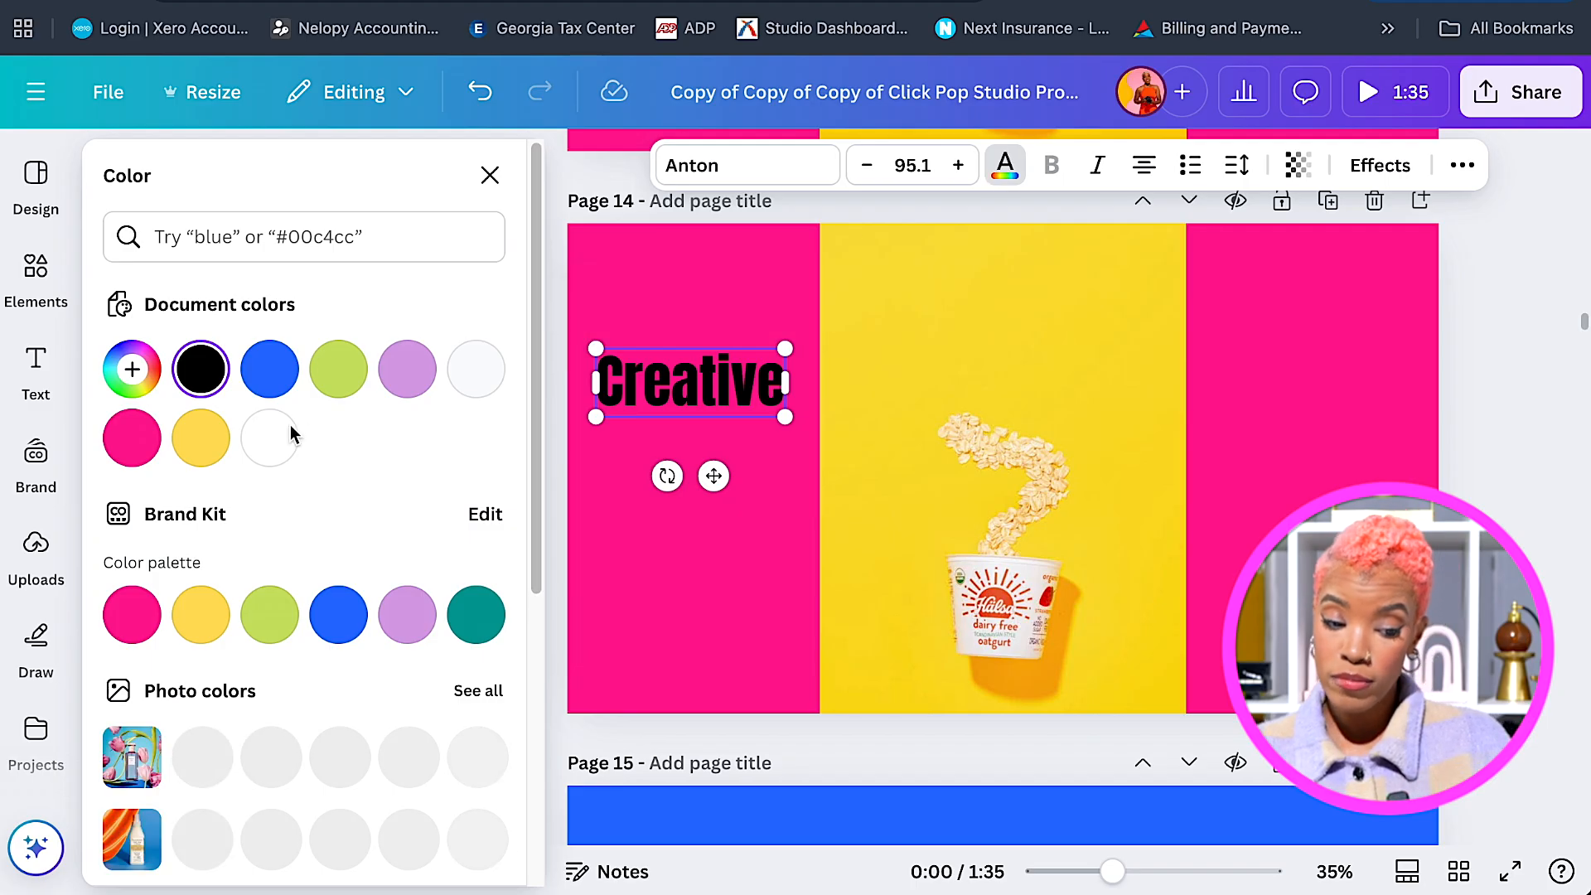
Make 'Creative' white and duplicate it below, retyping the copy as 'Ingredient'.
left_click(287, 434)
left_click_drag(714, 472, 717, 474)
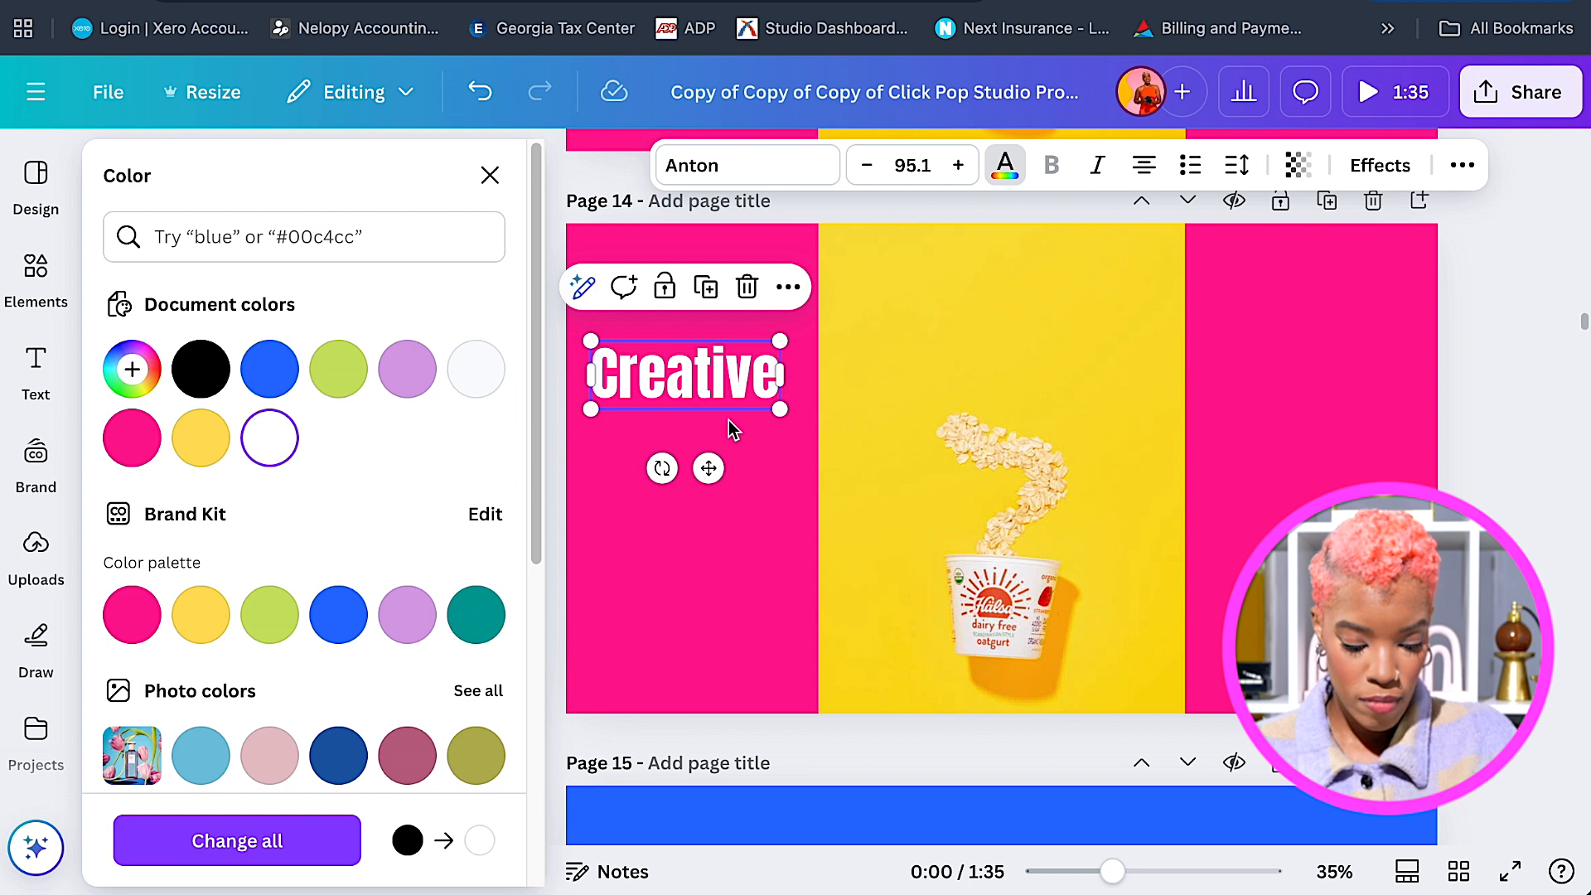
left_click_drag(724, 379, 718, 459)
double_click(719, 458)
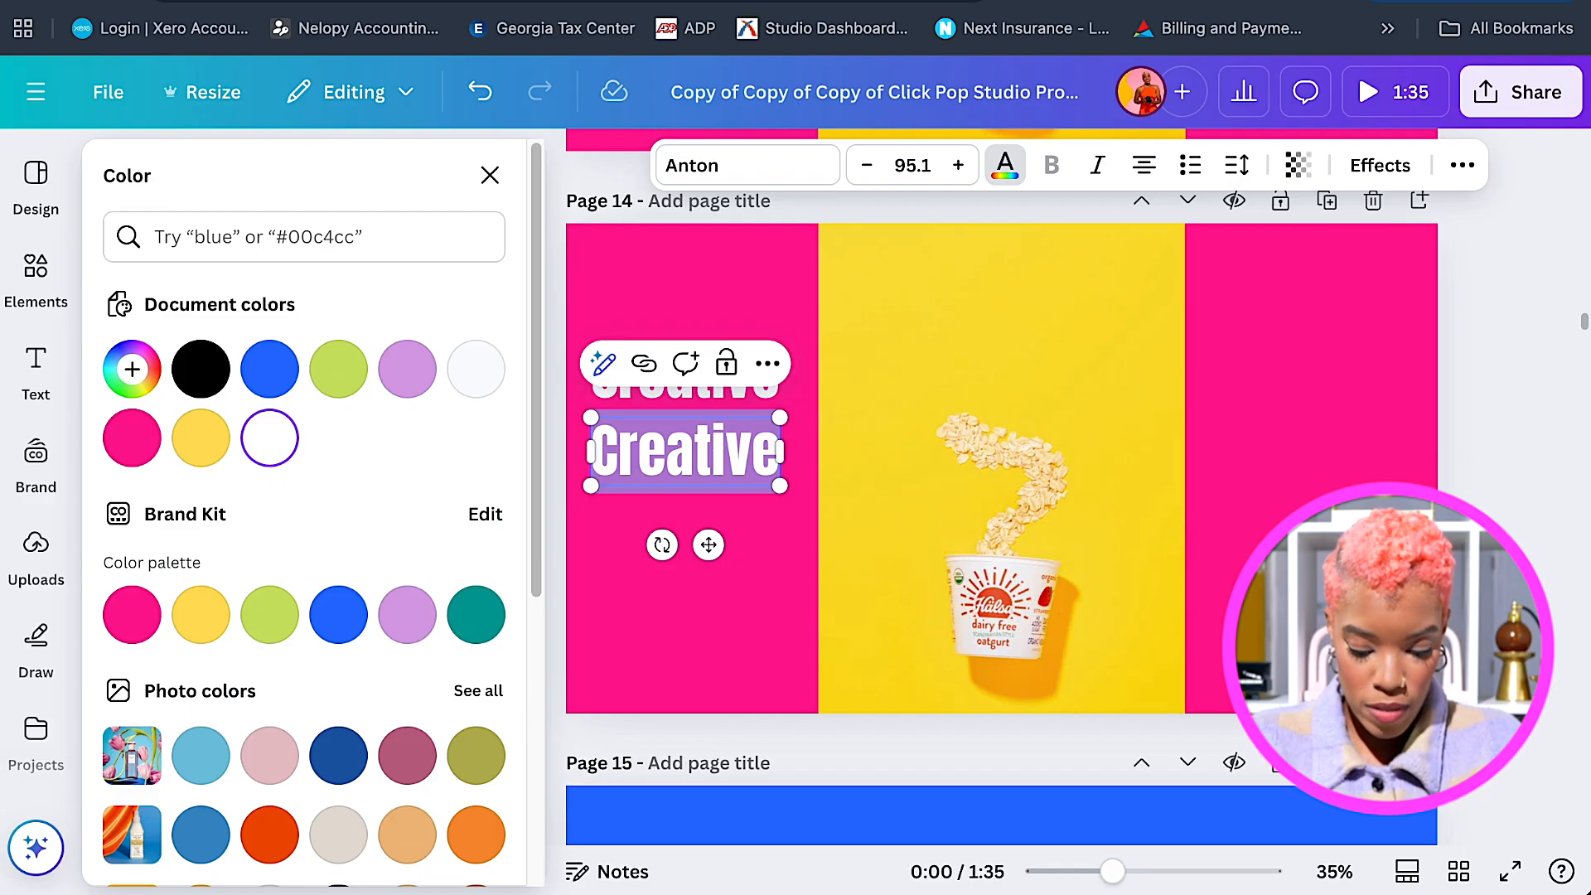
type("Ingrdient")
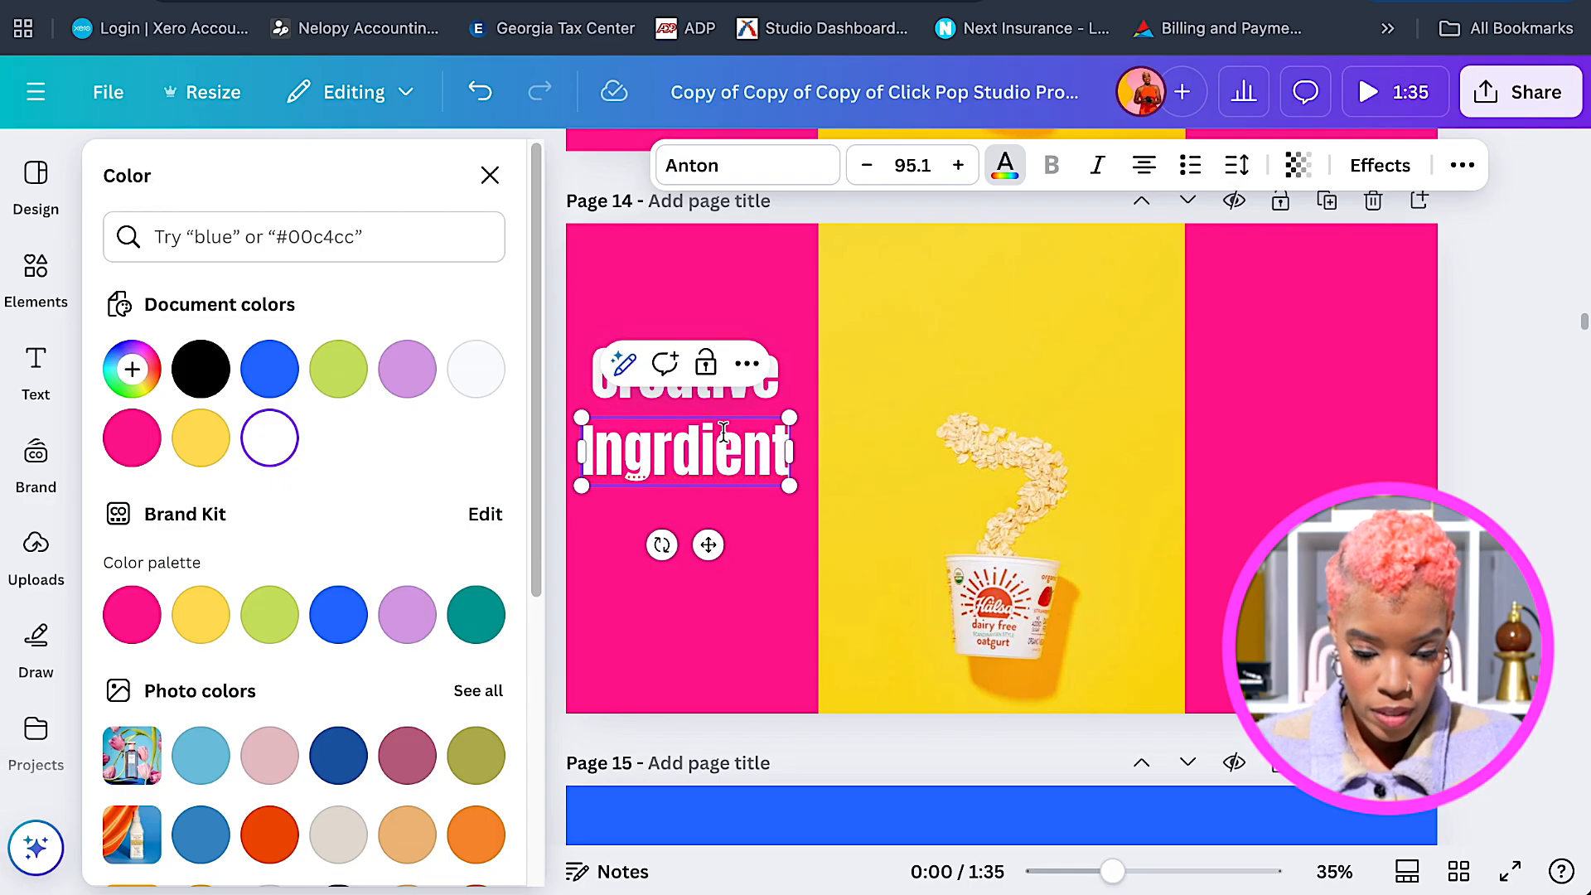
left_click(756, 577)
left_click(733, 460)
left_click(733, 460)
right_click(681, 461)
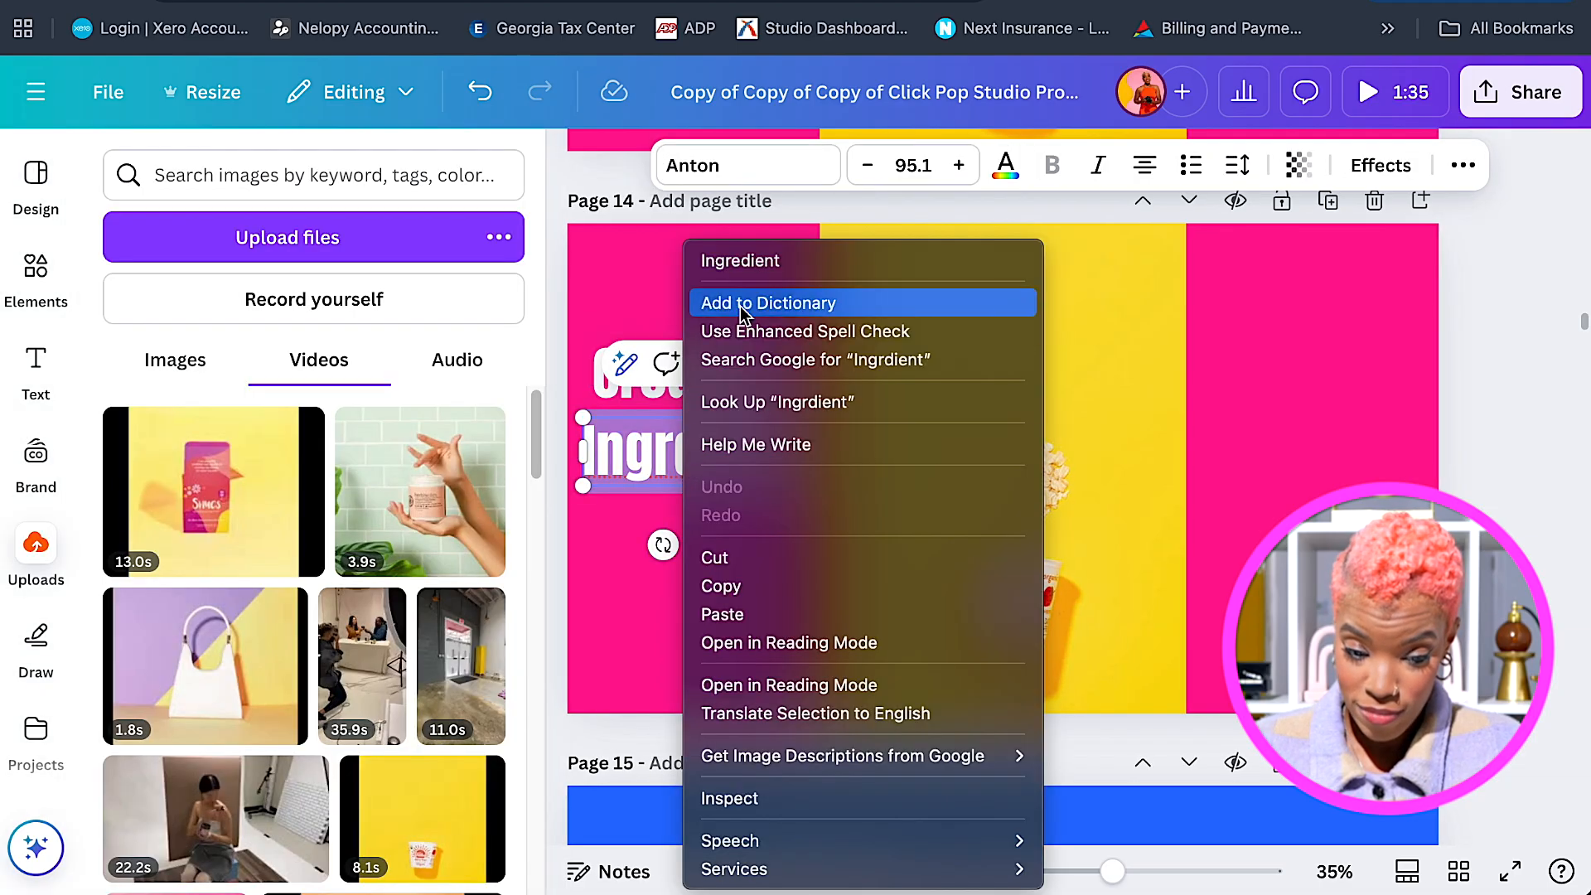
left_click(737, 263)
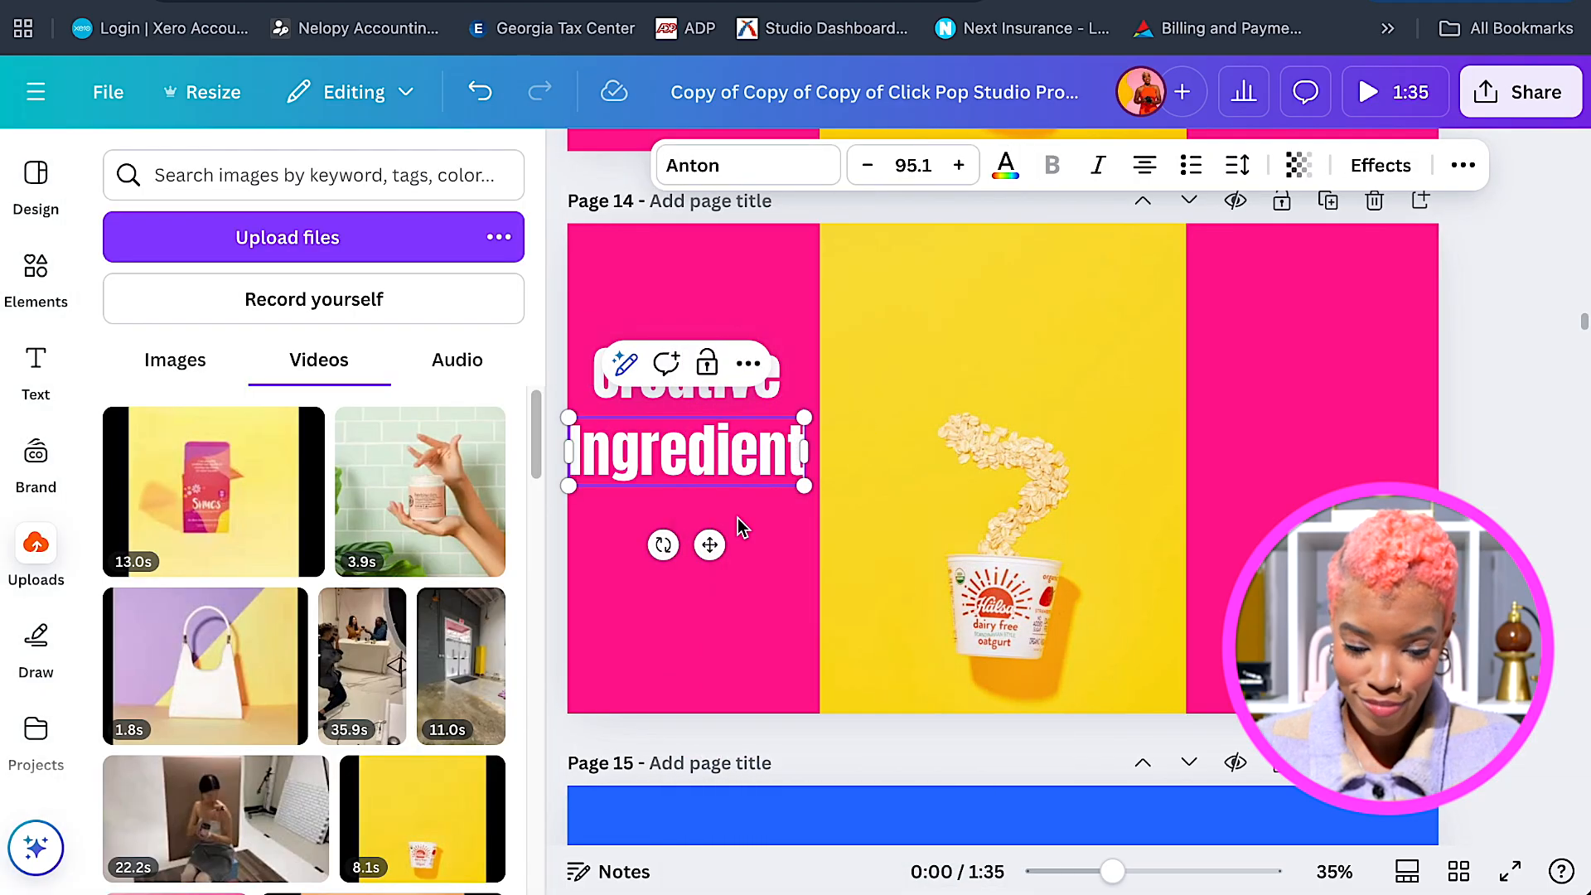
Shrink 'Ingredient' to fit the strip and centre it just under 'Creative'.
left_click_drag(714, 543, 718, 536)
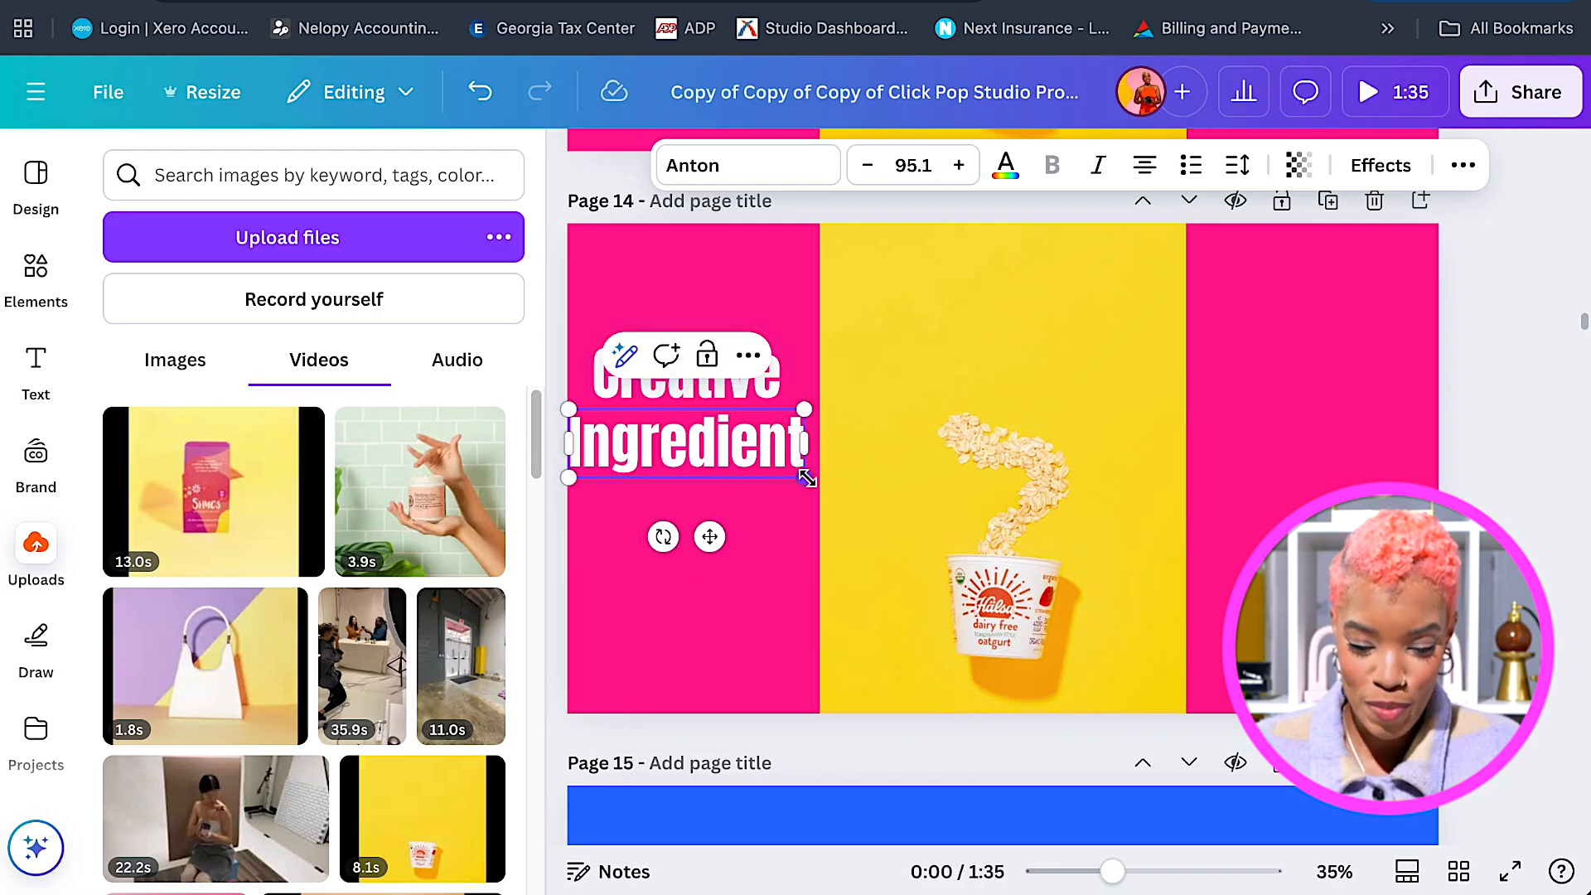
left_click_drag(804, 477, 789, 473)
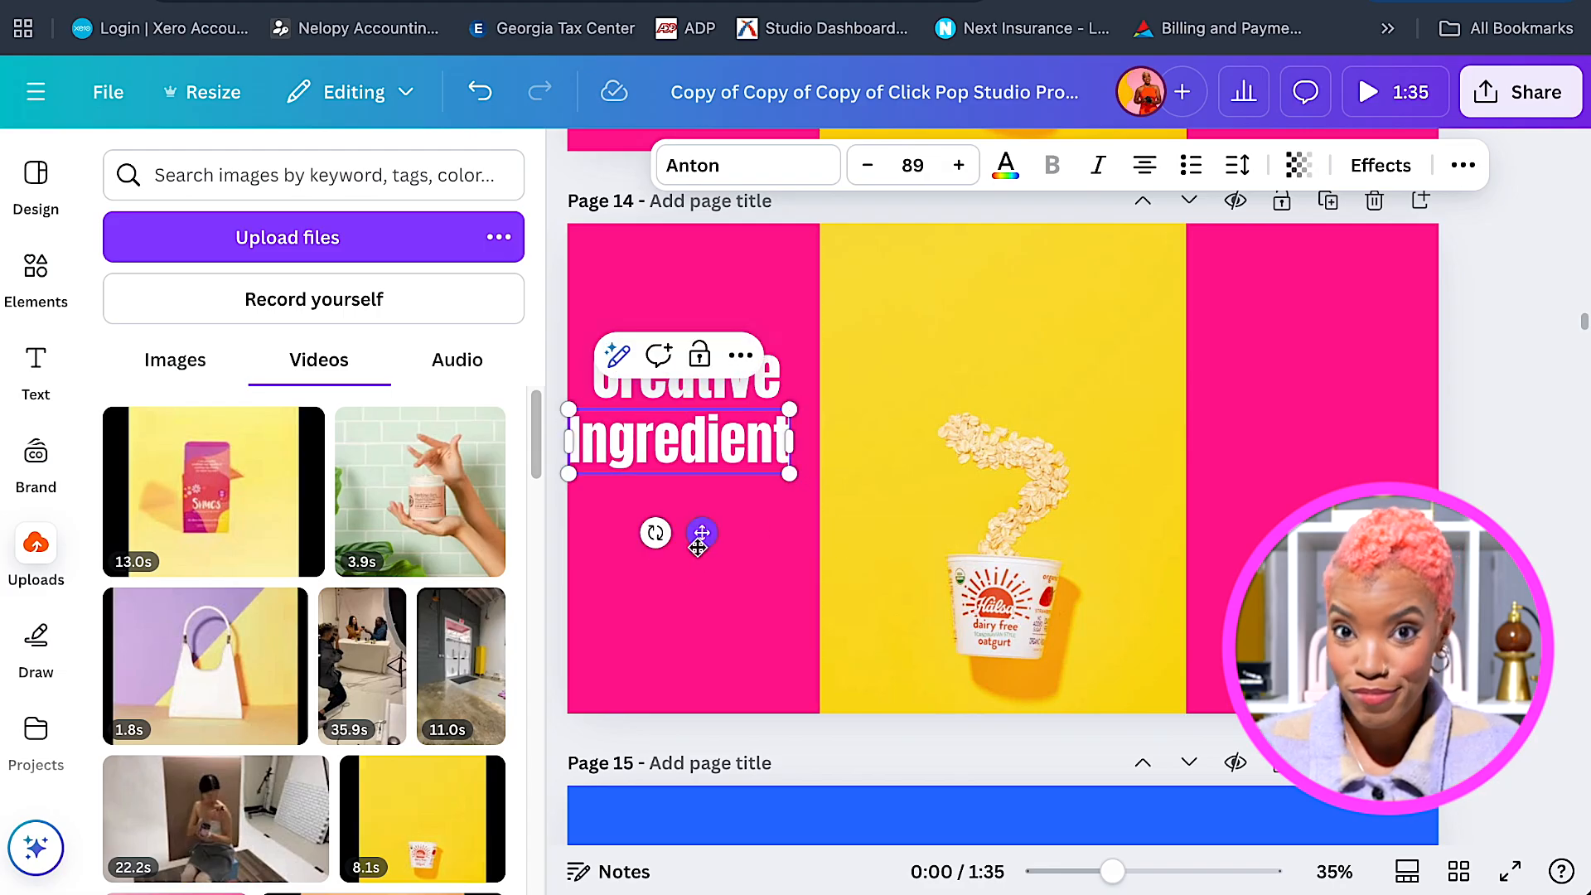
left_click_drag(702, 533, 712, 550)
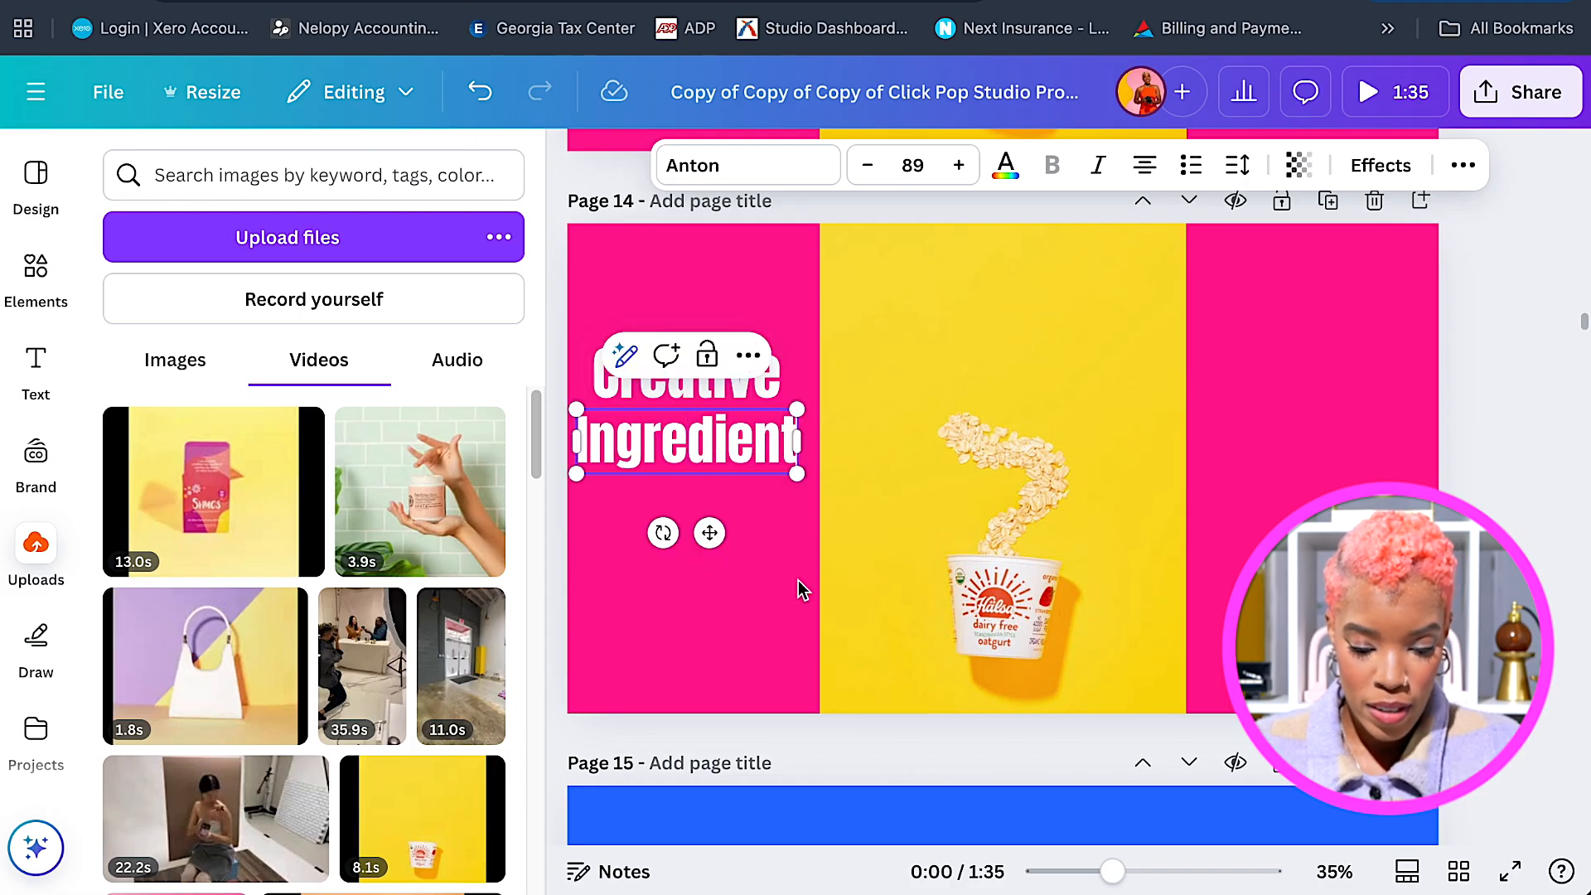
left_click(742, 475)
left_click(732, 455)
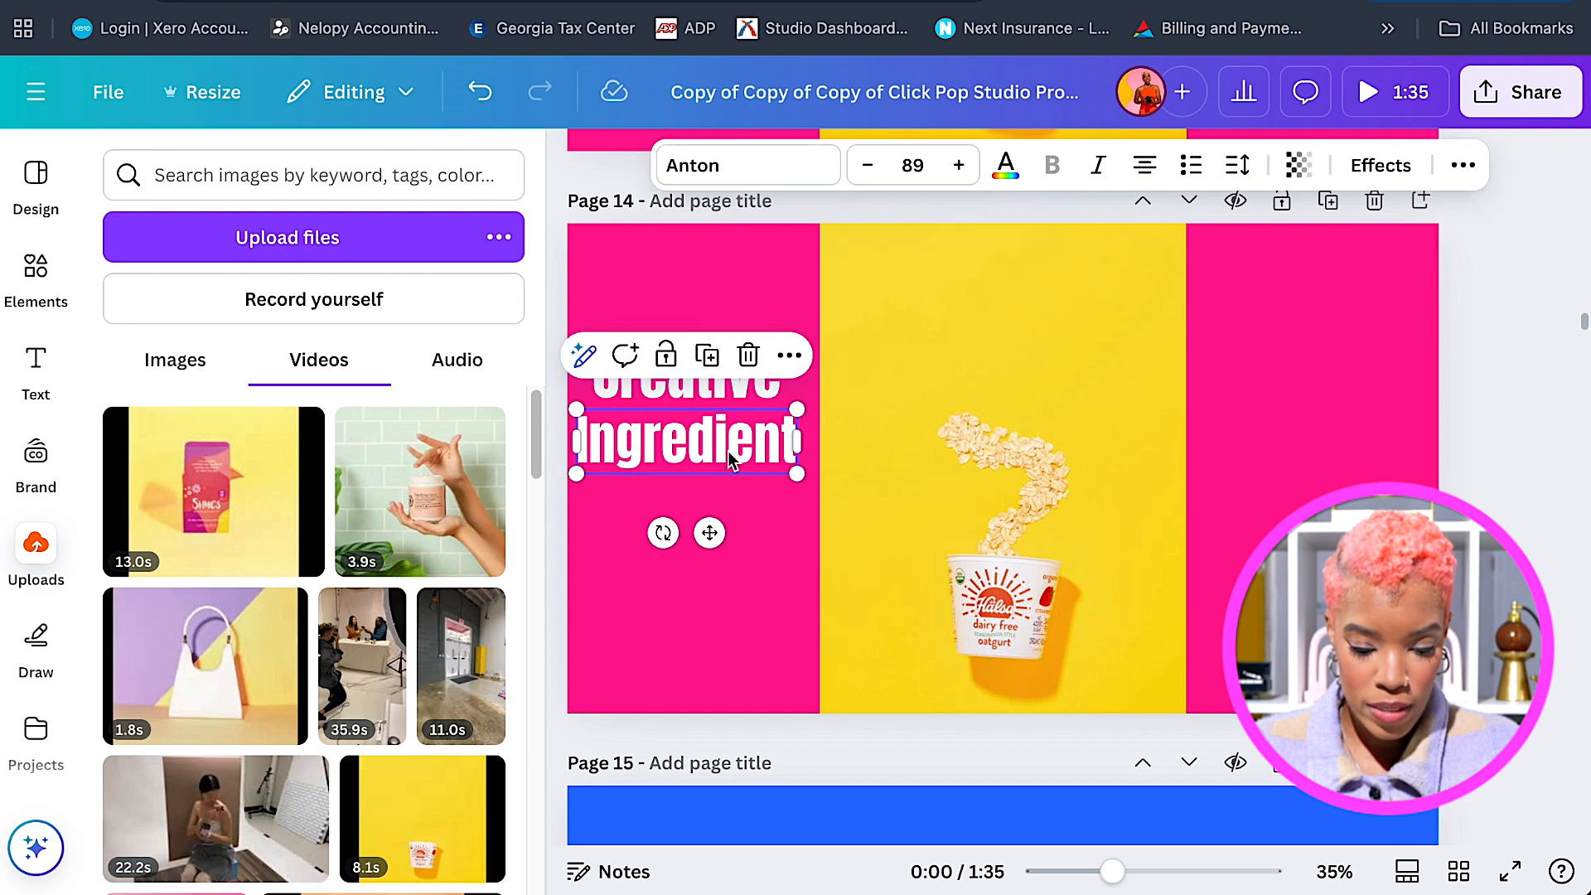
Duplicate 'Ingredient' as a third line reading 'Styling' and select all three lines.
left_click_drag(728, 450, 726, 528)
double_click(726, 528)
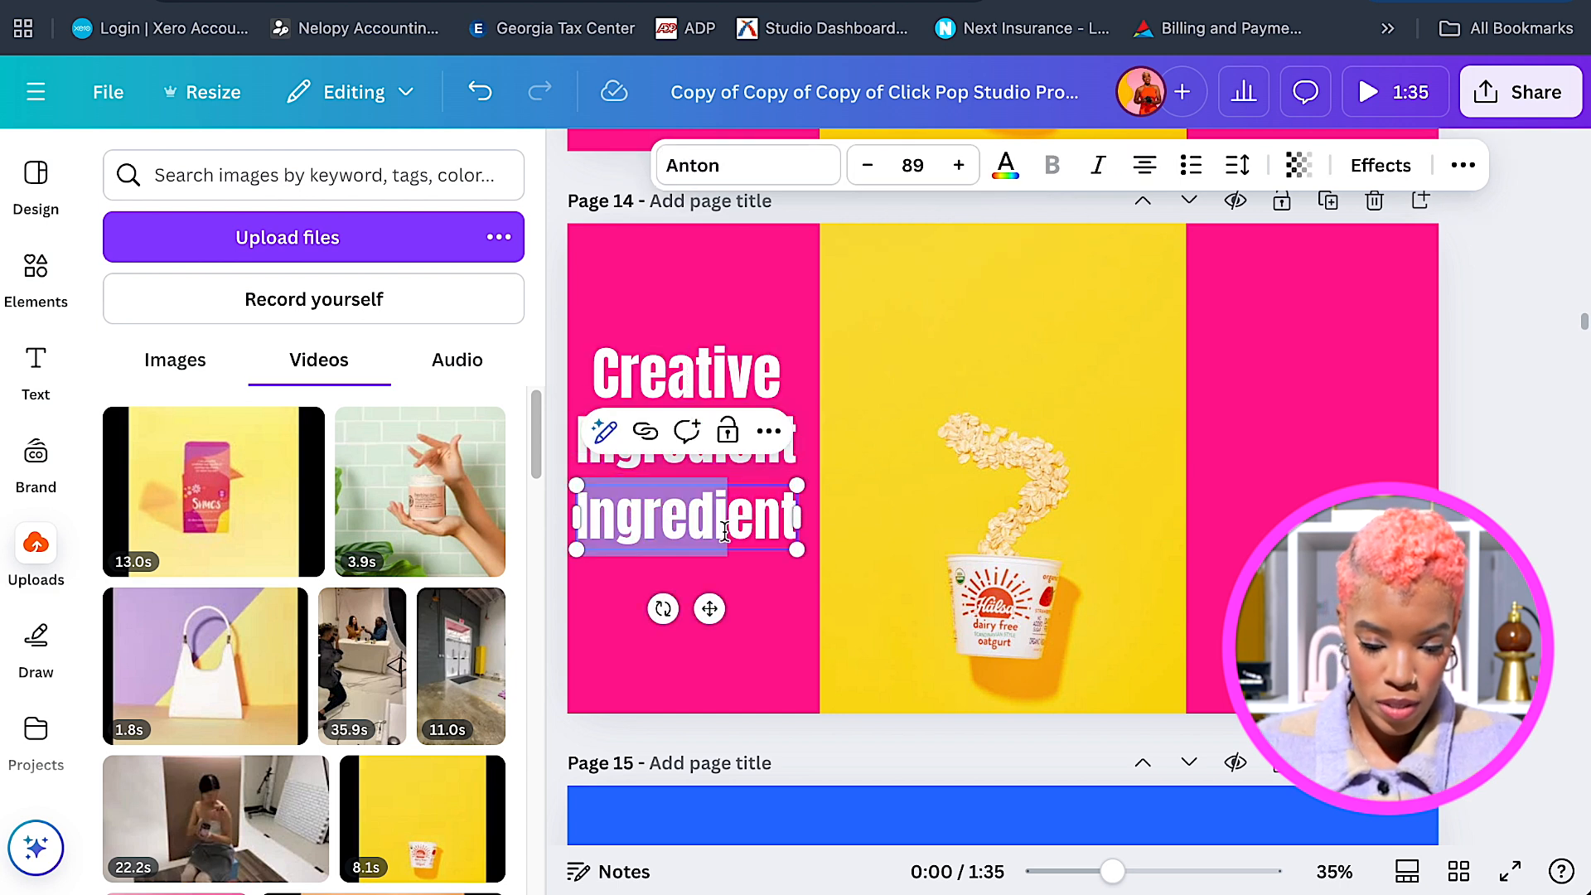
double_click(733, 543)
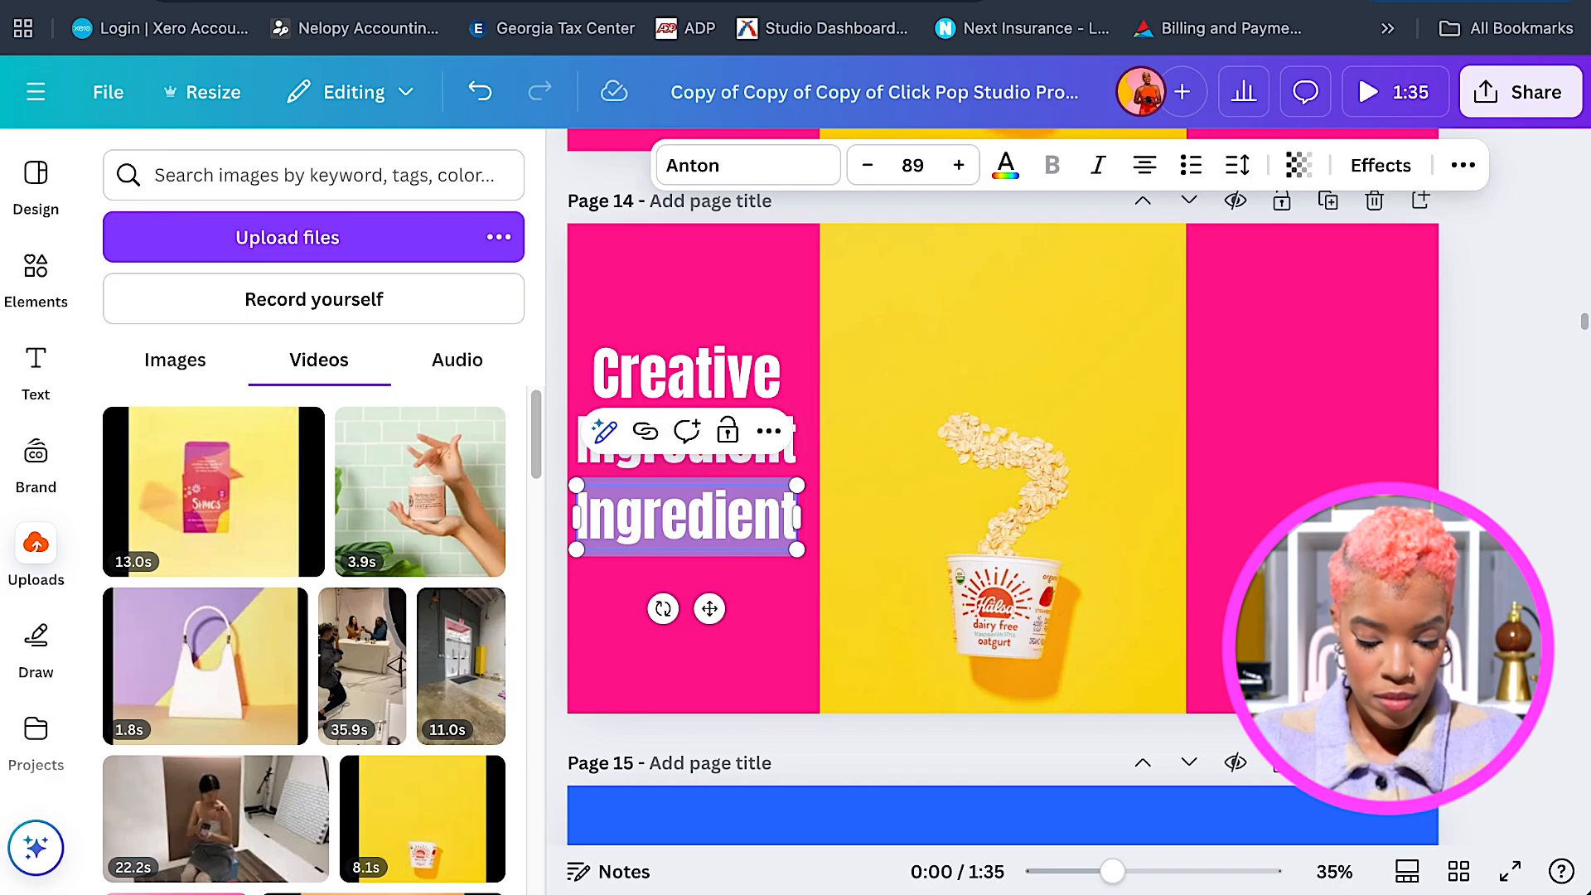
type("Styling")
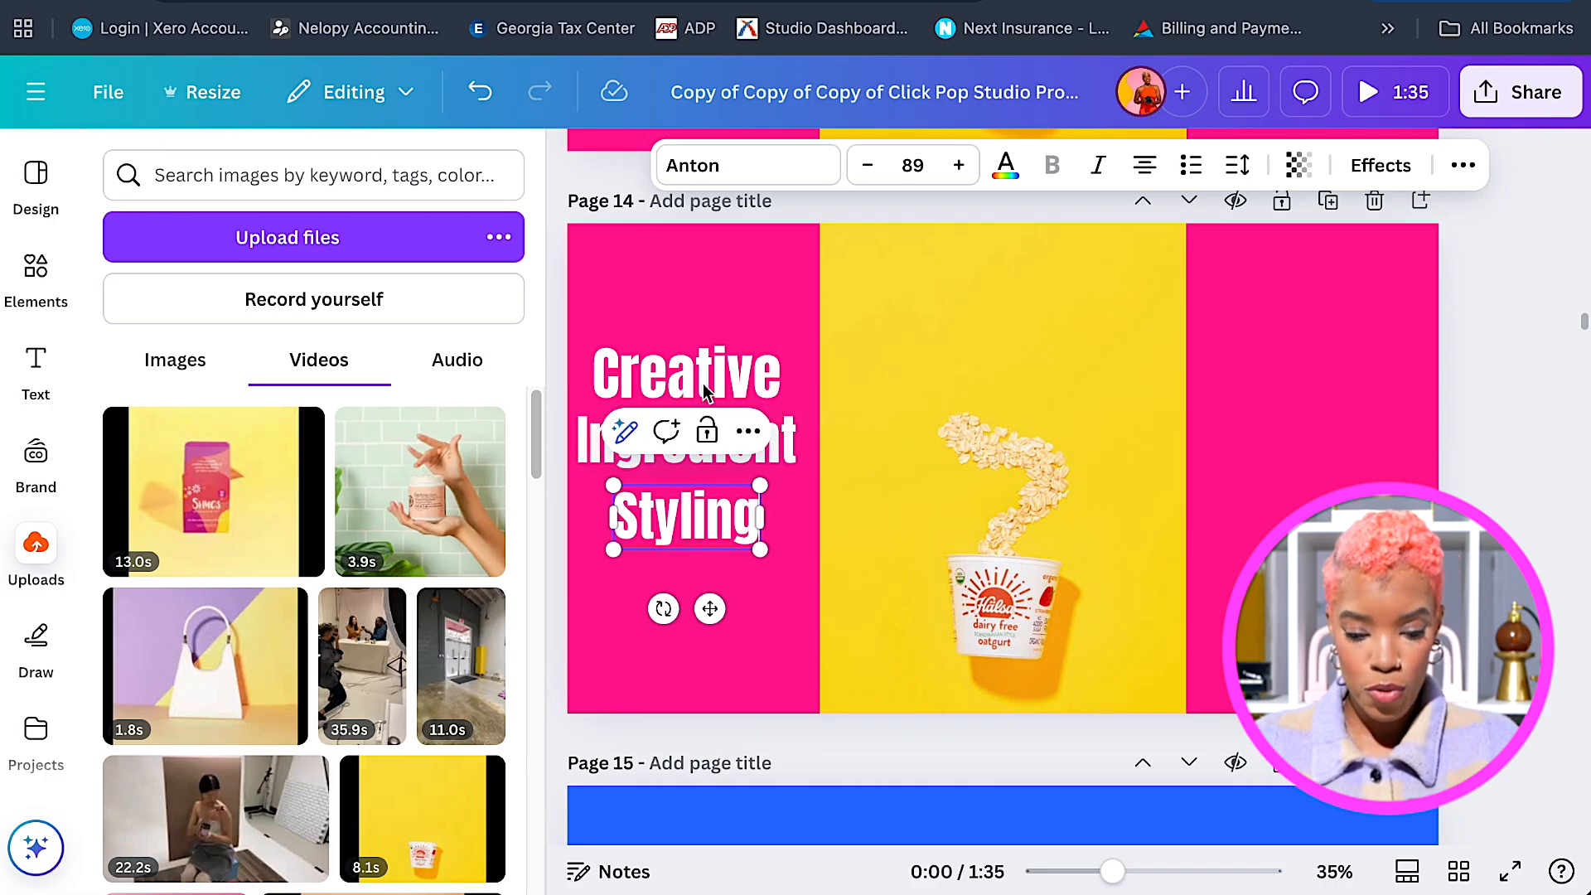
left_click(618, 455, "shift")
left_click(633, 395, "shift")
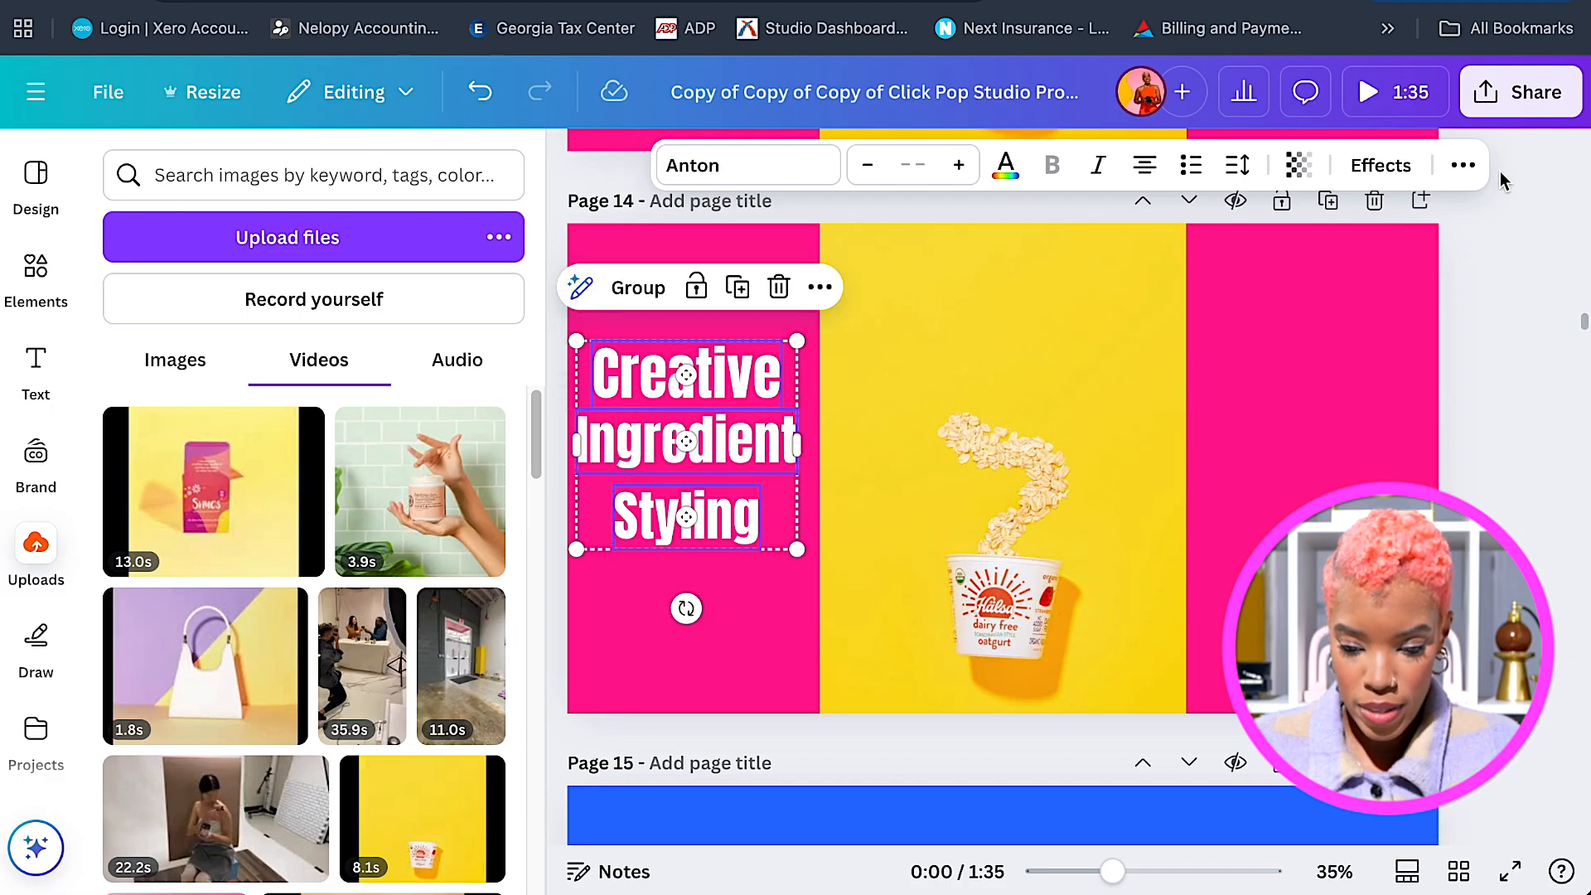
Alt-drag a copy of the Creative/Ingredient/Styling stack onto the right pink strip.
left_click(1464, 167)
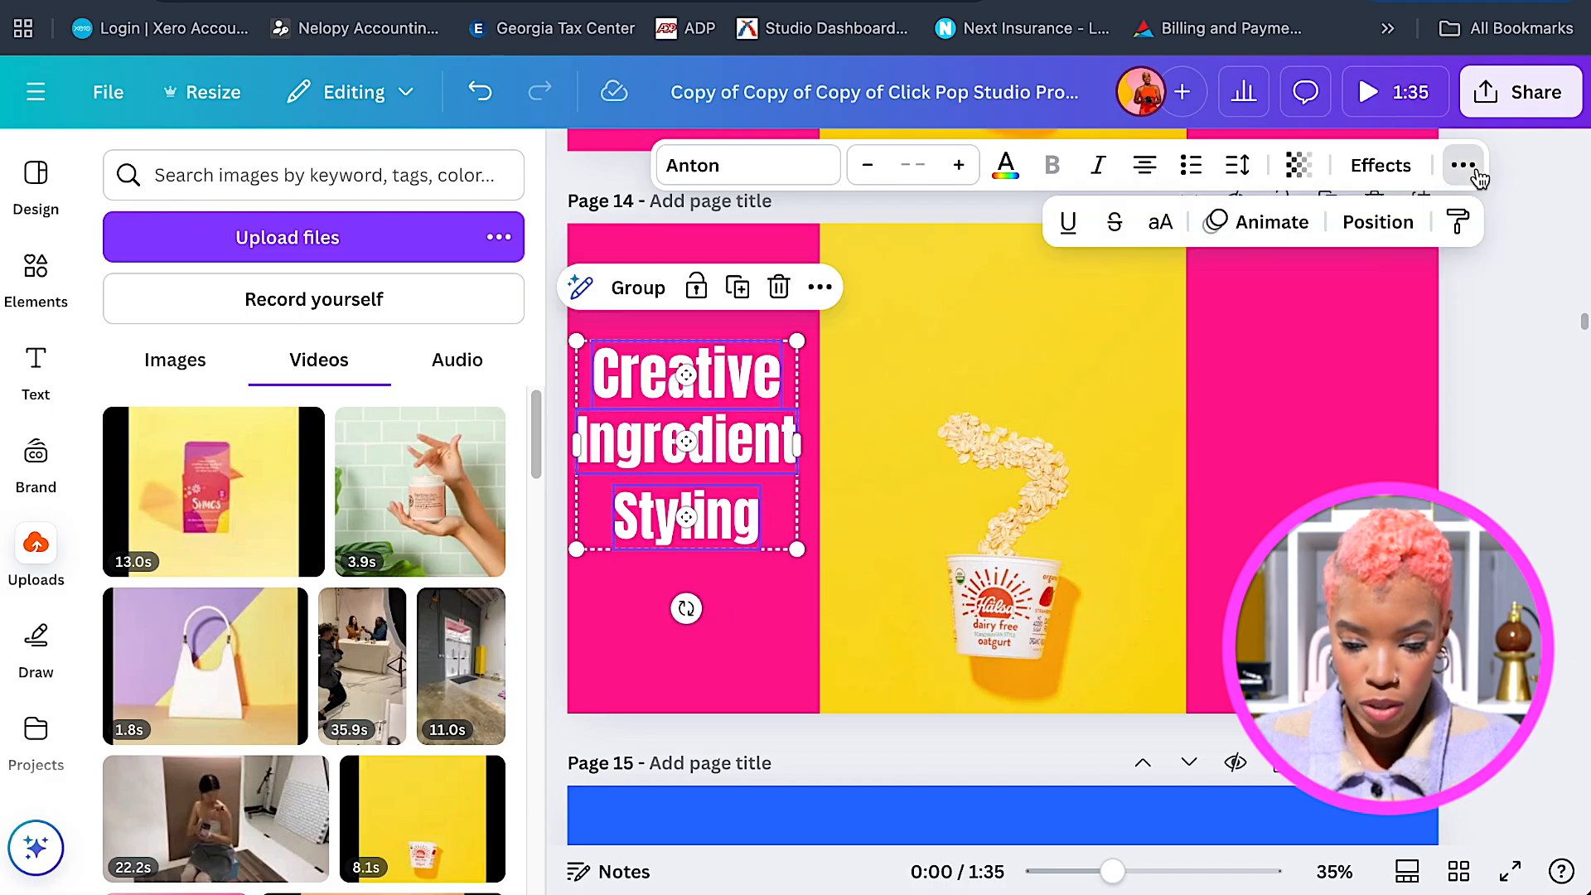
left_click(1380, 223)
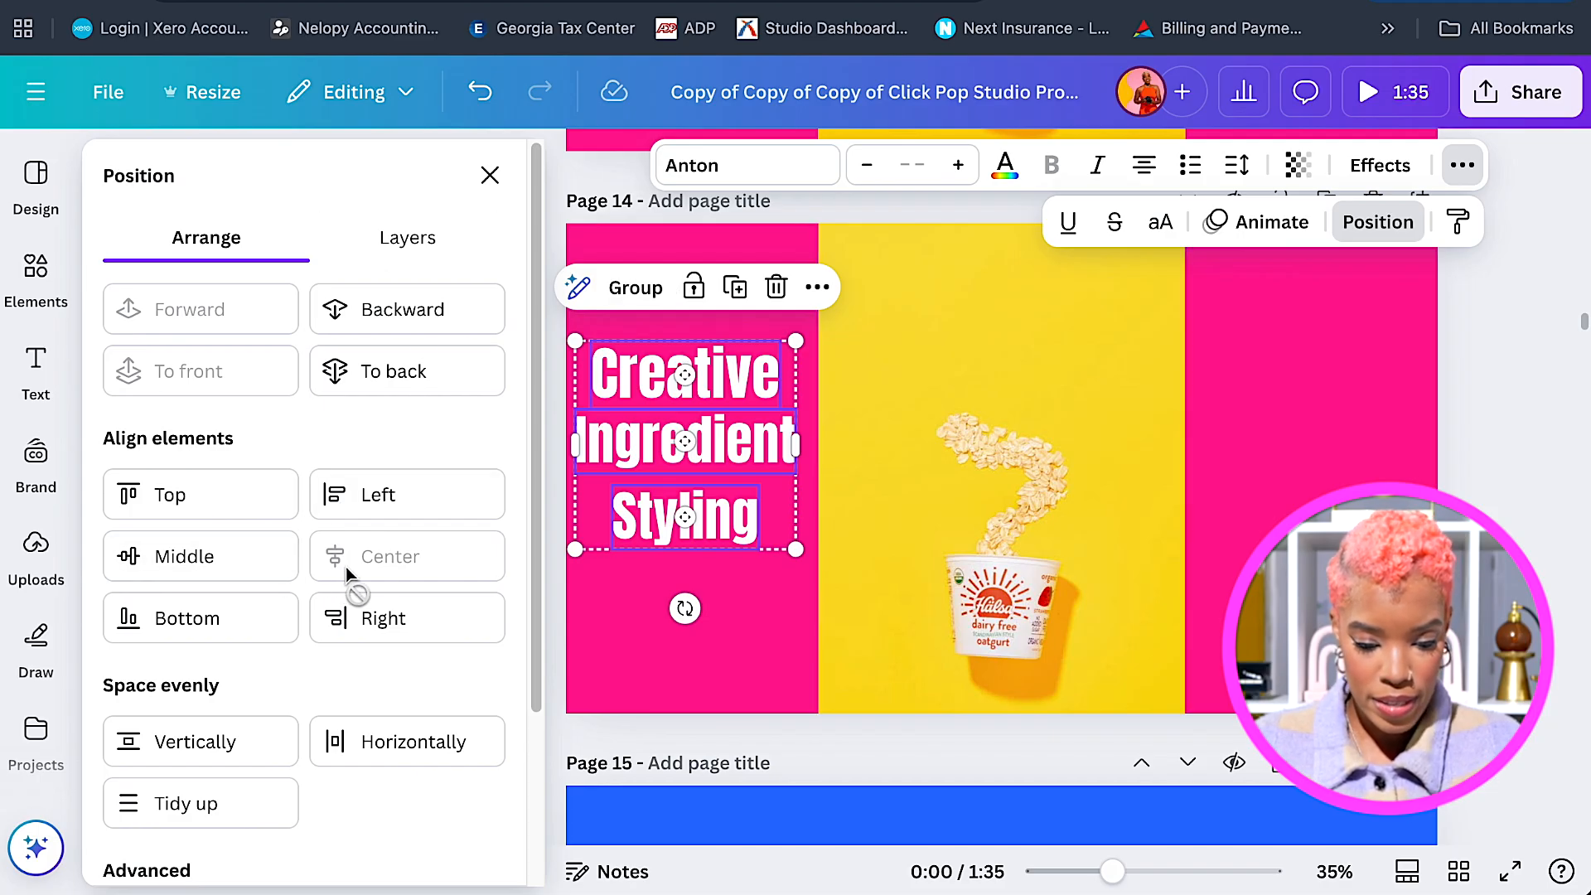
left_click(489, 175)
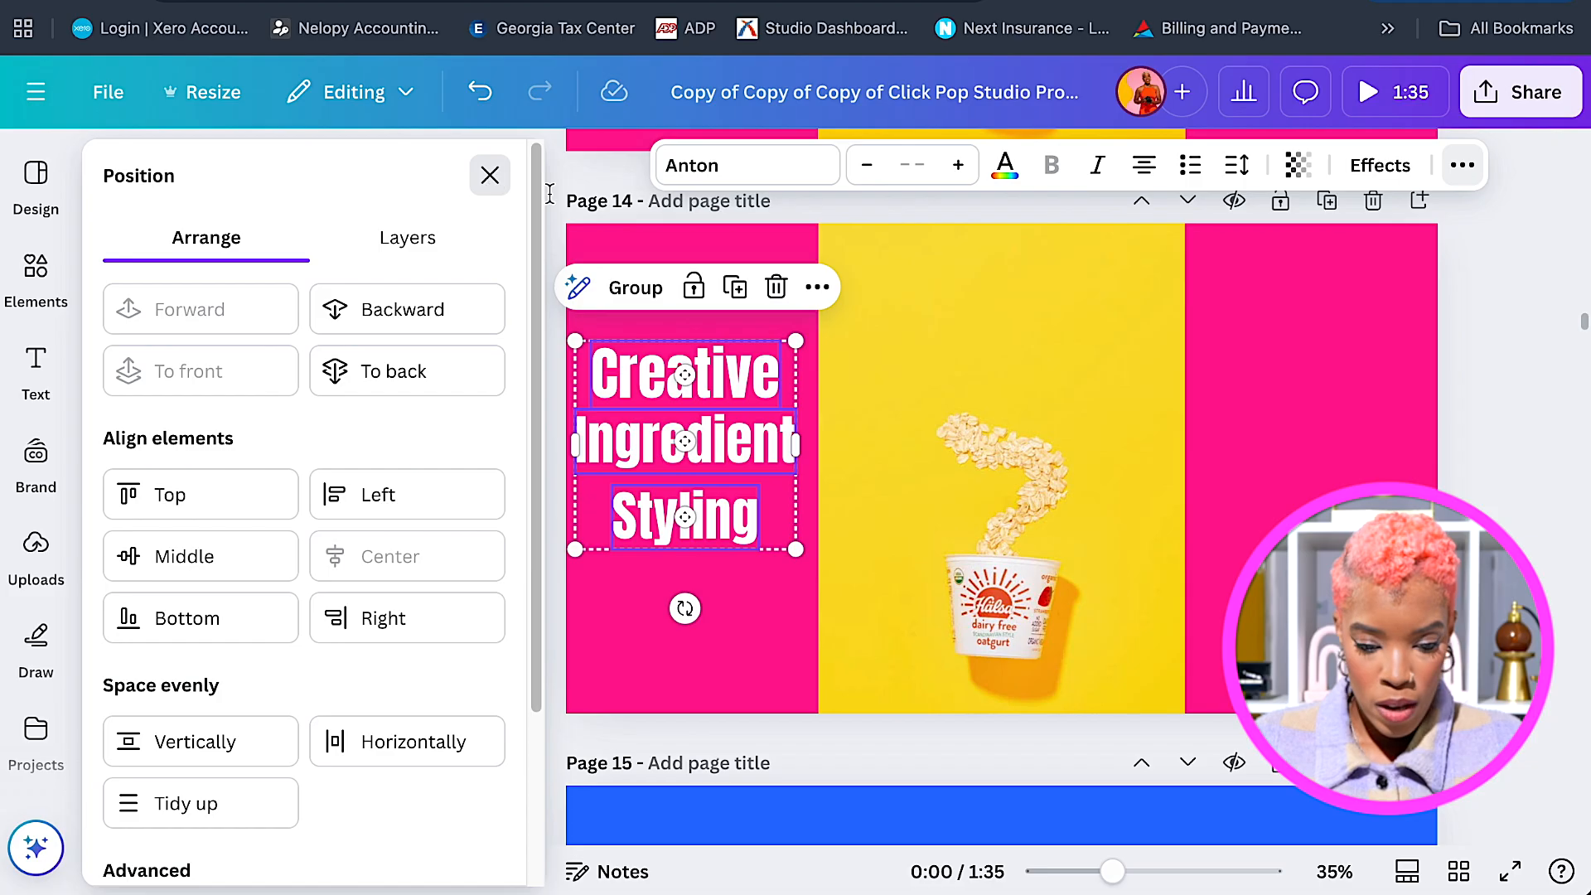
left_click_drag(711, 394, 1345, 374)
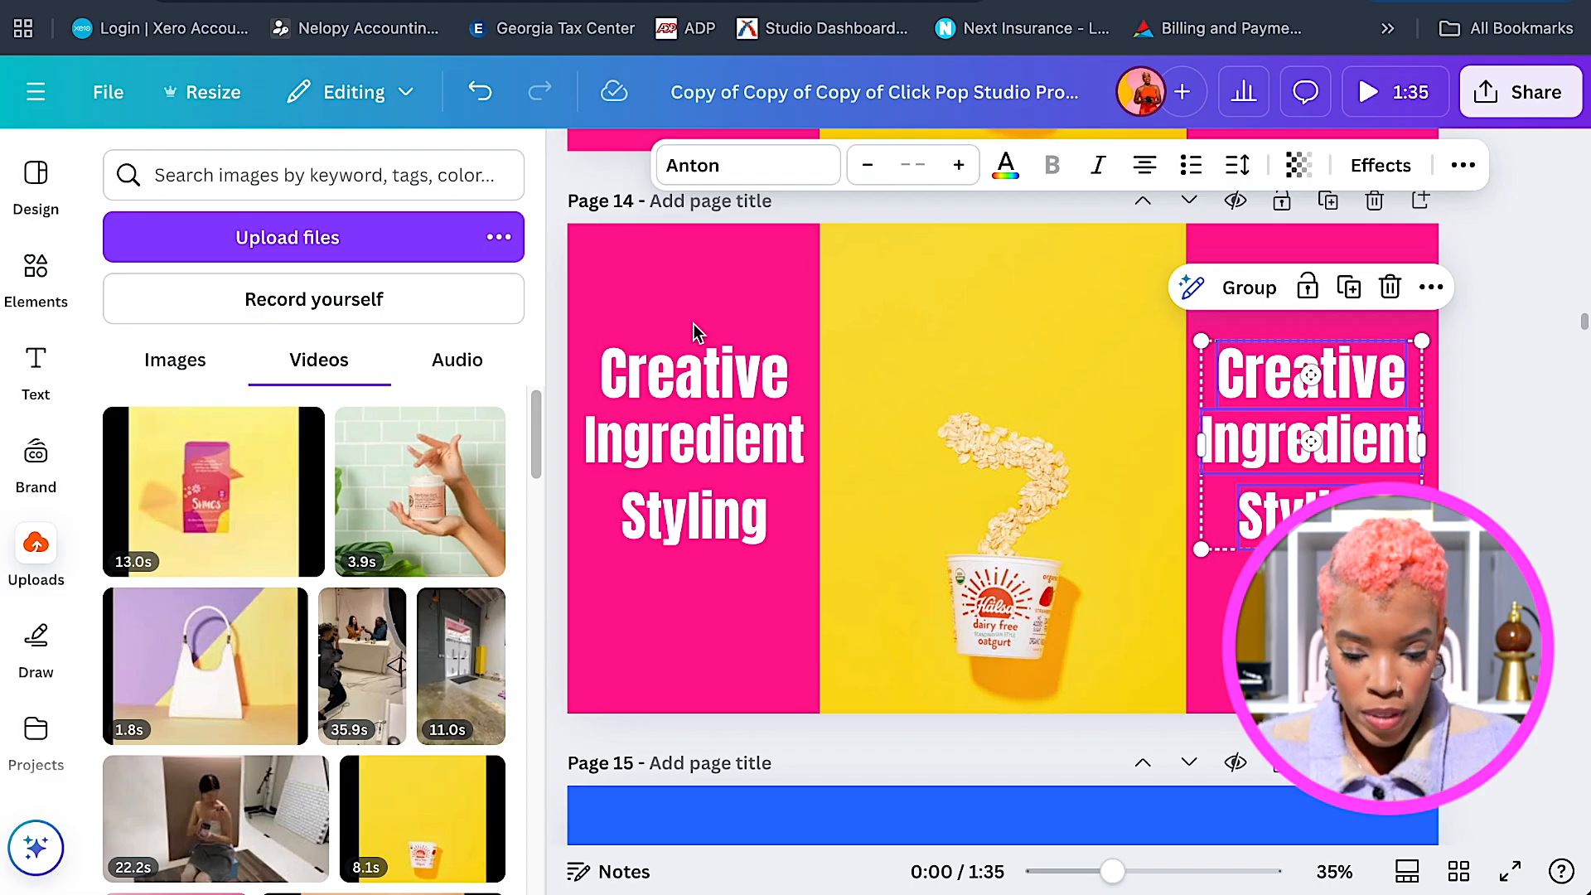
Give the left 'Creative' a Bounce animation and remove the video's Baseline animation.
left_click(689, 362)
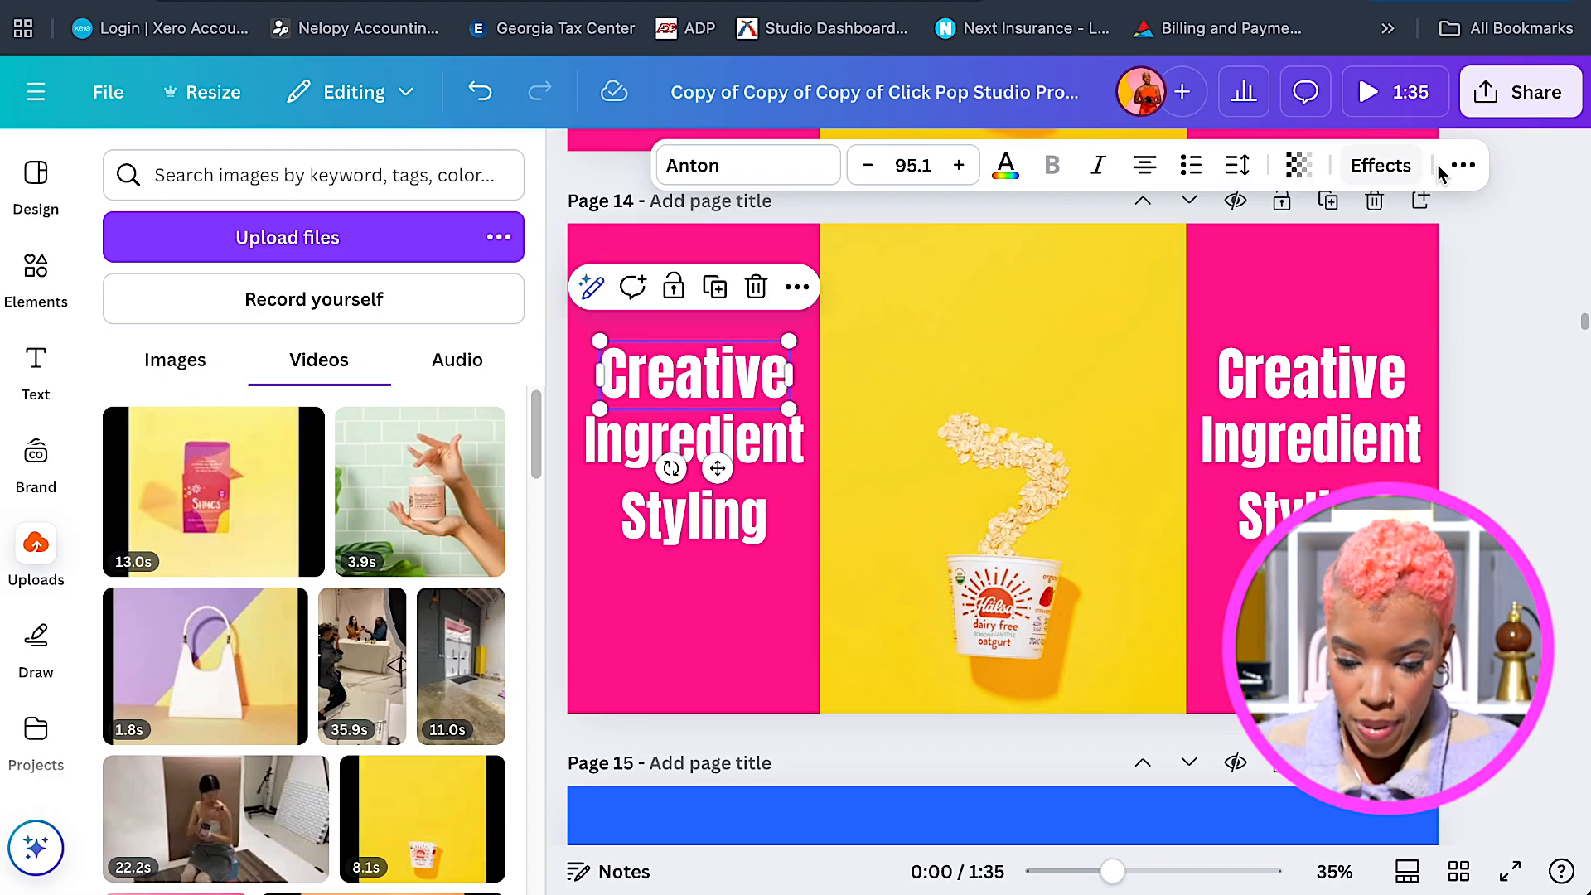
left_click(1462, 165)
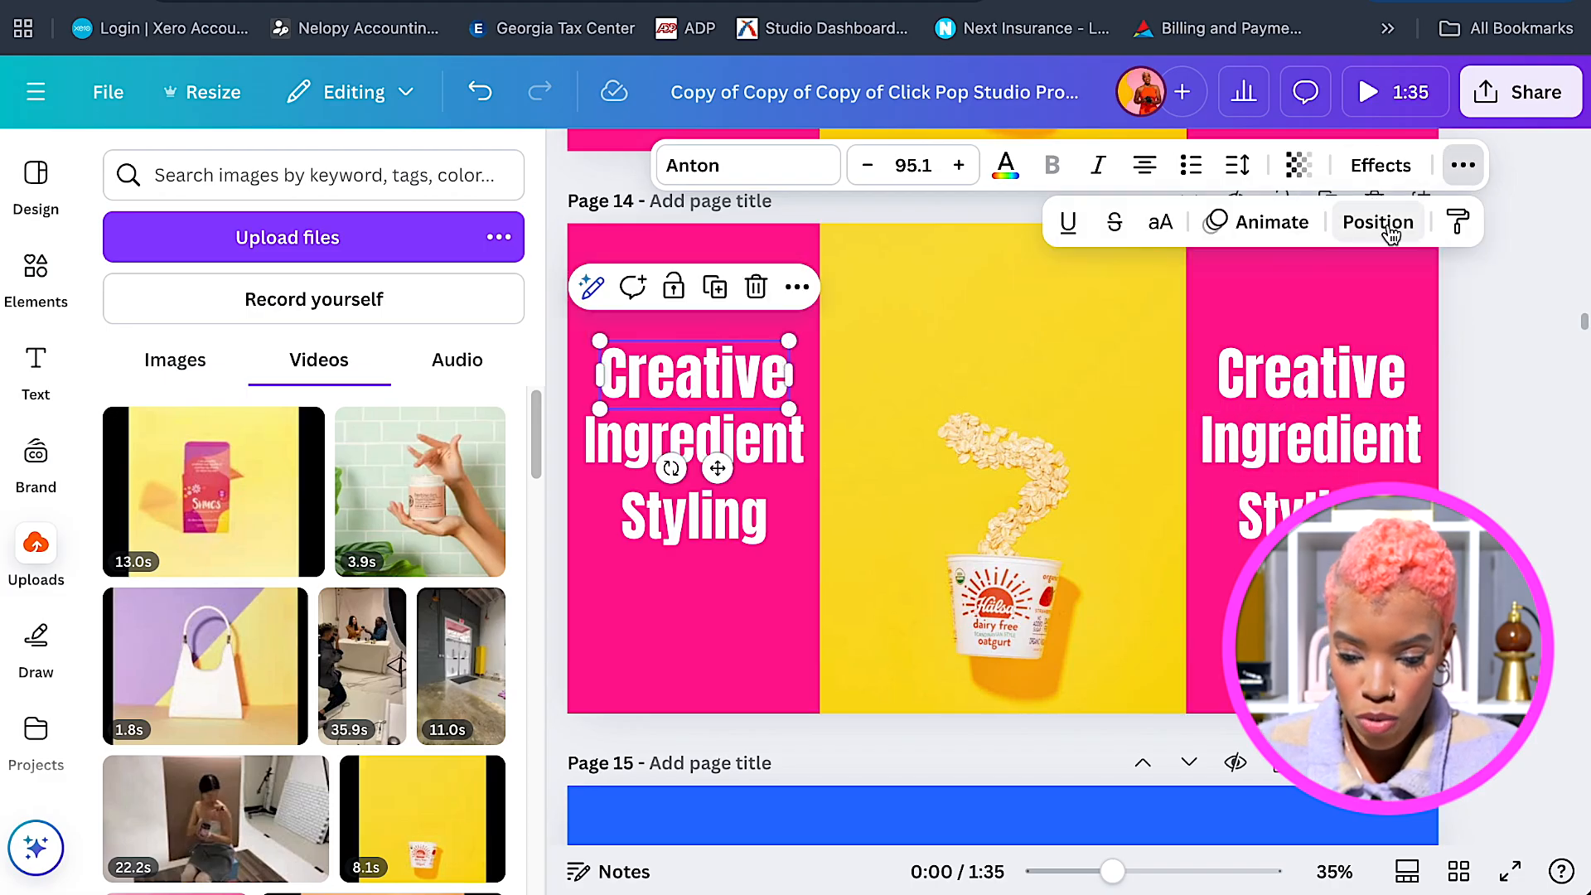
left_click(1268, 222)
scroll(525, 429, "down", 6)
scroll(524, 440, "down", 4)
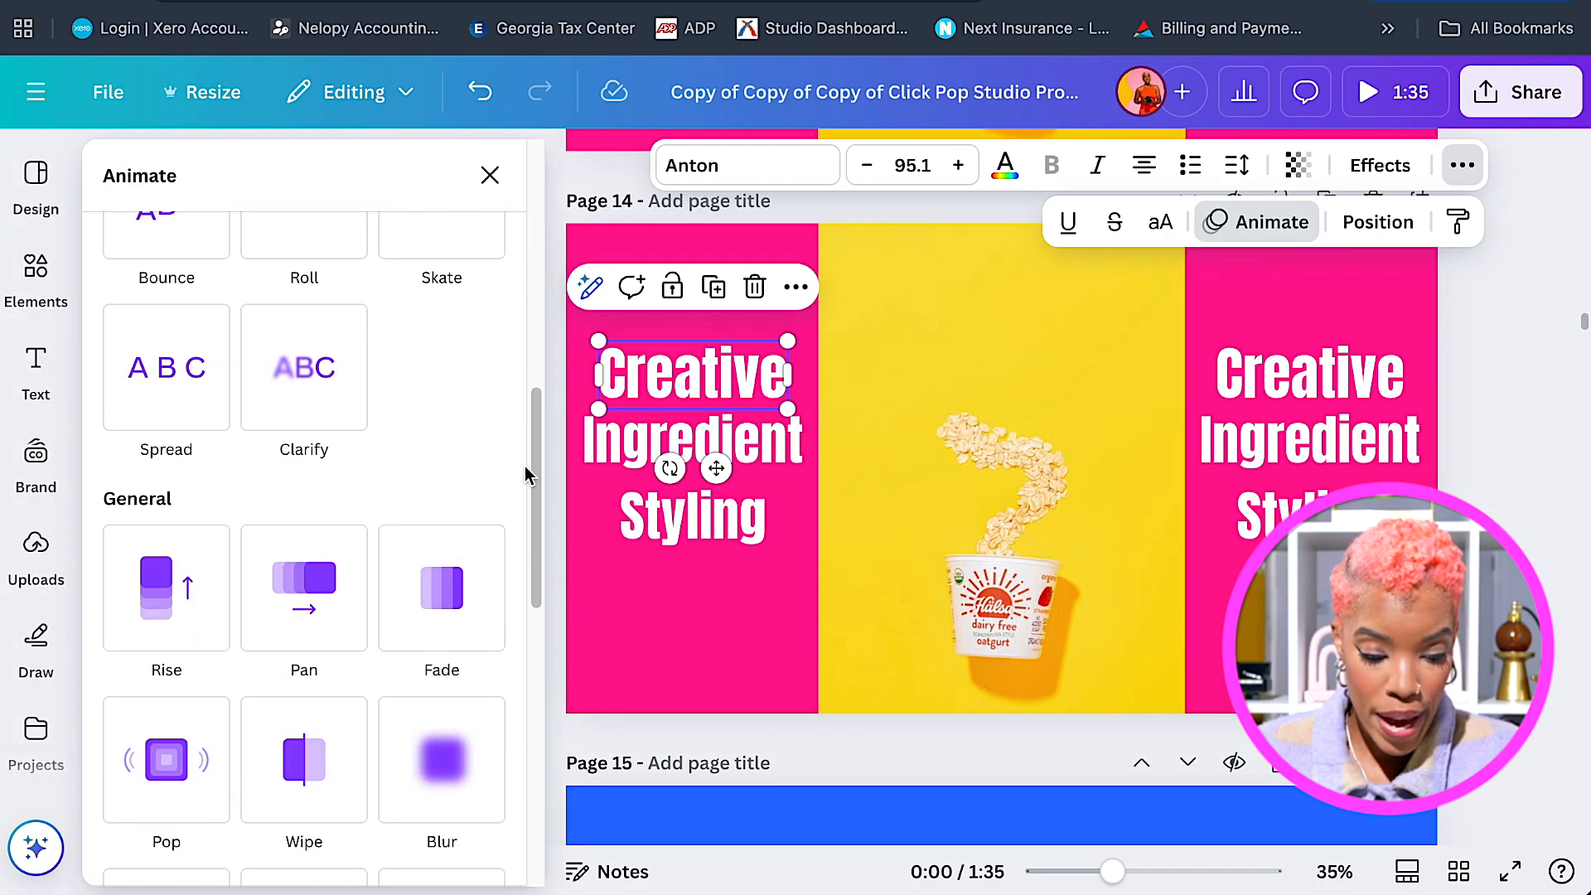
scroll(519, 472, "up", 2)
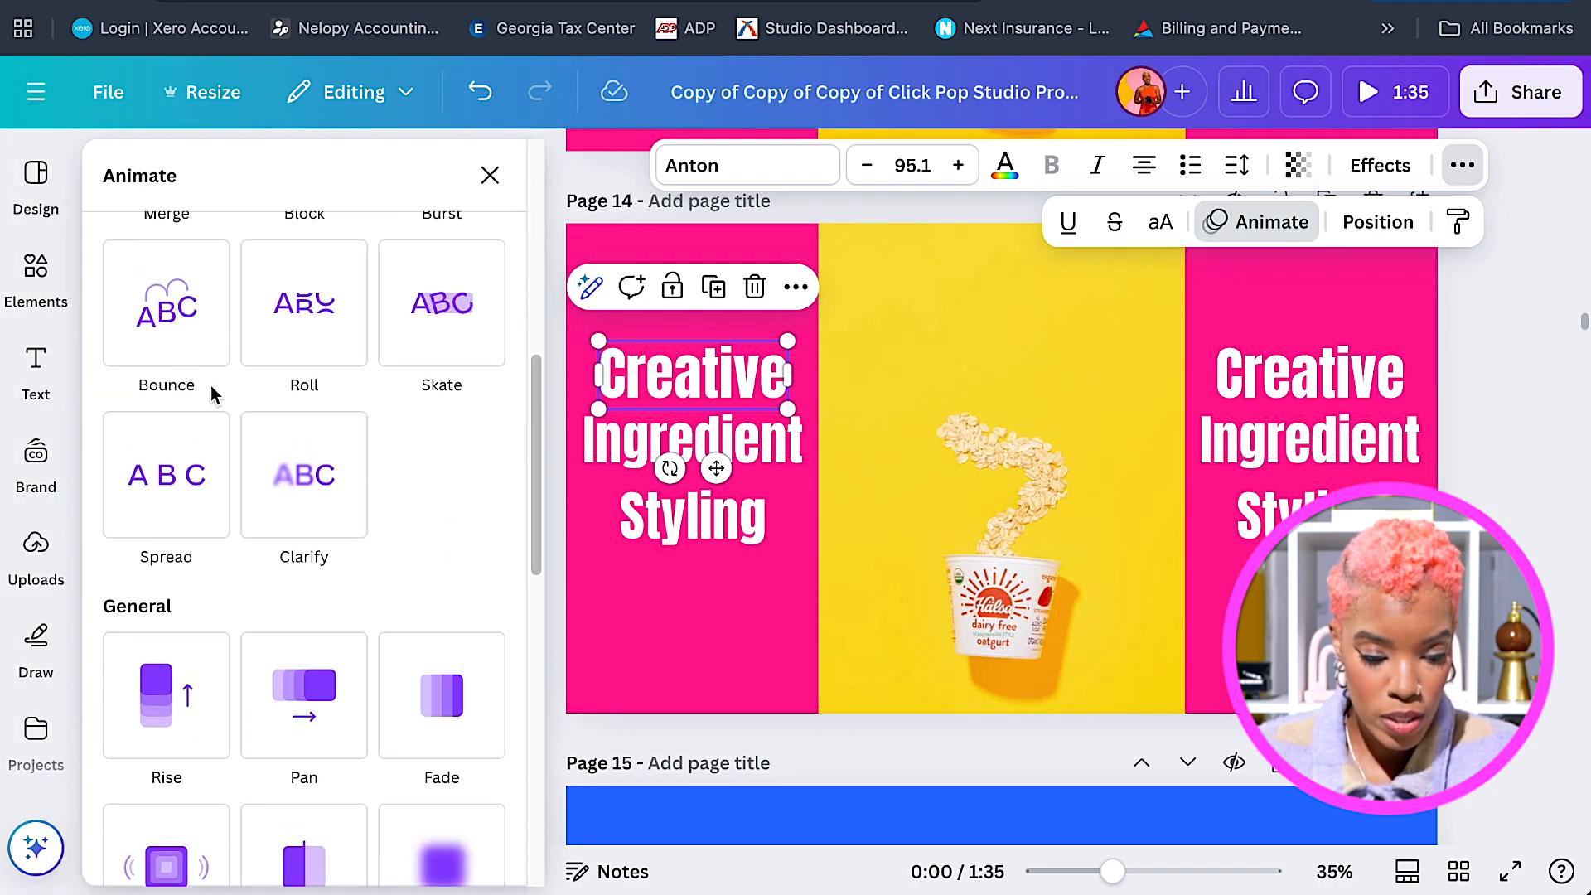
left_click(181, 354)
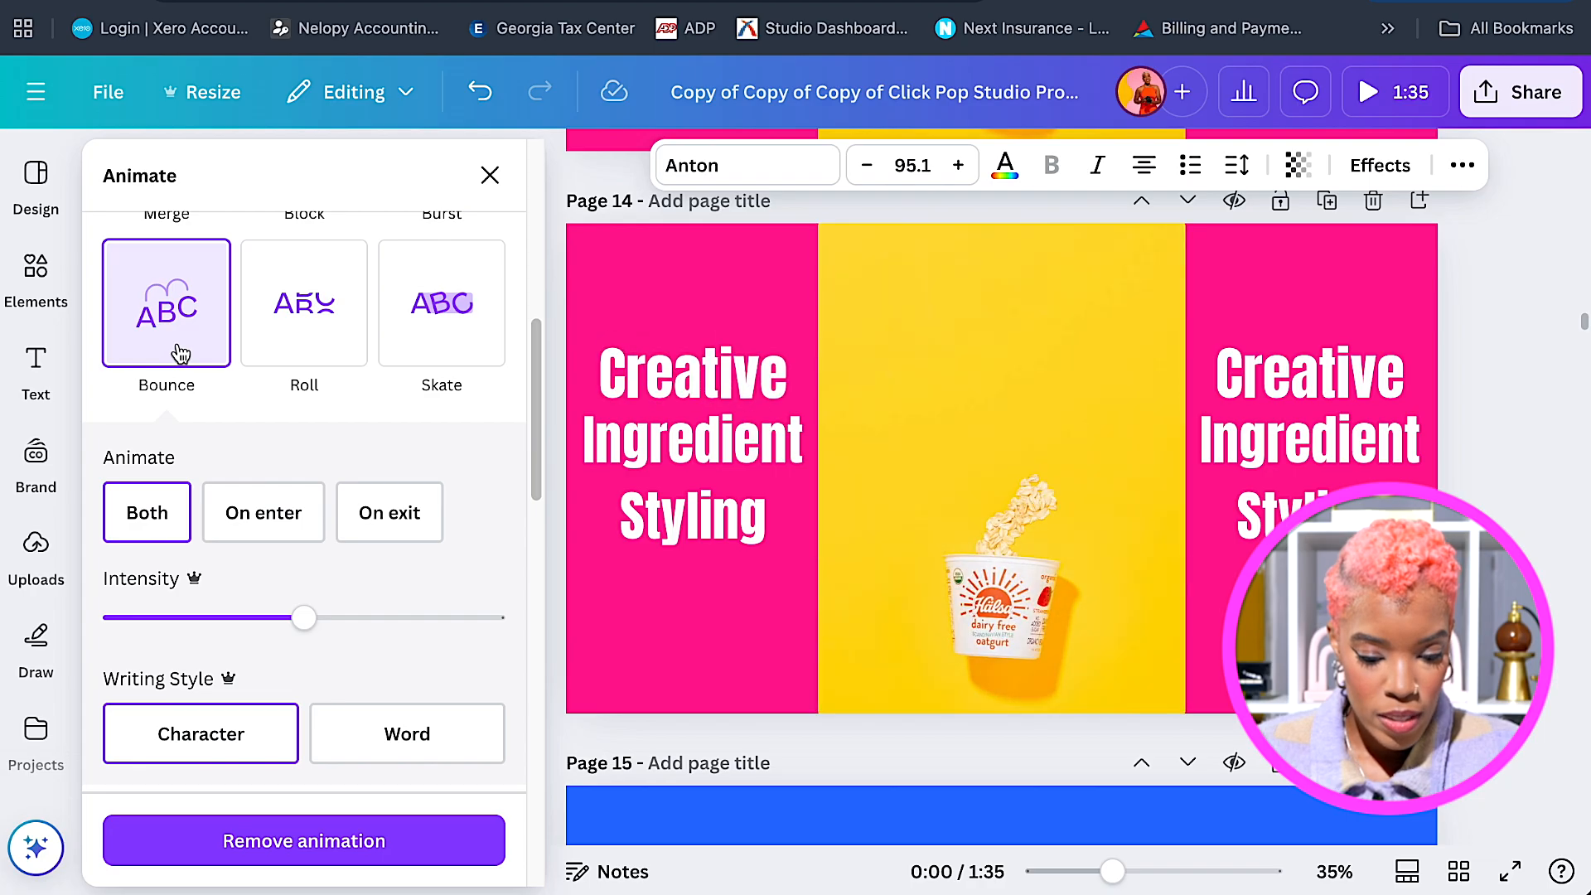
left_click(935, 491)
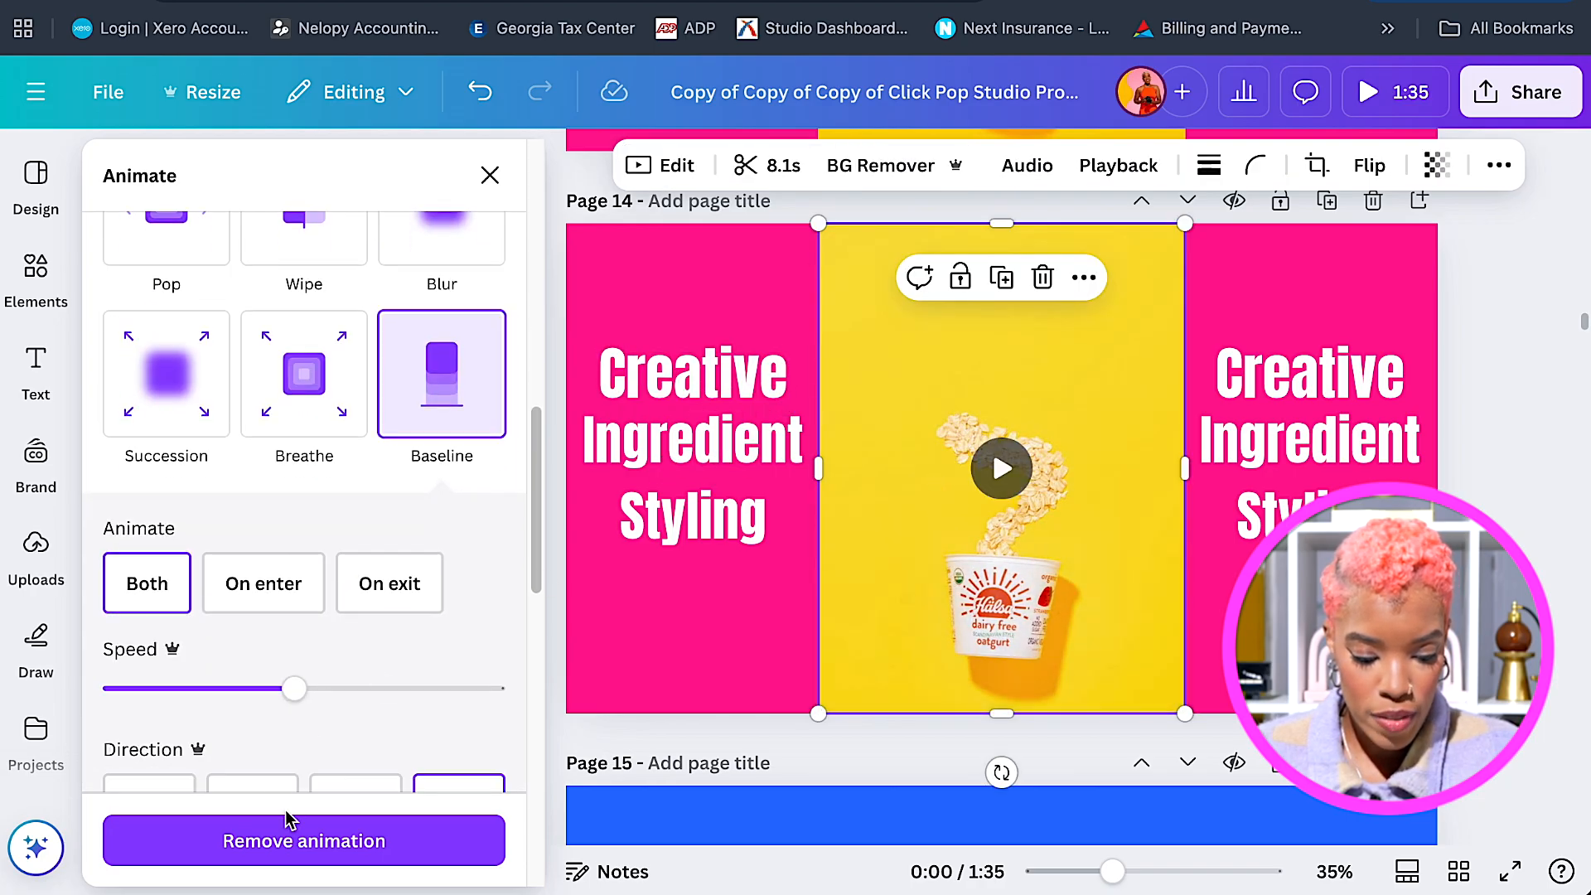
left_click(286, 839)
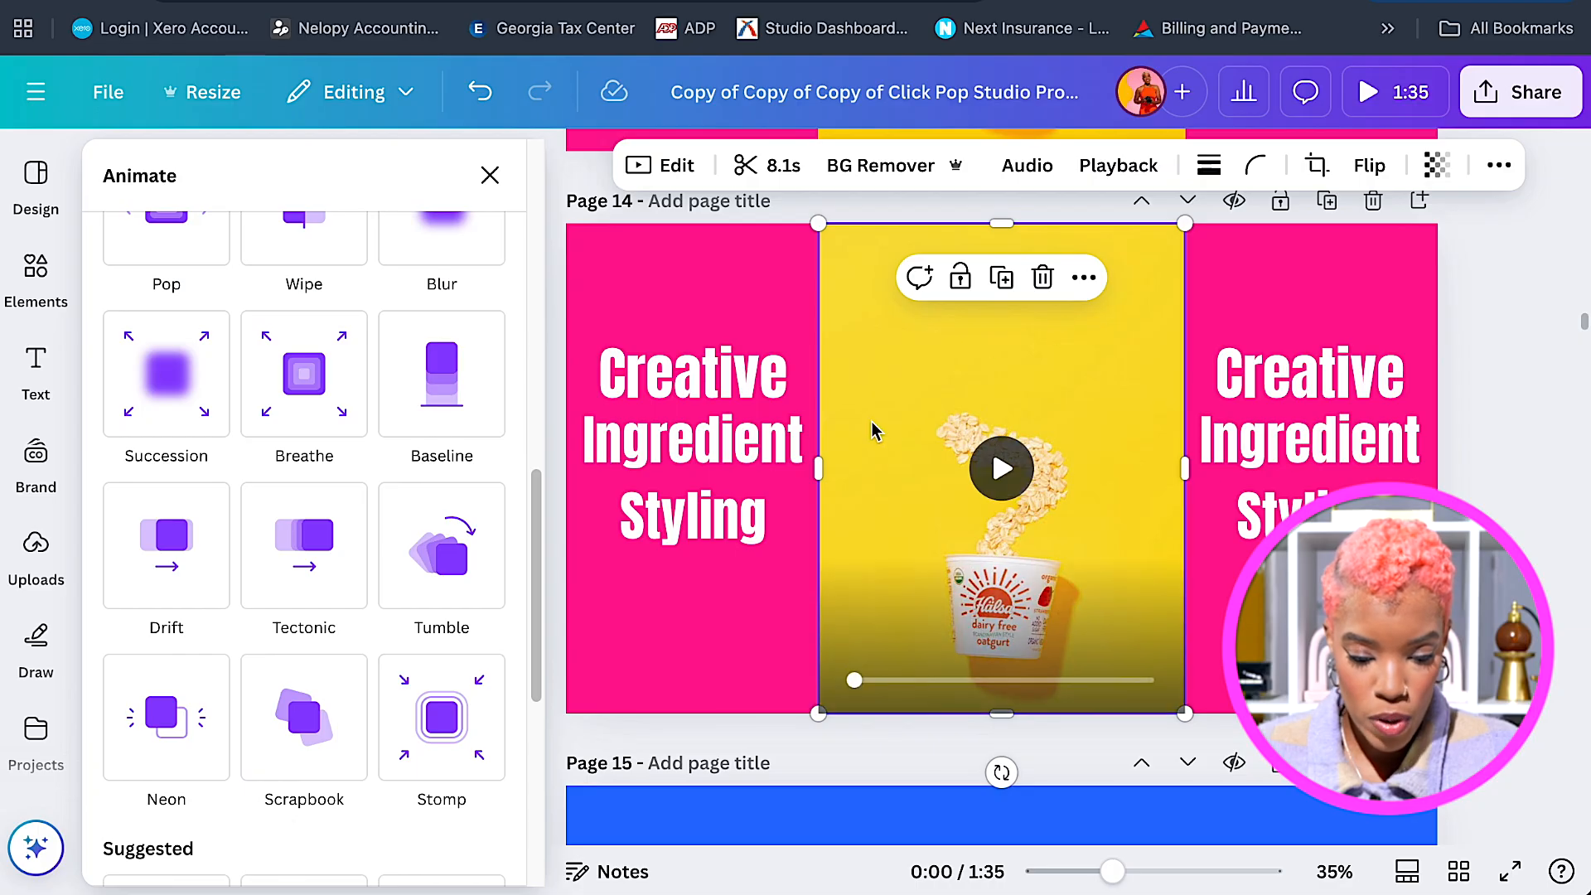
Set the left 'Creative' bounce to animate letter by letter, playing only on enter.
left_click(696, 379)
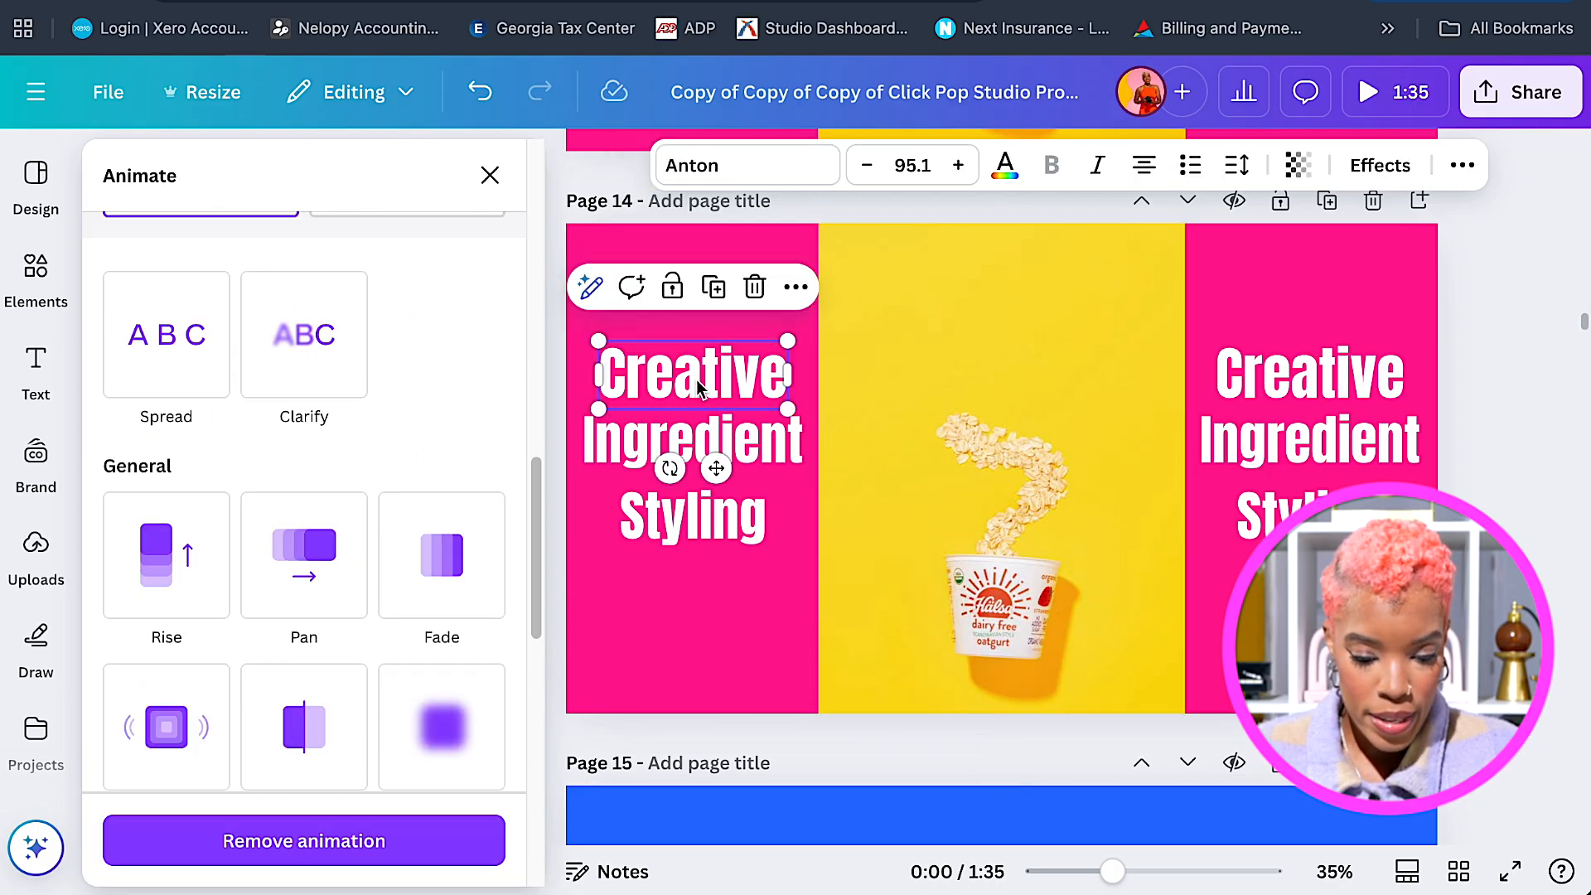
left_click(229, 455)
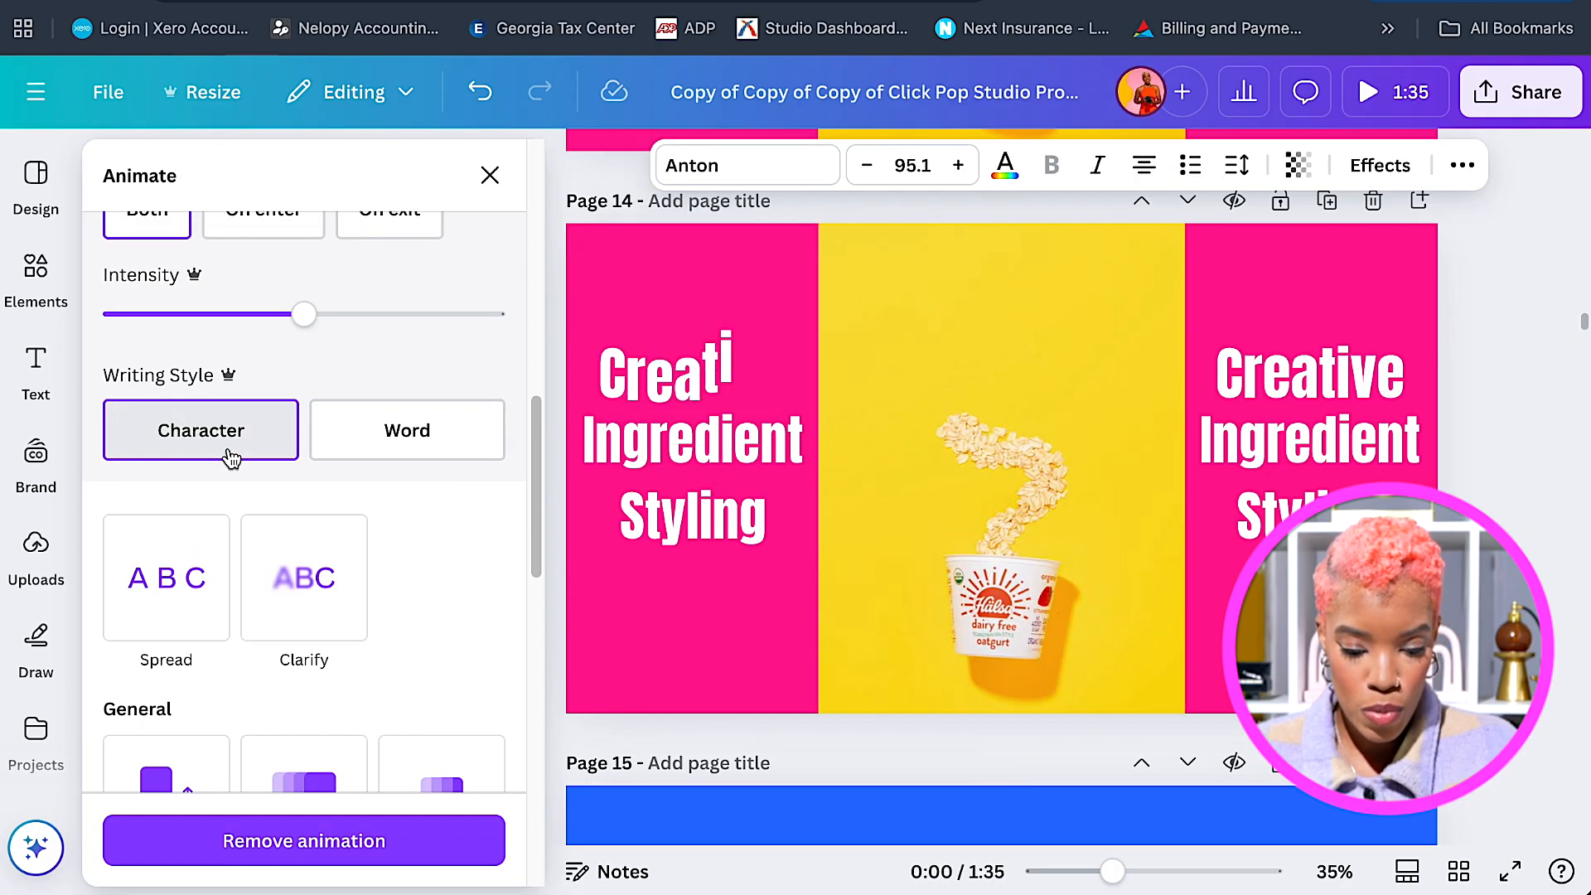
scroll(231, 457, "up", 1)
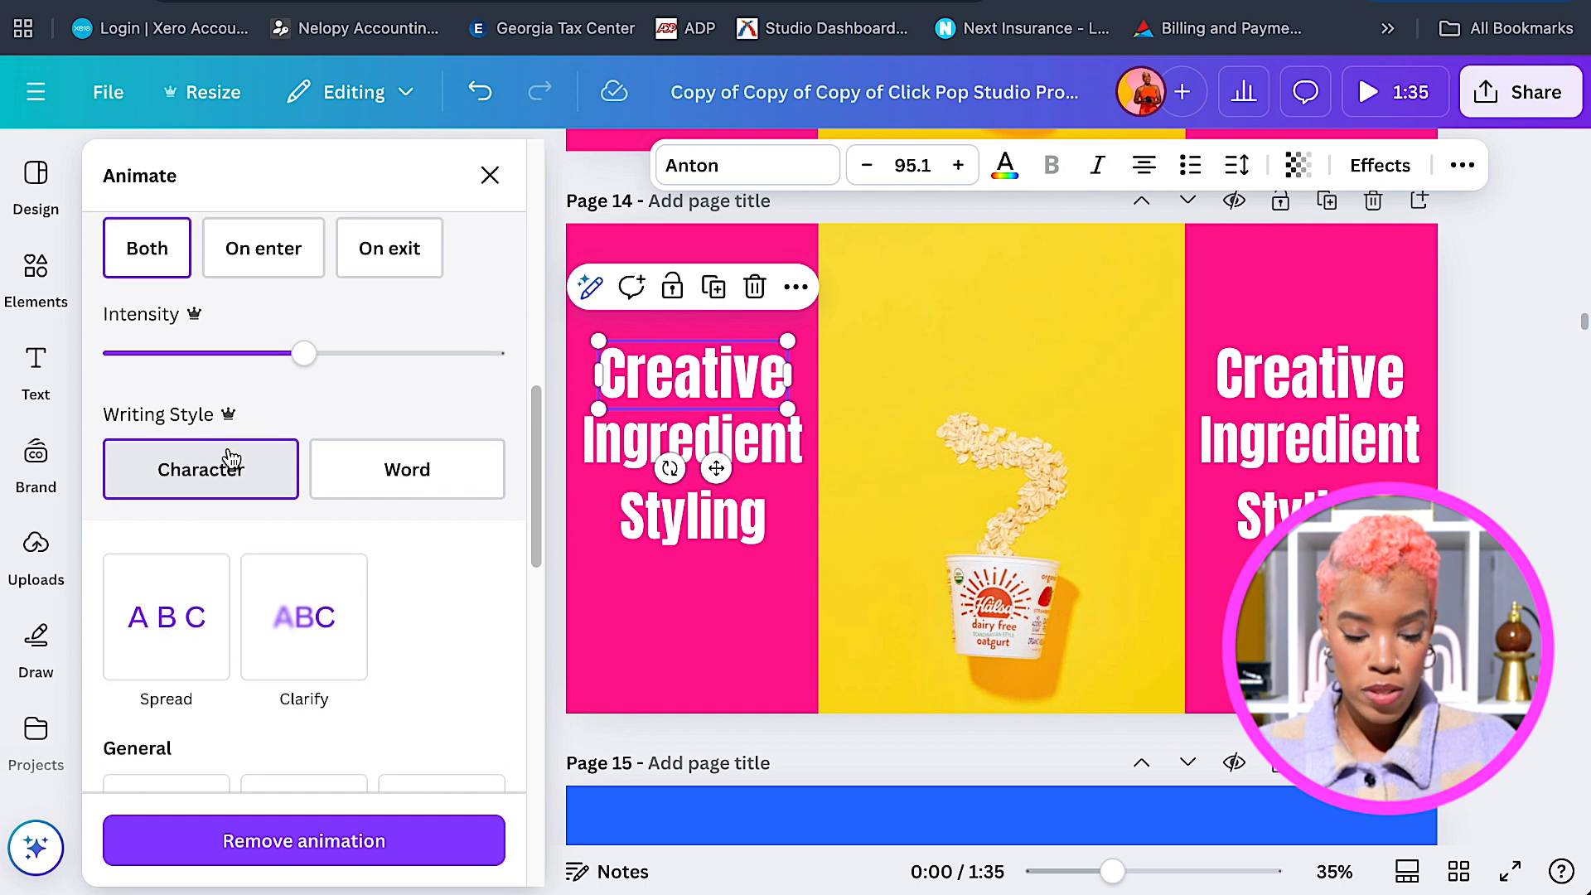
scroll(228, 454, "up", 1)
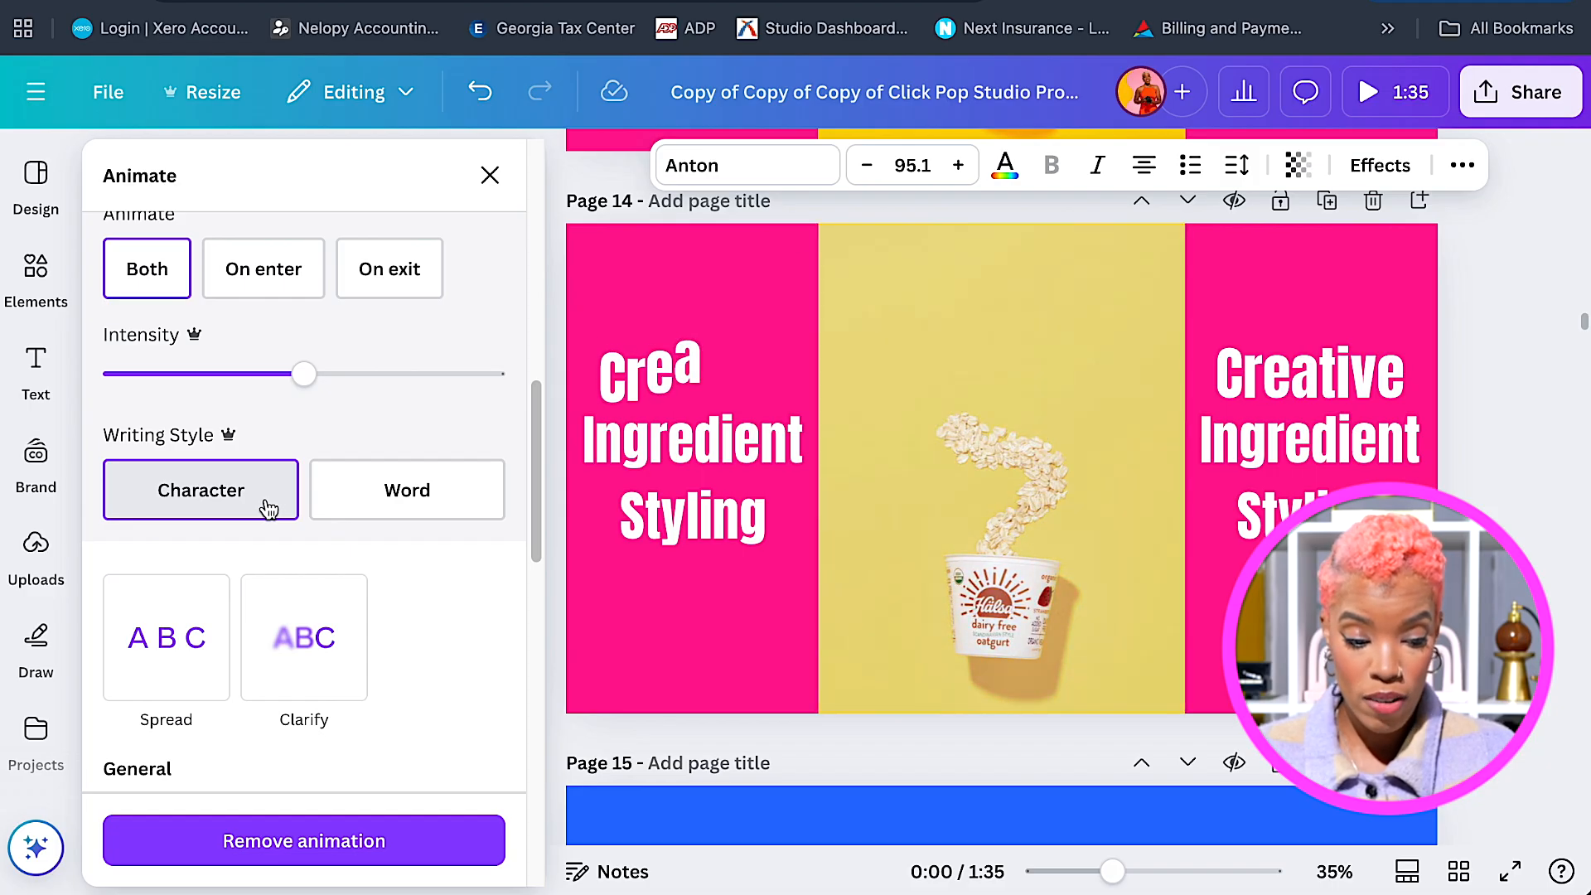
left_click(244, 290)
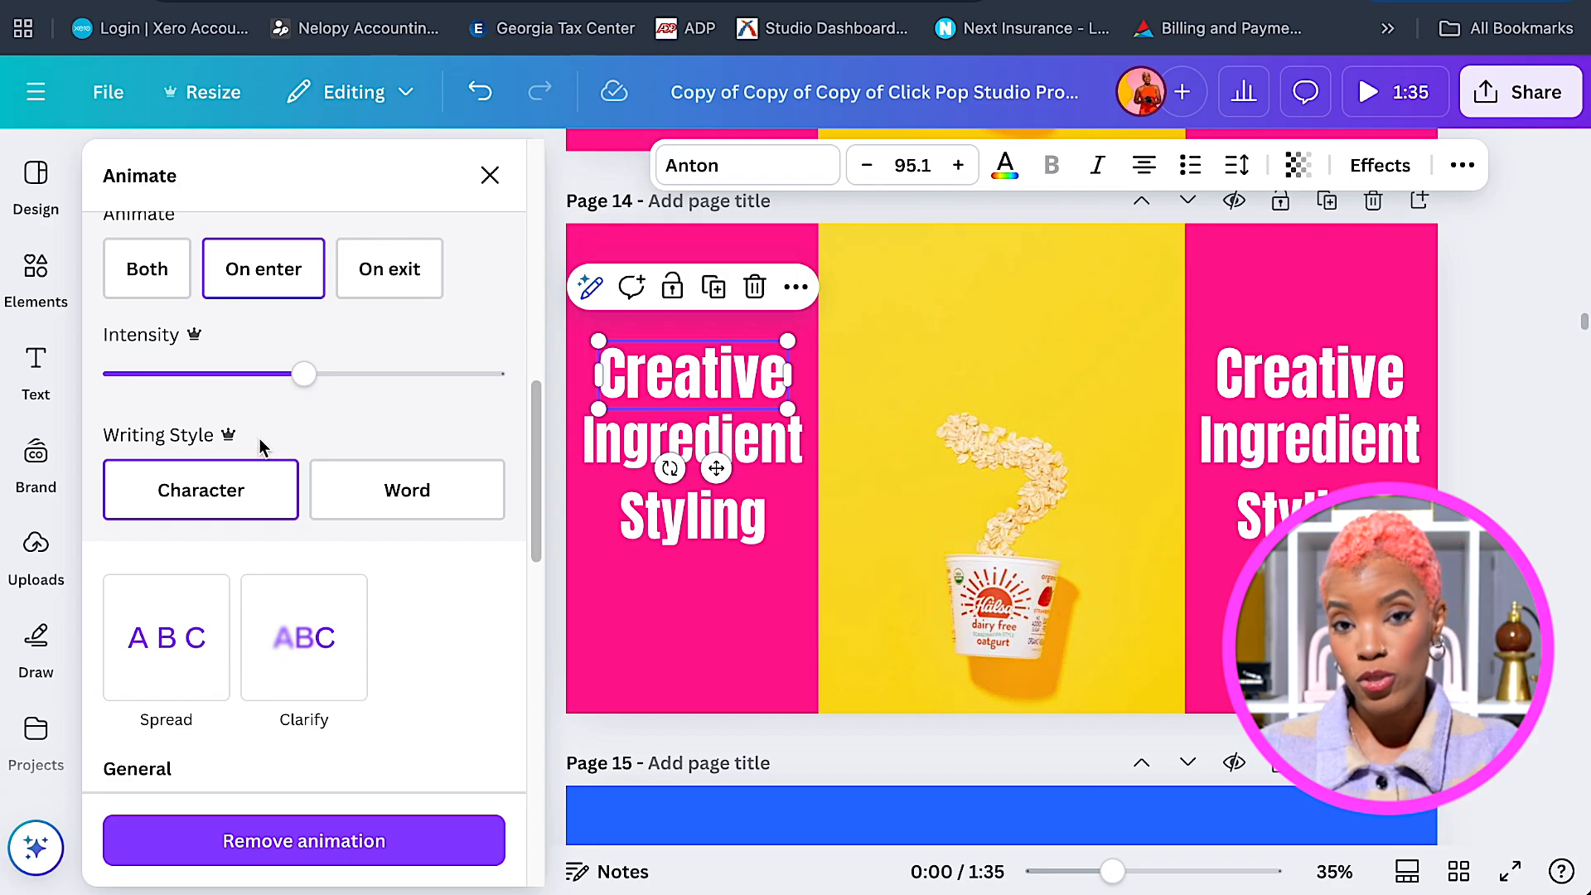
Give 'Ingredient' and 'Styling' a Bounce animation set to On enter.
left_click(641, 439)
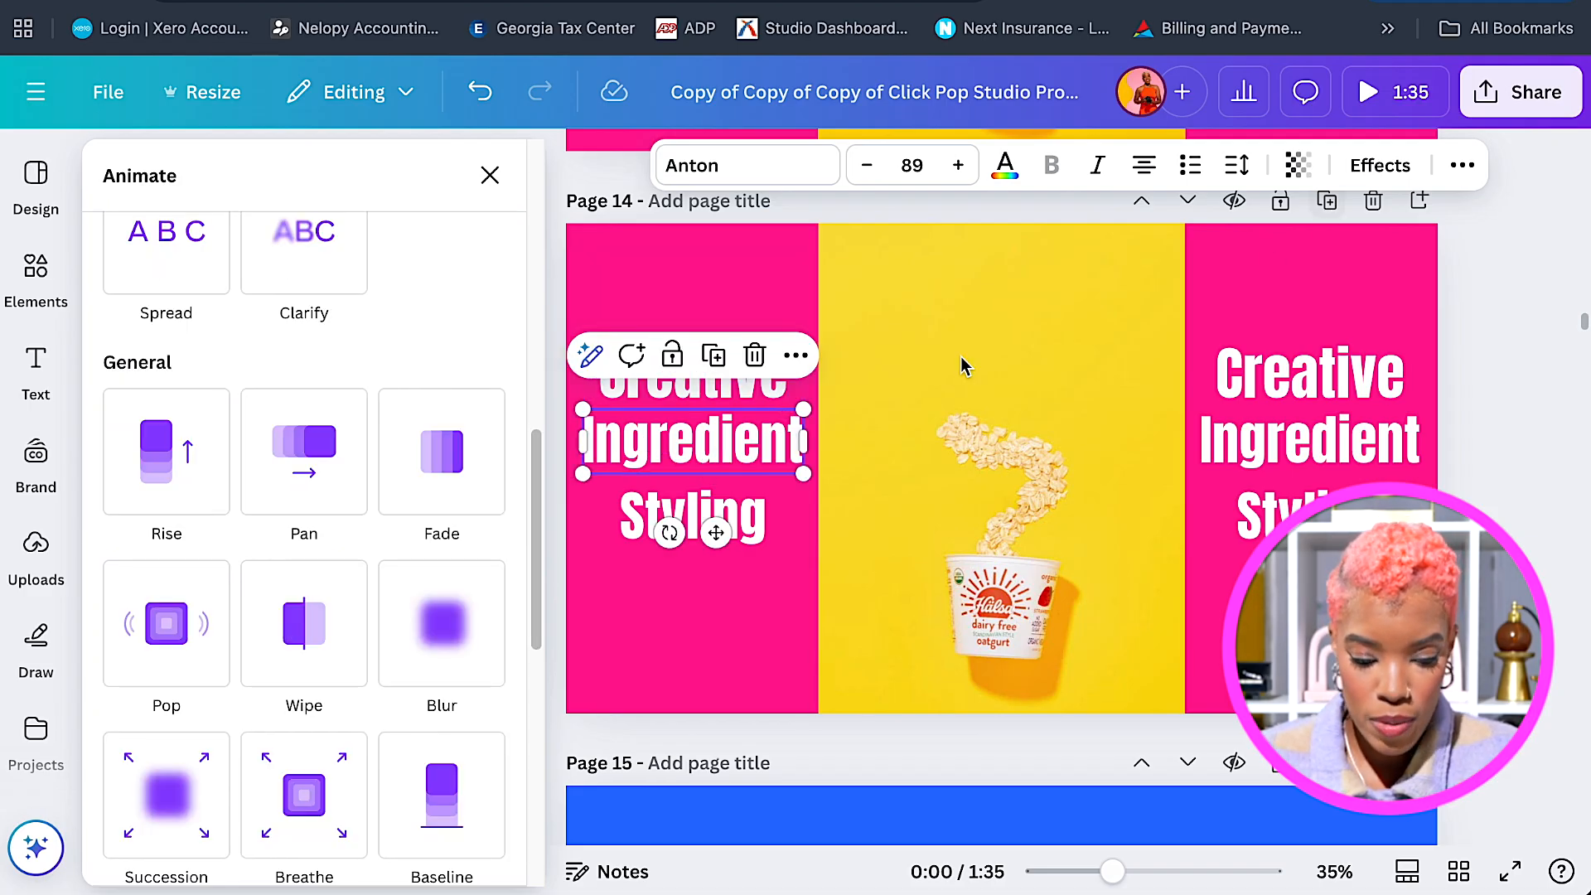
scroll(512, 359, "up", 3)
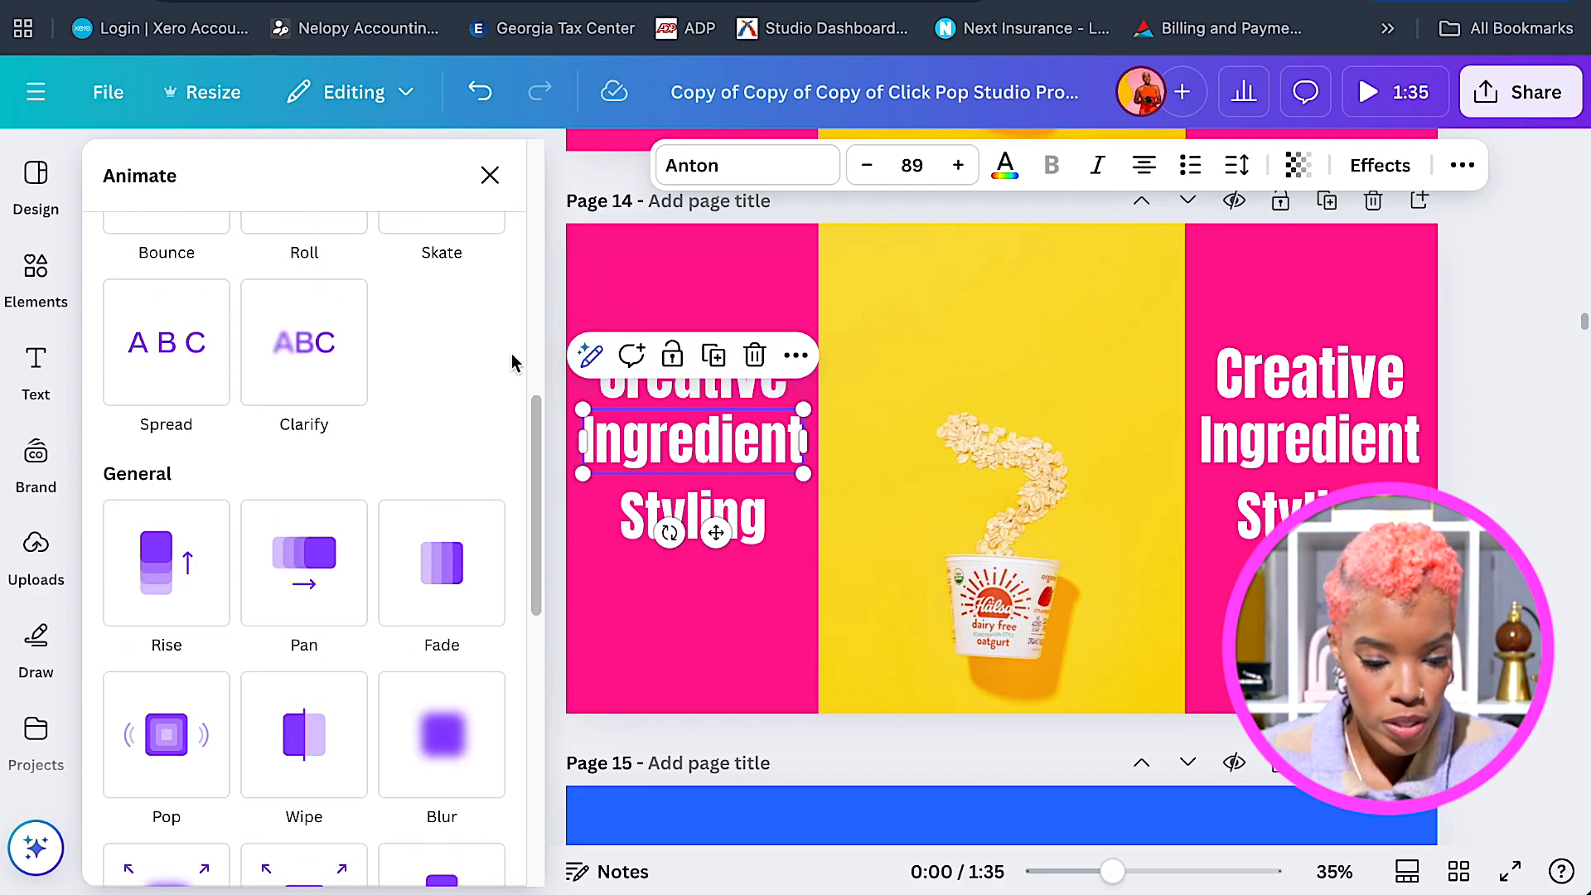
left_click(160, 389)
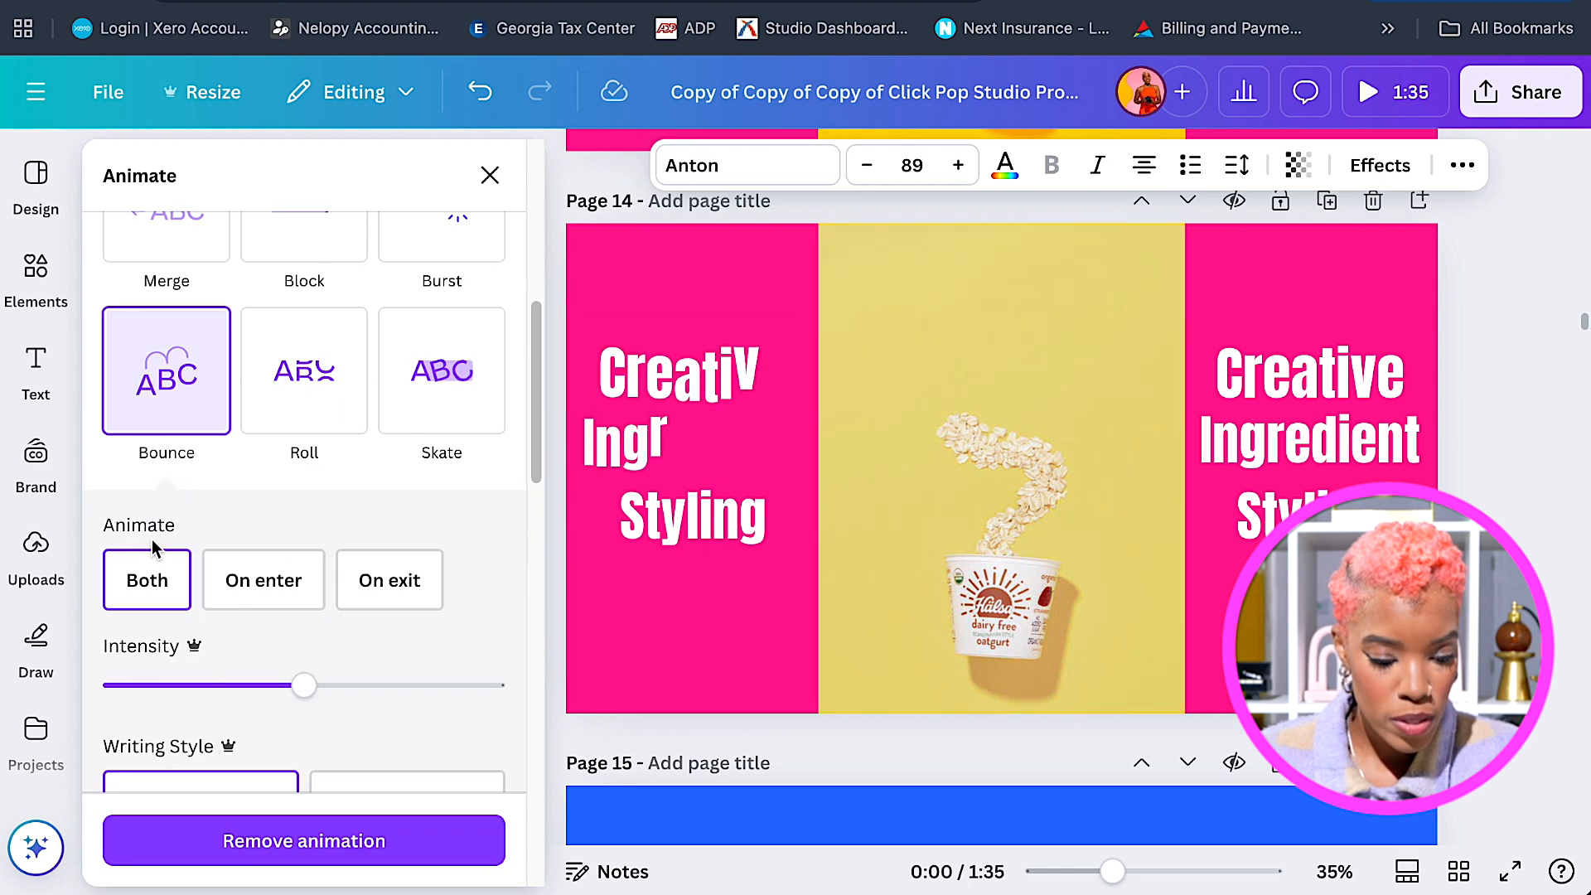
left_click(264, 583)
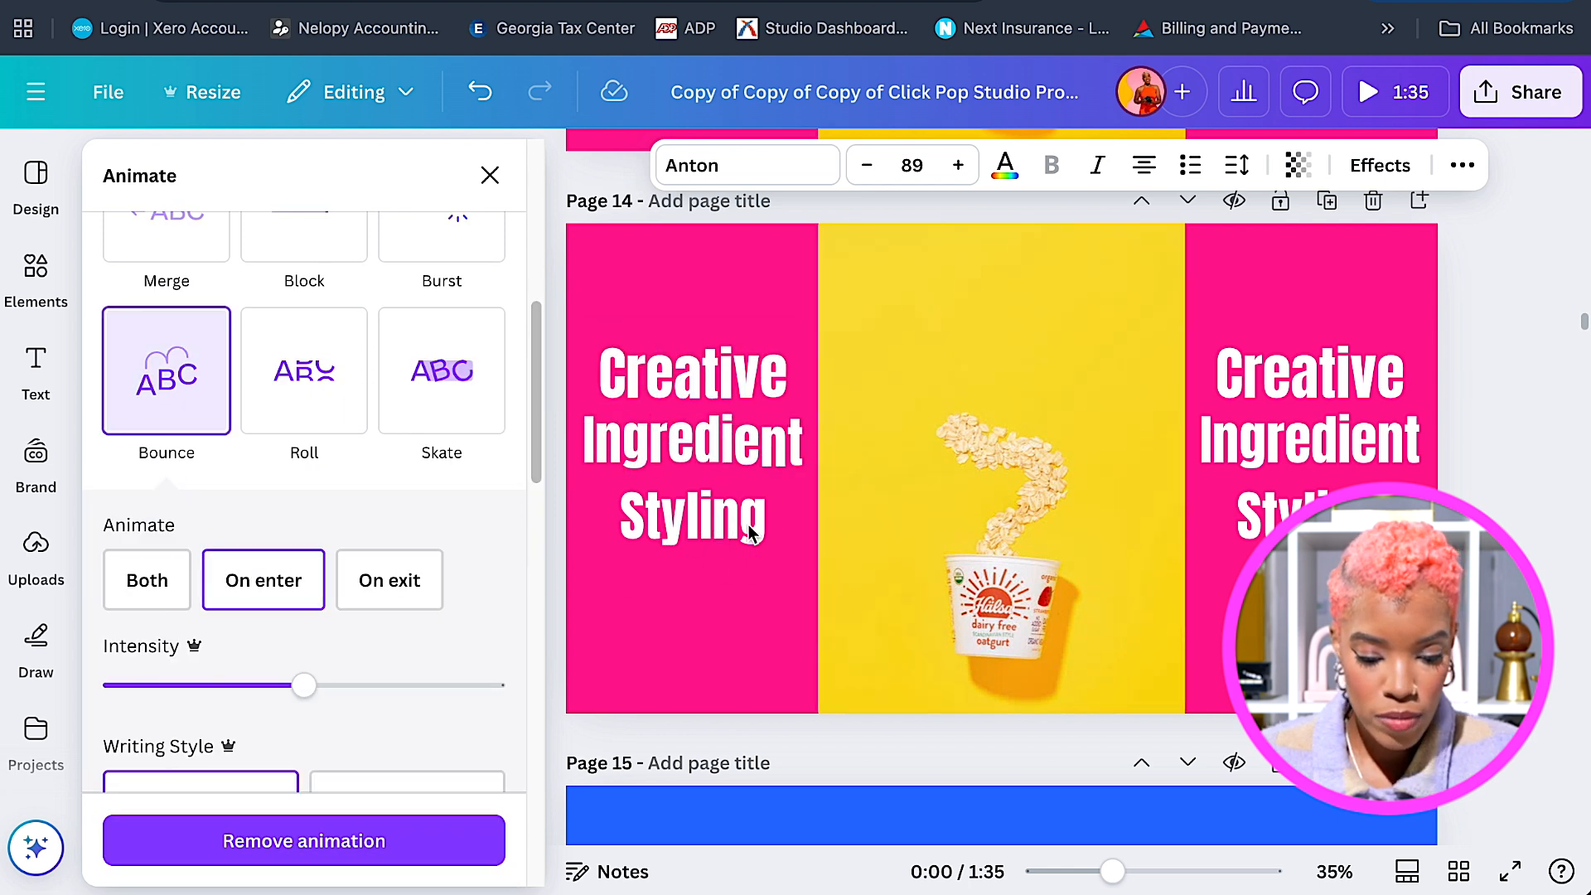
left_click(750, 530)
left_click(165, 396)
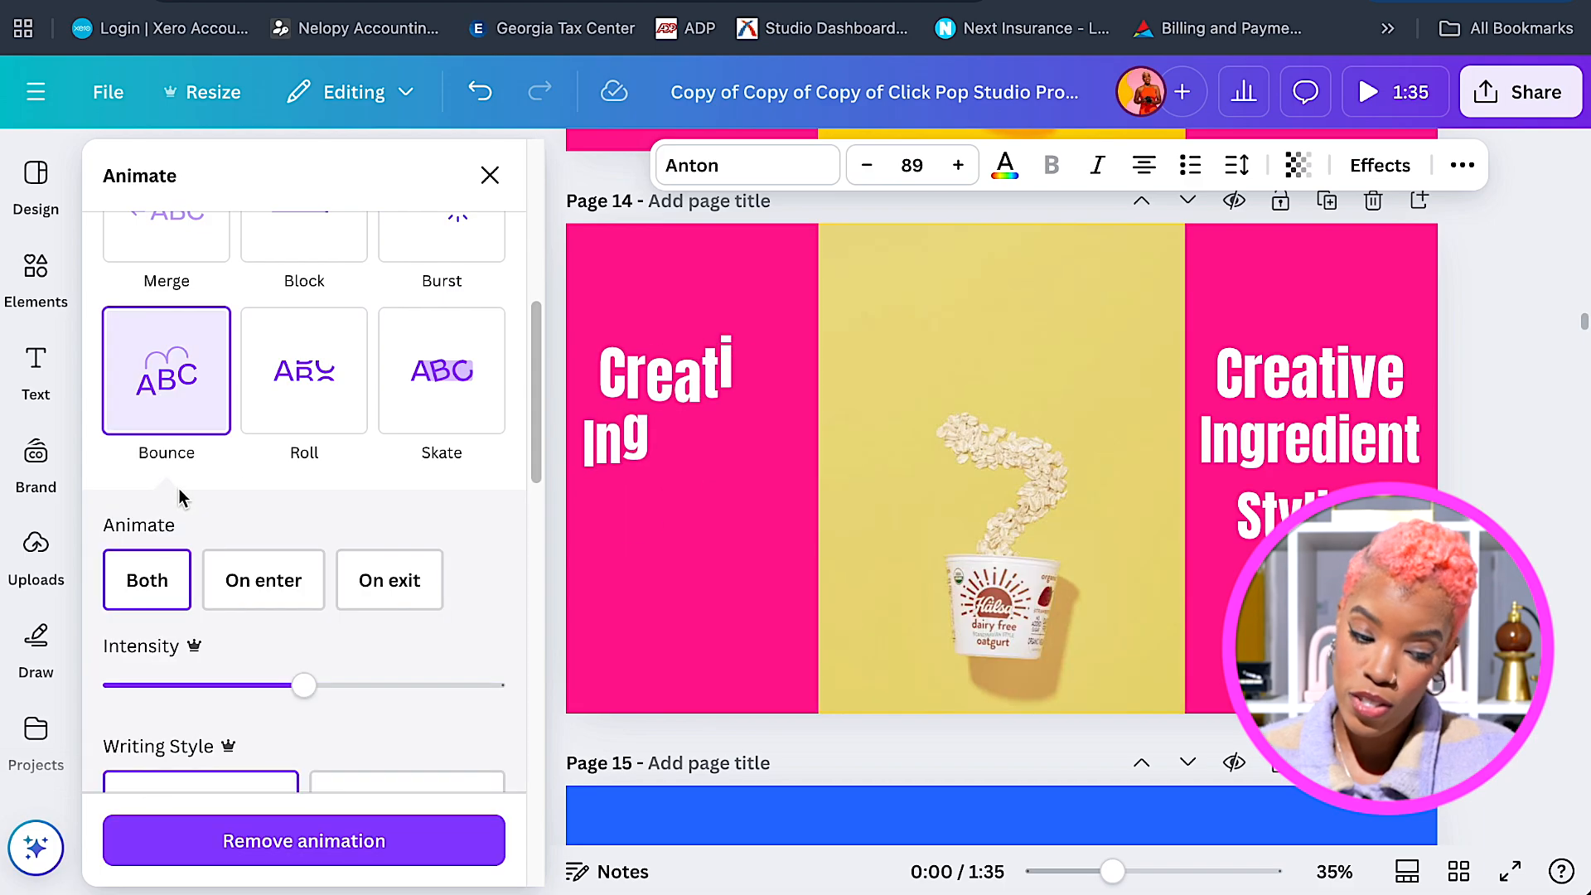
left_click(259, 590)
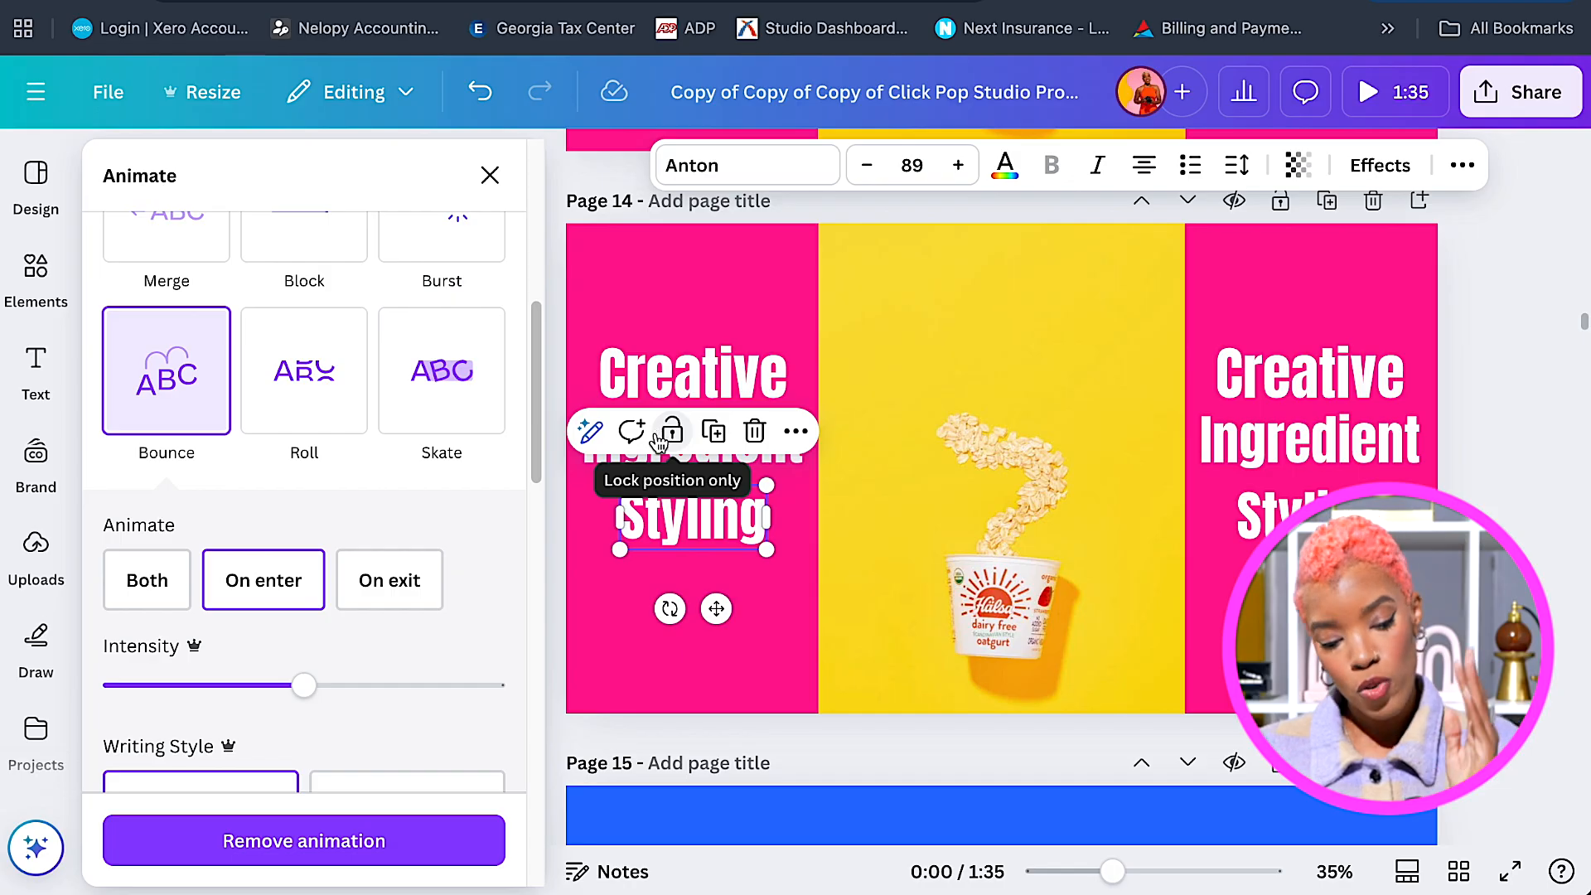
Select the right-hand three-line title and give it a Bounce animation on enter.
left_click(1273, 374)
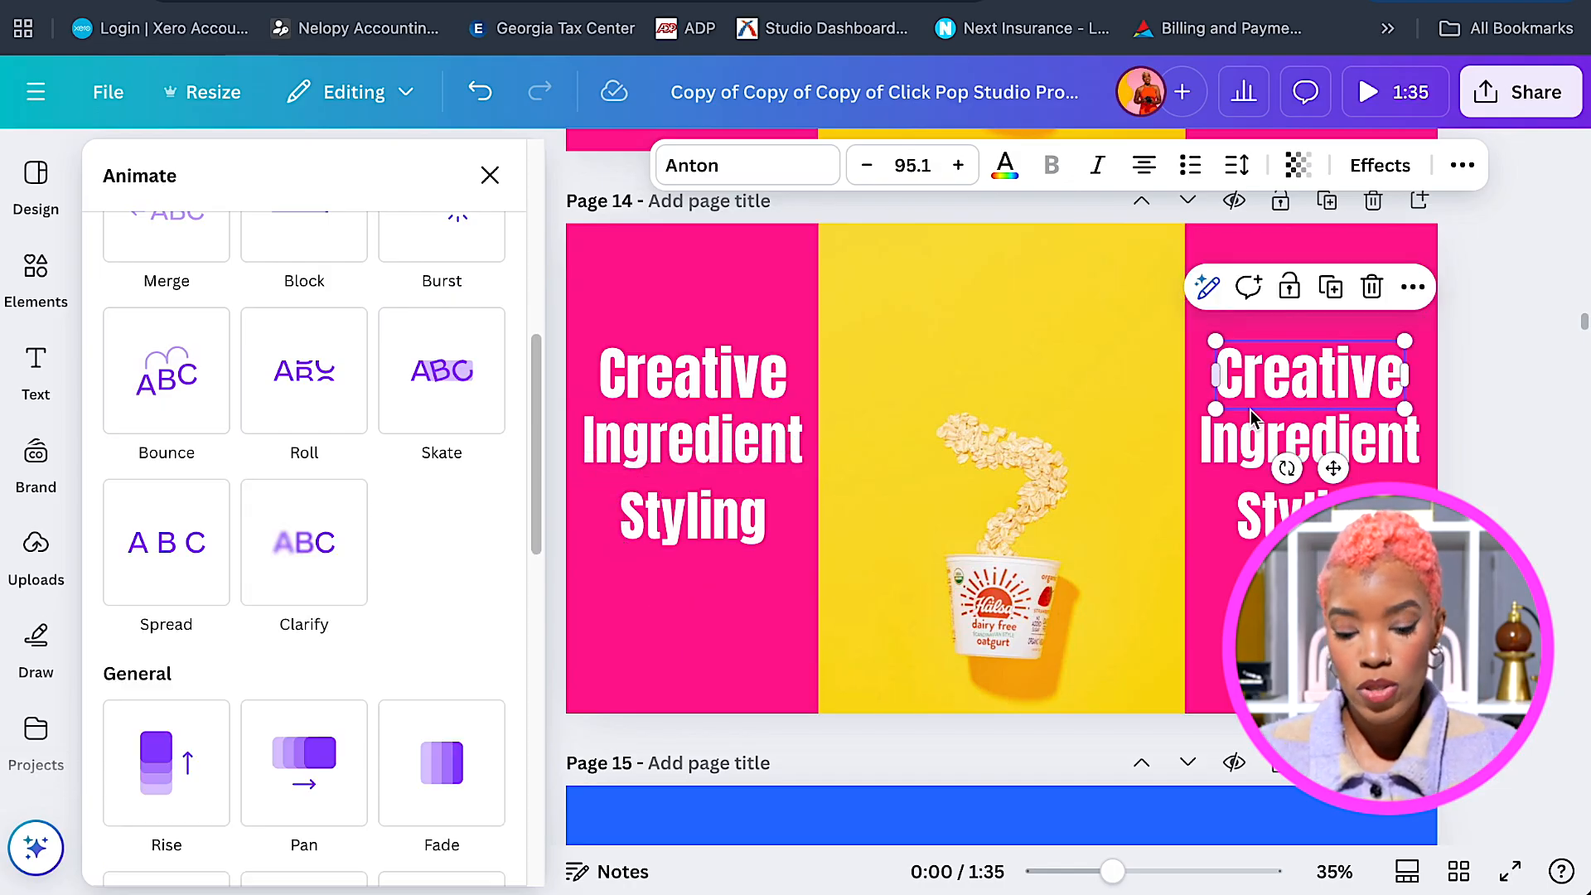
left_click(1274, 446, "shift")
left_click(1265, 522, "shift")
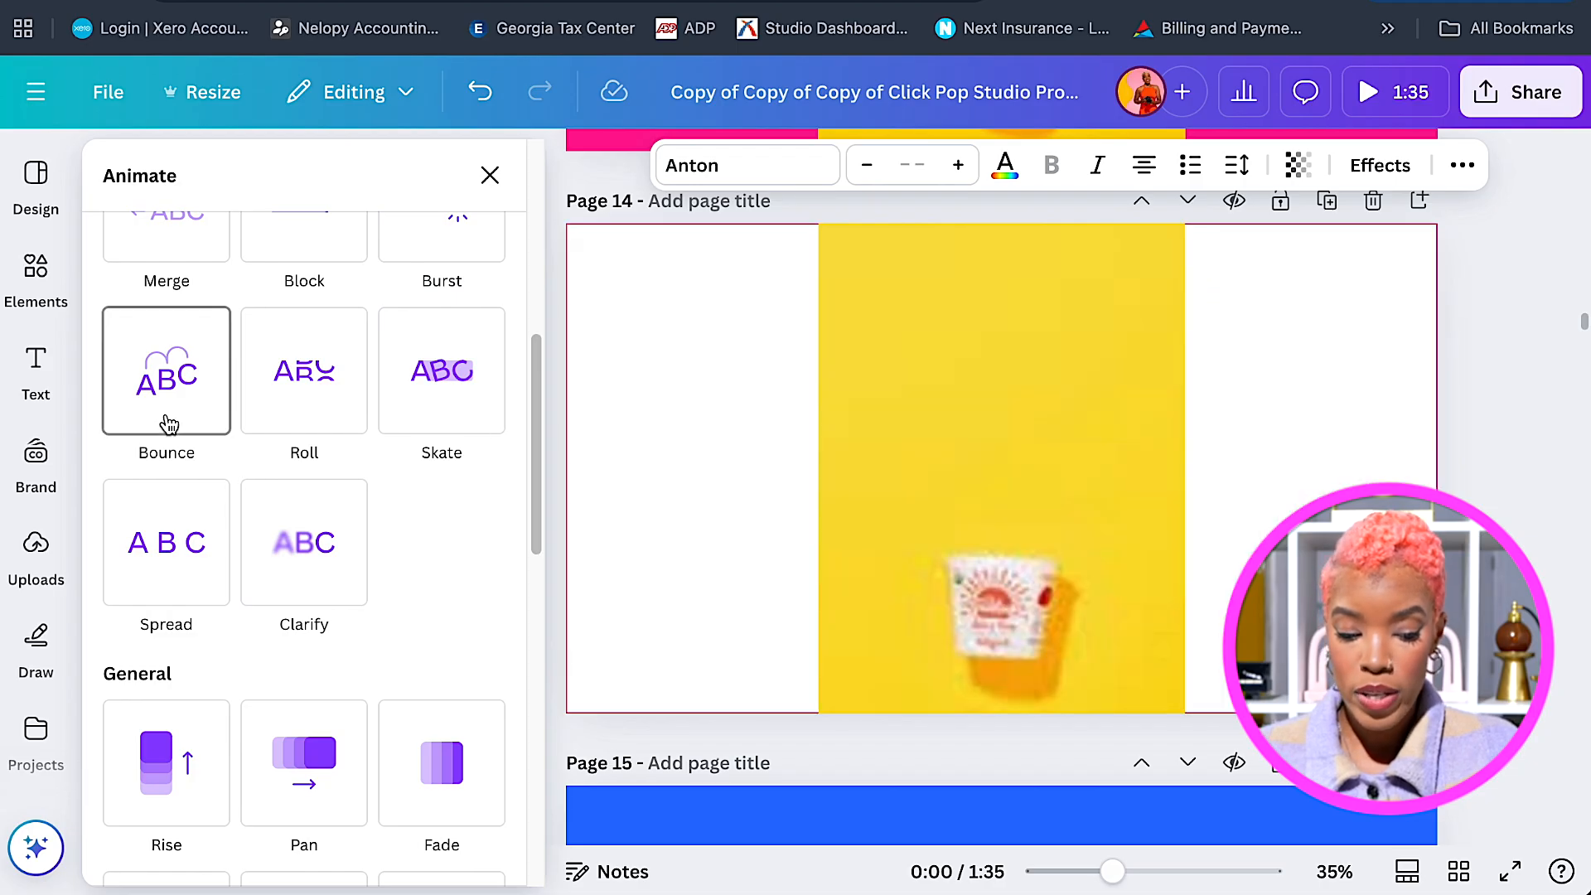
left_click(169, 424)
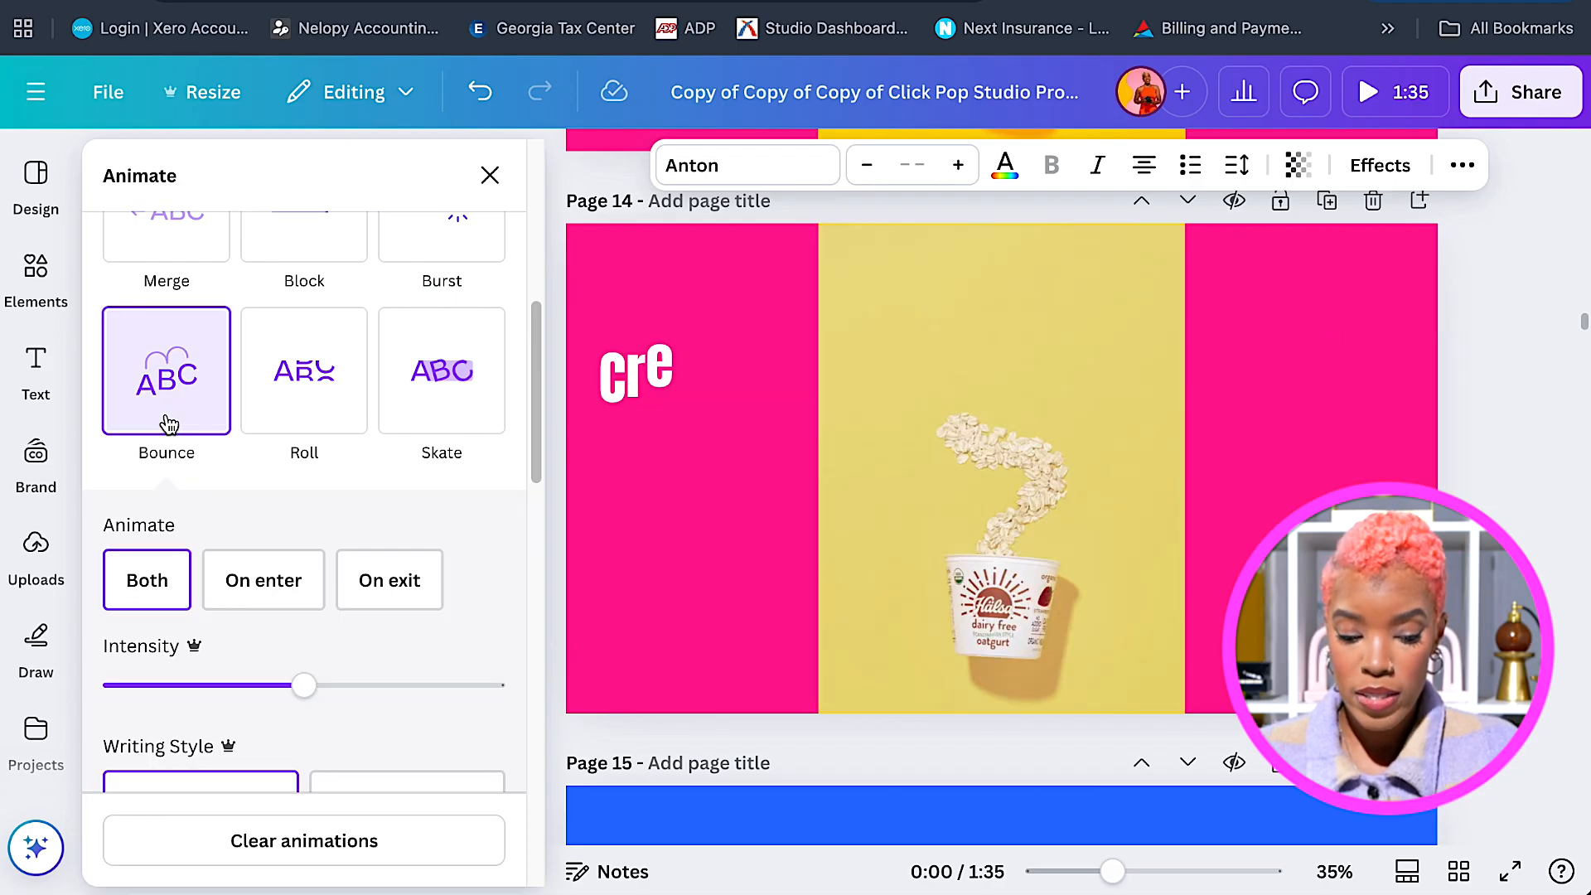
left_click(262, 589)
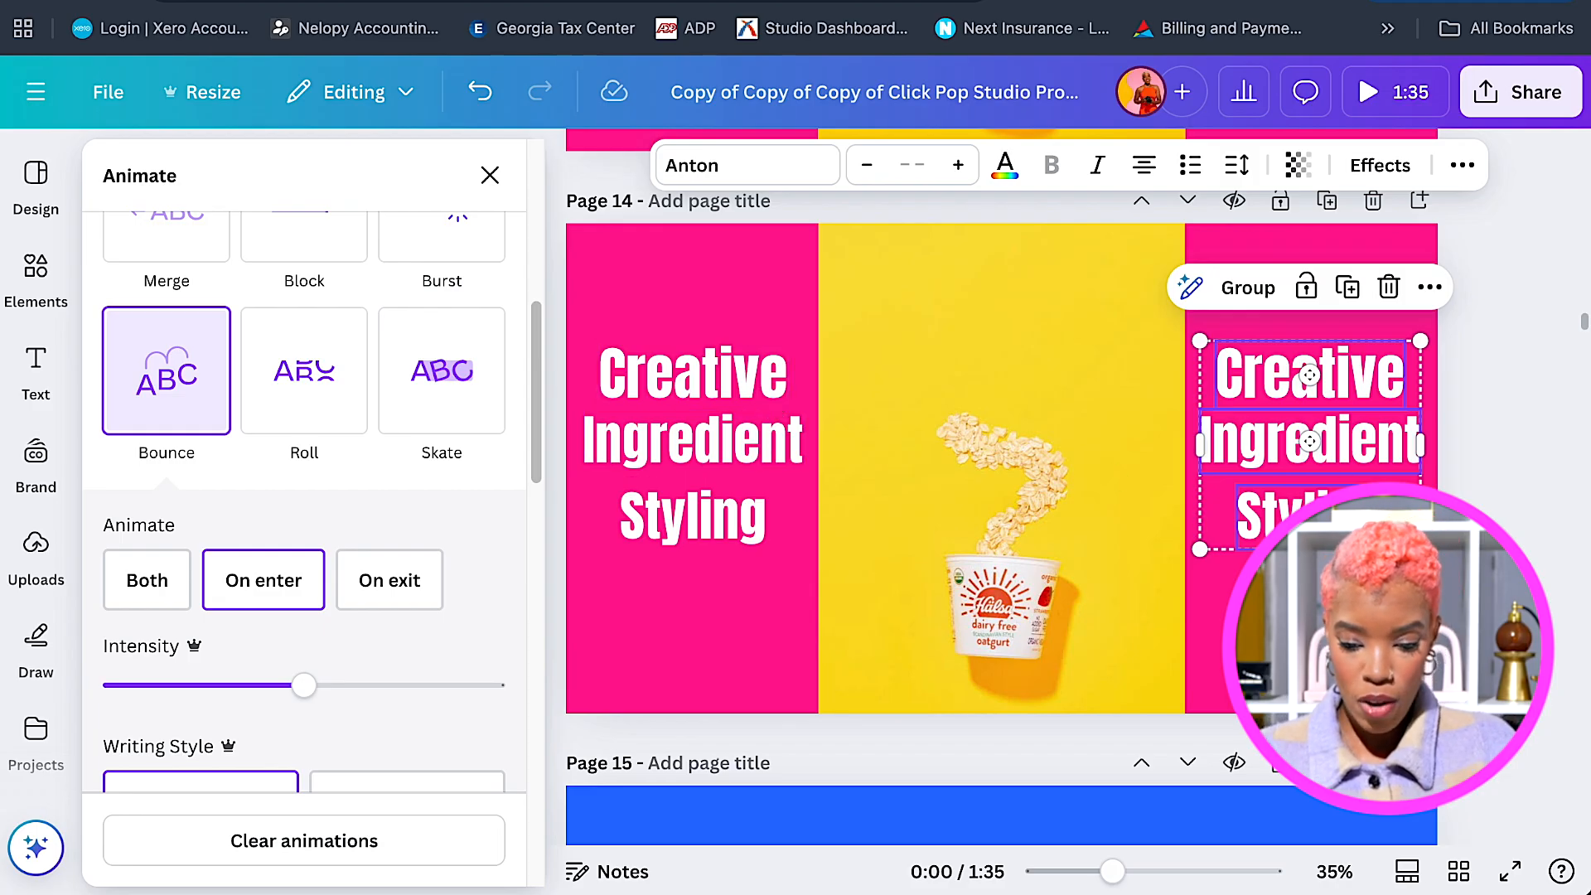
left_click(1000, 464)
scroll(999, 464, "down", 4)
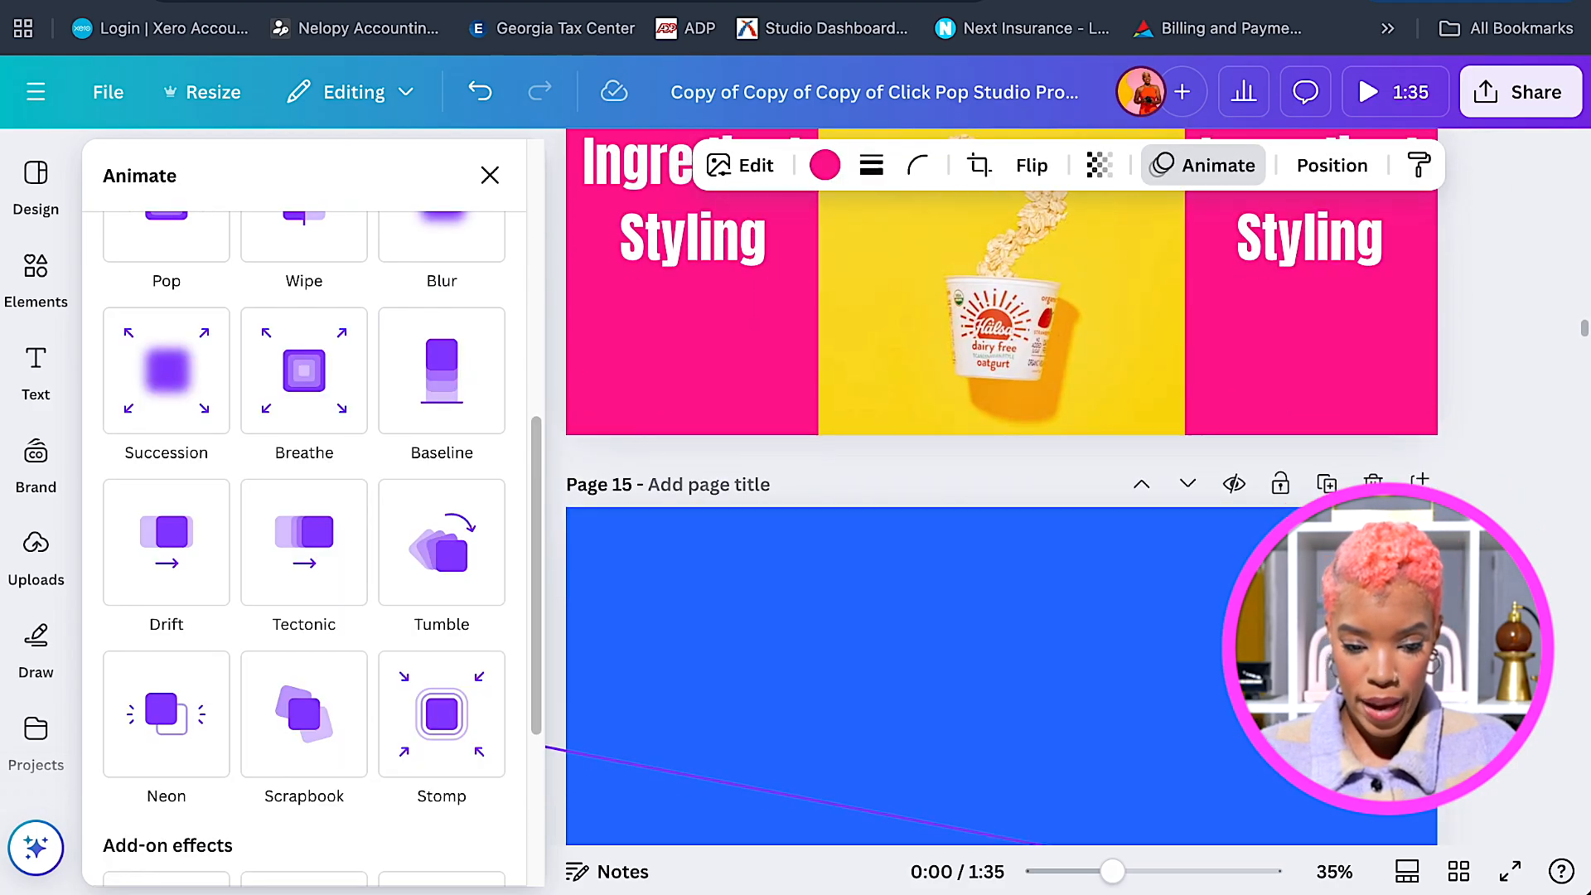
scroll(999, 465, "down", 3)
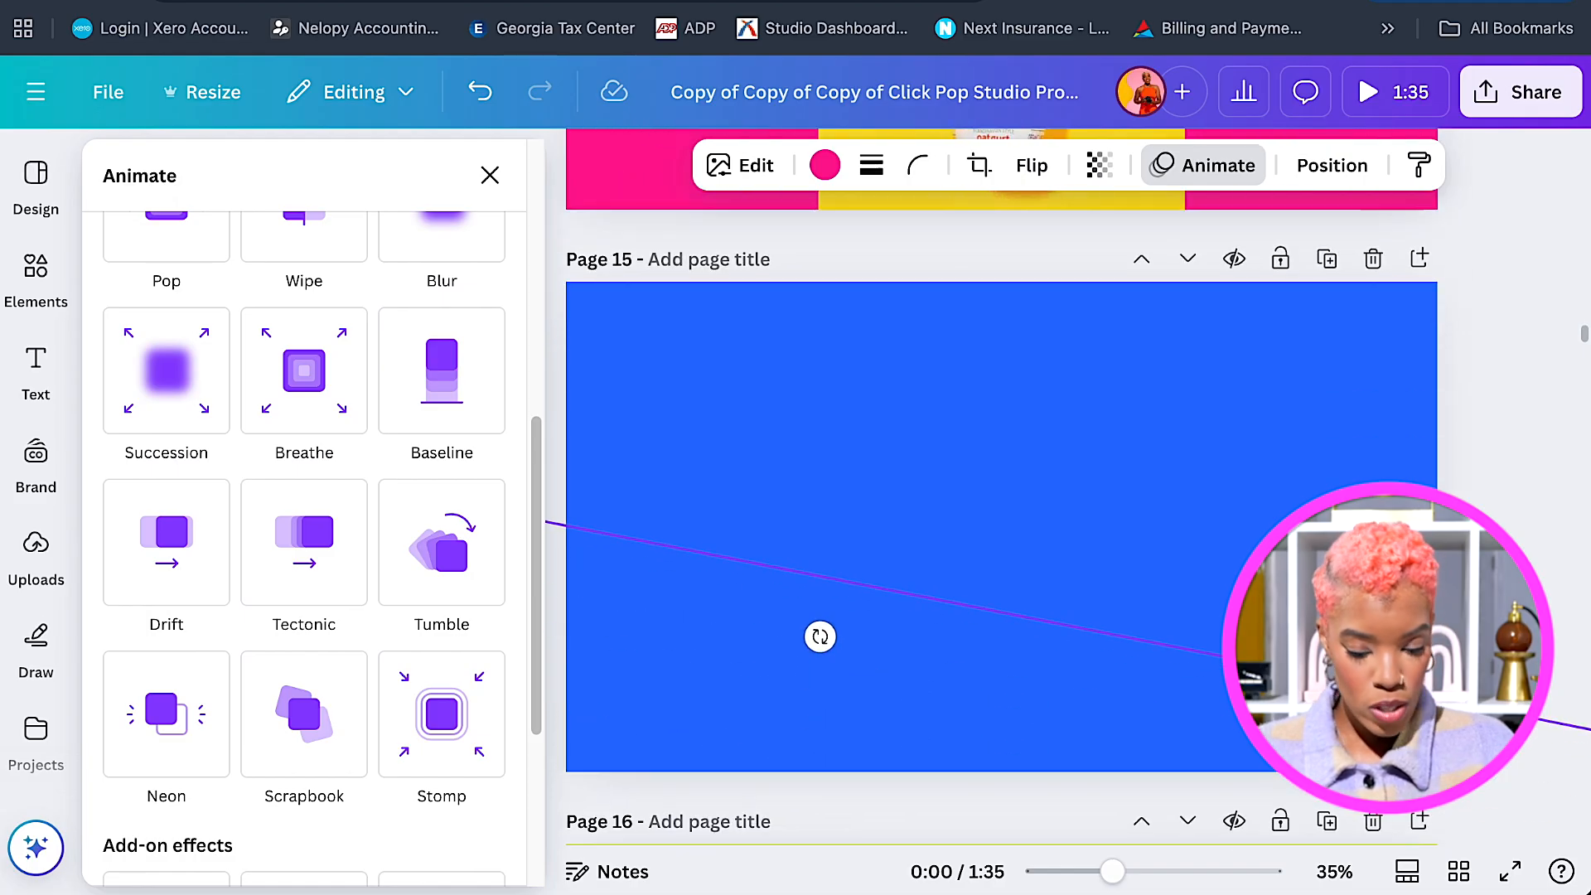
scroll(999, 464, "down", 10)
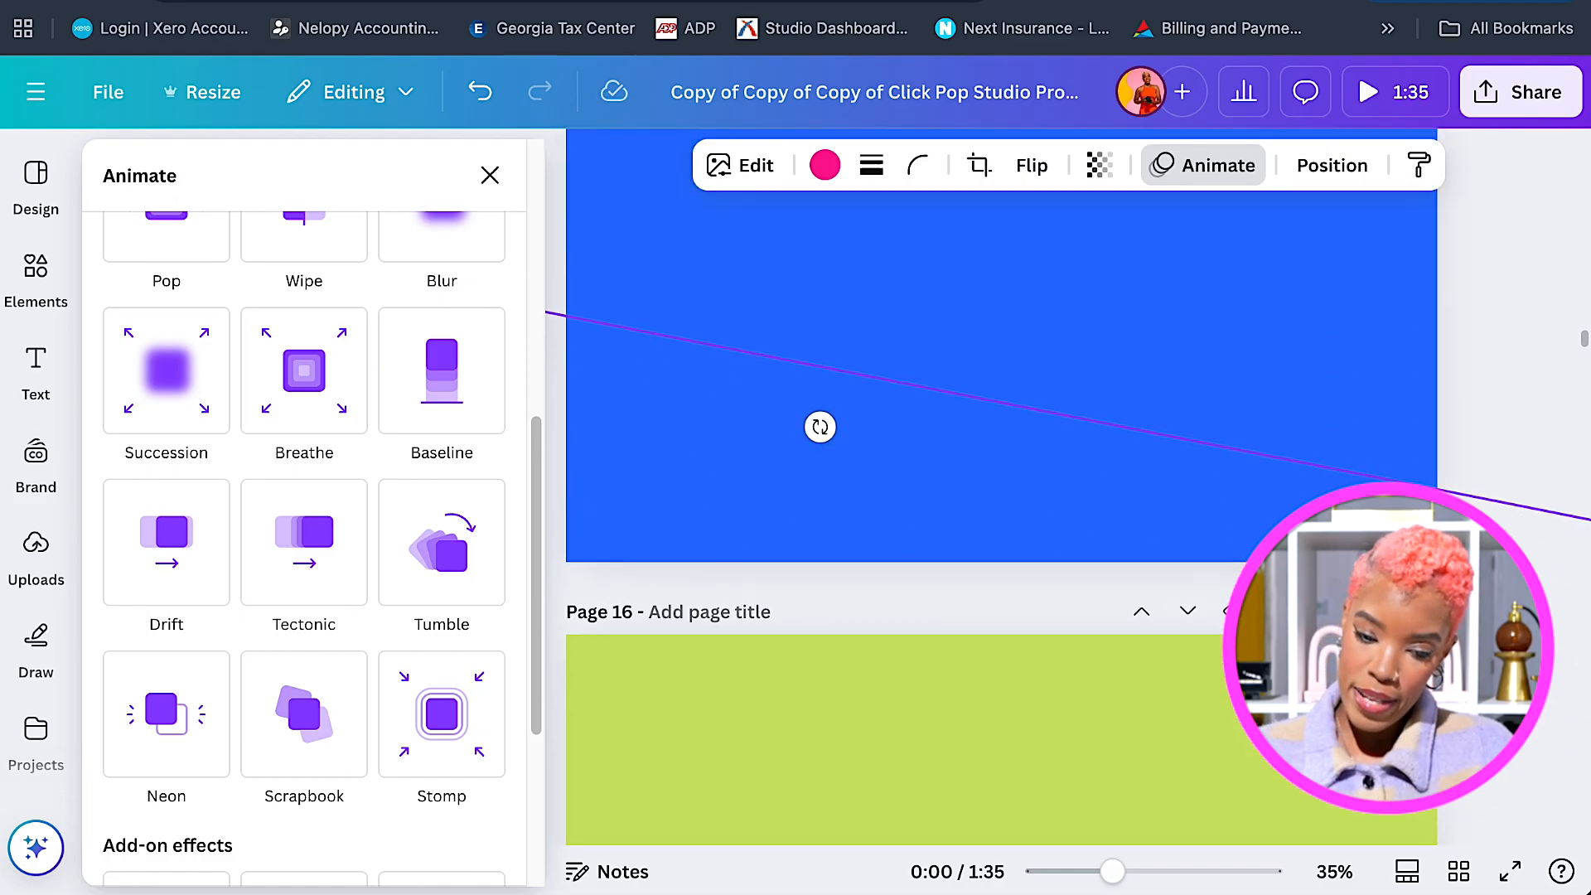
scroll(1000, 464, "down", 5)
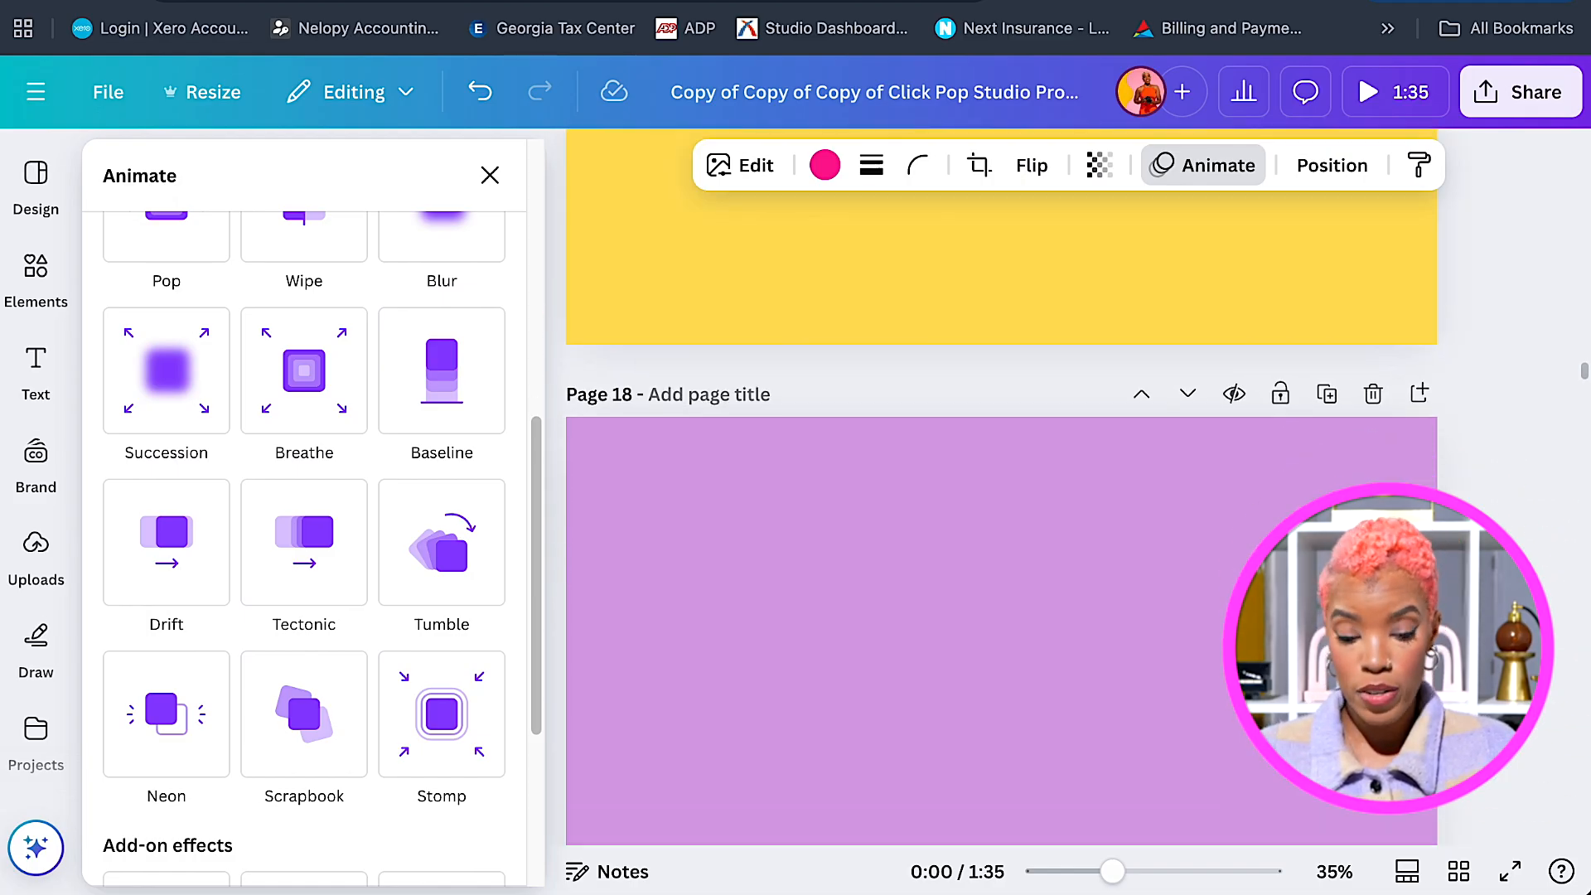
scroll(999, 464, "down", 2)
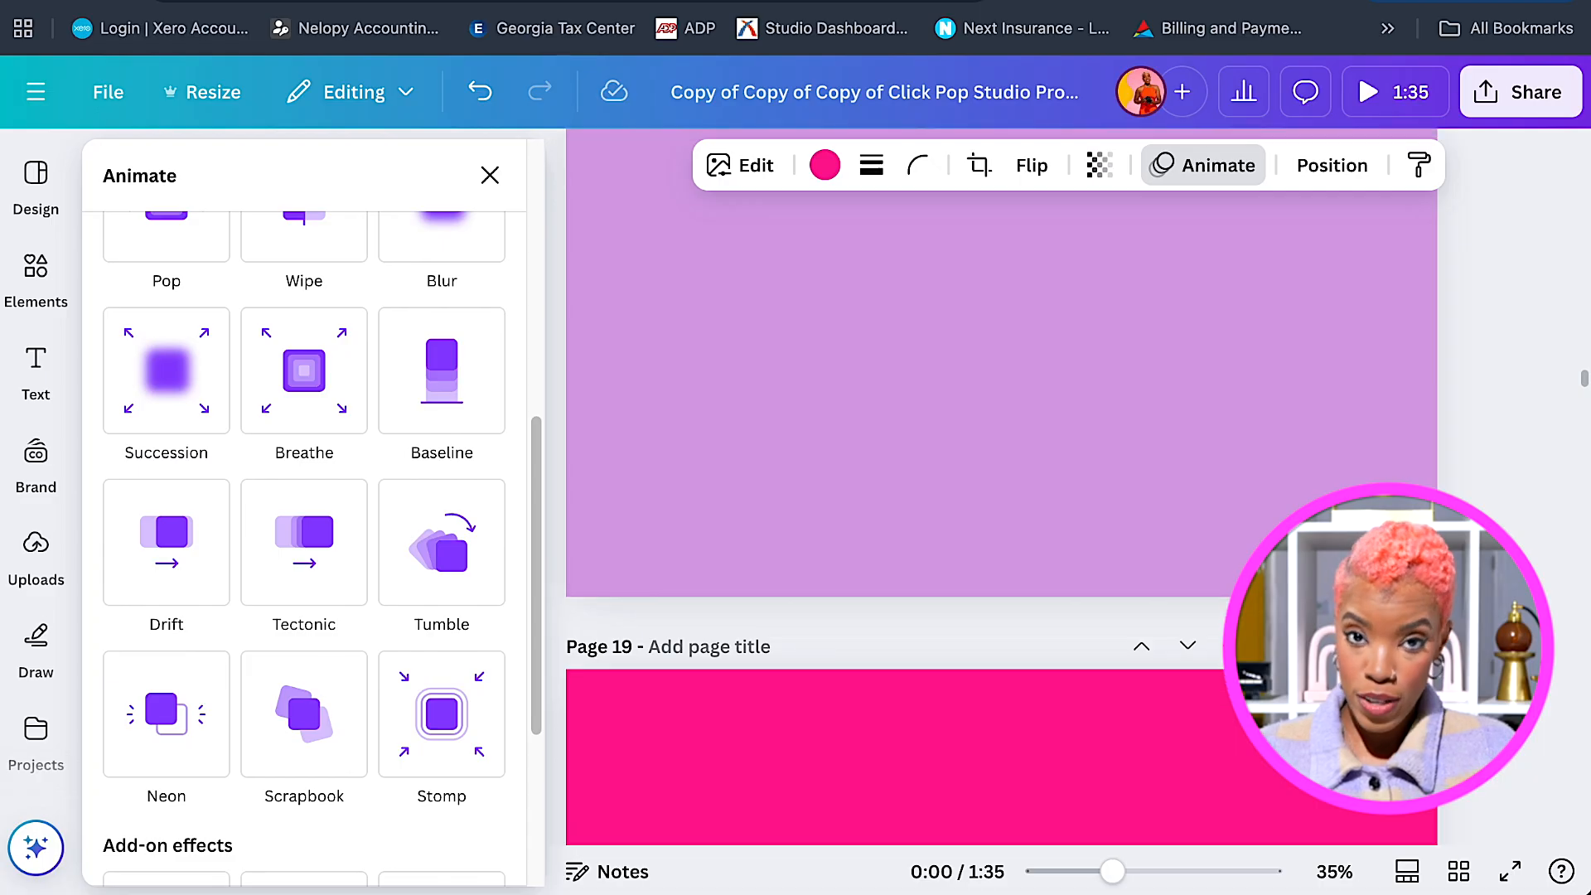
scroll(999, 464, "up", 11)
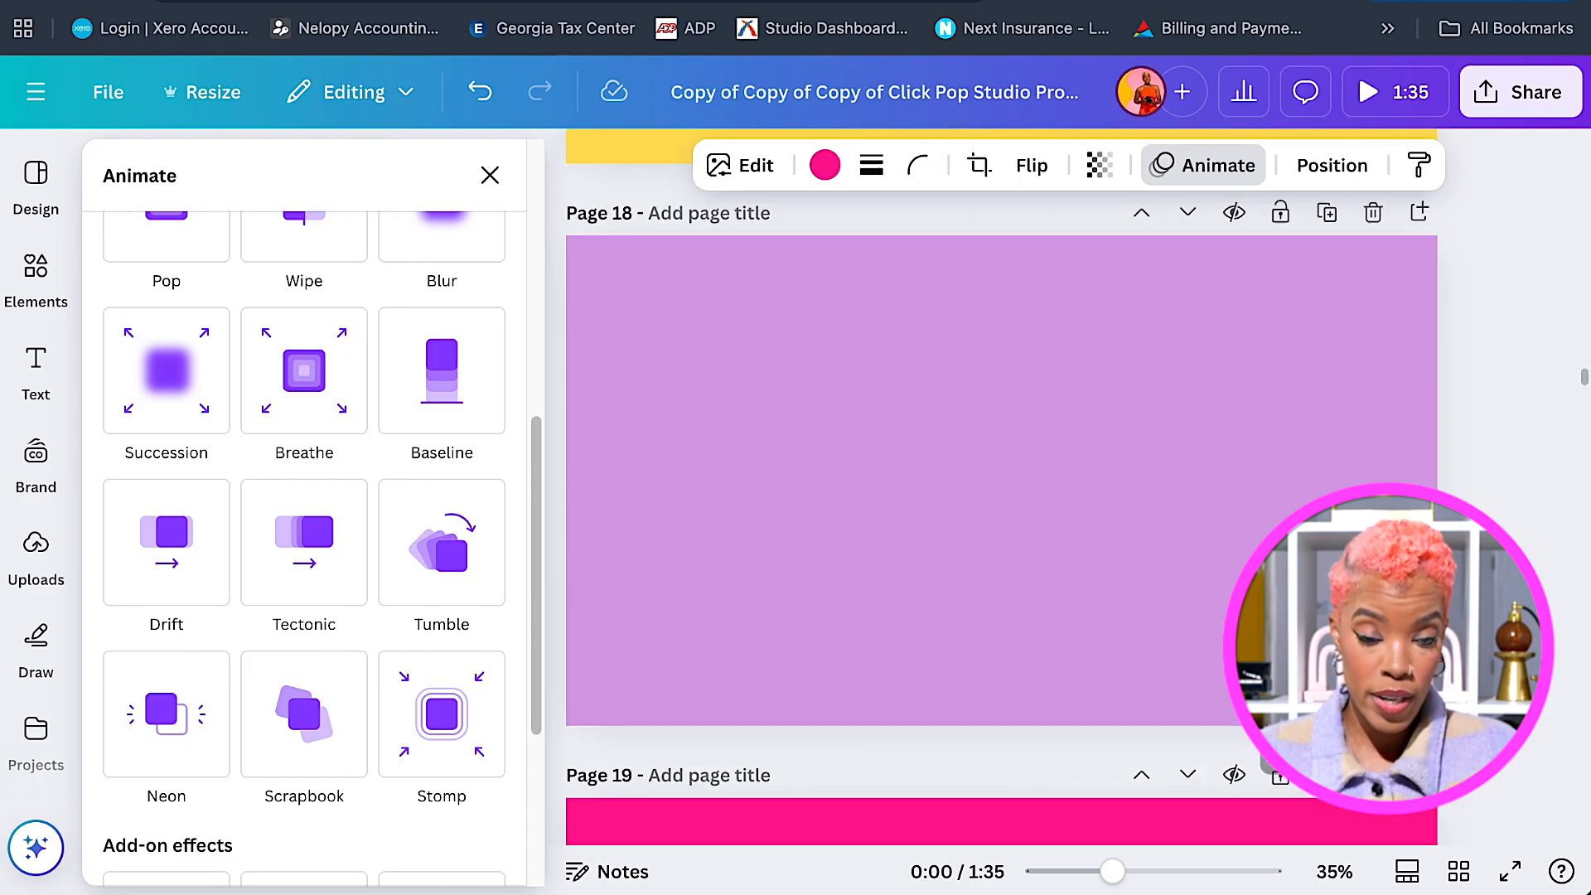
scroll(1000, 464, "up", 4)
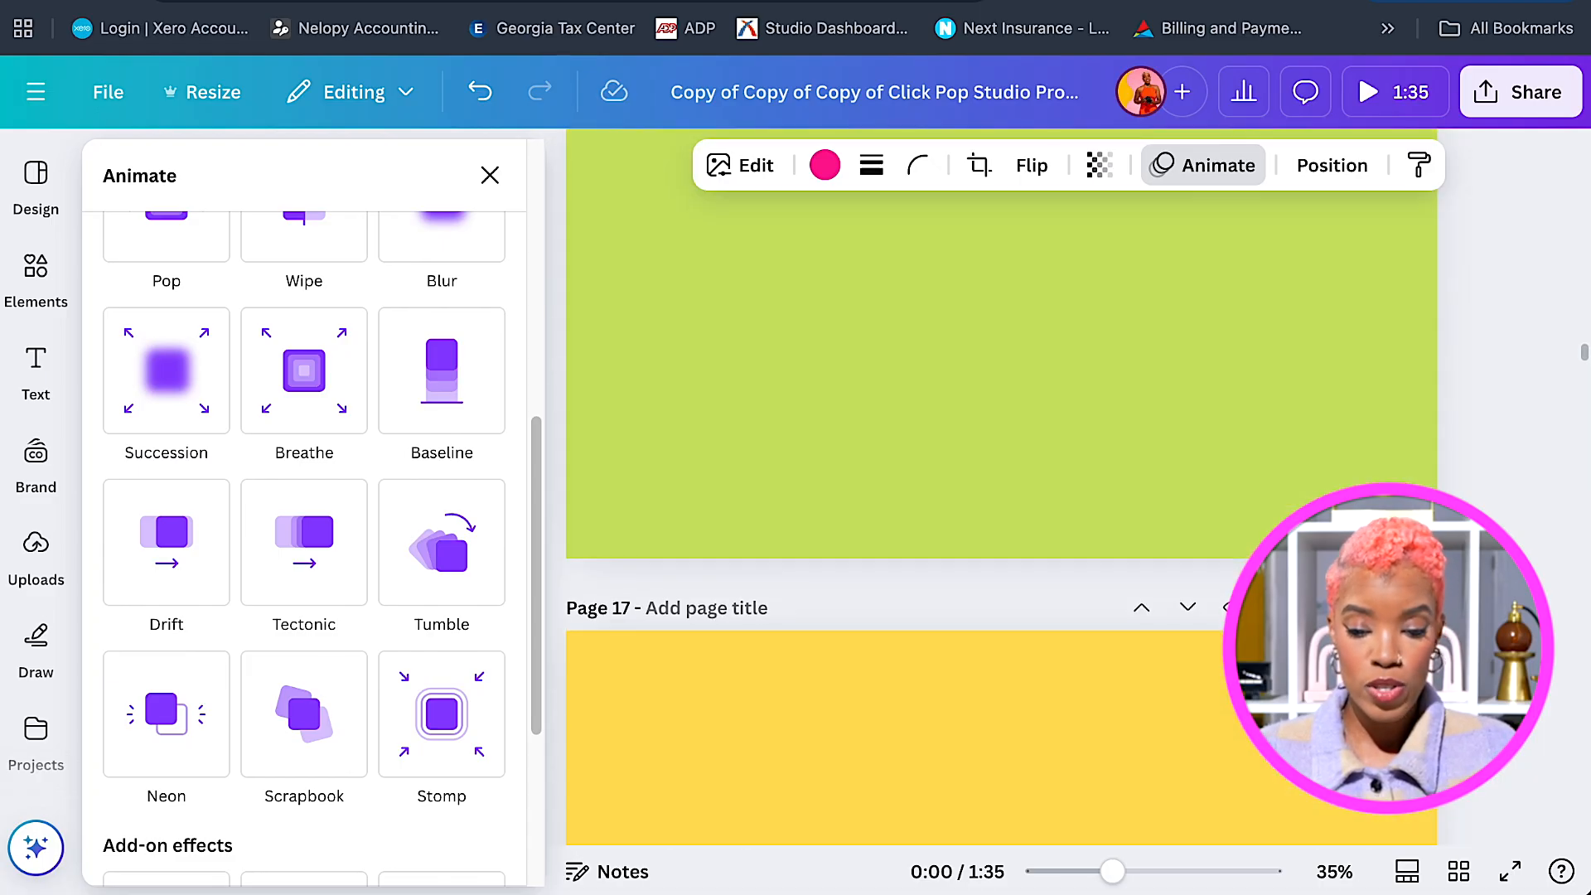
scroll(1000, 464, "up", 10)
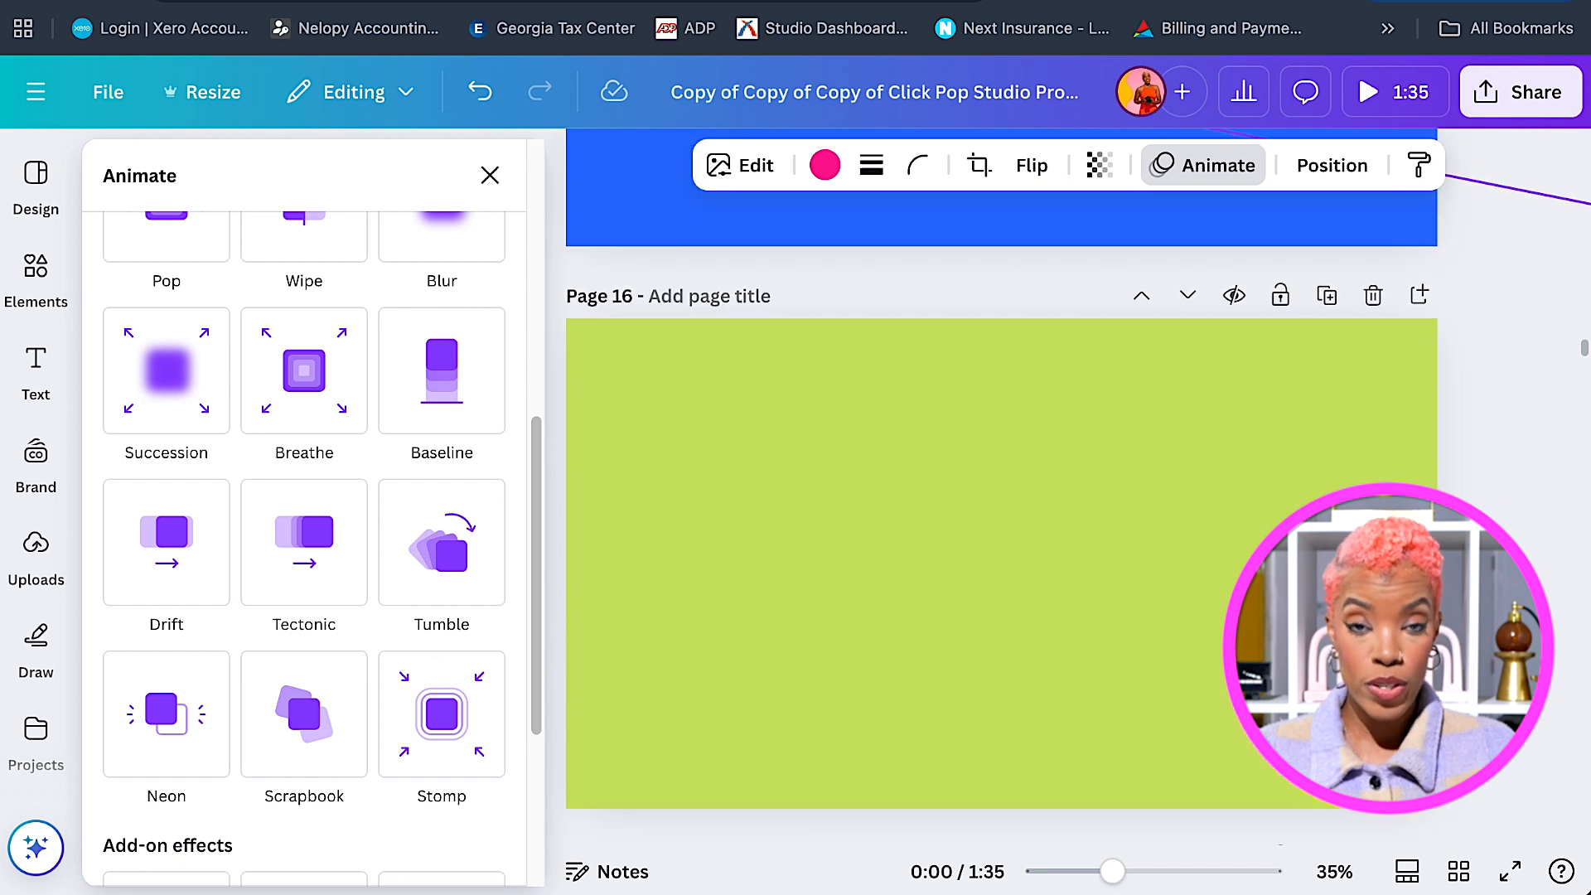
scroll(895, 530, "down", 1)
Add a text box reading 'Creative' and 'Direction' on two lines.
key("t")
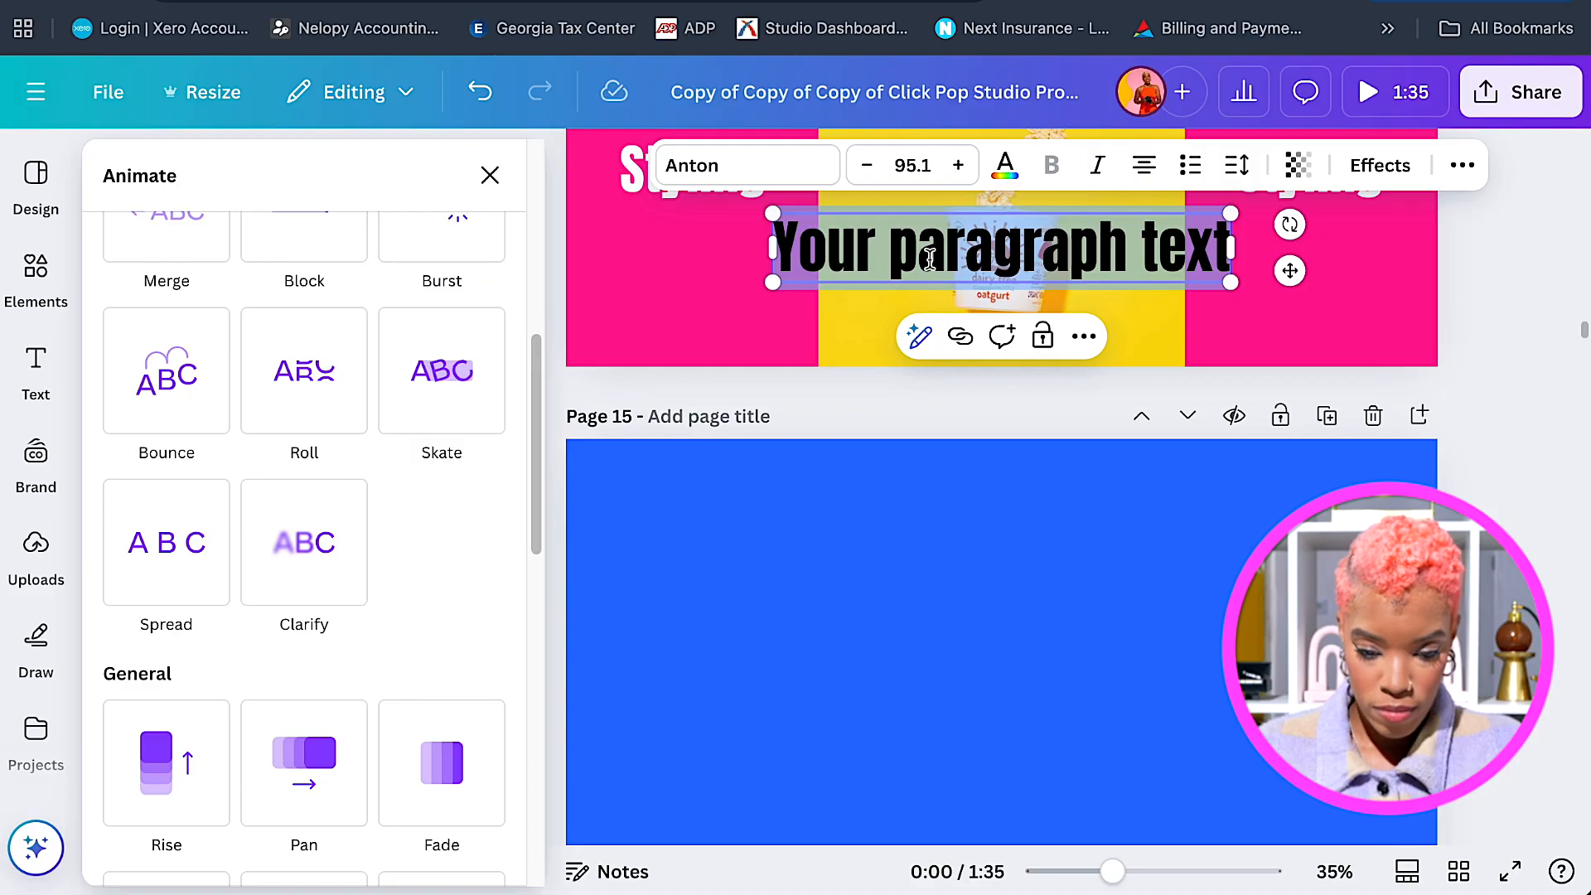
type("Creat")
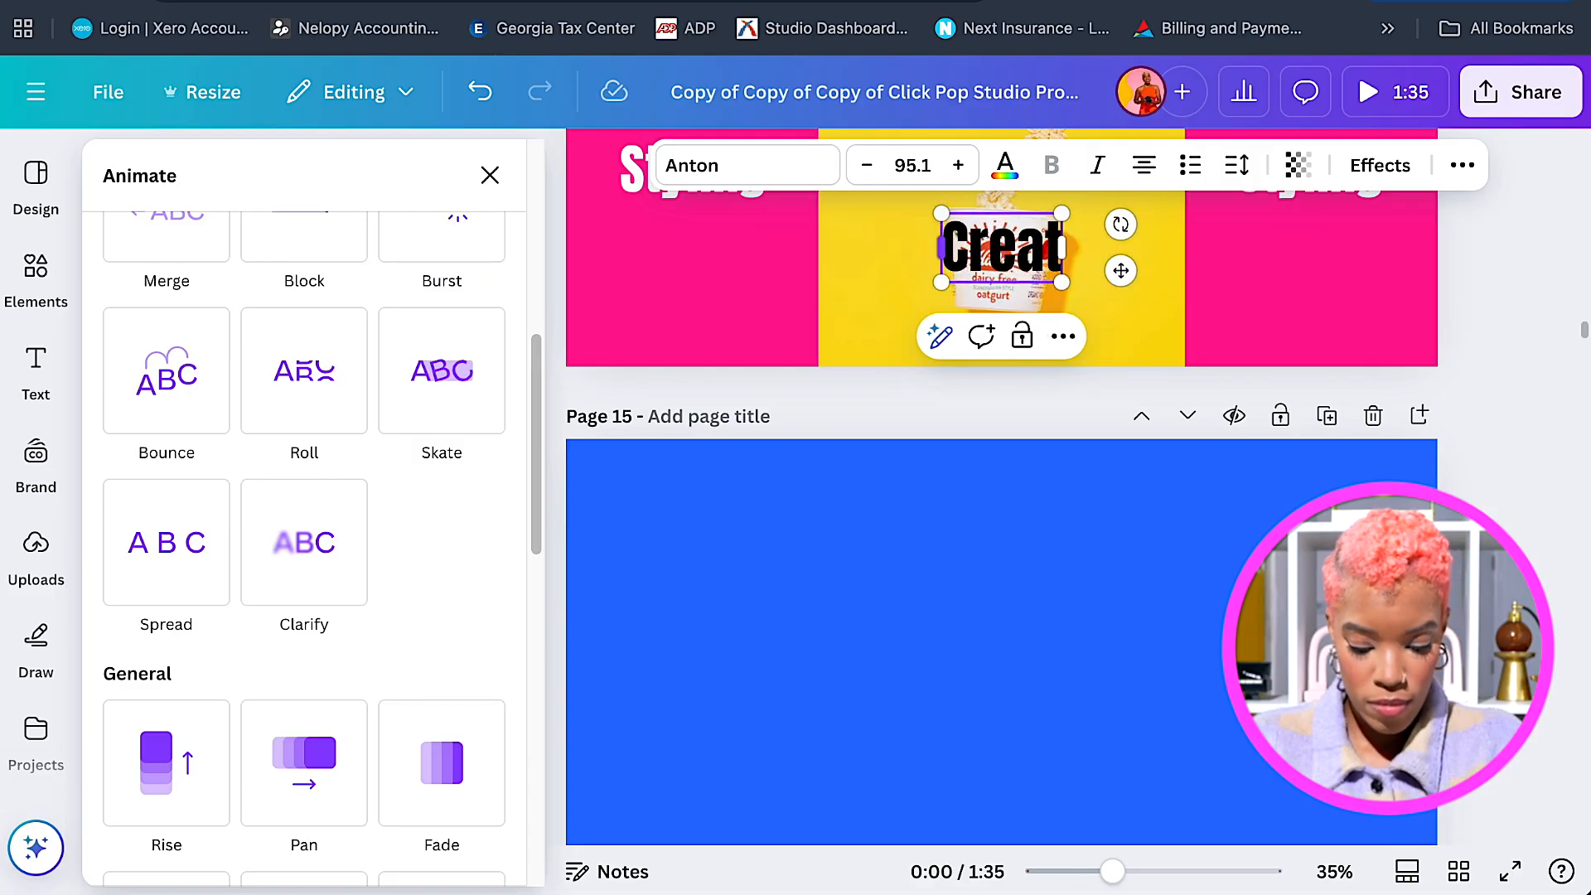
type("ive")
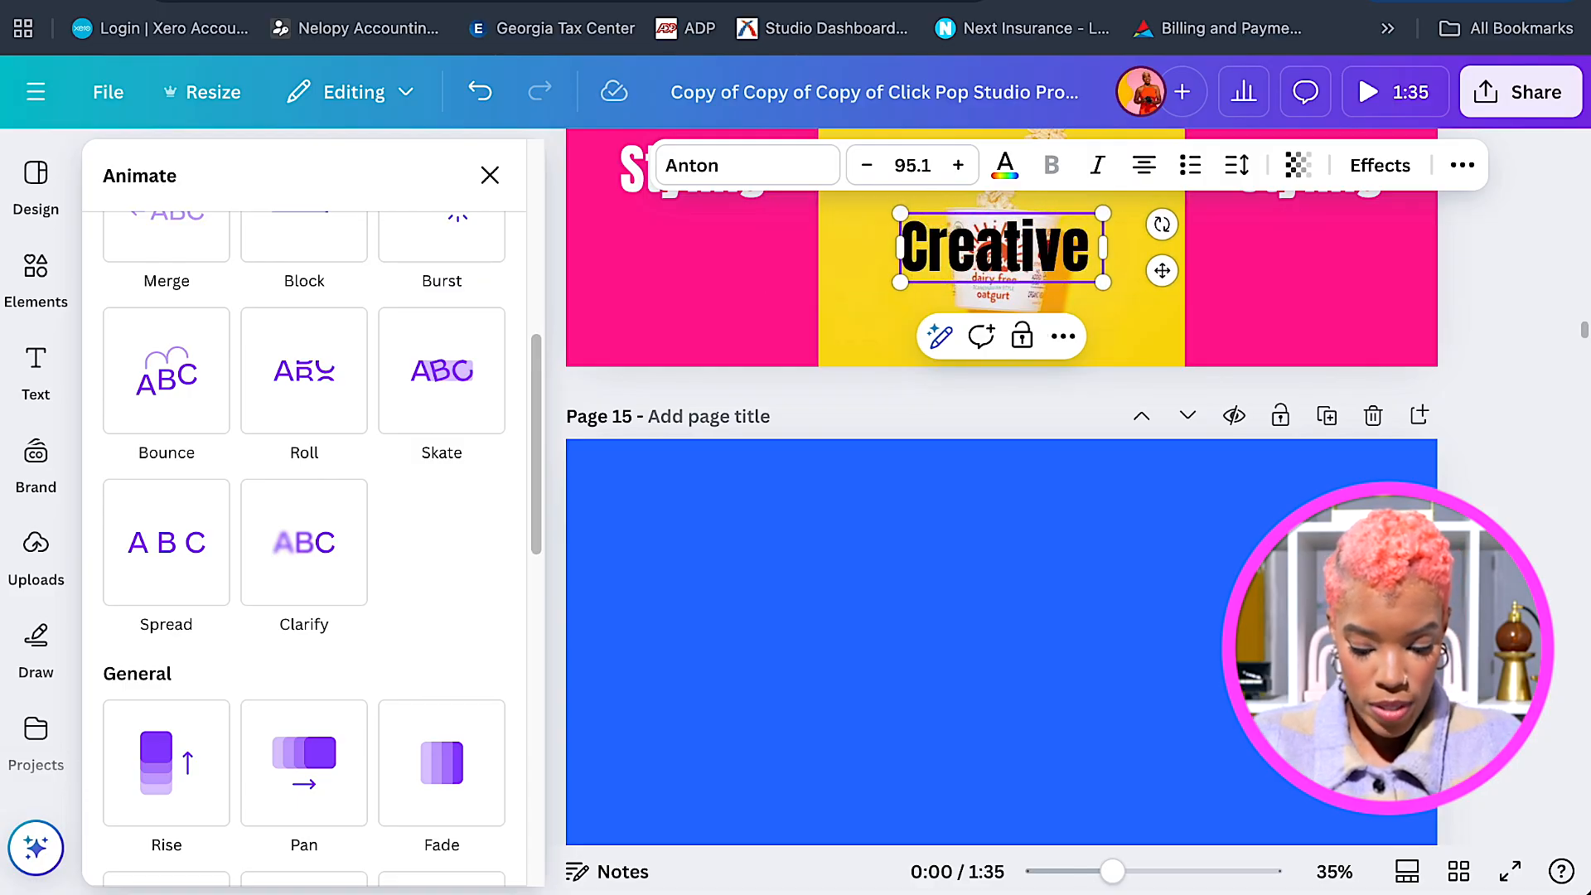
key("Return")
type("Direction")
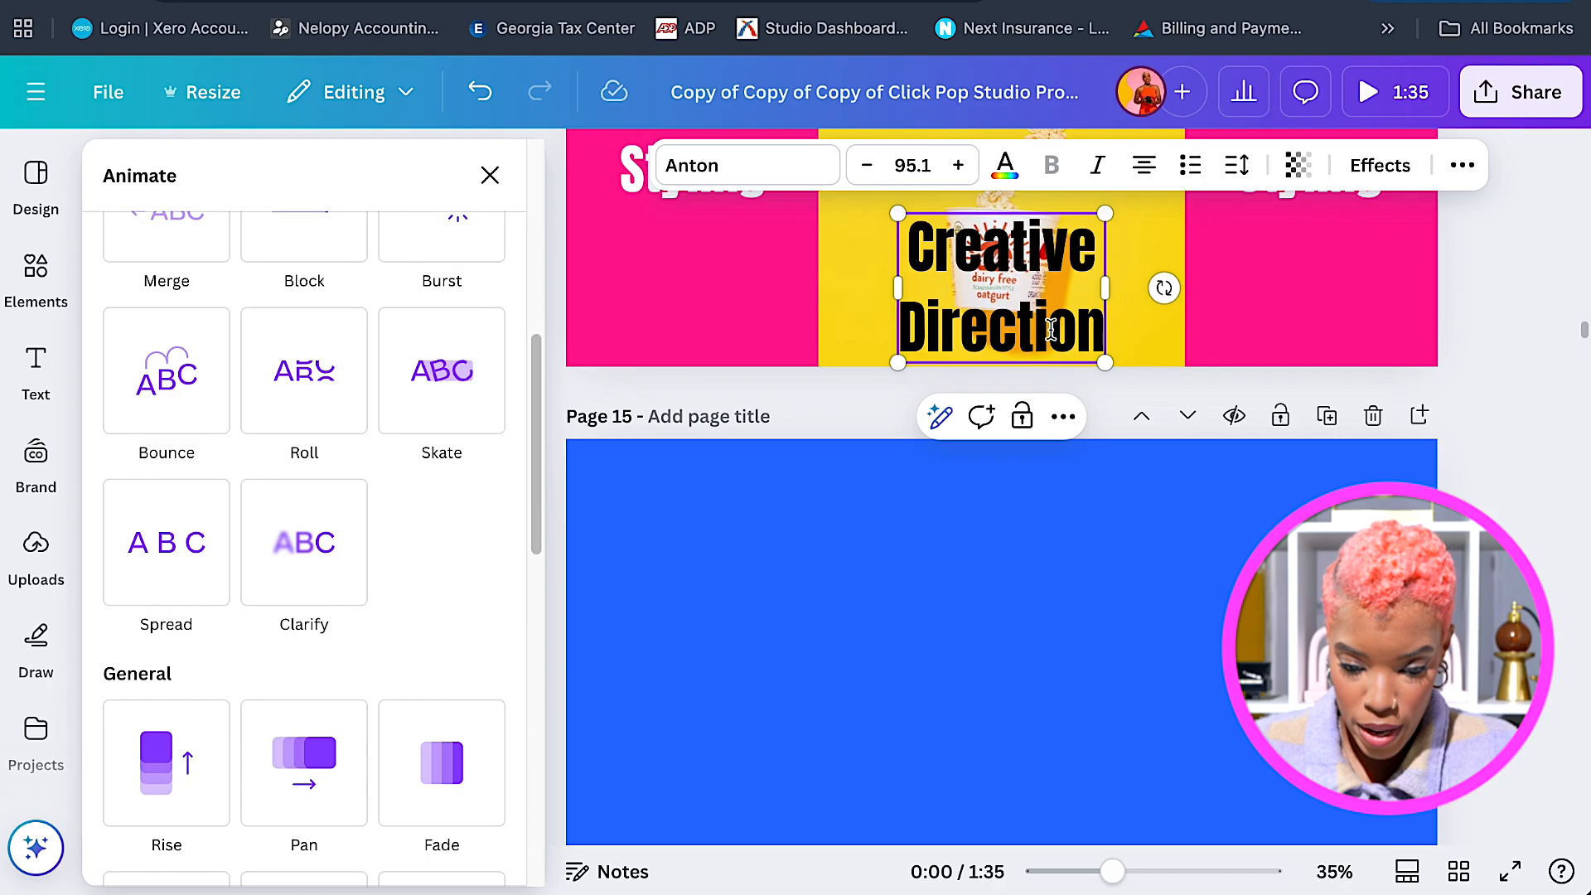
Move the 'Creative Direction' text onto blue page 15, centred on the guide.
left_click(1147, 394)
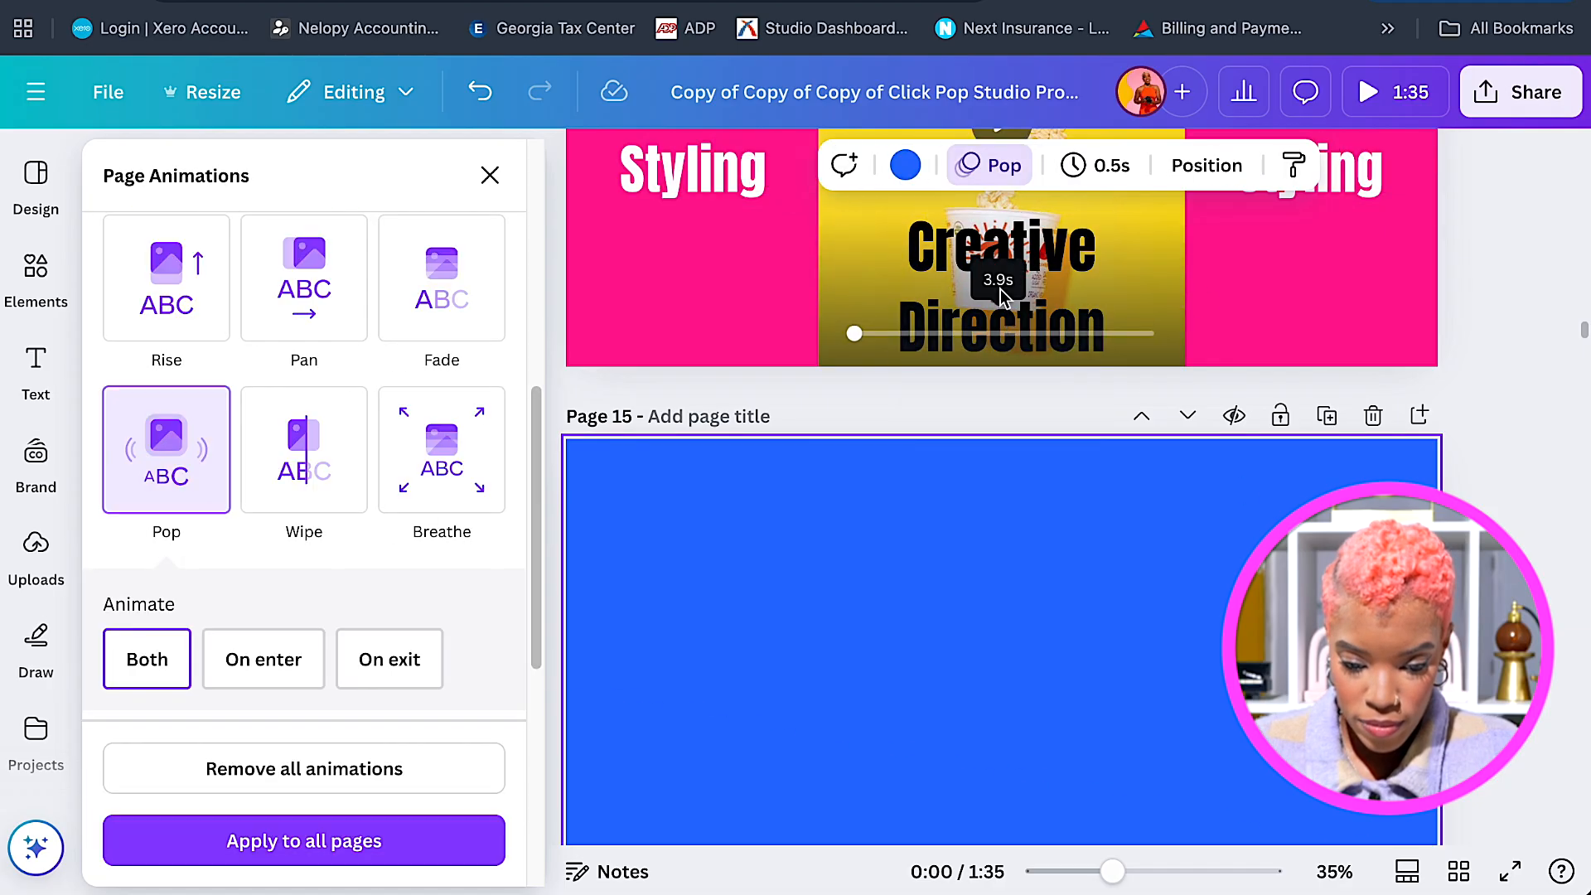
left_click_drag(1000, 323, 995, 703)
scroll(996, 663, "down", 4)
left_click_drag(953, 426, 963, 381)
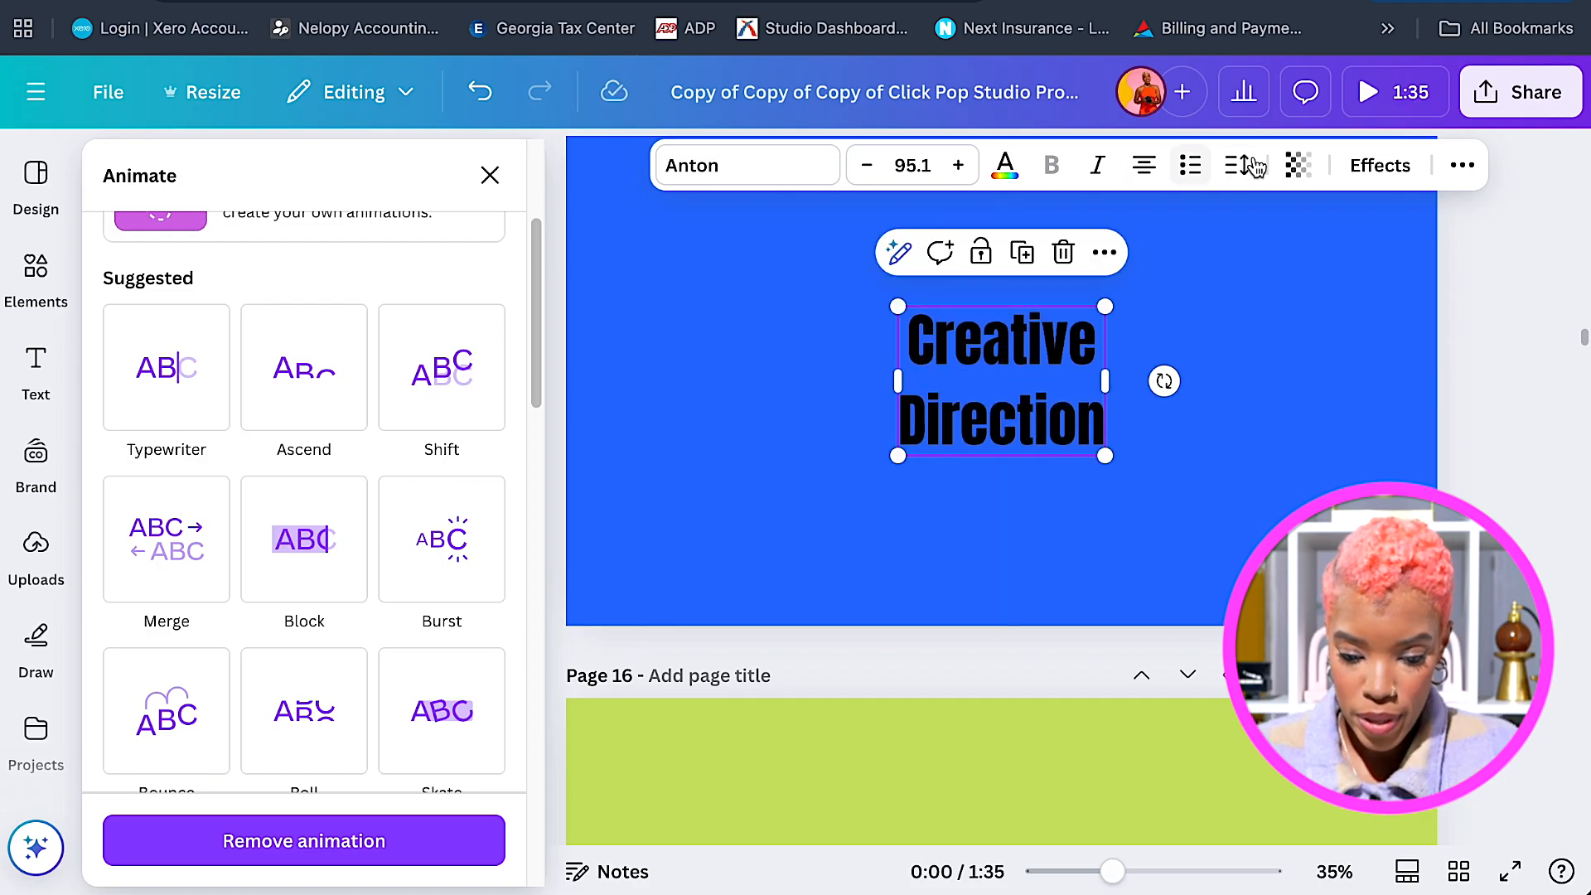
Make the 'Creative Direction' title white, enlarge it, and set its animation to On enter.
left_click(1002, 169)
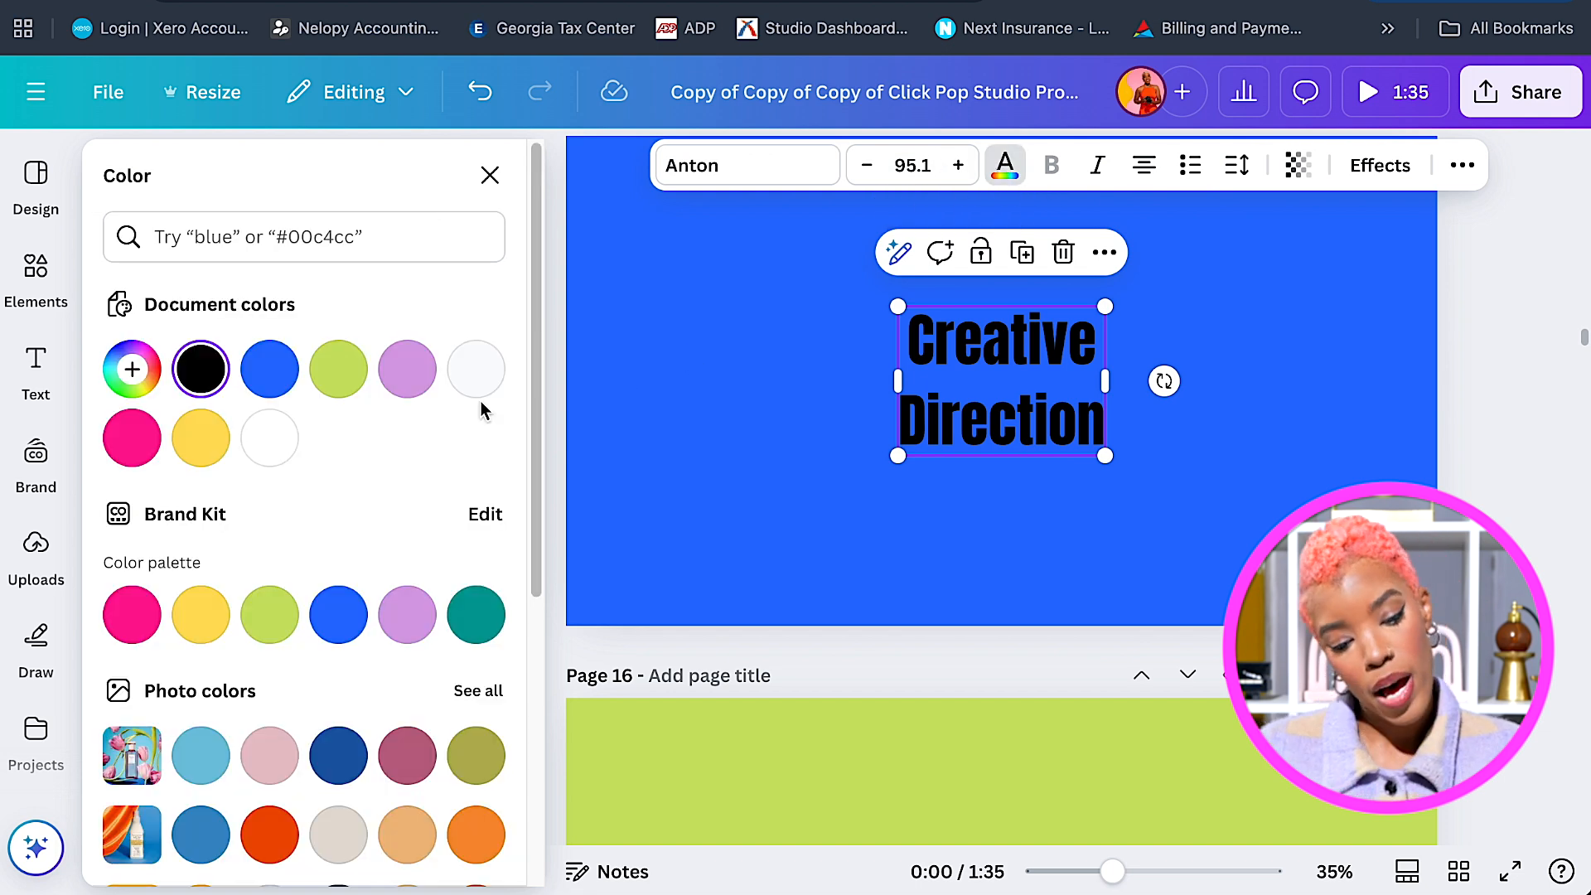
left_click(269, 452)
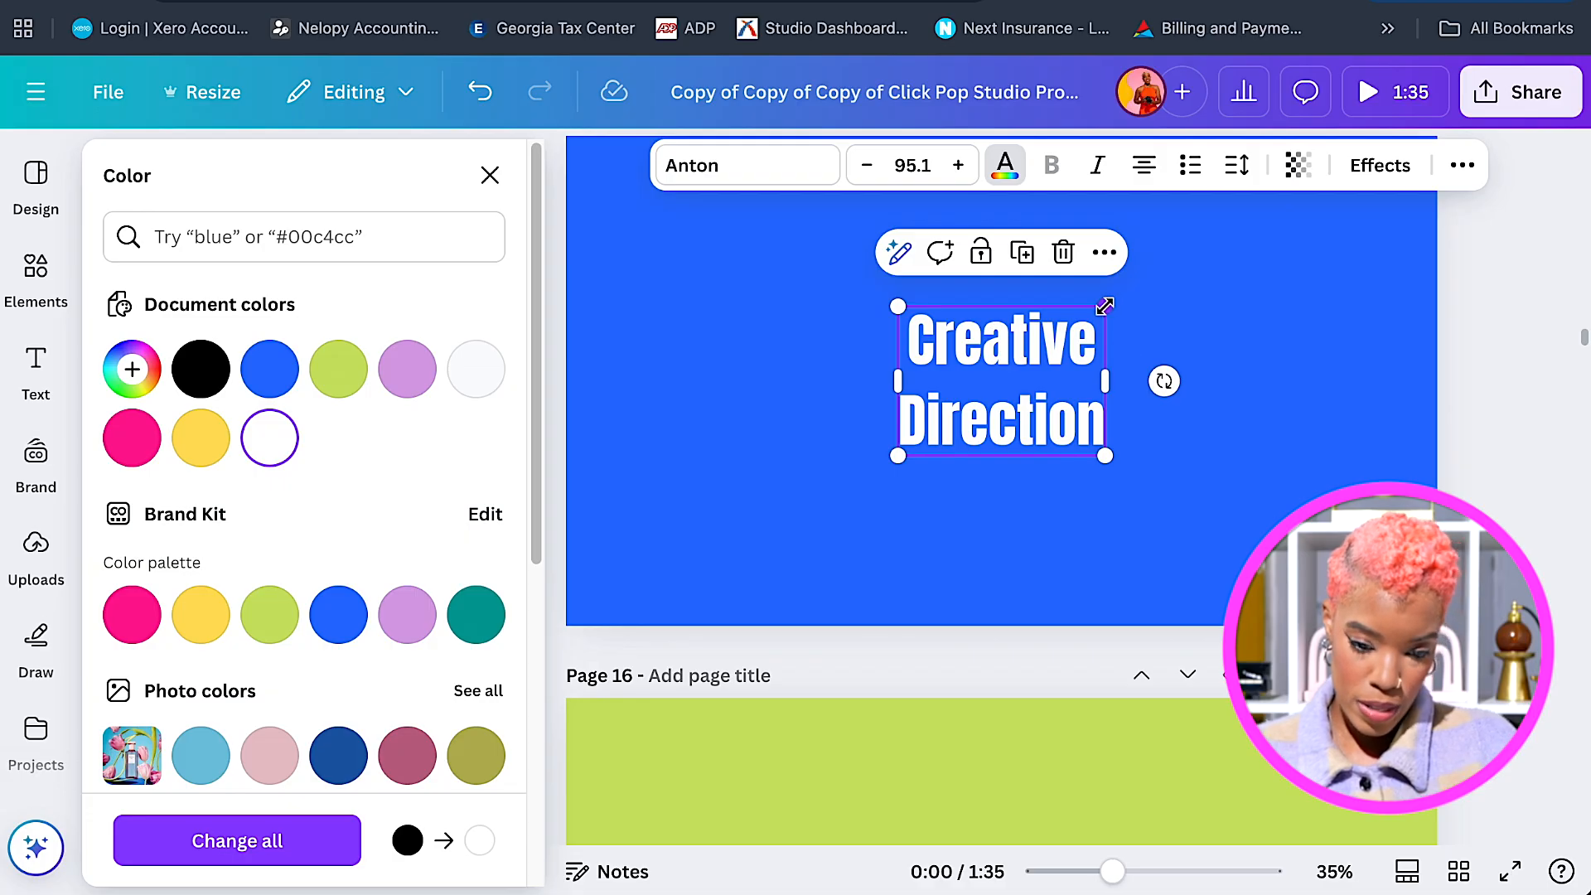
left_click_drag(1104, 306, 1139, 282)
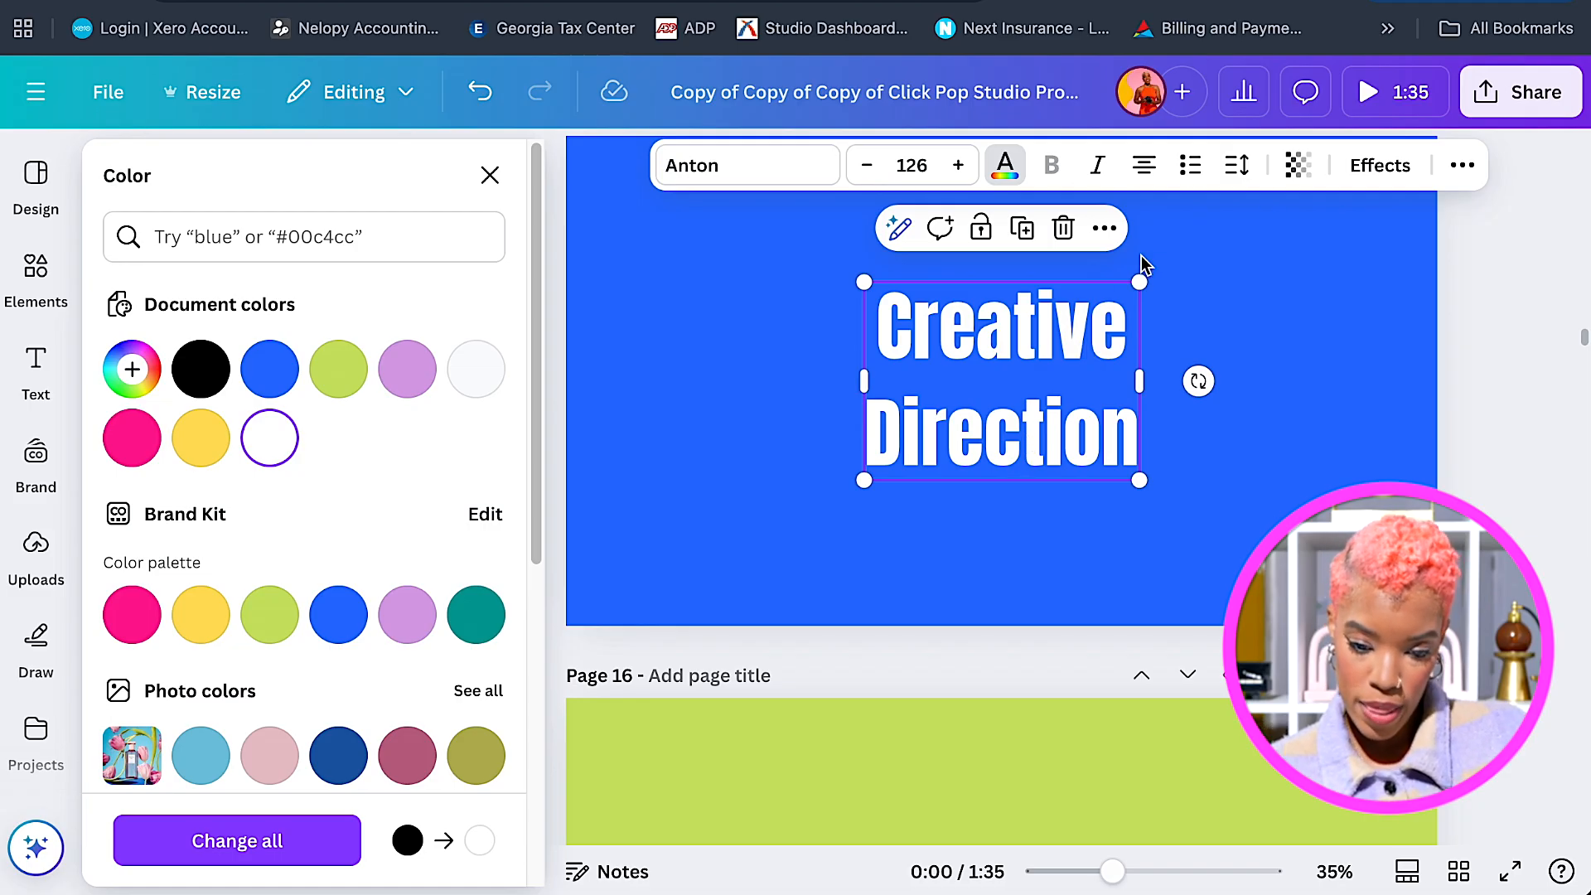
left_click(1461, 166)
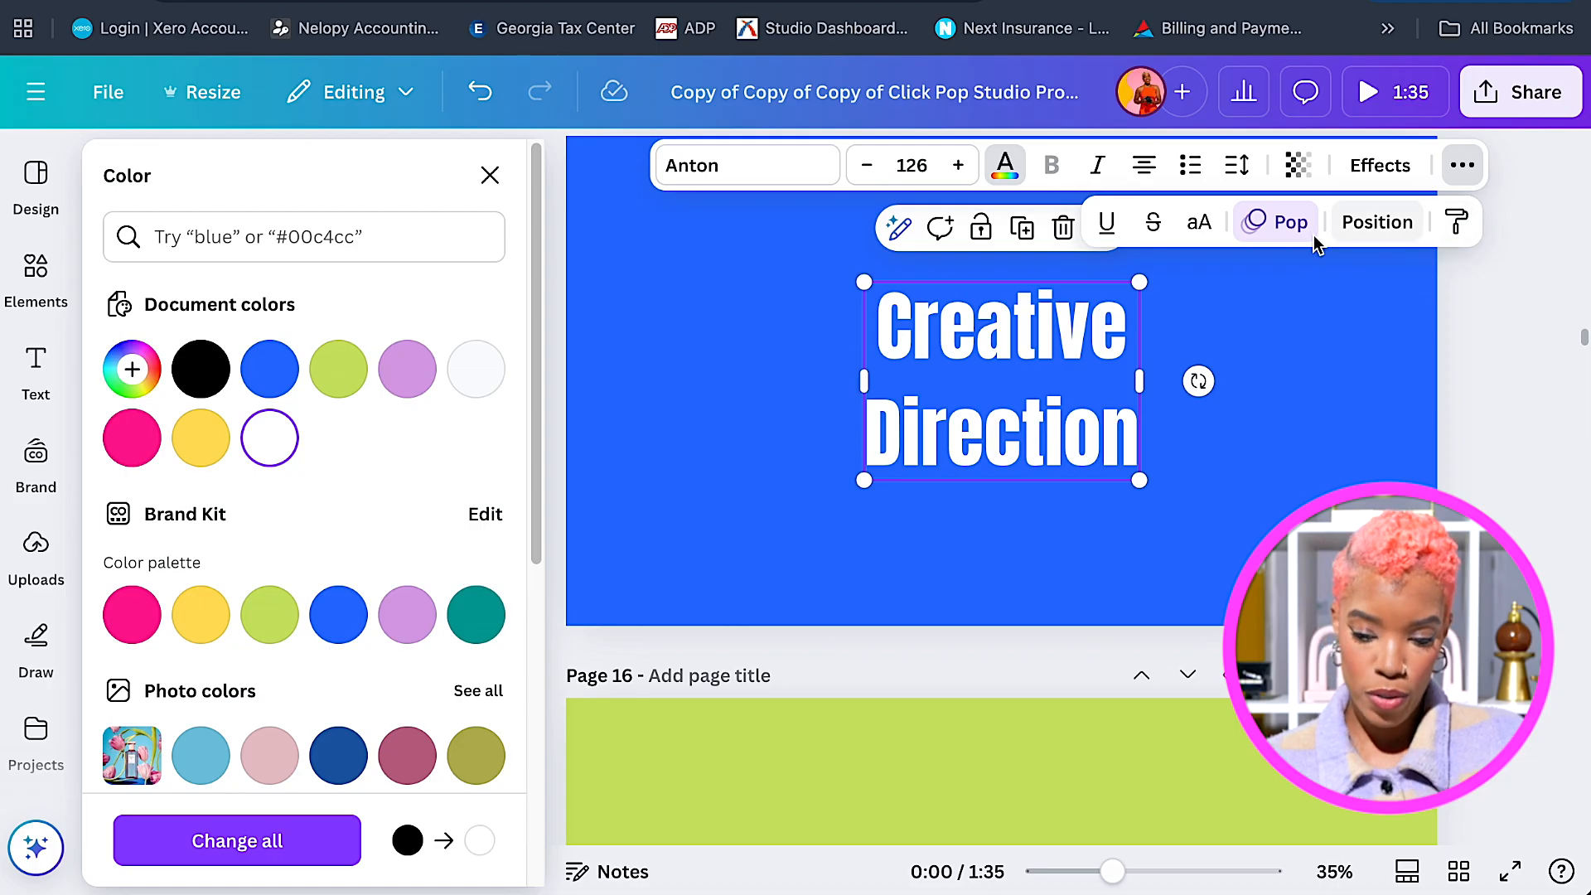
left_click(1276, 224)
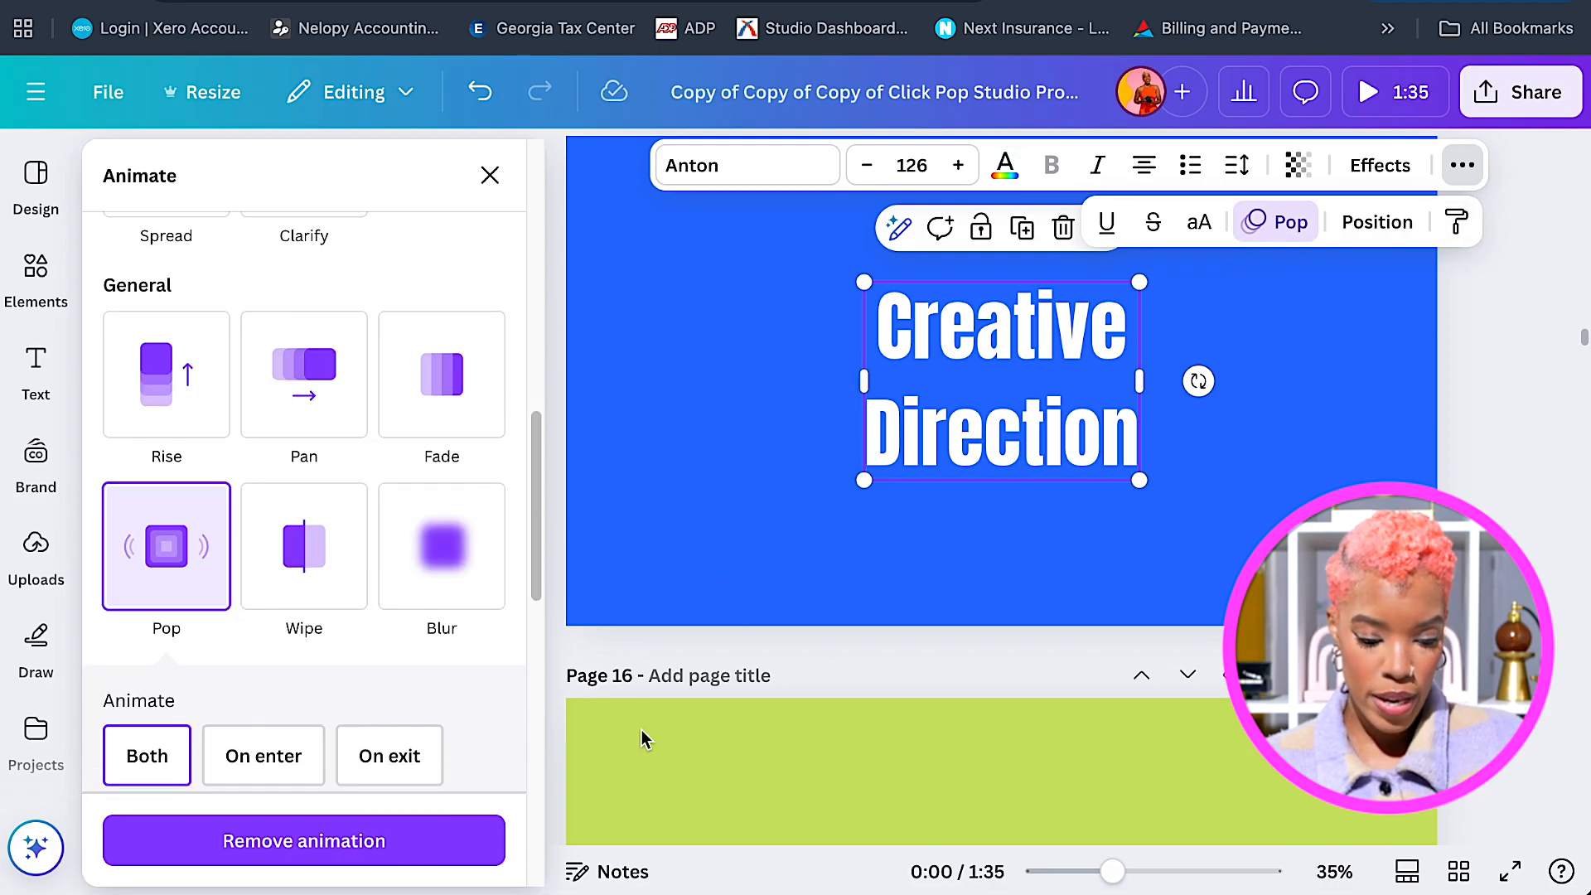
left_click(238, 758)
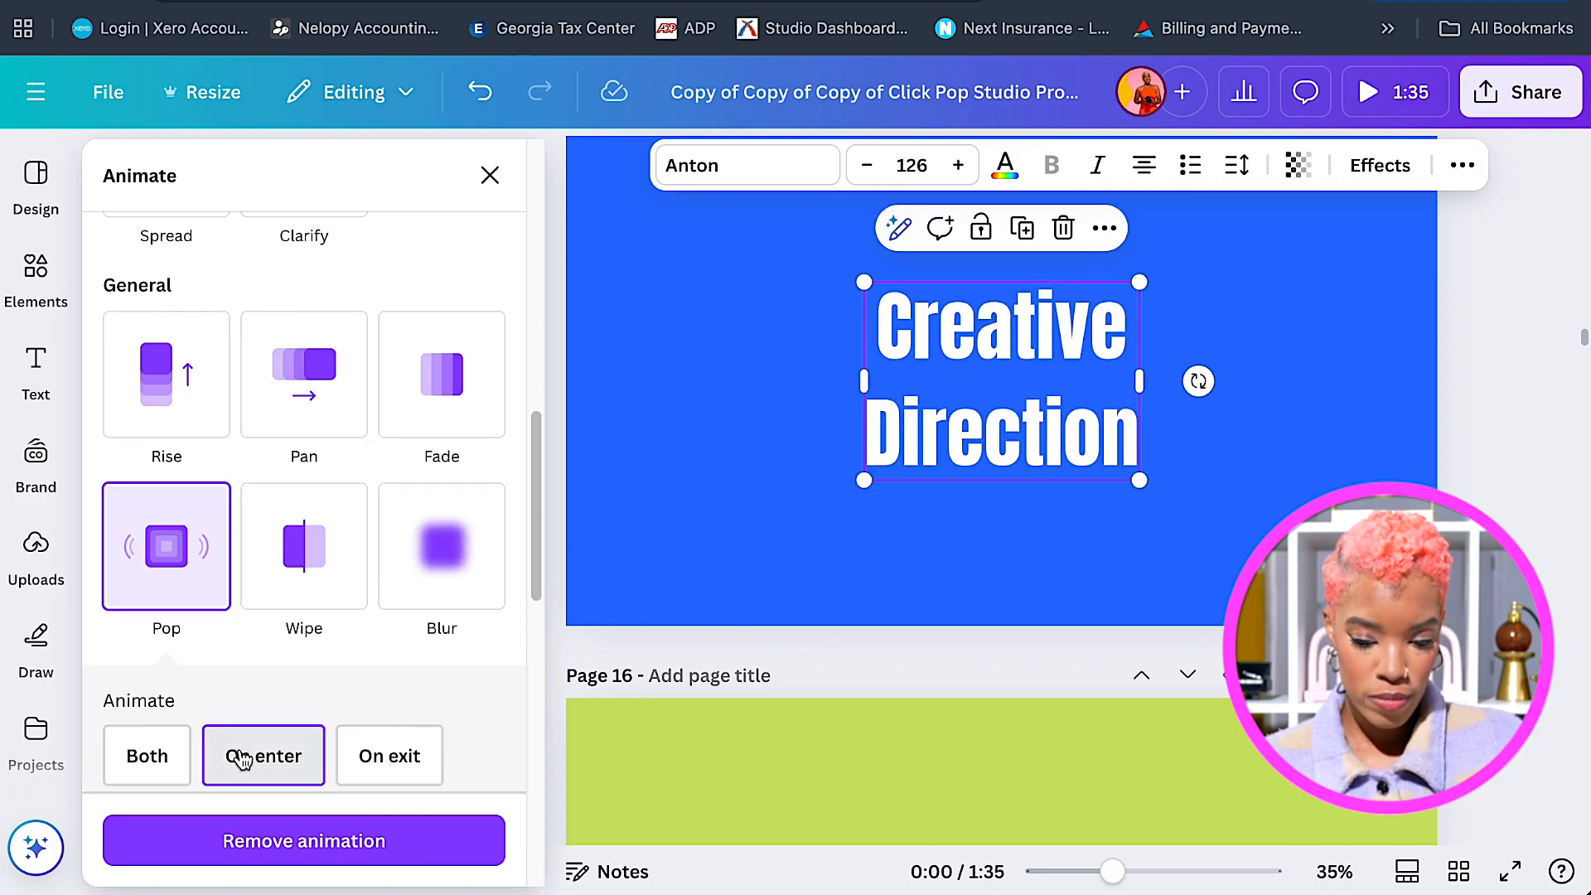
Give blue page 15 a 0.5-second Pop page animation.
left_click(1286, 511)
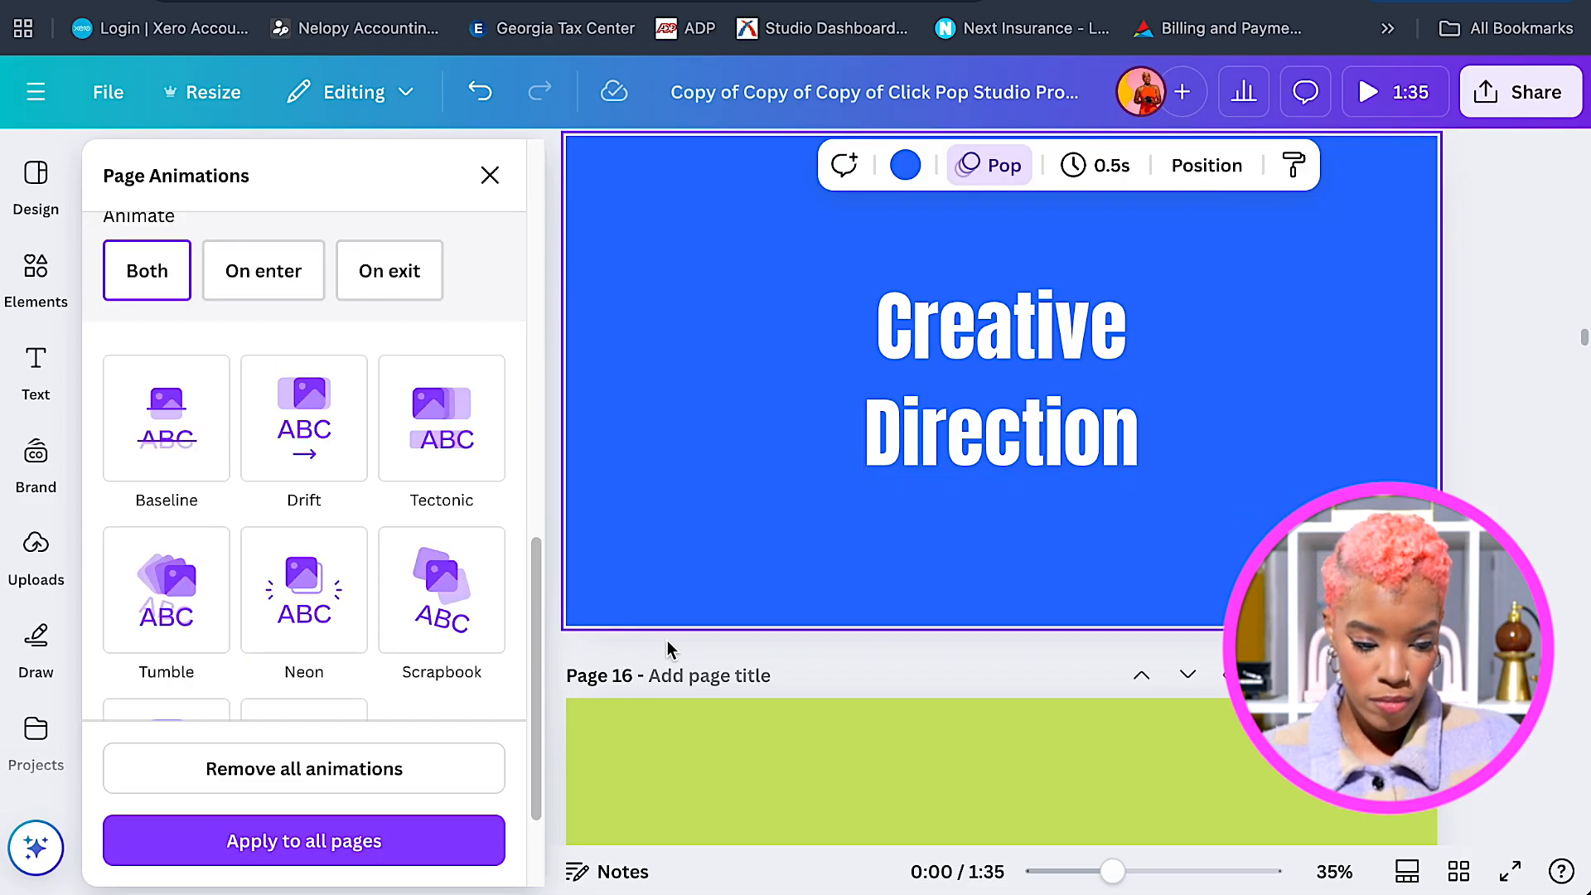
scroll(537, 623, "down", 3)
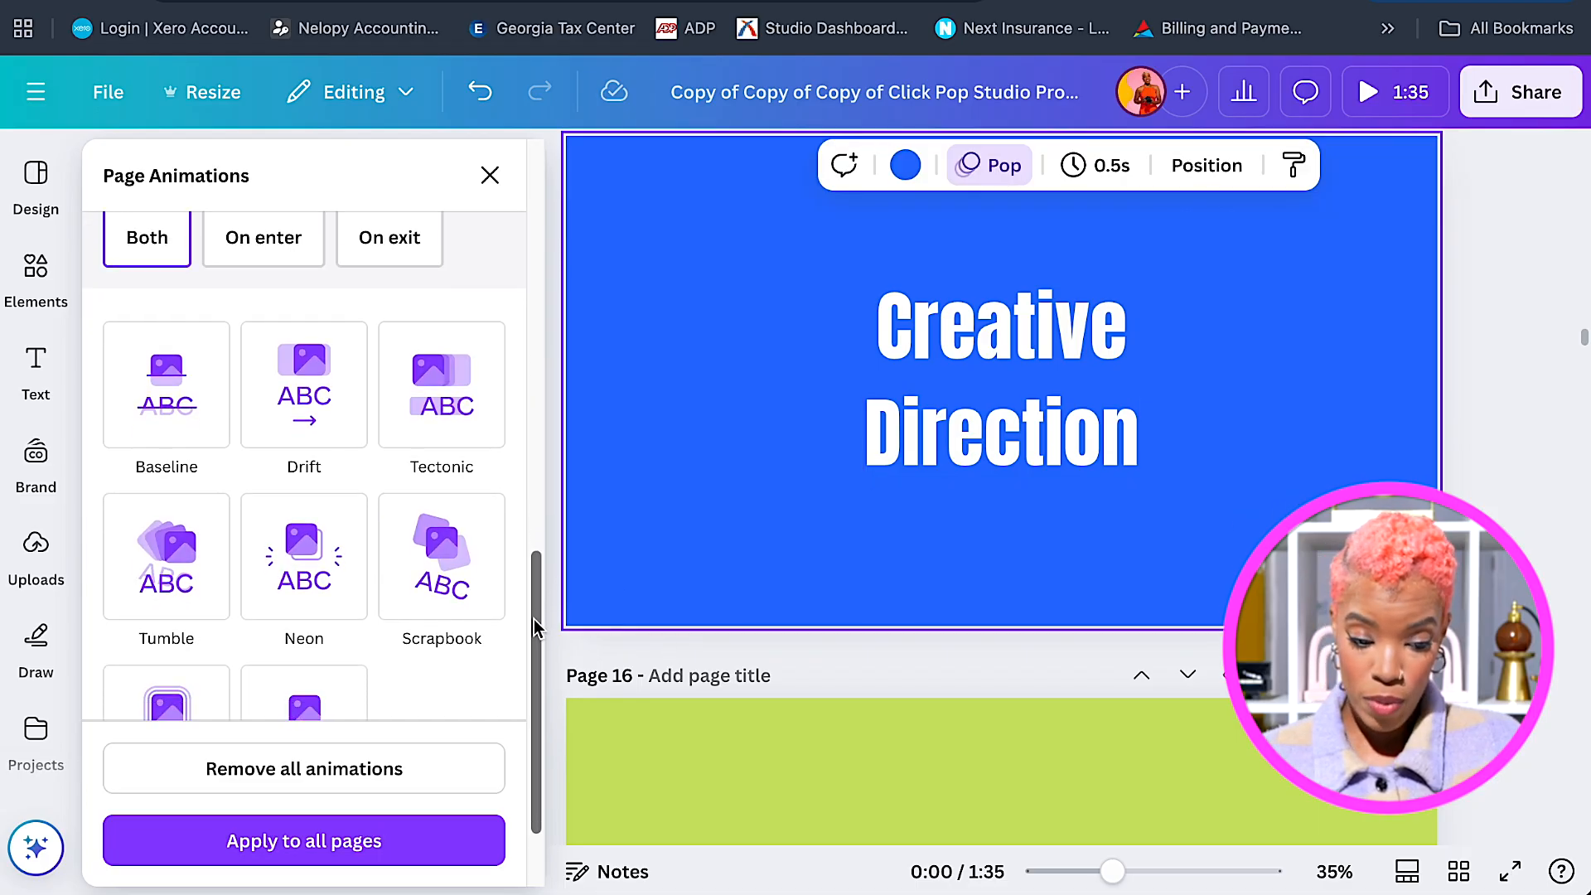
scroll(535, 625, "up", 5)
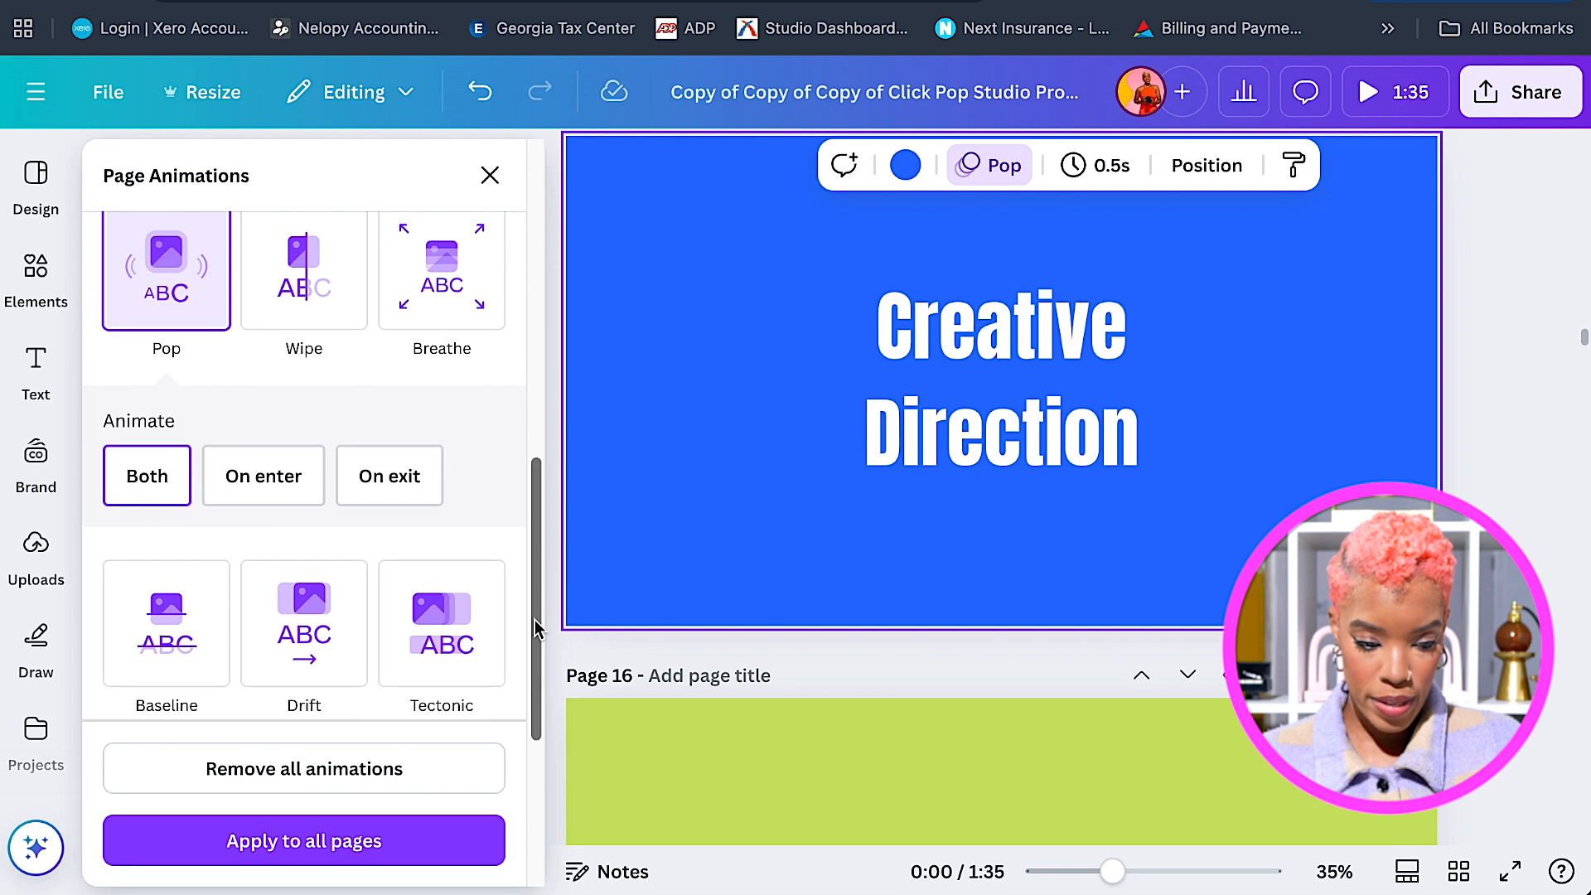
left_click(190, 362)
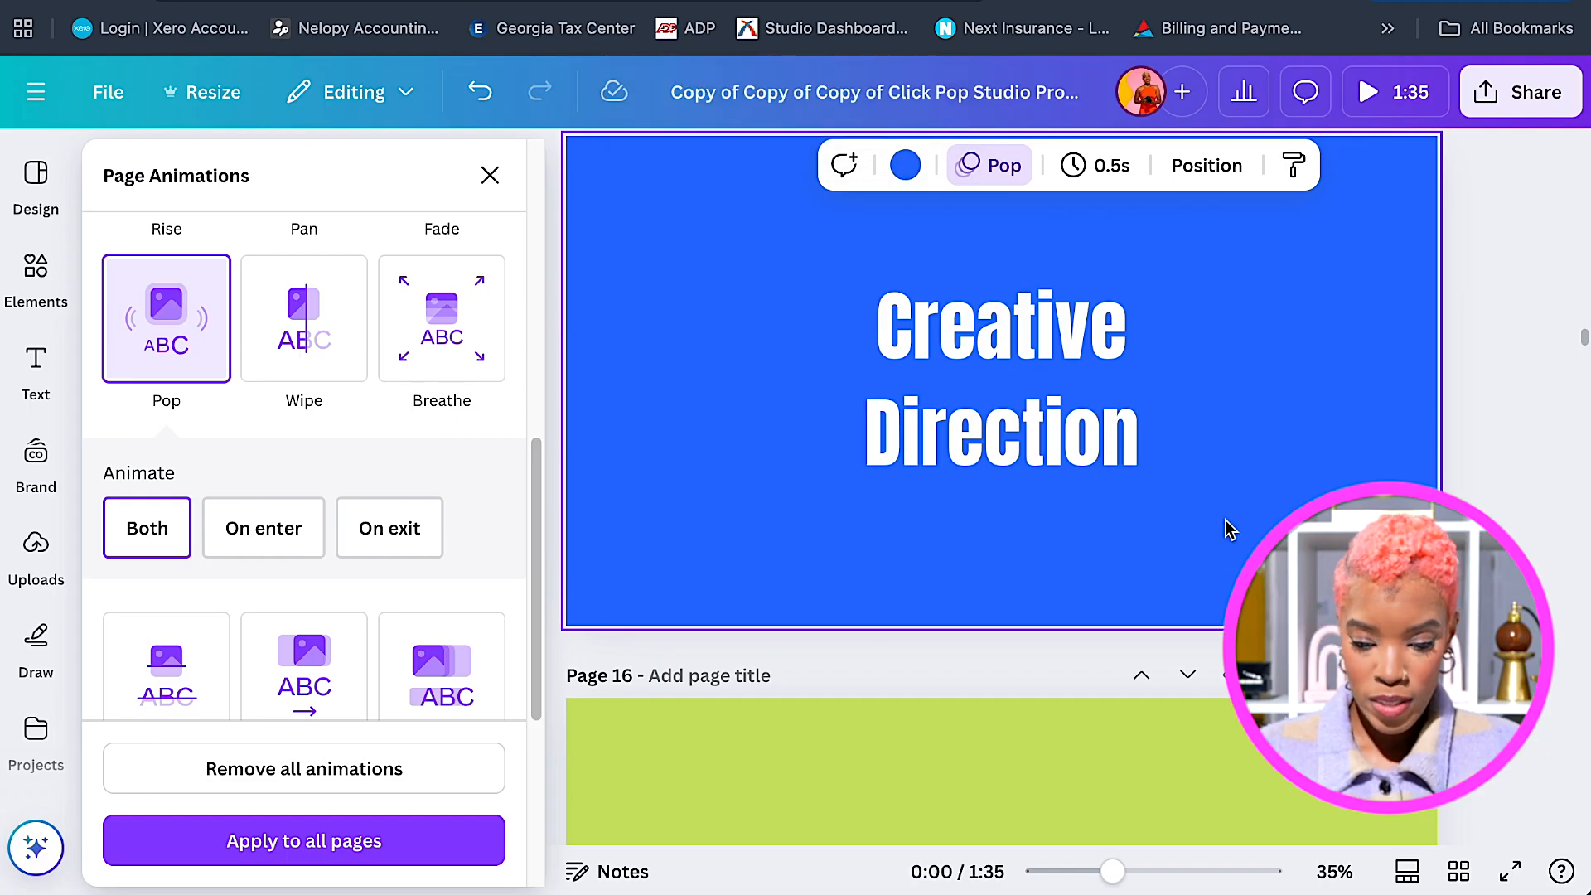
scroll(1230, 529, "down", 2)
Replace the green page 16 title text with 'Video'.
left_click(1094, 358)
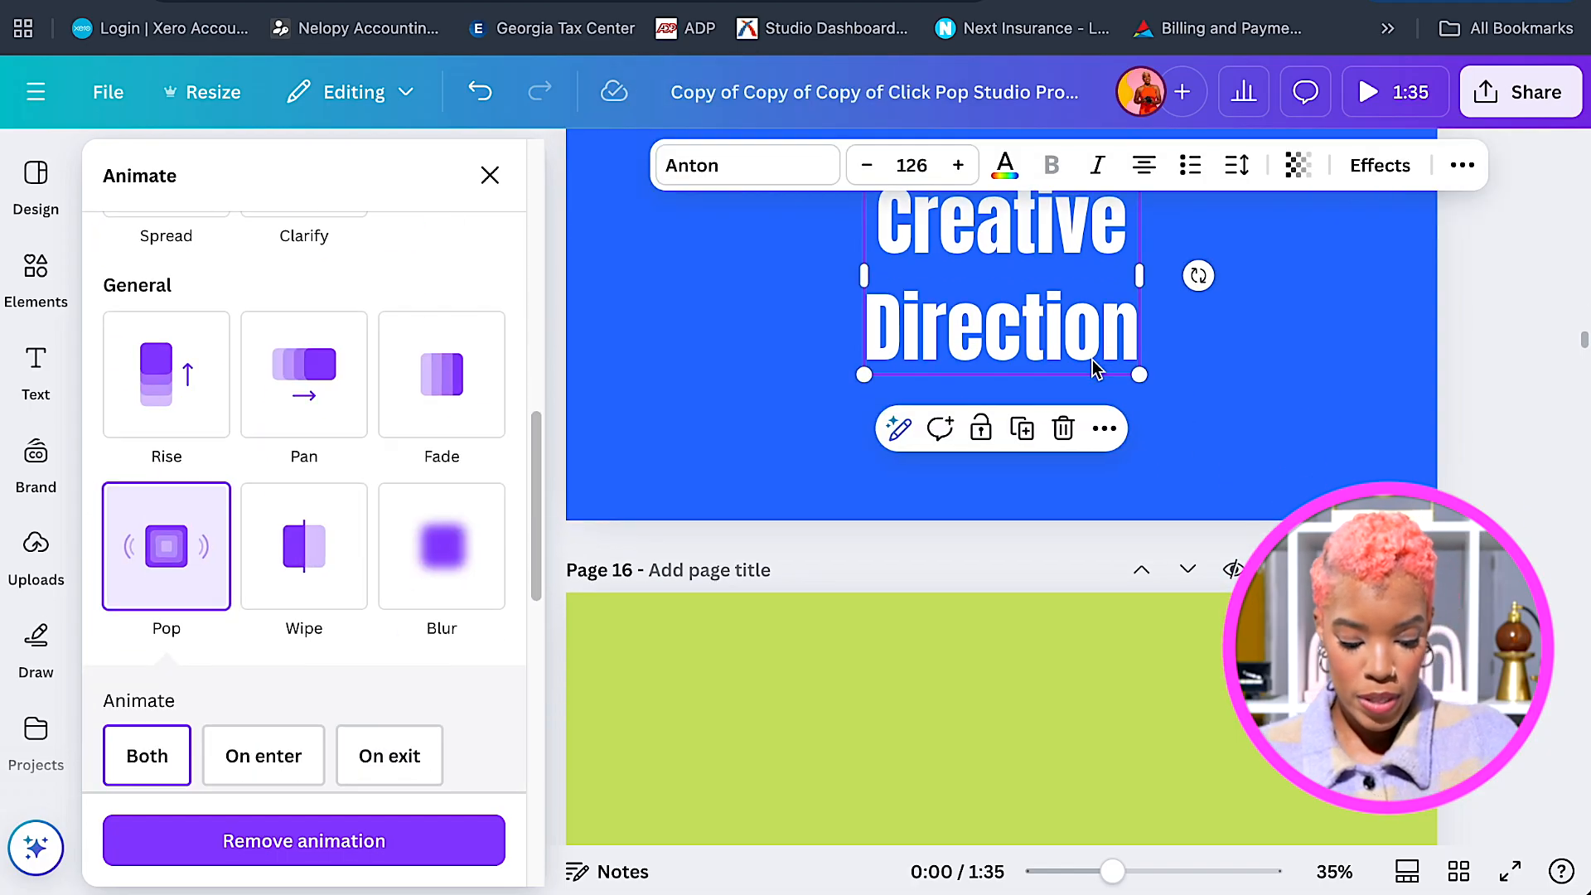
scroll(1073, 501, "down", 5)
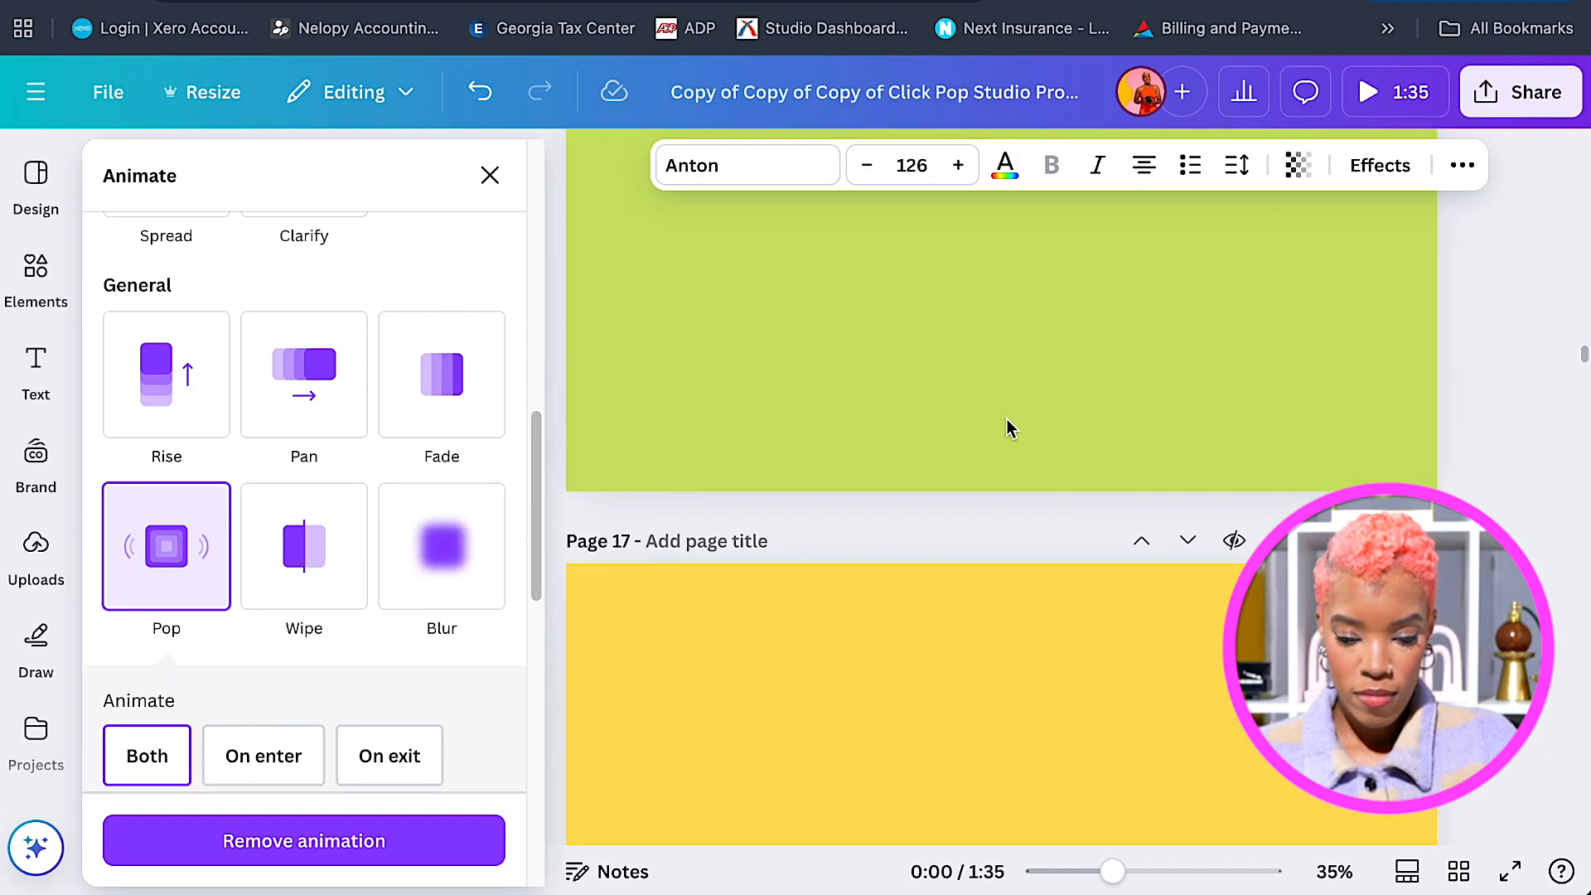
scroll(1006, 419, "up", 3)
left_click(1016, 482)
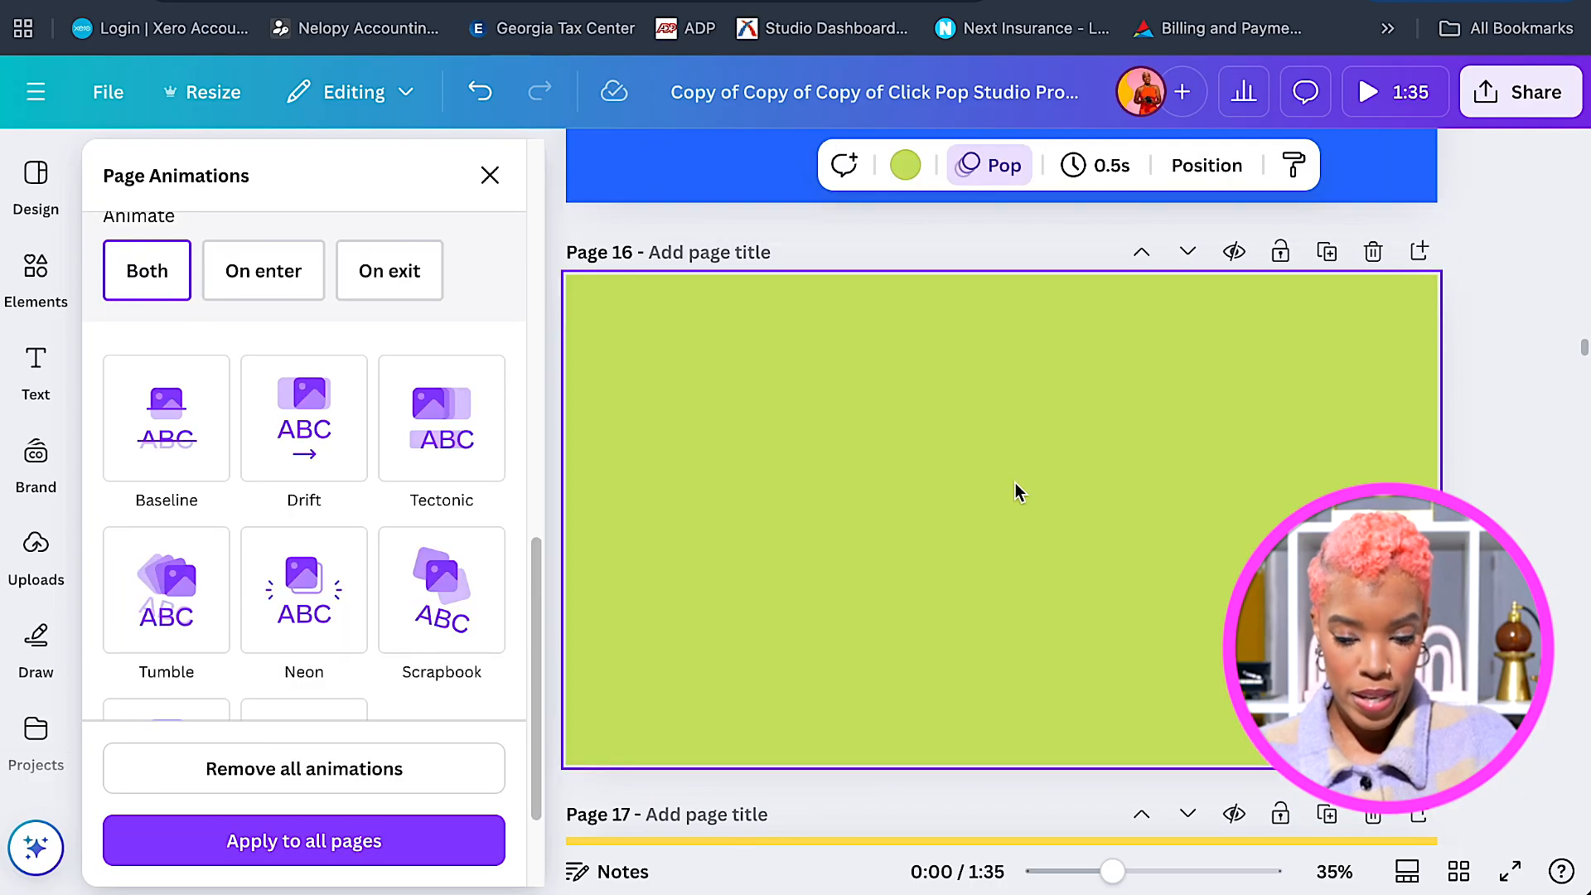
left_click(1016, 482)
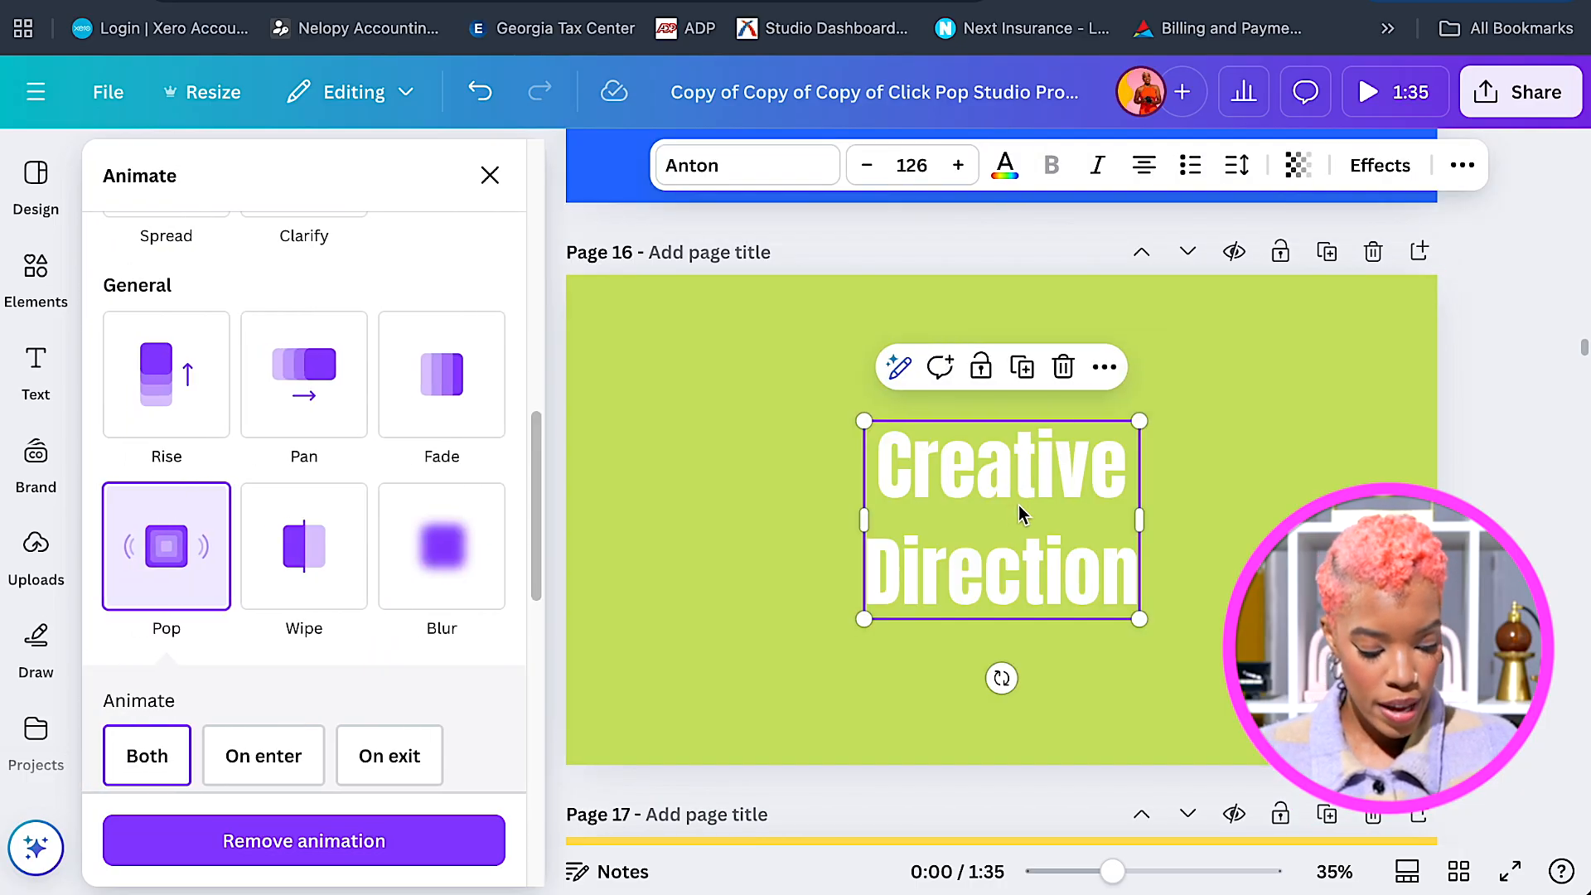
left_click(1005, 467)
left_click(1004, 467)
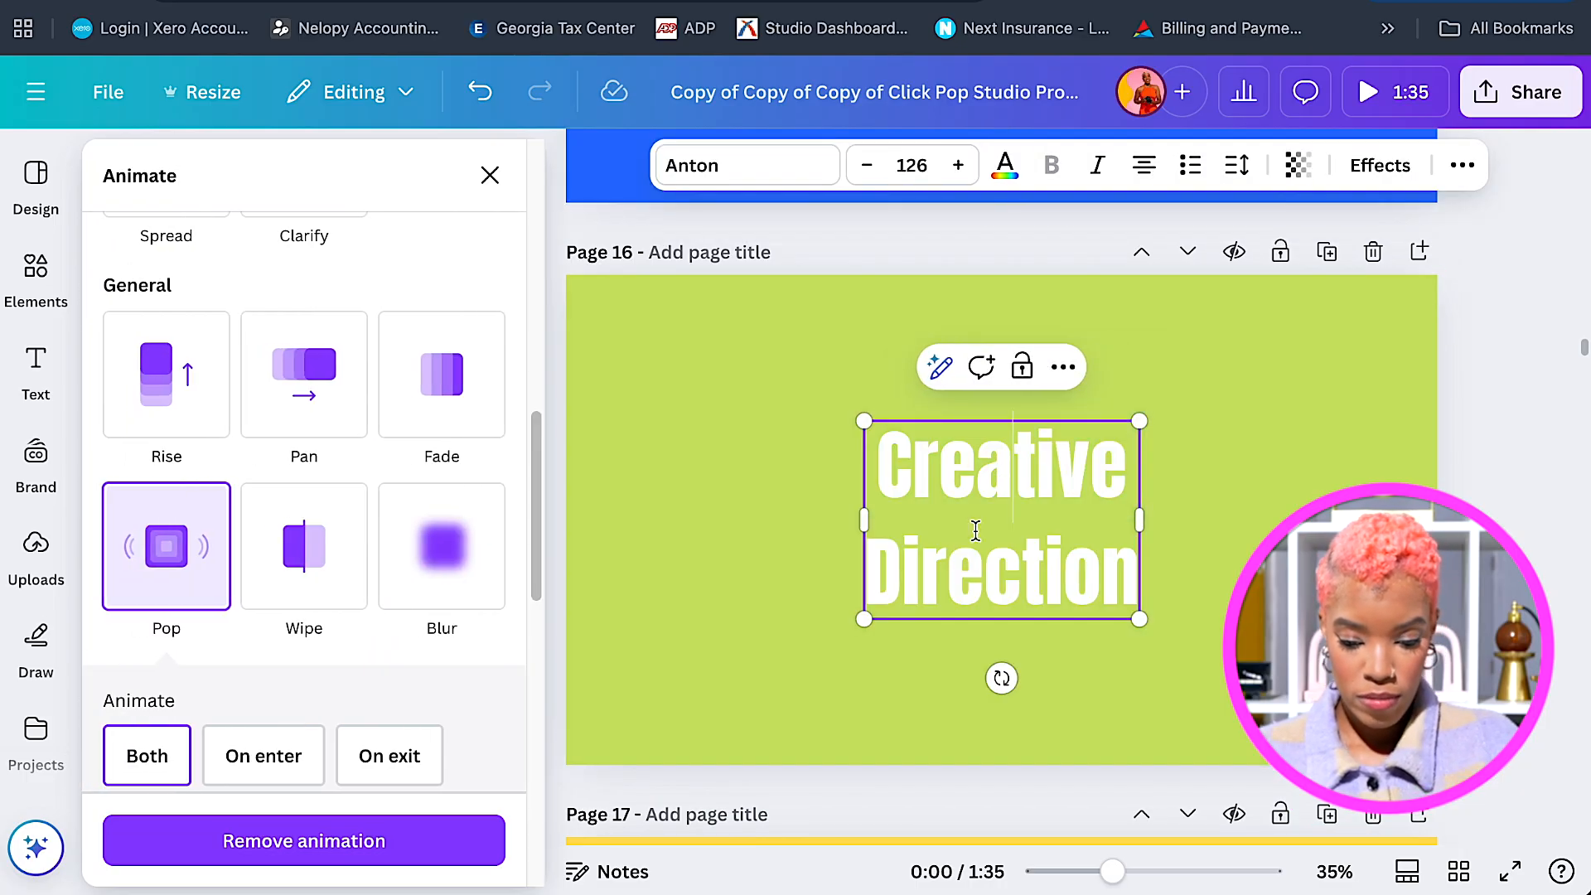
left_click_drag(1123, 568, 844, 468)
type("Video")
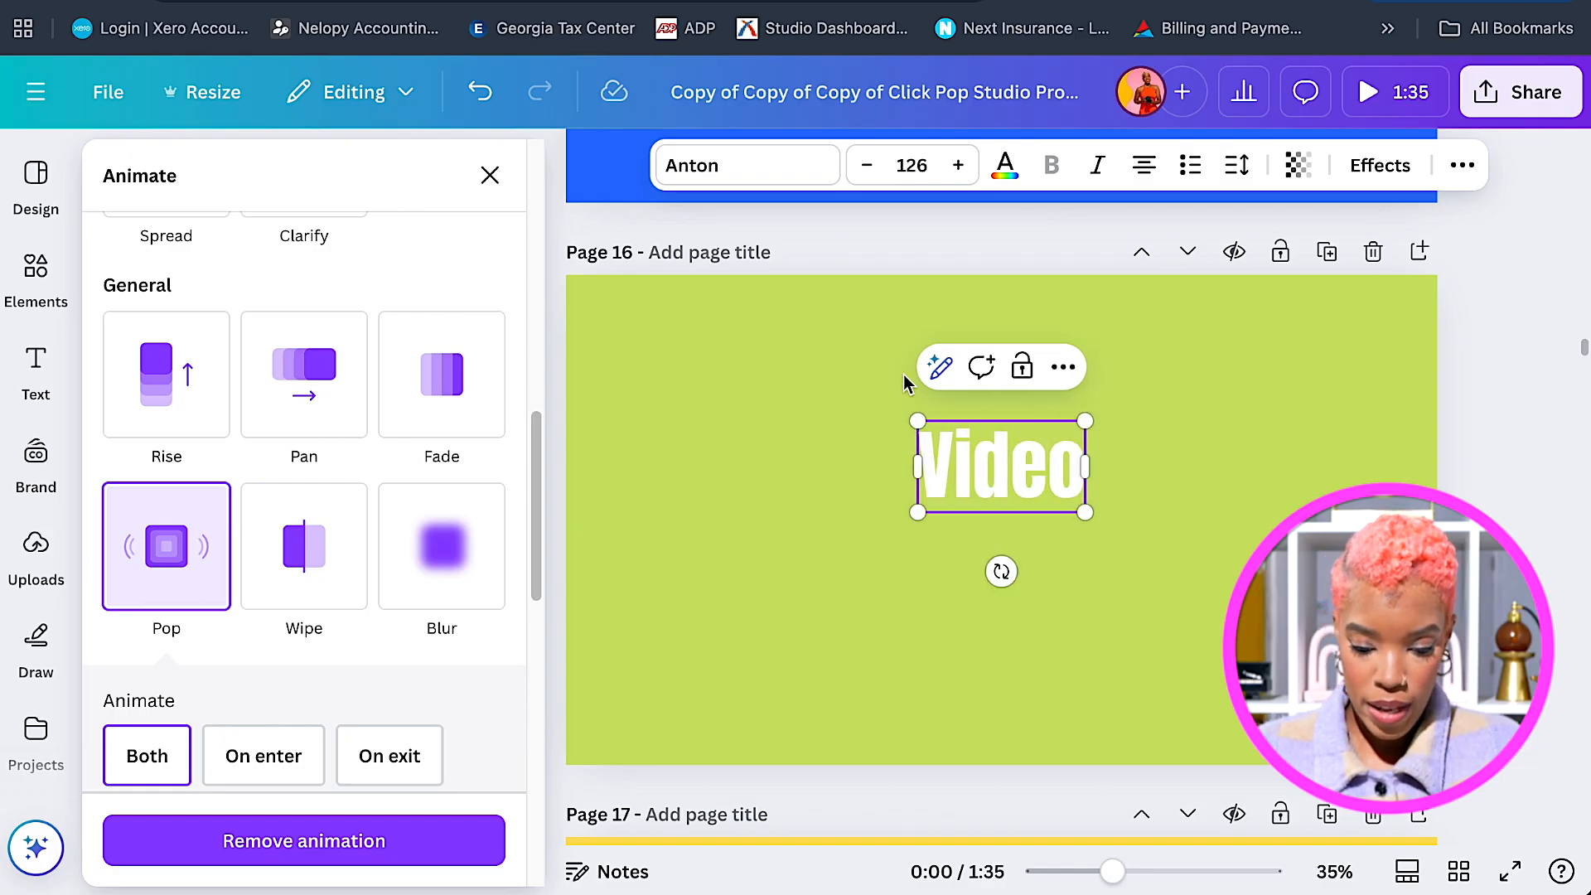
Recentre the 'Video' title and remove its animation.
left_click(1148, 495)
left_click_drag(997, 499, 1005, 533)
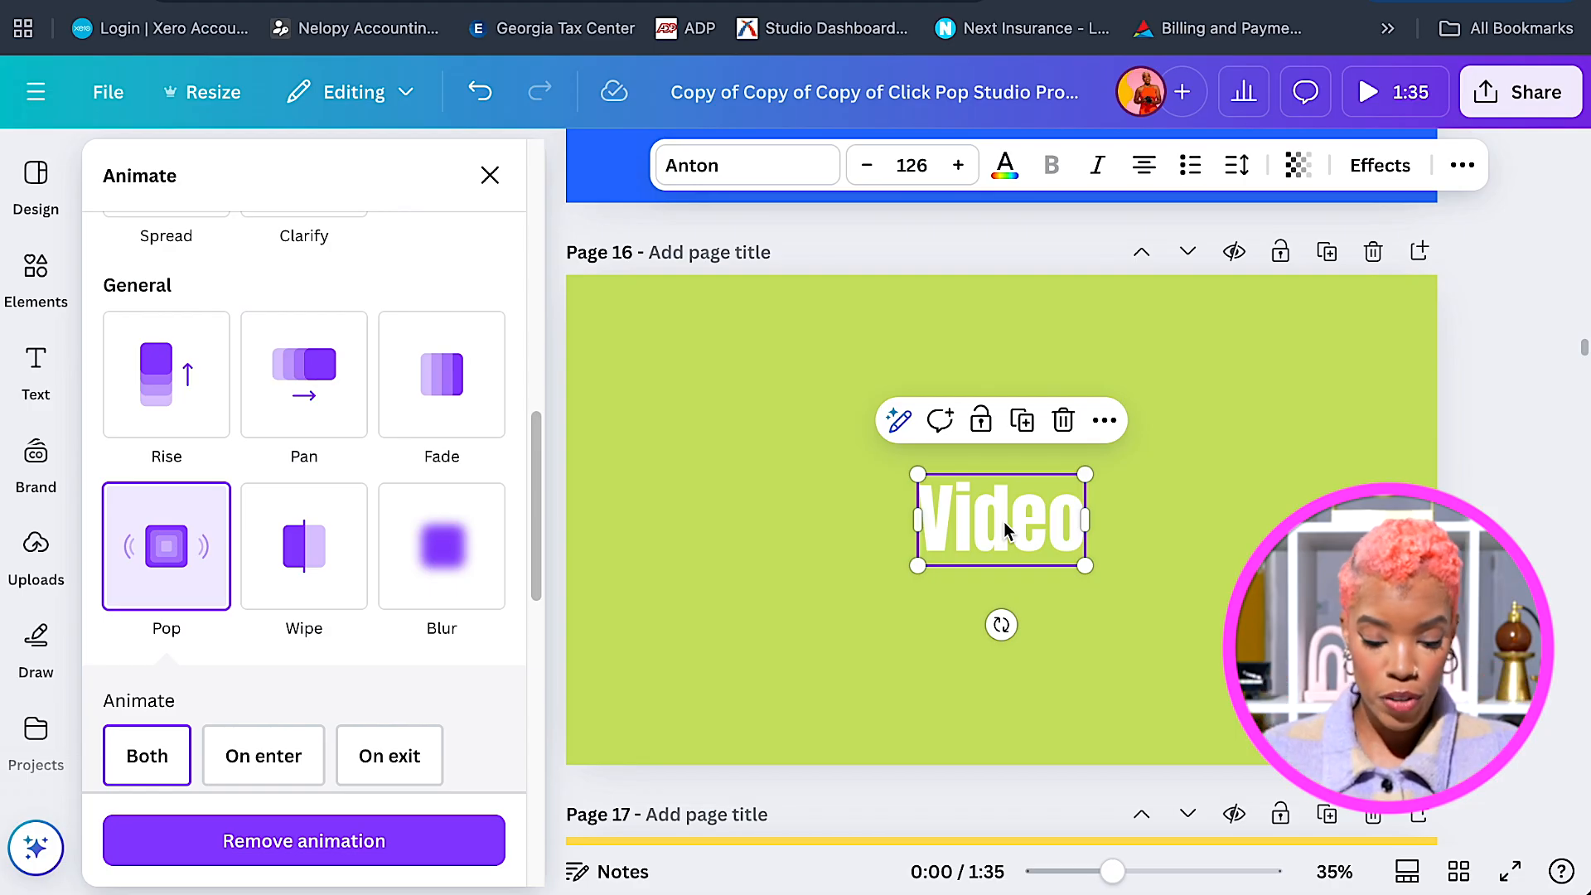
left_click_drag(1010, 512, 1011, 513)
scroll(1043, 524, "down", 3)
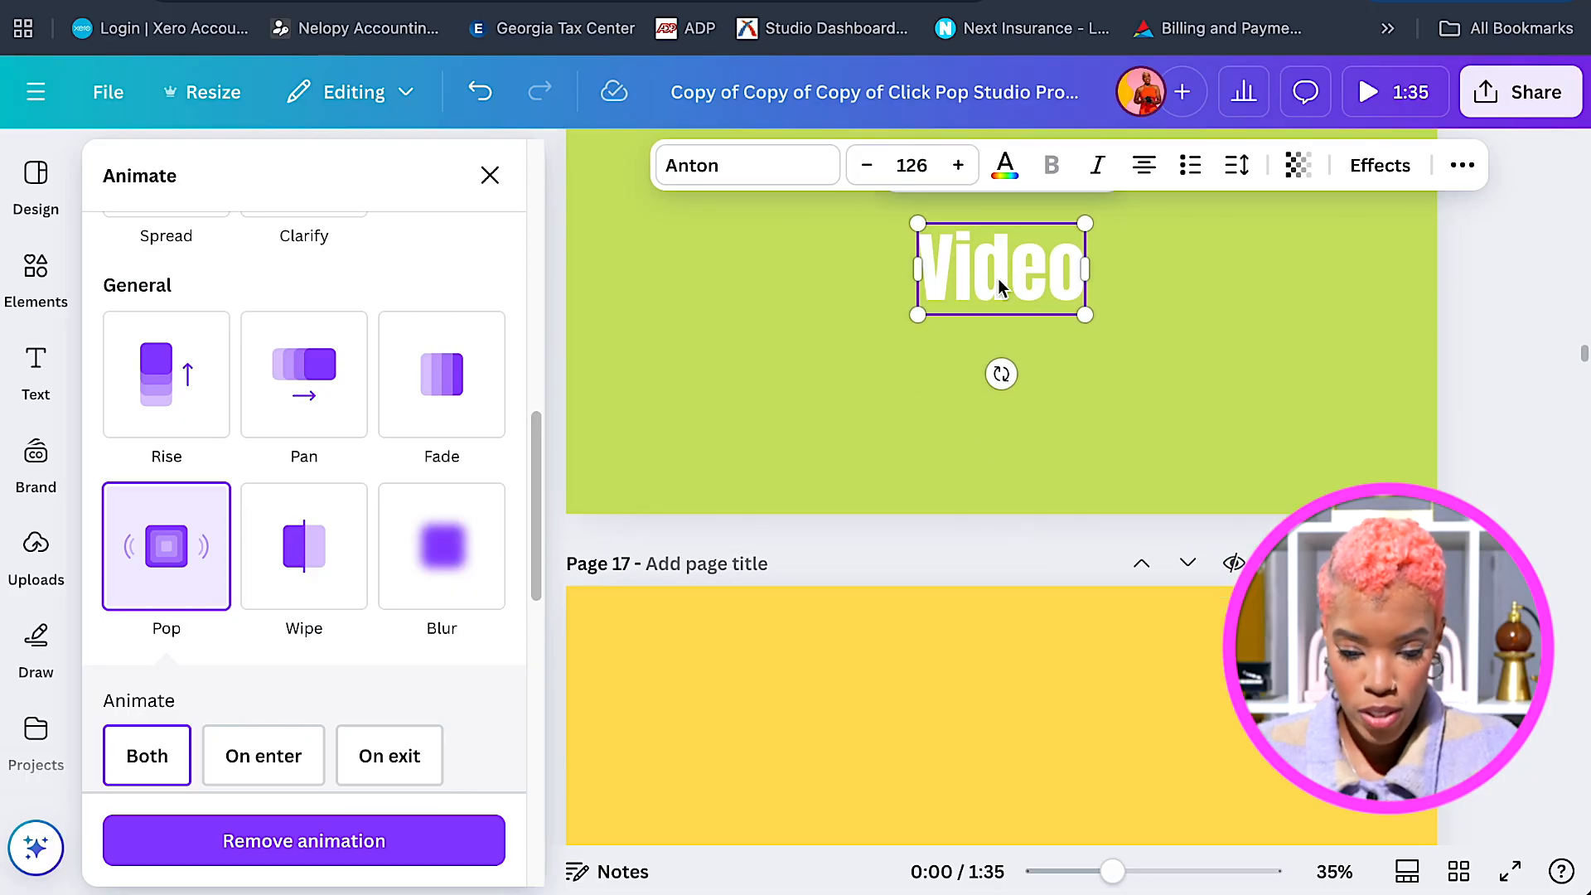
left_click(431, 844)
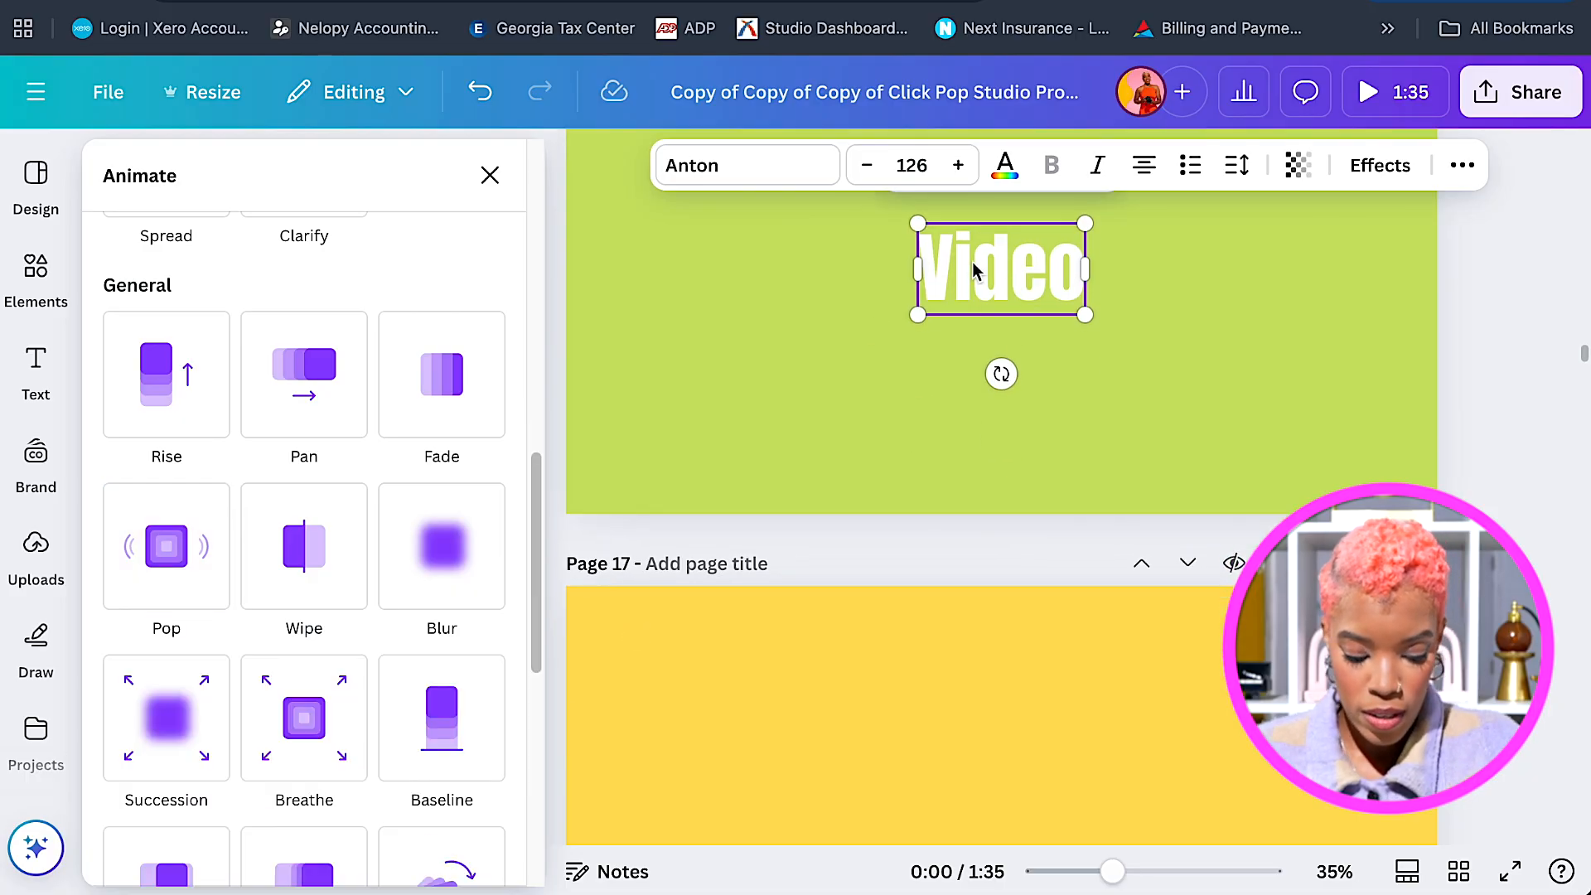
scroll(1073, 692, "down", 3)
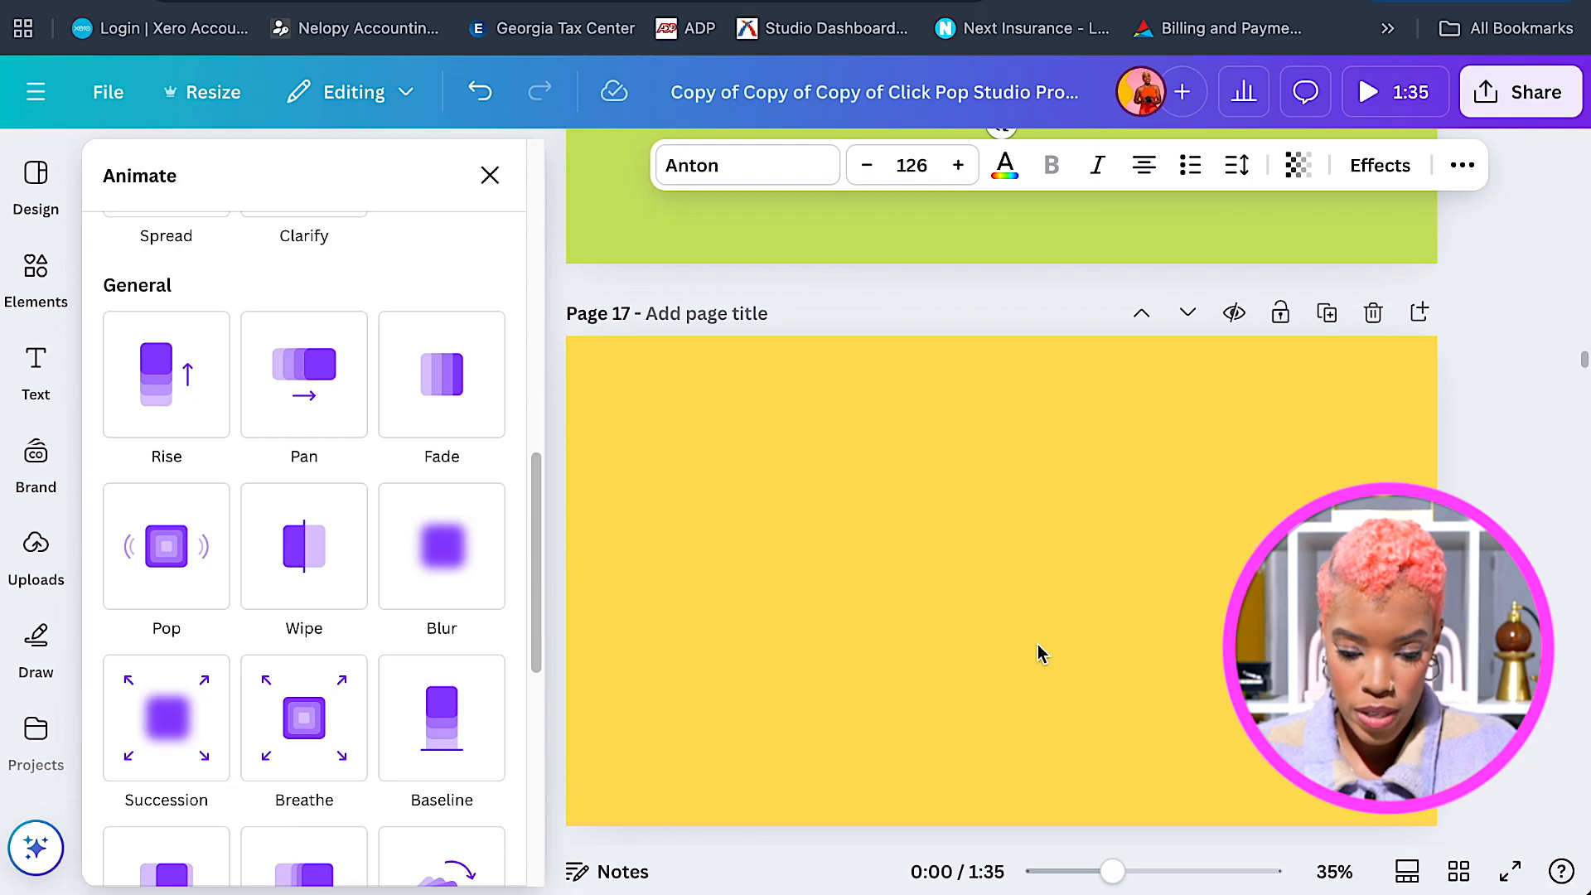
Retitle yellow page 17's text as two-line 'Stop Motion' and recentre it.
left_click(985, 635)
left_click(986, 624)
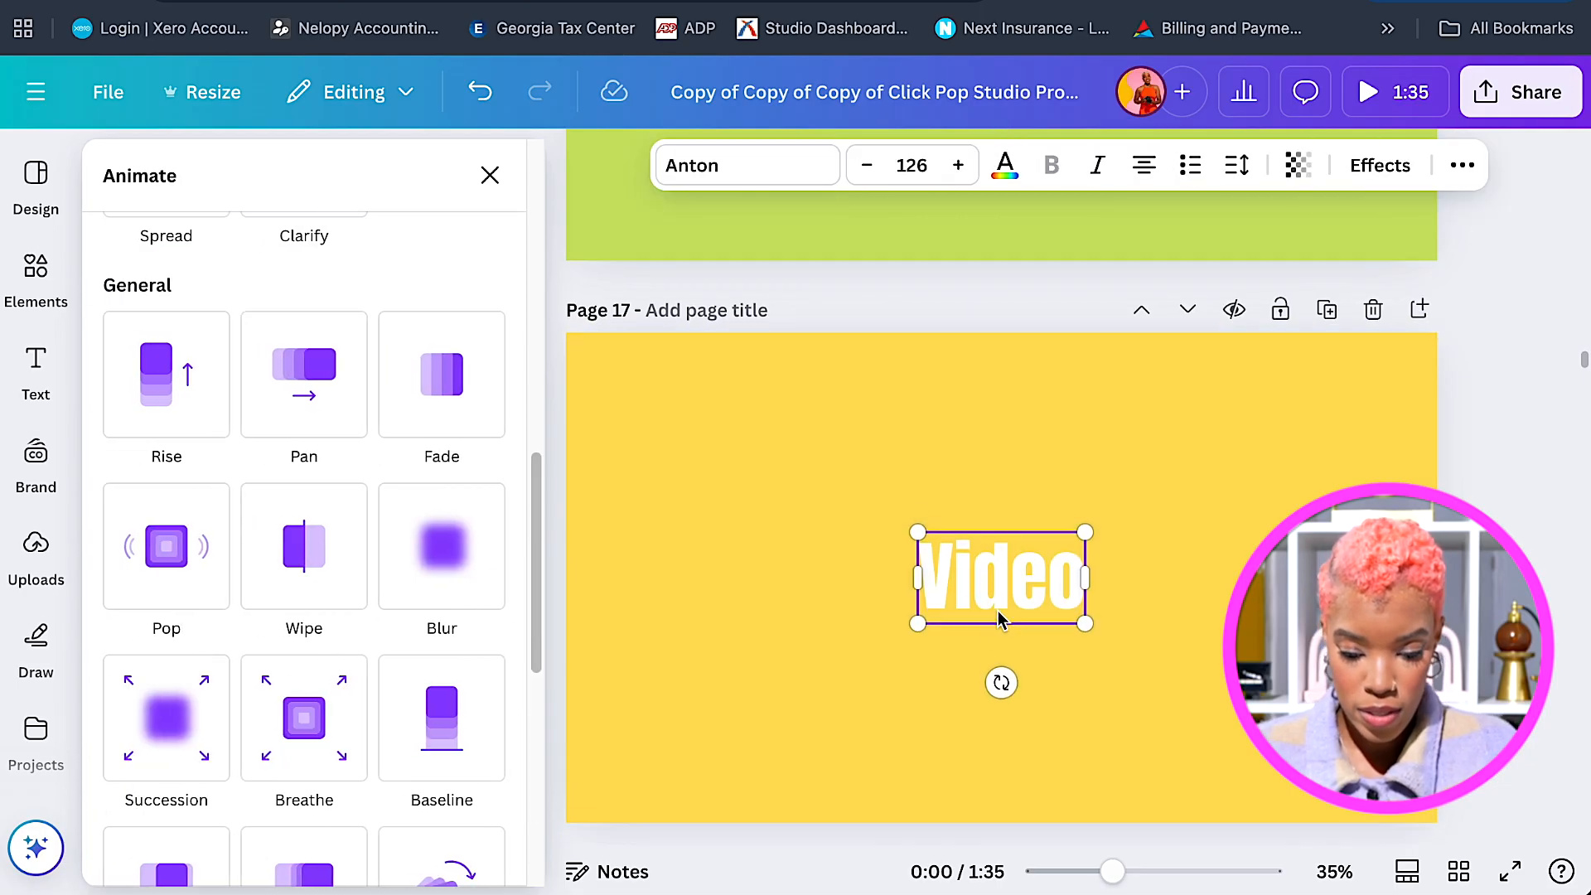
scroll(998, 610, "down", 1)
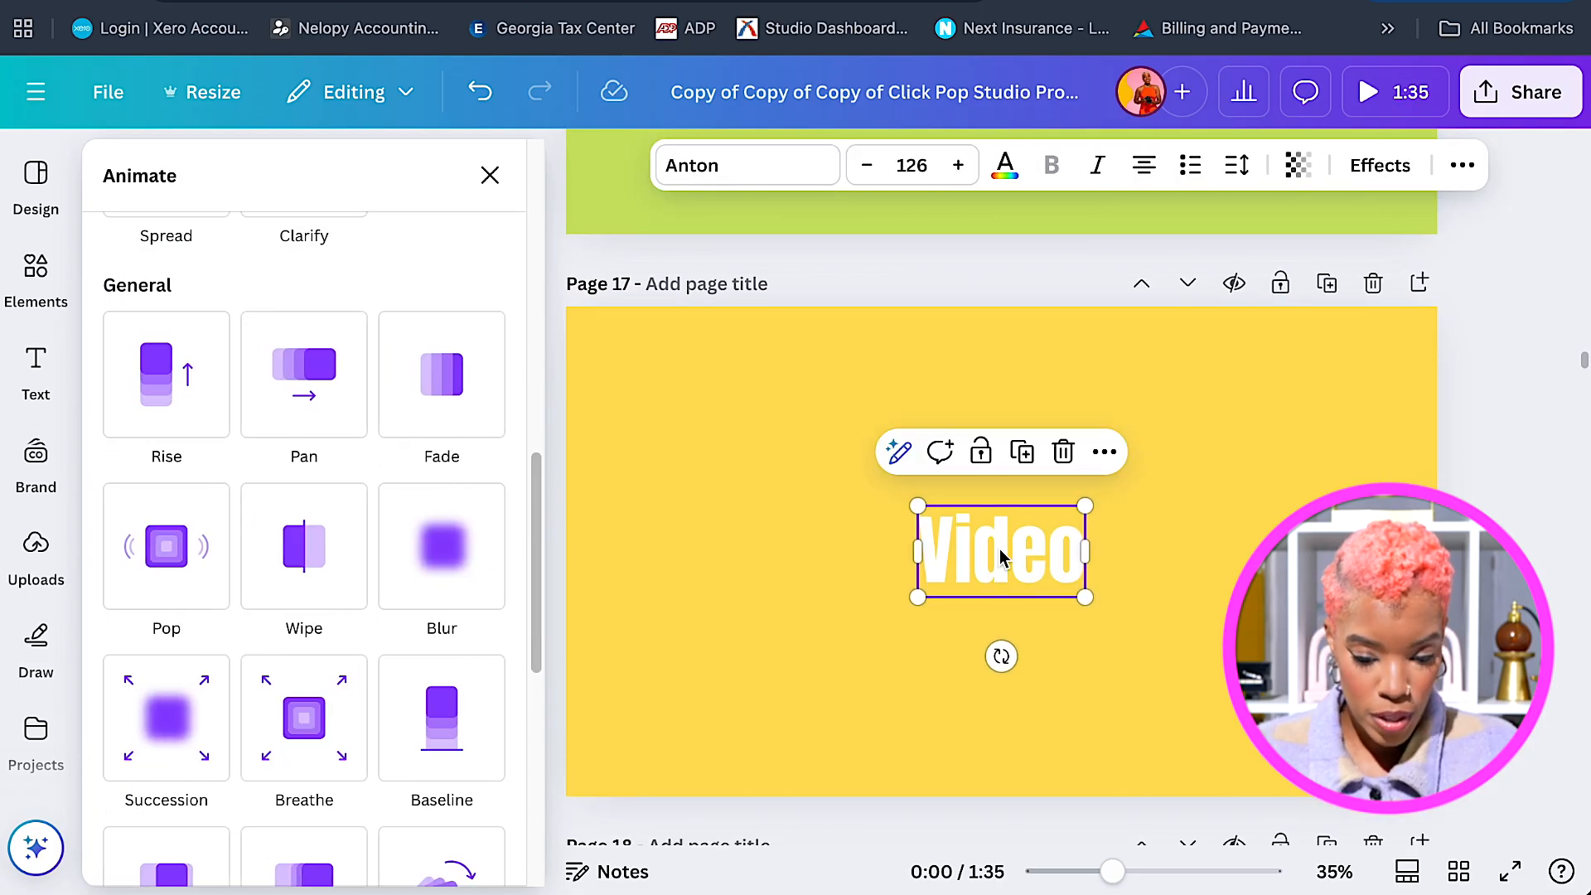
double_click(1000, 551)
type("Stop")
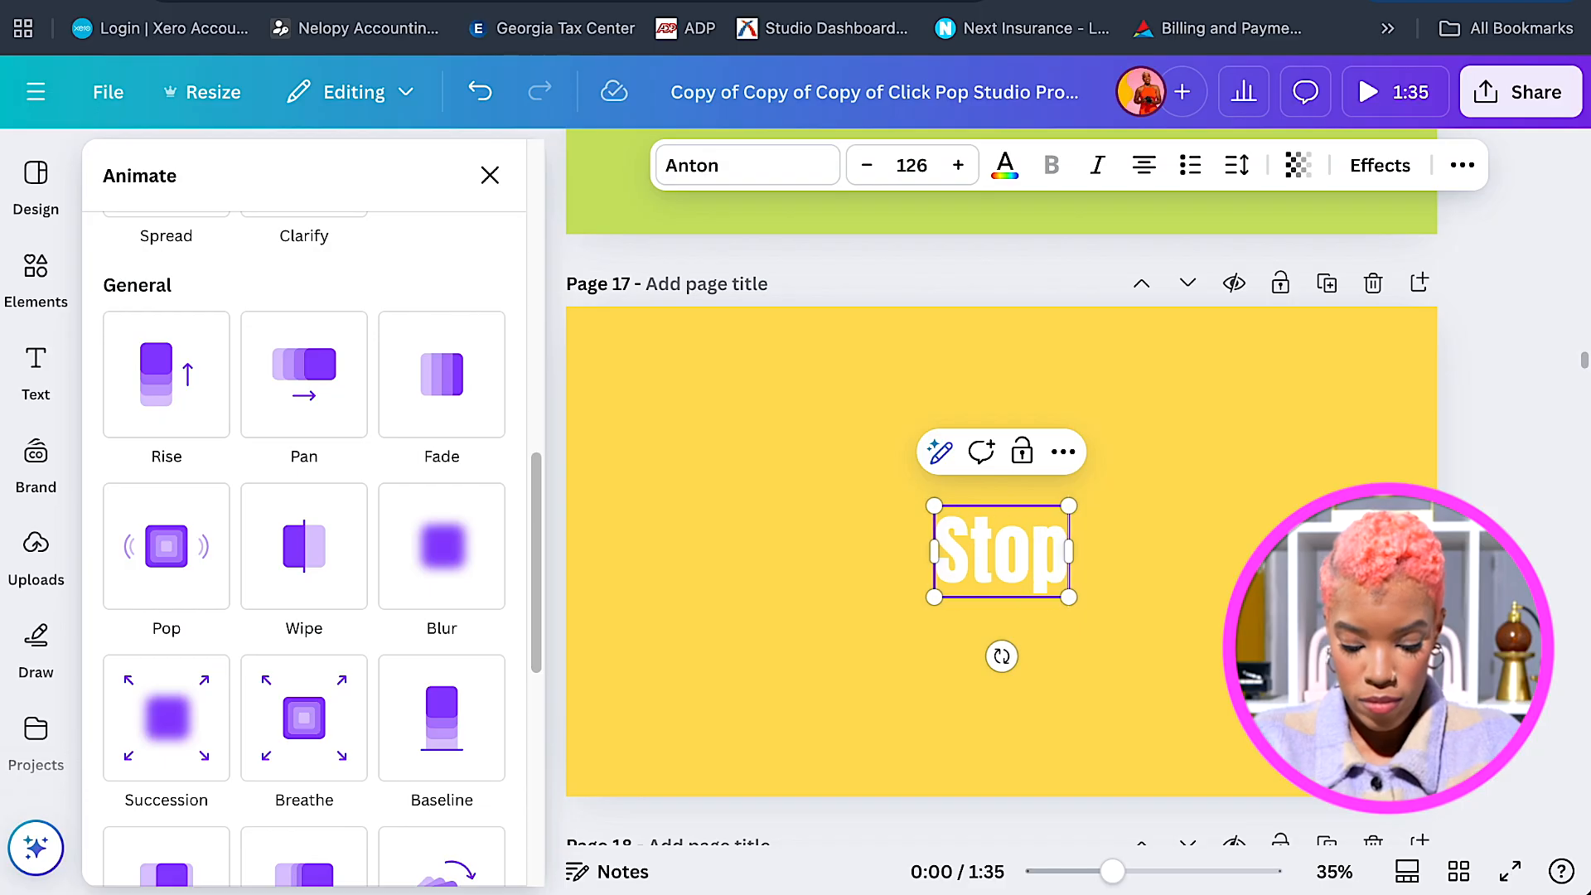
key("Return")
type("Motion")
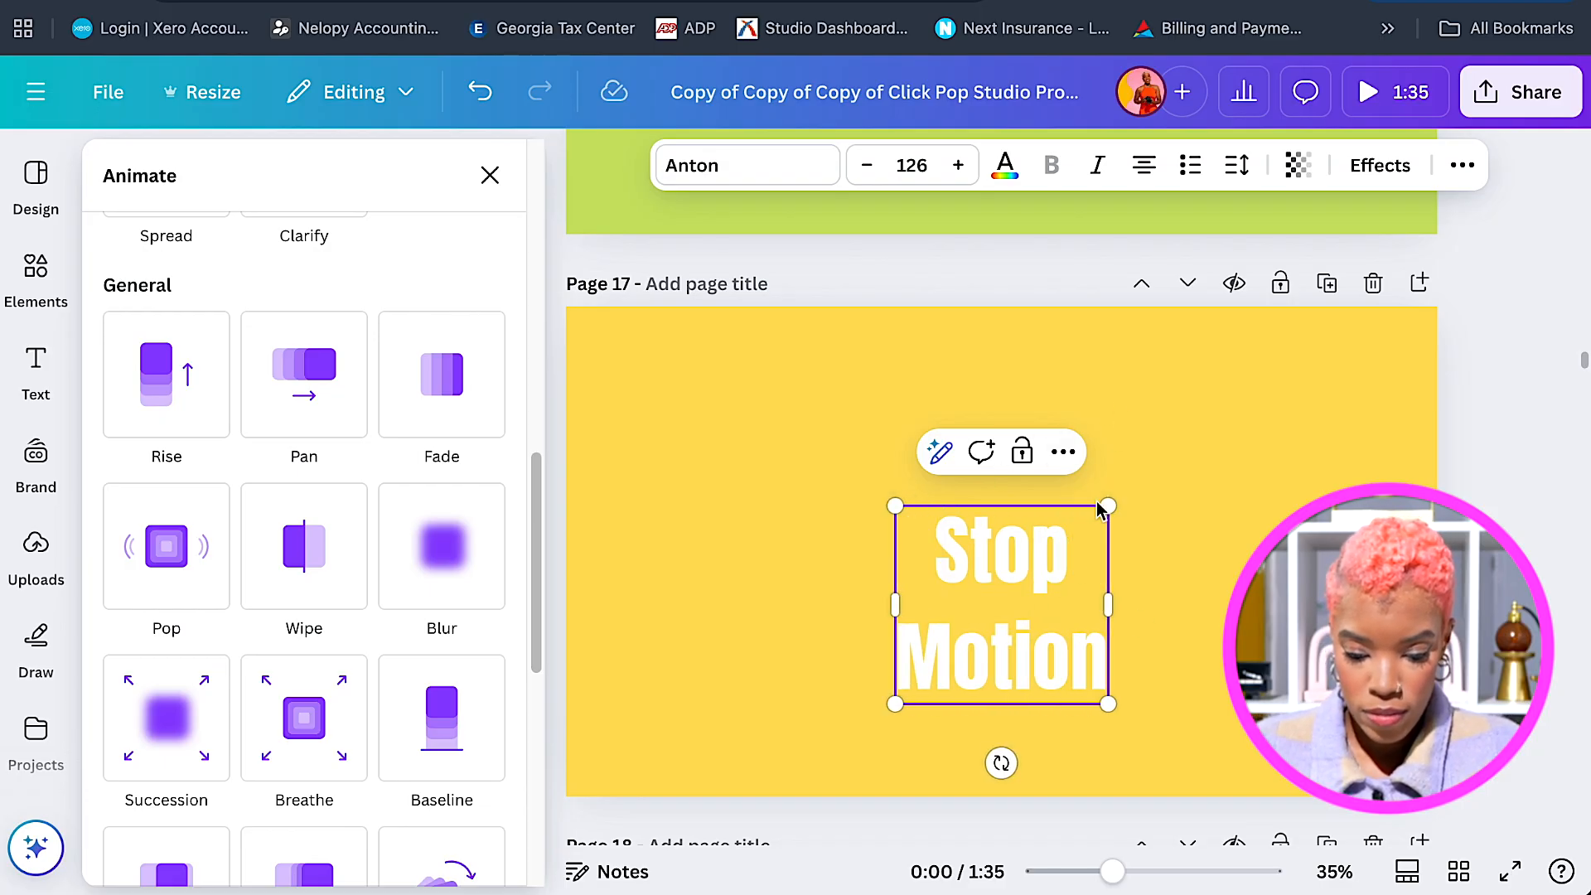
left_click_drag(1020, 632, 1020, 572)
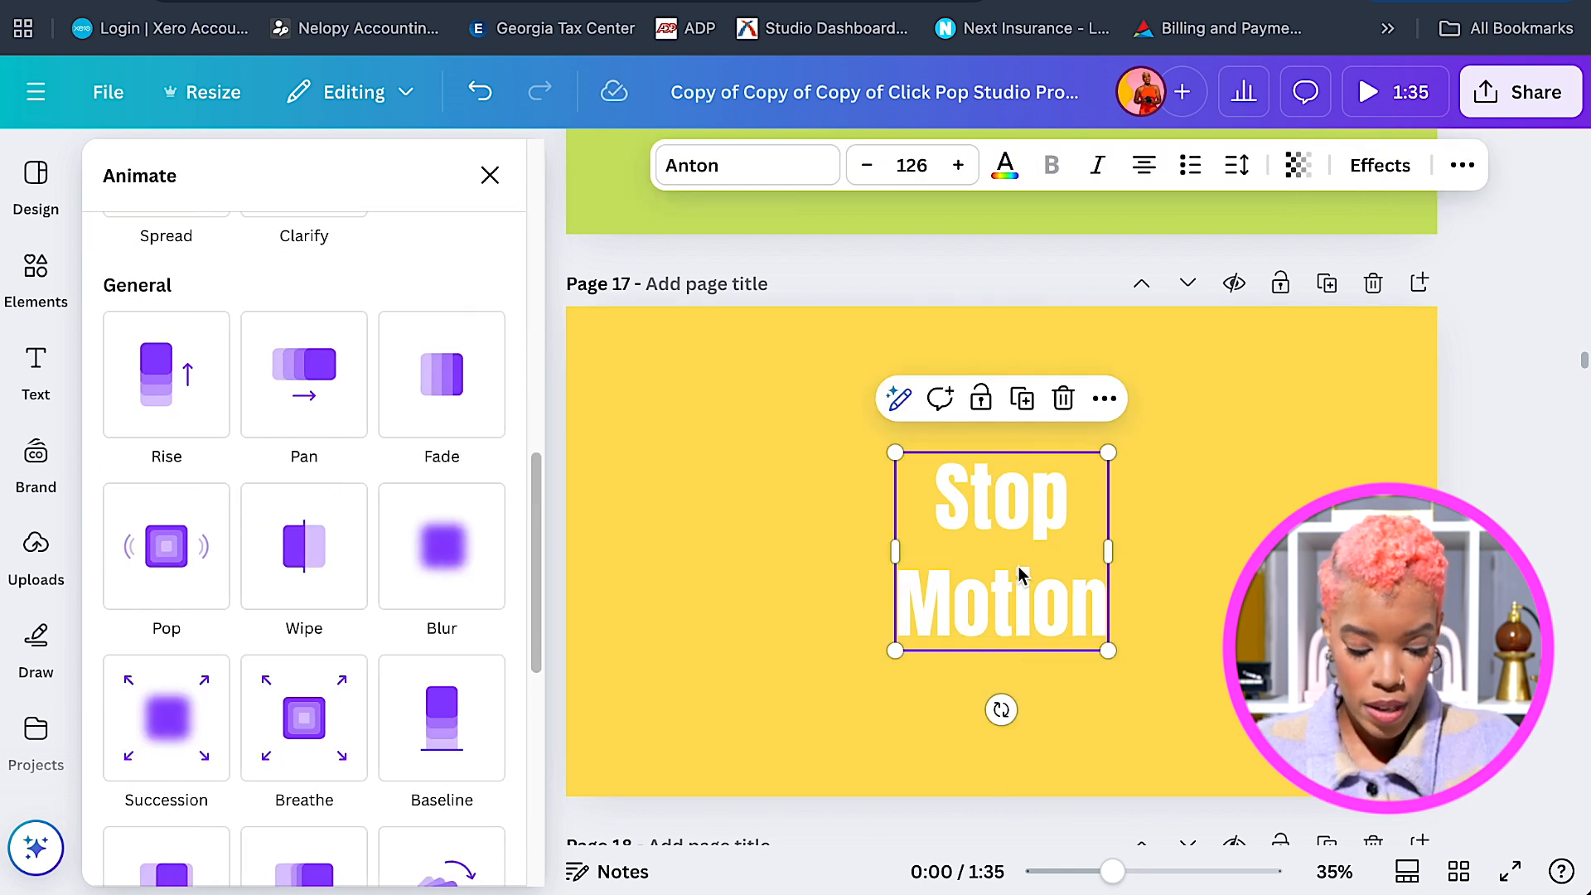
scroll(1020, 571, "down", 5)
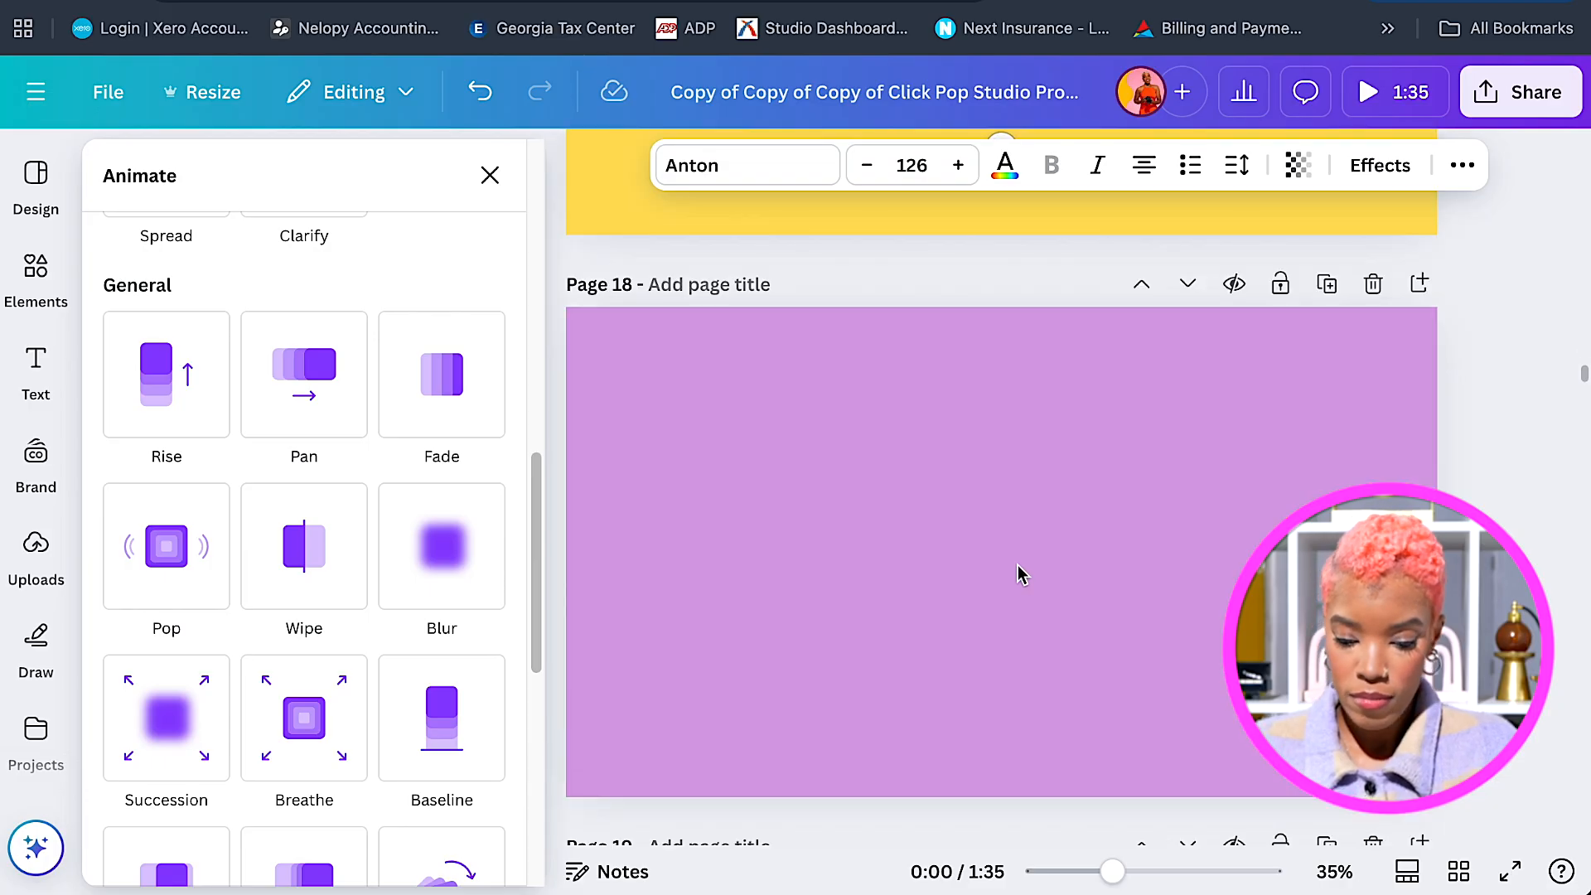
Paste the copied title onto purple page 18 and retype it as 'Consulting'.
left_click(1020, 572)
key("ctrl+v")
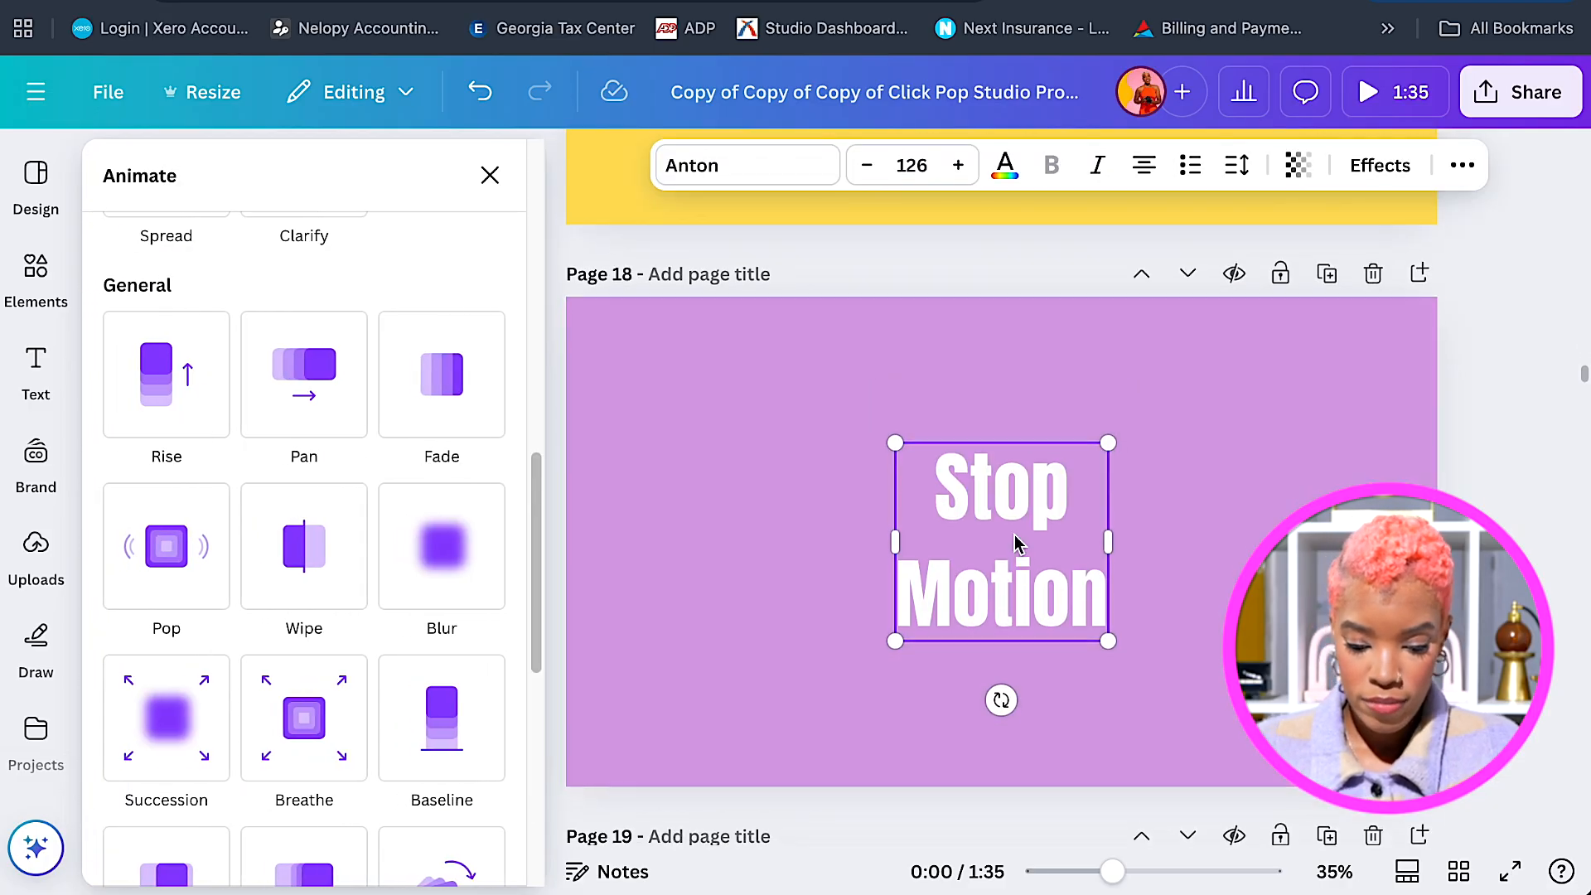
double_click(1020, 515)
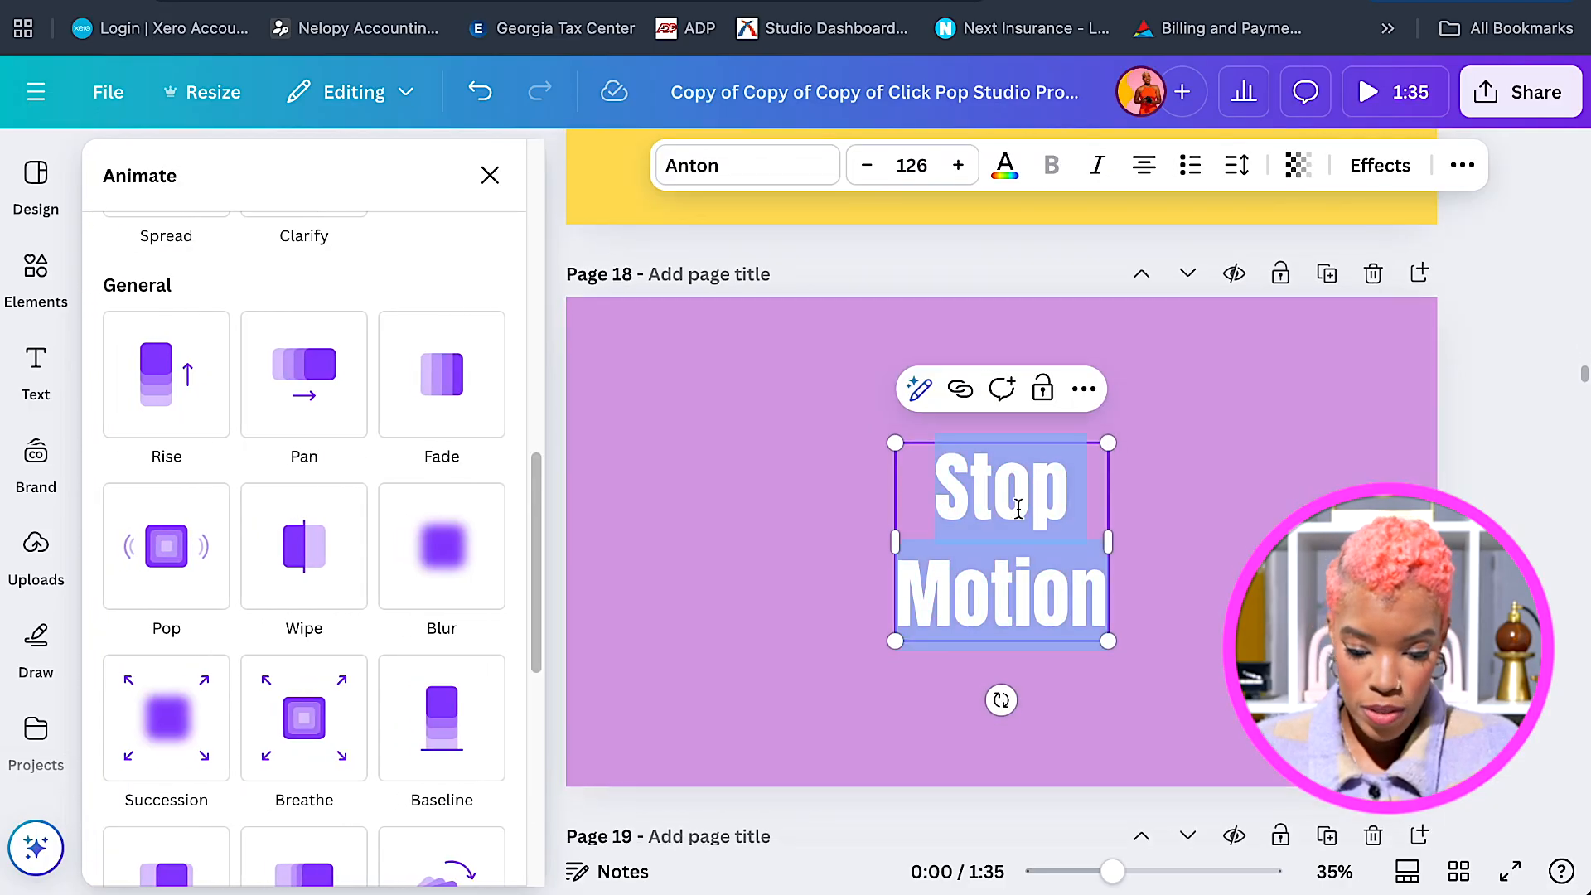
key("BackSpace")
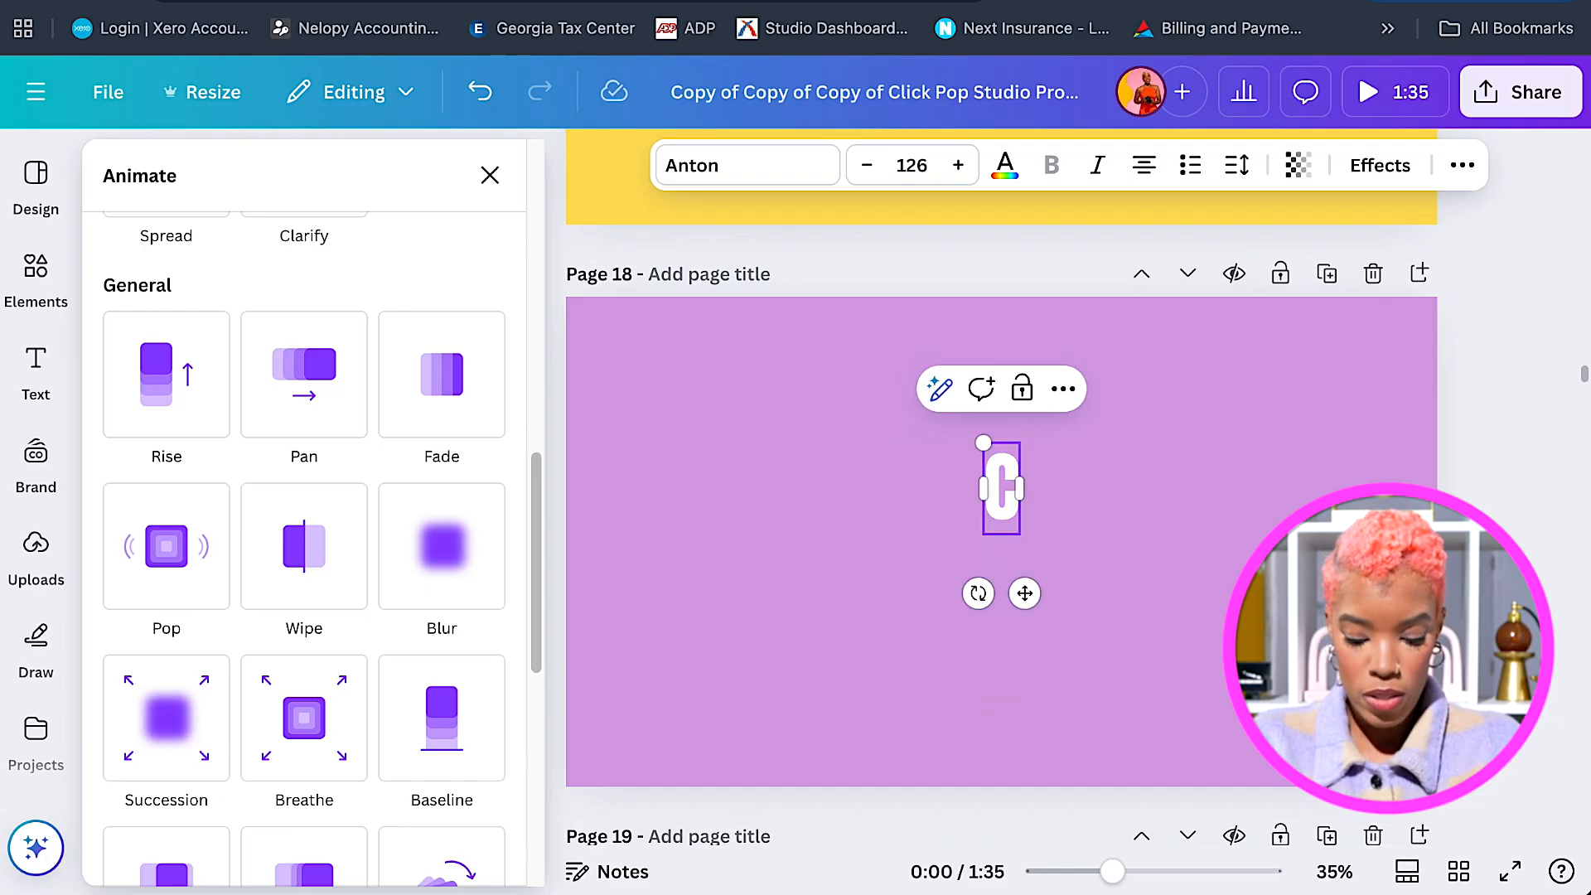
type("Consulting")
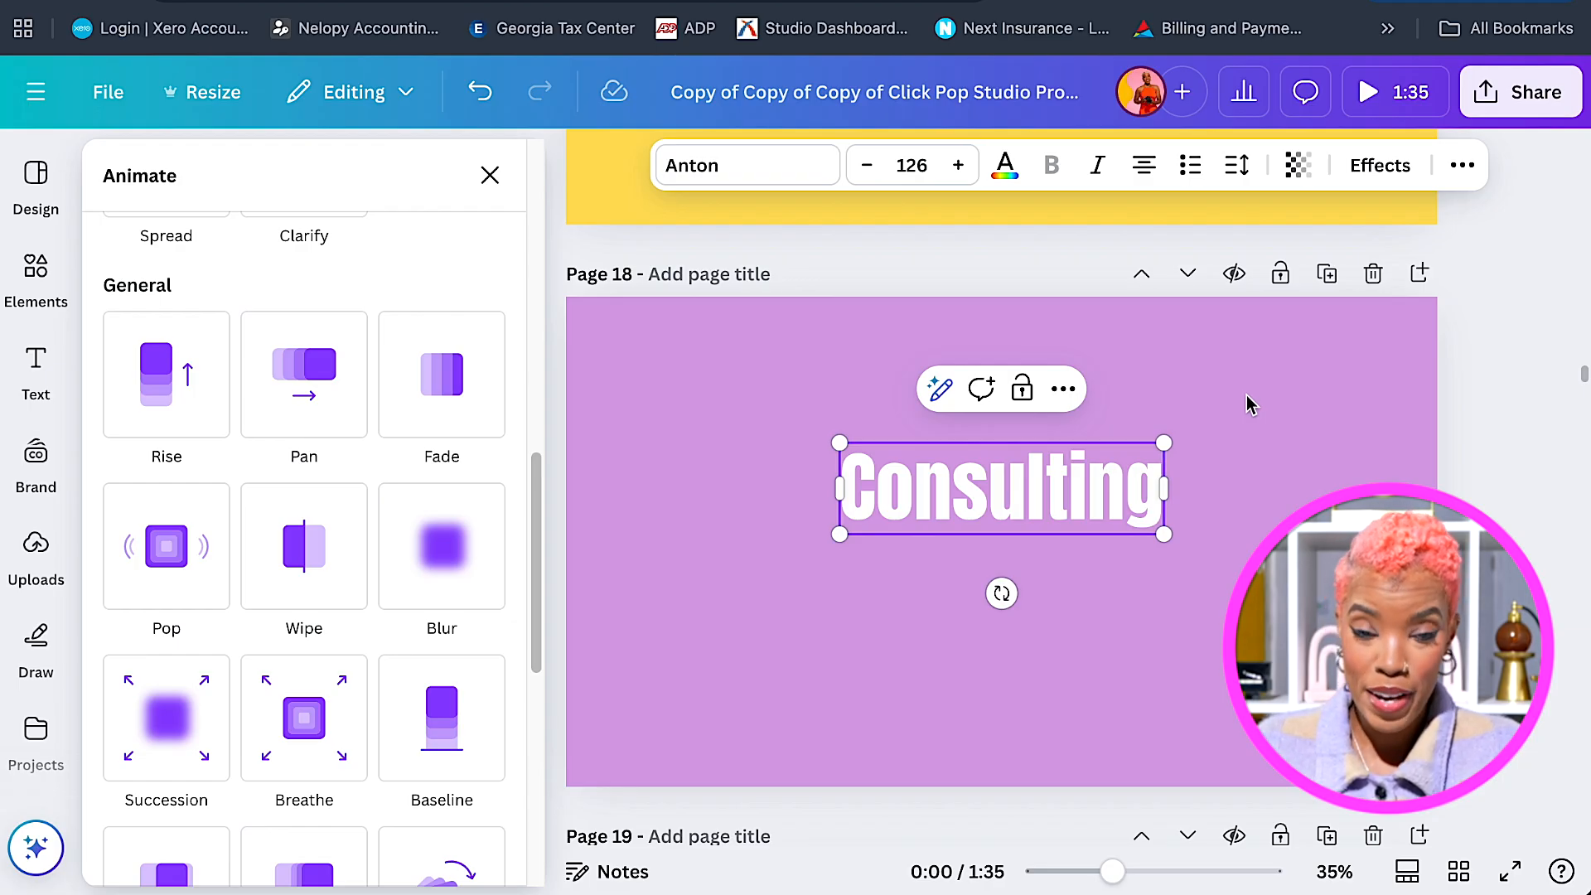
Drag 'Consulting' down to the page 18 centre guides.
left_click(1207, 426)
left_click_drag(1037, 504, 1041, 552)
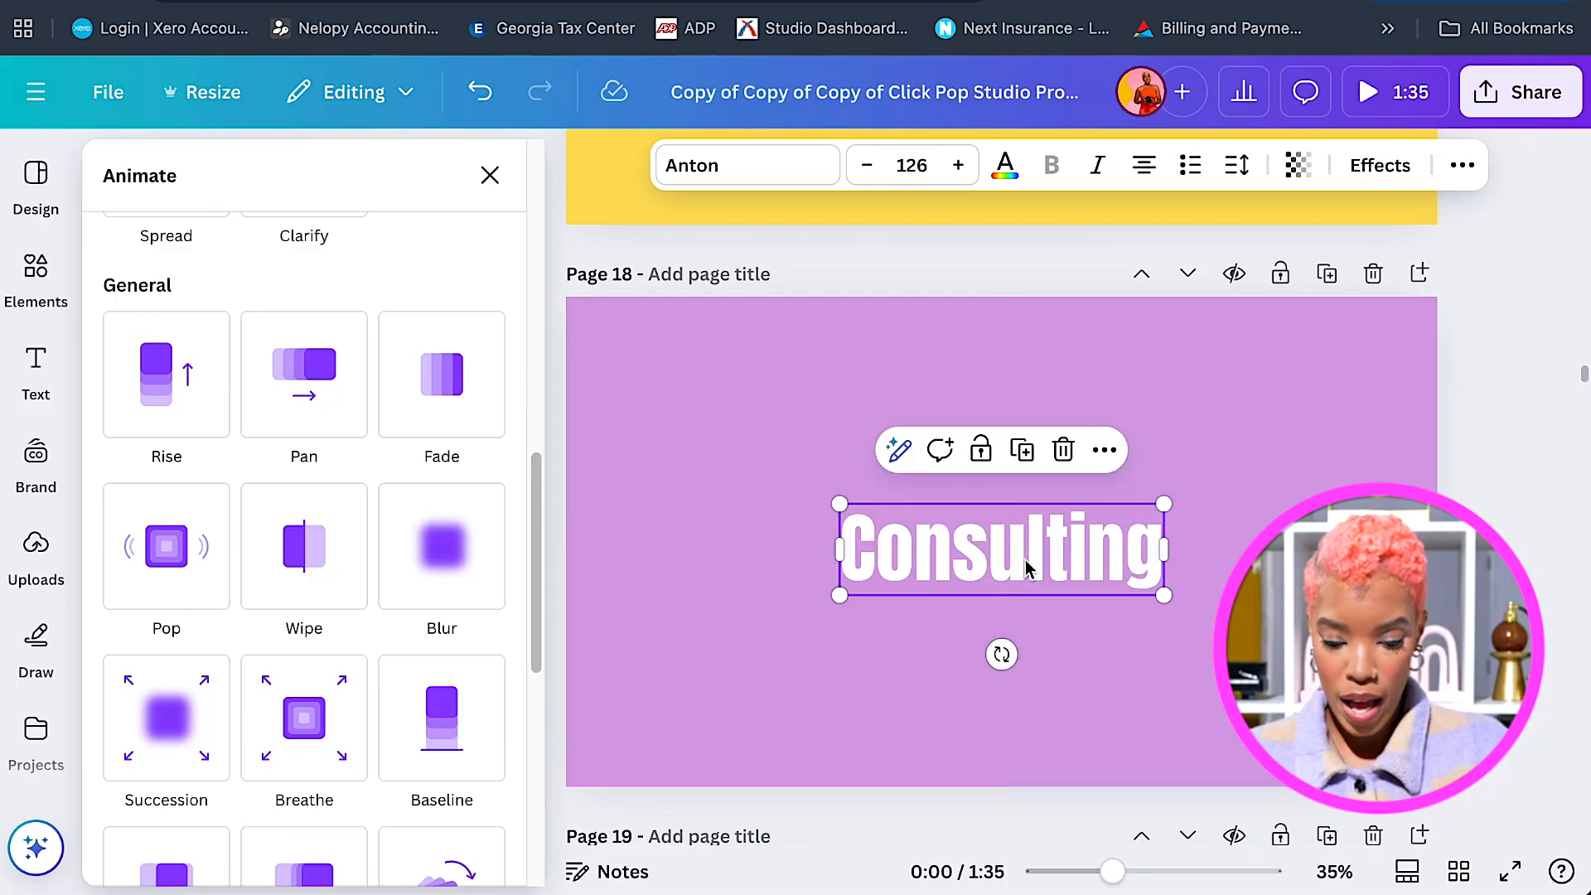
scroll(1026, 569, "down", 6)
Paste the Consulting title onto pink page 19 and retype it as '+ More!'.
left_click(1025, 563)
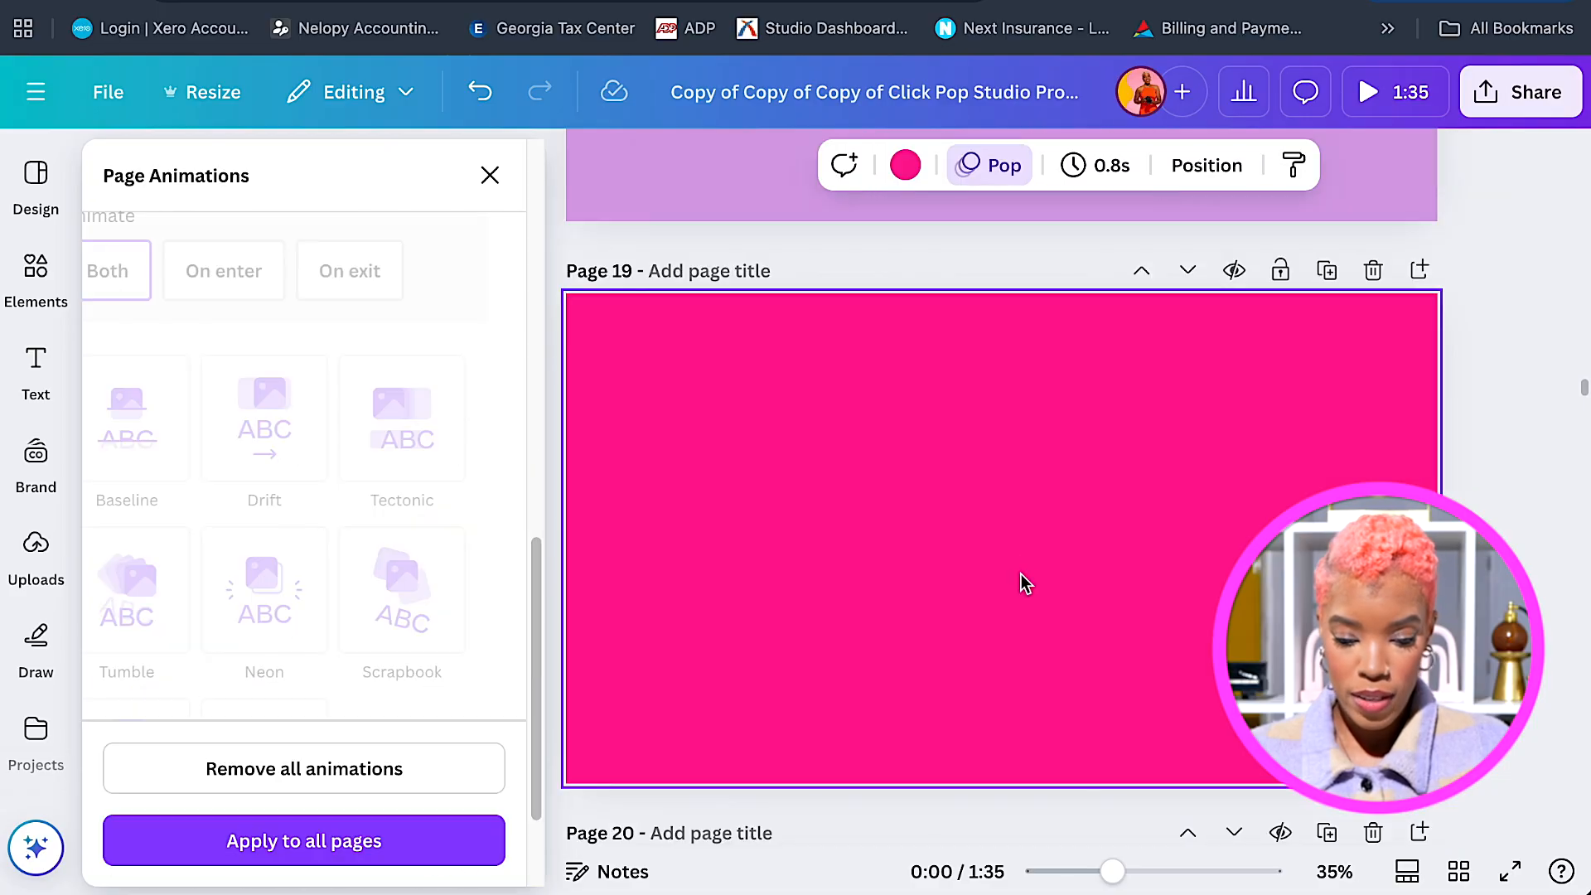
key("ctrl+v")
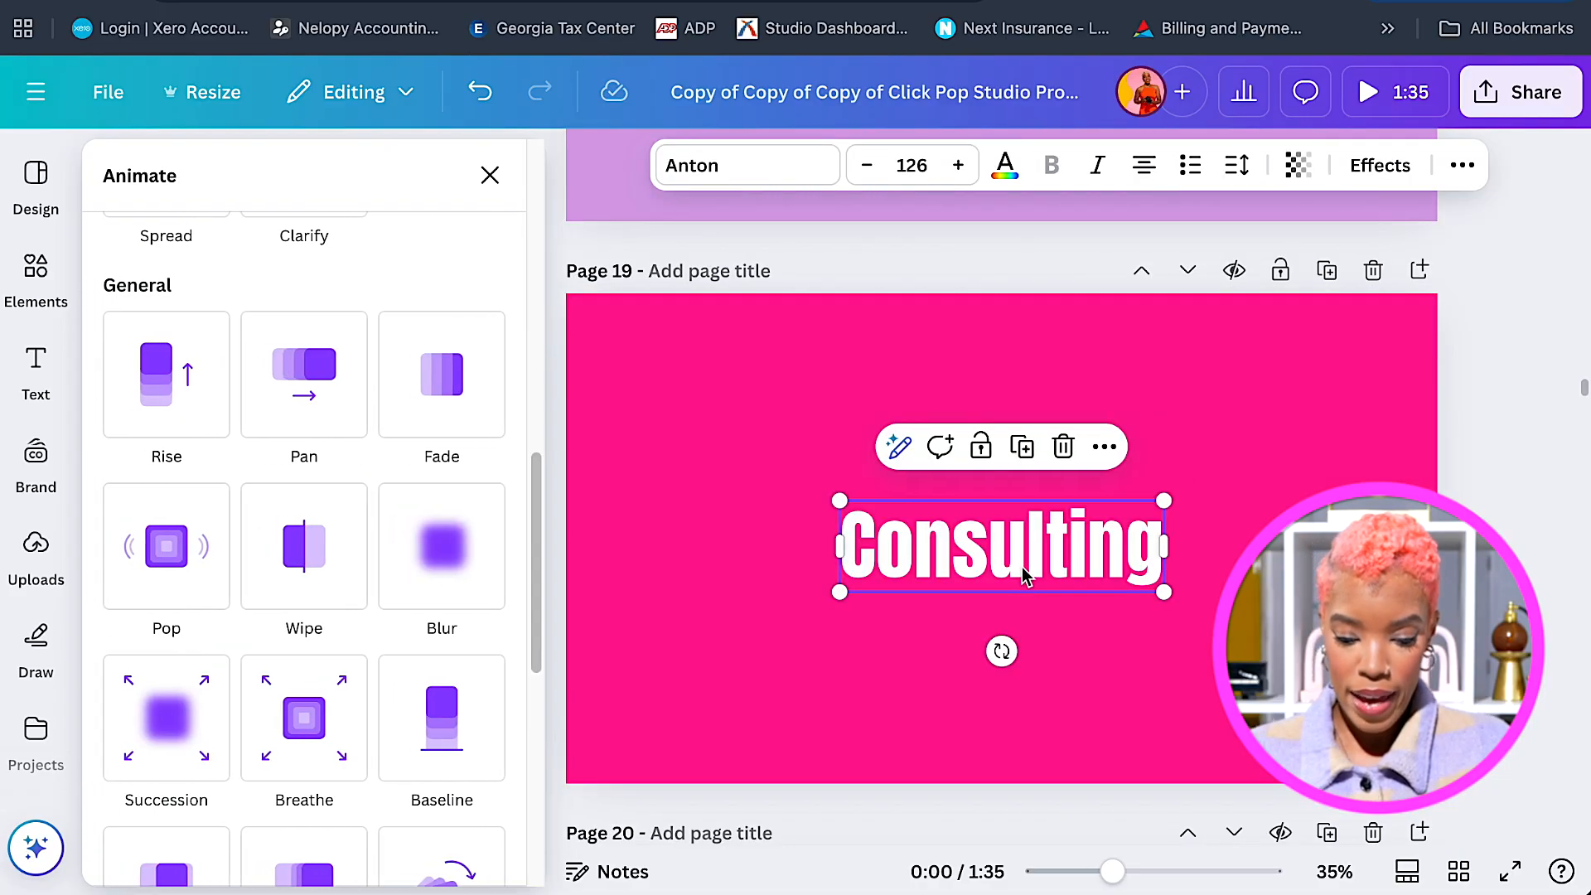
left_click(1025, 572)
left_click(1020, 563)
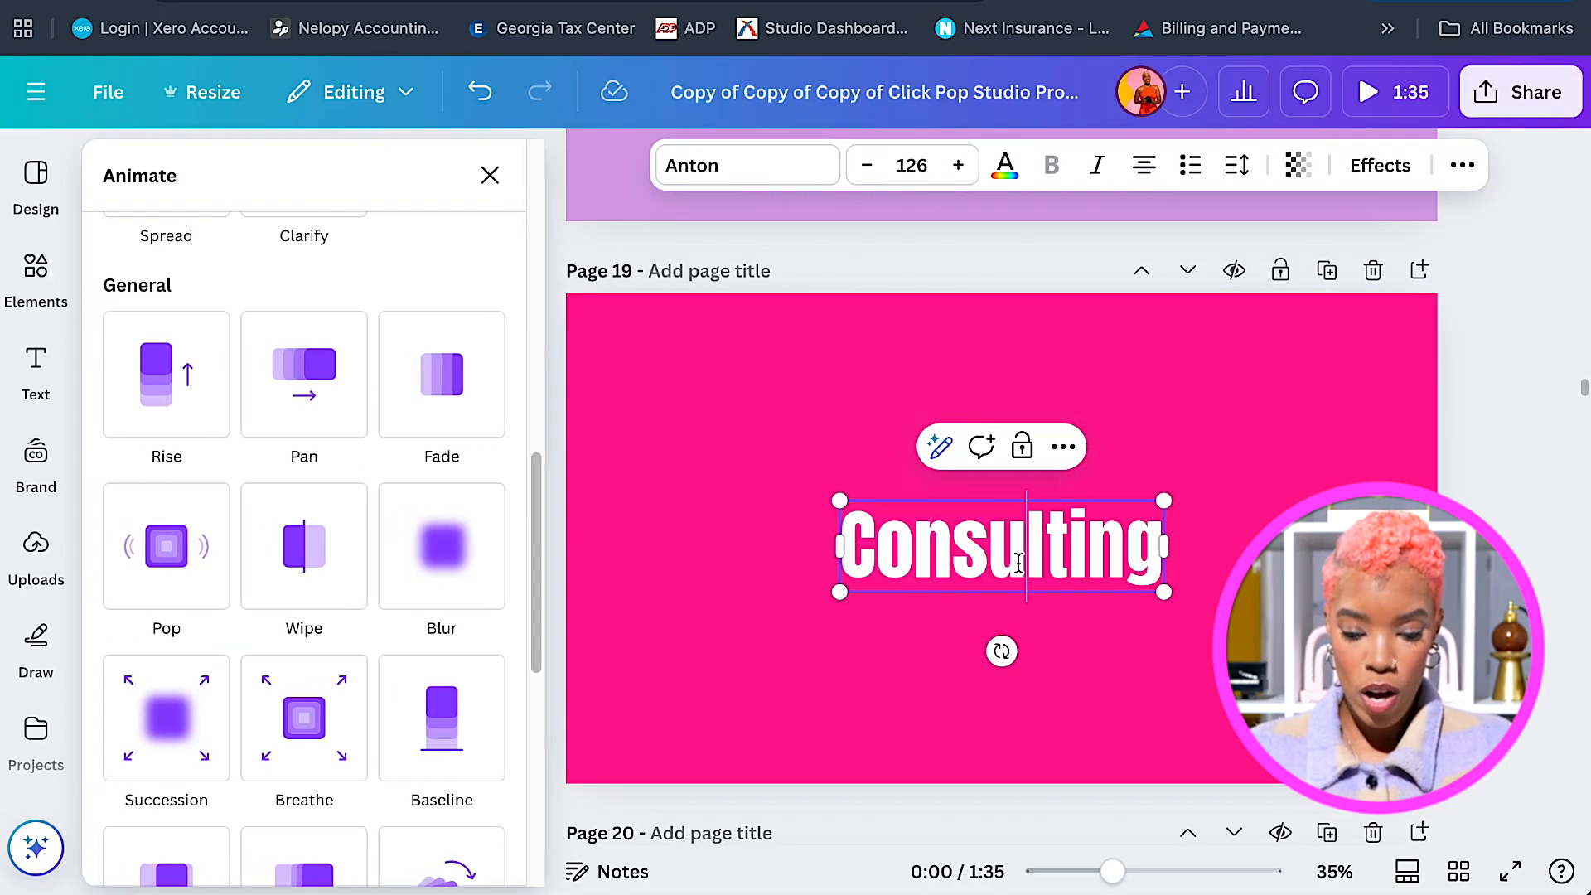
double_click(1019, 564)
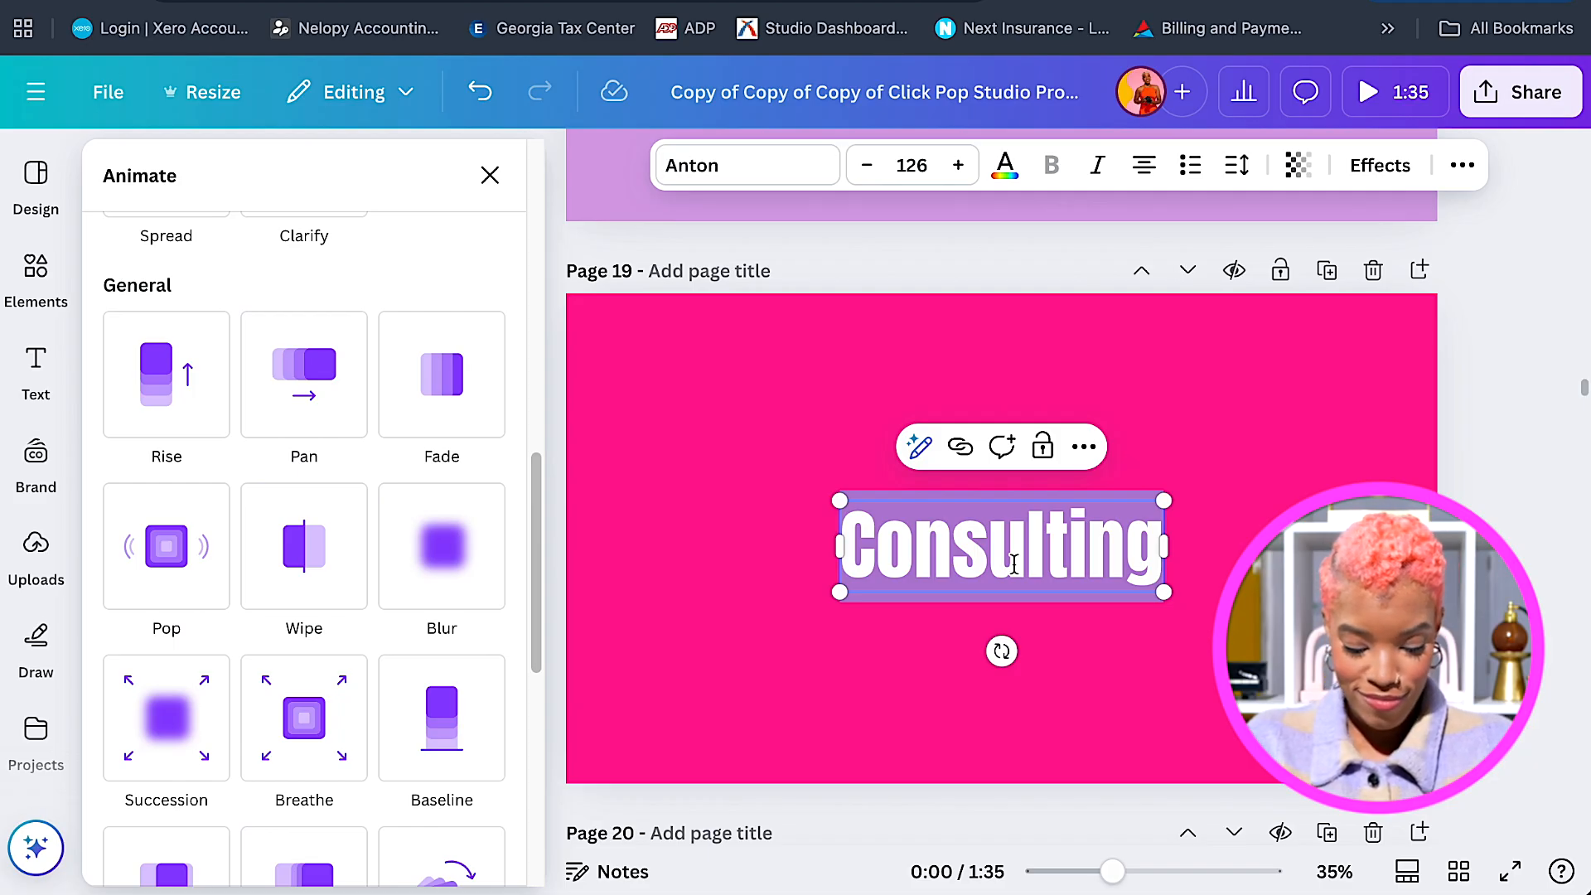
type("More")
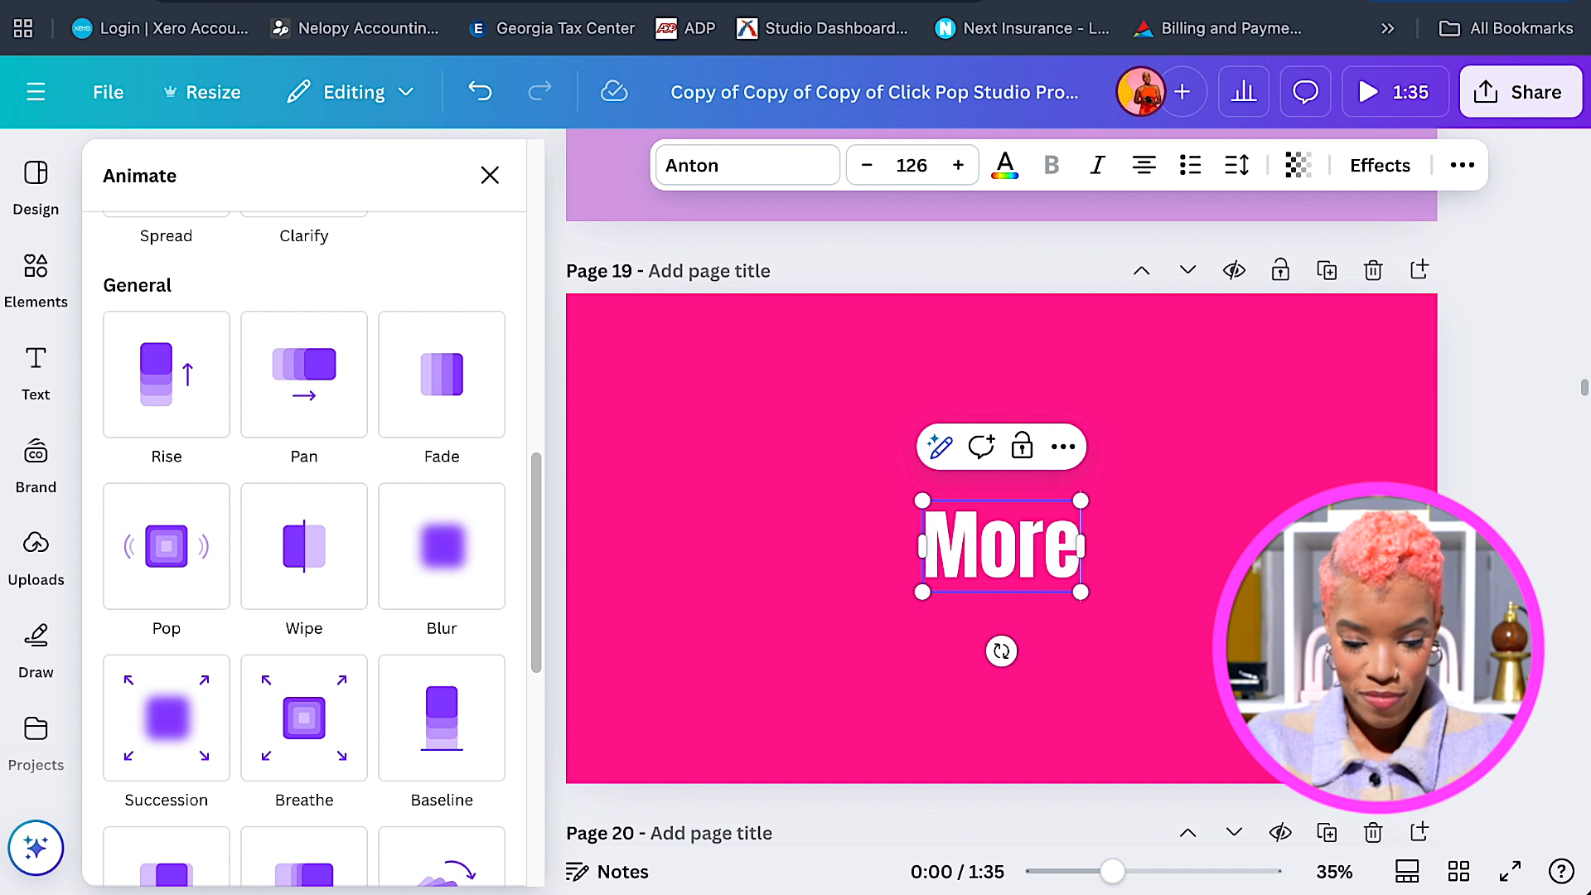
type(" +")
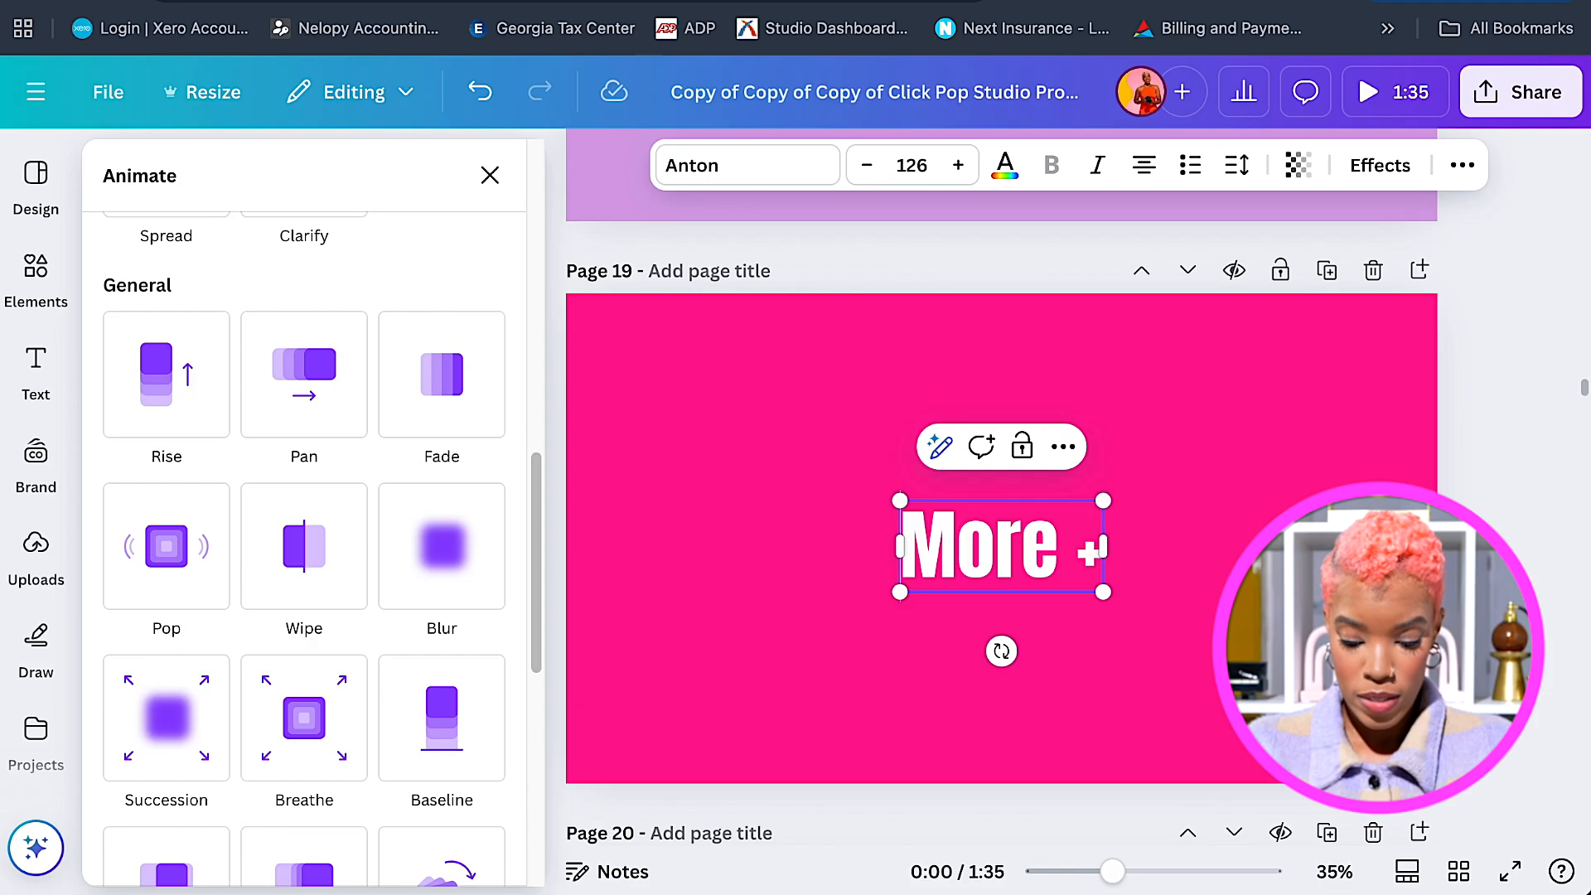
key("Home")
type("+")
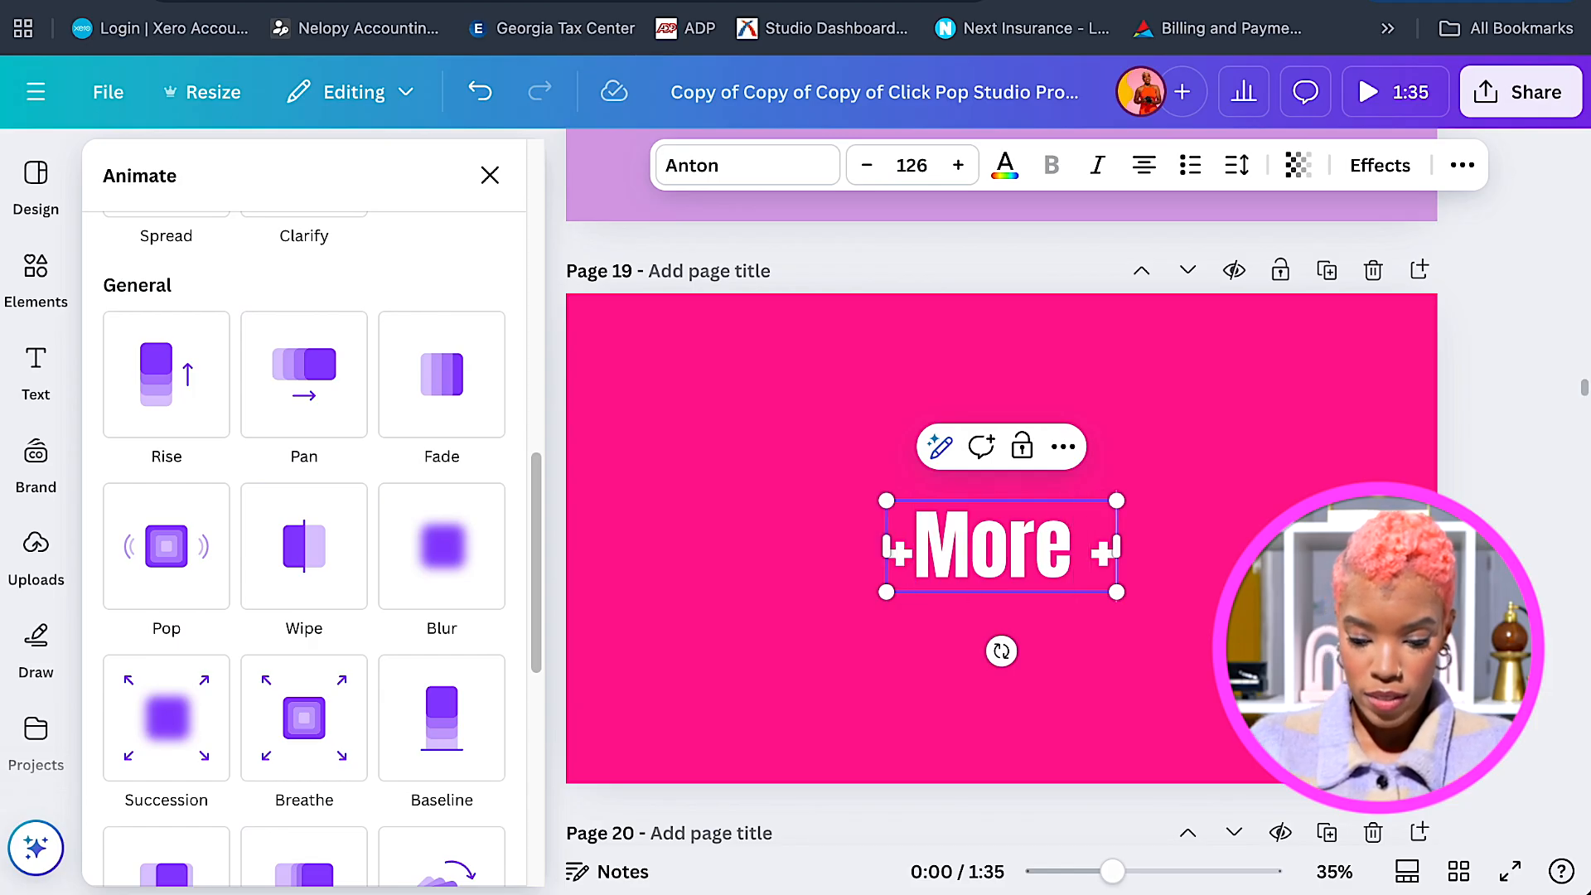
key("End")
key("BackSpace")
key("BackSpace")
type("!")
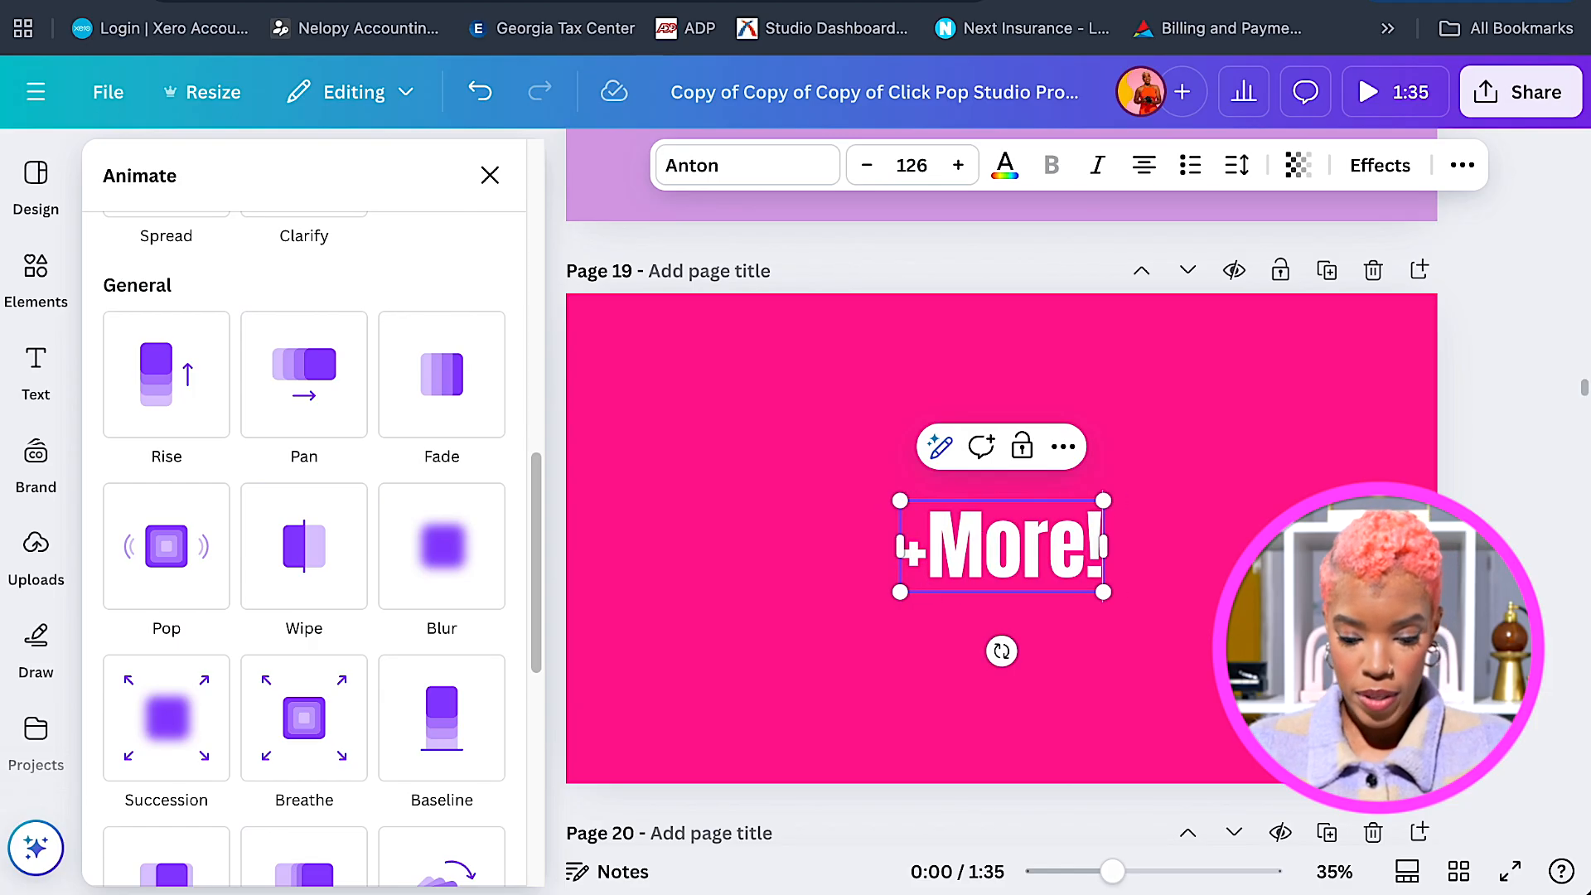
left_click(926, 542)
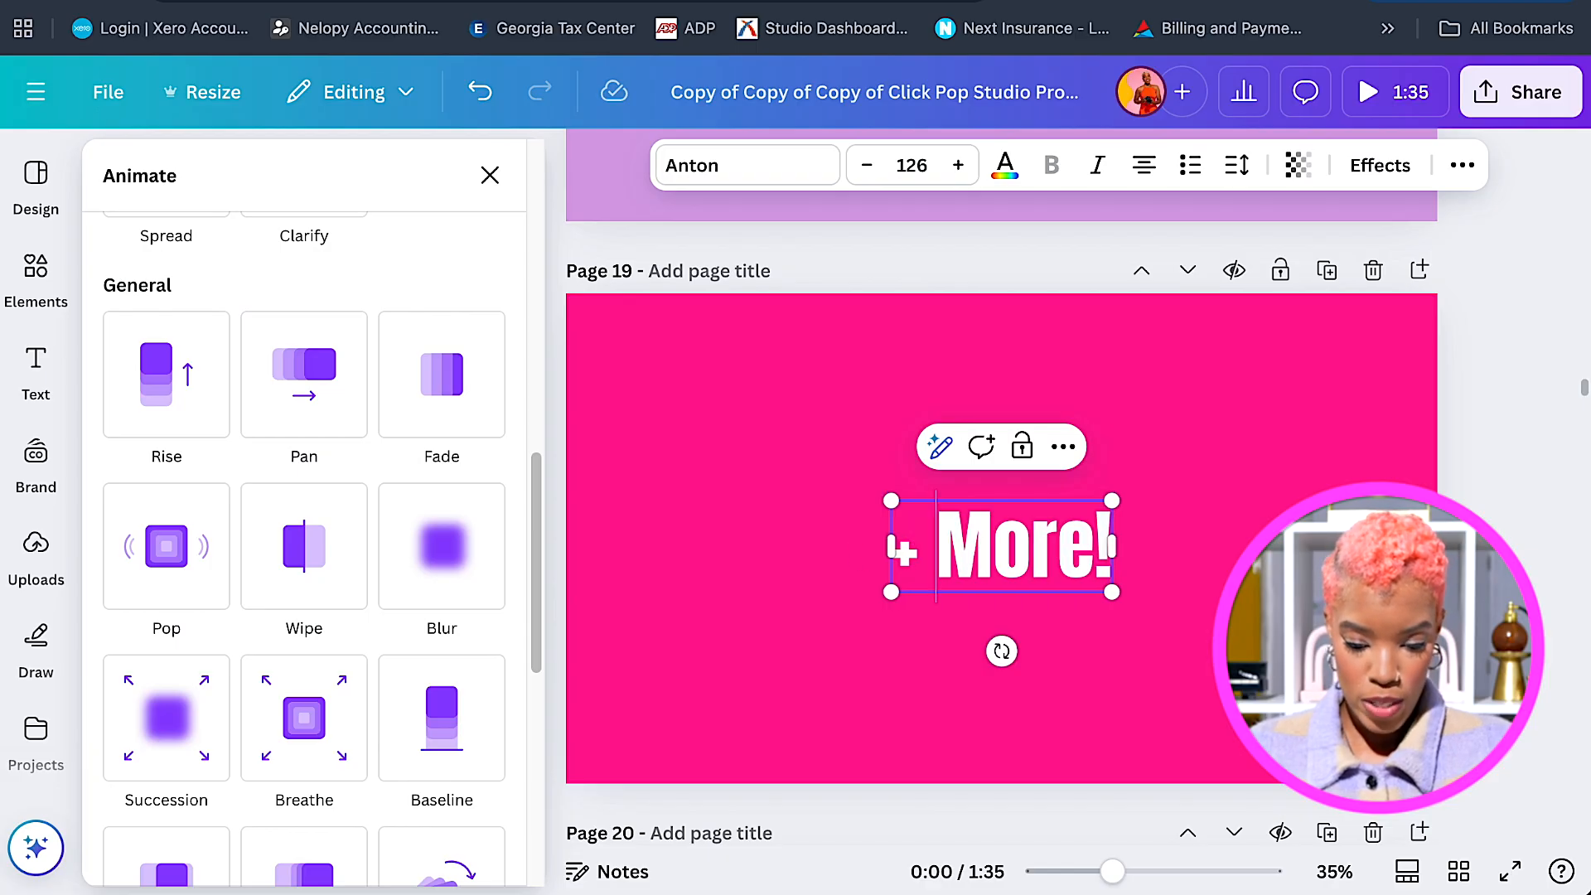
Nudge '+ More!' up to the centre of page 19.
left_click(1196, 630)
left_click_drag(1079, 572, 1079, 564)
scroll(1086, 572, "down", 5)
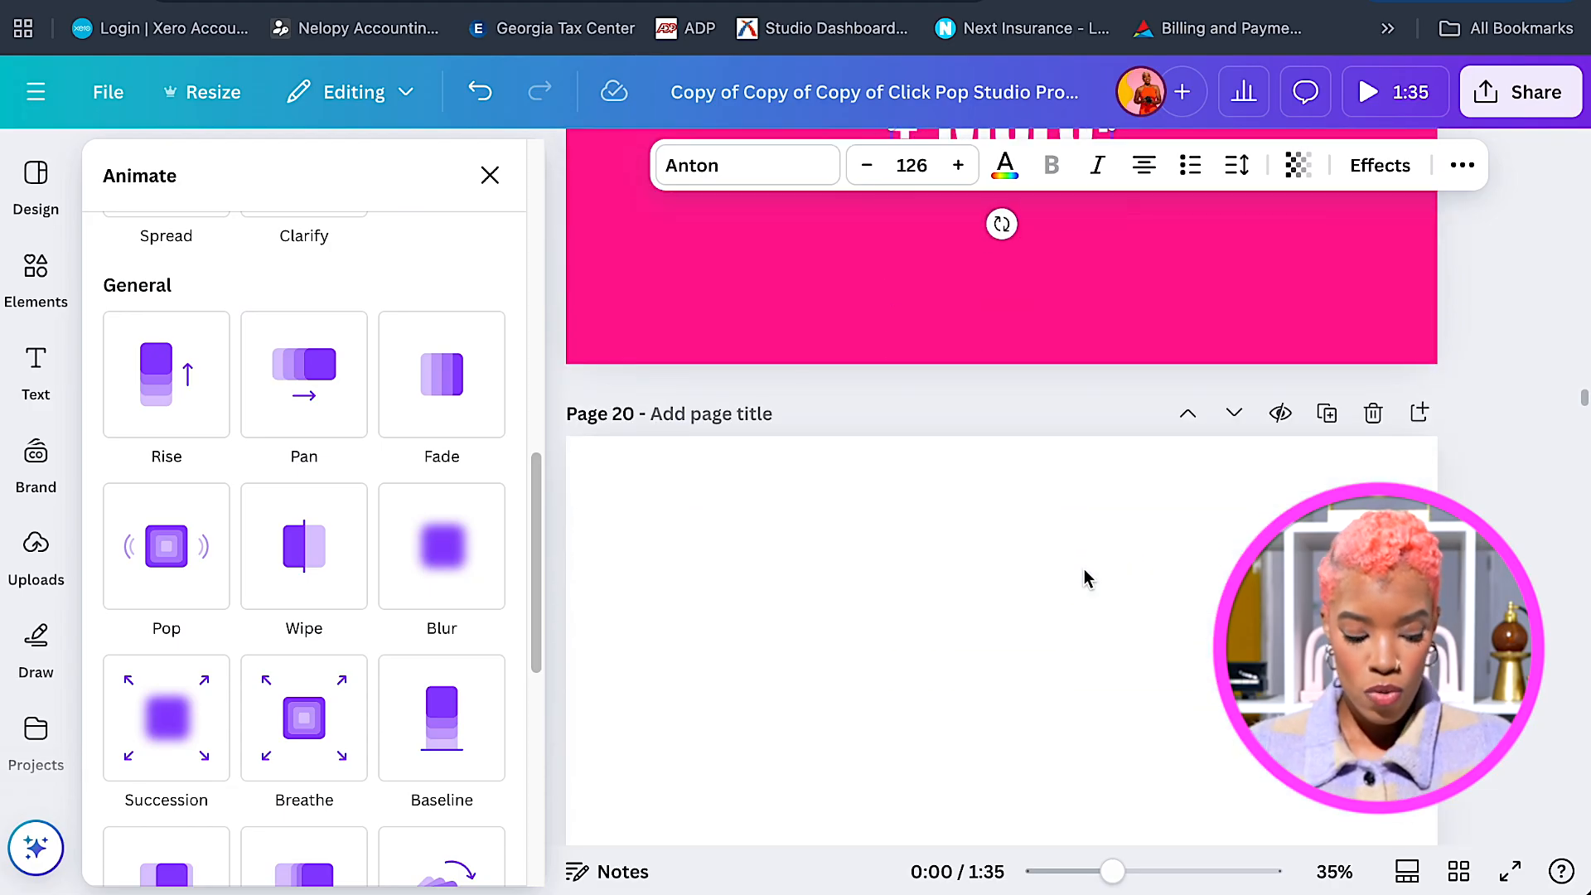
scroll(1086, 575, "down", 2)
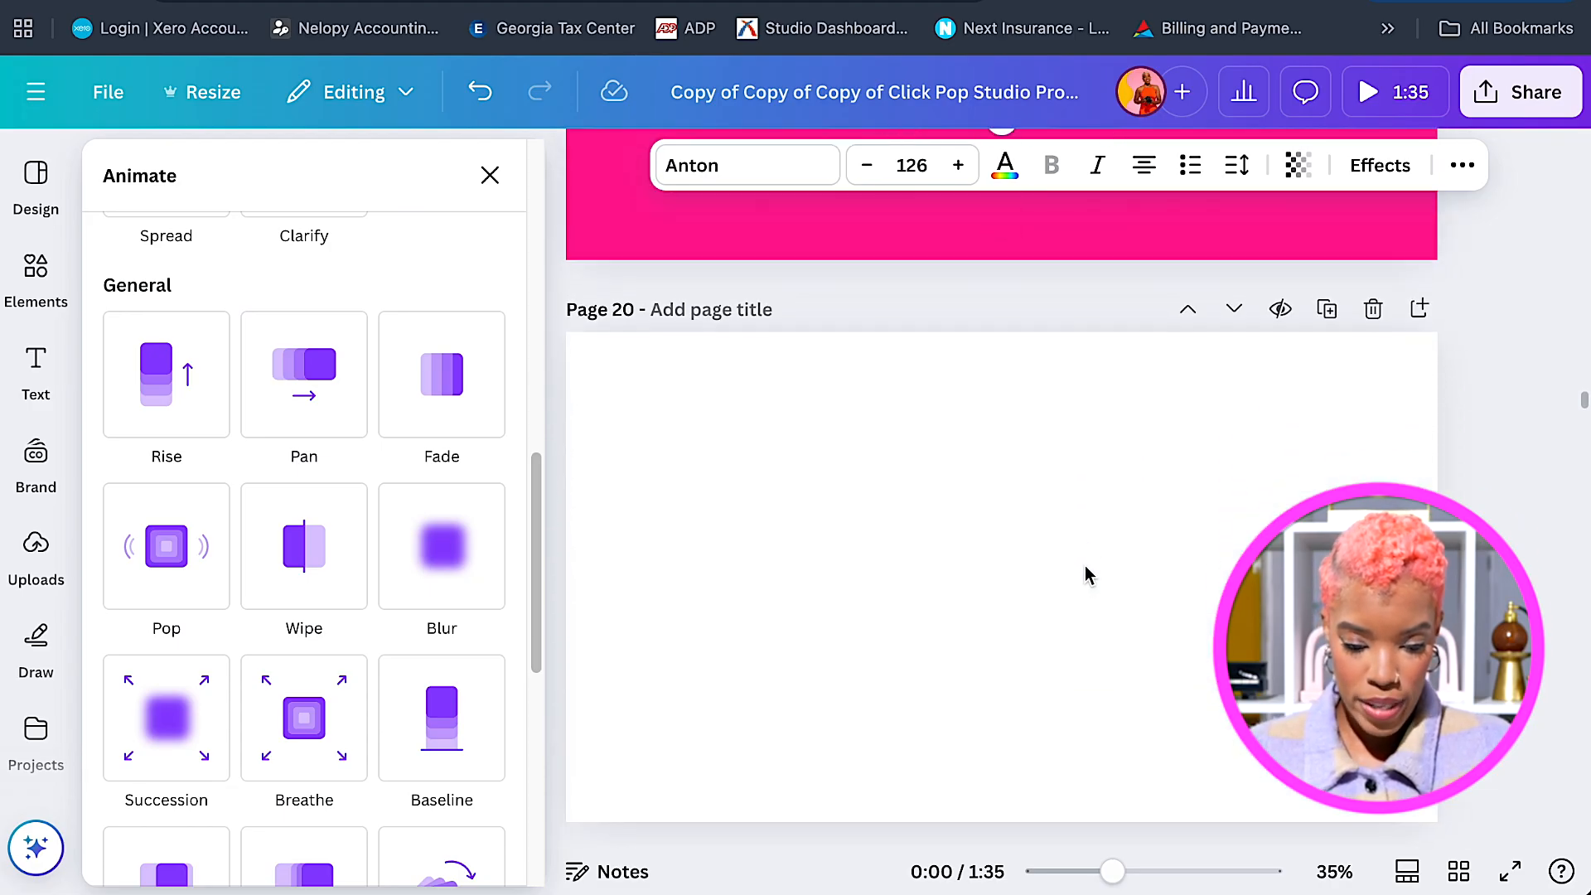
scroll(1086, 576, "down", 1)
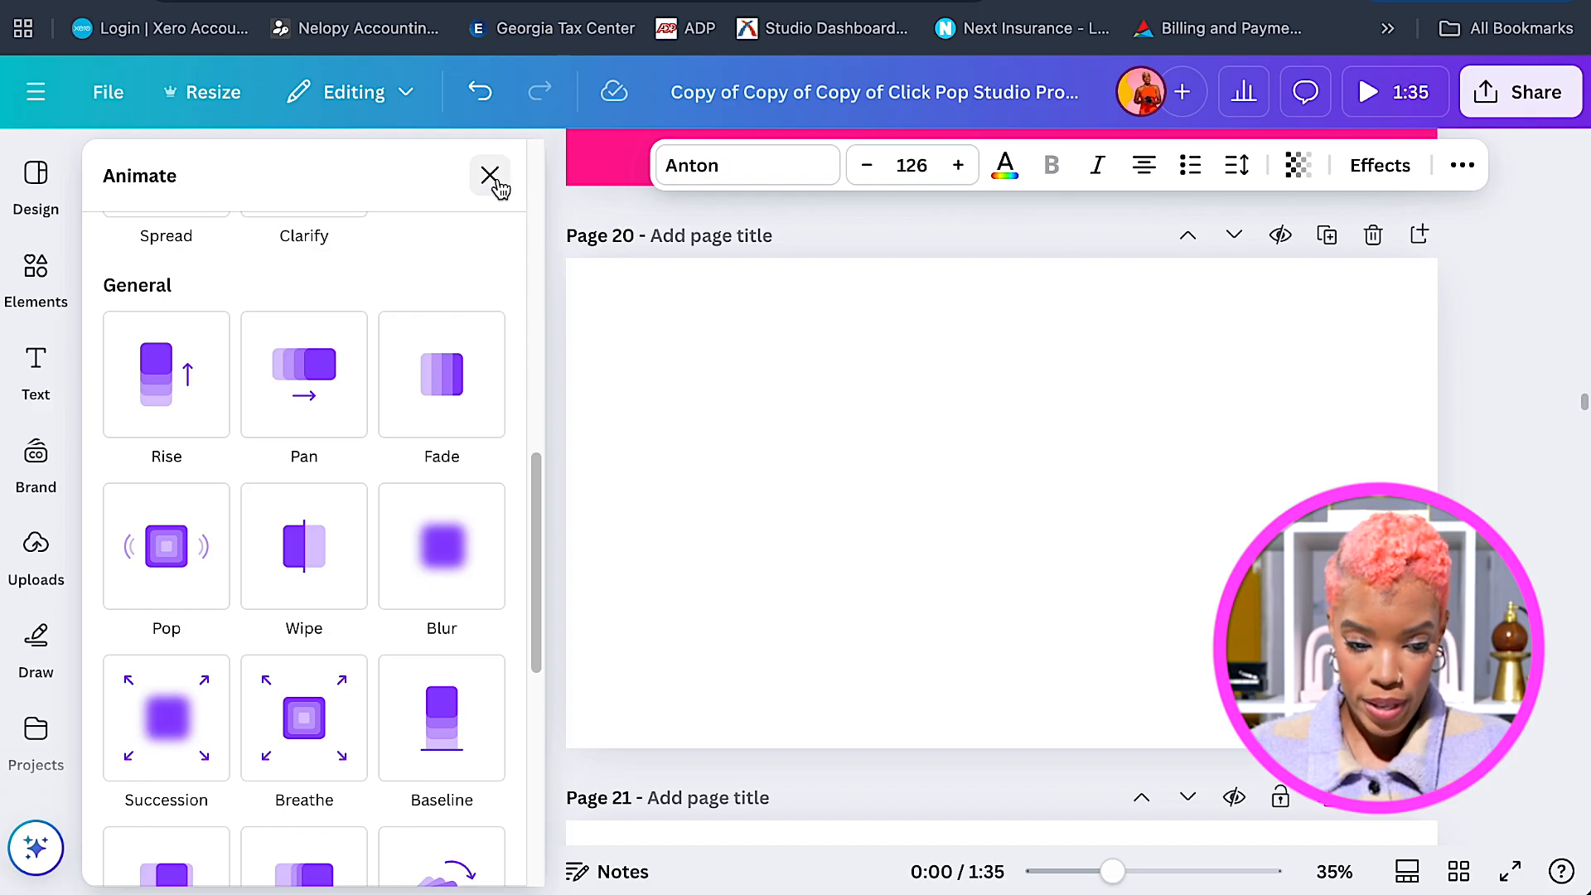
Add the lilac pads-and-packets photo from uploaded images and stretch it to cover page 20.
key("Escape")
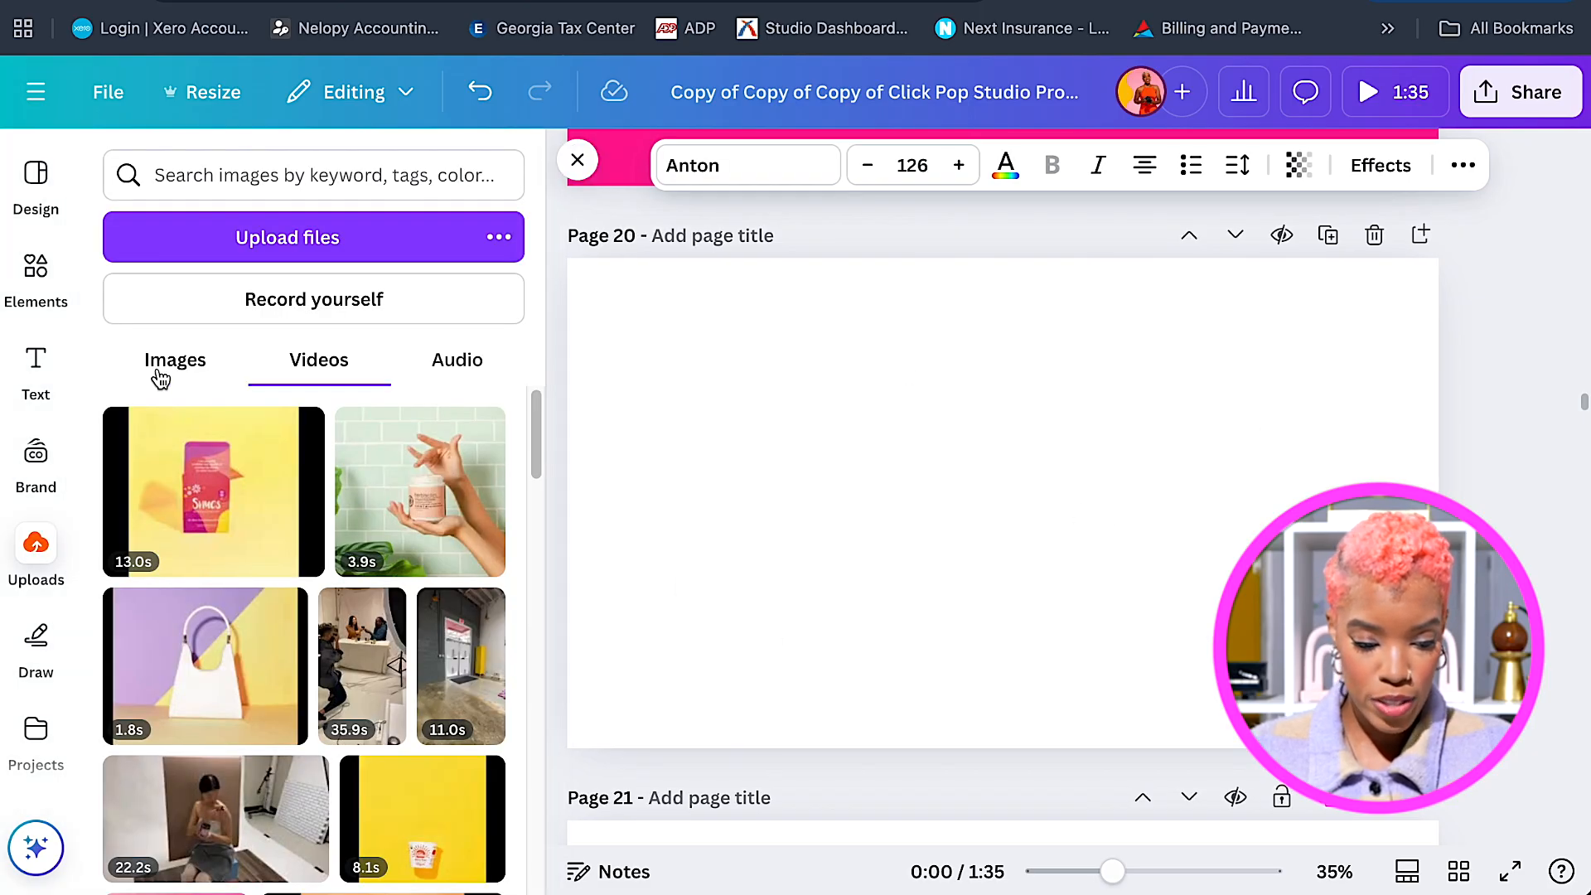
left_click(170, 377)
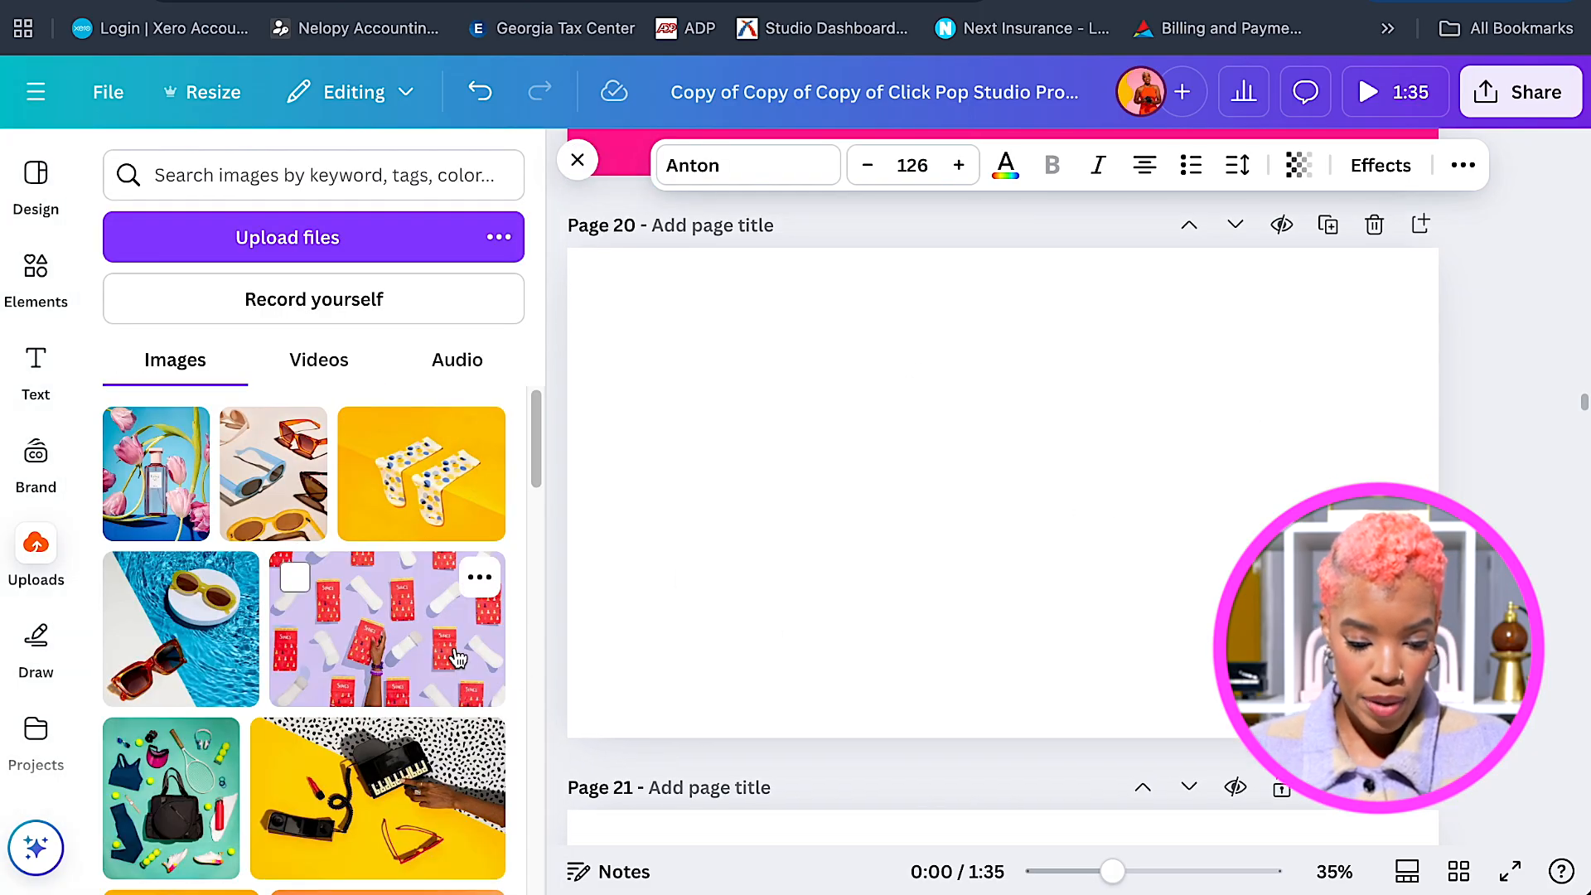
left_click(464, 629)
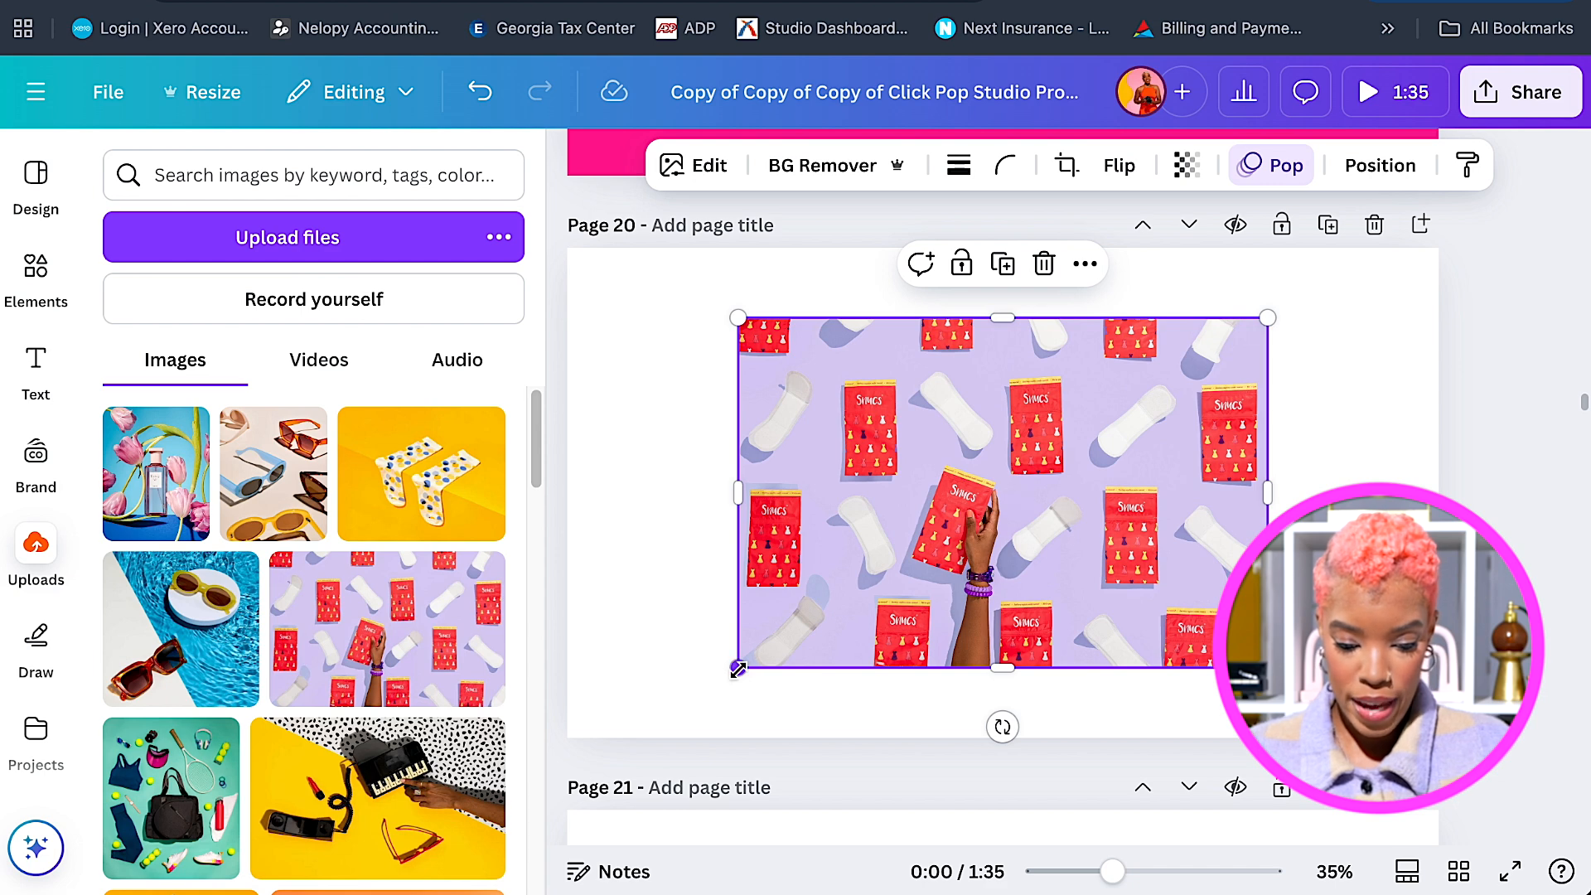
left_click_drag(738, 668, 533, 739)
left_click_drag(1266, 319, 1454, 232)
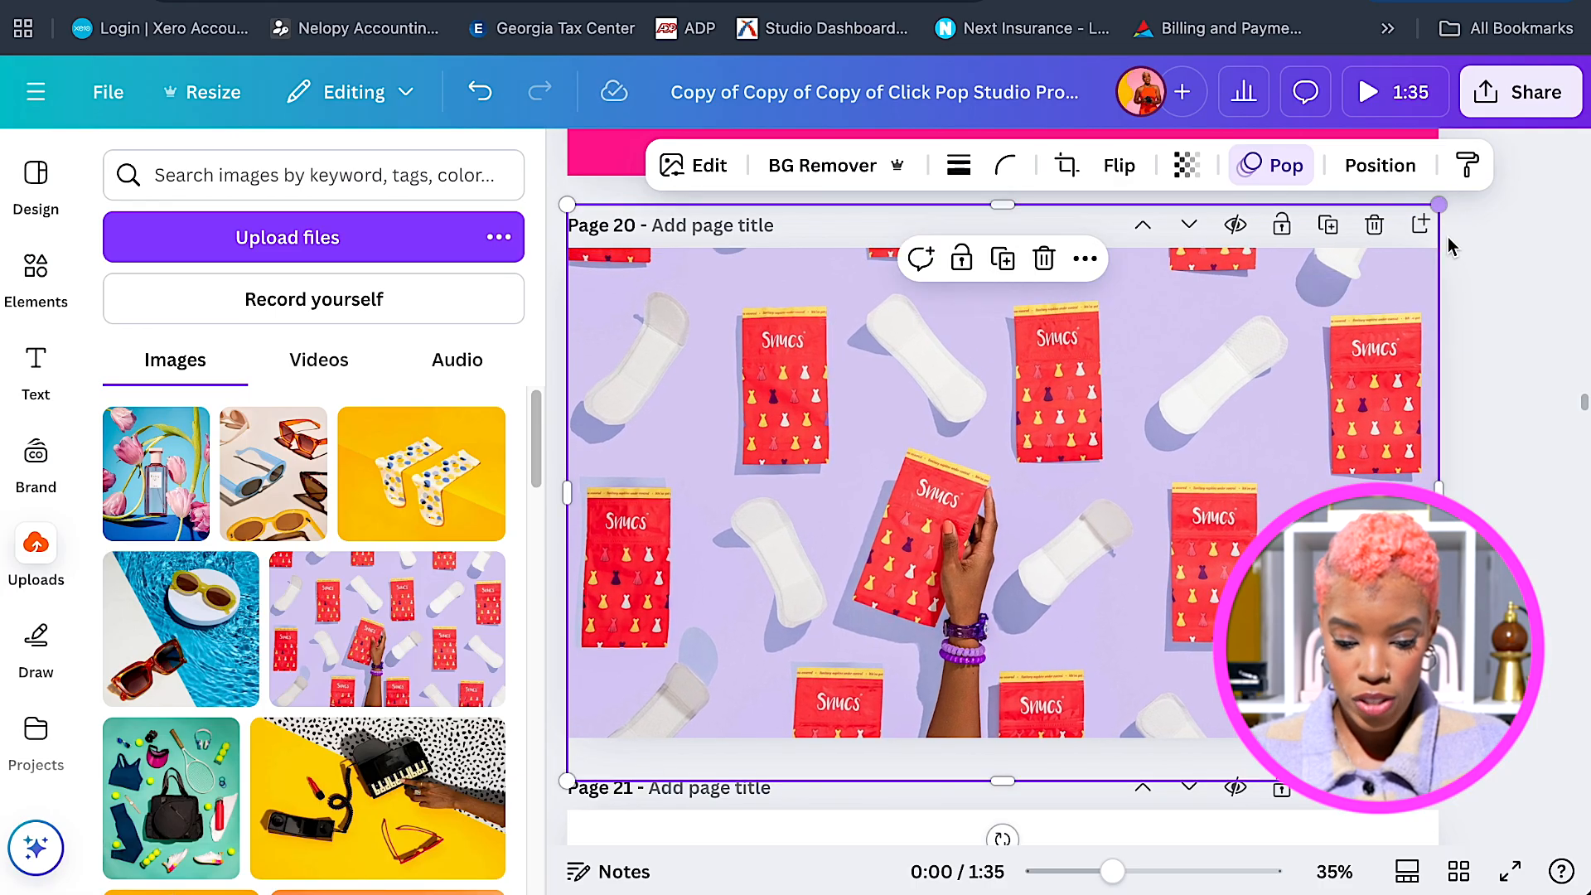
left_click_drag(1175, 479, 1291, 459)
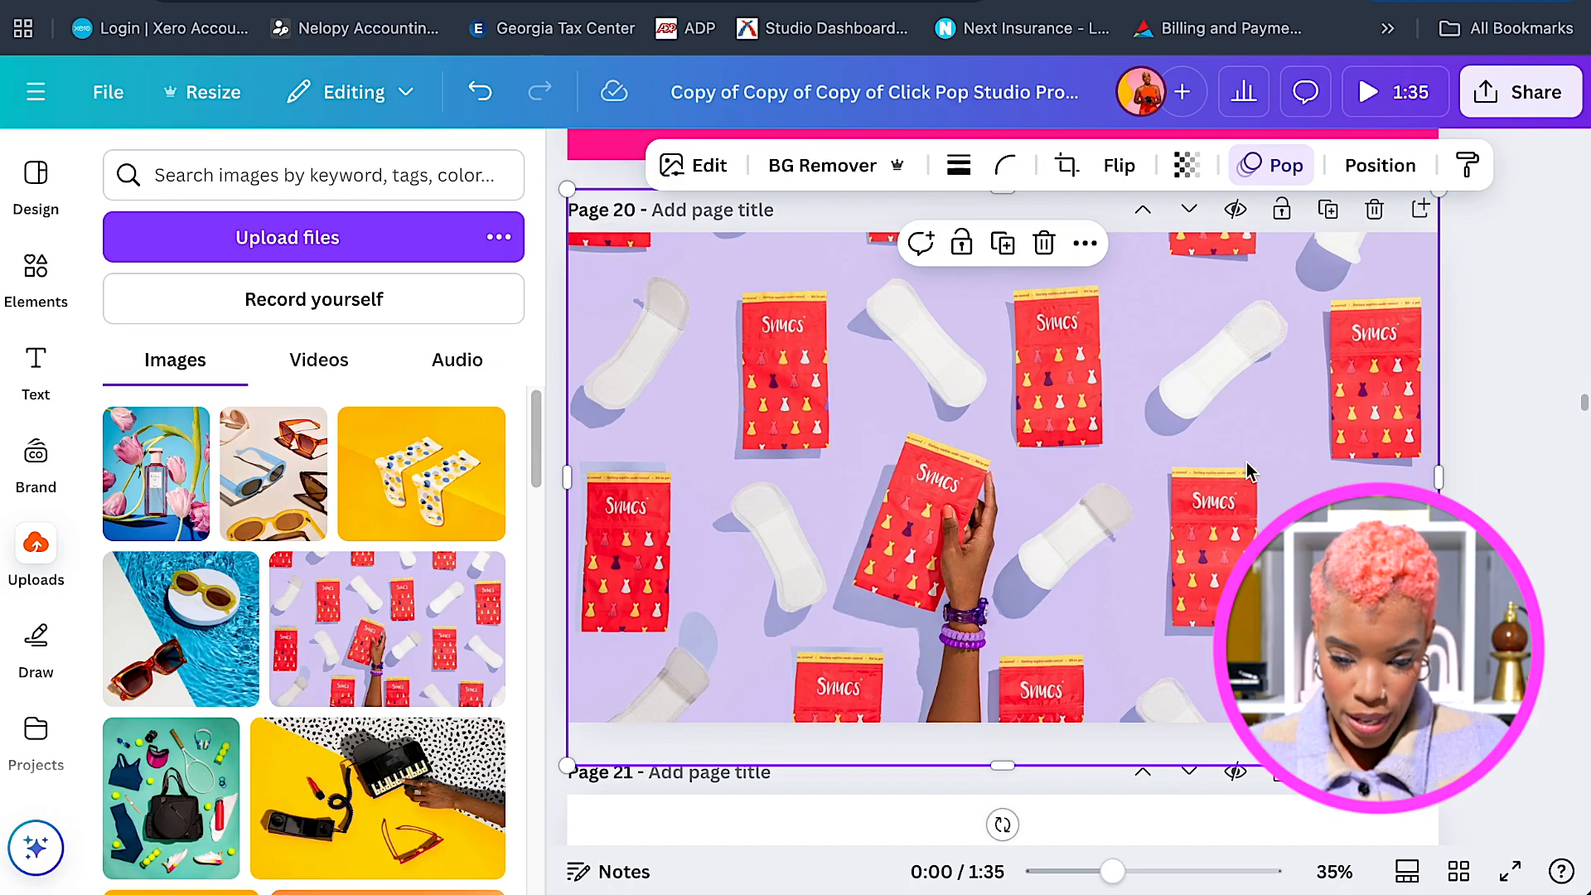
Set the photo's Pop animation to play on enter only.
left_click(1254, 189)
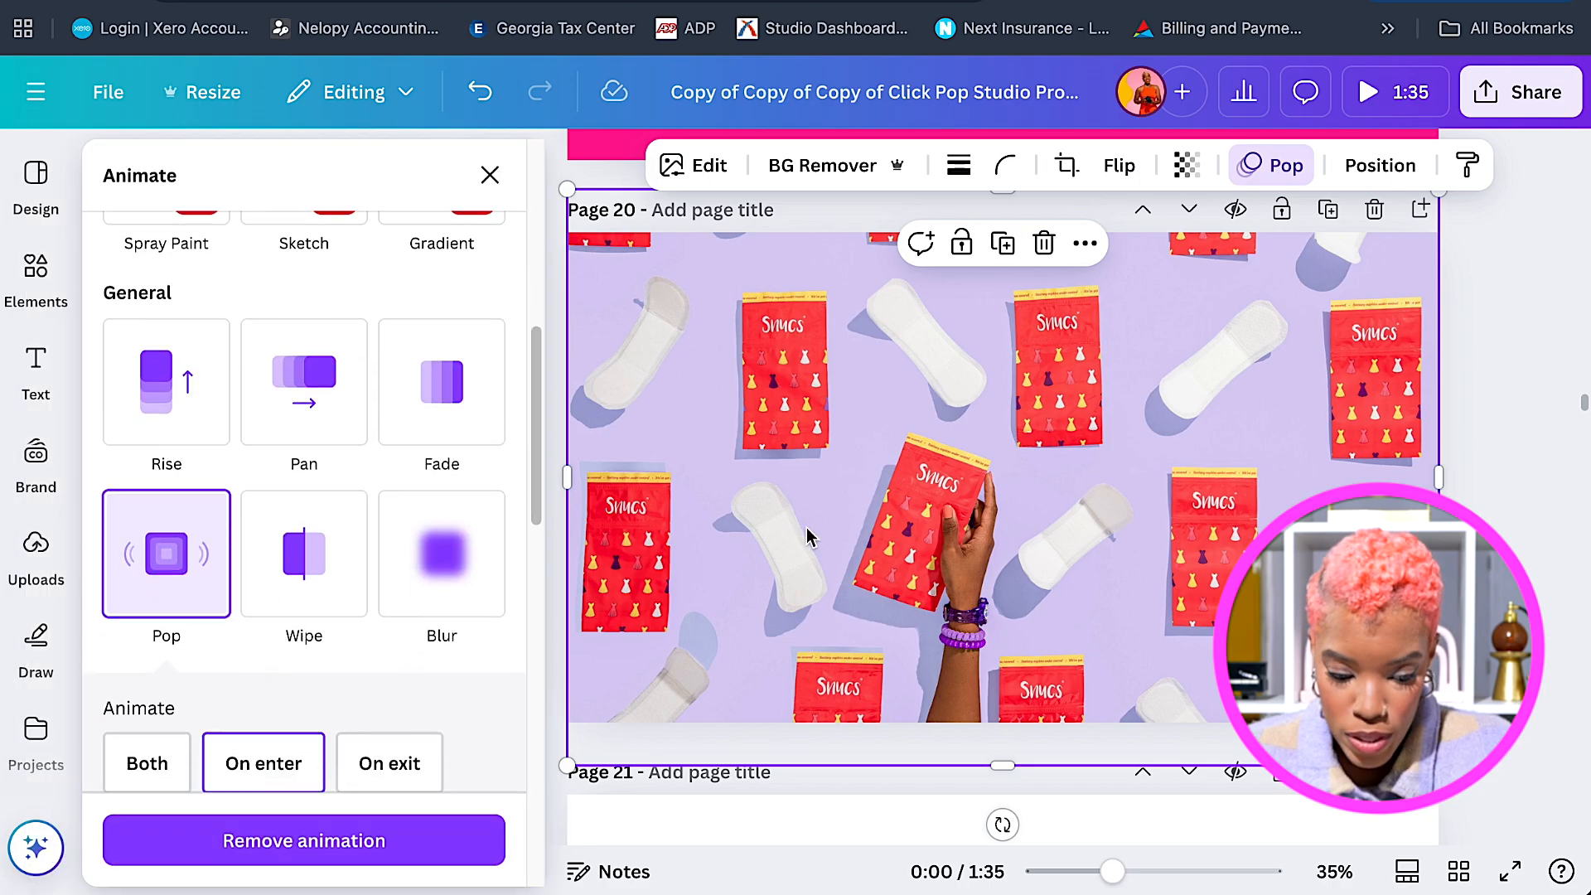
left_click(261, 767)
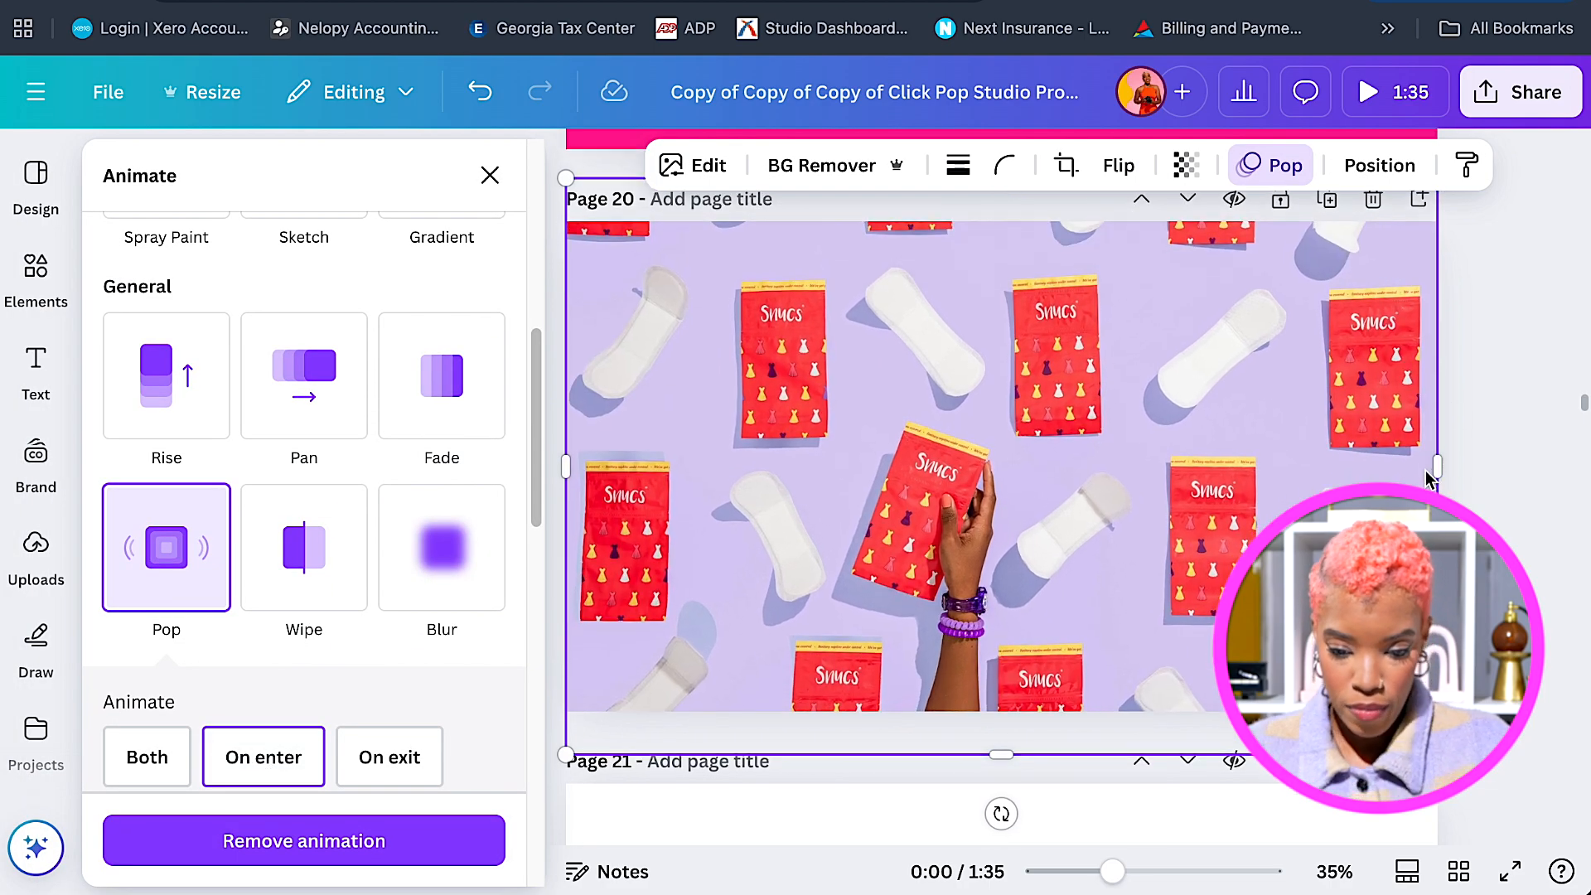
scroll(1193, 534, "down", 5)
scroll(1194, 534, "down", 3)
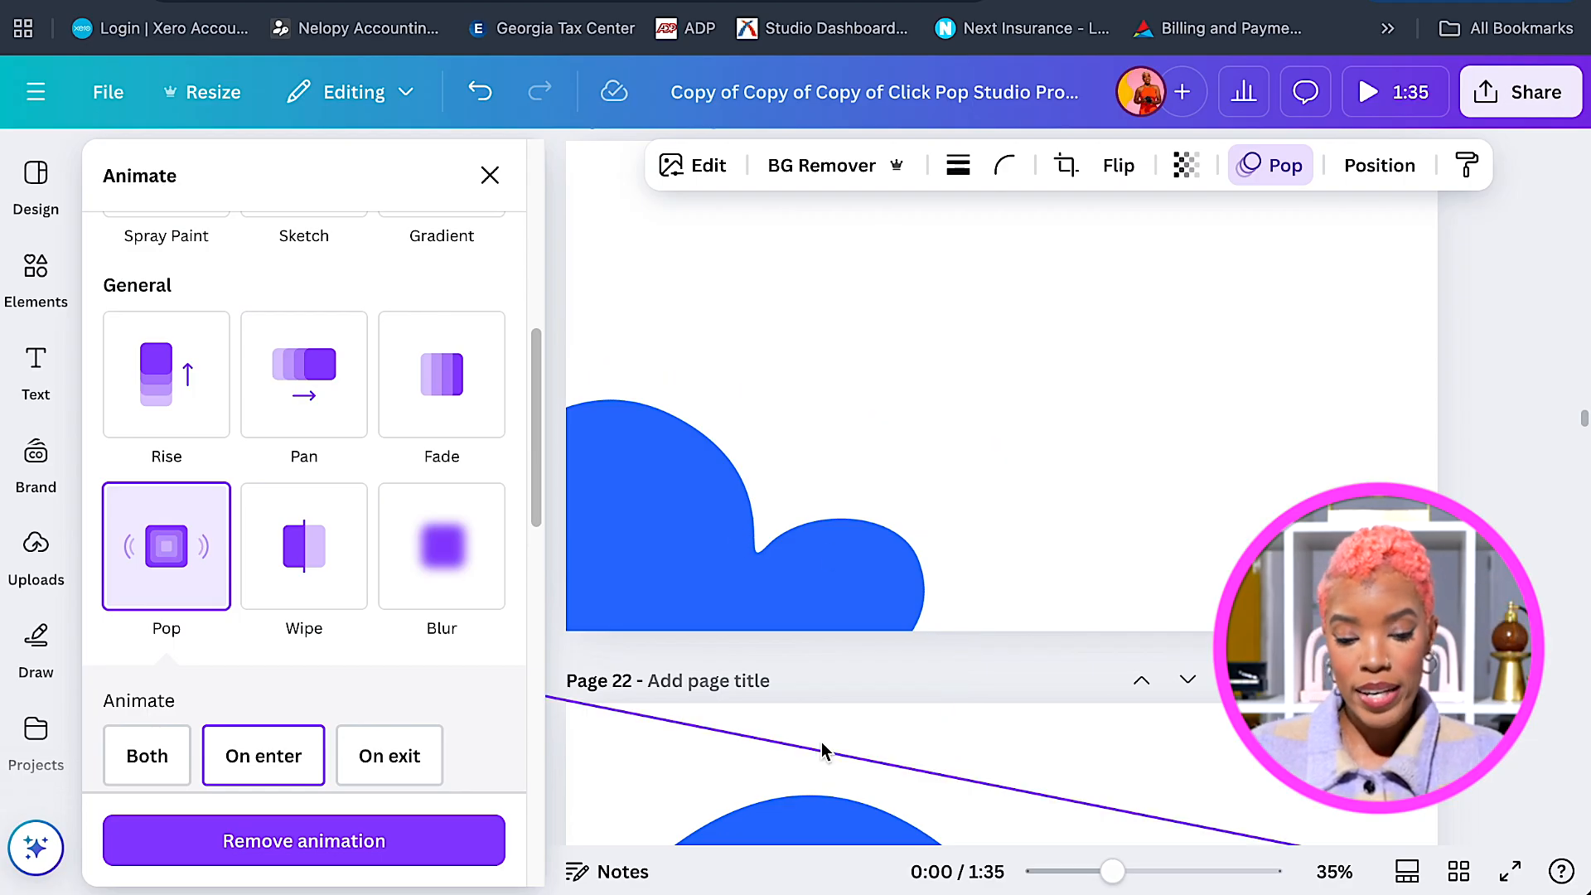
Add the 3.9s hand-and-jar video to page 24, shift it left and crop both sides.
scroll(1068, 481, "up", 1)
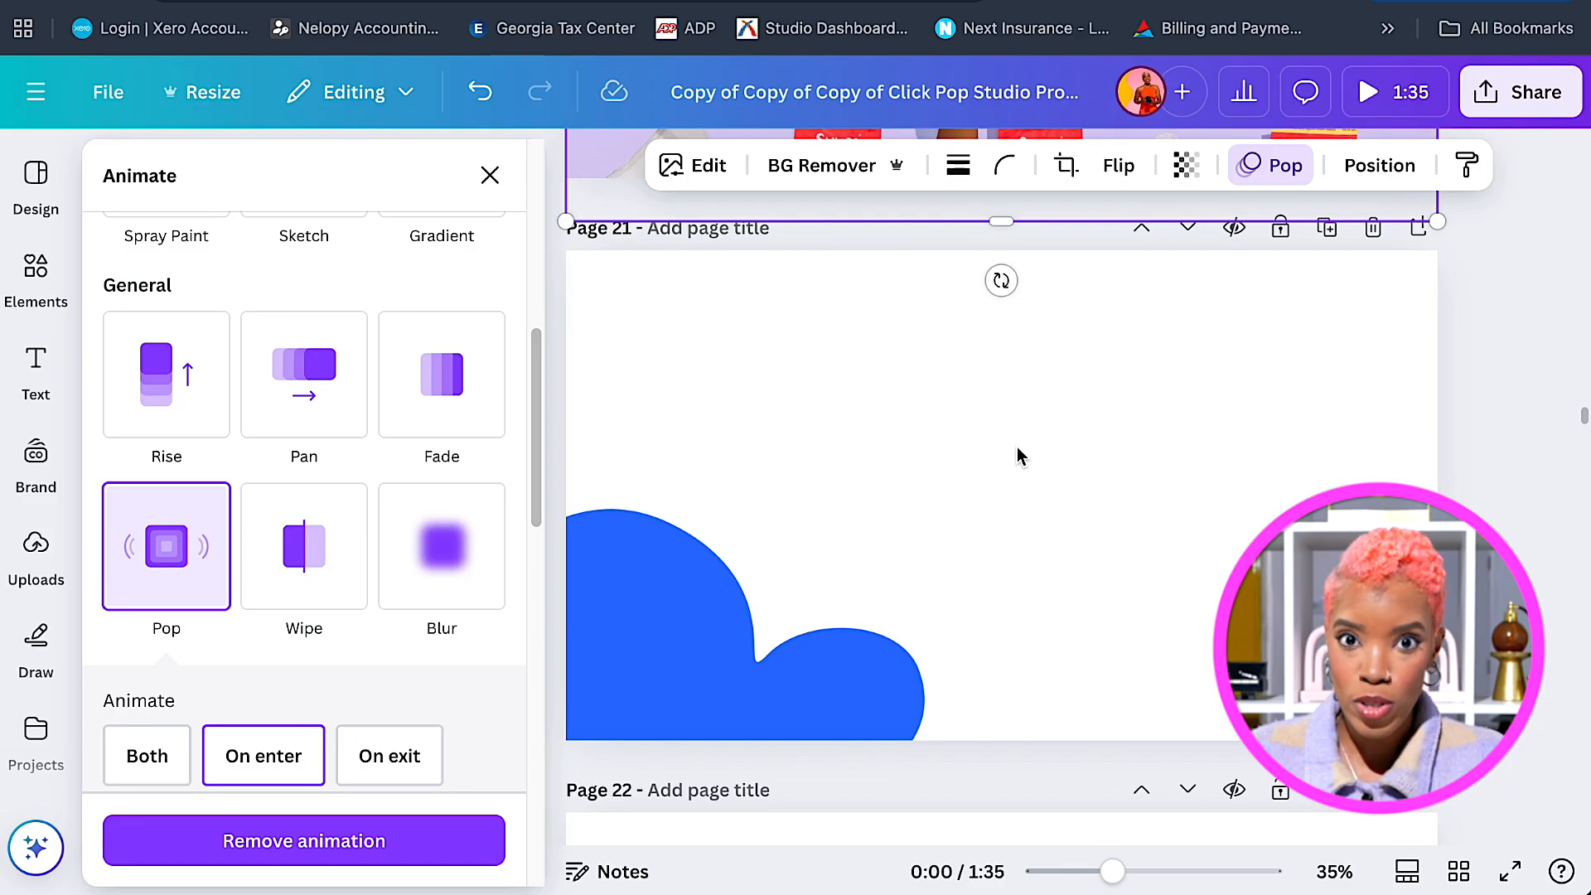
scroll(1014, 498, "down", 2)
scroll(1015, 507, "down", 5)
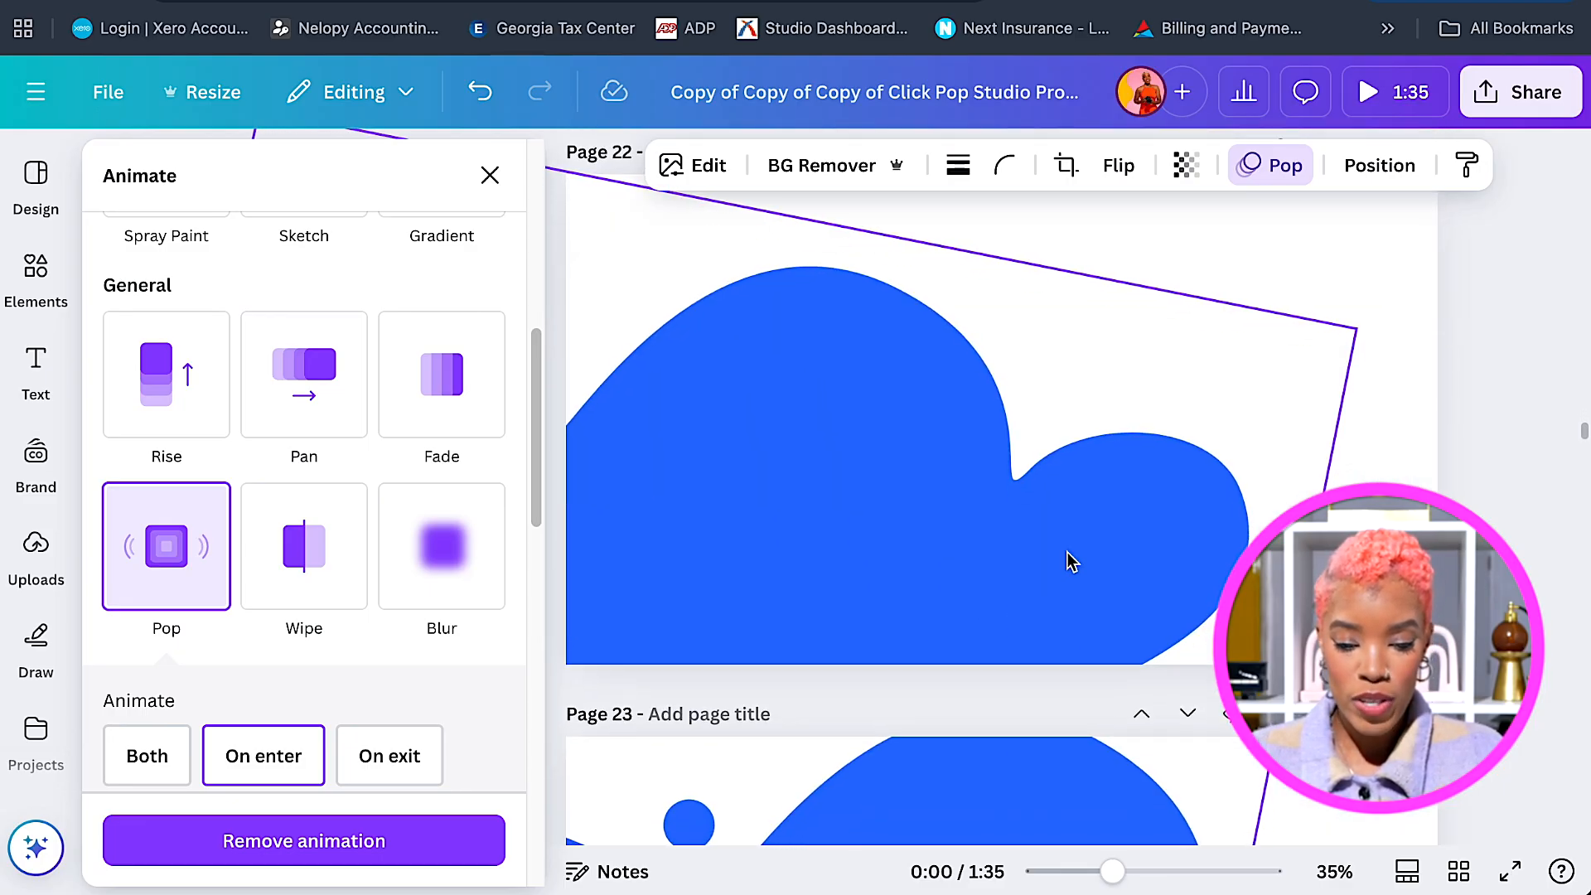
scroll(1067, 553, "down", 5)
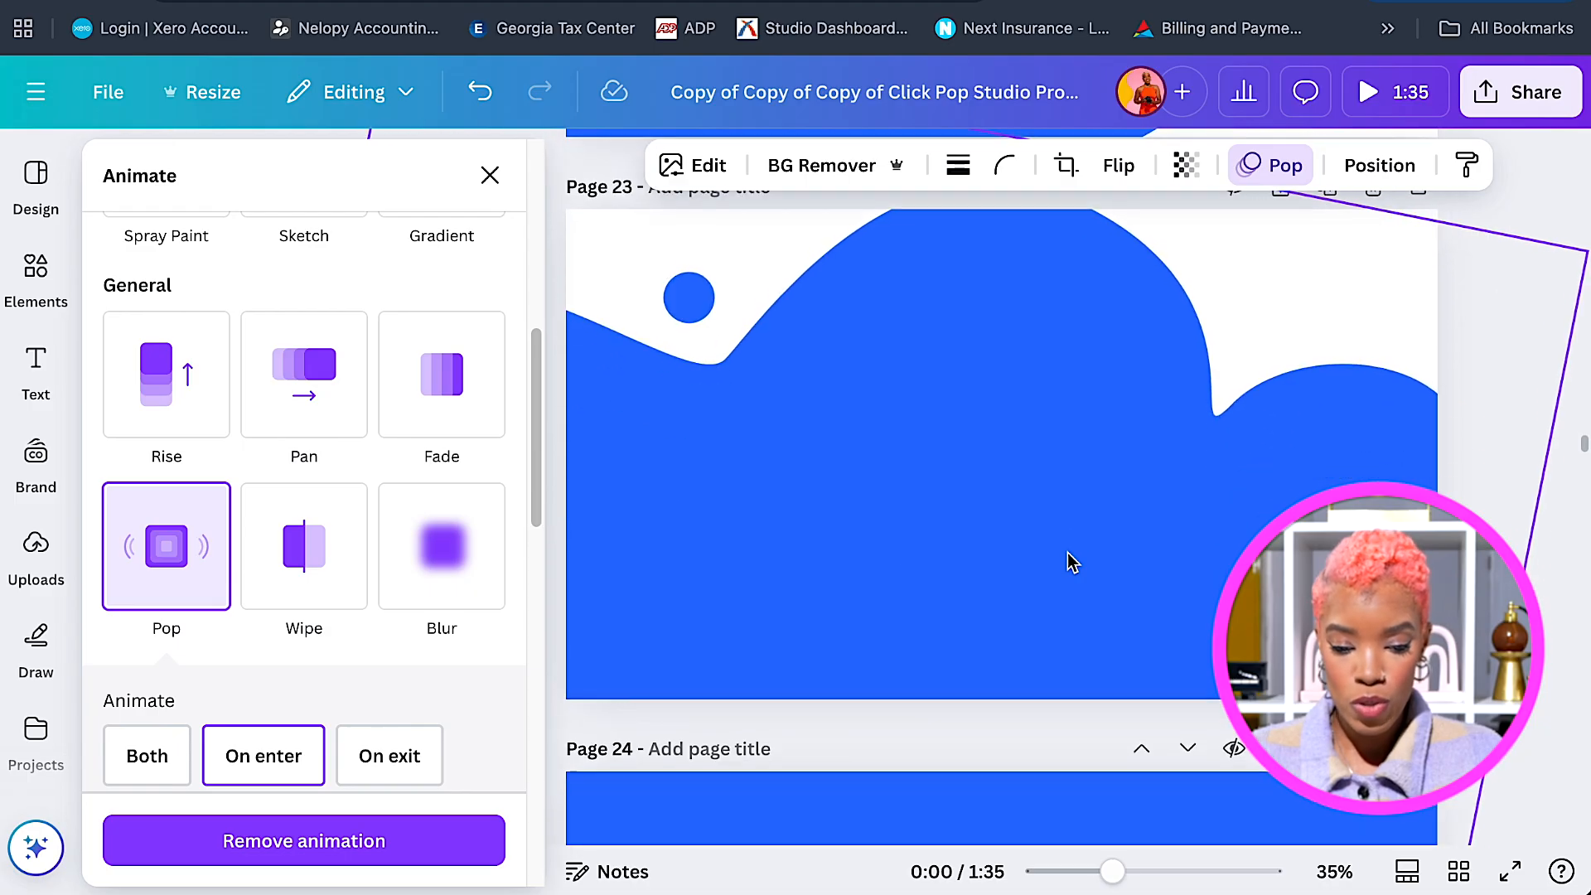
scroll(1068, 554, "down", 3)
scroll(1070, 551, "down", 4)
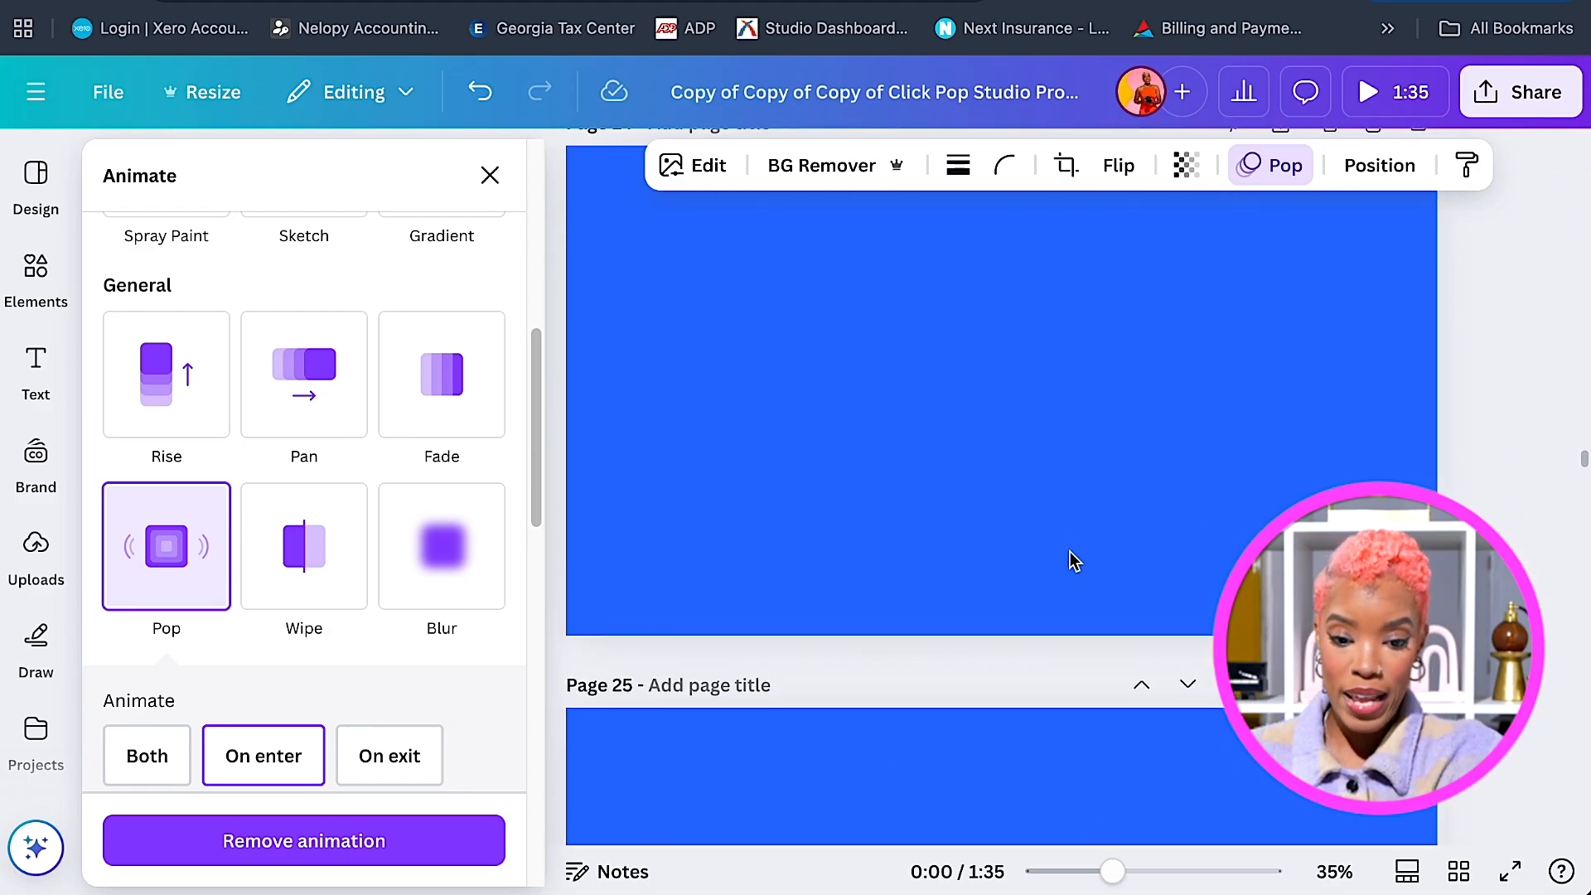
scroll(1071, 549, "up", 4)
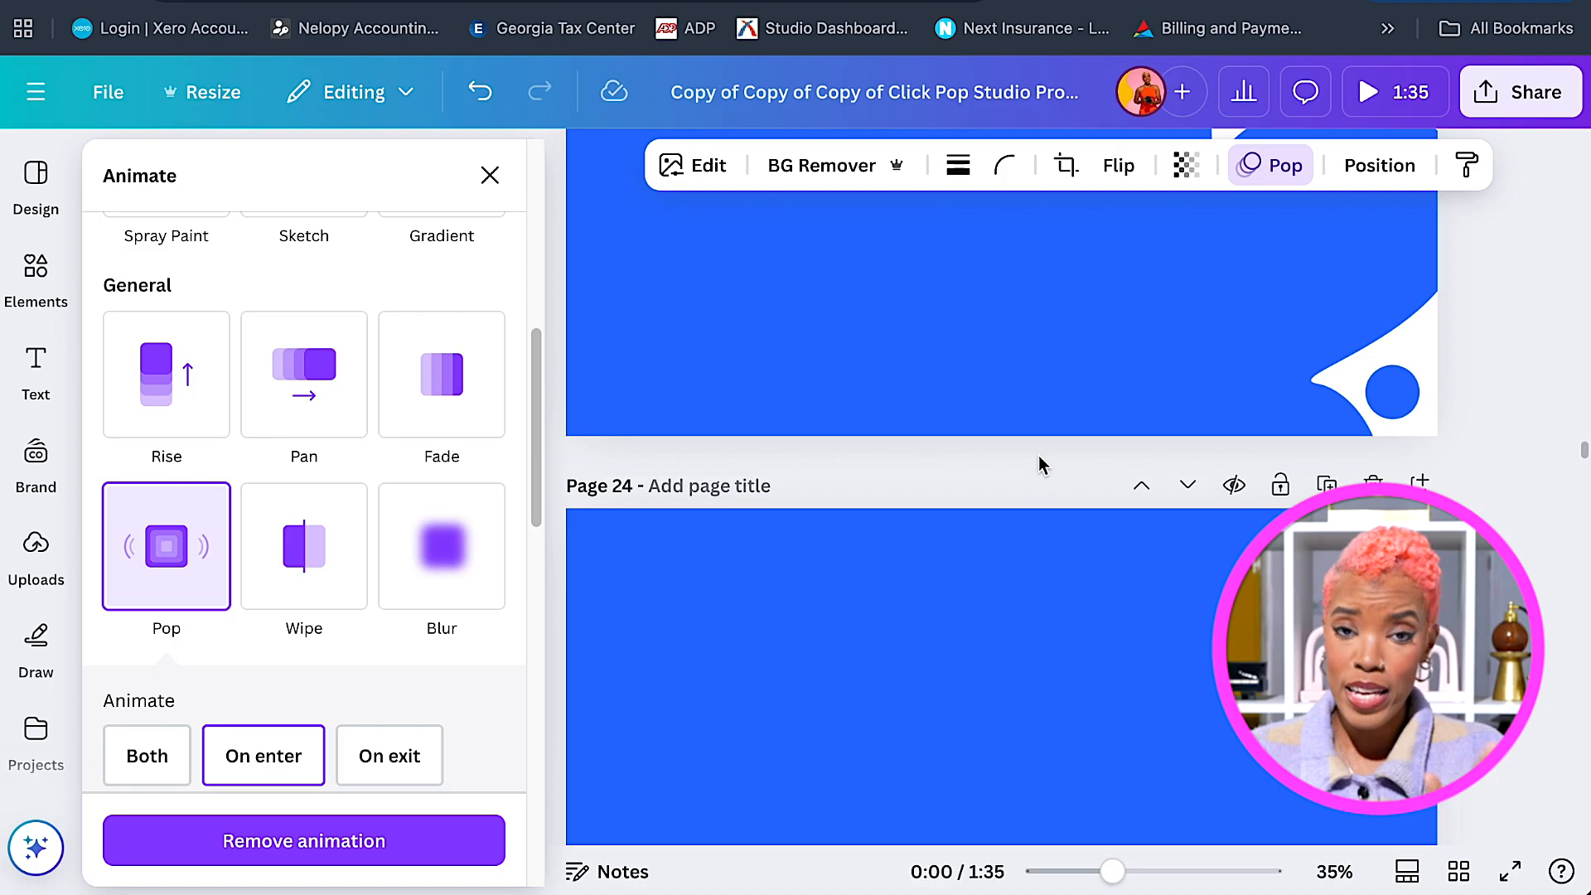
scroll(1056, 479, "down", 5)
scroll(1058, 479, "up", 2)
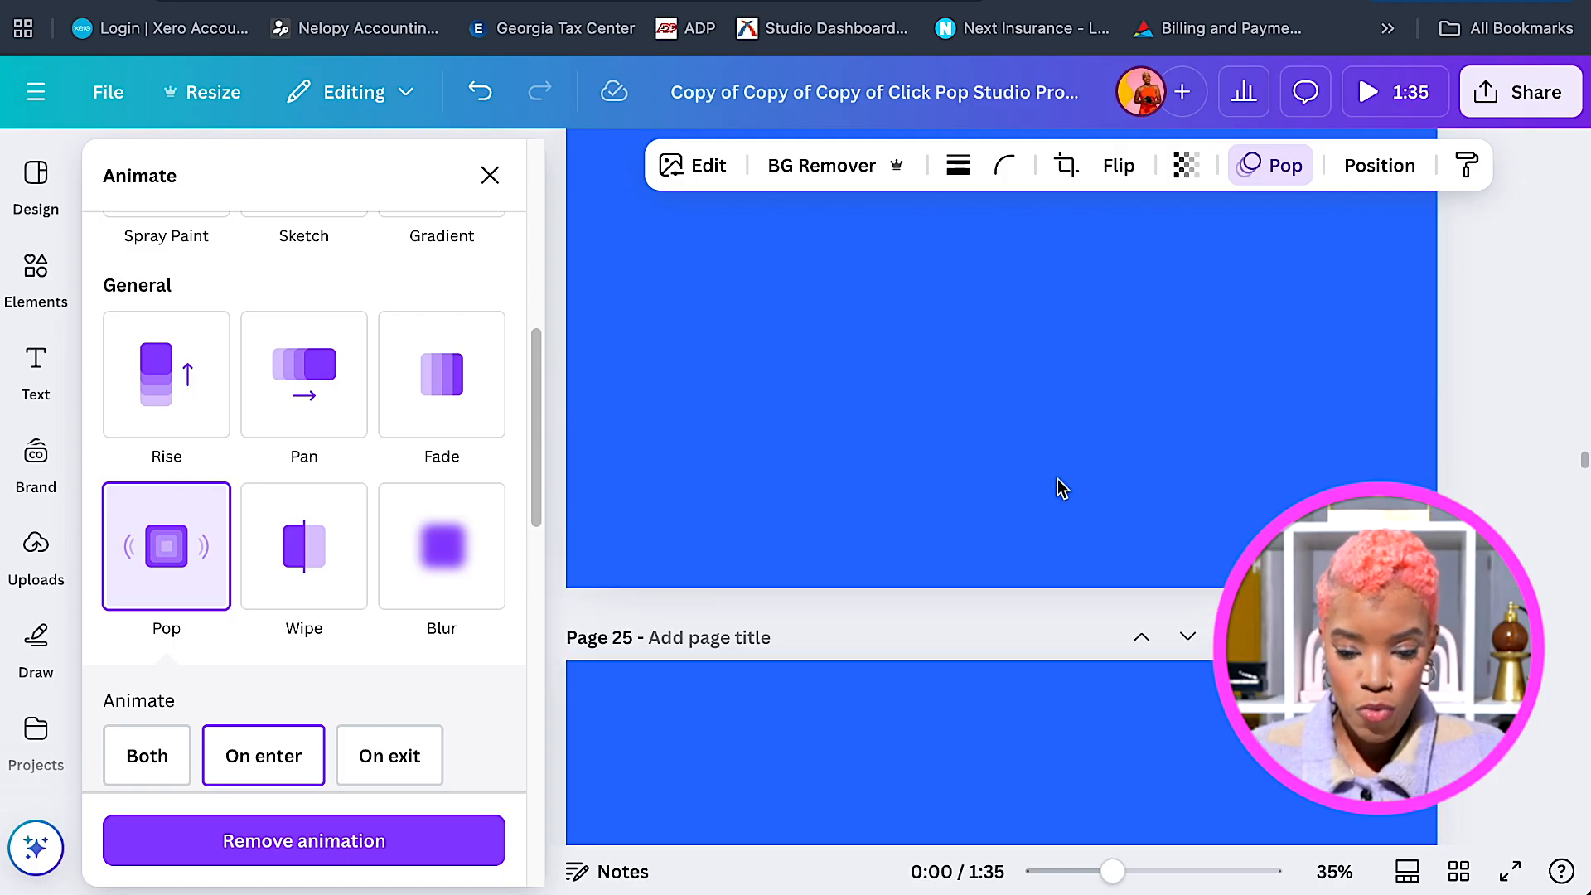
scroll(1061, 471, "up", 1)
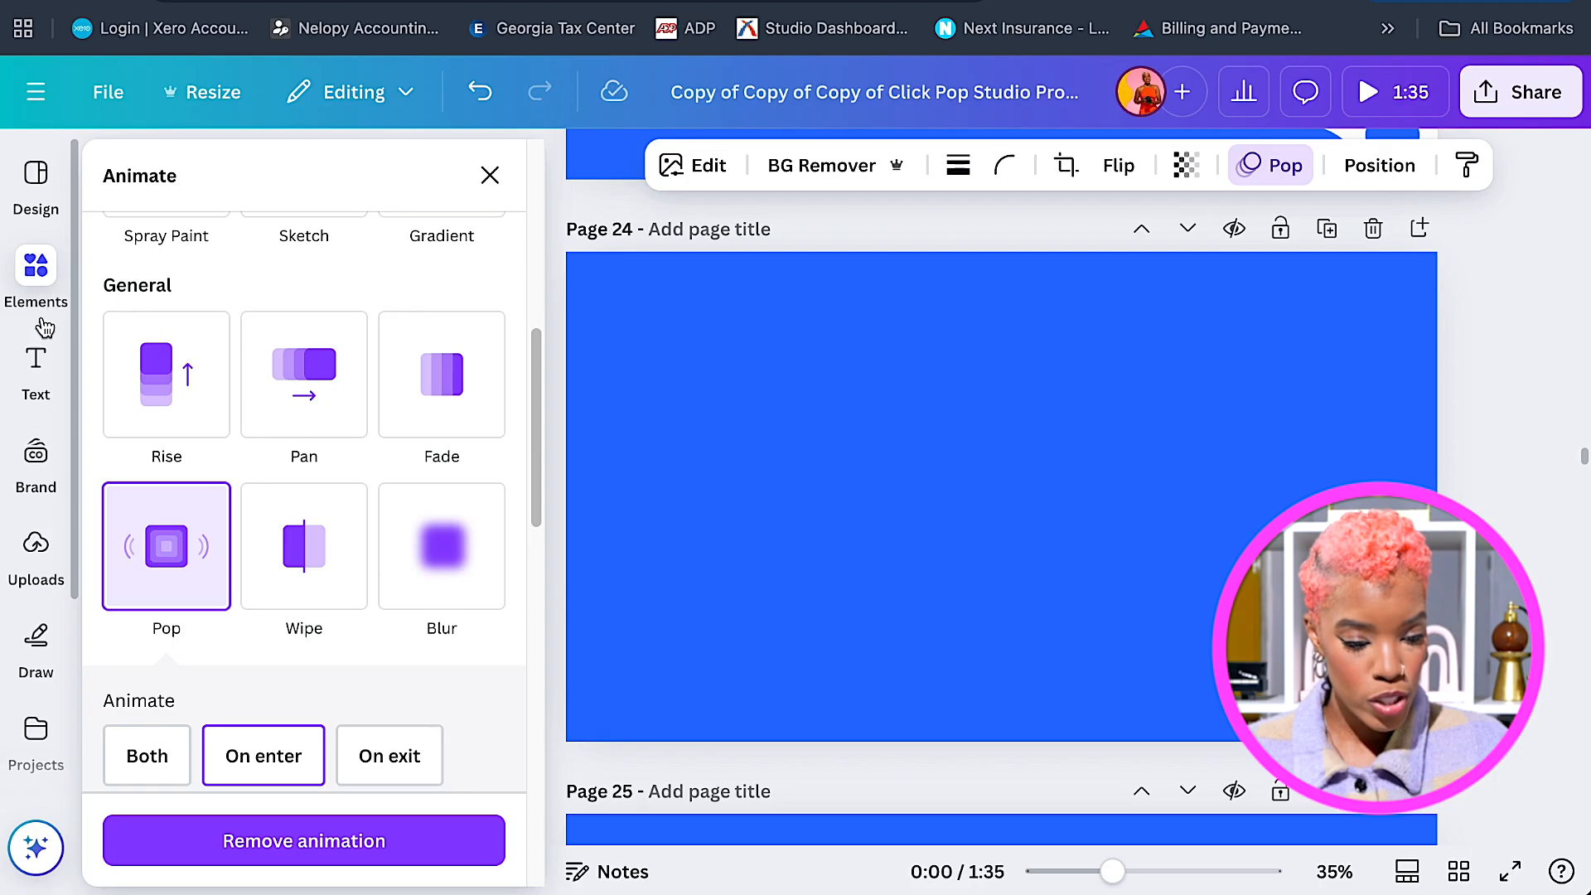
left_click(60, 583)
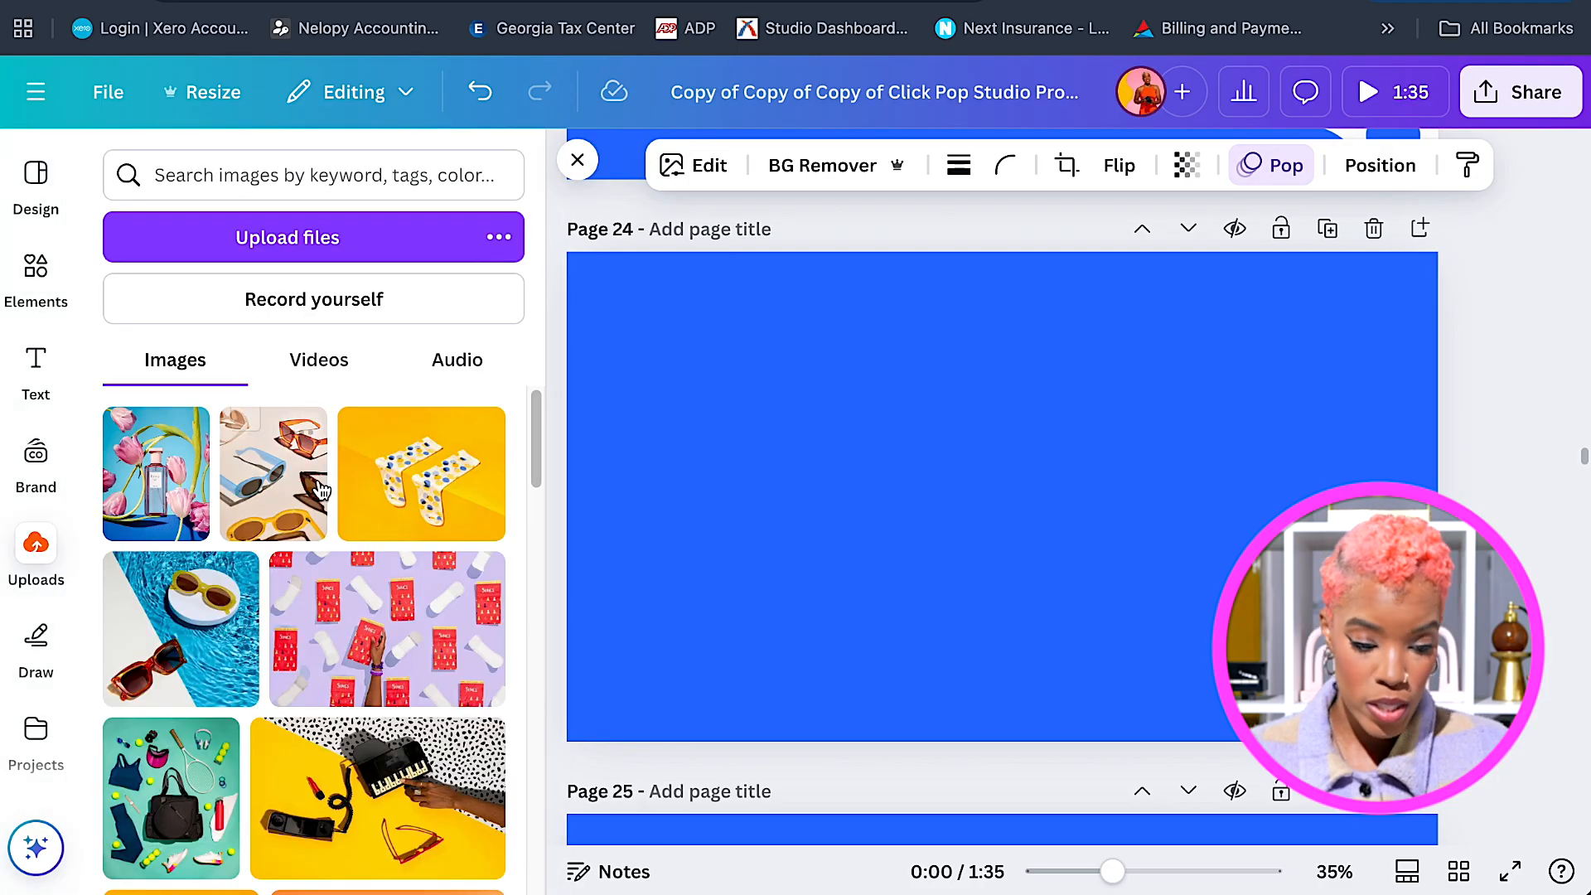
scroll(410, 592, "down", 3)
scroll(415, 602, "down", 3)
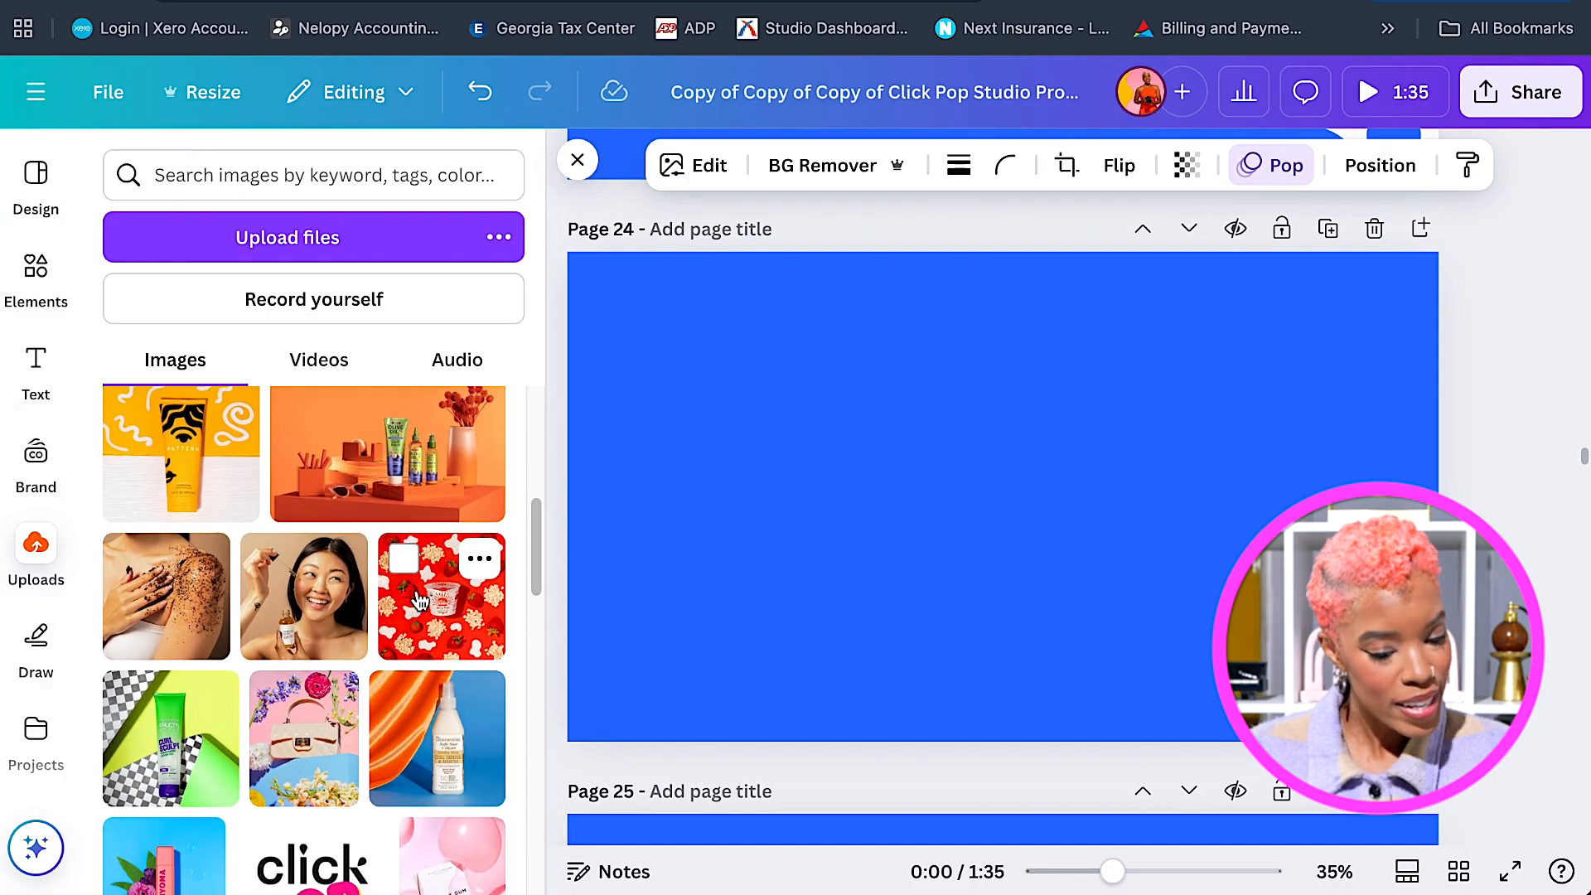
left_click(341, 369)
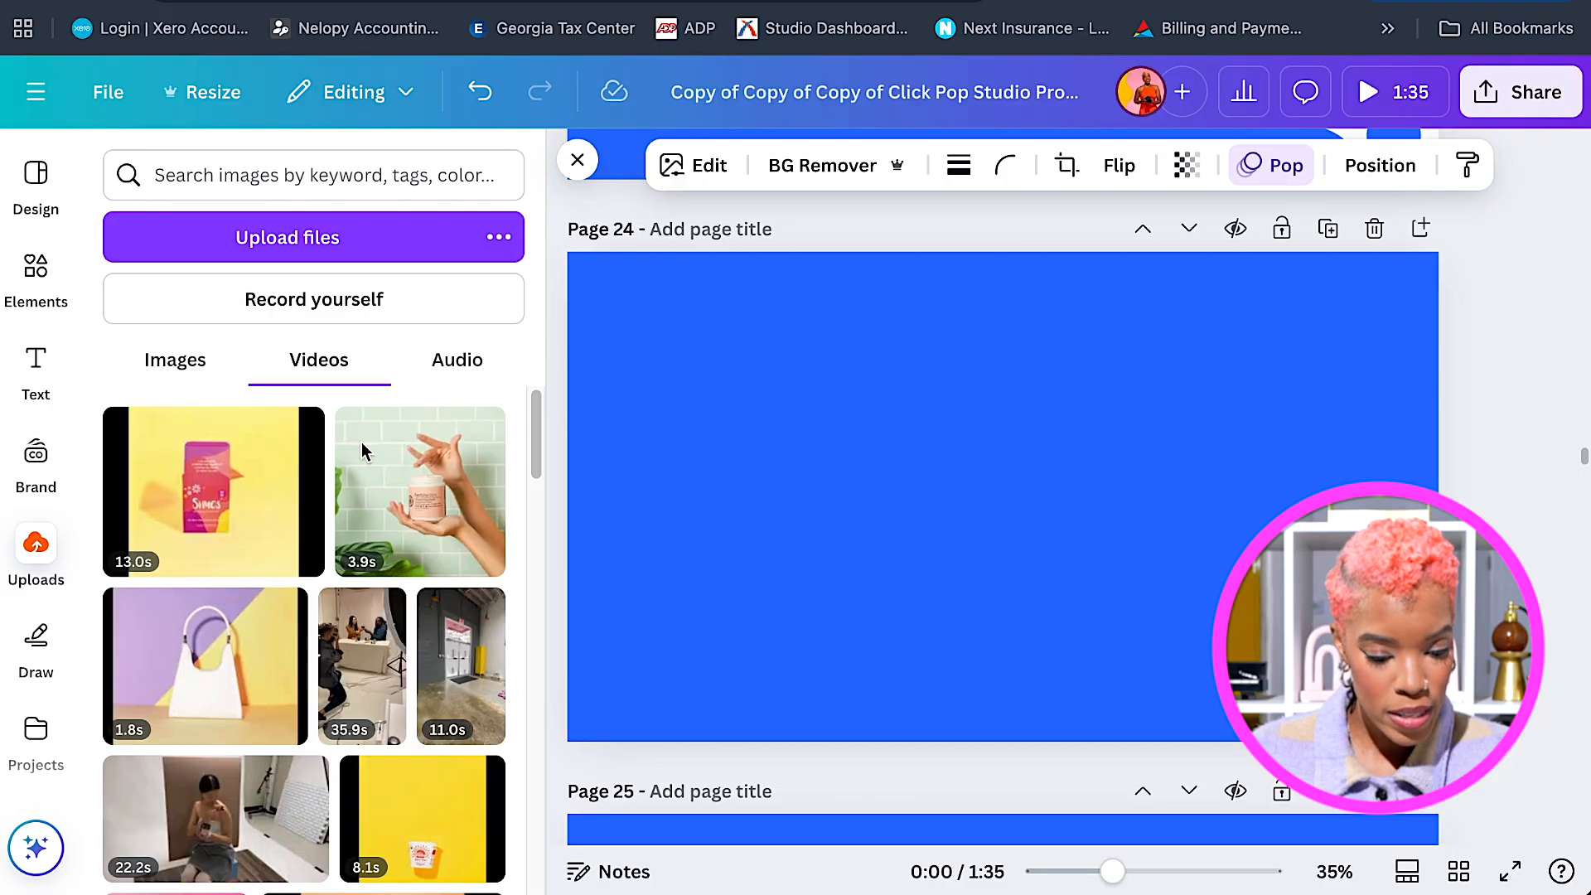
scroll(439, 514, "down", 2)
scroll(455, 545, "up", 2)
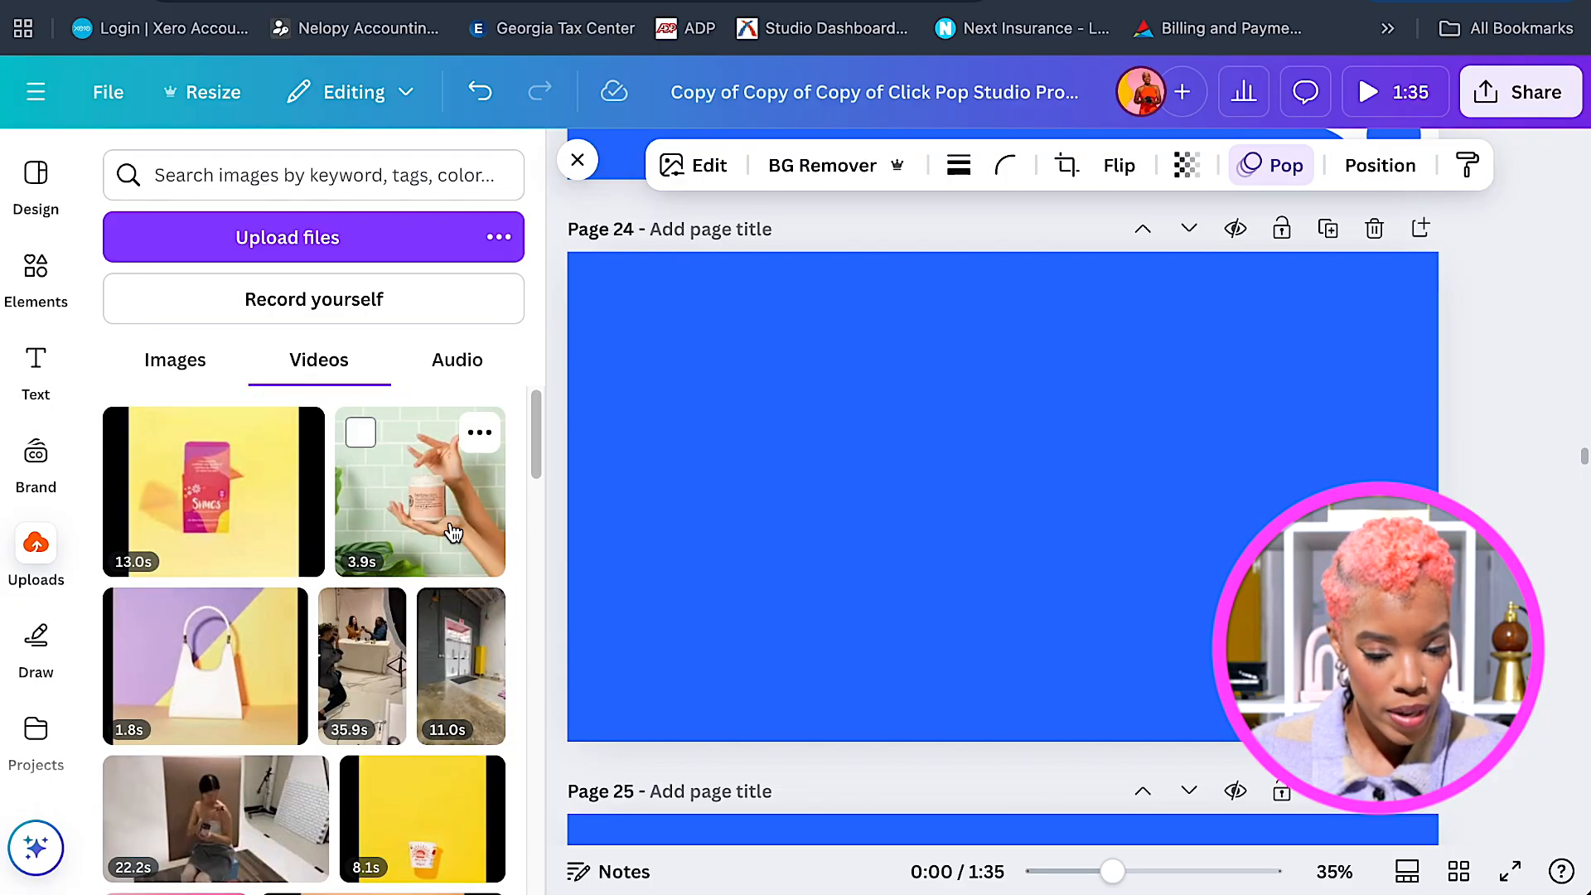
left_click(421, 489)
left_click_drag(1003, 464, 862, 462)
left_click_drag(1011, 492, 986, 495)
left_click_drag(646, 495, 689, 494)
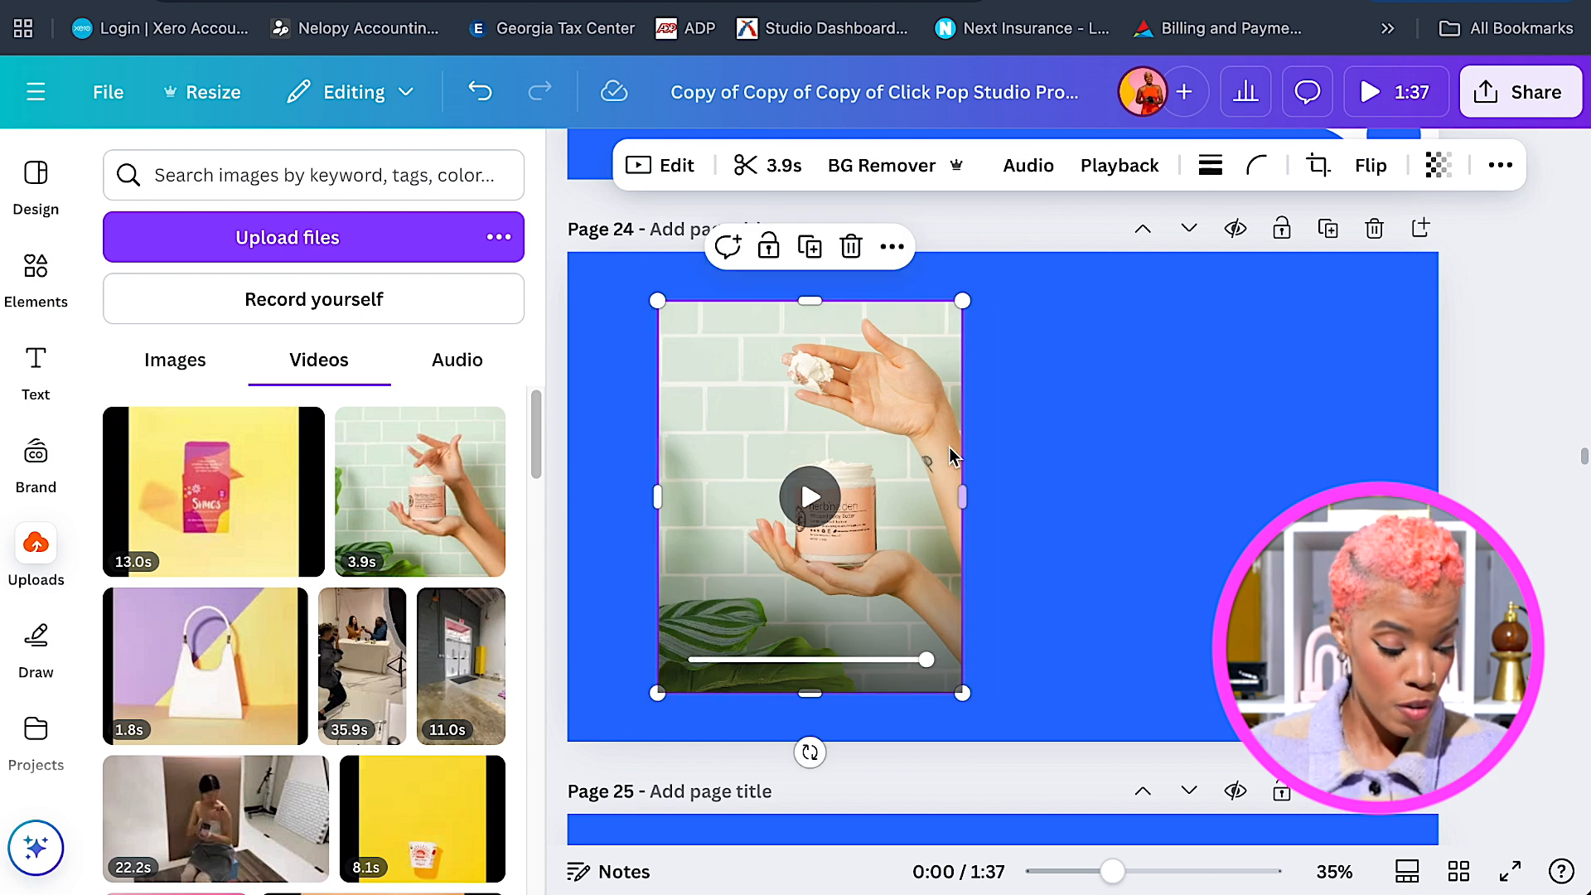
Add the 3.0s towel-wrapped face clip from uploaded videos to page 24.
scroll(450, 616, "down", 1)
scroll(449, 616, "down", 5)
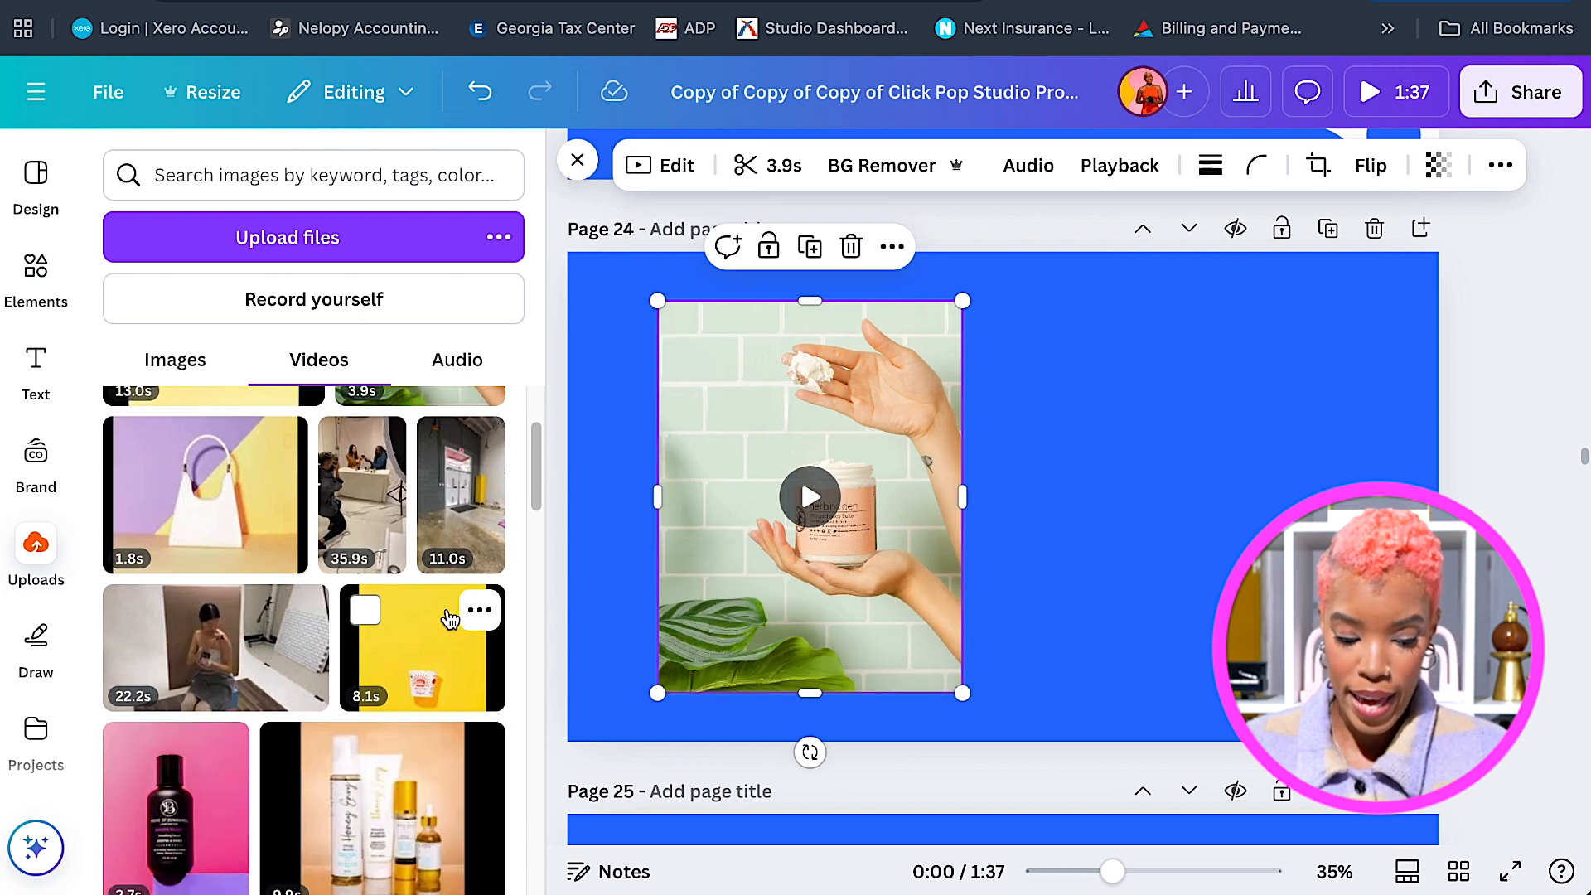
scroll(451, 604, "down", 2)
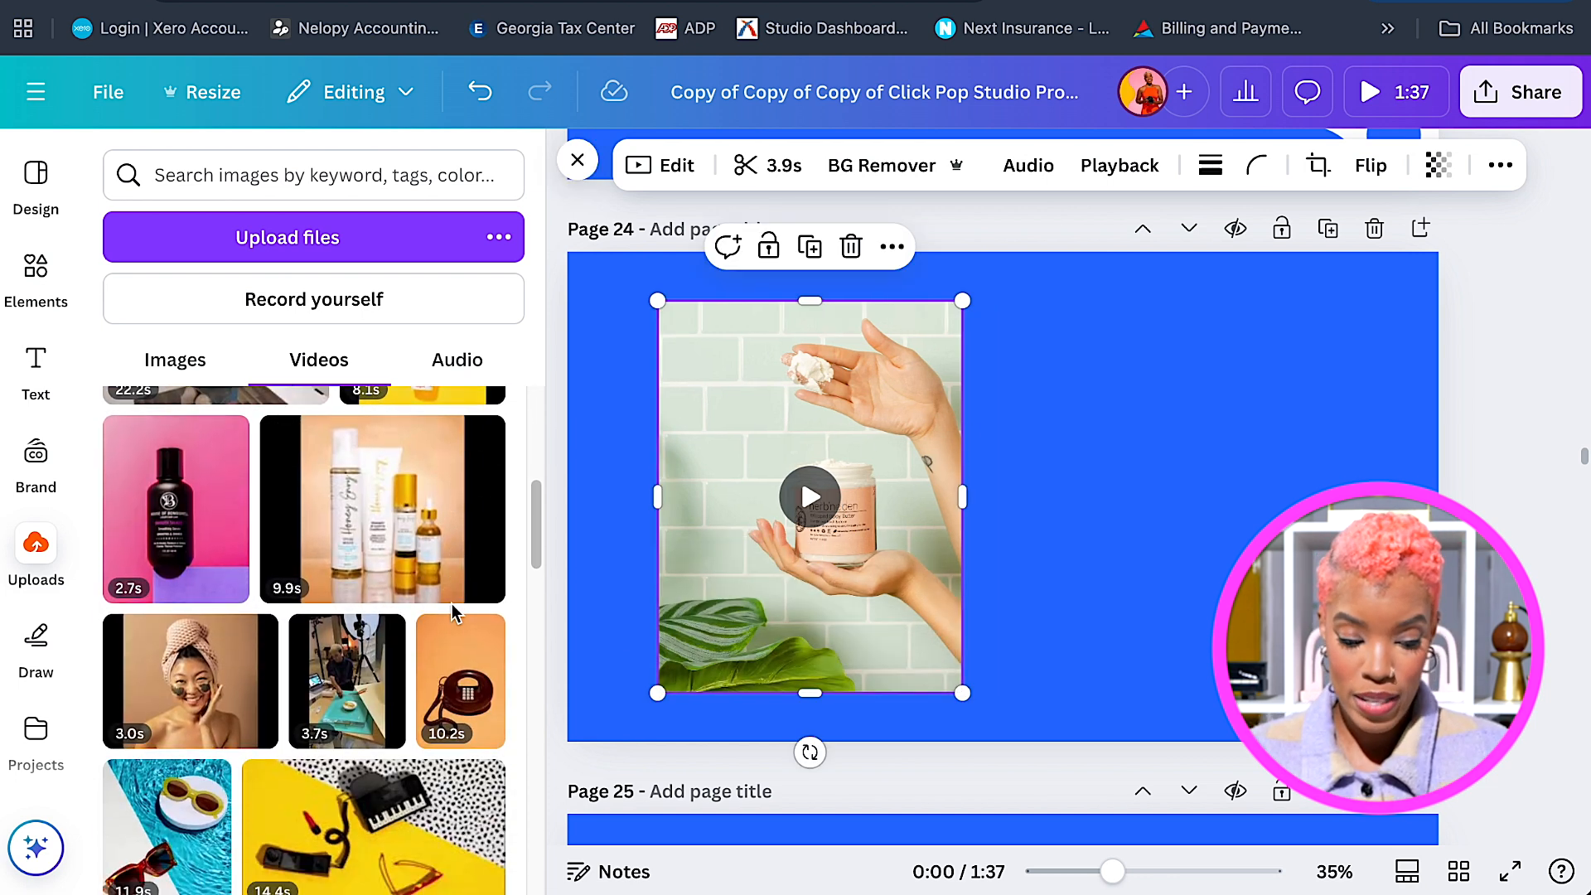
left_click(190, 675)
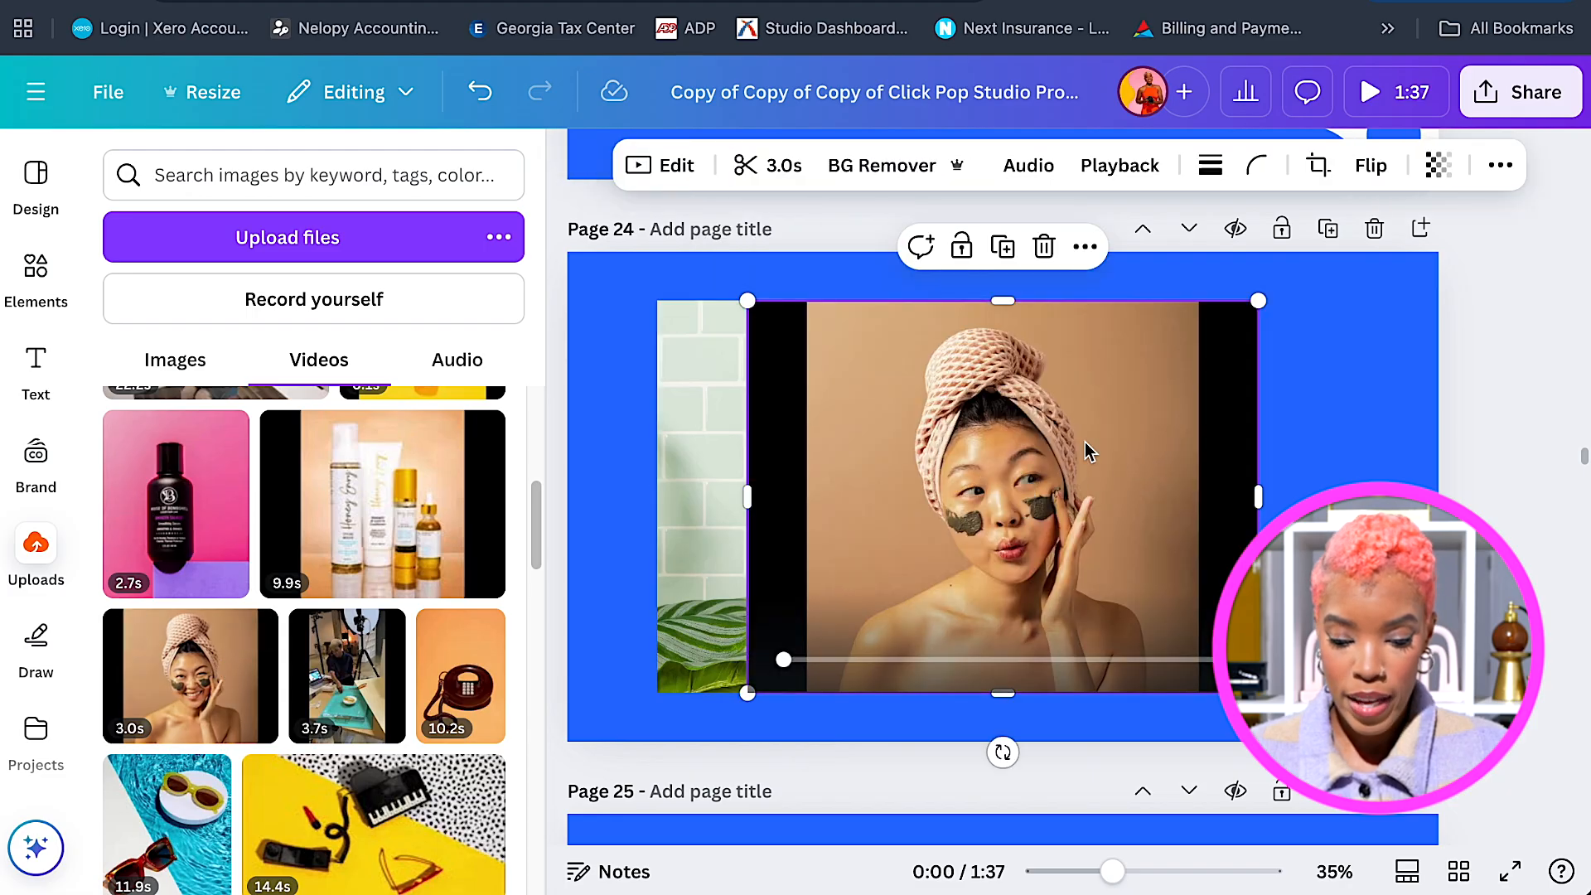
Trim the black bars off the face video's sides, then enlarge it and place it right.
left_click_drag(1153, 439, 1201, 443)
left_click_drag(864, 497, 946, 493)
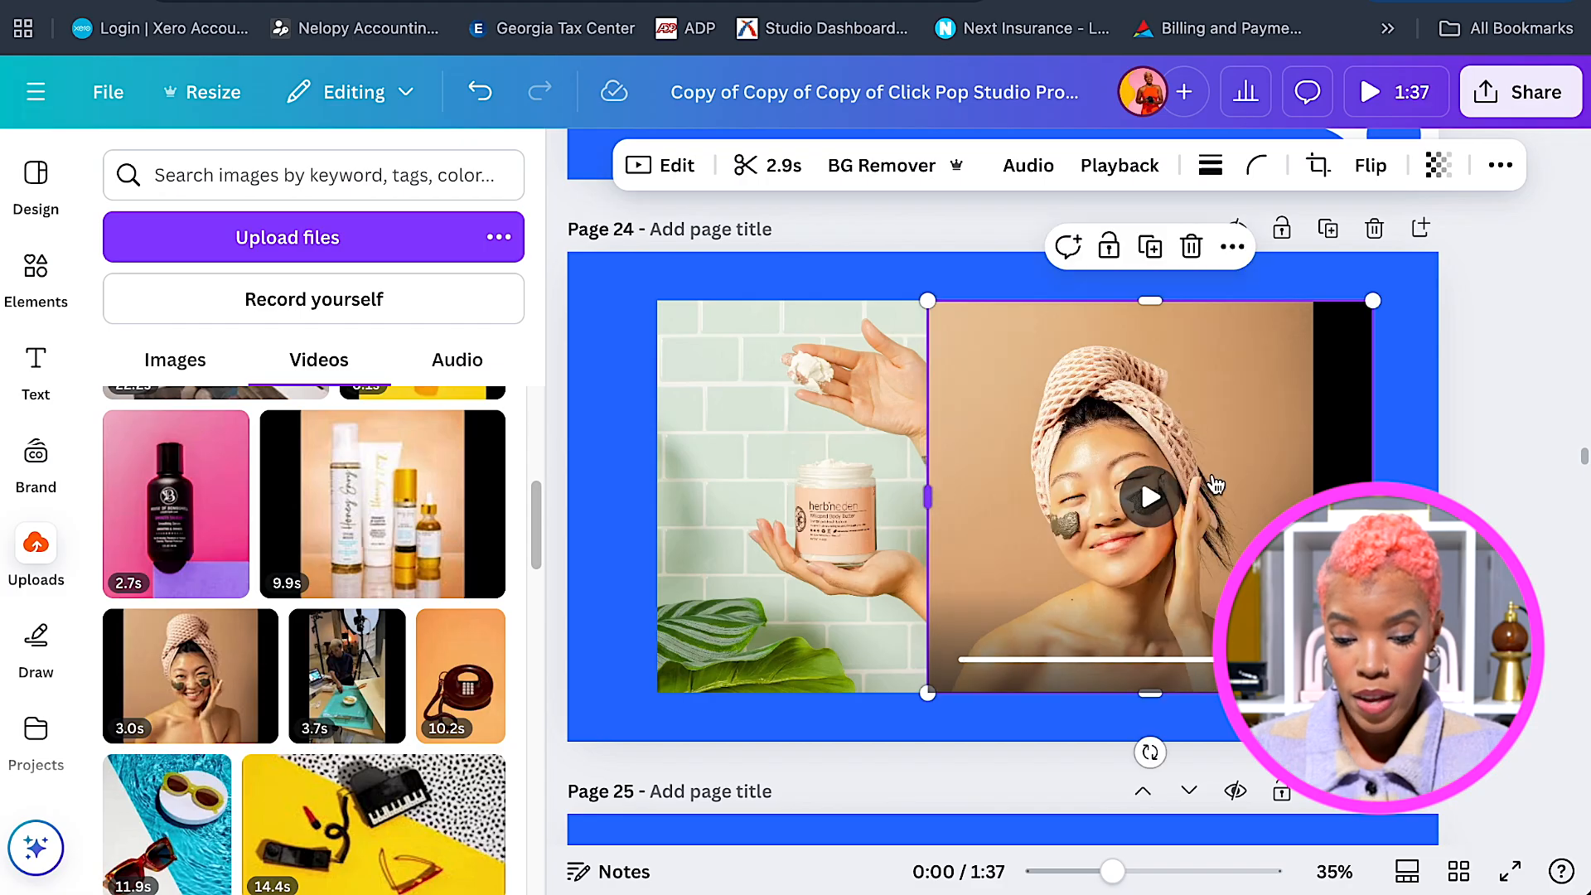
left_click_drag(1374, 469, 1314, 495)
left_click_drag(927, 495, 962, 497)
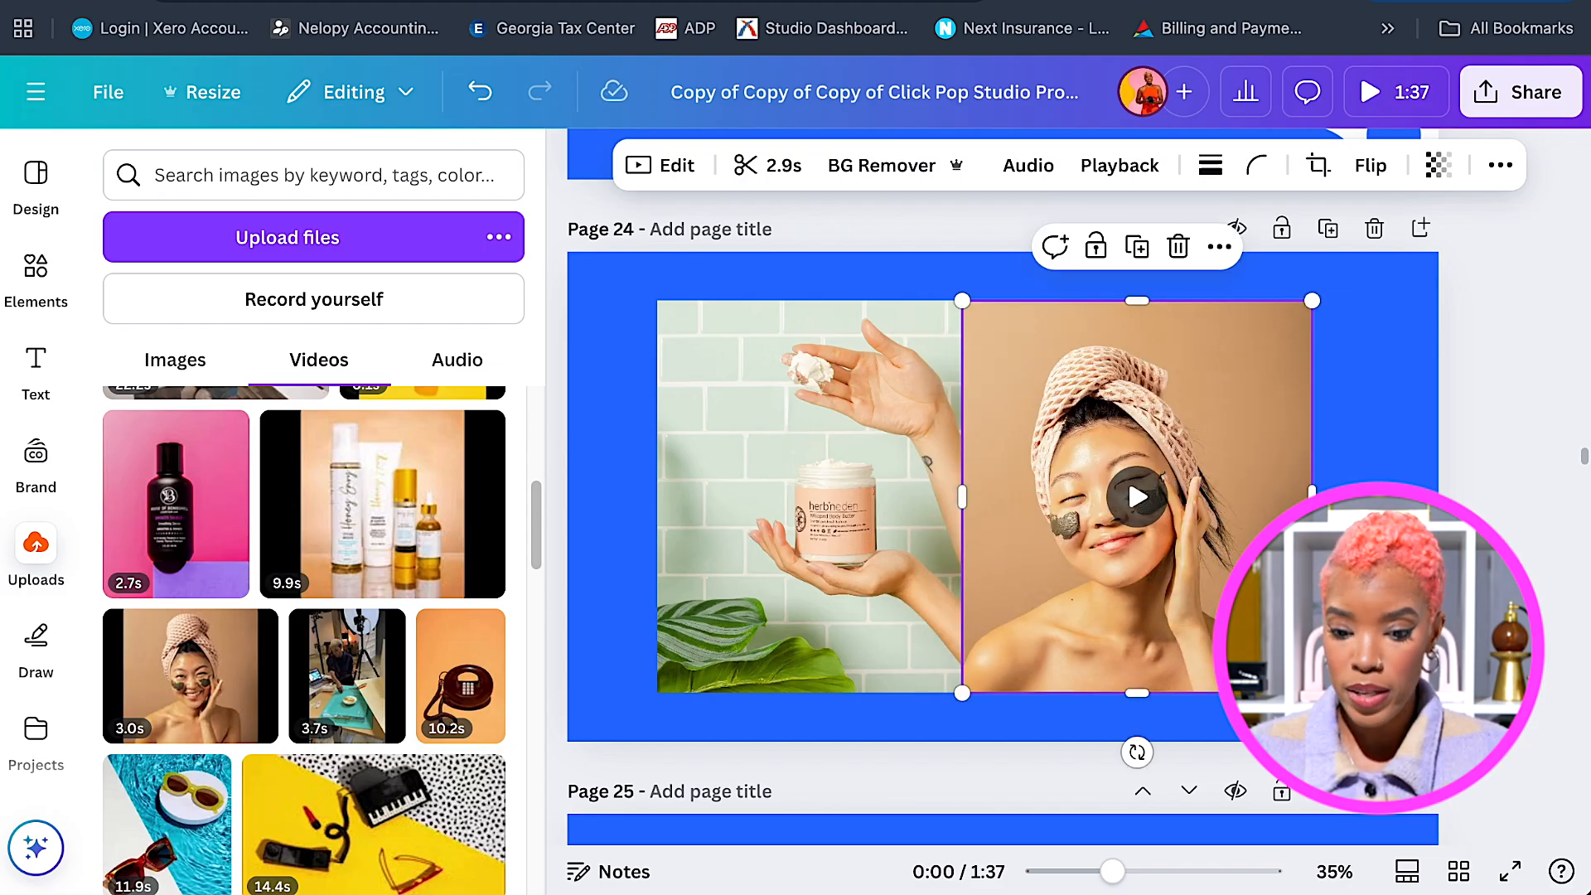
mouse_move(1306, 495)
left_mouse_down()
mouse_move(1276, 496)
mouse_move(1286, 427)
mouse_move(1300, 475)
left_mouse_up()
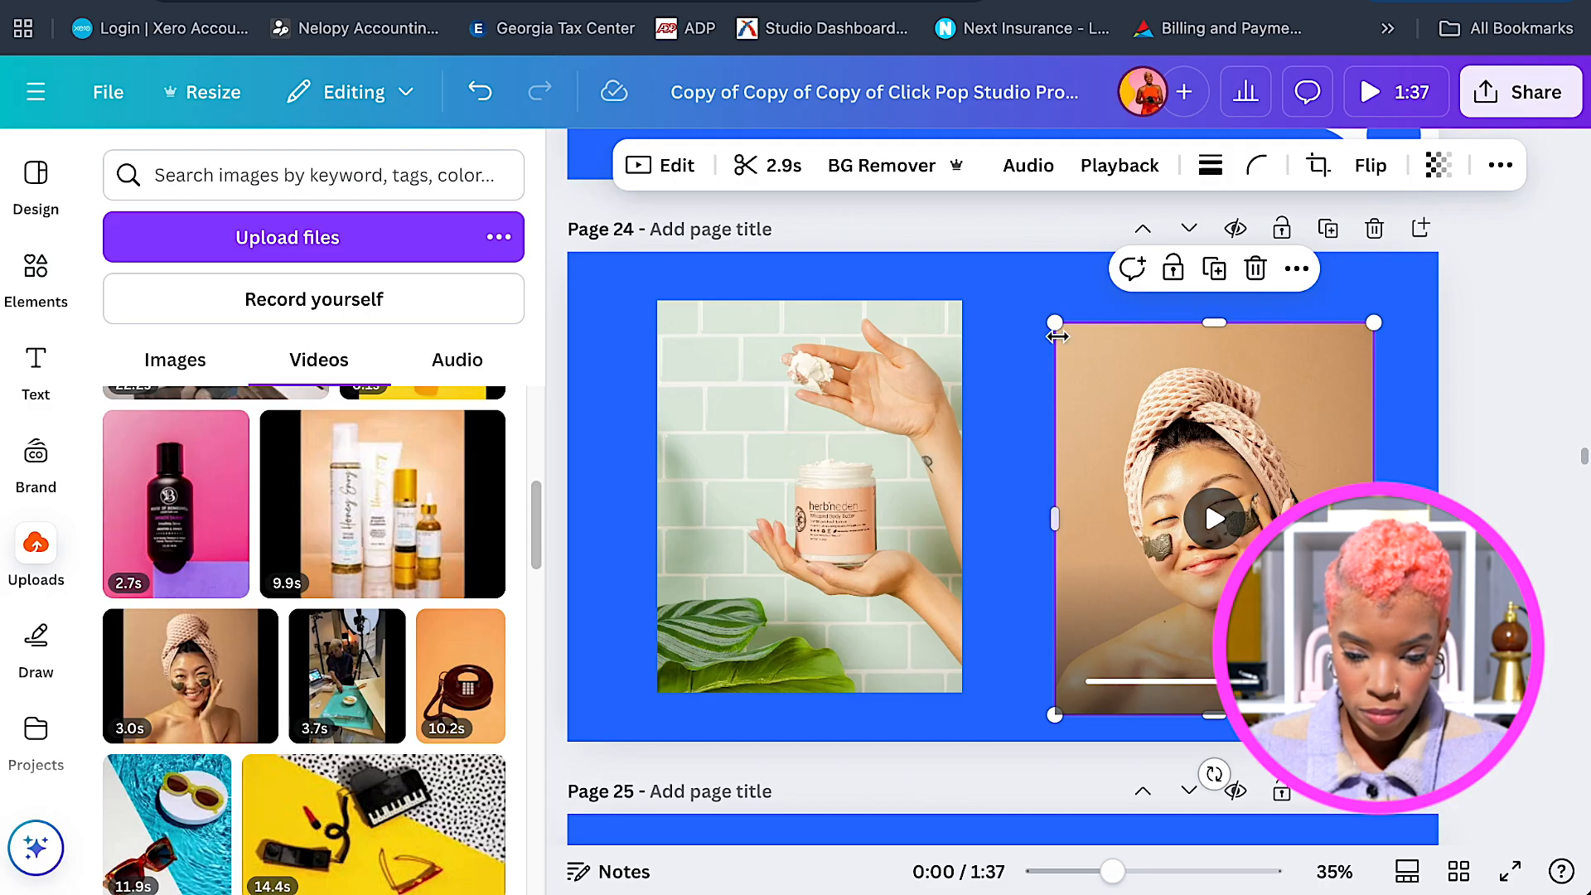
left_click_drag(1052, 326, 1025, 286)
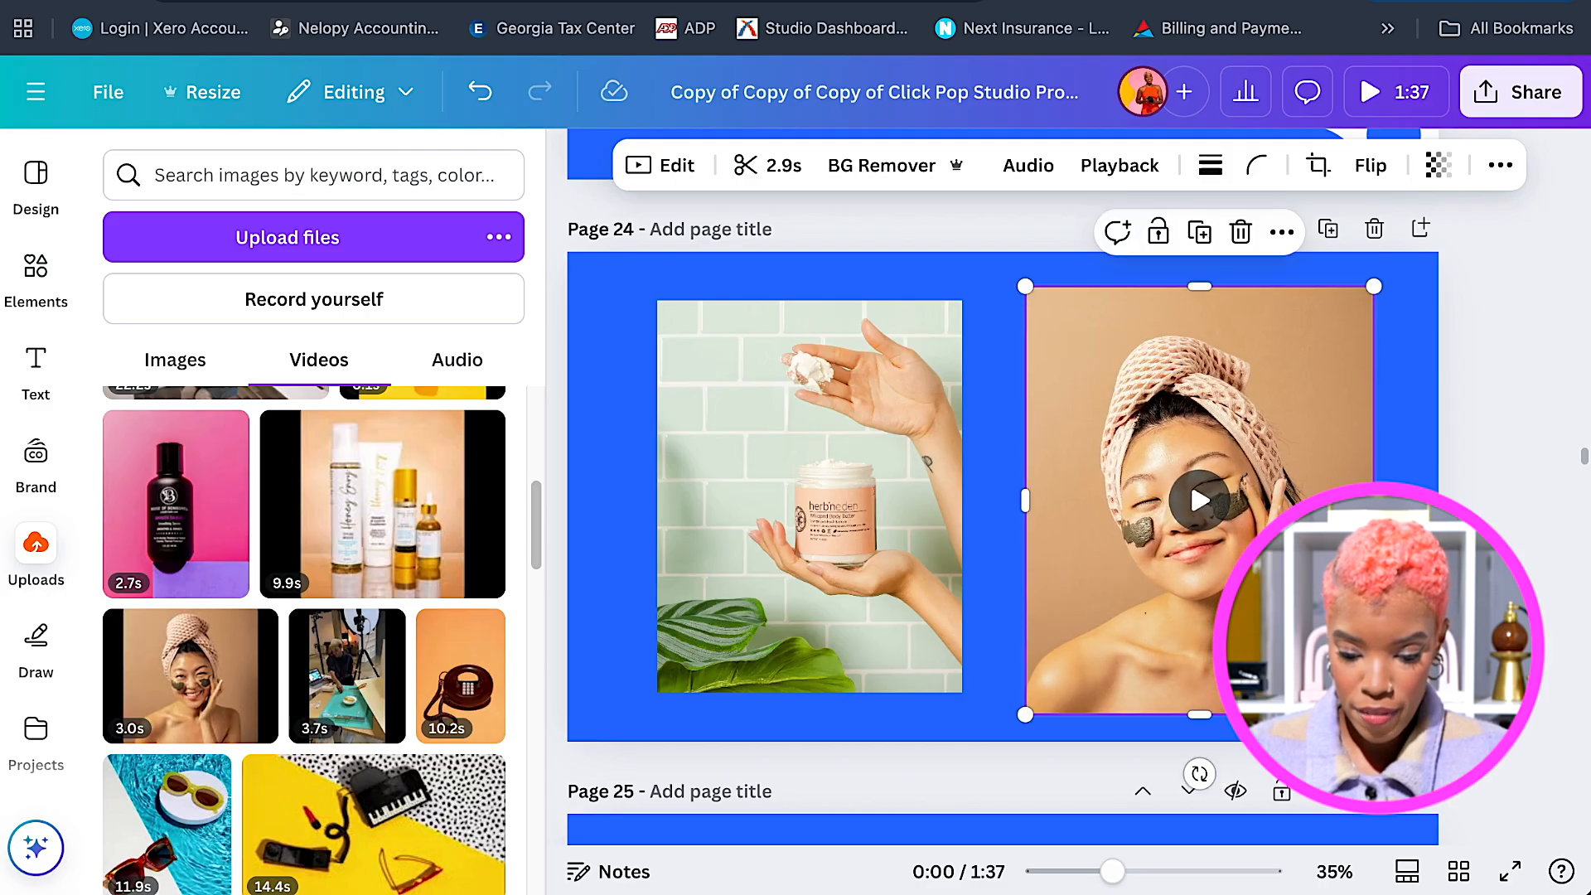
left_click_drag(1195, 484, 1172, 474)
left_click_drag(1180, 474, 1172, 474)
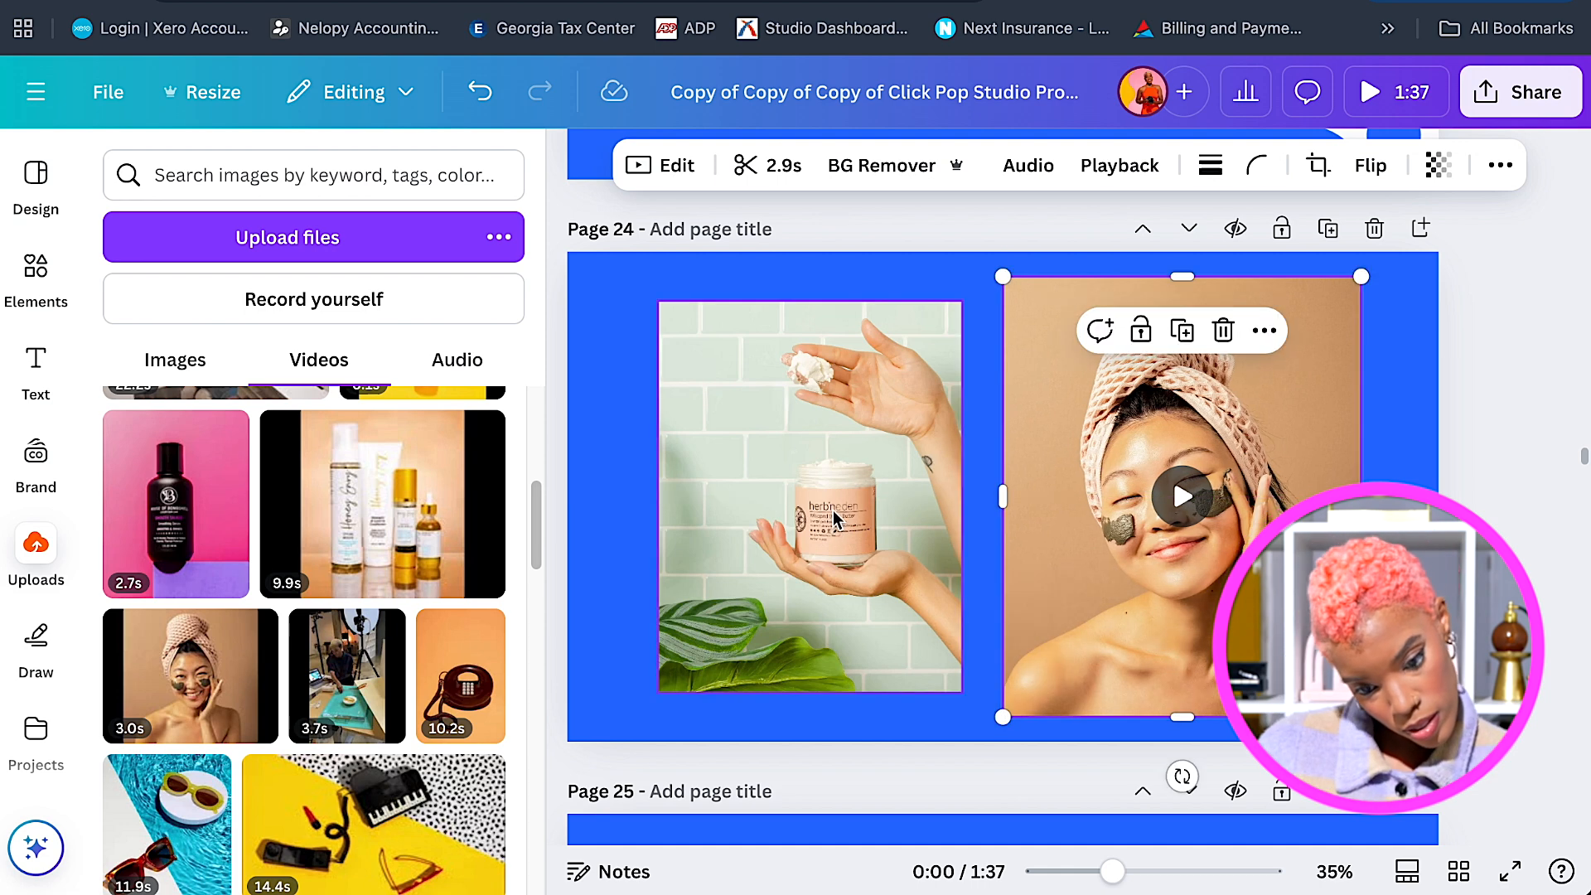
Shrink the jar video and enlarge the face video so both sit side by side.
left_click(888, 401)
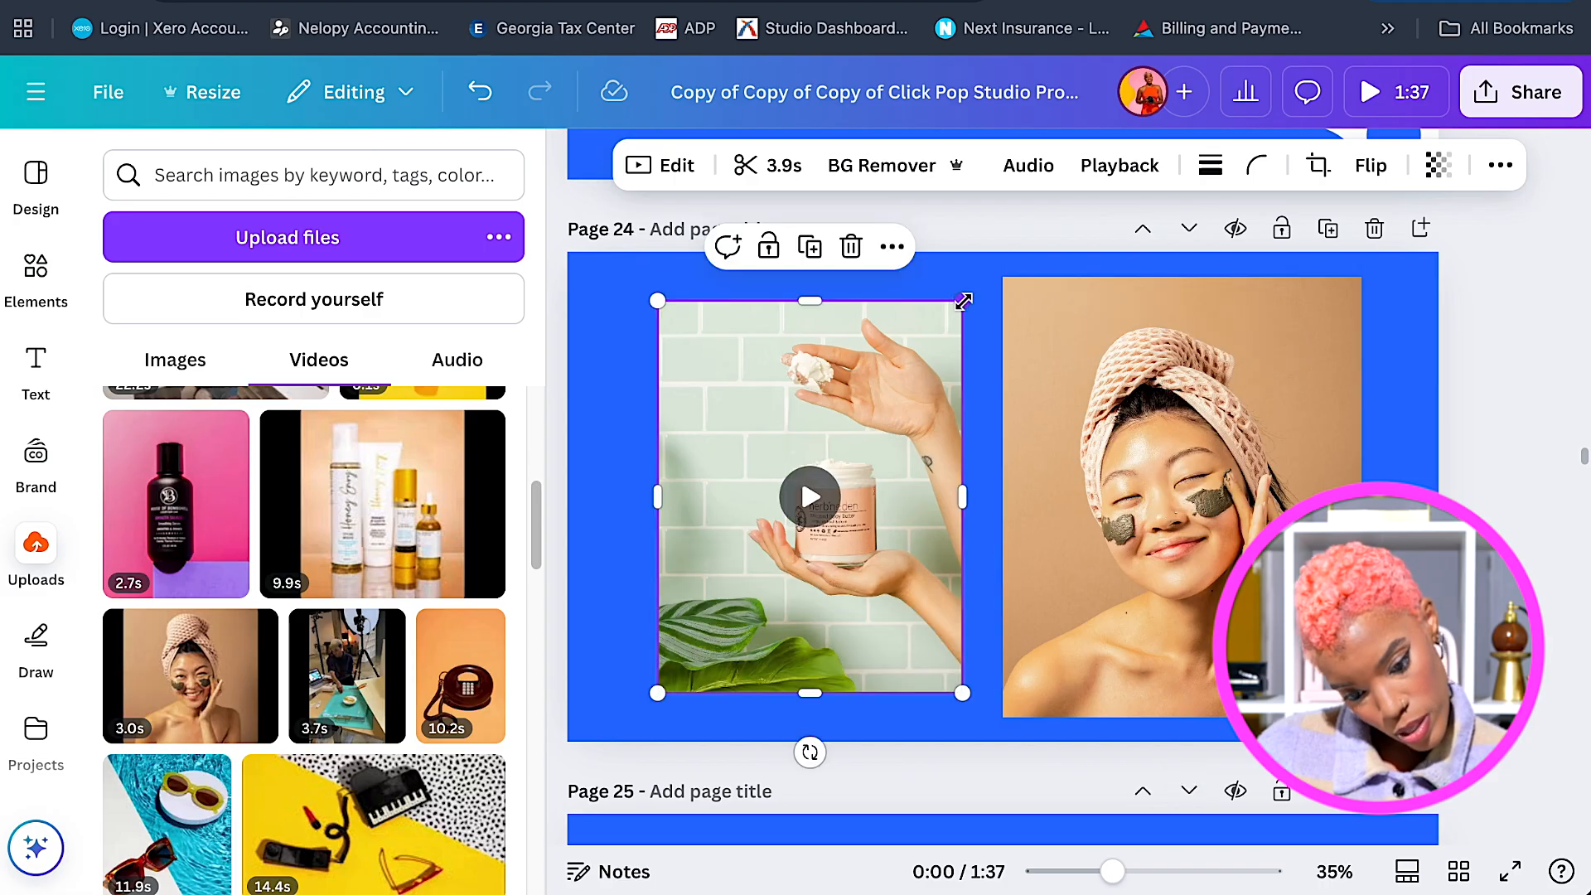
left_click_drag(961, 302, 943, 320)
left_click_drag(874, 432, 871, 435)
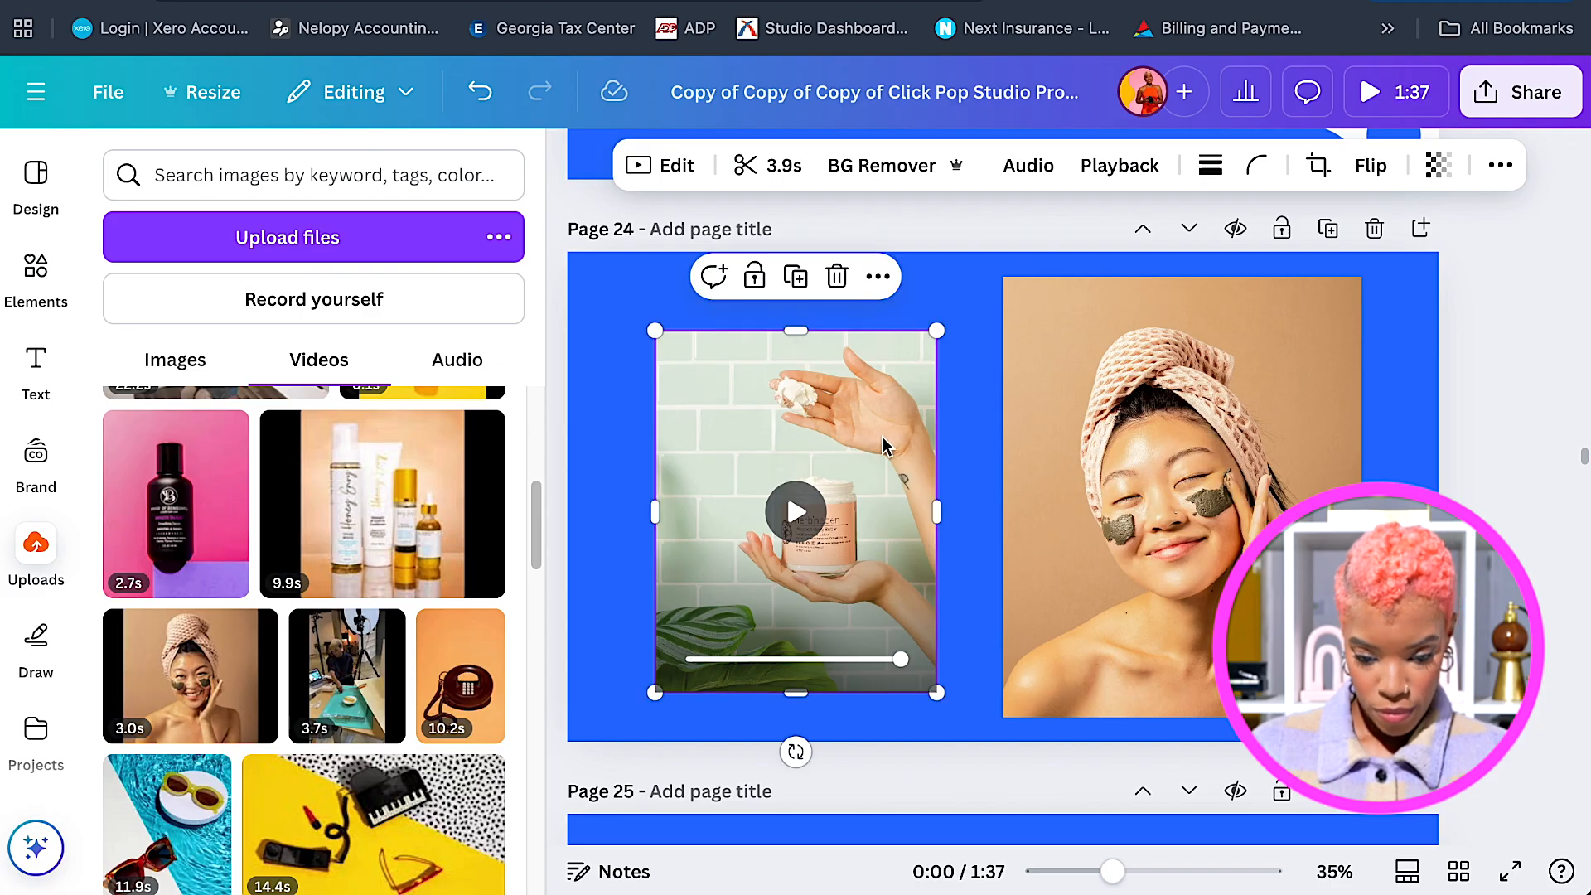
left_click(1172, 474)
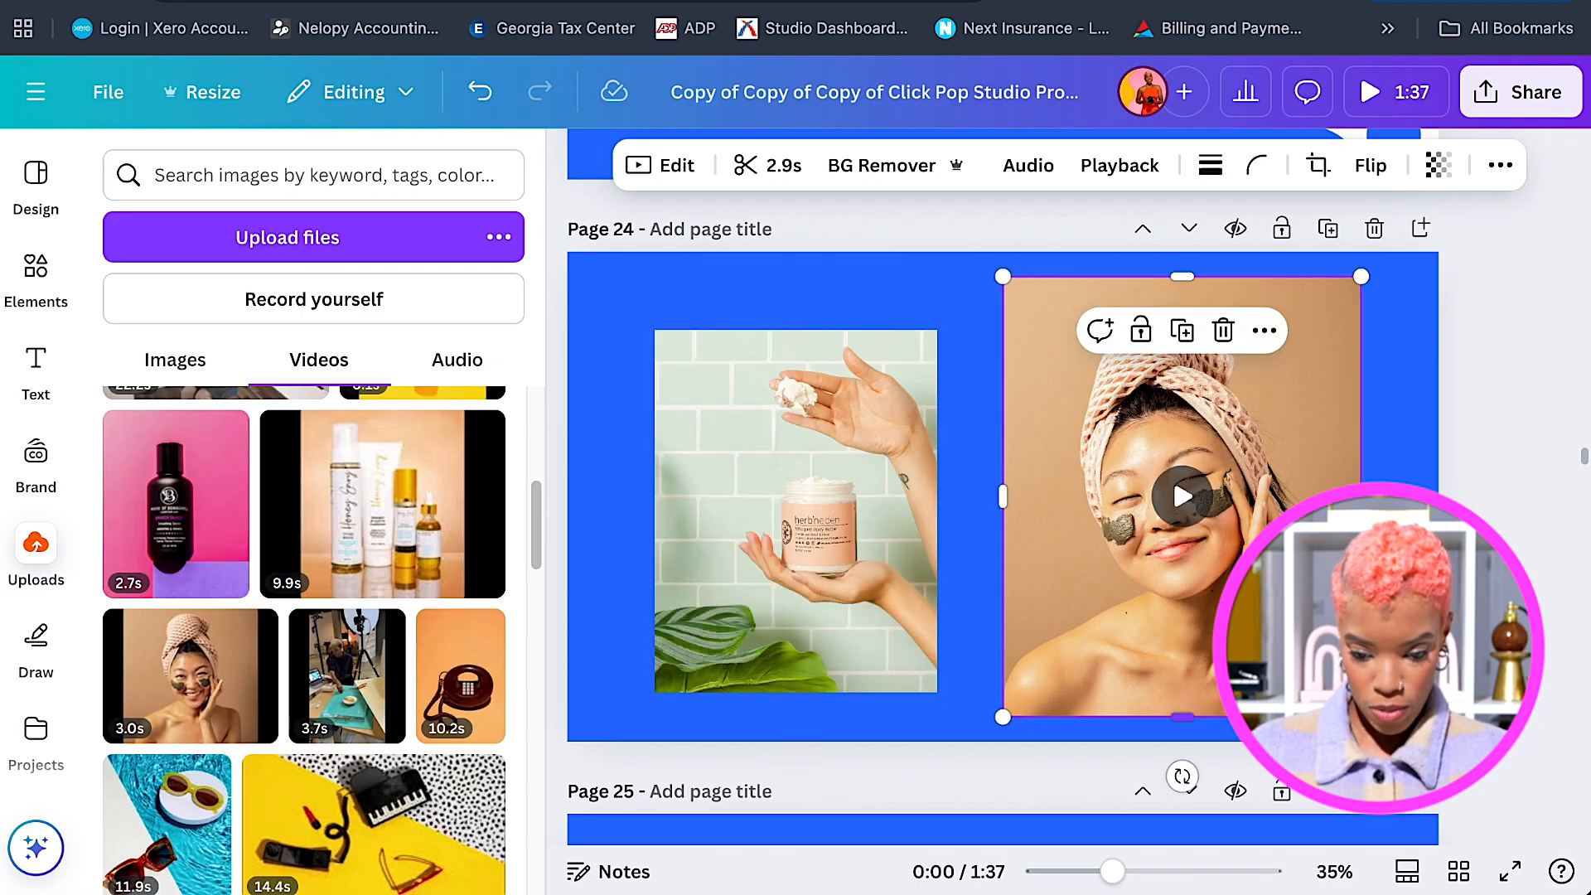
left_click_drag(1361, 717, 1372, 730)
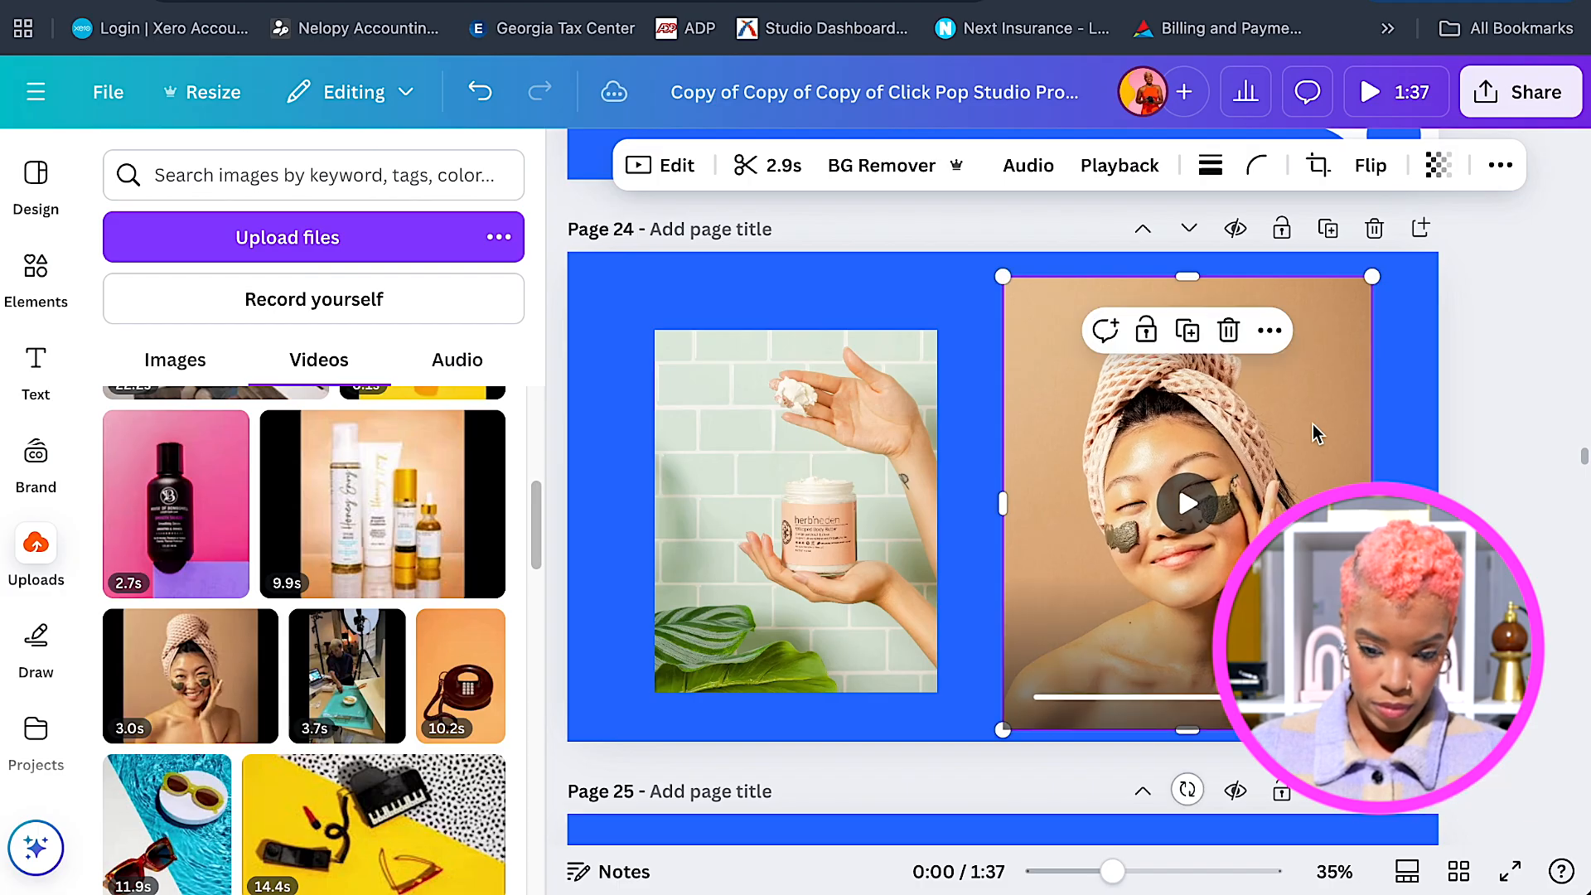
left_click_drag(1386, 262, 1388, 256)
left_click_drag(1285, 418, 1248, 379)
left_click_drag(824, 475, 808, 464)
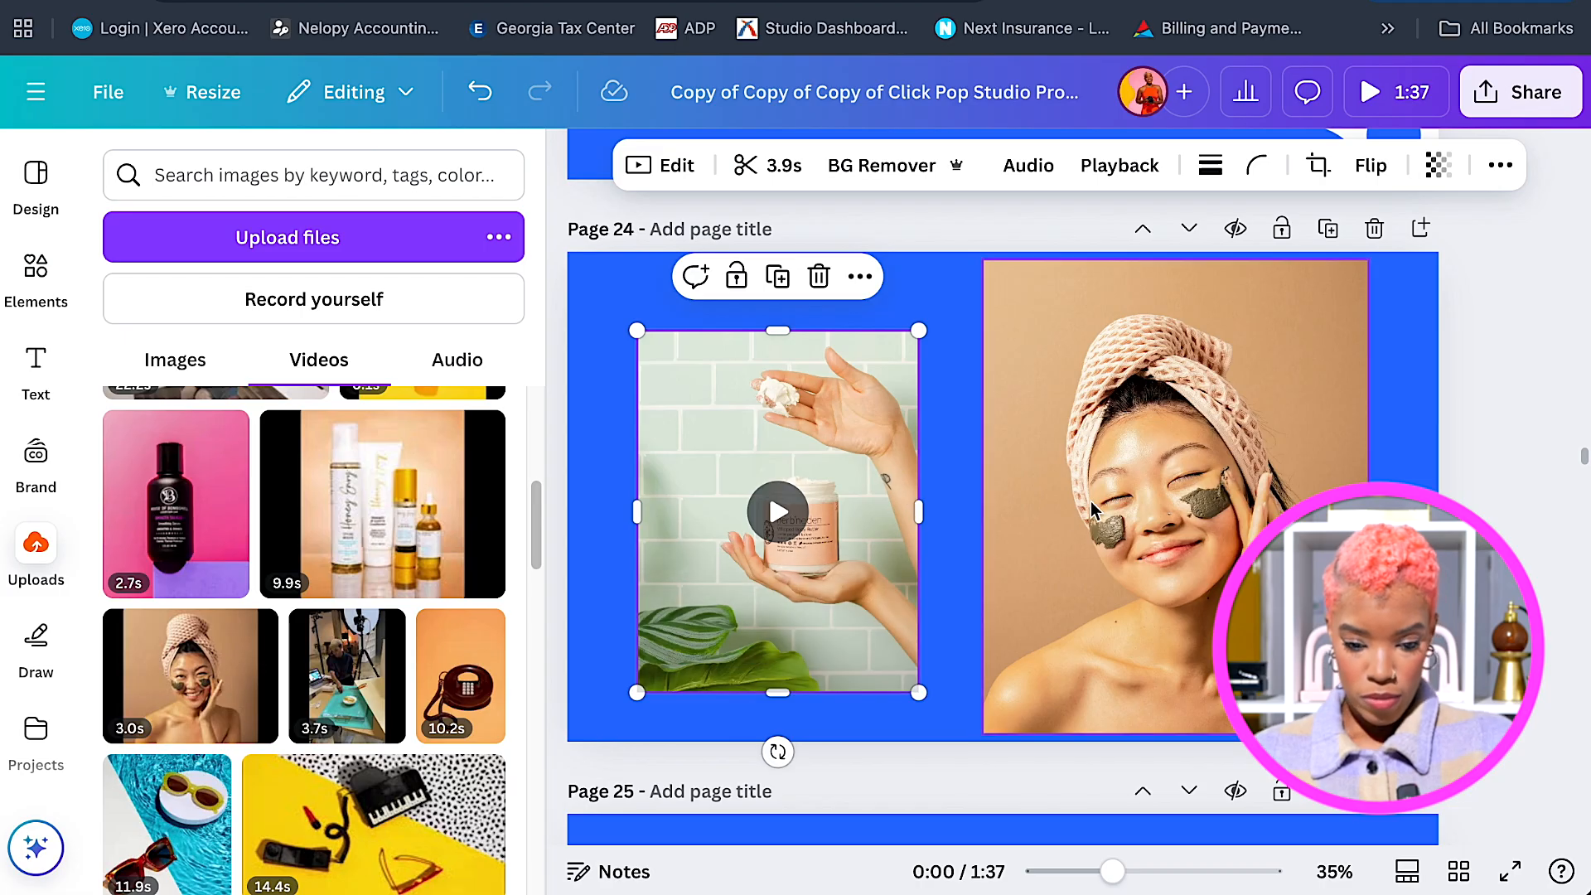
left_click(1045, 472, "shift")
left_click_drag(1046, 473, 1043, 473)
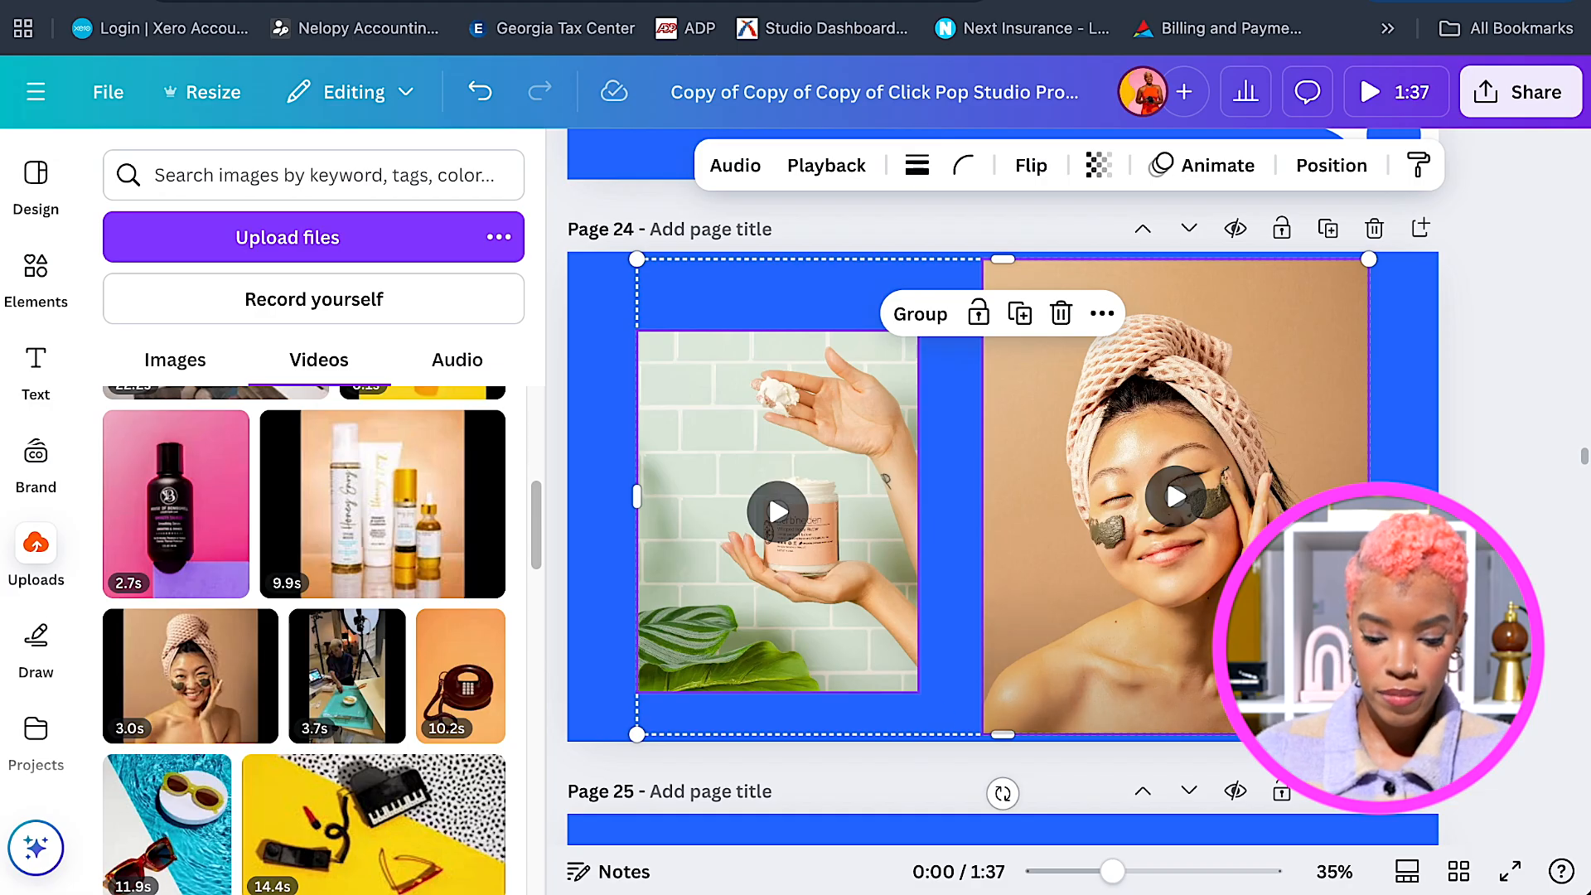
Apply the Pop page animation to page 24's background, then select the jar video.
left_click(980, 659)
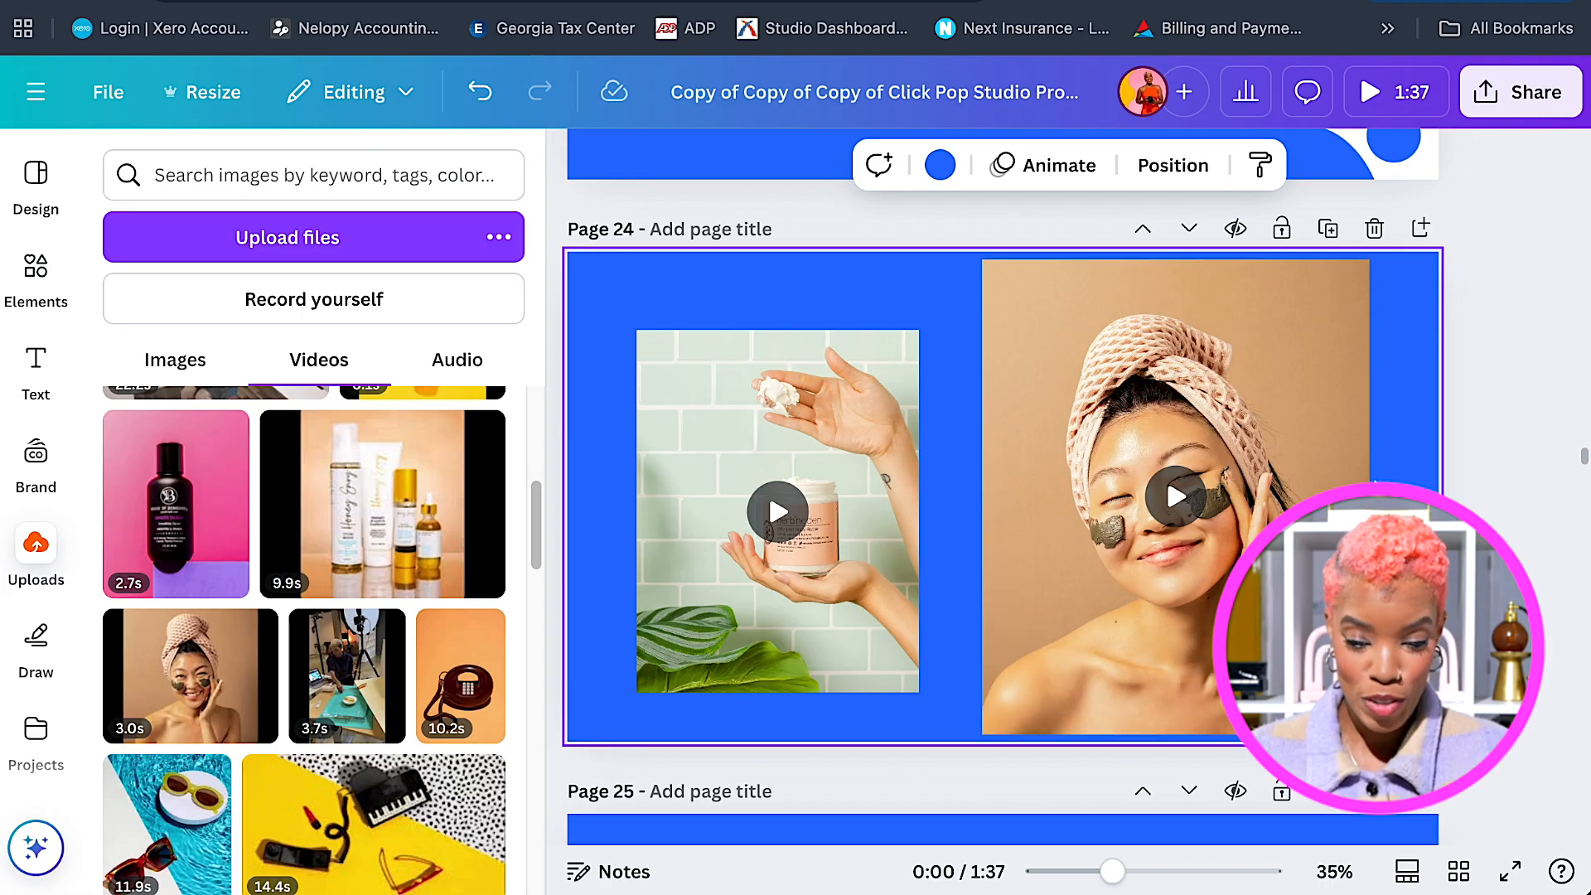
scroll(1122, 550, "down", 3)
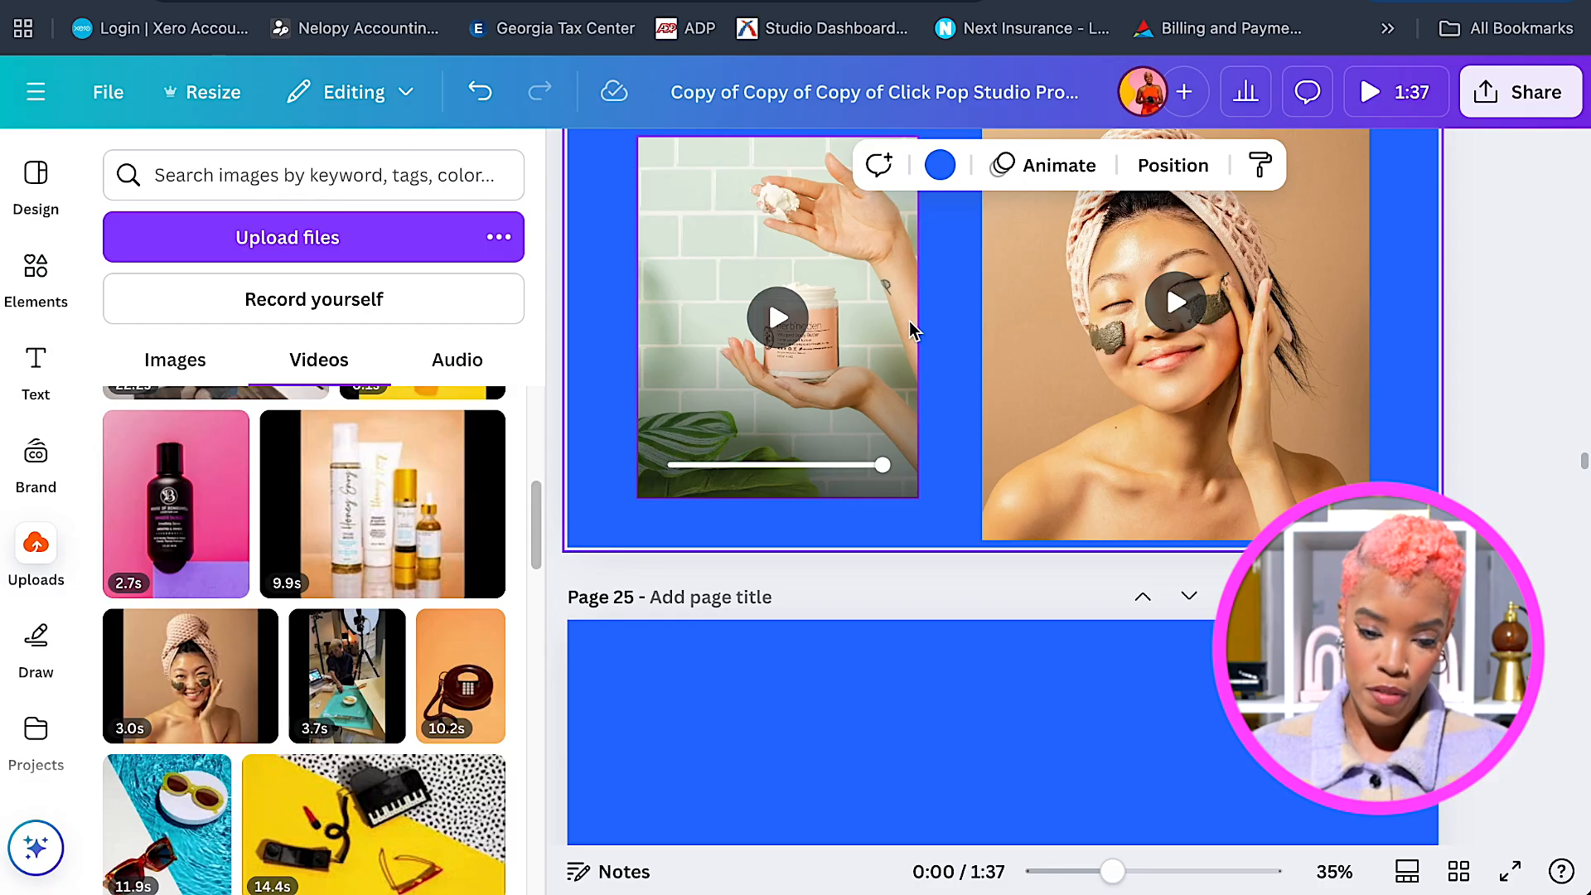
scroll(911, 323, "up", 1)
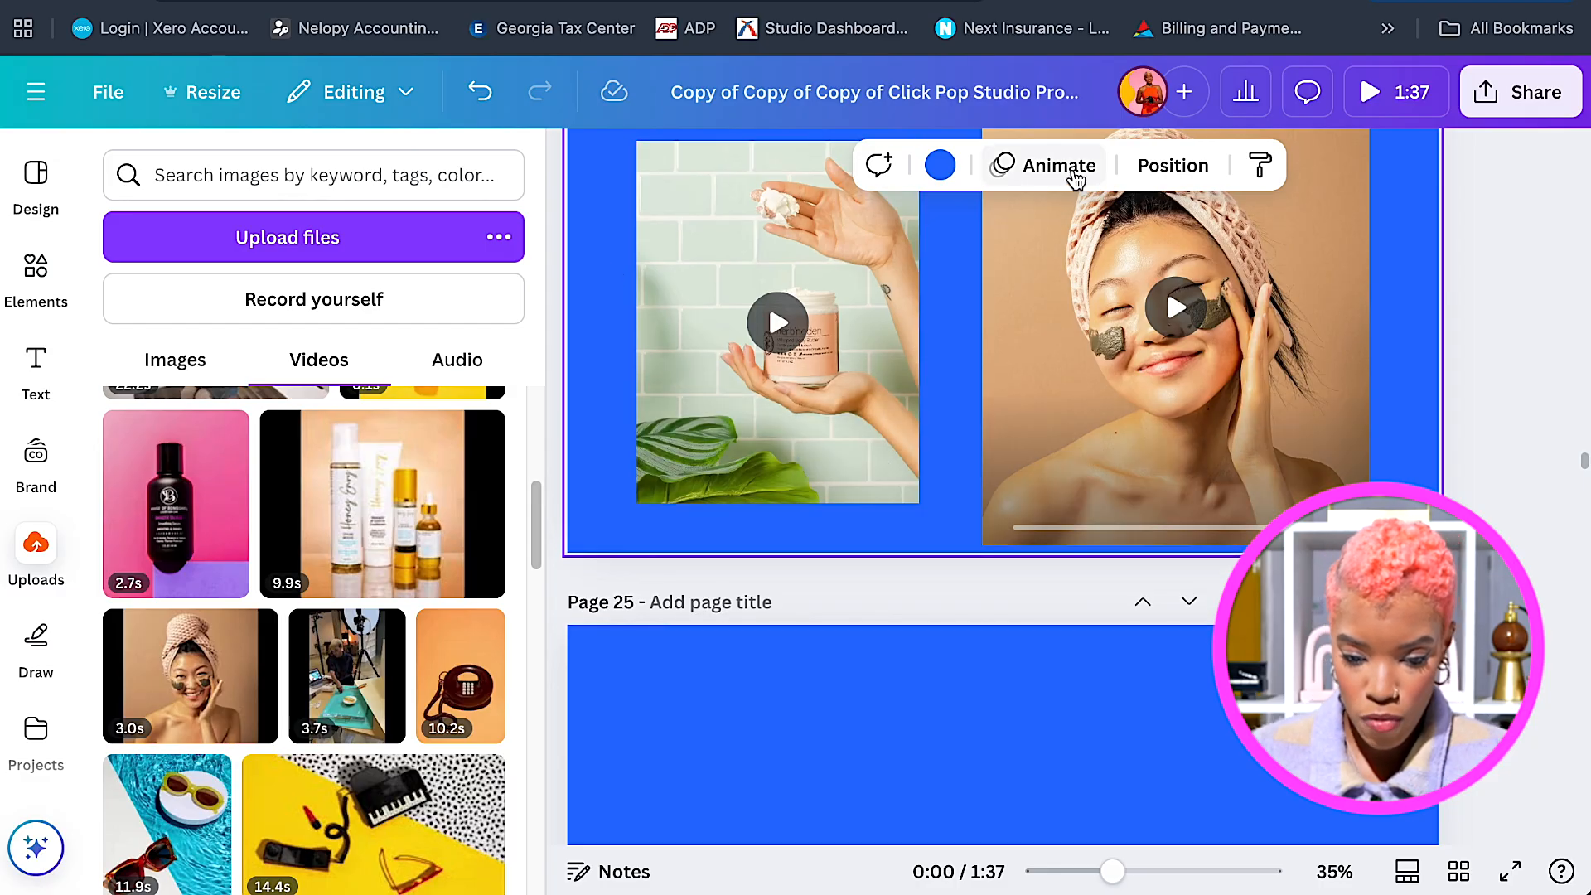
left_click(1076, 176)
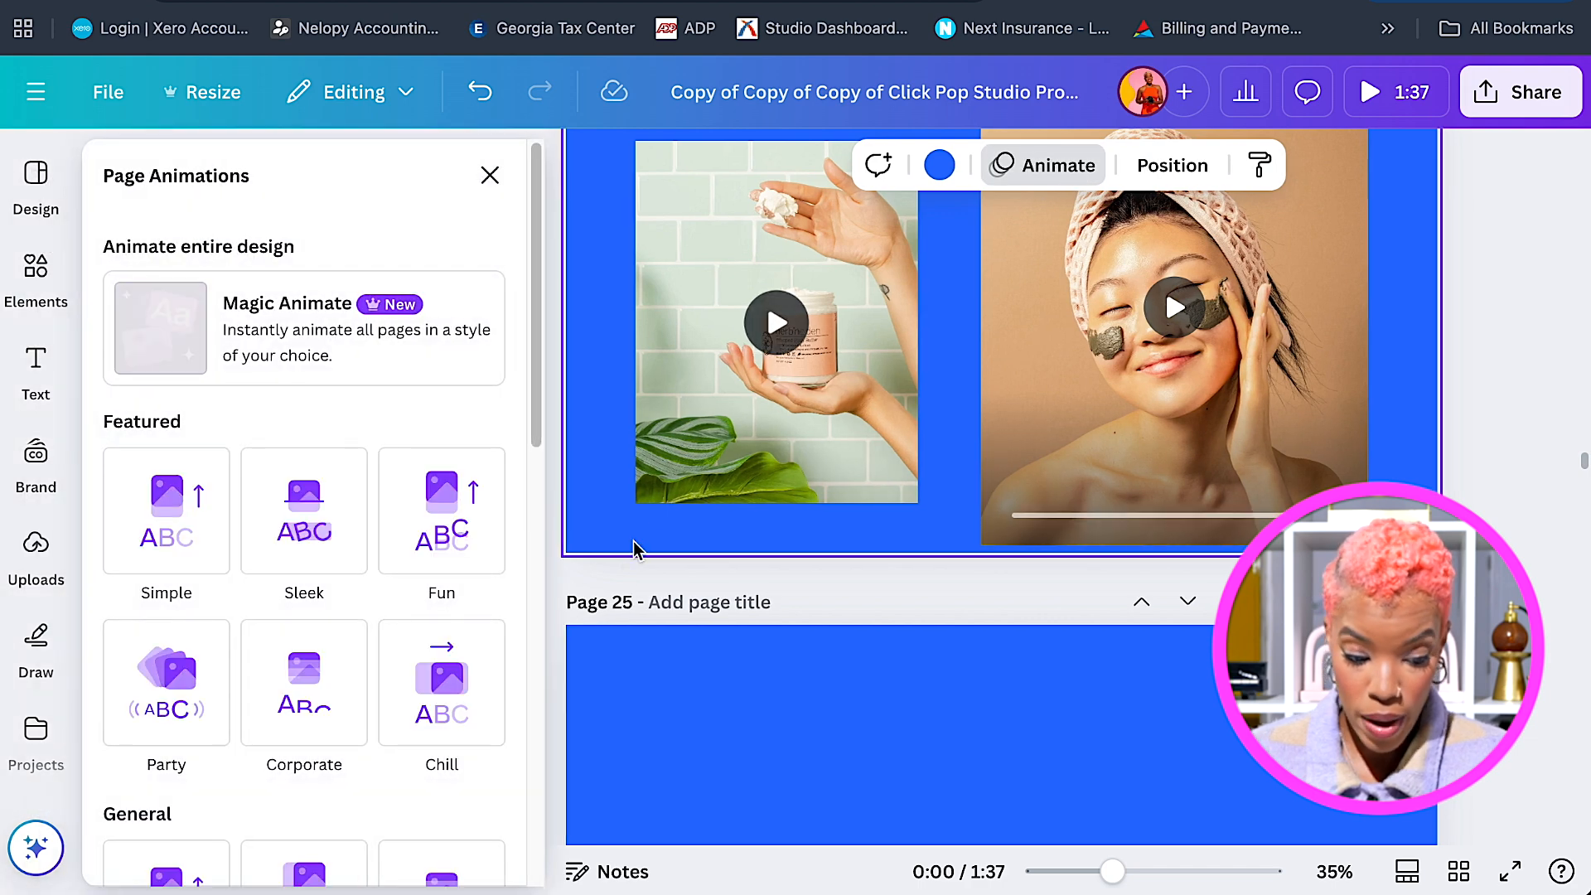
scroll(529, 614, "down", 5)
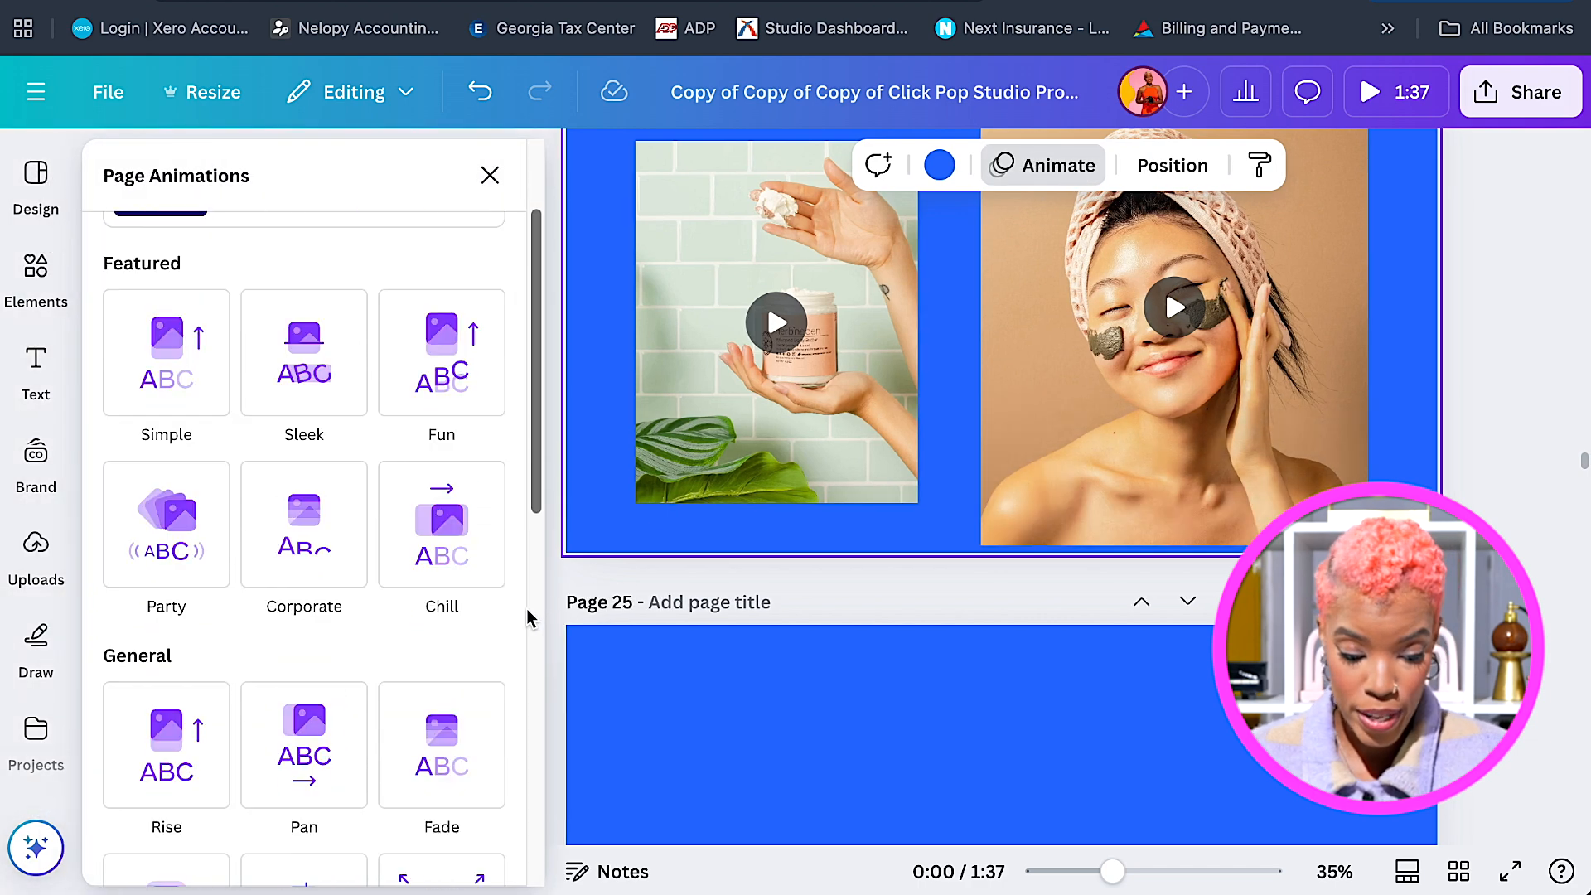
left_click(166, 621)
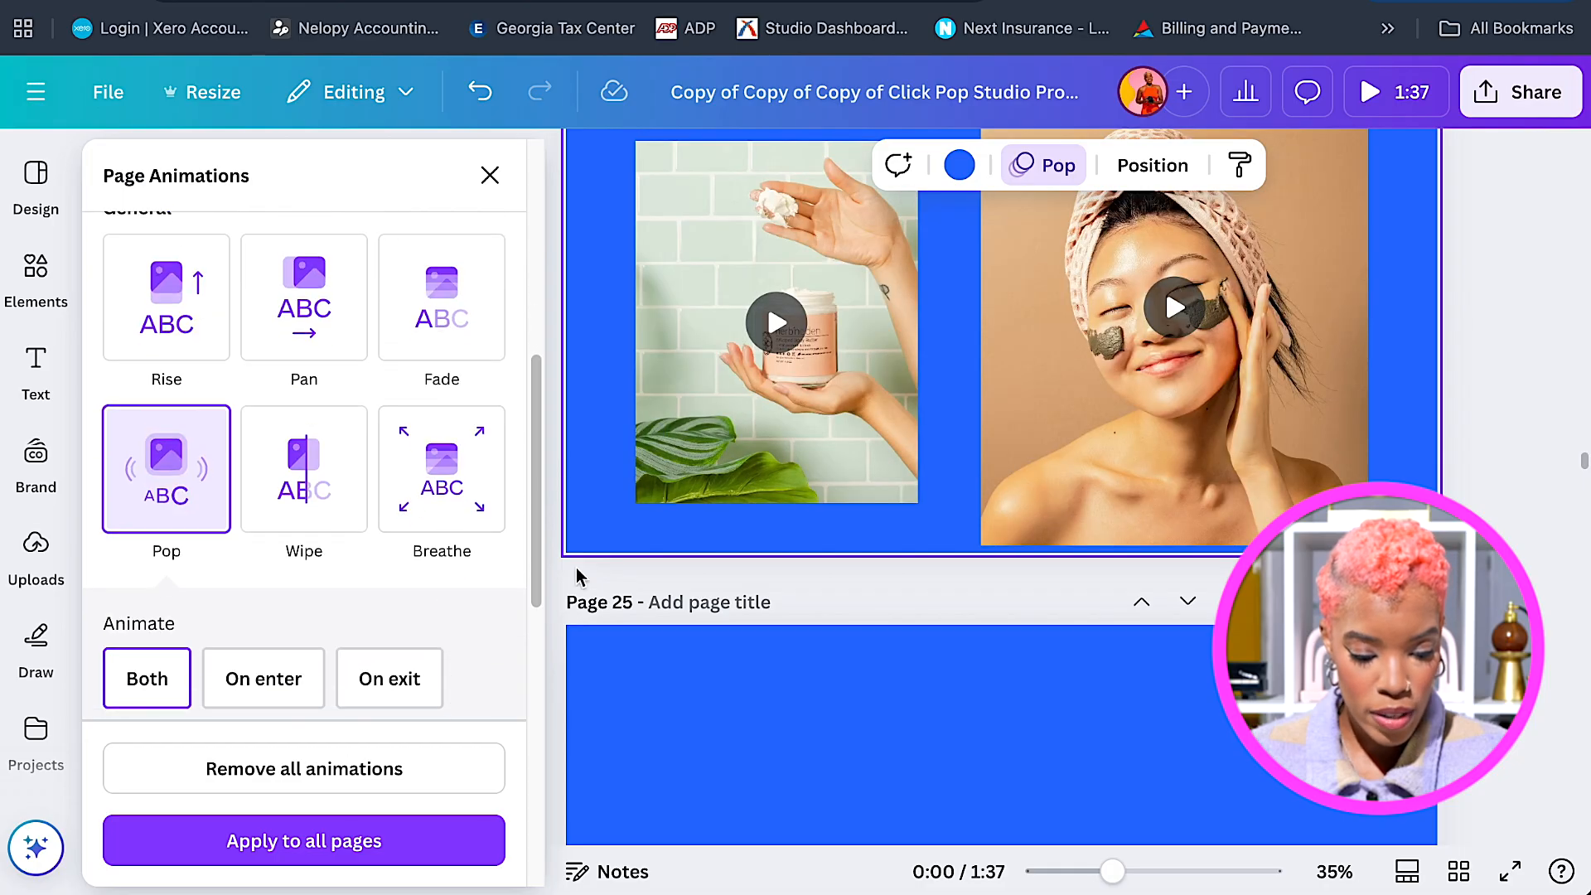
left_click(883, 325)
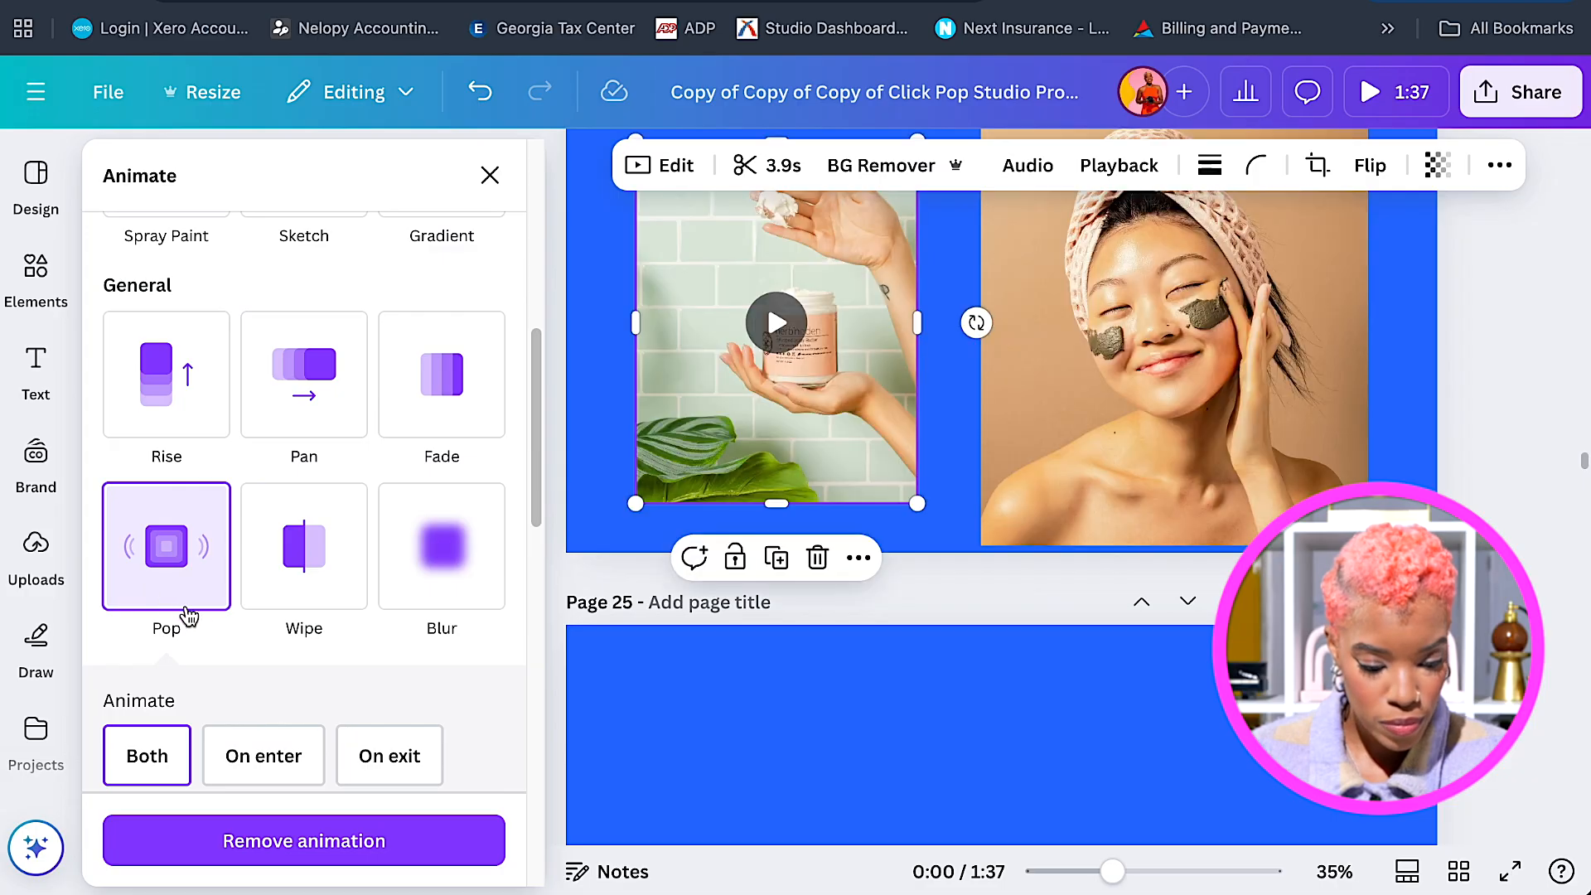
Set the jar video to animate on enter only; give the face video Baseline, on enter only.
left_click(246, 750)
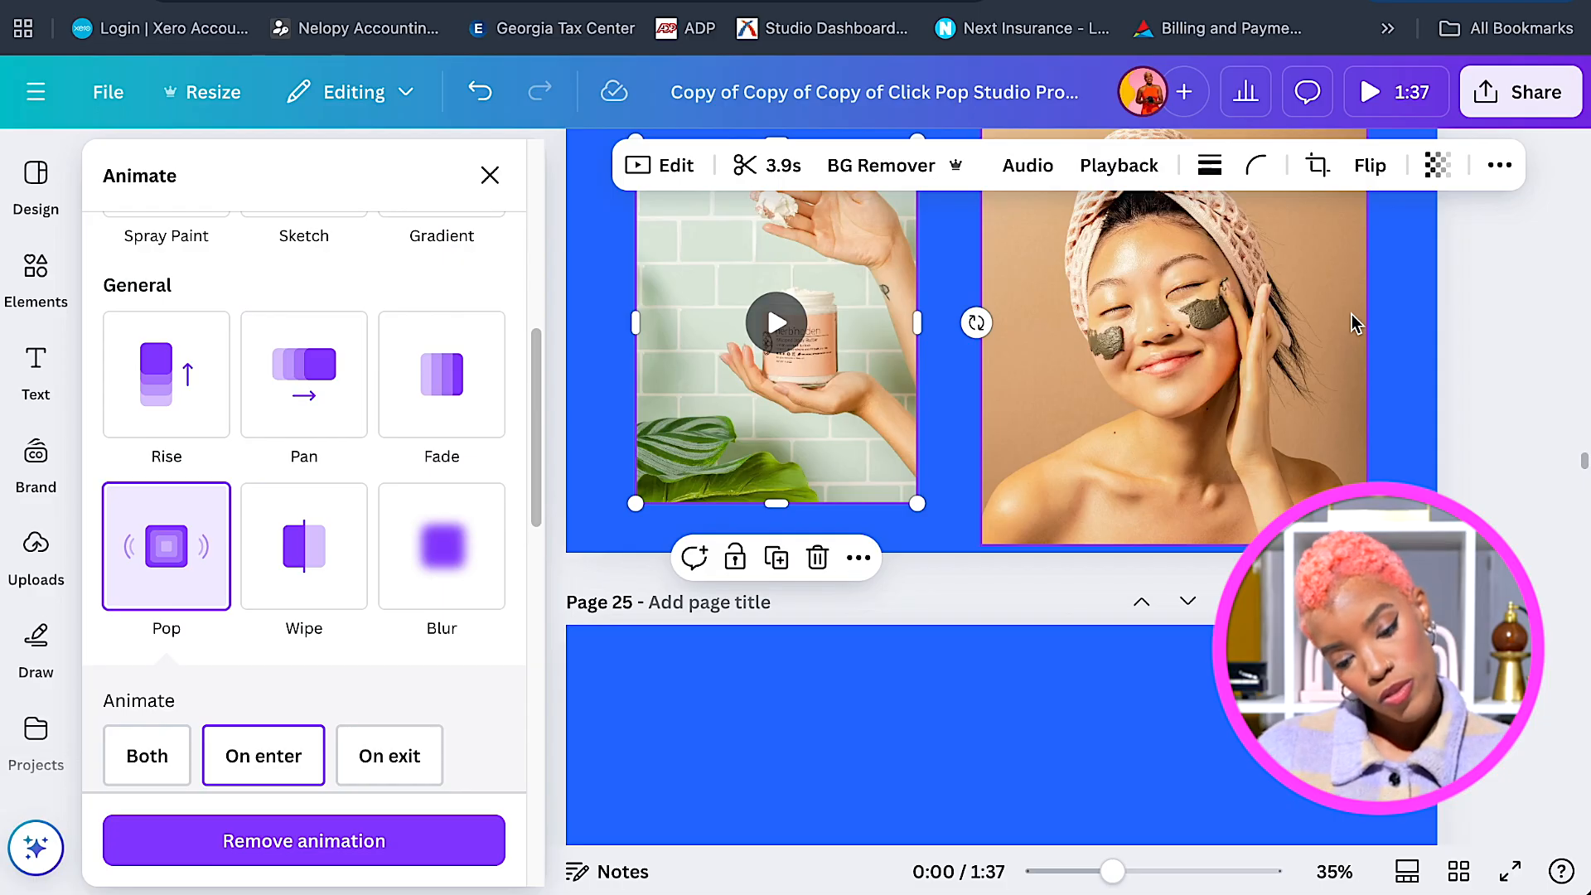
left_click(1350, 325)
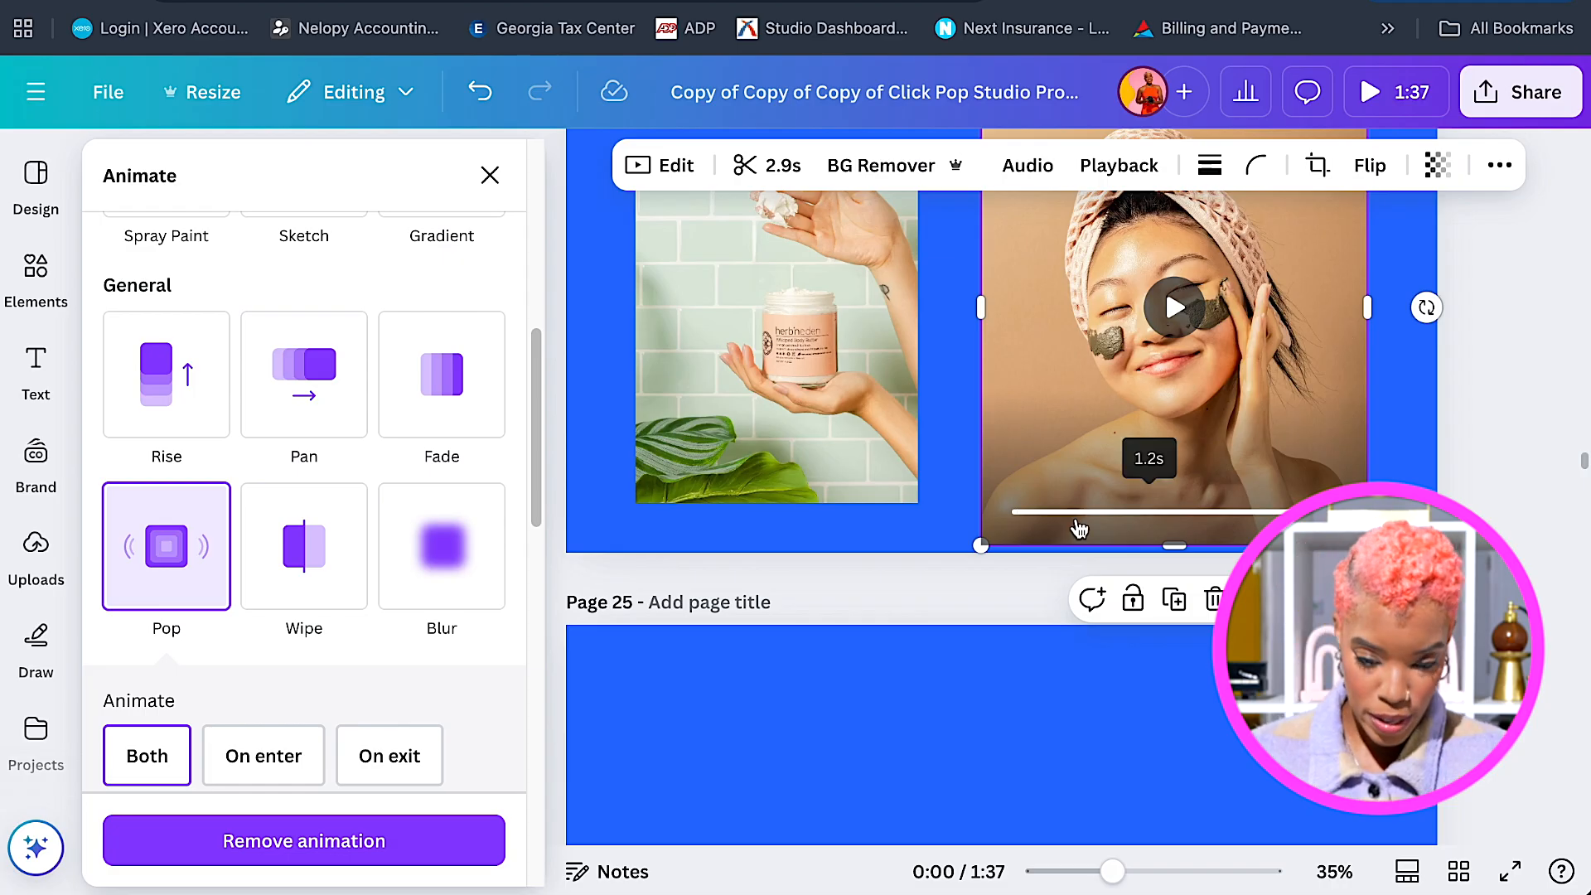
scroll(512, 679, "down", 2)
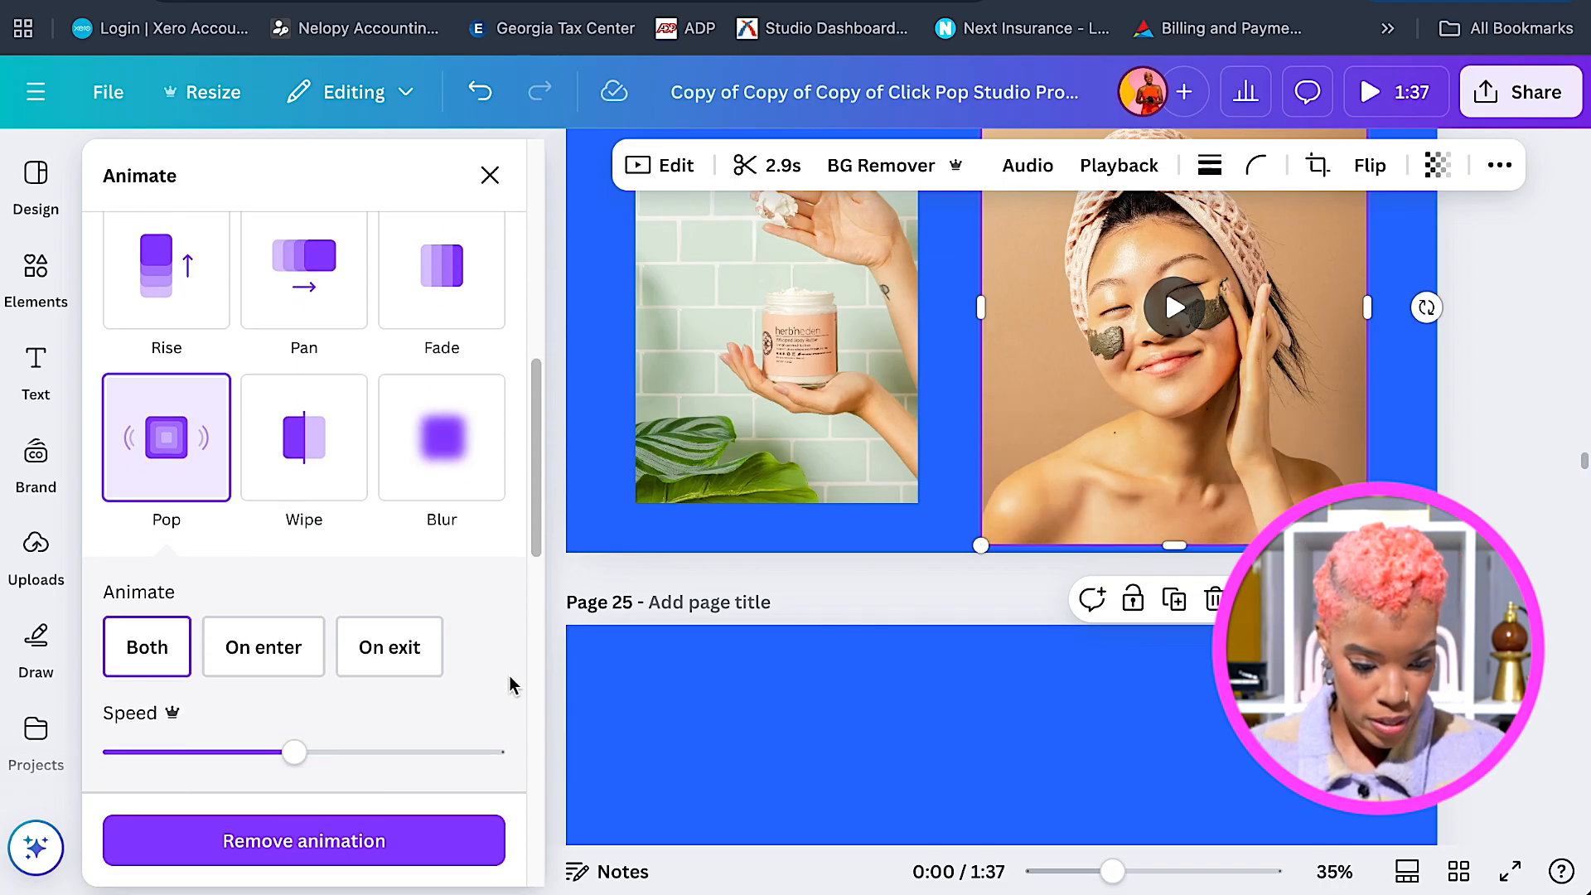
scroll(511, 684, "down", 5)
left_click(488, 460)
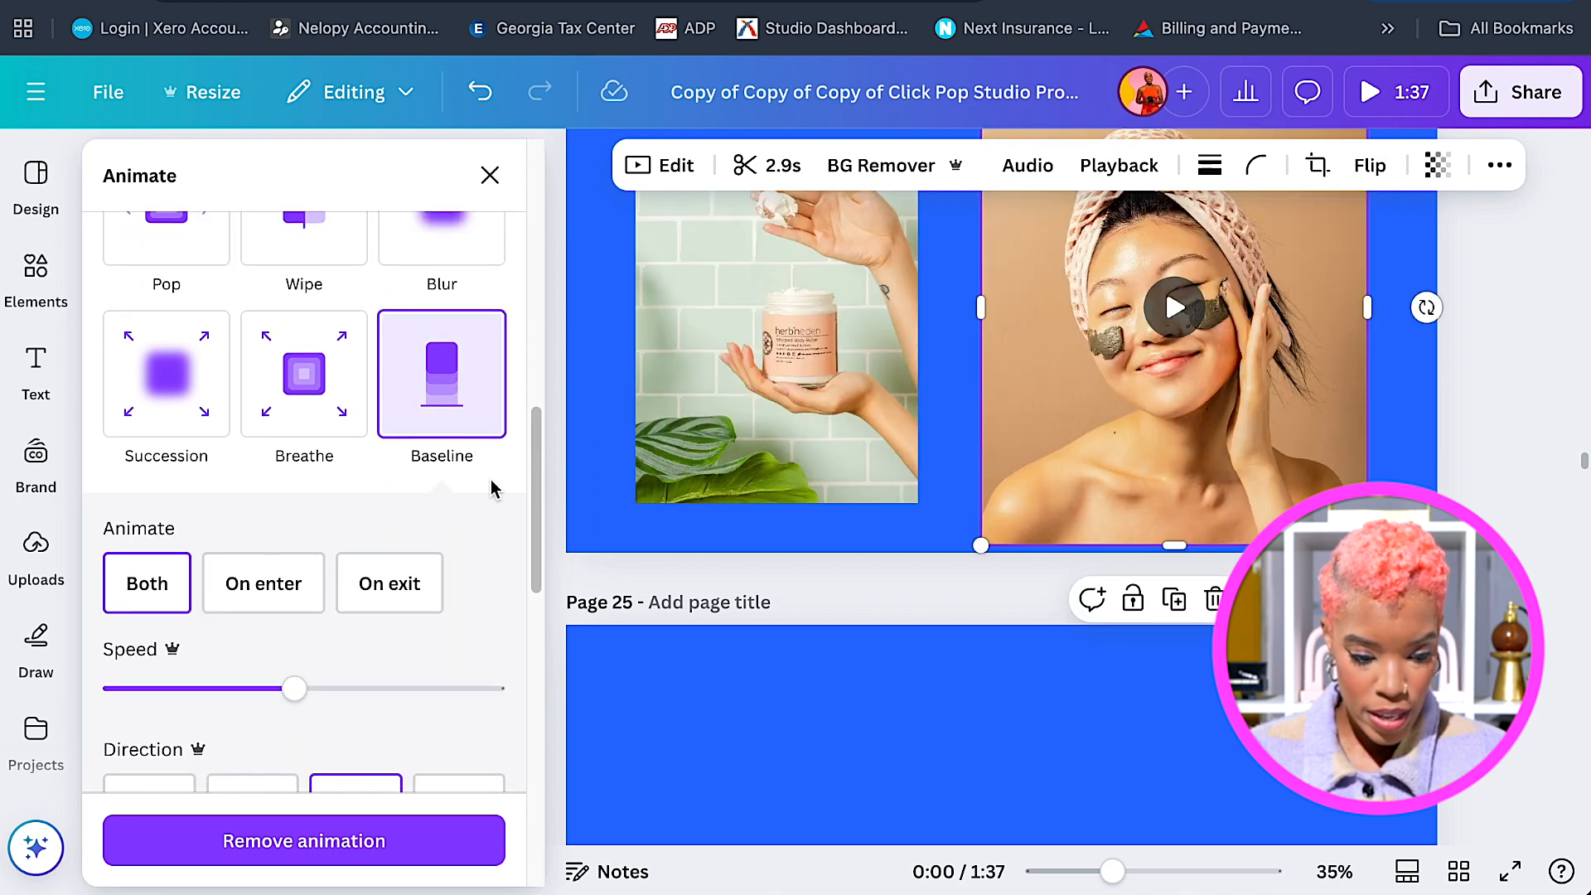
left_click(282, 590)
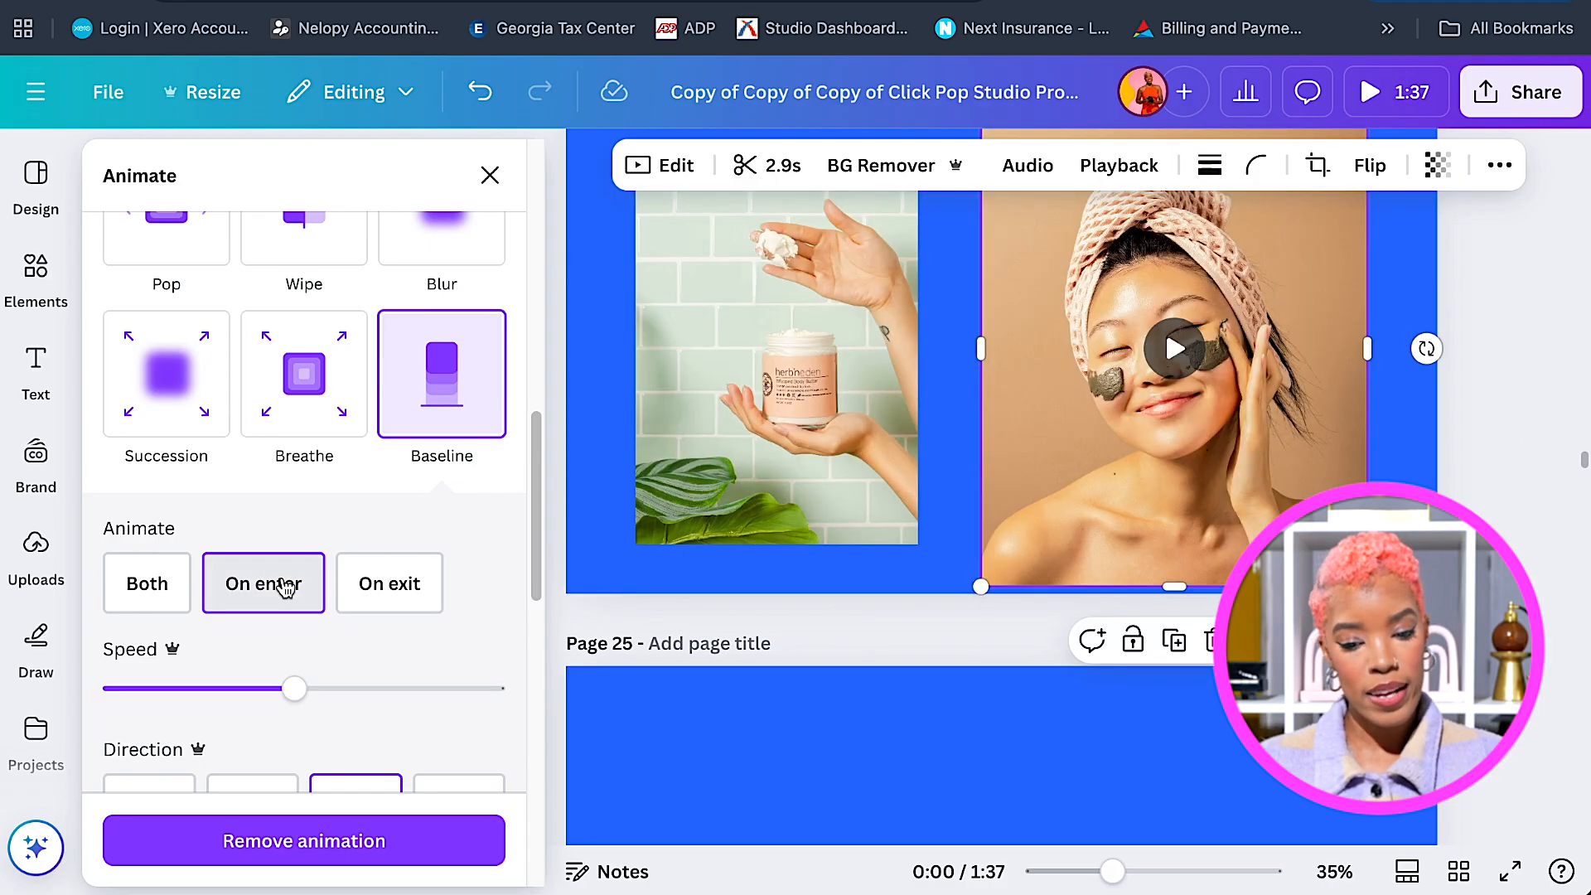
scroll(1553, 580, "down", 2)
scroll(1543, 587, "down", 2)
scroll(1203, 613, "down", 2)
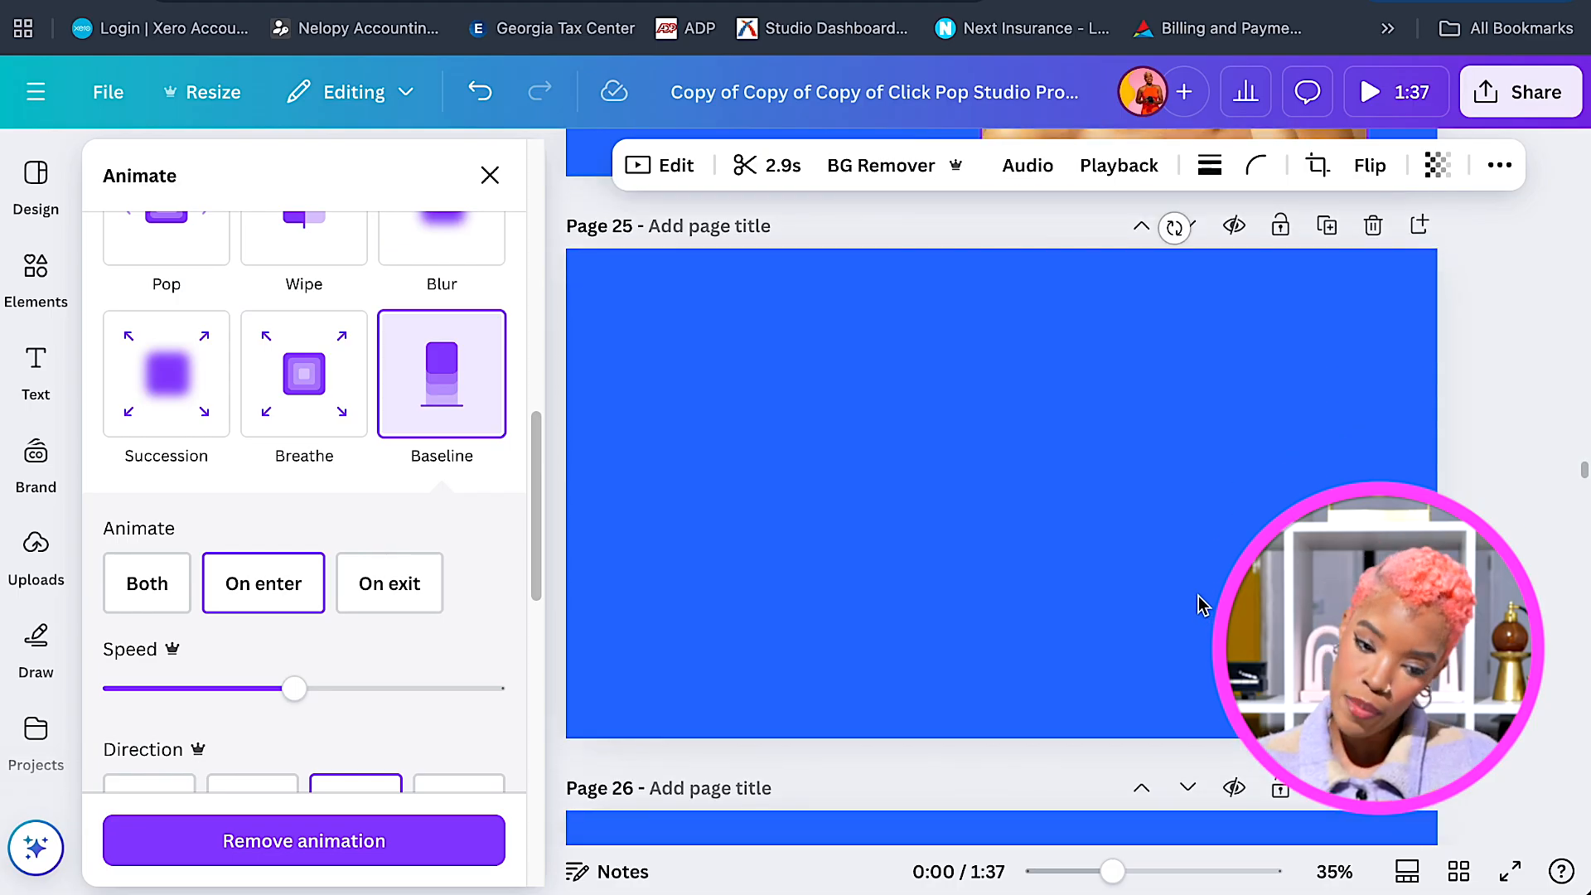
scroll(1203, 605, "up", 1)
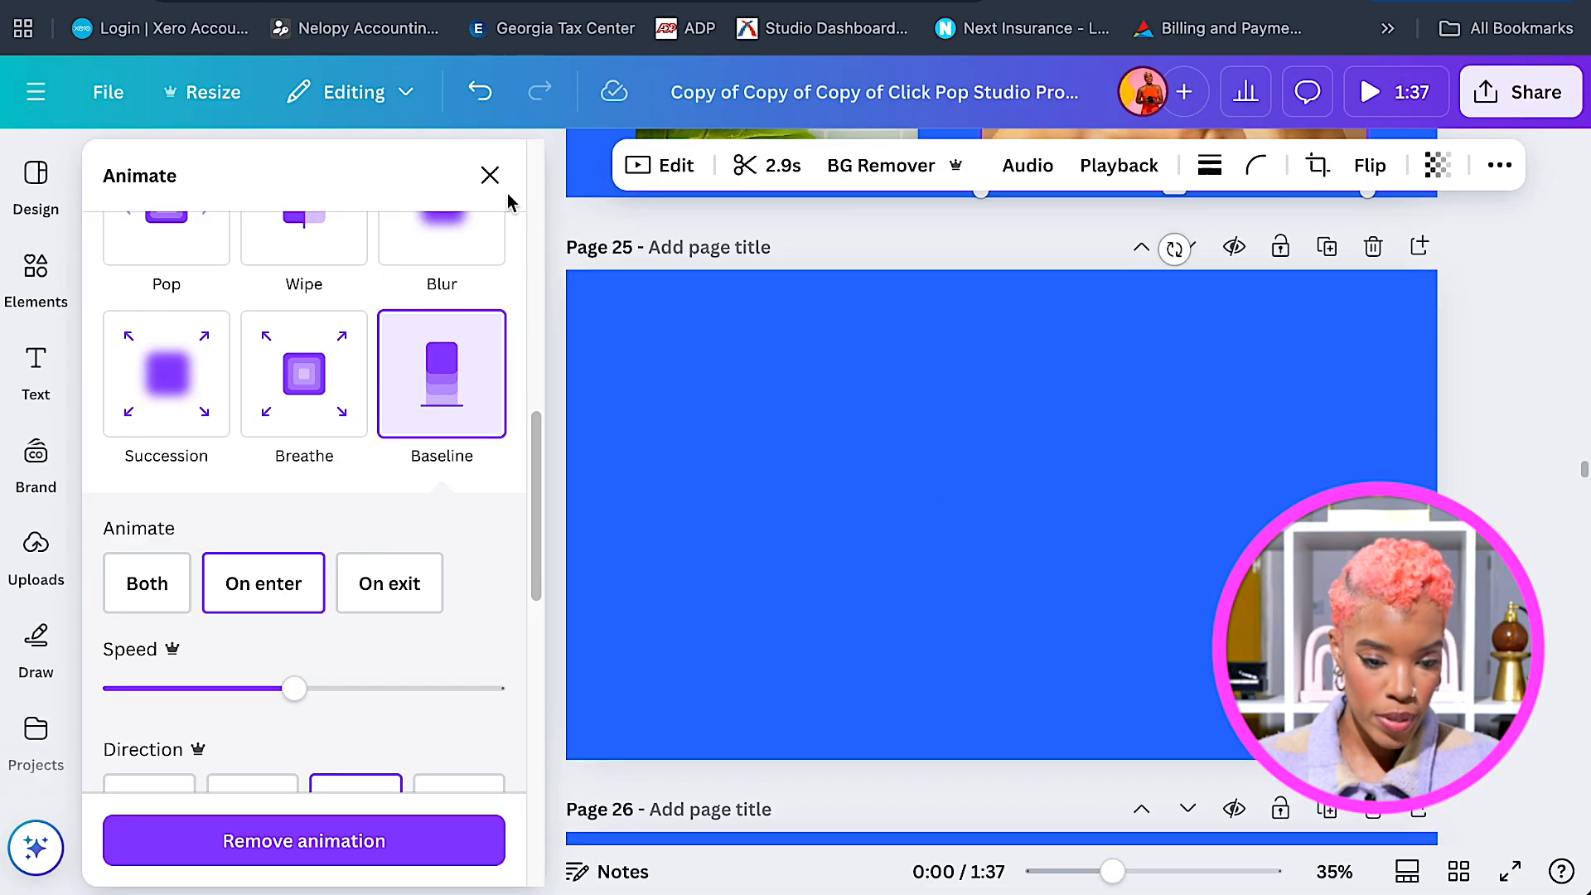
Add the 2.7s pink serum-bottle video to page 25 and shift it right.
left_click(490, 174)
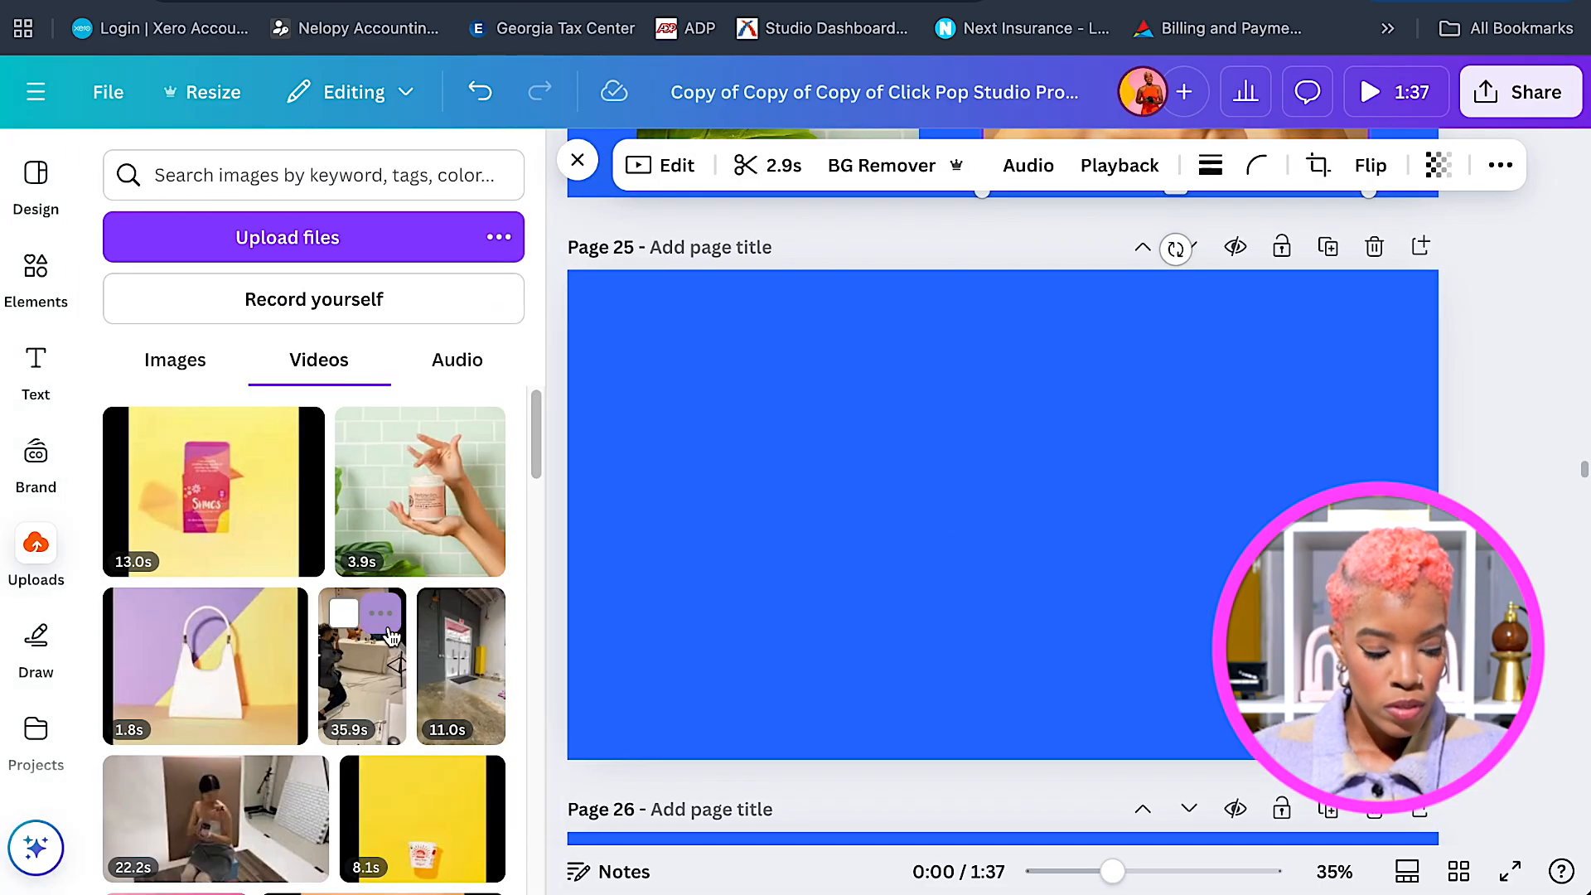
scroll(393, 636, "down", 1)
scroll(393, 635, "down", 4)
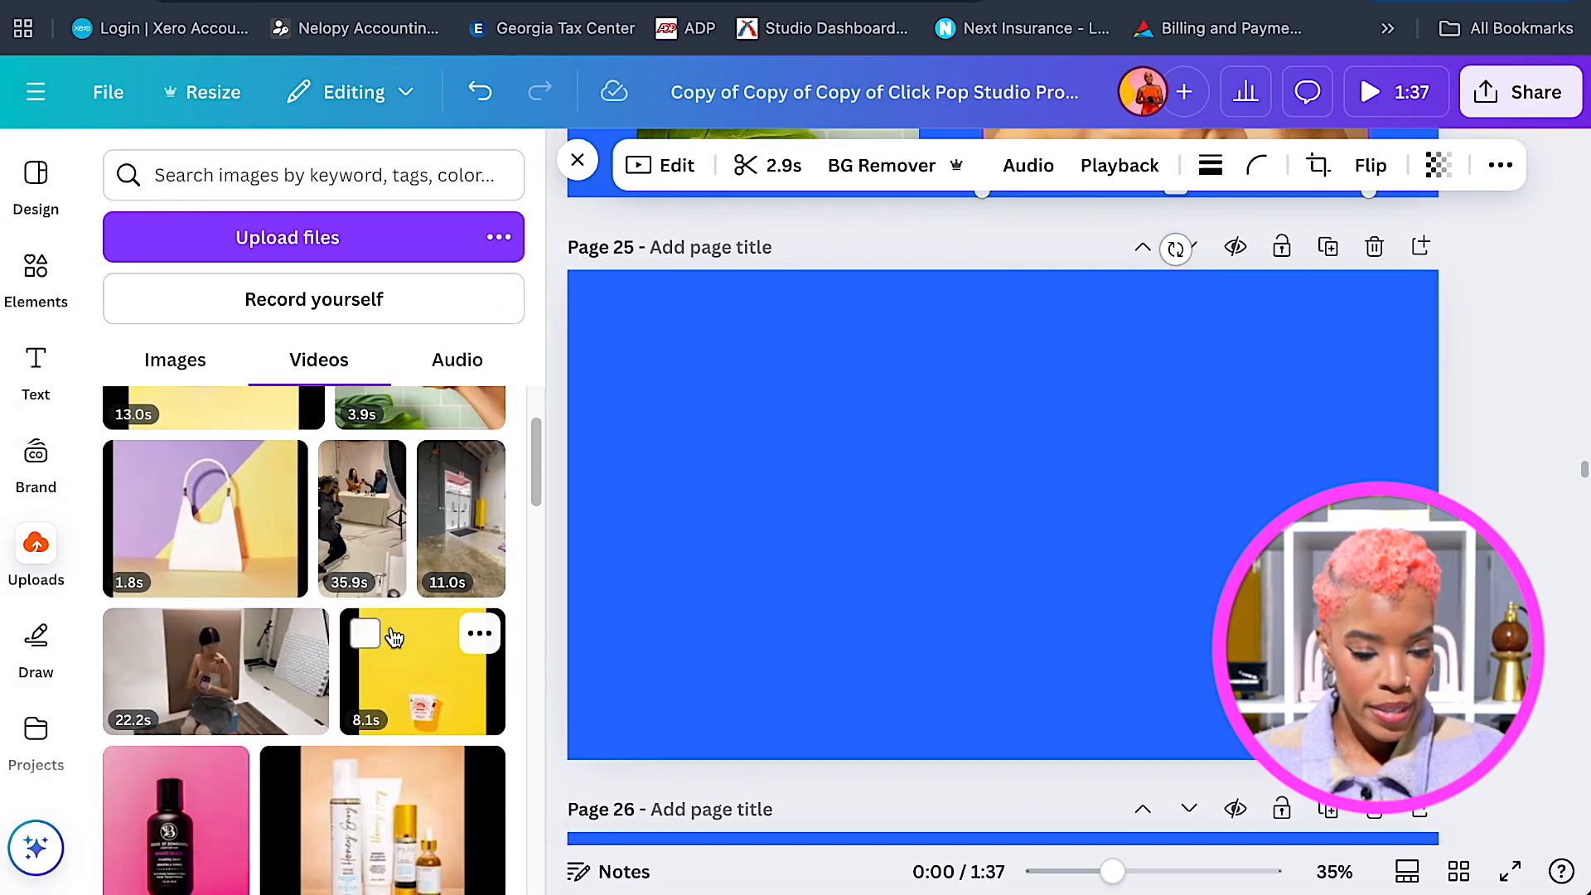
left_click(270, 670)
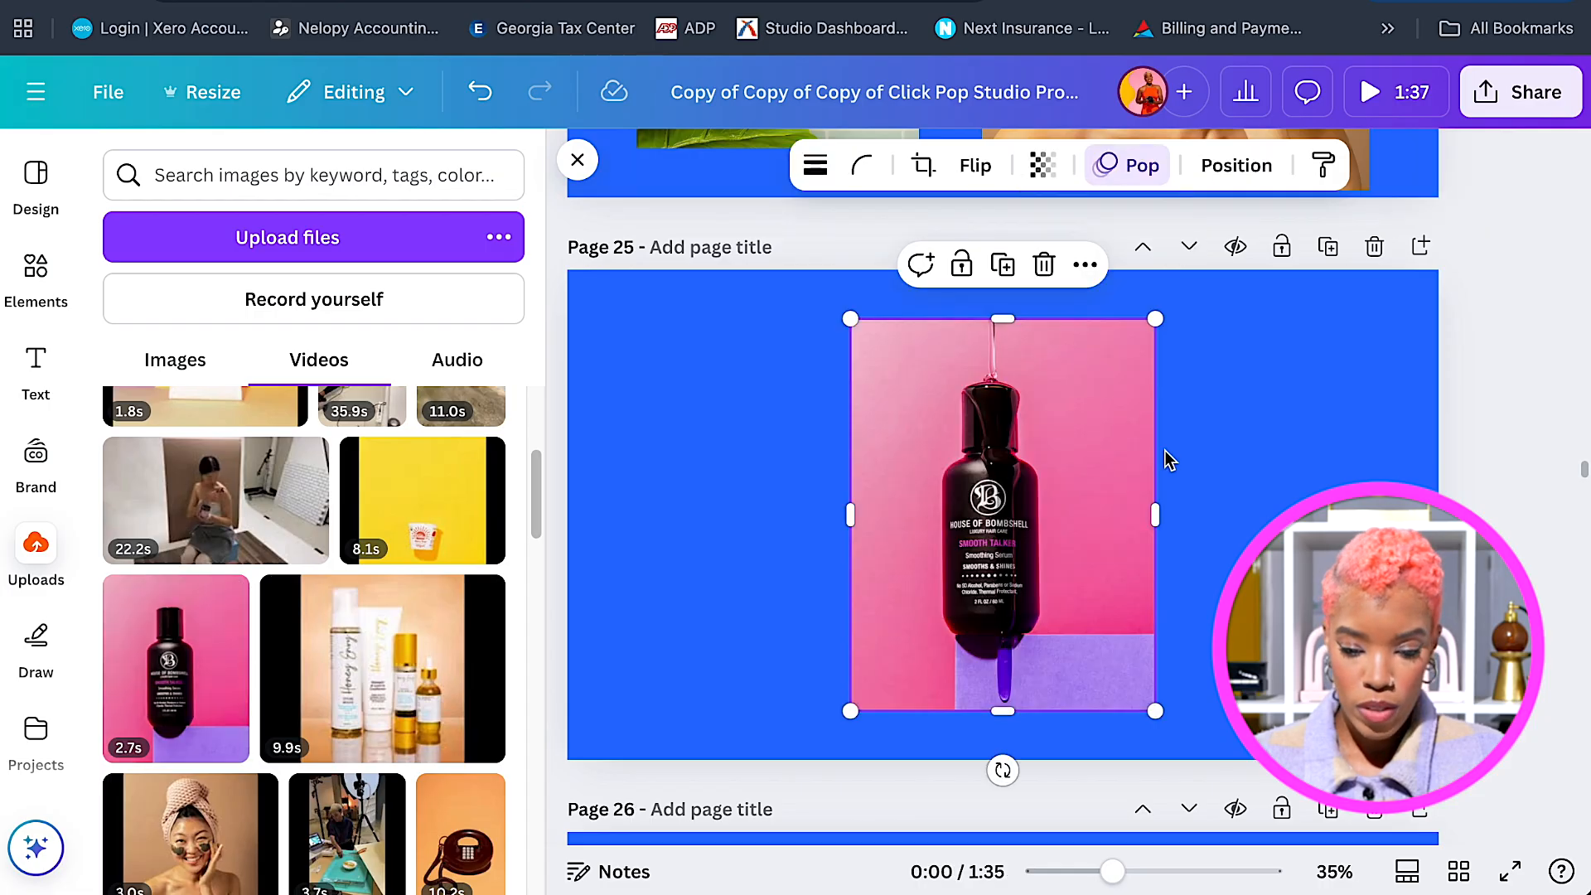
left_click_drag(1218, 440, 1250, 441)
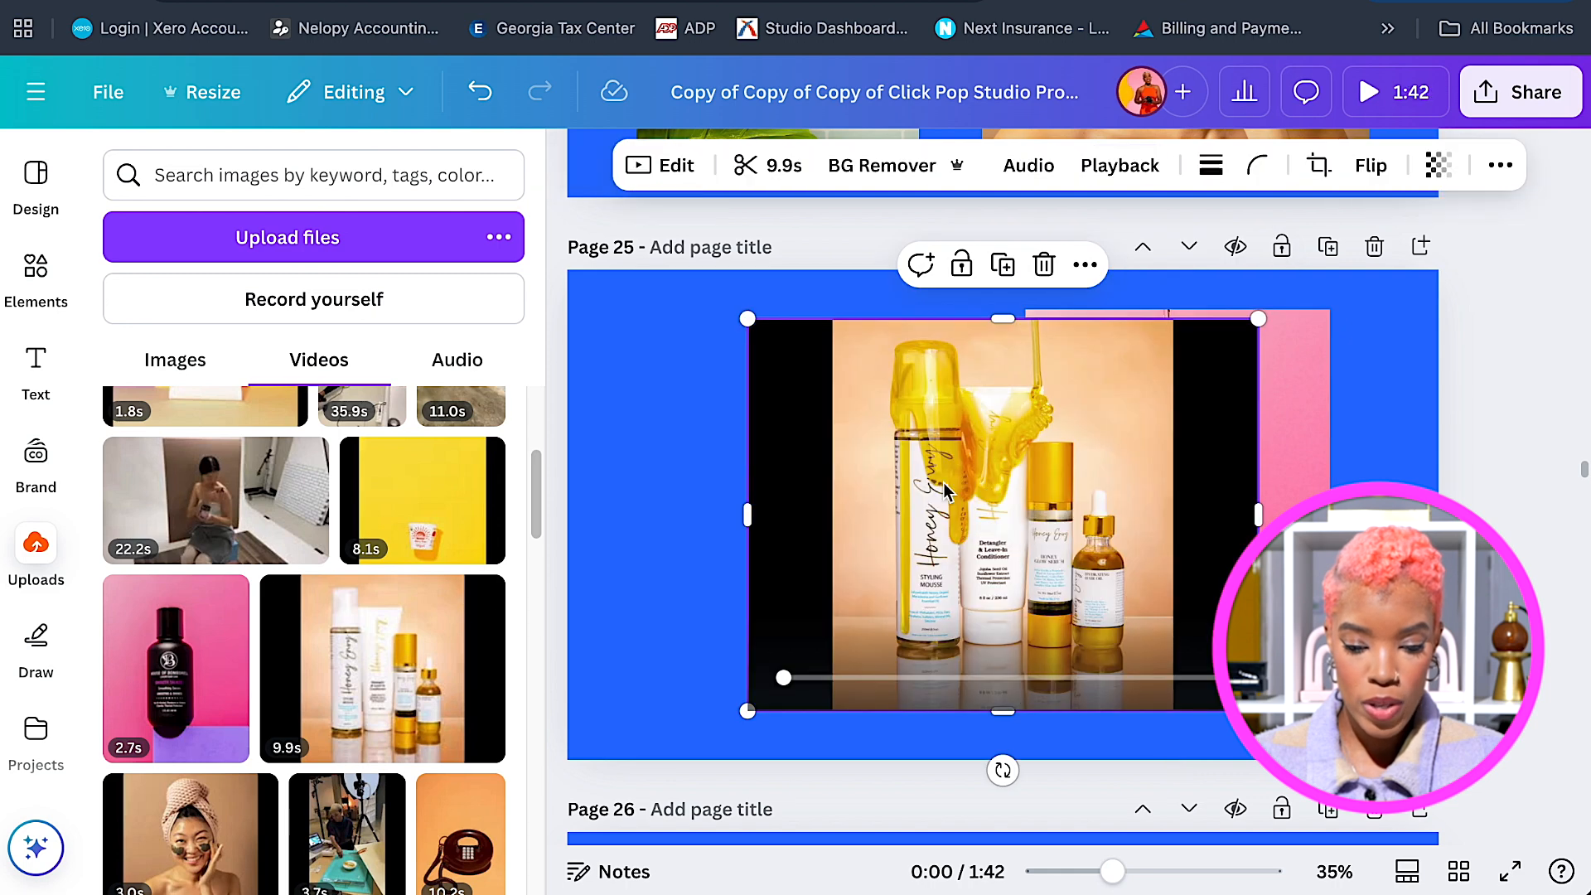
Crop the 9.9s products video's edges and enlarge it to fill the page's left half.
left_click_drag(1263, 509, 1169, 508)
left_click_drag(748, 515, 833, 508)
left_click_drag(1014, 431, 823, 411)
left_click_drag(973, 302, 999, 270)
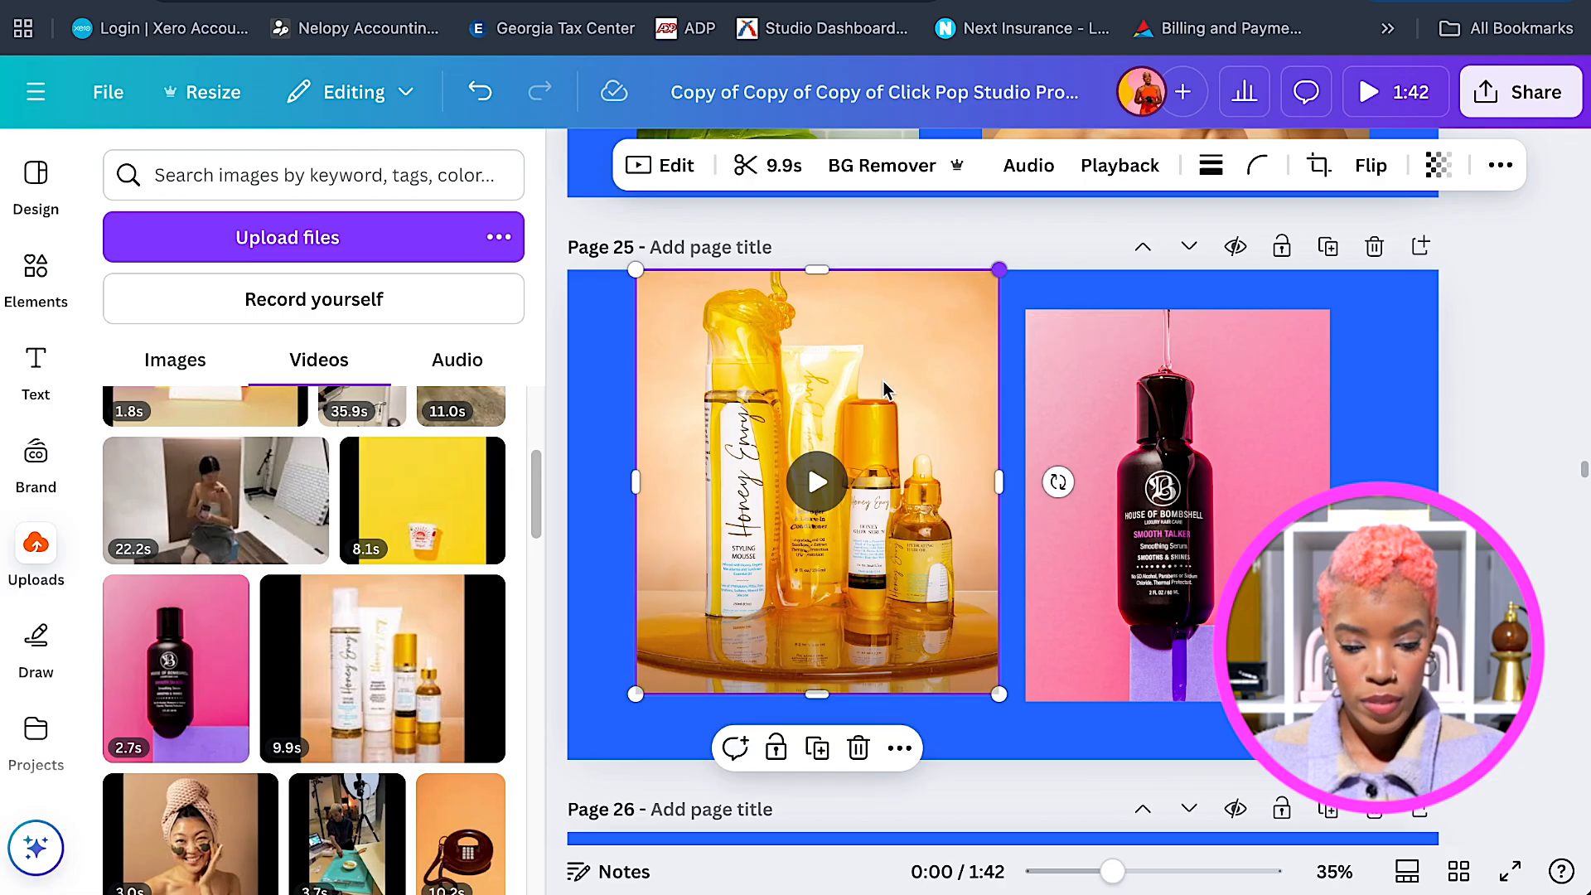
left_click_drag(631, 691, 604, 788)
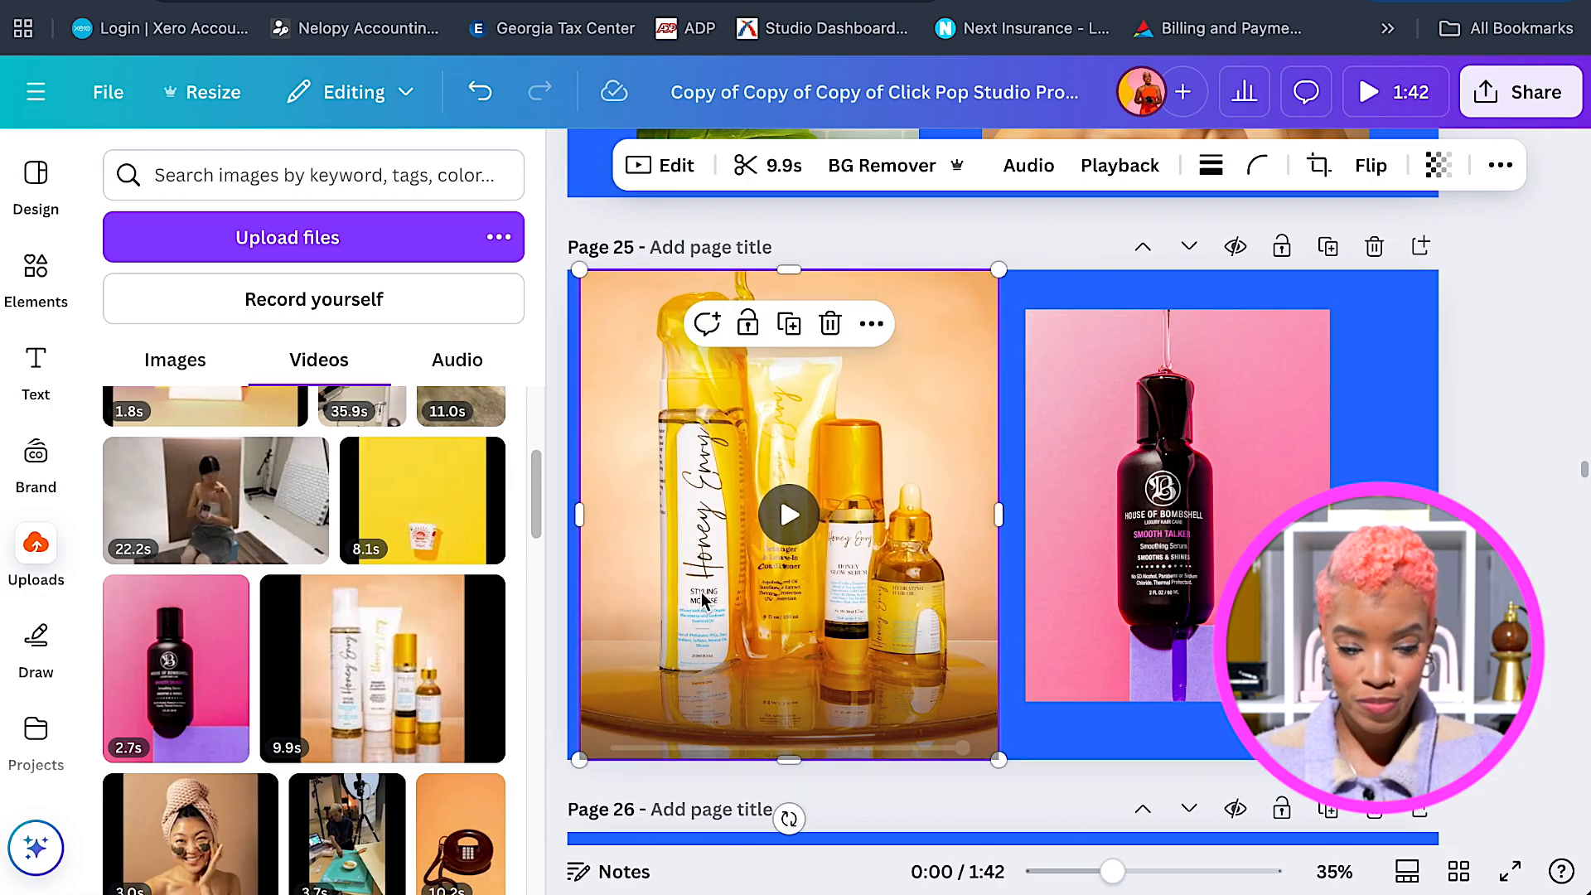
left_click_drag(726, 564, 730, 554)
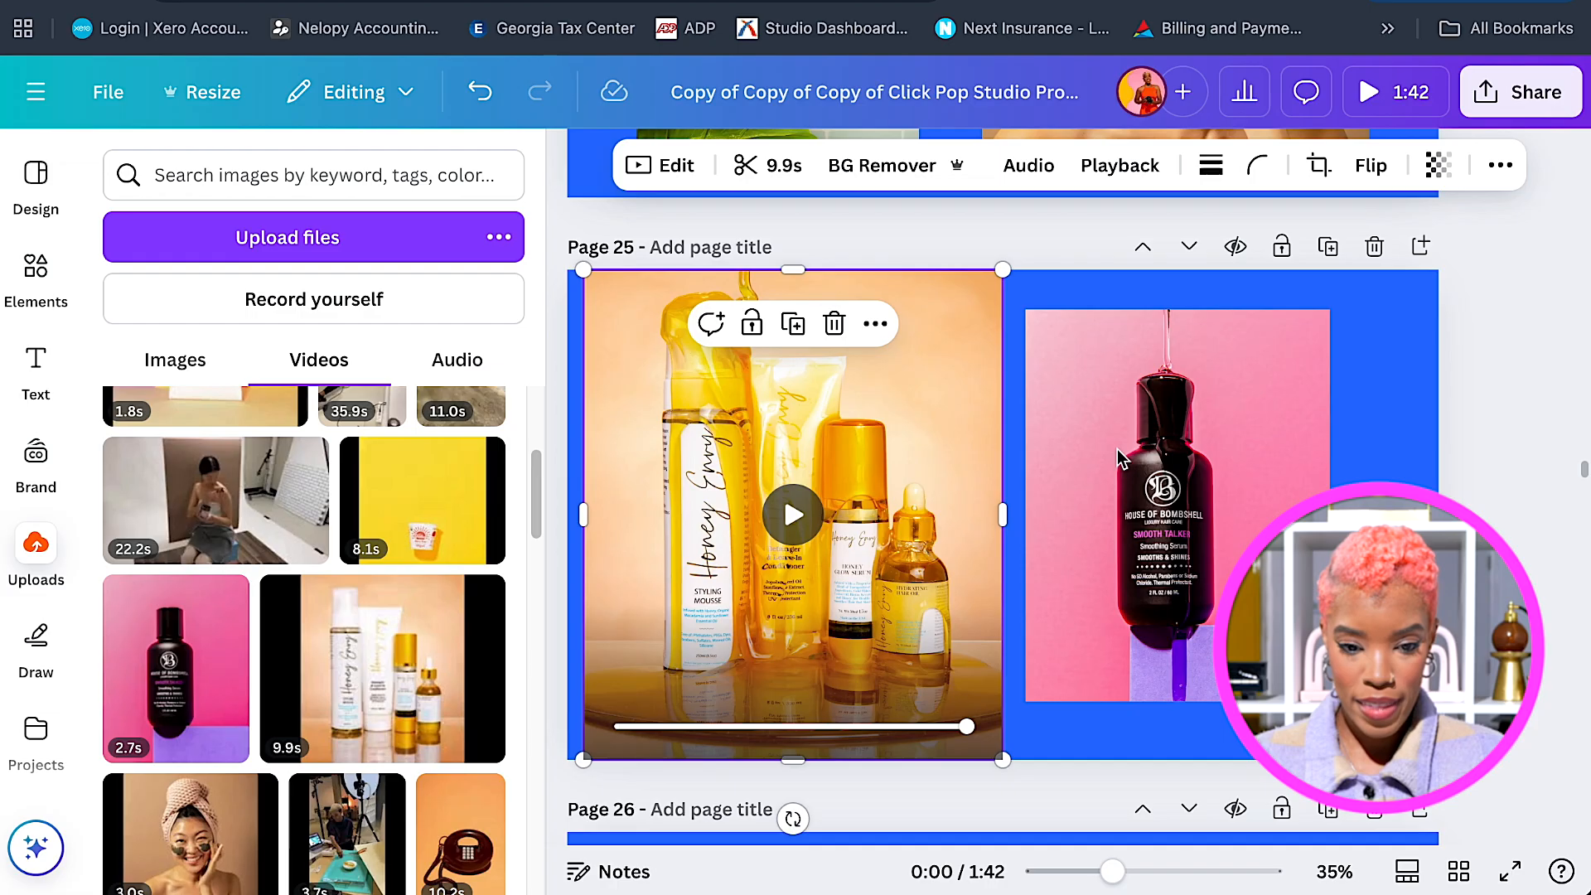
Place the pink bottle video on the right side and enlarge it slightly.
left_click_drag(1193, 487, 1232, 554)
left_click_drag(1390, 366, 1418, 331)
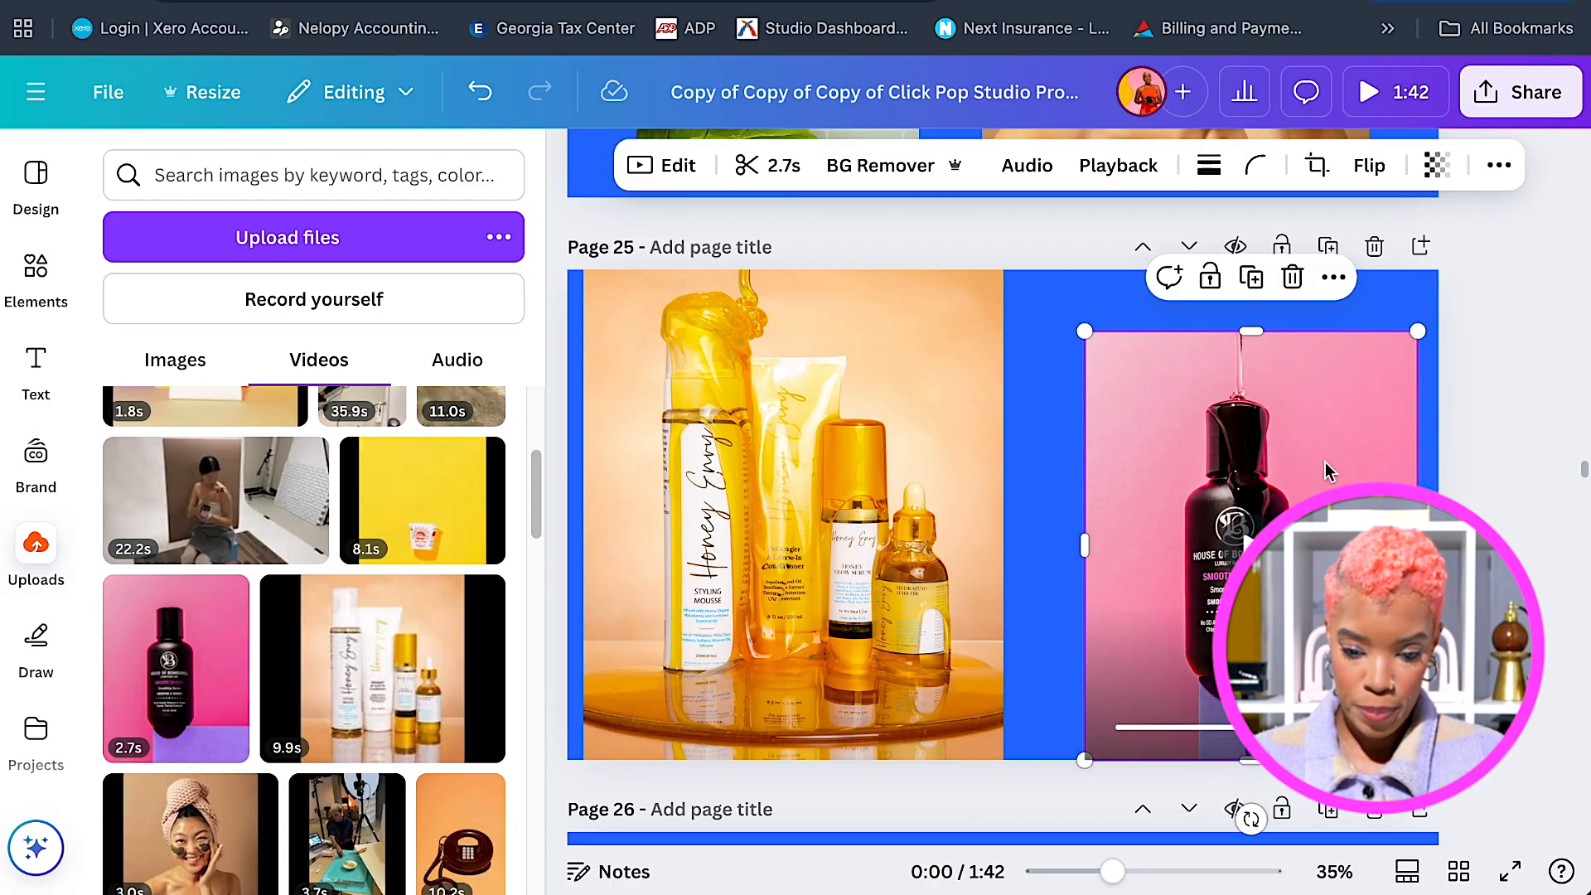
left_click_drag(1312, 485, 1316, 482)
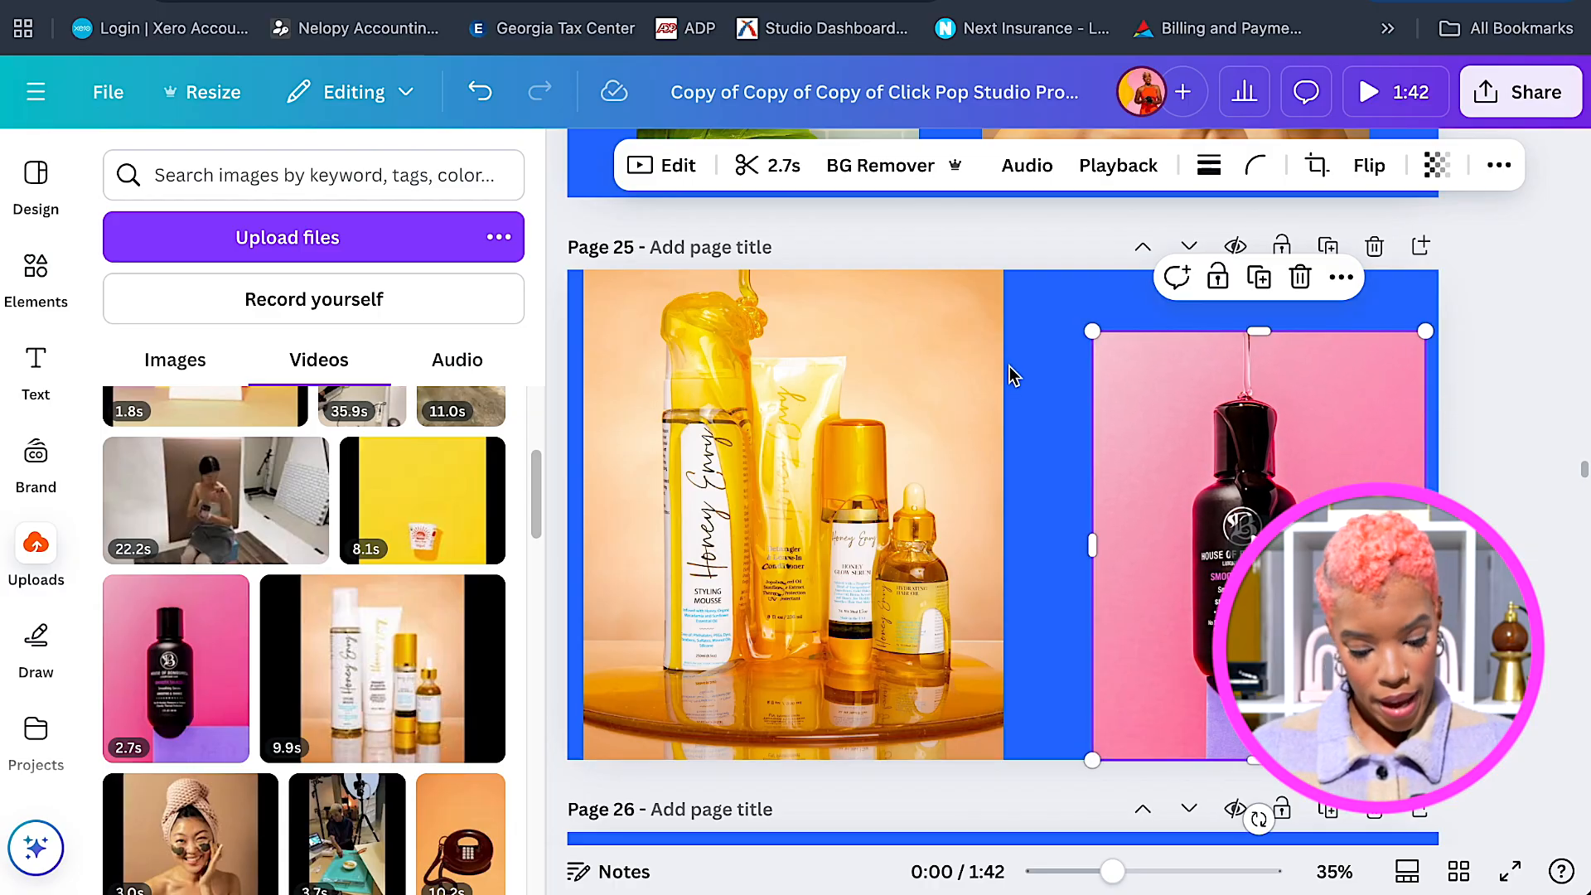
Add a text box reading 'Drips & Spills', removing the extra word 'Styling' after typing.
key("t")
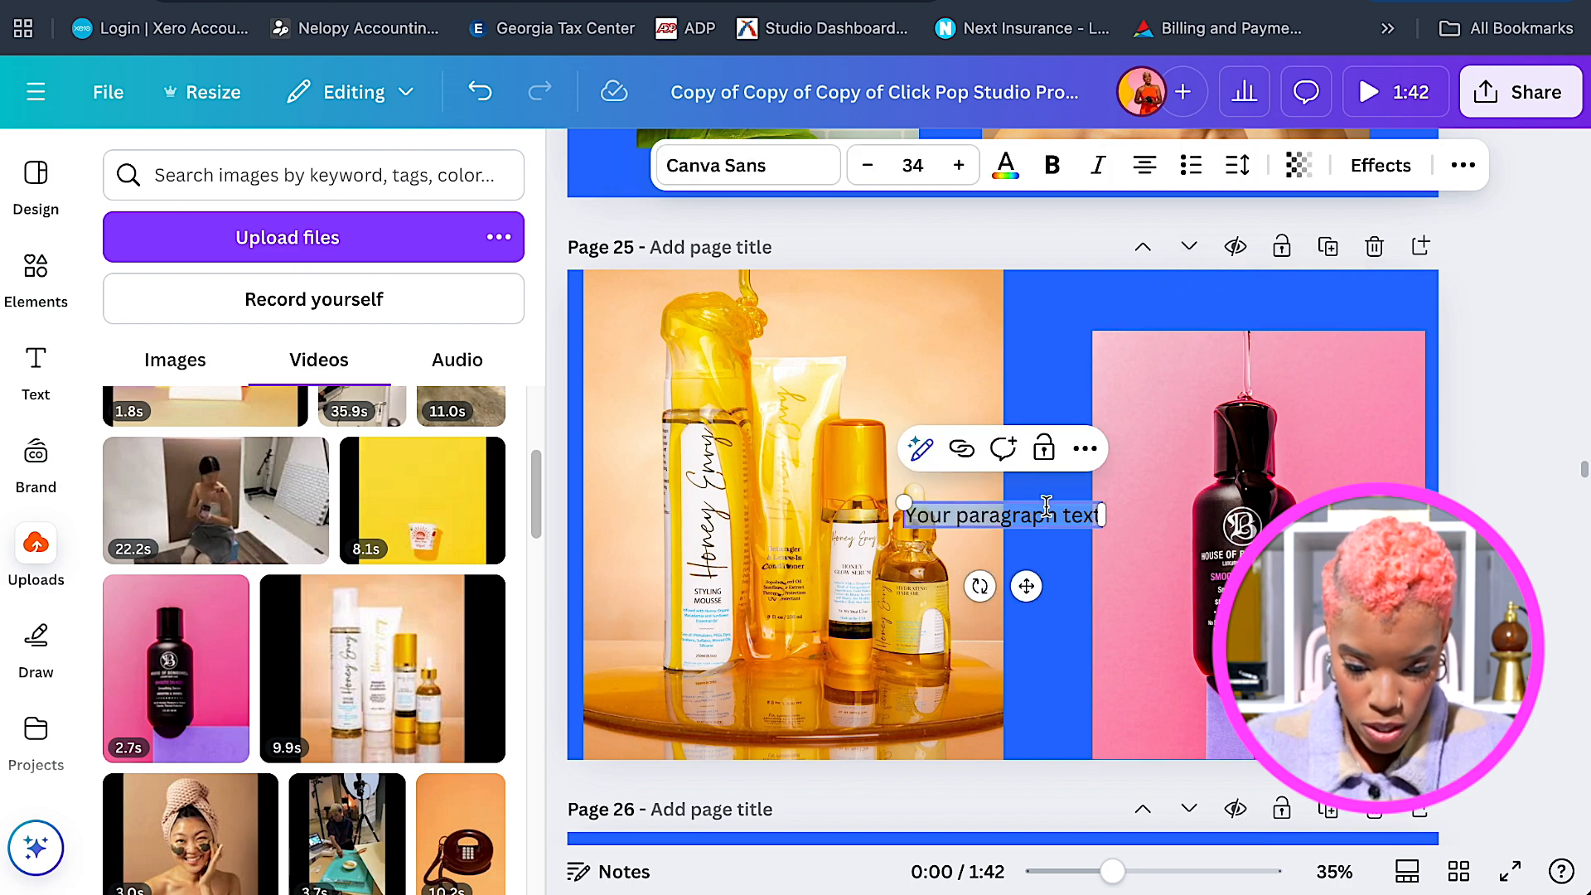
key("BackSpace")
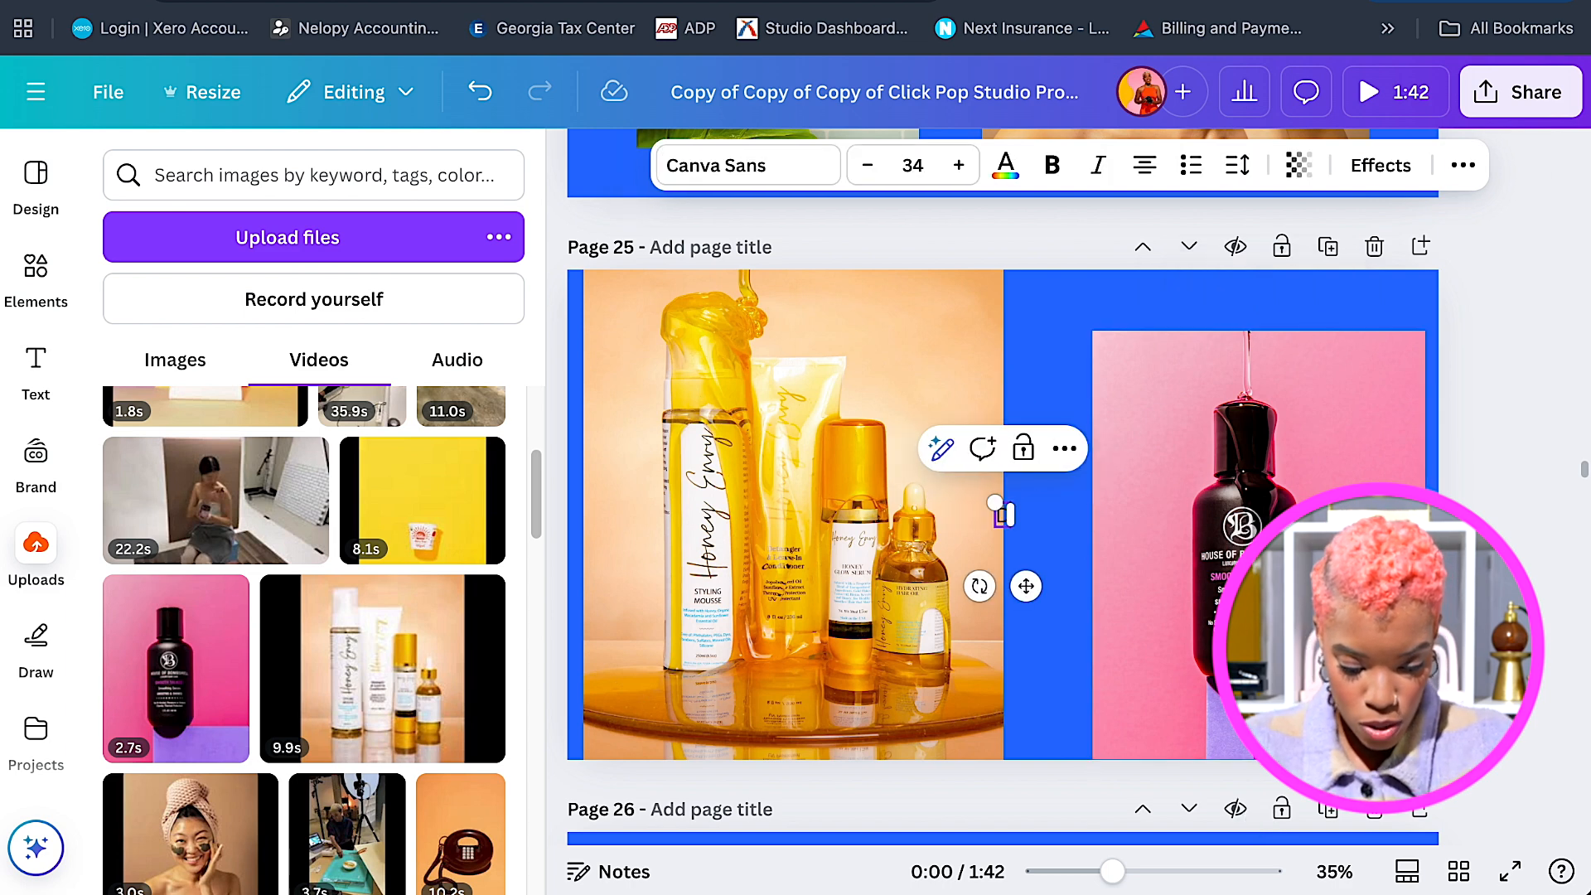
type("Drips & Spills")
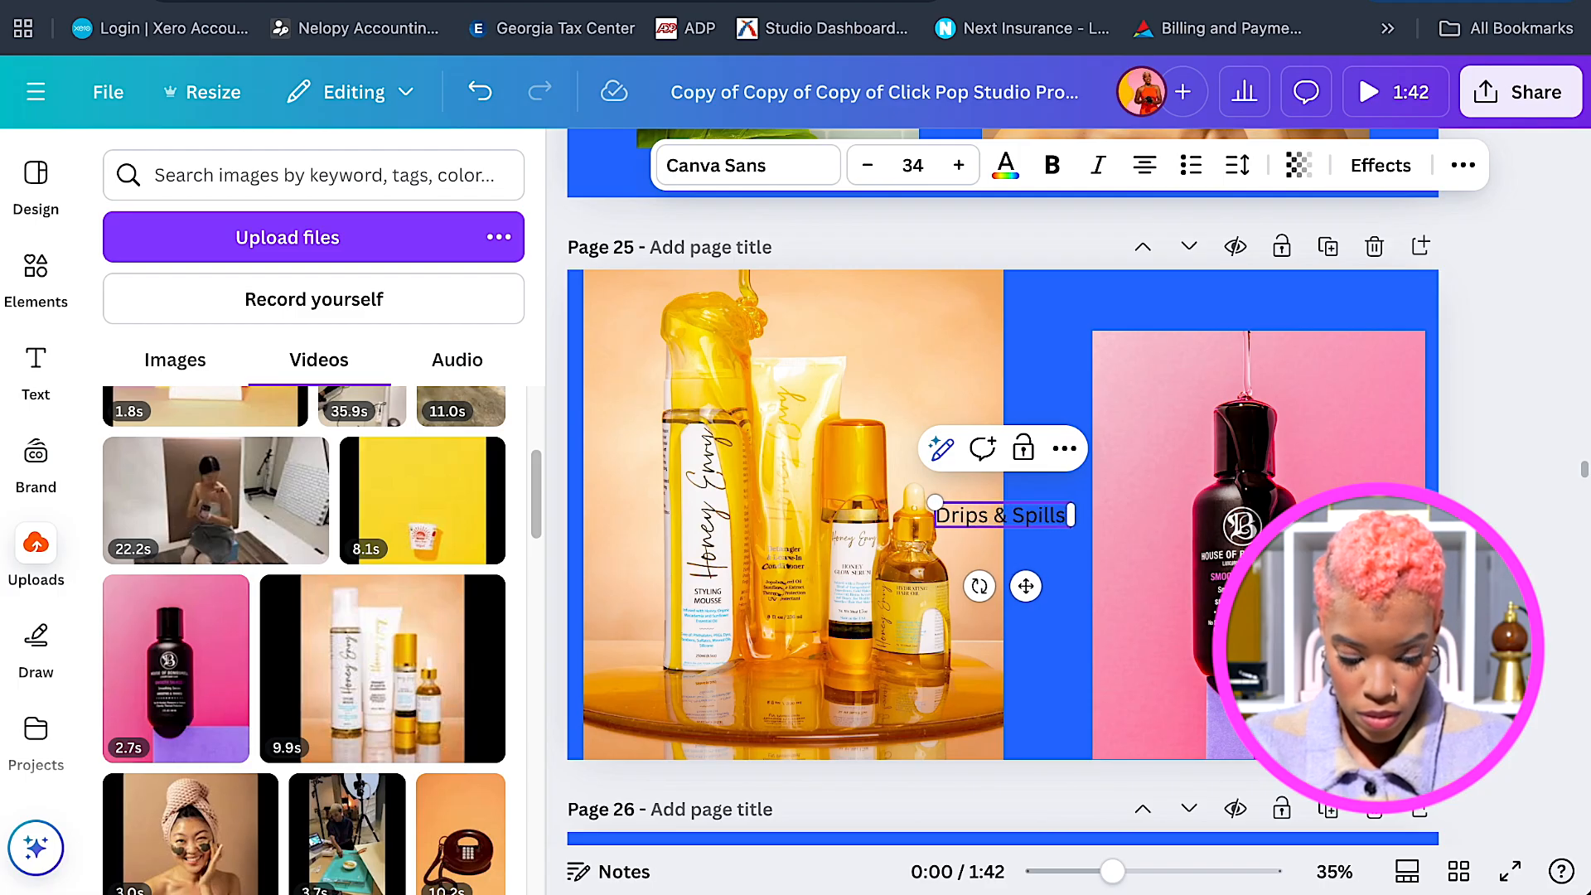
type(" Styling")
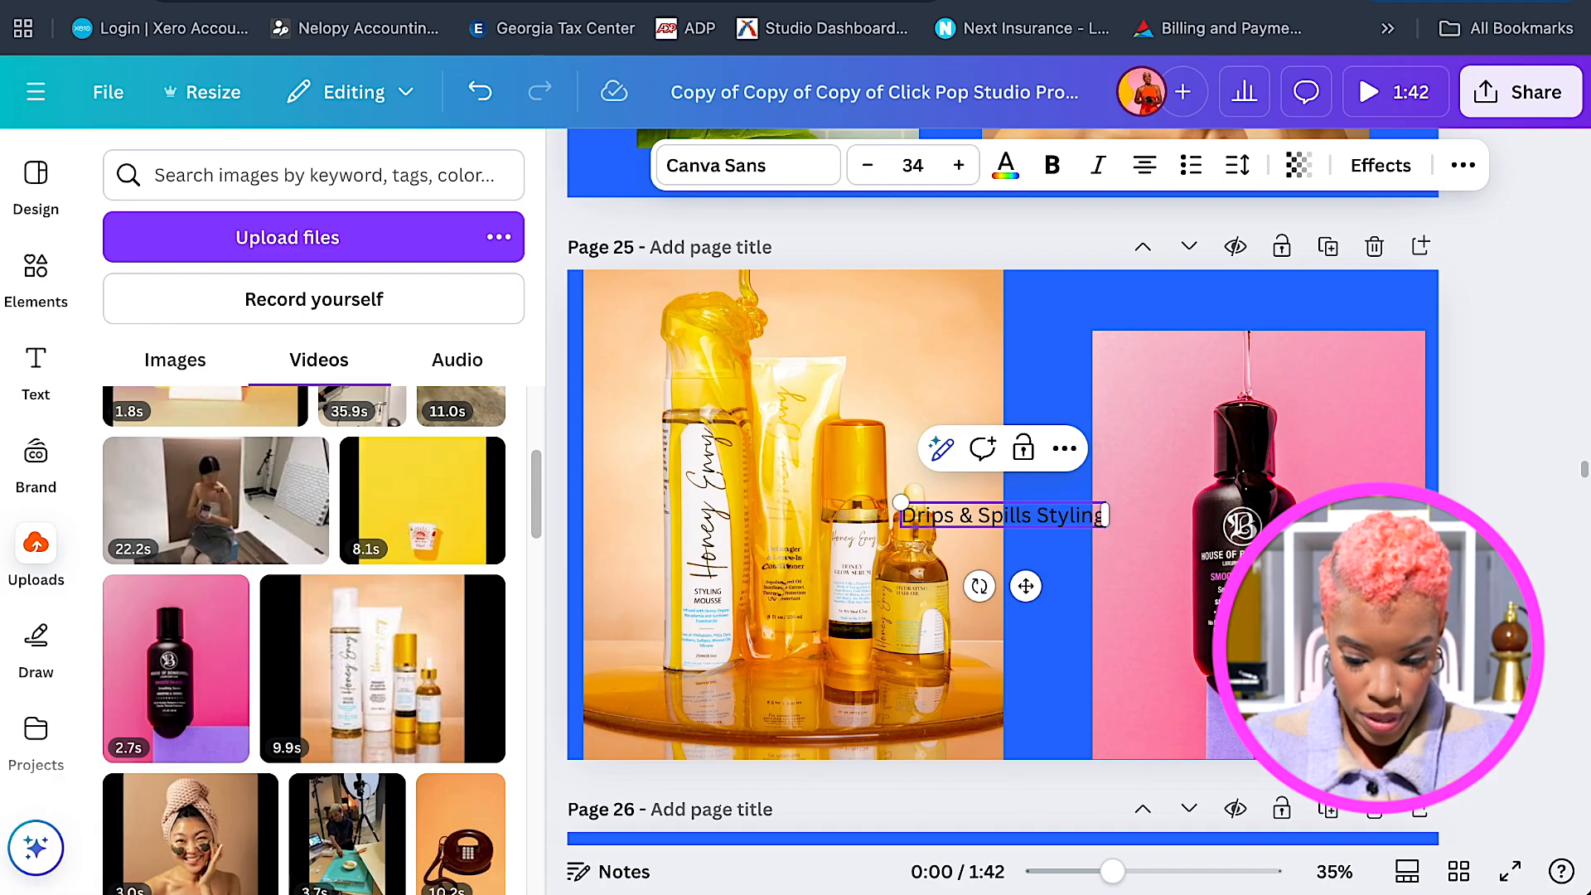
key("BackSpace")
key("BackSpace")
key("BackSpace")
key("BackSpace")
key("BackSpace")
key("BackSpace")
key("BackSpace")
key("BackSpace")
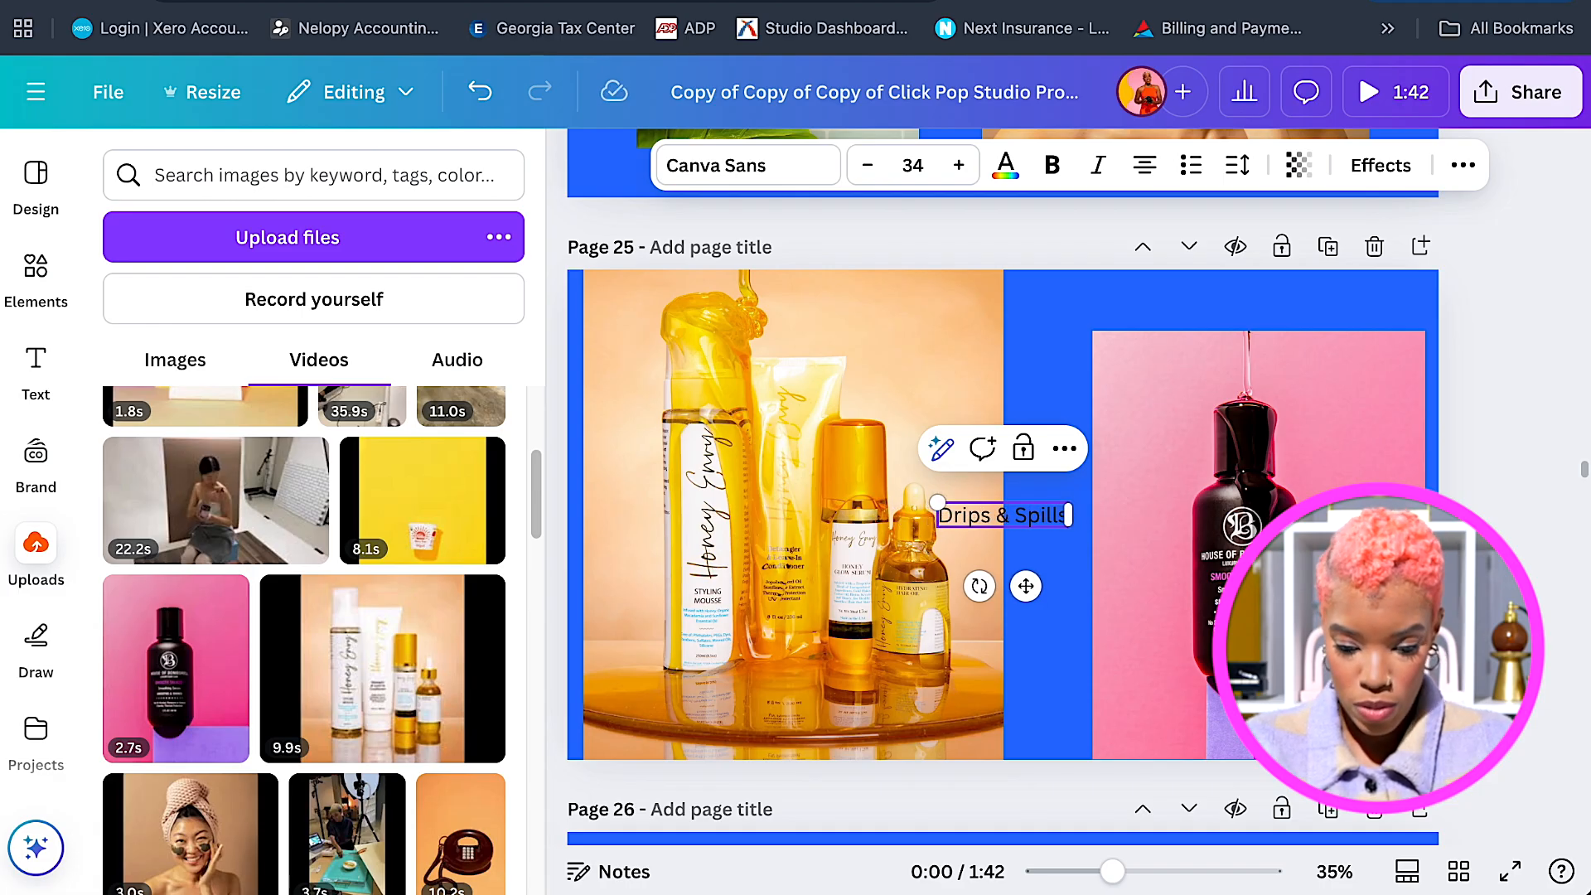
Set the 'Drips & Spills' title to the Anton font, enlarge it and color it white.
left_click(1037, 580)
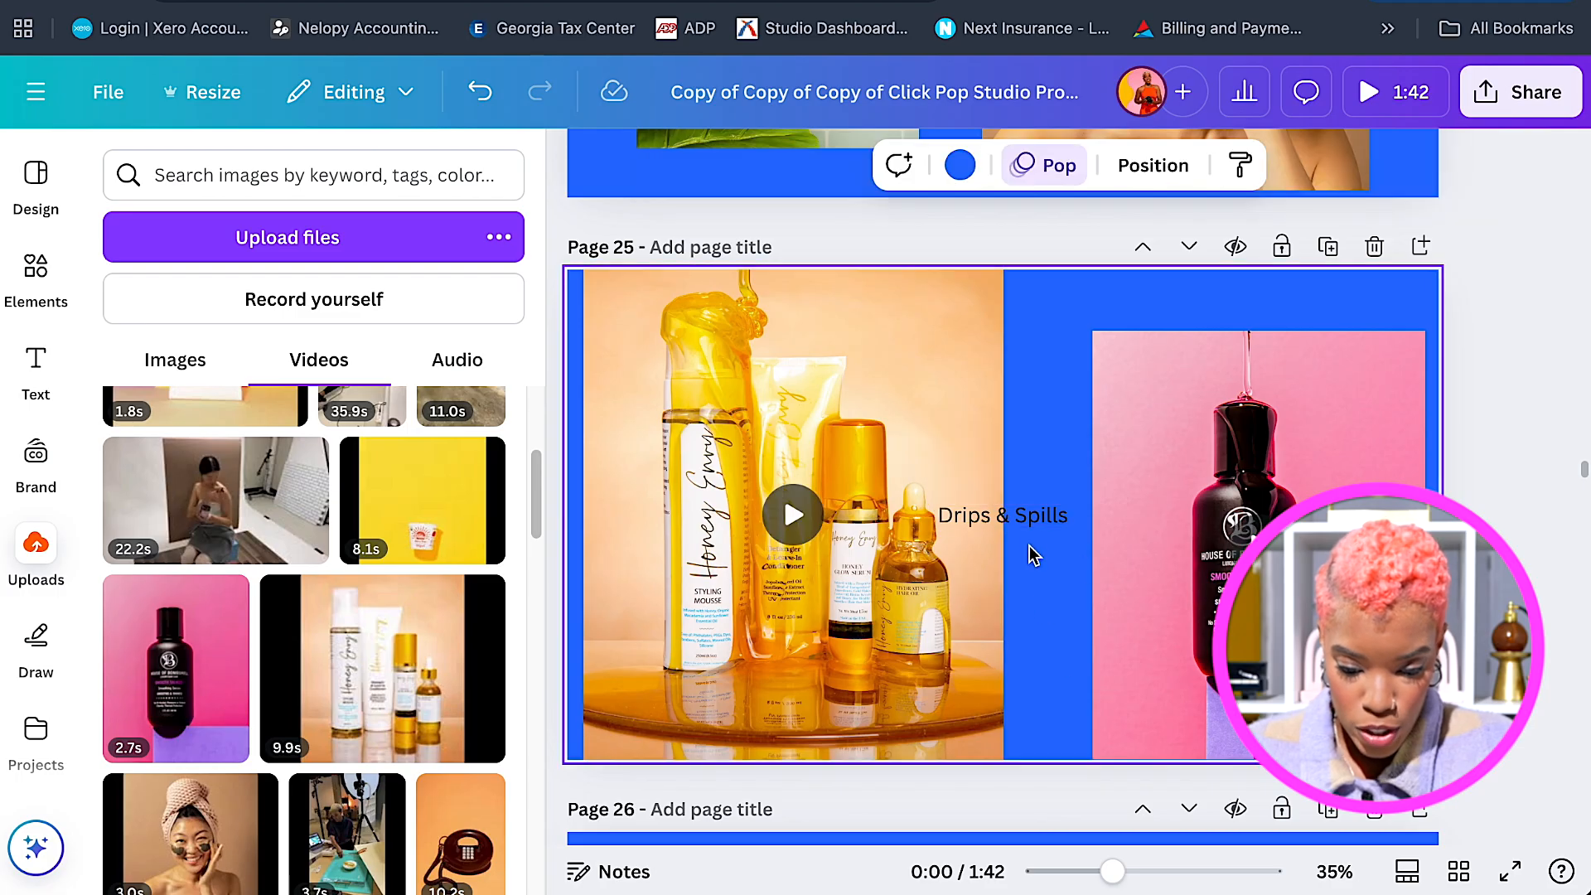
left_click(1032, 517)
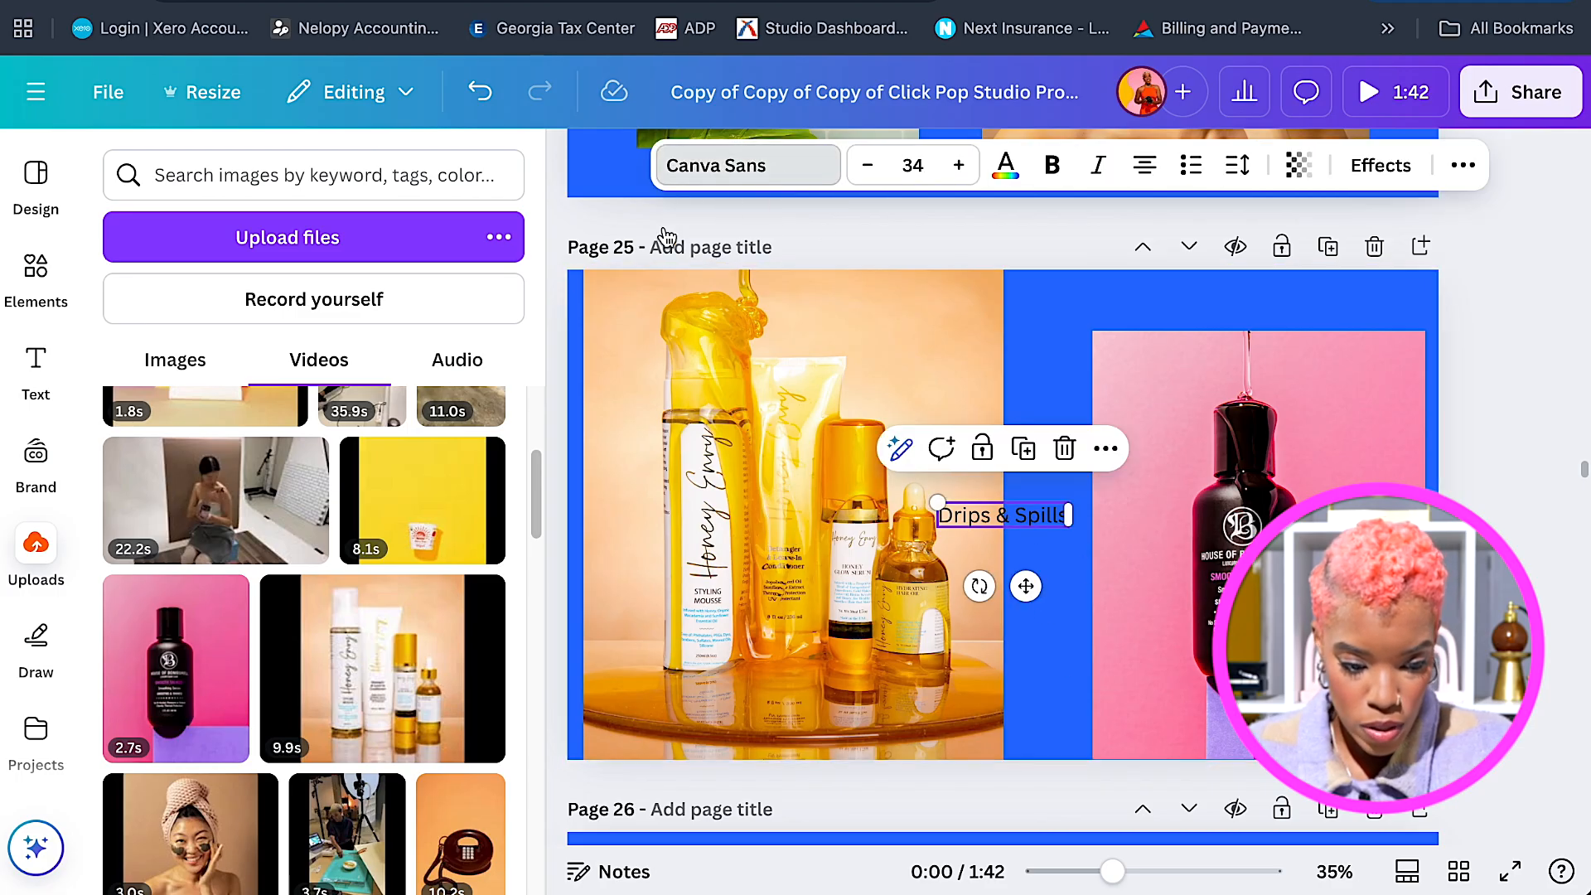
left_click(728, 176)
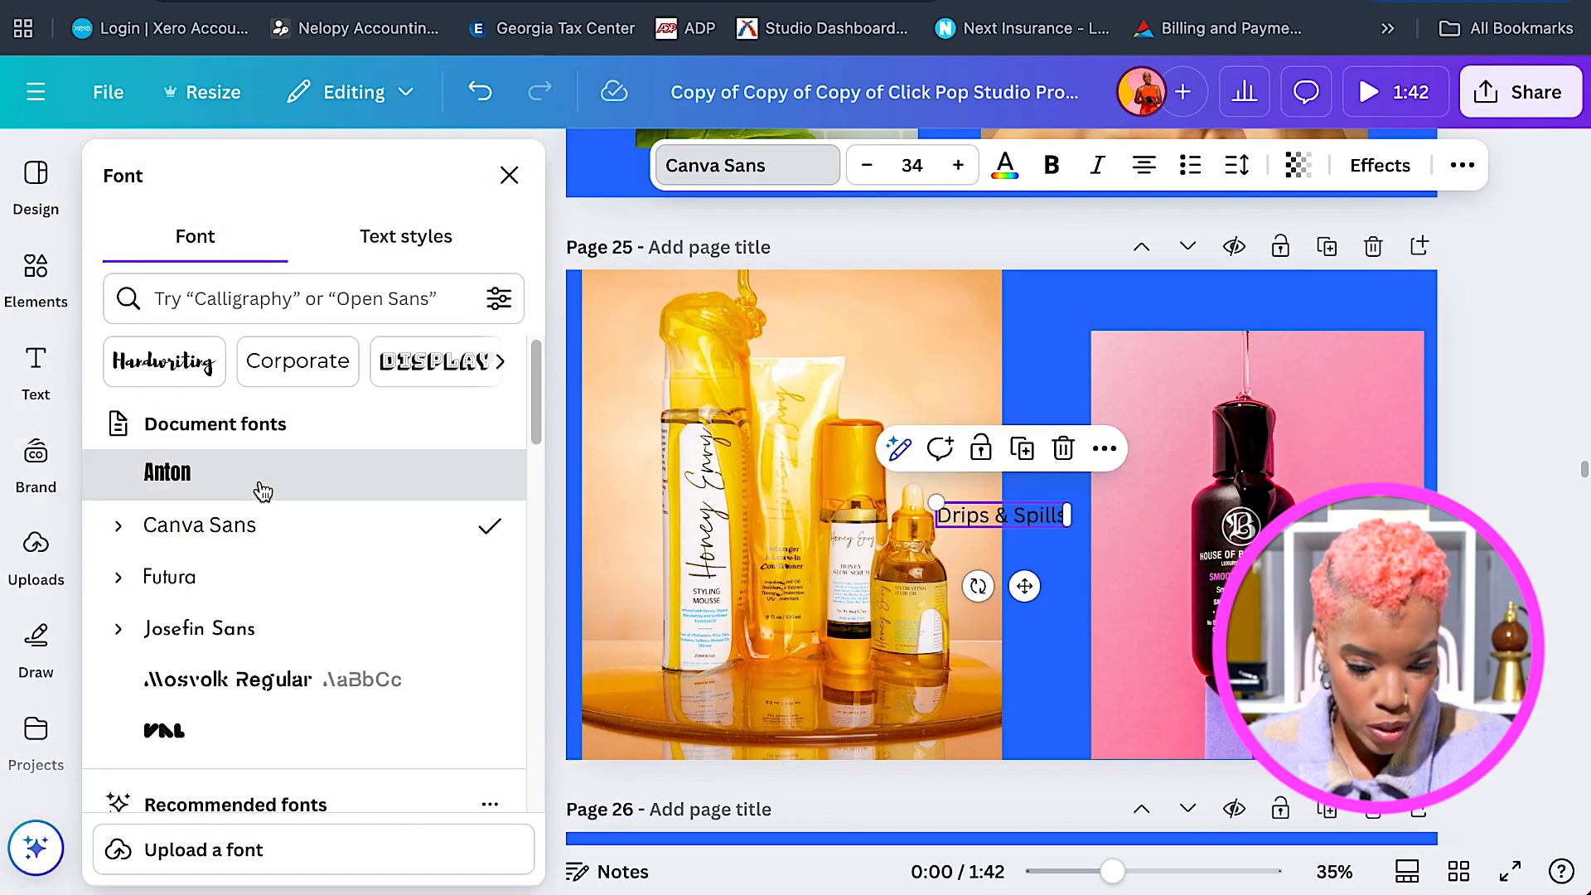
left_click(263, 491)
left_click_drag(947, 501, 615, 360)
left_click(1005, 165)
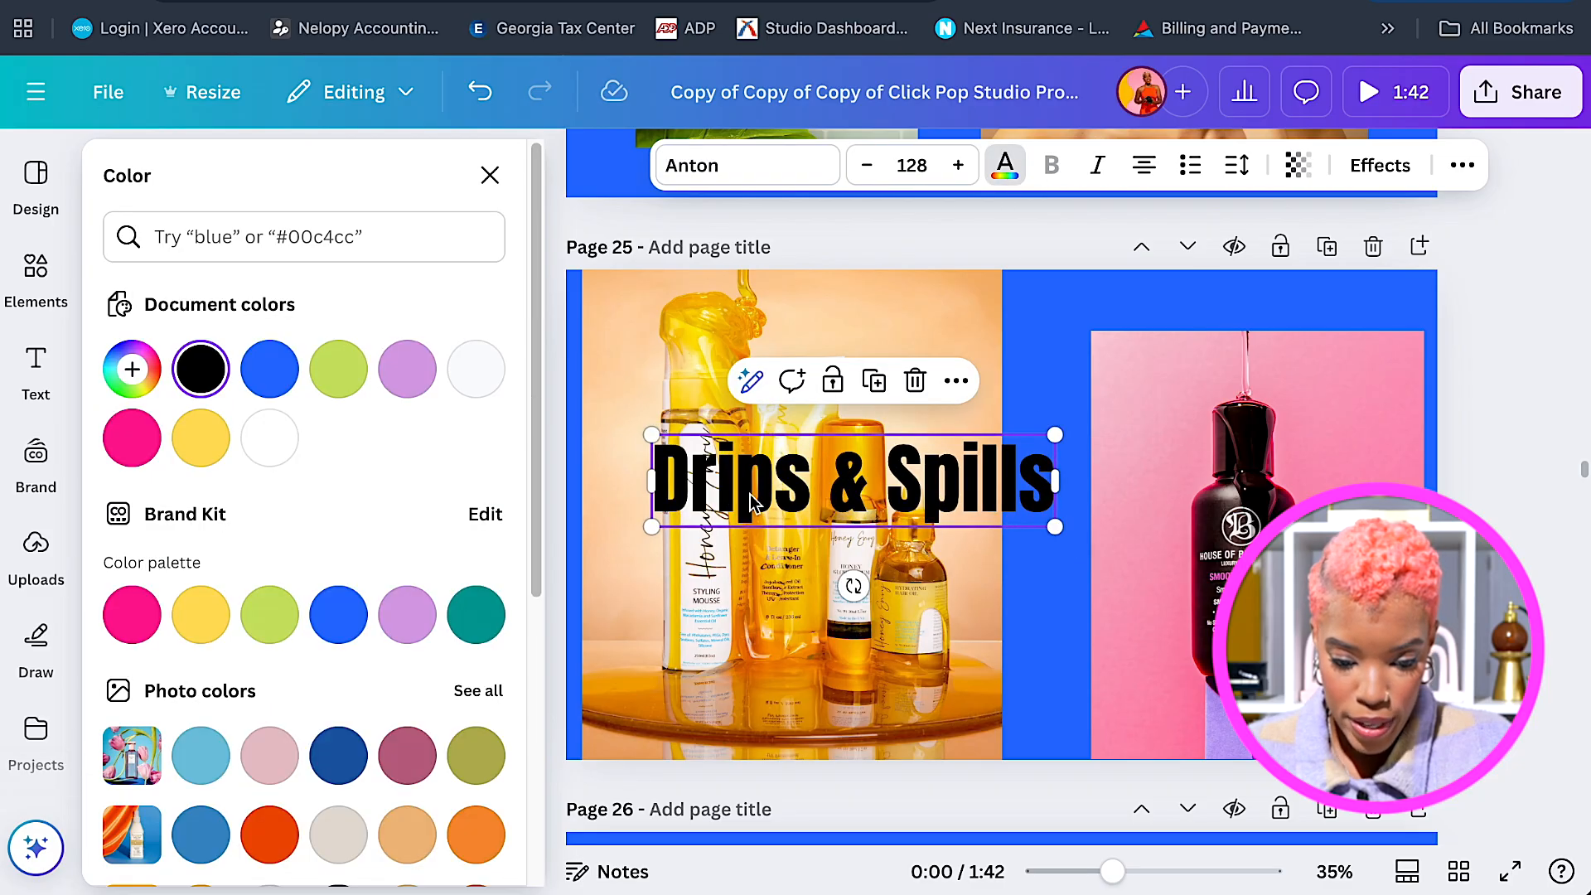
left_click(257, 454)
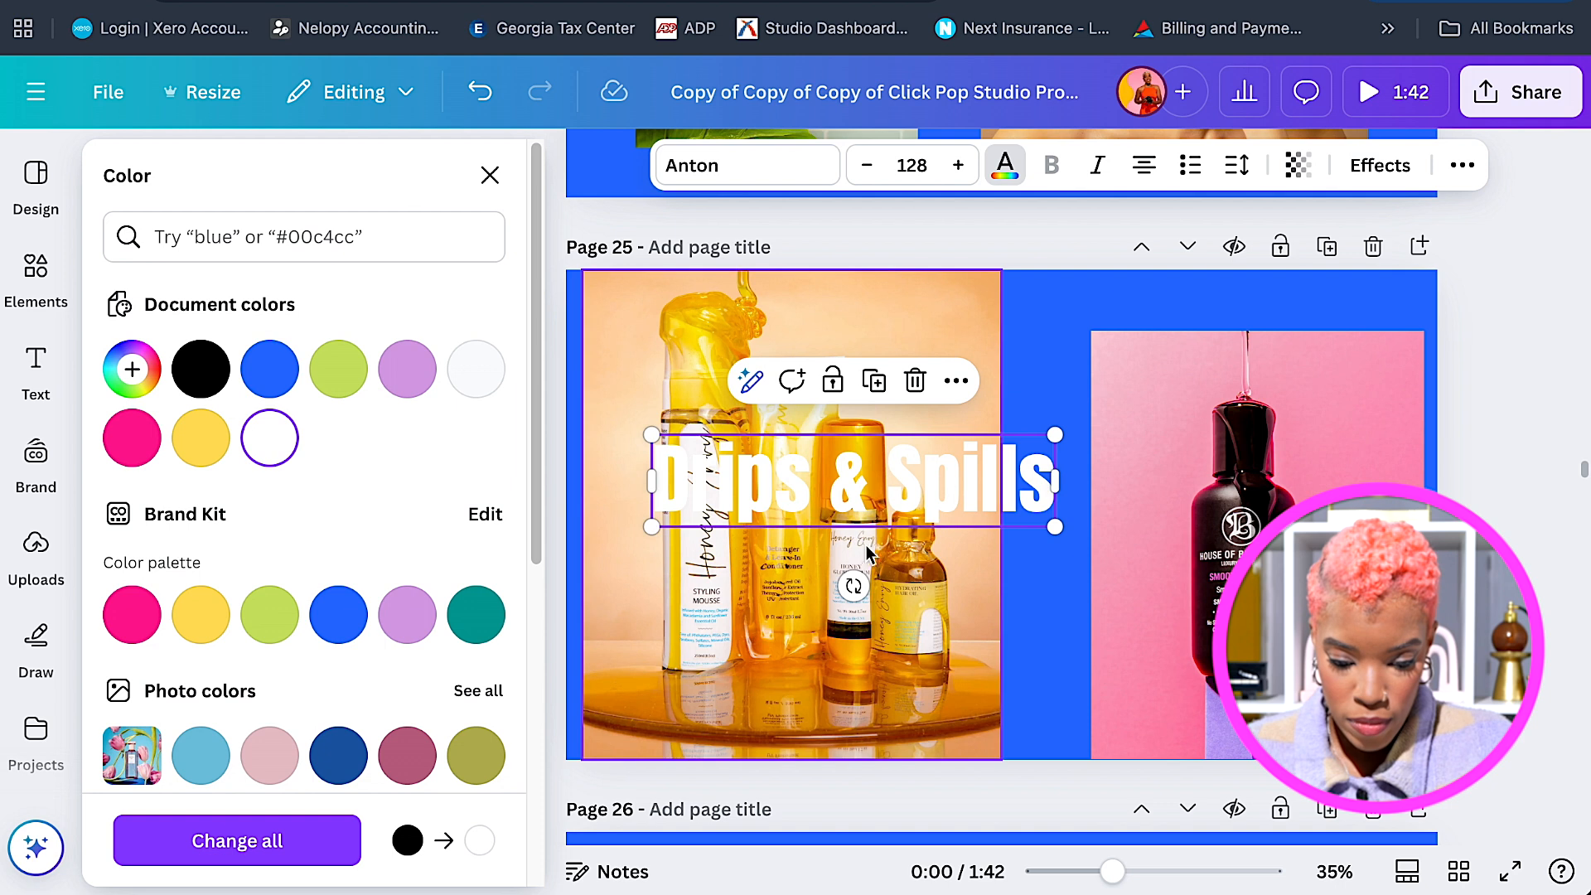
Move the title to the top of page 25, shrink it slightly, and duplicate it below.
left_click_drag(912, 507, 1119, 344)
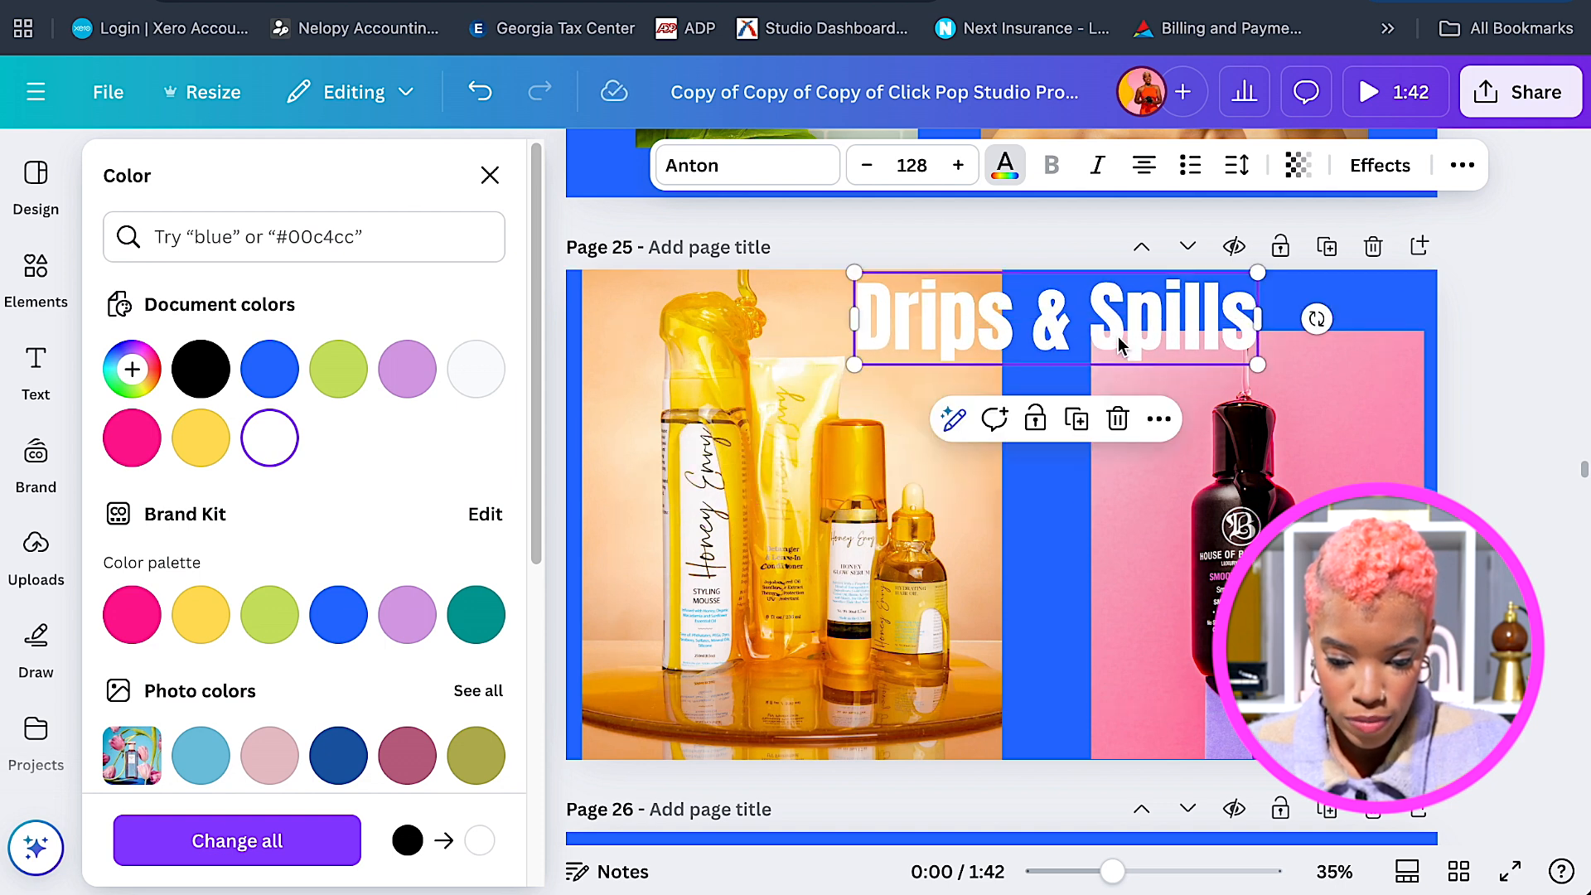
left_click_drag(1258, 280, 1211, 284)
left_click_drag(1120, 336, 1121, 416)
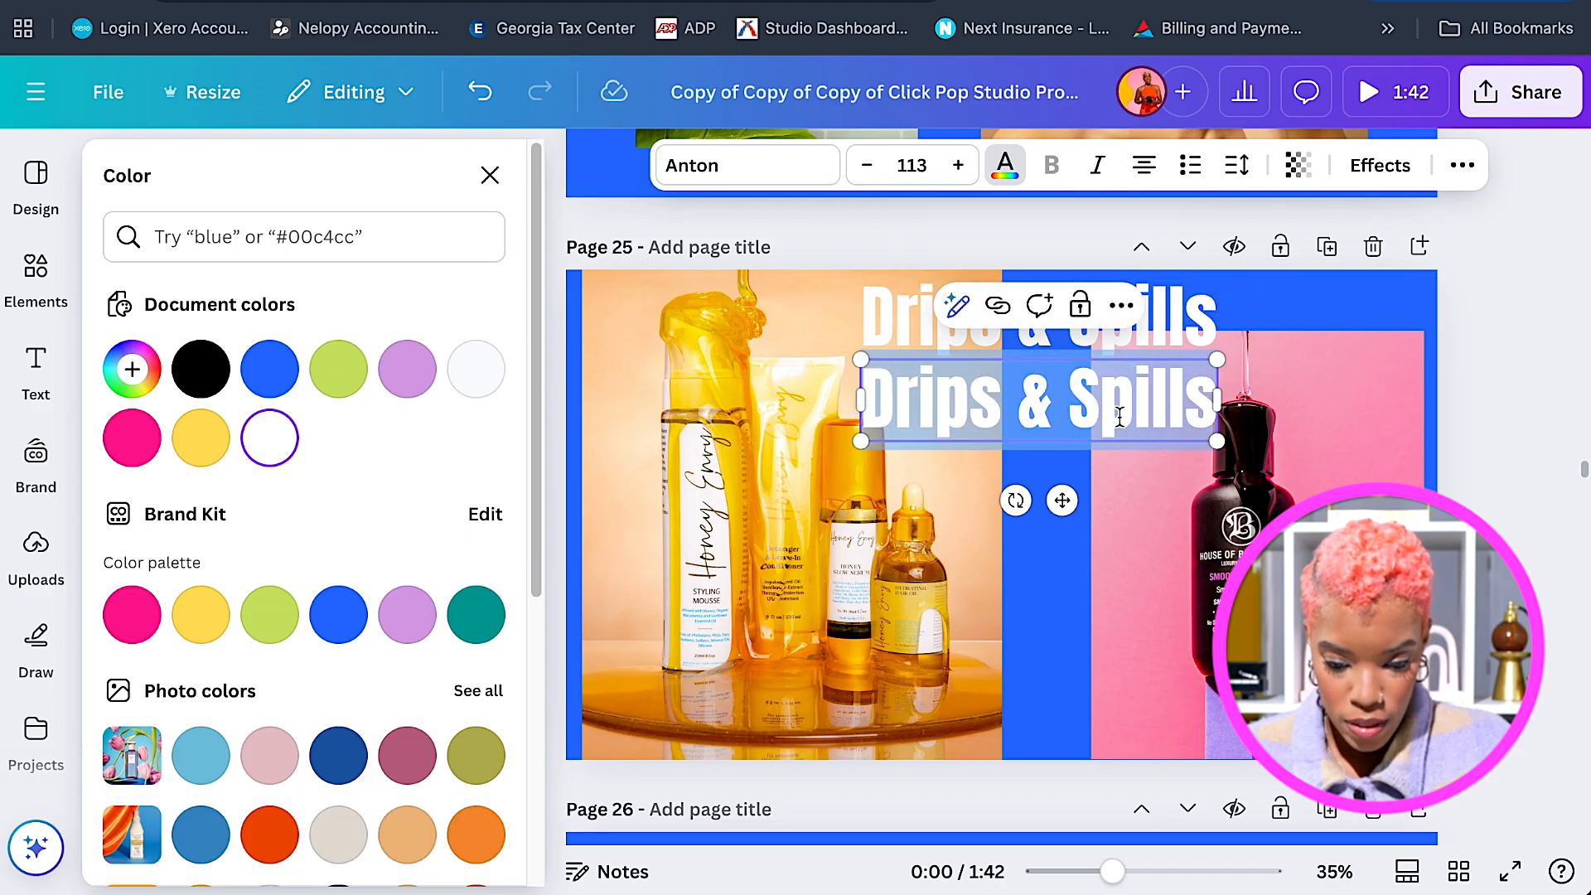
Retype the copy as 'Styling' and resize the 'Styling' and 'Drips & Spill' lines.
type("tyling")
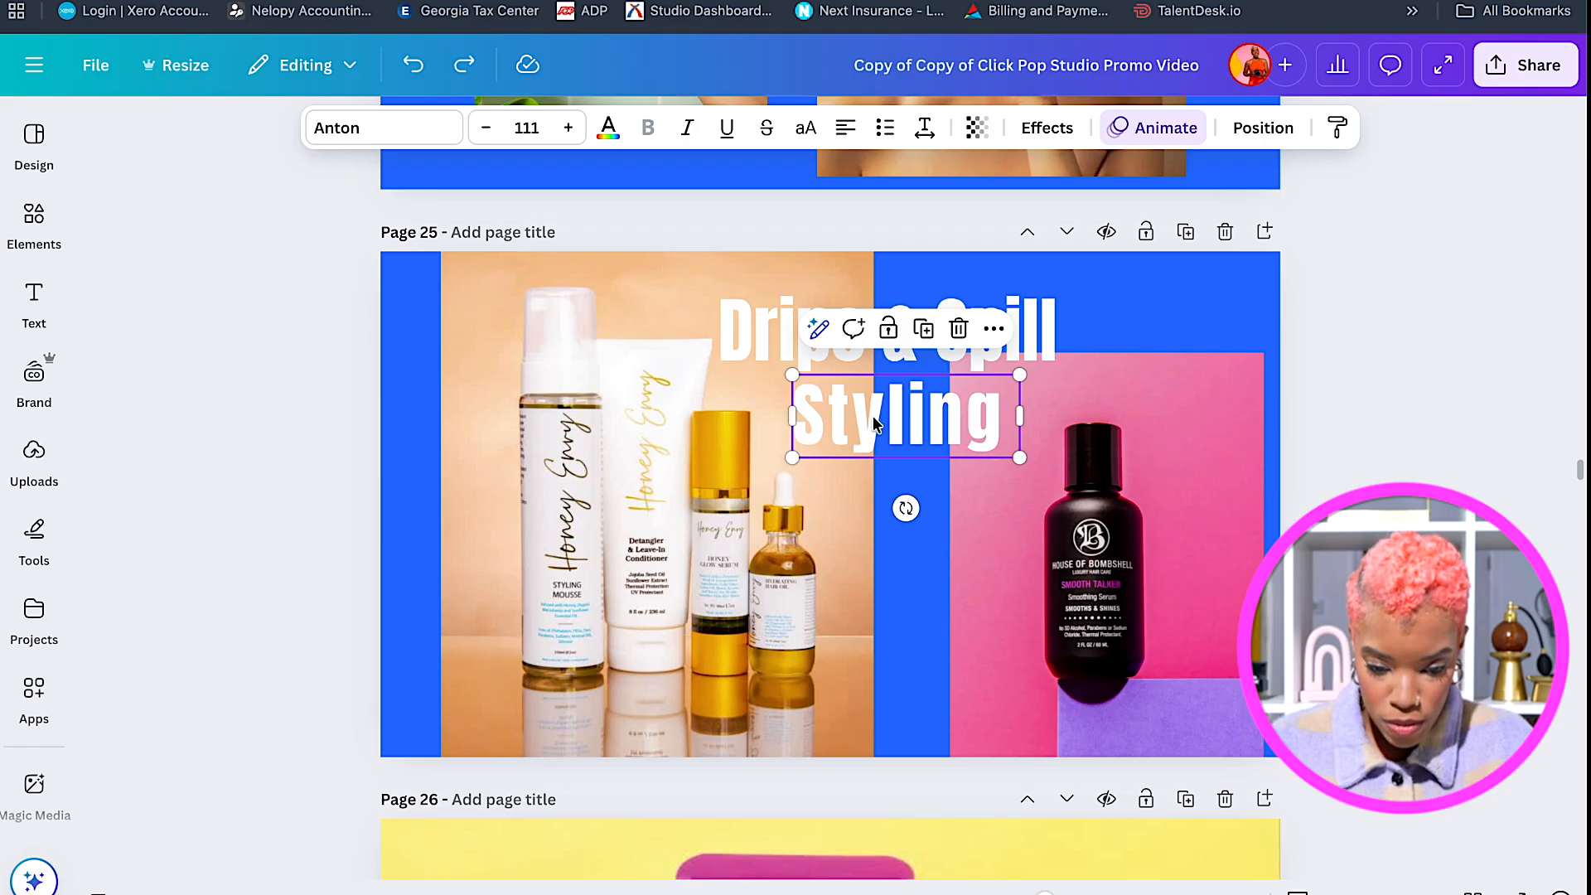
scroll(874, 423, "up", 1)
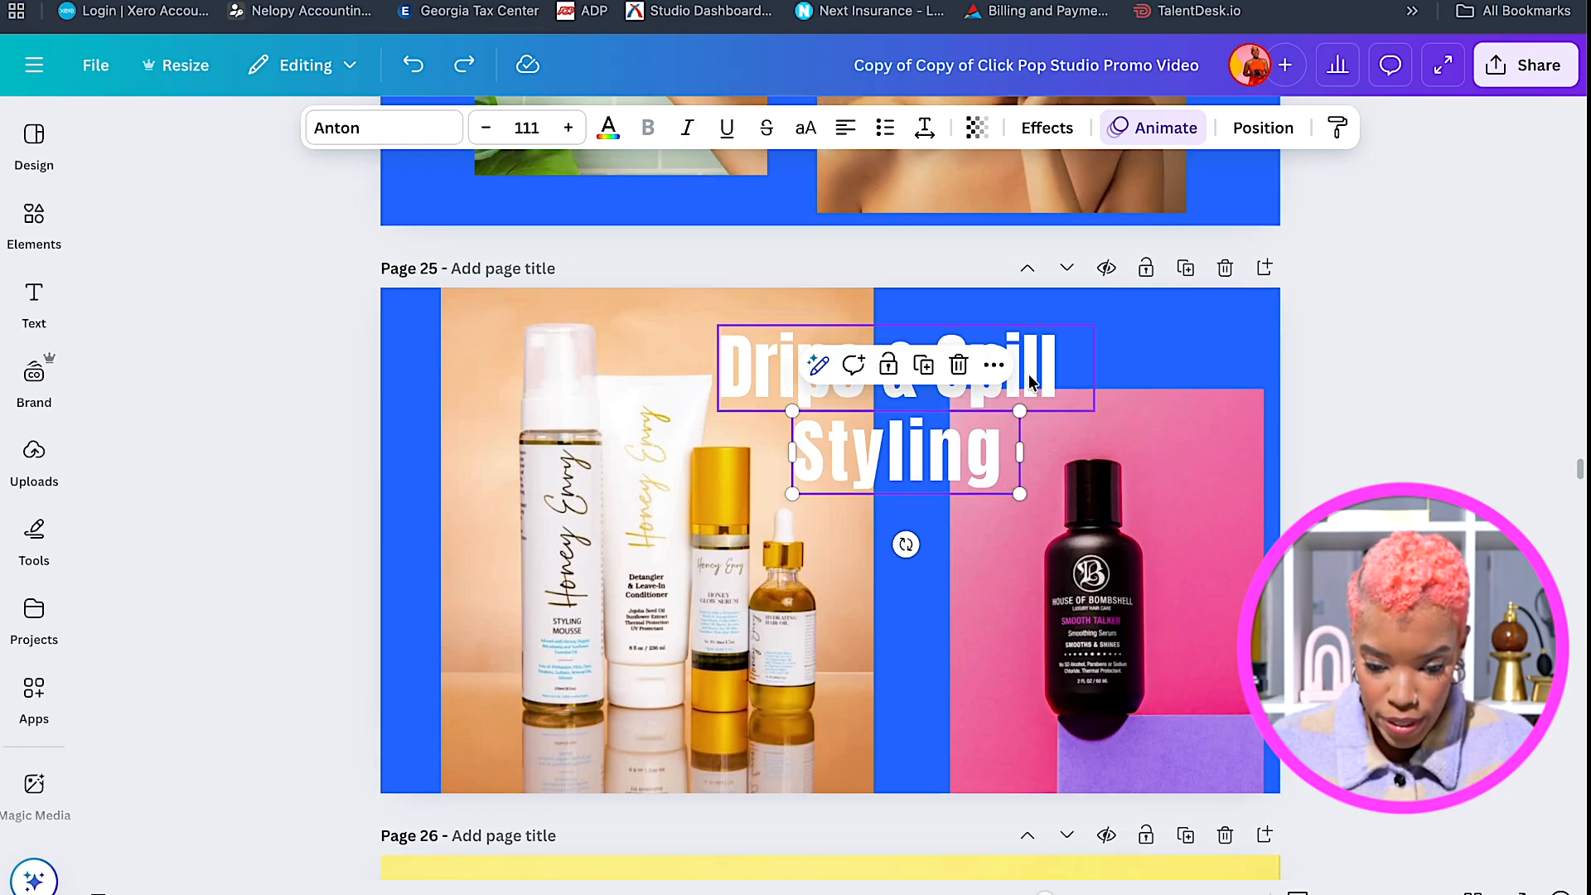
left_click_drag(1020, 495, 1048, 504)
left_click(814, 329)
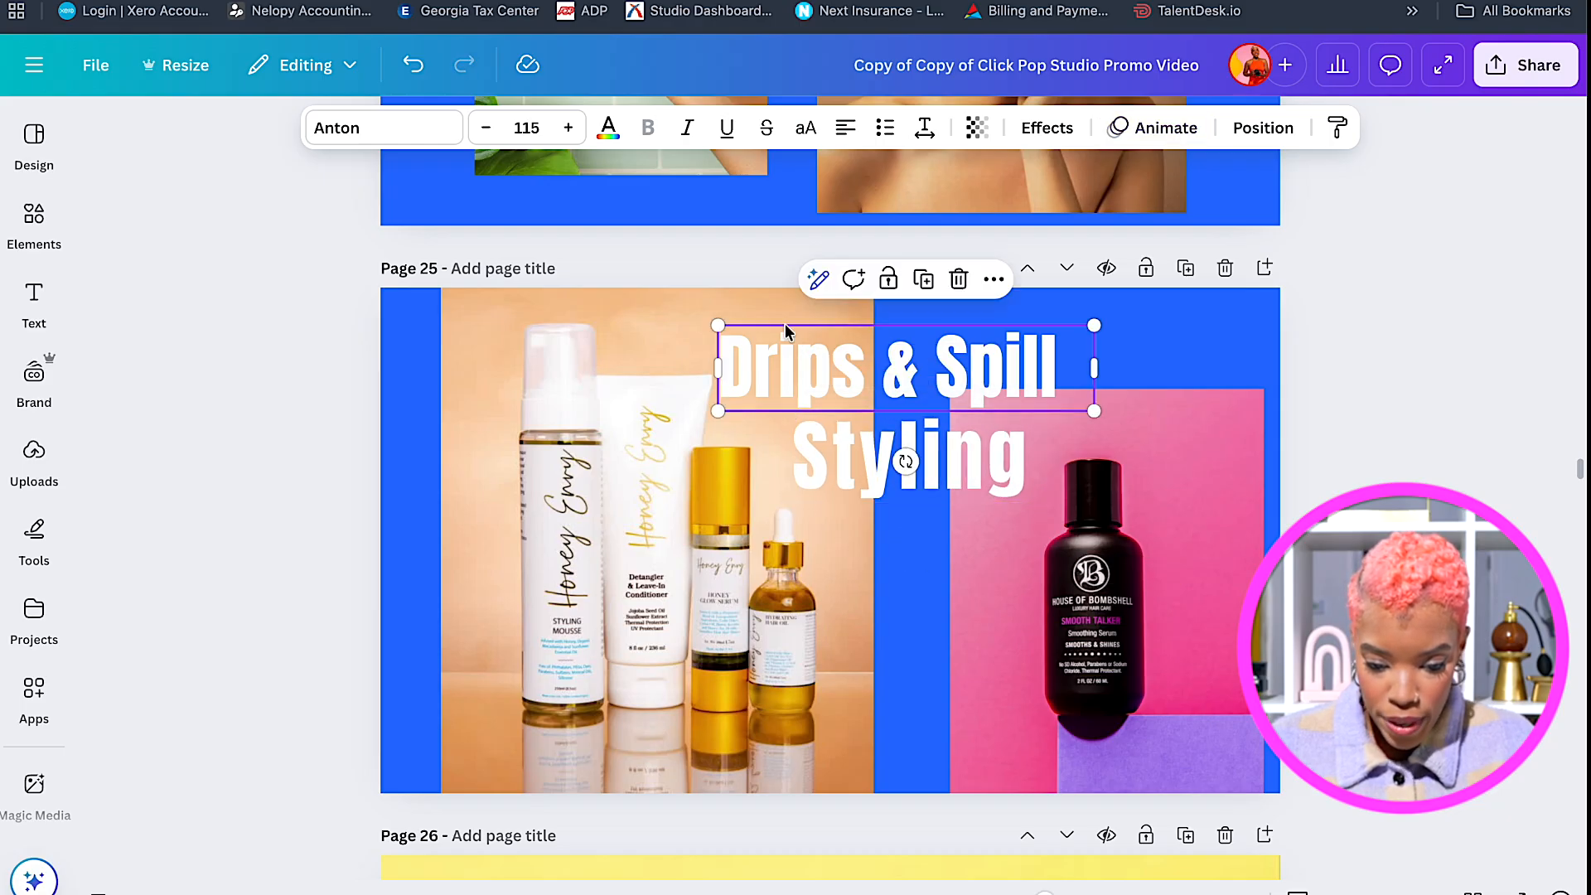
left_click_drag(719, 325, 774, 338)
left_click_drag(1094, 410, 1082, 408)
left_click(1038, 494)
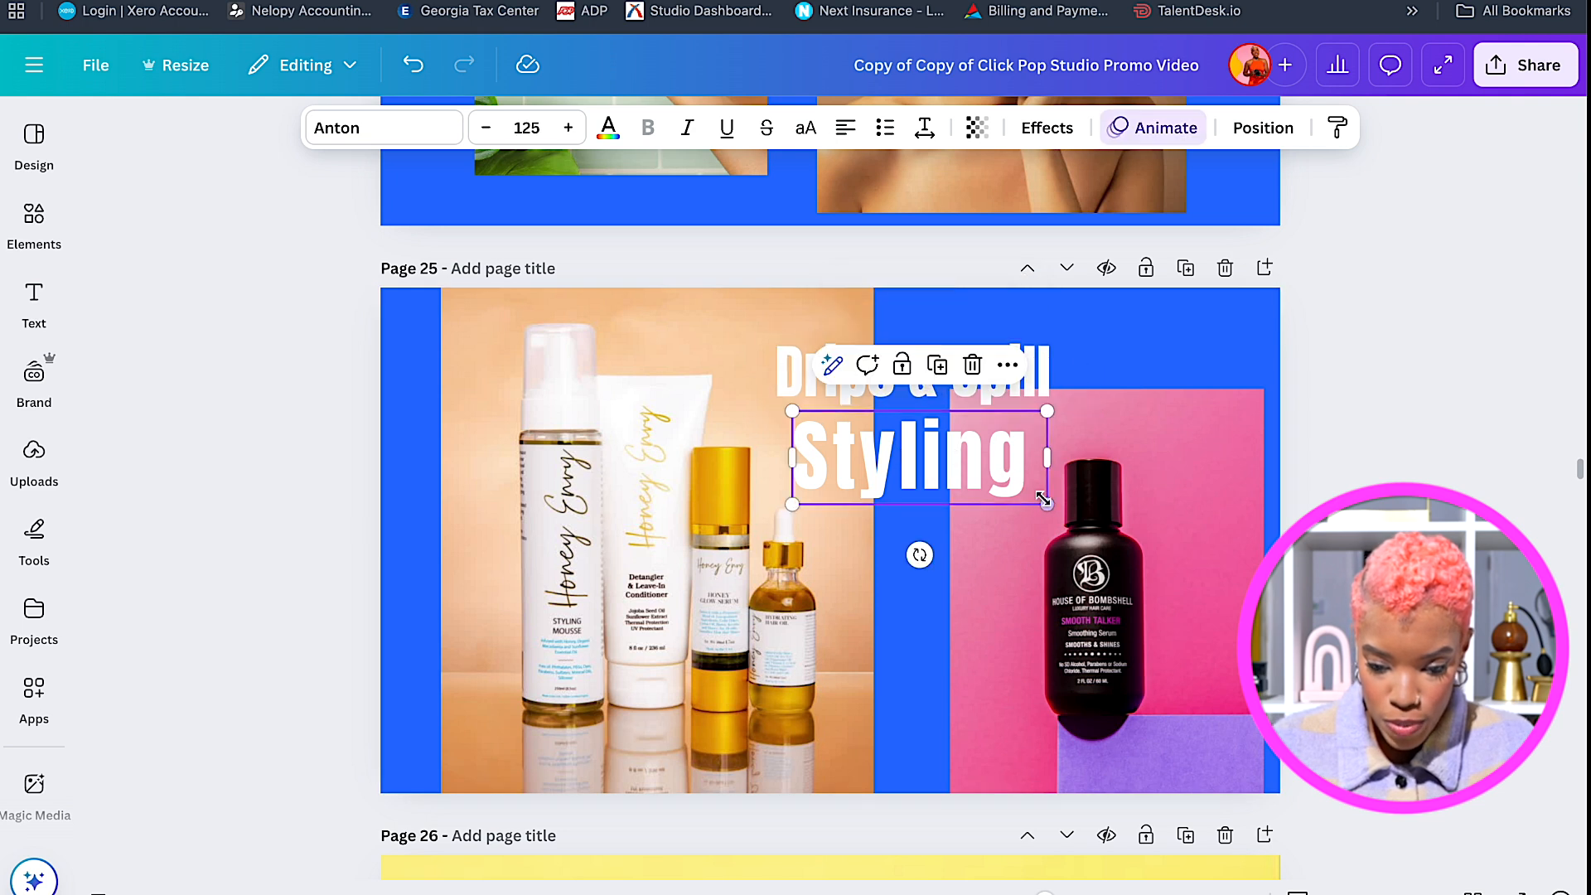
left_click_drag(1048, 506, 1064, 512)
Tighten the 'Drips & Spill' letter spacing to -13 and nudge it into place.
left_click(1035, 382)
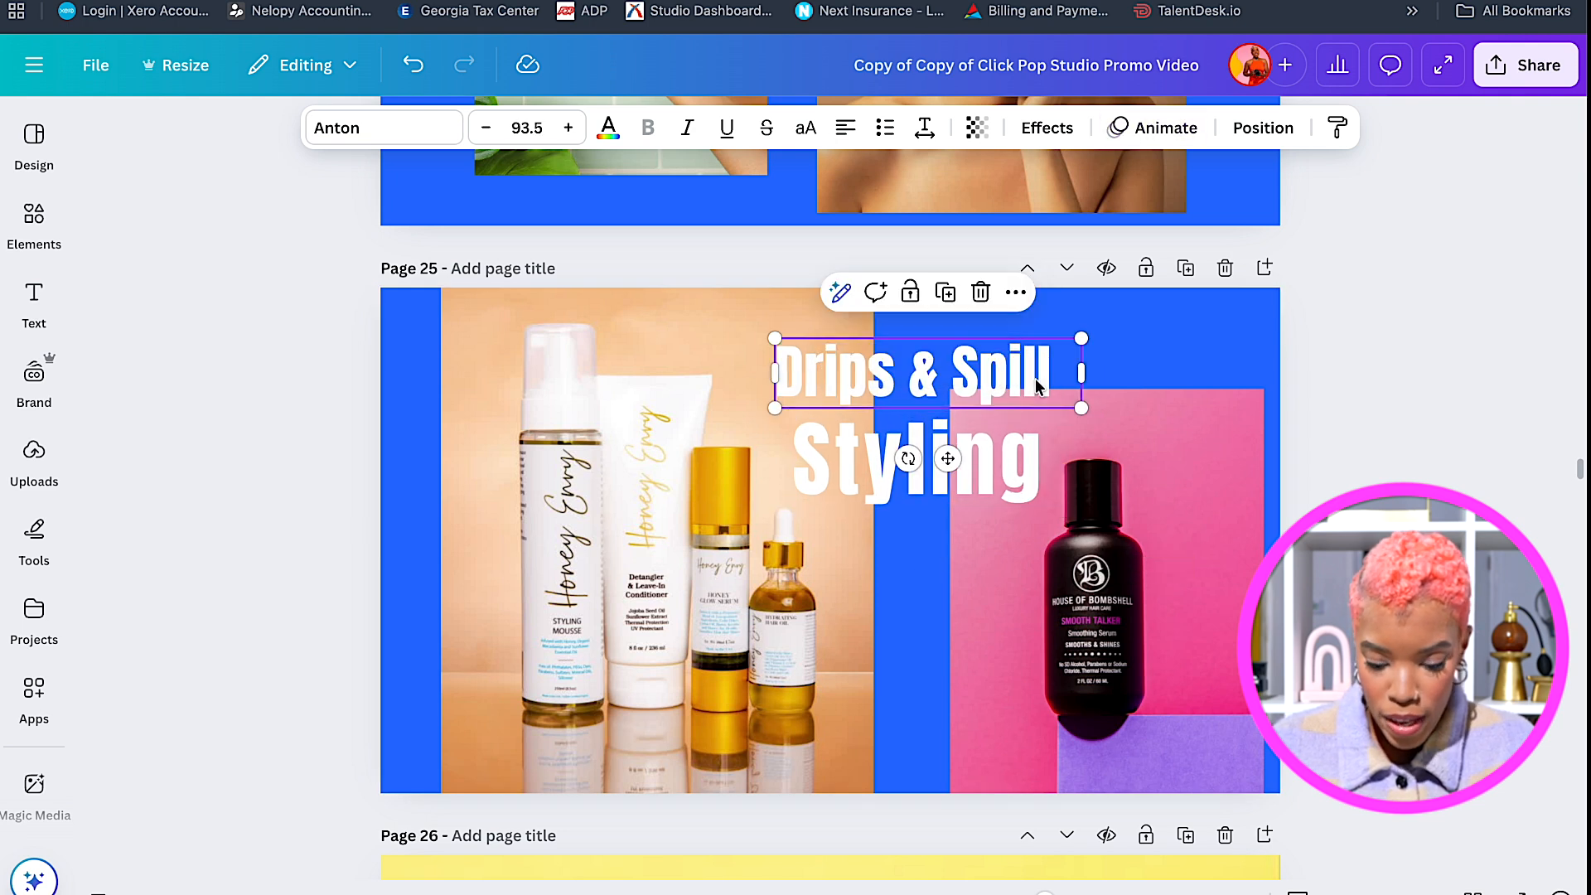
scroll(1049, 412, "up", 1)
scroll(1049, 412, "up", 2)
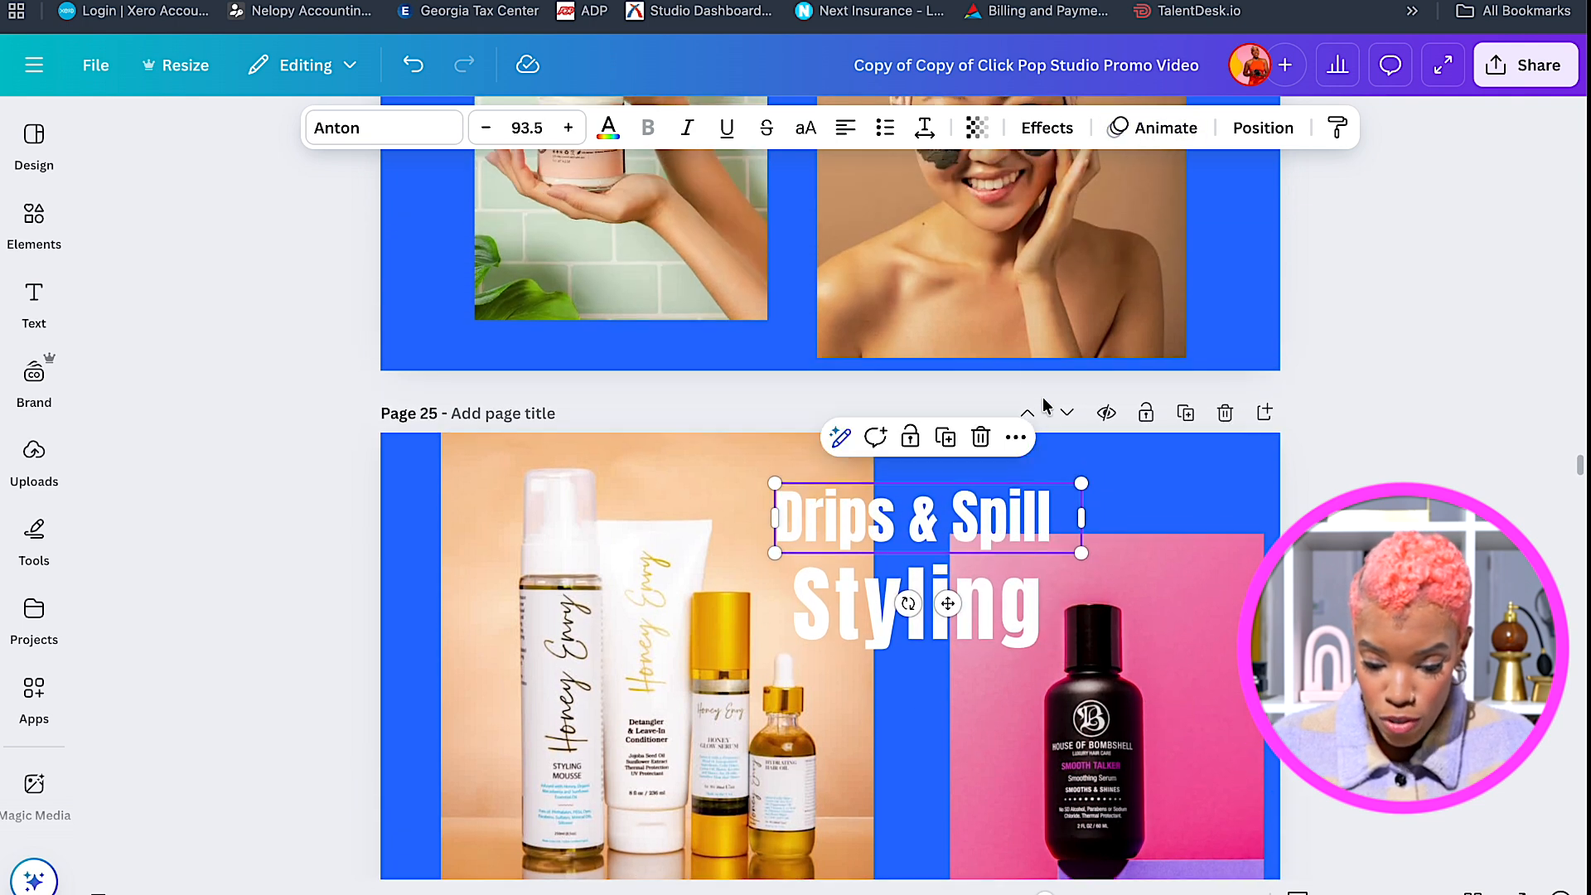
left_click(922, 131)
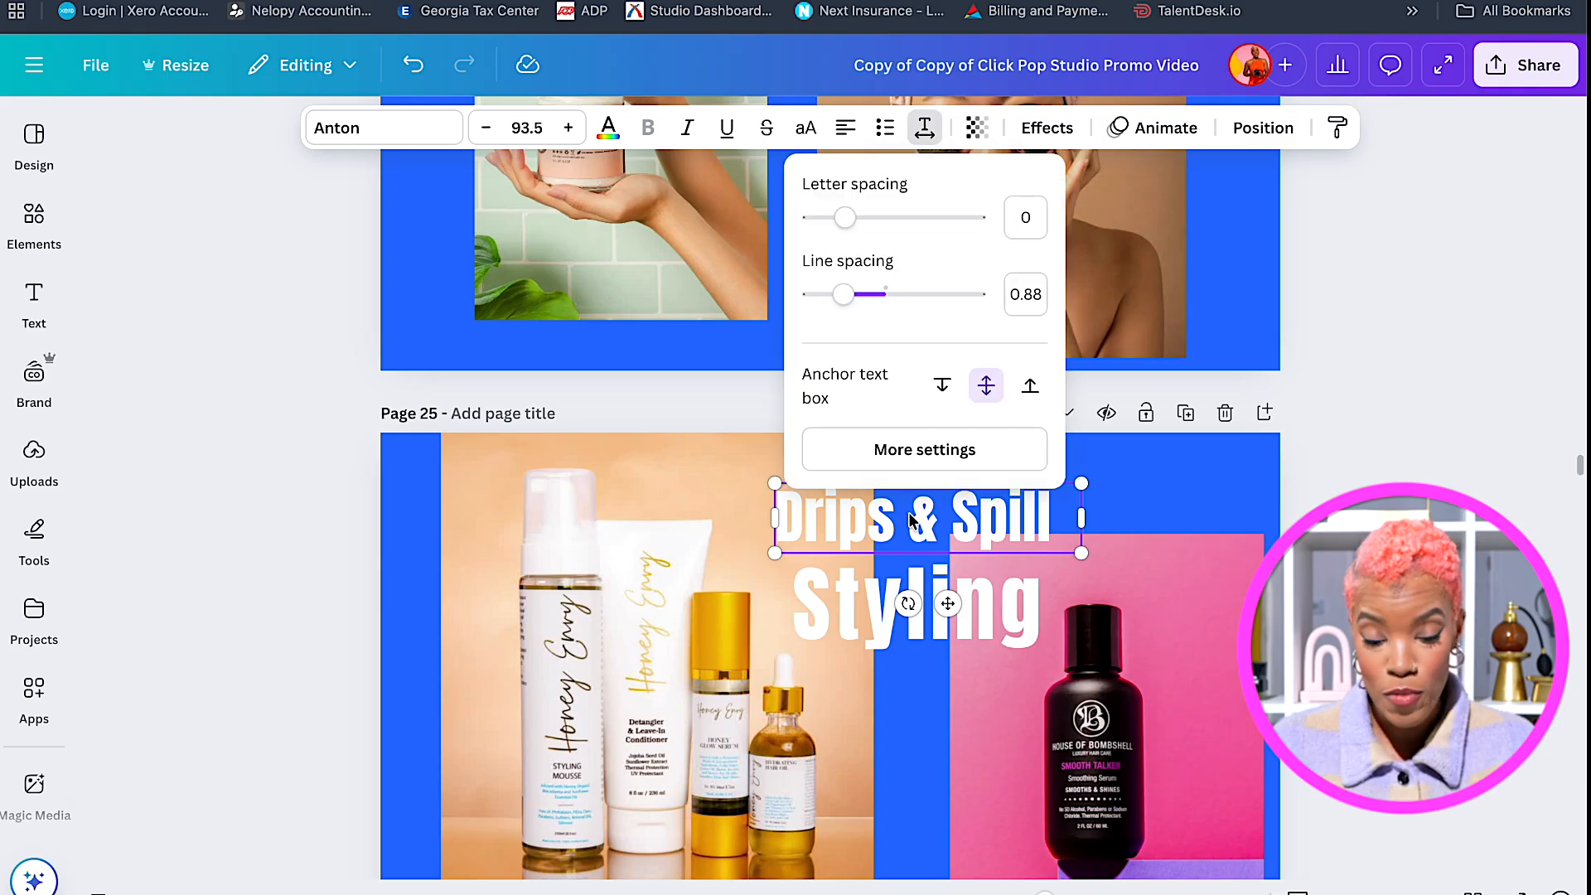
scroll(910, 521, "up", 1)
left_click_drag(843, 232, 842, 233)
left_click_drag(886, 537, 893, 530)
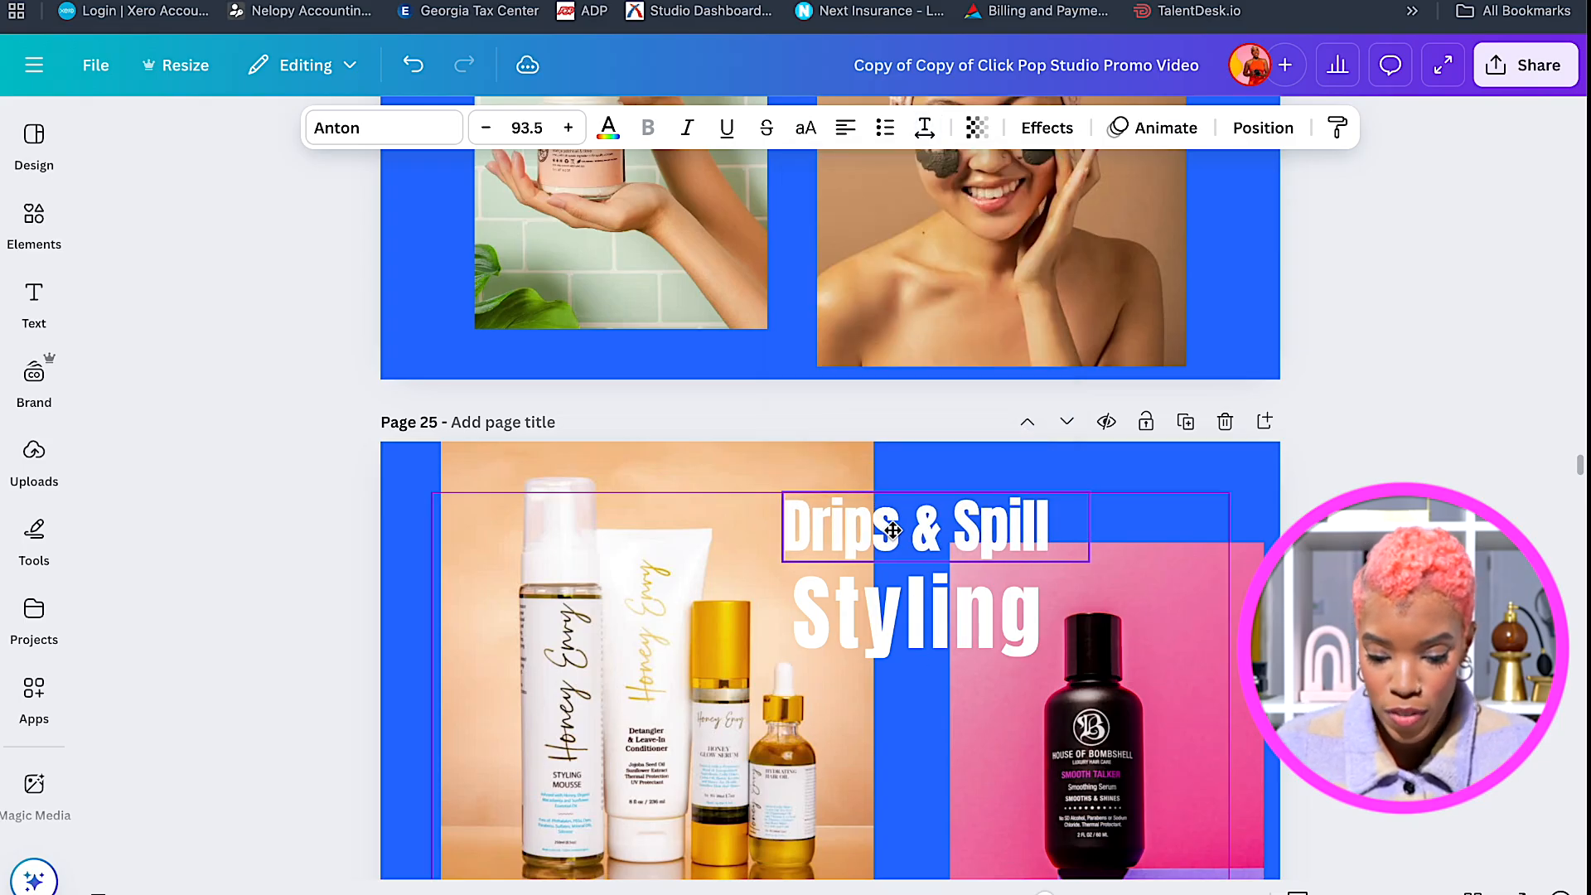
left_click(1330, 462)
scroll(1330, 462, "down", 3)
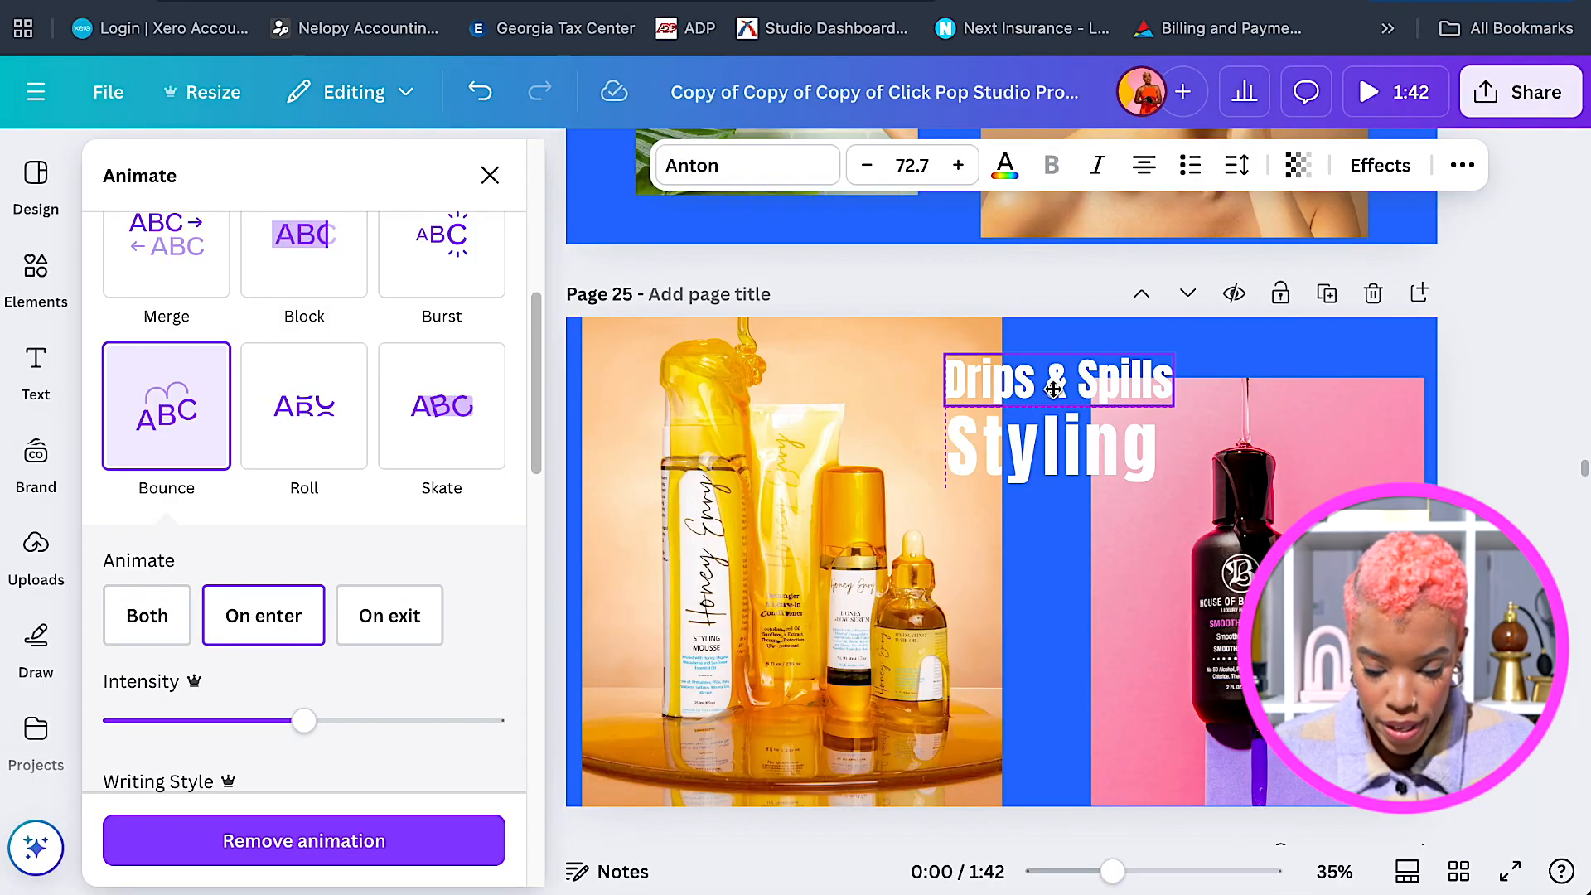
Set the Bounce animation on both the title and the 'Styling' text to play on enter only.
left_click(1052, 388)
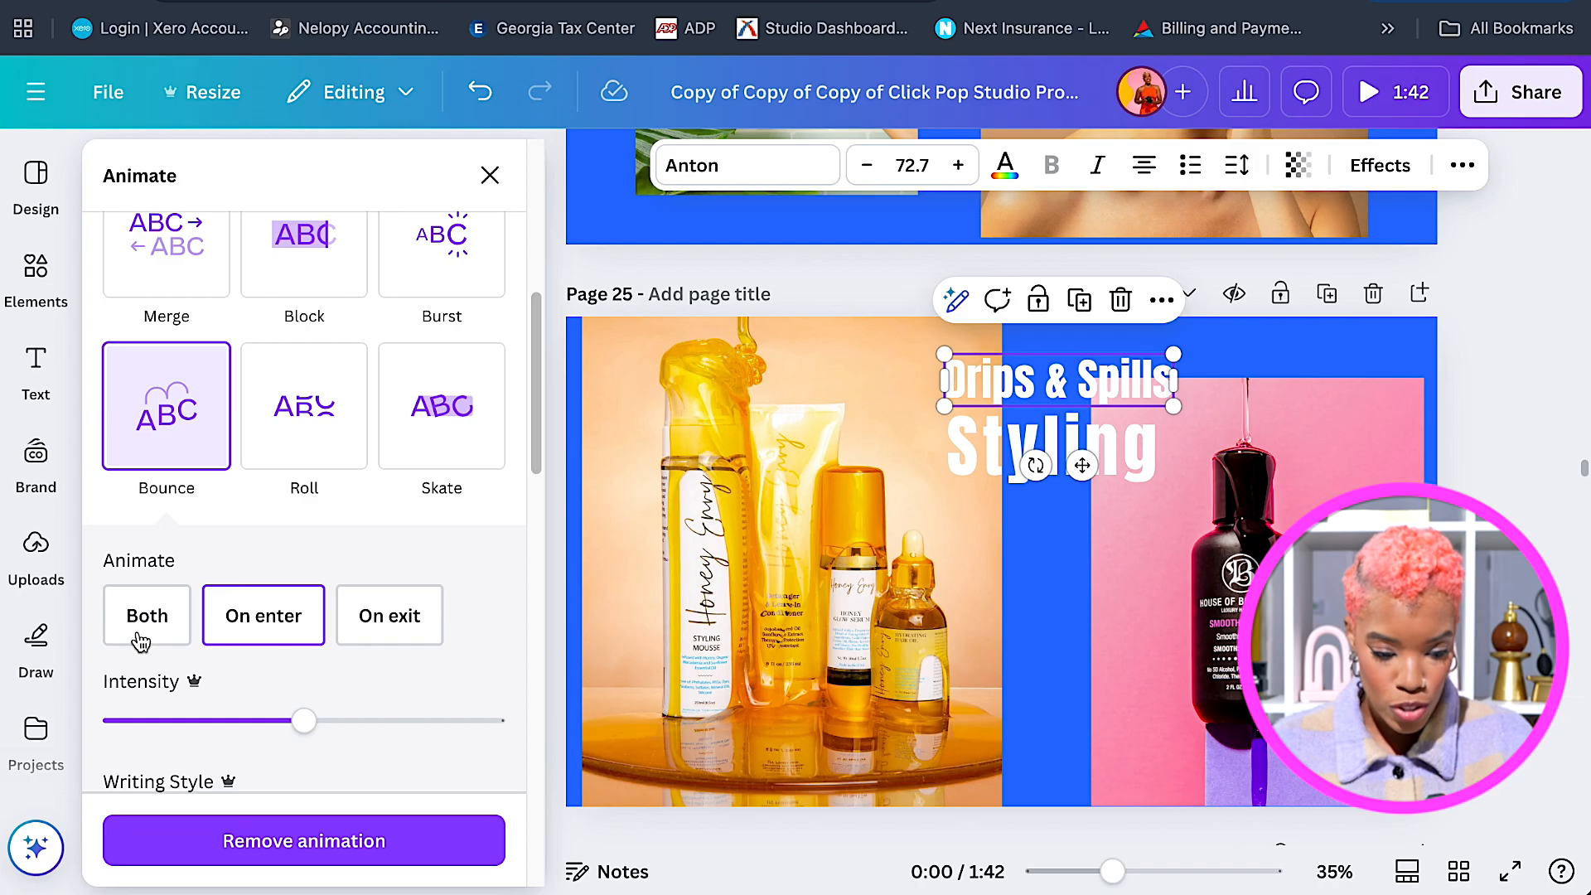
left_click(181, 632)
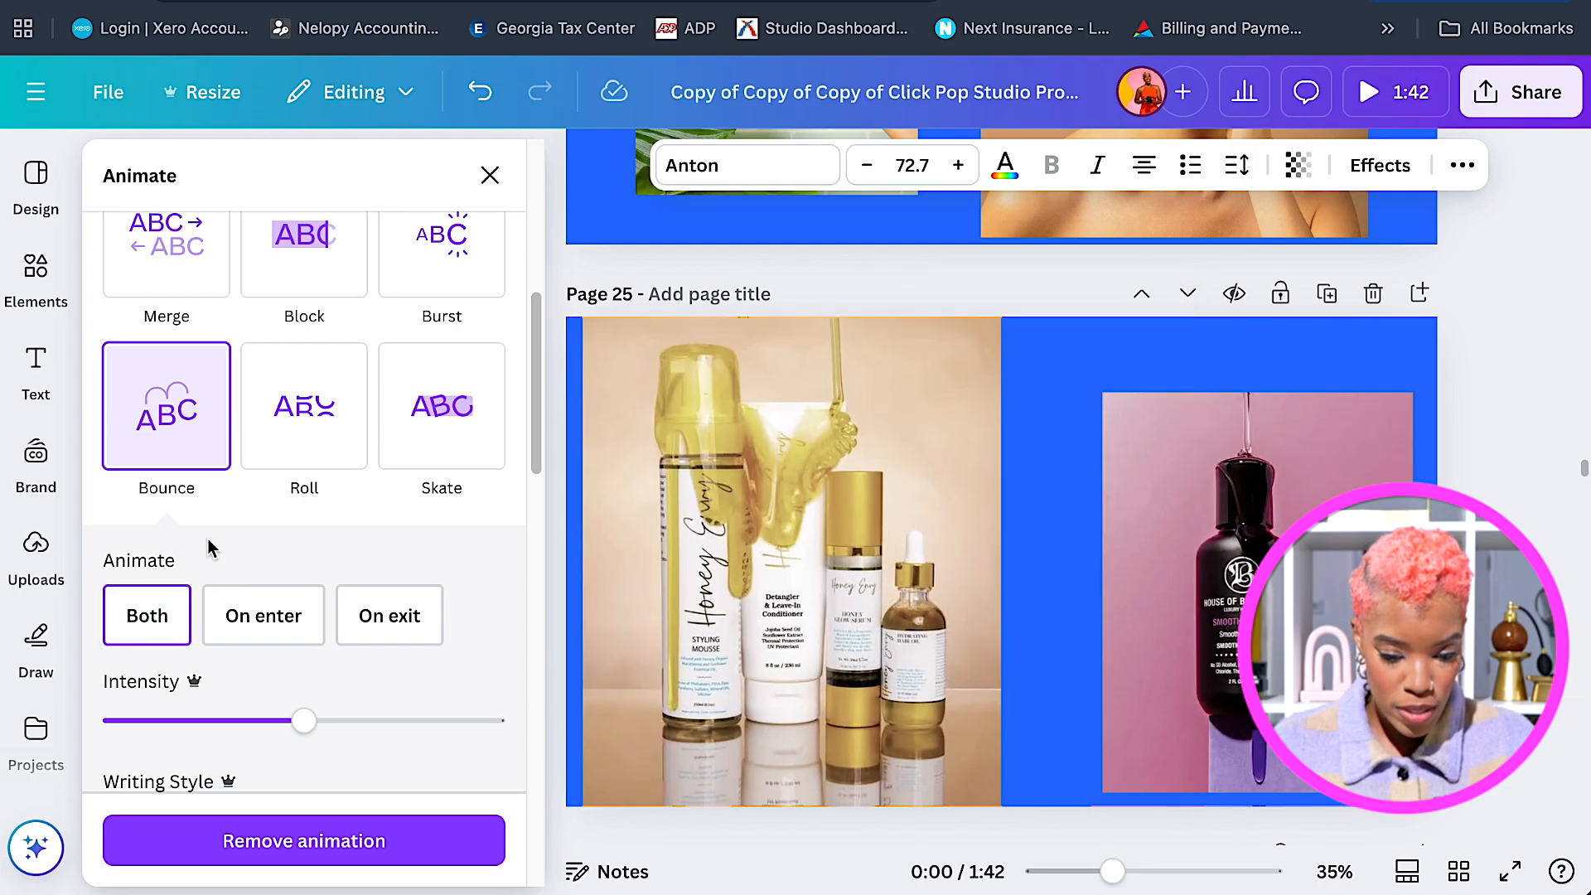
left_click(255, 621)
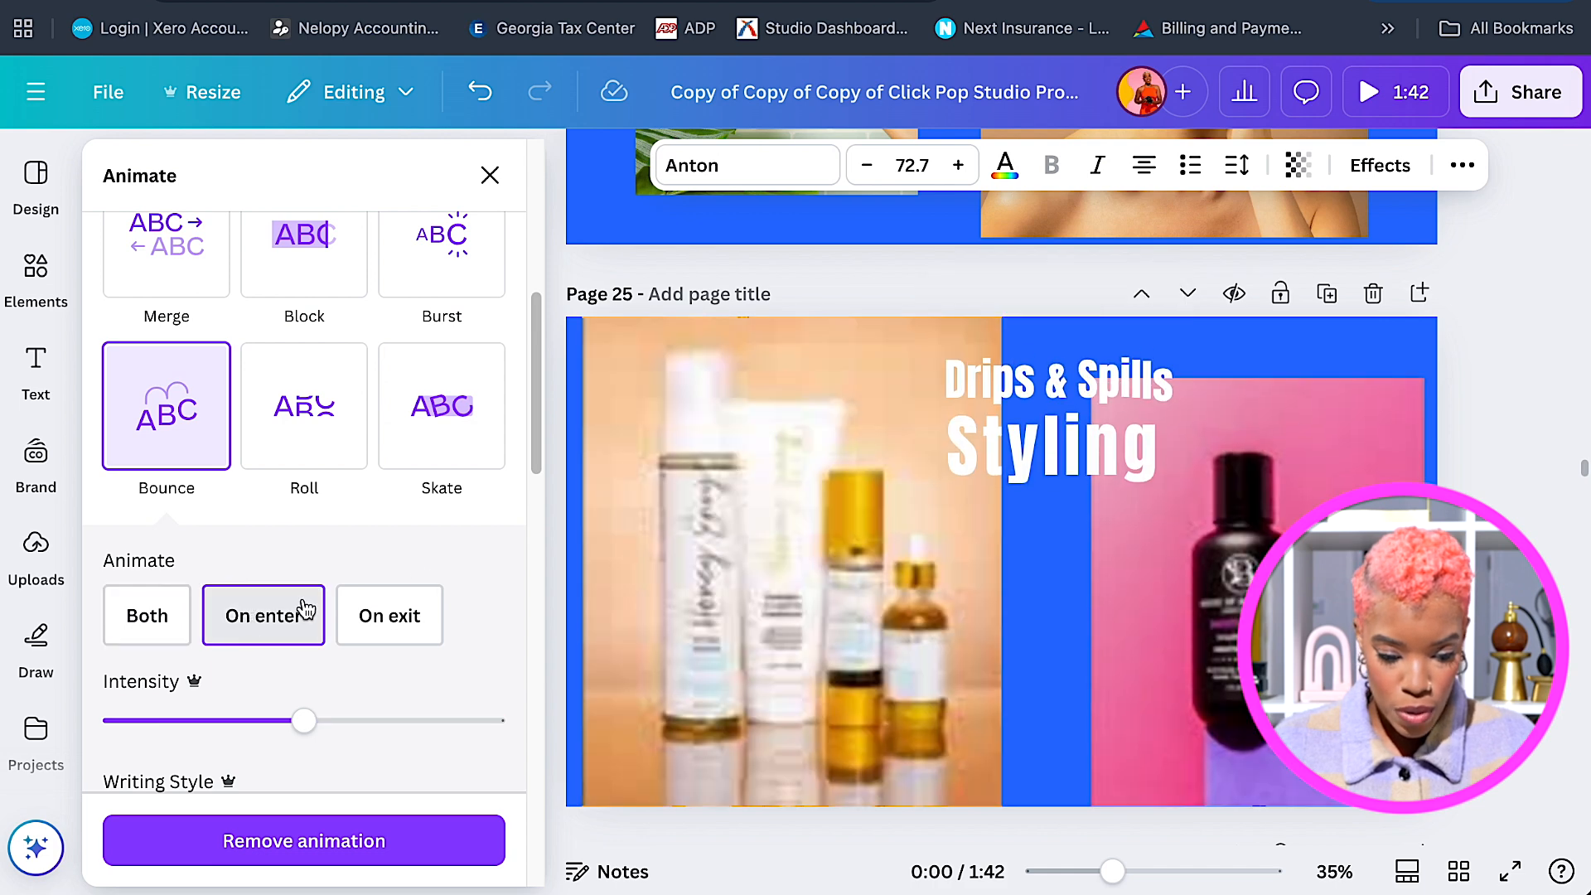
left_click(1110, 443)
left_click(1113, 450)
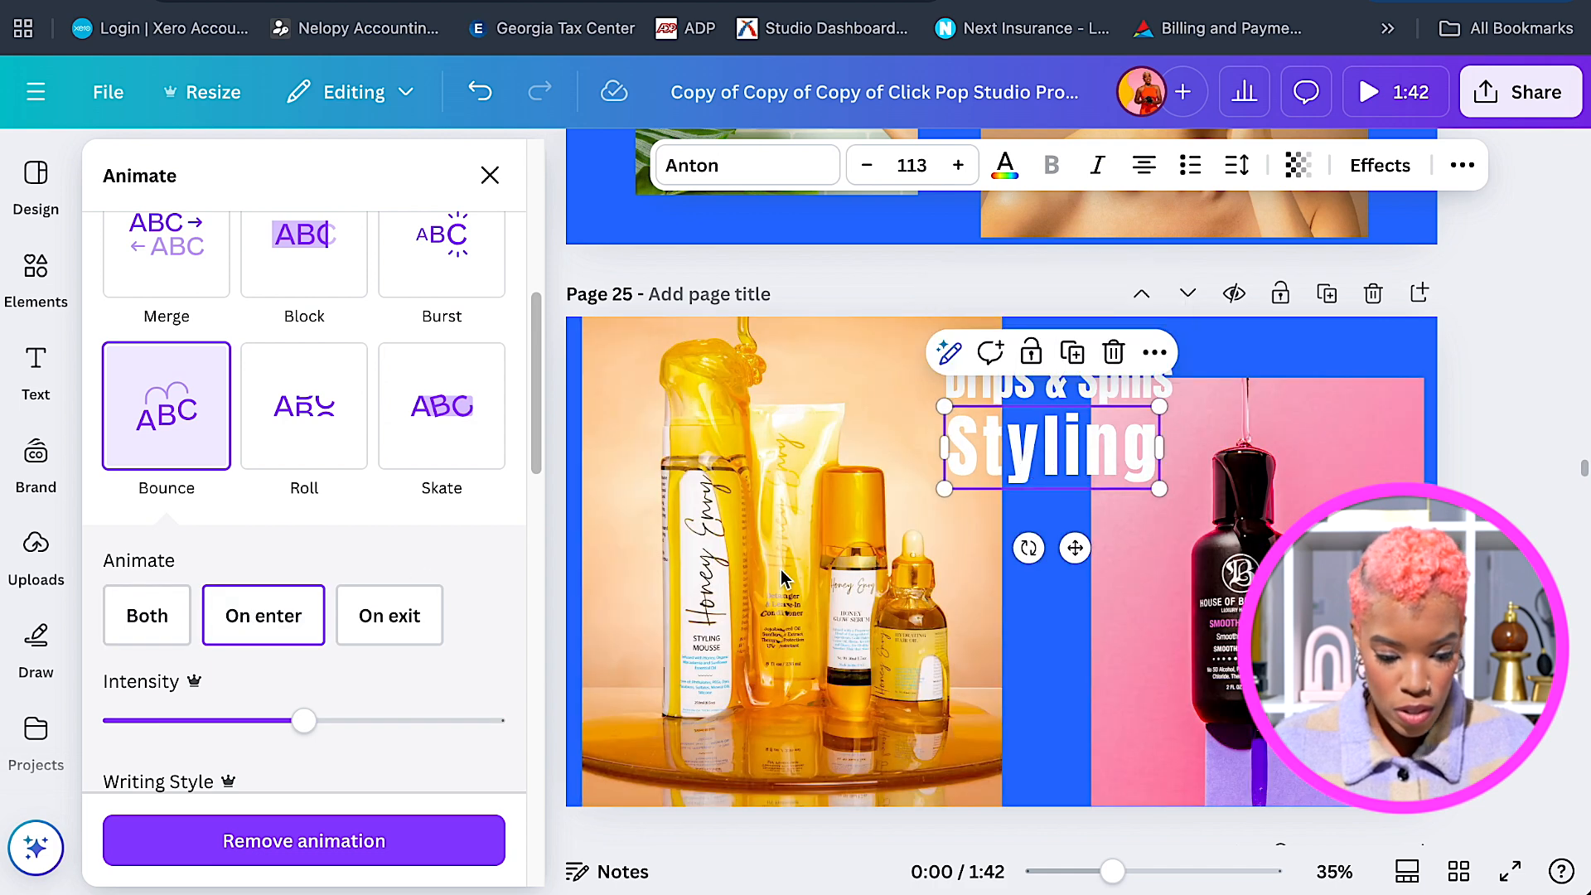
left_click(189, 461)
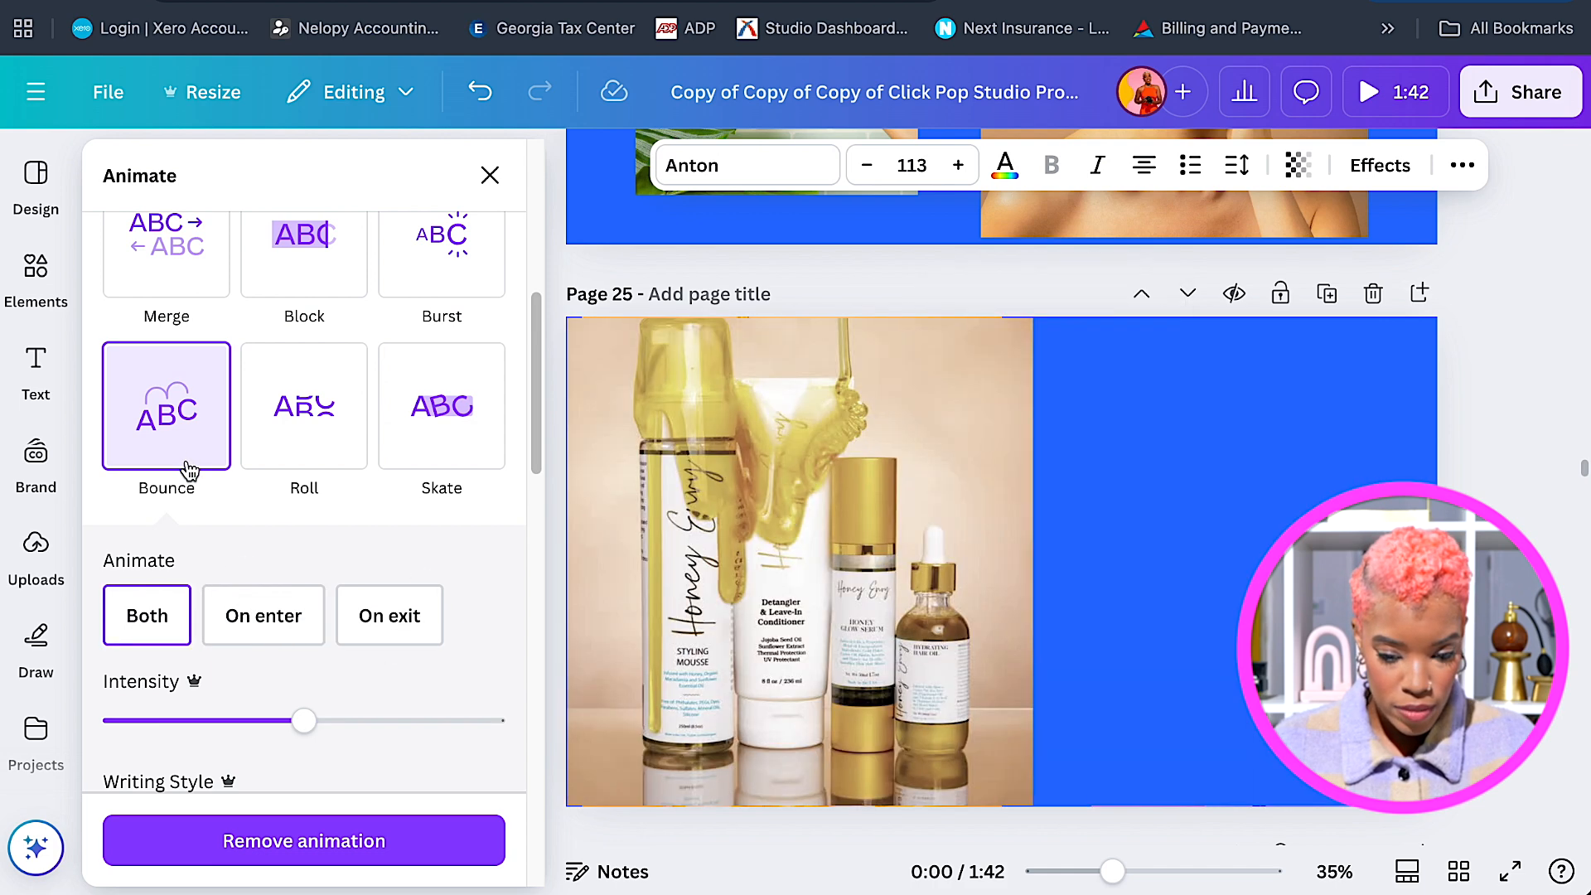
left_click(288, 621)
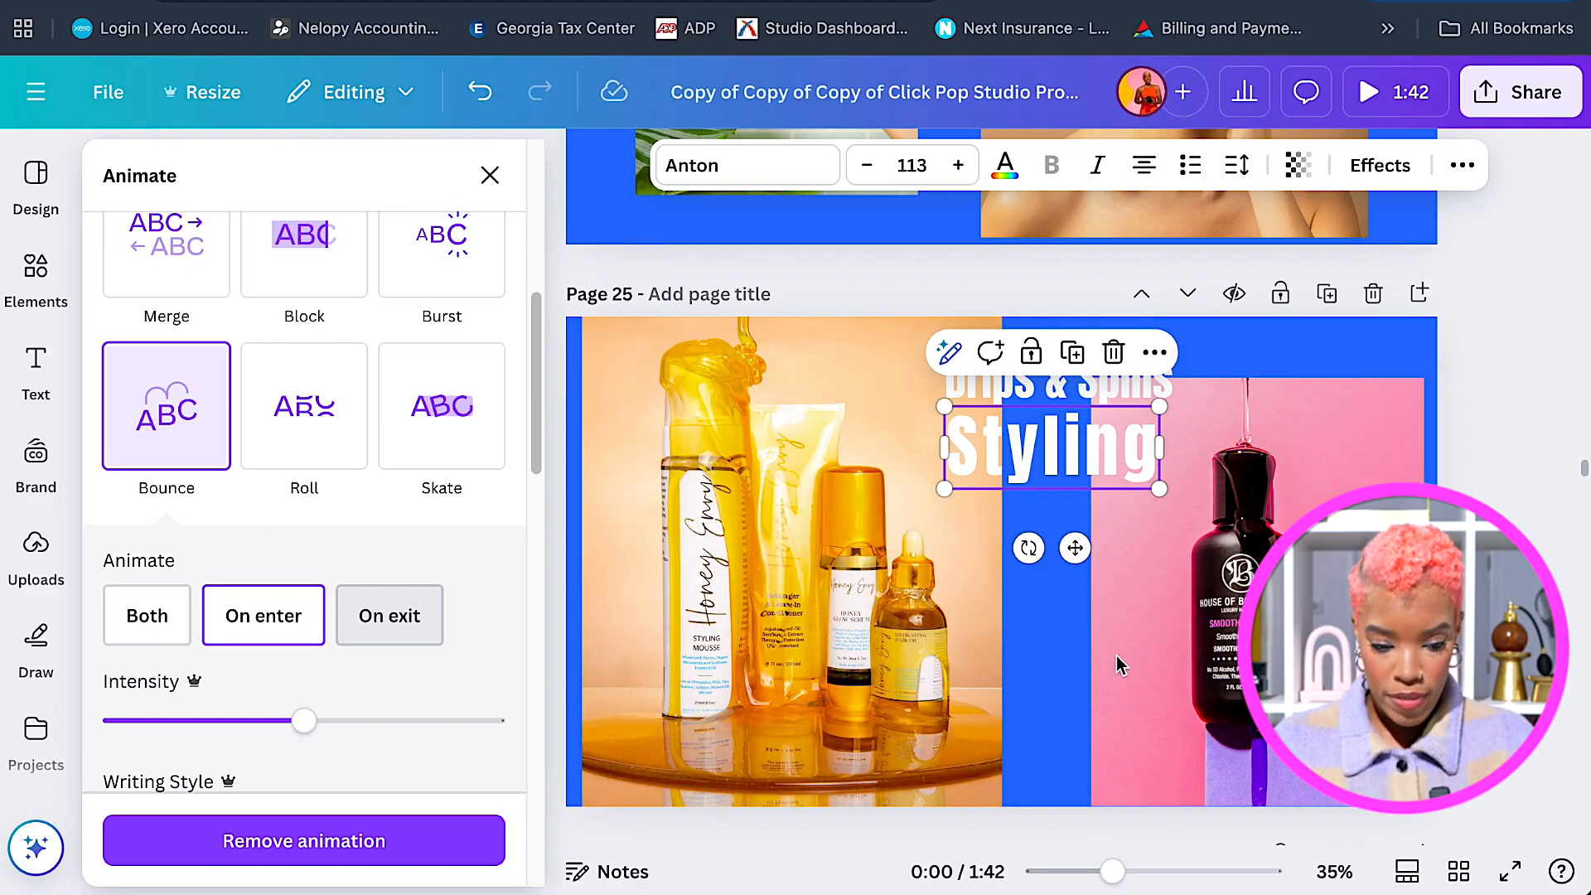
Scroll down to blank page 26 and show the uploaded videos.
scroll(1115, 663, "down", 5)
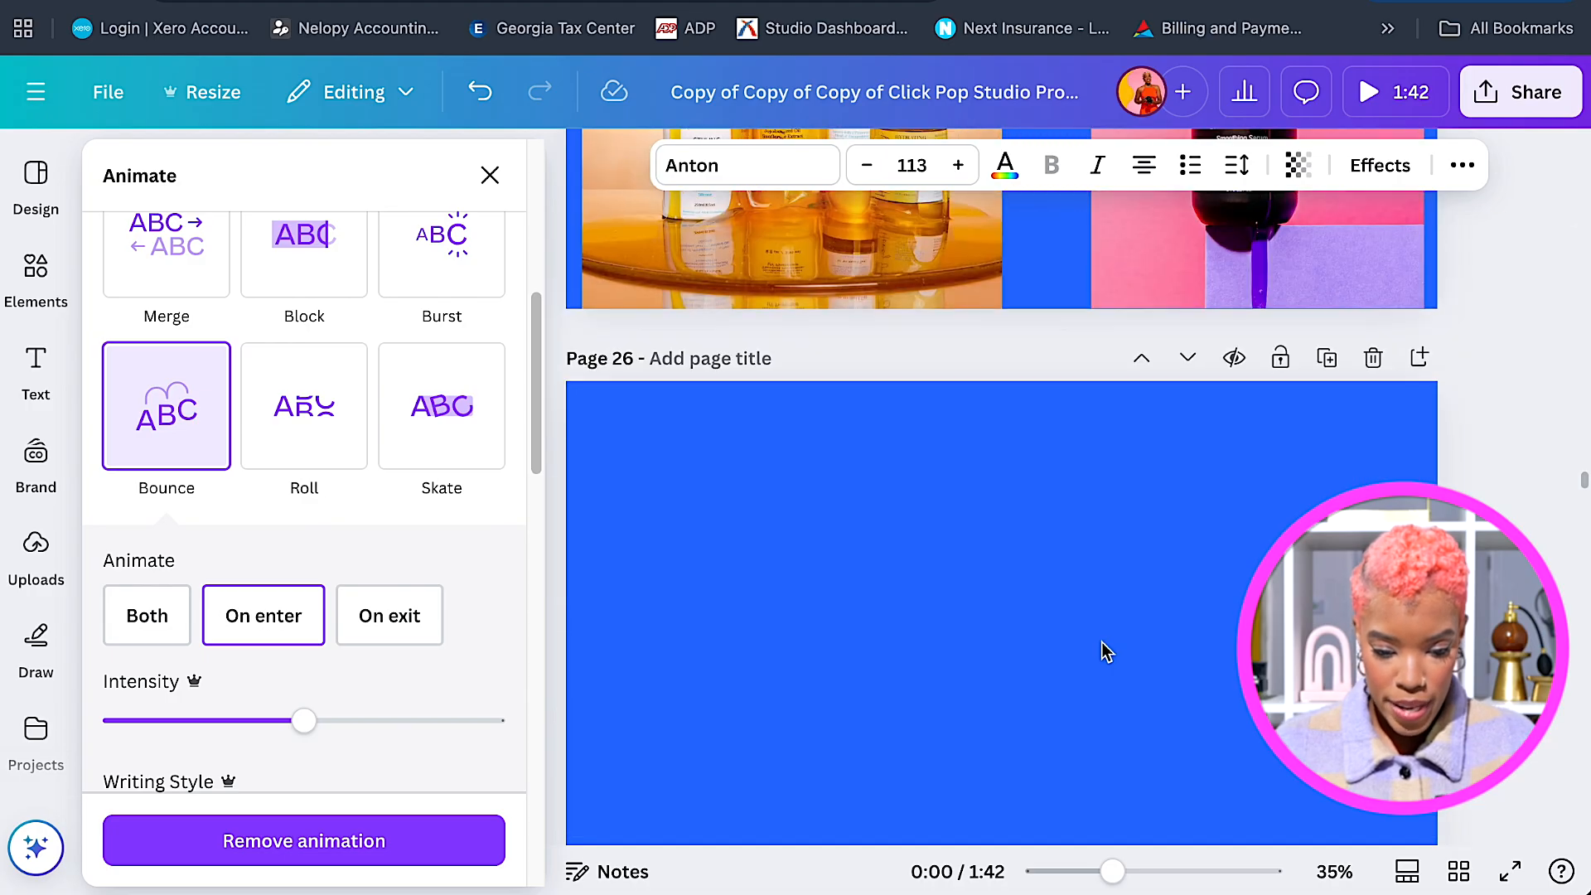
scroll(1107, 652, "down", 2)
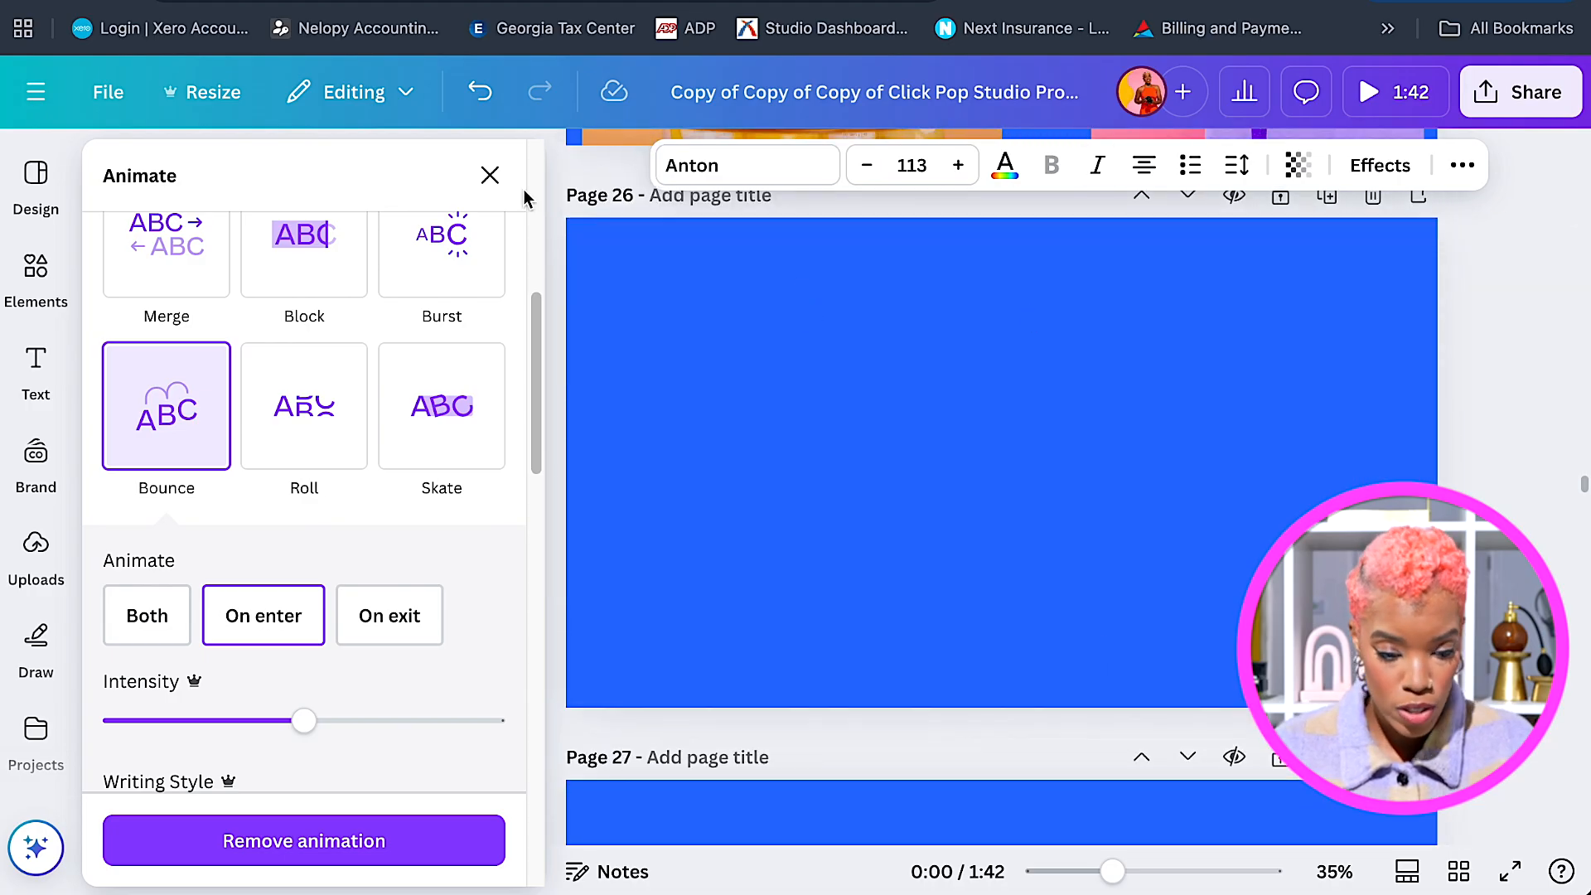
left_click(36, 551)
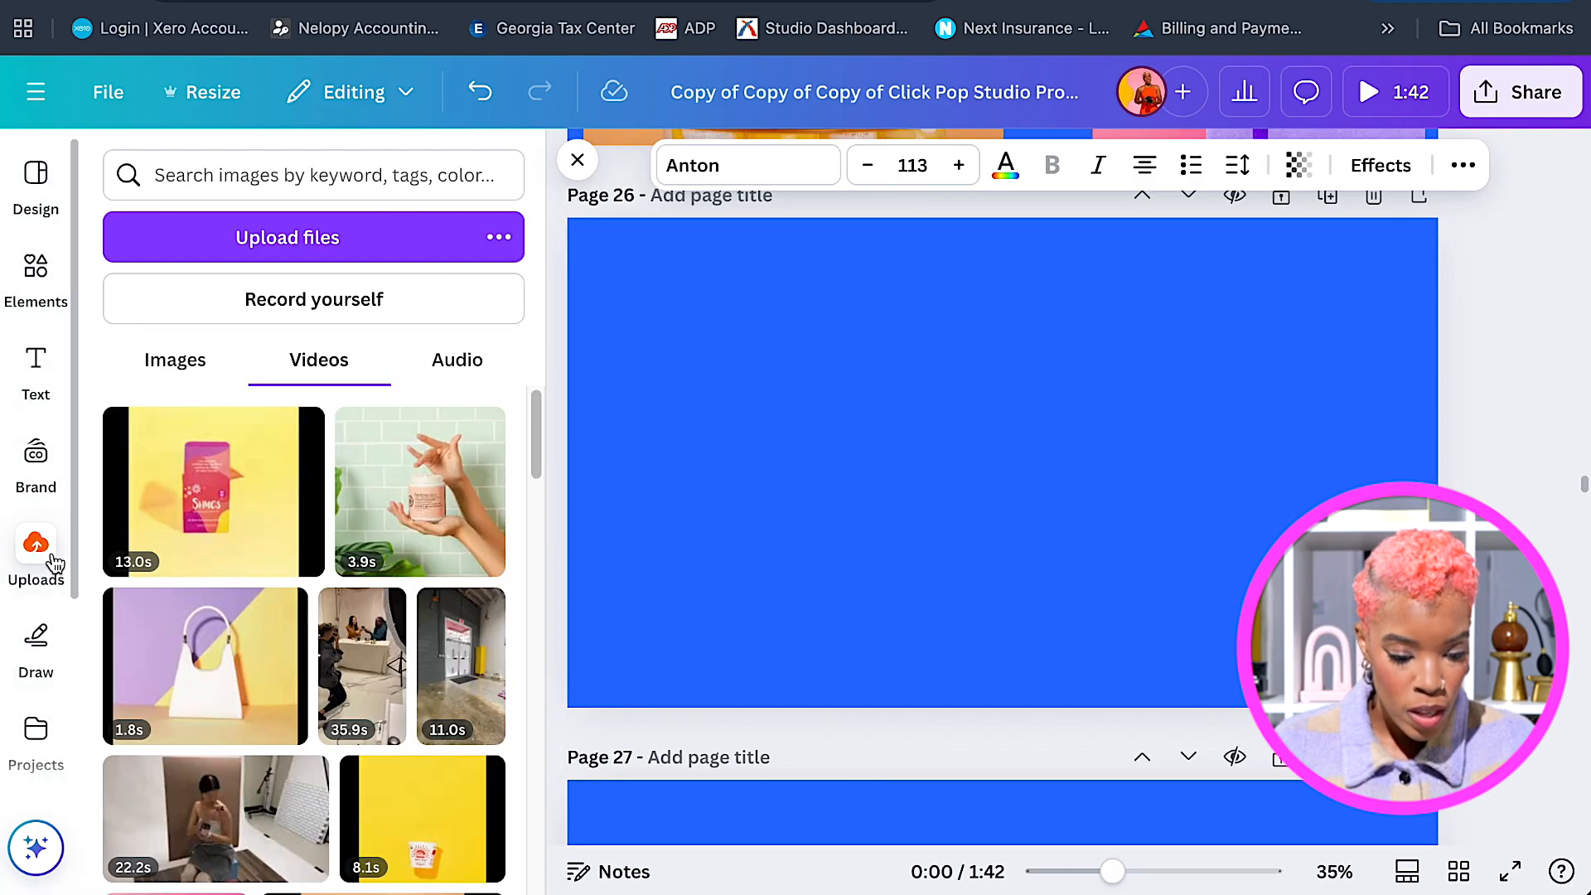
Add the 13-second uploaded product video to page 26 and resize it to fill the page.
left_click(243, 535)
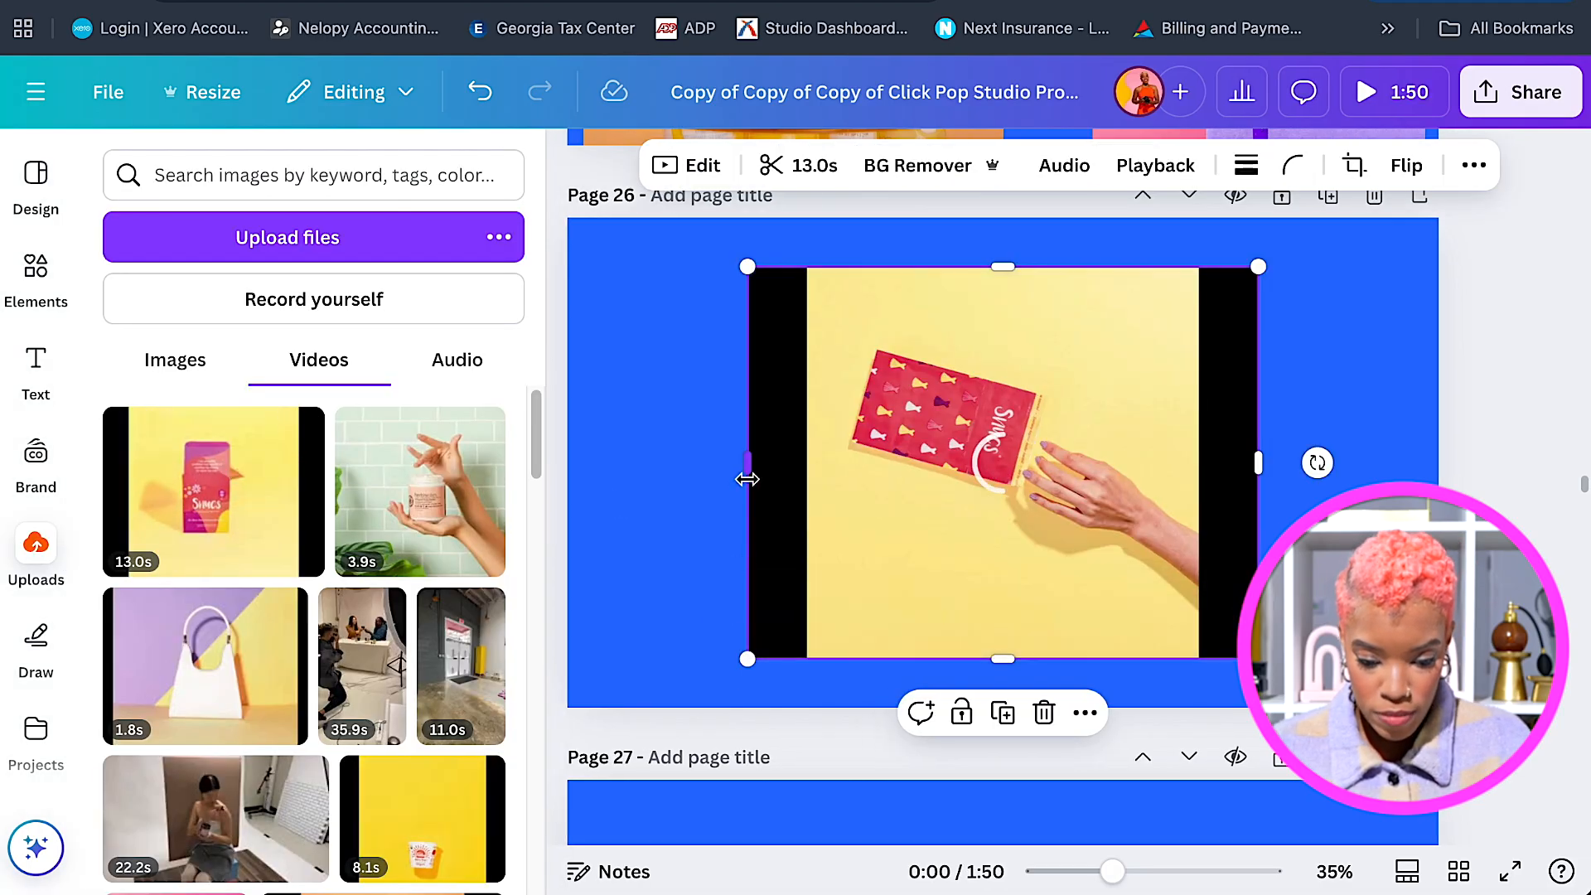
left_click_drag(755, 662, 353, 837)
left_click_drag(1251, 267, 1585, 161)
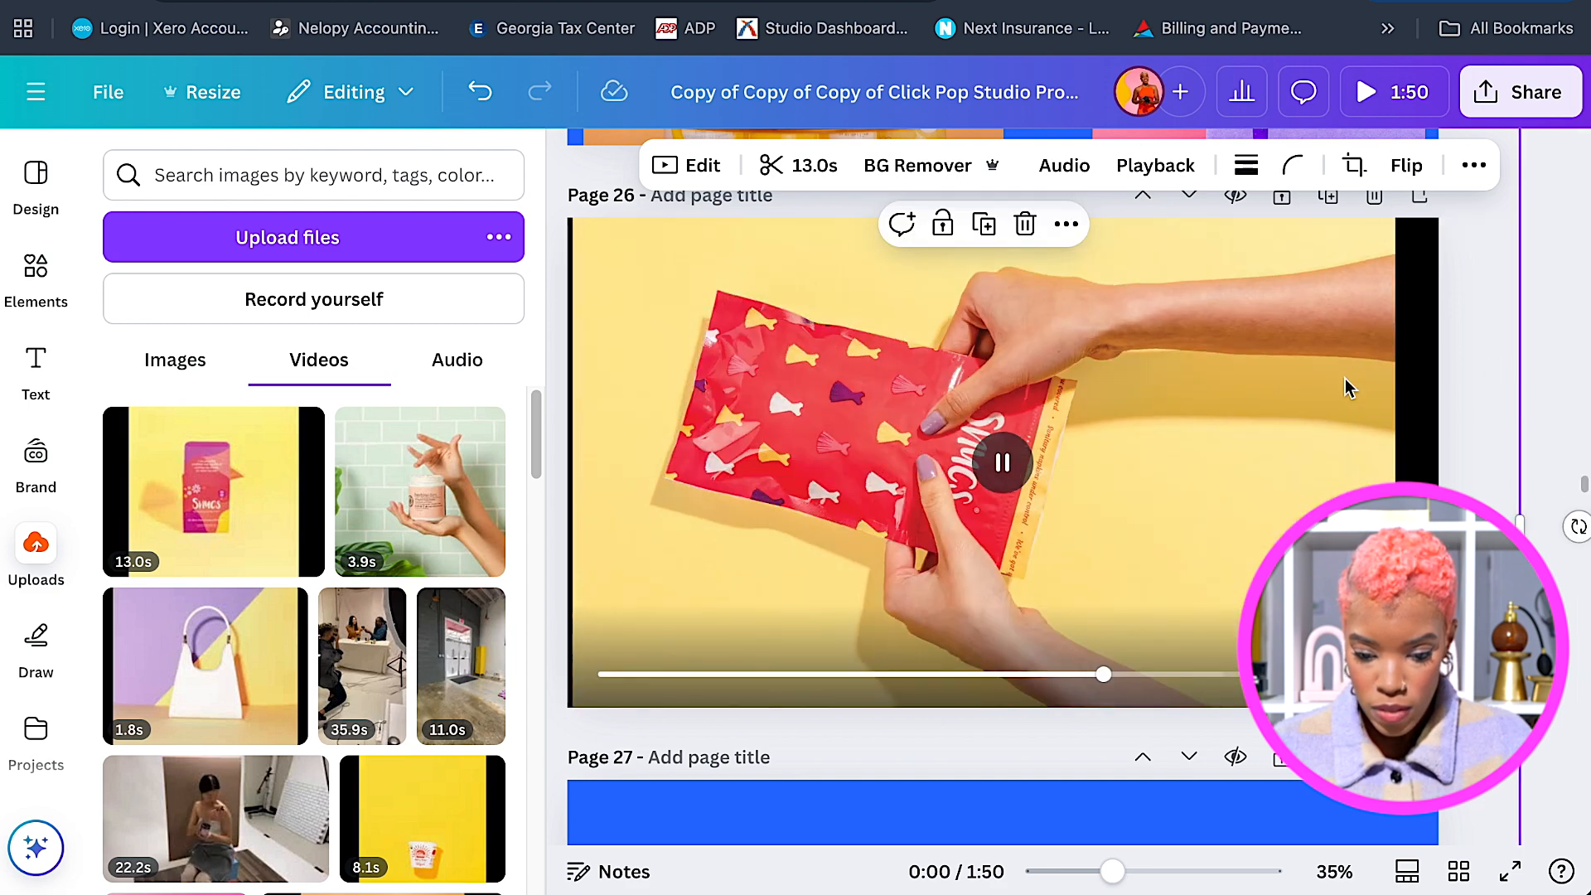
left_click_drag(1349, 388, 1354, 398)
left_click_drag(1539, 186, 1584, 148)
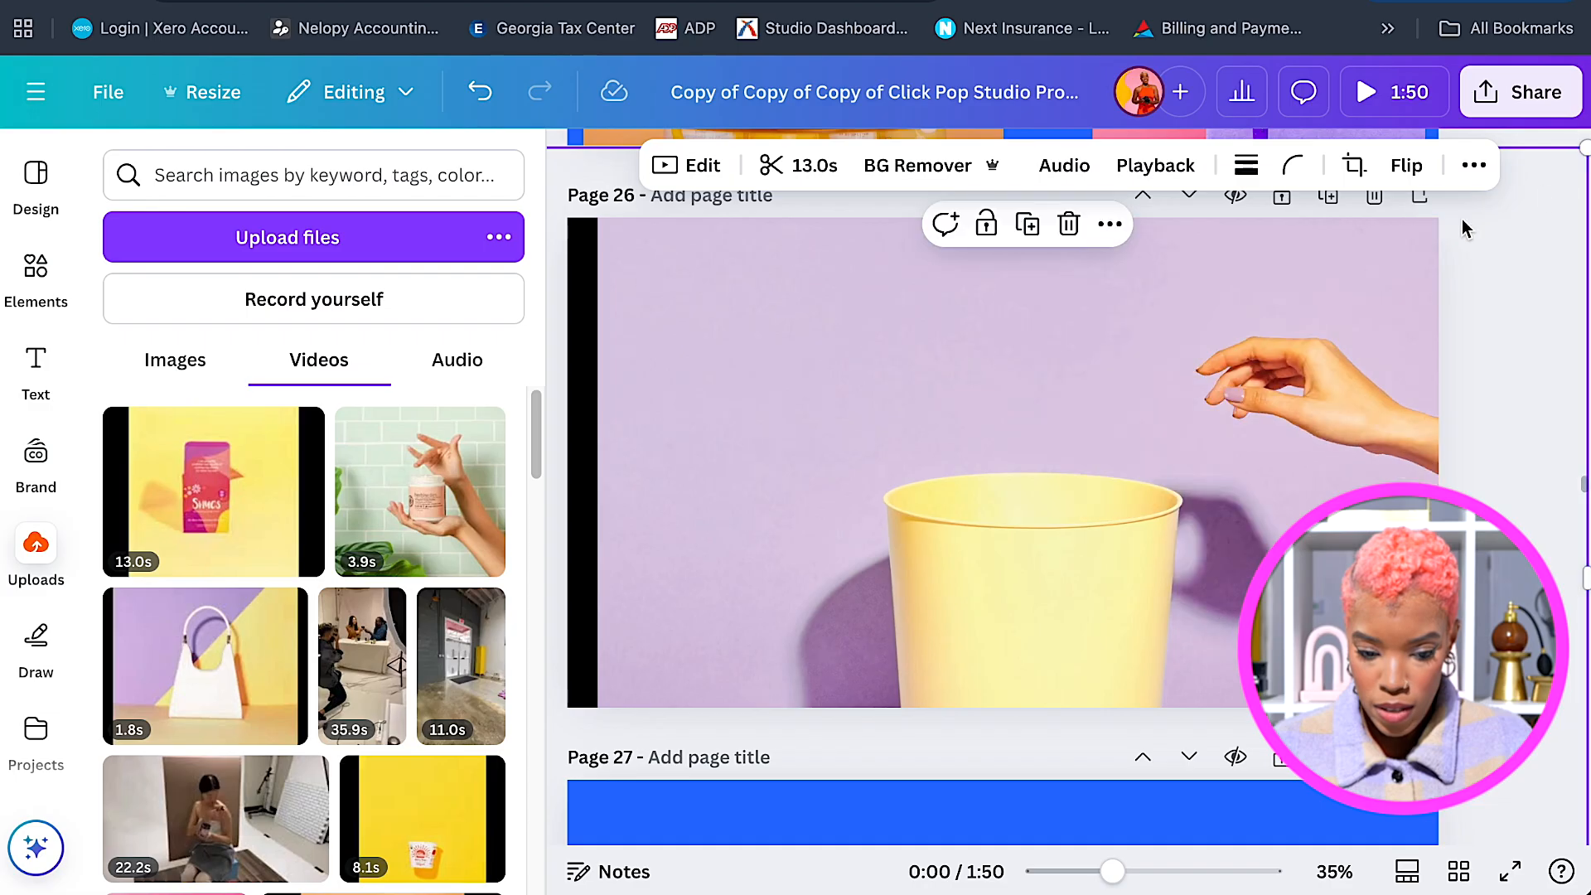
scroll(654, 405, "up", 1)
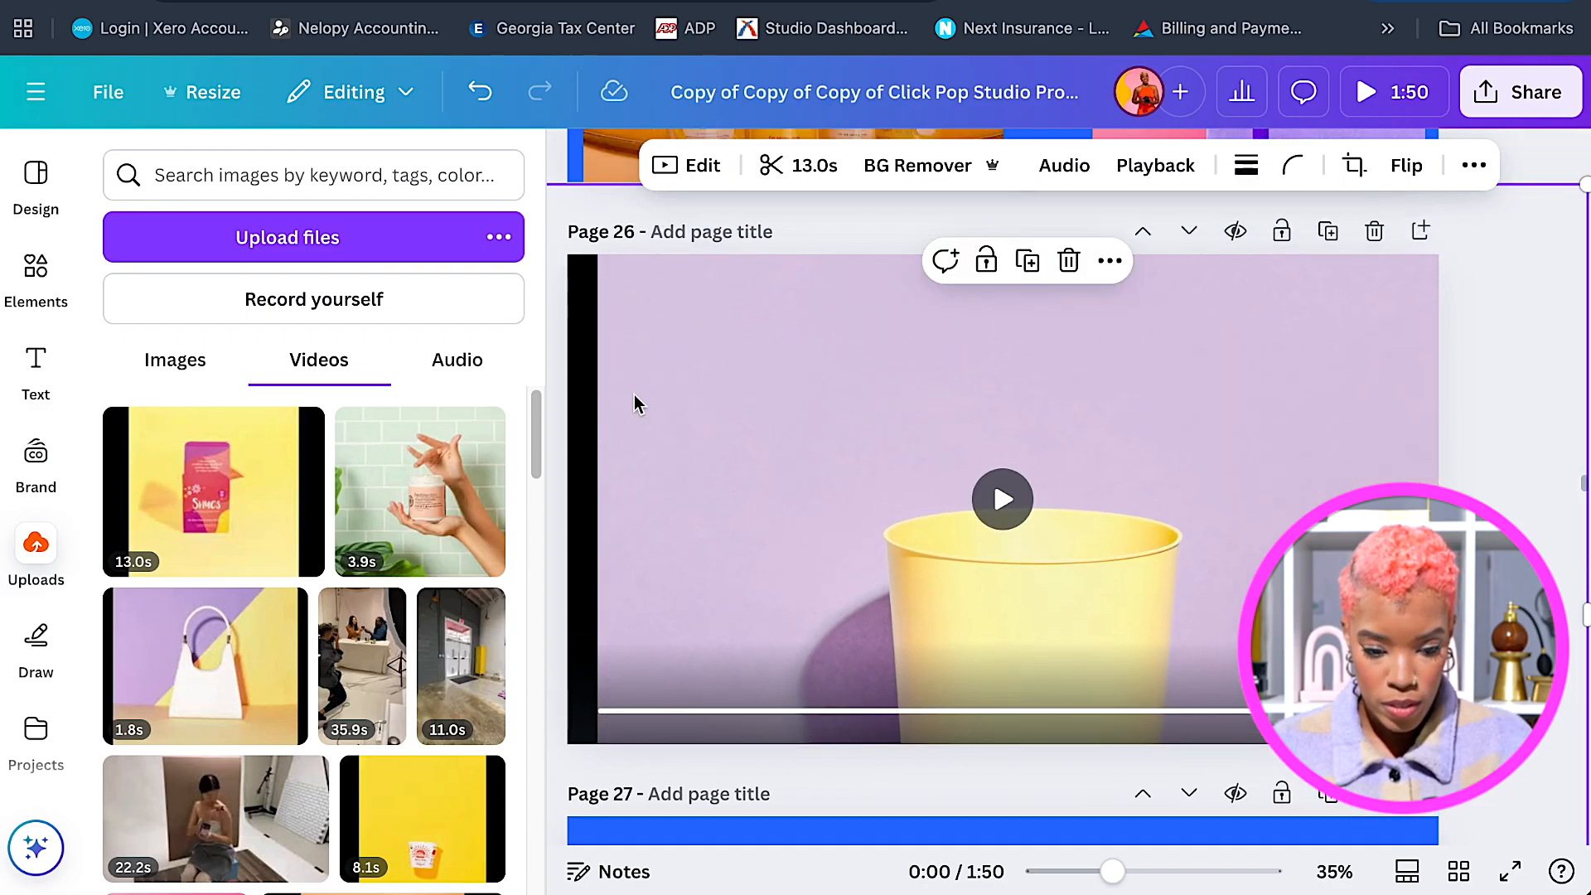
left_click_drag(986, 413, 953, 202)
left_click_drag(1546, 814, 1438, 743)
left_click_drag(1102, 520, 1078, 608)
Preview the video playback, nudging the clip slightly down on the page.
left_click(1003, 499)
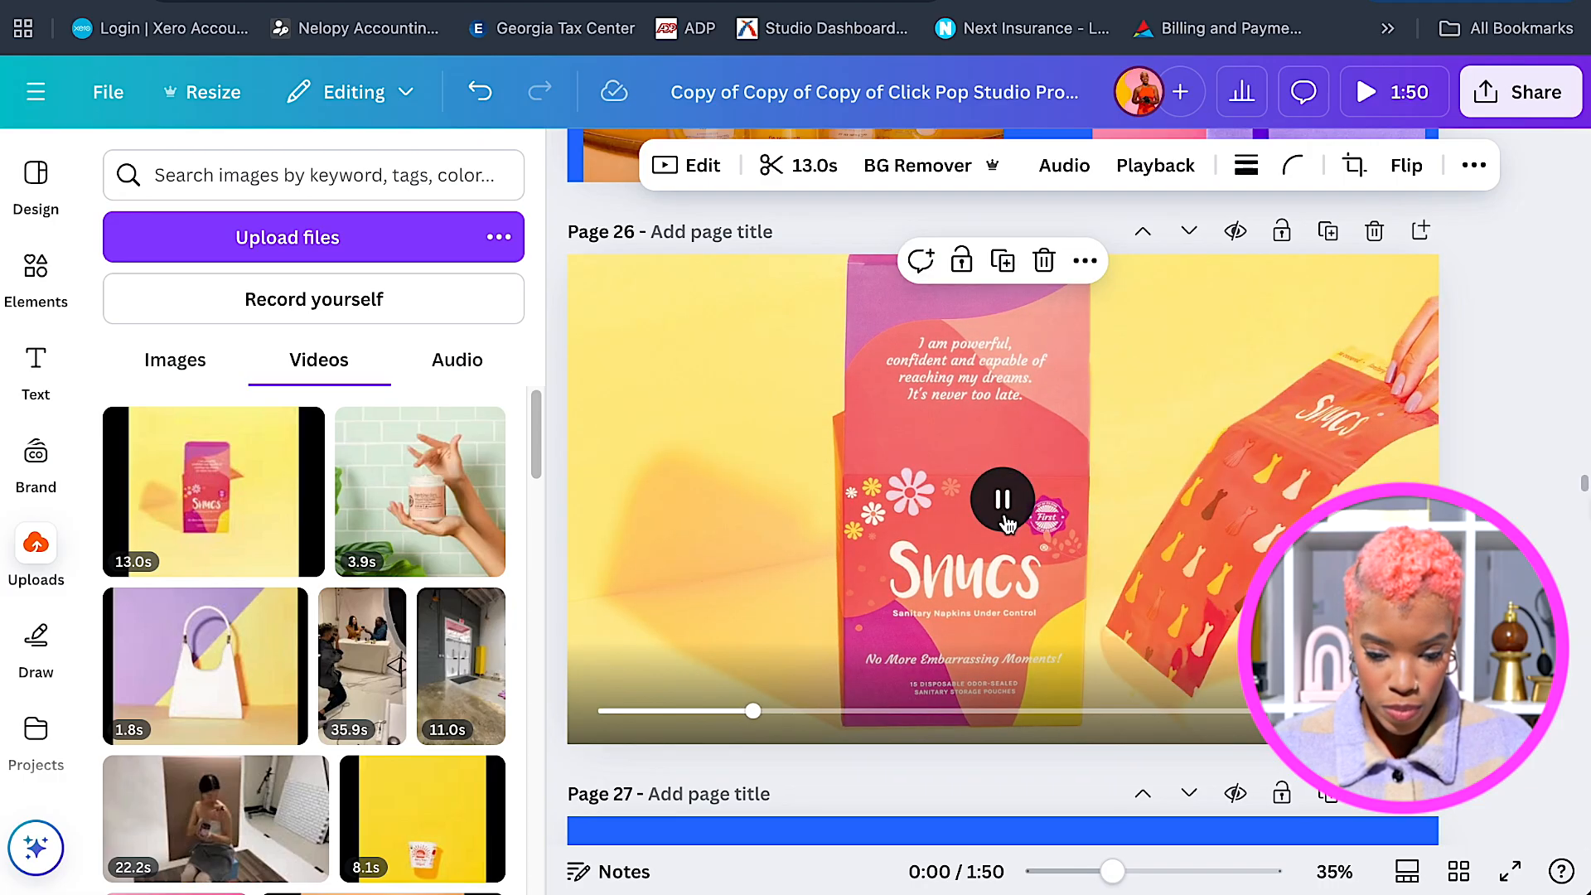
left_click(1004, 501)
left_click_drag(1057, 501, 1059, 517)
left_click(1003, 499)
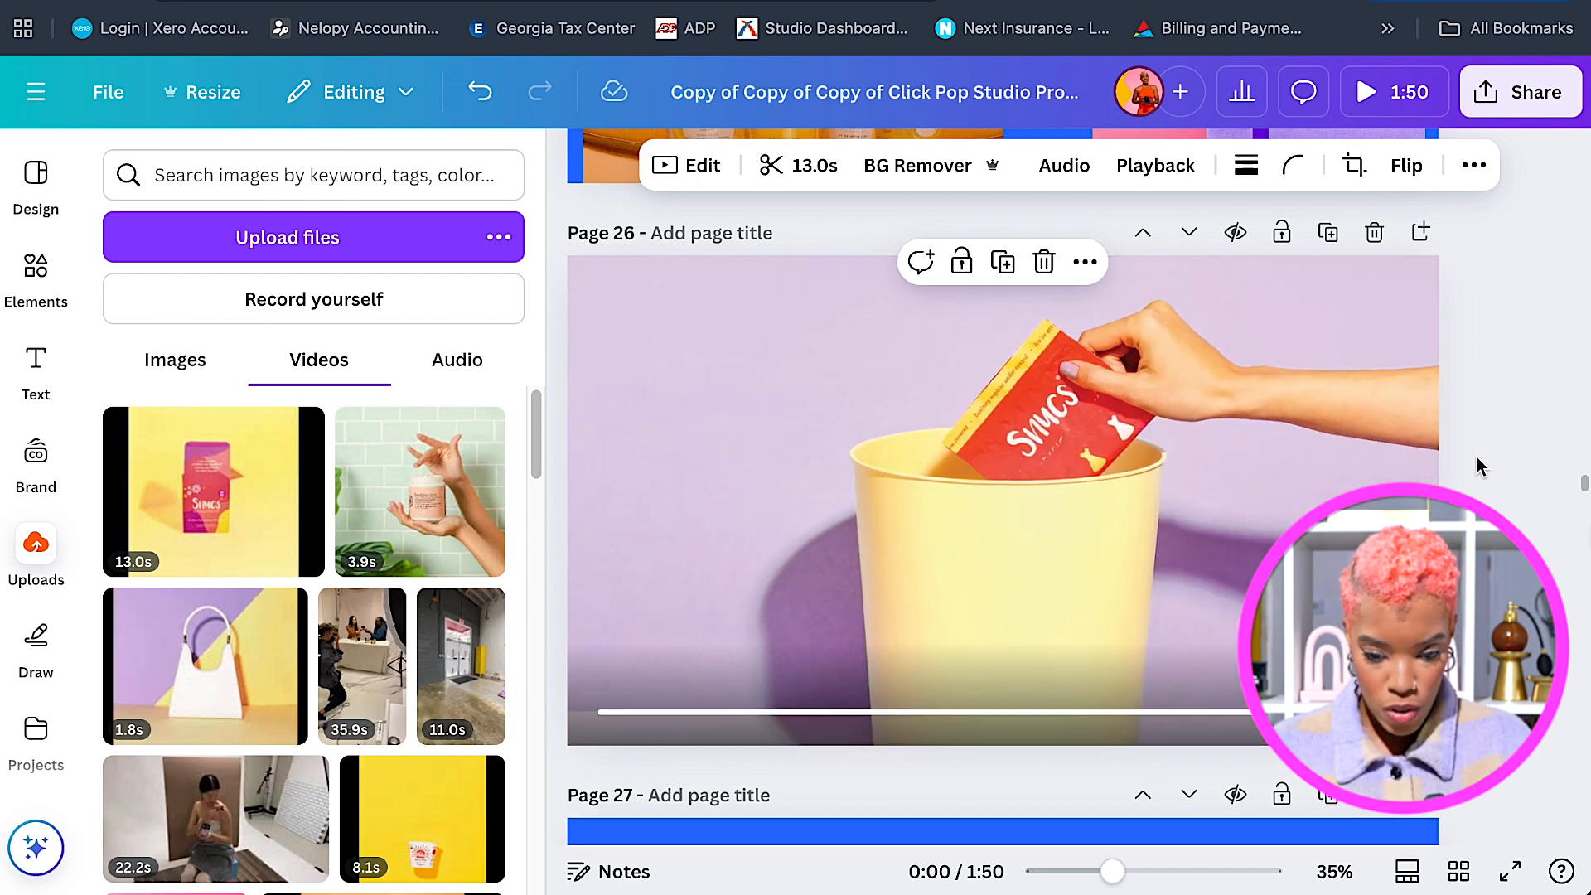
scroll(1477, 455, "up", 1)
scroll(1477, 455, "up", 3)
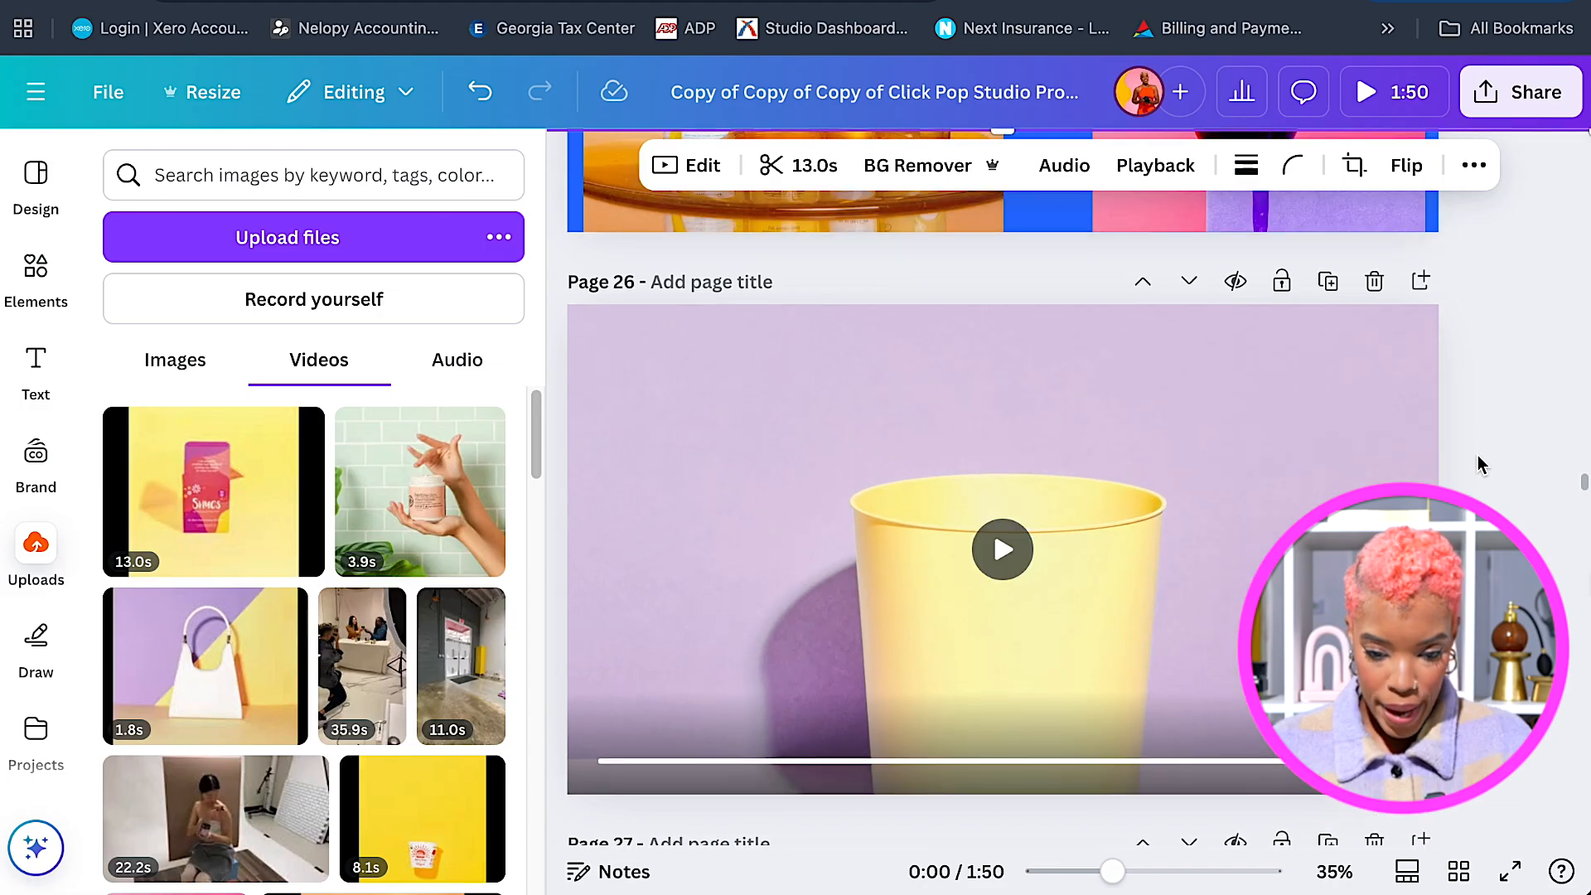
scroll(1478, 455, "up", 6)
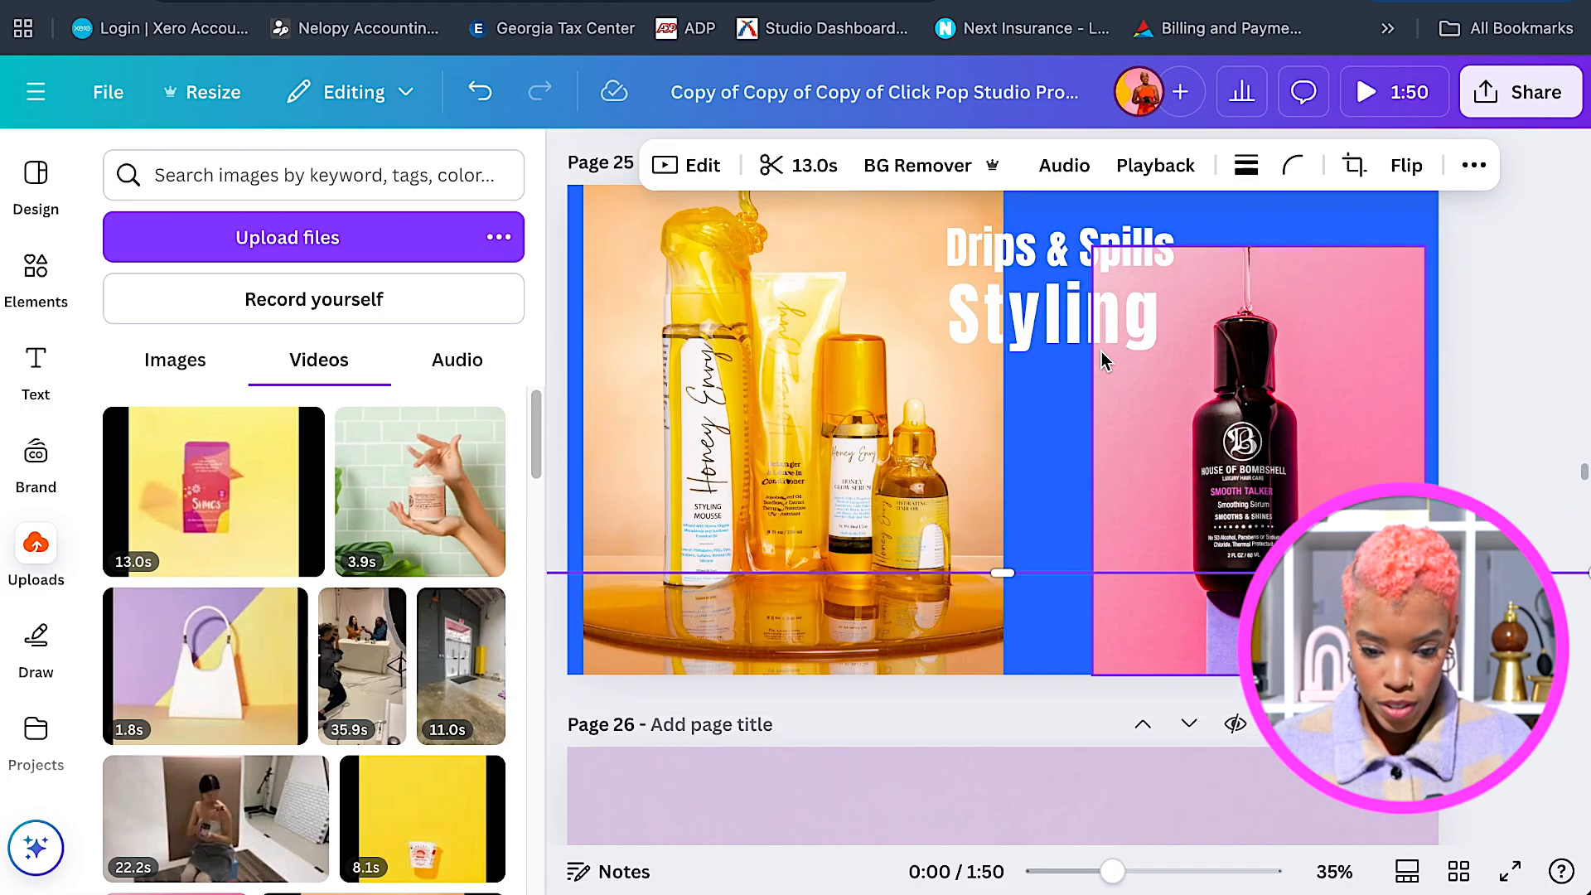
Move the Drips & Spills text to page 26's lower left and colour it pink.
left_click(1092, 359)
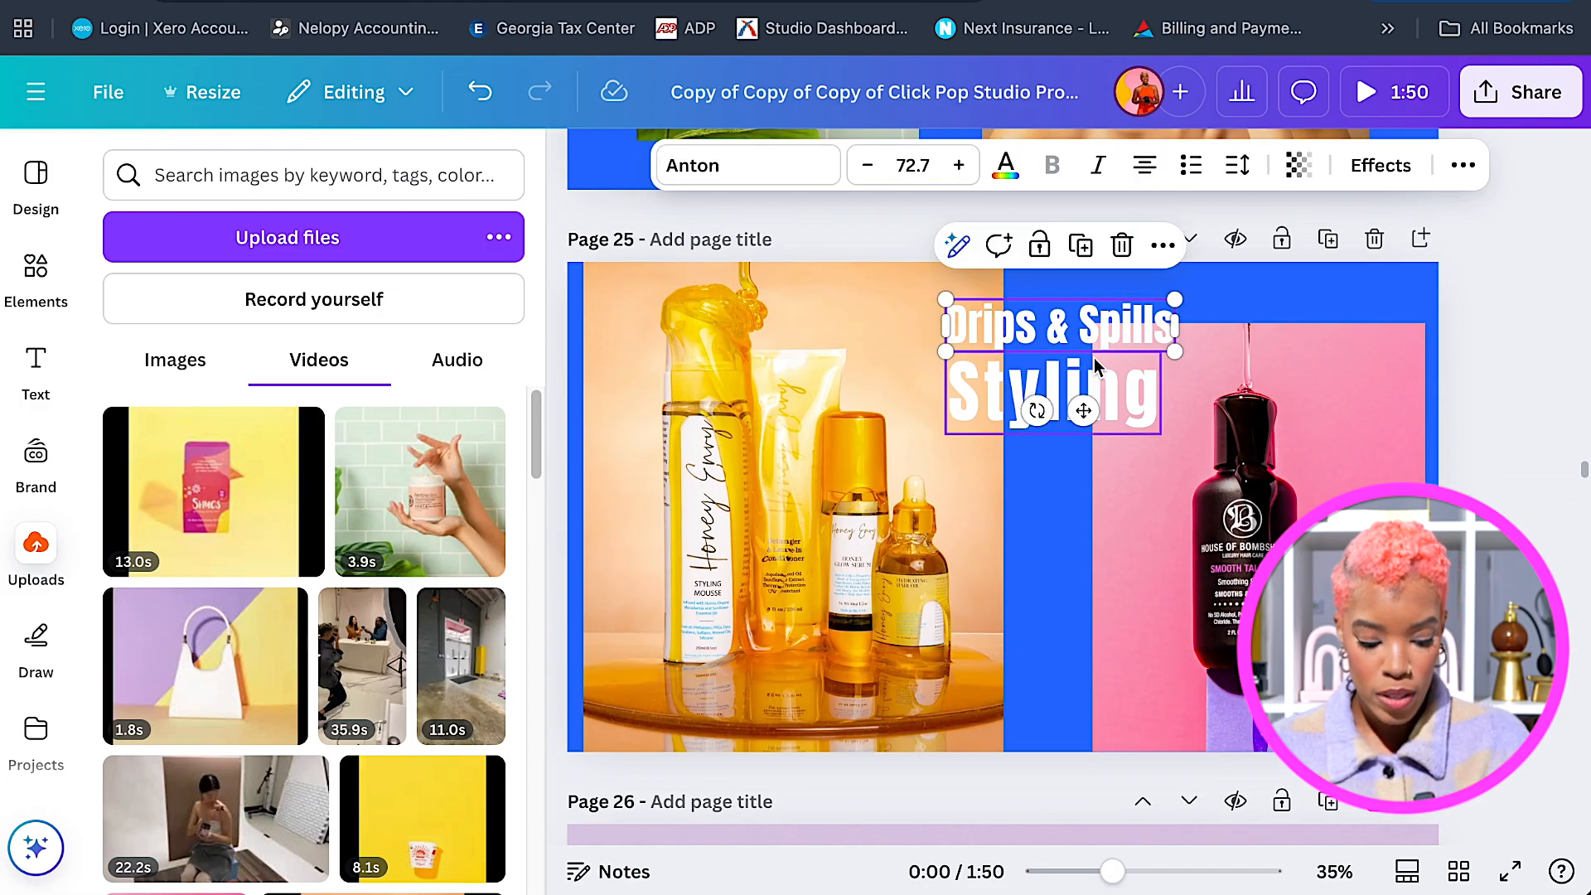
scroll(1120, 415, "down", 5)
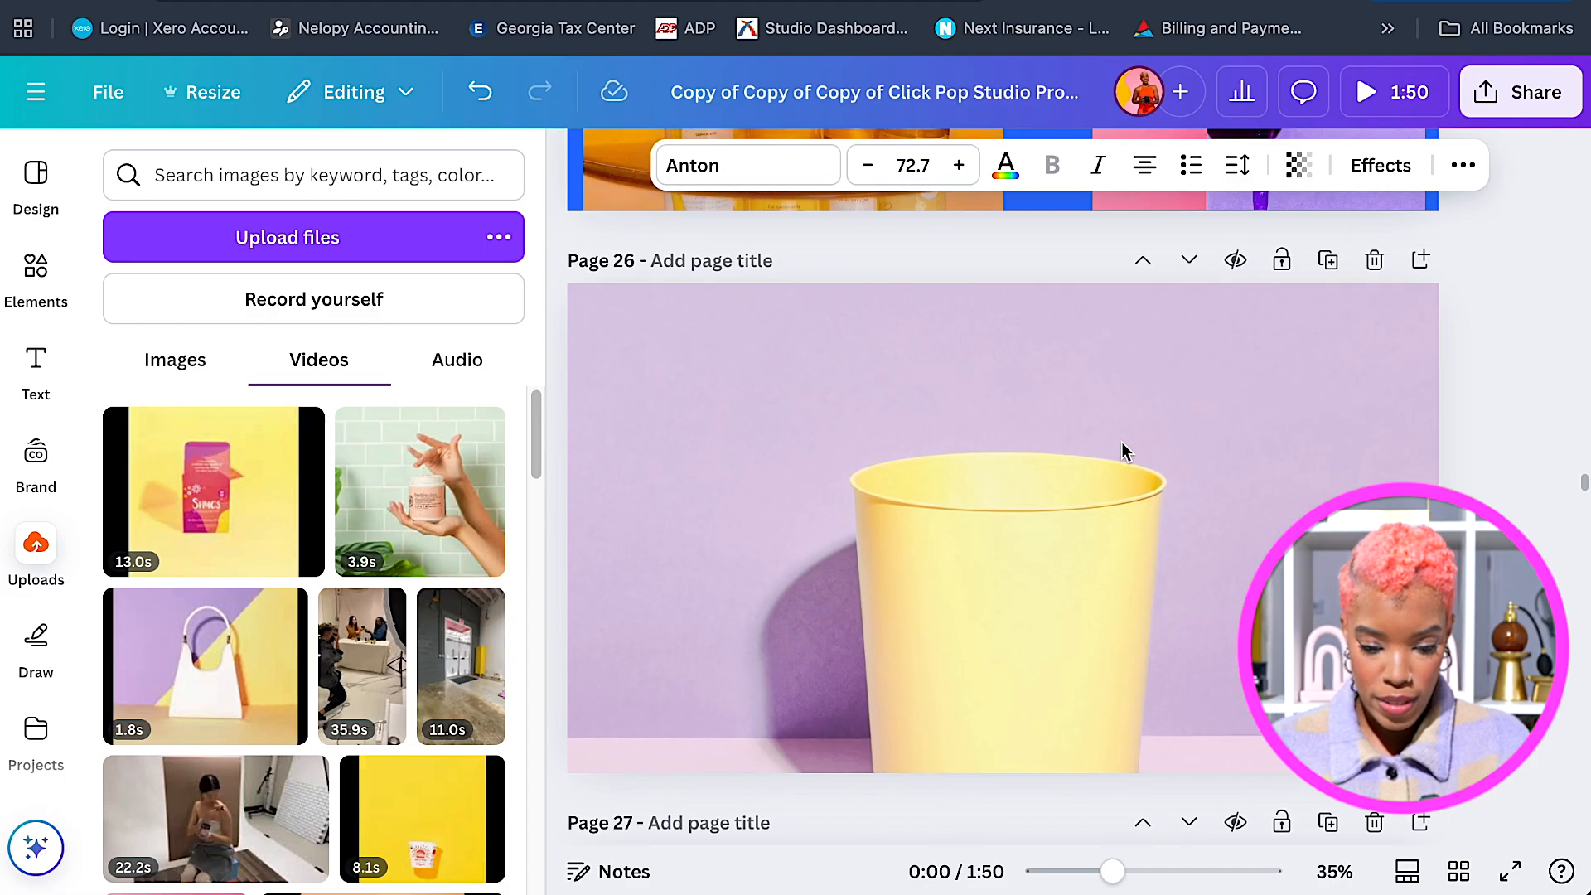
scroll(858, 544, "down", 2)
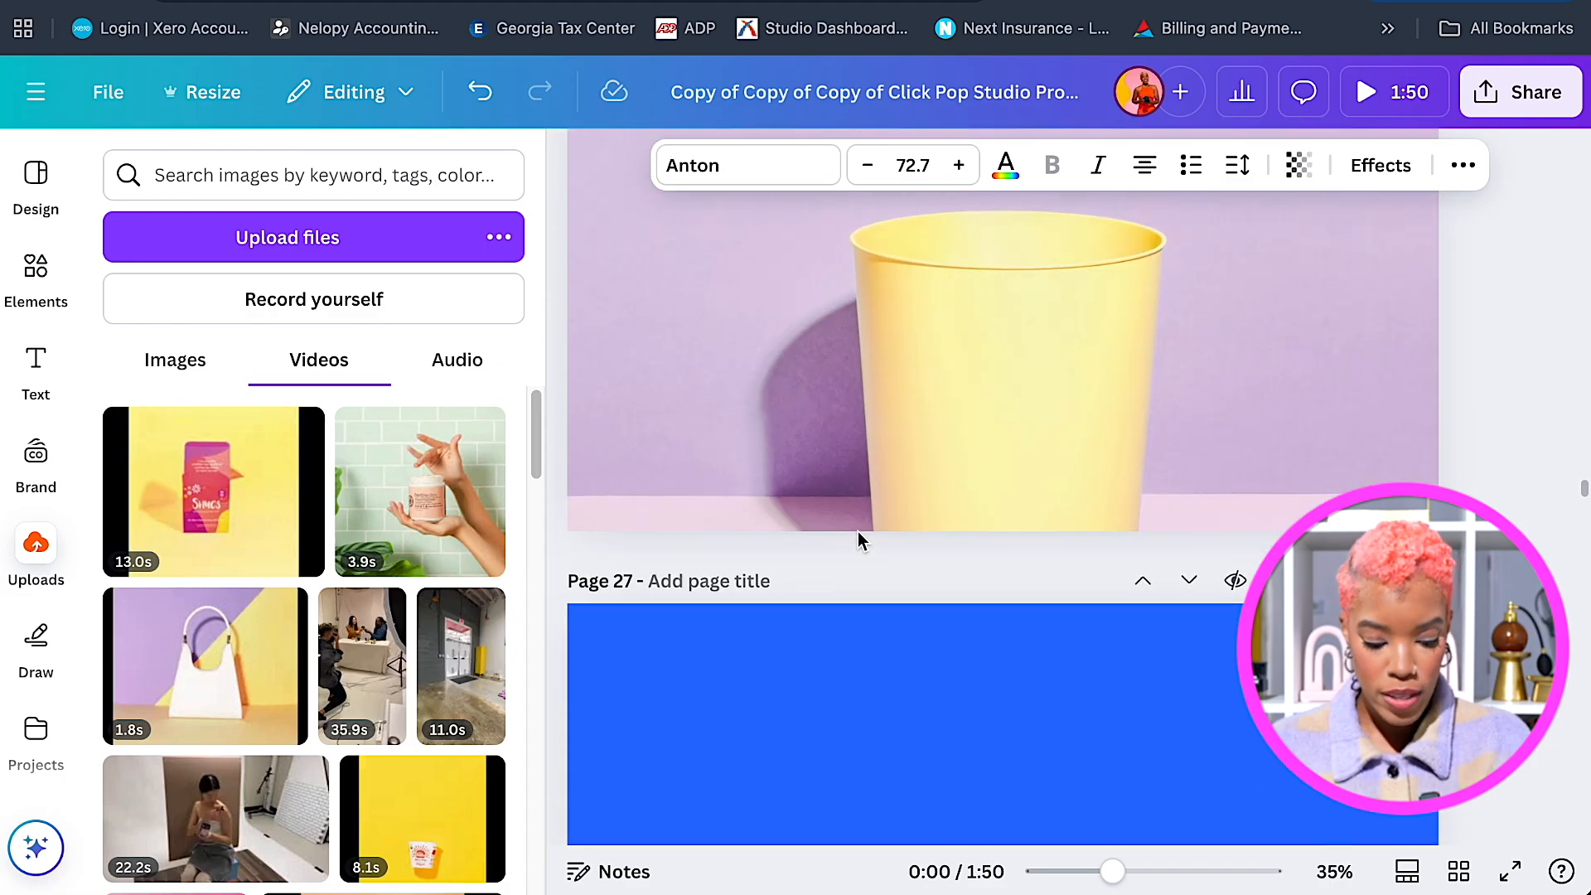
scroll(904, 418, "up", 3)
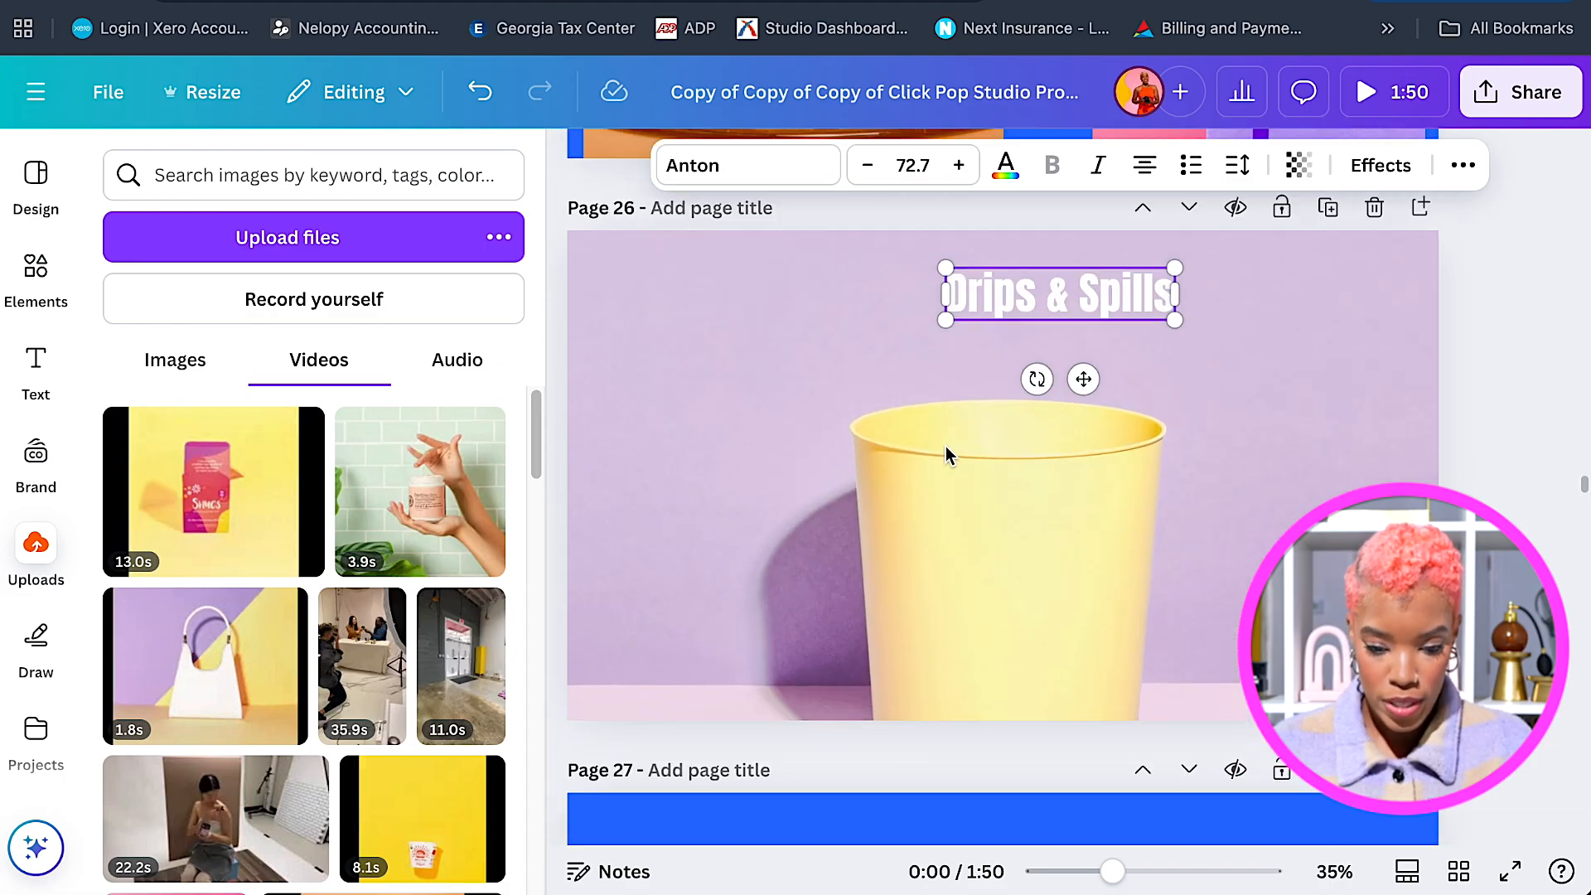
left_click_drag(1070, 420, 733, 723)
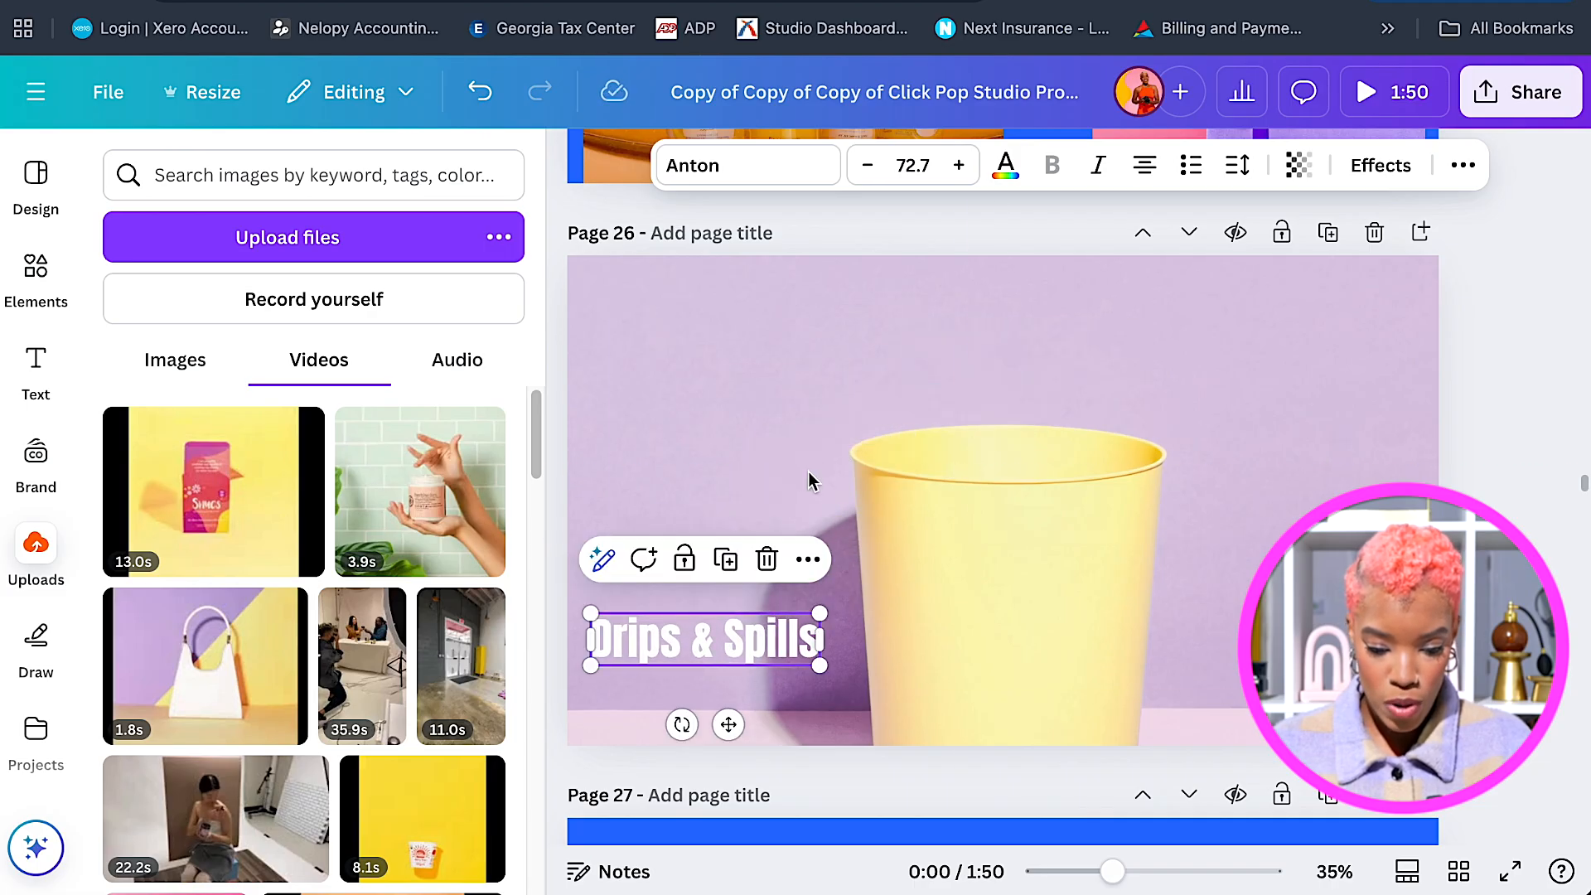
left_click(1006, 165)
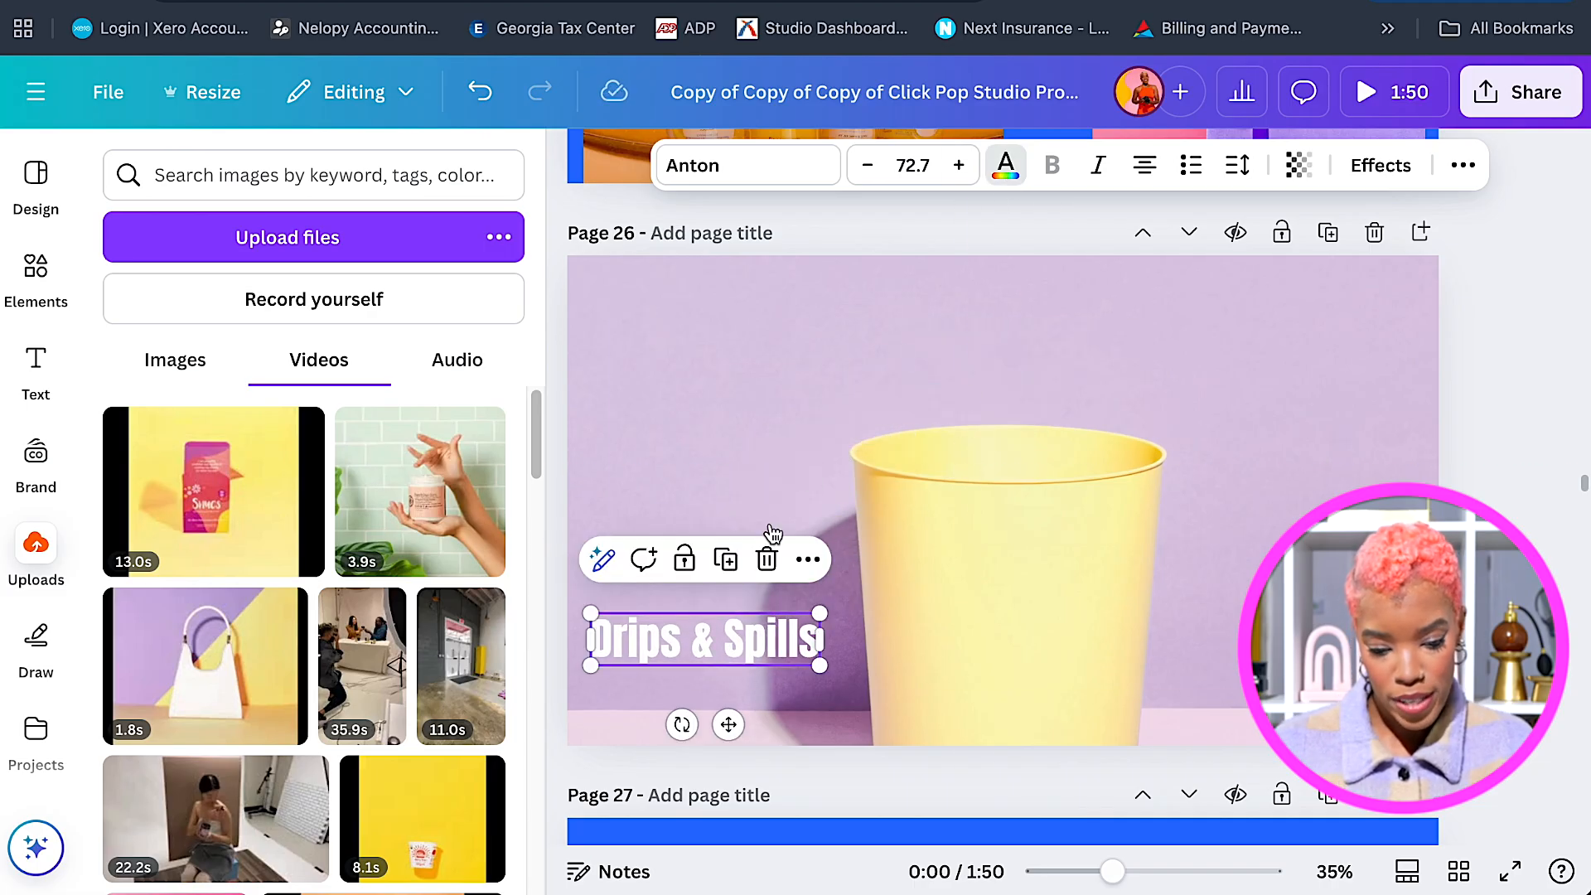
left_click(131, 437)
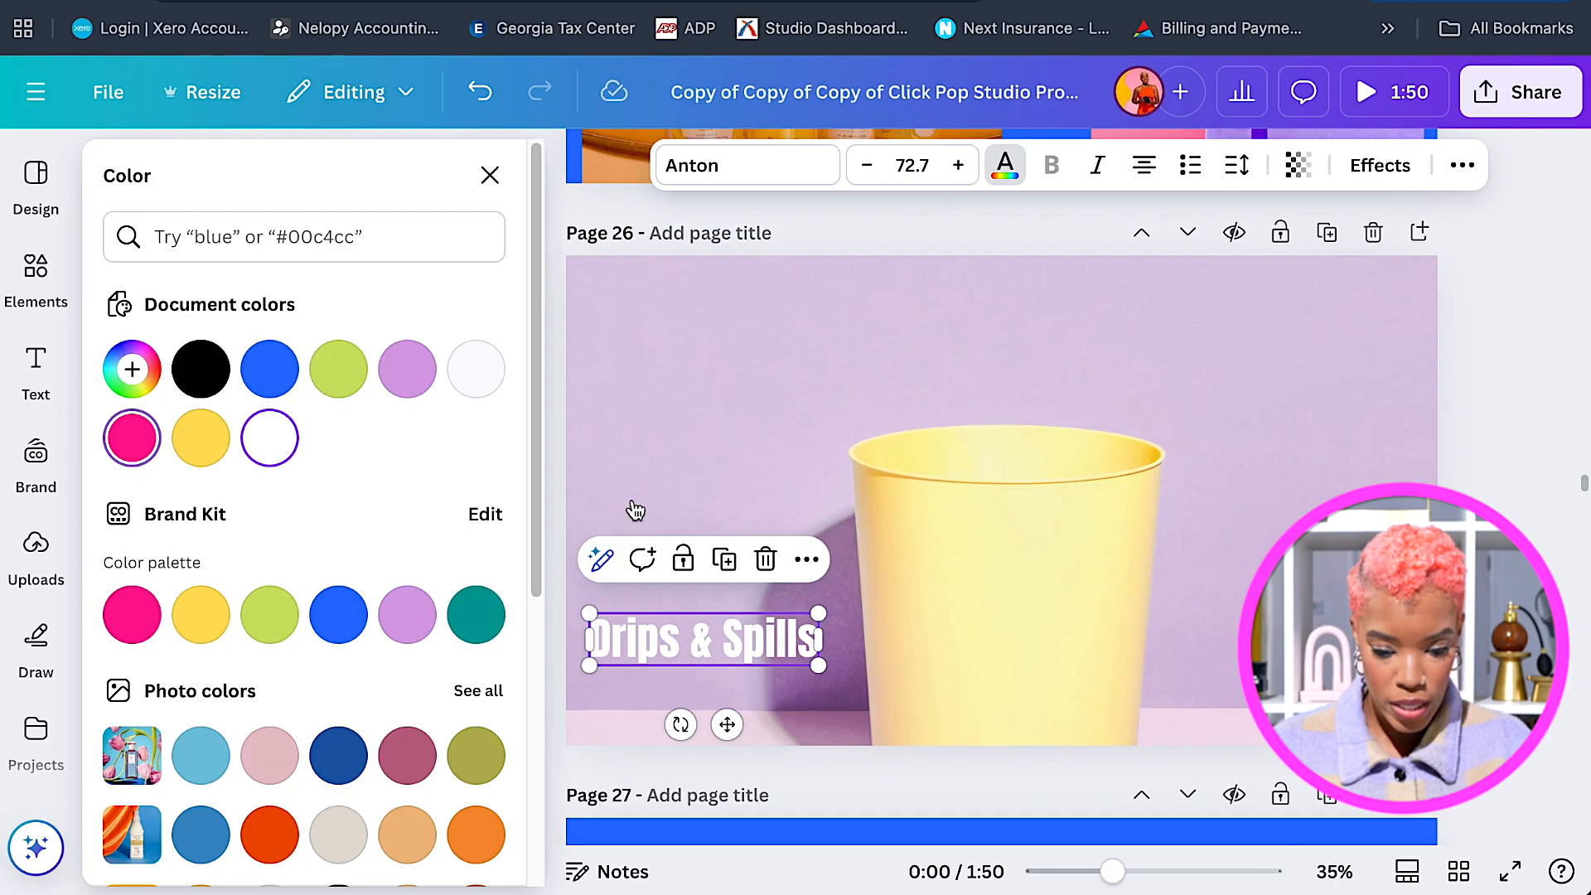
Retype the text as 'Storytelling with' and widen its box to fit one line.
double_click(780, 633)
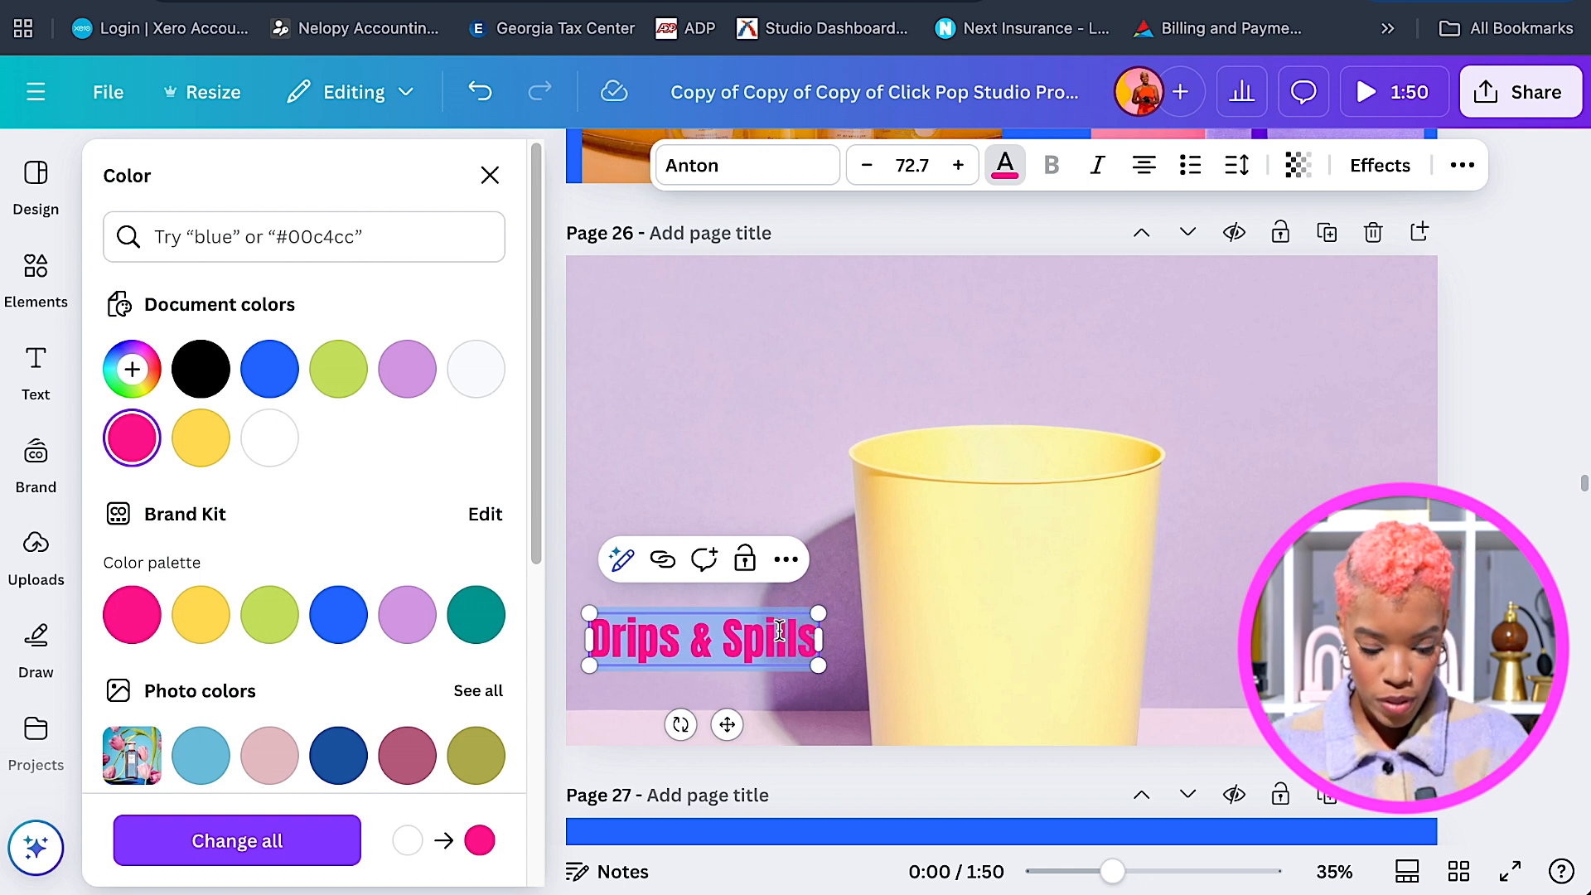
type("Story")
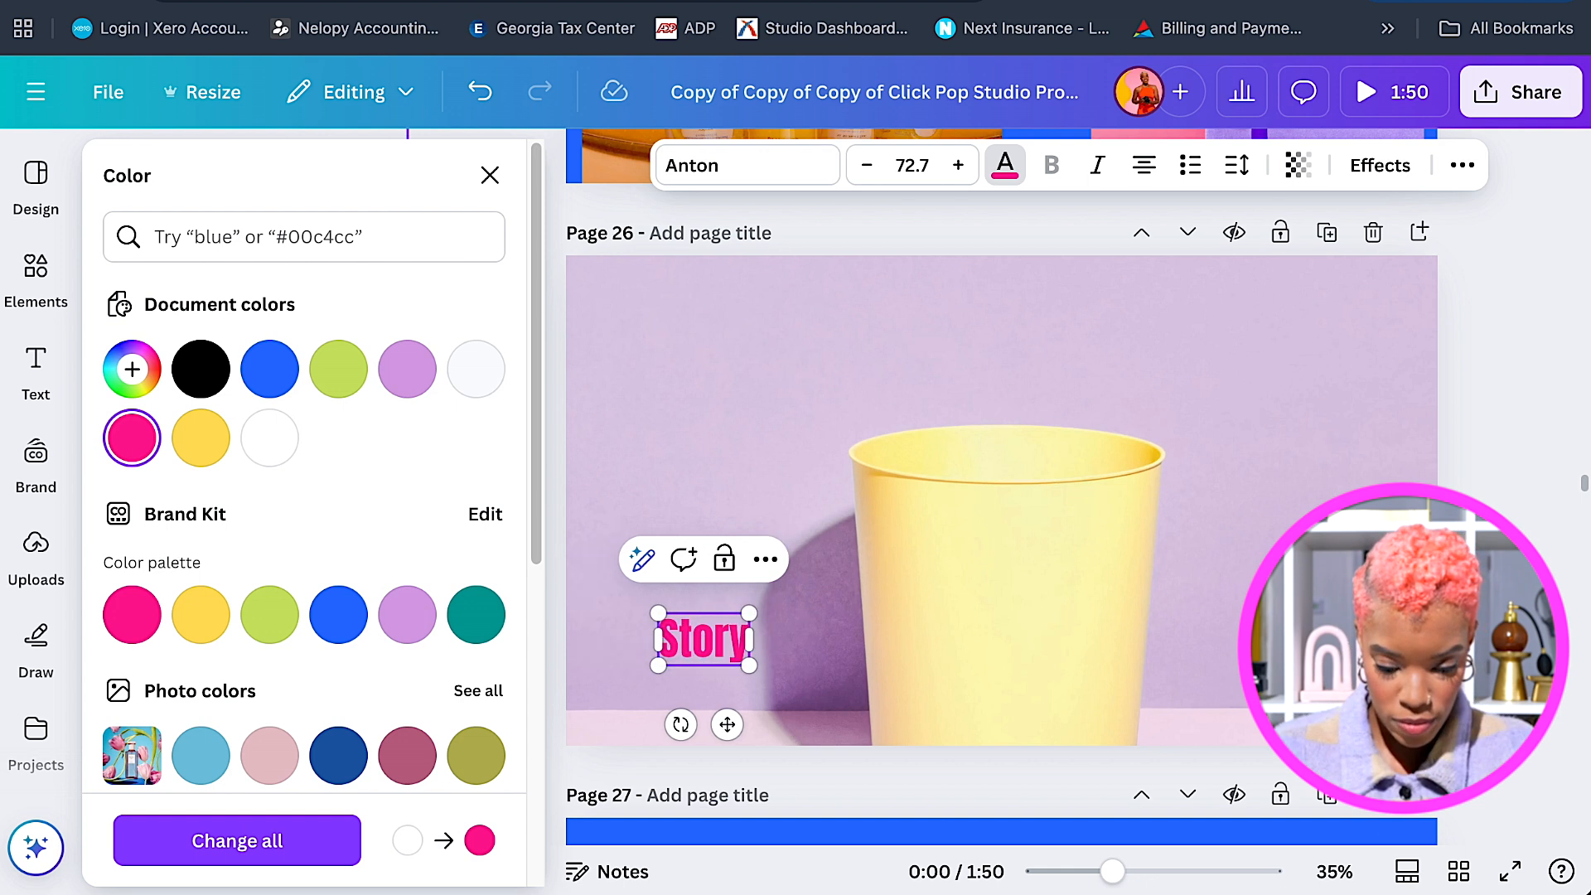
type("telli")
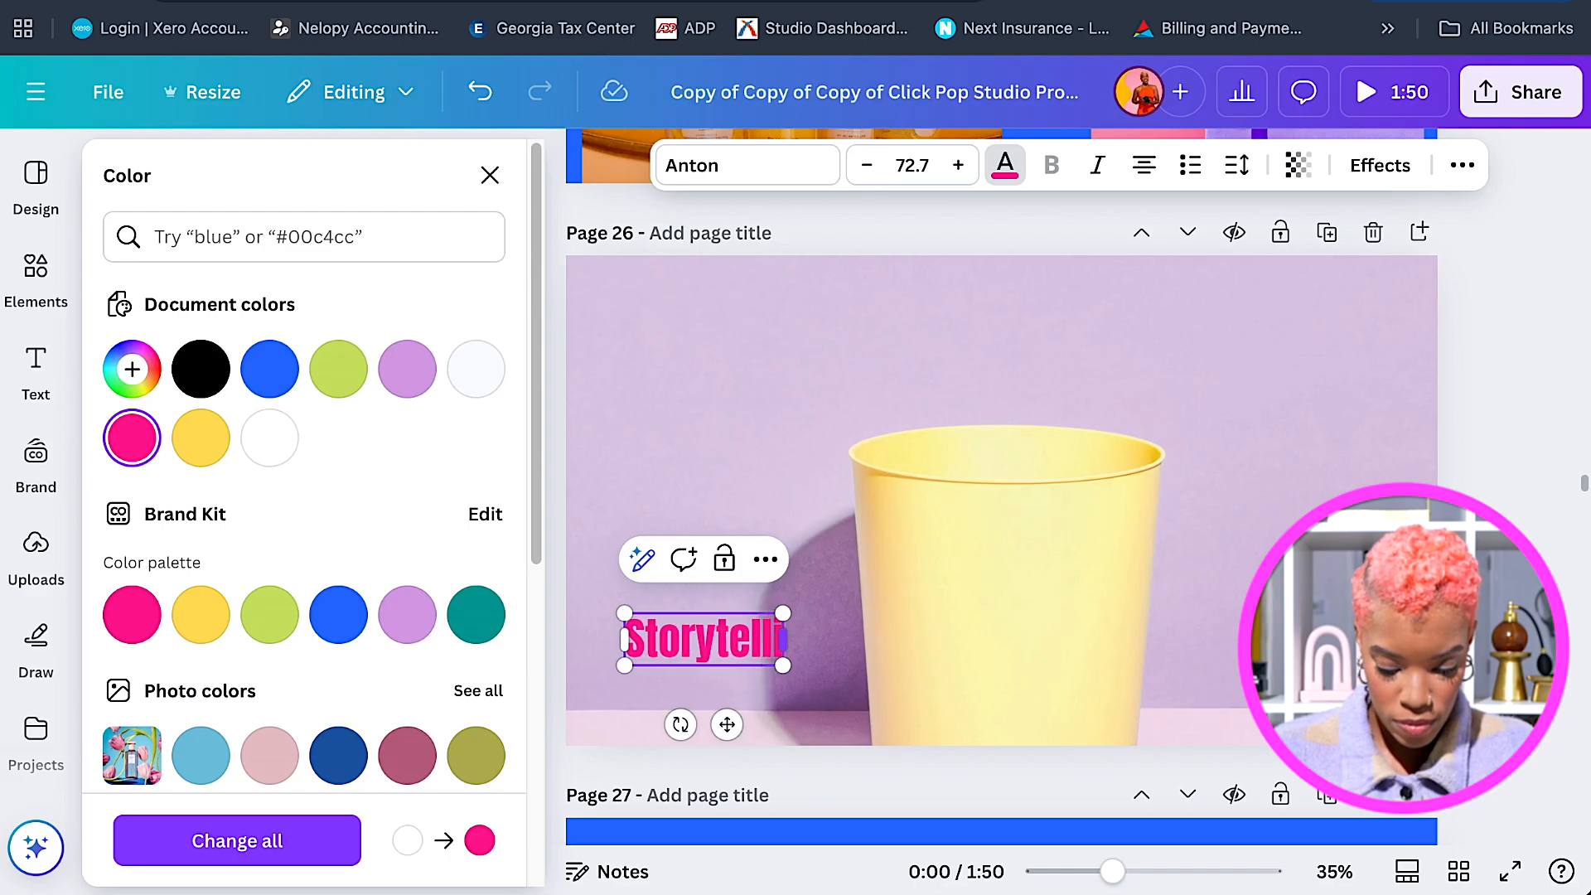
type("ng")
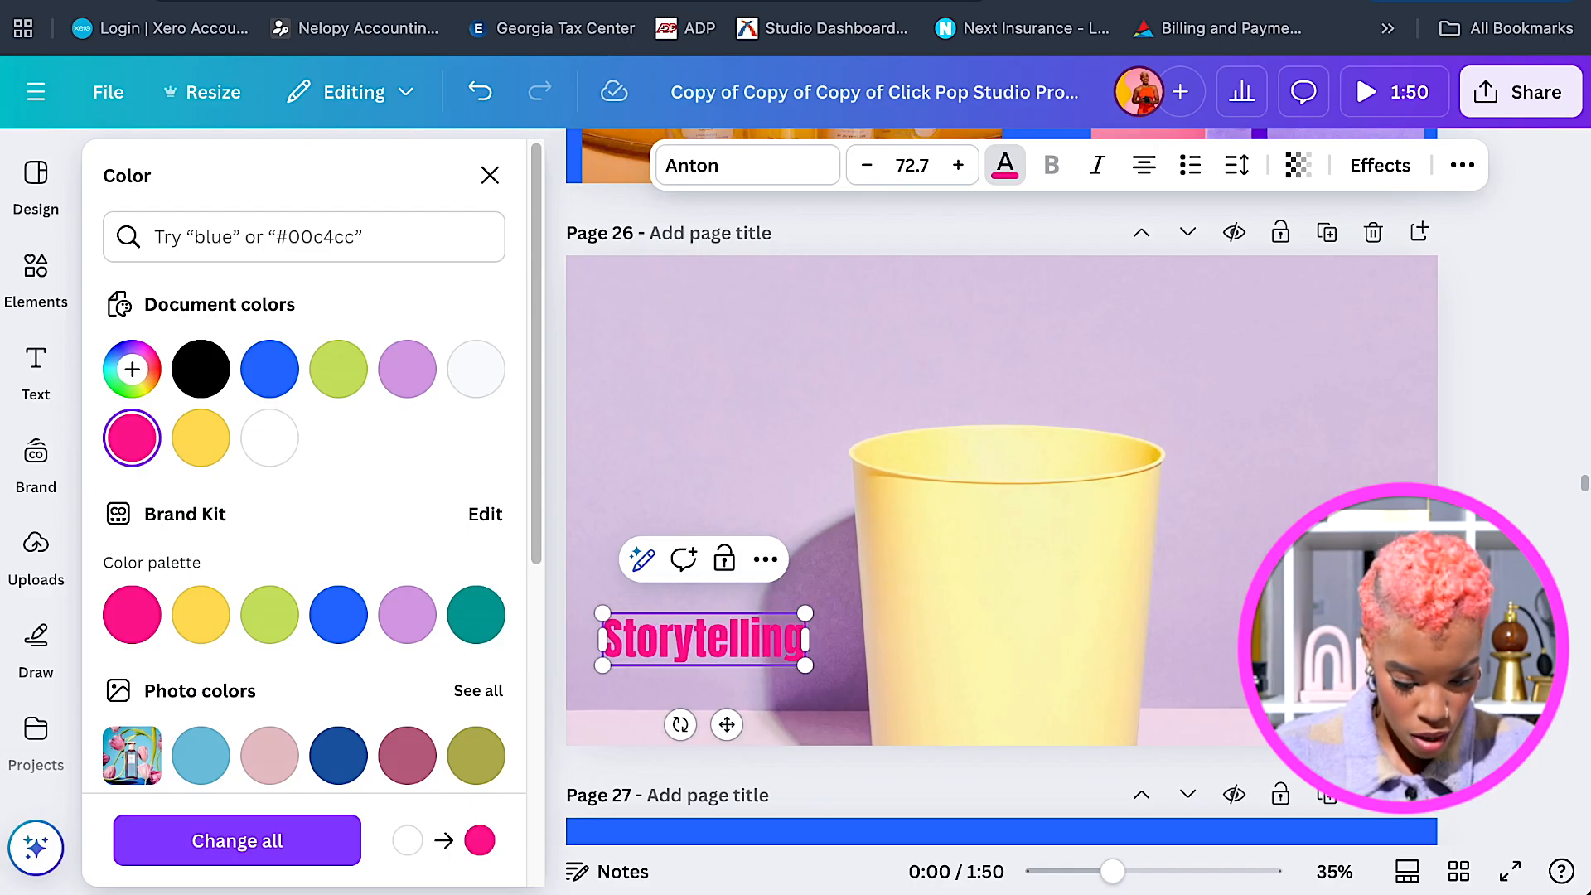
type(" W")
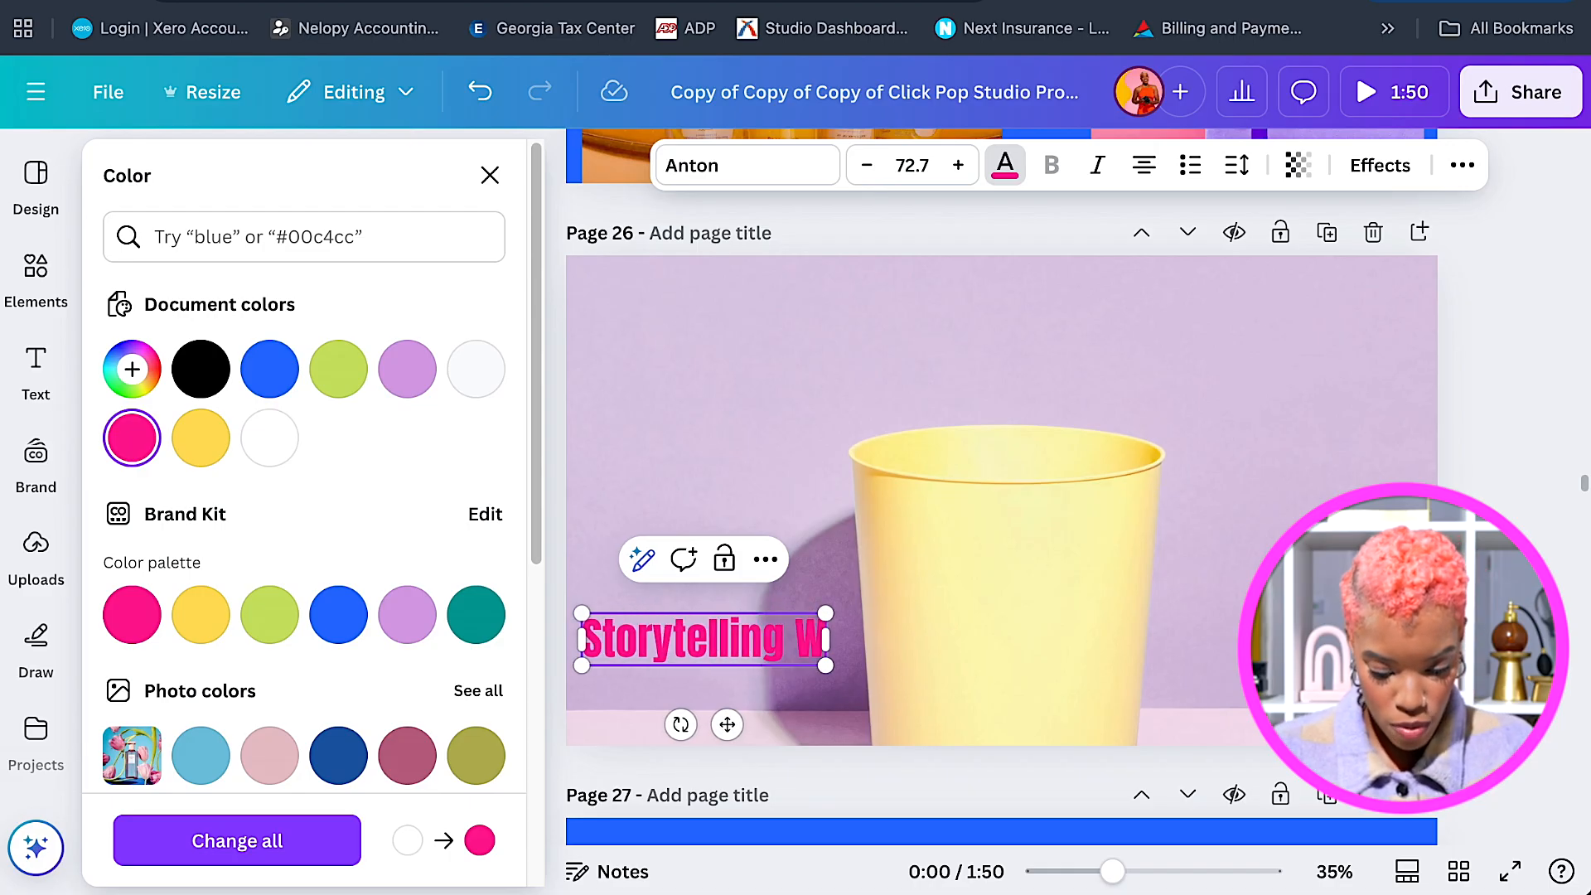
key("BackSpace")
key("BackSpace")
type("with")
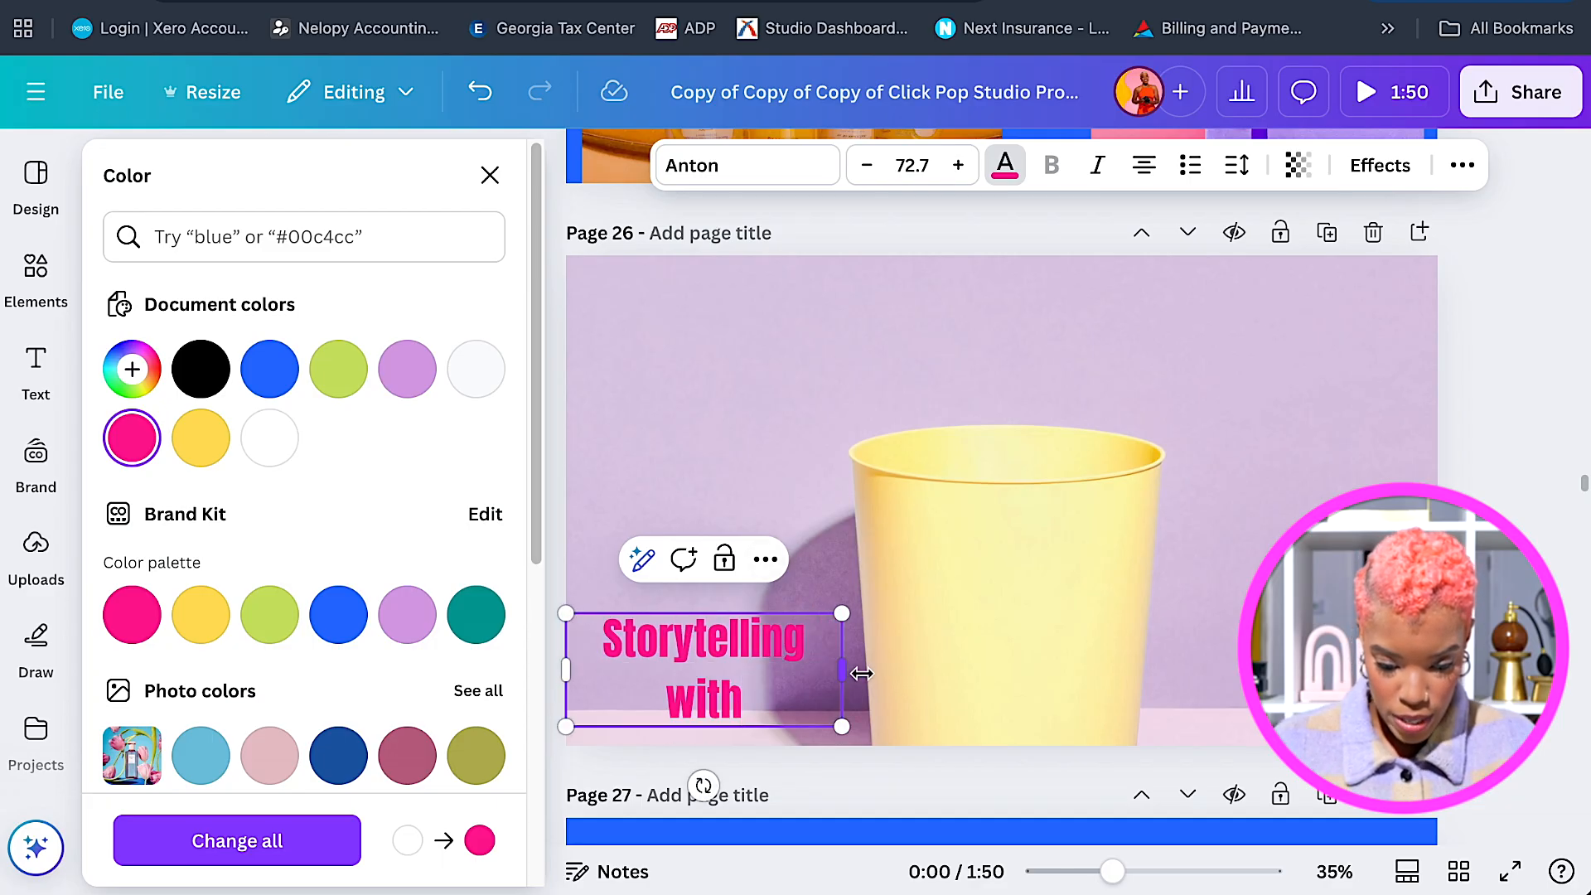
left_click_drag(842, 669, 910, 654)
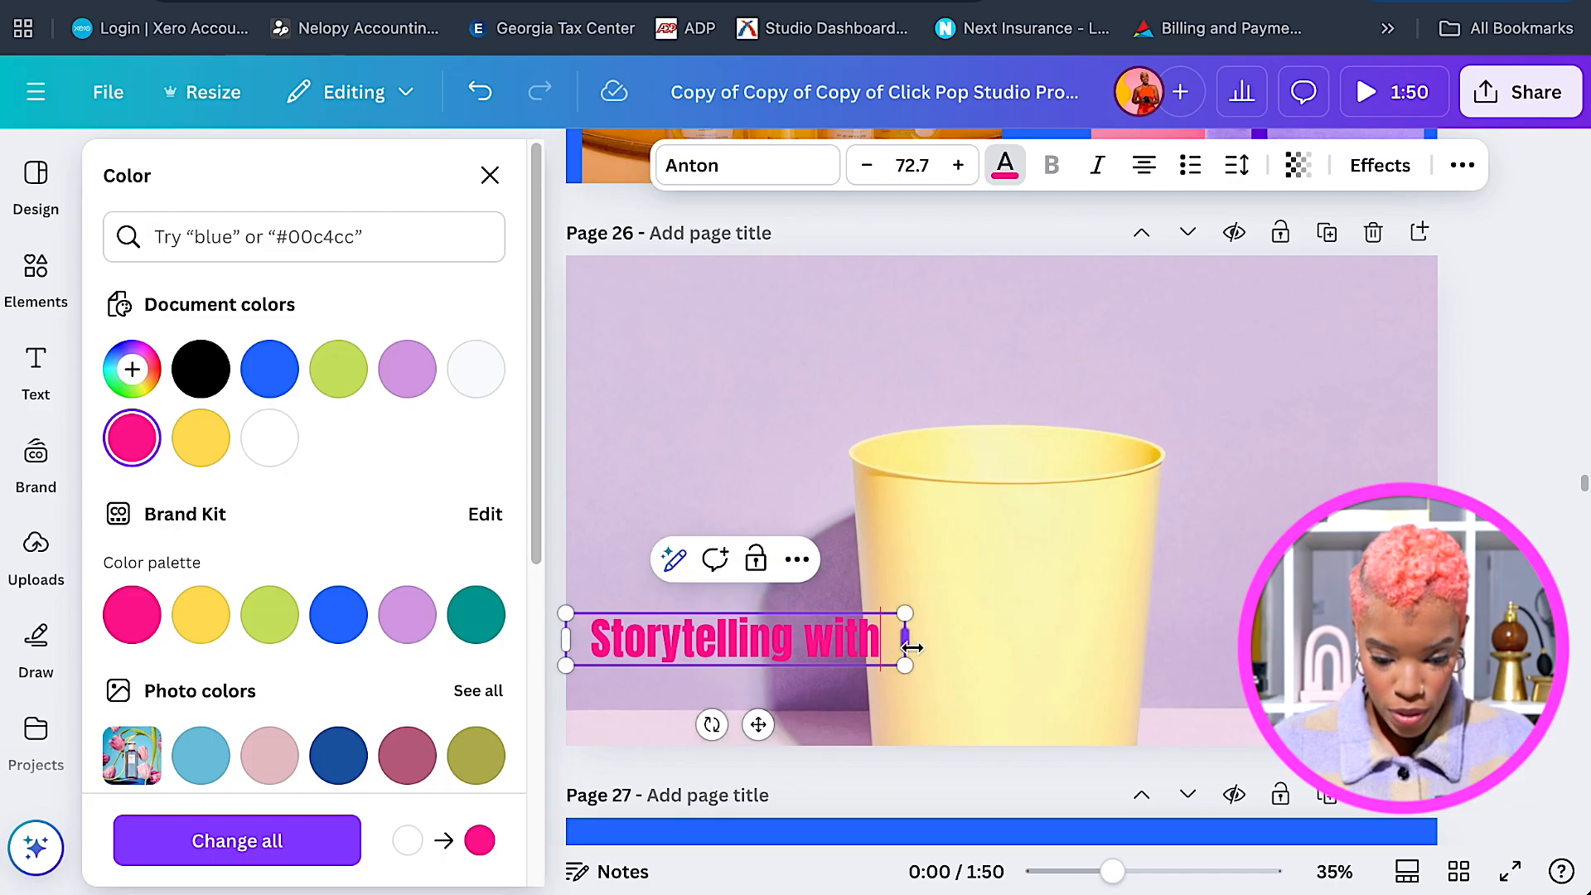
Place a duplicate of the 'Storytelling with' headline just below the original.
left_click(952, 647)
left_click(792, 643)
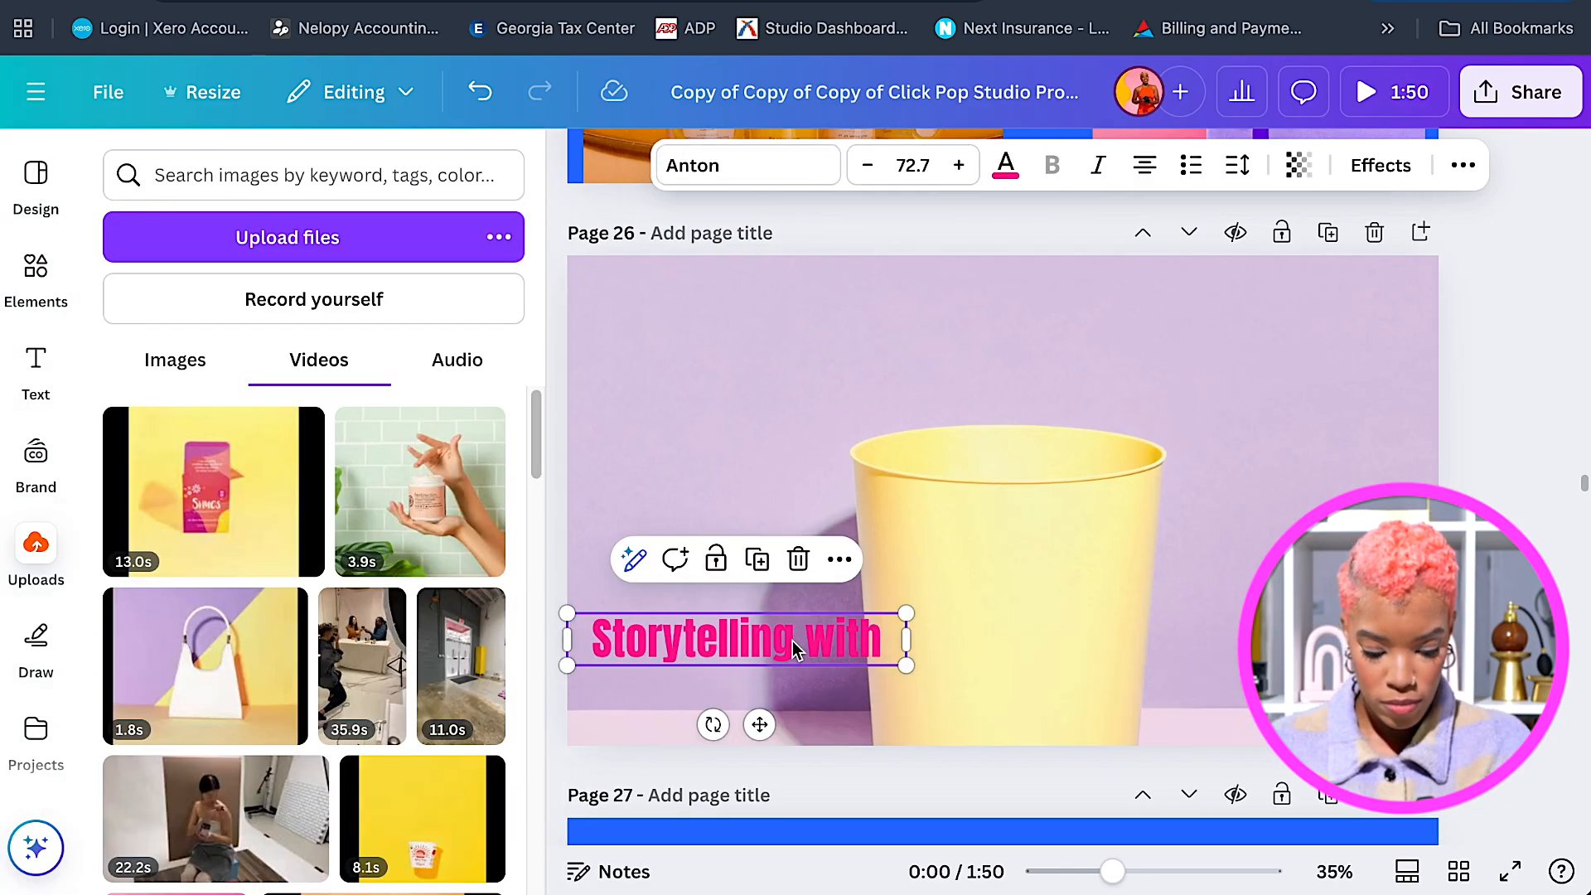
left_click_drag(793, 640, 781, 691)
Retype the copy as 'Stop Motion', enlarge it to 93.2 and place it under 'Storytelling with'.
double_click(782, 691)
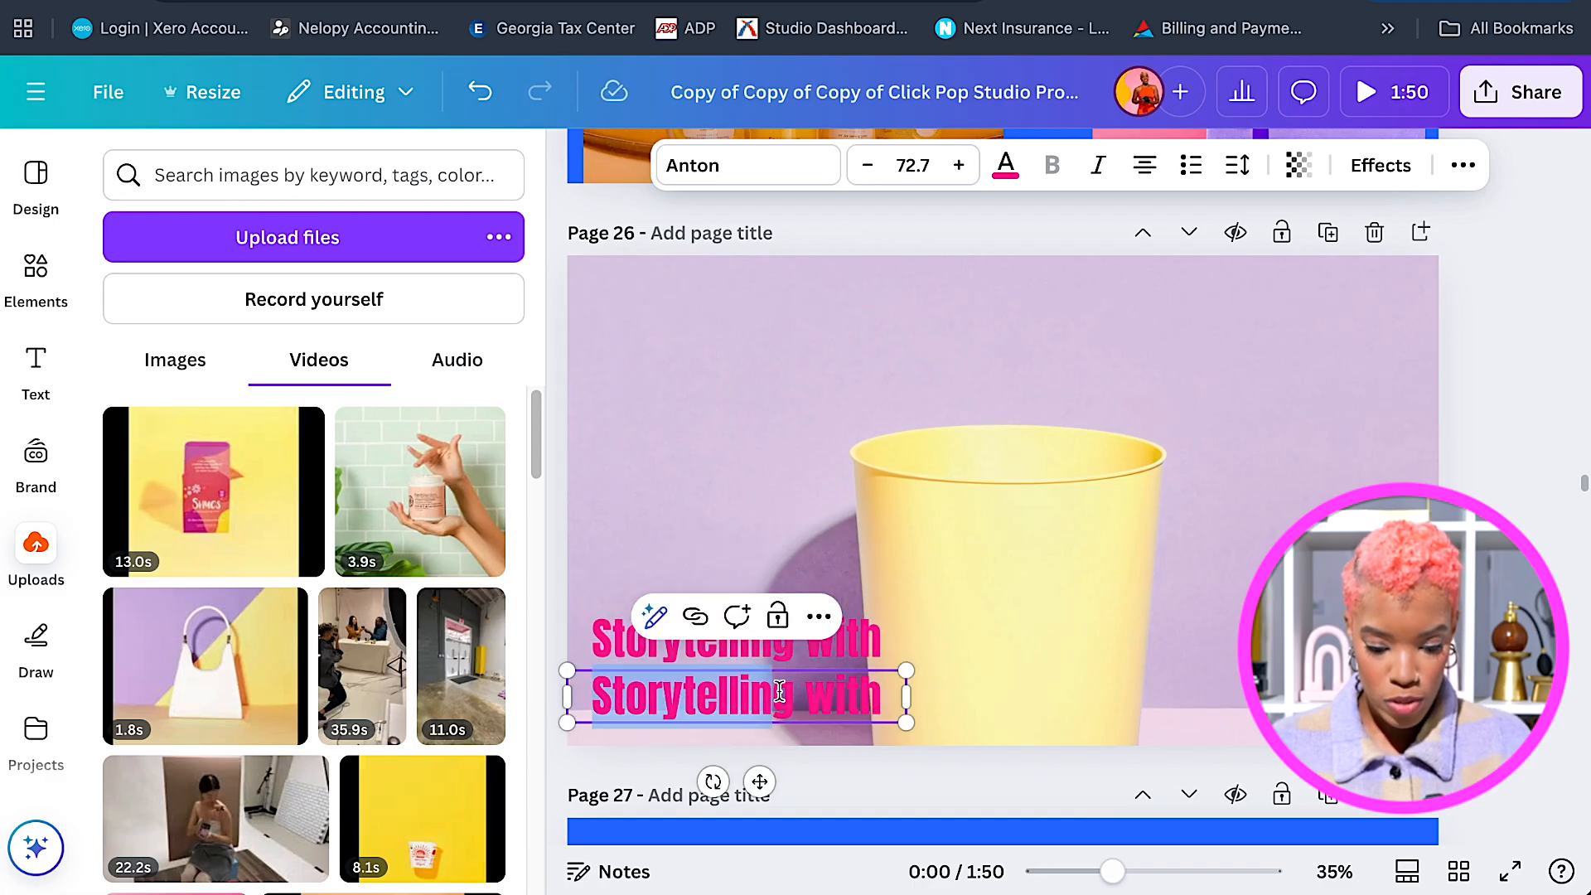
type("S")
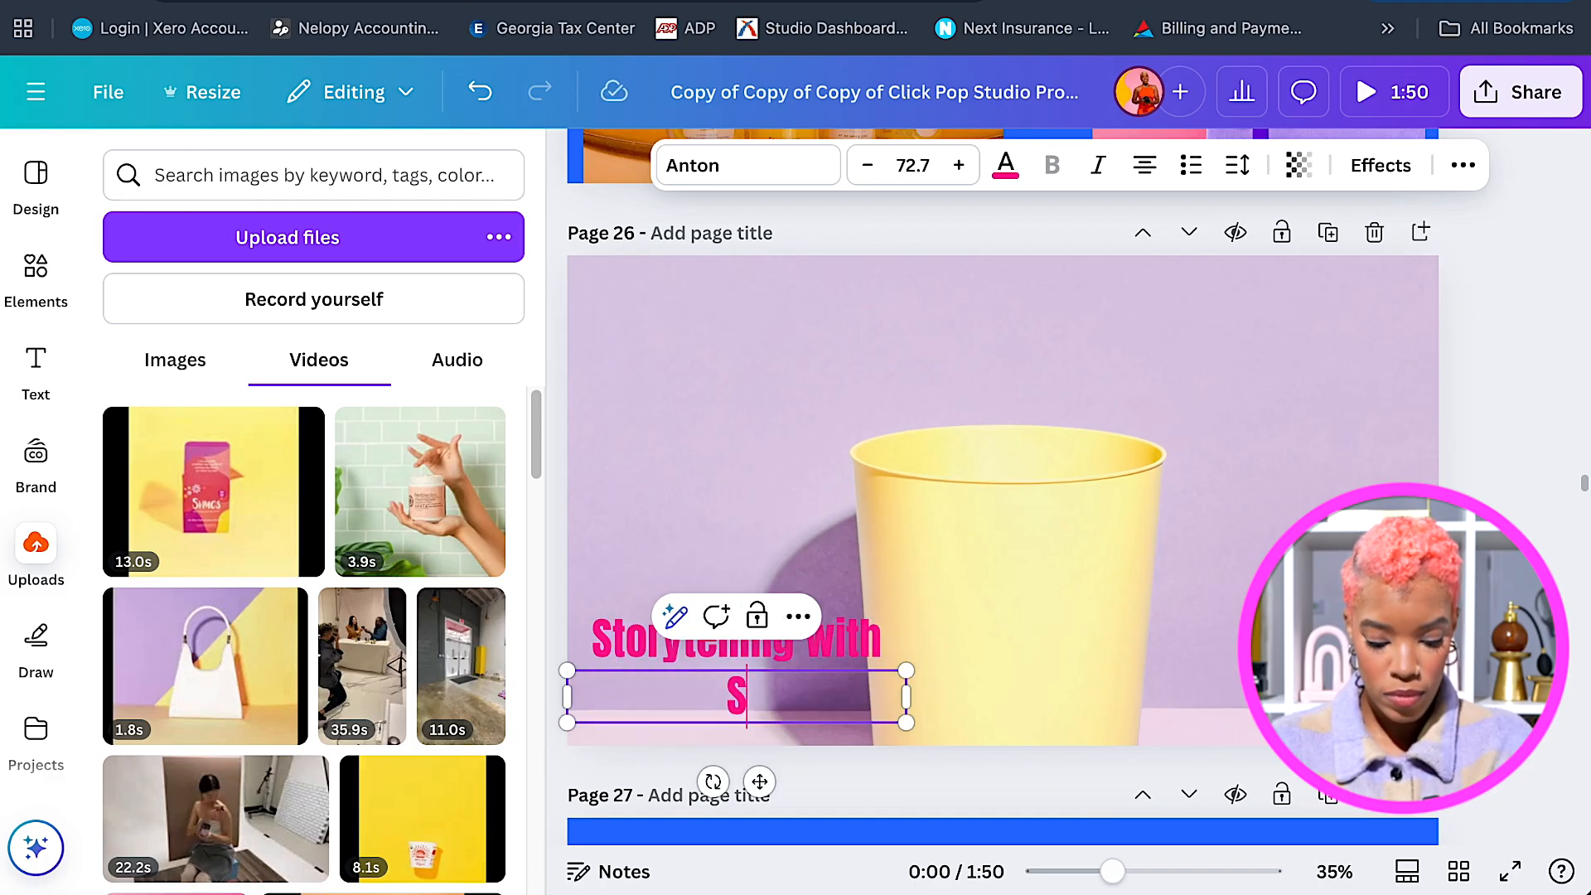
type("top Motion")
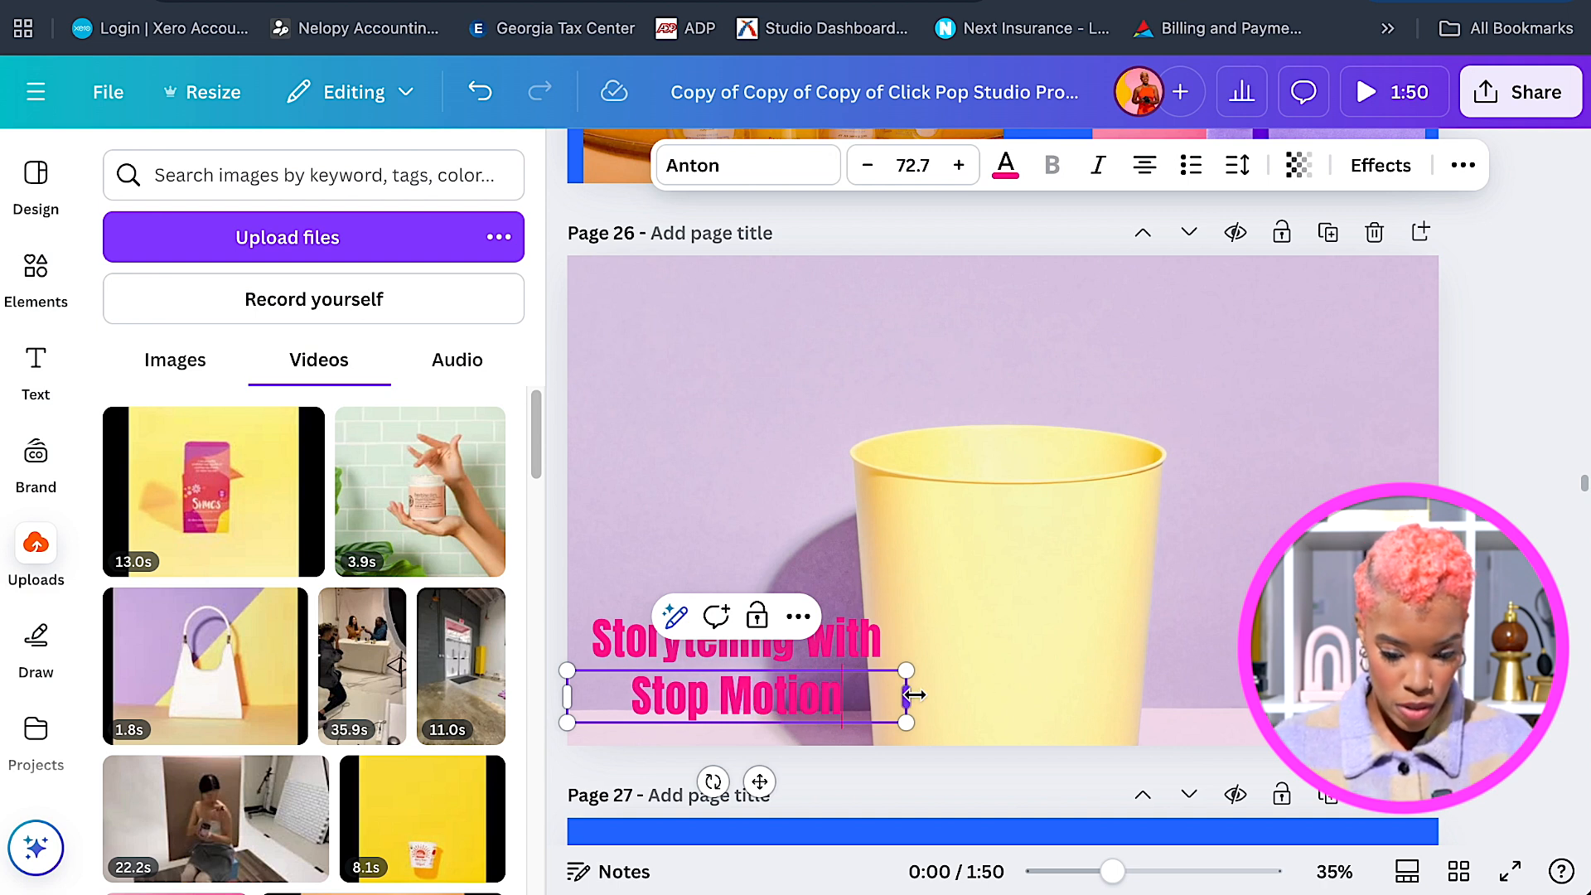
left_click_drag(912, 694, 866, 749)
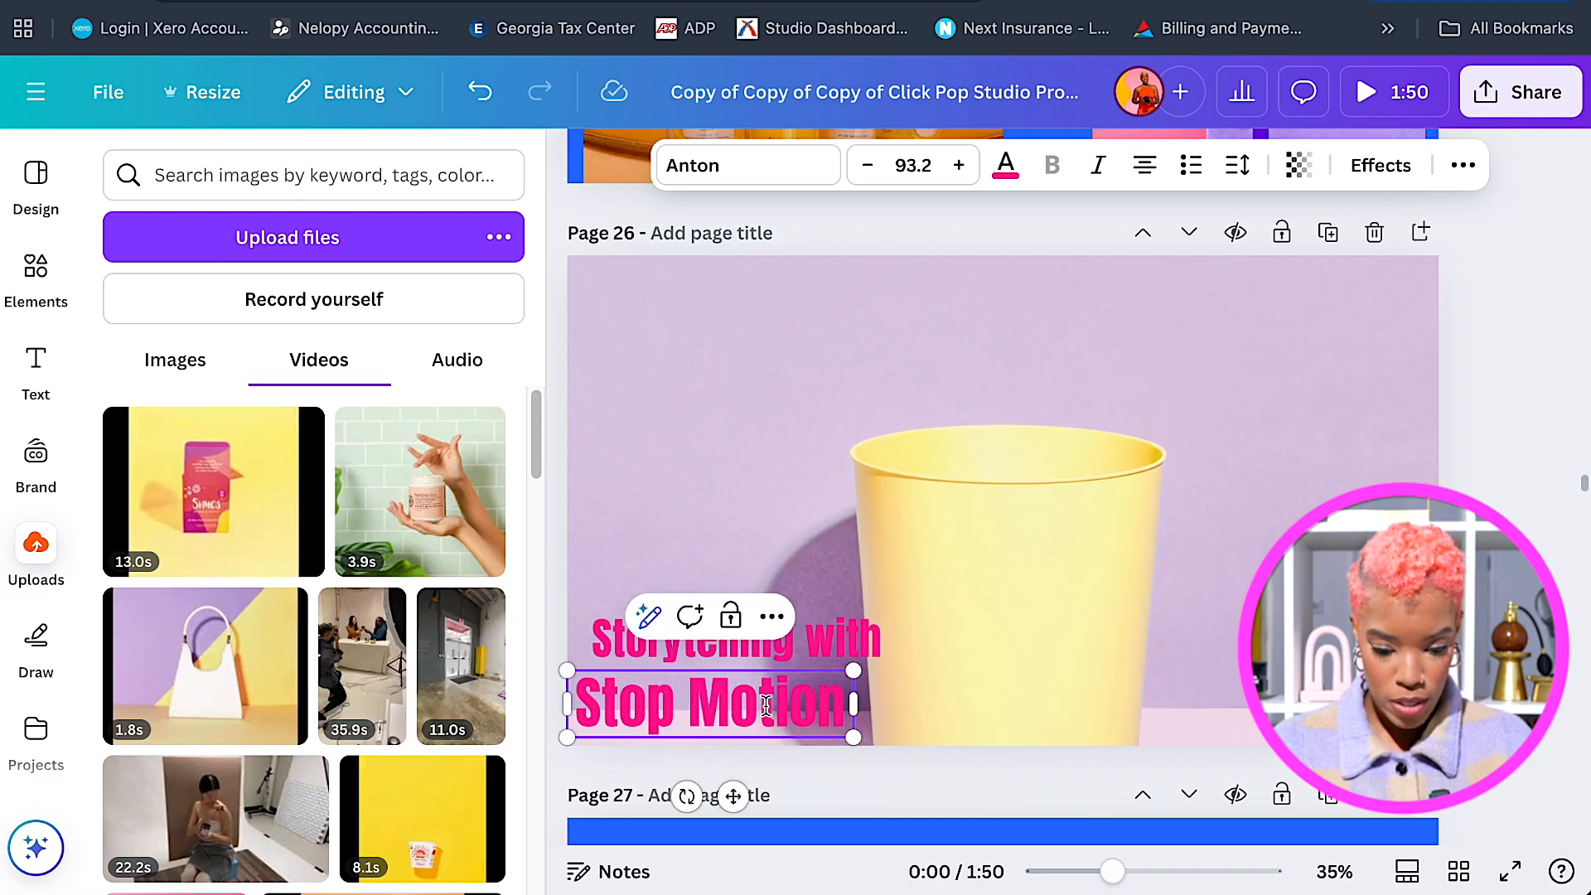
left_click(991, 717)
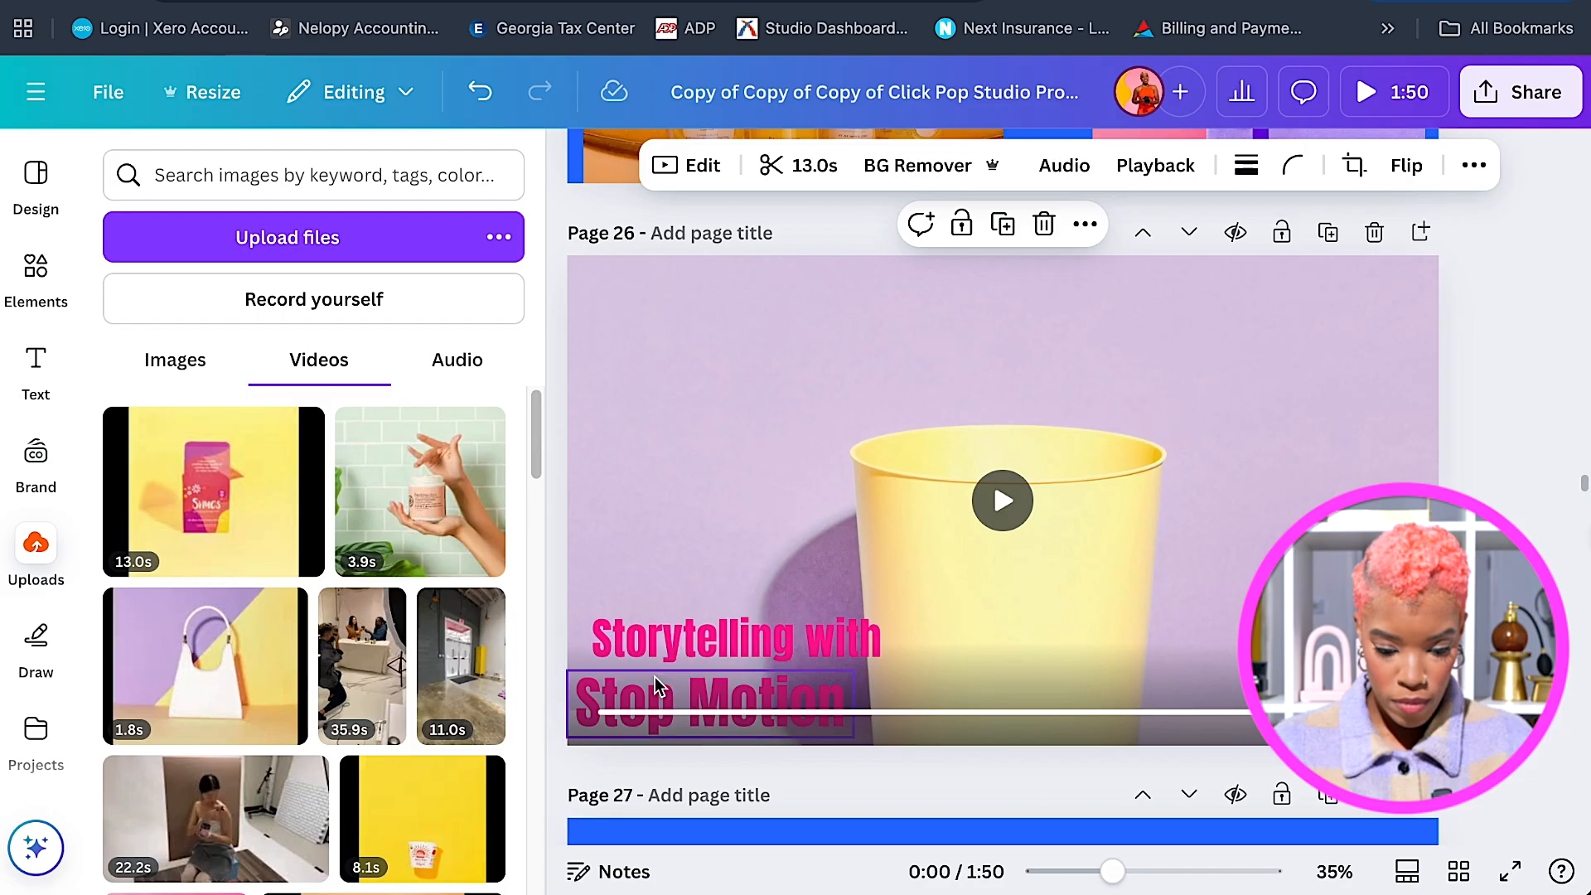
left_click(671, 696)
left_click_drag(677, 685, 693, 683)
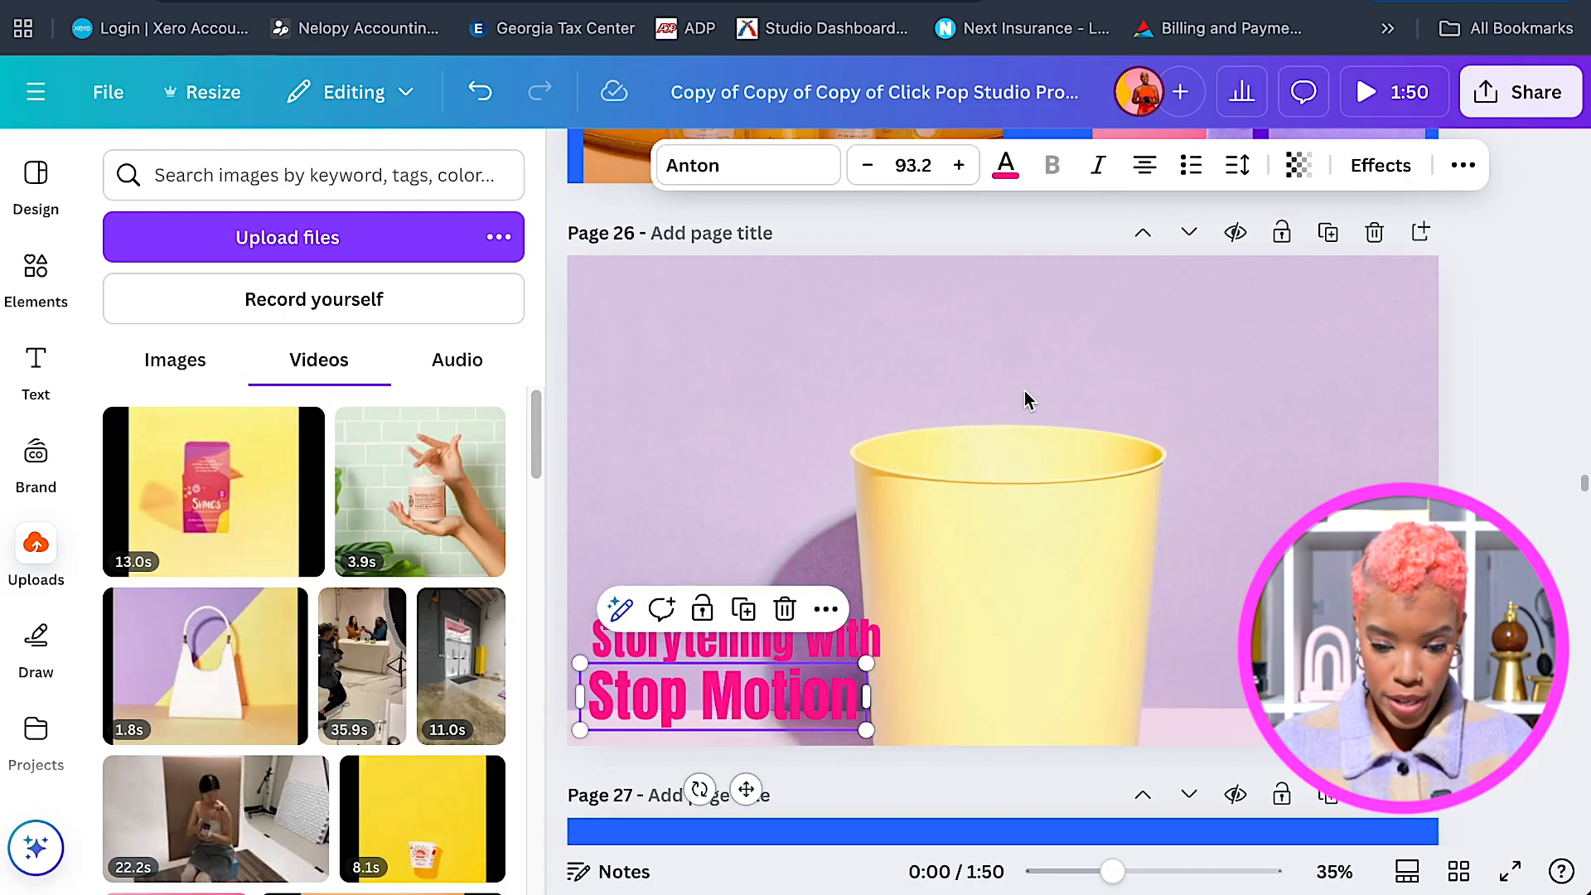
left_click(1238, 170)
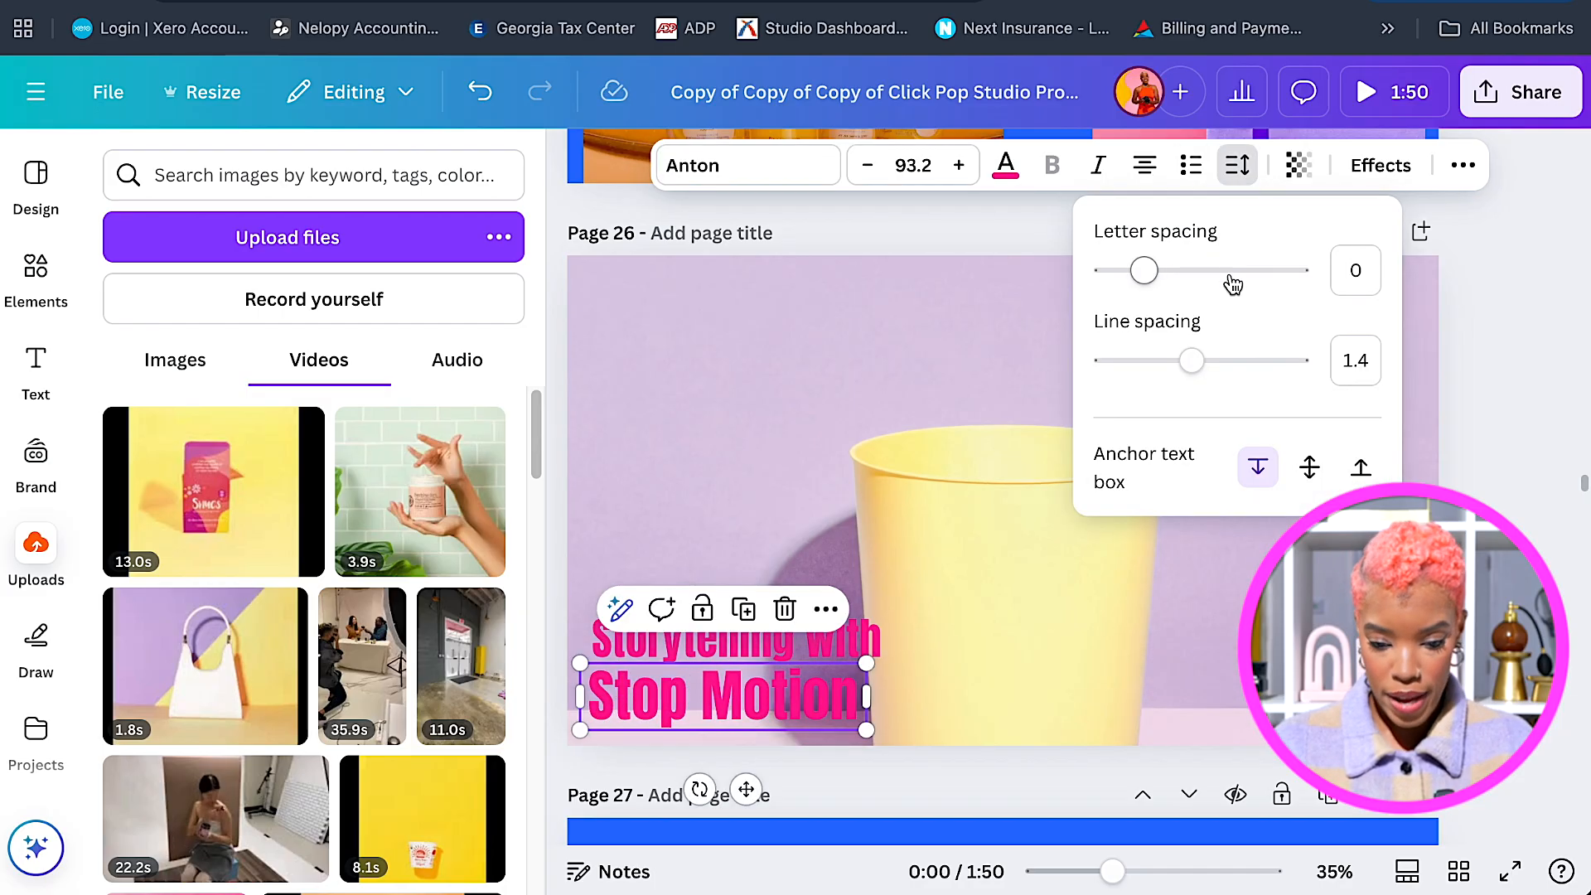
Set Stop Motion's letter spacing to 65, then scale both headline lines down slightly together.
left_click_drag(1153, 280, 1159, 280)
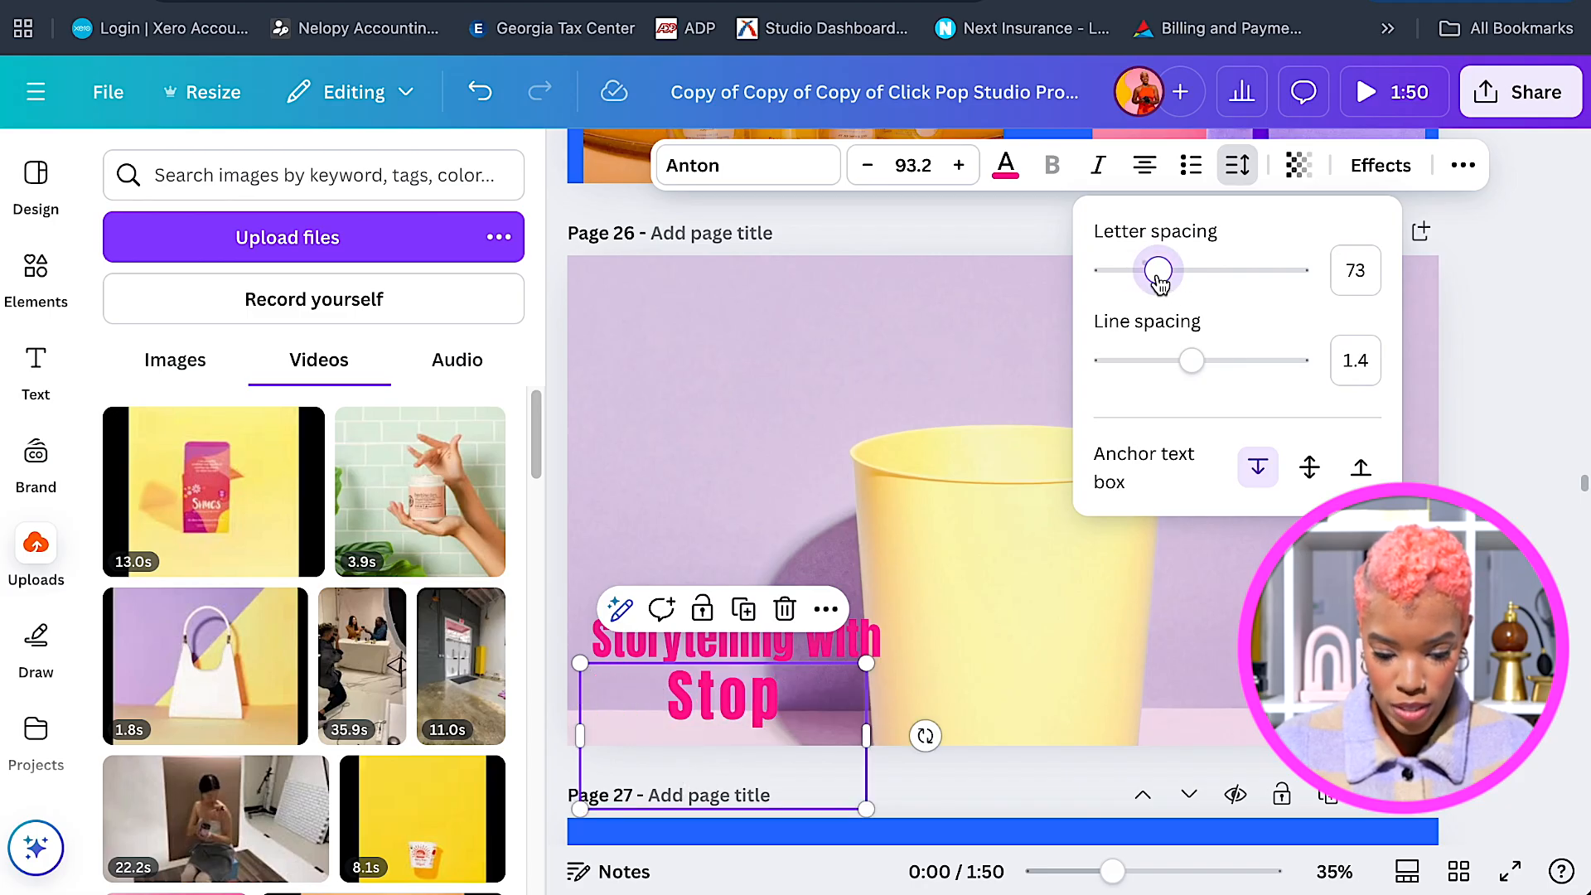
left_click_drag(870, 732, 915, 726)
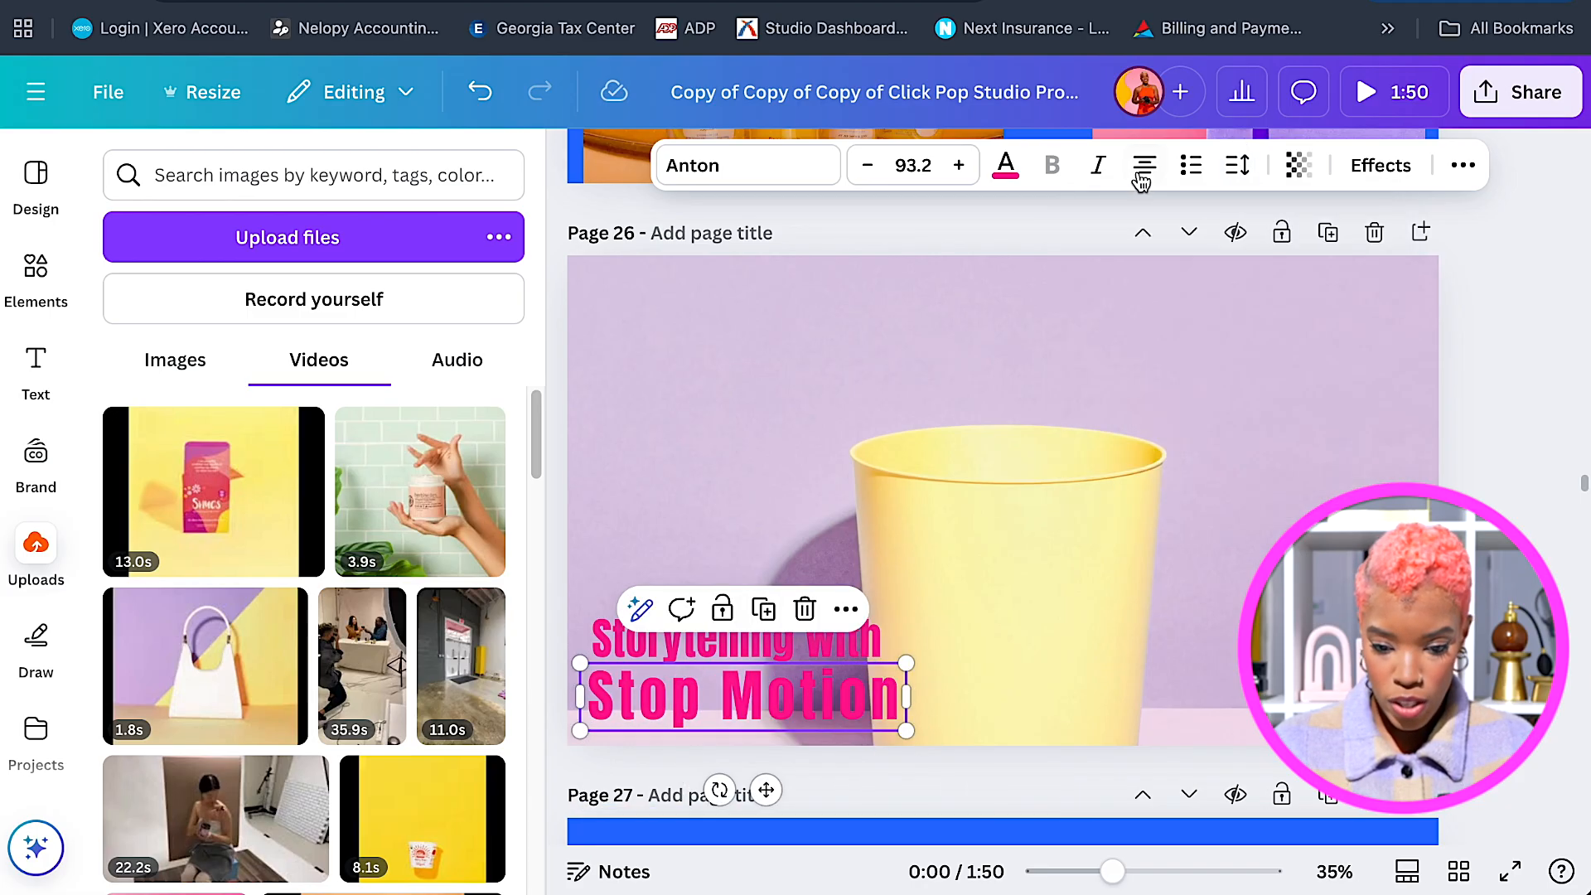
left_click(1237, 166)
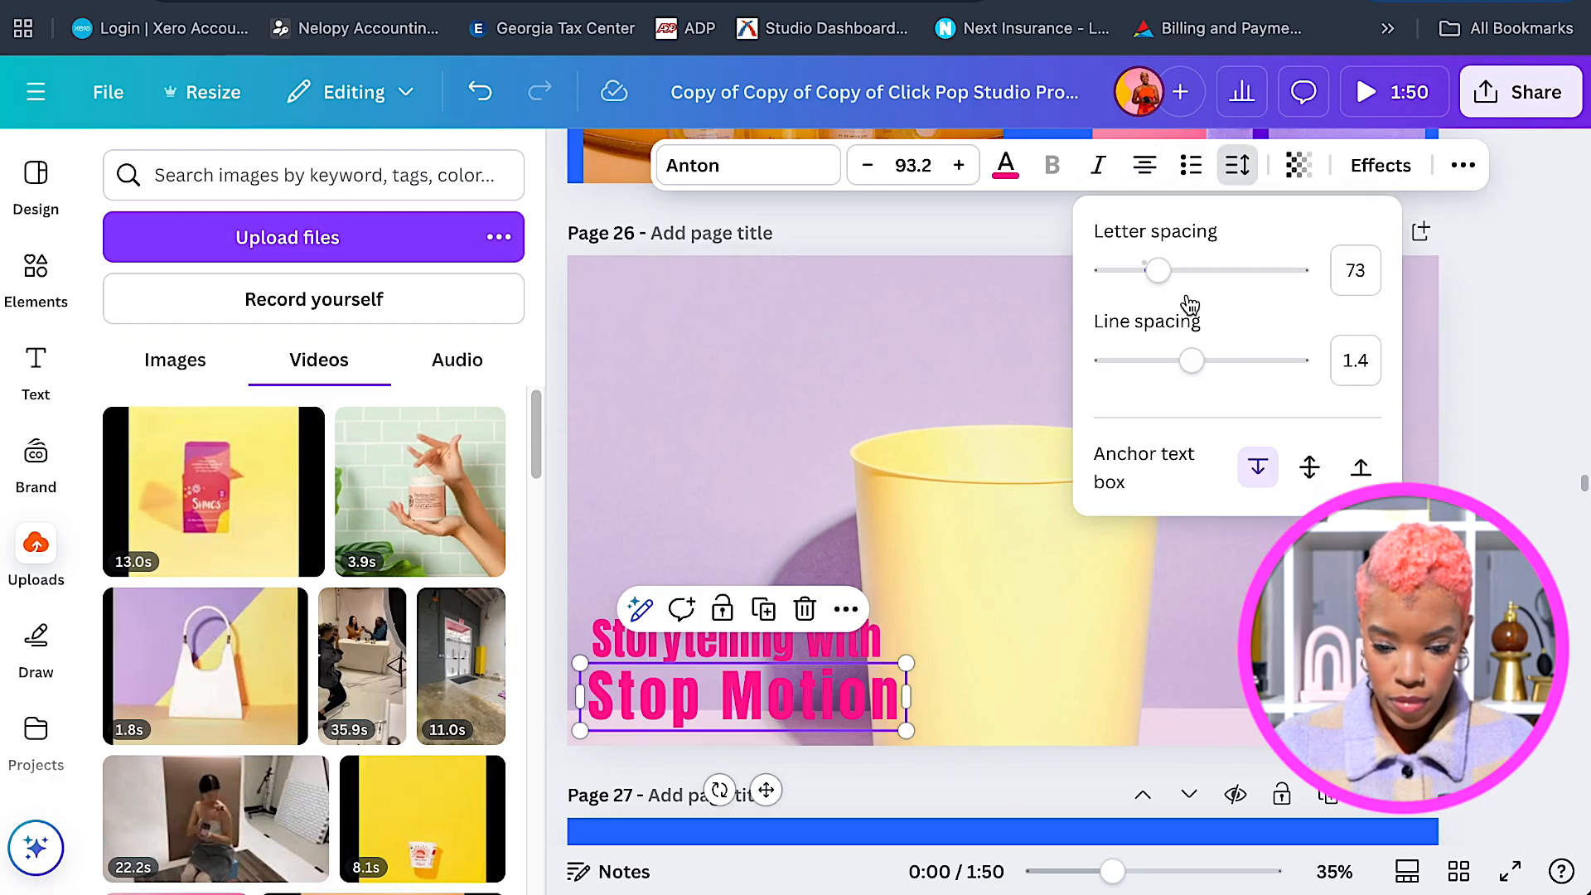
left_click_drag(1175, 273, 1158, 290)
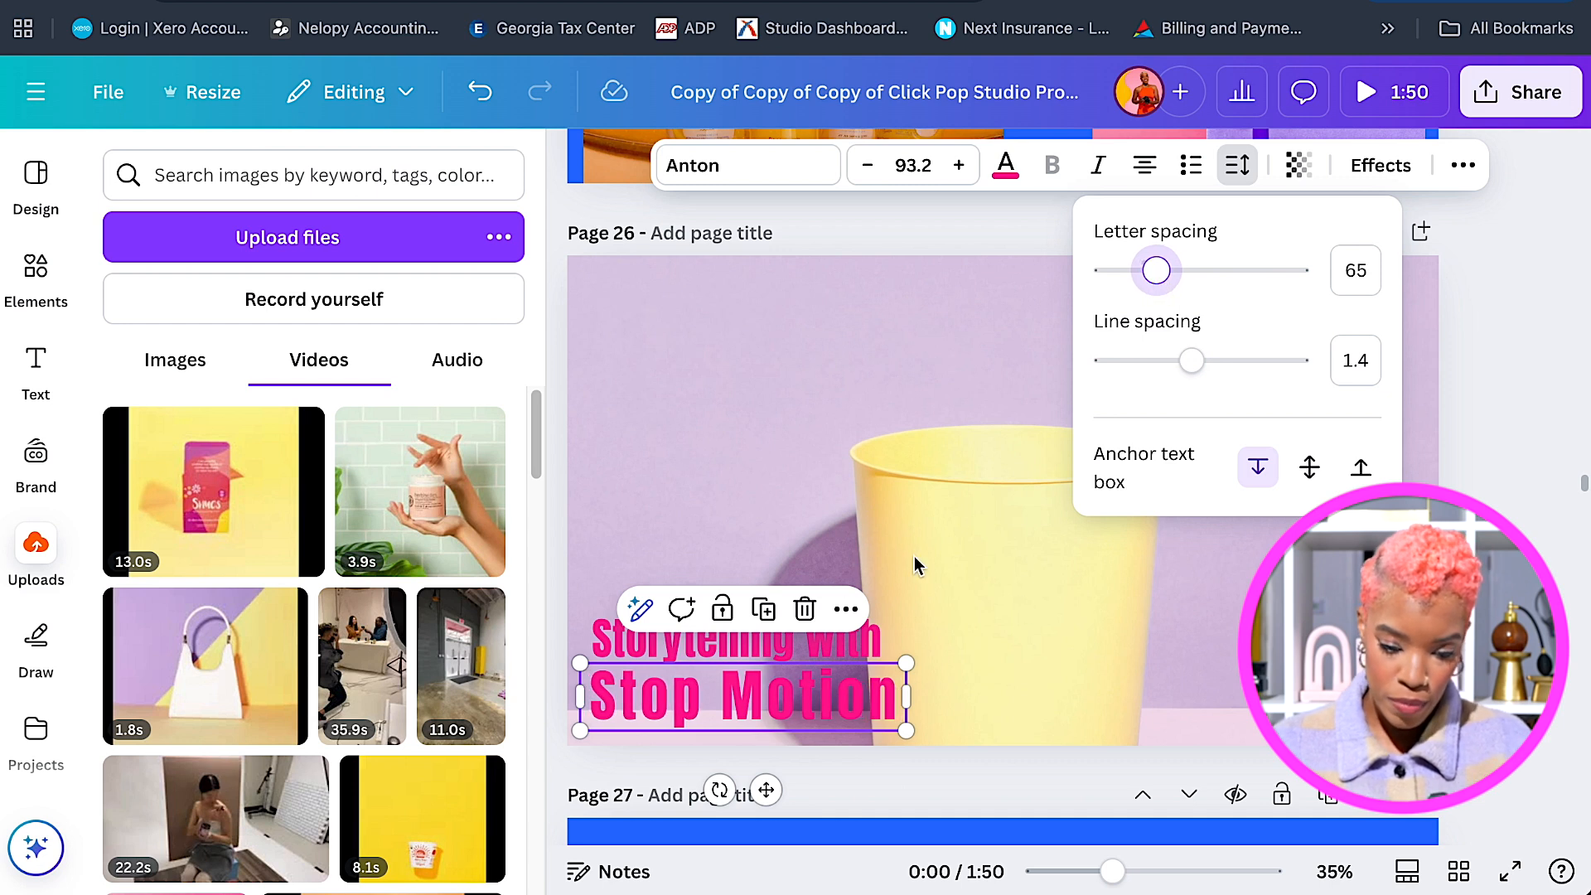
left_click(763, 649, "shift")
left_click_drag(907, 614, 877, 625)
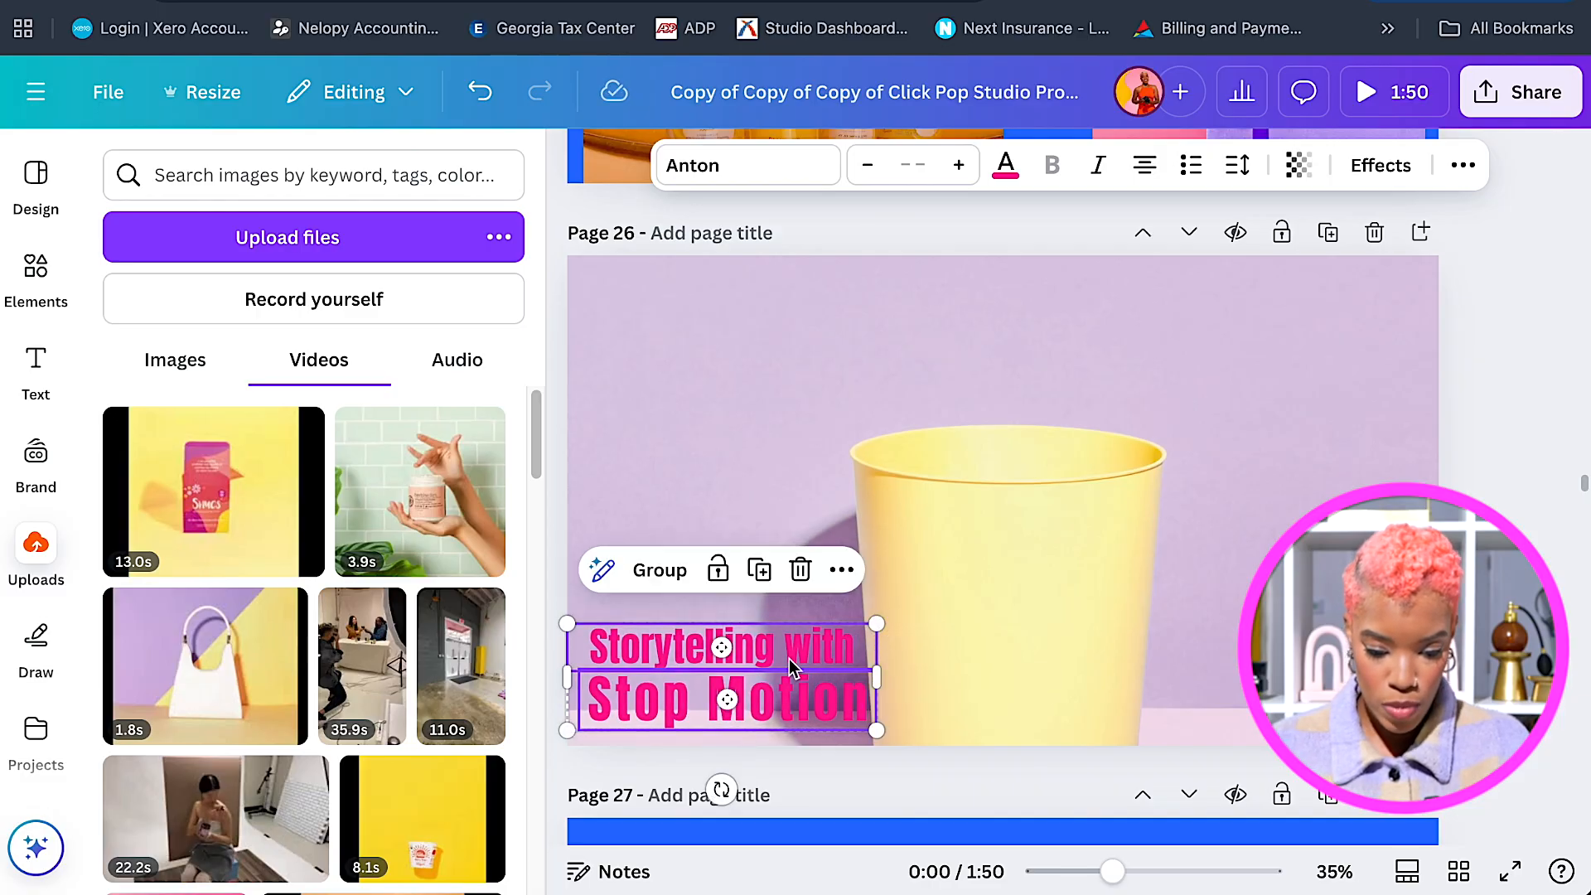
Nudge the two-line headline up and confirm its animation is Bounce on enter.
mouse_move(790, 648)
left_mouse_down()
mouse_move(867, 622)
mouse_move(769, 650)
left_mouse_up()
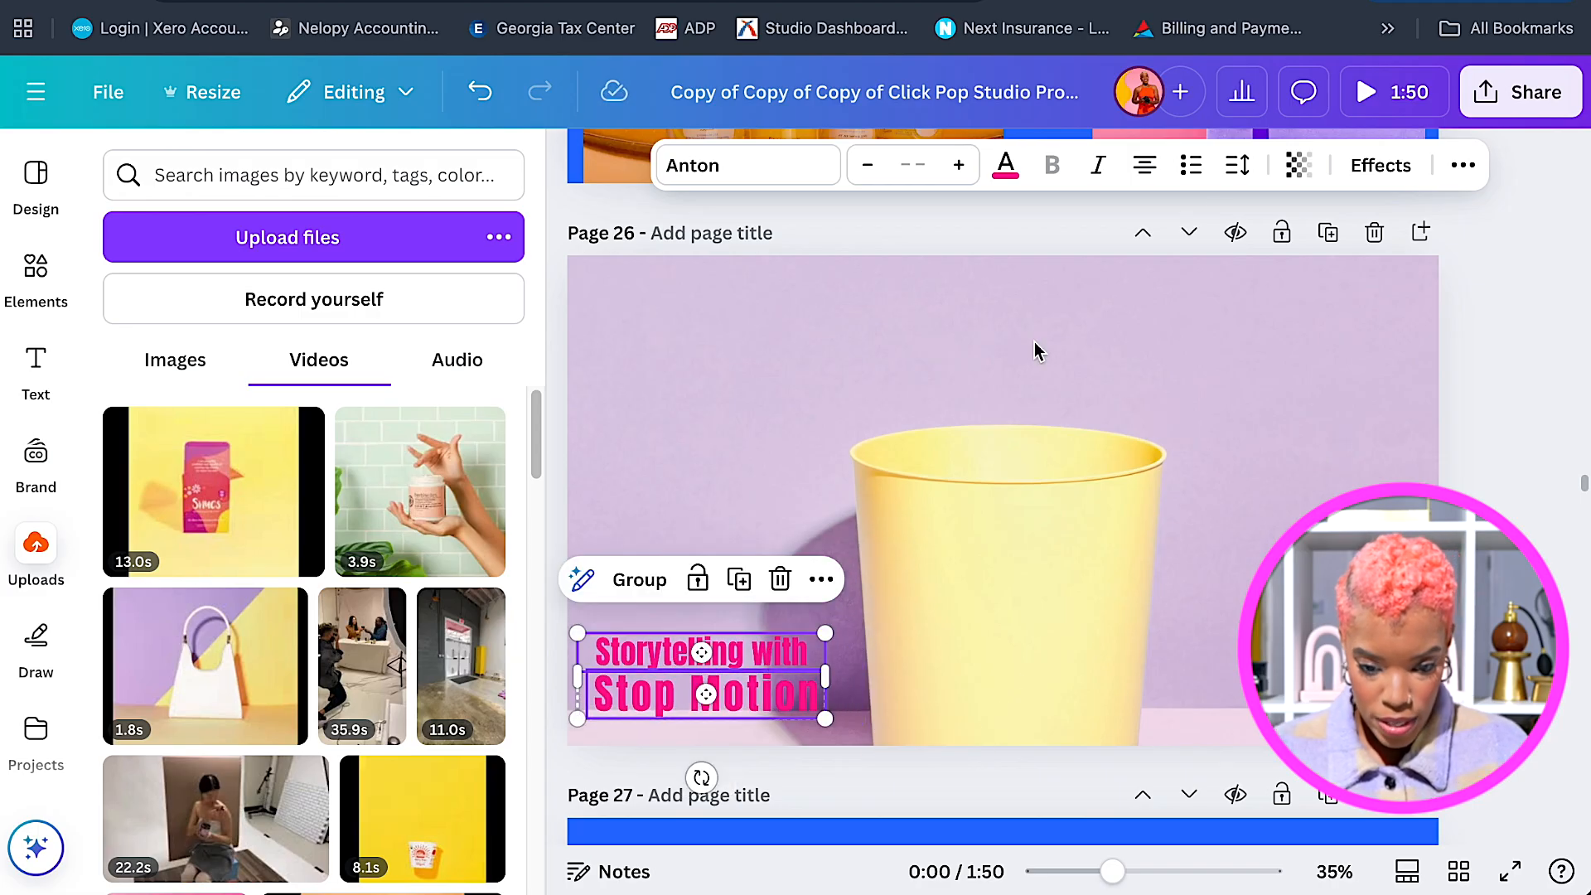
left_click(1463, 165)
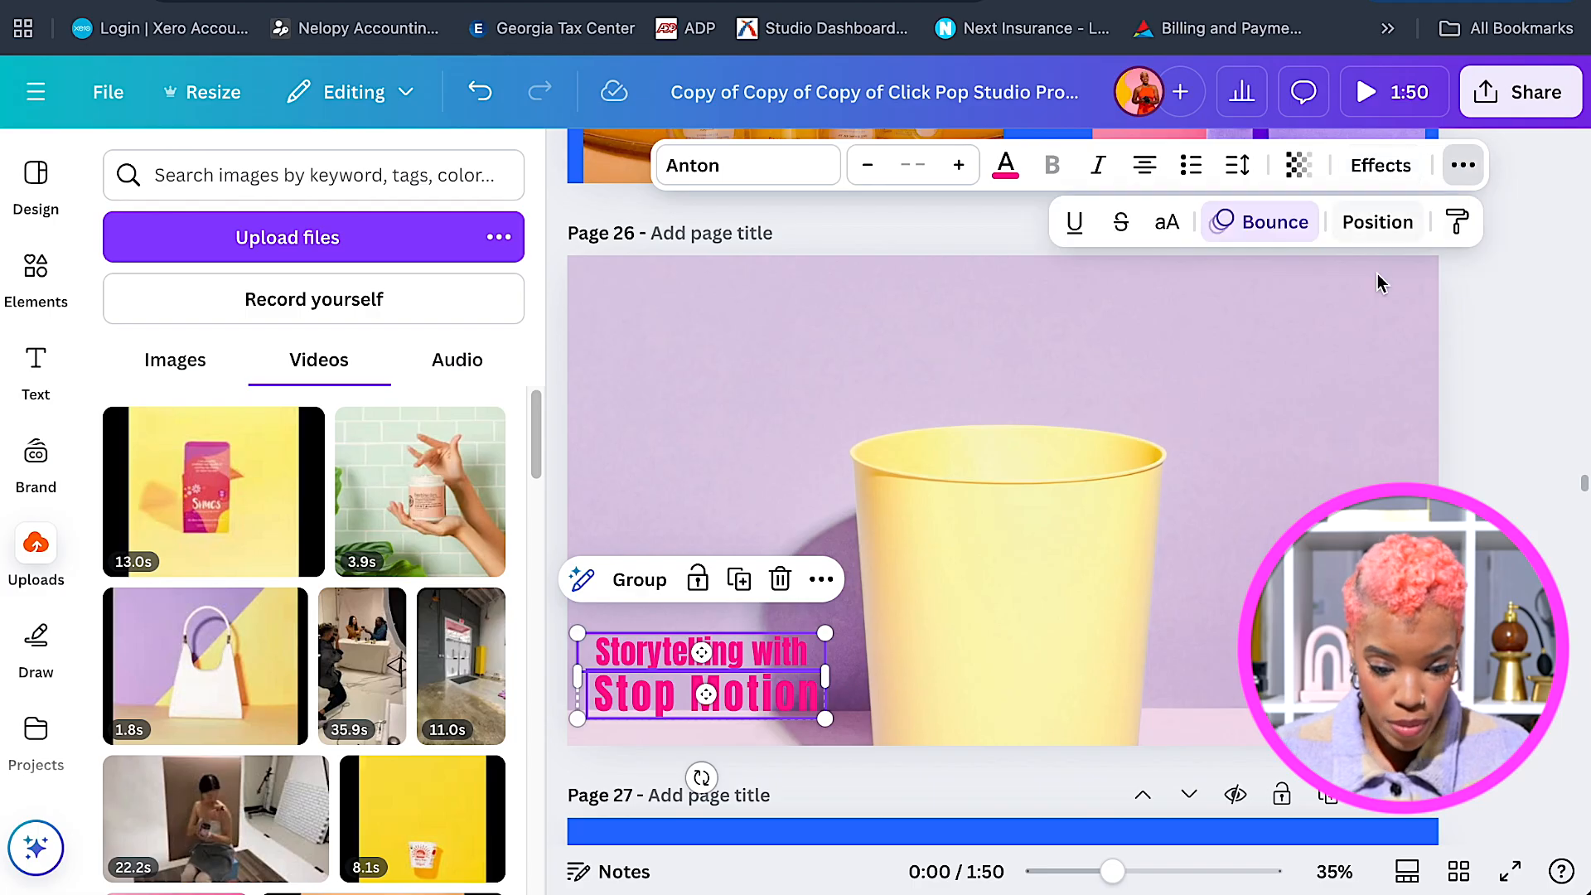
left_click(1276, 222)
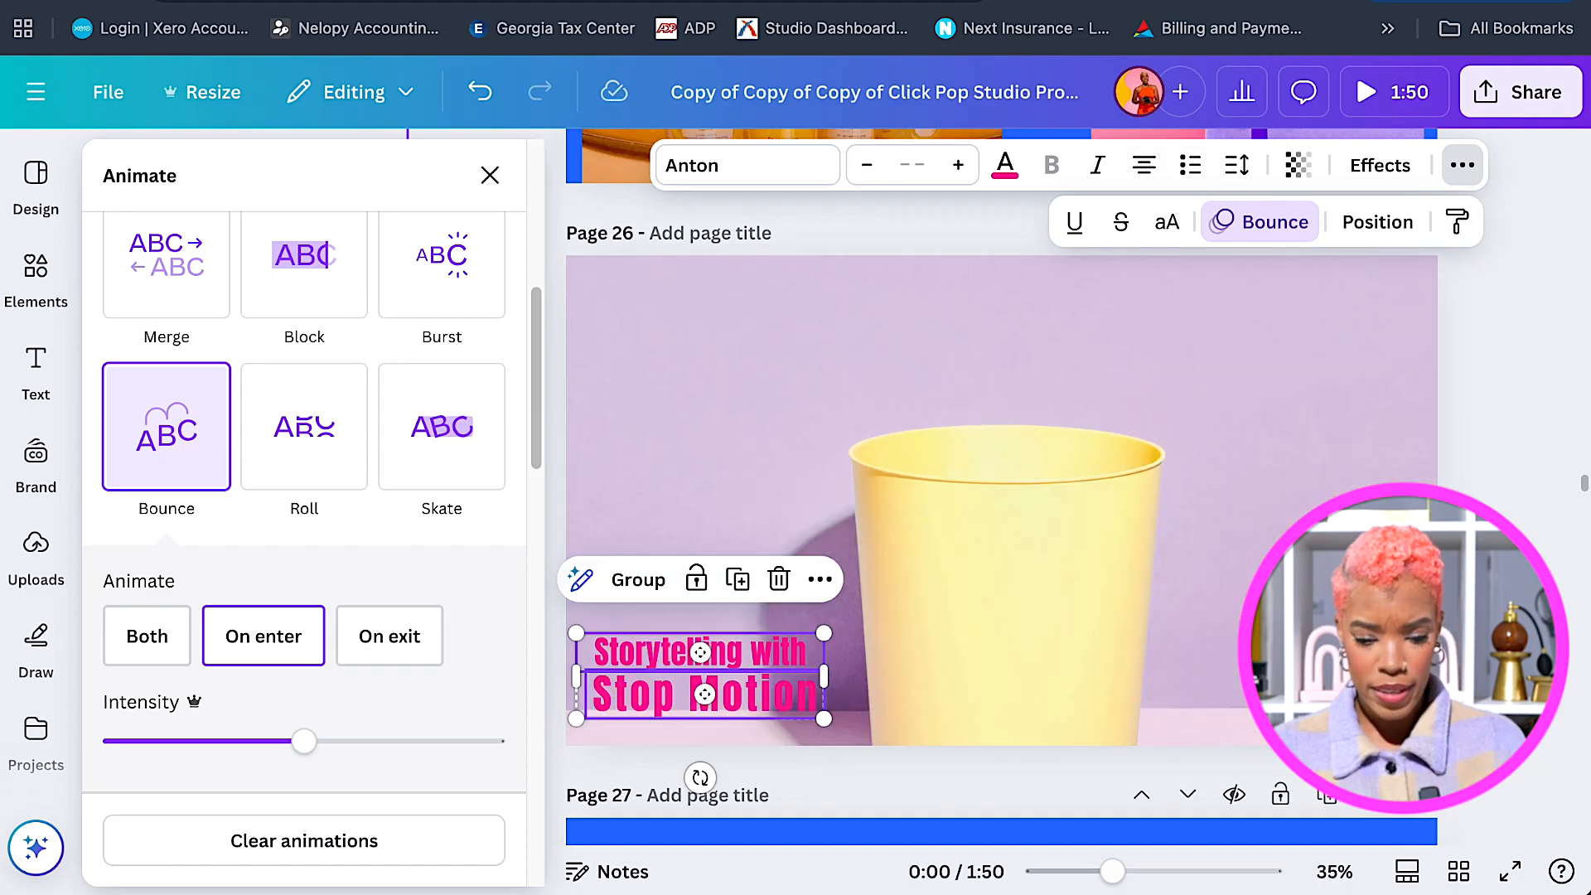
key("Escape")
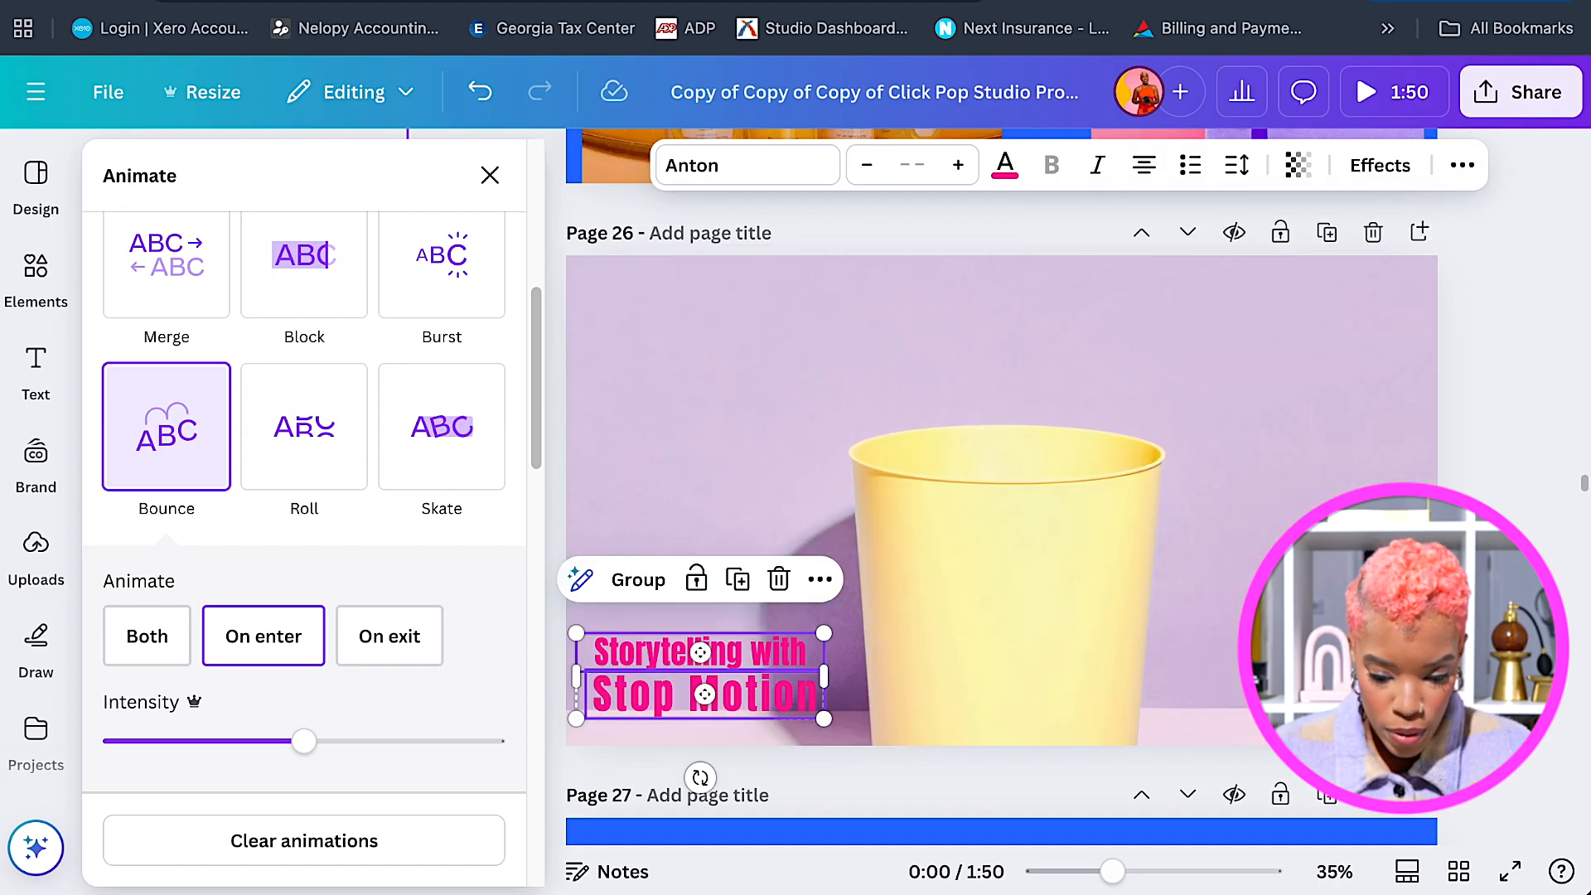
scroll(1002, 497, "down", 4)
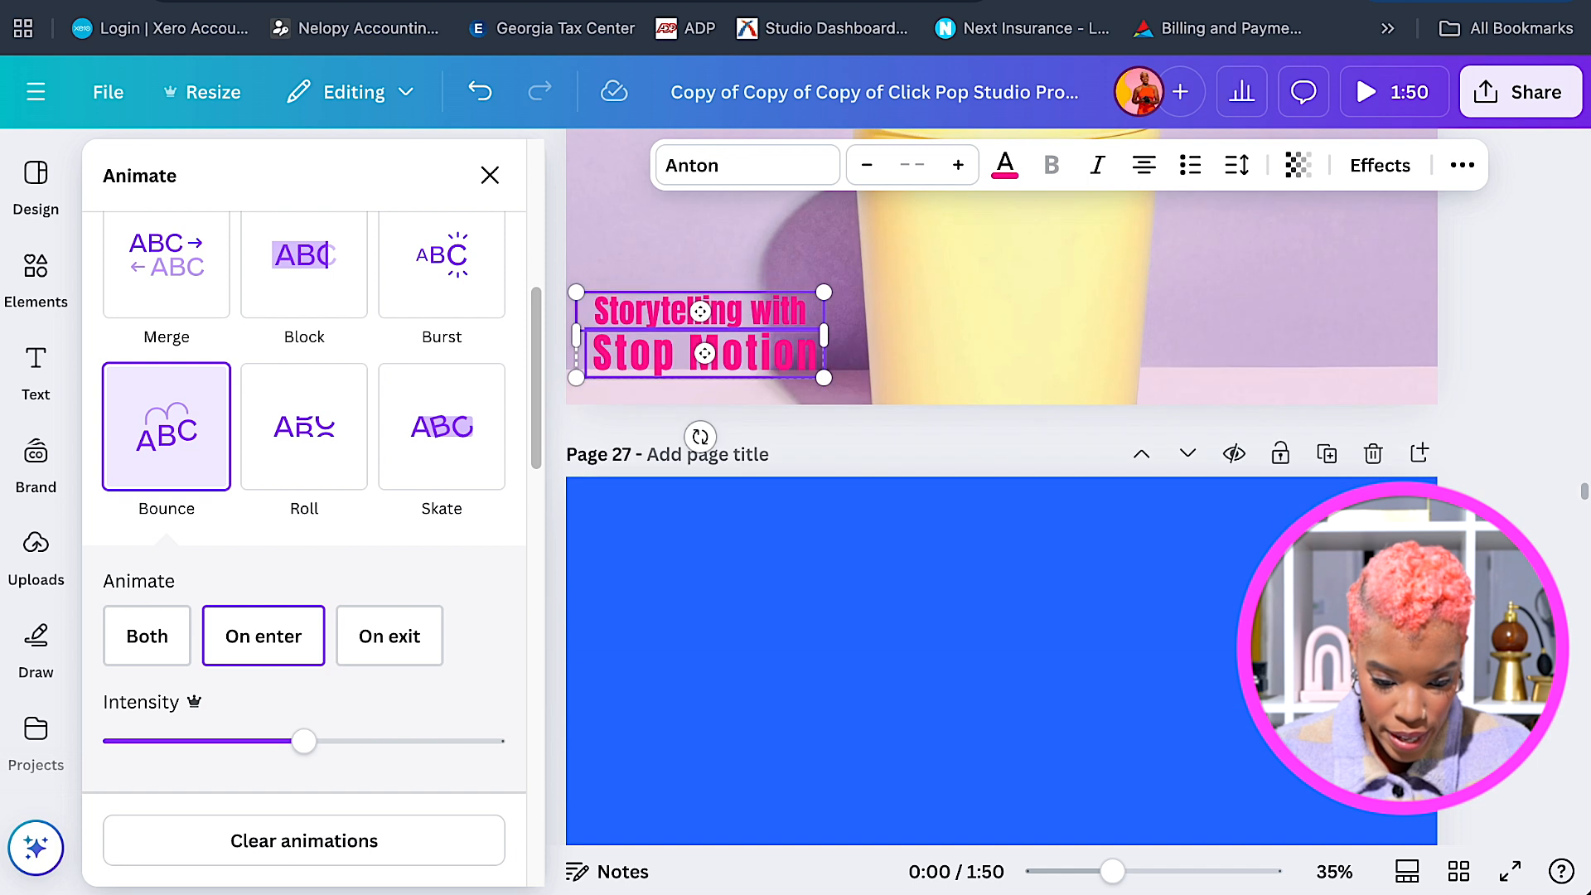
Check blank blue page 27's Pop page animation, then select the earlier Consulting title.
left_click(1142, 626)
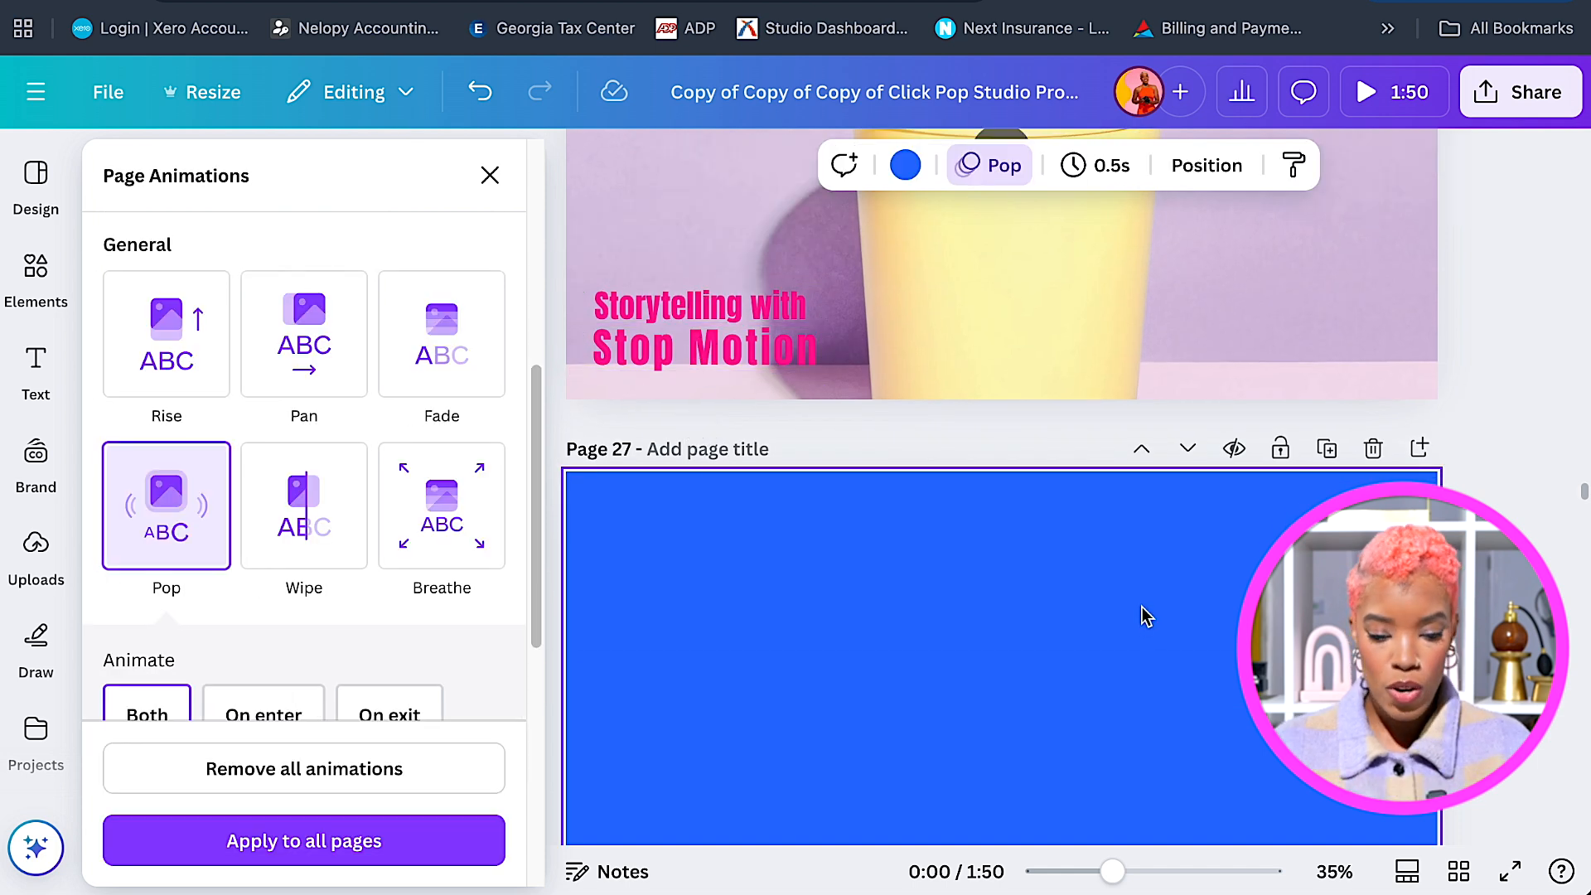
scroll(1147, 621, "down", 1)
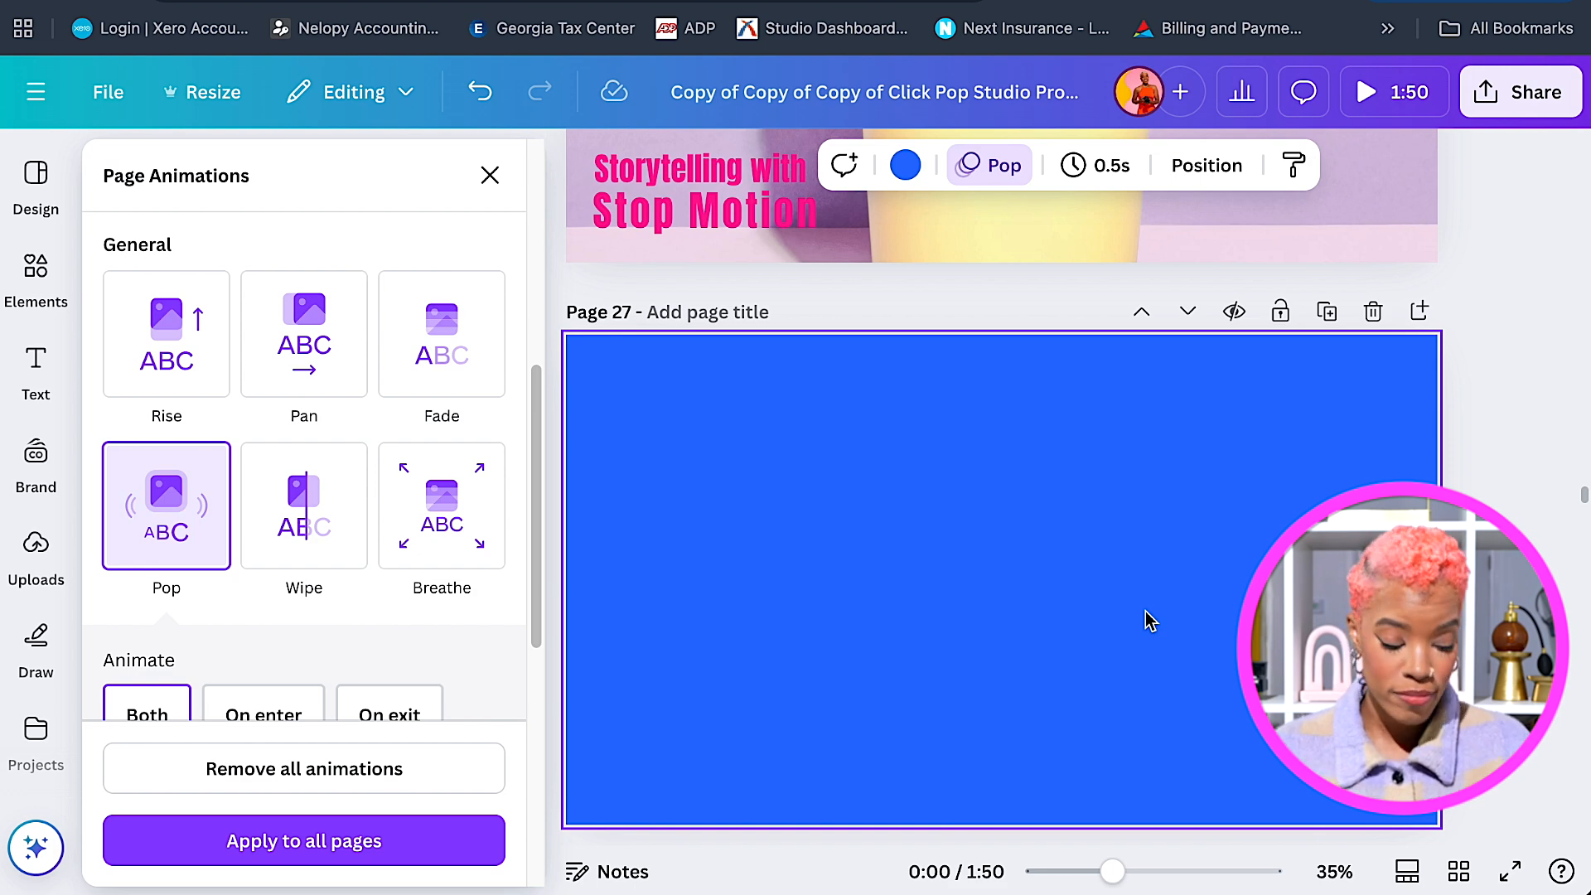
scroll(1141, 622, "down", 1)
scroll(1143, 617, "up", 20)
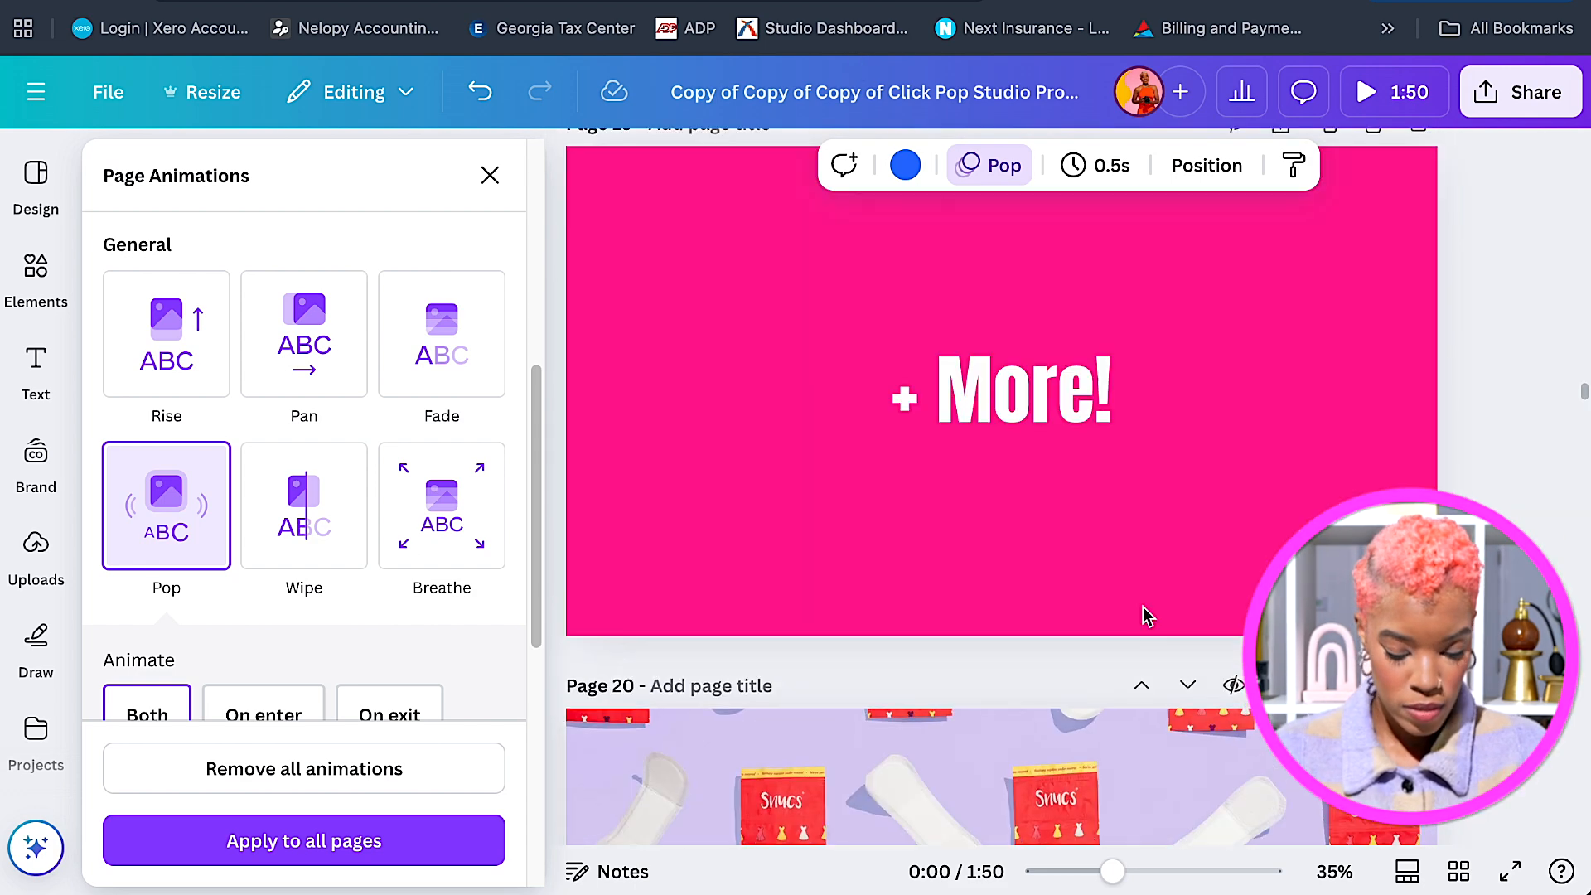
scroll(1143, 616, "up", 9)
left_click(1145, 615)
Paste the Consulting title onto blue page 27 as a centred two-line 'Art Direction'.
key("super+c")
scroll(1144, 615, "down", 20)
left_click(1123, 616)
key("super+v")
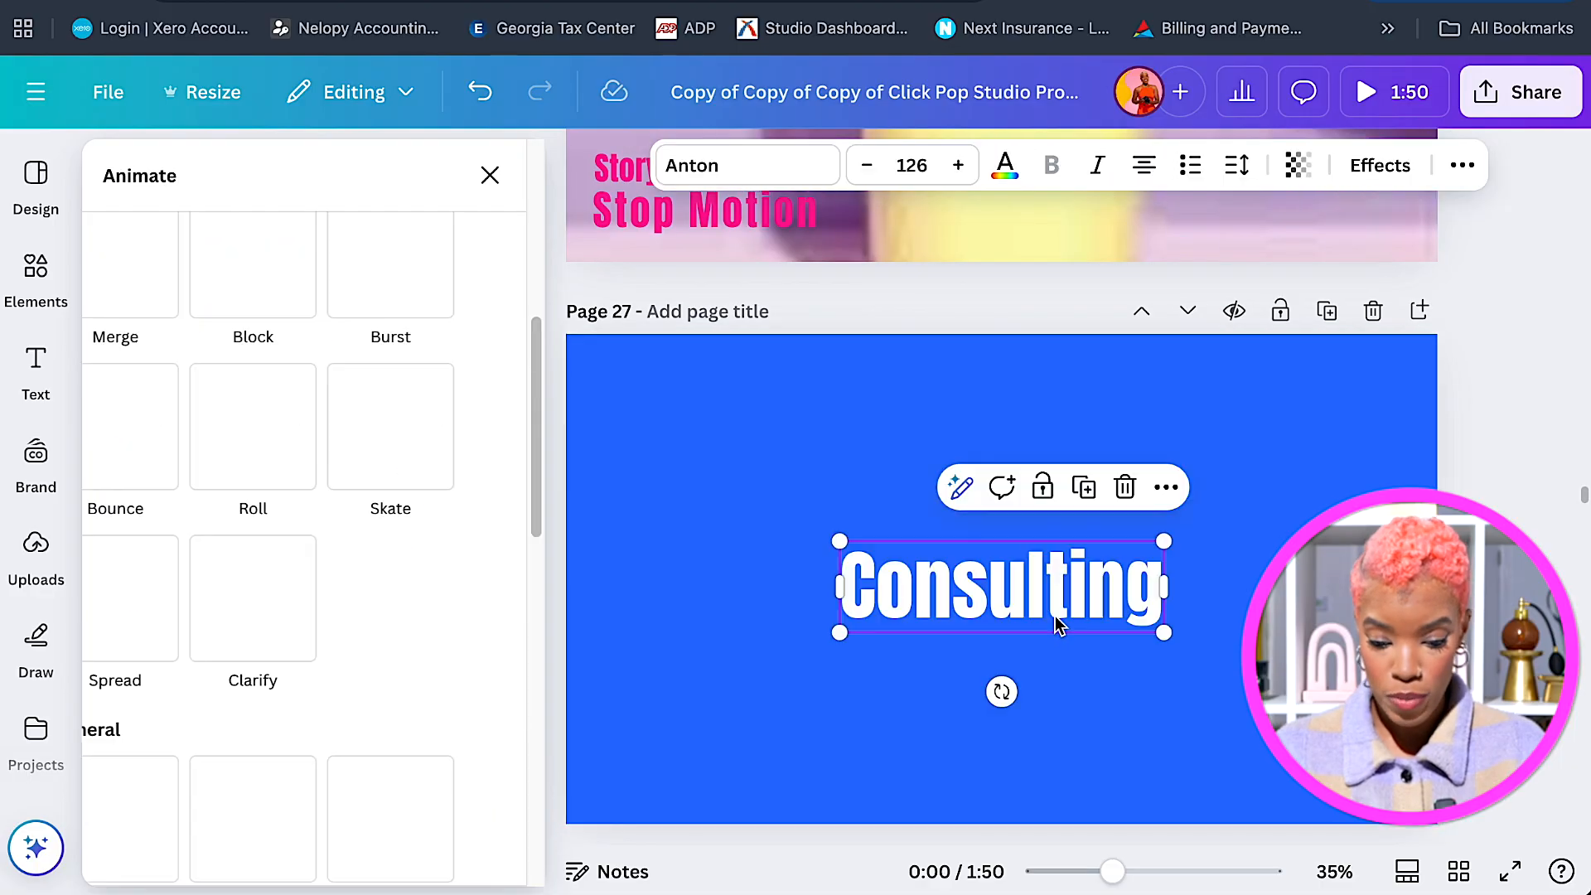
type("Art")
key("Return")
type("Direction")
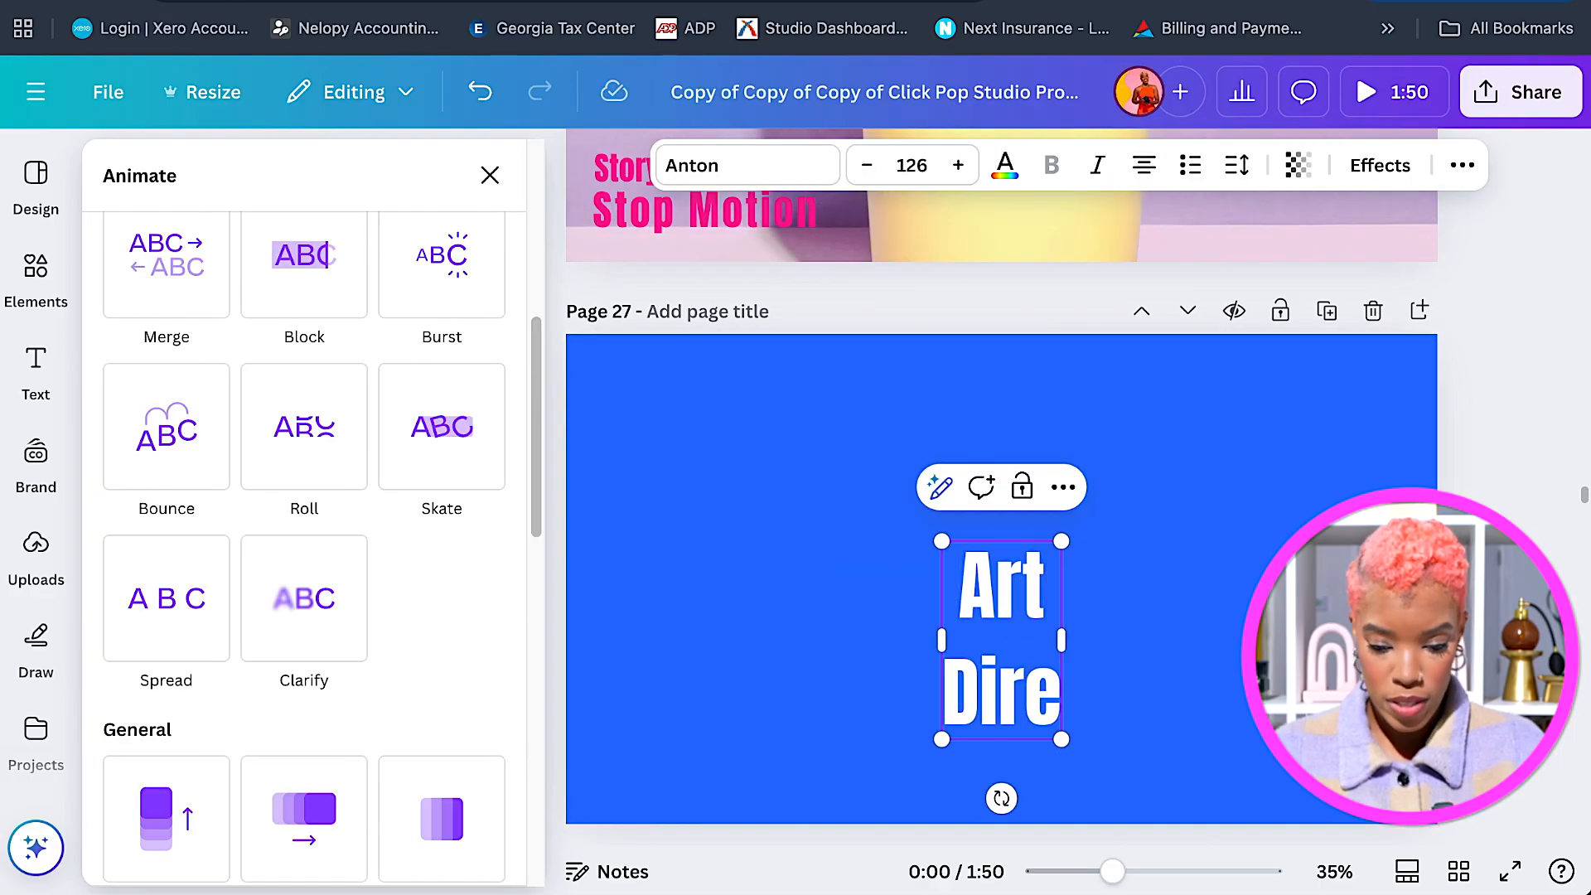
left_click(1378, 480)
left_click_drag(1036, 695, 1028, 633)
Add a centred 'Prop Styling' title copy to green page 28.
key("super+c")
scroll(1027, 633, "down", 8)
key("super+v")
double_click(1016, 511)
type("Prop Styling")
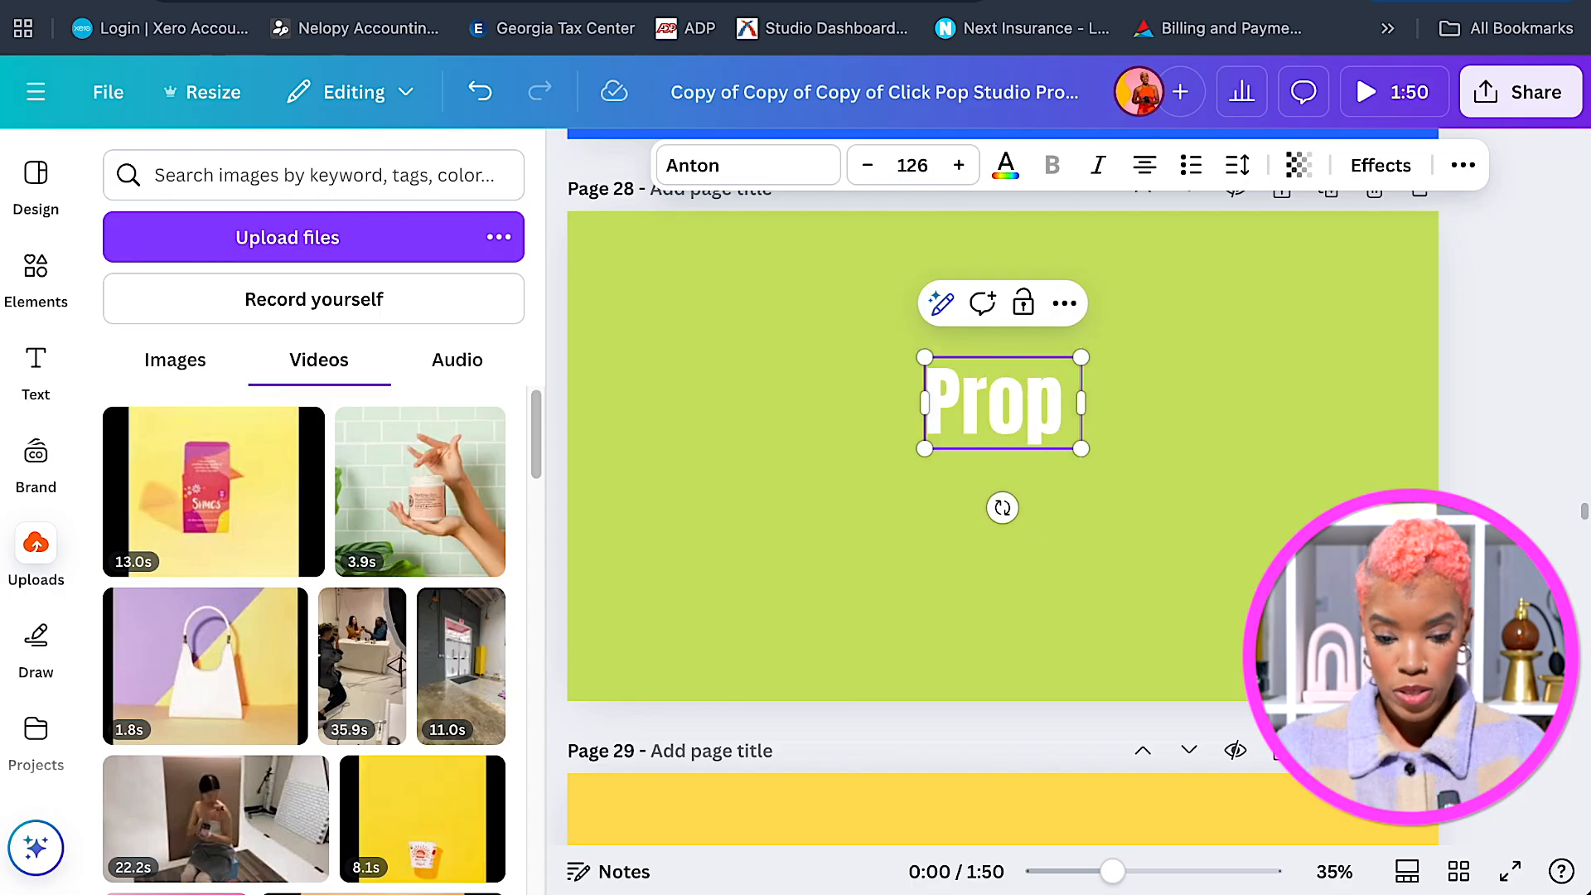
key("Return")
left_click(1169, 333)
mouse_move(1014, 431)
left_mouse_down()
mouse_move(1014, 415)
mouse_move(1014, 432)
left_mouse_up()
Add a centred 'Talent Scouting' title copy to yellow page 29.
scroll(1211, 577, "down", 1)
scroll(1208, 592, "down", 6)
key("super+v")
double_click(1044, 489)
type("Talent Scouting")
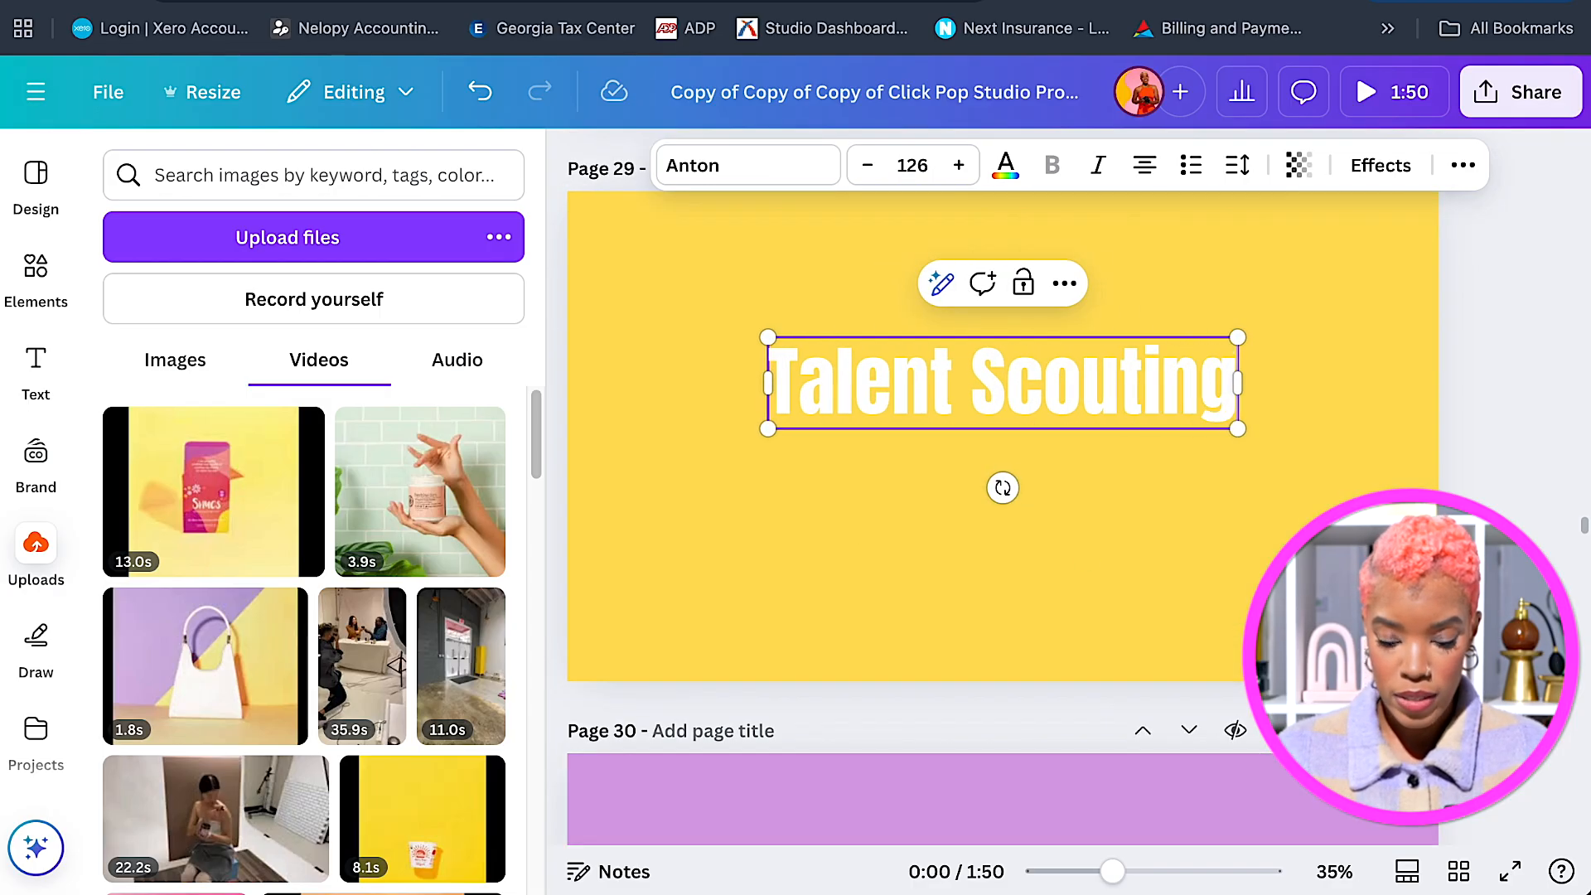
left_click(968, 373)
key("Return")
left_click(1173, 373)
left_click_drag(1013, 417, 1015, 418)
Add a 'Set Design' title copy to purple page 30.
scroll(1092, 454, "down", 6)
left_click(1056, 474)
key("super+v")
double_click(1056, 474)
type("Set Desi")
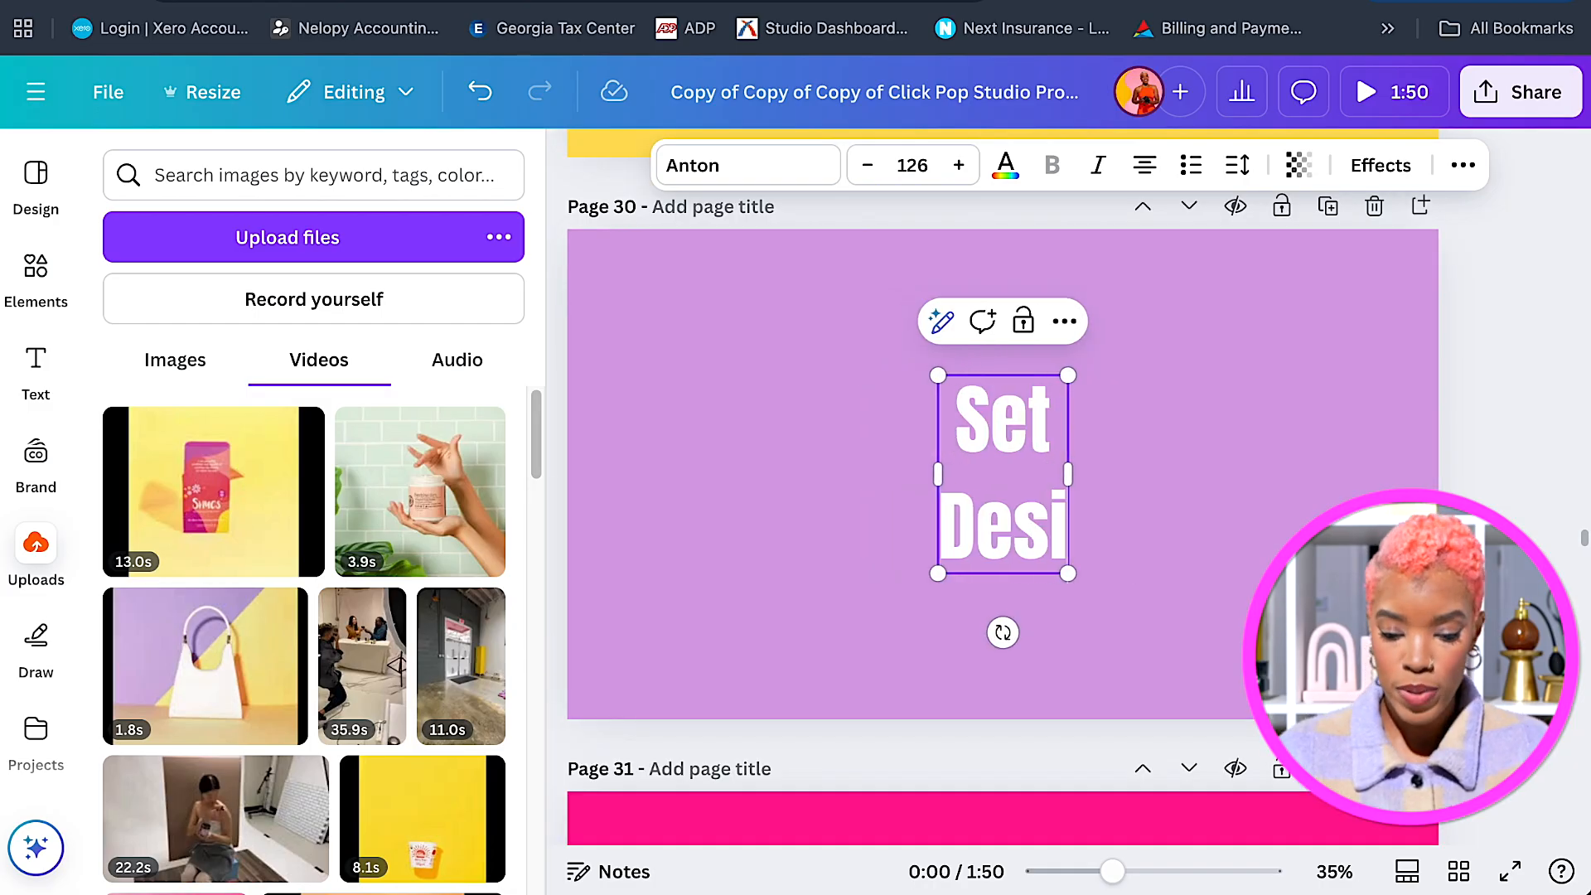
type("gn")
left_click(1221, 514)
scroll(1281, 406, "up", 15)
scroll(1273, 413, "down", 20)
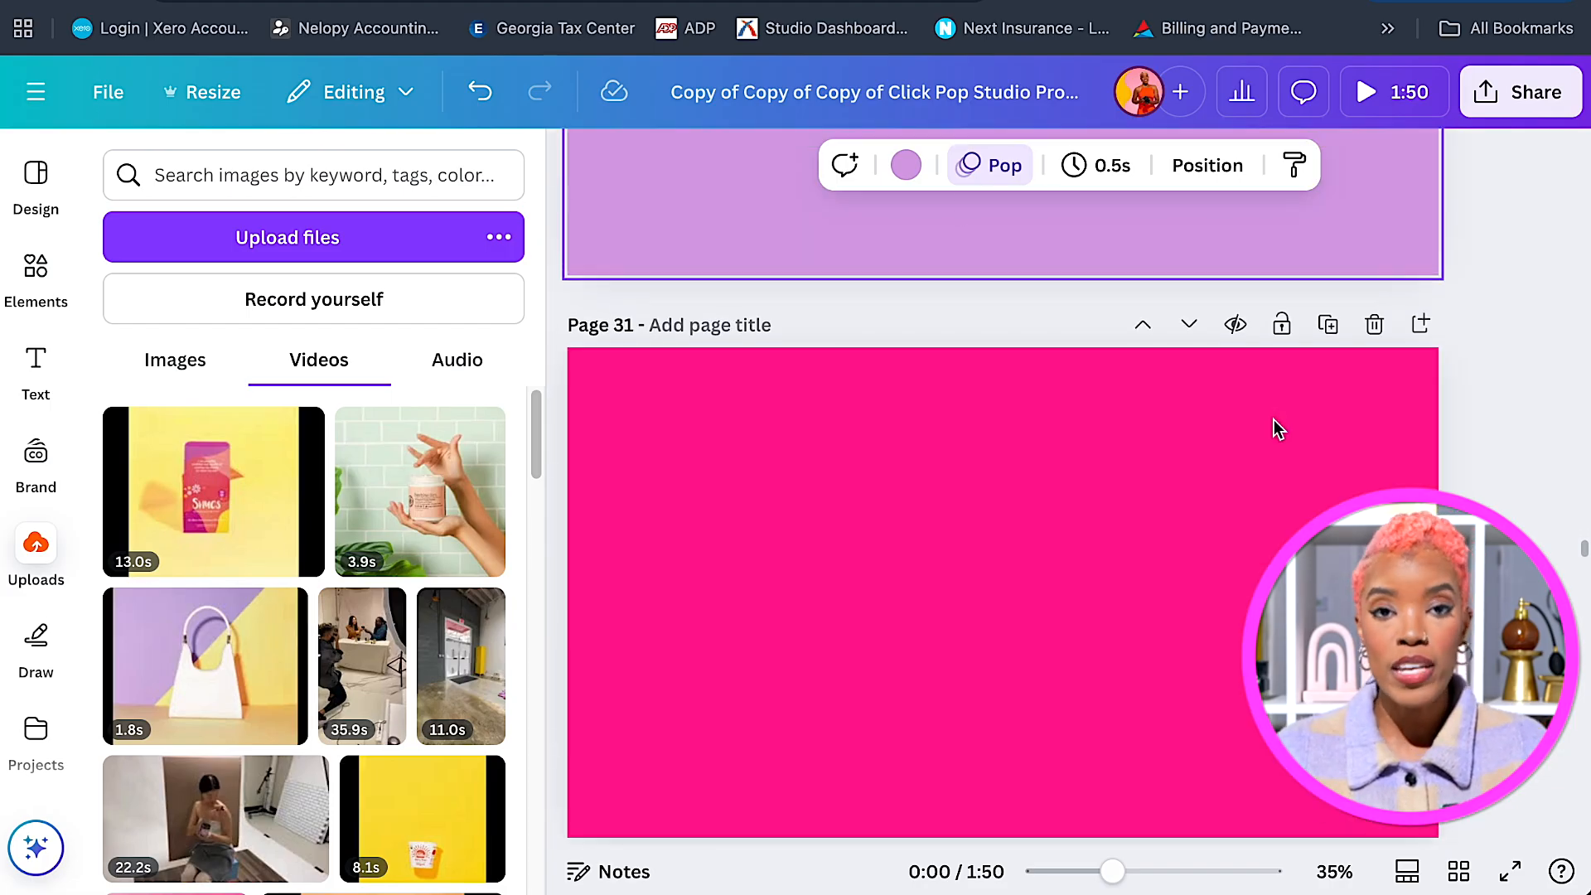
Give the Art Direction title the Pop animation, playing on enter only.
scroll(1279, 406, "up", 10)
scroll(1092, 373, "up", 10)
left_click(1026, 419)
left_click(1468, 176)
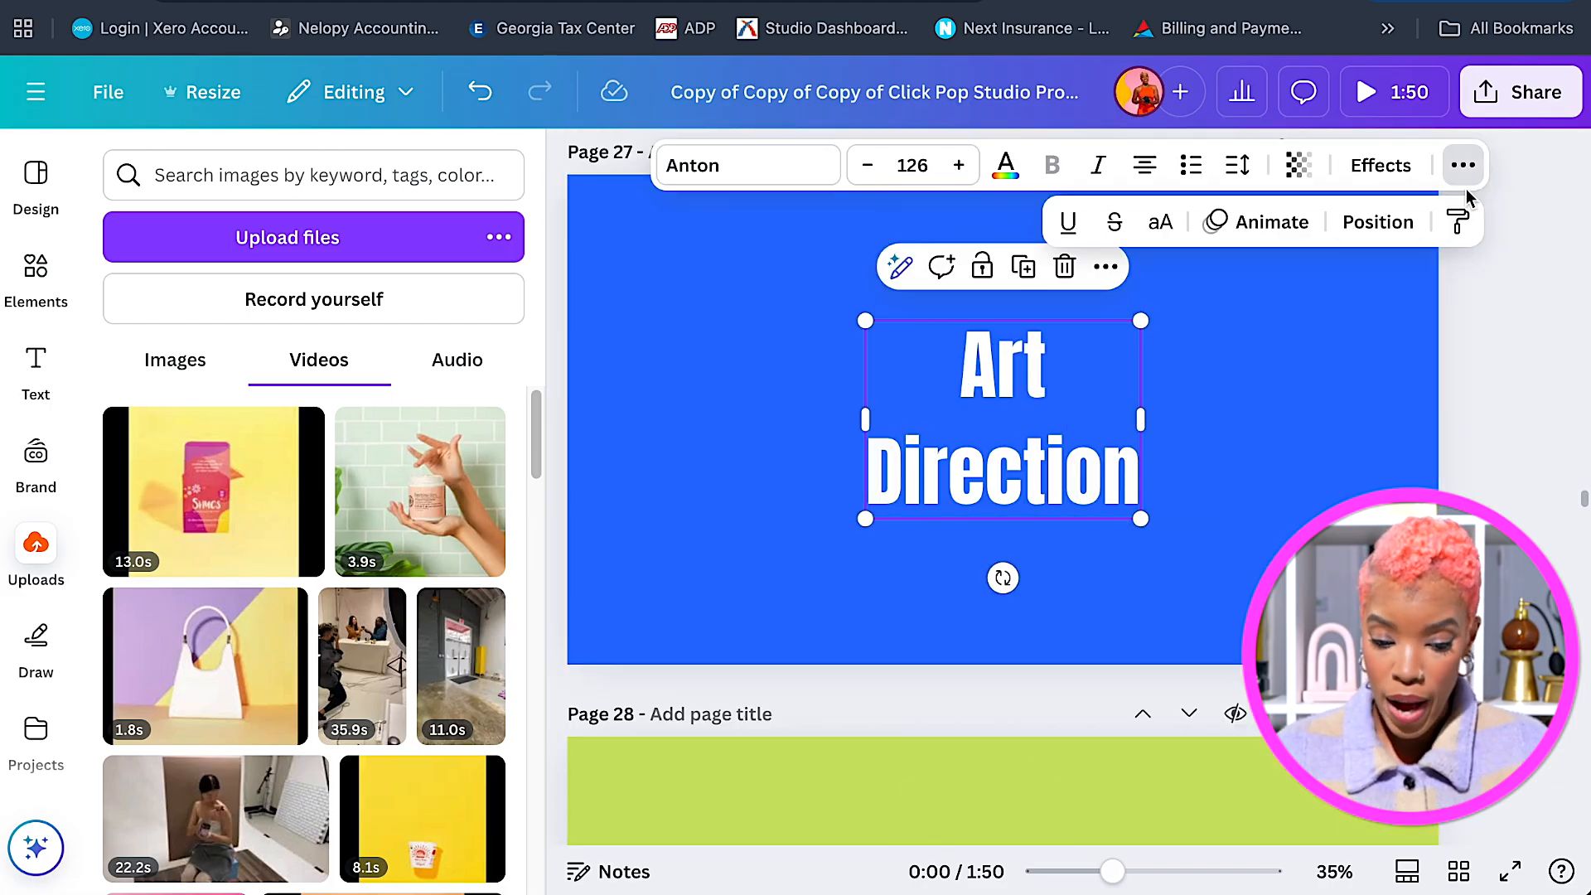
left_click(1272, 236)
scroll(514, 514, "down", 10)
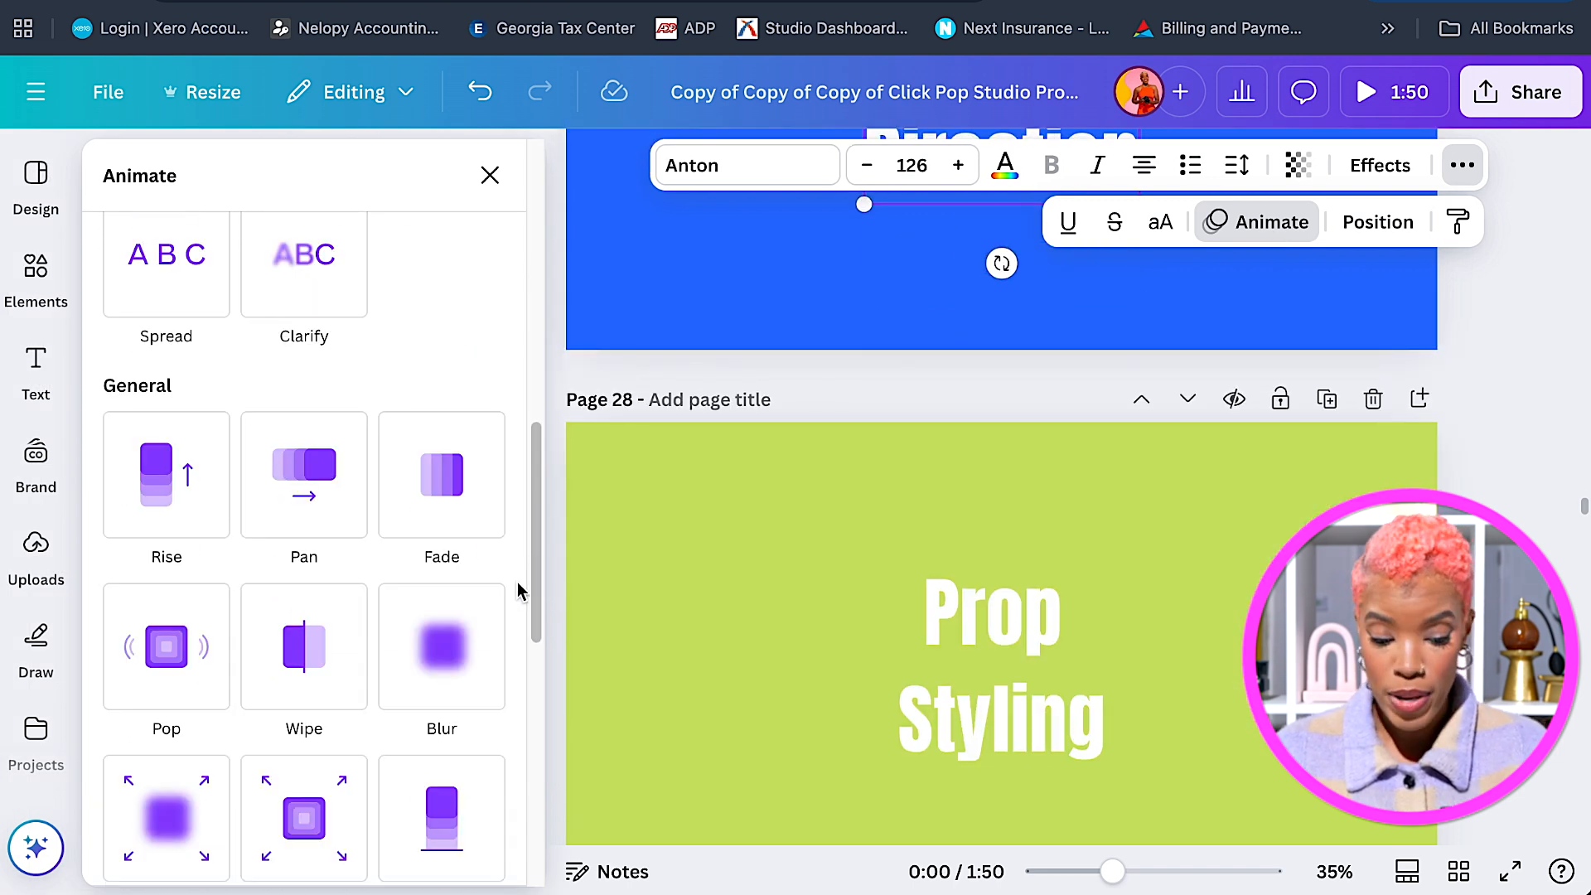
scroll(252, 625, "down", 1)
left_click(220, 630)
left_click(267, 750)
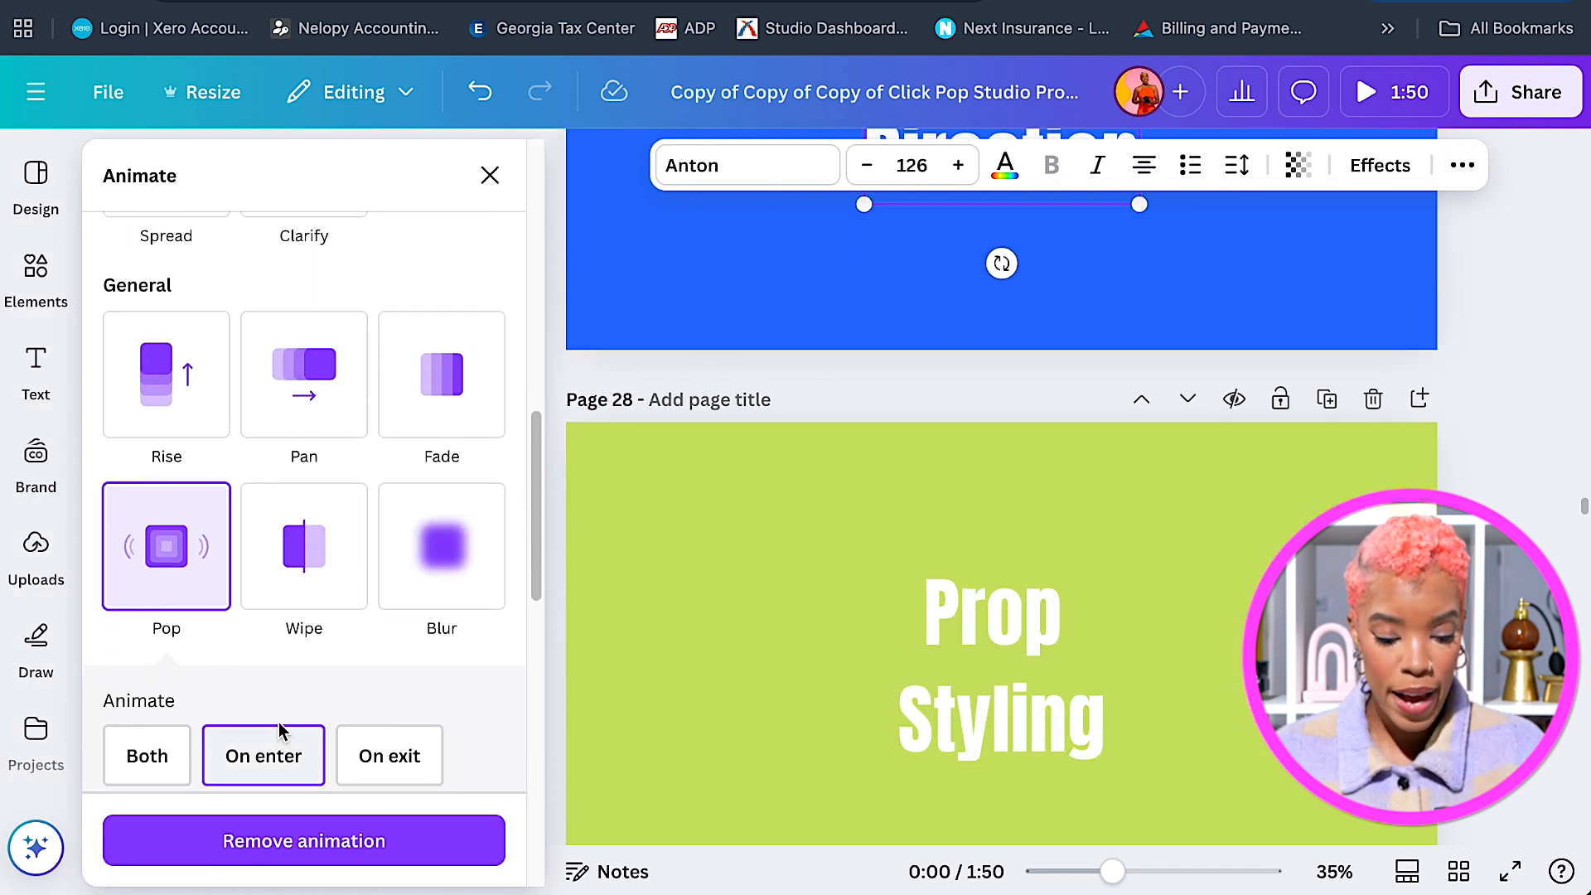
left_click(714, 581)
scroll(1227, 649, "down", 8)
scroll(1226, 649, "down", 8)
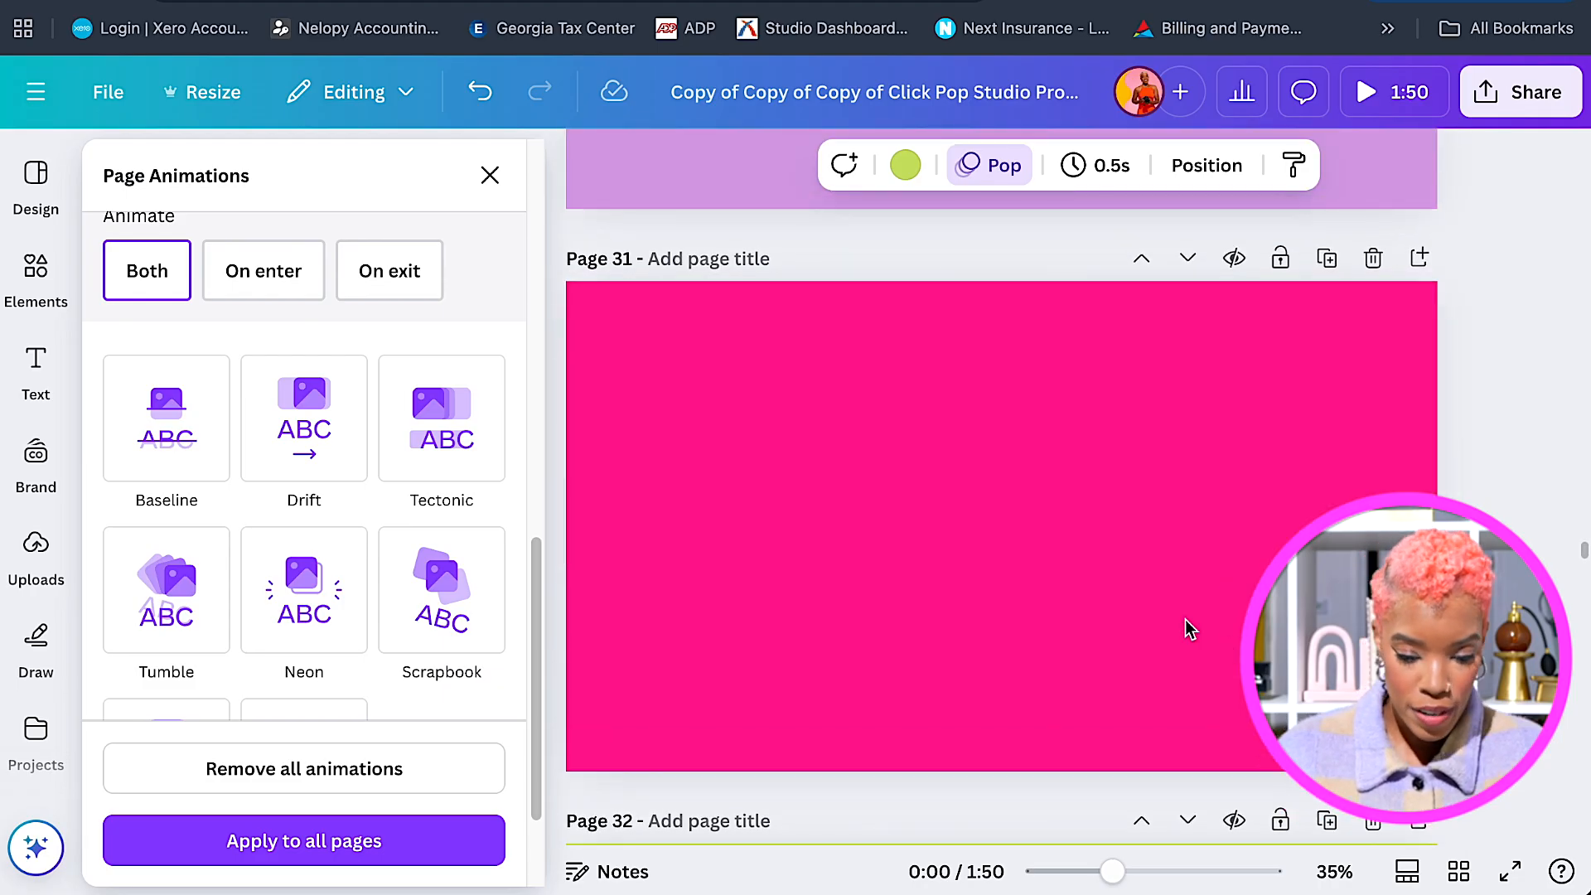
left_click(490, 175)
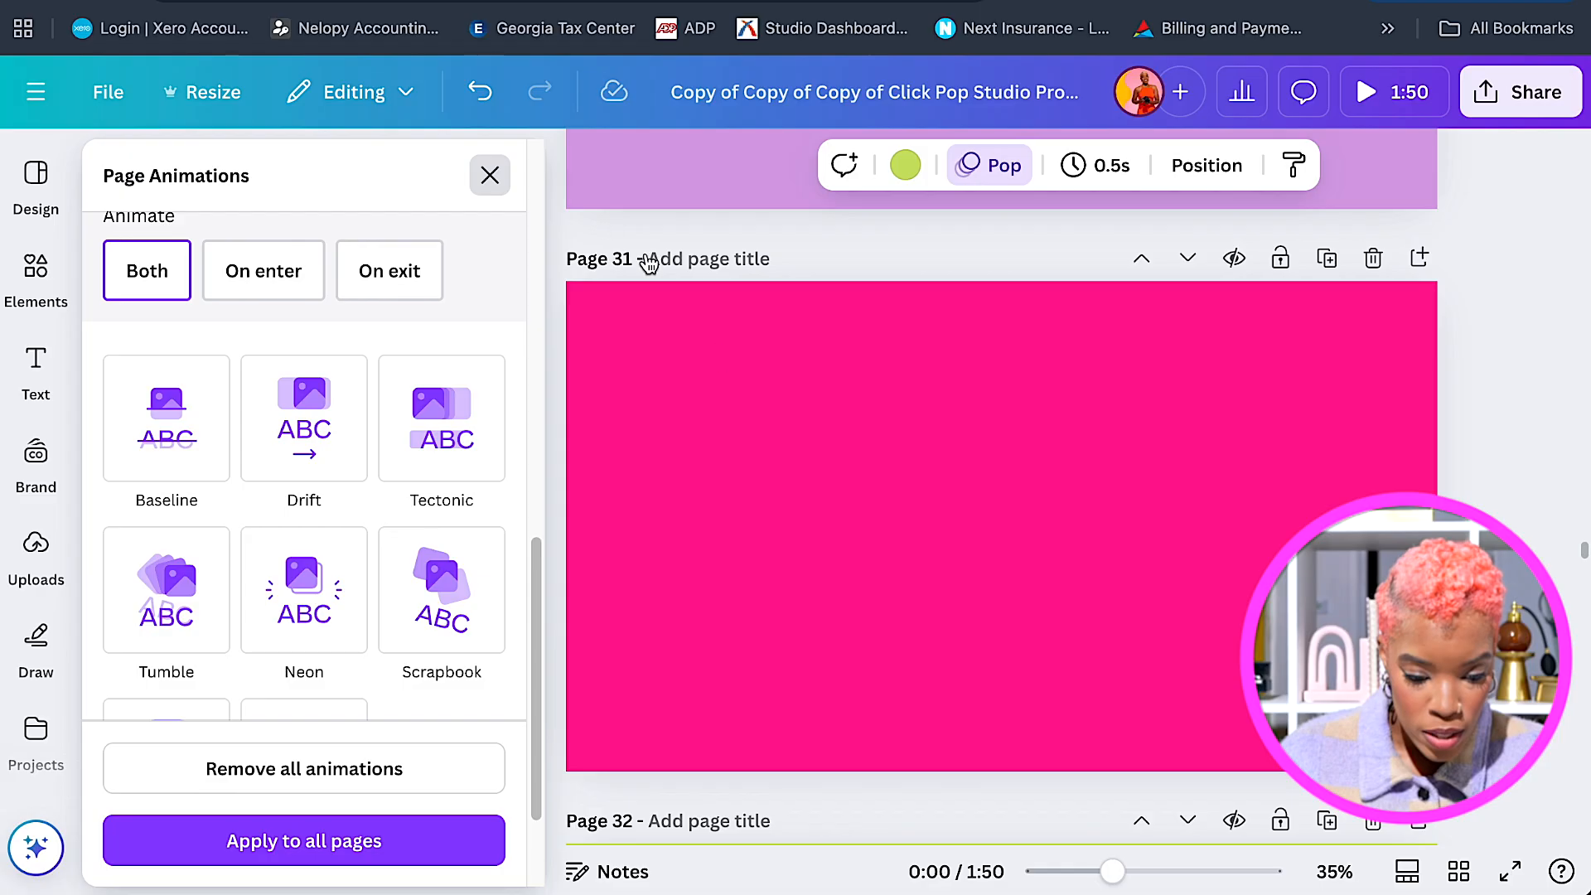
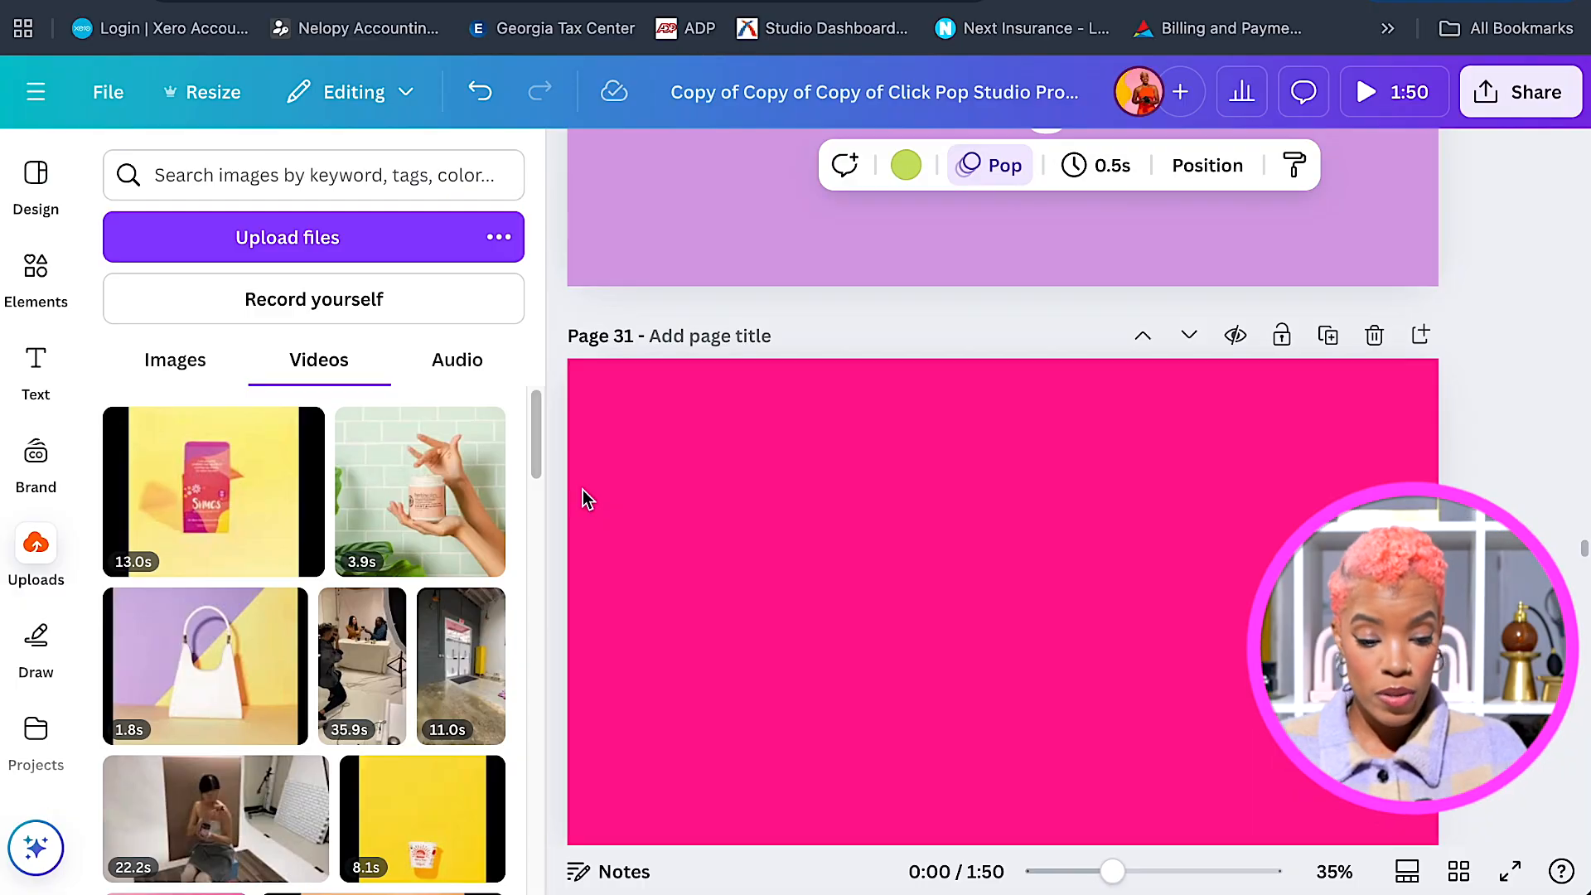
Add the 22.2s studio clip to page 31, crop both sides to a tall frame, and place it right.
scroll(437, 570, "down", 2)
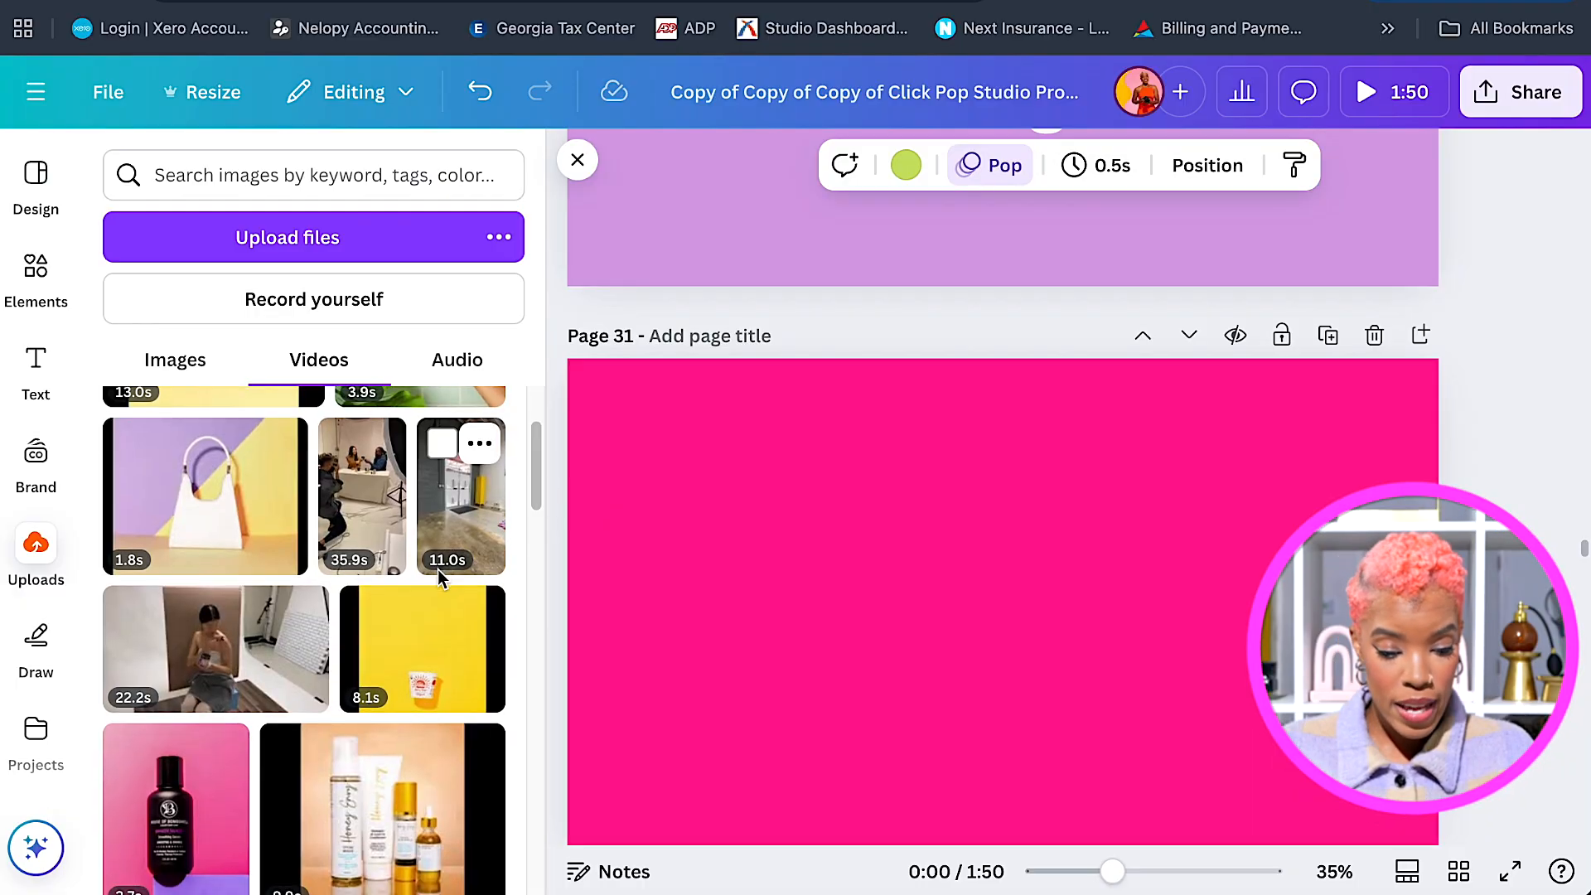
left_click(241, 672)
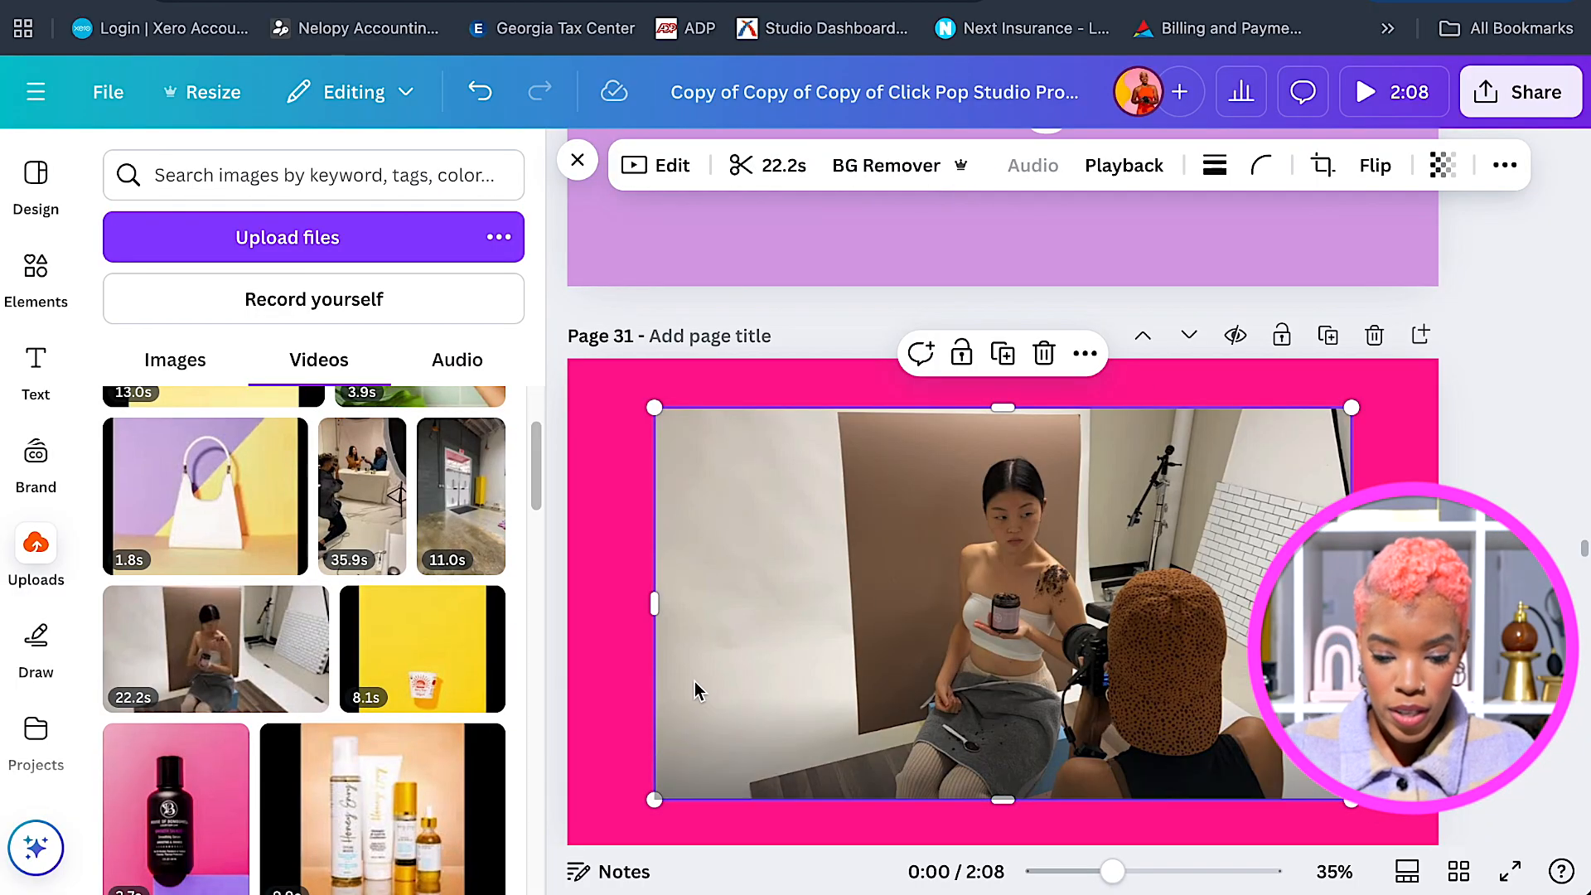
left_click_drag(654, 604, 867, 603)
left_click_drag(1351, 630, 1208, 633)
left_click_drag(1084, 539, 1221, 546)
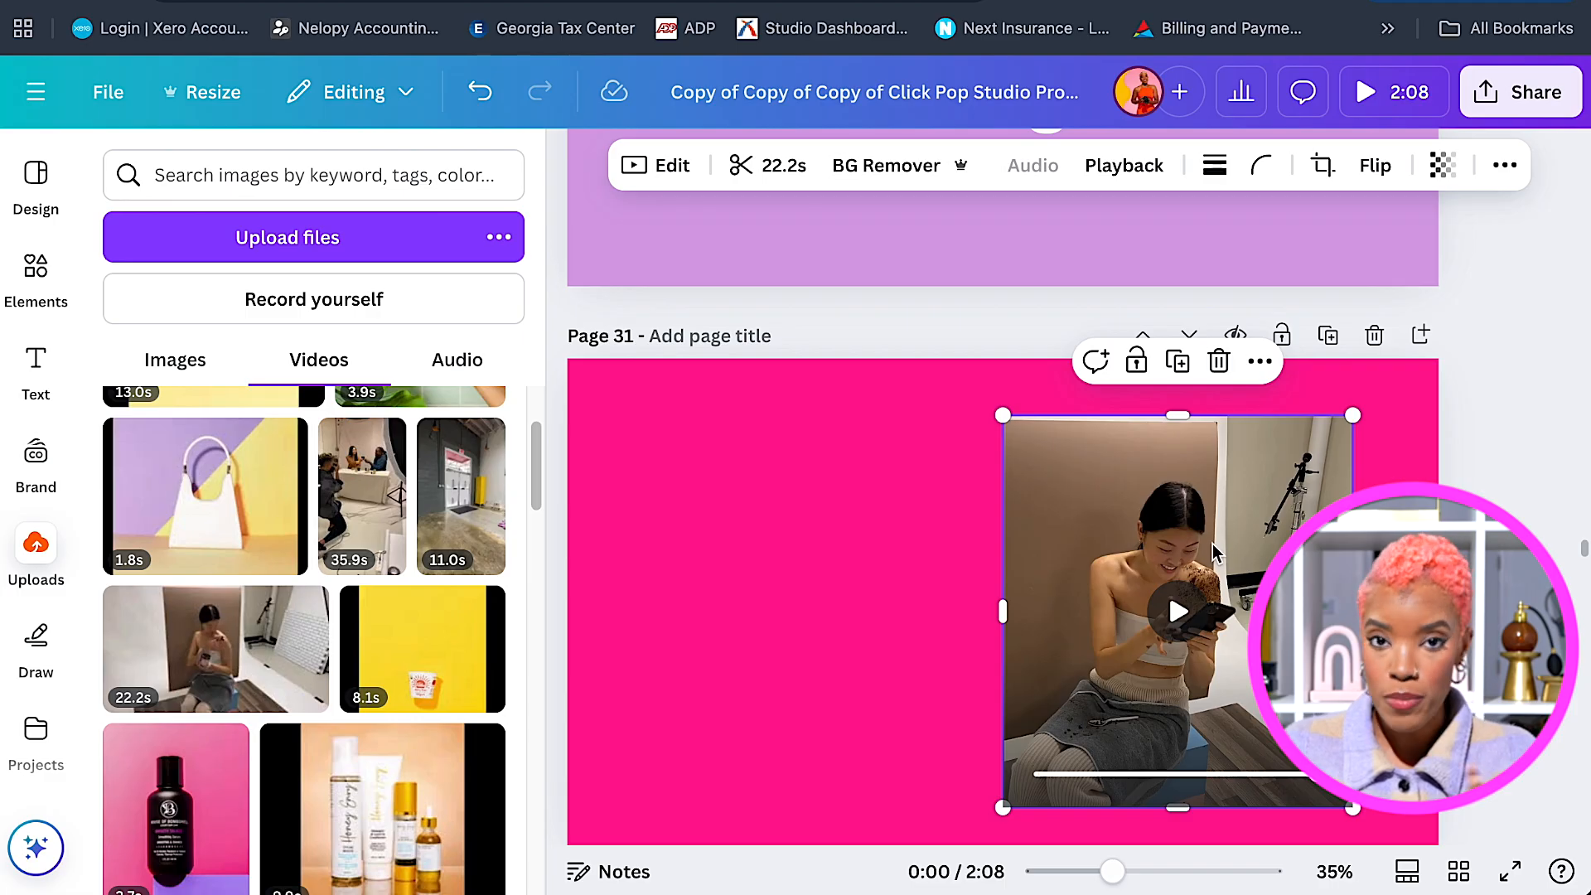
left_click_drag(1211, 544, 1249, 547)
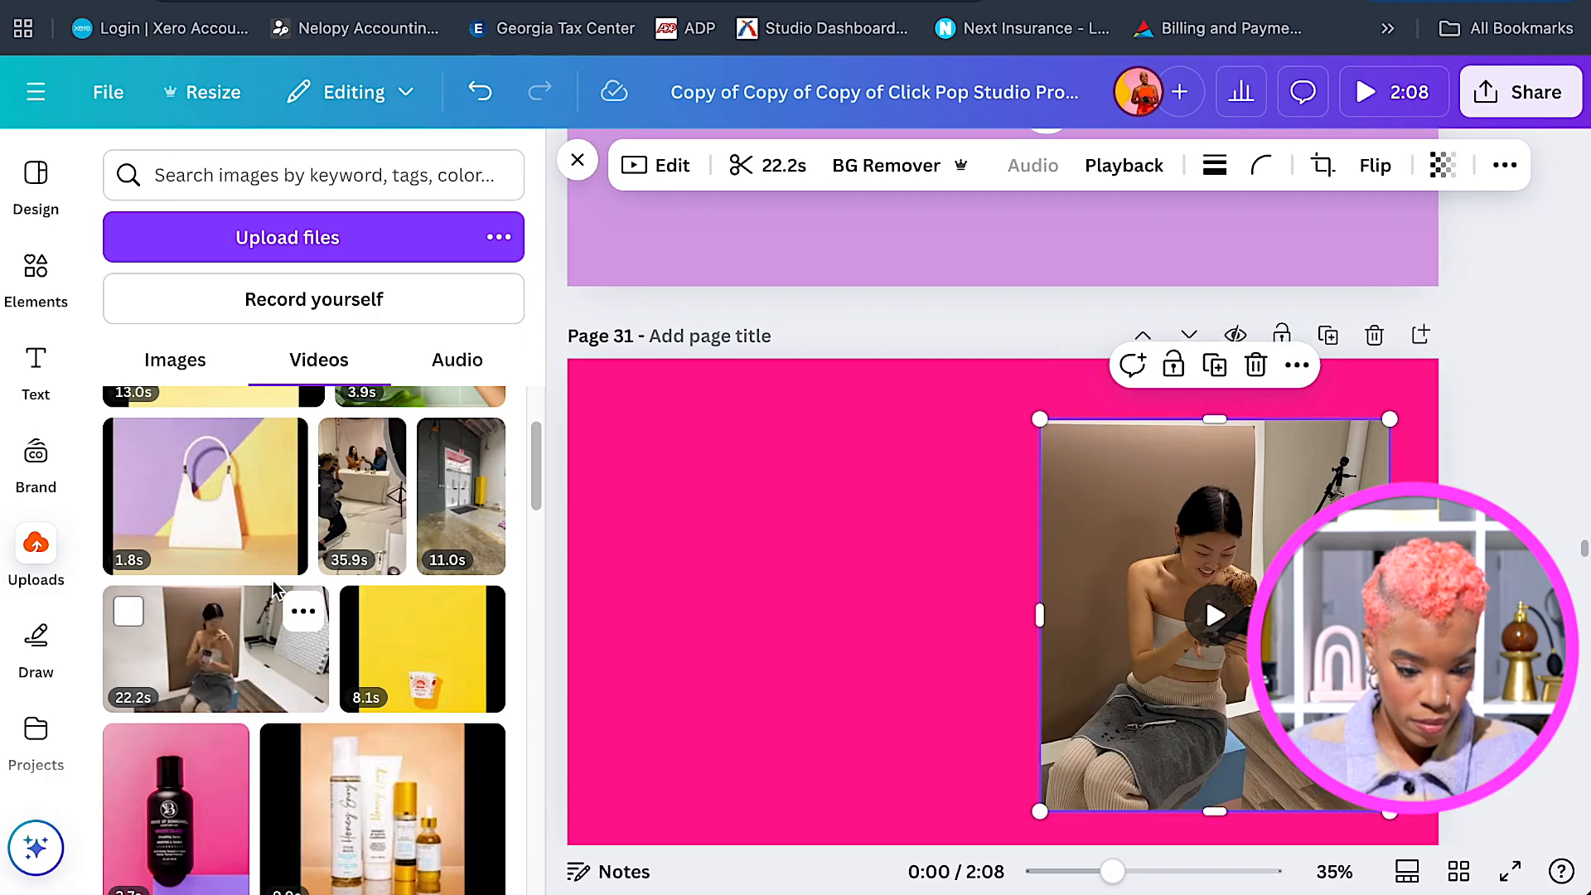
Add the 35.9s studio clip, resize its frame and set it on the page's left side.
left_click(378, 514)
left_click_drag(931, 579, 764, 580)
left_click_drag(912, 627, 963, 590)
left_click_drag(815, 787, 823, 734)
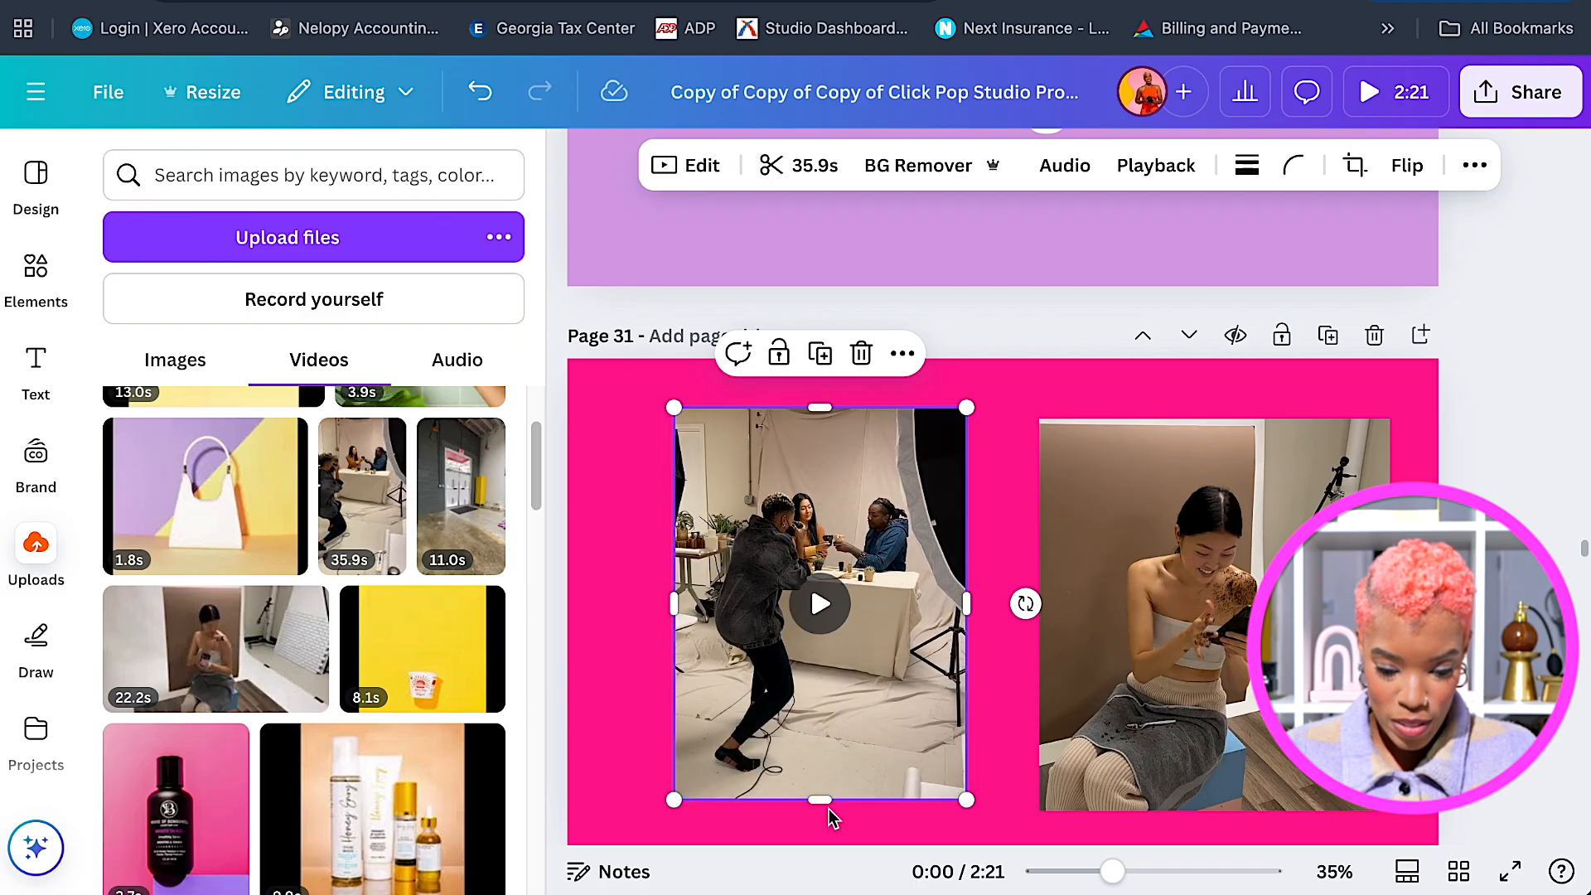
left_click_drag(826, 802, 819, 715)
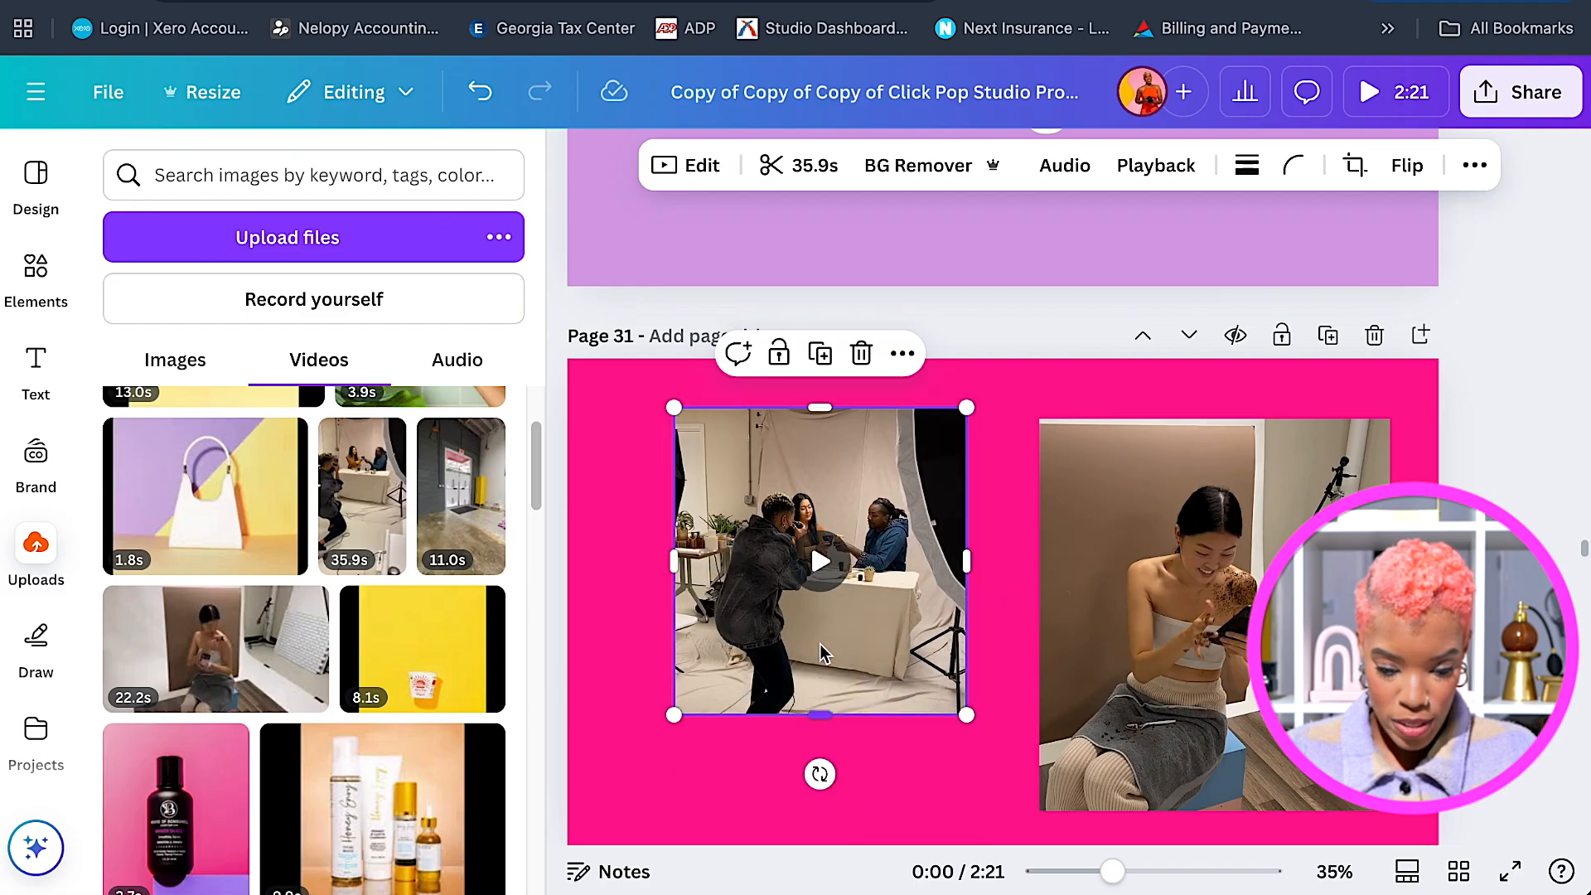
left_click_drag(872, 506, 829, 506)
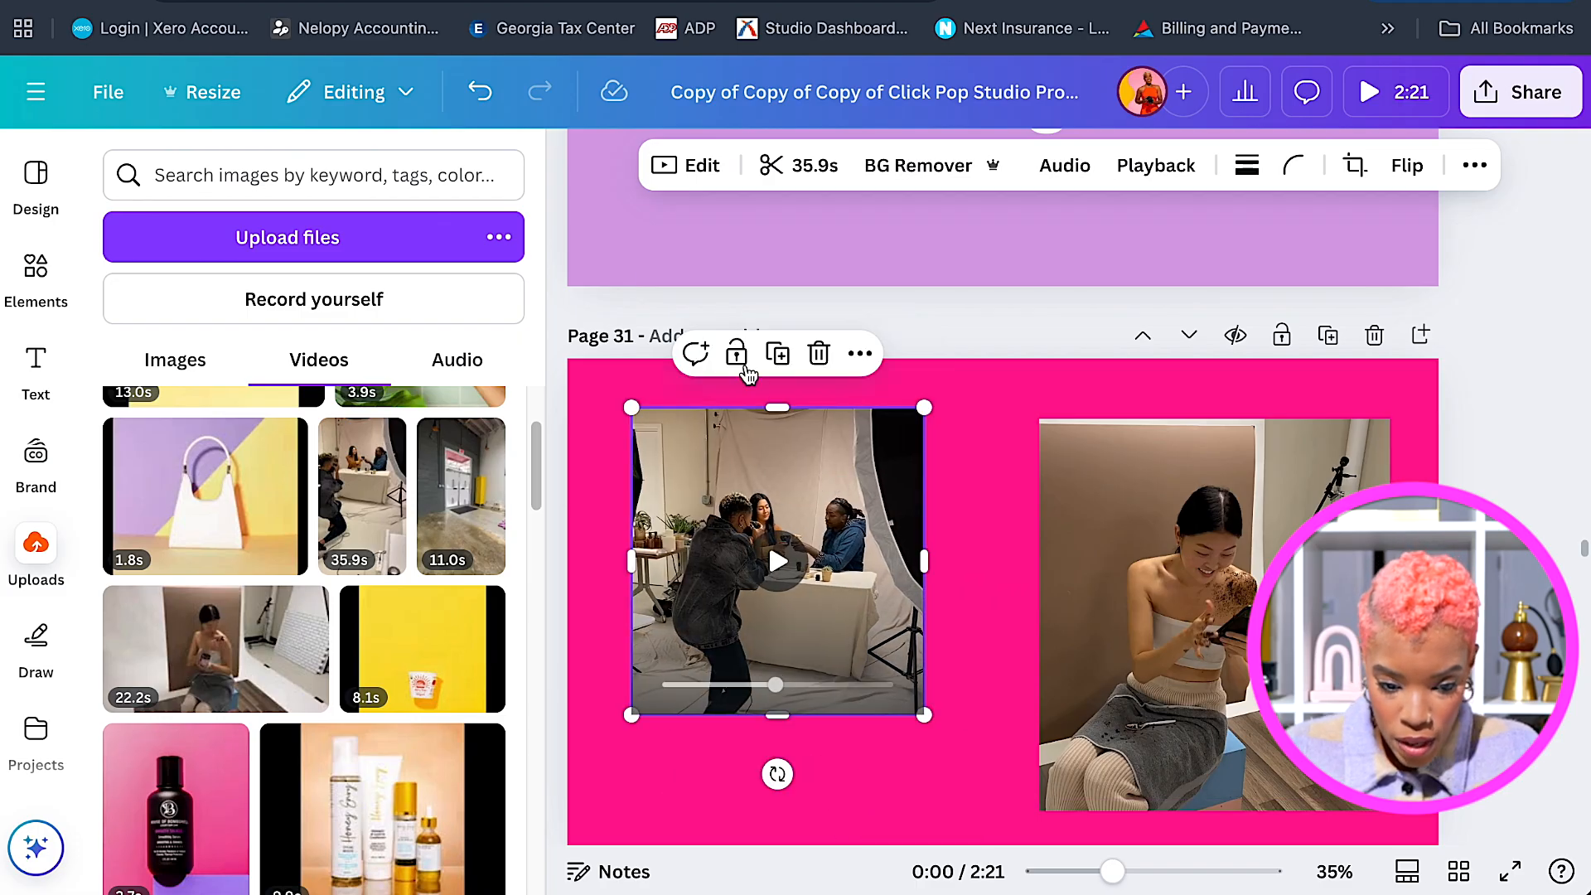
Trim the left studio clip to about 2.9 seconds, choosing the section to keep.
left_click(705, 166)
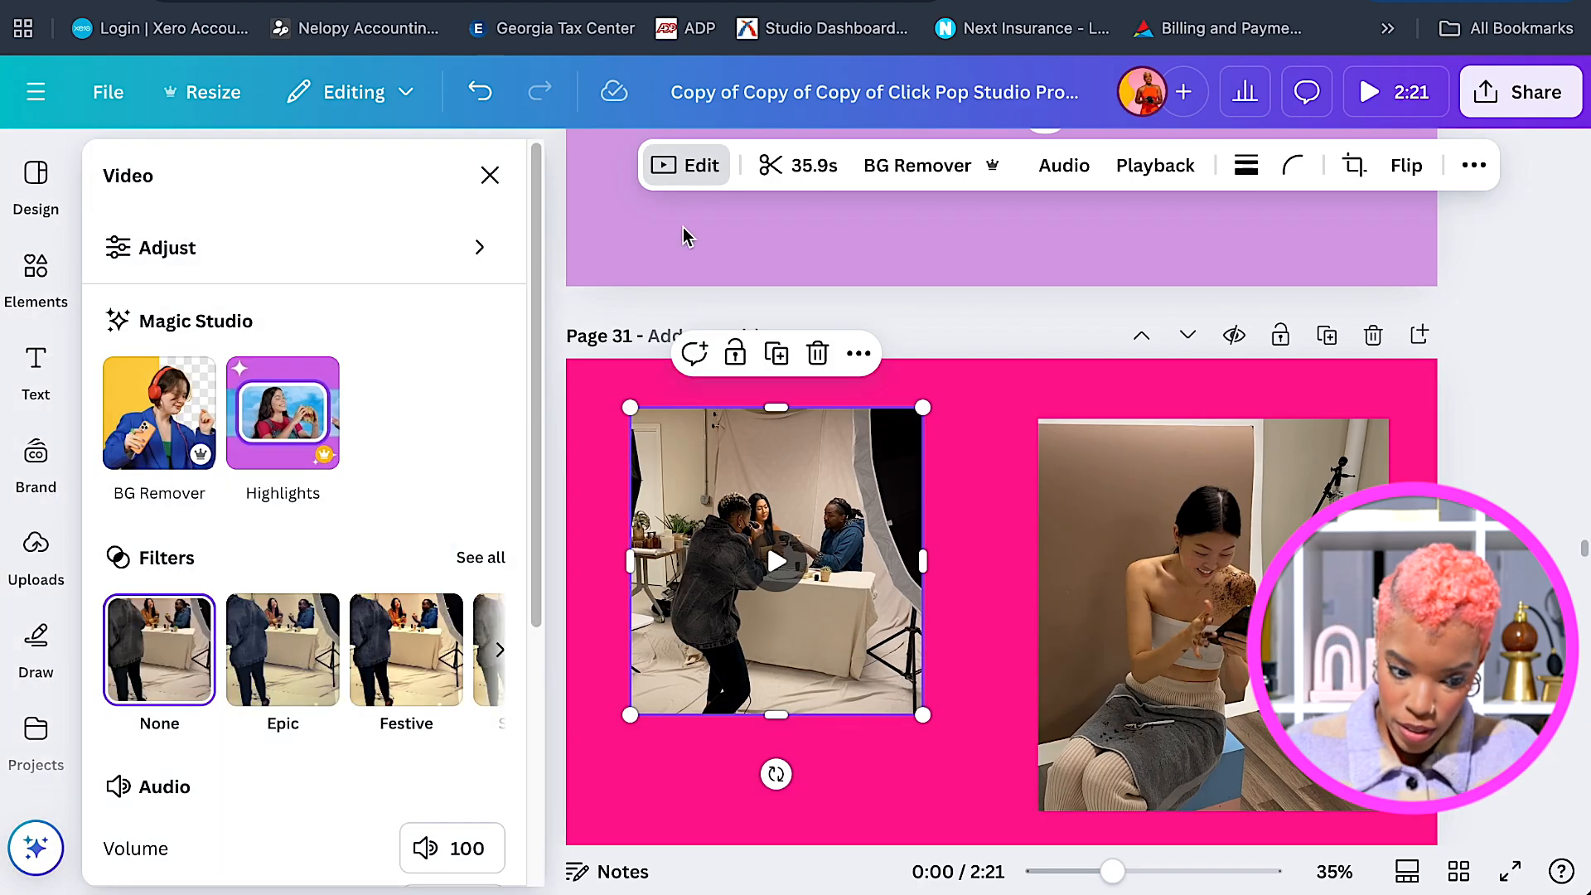
left_click(489, 175)
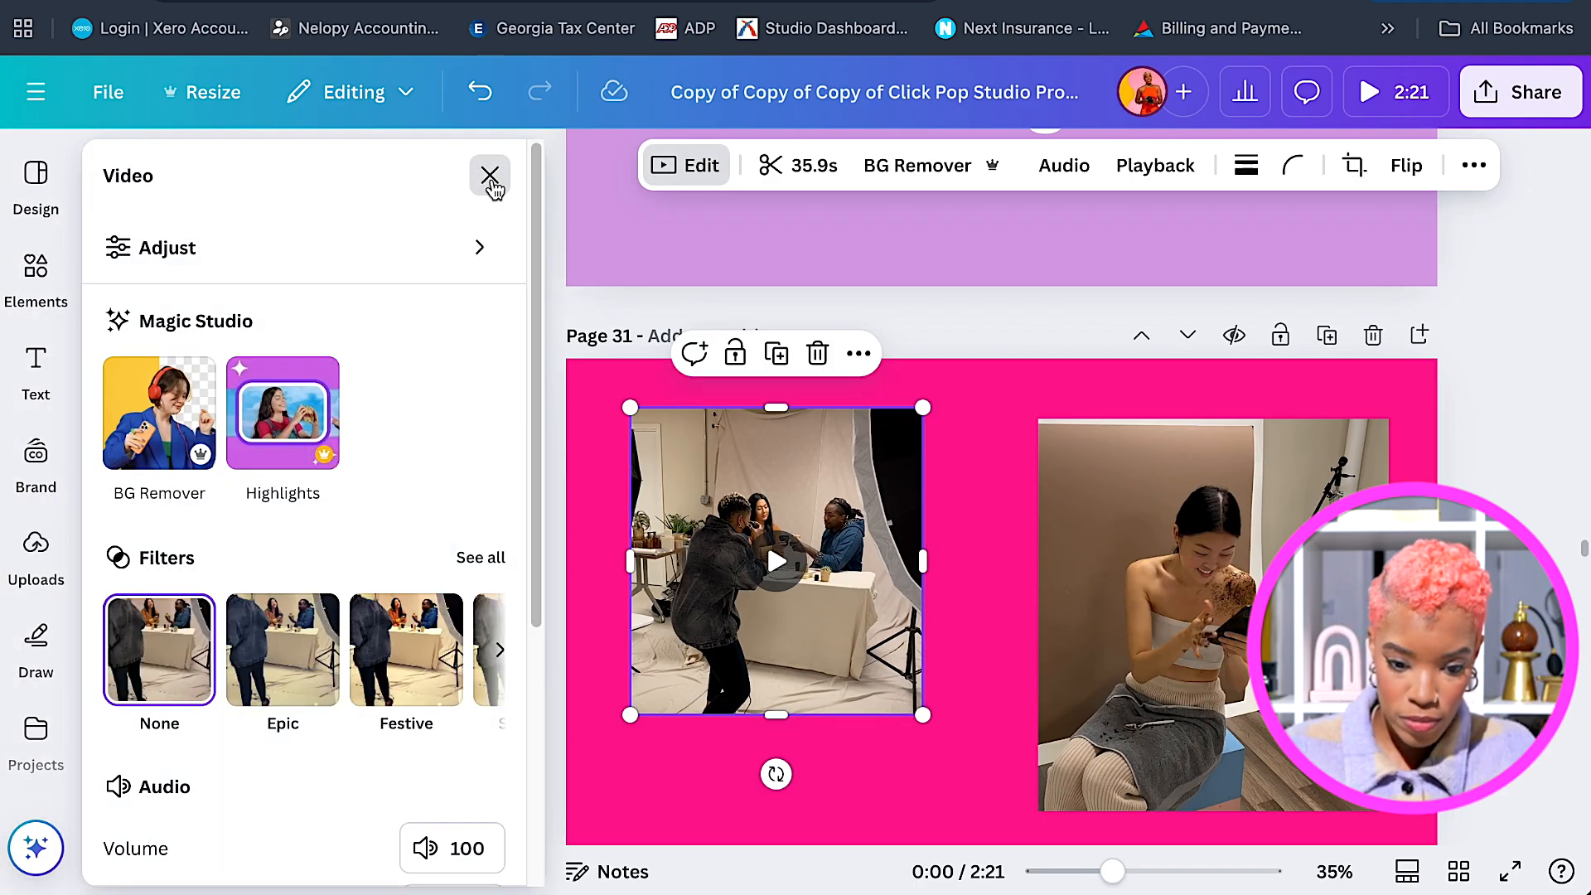
left_click(813, 165)
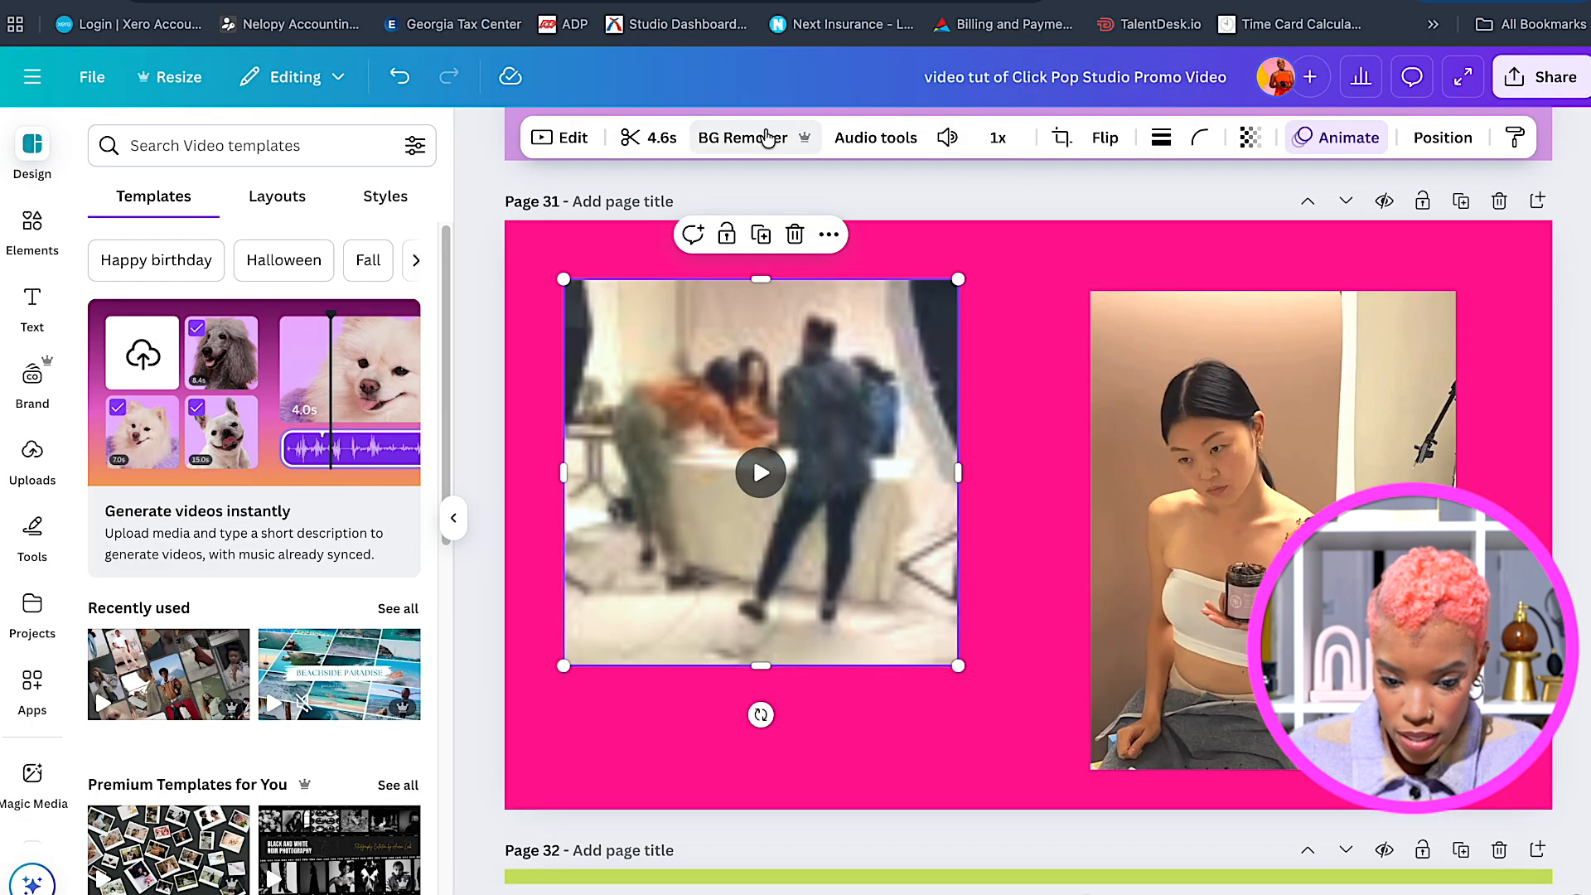
left_click(652, 143)
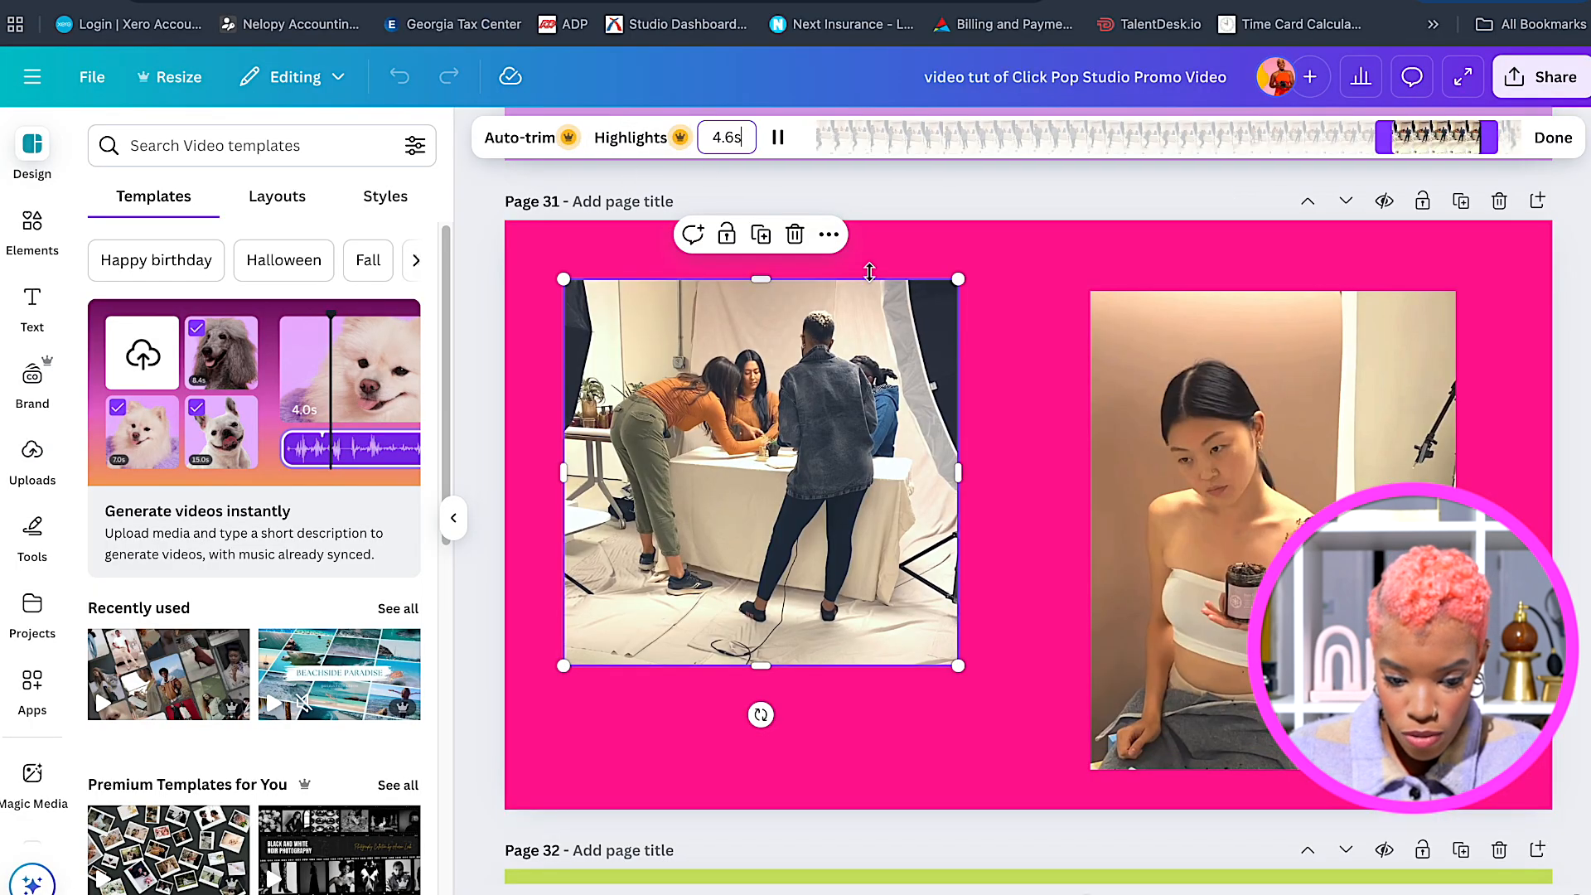
left_click_drag(1438, 141, 1477, 139)
left_click_drag(1375, 141, 1422, 139)
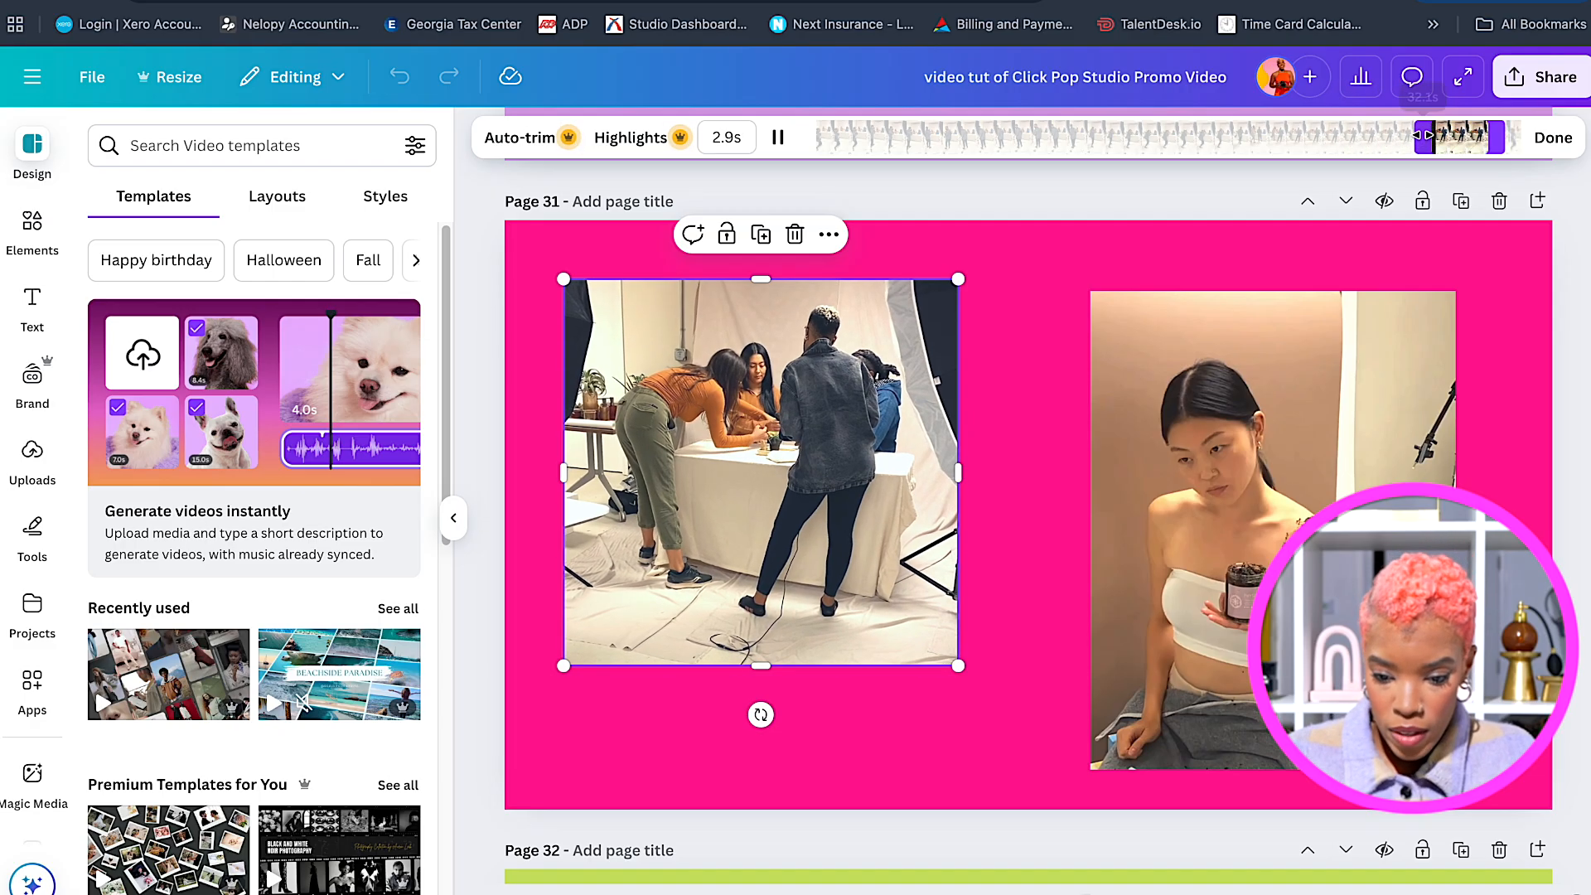
left_click(1035, 456)
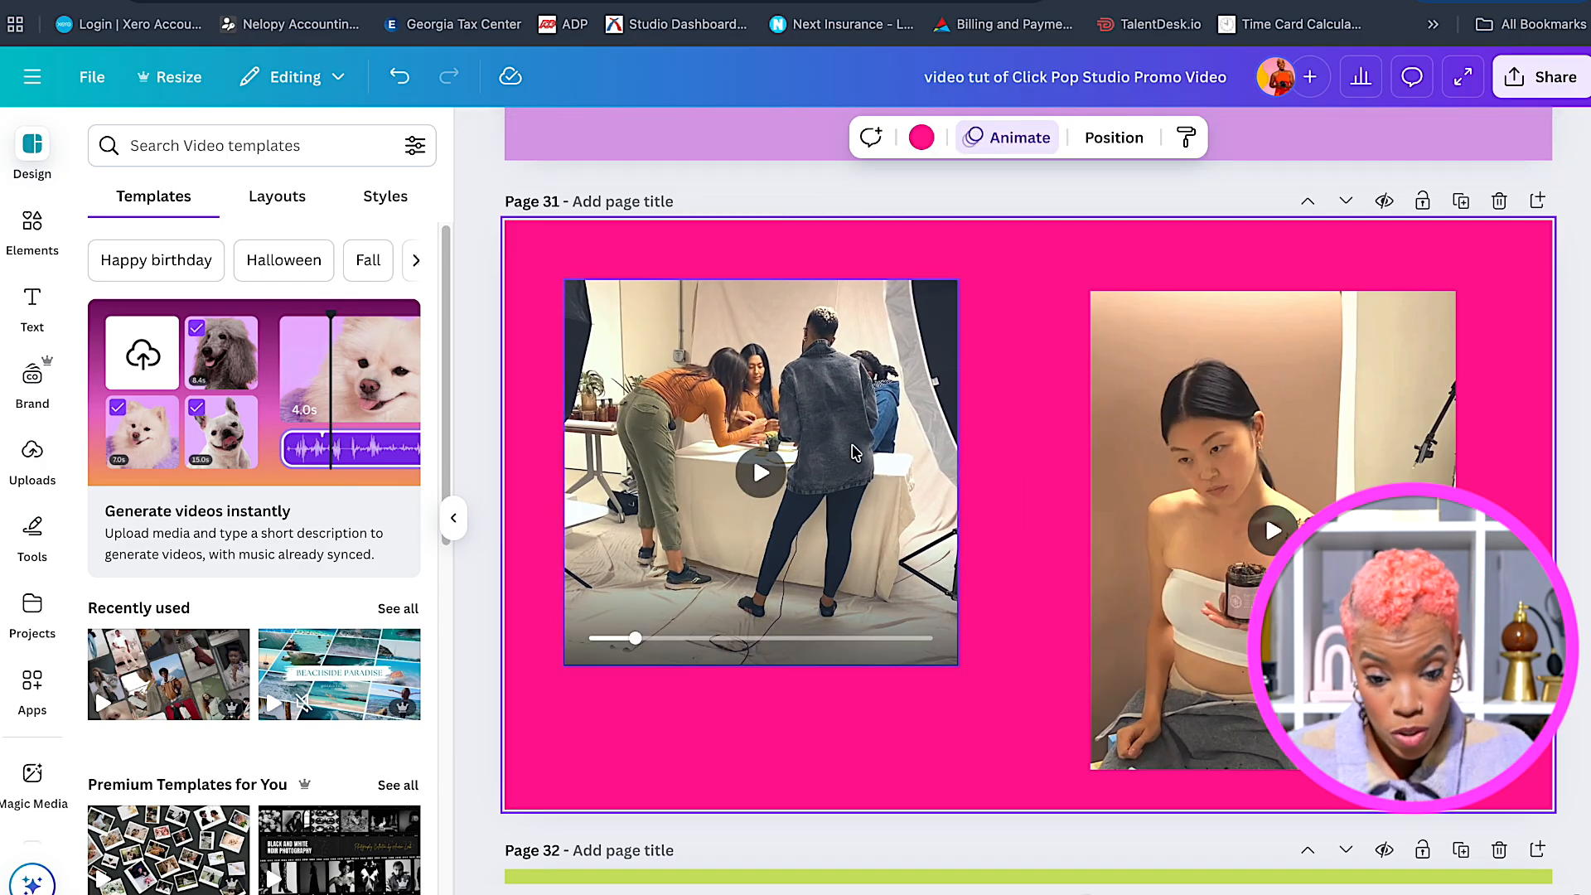
Trim the right studio clip to 2.6 seconds, shifting the kept section later.
left_click(1160, 420)
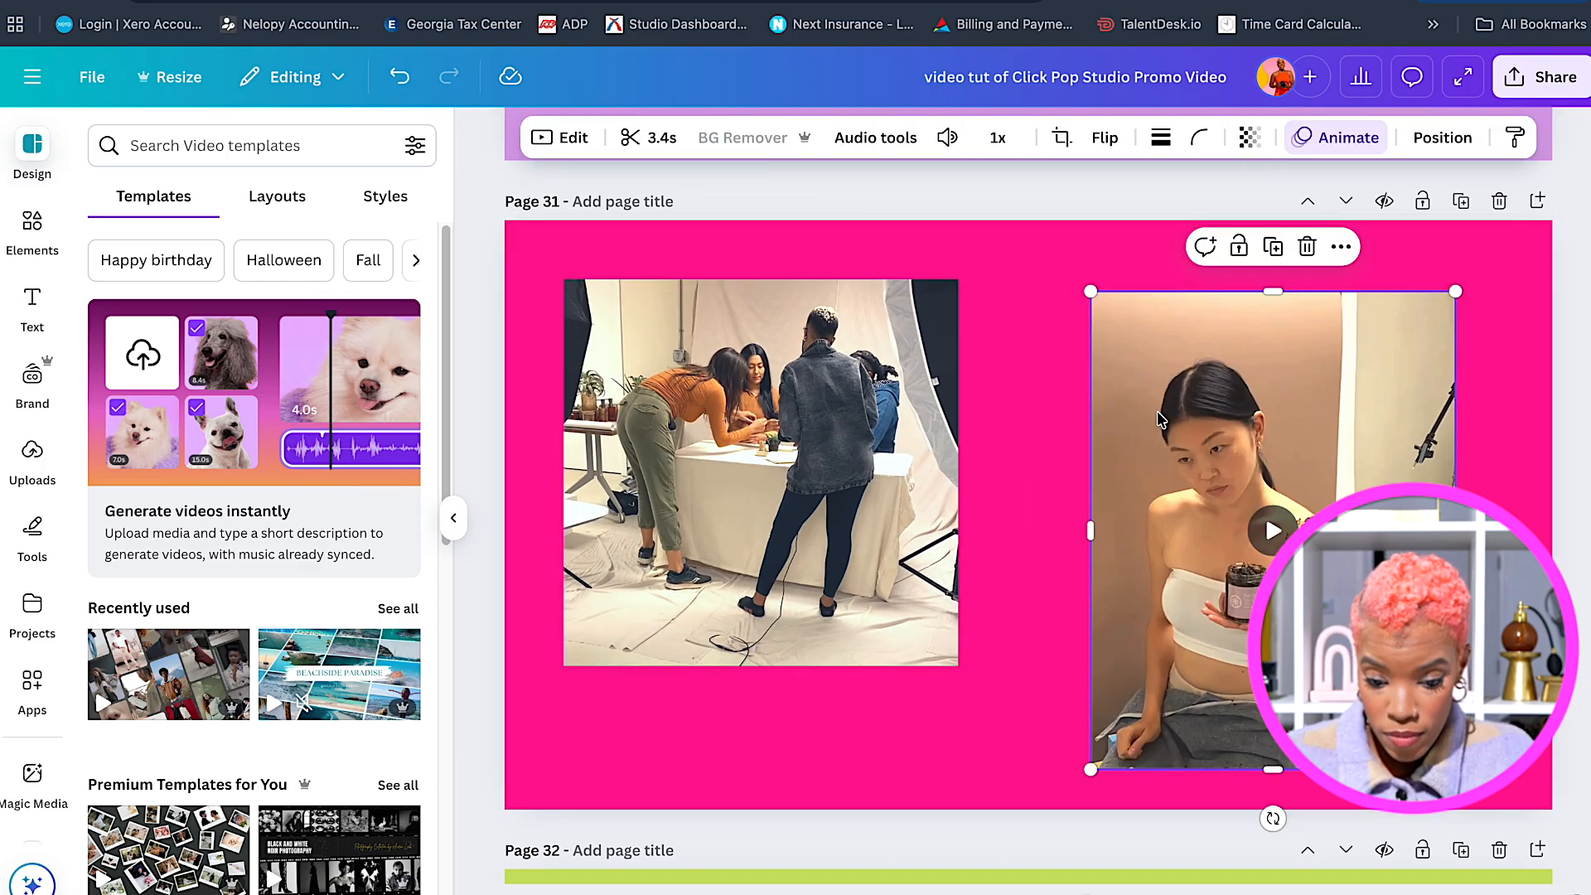
left_click(654, 139)
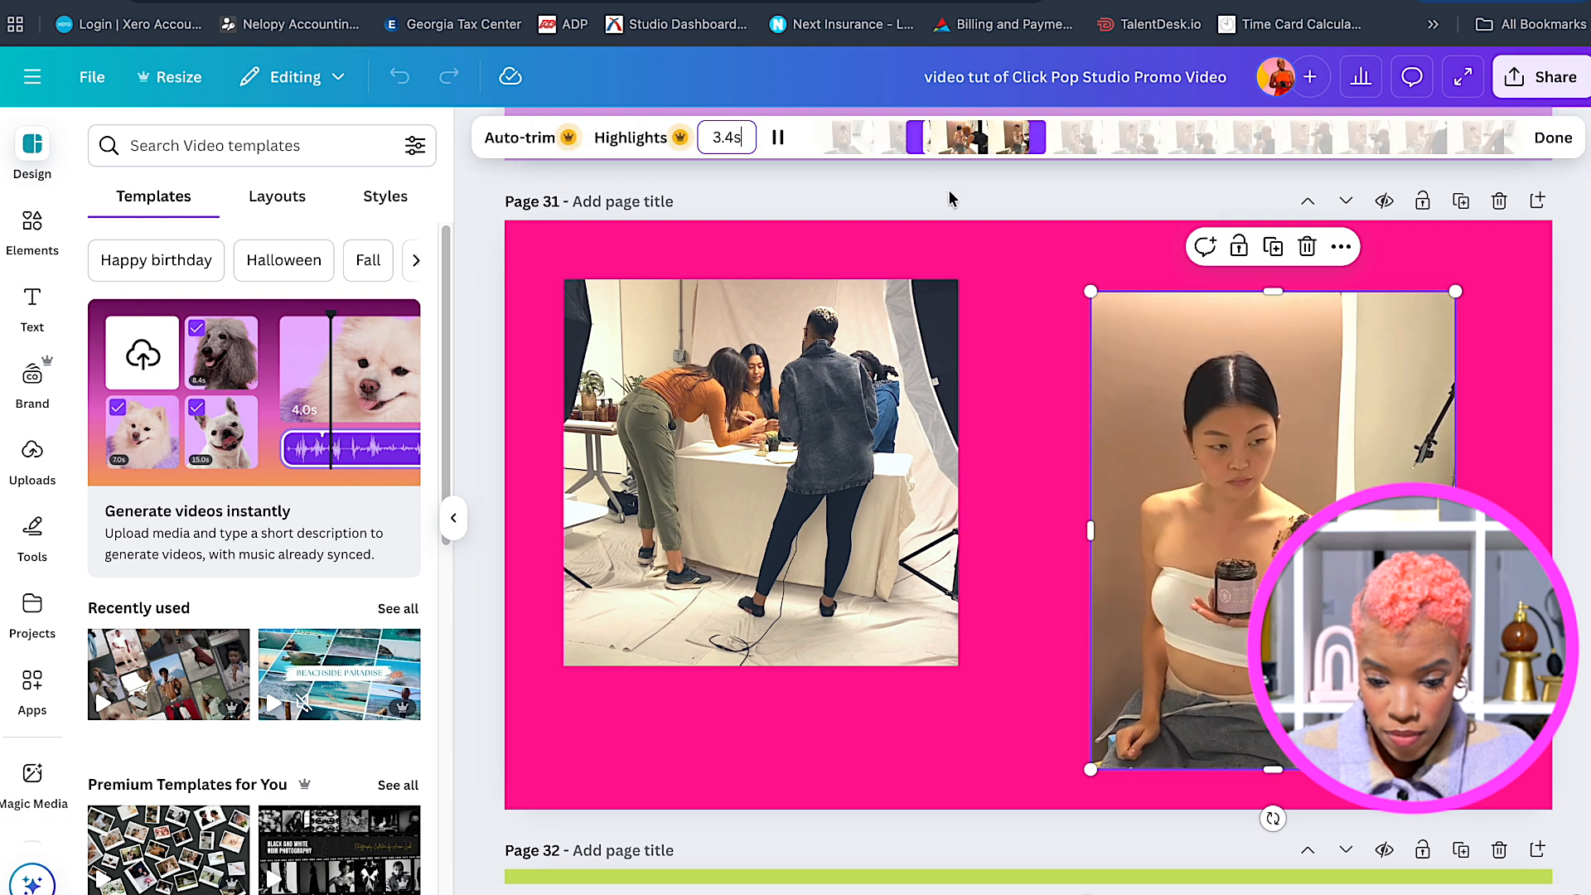
left_click_drag(959, 140, 996, 141)
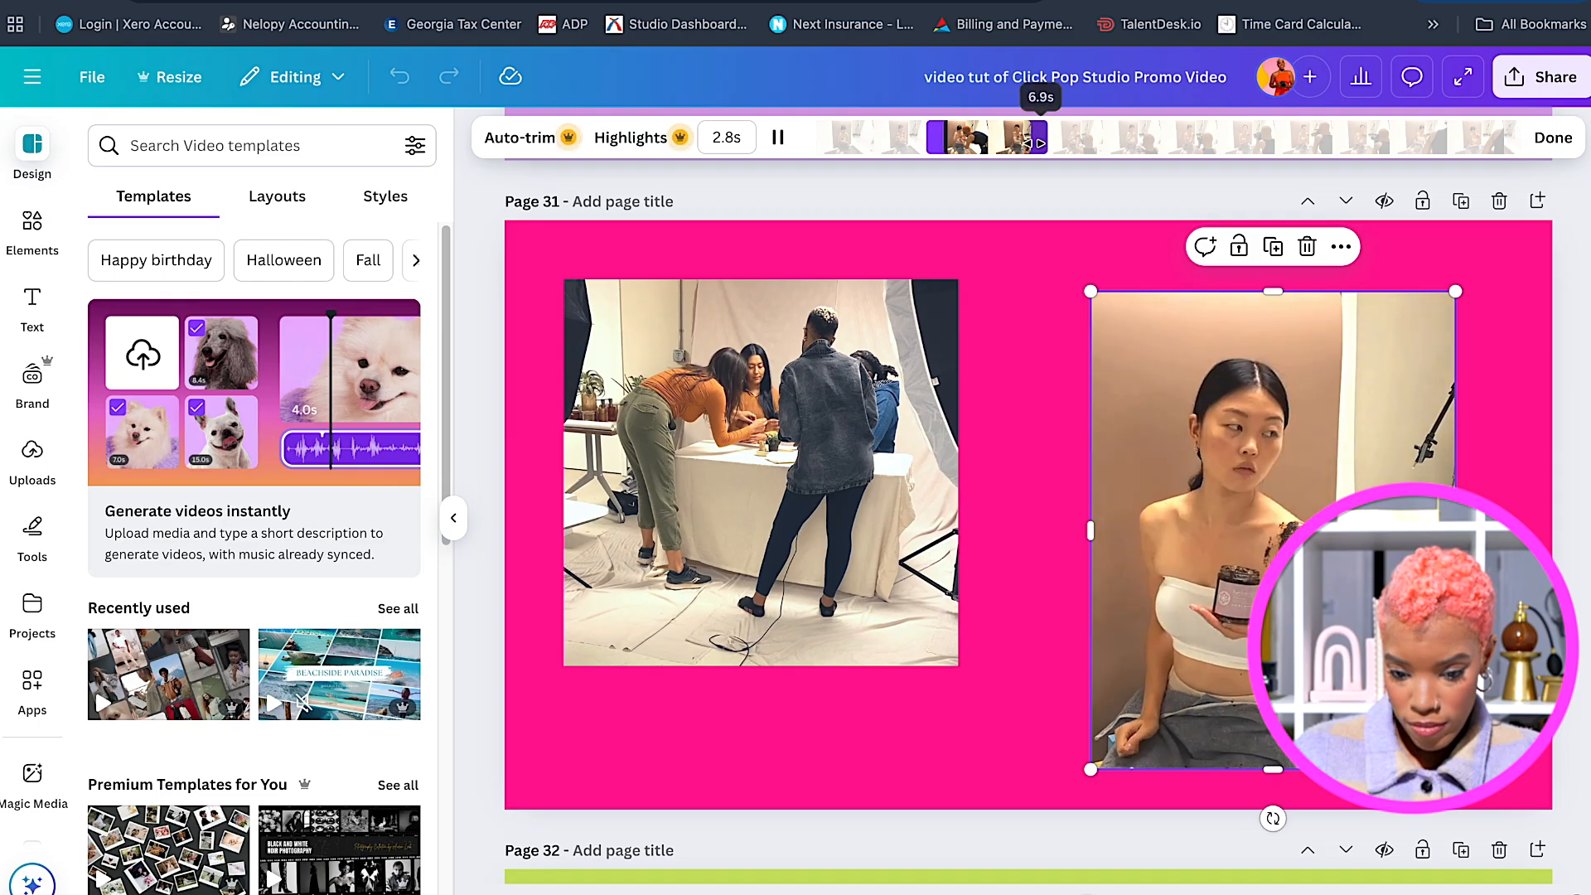
left_click_drag(937, 135, 942, 135)
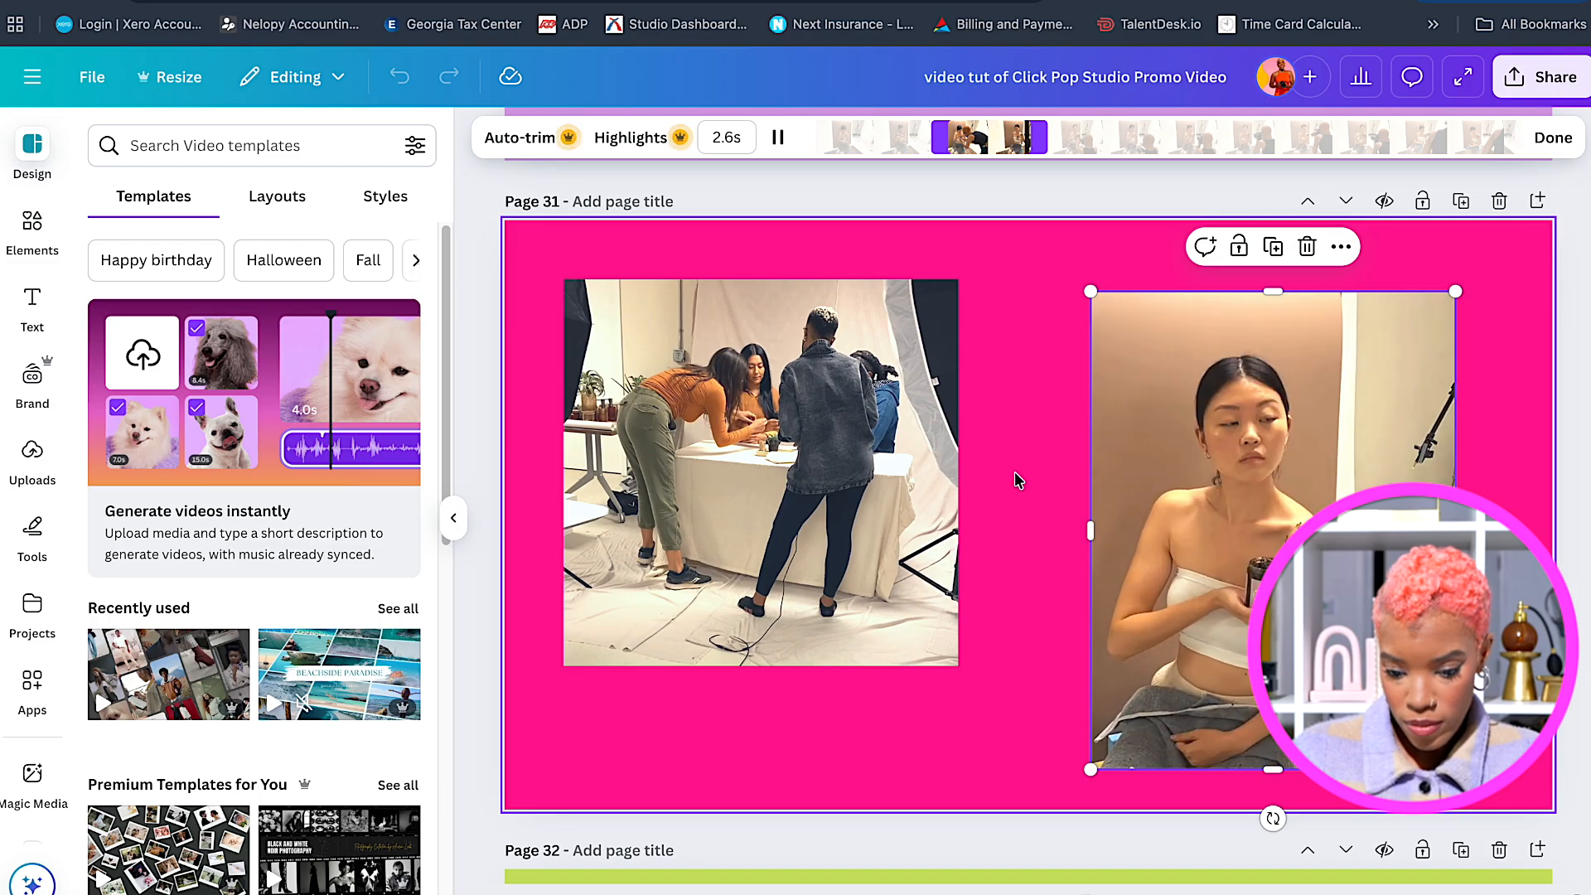
left_click(1046, 509)
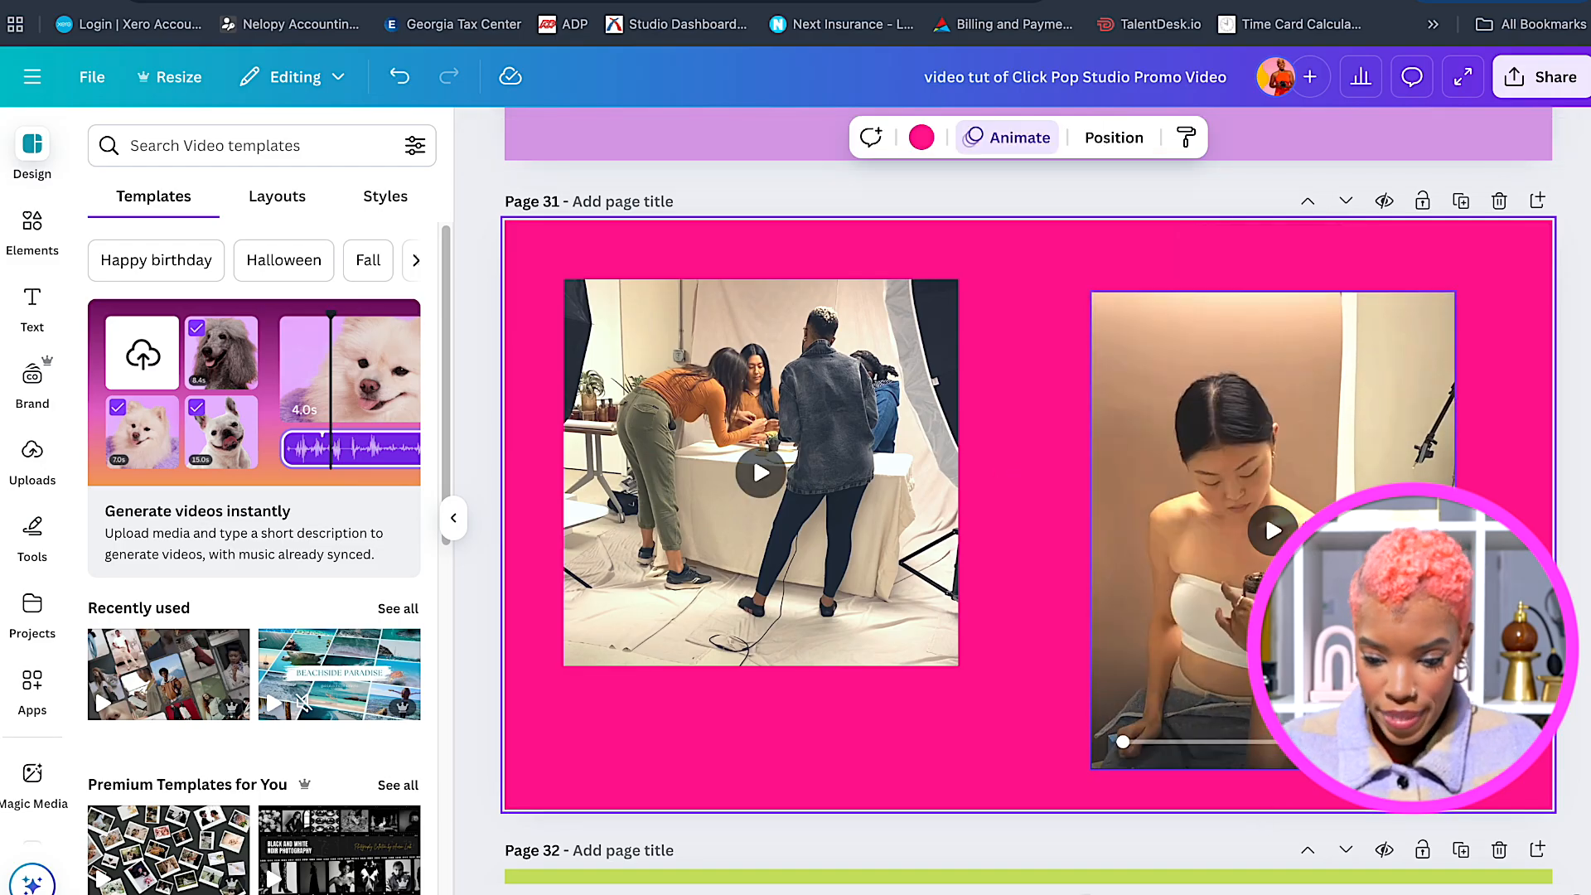
left_click(1160, 398)
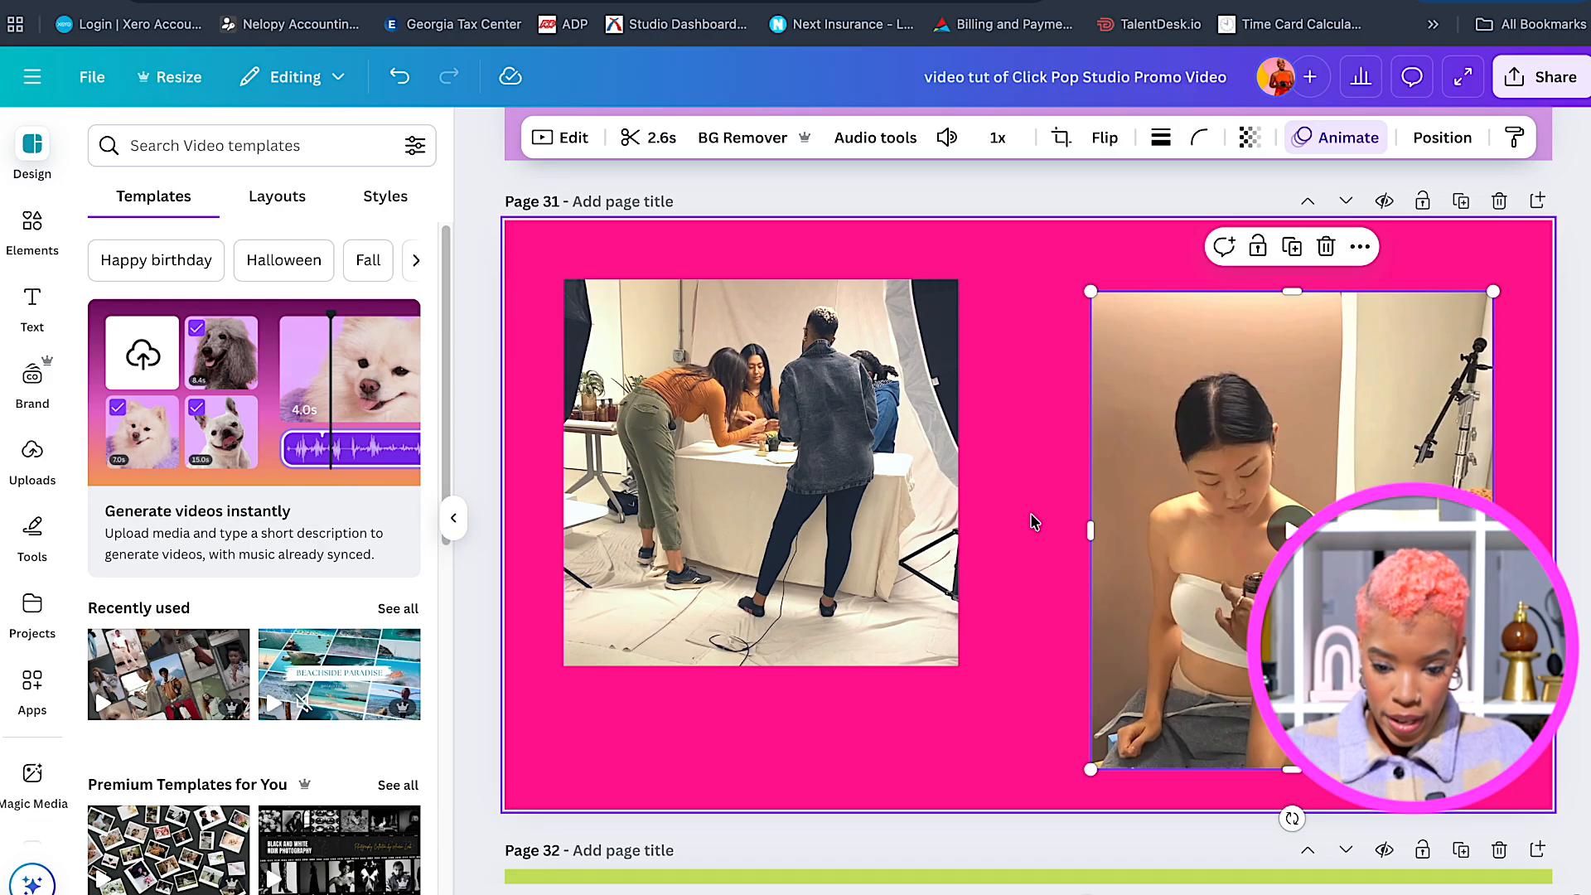
left_click(655, 137)
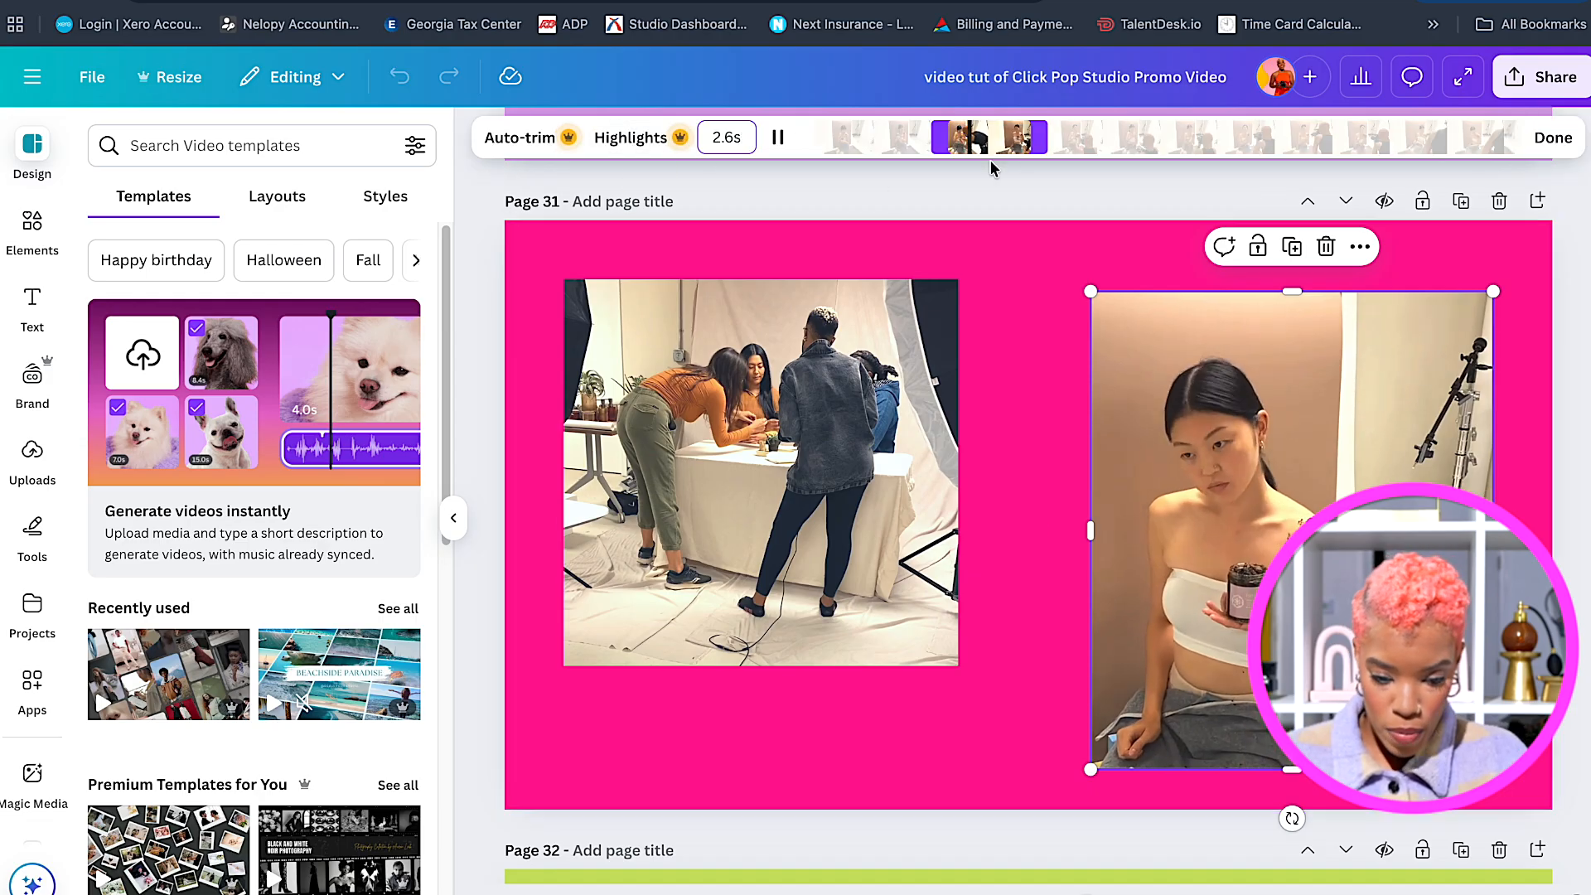
left_click(1041, 426)
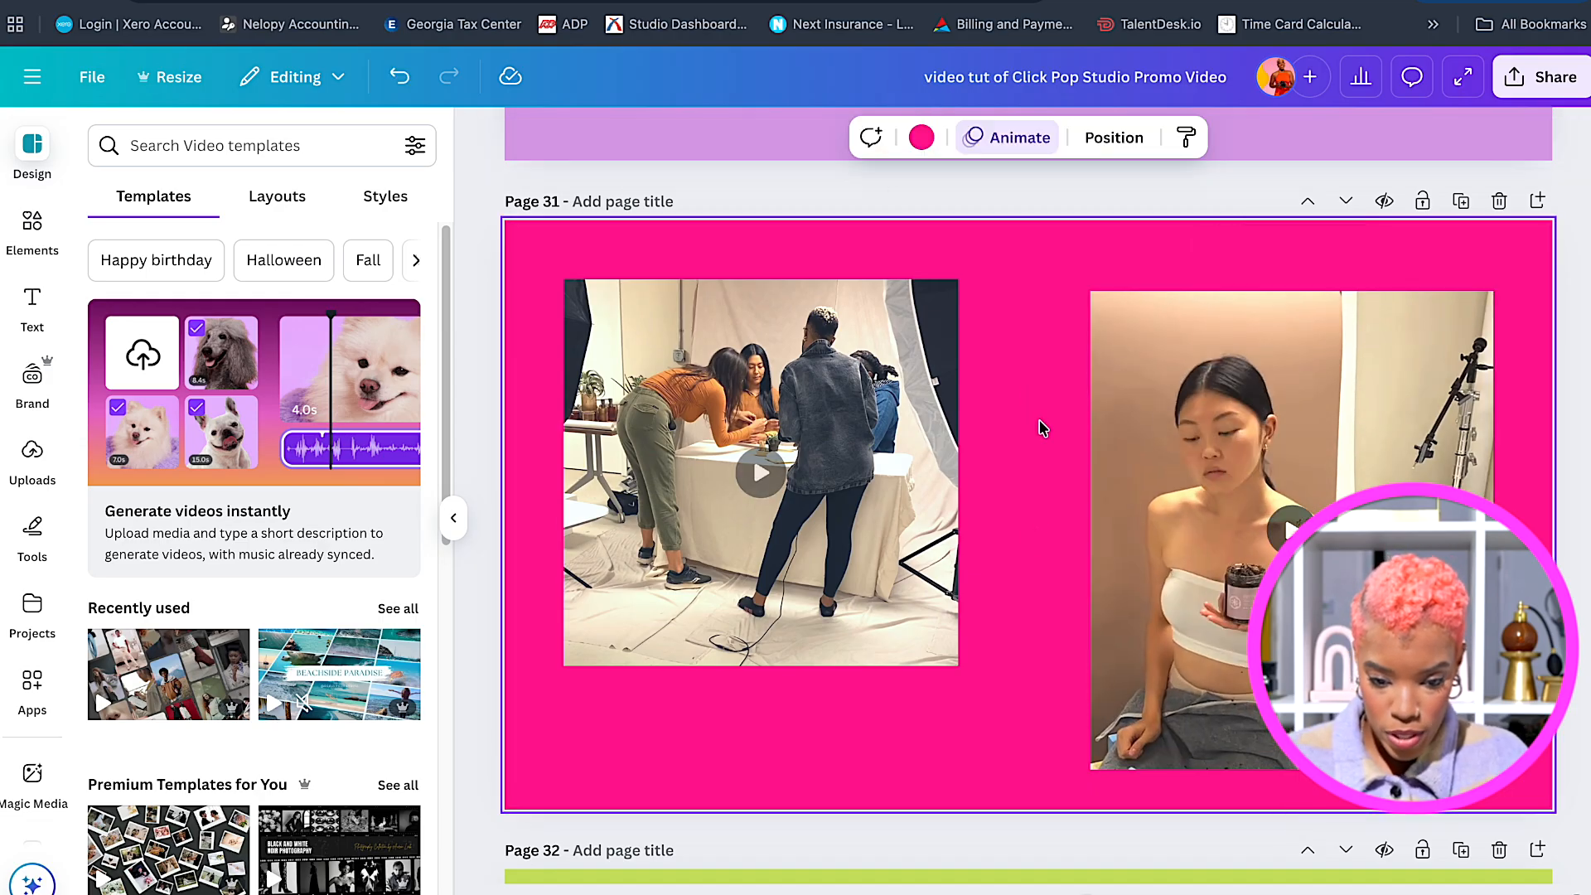
left_click(893, 554)
Give the left clip a solid yellow border and make its frame slightly taller.
left_click(1161, 137)
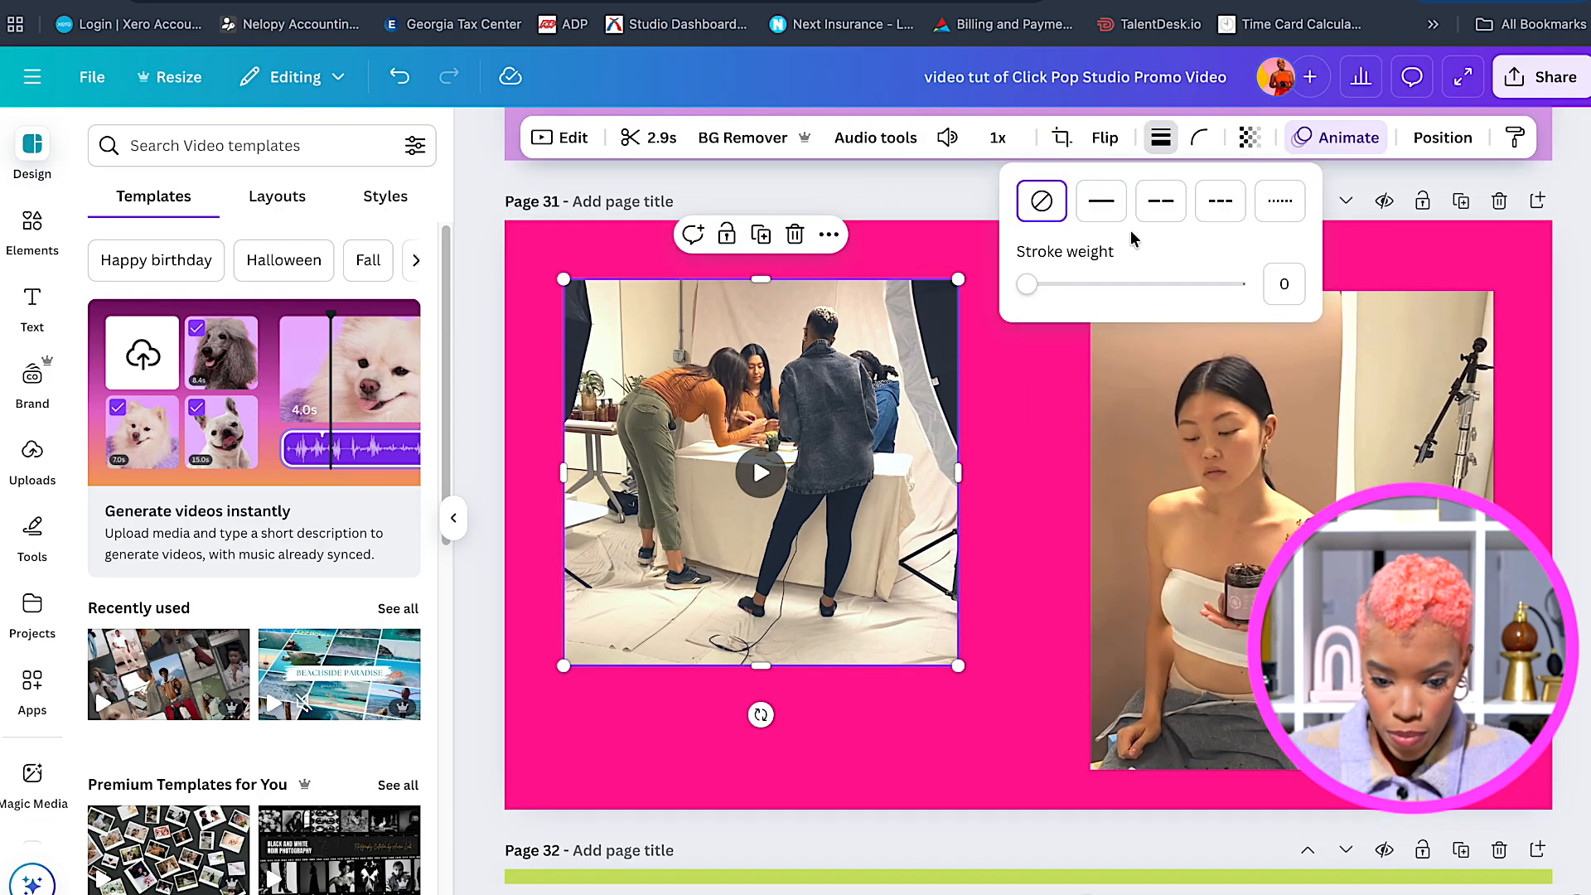
left_click_drag(1027, 287, 1069, 288)
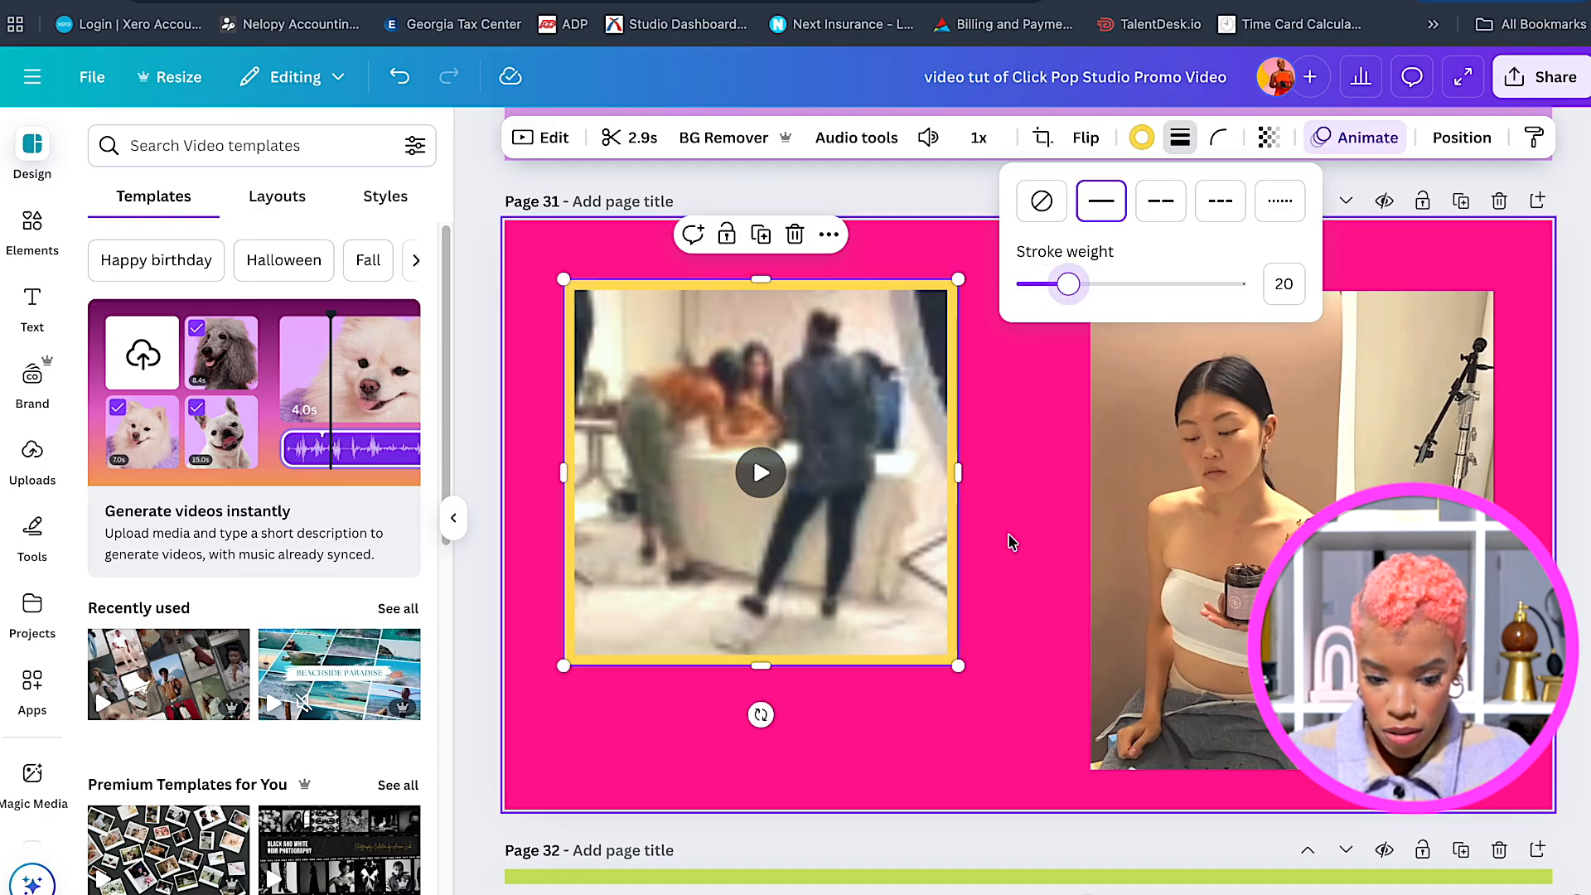
left_click(1009, 539)
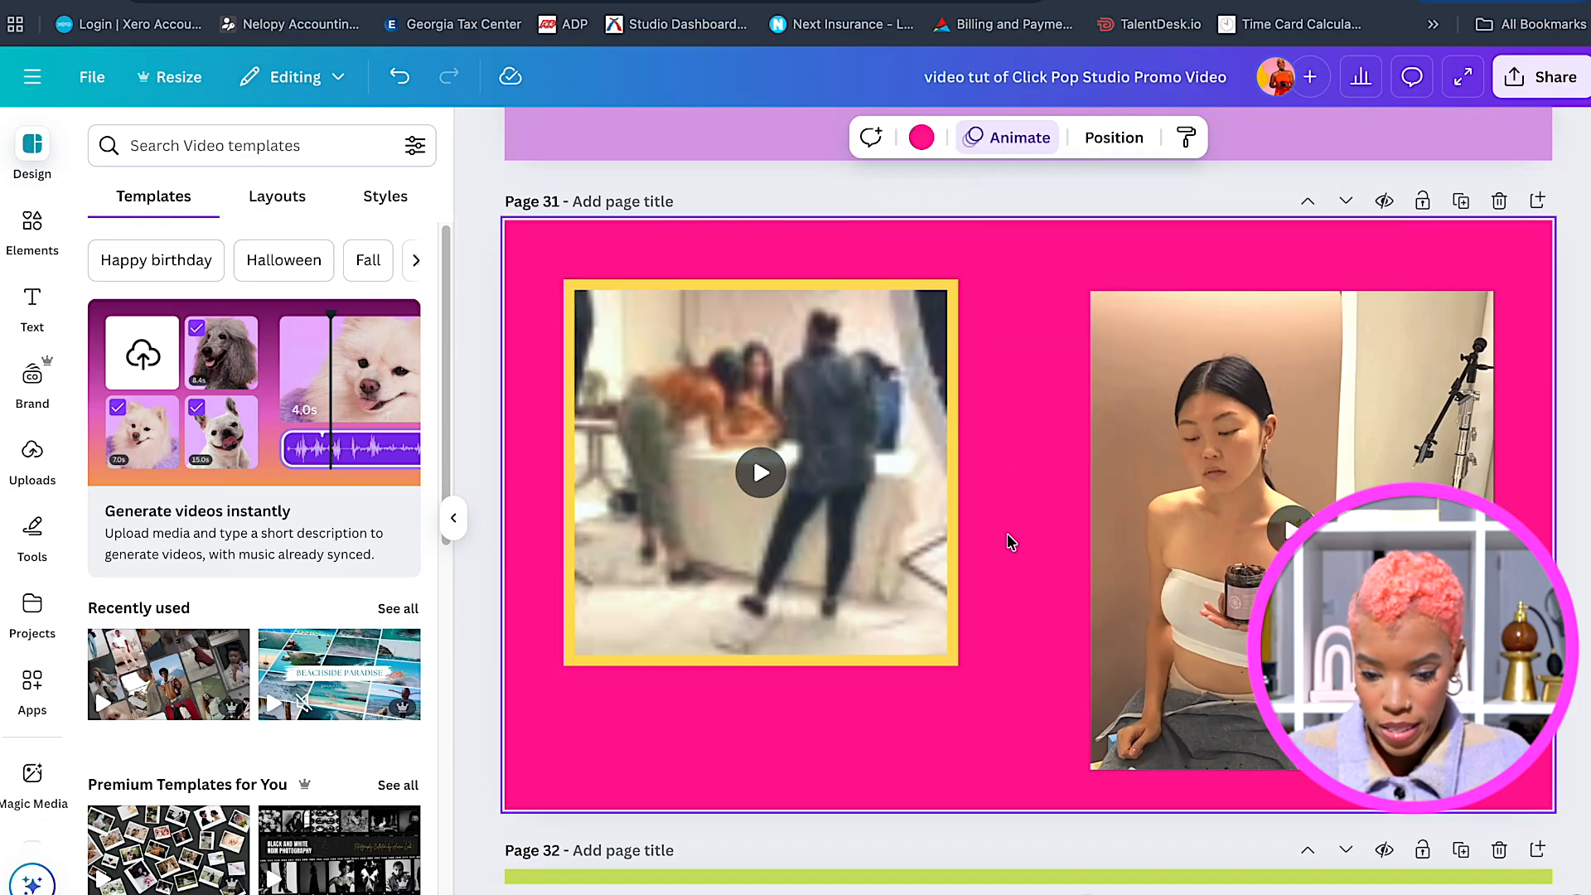
left_click(857, 294)
left_click(1142, 138)
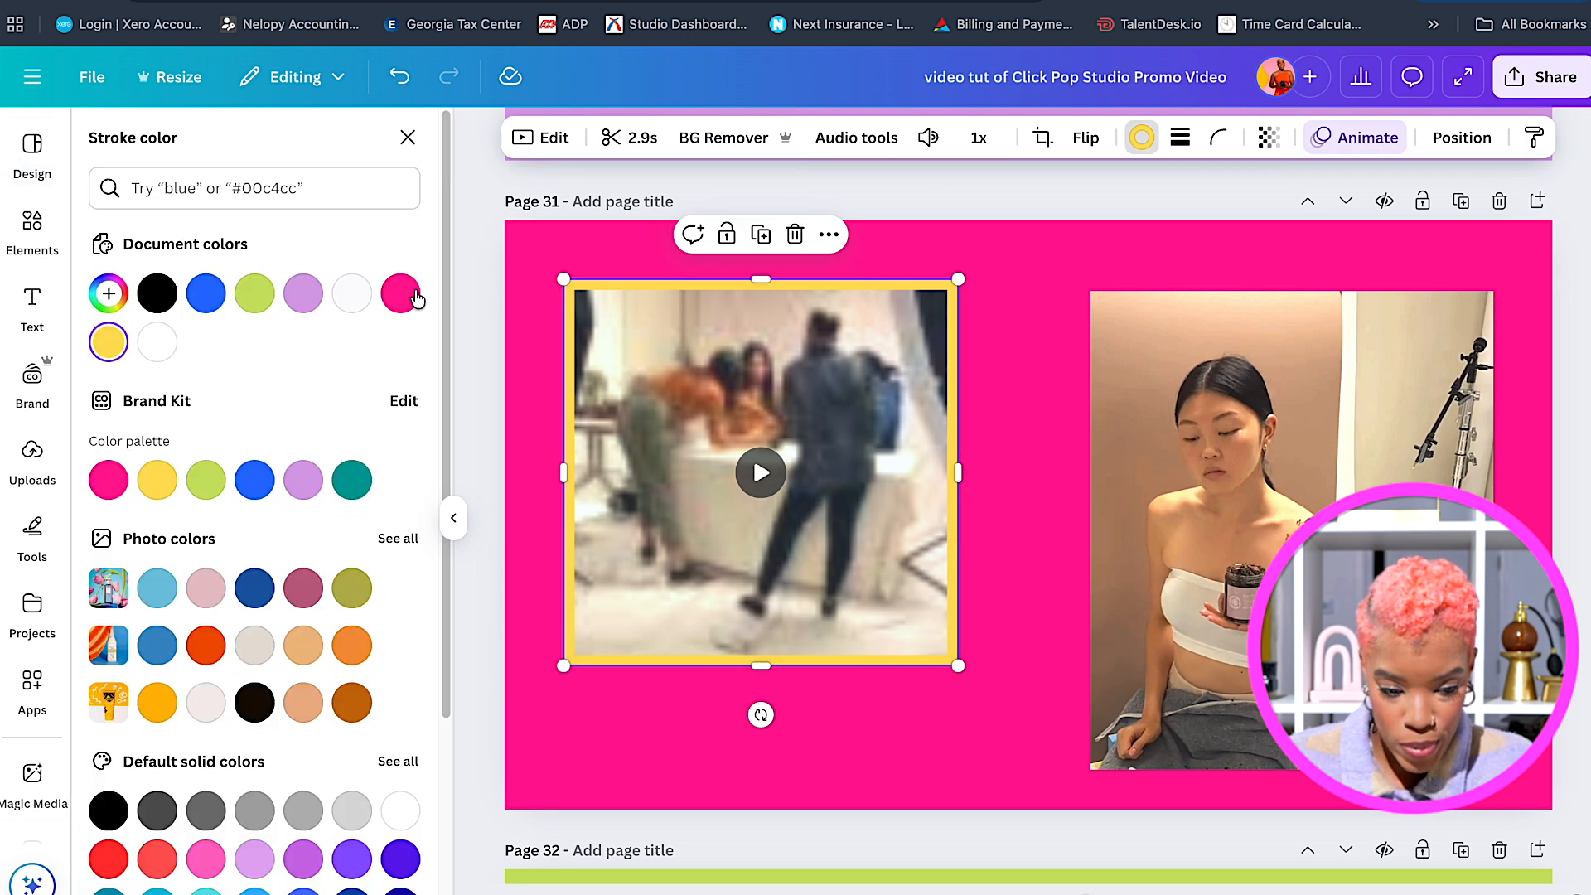
left_click(158, 293)
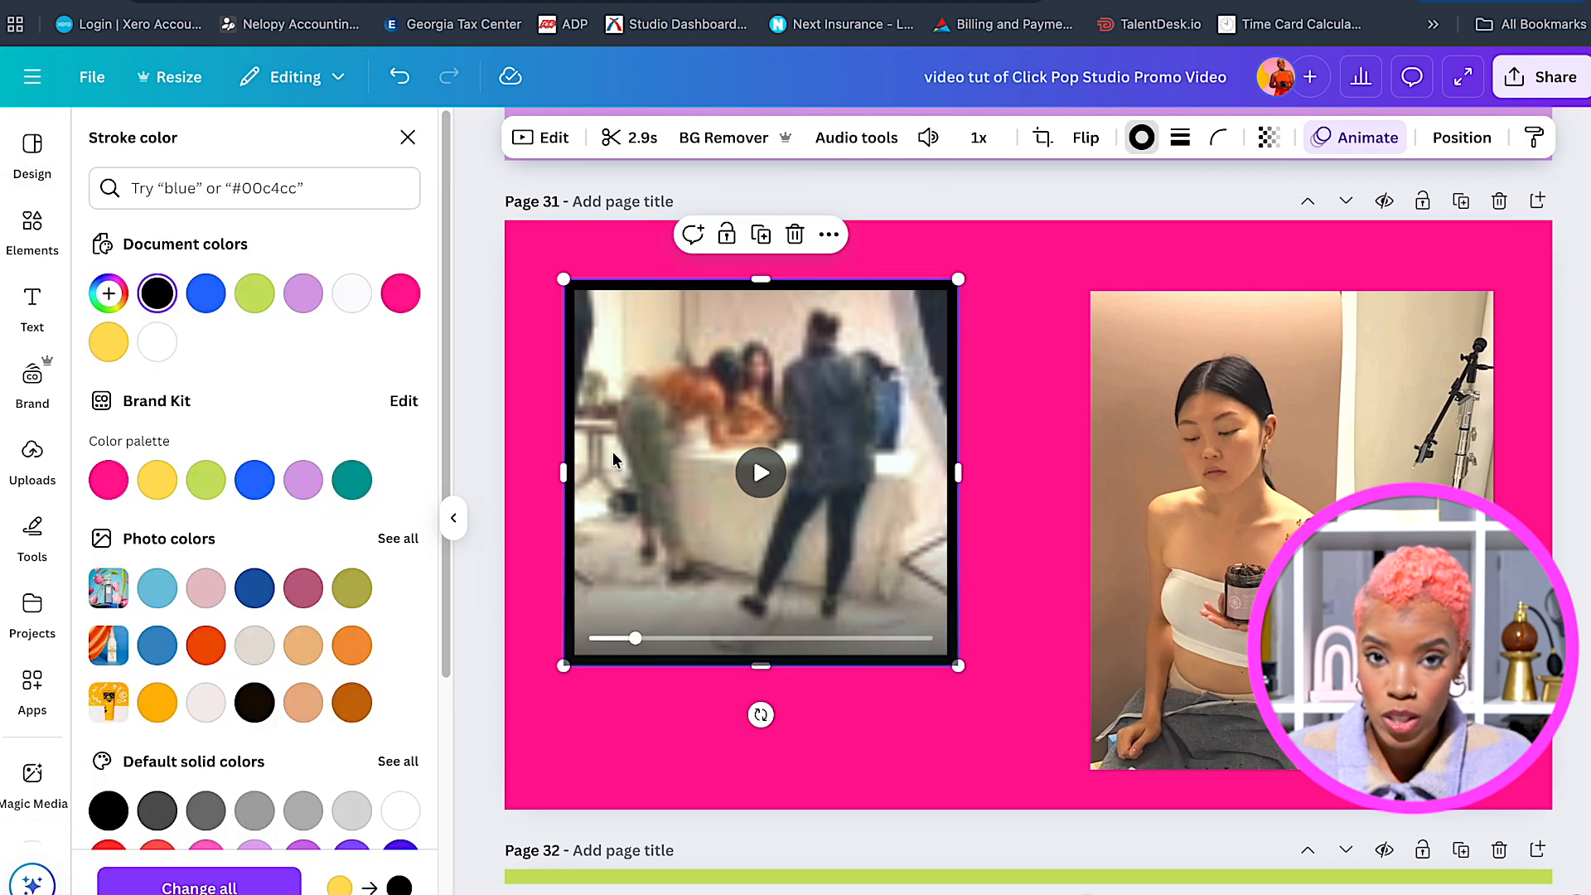
left_click(108, 343)
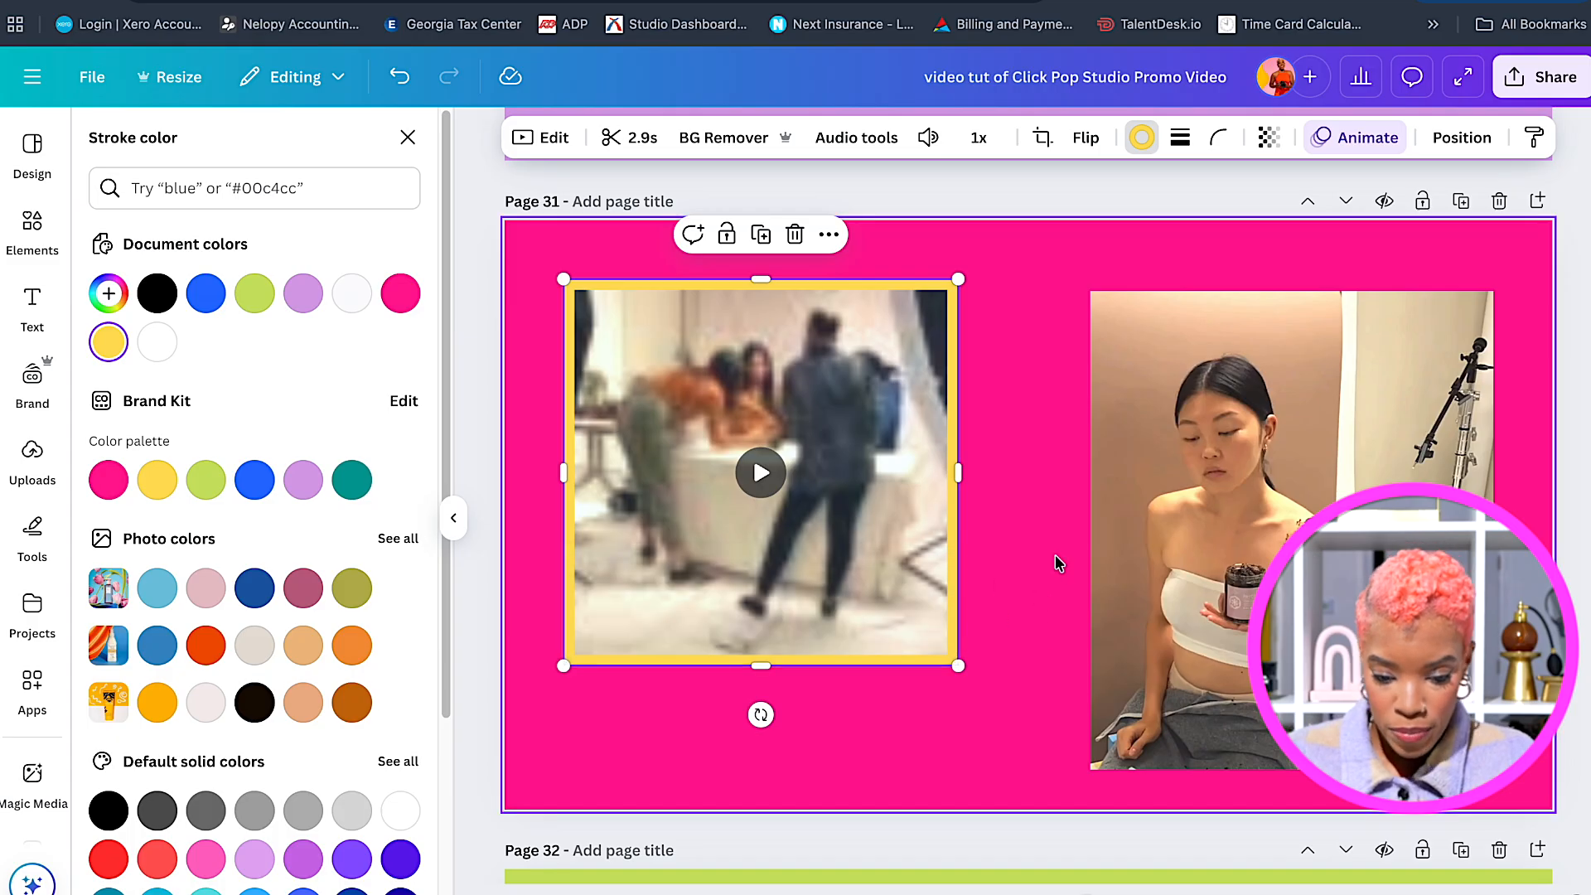
left_click_drag(958, 473, 958, 470)
left_click_drag(760, 665, 761, 706)
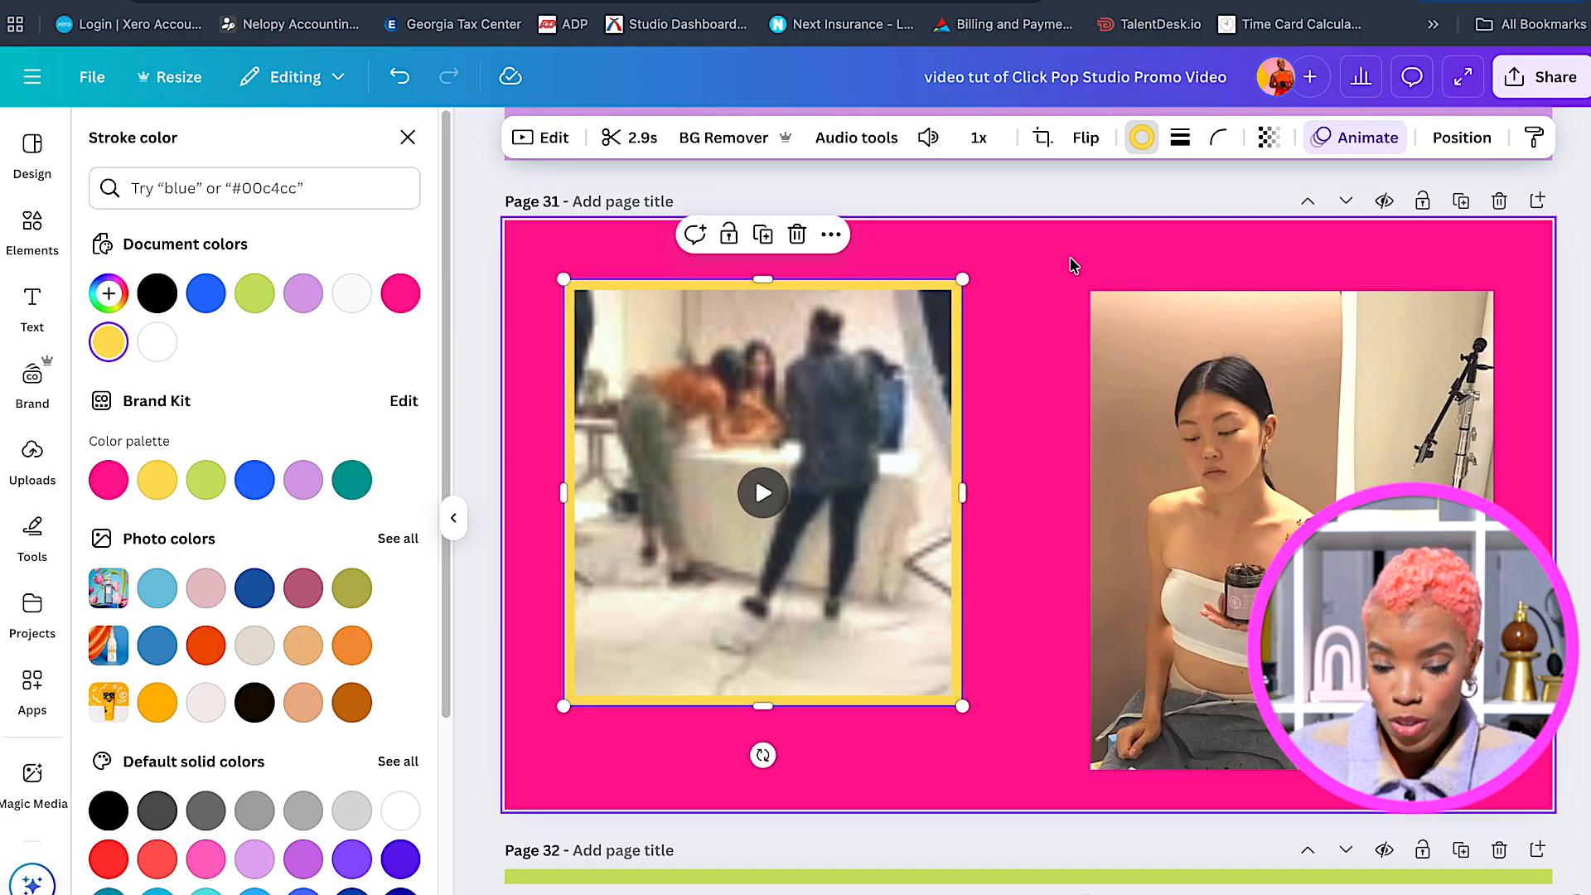
left_click(1180, 137)
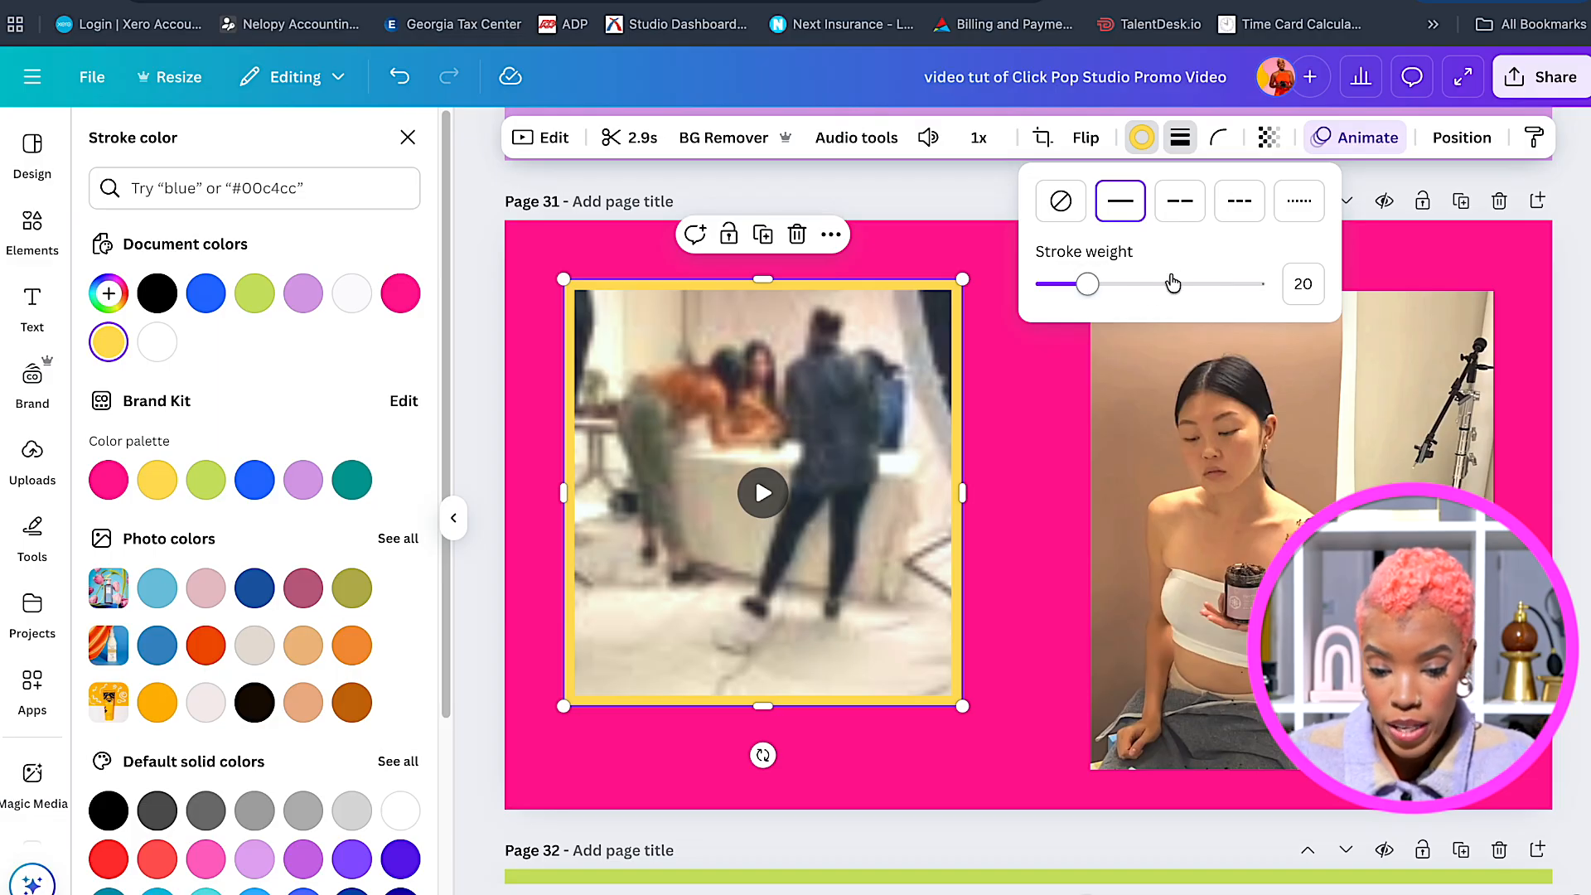
left_click(1020, 417)
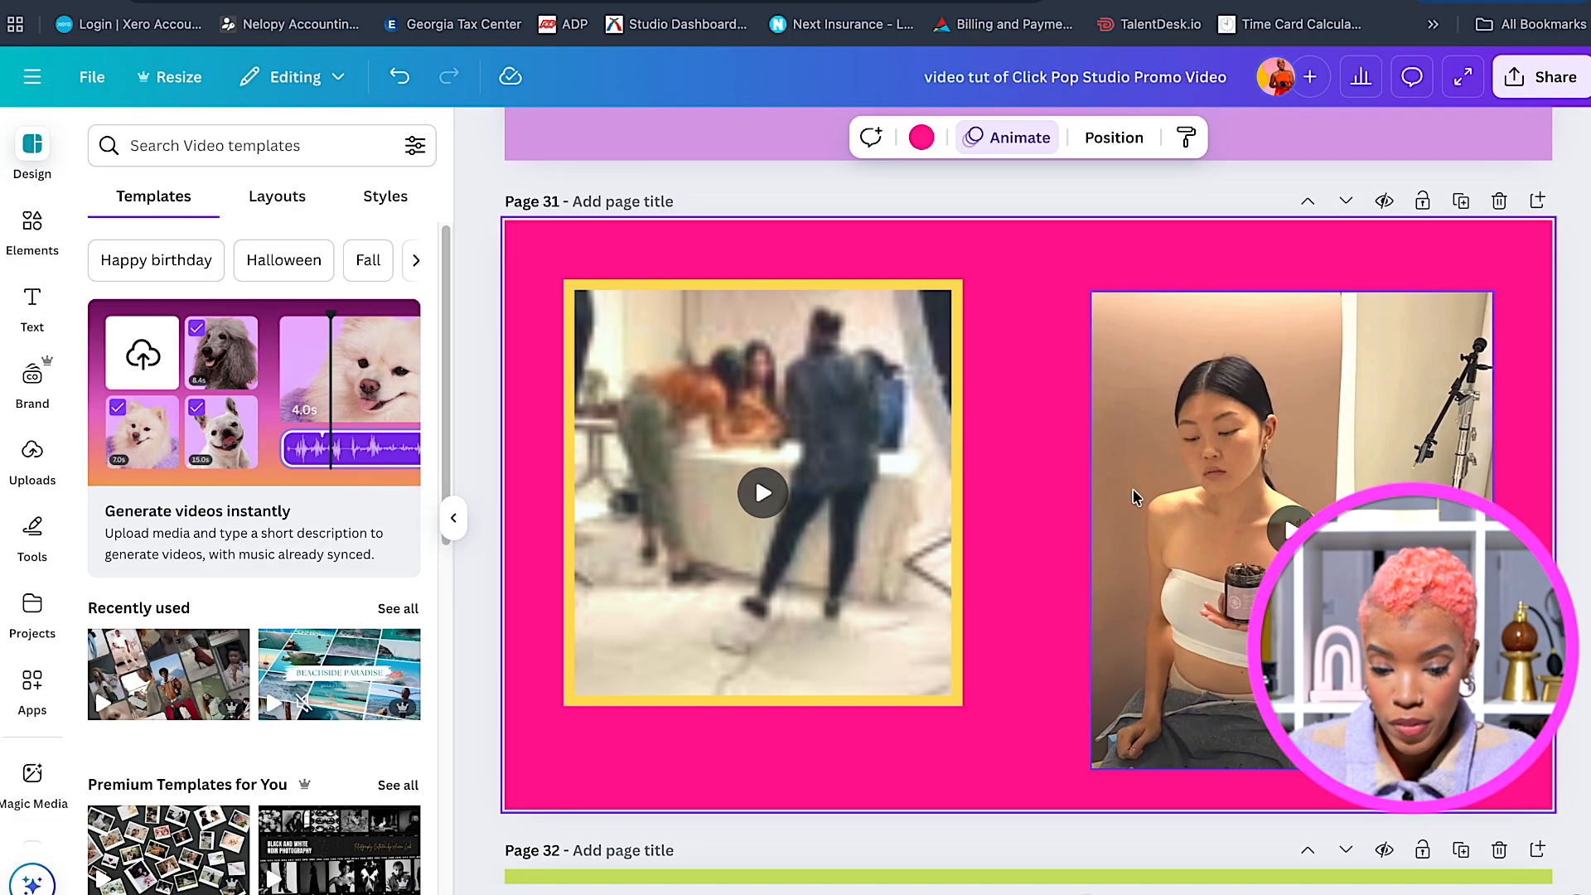
Give the right video a solid border with stroke weight 20.
left_click(1182, 469)
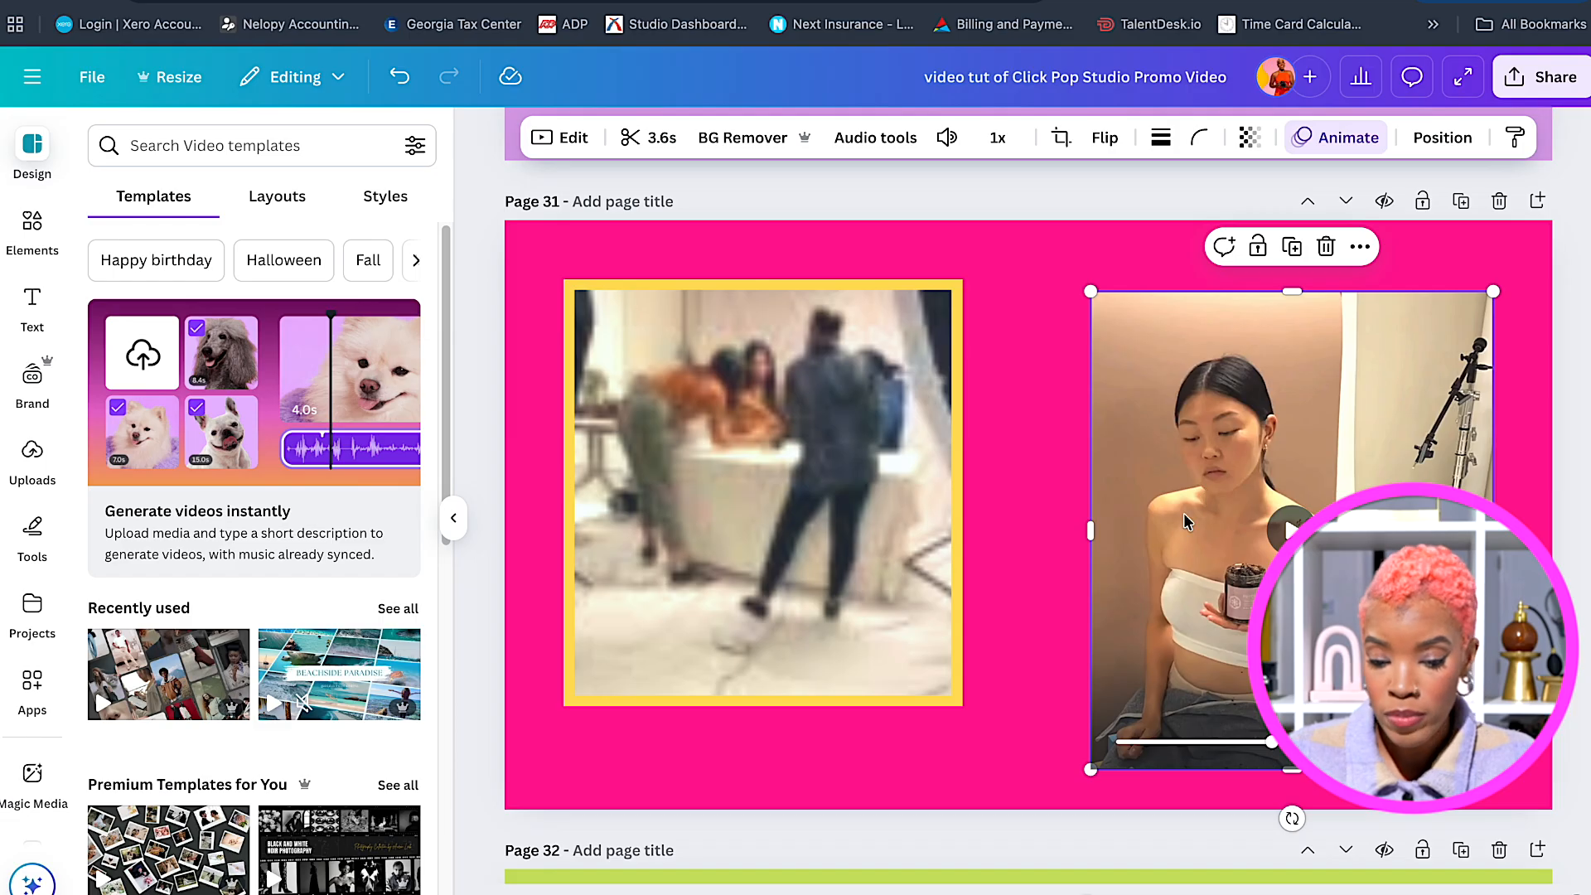
left_click(1161, 139)
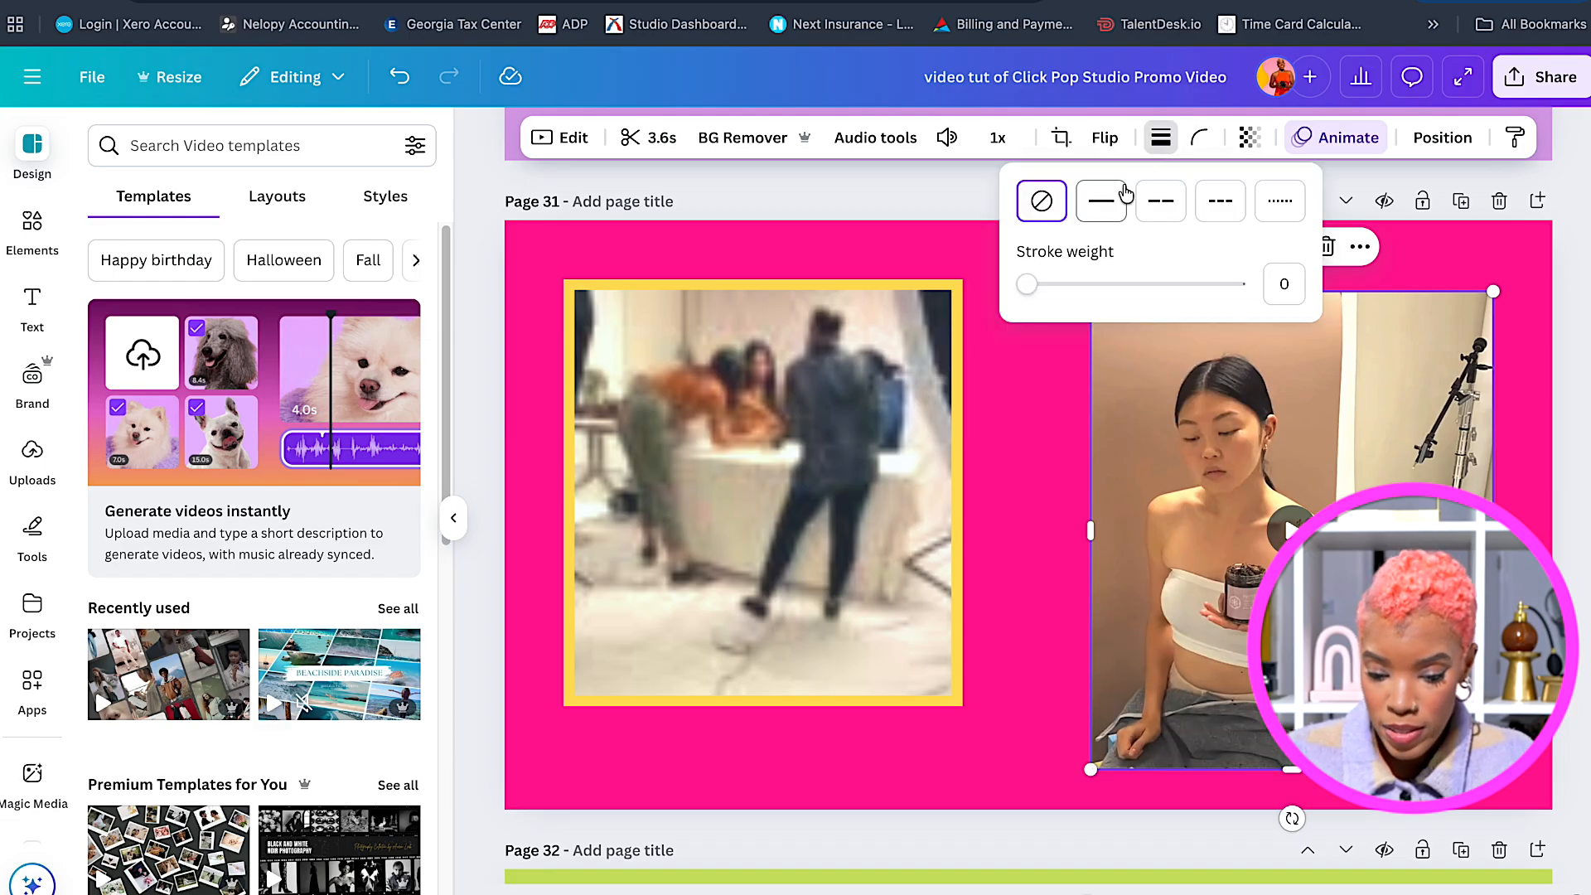
left_click(1103, 201)
left_click_drag(1035, 284, 1065, 290)
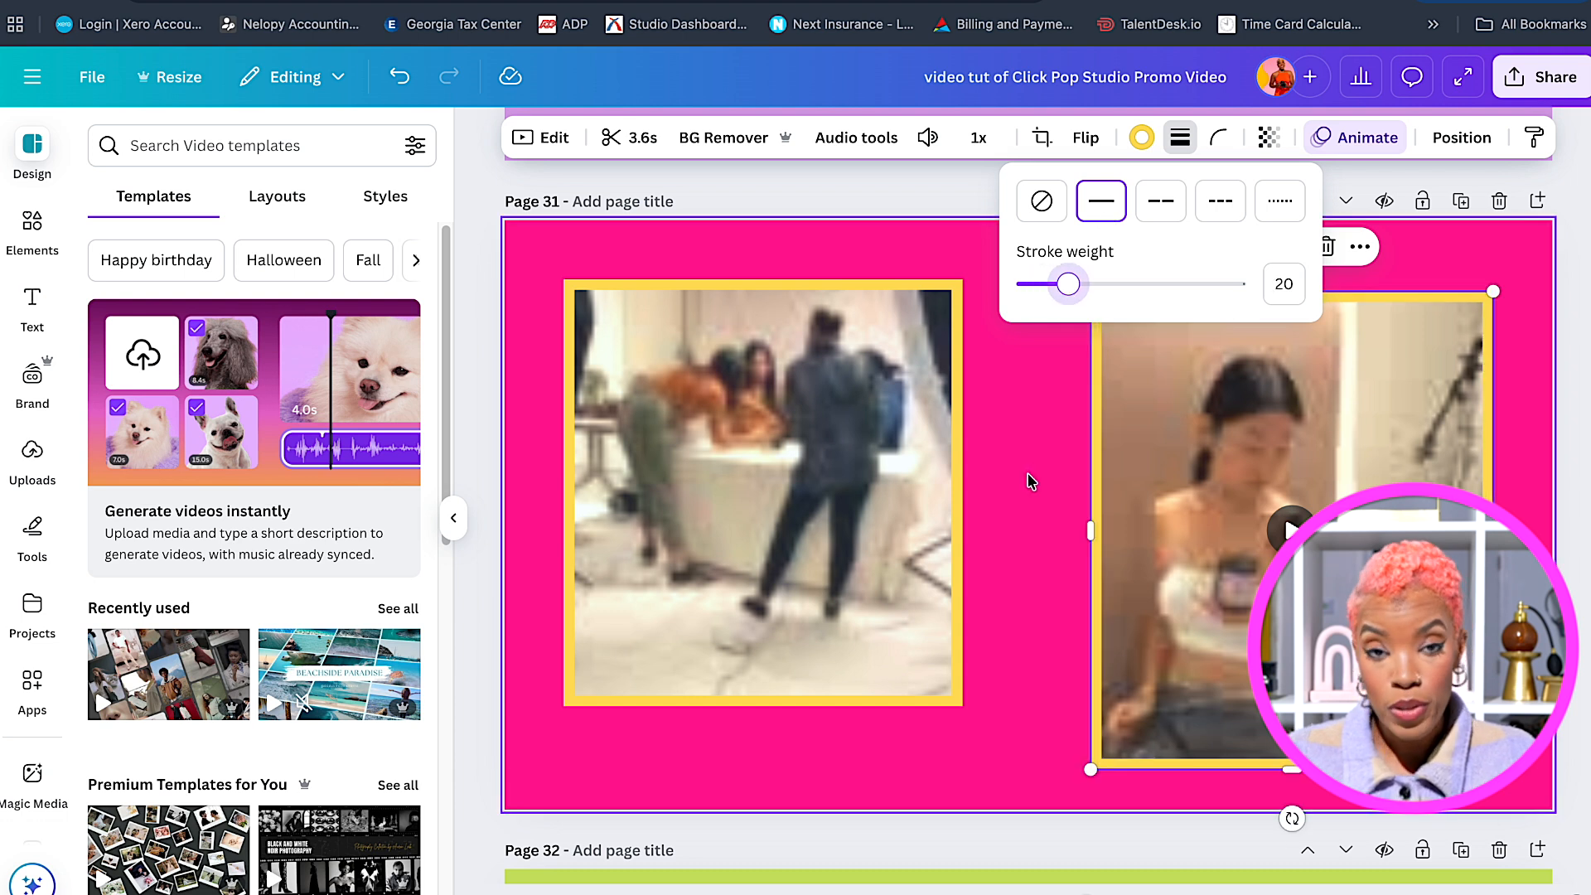
left_click(1030, 480)
left_click(843, 464)
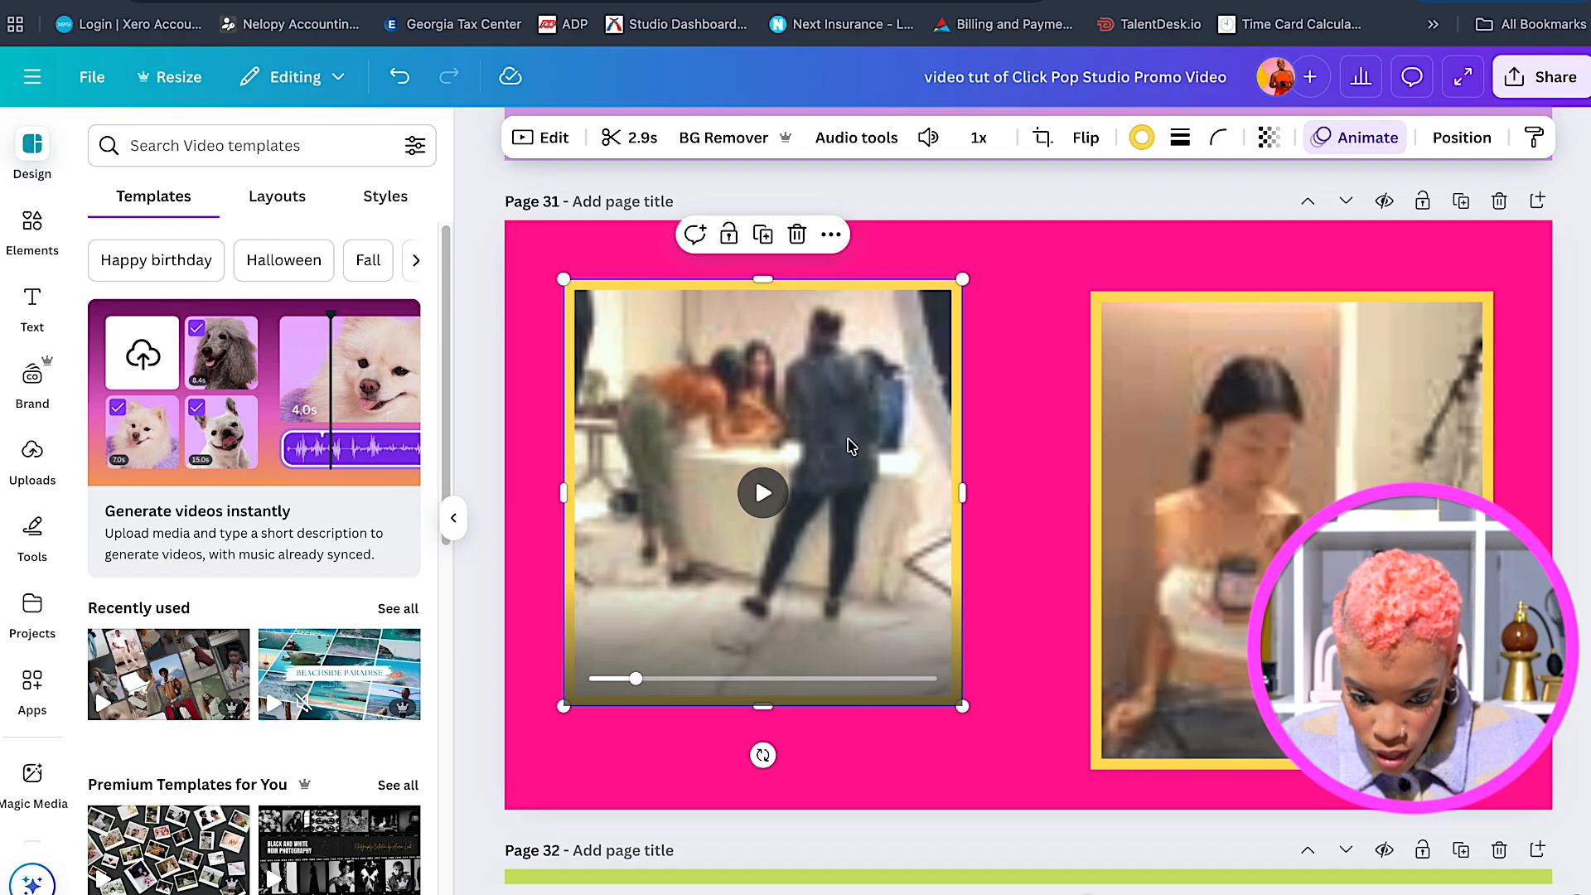
Put the left video in the top-left corner, enlarged, and the right video bottom-right.
left_click_drag(685, 410, 630, 368)
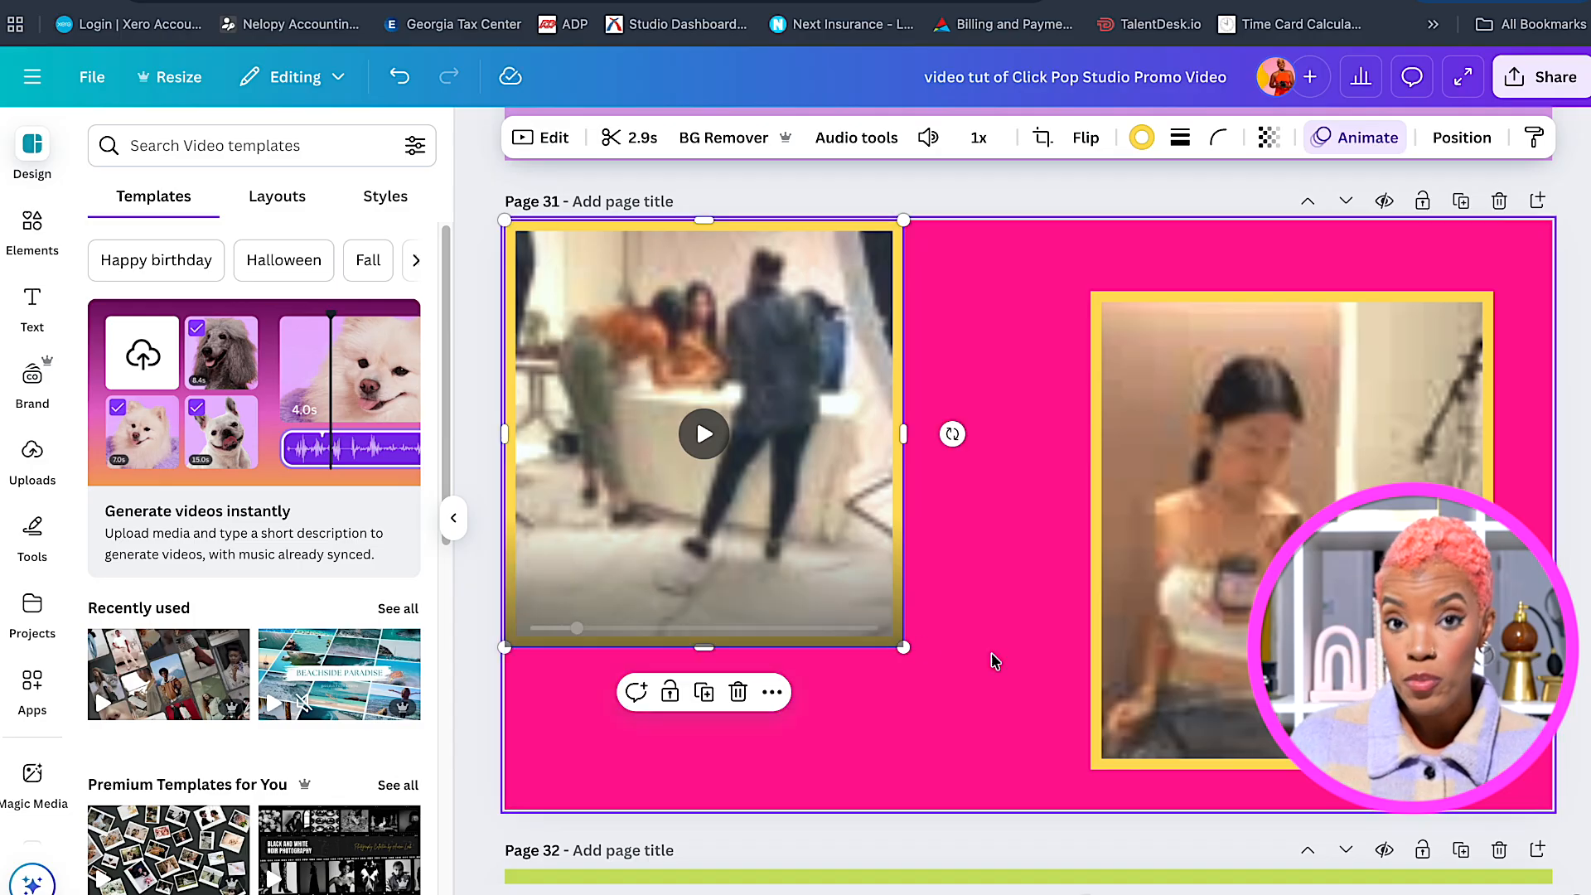
left_click_drag(1293, 642, 1352, 683)
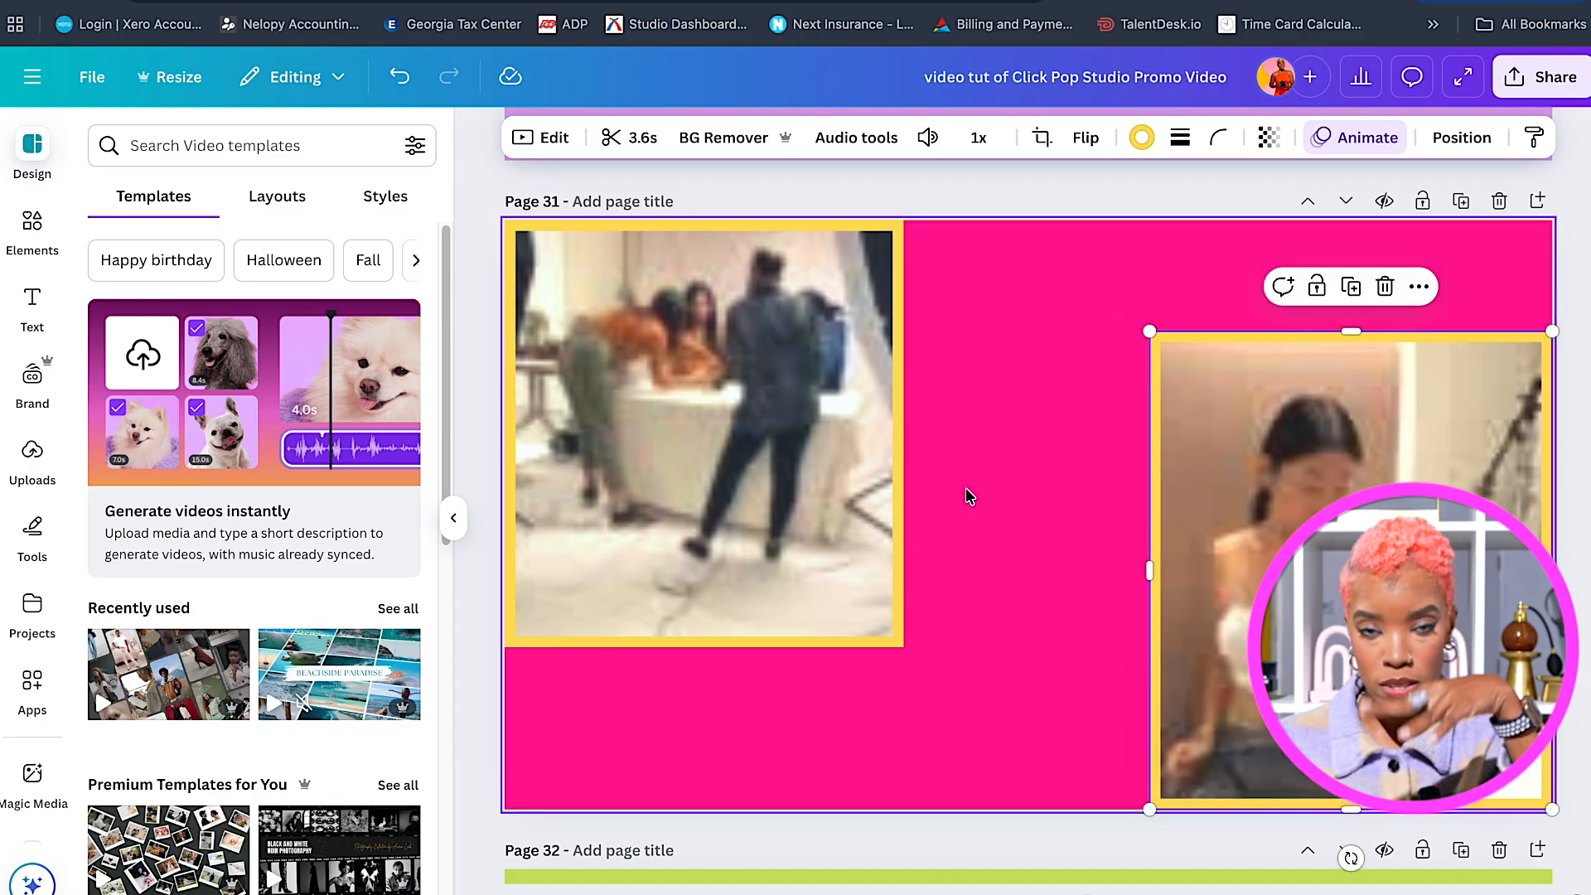
left_click(879, 627)
left_click_drag(906, 650, 959, 711)
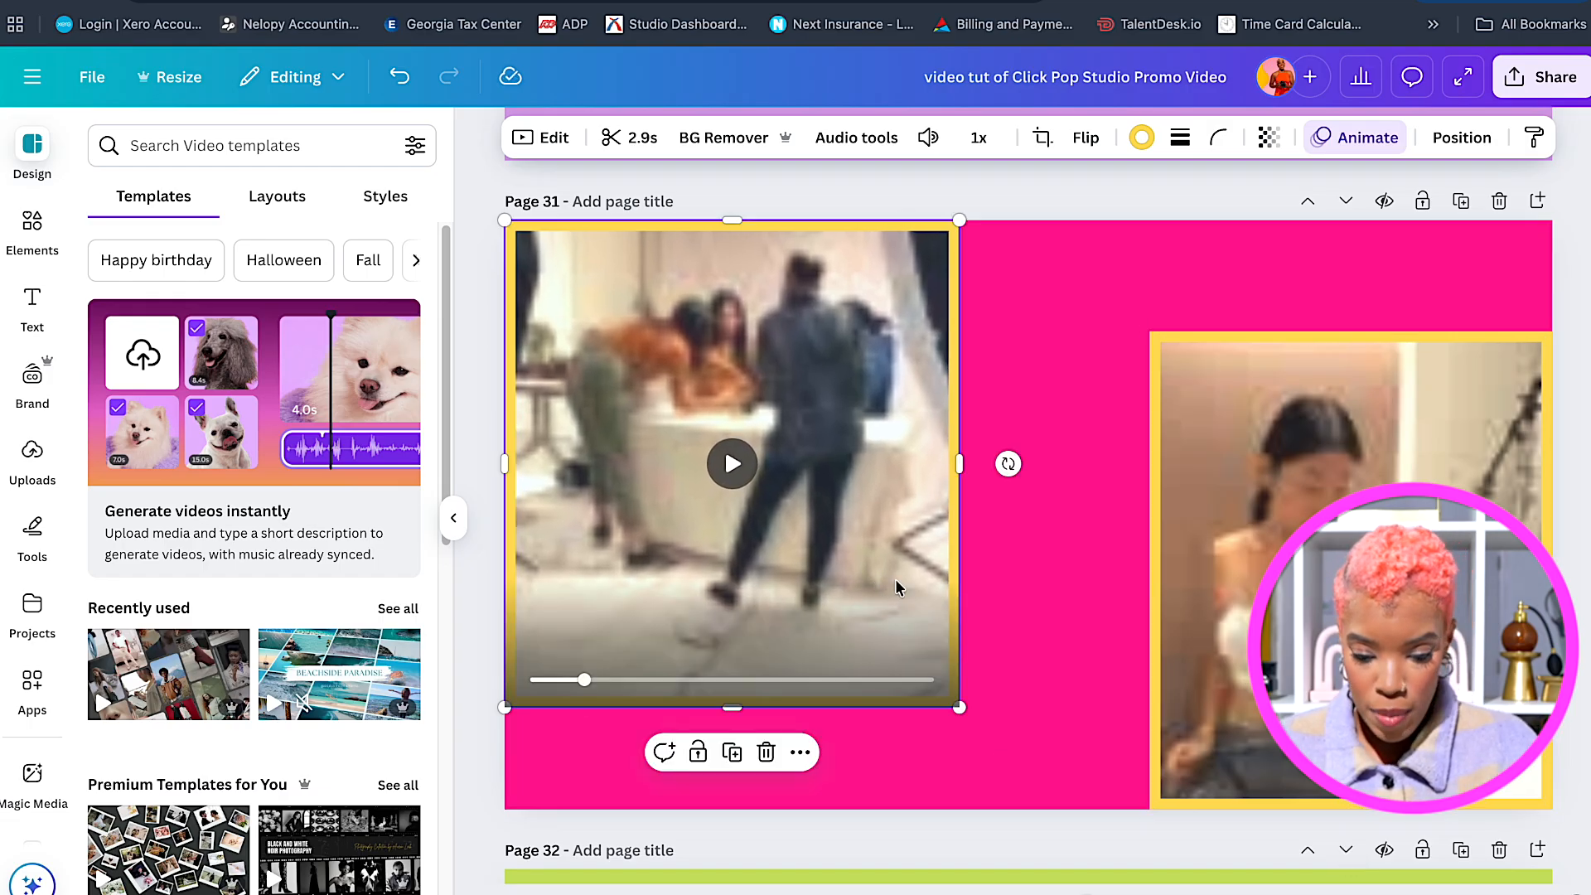
scroll(895, 578, "up", 9)
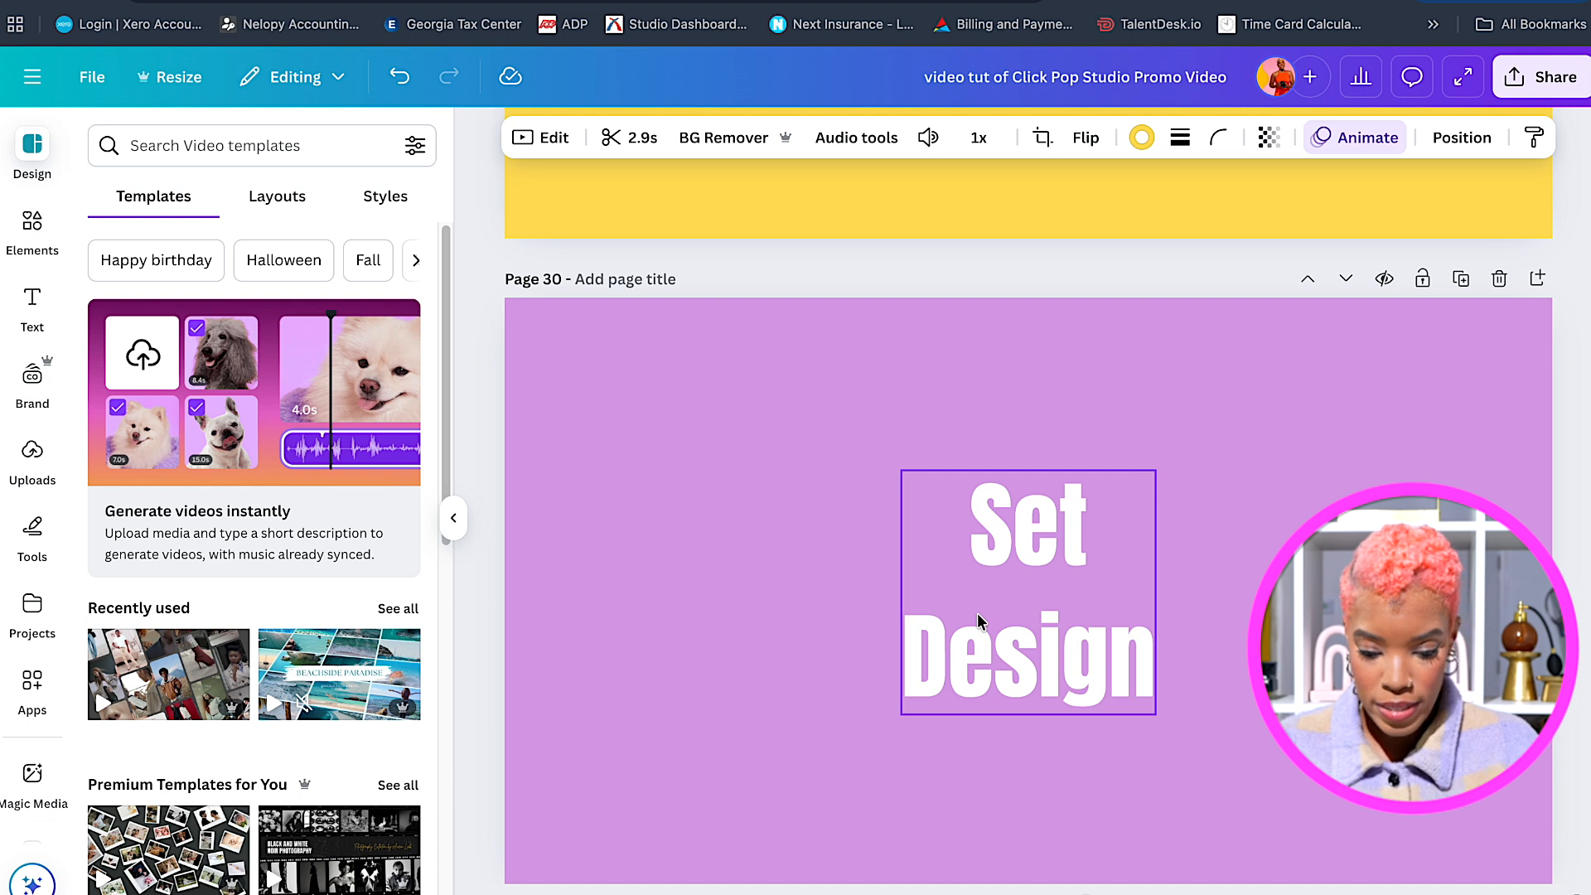
left_click(978, 615)
Paste the Set Design text onto page 31 and retype it as a one-line 'Teamwork'.
scroll(977, 610, "down", 9)
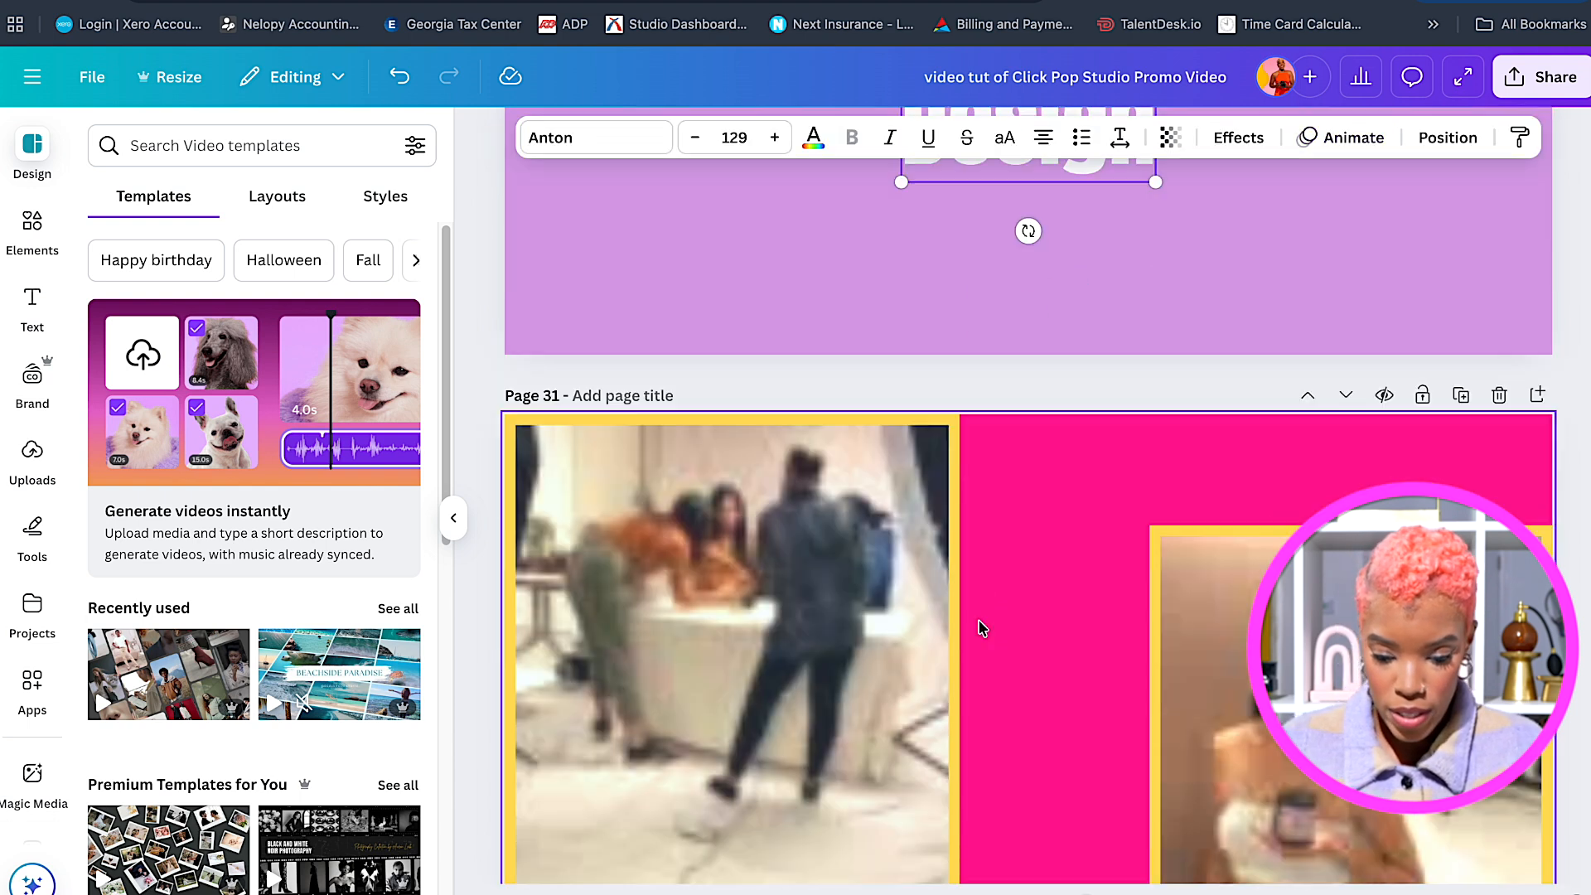
left_click(1052, 535)
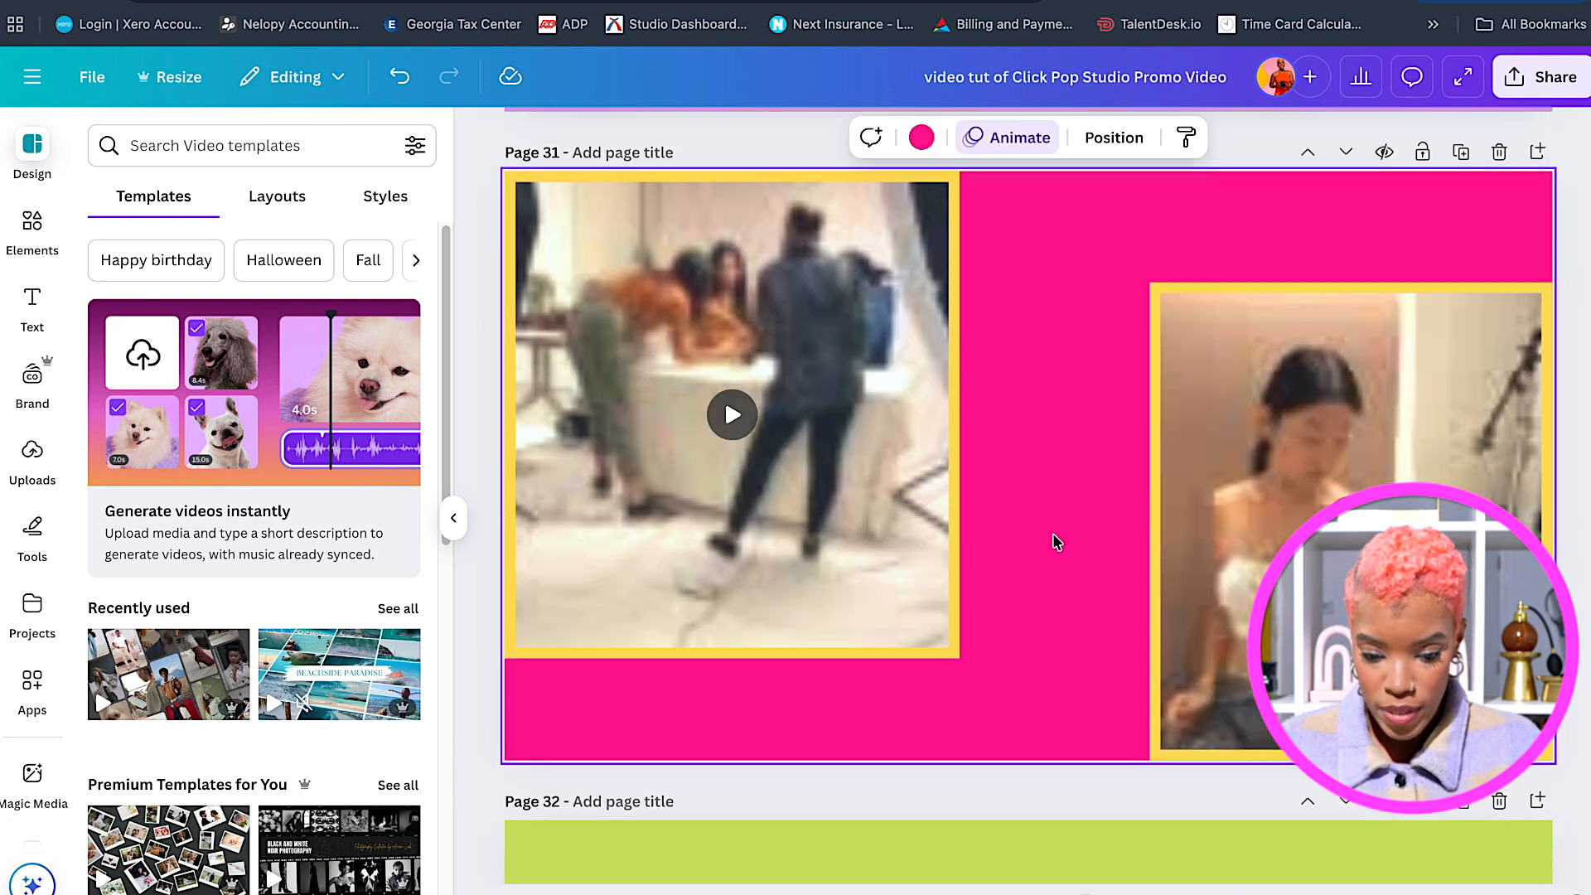
key("ctrl+v")
left_click_drag(1163, 520, 1478, 521)
double_click(1084, 598)
left_click(1070, 597)
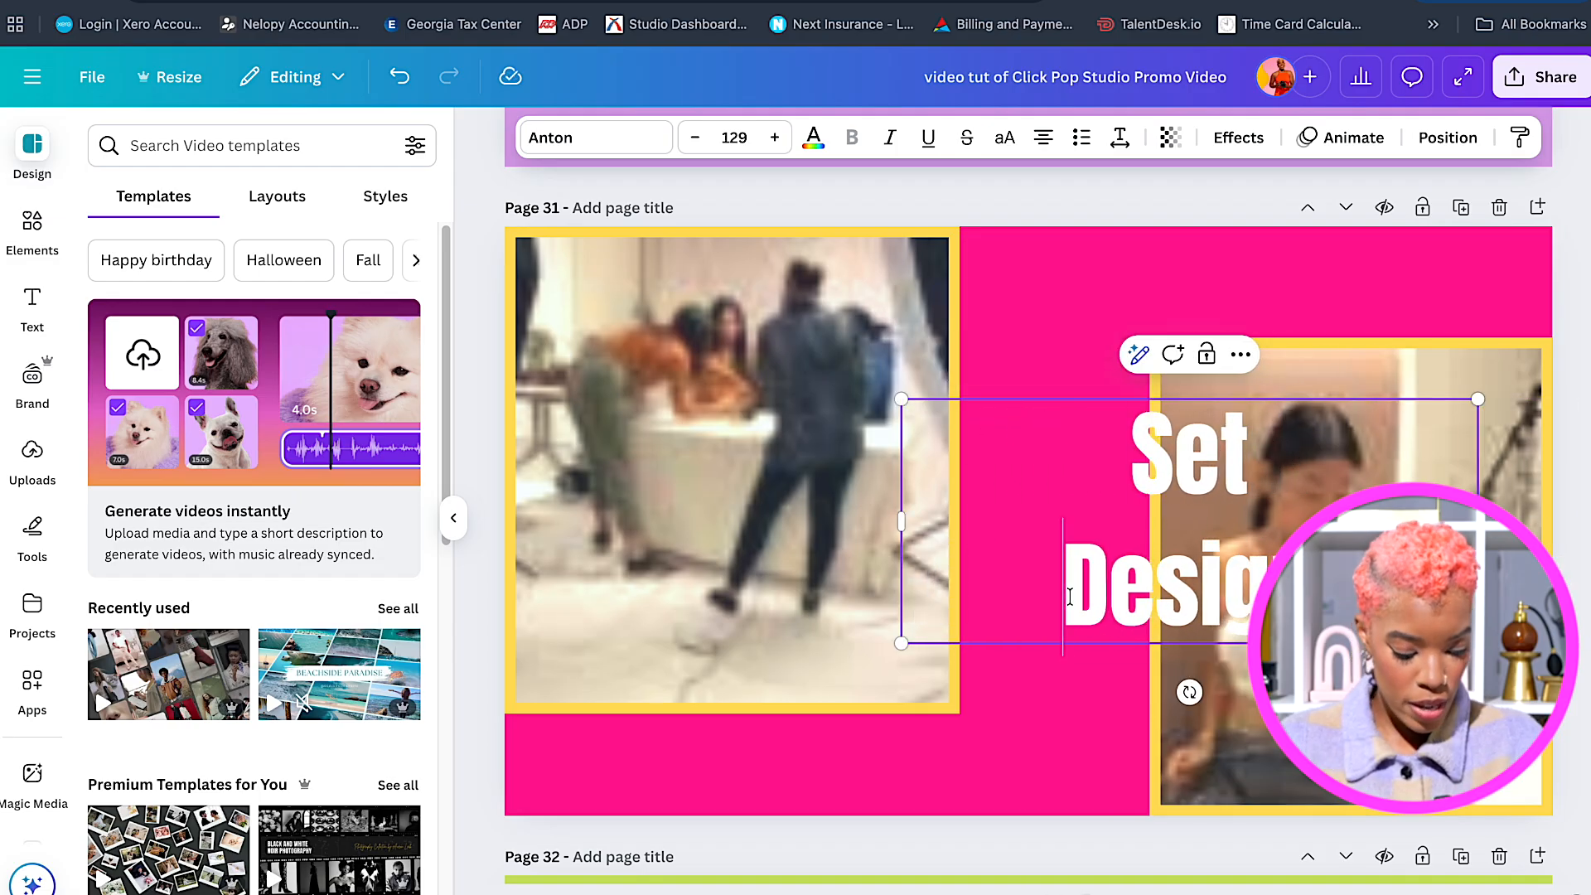
key("BackSpace")
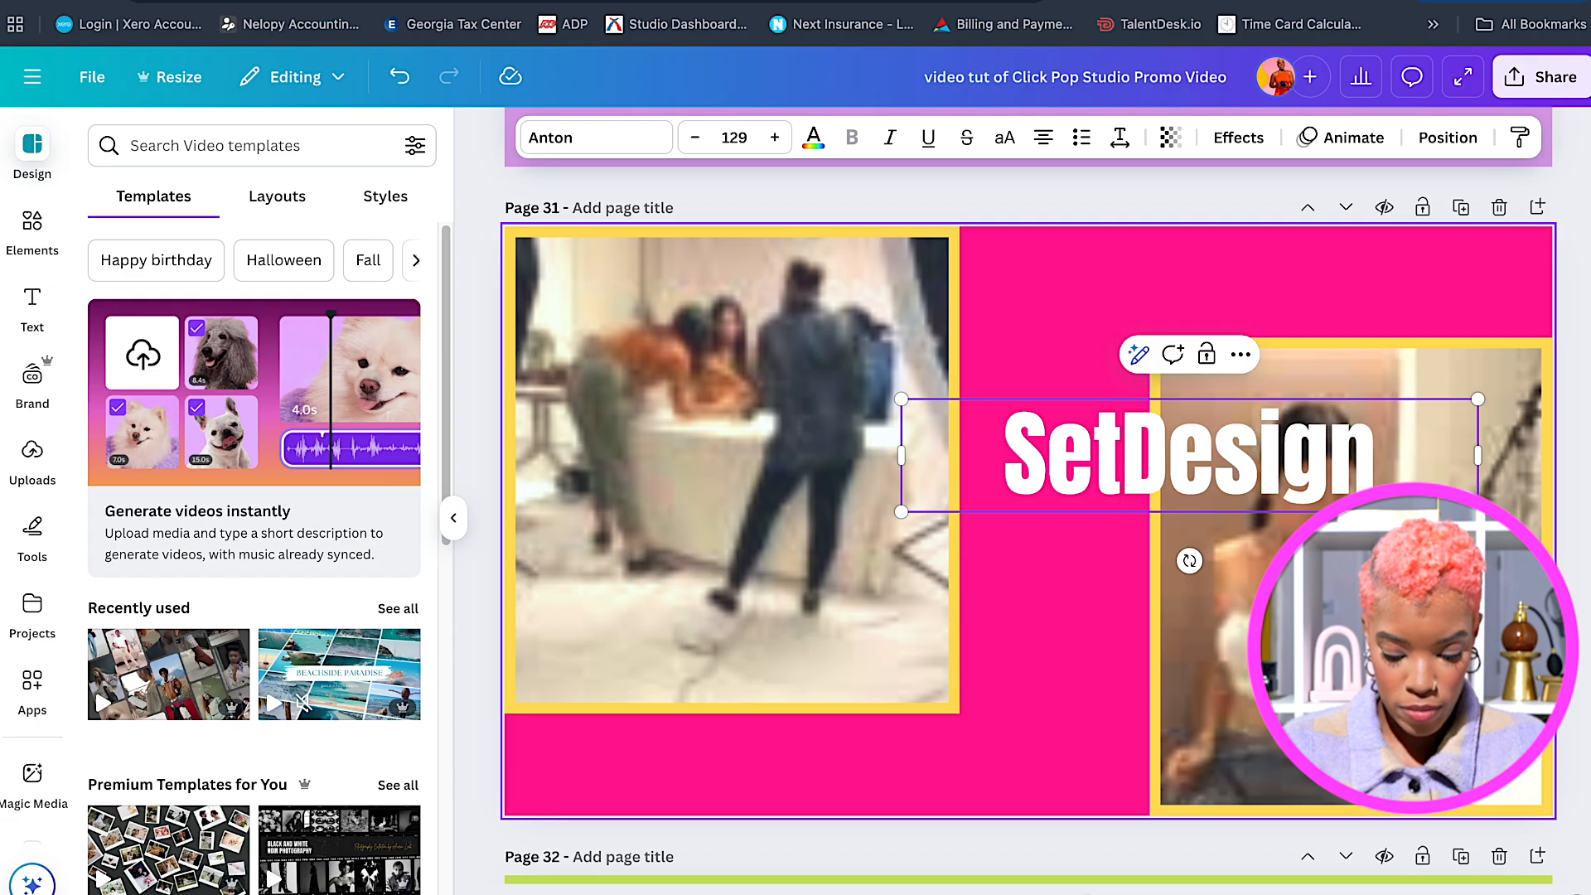
double_click(1152, 474)
type("T")
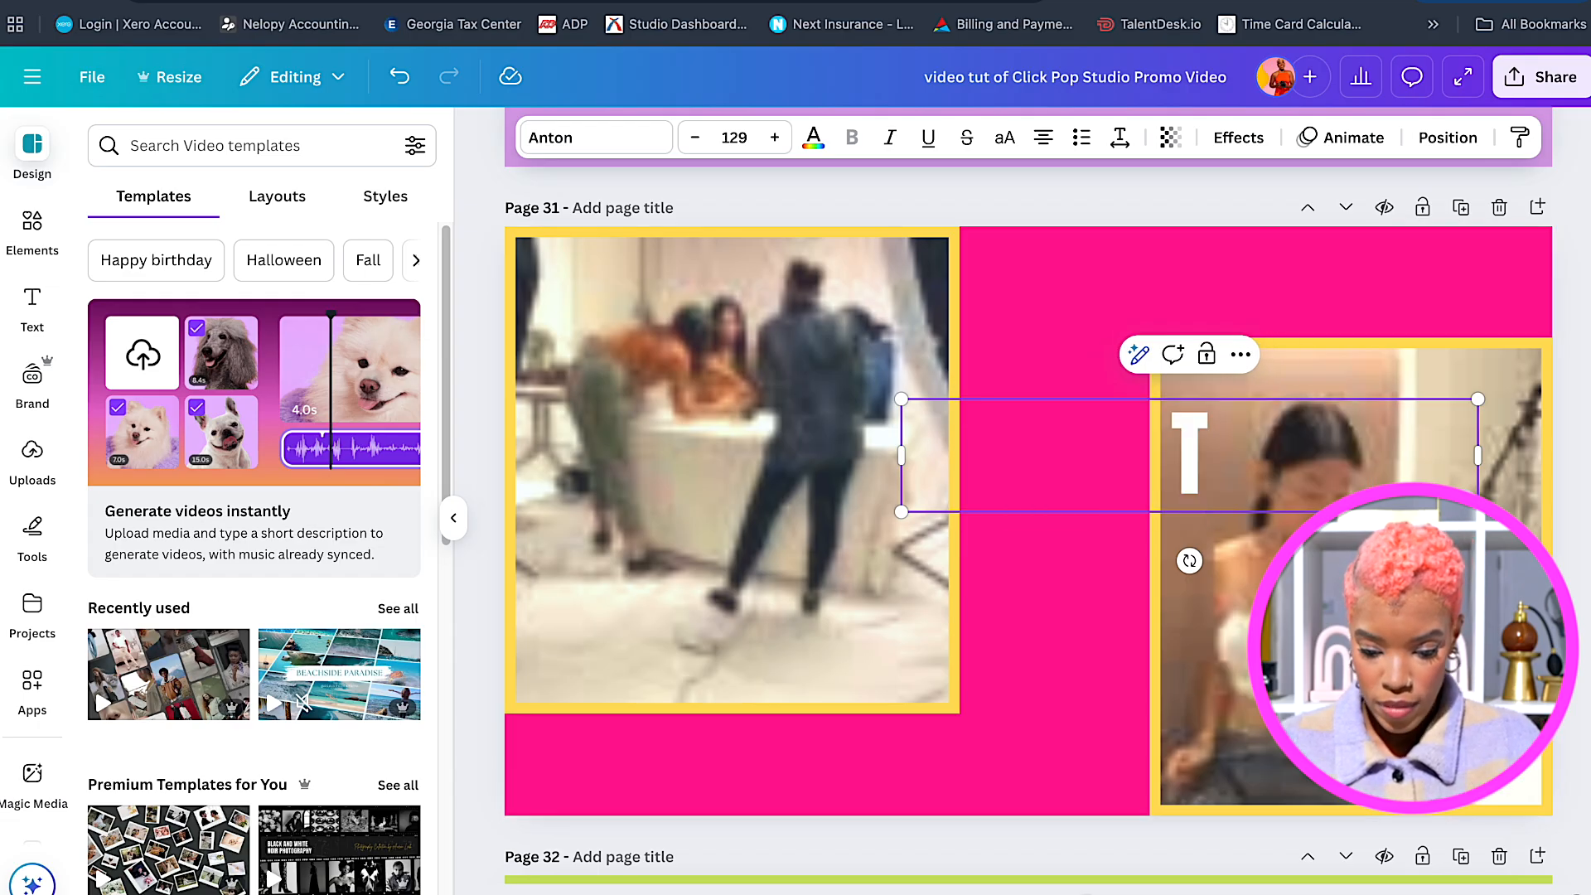
type("eam")
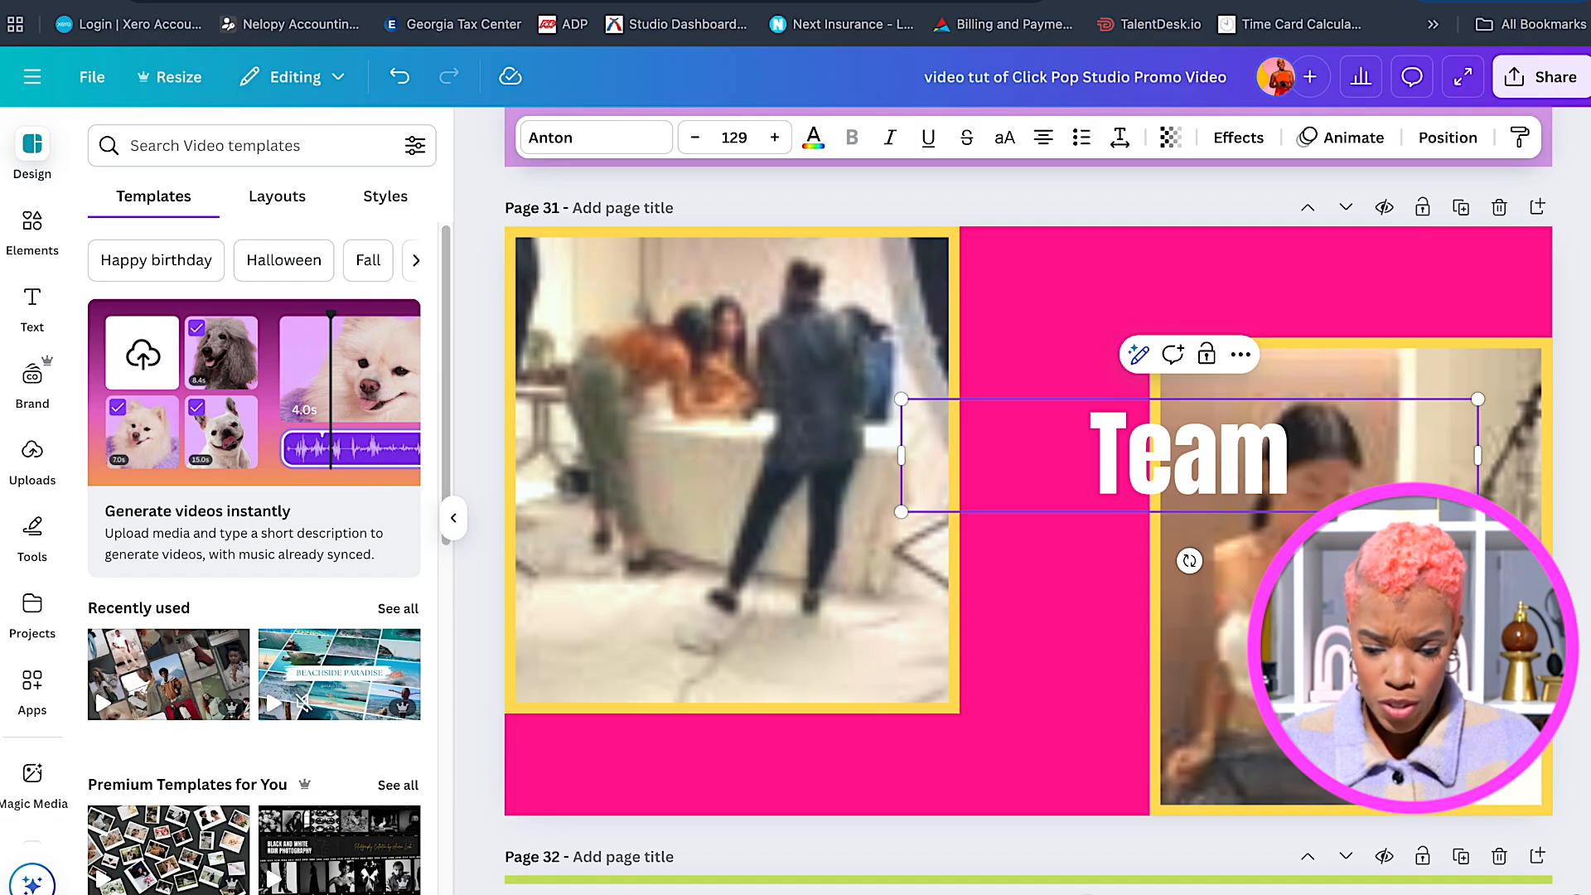
type("wo")
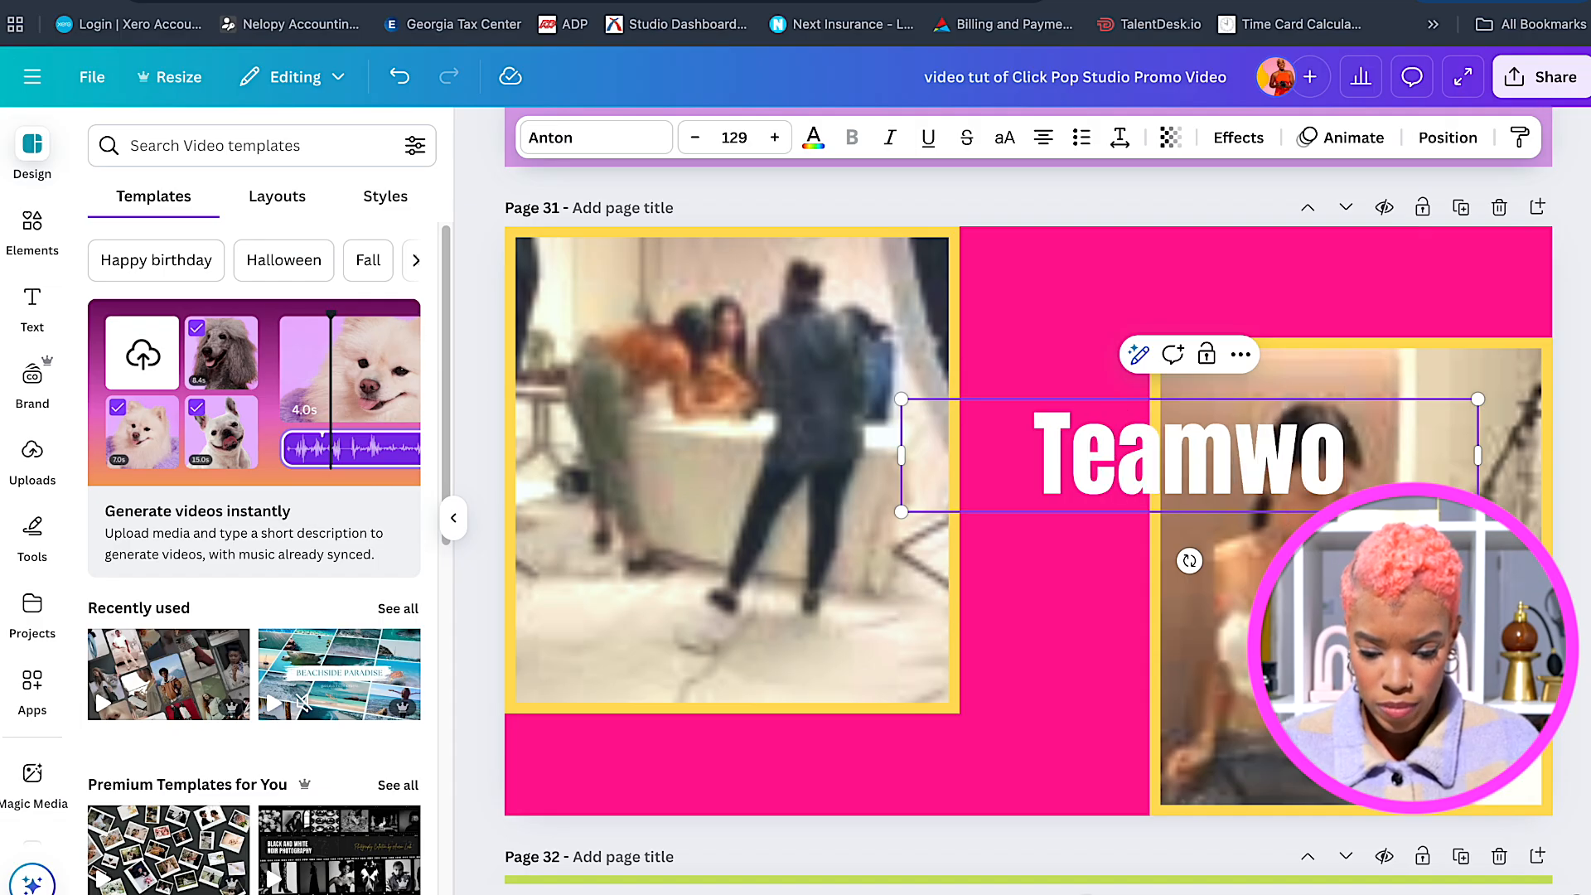
type("rk")
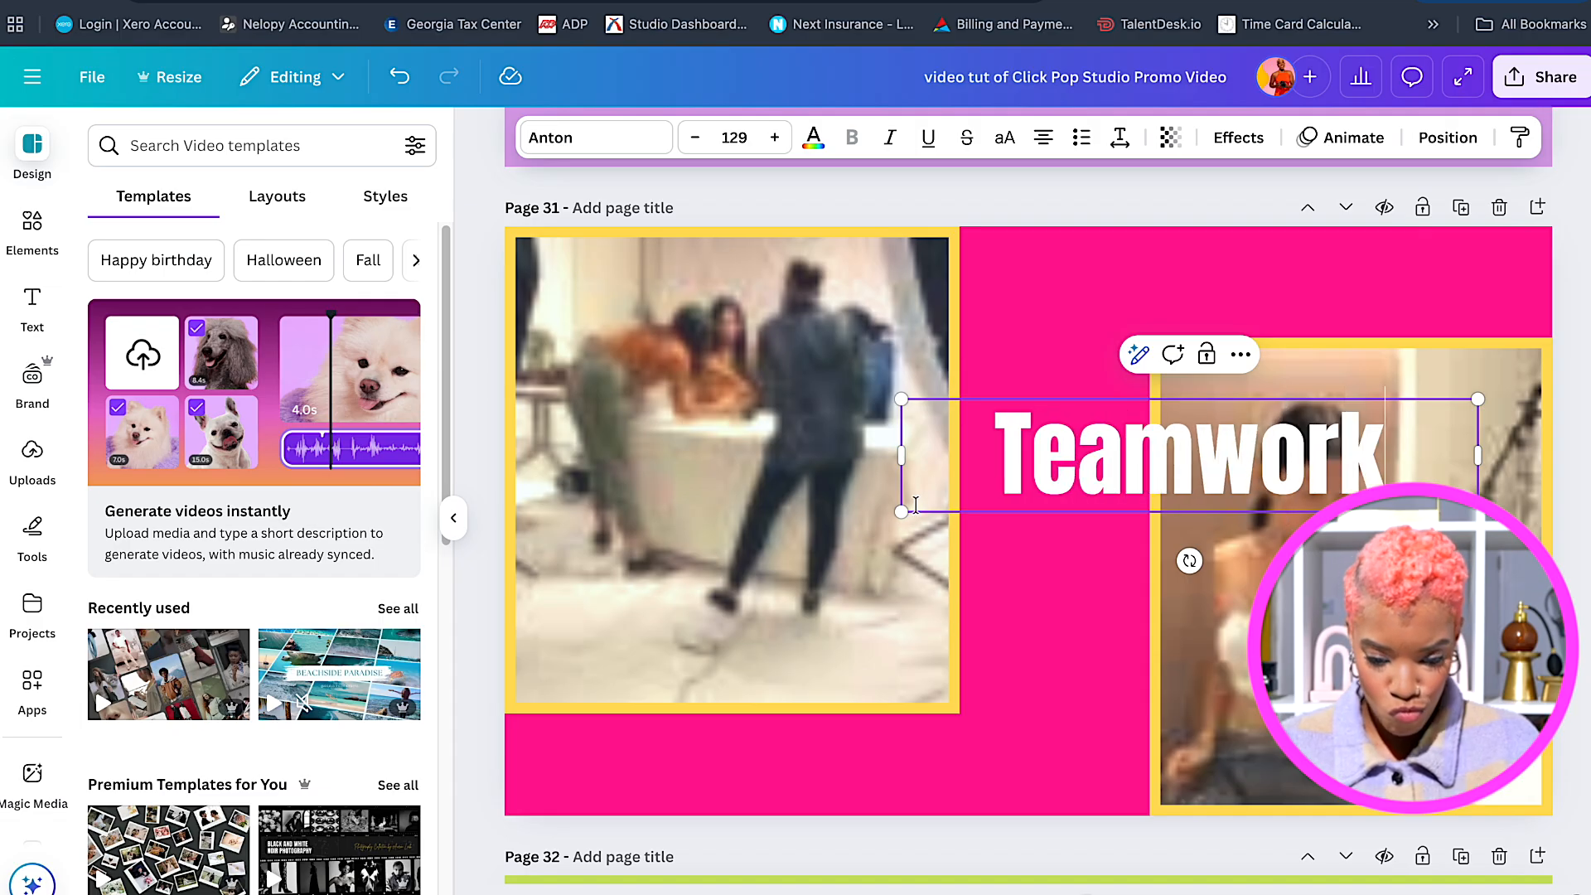
Shrink the Teamwork heading, move it to the page top, and set letter spacing to 61.
left_click_drag(900, 513, 1016, 489)
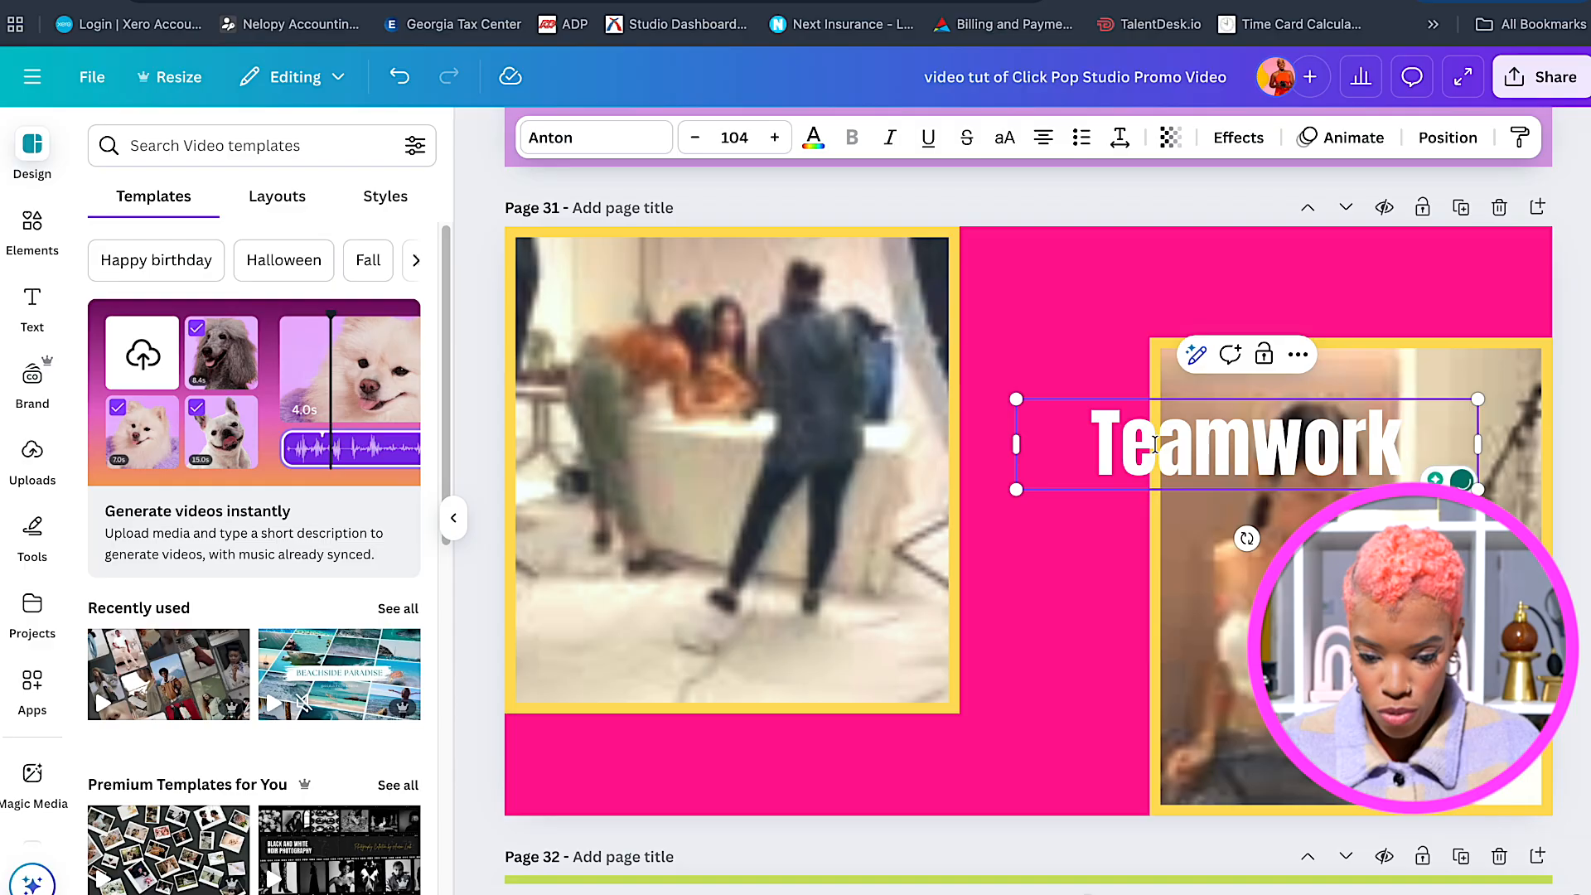
left_click(1083, 586)
left_click_drag(1114, 453, 1076, 294)
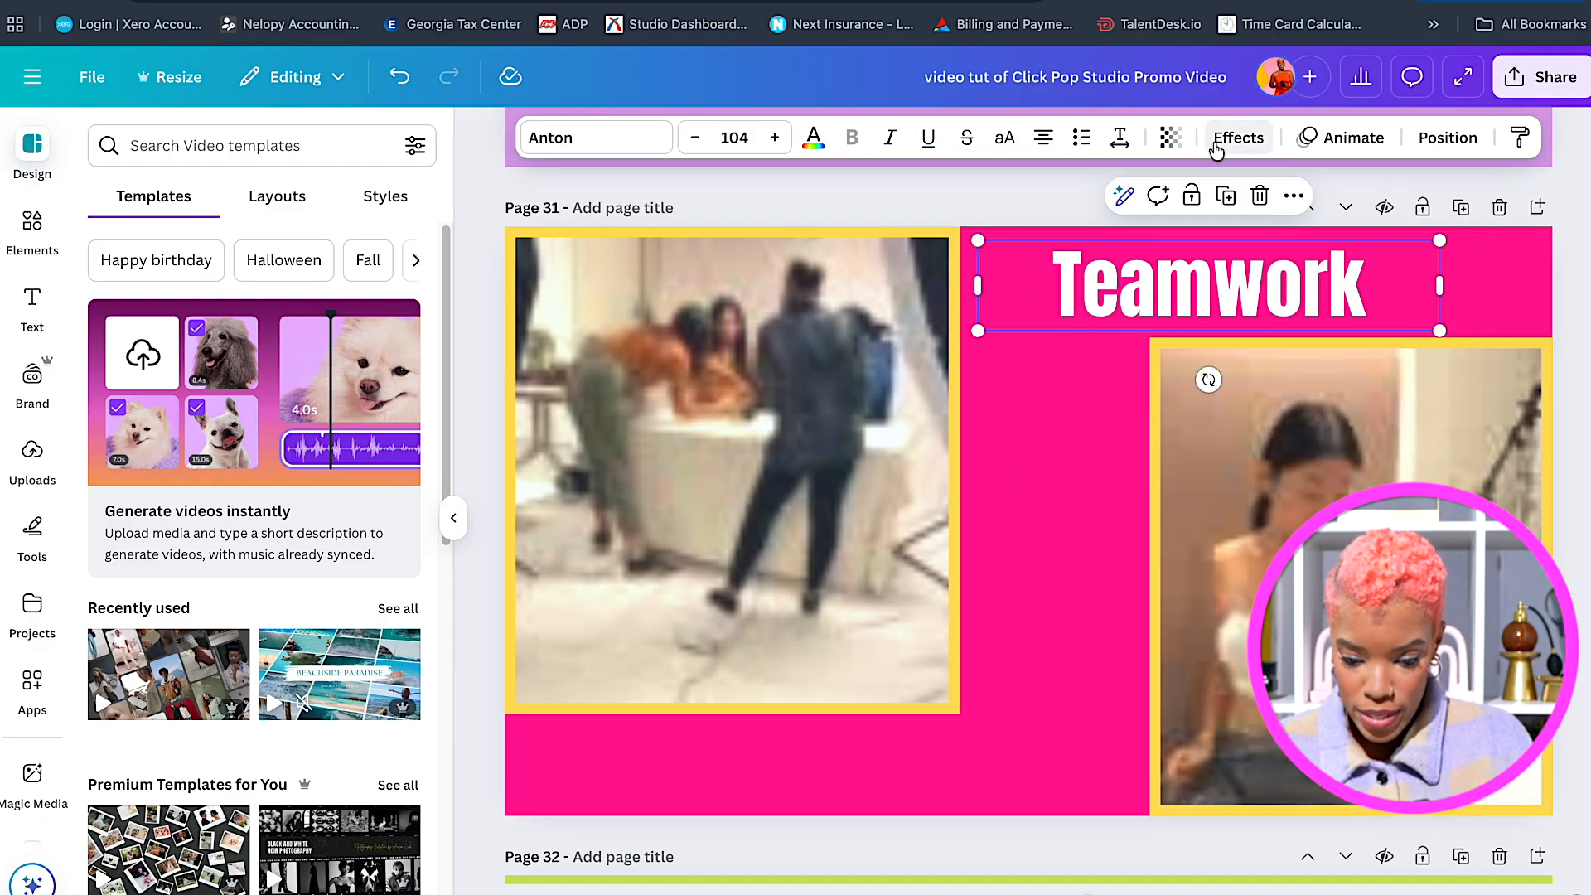
left_click(1117, 138)
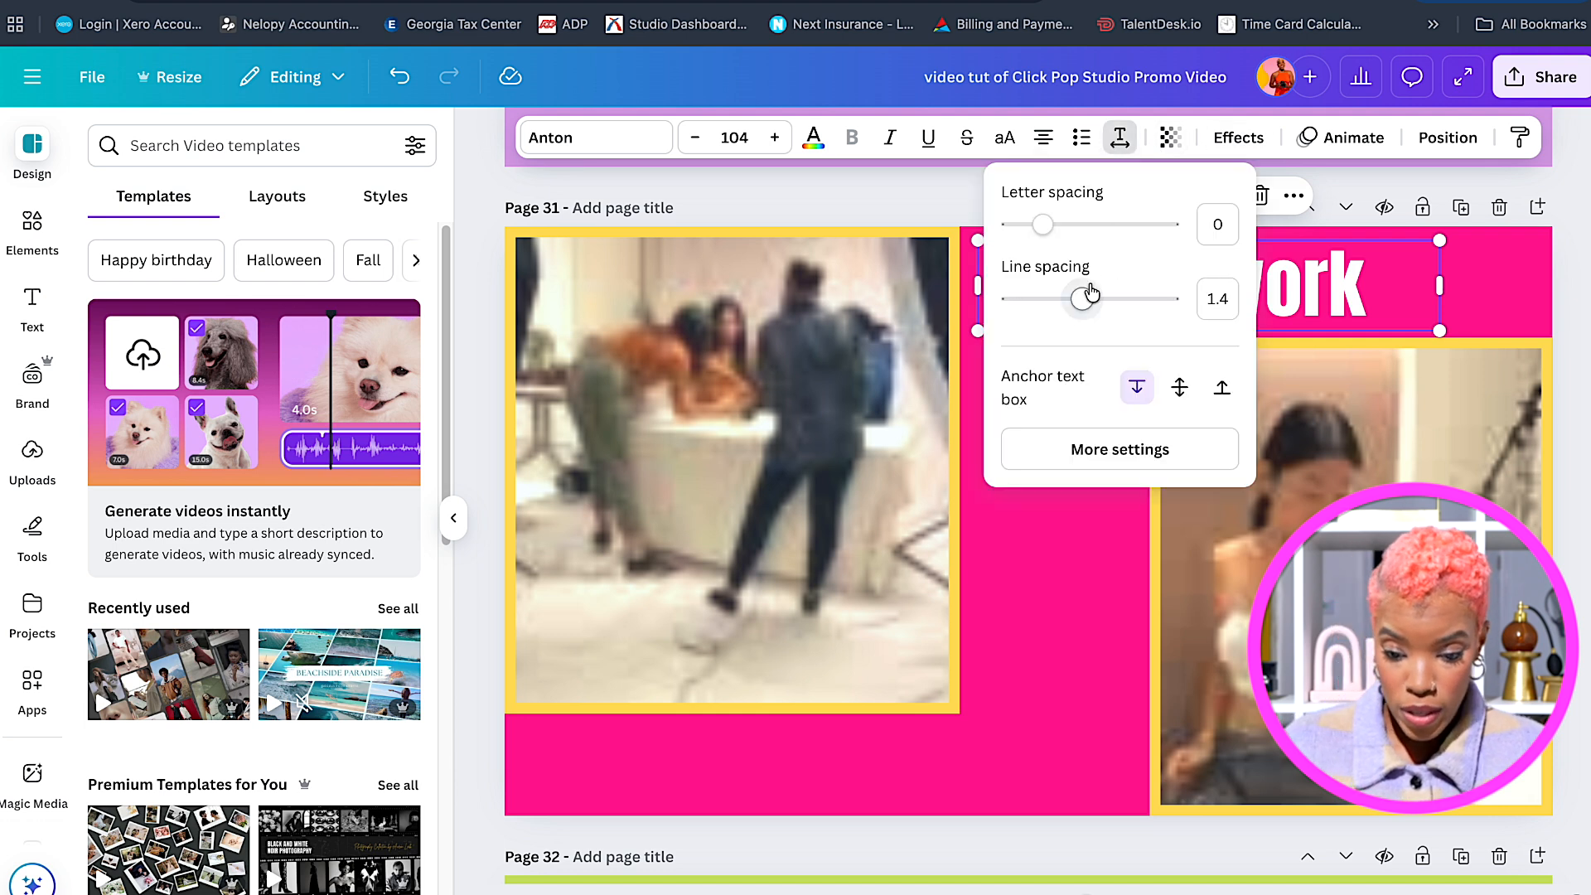
left_click_drag(1051, 232, 1054, 233)
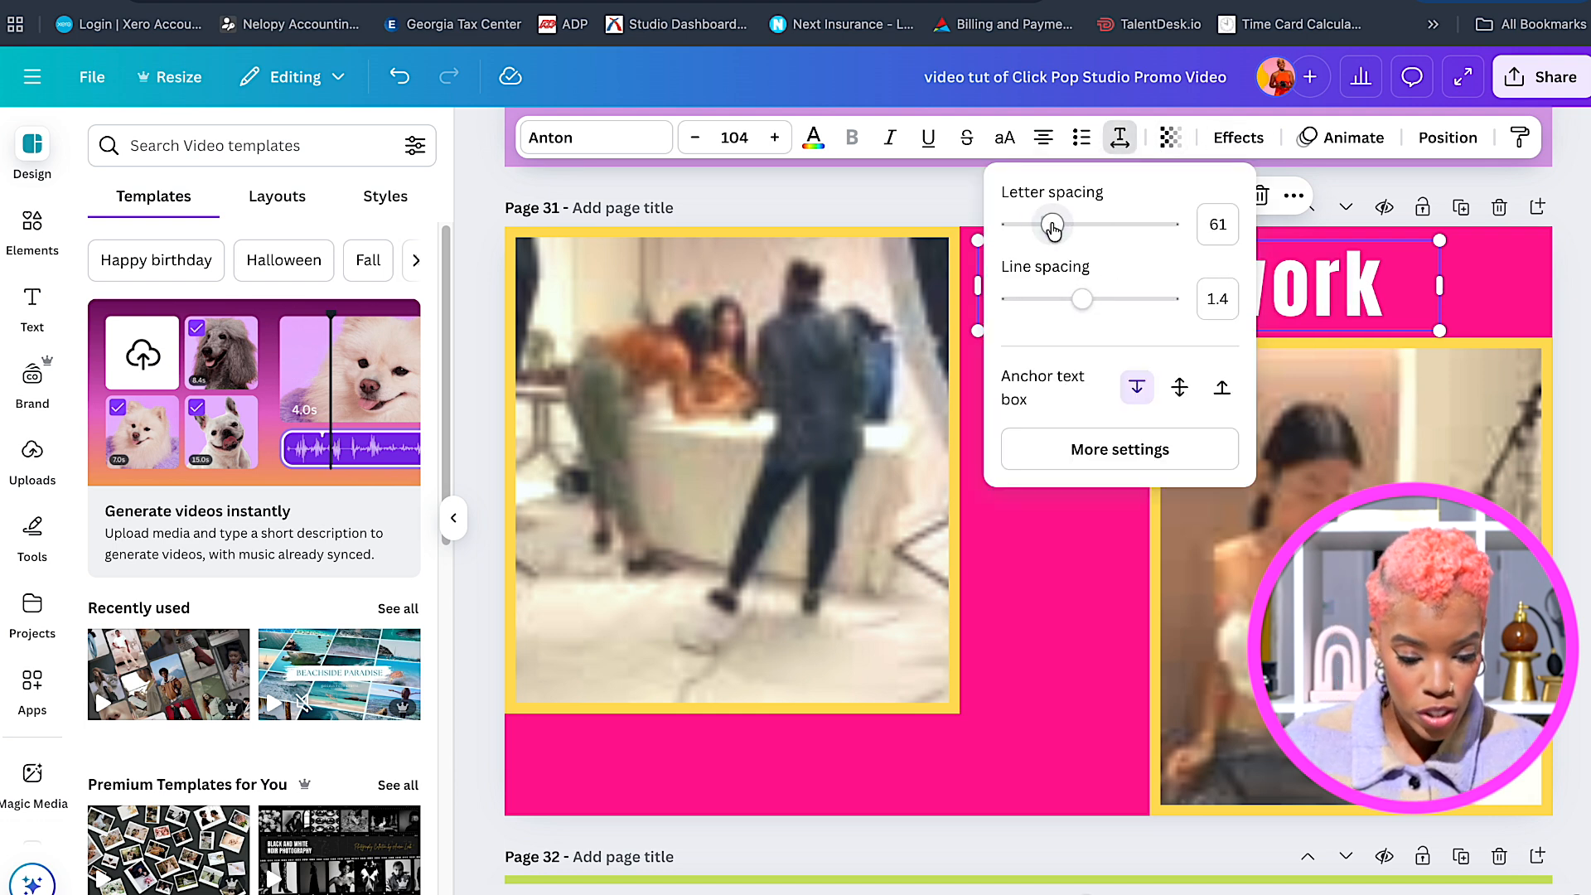
left_click(1059, 578)
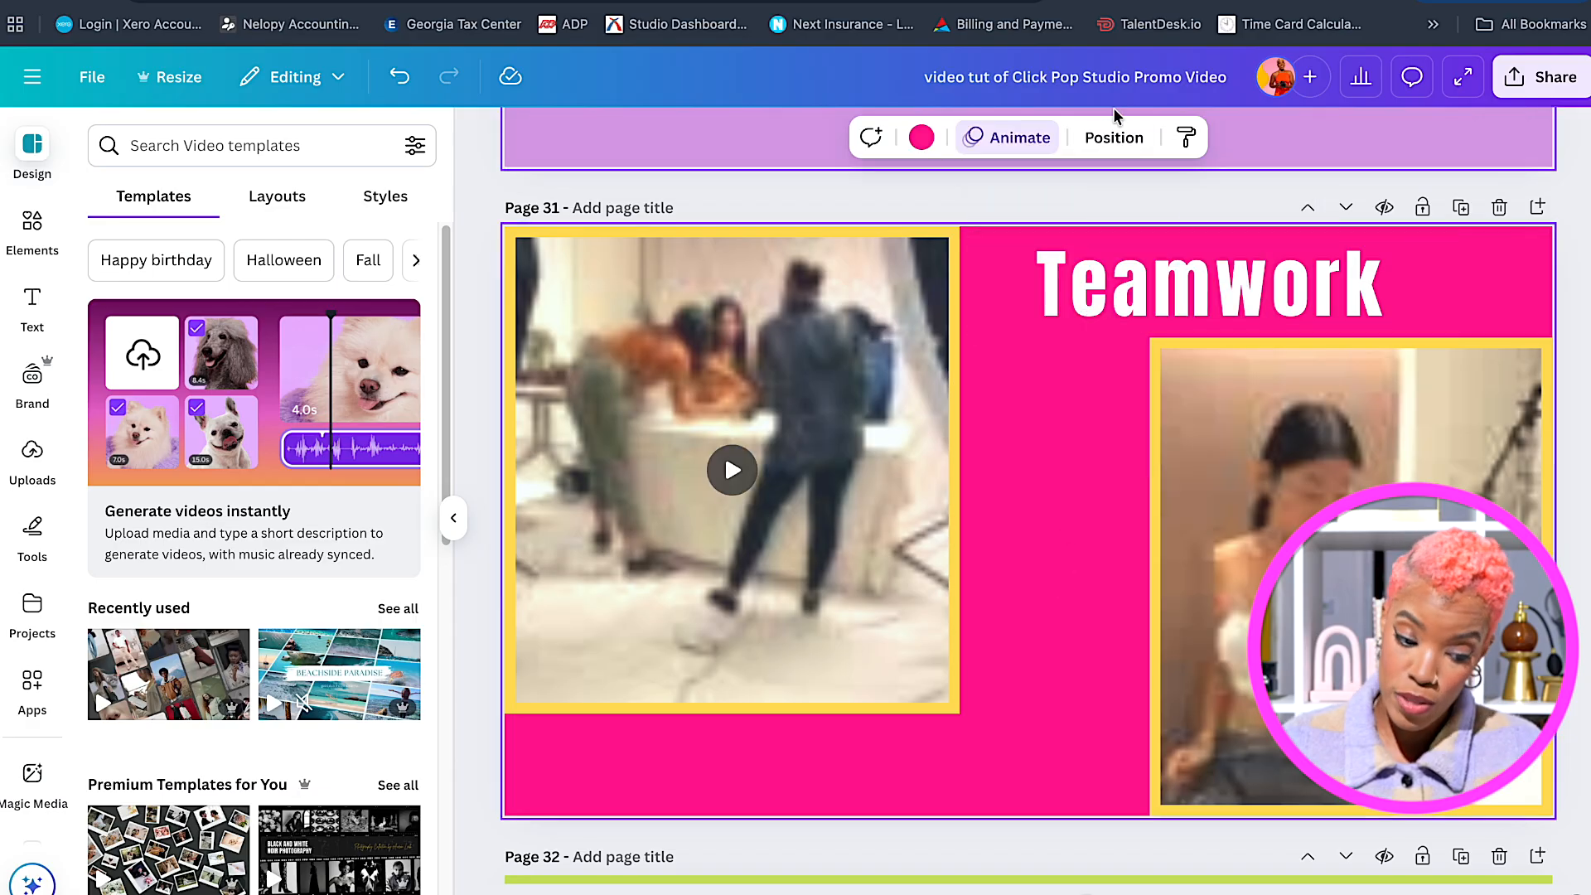
Apply the Bounce animation to the Teamwork heading.
left_click(1046, 138)
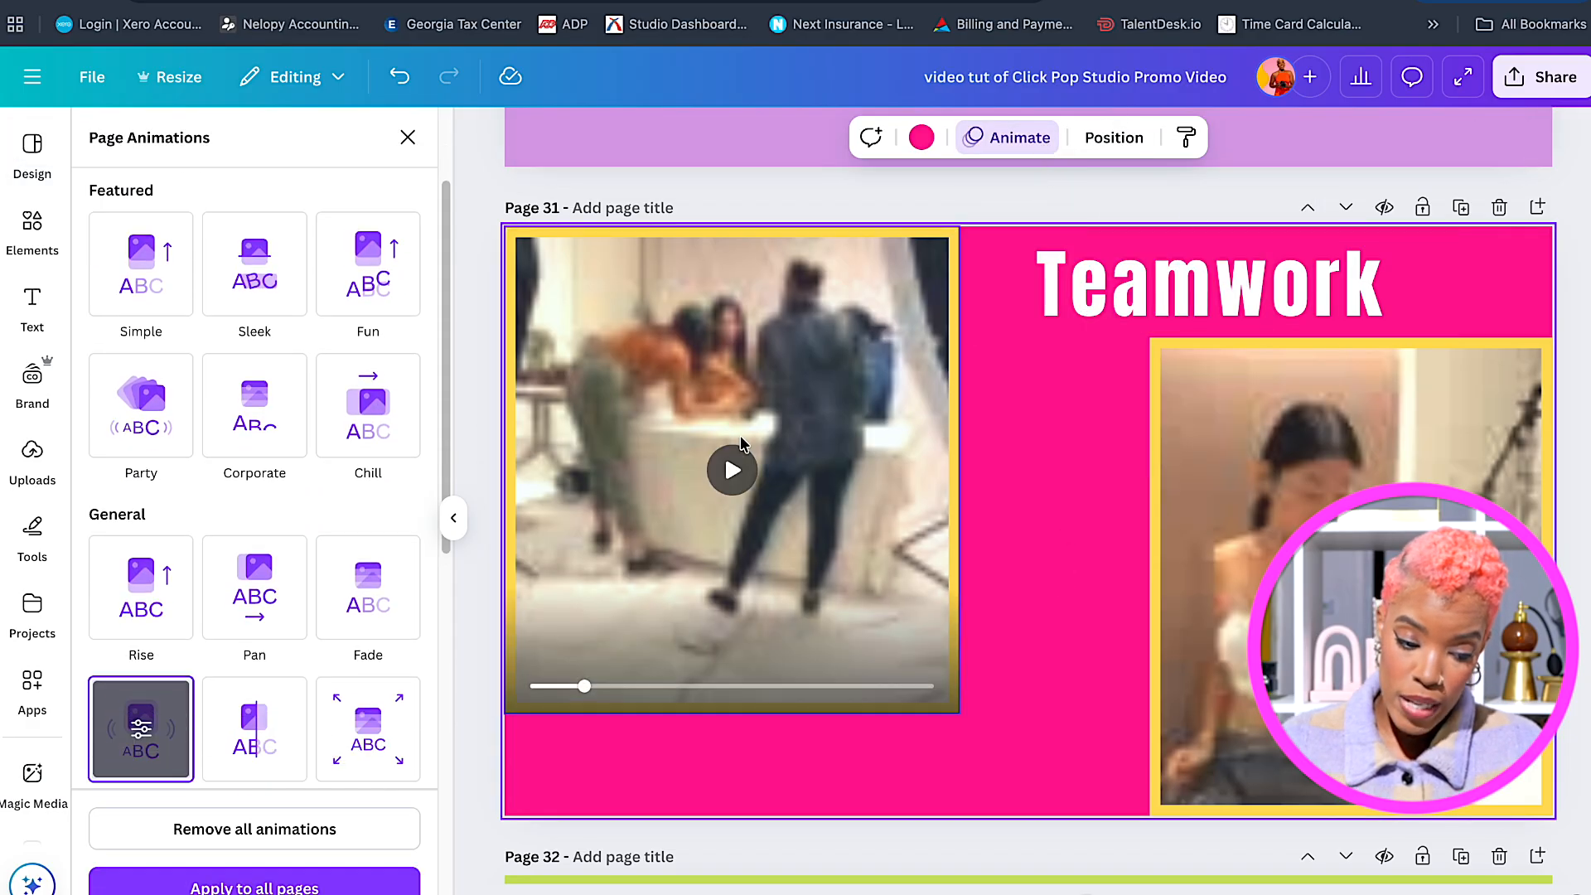
scroll(414, 590, "down", 2)
scroll(141, 538, "up", 2)
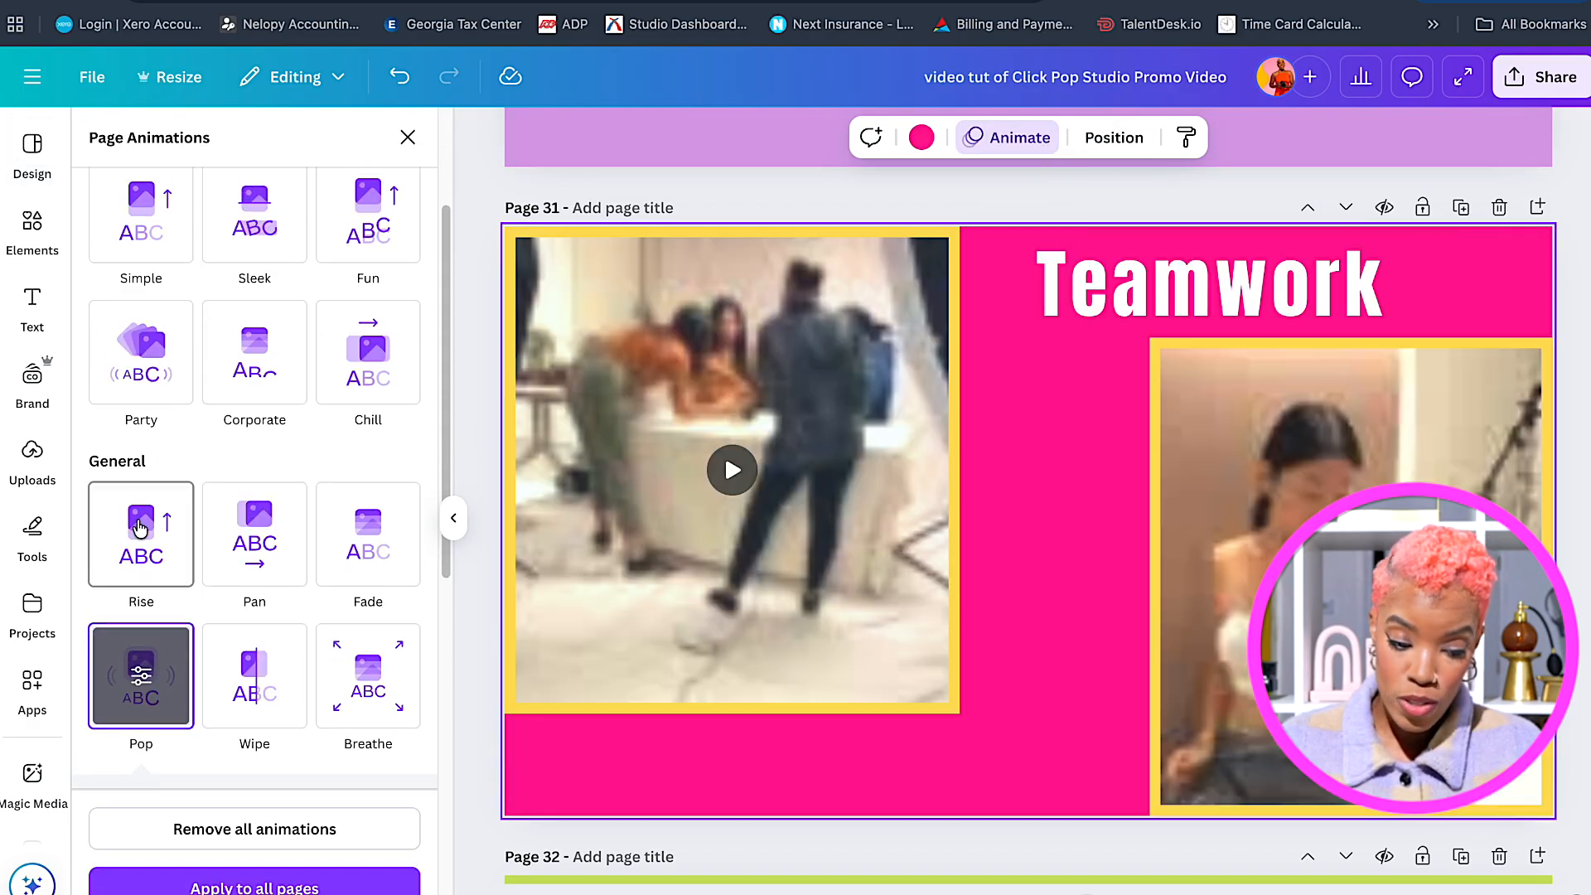
scroll(141, 398, "up", 2)
scroll(124, 423, "down", 1)
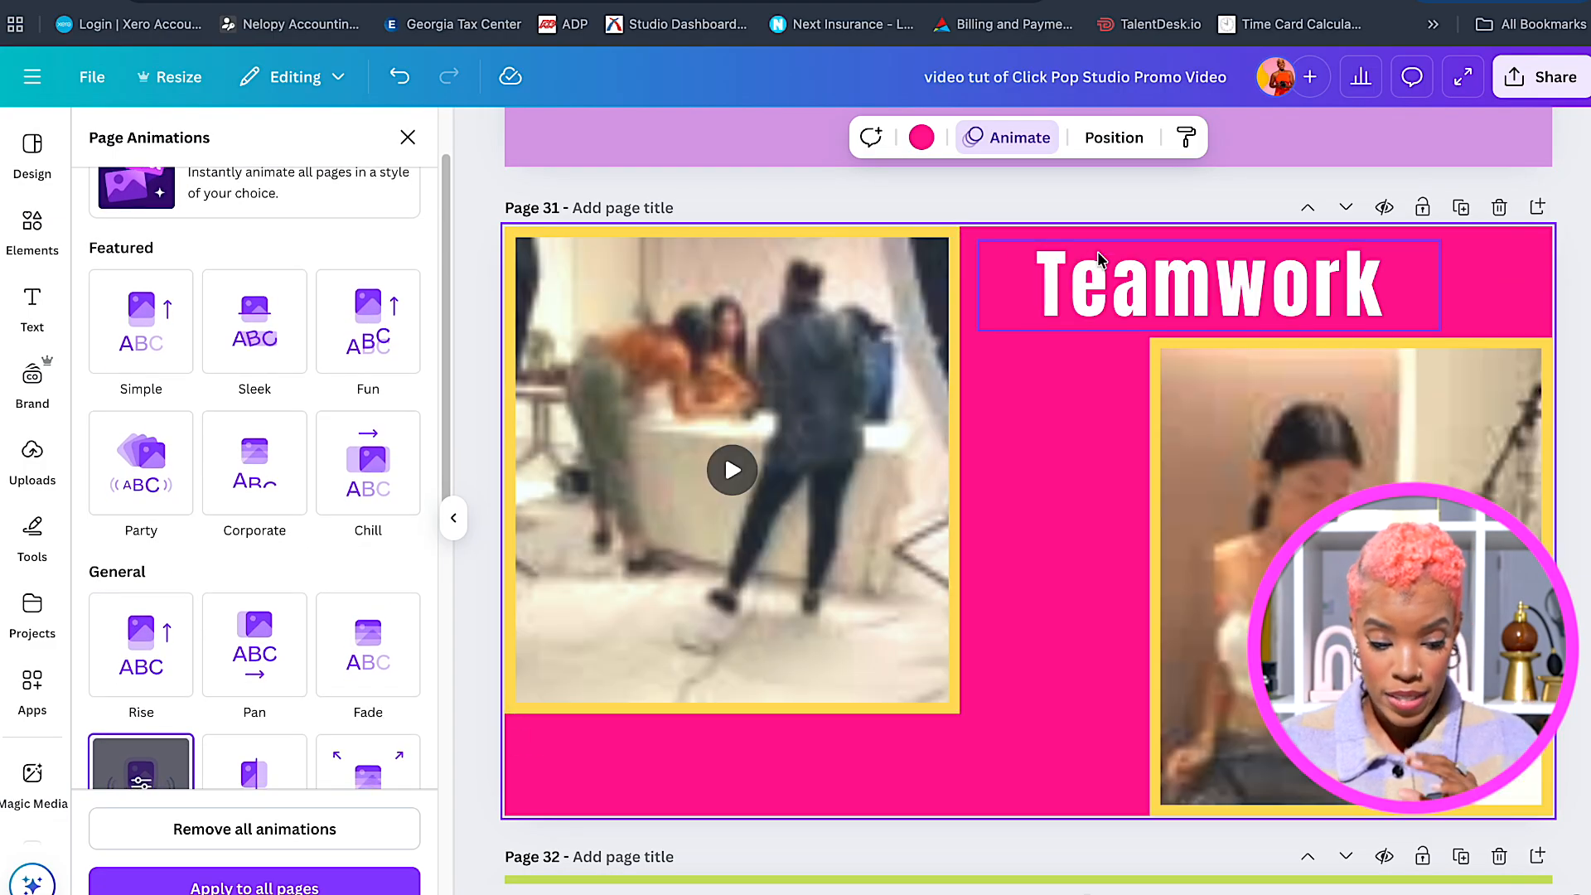
left_click(1091, 268)
scroll(246, 561, "down", 3)
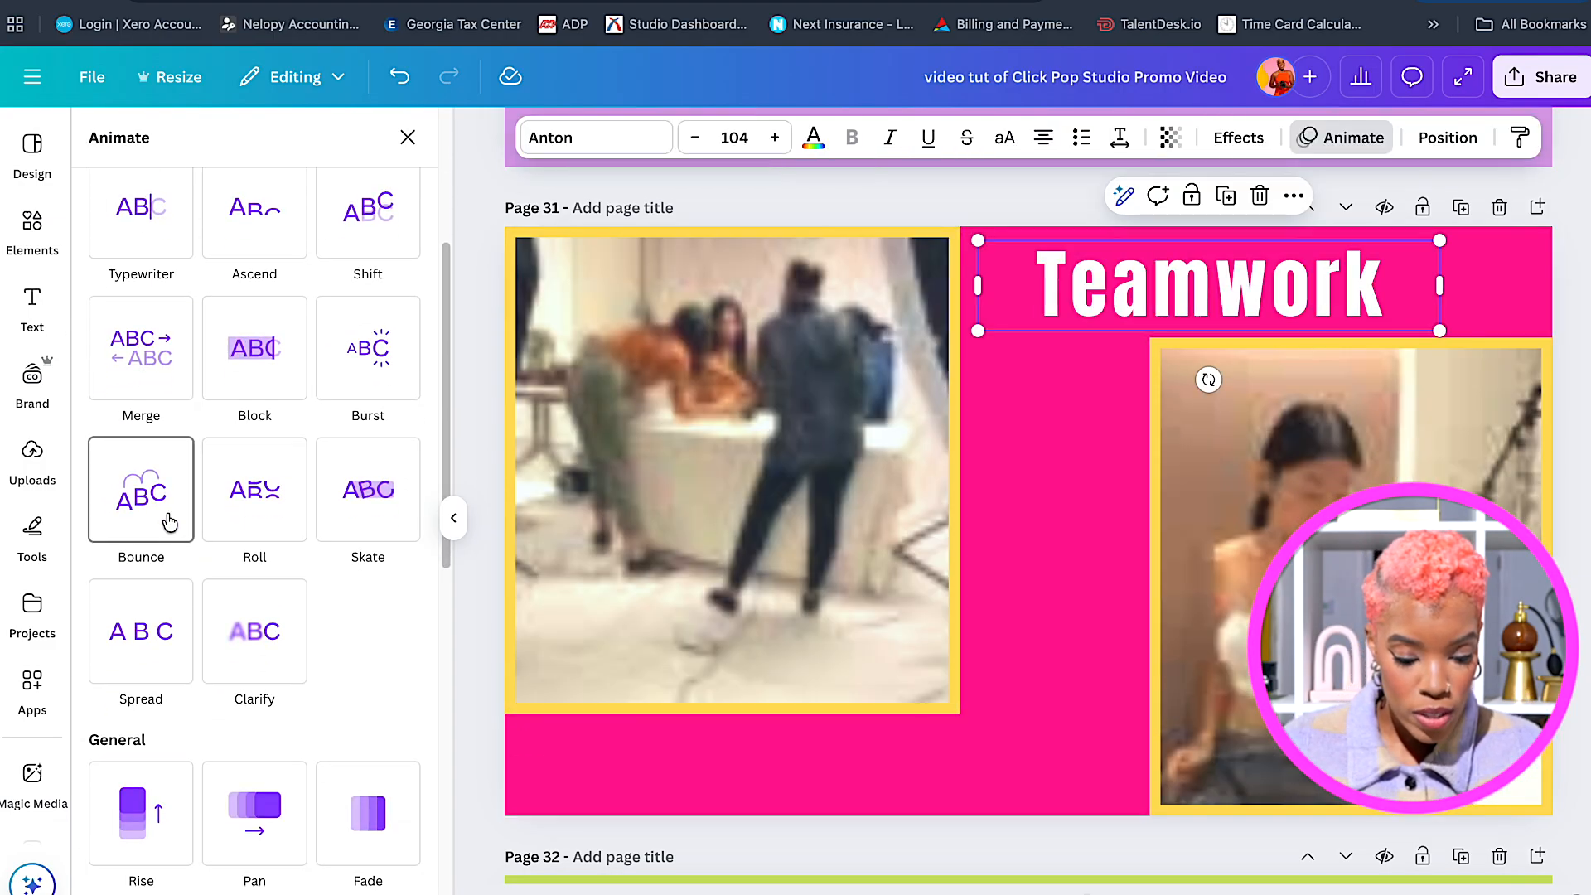
left_click(165, 521)
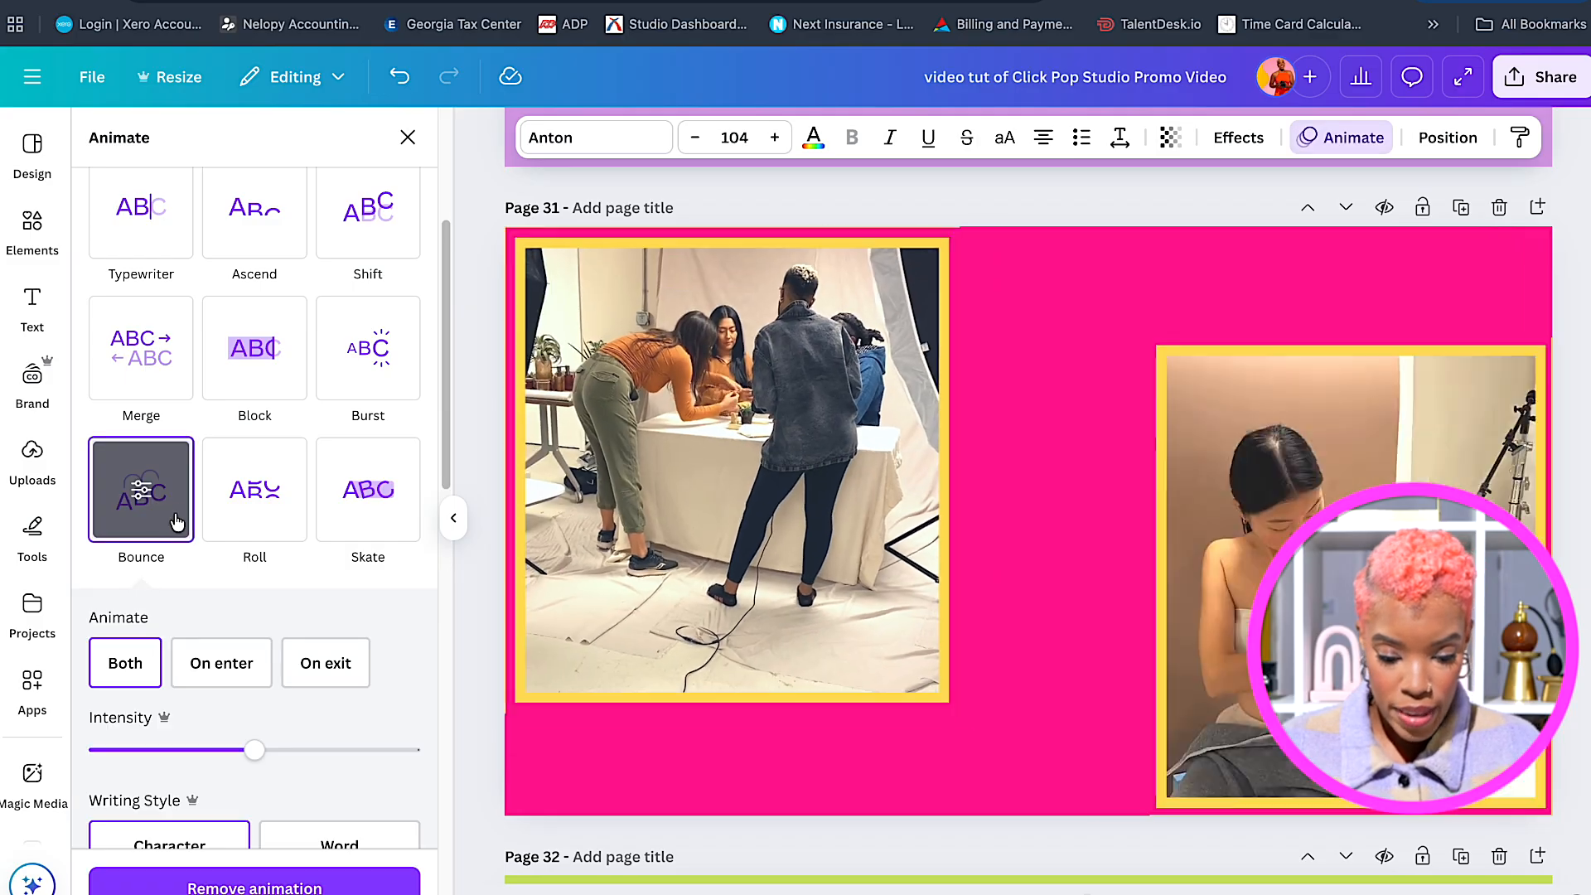
Set both videos and the Teamwork heading to animate on enter only.
left_click(632, 554)
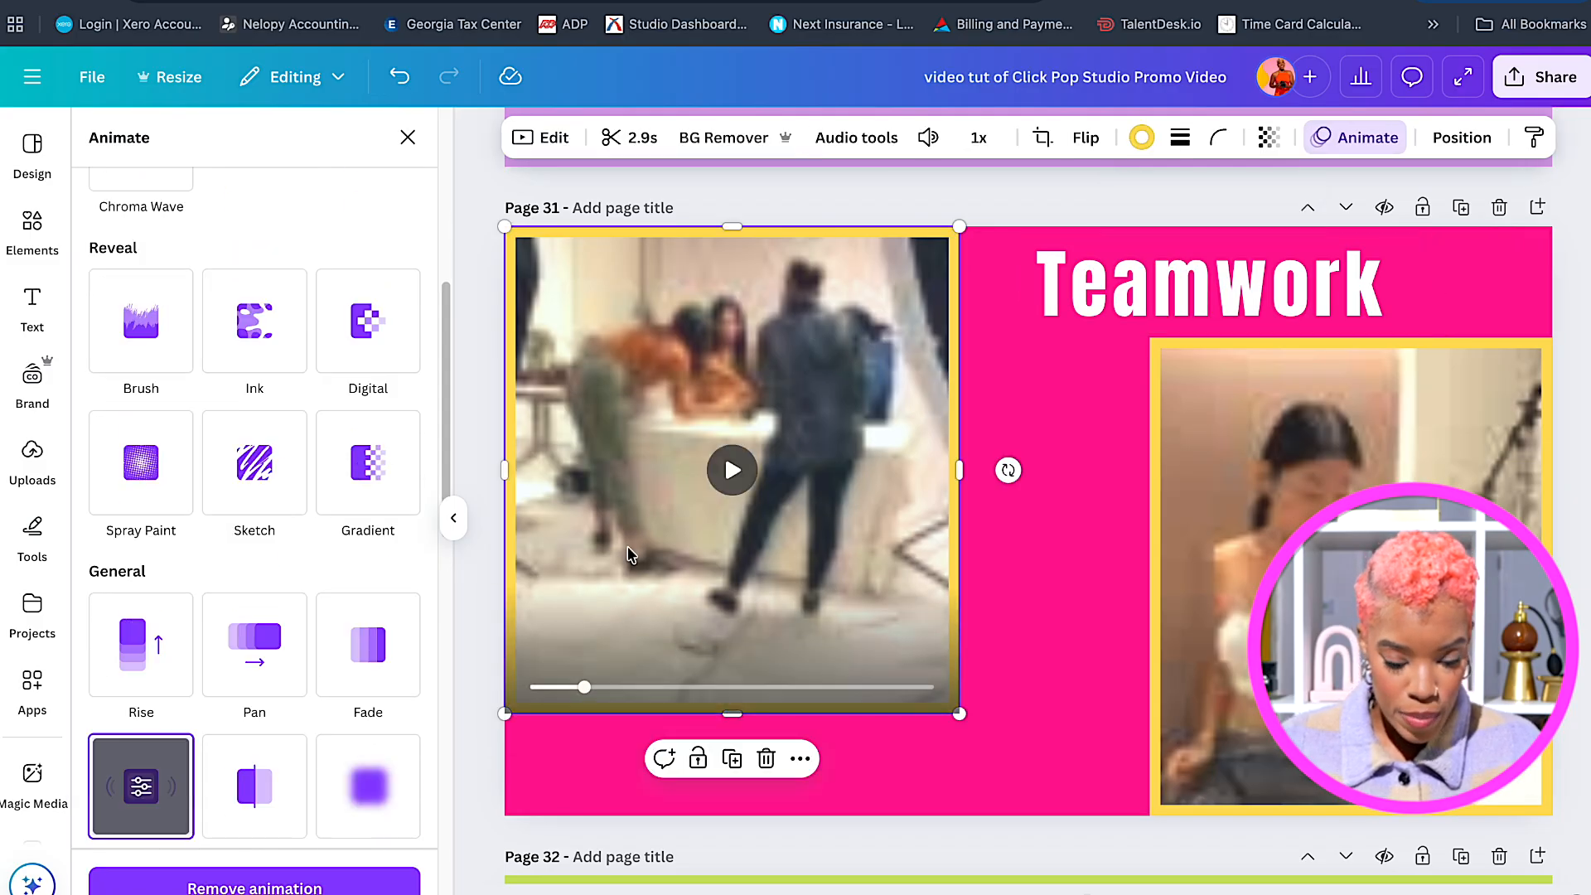
left_click(224, 742)
left_click(1231, 530)
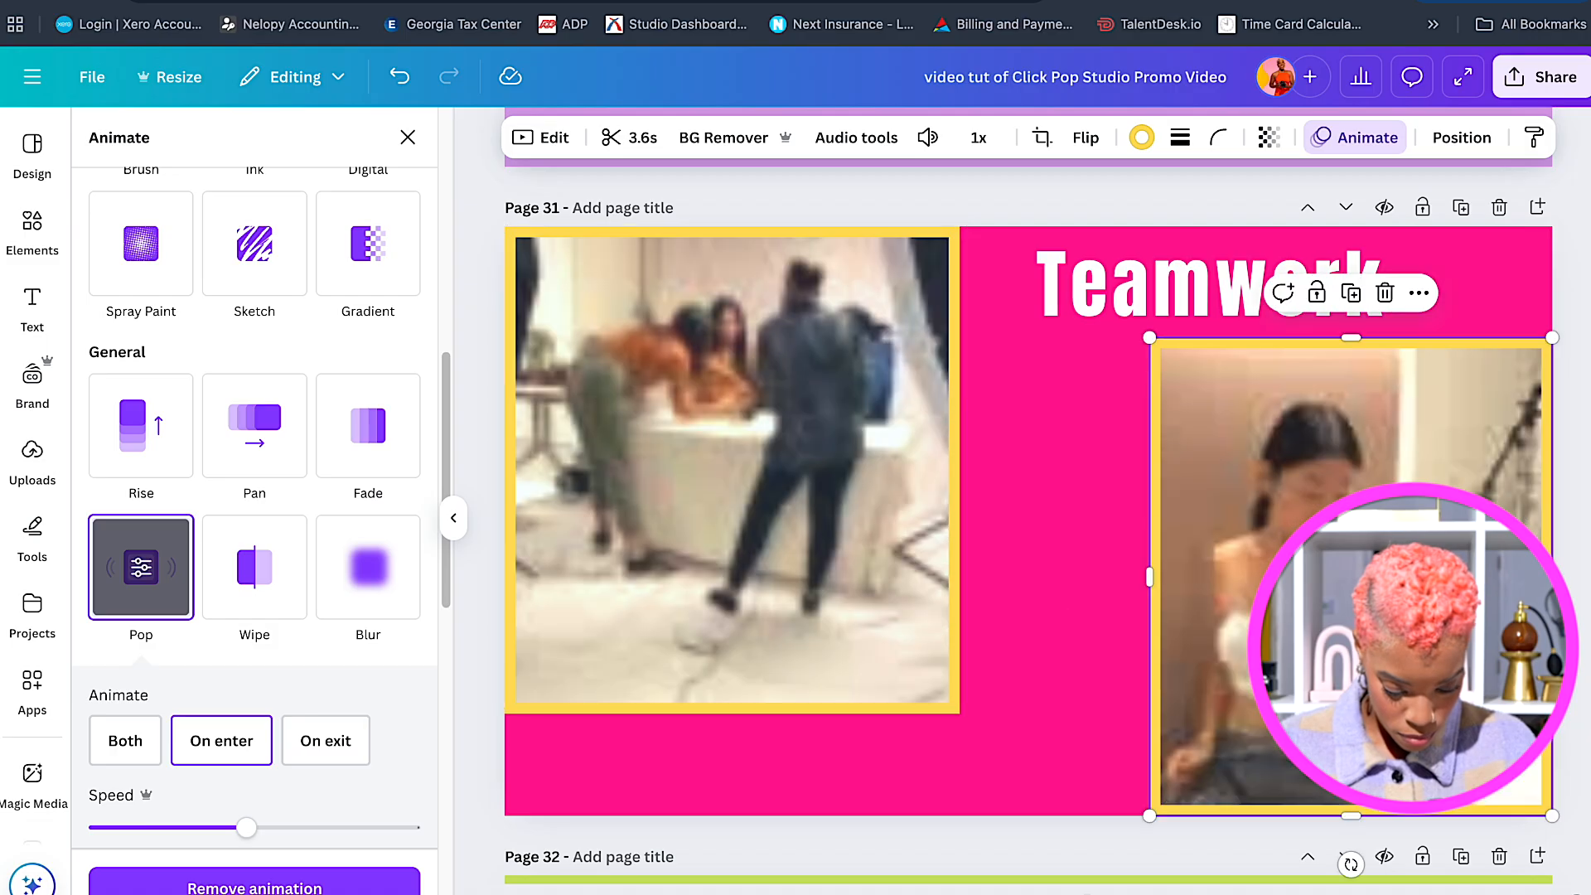
left_click(203, 754)
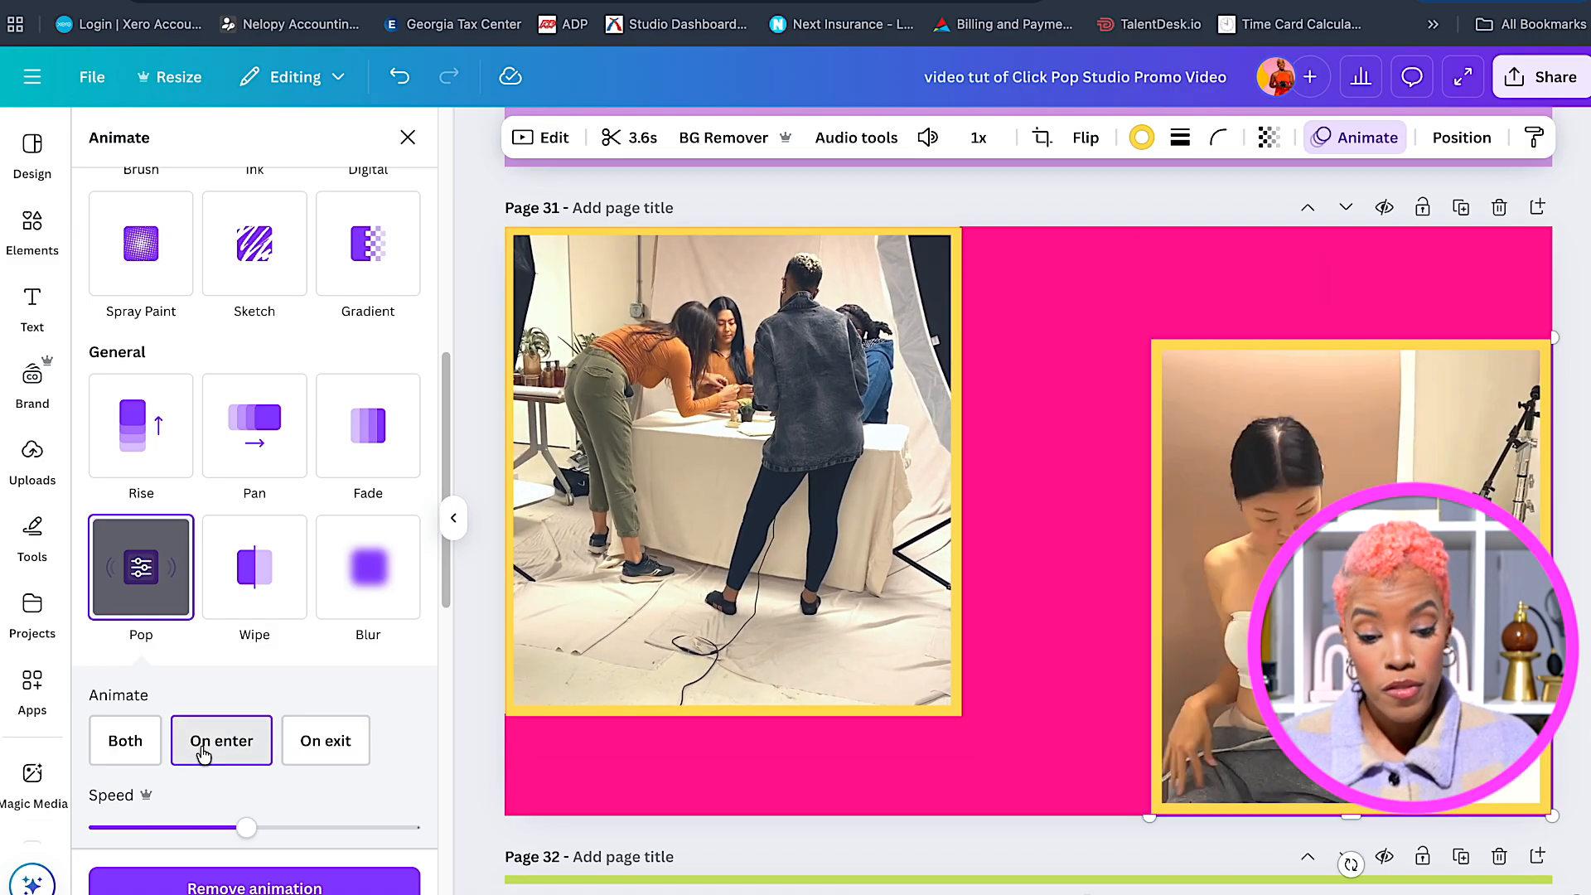
left_click(1063, 292)
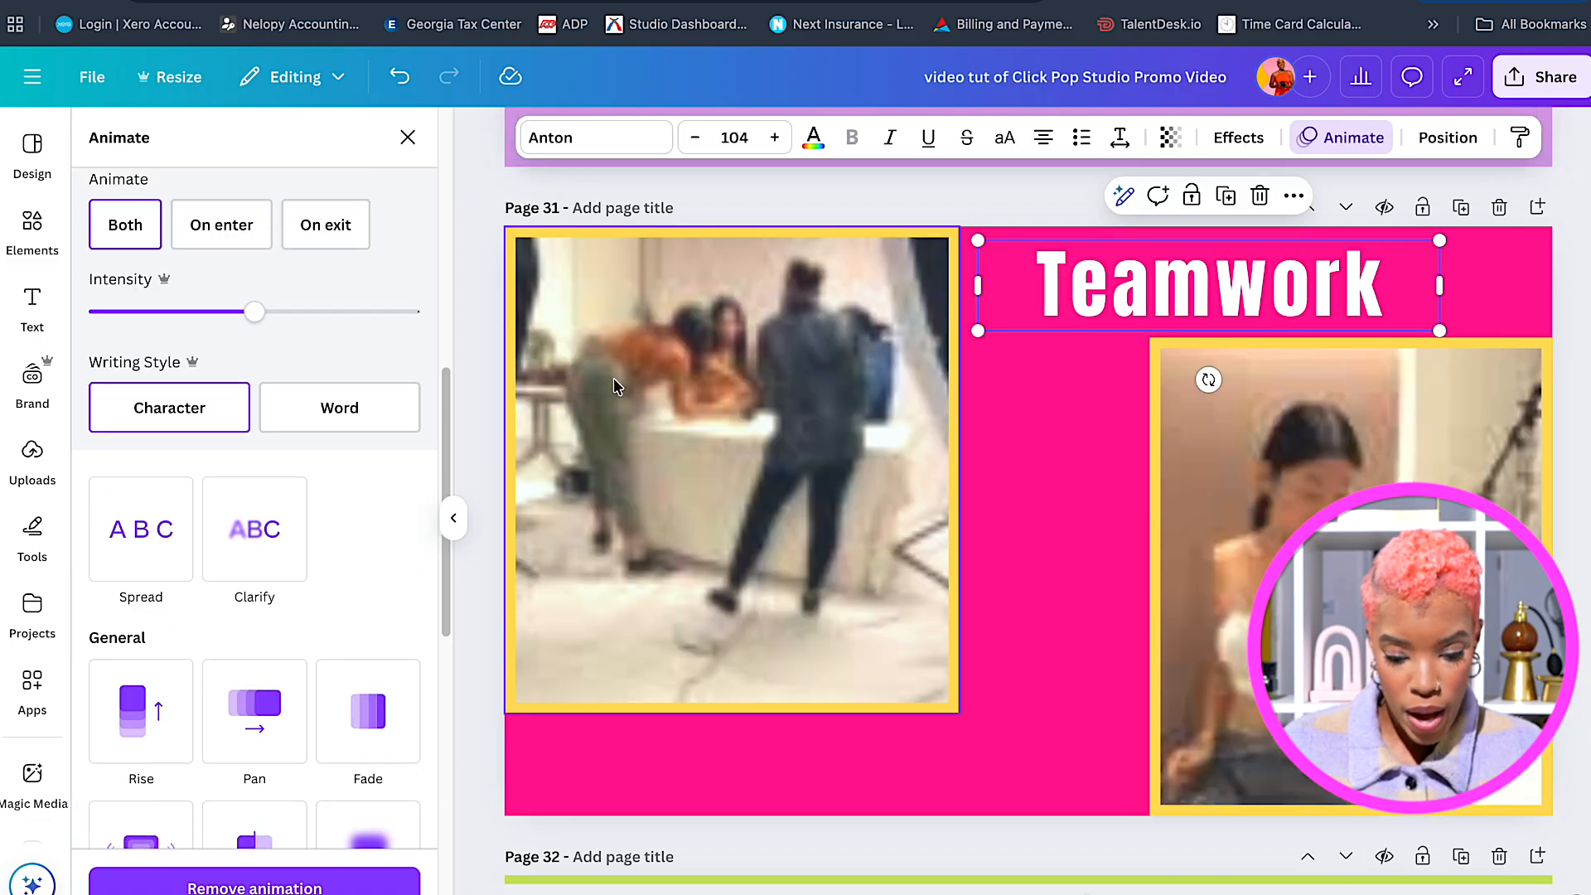
left_click(222, 227)
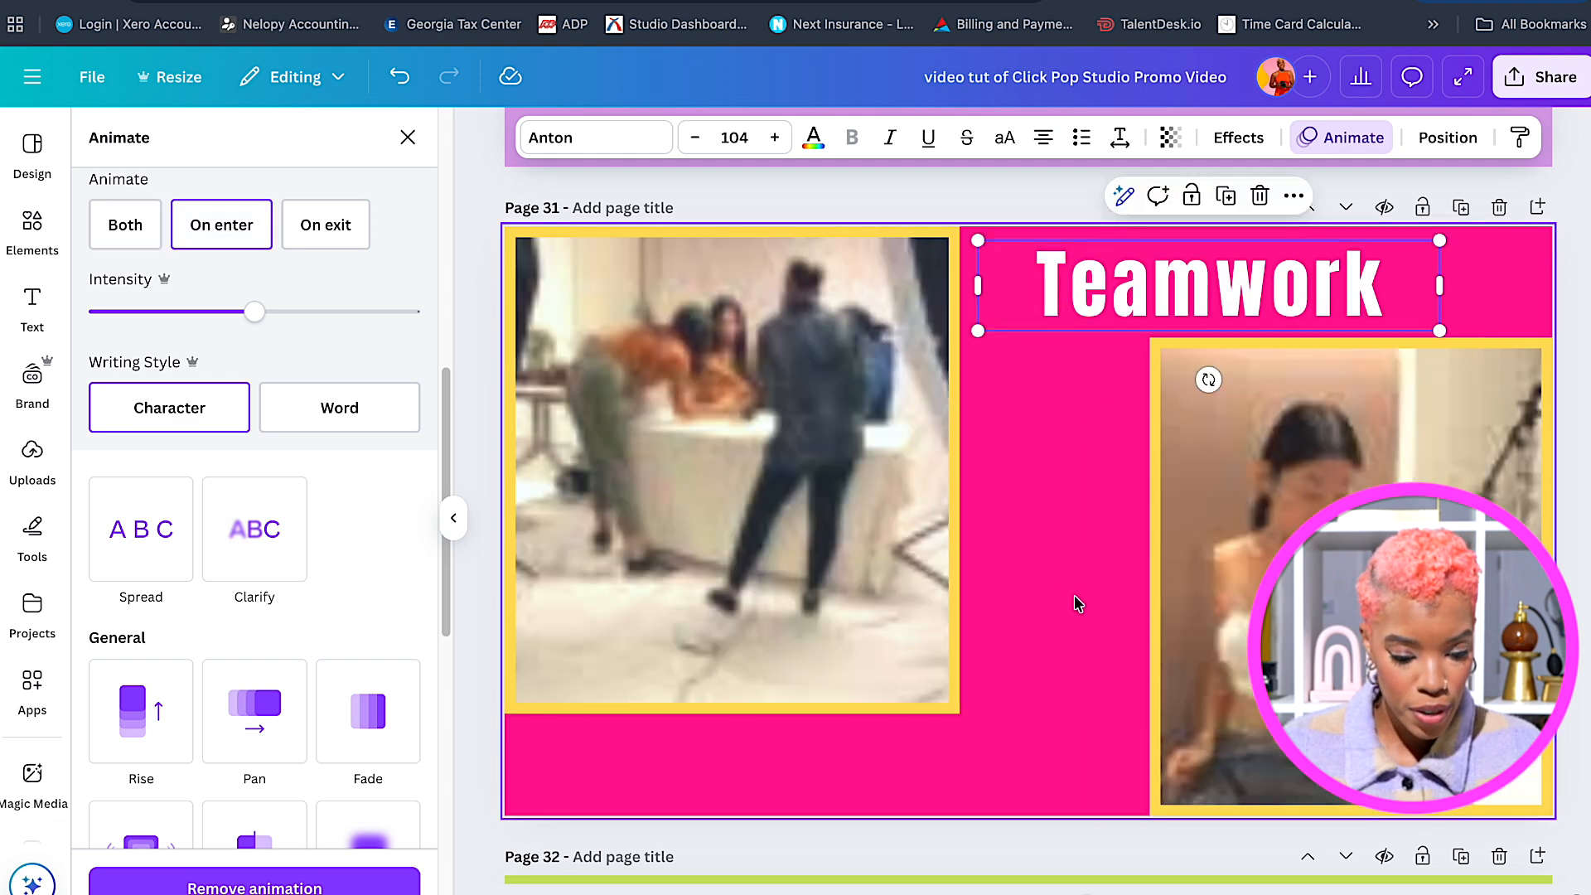
scroll(1077, 602, "down", 6)
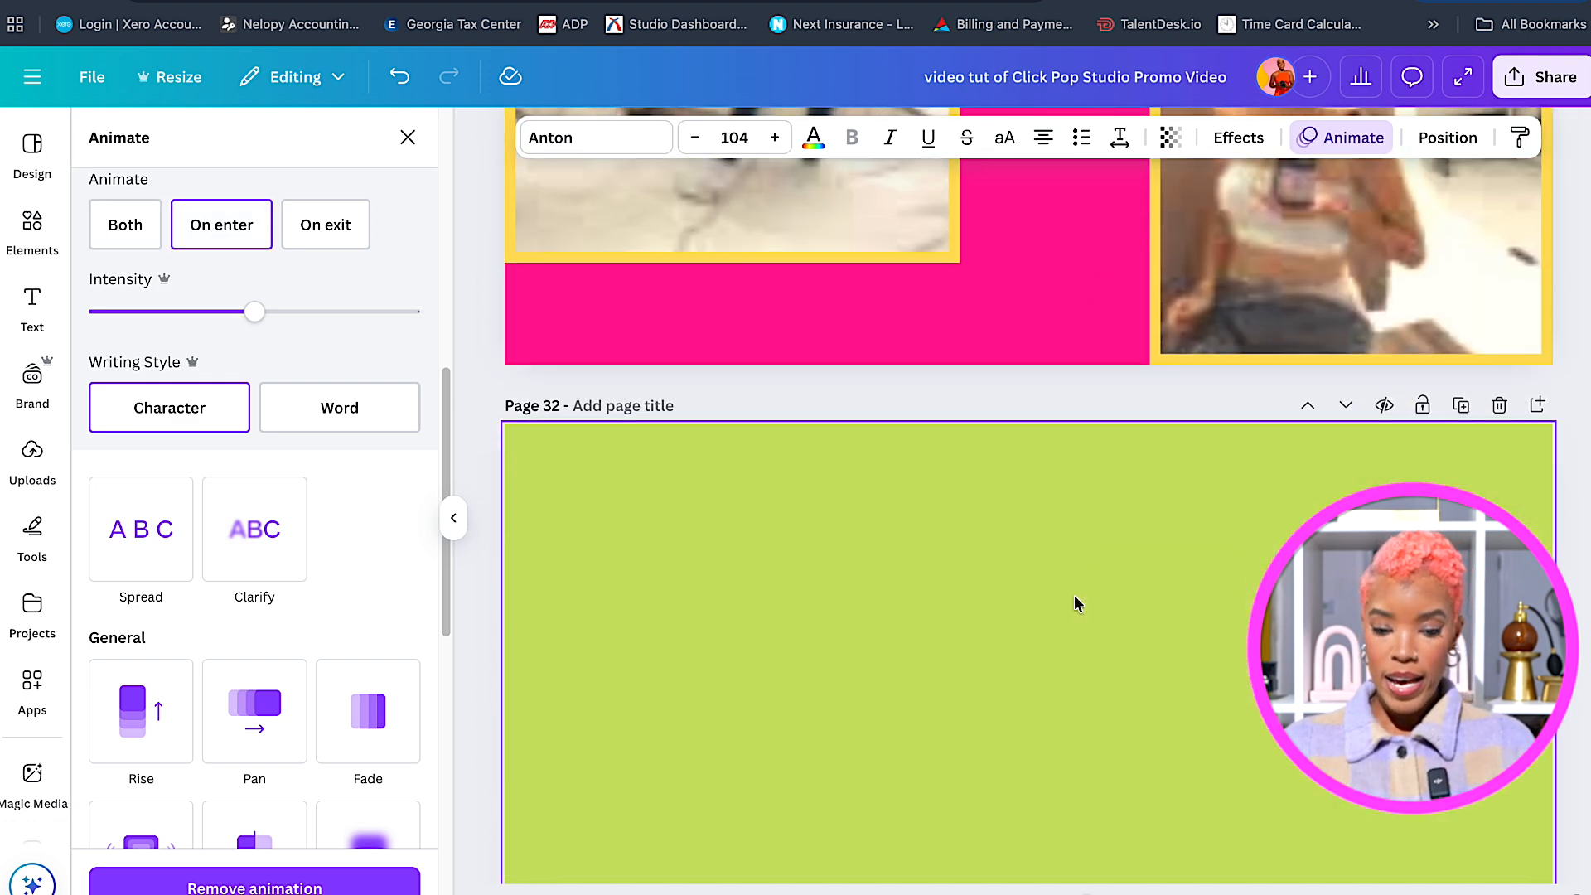
Add the cyan blob from Elements to page 32, move it up-left, enlarge it and tilt it.
scroll(1077, 602, "down", 2)
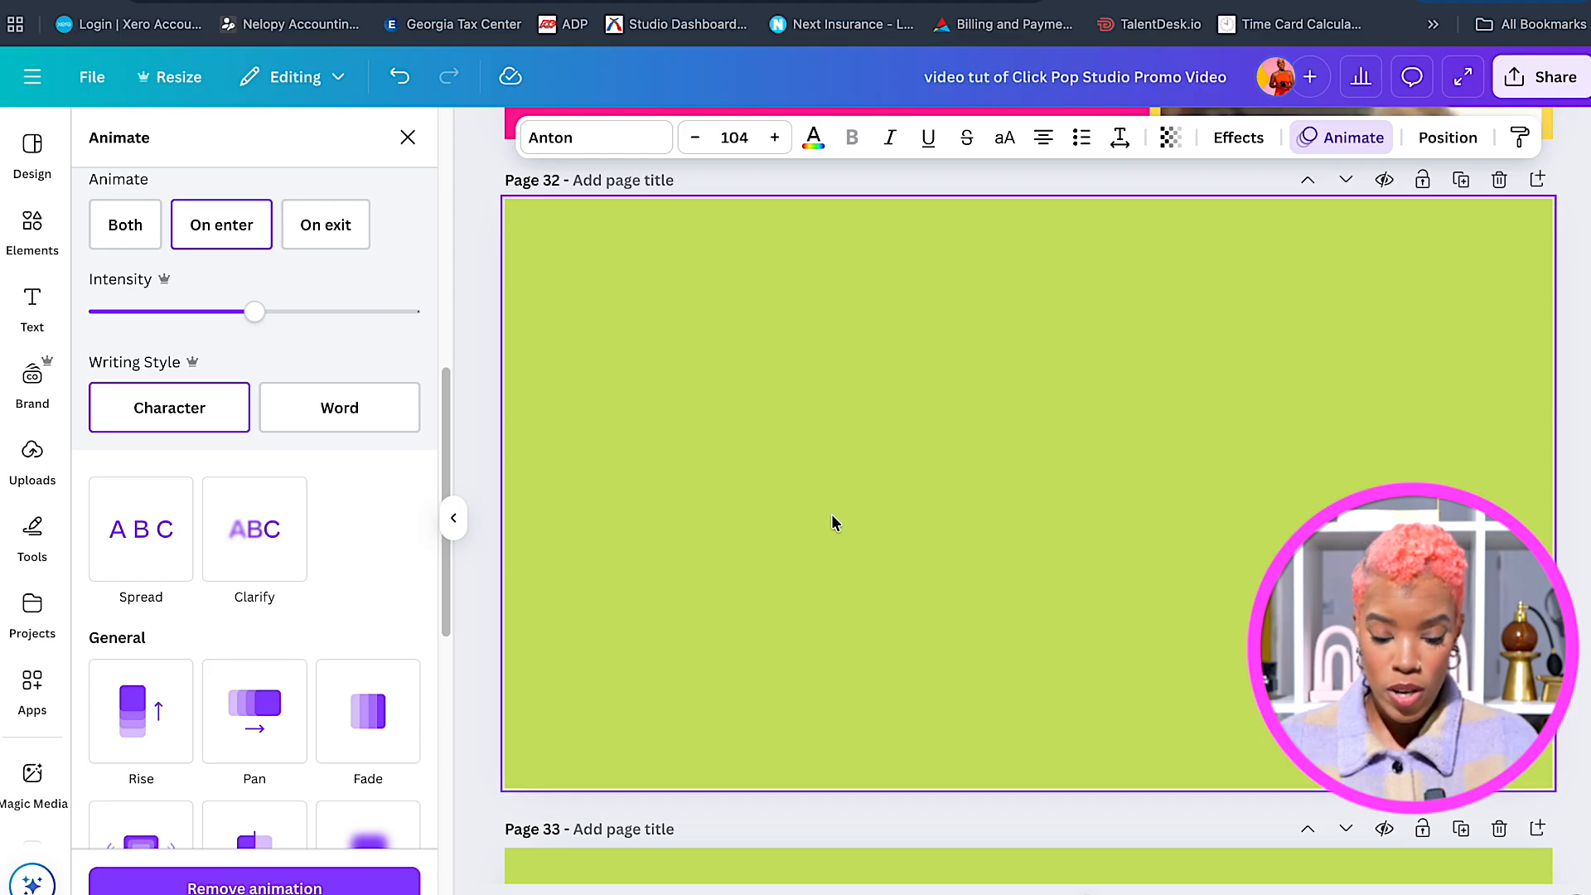
left_click(31, 224)
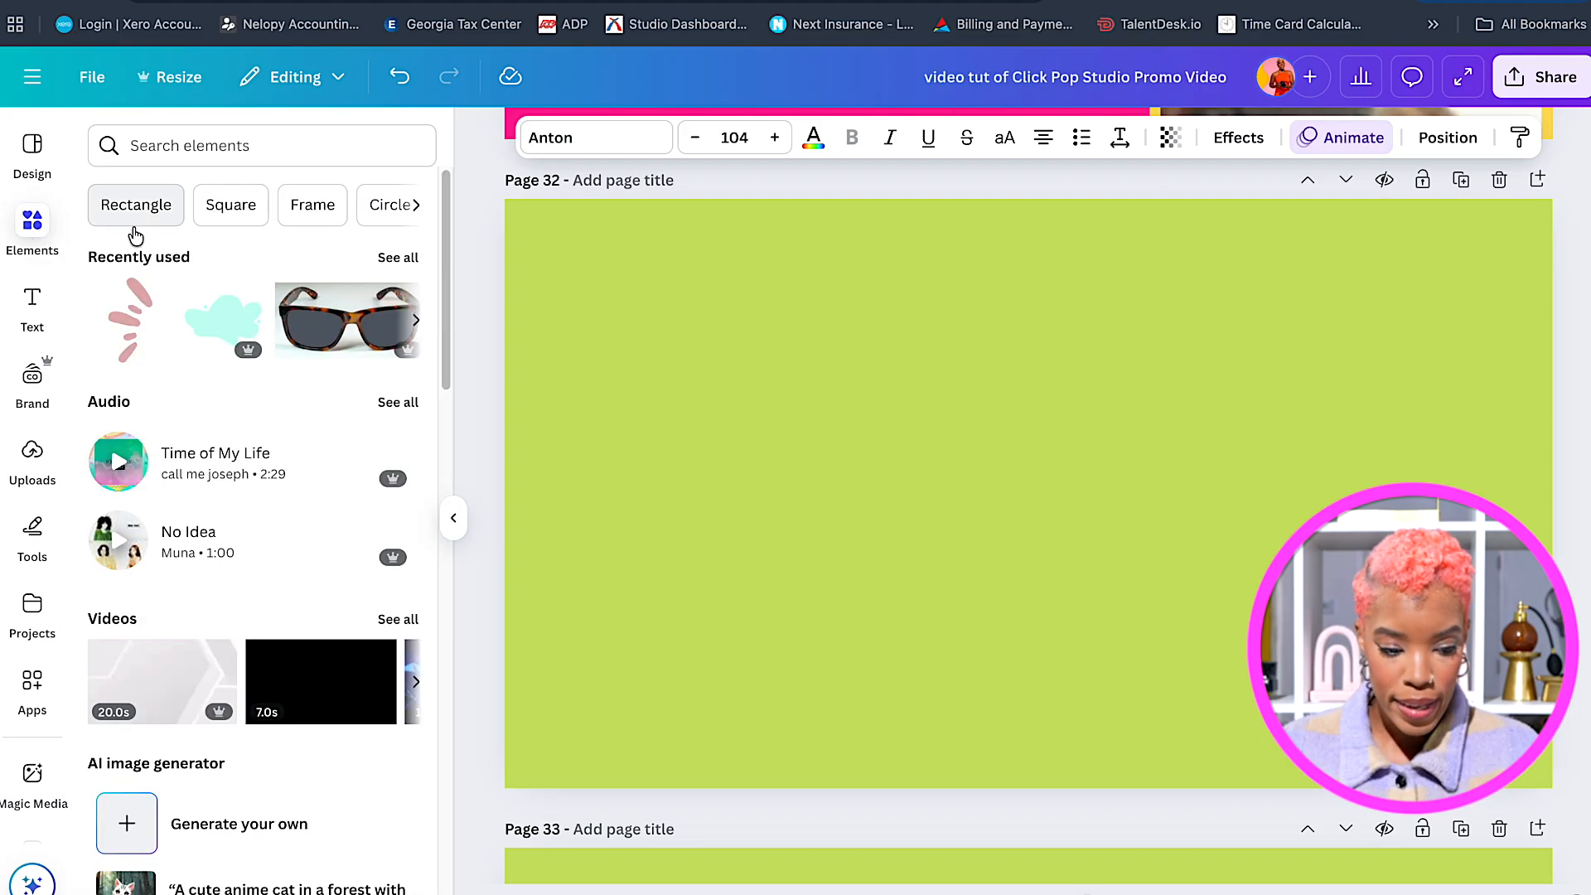
left_click(213, 329)
left_click_drag(1021, 540, 903, 480)
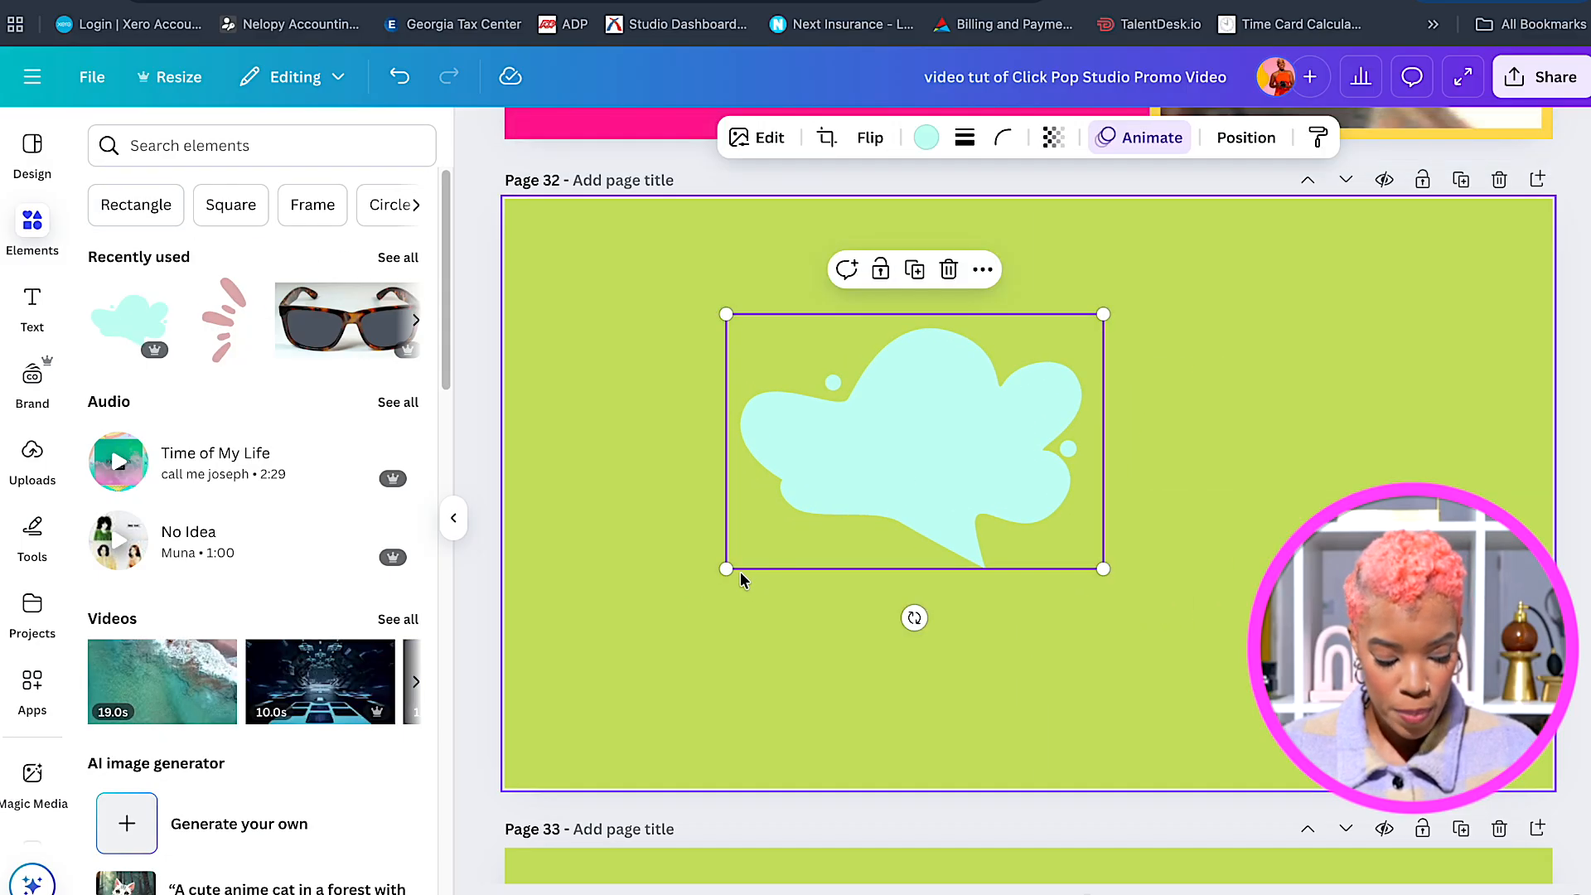
left_click_drag(725, 569, 670, 608)
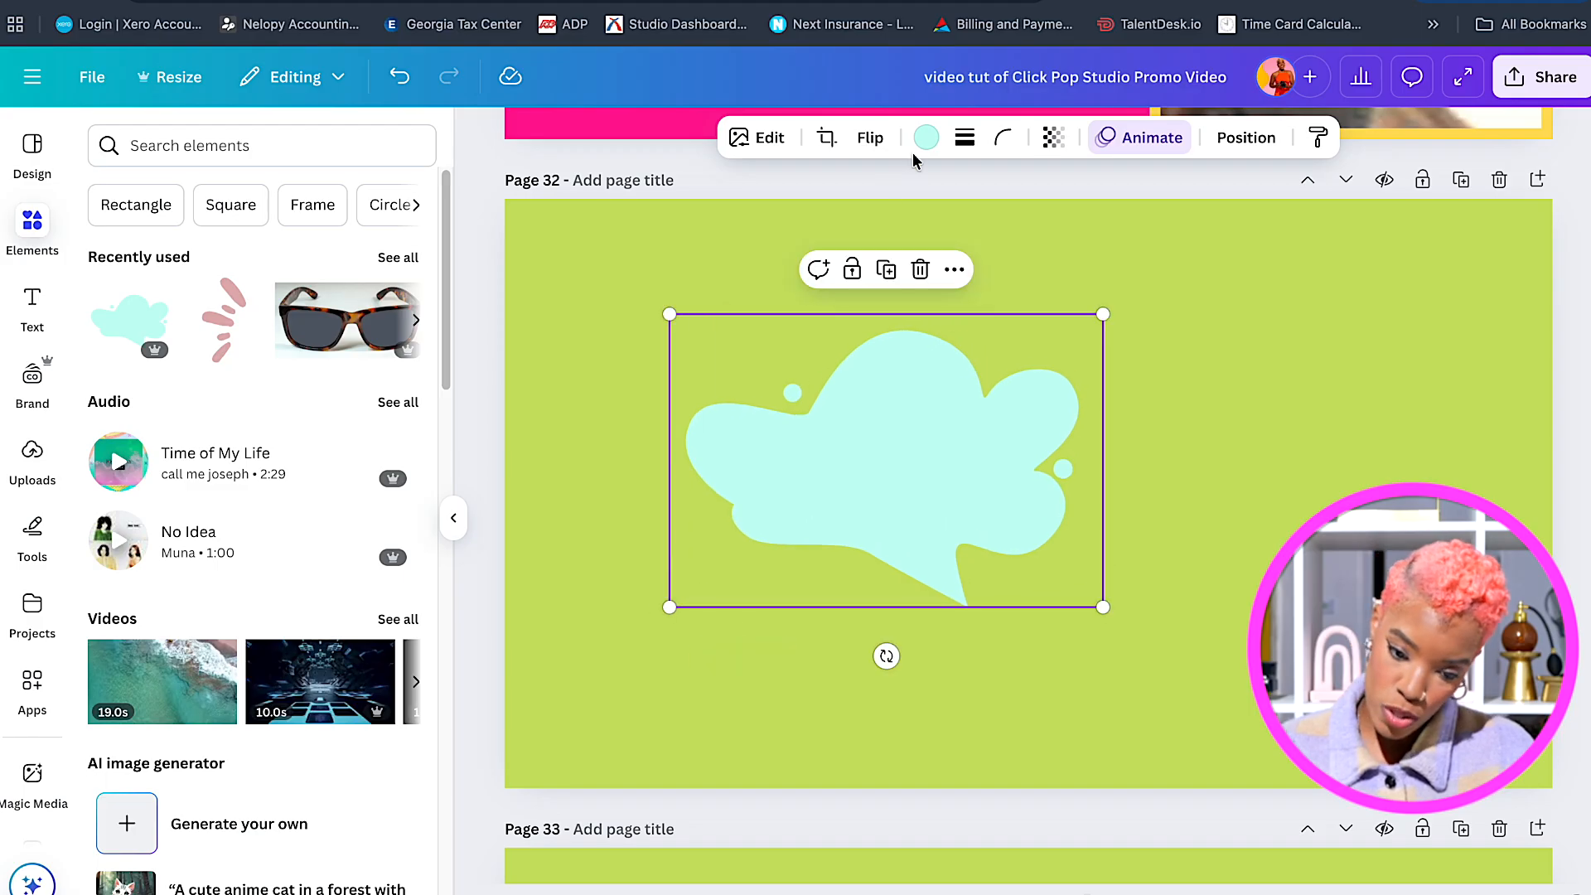
left_click_drag(886, 656, 635, 640)
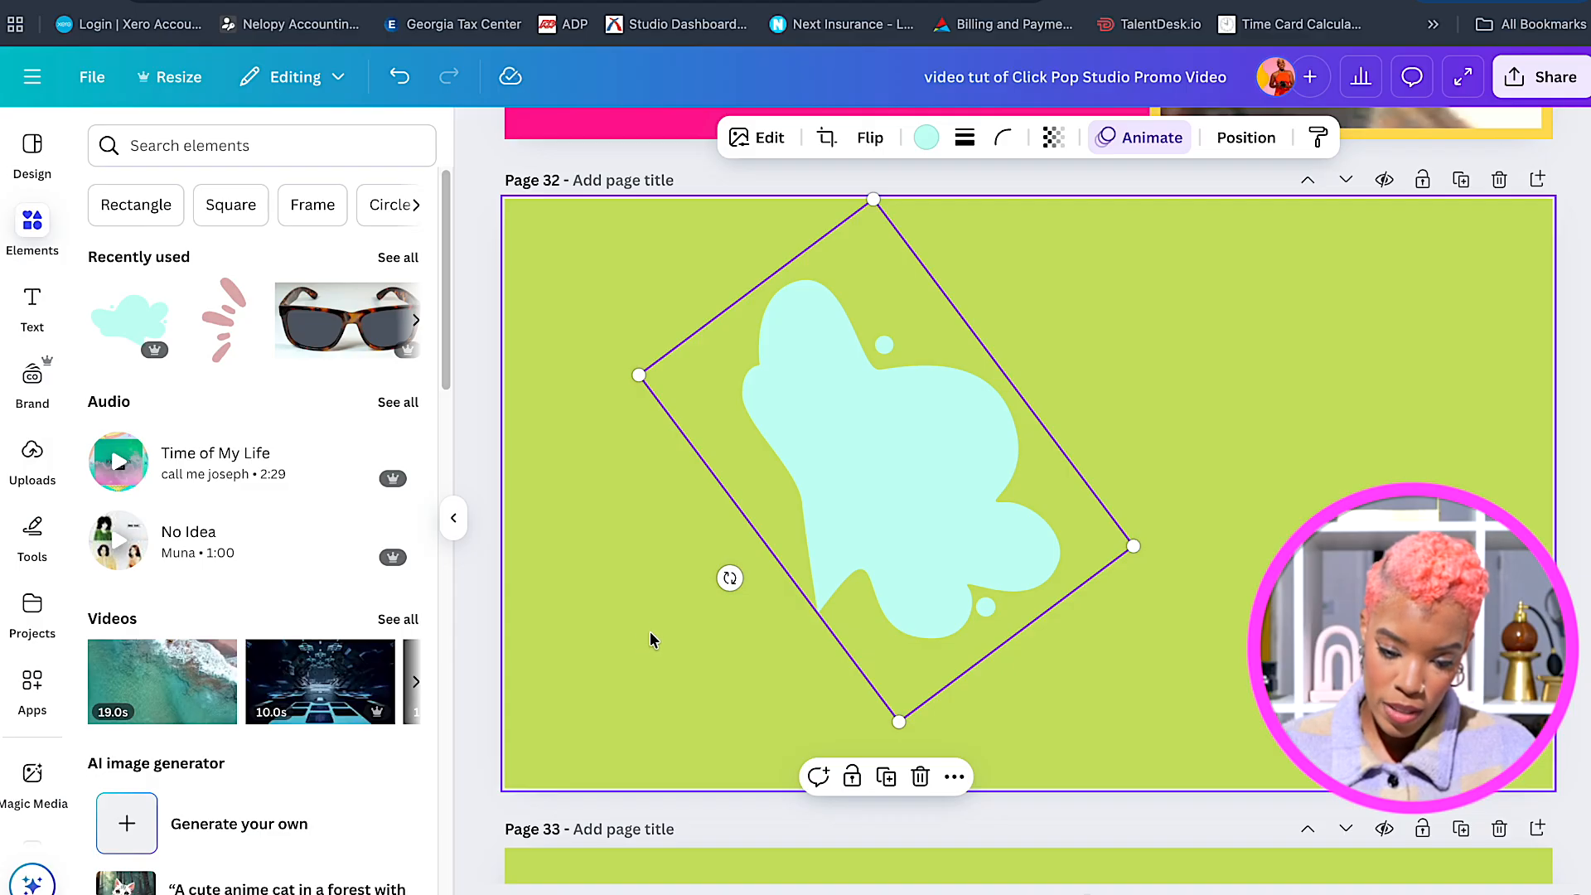
left_click(927, 137)
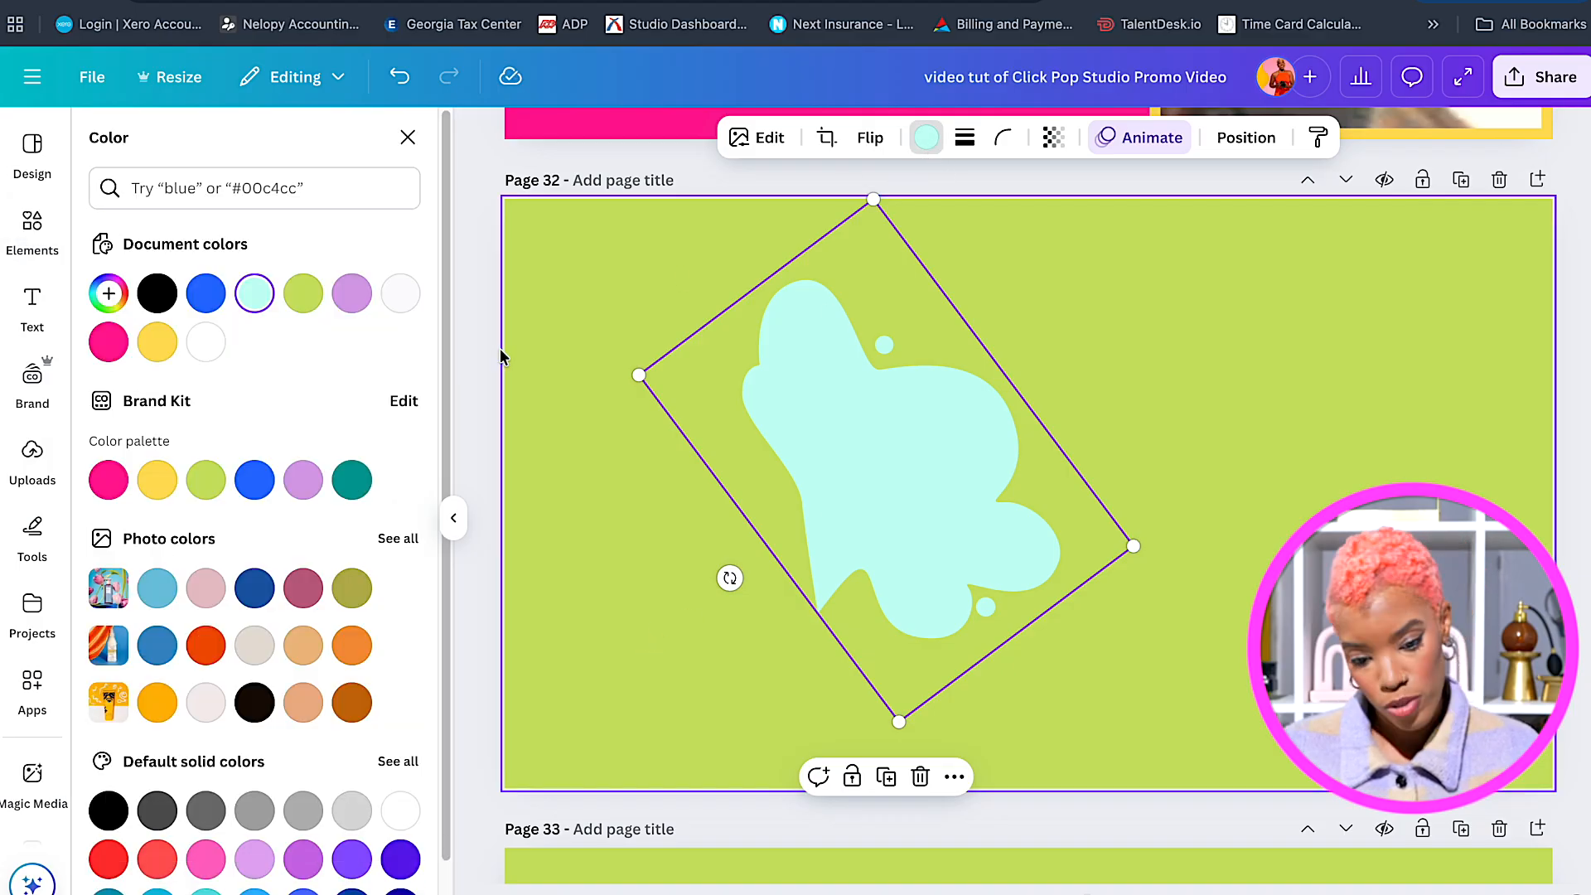
Recolour the blob lavender, rotate it about 45°, and stretch it well past the page edge.
left_click(304, 496)
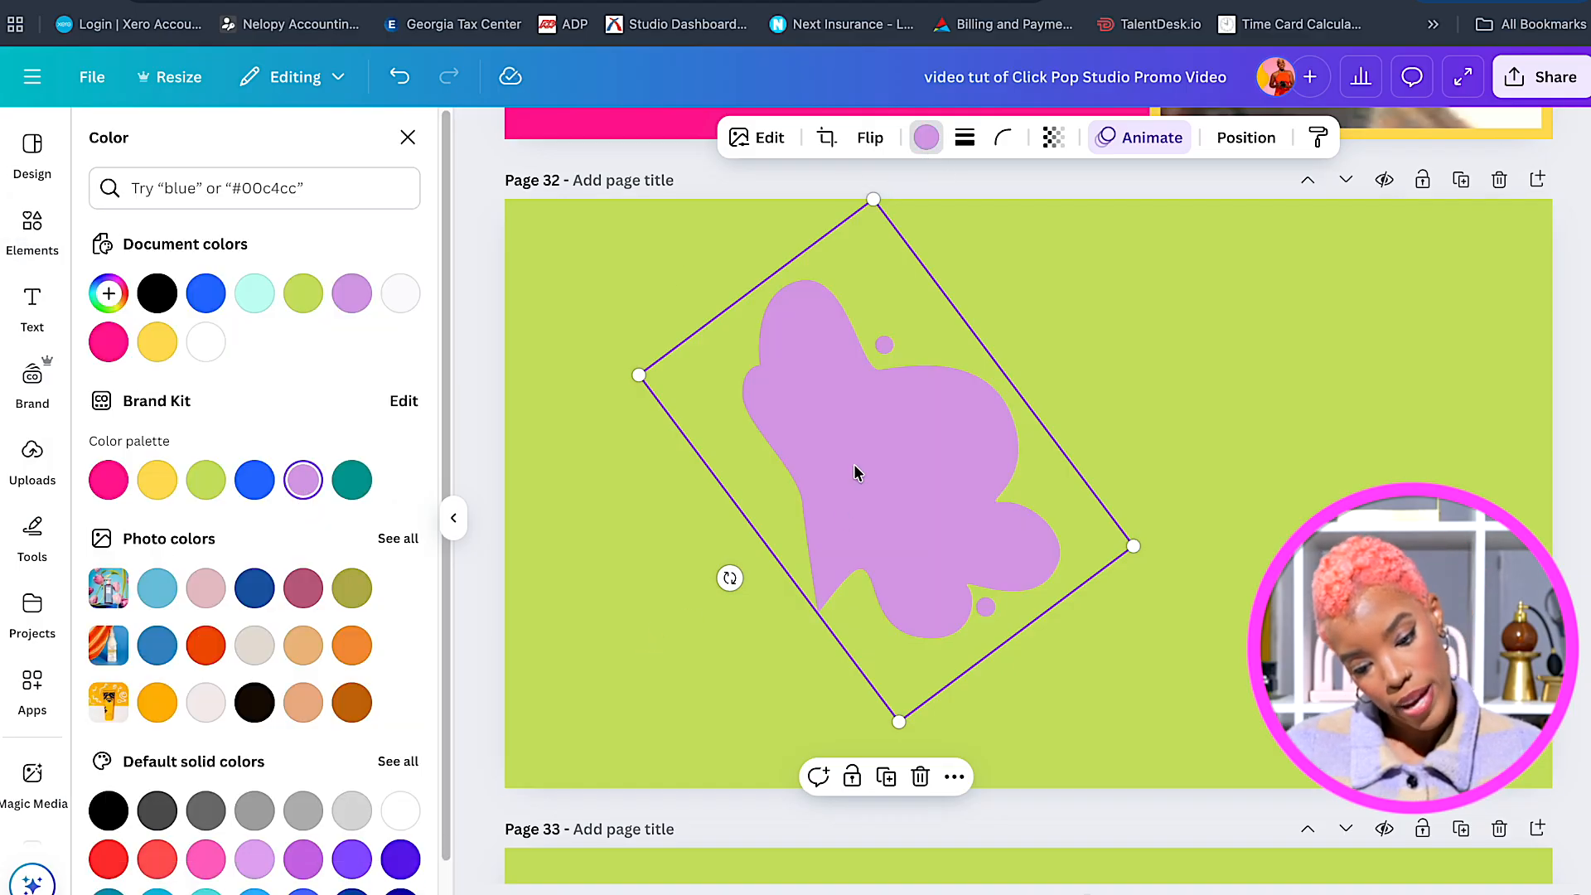
left_click_drag(638, 373, 524, 335)
left_click_drag(645, 579, 661, 597)
left_click_drag(881, 758, 970, 894)
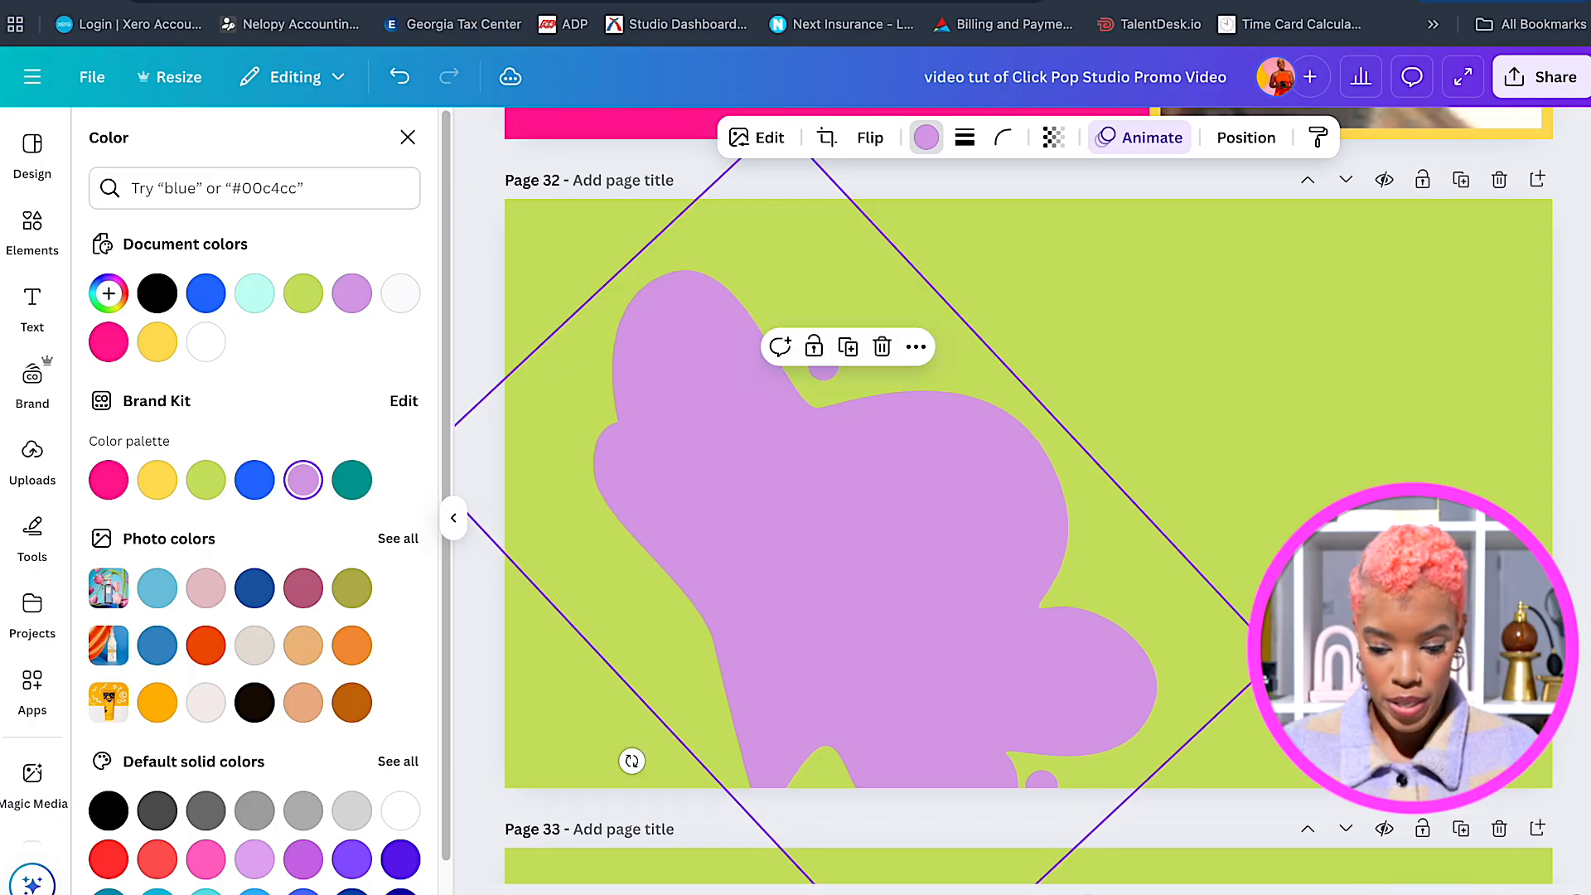
left_click_drag(1279, 658, 1425, 696)
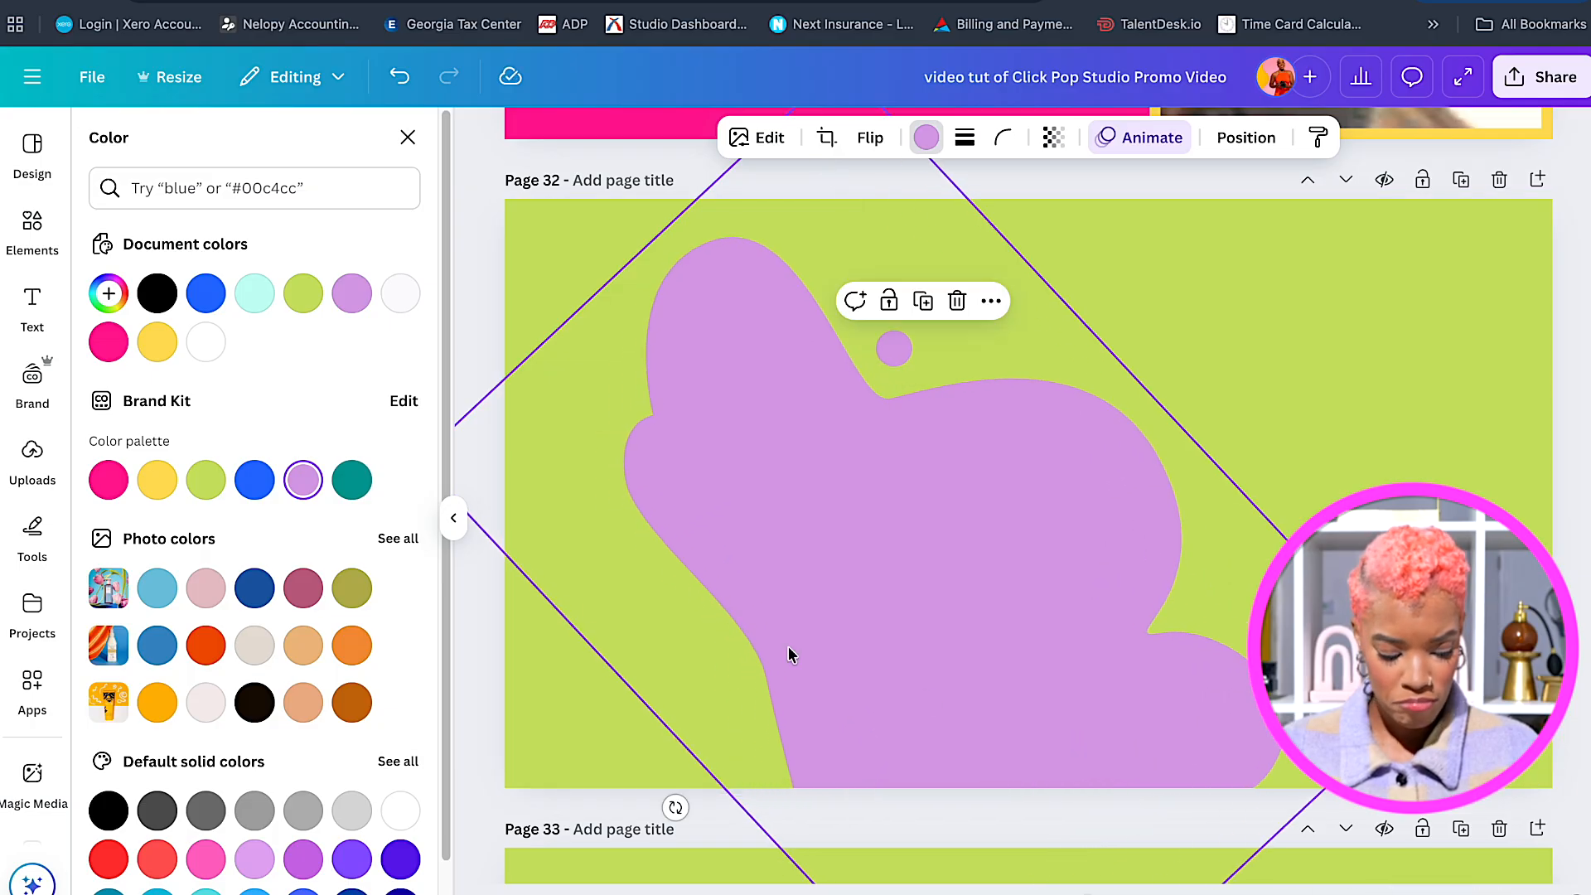
scroll(696, 509, "down", 1)
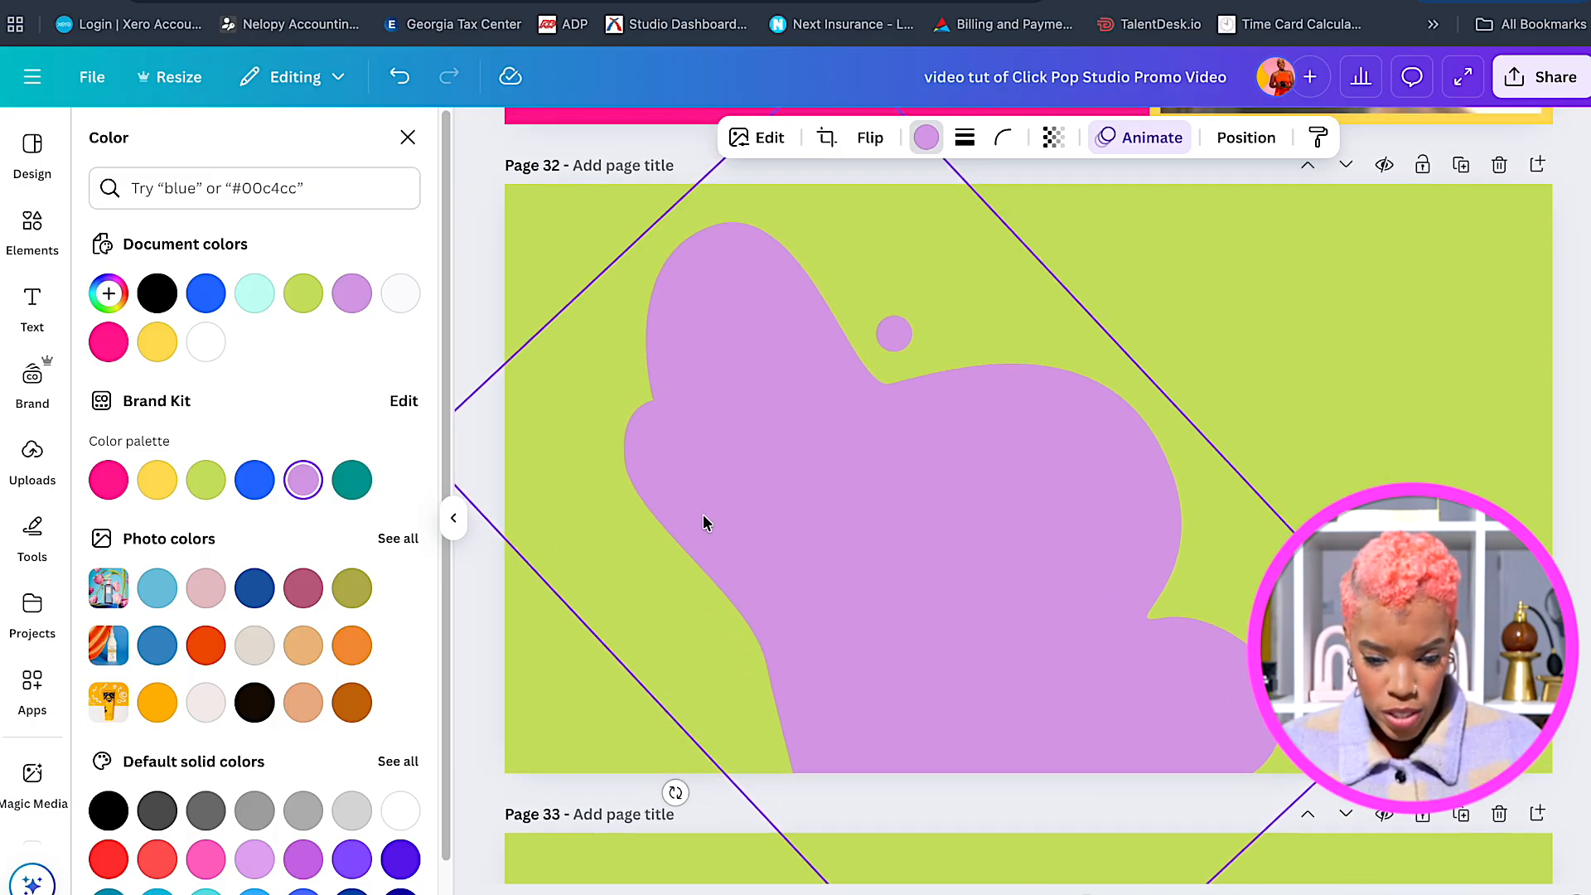
left_click_drag(785, 579, 593, 632)
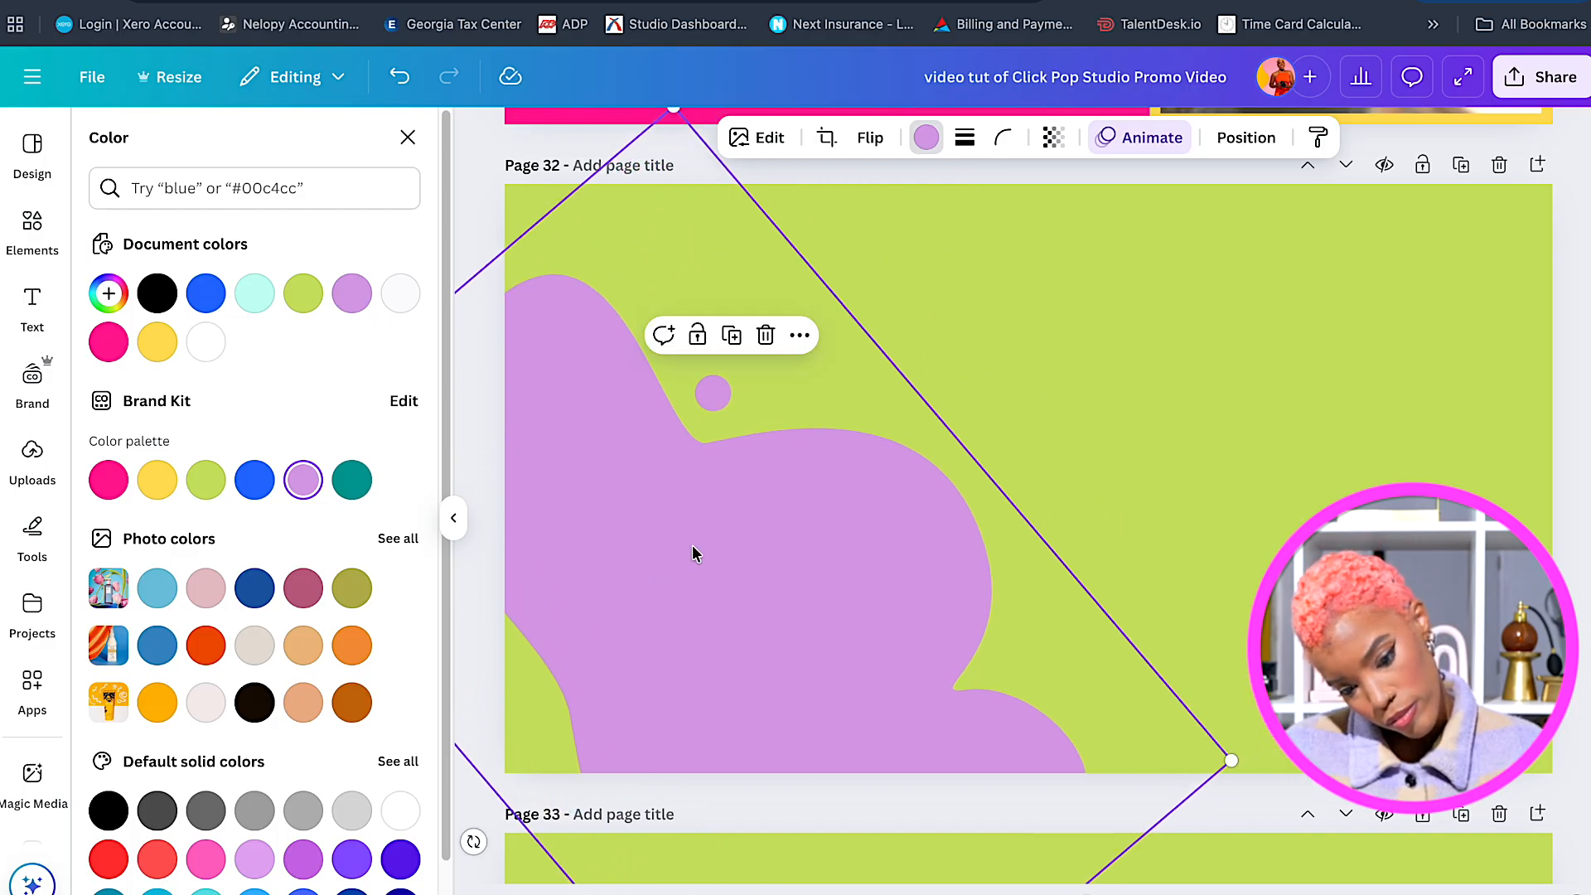
Stretch the blob upward, turn it to about 57° and shift it down-left.
scroll(719, 517, "up", 3)
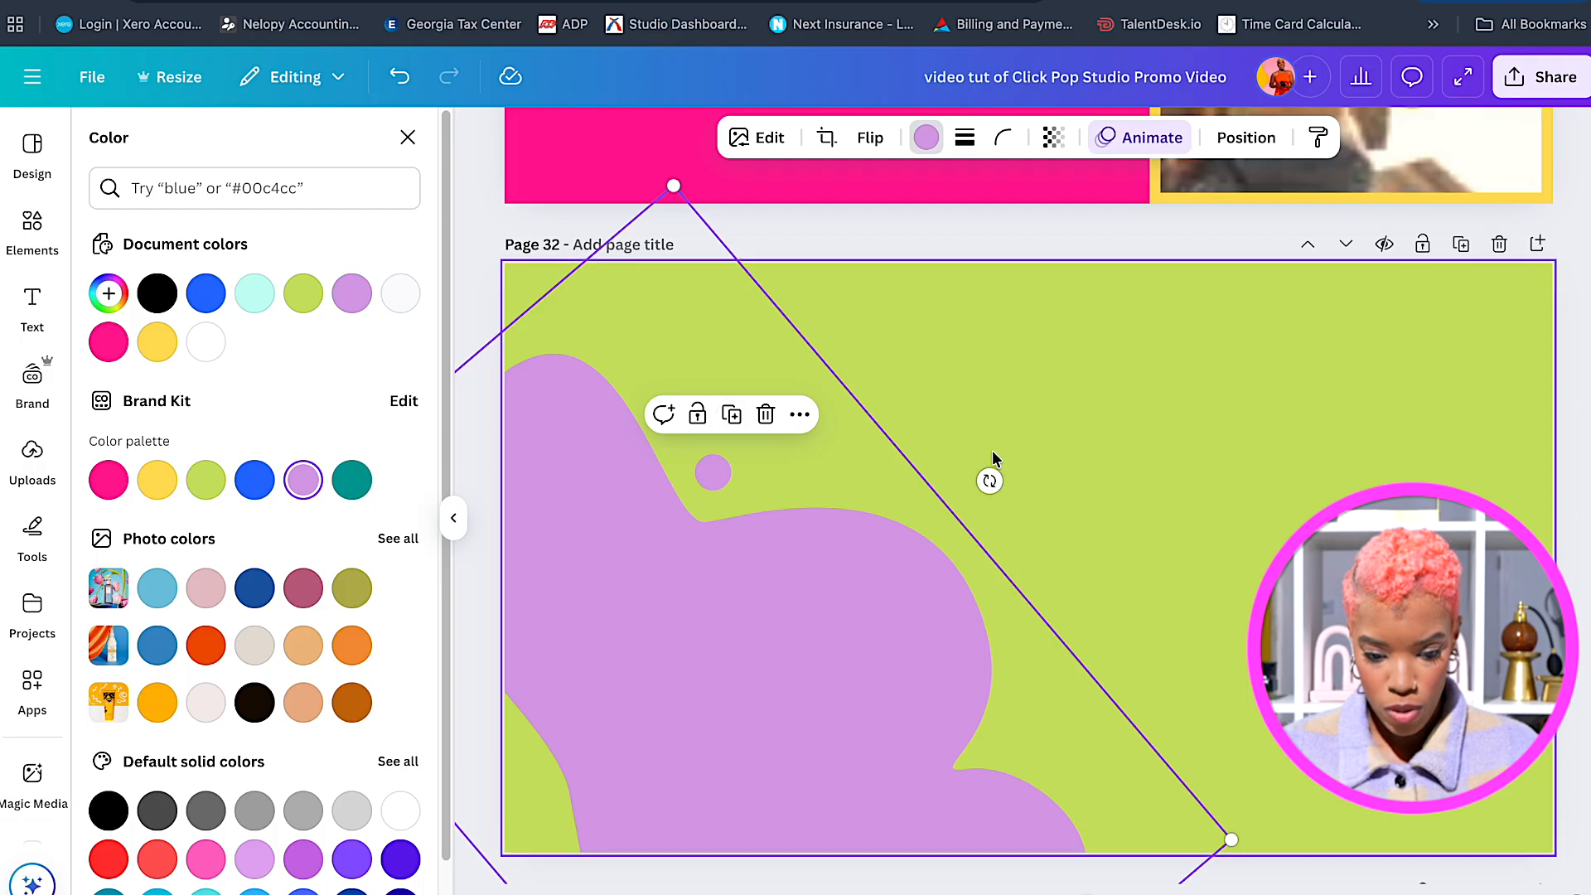
left_click_drag(990, 480, 1036, 500)
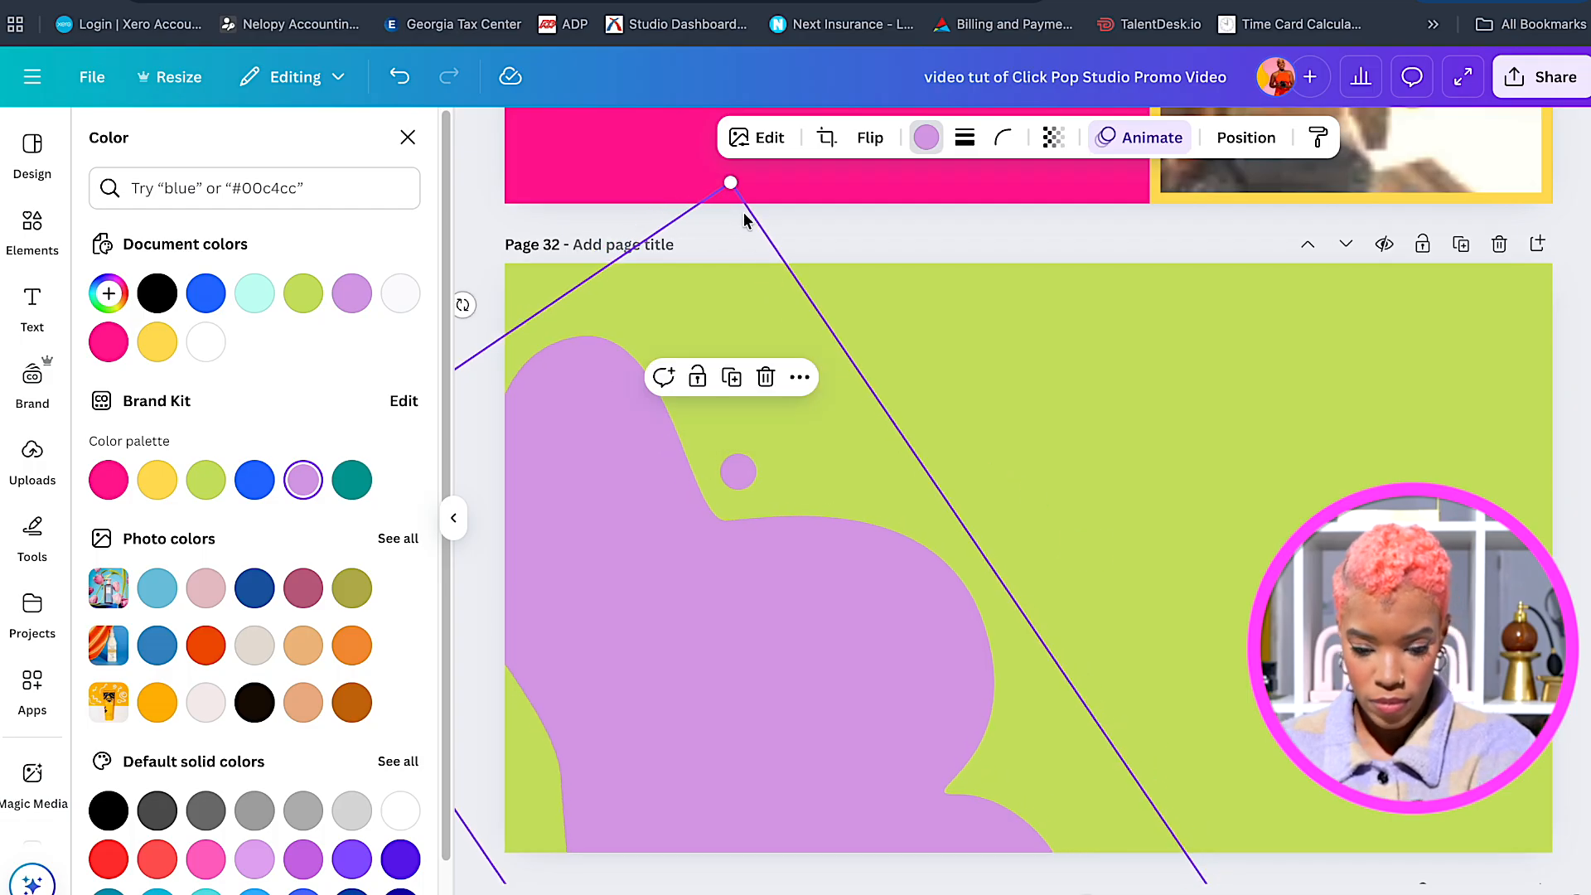
left_click_drag(730, 179, 769, 75)
left_click_drag(843, 543, 796, 597)
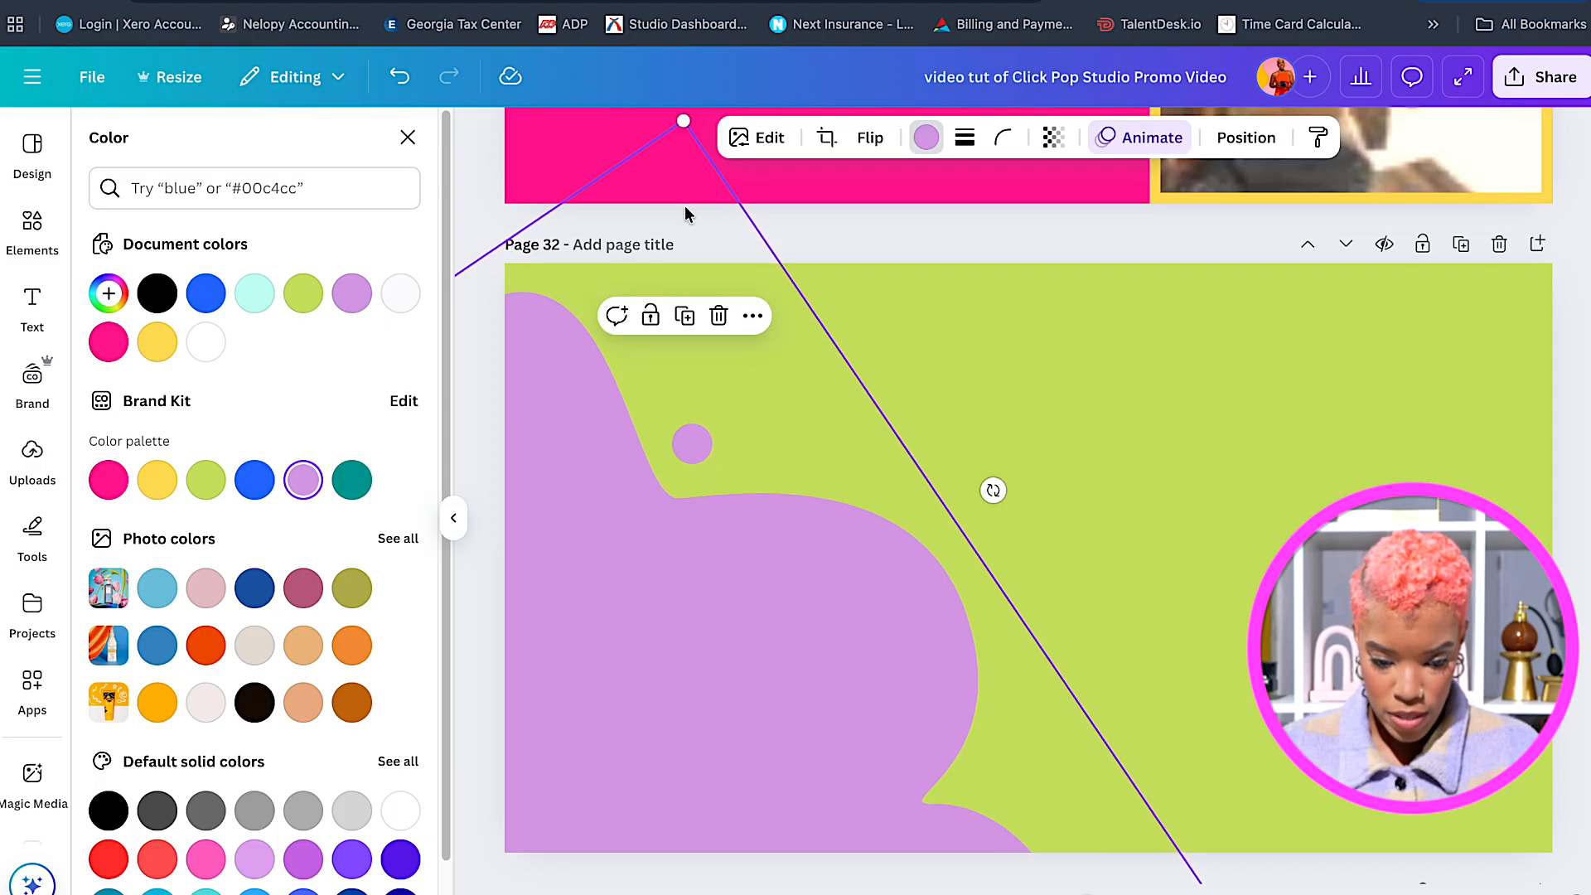
left_click_drag(684, 120, 685, 4)
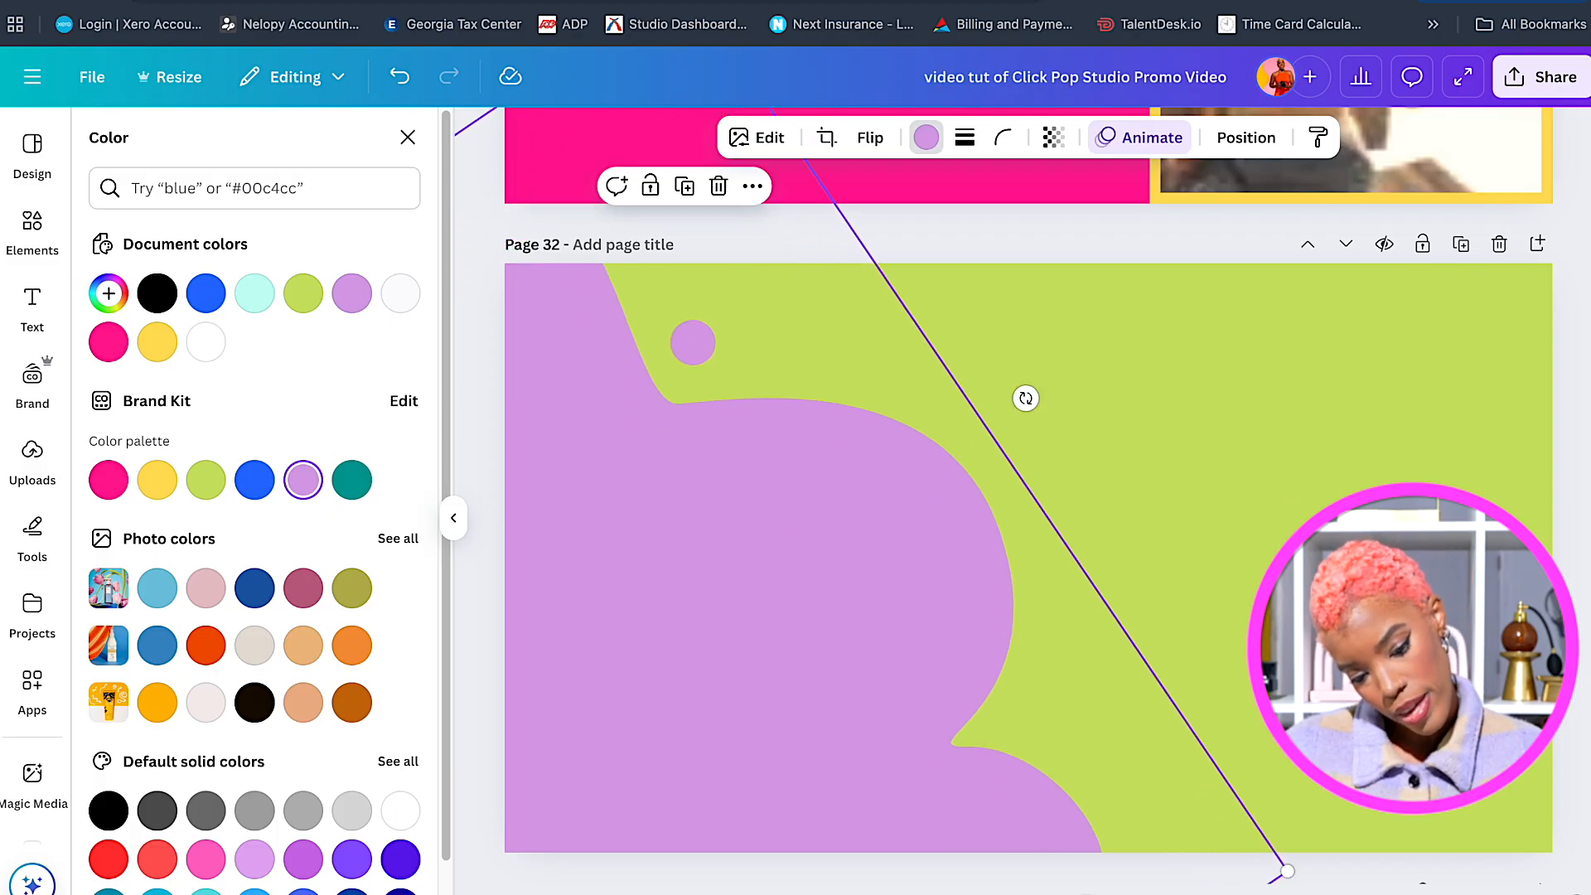
left_click_drag(796, 519, 795, 543)
left_click_drag(1026, 440, 1005, 409)
left_click_drag(917, 575, 926, 544)
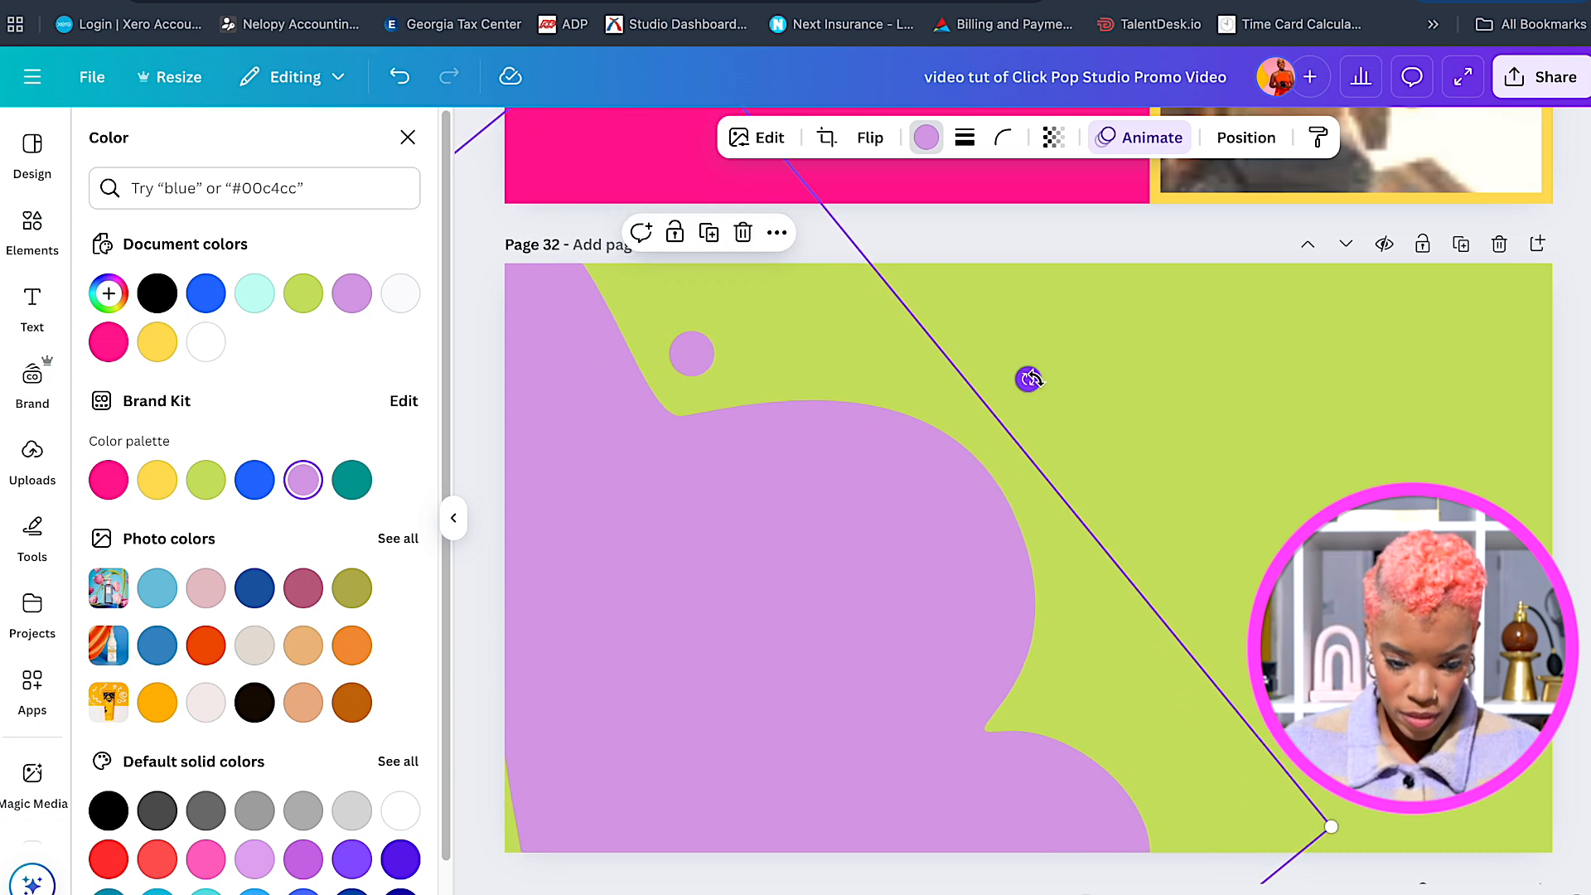
left_click_drag(1031, 371, 1021, 364)
mouse_move(906, 514)
left_mouse_down()
mouse_move(901, 533)
mouse_move(887, 522)
left_mouse_up()
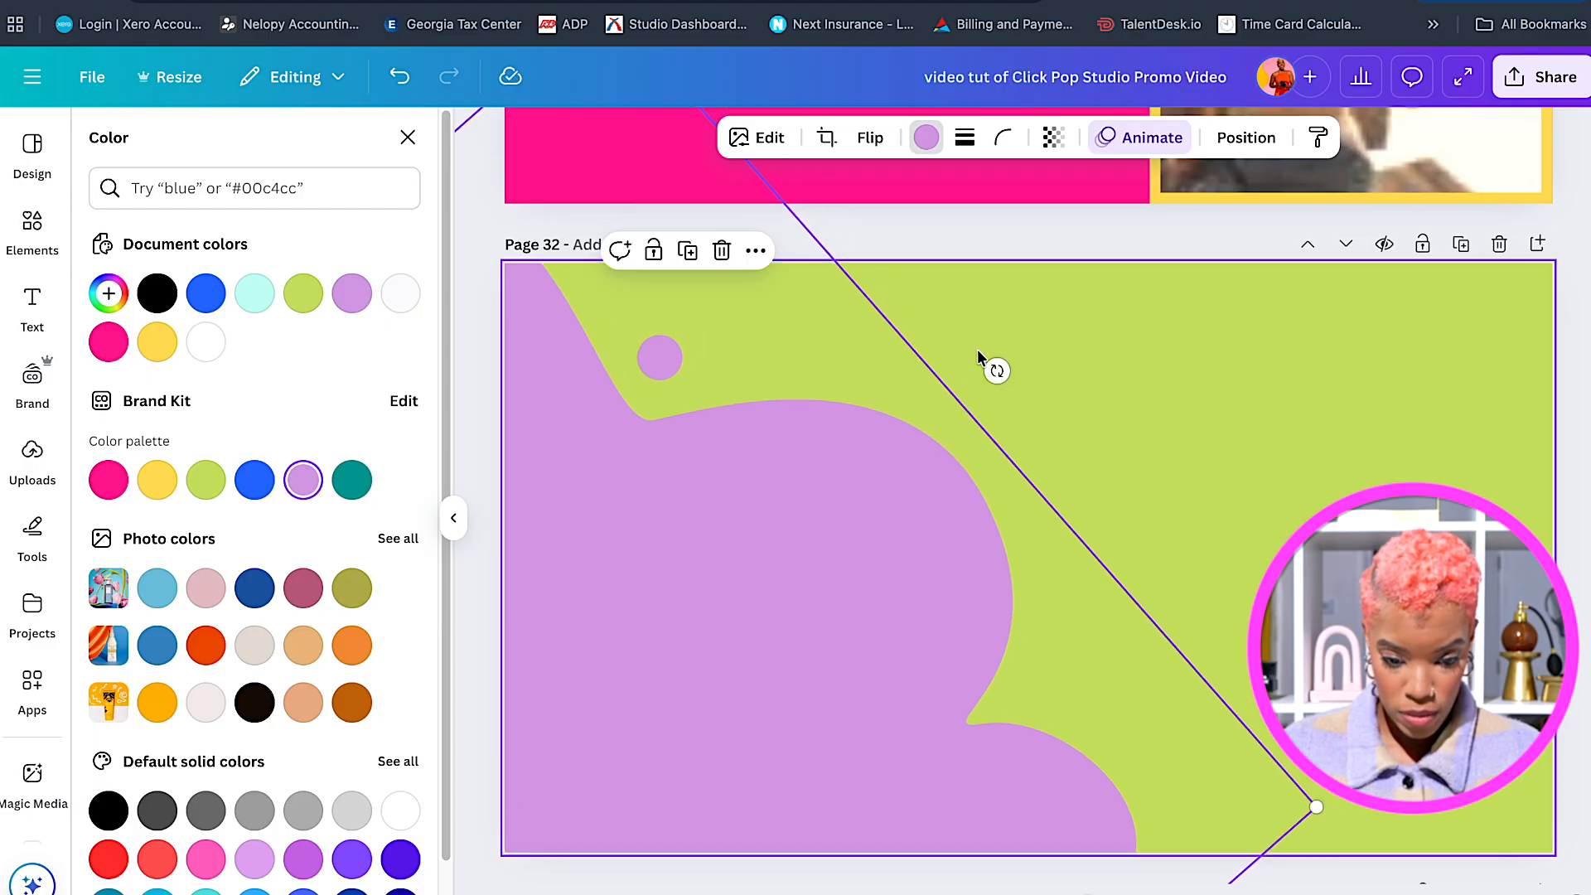
left_click_drag(996, 371, 709, 400)
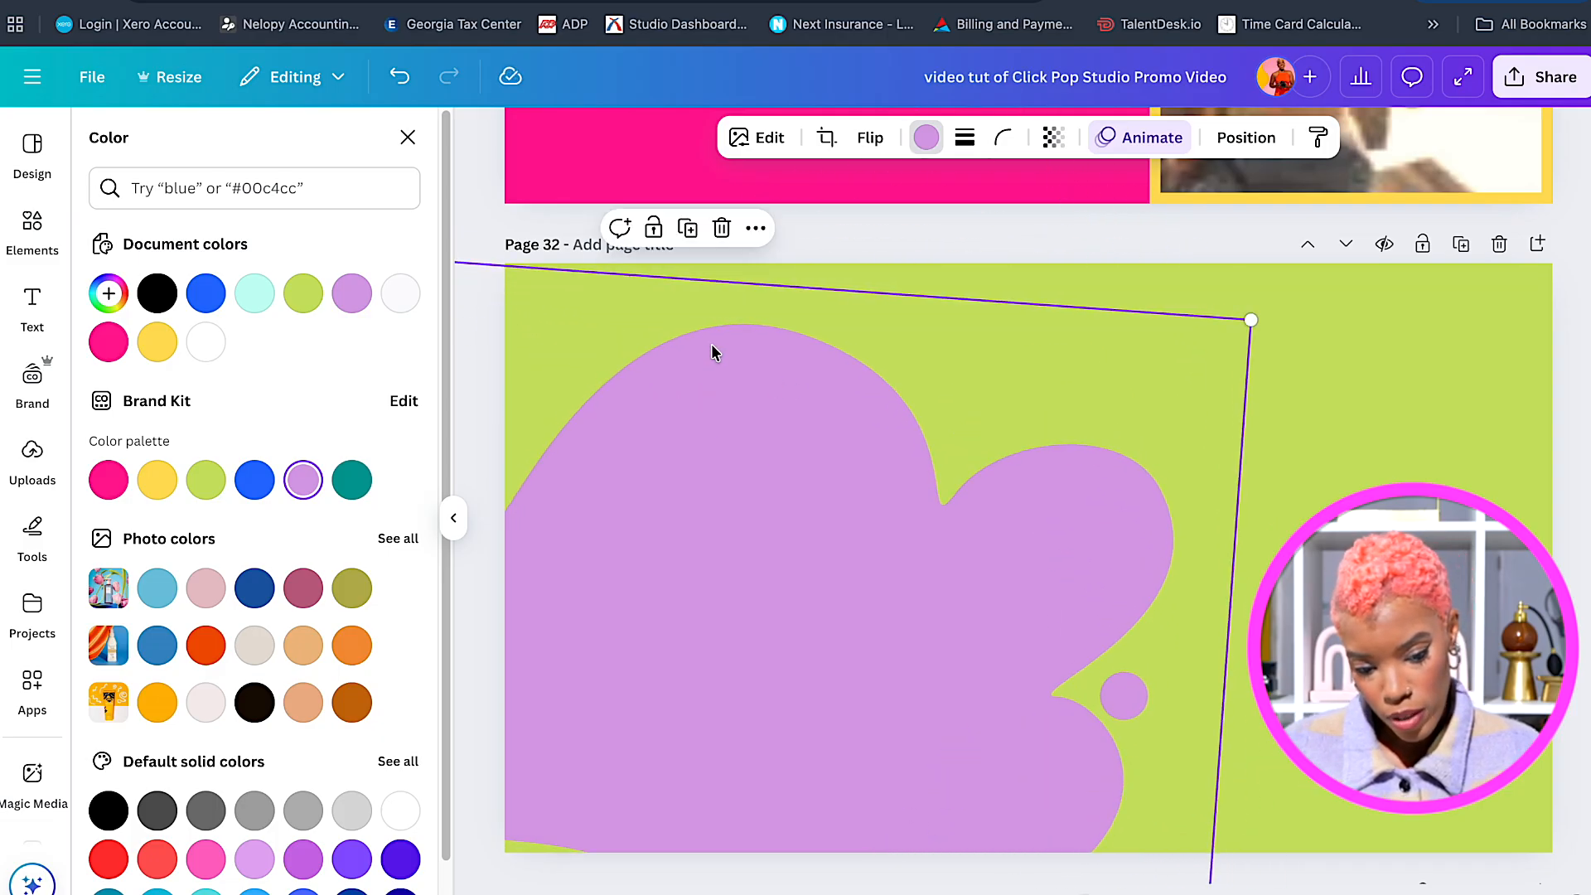
Fine-tune the blob to about 48° and enlarge it across page 32's lower-left.
left_click_drag(1263, 686, 774, 767)
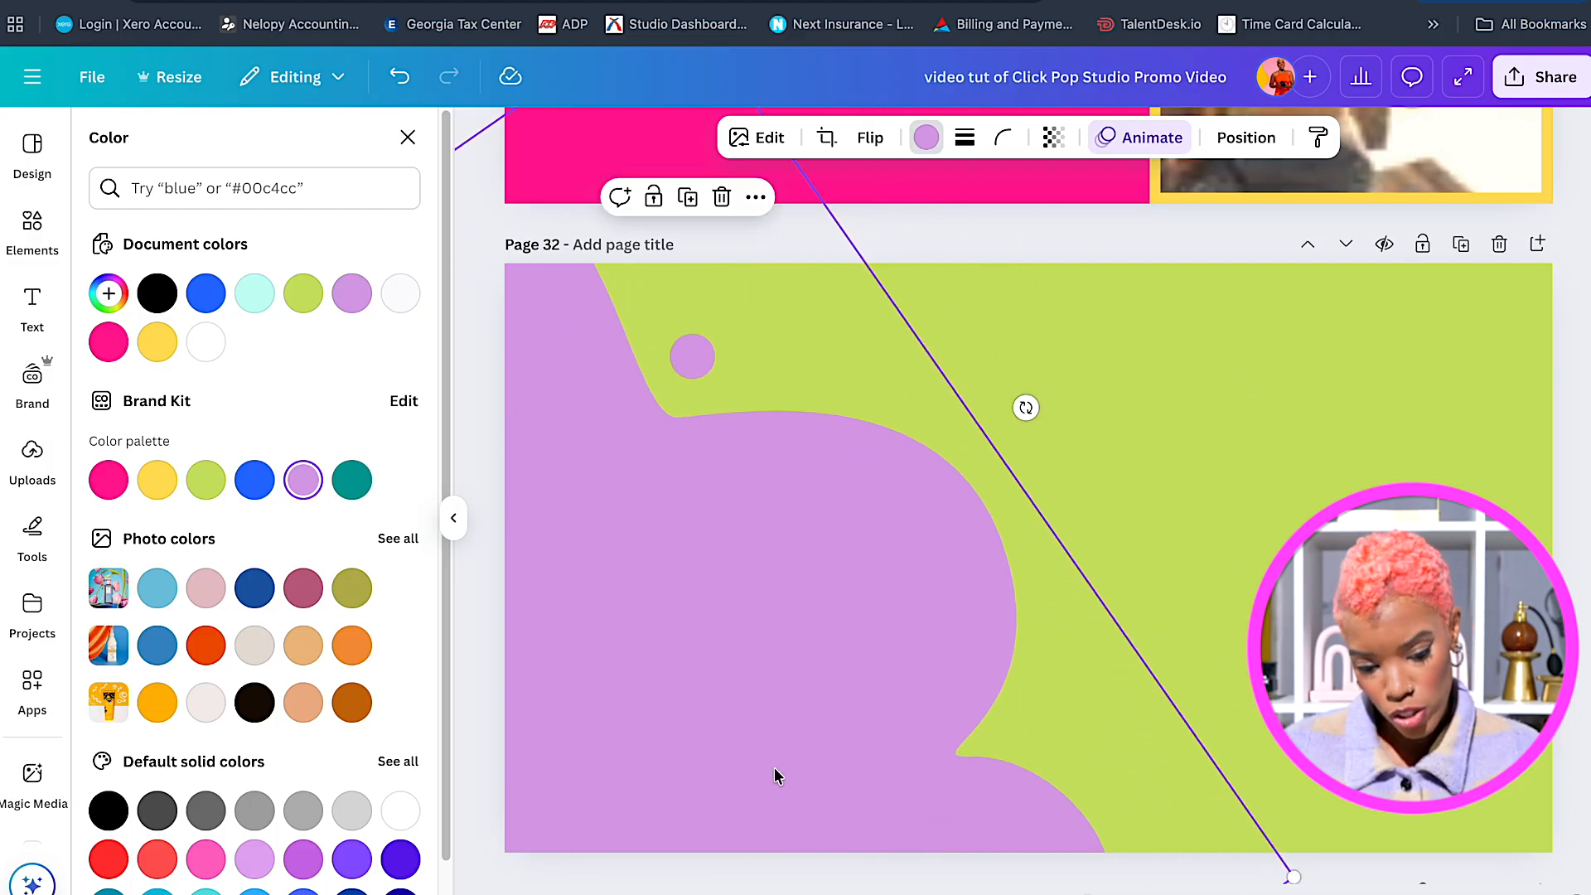
left_click_drag(1025, 407, 1026, 405)
mouse_move(946, 552)
left_mouse_down()
mouse_move(932, 547)
mouse_move(947, 547)
left_mouse_up()
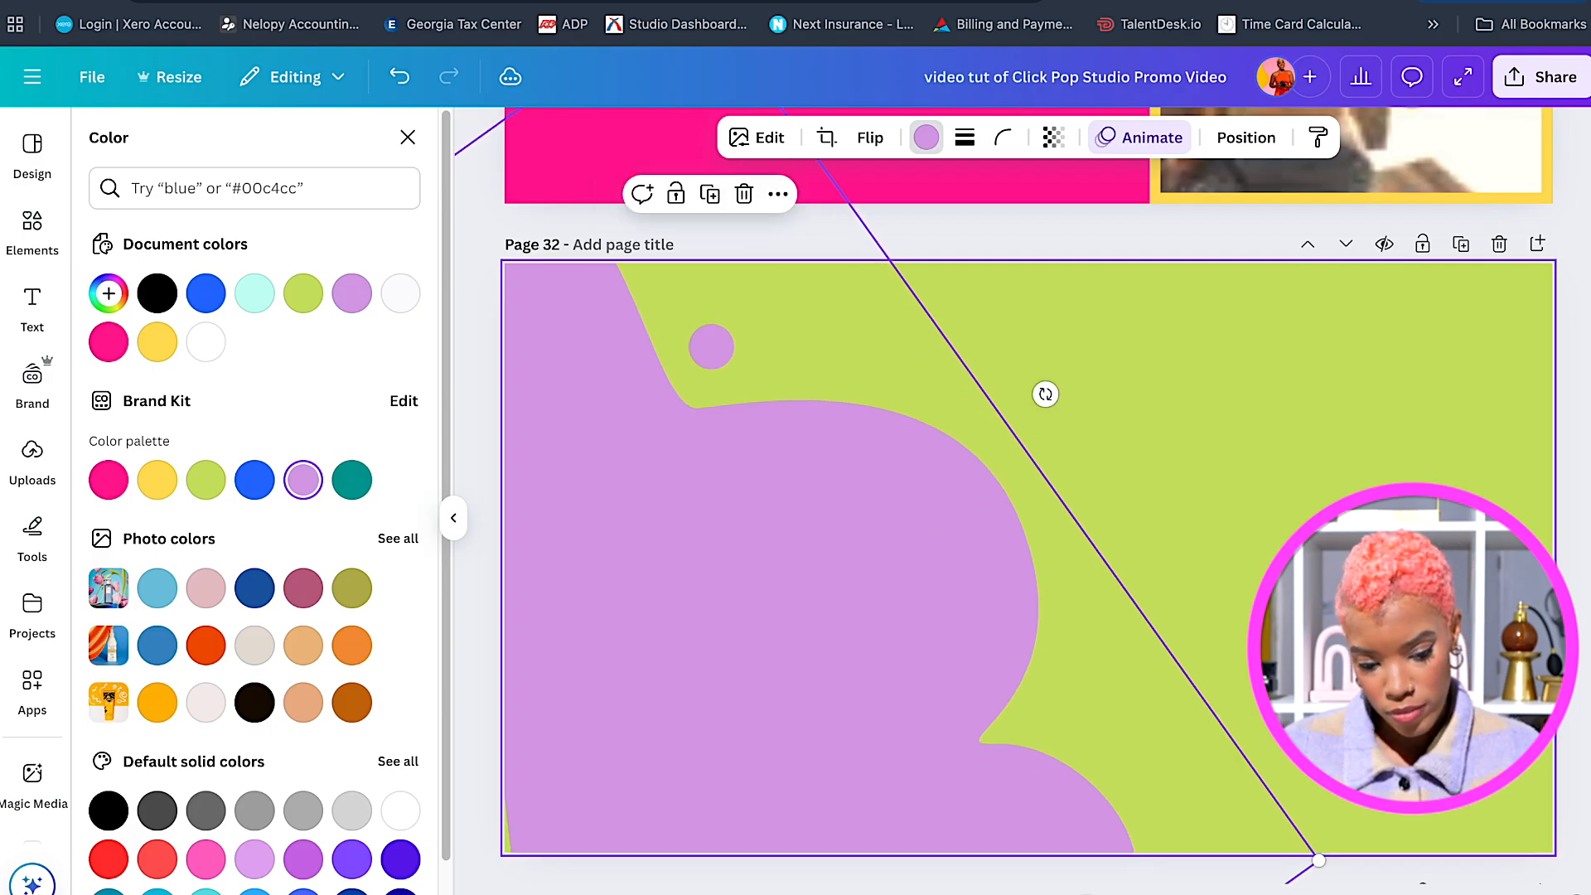
left_click_drag(1321, 857, 1461, 822)
left_click_drag(870, 632, 827, 637)
left_click_drag(1092, 400, 1083, 380)
left_click_drag(937, 479, 931, 475)
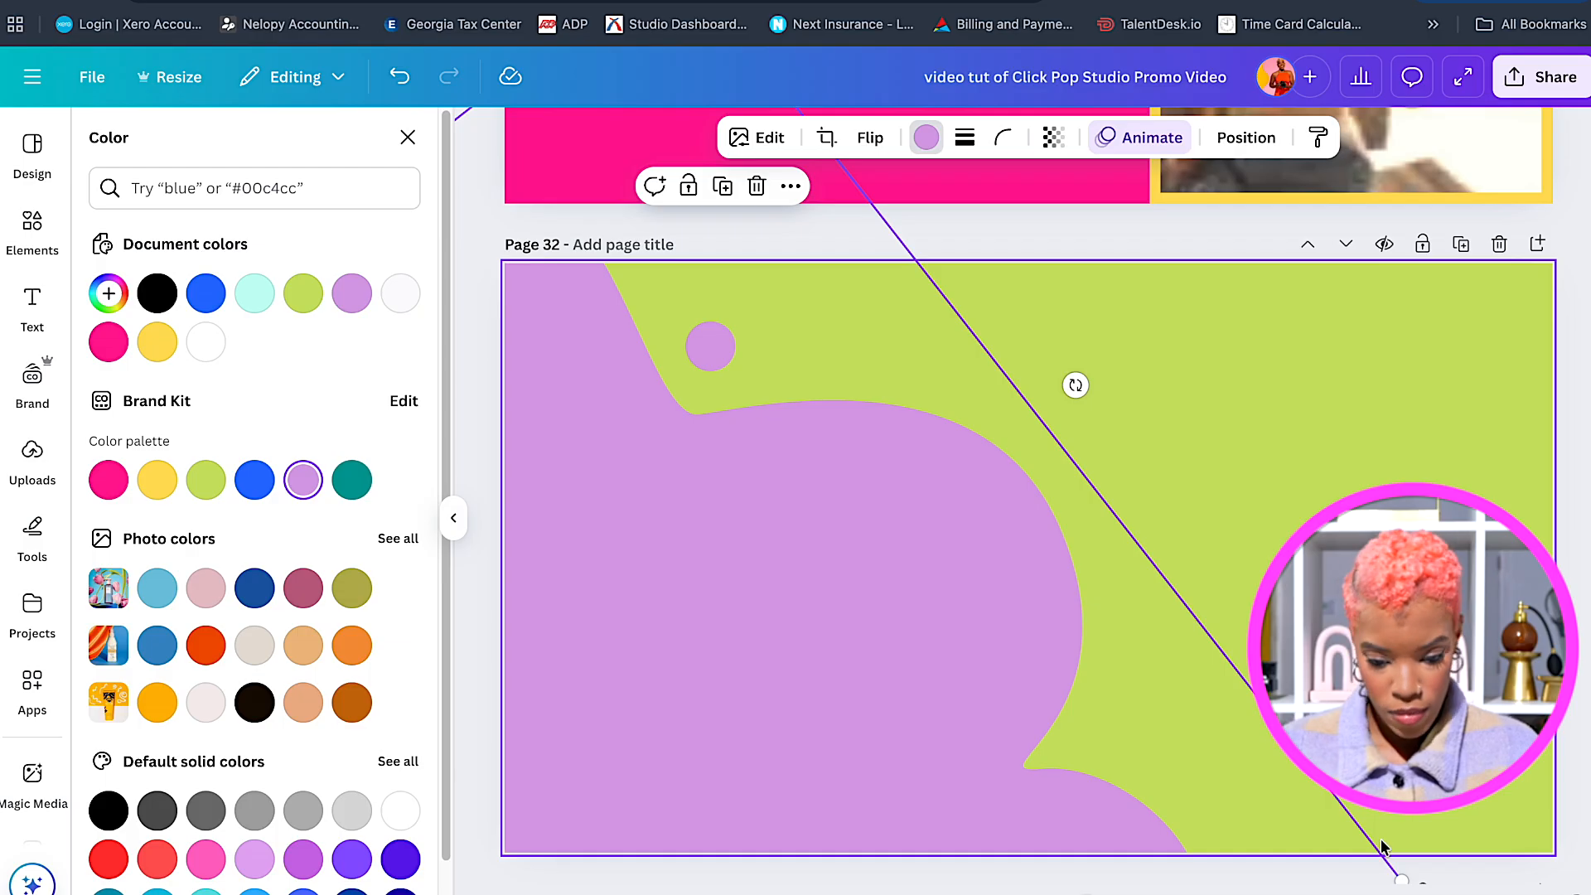
left_click_drag(1403, 881, 1590, 894)
left_click_drag(1068, 647, 968, 647)
left_click_drag(1203, 381, 1159, 329)
left_click_drag(1041, 497, 966, 483)
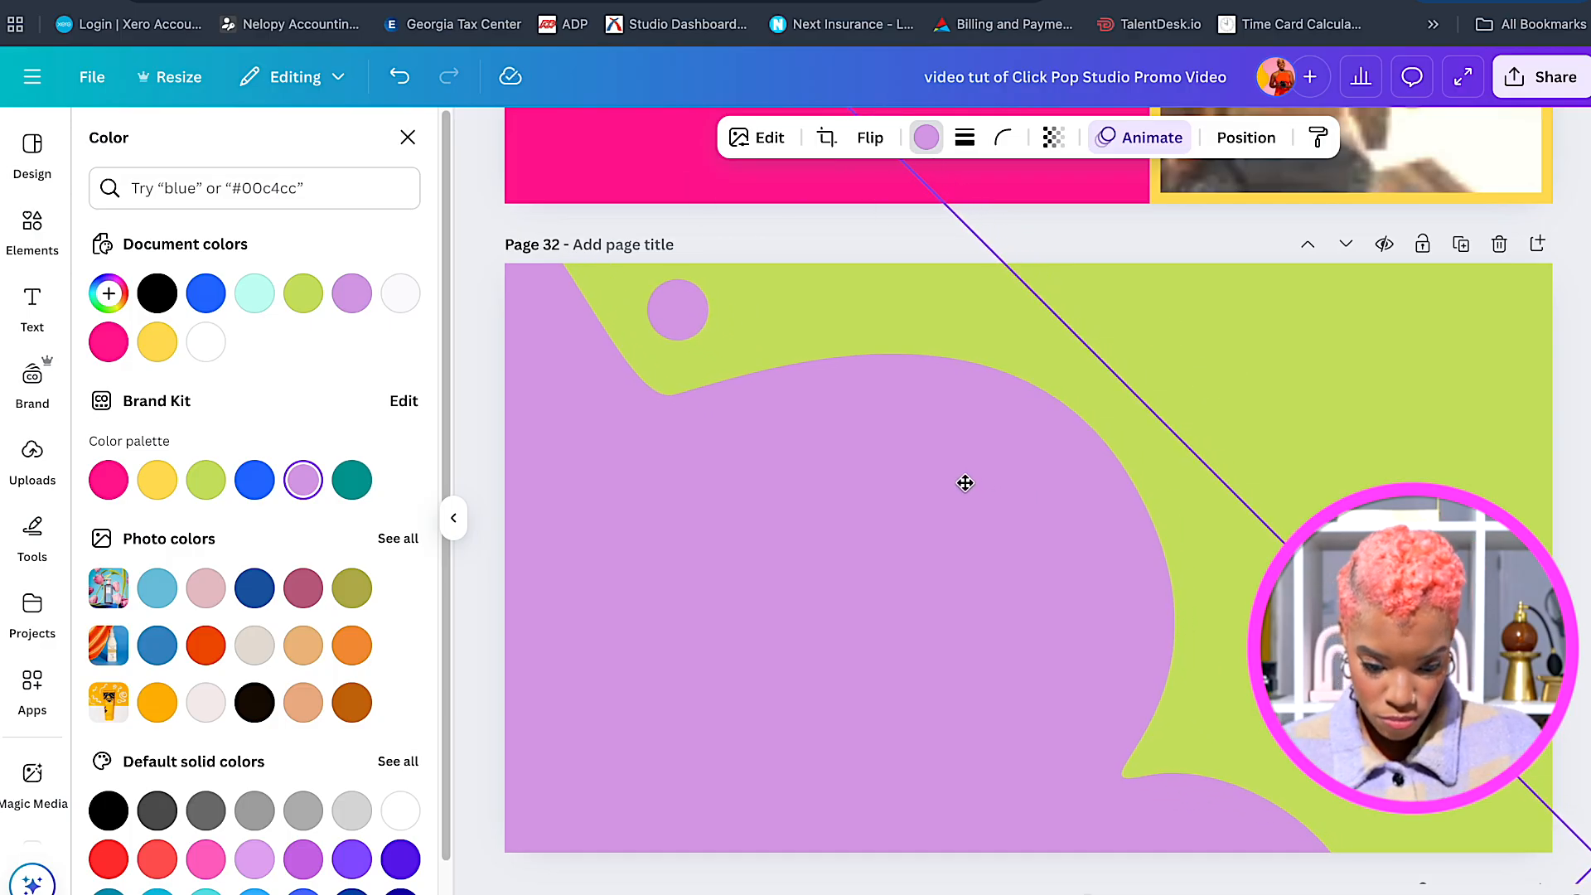
left_click(1229, 385)
Scroll up to check the Teamwork title on page 31, then back down to page 32.
scroll(1196, 421, "up", 1)
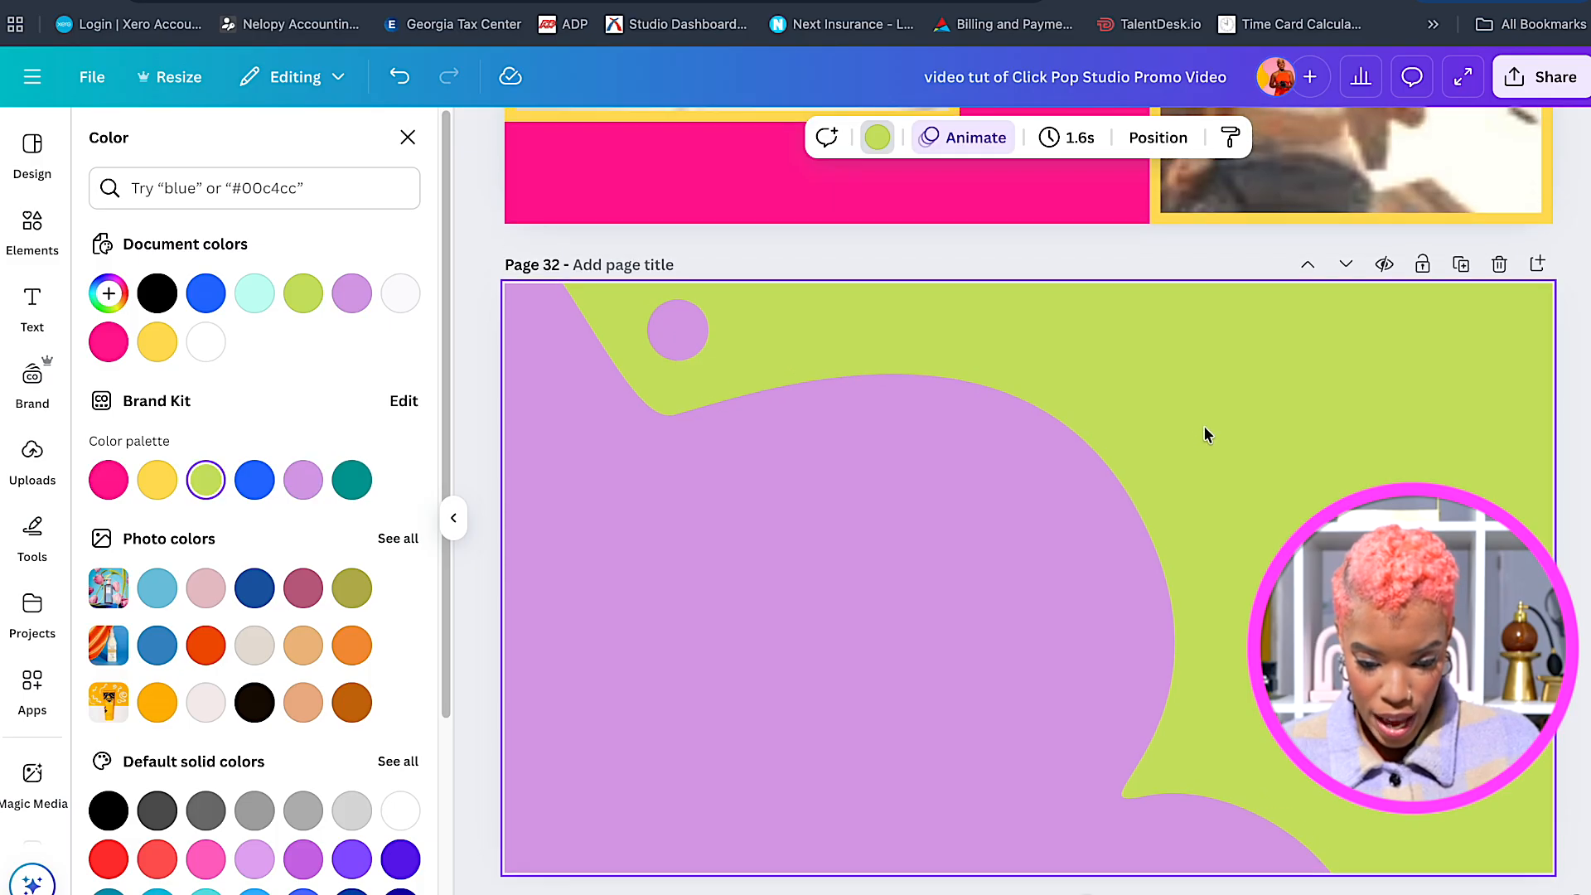
scroll(1210, 439, "up", 1)
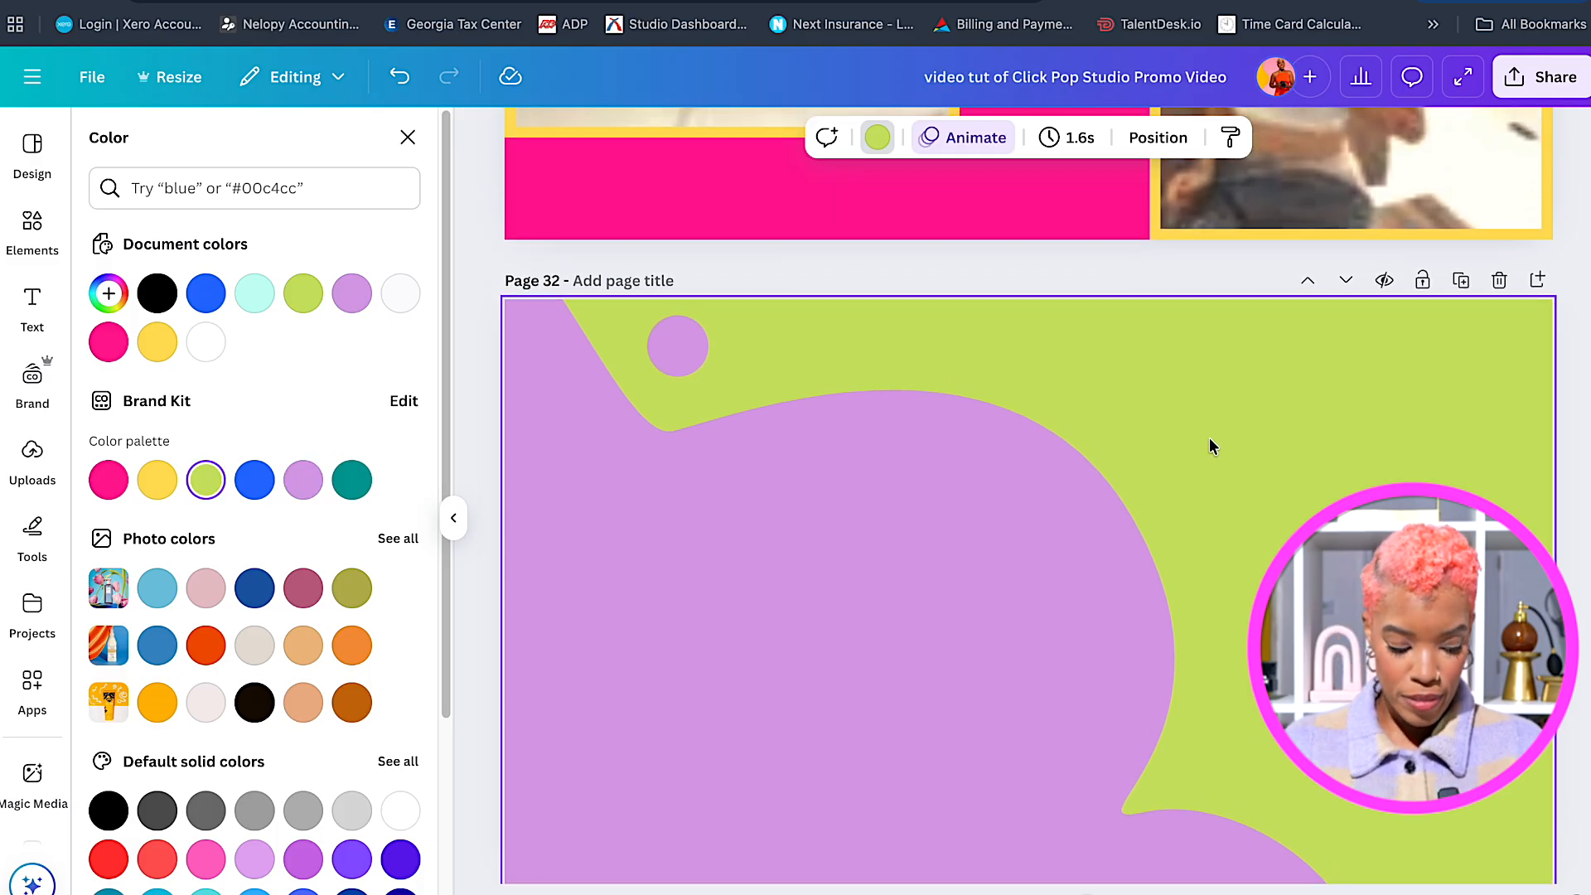
scroll(1210, 441, "up", 6)
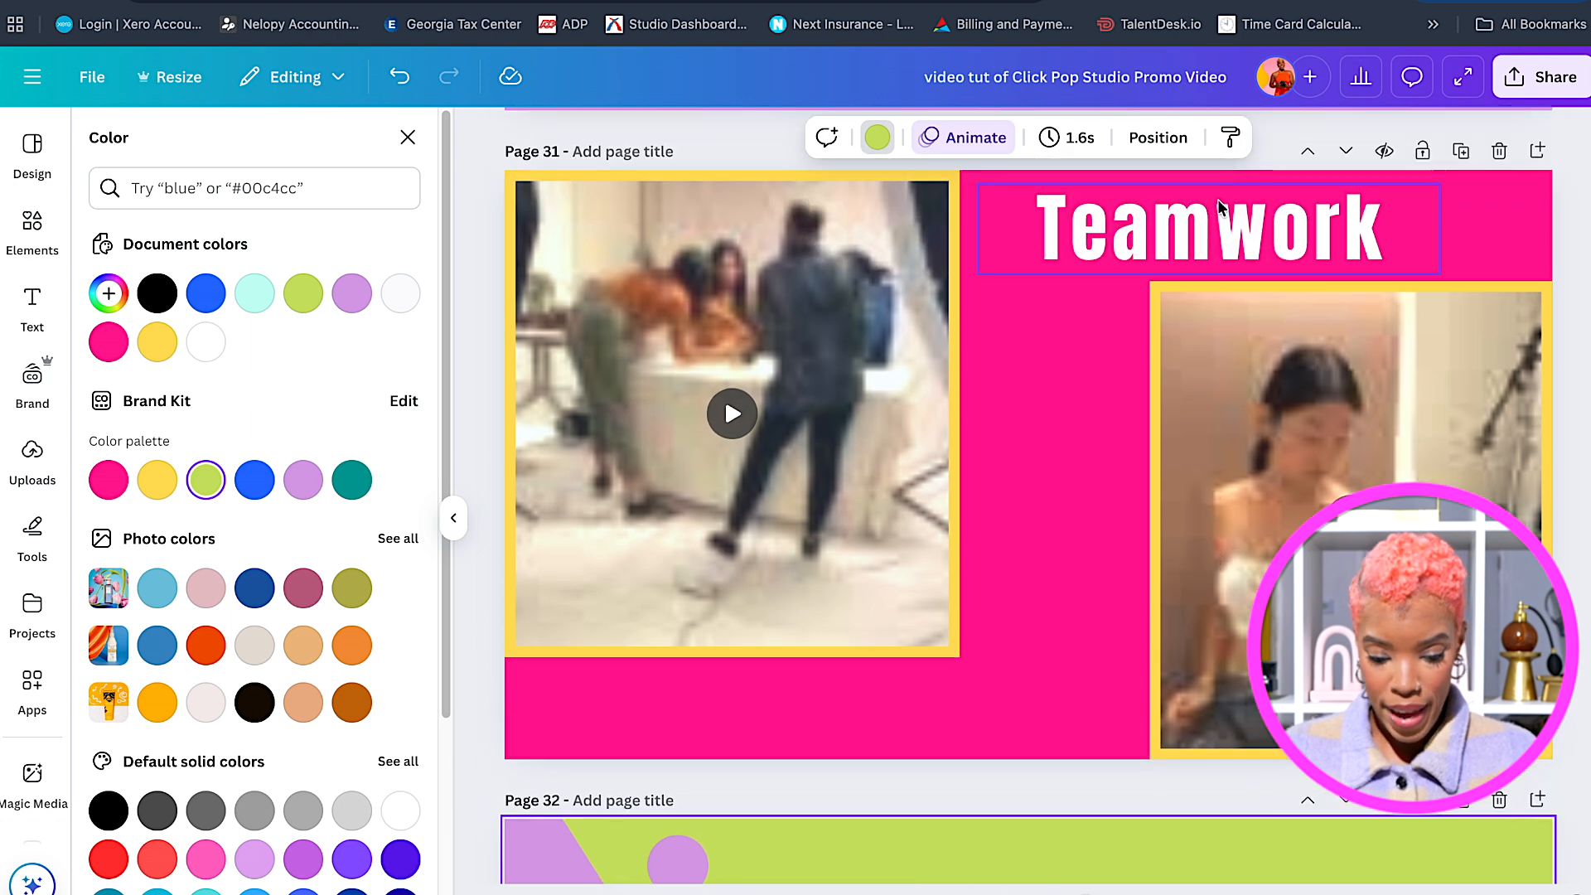
left_click(1218, 207)
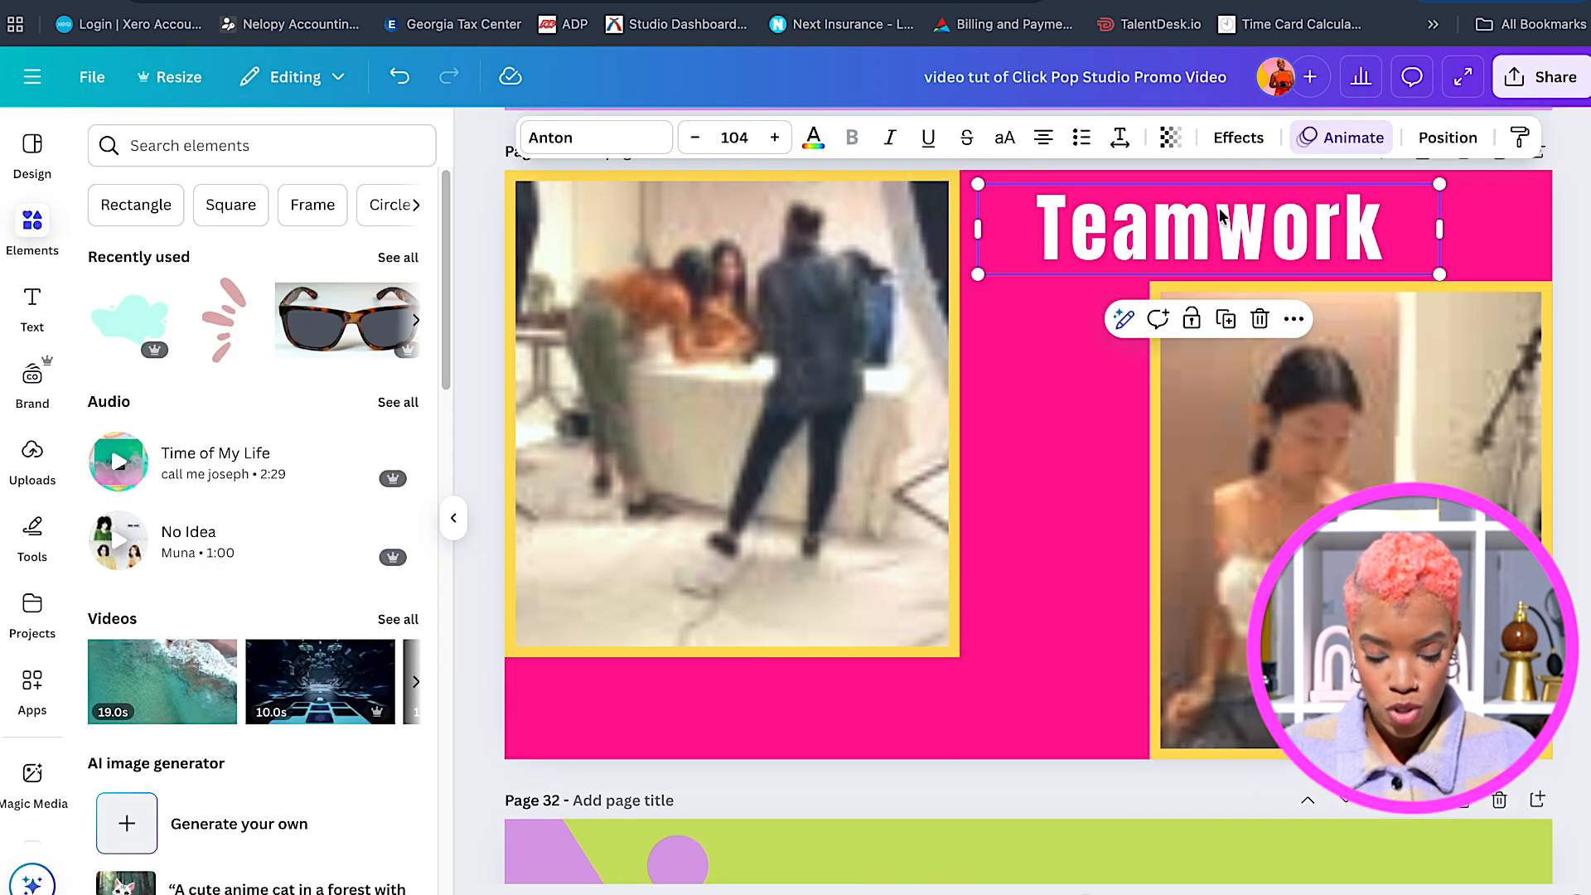
scroll(1053, 489, "down", 5)
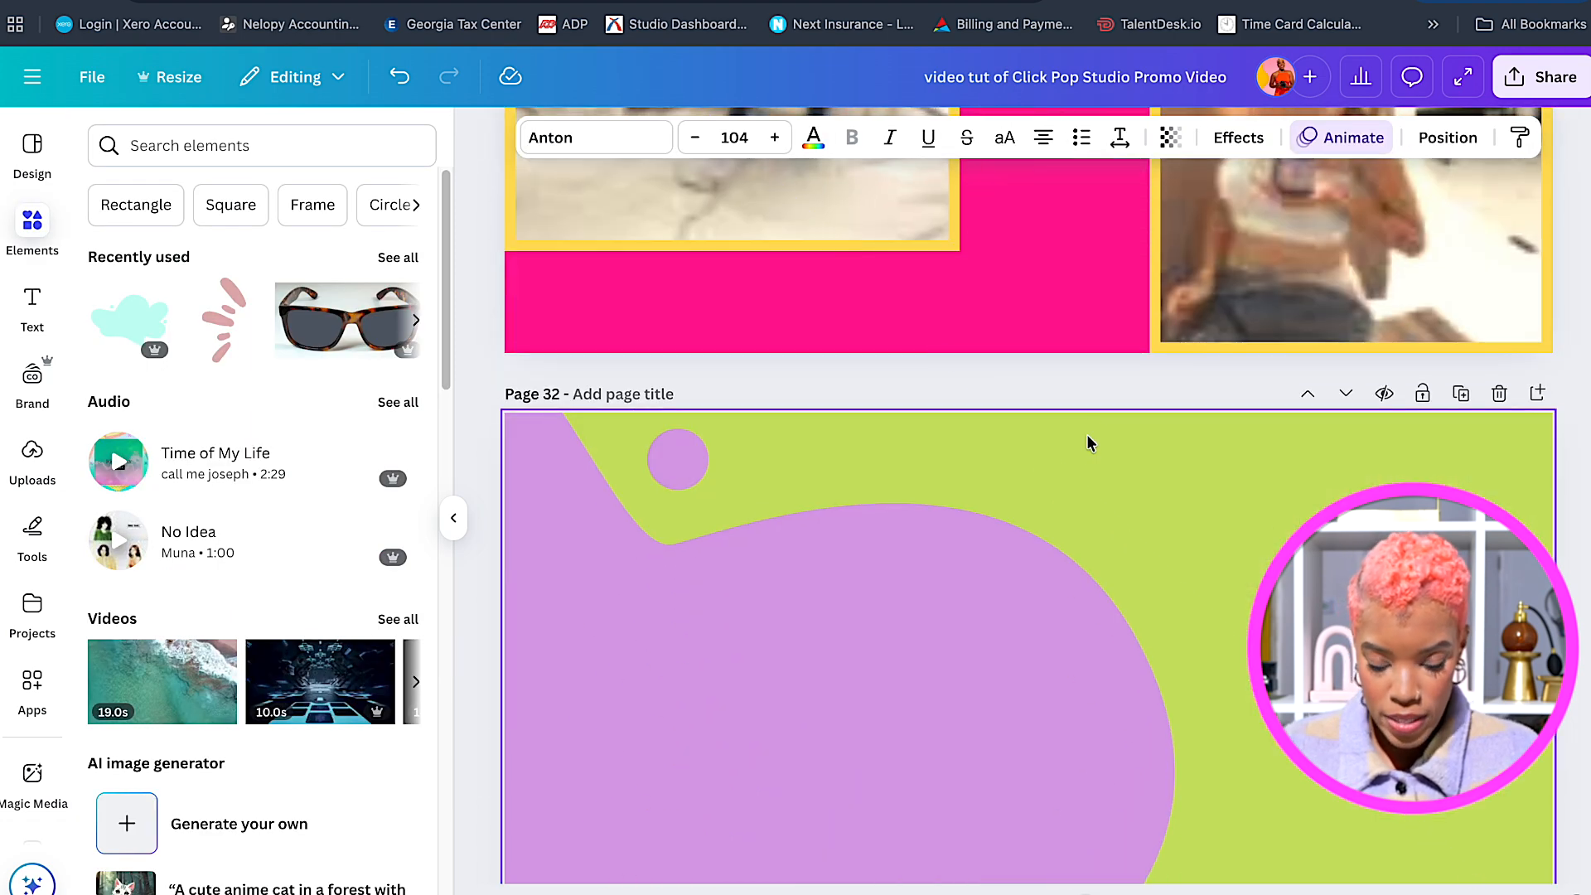
scroll(1080, 462, "up", 4)
scroll(1081, 497, "down", 2)
scroll(1082, 514, "up", 3)
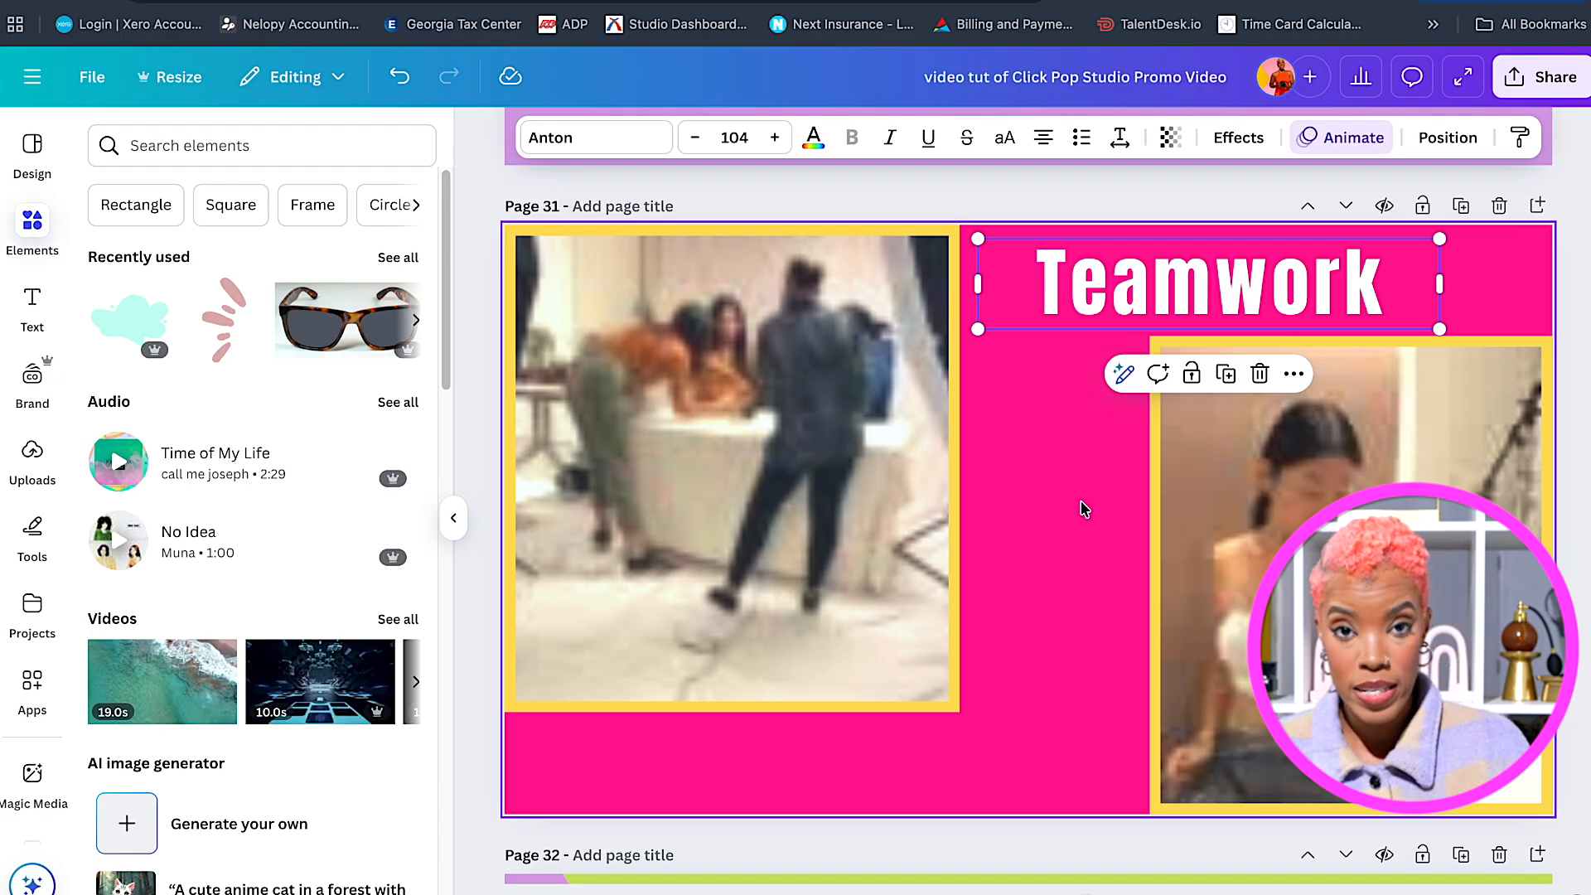
scroll(1083, 509, "down", 5)
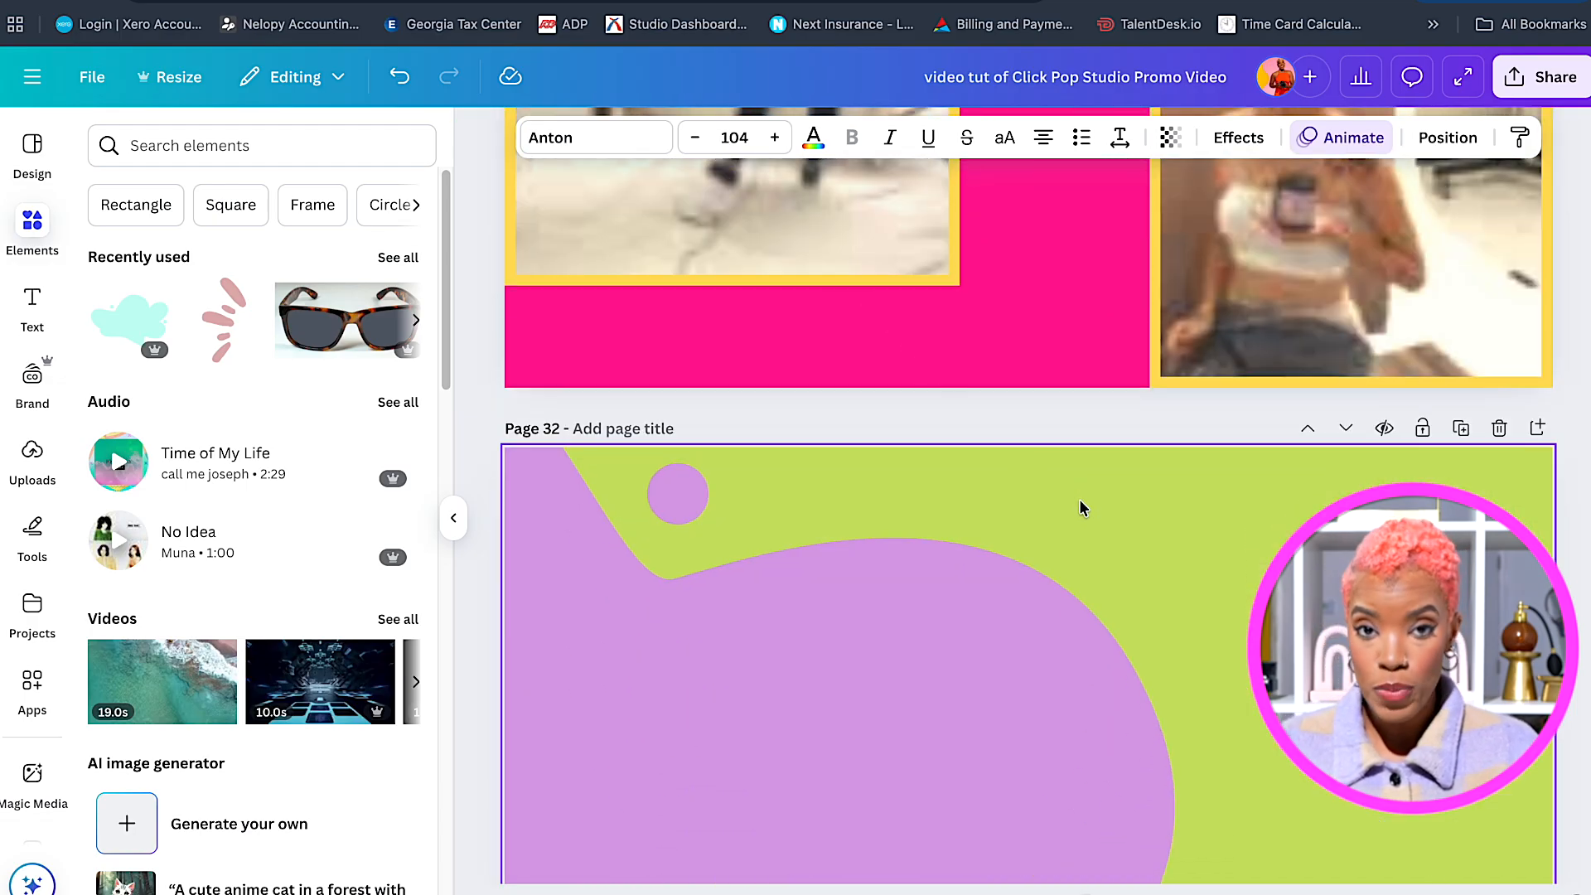
scroll(1079, 499, "down", 1)
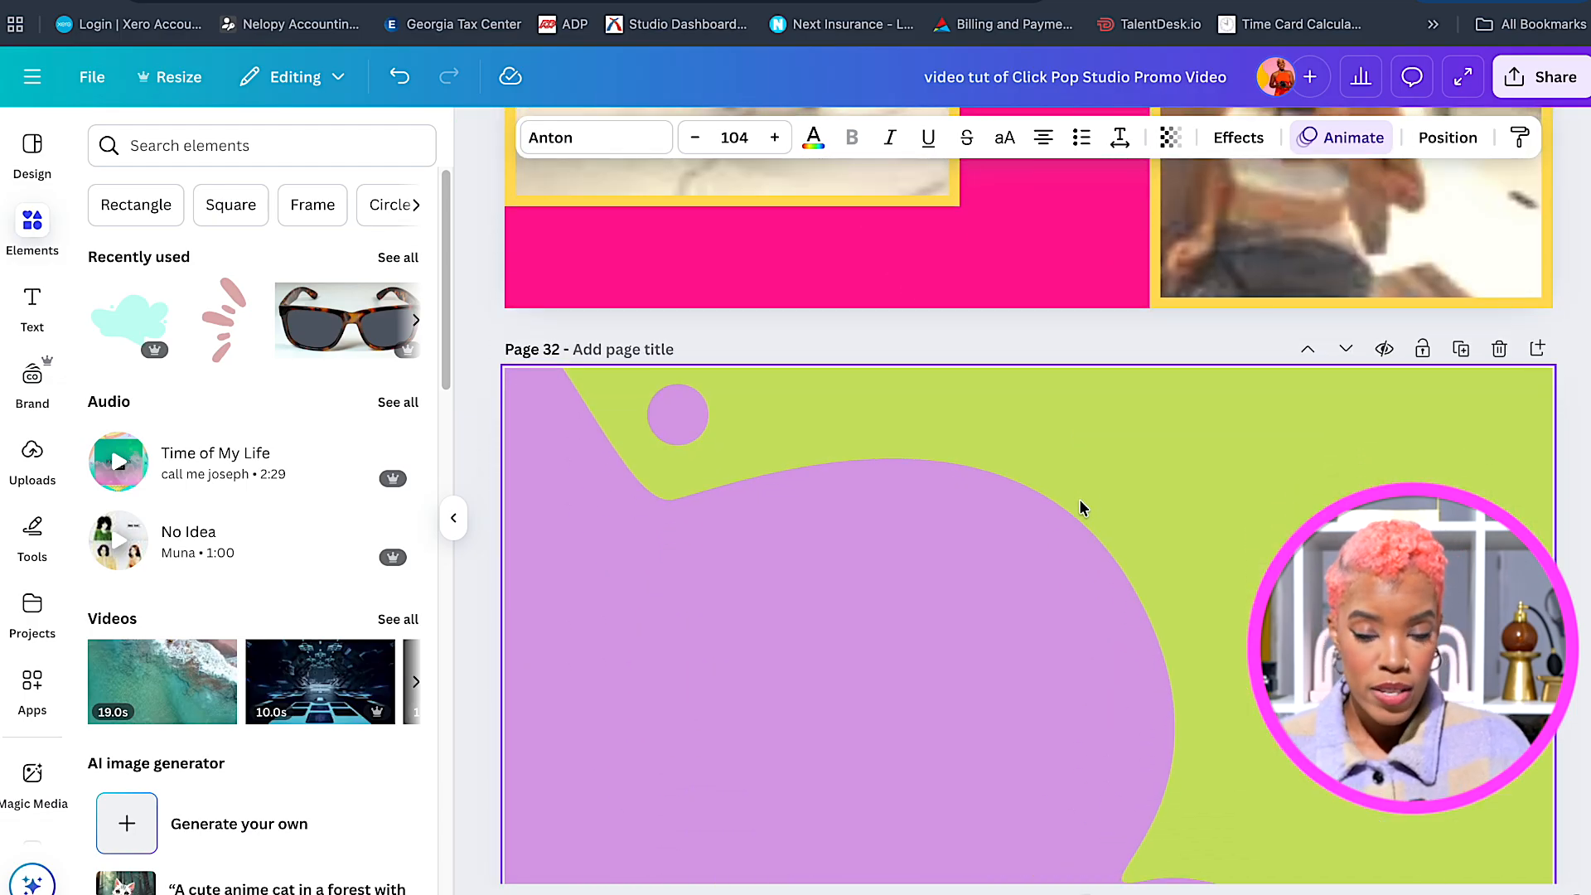
scroll(1077, 490, "down", 1)
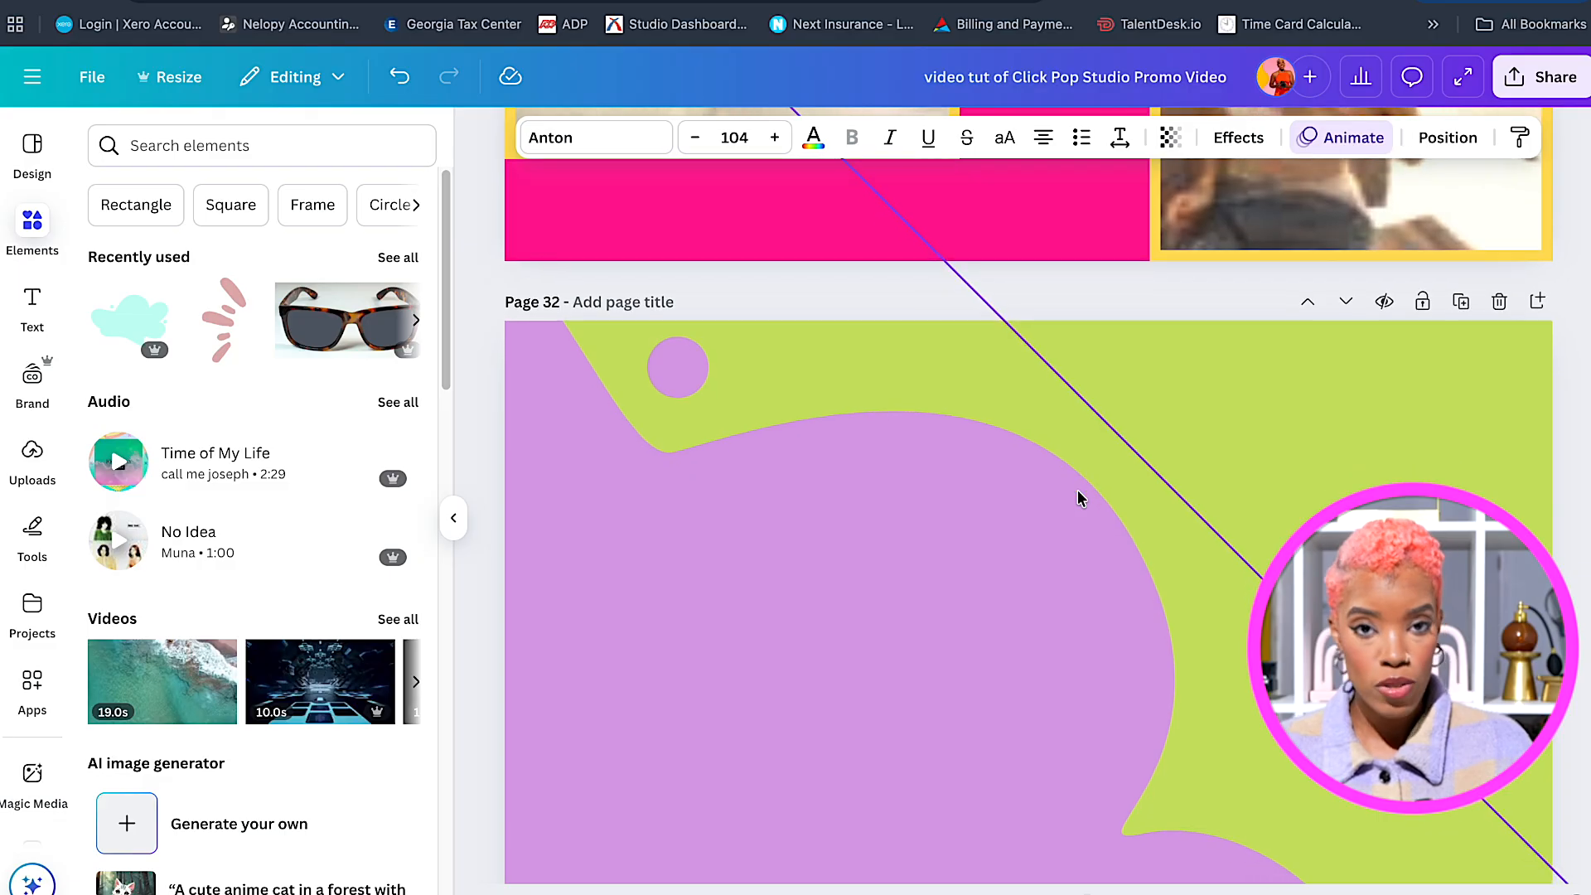
scroll(1077, 486, "down", 1)
Select page 32's background and show the uploaded images library.
left_click(1141, 465)
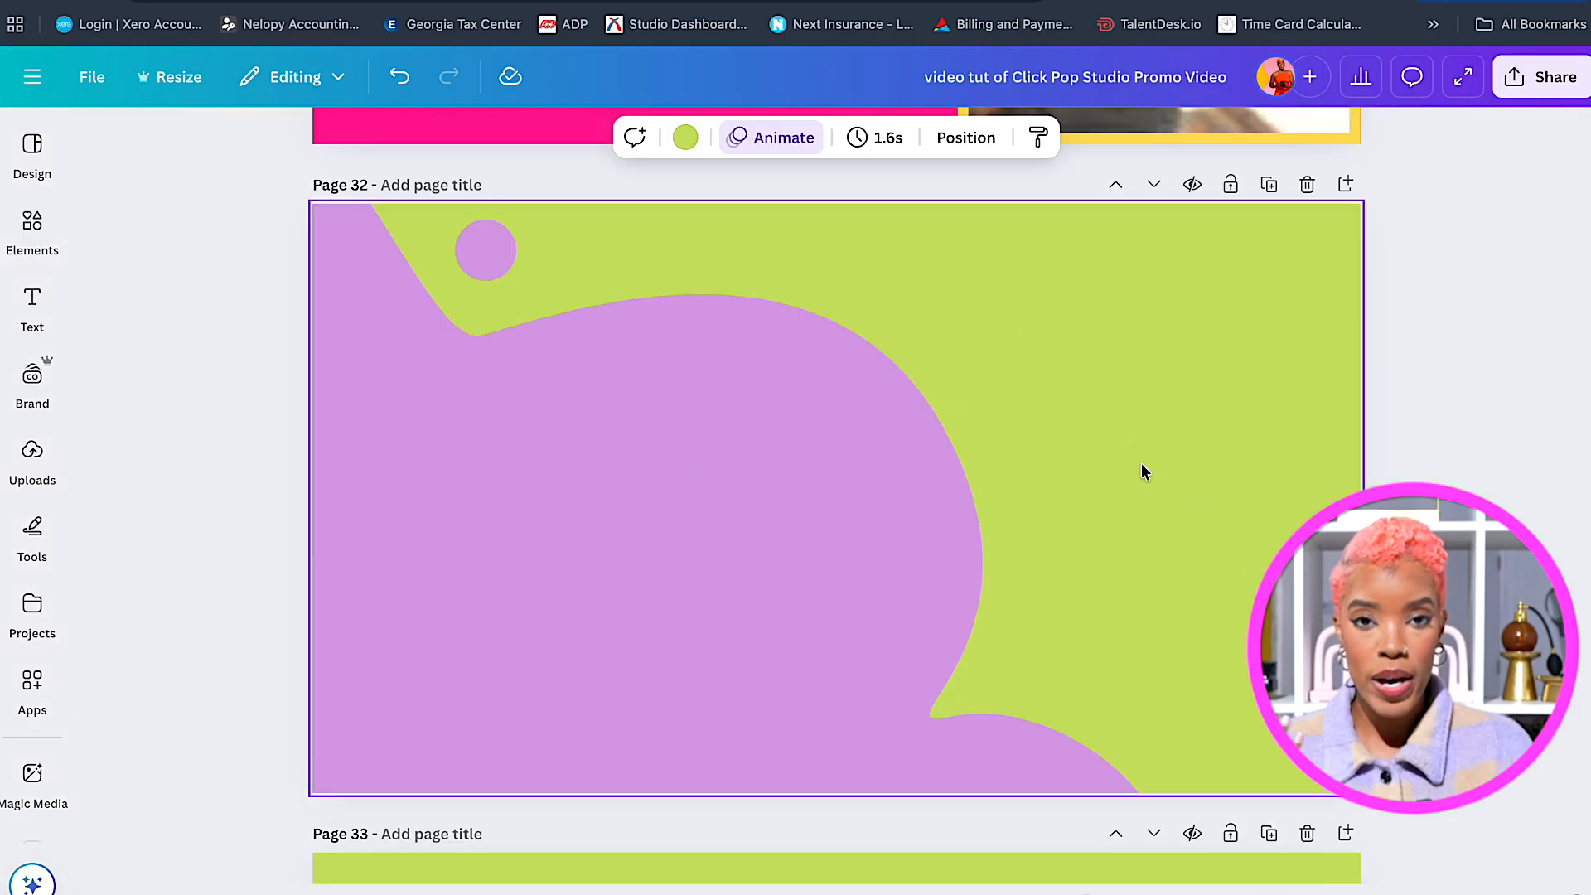
scroll(1141, 464, "down", 1)
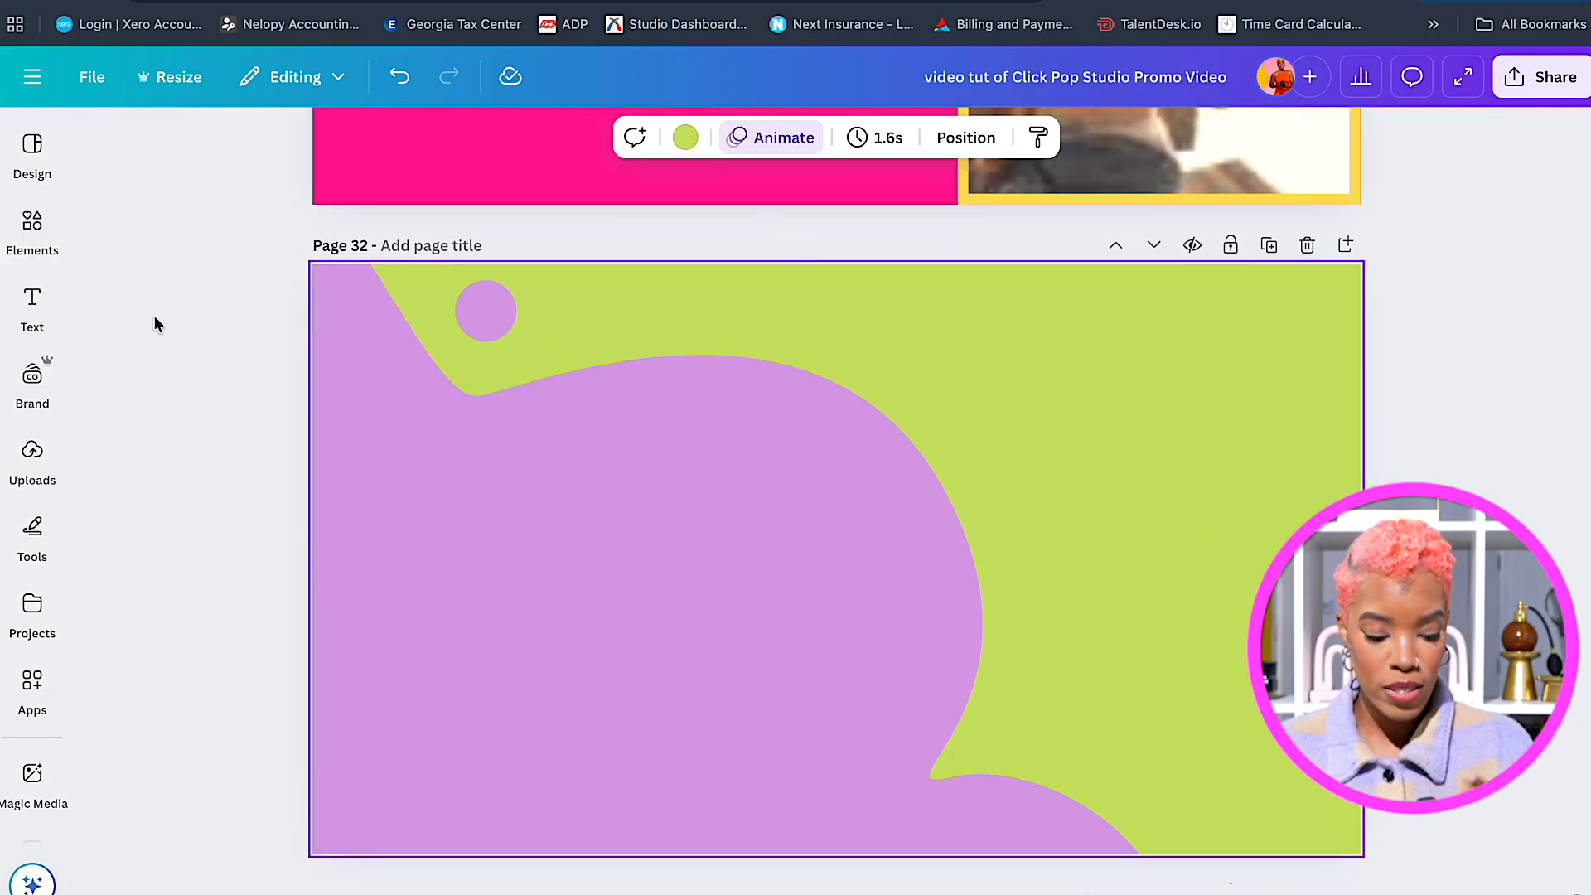
left_click(32, 473)
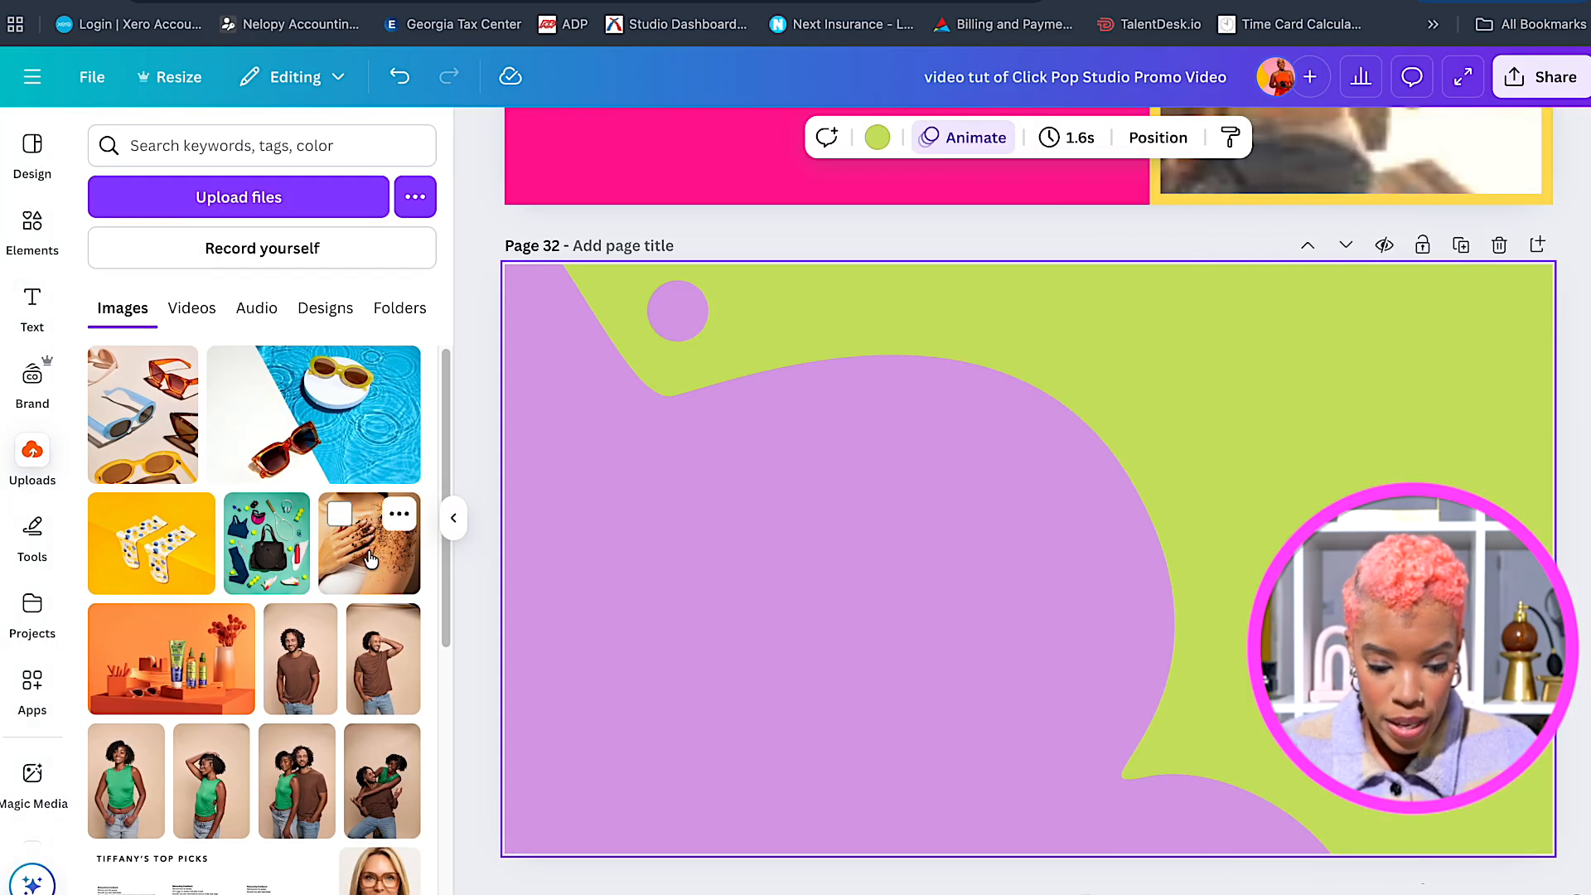
Add the coffee-scrub shoulder photo to page 32 and move it to the left half.
left_click(370, 560)
left_click_drag(1005, 472, 749, 483)
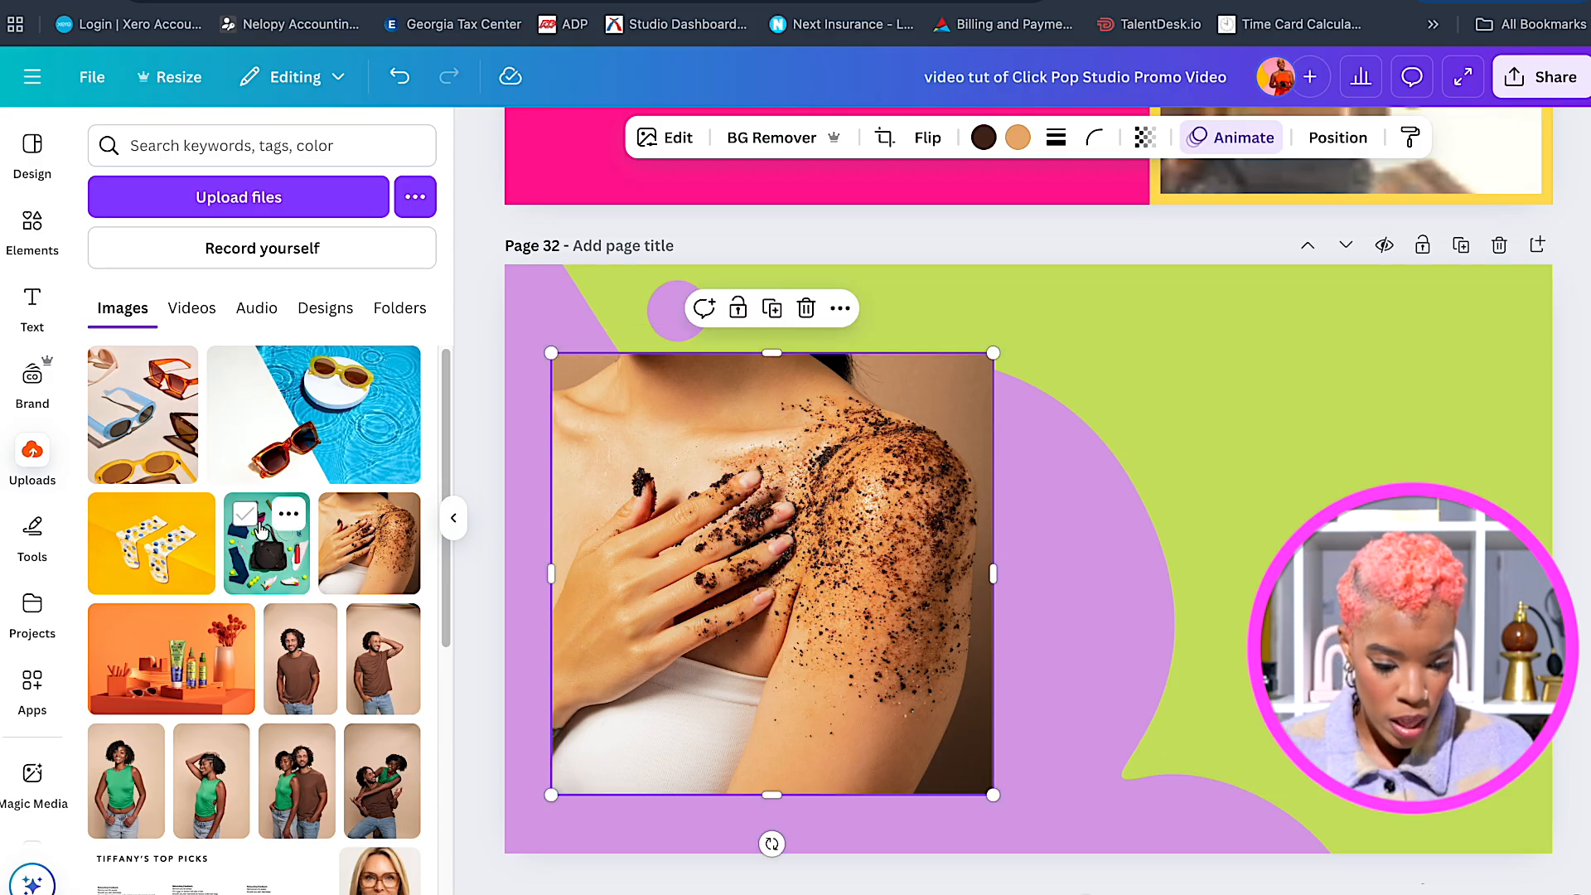
scroll(334, 598, "down", 1)
scroll(336, 600, "up", 1)
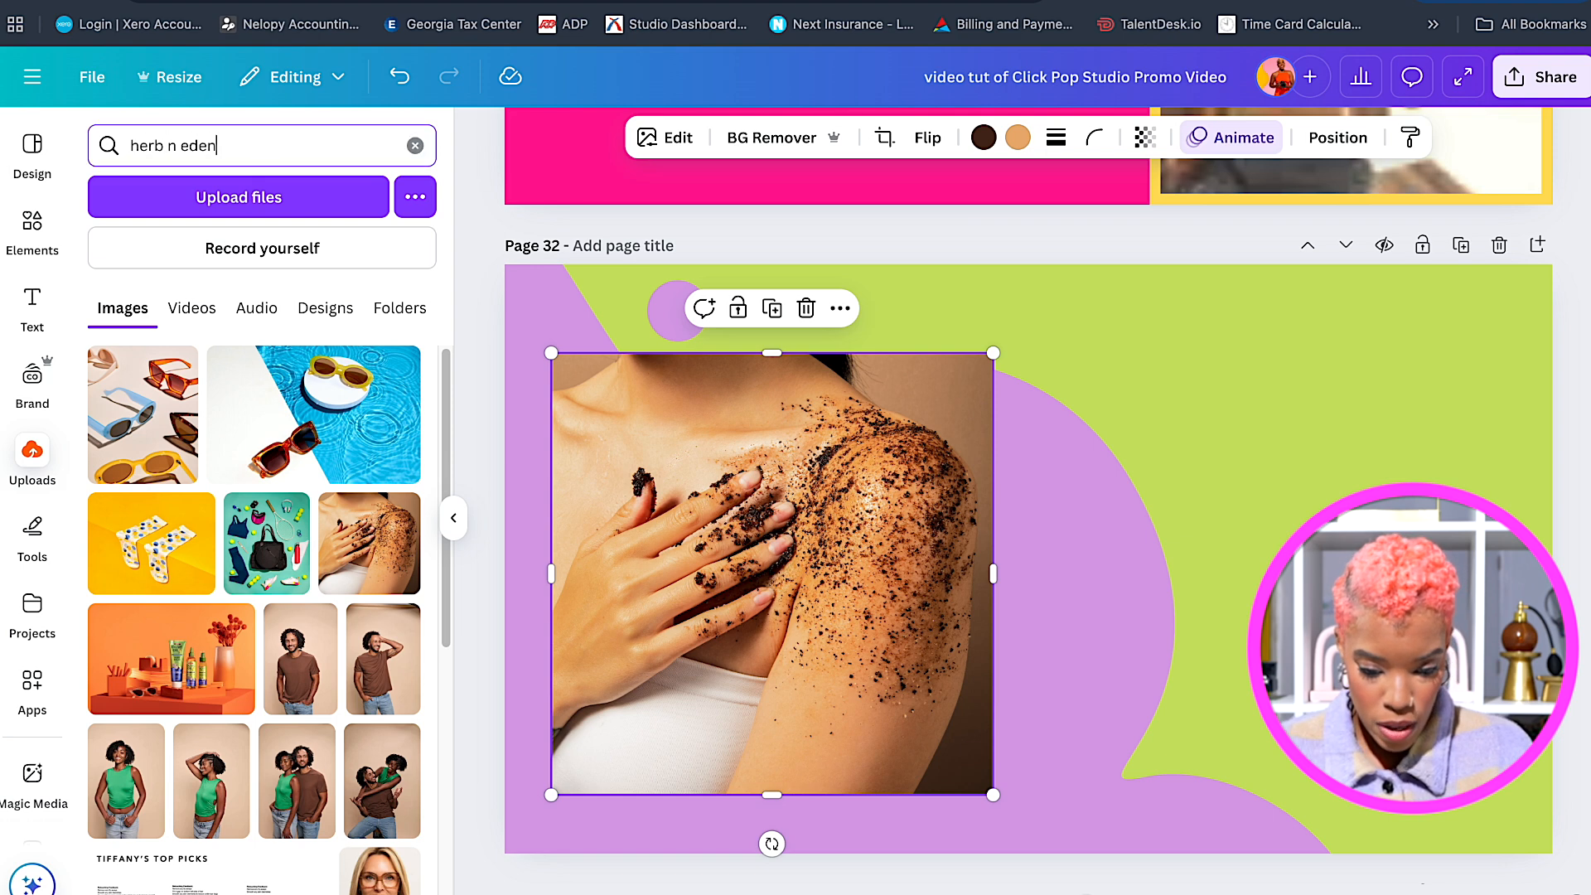
Find the serum photo via 'herb n eden', place it on the right, and match the scrub photo's size.
key("Return")
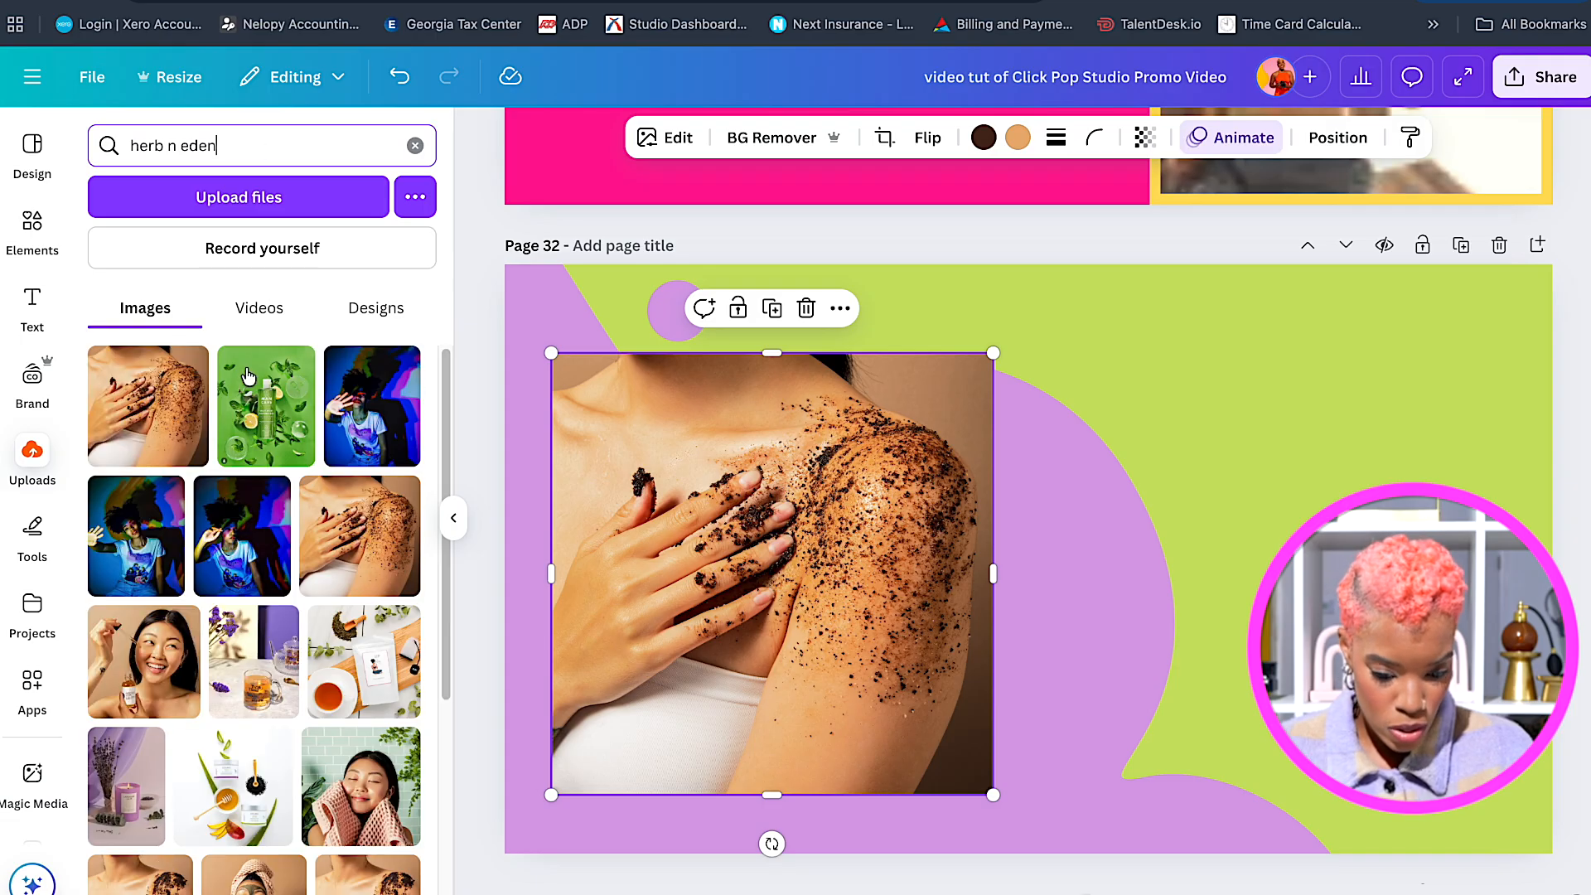
left_click(169, 630)
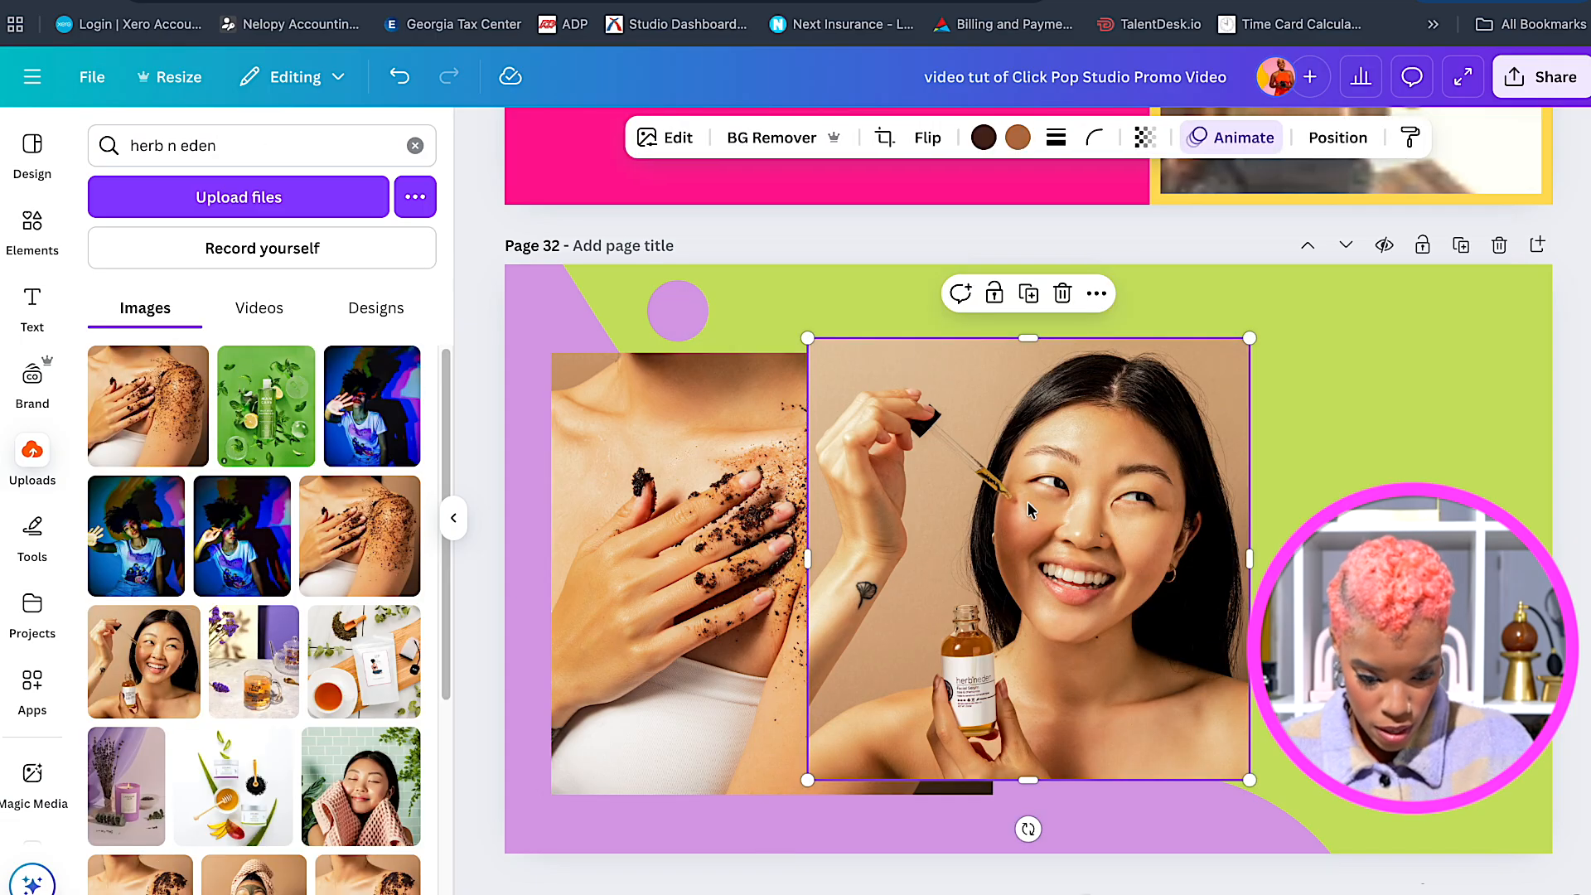
left_click_drag(1028, 510, 1246, 512)
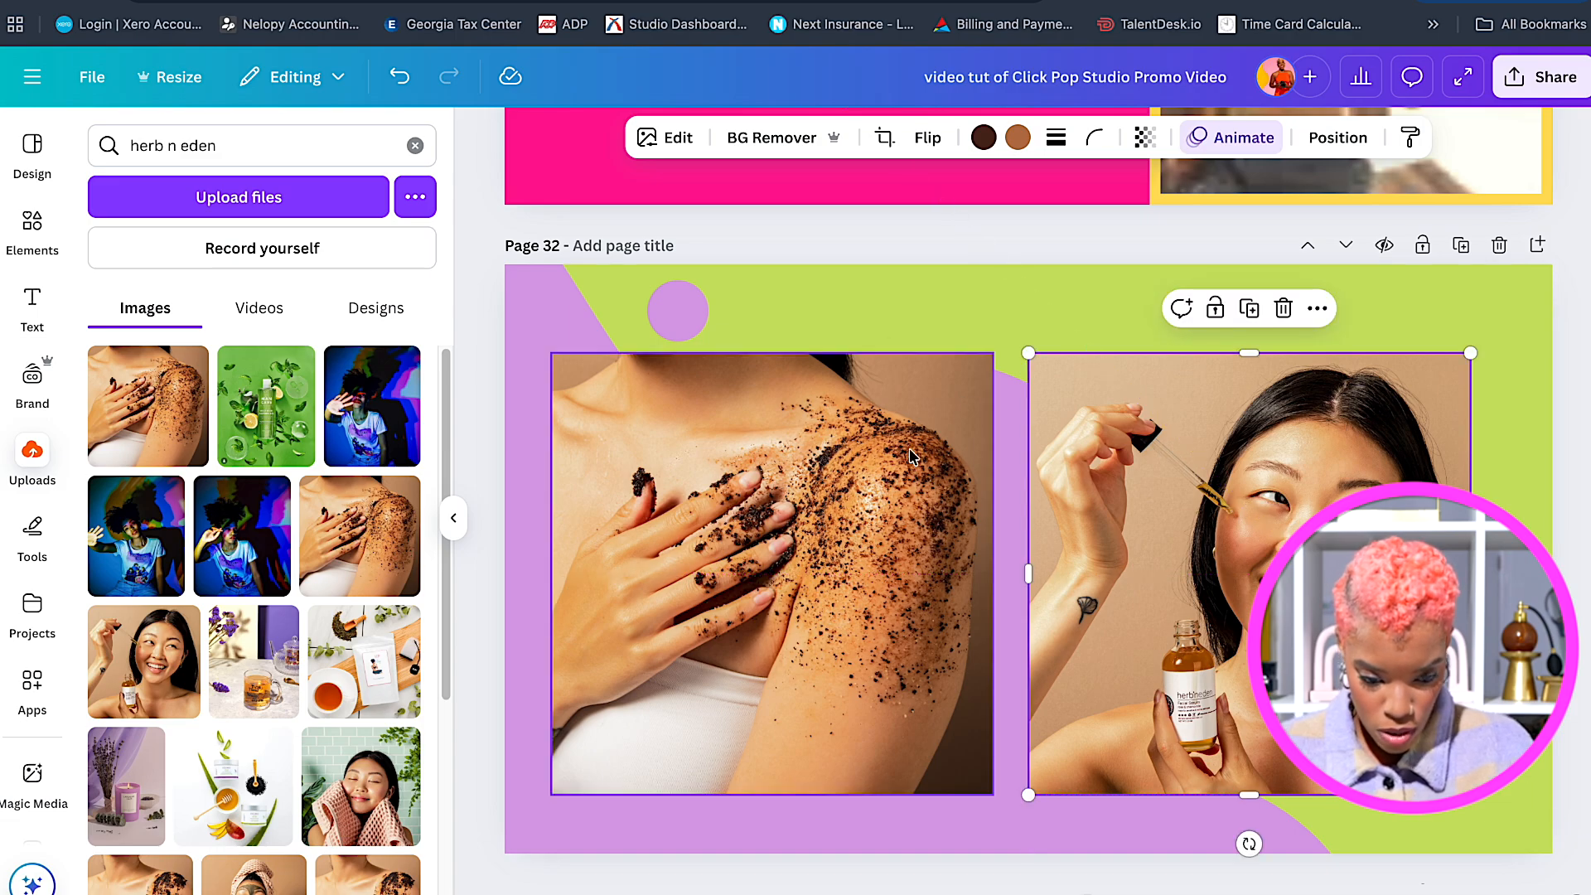
left_click_drag(1030, 354, 979, 367)
left_click(967, 387)
left_click(1198, 405)
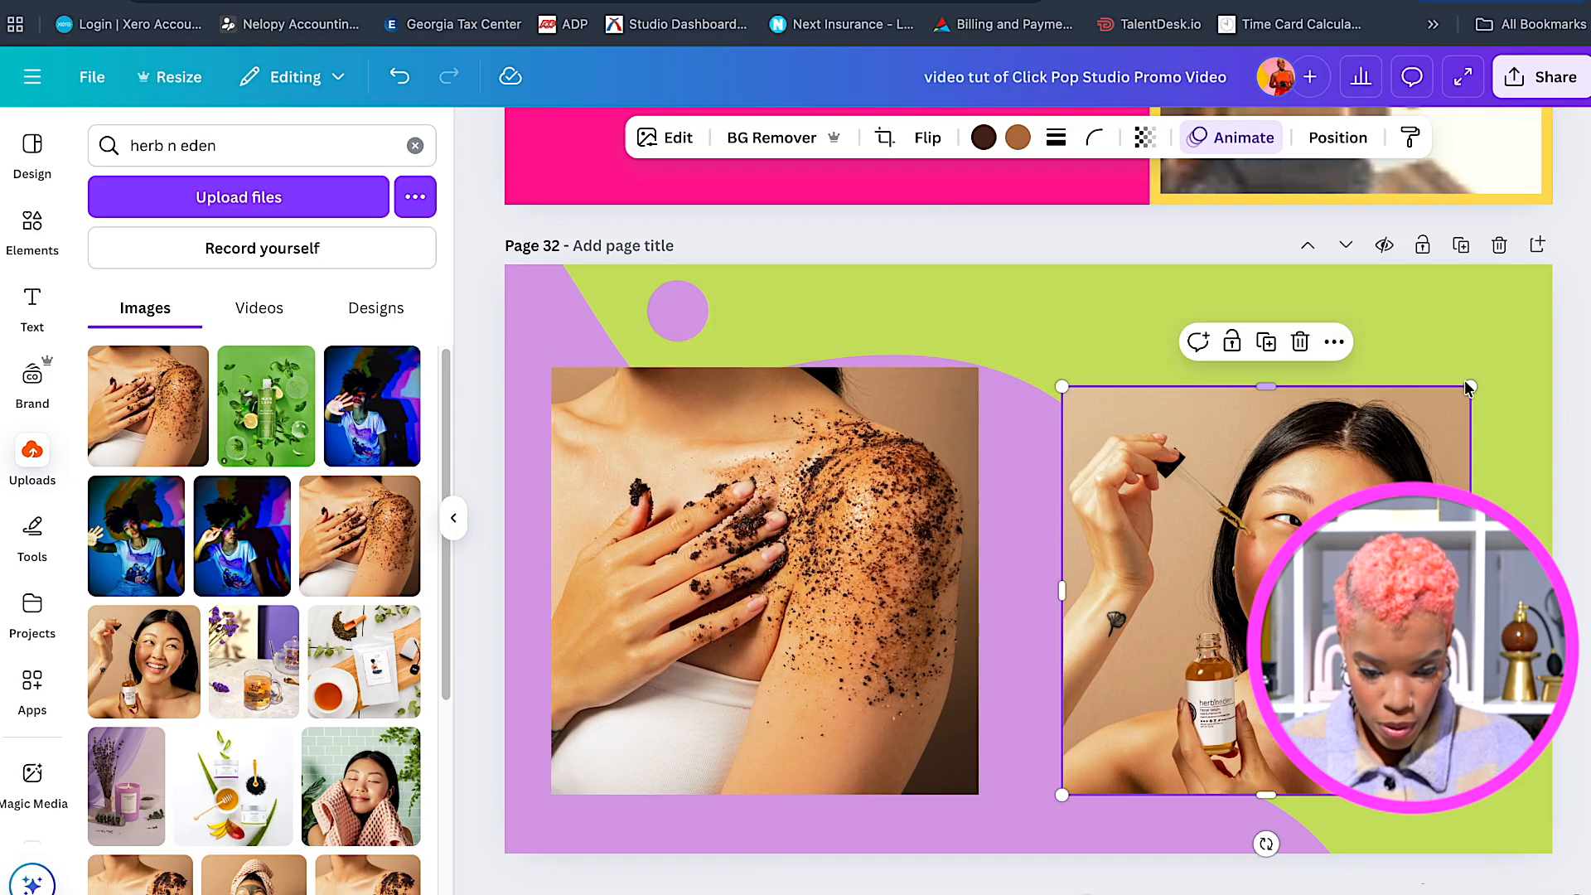
left_click_drag(1463, 391, 1481, 372)
left_click_drag(1306, 500, 1302, 500)
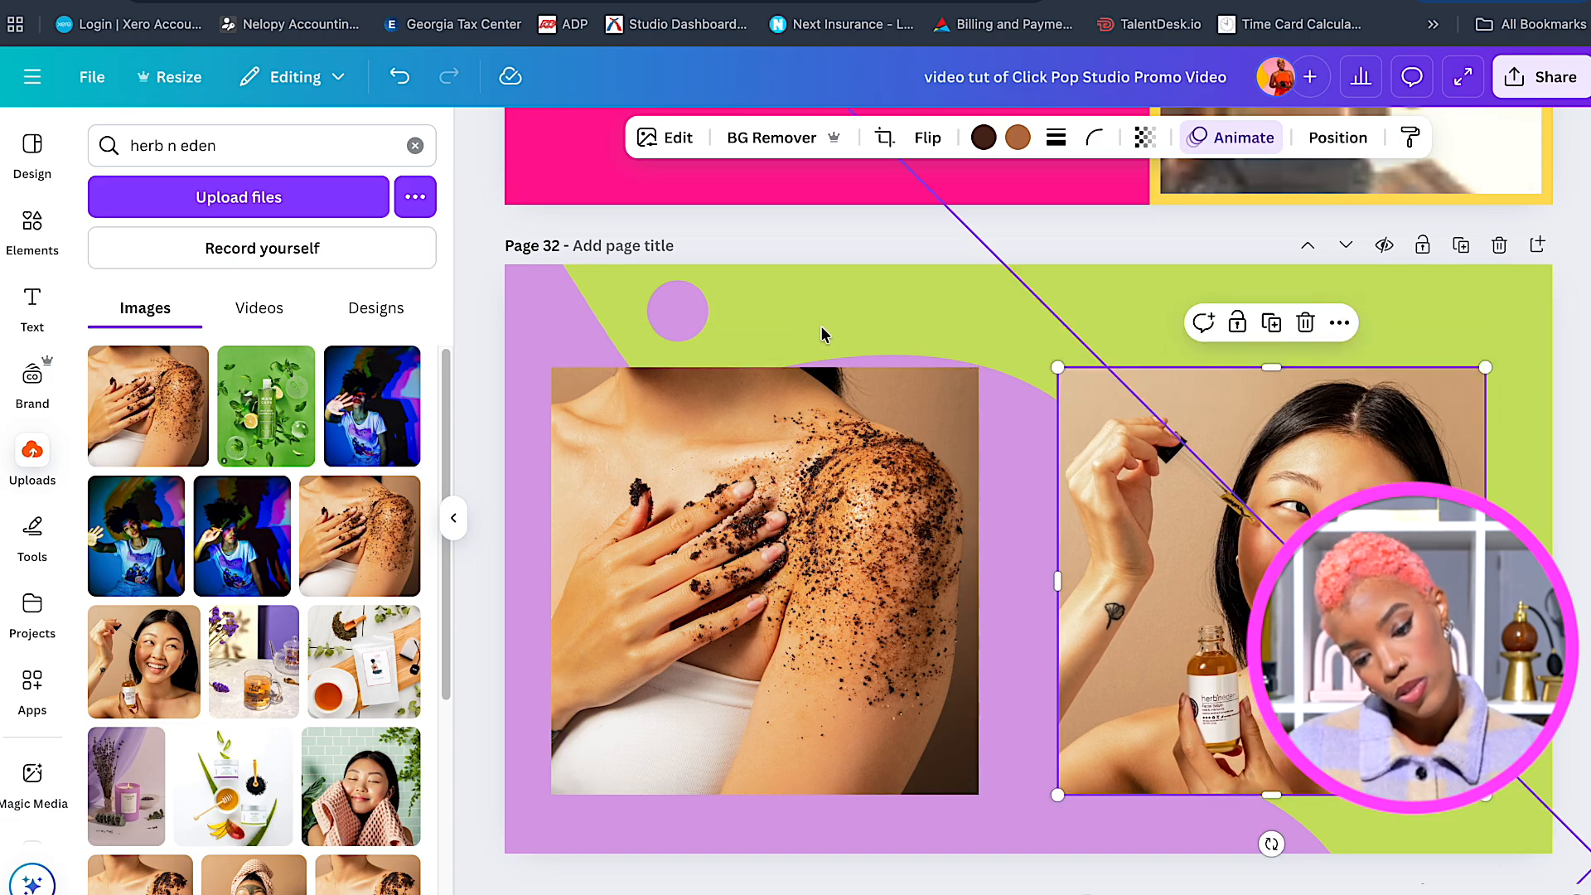
left_click(1056, 292)
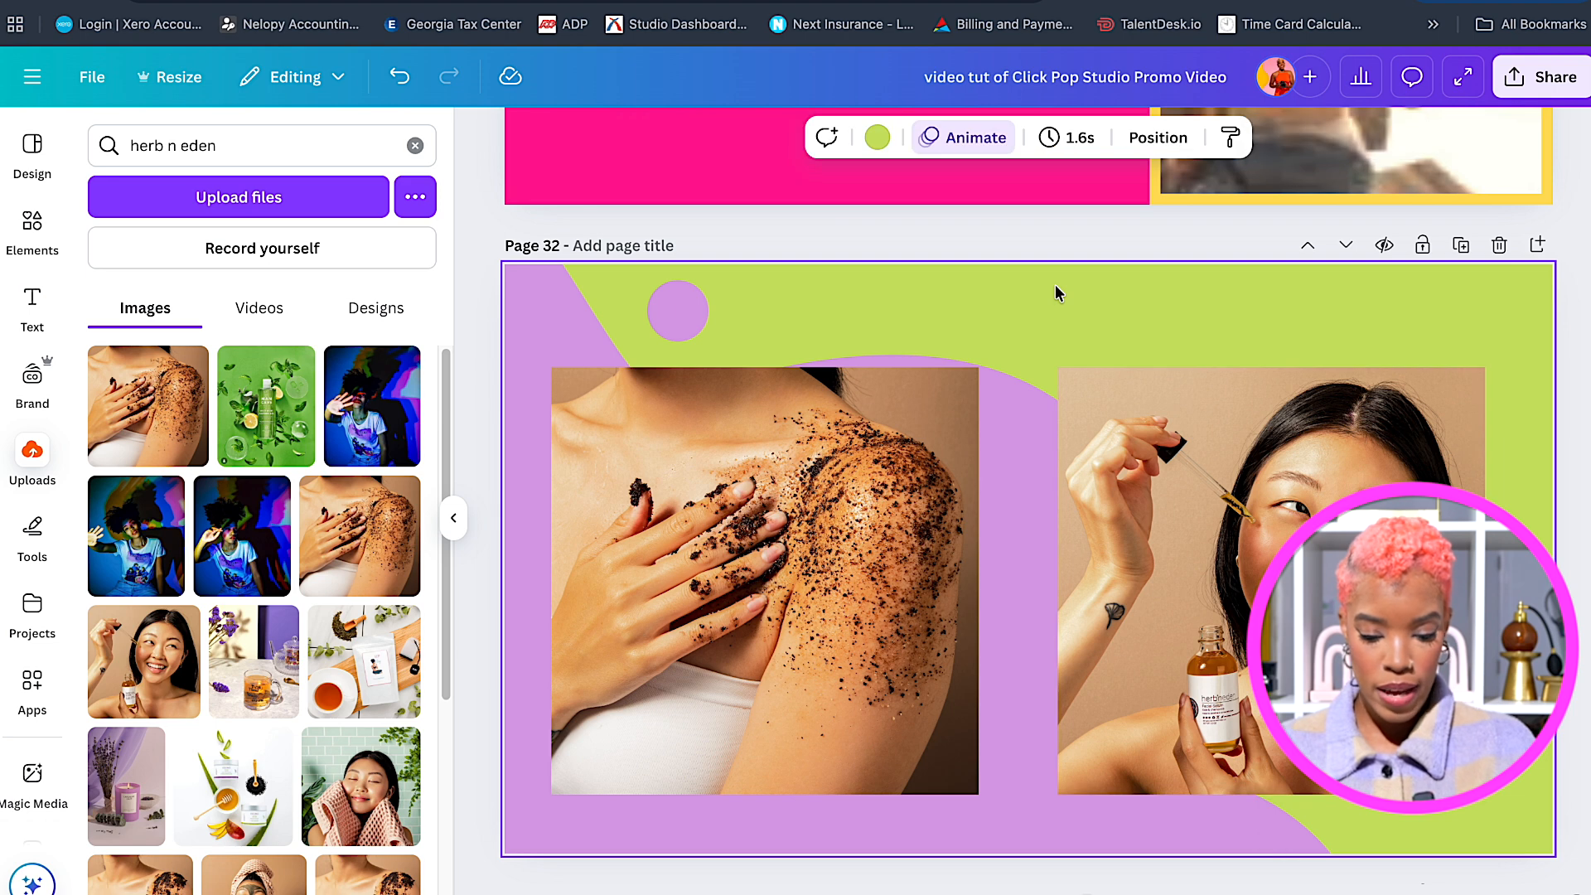
Paste a heading beside the purple circle and retype it as 'Textureed Beauty Shots'.
type("Teamwork")
left_click_drag(1067, 311, 813, 303)
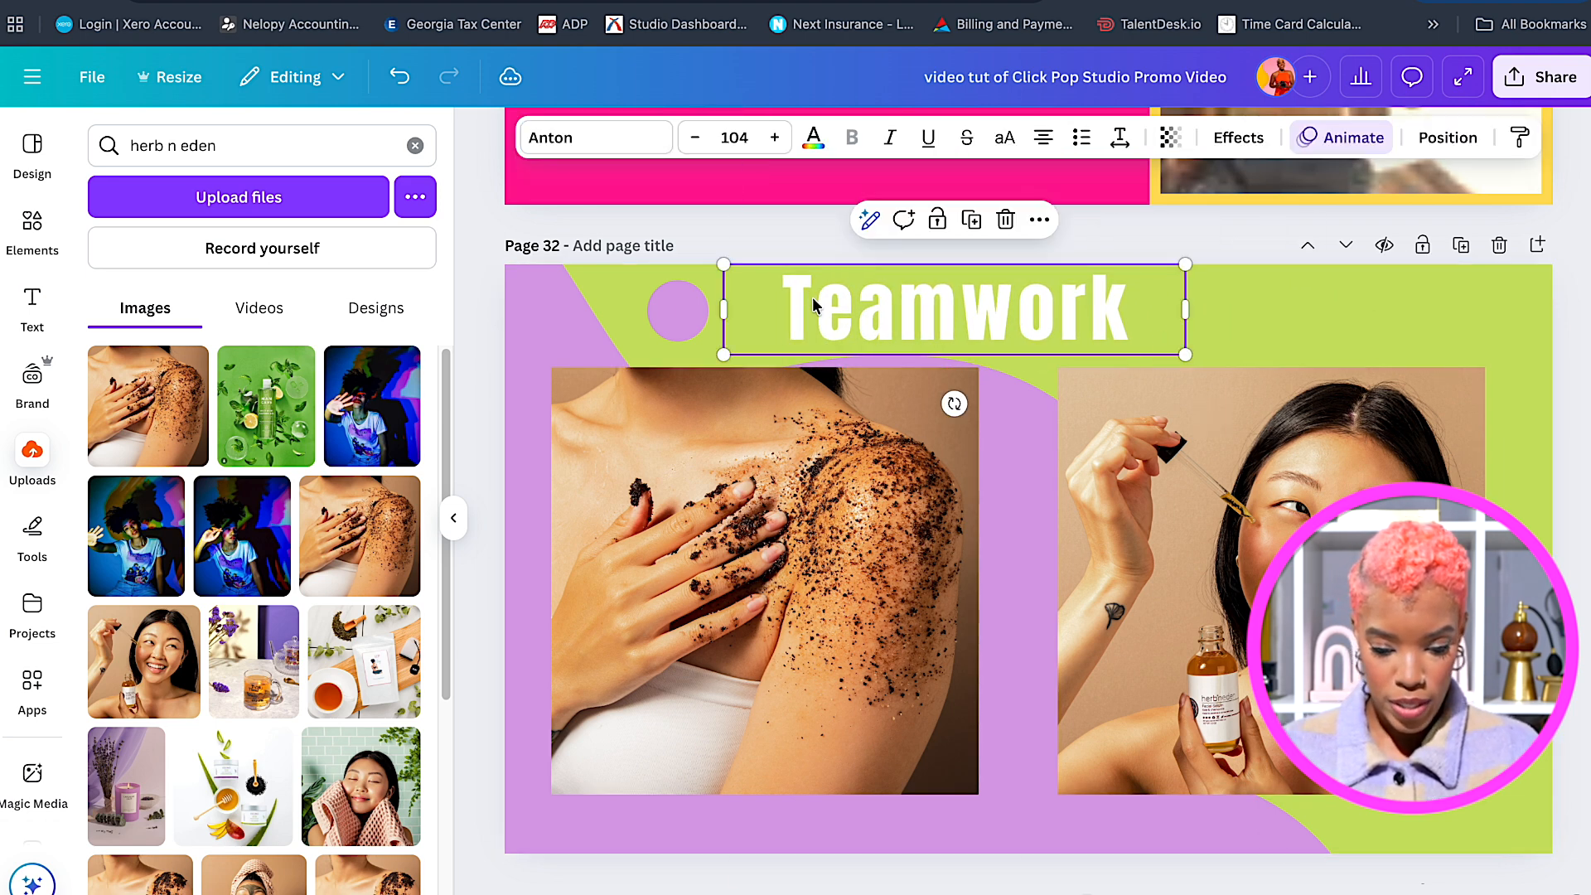
double_click(811, 302)
type("T")
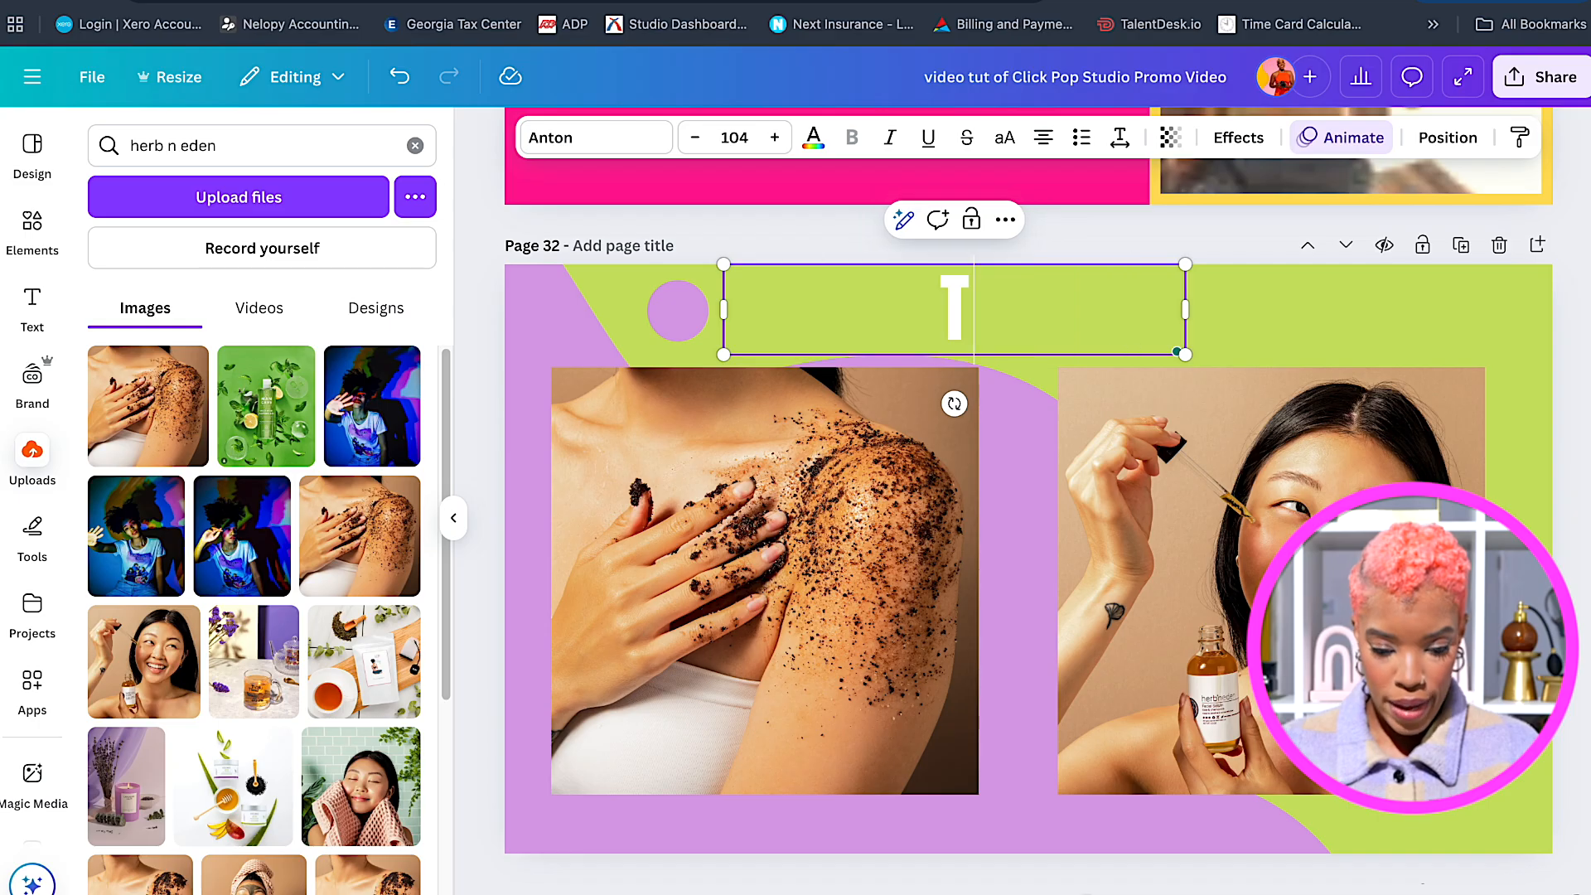
type("exture")
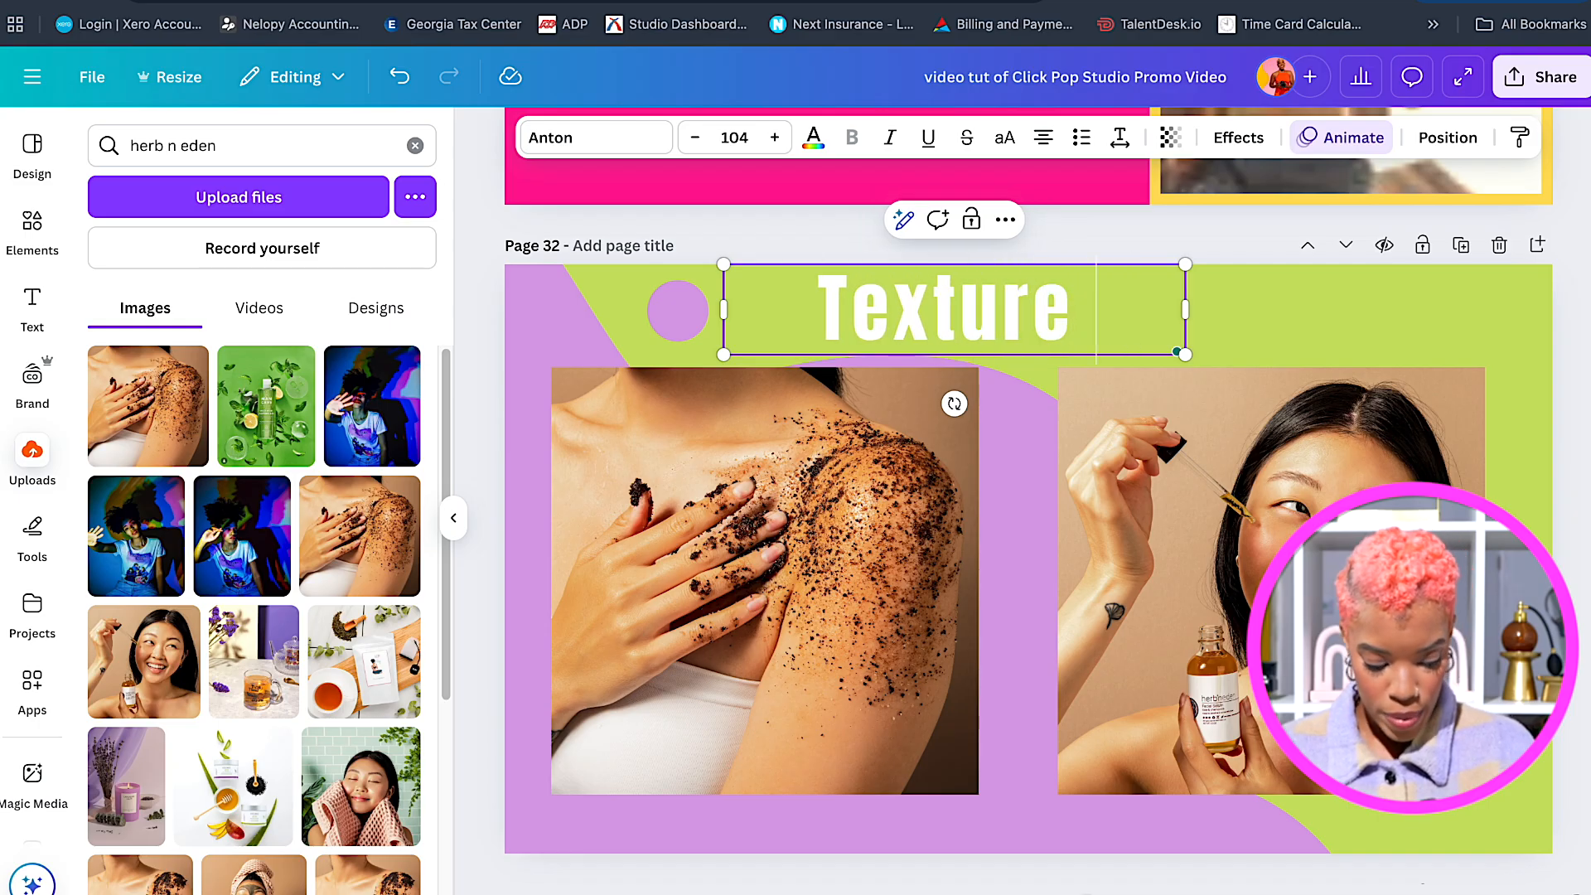
key("BackSpace")
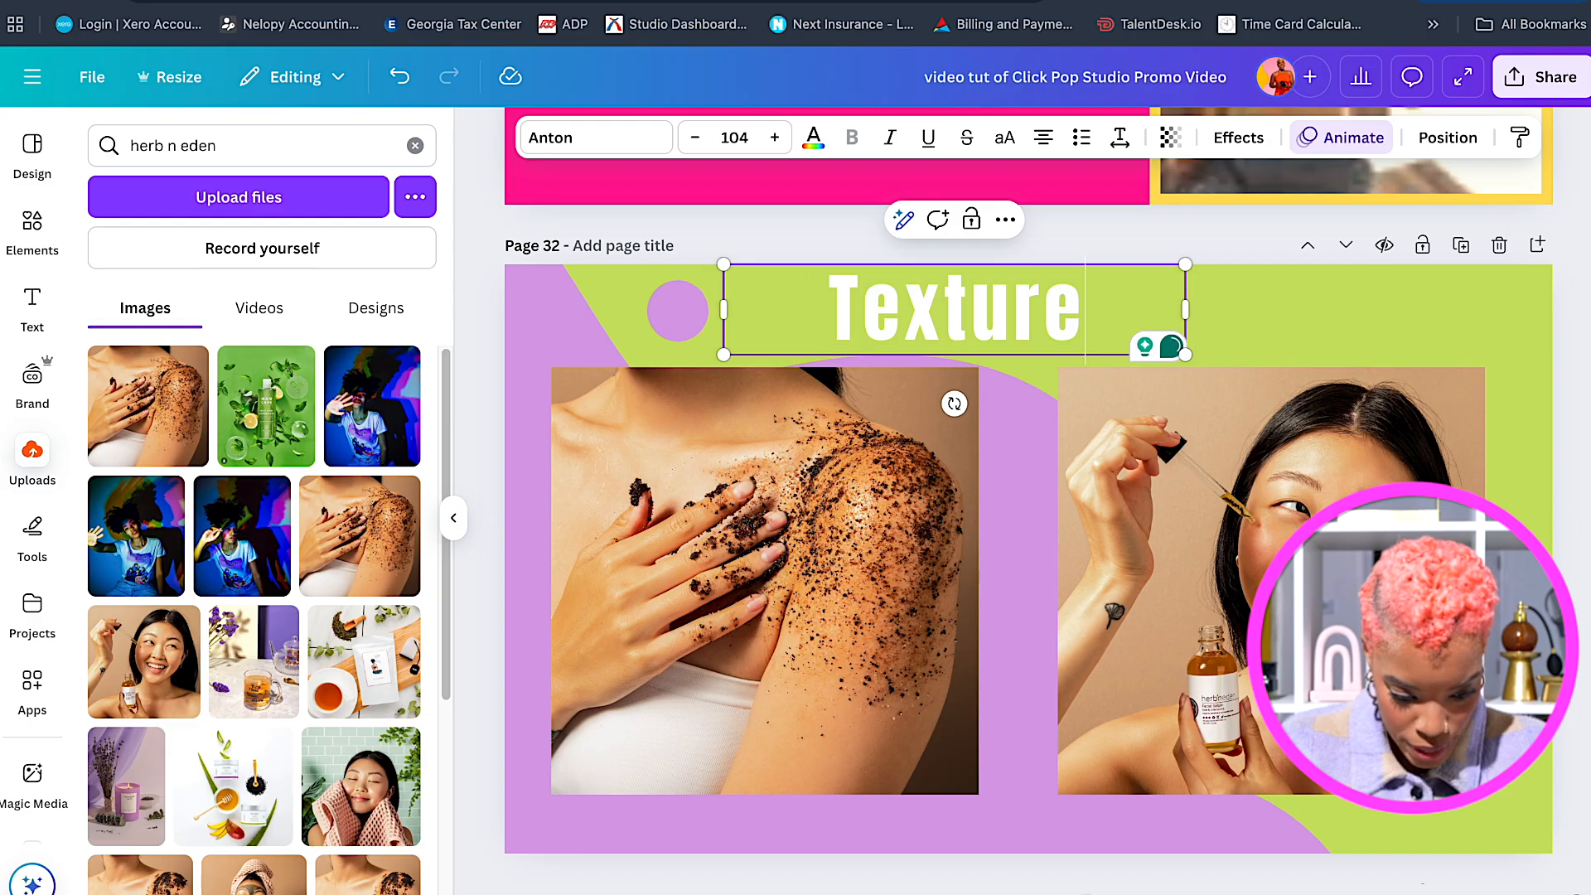
type("ed Bea")
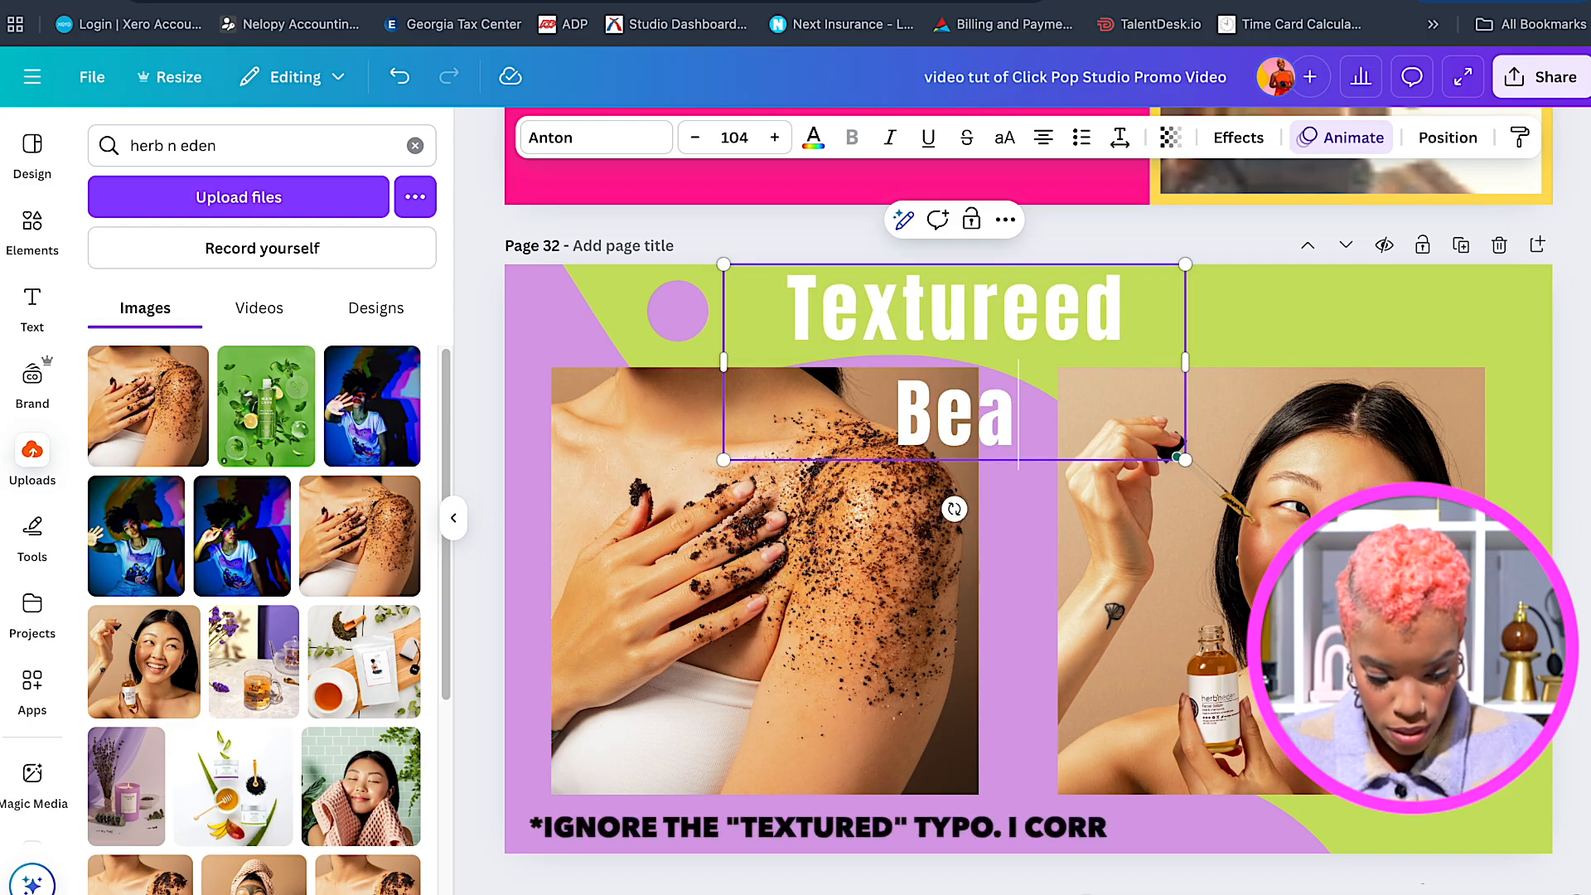
type("uty")
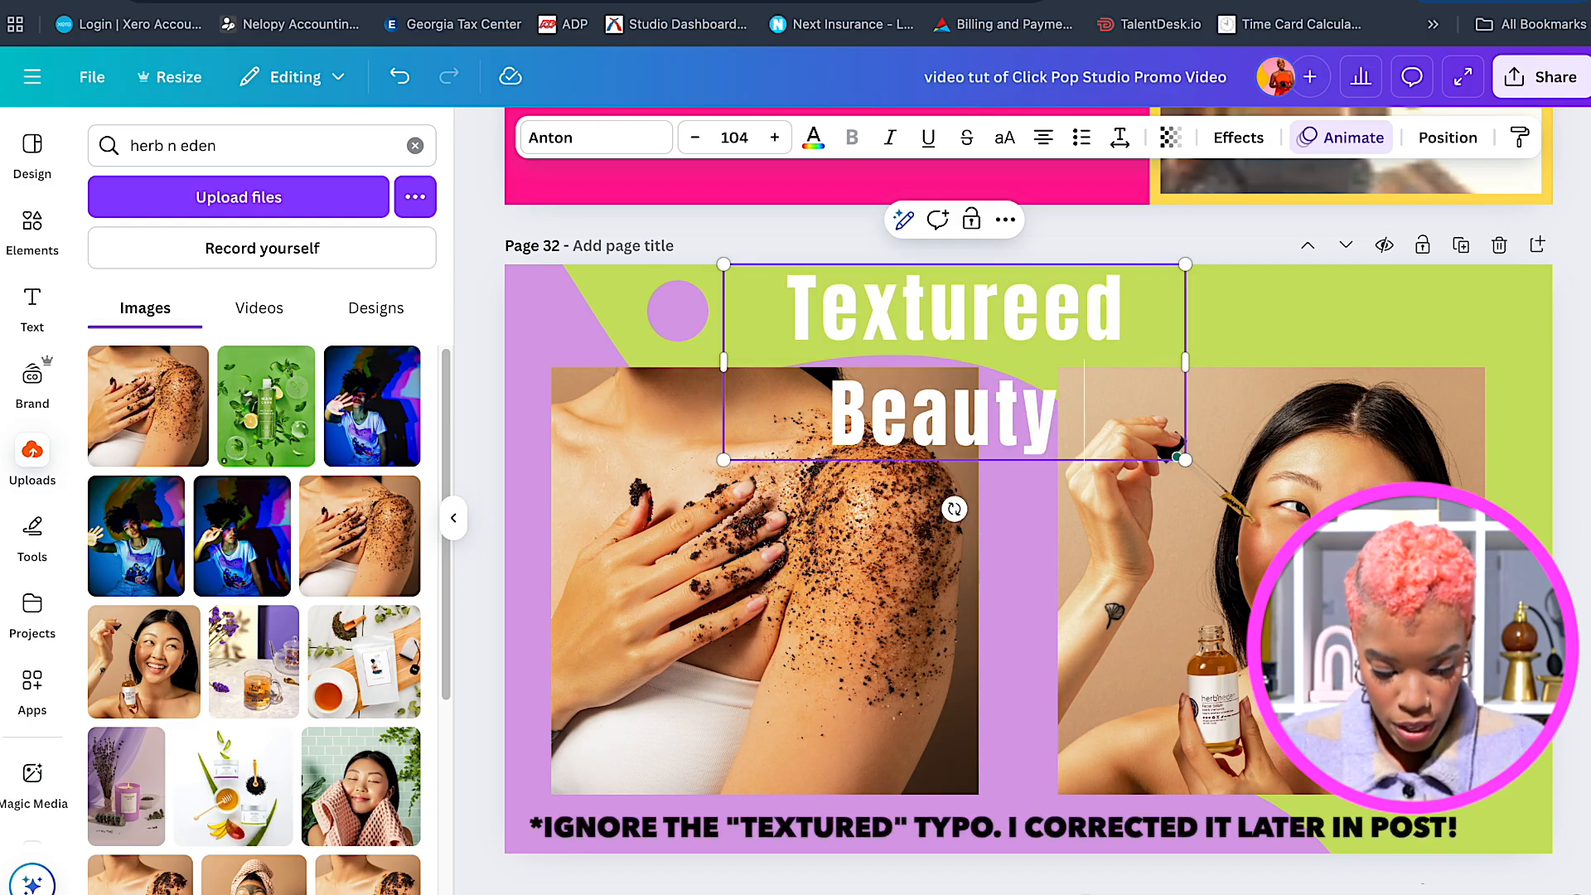
type(" Shots")
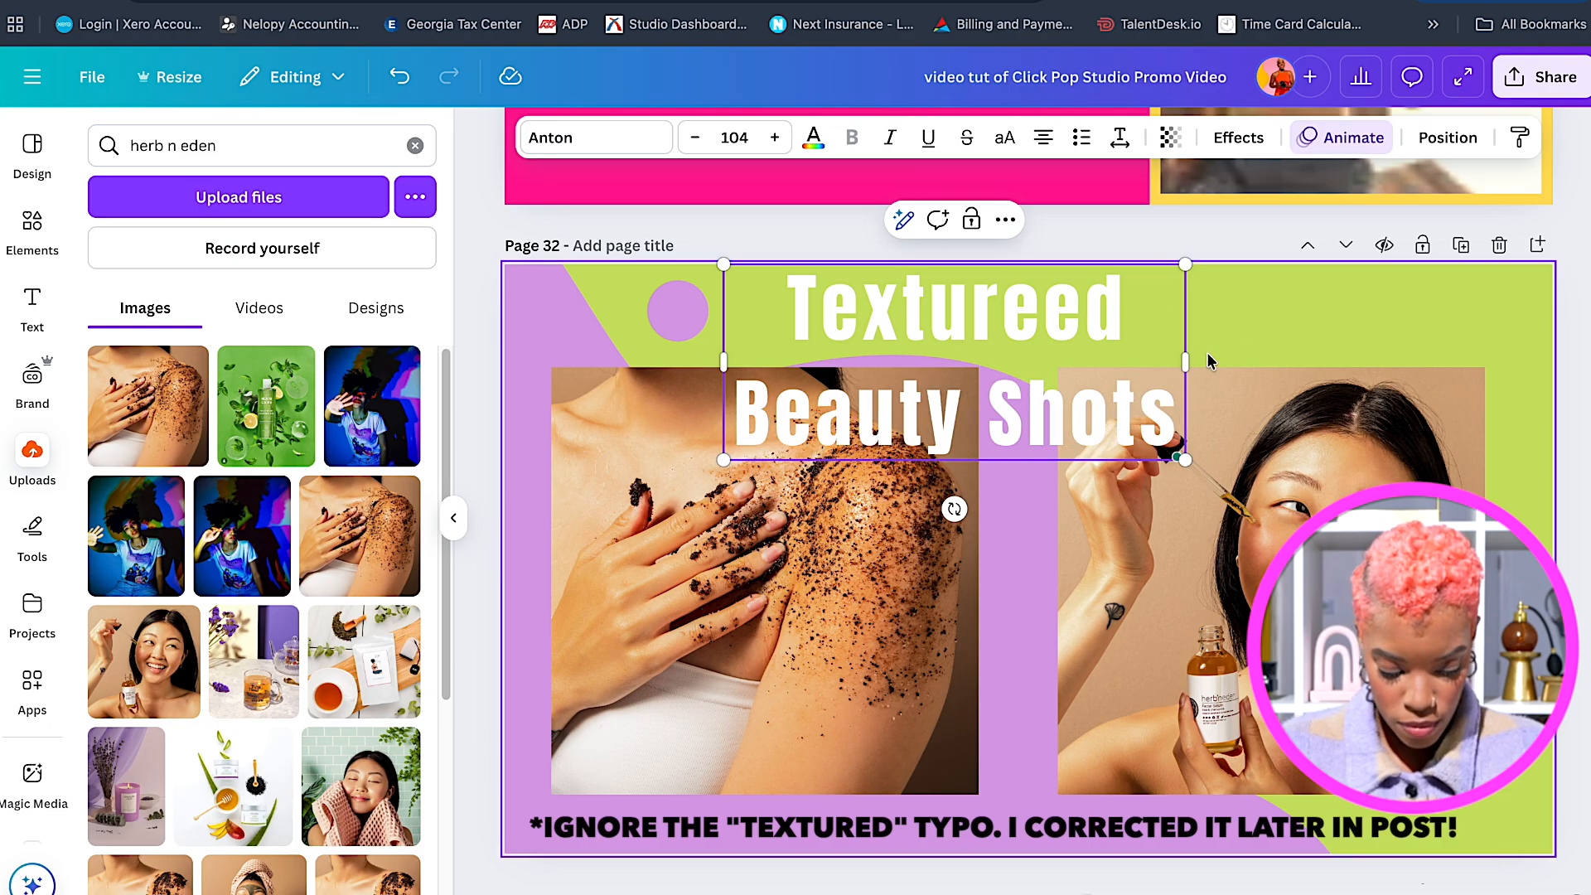
Widen the heading to one line, shift the purple shape up, and enlarge the heading across the top.
left_click_drag(1185, 363, 1393, 336)
left_click(1520, 309)
left_click_drag(1166, 305, 1166, 314)
left_click_drag(1013, 813, 1012, 791)
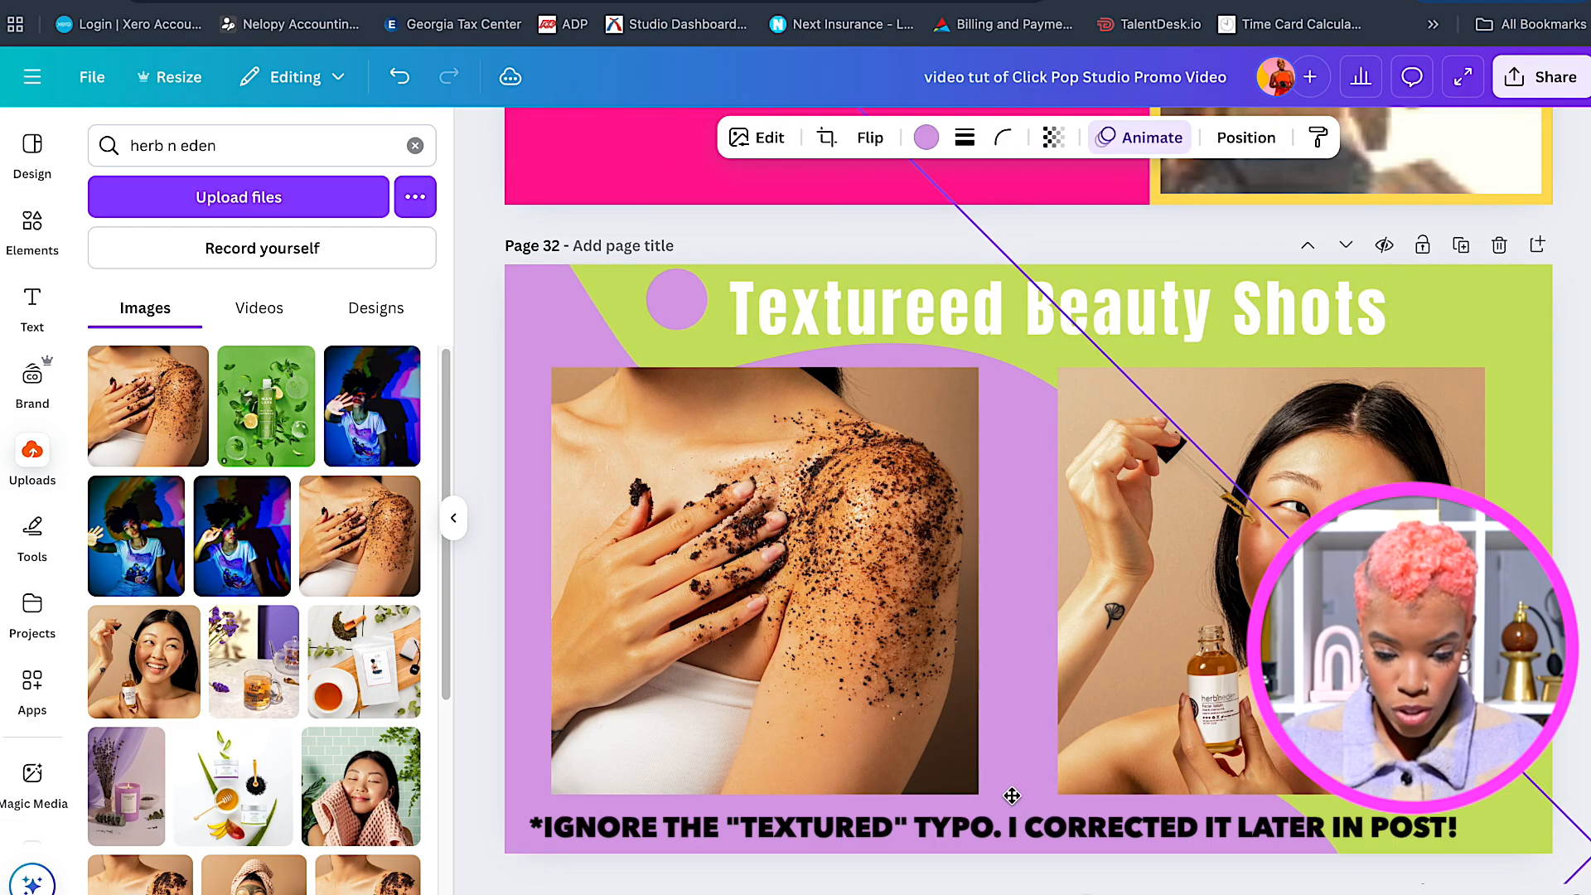
left_click(1286, 311)
left_click_drag(1390, 341, 1414, 353)
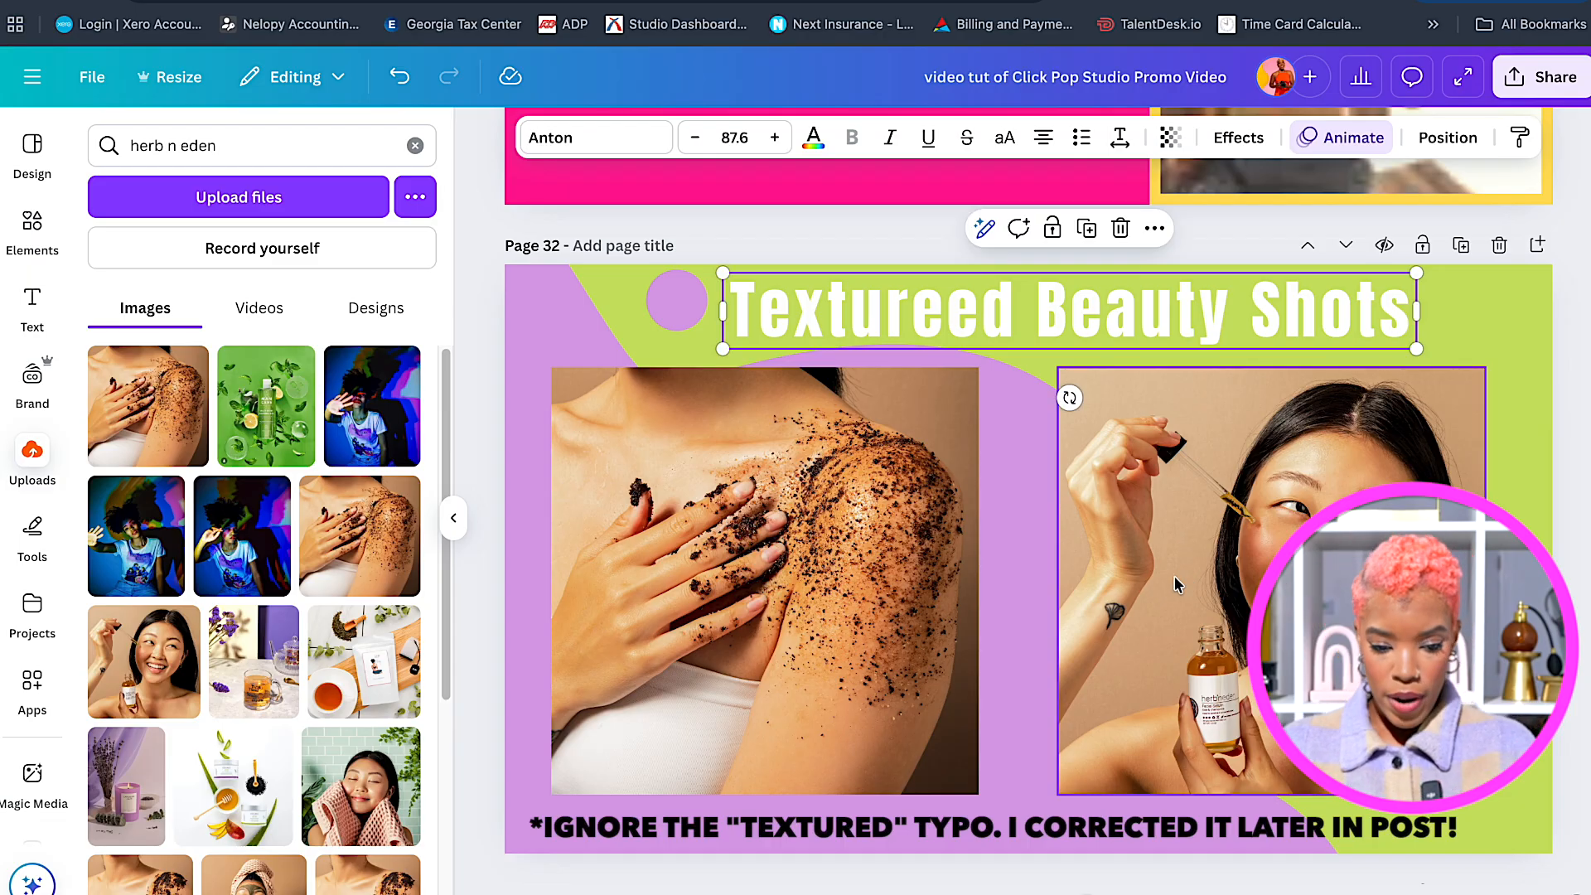
left_click(1007, 537)
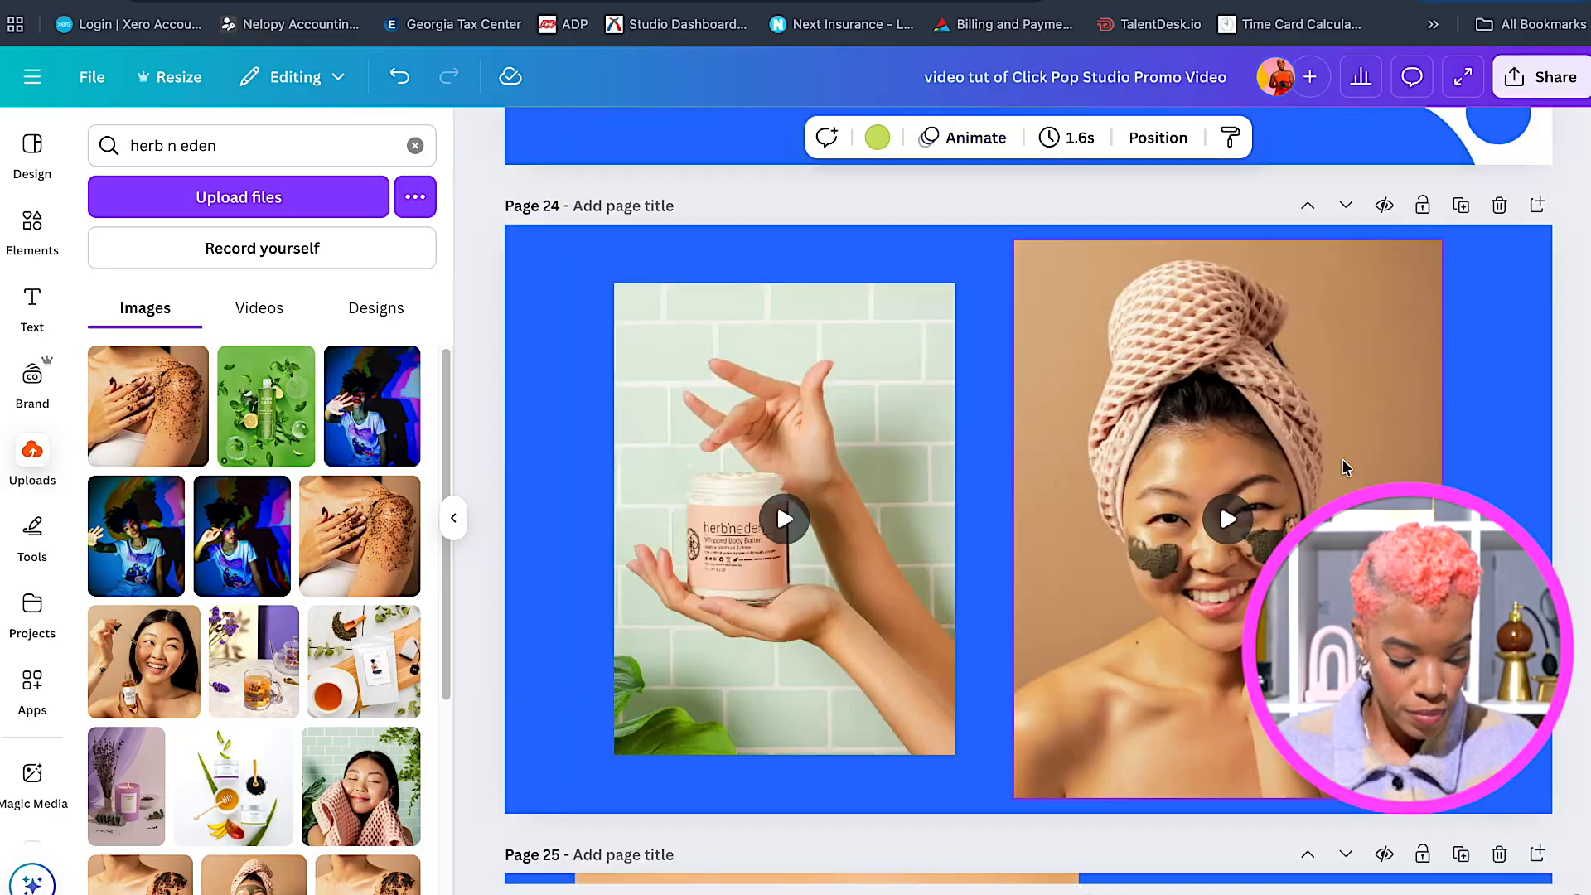
Paste the copied orange tube, oatgurt and checkered product images onto page 33.
scroll(1343, 461, "up", 15)
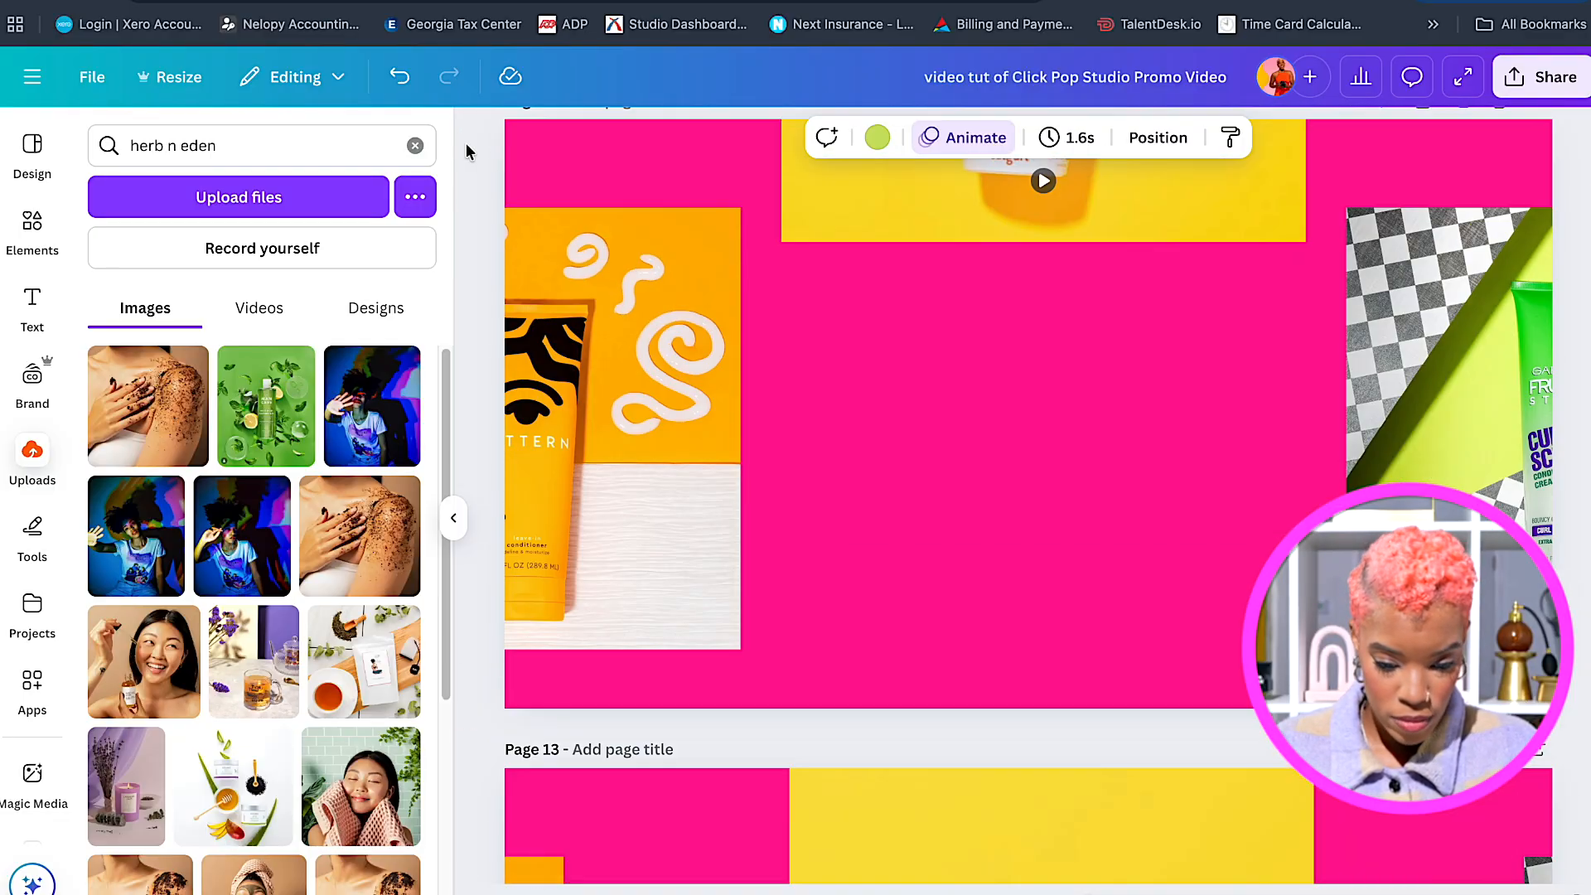
scroll(470, 168, "down", 20)
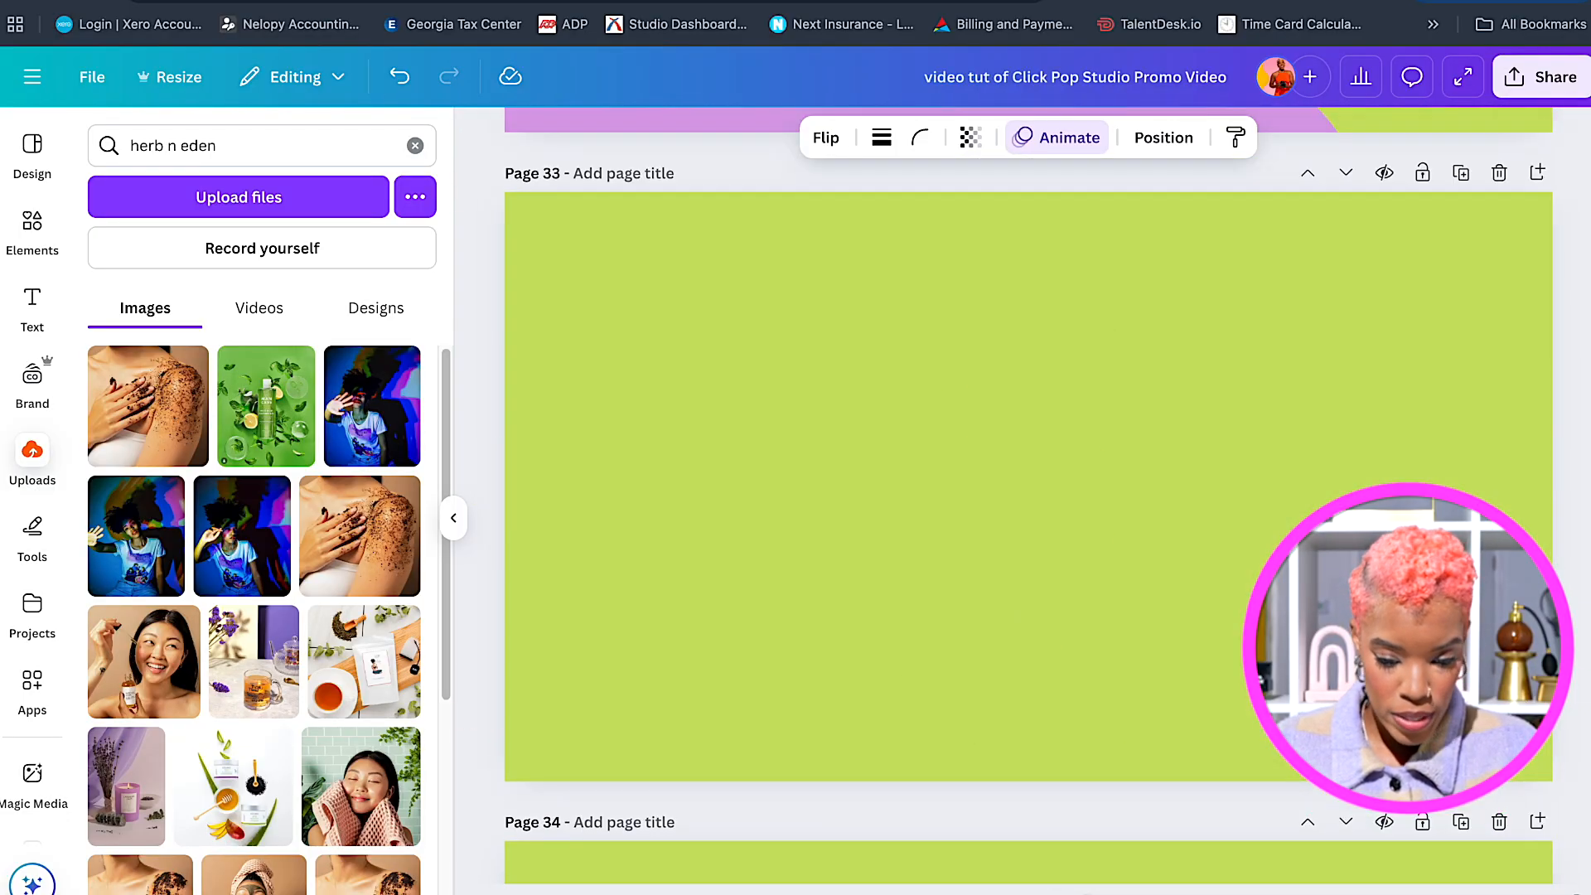
key("ctrl+v")
left_click(1123, 575)
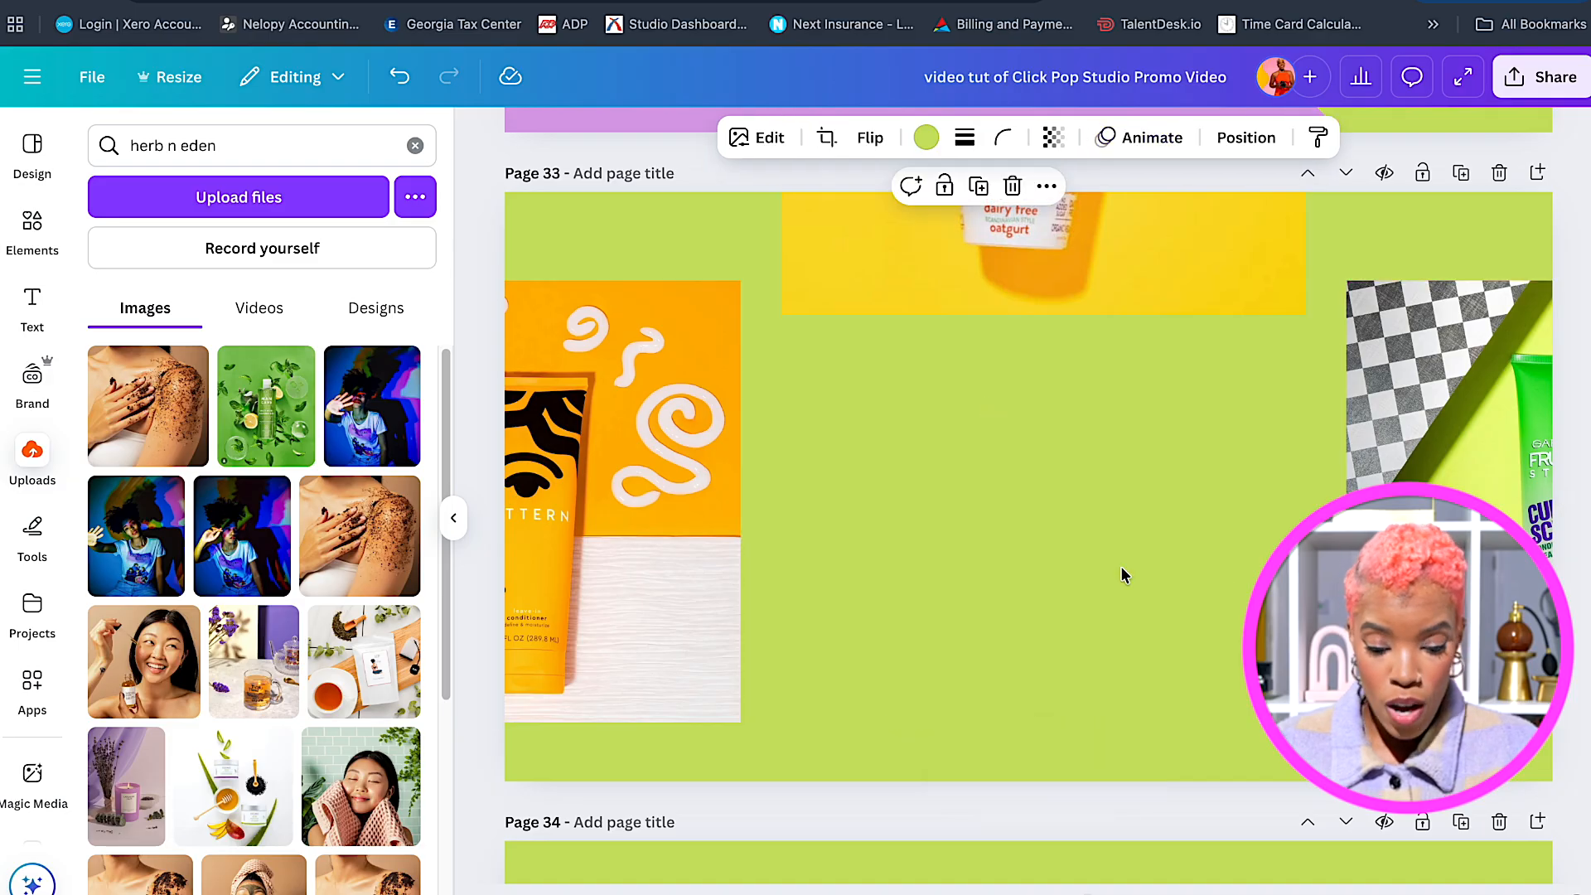
Lay out page 33 with the scrub left, curl-definer bottle centre and woman right, deleting the old images.
left_click(416, 147)
left_click_drag(165, 539, 1115, 137)
left_click(1278, 253)
key("Delete")
left_click(382, 818)
left_click_drag(963, 507, 455, 522)
left_click(746, 355)
left_click(737, 355)
key("Delete")
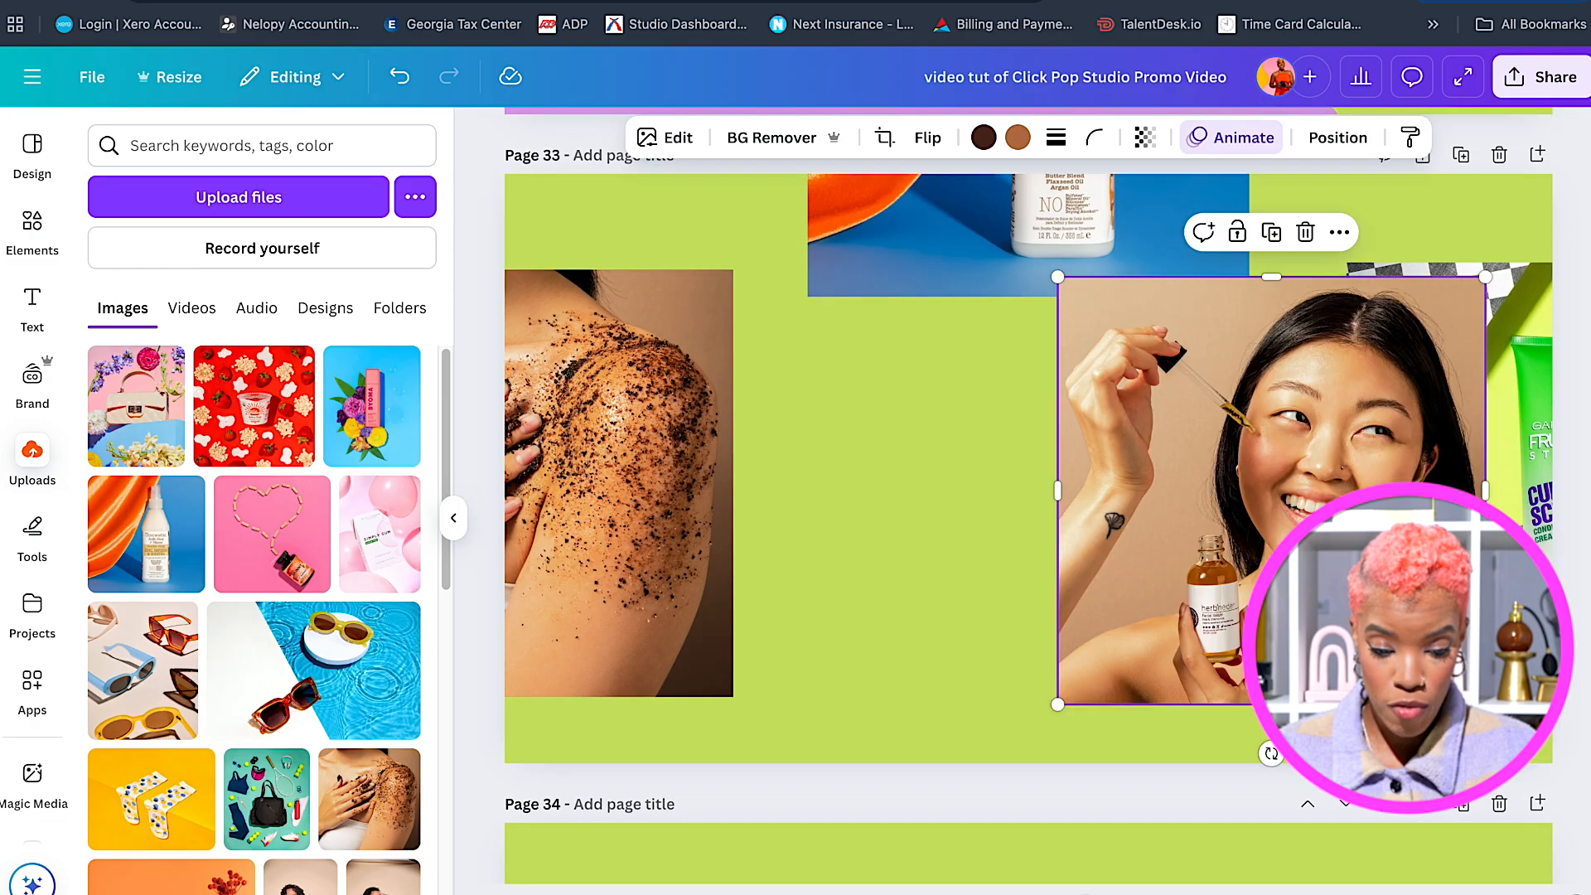
left_click_drag(1140, 354, 1405, 354)
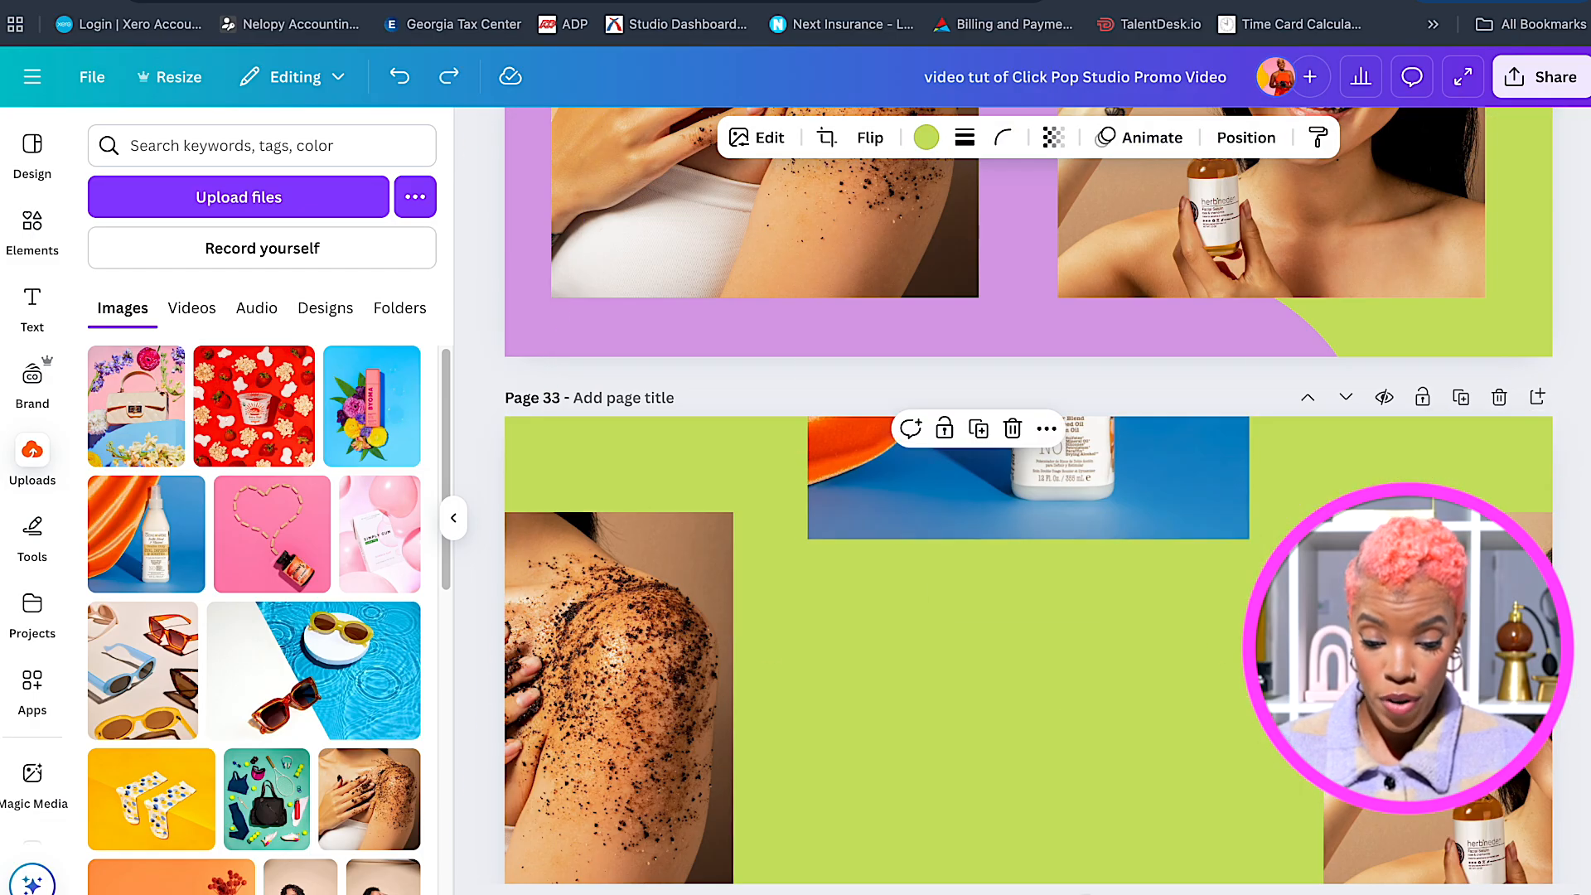
Move the bottle photo onto page 34 and try resizing it by its handles, then undo.
scroll(1028, 497, "down", 10)
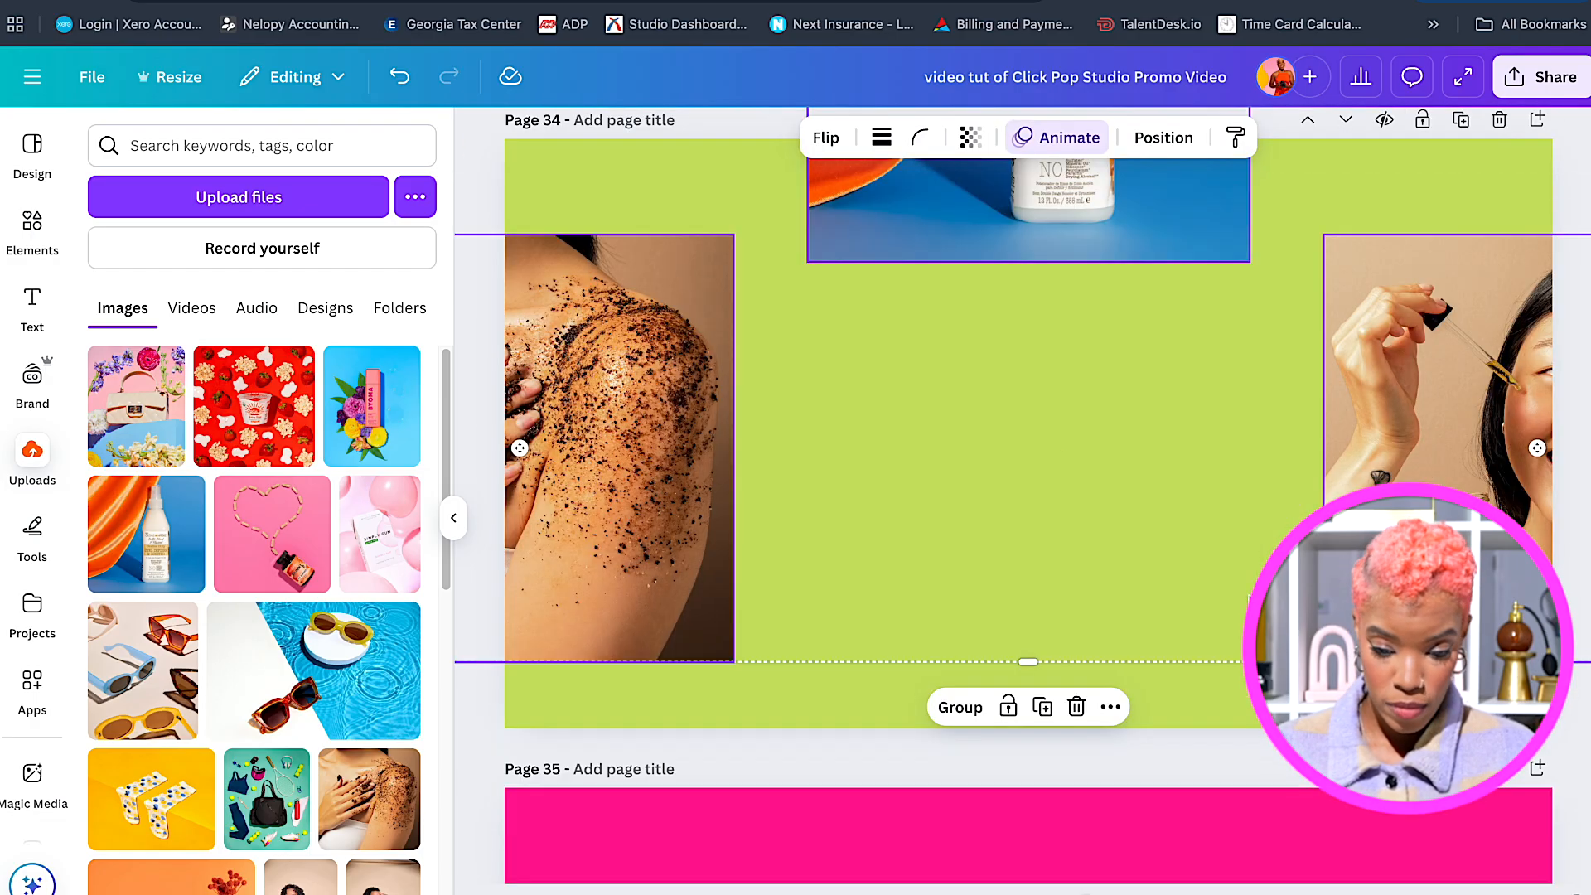
left_click(1061, 206)
left_click_drag(1062, 207, 1062, 569)
scroll(1044, 571, "up", 2)
left_click_drag(1251, 577, 1207, 577)
left_click_drag(806, 577, 852, 577)
left_click_drag(1030, 355, 1030, 282)
left_click_drag(1031, 796, 1030, 872)
left_click_drag(1208, 577, 1263, 577)
key("super+z")
key("super+z")
key("super+z")
key("super+z")
key("super+z")
Enlarge the page 34 bottle to full height, crop and centre it, and push the side images to the edges.
scroll(1122, 605, "down", 5)
scroll(1122, 604, "up", 4)
left_click_drag(1380, 414, 1549, 415)
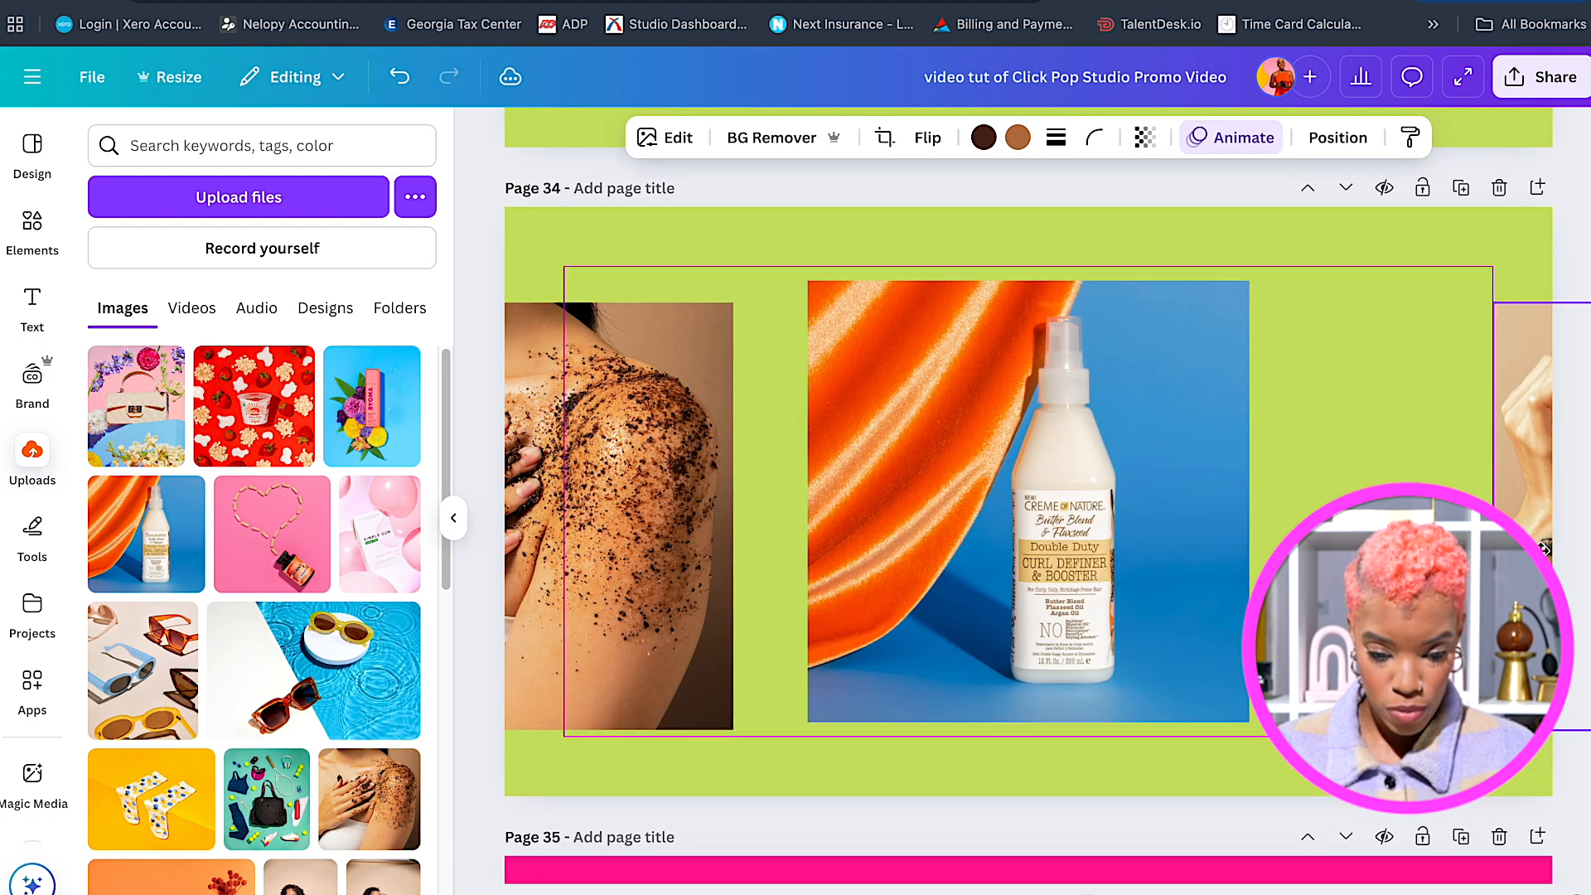
left_click_drag(663, 497, 493, 497)
left_click(1032, 660)
left_click_drag(1250, 281, 1325, 206)
left_click_drag(1326, 502, 1242, 501)
left_click_drag(1098, 498, 1102, 498)
scroll(1182, 593, "down", 1)
left_click_drag(531, 497, 512, 497)
left_click_drag(1524, 479, 1533, 479)
Give page 33's bottle Baseline animation, and its left and right images Baseline entering leftward and rightward.
scroll(1326, 473, "up", 8)
left_click(1027, 323)
left_click(1249, 137)
left_click(254, 885)
scroll(267, 524, "down", 5)
left_click(368, 345)
left_click(534, 562)
left_click(255, 883)
left_click(368, 345)
left_click(227, 531)
left_click(1400, 447)
left_click(256, 879)
left_click(368, 344)
left_click(221, 700)
Apply the same Baseline animations on page 34: bottle, left image moving left, right image moving right.
scroll(983, 575, "down", 5)
left_click(983, 576)
scroll(984, 575, "down", 5)
left_click(984, 564)
left_click(254, 884)
left_click(368, 345)
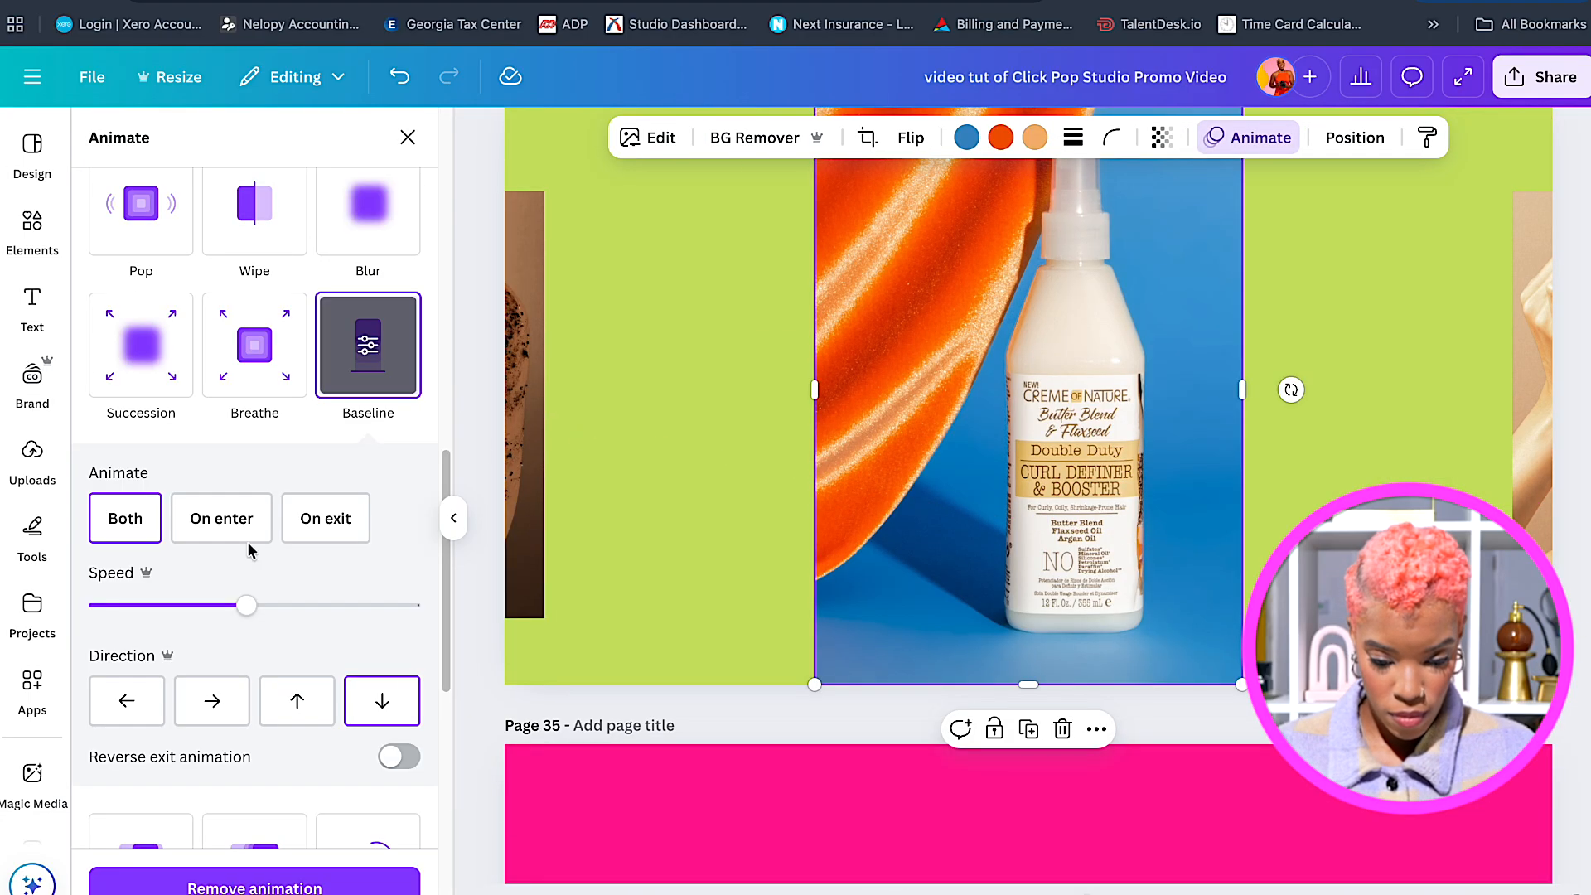
left_click(525, 415)
left_click(254, 884)
left_click(342, 369)
left_click(125, 700)
scroll(1409, 465, "up", 2)
left_click(1532, 464)
left_click(255, 883)
left_click(362, 359)
left_click(213, 700)
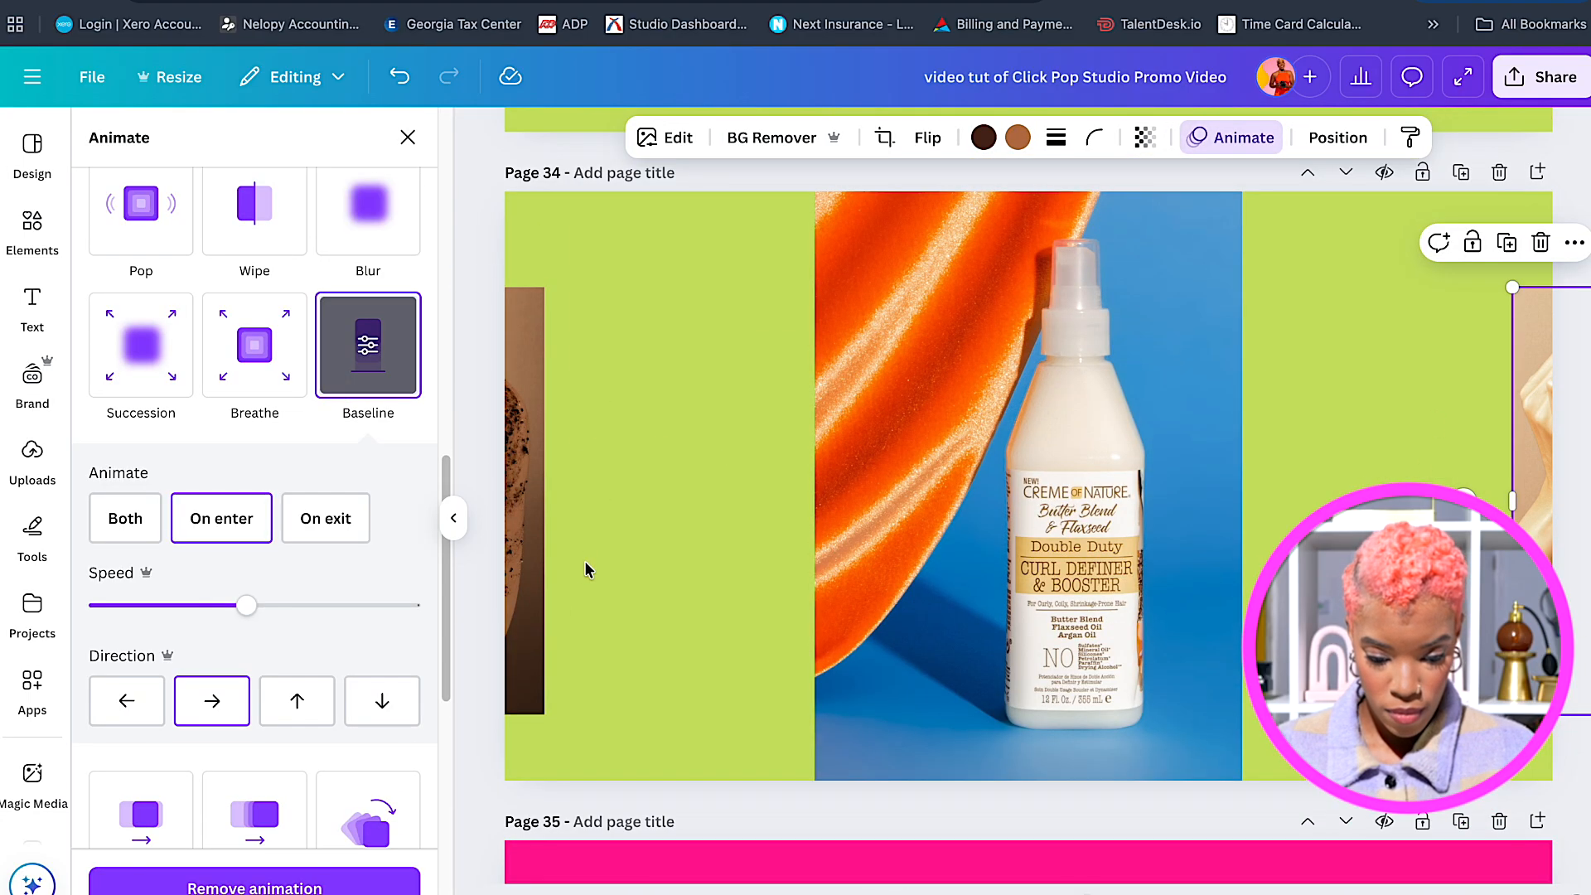
Give page 33's green element Baseline animation, then bring up Uploads beside blank pink page 35.
scroll(637, 543, "up", 7)
left_click(829, 514)
scroll(829, 514, "up", 1)
left_click(393, 247)
scroll(962, 598, "down", 7)
left_click(962, 598)
scroll(962, 598, "down", 3)
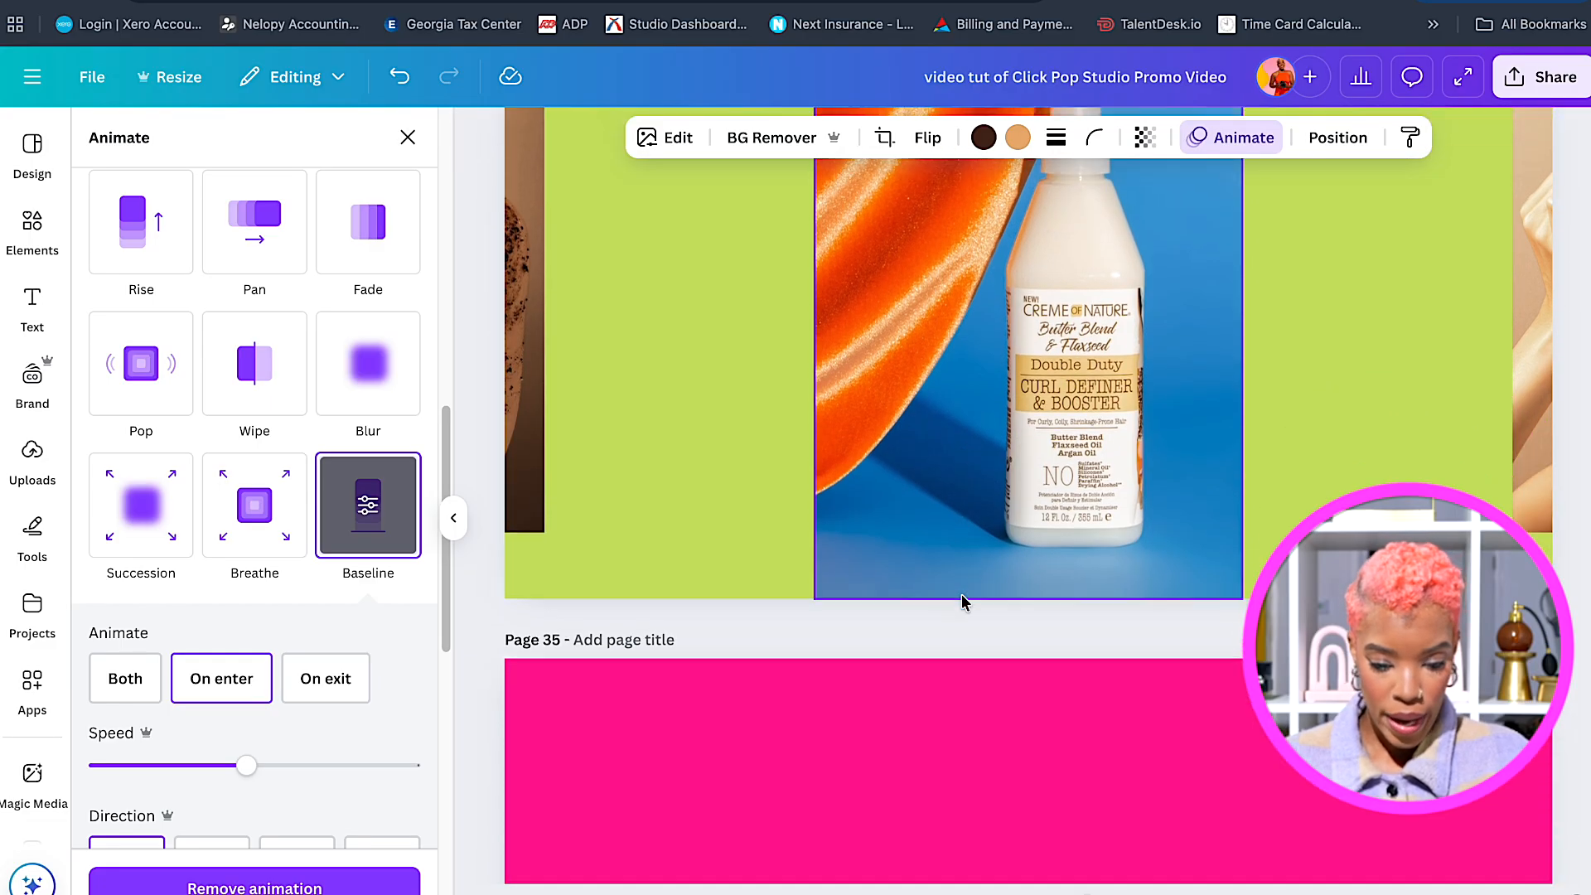
scroll(980, 527, "down", 6)
scroll(978, 529, "up", 2)
left_click(977, 529)
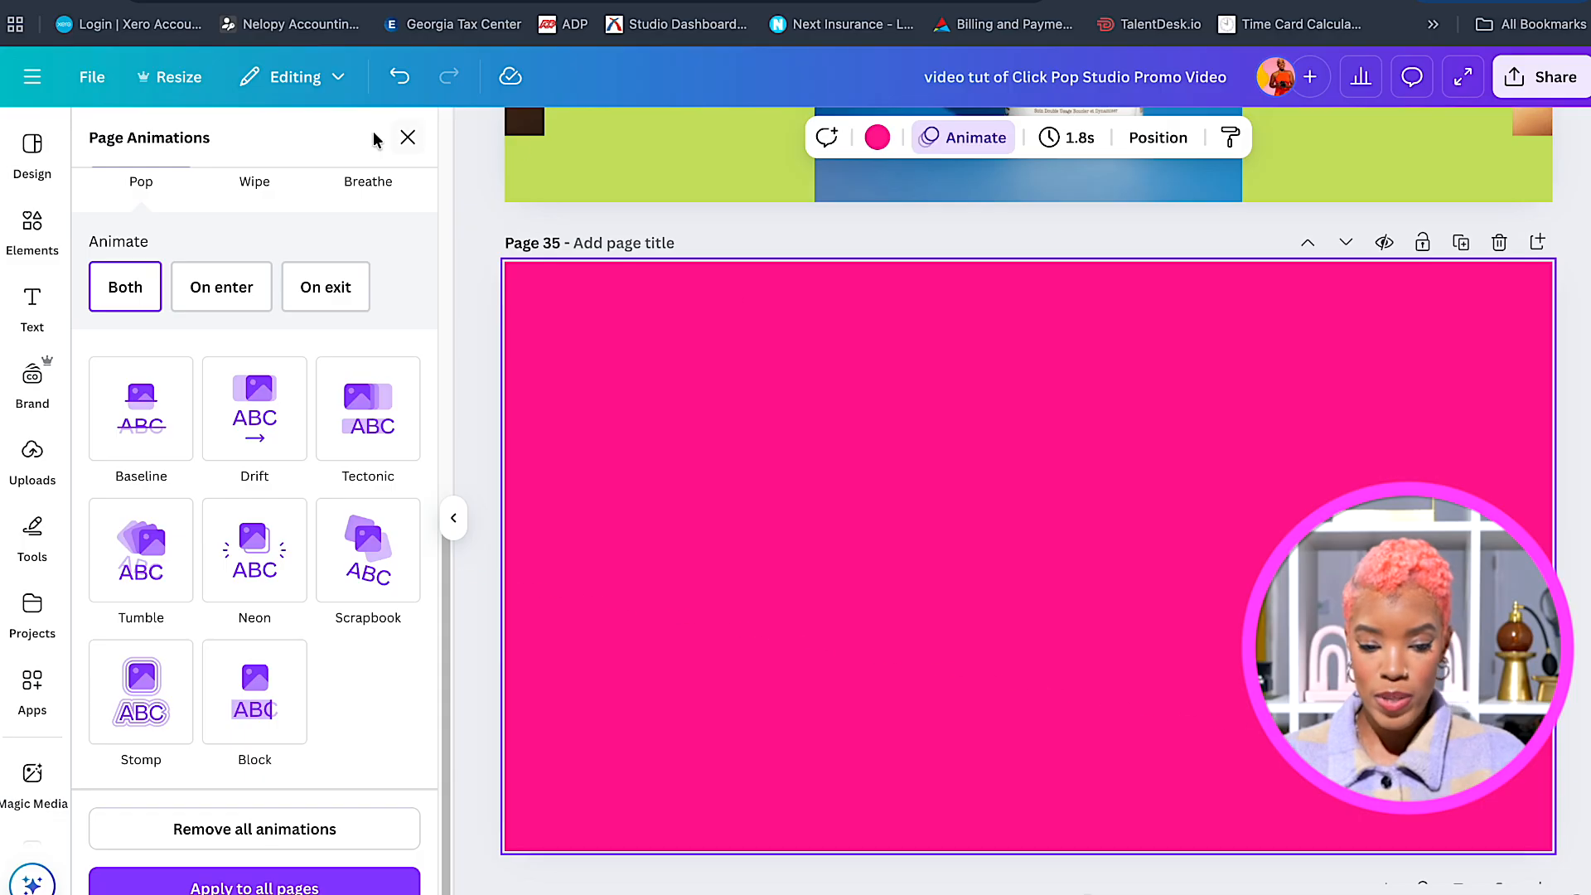
left_click(32, 464)
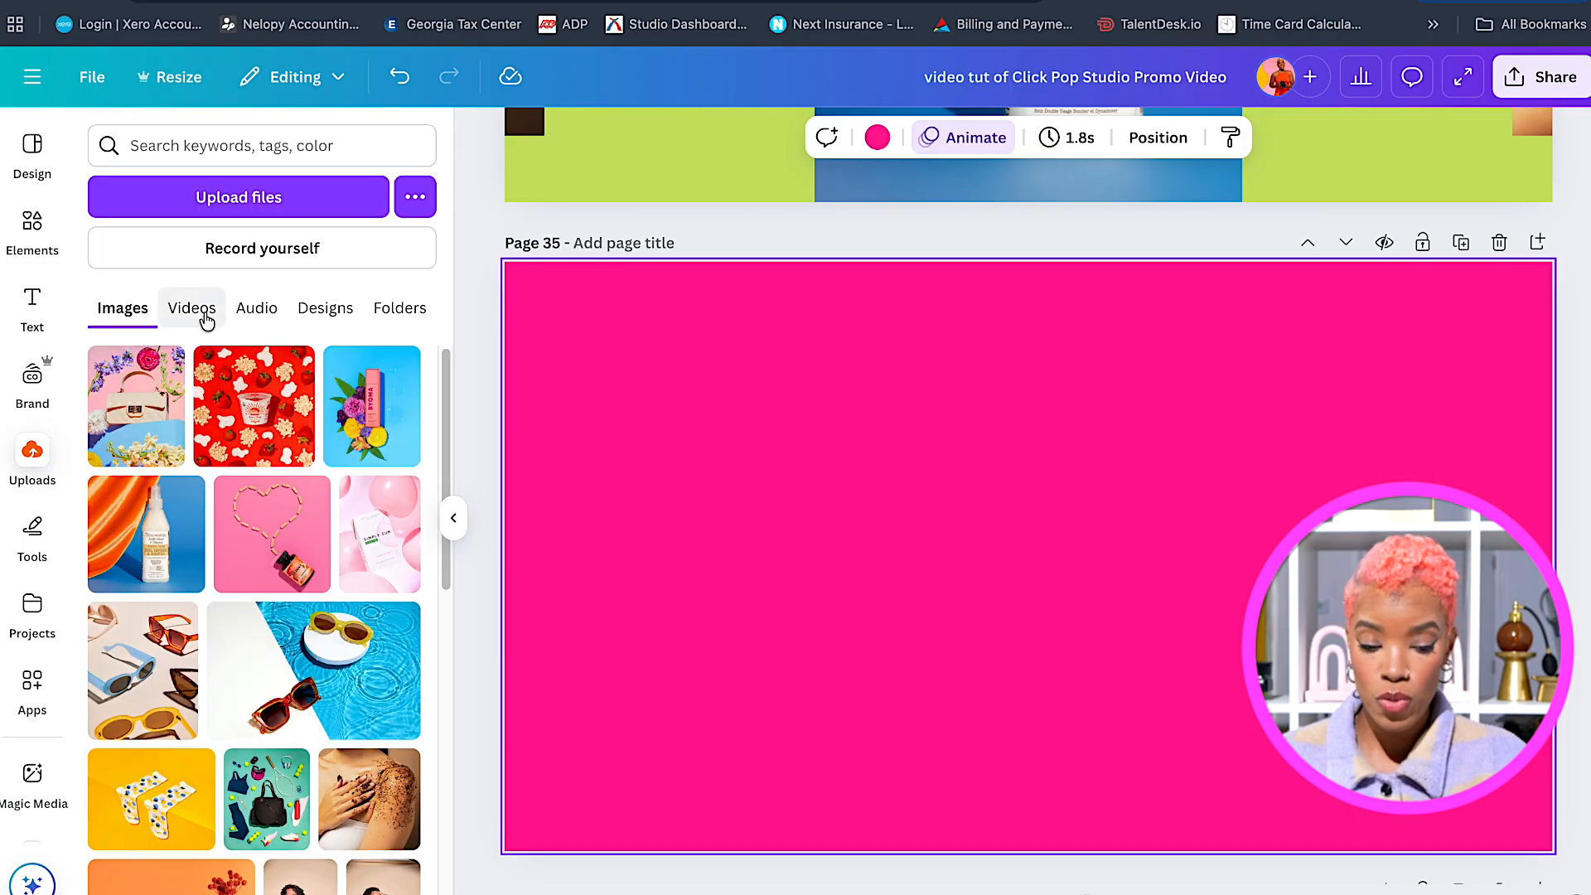
Add the 11.0s studio room clip to page 35, mute it, and crop its bottom.
left_click(195, 308)
scroll(381, 566, "down", 5)
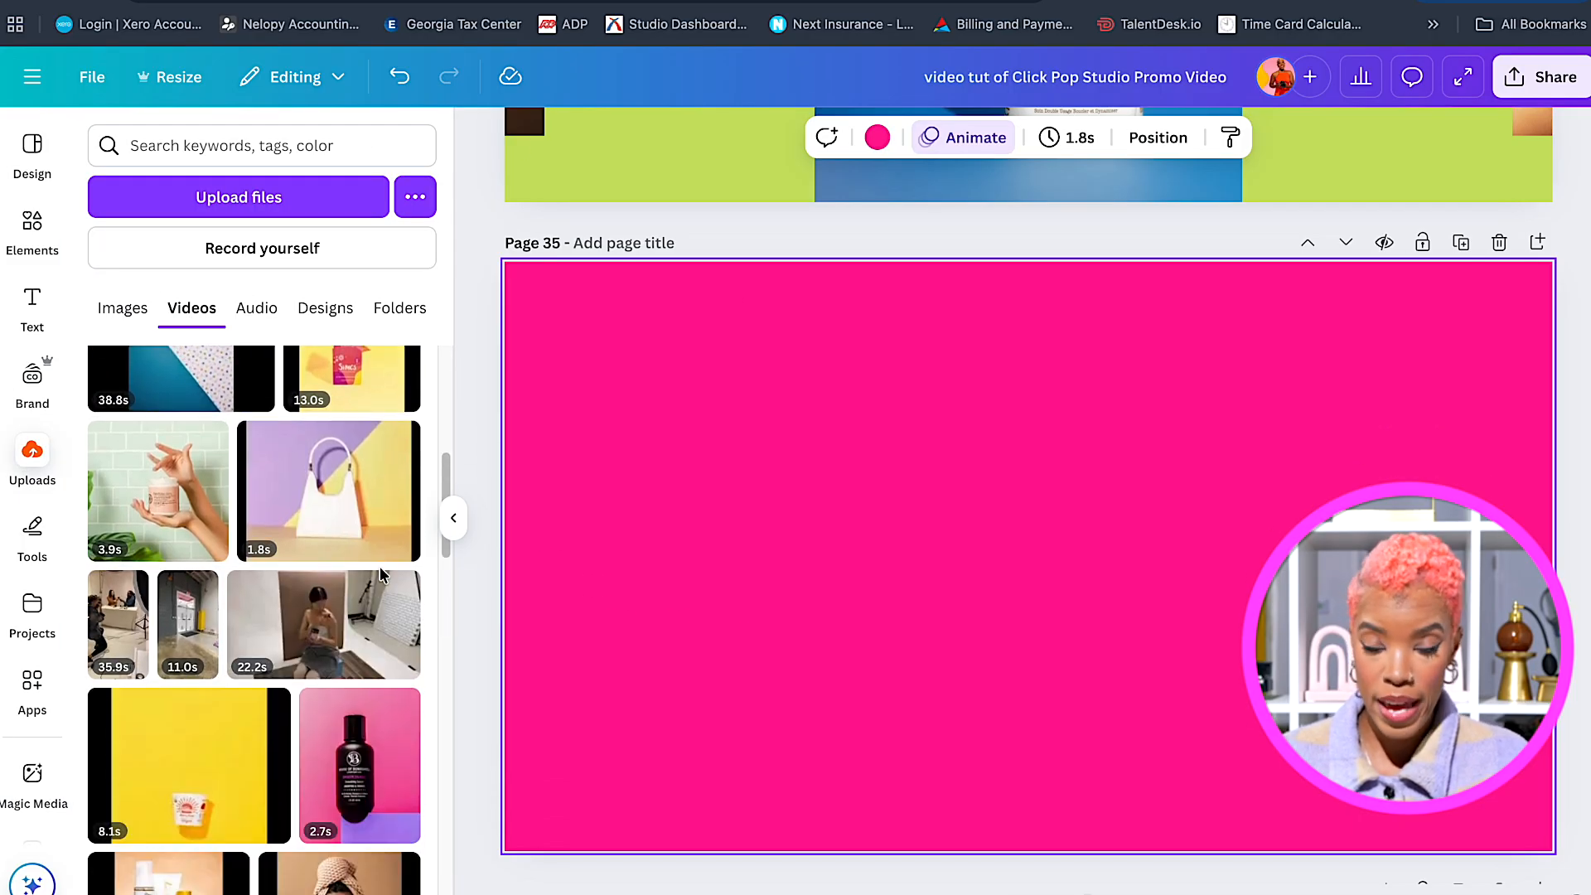
left_click(181, 567)
left_click_drag(978, 528, 721, 526)
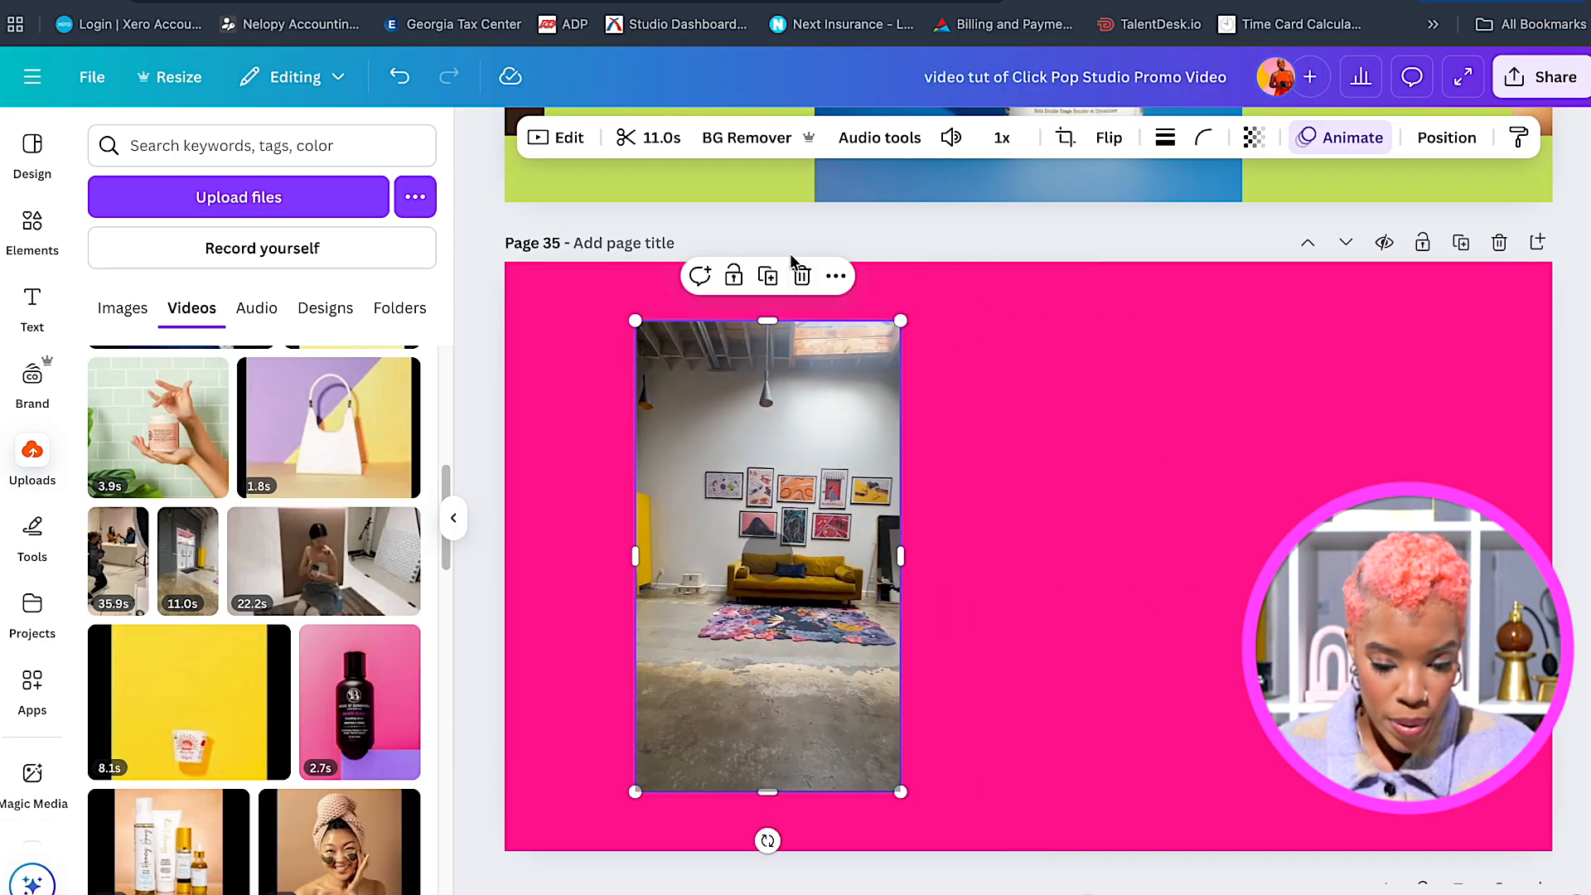
left_click(951, 137)
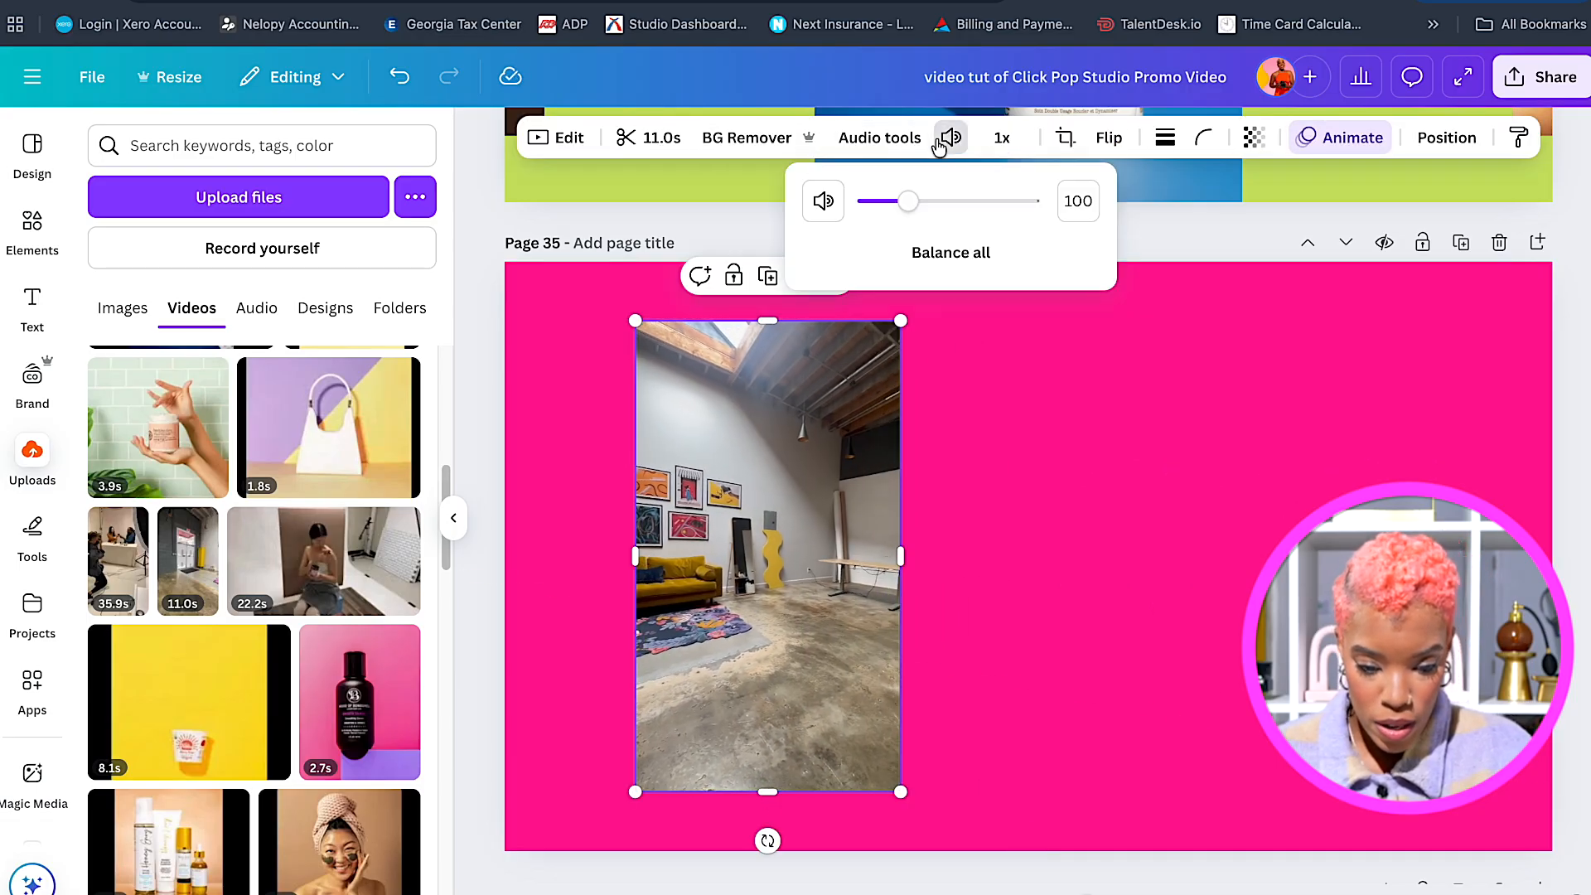
left_click(823, 200)
left_click_drag(767, 791, 767, 681)
left_click_drag(841, 383, 815, 383)
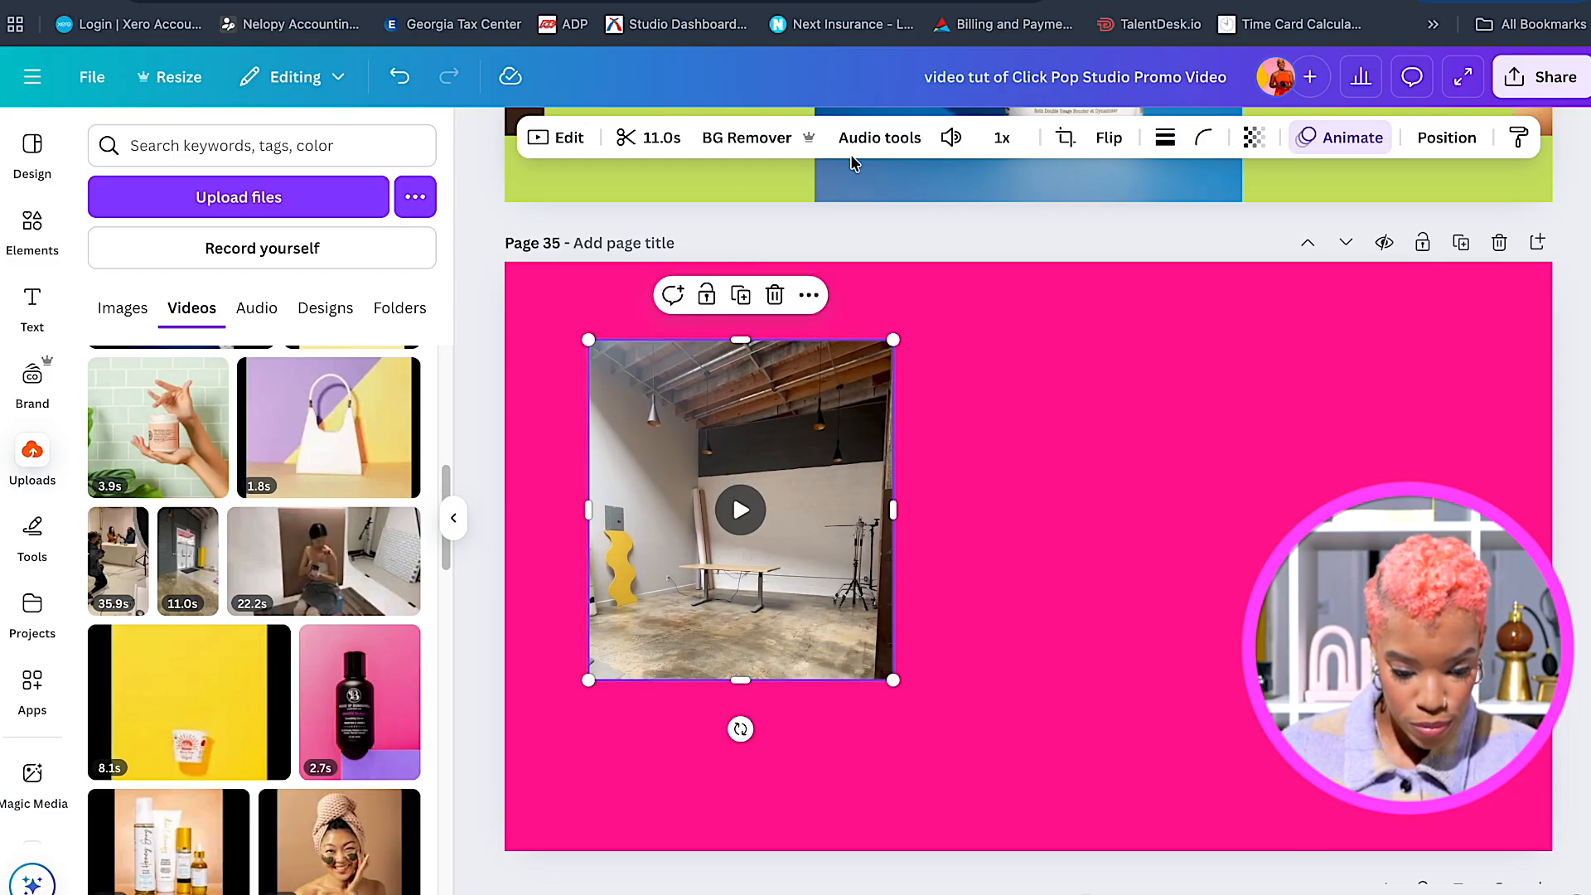
Trim the studio clip's length down to 2.8s.
left_click(668, 147)
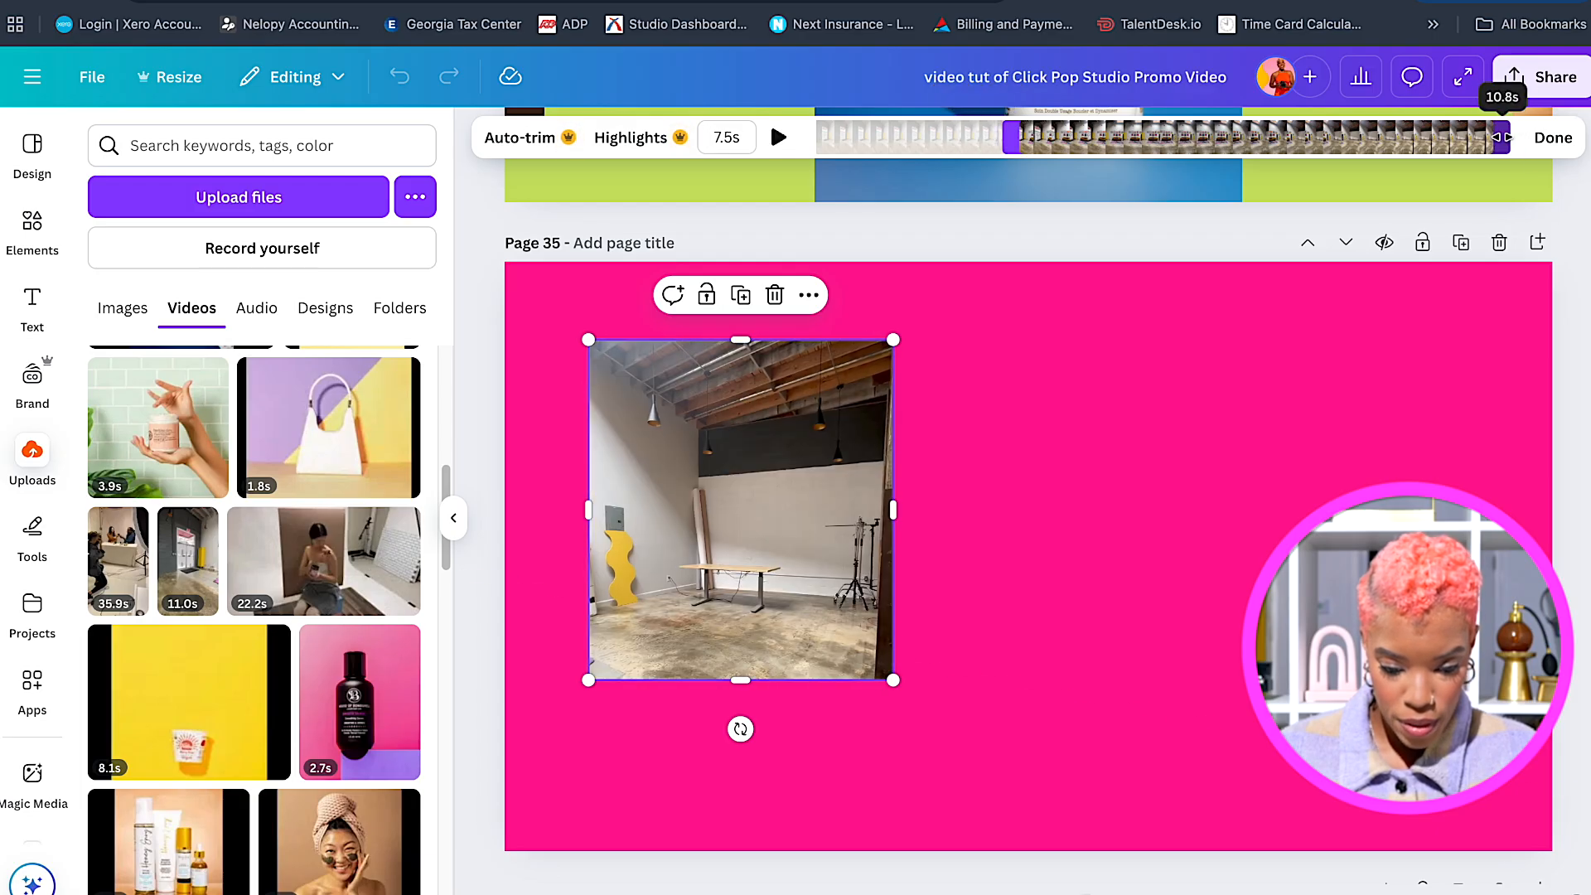
left_click_drag(1506, 138, 1376, 137)
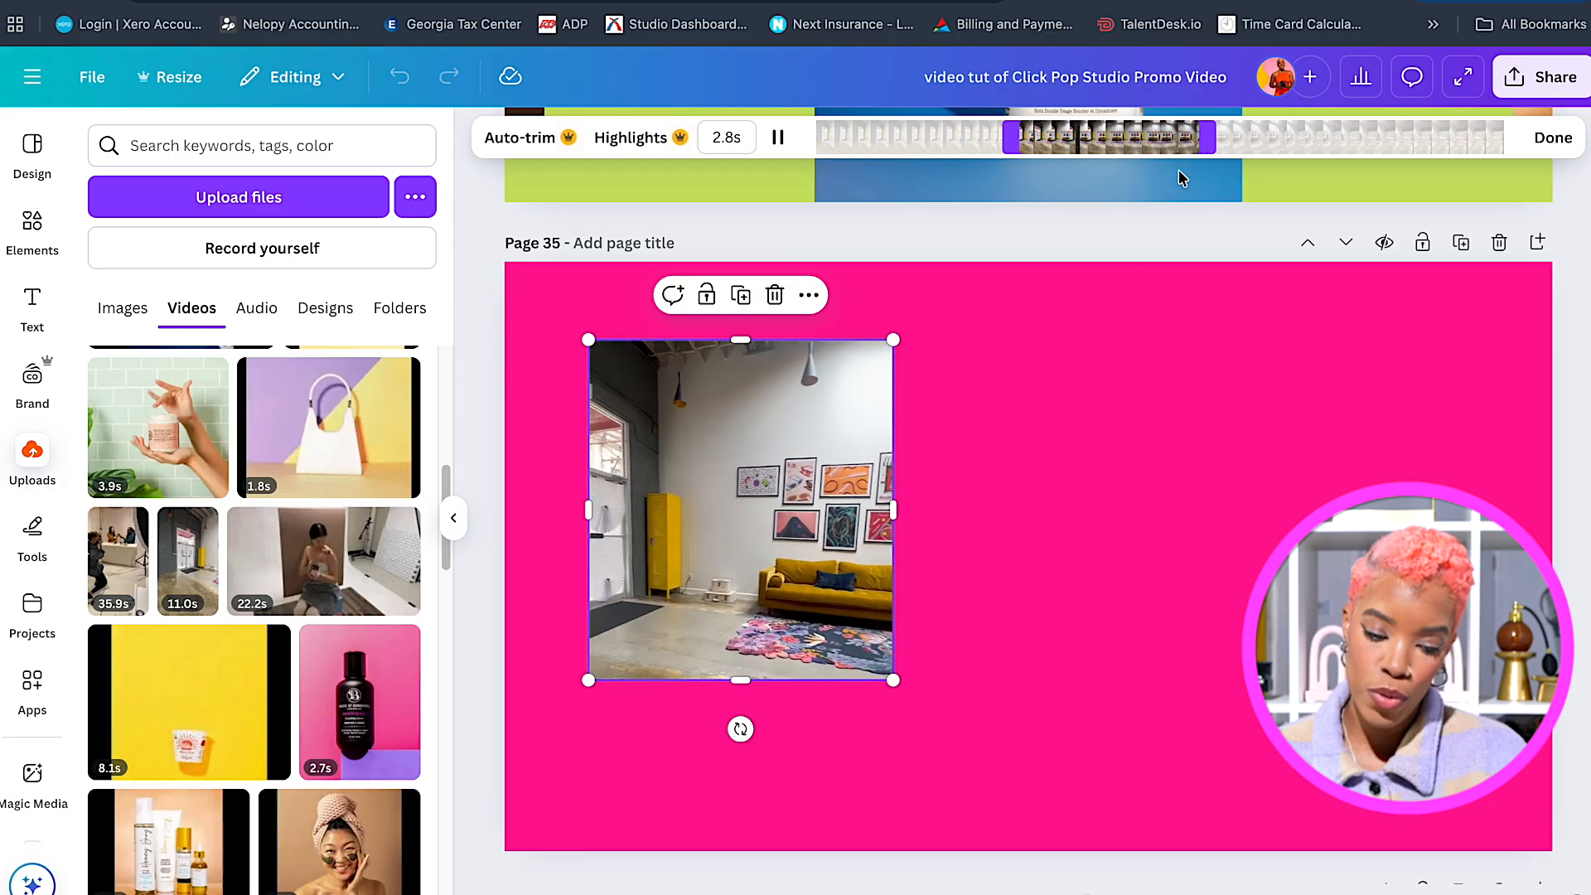
left_click(804, 539)
Give the studio clip a solid yellow border.
left_click(1171, 141)
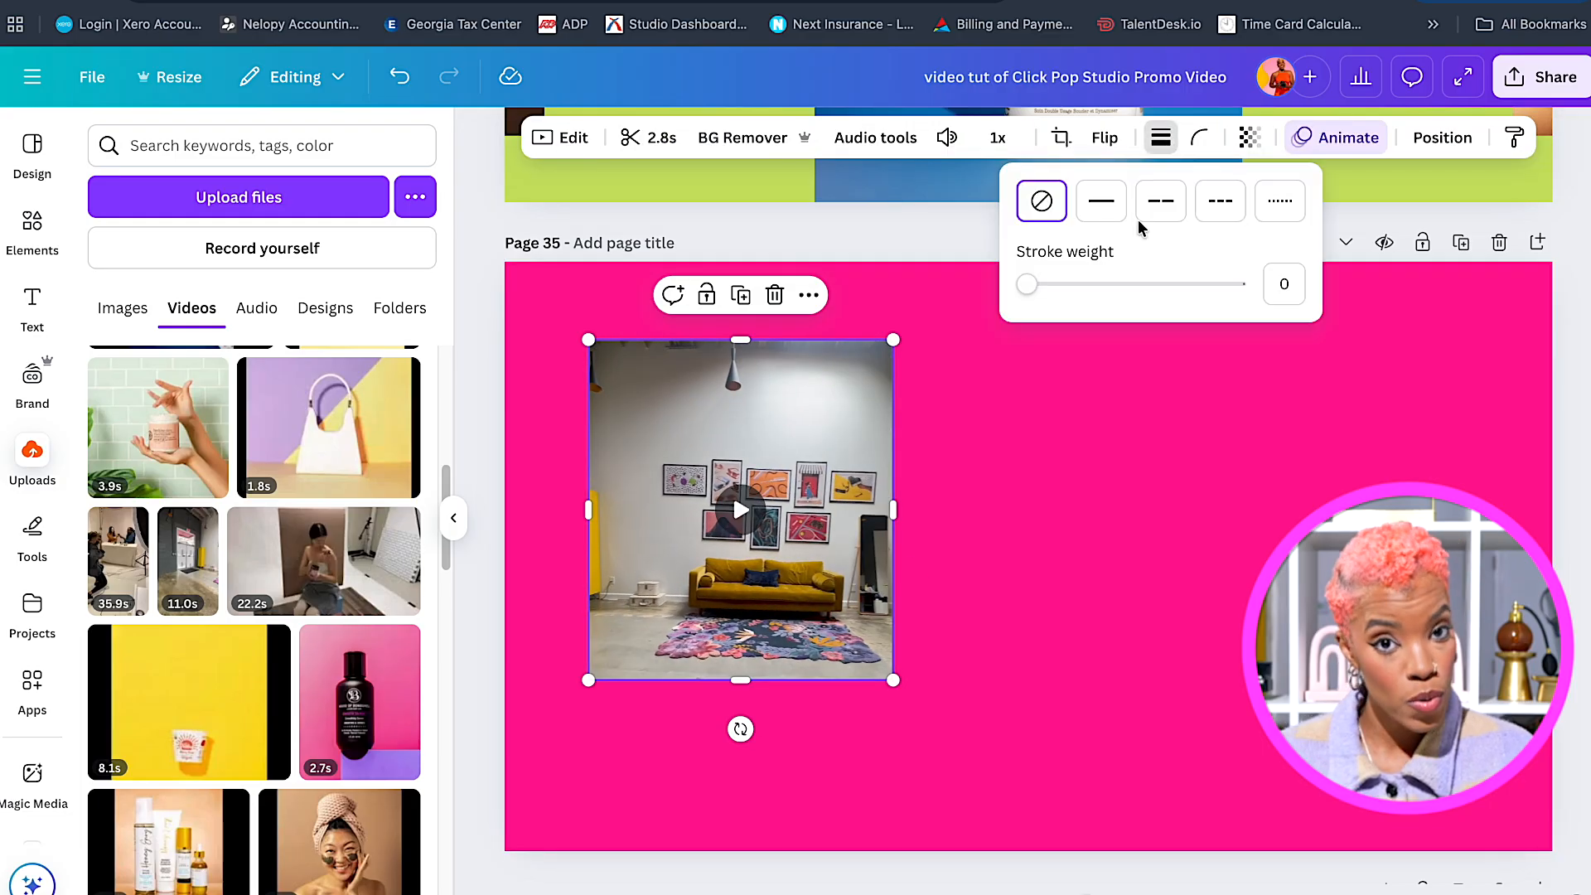
left_click(1101, 200)
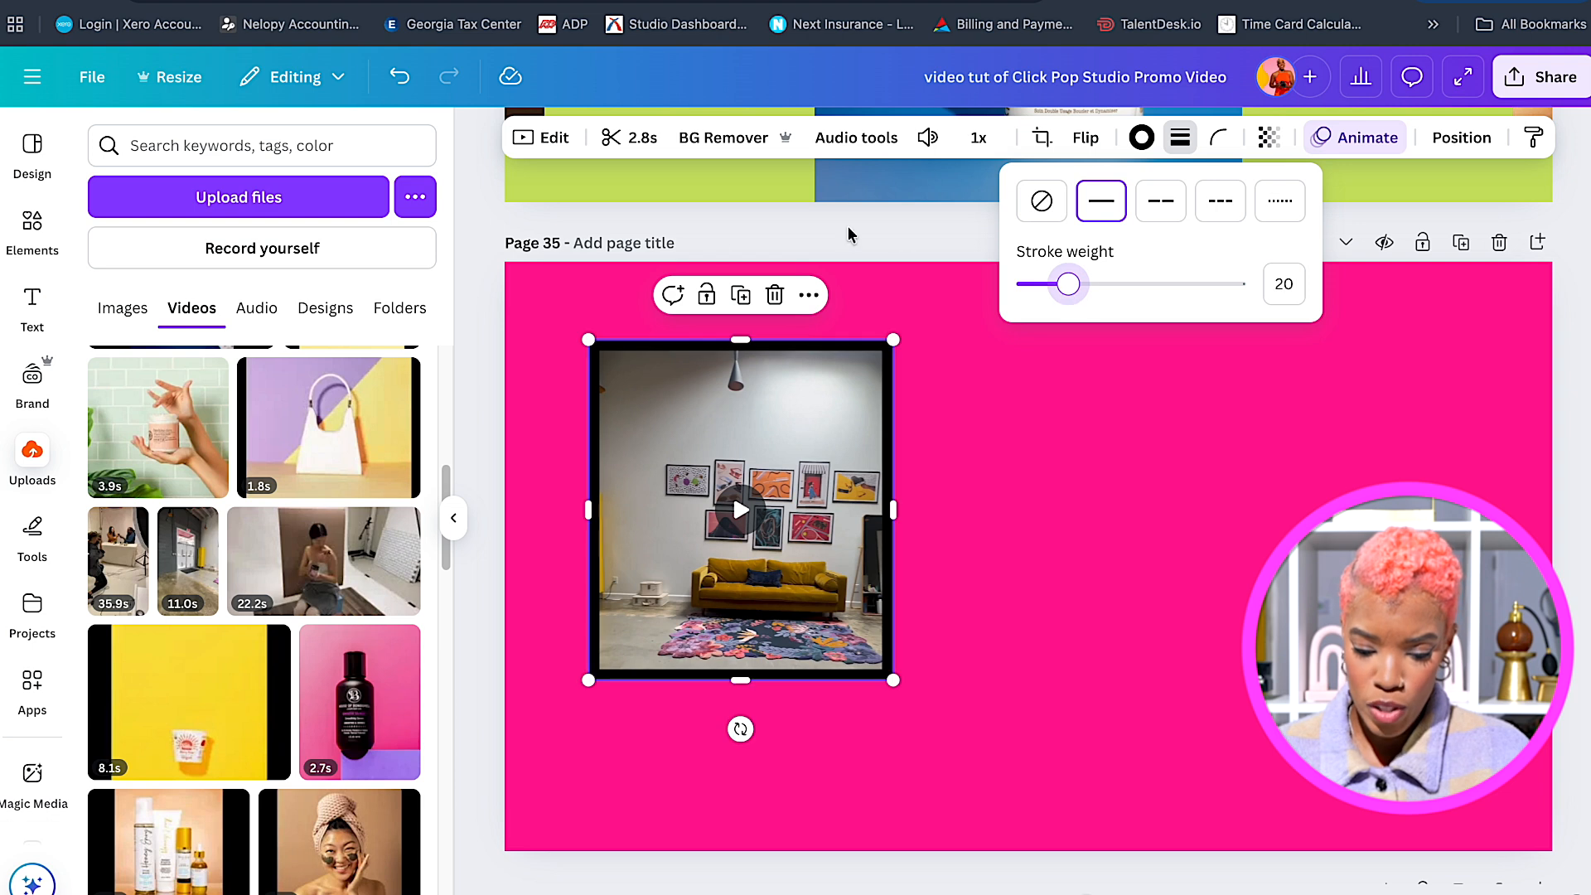
left_click(1141, 139)
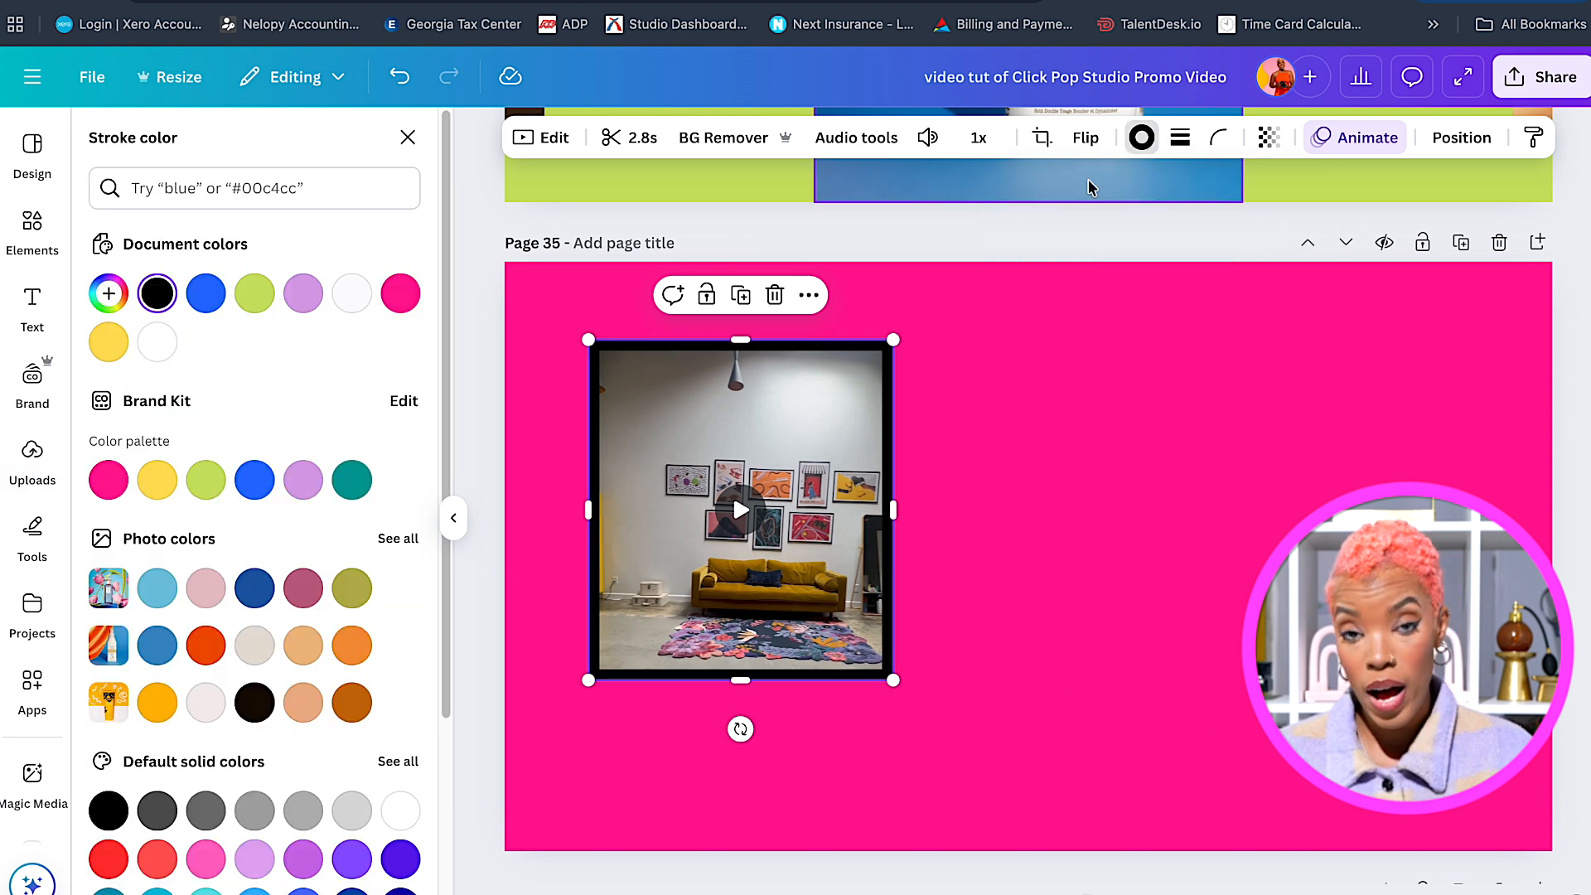
left_click(152, 481)
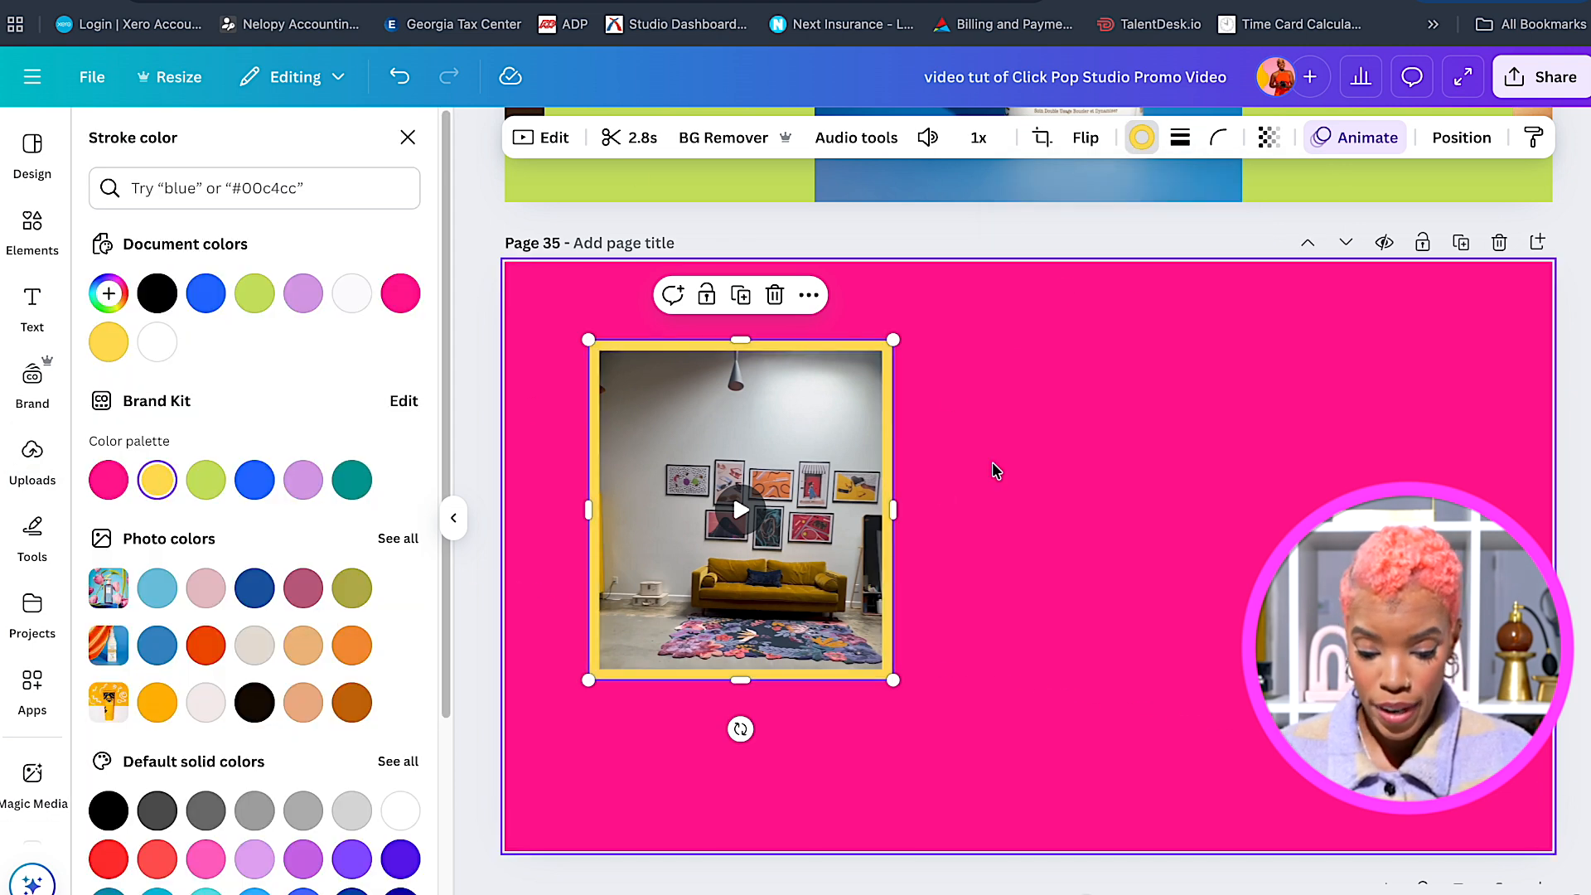
left_click(939, 450)
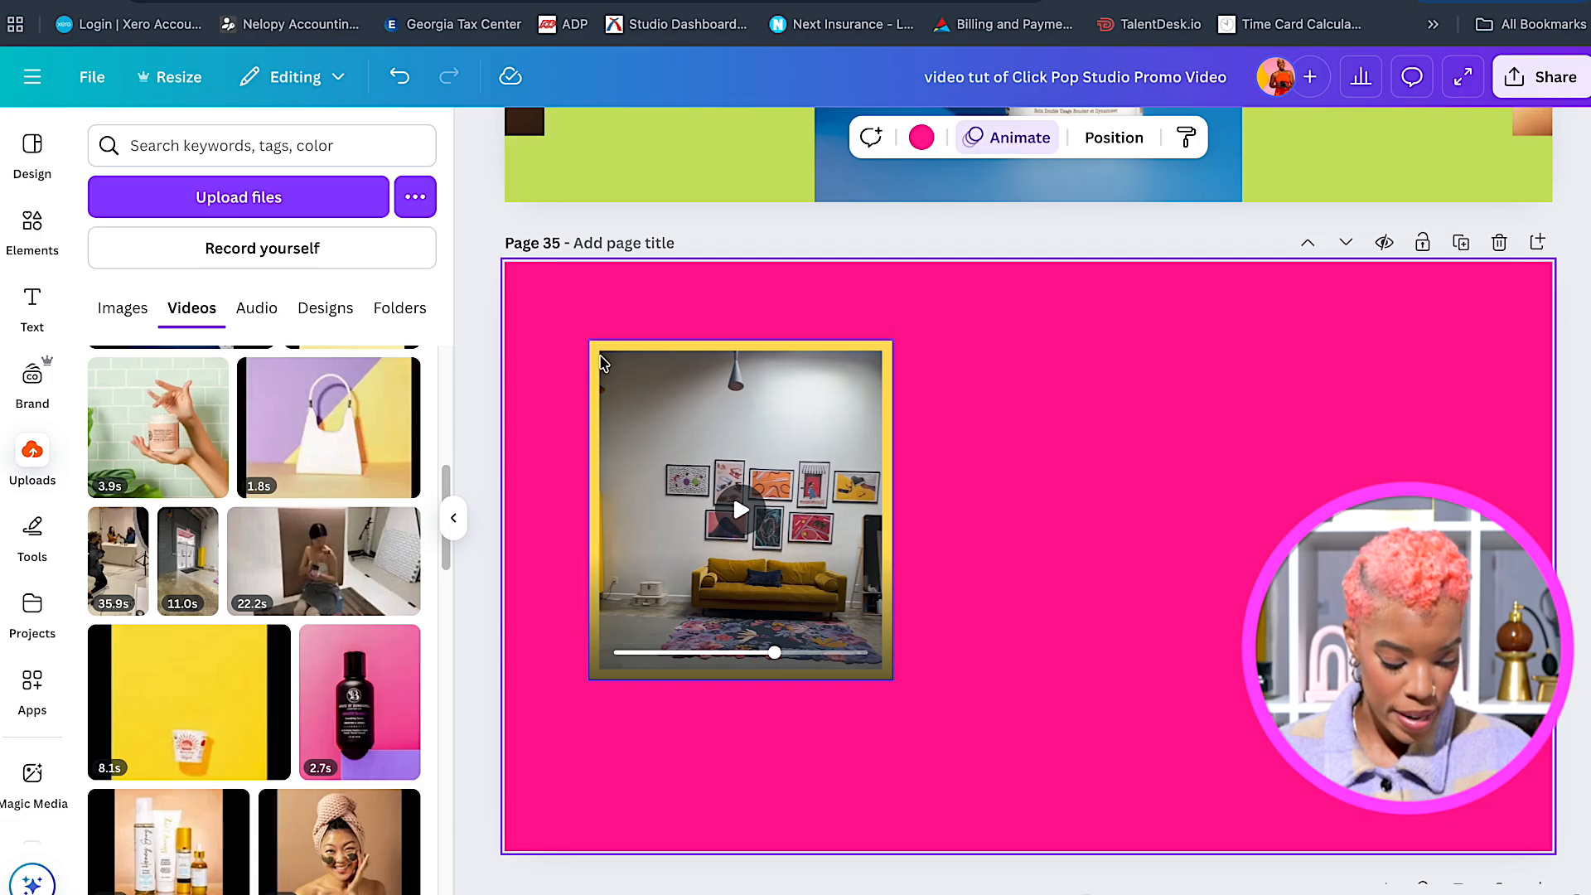
Enlarge the clip and move it into page 35's top-left corner.
left_click(602, 359)
left_click_drag(590, 342, 549, 297)
left_click_drag(683, 386, 641, 351)
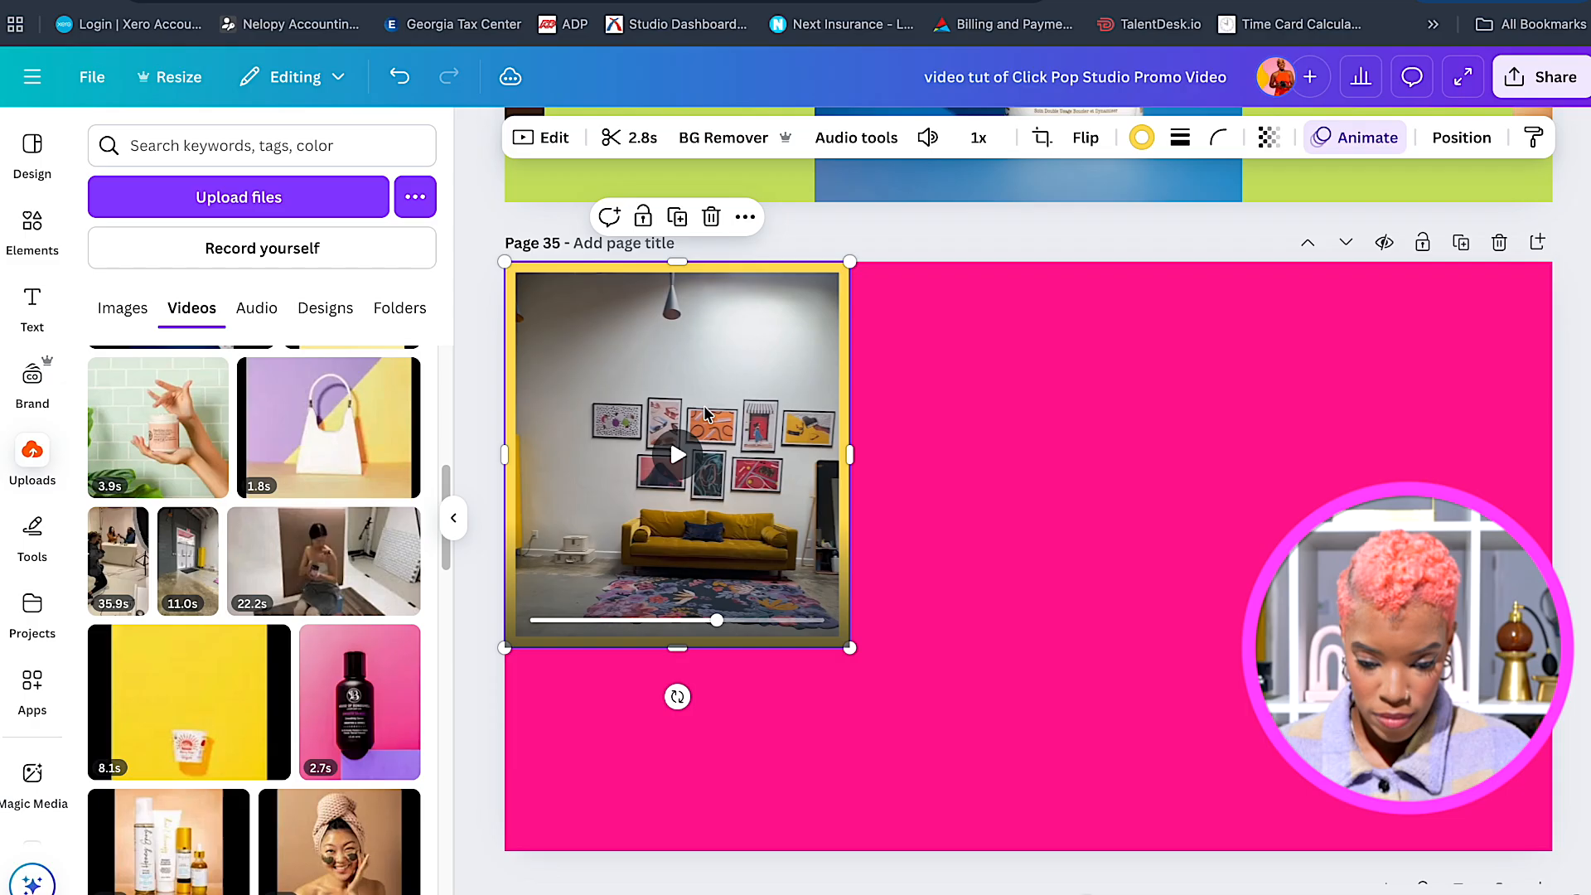
scroll(396, 632, "down", 5)
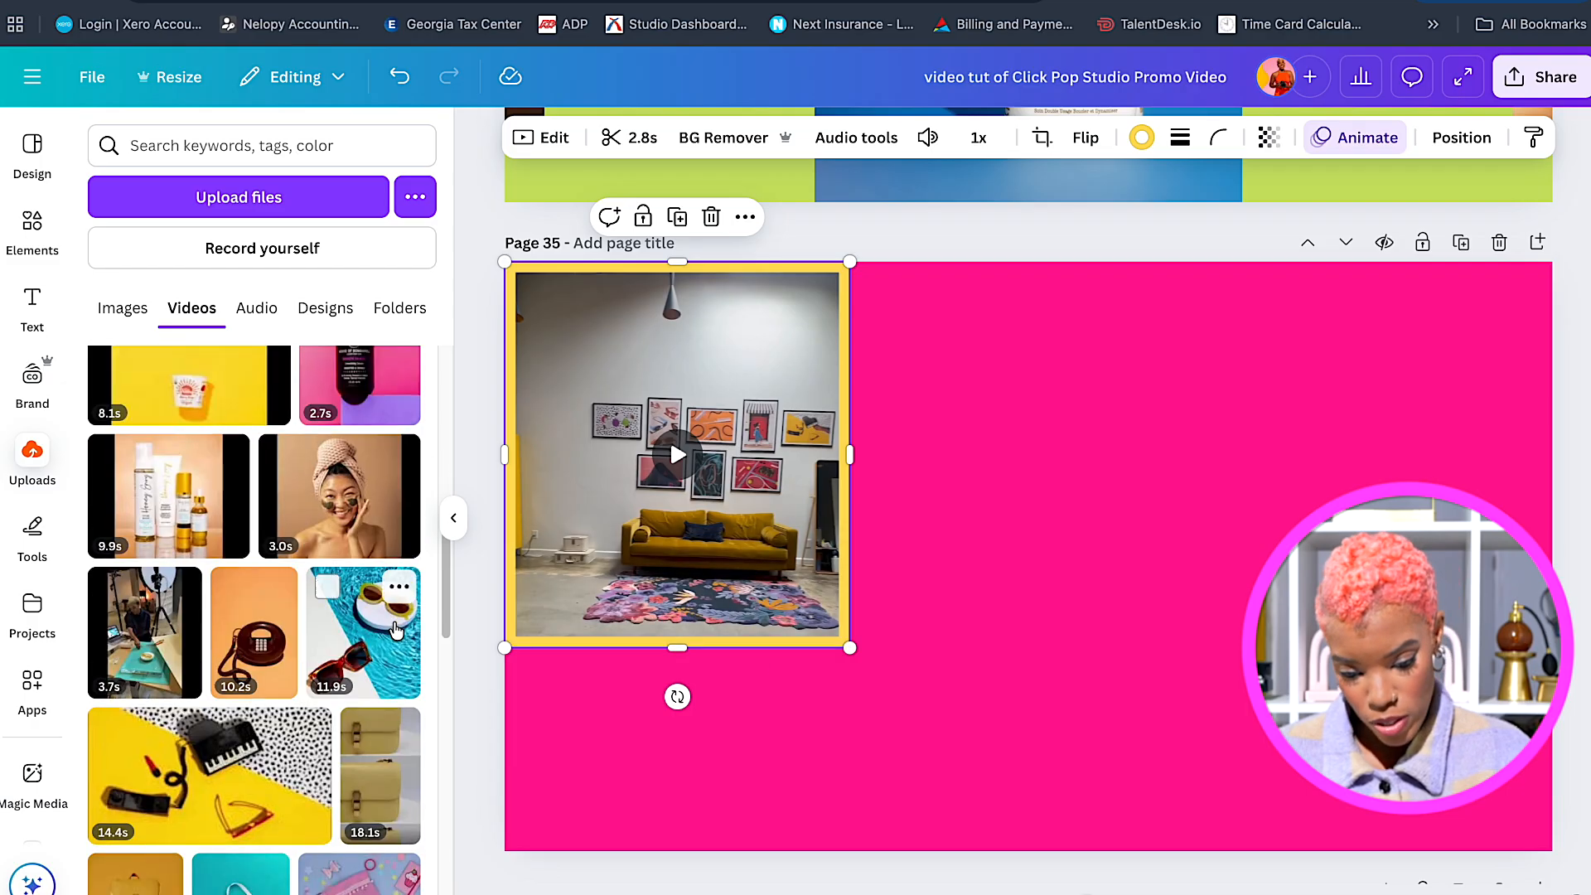
Add the 3.7s desk clip to page 35, place it on the right, crop its top and bottom, and enlarge it.
scroll(396, 632, "down", 1)
left_click(168, 535)
left_click_drag(873, 585, 1112, 537)
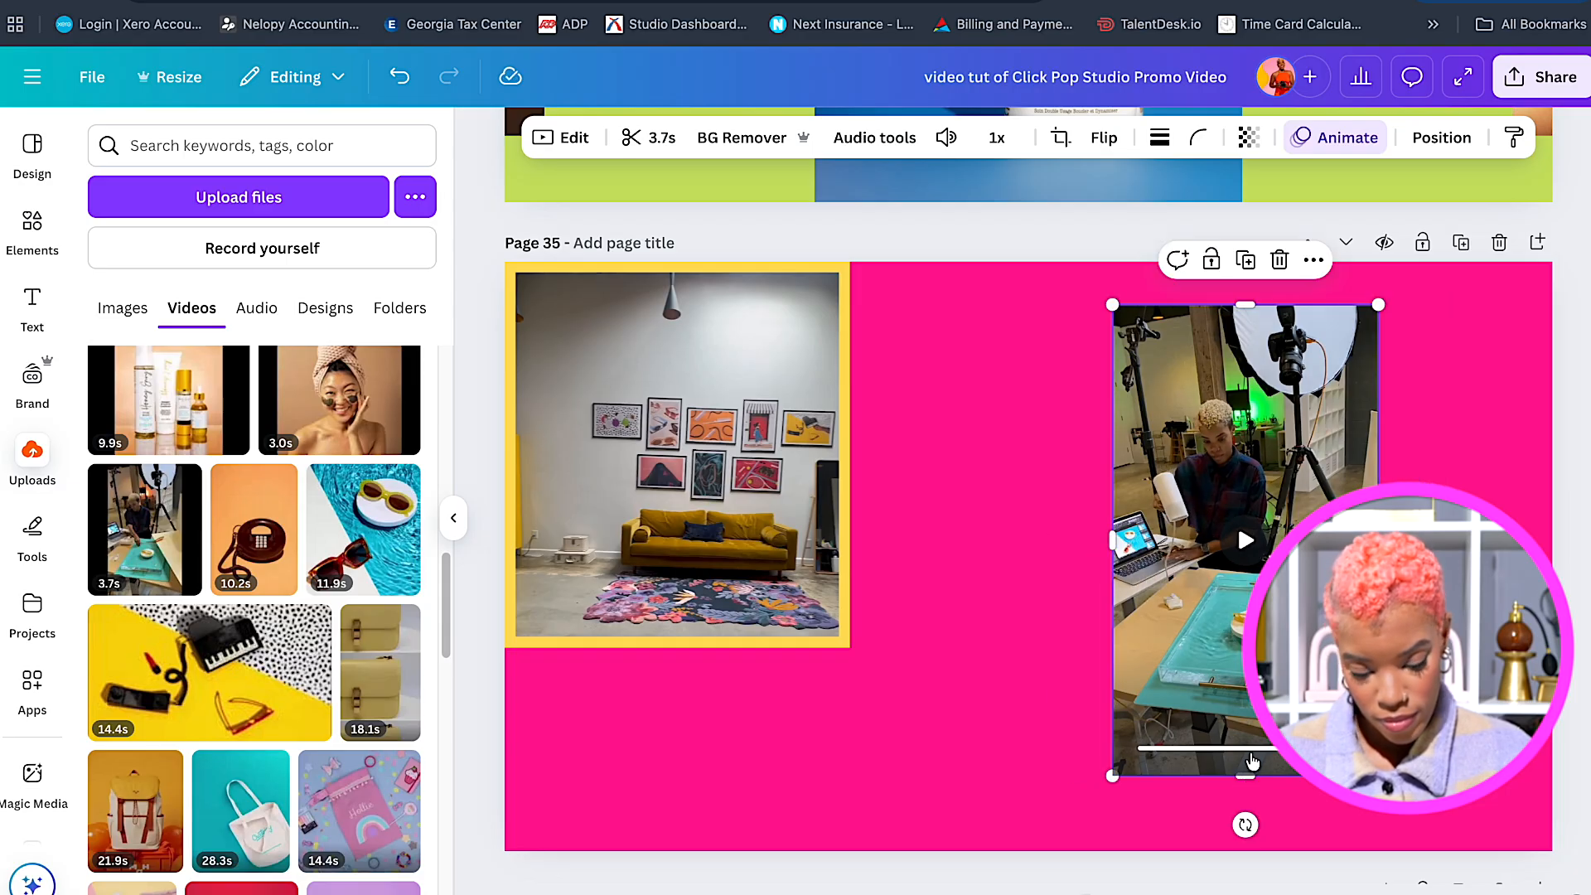
left_click_drag(1254, 315, 1250, 368)
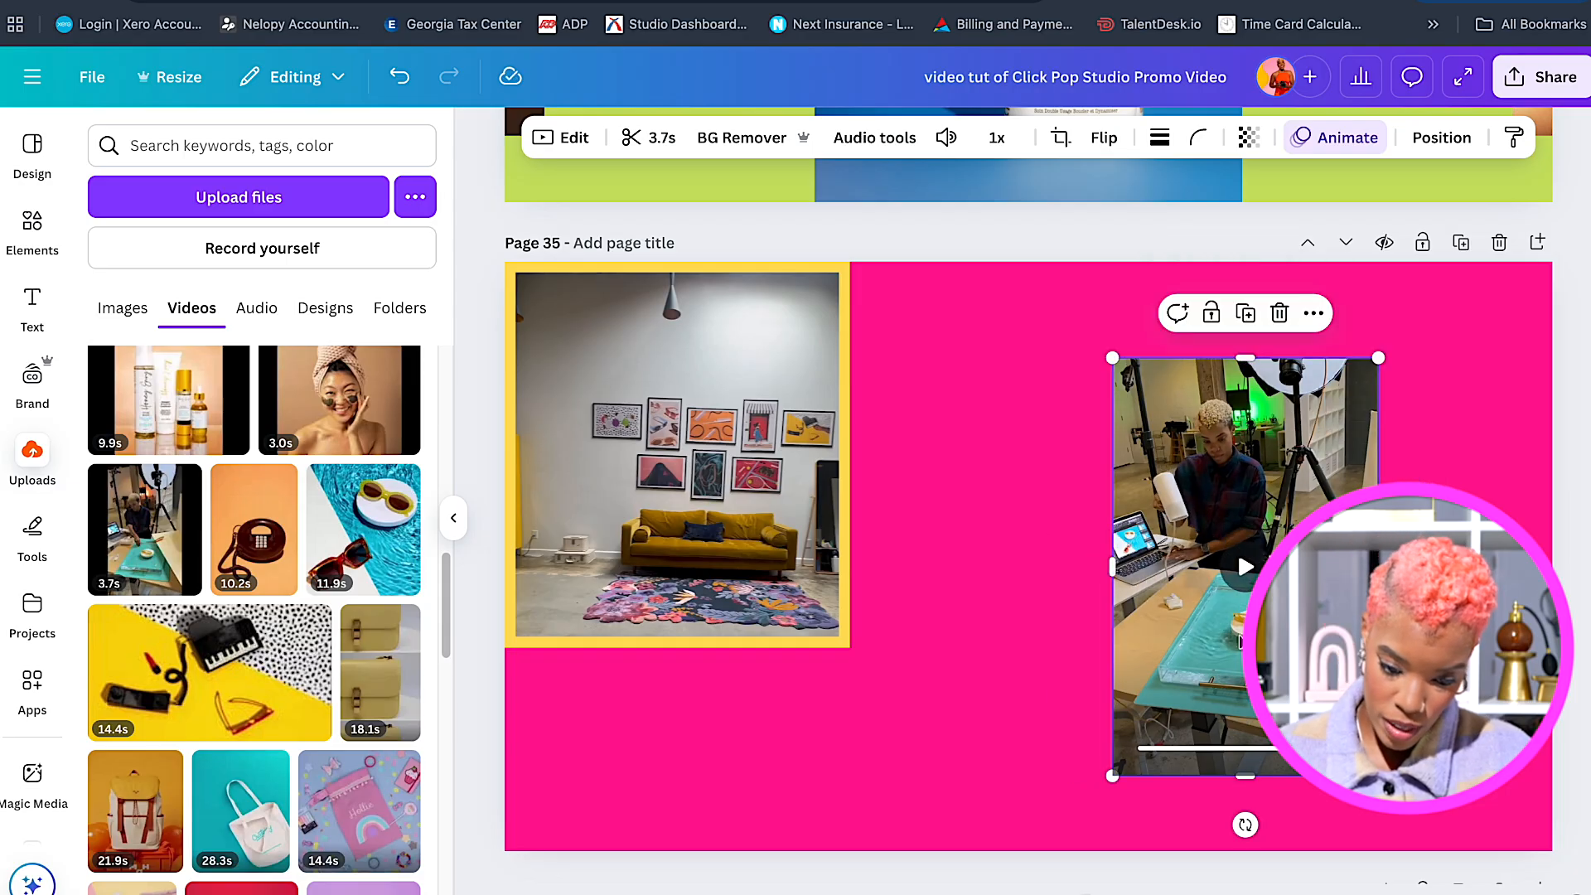
left_click_drag(1237, 782, 1241, 702)
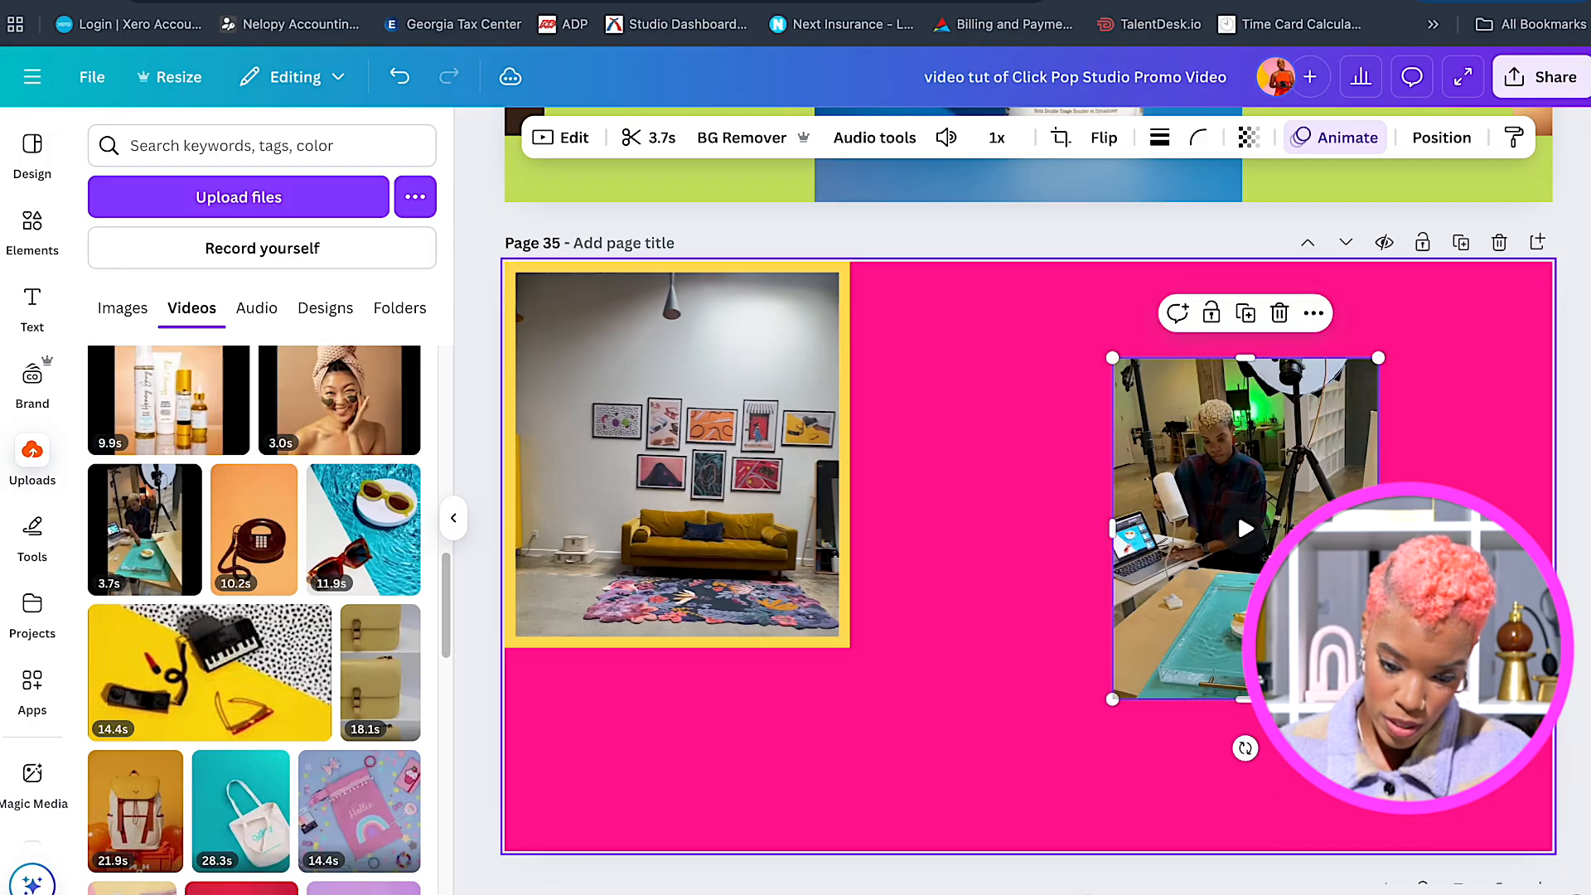
left_click_drag(1379, 529, 1378, 528)
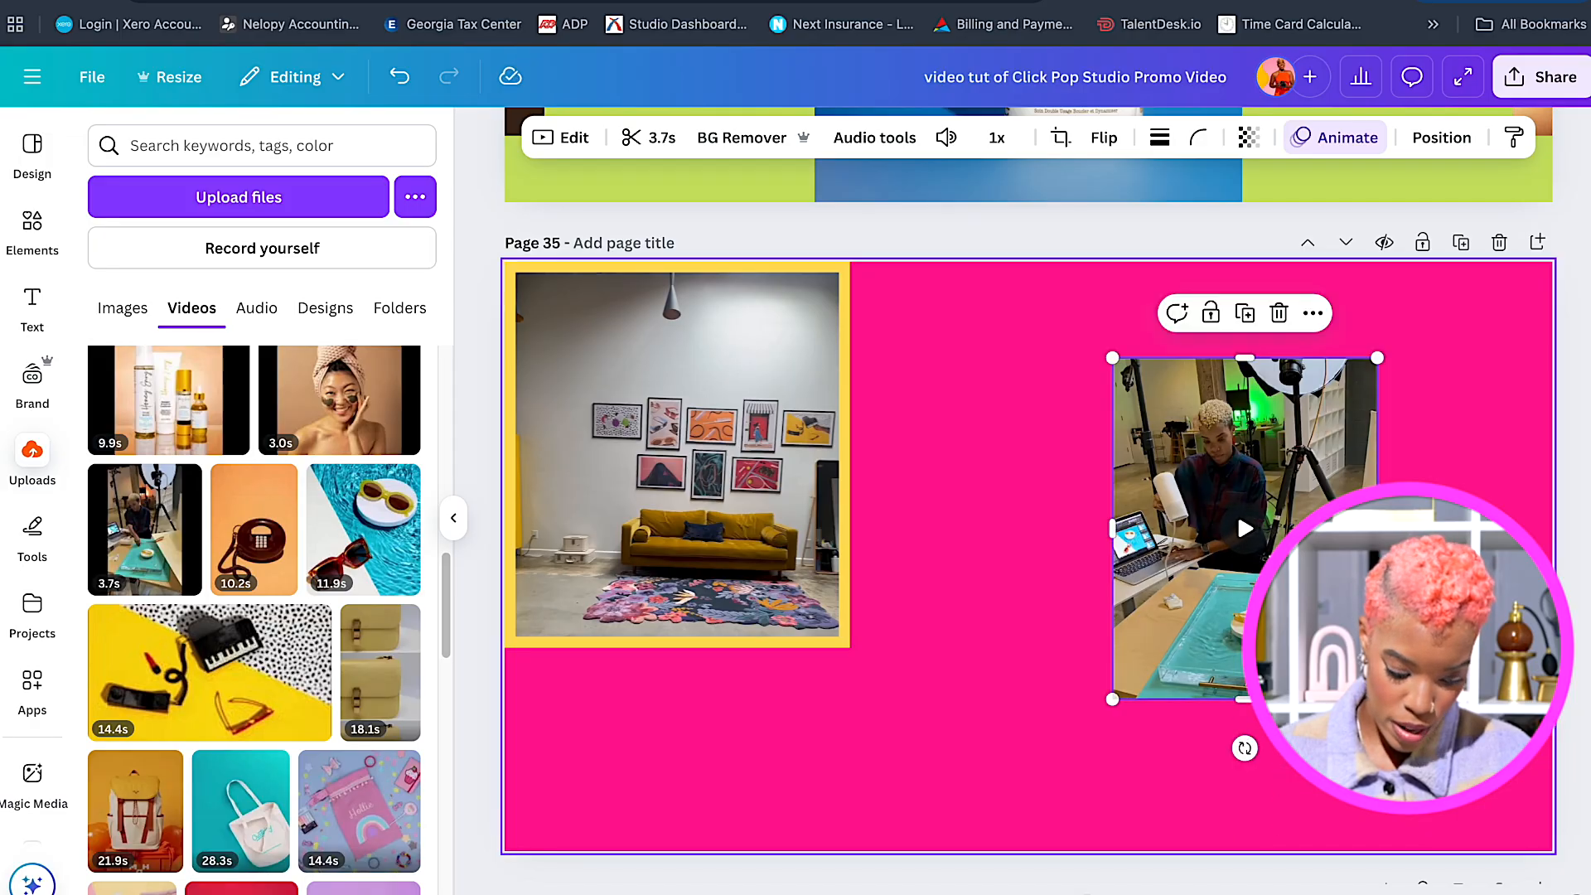
left_click_drag(1378, 699, 1413, 745)
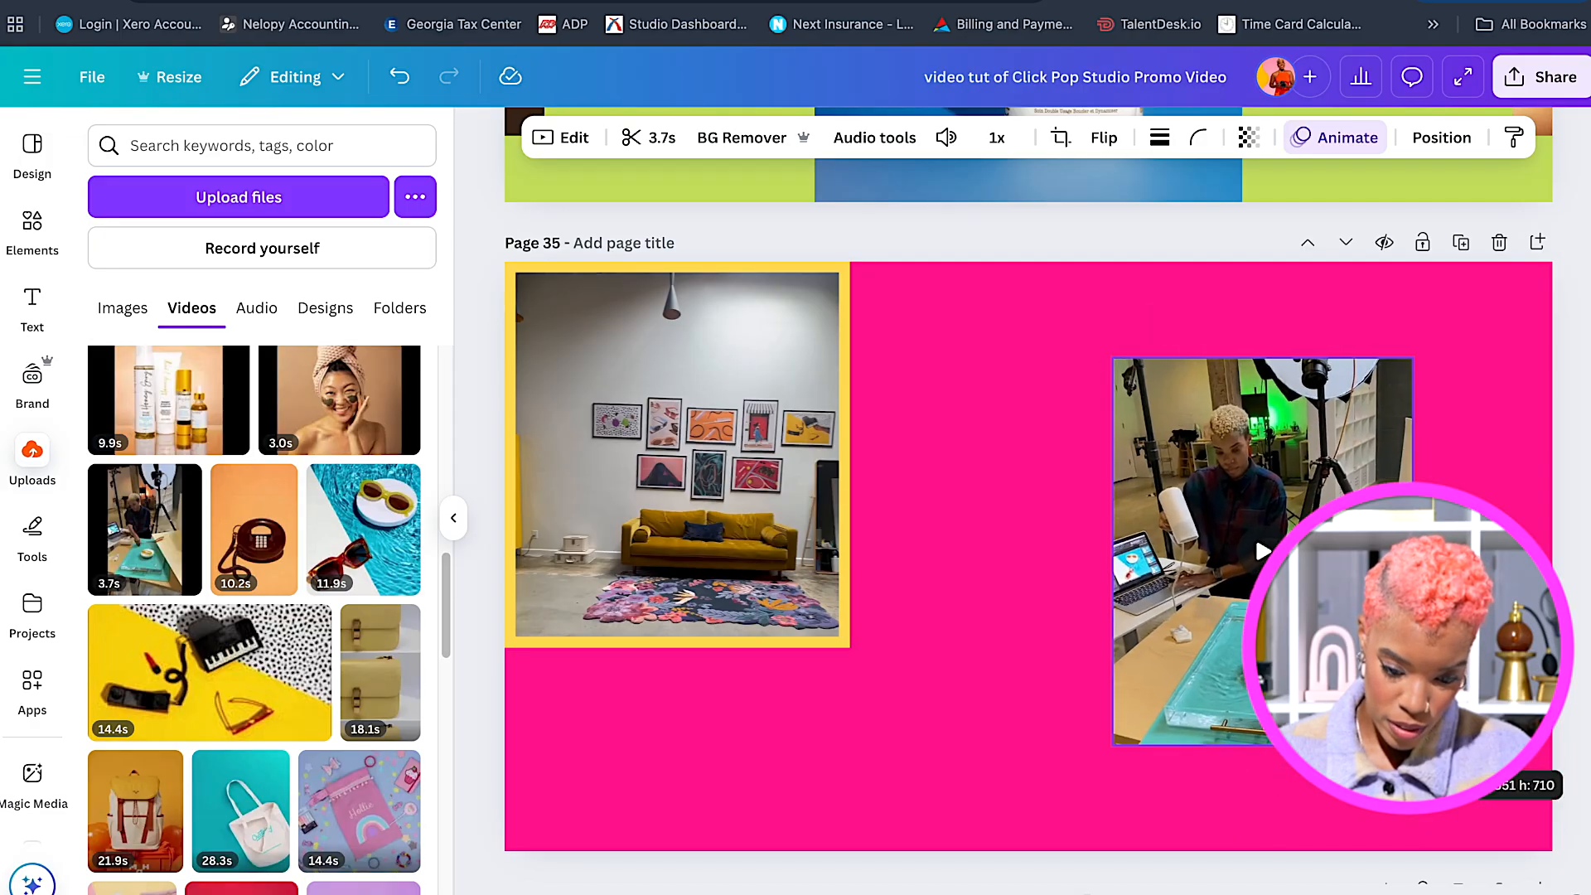
Give the desk clip a thick solid border in brand yellow.
left_click(1164, 139)
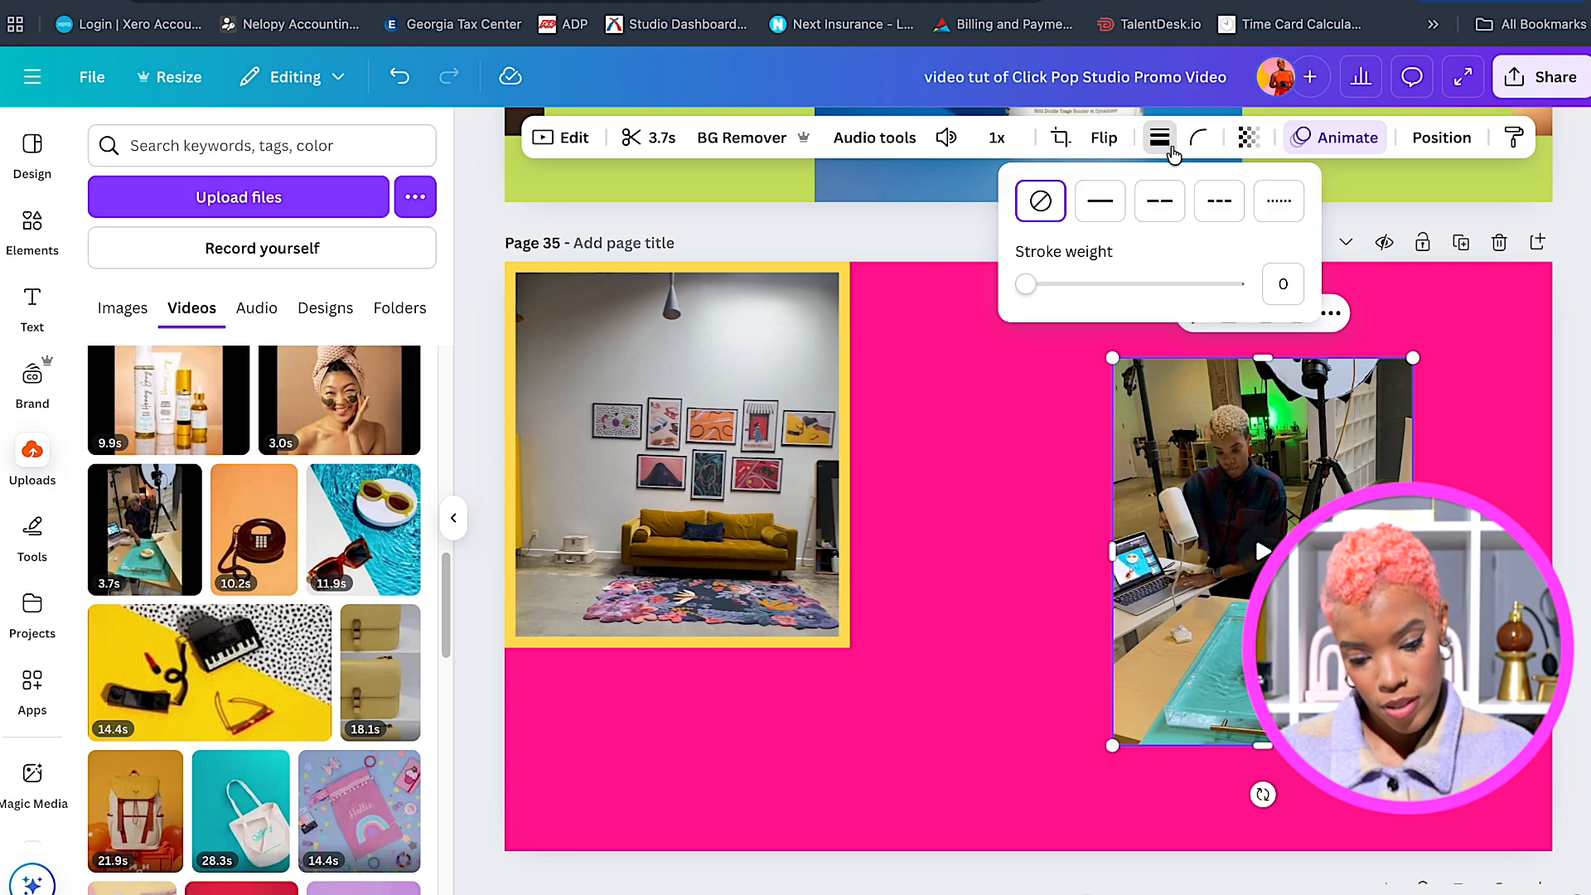
left_click(1098, 214)
left_click_drag(1032, 284, 1080, 286)
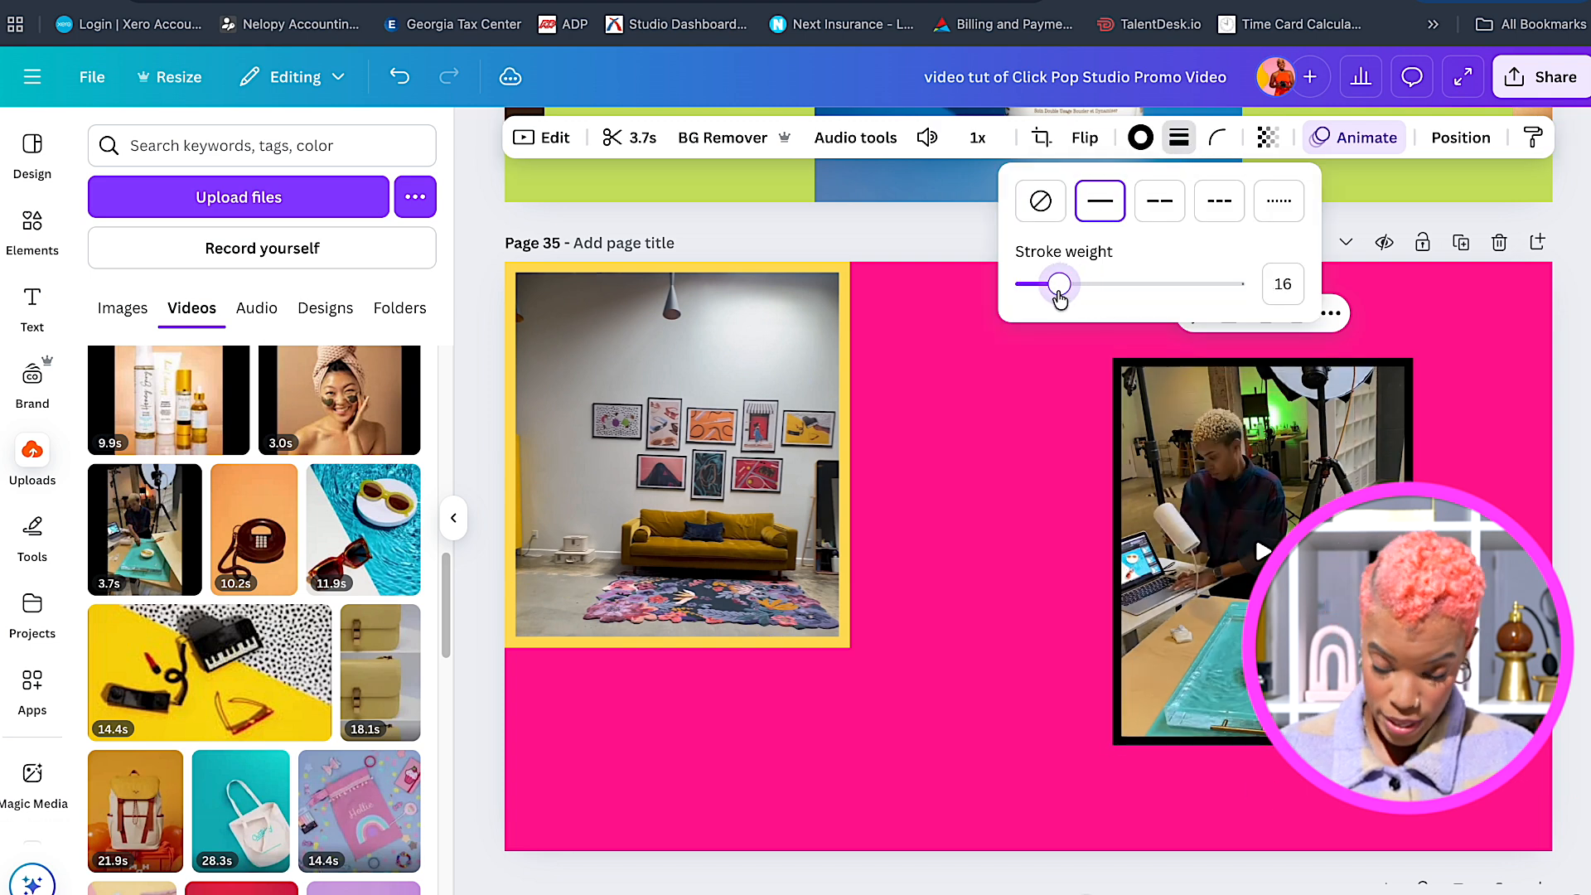
left_click(1140, 137)
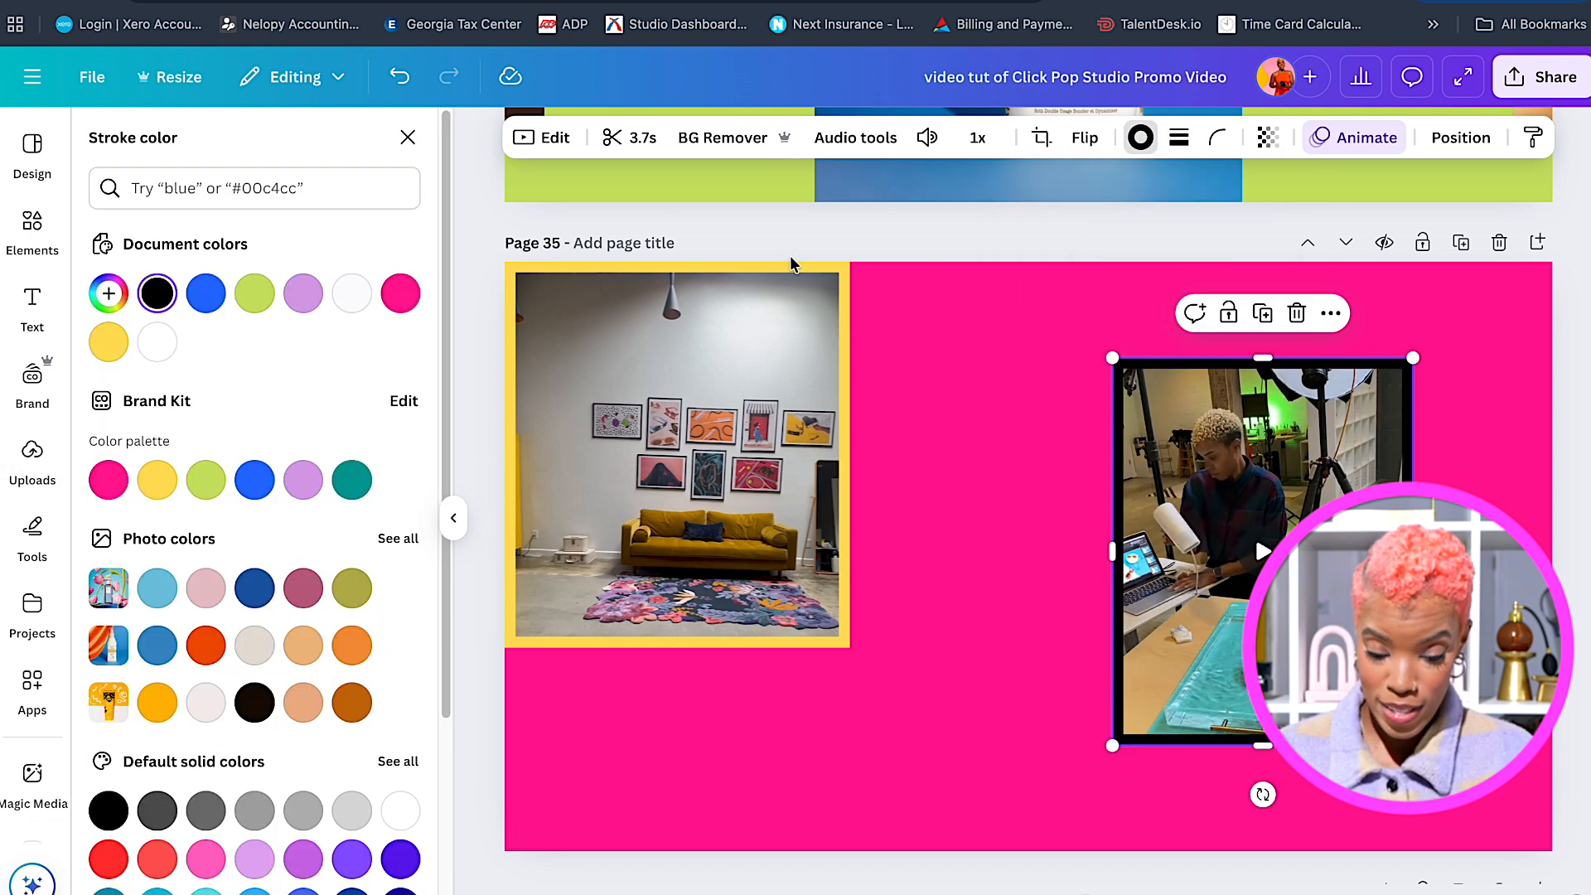
left_click(158, 480)
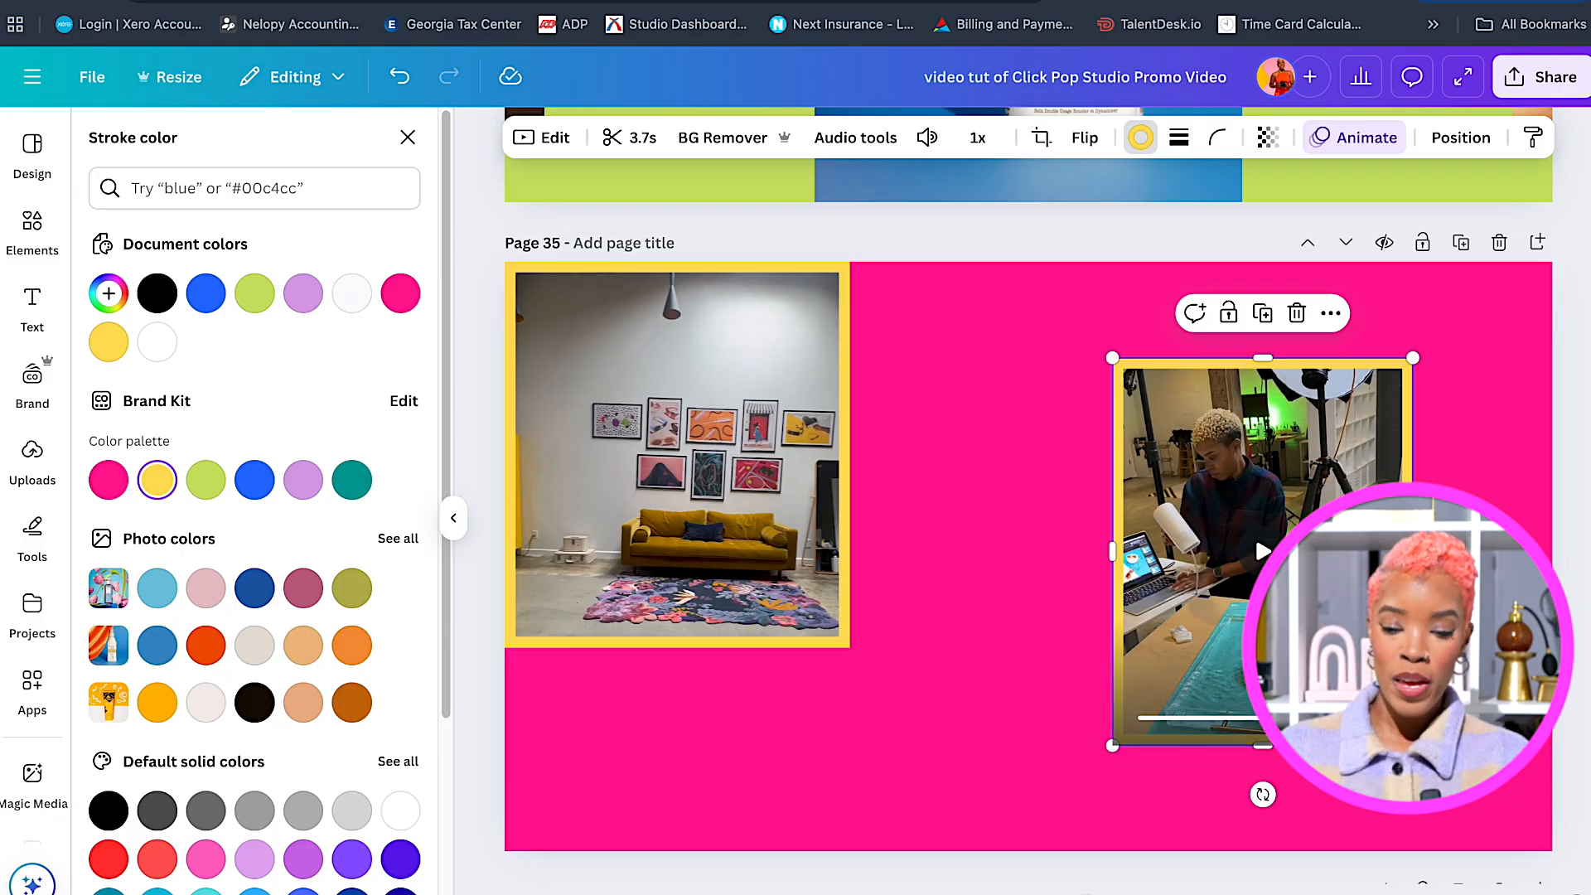
Move the desk clip to the bottom-right corner and enlarge both it and the studio room clip.
left_click_drag(1280, 489, 1409, 587)
left_click_drag(1241, 455, 1117, 379)
left_click(843, 639)
left_click_drag(850, 648, 986, 710)
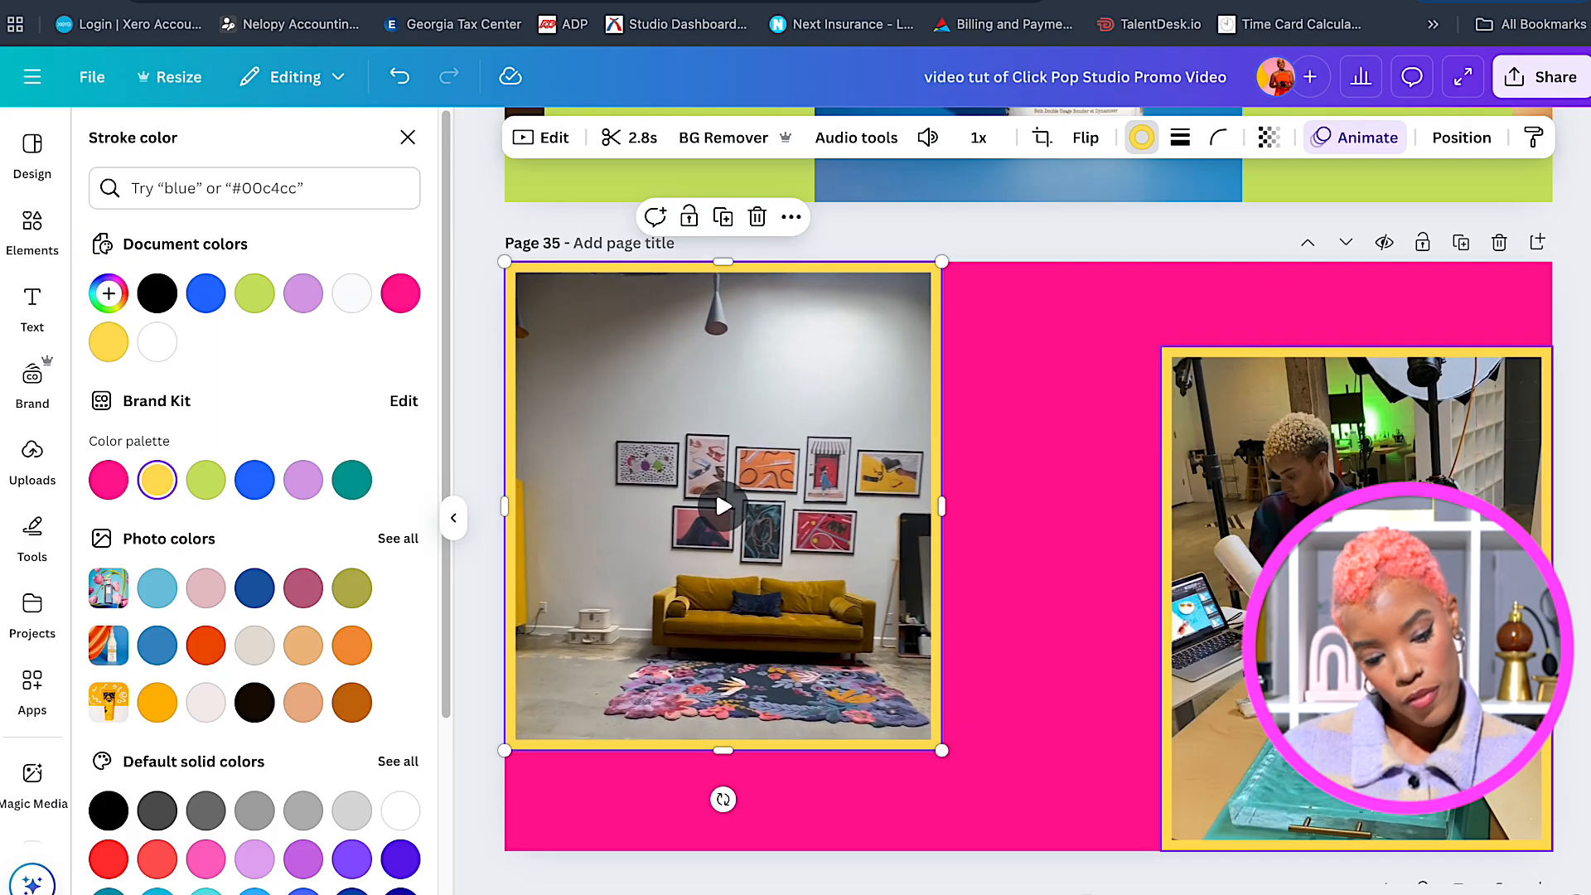
left_click_drag(1210, 604, 1208, 591)
Widen the studio room clip, align it with the page top, then review the pages and select the page 32 title.
left_click(886, 531)
left_click_drag(942, 507, 984, 506)
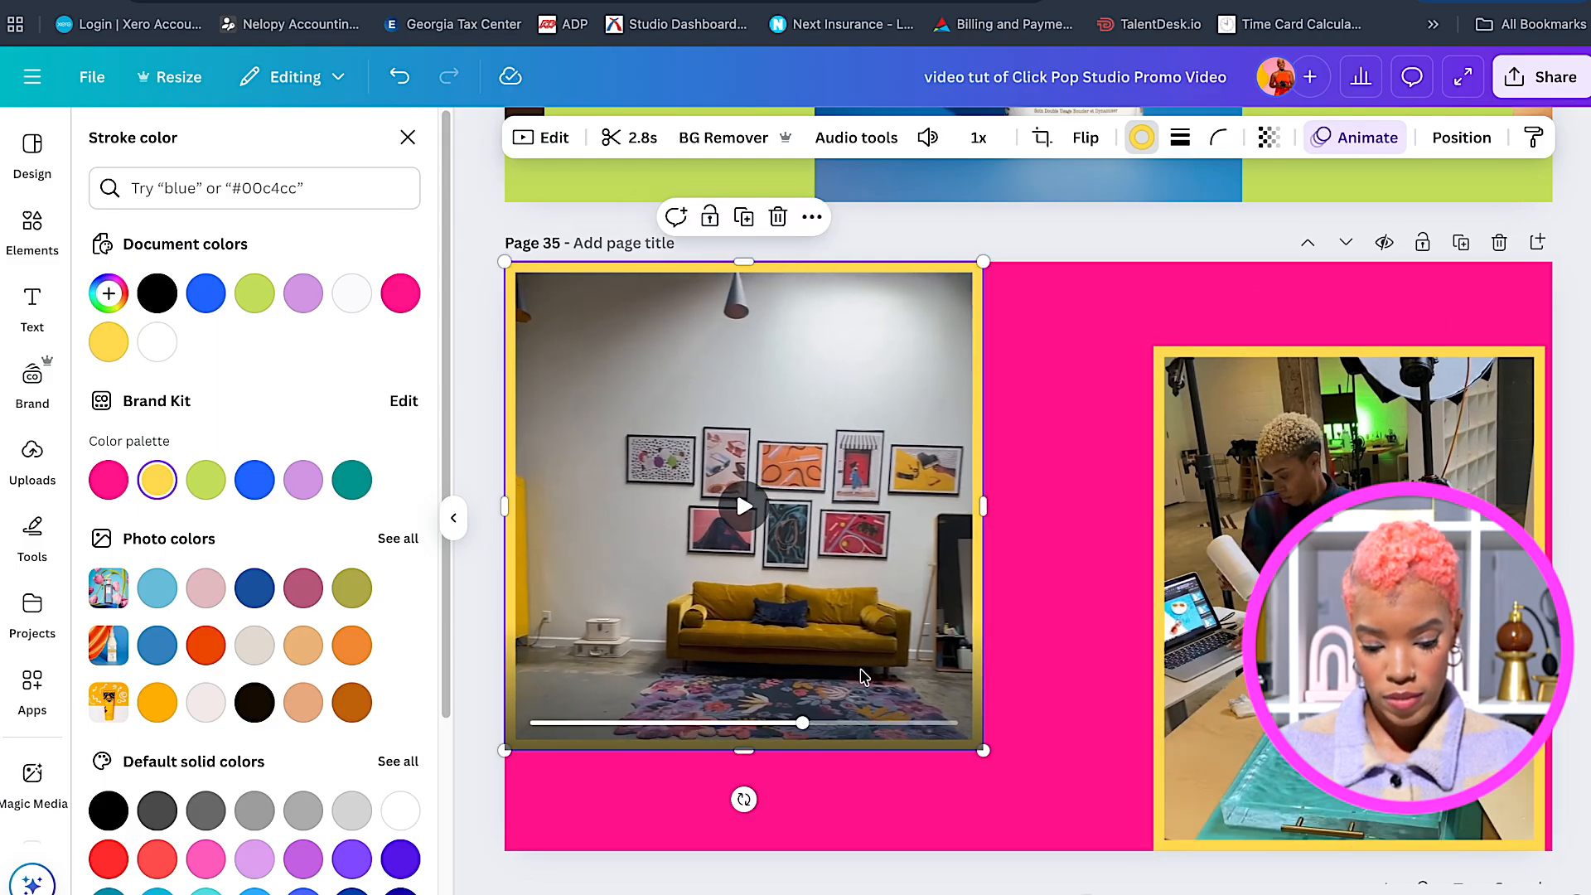
left_click_drag(861, 675, 864, 654)
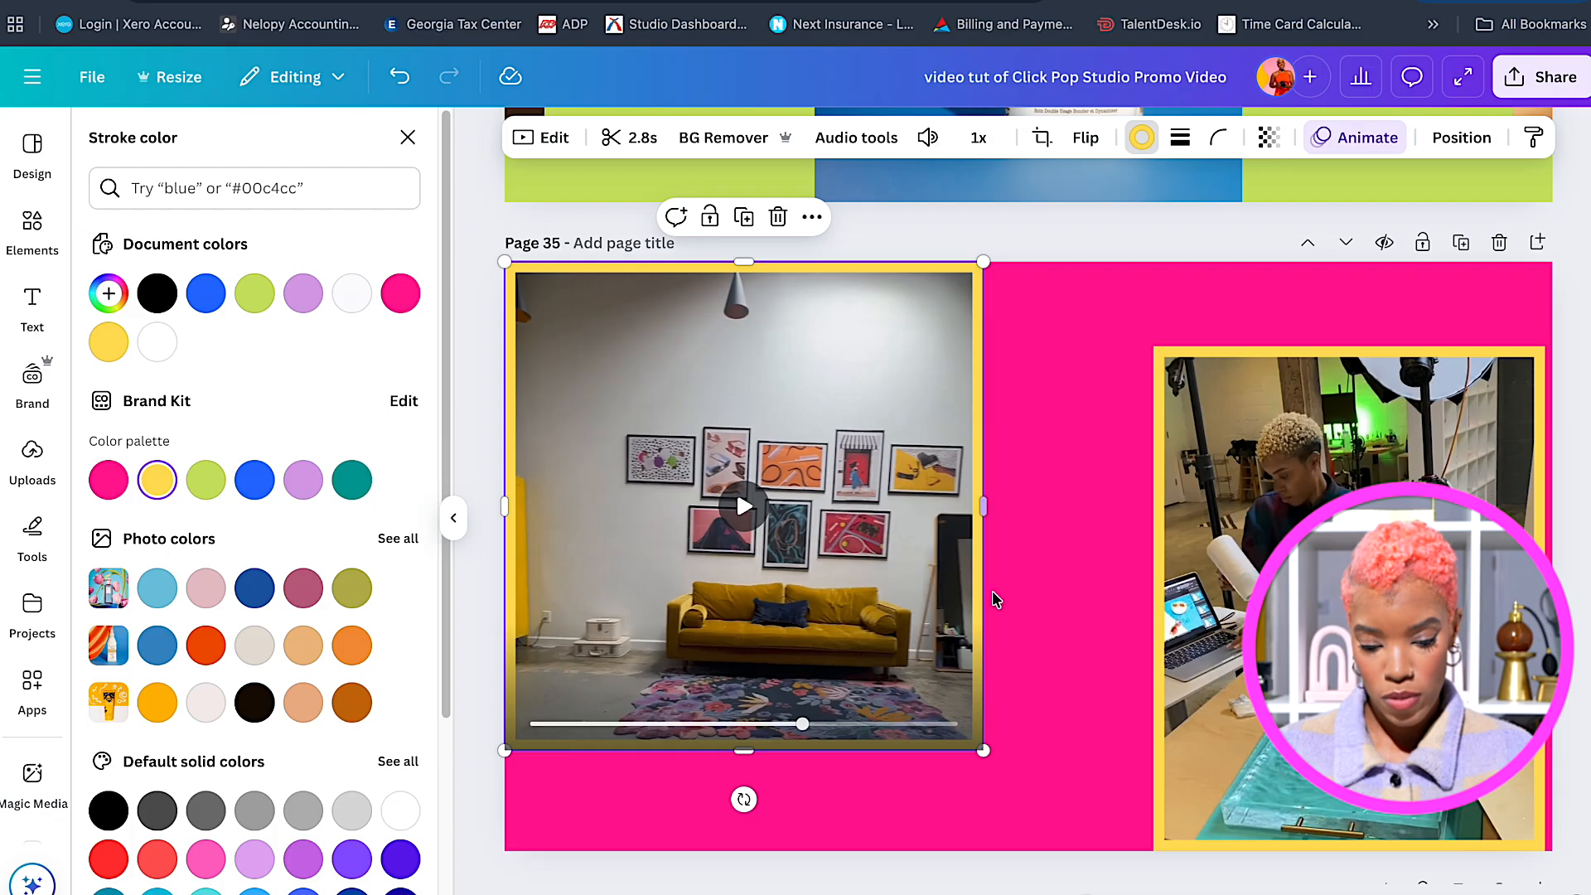
left_click(1035, 579)
scroll(1043, 574, "up", 20)
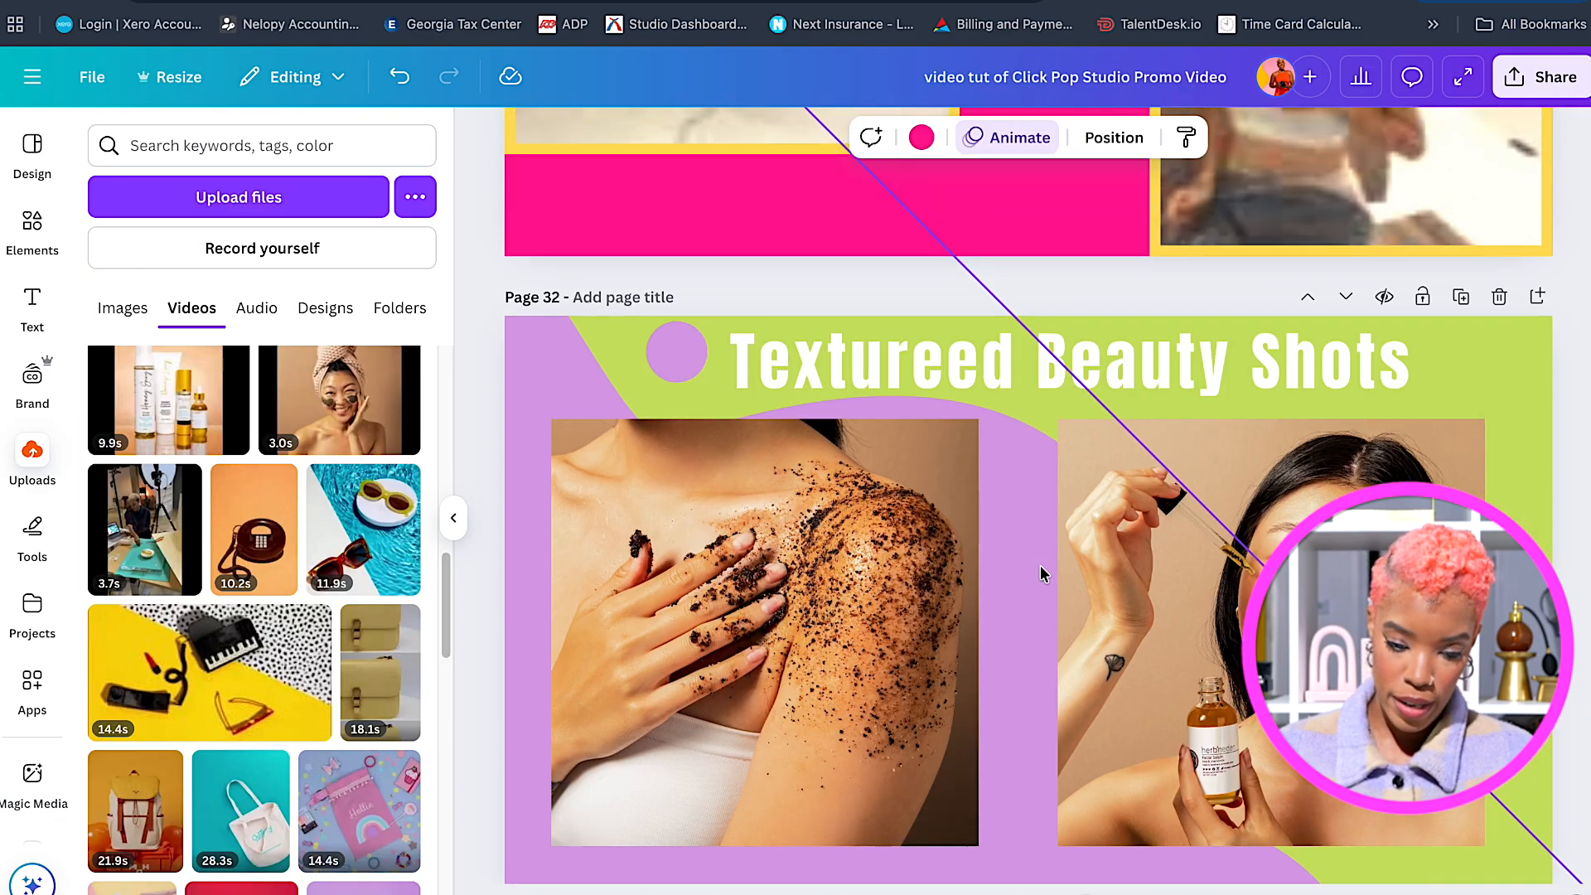
scroll(1041, 574, "up", 2)
left_click(1051, 534)
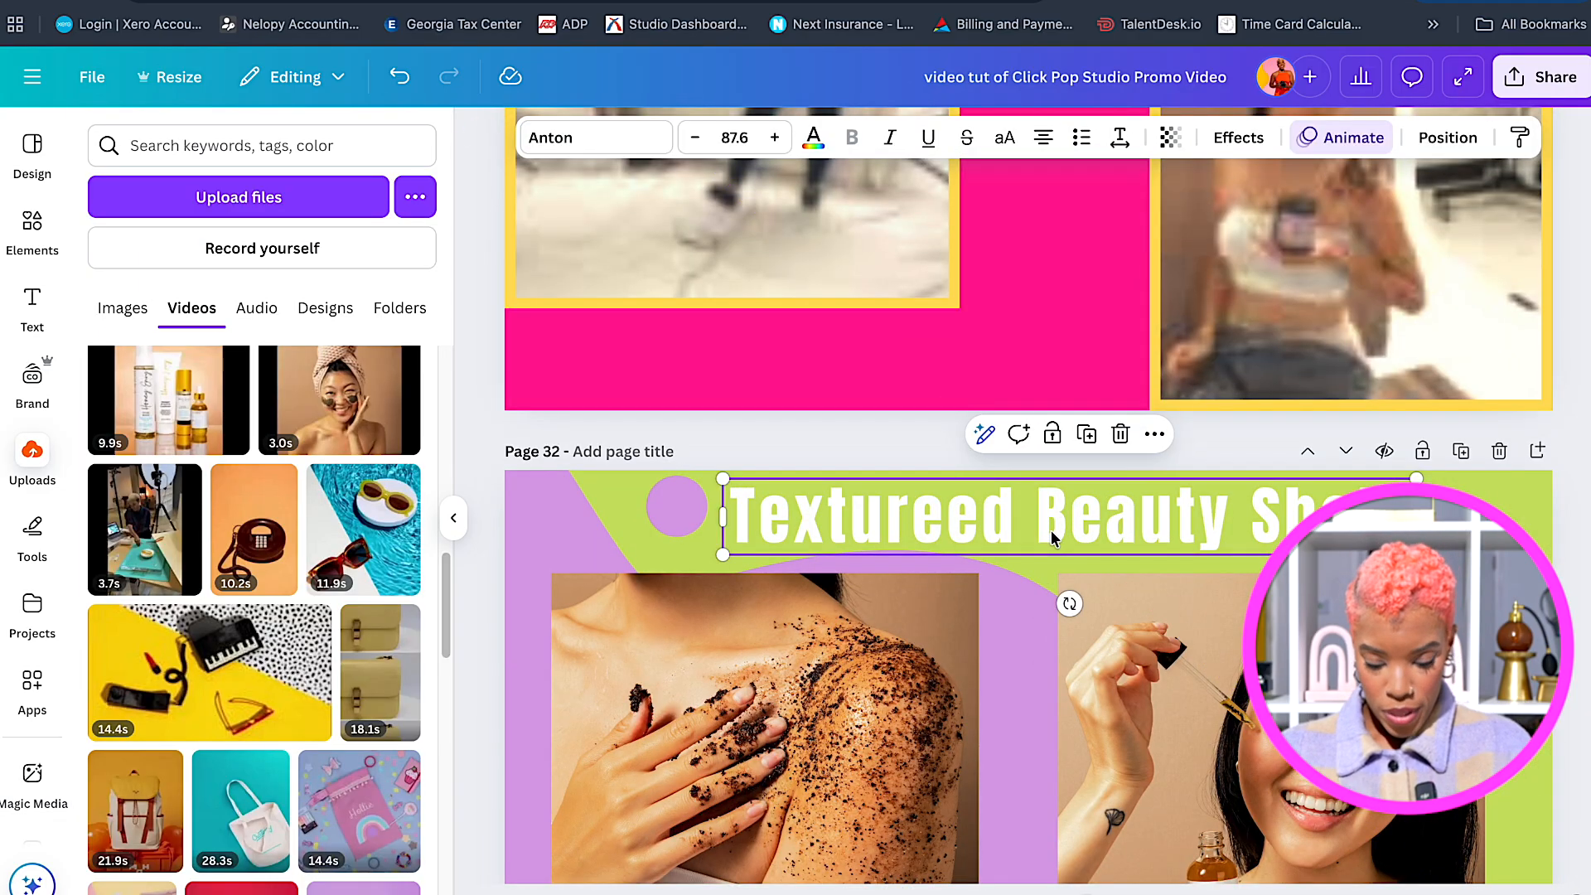
scroll(1051, 535, "down", 20)
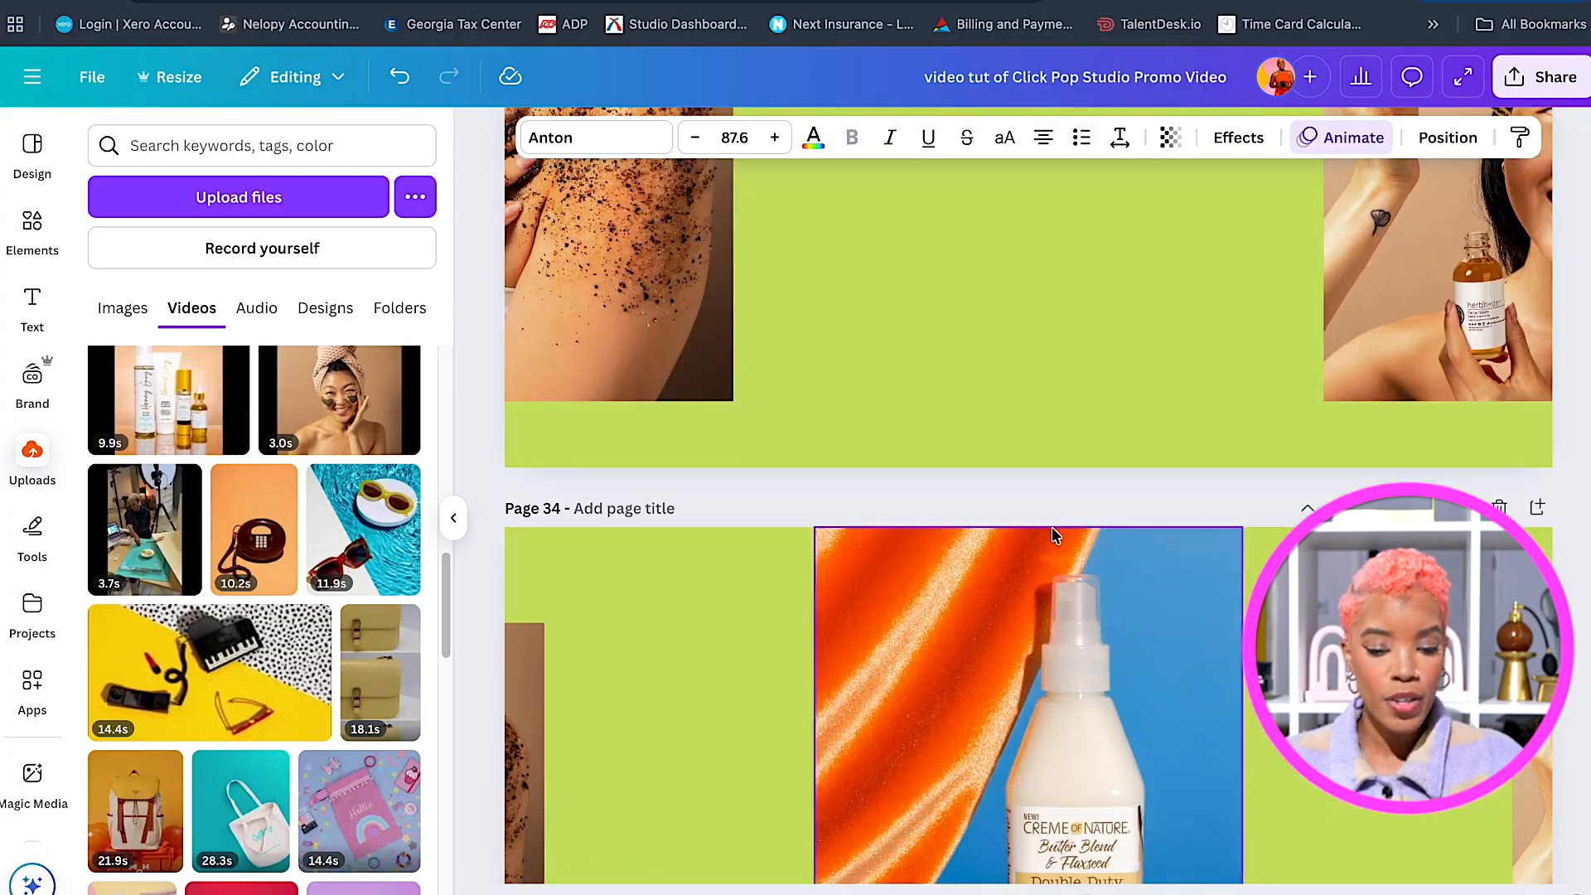
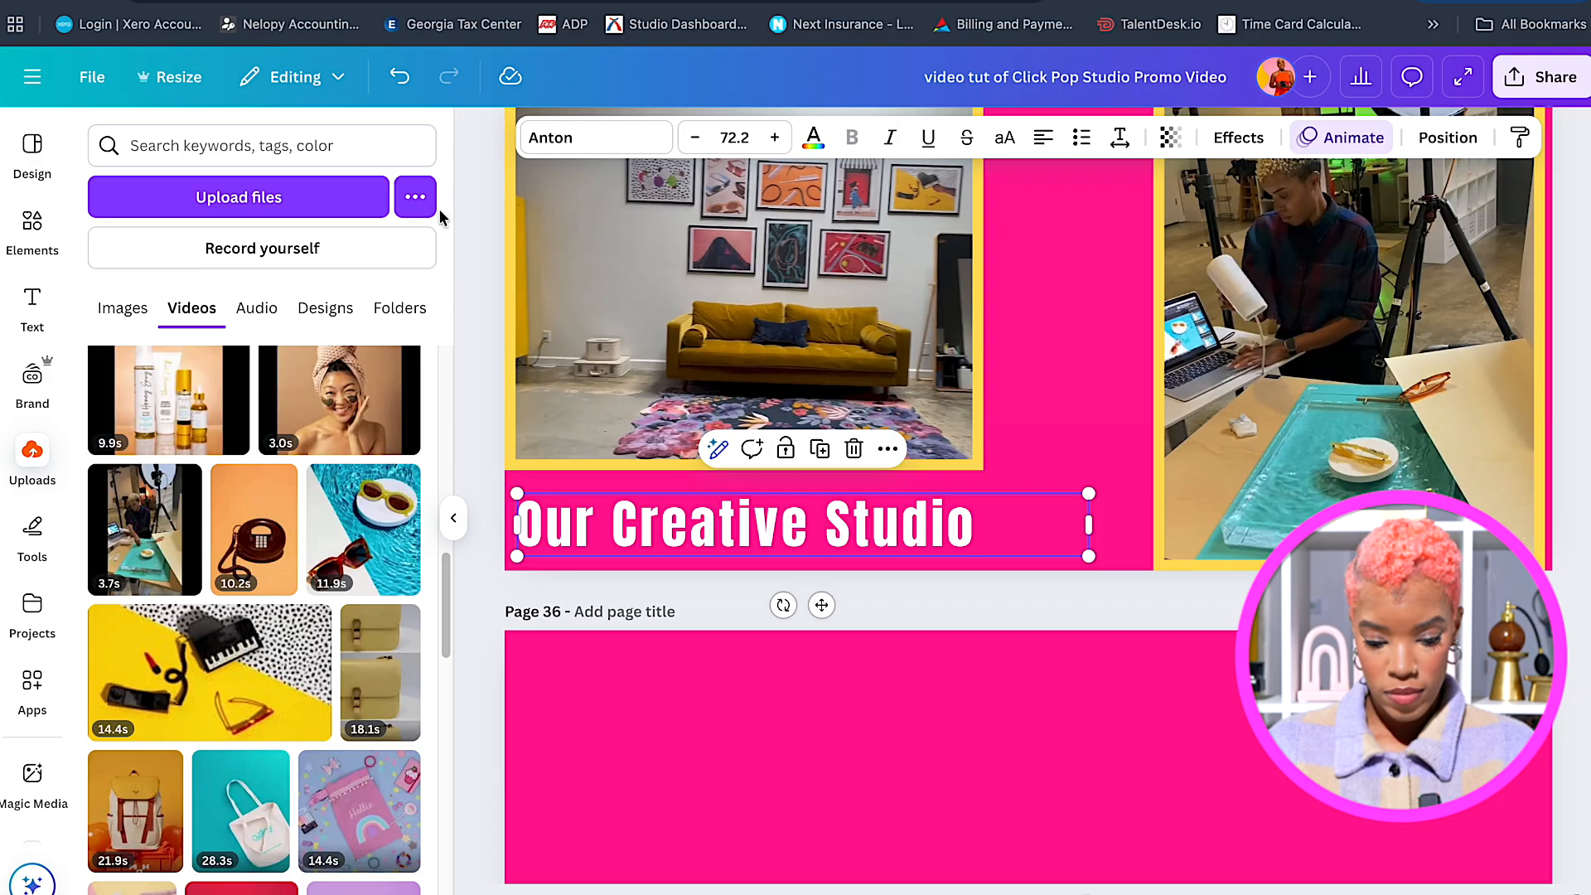
Give the page 35 heading Bounce (enter and exit) and both studio videos Pop on enter only.
left_click(1312, 141)
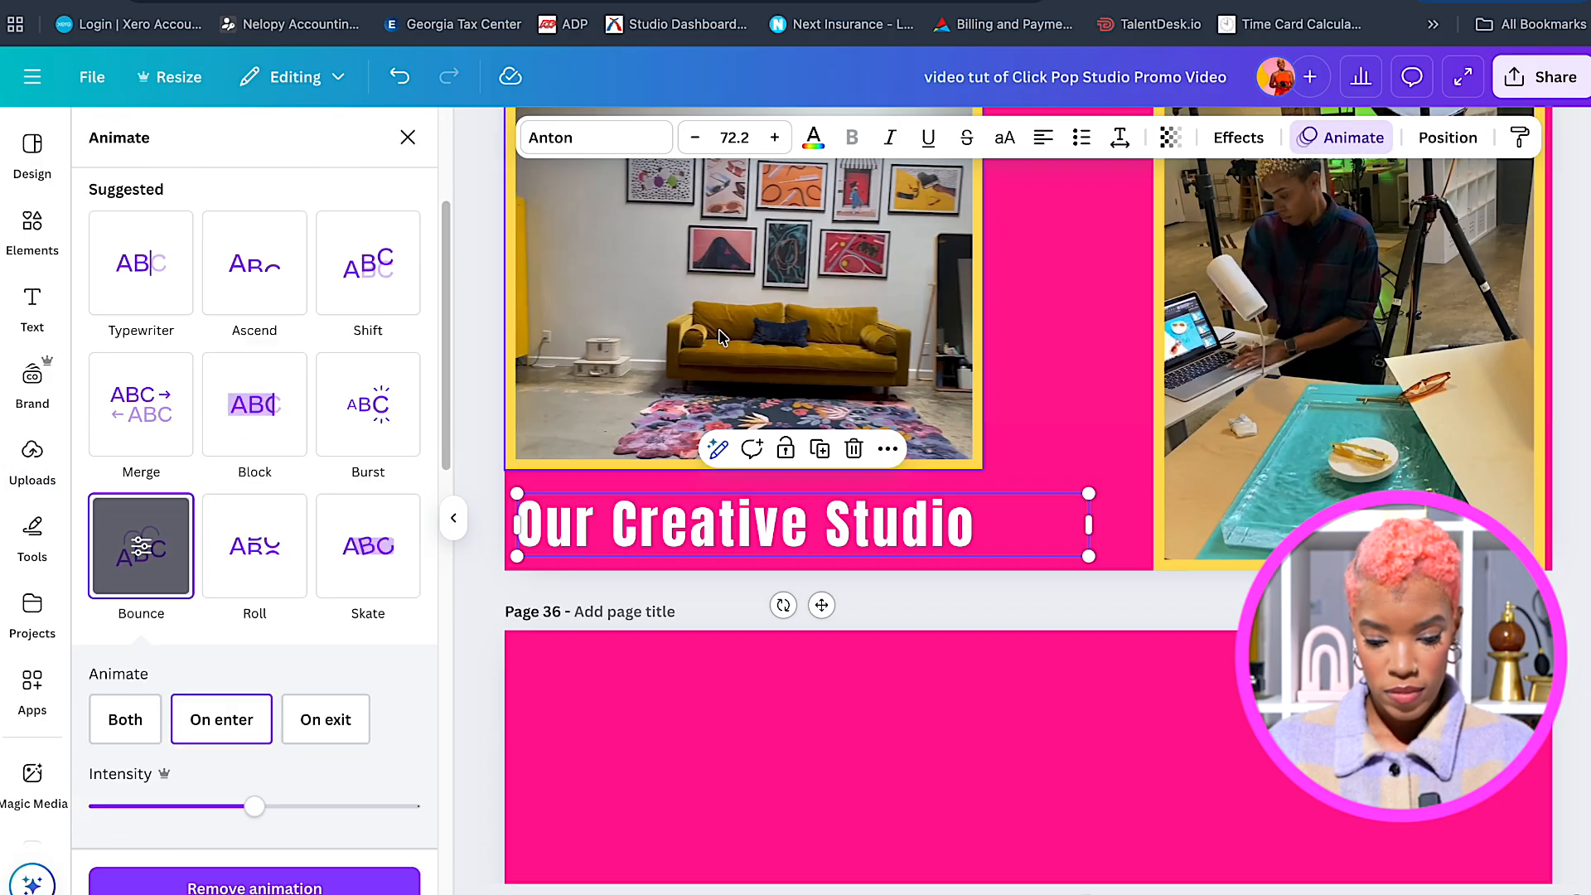
left_click(134, 564)
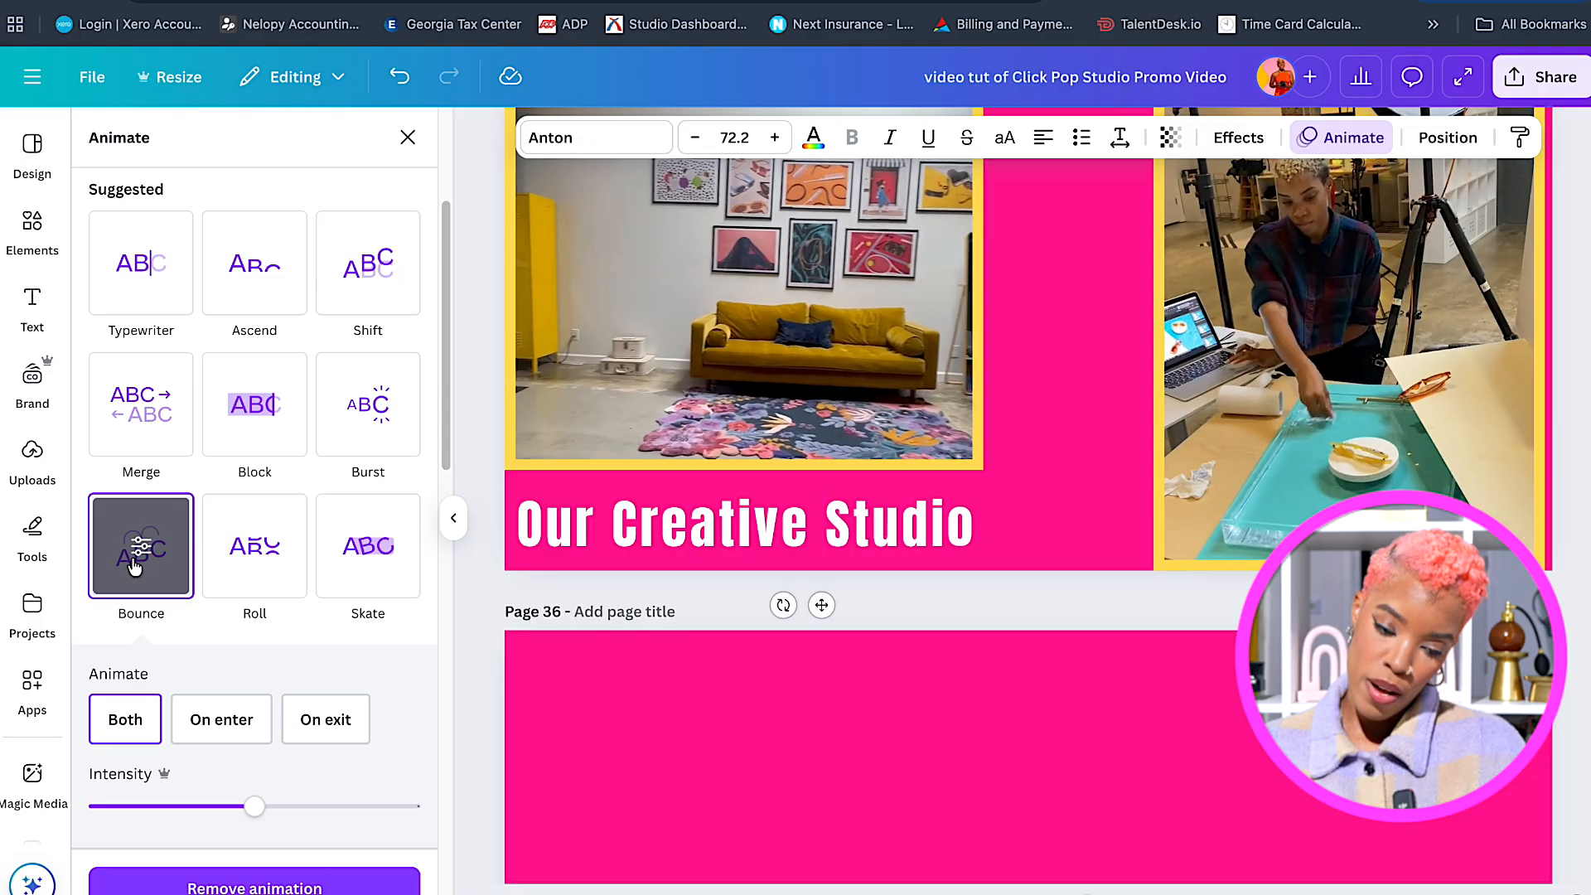
left_click(585, 407)
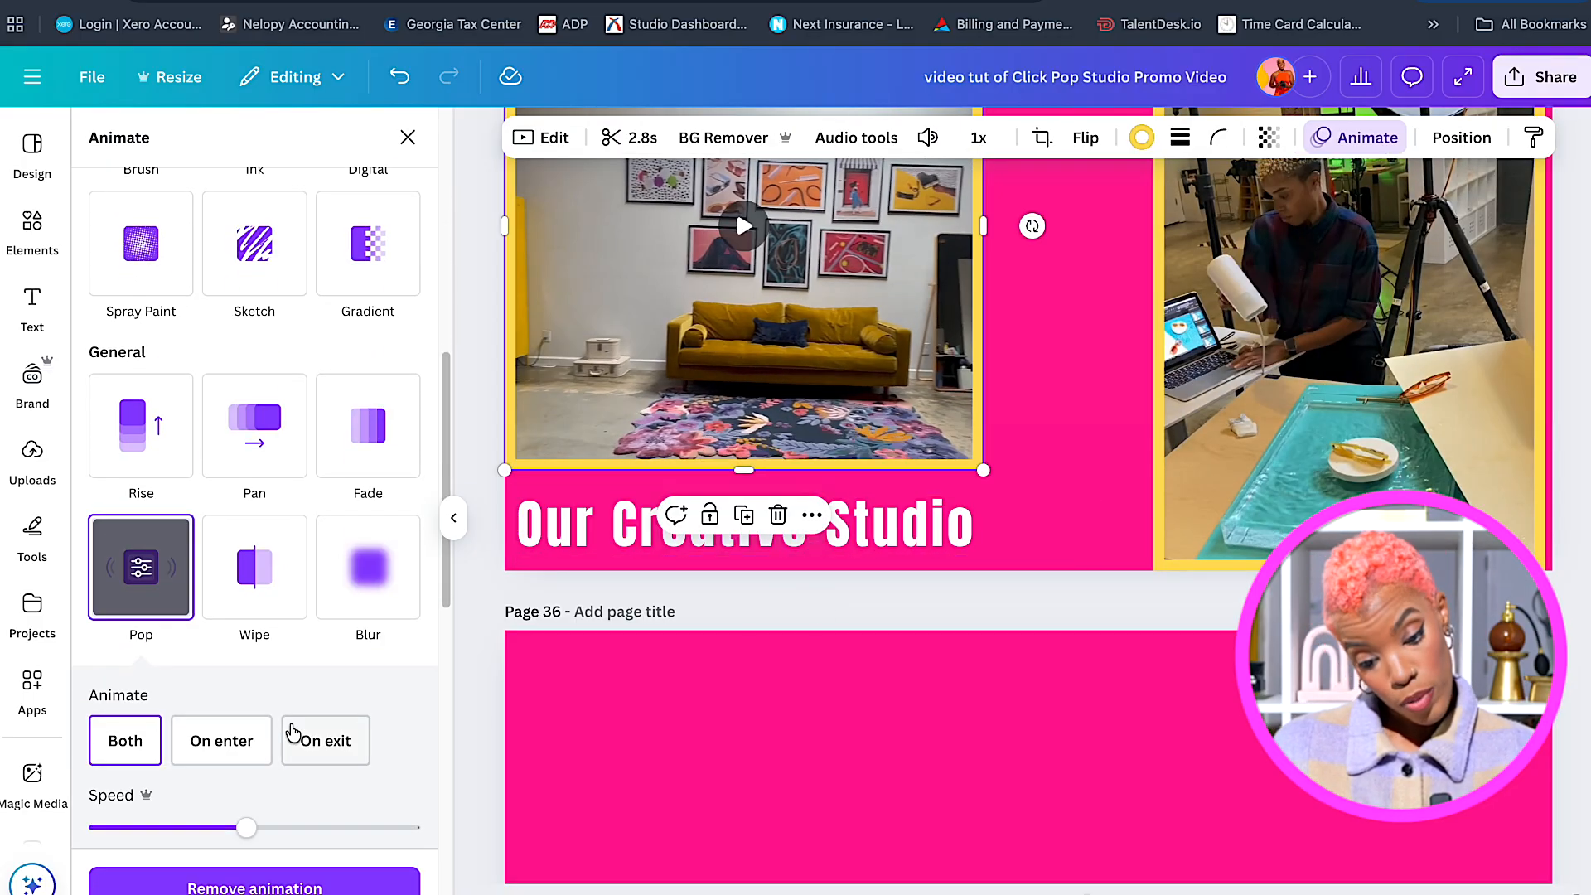
left_click(222, 743)
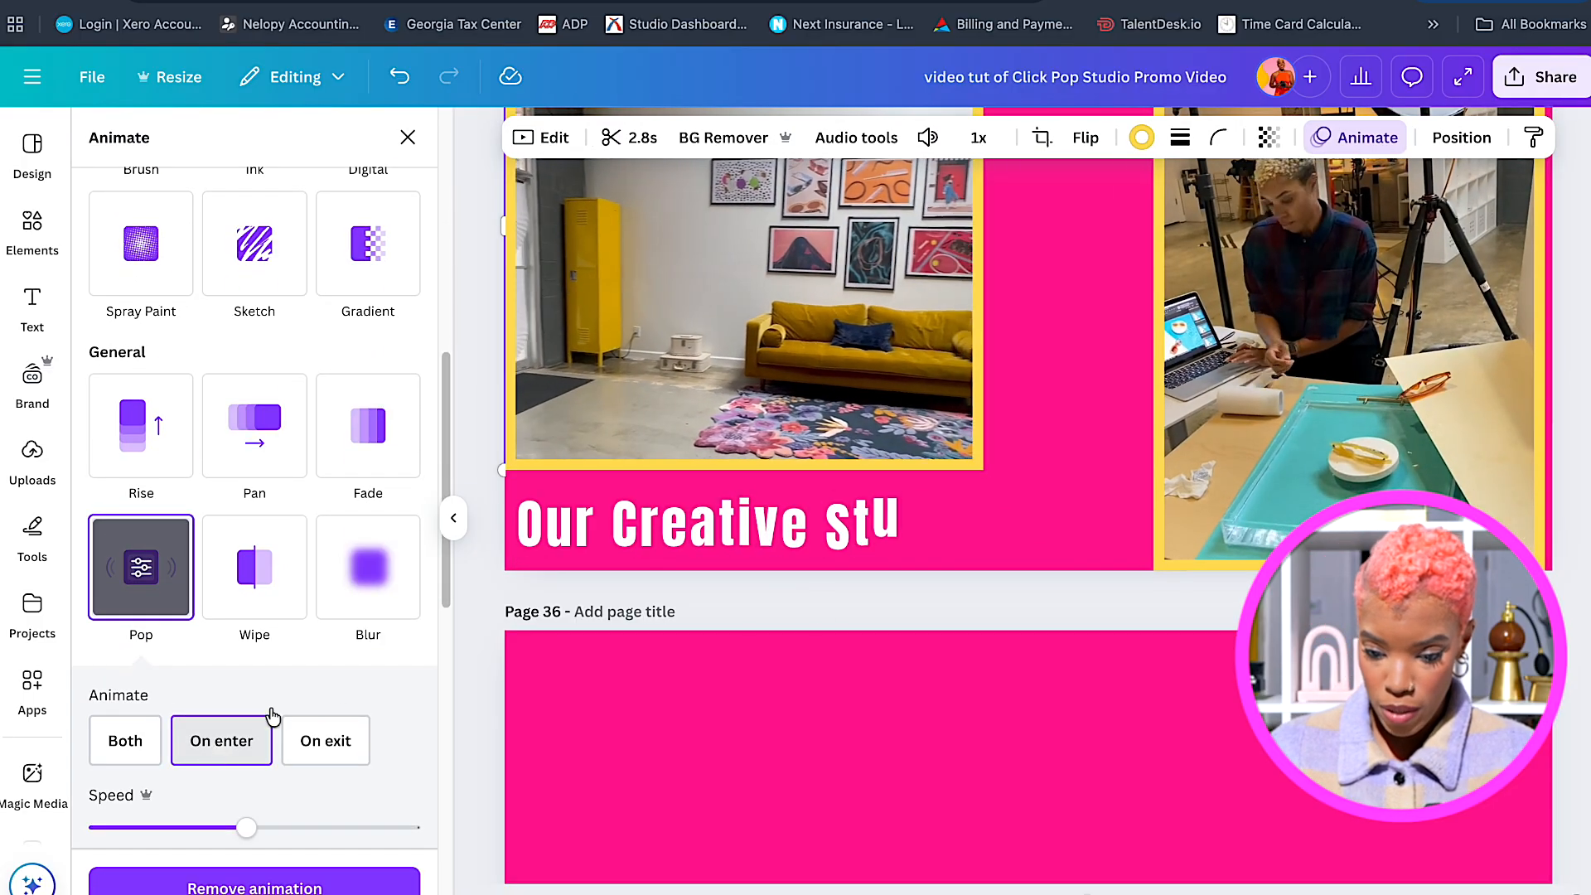
left_click(1211, 411)
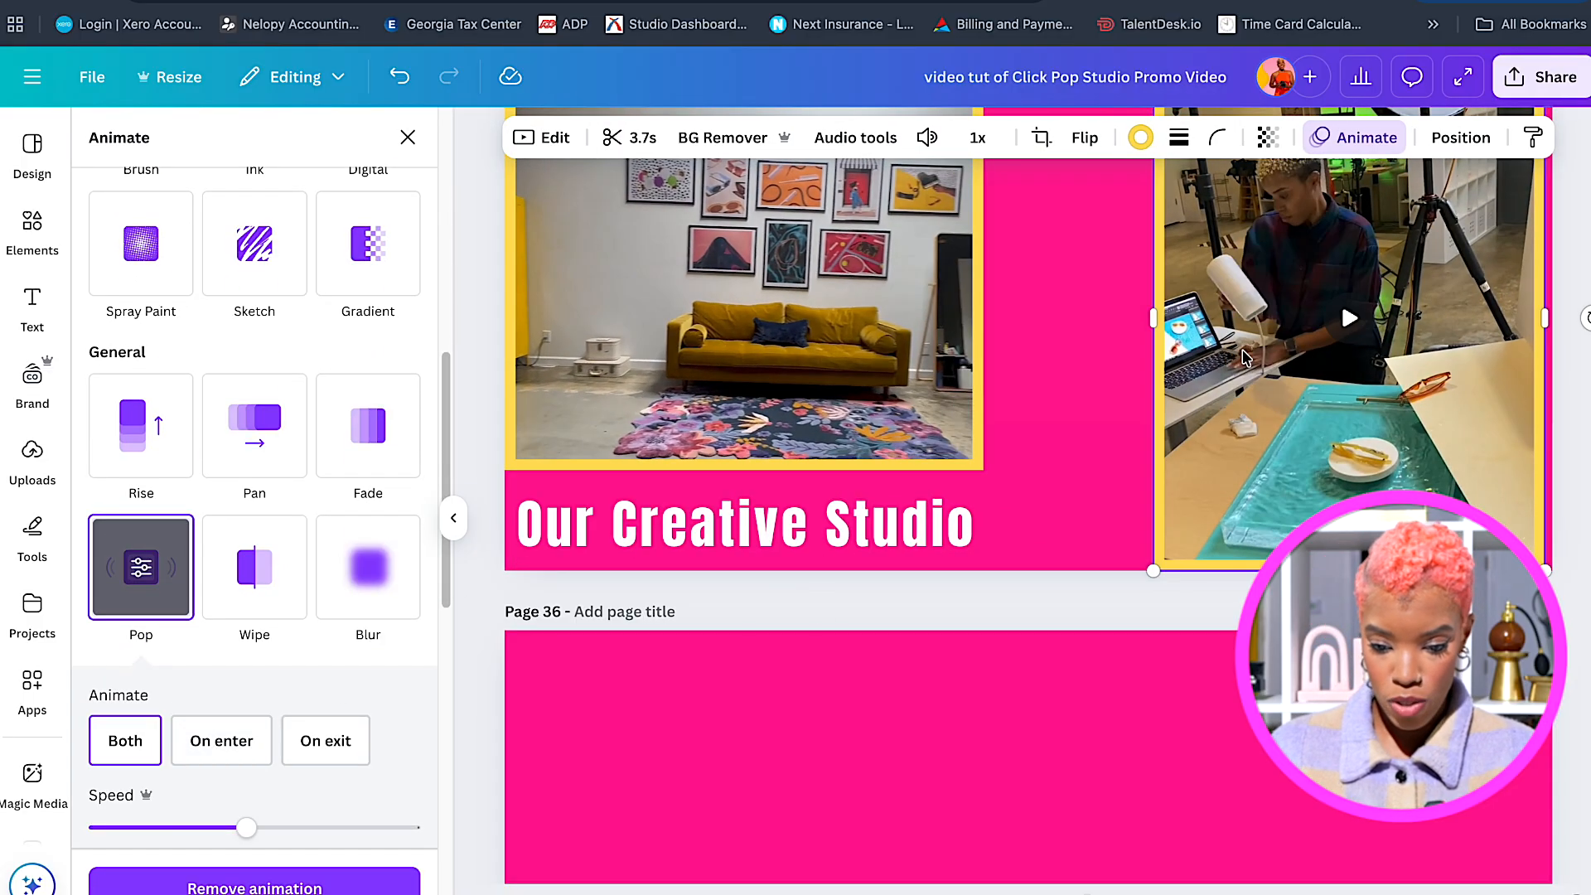
left_click(225, 756)
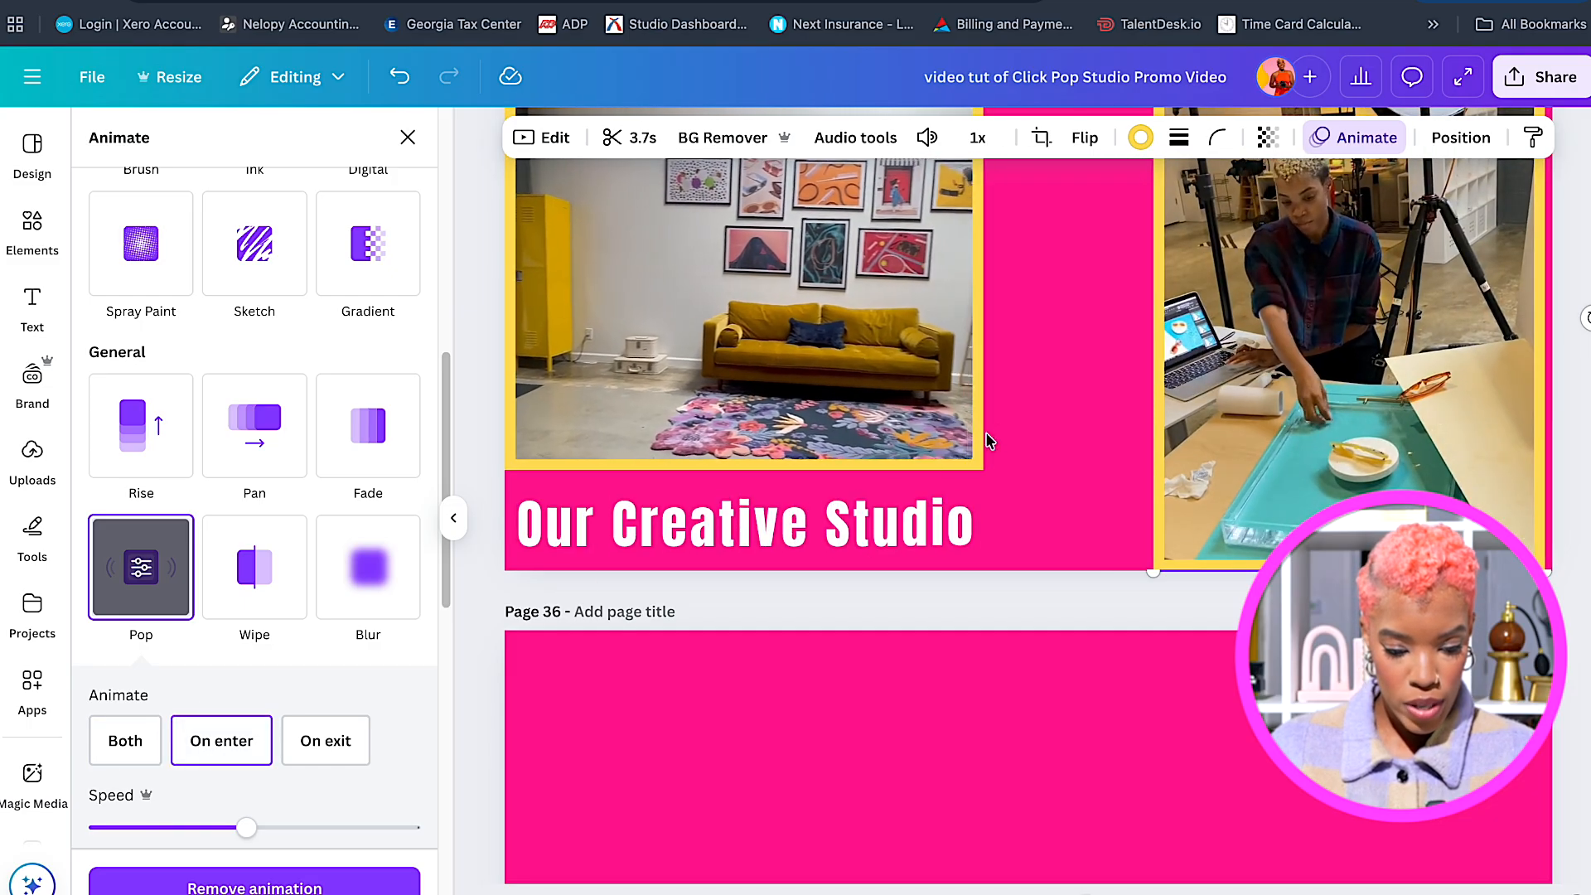
Select the page 35 background and scroll through the pages to review them.
scroll(1051, 440, "up", 3)
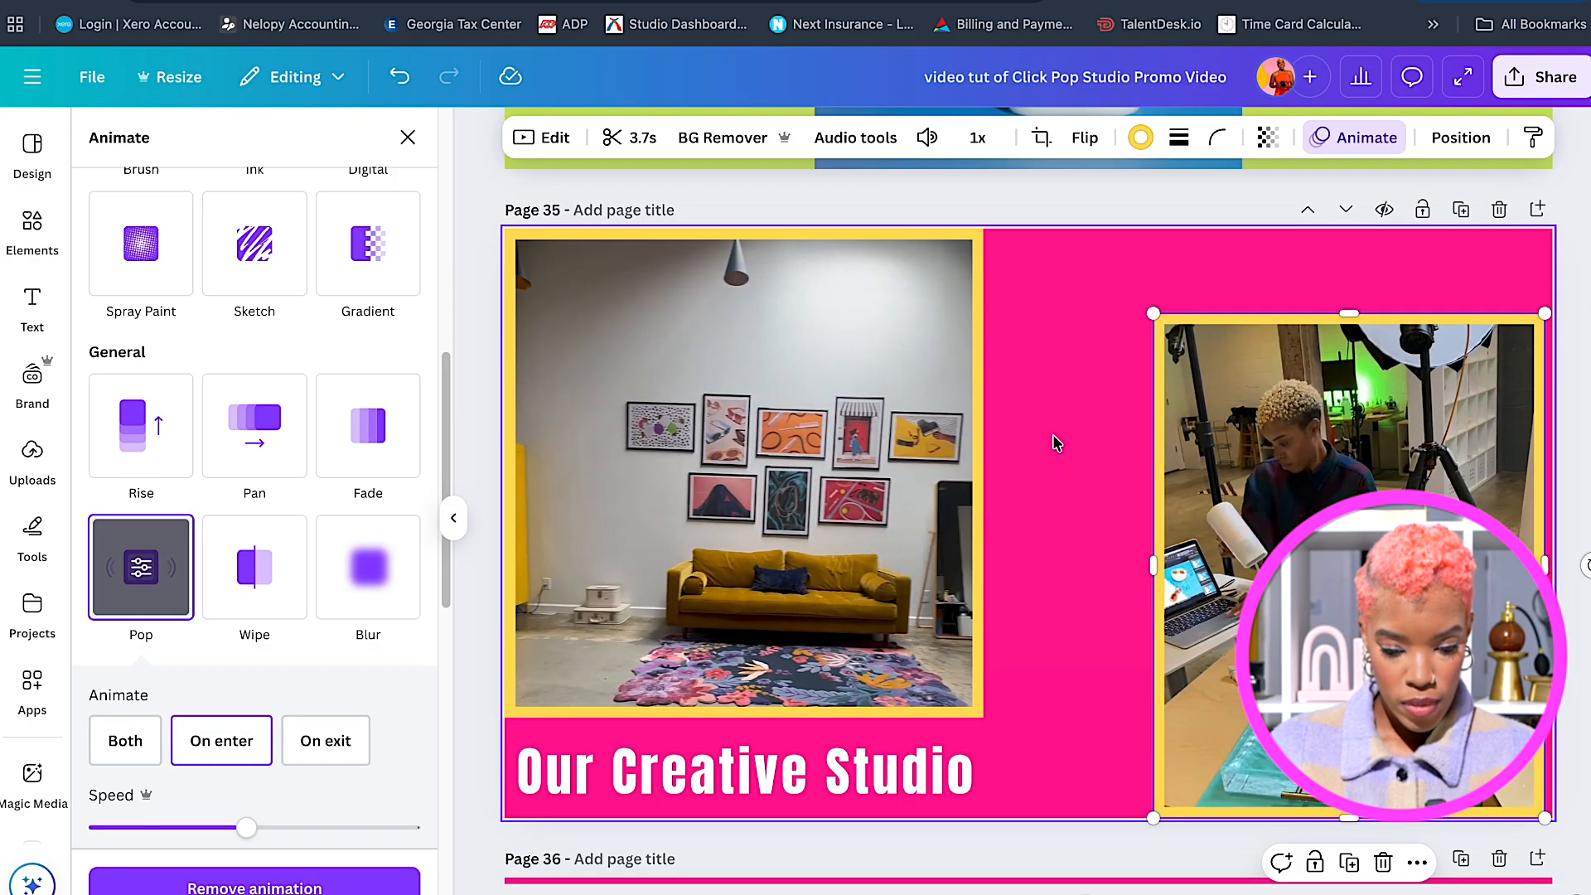
scroll(1057, 442, "down", 1)
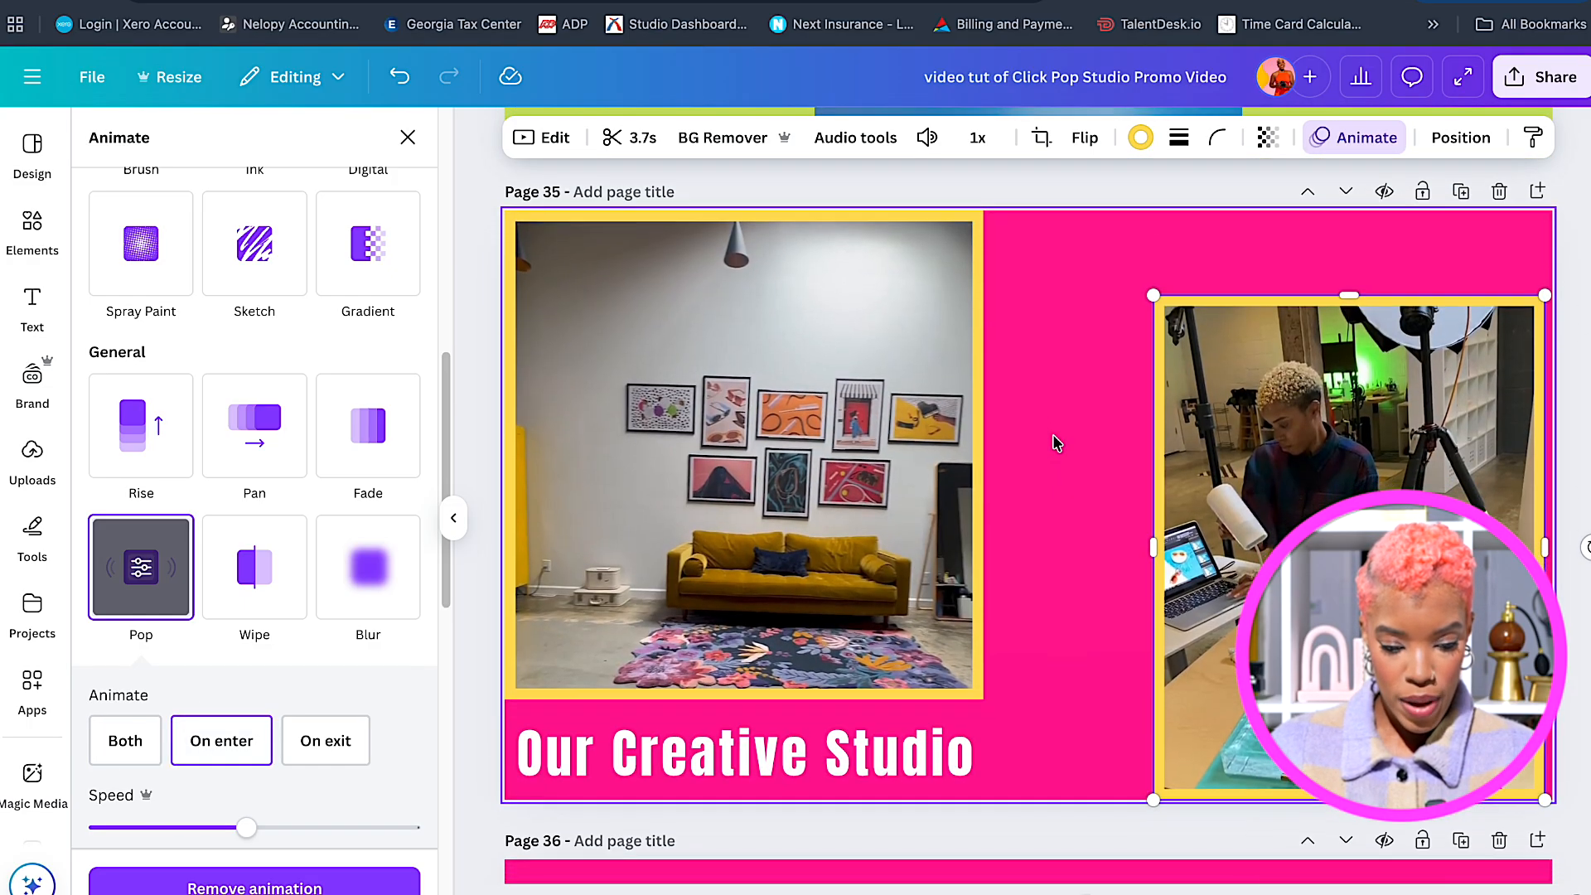
scroll(1057, 442, "down", 5)
scroll(1053, 434, "down", 1)
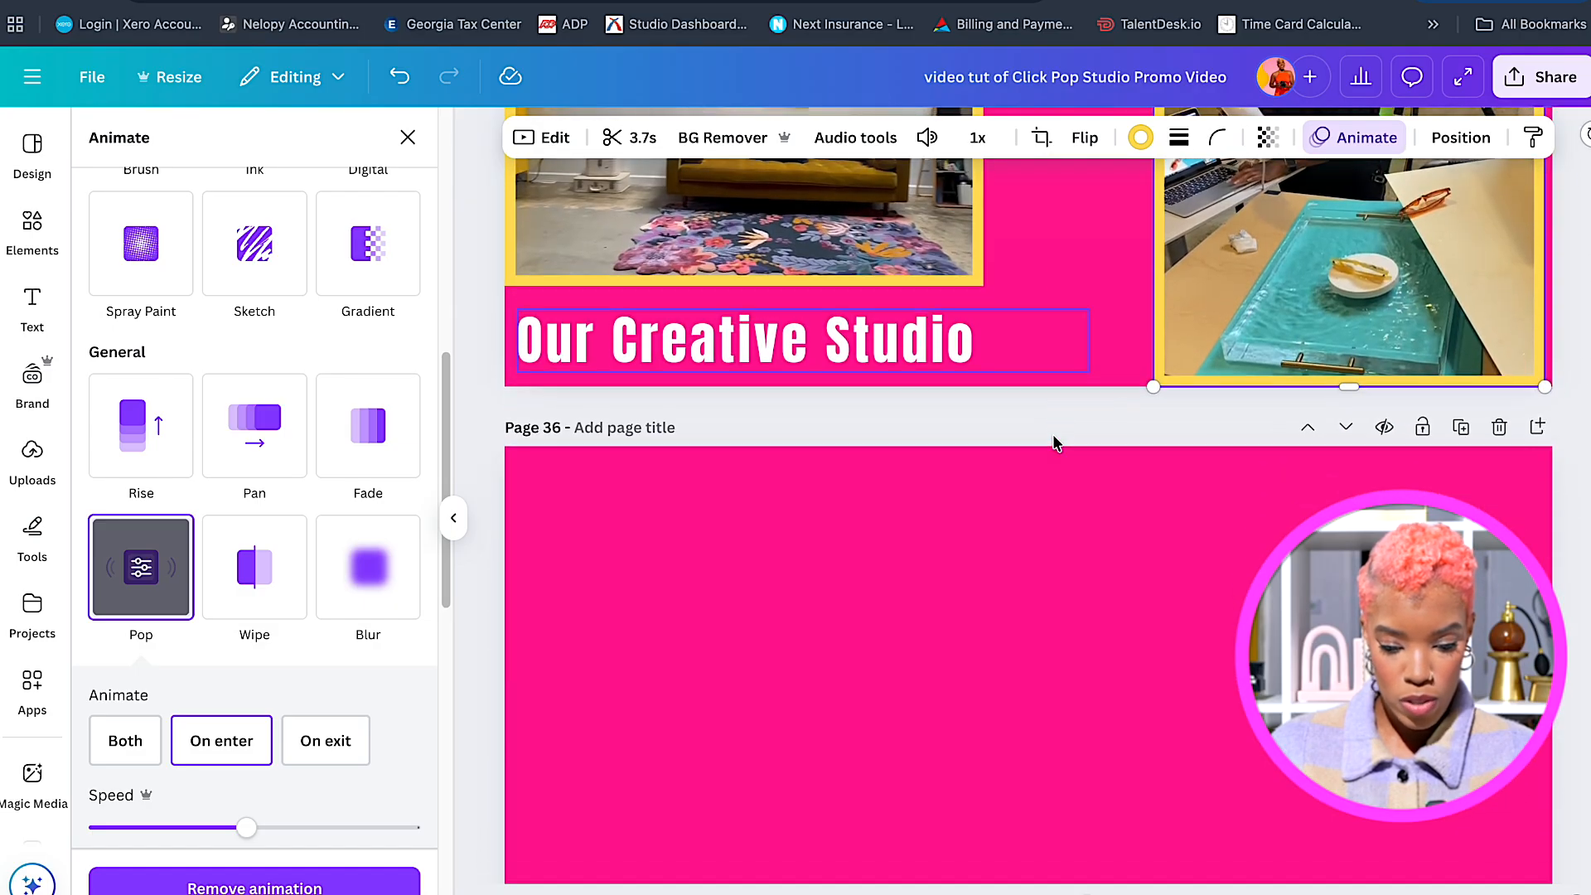
left_click(1107, 282)
scroll(1082, 507, "down", 4)
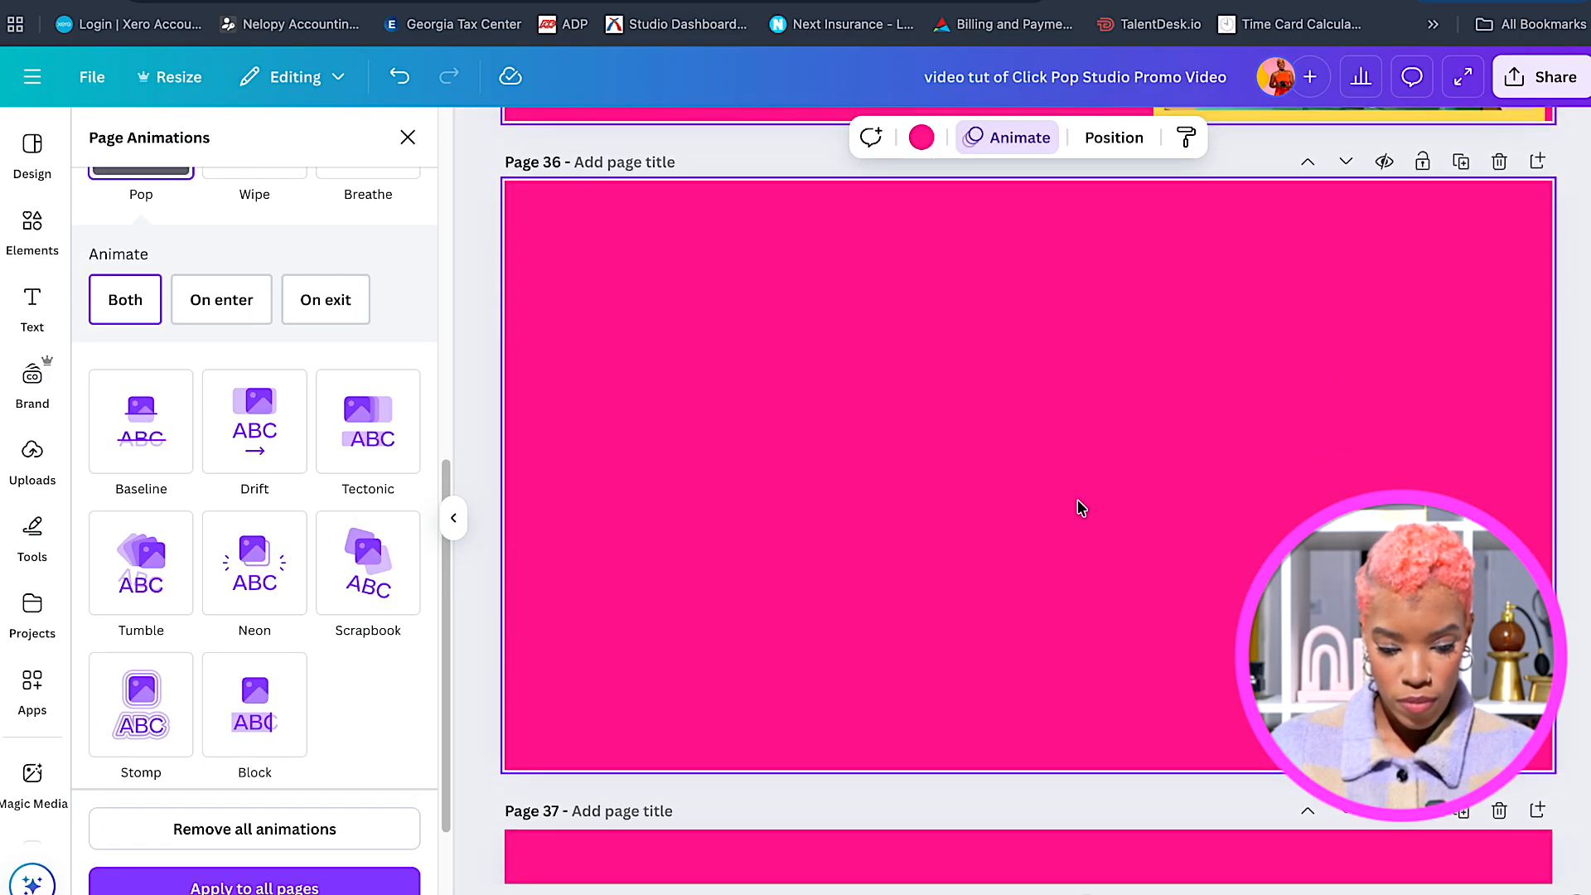
scroll(1082, 507, "up", 1)
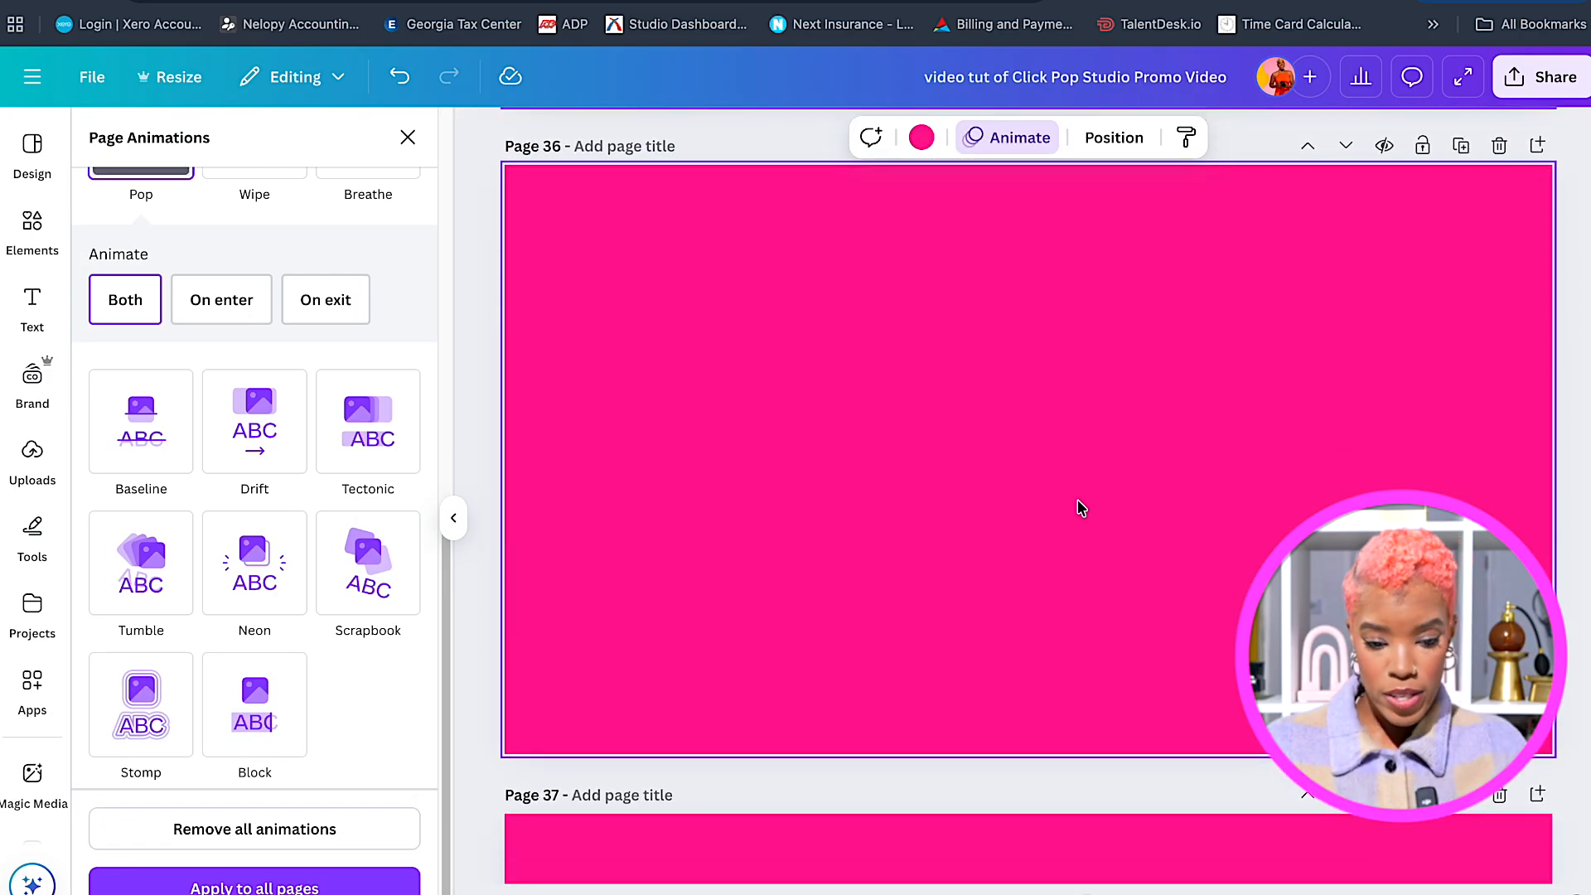
scroll(1082, 507, "down", 1)
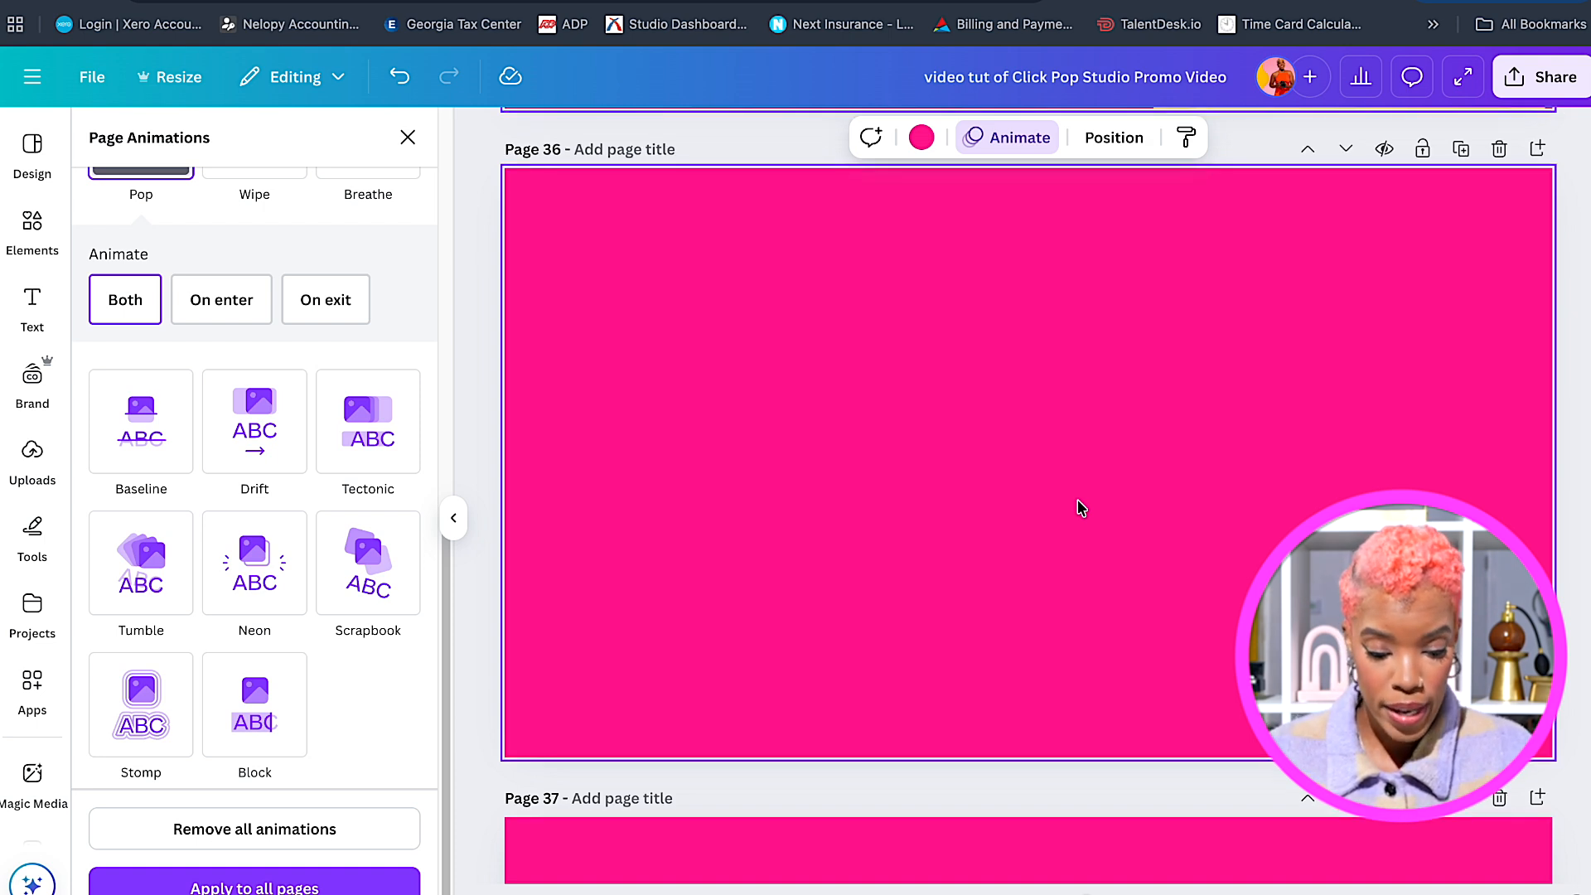
scroll(1081, 508, "up", 1)
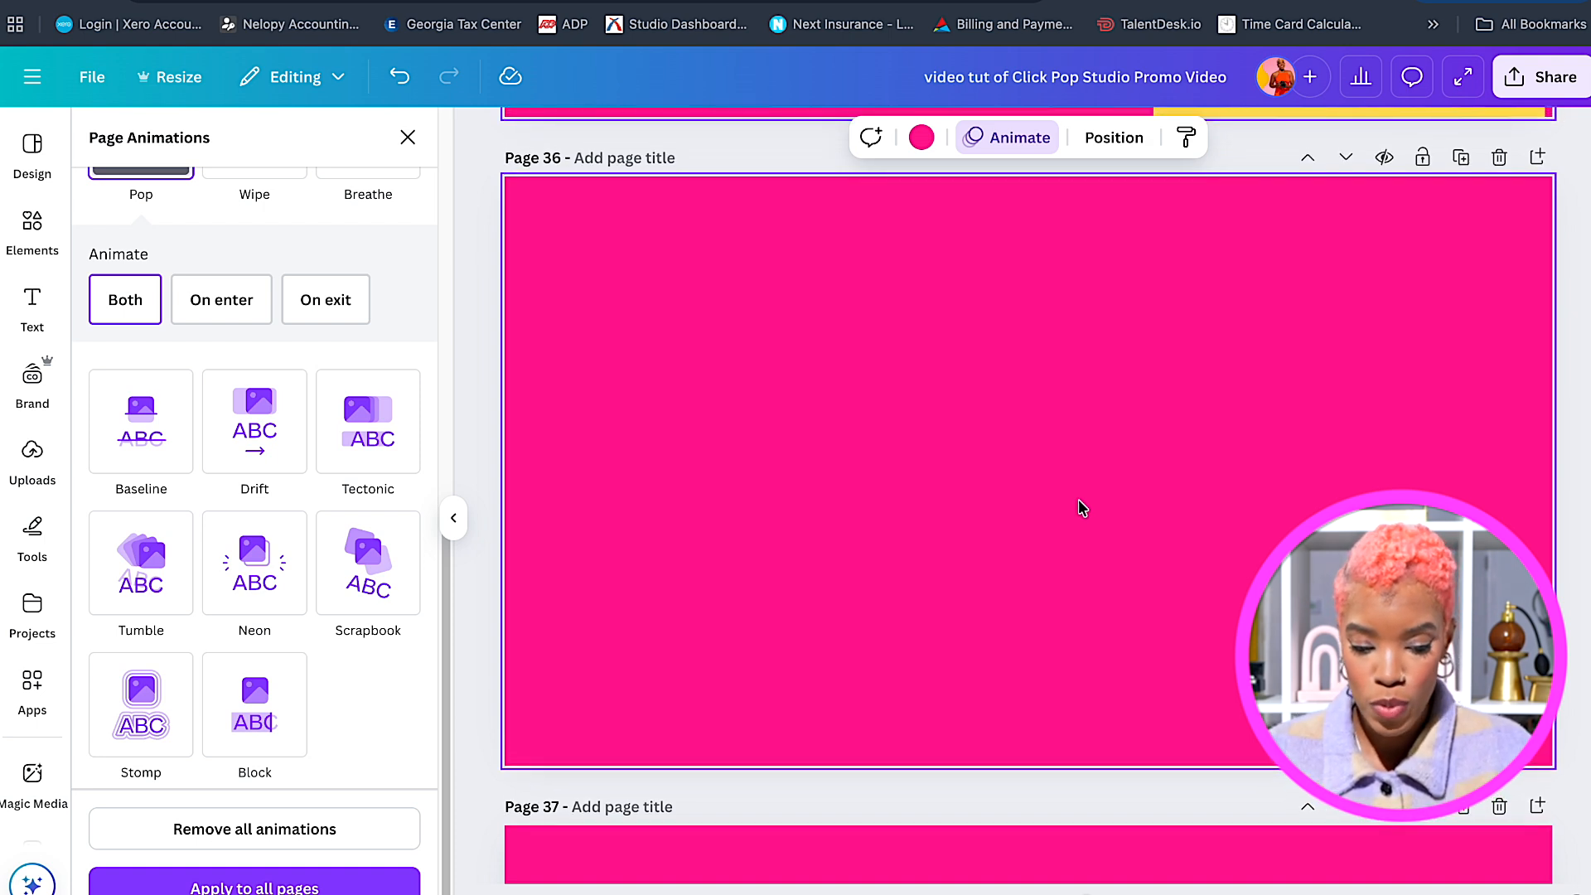
Add the yellow socks photo from uploaded images and place it lower-left on page 36.
left_click(34, 454)
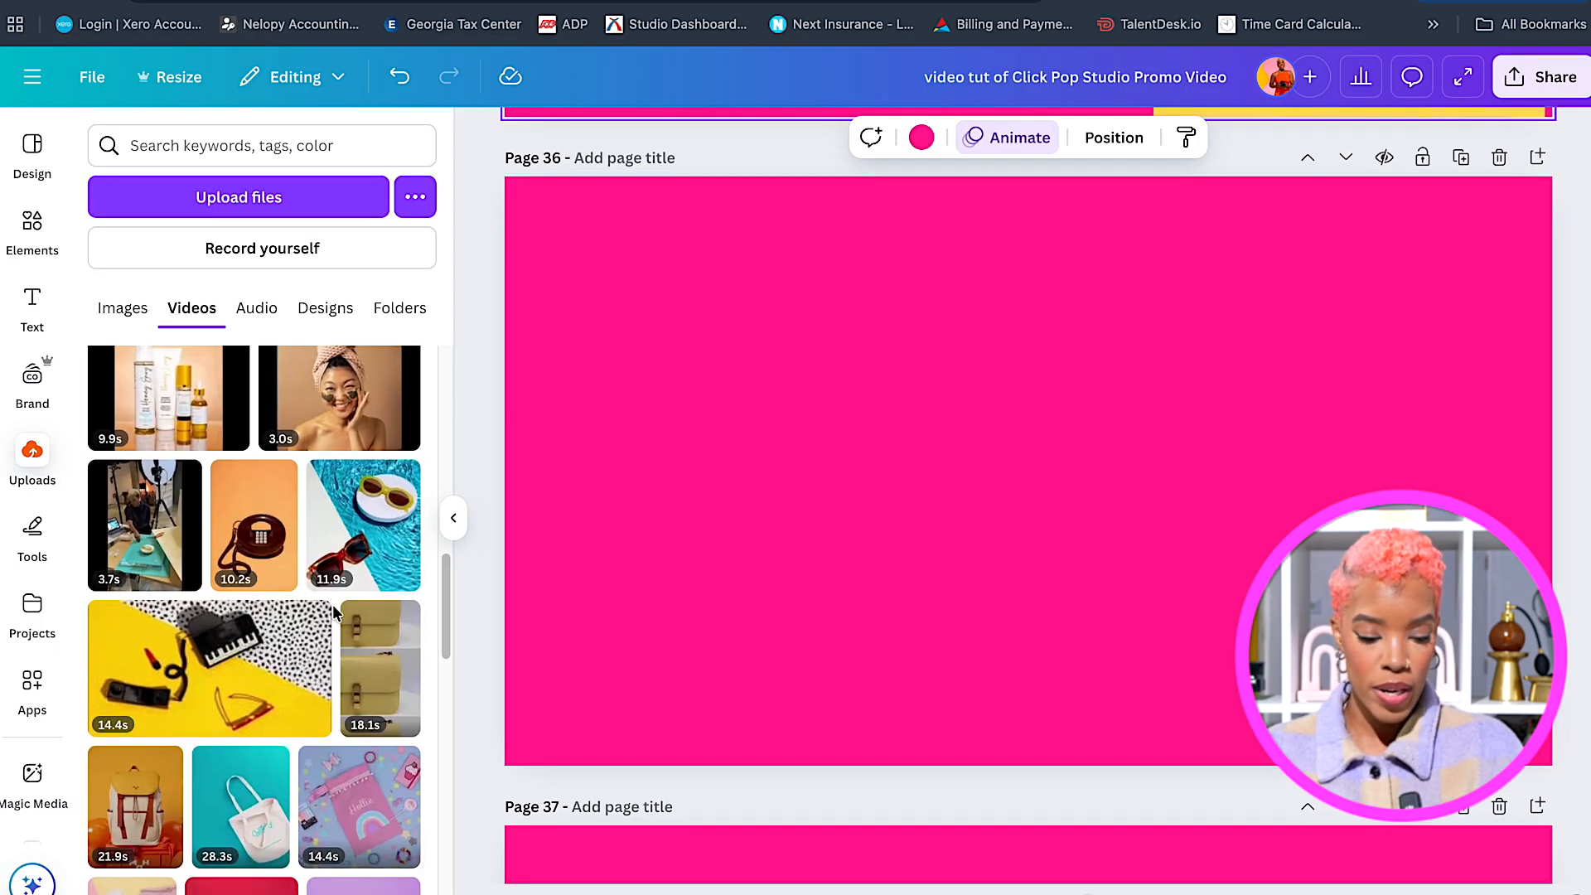
left_click(122, 308)
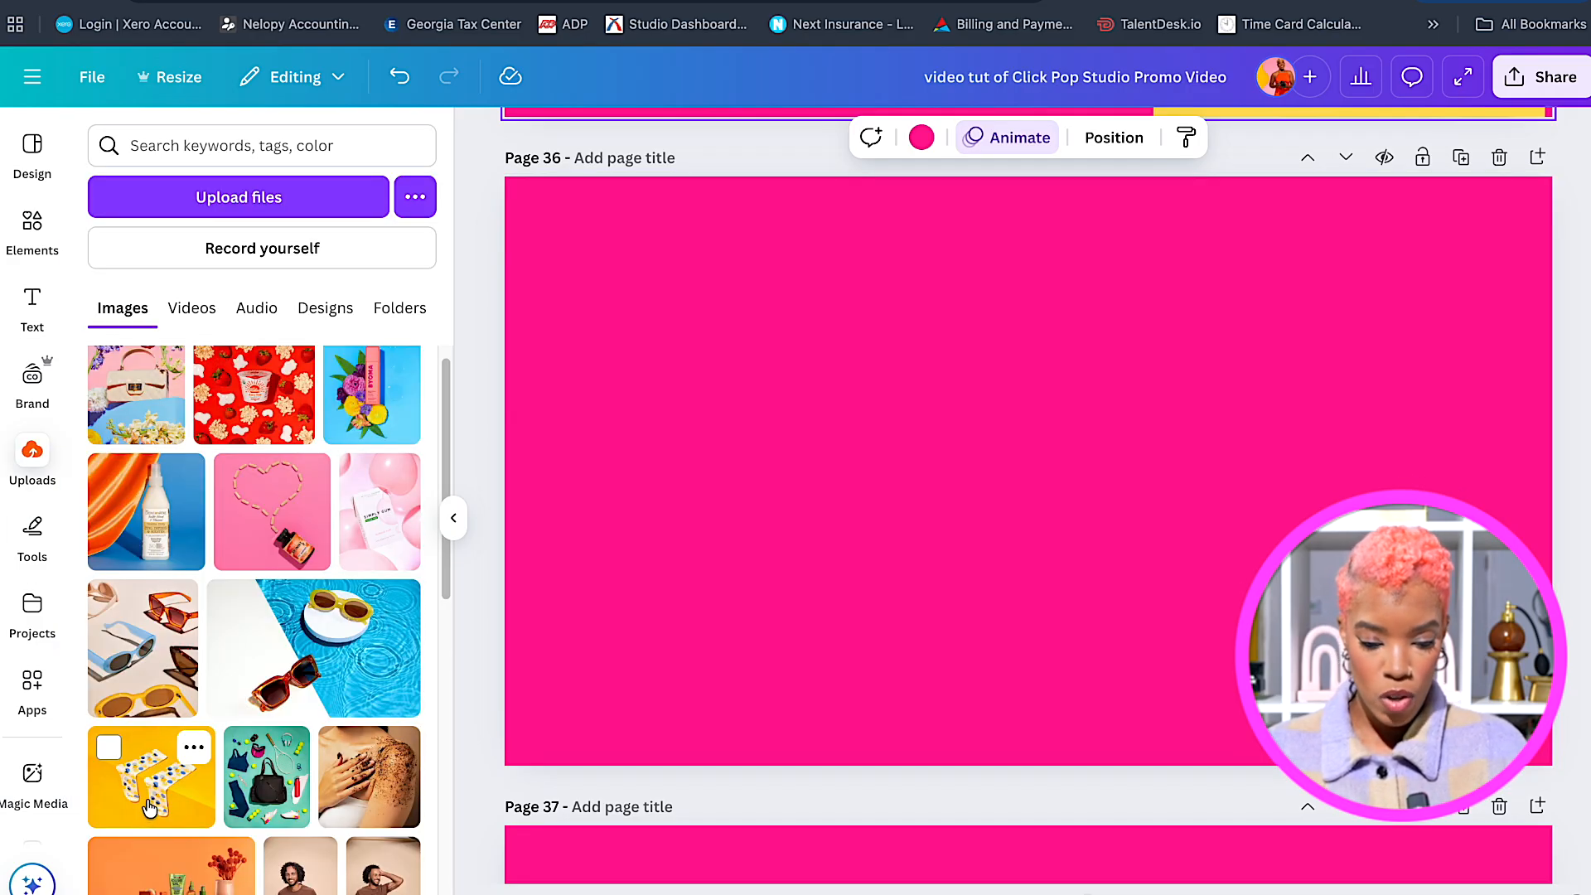
left_click(150, 795)
left_click_drag(1007, 461, 784, 484)
left_click_drag(1063, 693, 973, 623)
left_click_drag(817, 468, 817, 508)
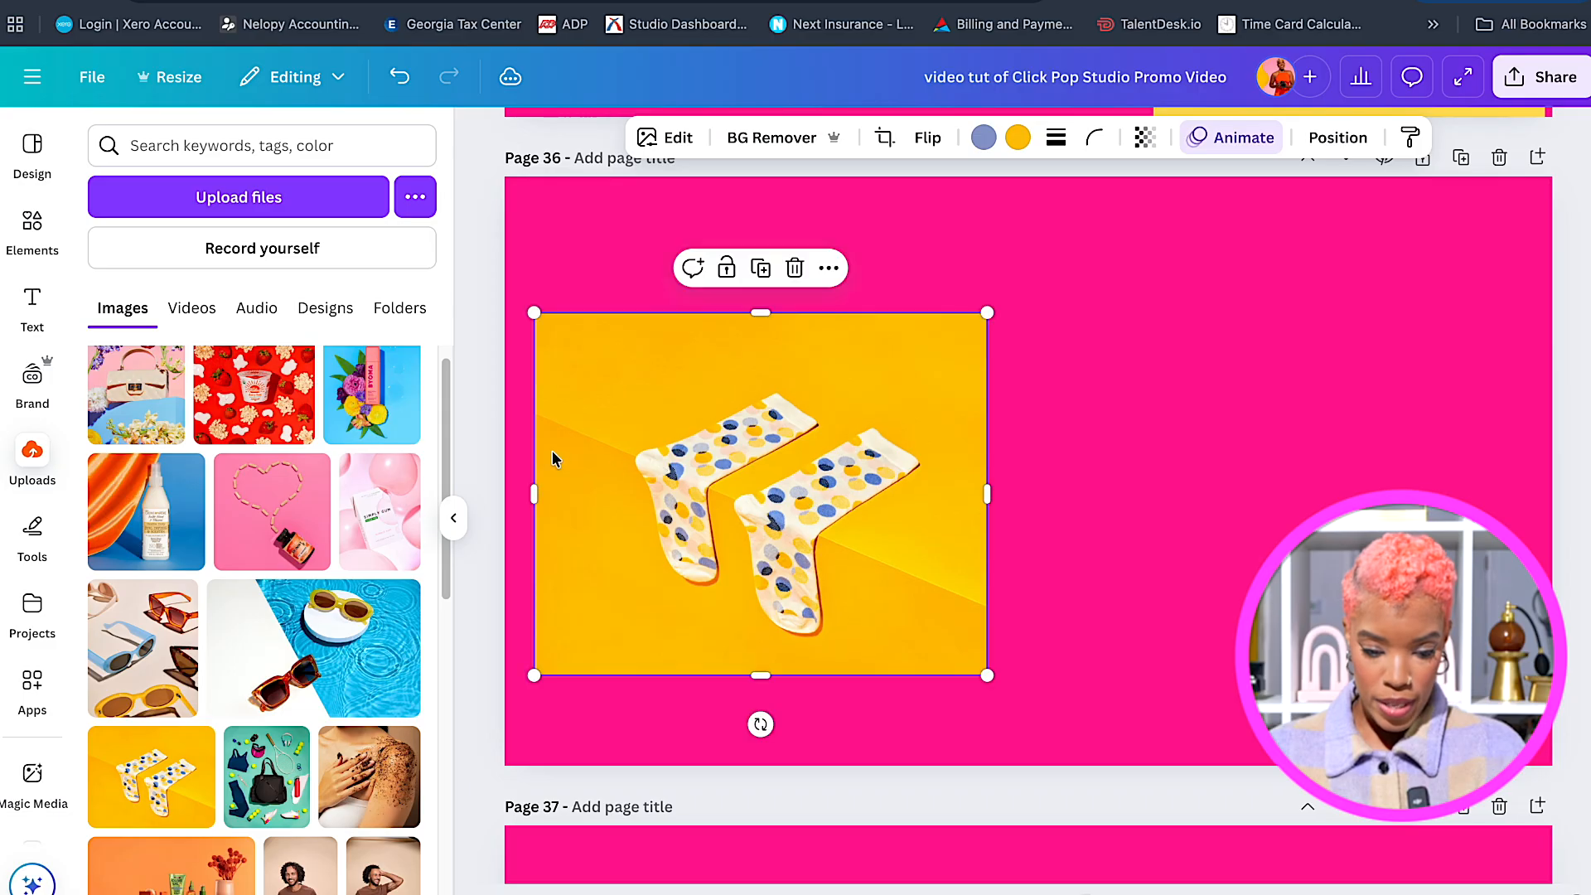
scroll(276, 533, "up", 1)
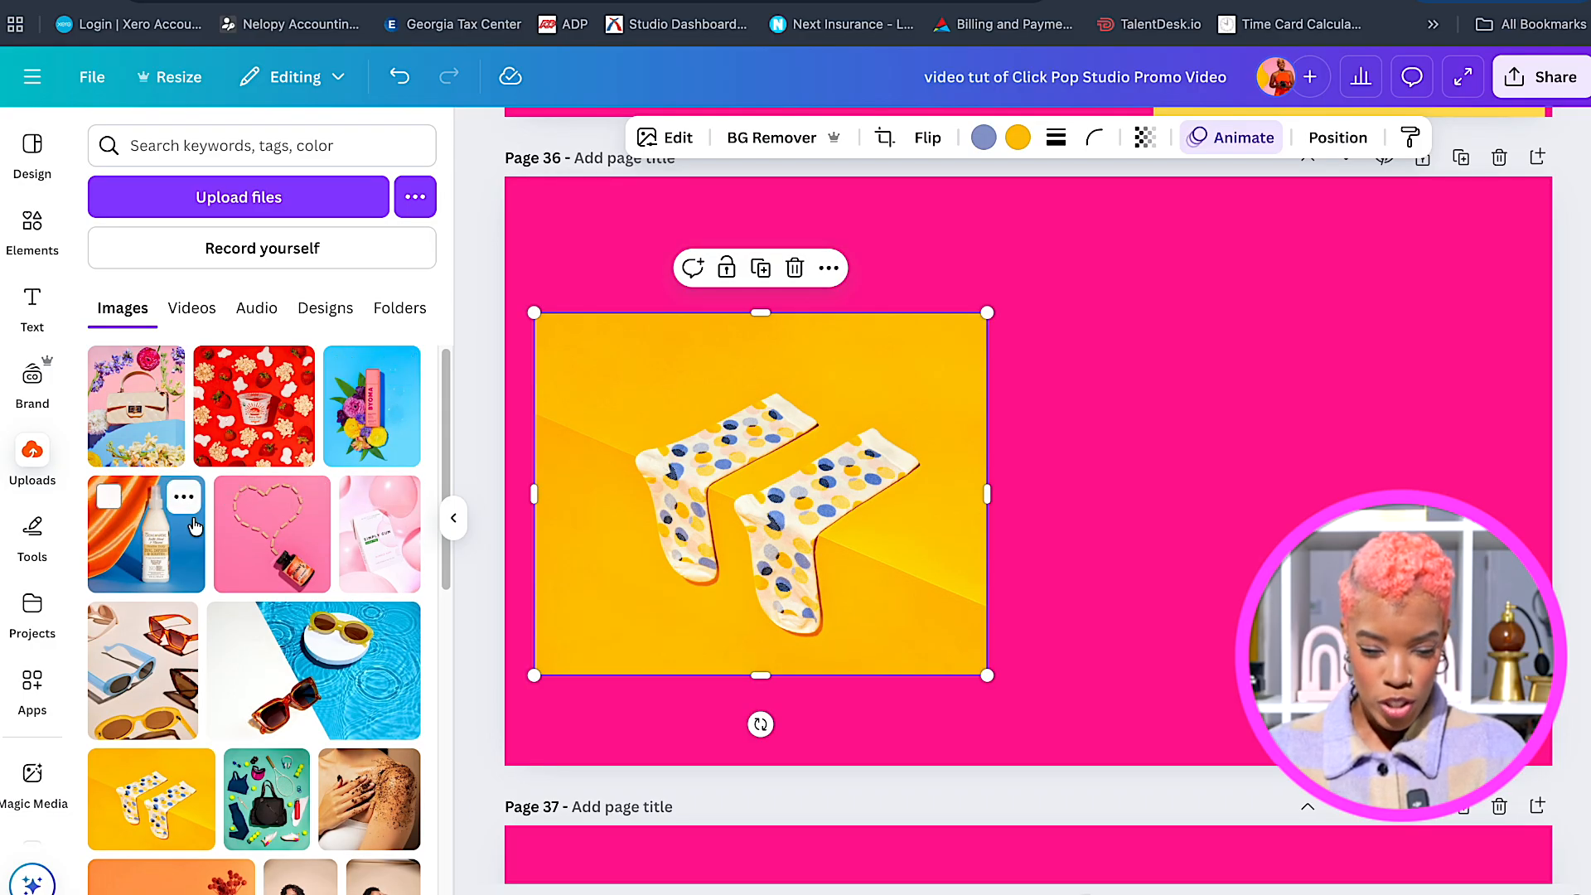
Add the sunglasses photo and position it on the right side, slightly resized.
left_click(158, 684)
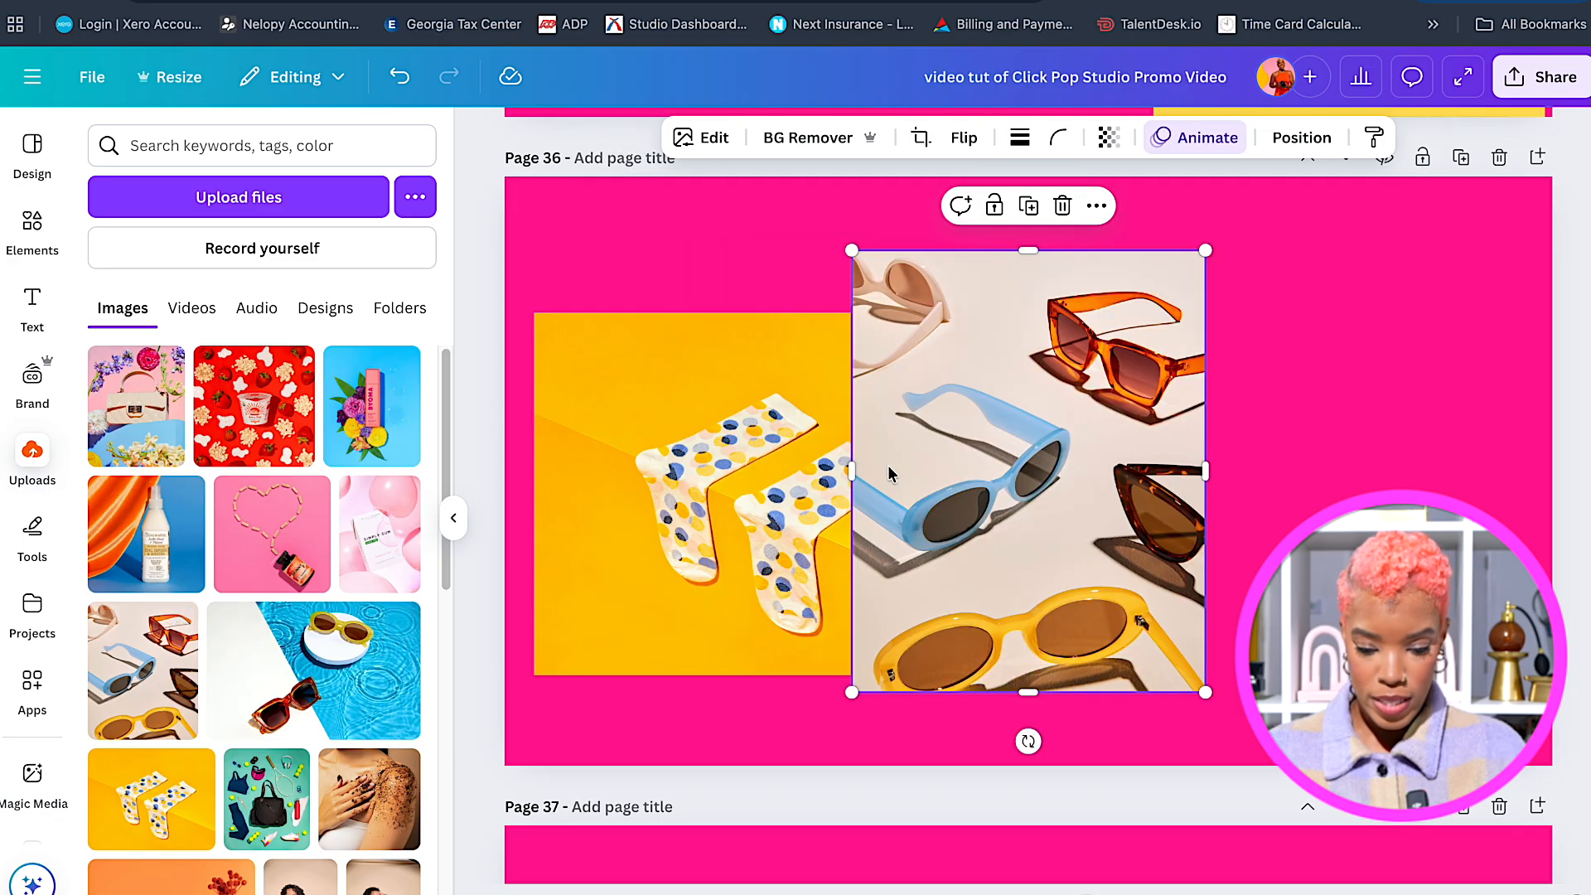
left_click_drag(1020, 427, 1257, 406)
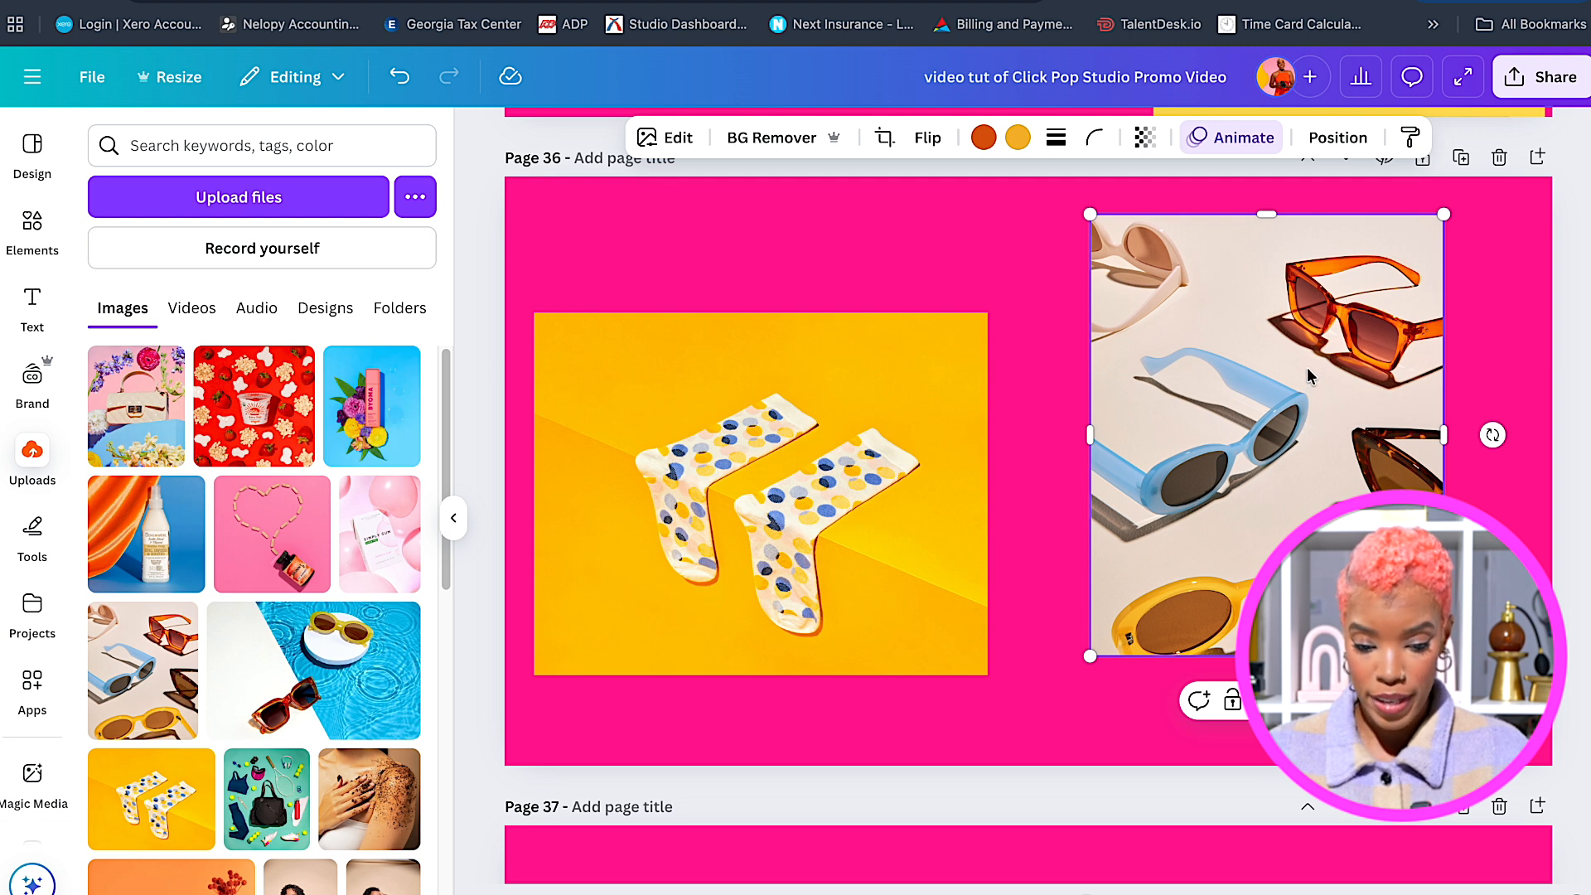
left_click_drag(1092, 209, 1108, 235)
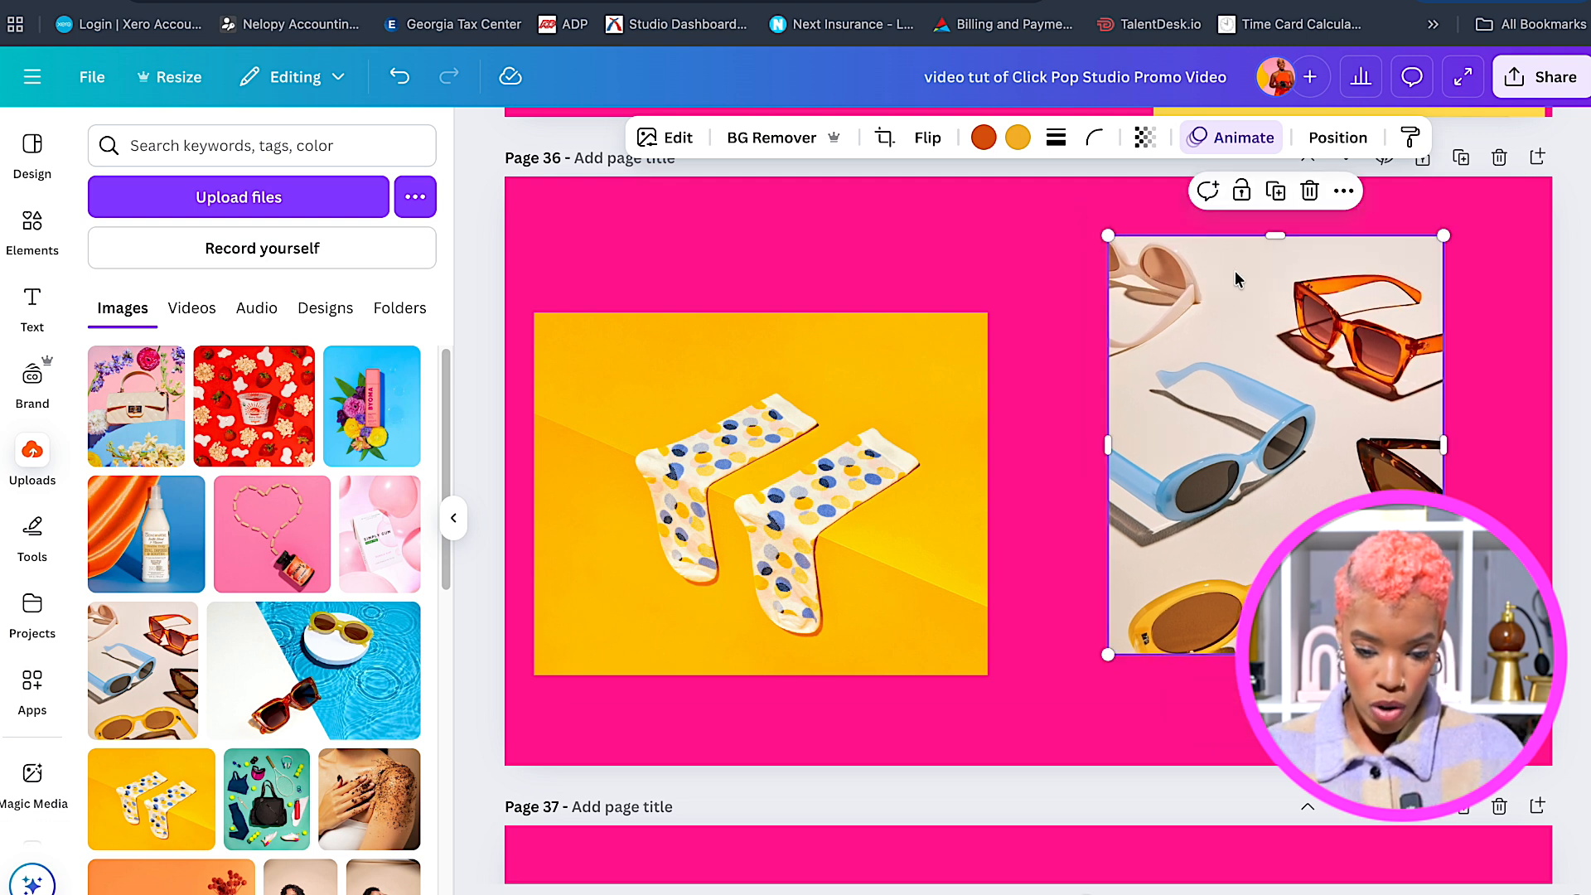
left_click_drag(1444, 445, 1484, 445)
Snap the socks photo to the bottom-left and sunglasses to the top-right, resizing both across the page.
left_click_drag(764, 512, 798, 563)
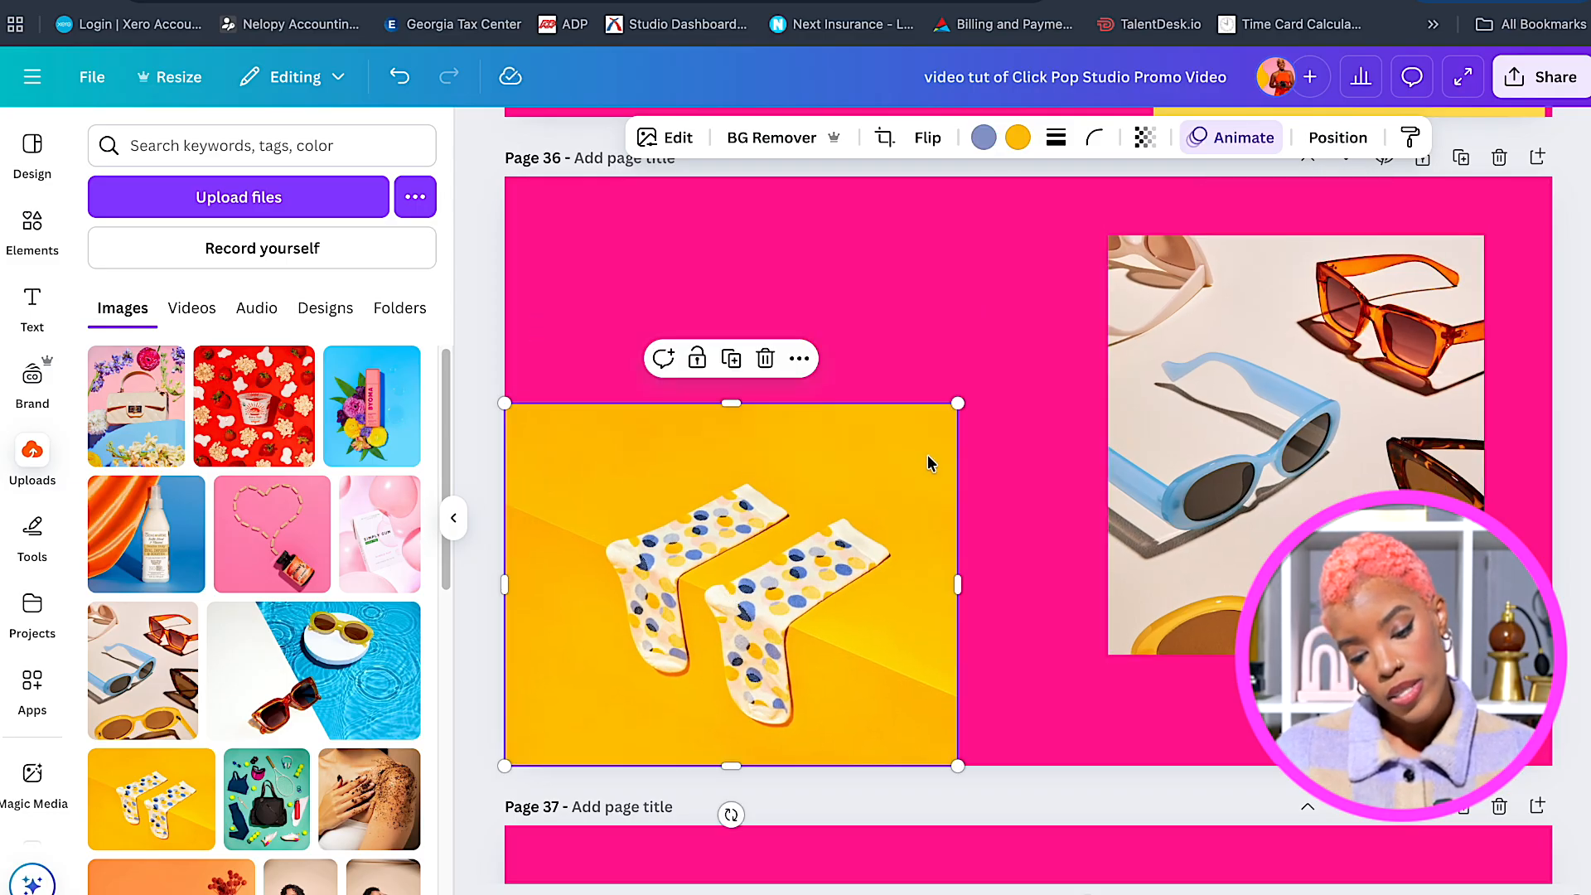
left_click_drag(952, 589, 917, 583)
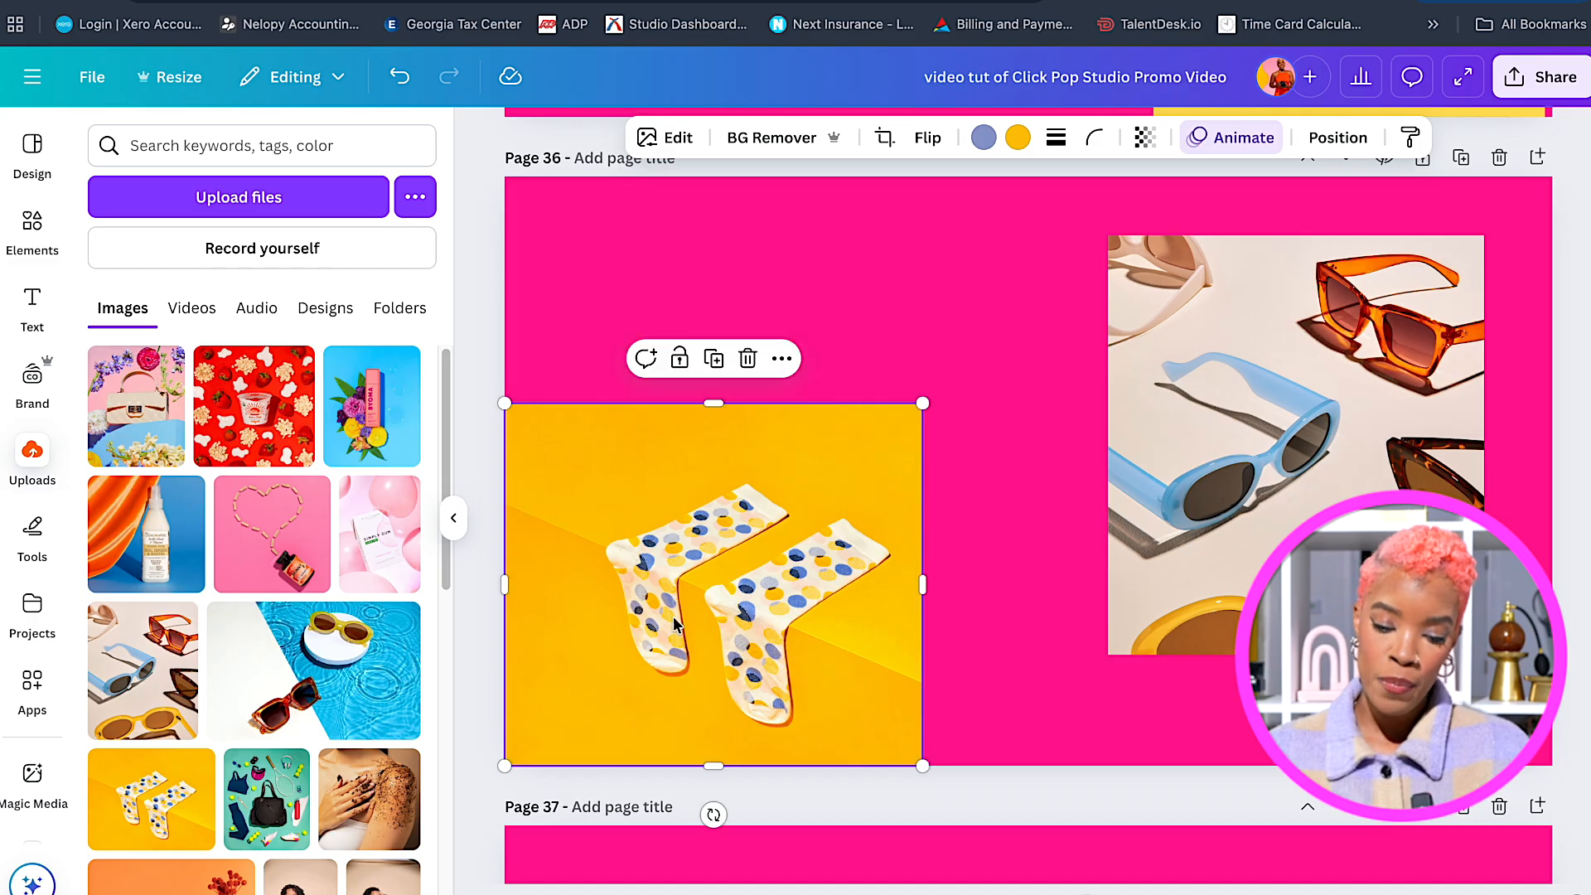
left_click_drag(505, 570, 543, 579)
left_click_drag(708, 522, 670, 513)
left_click_drag(884, 404, 937, 294)
left_click_drag(1293, 397, 1360, 335)
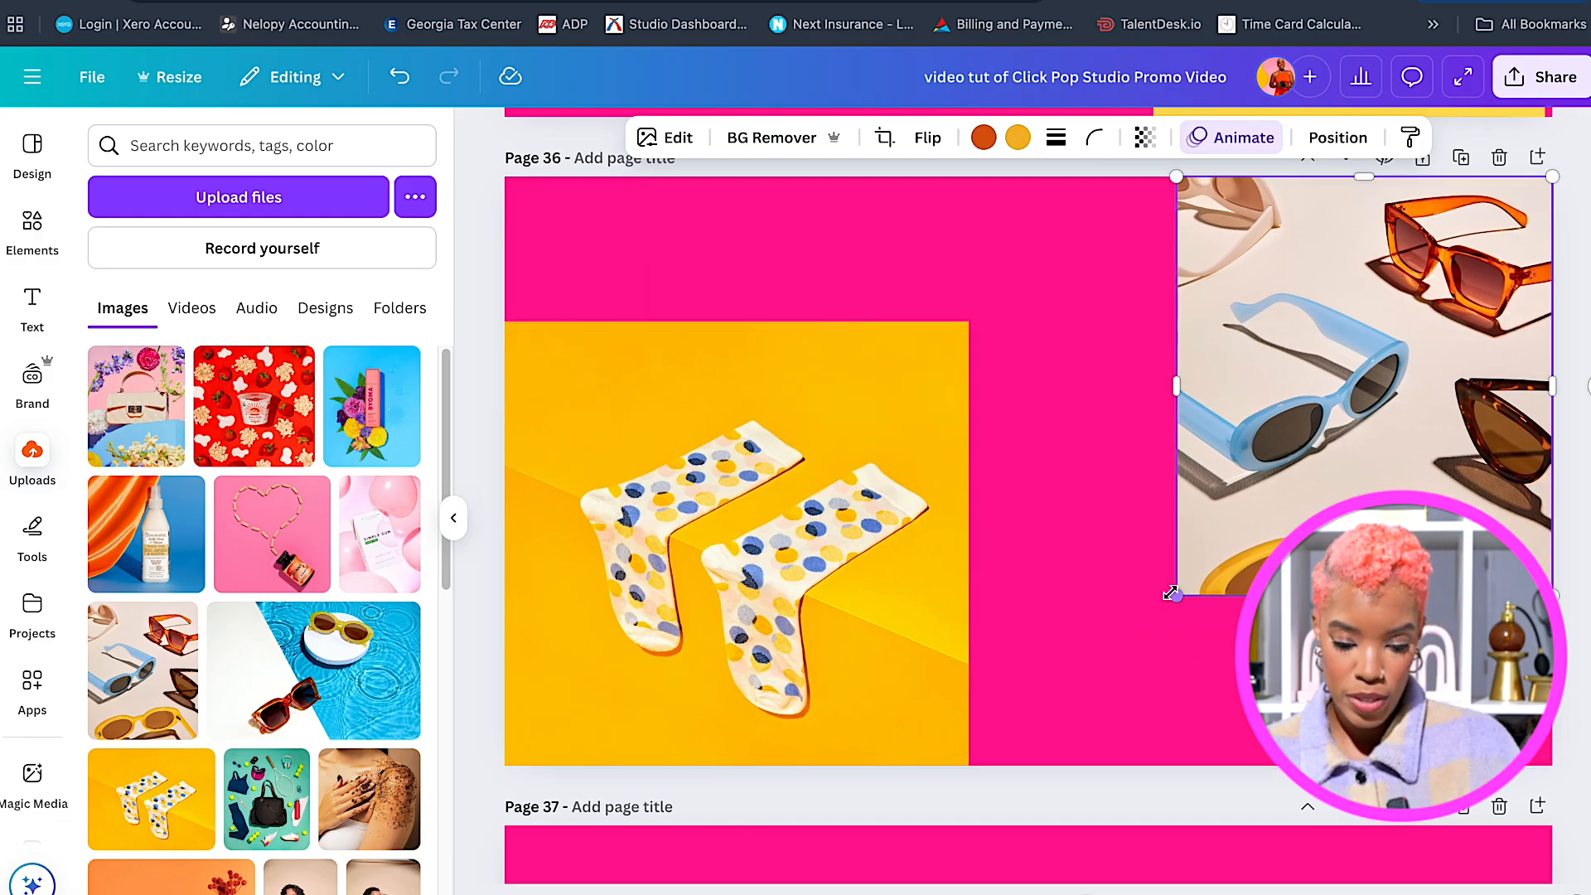
left_click_drag(1178, 593, 1124, 676)
left_click(785, 529)
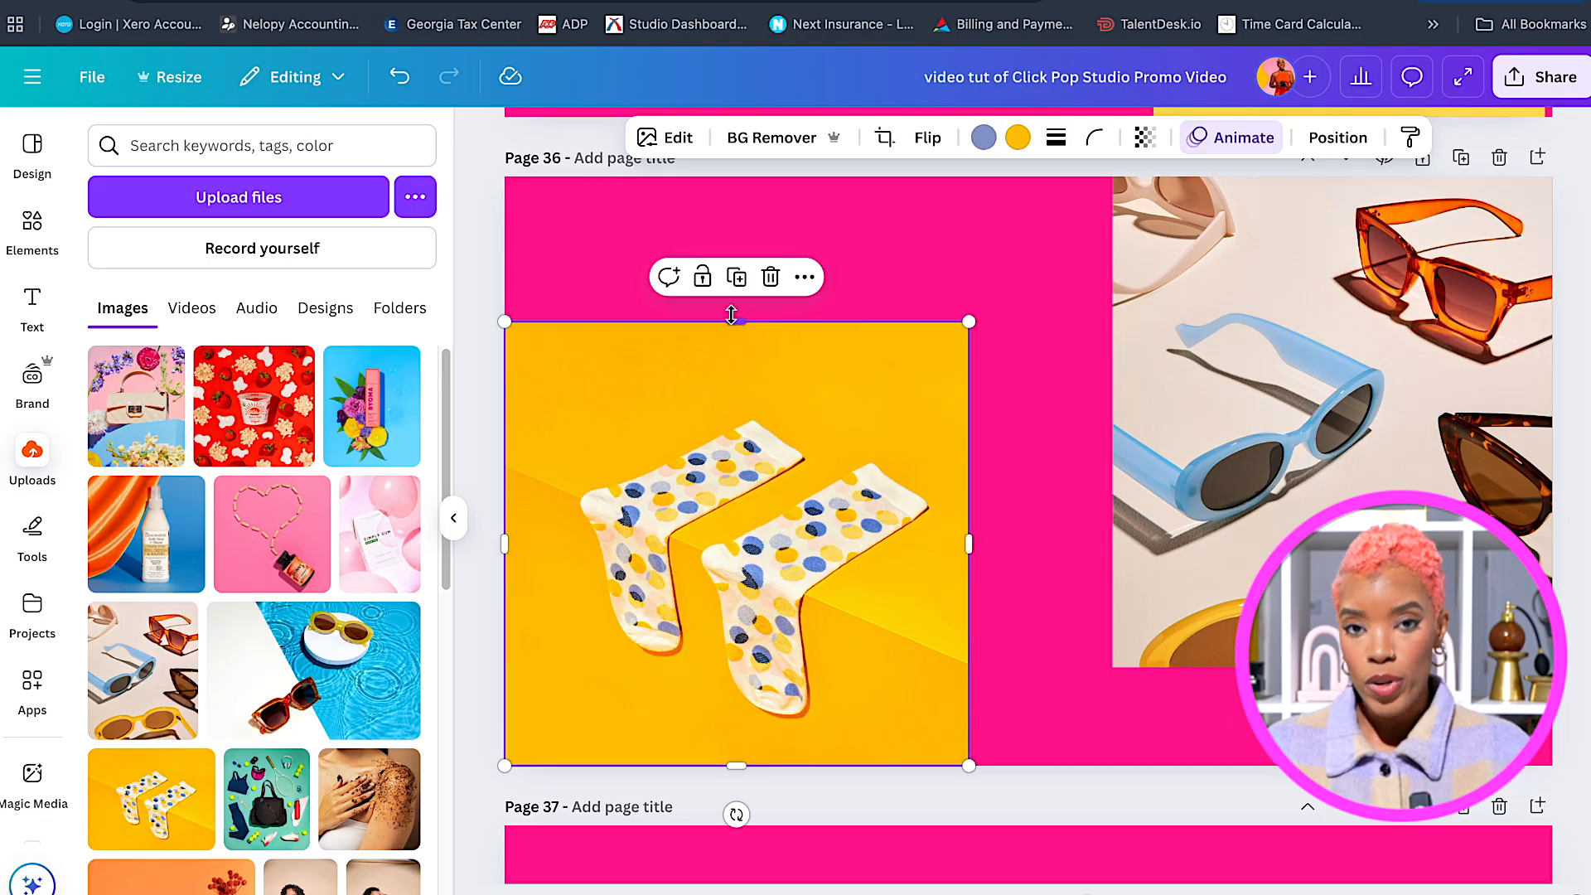
left_click_drag(732, 315, 728, 279)
Paste two copies of the Our Creative Studio heading onto page 36, at the top and bottom-right.
scroll(844, 452, "up", 4)
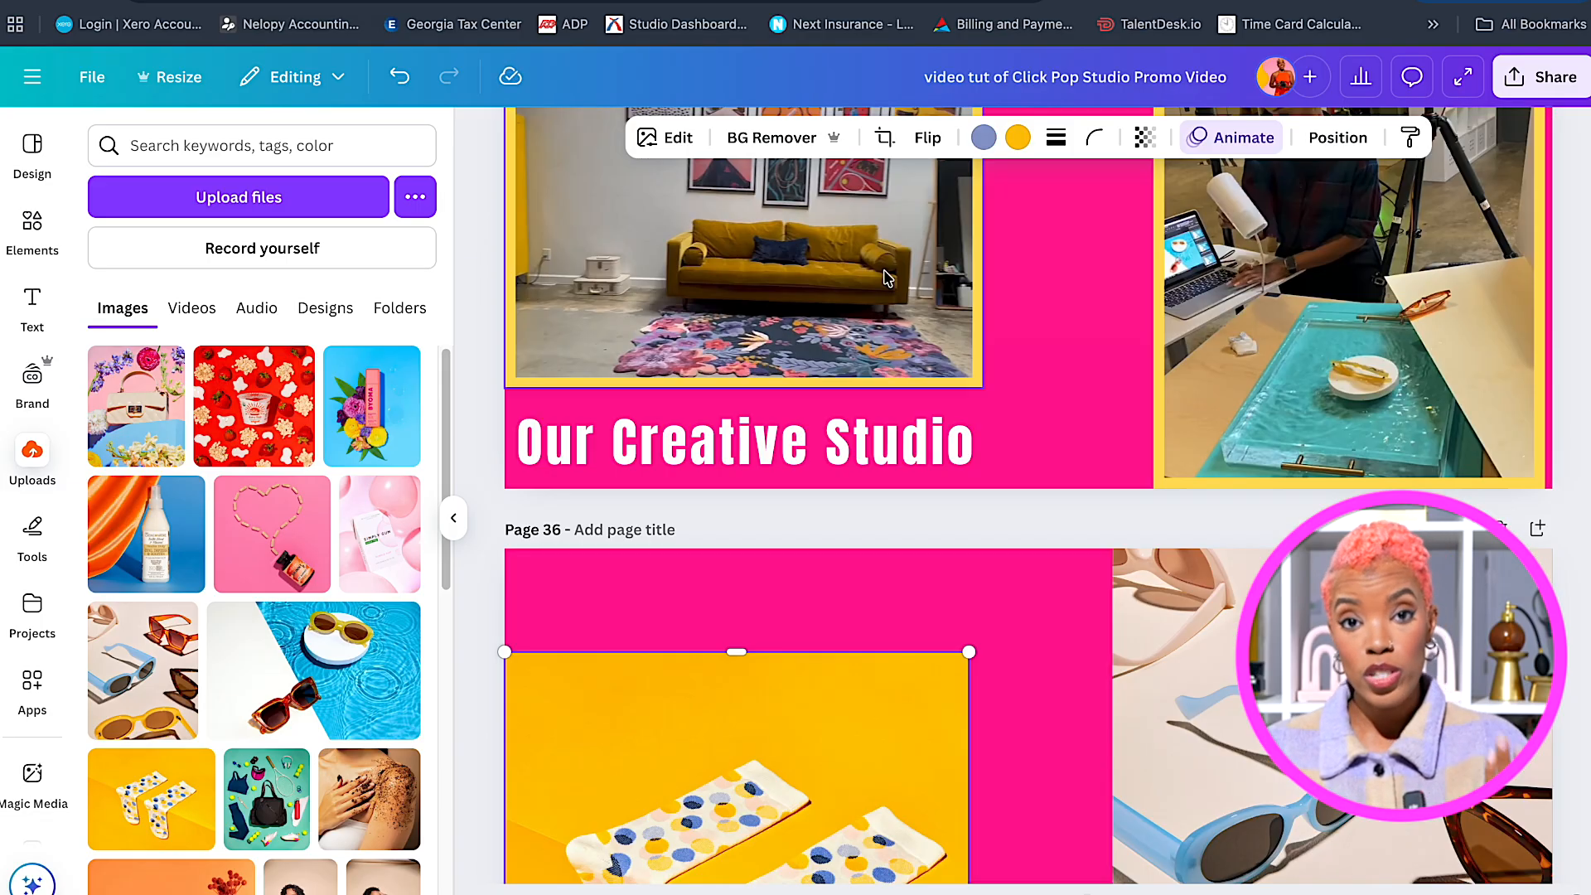
left_click(844, 451)
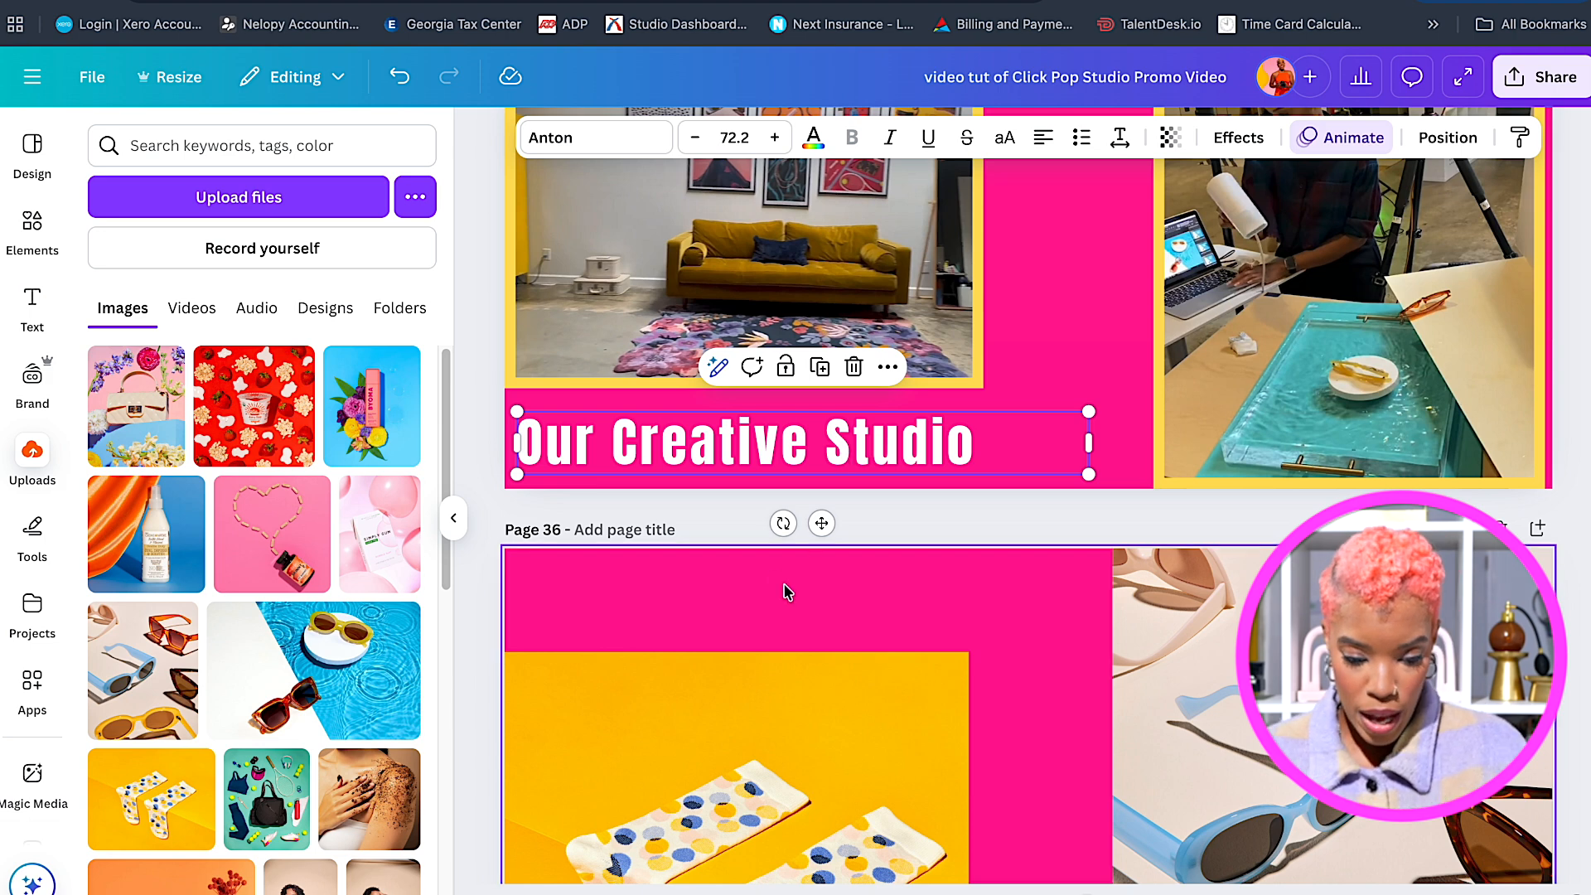
left_click(758, 595)
scroll(738, 624, "down", 4)
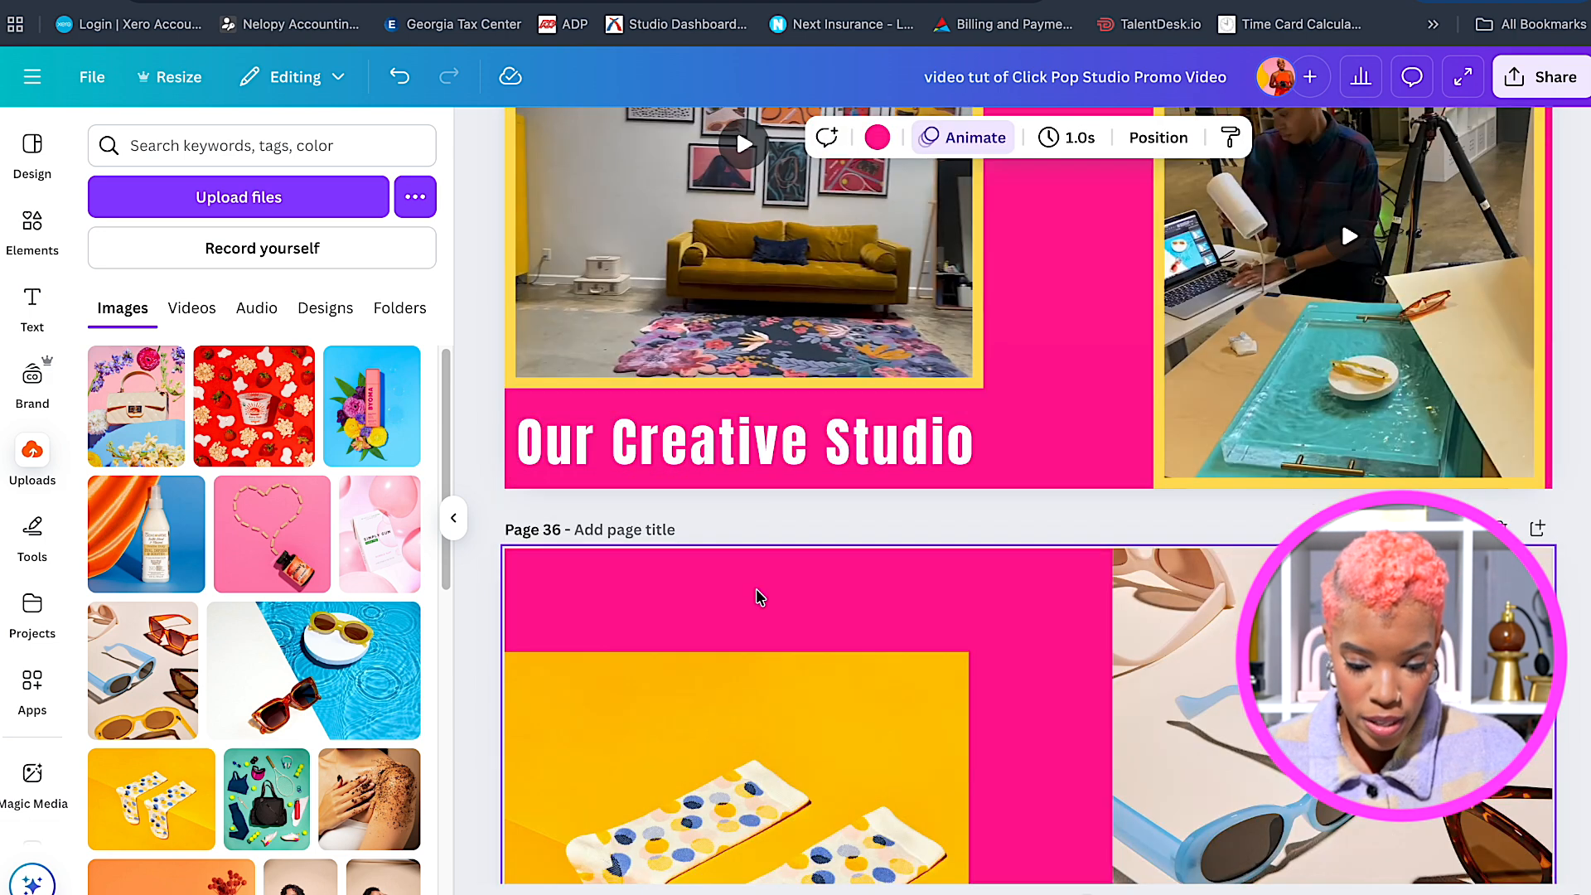
scroll(742, 621, "down", 4)
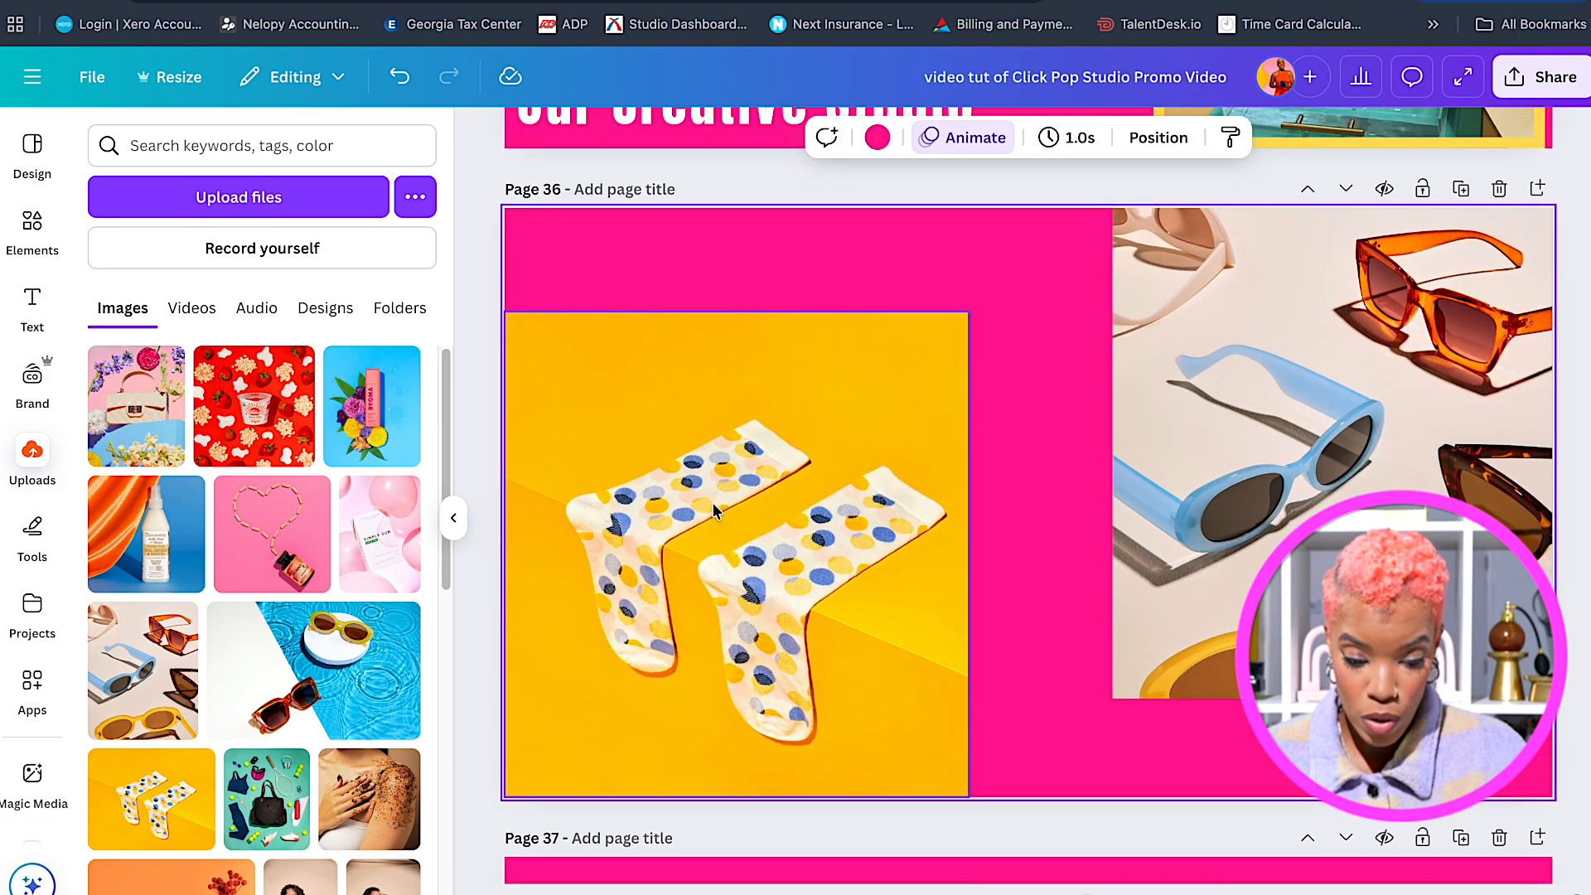
type("Our Creative Studio")
left_click_drag(826, 758, 824, 273)
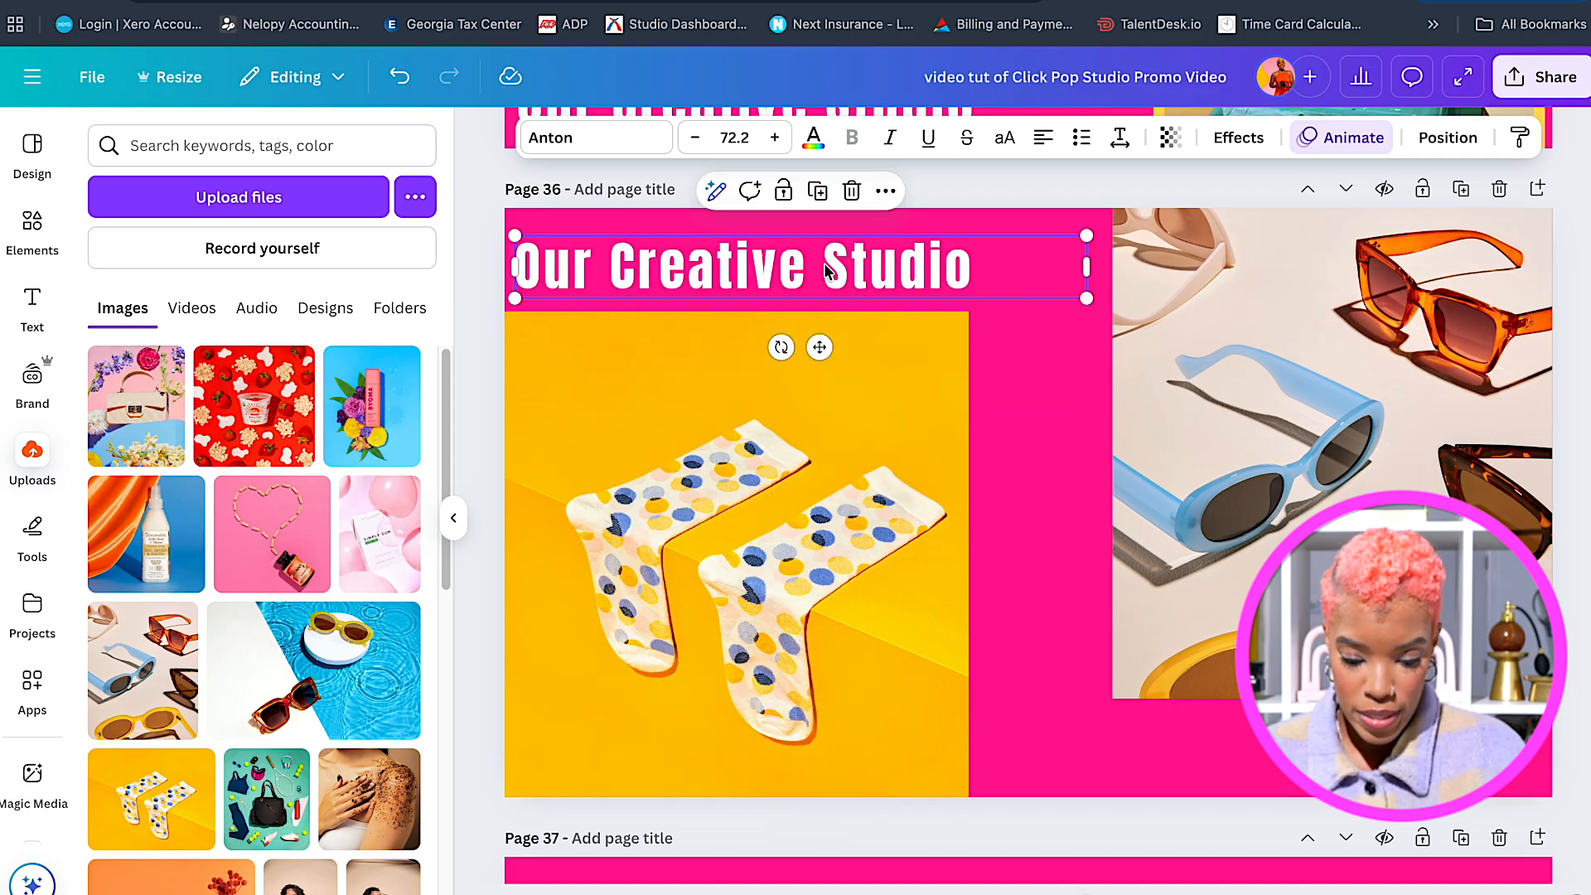
key("ctrl+v")
left_click_drag(753, 765, 1248, 762)
Retitle the top heading 'Engaging E-Commerce' and shrink its text box to fit.
double_click(777, 263)
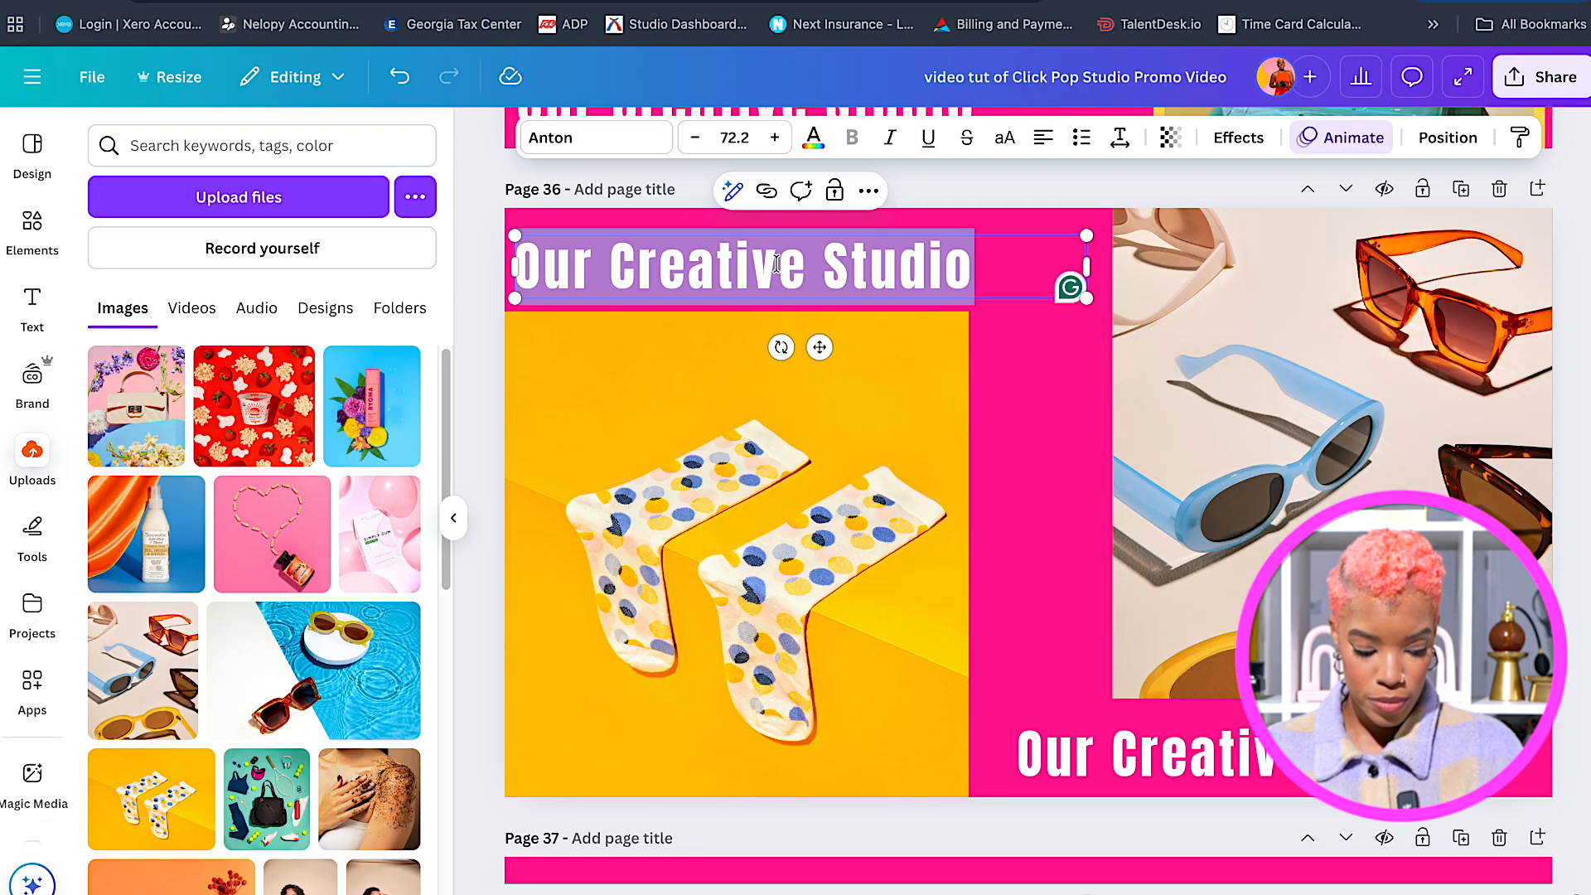
type("Engaging E-Commerce")
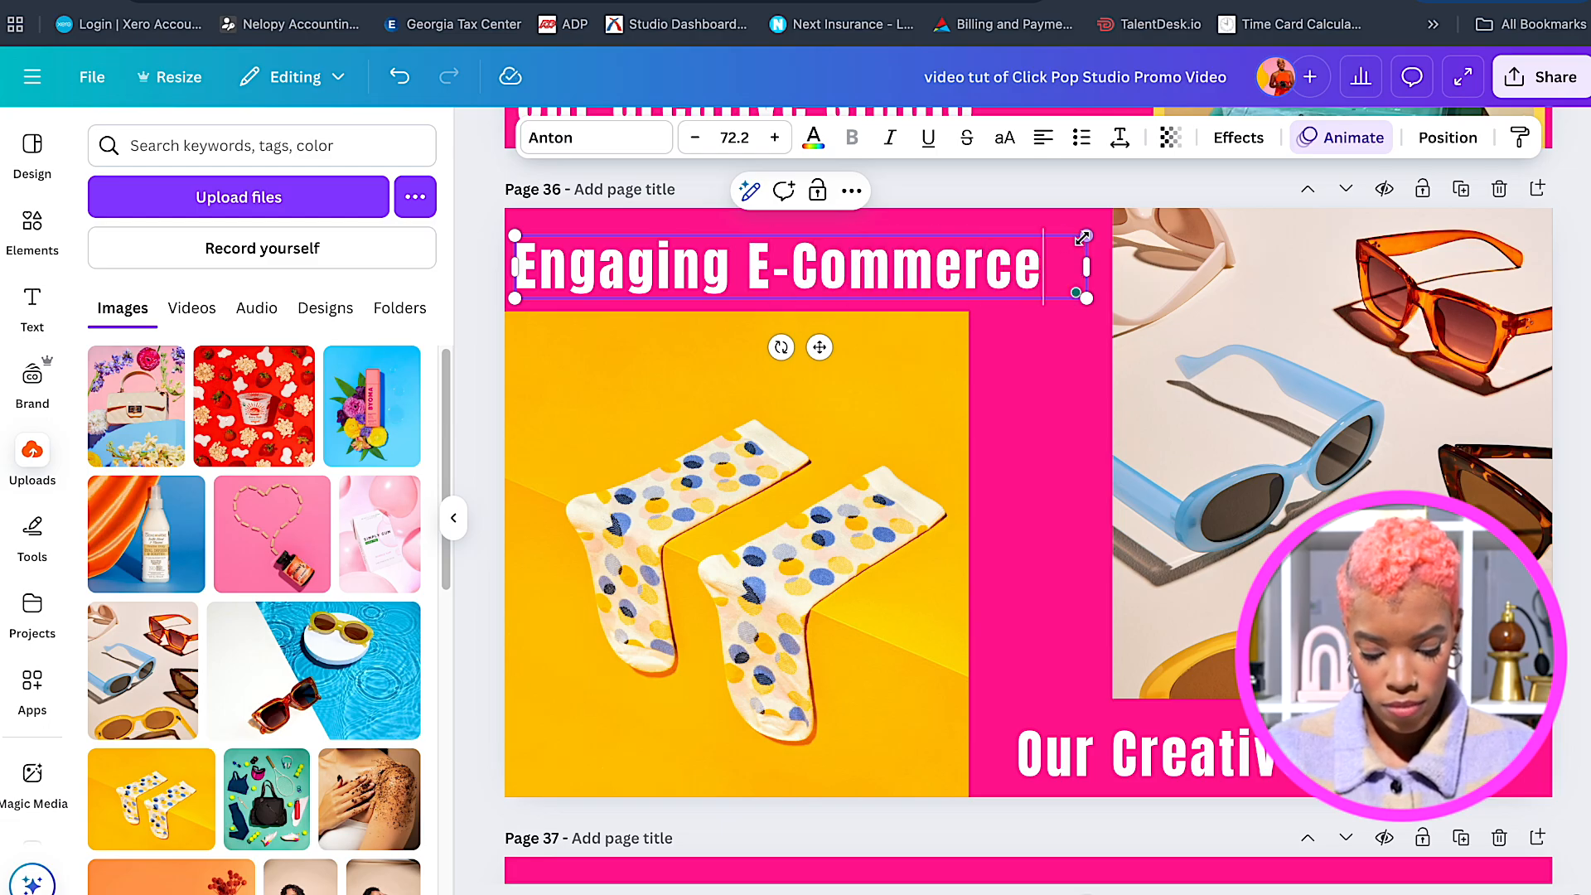
left_click_drag(1082, 238, 1031, 243)
left_click(1055, 353)
Retitle the bottom heading 'Made Easy' and move it right.
left_click(857, 262)
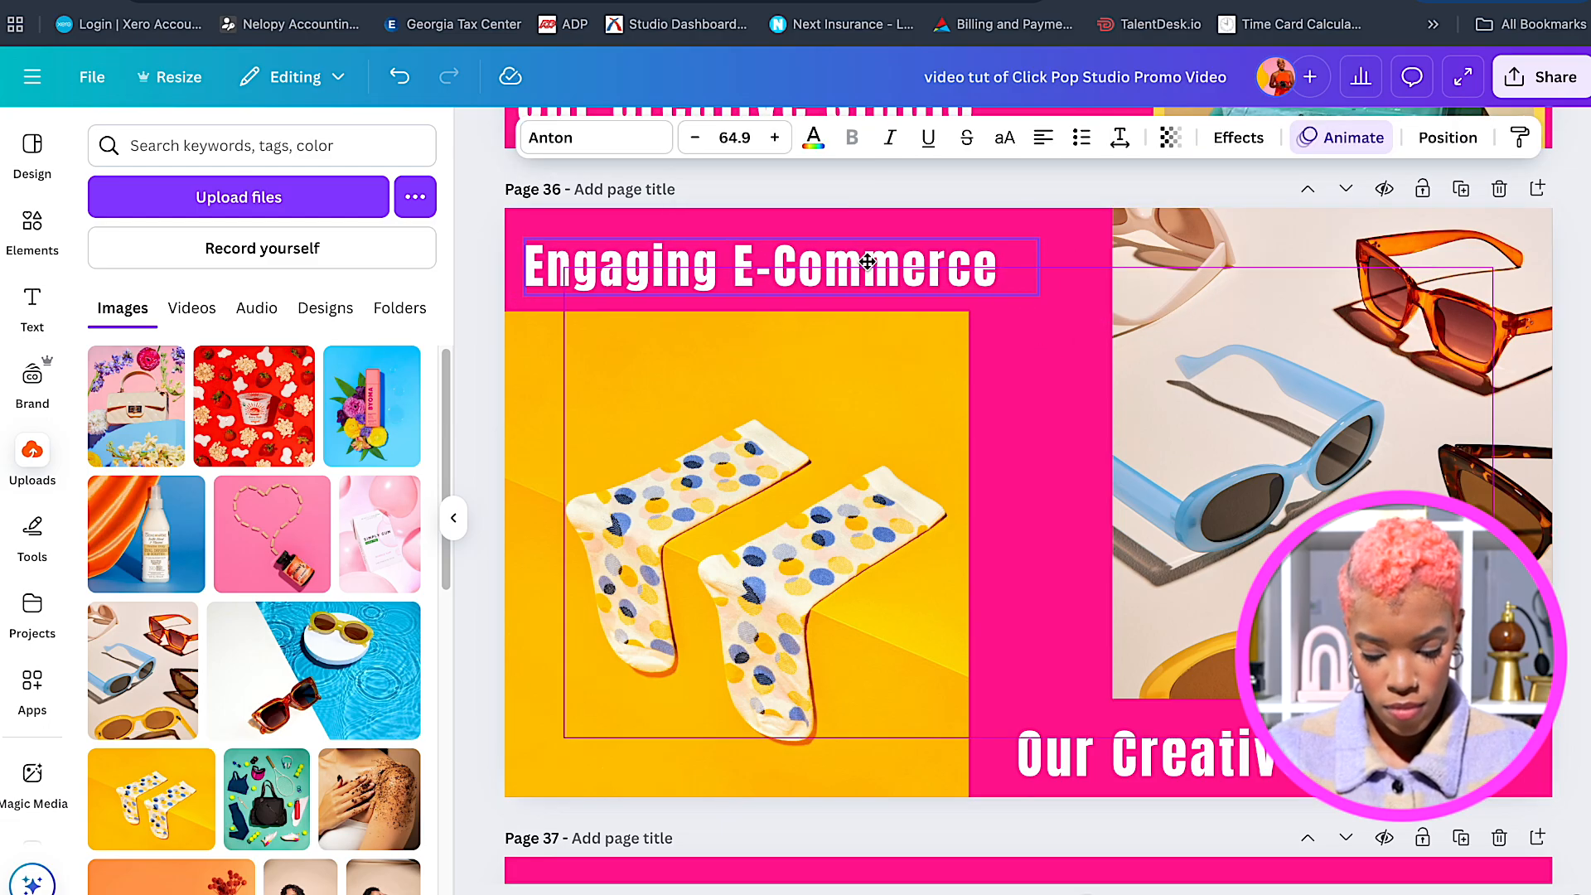
double_click(1144, 750)
type("Made Easy")
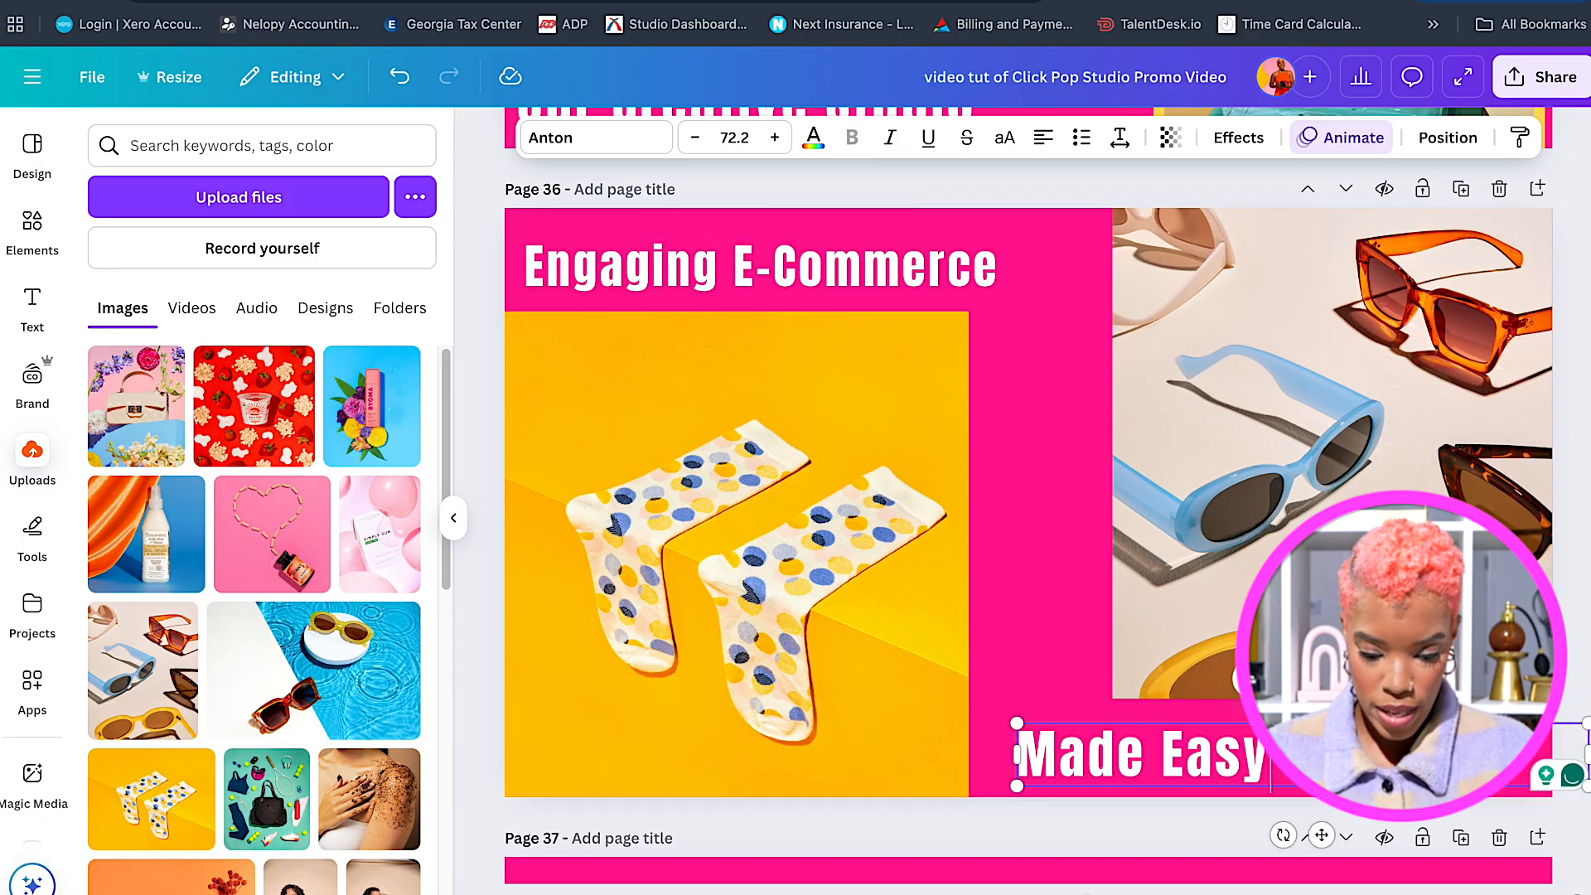
left_click_drag(1124, 746, 1220, 746)
Widen the sunglasses and socks photos to close the gap, aligning Made Easy with the sunglasses edge.
left_click(1117, 454)
left_click_drag(1112, 453, 1068, 452)
left_click_drag(1186, 764, 1137, 764)
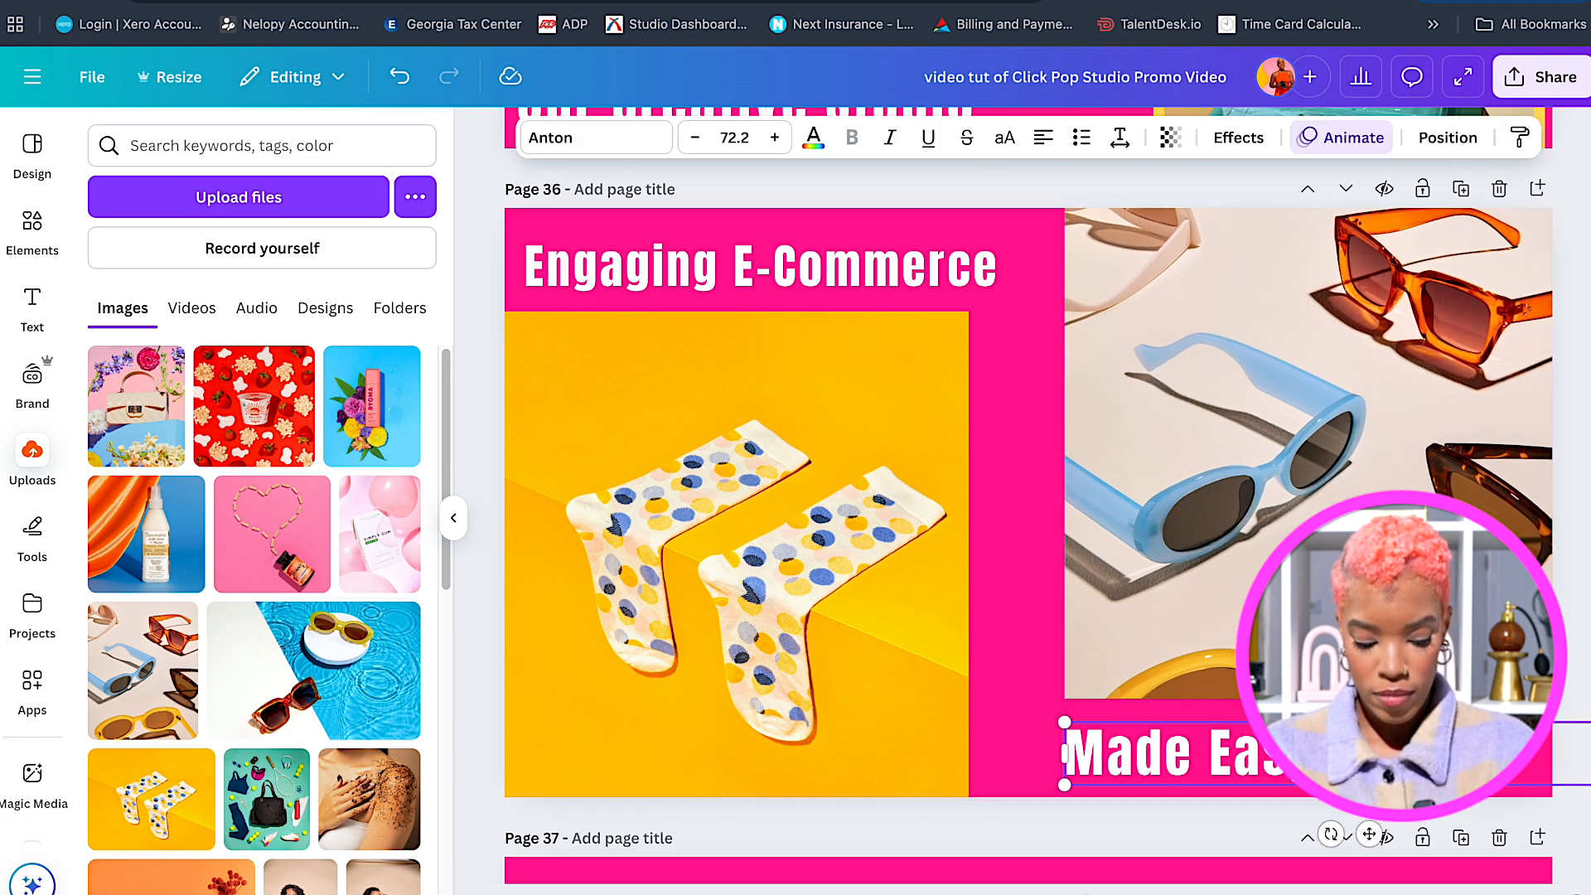
left_click(947, 425)
left_click_drag(968, 555, 986, 556)
left_click_drag(746, 312, 746, 311)
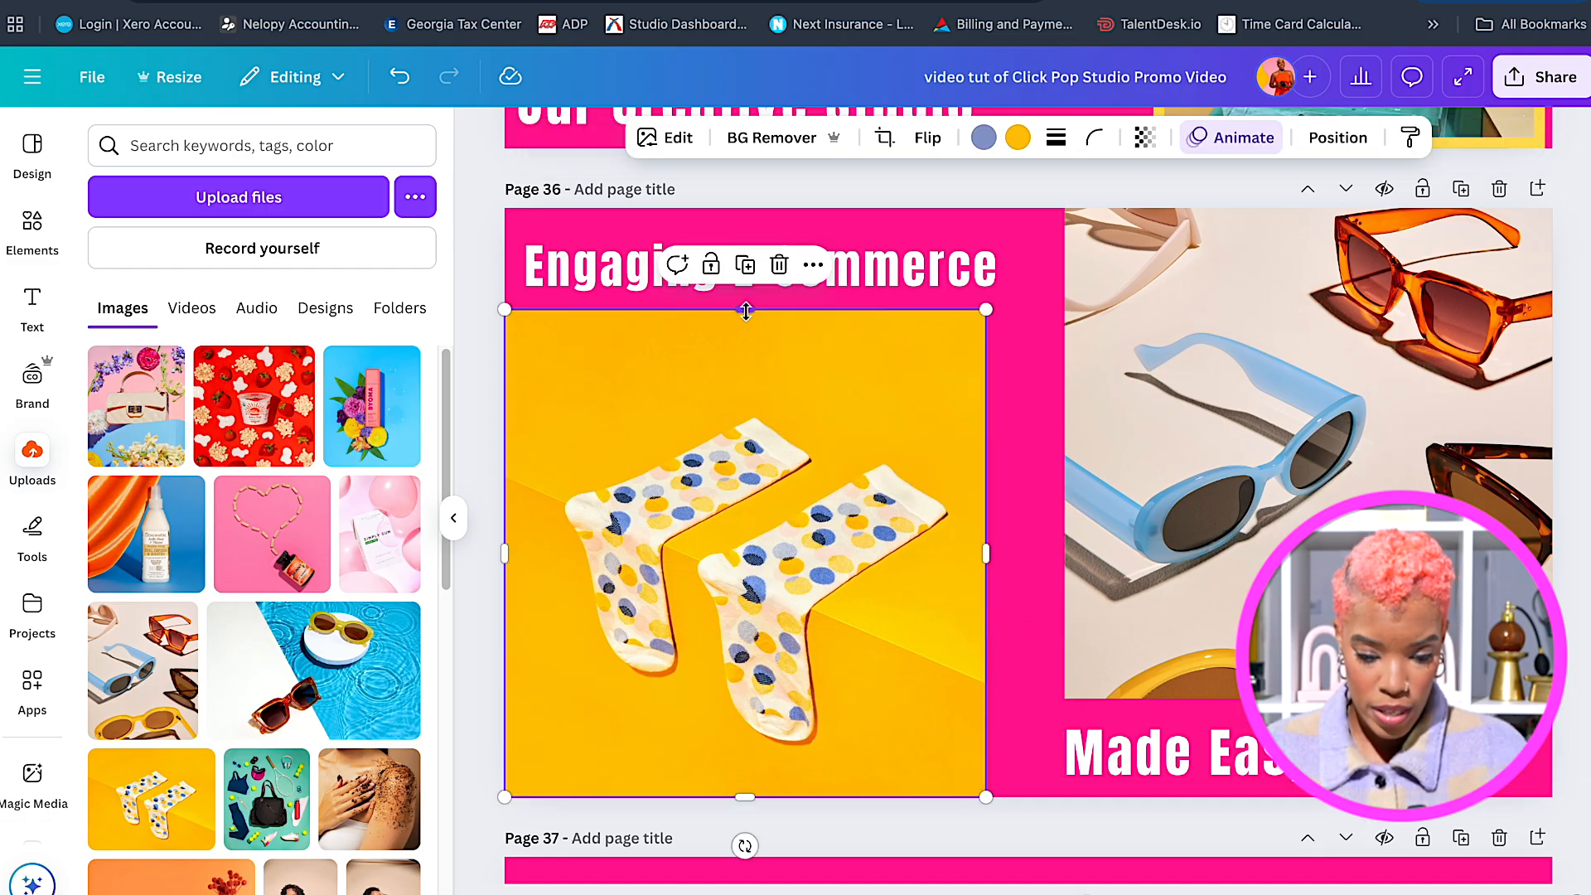
left_click(1030, 416)
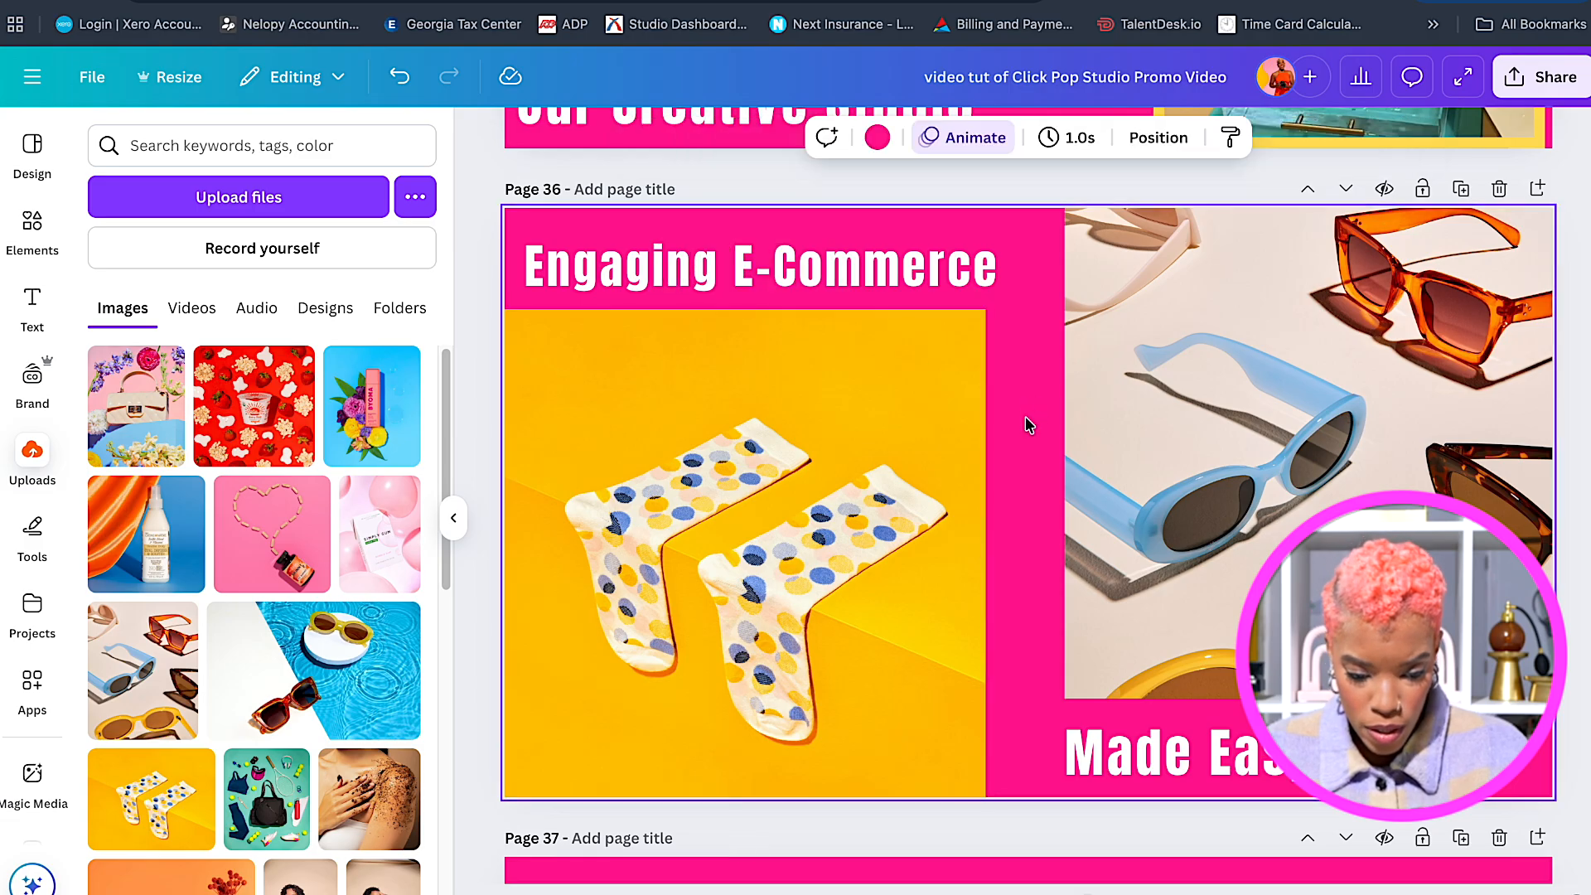
scroll(992, 543, "up", 1)
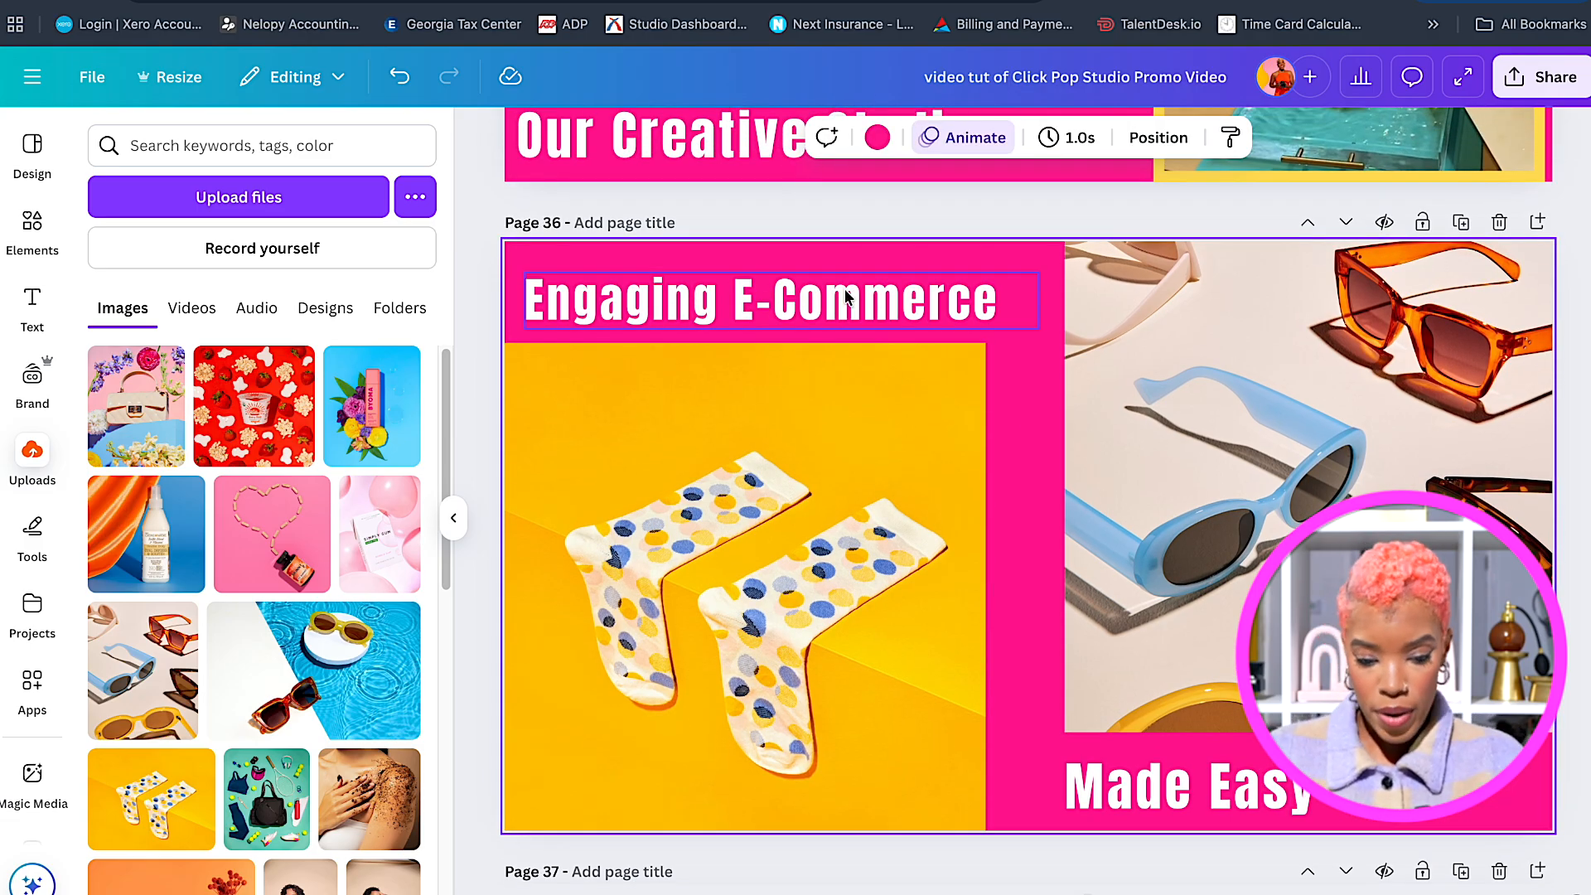
scroll(1024, 529, "up", 1)
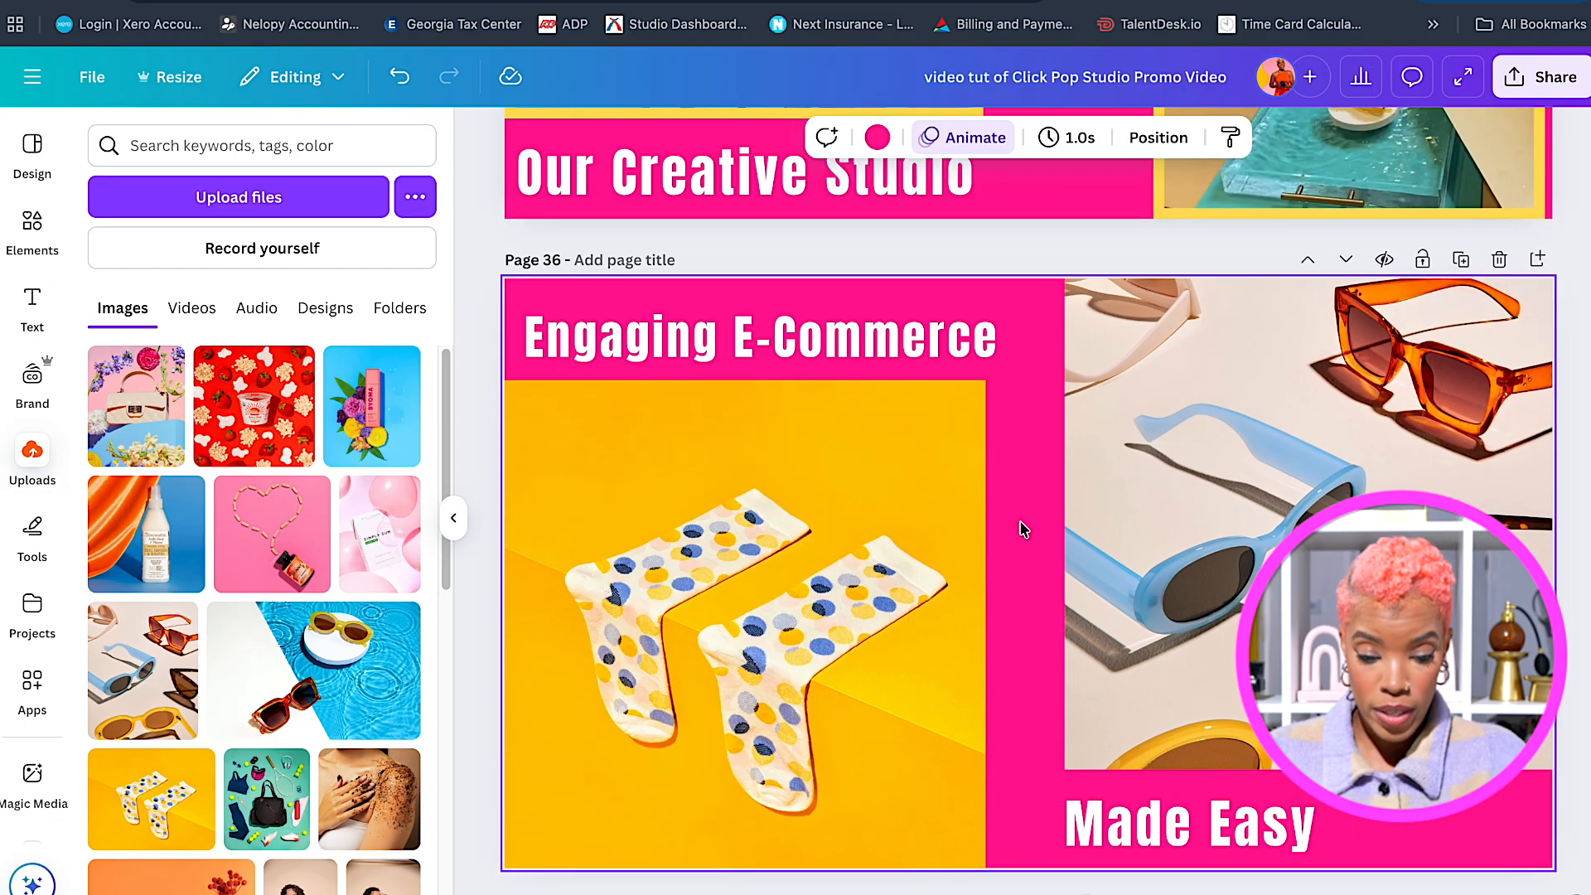
left_click(823, 337)
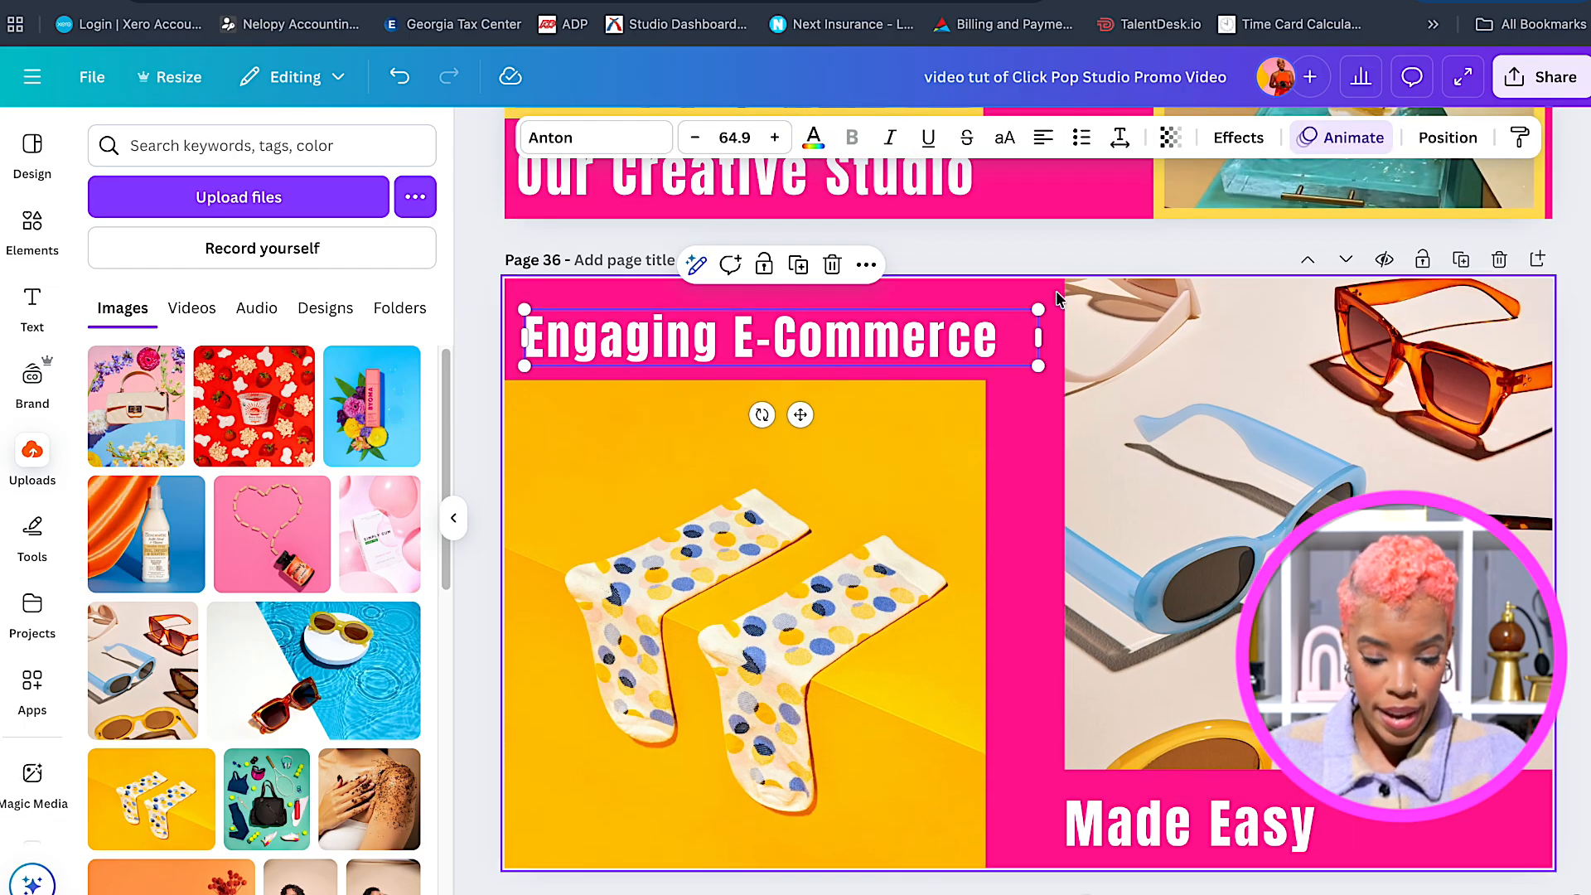
Reapply Bounce to the Engaging E-Commerce title on enter only, and set Made Easy to enter only.
left_click(1356, 144)
scroll(229, 580, "down", 3)
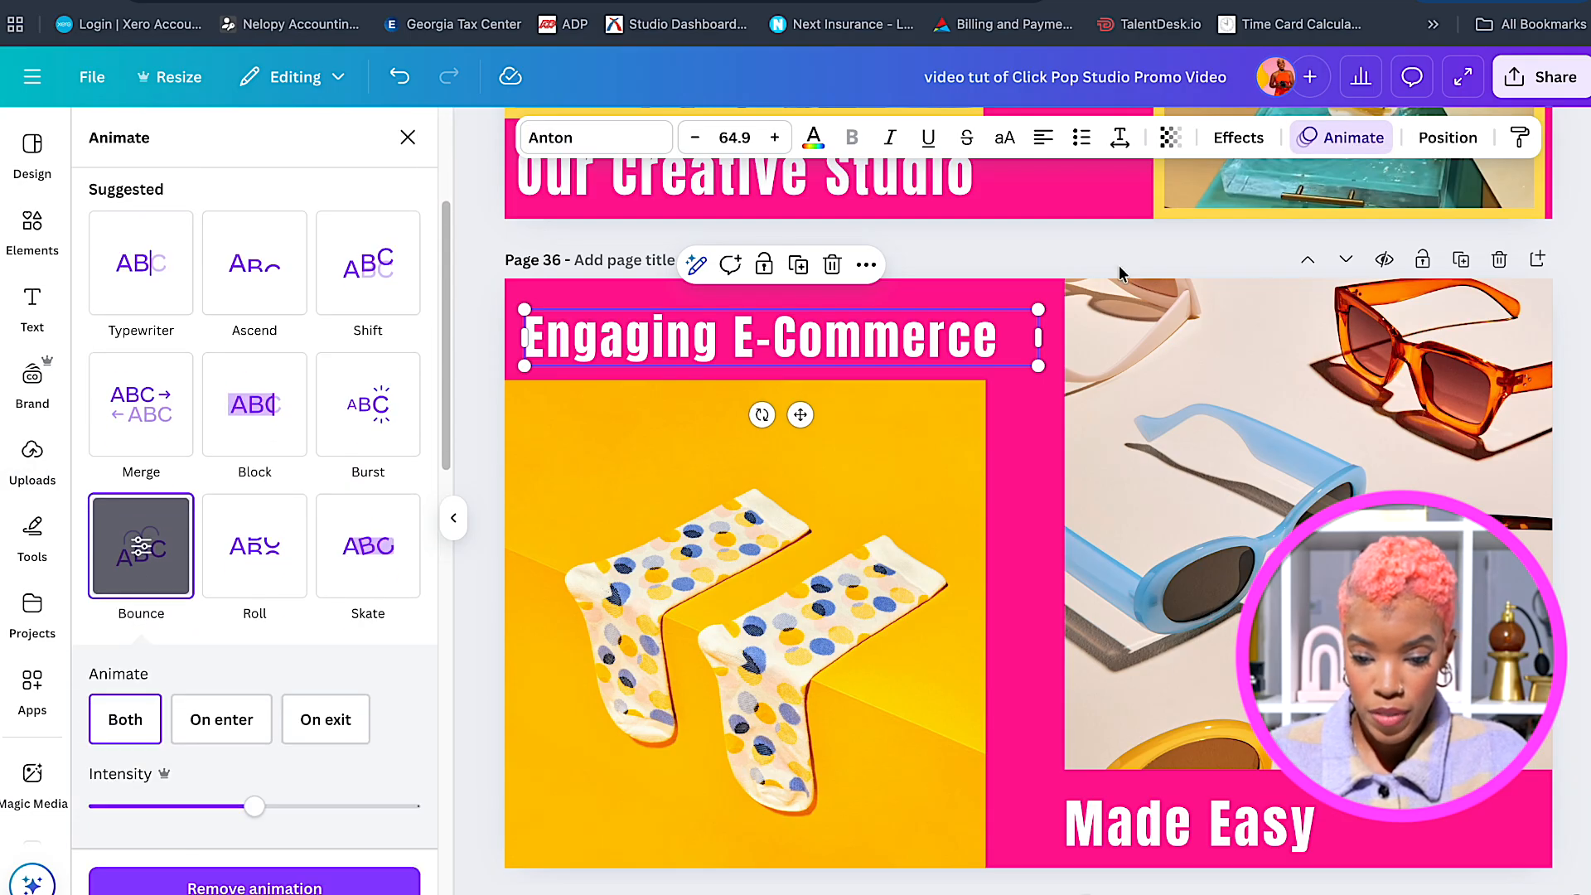
left_click(273, 888)
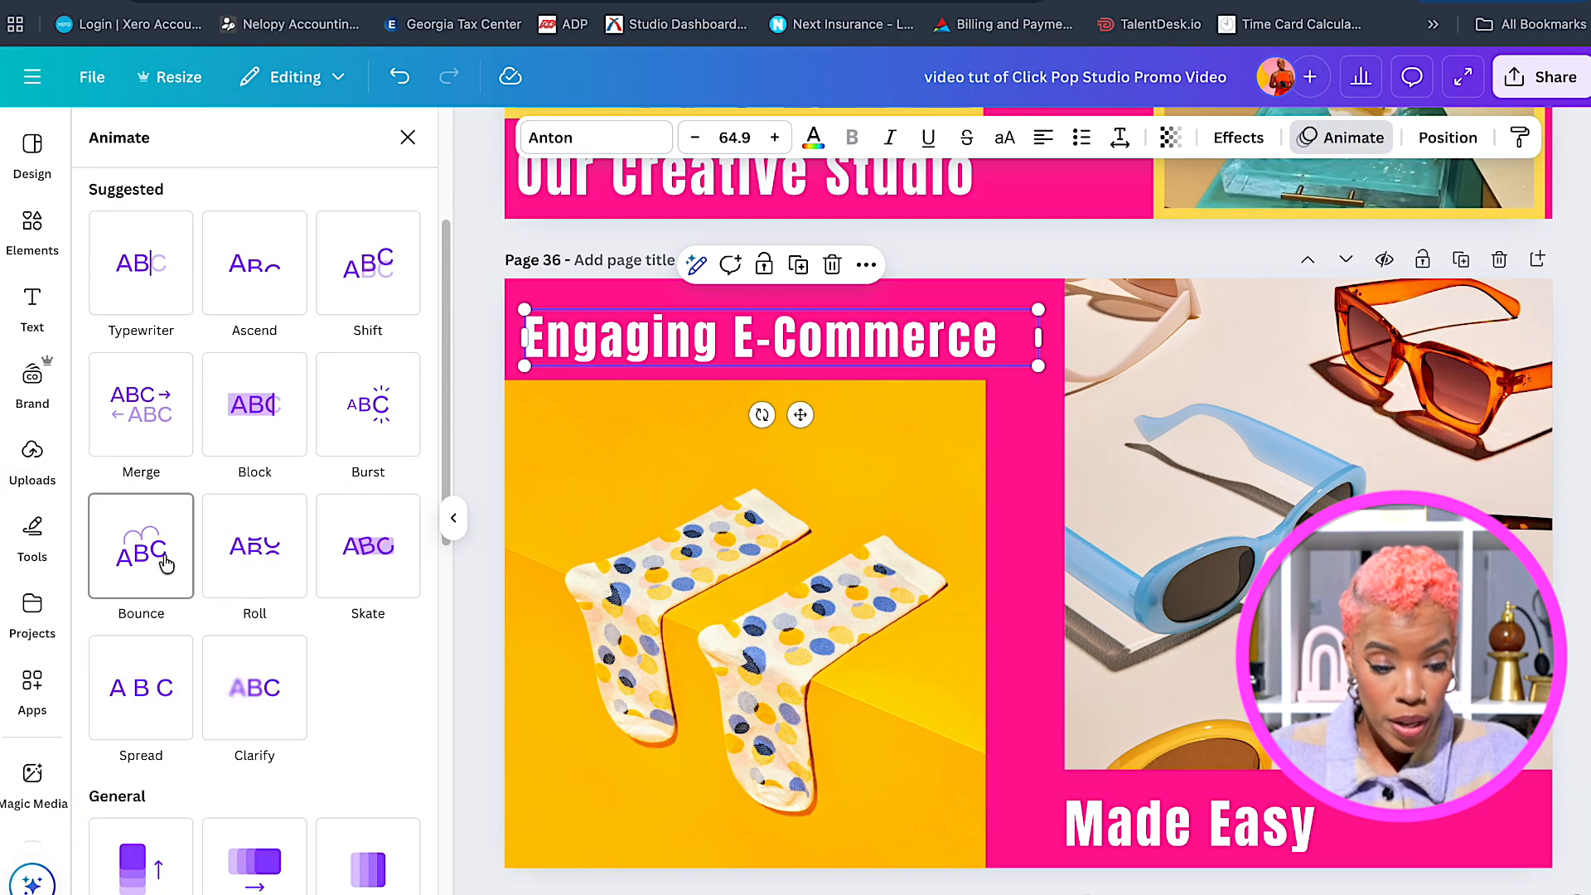
scroll(165, 566, "up", 1)
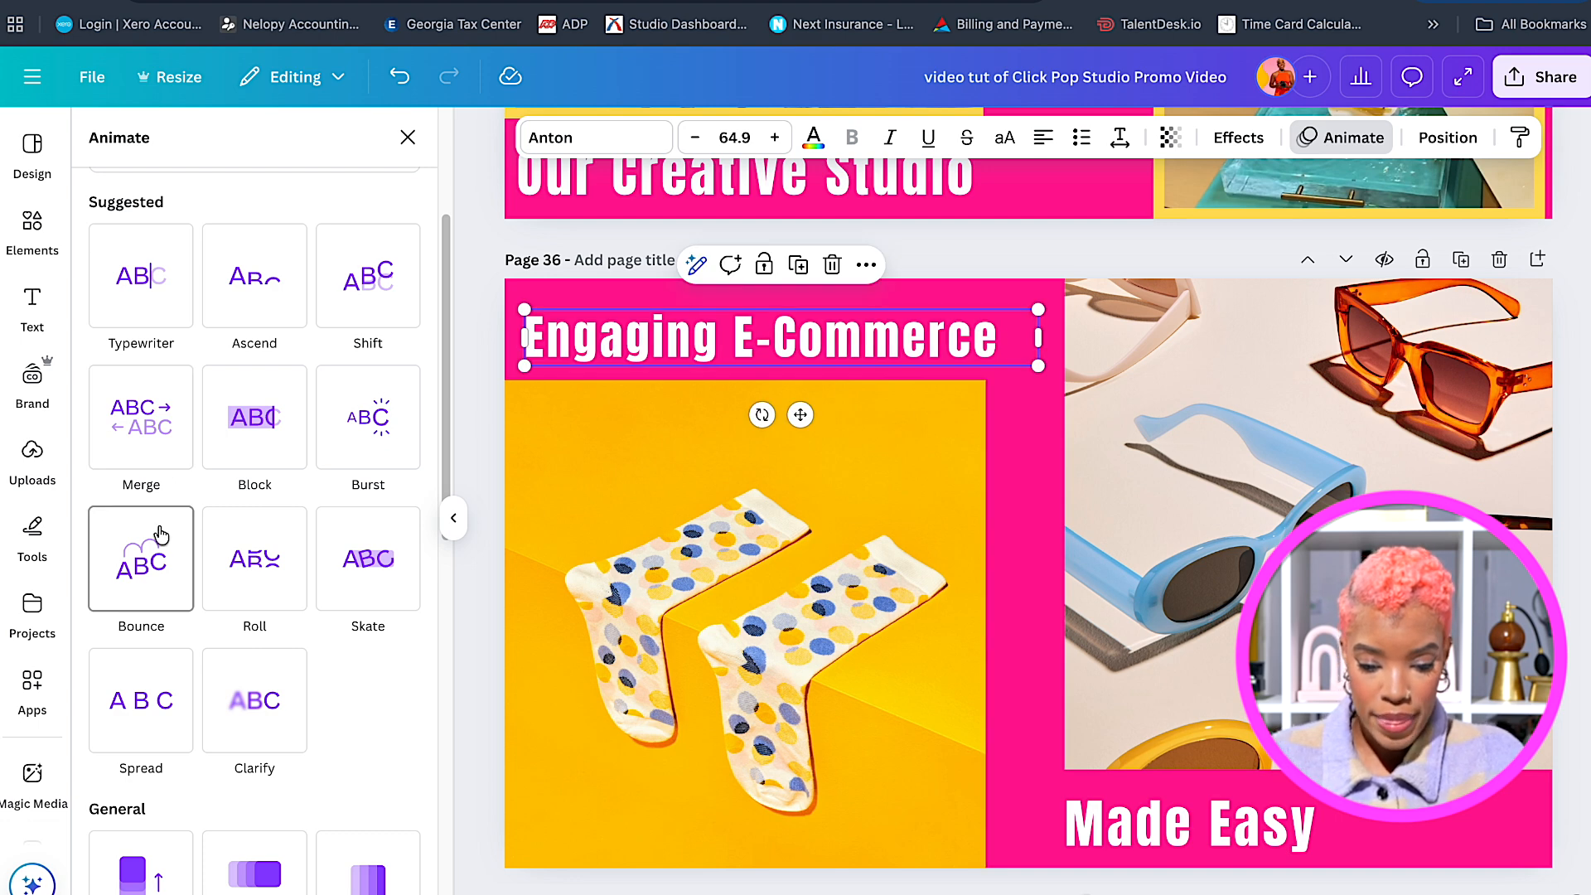
left_click(152, 584)
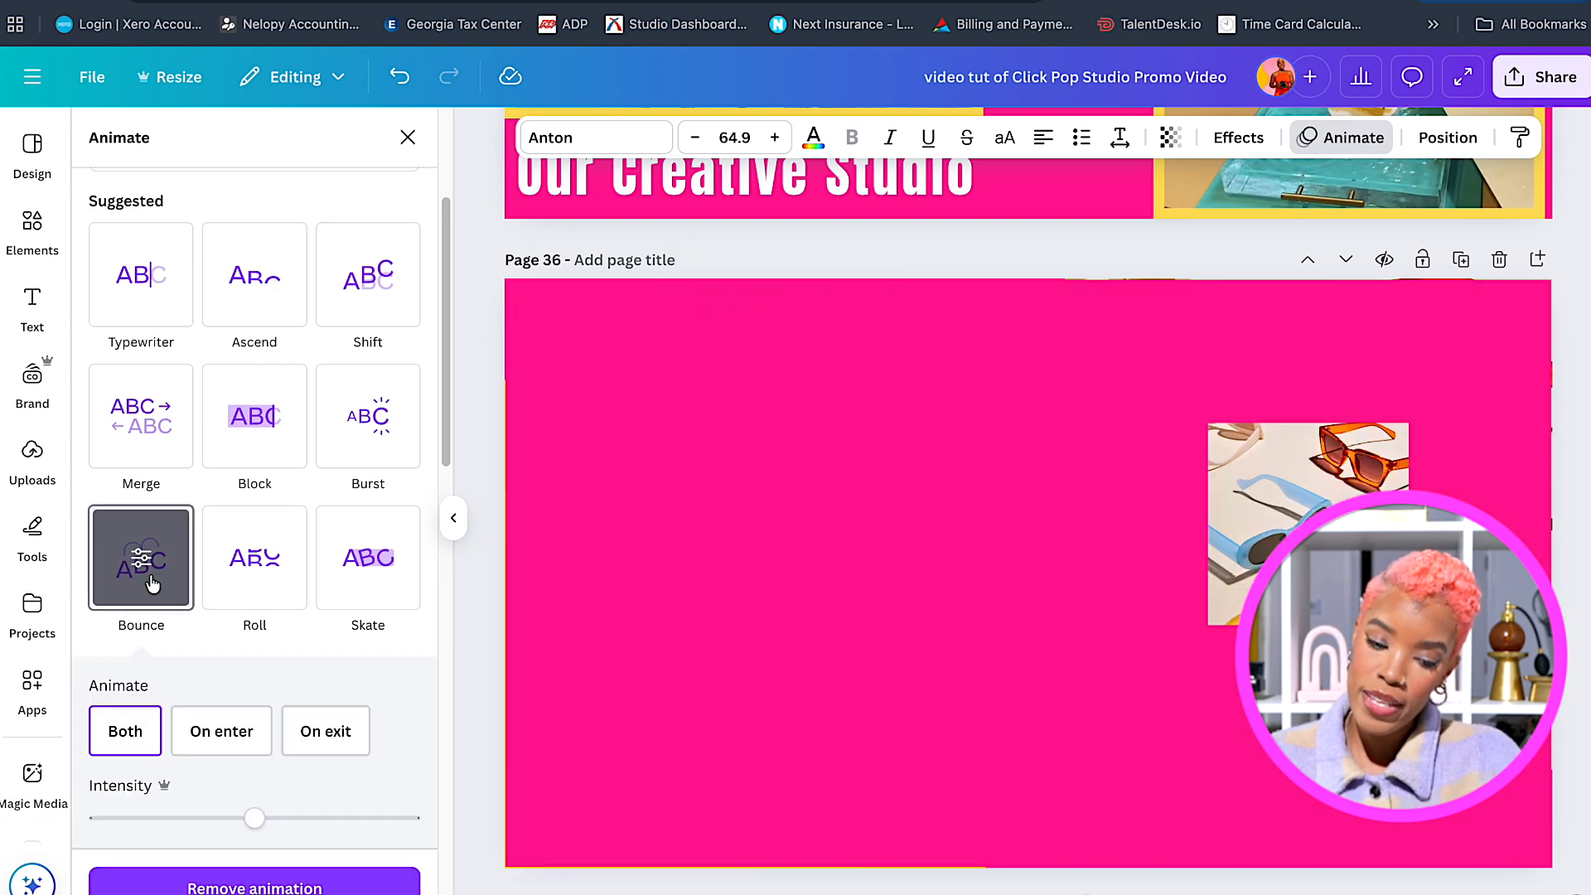
left_click(242, 725)
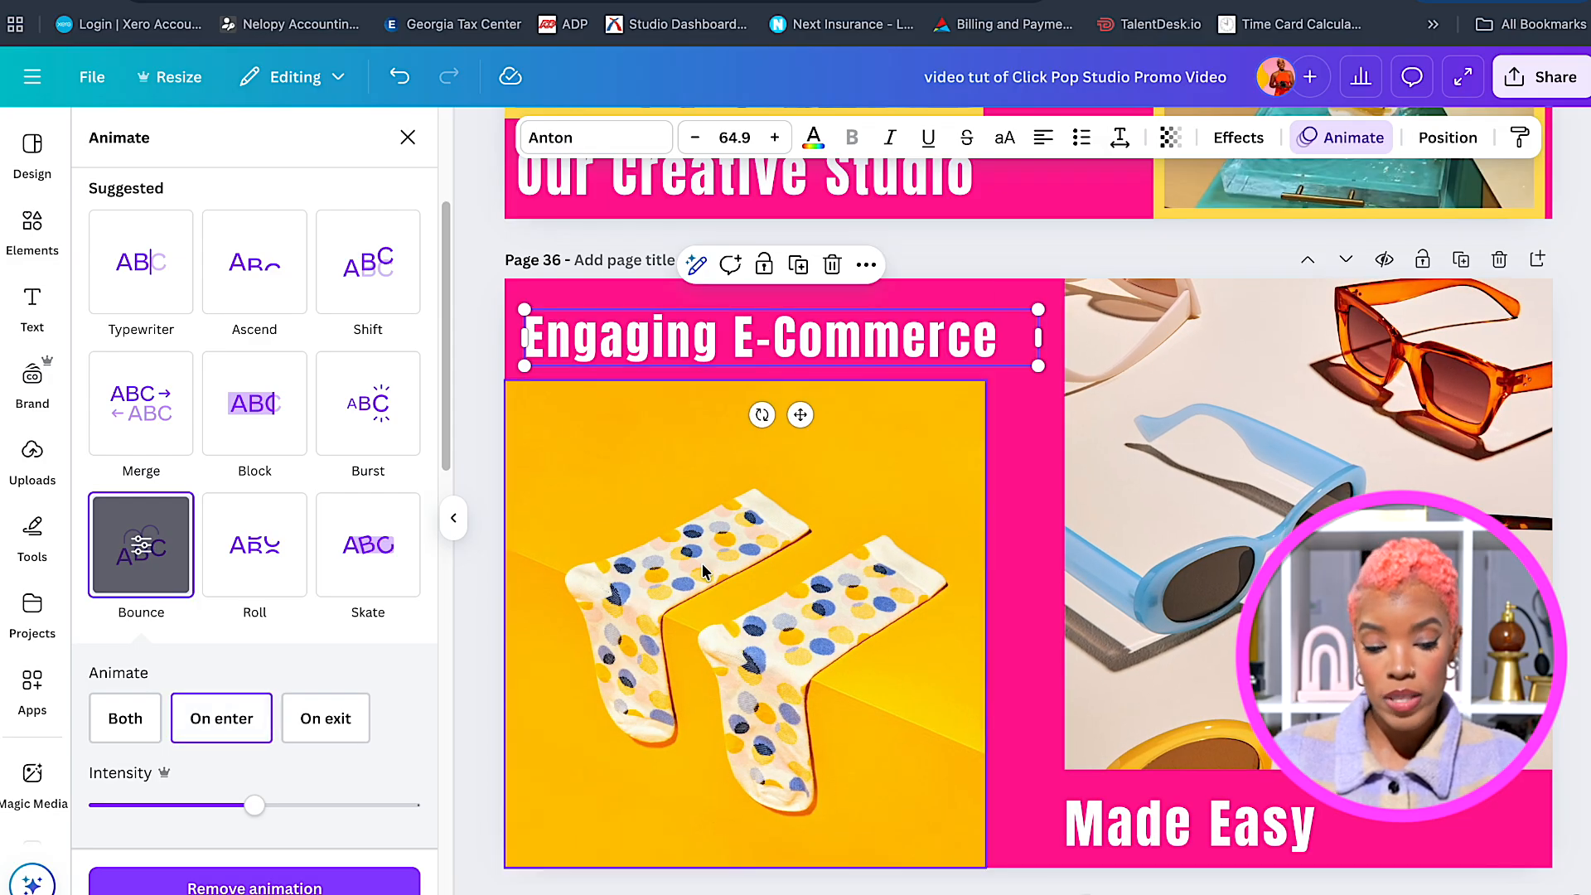
scroll(797, 640, "down", 1)
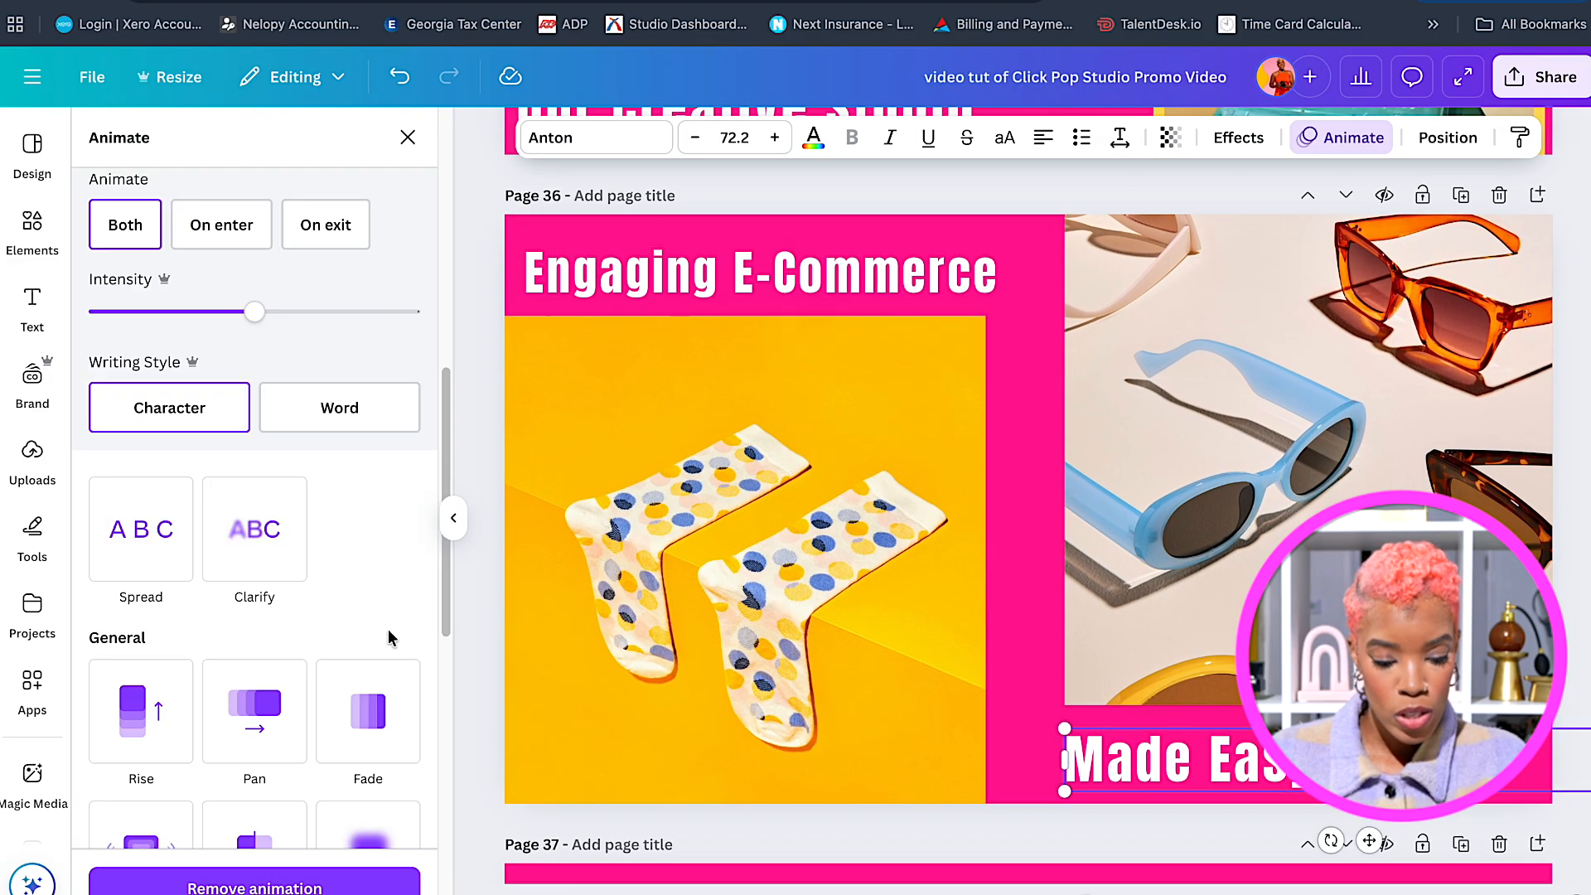
scroll(355, 638, "down", 1)
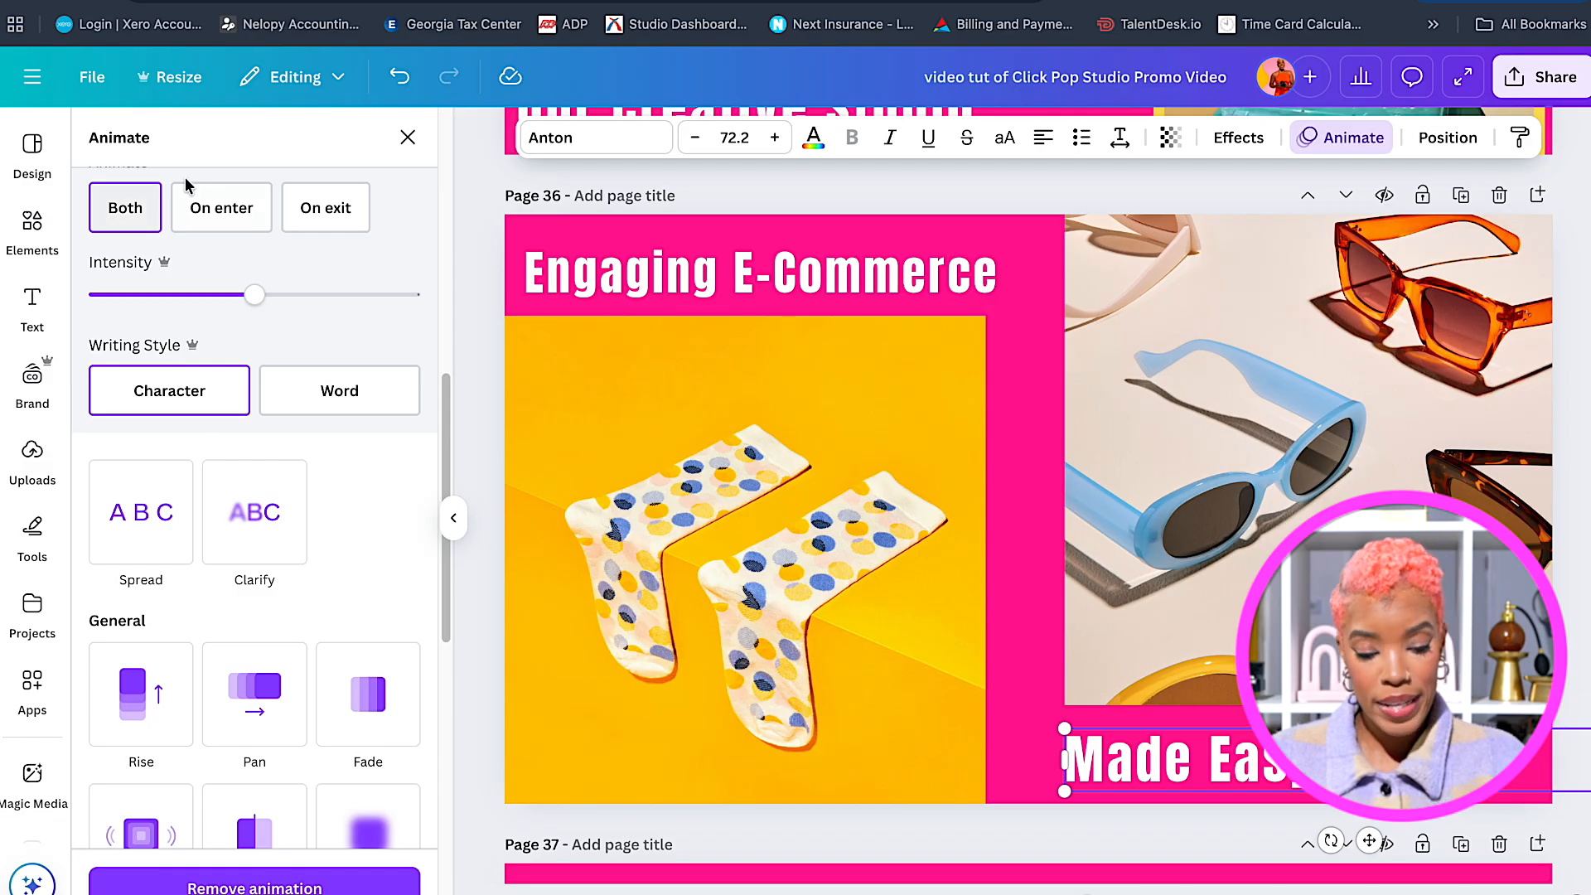
left_click(217, 210)
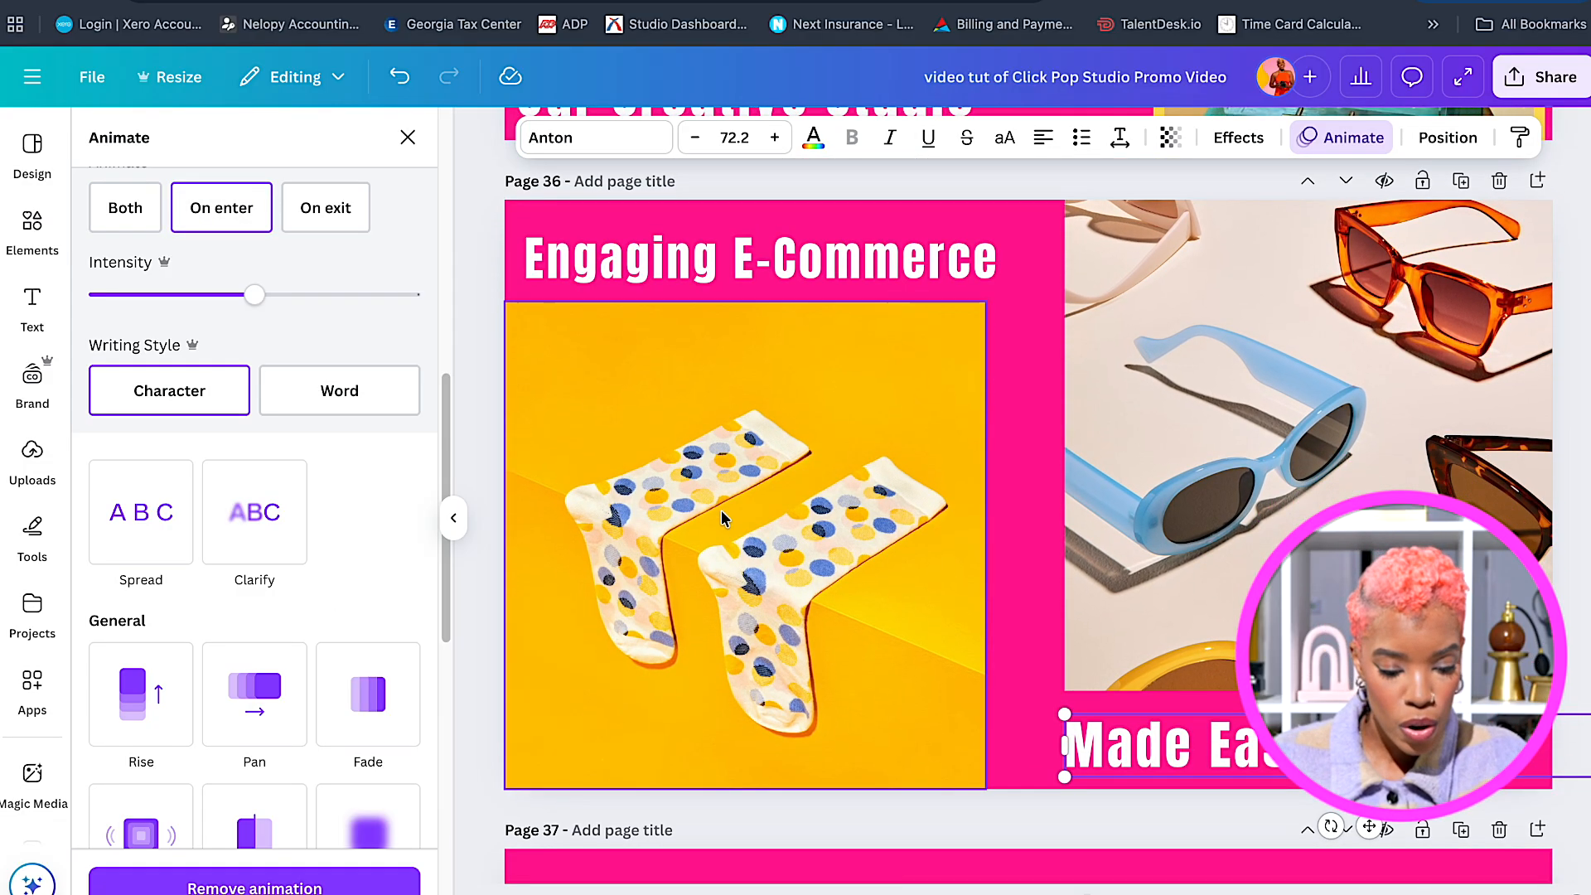
Replace the socks photo's Pop animation with Baseline on enter only.
left_click(716, 507)
left_click(260, 875)
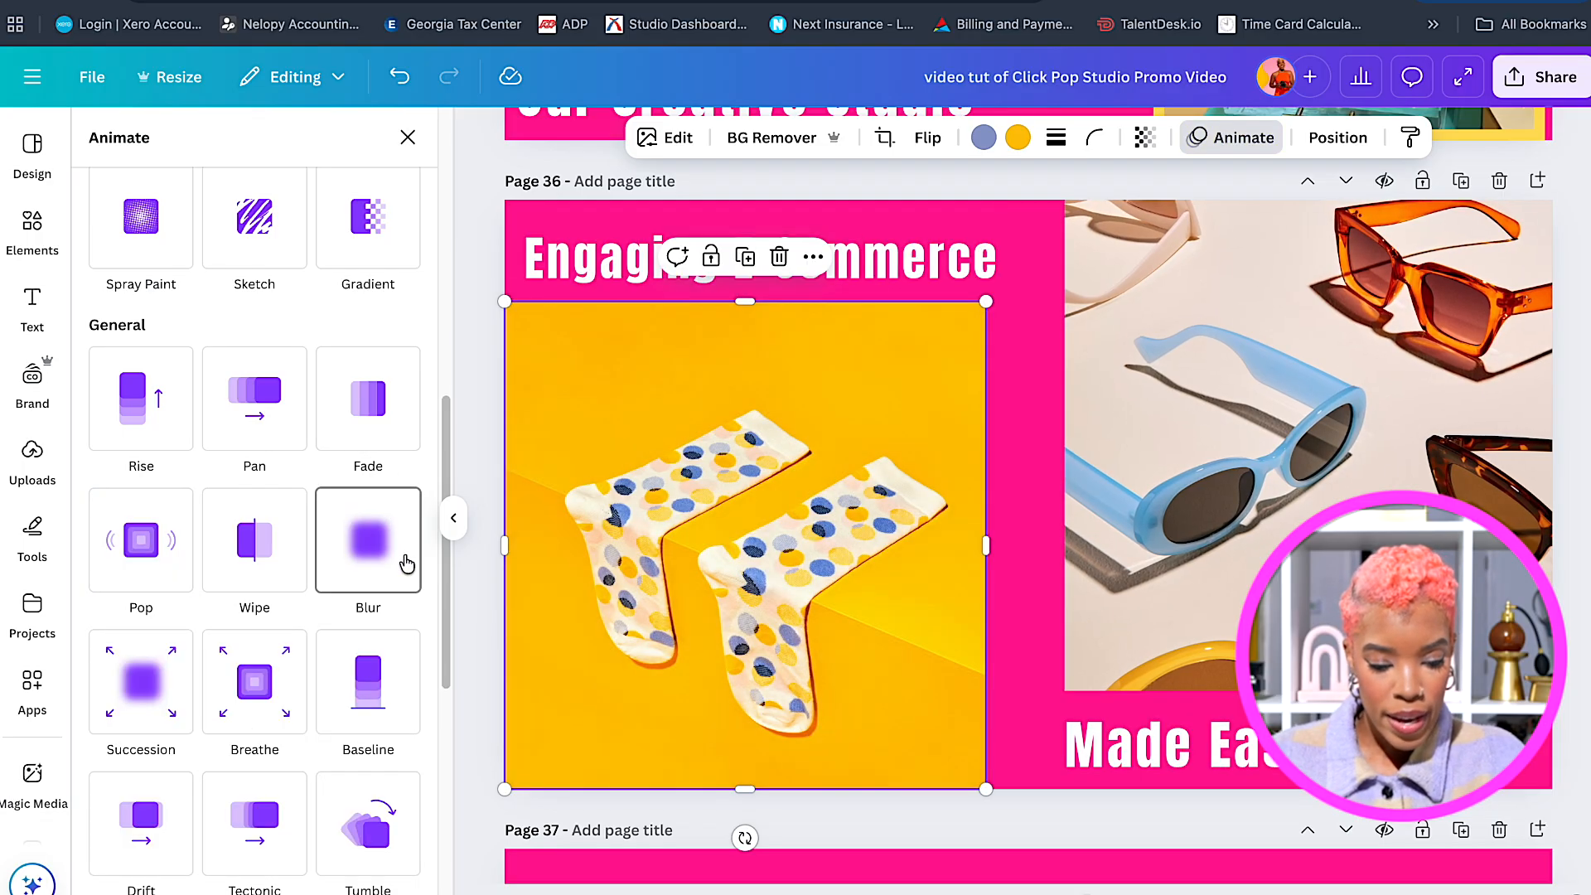
left_click(379, 700)
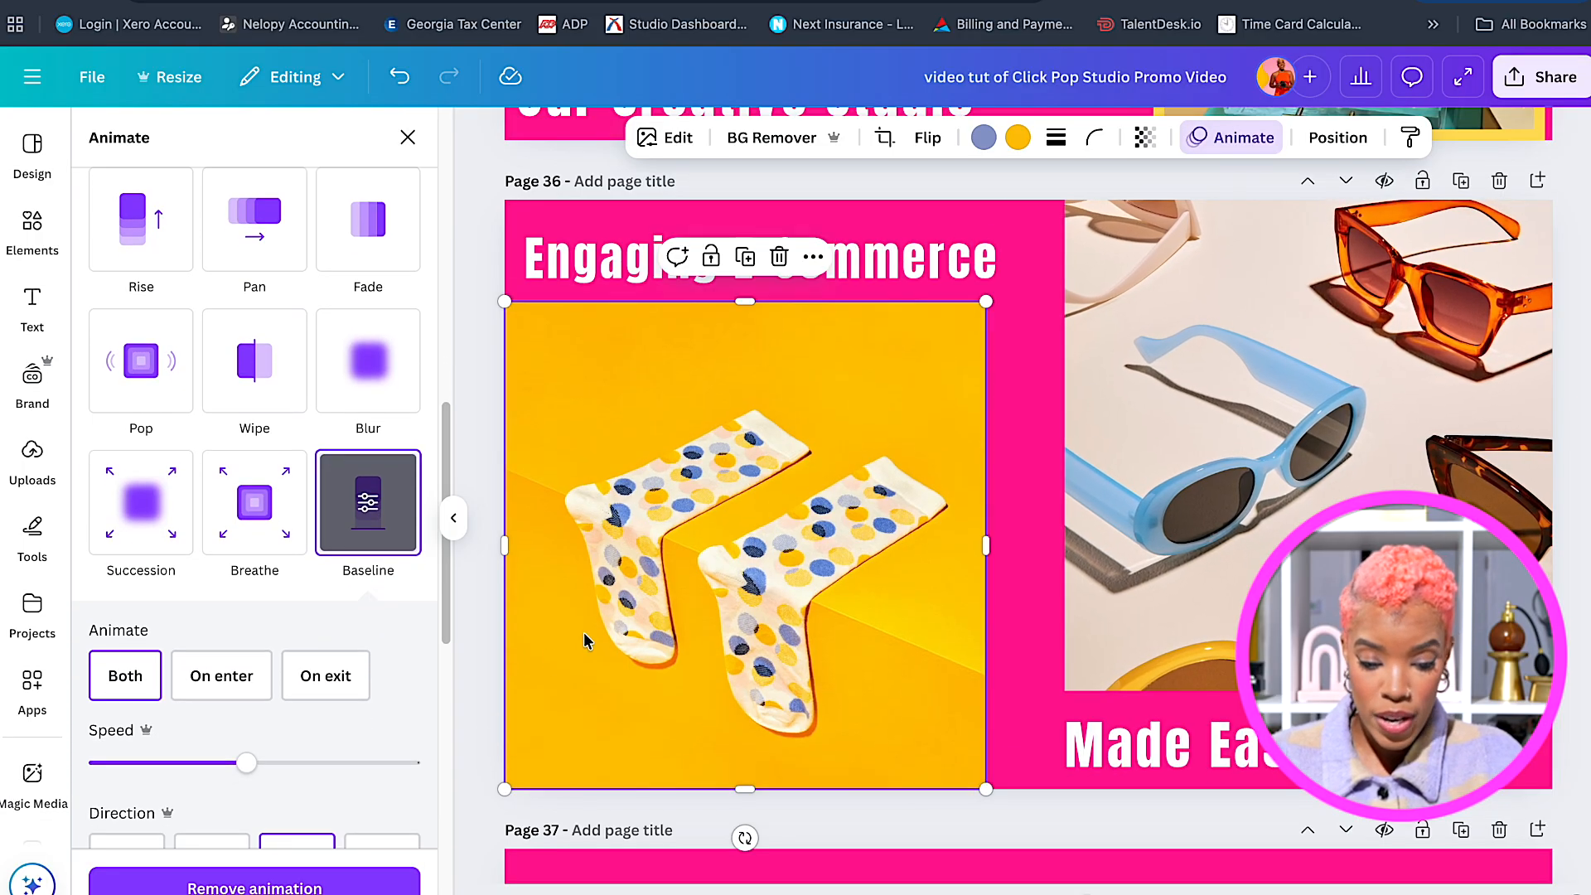
scroll(290, 729, "down", 1)
left_click(222, 568)
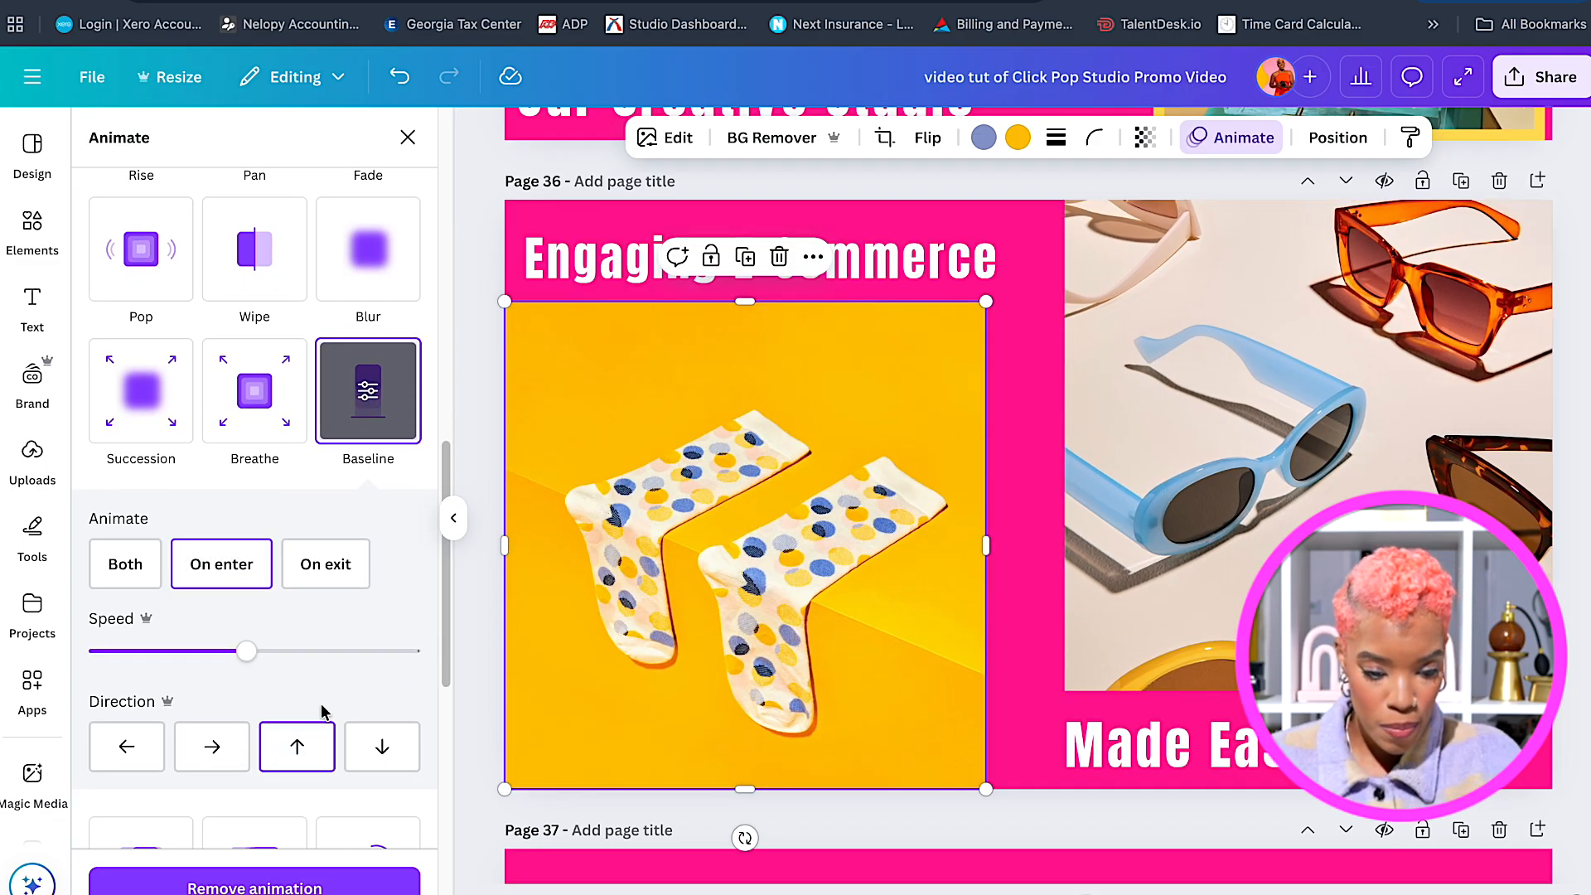
scroll(1078, 464, "down", 1)
Replace the sunglasses photo's Pop animation with Baseline.
left_click(1256, 441)
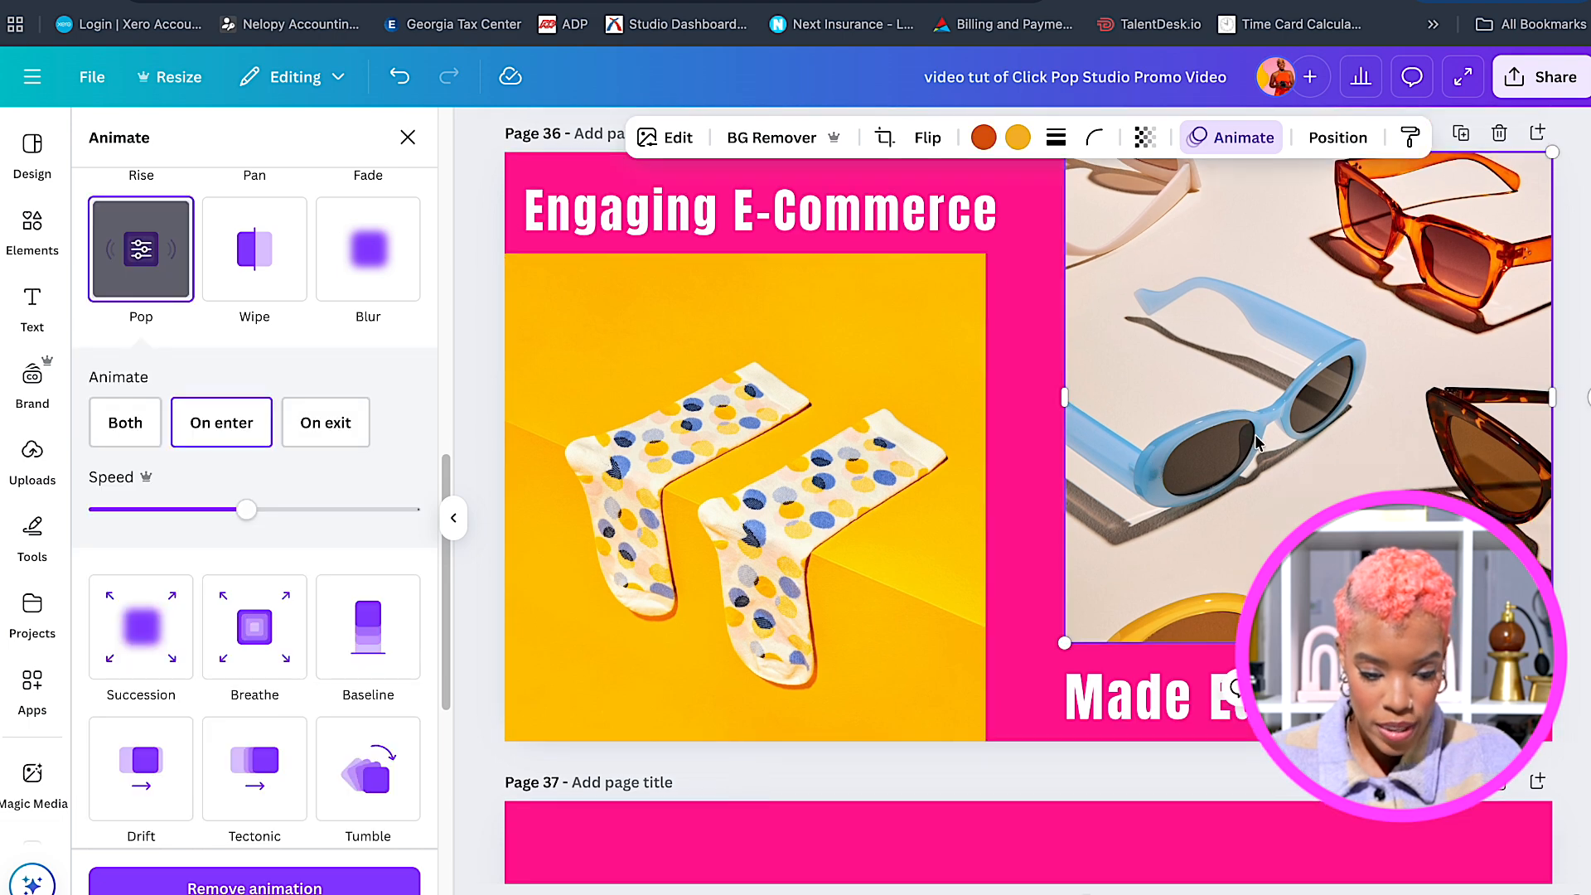
left_click(289, 877)
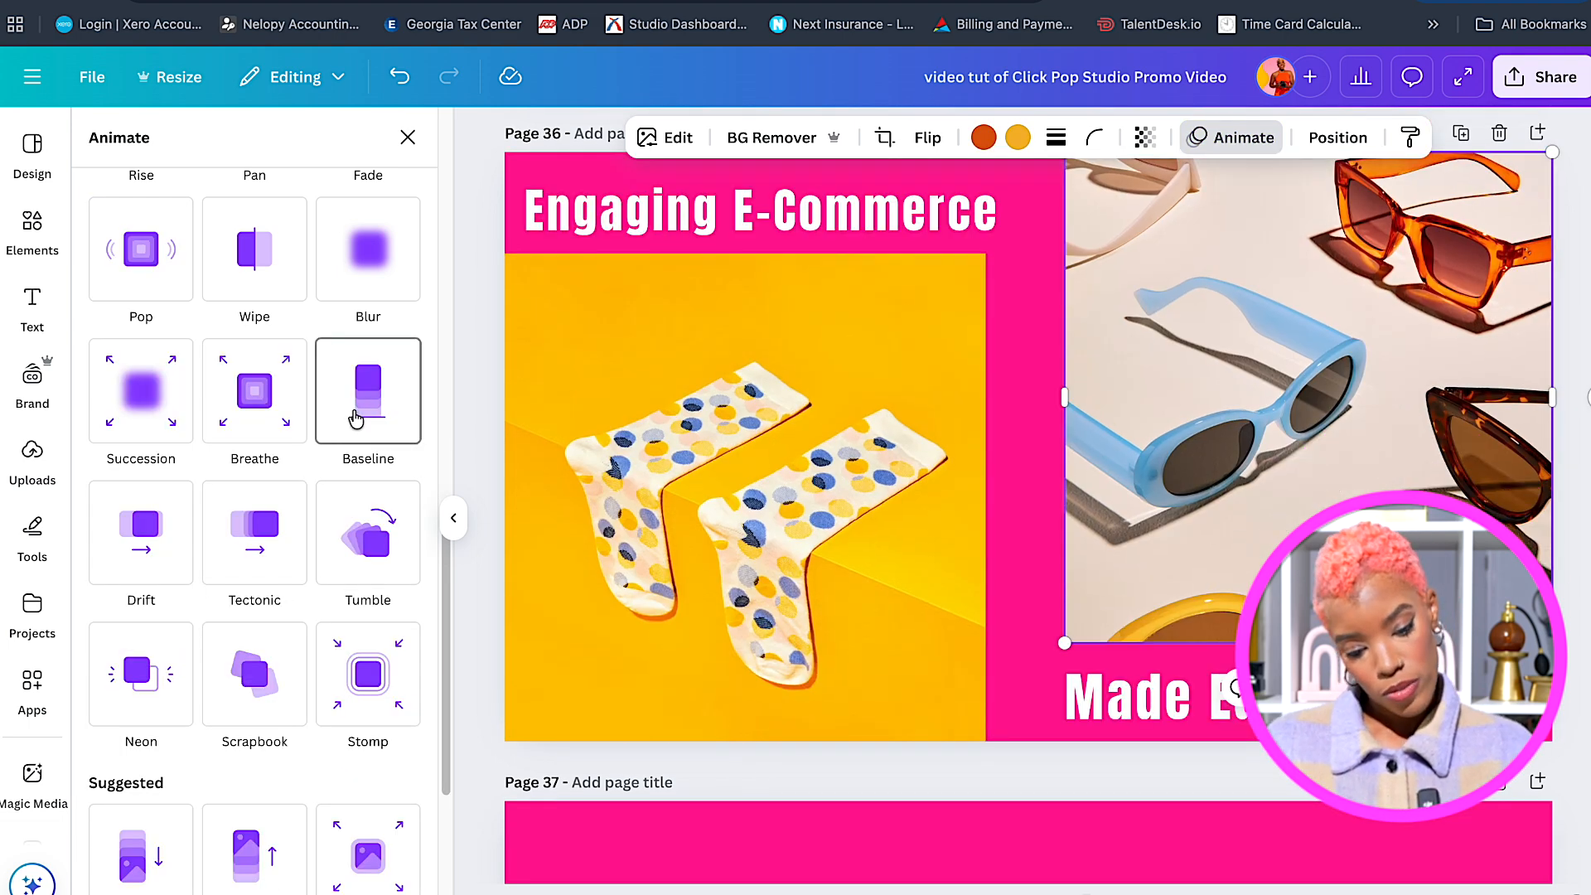
left_click(355, 418)
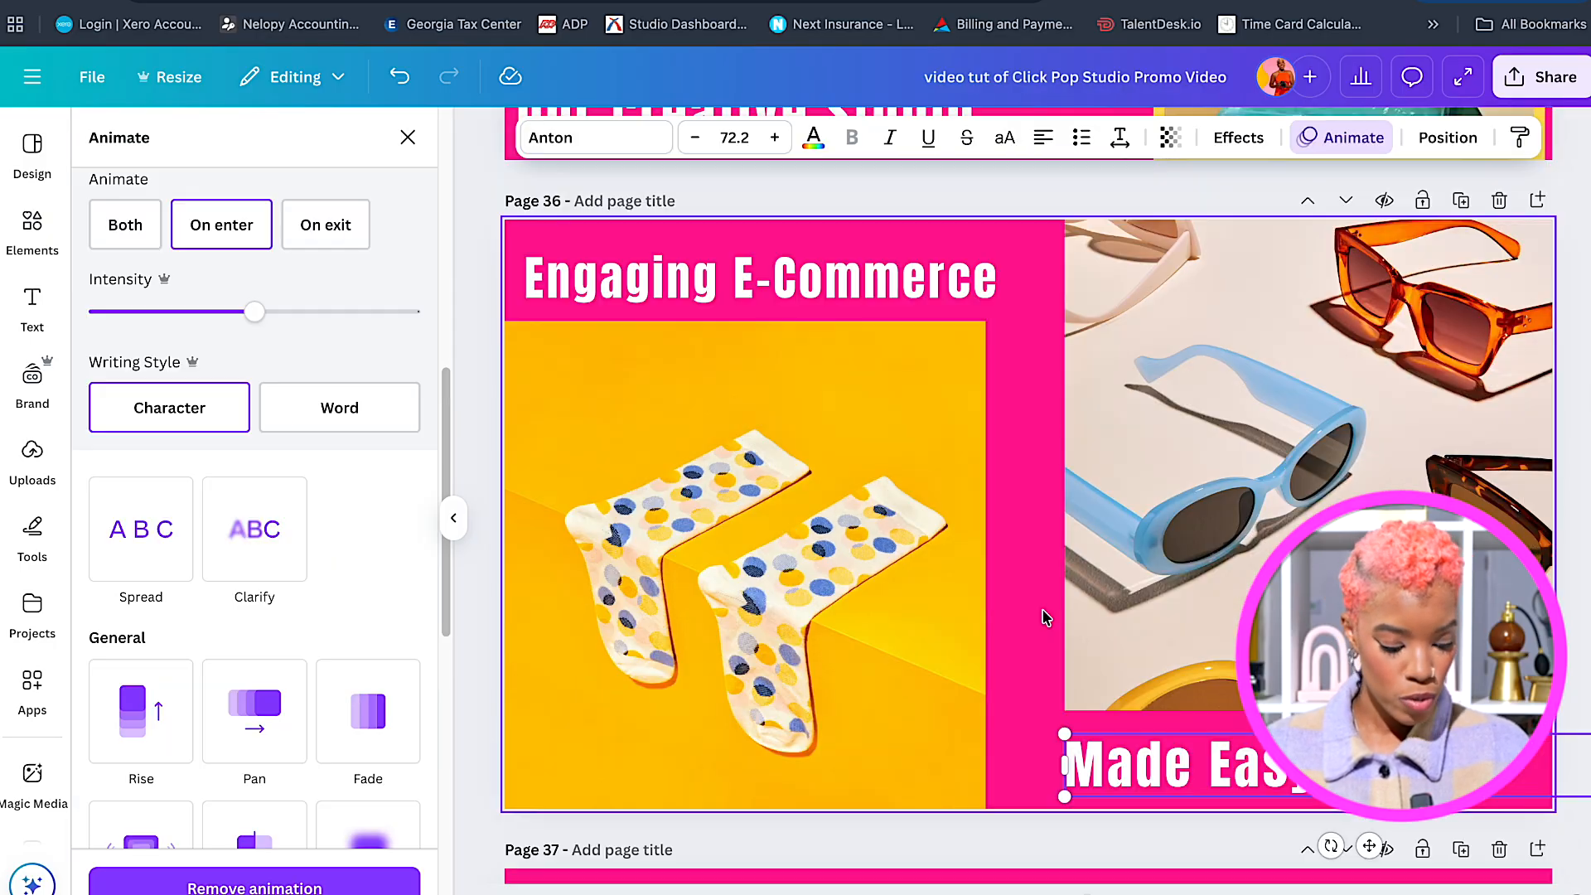
left_click(1042, 618)
scroll(1030, 654, "down", 4)
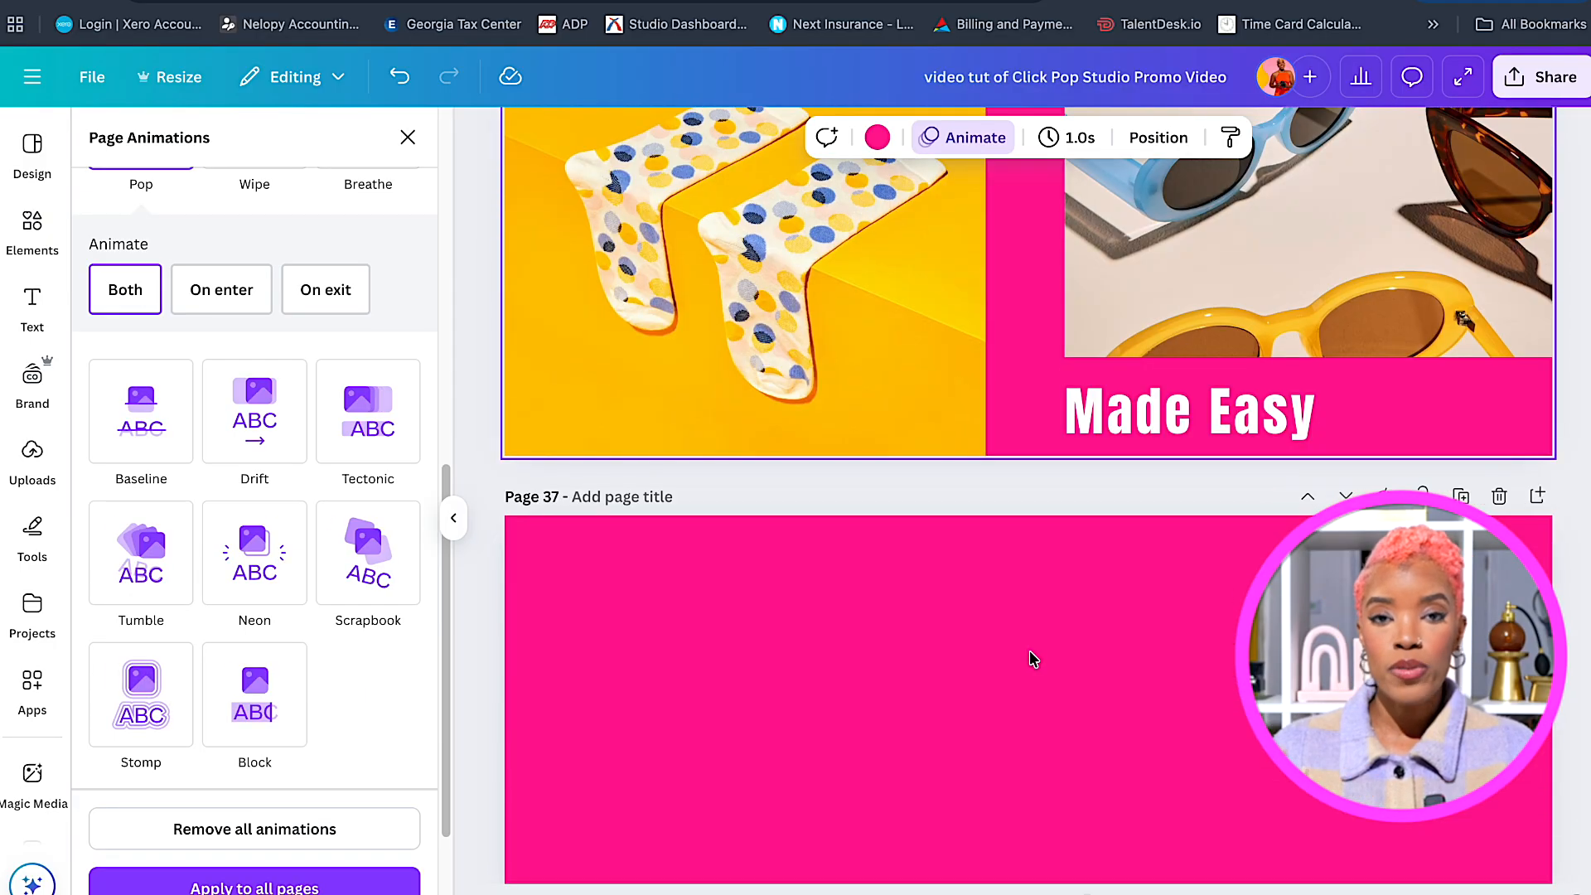
scroll(1032, 659, "down", 4)
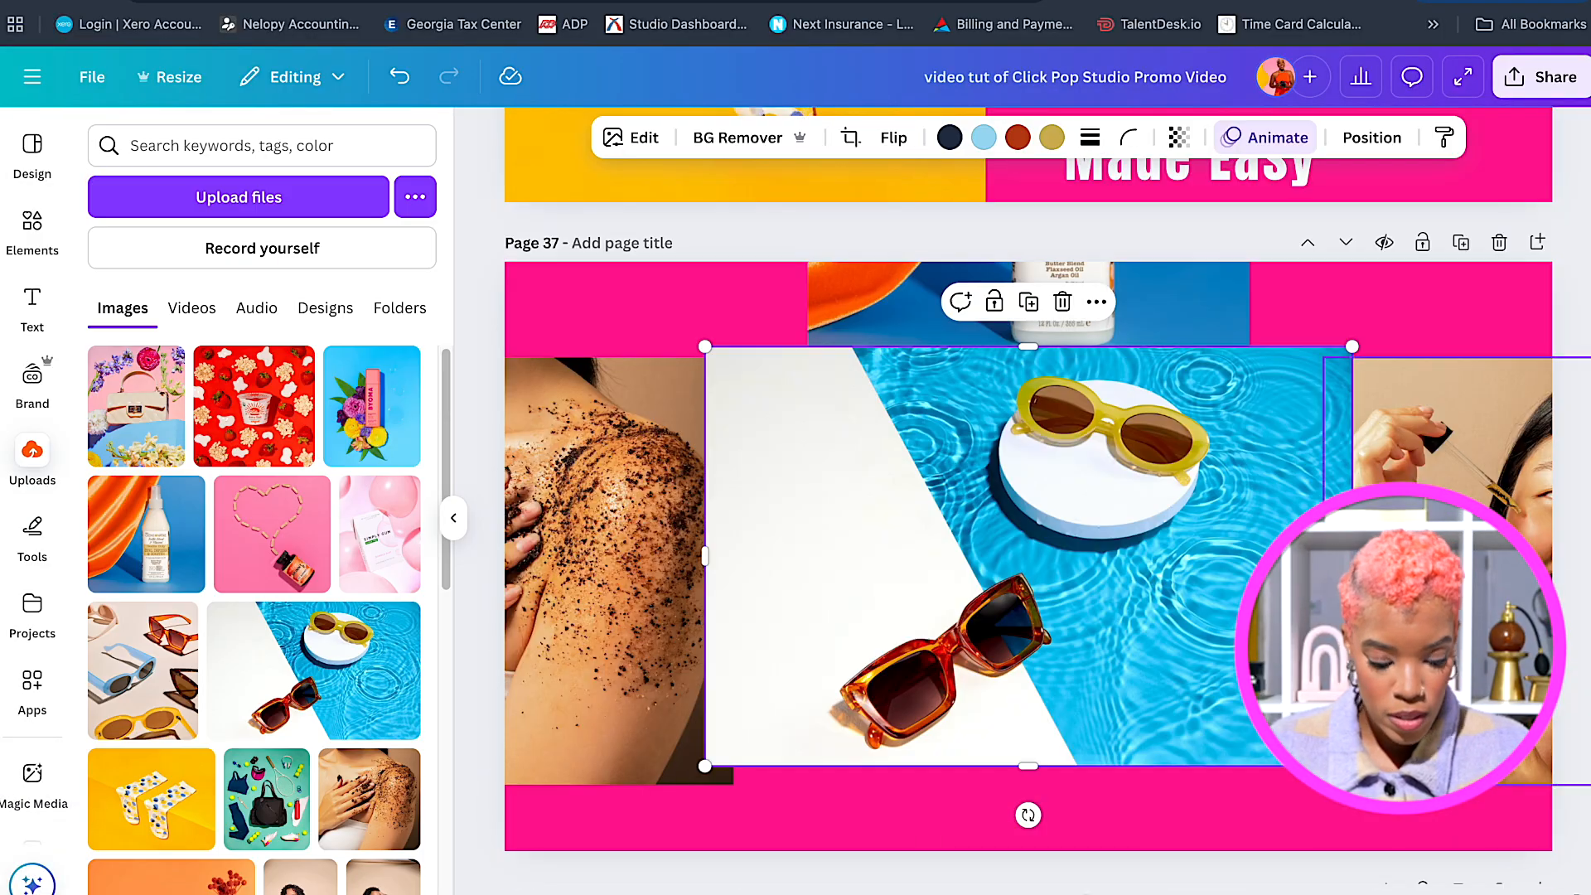
Resize and lower the sunglasses photo, delete the bottle, and place the socks photo on page 37's left.
left_click_drag(705, 556, 829, 556)
left_click_drag(1027, 464, 1028, 862)
key("Delete")
scroll(867, 555, "up", 1)
left_click(745, 207)
key("ctrl+v")
scroll(867, 554, "down", 2)
left_click_drag(778, 408, 751, 514)
Paste the sunglasses photo onto page 37 and replace the pool image with the 11.9s video.
scroll(1028, 490, "up", 6)
left_click(1232, 572)
key("ctrl+v")
left_click_drag(1202, 497, 1335, 497)
left_click(191, 308)
left_click(363, 520)
left_click_drag(1083, 344, 1084, 770)
Give the socks photo and pool video the Baseline animation, then nudge the socks photo left.
left_click(680, 580)
left_click(1232, 137)
left_click(368, 544)
left_click(1027, 787)
left_click(383, 643)
scroll(764, 487, "down", 1)
left_click_drag(764, 487, 621, 469)
Duplicate page 37 as page 38 and shift its socks photo to the left.
left_click(1461, 198)
left_click_drag(1309, 372, 1558, 372)
left_click(1116, 774)
scroll(1115, 663, "down", 8)
Add the 11.9s uploaded video to page 39 and enlarge it.
left_click(1204, 465)
left_click(32, 460)
left_click(363, 521)
left_click_drag(1232, 219, 1284, 160)
Apply the Baseline animation to the video, set to animate on entry only.
left_click(1340, 138)
scroll(1027, 498, "up", 7)
left_click(202, 725)
scroll(1028, 498, "down", 7)
left_click(1028, 498)
left_click(368, 408)
Copy the titles from page 14 and paste them onto page 40.
scroll(1099, 596, "down", 5)
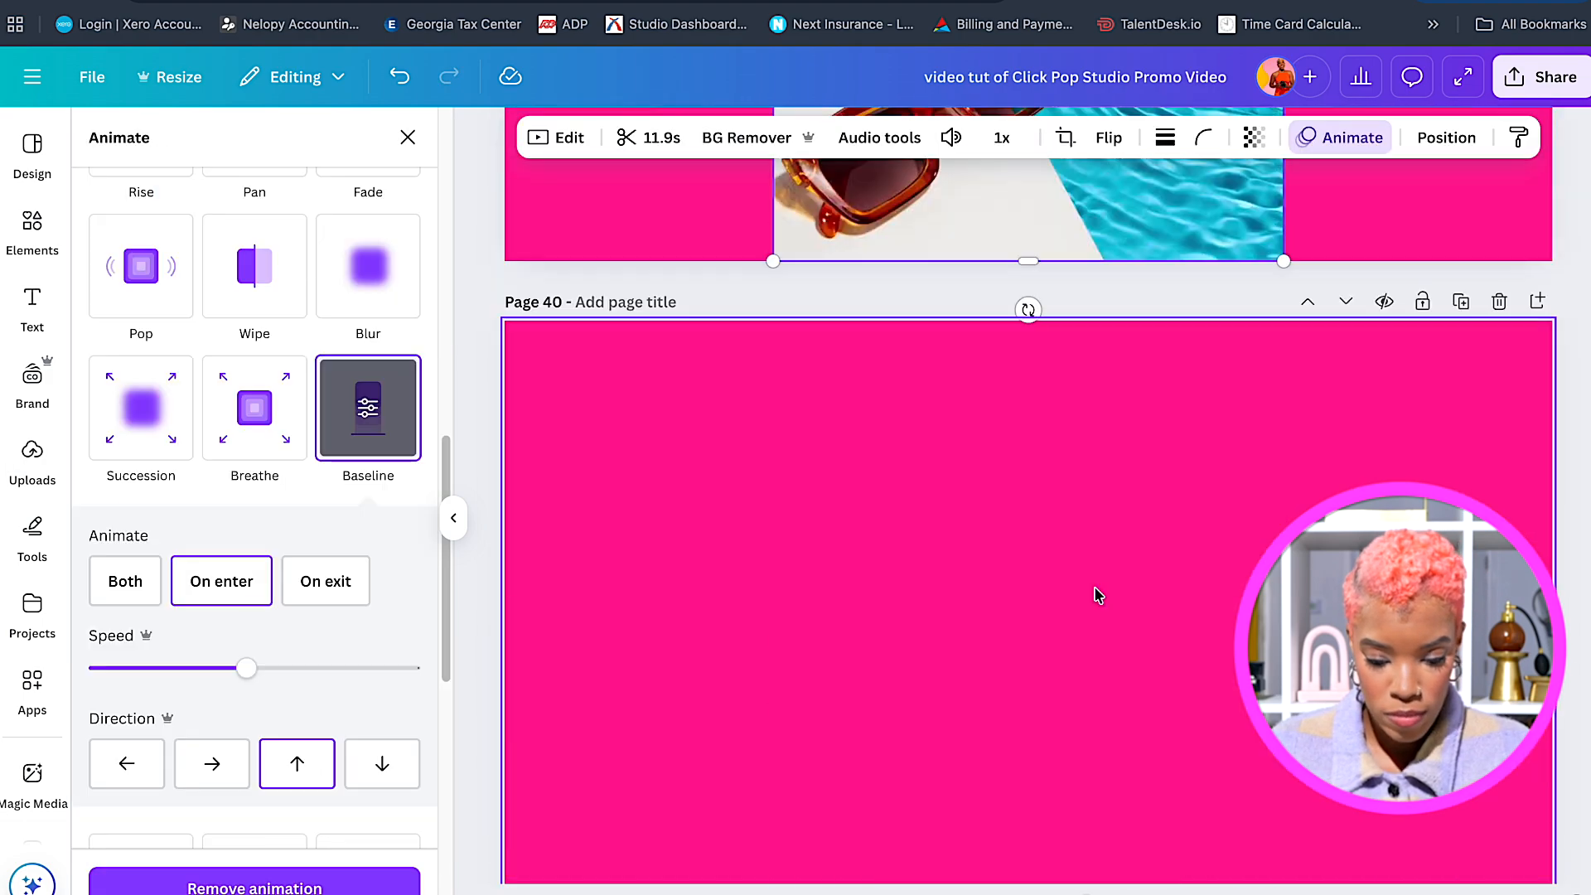
left_click(1099, 596)
scroll(1099, 596, "up", 20)
scroll(1027, 497, "down", 20)
key("super+v")
Retype both left and right title stacks on page 40 as 'Scroll', 'Stopping', 'Videos'.
double_click(622, 359)
type("Scroll")
double_click(626, 433)
type("Stopping")
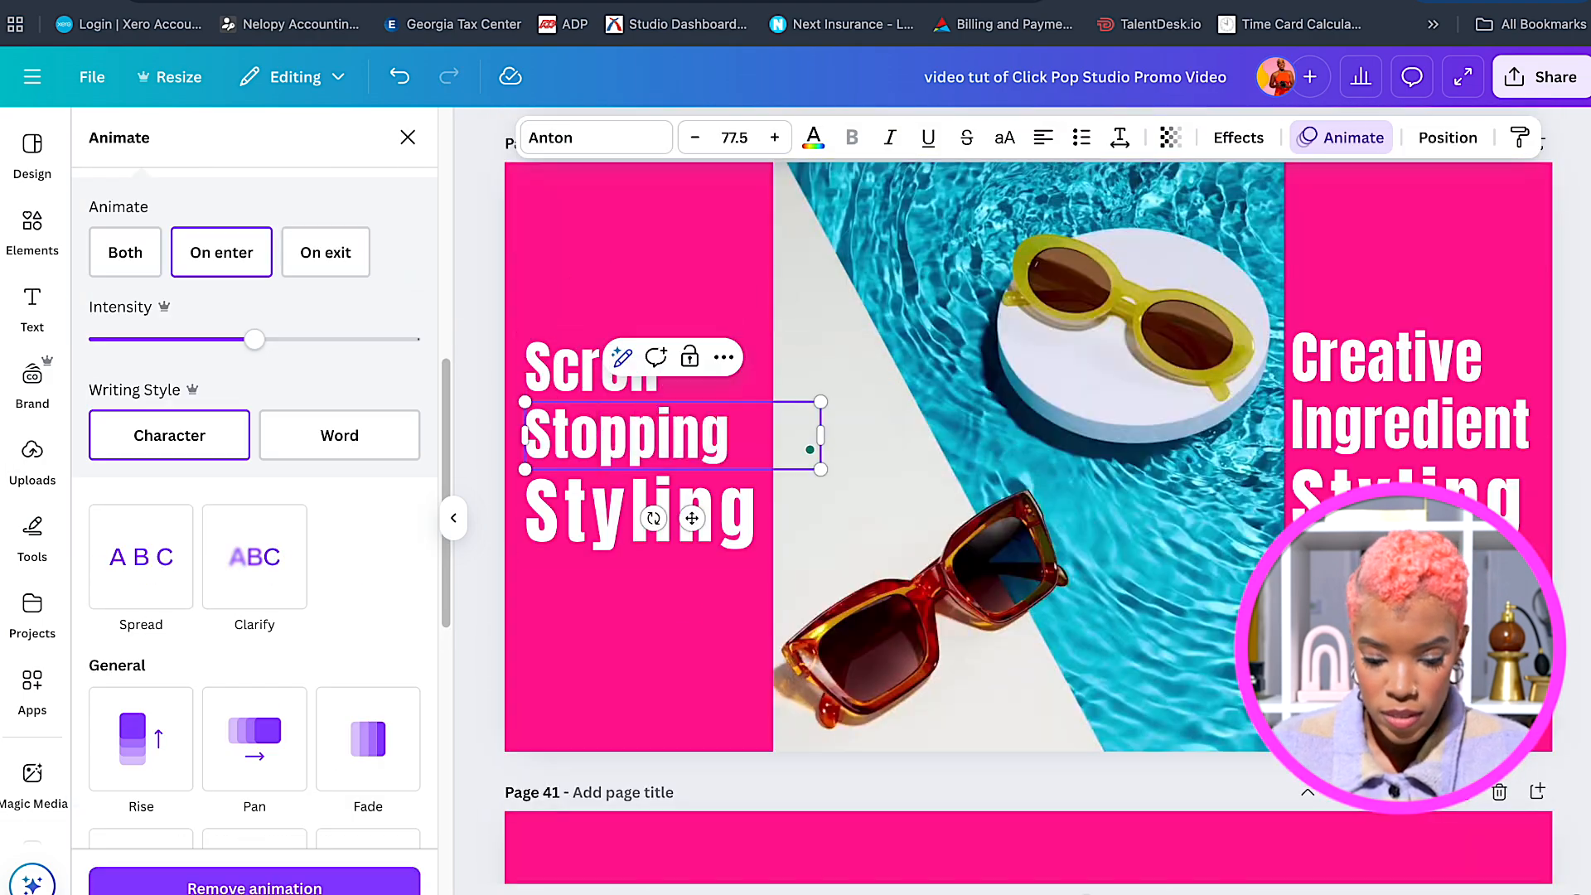
double_click(622, 512)
type("Videos")
double_click(1386, 358)
type("Scroll")
double_click(1408, 425)
type("Stopping")
double_click(1407, 489)
type("Videos")
Check the right Videos line's animation, then enlarge the three left title lines together.
left_click(1401, 539)
left_click(141, 546)
left_click(654, 629)
scroll(654, 629, "up", 1)
scroll(654, 629, "down", 1)
left_click_drag(654, 671, 580, 415)
left_click_drag(524, 616, 537, 609)
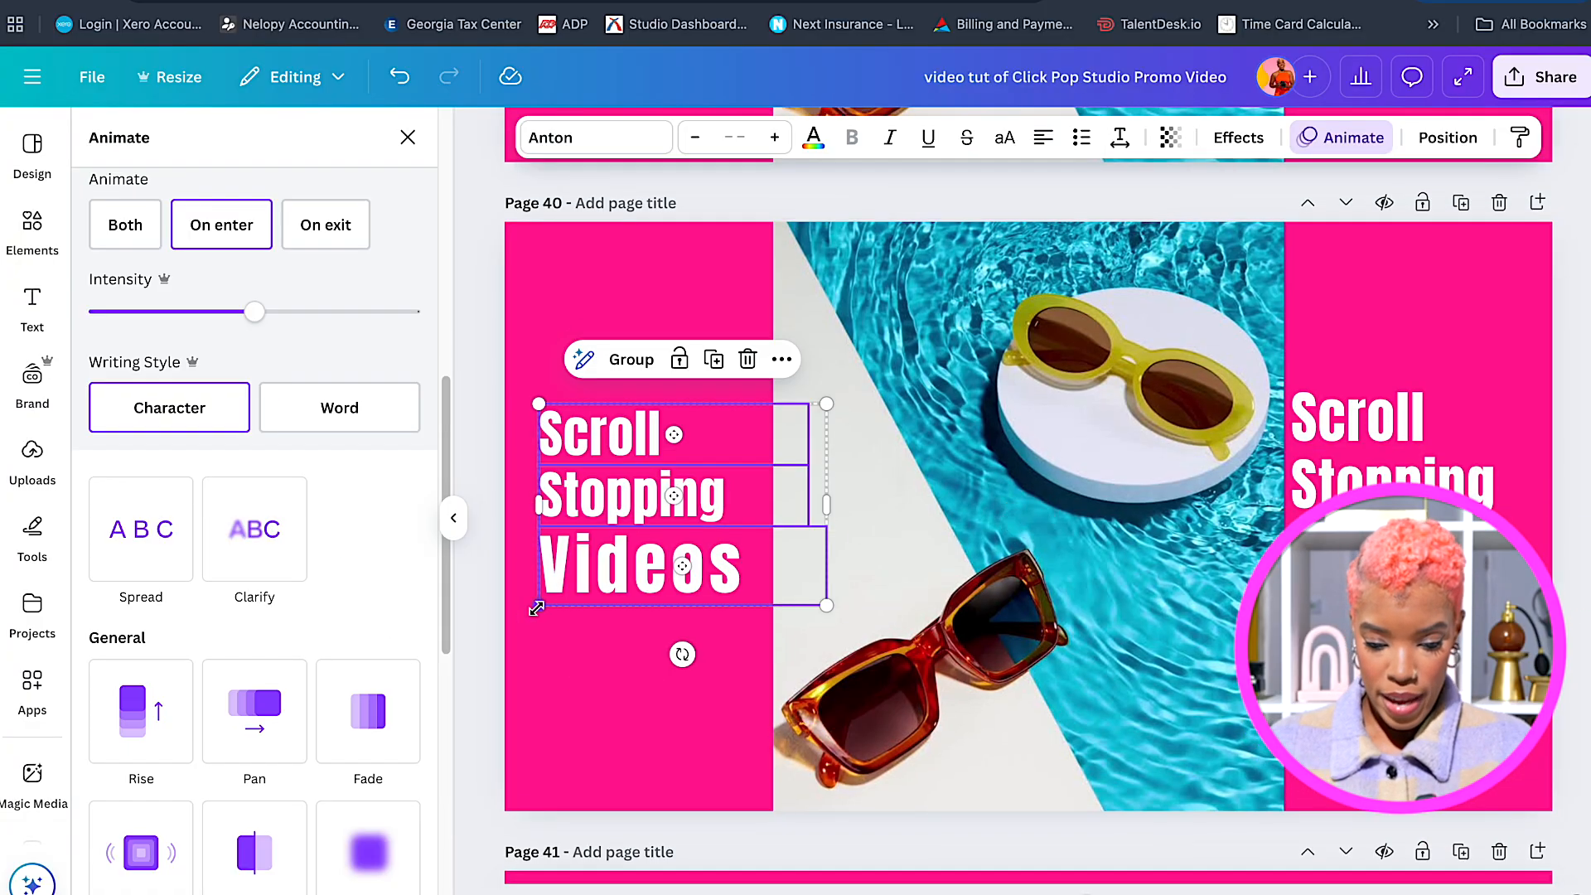
left_click(654, 696)
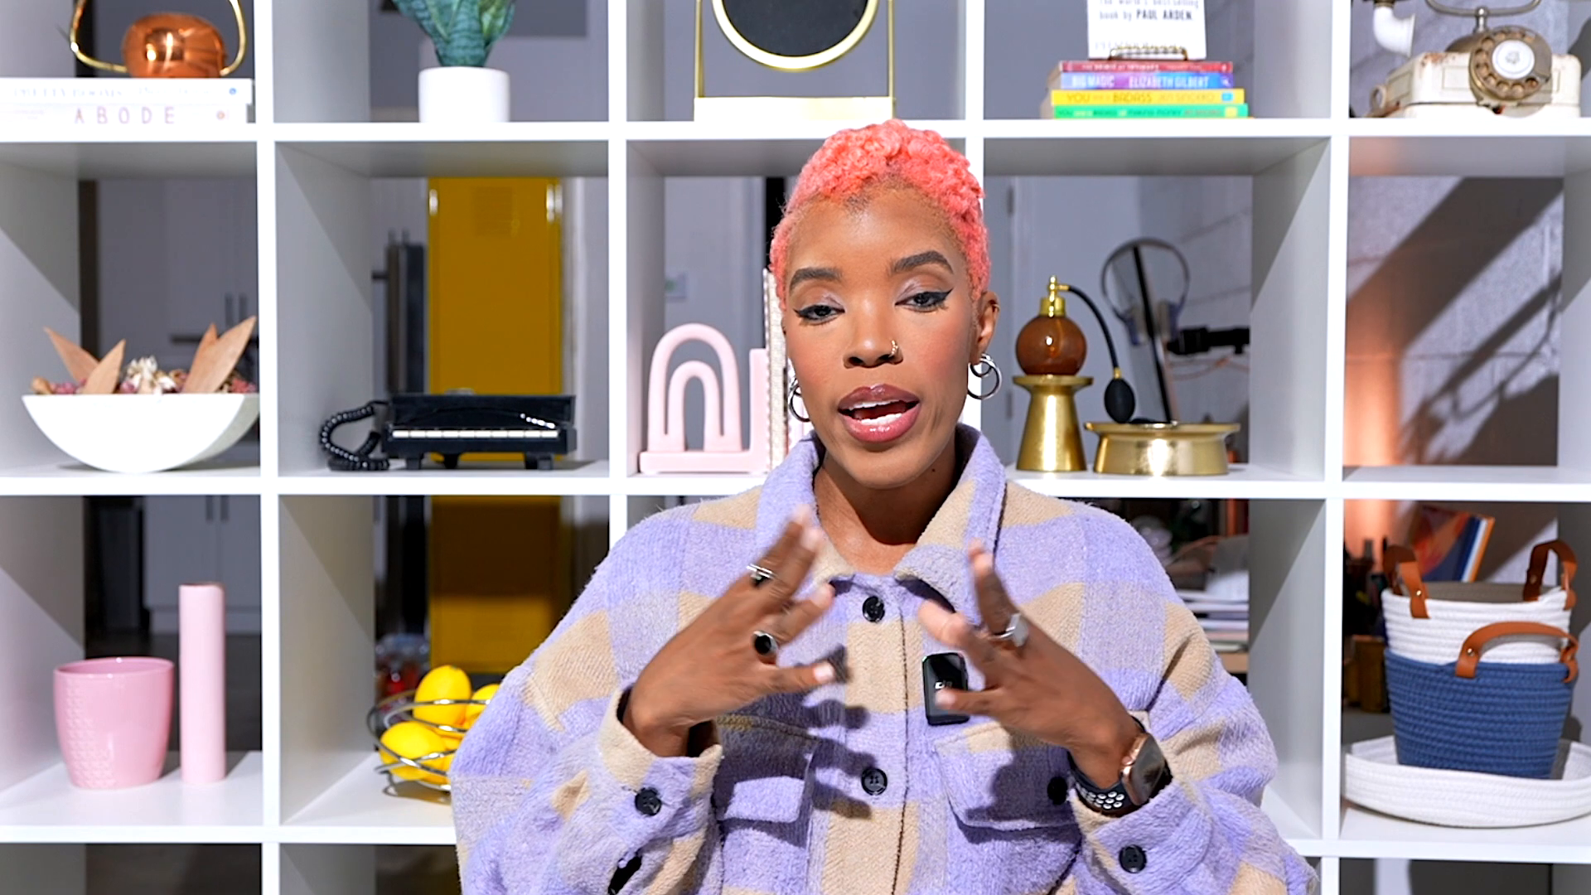
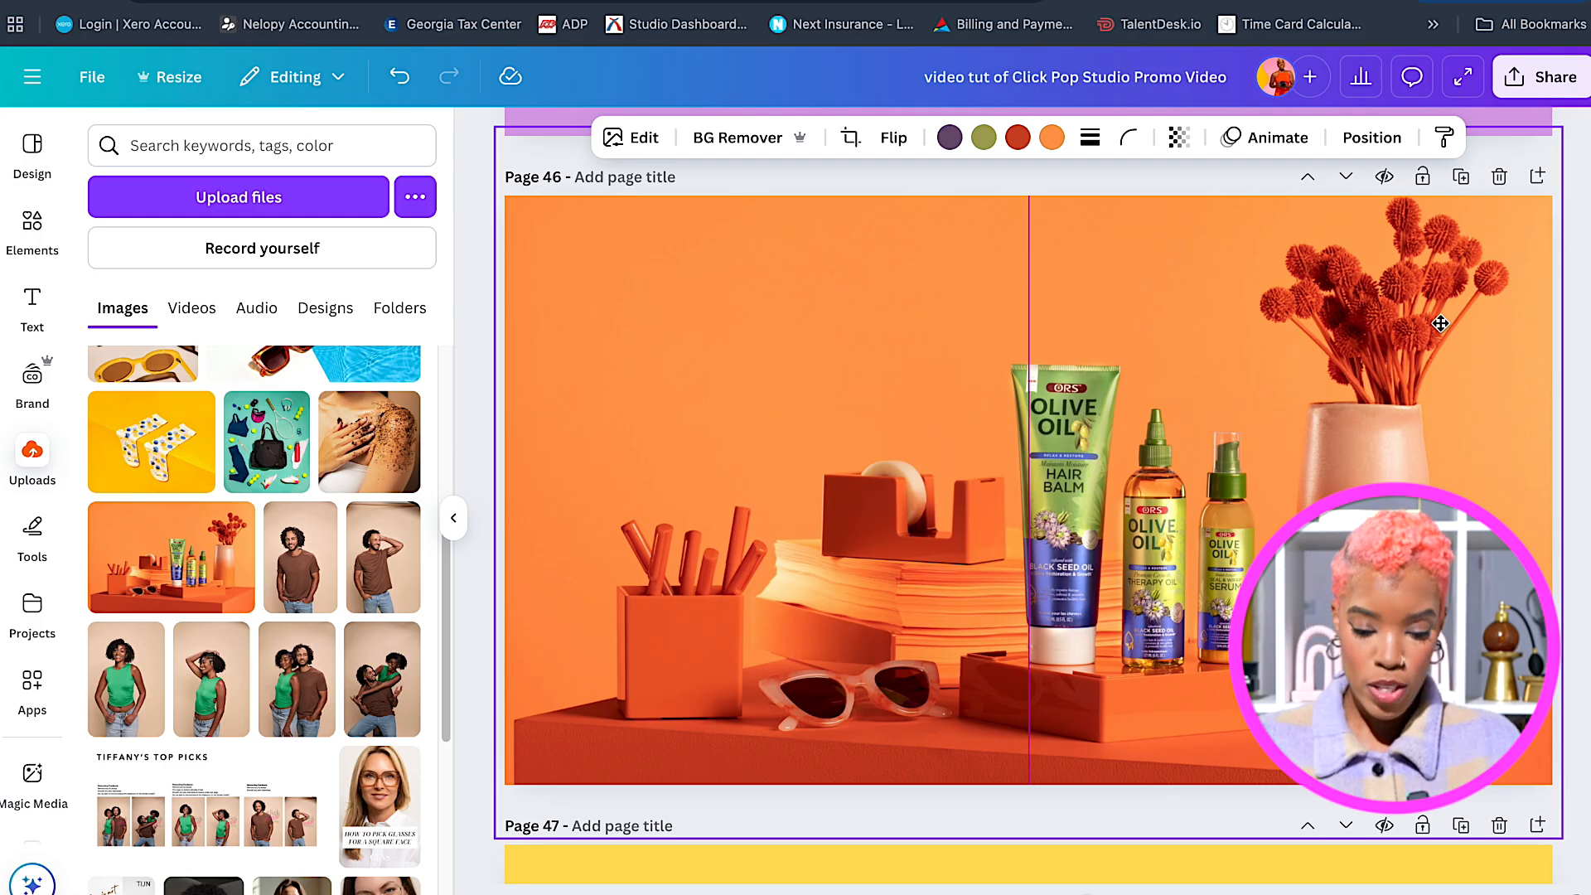
Stretch the orange olive-oil product photo to page 46's full width and nudge it slightly lower.
left_click_drag(1441, 323, 1442, 324)
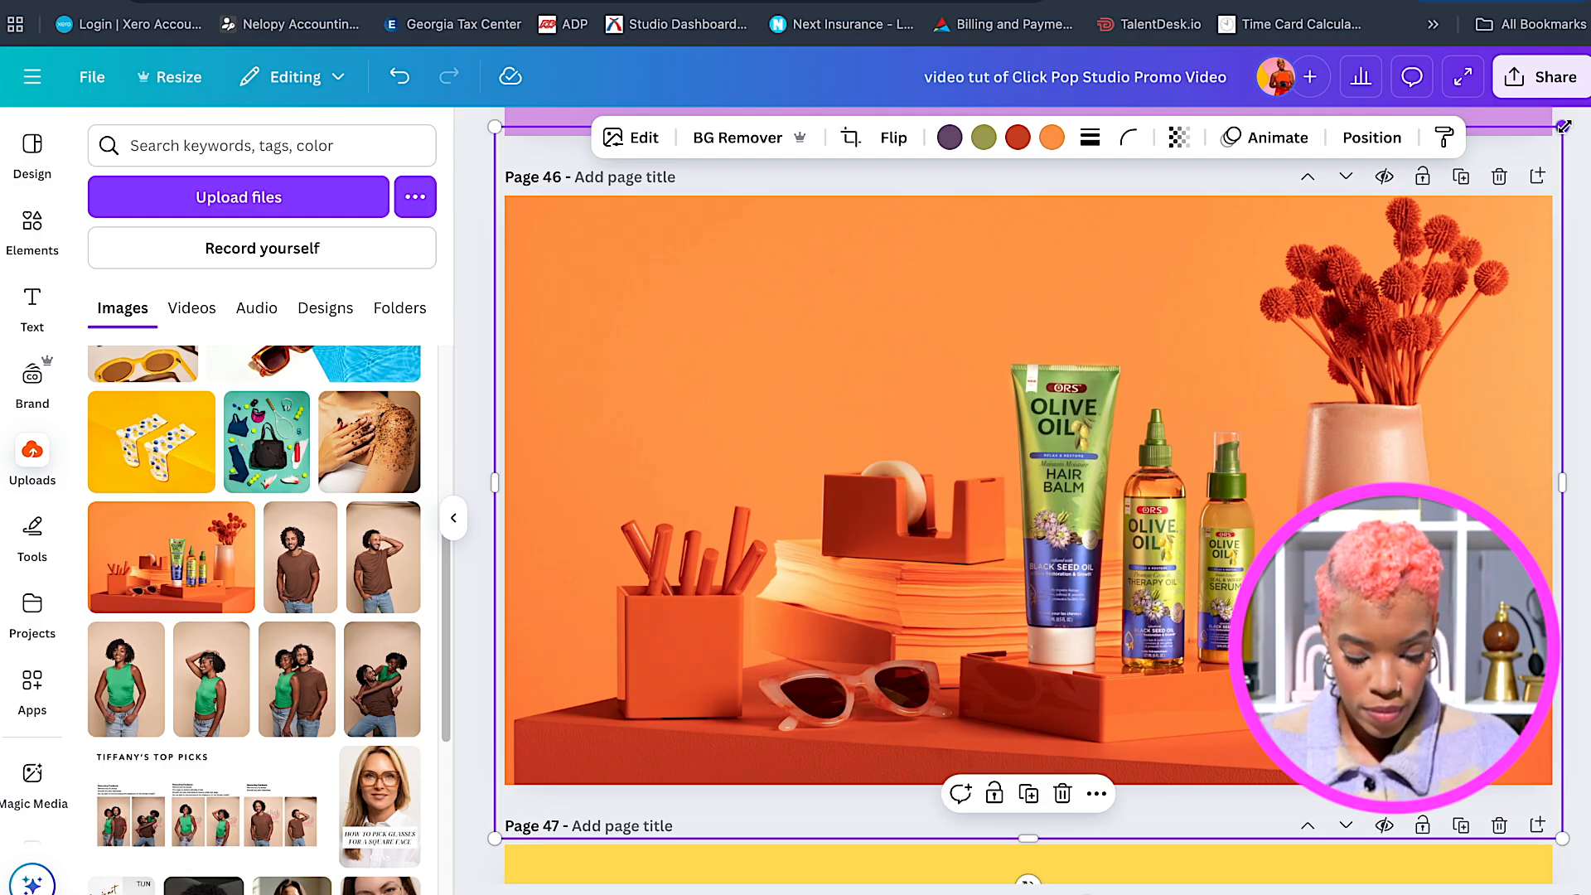
left_click_drag(1563, 127, 1552, 134)
left_click(1565, 153)
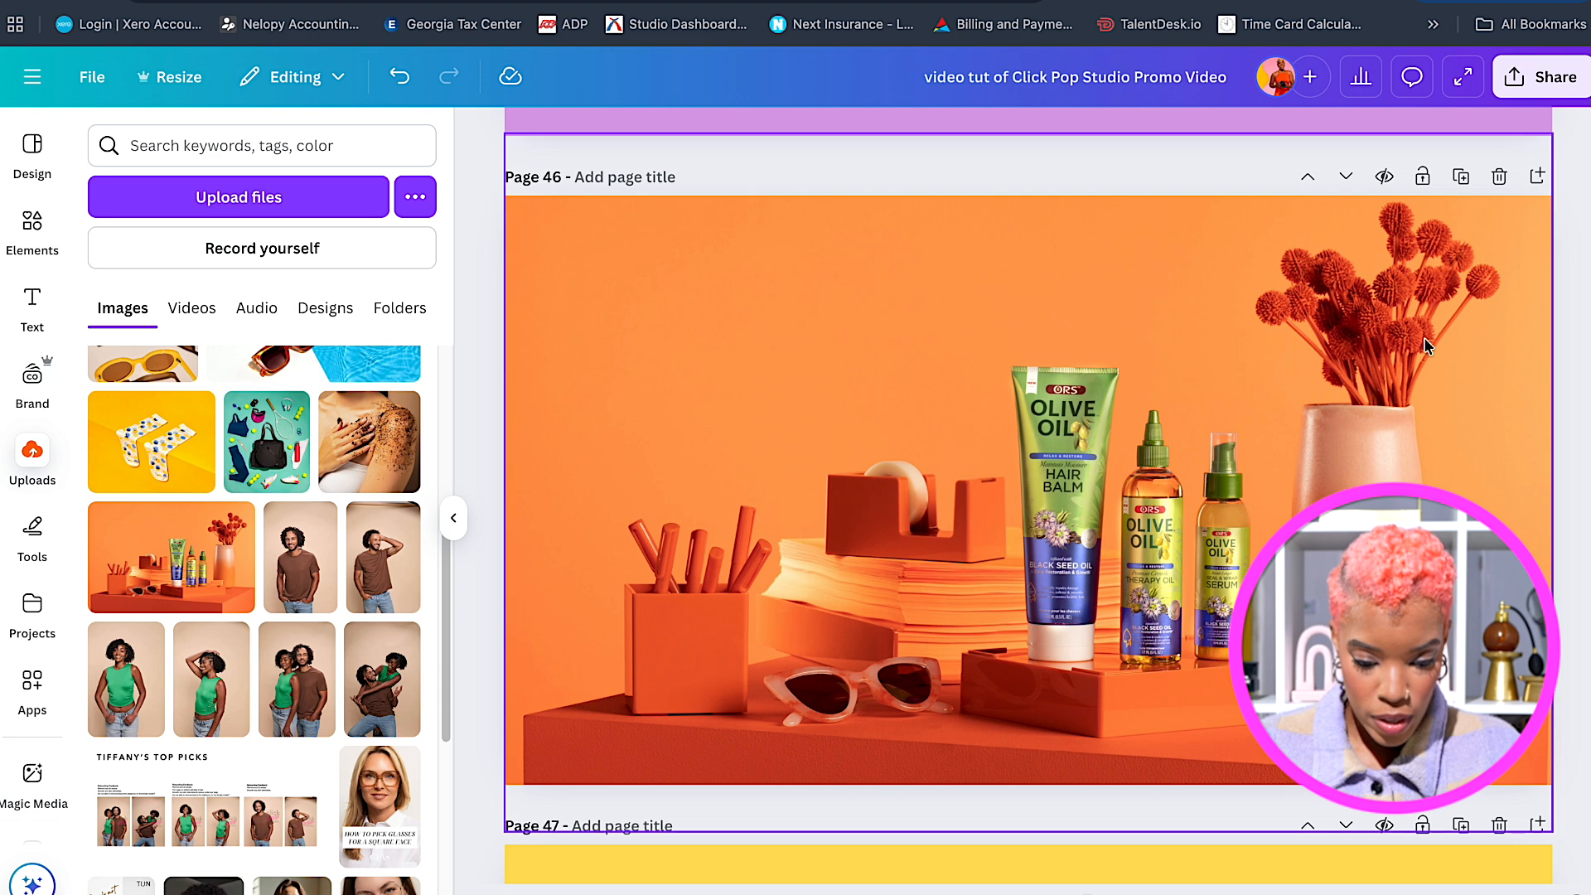
left_click(1311, 469)
left_click_drag(1312, 471, 1313, 480)
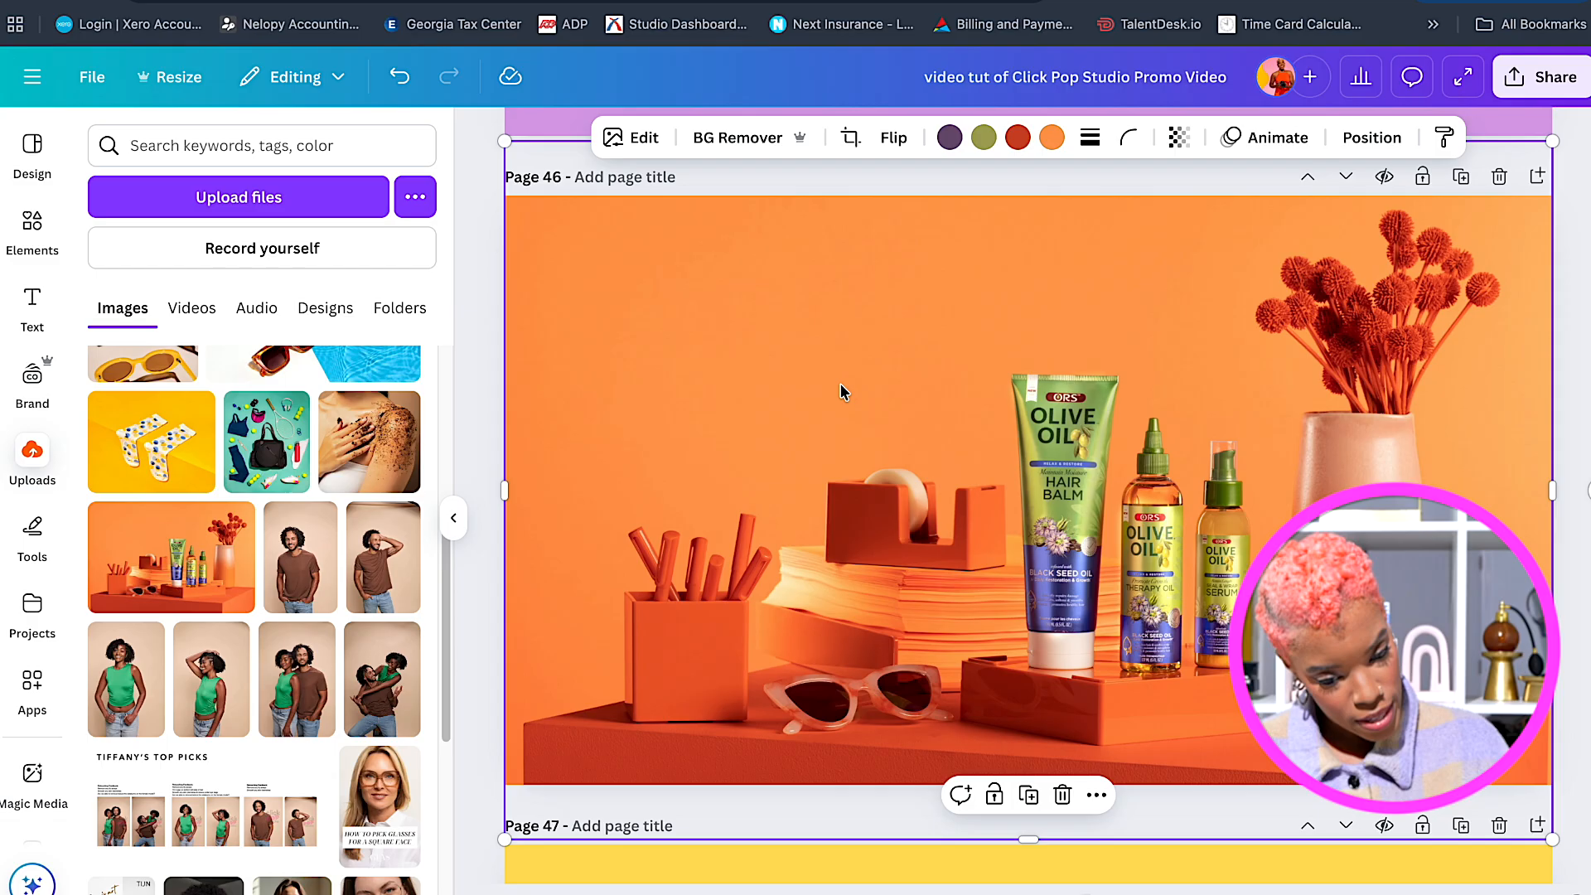
Copy the Custom Brand Assets title and paste it onto page 46.
scroll(614, 362, "up", 6)
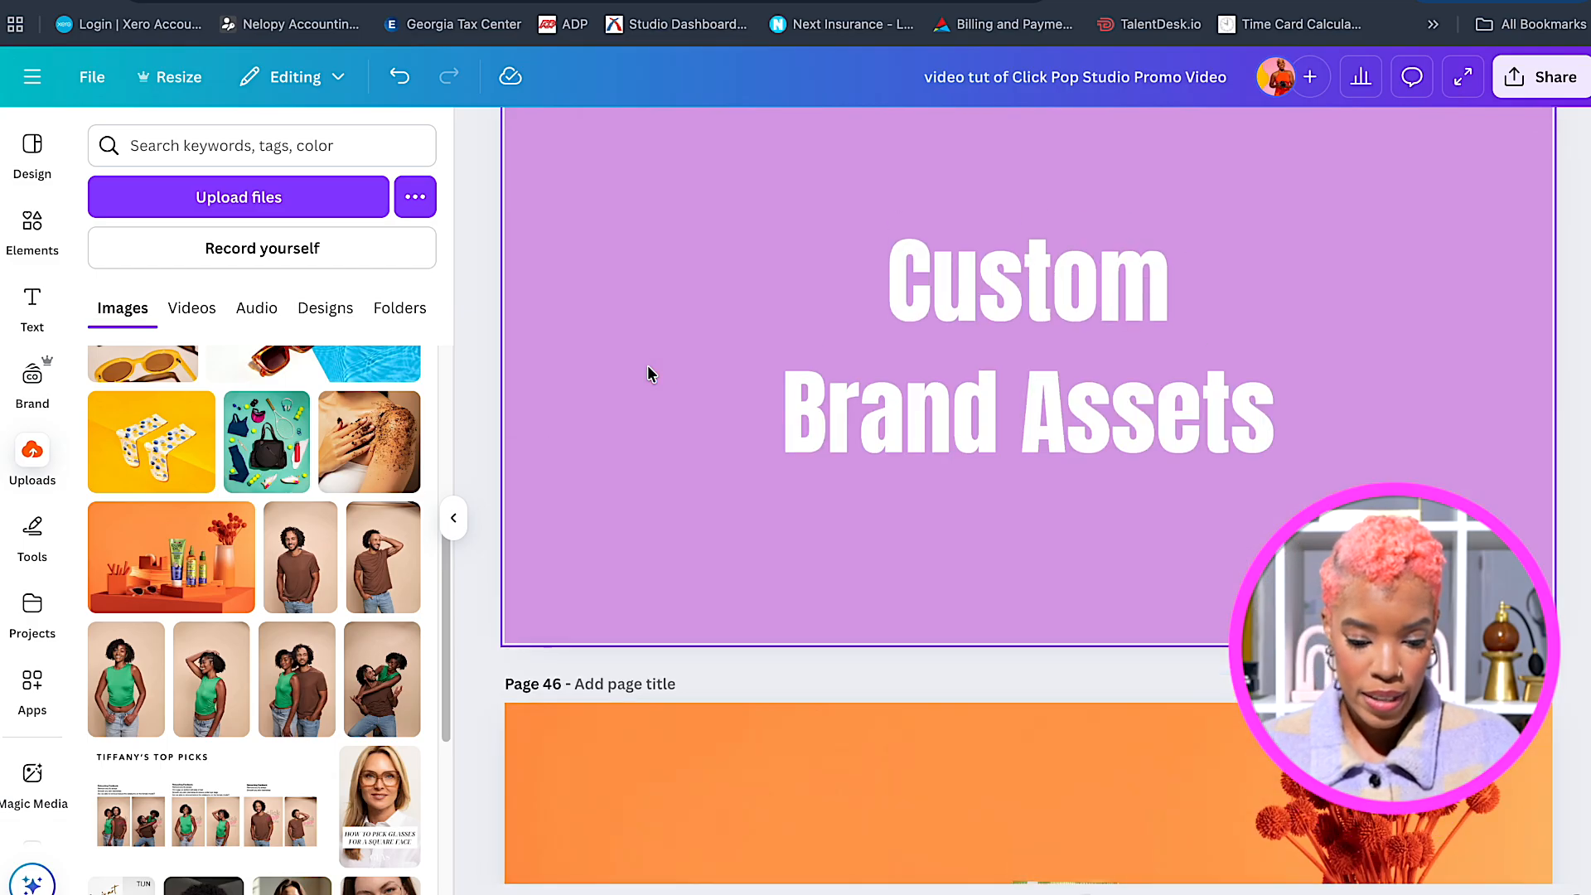
left_click(884, 378)
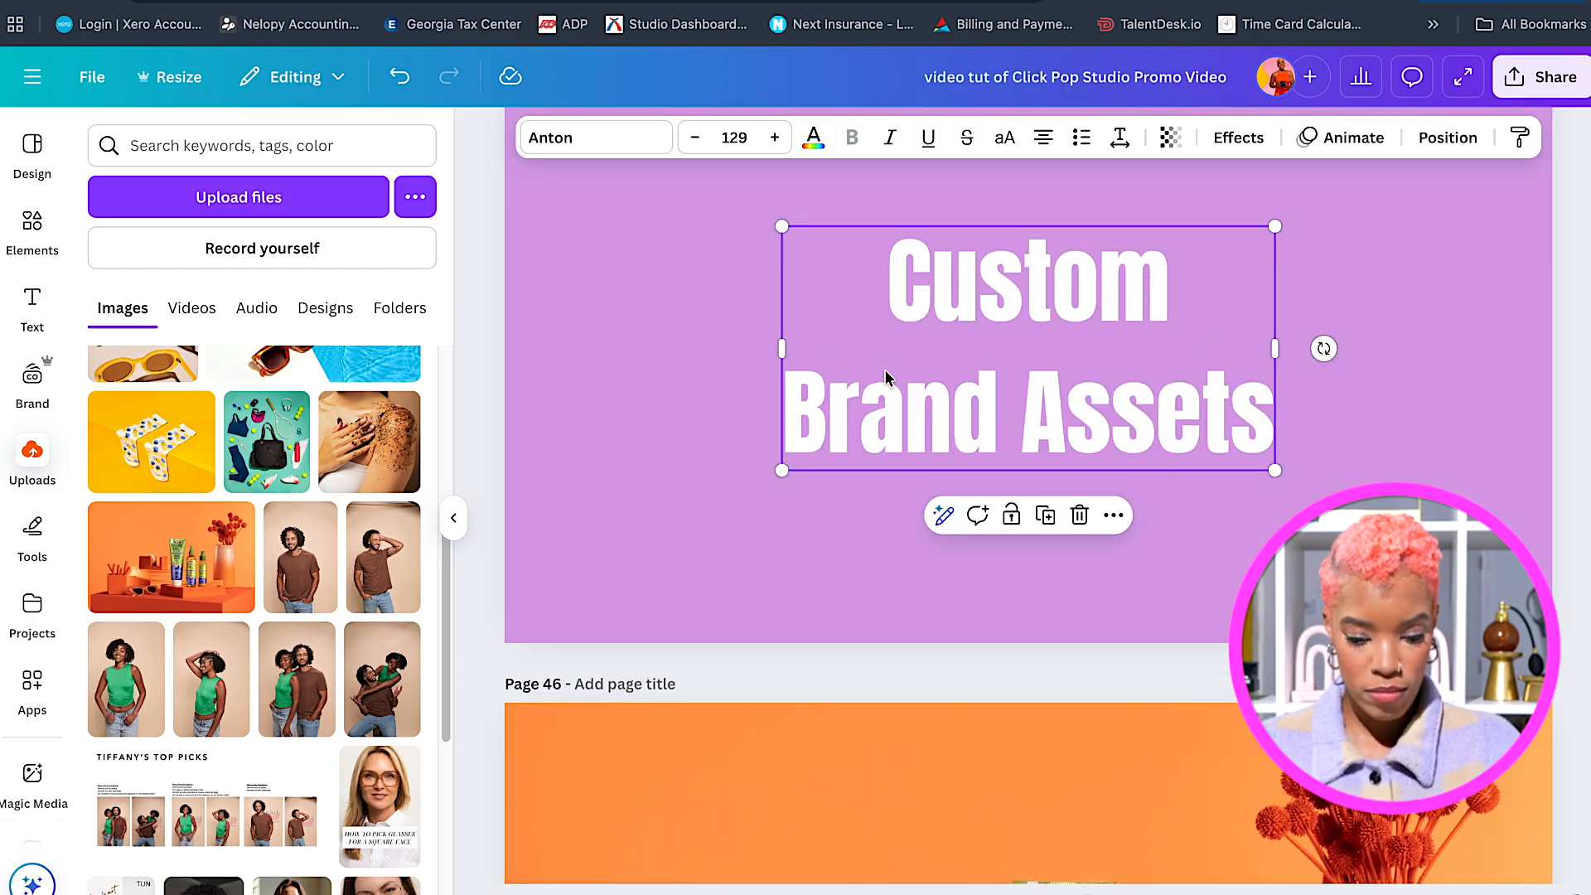
scroll(884, 378, "down", 5)
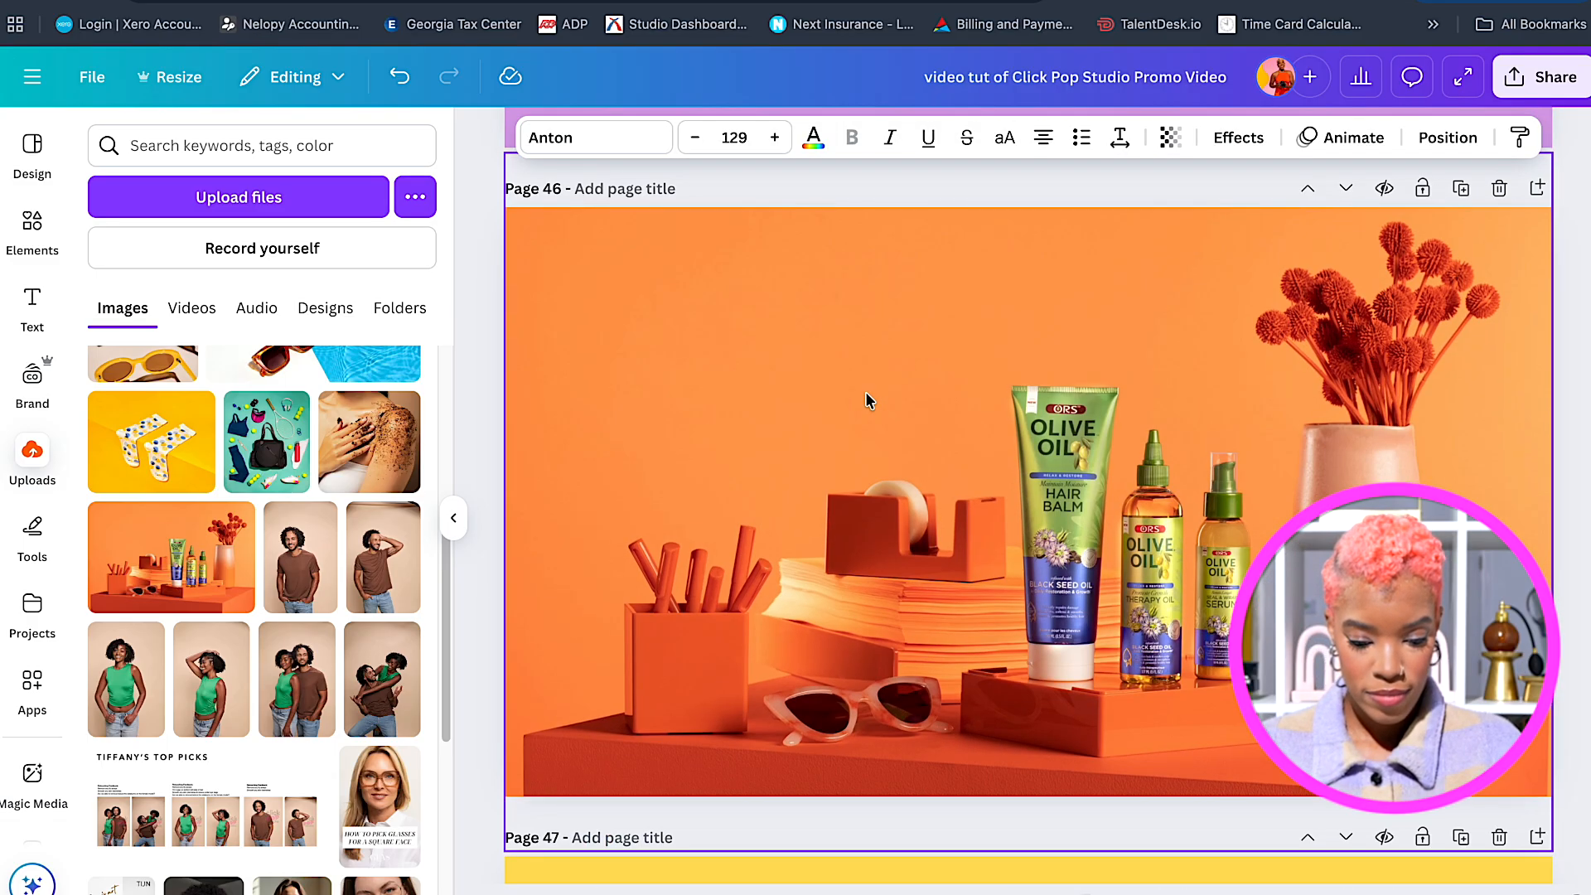
left_click(865, 391)
key("ctrl+v")
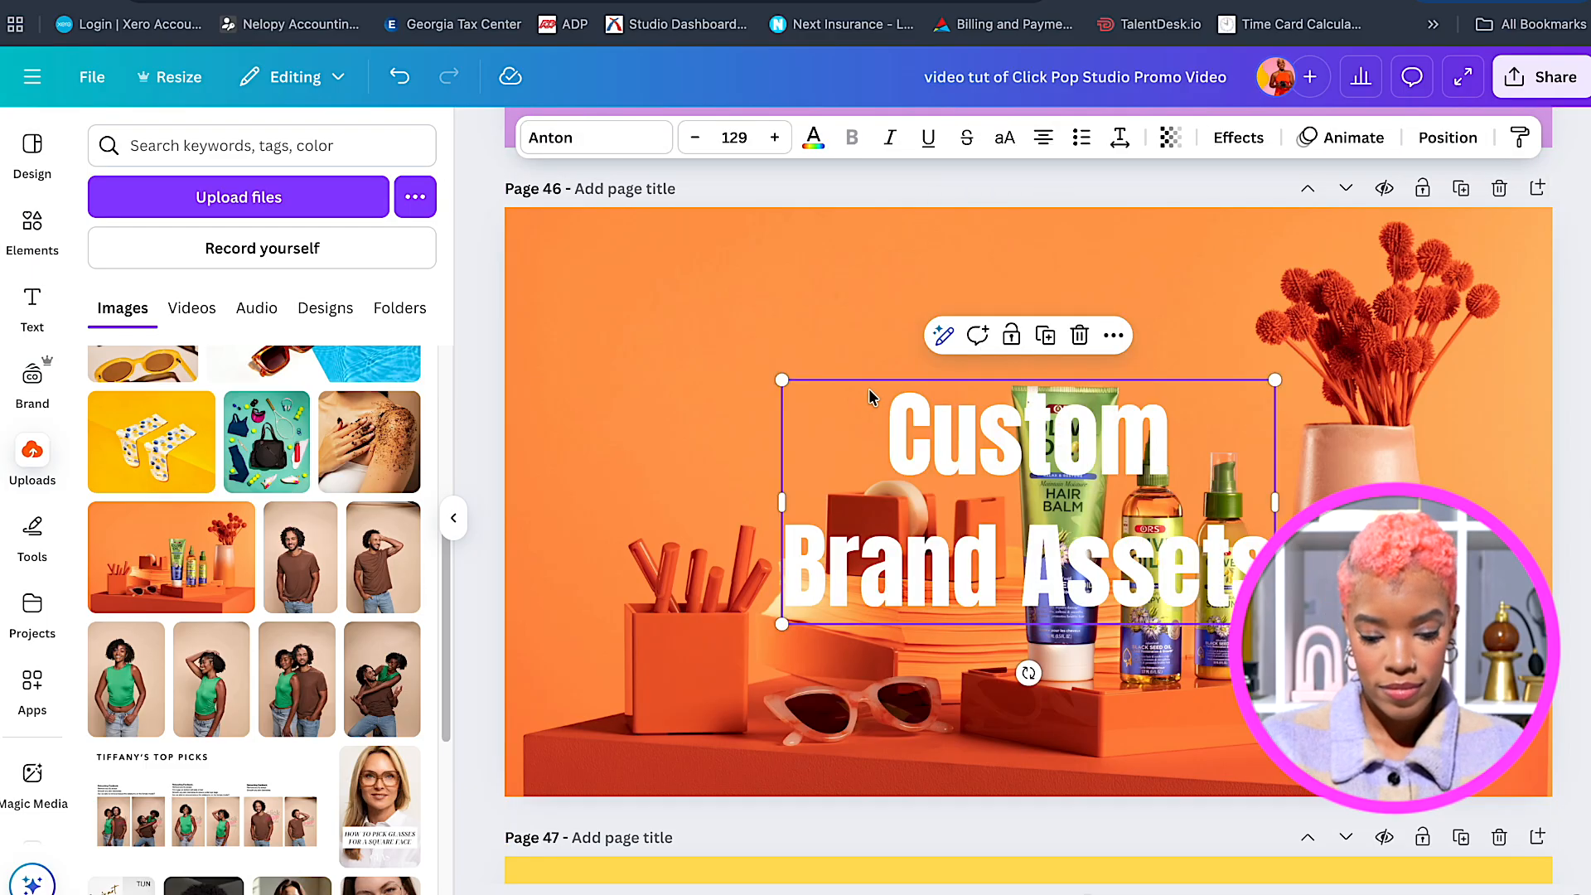
Retype the pasted title as 'Set Design &', shrink it and place it top-left.
double_click(924, 415)
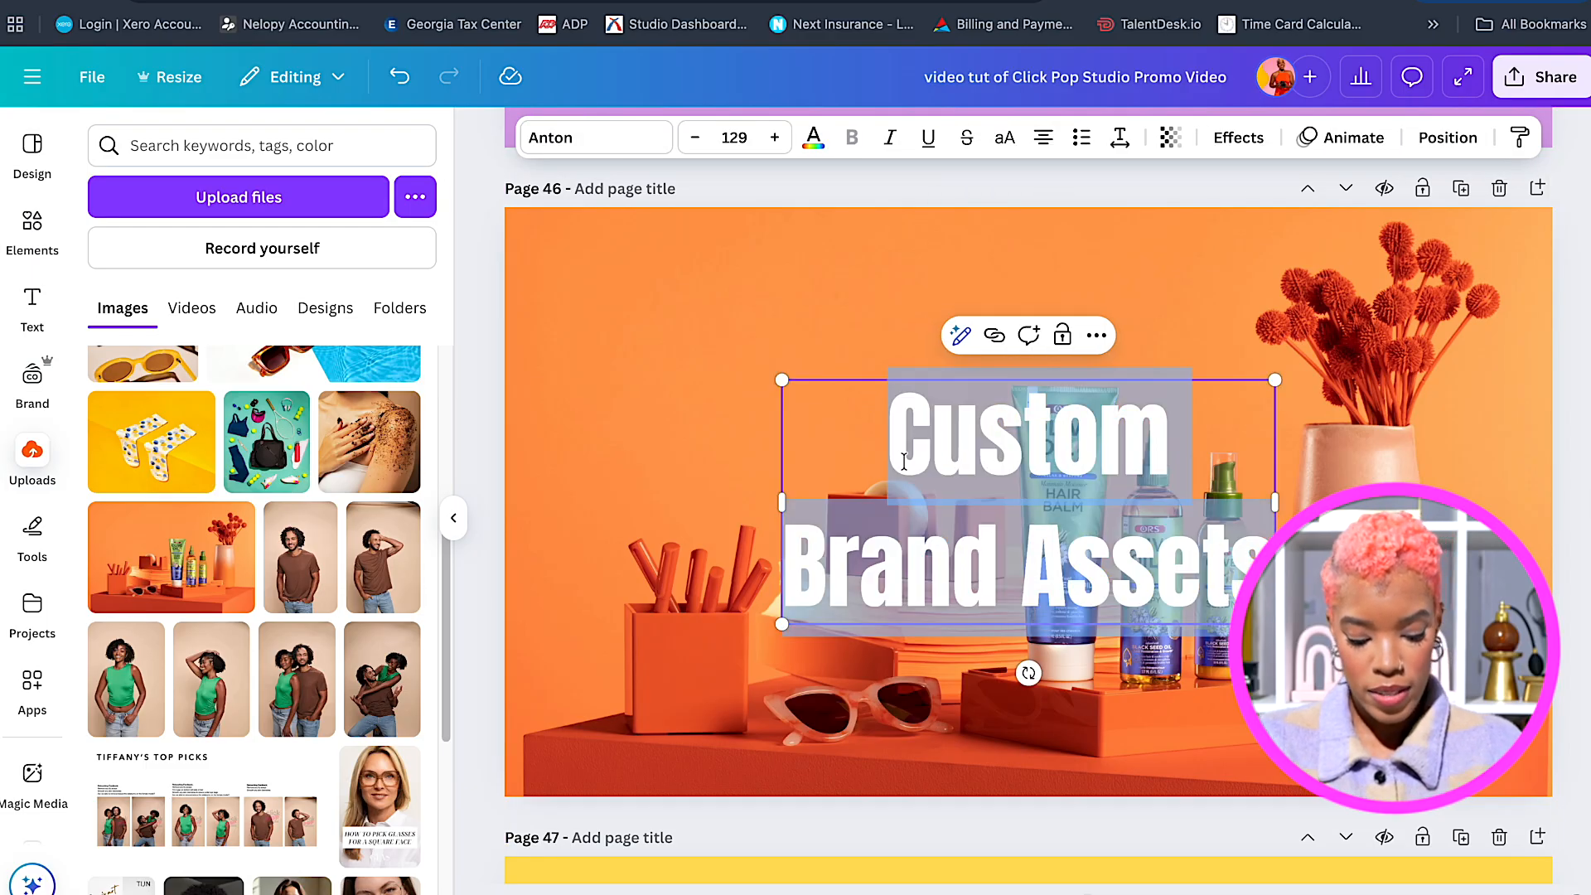
type("Set Design")
left_click_drag(1226, 492, 1068, 448)
left_click_drag(970, 497, 702, 381)
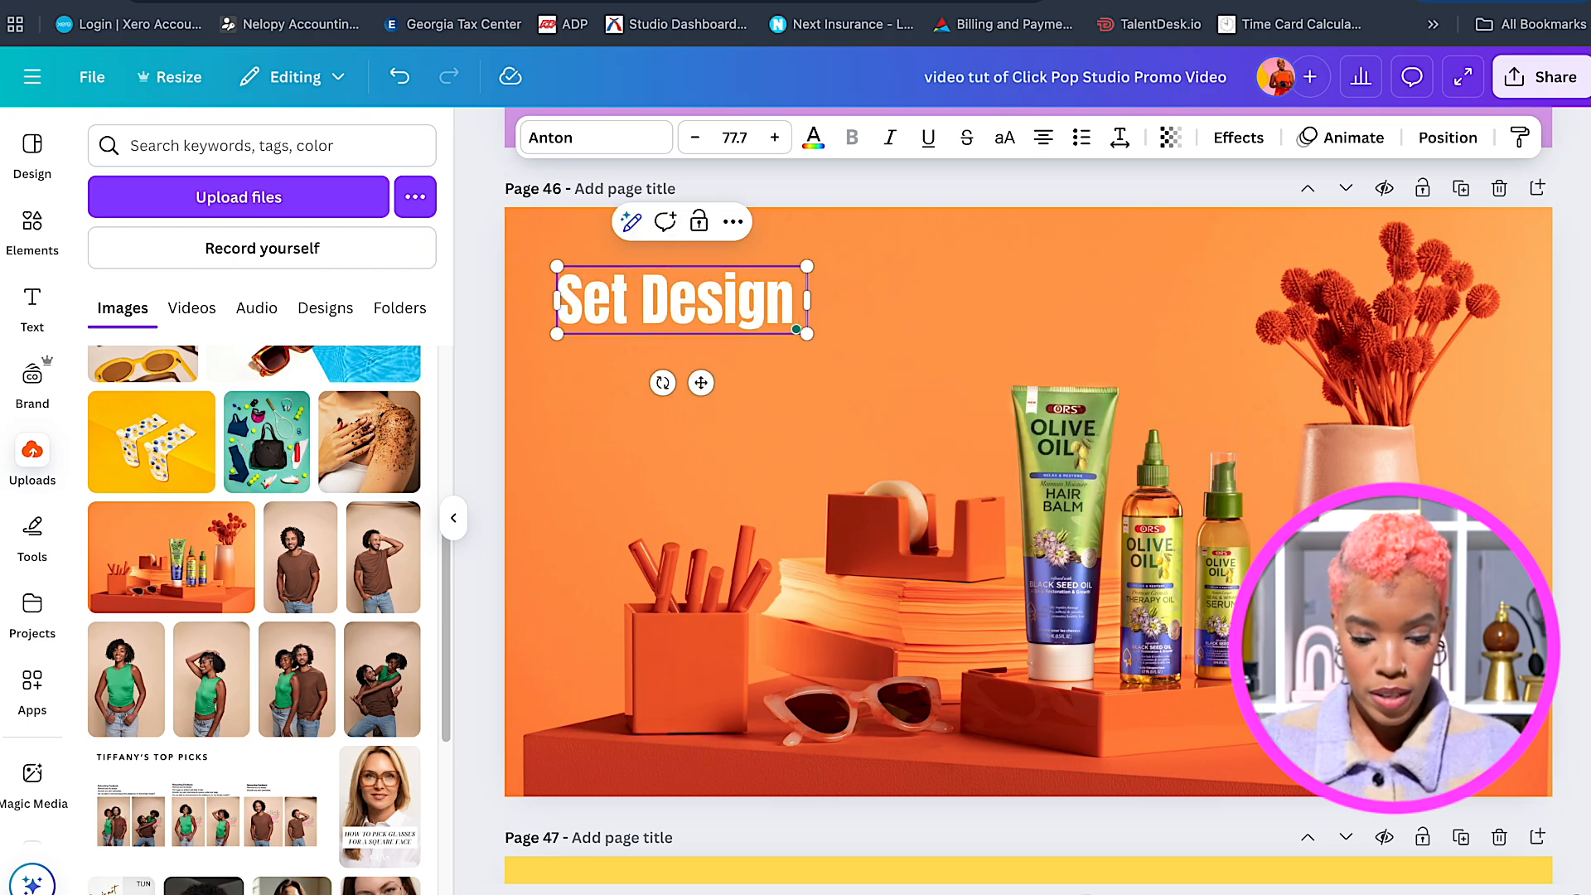
type("&")
left_click(655, 328)
Duplicate the title as a second line below reading 'Prop Styling'.
left_click_drag(655, 327, 649, 377)
double_click(649, 370)
type("Prop Styling")
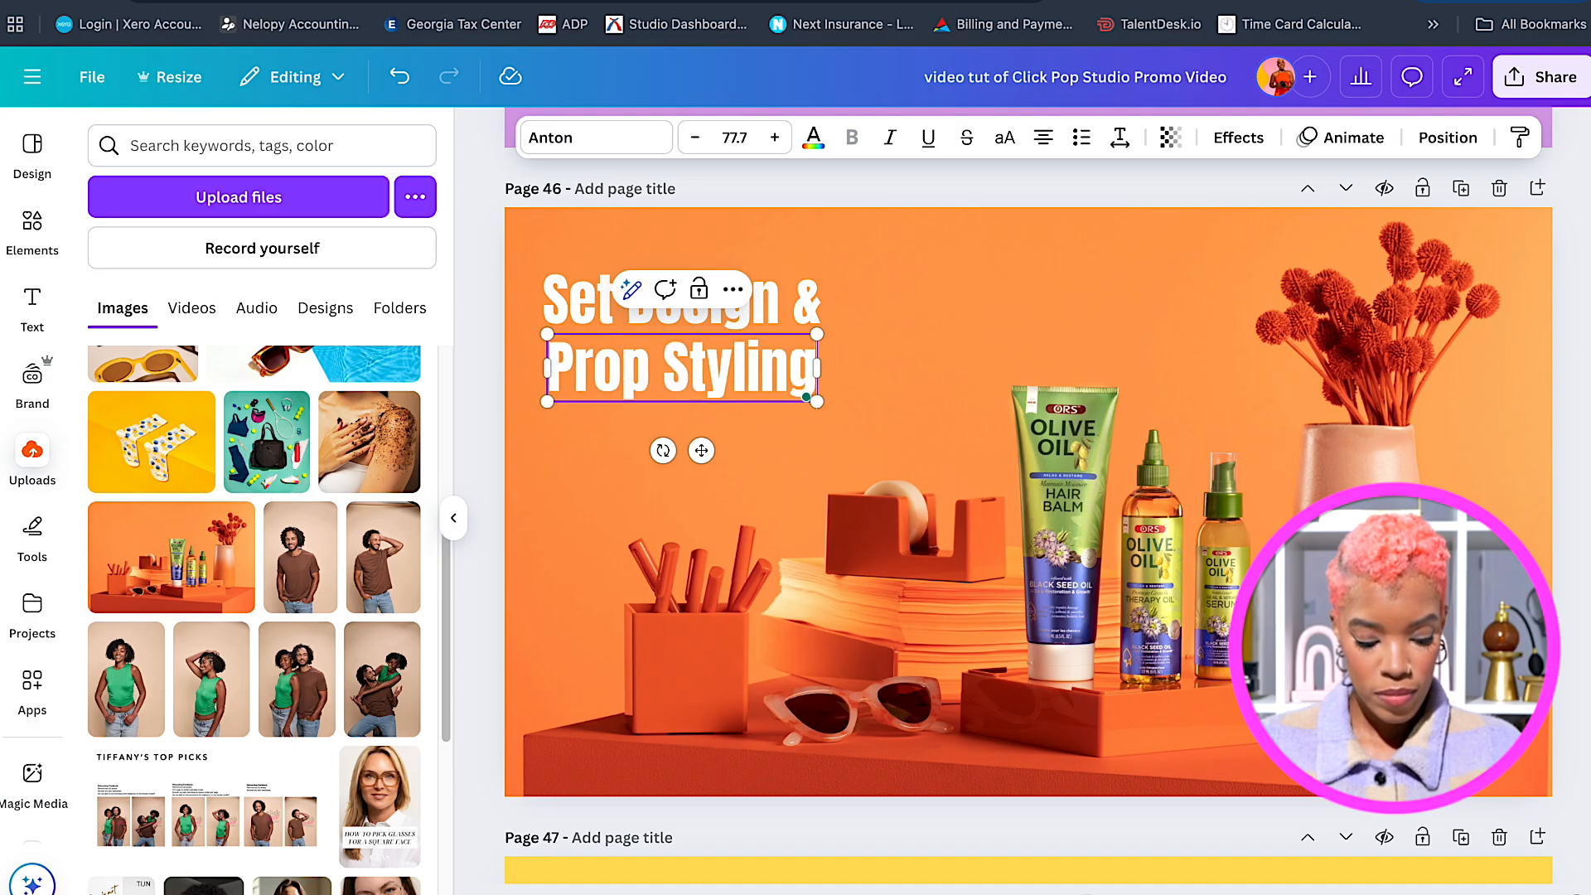
key("Escape")
Widen 'Prop Styling' letter spacing to 132 and align it under the first line.
left_click(1119, 137)
left_click_drag(1041, 225, 1053, 230)
left_click_drag(802, 377, 822, 362)
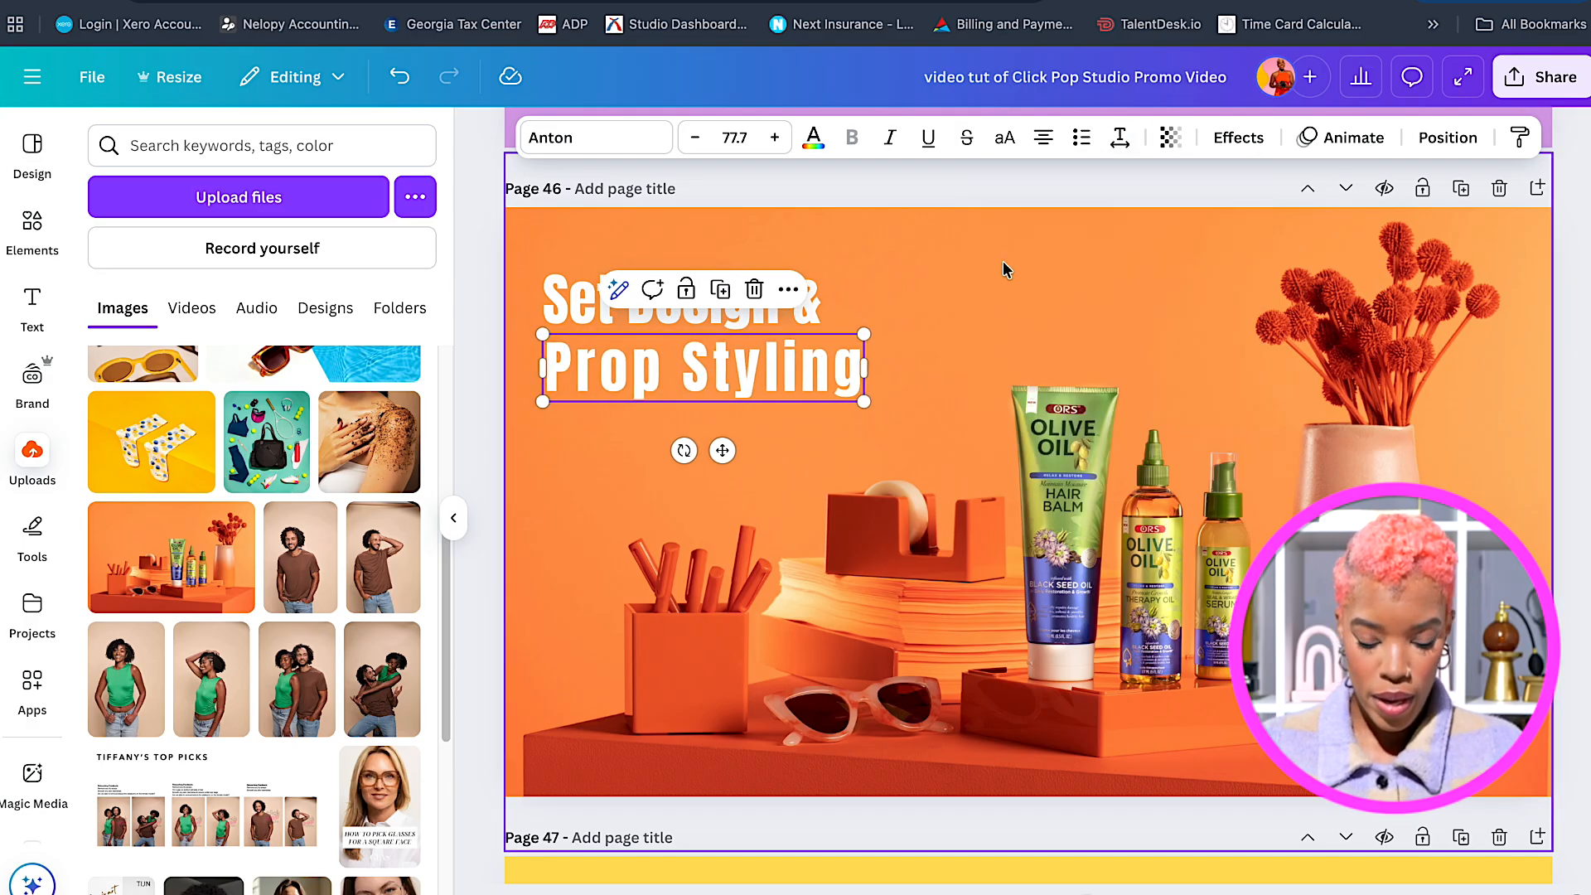
left_click(1120, 137)
left_click_drag(1055, 225, 1064, 226)
left_click_drag(797, 367, 816, 367)
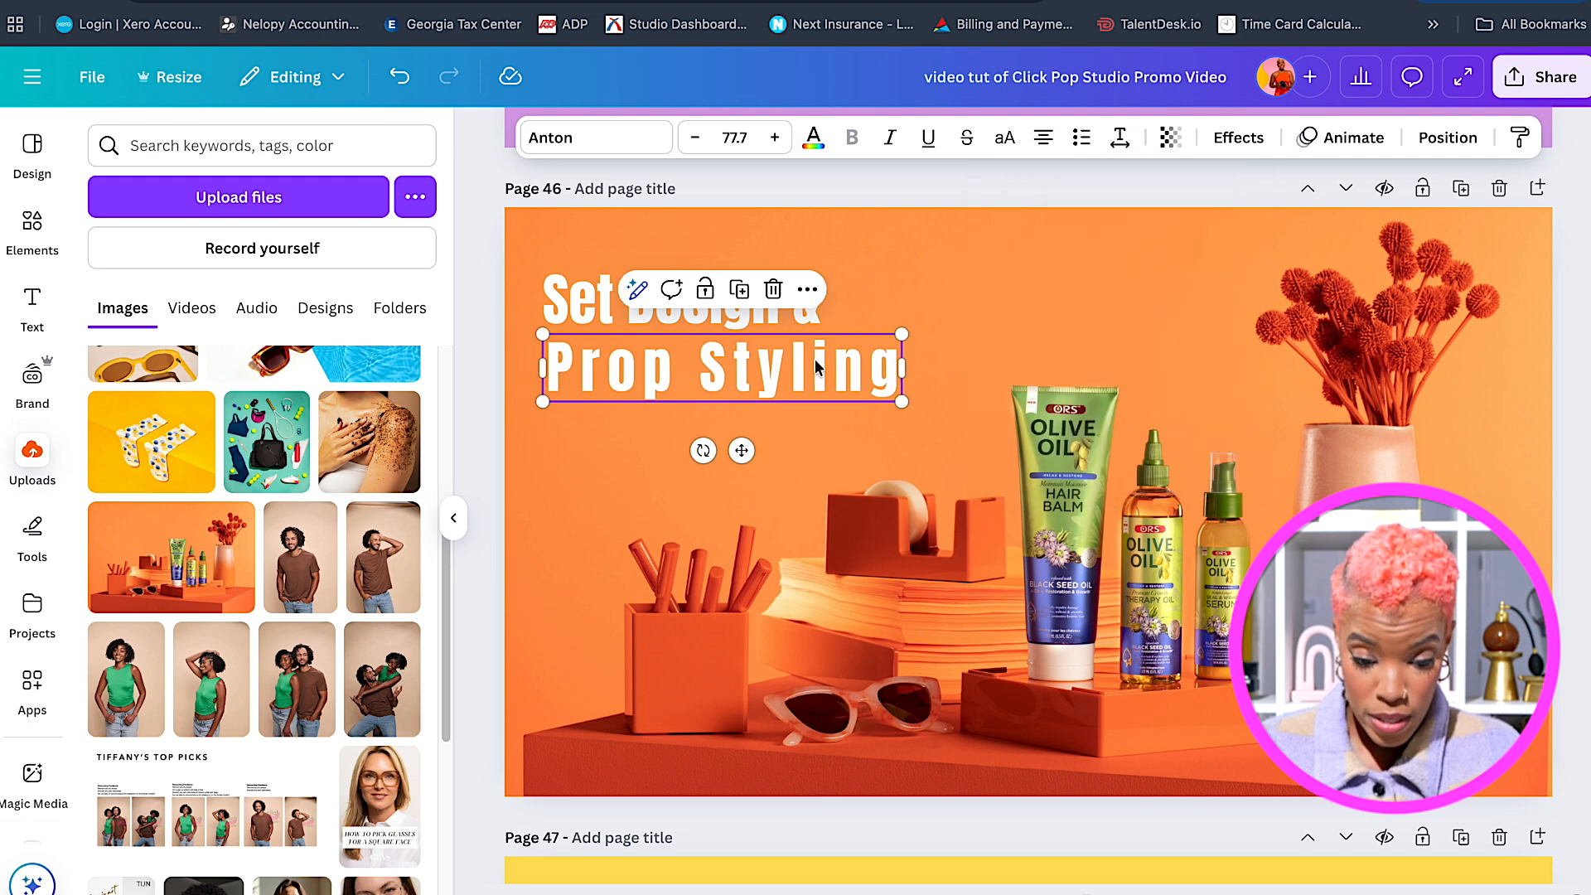
Shrink the 'Set Design &' line to fit the two-line layout.
left_click(604, 300)
left_click_drag(822, 266, 787, 276)
left_click(784, 373)
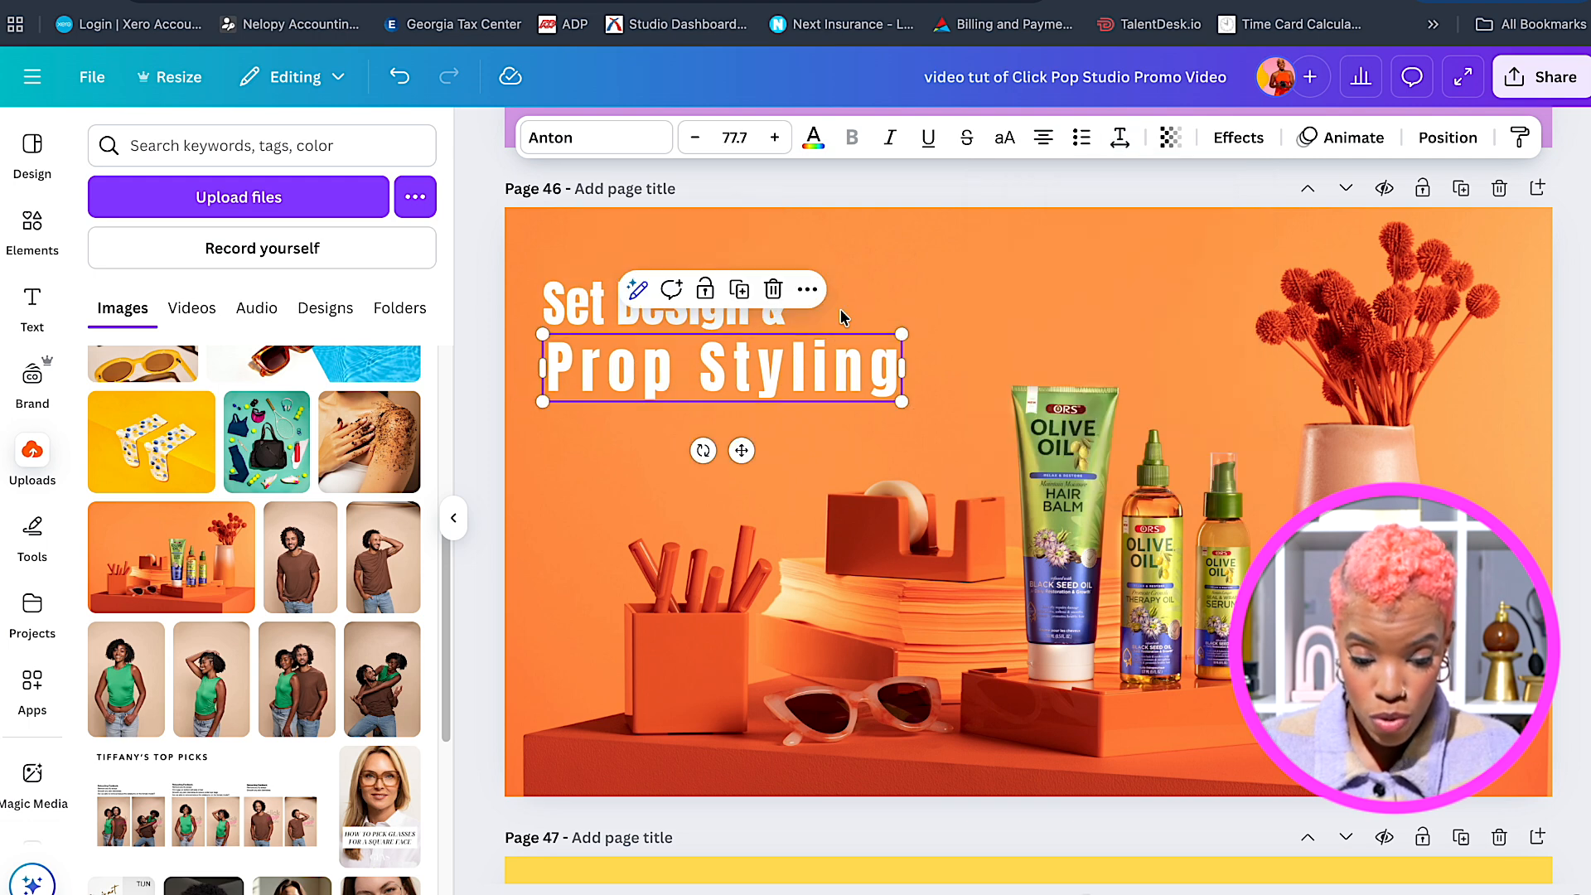
left_click(552, 305)
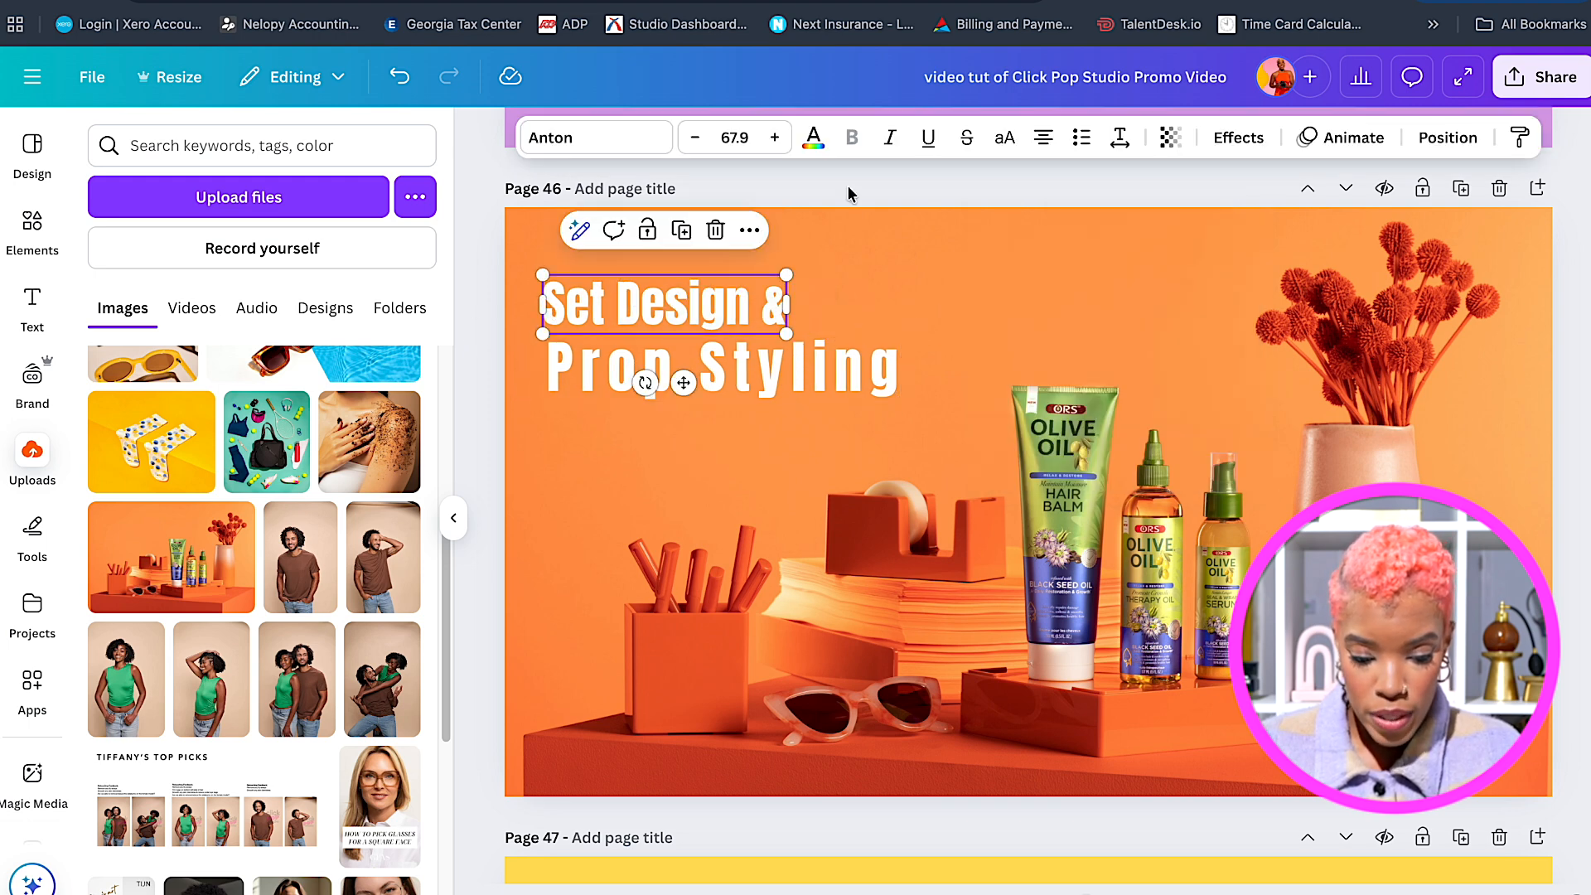
Give 'Set Design &' and 'Prop Styling' a Bounce text animation set to On enter.
left_click(1355, 141)
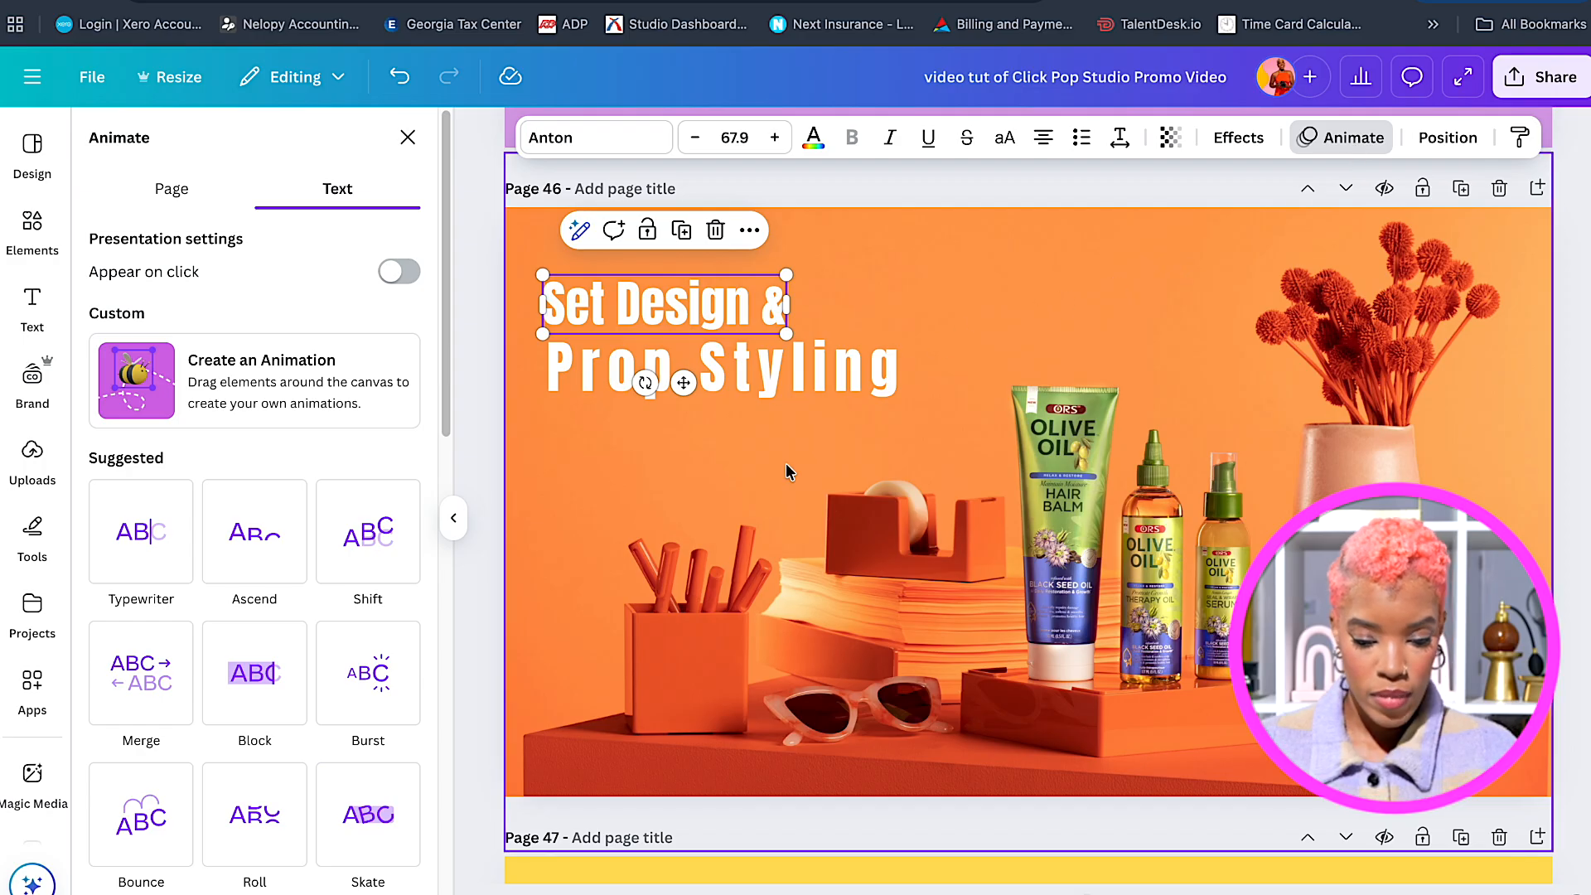
scroll(373, 530, "down", 3)
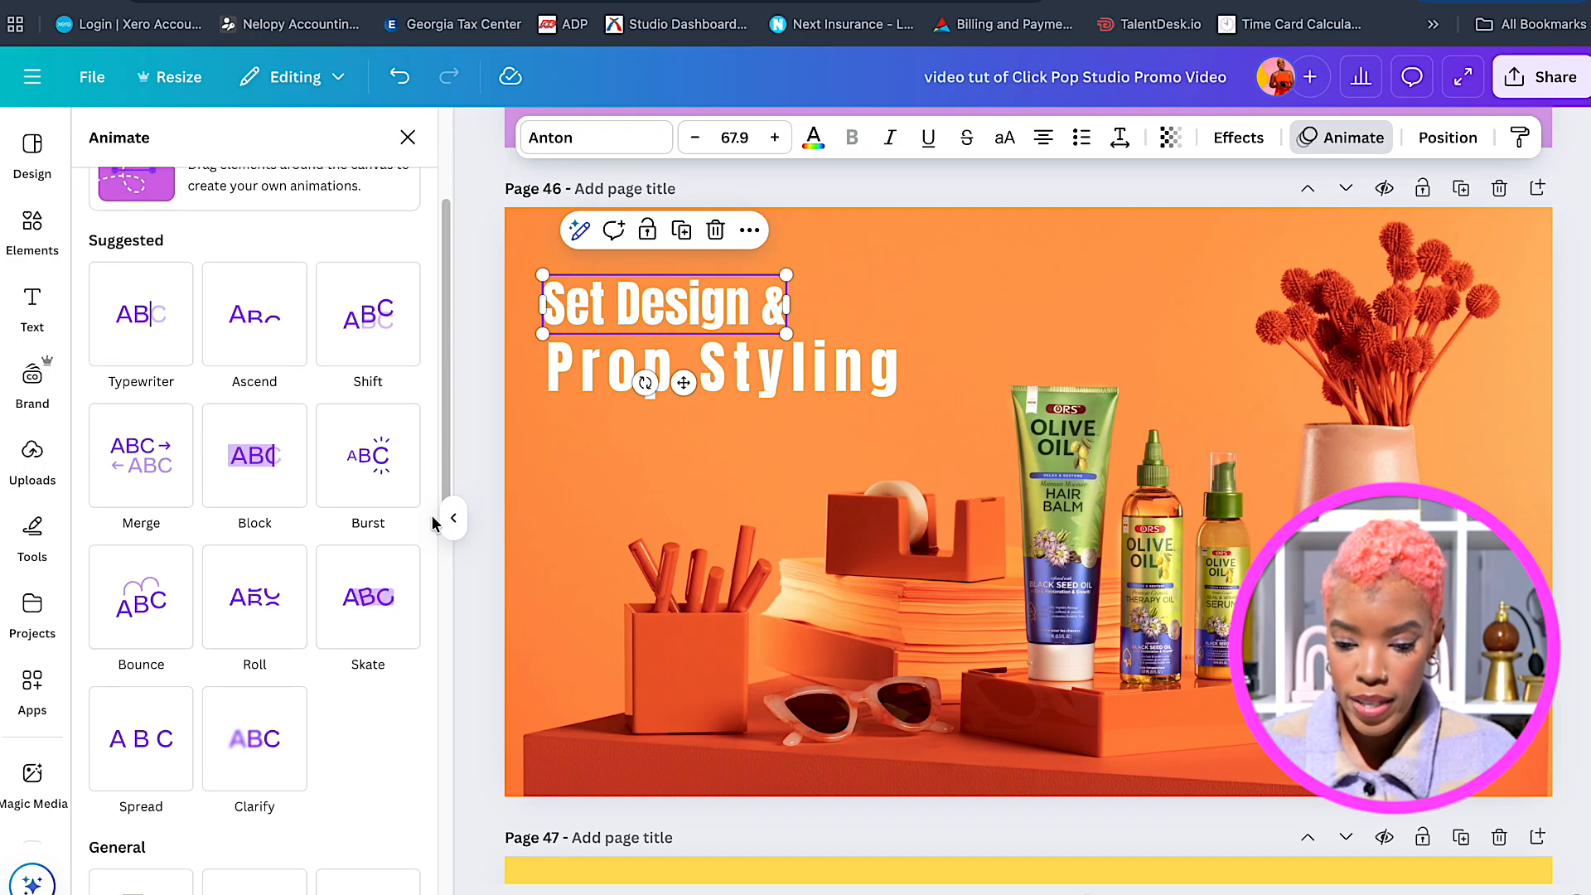
left_click(155, 590)
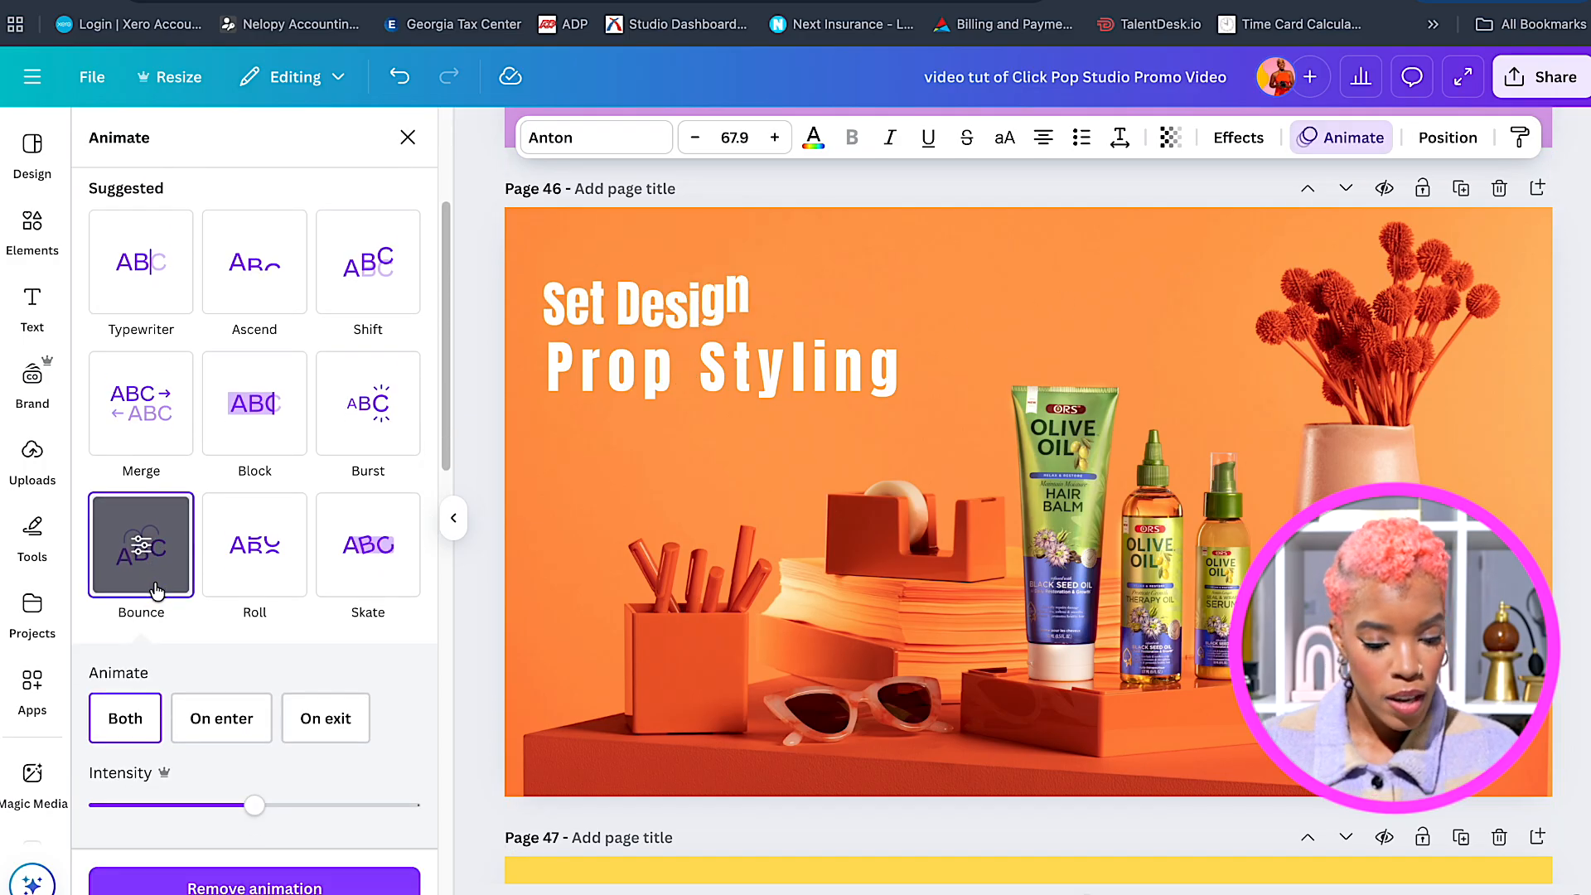
left_click(189, 713)
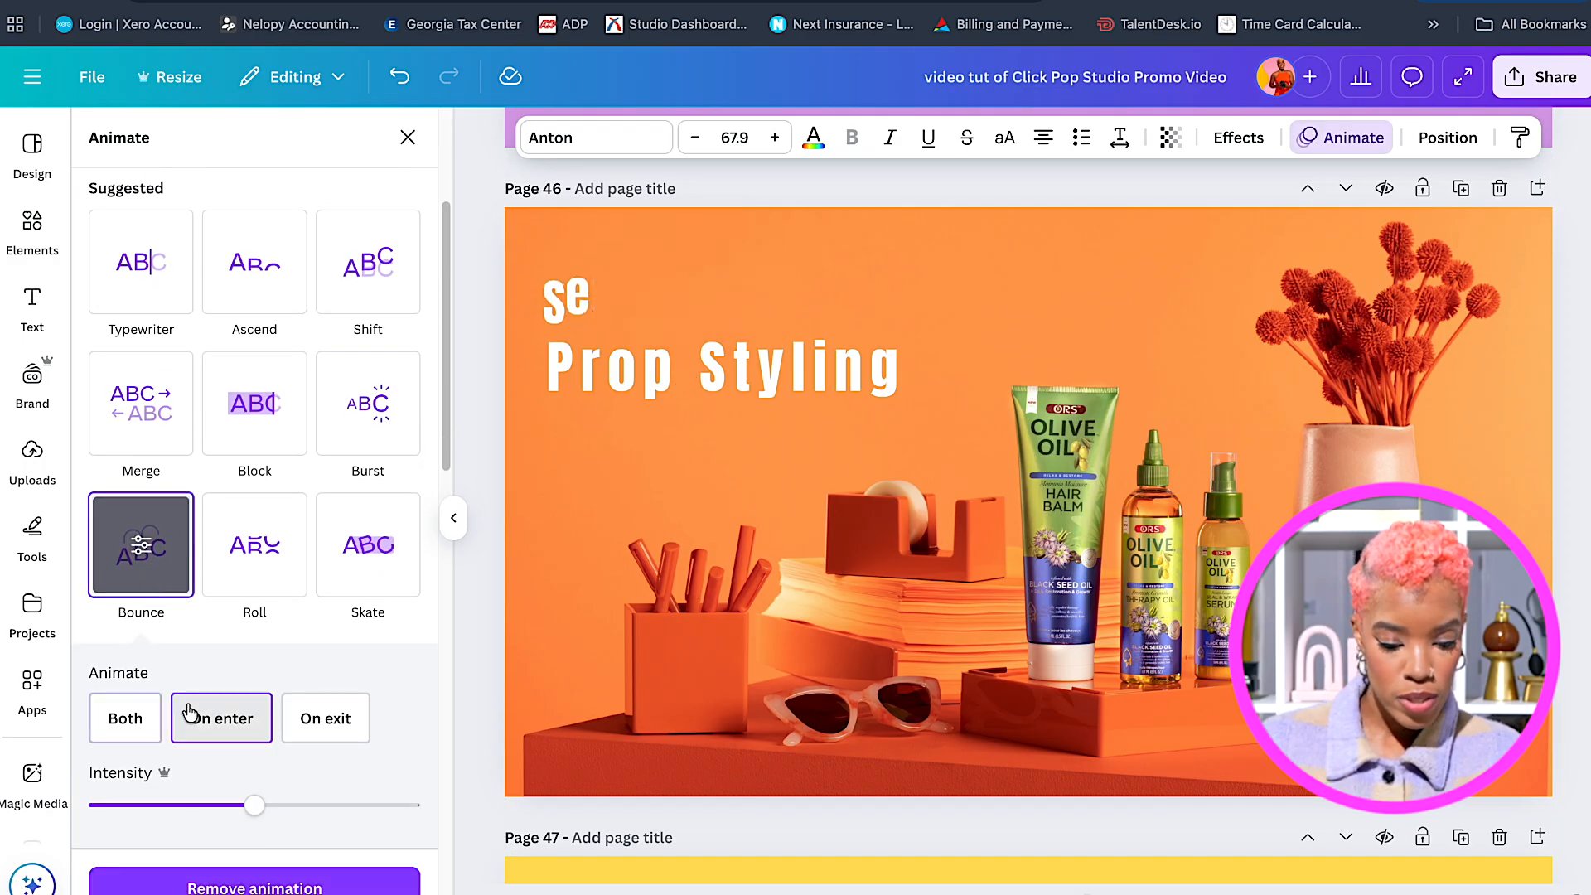
left_click(624, 374)
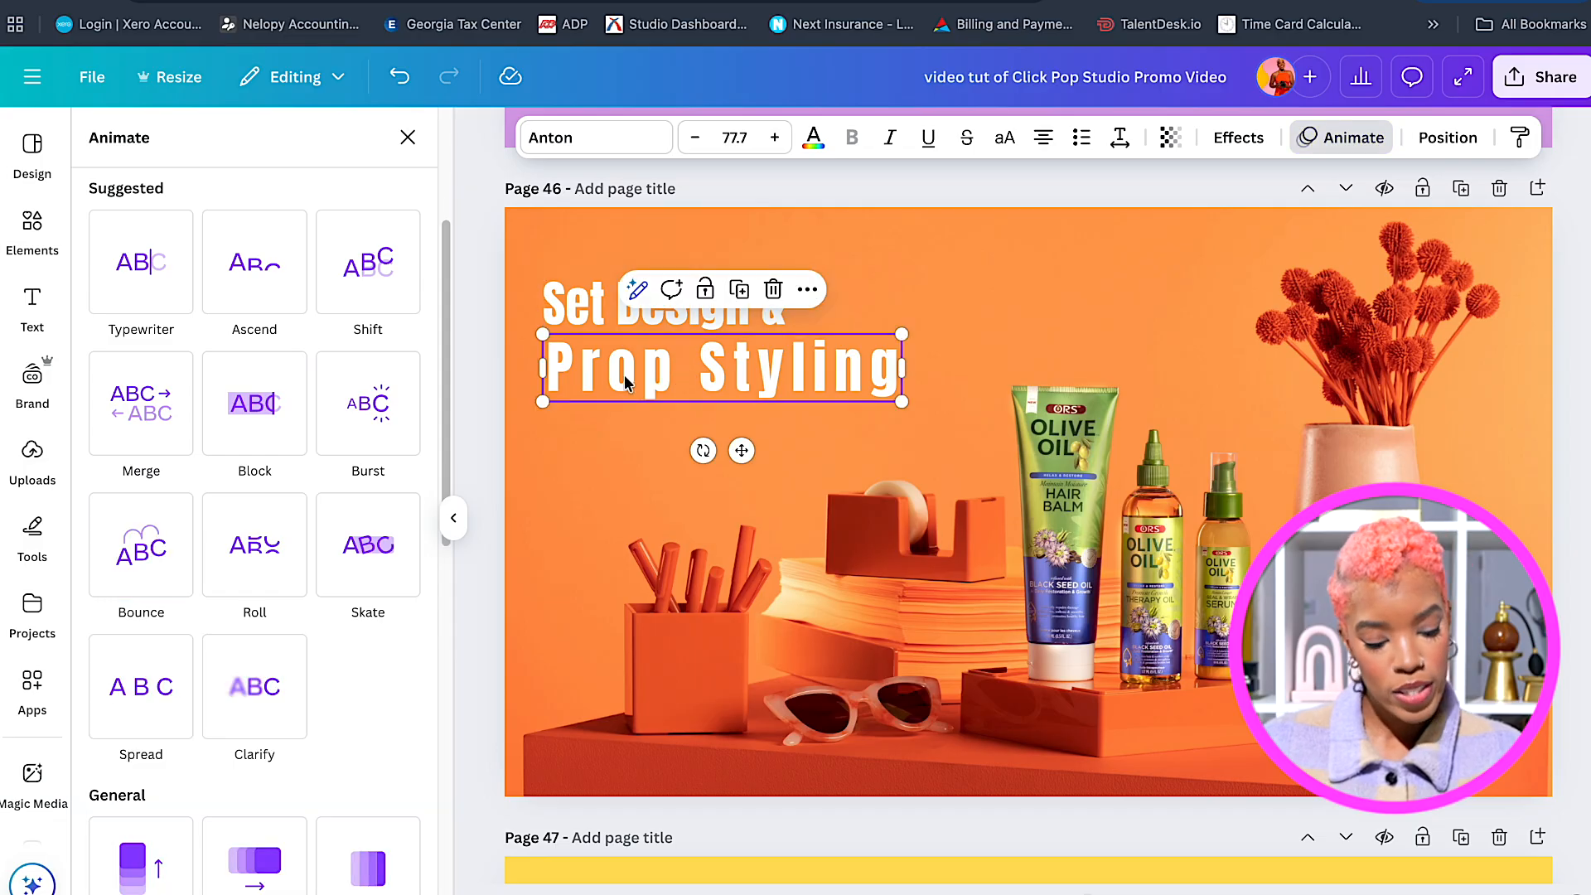
left_click(170, 580)
left_click(217, 712)
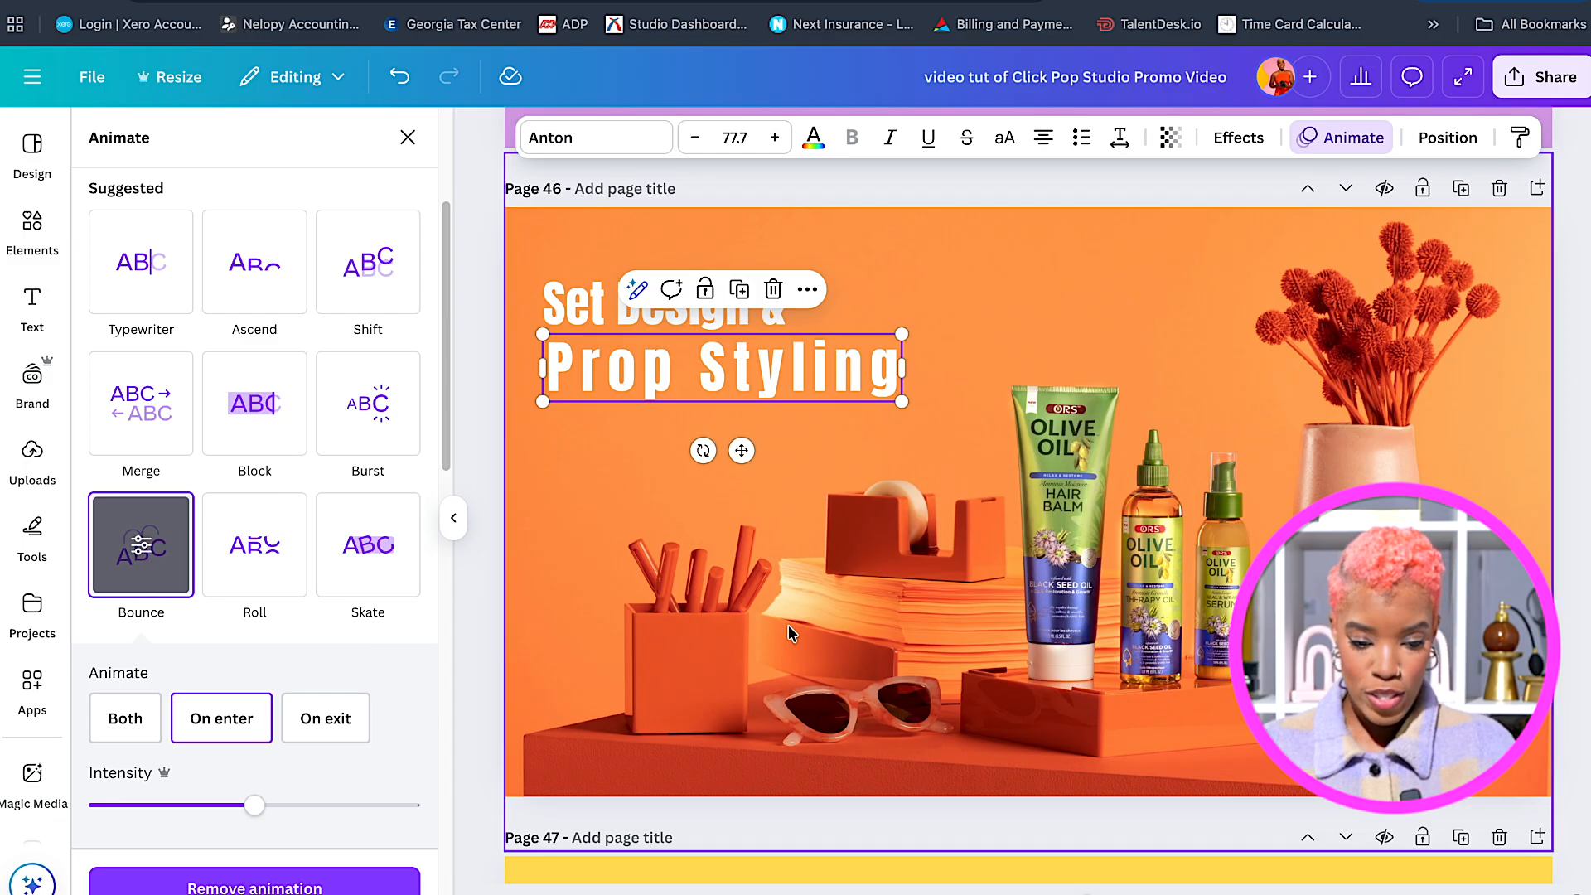
Find and select the purple blob shape on page 32.
scroll(791, 634, "down", 7)
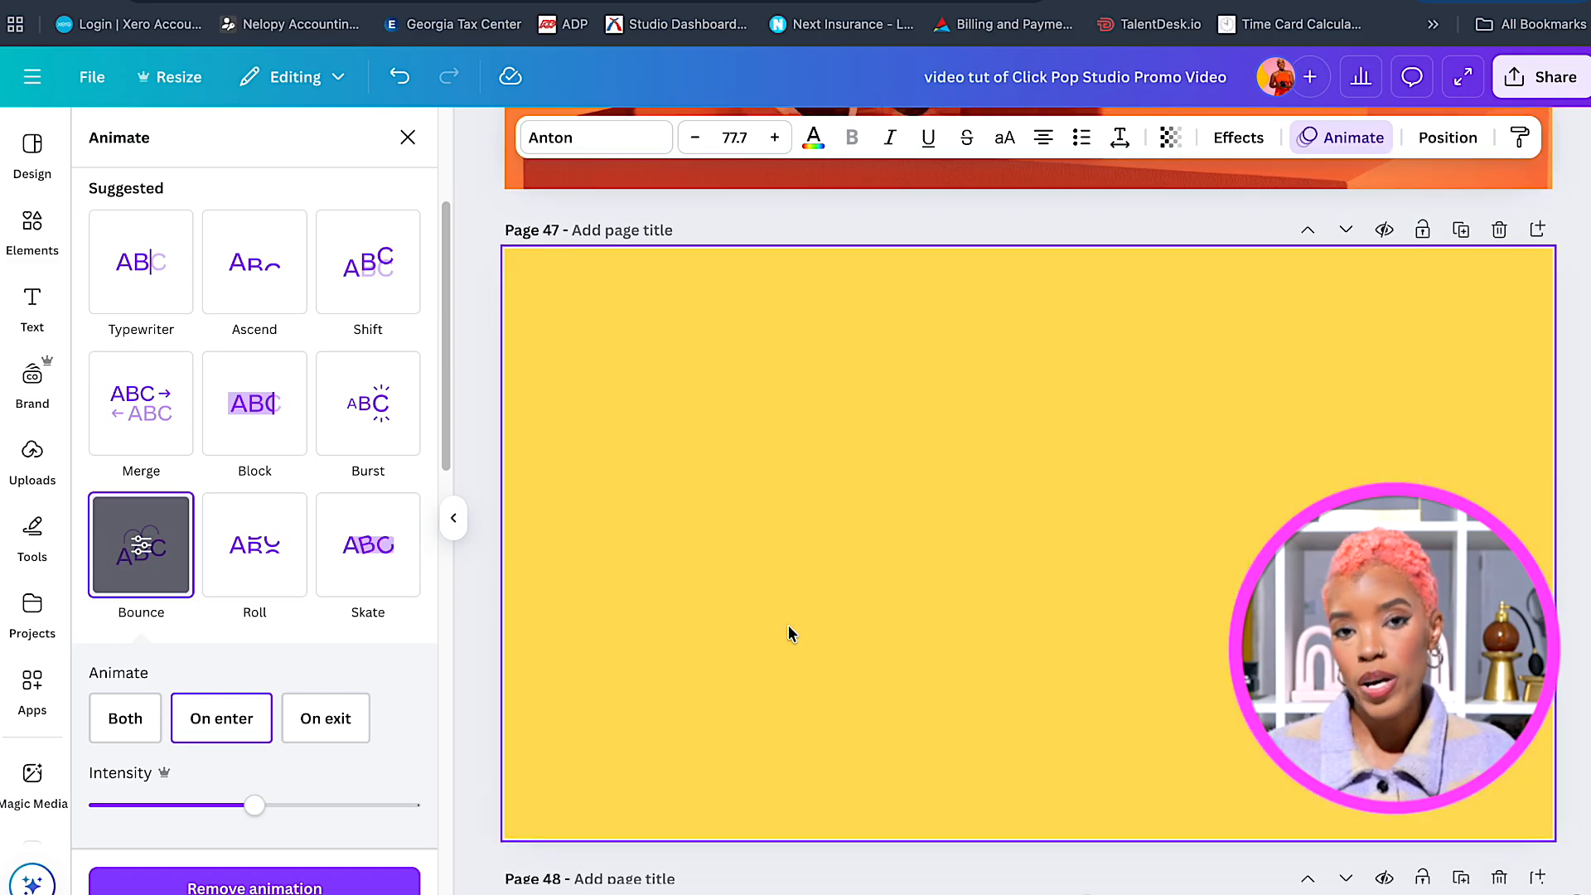
left_click(791, 634)
scroll(788, 627, "down", 1)
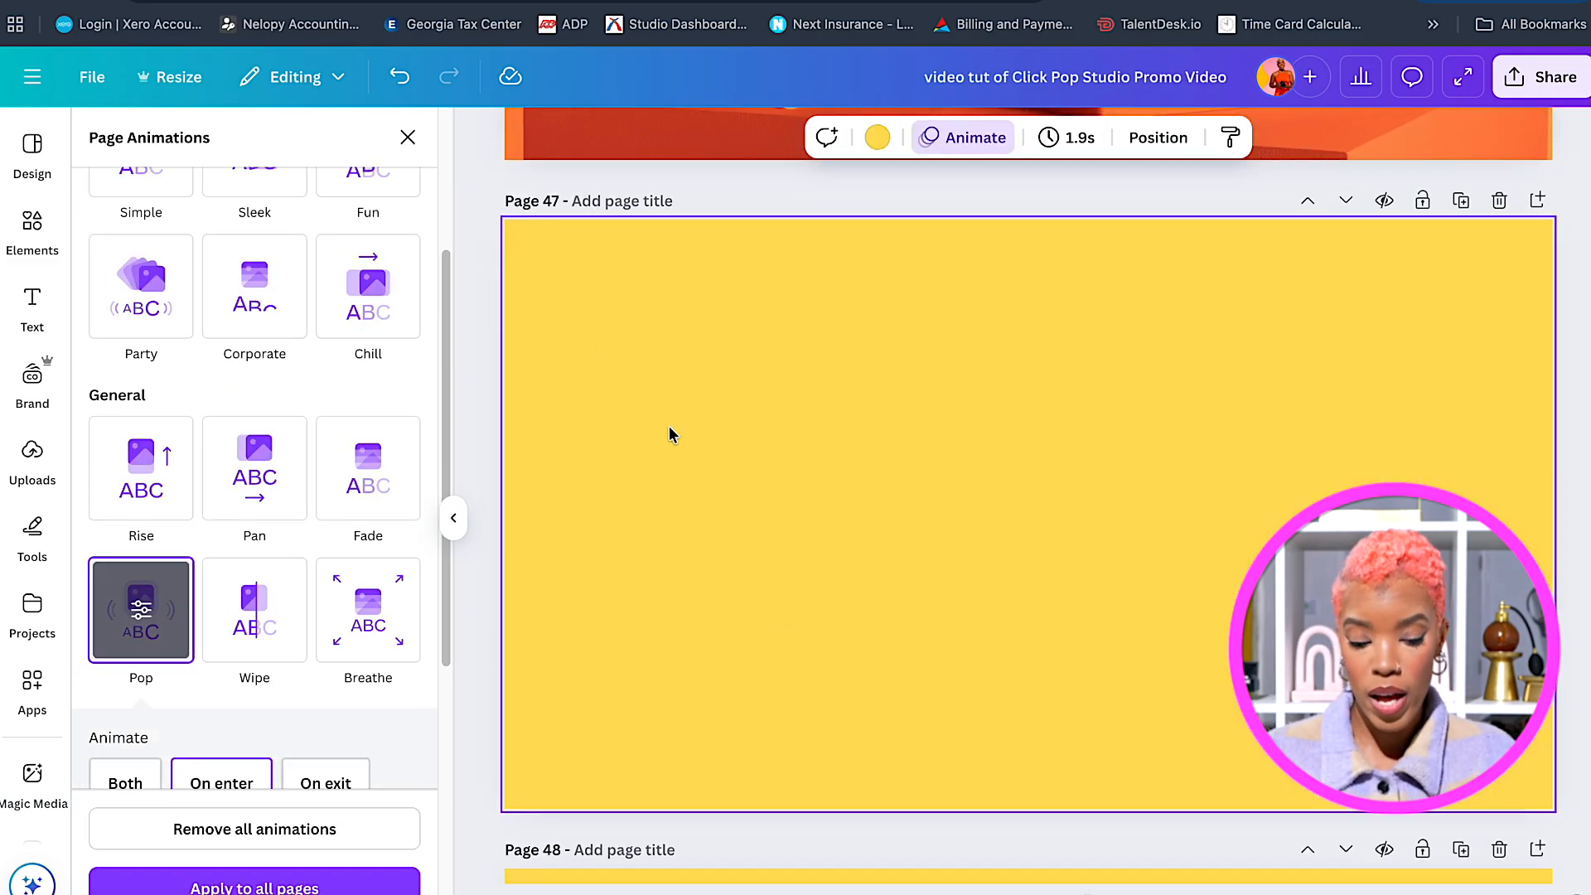
left_click(481, 341)
scroll(1072, 600, "up", 20)
scroll(1068, 621, "up", 20)
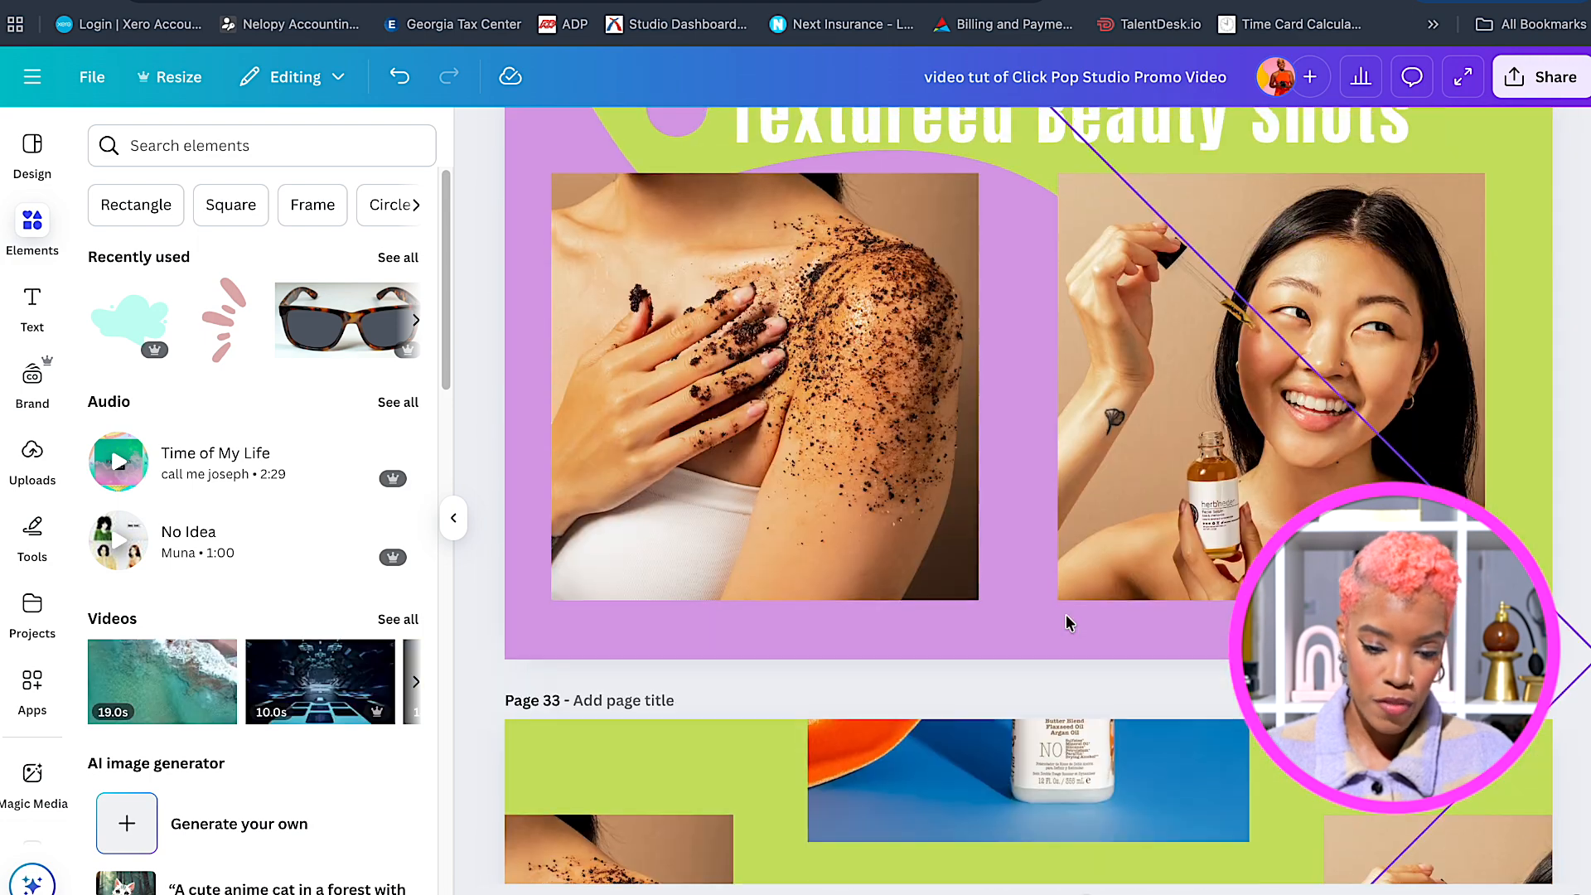
scroll(1067, 623, "up", 5)
left_click(561, 516)
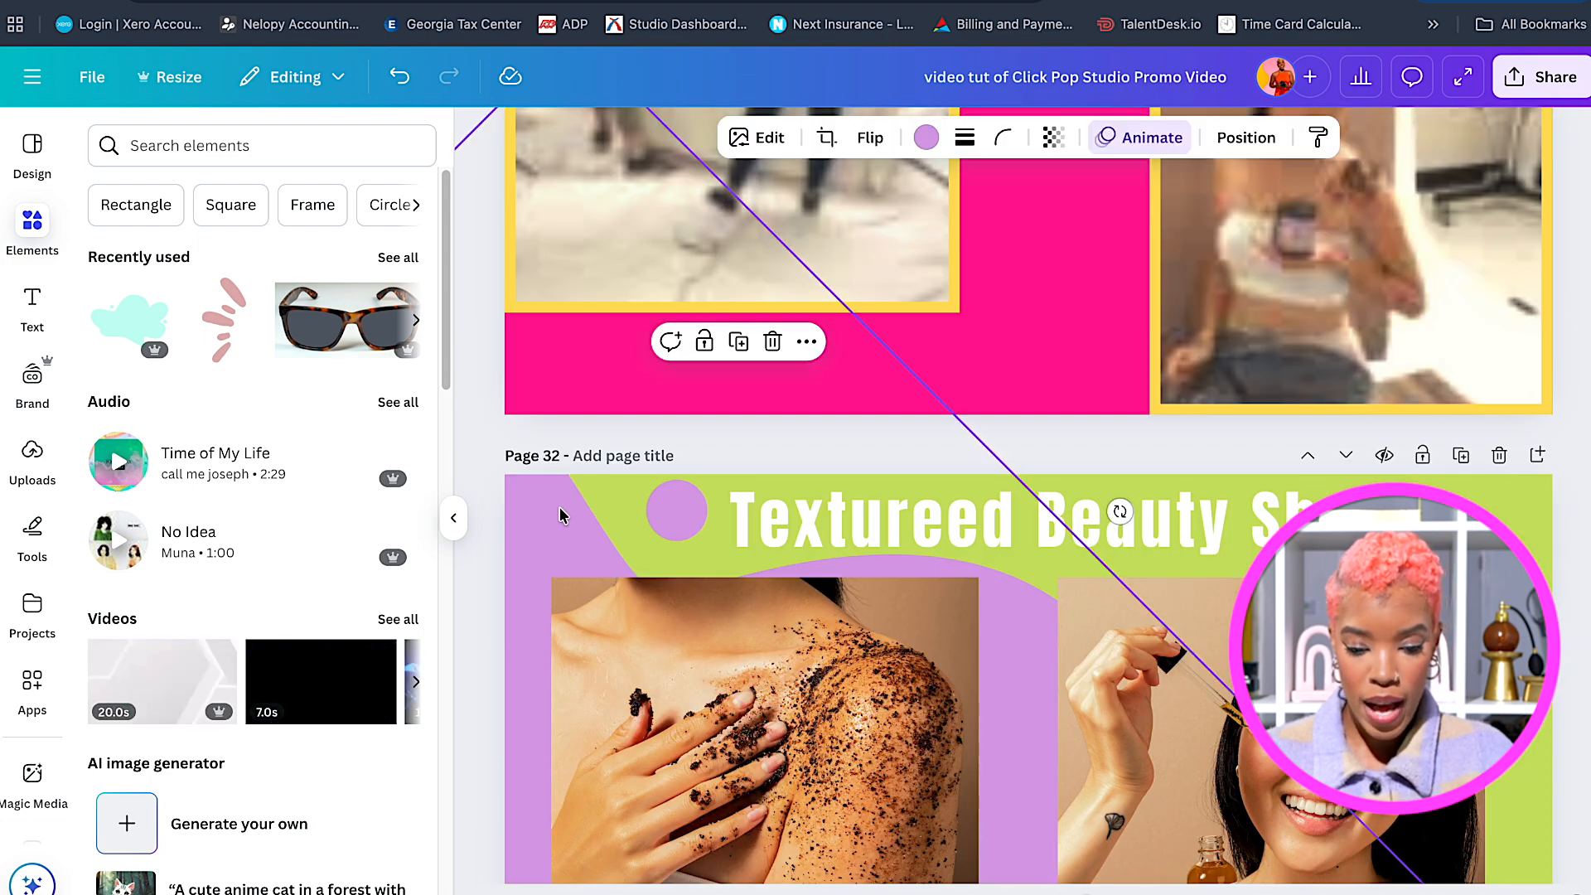
Place the lilac blob shape onto the yellow page 47.
scroll(562, 516, "down", 20)
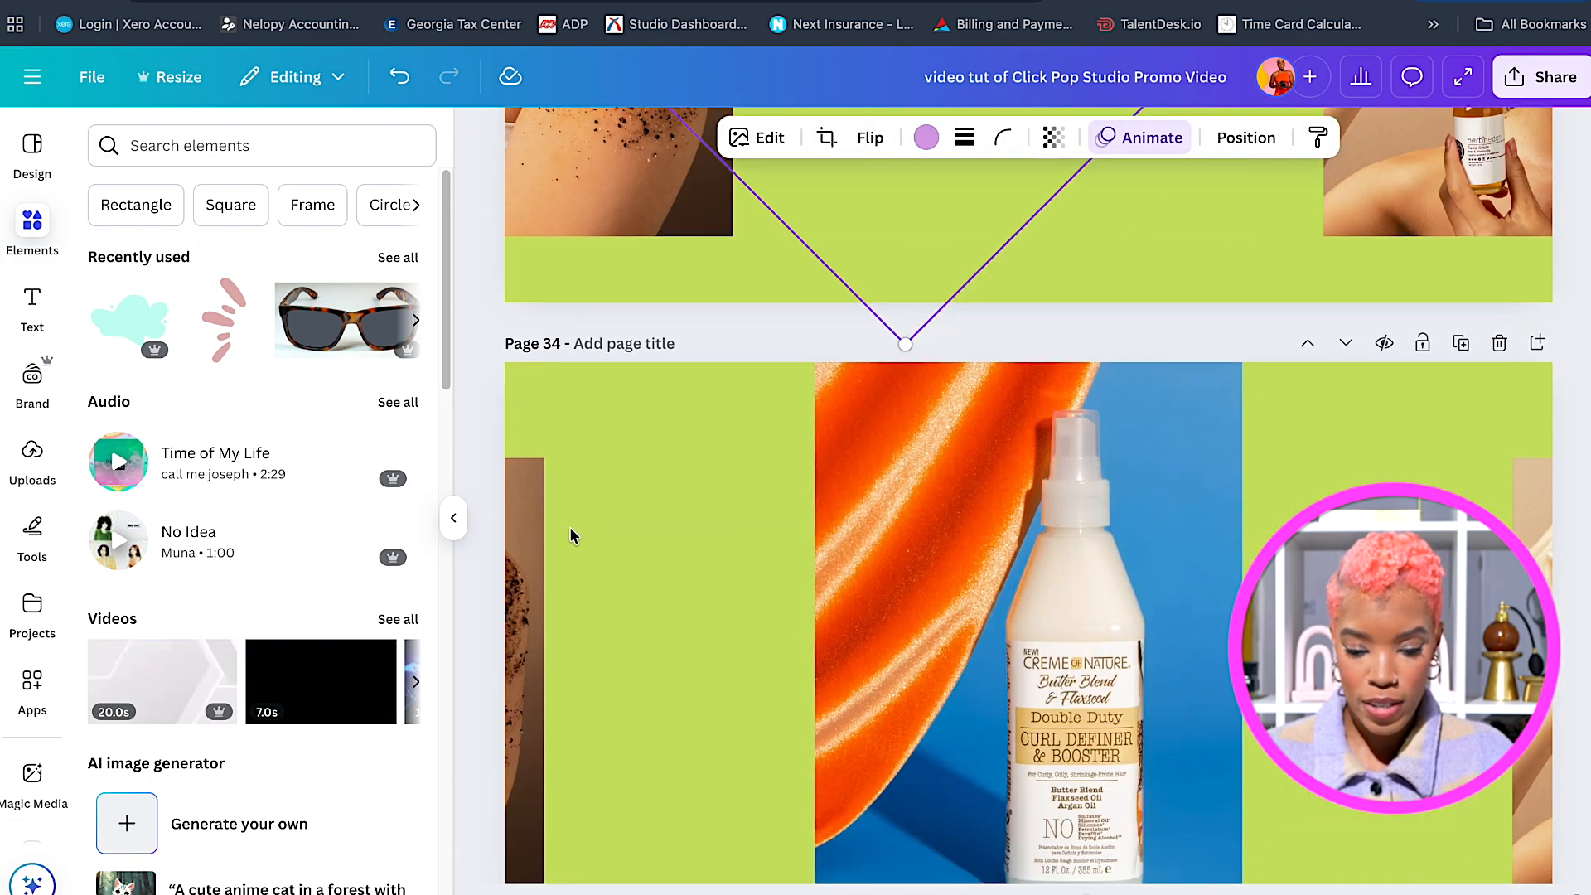
scroll(569, 545, "down", 20)
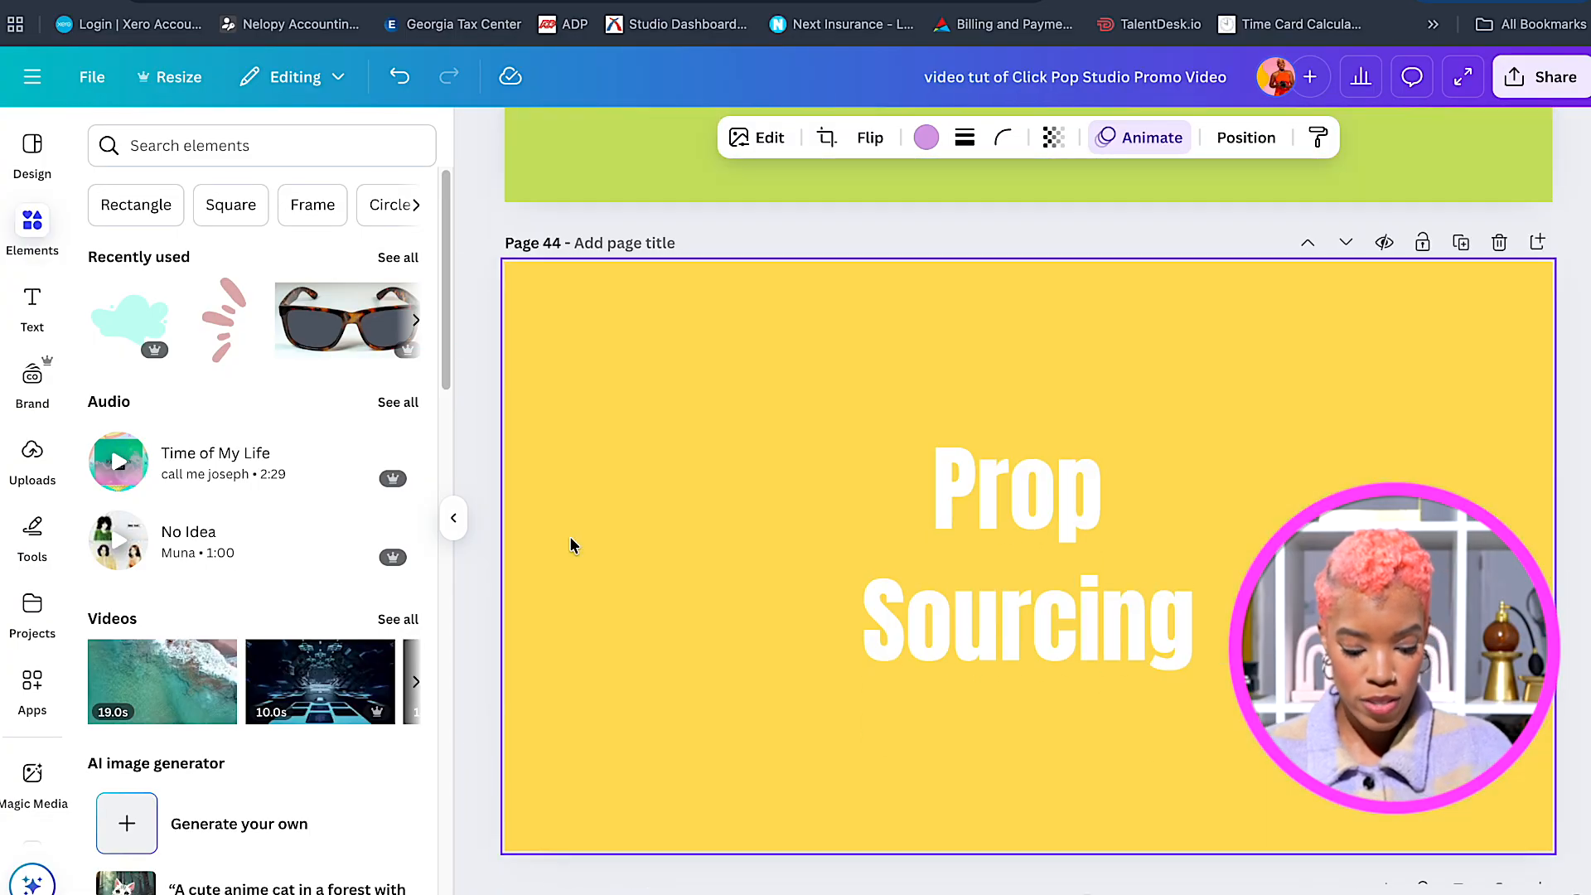
scroll(571, 535, "down", 15)
scroll(575, 536, "up", 8)
scroll(623, 542, "down", 2)
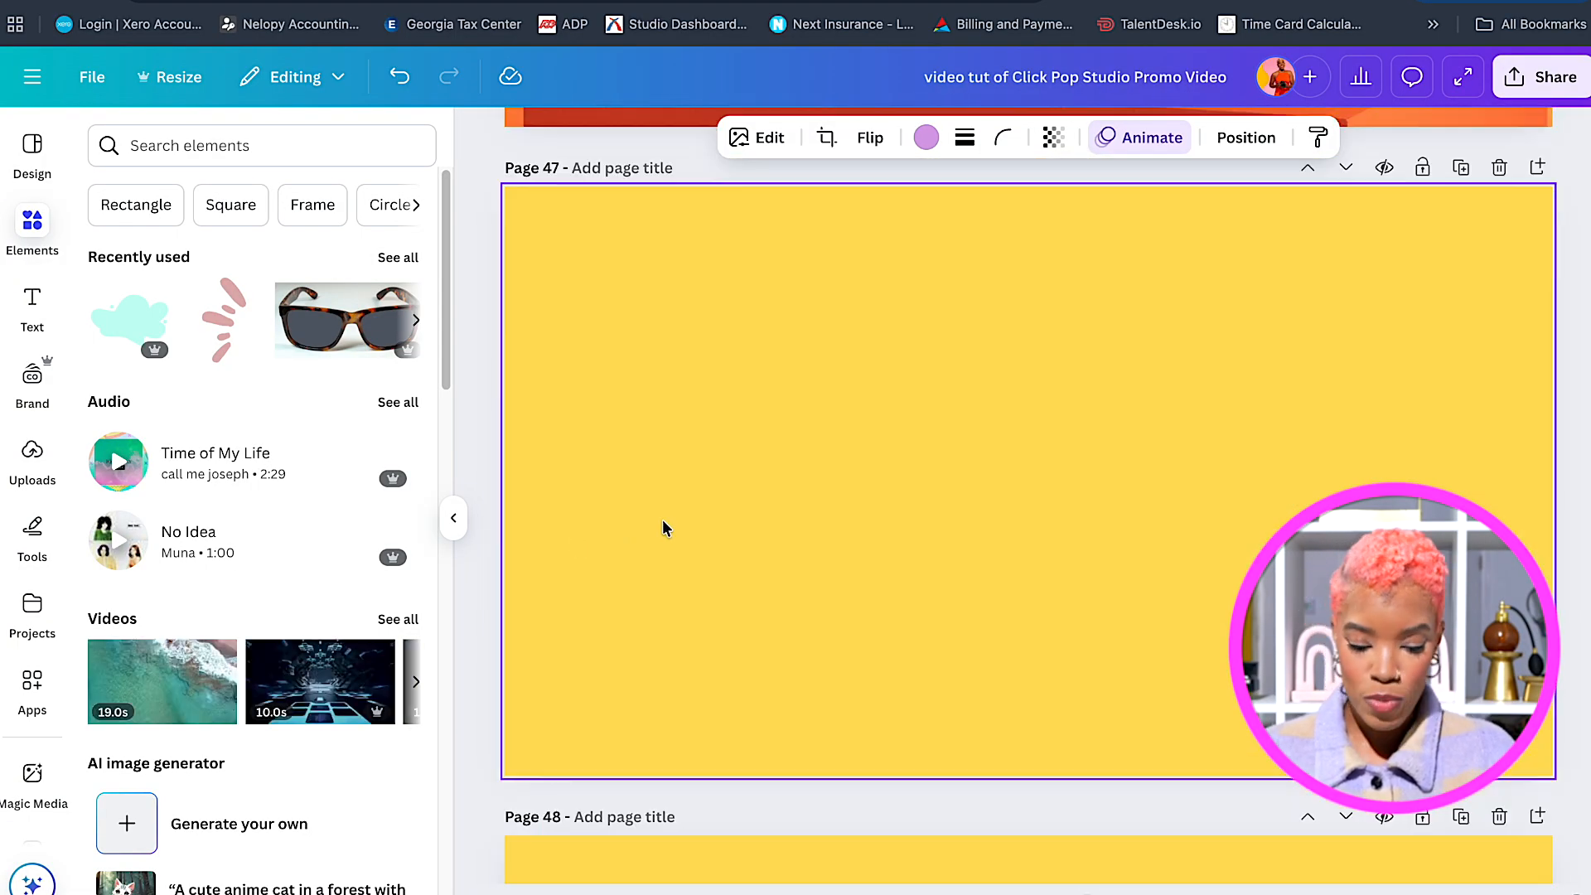
left_click(666, 522)
left_click(665, 529)
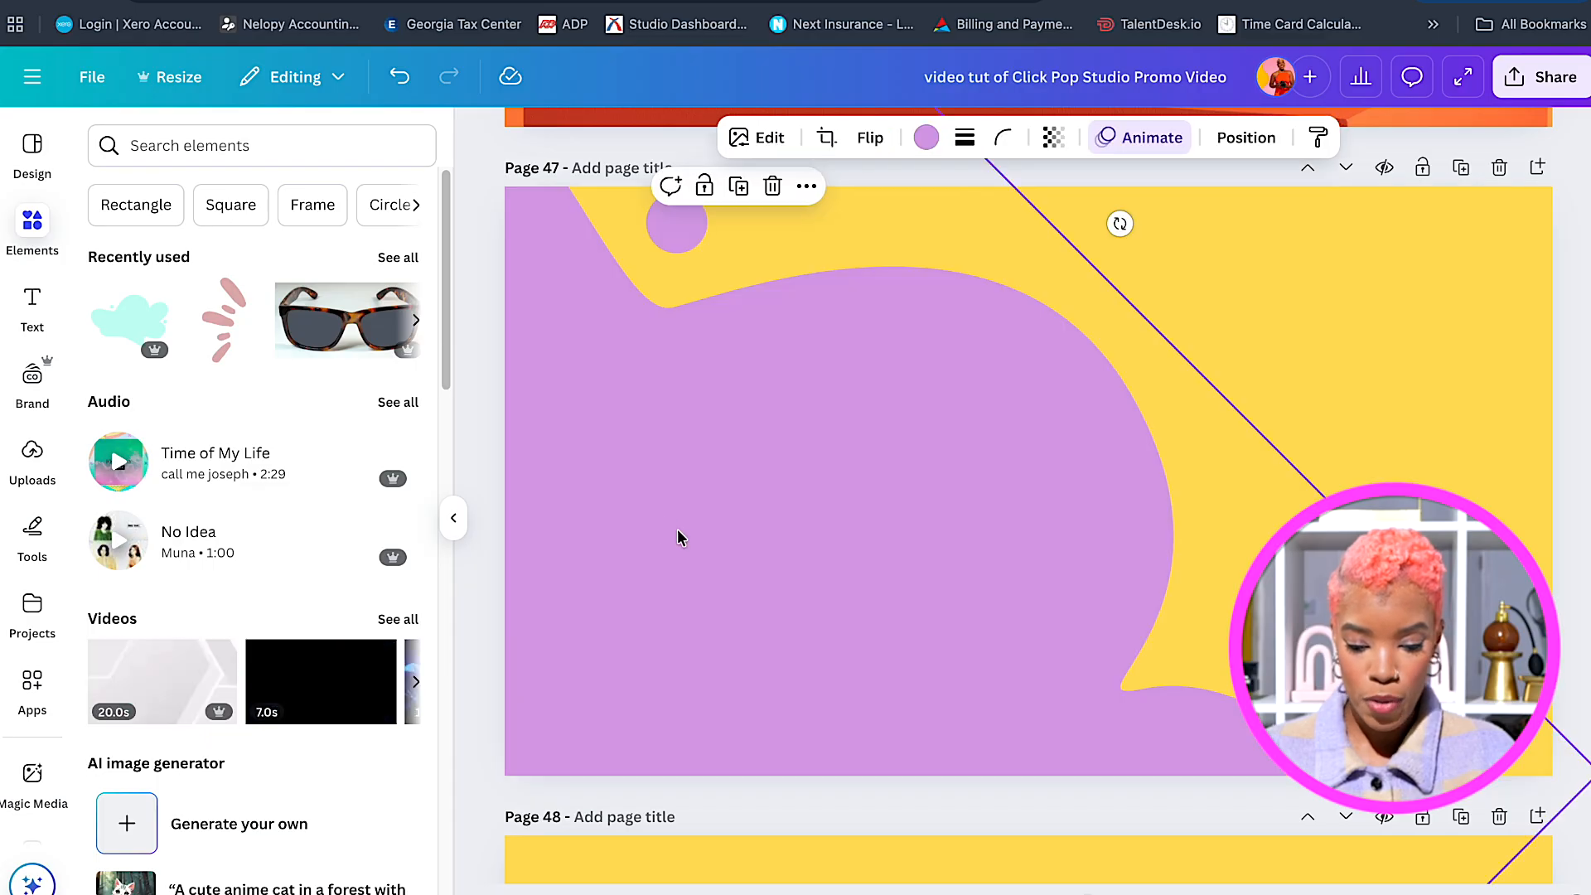
Show the uploaded images library in the left sidebar.
left_click(1374, 390)
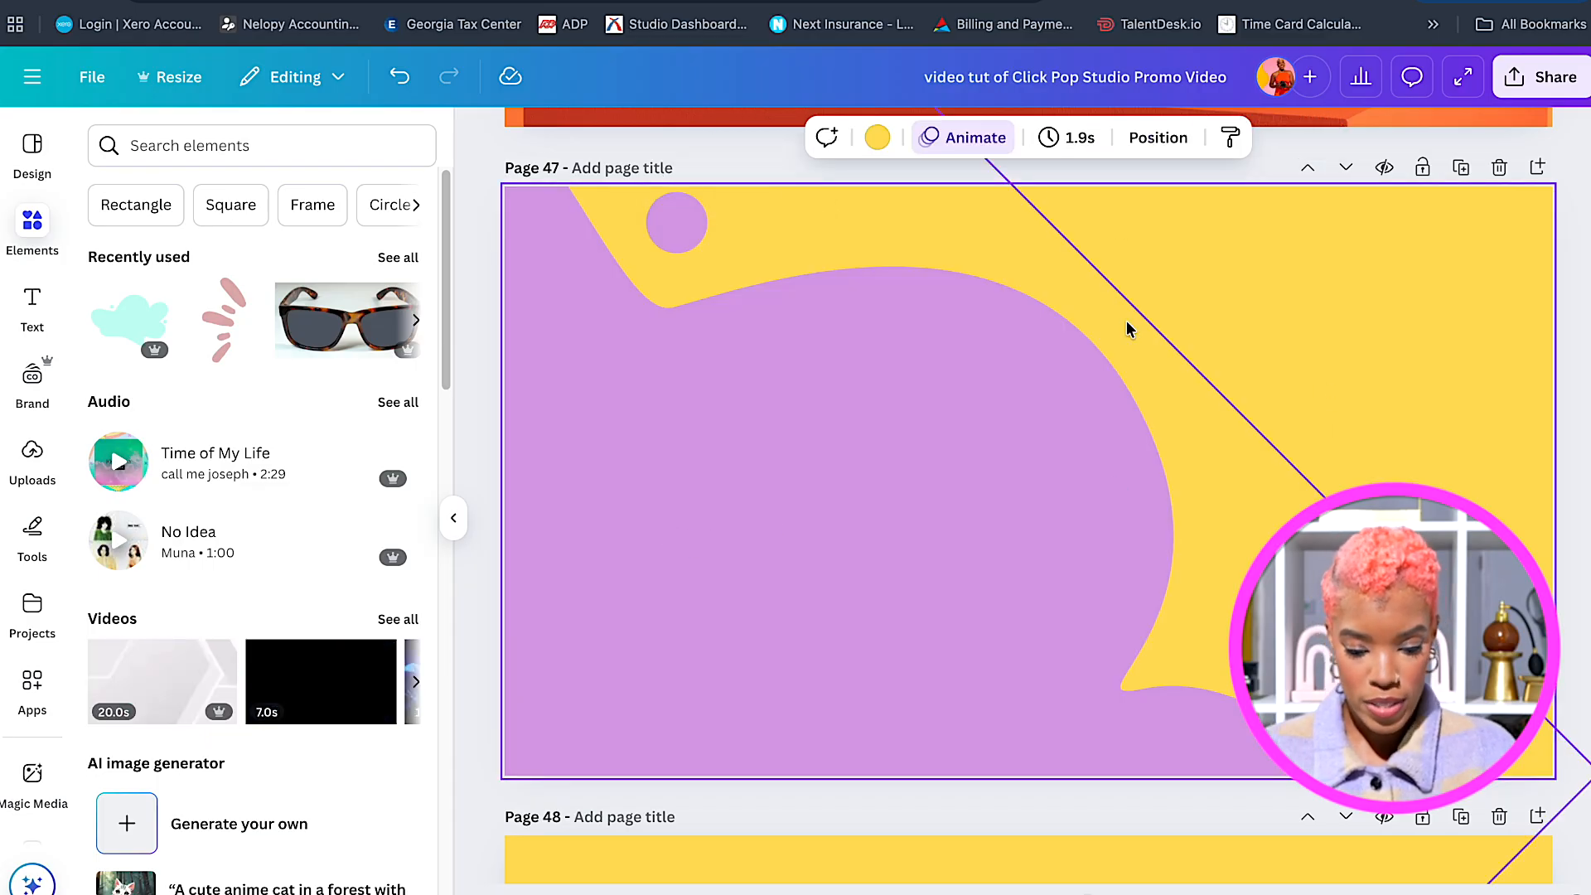
left_click(20, 459)
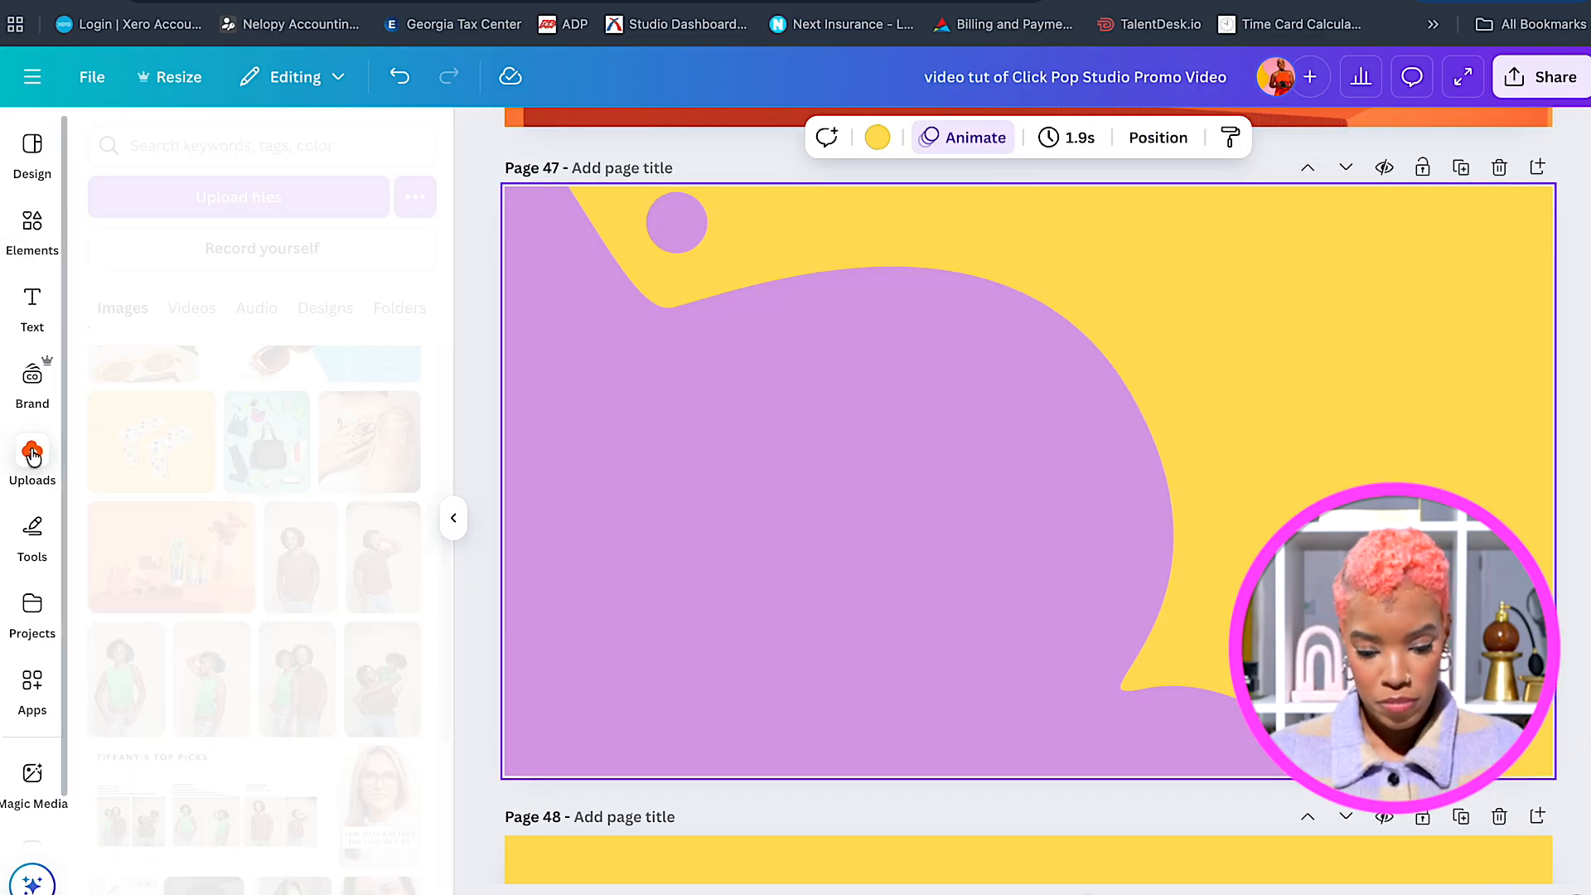
scroll(221, 530, "up", 5)
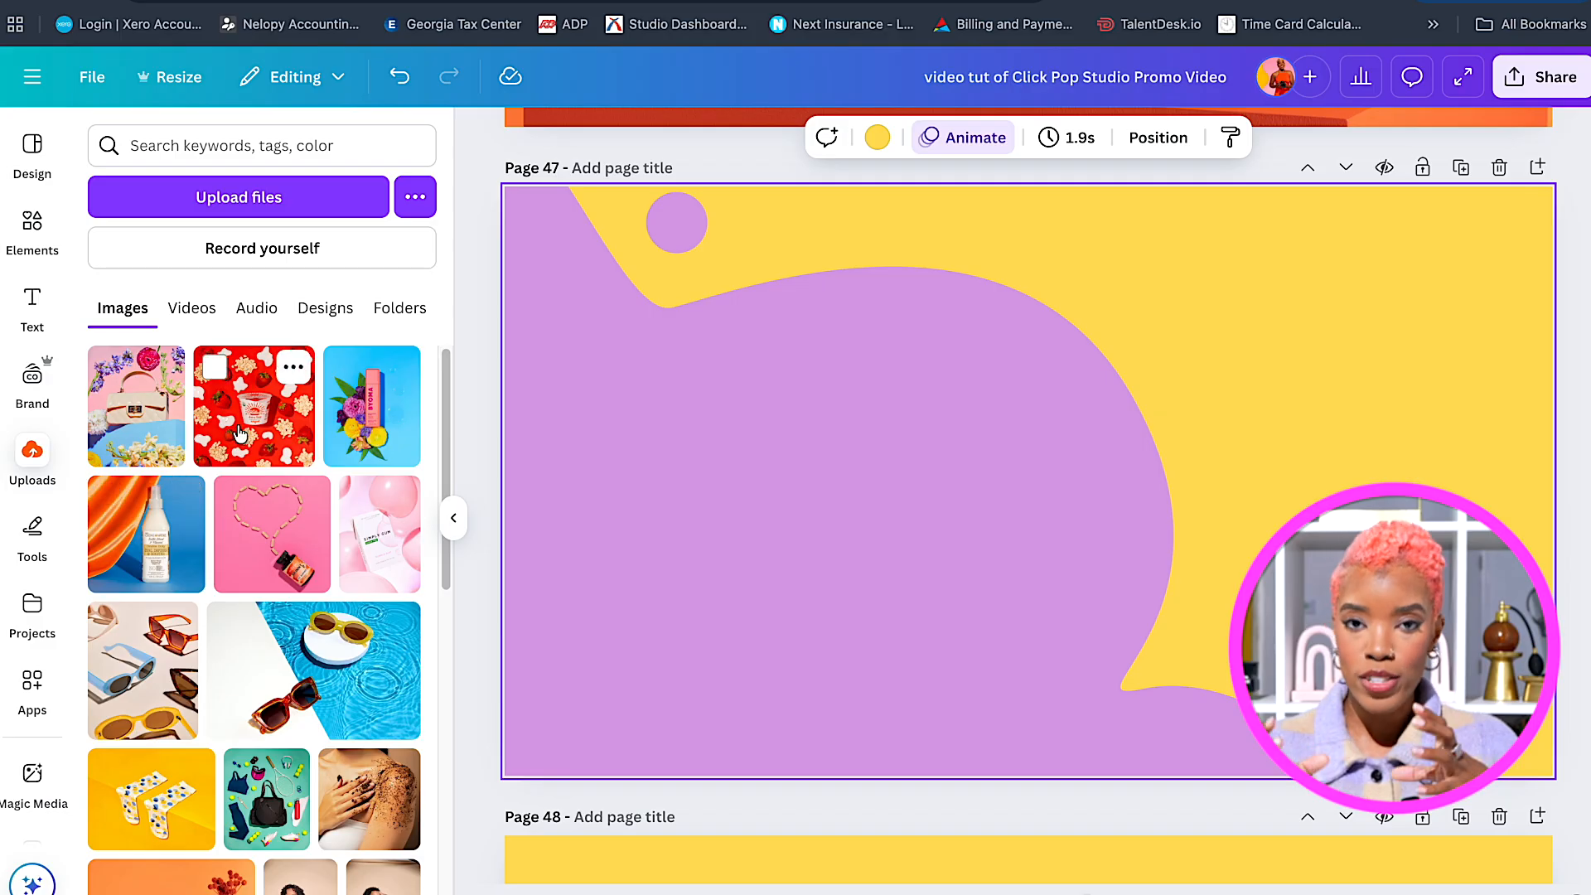
Add the strawberry yogurt, blue BYOMA, pink heart and teal tennis-gear photos to page 47.
left_click(241, 431)
left_click_drag(895, 443, 682, 442)
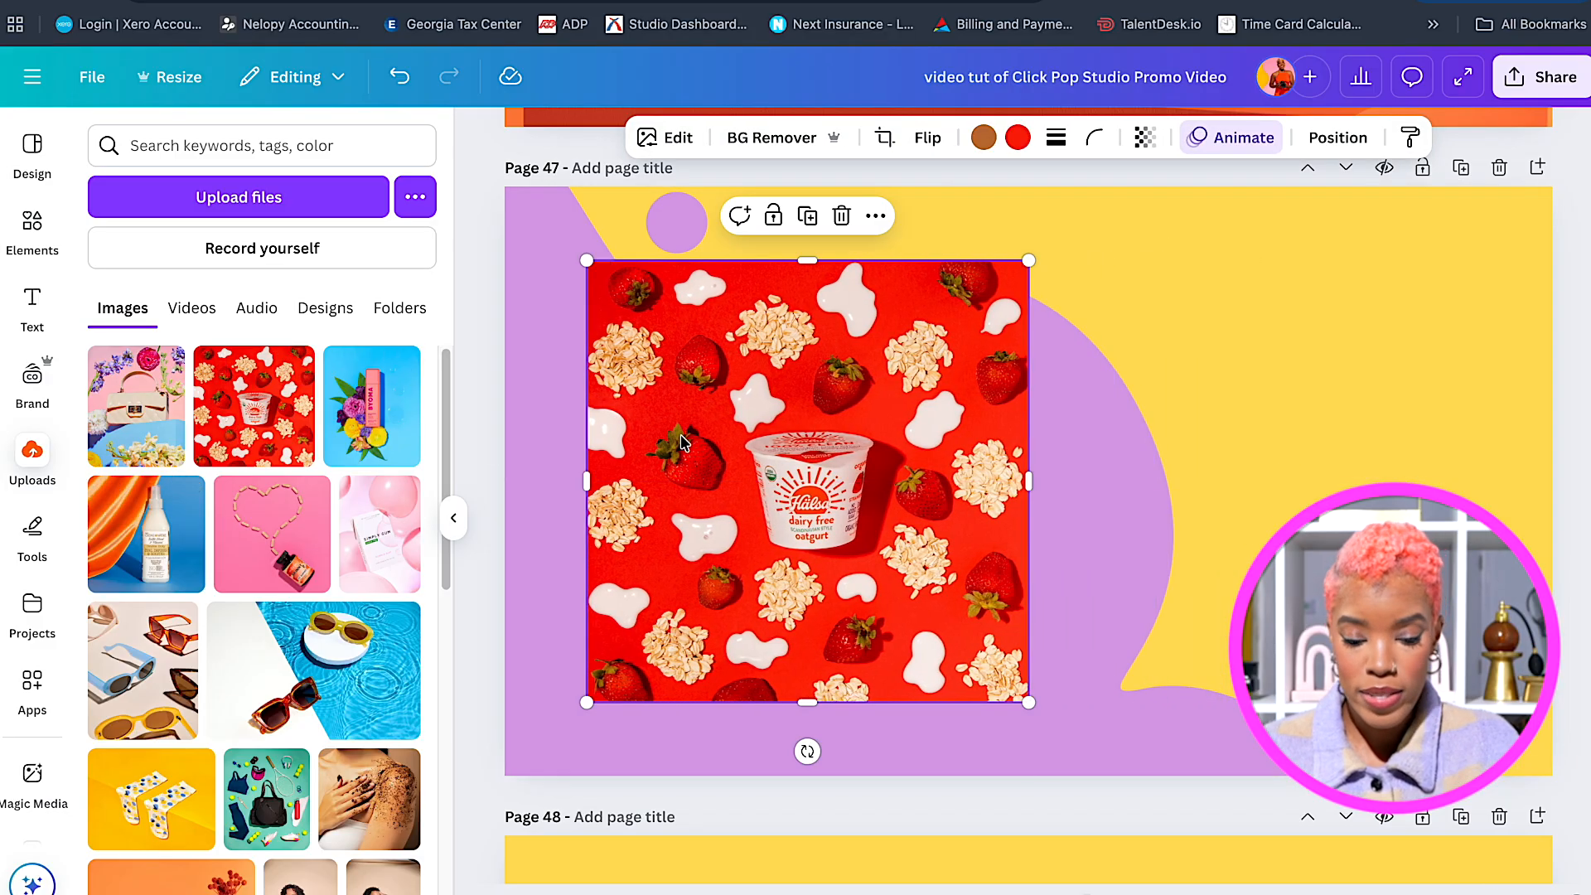
left_click(395, 441)
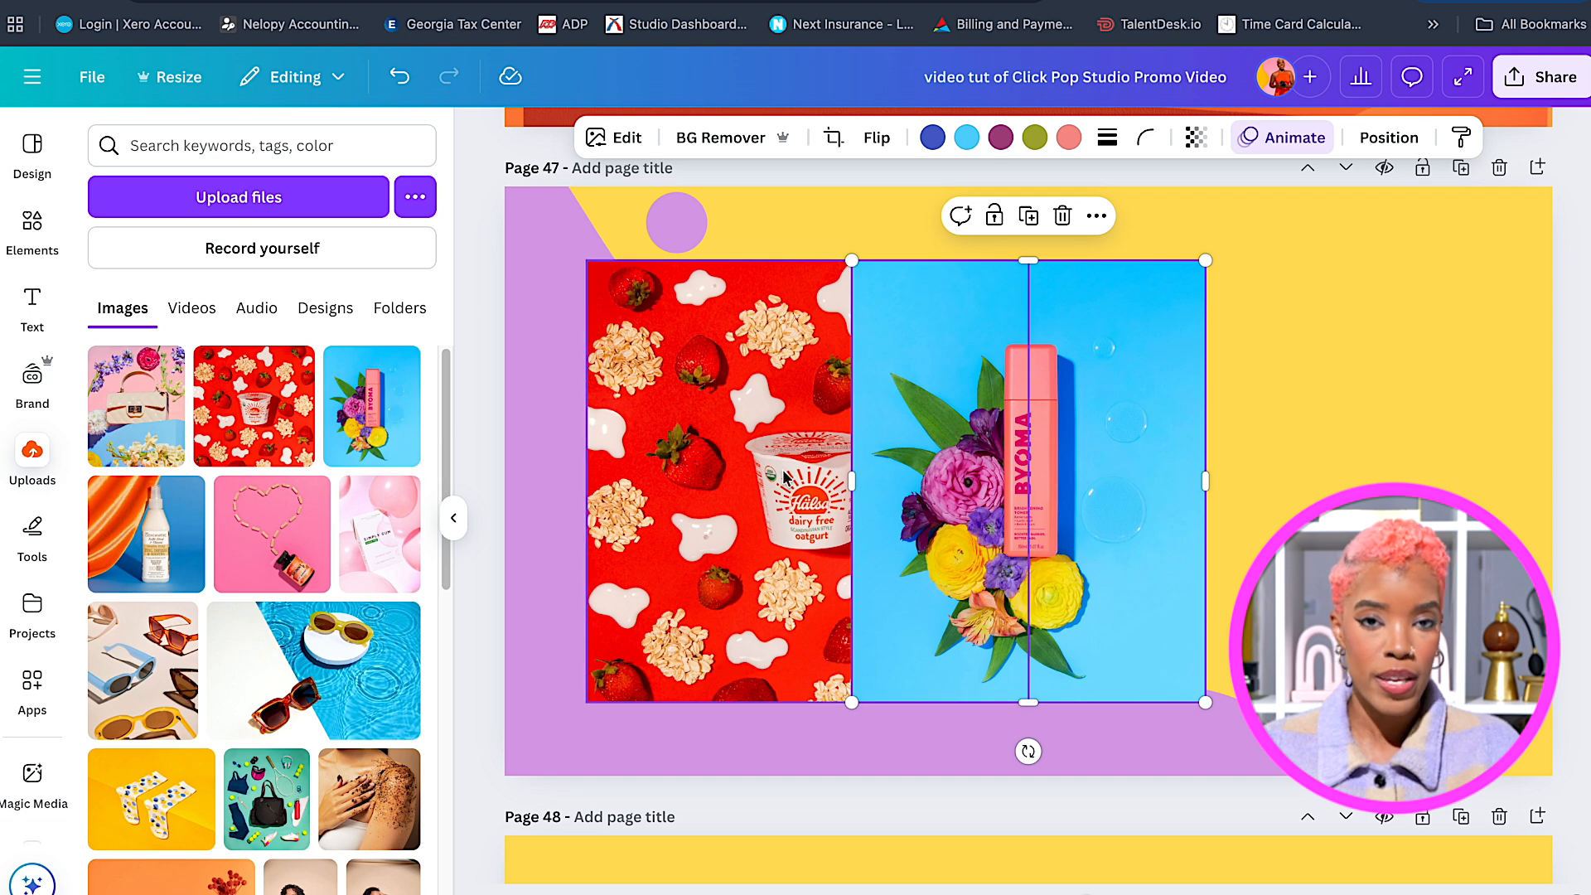
left_click(271, 572)
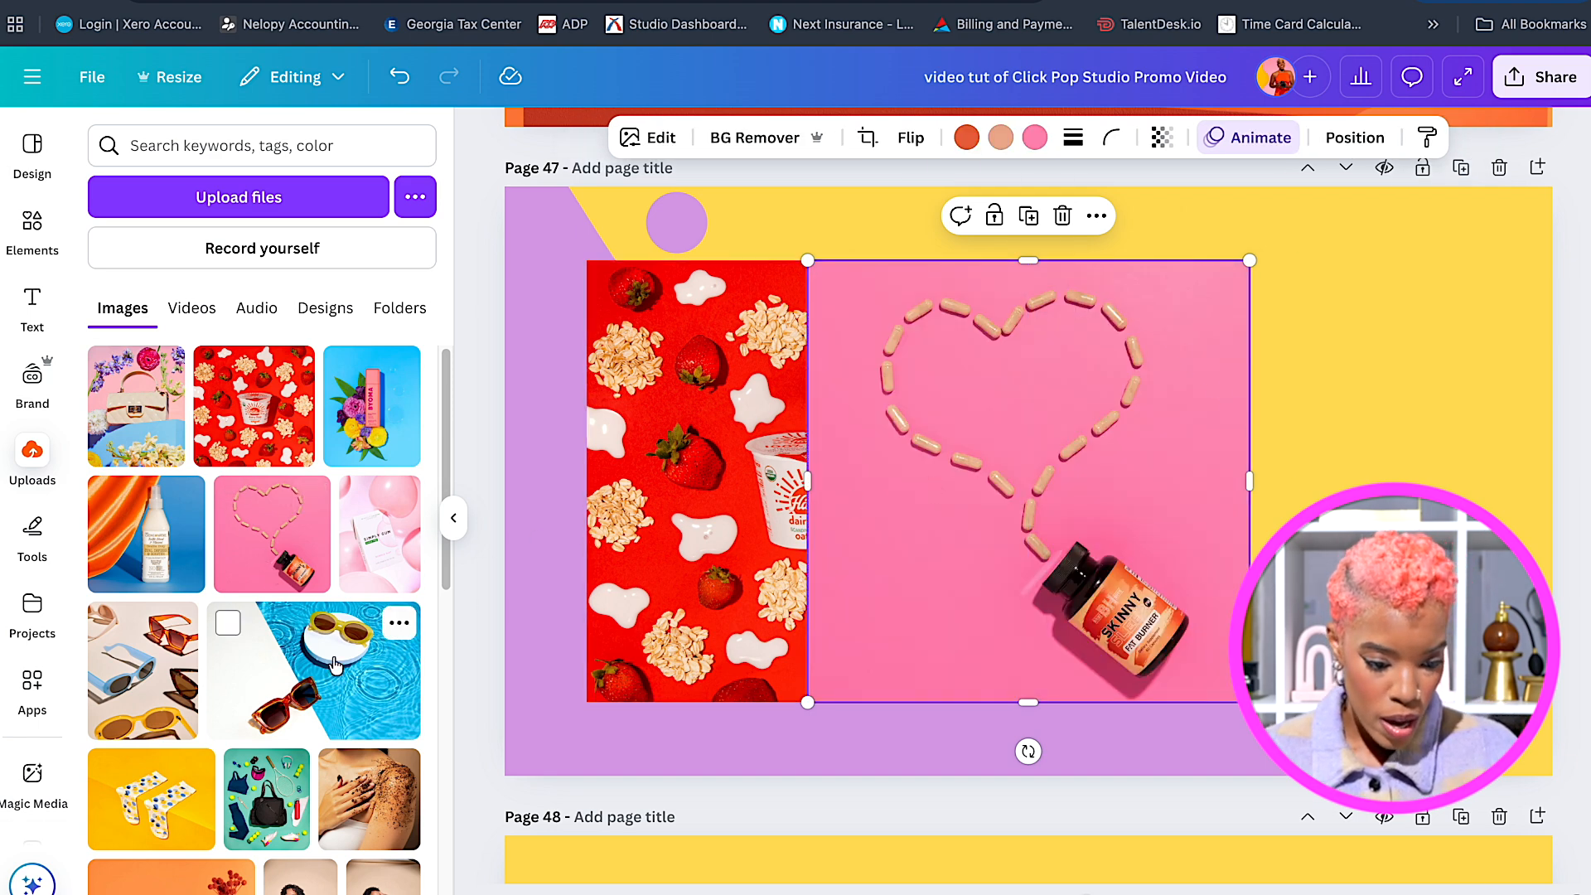
left_click(259, 815)
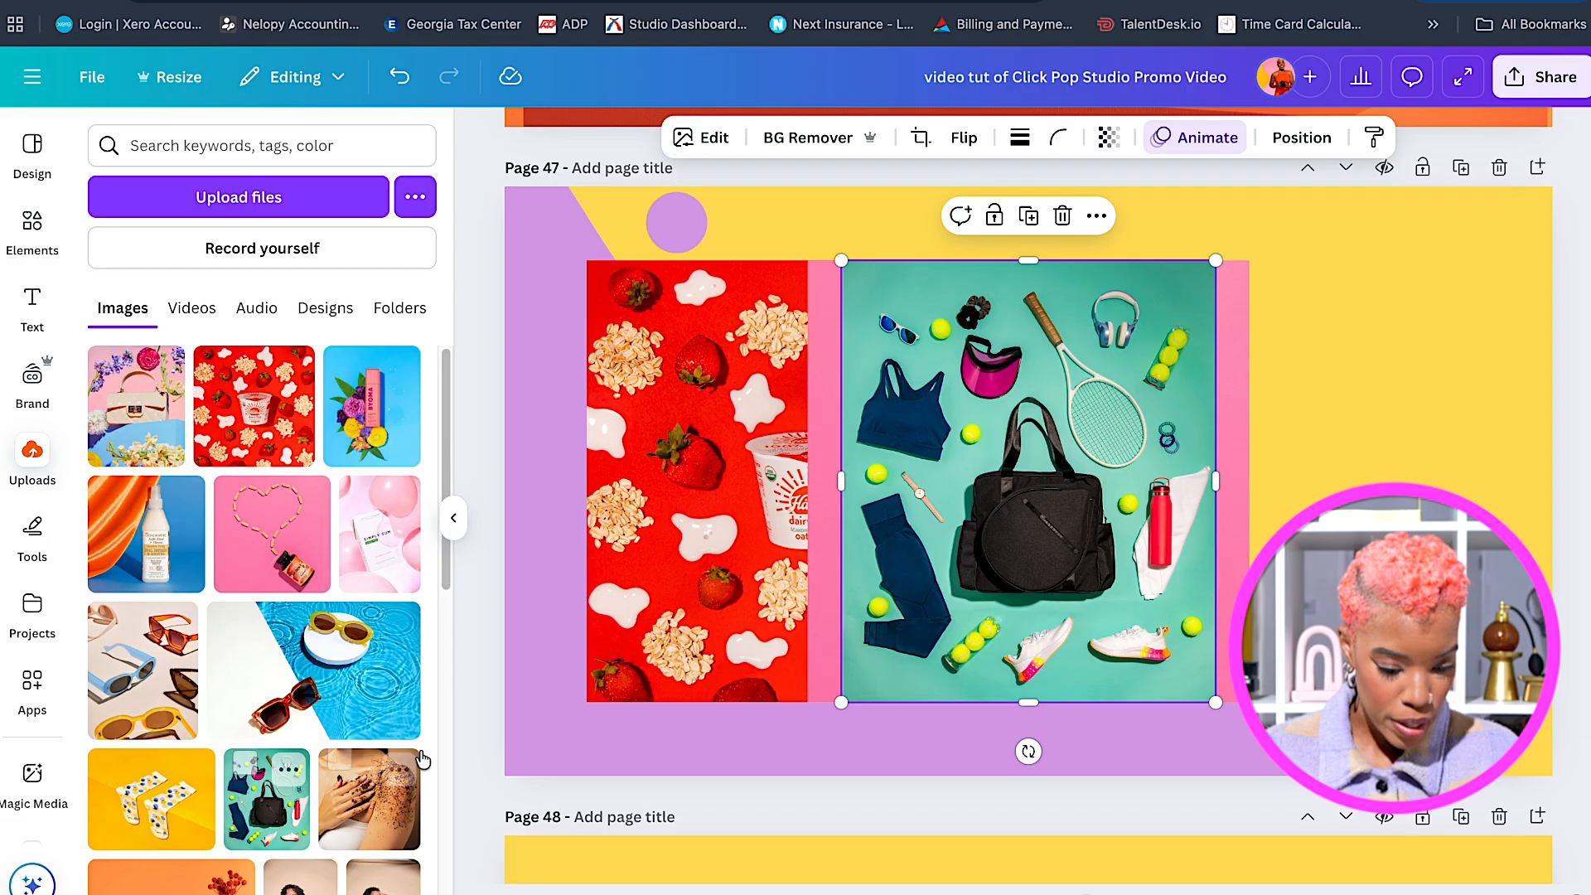
left_click_drag(986, 548, 1252, 549)
Shrink the strawberry, pink heart and BYOMA photos to smaller sizes.
left_click(1011, 564)
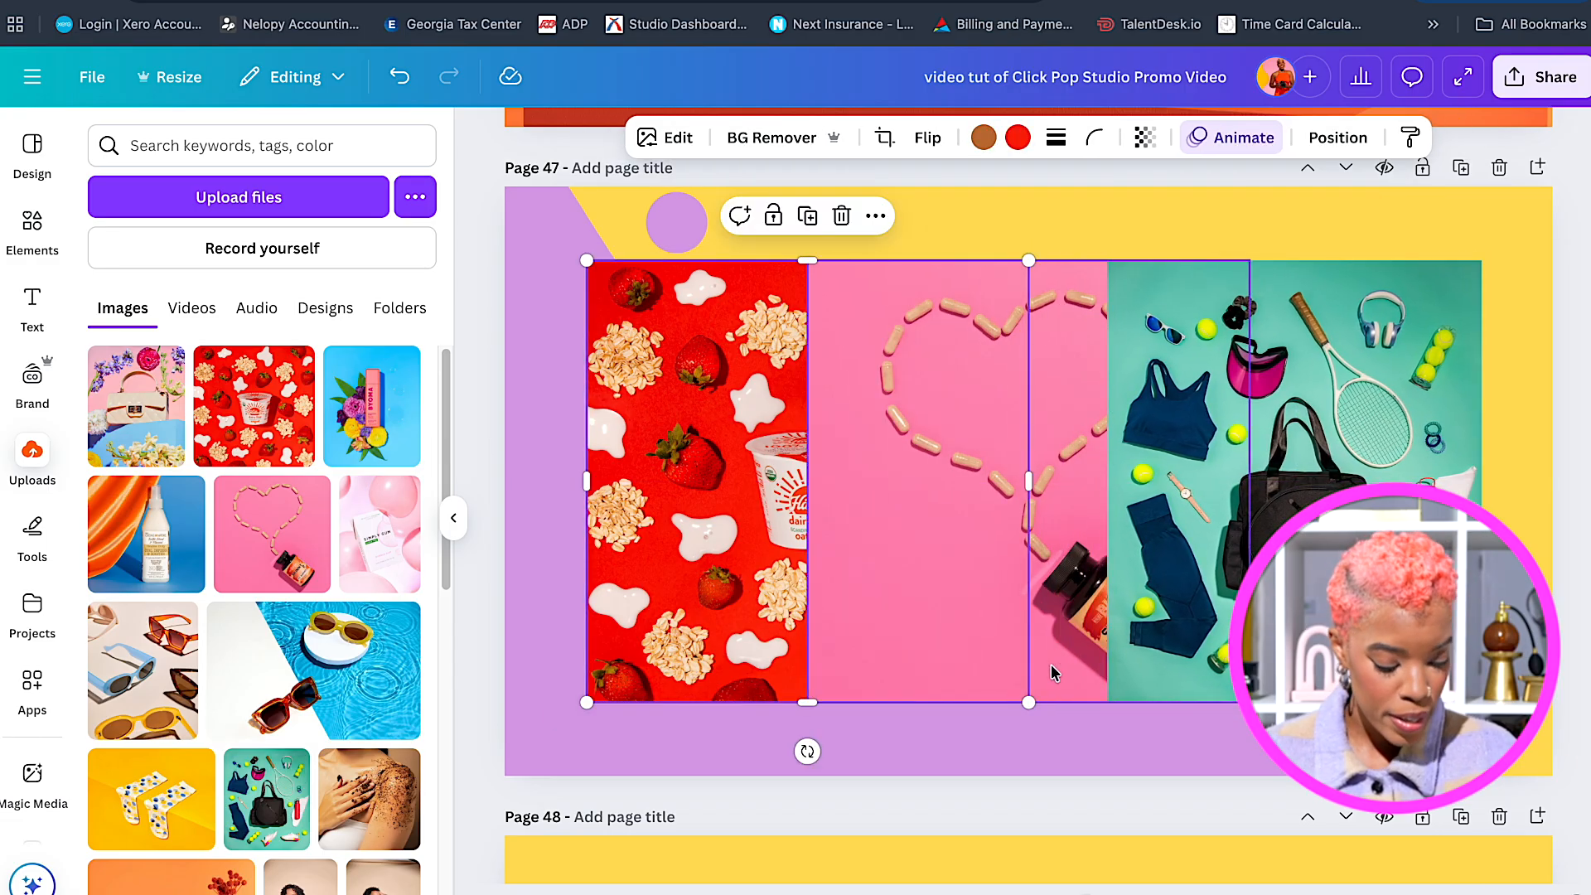
left_click_drag(1030, 703, 771, 590)
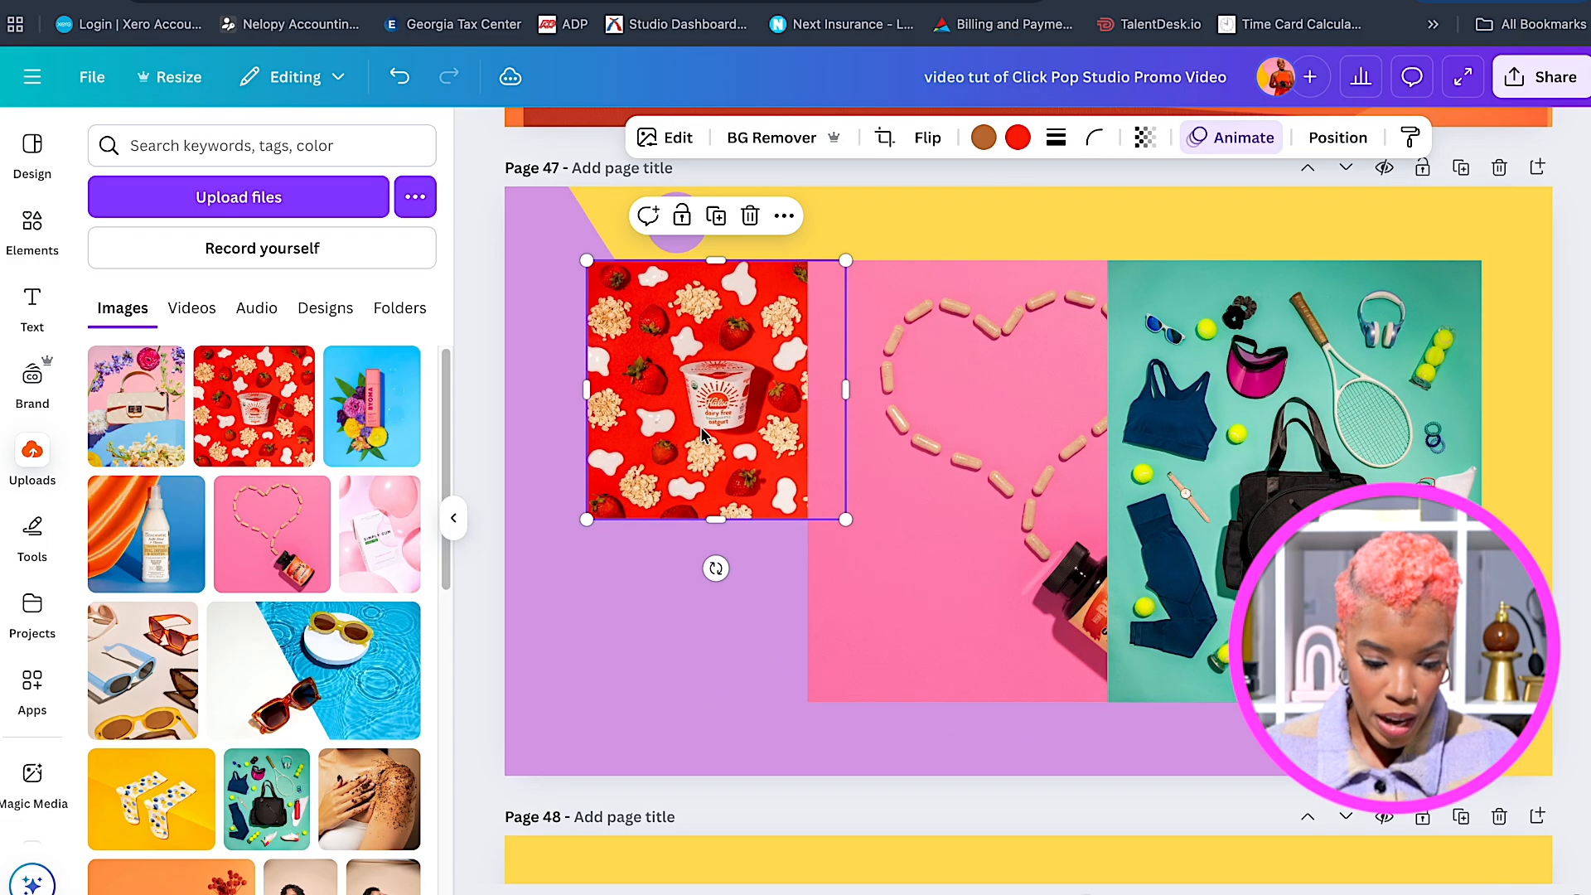
left_click_drag(699, 425, 663, 426)
left_click(916, 495)
left_click_drag(1253, 275, 1038, 476)
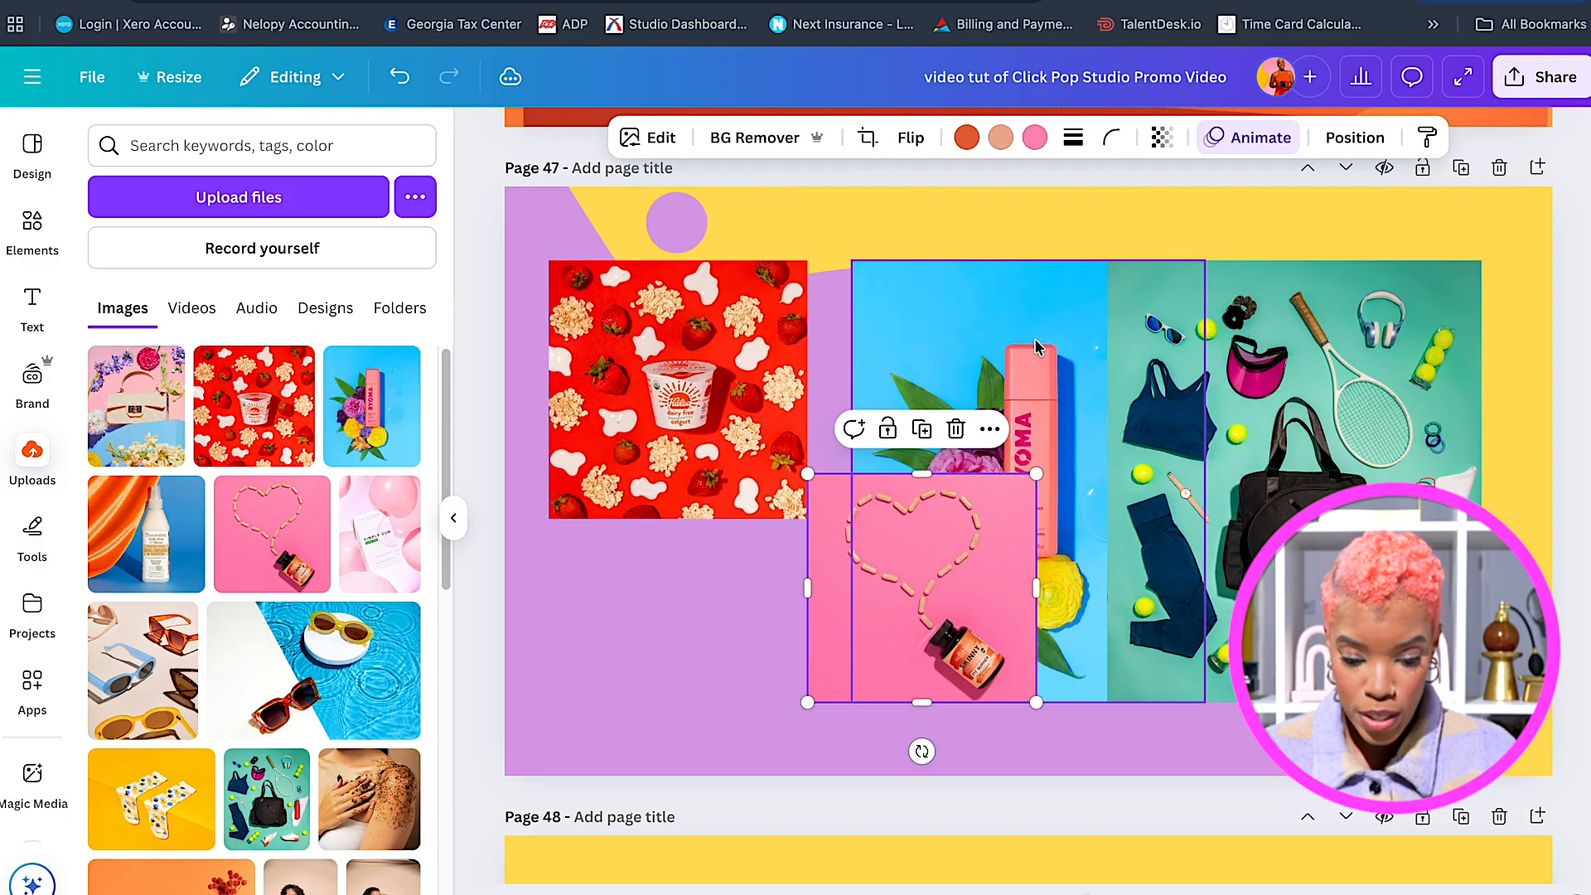
left_click(1035, 347)
left_click_drag(1209, 691, 1070, 535)
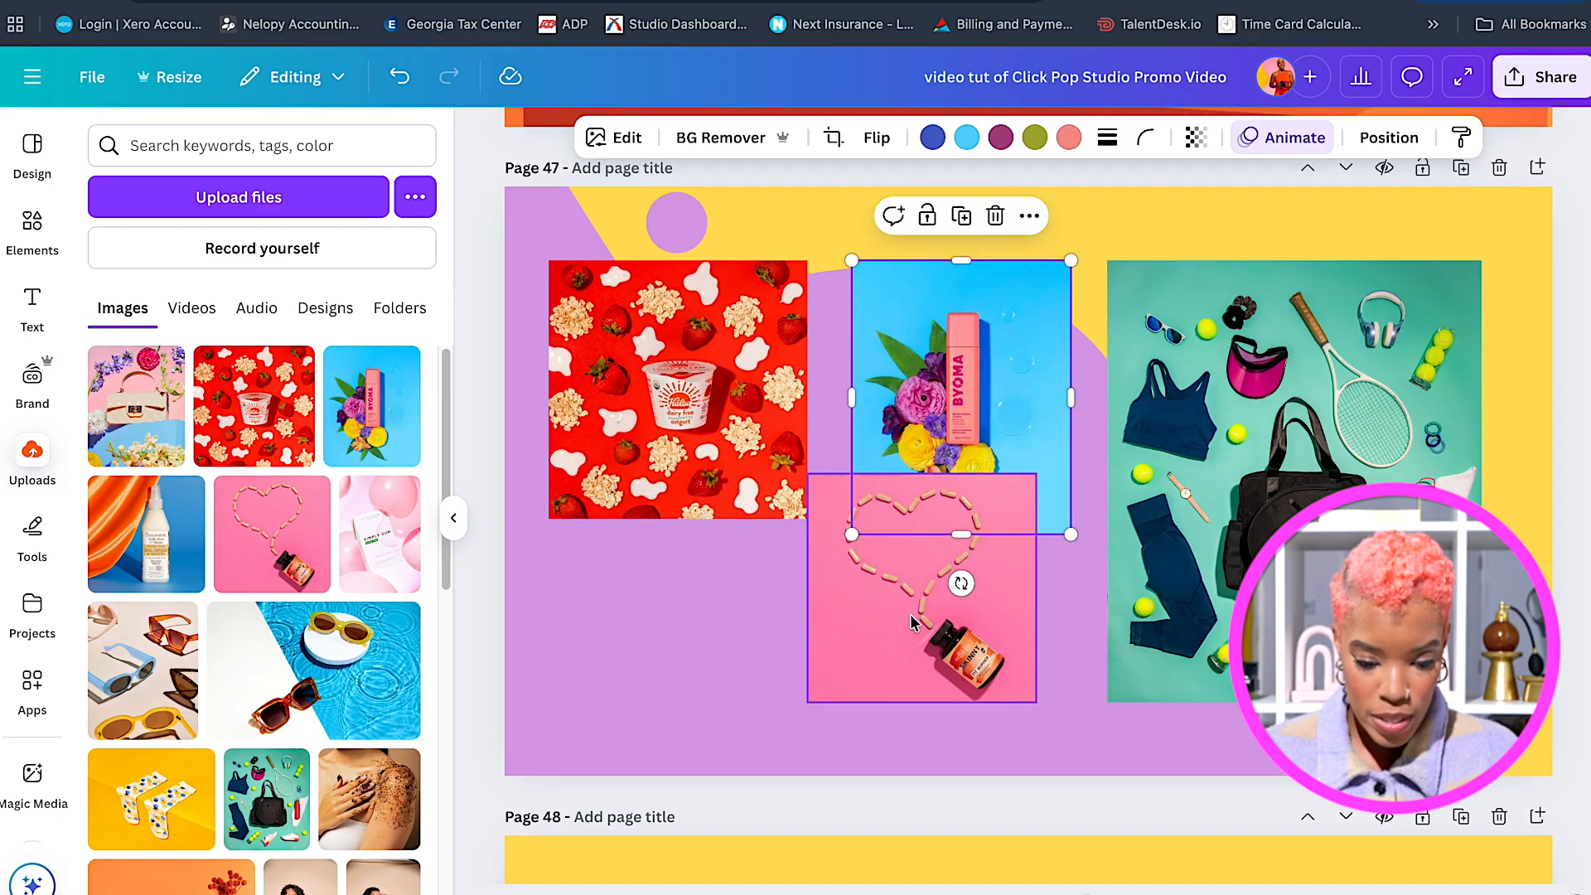
Narrow and tilt the strawberry photo, and tilt the BYOMA photo counter-clockwise into place.
left_click(740, 435)
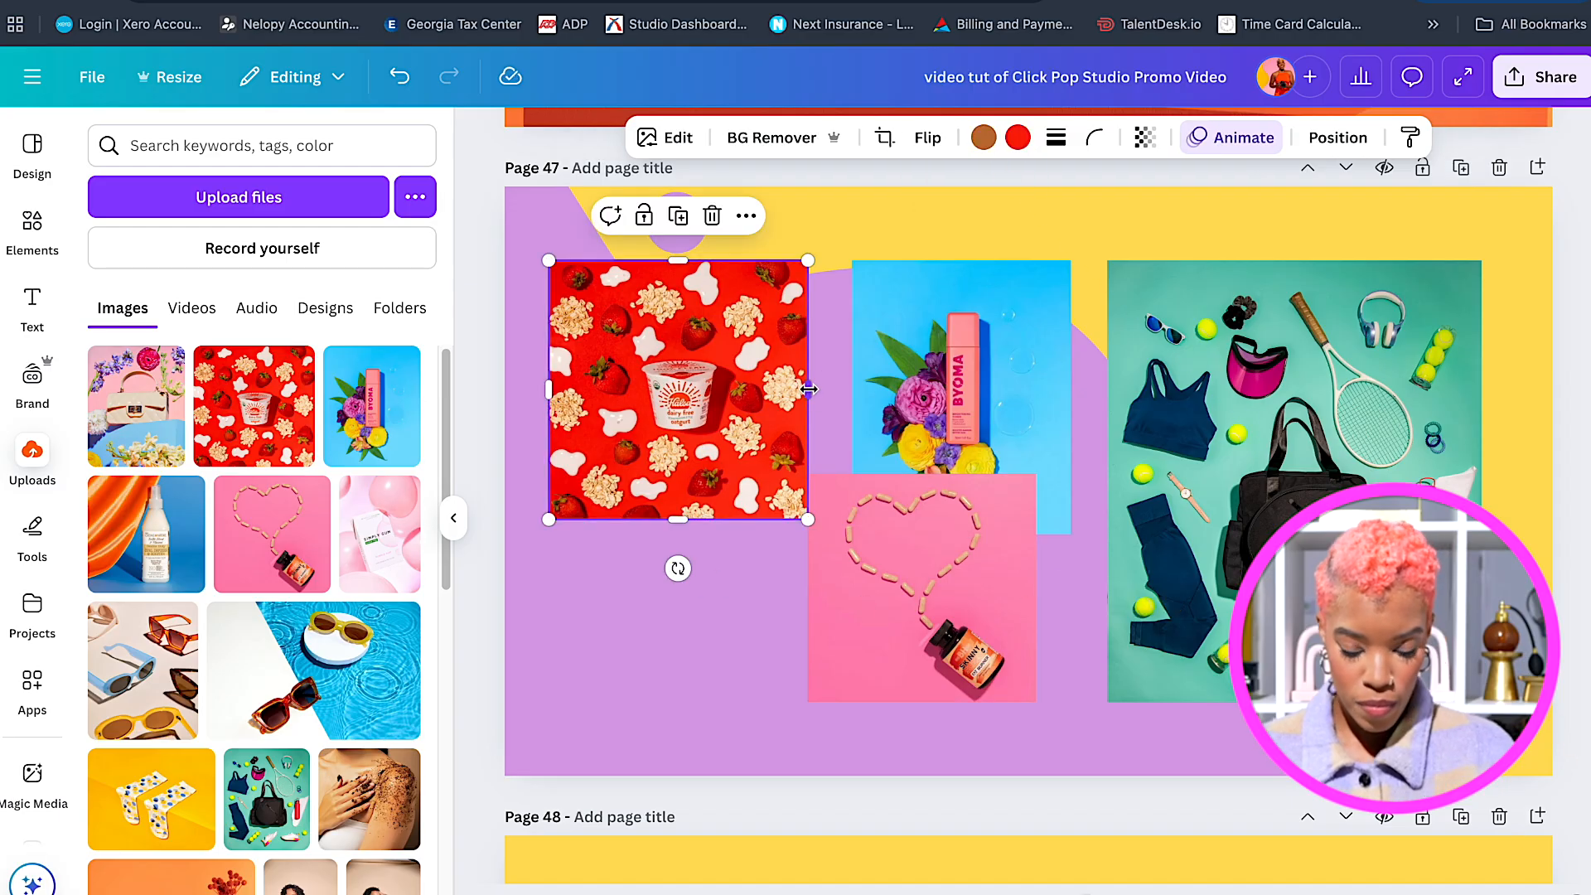
left_click_drag(809, 388, 777, 389)
left_click_drag(678, 569, 609, 580)
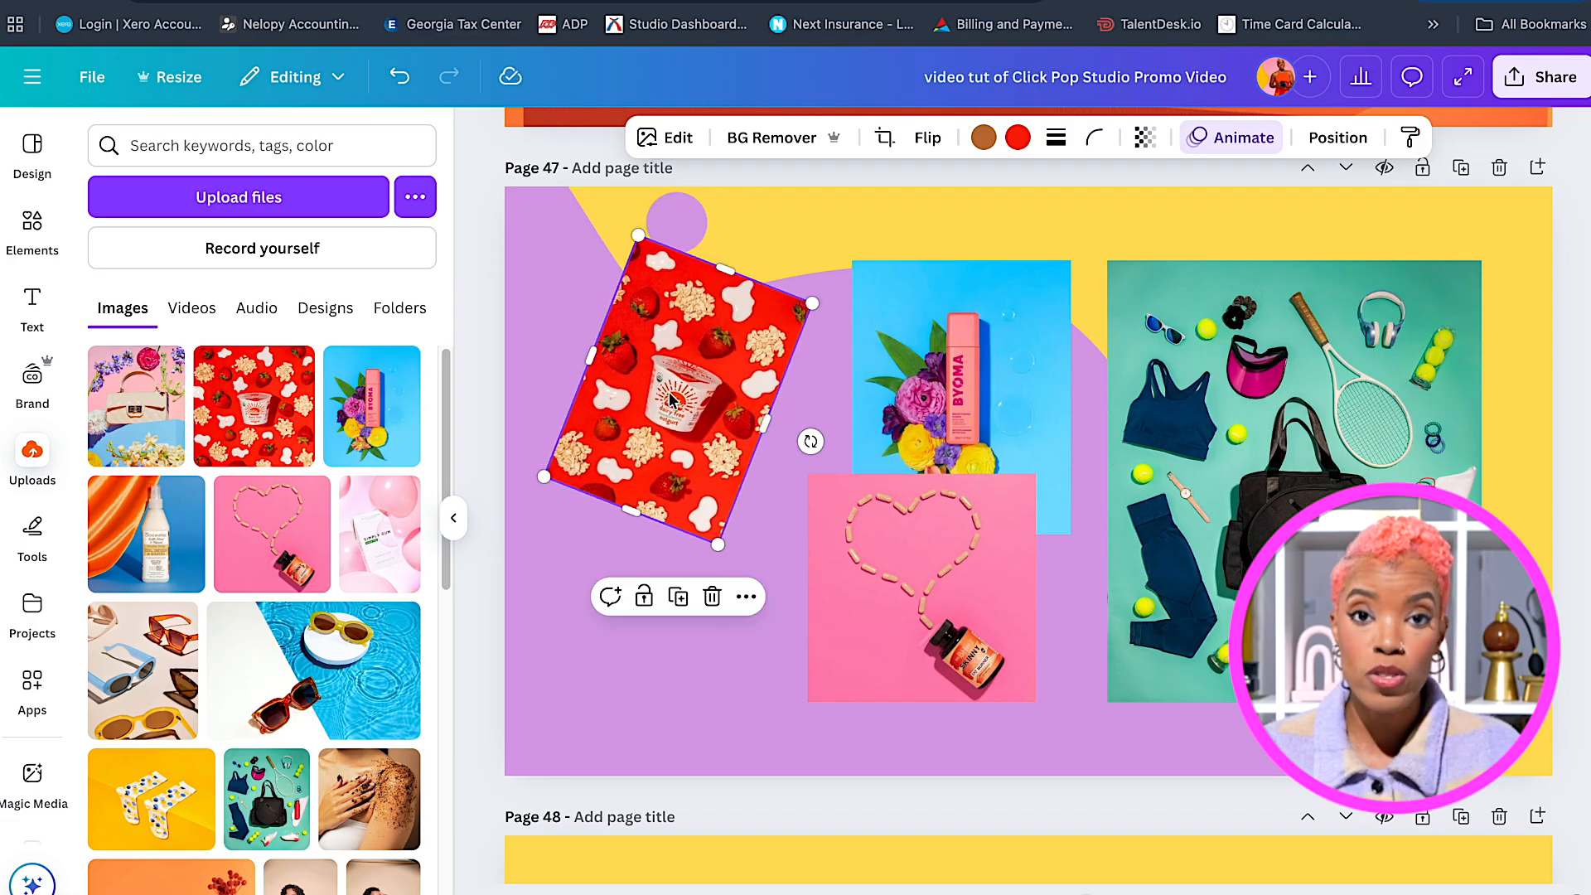
left_click_drag(677, 397, 672, 459)
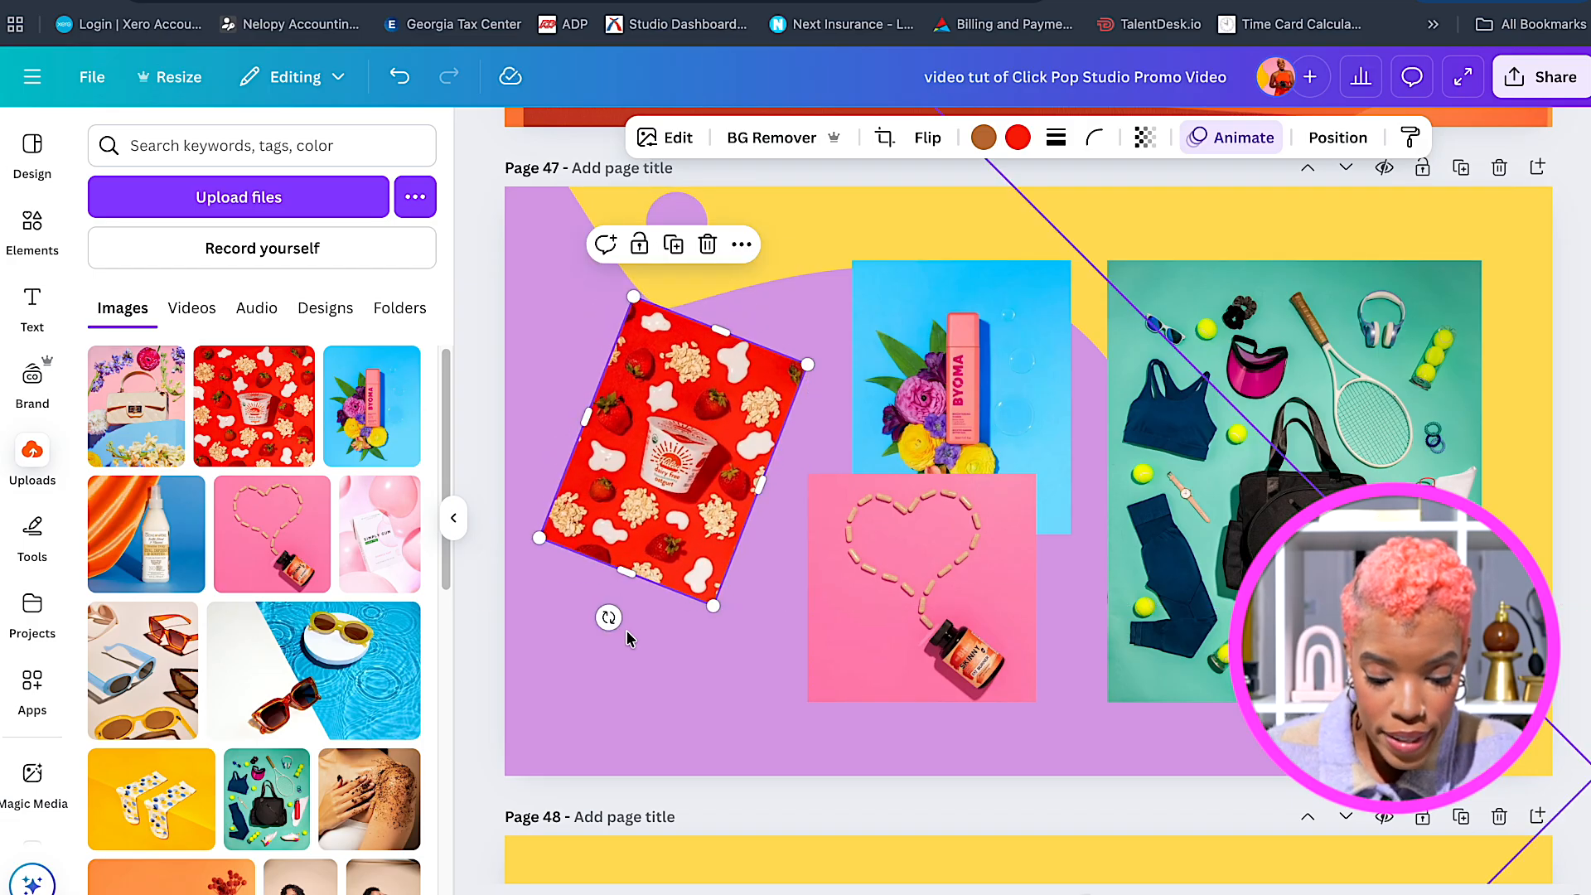
left_click_drag(609, 617, 626, 622)
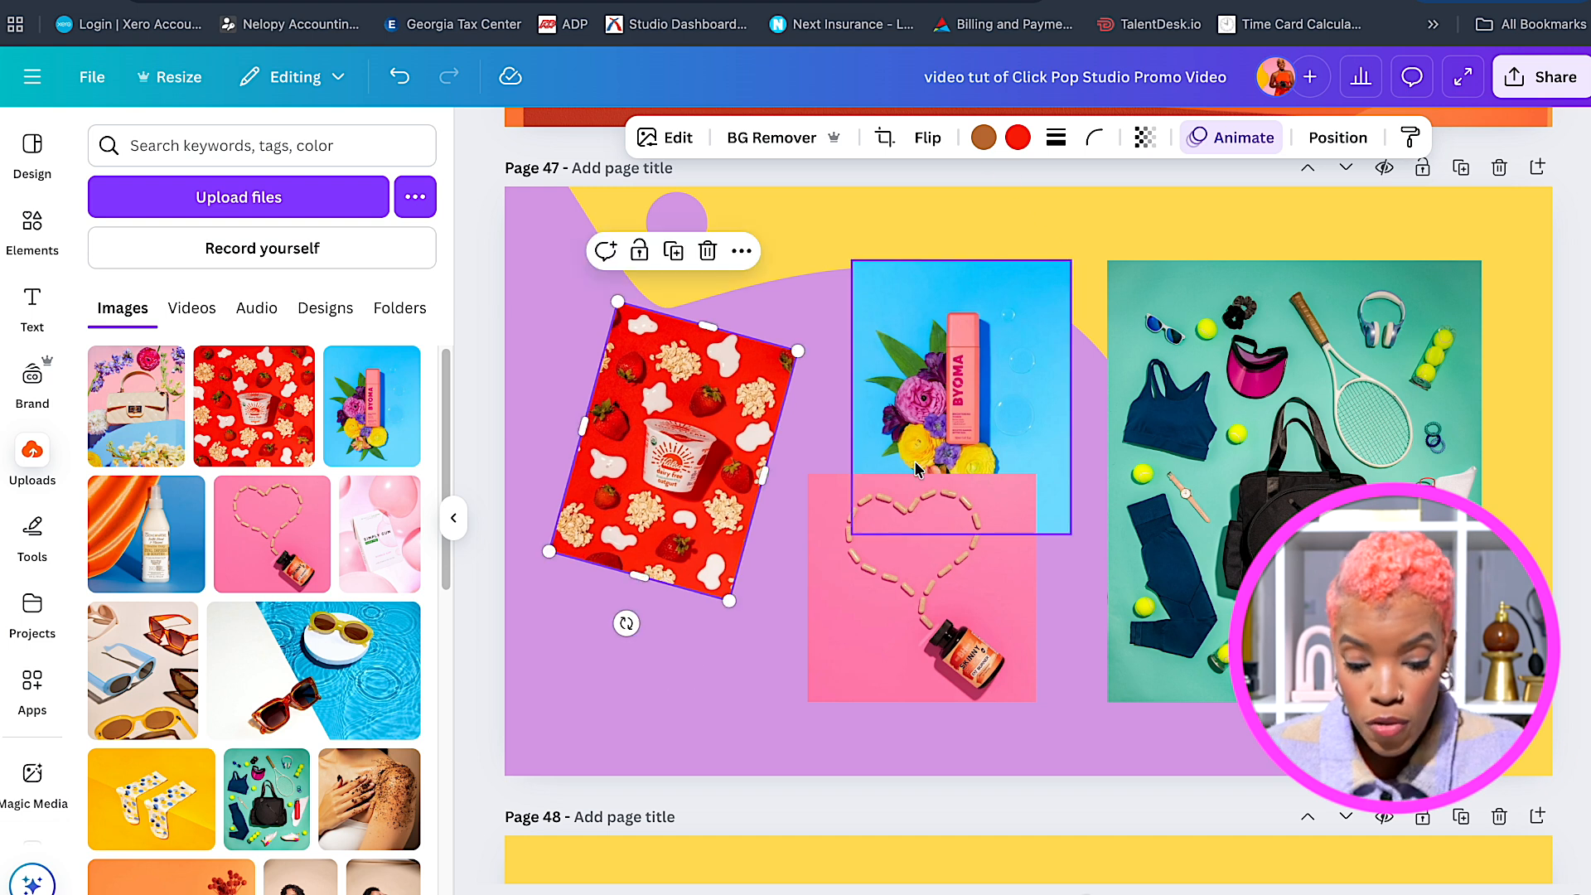
left_click_drag(970, 343, 872, 327)
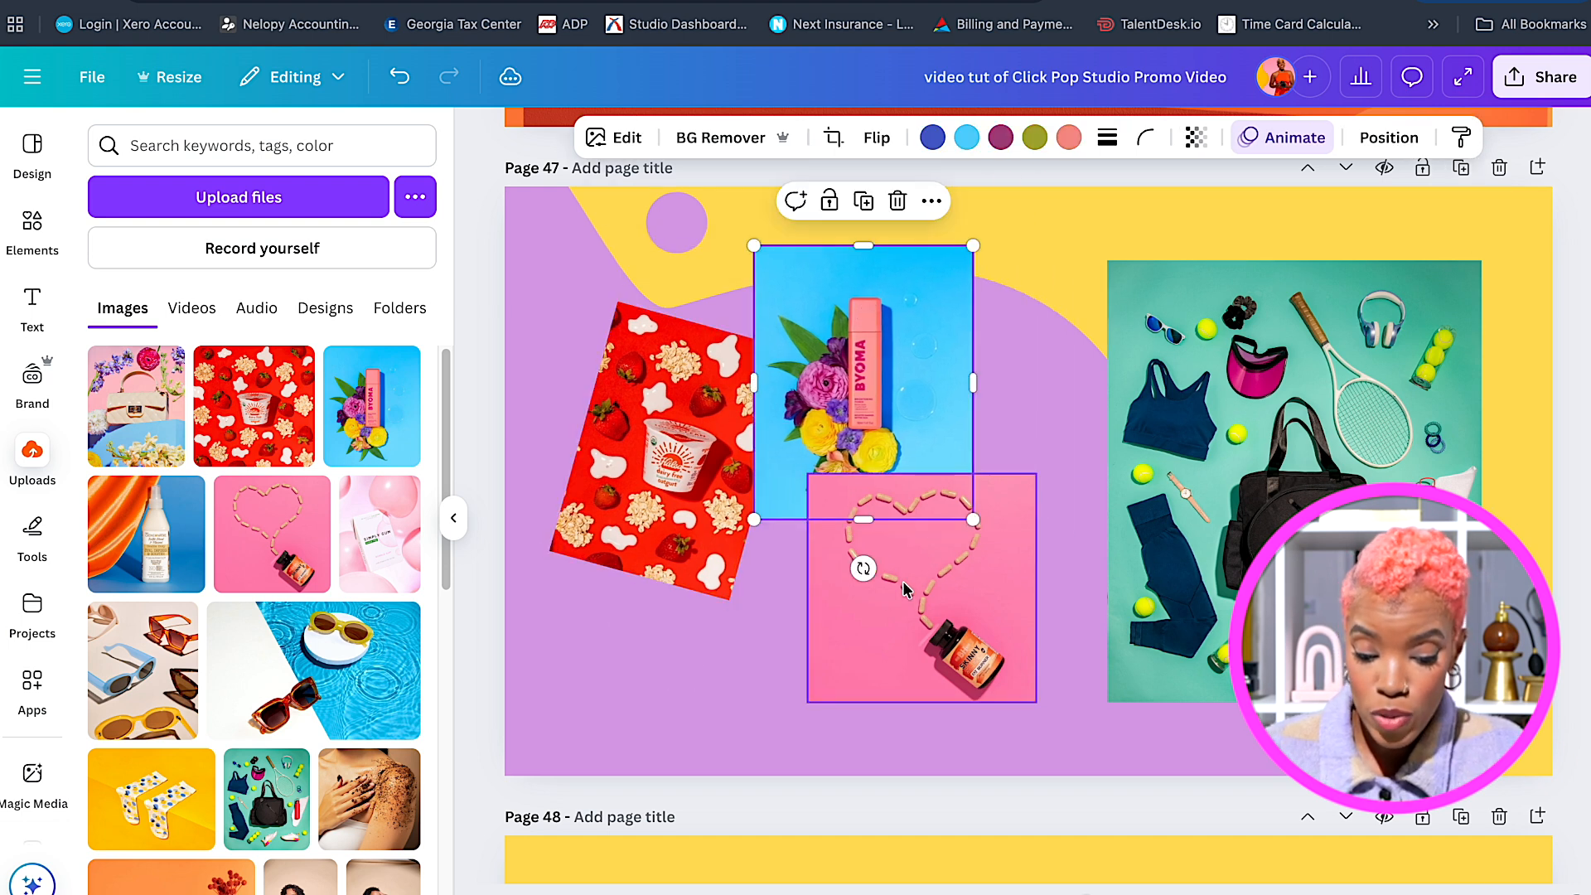
left_click_drag(864, 570, 916, 563)
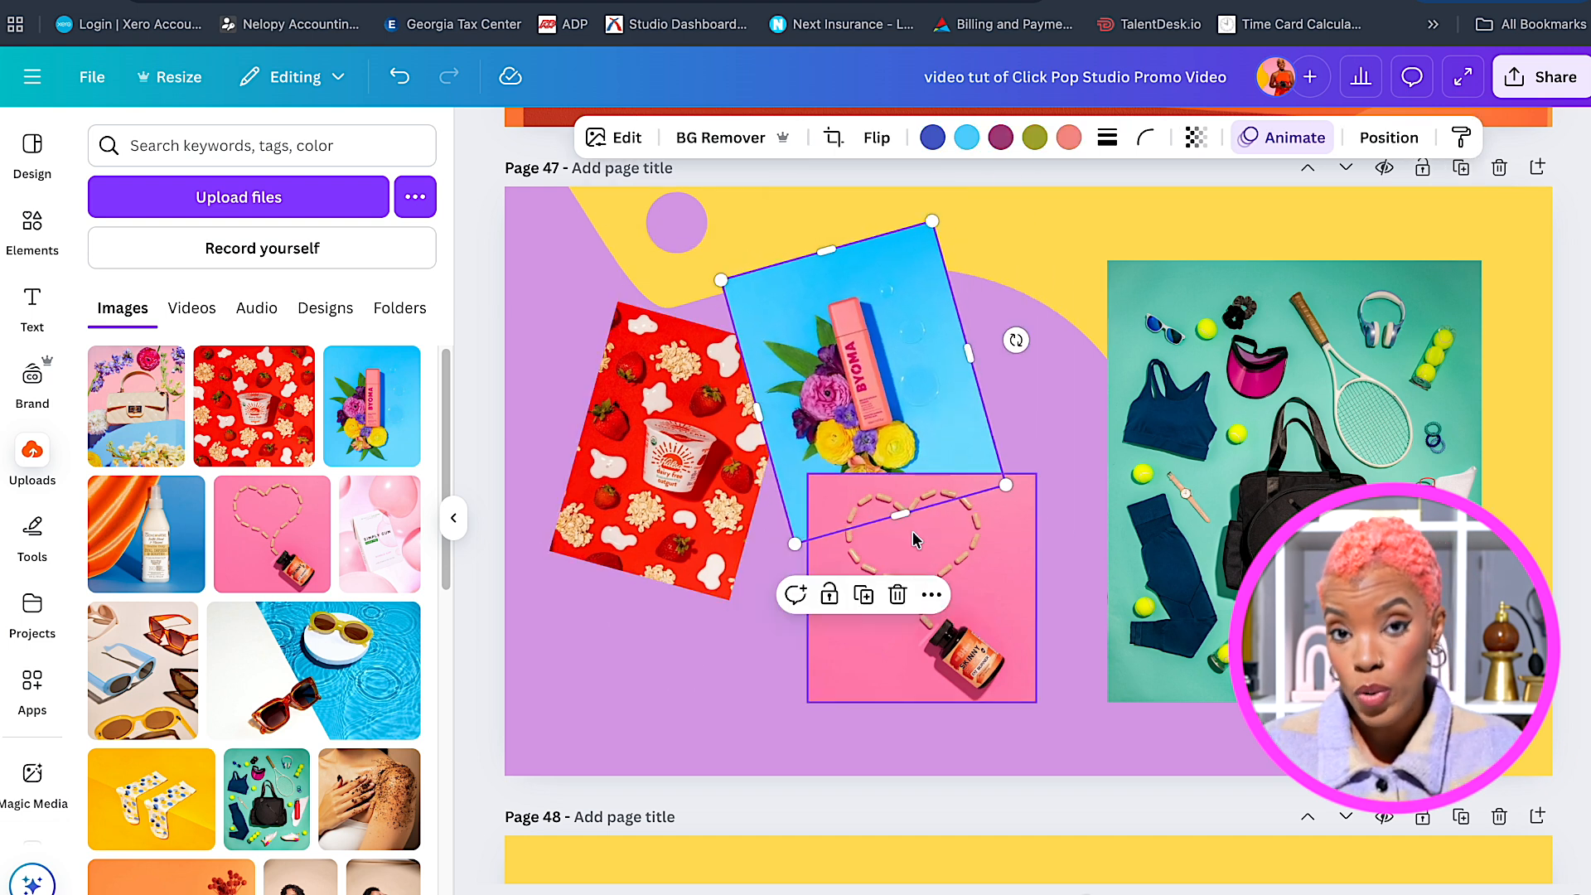
left_click_drag(862, 365, 861, 334)
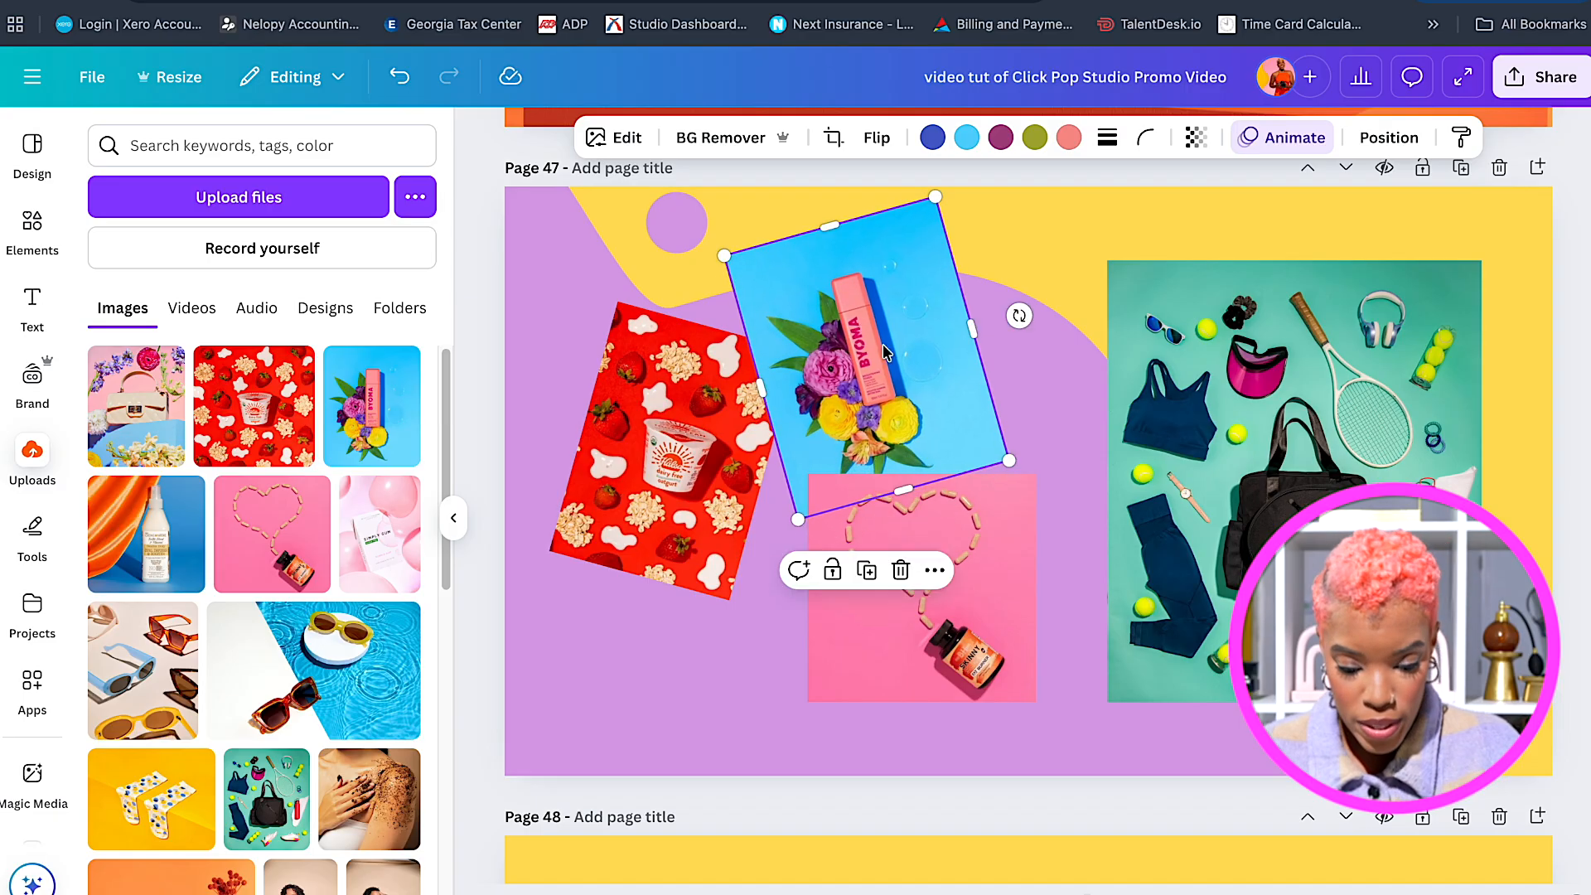
Tilt the pink heart photo about 19° and the shrunken teal photo about 17° counter-clockwise.
left_click(955, 564)
left_click_drag(956, 539, 1062, 520)
left_click_drag(1020, 694, 966, 695)
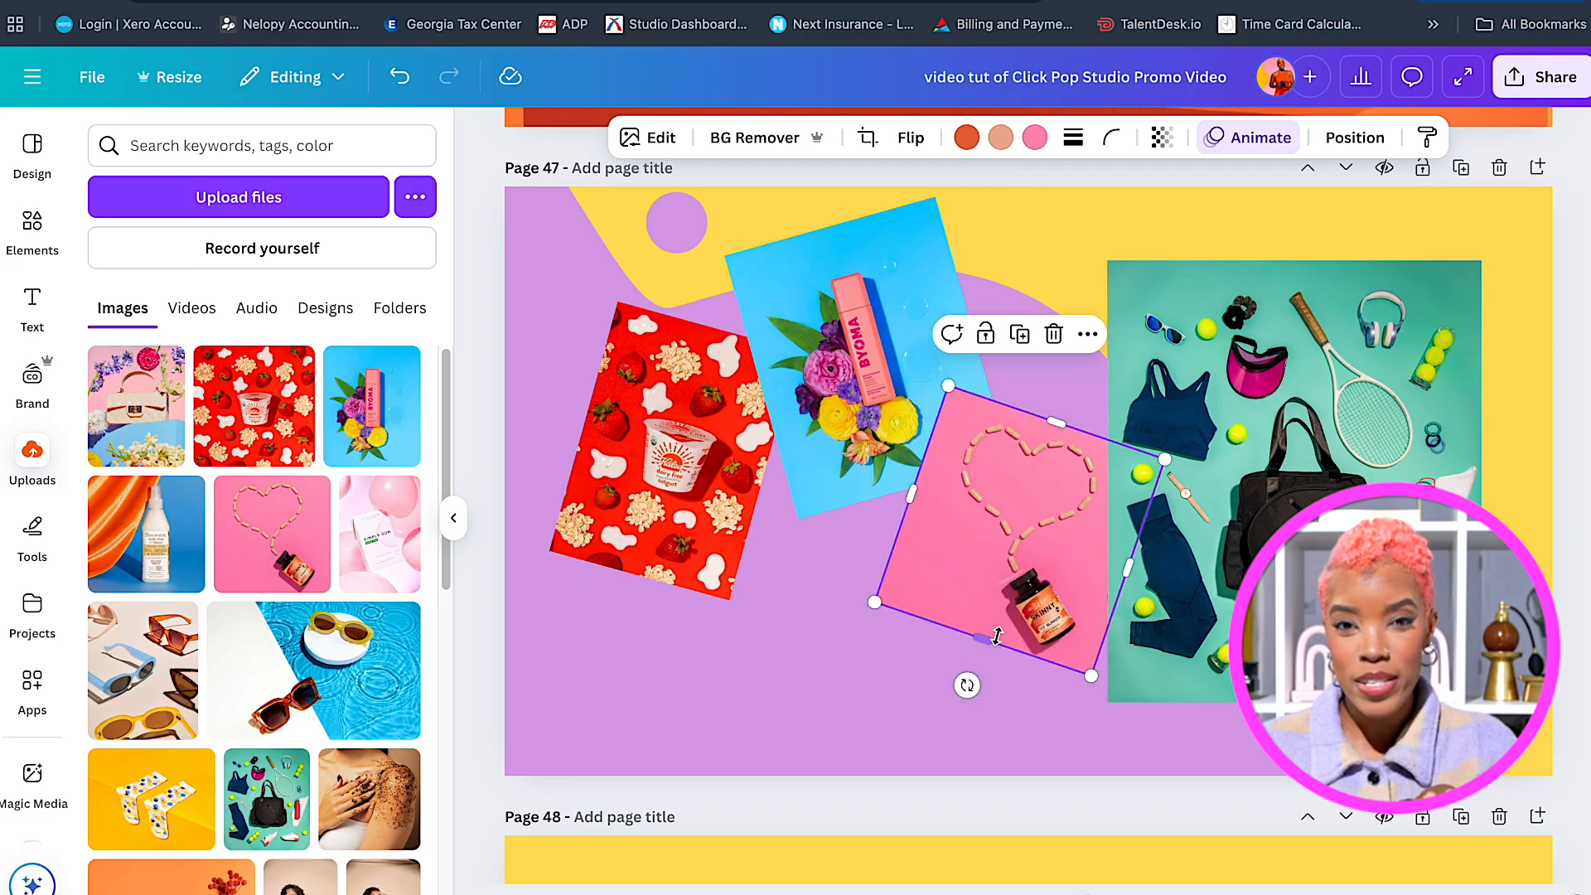
left_click_drag(981, 639, 975, 665)
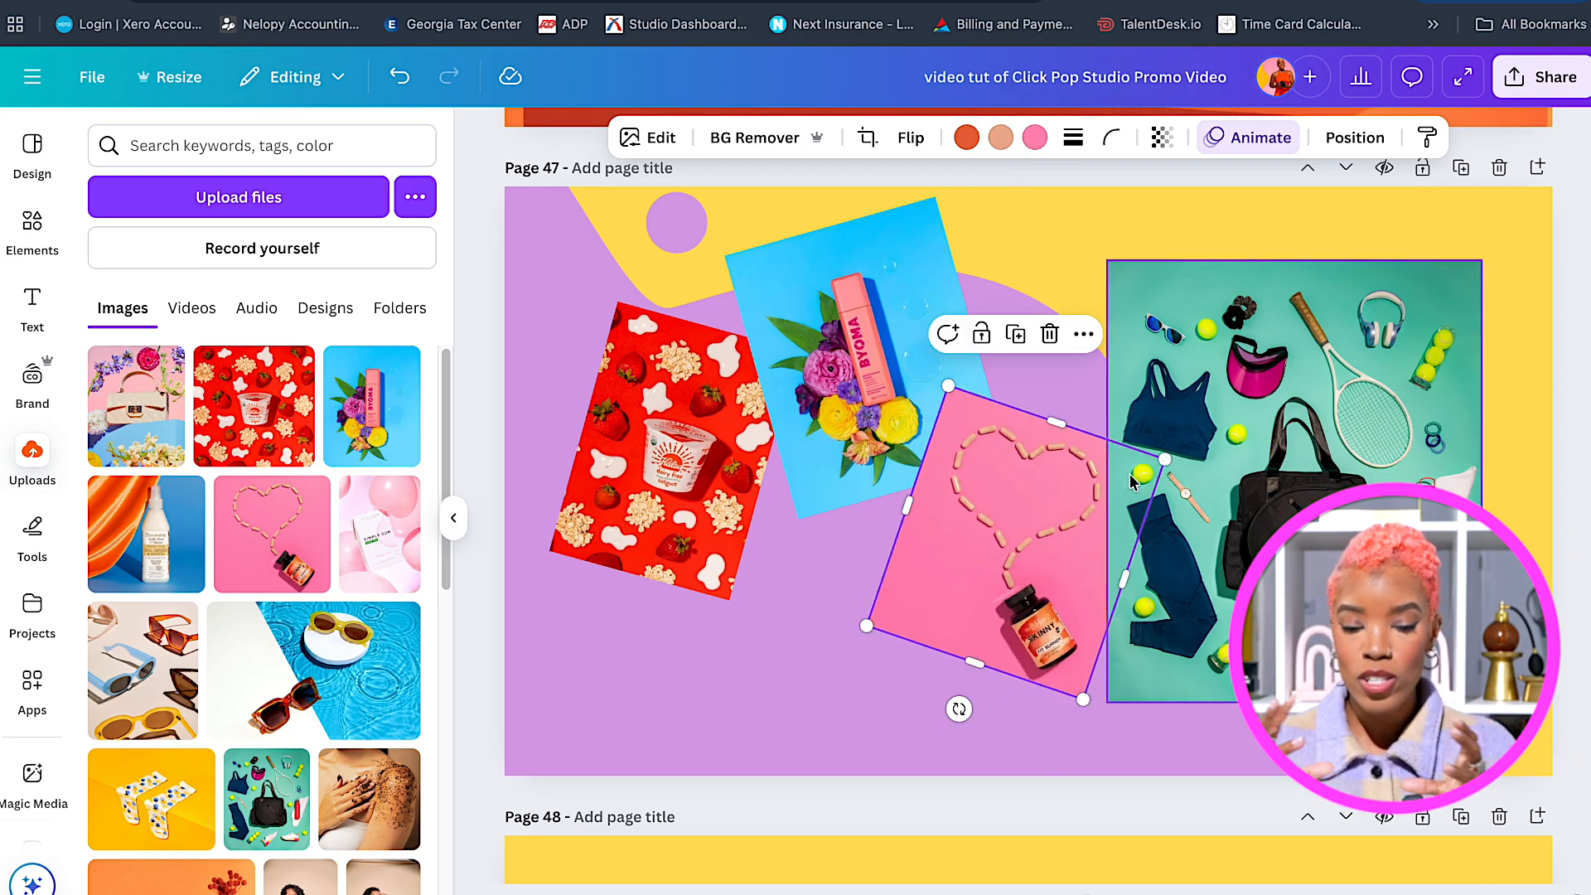
left_click(1234, 427)
left_click_drag(1108, 703, 1207, 619)
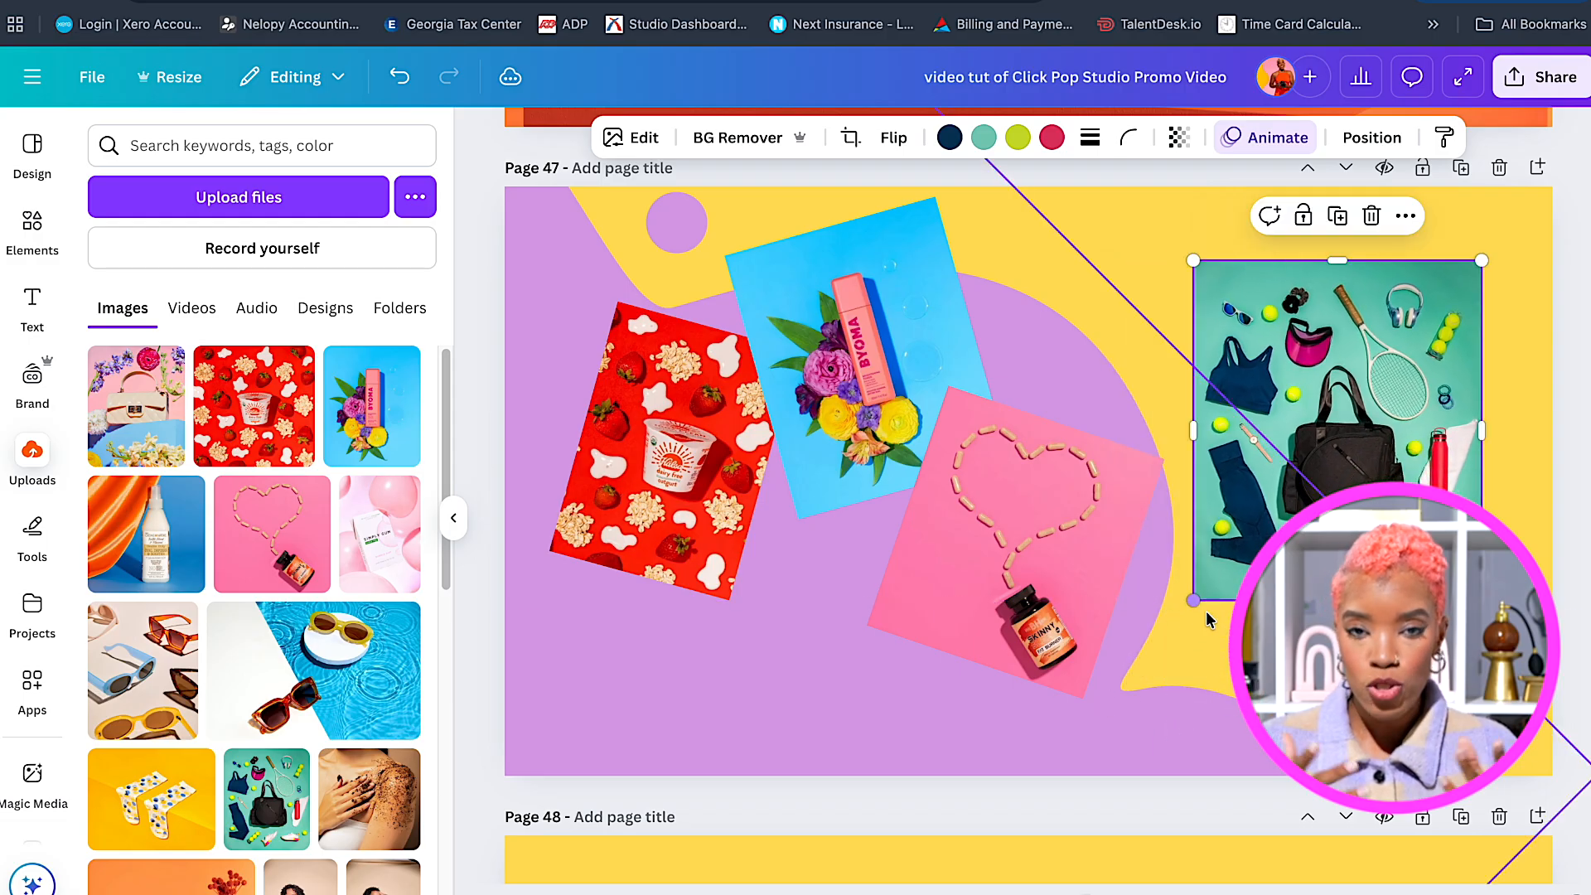
left_click_drag(1085, 533, 1115, 552)
left_click(1213, 455)
left_click_drag(1338, 649, 1403, 640)
Reposition and enlarge the heart, teal, strawberry and BYOMA photos to overlap across the blob.
left_click(1079, 573)
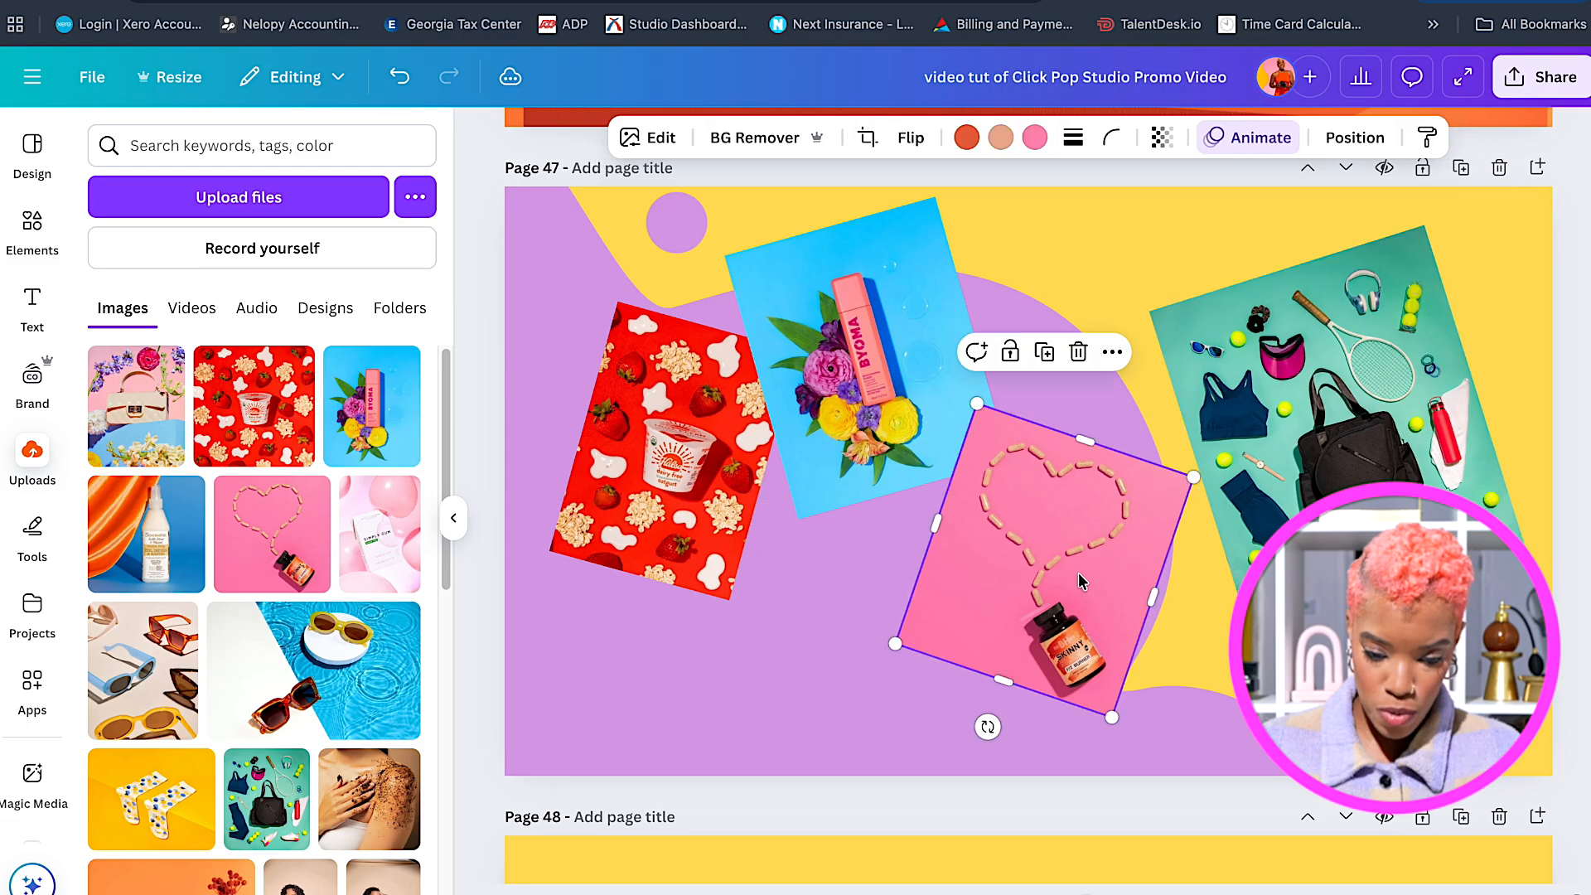
left_click_drag(1081, 582, 1115, 554)
left_click_drag(1293, 407, 1291, 391)
left_click_drag(878, 357, 883, 375)
left_click(680, 480)
left_click_drag(731, 600, 756, 662)
left_click_drag(688, 505, 673, 508)
left_click(895, 357)
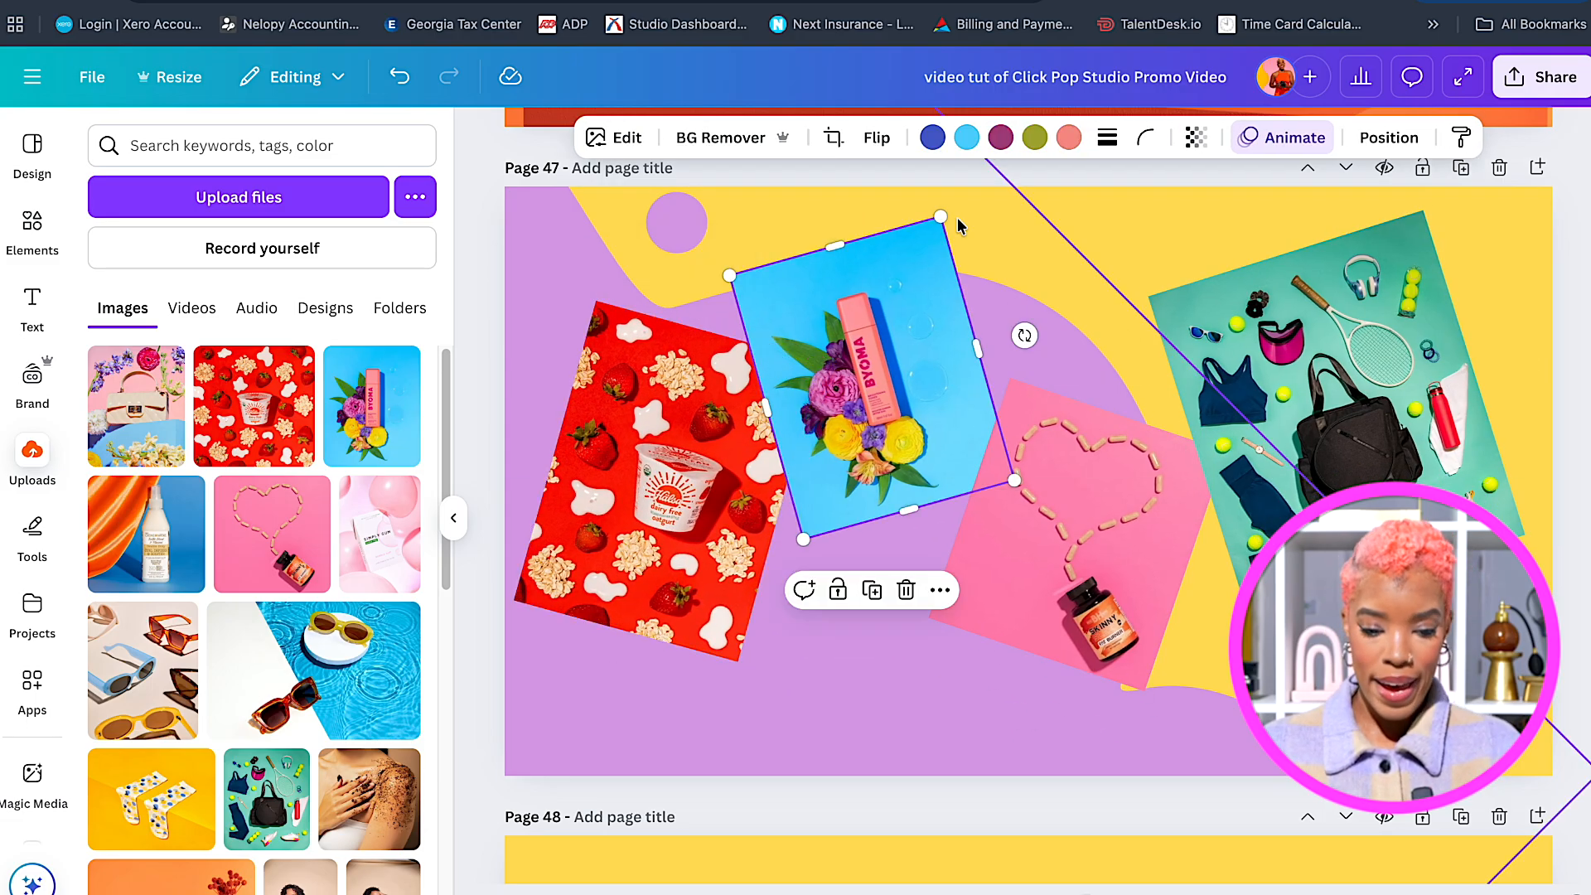
left_click_drag(942, 217, 948, 200)
left_click_drag(920, 348, 923, 356)
left_click(1086, 547)
left_click_drag(1148, 690, 1160, 727)
left_click_drag(1115, 572, 1122, 577)
Resize and tilt the teal photo about 6° clockwise, shifting the heart and BYOMA photos right.
left_click(1293, 431)
left_click_drag(1525, 534, 1507, 522)
left_click_drag(1329, 407, 1331, 386)
left_click_drag(1506, 333, 1511, 353)
left_click_drag(1333, 387, 1314, 390)
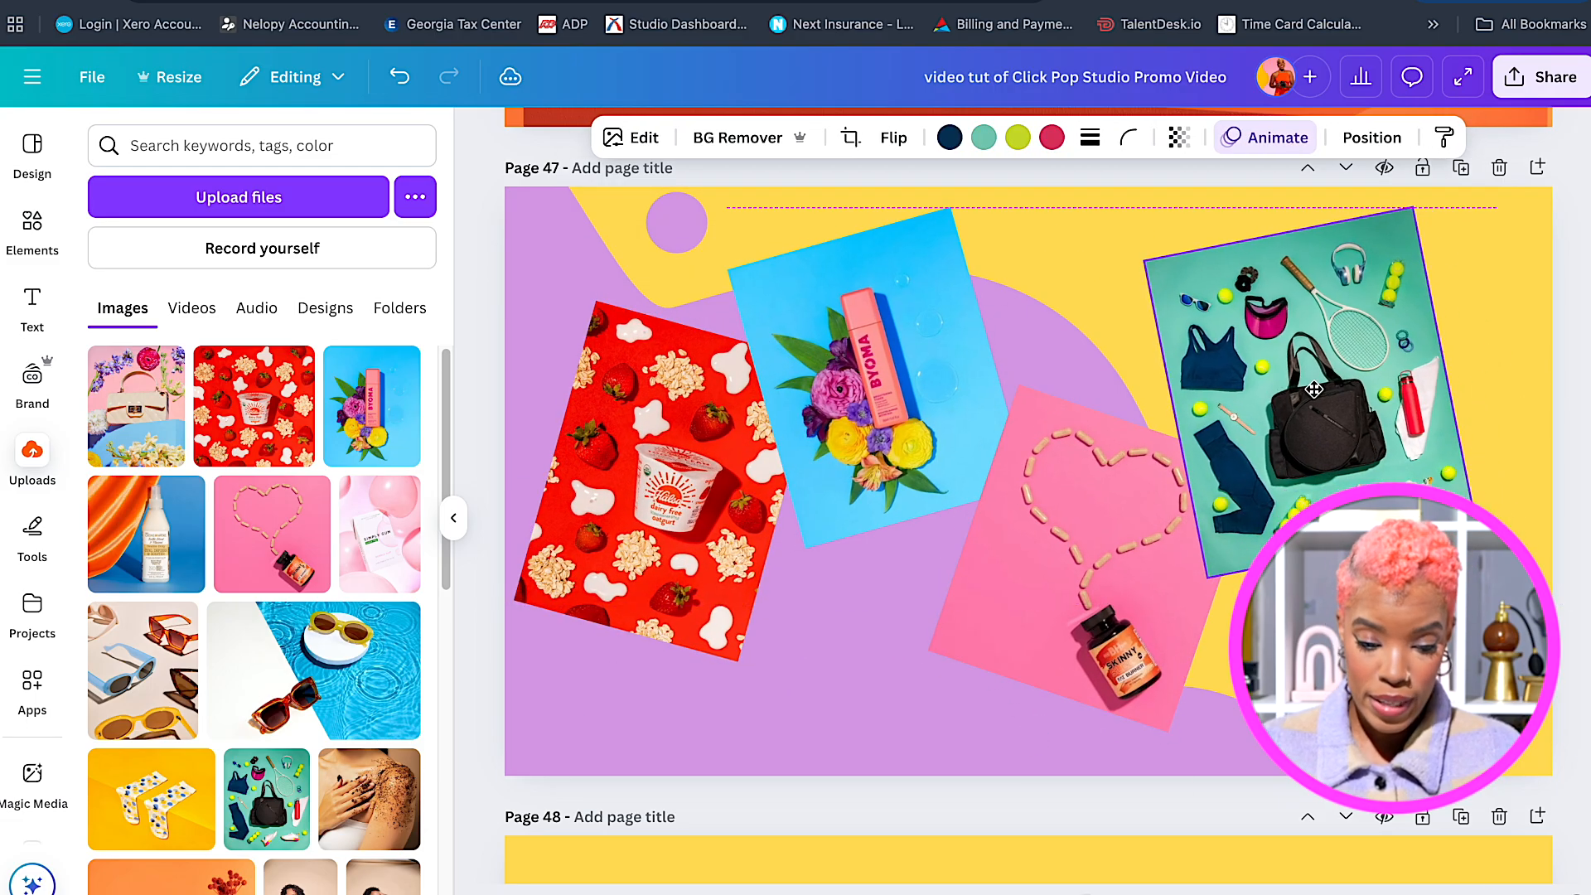
left_click_drag(1413, 207, 1398, 236)
left_click_drag(1313, 390, 1326, 389)
left_click_drag(1126, 485, 1155, 480)
left_click_drag(1293, 398, 1319, 398)
left_click_drag(923, 343, 948, 343)
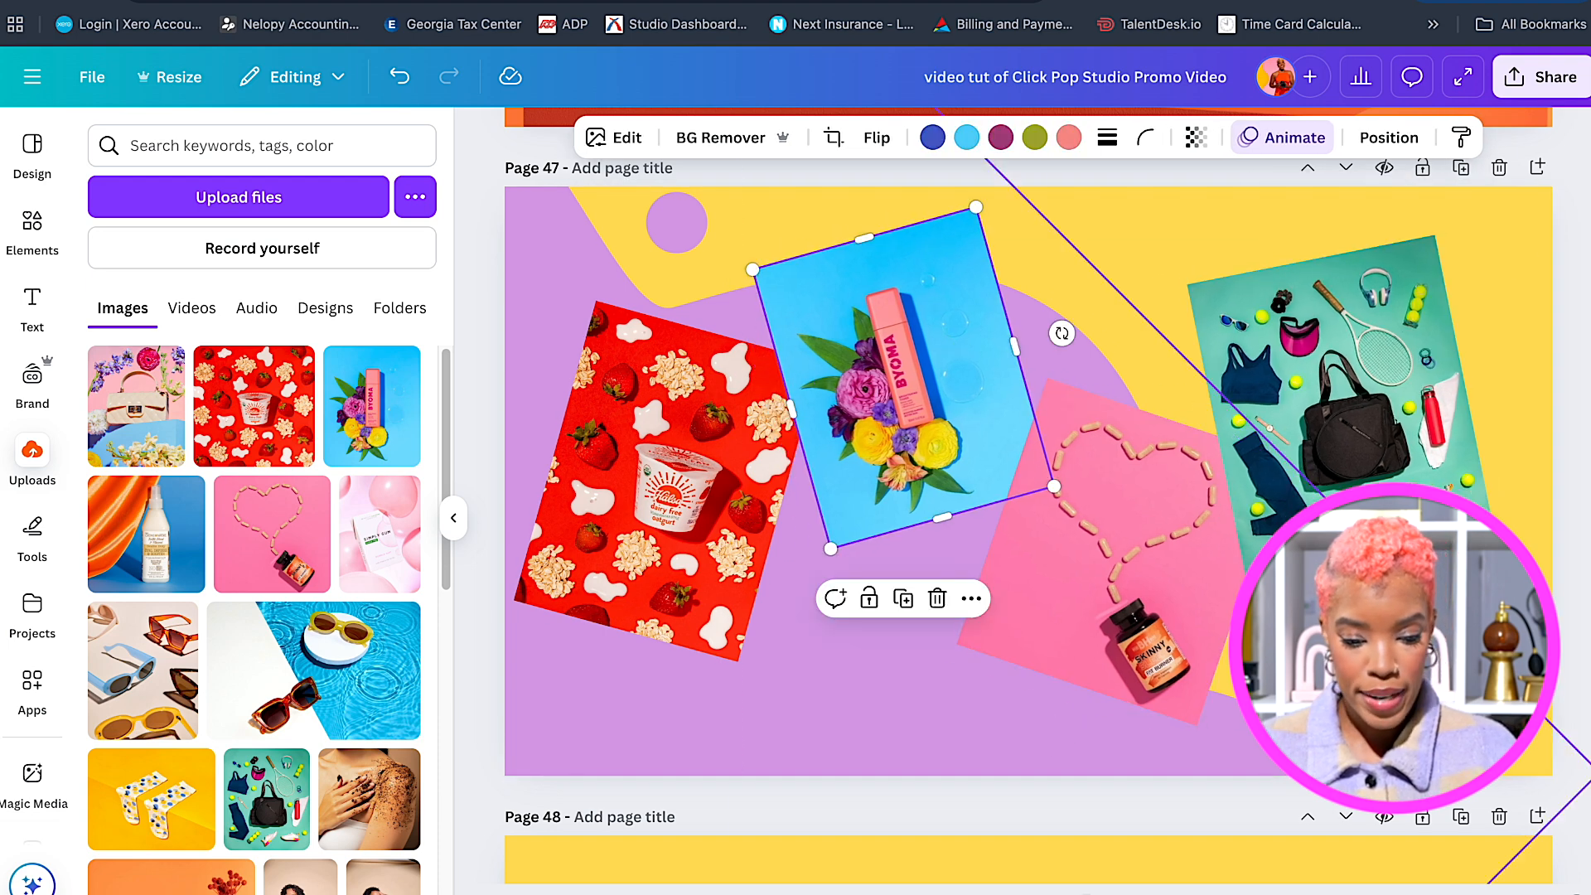
left_click(705, 521)
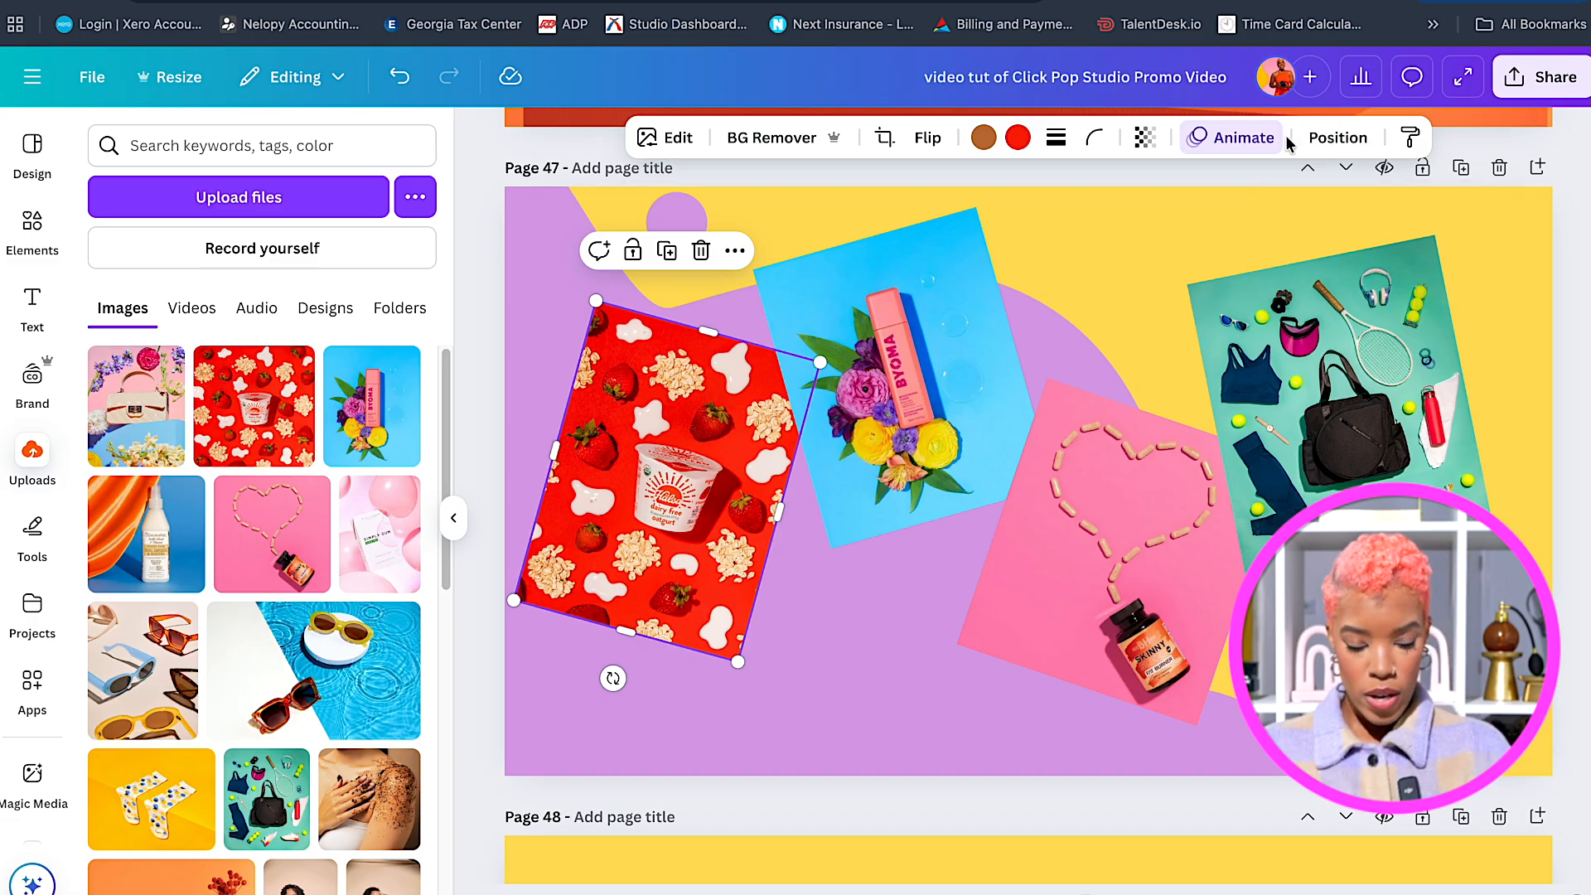
Apply a Drop shadow to the strawberry, BYOMA, pink heart and teal sports photos.
left_click(668, 139)
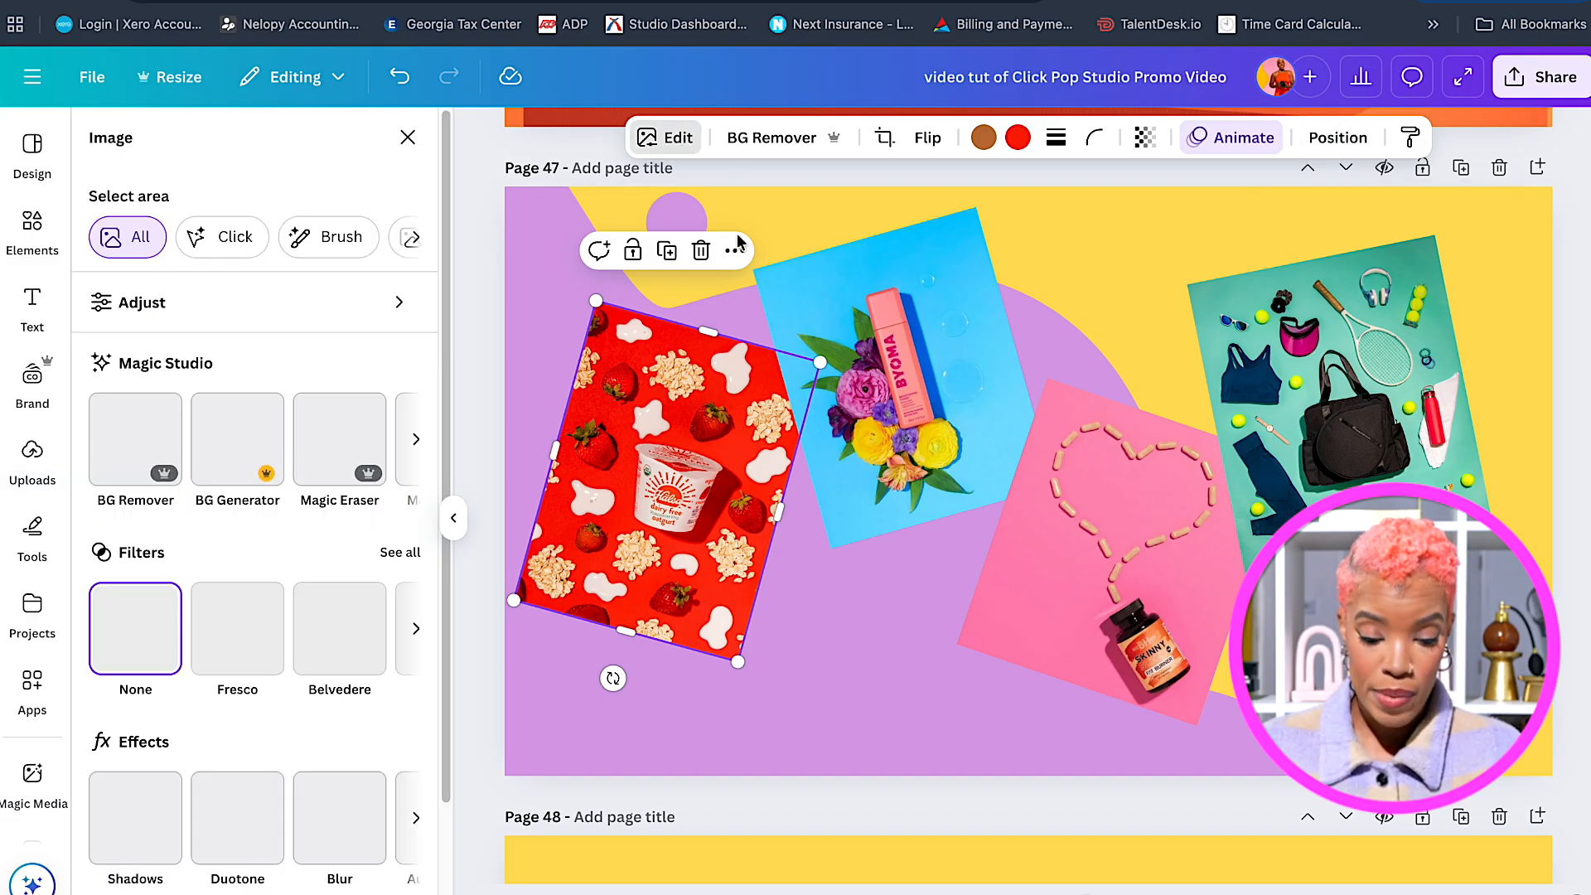
scroll(207, 622, "down", 2)
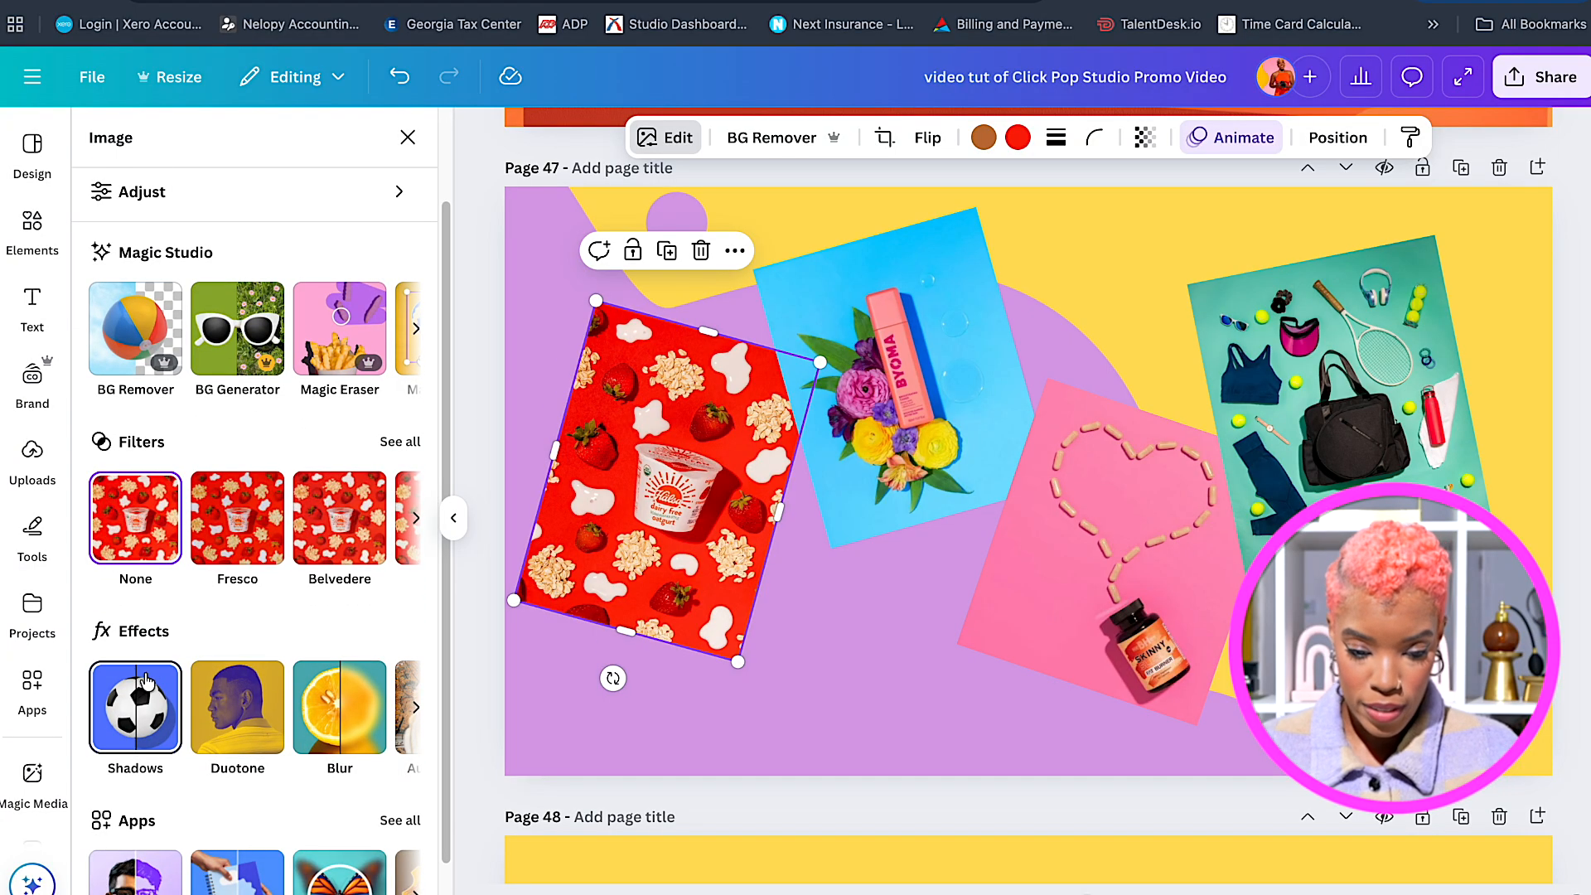
left_click(141, 710)
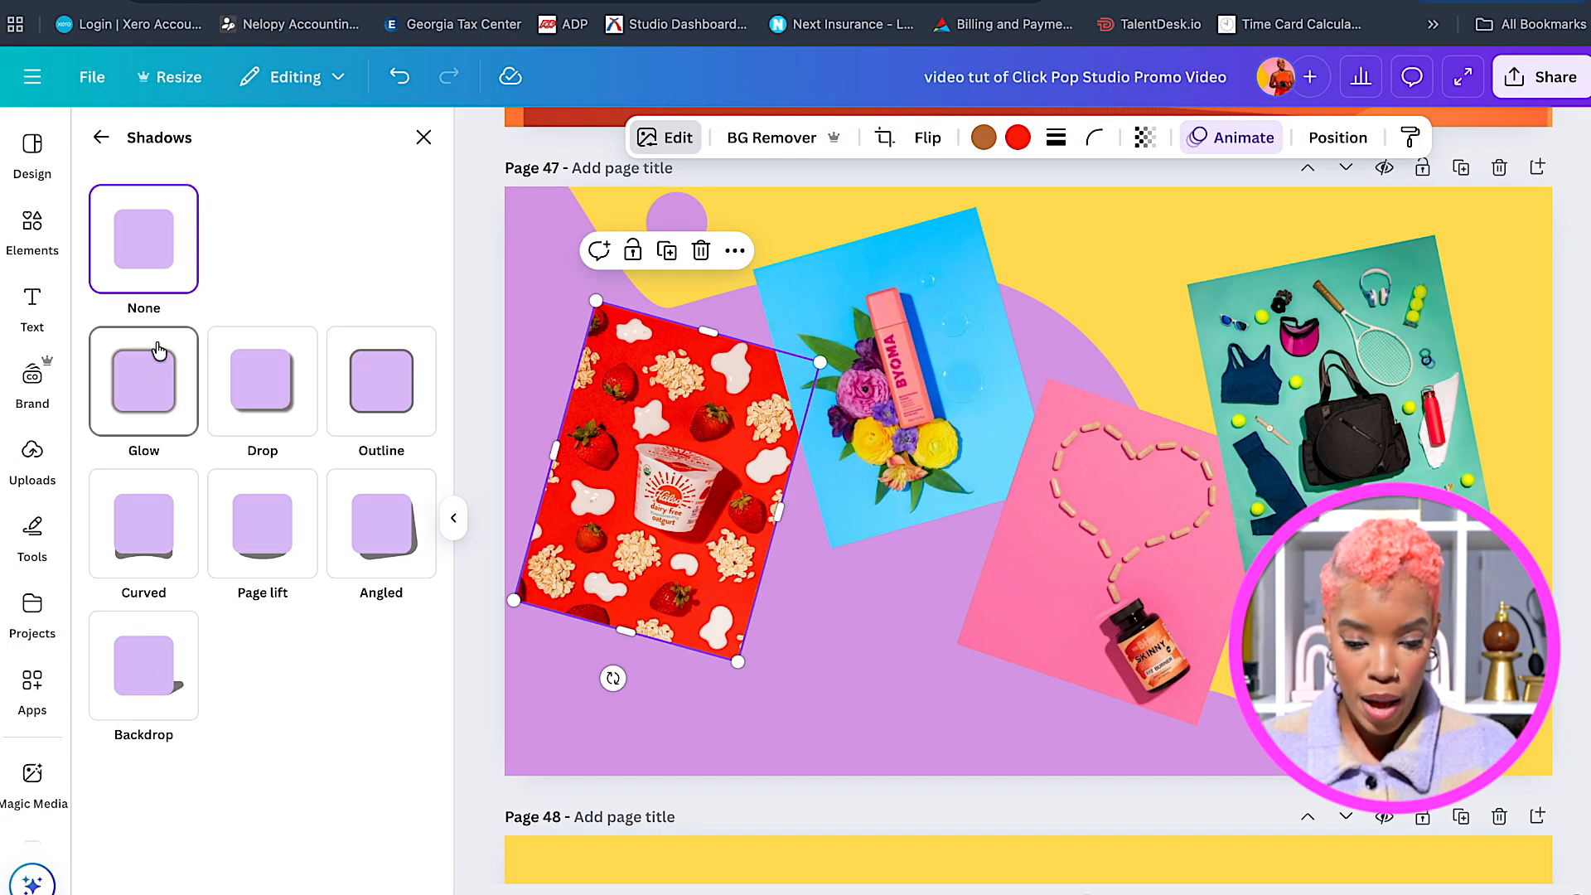
left_click(231, 367)
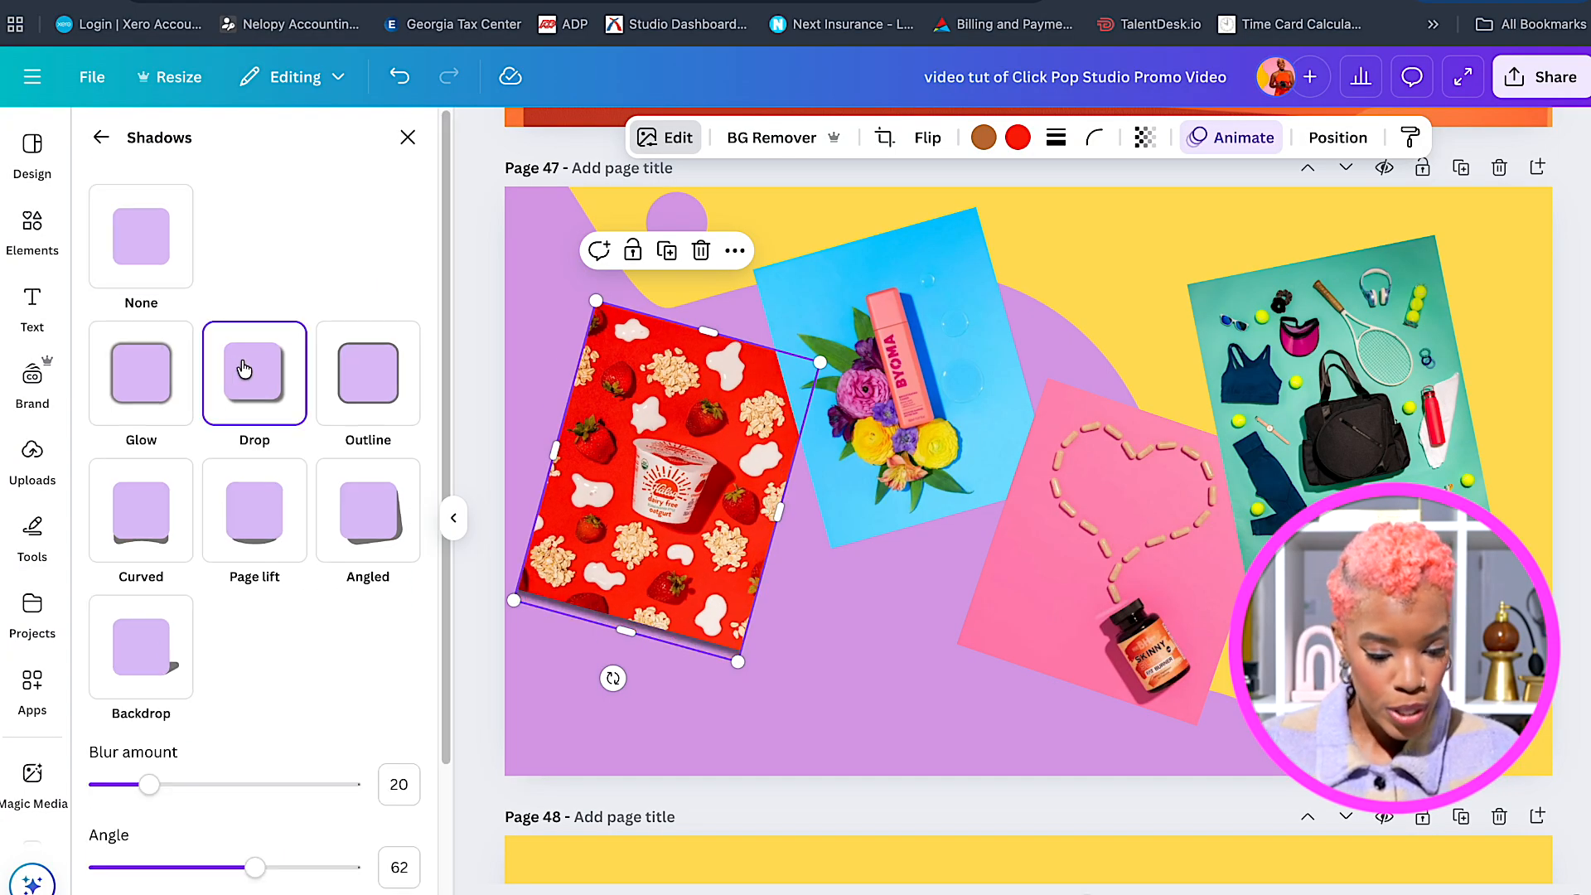
left_click(941, 420)
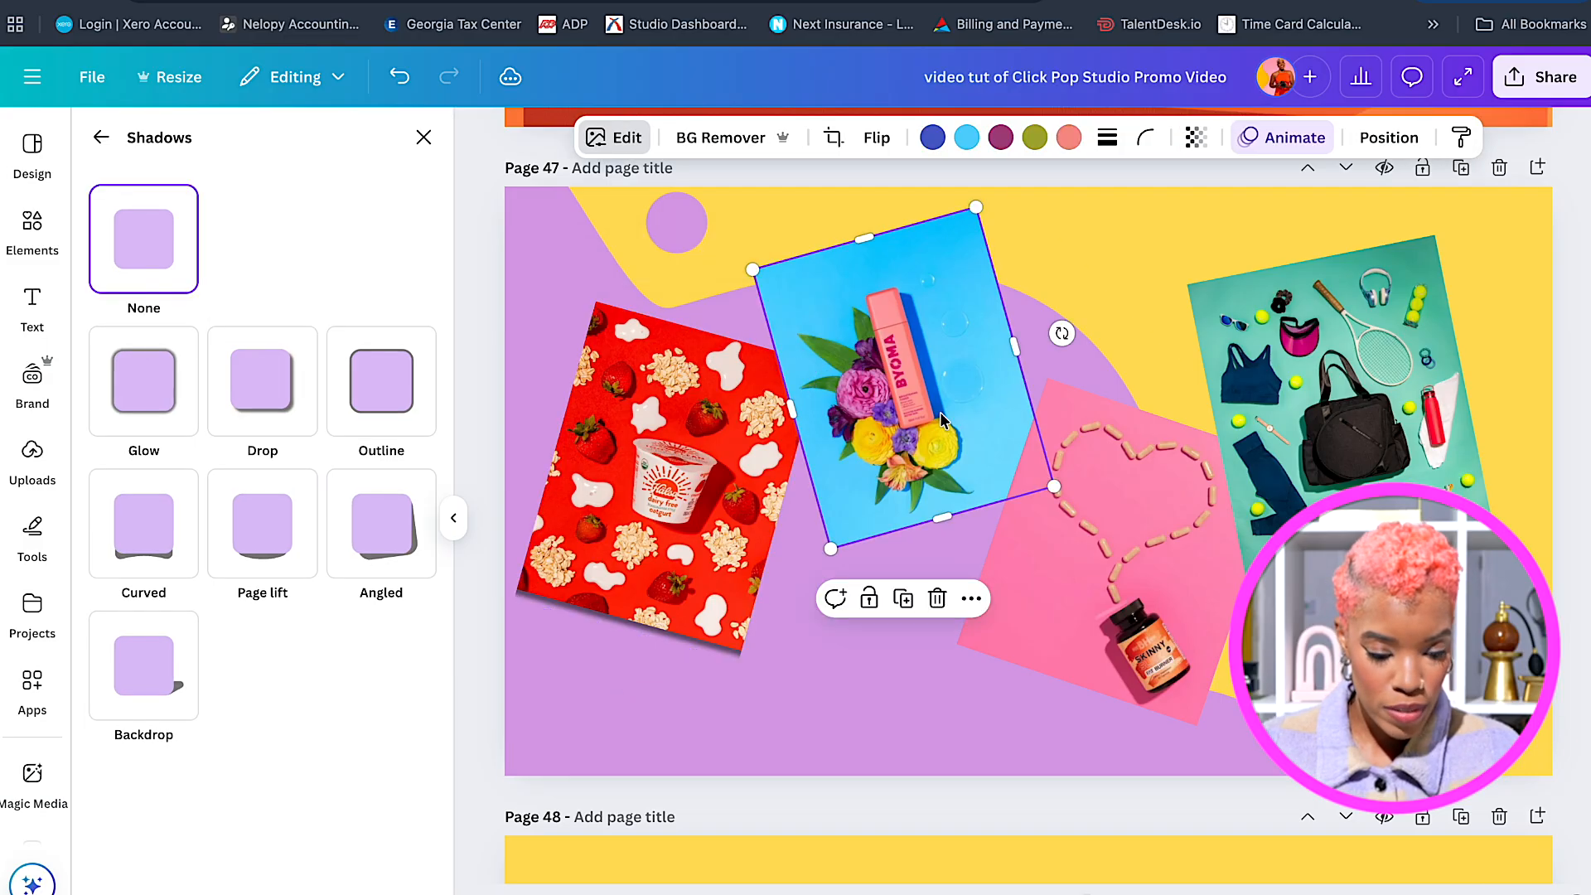
left_click(276, 387)
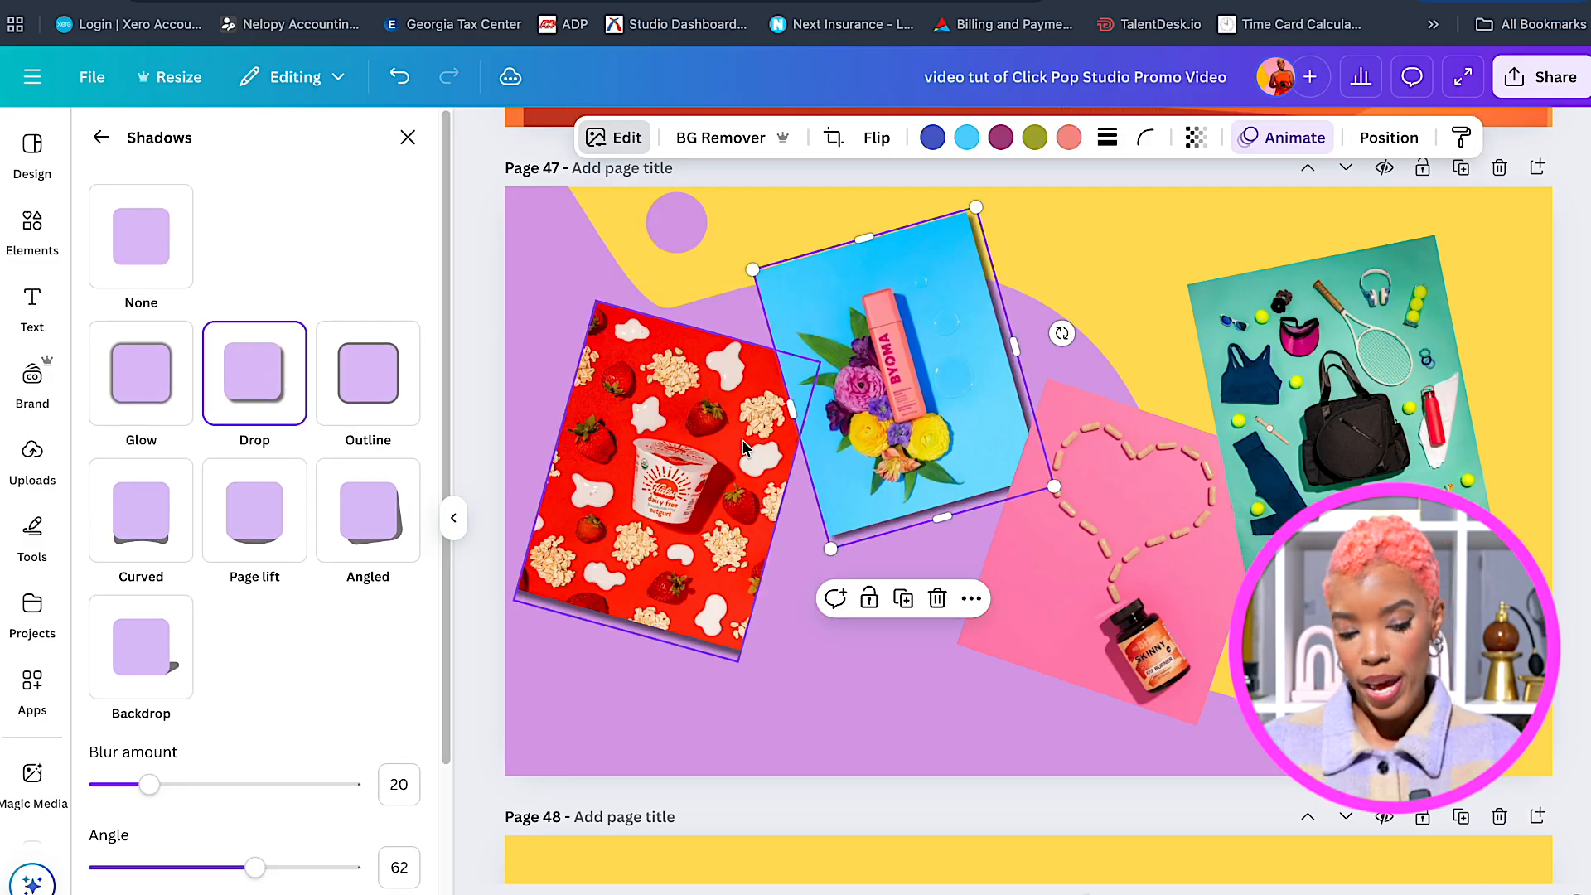
left_click(1112, 577)
left_click(286, 385)
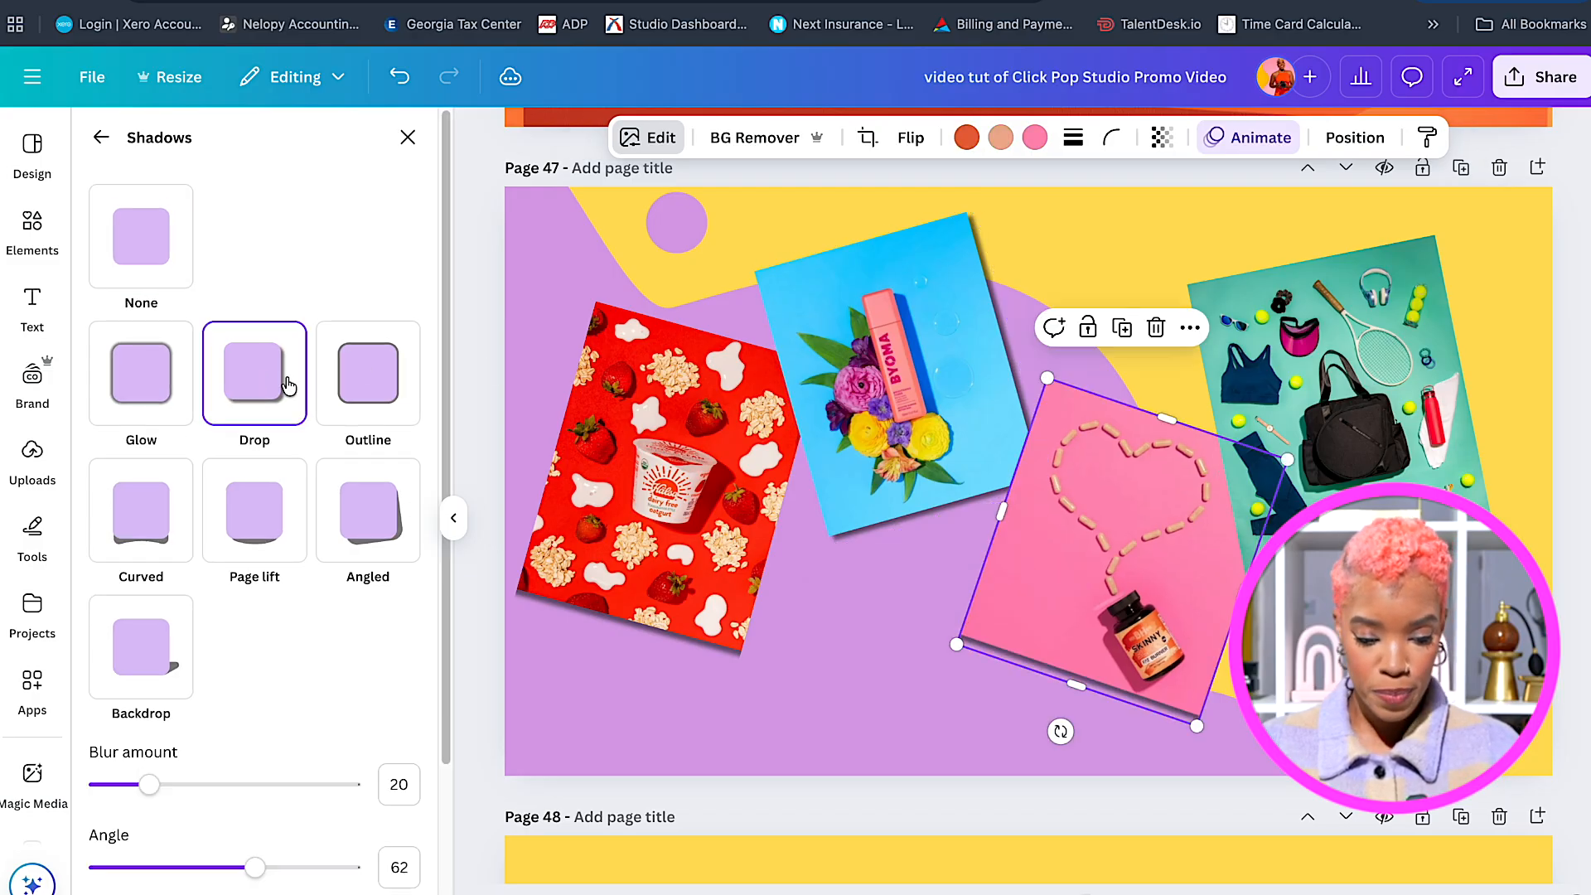
left_click(1266, 325)
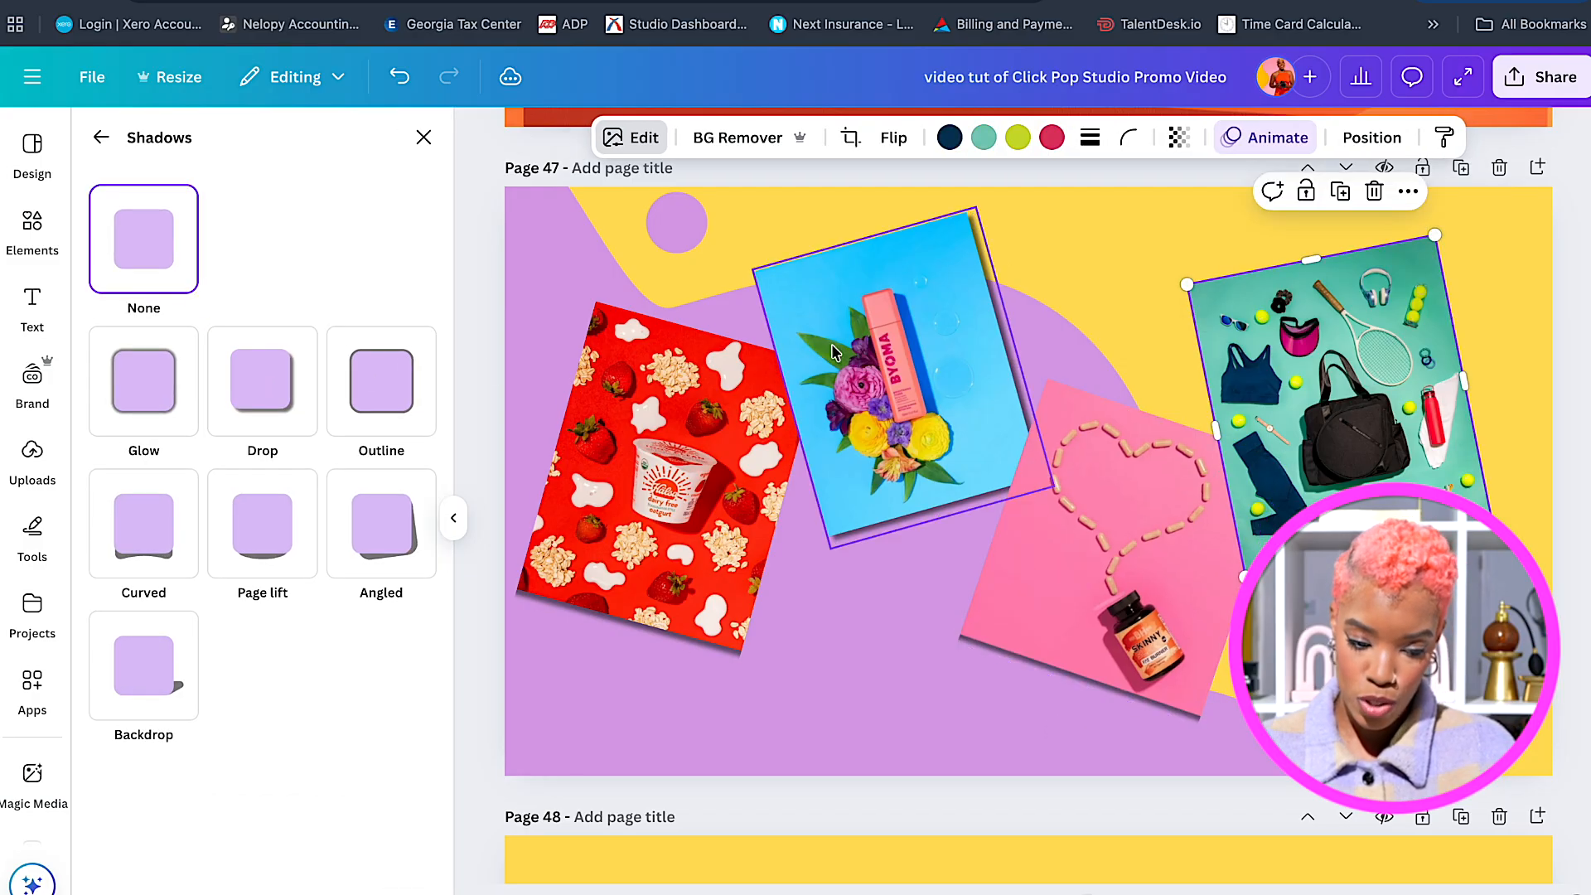
left_click(272, 391)
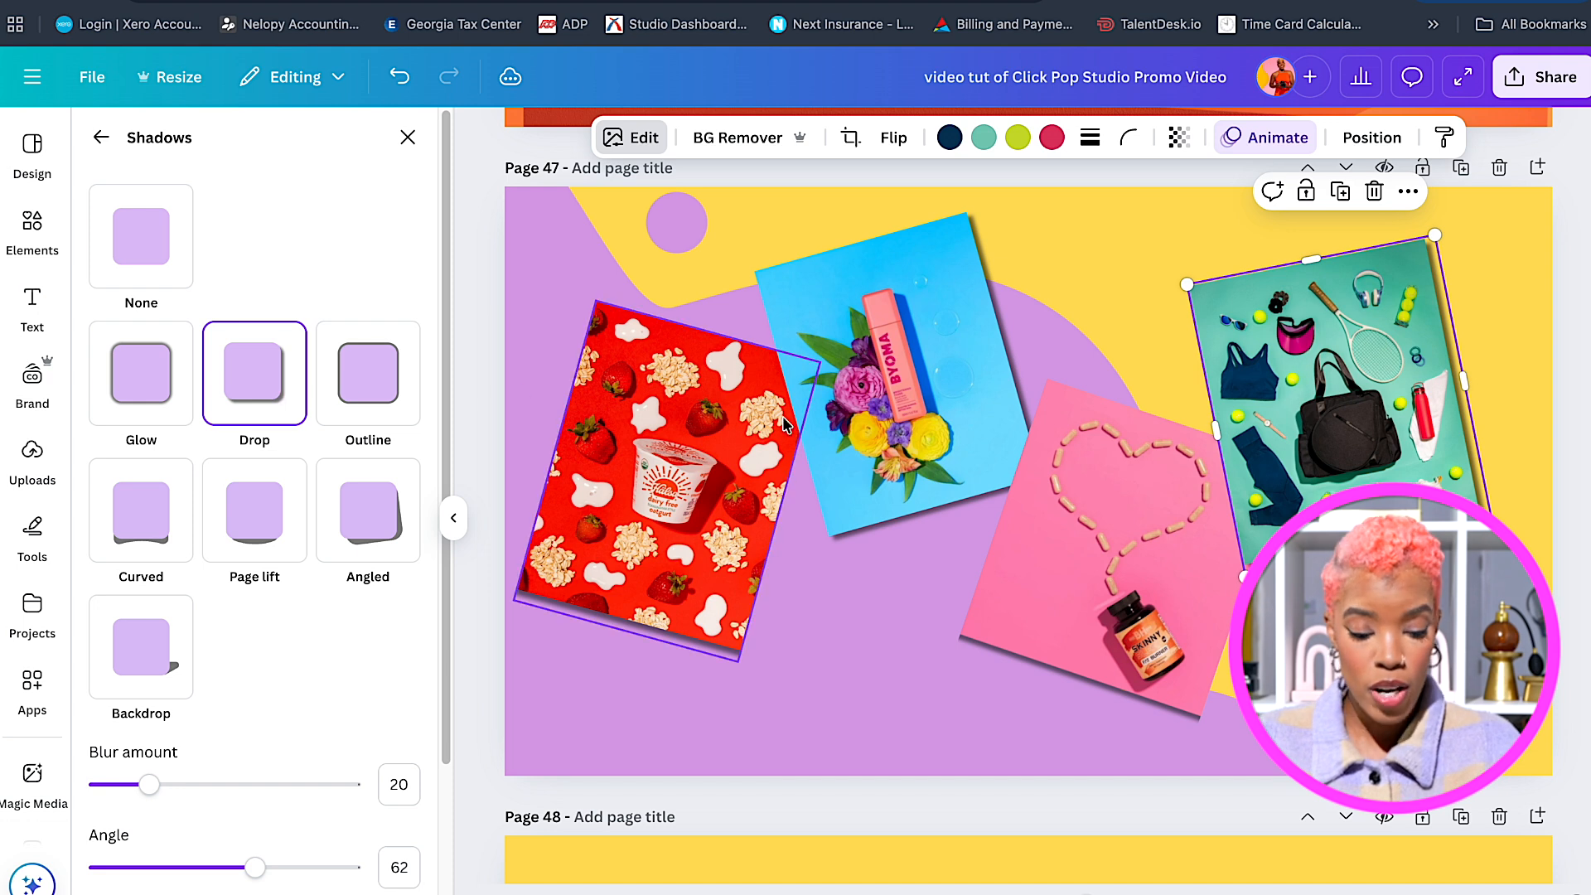
Nudge the teal photo right and tilt the enlarged heart photo to about 15°.
left_click_drag(1342, 417, 1357, 417)
left_click_drag(1165, 537, 1176, 520)
left_click_drag(1340, 416, 1356, 416)
left_click_drag(1105, 517, 1116, 516)
left_click_drag(1071, 731, 1081, 734)
left_click_drag(1219, 721, 1225, 734)
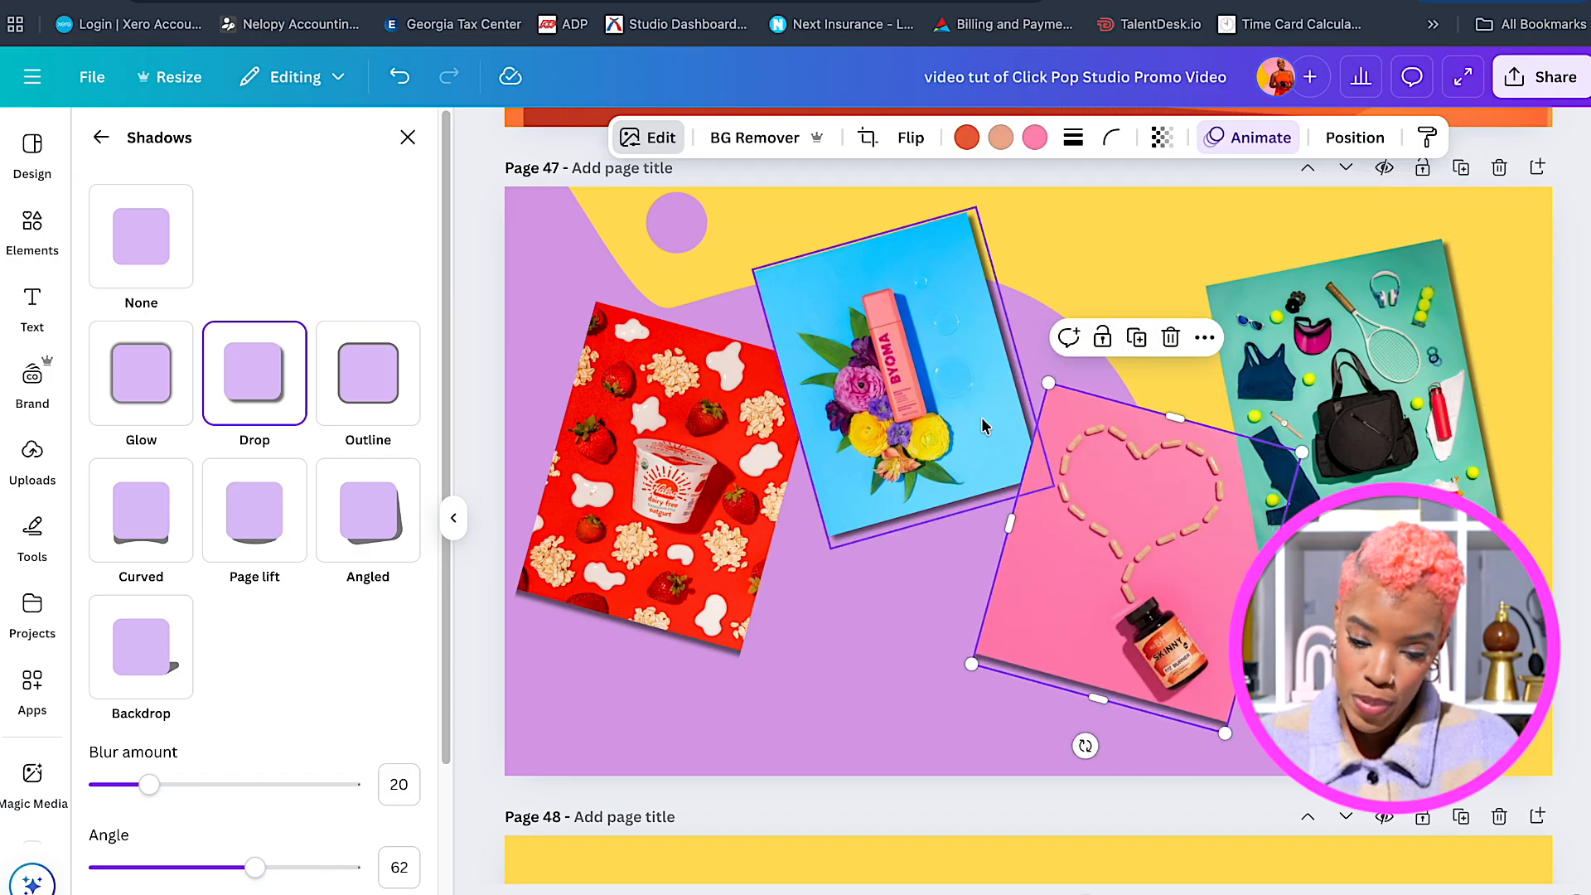
Enlarge the blue cosmetics photo slightly and re-tilt the red yogurt photo to about 12°.
left_click(987, 411)
left_click_drag(1054, 486, 1075, 501)
left_click_drag(978, 404, 978, 402)
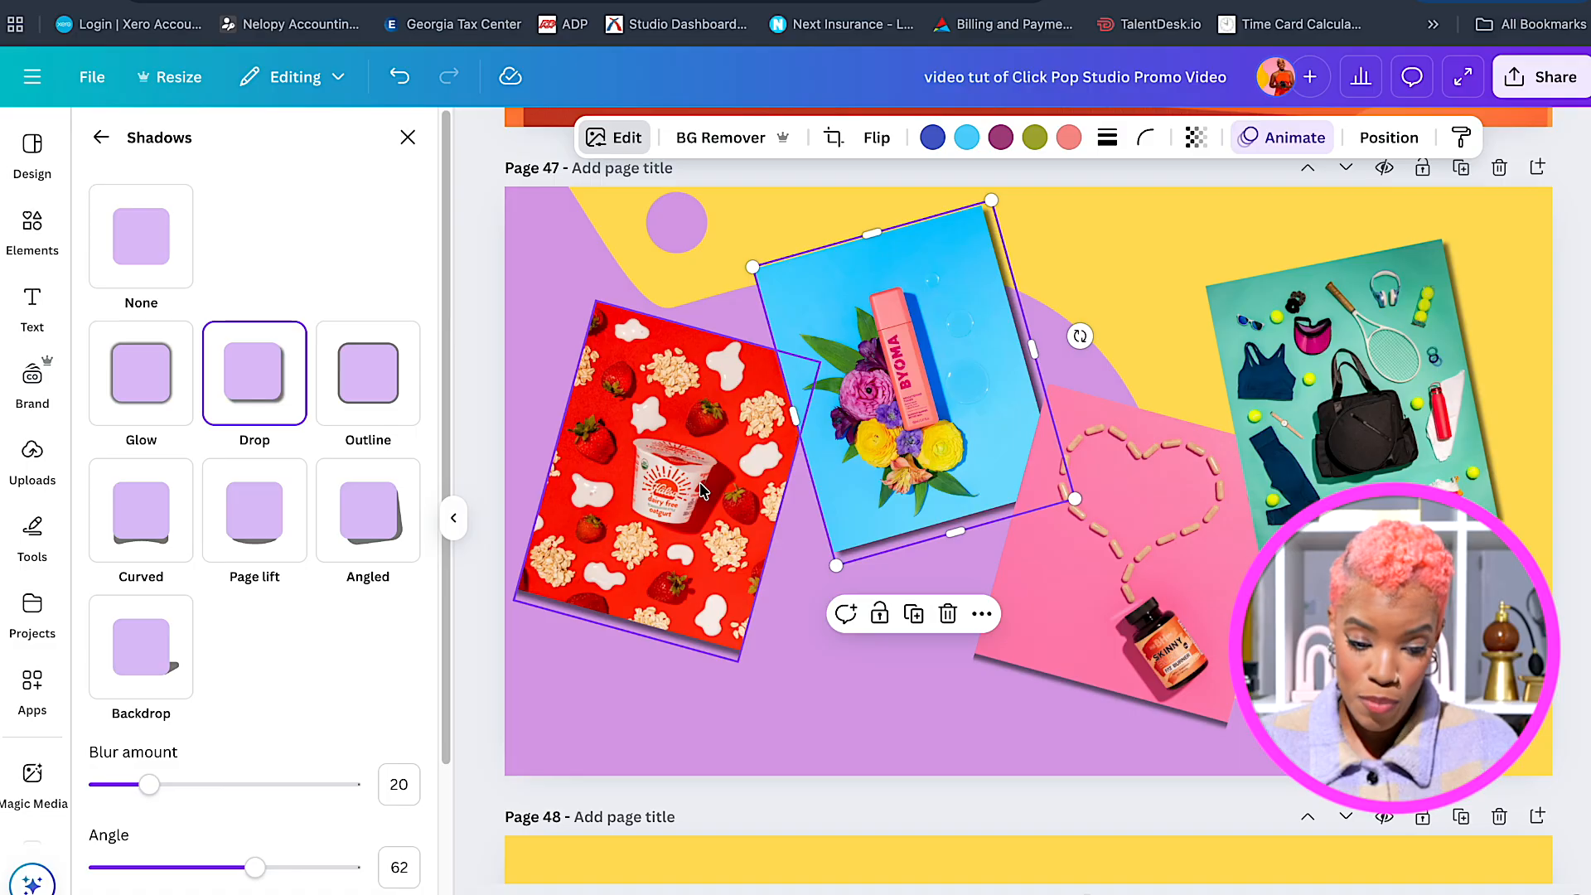
left_click(703, 490)
left_click_drag(715, 568, 726, 569)
left_click_drag(625, 677, 637, 679)
left_click(820, 614)
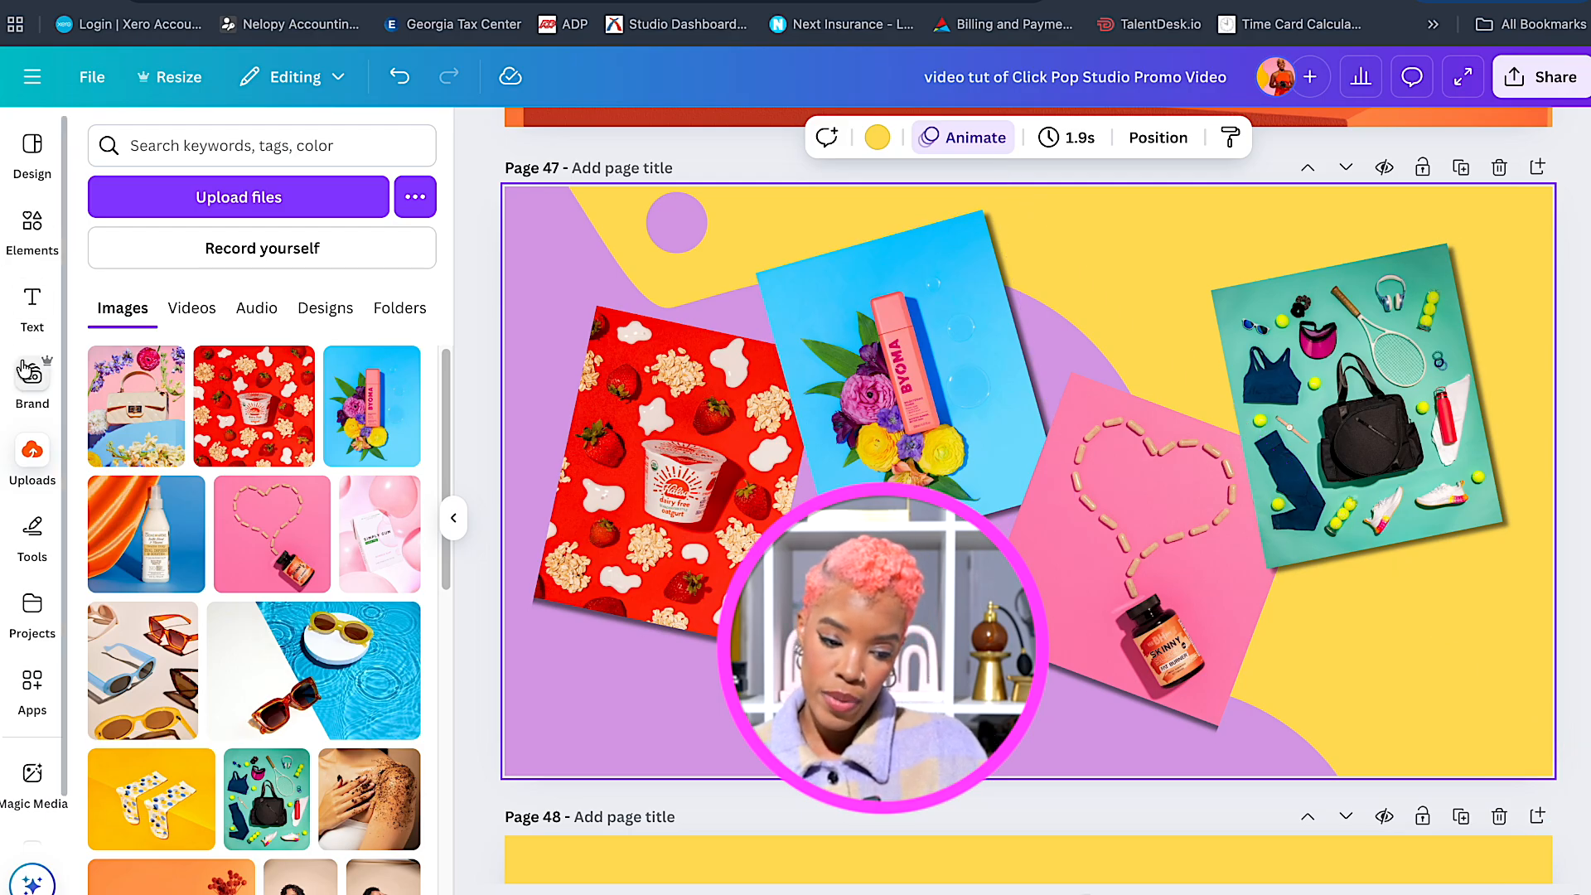
Add the brush-stroke graphic from Elements and place it, tilted and enlarged, in page 47's lower-right yellow area.
left_click(27, 238)
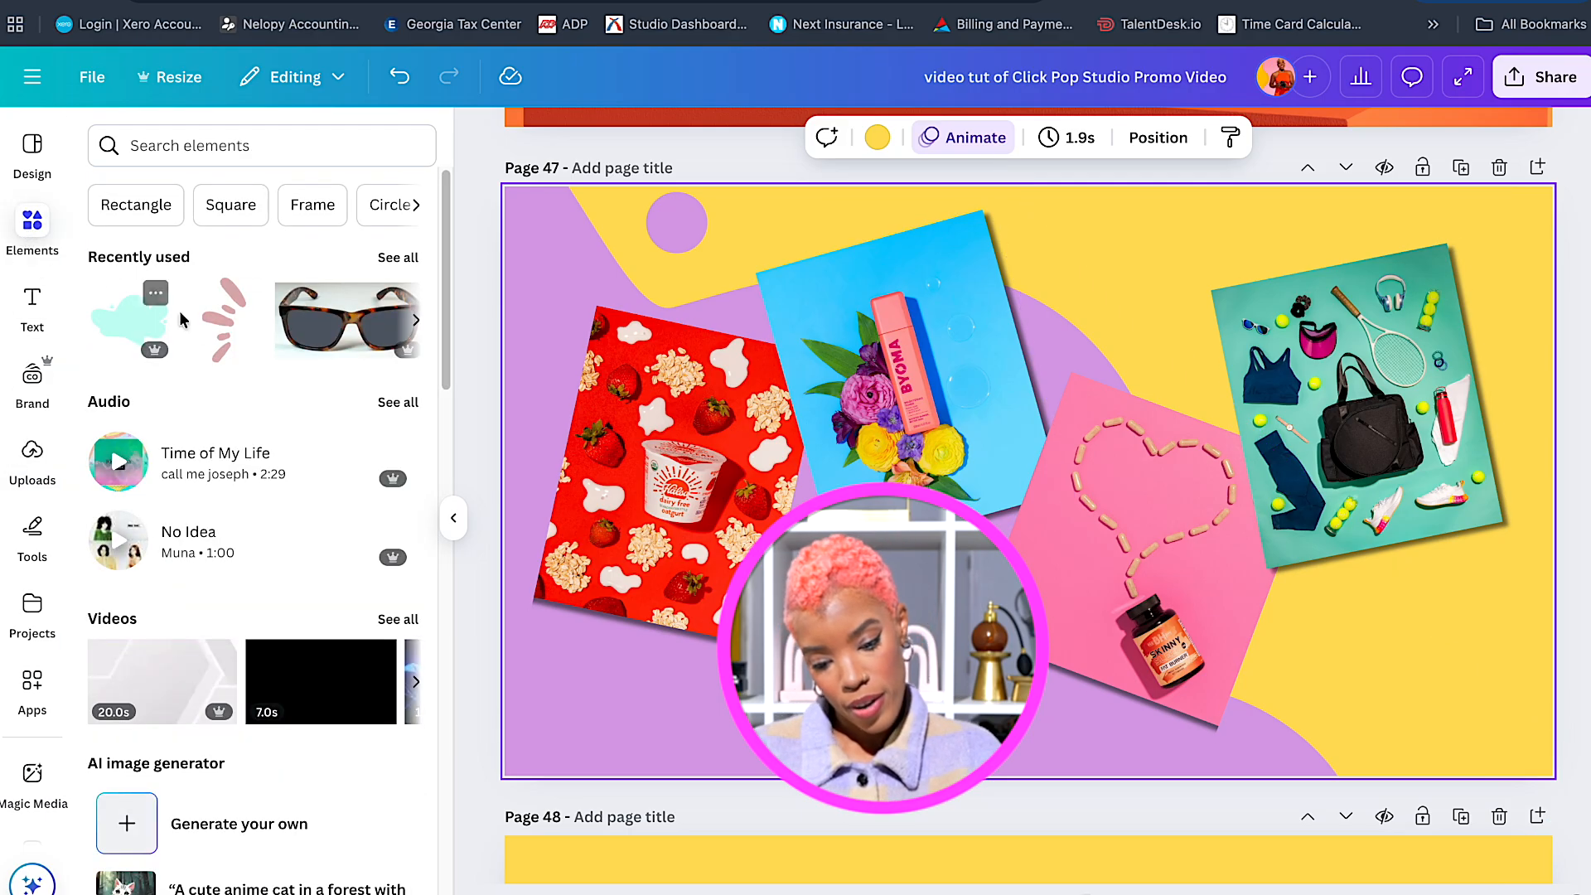
left_click(224, 346)
left_click_drag(1041, 453, 1395, 625)
left_click_drag(1383, 648, 1385, 654)
mouse_move(1384, 777)
left_mouse_down()
mouse_move(1459, 736)
mouse_move(1396, 694)
left_mouse_up()
left_click_drag(1479, 748, 1498, 729)
mouse_move(1390, 673)
left_mouse_down()
mouse_move(1363, 683)
mouse_move(1484, 696)
left_mouse_up()
left_click_drag(1377, 691, 1370, 694)
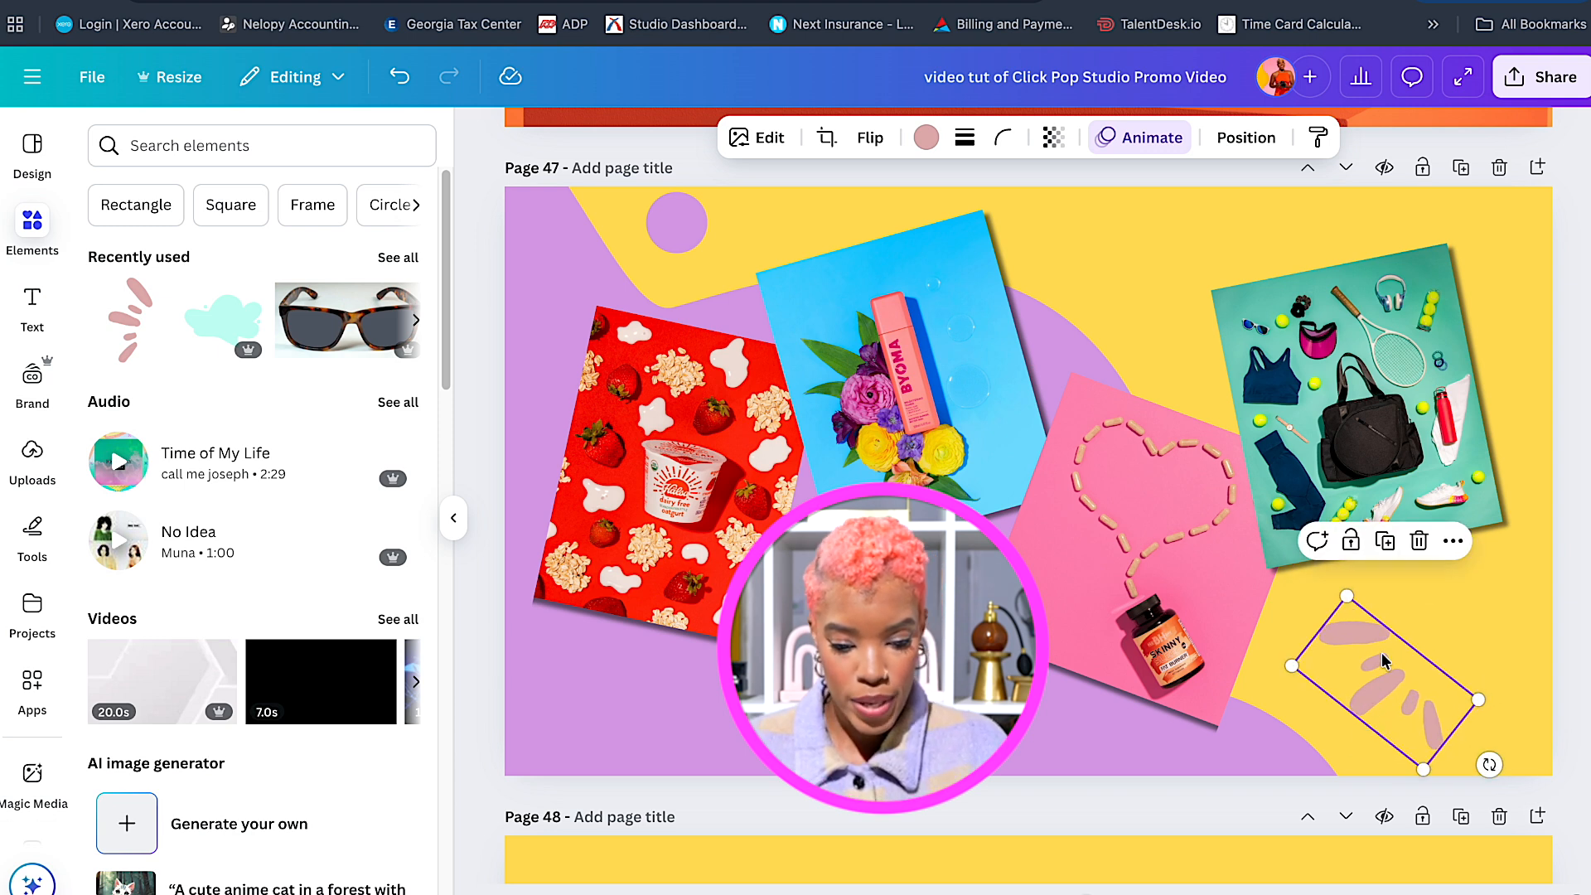
Colour the stroke graphic hot pink from the brand swatch and fine-tune its angle and position.
left_click(924, 140)
left_click(105, 492)
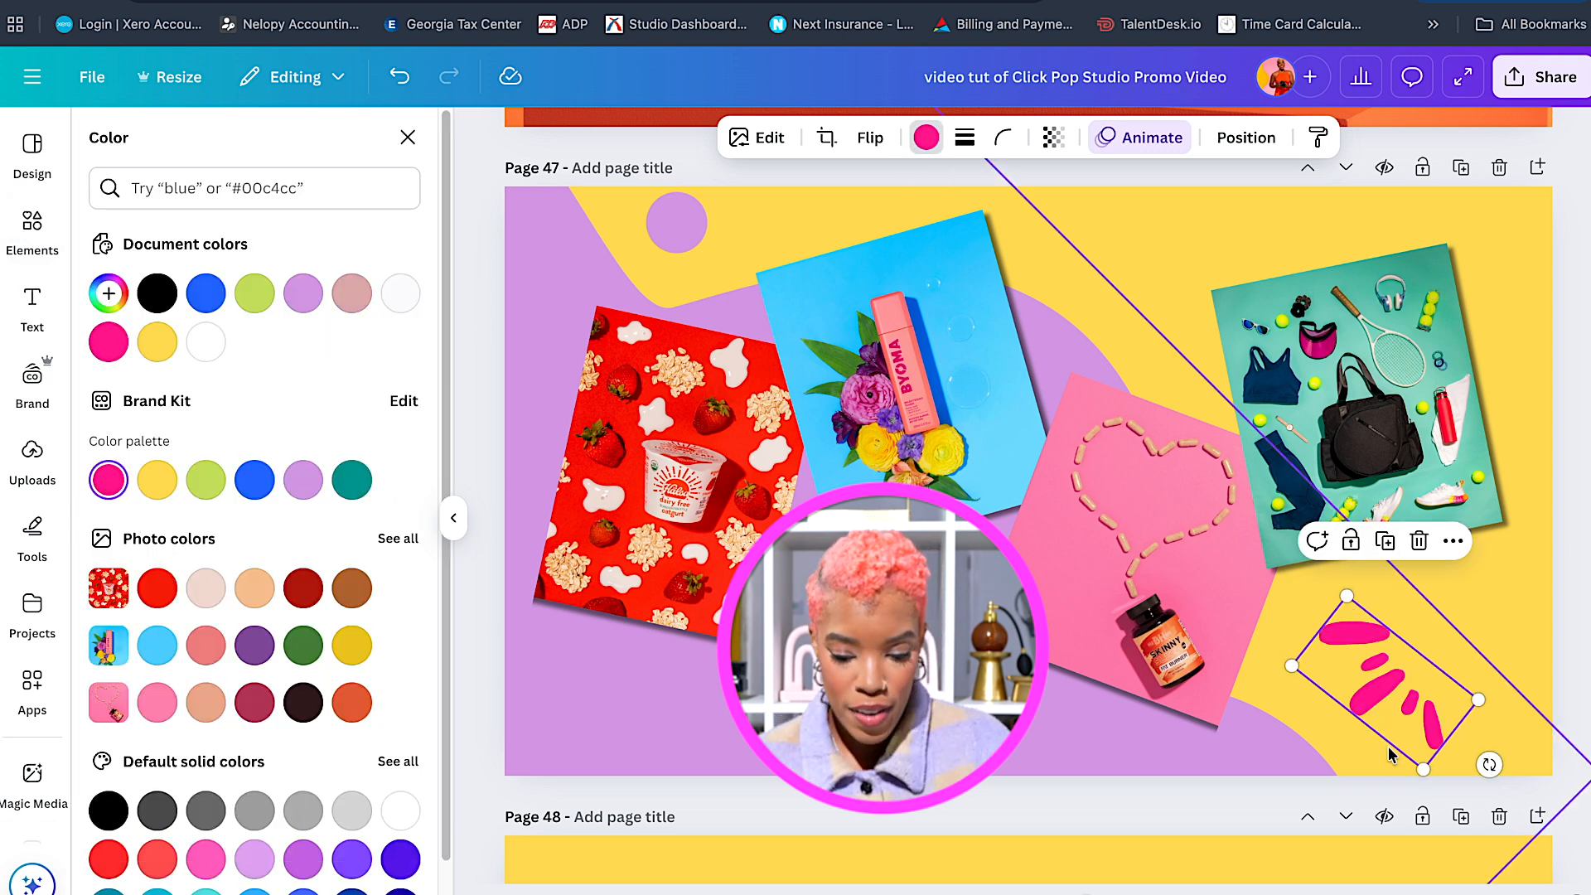
left_click_drag(1490, 766, 1480, 767)
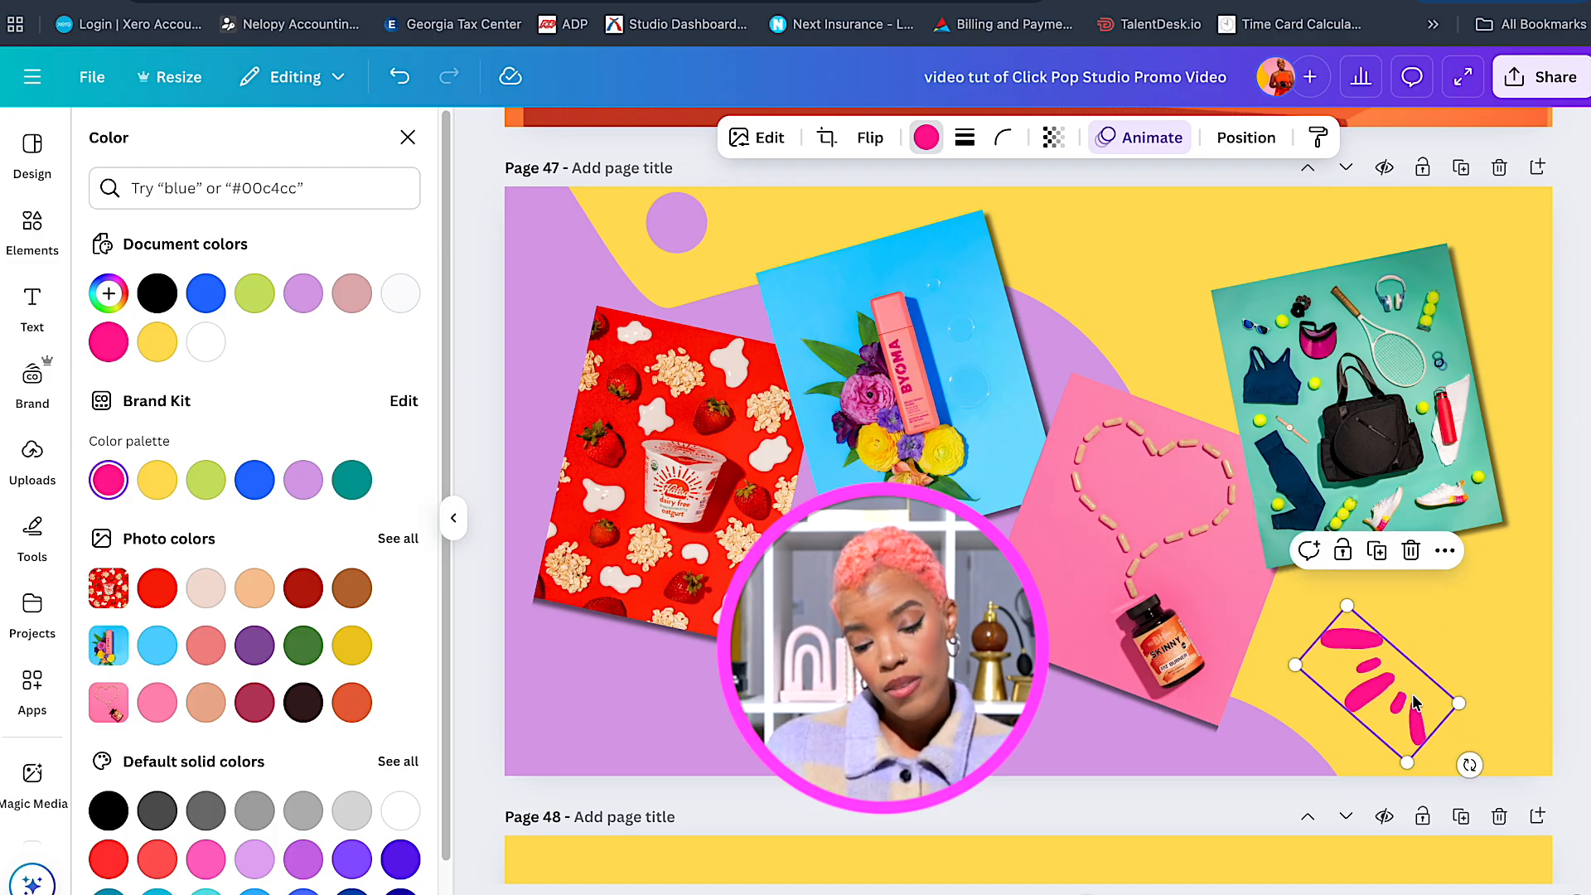
left_click(1523, 638)
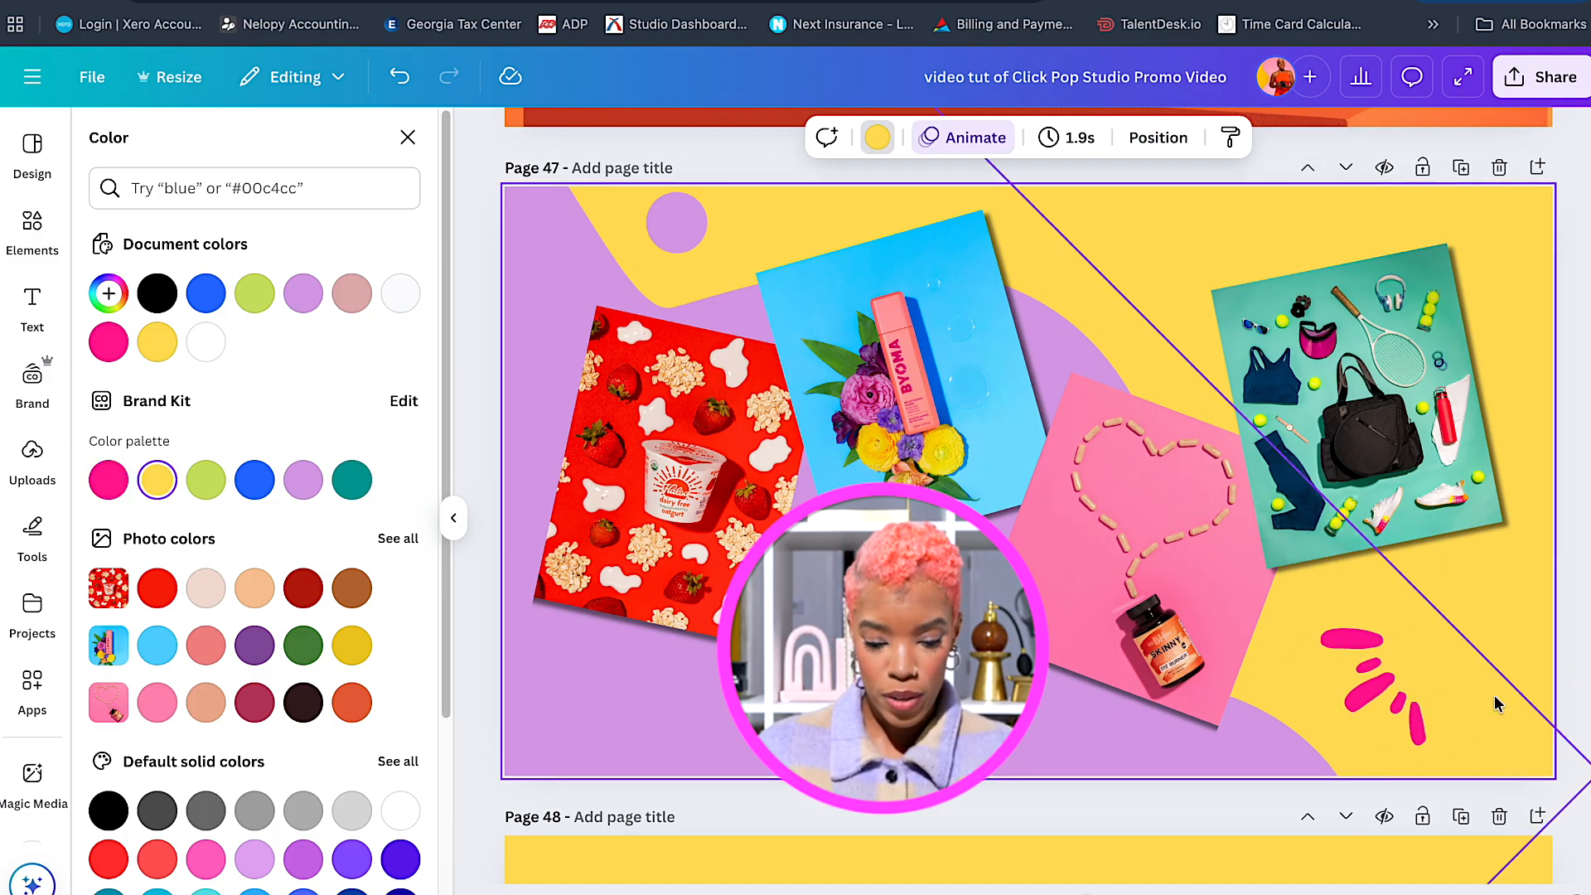
left_click(1416, 718)
left_click_drag(1469, 762, 1481, 747)
left_click_drag(1392, 690, 1415, 683)
mouse_move(1506, 739)
left_mouse_down()
mouse_move(1498, 751)
mouse_move(1501, 736)
left_mouse_up()
left_click(1140, 138)
scroll(349, 746, "down", 8)
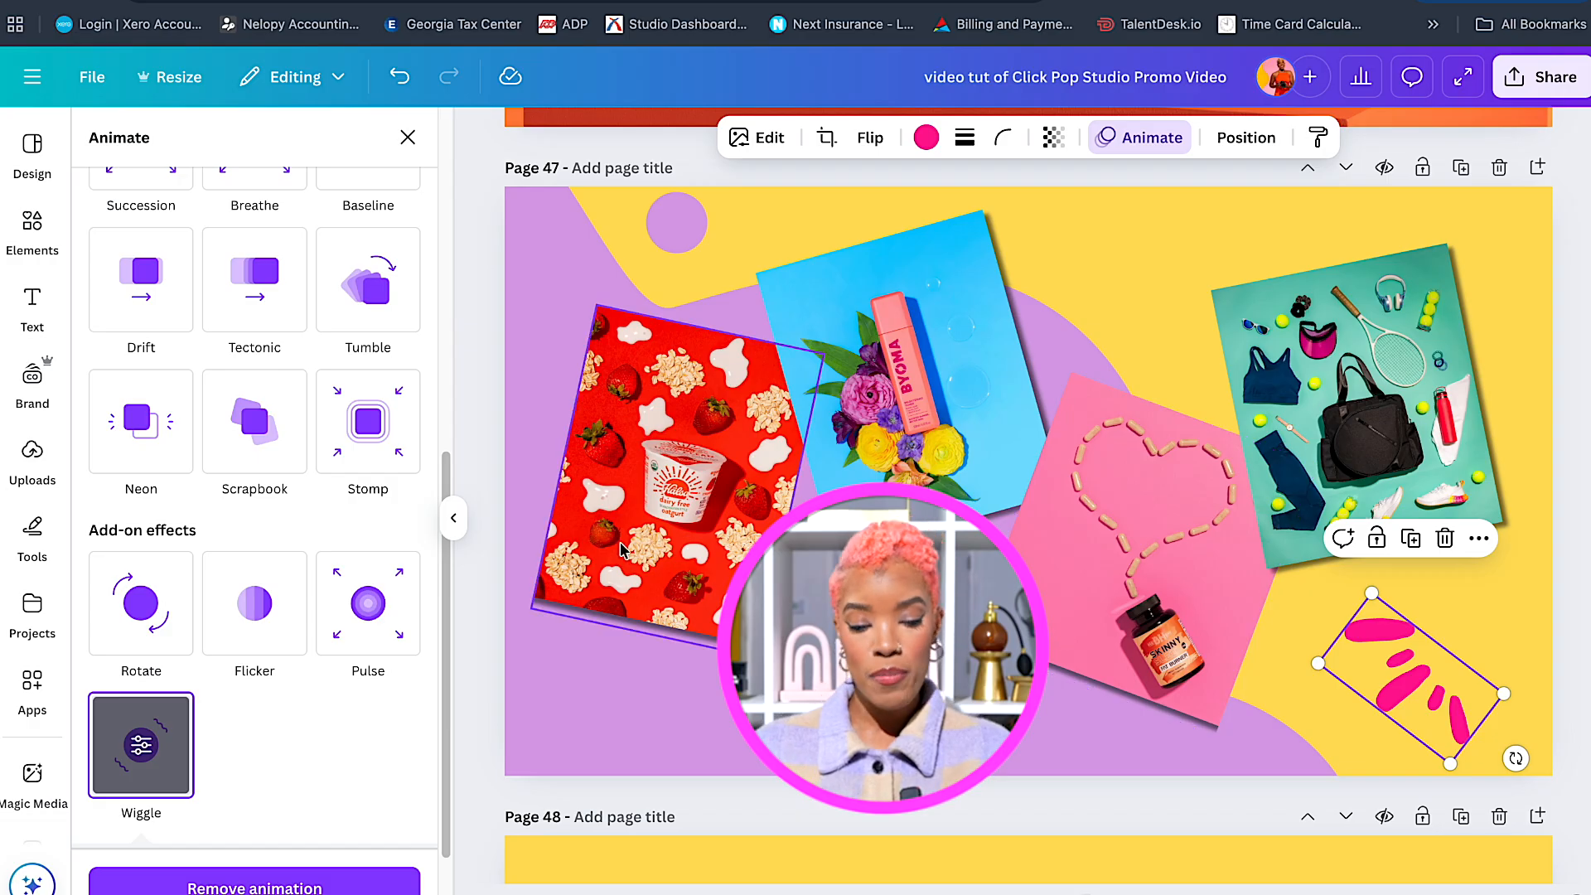
Select the yogurt, cosmetics, heart and sports photos and make their Pop animation play on enter.
left_click(630, 566)
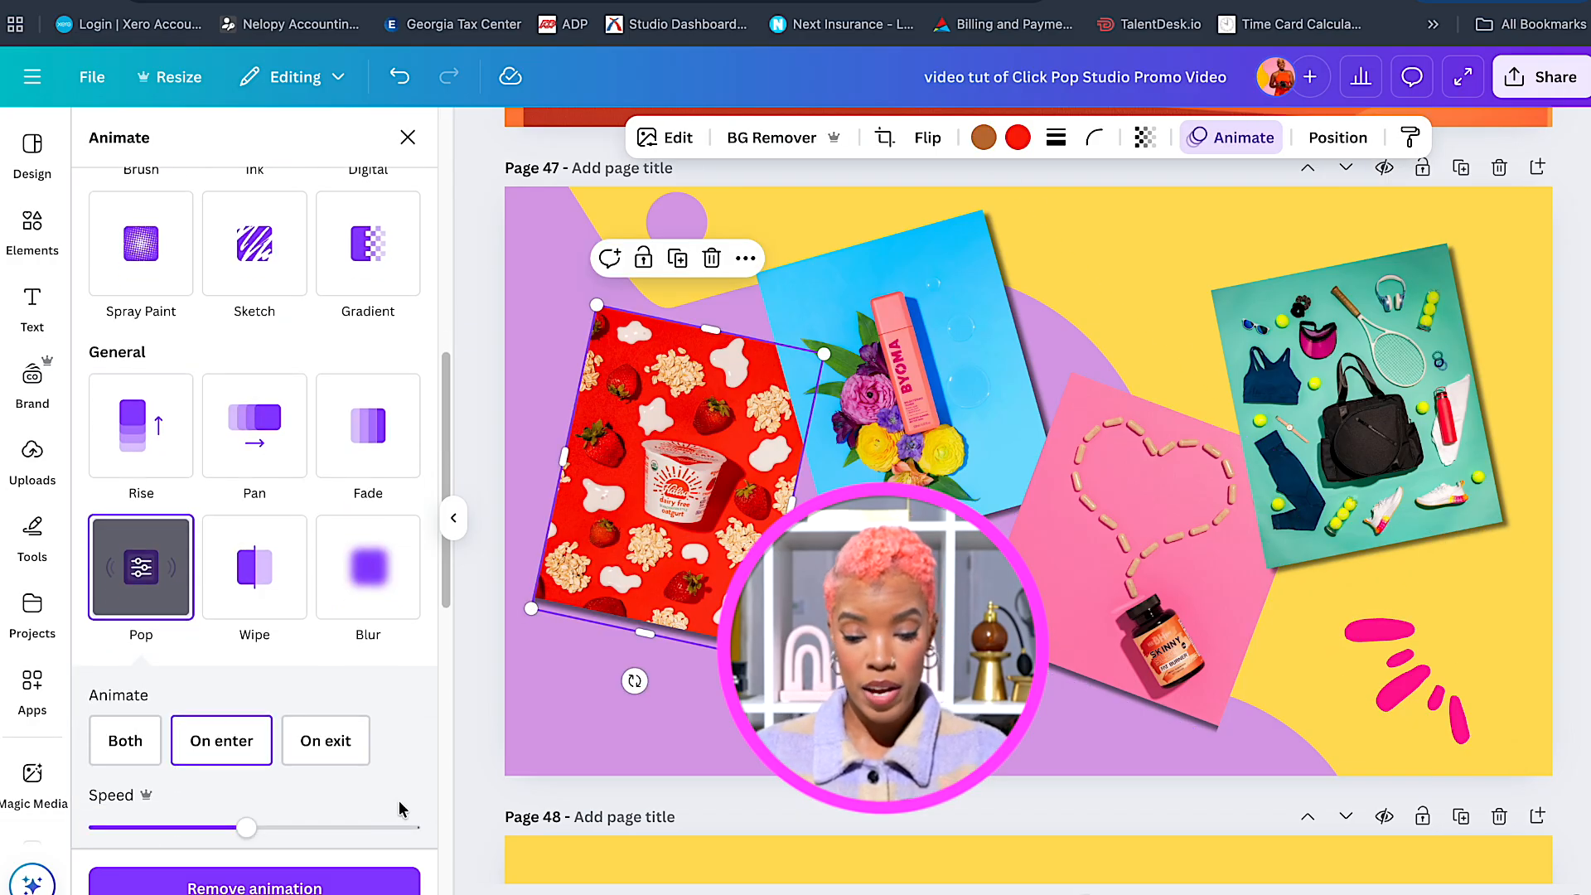
left_click(864, 440, "shift")
left_click(1142, 497, "shift")
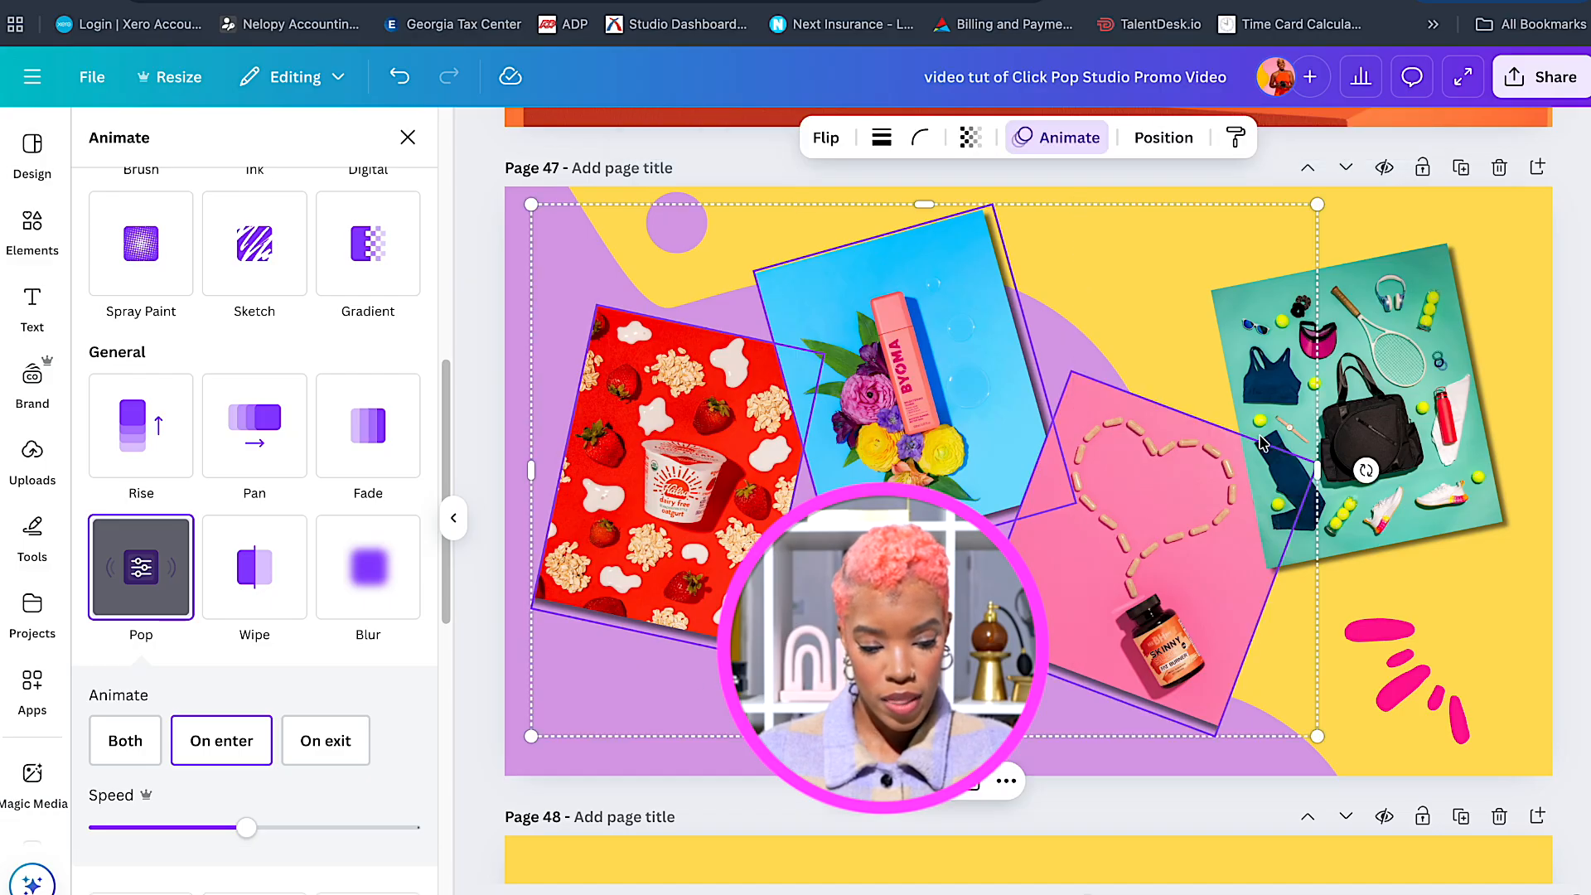
left_click(1421, 385, "shift")
scroll(306, 862, "down", 10)
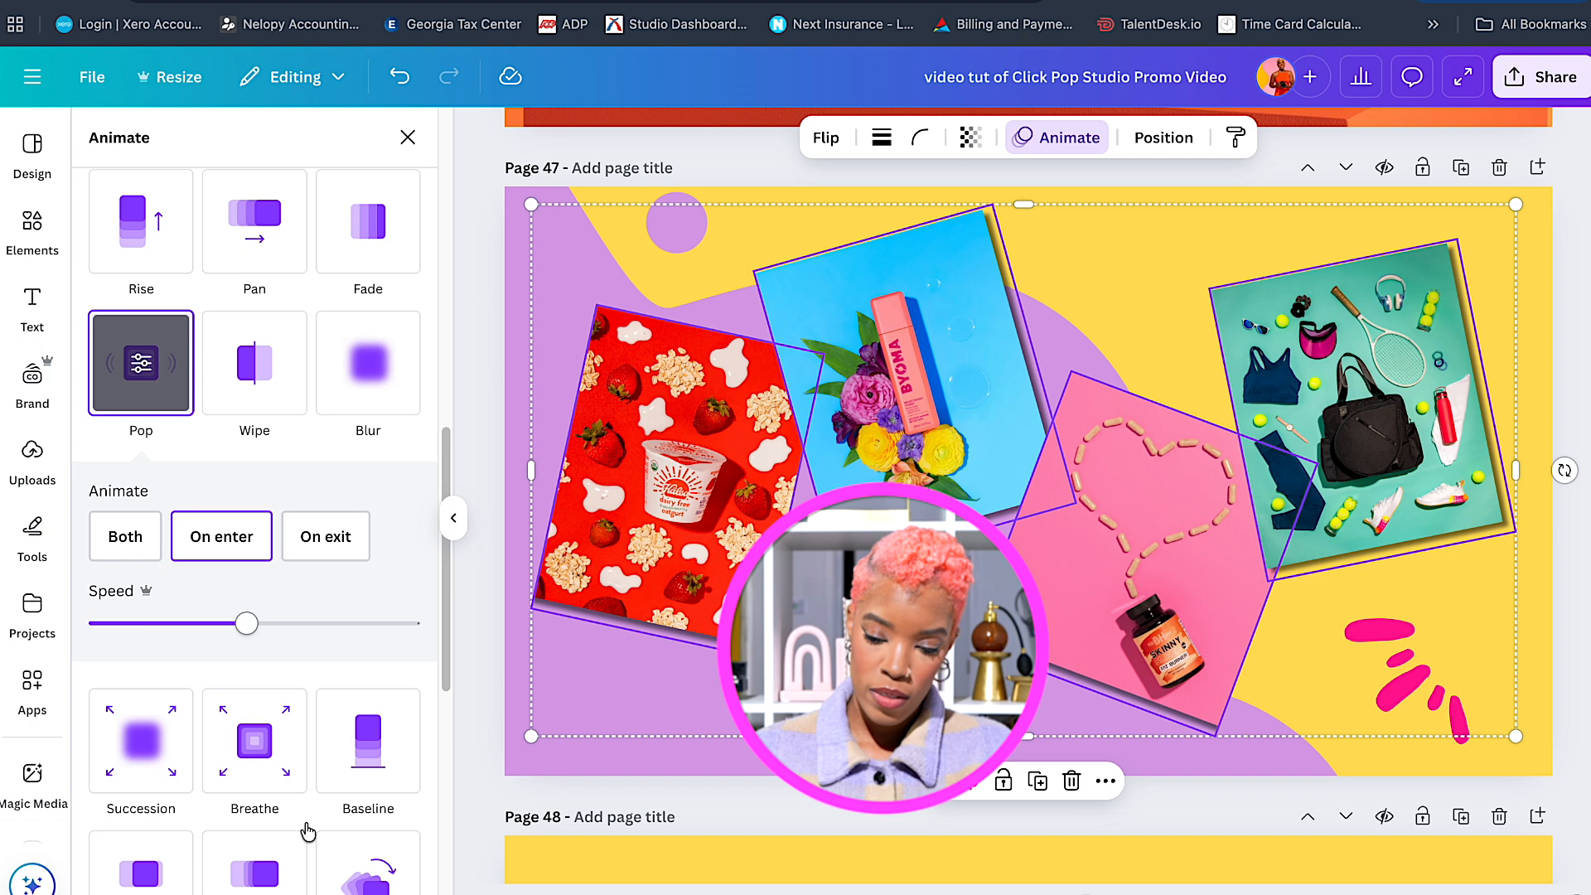
scroll(307, 831, "up", 10)
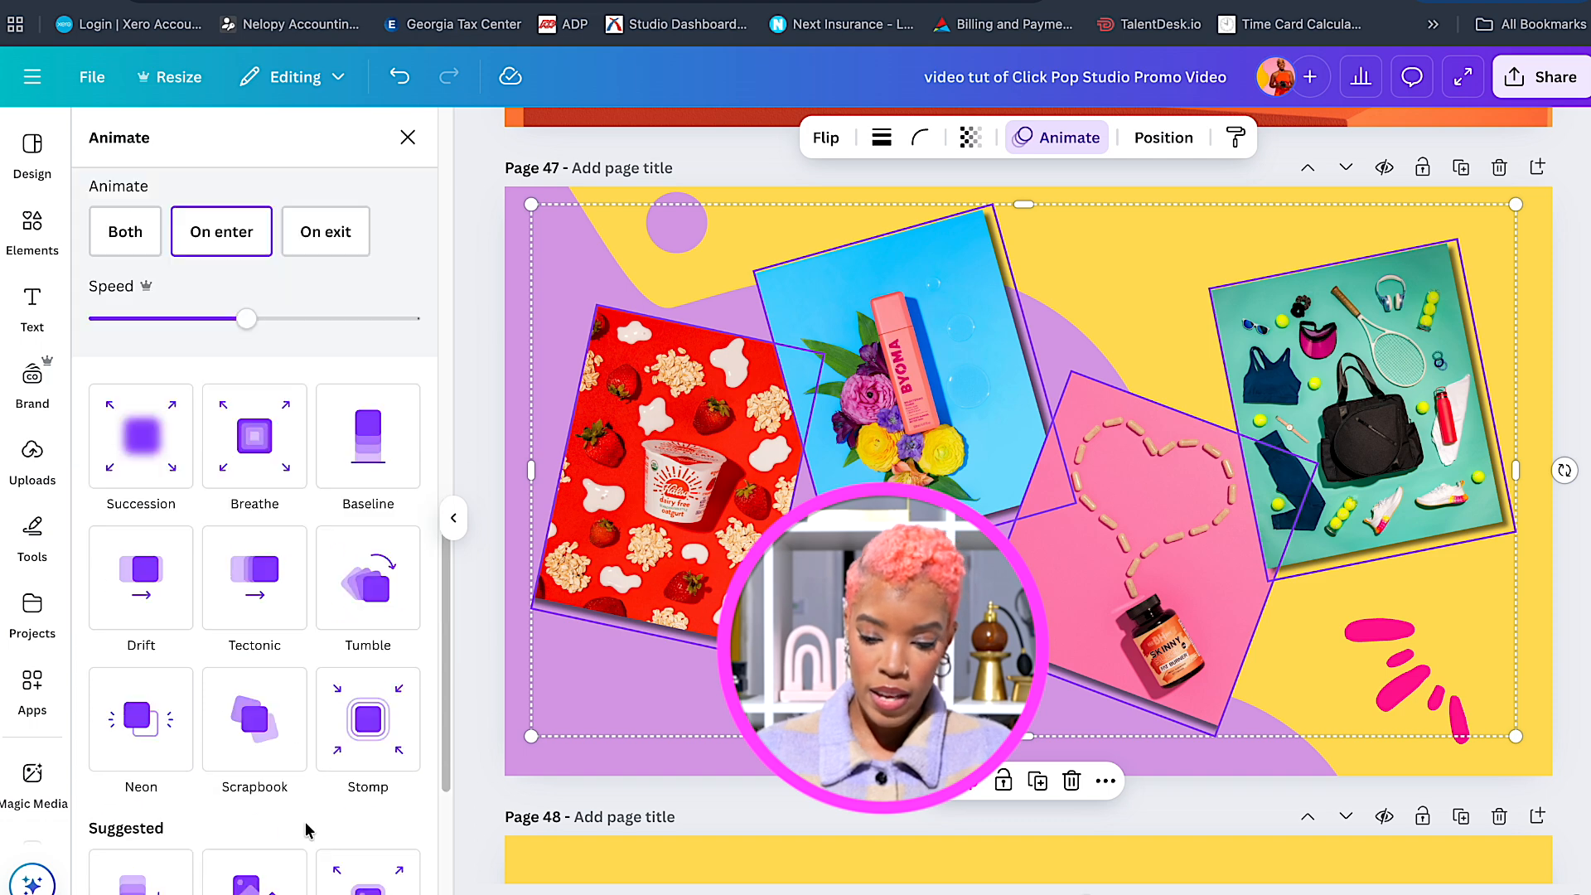
left_click(223, 734)
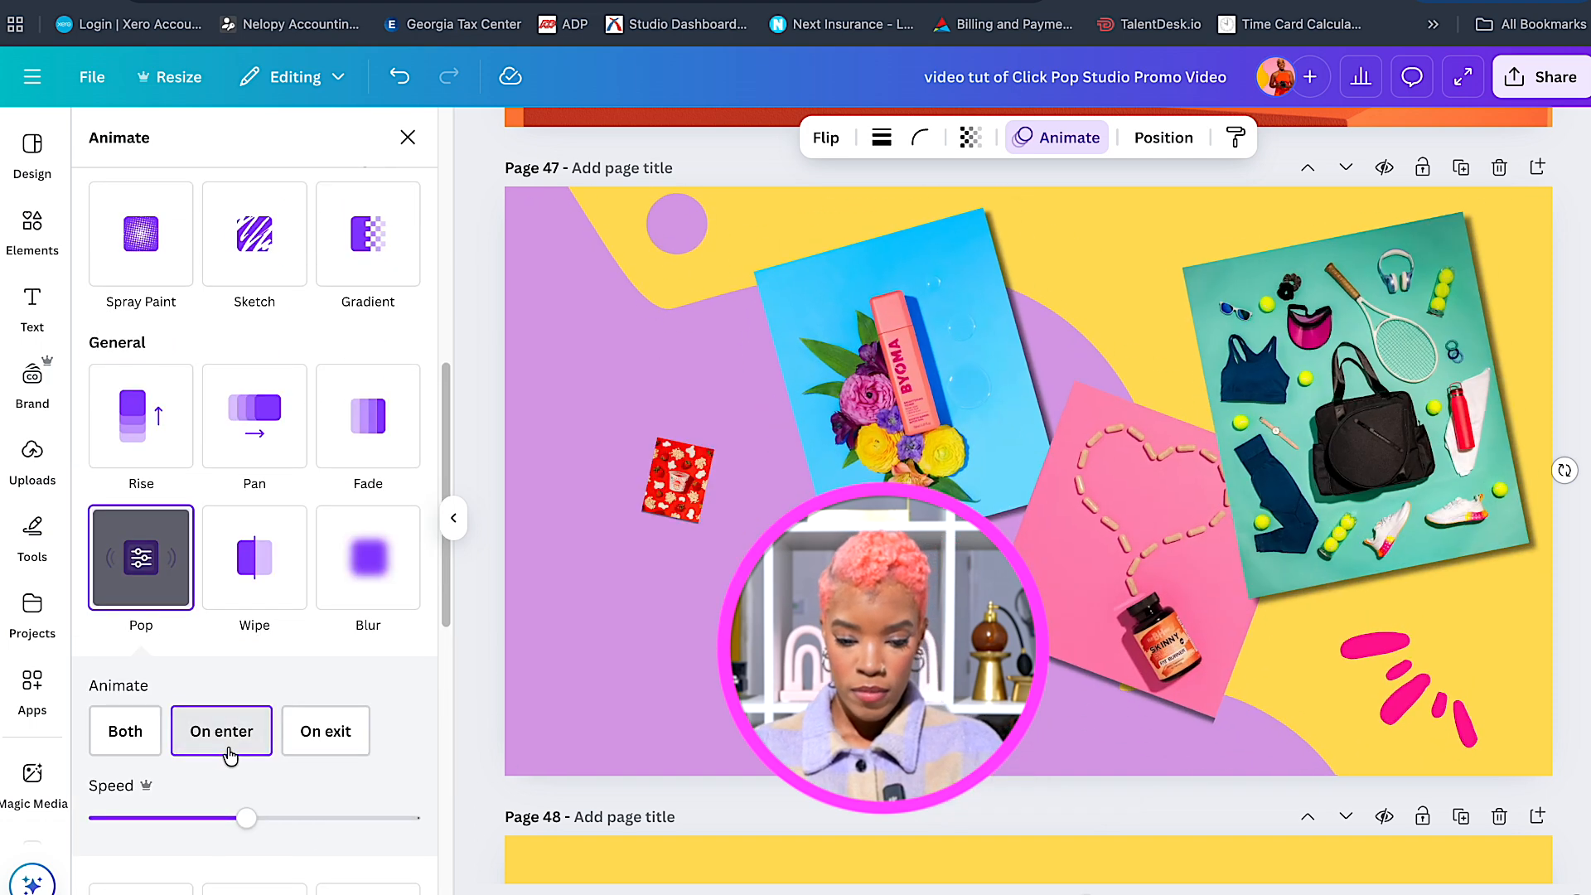
Review page 47's animations, then move on to the blank yellow page 48.
left_click(479, 729)
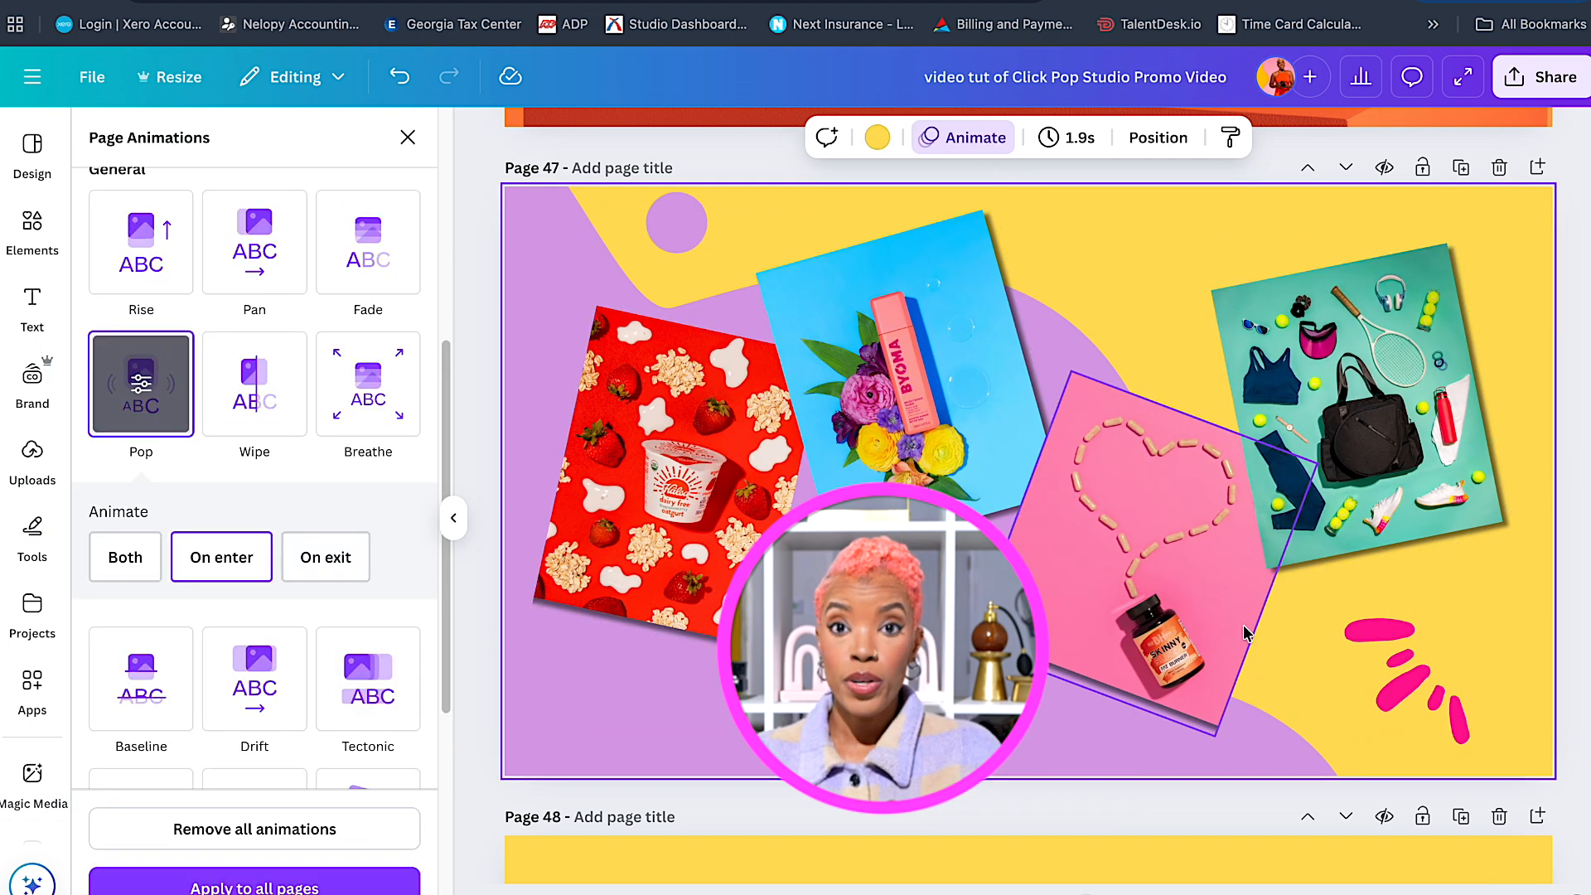
left_click(1417, 692)
scroll(1517, 597, "down", 8)
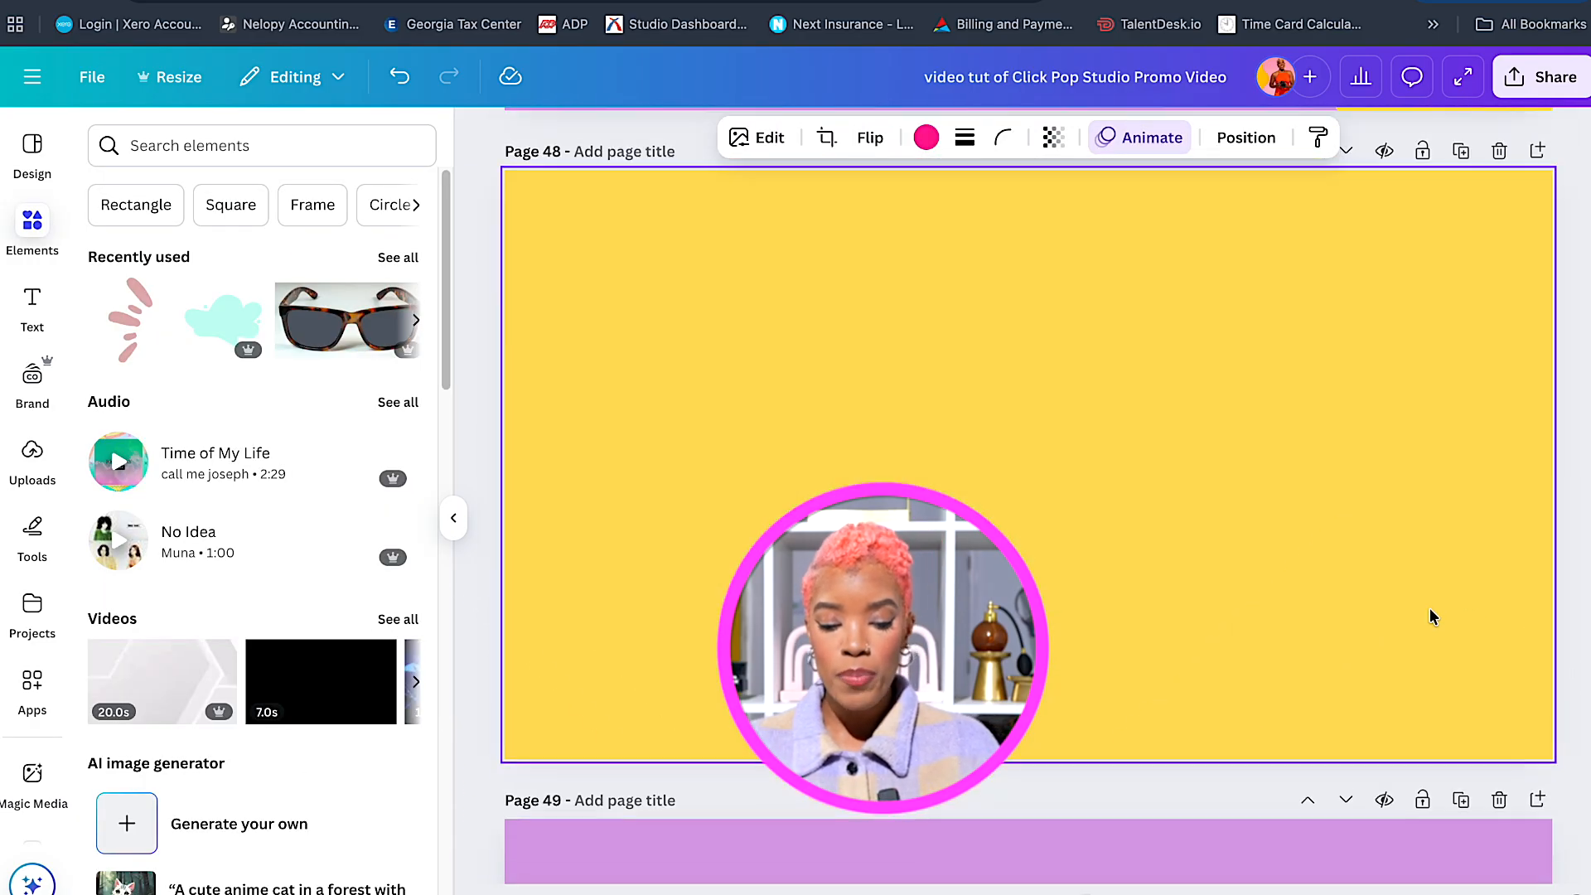
left_click(1388, 614)
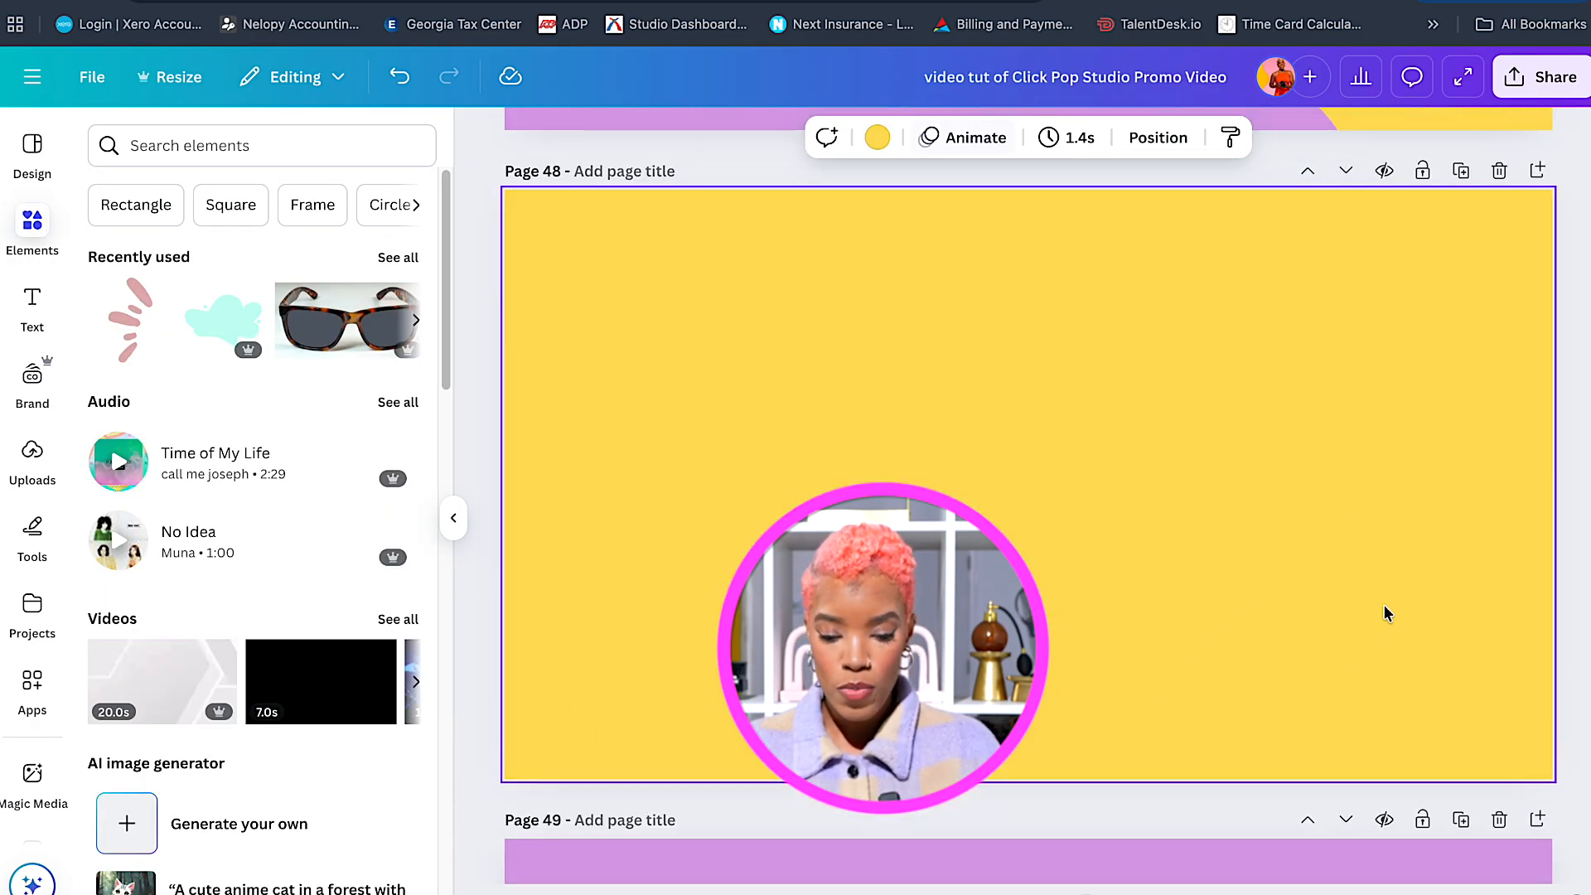
Add the pink bubble-gum photo from Uploads and place it on page 48's left side.
left_click(38, 462)
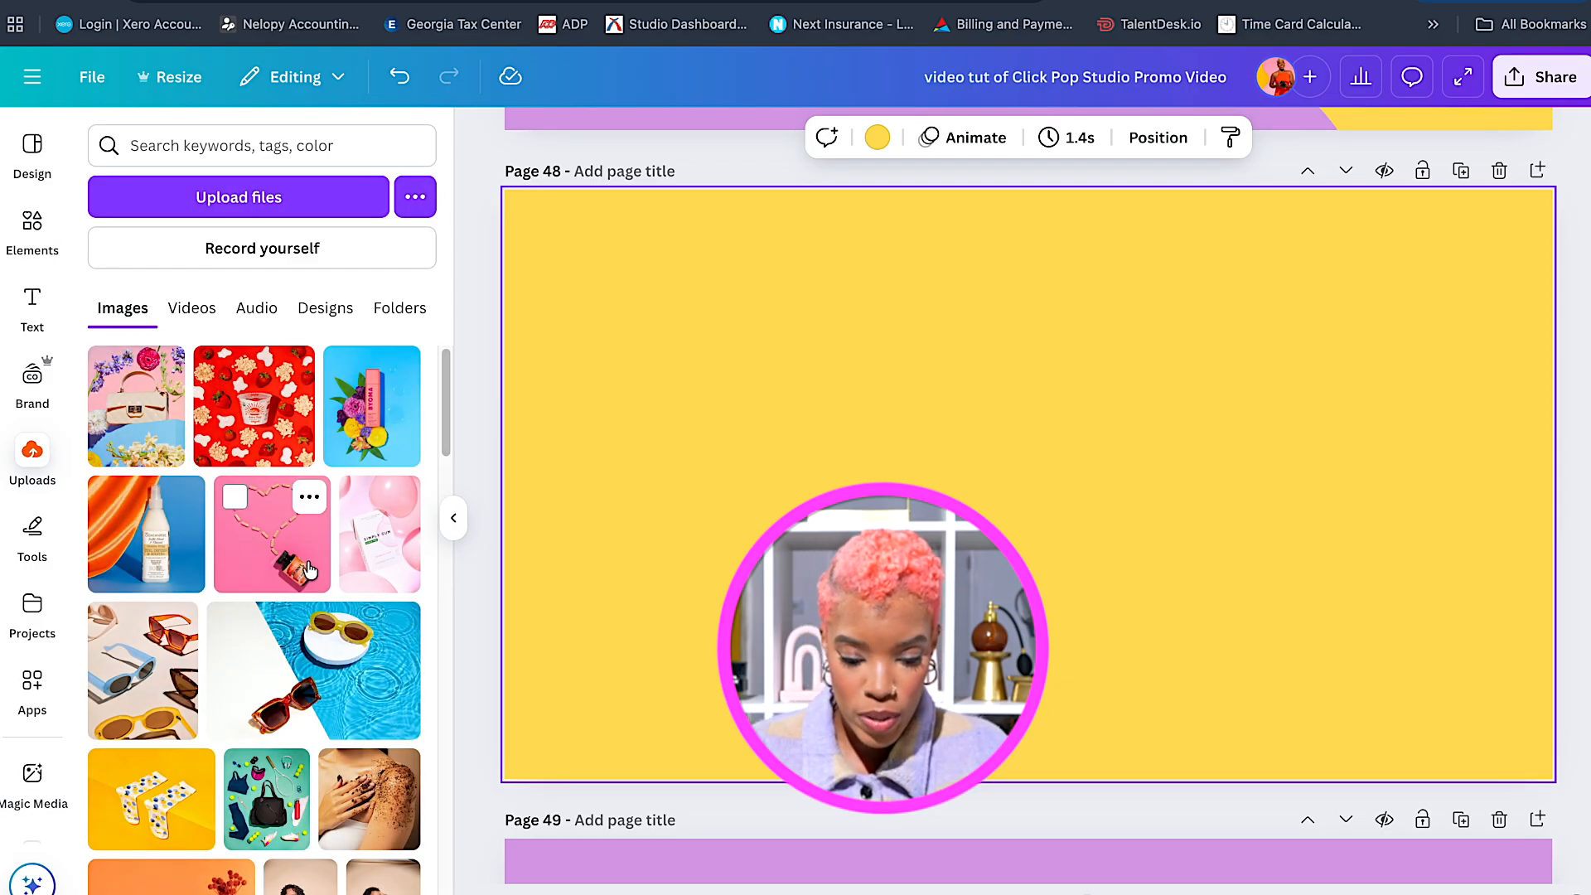
left_click(372, 568)
left_click_drag(1028, 373, 924, 373)
left_click_drag(986, 474, 794, 474)
Add the flower-and-handbag photo on the right and adjust both photos' positions.
left_click(137, 405)
left_click_drag(1065, 462, 1185, 513)
left_click_drag(693, 479, 671, 458)
left_click_drag(870, 690, 916, 706)
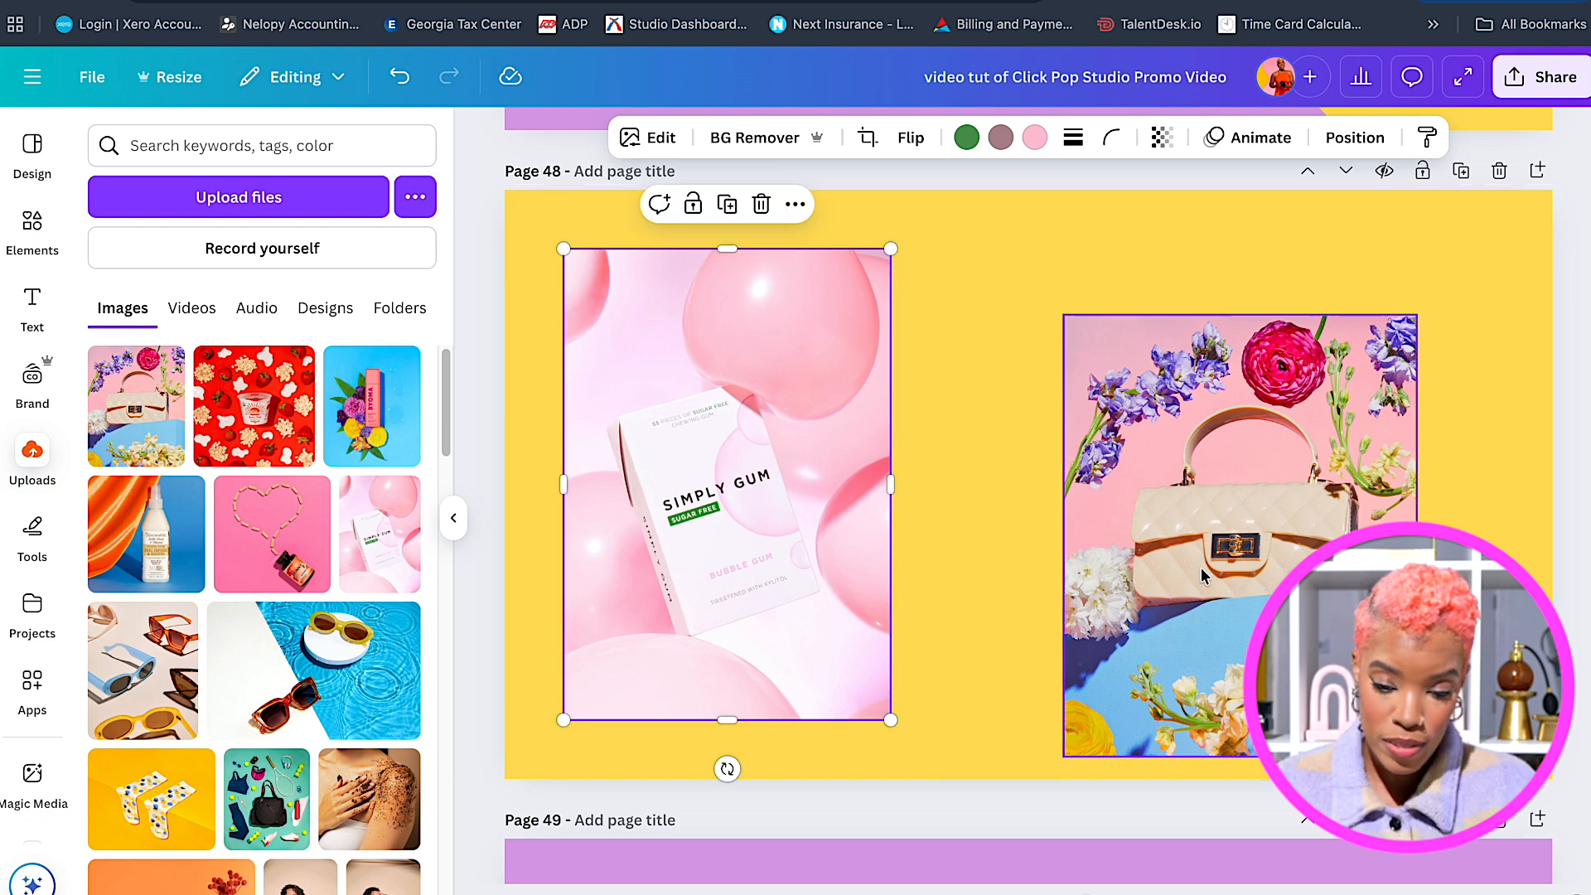
left_click_drag(1248, 570, 1264, 592)
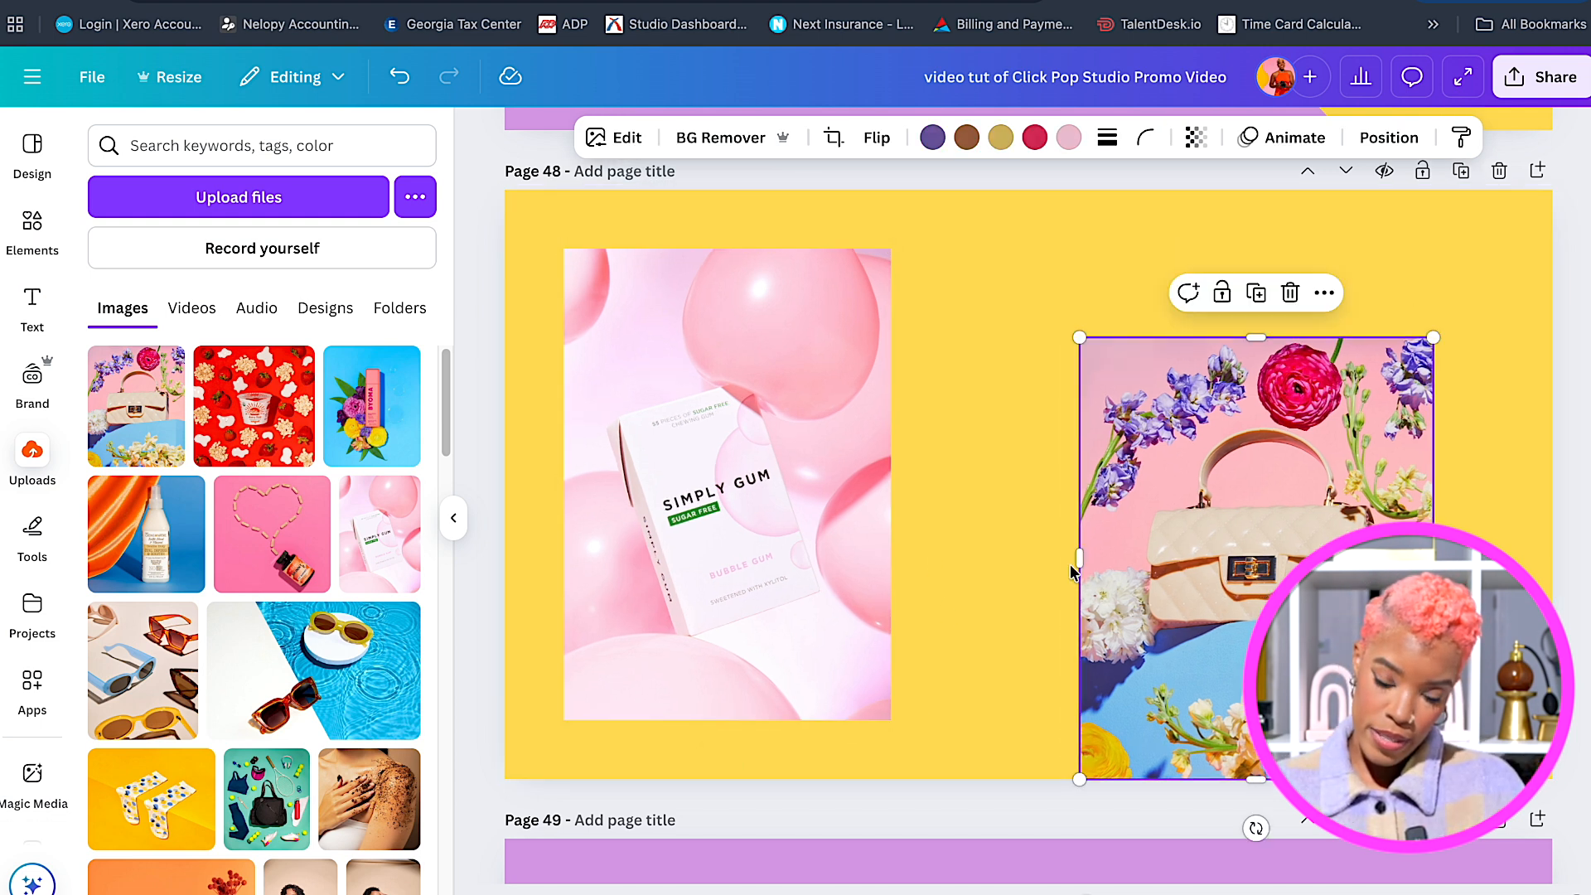
left_click_drag(703, 415, 721, 378)
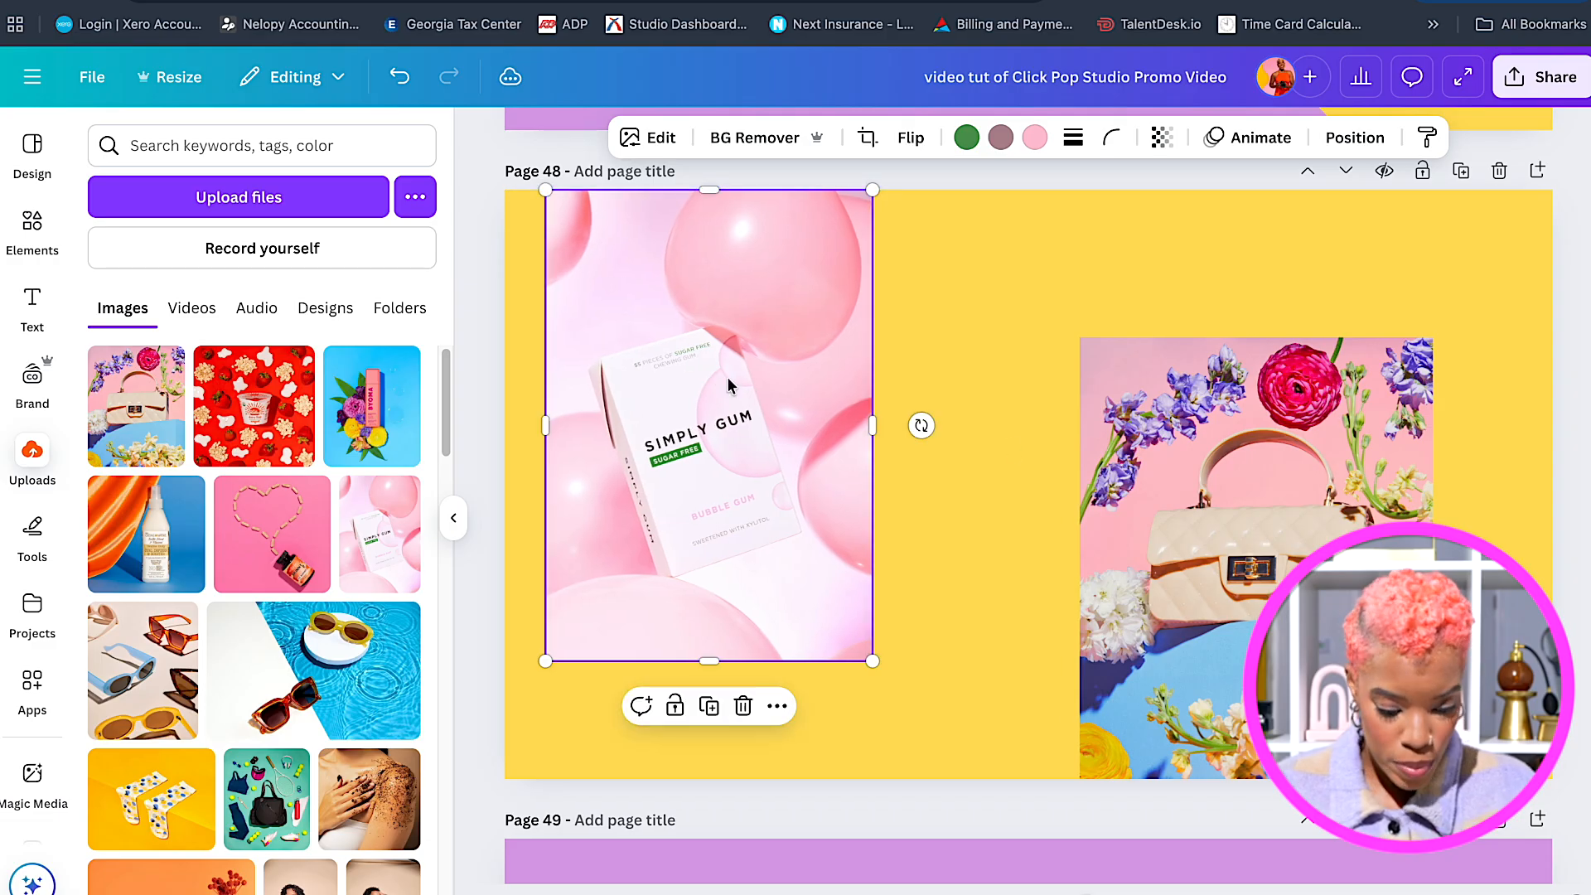
left_click(1253, 492)
scroll(1243, 484, "up", 15)
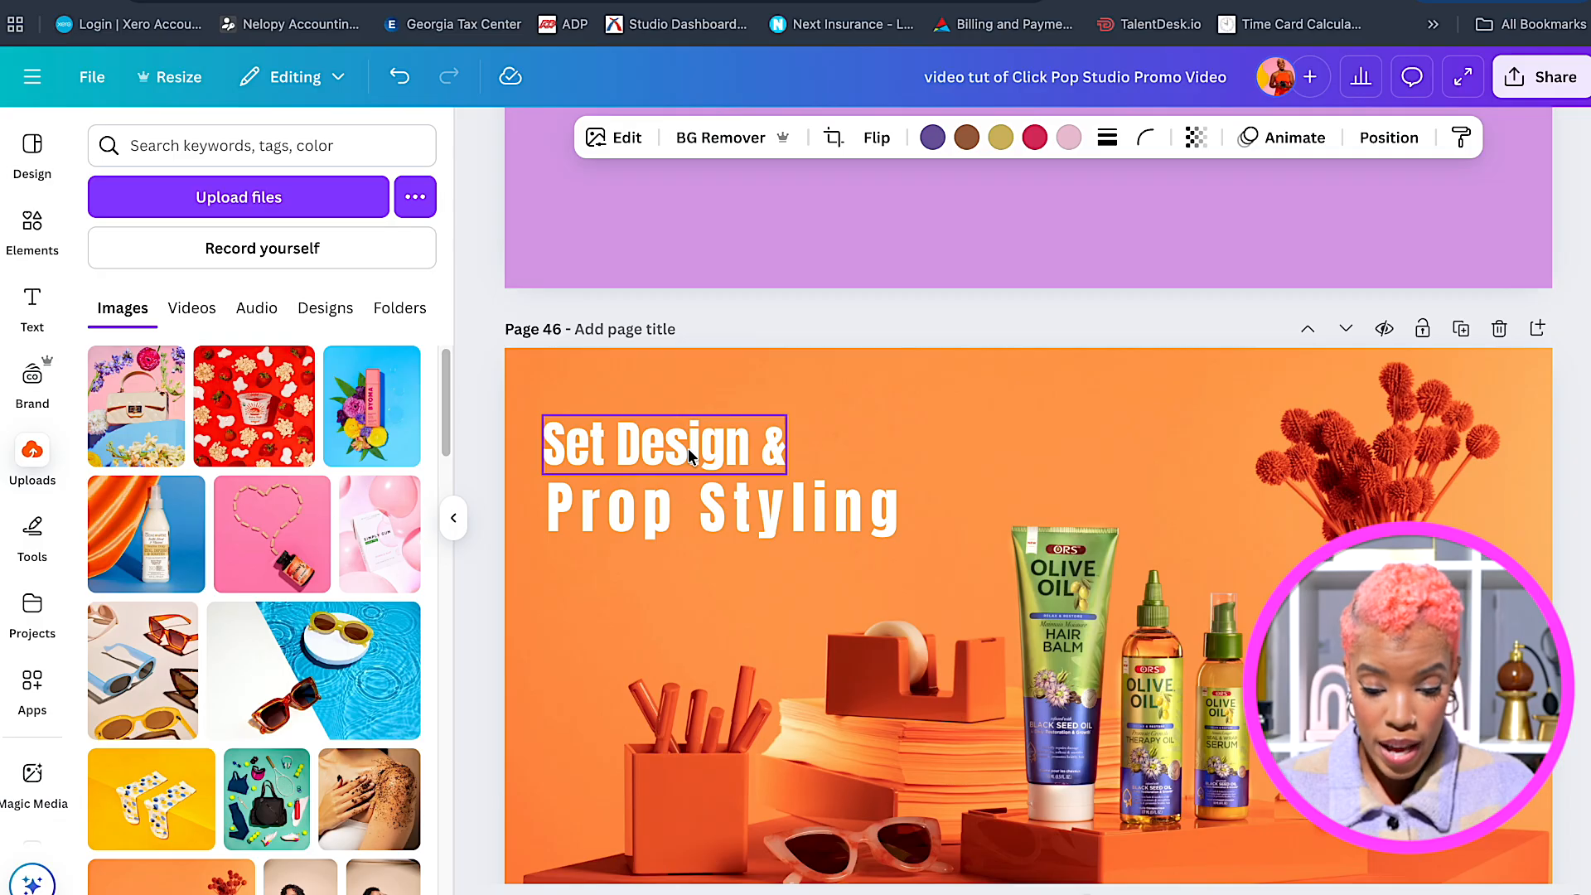
Paste the 'Set Design & / Prop Styling' heading onto page 48's upper right.
left_click(688, 449)
left_click(781, 524, "shift")
scroll(782, 524, "down", 15)
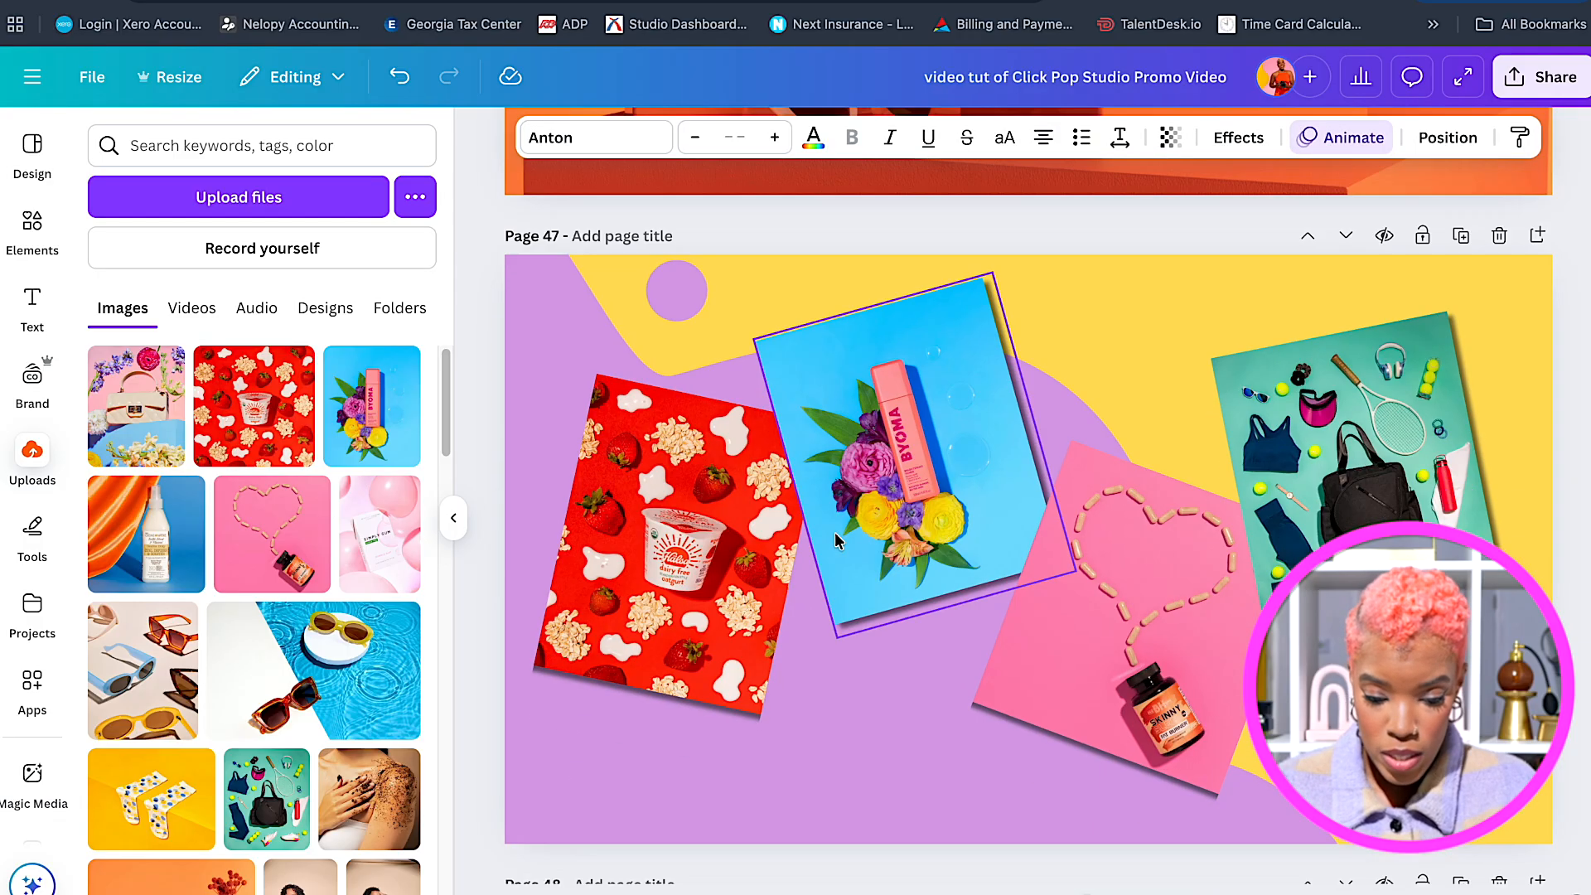
left_click(1049, 464)
key("ctrl+v")
left_click_drag(845, 540, 1337, 490)
Separate and reposition the two heading lines and stretch the Simply Gum photo slightly taller.
left_click(1367, 479)
left_click_drag(1076, 420, 1011, 422)
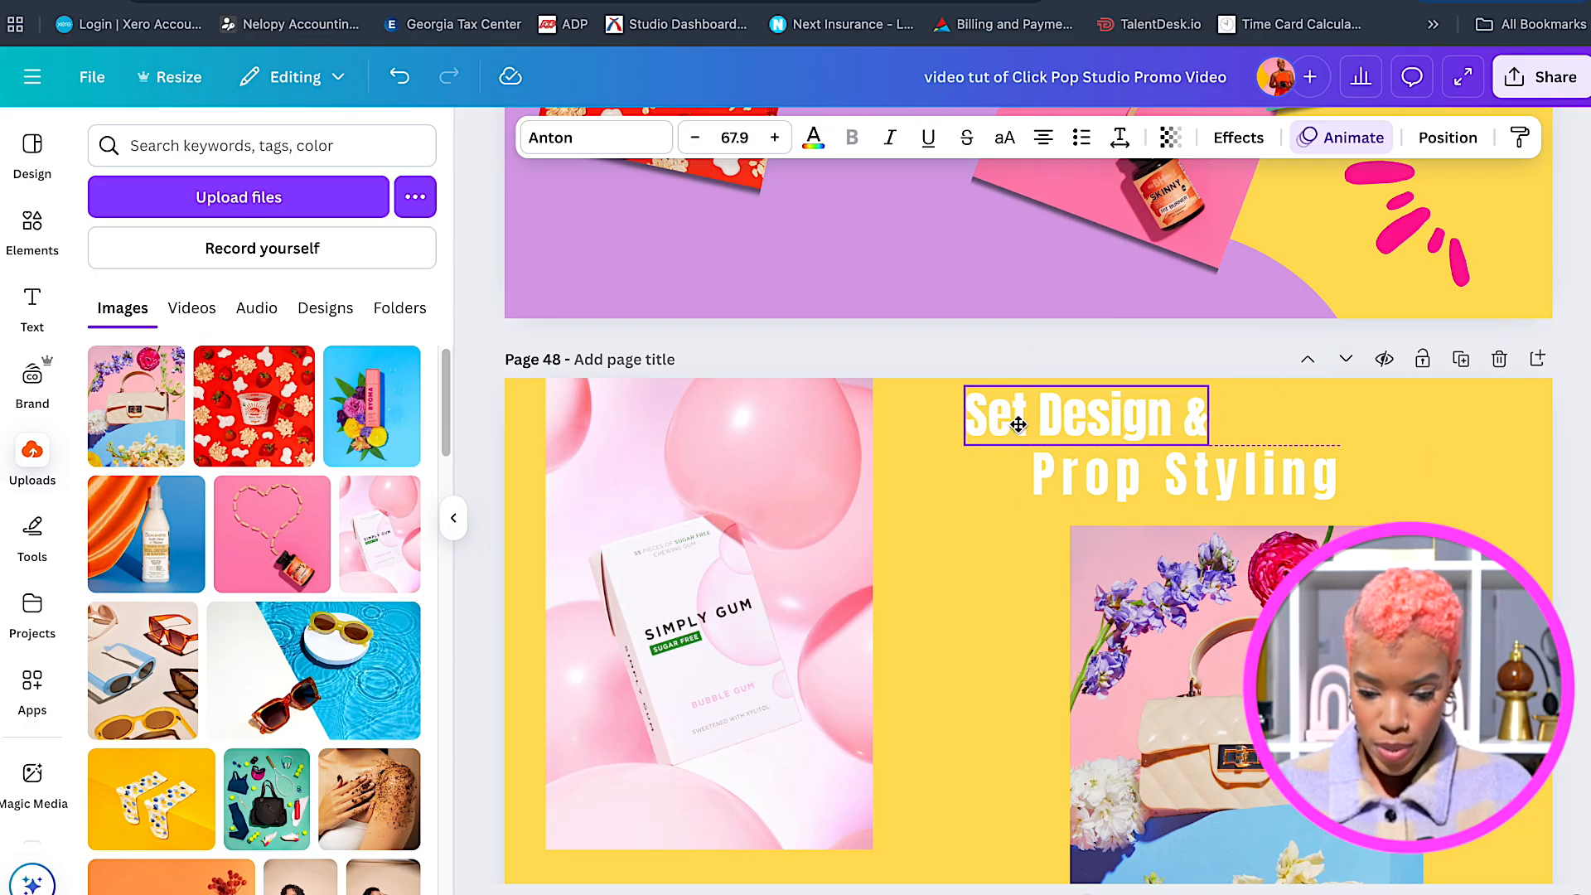
scroll(1191, 621, "down", 2)
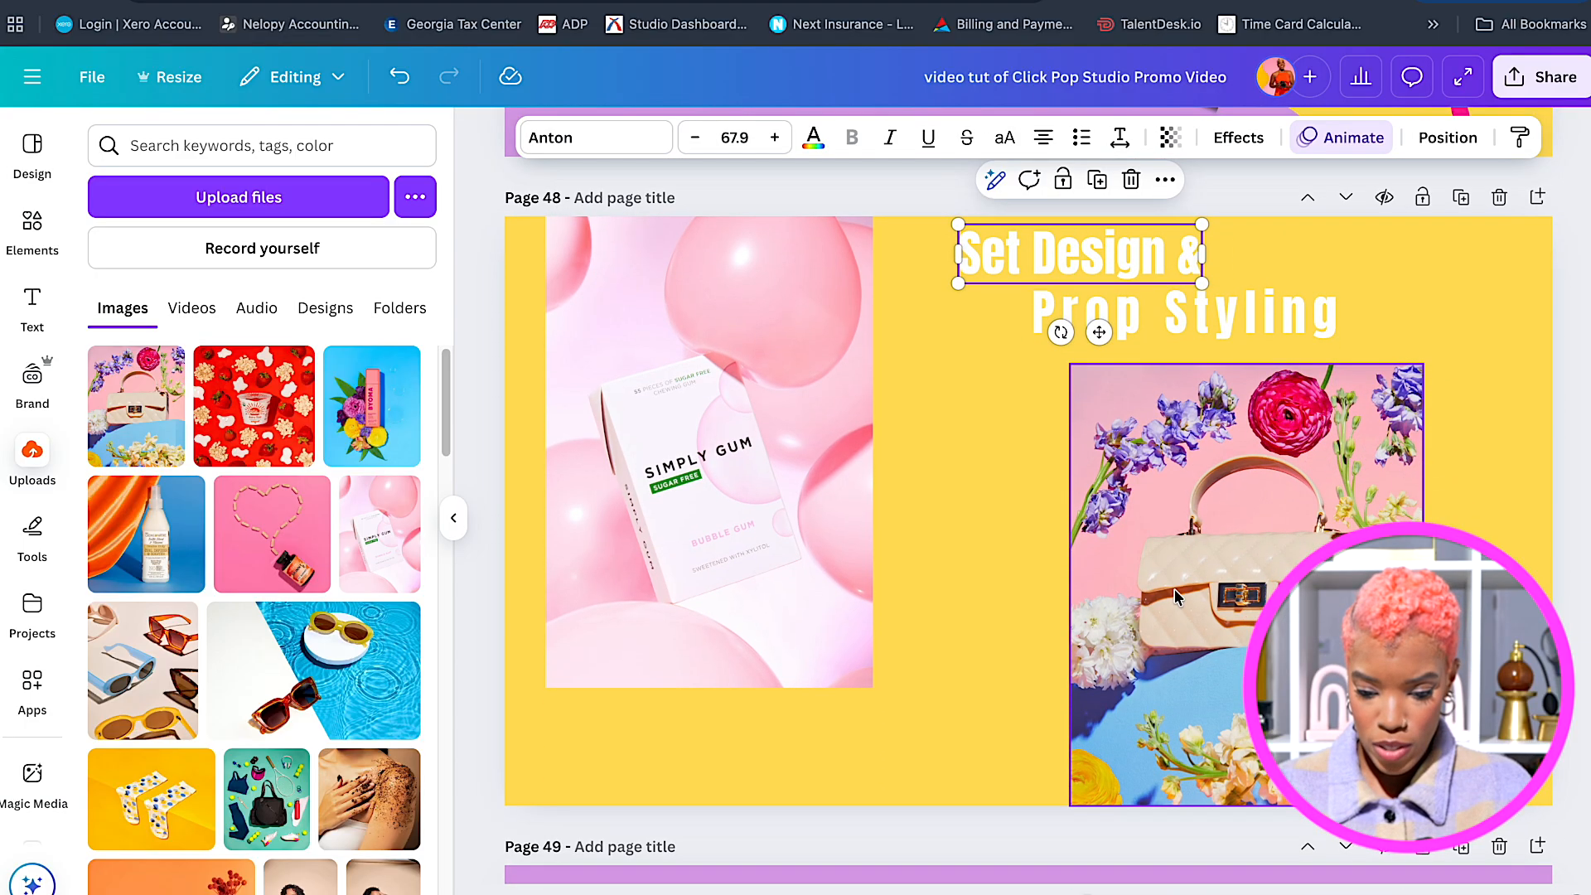
left_click_drag(1033, 262, 967, 259)
left_click_drag(1195, 302, 1233, 313)
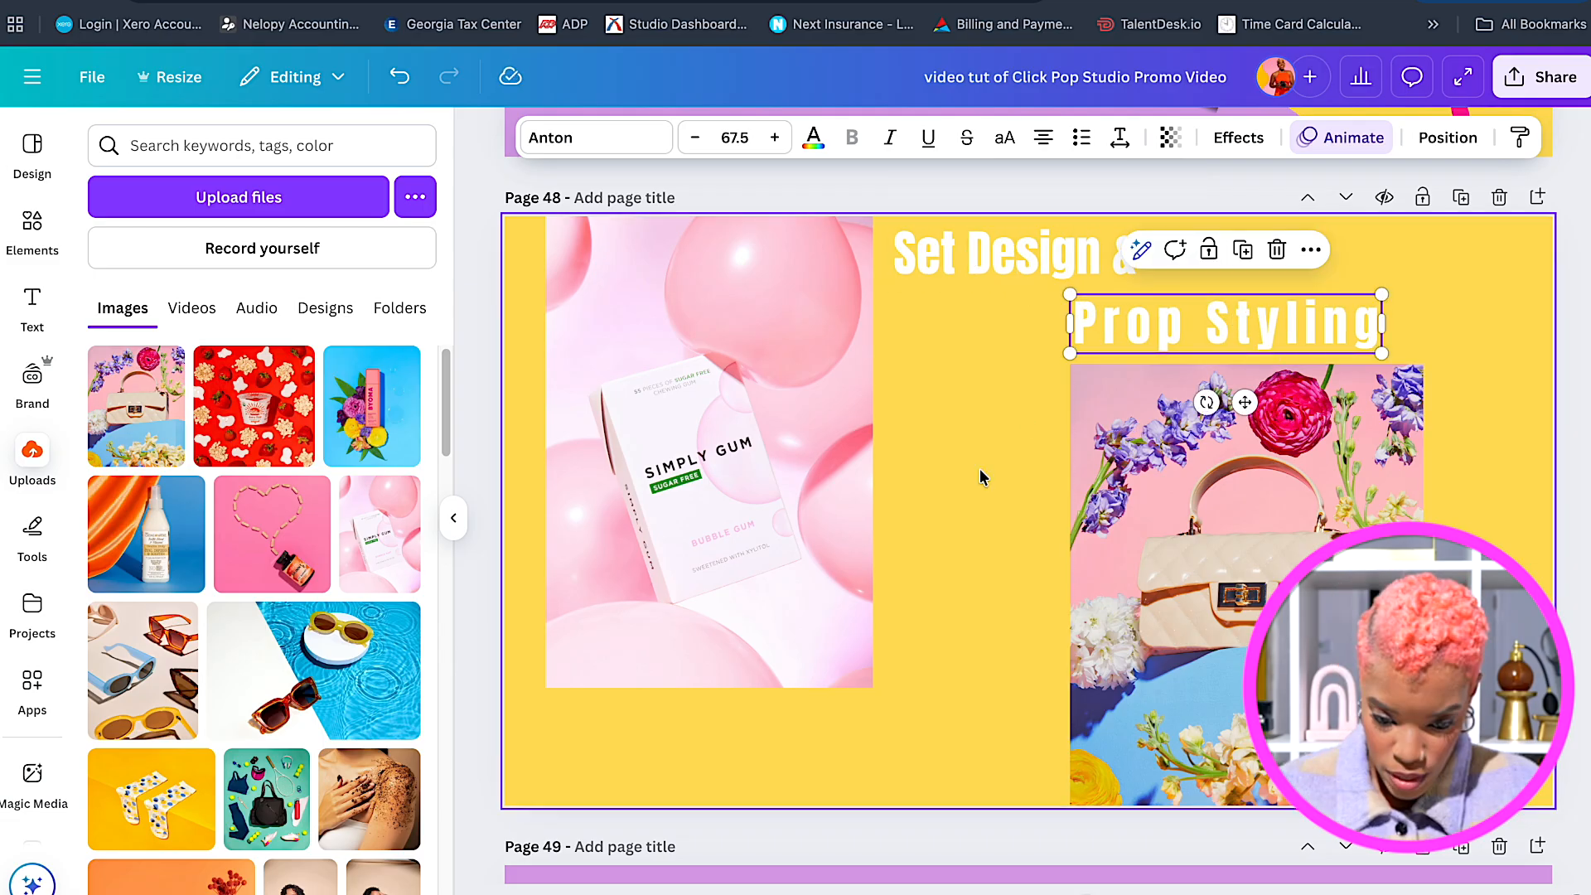
left_click(1164, 497)
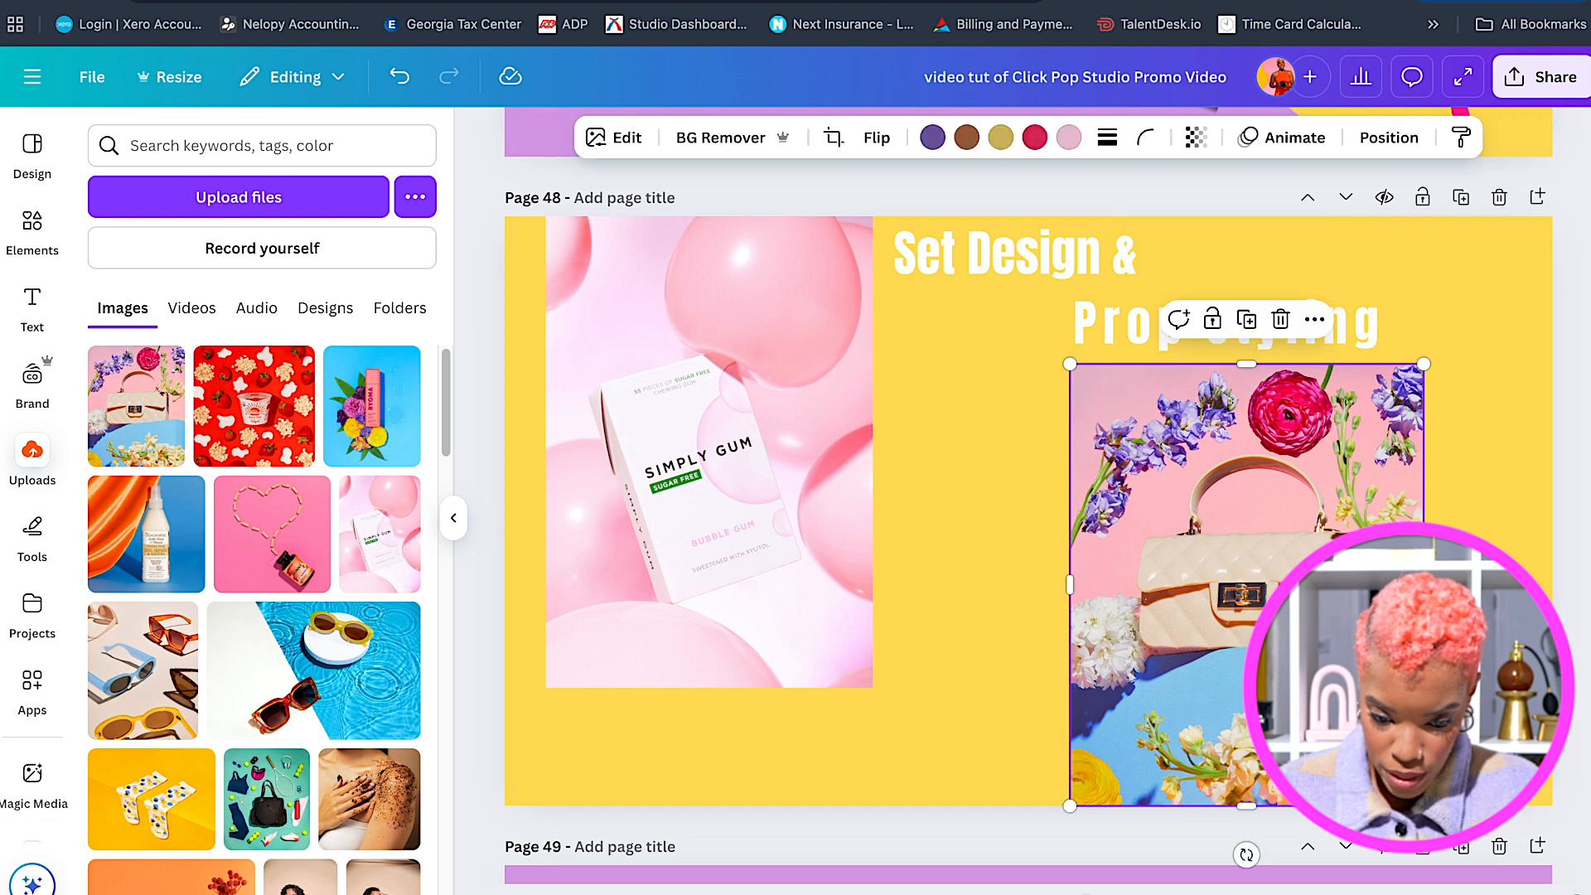
left_click(849, 454)
mouse_move(709, 687)
left_mouse_down()
mouse_move(710, 673)
mouse_move(708, 694)
left_mouse_up()
left_click(1193, 313)
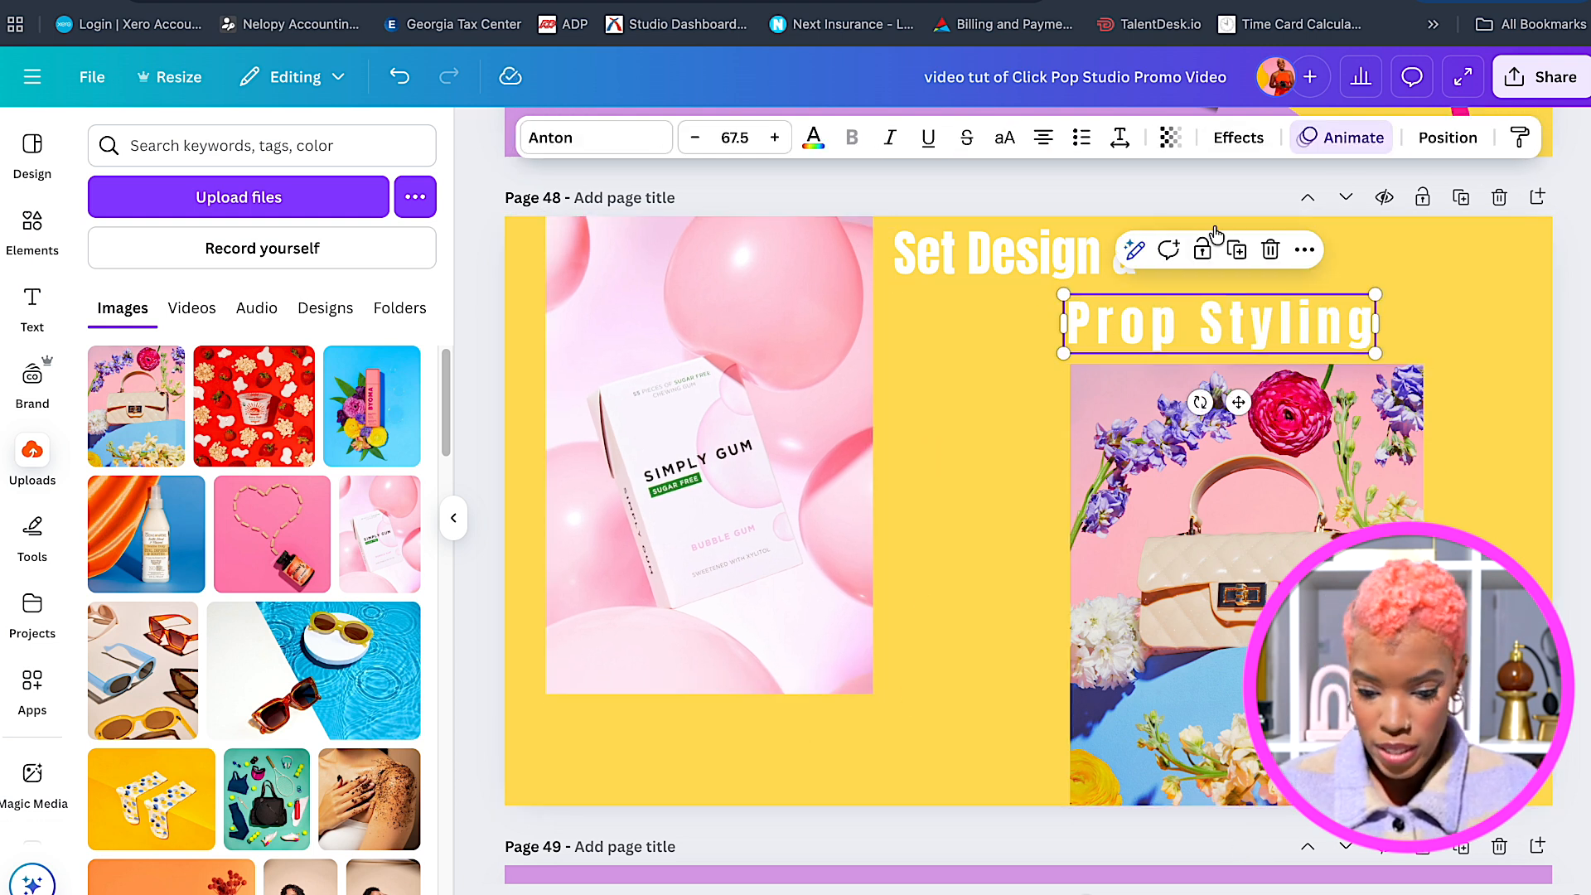
mouse_move(1199, 309)
left_mouse_down()
mouse_move(1157, 309)
mouse_move(1203, 309)
left_mouse_up()
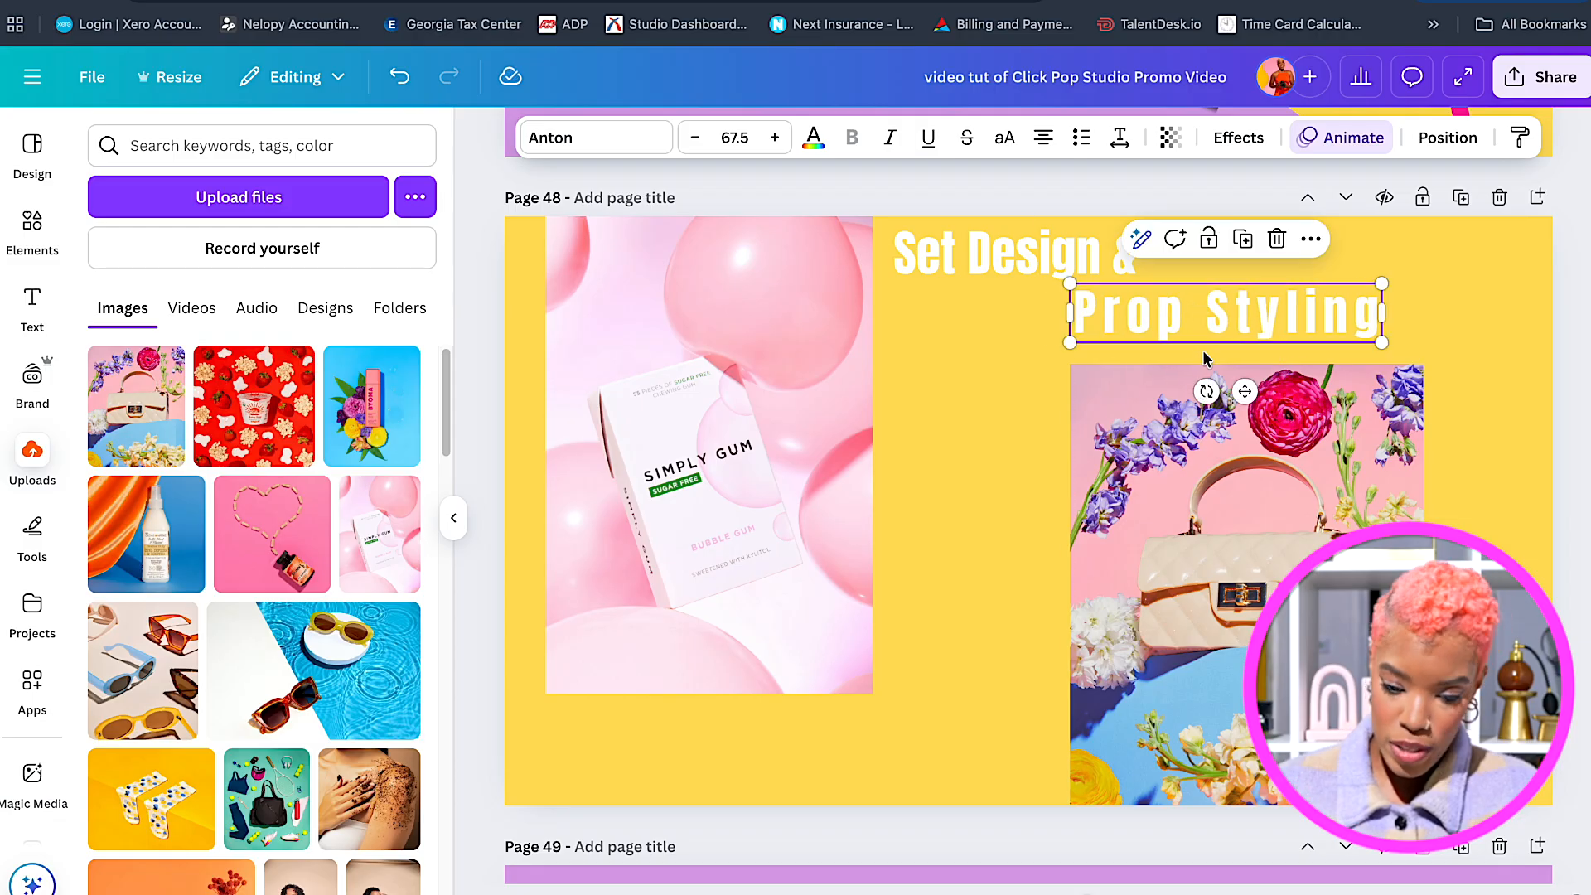
Retype the heading lines as 'Show Stopping' and 'Custom Images'.
double_click(967, 256)
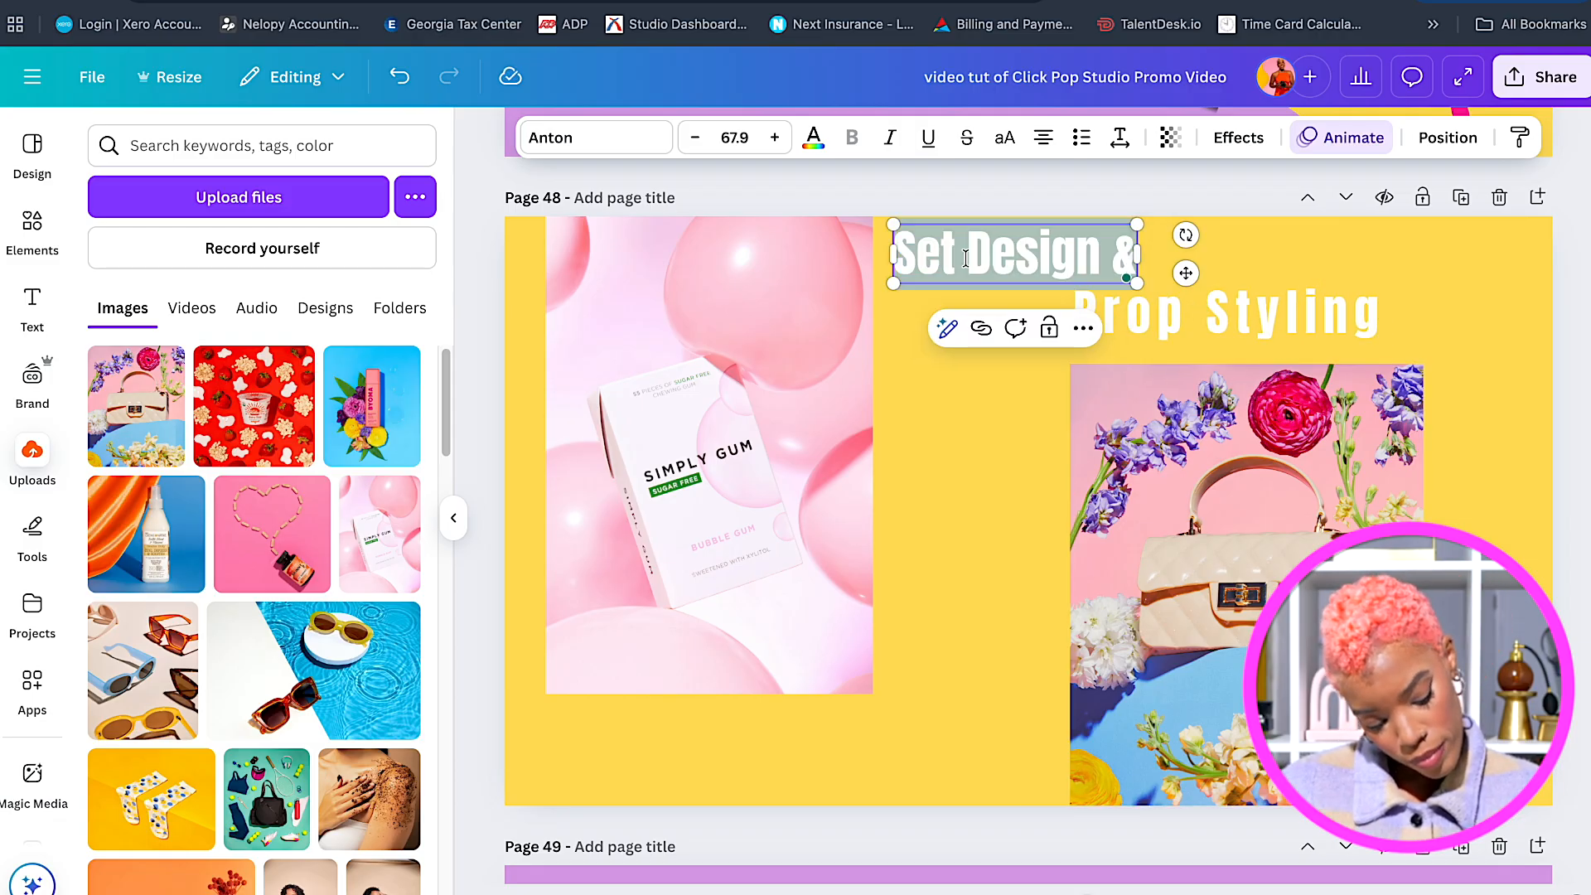
type("Show")
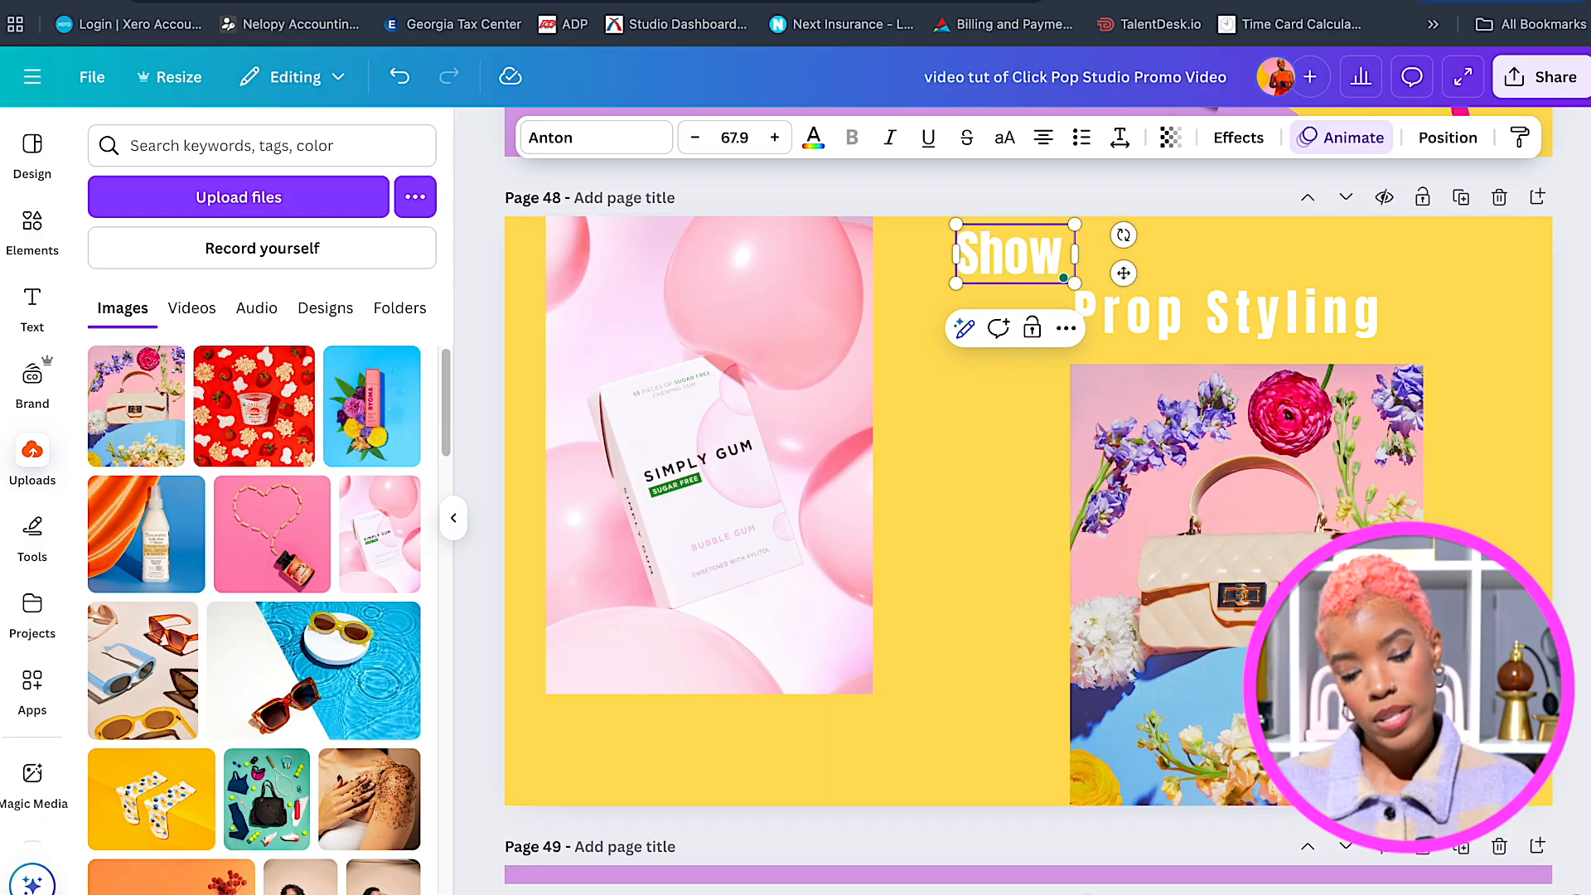
type(" Stopping")
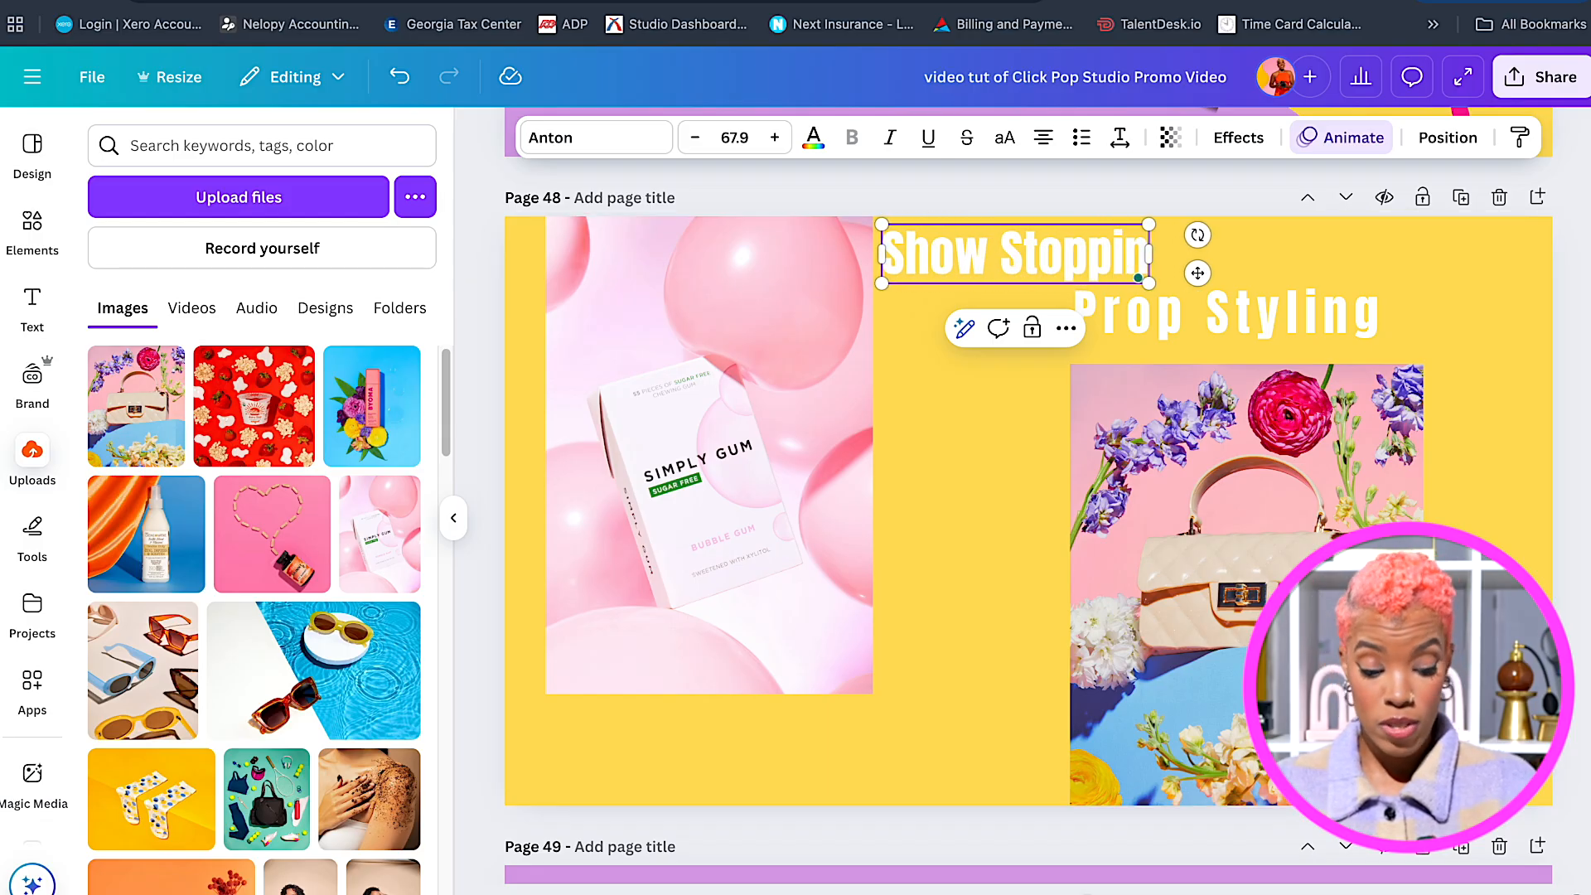
left_click(1171, 321)
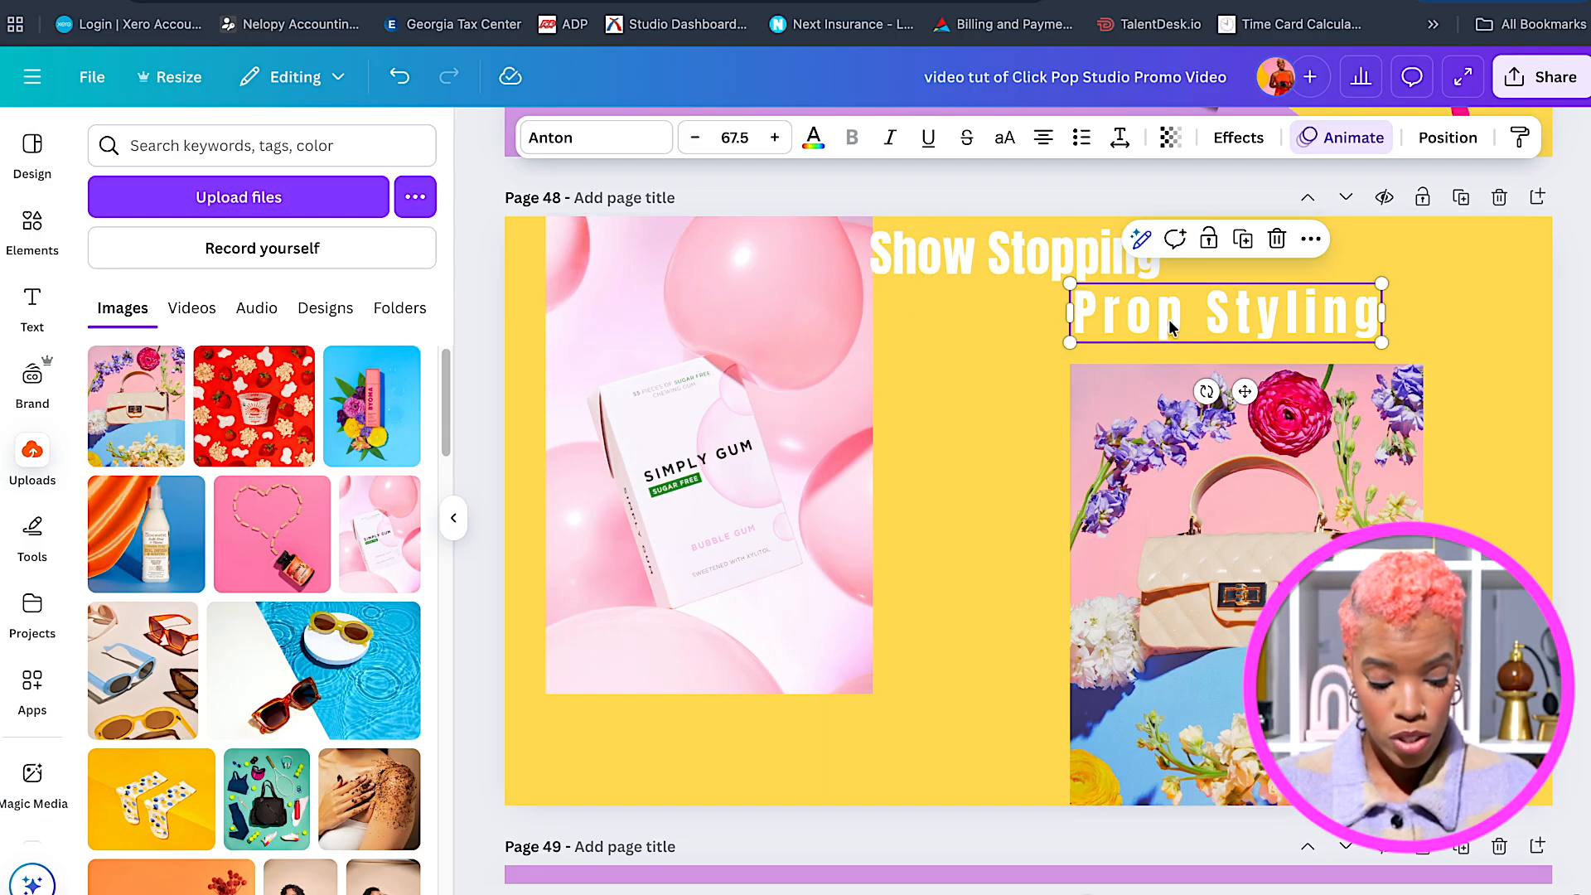
left_click(1171, 322)
type("Cus")
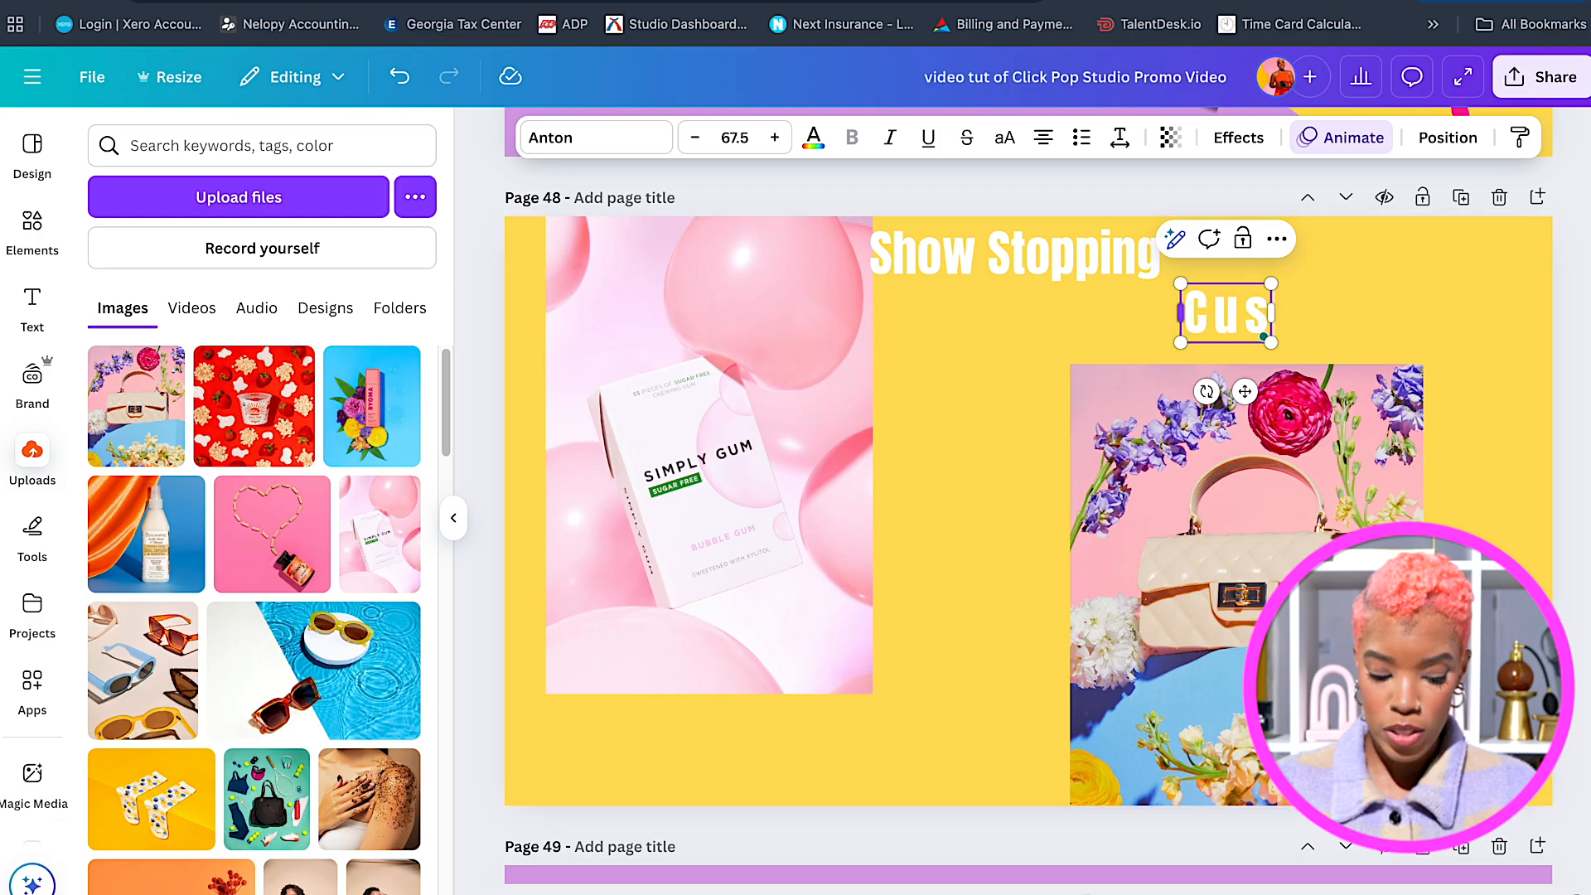
type("tom Images")
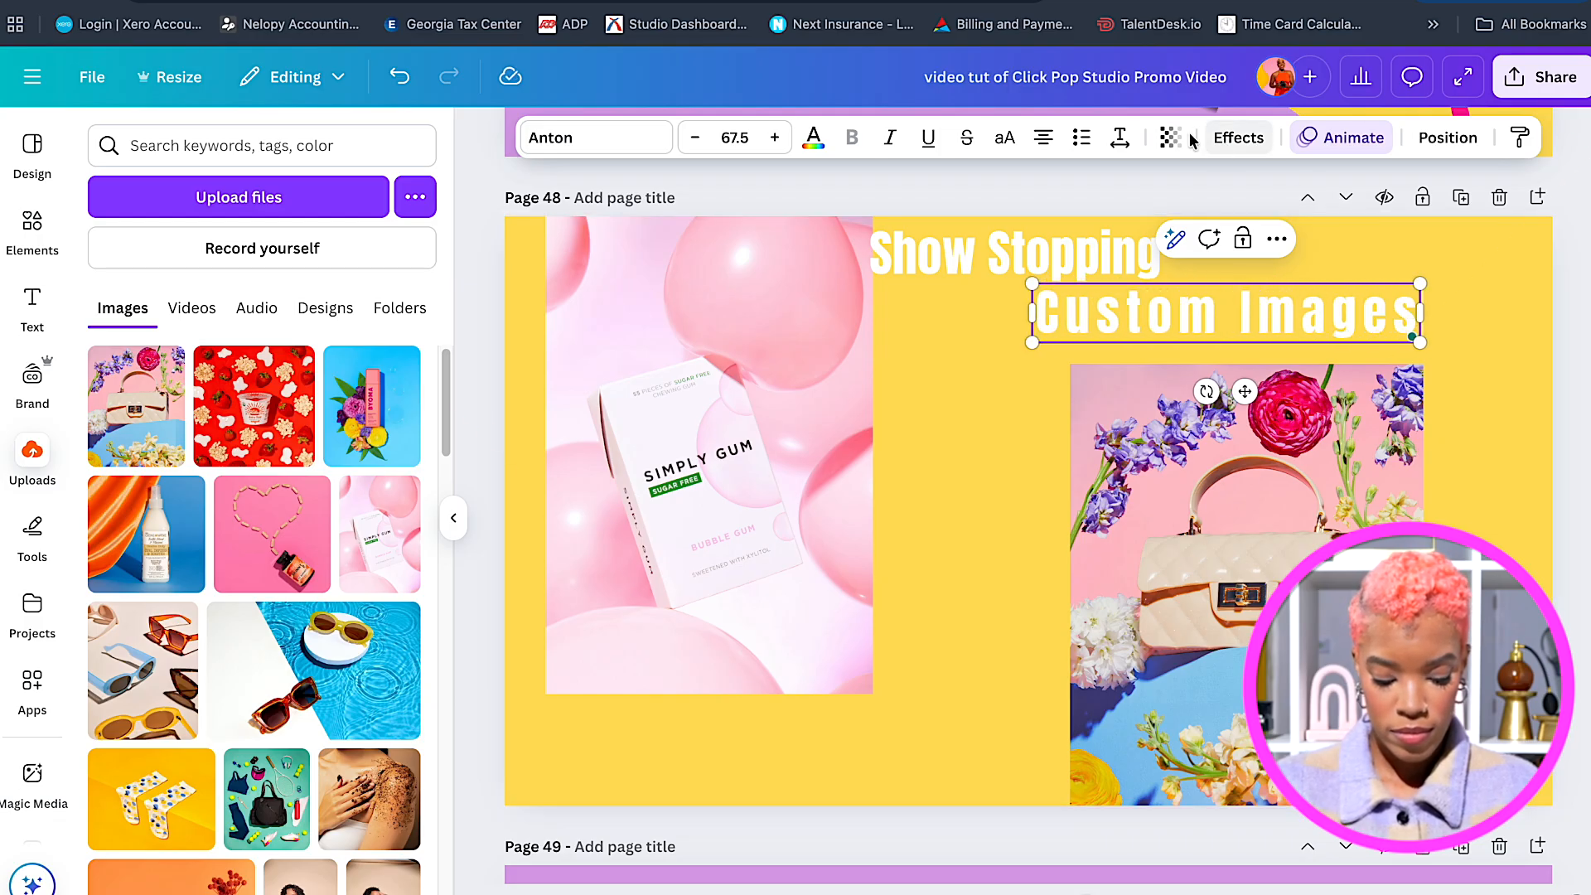
Tighten the letter spacing of 'Custom Images', enlarge it, and nudge both lines into alignment.
left_click(1119, 137)
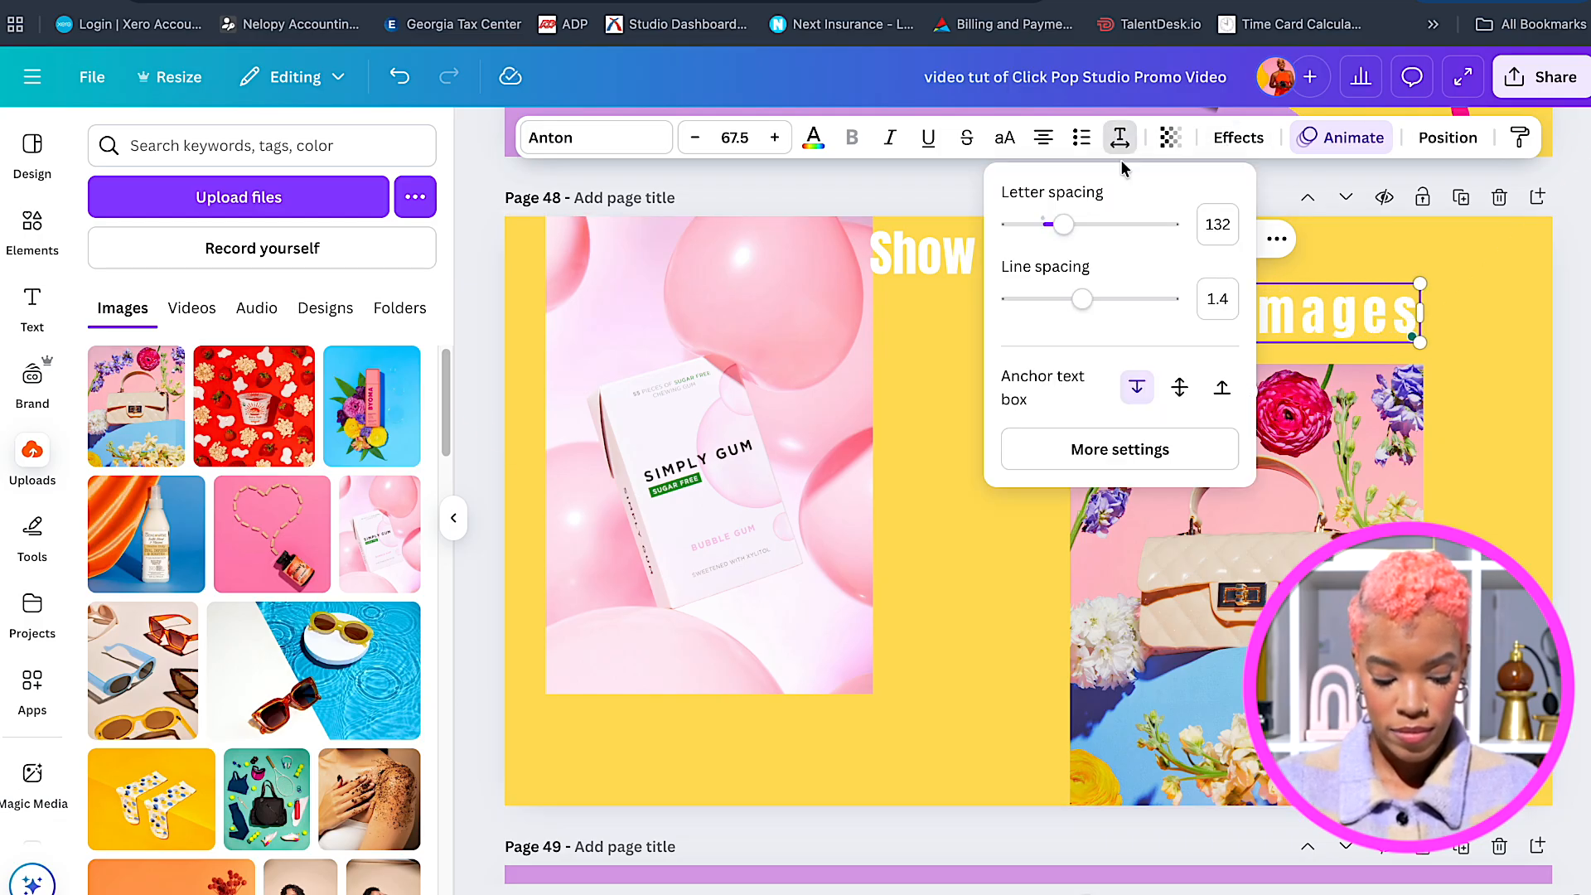
left_click_drag(1069, 232, 1055, 232)
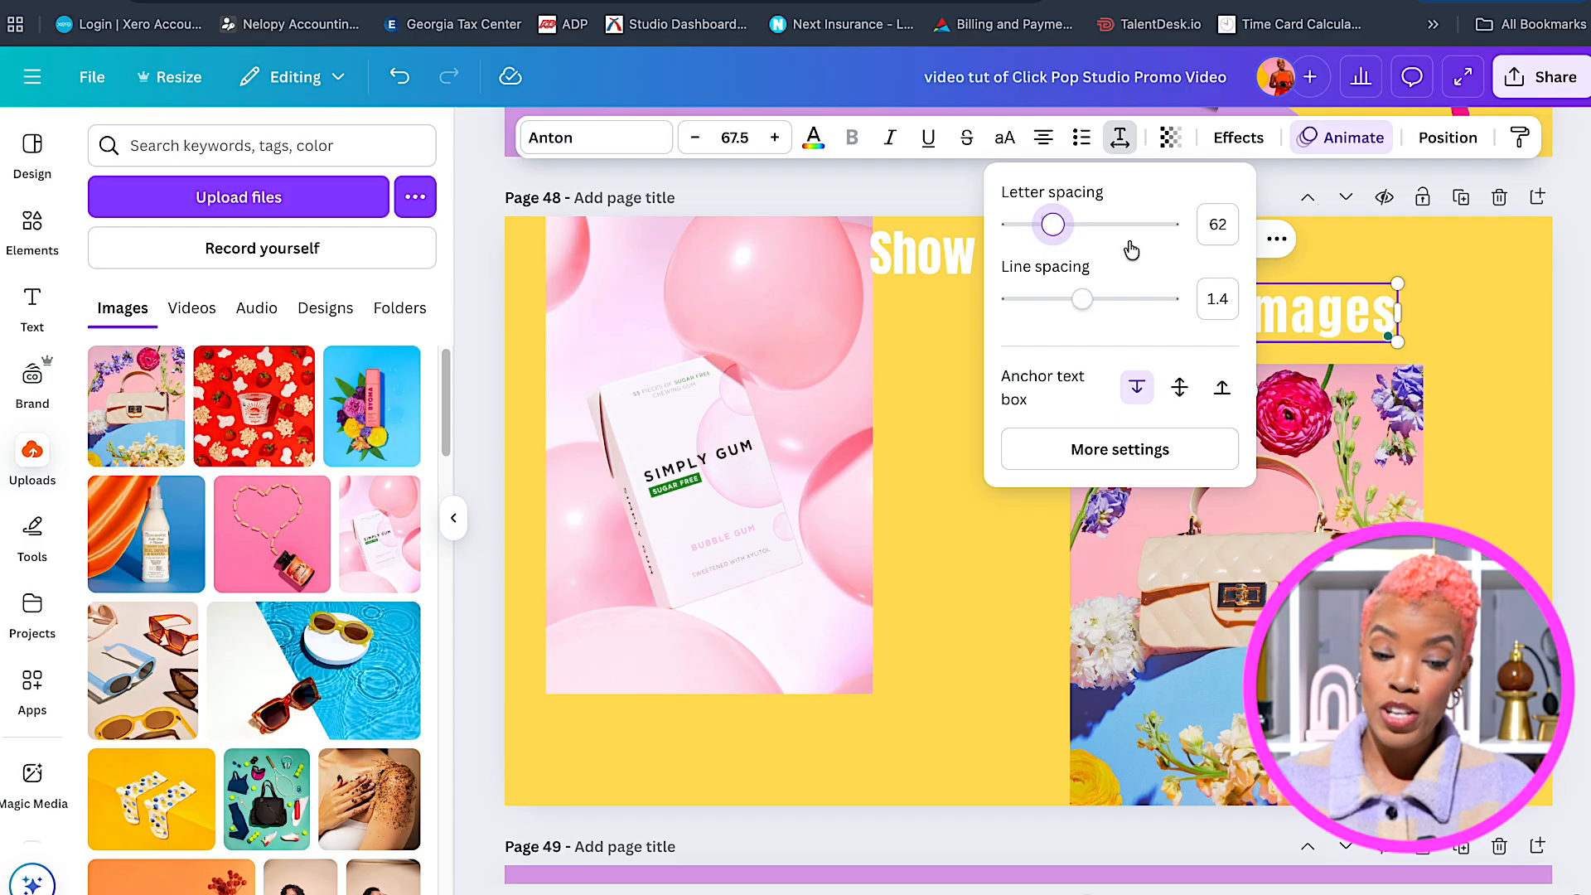
left_click(1435, 343)
left_click(1369, 322)
left_click_drag(1399, 345, 1434, 360)
left_click(1073, 250)
left_click_drag(1073, 251, 1086, 242)
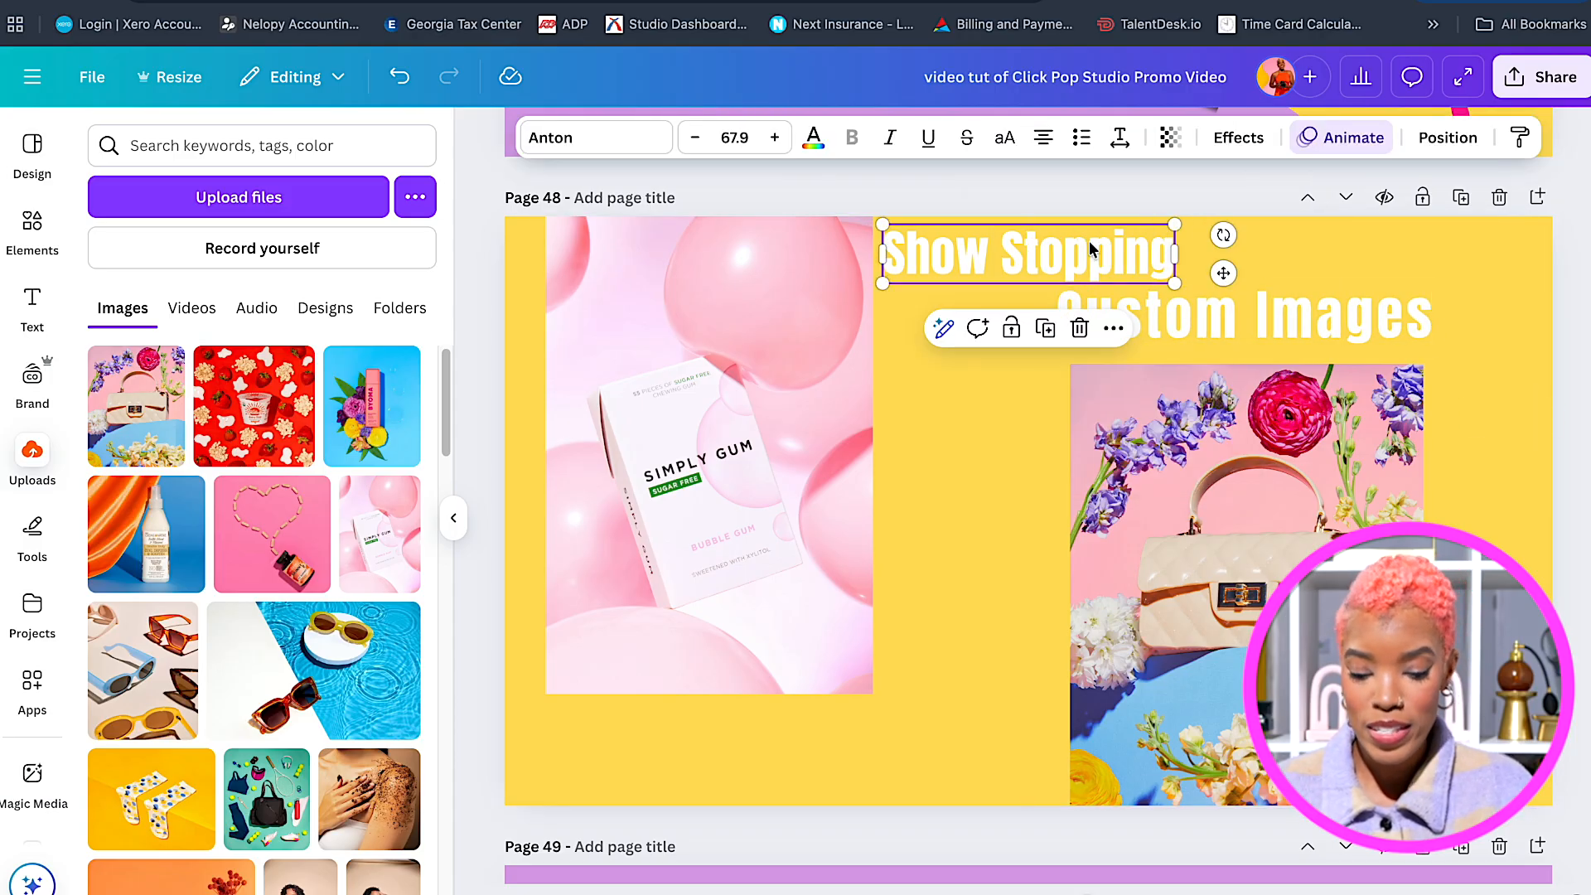
left_click(1272, 323)
left_click_drag(1277, 325, 1282, 326)
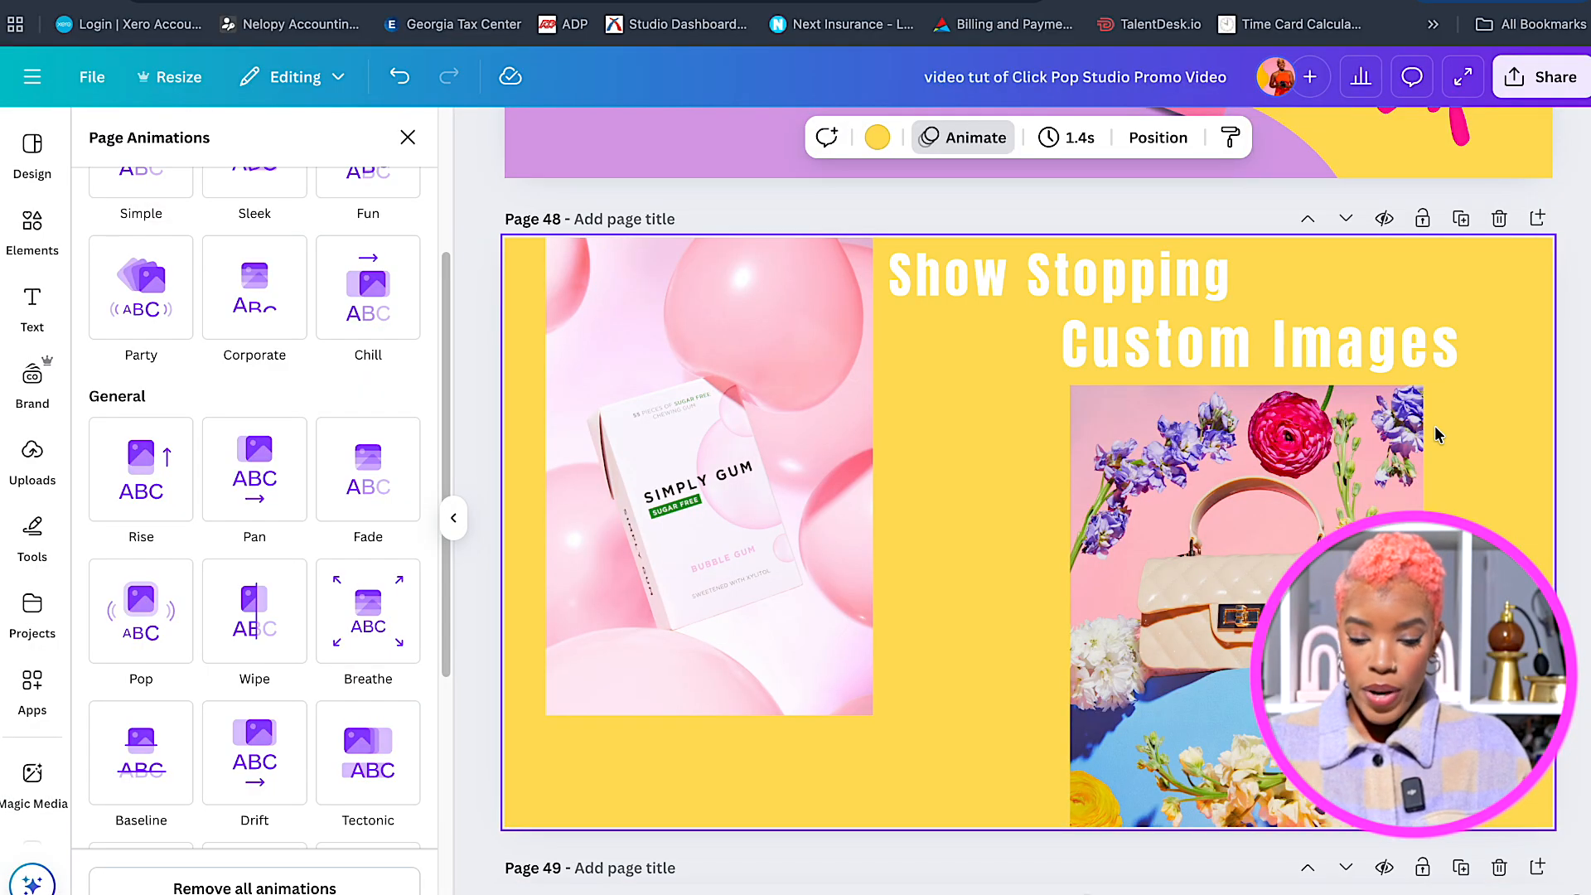
Add the white handbag clip from Uploads > Videos to page 49.
scroll(1434, 435, "down", 5)
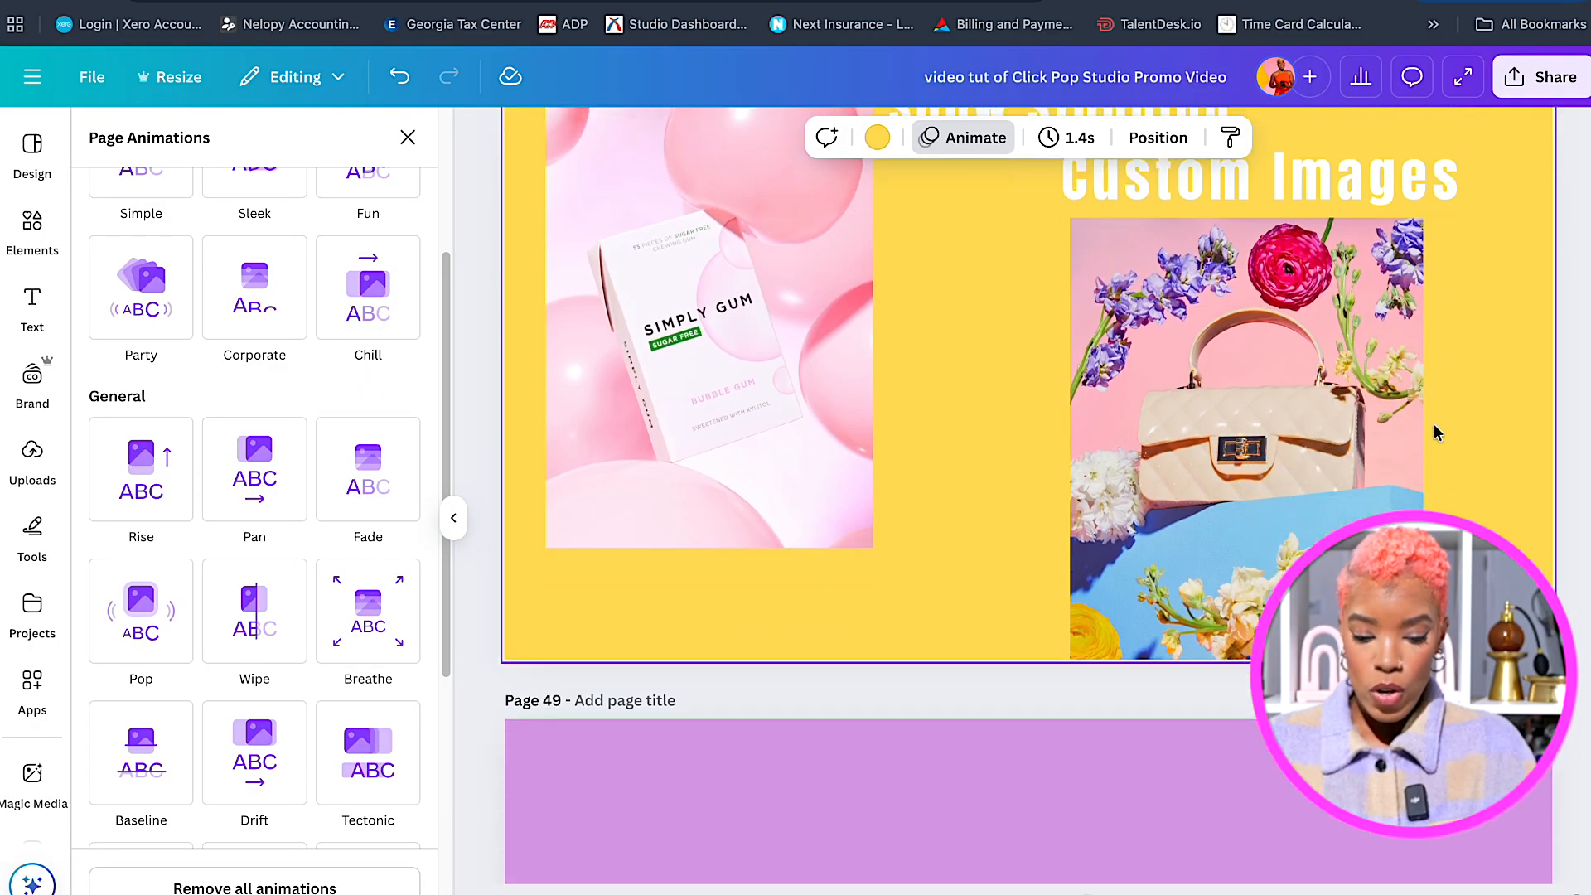
scroll(1437, 431, "down", 3)
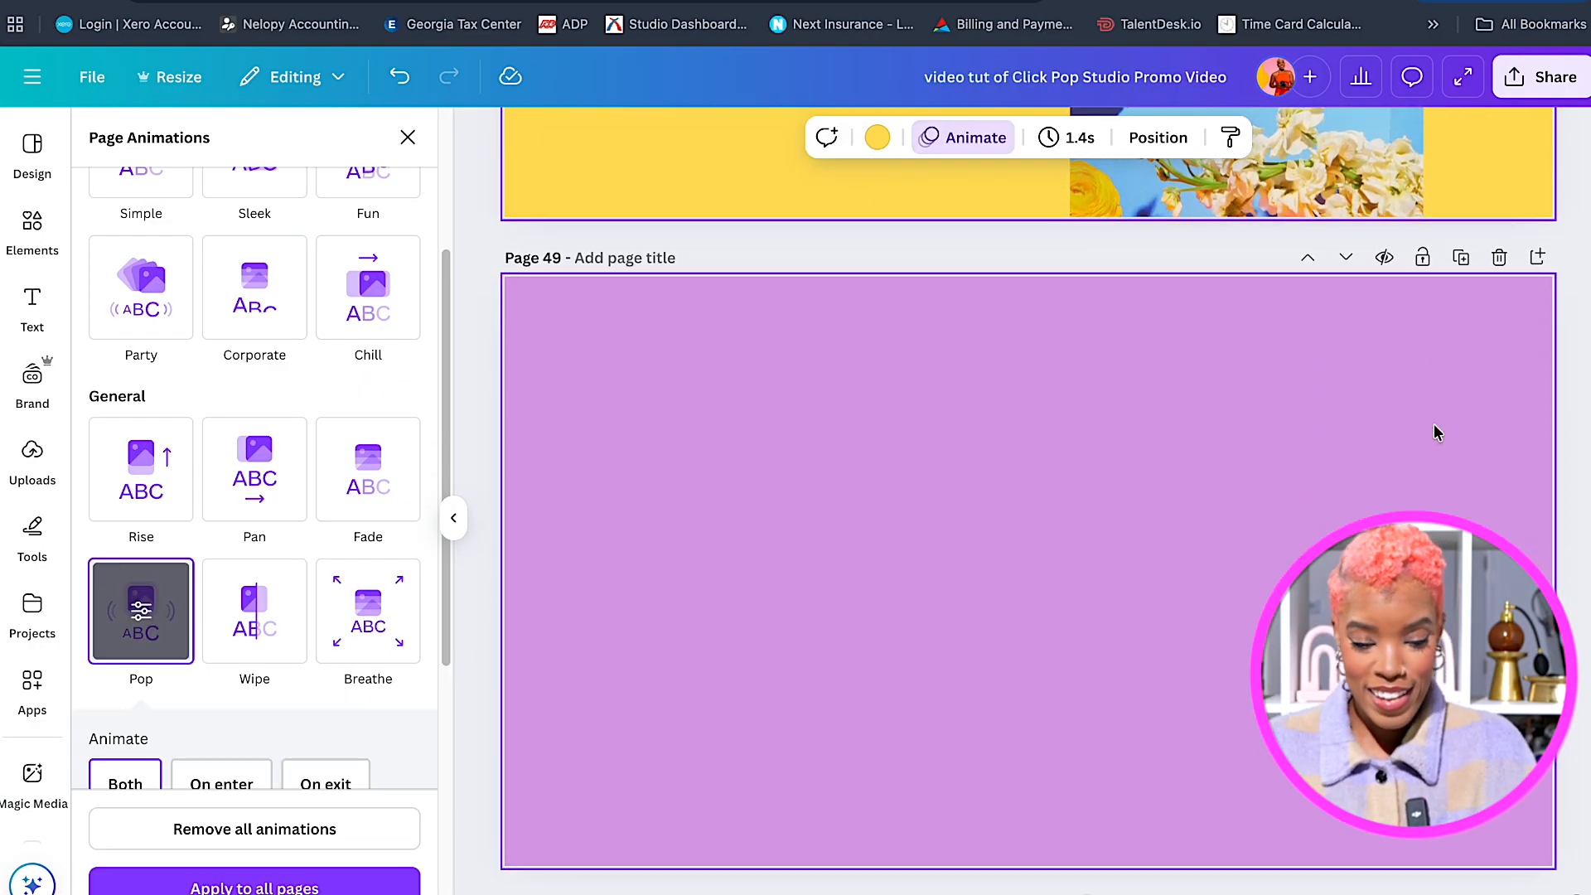
scroll(1436, 432, "down", 1)
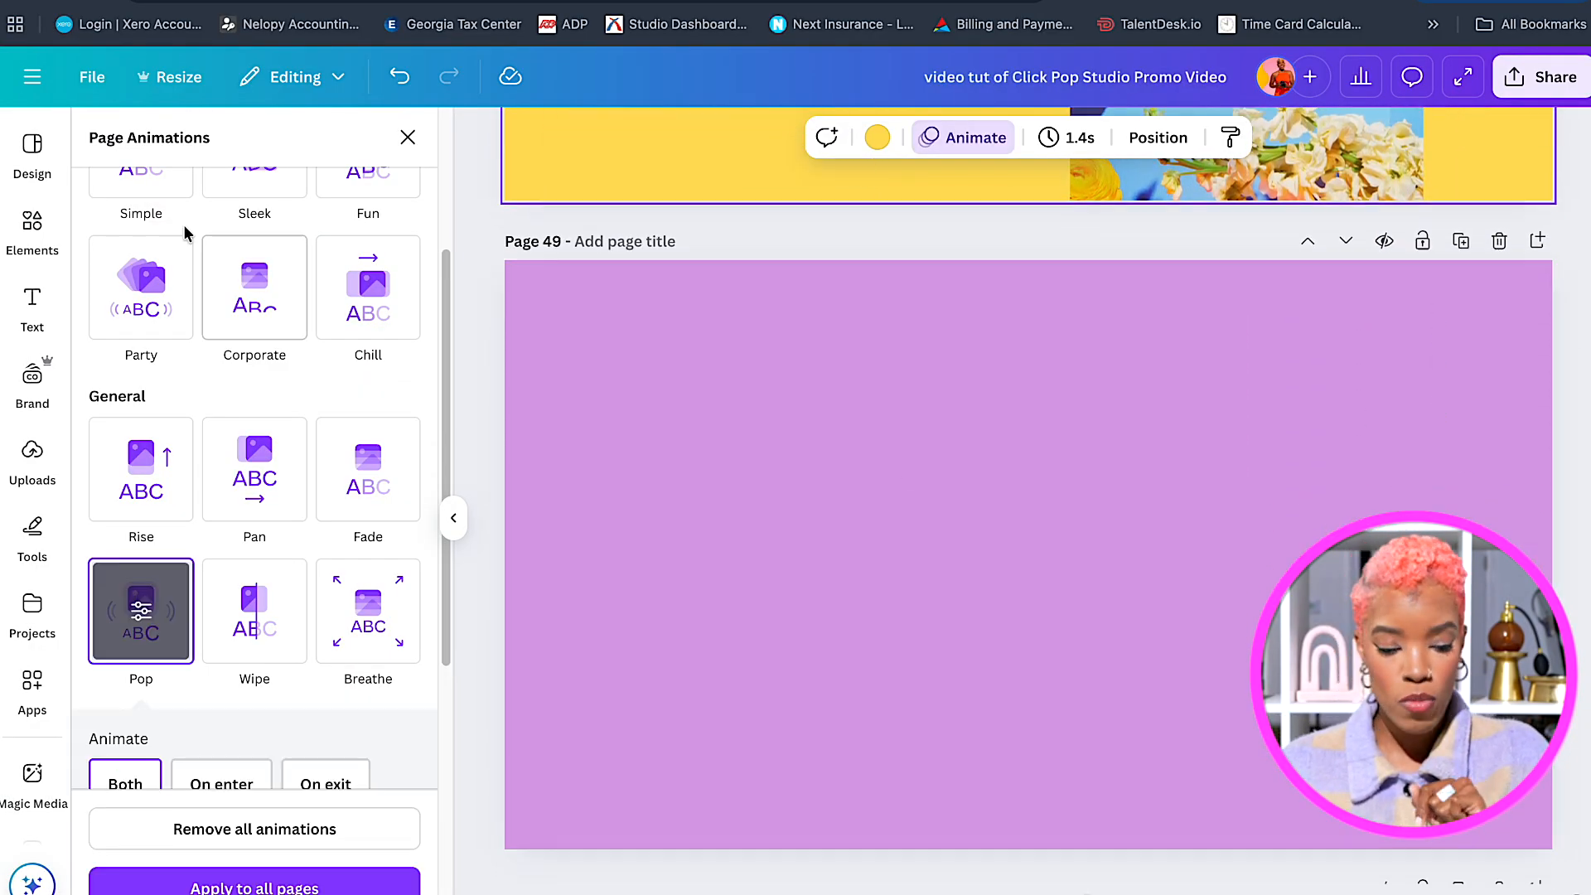
left_click(32, 459)
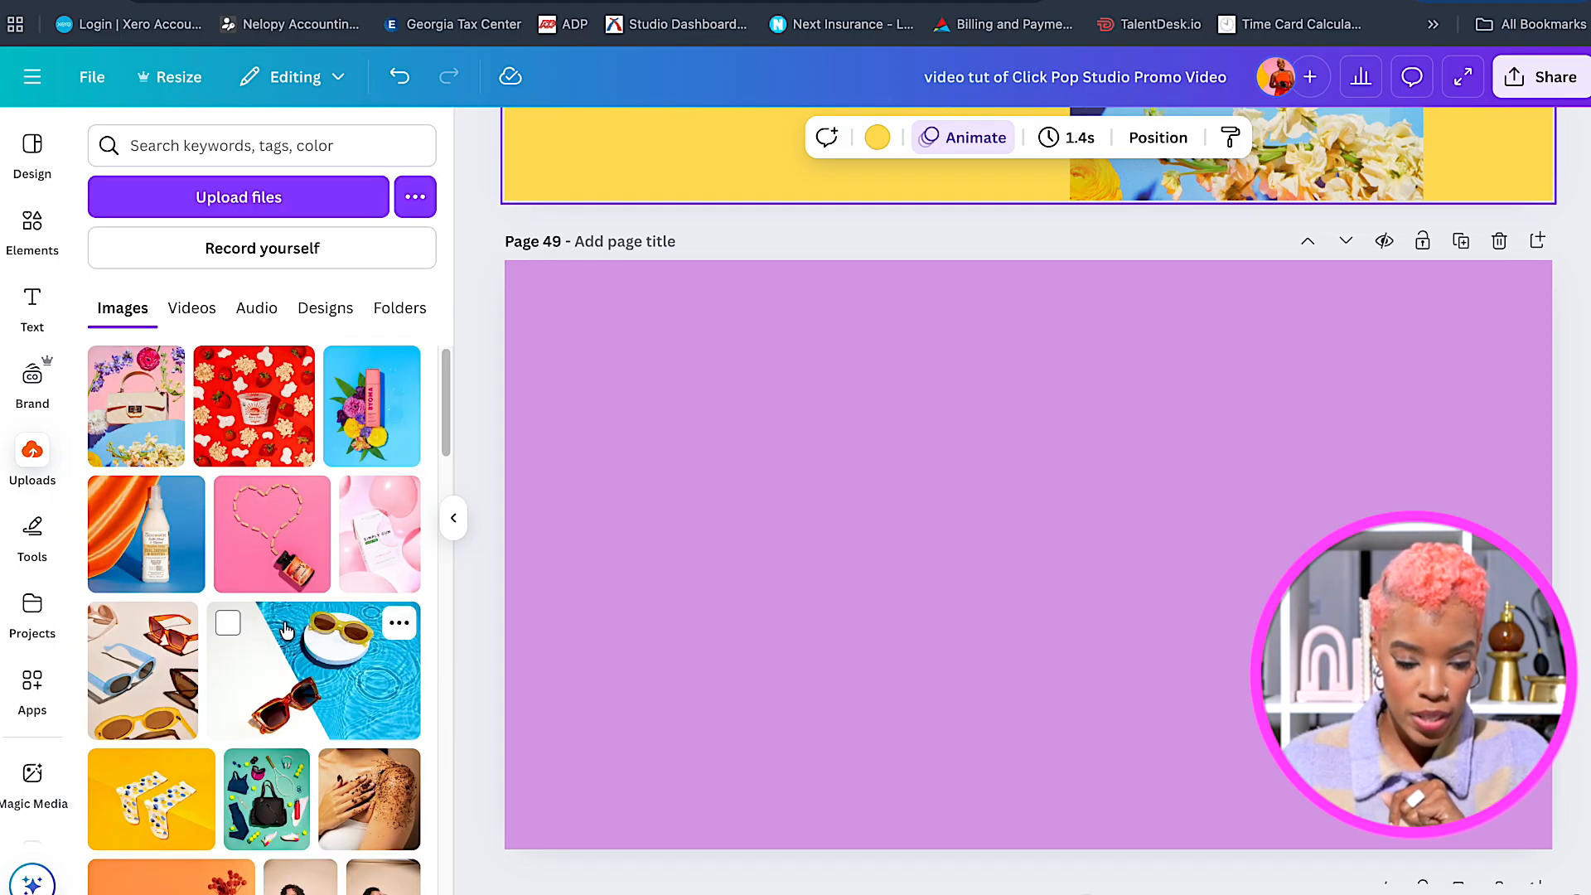
left_click(191, 307)
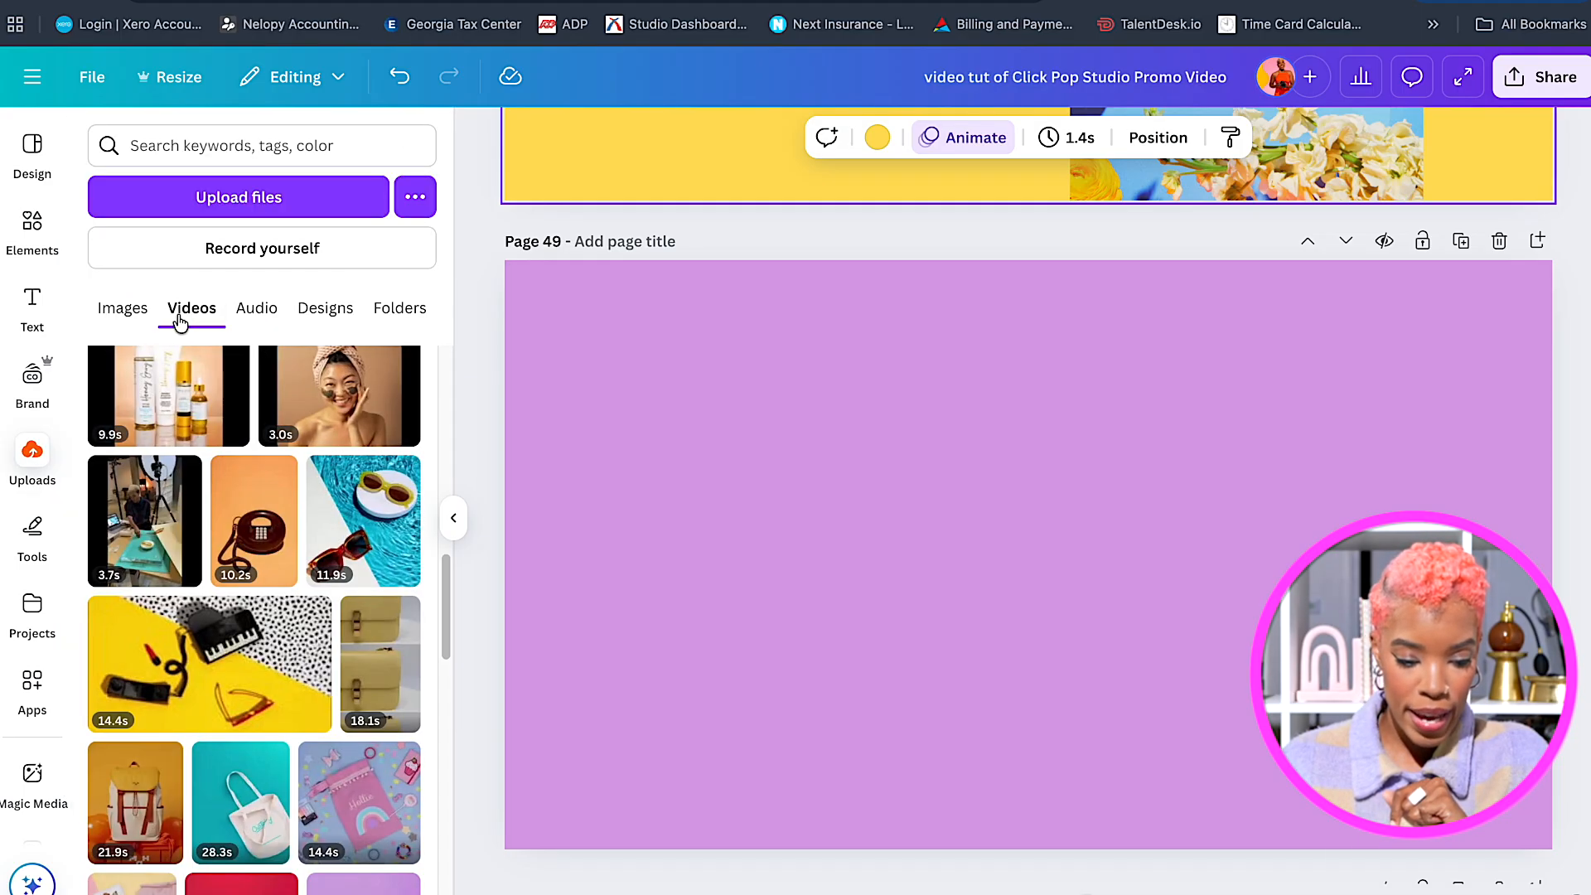
scroll(361, 570, "down", 3)
scroll(362, 568, "down", 5)
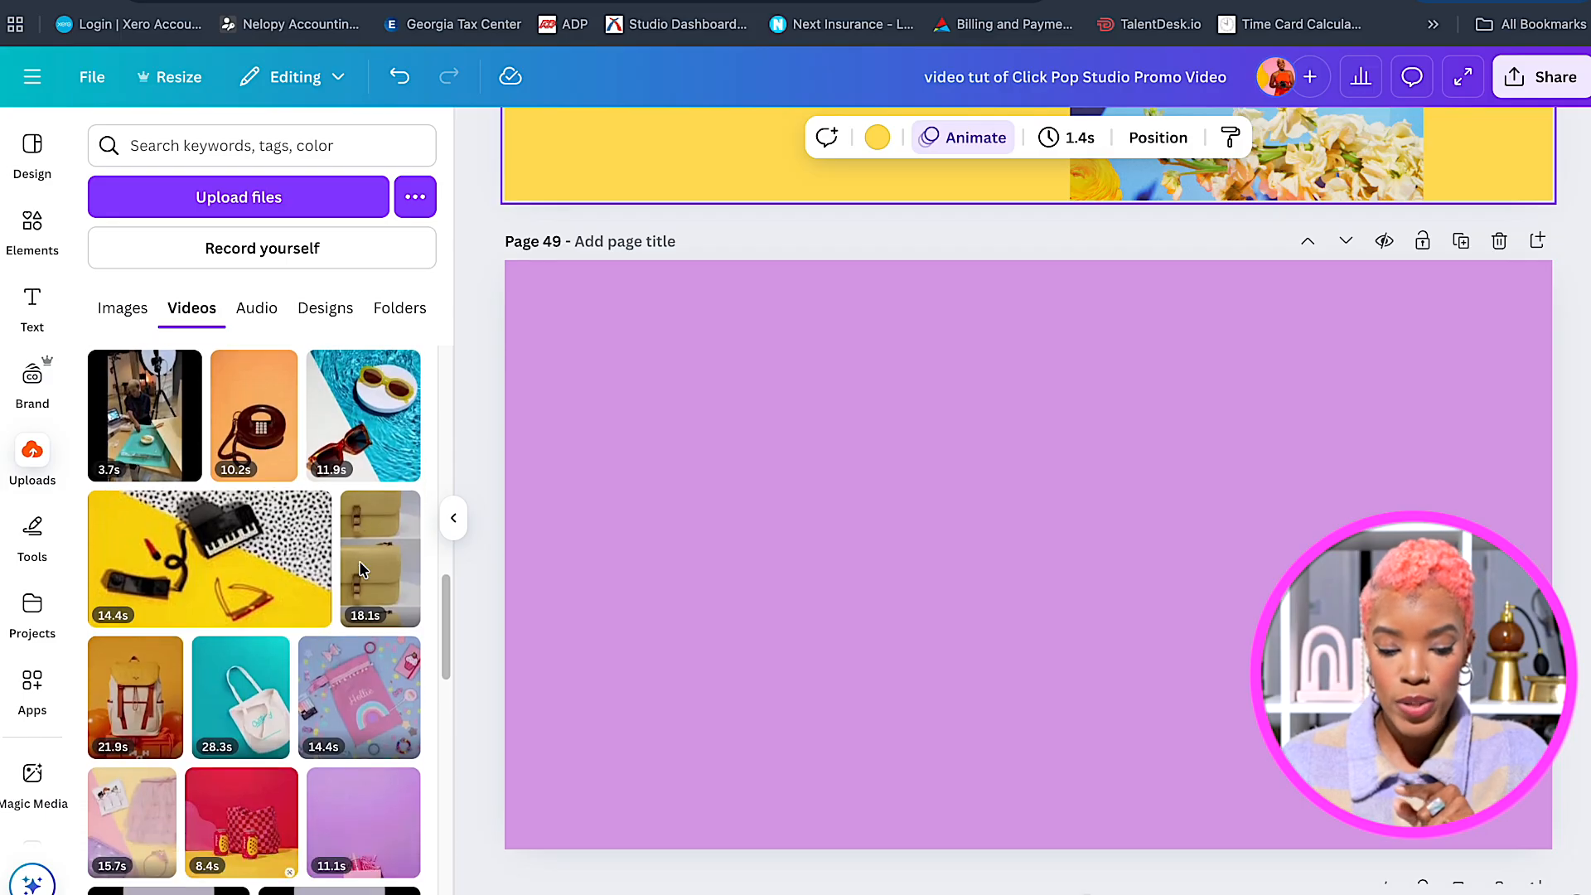
scroll(308, 577, "up", 2)
scroll(308, 578, "down", 5)
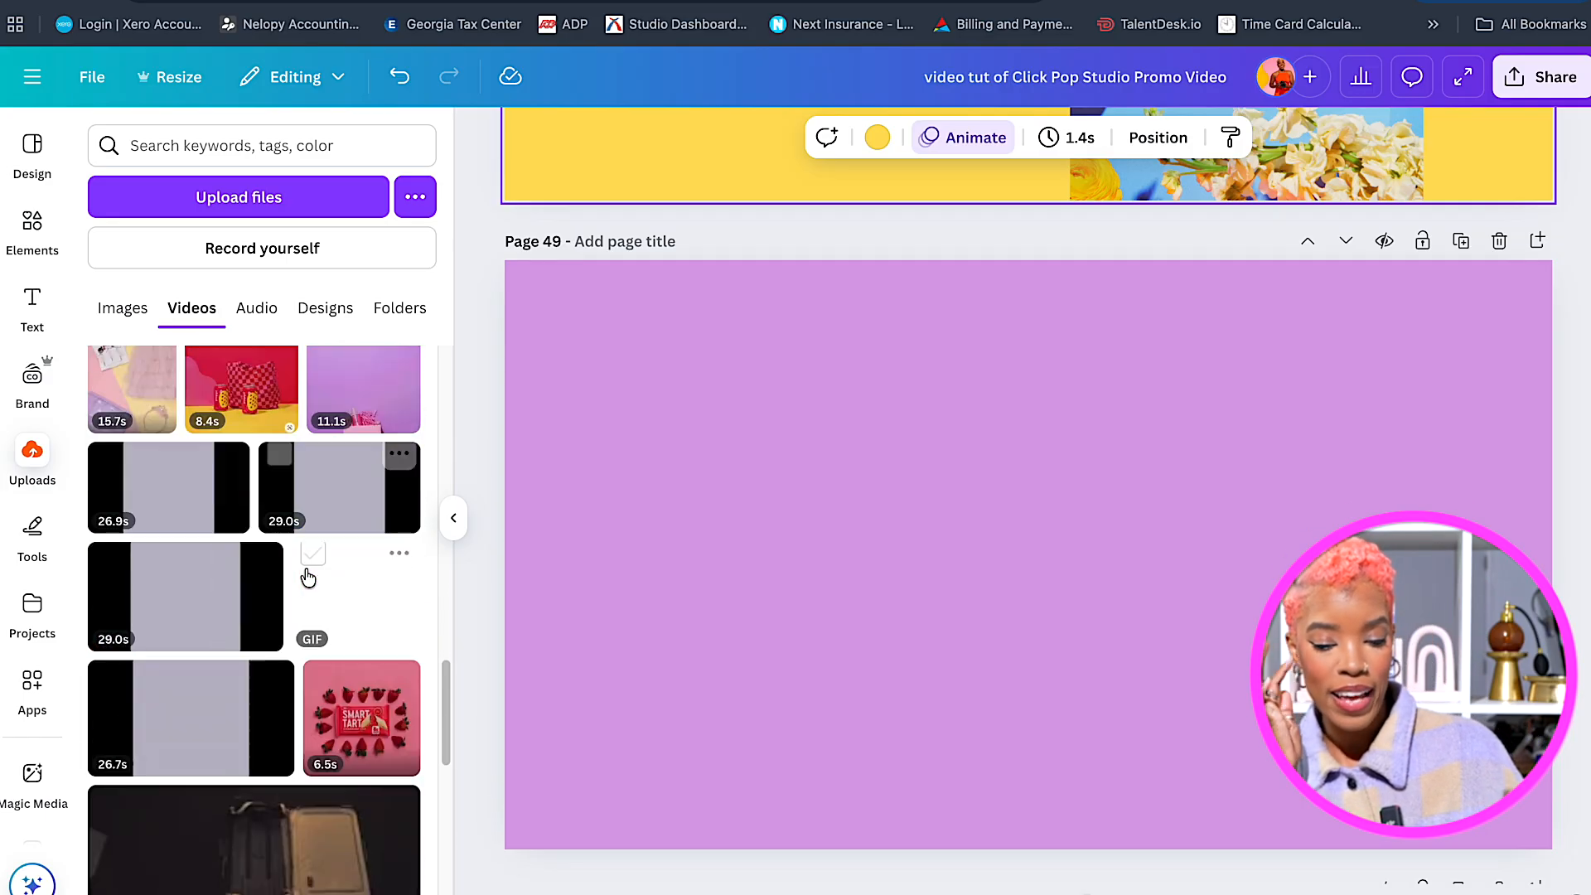
scroll(308, 577, "up", 10)
scroll(308, 578, "up", 4)
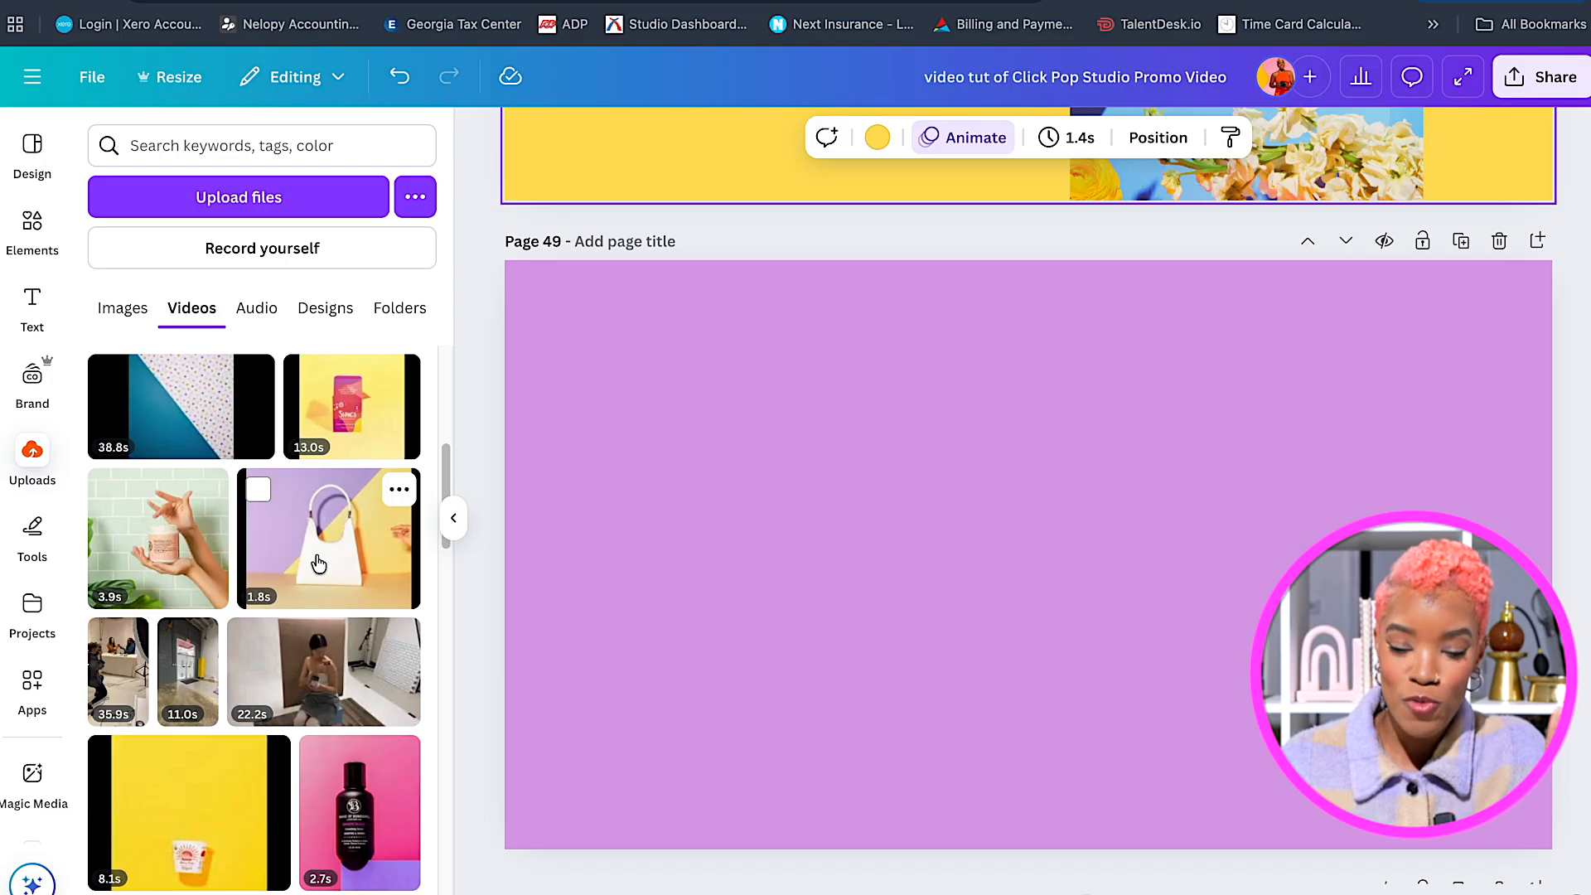
left_click(318, 564)
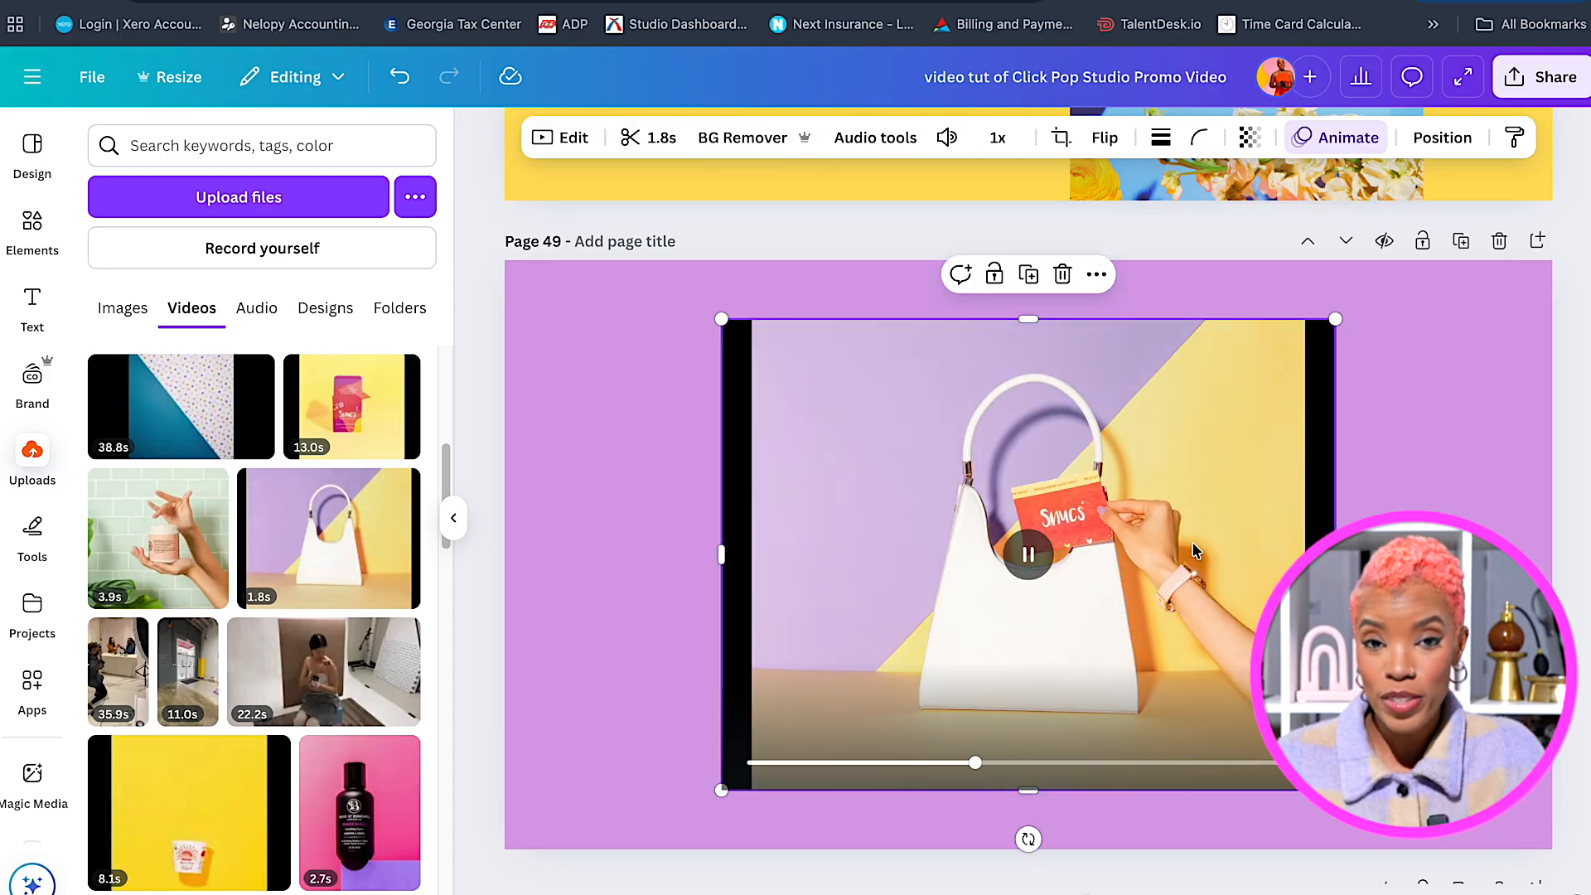
Crop the video's black side strips, enlarge it to fill the page height and centre it.
left_click_drag(1335, 554, 1314, 554)
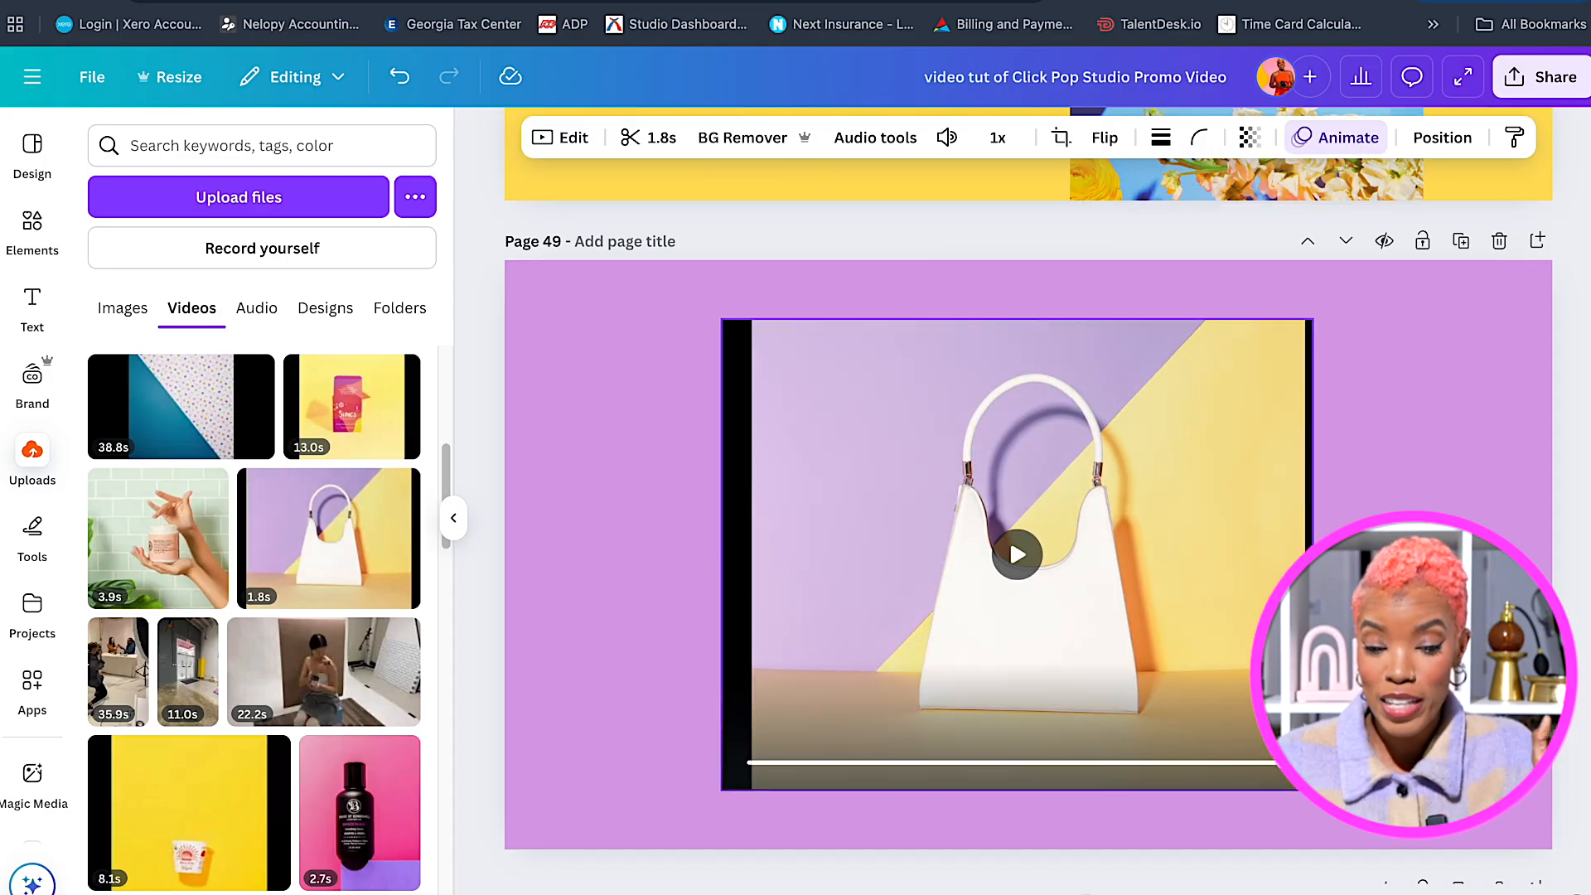
left_click_drag(721, 551, 744, 550)
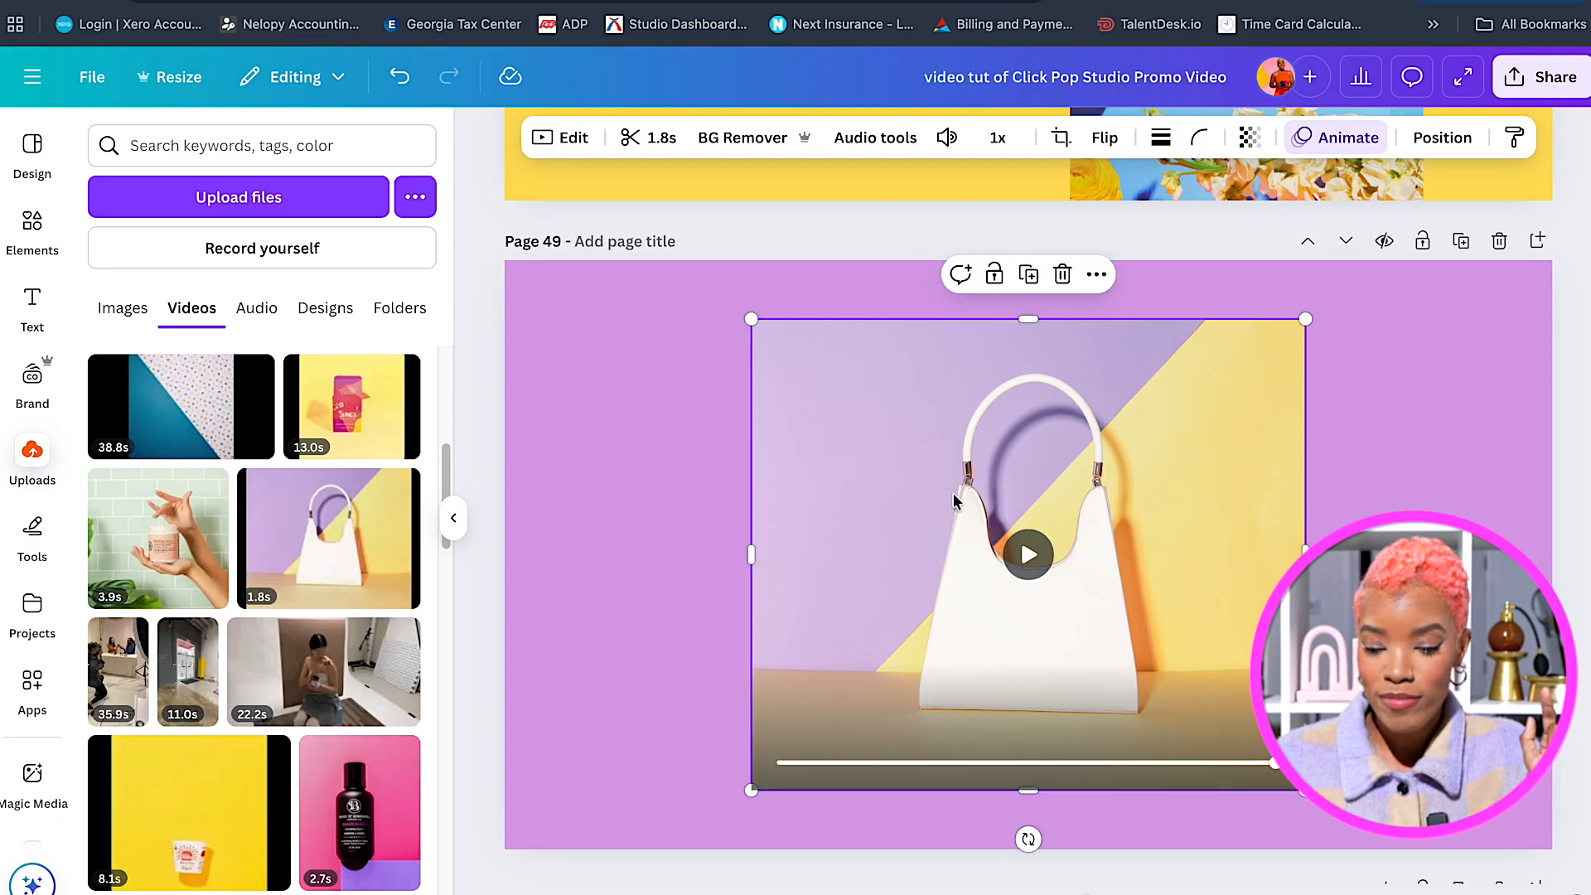
left_click_drag(1304, 320, 1460, 218)
left_click_drag(1276, 505, 1283, 537)
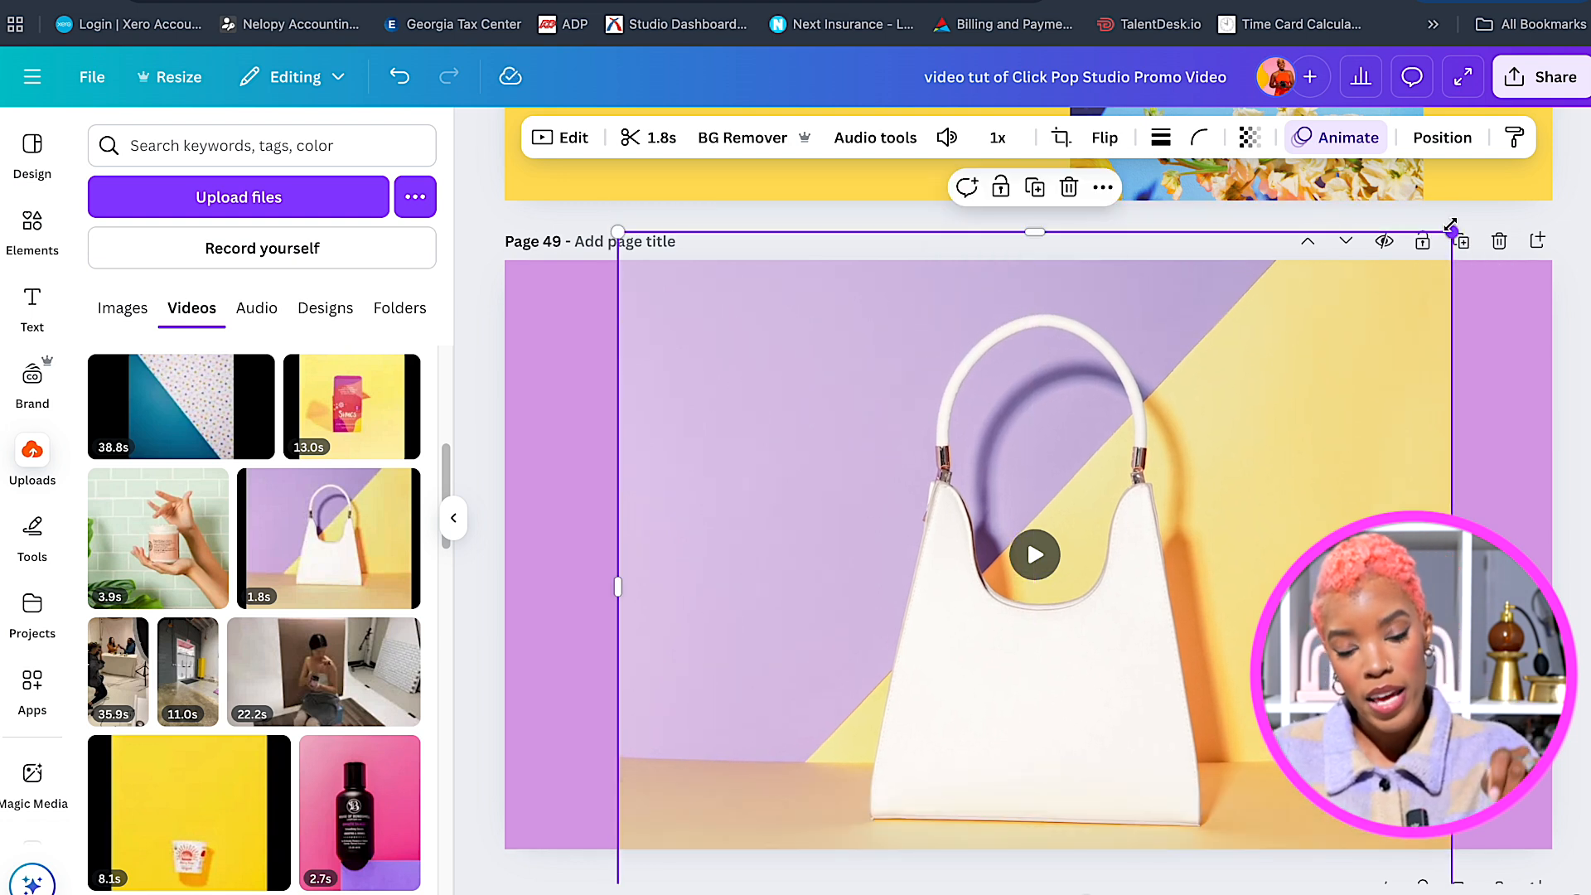
left_click_drag(1452, 230, 1465, 214)
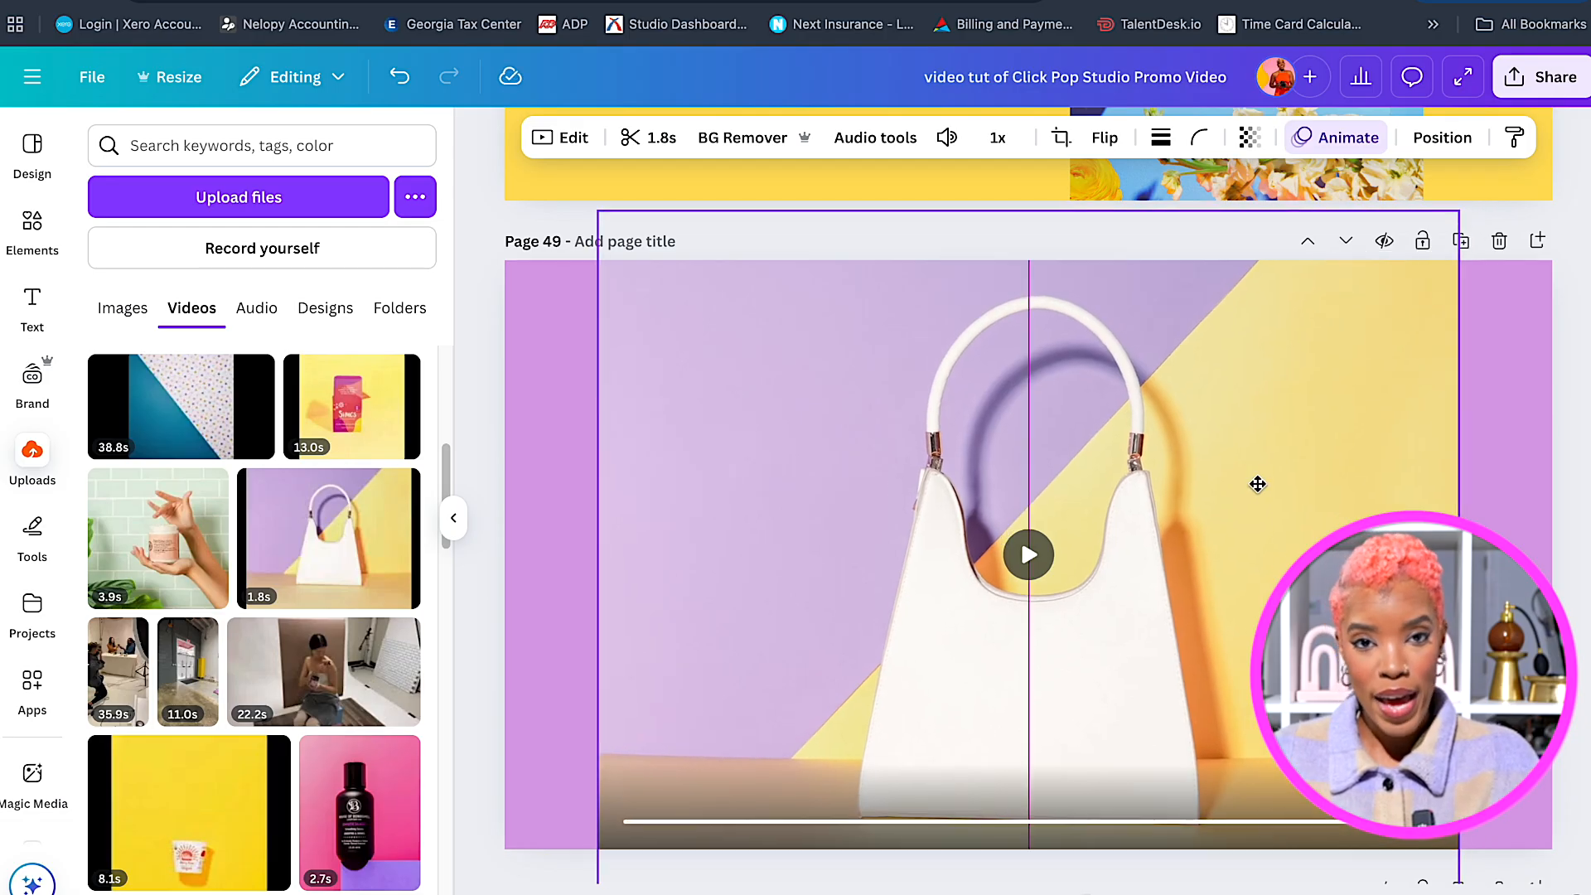
left_click_drag(1259, 487, 1253, 487)
left_click(1492, 446)
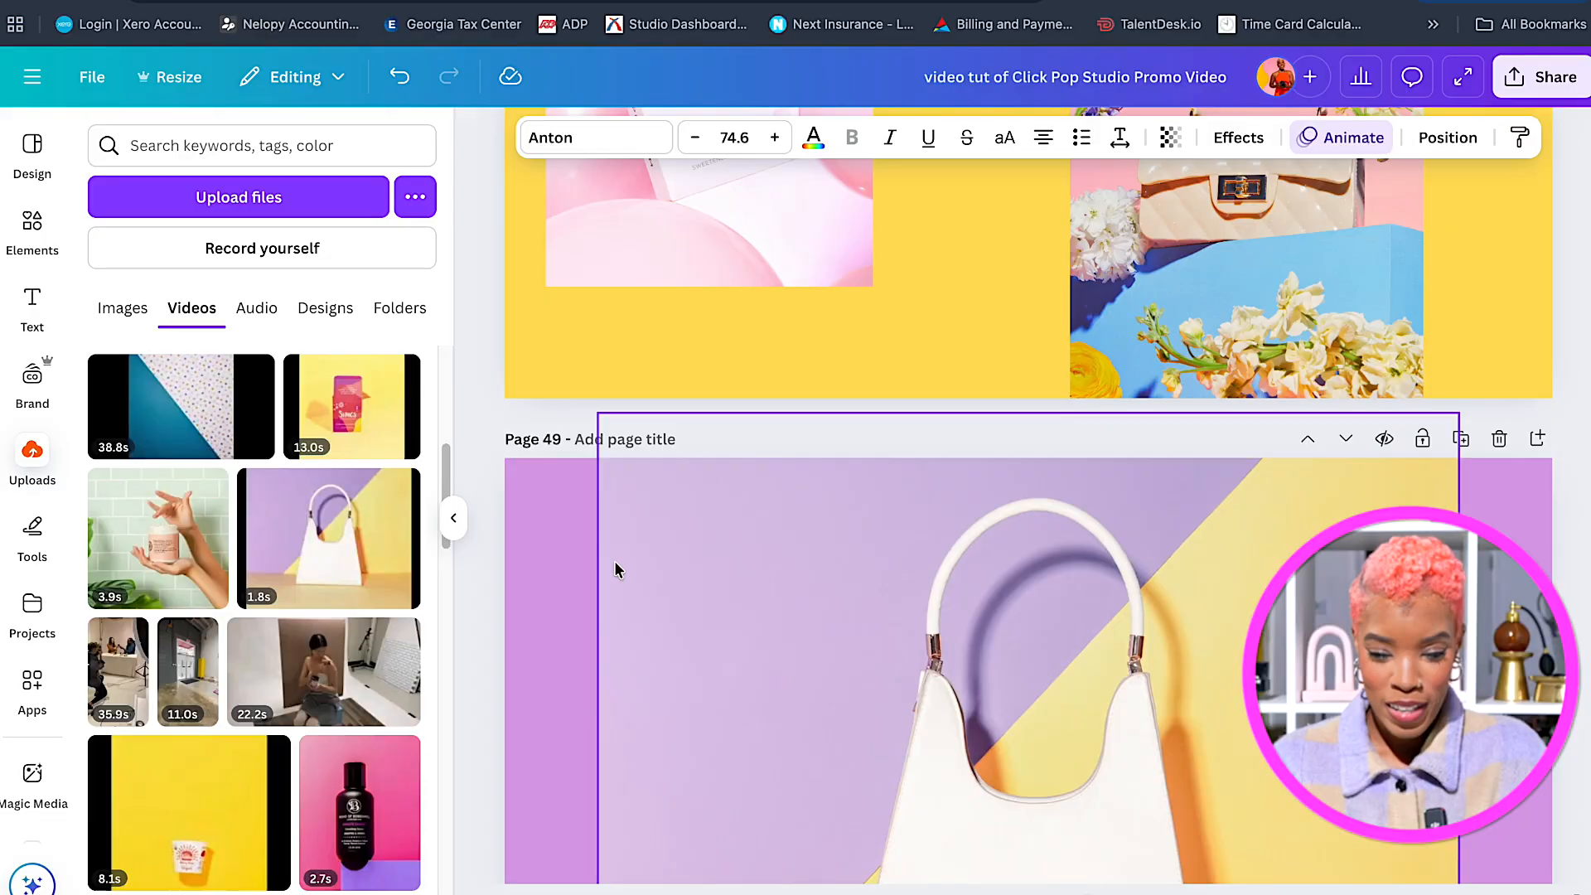
Paste the 'Show Stopping / Custom Images' heading pair onto page 49's upper left.
scroll(609, 566, "up", 5)
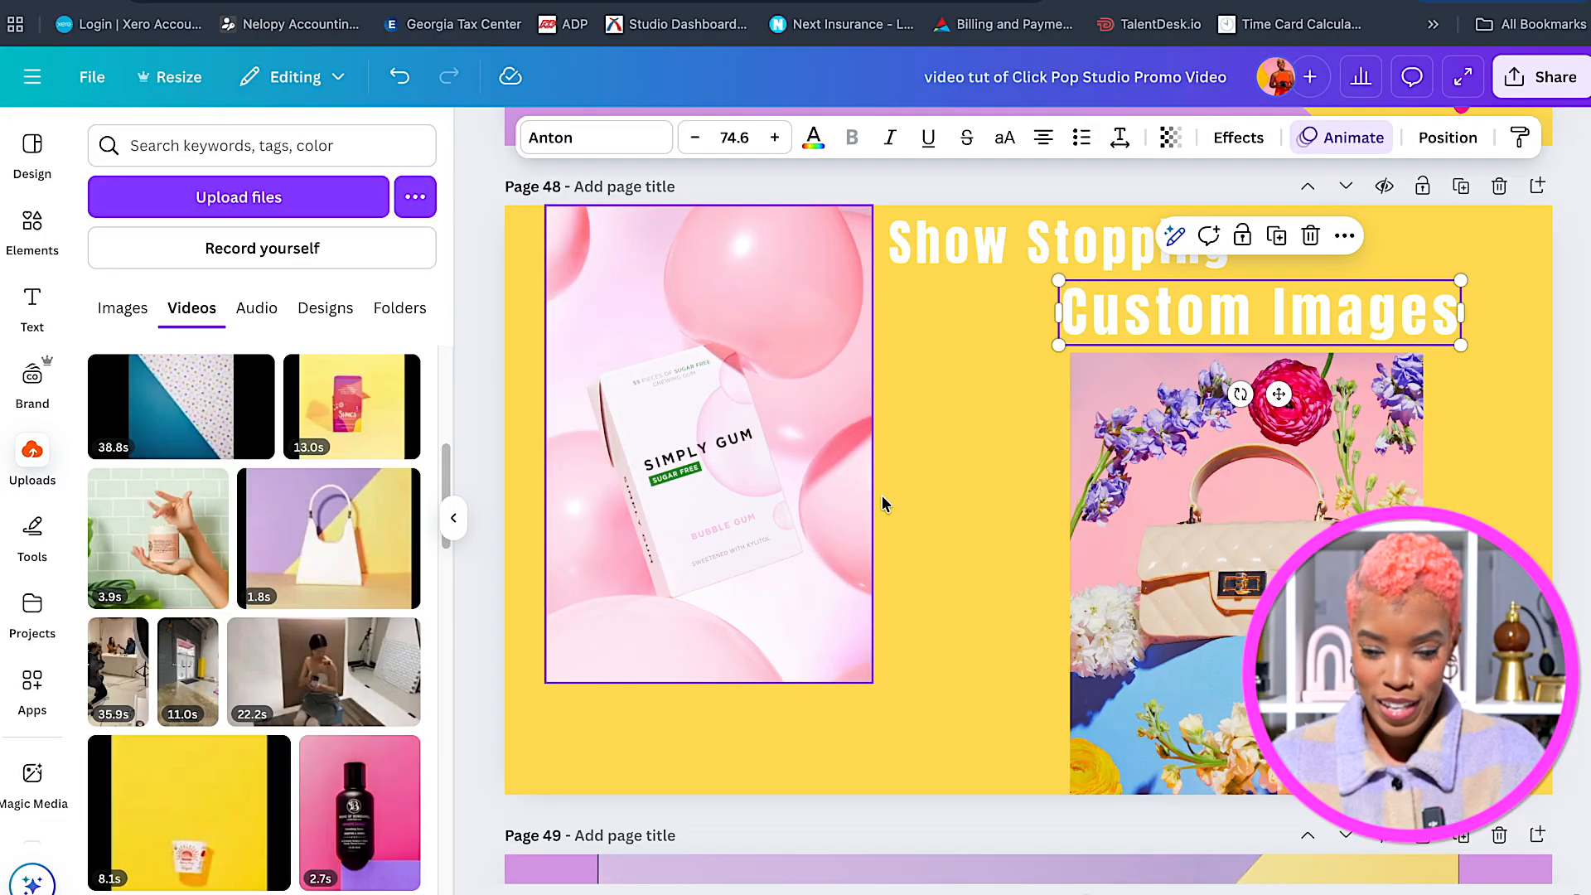
left_click(991, 249, "shift")
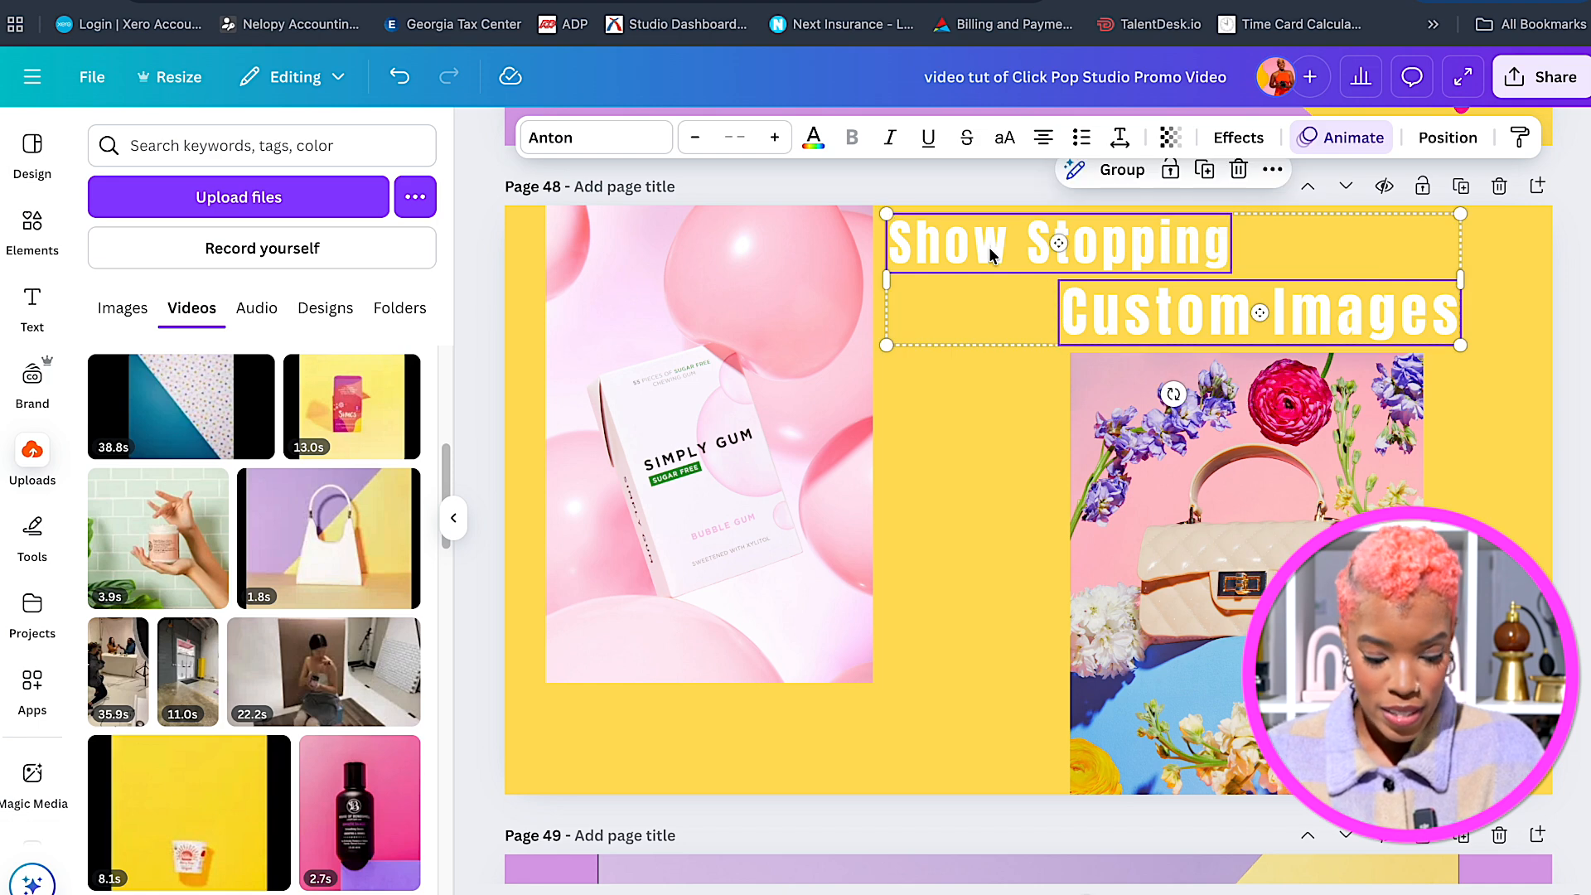
scroll(992, 319, "down", 7)
left_click(580, 470)
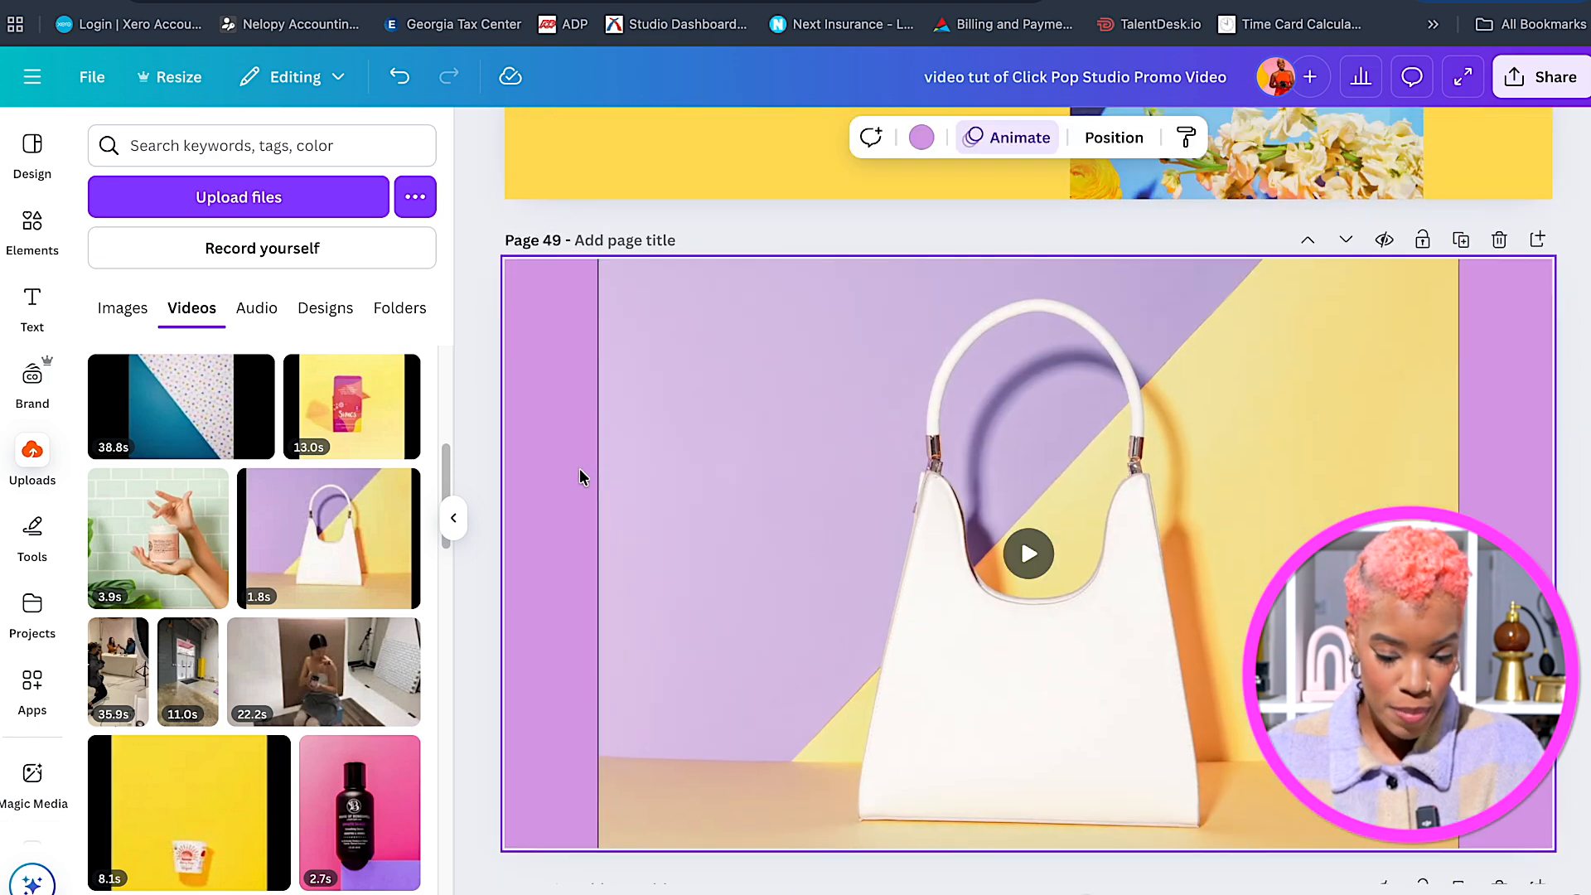
key("super+v")
left_click_drag(1260, 365, 737, 383)
left_click(544, 469)
Shrink both lines and change the first to 'We've Got This' with letter spacing 5.
left_click_drag(1000, 413, 919, 396)
left_click(941, 319)
left_click_drag(942, 284, 917, 291)
double_click(875, 300)
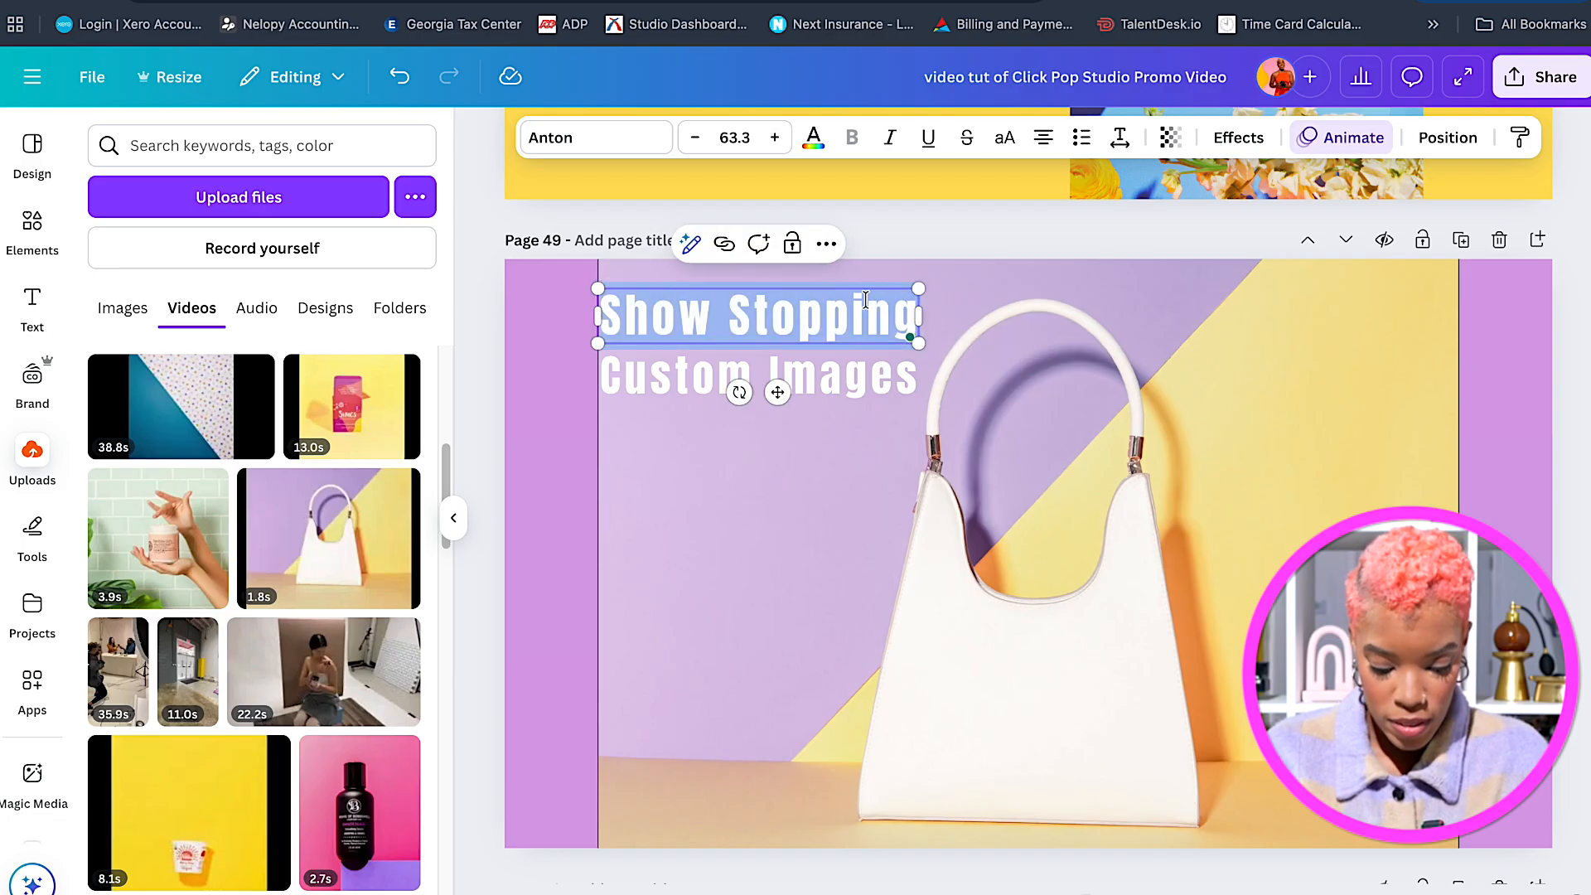
type("W")
type("e've")
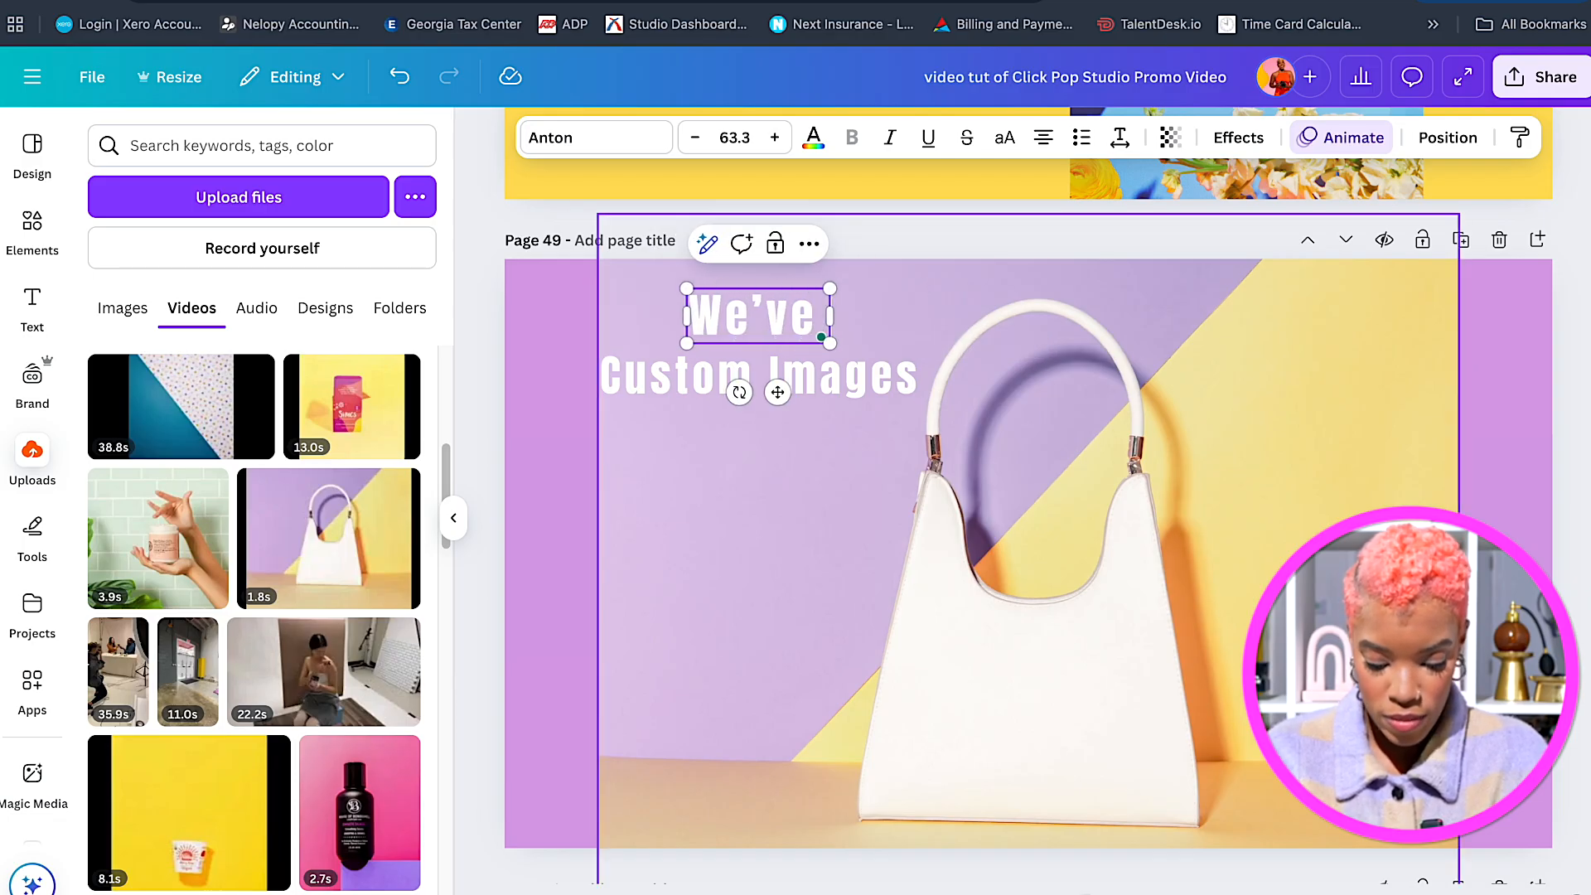
type(" Got This")
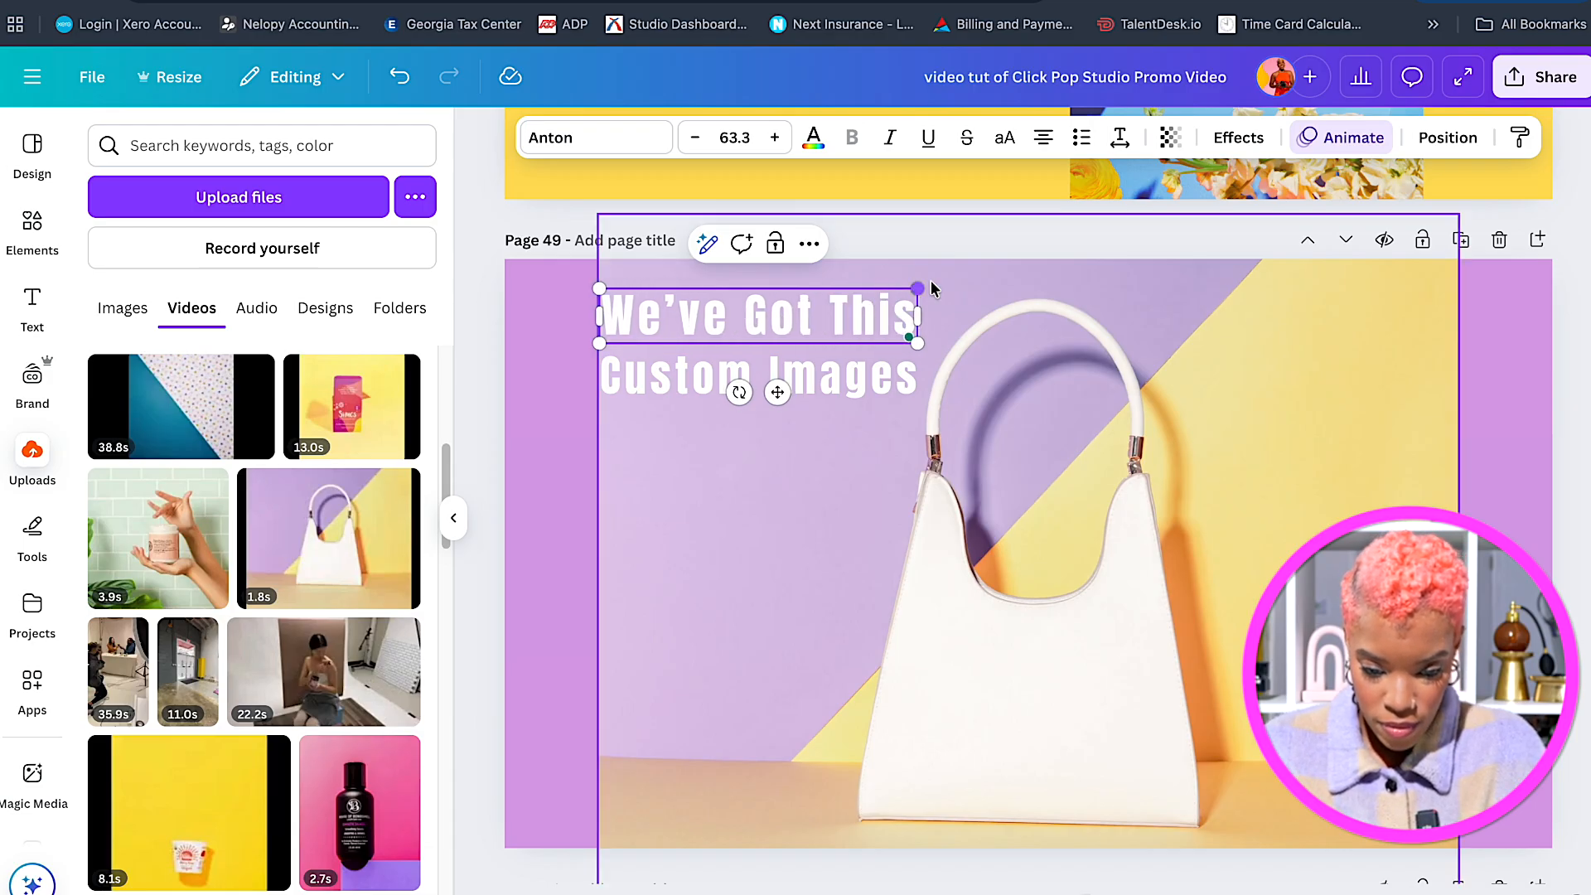
key("Escape")
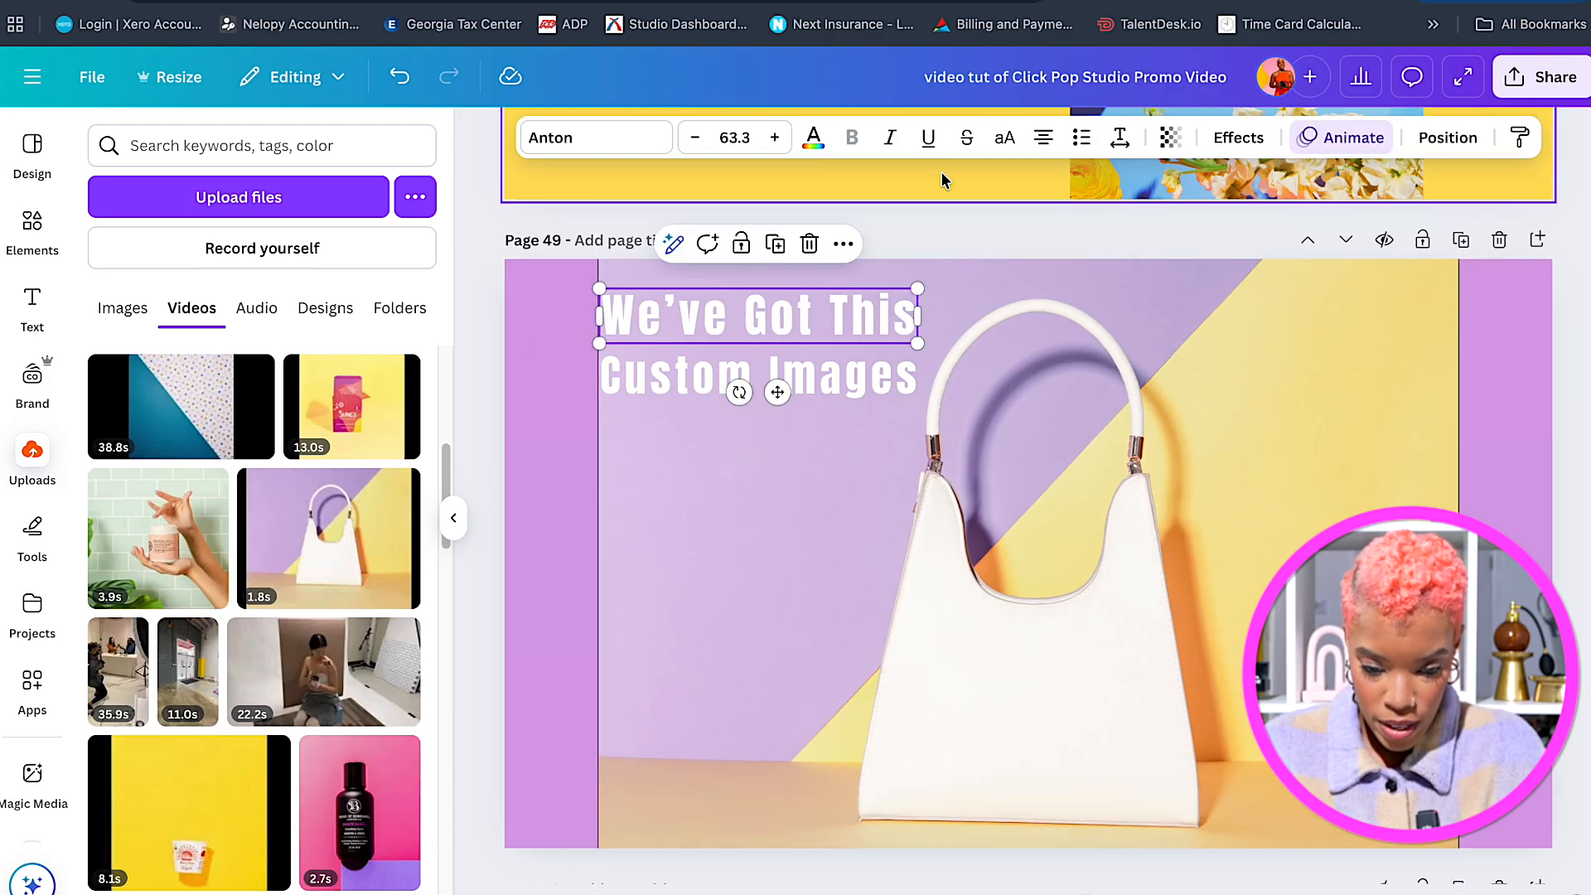
left_click(1119, 140)
left_click_drag(1054, 224, 1040, 223)
left_click(588, 382)
left_click_drag(725, 313, 712, 305)
Retype the second line as 'In The Bag!', tighten its spacing and enlarge it to about 77.6.
left_click(729, 373)
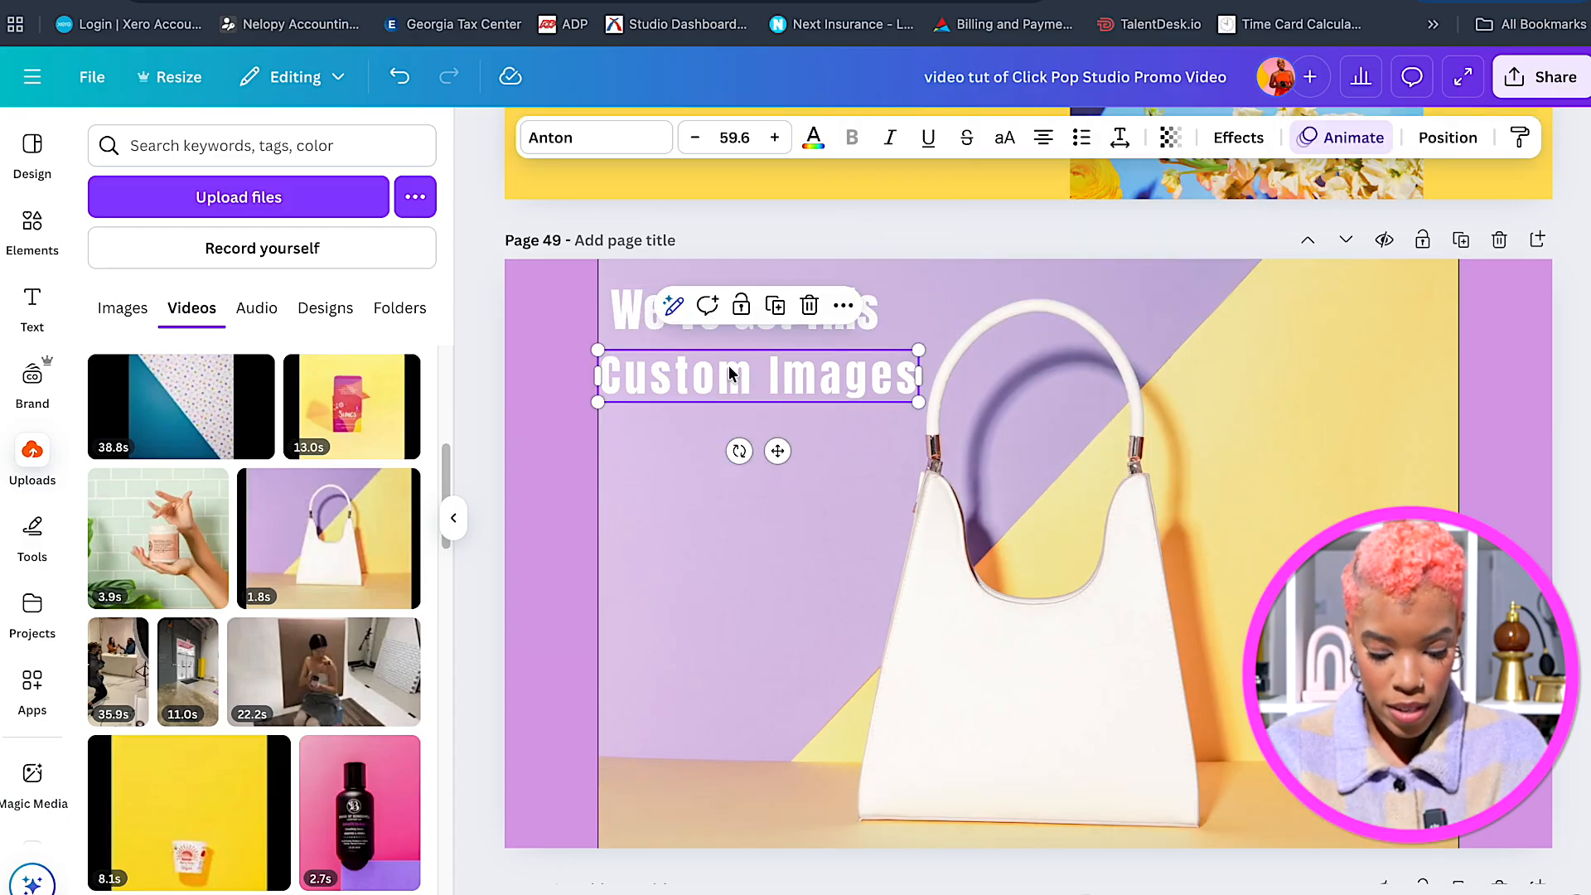
double_click(768, 376)
key("BackSpace")
type("In The Ba")
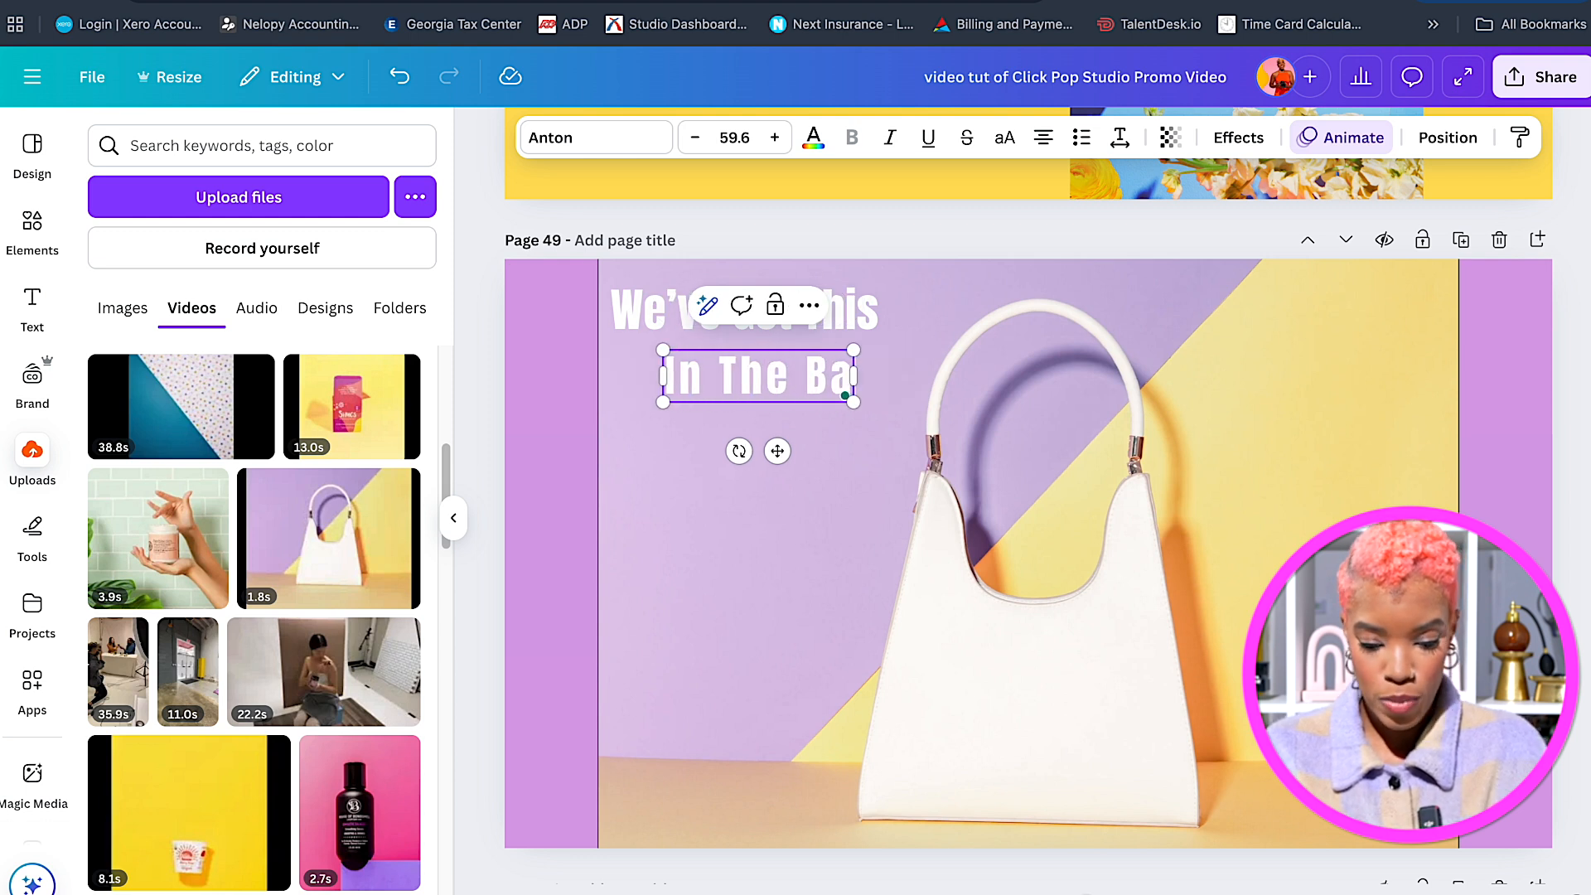
type("g!")
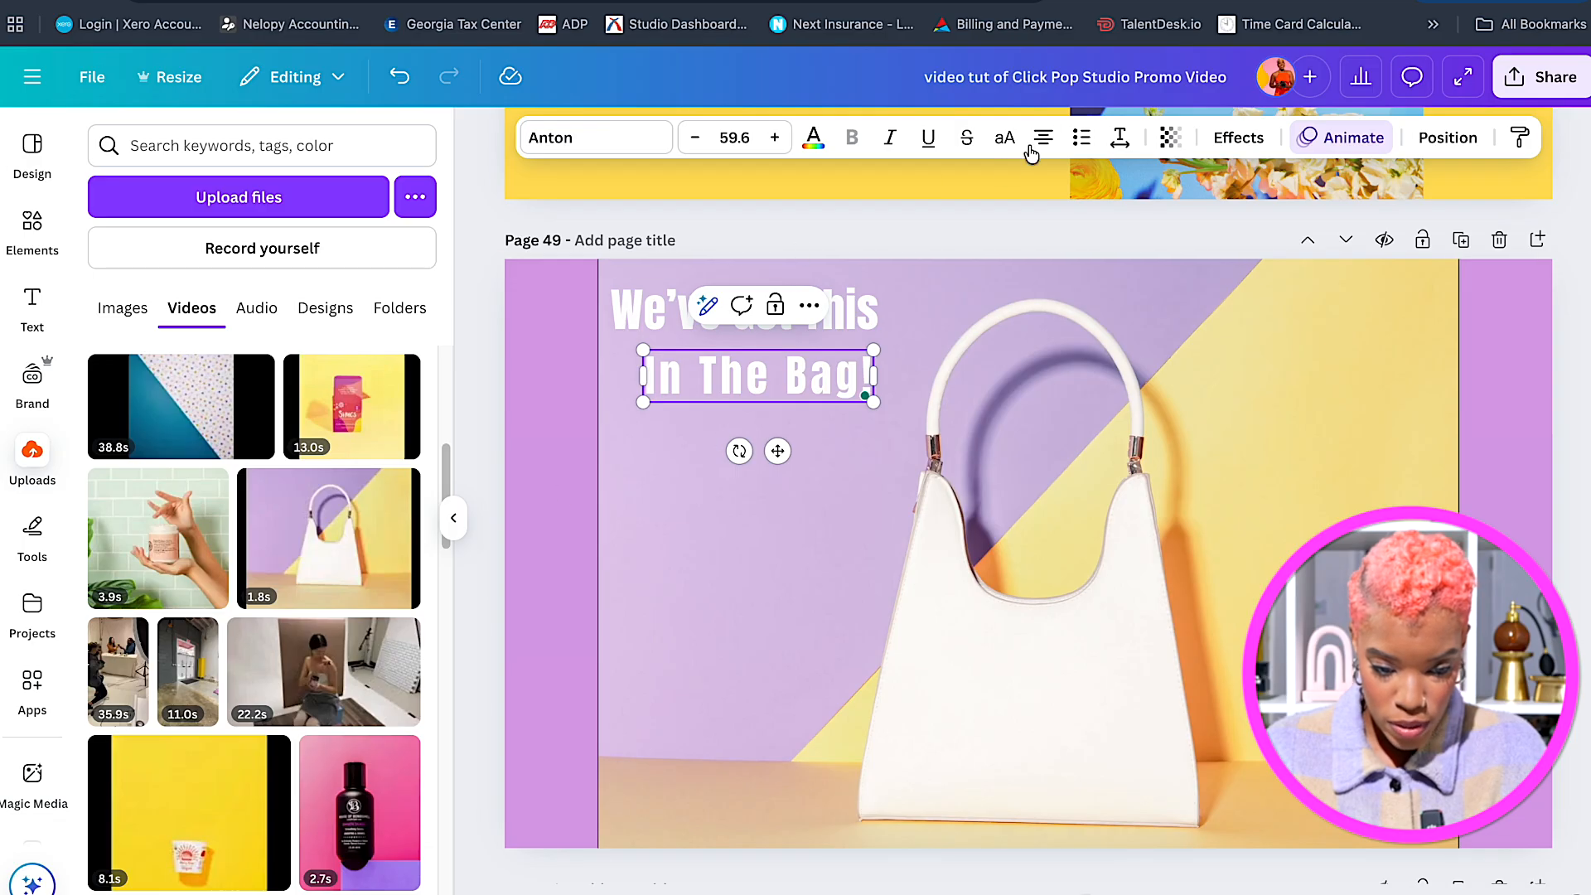
left_click(1119, 140)
left_click_drag(1056, 224, 1045, 222)
left_click(525, 436)
left_click_drag(723, 384, 685, 377)
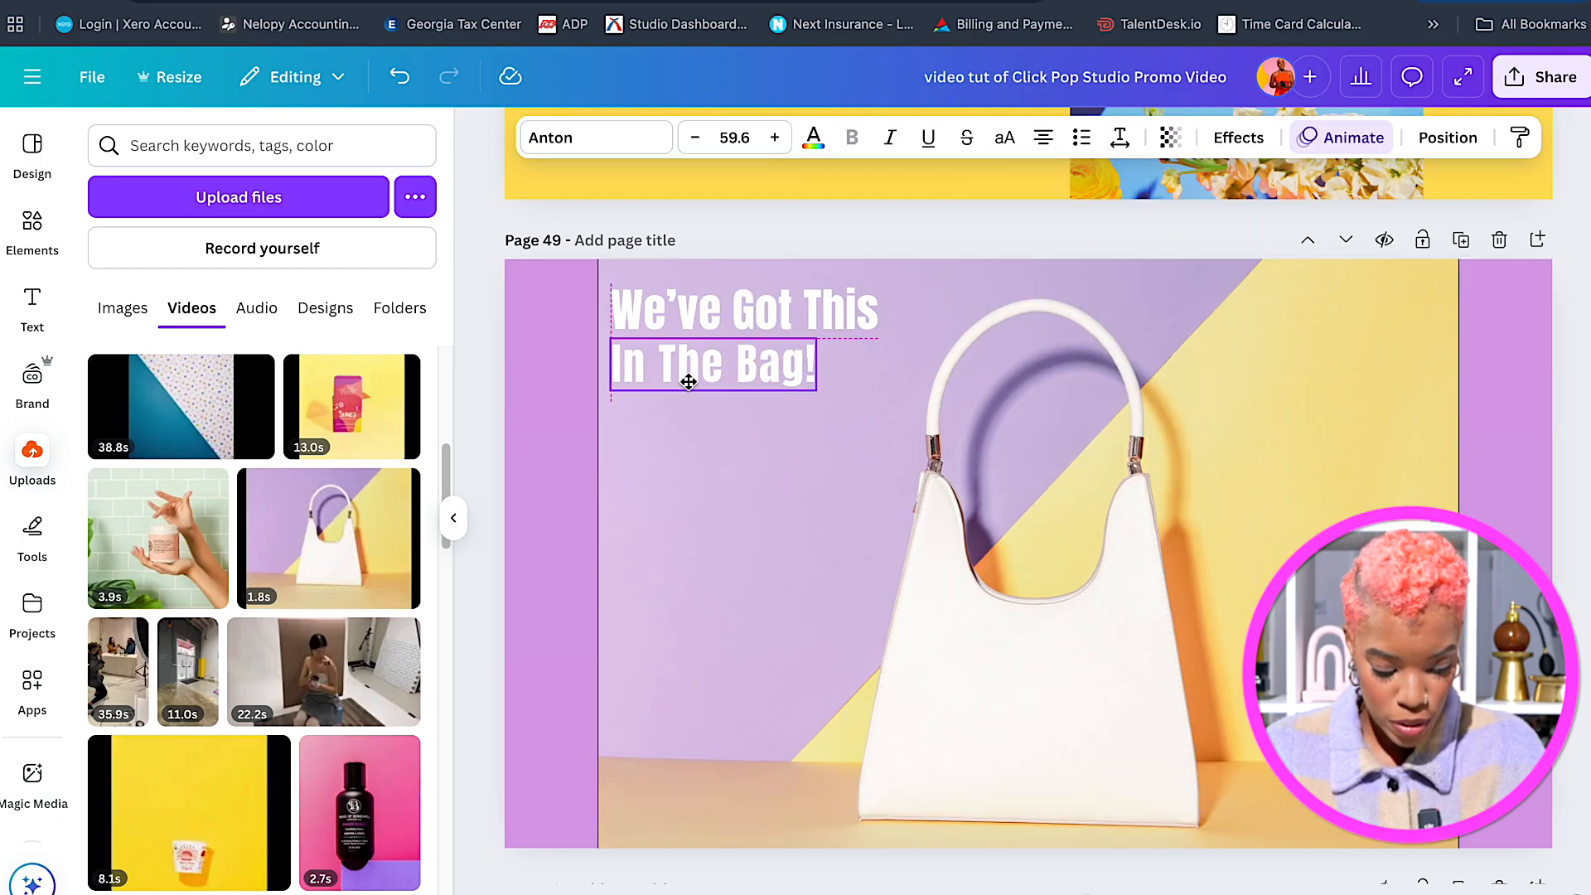
left_click_drag(823, 396, 877, 416)
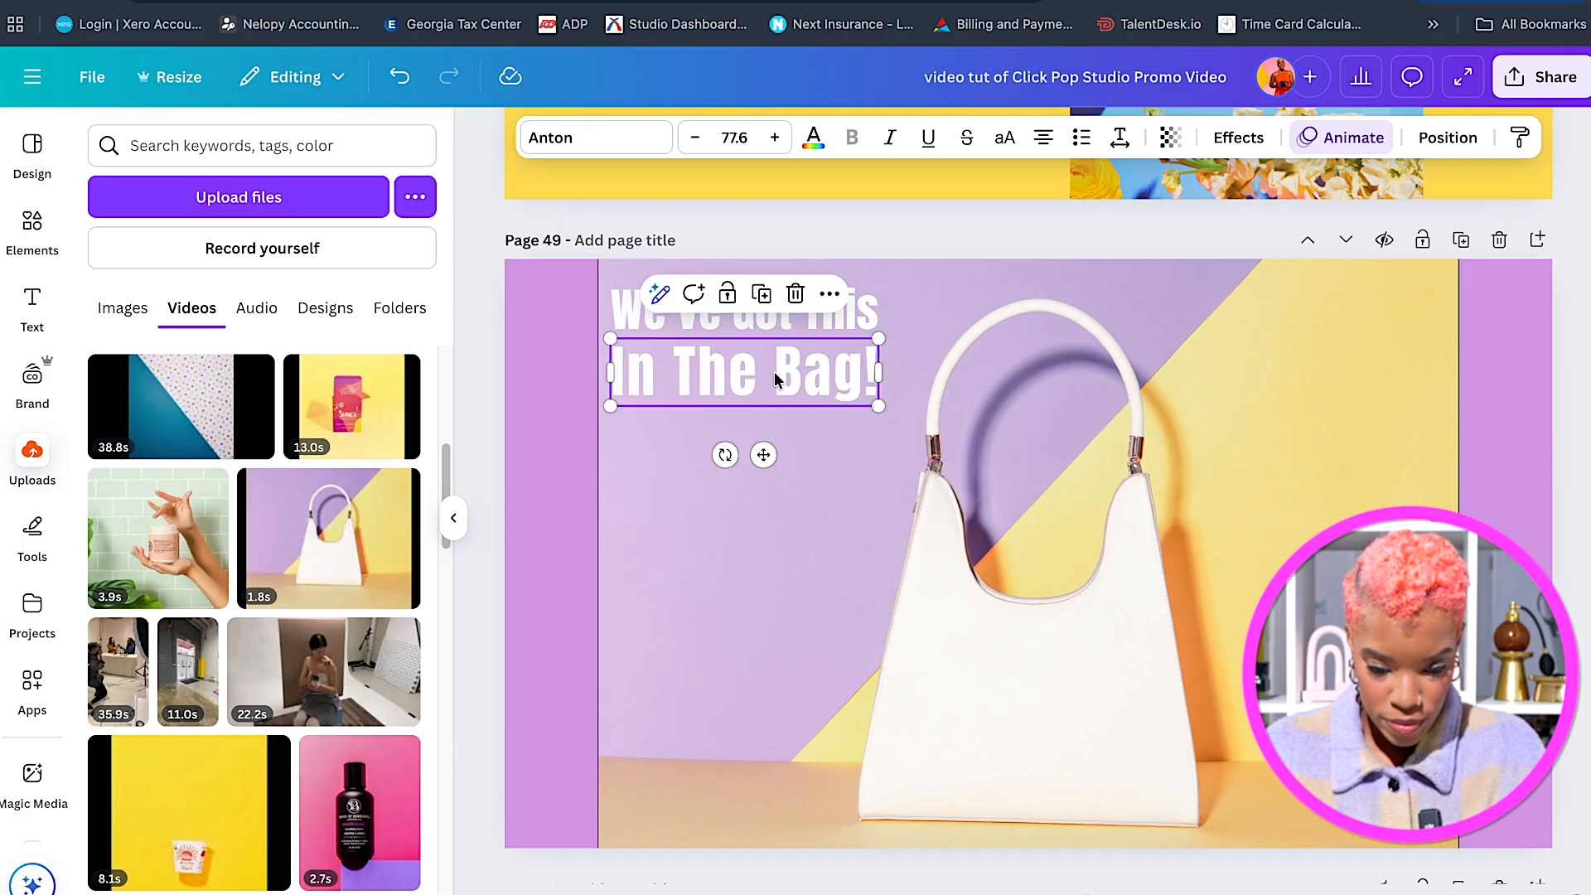
Resize and align the two heading lines so they sit evenly together.
left_click(871, 300)
left_click_drag(877, 282, 868, 290)
left_click(808, 389)
left_click_drag(817, 397, 824, 398)
left_click_drag(850, 300, 859, 317)
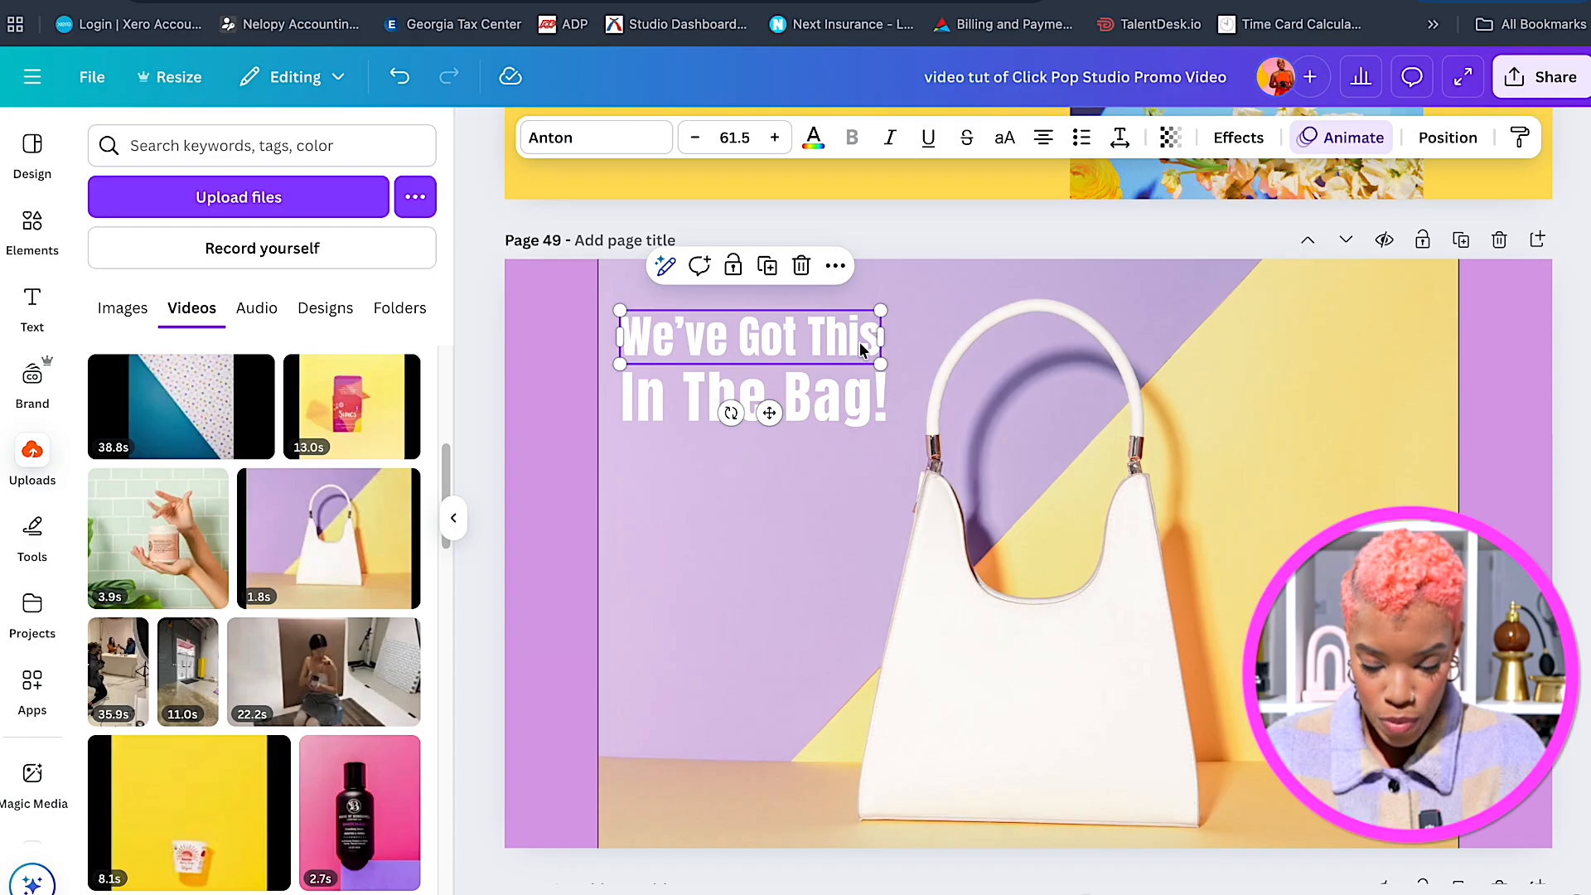
left_click(860, 393, "shift")
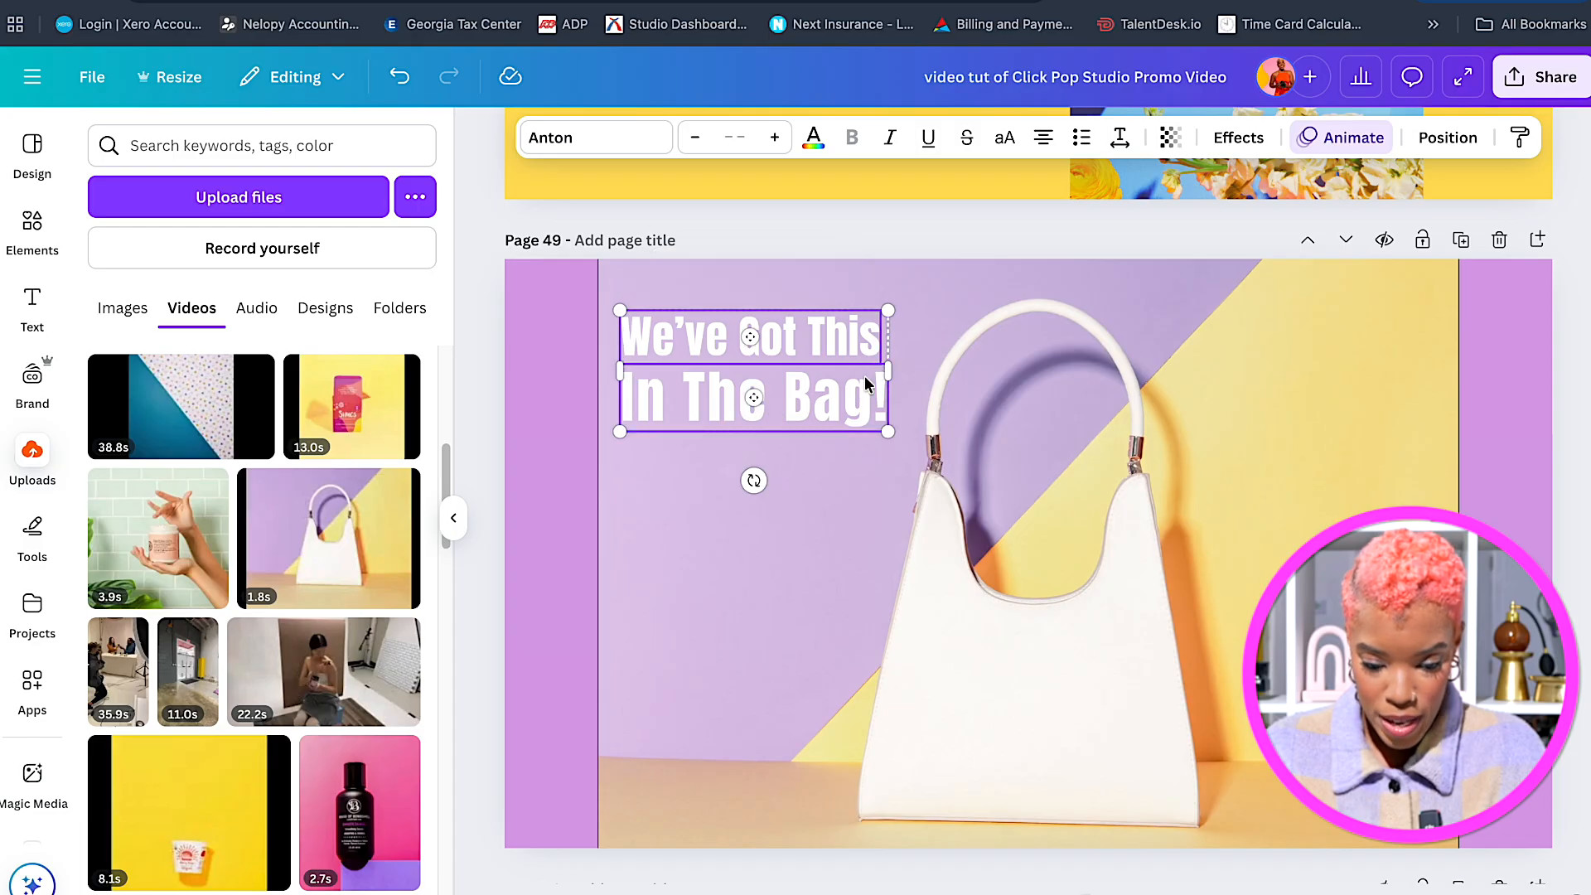
left_click_drag(888, 310, 872, 318)
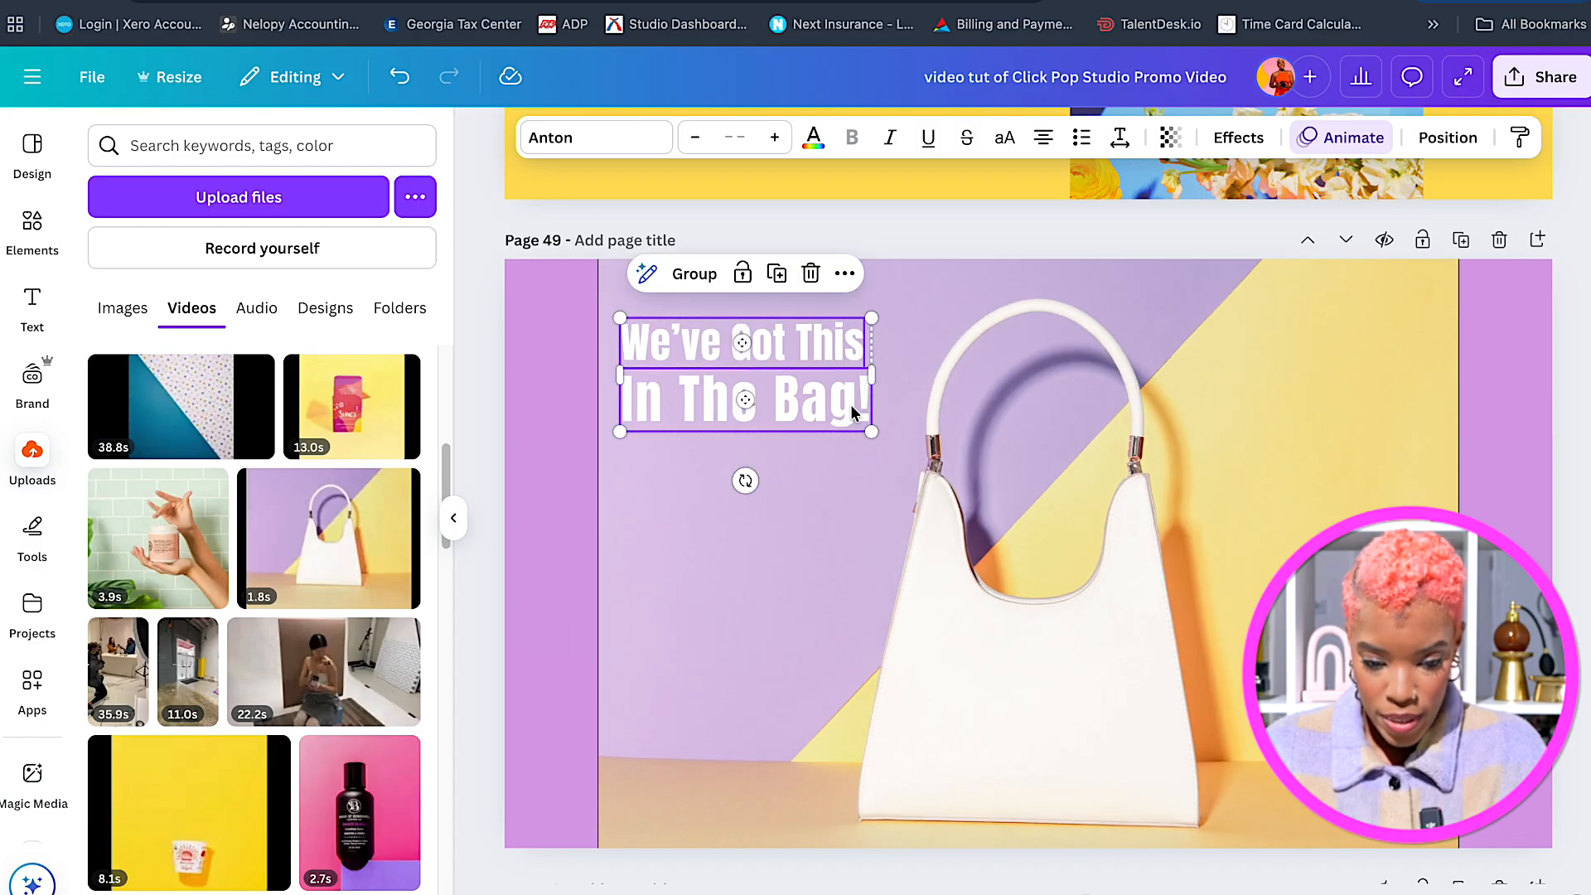
left_click(537, 490)
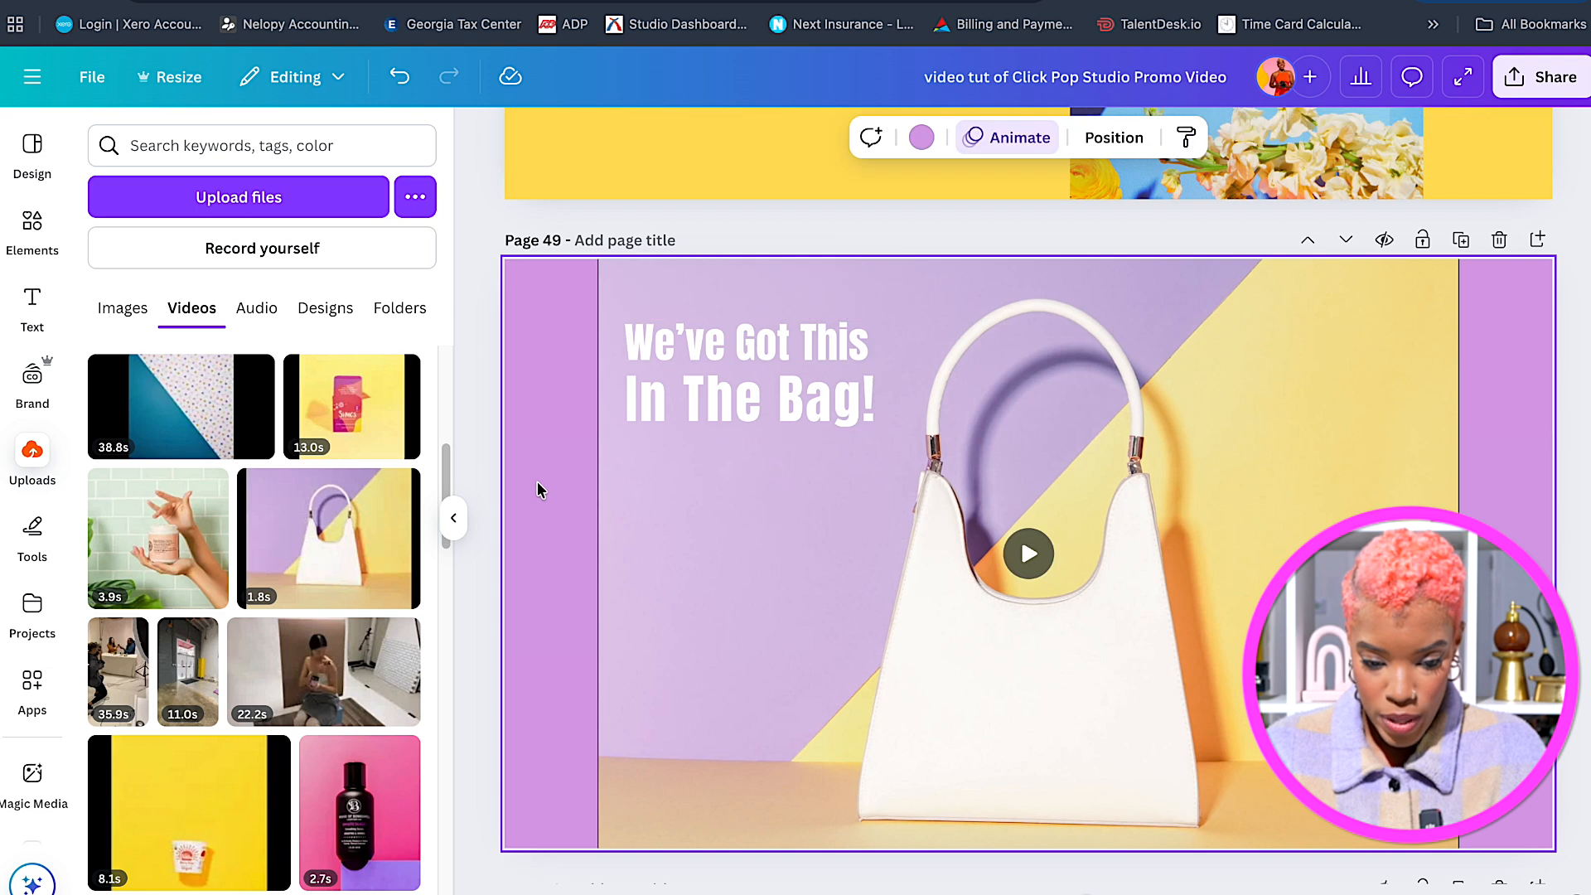
Shrink the bag video slightly and centre it on page 49.
left_click(665, 463)
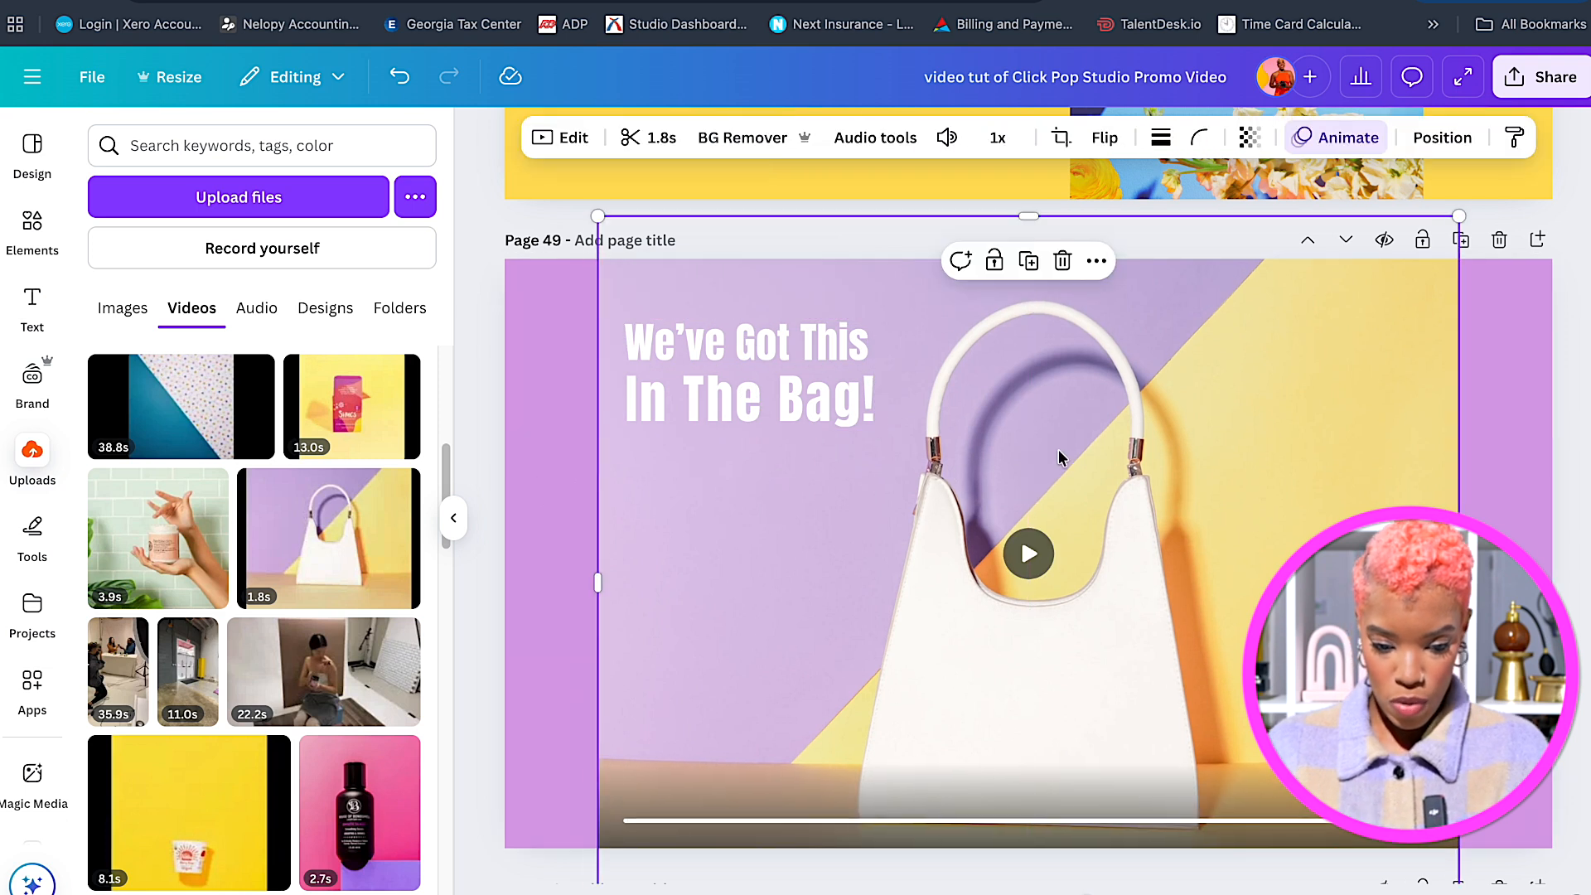
left_click_drag(1460, 216, 1439, 234)
left_click_drag(1309, 450, 1322, 430)
left_click(509, 441)
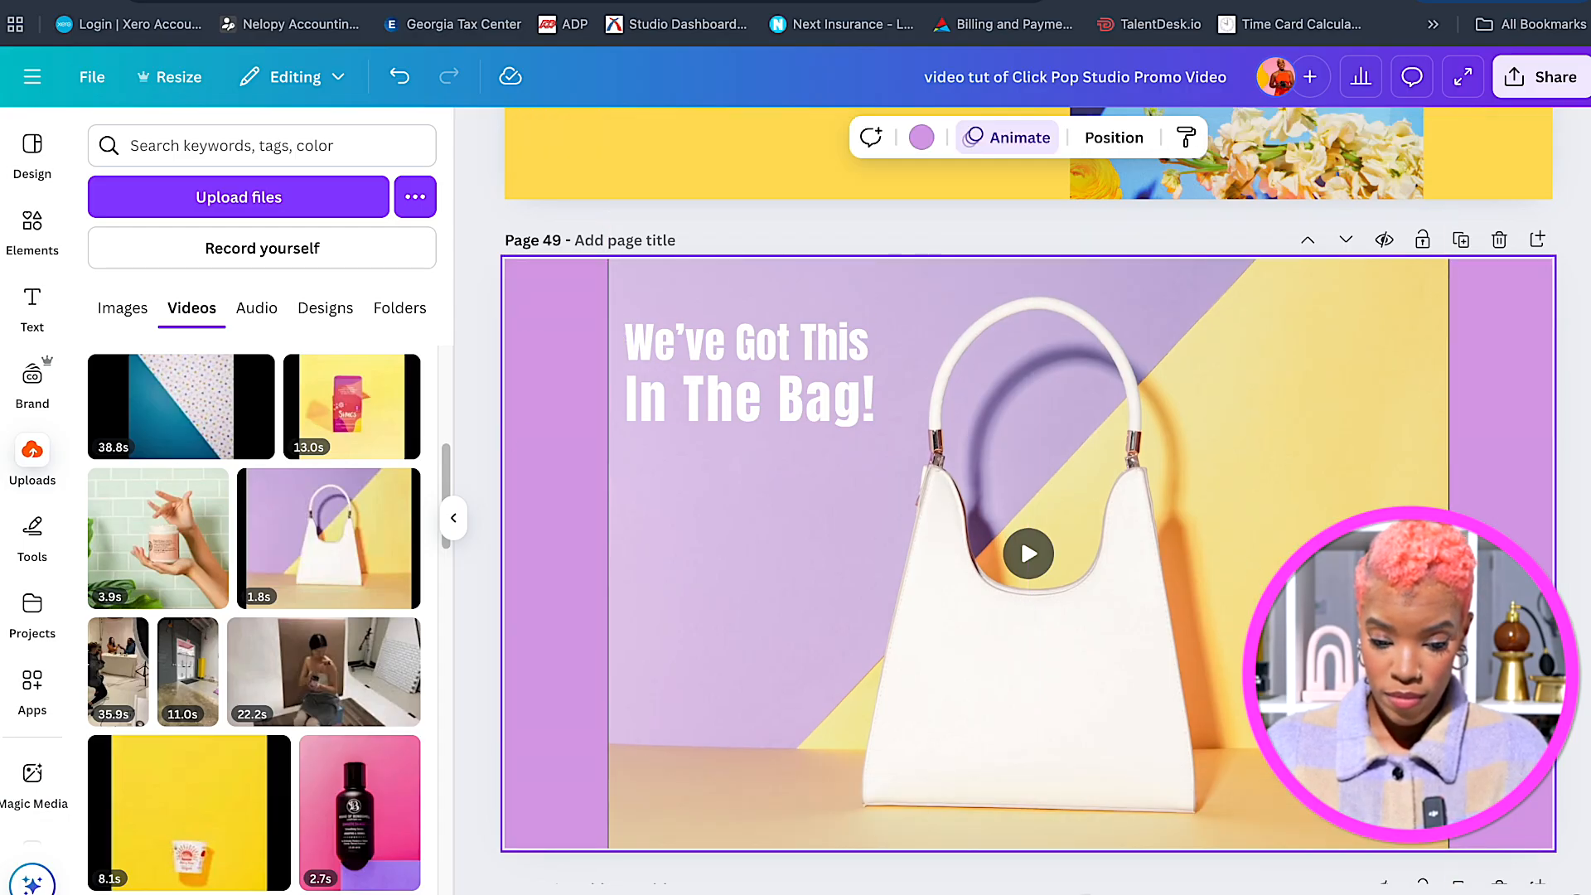
Check the heading lines' animations and remove the Pop animation from the bag video.
left_click(795, 346)
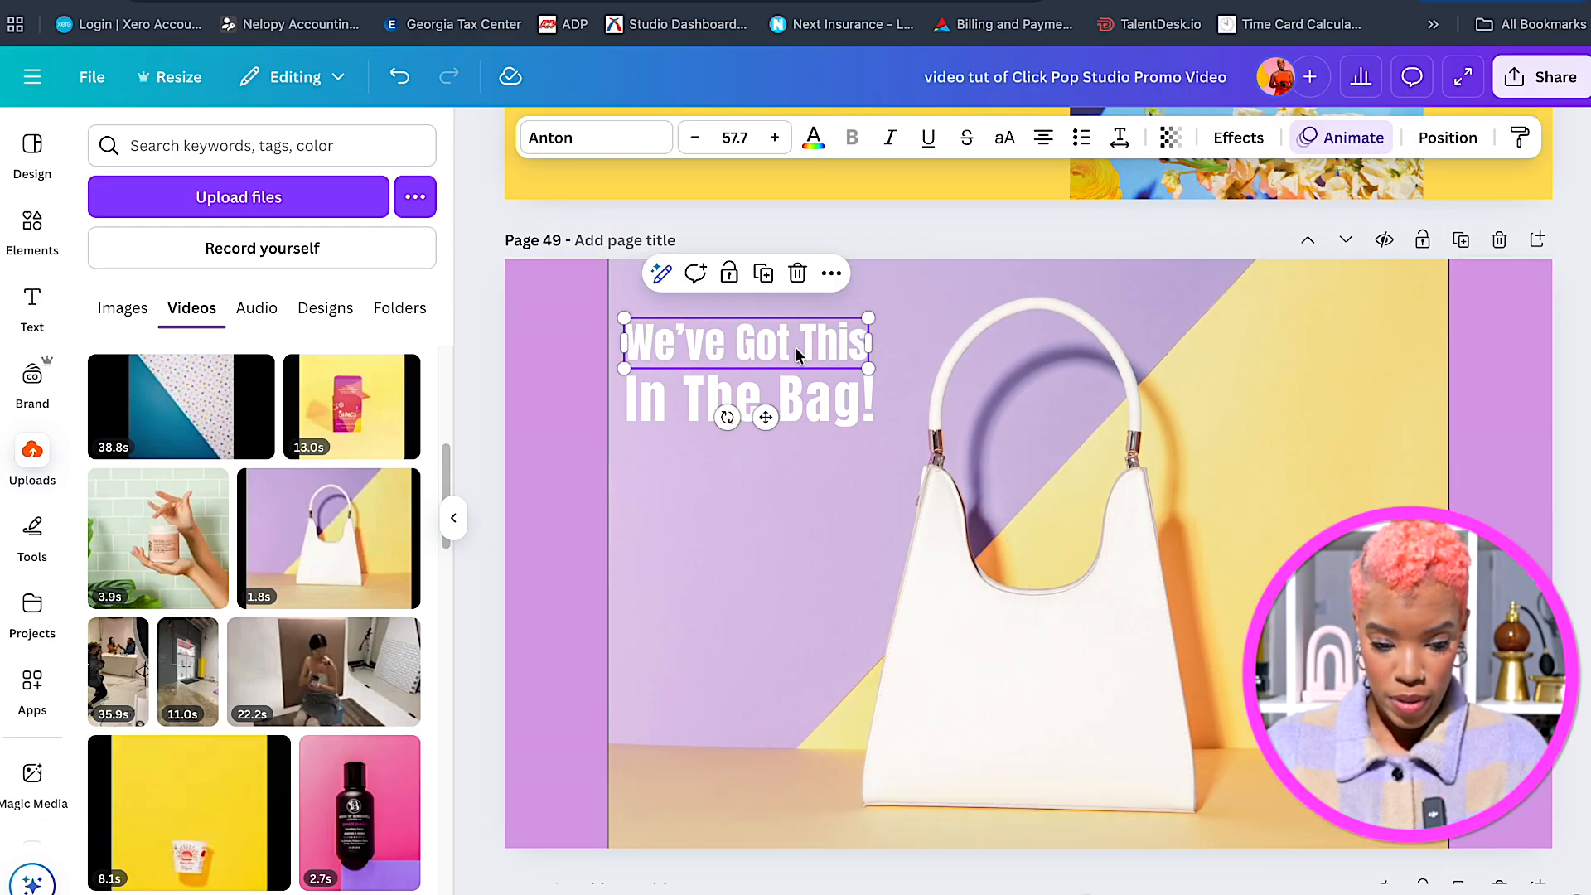
left_click(1359, 141)
scroll(348, 630, "down", 2)
left_click(710, 409)
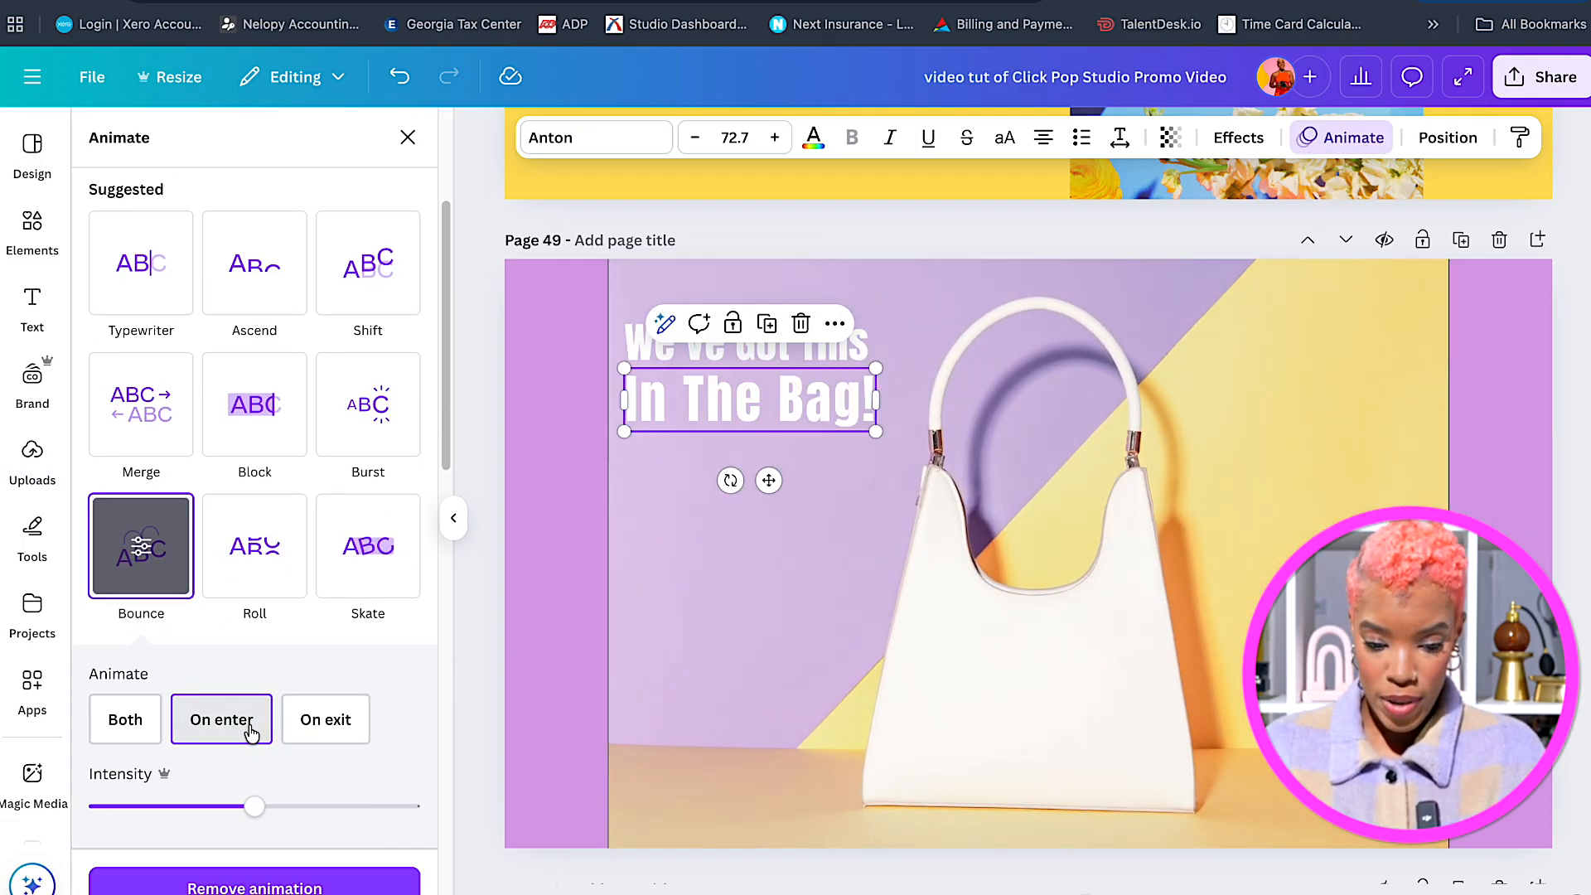
left_click(681, 659)
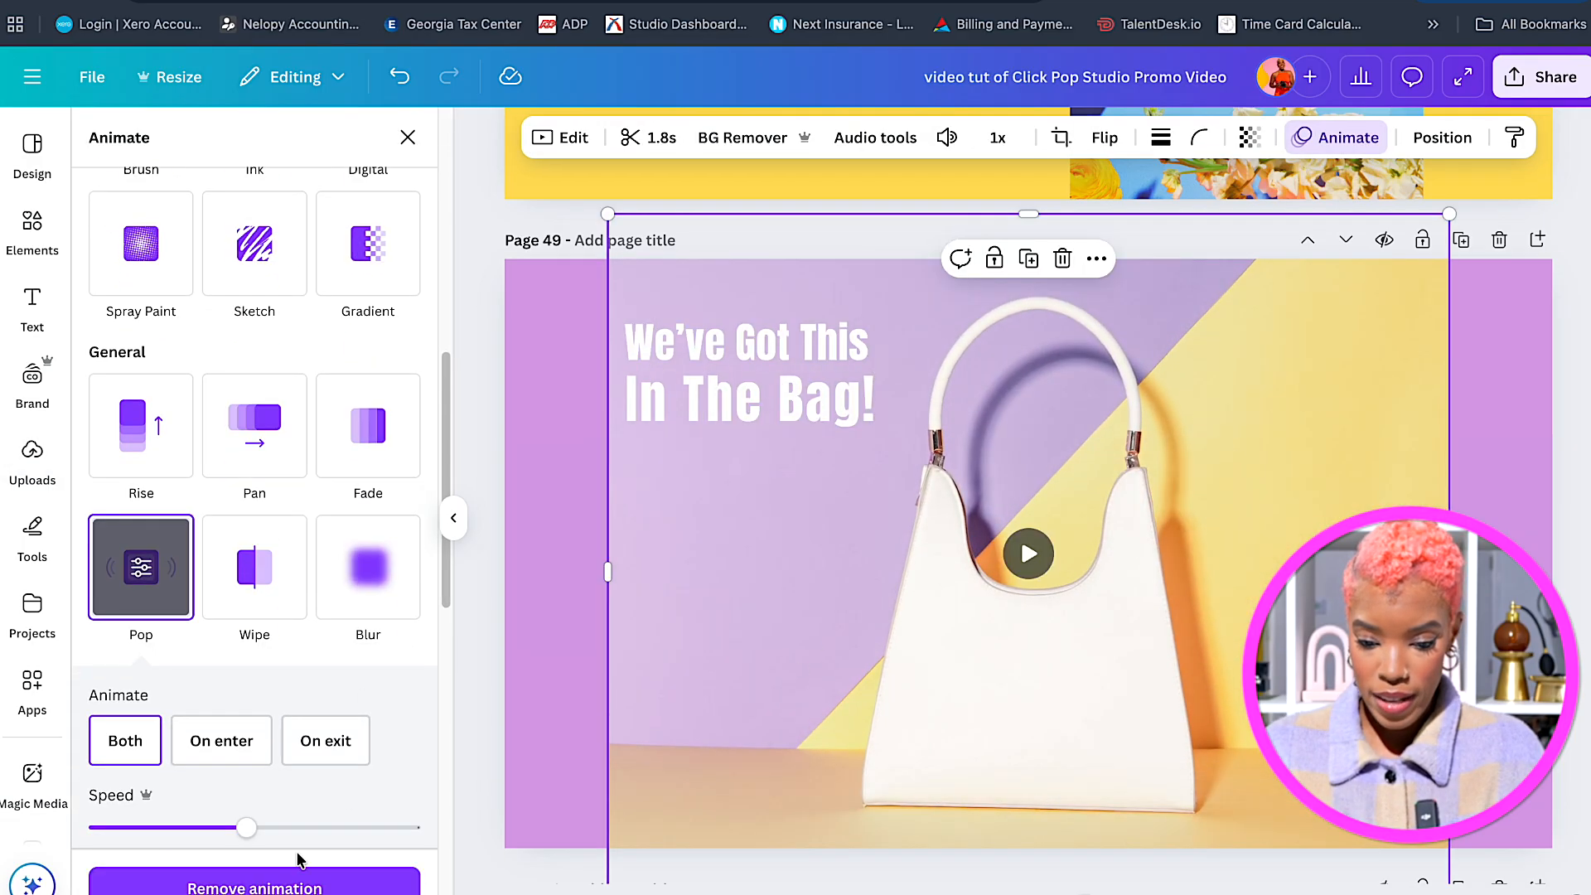
left_click(292, 884)
Preview page 49's page animation on enter and exit.
left_click(564, 596)
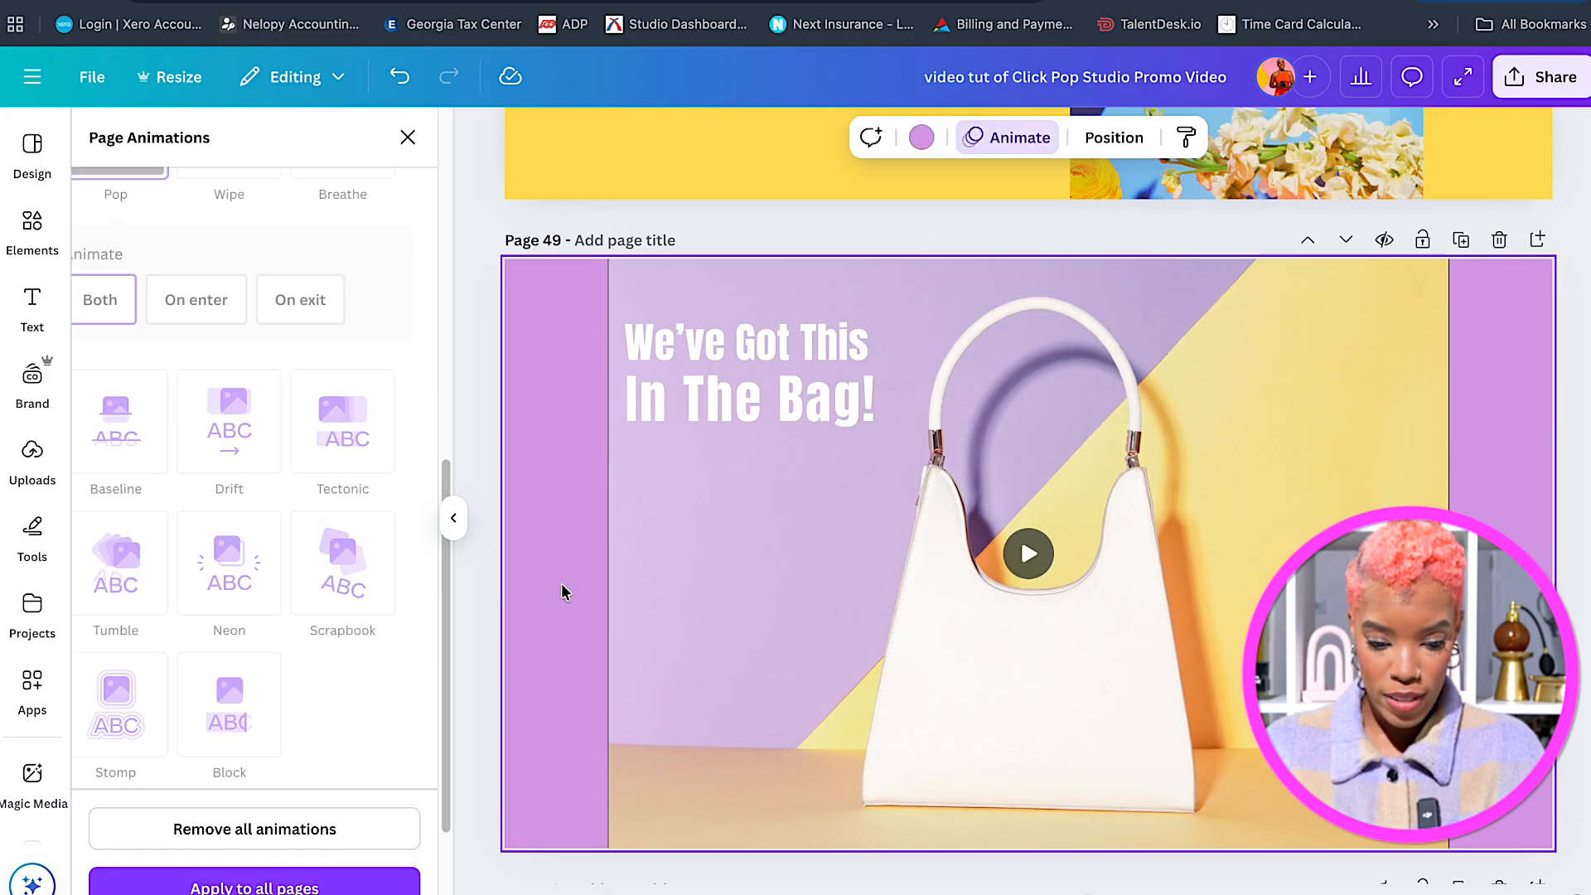
left_click(116, 294)
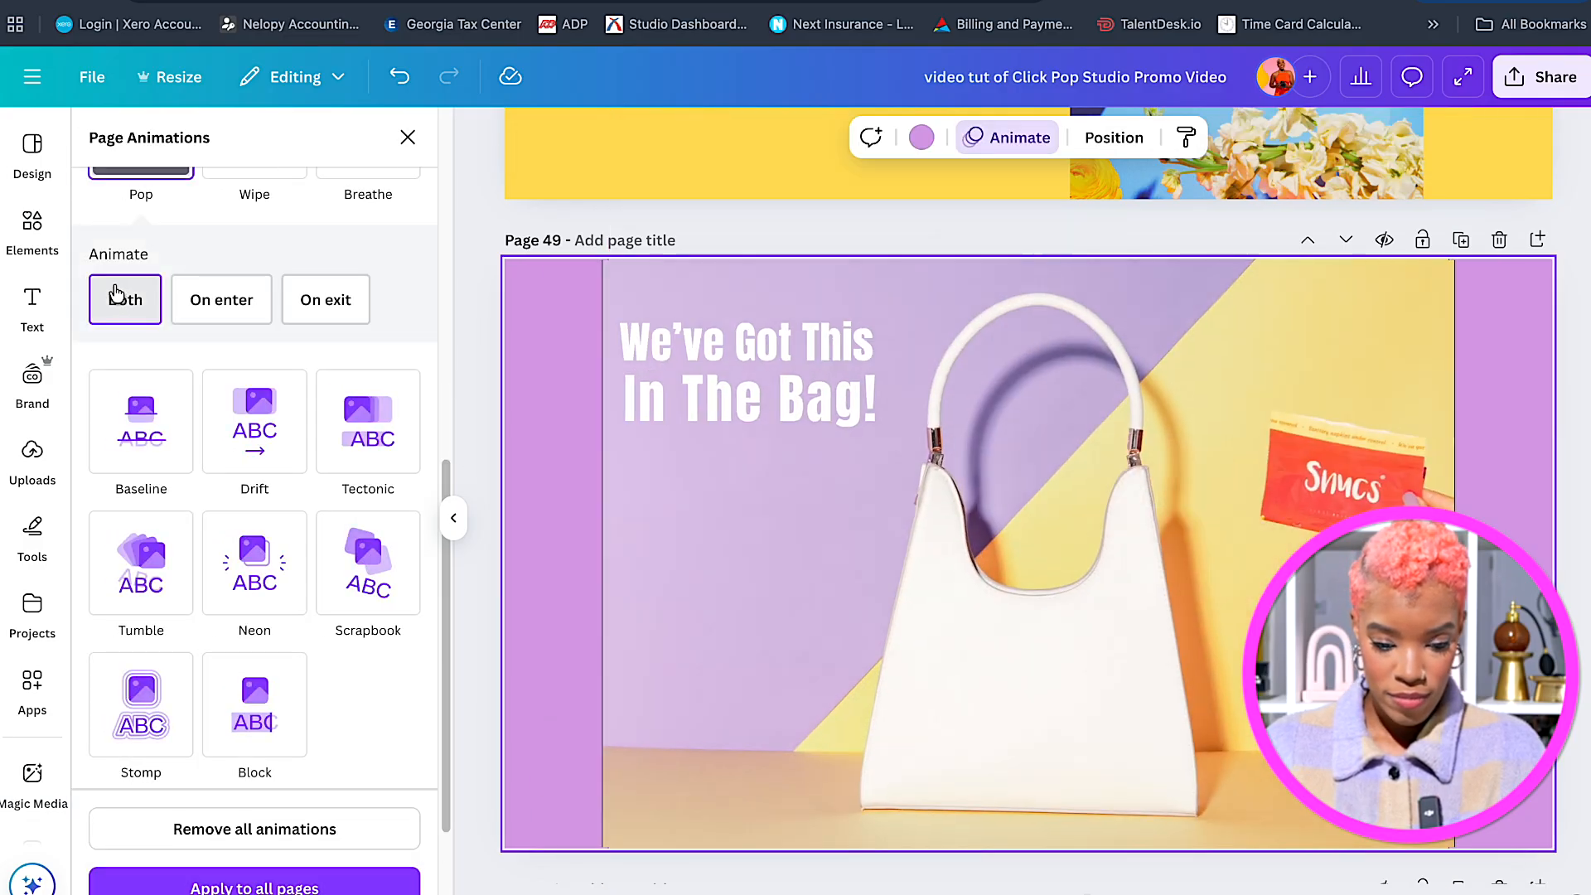
left_click(603, 561)
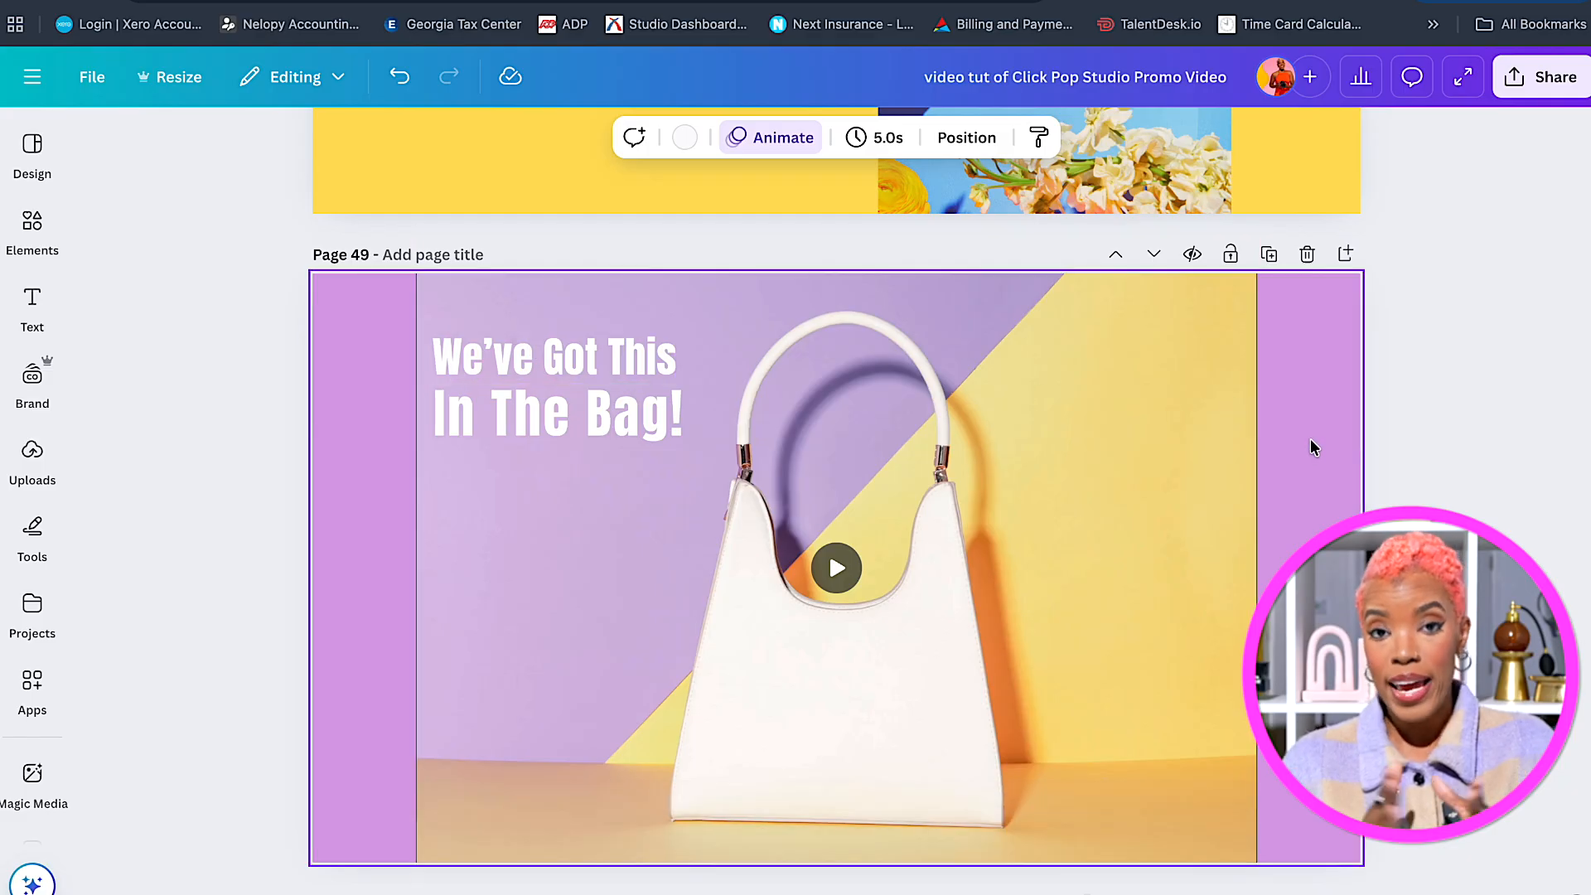
Scroll down to the blank page 50 and bring up the Design templates panel.
scroll(1196, 493, "down", 6)
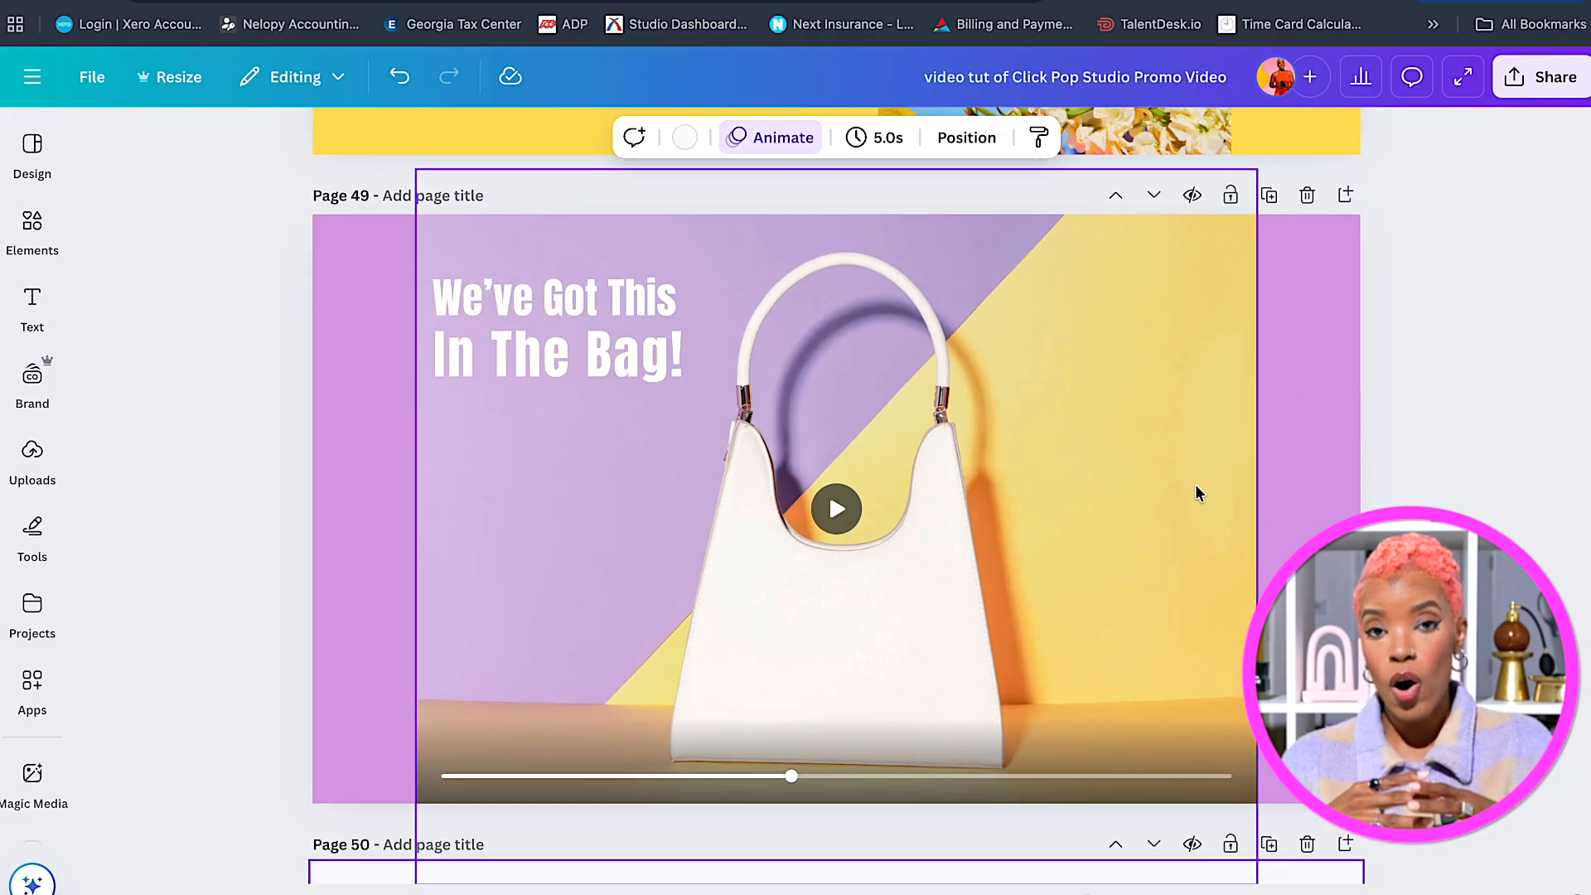
scroll(1196, 493, "down", 2)
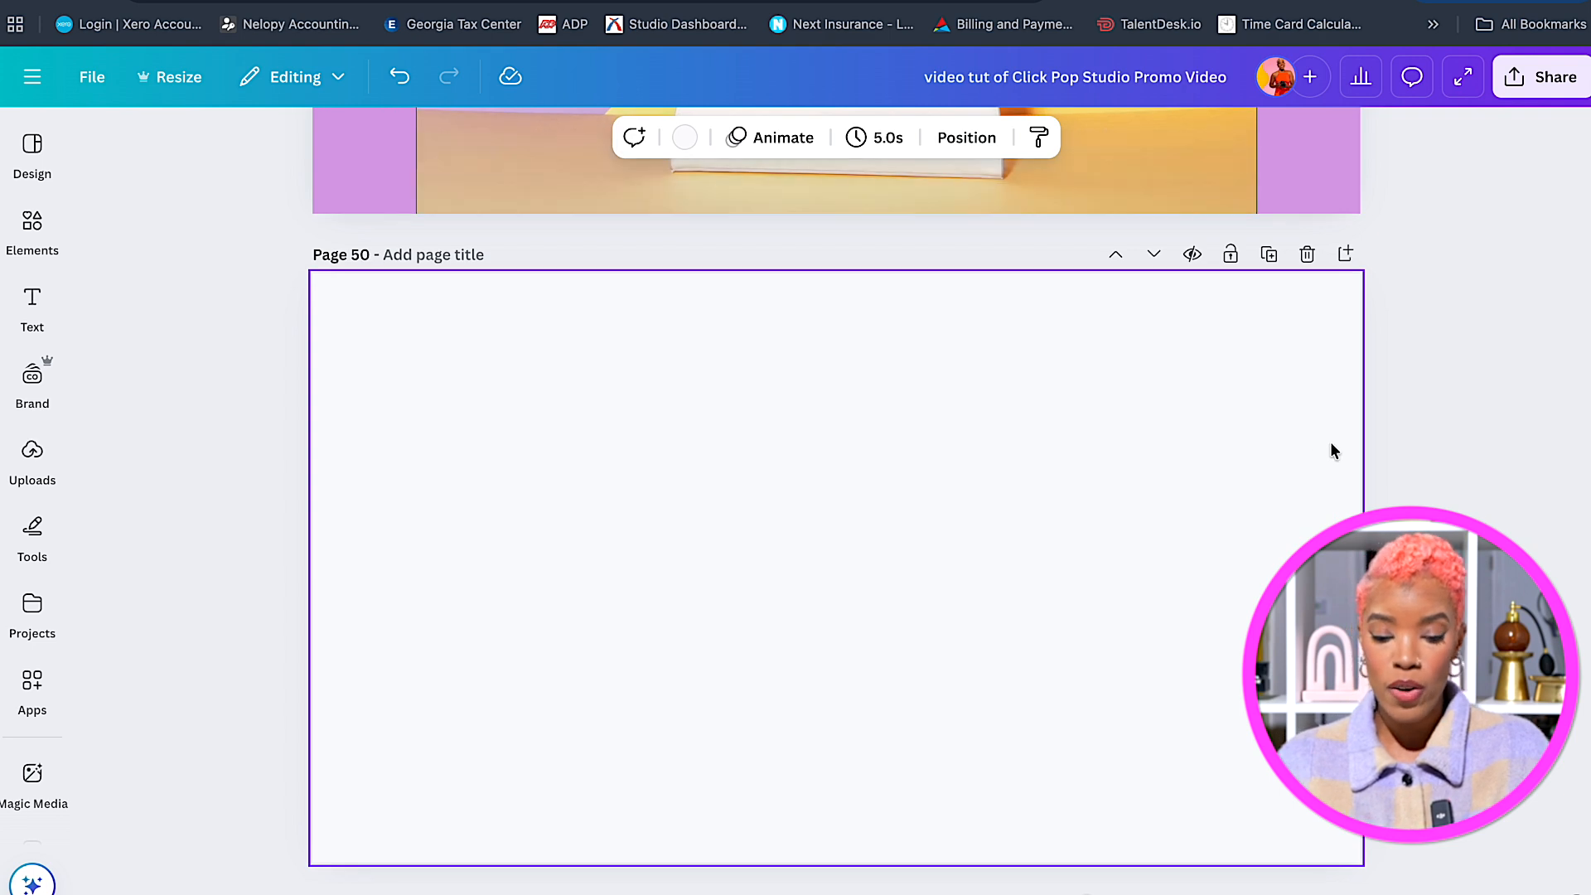
scroll(1109, 639, "down", 1)
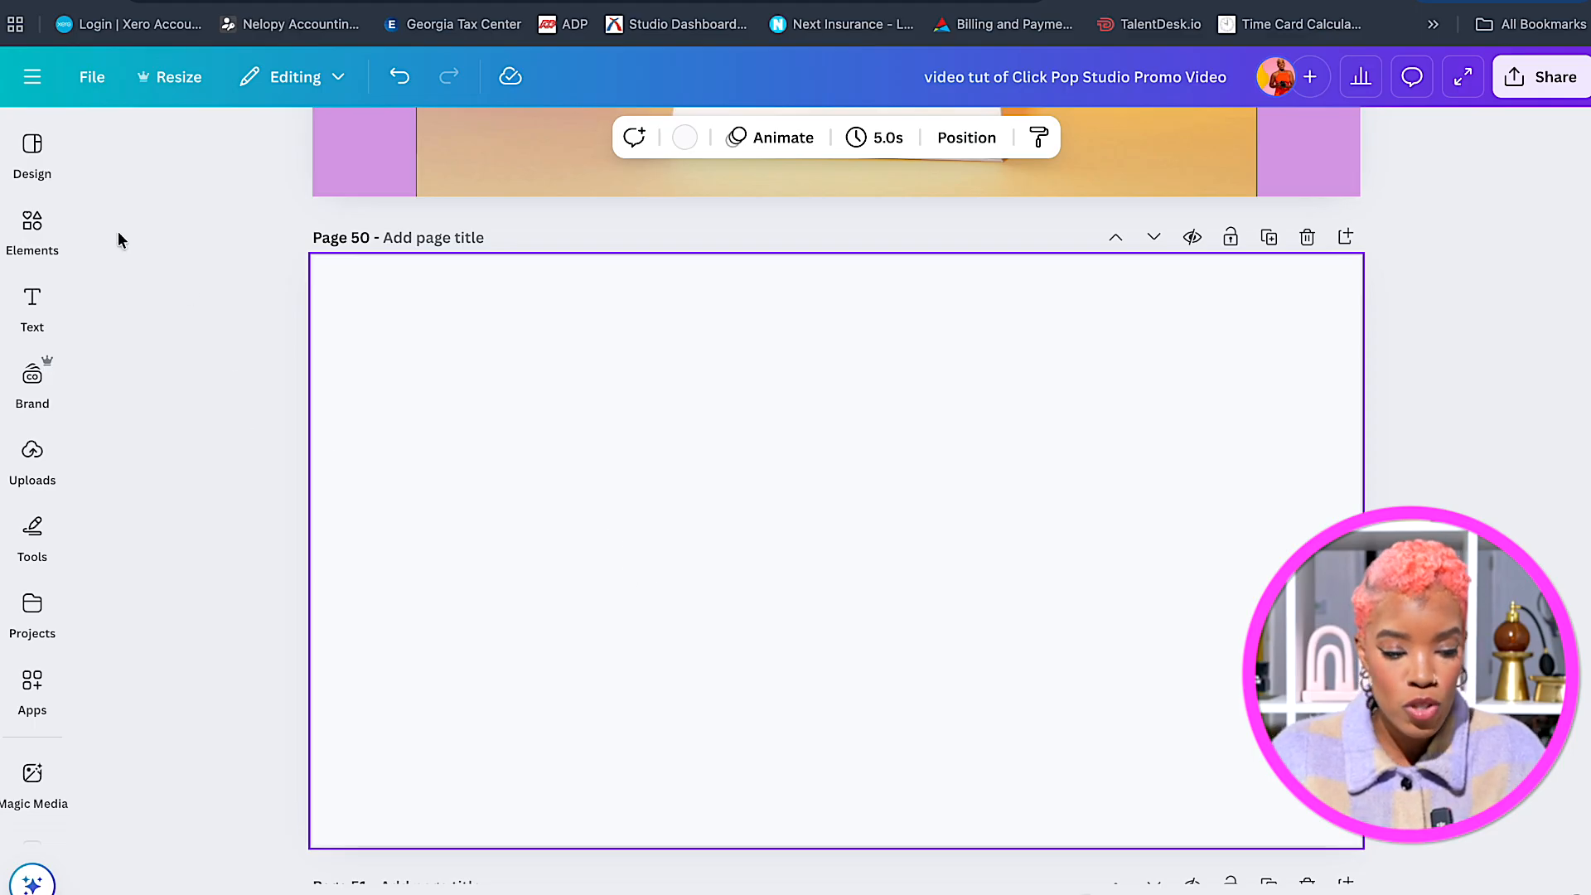
left_click(31, 222)
left_click(27, 184)
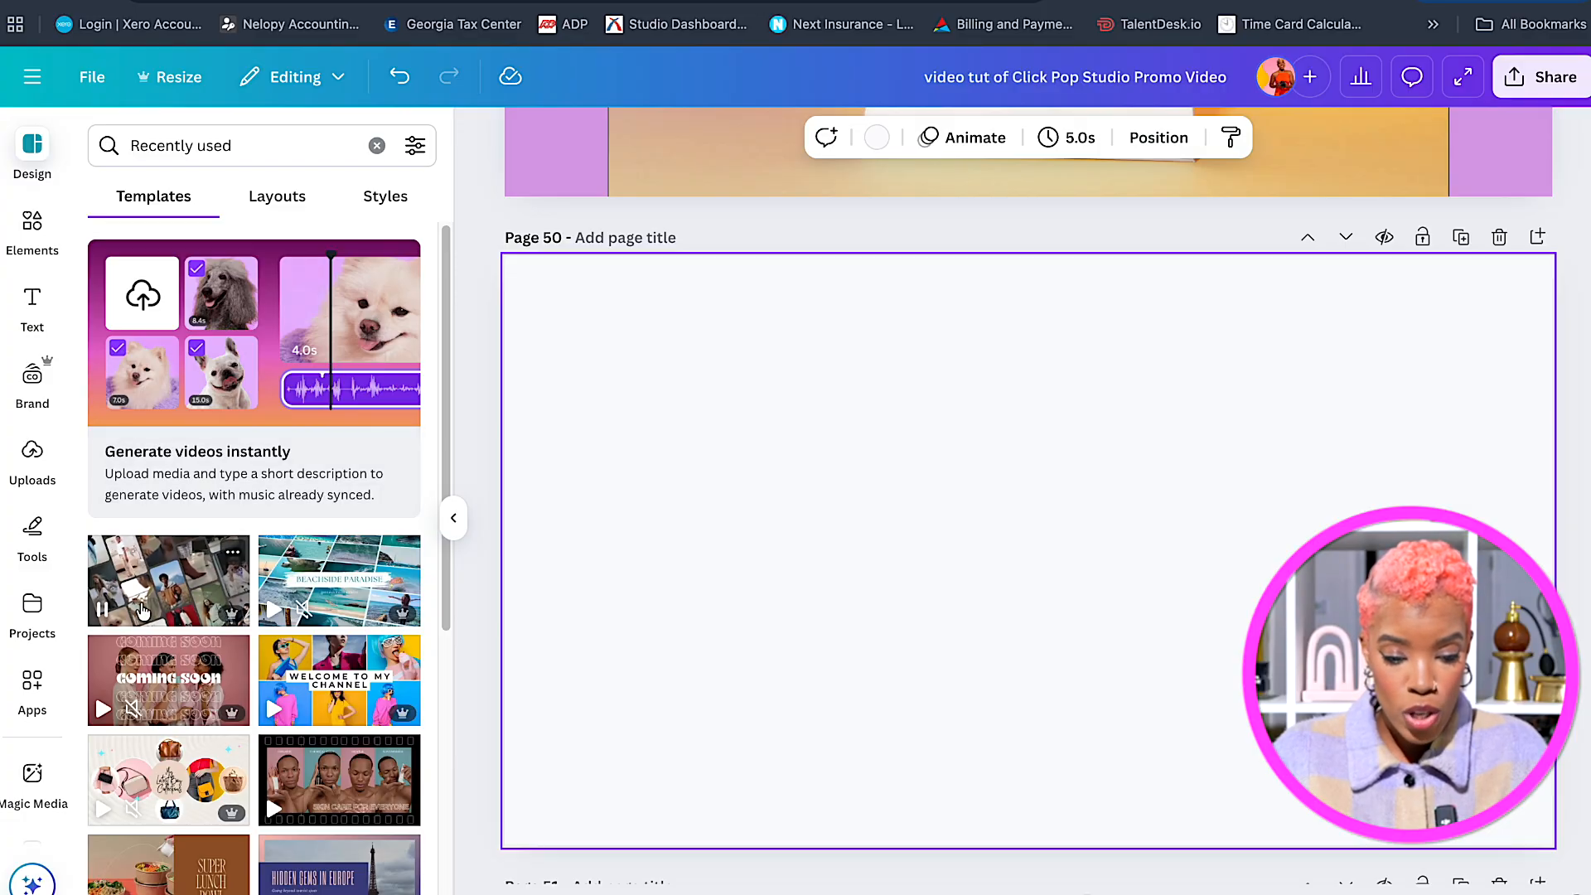
Apply the collage video page of the Gold and Dark Mode Luxury Modern Clothing Youtube Outro template to page 50.
left_click(191, 607)
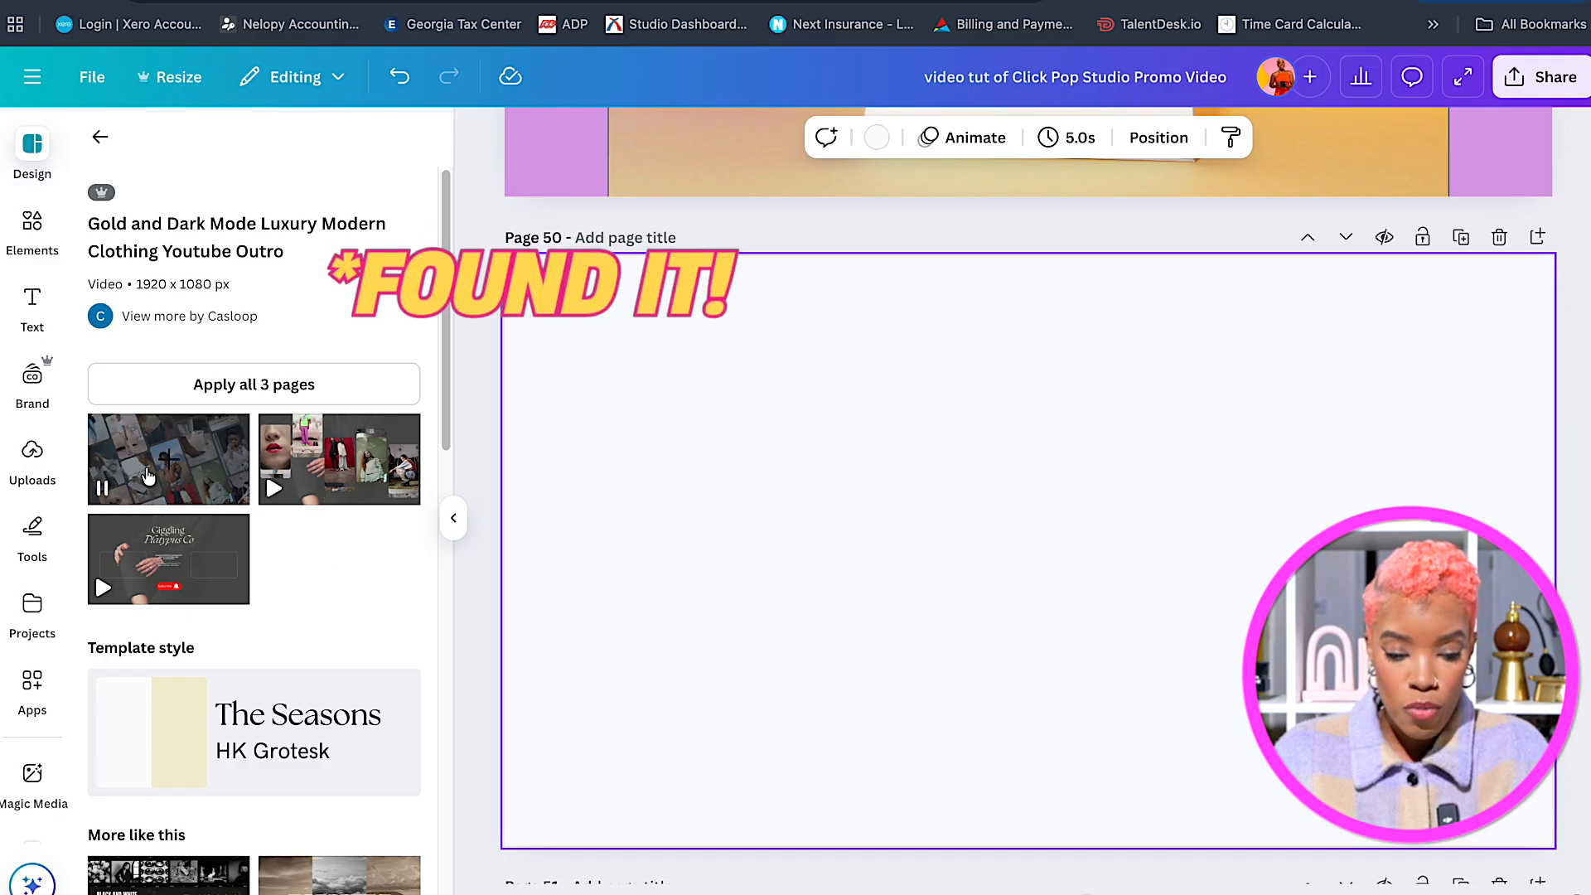
left_click(148, 475)
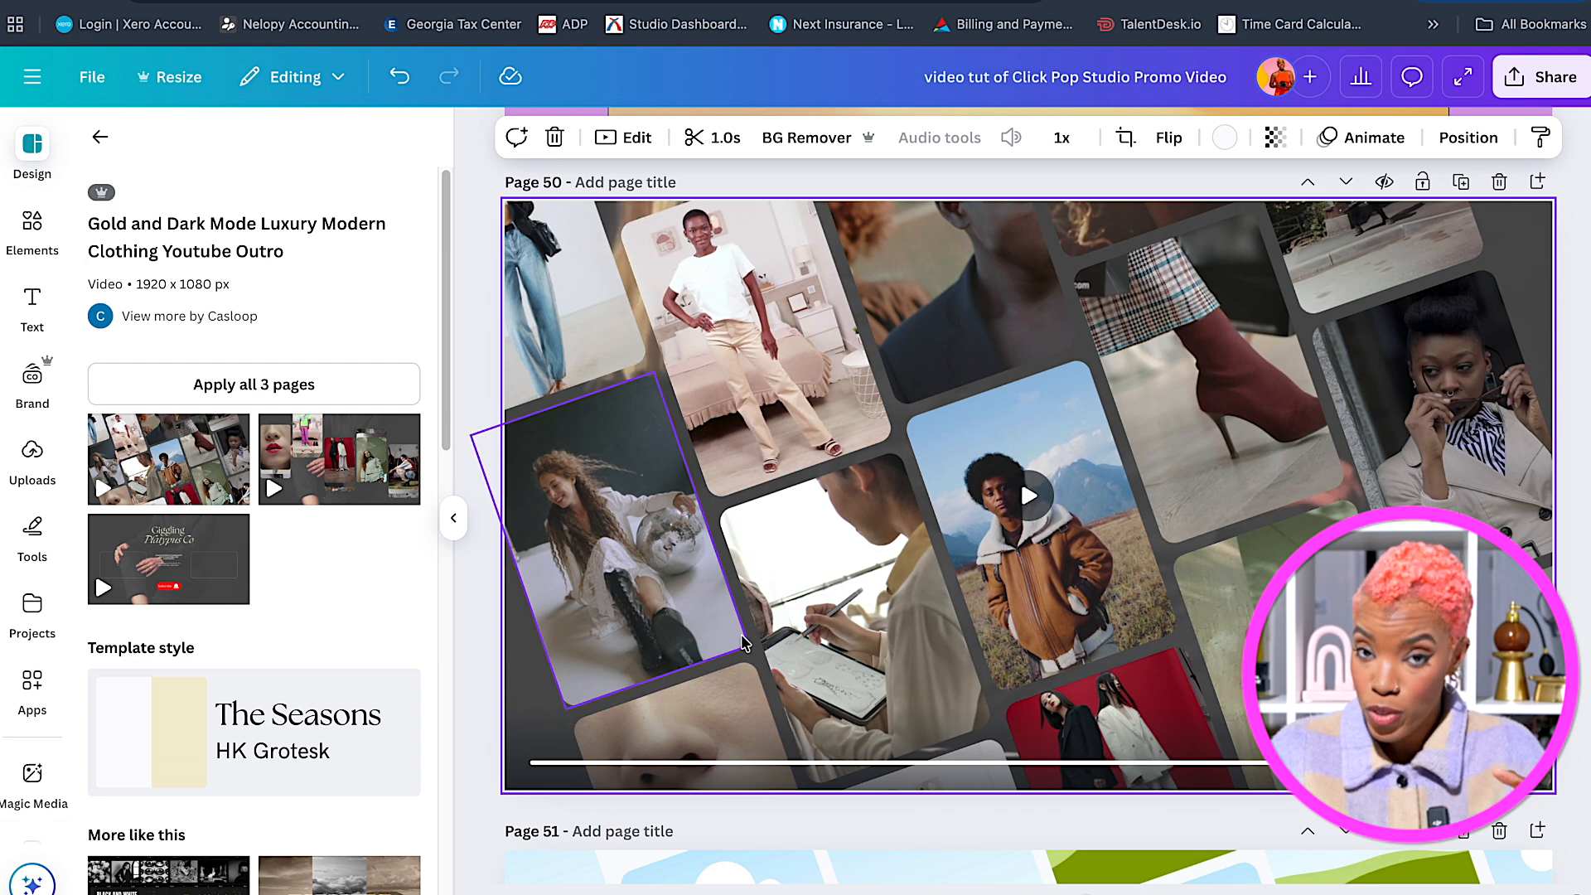
Hide the template details and inspect the collage's brown-jacket, disco-ball, tablet and jacket-man video tiles.
left_click(453, 520)
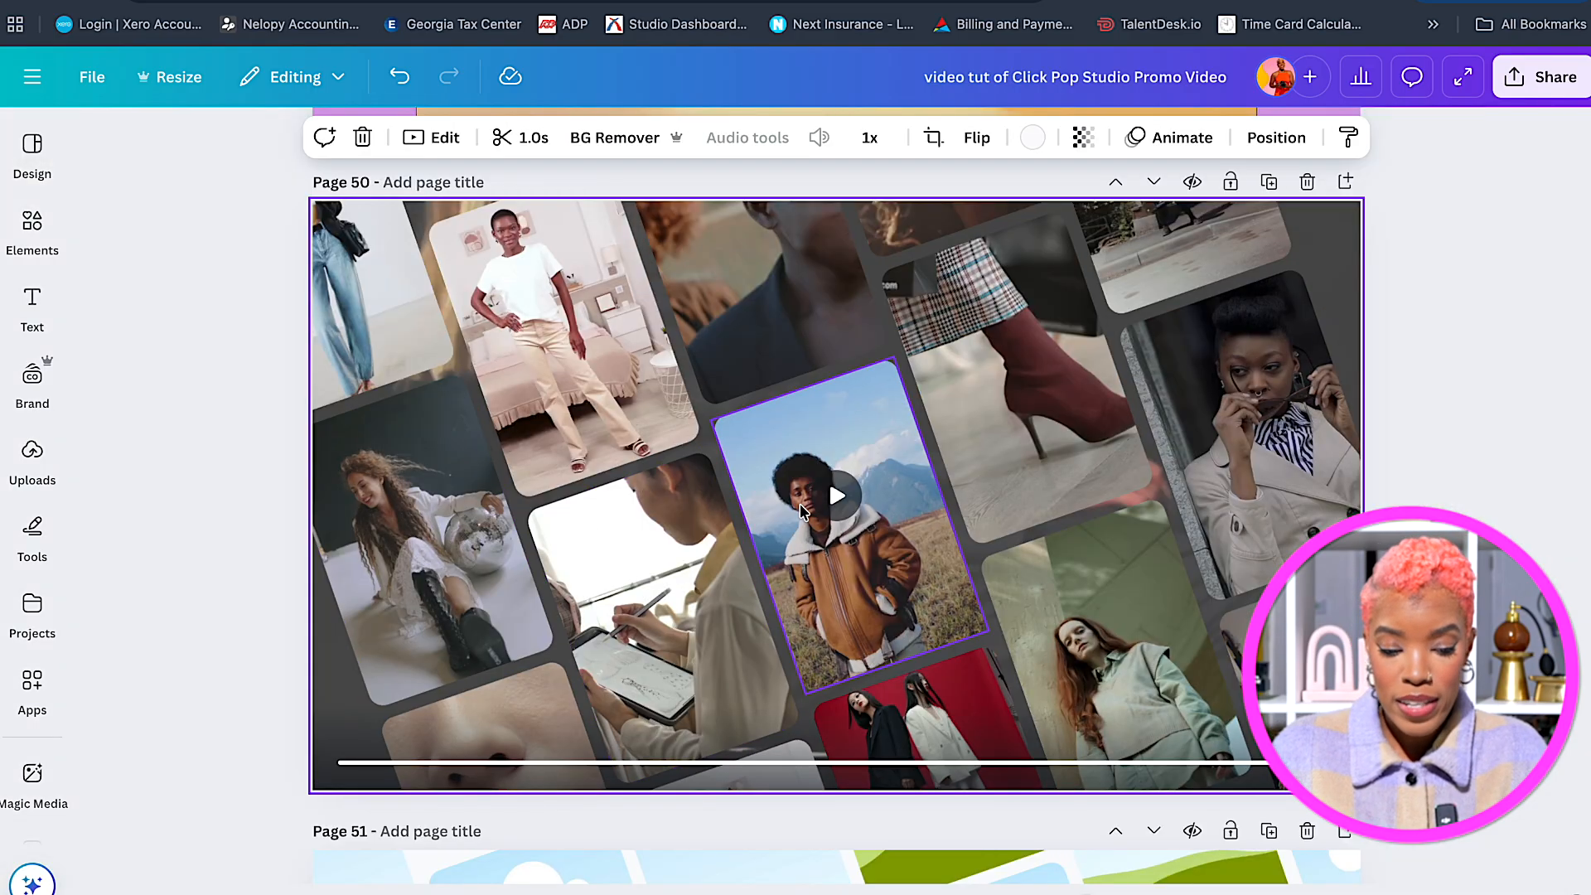
scroll(802, 508, "down", 1)
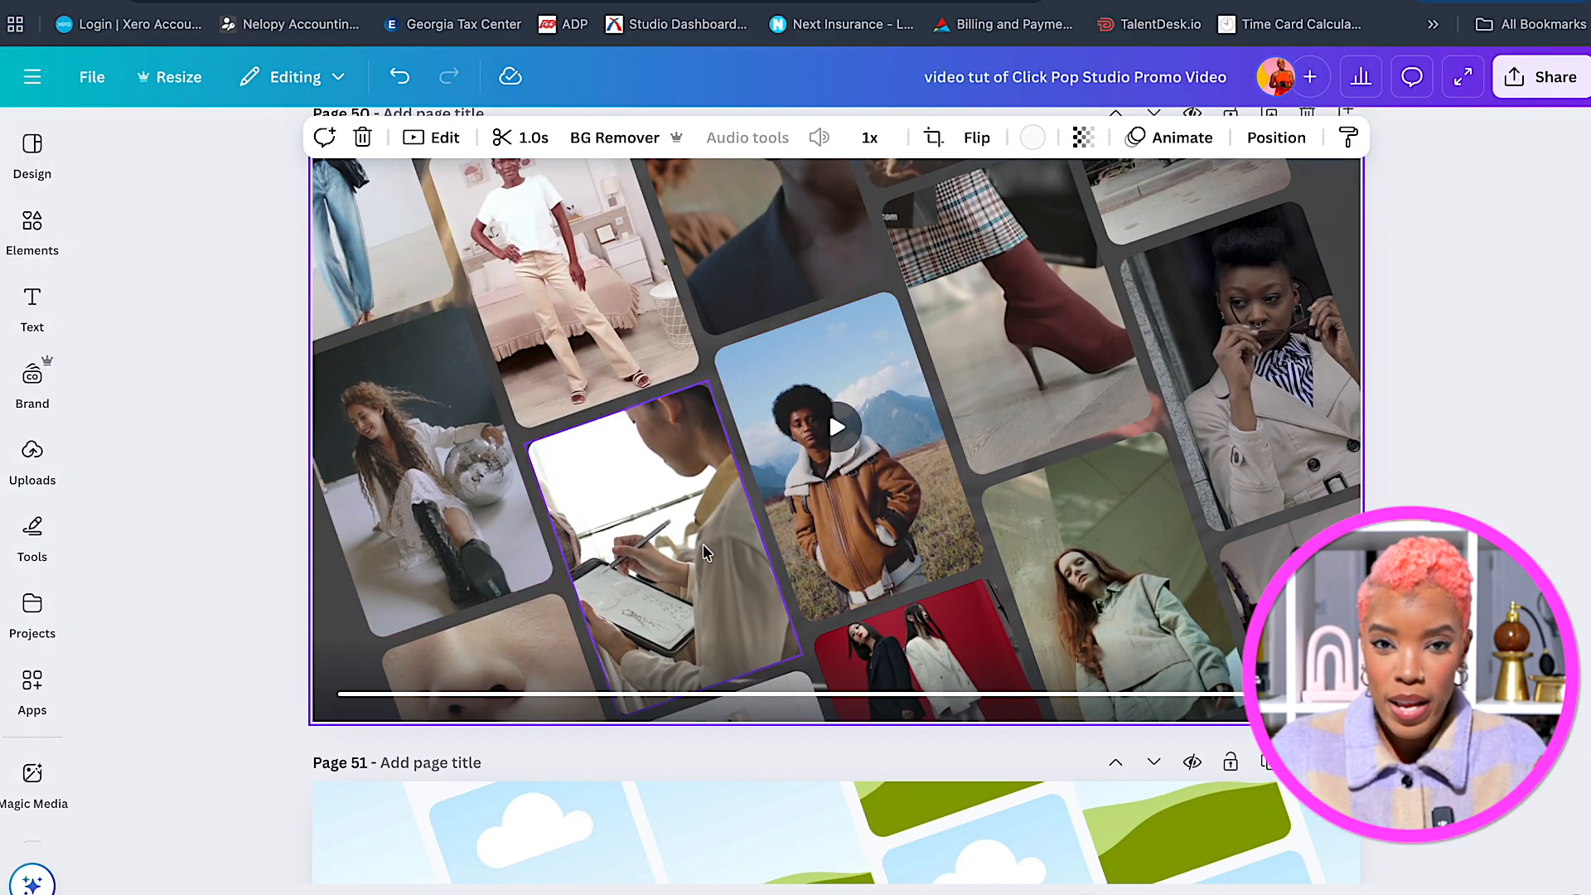
scroll(743, 509, "up", 2)
left_click(743, 509)
scroll(750, 514, "up", 1)
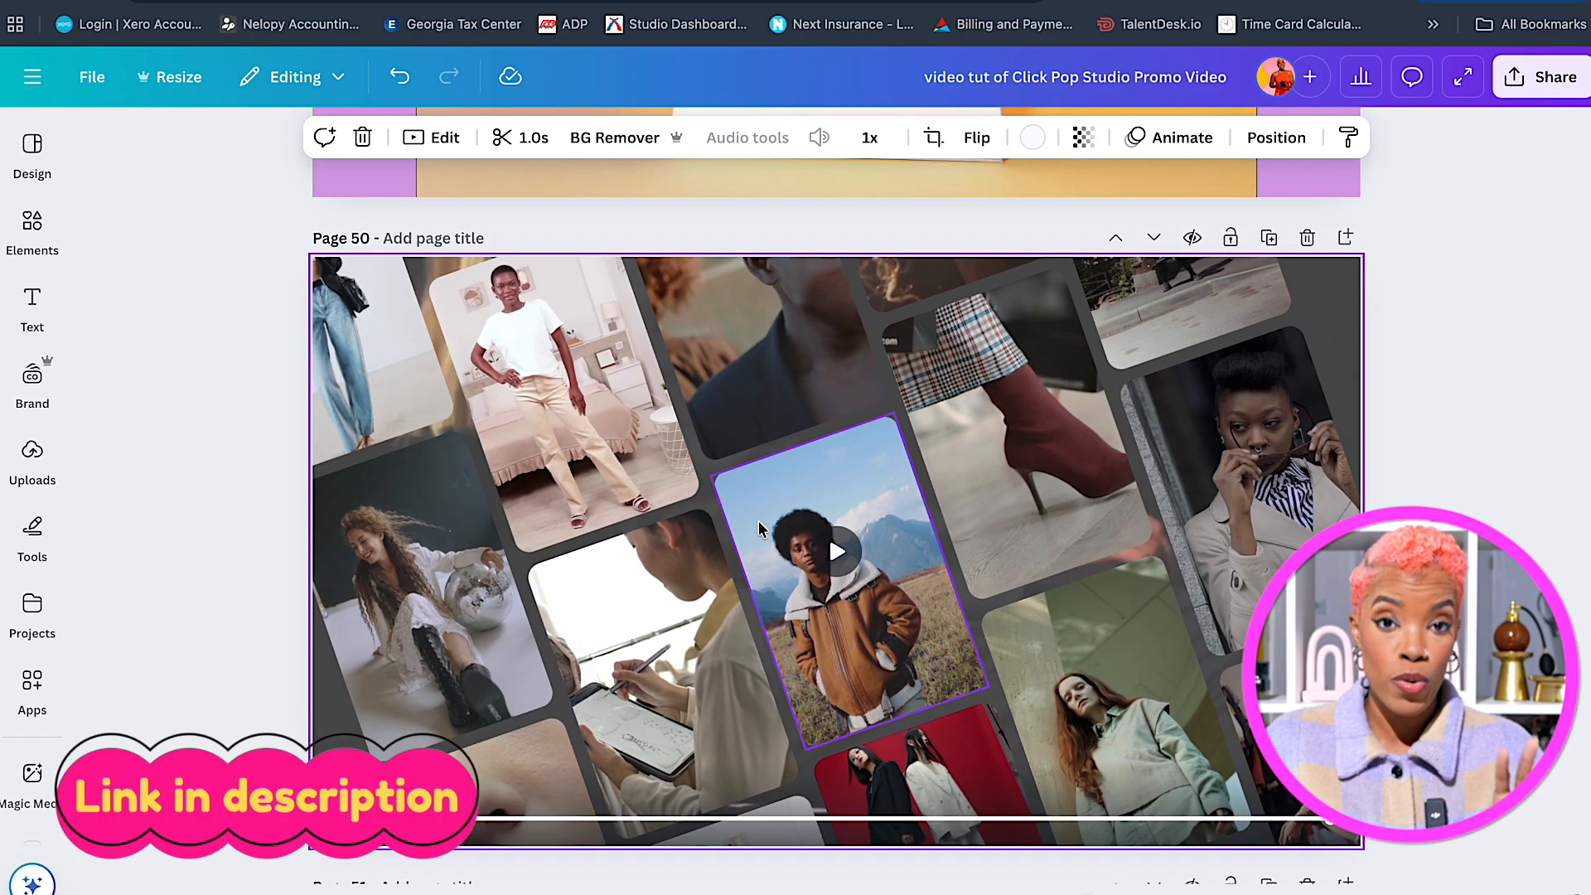
scroll(759, 528, "down", 1)
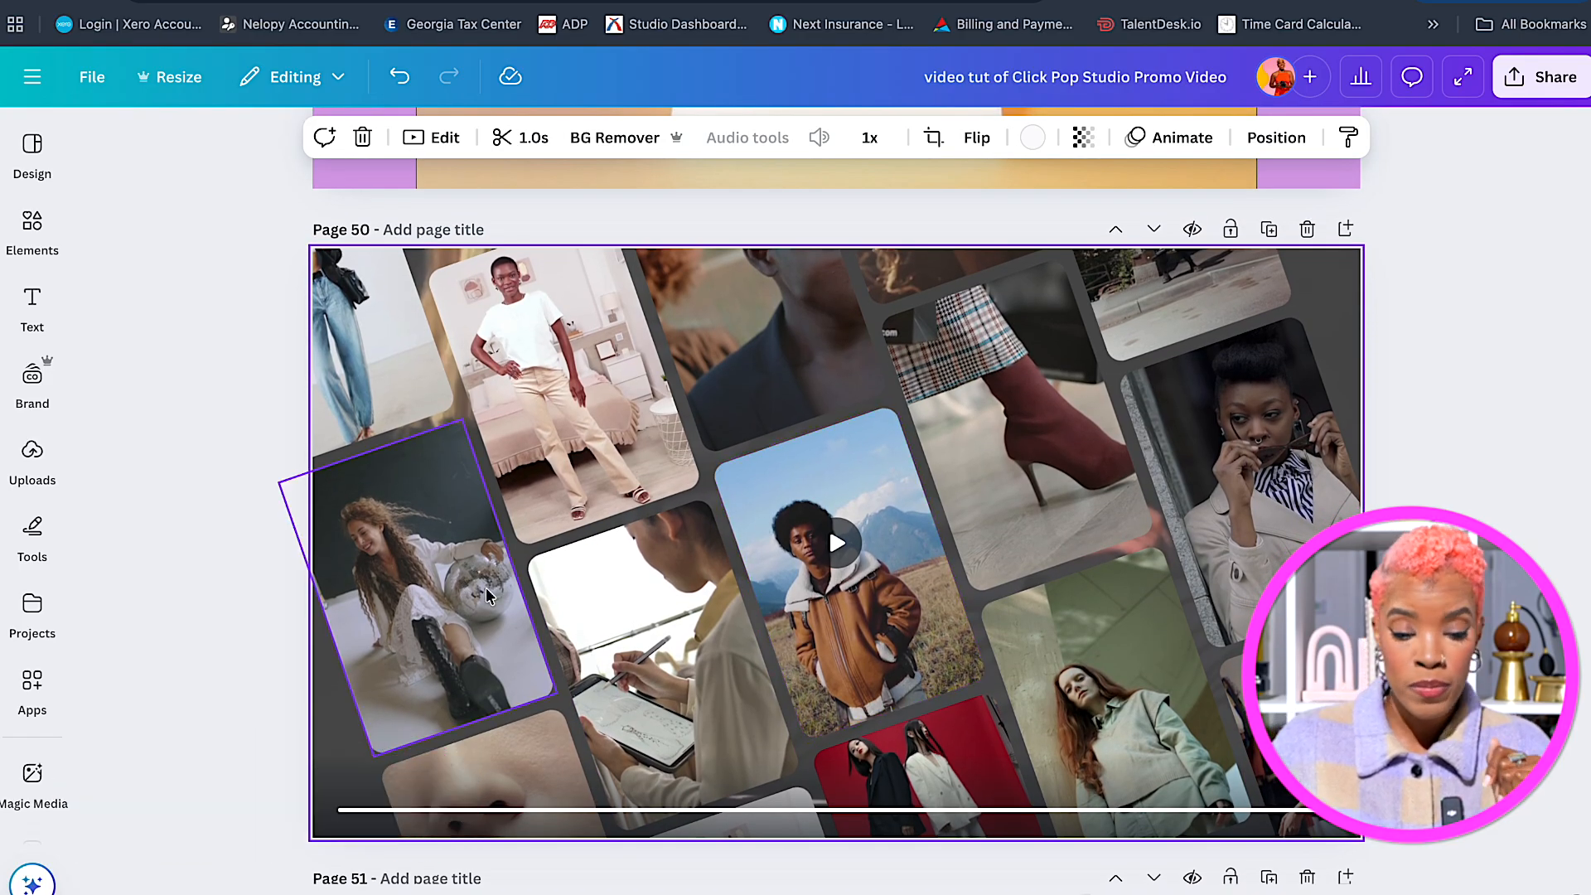
left_click(450, 611)
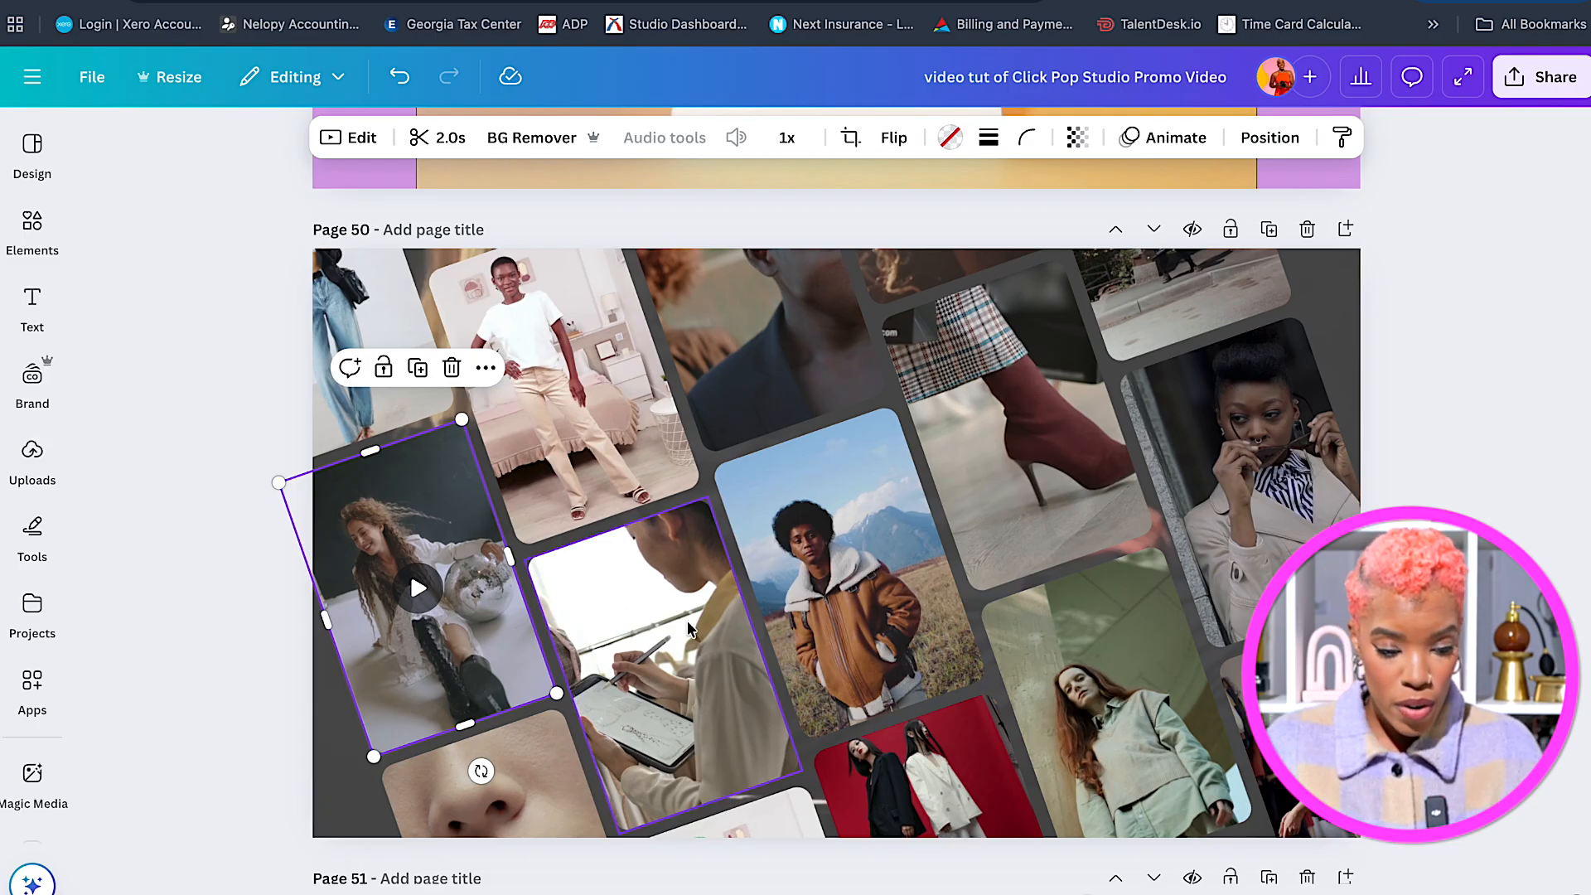
left_click(646, 584)
left_click(839, 570)
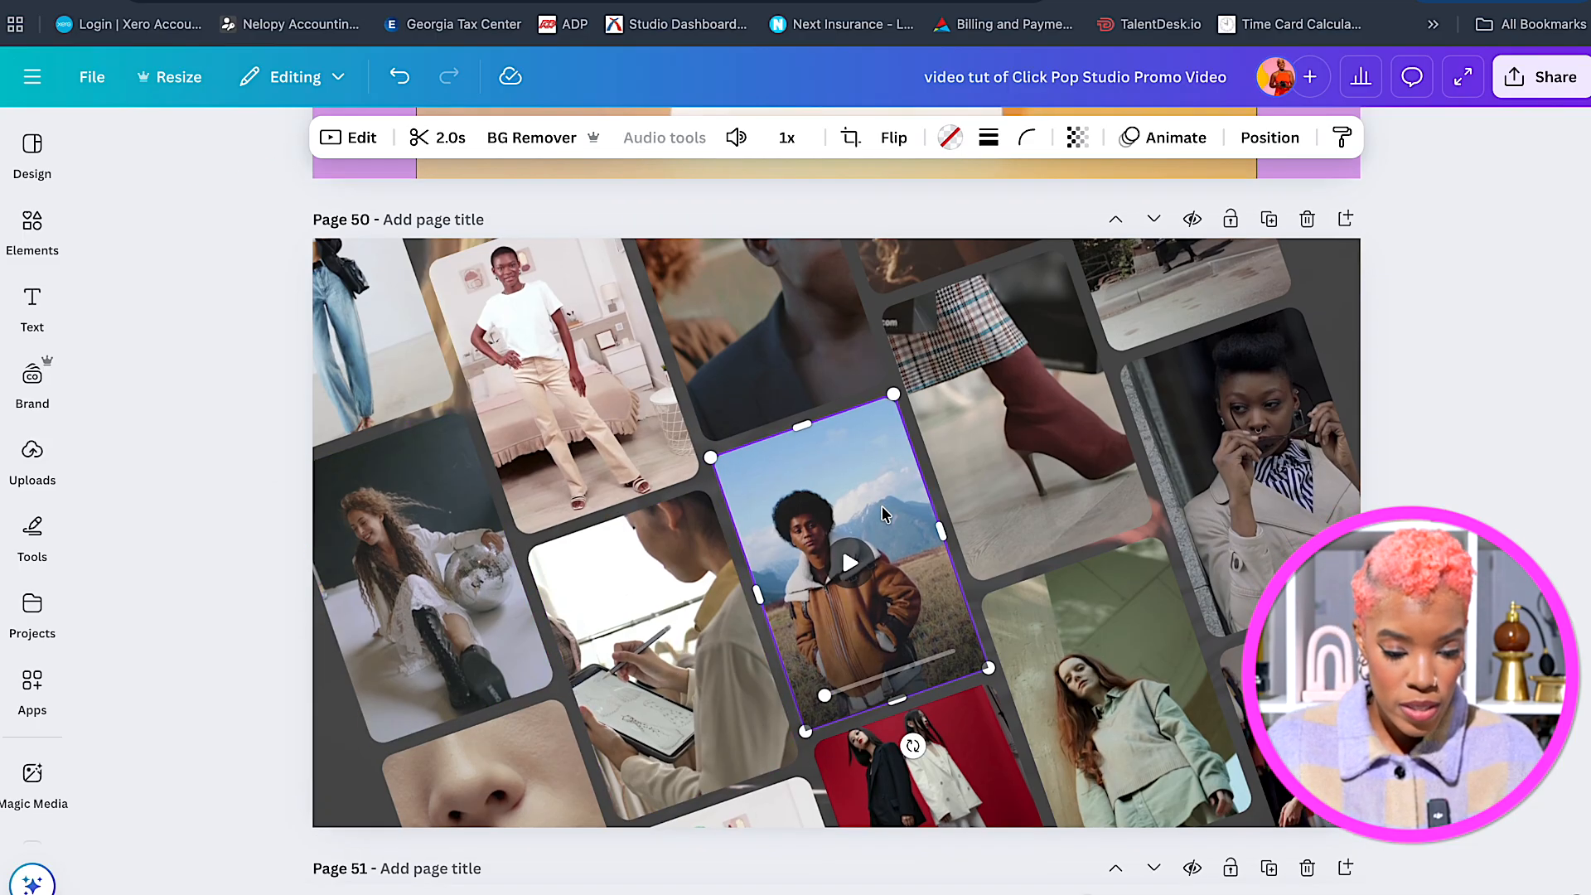
Move the empty cloud-frame page ahead of the collage so it becomes page 50.
scroll(879, 530, "down", 5)
scroll(882, 514, "down", 2)
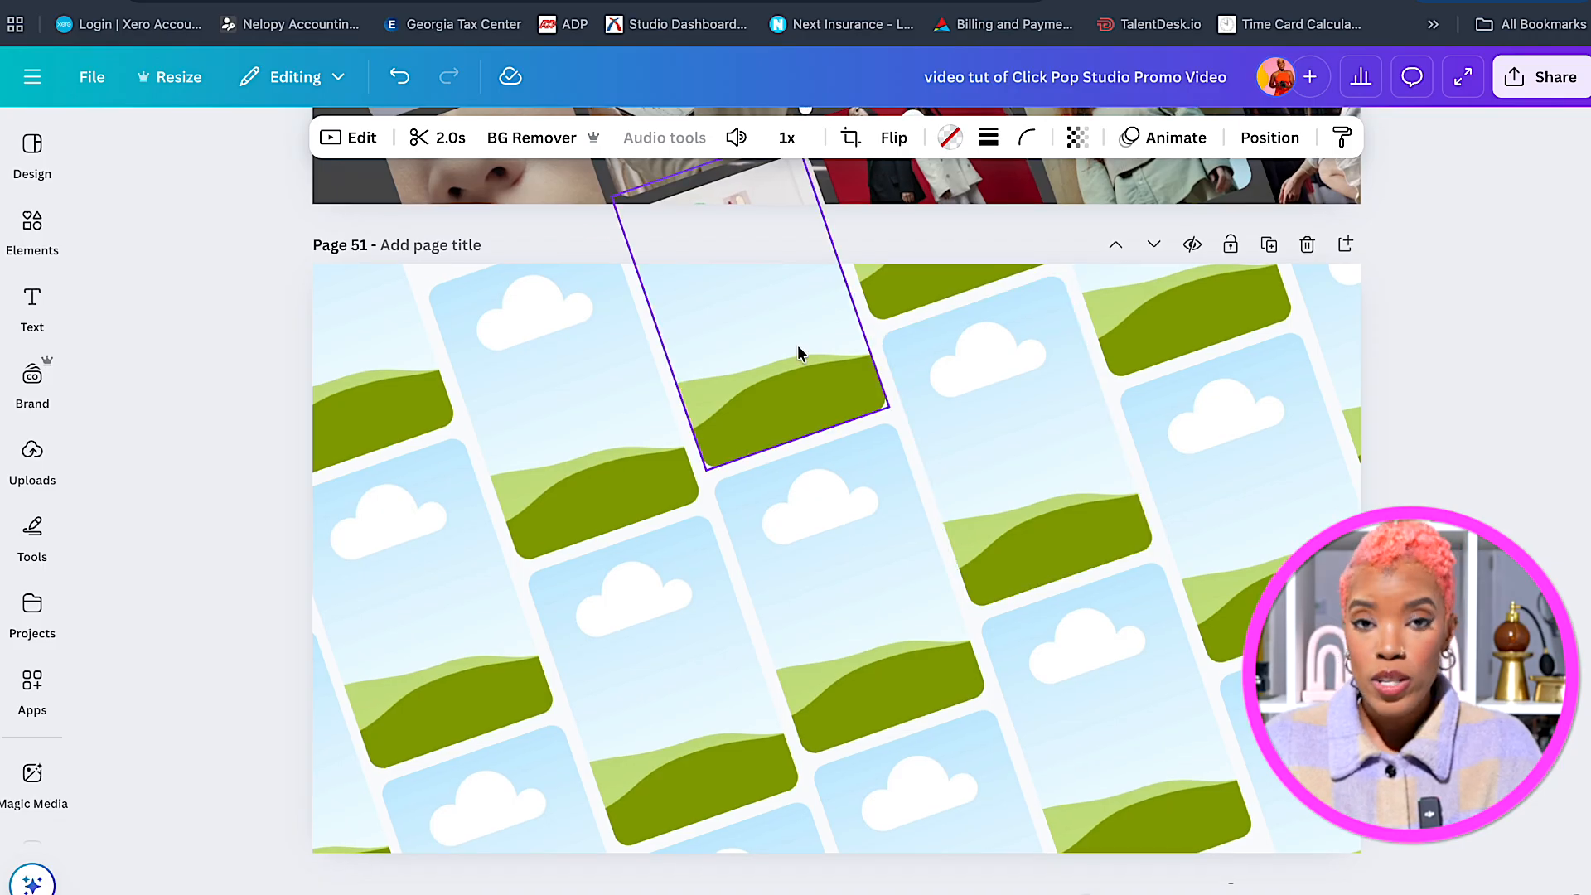
left_click(1113, 248)
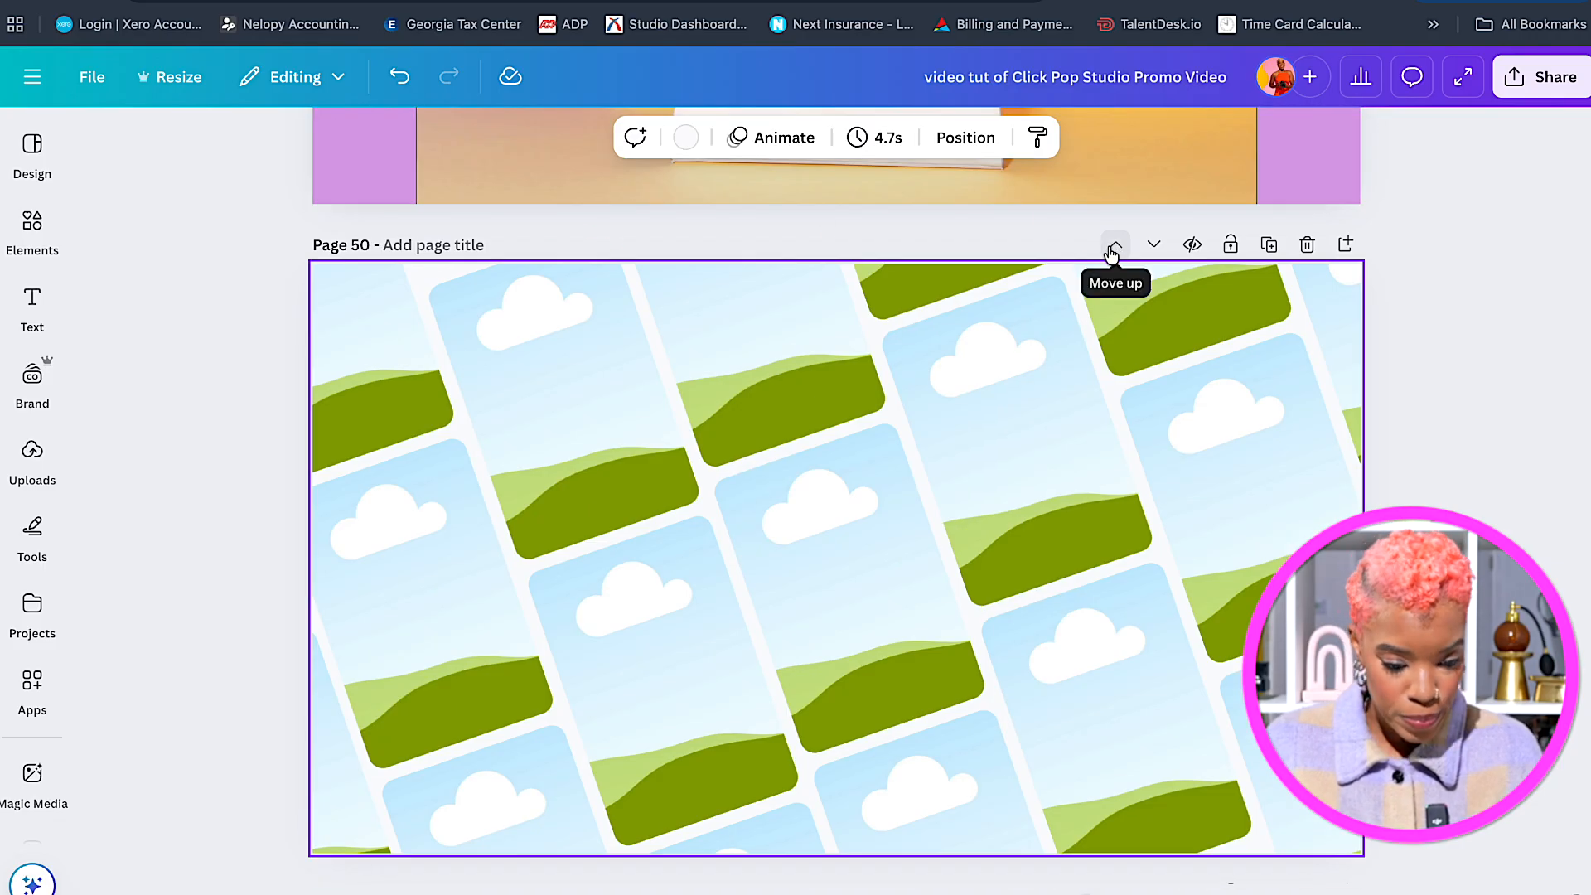
left_click(48, 459)
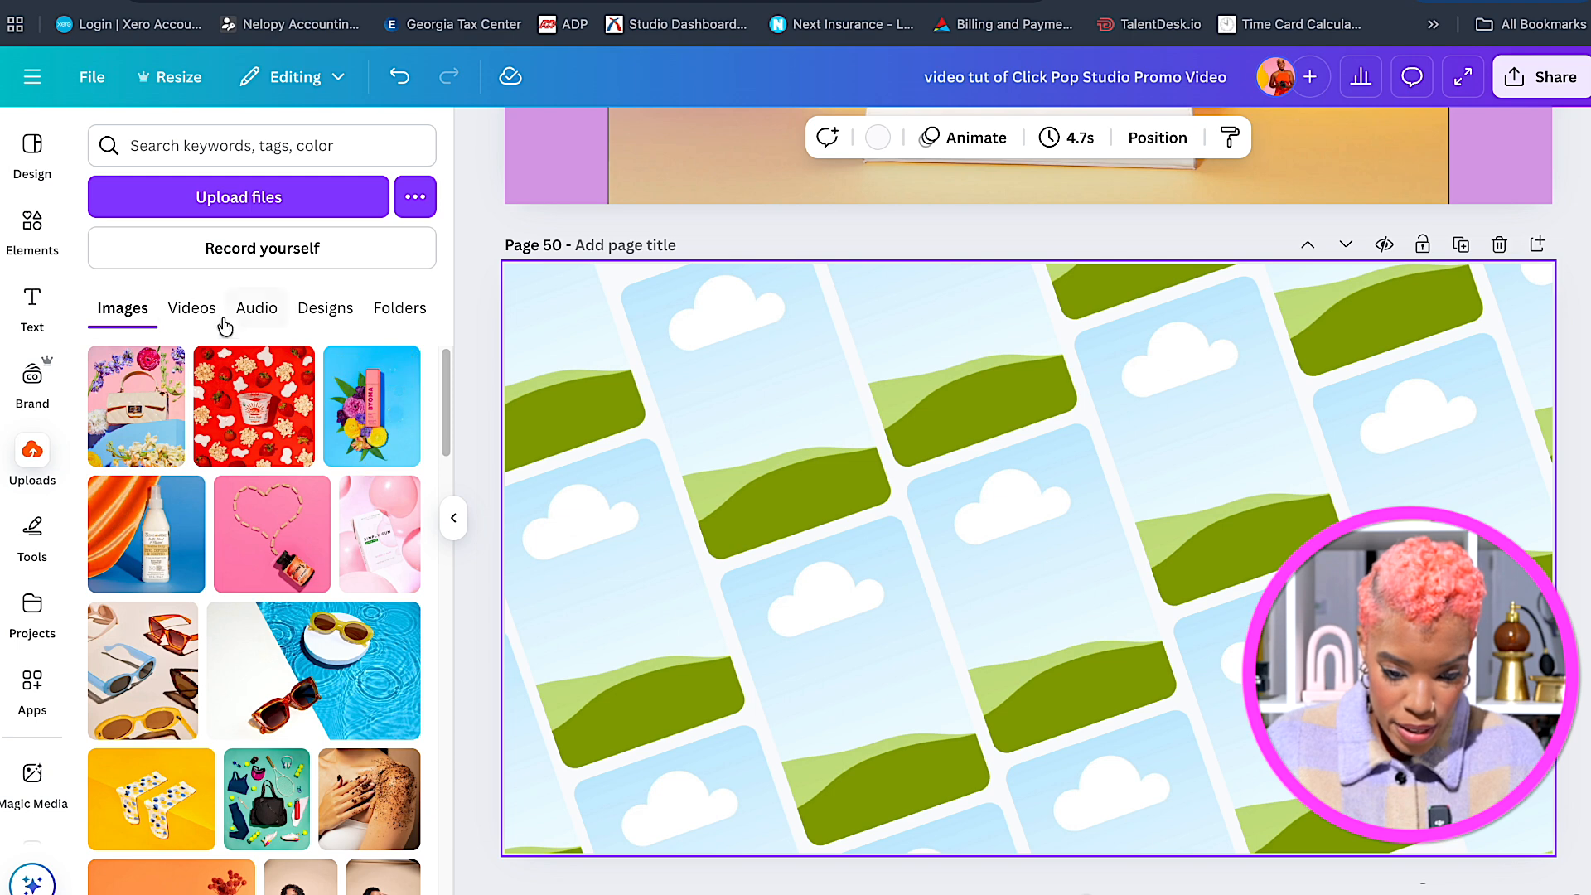
Drop the pool-and-sunglasses and yellow yogurt videos into the top-right and lower-right frames.
left_click(195, 311)
scroll(393, 562, "down", 8)
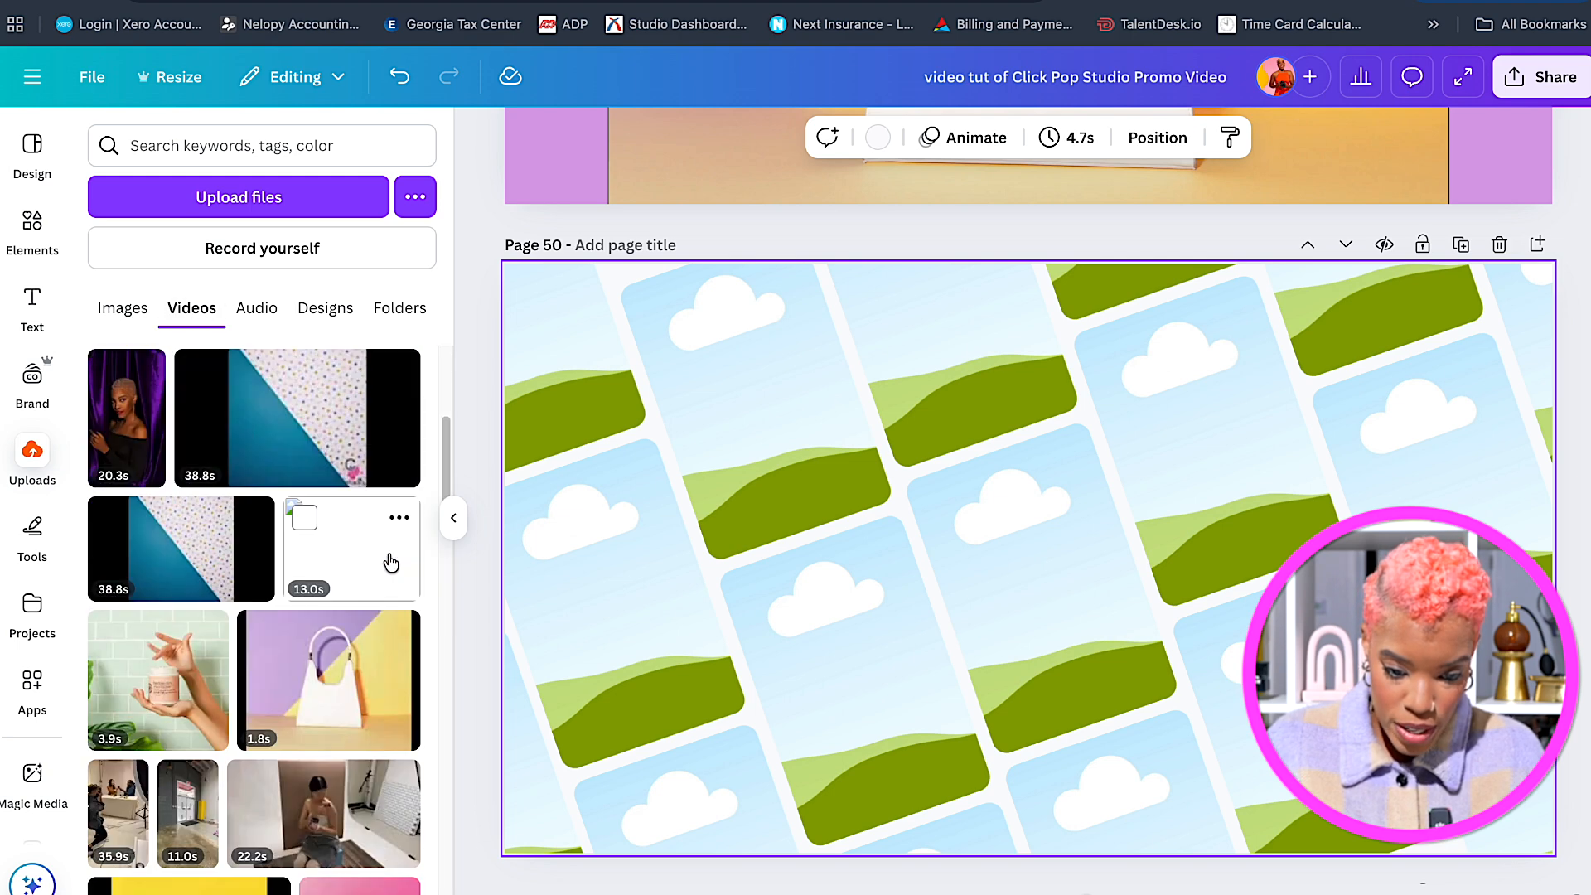
scroll(320, 614, "down", 3)
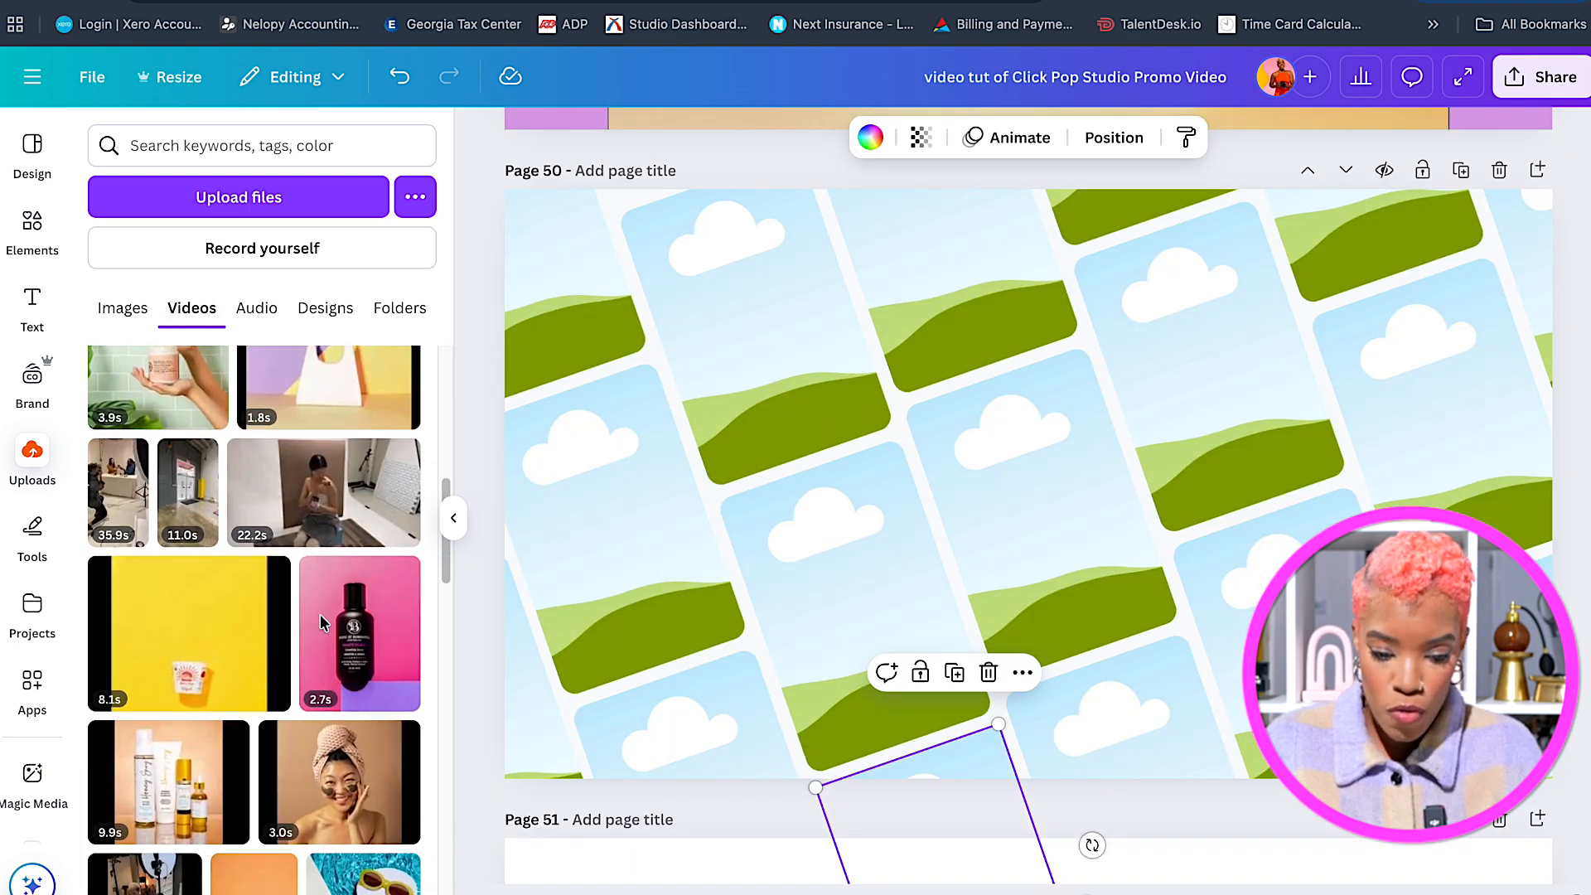
scroll(320, 614, "down", 1)
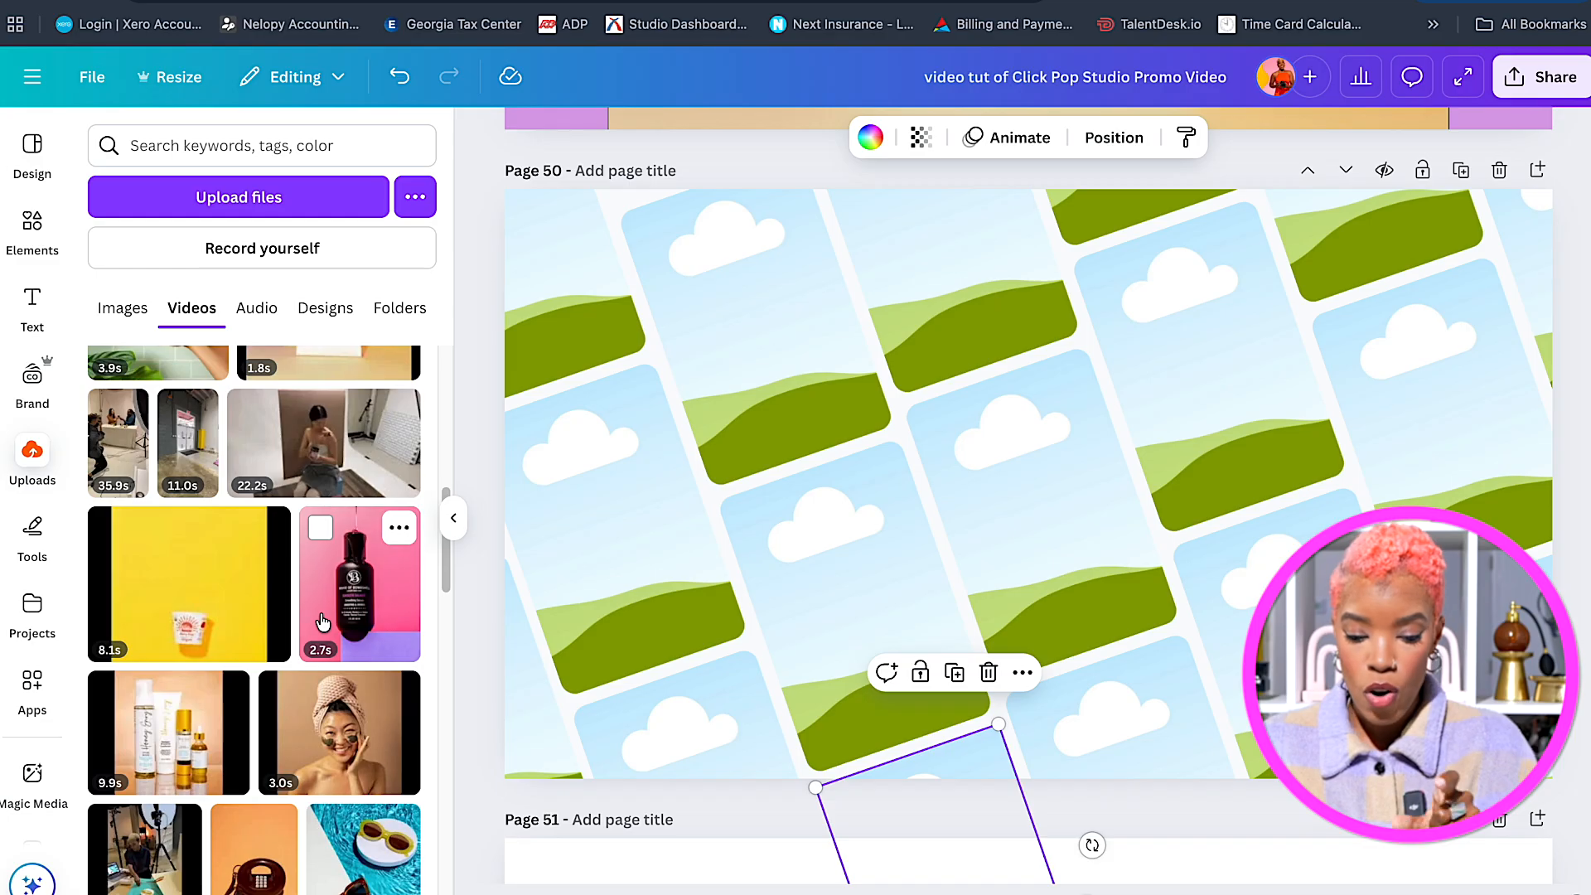
left_click(350, 868)
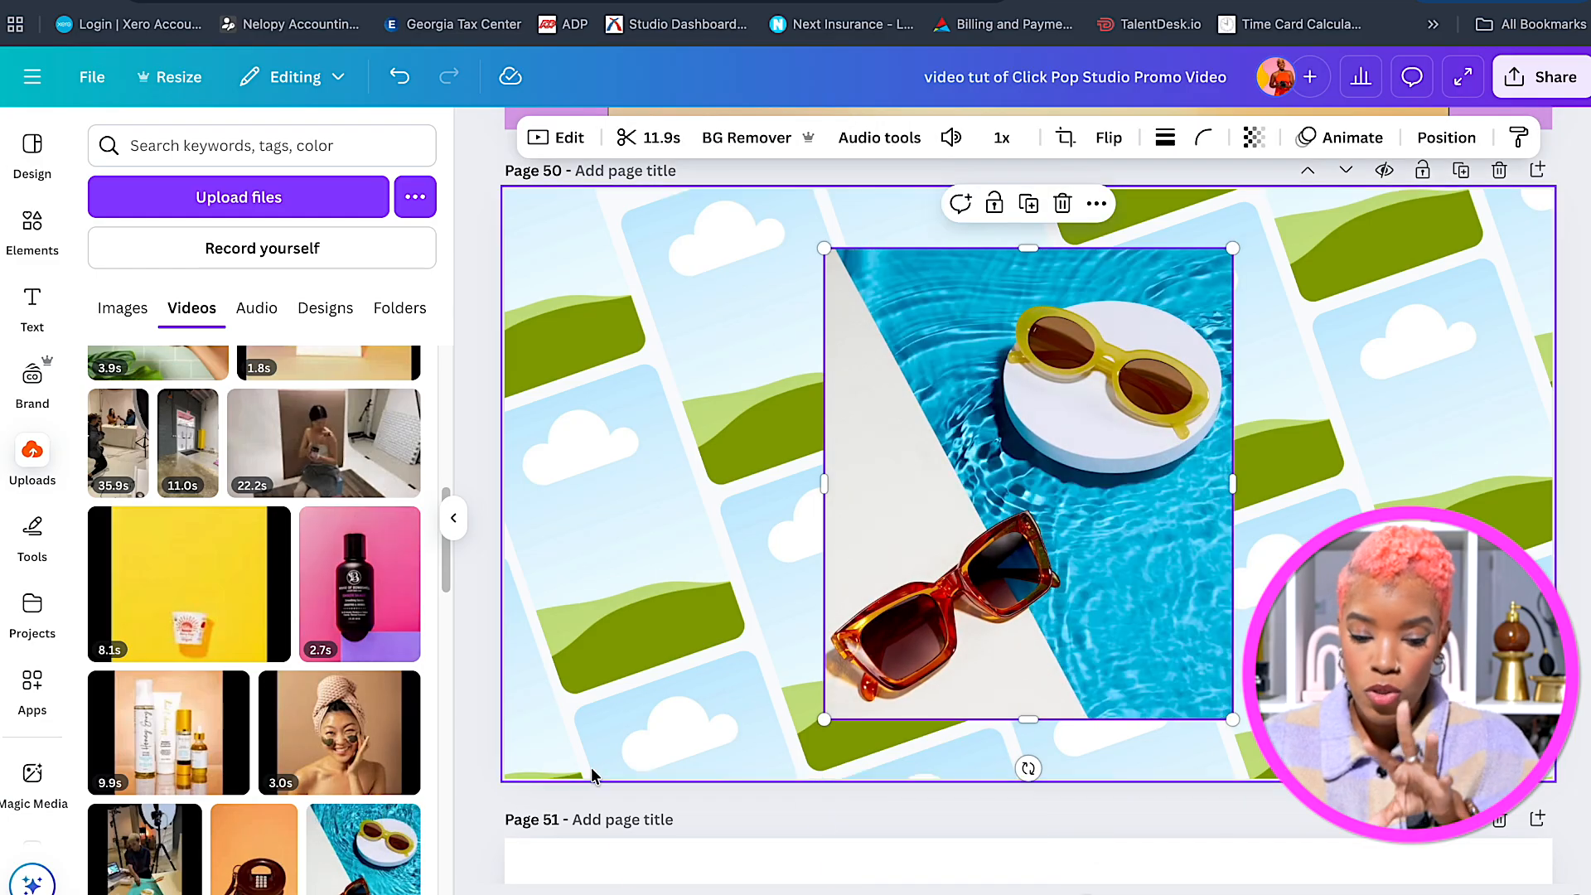
left_click_drag(1094, 413, 1165, 375)
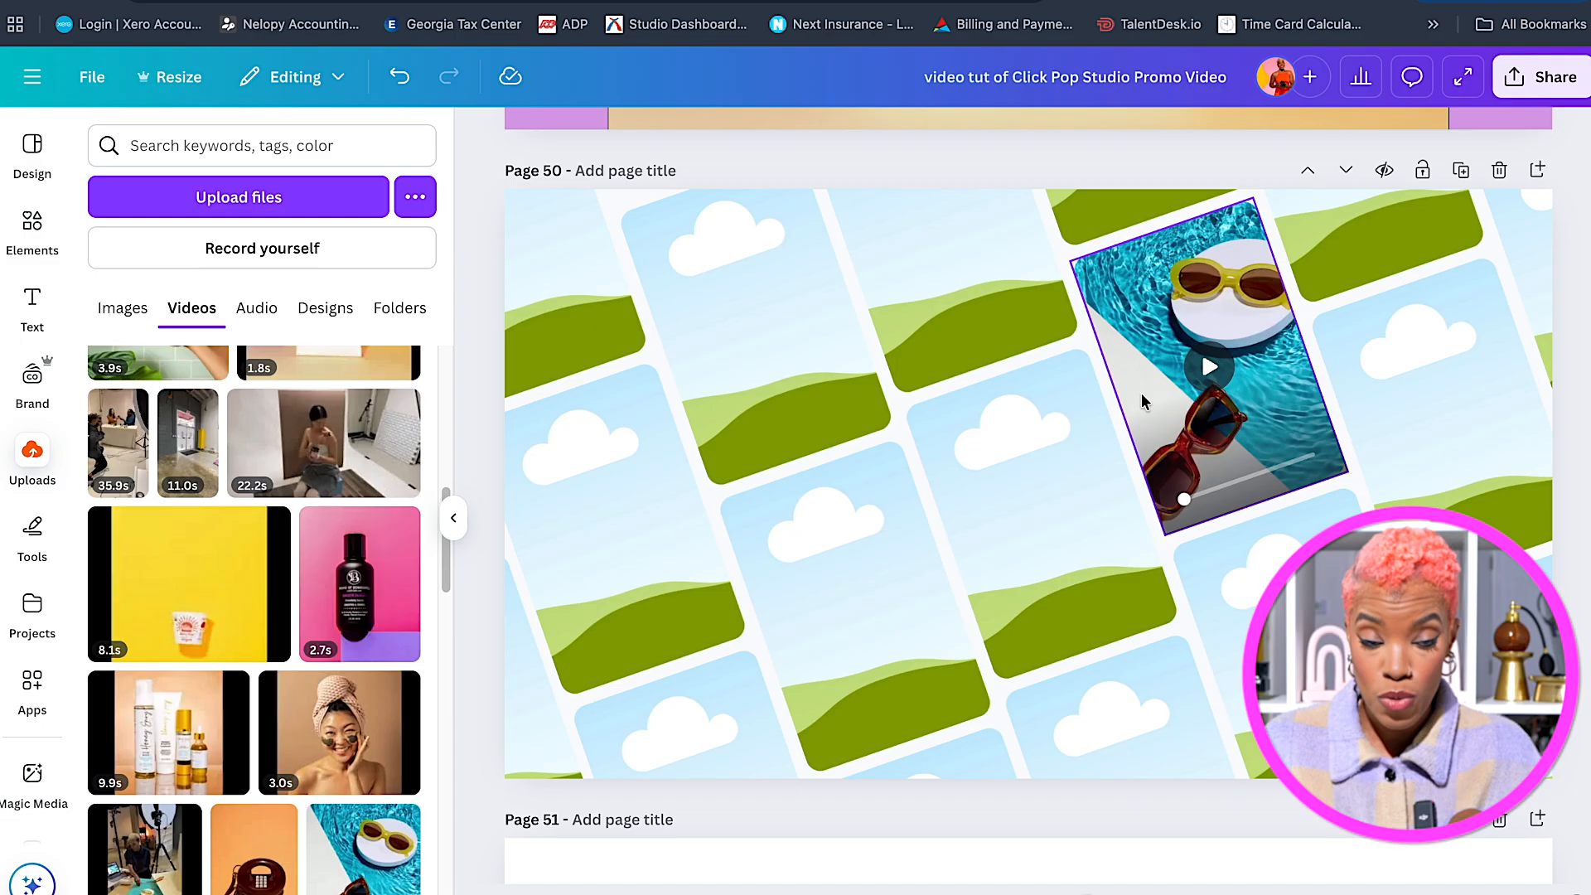
scroll(296, 561, "up", 1)
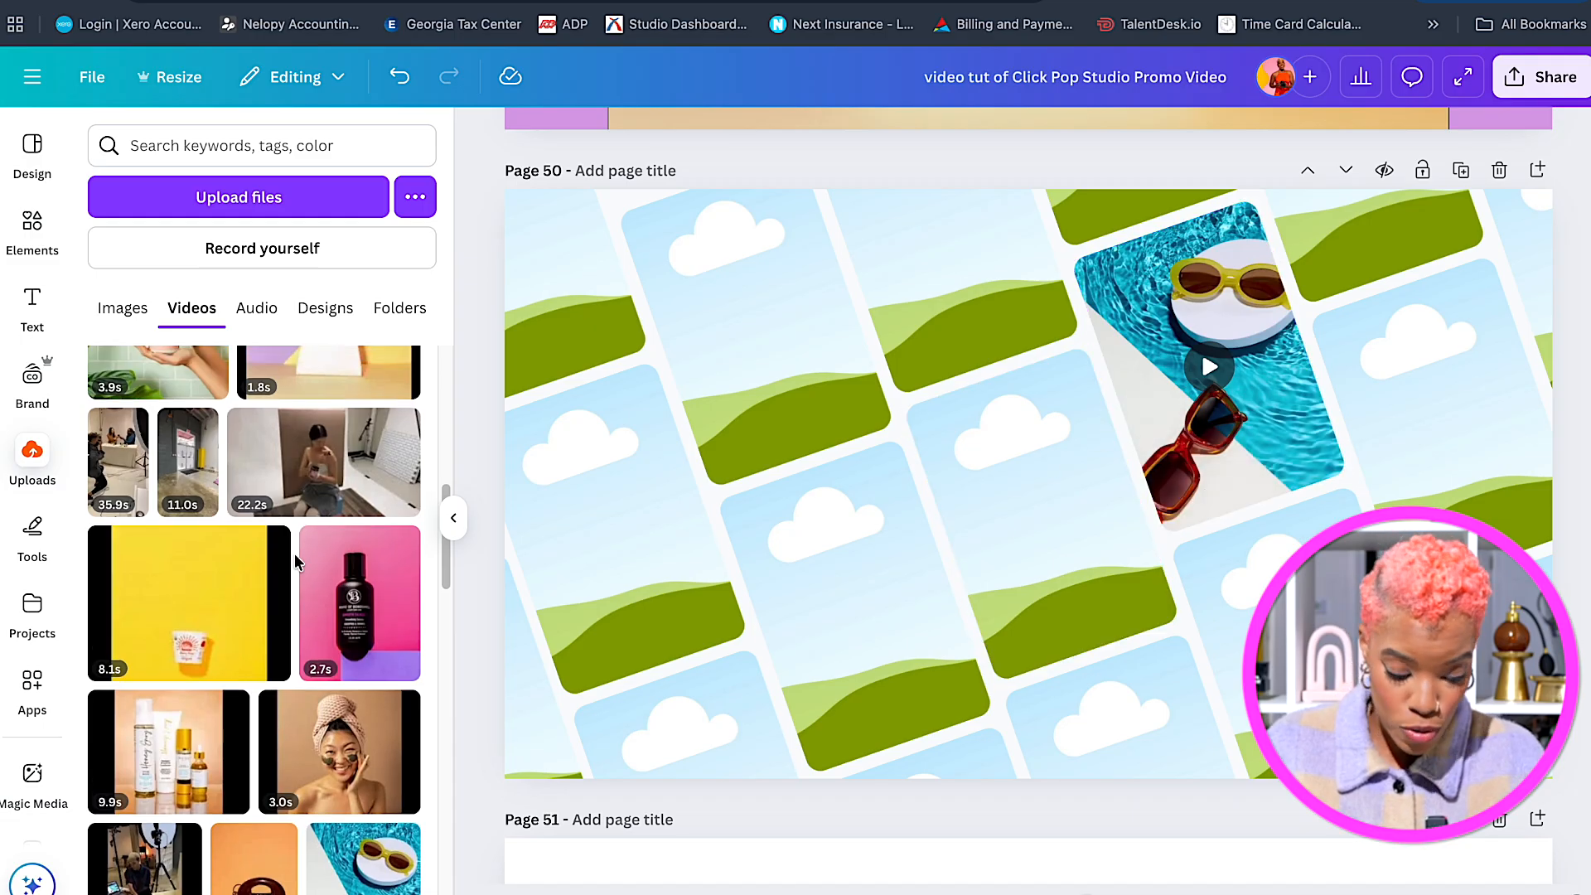
left_click(233, 612)
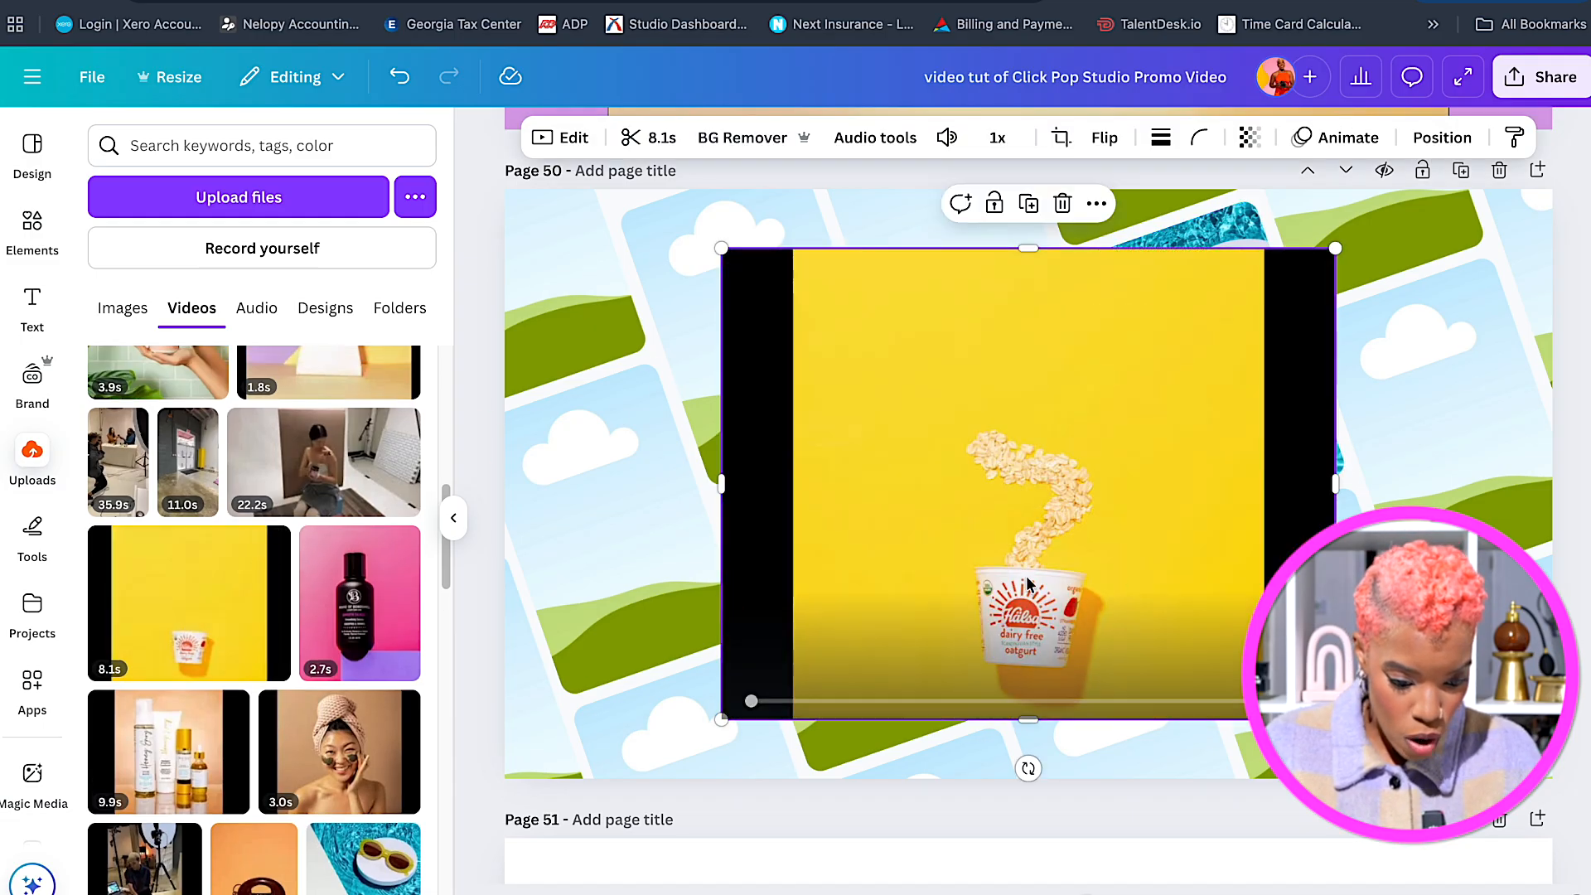
left_click_drag(1143, 580, 1309, 663)
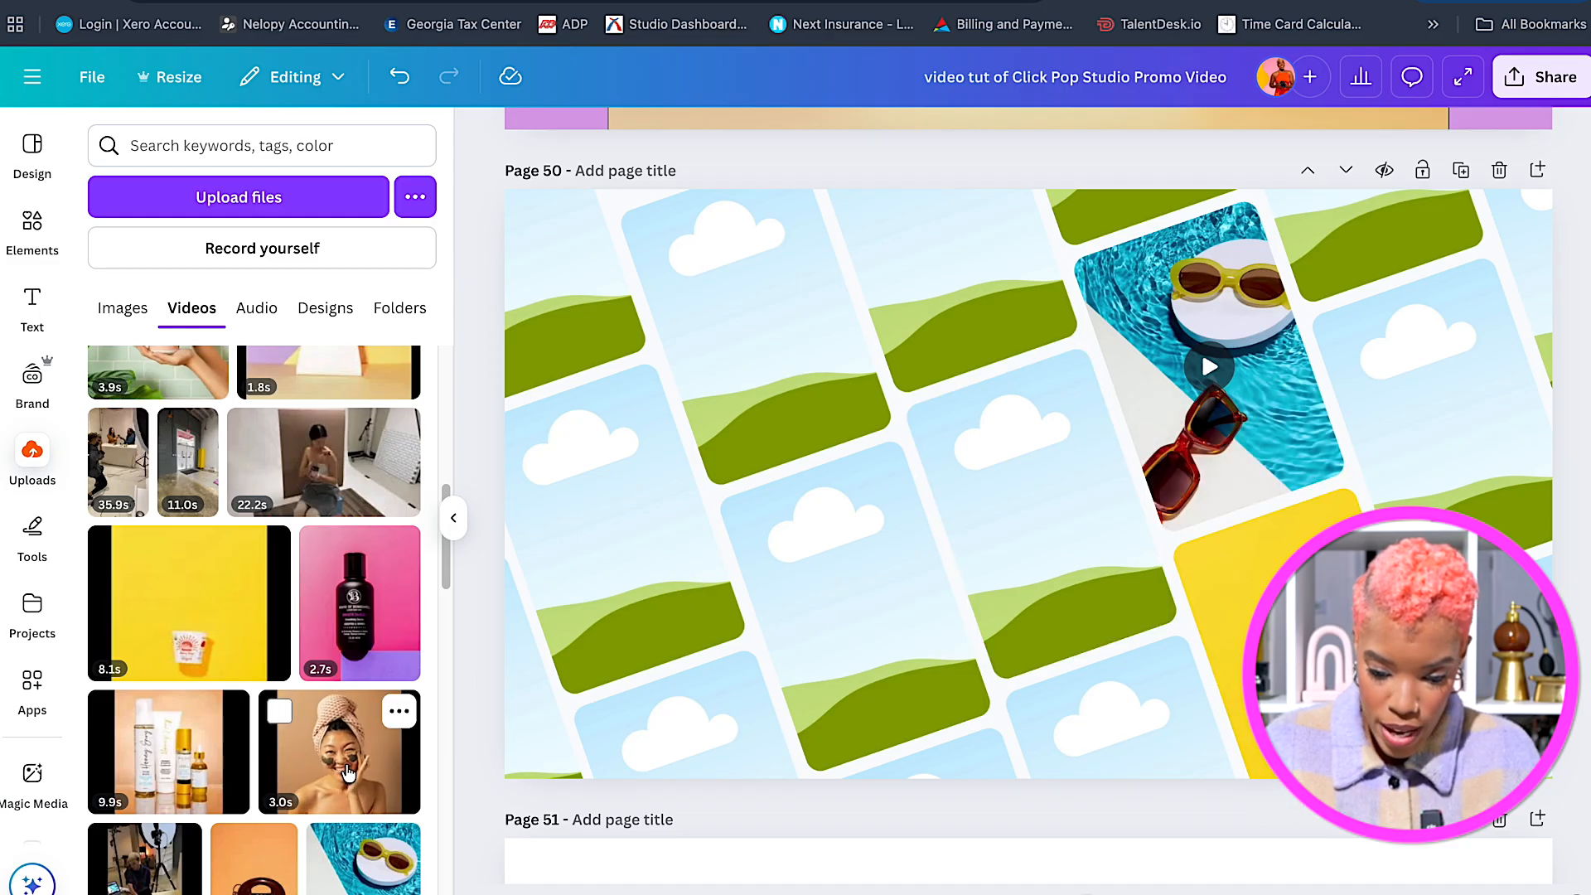
Fill the left, centre and top-right frames with the telephone, hair-product bottles and turban videos.
left_click(238, 880)
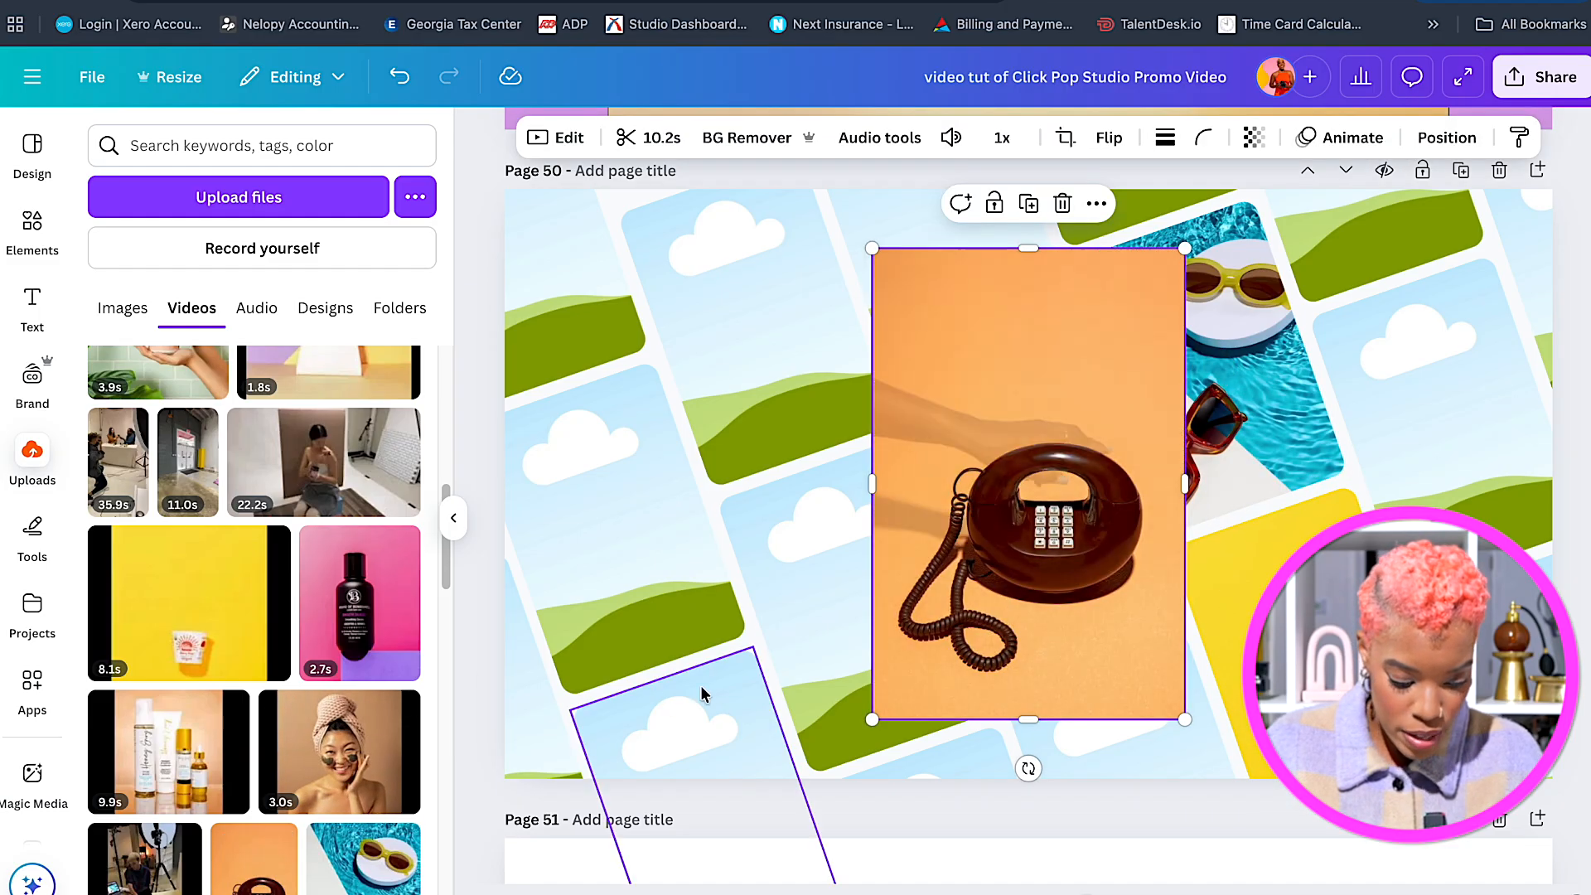
left_click_drag(966, 484, 609, 528)
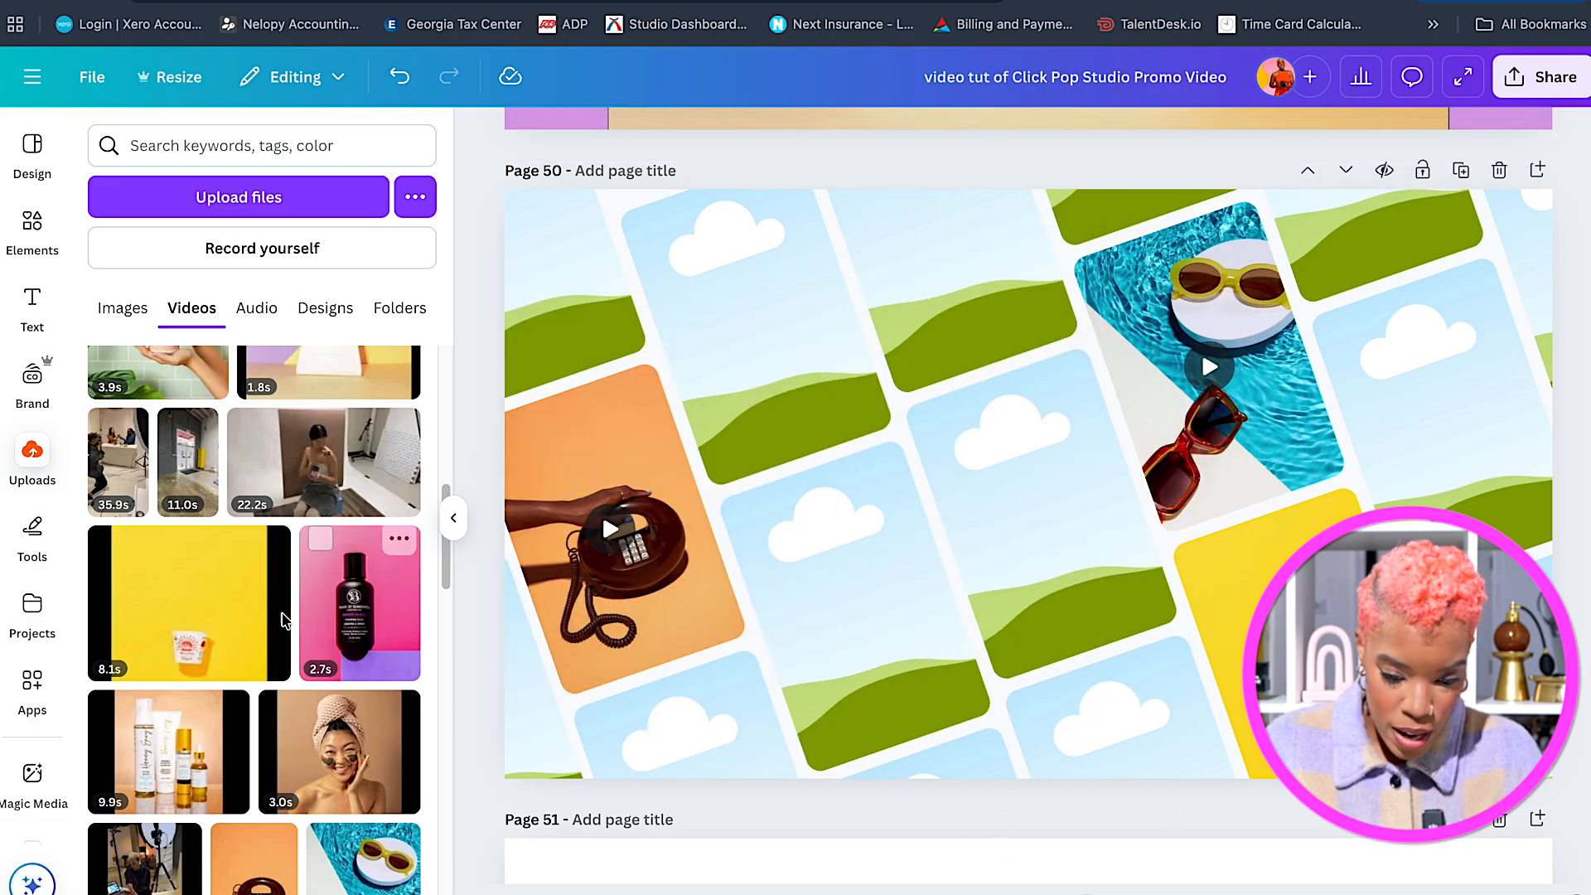
left_click(162, 772)
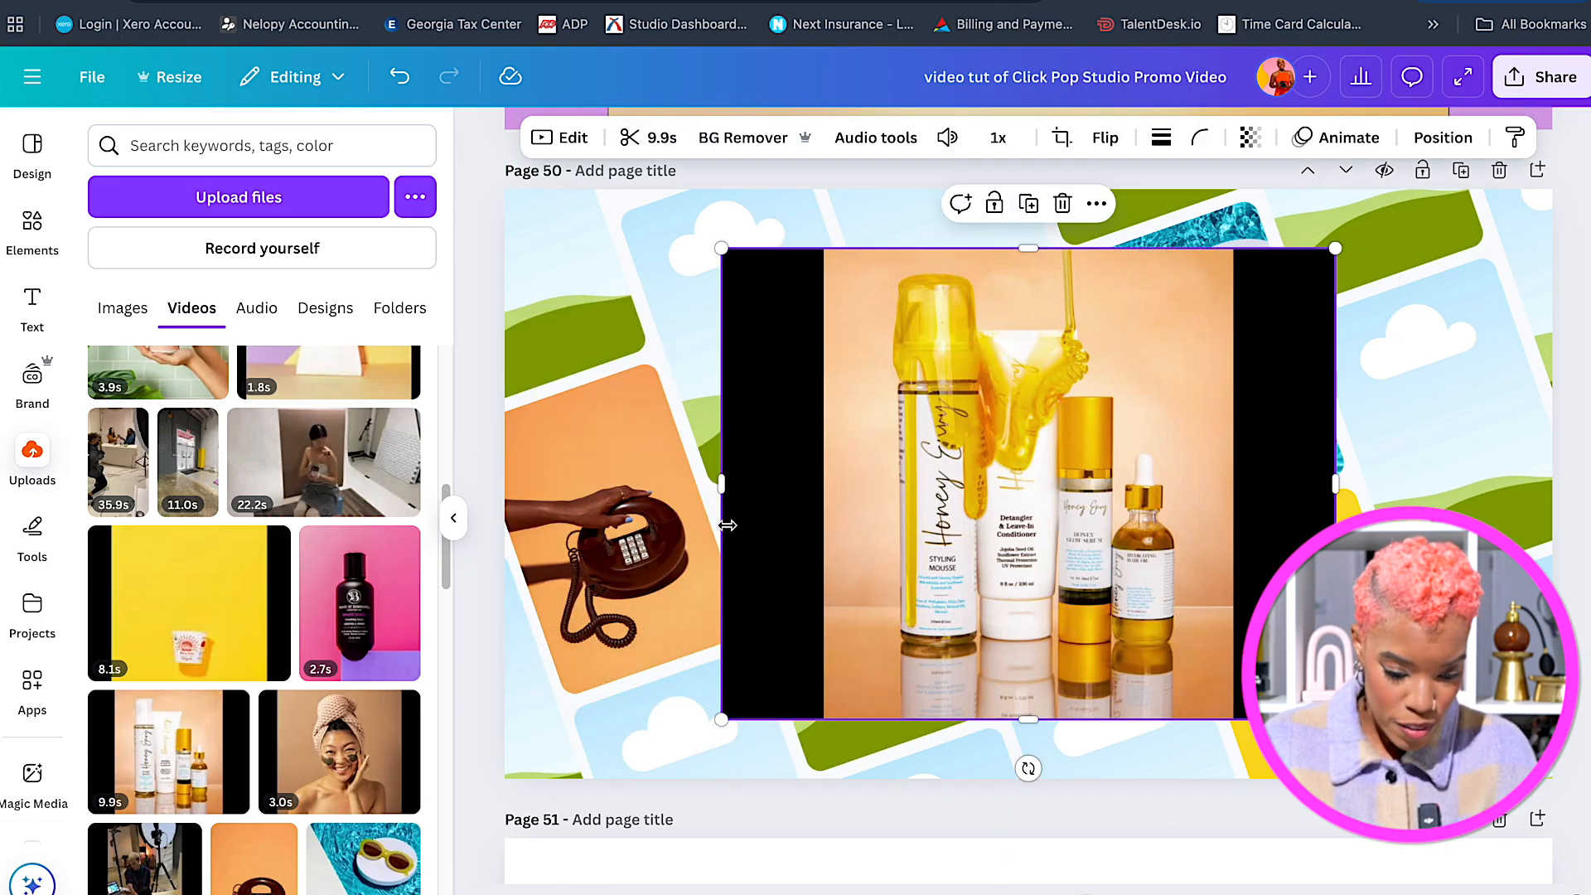
left_click_drag(976, 521, 904, 590)
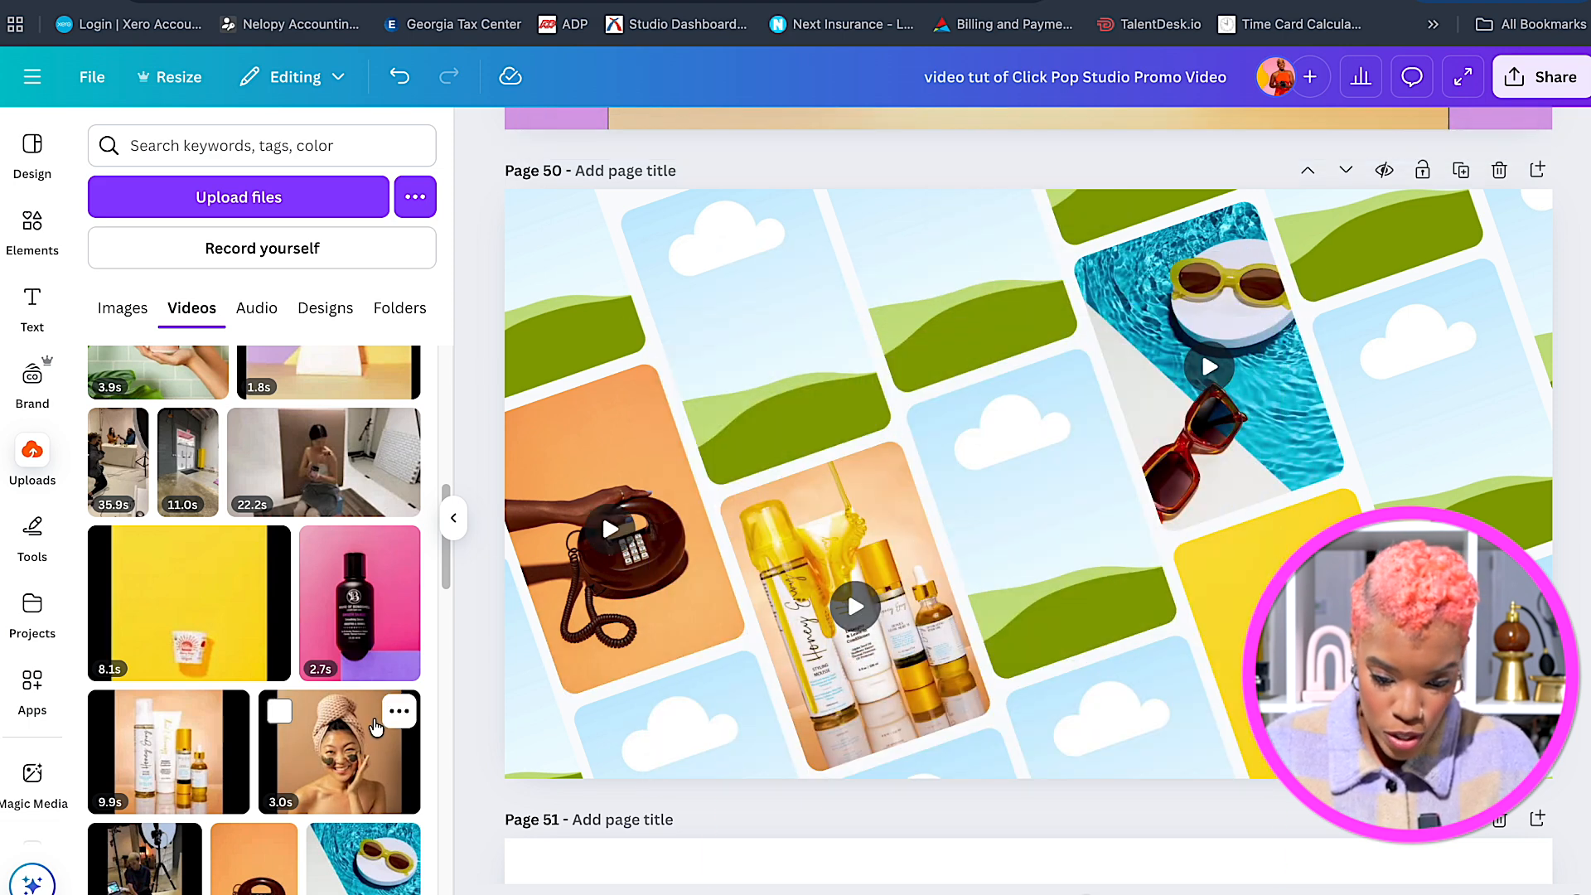
left_click(372, 729)
left_click_drag(1179, 426, 1481, 388)
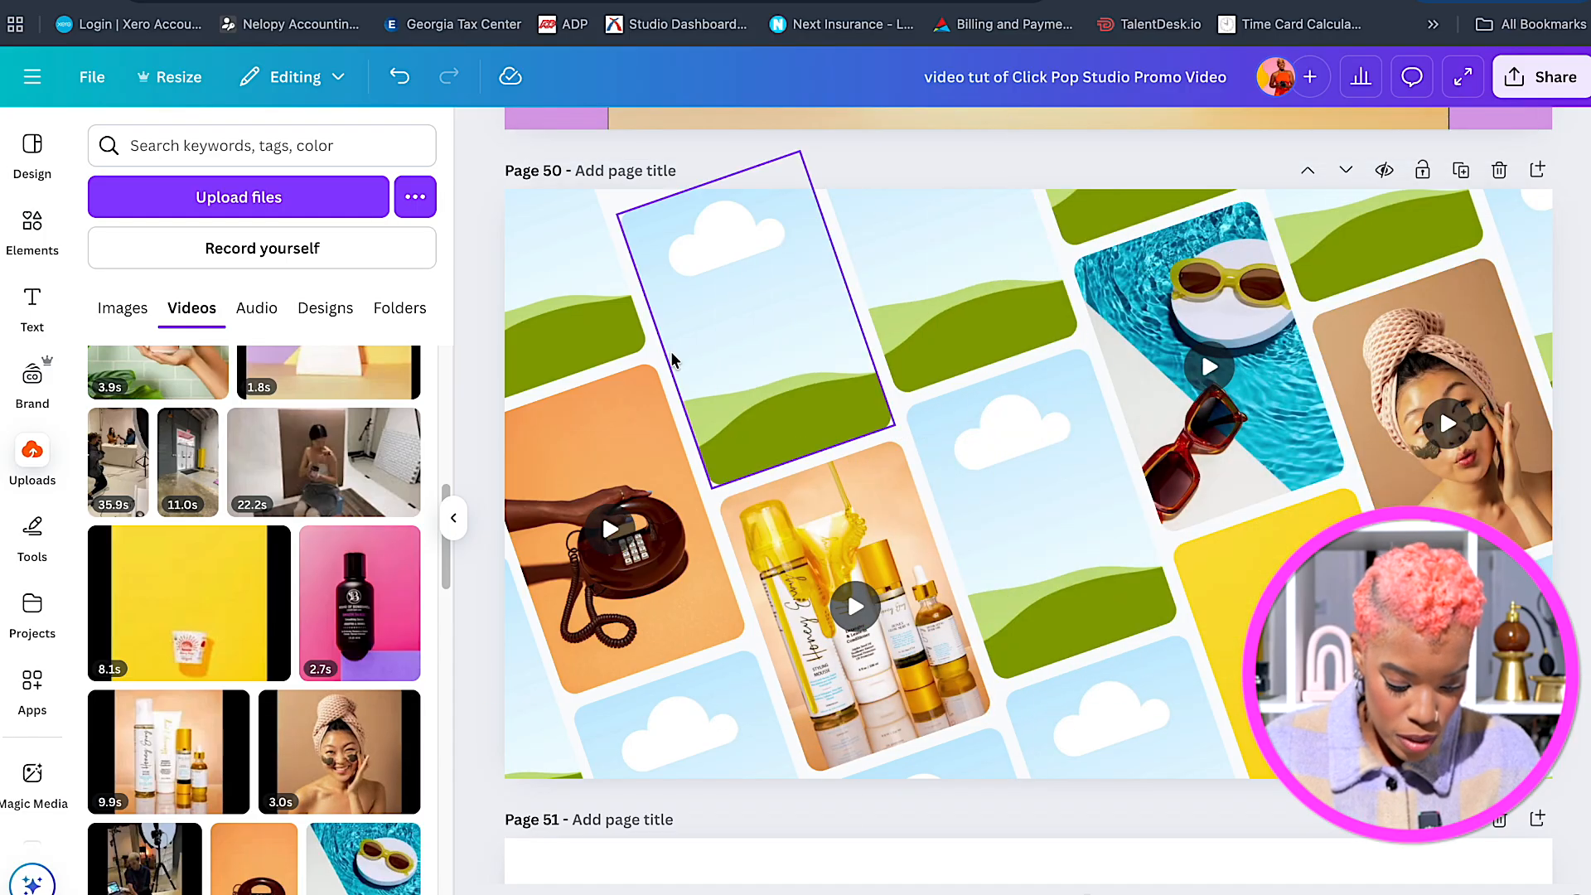
Fill more frames with the red packet video, bag video, Simply Gum image and hair-product image.
scroll(335, 651, "up", 2)
scroll(335, 650, "up", 5)
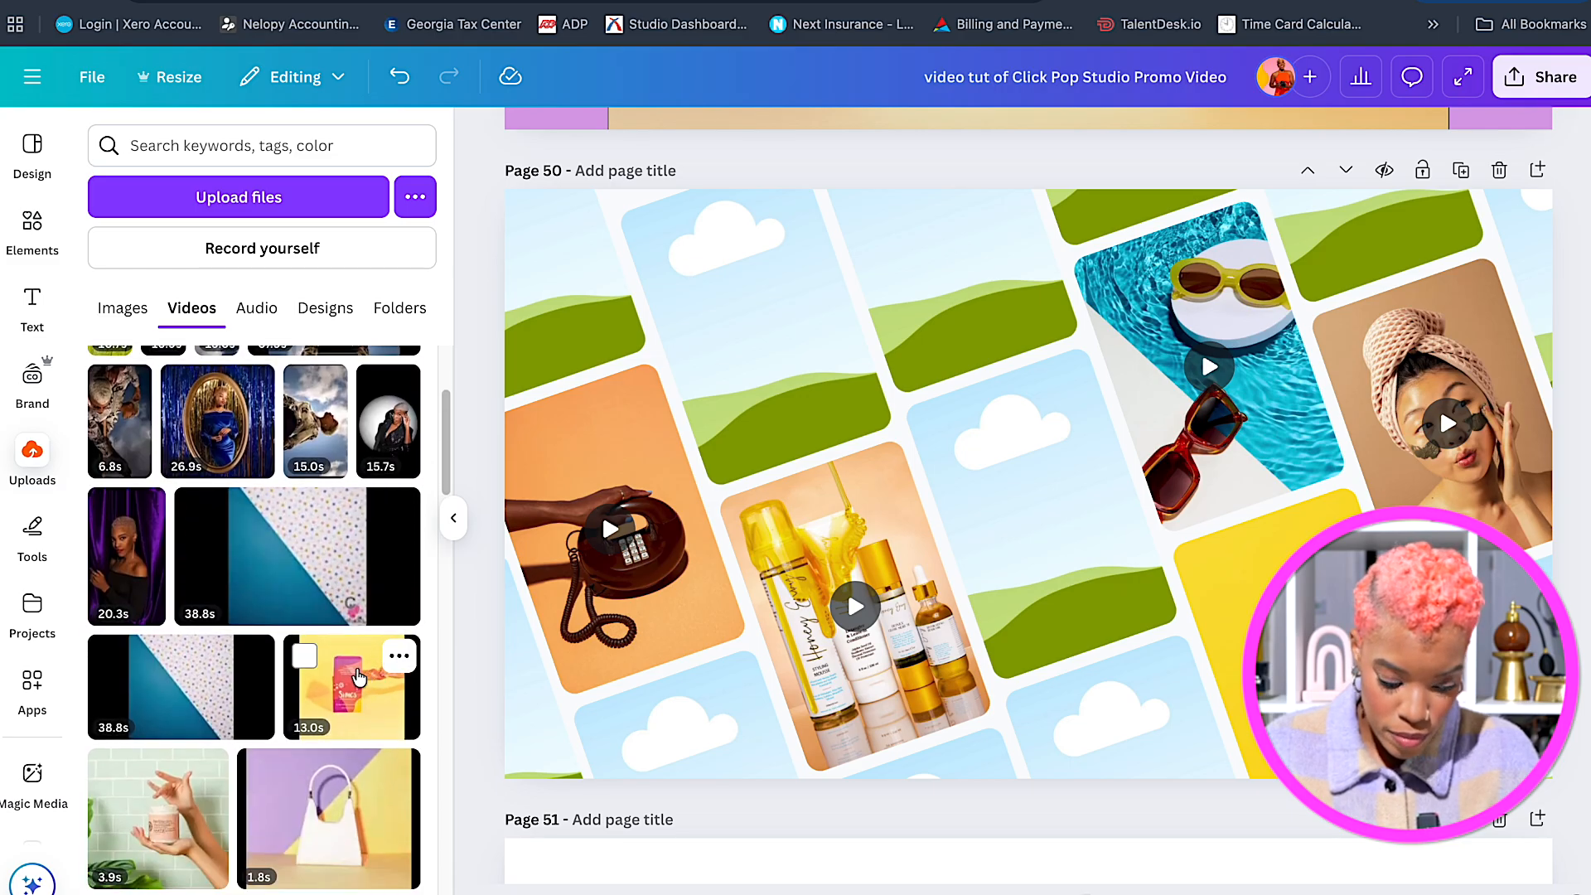
left_click(358, 677)
left_click_drag(911, 358, 770, 317)
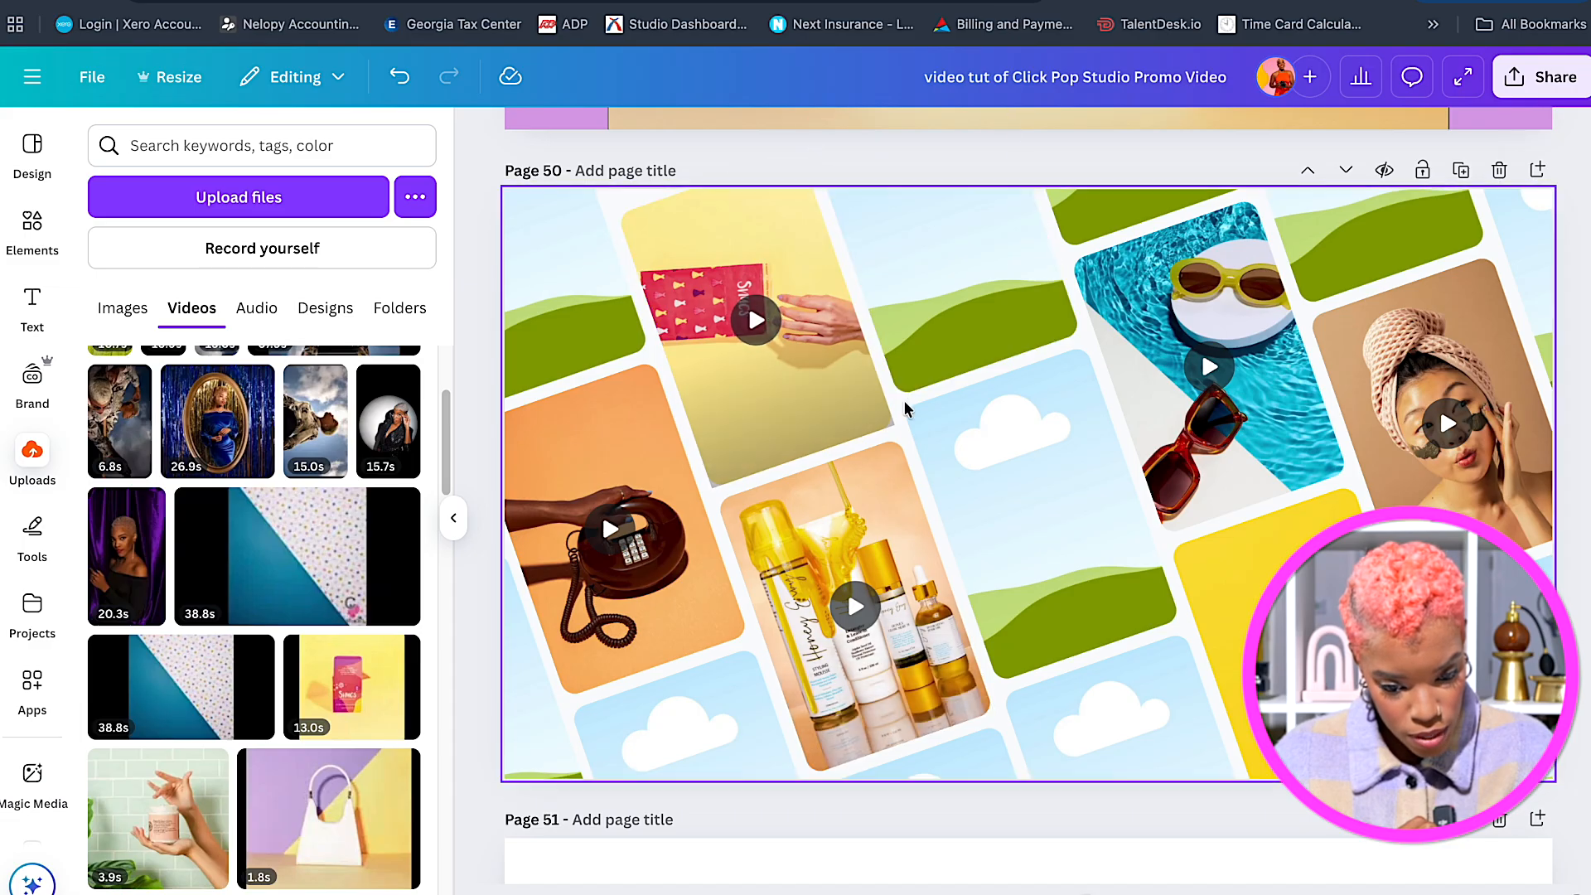
scroll(901, 452, "down", 1)
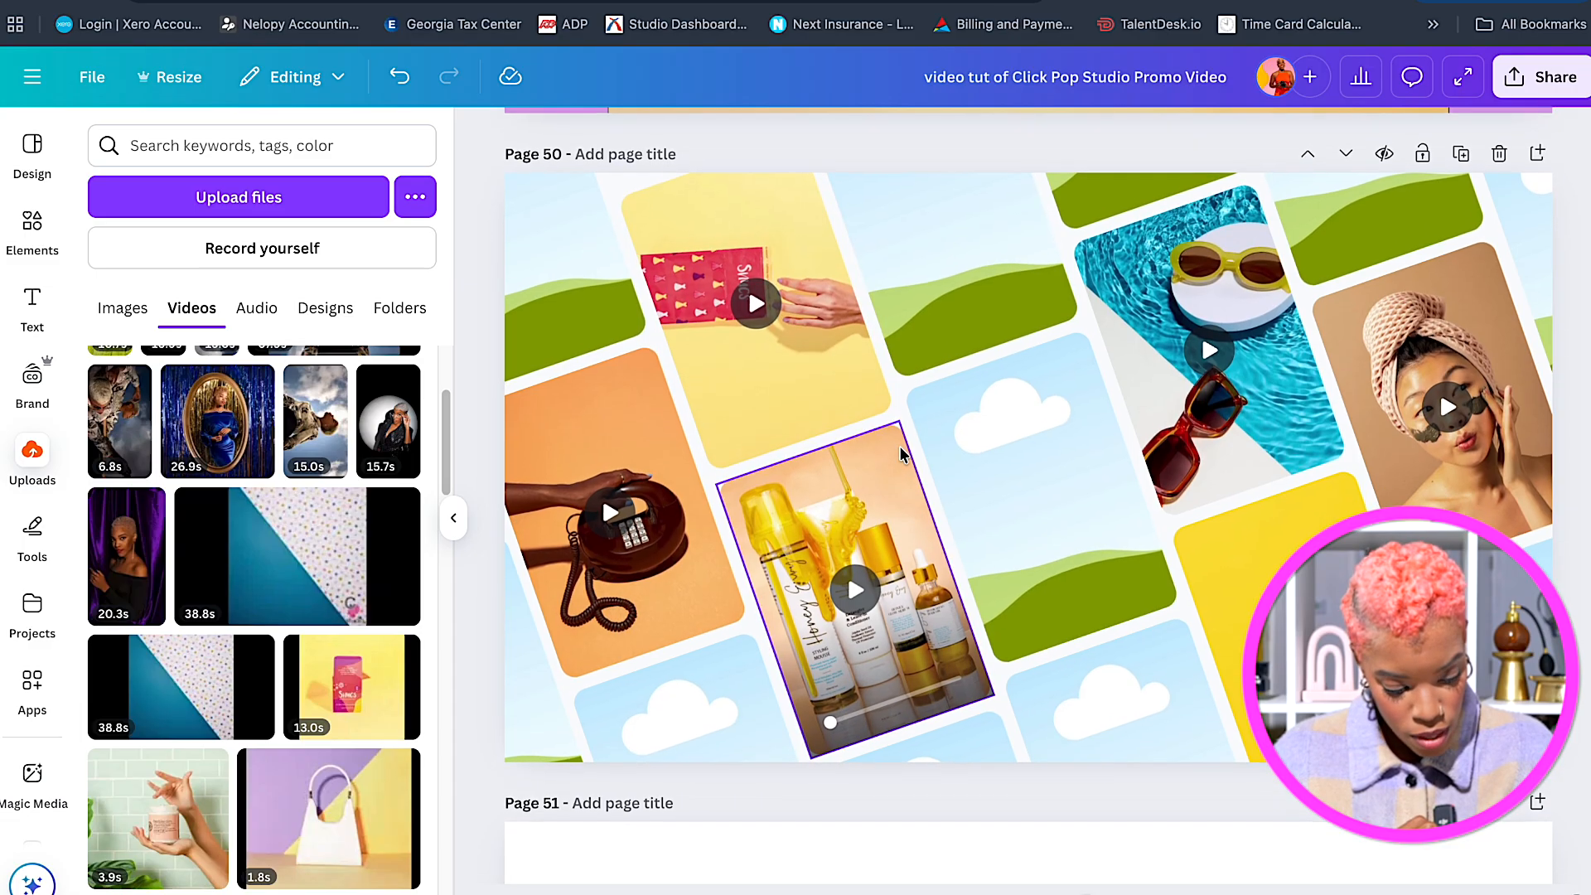
scroll(339, 558, "down", 1)
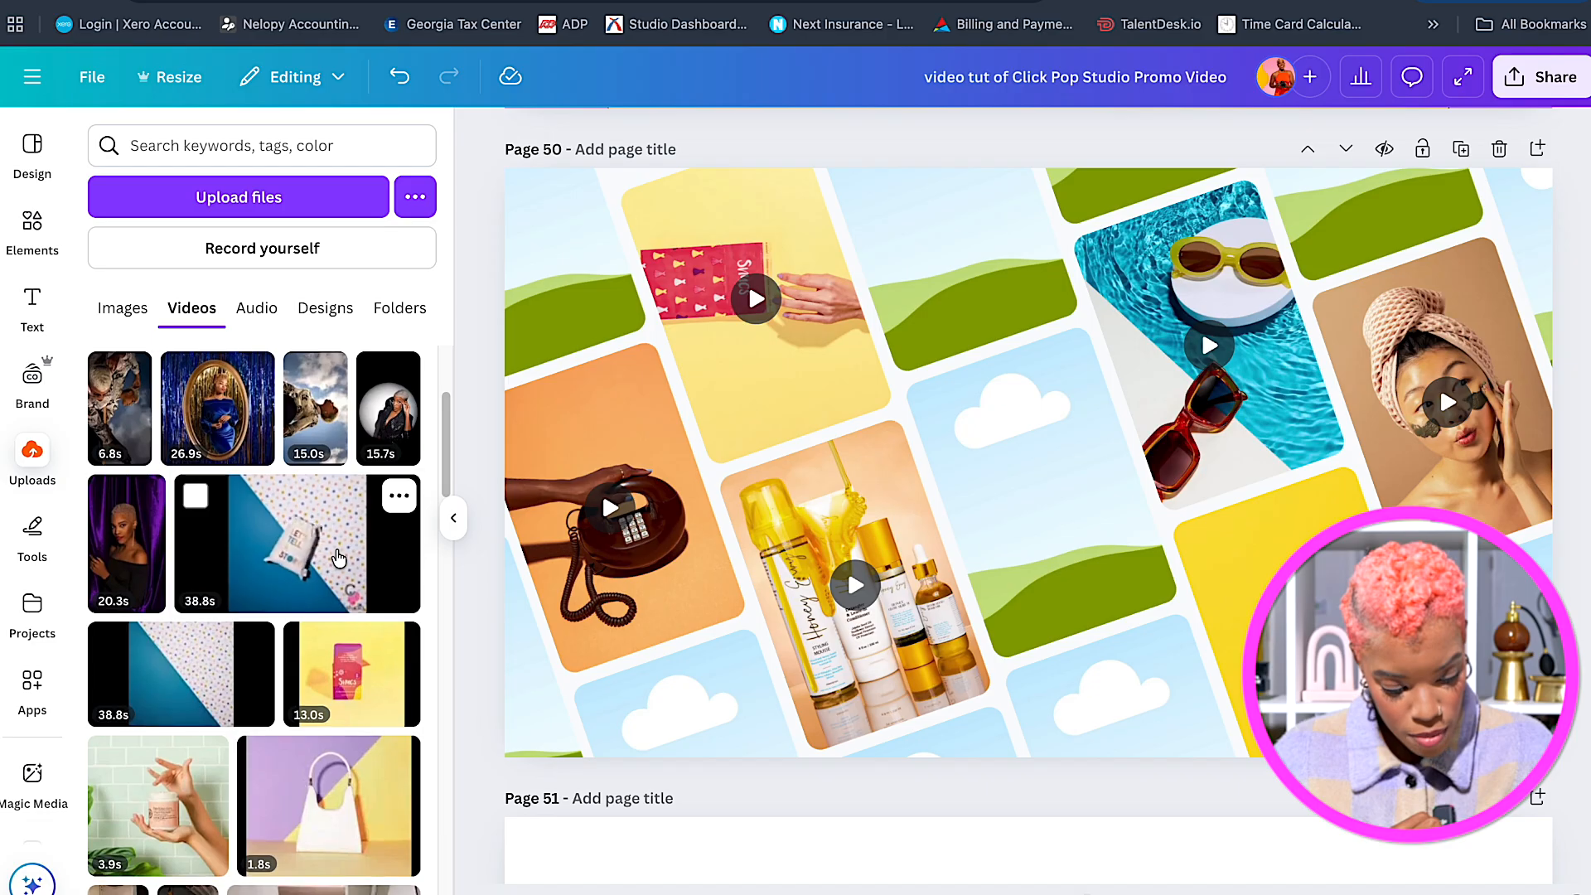
left_click_drag(337, 788, 1083, 519)
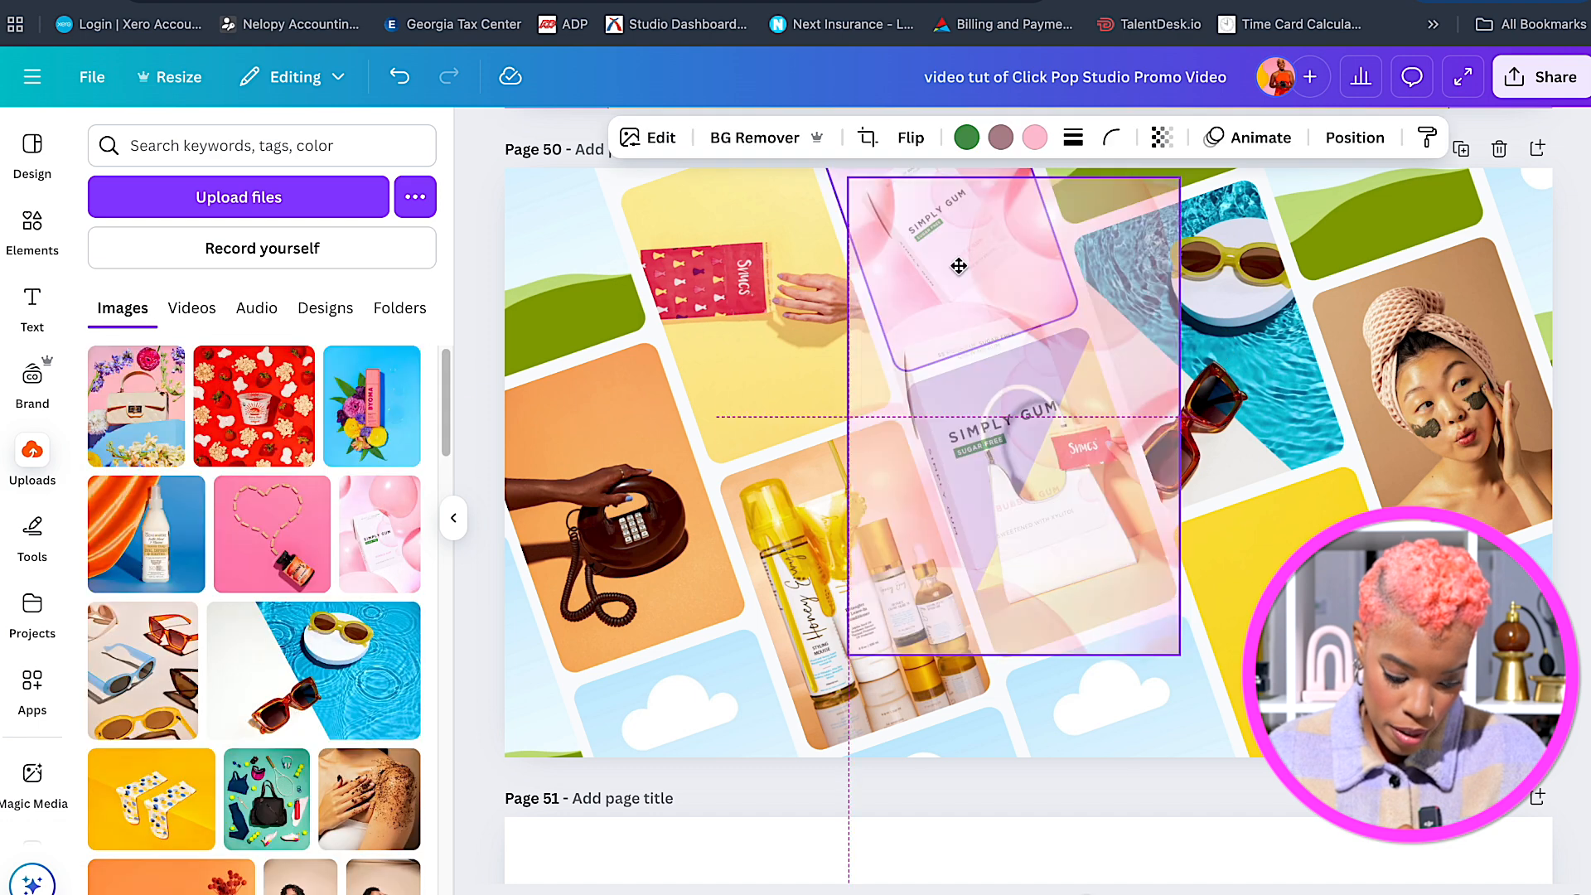
left_click_drag(1012, 357, 953, 249)
left_click_drag(147, 524, 719, 709)
Place the orange product image in the bottom frame and adjust its crop.
scroll(223, 746, "down", 2)
left_click(194, 788)
left_click_drag(1227, 563, 1475, 651)
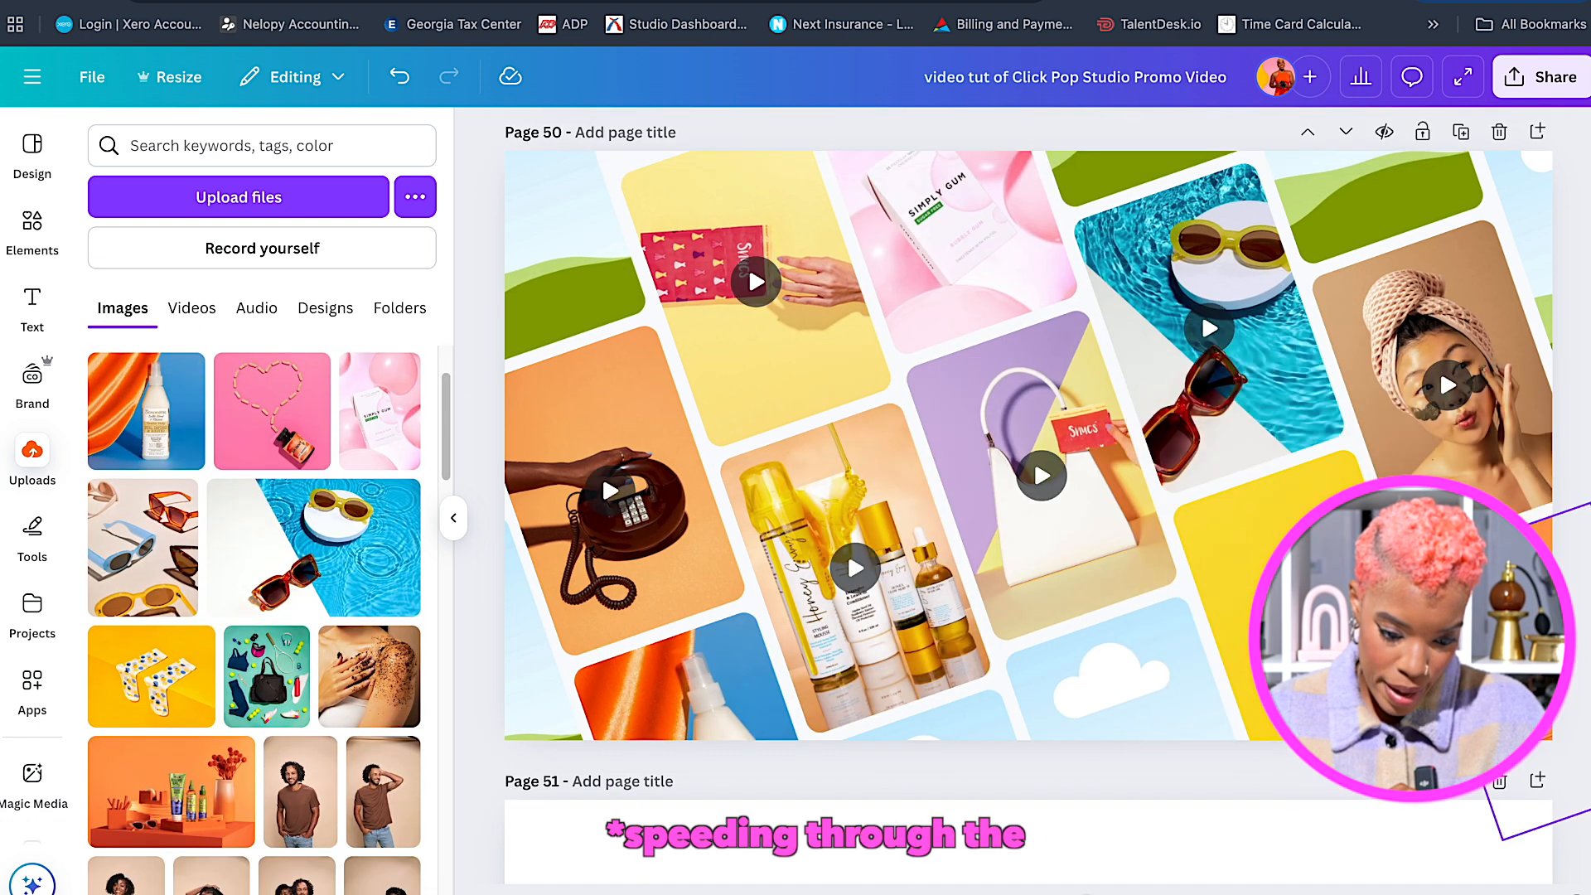
double_click(1479, 651)
left_click(352, 887)
scroll(296, 734, "down", 1)
scroll(296, 735, "up", 3)
Search uploads for 'snucs' to fill the lower-left frame, then put the sunglasses image in the top frame.
left_click(311, 147)
type("snucs")
key("Return")
scroll(302, 591, "down", 2)
left_click(323, 754)
left_click_drag(794, 510, 521, 634)
double_click(179, 150)
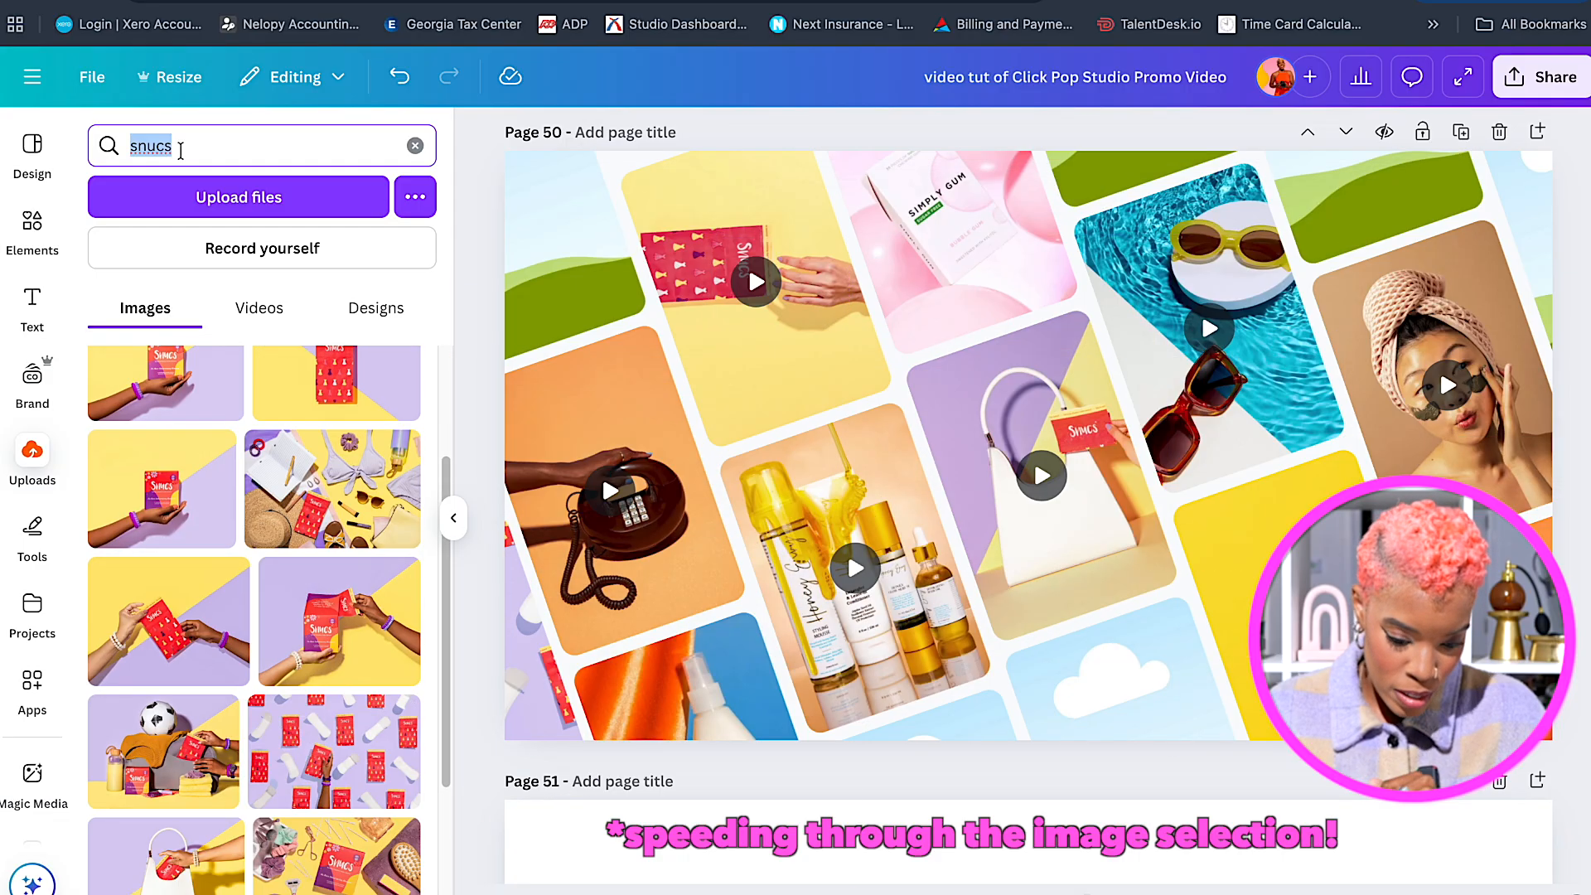
key("BackSpace")
scroll(307, 580, "down", 2)
scroll(307, 580, "up", 1)
left_click(142, 624)
left_click_drag(1030, 445, 1106, 175)
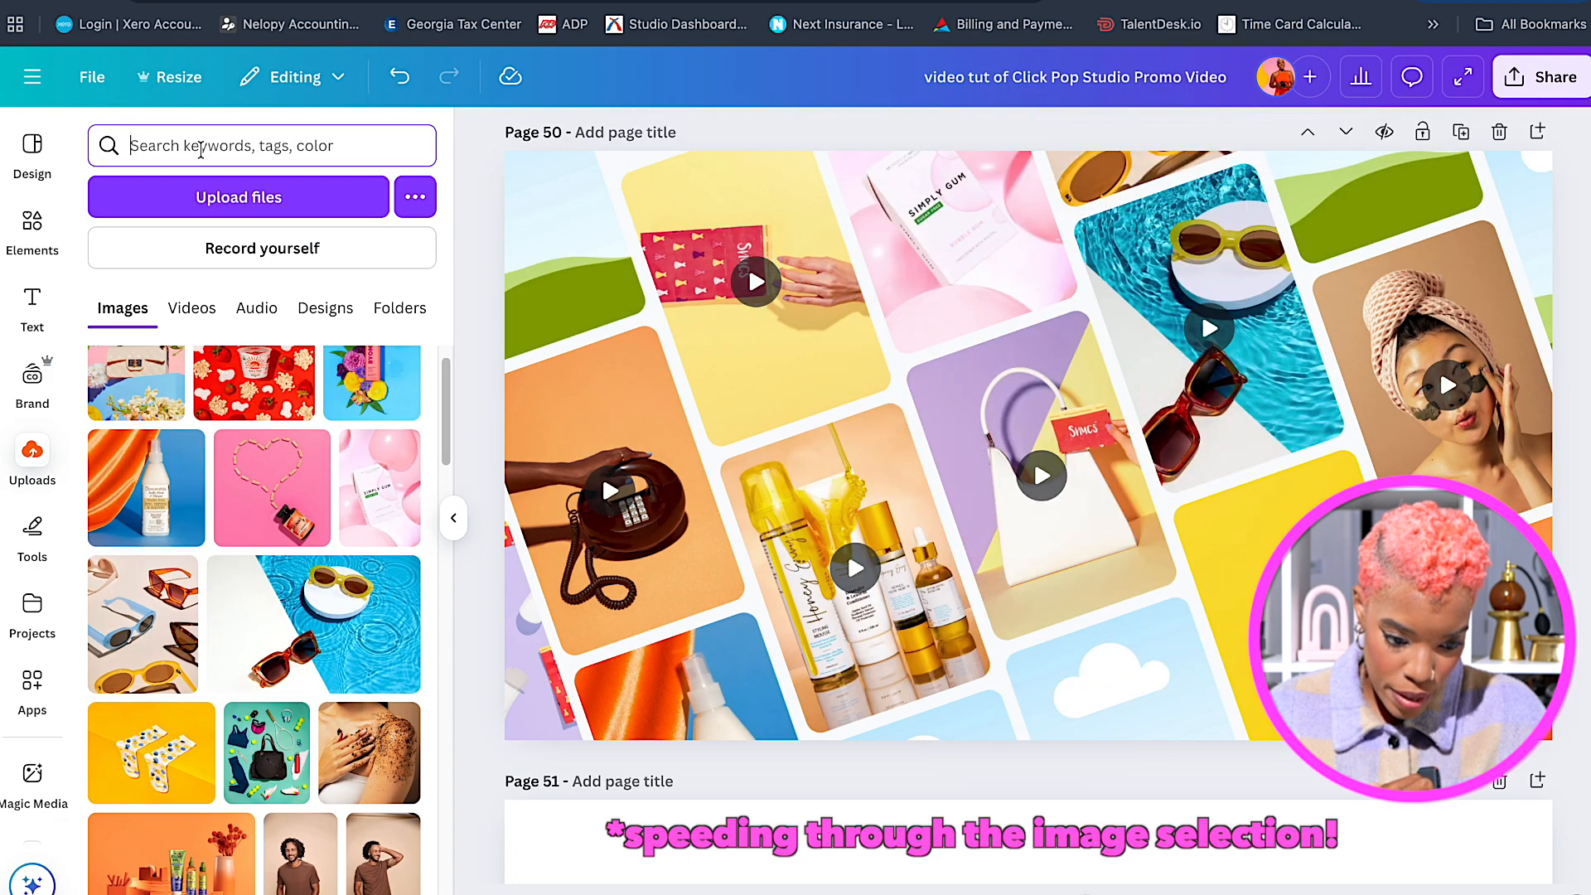
Search 'unikorn' and 'wakati' and place their images in the top-right frames.
type("unikorn")
key("Return")
left_click(158, 394)
left_click_drag(1030, 445, 1369, 255)
double_click(320, 135)
key("BackSpace")
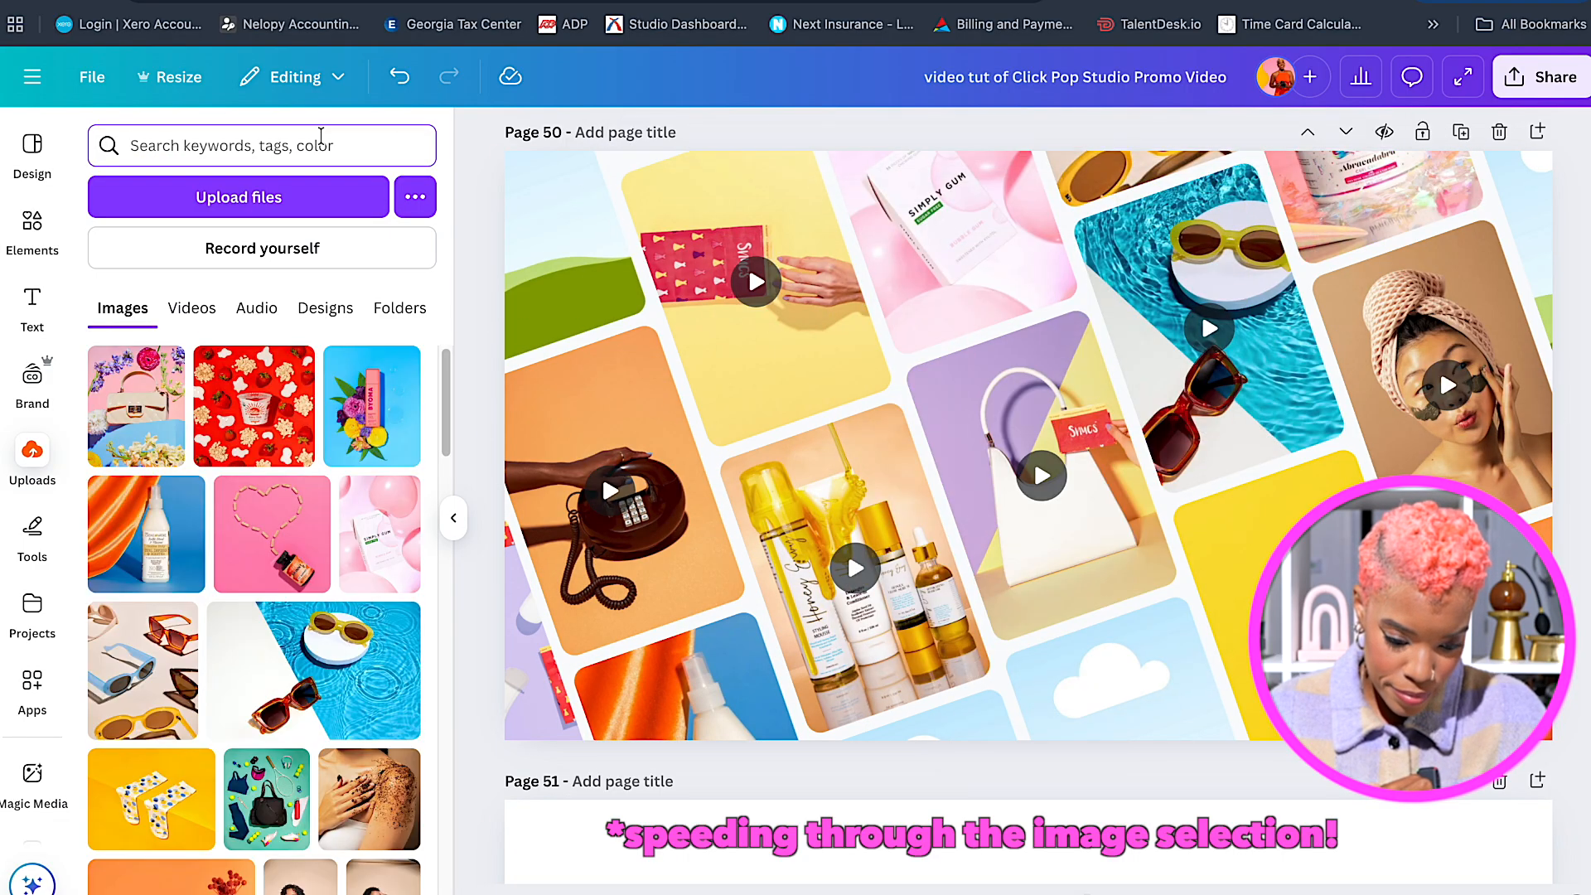
type("wakati")
key("Return")
left_click(152, 395)
left_click_drag(1030, 445, 1521, 232)
Search 'garnier' and 'red' to fill the lower and bottom-centre frames with their images.
type("garnier")
key("Return")
left_click(140, 398)
left_click_drag(1030, 445, 1118, 667)
type("red")
key("Return")
scroll(193, 591, "down", 10)
left_click(147, 557)
left_click_drag(987, 580, 928, 728)
Clear the search and bring up the Elements library overview.
scroll(1094, 464, "up", 1)
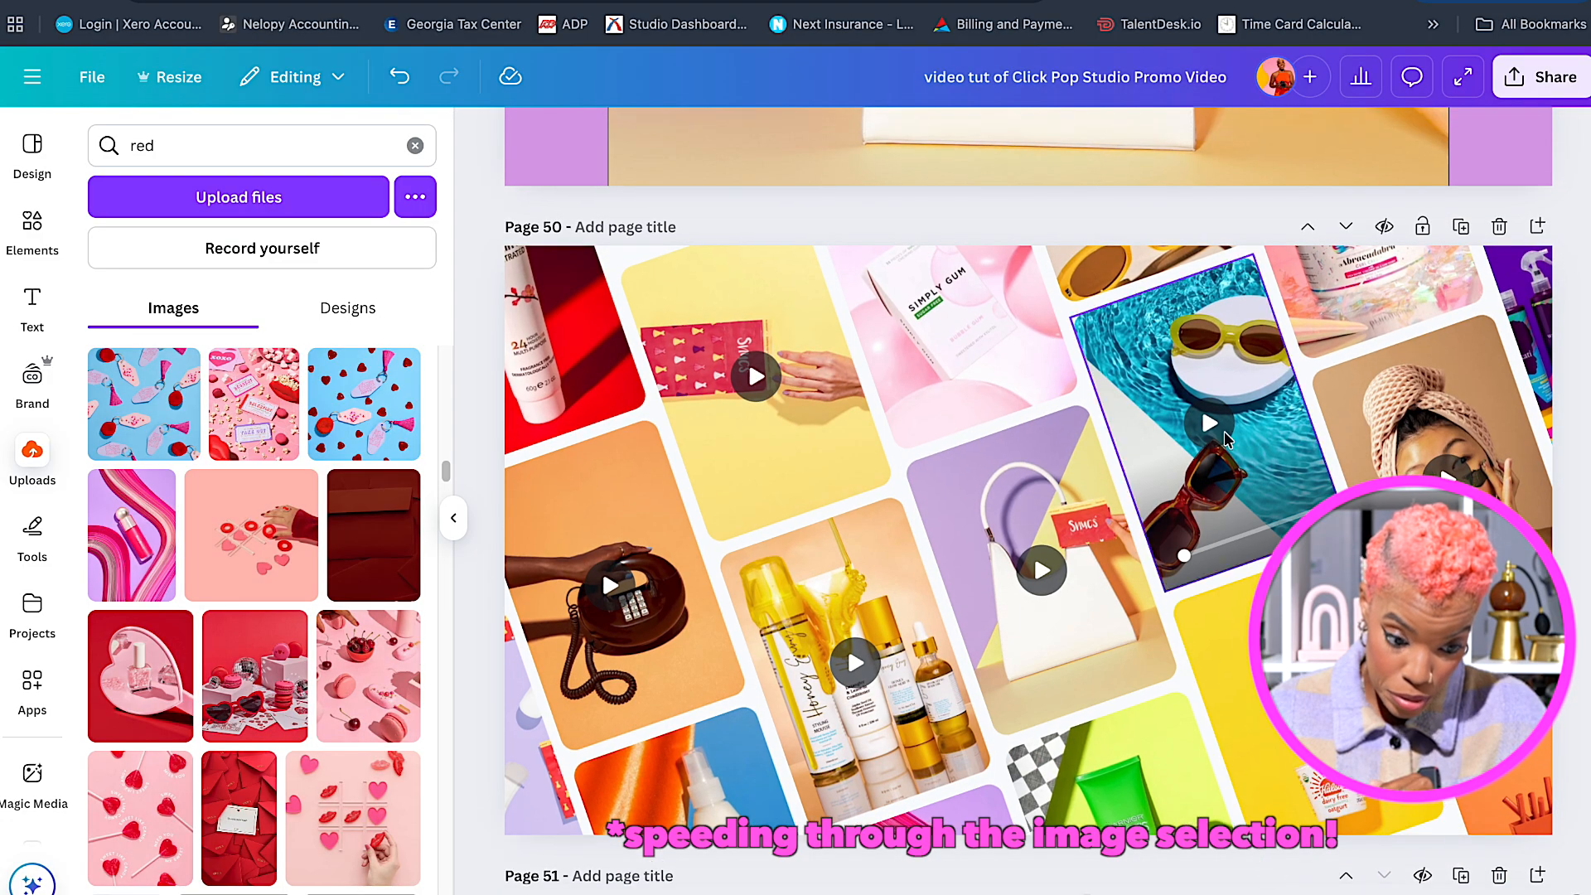
left_click(415, 145)
left_click(32, 223)
left_click(97, 138)
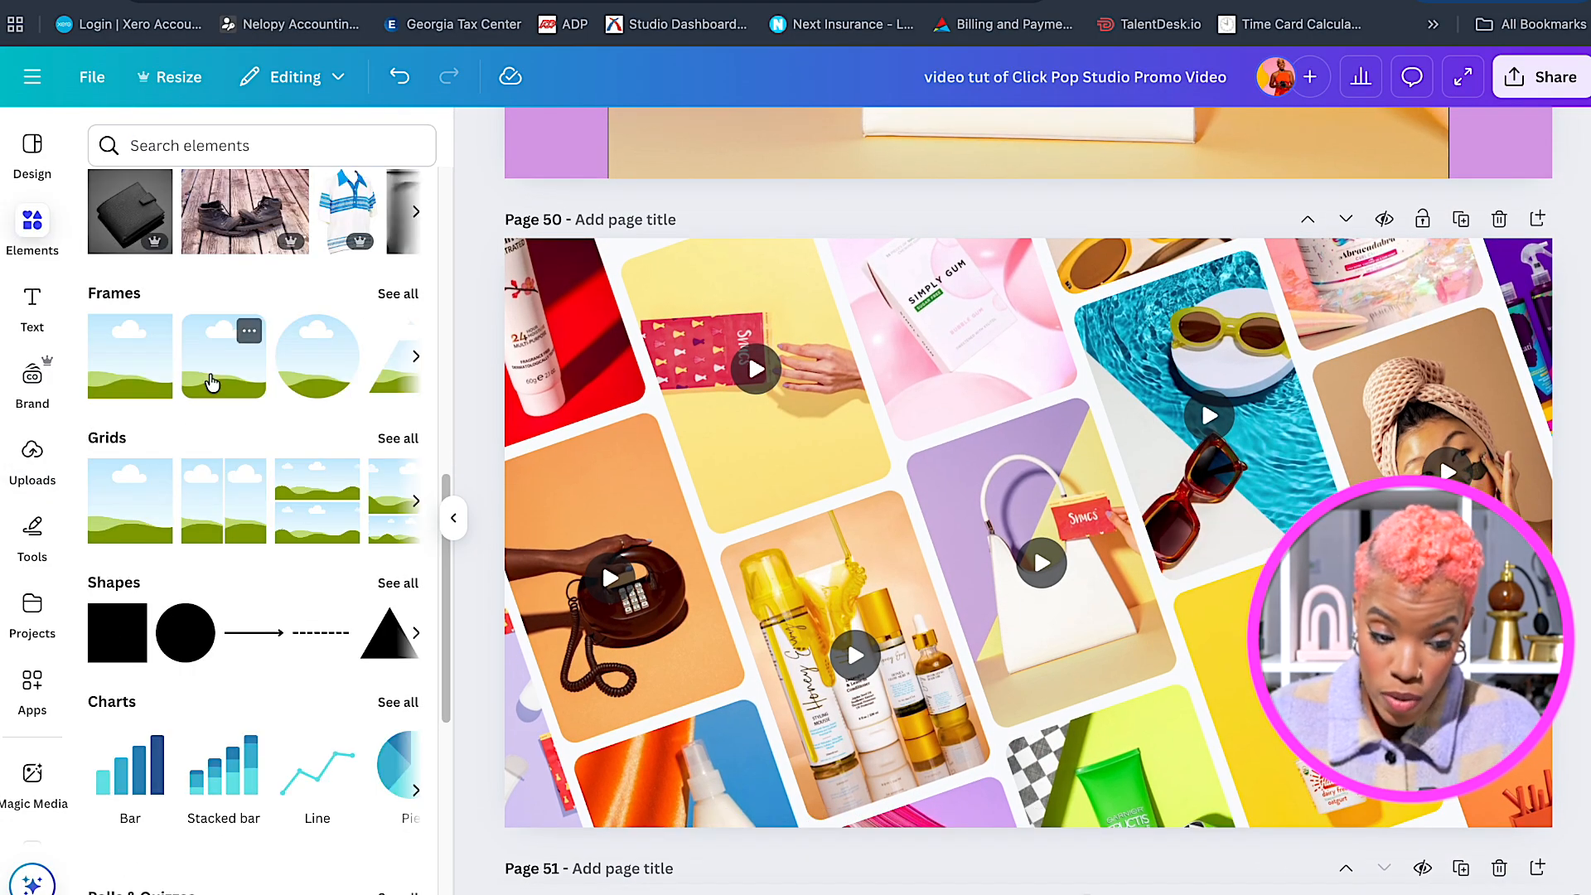
Add a landscape frame, resize it wide near the page centre and fill it with brand pink.
left_click(212, 383)
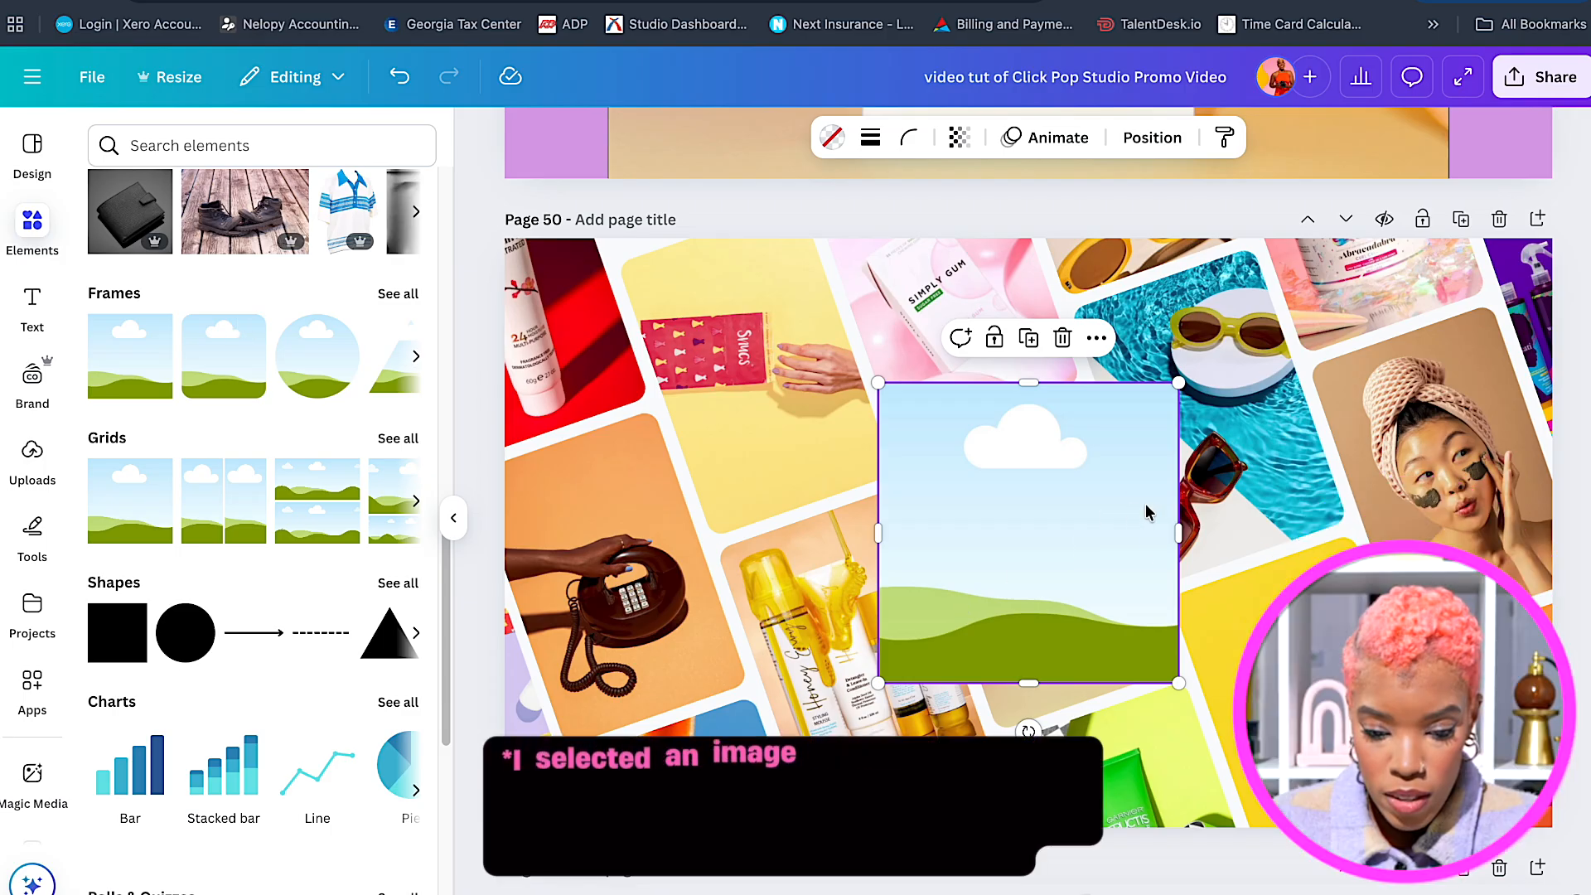
left_click_drag(1027, 383, 1031, 564)
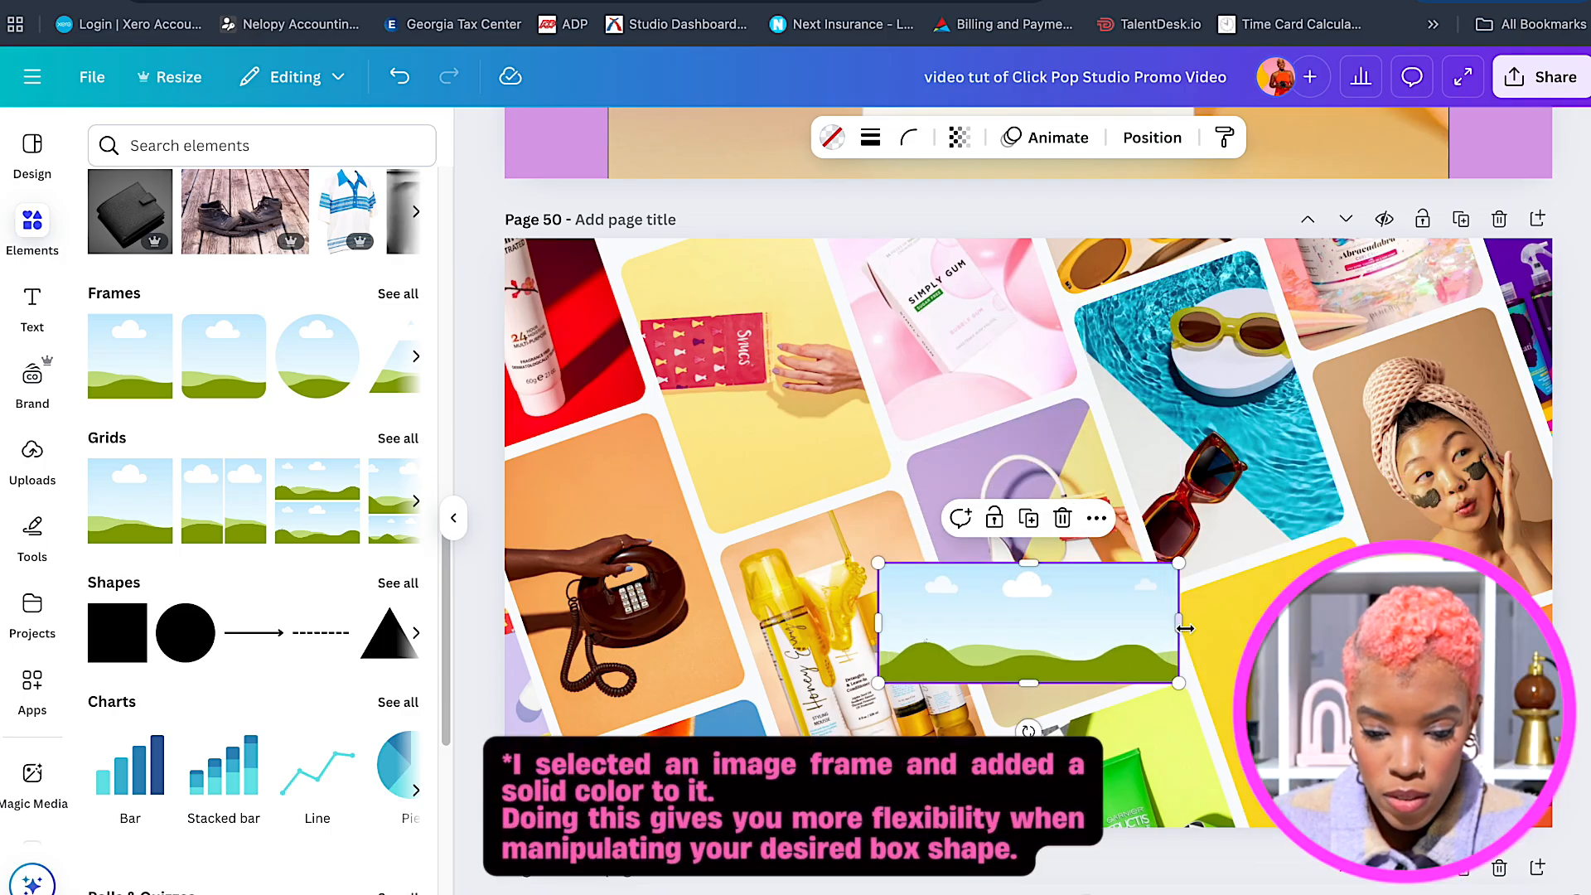
left_click_drag(1186, 628, 1197, 623)
left_click_drag(1041, 626, 1009, 537)
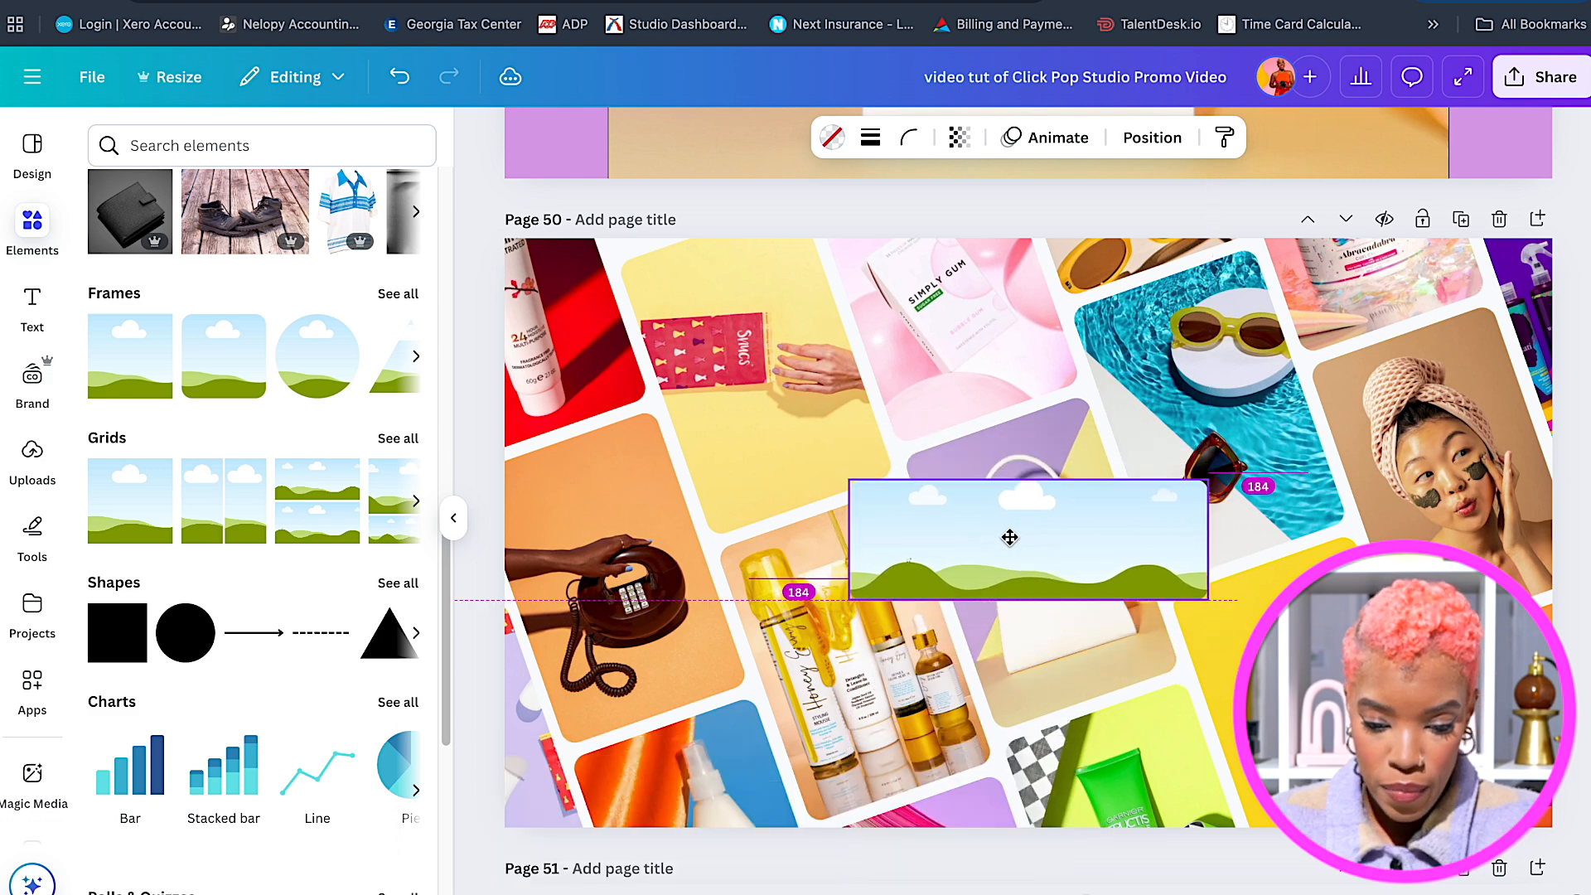
left_click(832, 139)
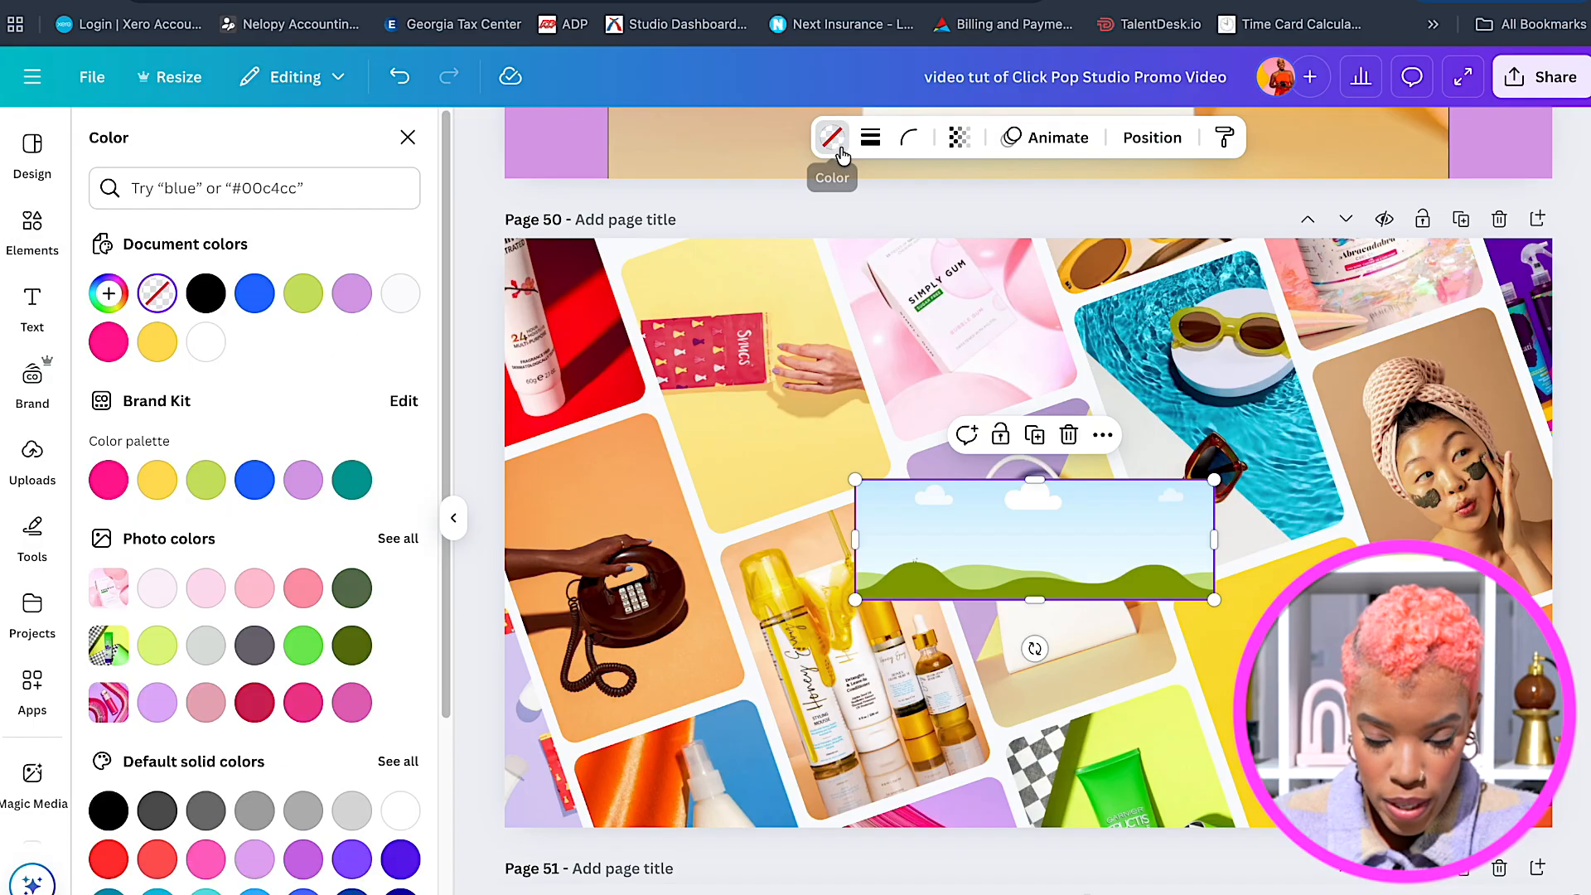
left_click(116, 490)
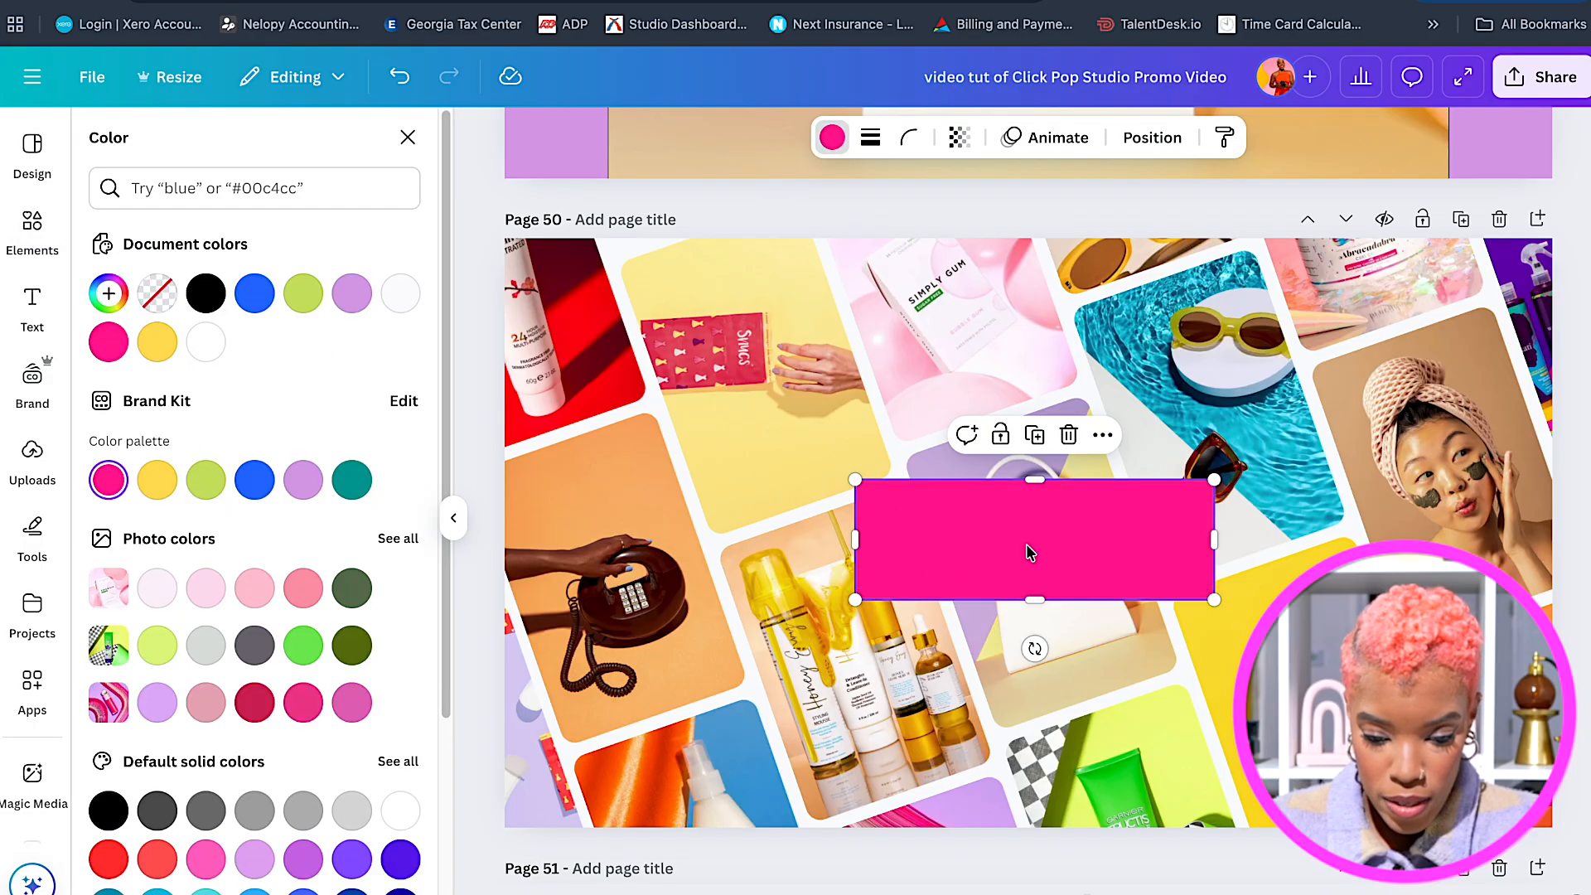
left_click_drag(1027, 545, 1019, 531)
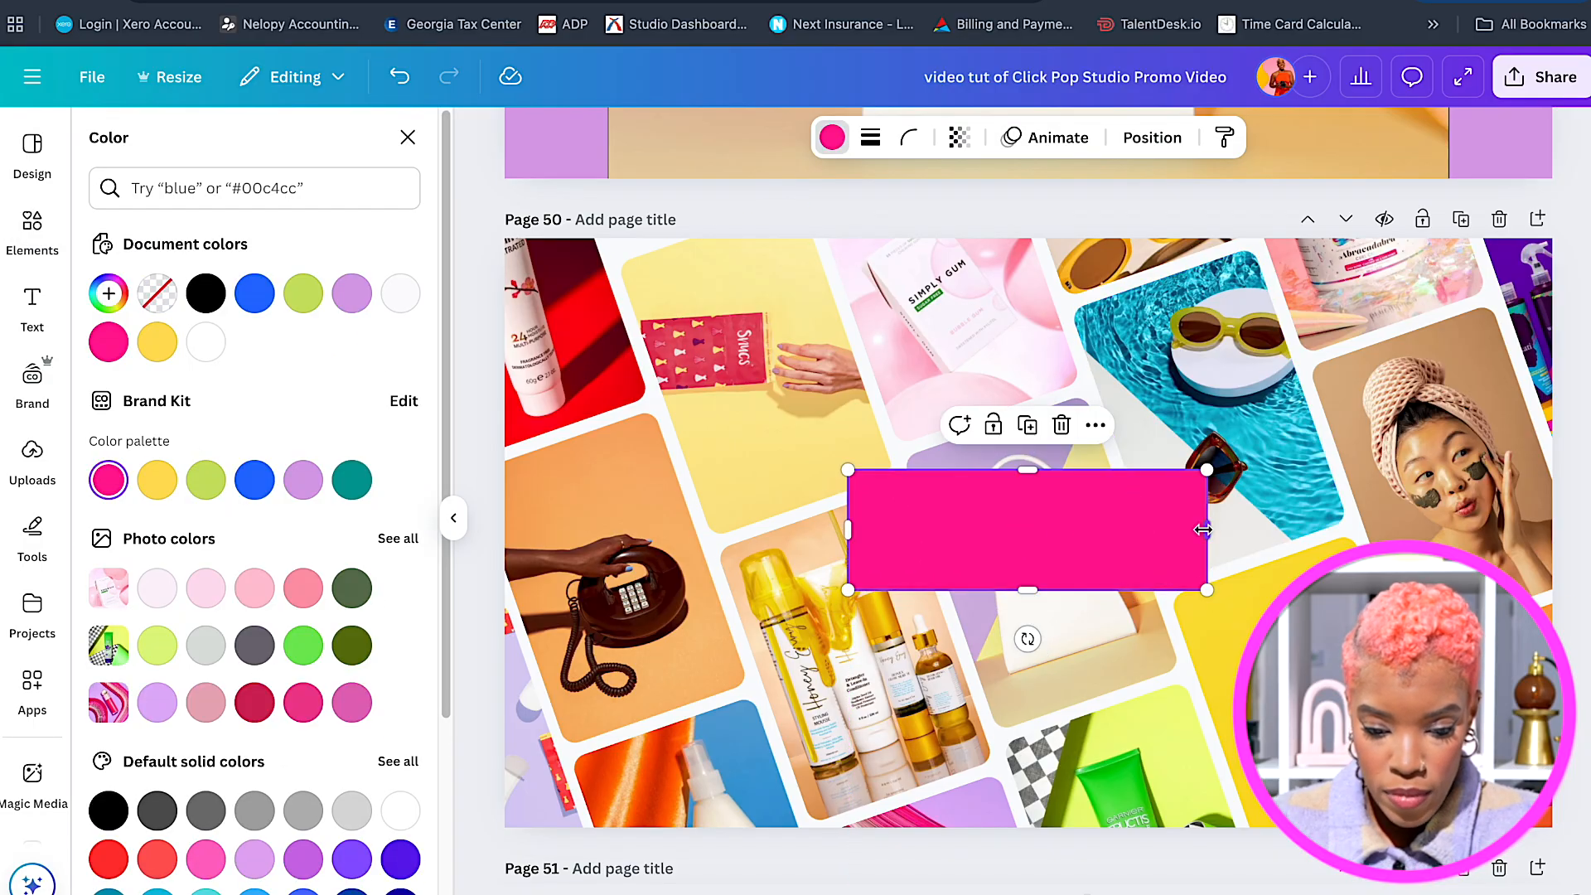
left_click_drag(1038, 540, 1009, 527)
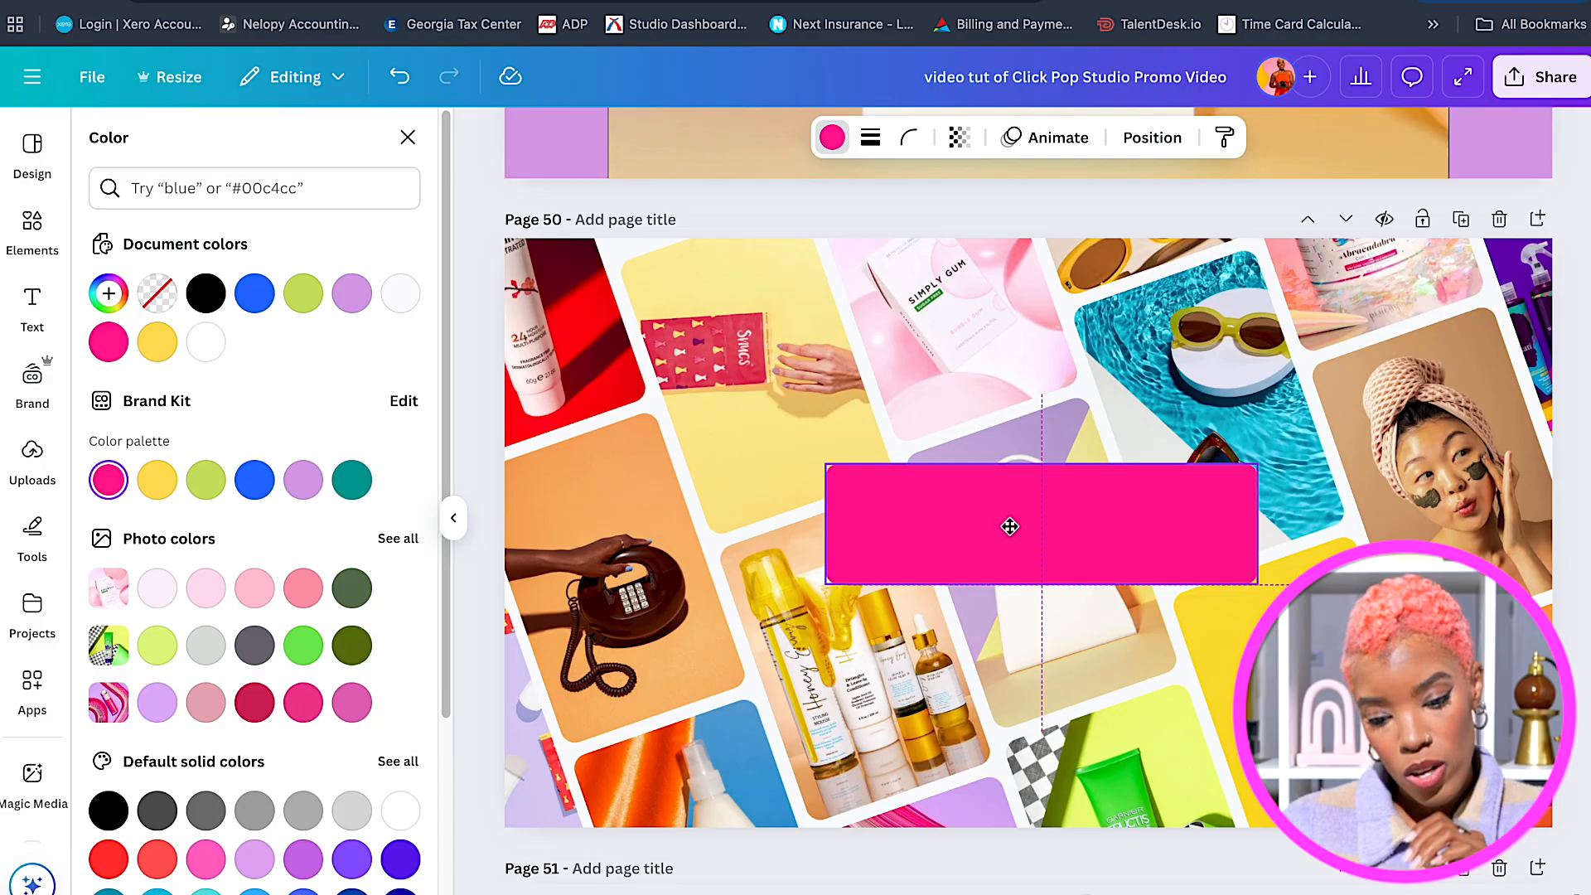
Round the pink box's corners to 44 and nudge it up slightly.
left_click(900, 139)
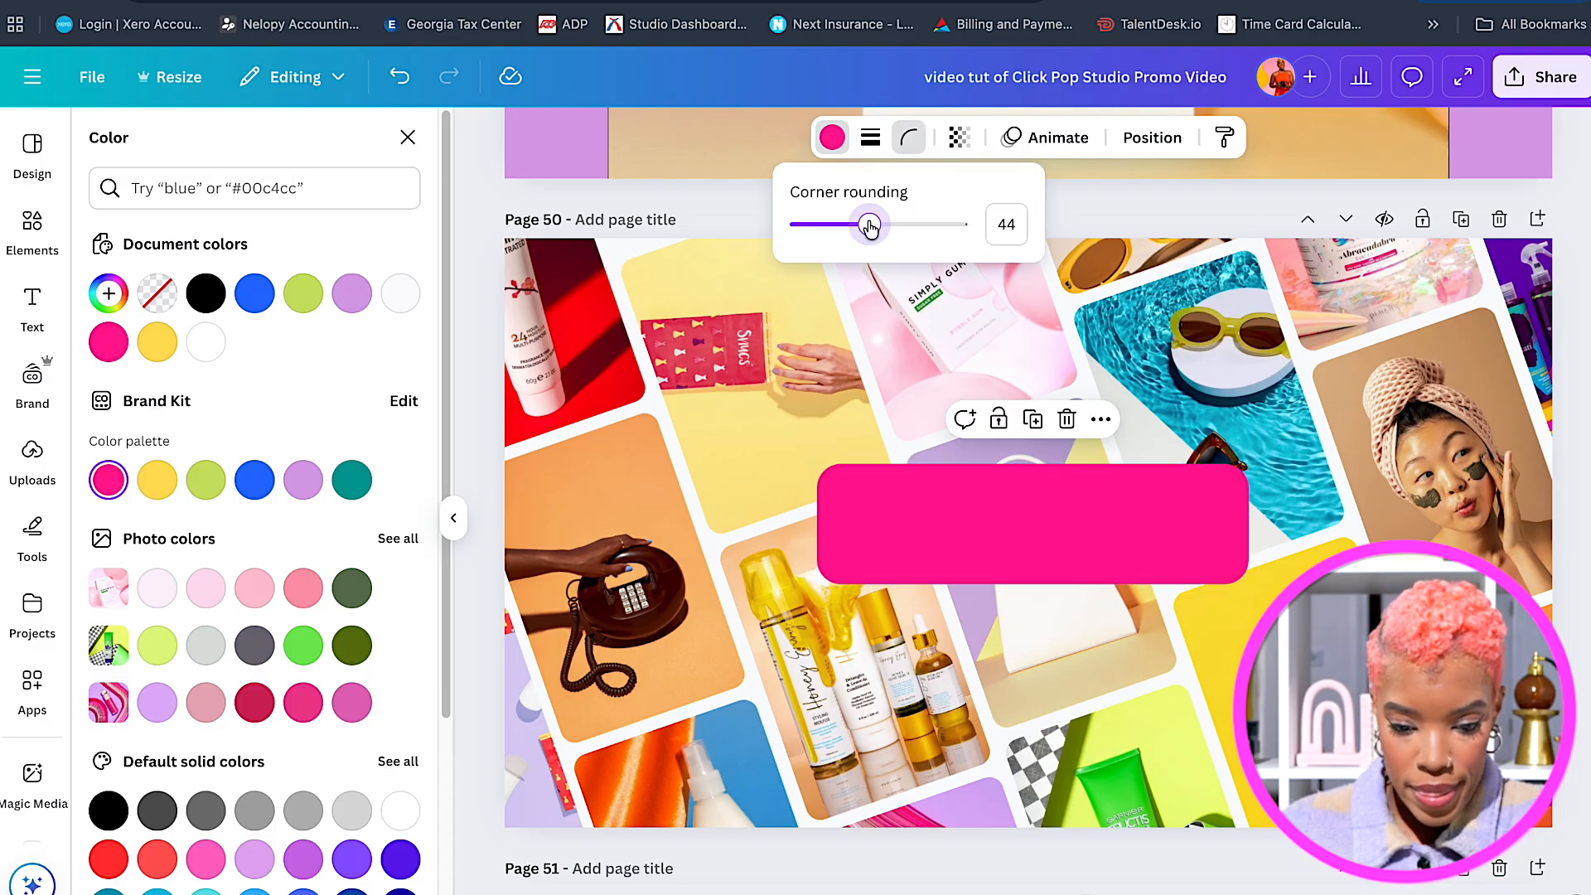
left_click(977, 514)
left_click_drag(987, 514, 989, 506)
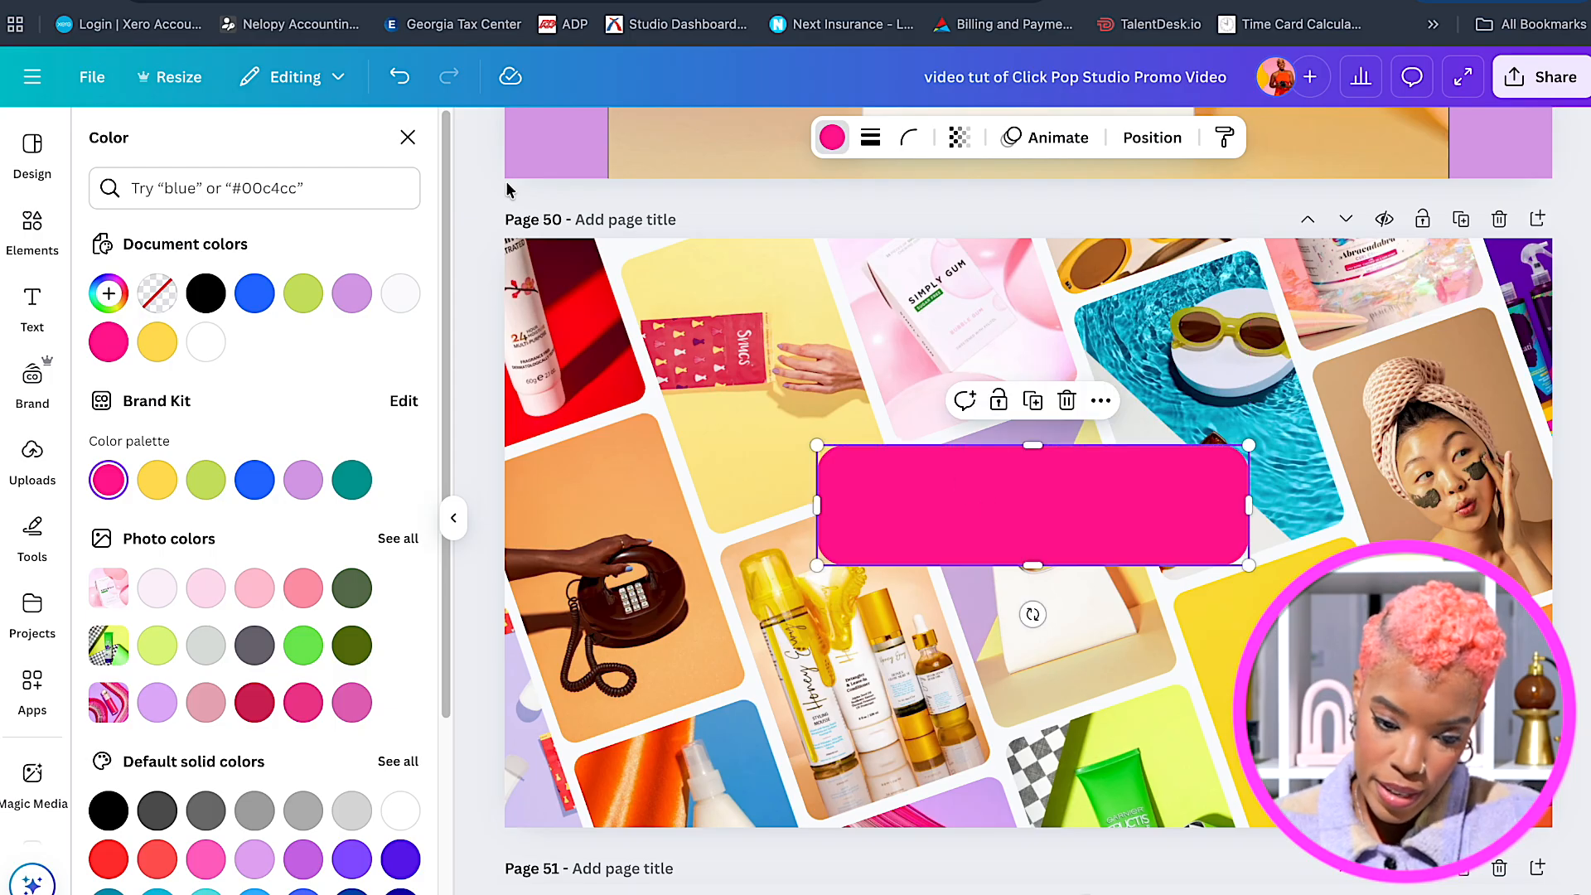
scroll(756, 362, "up", 5)
left_click(739, 275)
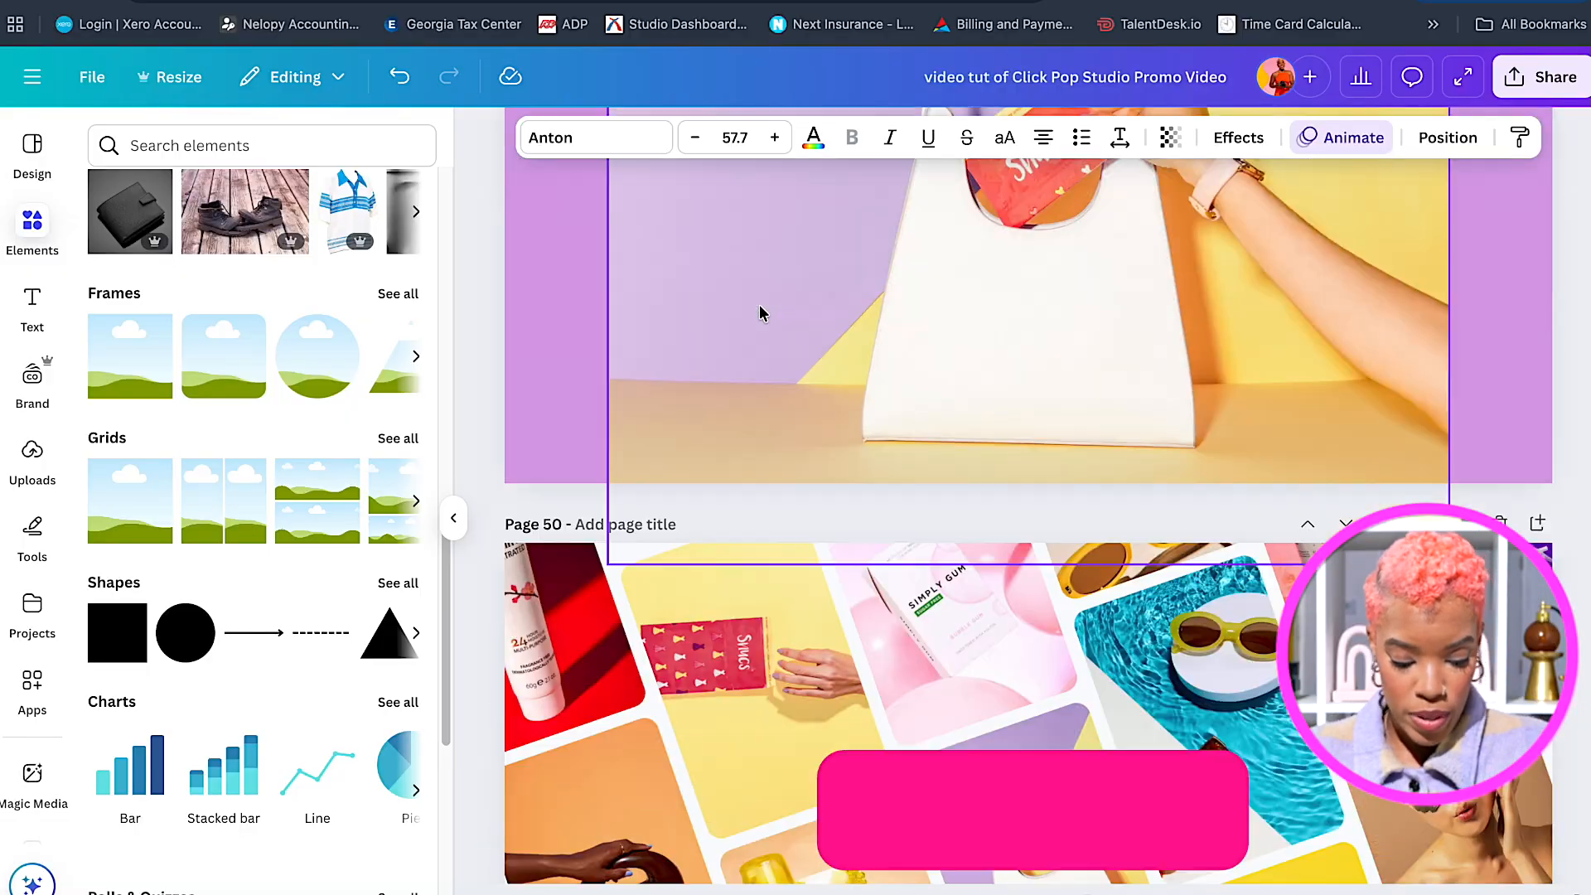
scroll(759, 305, "down", 4)
Move the We've Got This text onto the pink box and retype it as 'Let's Create Some Magic For Your Brand!'.
left_click(752, 270)
left_click_drag(753, 270, 962, 457)
double_click(974, 451)
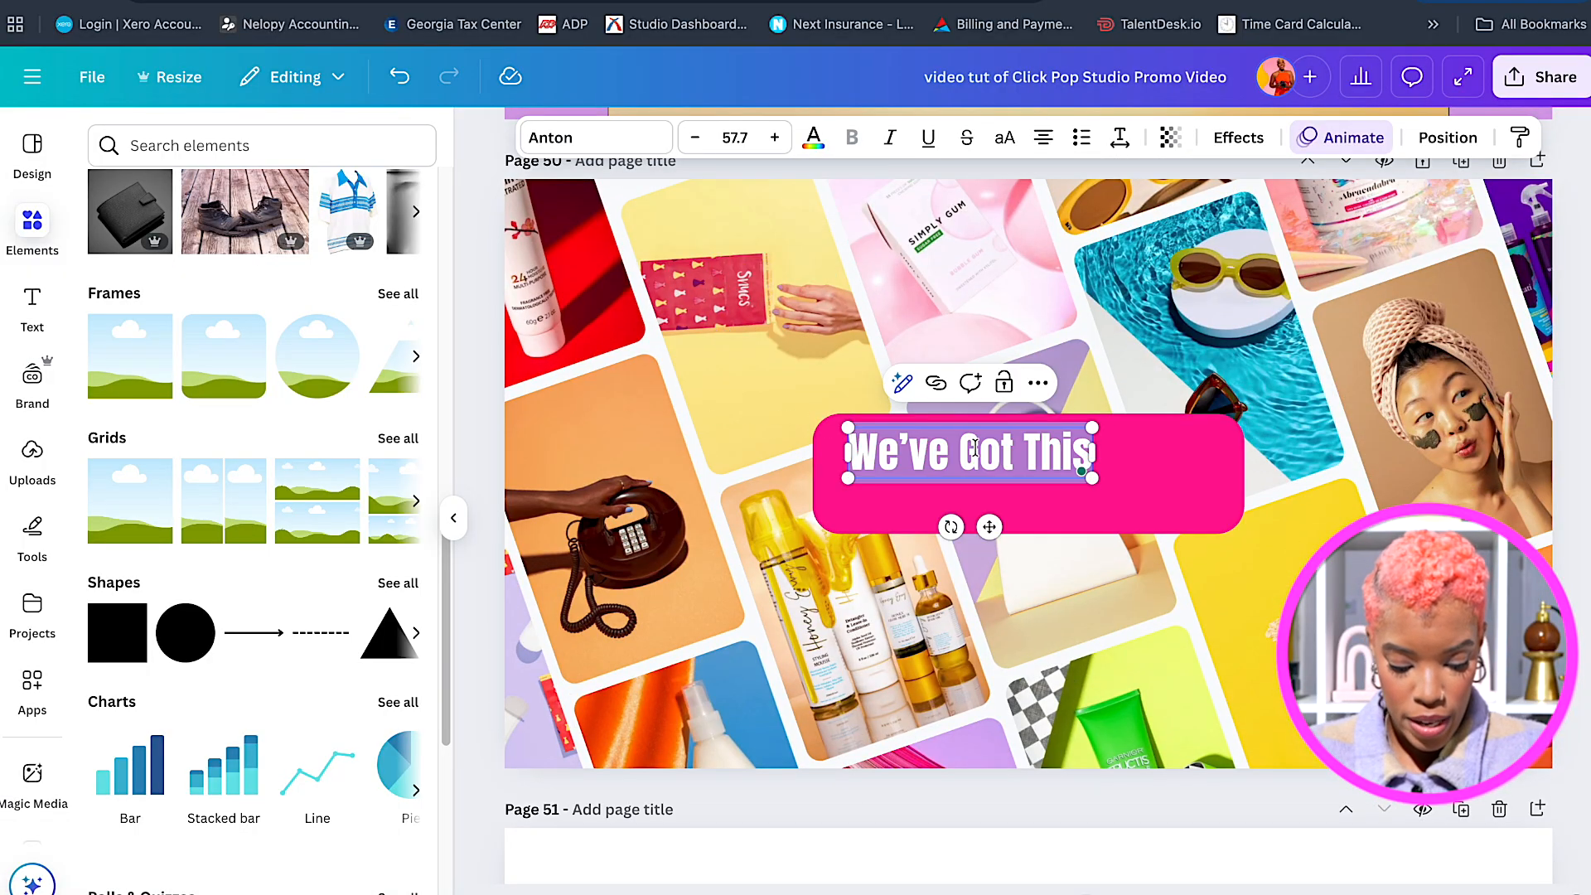
type("Let’s Create Some M")
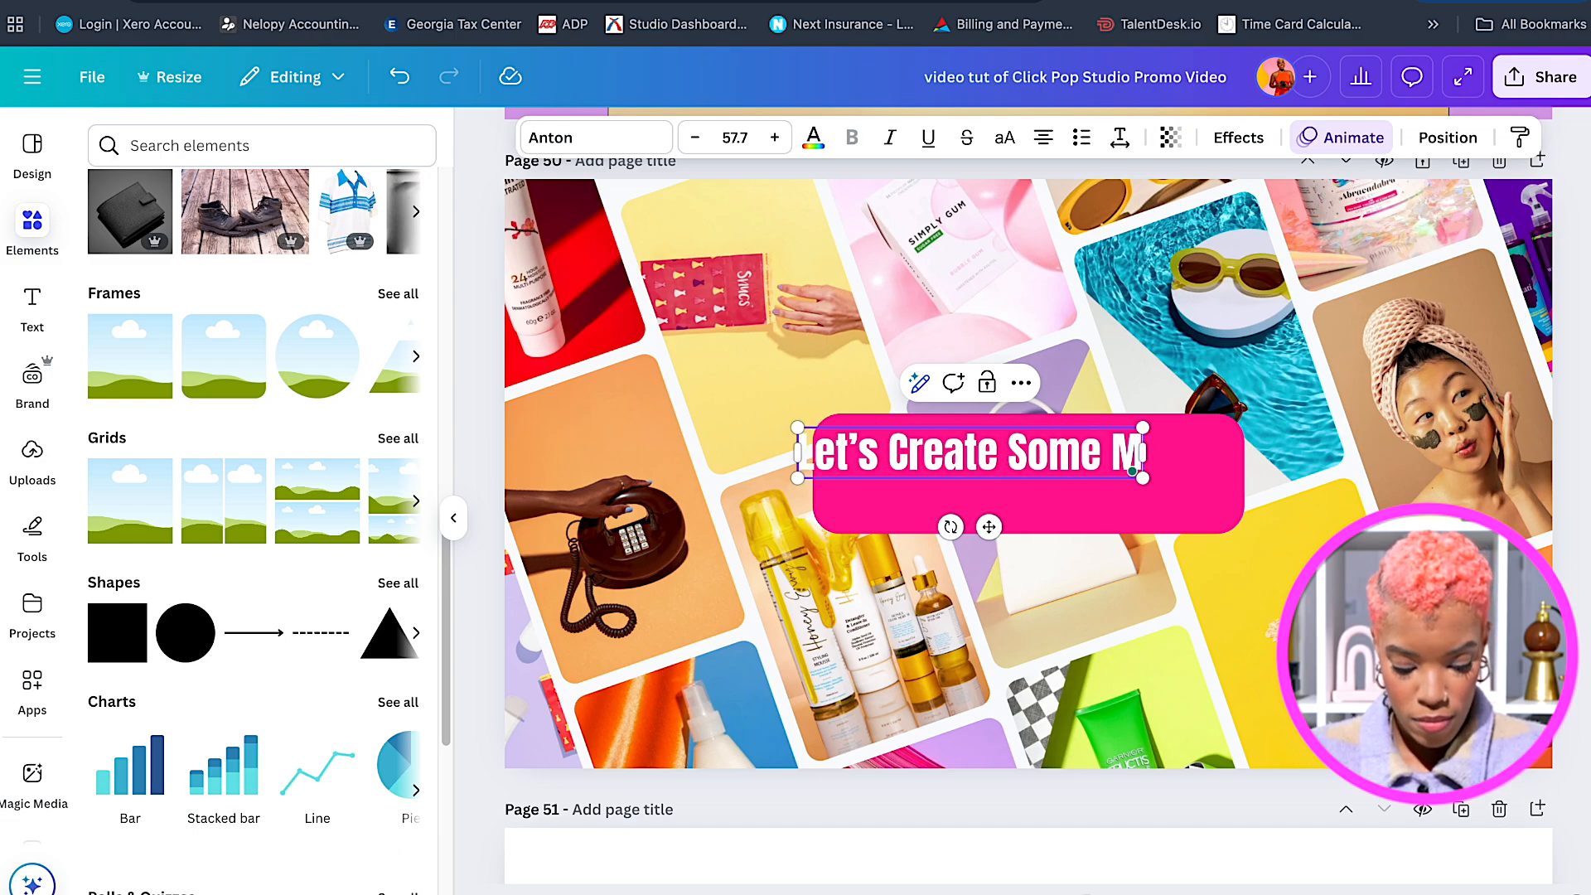
type("'s Create Some M")
key("BackSpace")
key("Return")
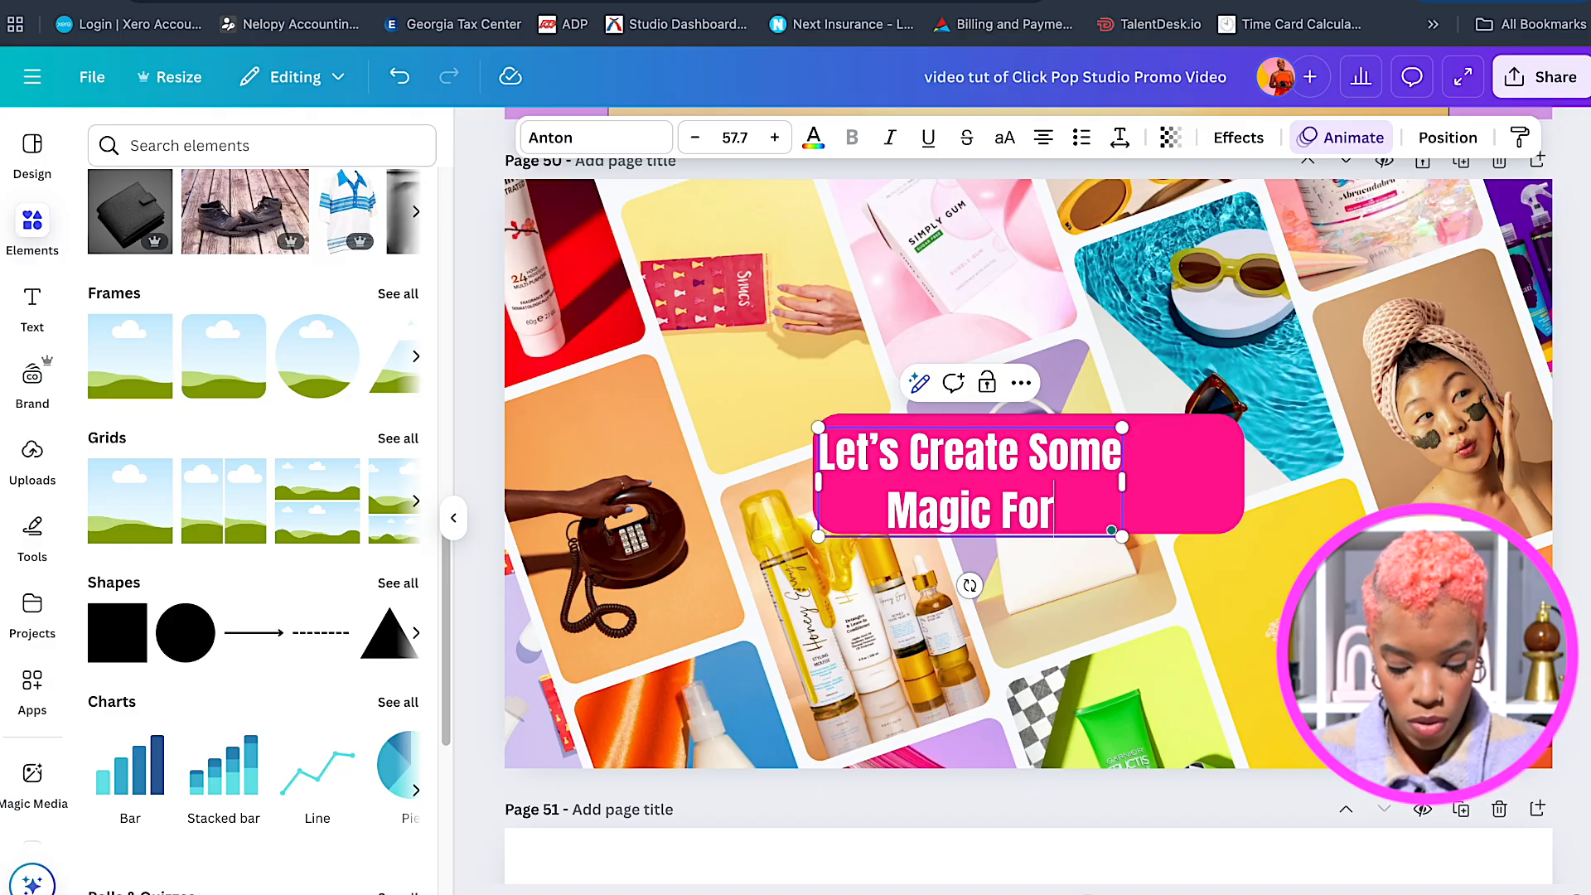
type("Magic For Your Brand!")
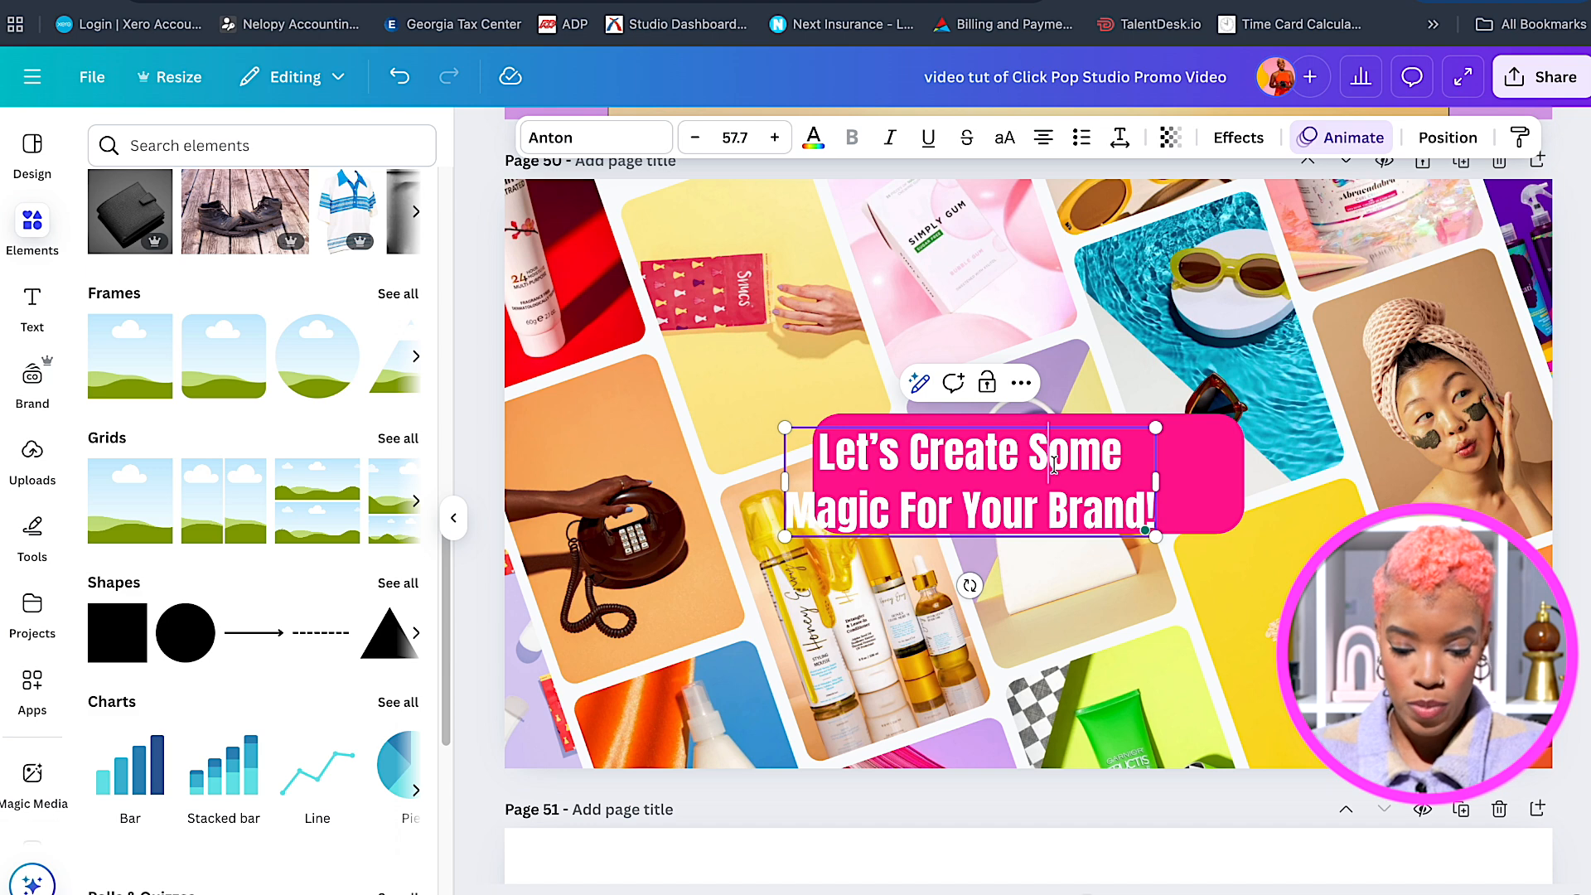
left_click(1335, 496)
Centre the headline on the pink box using the alignment options.
left_click_drag(1117, 493, 1120, 461)
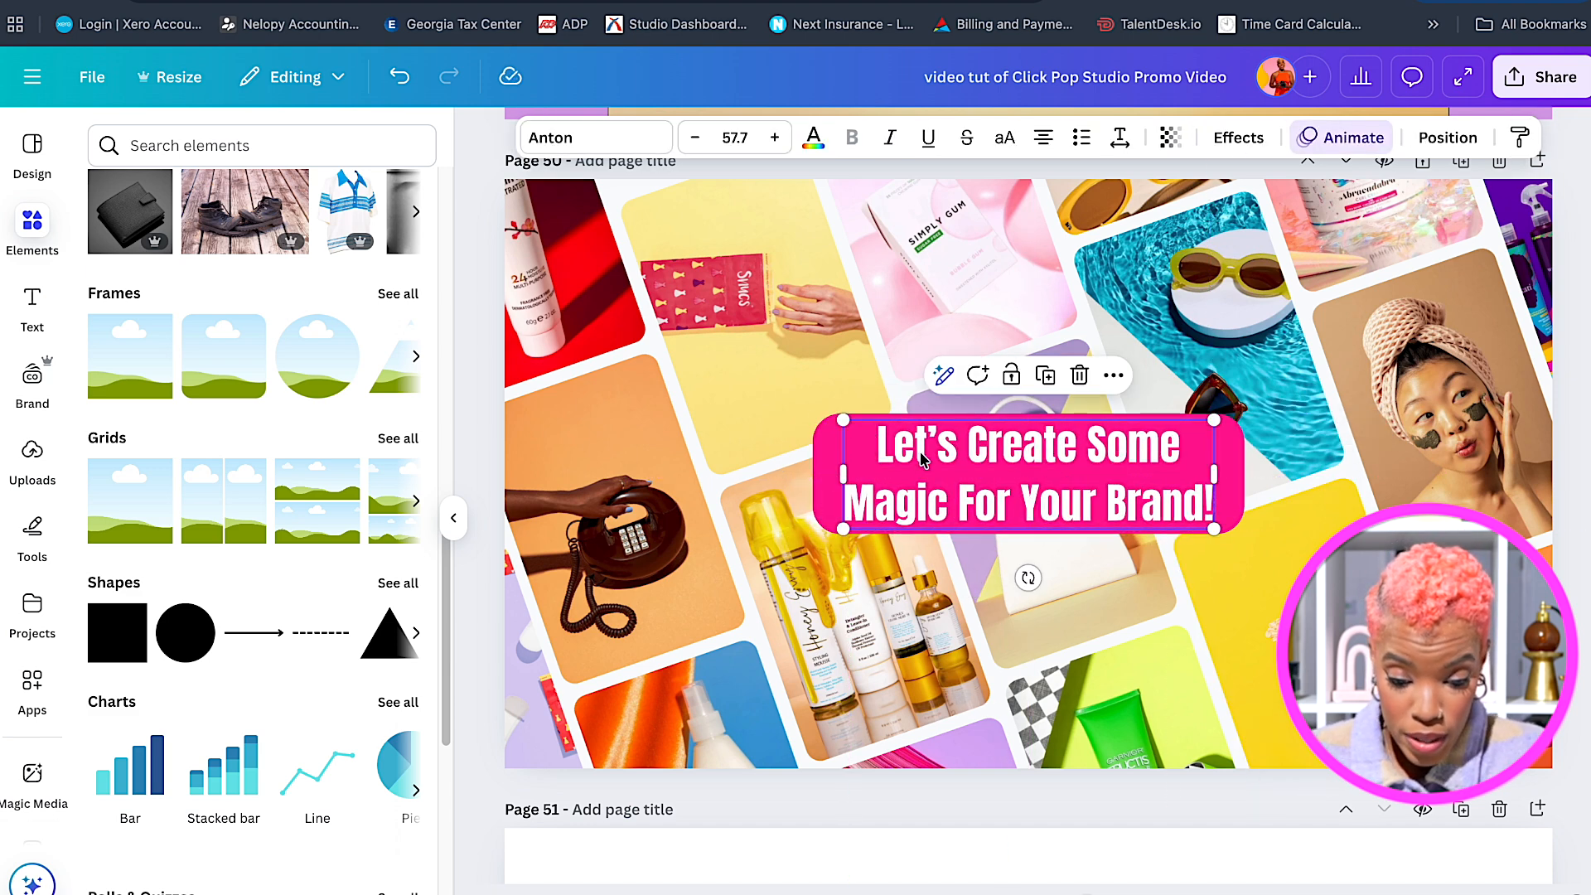
left_click(825, 460, "shift")
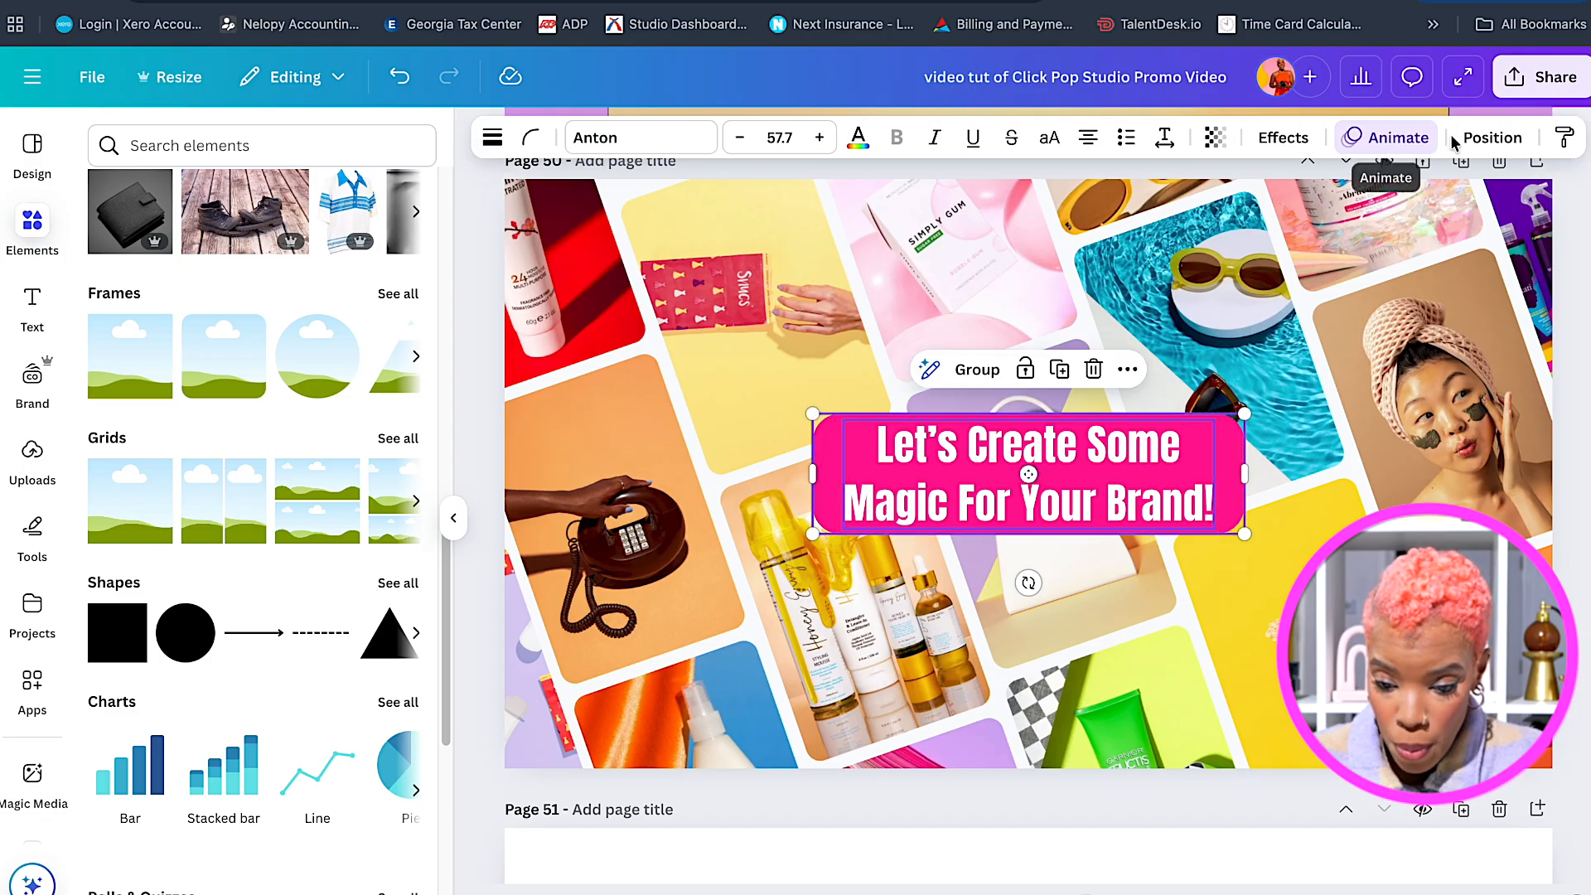
left_click(1481, 140)
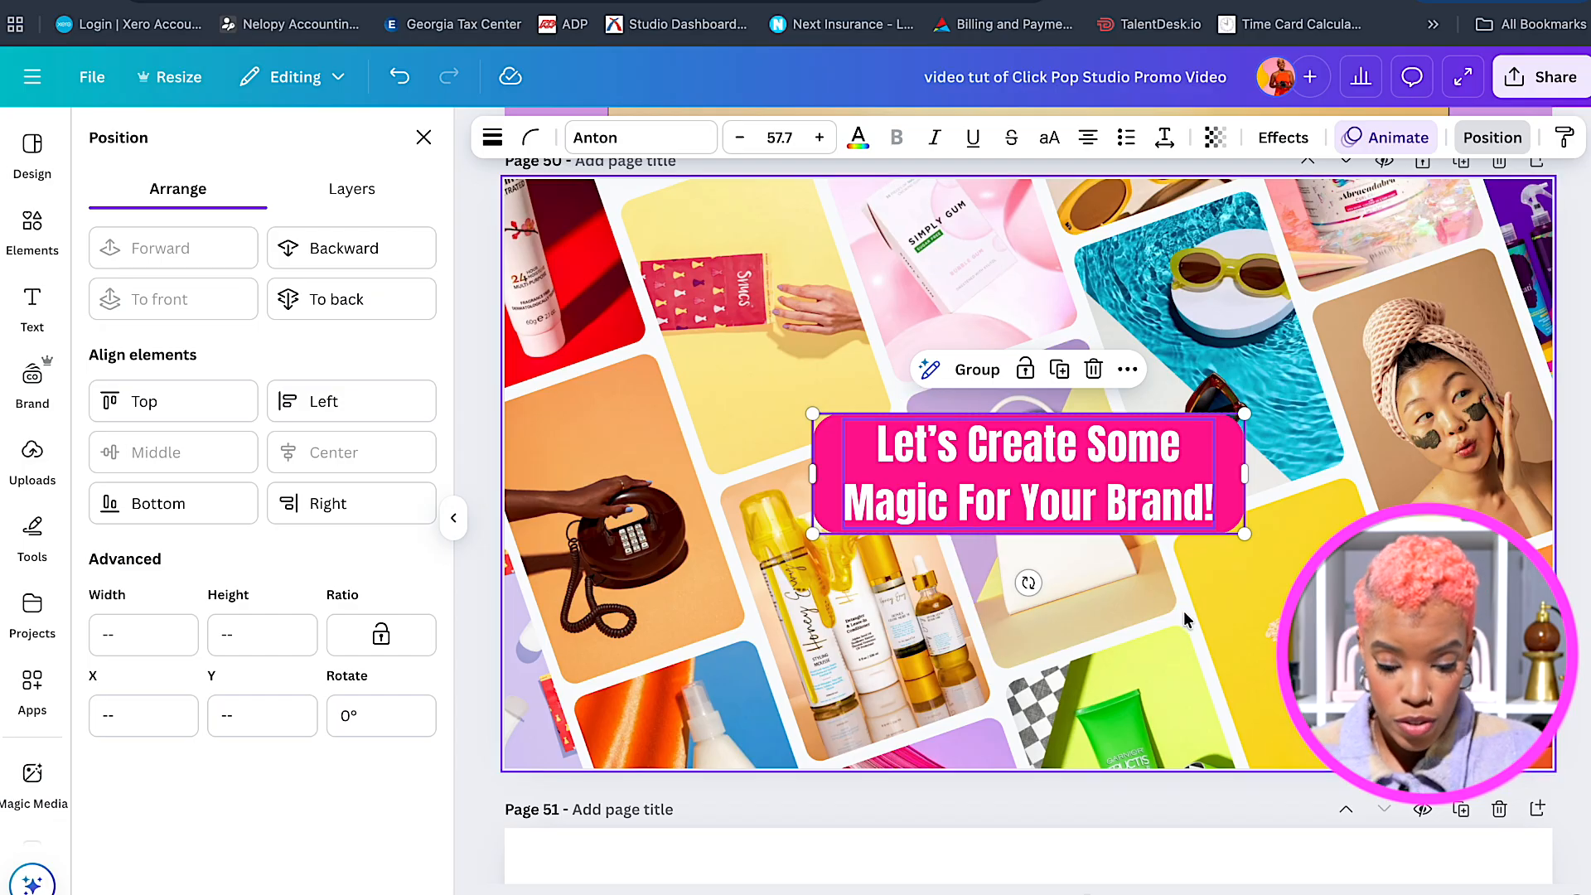
left_click(1172, 583)
left_click(1138, 469)
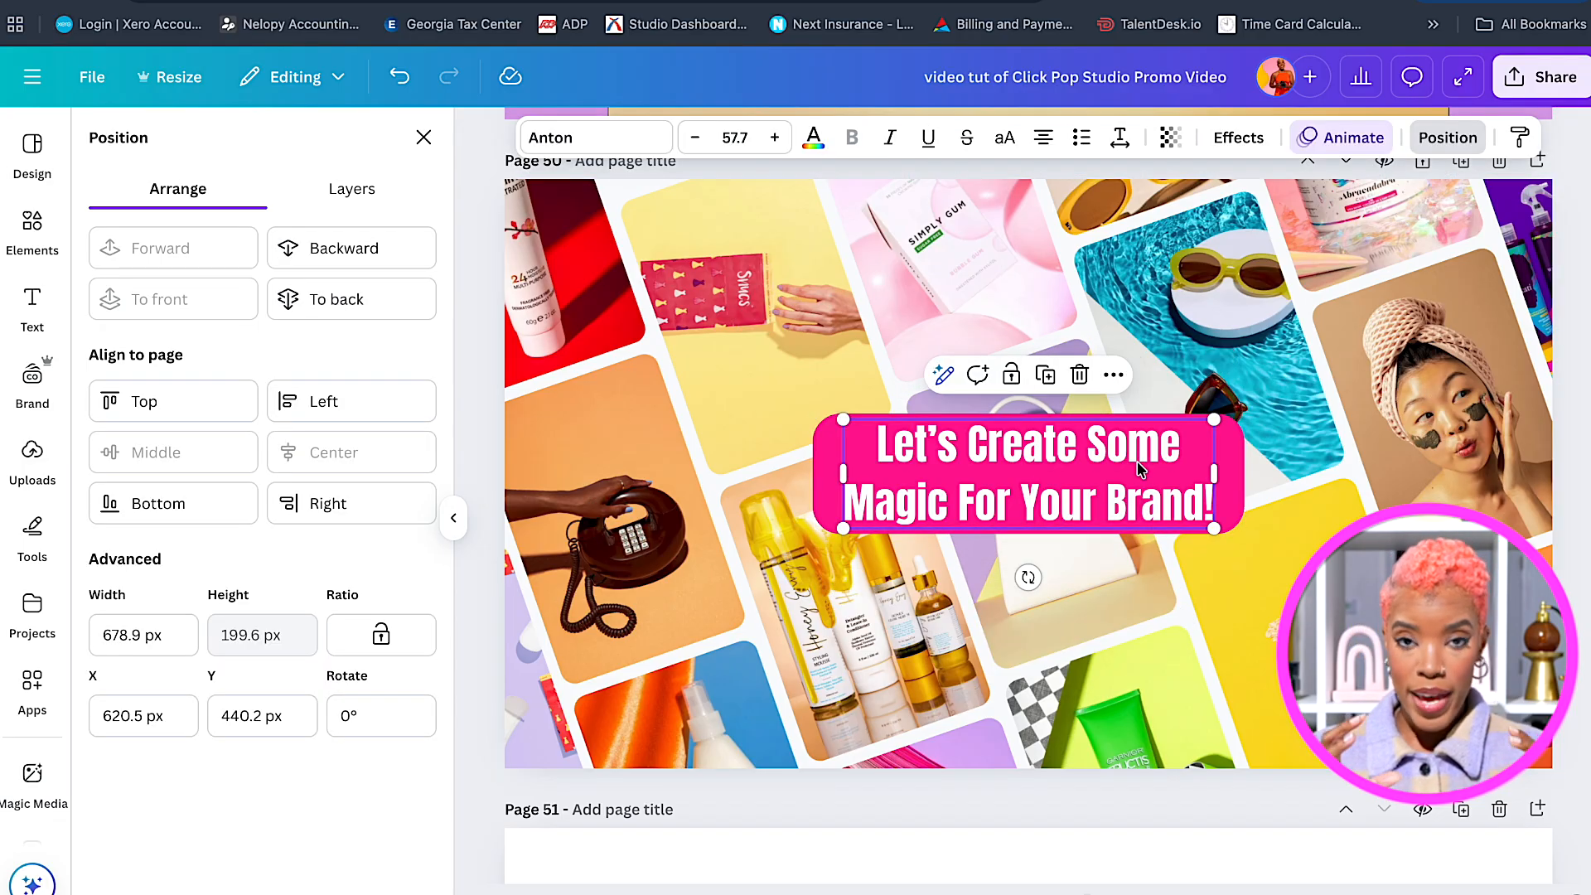
Give the headline a Bounce animation on enter only, with the Pulse add-on effect.
left_click(1331, 141)
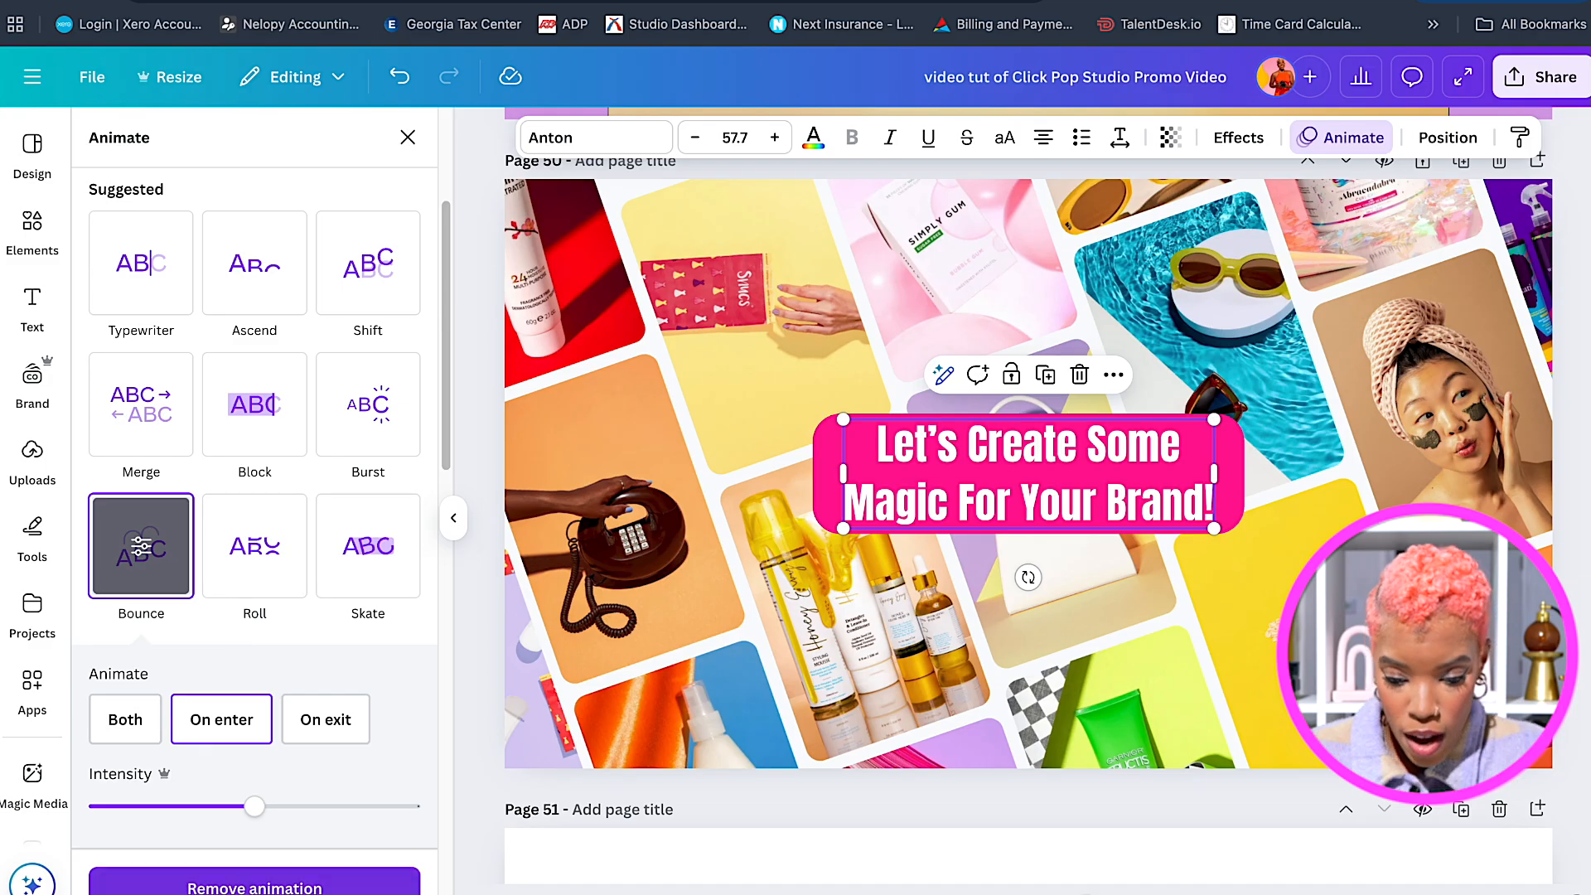
left_click(148, 570)
left_click(149, 572)
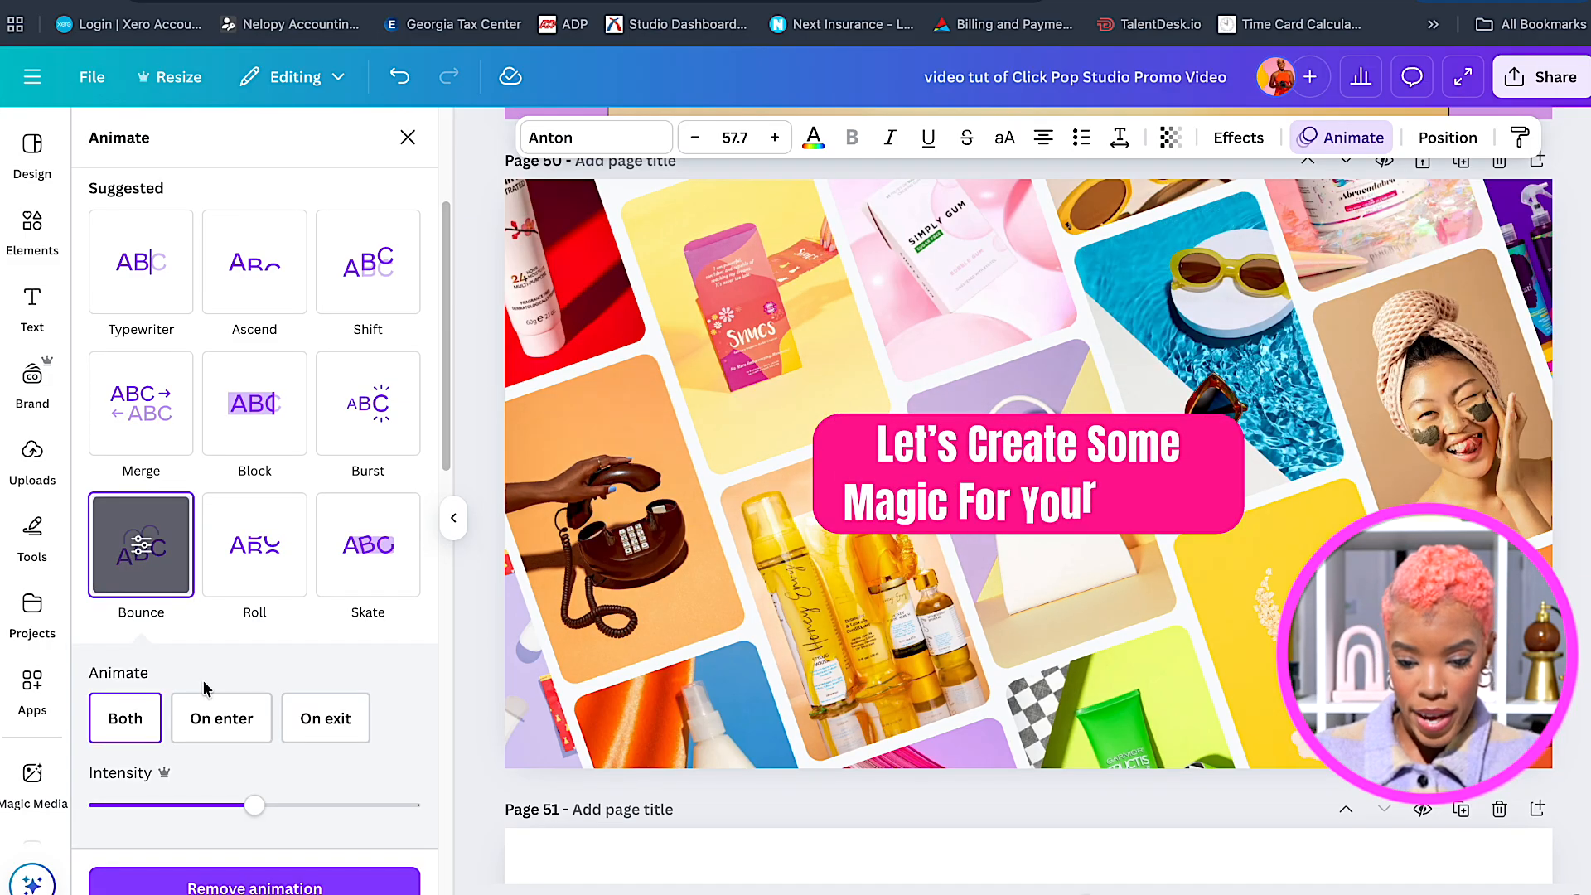
left_click(212, 727)
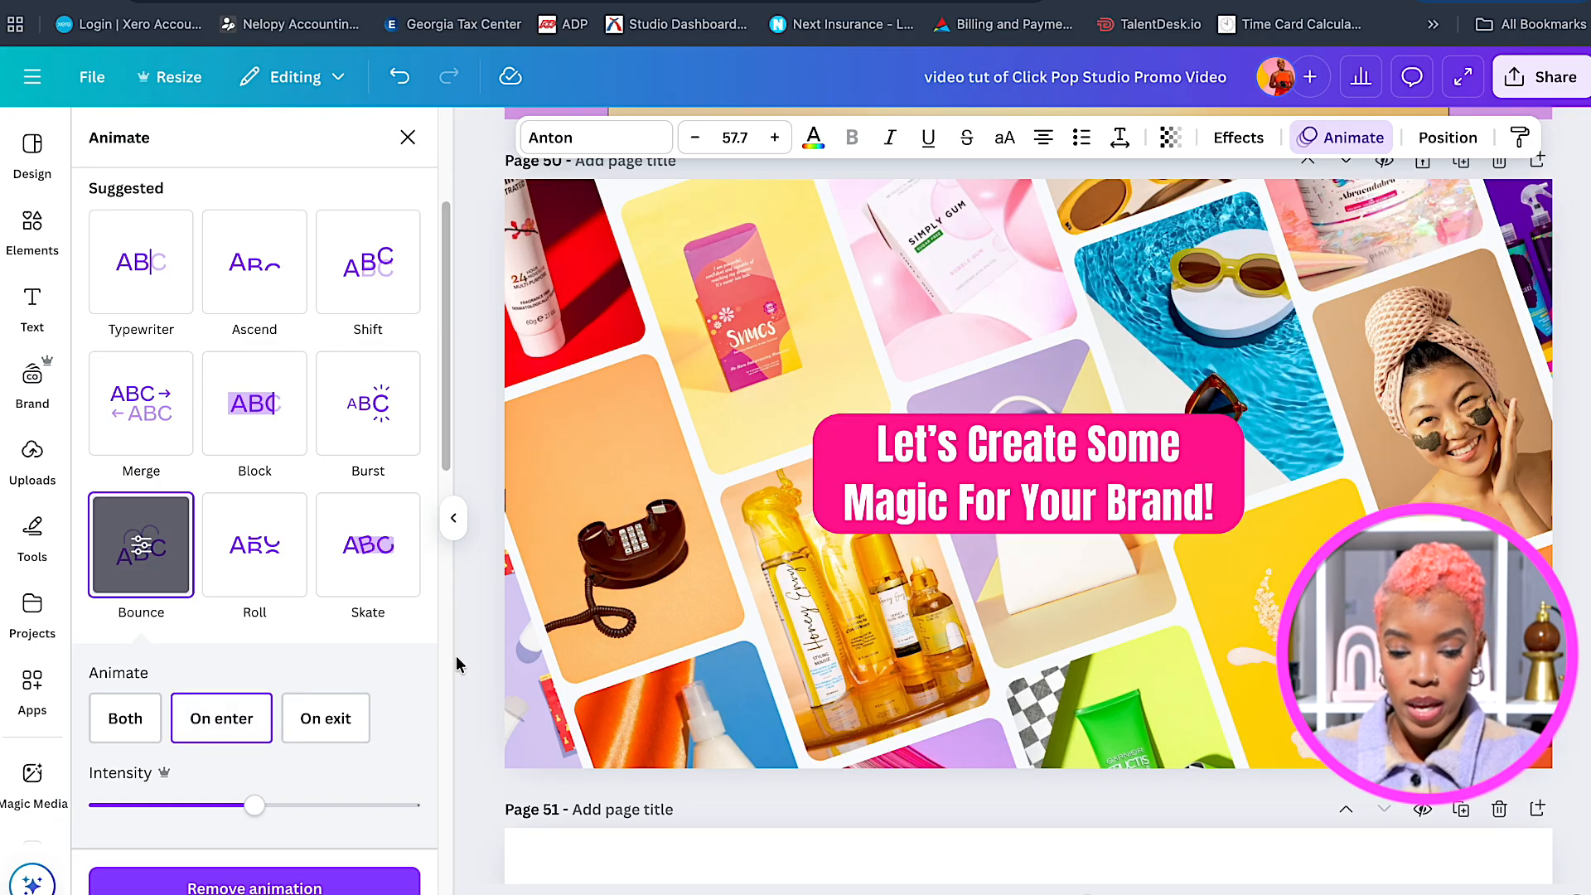
scroll(418, 680, "down", 1)
scroll(418, 680, "down", 15)
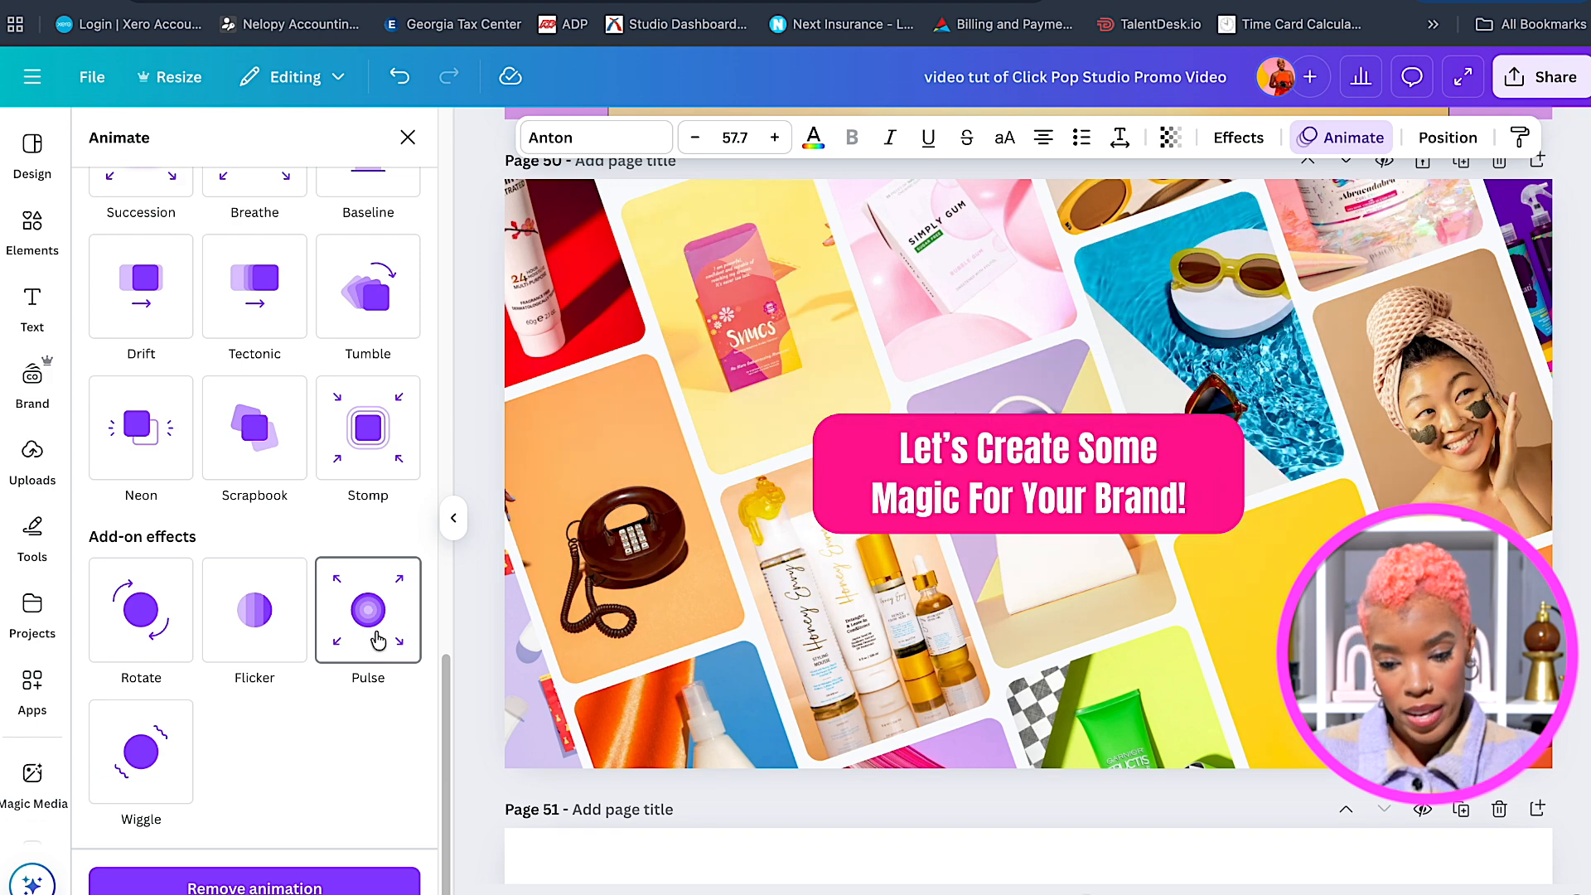
left_click(377, 638)
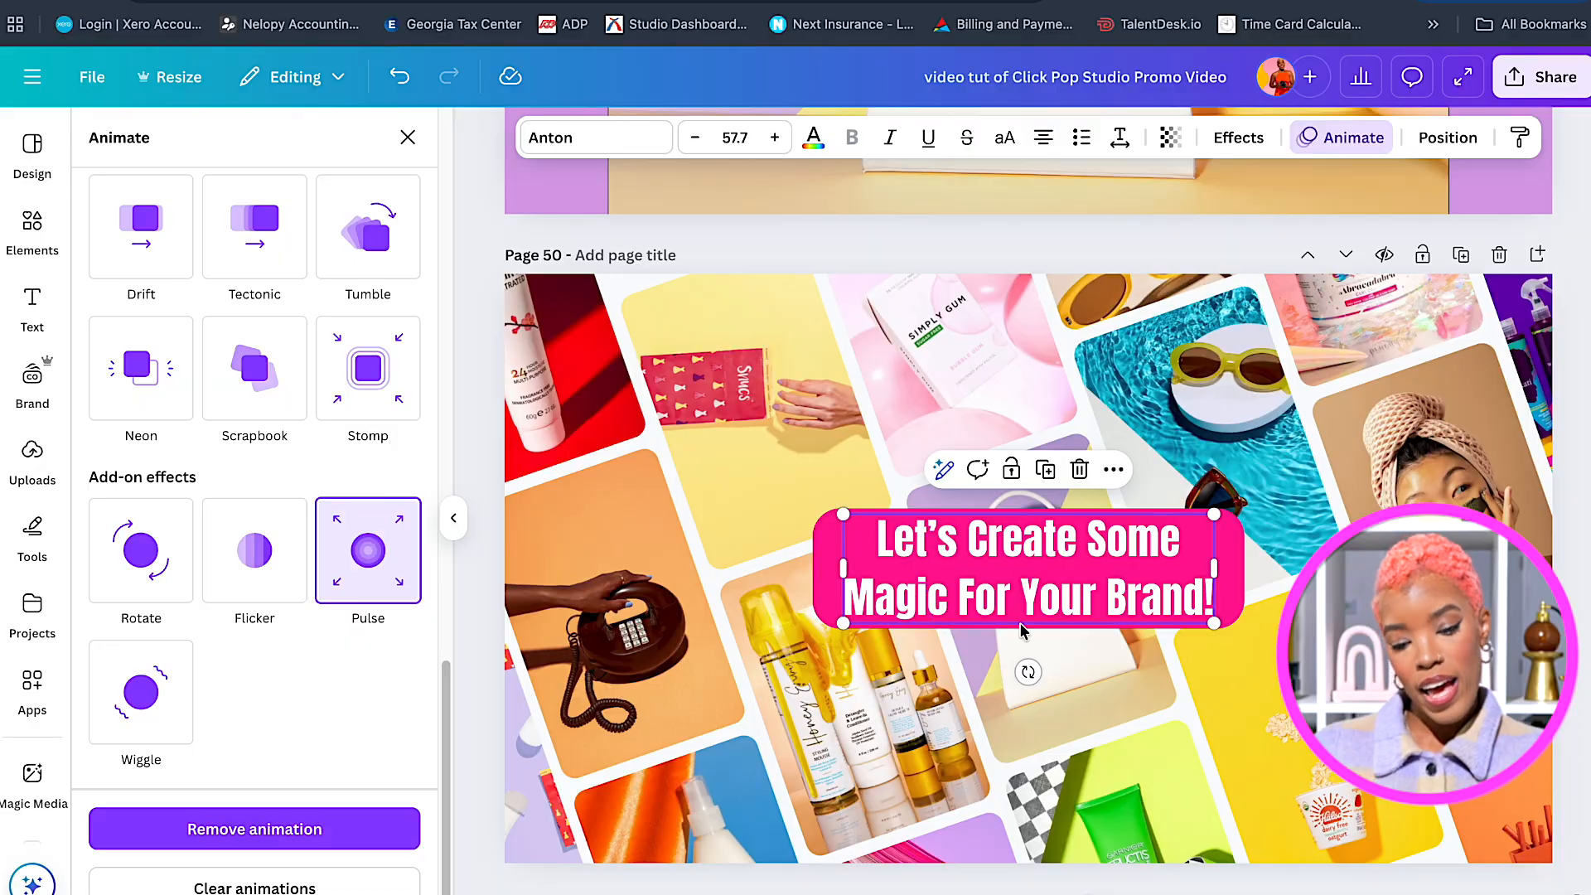
scroll(1023, 632, "down", 4)
scroll(1022, 632, "down", 3)
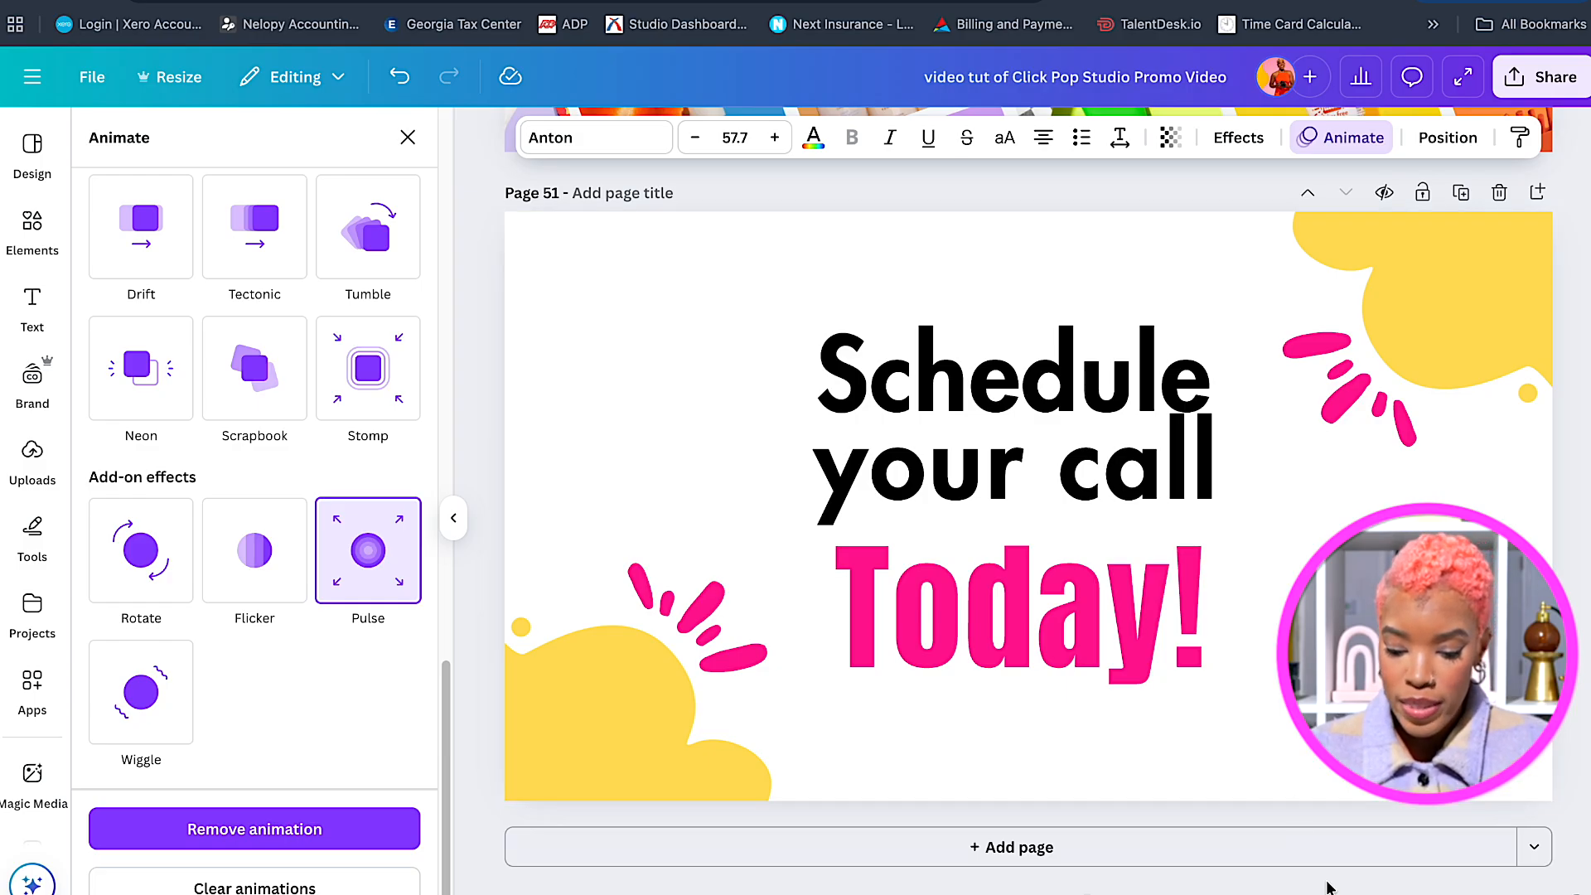
left_click(1347, 890)
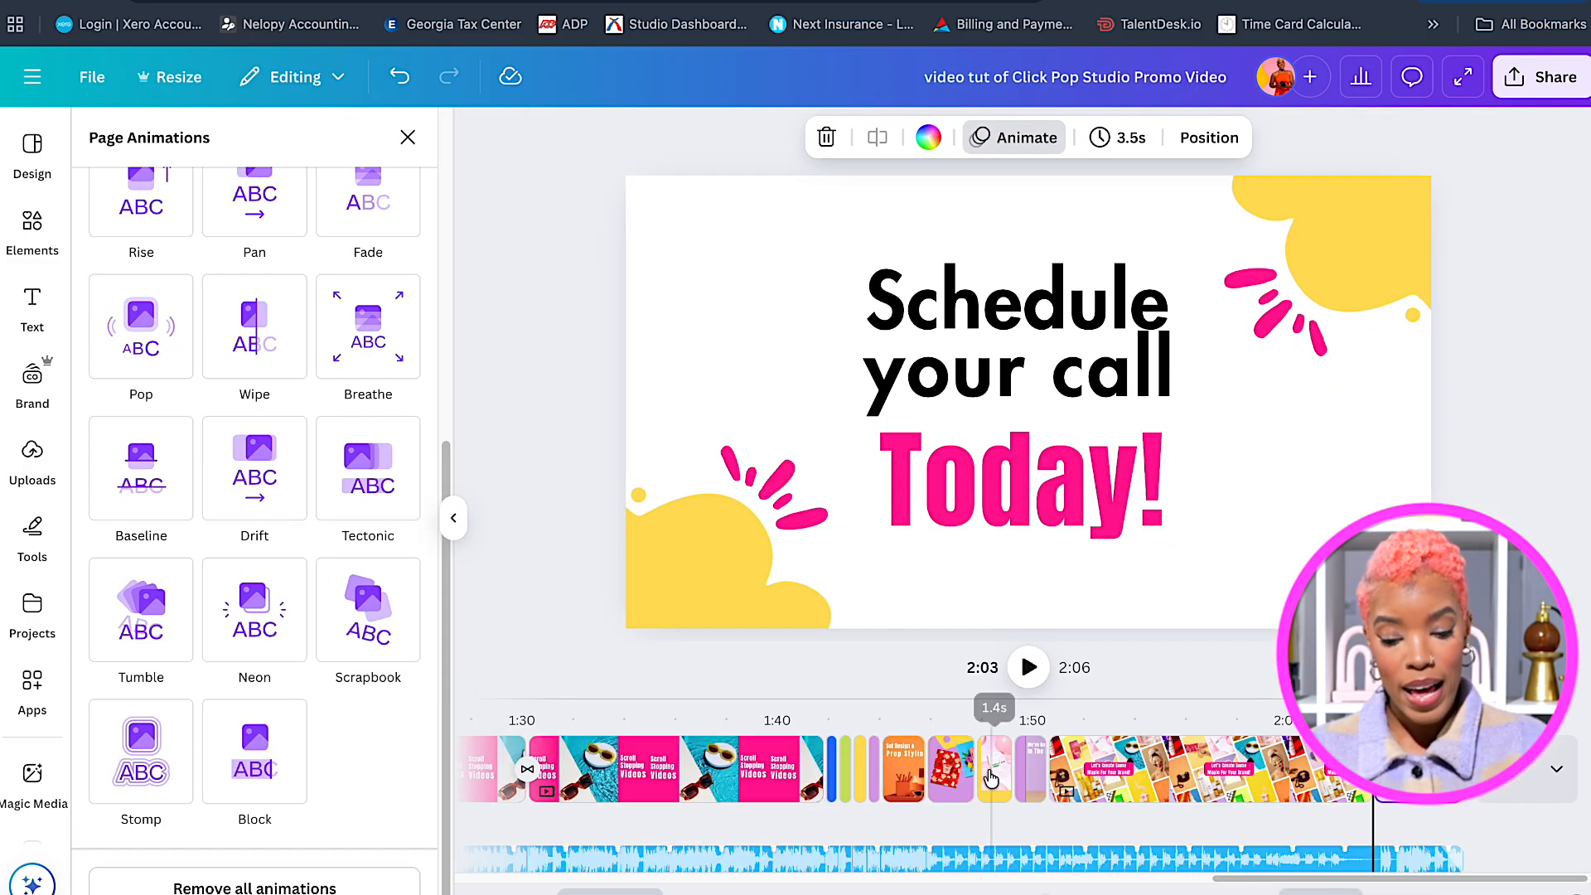
left_click(452, 516)
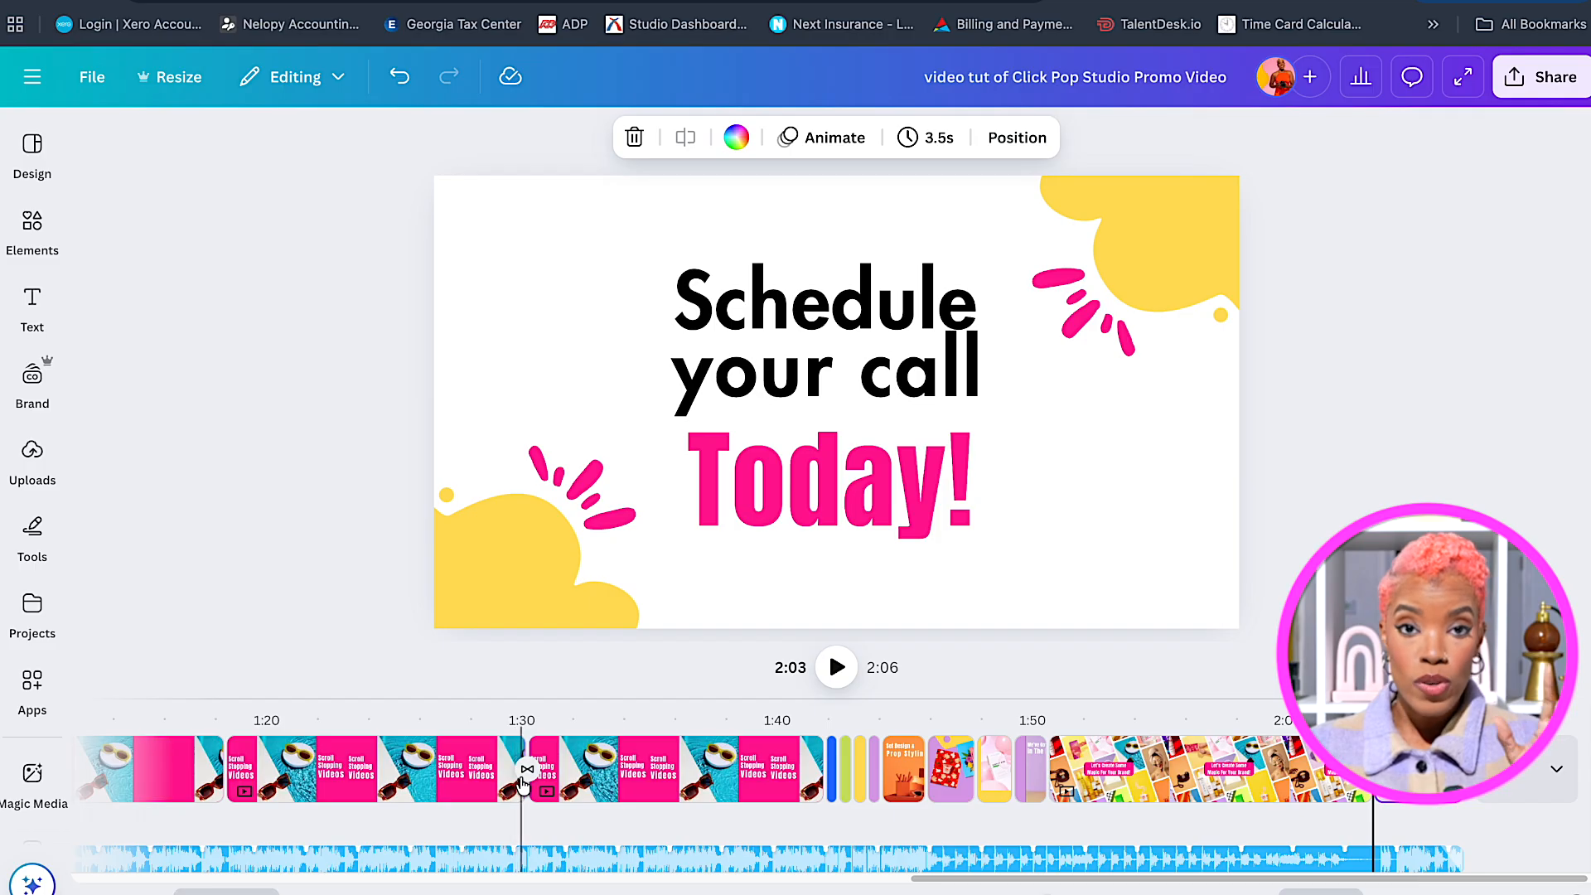
left_click(591, 763)
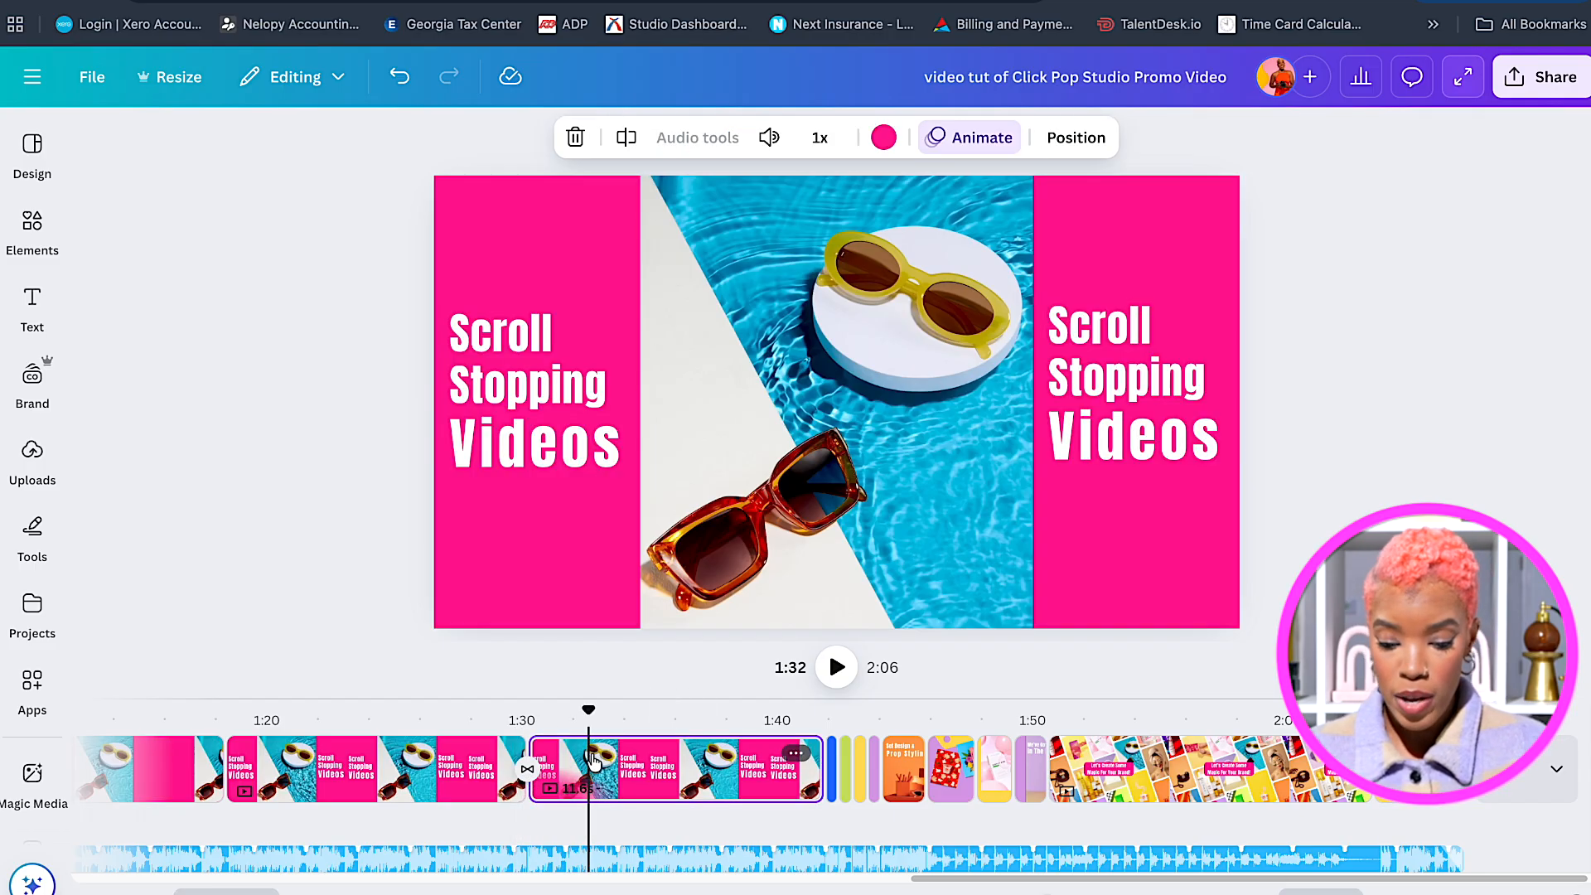
right_click(796, 754)
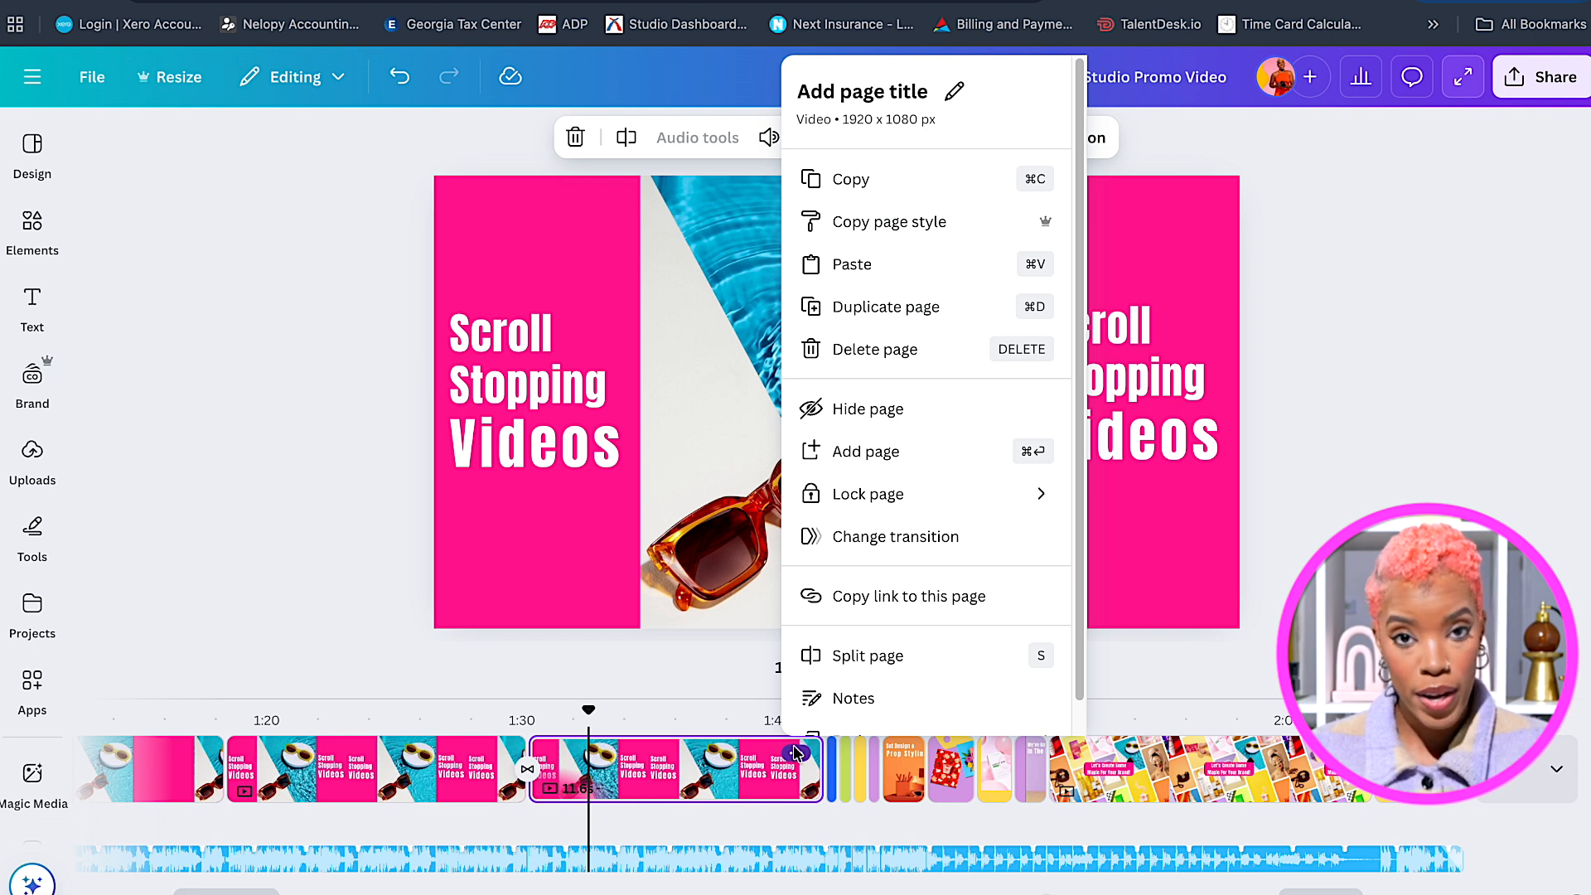
left_click(851, 537)
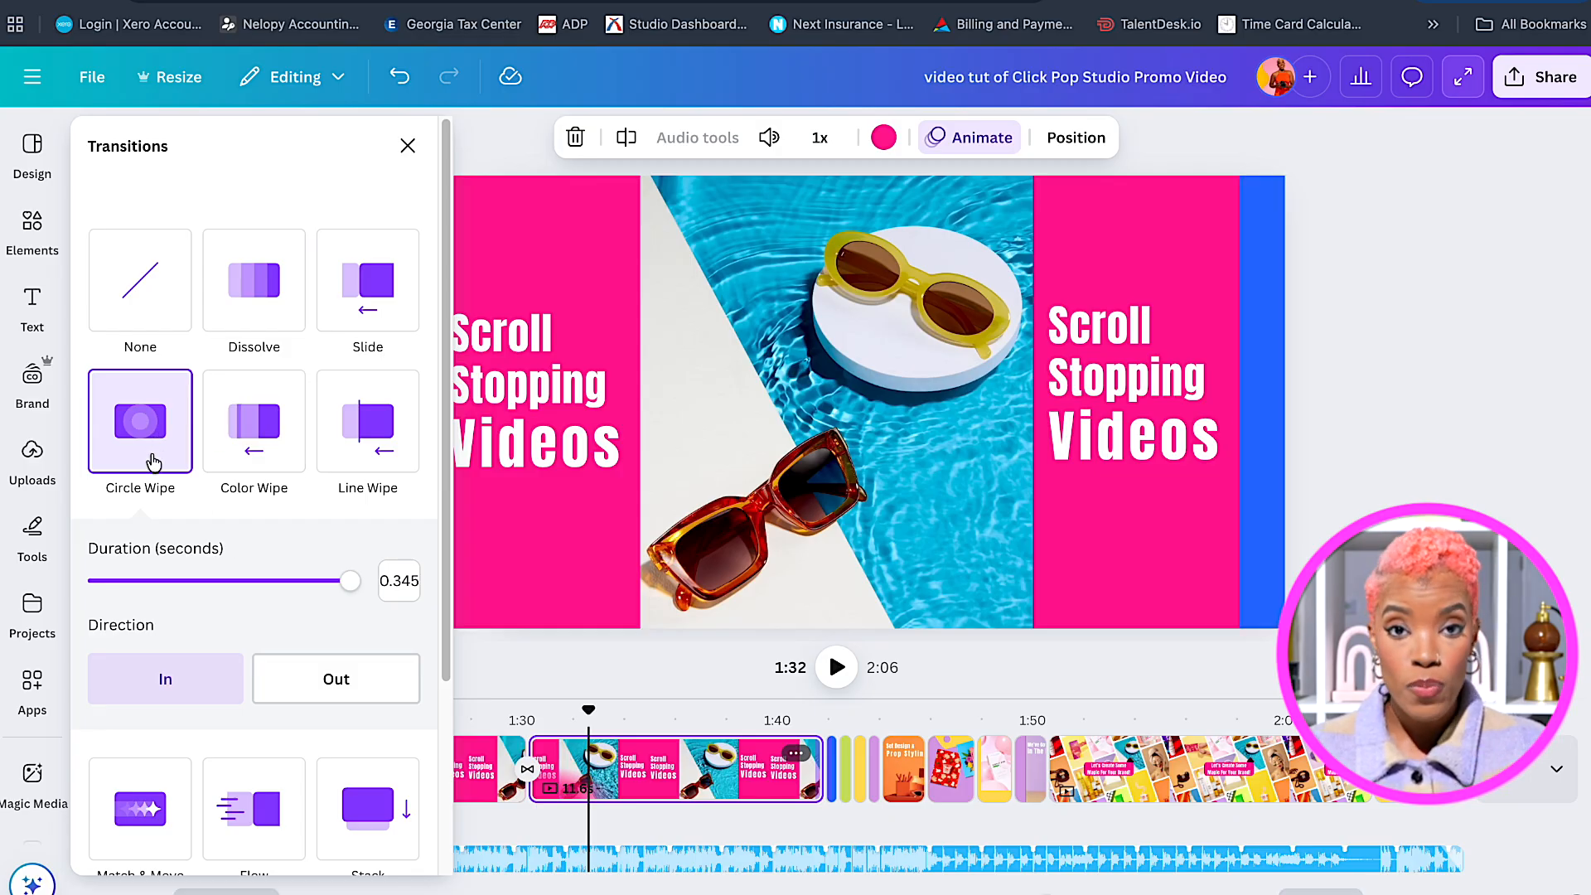
scroll(313, 634, "down", 3)
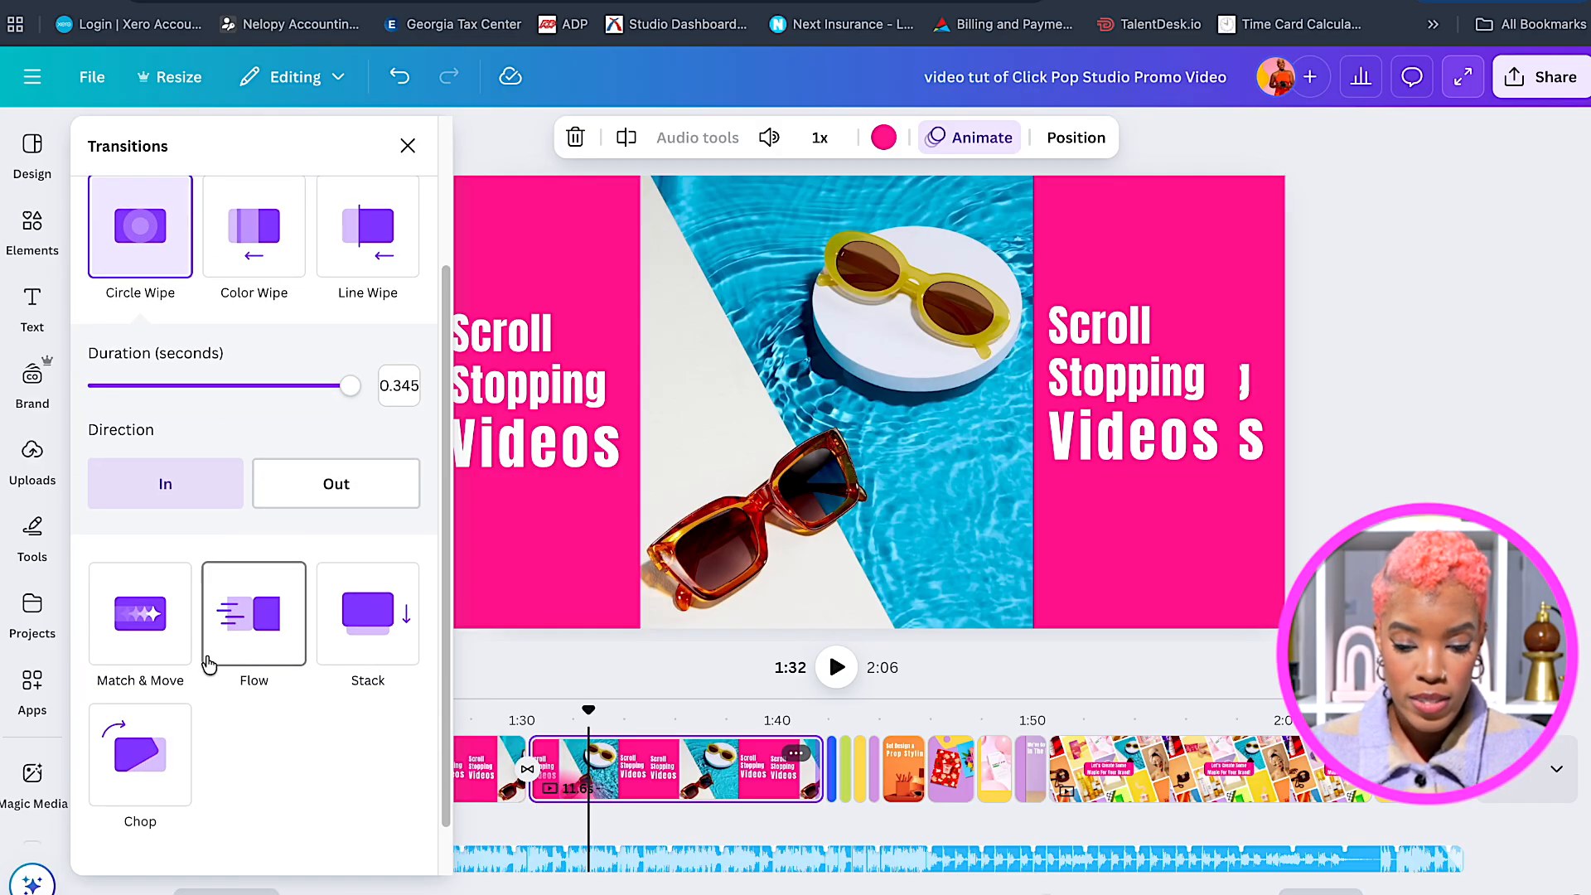
scroll(299, 746, "down", 1)
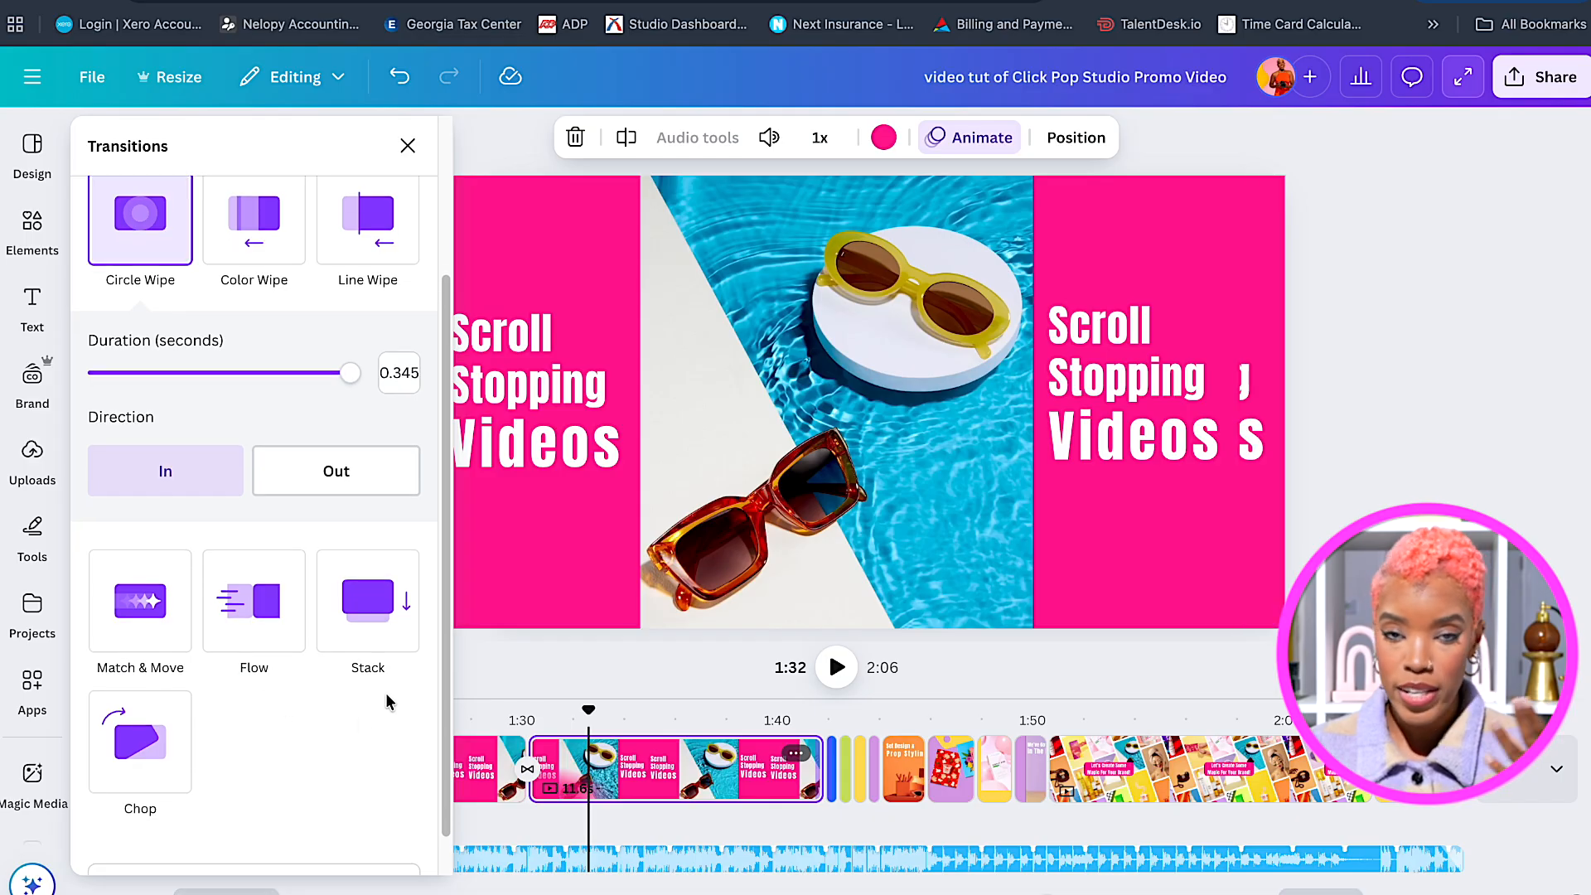
left_click(407, 146)
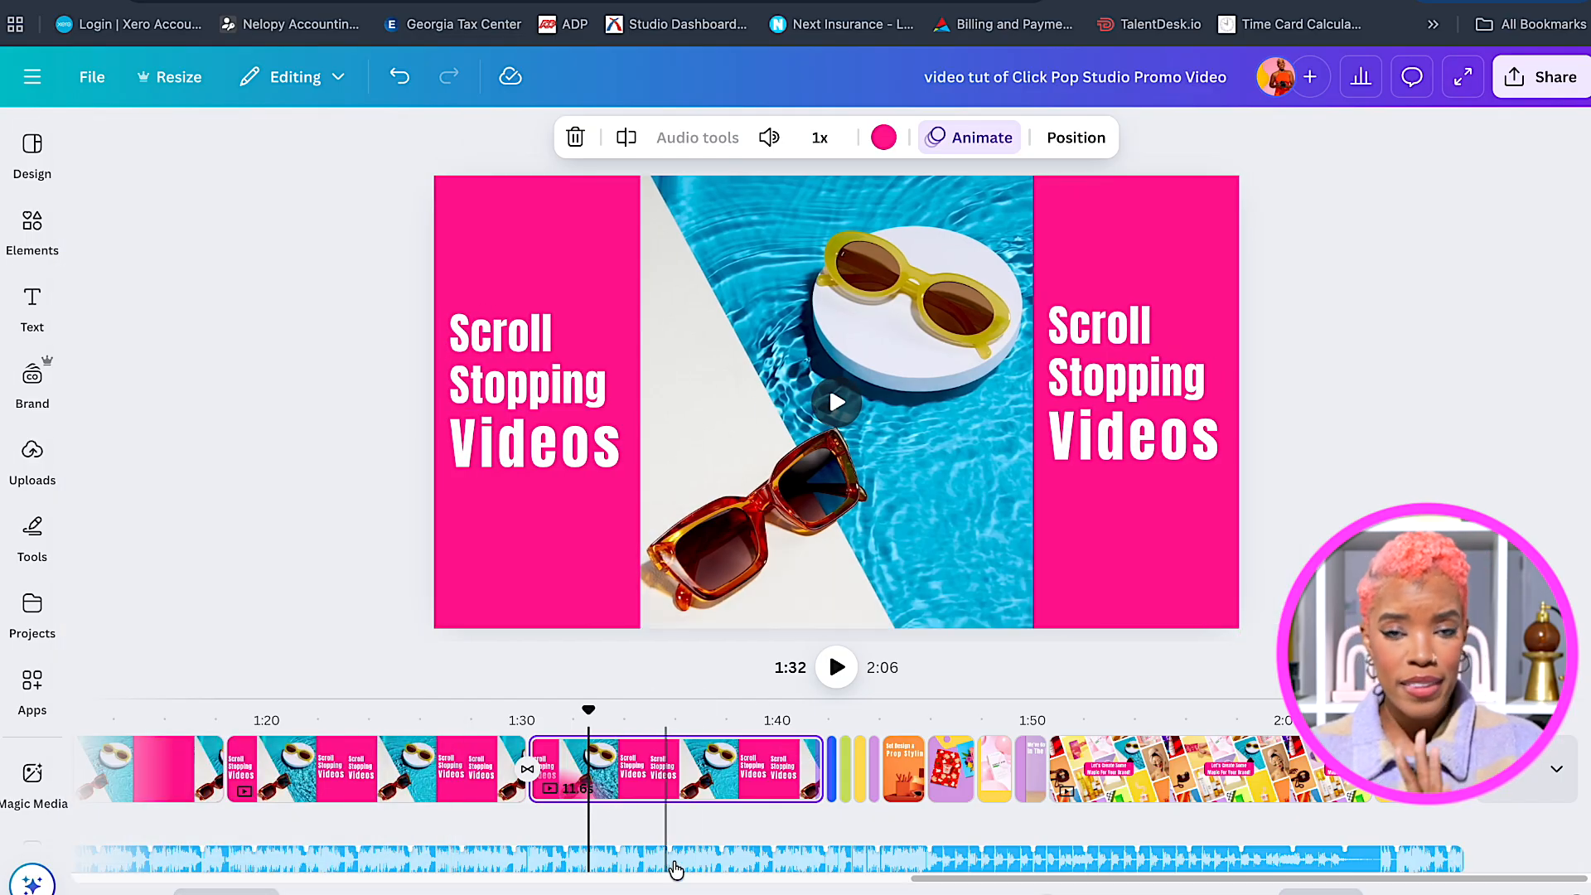
left_click_drag(964, 881, 13, 875)
Open the Elements library and go to its Audio category.
left_click(33, 779)
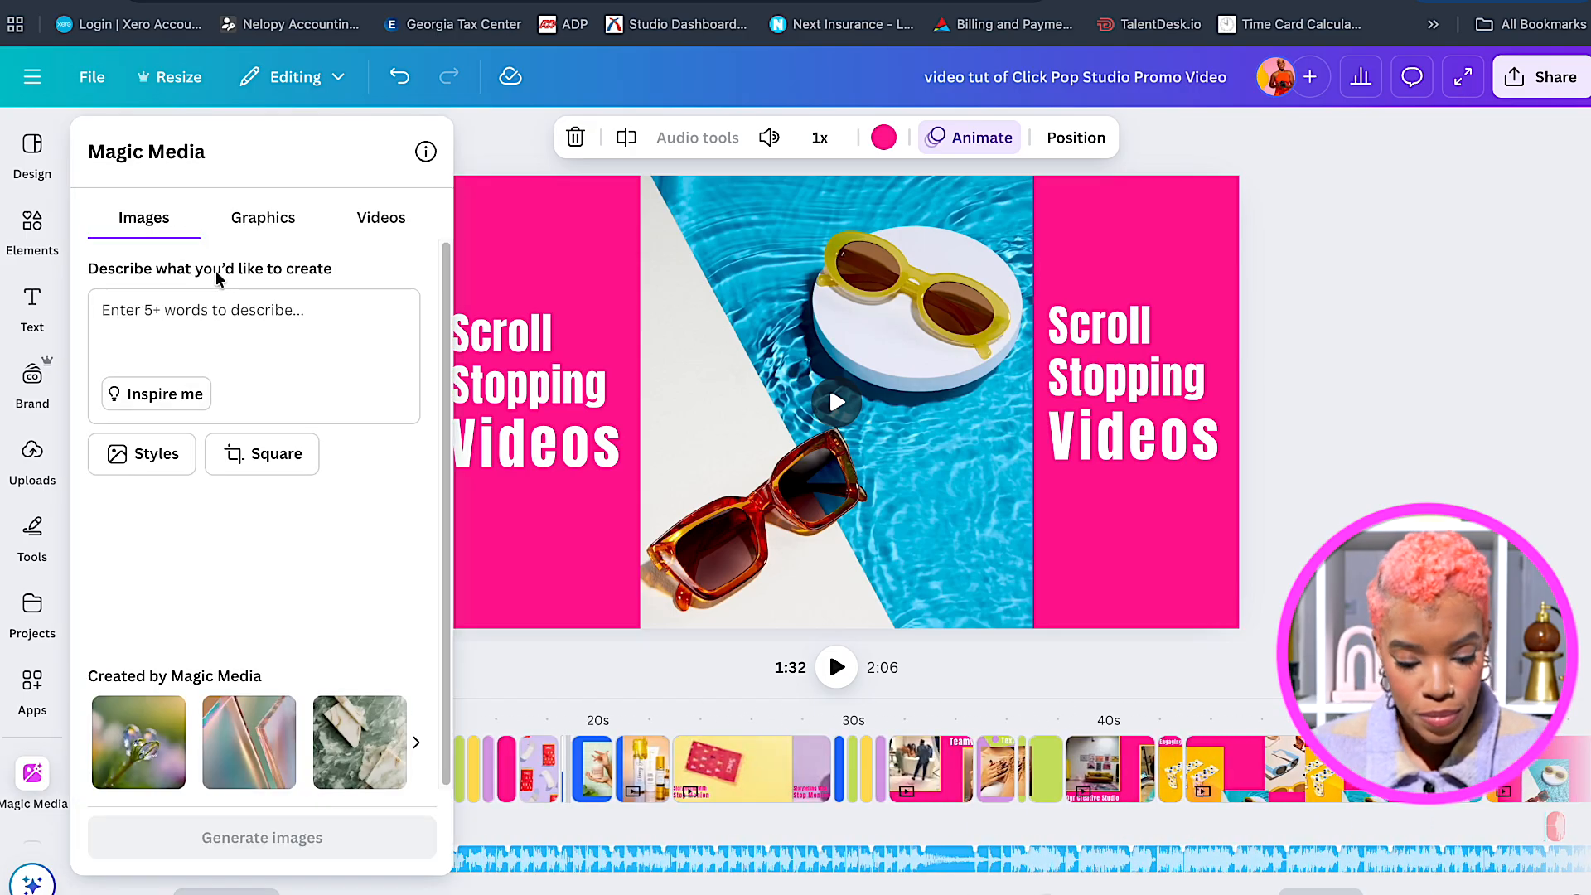
left_click(37, 216)
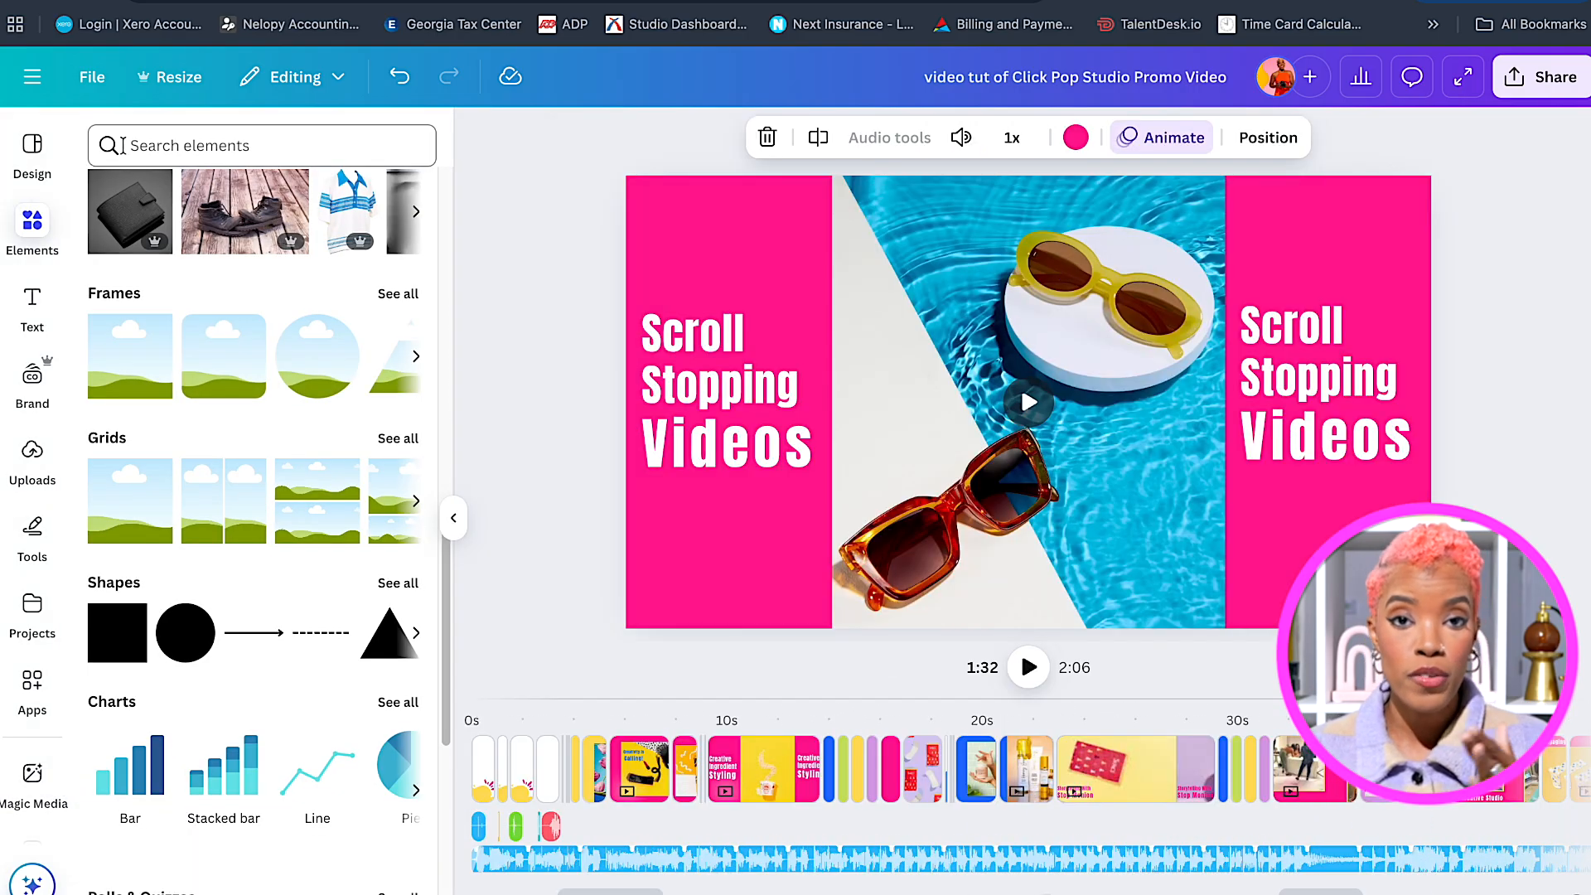
left_click(130, 144)
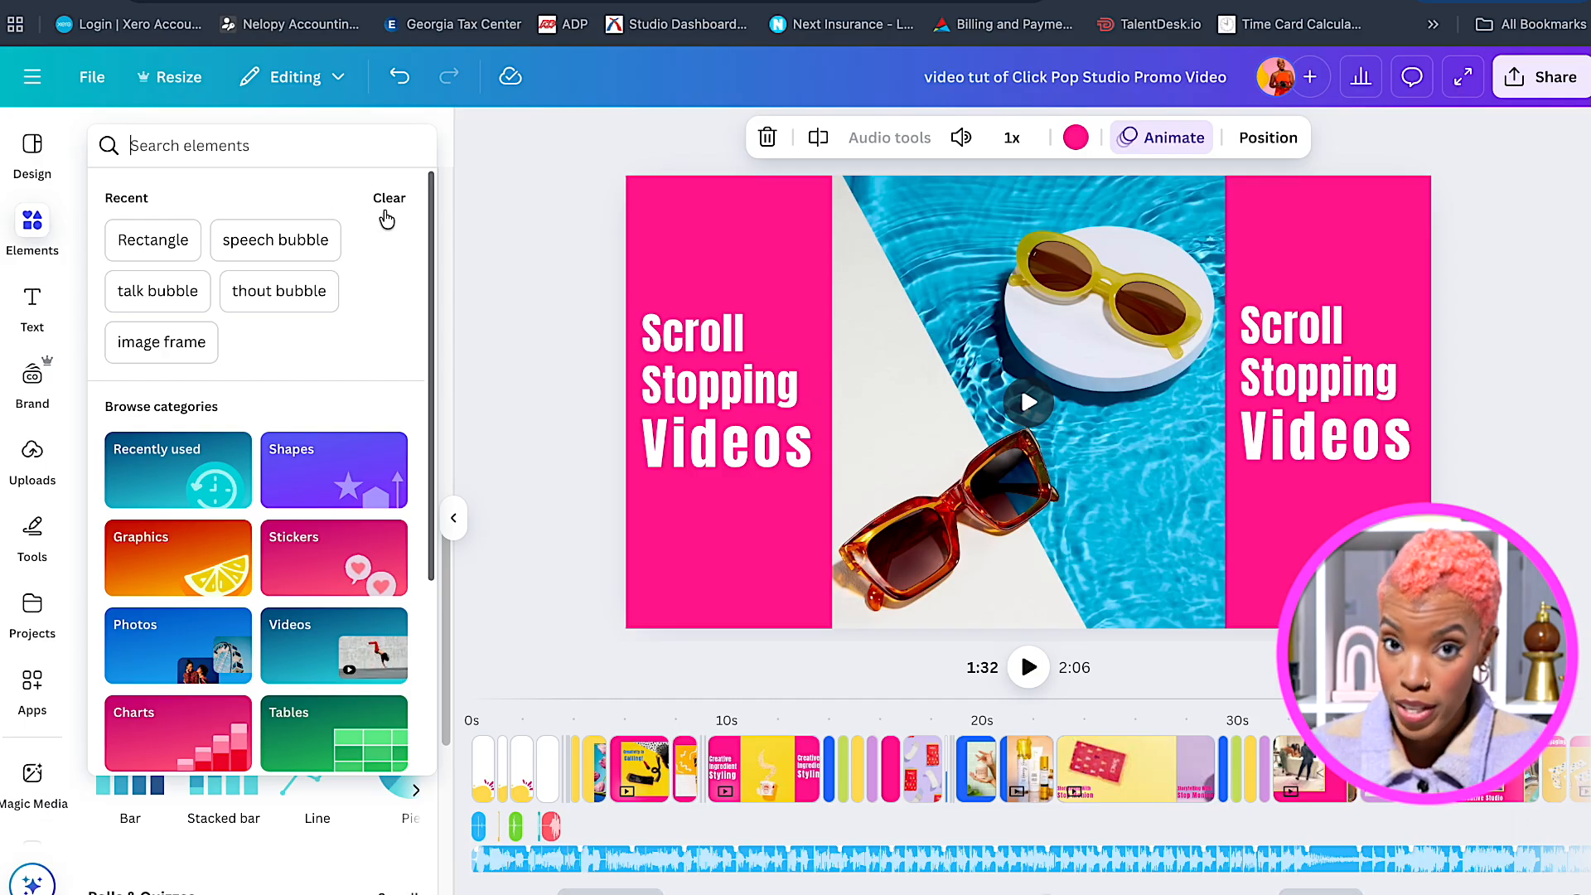
scroll(378, 409, "down", 3)
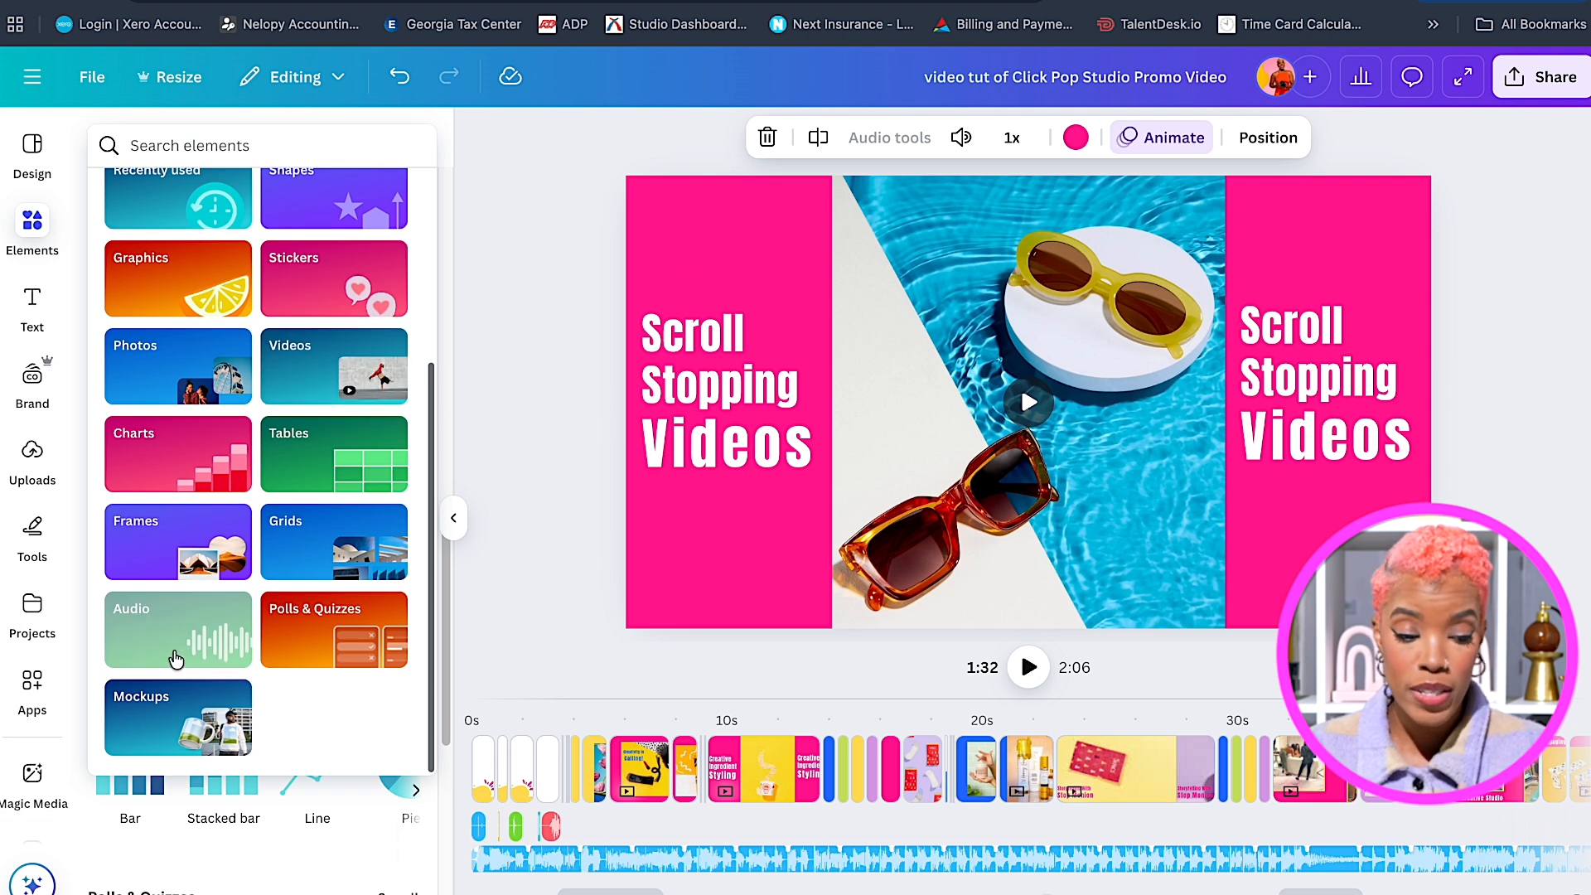
left_click(175, 660)
Search the audio library for 'pop songs' and browse the results and suggested searches.
left_click(214, 176)
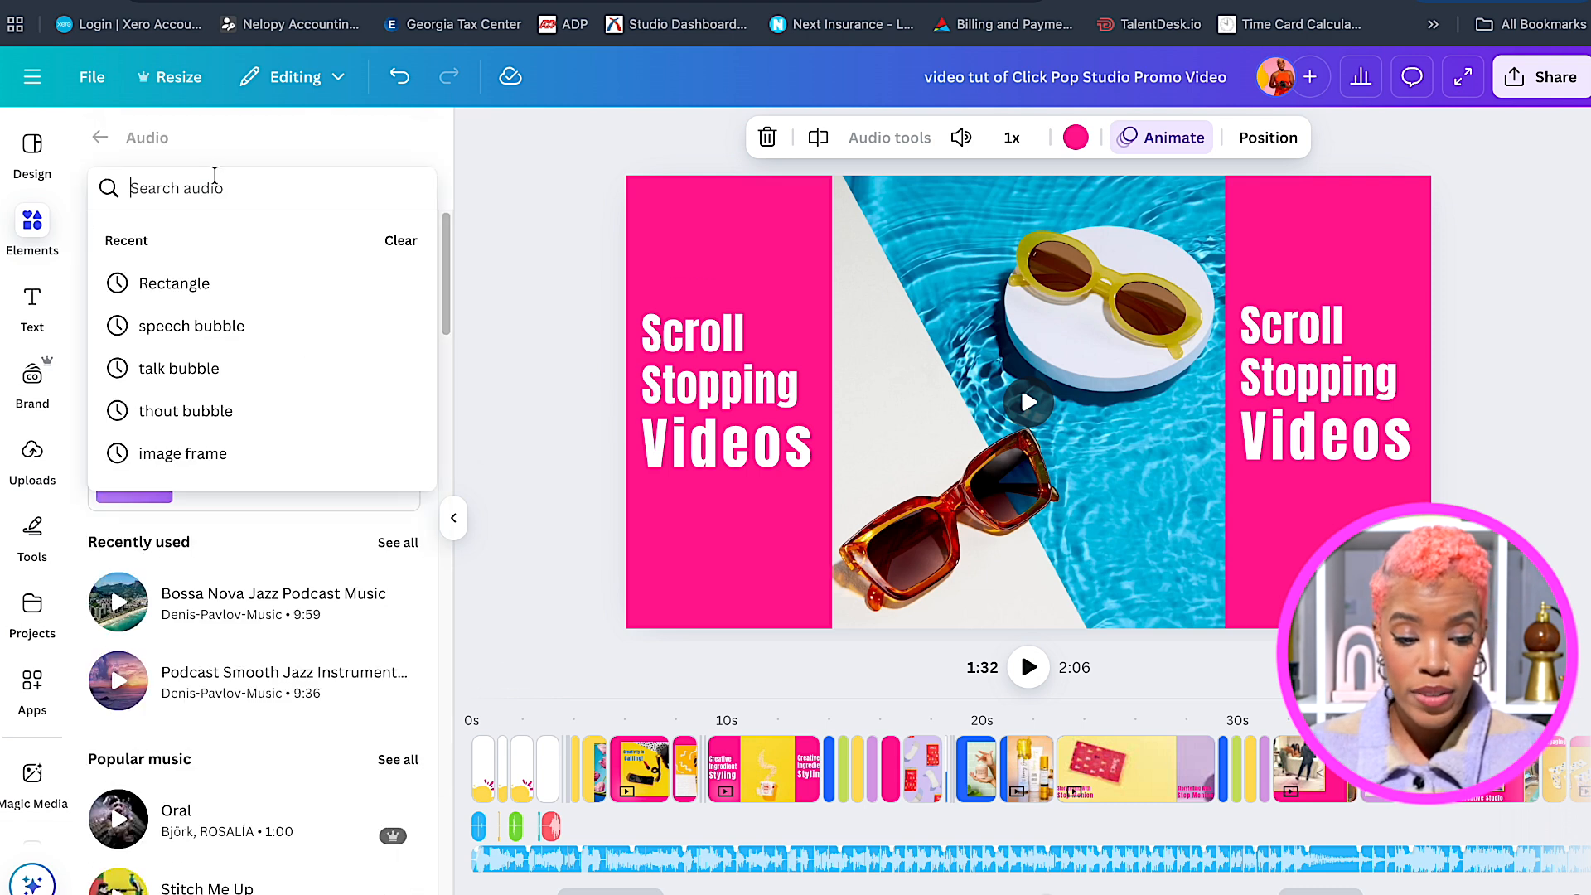
type("po")
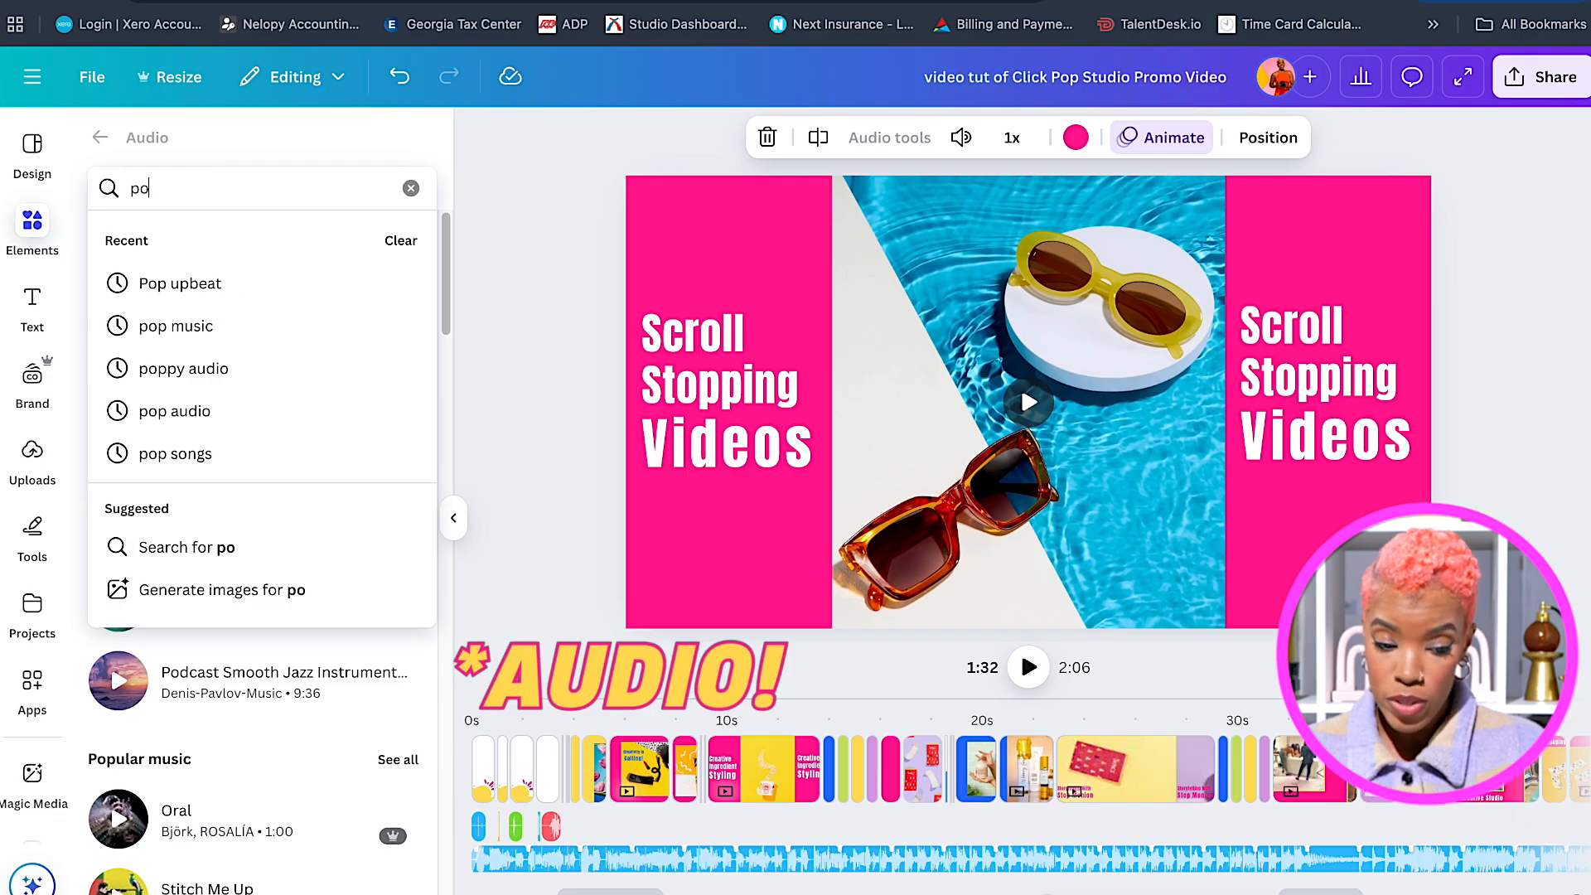
type("p so")
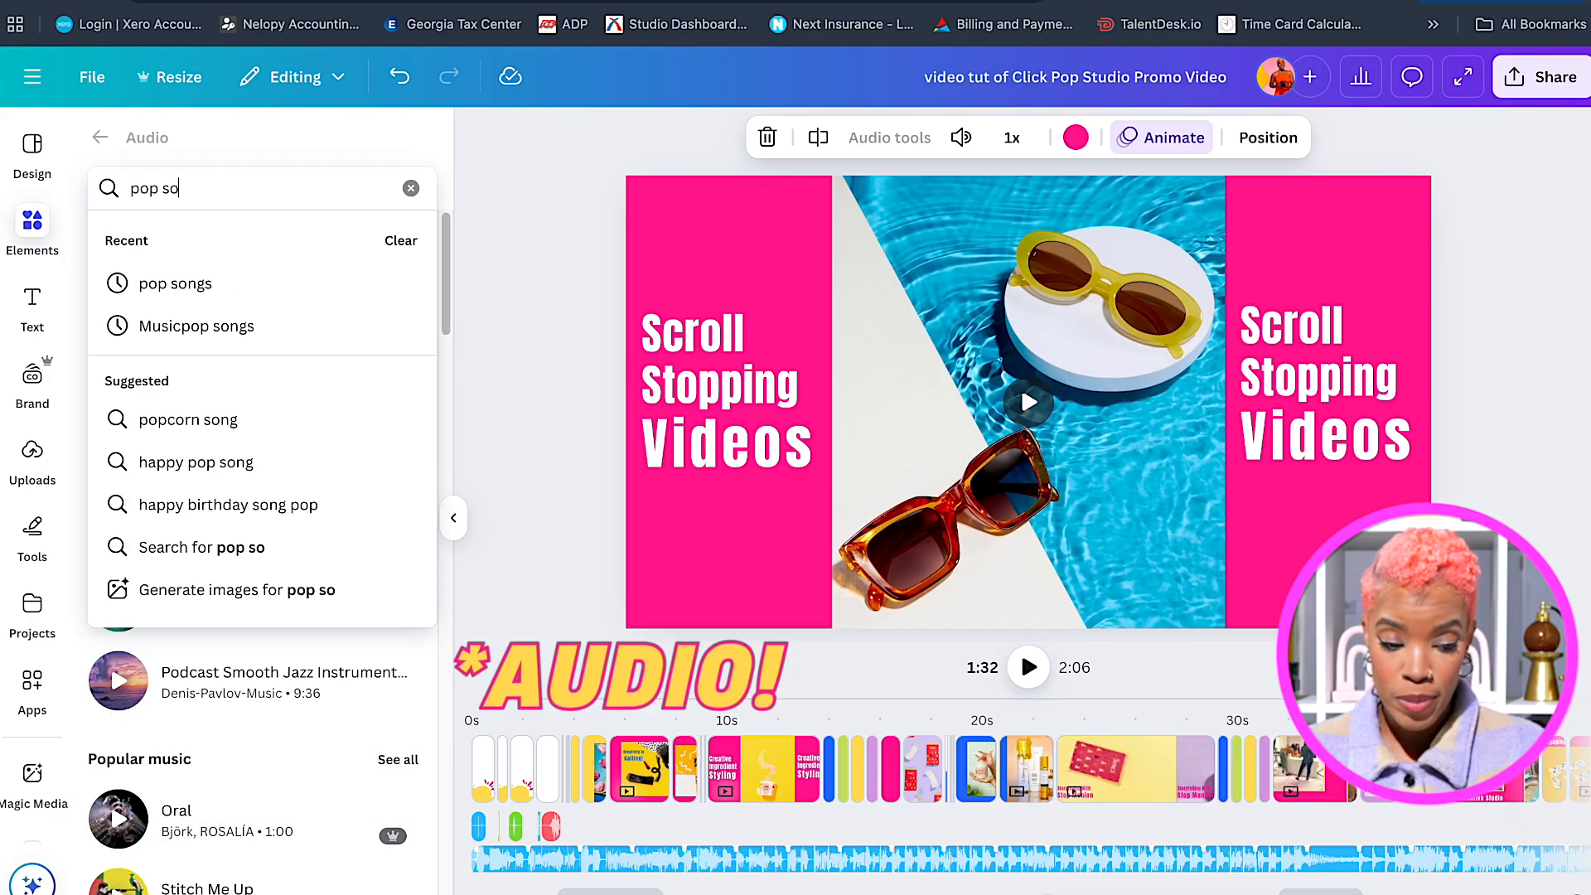
type("ngs")
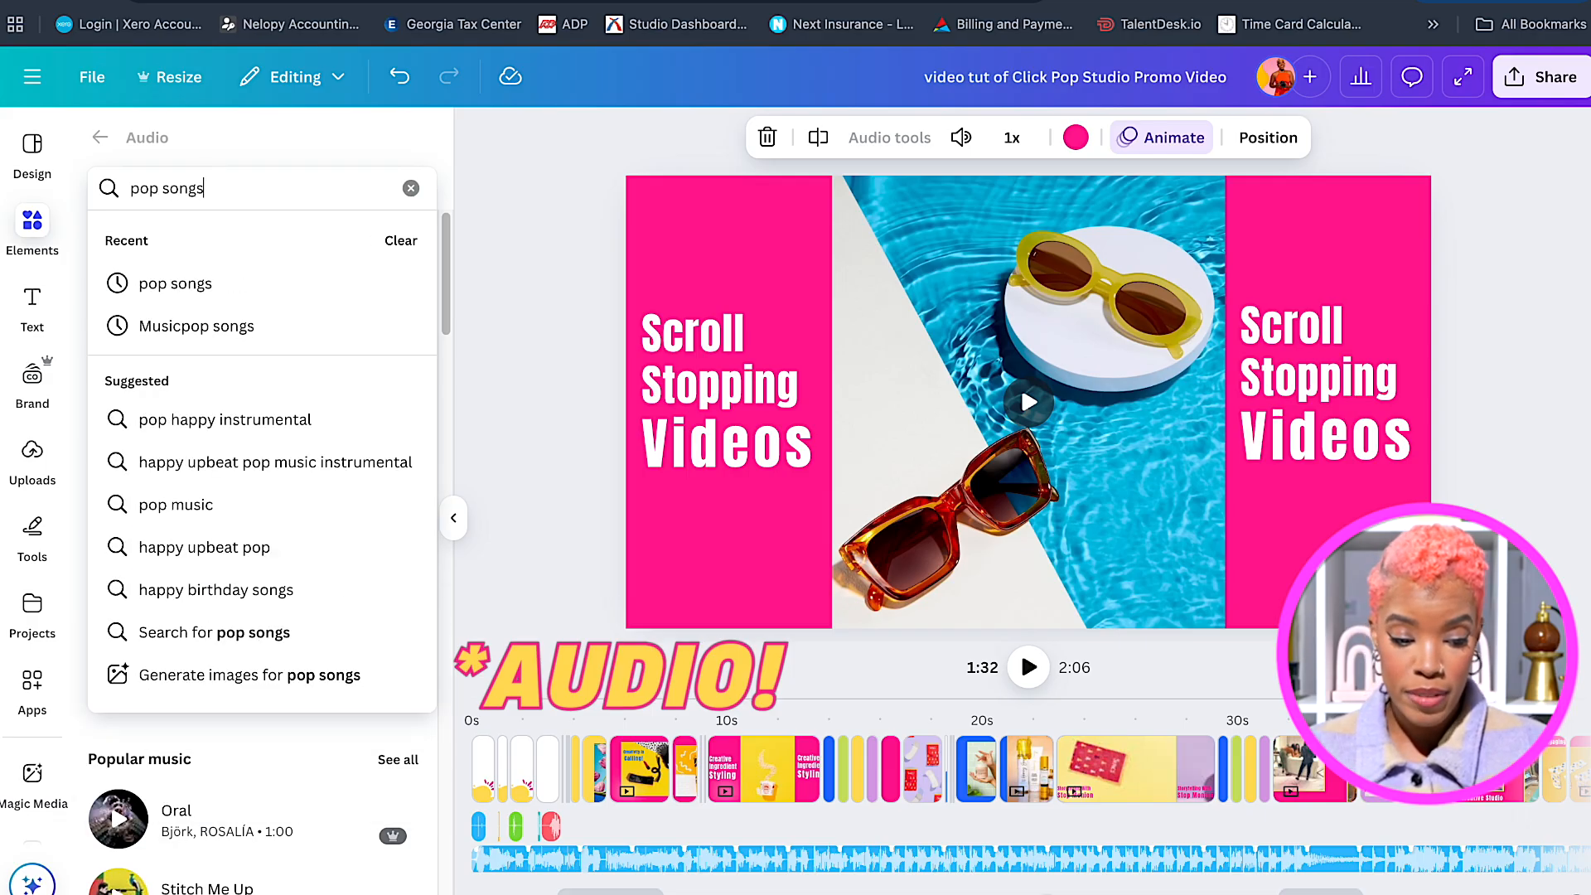
key("Return")
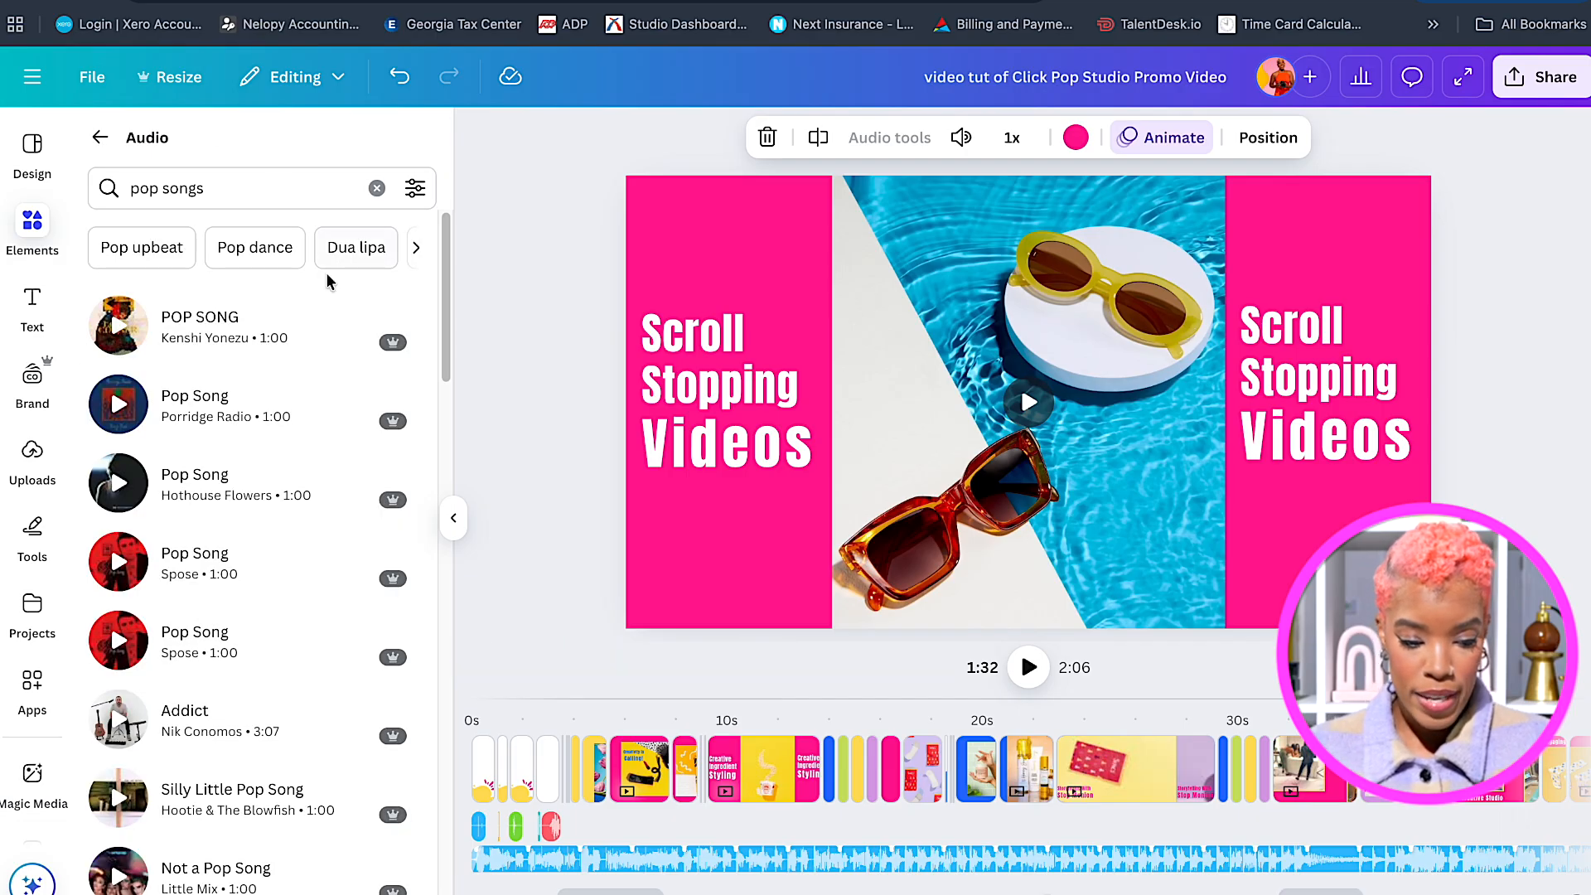
scroll(359, 506, "down", 2)
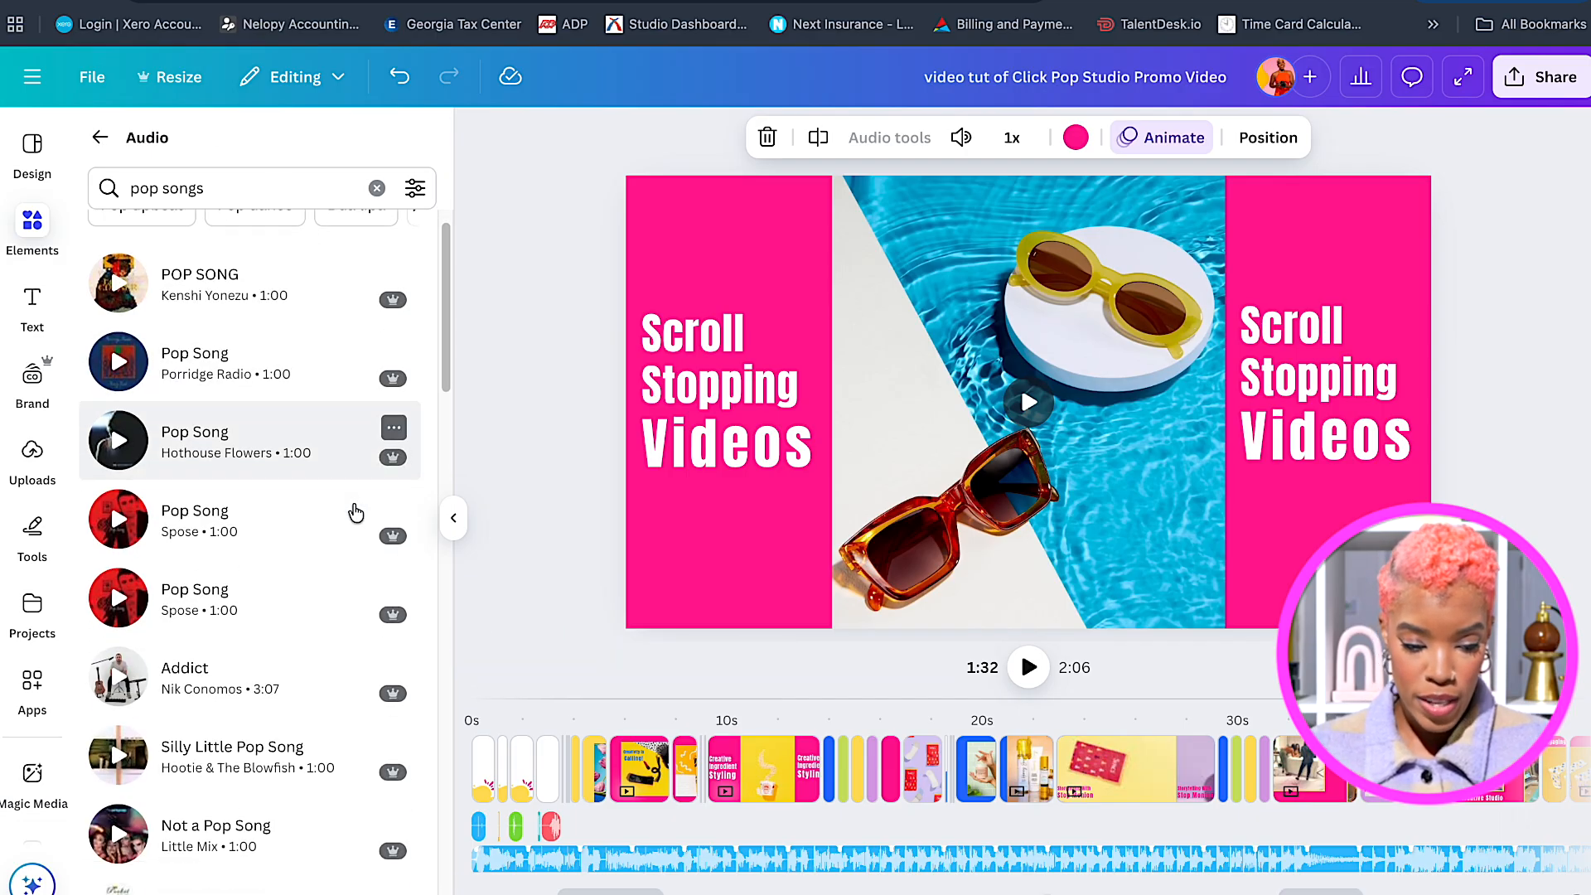
scroll(357, 514, "down", 4)
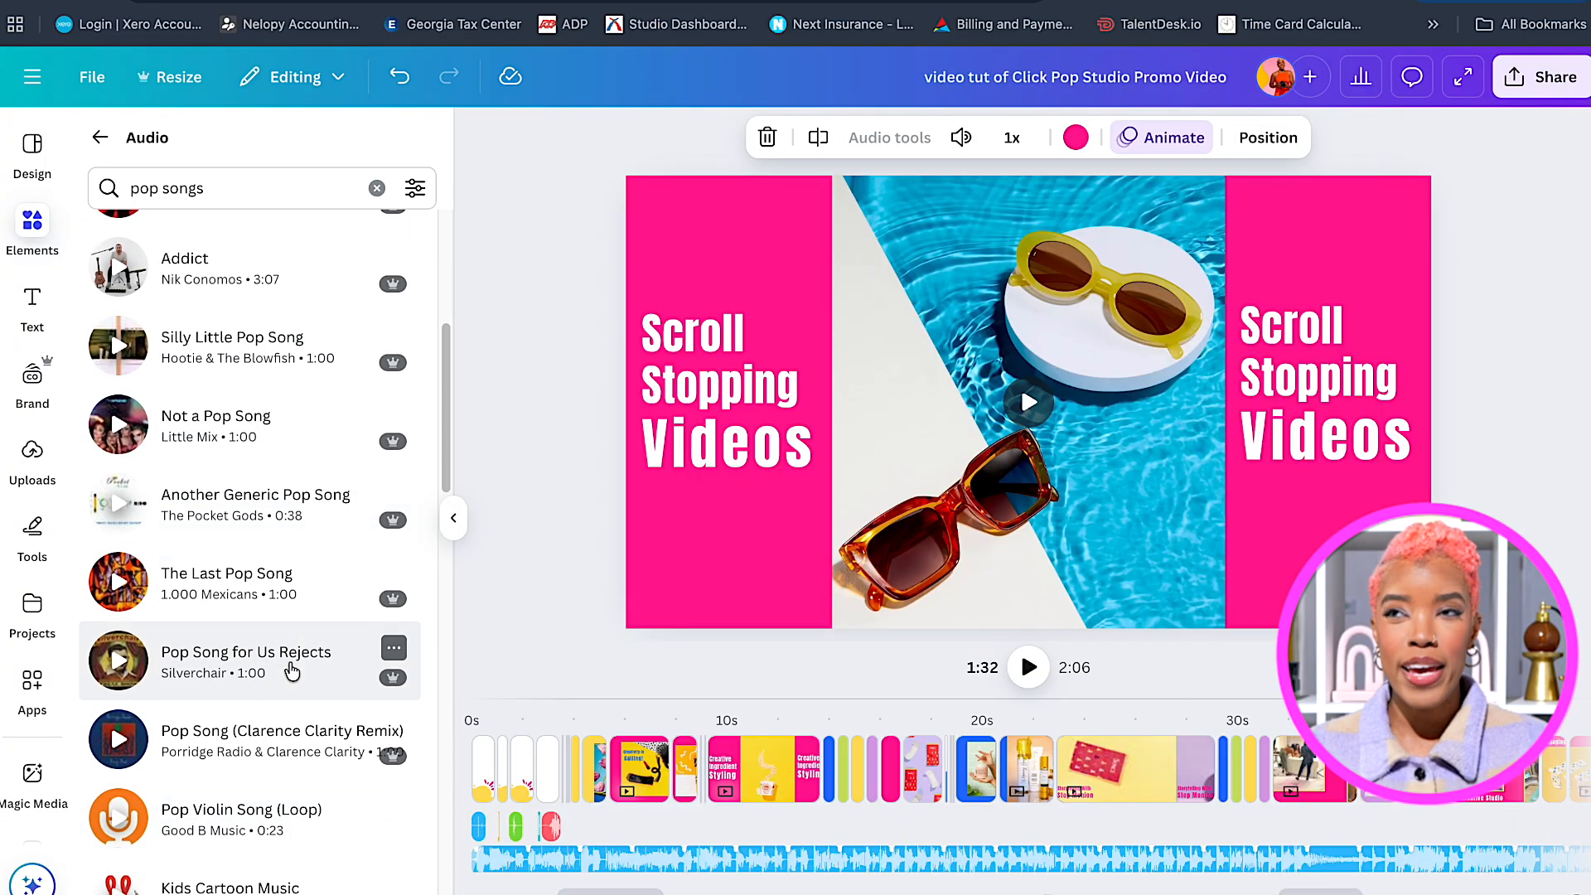
scroll(295, 667, "down", 3)
scroll(292, 667, "down", 2)
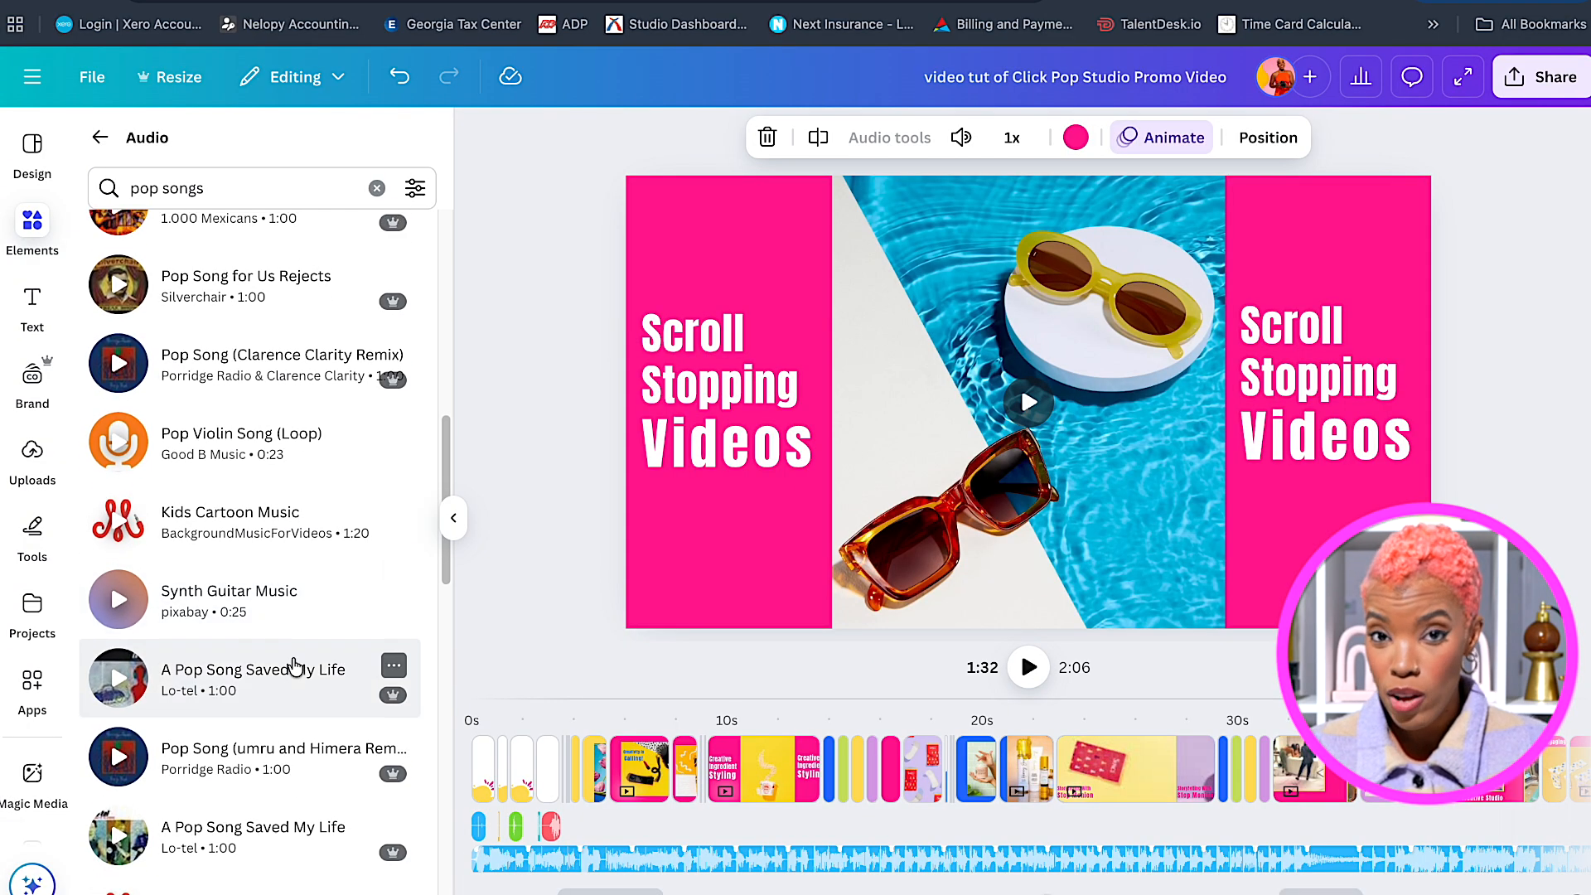
scroll(332, 632, "up", 2)
scroll(331, 632, "up", 5)
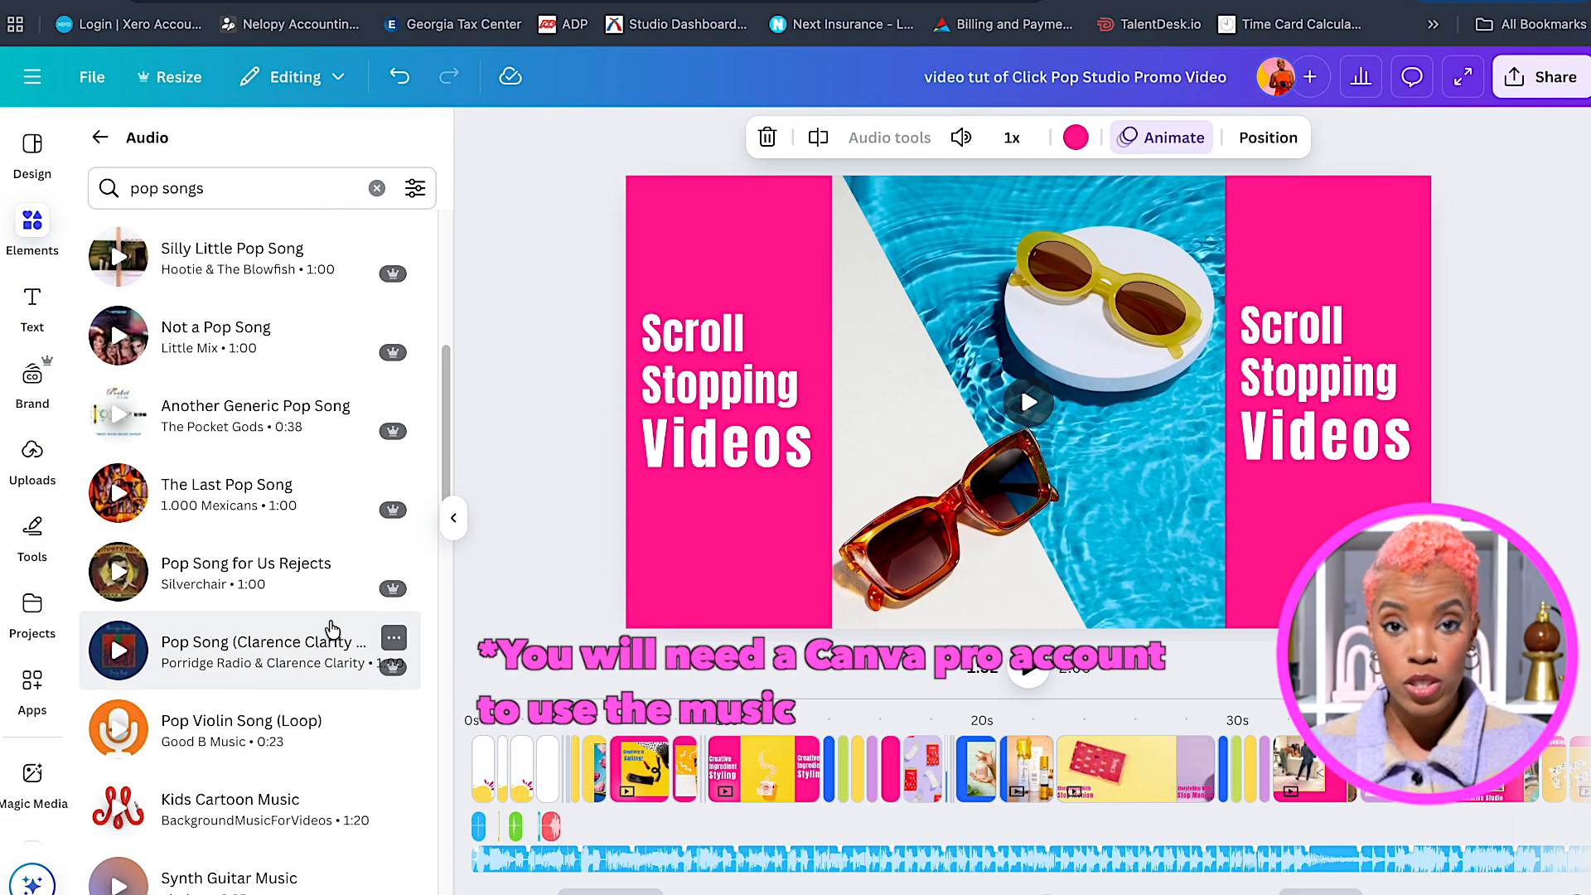
scroll(331, 630, "up", 5)
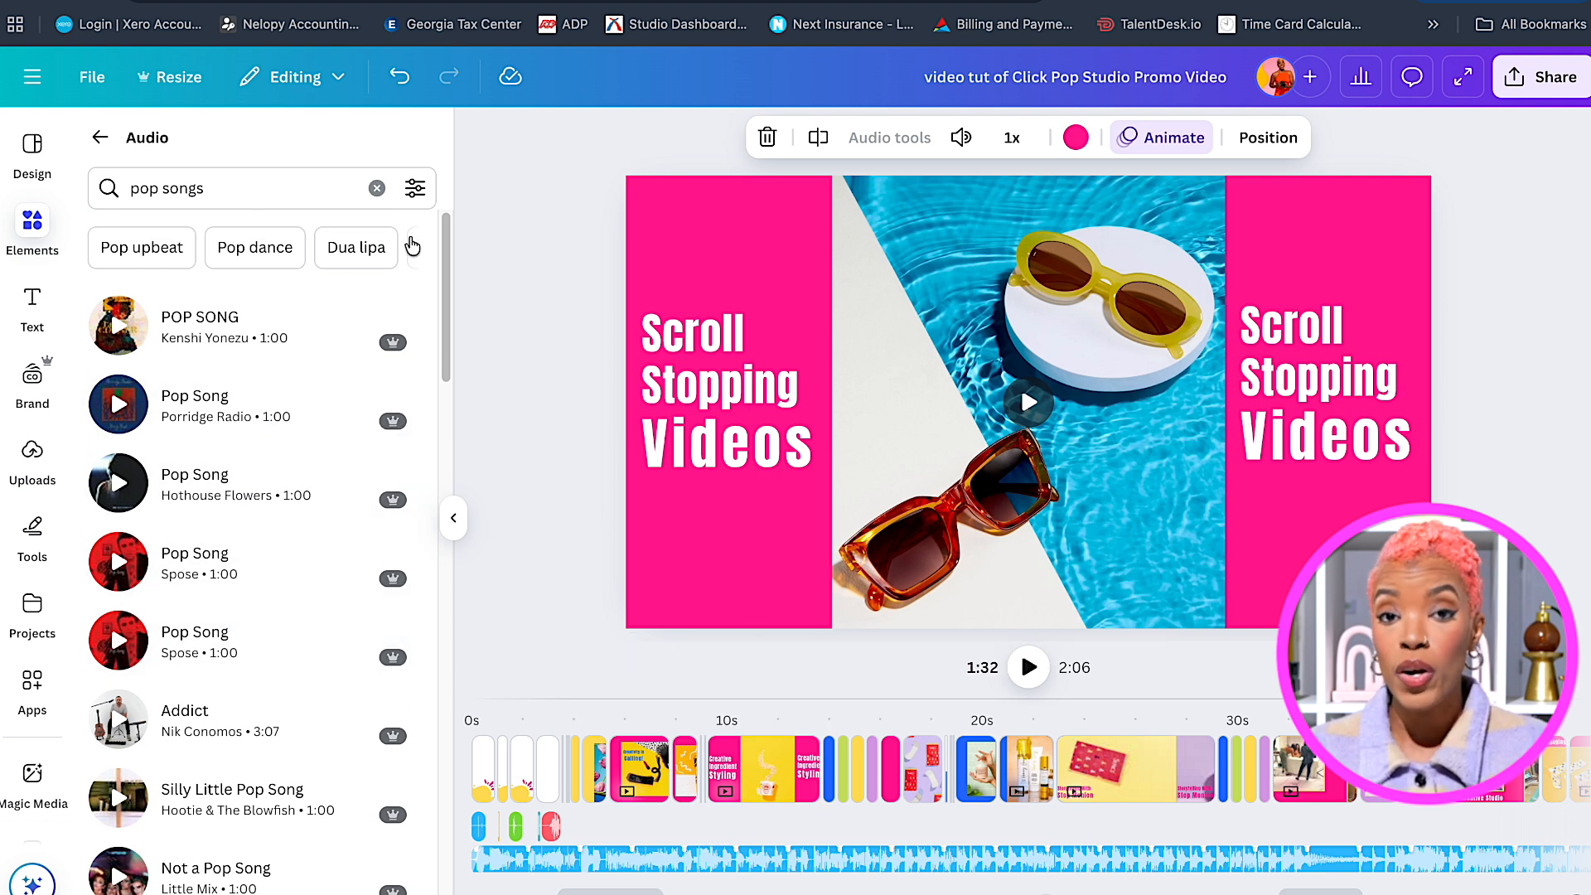
left_click(416, 249)
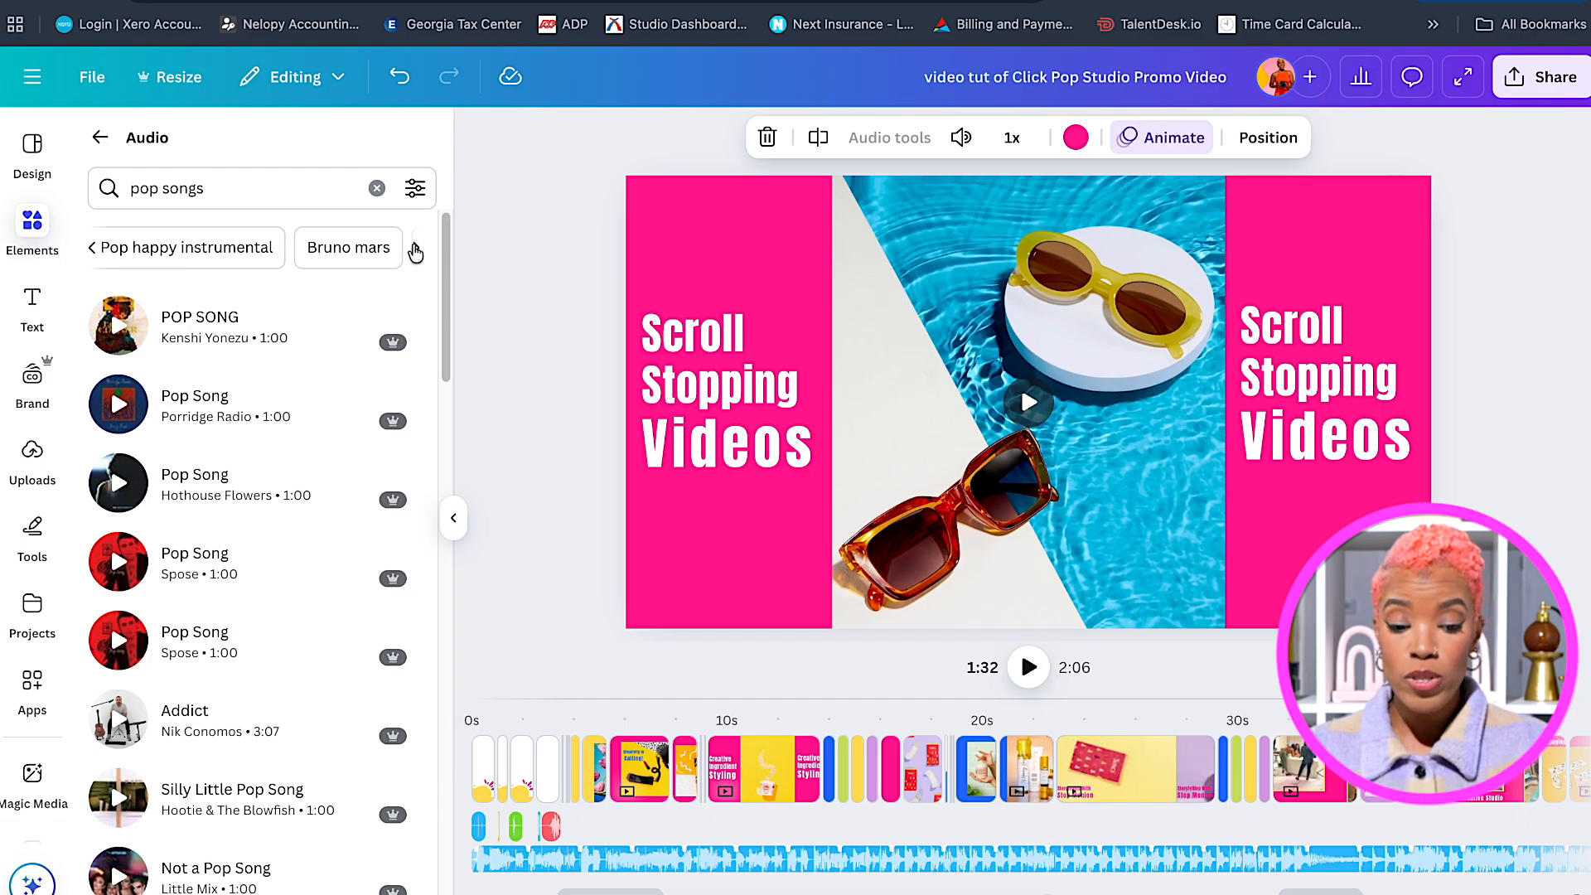
Replace the search with 'sound eff' and browse the sound effect results.
left_click(227, 192)
double_click(227, 192)
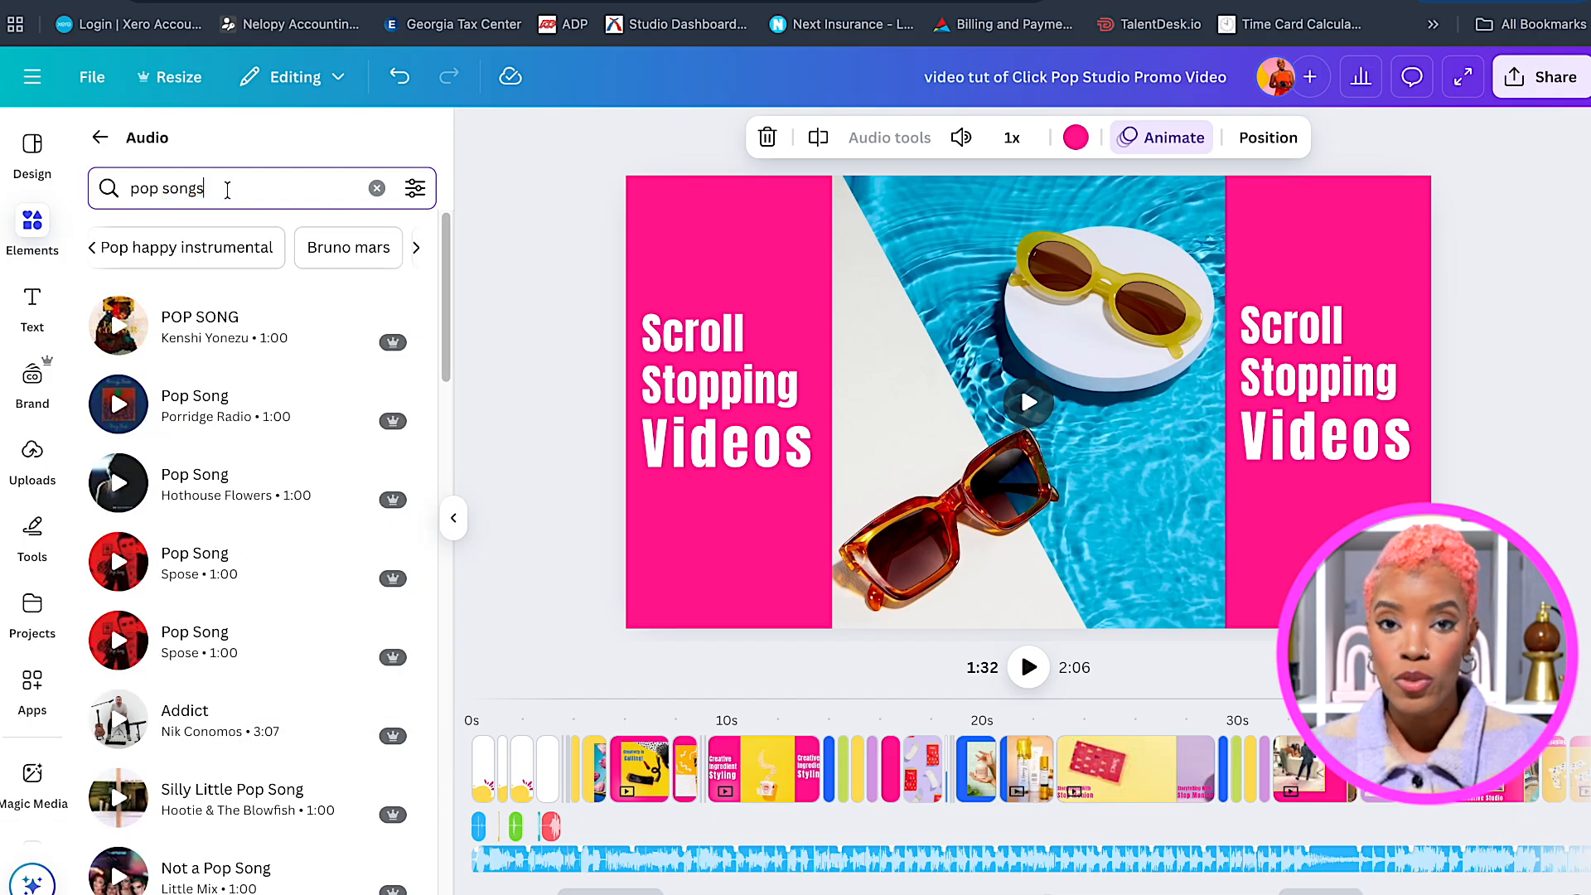
triple_click(227, 190)
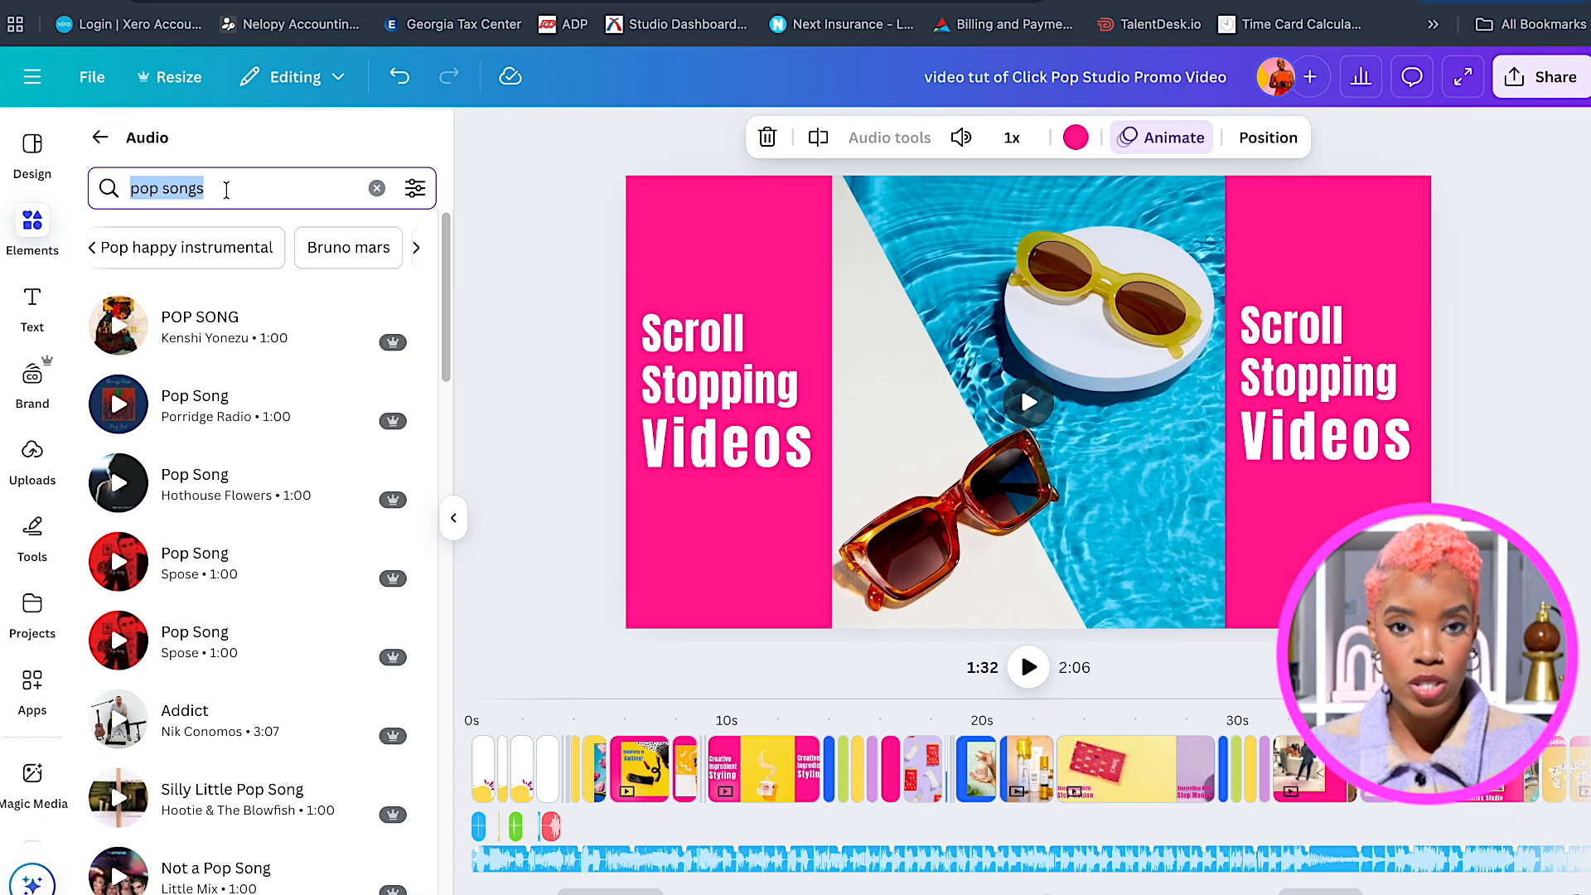
type("sound effects")
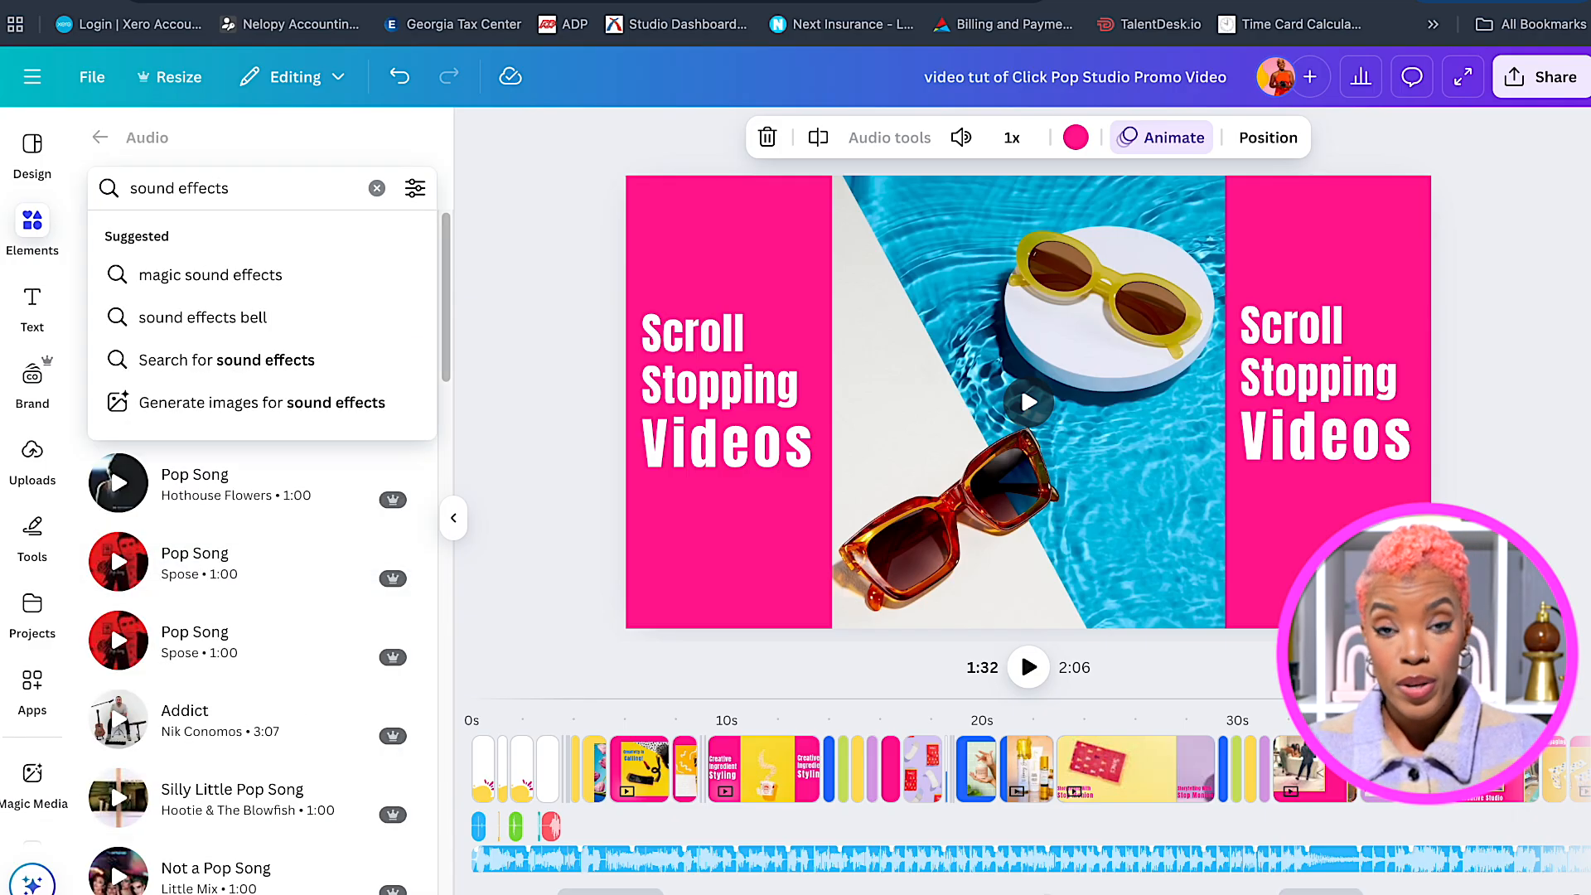
key("Return")
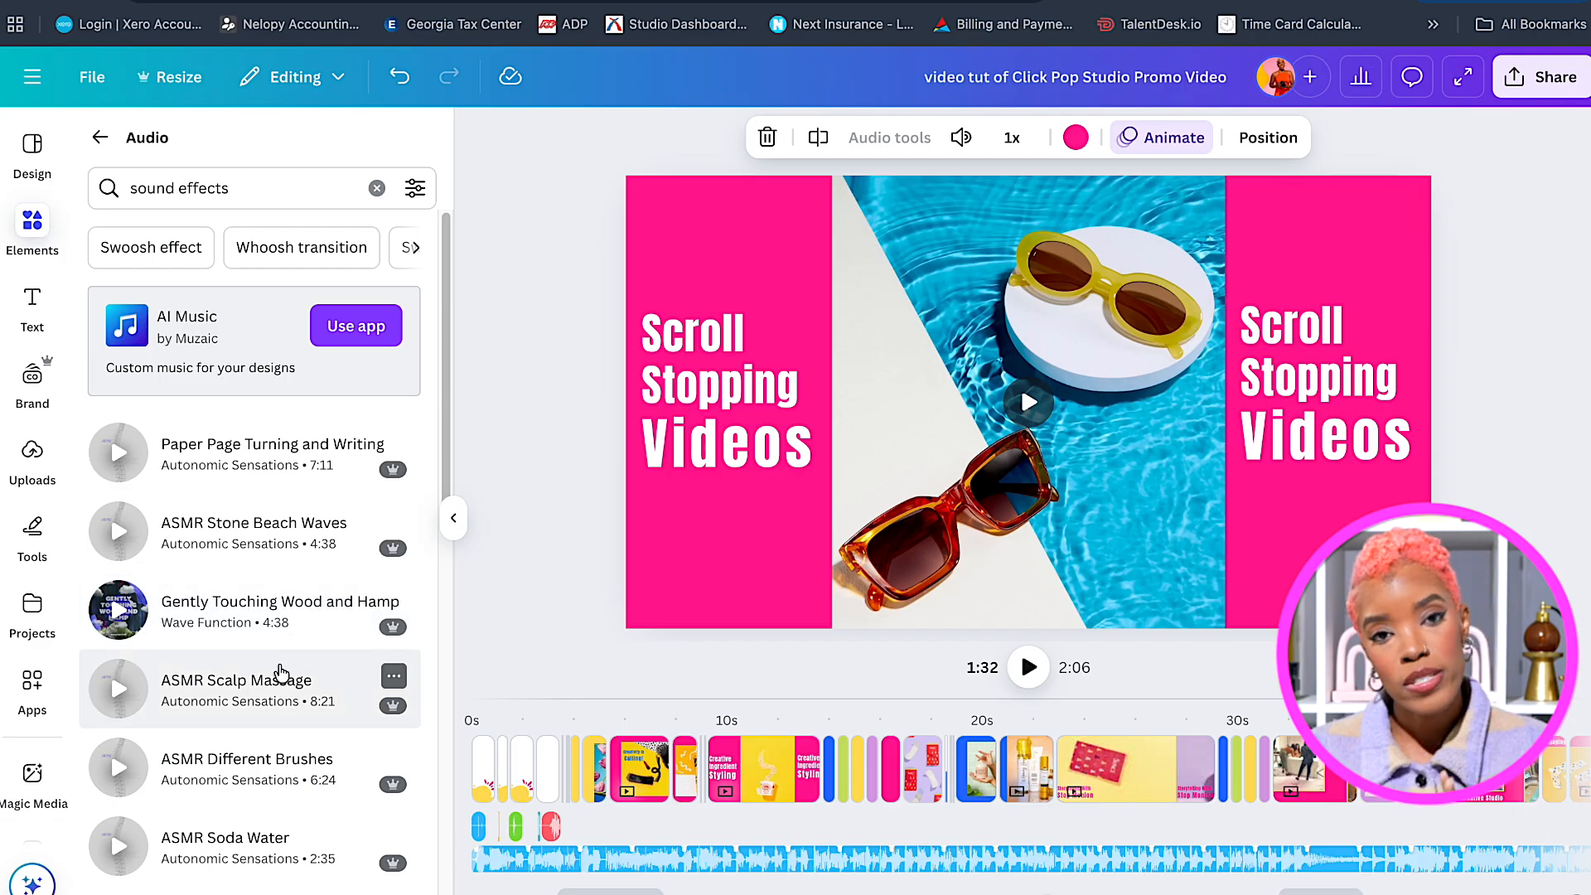
scroll(356, 691, "down", 2)
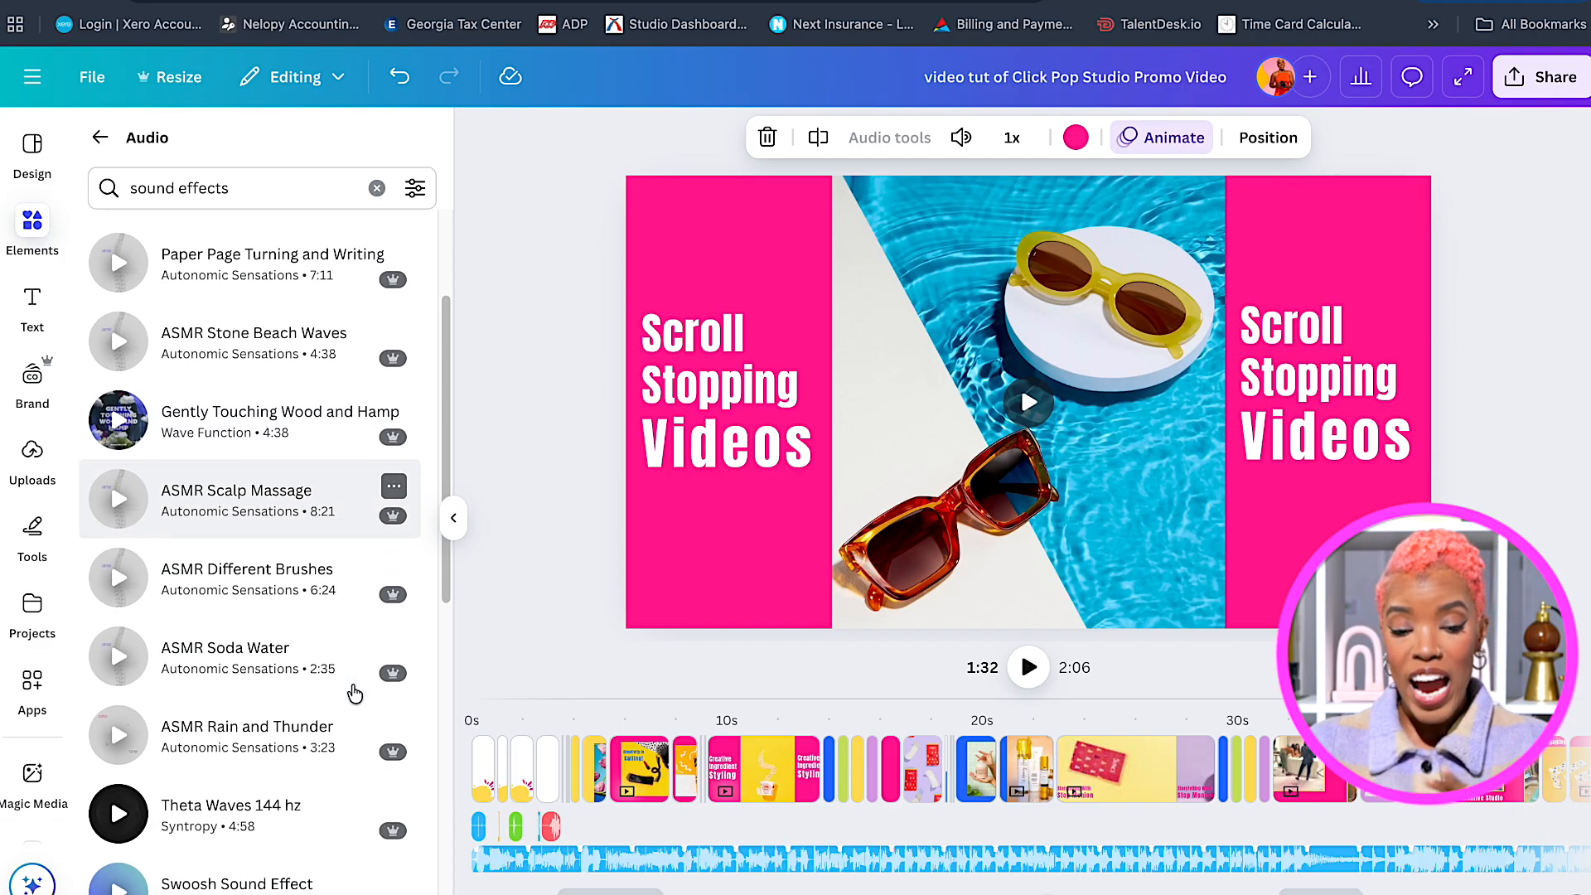
scroll(356, 692, "down", 2)
scroll(356, 693, "down", 1)
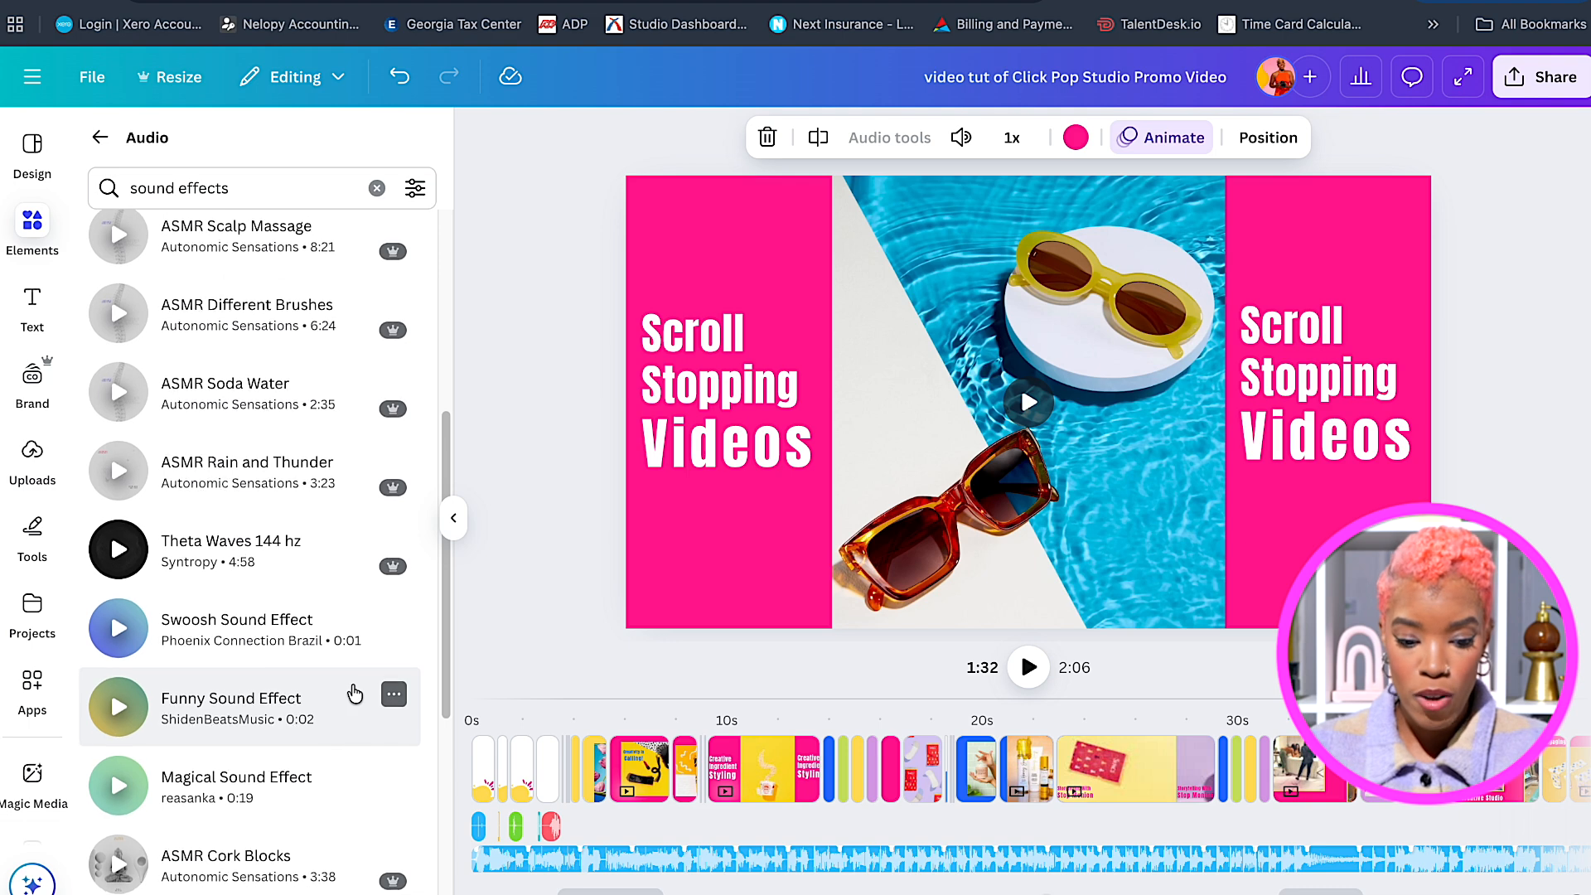
scroll(356, 693, "up", 1)
scroll(355, 693, "up", 1)
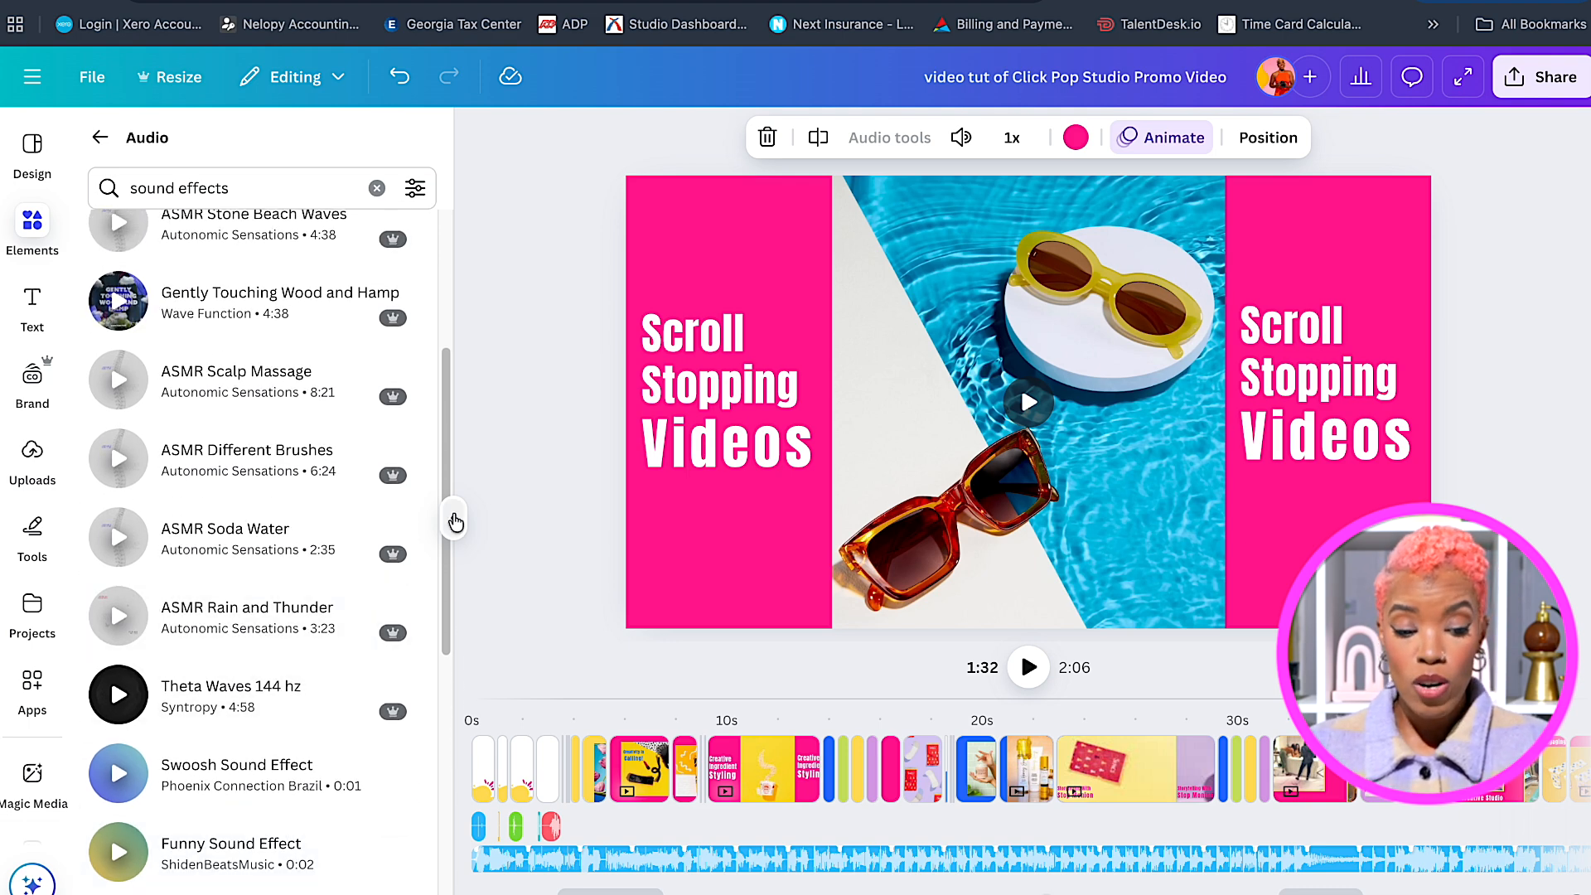
Collapse the audio panel and select the opening Click Pop Studio logo clips on the timeline.
left_click(457, 520)
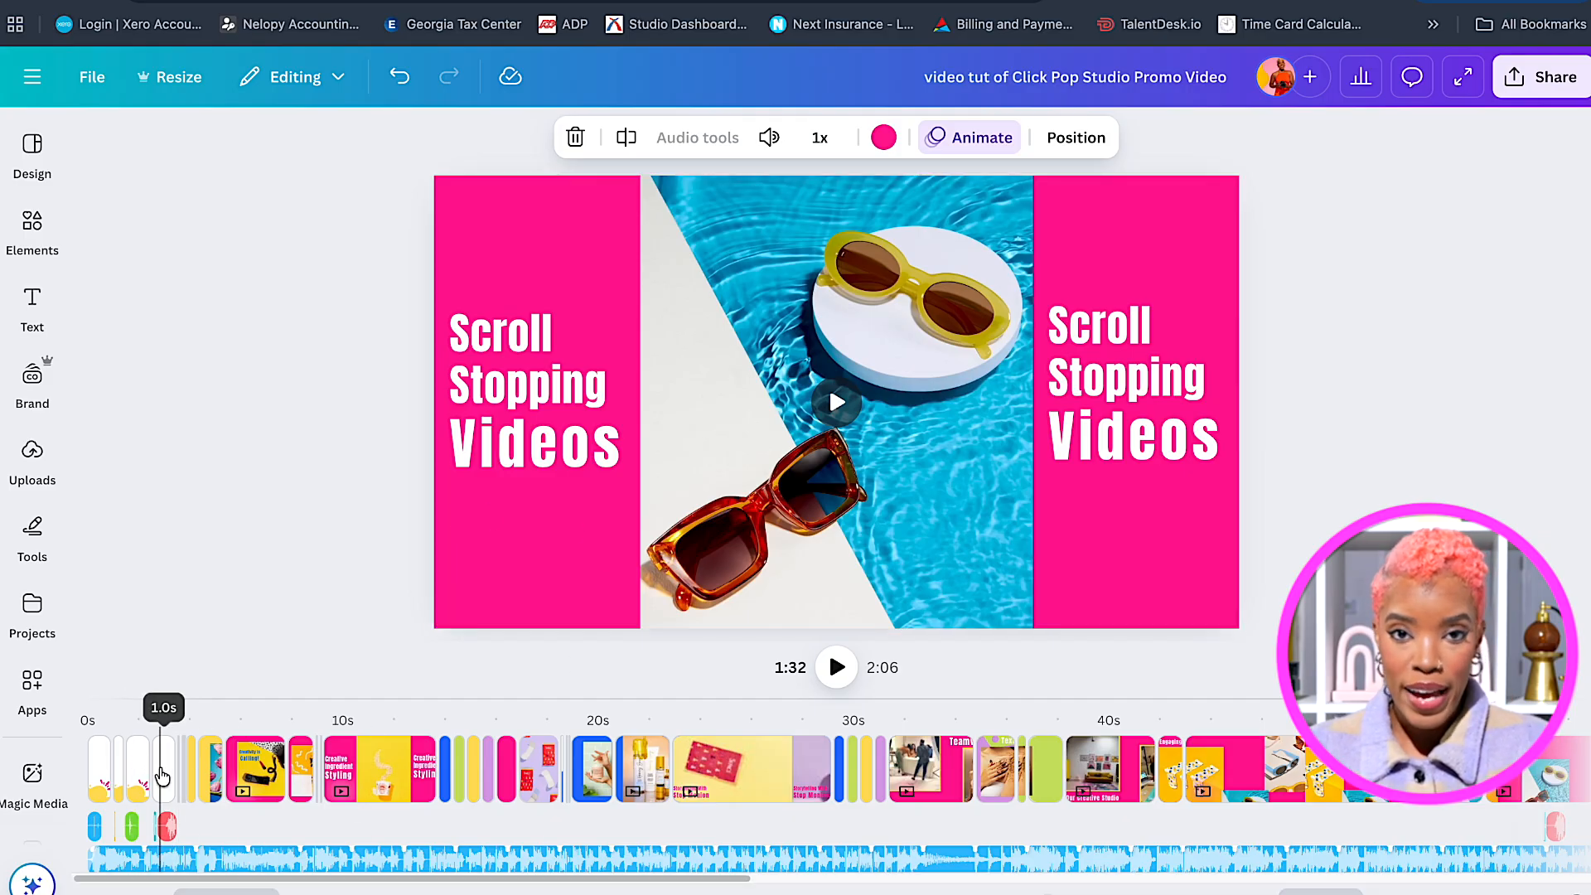
left_click(162, 772)
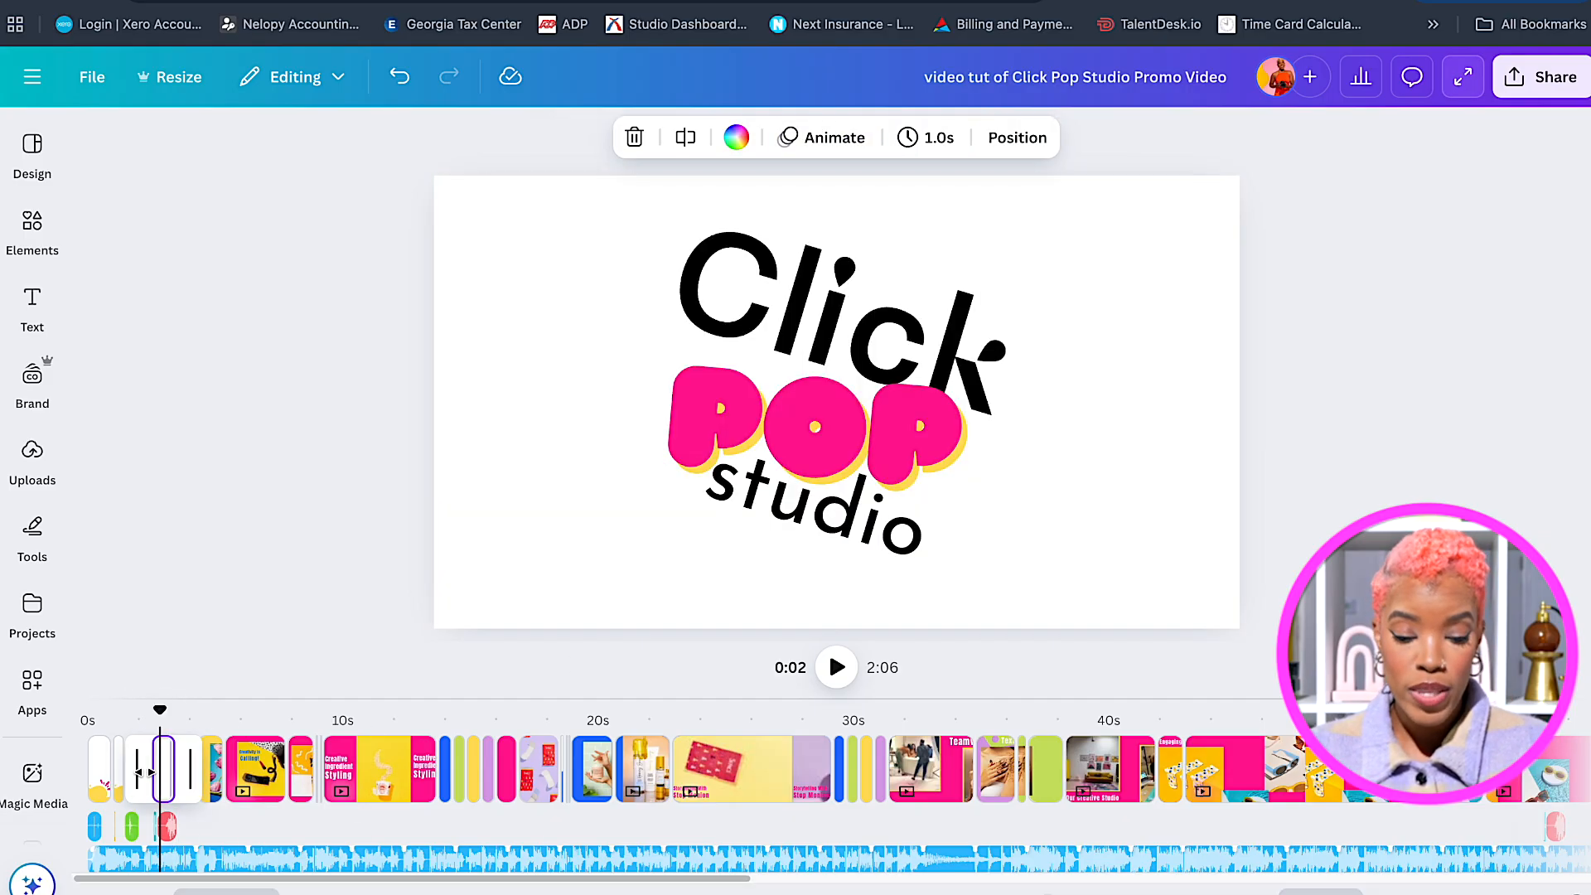
left_click(142, 773)
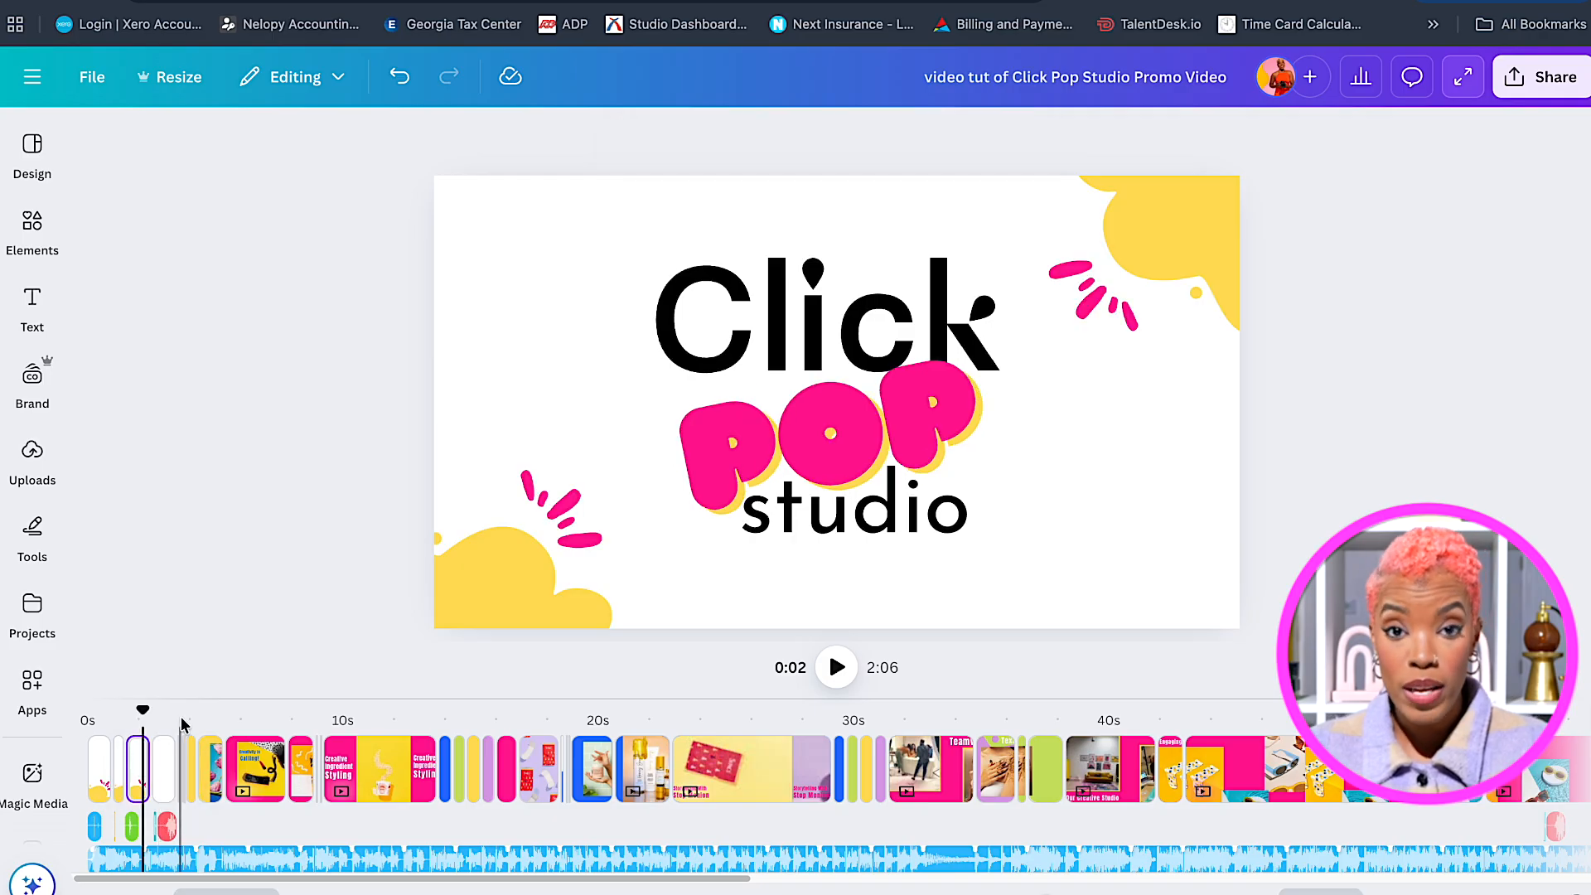